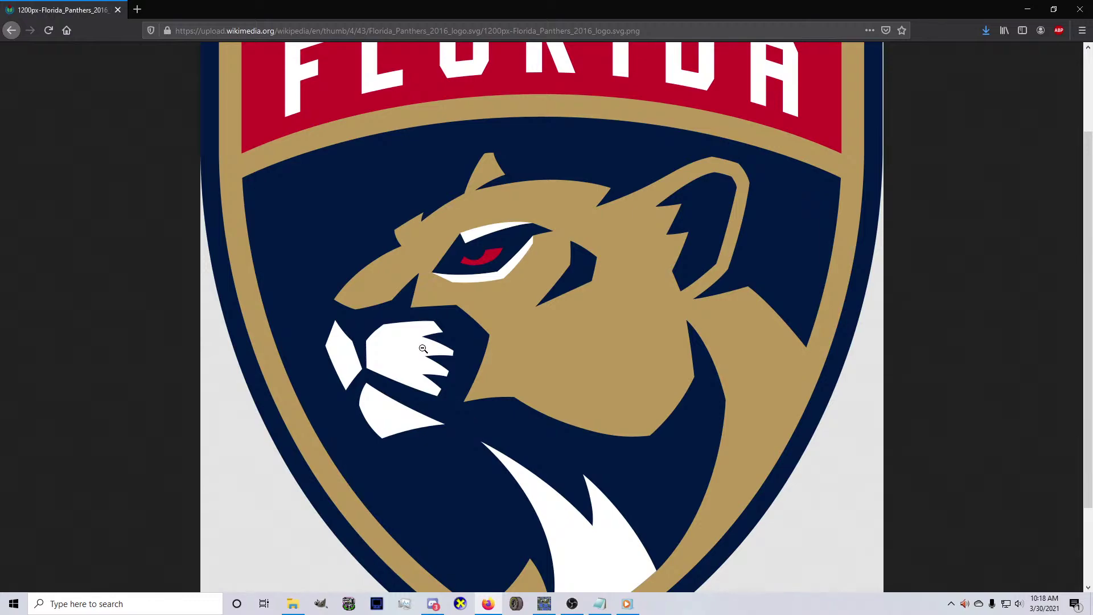
Copy the Florida Panthers logo image from the browser and paste it into the Camaro template in GIMP
right_click(423, 349)
left_click(449, 370)
left_click(546, 604)
scroll(399, 370, "down", 1)
scroll(398, 370, "up", 2)
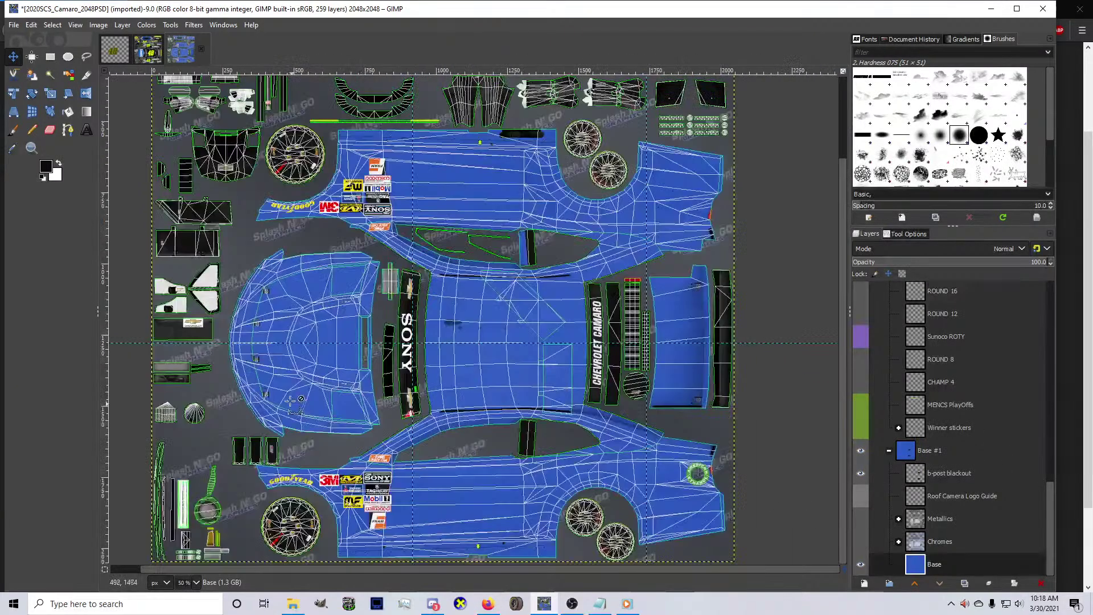
key("ctrl+v")
Rotate the pasted Florida Panthers logo 90° clockwise
right_click(387, 376)
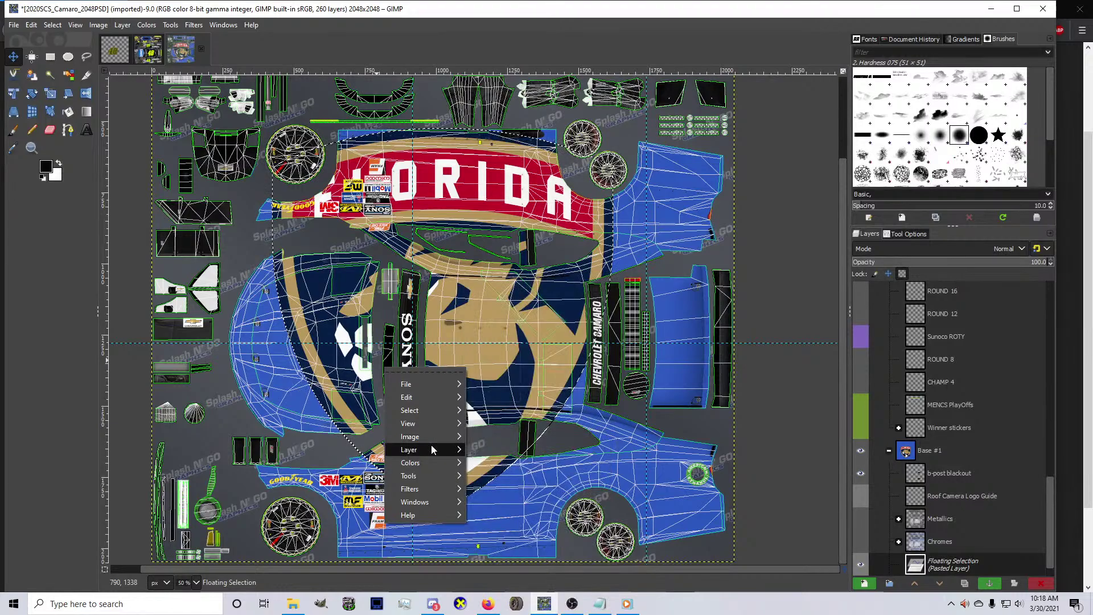
mouse_move(431, 447)
mouse_move(556, 530)
left_click(655, 532)
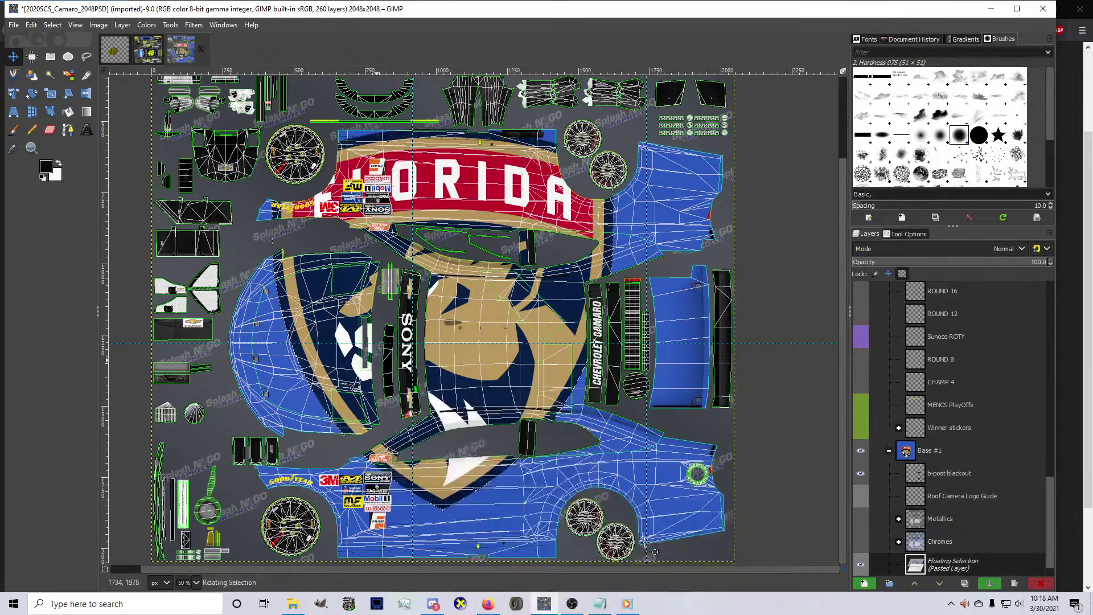
Scale the floating logo to about 399 × 357 px and position it on the car's hood
key("shift+s")
left_click_drag(558, 467, 295, 390)
scroll(296, 389, "up", 2)
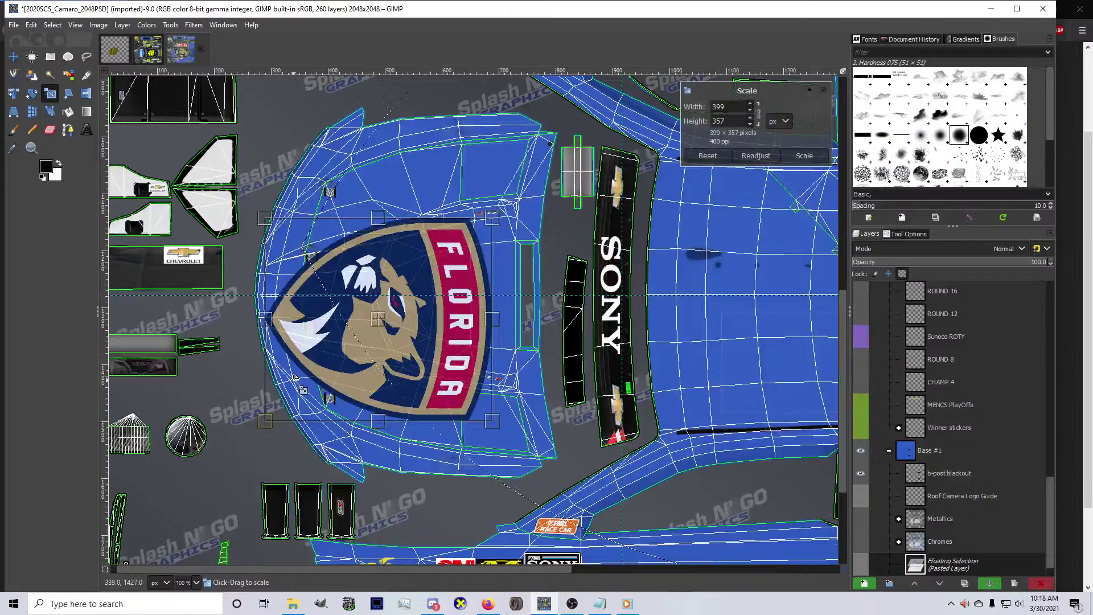
key("Return")
key("m")
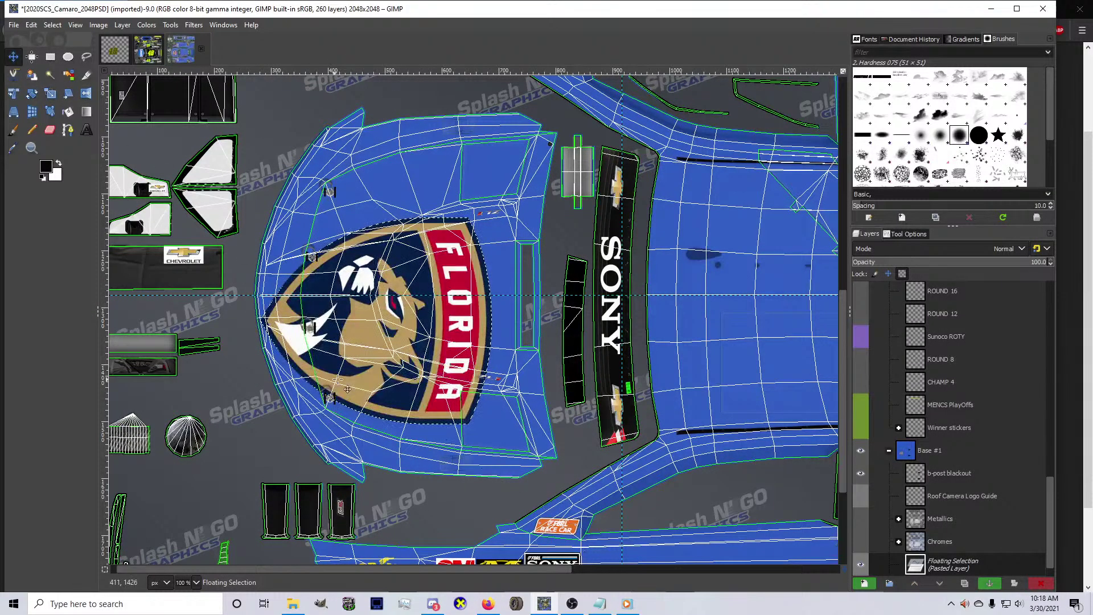
mouse_move(361, 358)
left_mouse_down()
mouse_move(376, 330)
mouse_move(371, 339)
left_mouse_up()
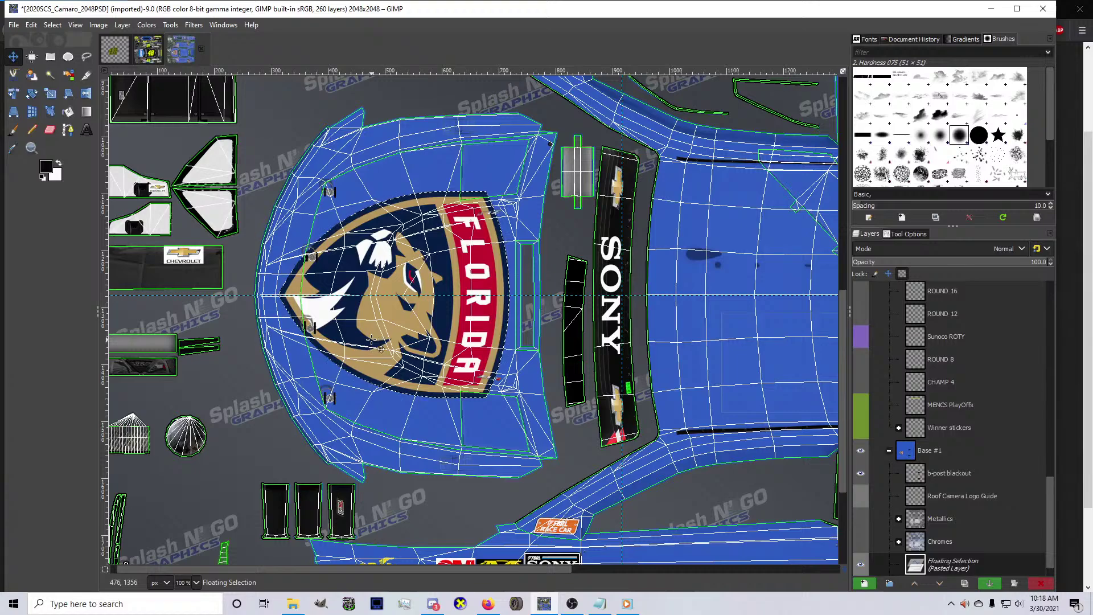
Convert the floating logo to its own layer, then shrink it slightly and center it on the hood's centerline
key("shift+ctrl+n")
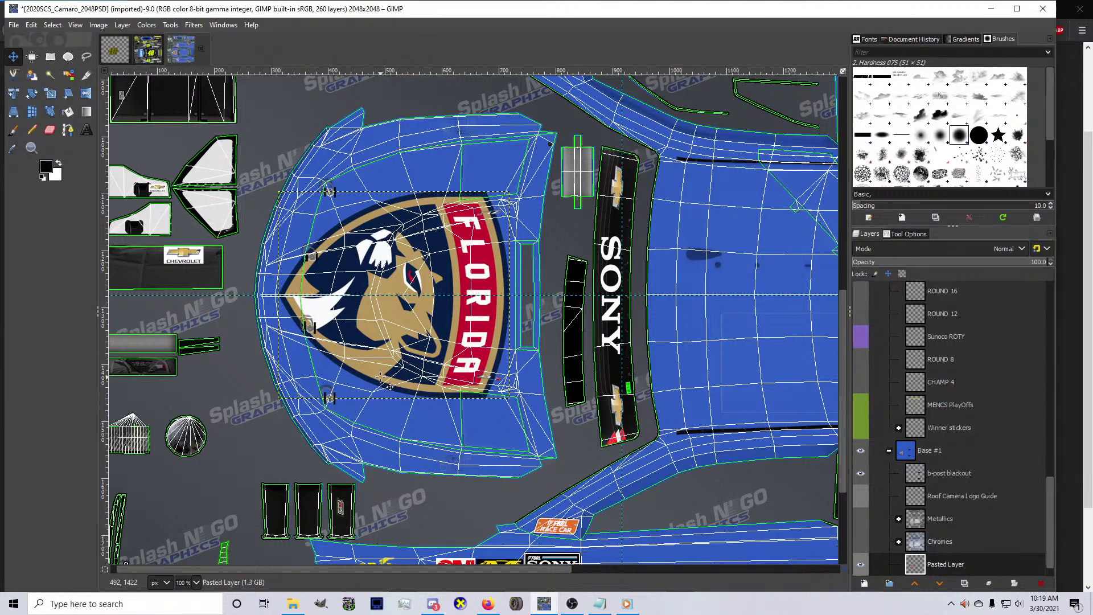
key("shift+s")
left_click_drag(277, 397, 303, 375)
key("Return")
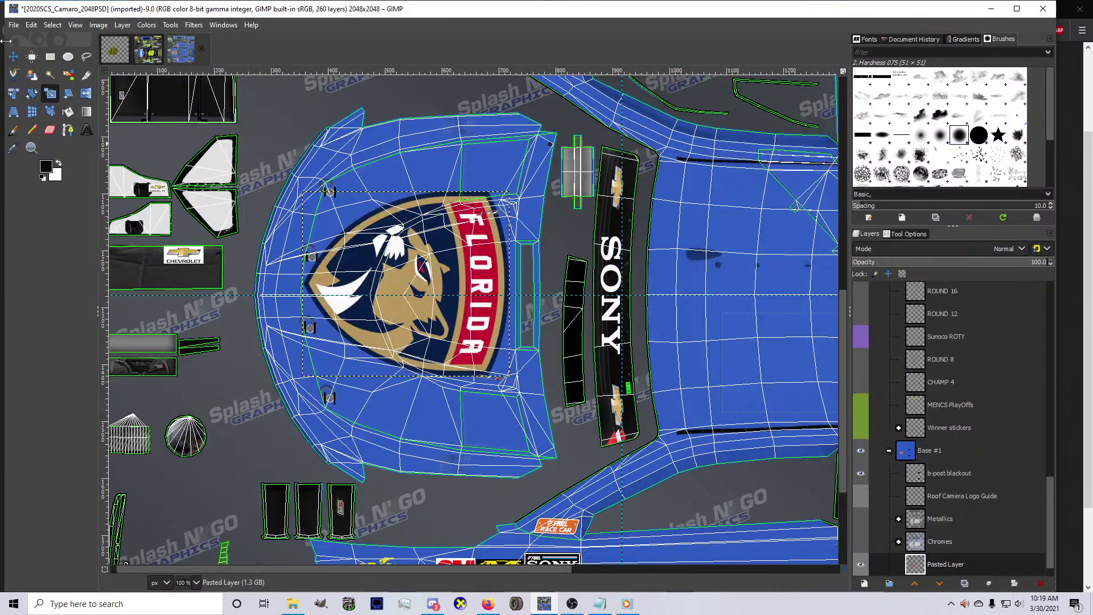
left_click(13, 56)
key("2")
left_click_drag(409, 318, 410, 340)
scroll(980, 469, "down", 1)
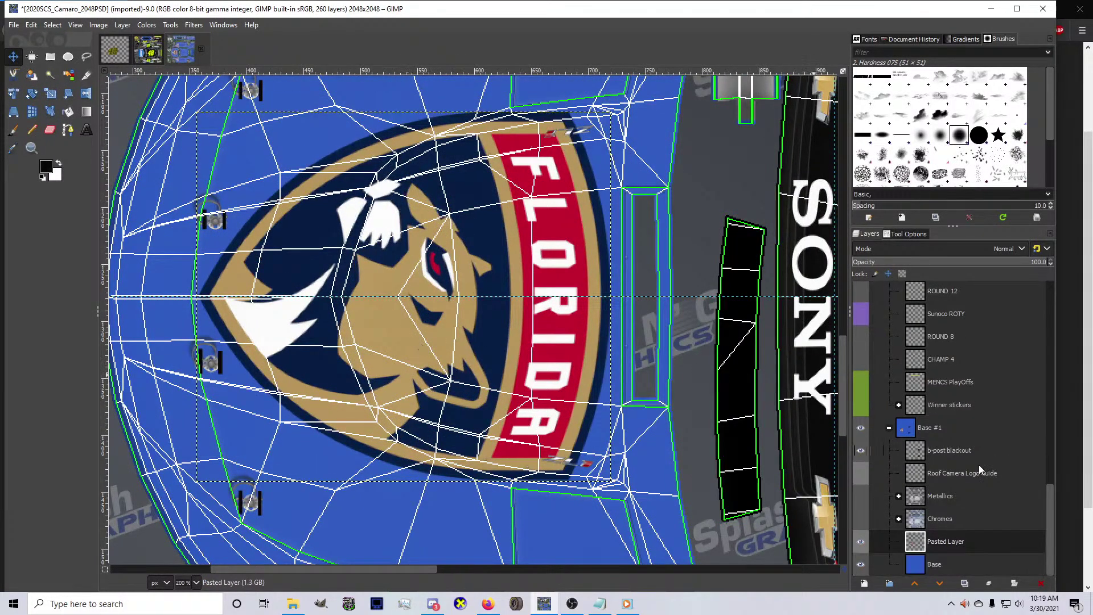
Put the pasted logo layer inside a new layer group and fill the Base layer with white
left_click(889, 583)
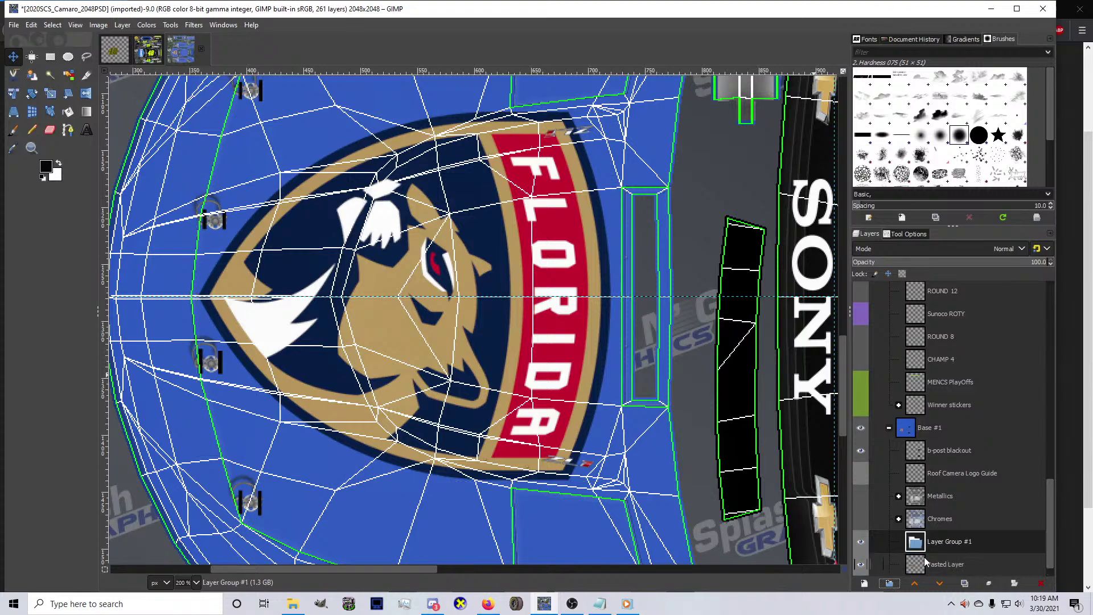
left_click_drag(945, 564, 946, 541)
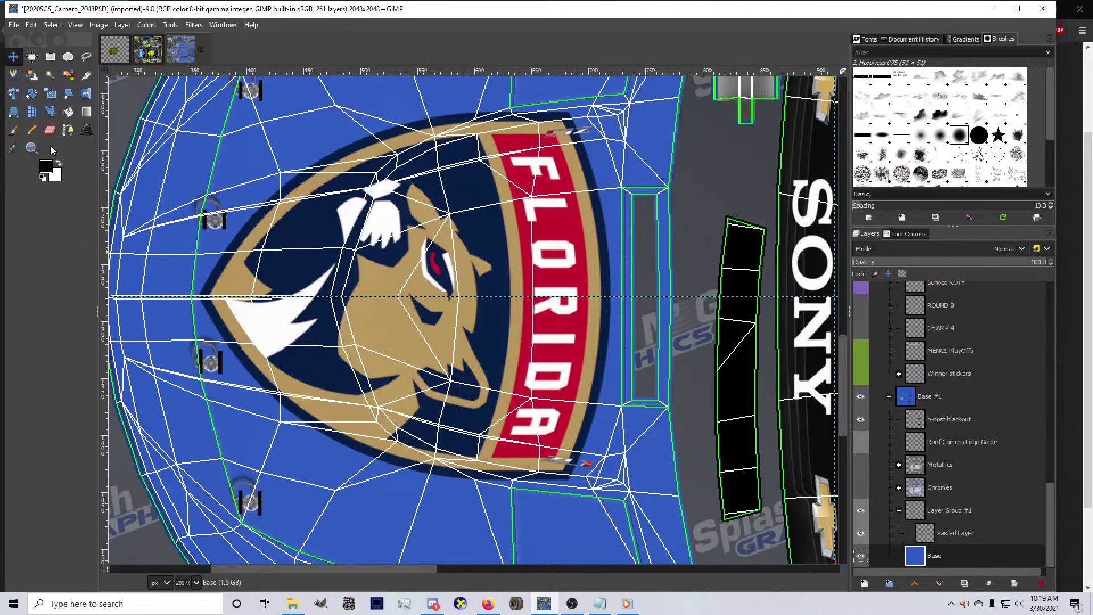
left_click(59, 163)
left_click(68, 111)
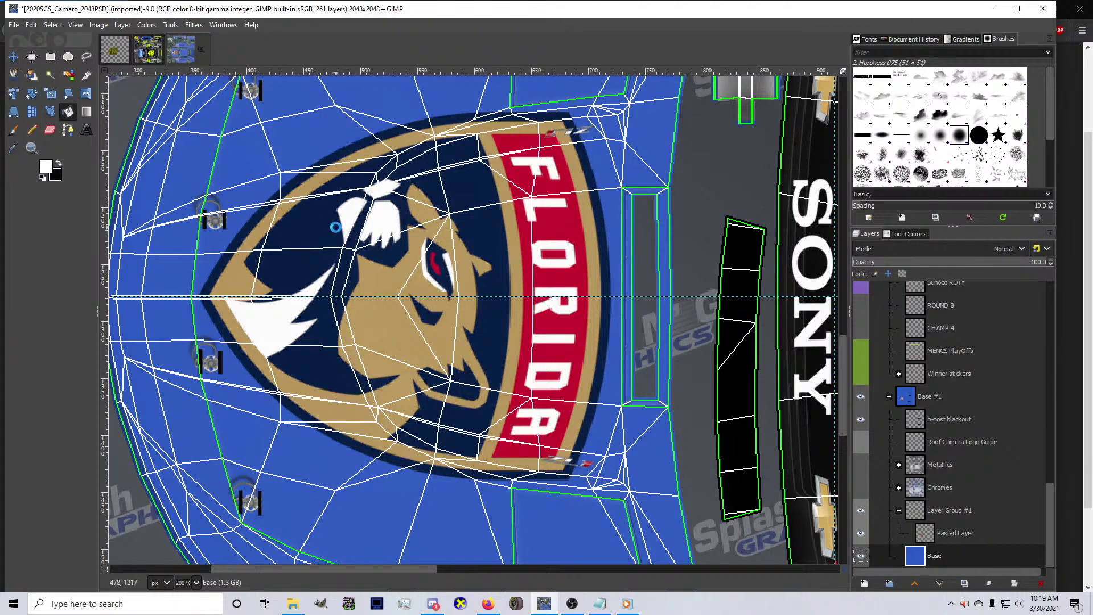
left_click(336, 227)
Sample the logo's navy (071d43) and gold (b7965c) and store both in the color history
left_click(930, 531)
key("o")
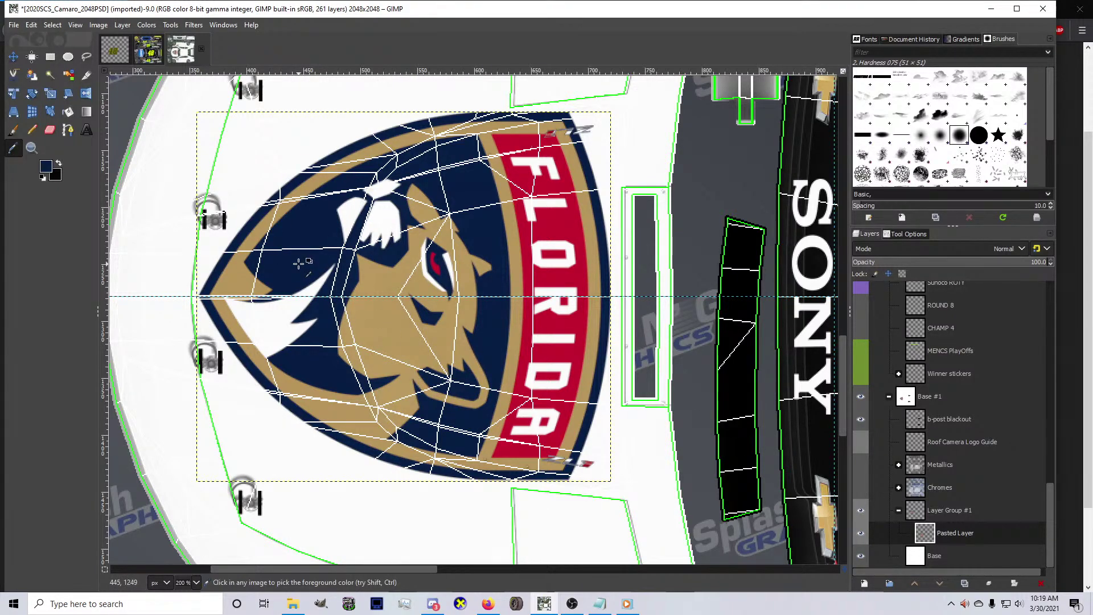
left_click(46, 166)
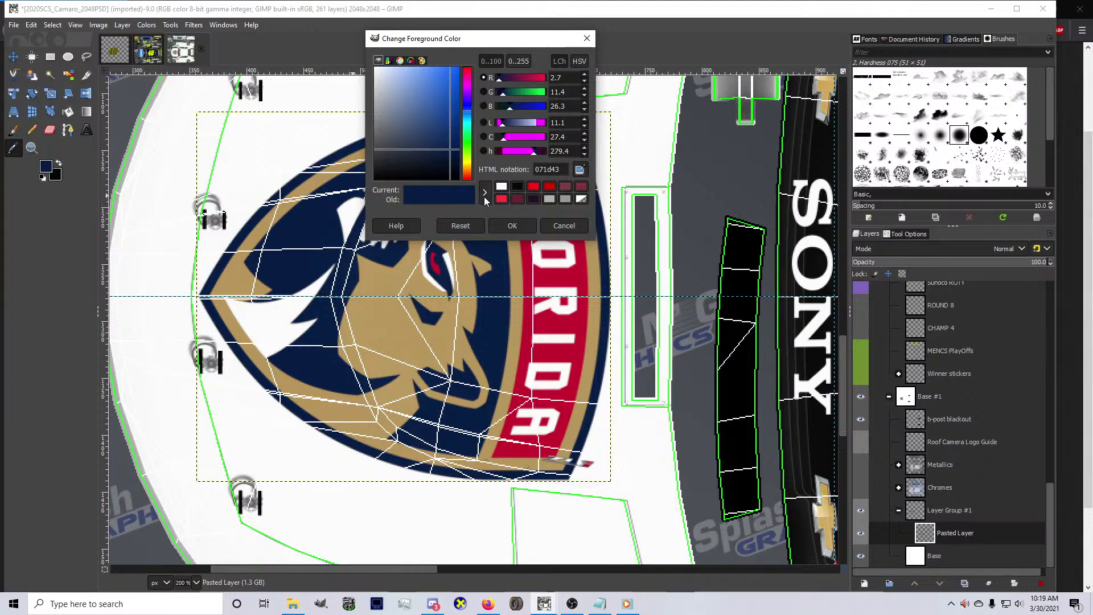
key("Return")
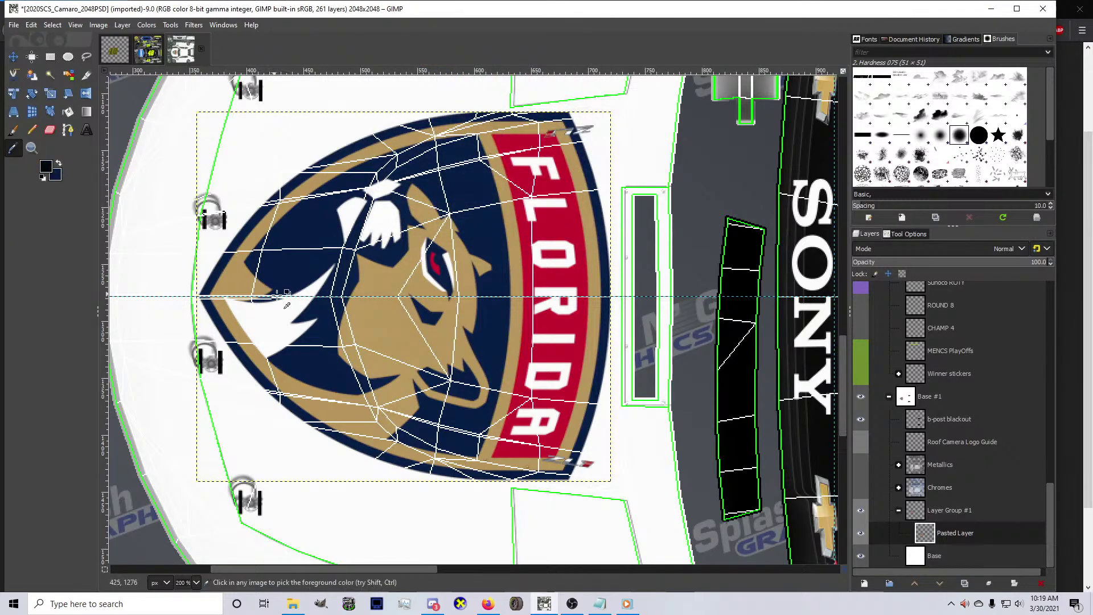
left_click(239, 287)
left_click(44, 168)
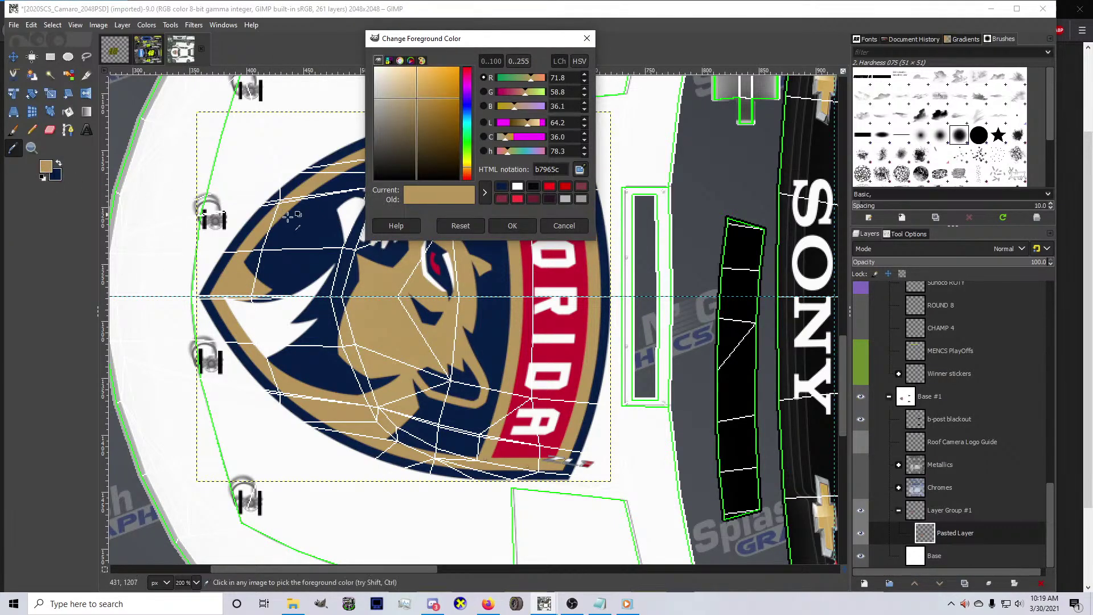
left_click(512, 226)
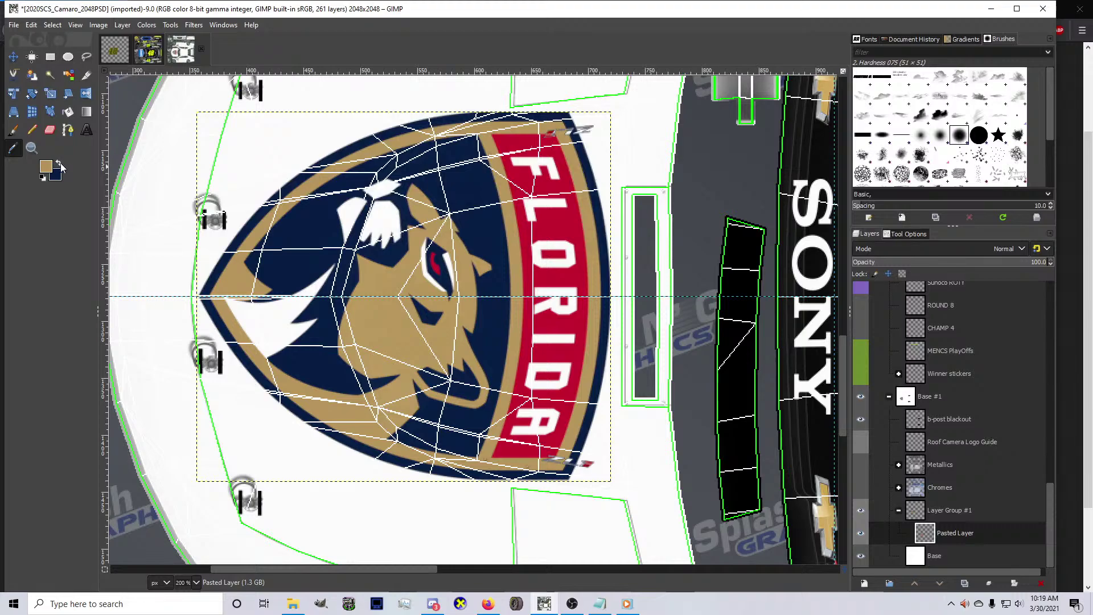
Sample the logo's white (fbfbfb) and red (c60f2f) and store both in the color history
left_click(251, 314)
left_click(45, 167)
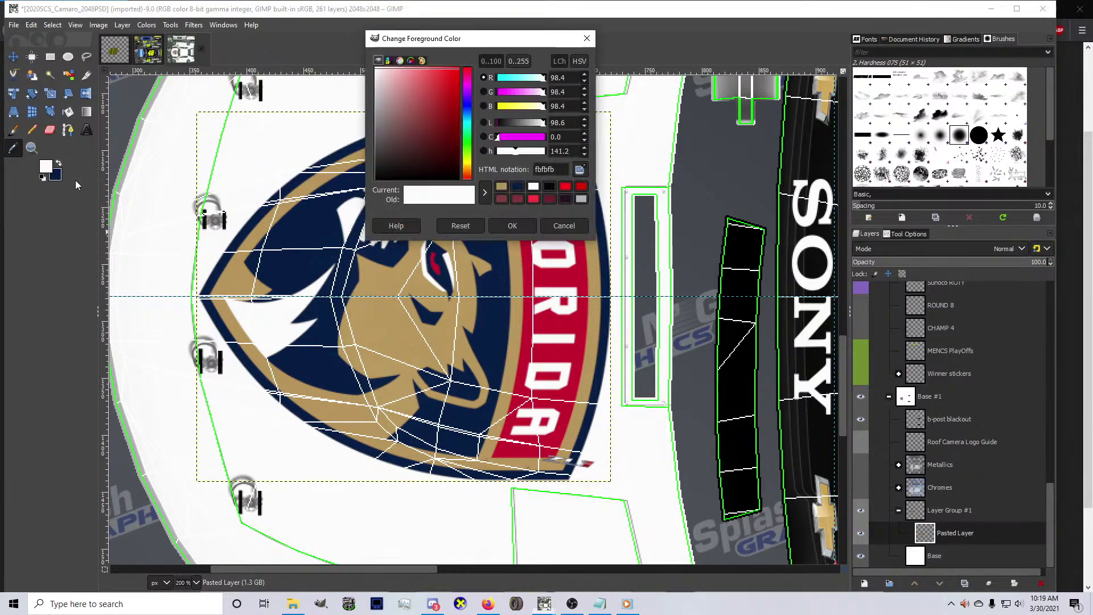
left_click(511, 226)
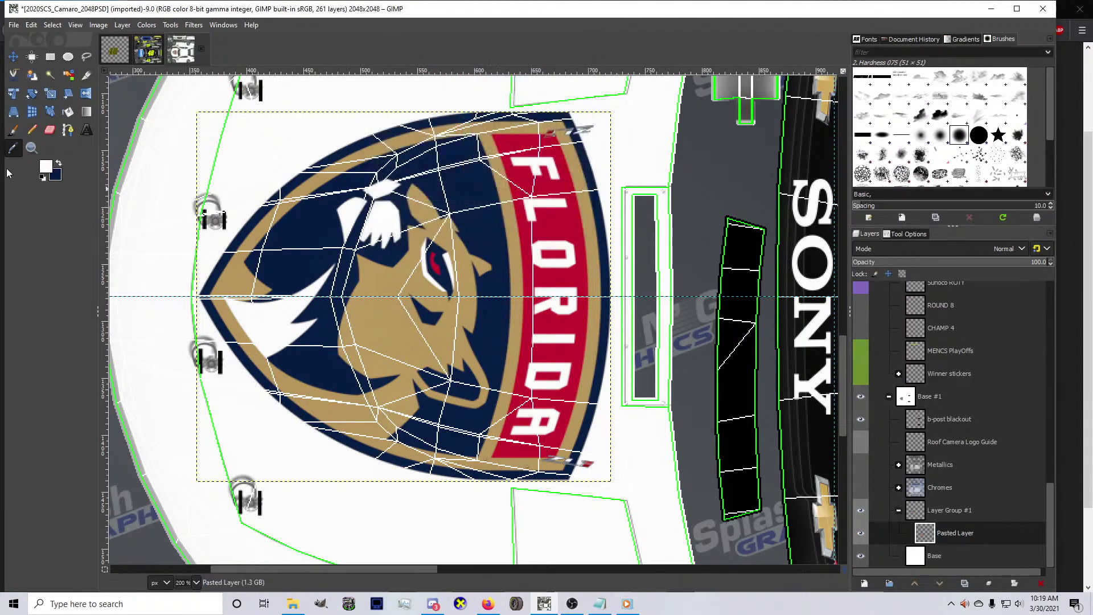
left_click(45, 167)
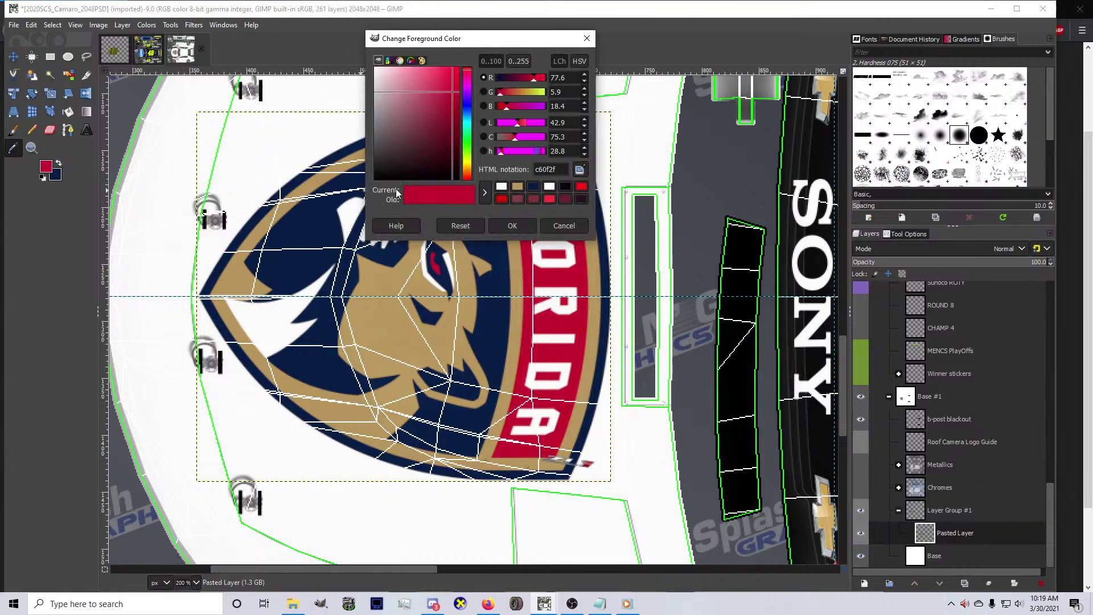
left_click(511, 226)
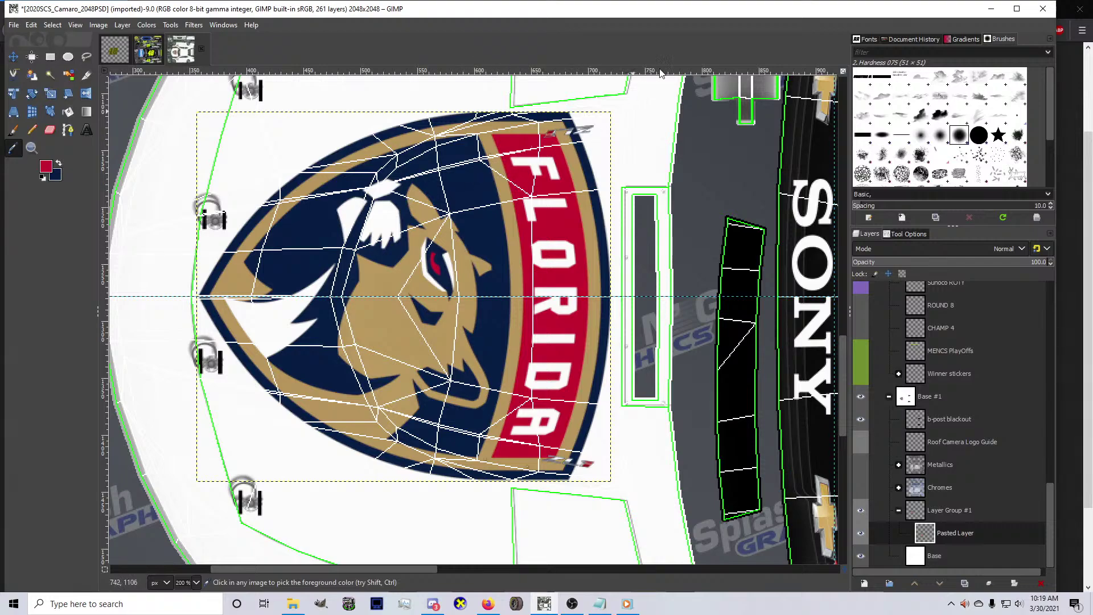
Create a layer group directly above the Base layer and name it Design
left_click(938, 563)
left_click(889, 583)
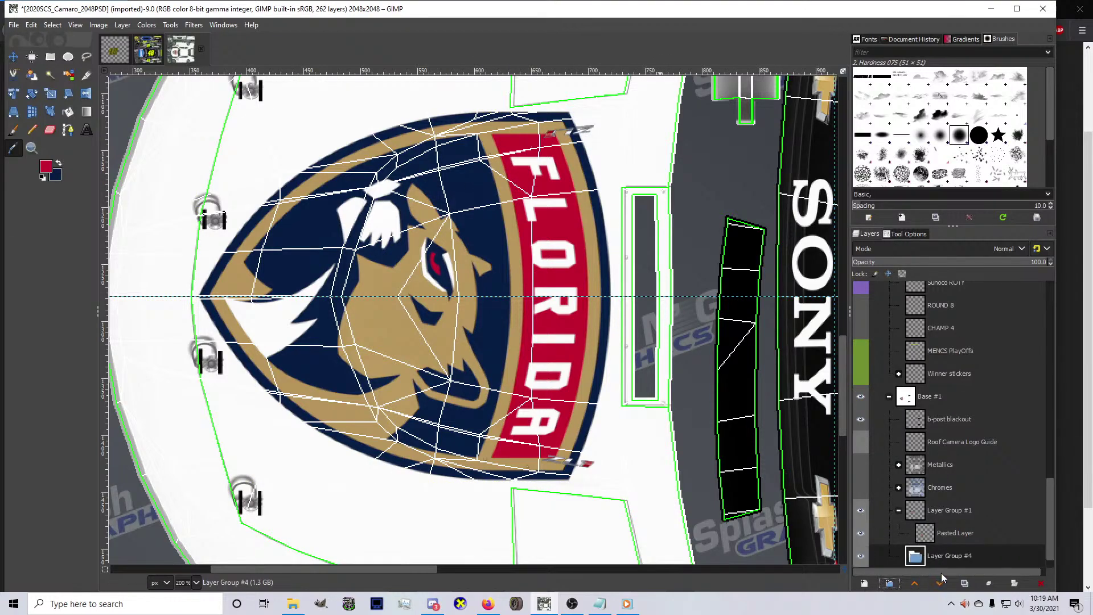
type("Design")
key("Return")
scroll(940, 562, "down", 1)
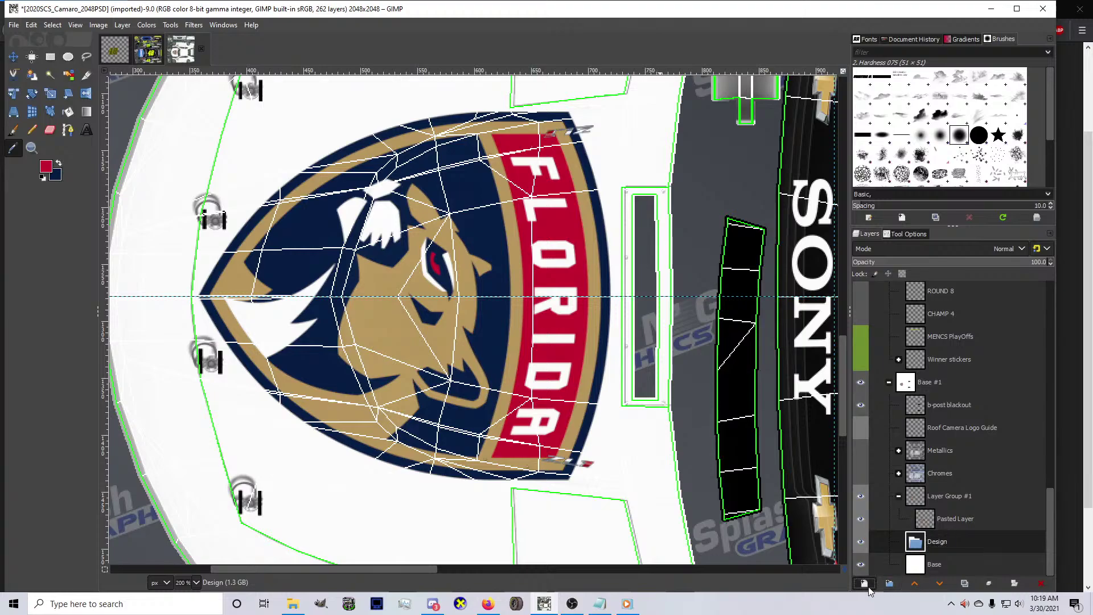
Add a new layer inside the Design group and duplicate it twice
left_click(865, 582)
left_click(939, 573)
key("shift+ctrl+d")
key("shift+ctrl+d")
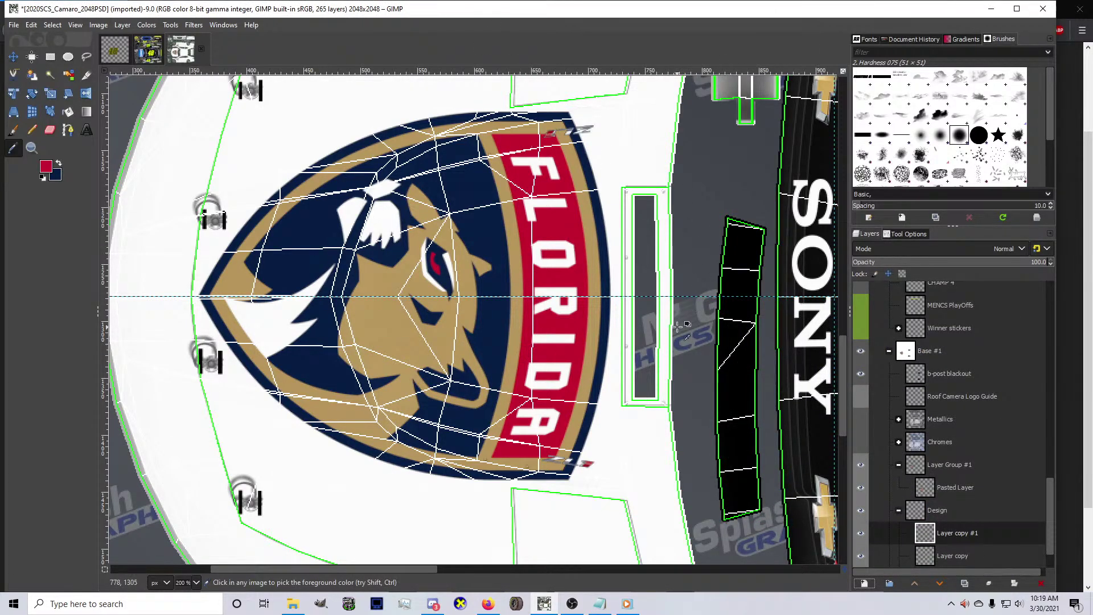
Make the lowest layer in the Design group active and set the foreground color to the stored logo gold
scroll(677, 326, "down", 6)
scroll(678, 326, "up", 2)
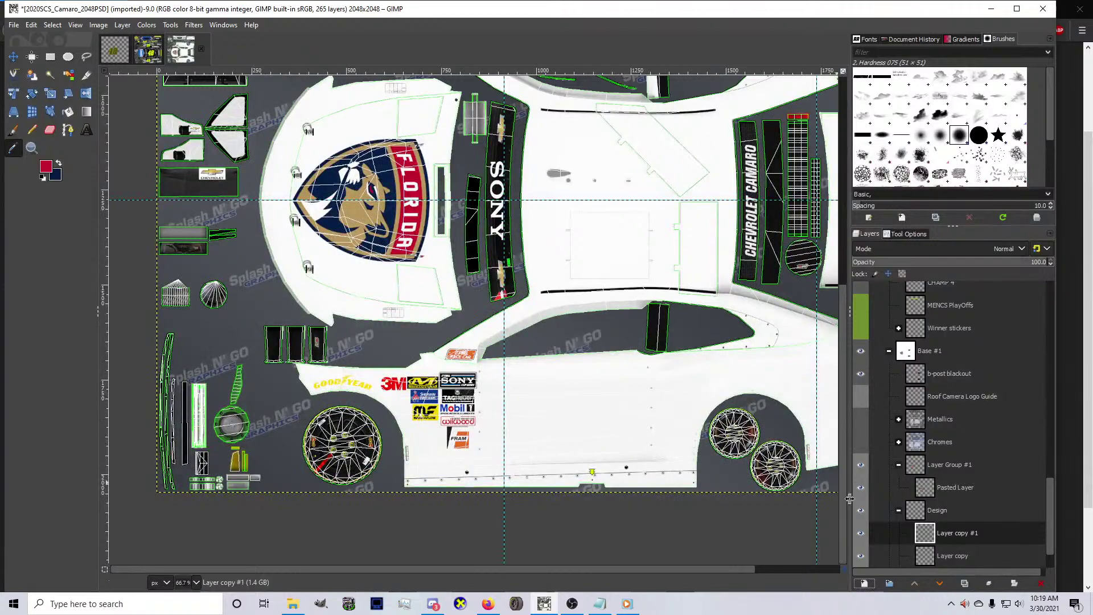
key("Page_Down")
key("Page_Down")
left_click(68, 130)
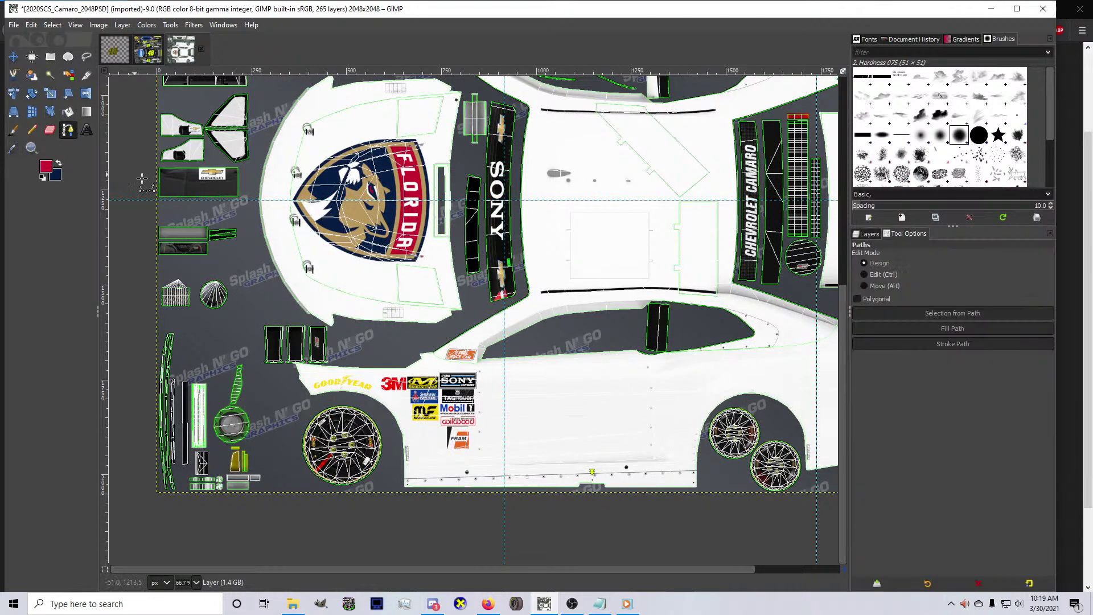
scroll(556, 353, "up", 1)
key("x")
left_click(50, 168)
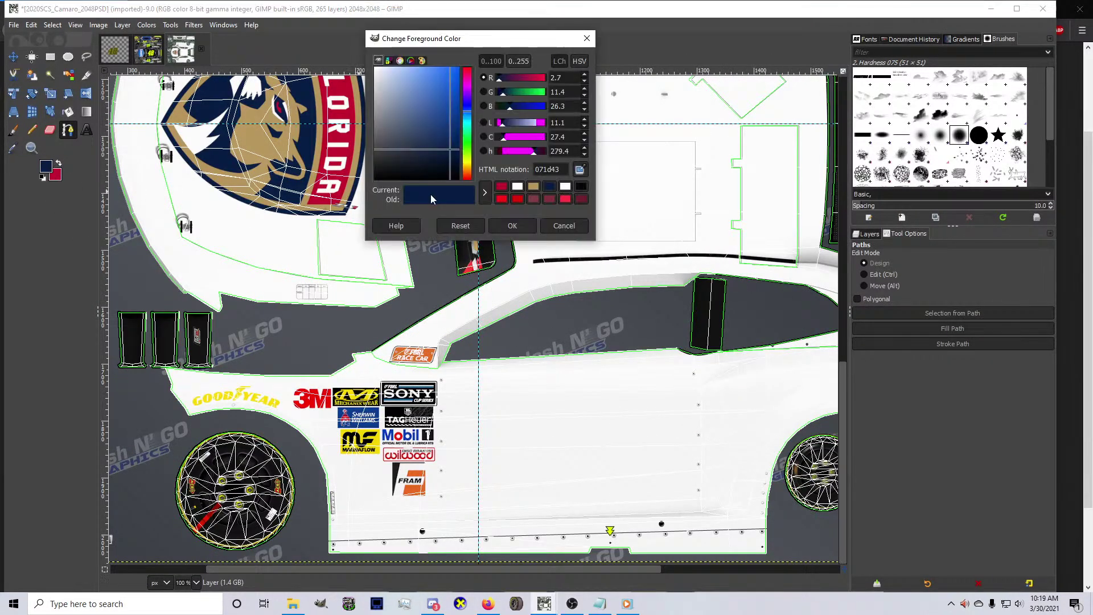
left_click(510, 188)
left_click(502, 224)
left_click(868, 235)
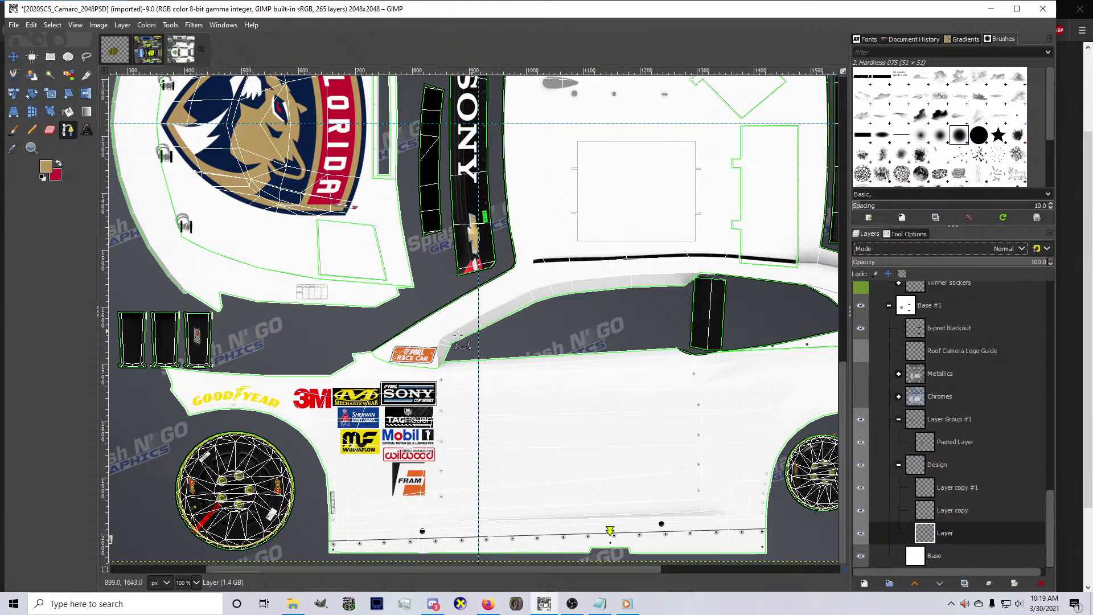
Draw a closed path from the lower side's window line up to the roof's centerline, convert it to a selection and fill it with gold
left_click_drag(368, 339, 816, 289)
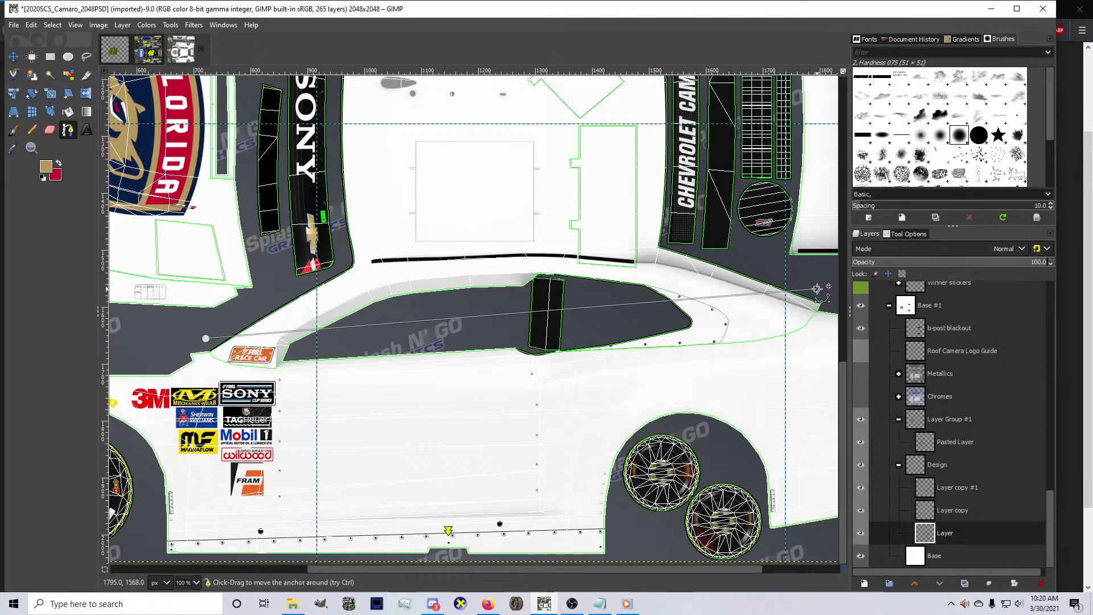
left_click_drag(538, 353, 692, 339)
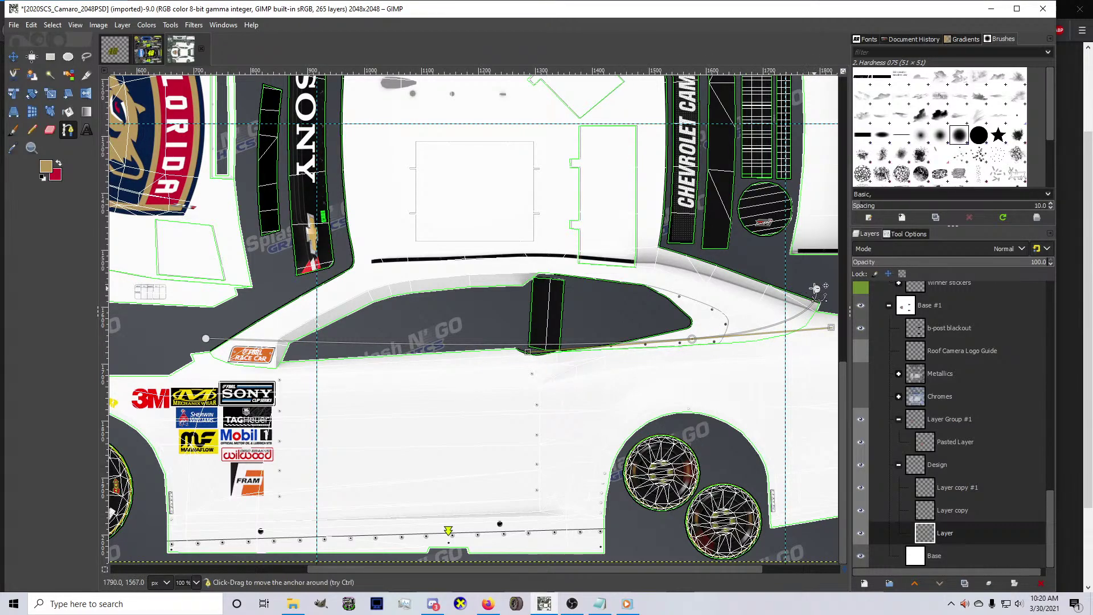
left_click_drag(815, 288, 699, 197)
left_click(710, 123)
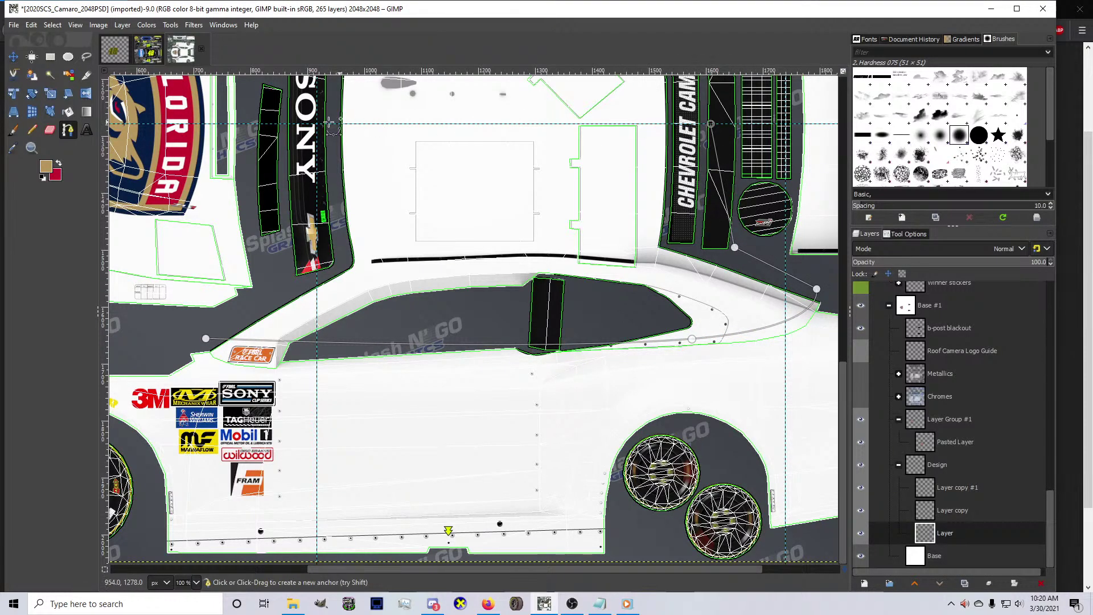
left_click(300, 124)
left_click_drag(280, 279, 247, 313)
left_click(205, 338, "ctrl")
left_click(68, 111)
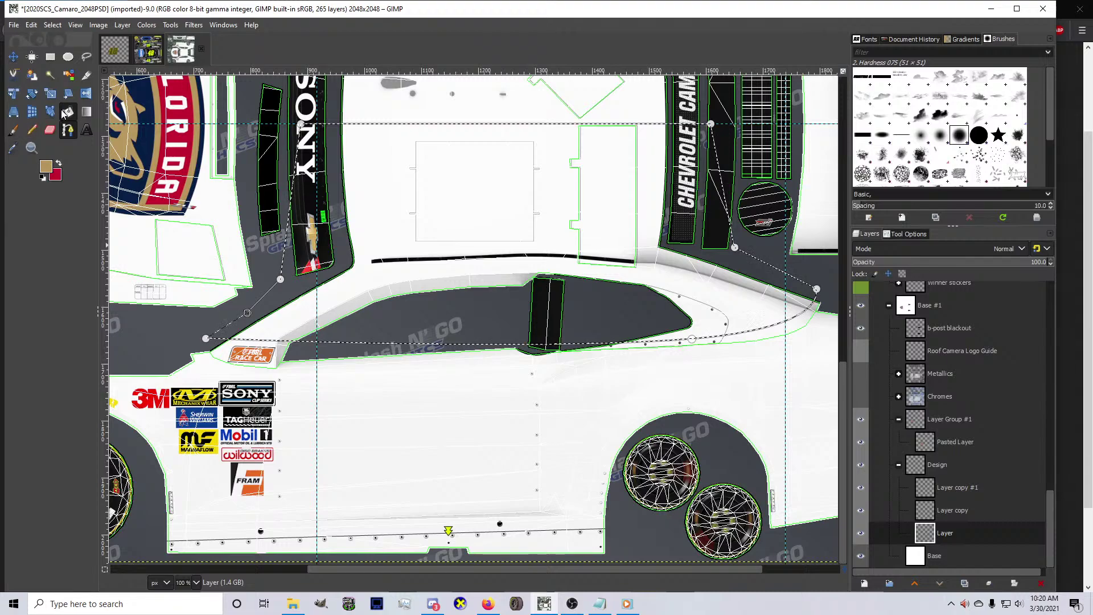
left_click(470, 316)
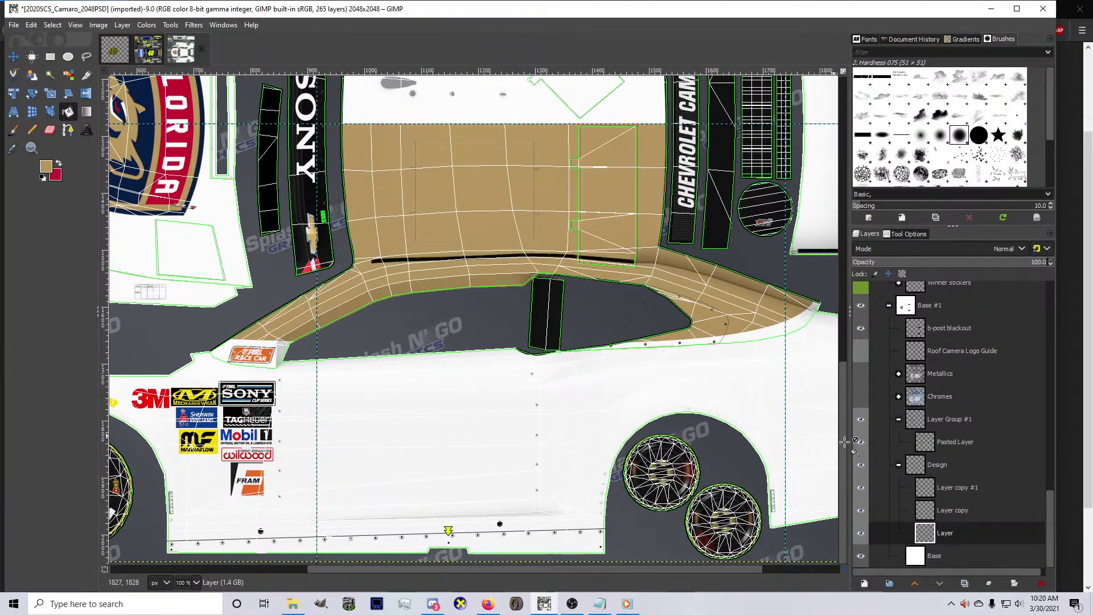
On Layer copy in the Design group, shrink the current roof selection and fill it with red, leaving a gold border
left_click(934, 512)
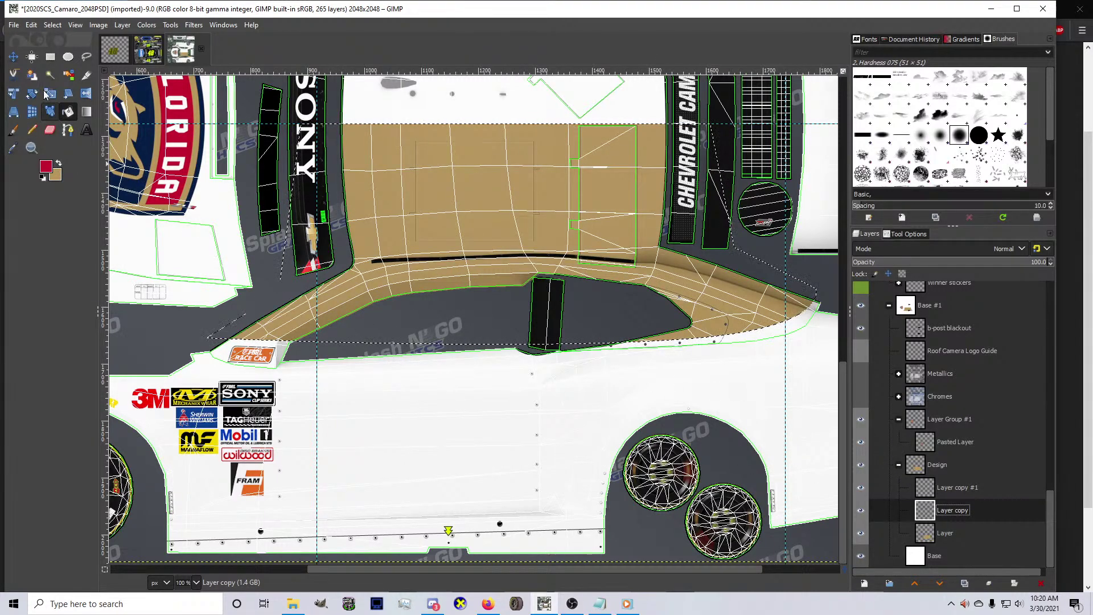
left_click(52, 25)
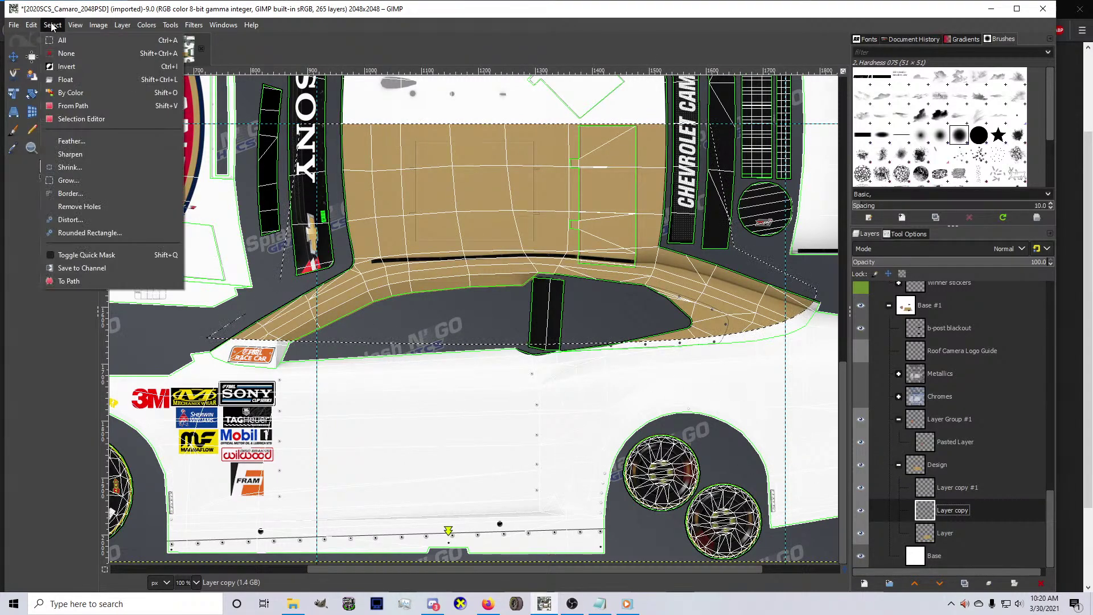
left_click(101, 167)
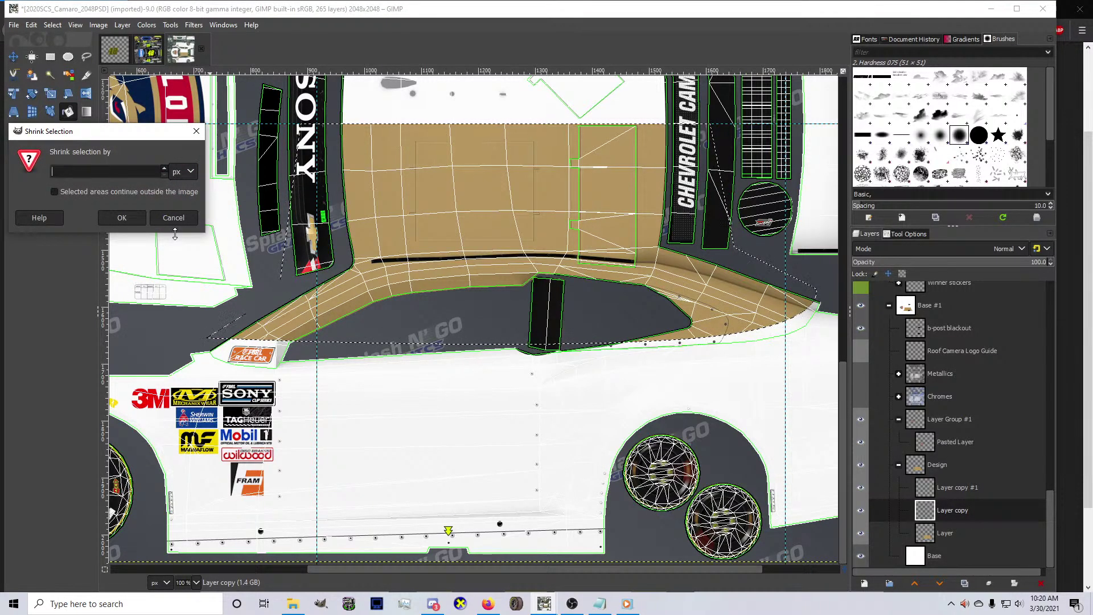
key("Return")
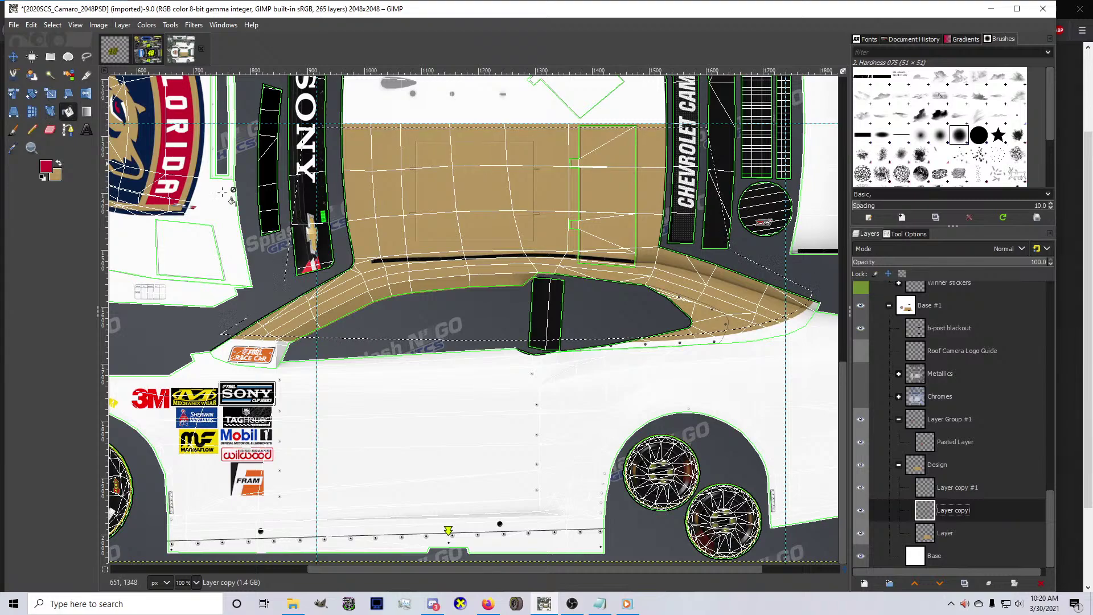
left_click(415, 260)
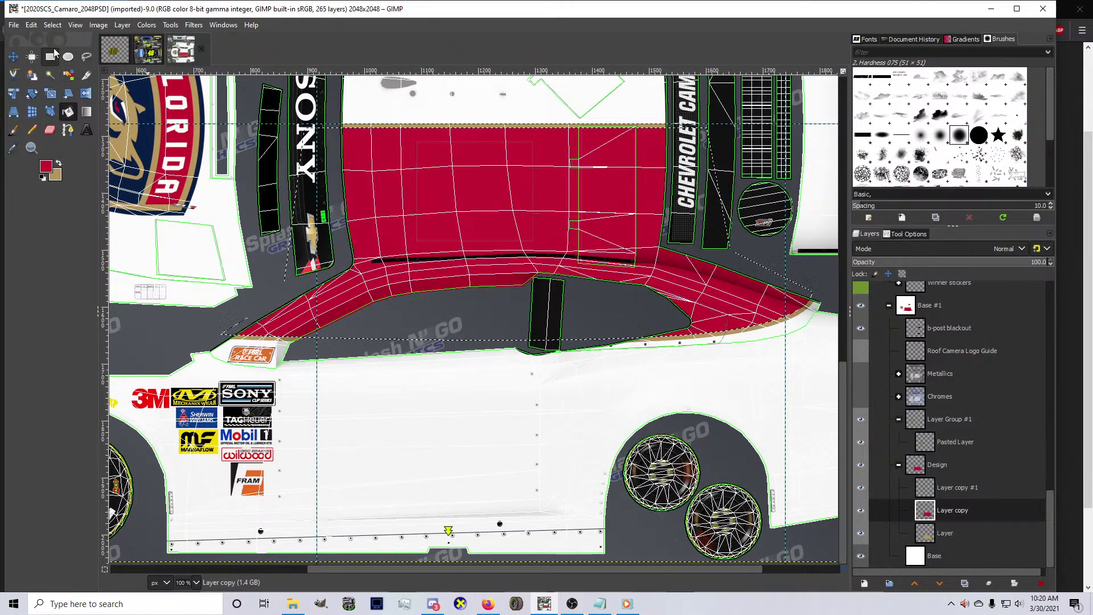
Select a strip along the roof's centerline, paint red over its gold edge with the Pencil, and clear the selection
left_click(53, 24)
left_click(66, 48)
left_click(51, 57)
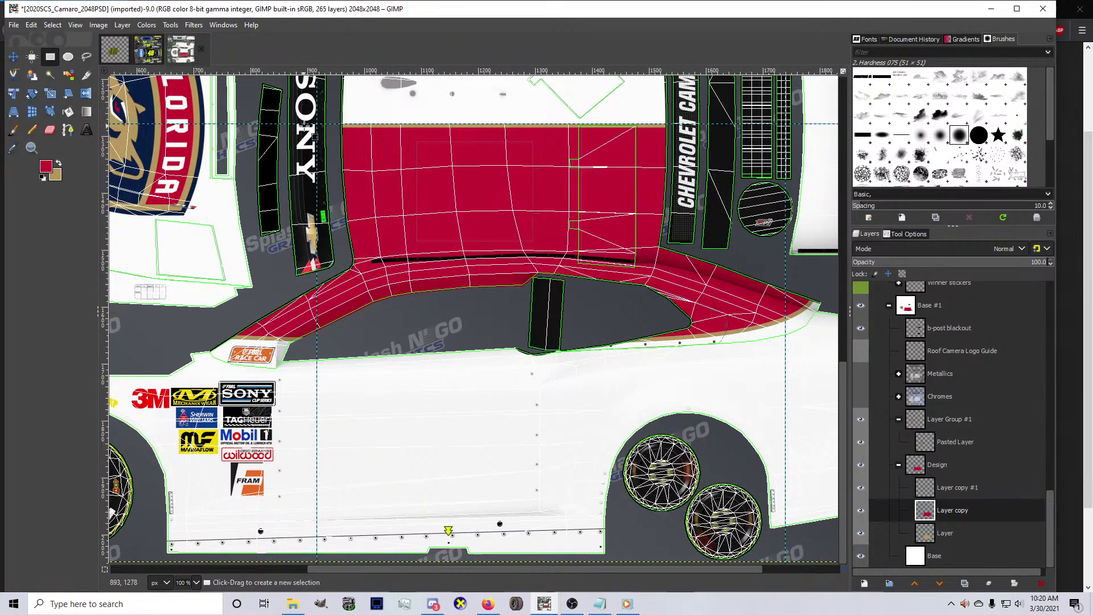
left_click_drag(311, 123, 675, 159)
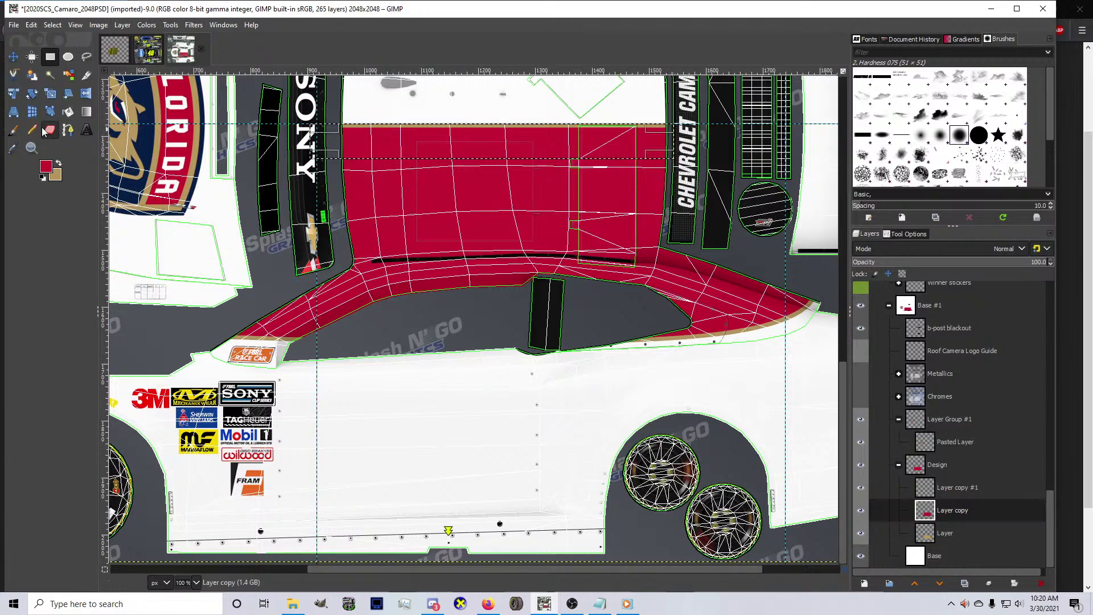
left_click(32, 129)
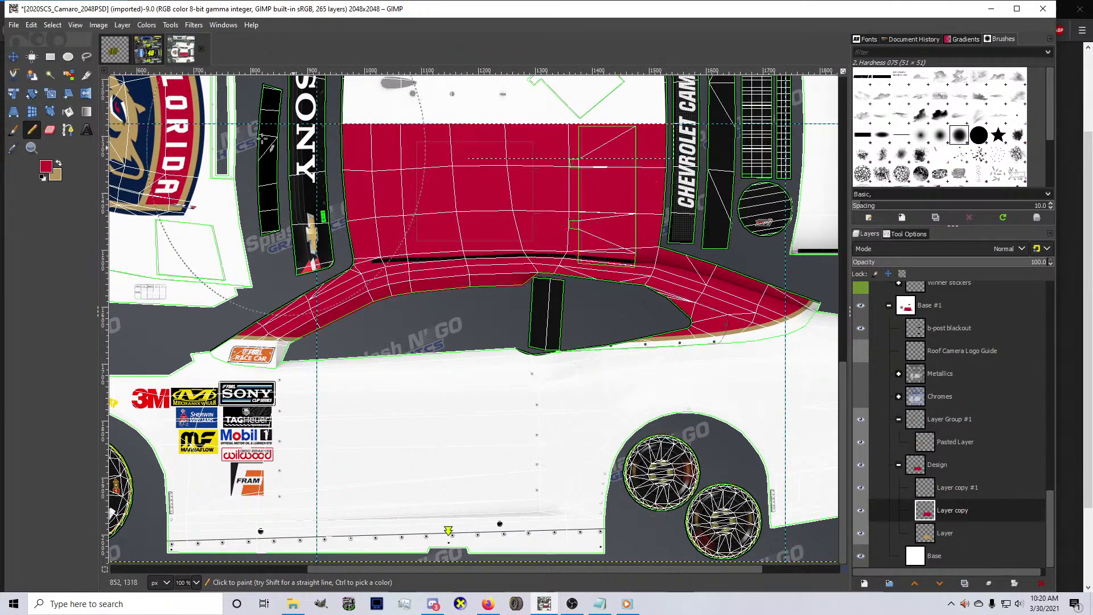
left_click(53, 25)
left_click(66, 53)
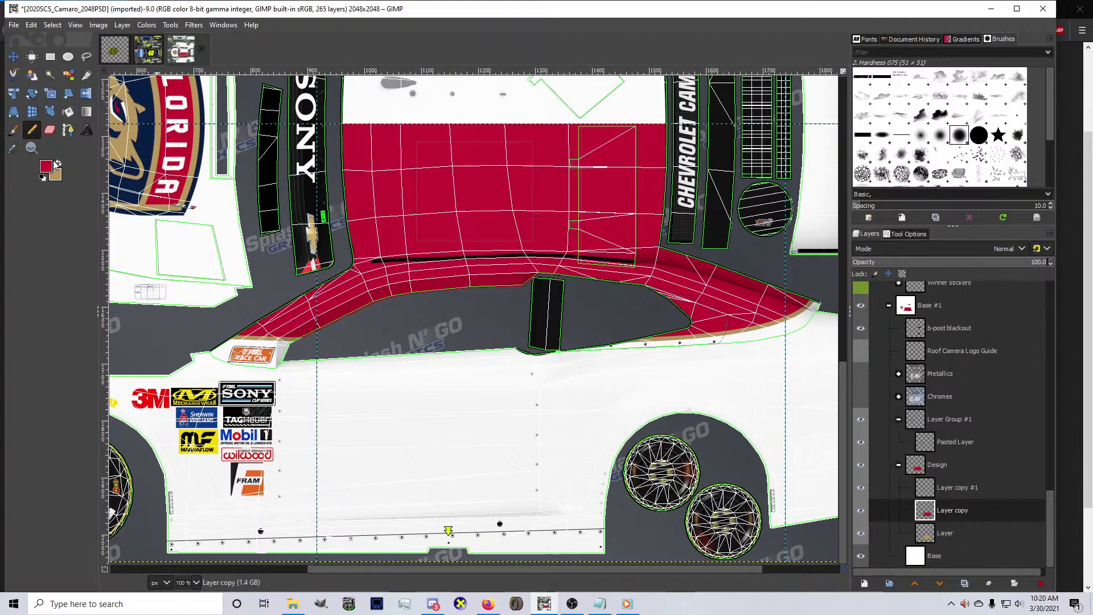
Activate the Paths tool, then switch to CarView and open the Camaro mesh from the MENCup19 Xfiles folder
left_click(68, 130)
scroll(563, 420, "down", 1)
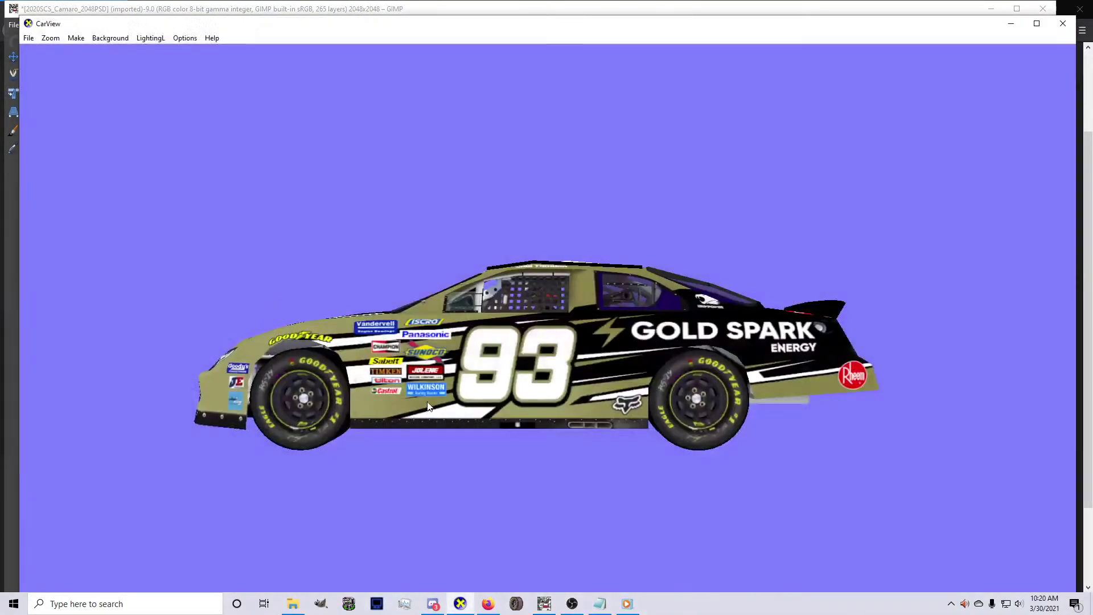
left_click_drag(791, 376, 541, 420)
left_click(29, 38)
left_click(91, 121)
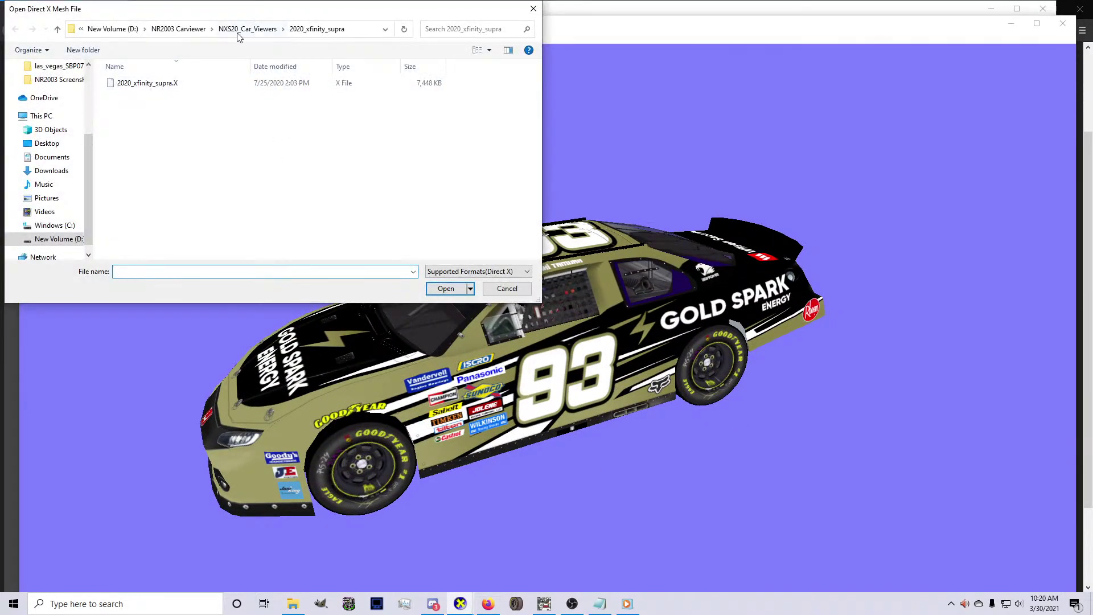
left_click(196, 29)
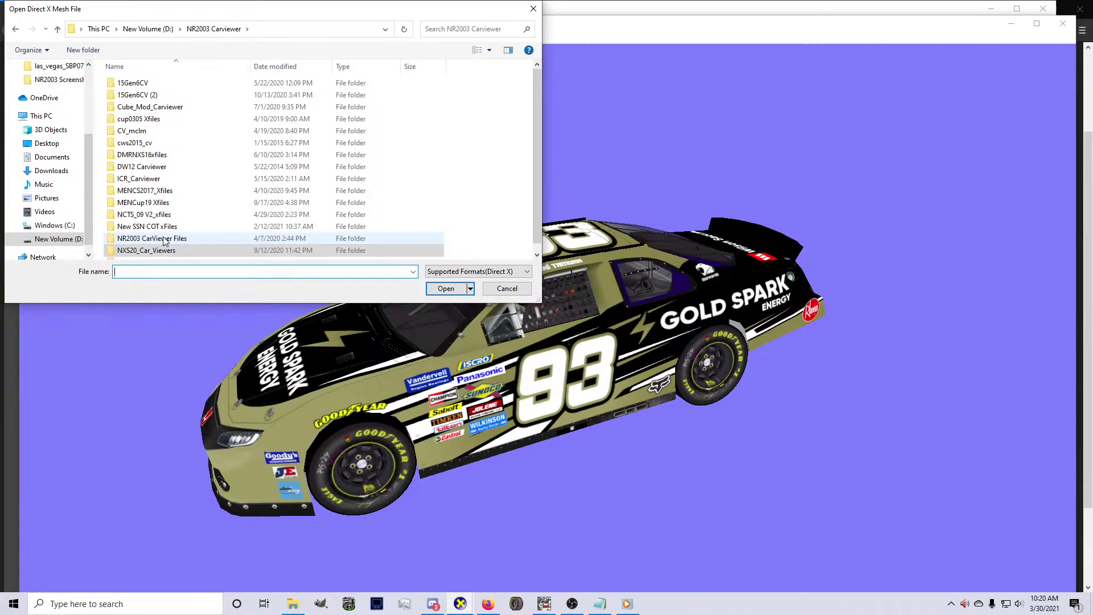
double_click(162, 203)
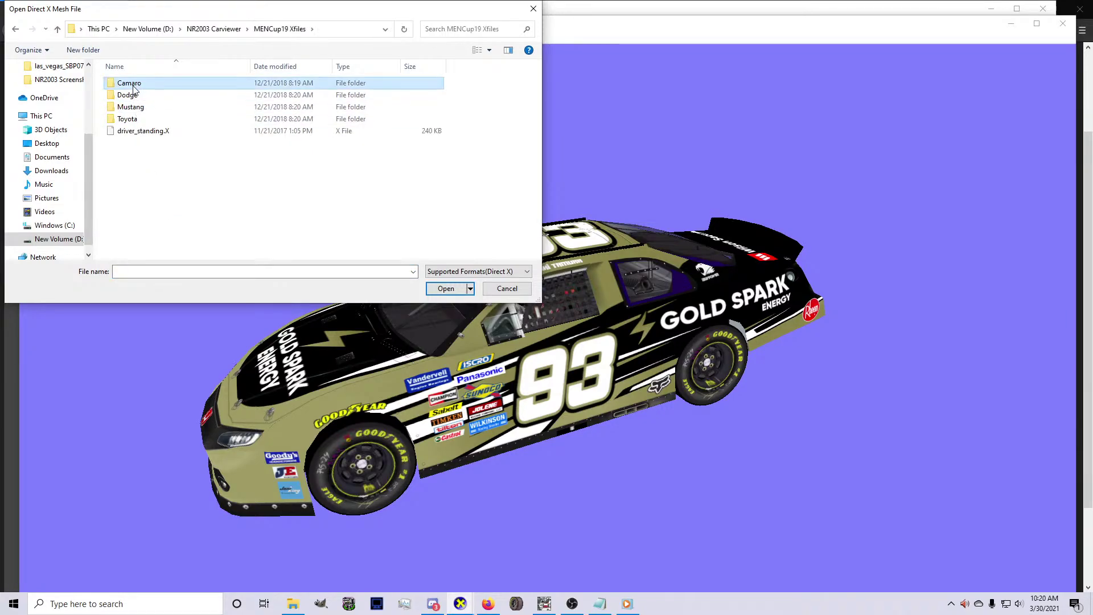
double_click(130, 83)
double_click(188, 114)
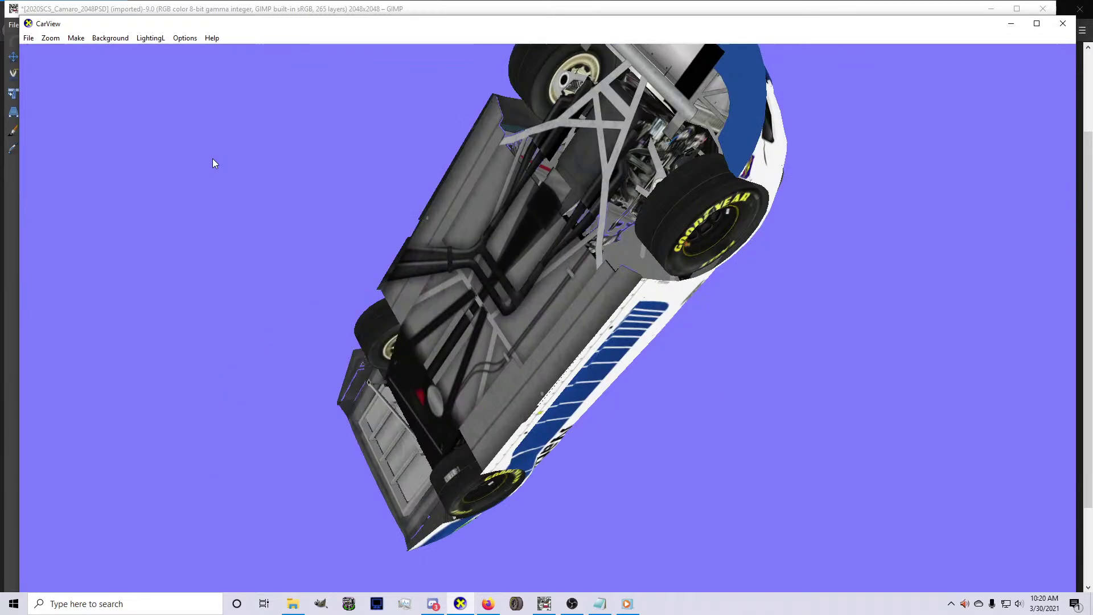
Examine the Camaro model's hood, roof and side from the front corner in the 3D view
left_click_drag(213, 158, 647, 358)
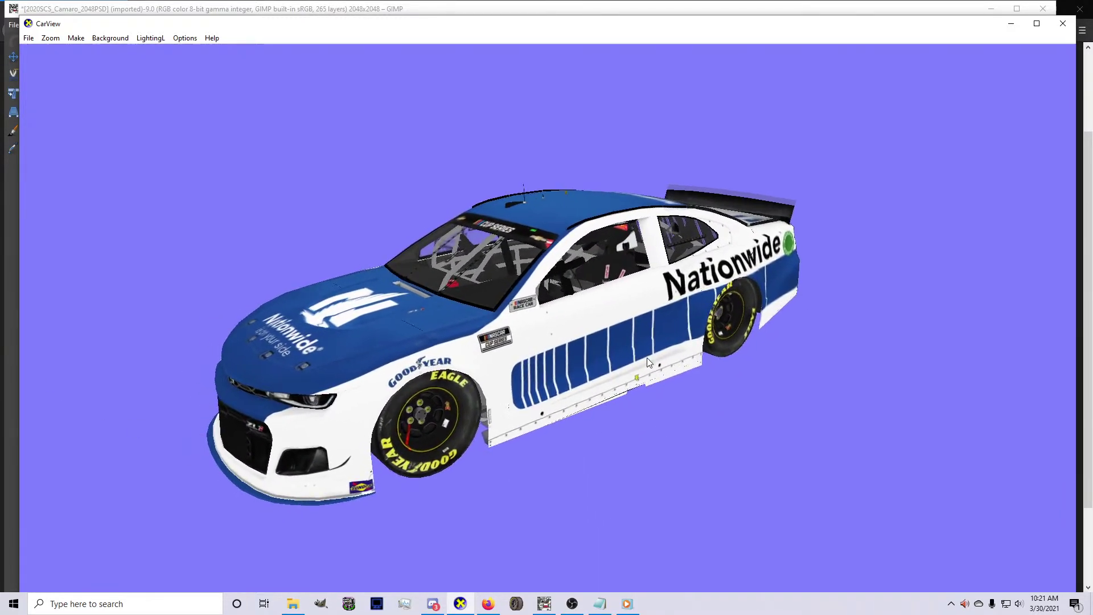
scroll(647, 359, "up", 4)
left_click_drag(478, 436, 635, 340)
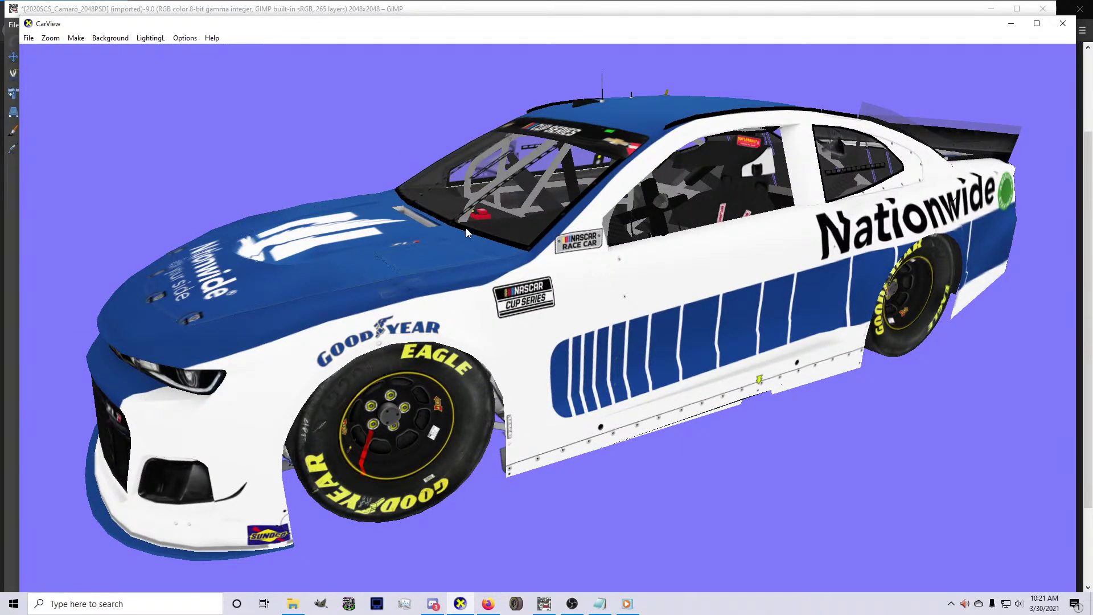
scroll(630, 327, "down", 5)
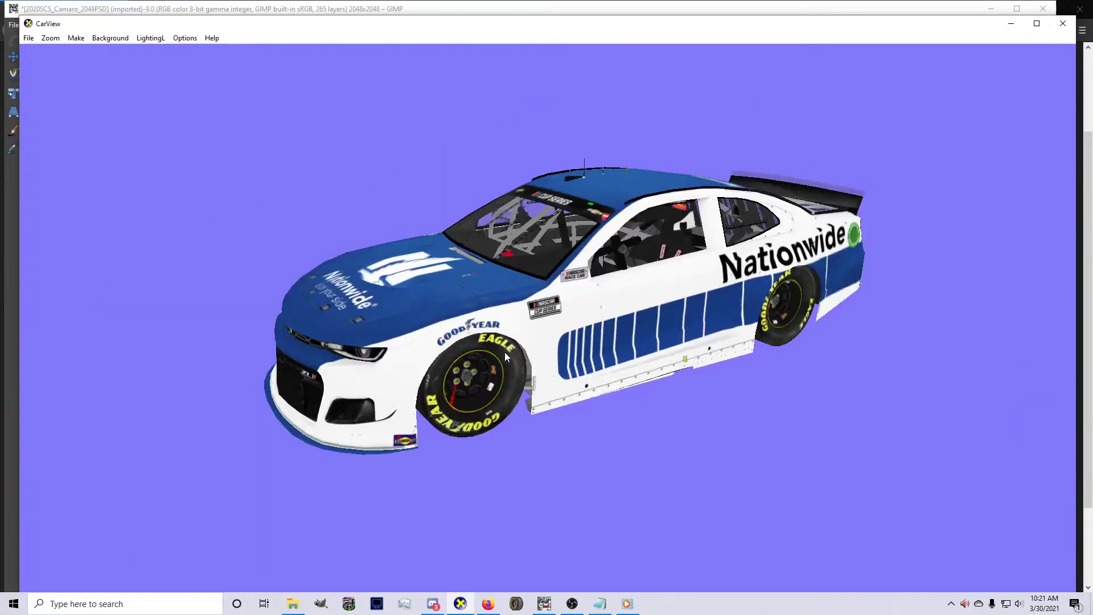
left_click_drag(504, 352, 446, 381)
scroll(445, 381, "up", 3)
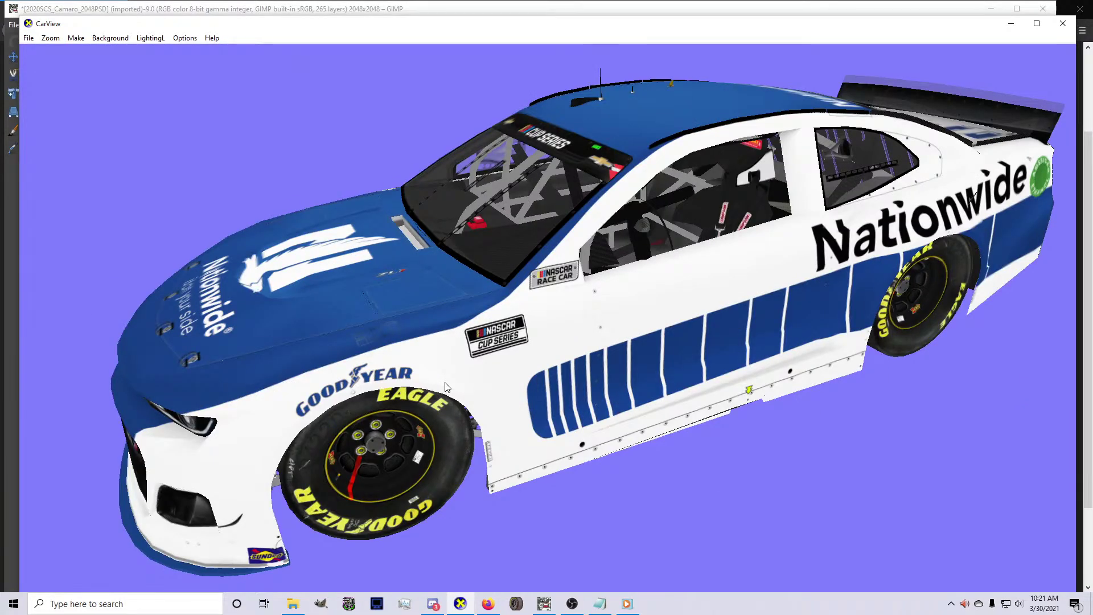
left_click_drag(587, 399, 566, 396)
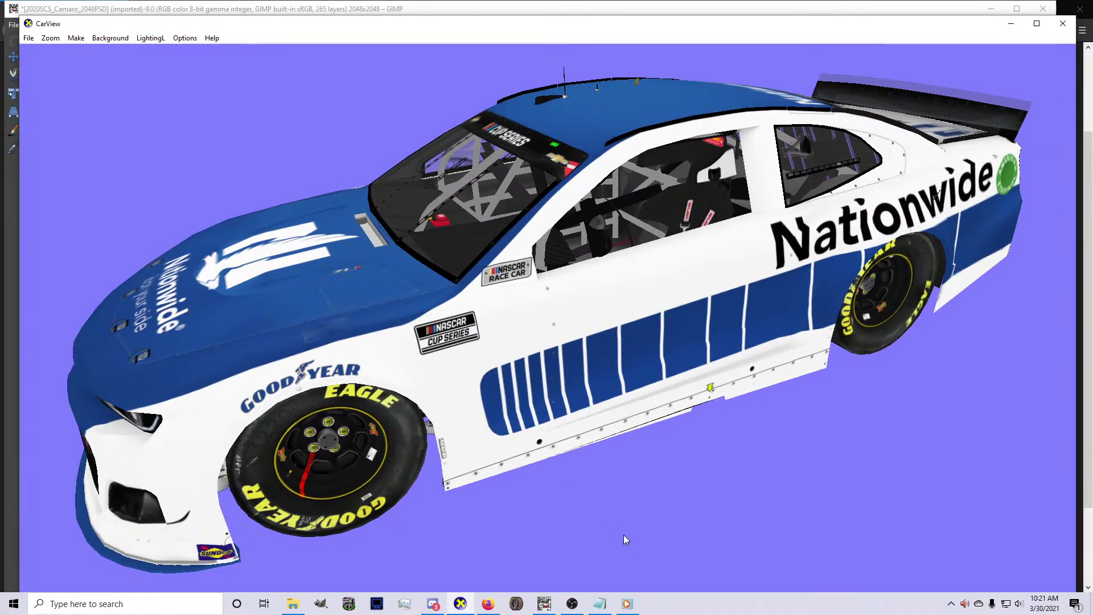
Switch back to GIMP, set the foreground color to the logo's navy blue and make Layer copy #1 active
left_click(543, 603)
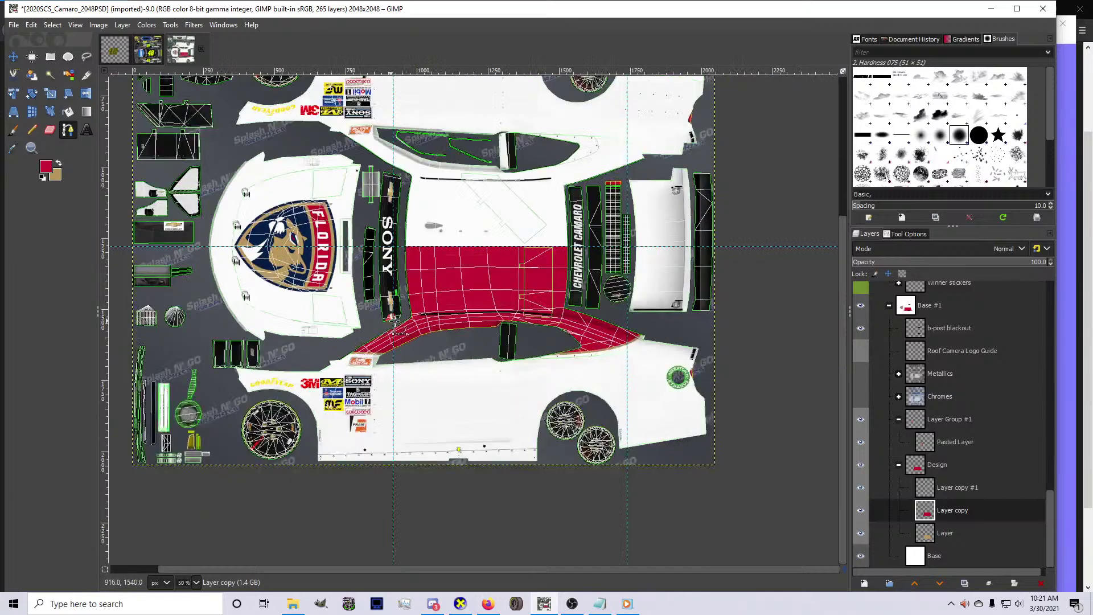
scroll(394, 323, "down", 1)
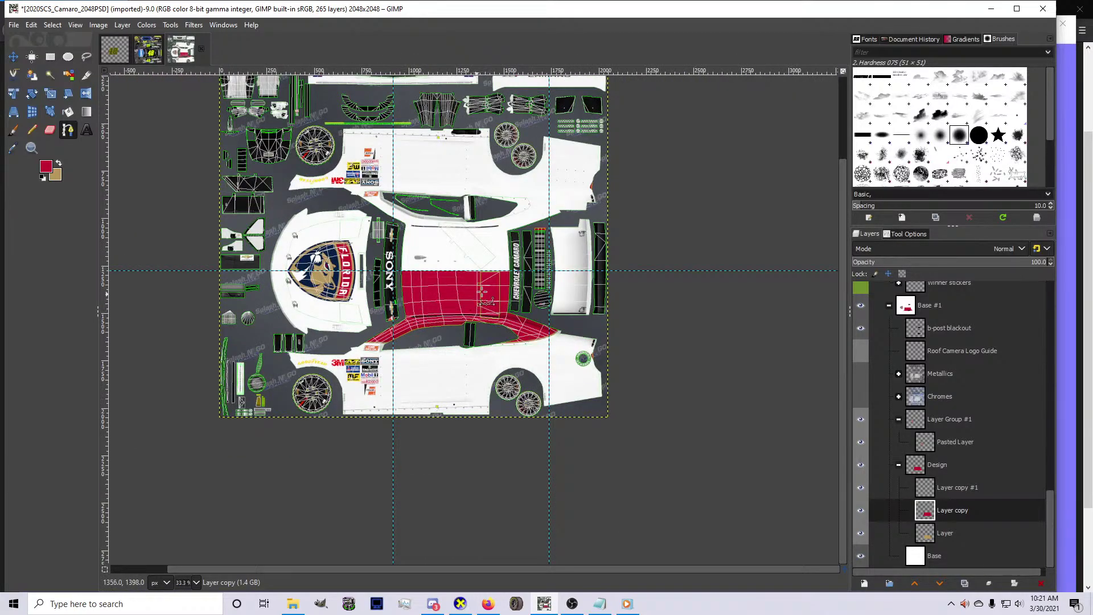
scroll(426, 277, "up", 2)
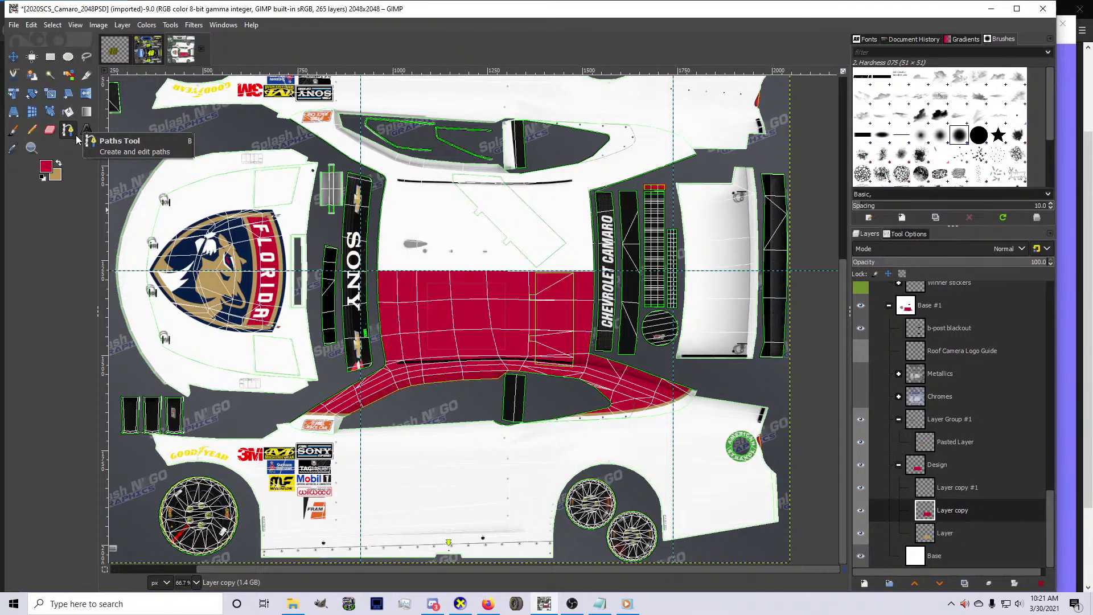
scroll(642, 431, "down", 2)
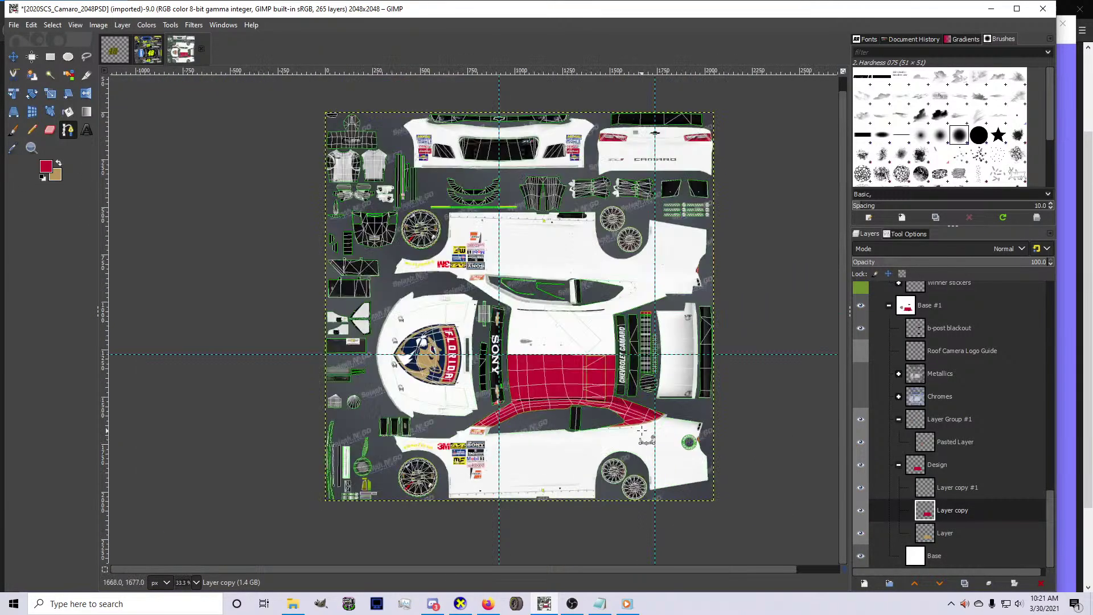
scroll(642, 431, "up", 3)
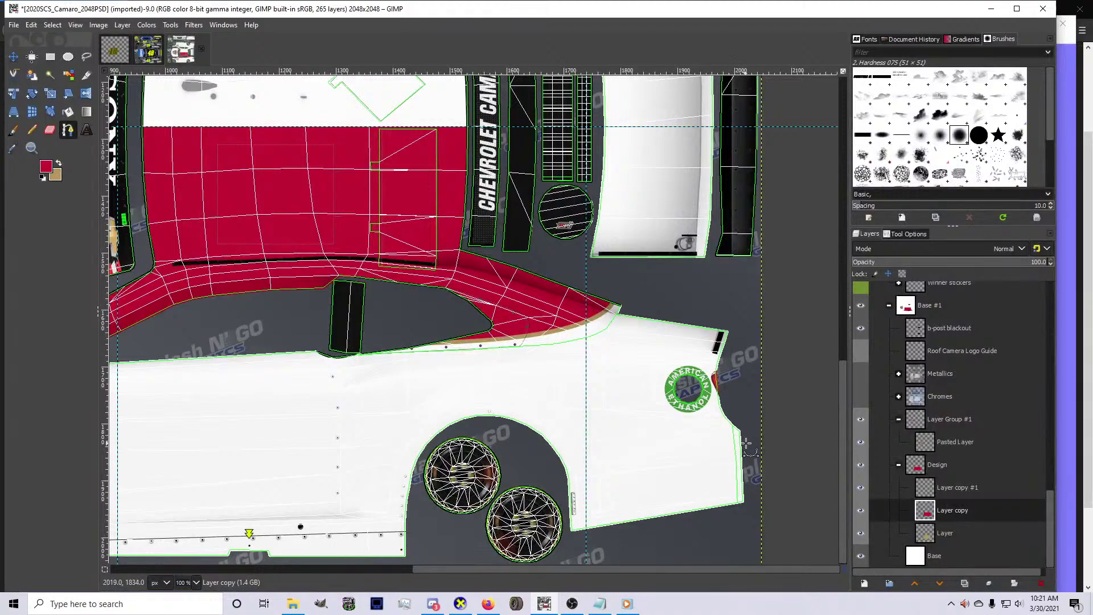
left_click(46, 166)
left_click(549, 187)
left_click(512, 226)
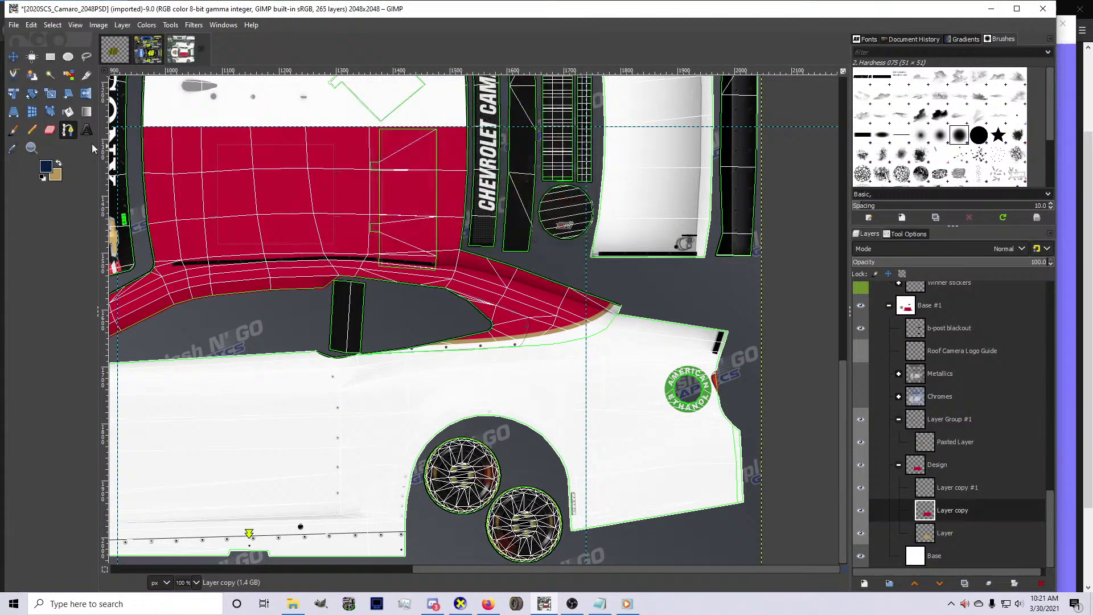
left_click(909, 484)
scroll(269, 458, "down", 3)
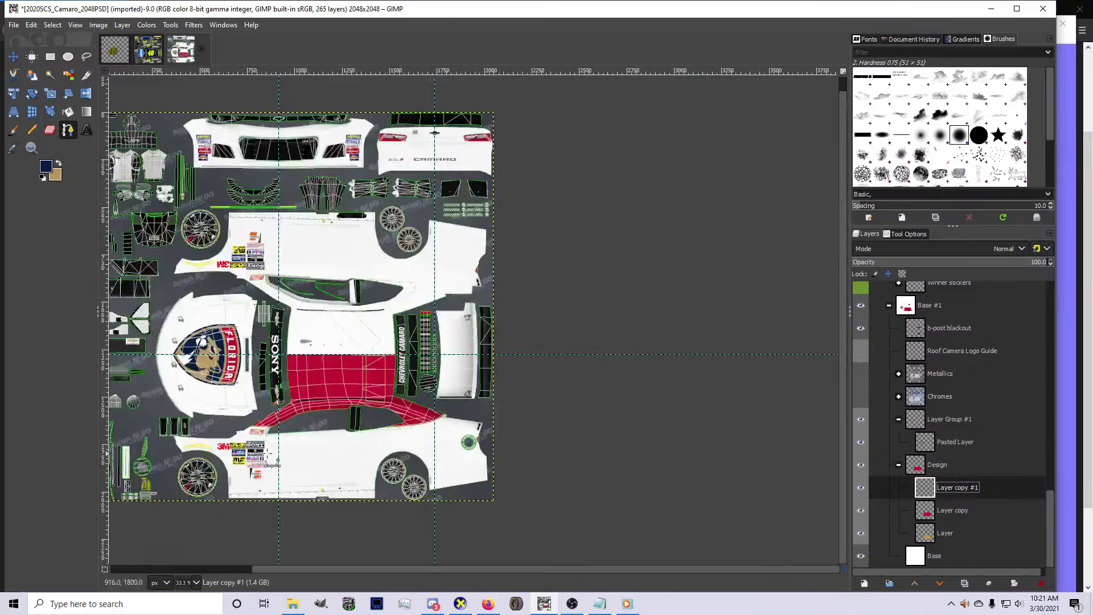
scroll(269, 458, "up", 3)
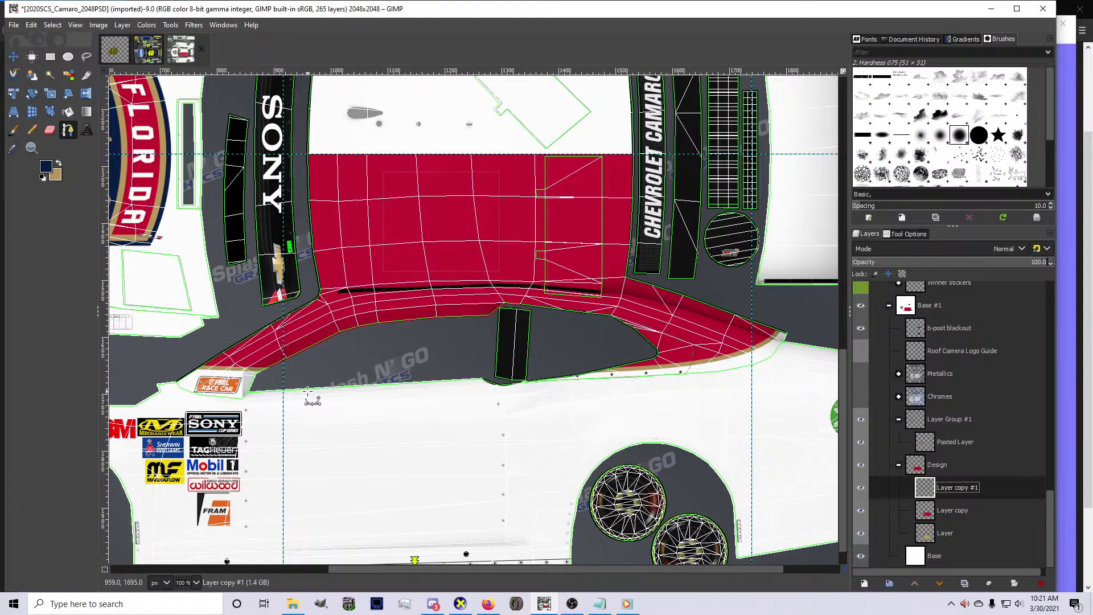
scroll(312, 400, "down", 2, "ctrl")
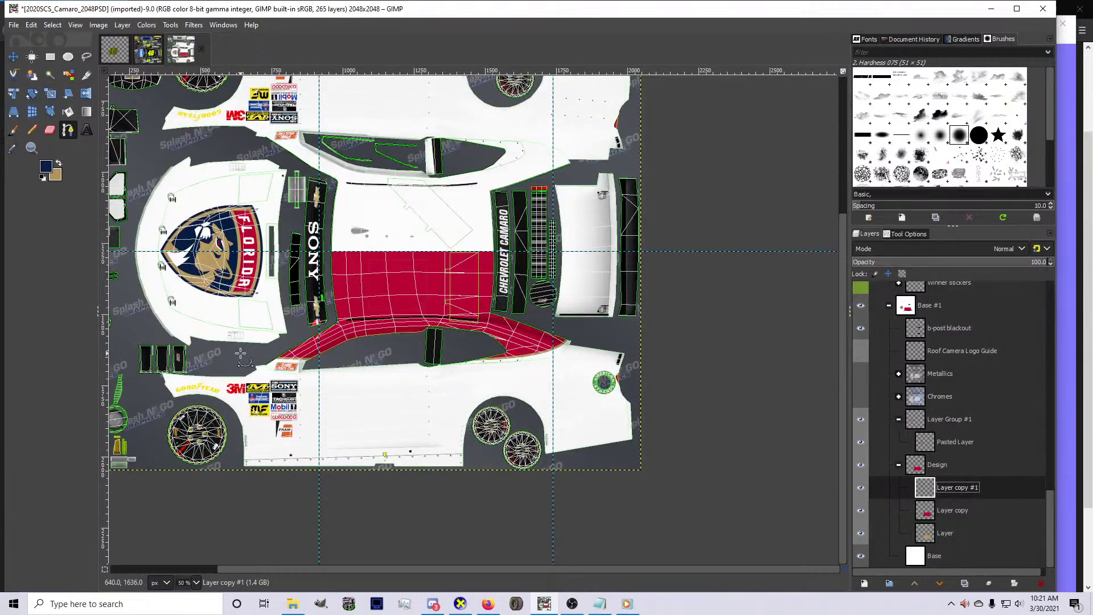
Switch to Firefox, search for florida panthers images in a new tab and preview a photo of the team's uniforms
left_click(487, 603)
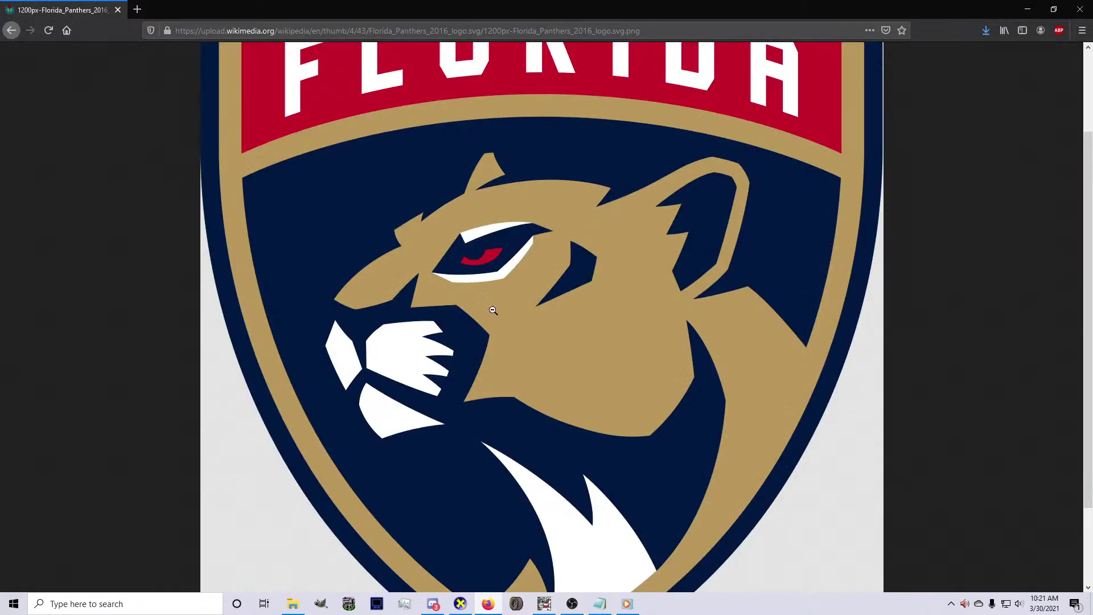
left_click(135, 8)
type("f")
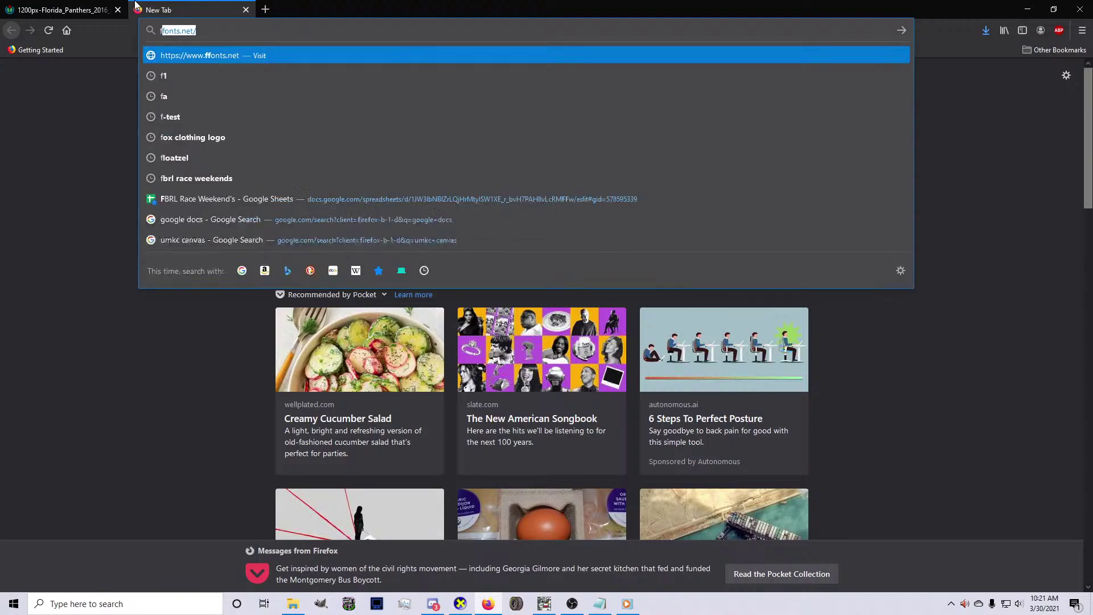
type("lorida panthers")
key("Return")
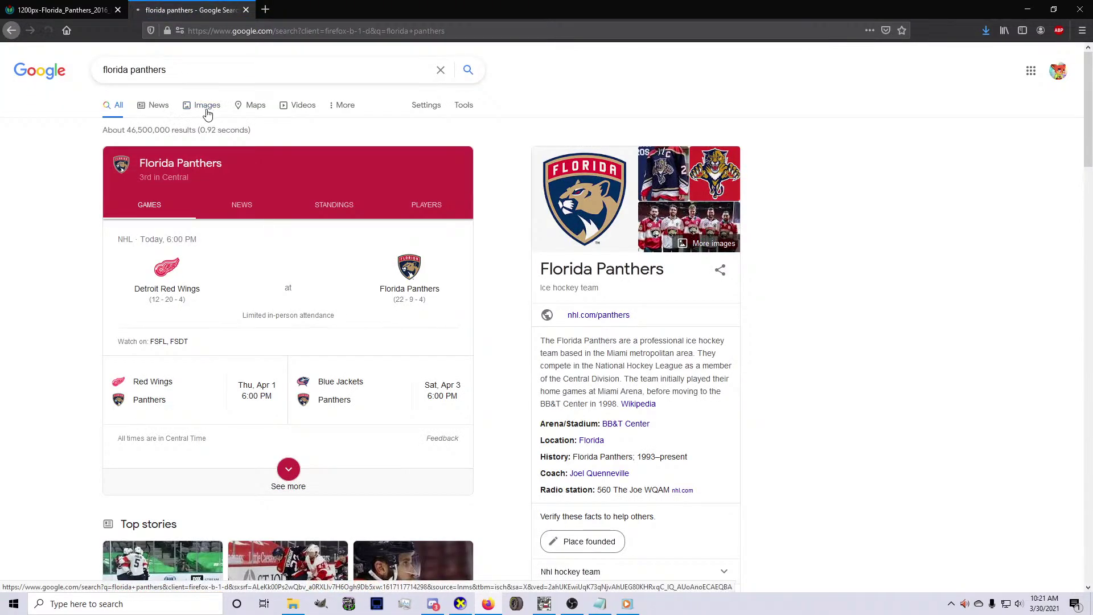
left_click(204, 106)
left_click(683, 342)
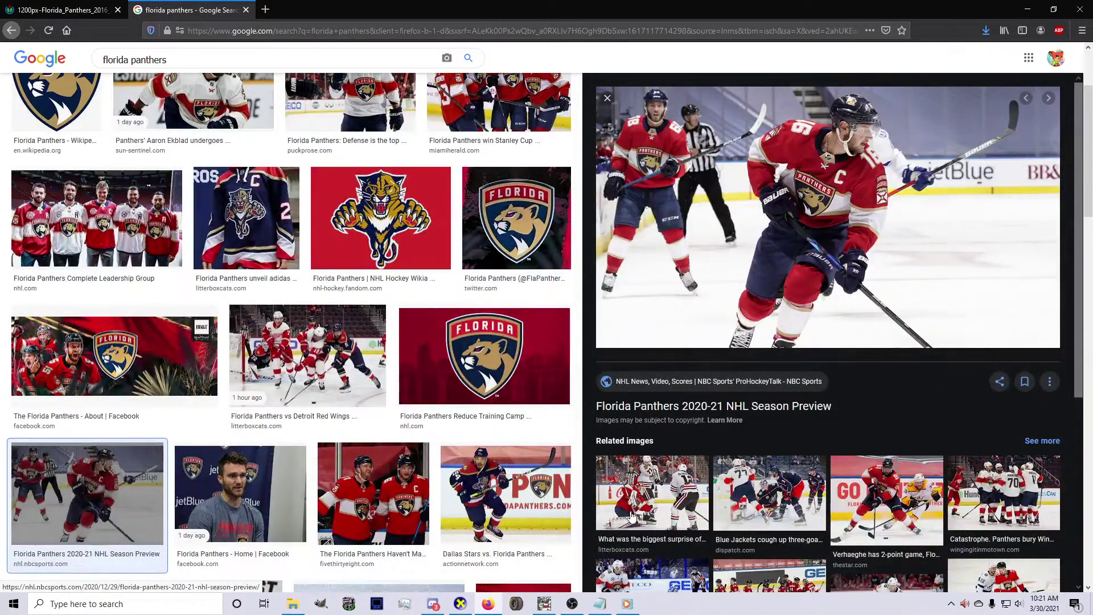
Switch back to GIMP and start a path running diagonally across the lower car side from the rear bumper to the front wheel
left_click(544, 607)
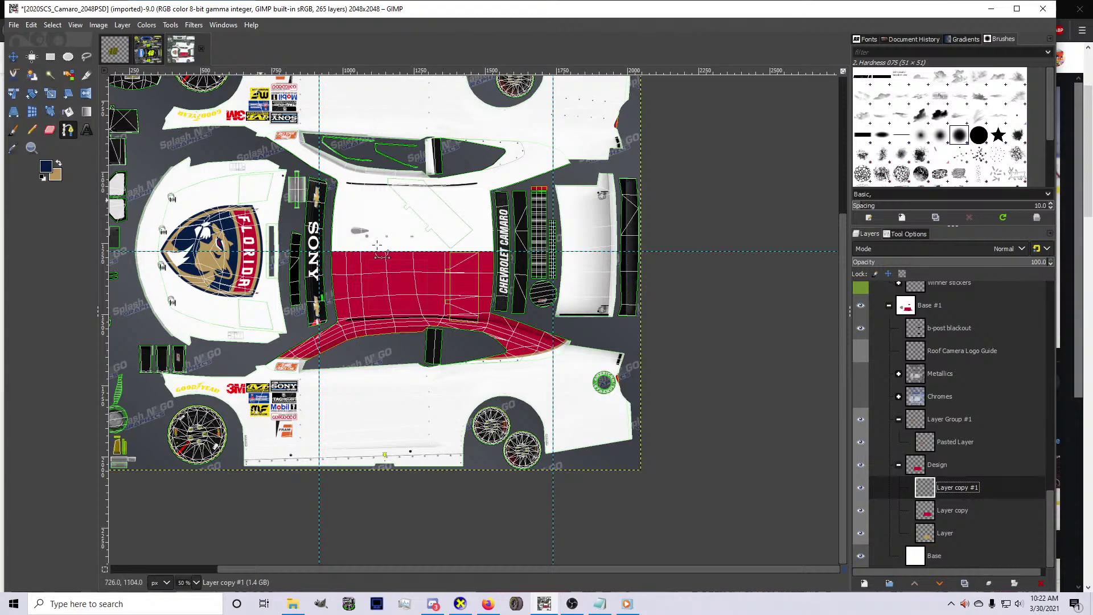
scroll(645, 410, "up", 4)
left_click(655, 402)
scroll(655, 402, "down", 3)
left_click(247, 466)
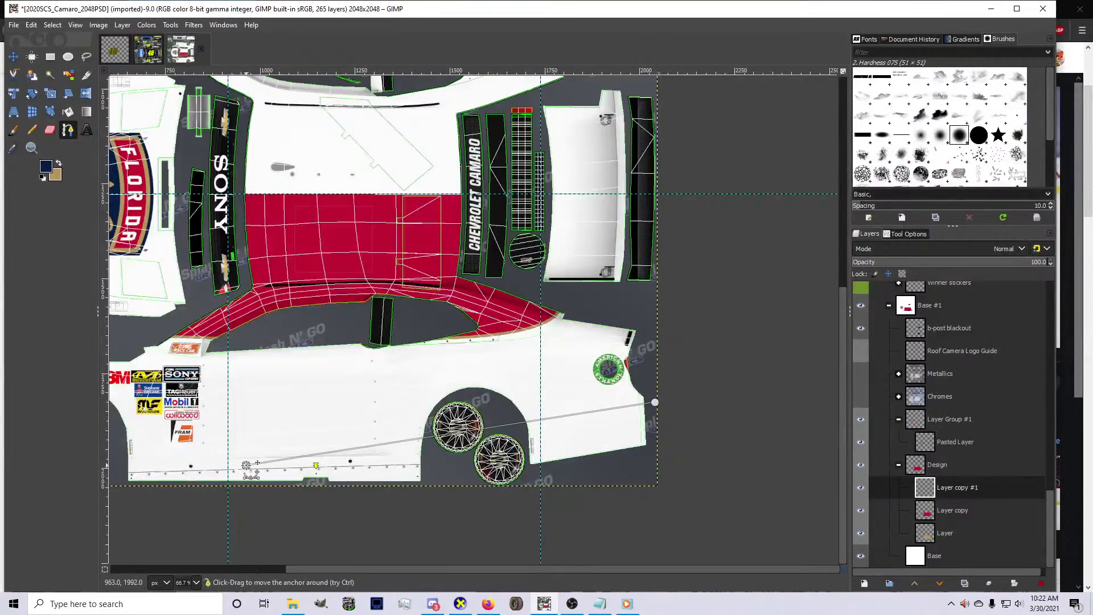
left_click_drag(246, 465, 98, 478)
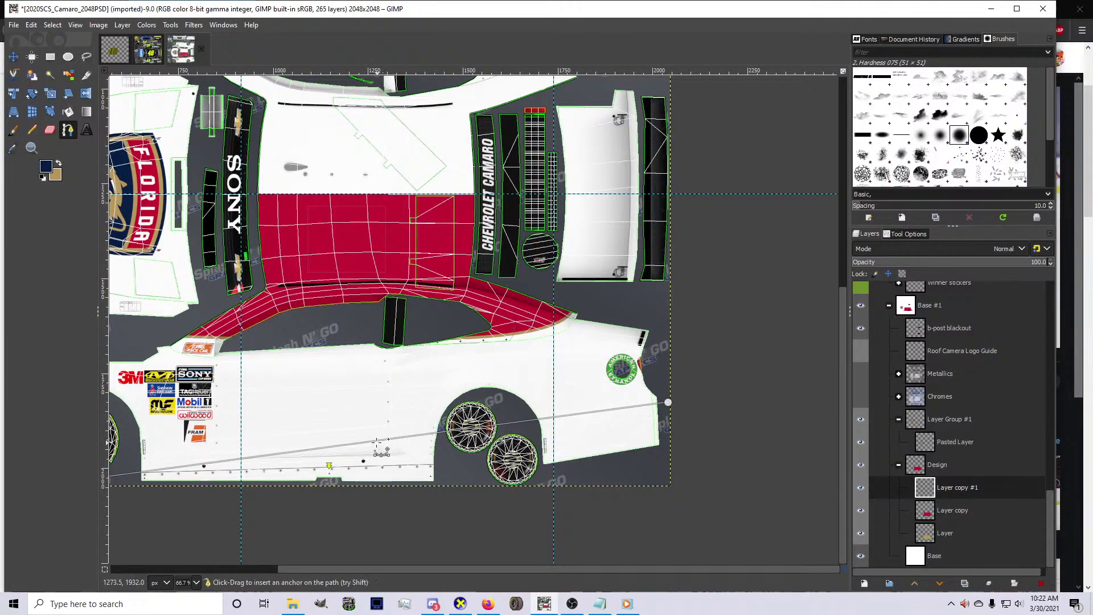
scroll(425, 446, "down", 2)
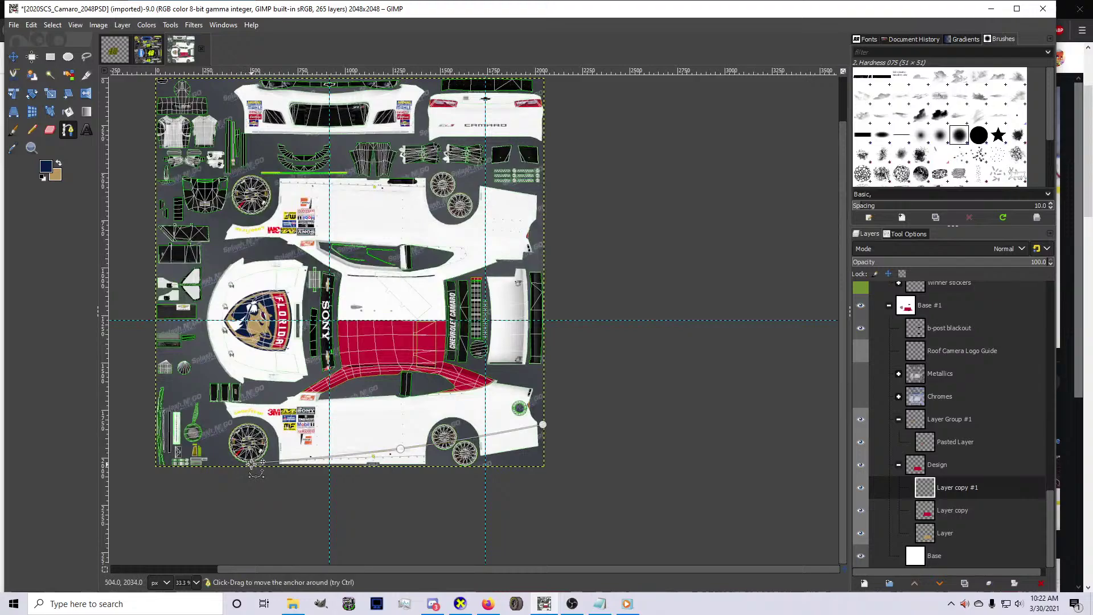
Close the path around the area below the car side, convert it to a selection and fill it navy on Layer copy #1
left_click(254, 477)
left_click(518, 482)
left_click(589, 471)
left_click(569, 436)
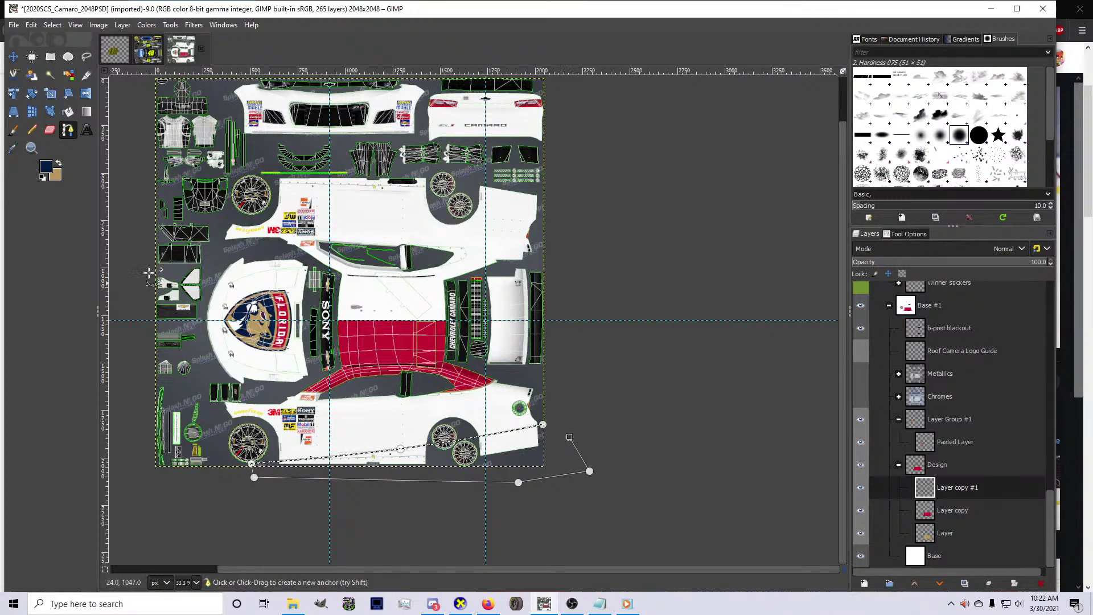
key("shift+b")
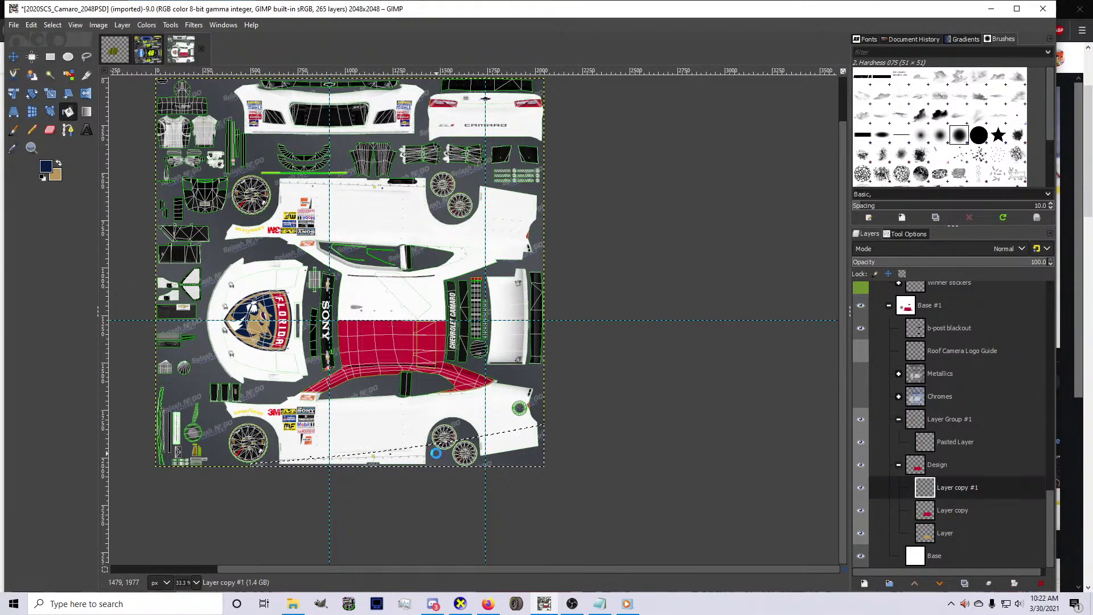
Make Layer copy active and set the foreground color to the livery's red
left_click(919, 514)
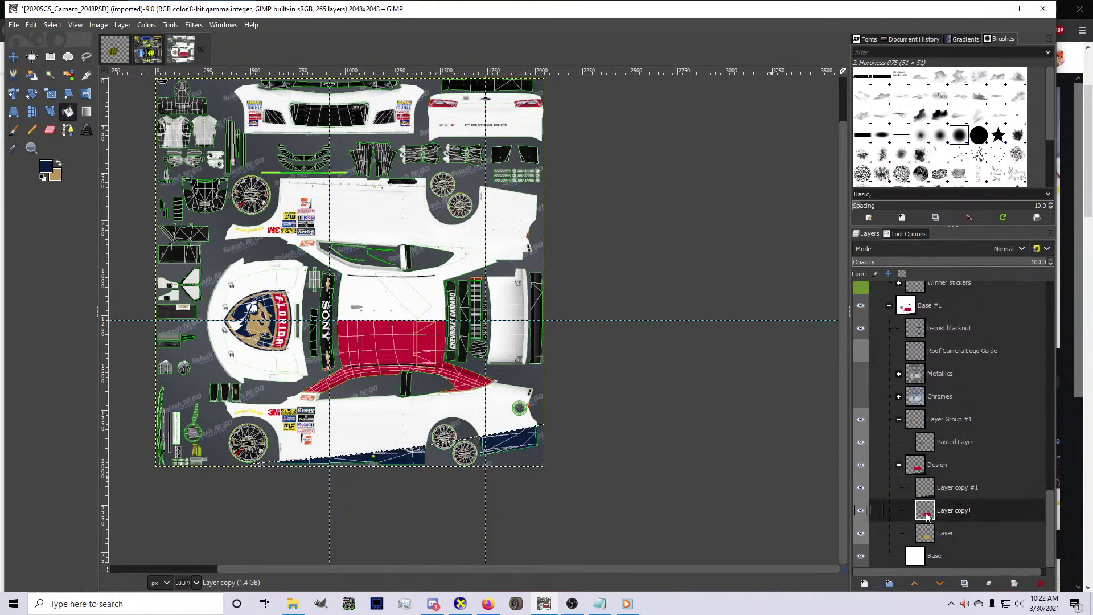
left_click(43, 167)
left_click(516, 188)
left_click(512, 225)
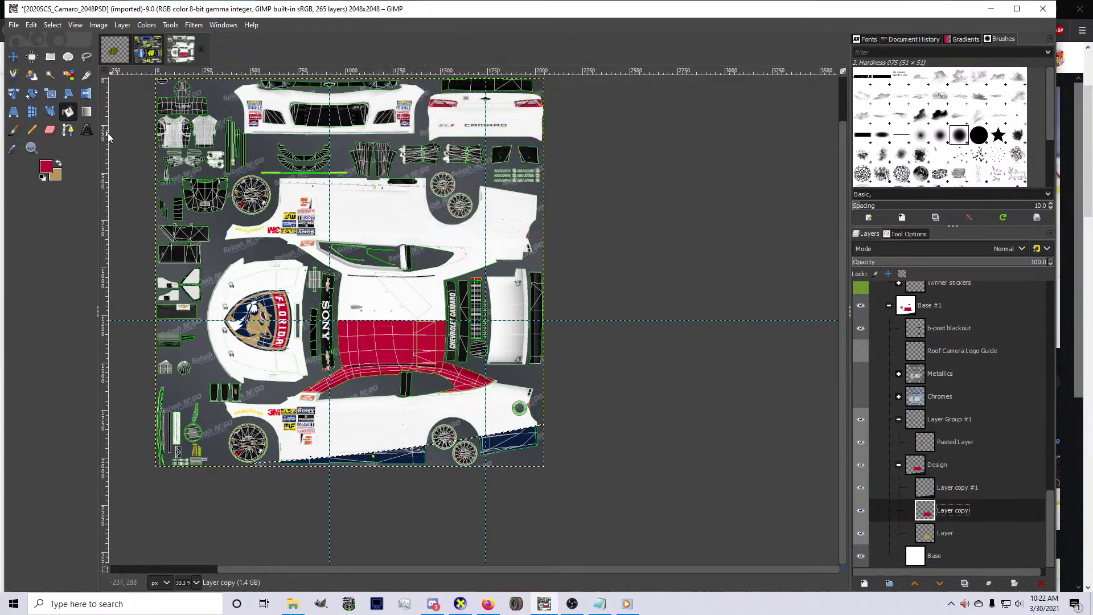
Draw a gently curved path just above the navy area, from the front wheel to the rear bumper
key("b")
scroll(257, 463, "up", 2)
scroll(257, 464, "up", 1)
left_click(211, 459)
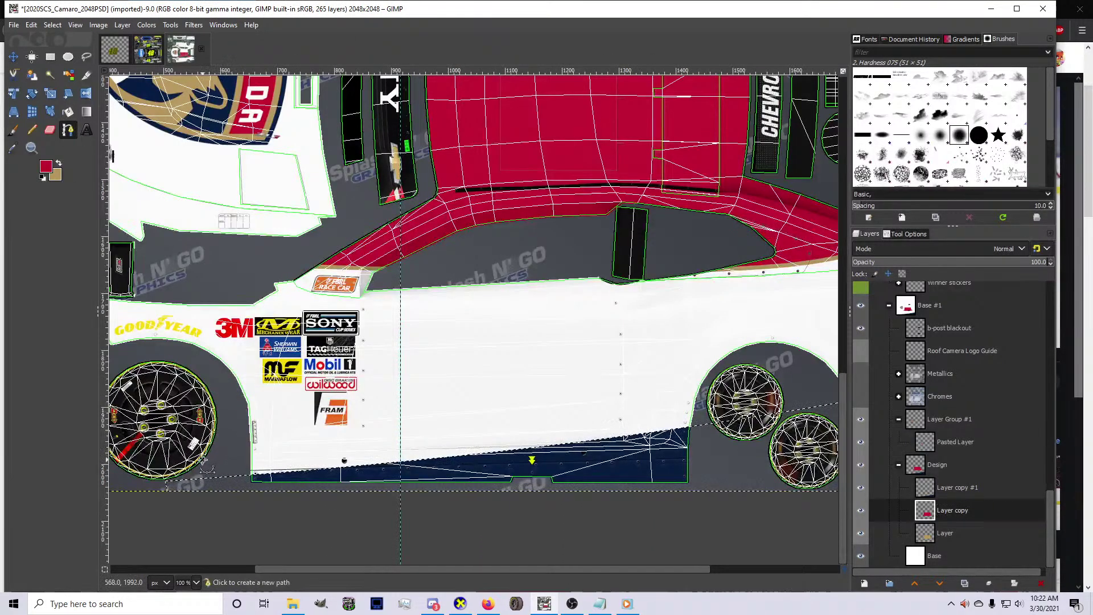
scroll(212, 458, "down", 2)
scroll(589, 412, "up", 2)
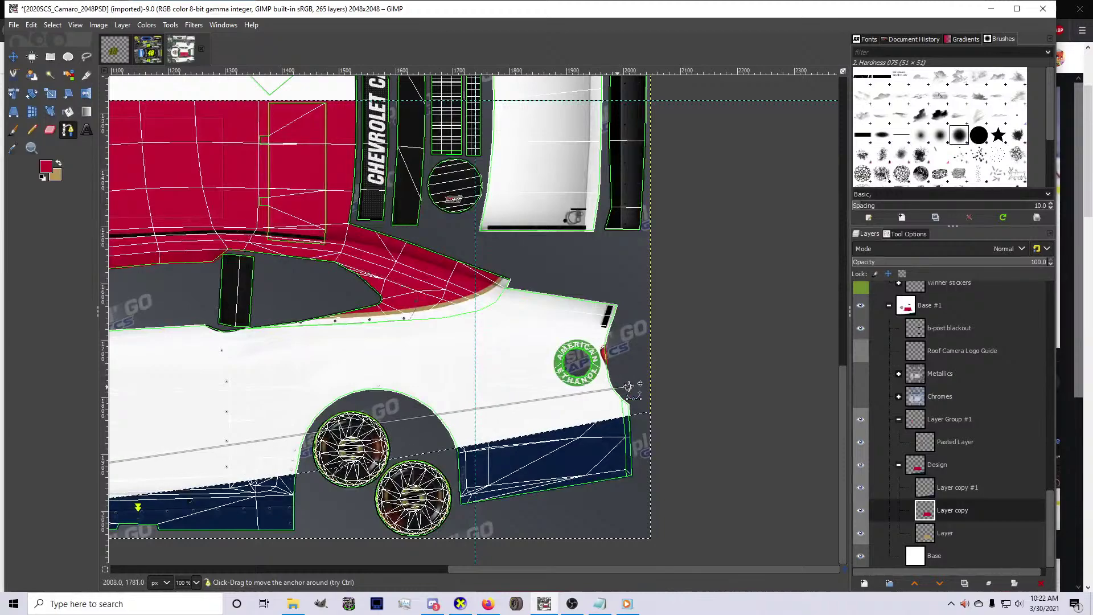
left_click(611, 397)
scroll(407, 424, "down", 1)
left_click_drag(380, 422, 380, 434)
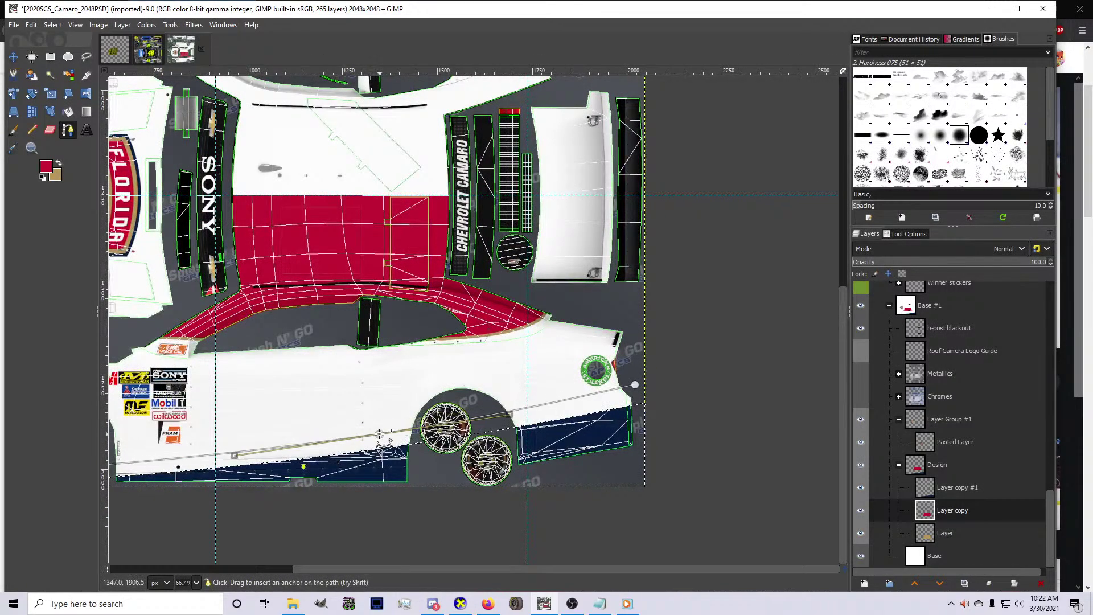
left_click(633, 383)
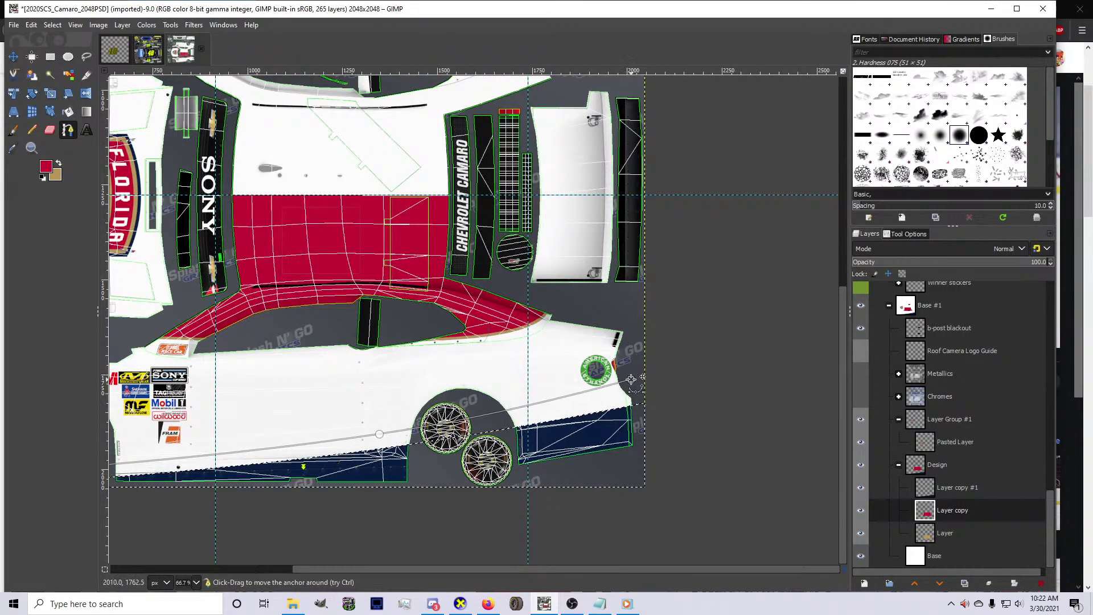
Close the path behind and below the car, select its area and fill it red to form a stripe above the navy
left_click_drag(653, 434, 658, 467)
scroll(653, 504, "down", 2)
left_click(576, 507)
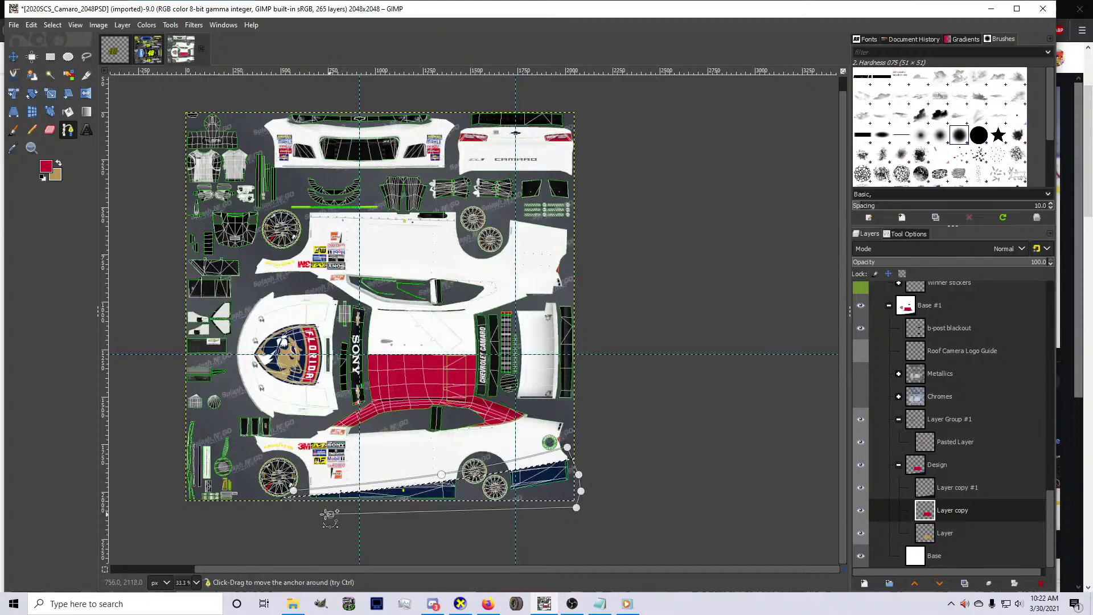
left_click_drag(331, 514, 296, 510)
key("o")
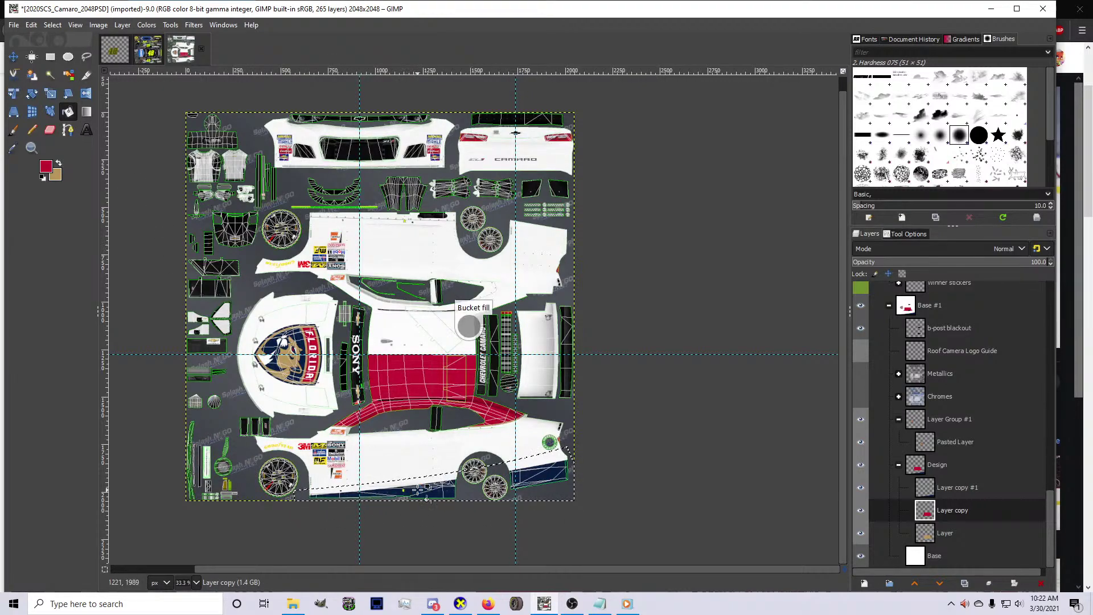
scroll(308, 496, "up", 2)
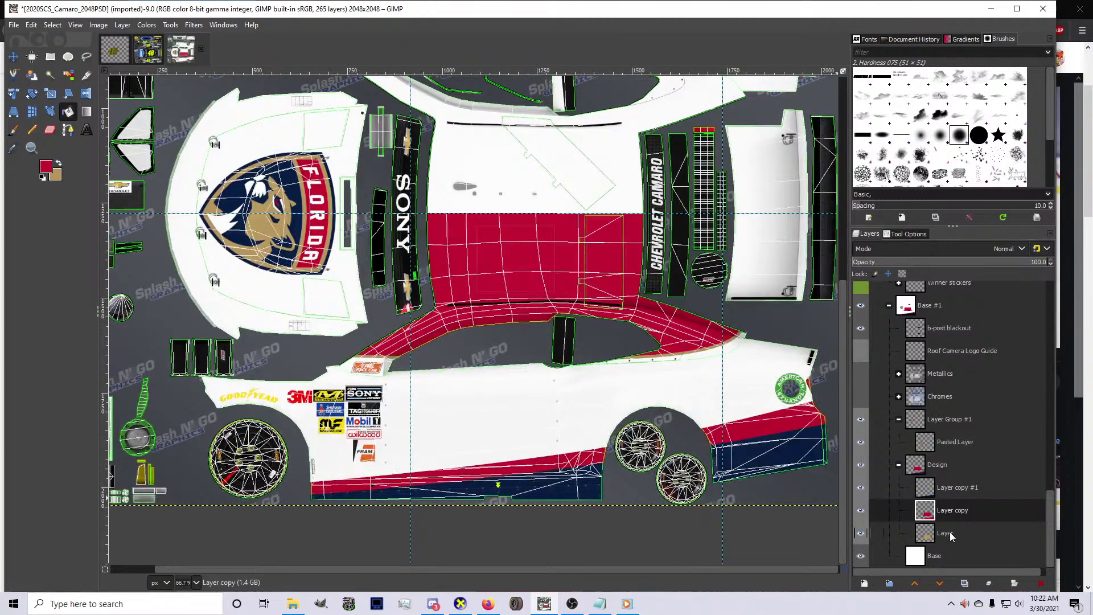
Make the lowest layer in the Design group active, swap the foreground color to gold and activate the Paths tool
left_click(950, 534)
left_click(65, 164)
key("b")
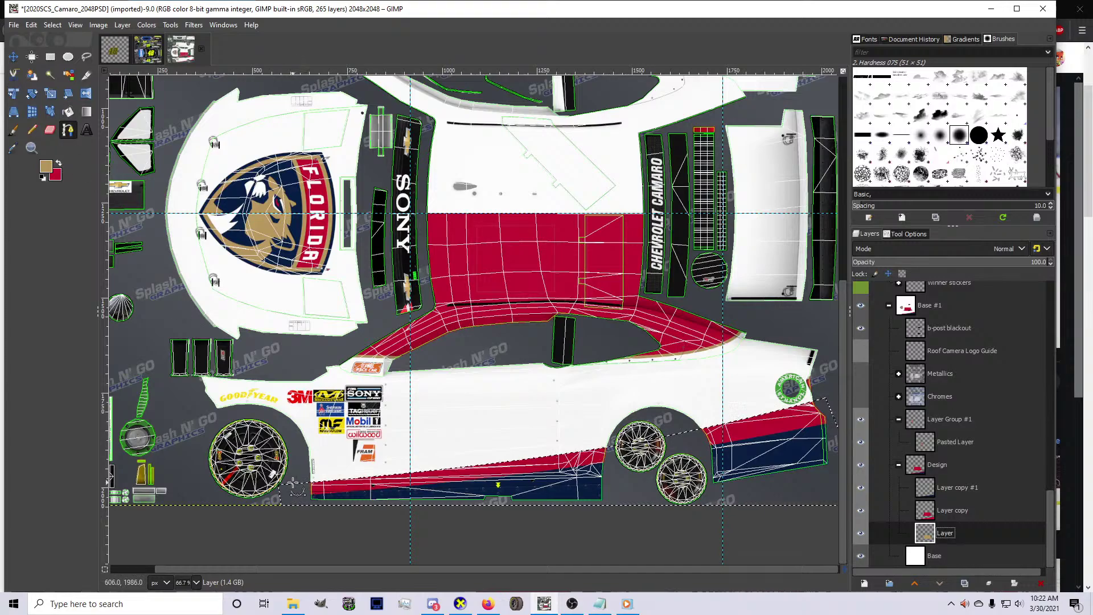
Try a gold stripe above the red one, outlining it with a pointed spike on the door, selecting the area and filling it
left_click_drag(275, 476, 527, 446)
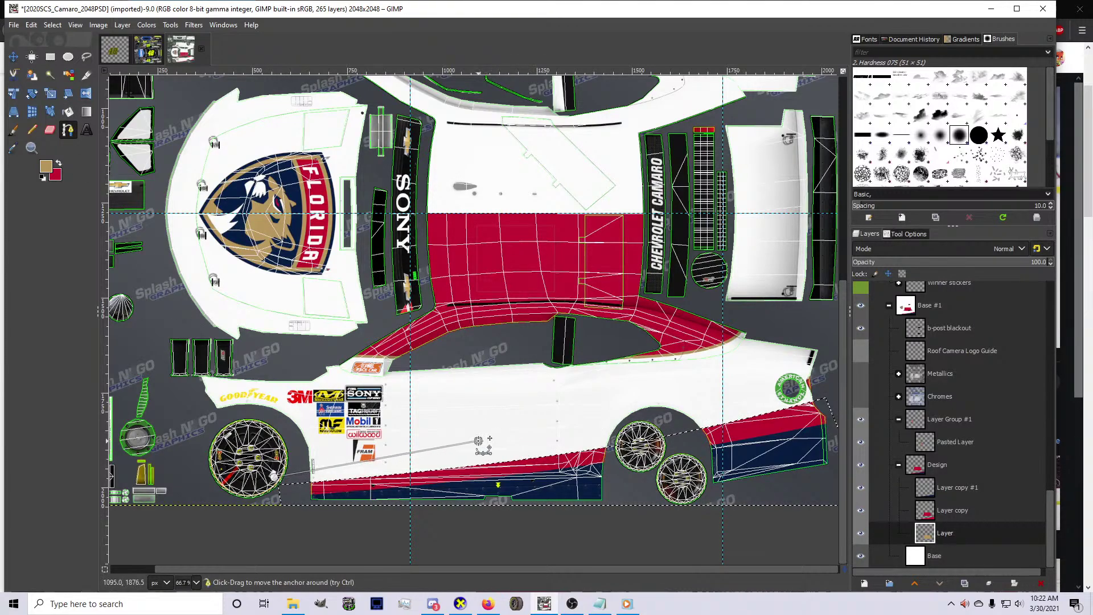
scroll(478, 441, "up", 2)
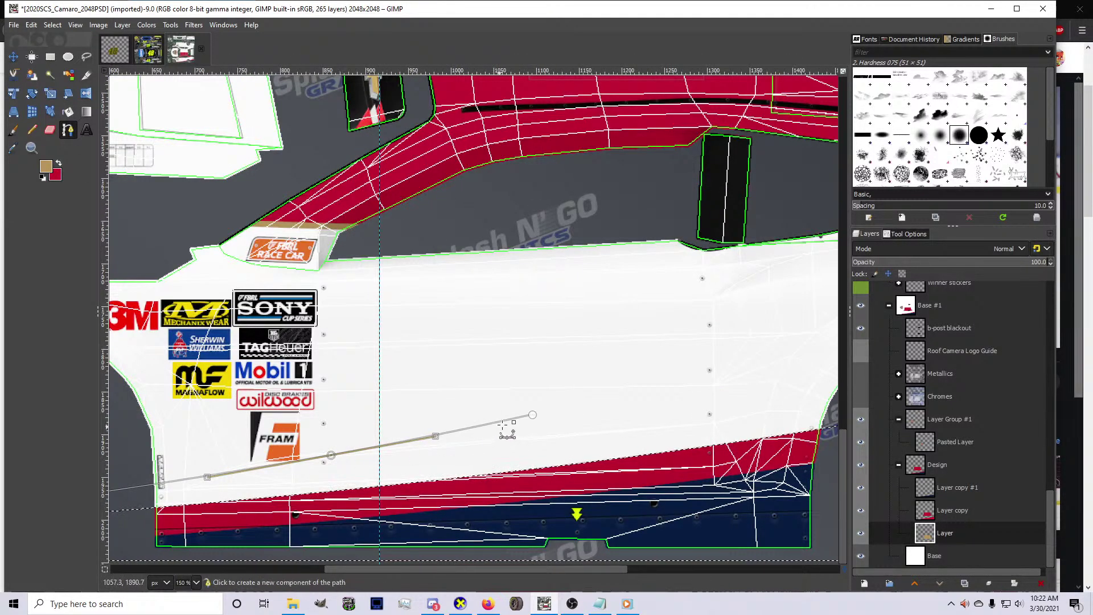
left_click_drag(396, 464, 362, 476)
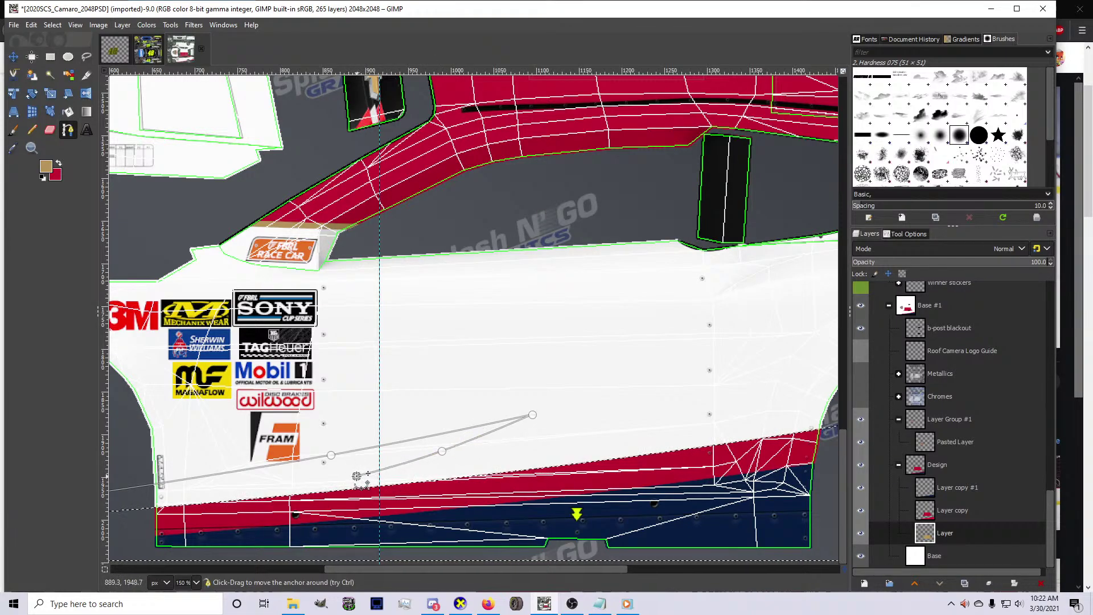
scroll(344, 475, "down", 3)
left_click(578, 437)
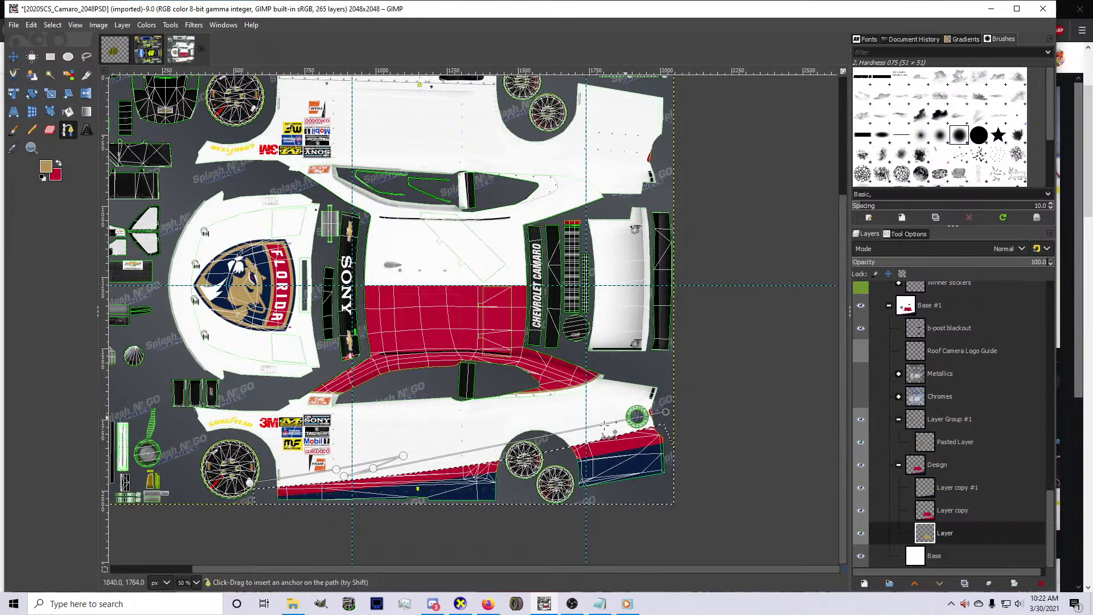
left_click(666, 412)
left_click_drag(681, 480, 670, 501)
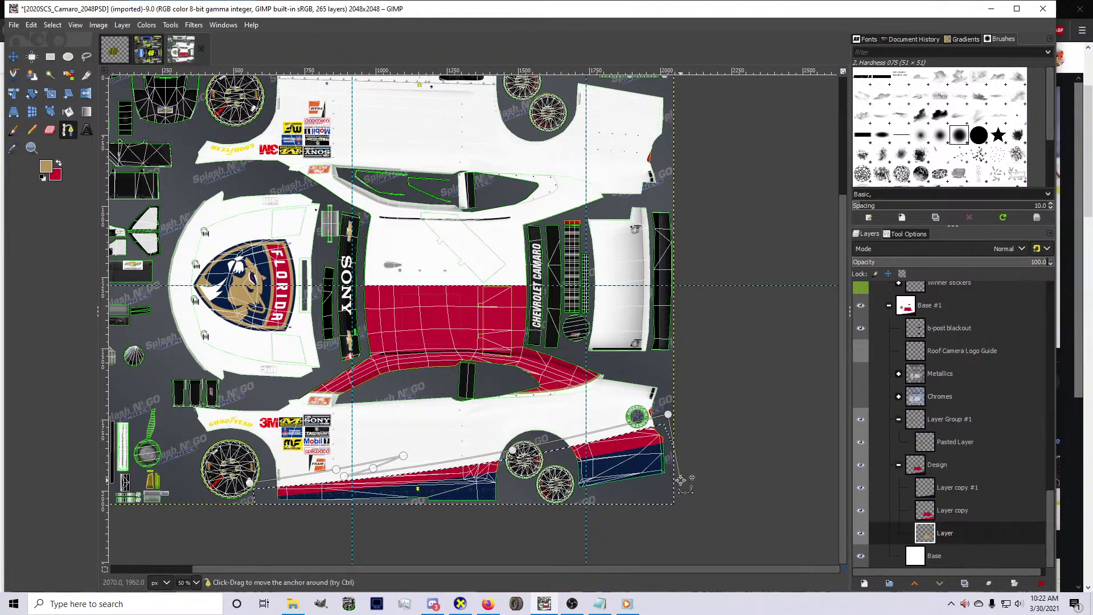
key("shift+v")
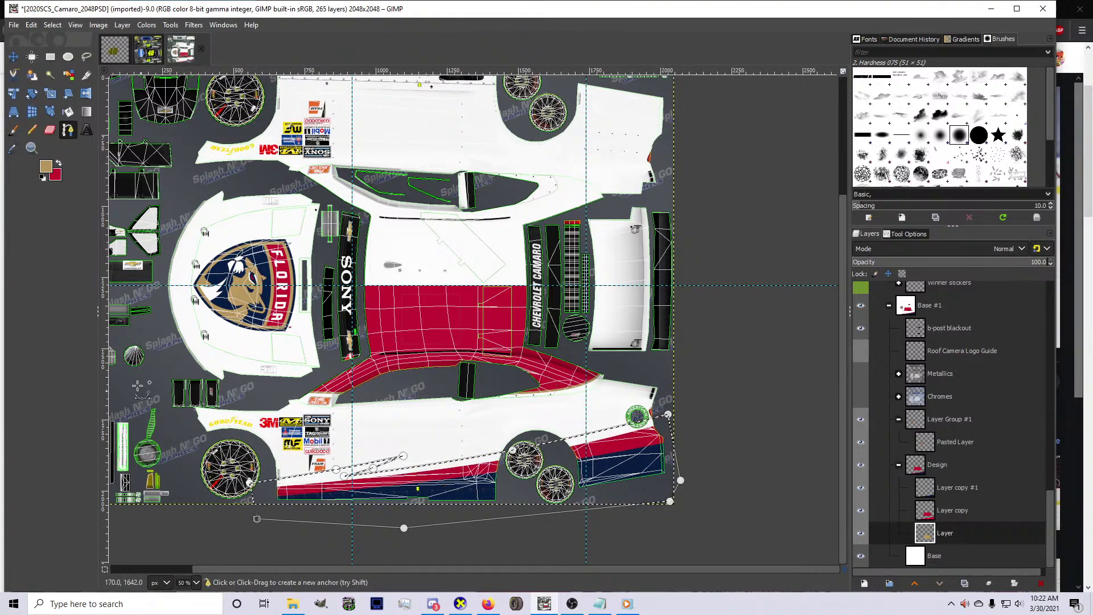
left_click(67, 116)
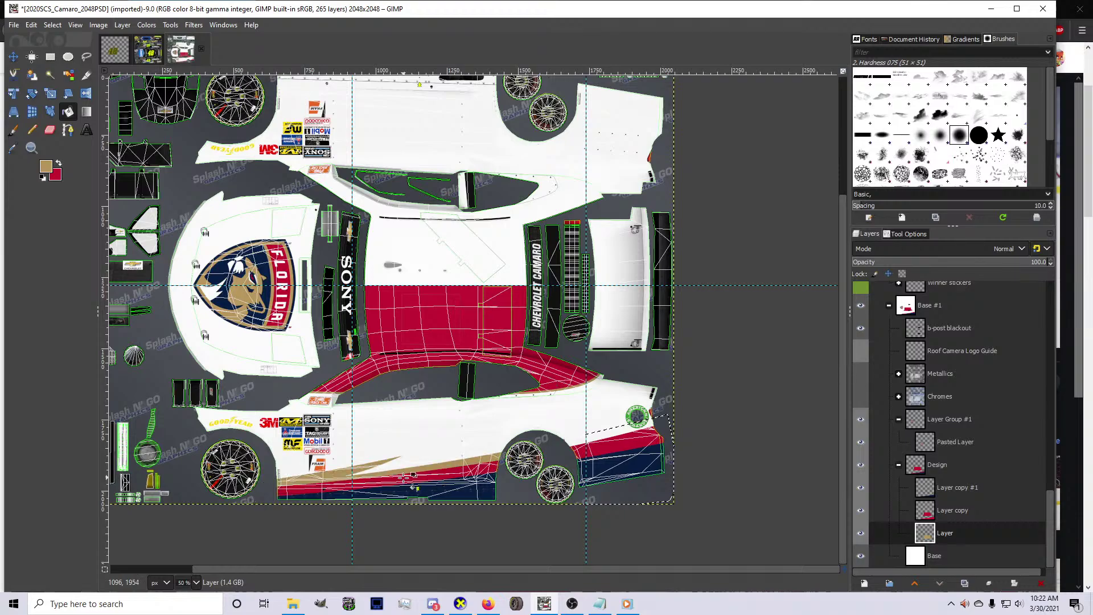
Clear the selection and hide the Wire layer to check the striped side design
left_click(52, 25)
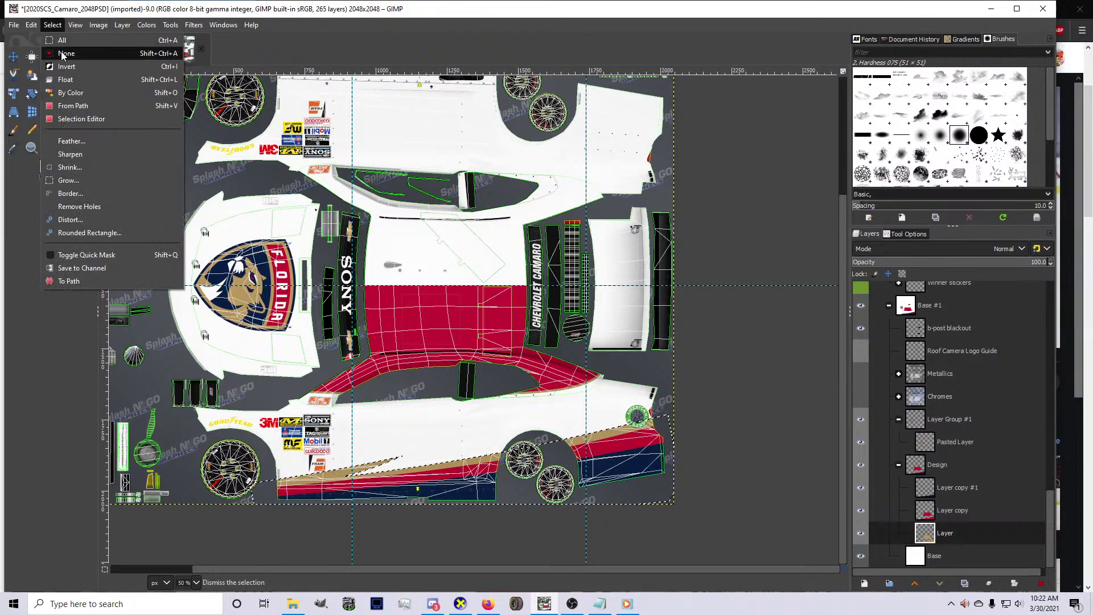
left_click(57, 51)
scroll(921, 455, "up", 5)
scroll(921, 435, "up", 10)
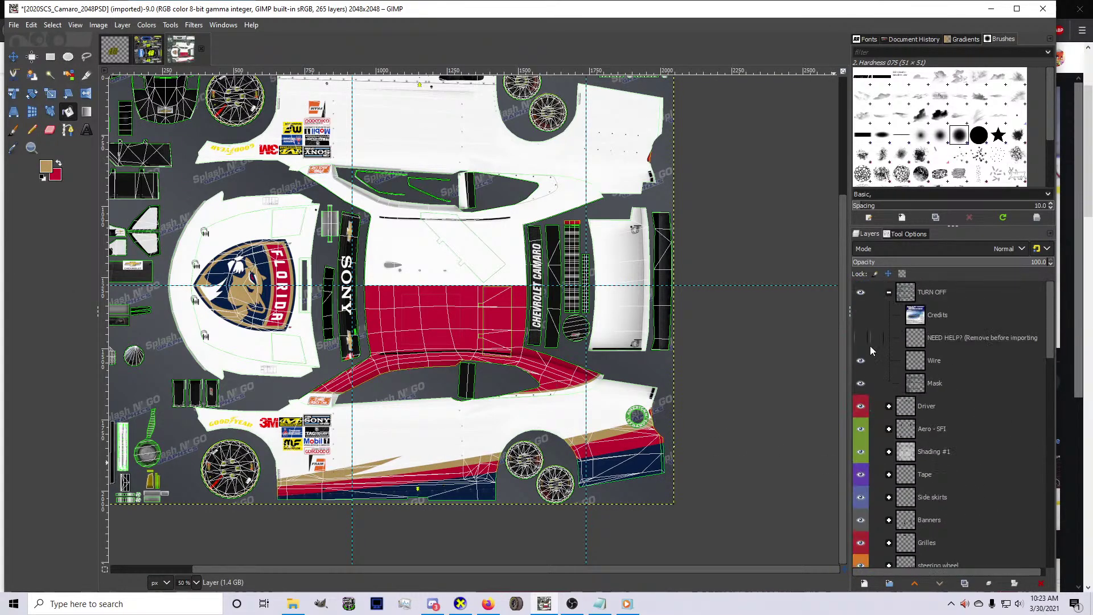
left_click(860, 360)
scroll(329, 497, "up", 1)
scroll(932, 512, "down", 15)
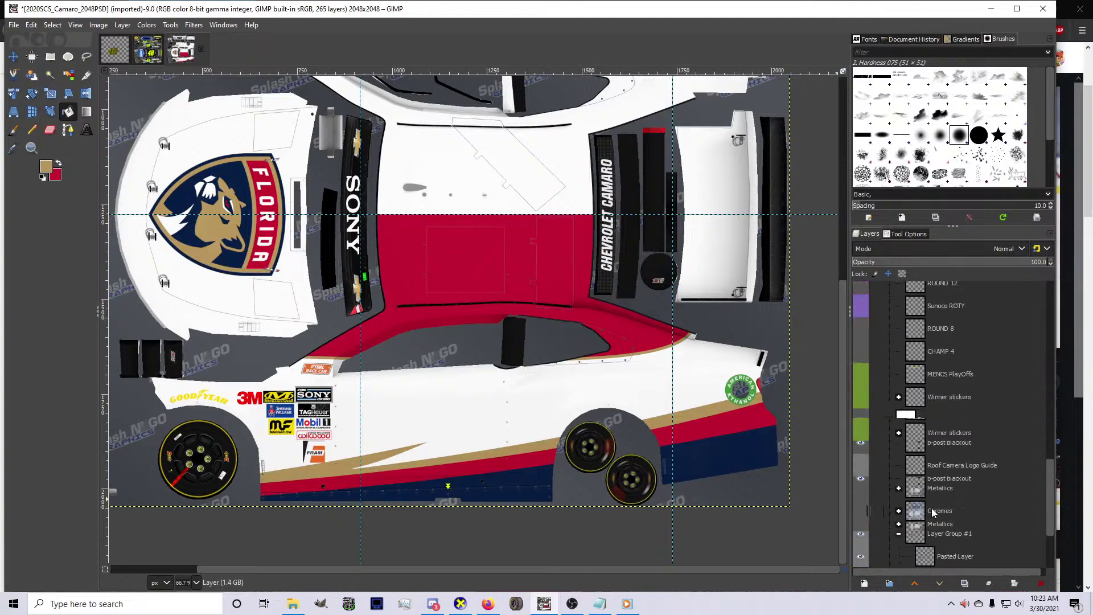
On the lowest Design layer, start a new stripe path from the front wheel, curving up to a longer spike near the rear wheel
left_click(944, 495)
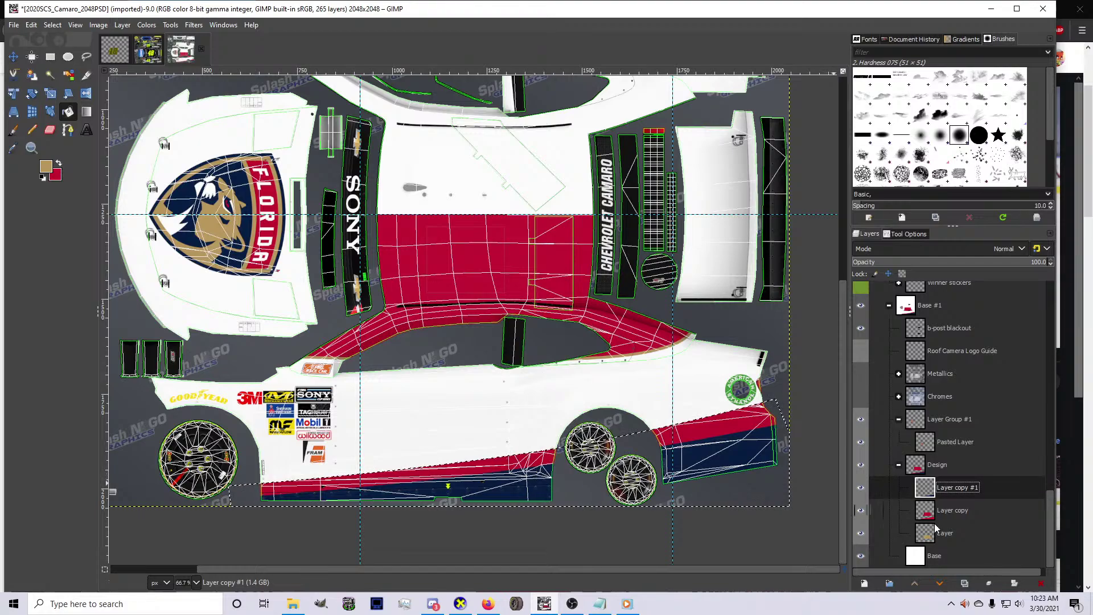
left_click(945, 533)
key("b")
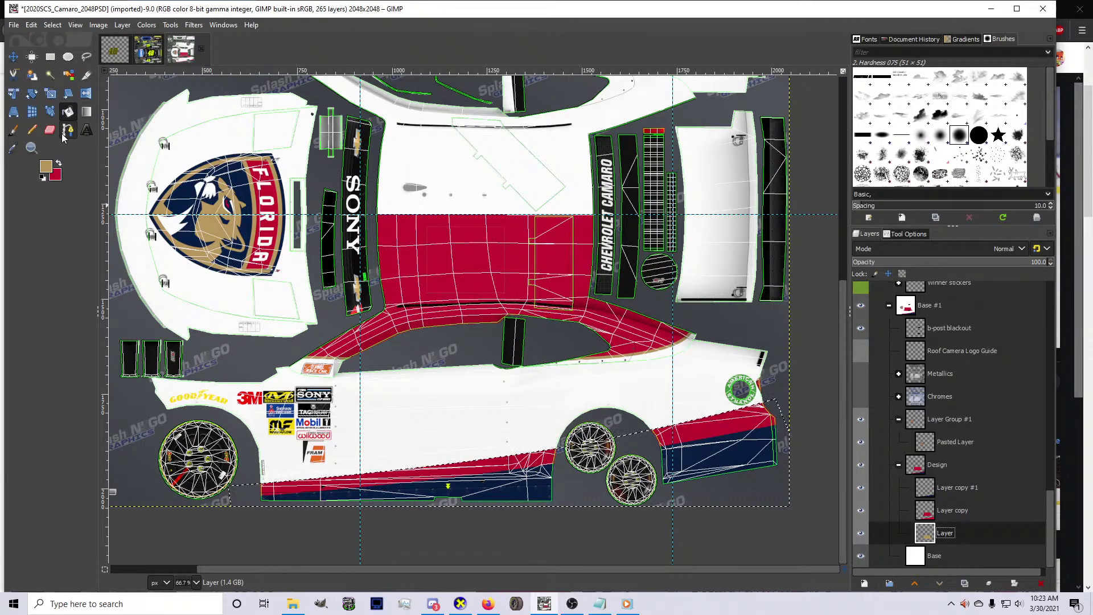
left_click(523, 433)
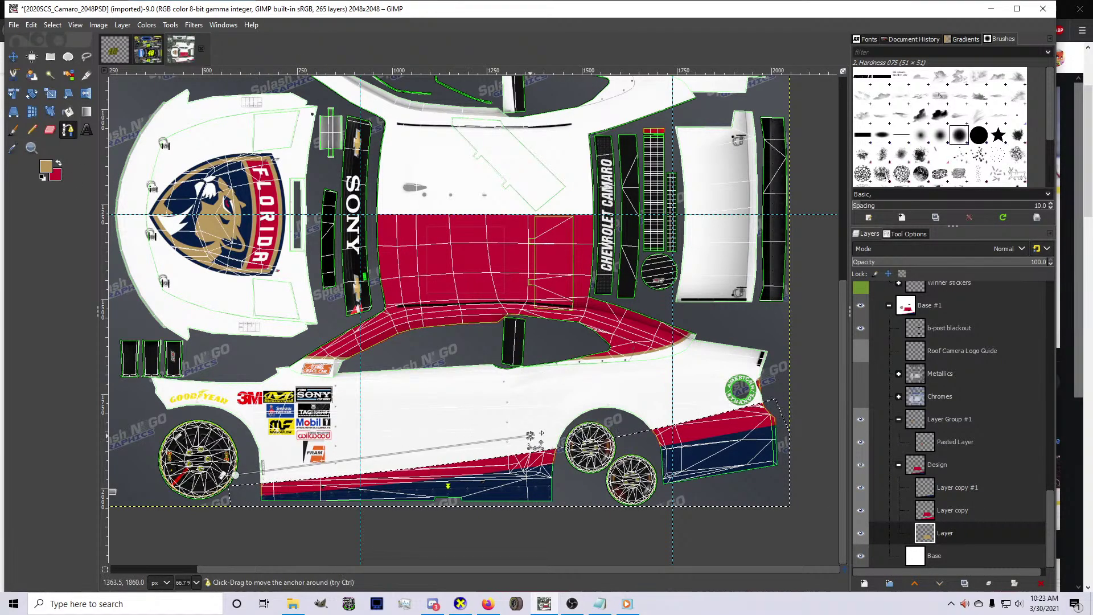
scroll(388, 465, "up", 1)
left_click_drag(387, 448, 390, 458)
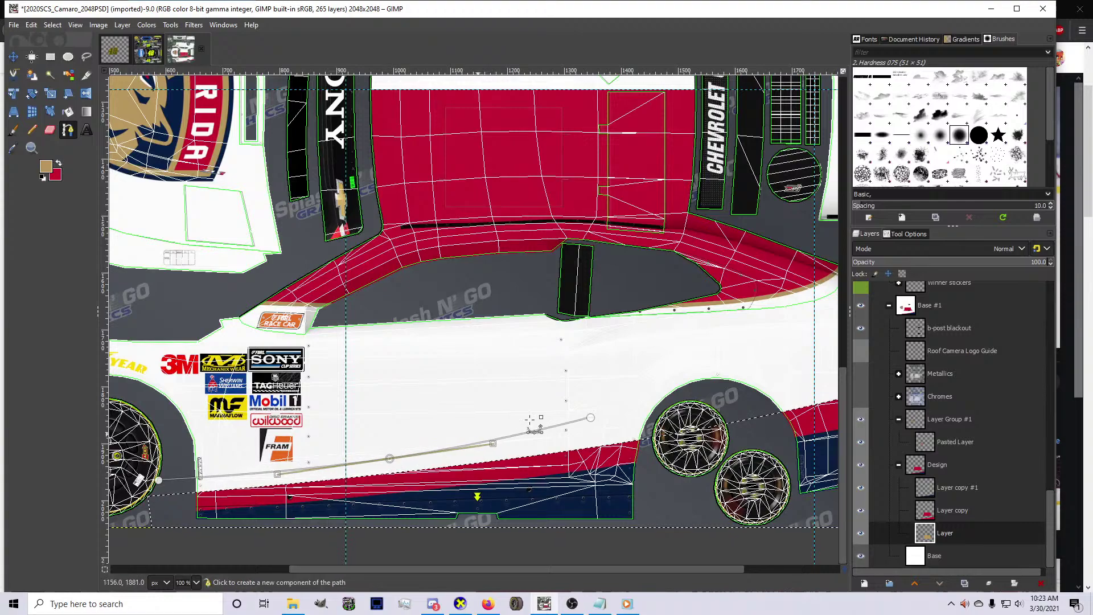
left_click_drag(592, 417, 598, 419)
left_click(606, 415)
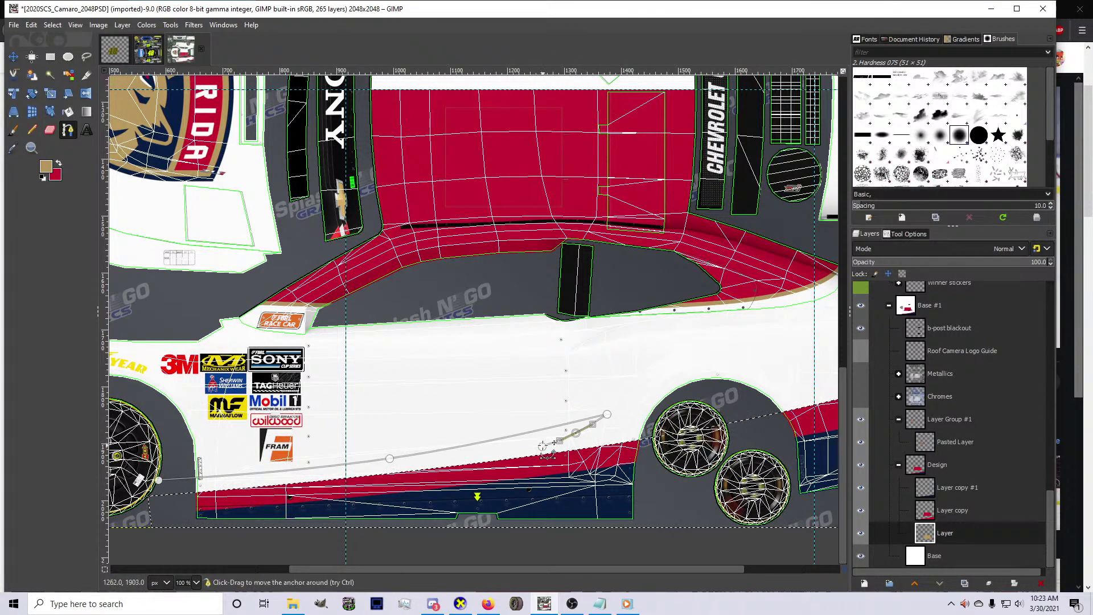
Extend the stripe path past the rear bumper, close it below the car, select its area and fill it with gold
key("minus")
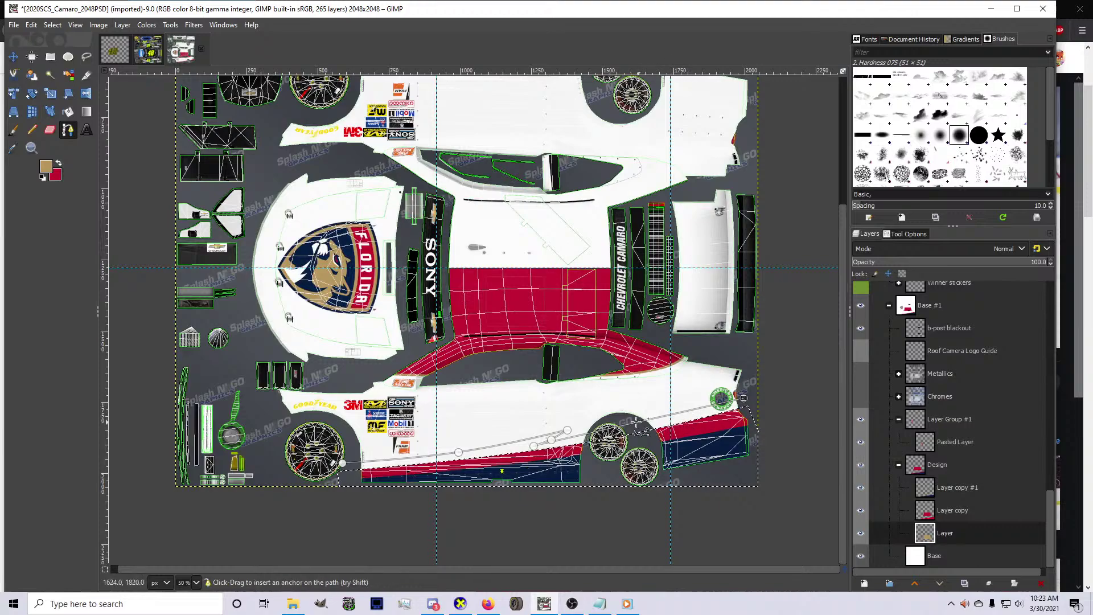
left_click(642, 426)
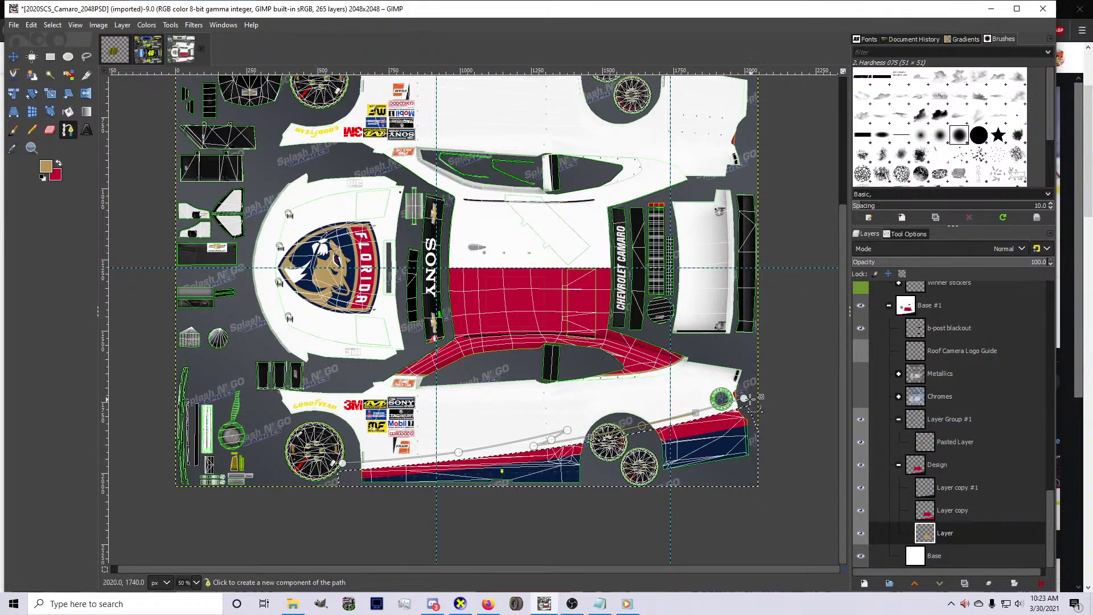
left_click(758, 433)
left_click(758, 458)
left_click_drag(756, 471, 519, 512)
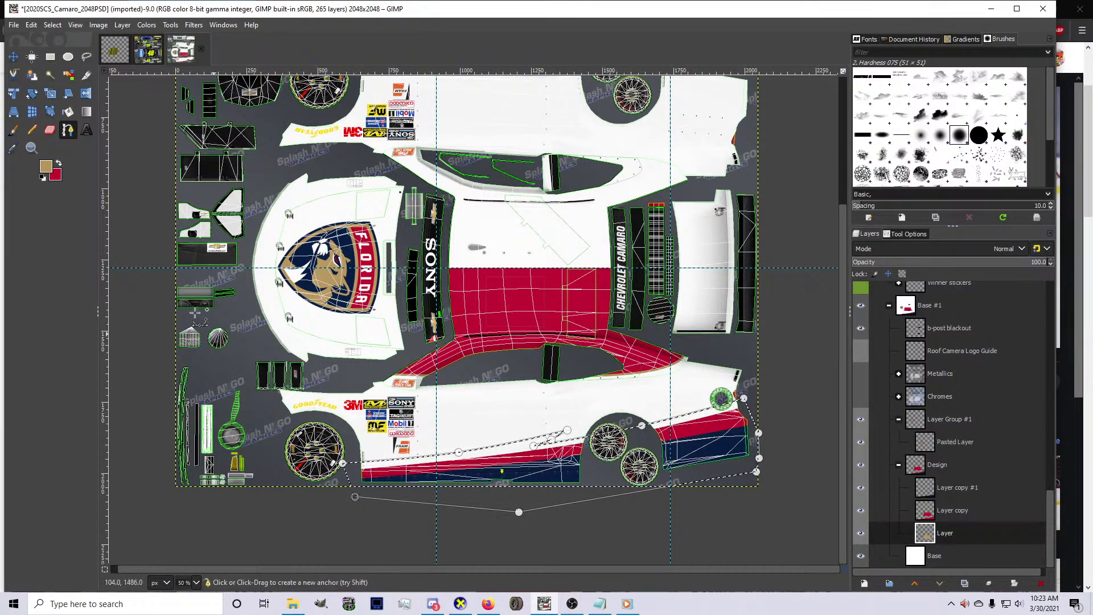
key("shift+v")
left_click(50, 111)
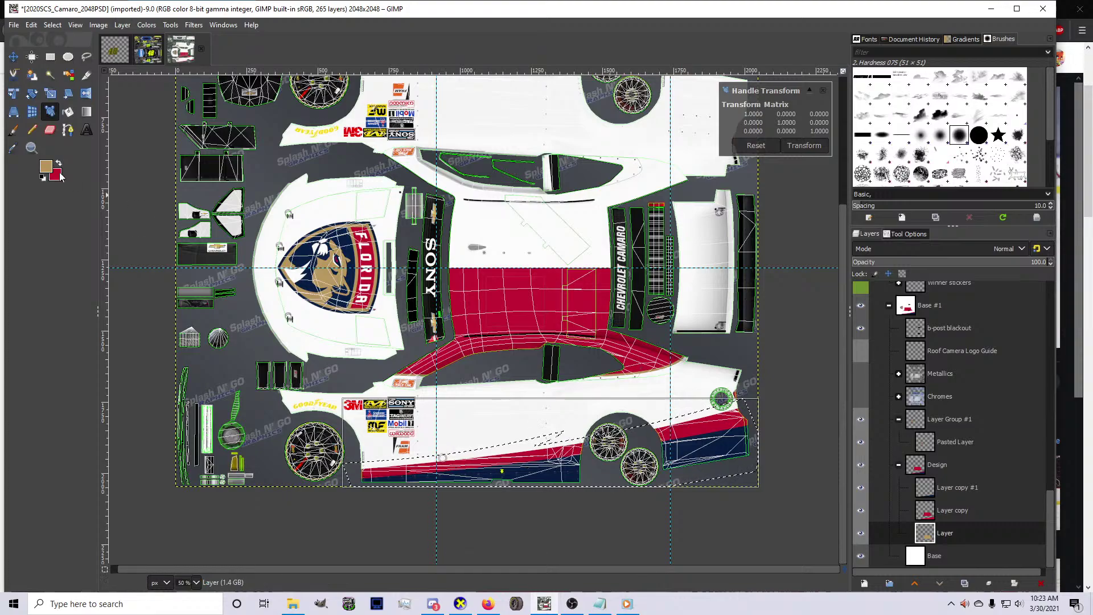
left_click(68, 111)
left_click(763, 527)
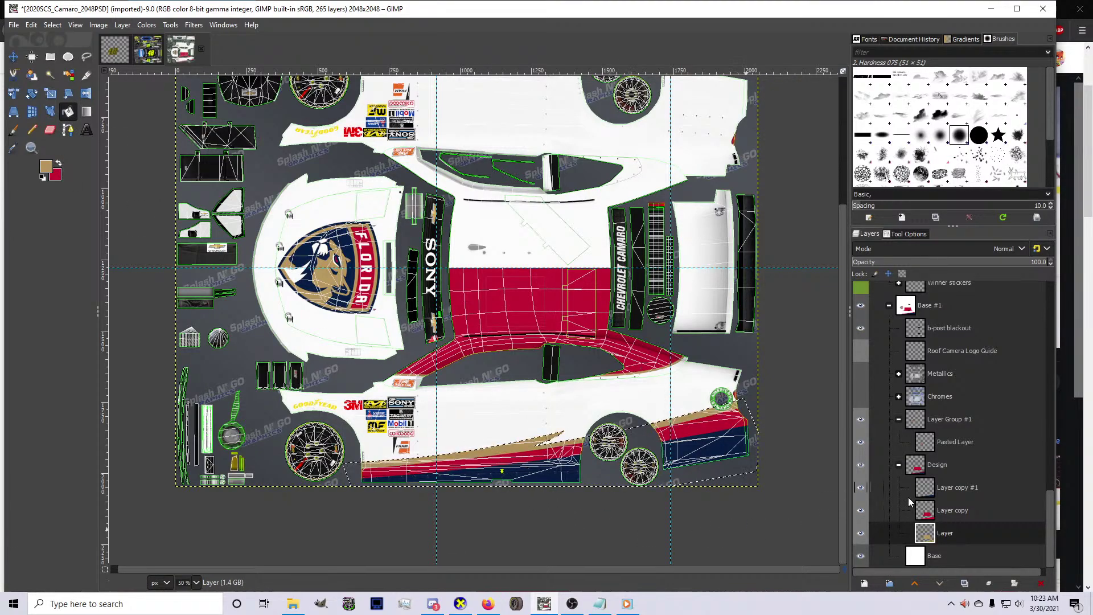
Hide the Wire layer to check the gold side stripe without the mesh
left_click(936, 493)
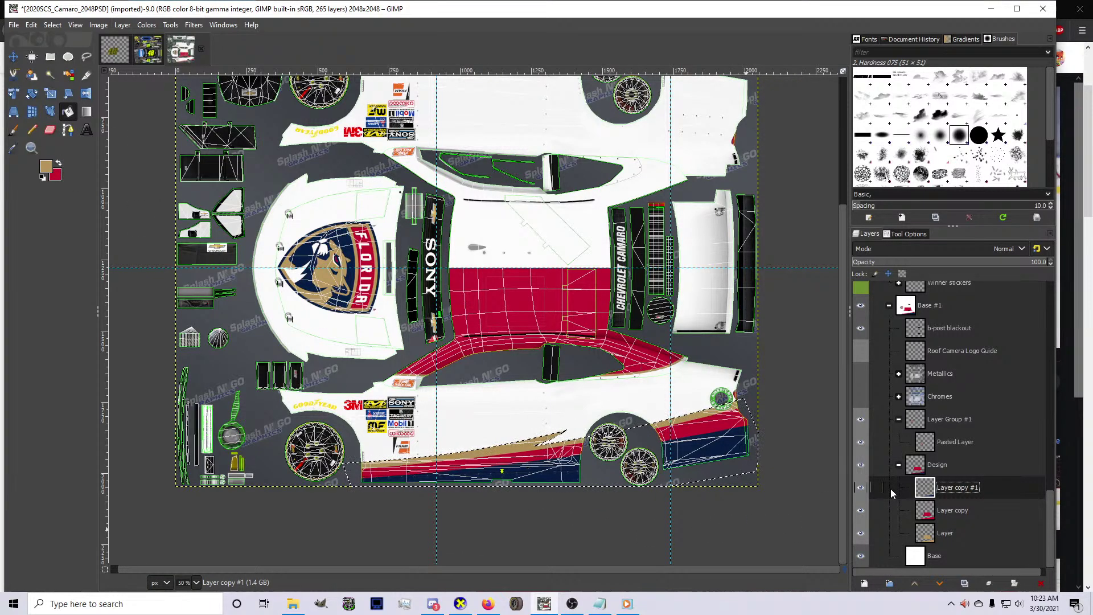
scroll(893, 391, "up", 3)
scroll(876, 353, "up", 10)
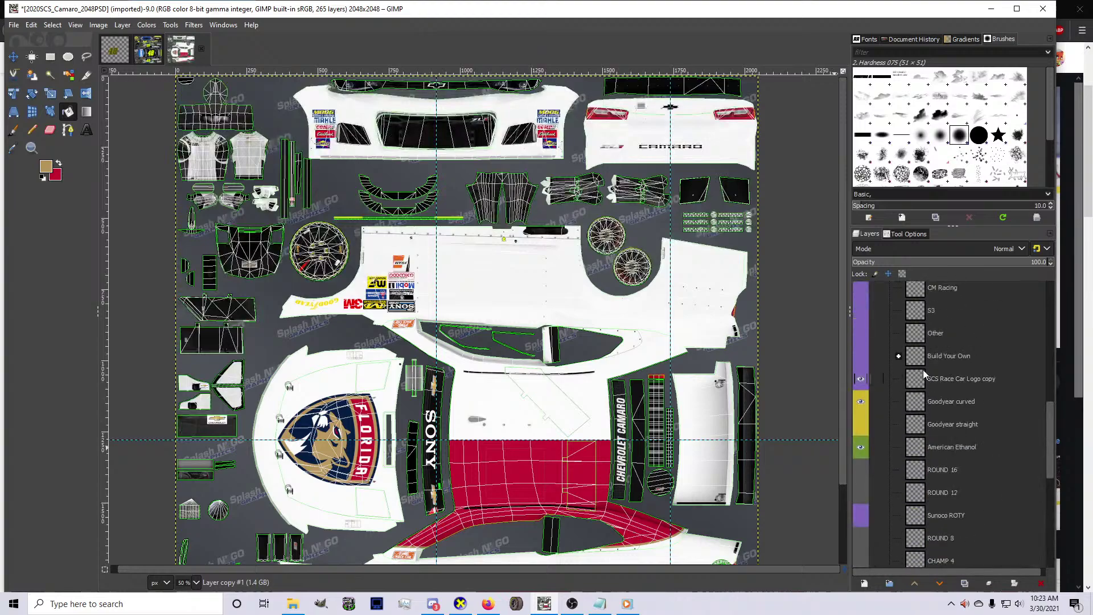
left_click(860, 360)
scroll(566, 437, "down", 3)
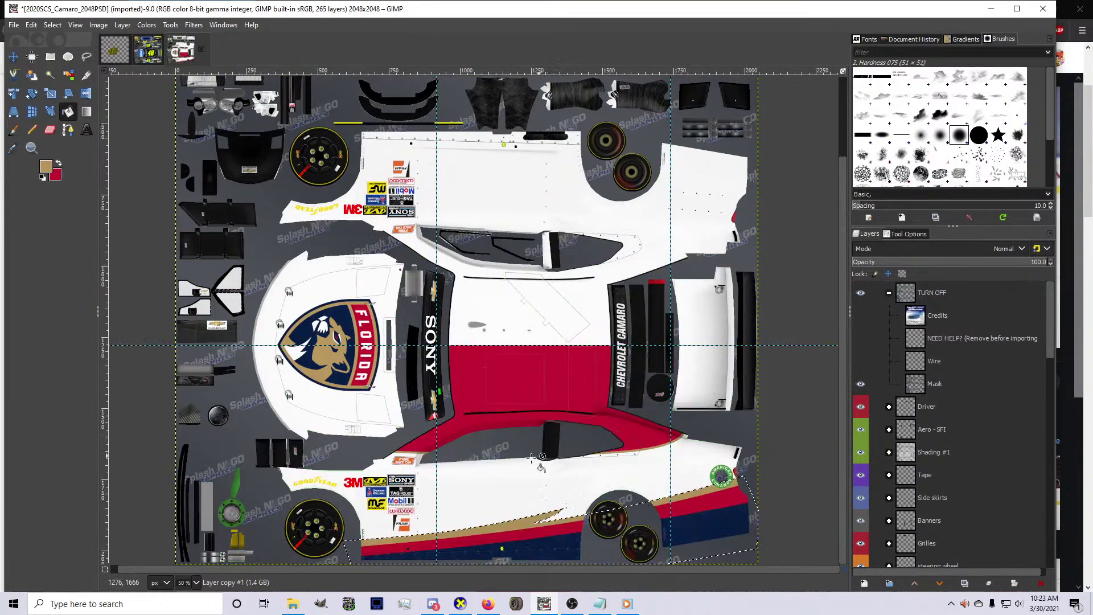
scroll(444, 546, "up", 2)
scroll(968, 478, "down", 10)
scroll(951, 497, "down", 5)
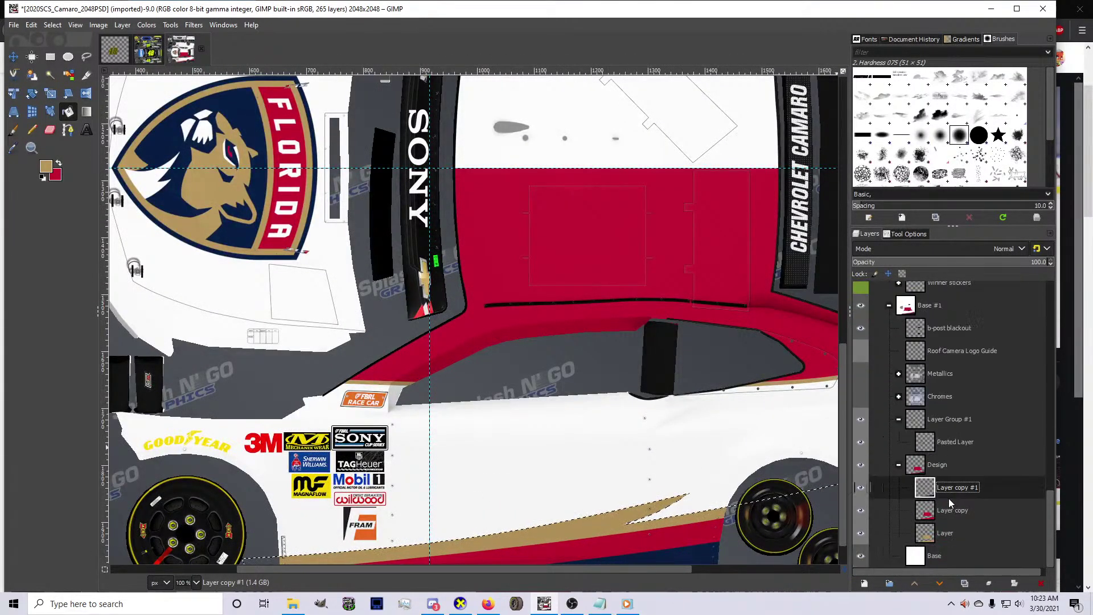
Make Layer copy active and outline the roof and window area with the Free Select tool as a new selection
left_click(929, 532)
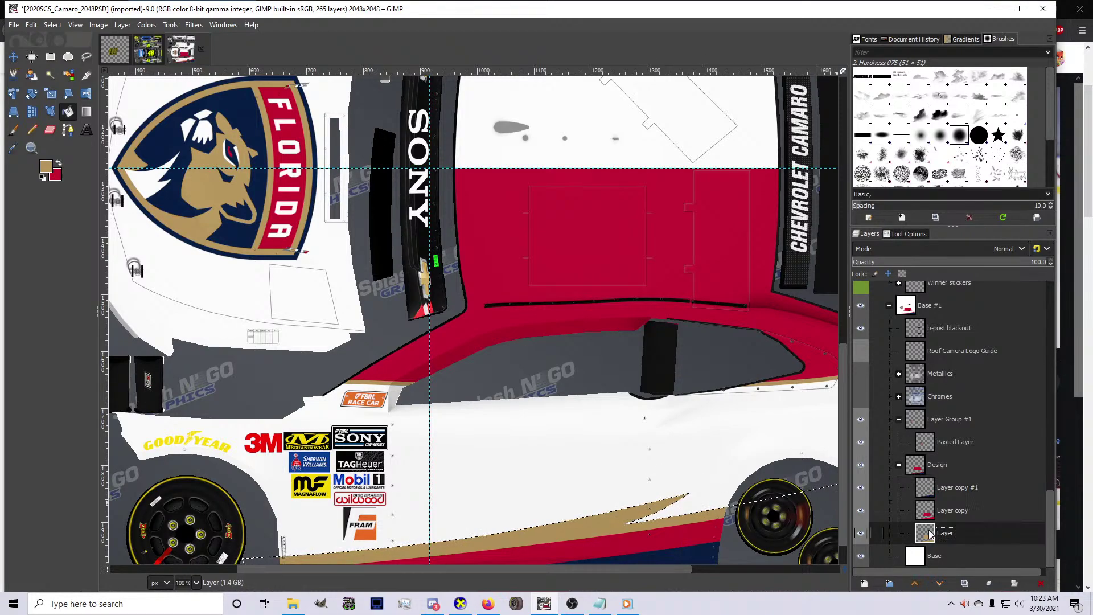
left_click(929, 516)
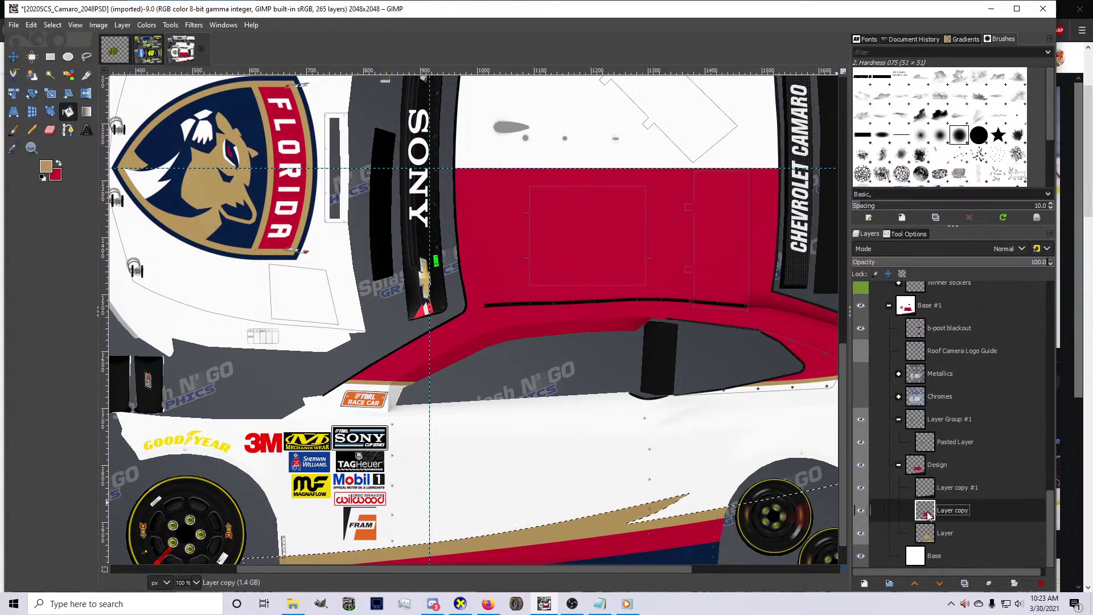
key("c")
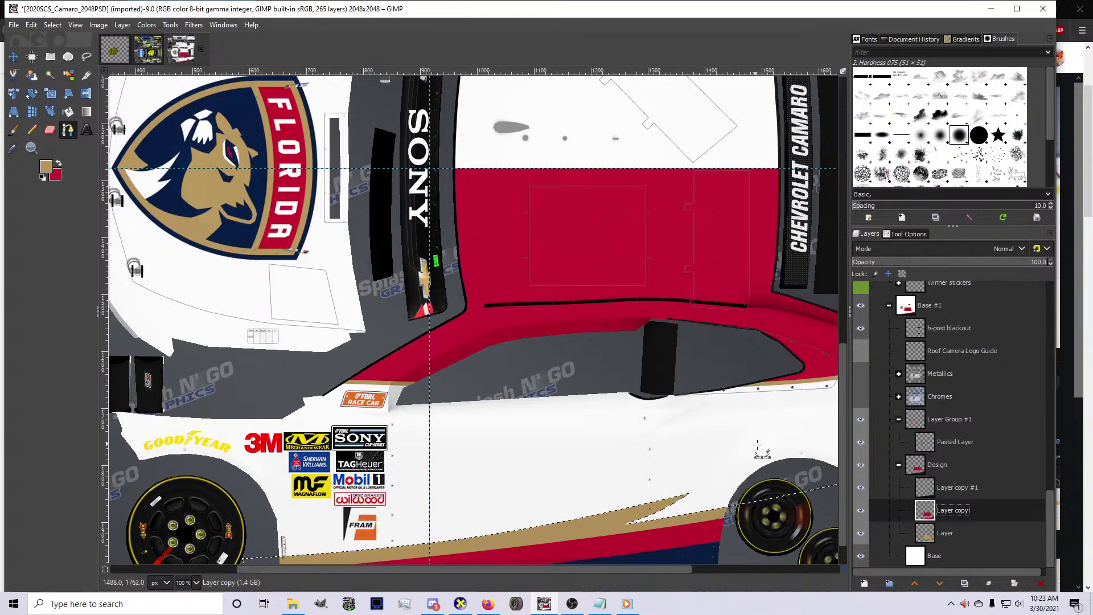
key("f")
key("minus")
key("minus")
key("minus")
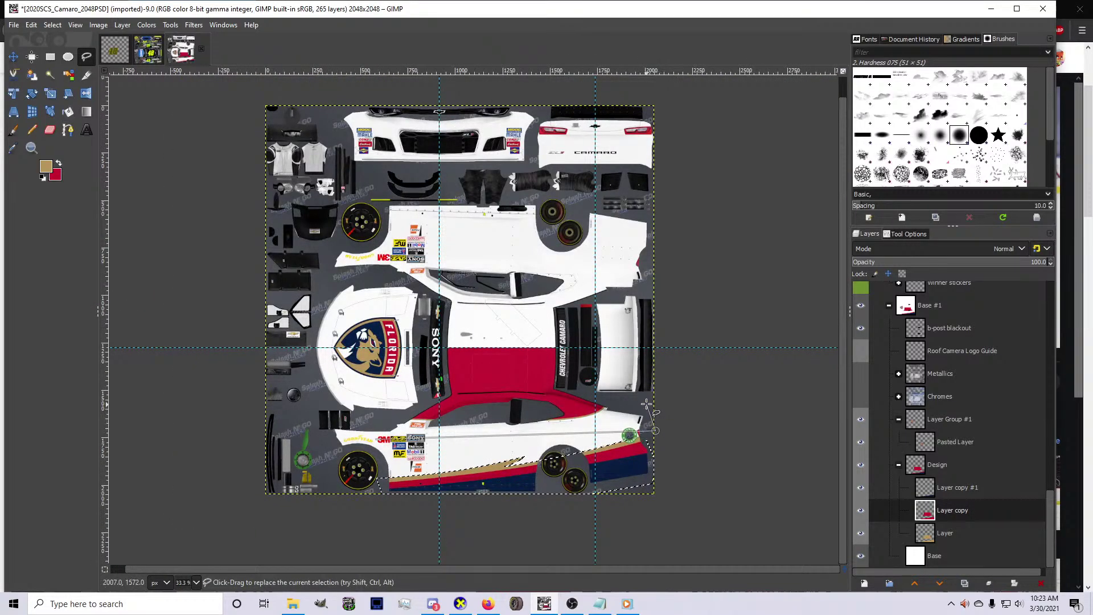
left_click(586, 325)
left_click(428, 332)
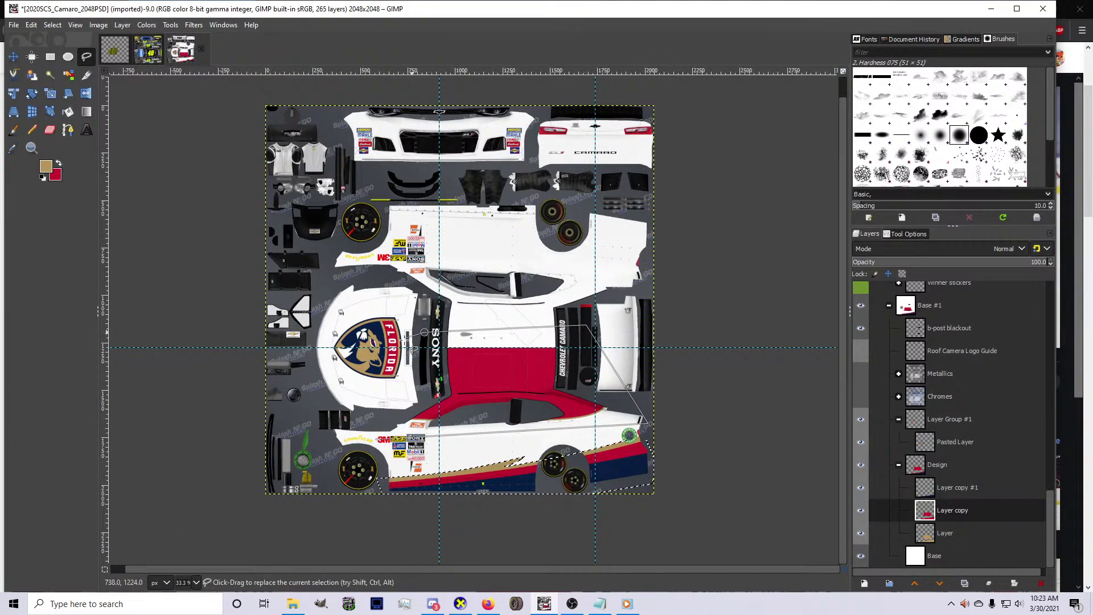
key("Return")
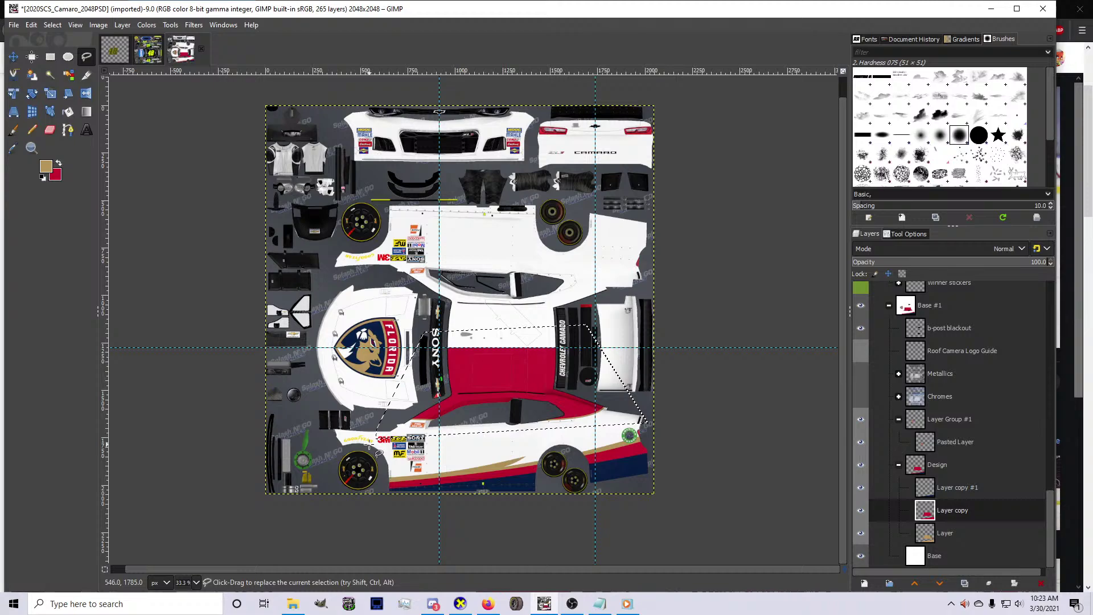
Delete the selected red roof area from Layer copy and the gold one from the lowest Design layer
key("Delete")
left_click(923, 529)
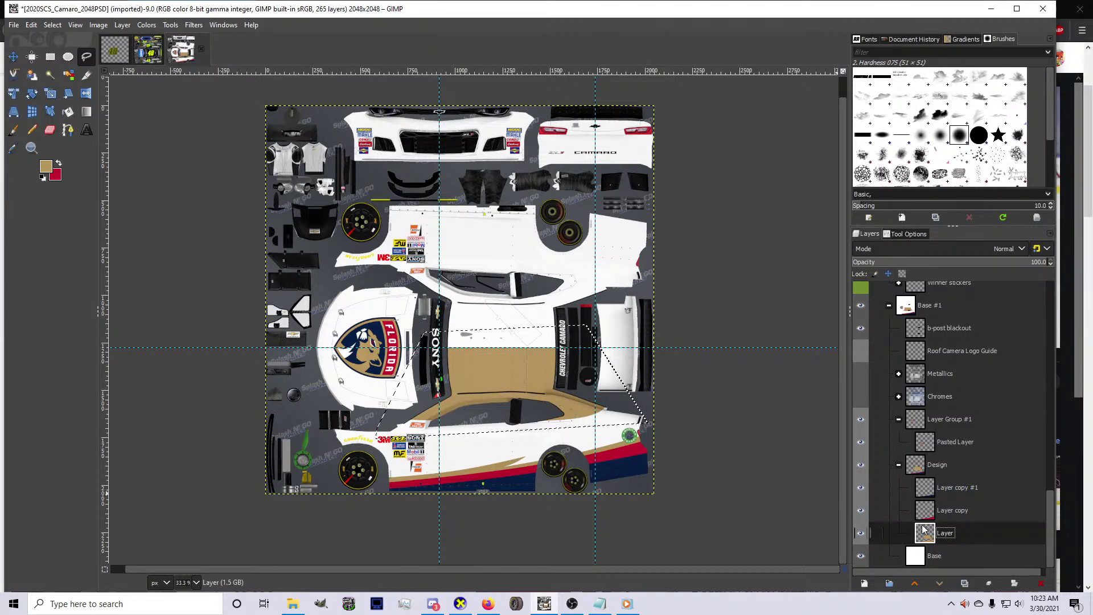
key("Delete")
On Layer copy, with red as foreground color, start a curved path from the front wheel to the door below the window
left_click(957, 510)
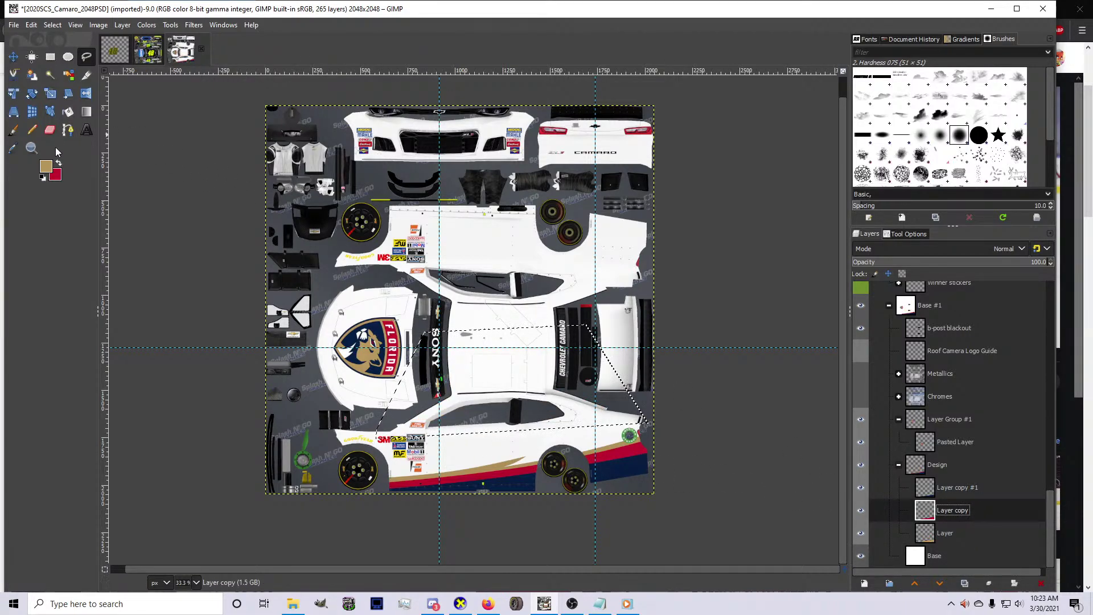
left_click(58, 166)
left_click(68, 130)
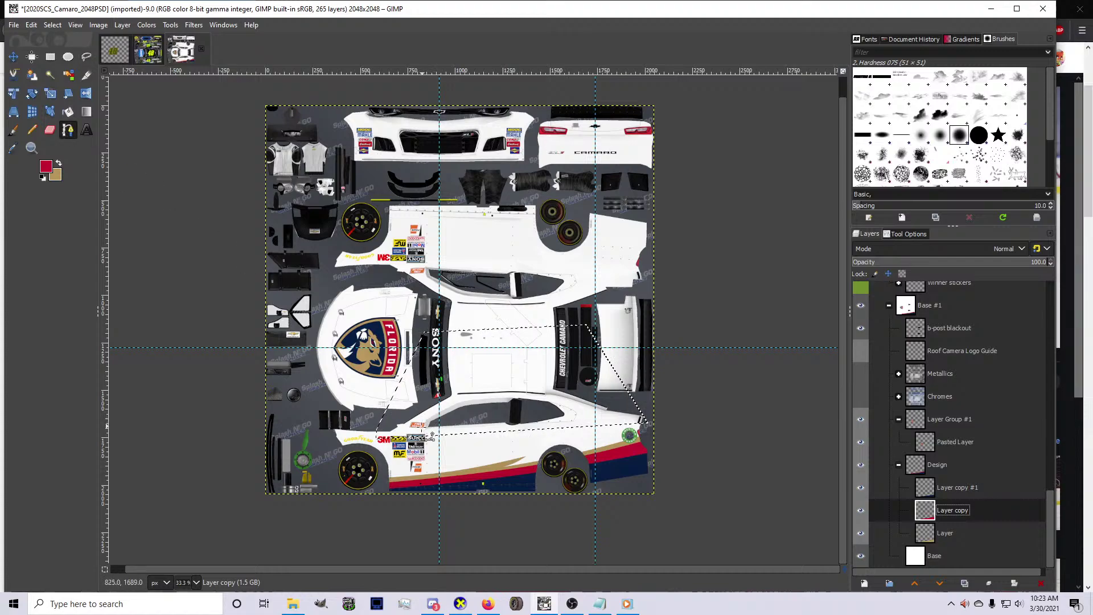
scroll(427, 434, "up", 2)
left_click(374, 454)
left_click(513, 427)
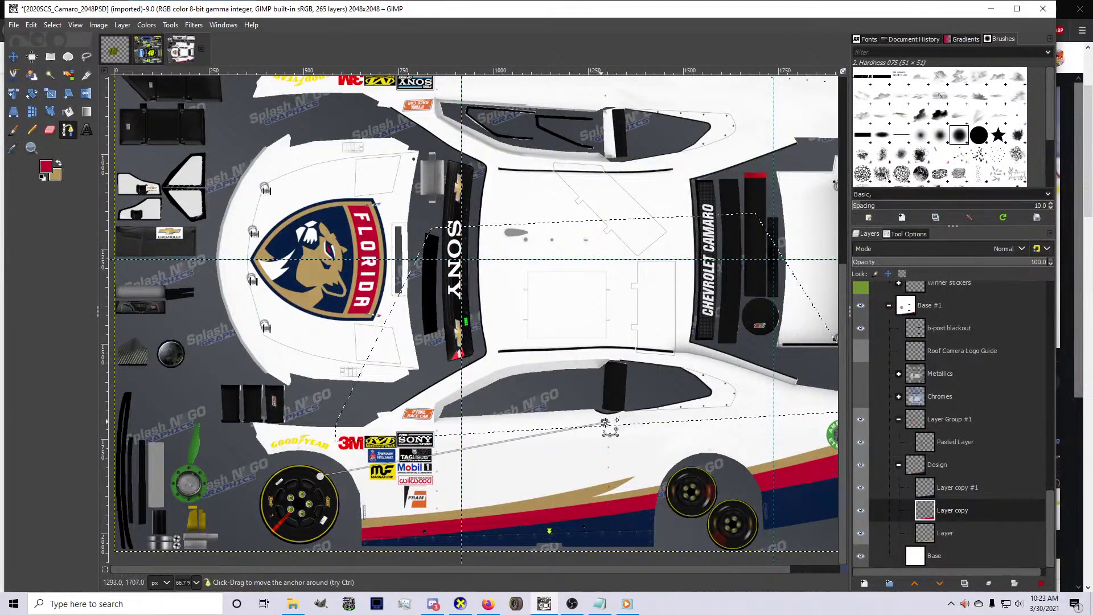
left_click_drag(607, 424, 617, 422)
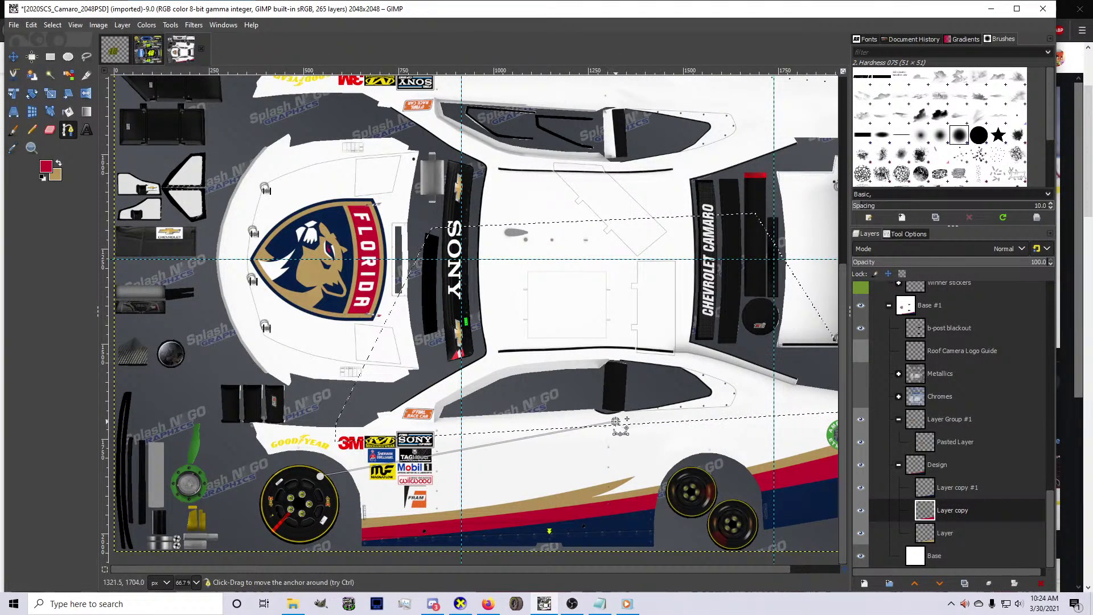
left_click(491, 452, "ctrl")
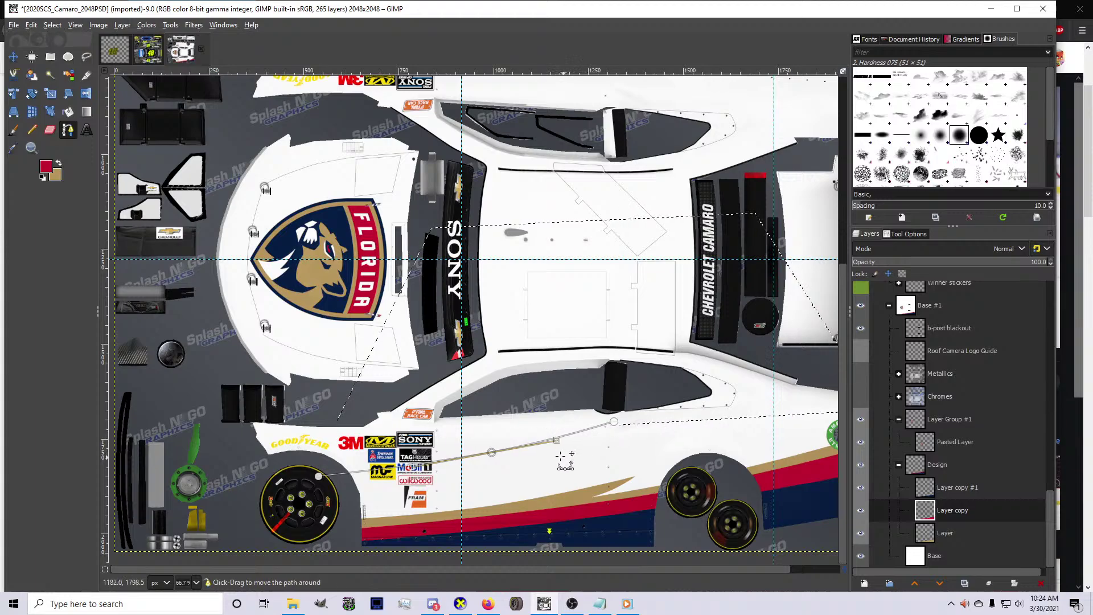
left_click_drag(560, 455, 545, 453)
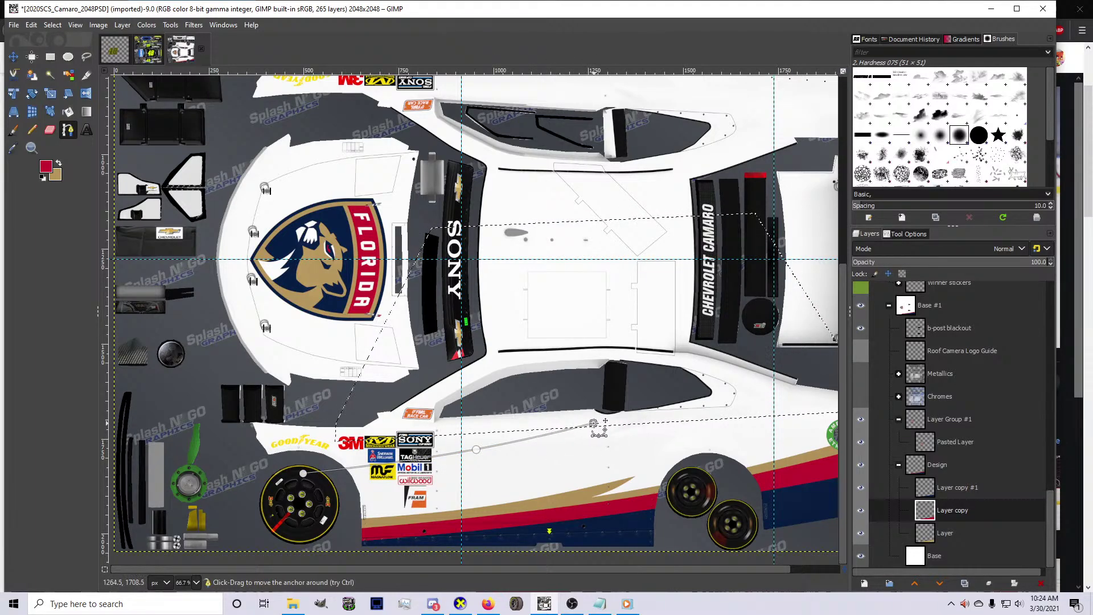
Extend the path past the rear pillar, bending the new segment and refining the anchor below the rear window
left_click_drag(594, 423, 802, 364)
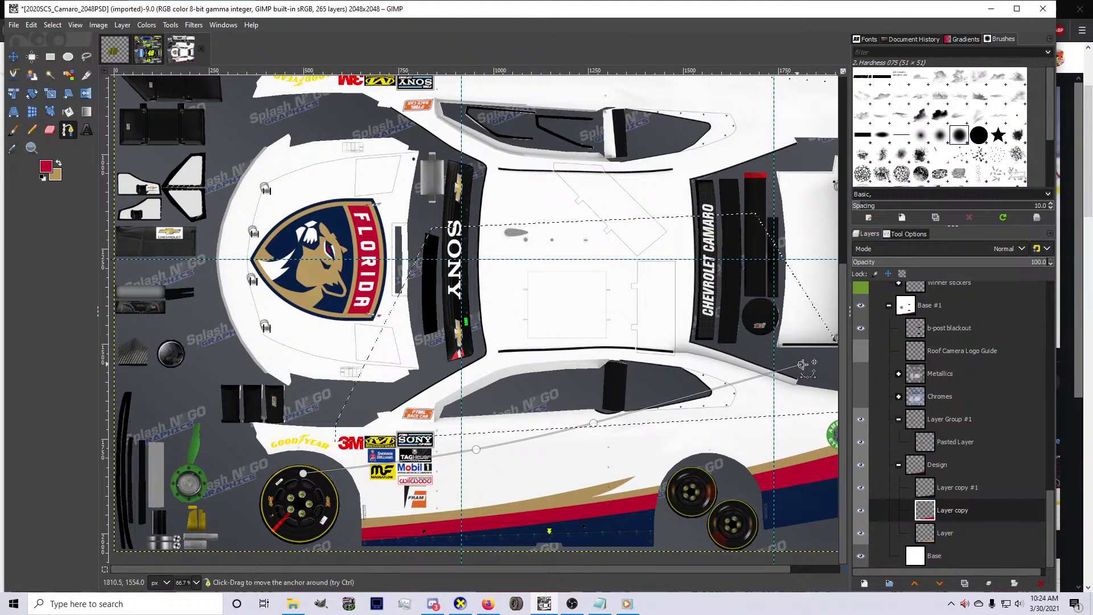
left_click(720, 380, "ctrl")
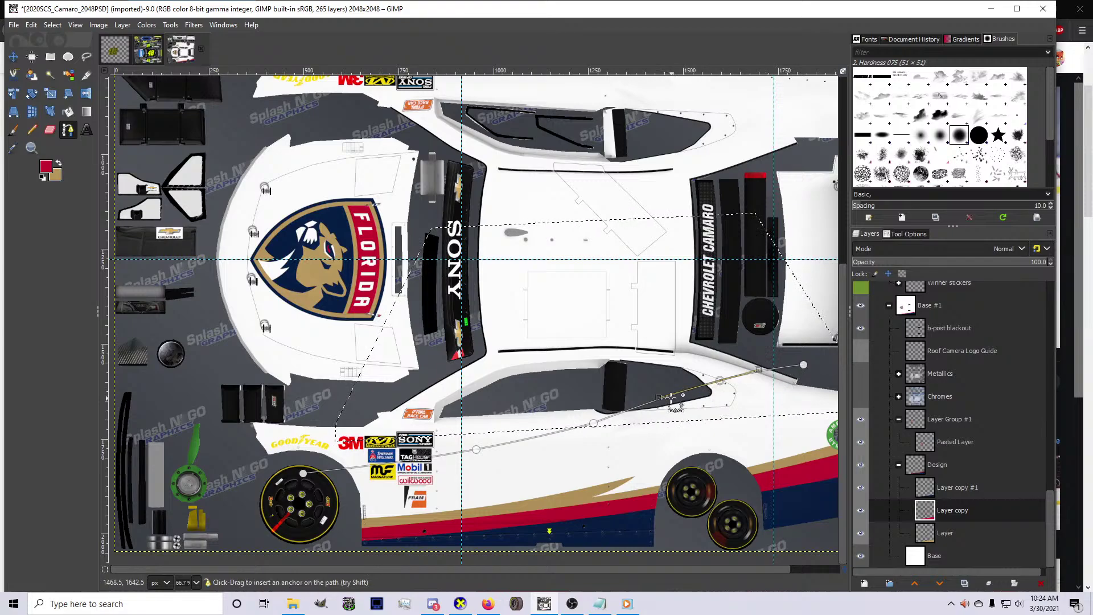
key("2")
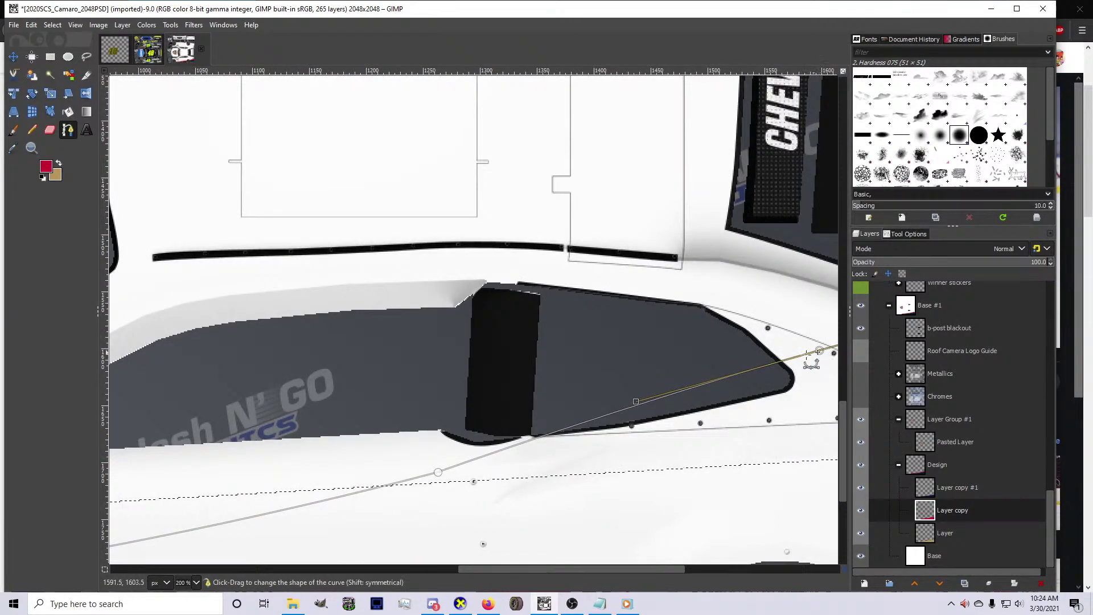
left_click_drag(438, 472, 423, 467)
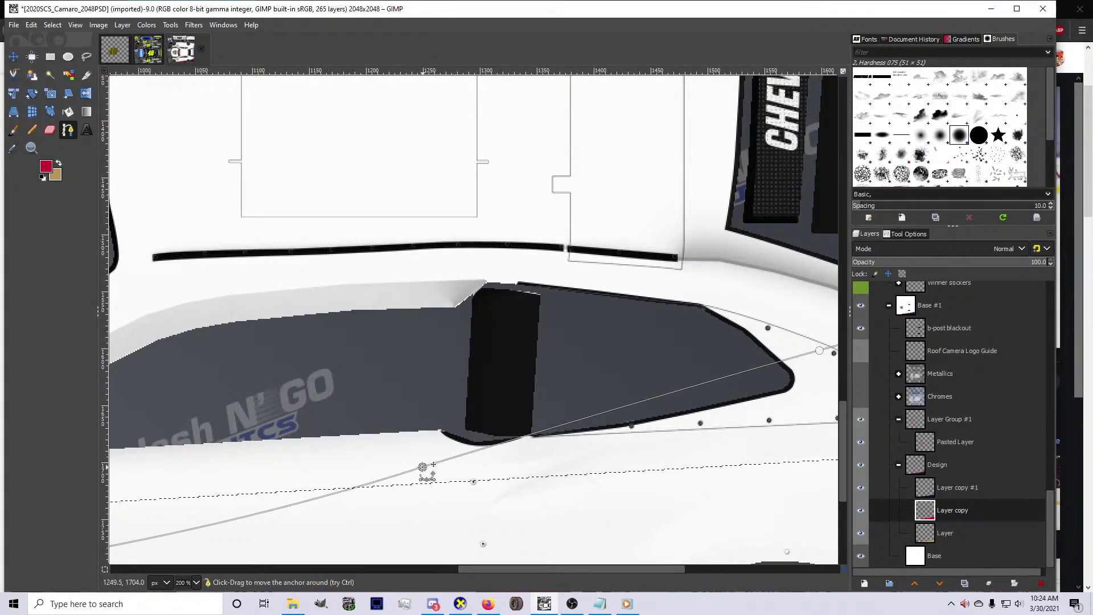
key("1")
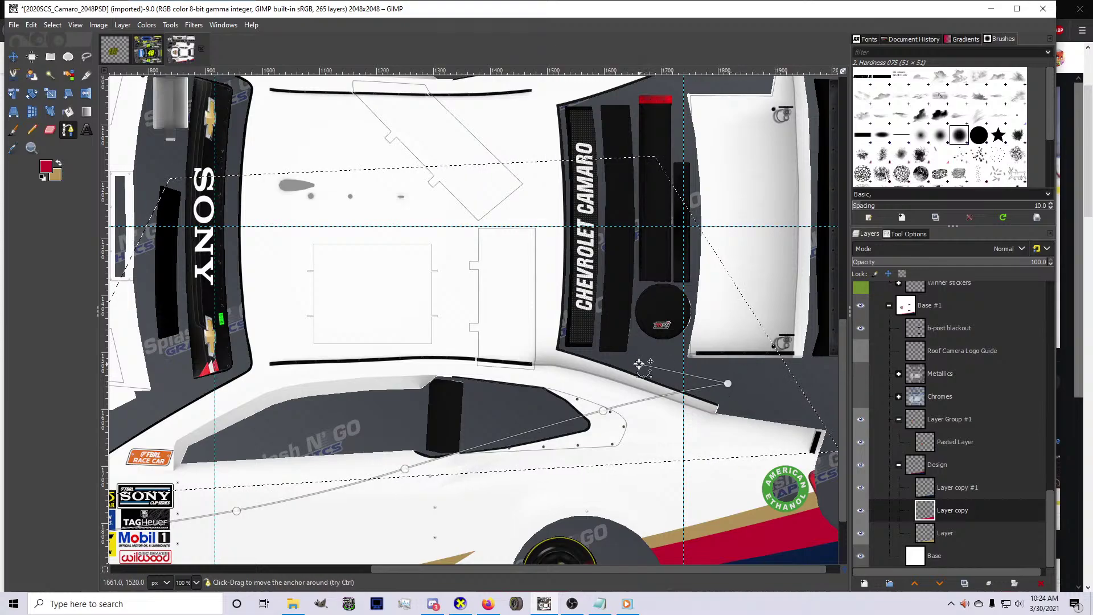
Run the path along the roof's center line, down the windshield and around the front fender, and convert it to a selection
left_click_drag(638, 363, 593, 226)
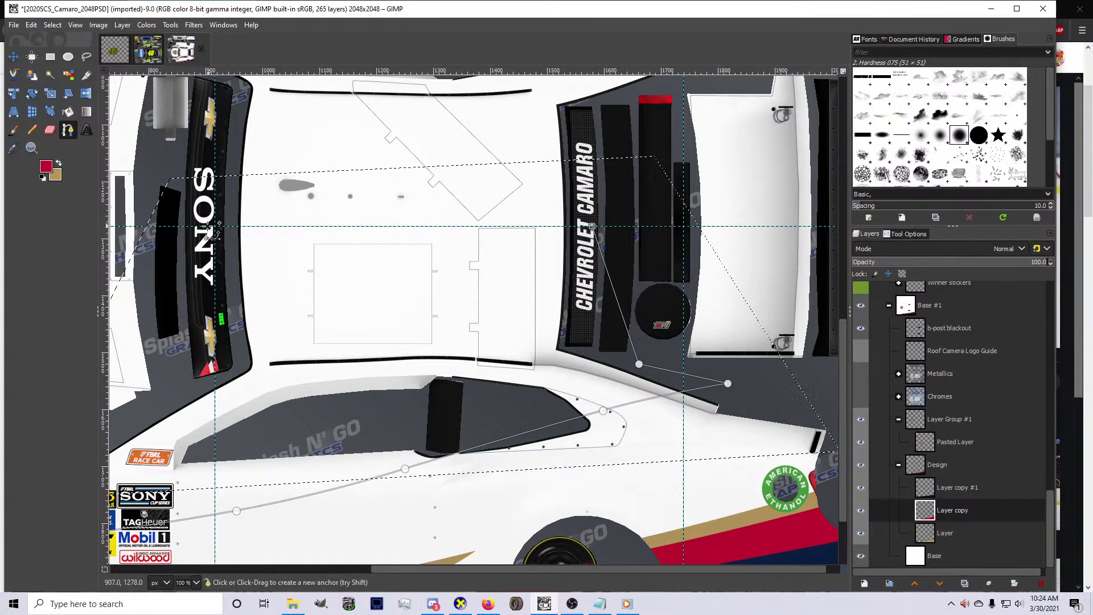
left_click(203, 226)
left_click(180, 396)
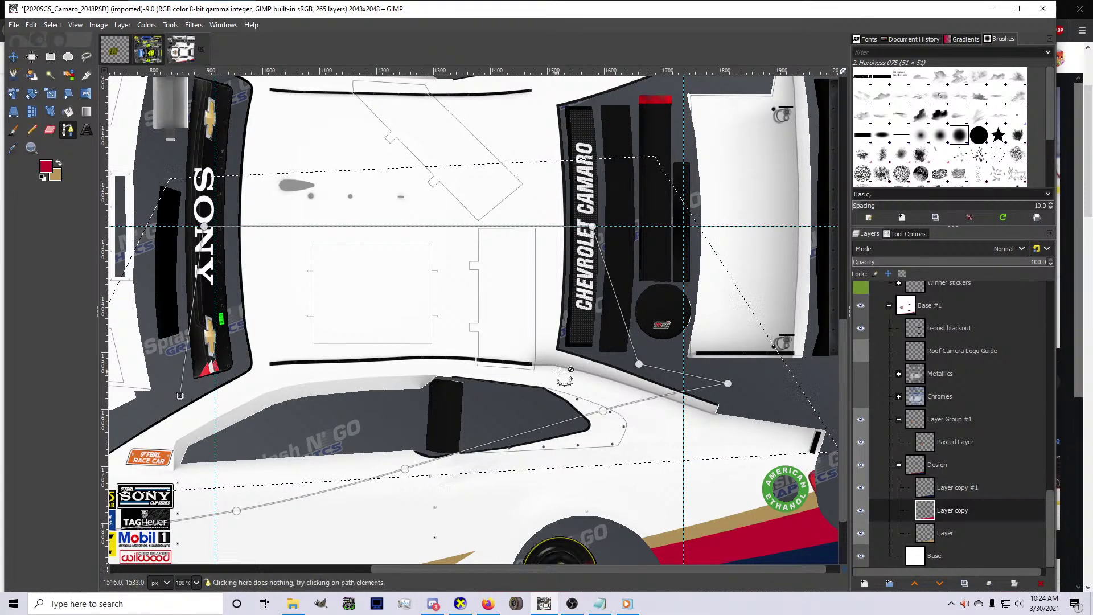
scroll(582, 381, "down", 3)
scroll(418, 427, "up", 3)
left_click(388, 350)
left_click(219, 356)
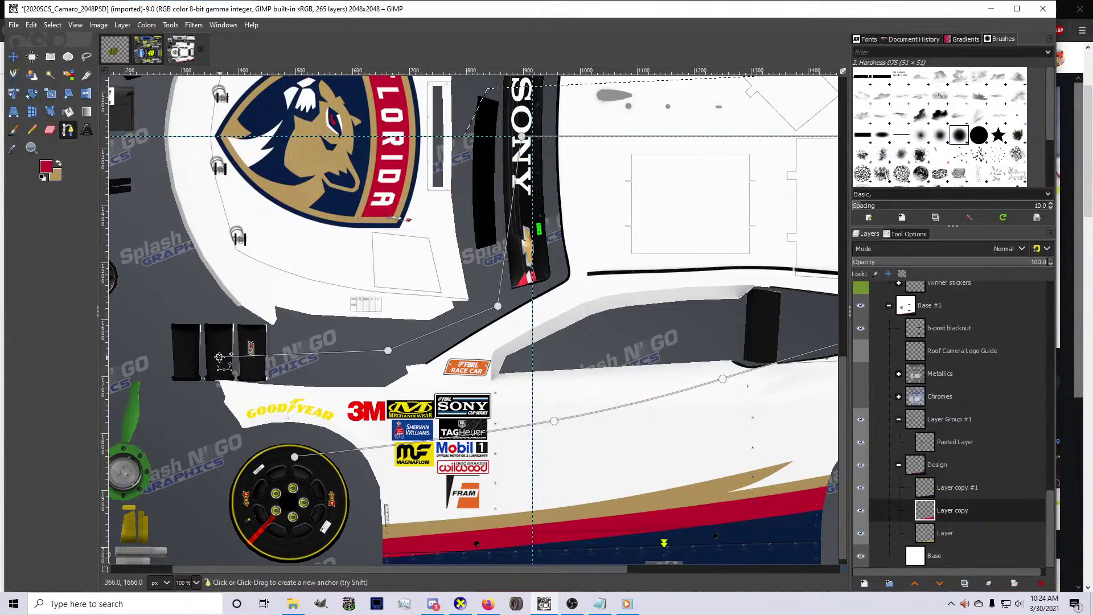
left_click(190, 362)
left_click(191, 437)
left_click(235, 464)
key("Return")
Try a bucket fill of the selected roof and upper side on the lowest Design layer, and undo it
left_click(68, 111)
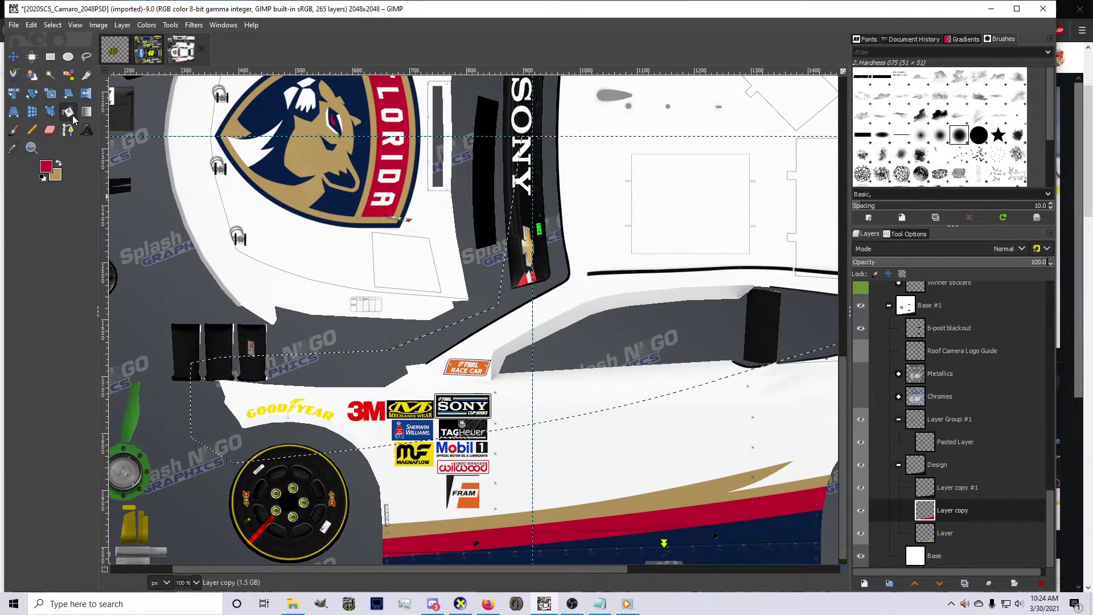
left_click(944, 533)
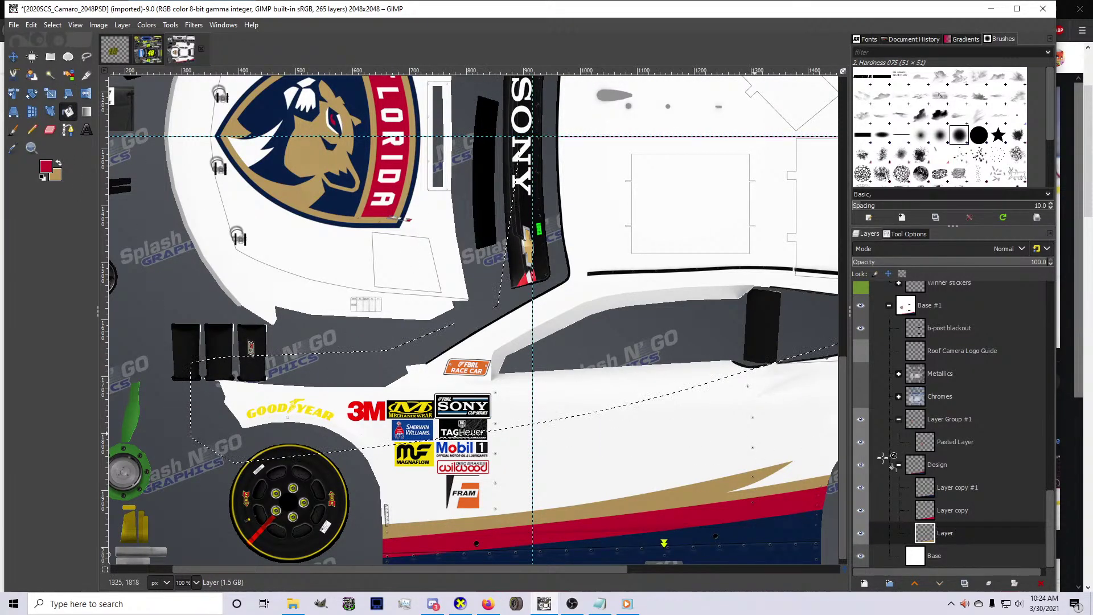
left_click(519, 436)
key("ctrl+z")
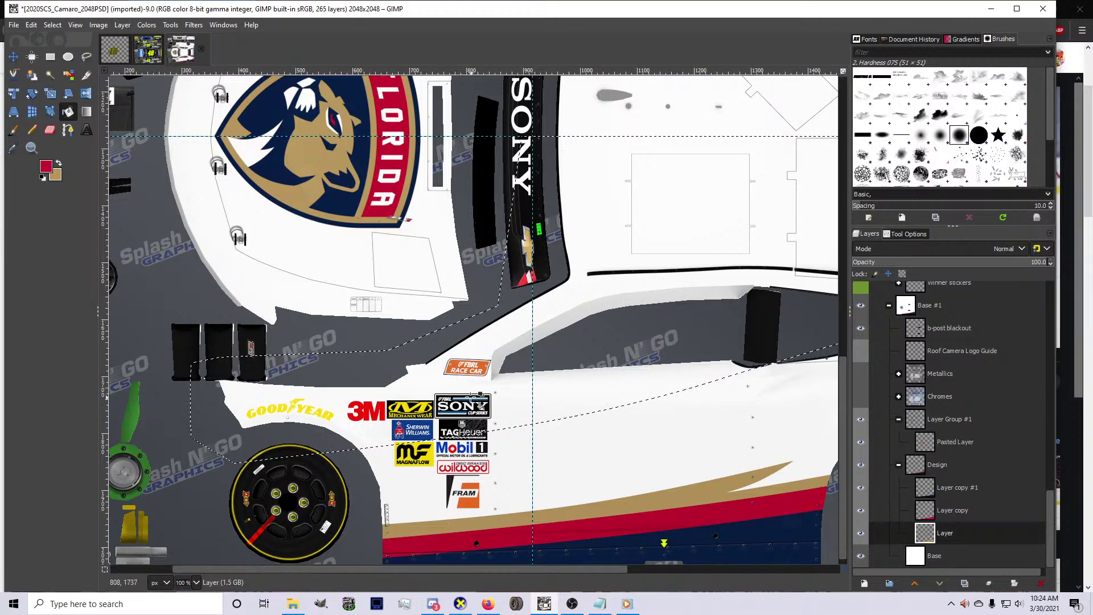
scroll(479, 394, "down", 1, "ctrl")
key("ctrl+z")
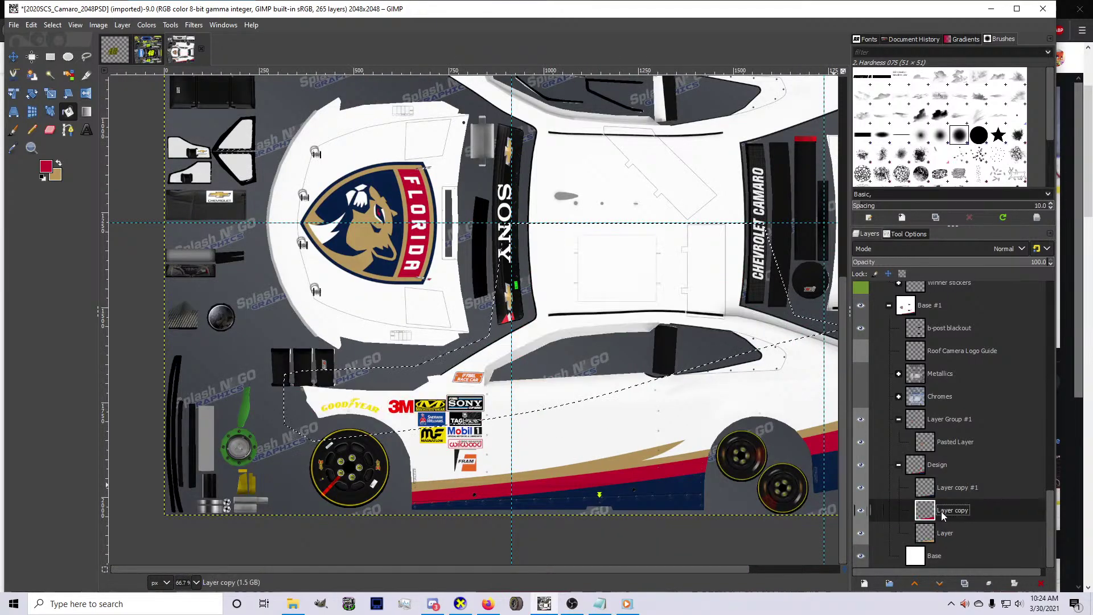
Fill the selected roof and upper side with gold on the layer named Layer
left_click(941, 533)
left_click(59, 166)
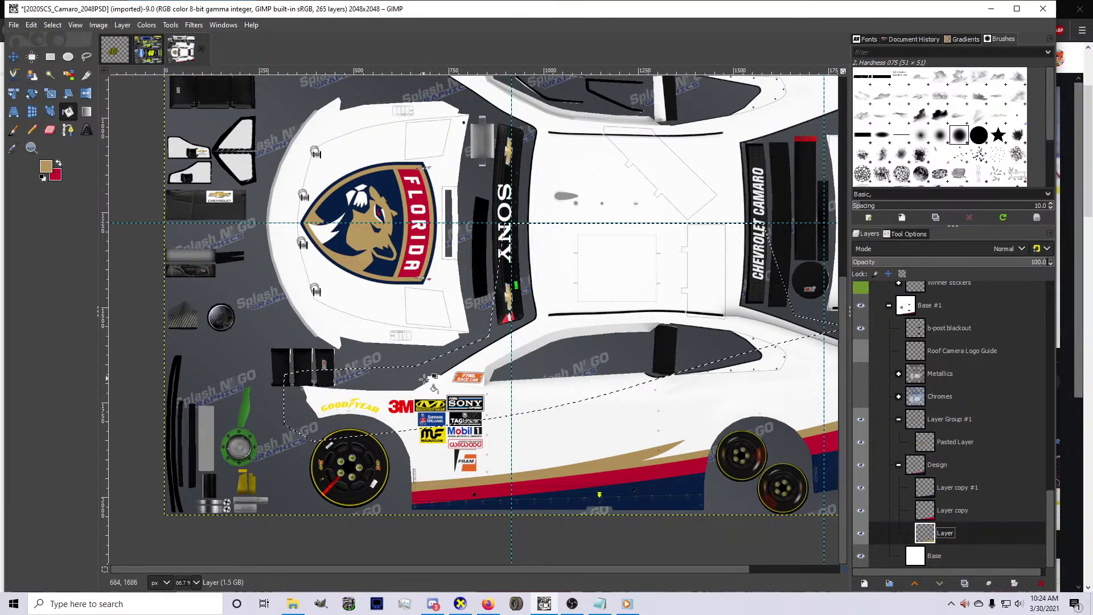
On Layer copy, shrink the selection inward and fill it with red so a gold border remains around it
left_click(940, 514)
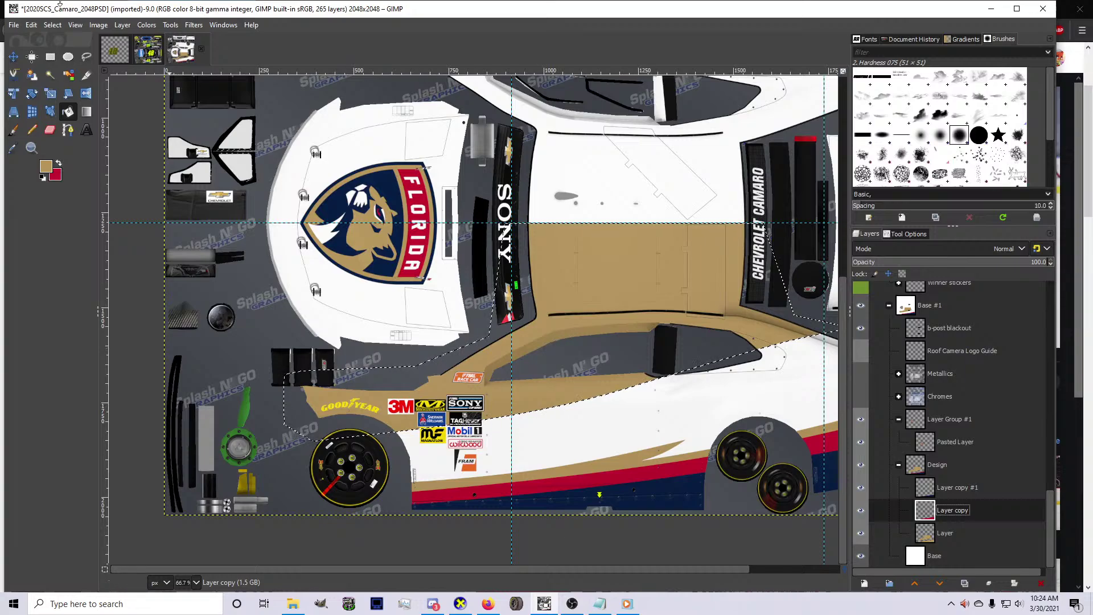
left_click(52, 24)
left_click(66, 167)
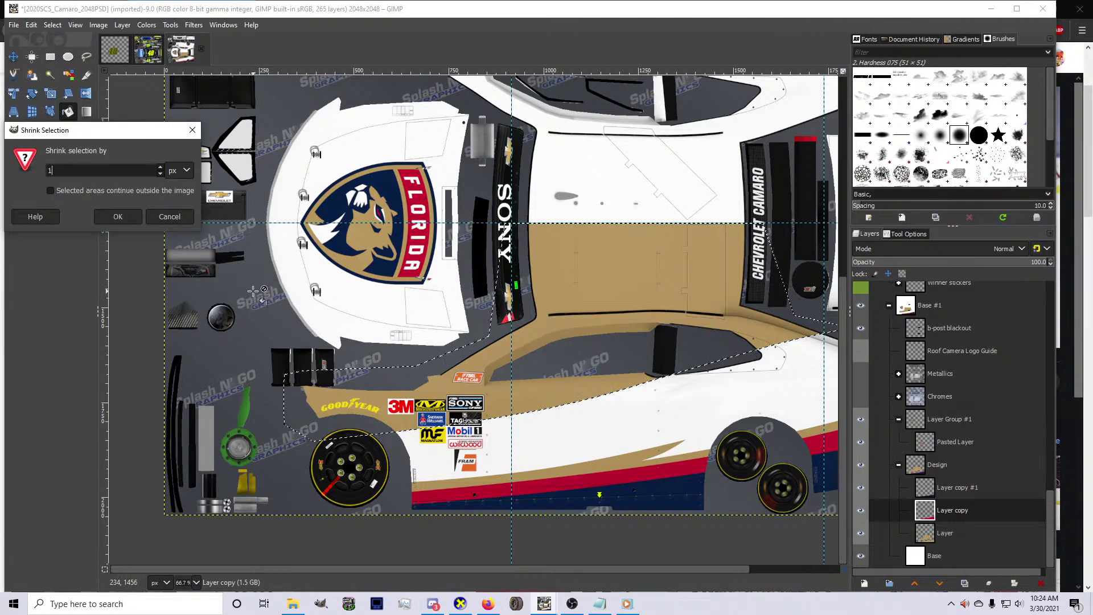
key("Return")
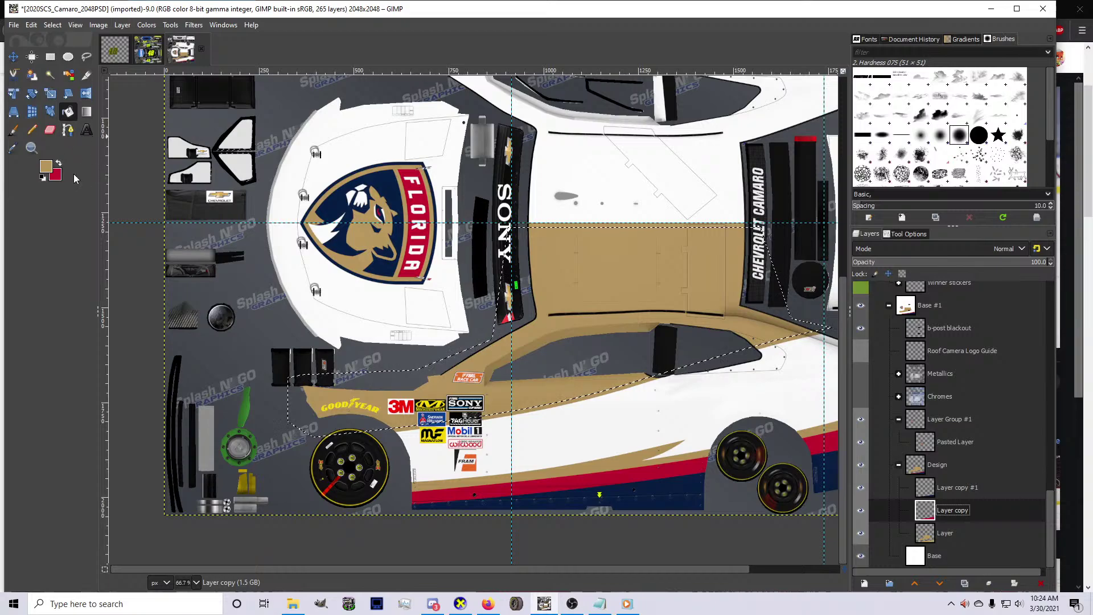
left_click(59, 163)
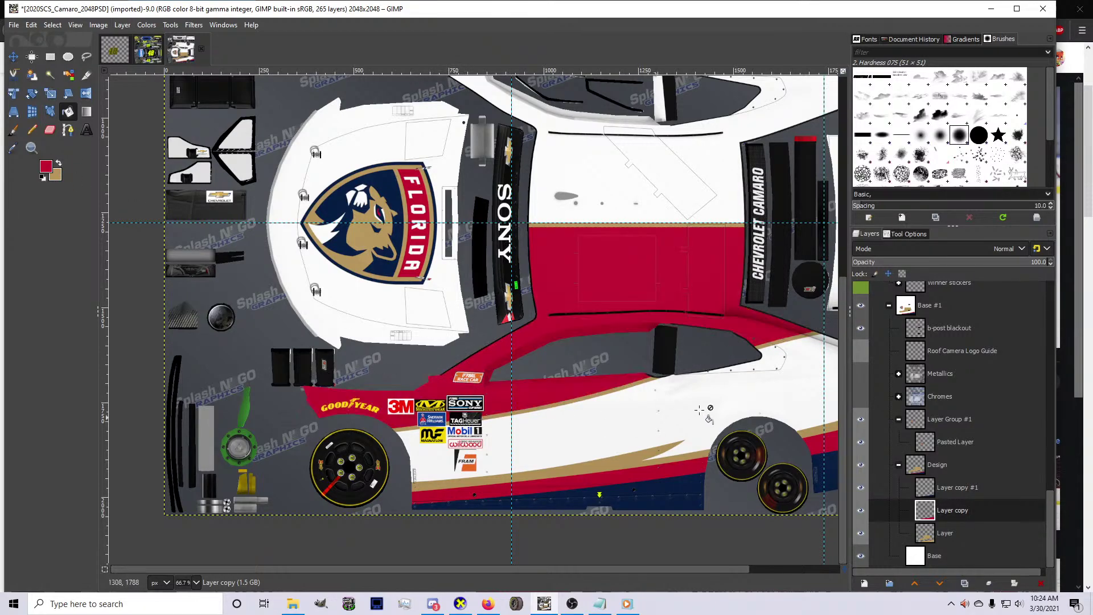
Select a narrow rectangle along the roof's center line, paint it red over the gold edge, and clear the selection
key("r")
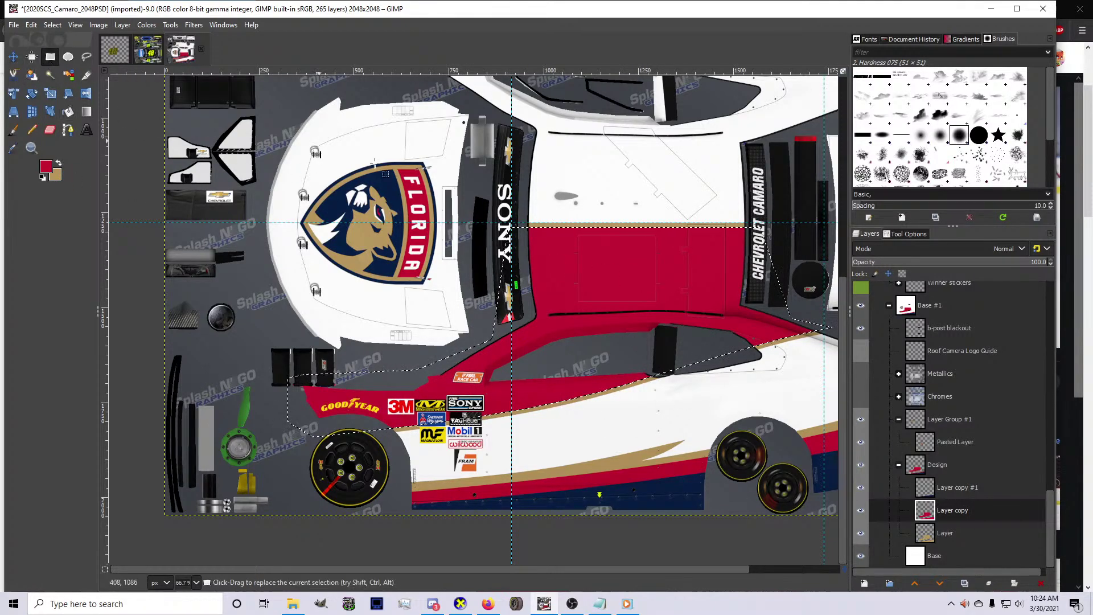
left_click(502, 224)
left_click_drag(757, 243, 764, 242)
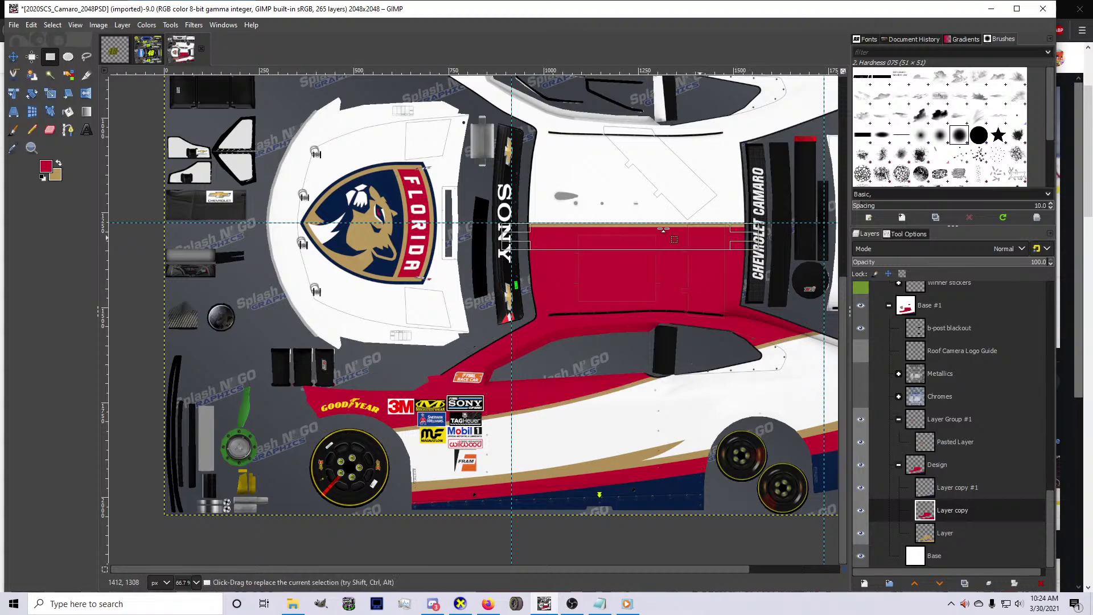
left_click(32, 130)
left_click_drag(562, 239, 755, 230)
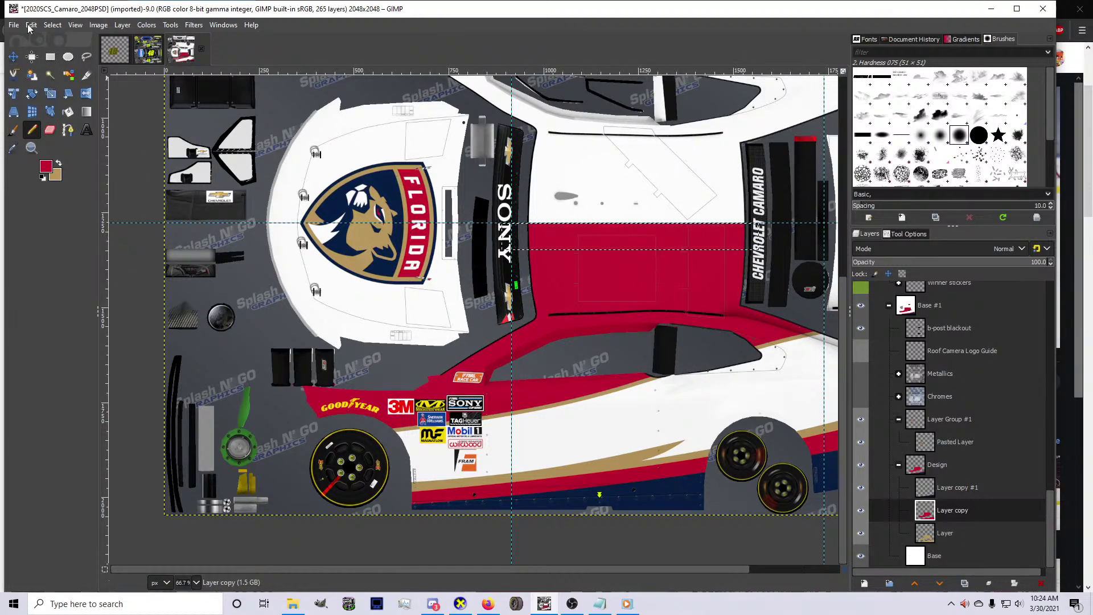
left_click(50, 26)
left_click(59, 54)
Make Layer copy #1 active and set the foreground color to the recently used navy
left_click(951, 488)
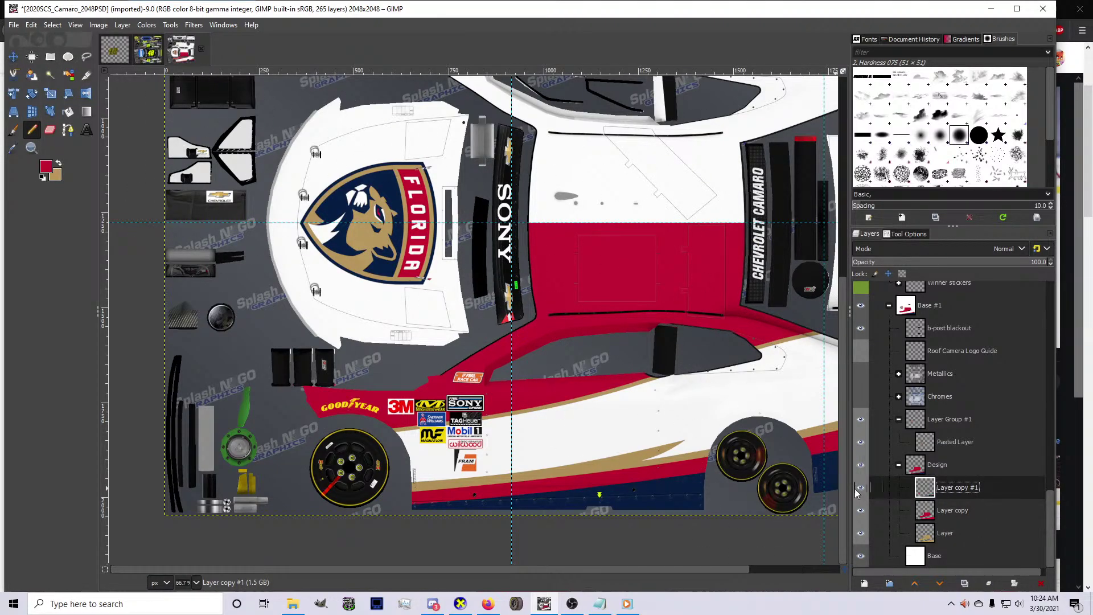
left_click(48, 168)
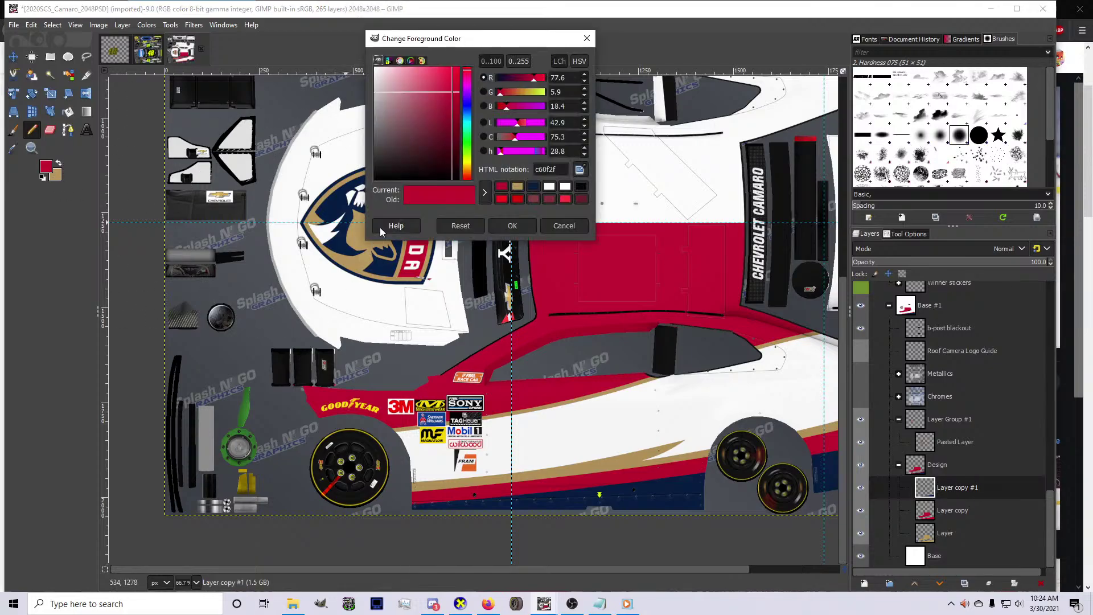
left_click(533, 187)
left_click(513, 226)
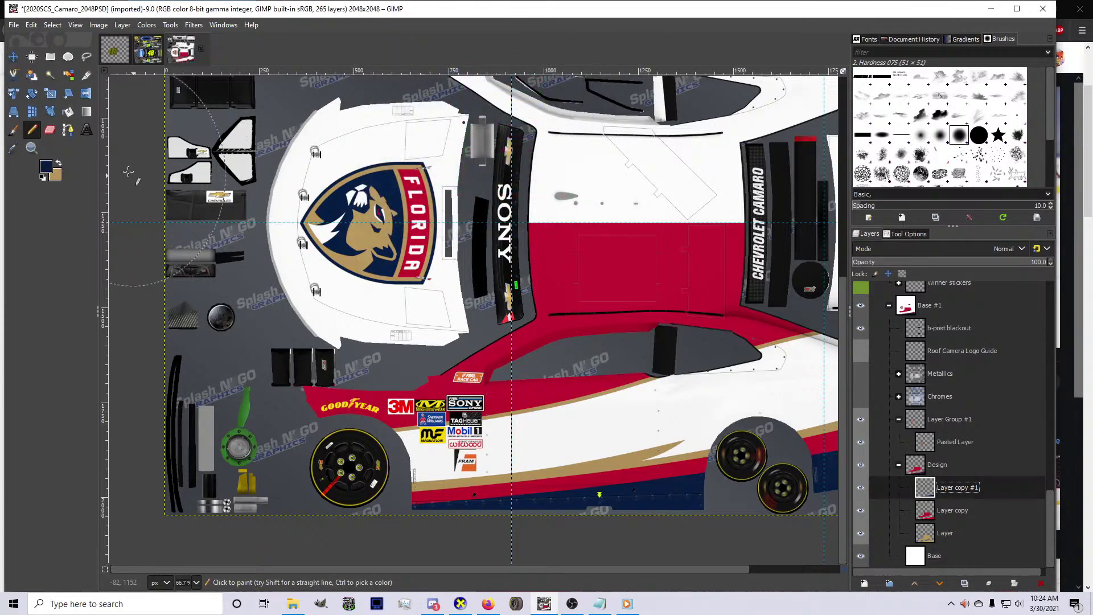
Start a path just below the upper gold stripe from the front wheel arch to the rear pillar, bending it to follow the stripe
left_click(69, 130)
scroll(541, 421, "up", 2)
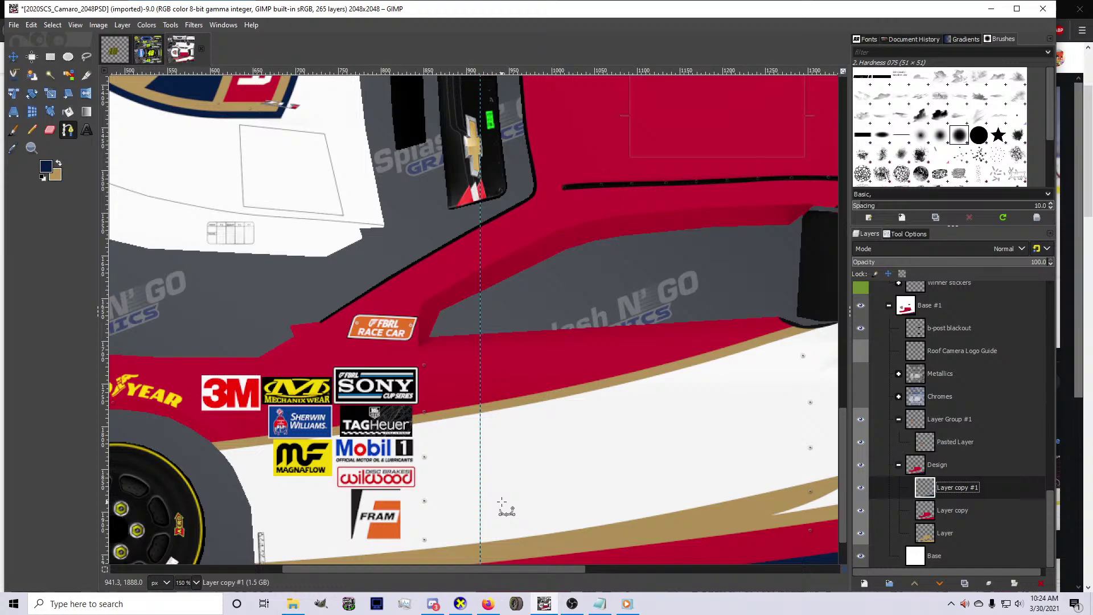
scroll(486, 434, "down", 2)
scroll(366, 416, "up", 1)
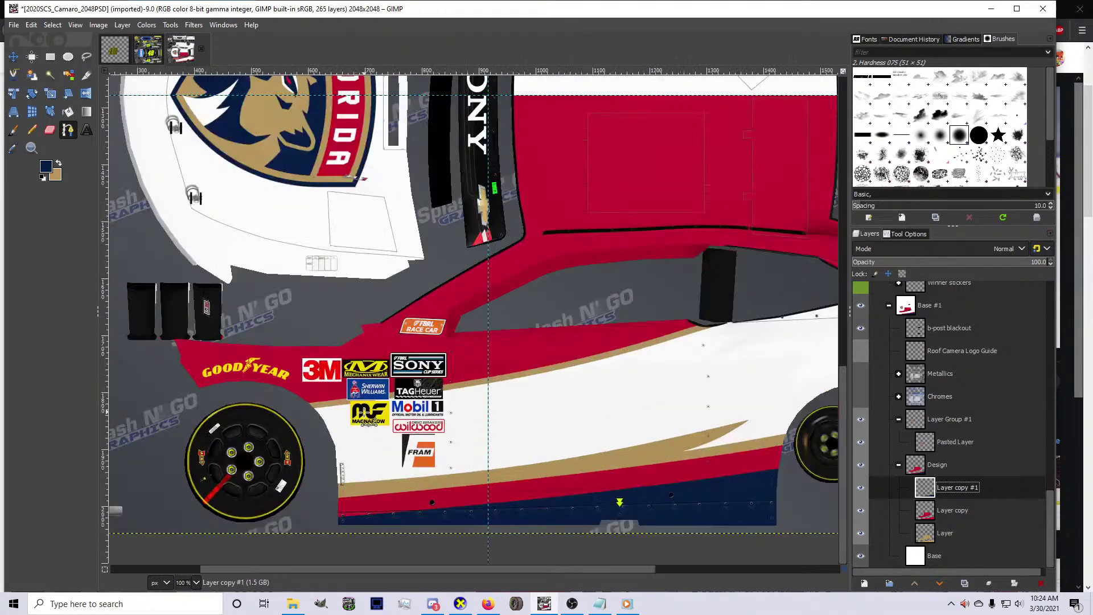
scroll(332, 391, "down", 1)
scroll(416, 395, "down", 1)
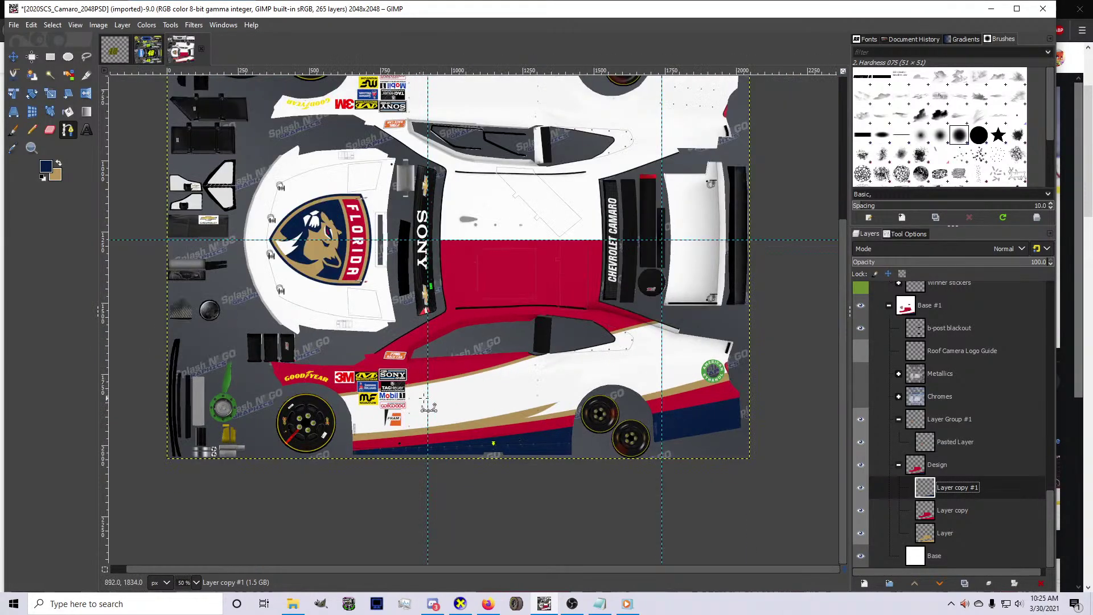
scroll(335, 398, "up", 3)
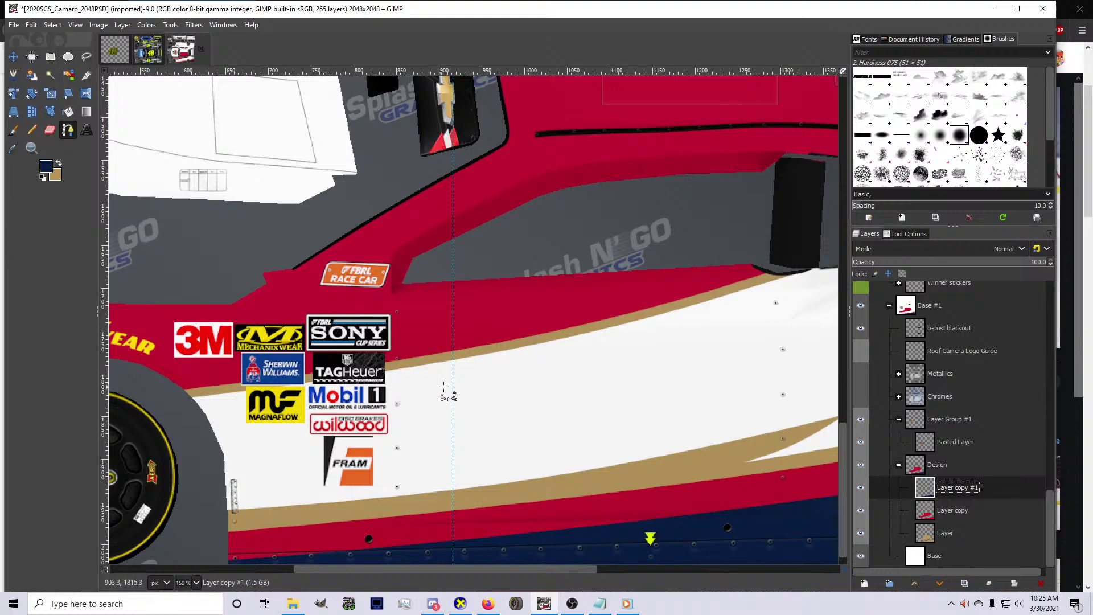
left_click(184, 407)
left_click_drag(637, 349, 779, 300)
left_click_drag(409, 364, 421, 382)
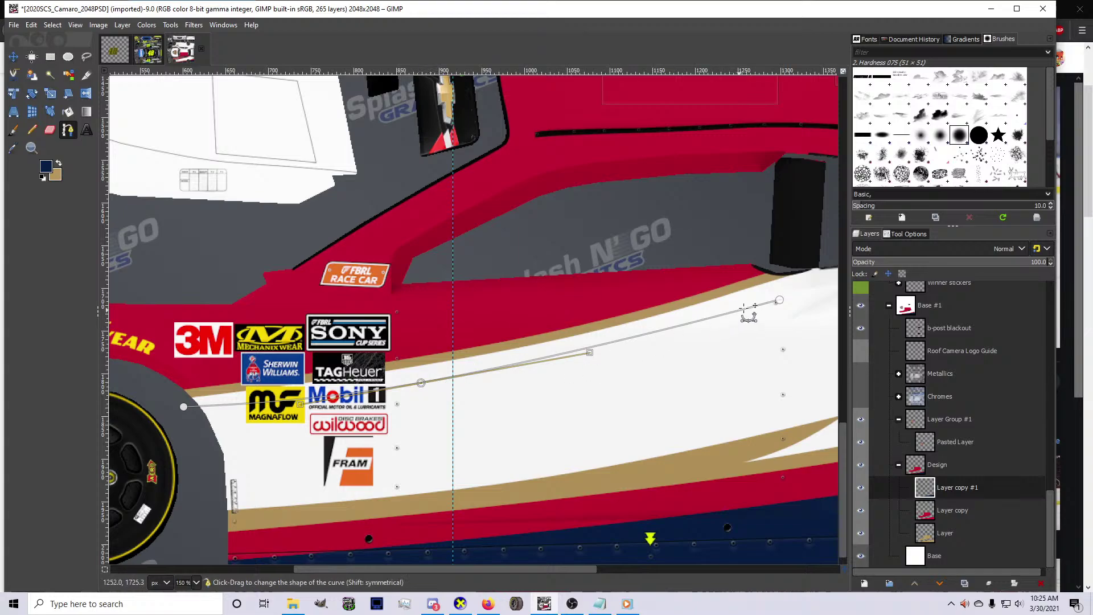
left_click_drag(779, 300, 753, 300)
Extend the path past the rear window to the rear deck, close it back across the windows, and convert it to a selection
scroll(757, 296, "down", 3)
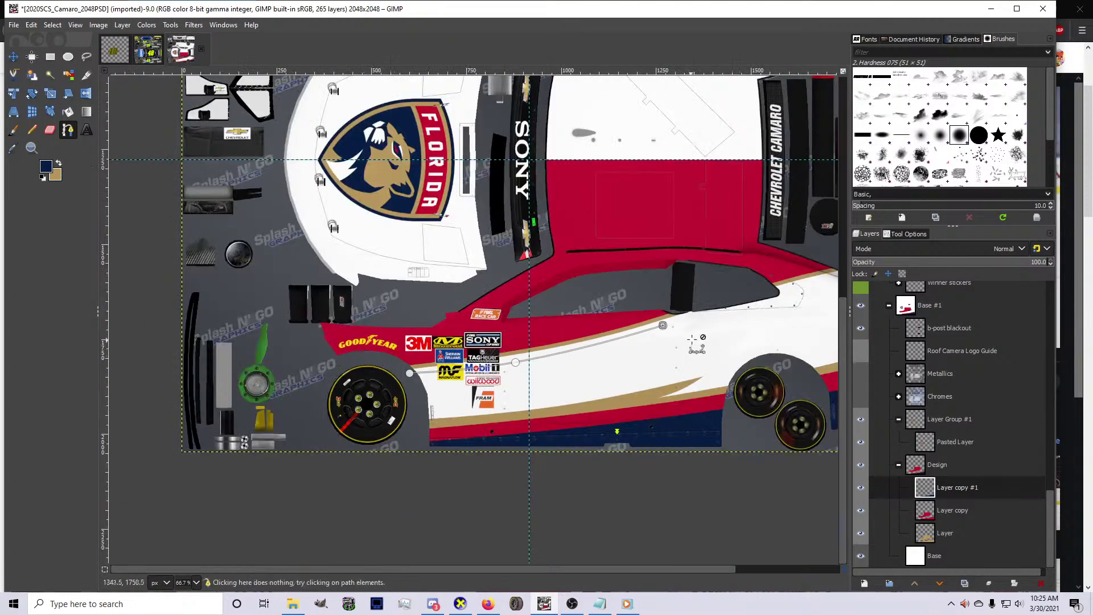
scroll(796, 276, "up", 2)
scroll(795, 275, "up", 1)
left_click(759, 268)
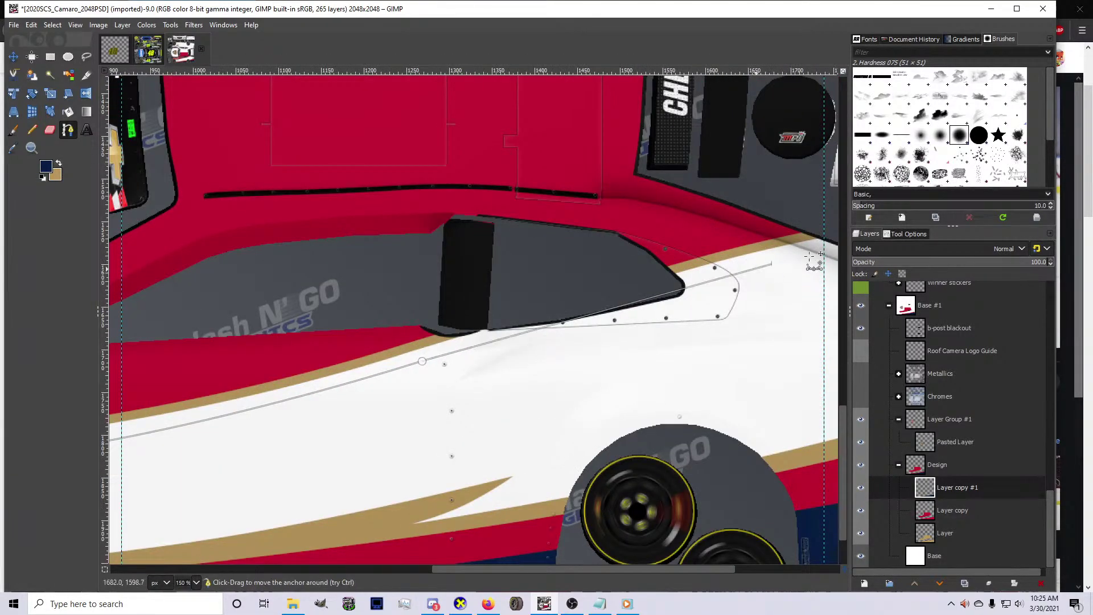
left_click_drag(760, 268, 778, 236)
left_click_drag(589, 287, 577, 282)
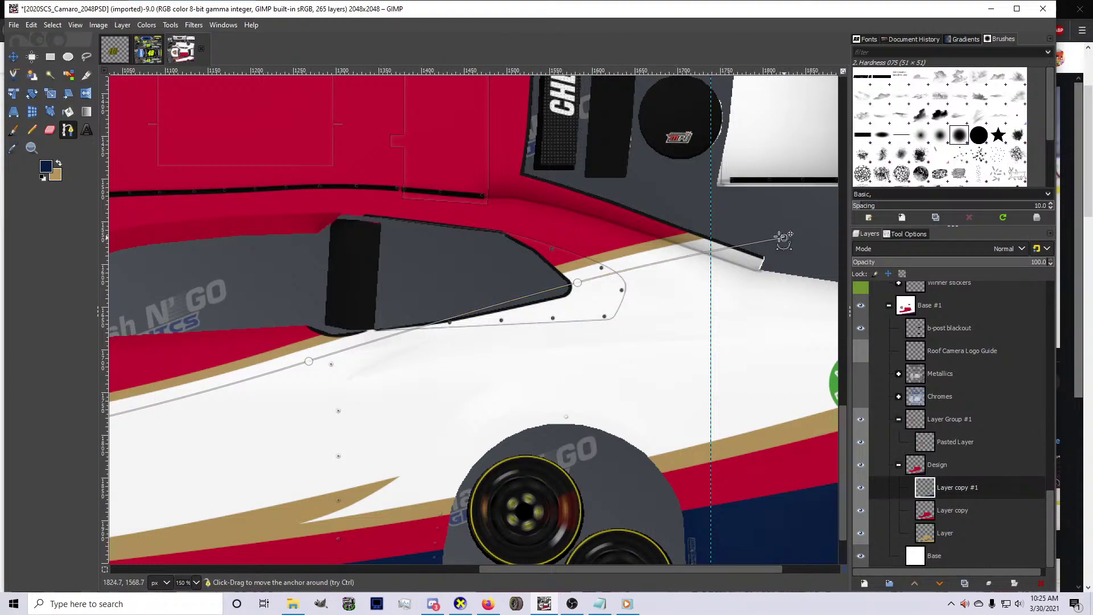
scroll(725, 212, "down", 2)
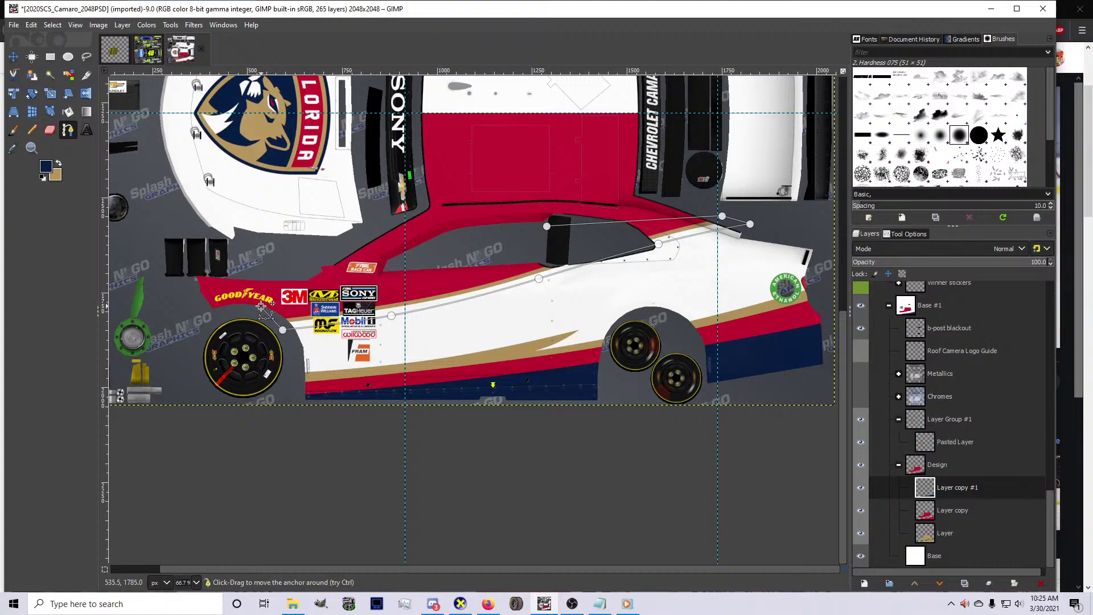
key("Return")
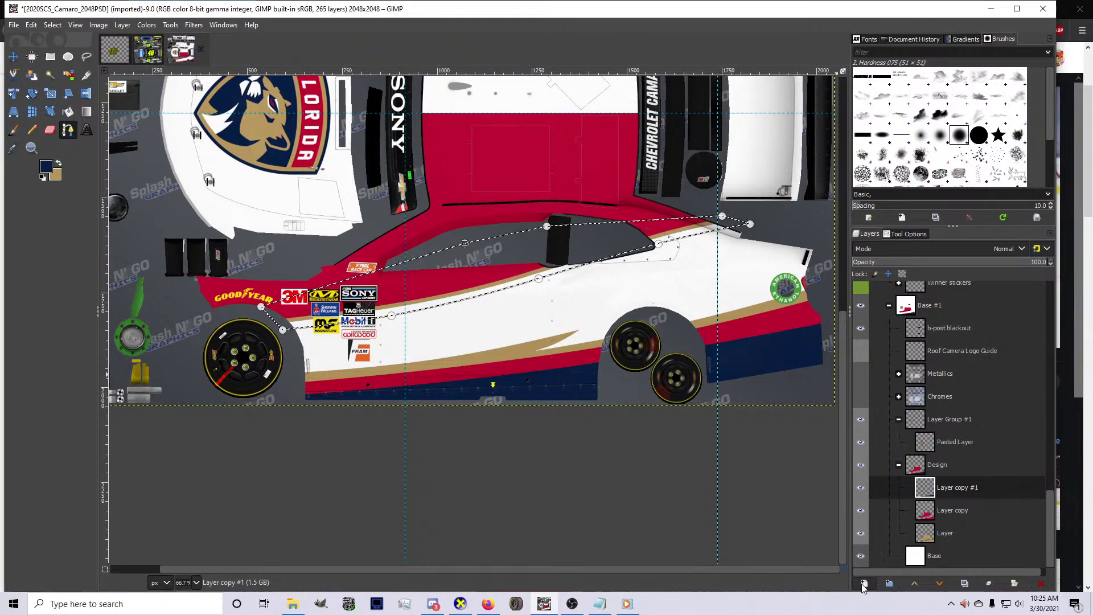
Add a new layer and move it to the lowest place in the Design group, below Layer
left_click(864, 583)
left_click(948, 567)
left_click_drag(959, 484, 979, 545)
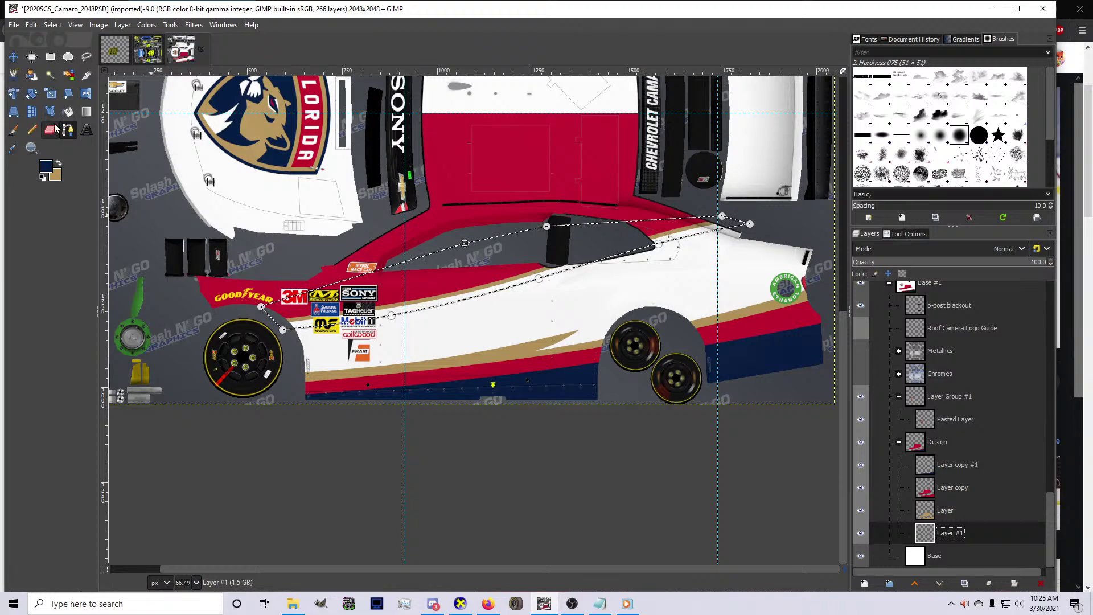
Try a navy bucket fill of the selection on Layer #1, and undo it
left_click(70, 111)
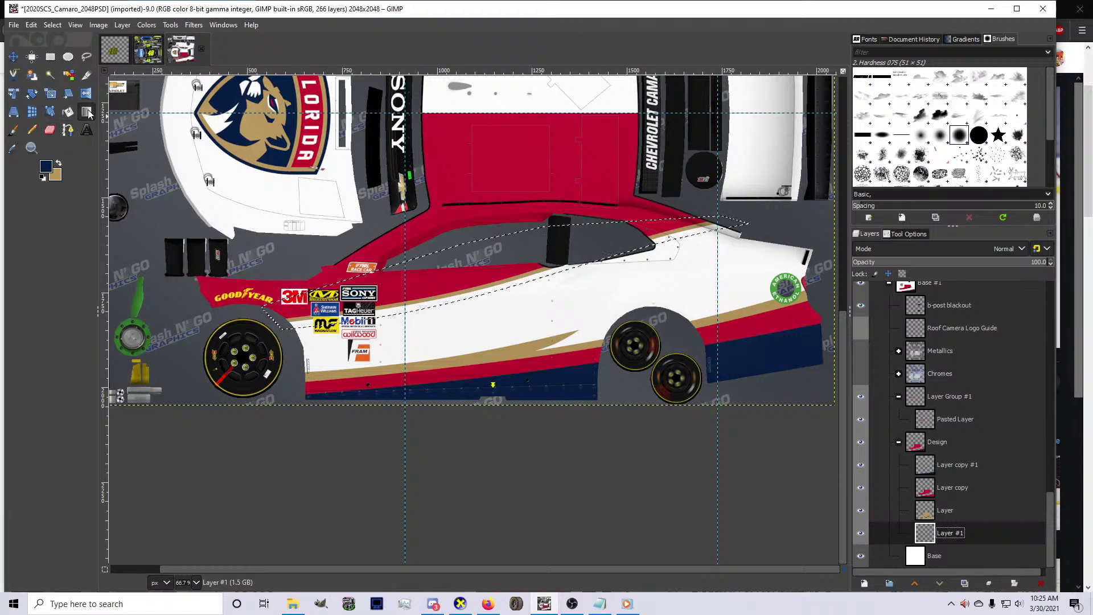
left_click(378, 295)
key("ctrl")
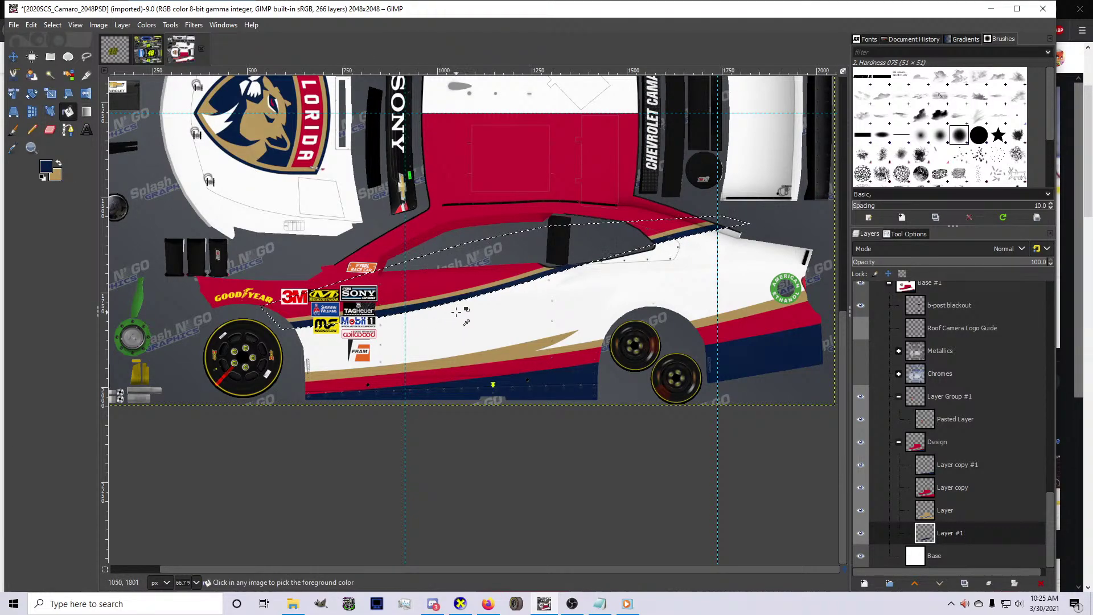
Switch to Firefox and look through the Florida Panthers image results for uniform and logo references
left_click(68, 129)
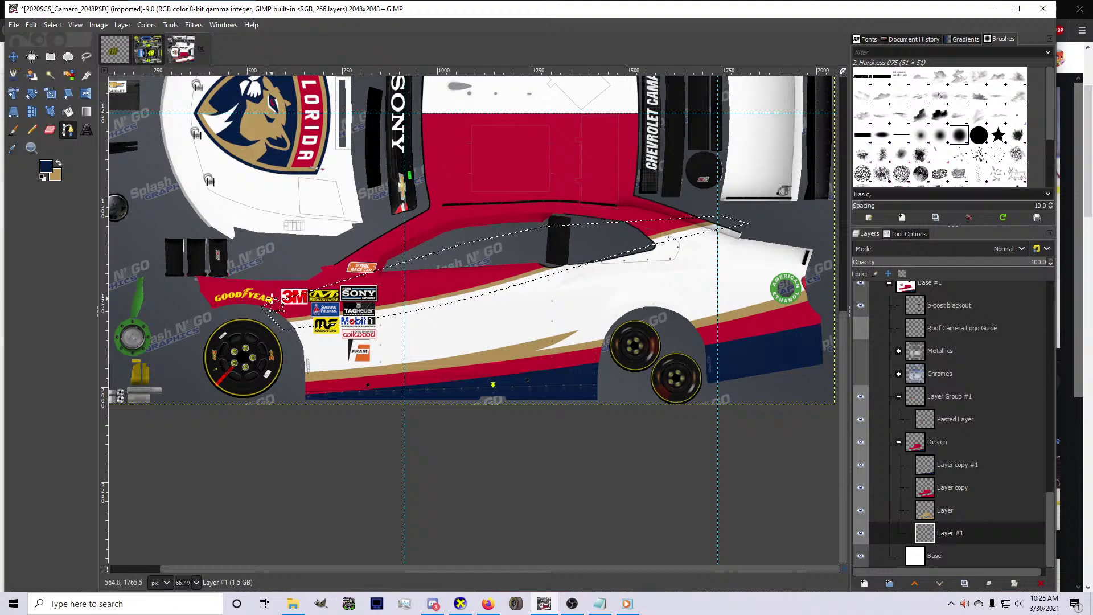
scroll(273, 293, "up", 2)
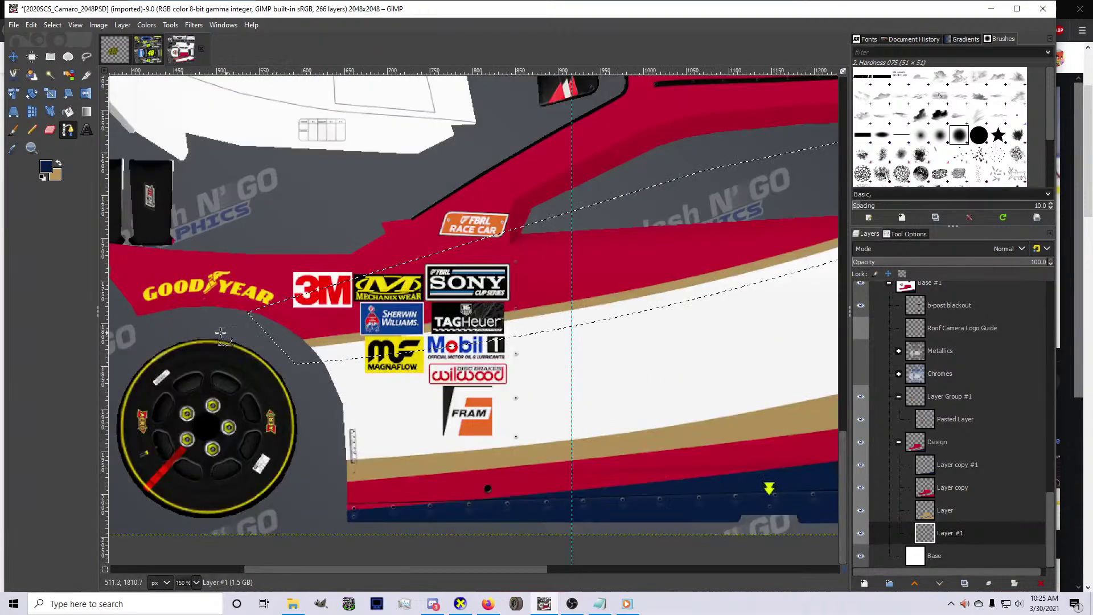
left_click(485, 605)
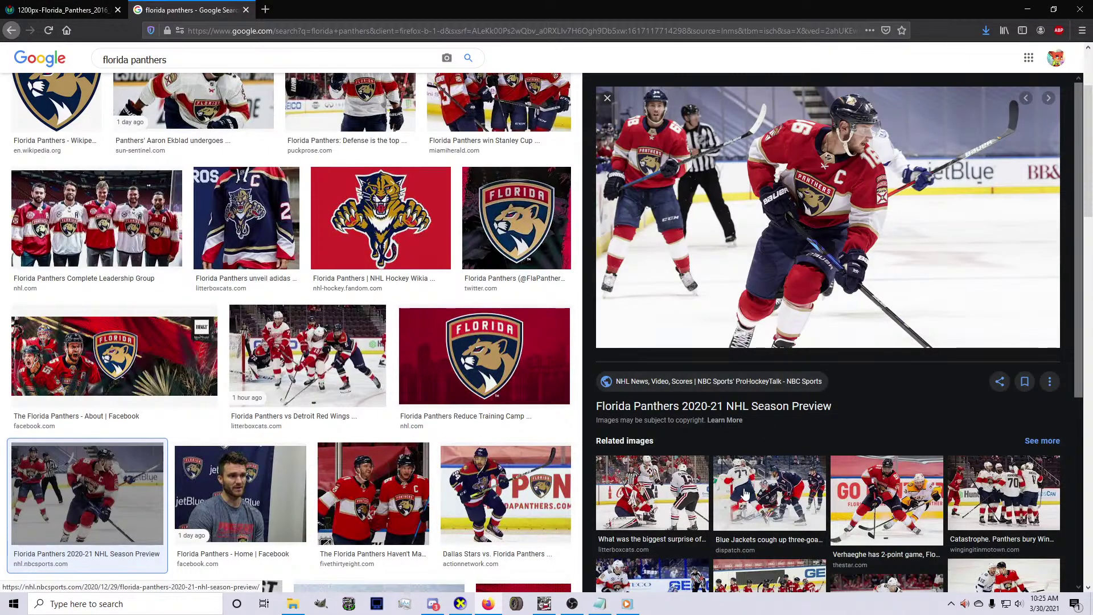
scroll(744, 493, "down", 2)
scroll(468, 411, "down", 5)
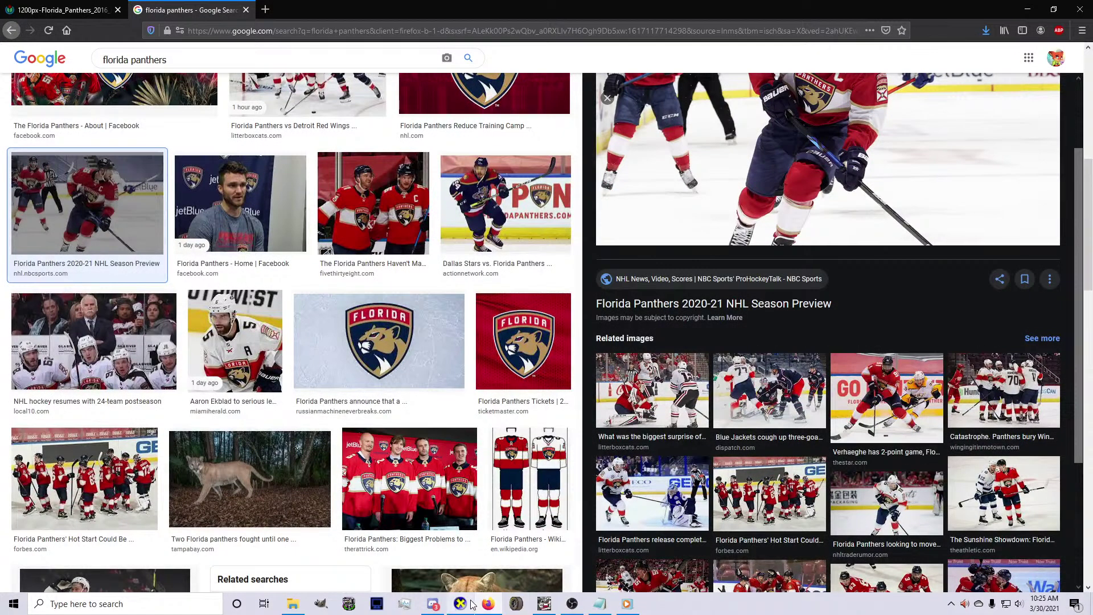
Switch to GIMP and sketch a narrow tapered path along the front fender, from the wheel arch to the door and back past the nose
left_click(544, 603)
scroll(388, 315, "down", 2)
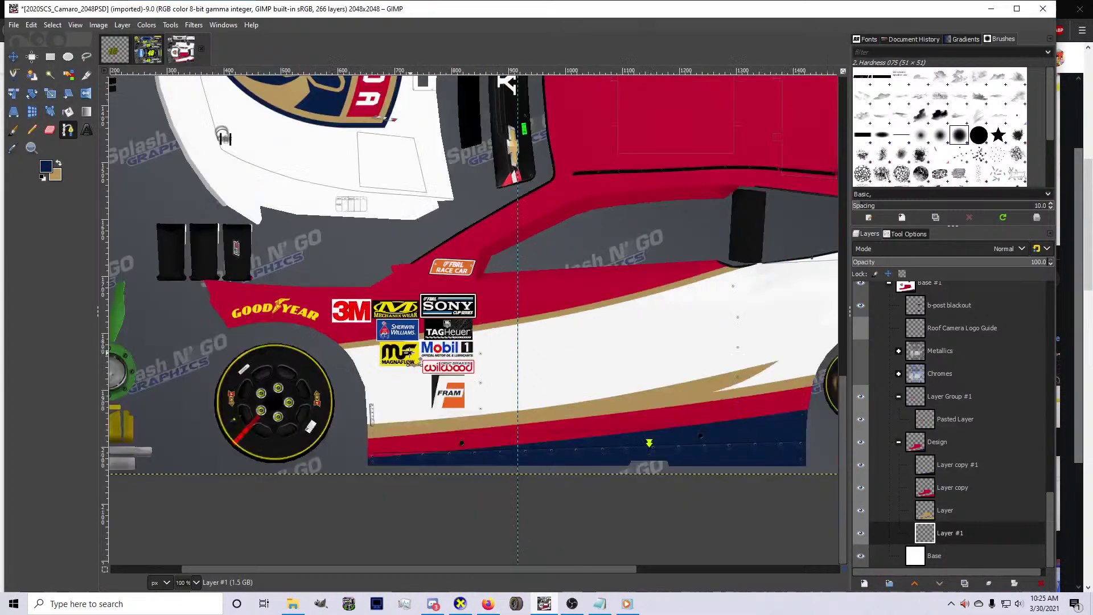
scroll(387, 316, "up", 1)
scroll(369, 341, "up", 1)
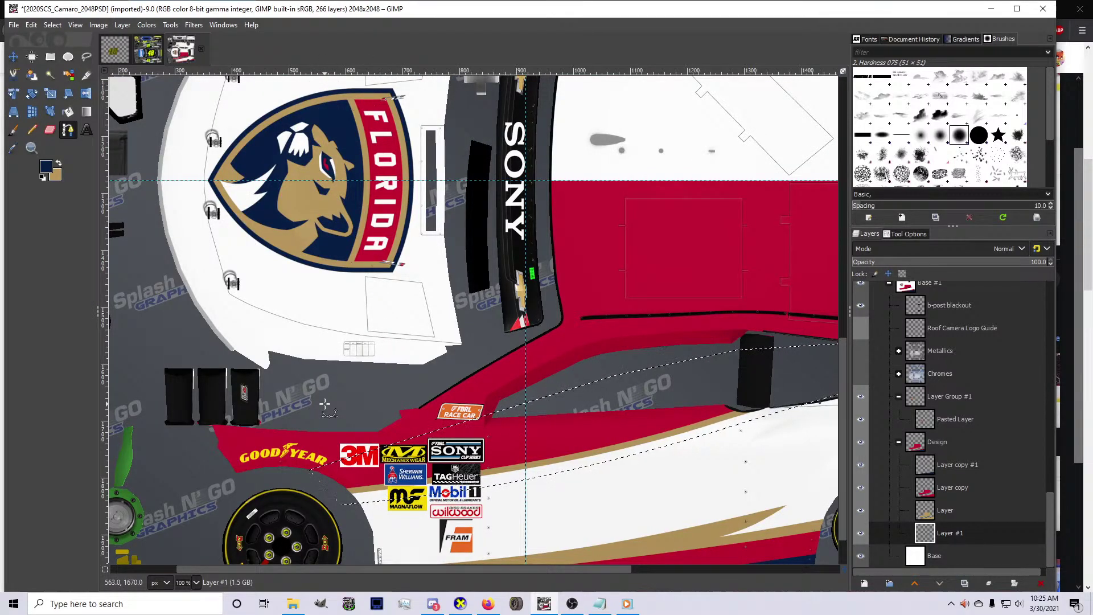
scroll(325, 404, "down", 2)
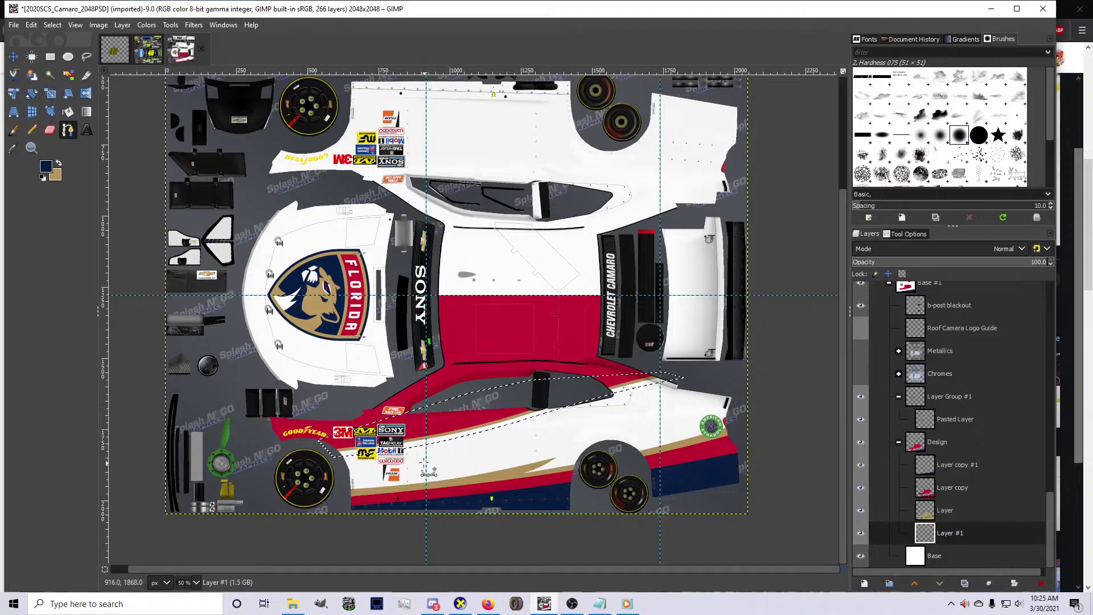
scroll(429, 471, "up", 2)
left_click(234, 445)
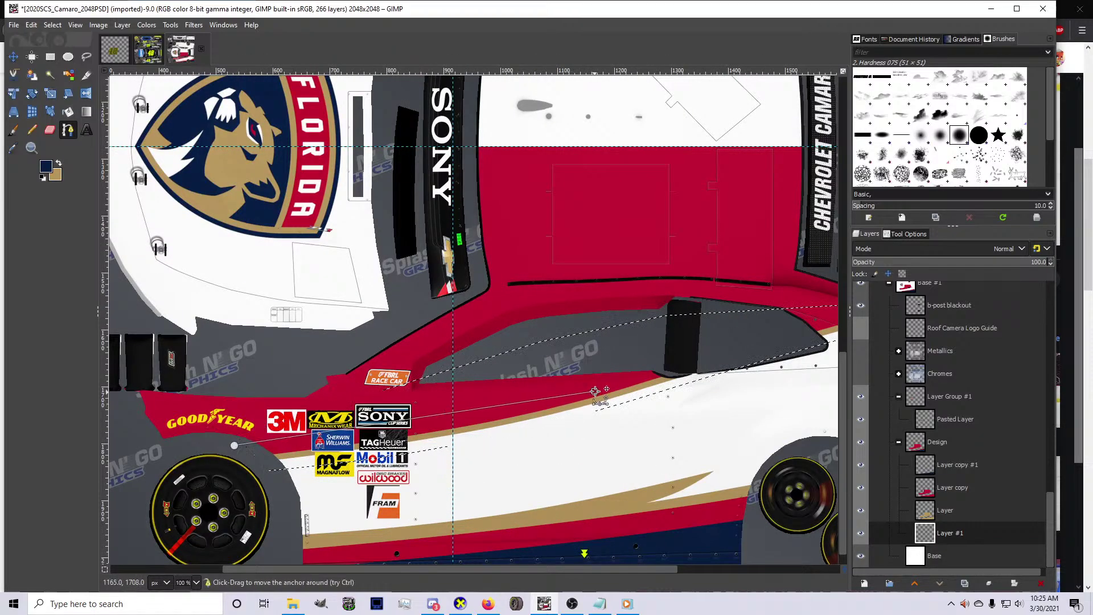
left_click_drag(524, 400, 443, 415)
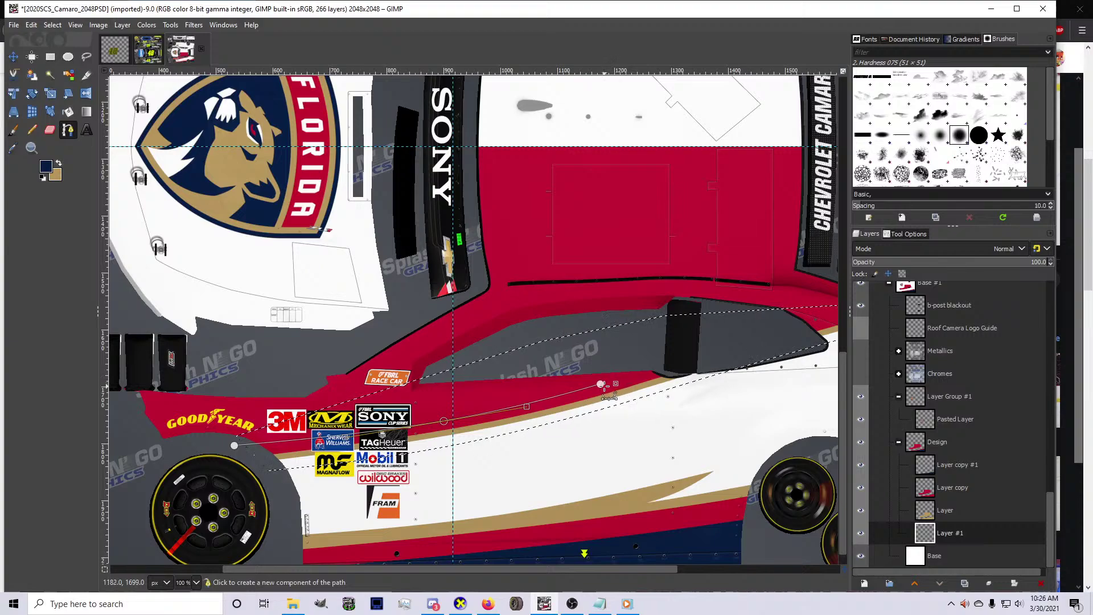
left_click_drag(526, 405, 242, 409)
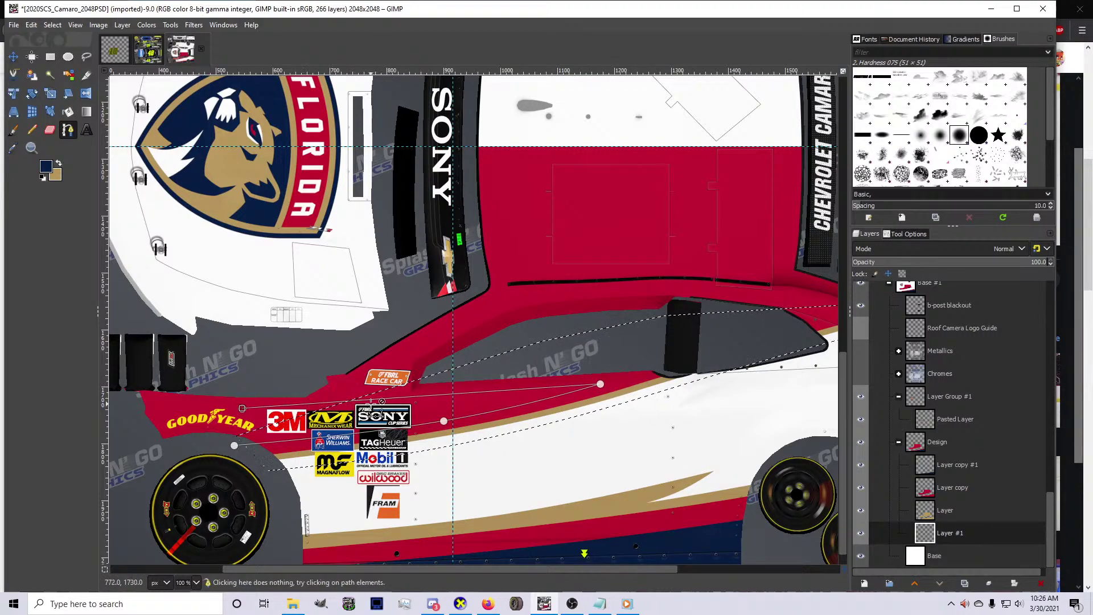
left_click(375, 398)
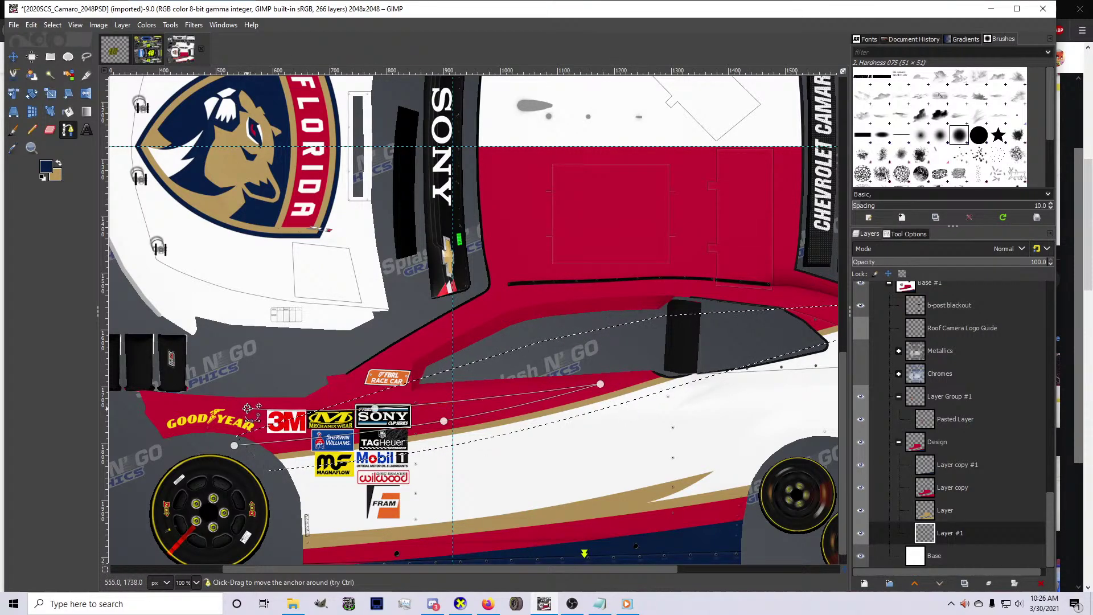
left_click_drag(247, 408, 116, 403)
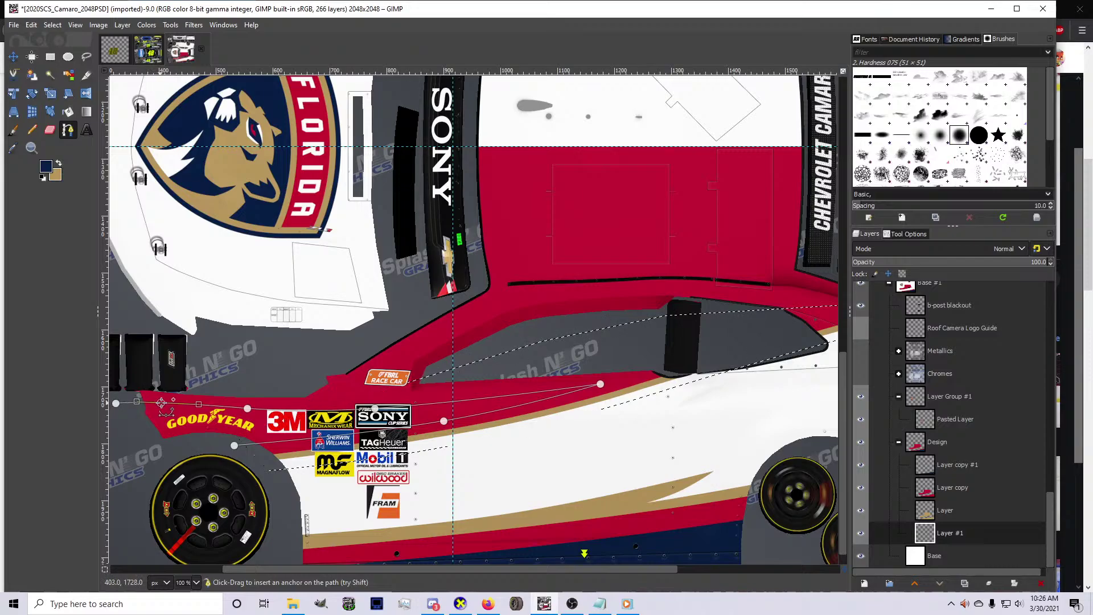
Adjust the fender path's curve, close it around the front of the wheel arch, and convert it to a selection
scroll(279, 407, "down", 2)
scroll(464, 409, "up", 3)
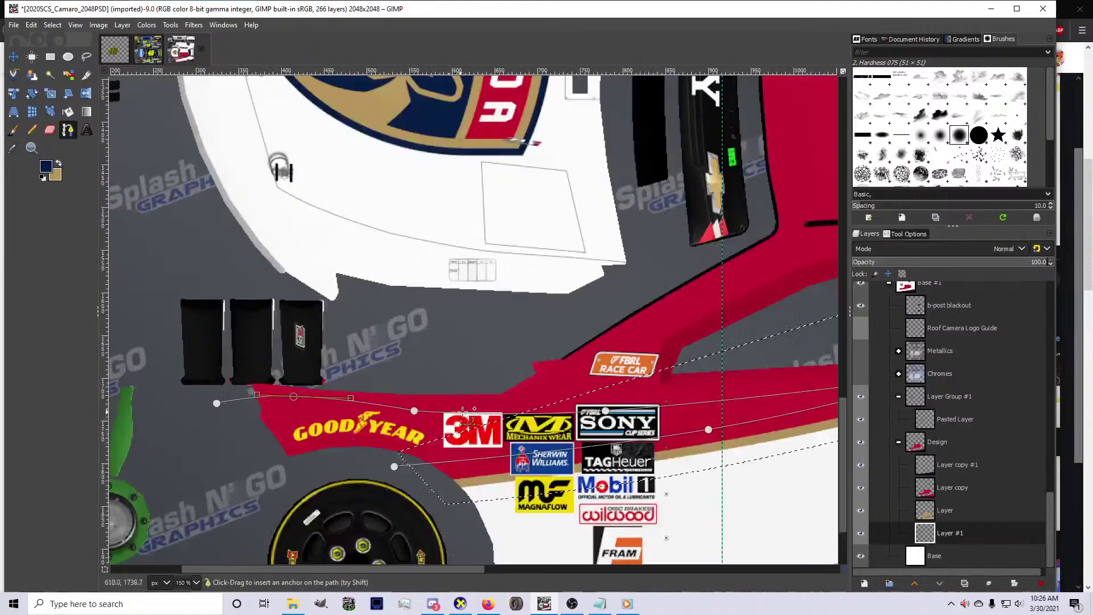
scroll(463, 409, "up", 1)
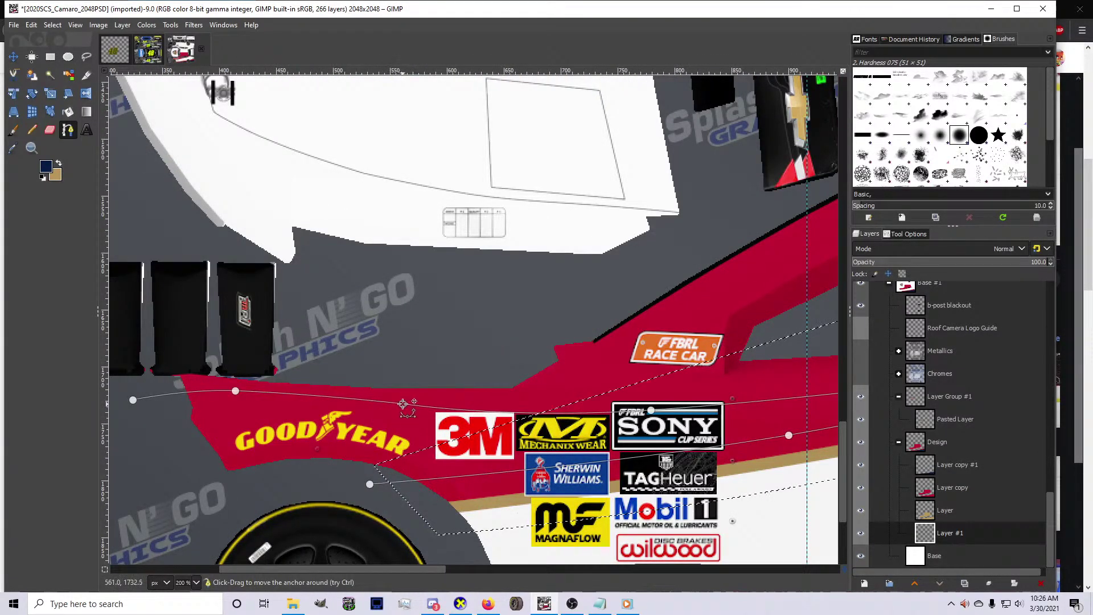
scroll(398, 401, "down", 1)
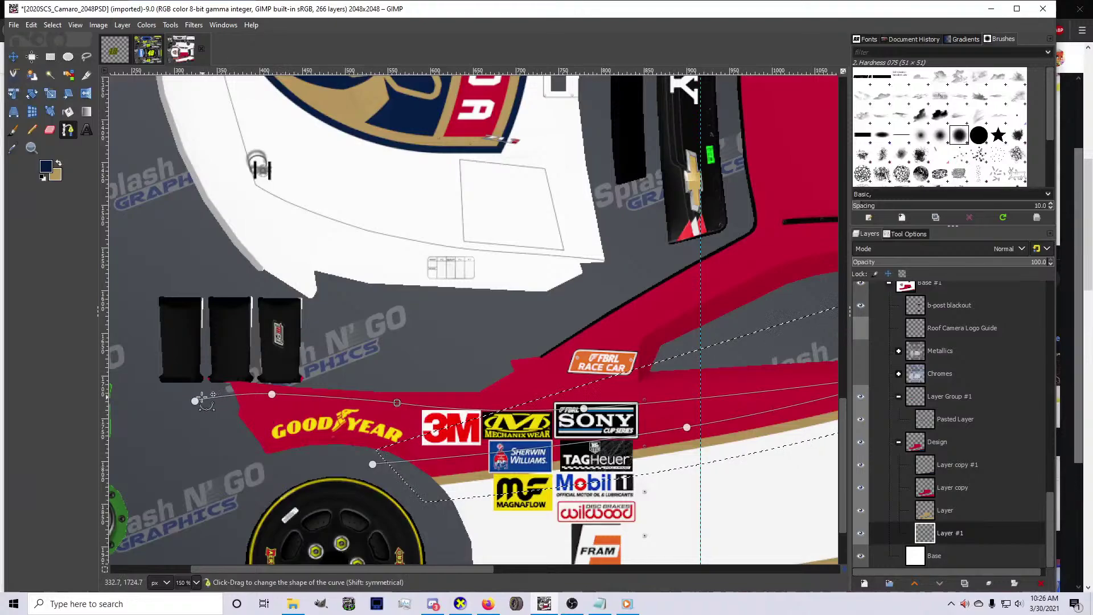
left_click(264, 477)
left_click(323, 474)
key("Return")
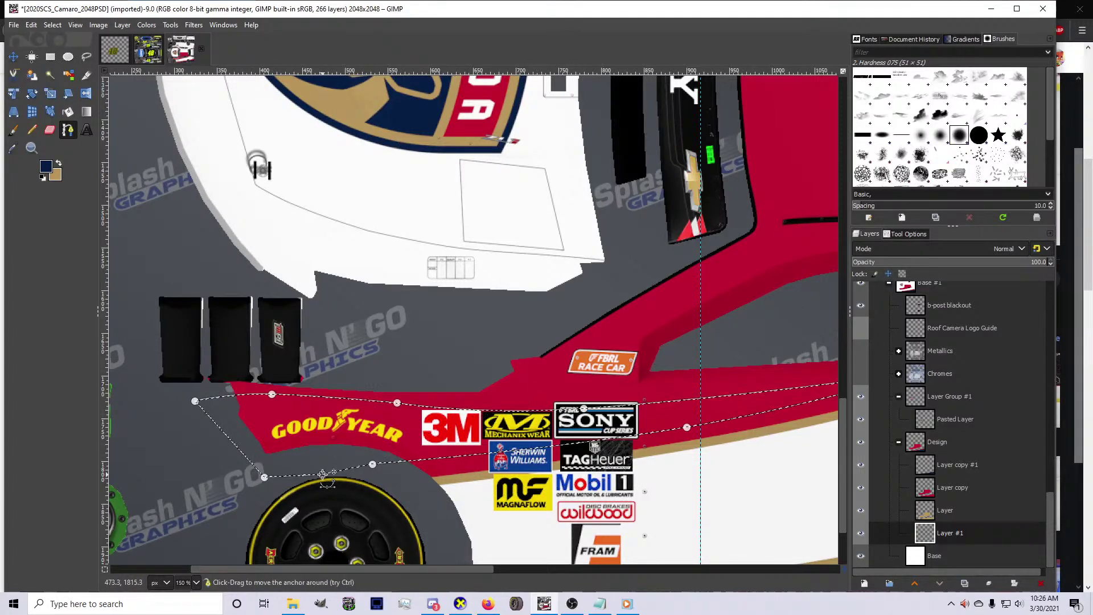
Bucket-fill the tapered fender selection with navy on Layer copy #1
key("shift+b")
scroll(302, 419, "down", 2)
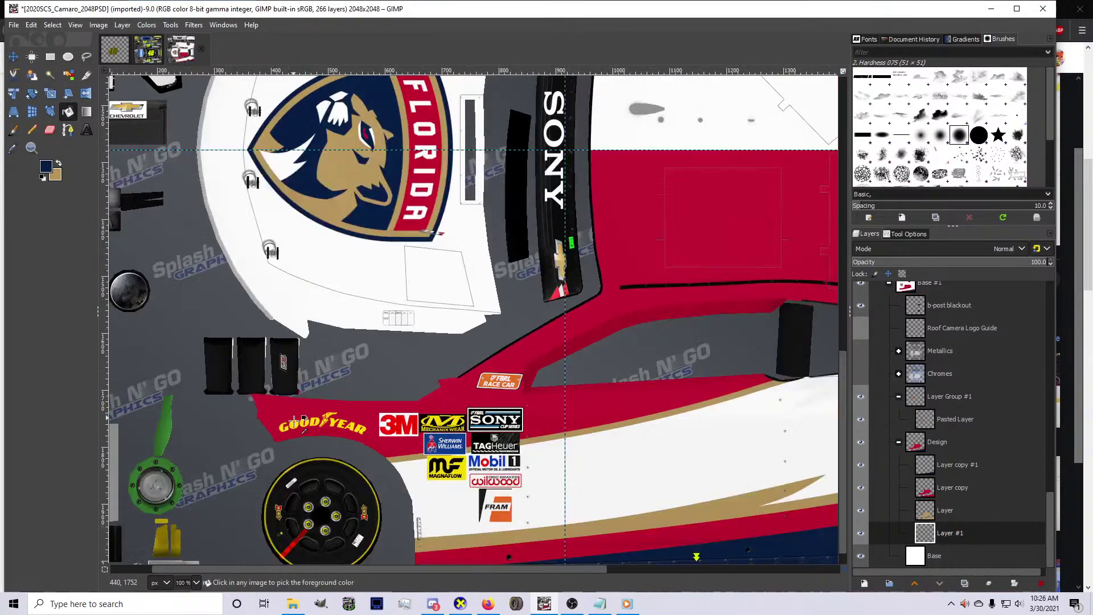
middle_click(454, 440, "alt")
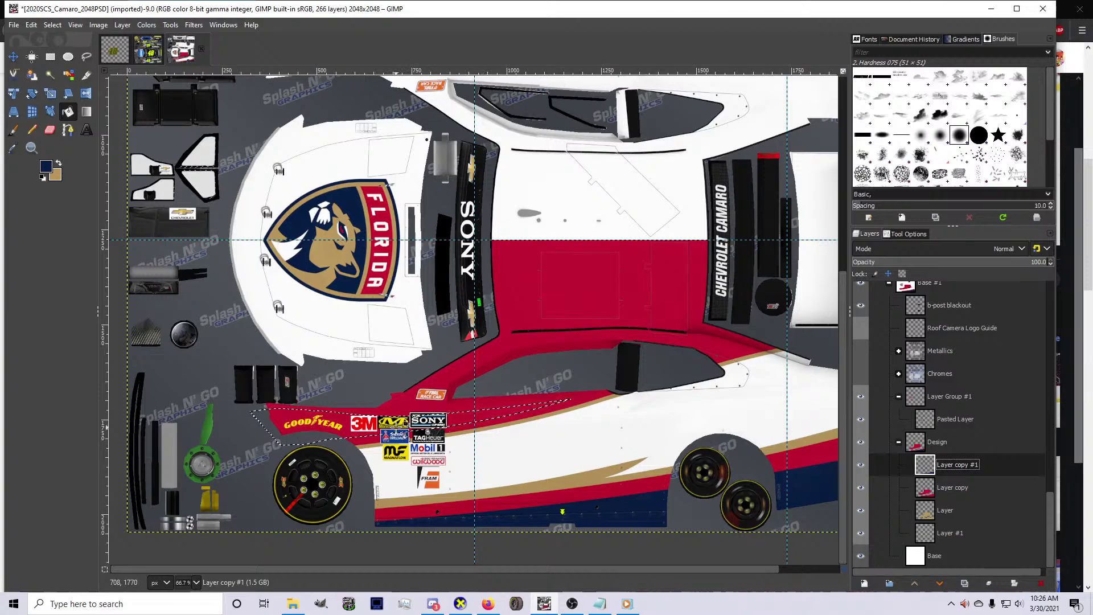
left_click(337, 419)
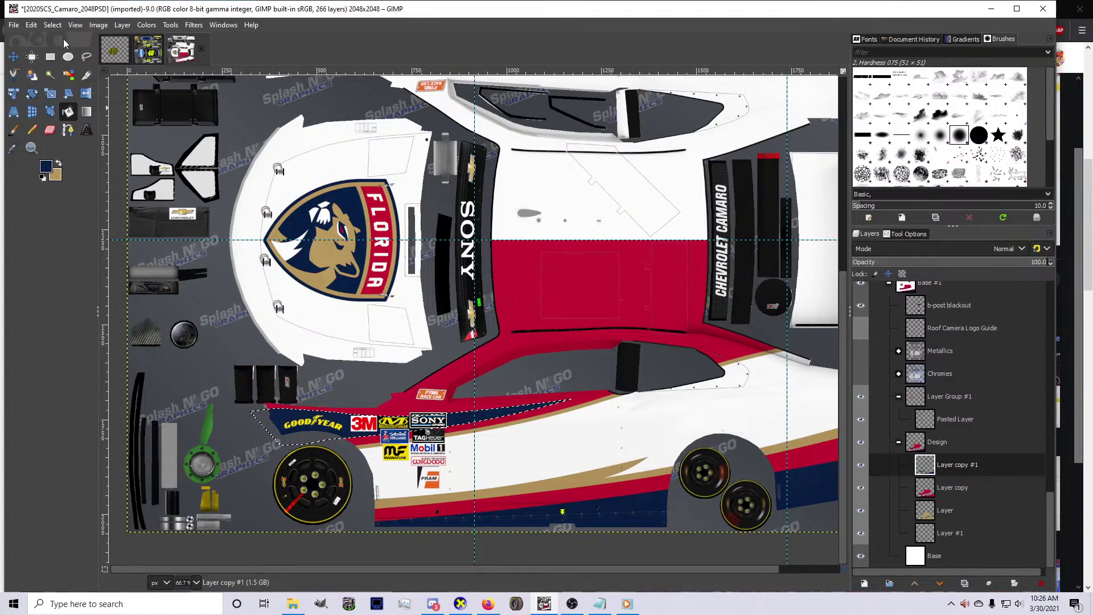
Export the livery as card.bmp into the MENCup19 Xfiles Camaro folder, with the BMP export options left as they are
left_click(15, 26)
left_click(40, 203)
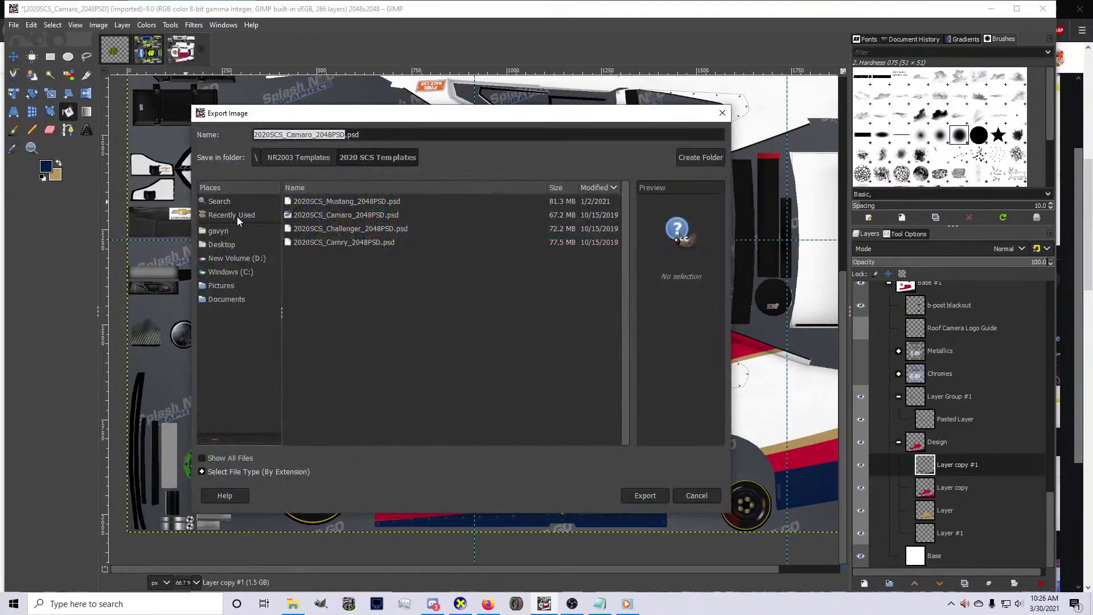
left_click(237, 216)
scroll(353, 353, "down", 3)
double_click(328, 407)
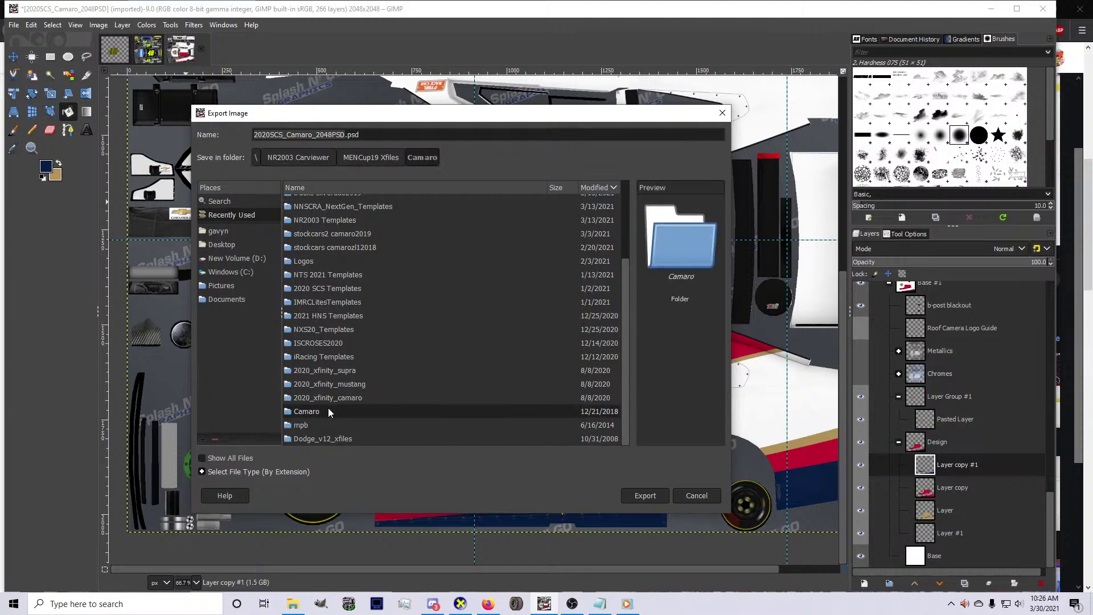
double_click(324, 201)
left_click(491, 361)
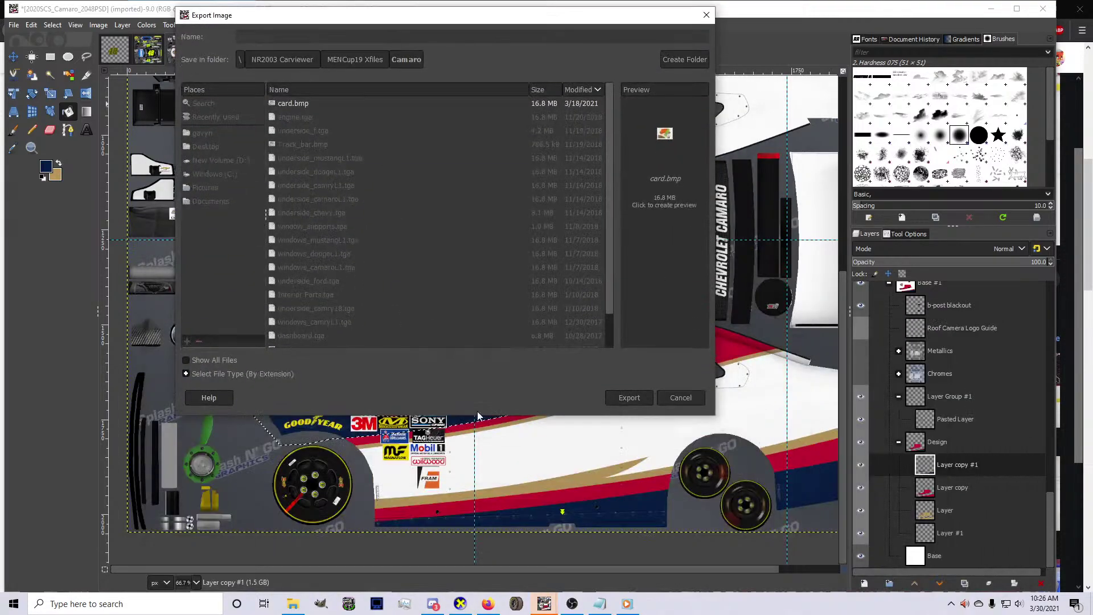
mouse_move(544, 603)
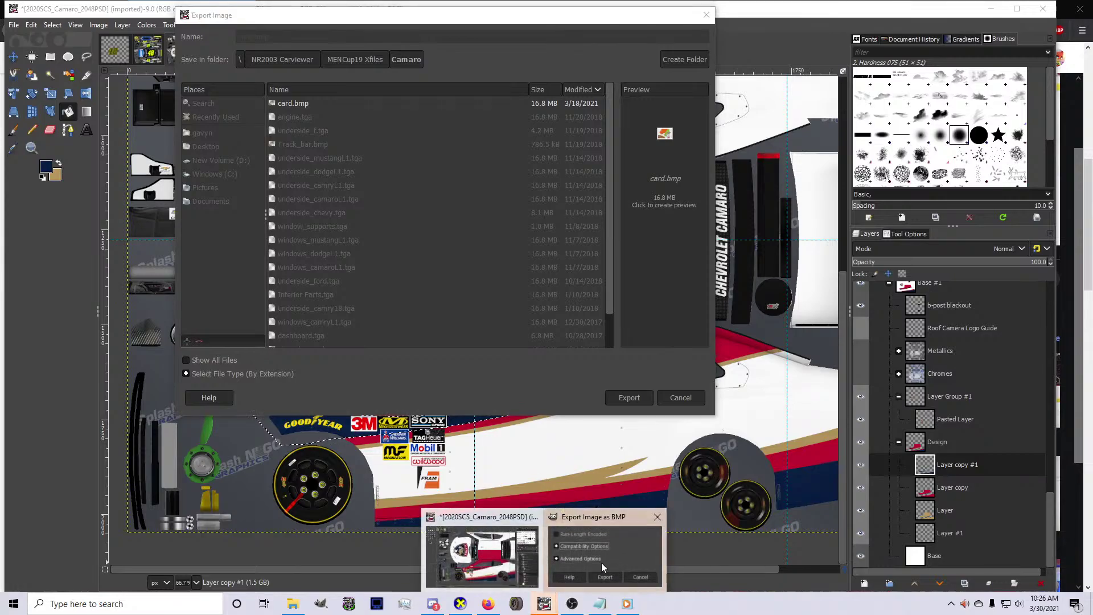
left_click(543, 547)
left_click(544, 353)
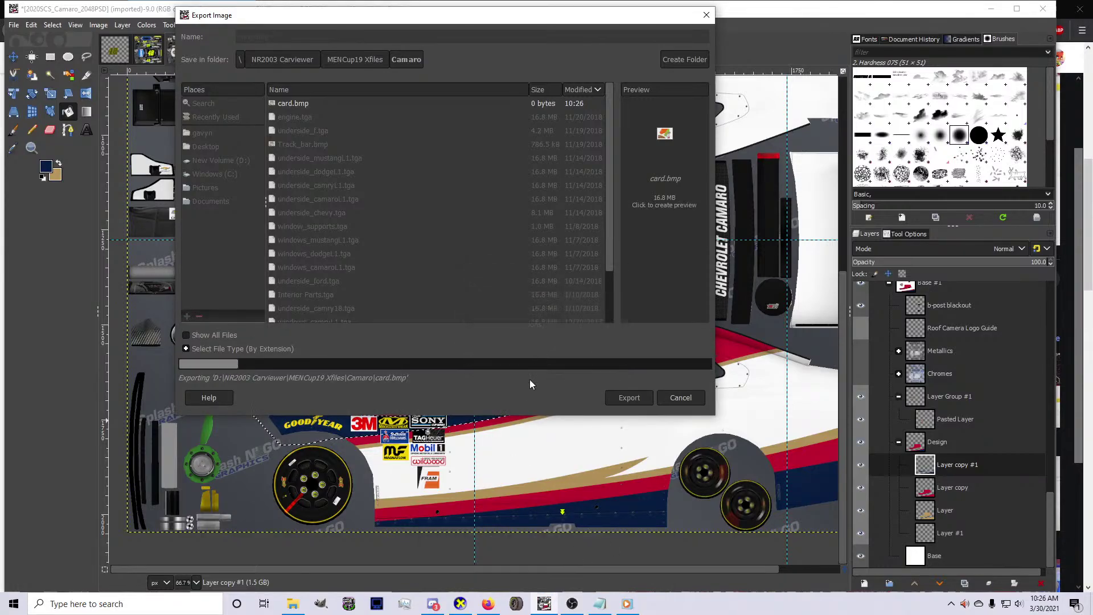
Switch to CarView and rotate the zoomed-out car to inspect the navy fender stripe from the side
left_click(460, 604)
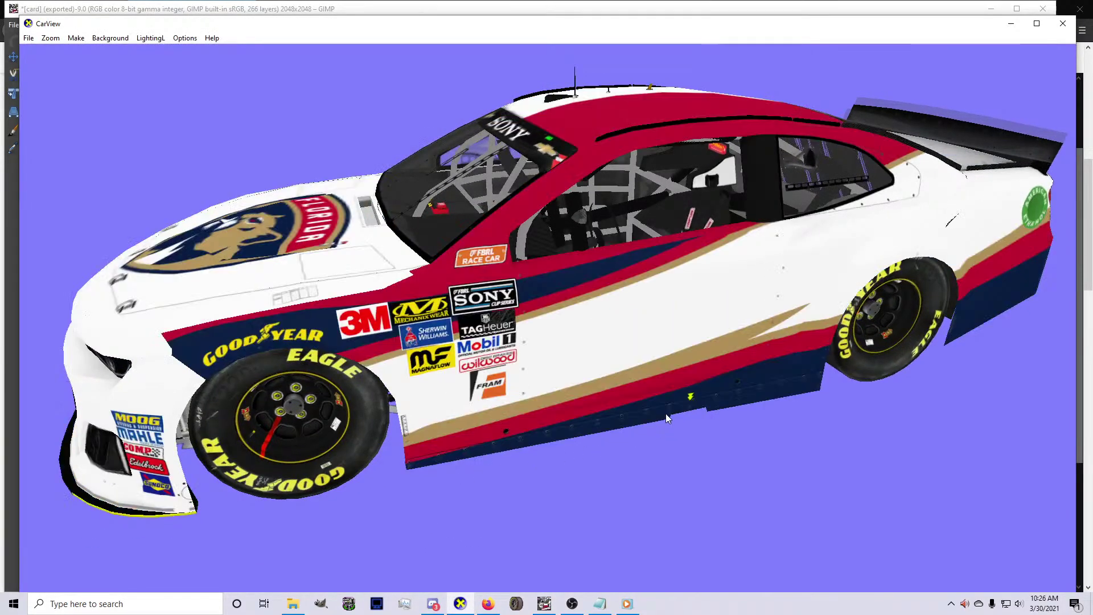
scroll(683, 393, "down", 3)
left_click_drag(653, 360, 415, 512)
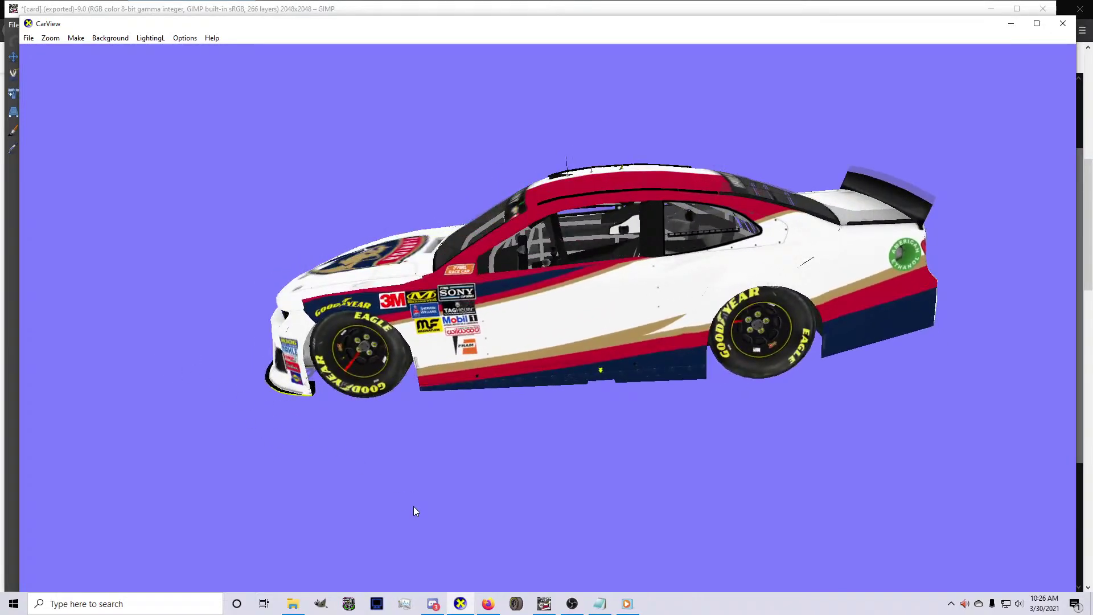
Return to GIMP, undo the navy fender stripe and its selection, and glance at the Panthers reference images in Firefox
left_click(544, 603)
left_click(68, 130)
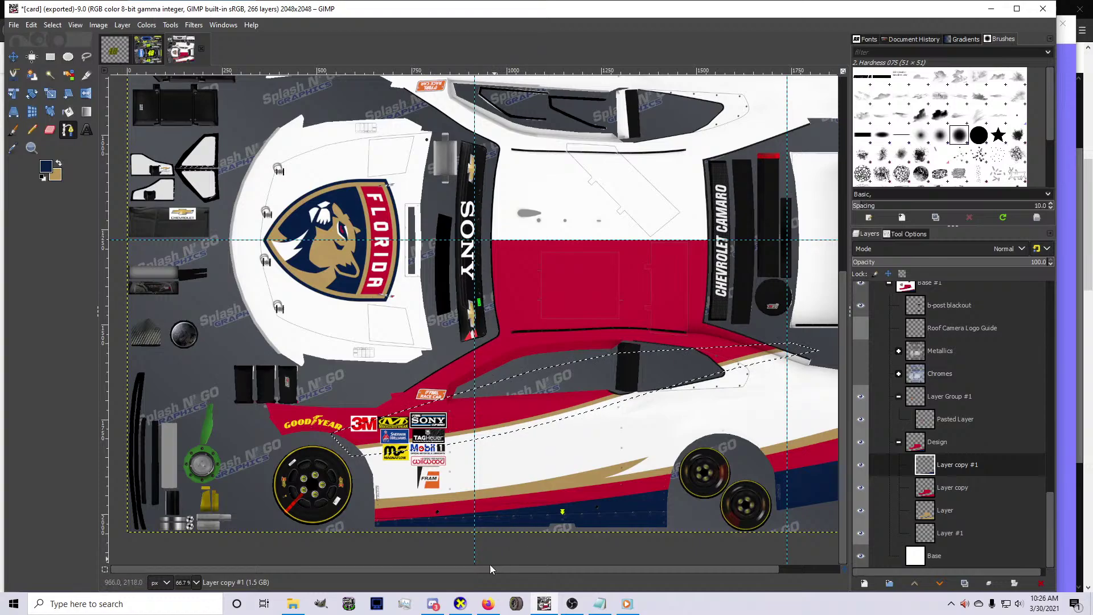
left_click(492, 606)
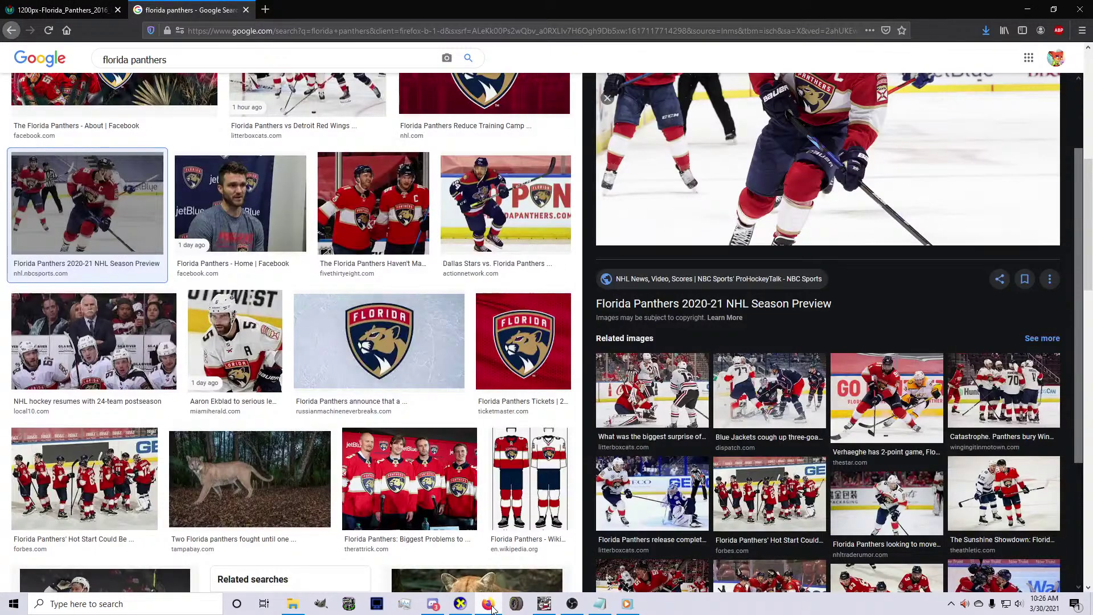
left_click(492, 606)
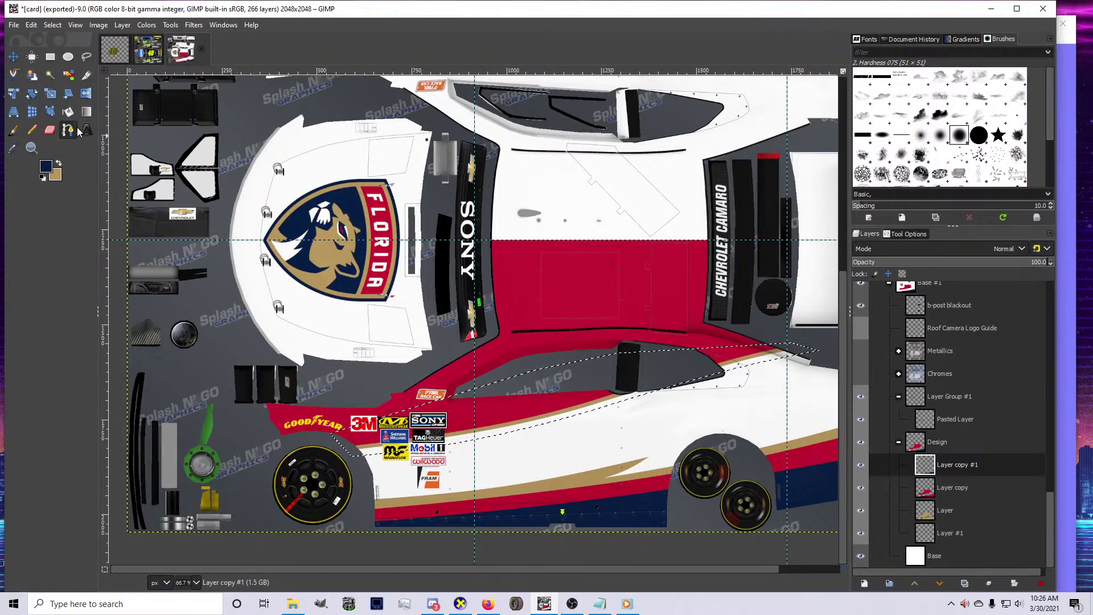
Draw a gently curved path from the front wheel arch, across the door and side windows, to the rear deck
left_click(314, 438)
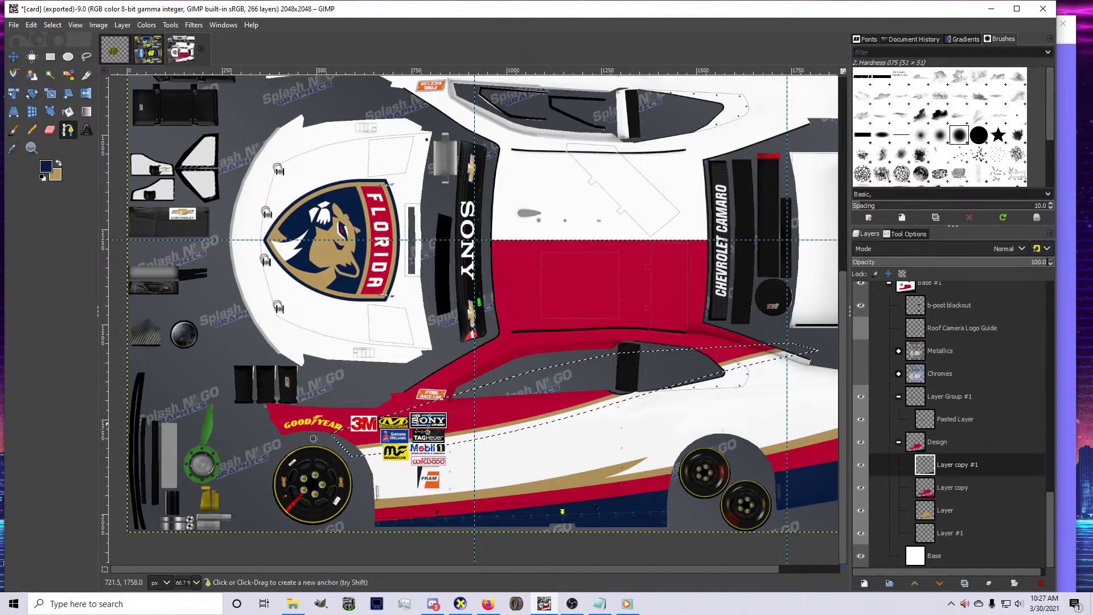
left_click(627, 370)
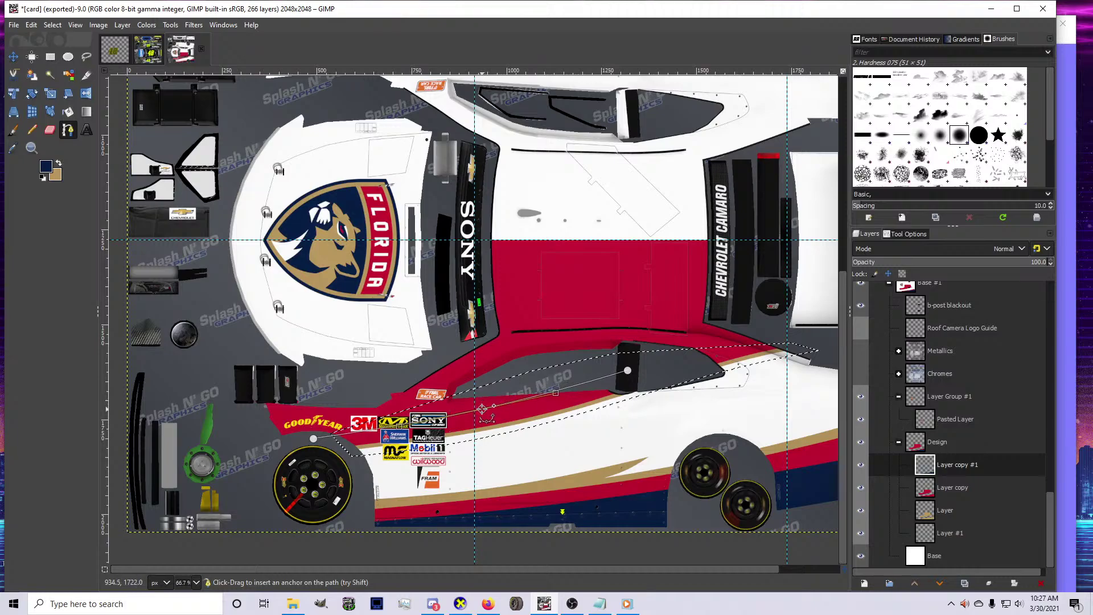
left_click(483, 409)
left_click(808, 331)
left_click_drag(737, 347, 764, 326)
left_click(808, 331)
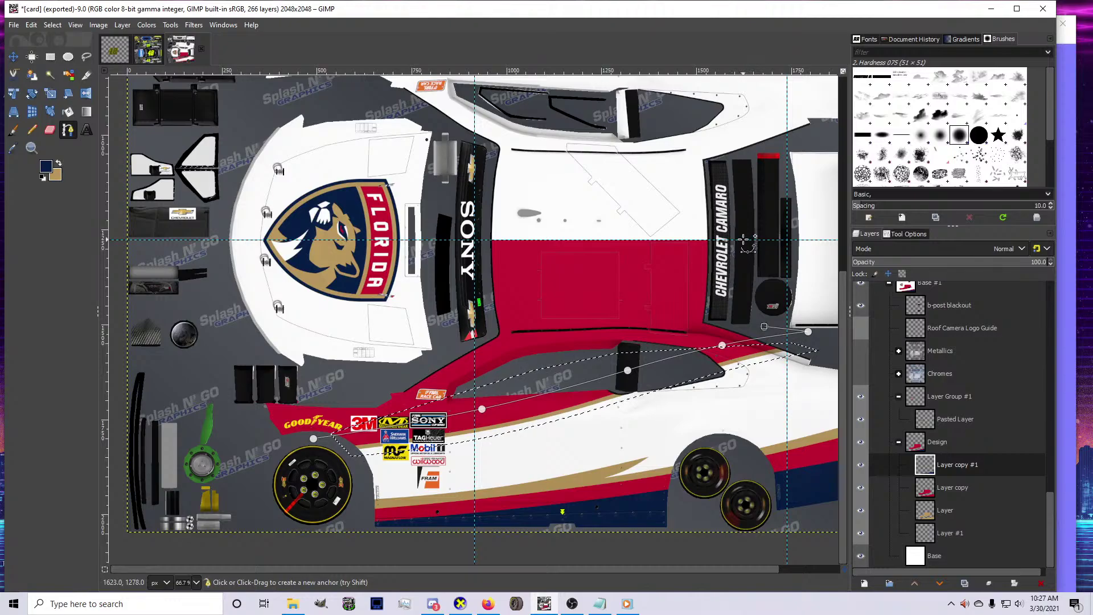
Continue the path along the roof's centre line, down past the windshield and around the front fender to its starting point
left_click(744, 240)
left_click(466, 241)
left_click(426, 358)
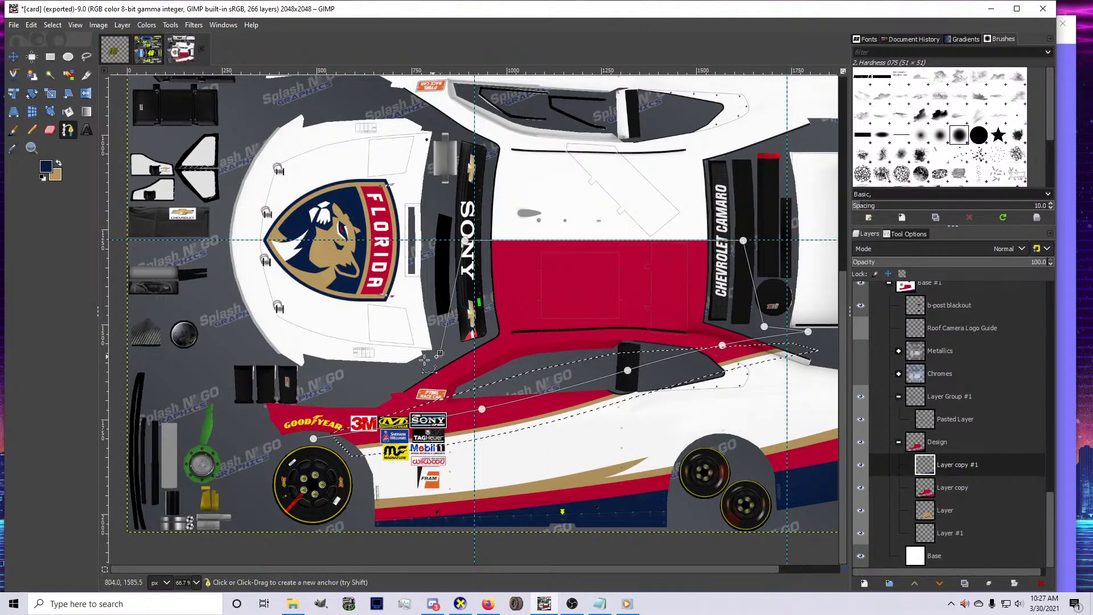
left_click(396, 379)
left_click(226, 397)
left_click(278, 448)
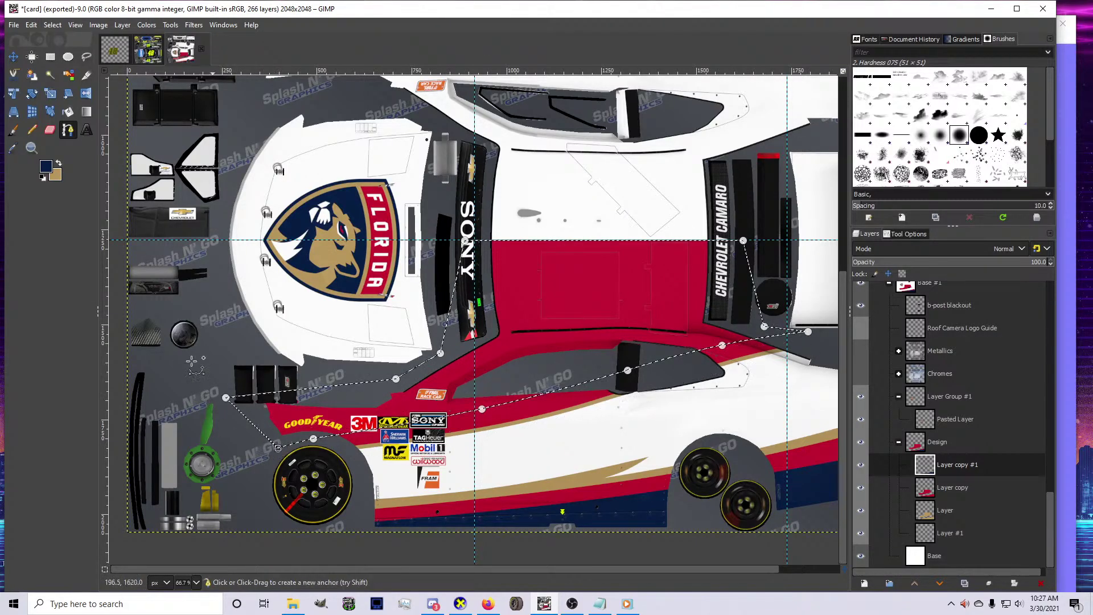
Convert the closed path to a selection and bucket-fill the roof and upper side with navy on Layer copy #1
key("Return")
left_click(63, 118)
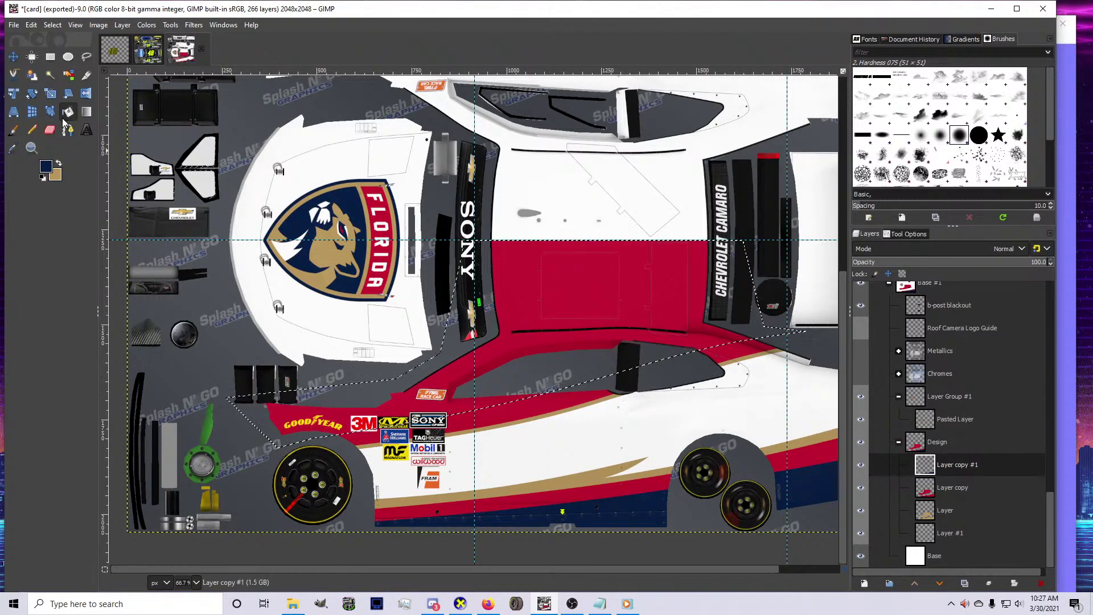
left_click(372, 417)
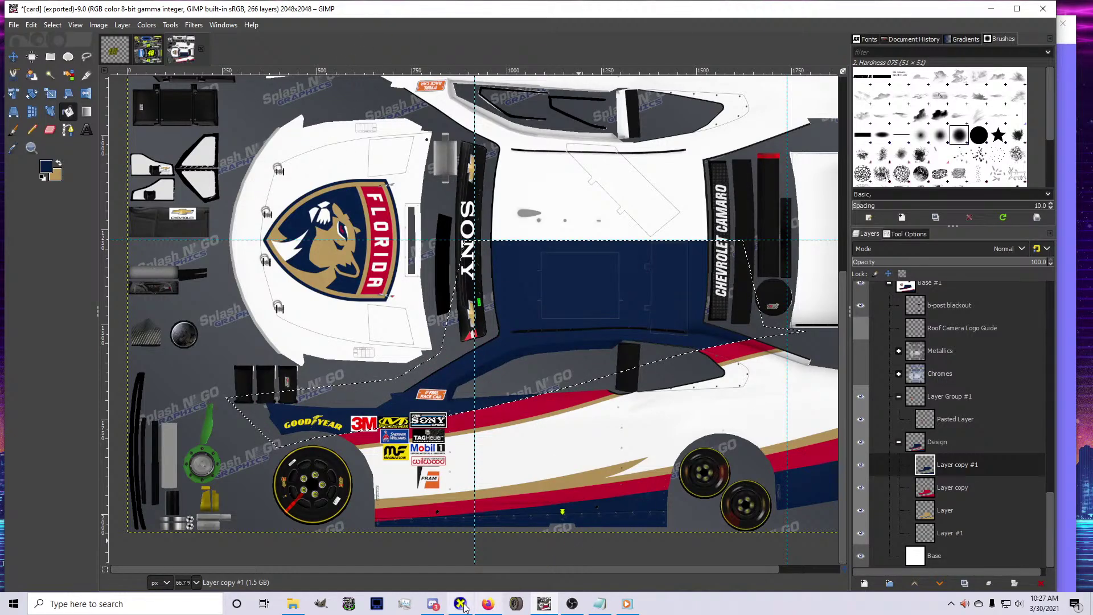
Switch to CarView and rotate the car to inspect the navy roof and side stripes from the front and rear
left_click(483, 532)
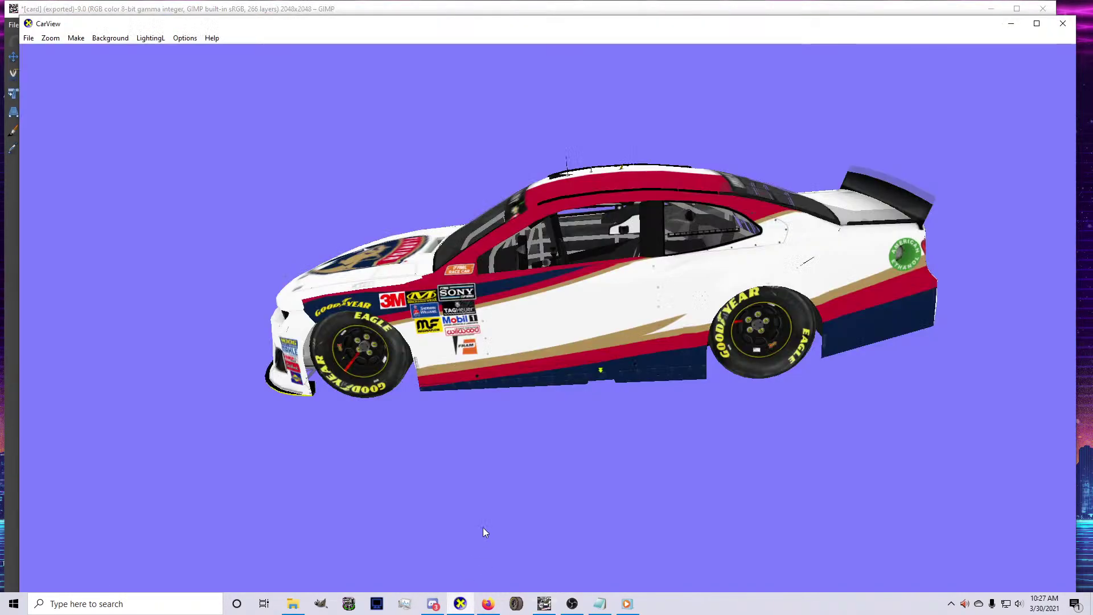
left_click_drag(483, 528, 752, 359)
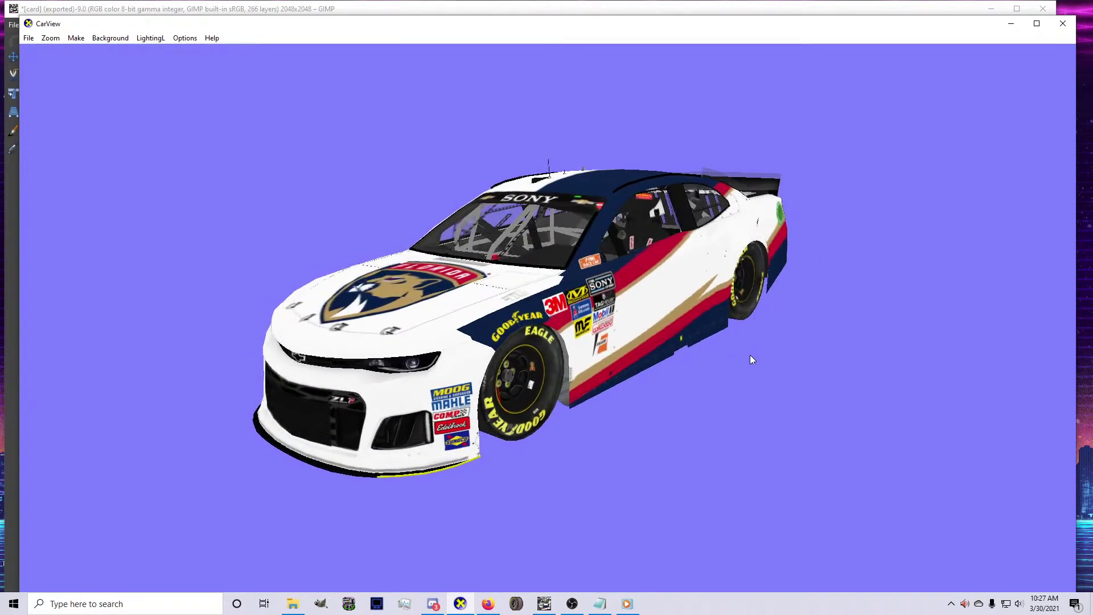
left_click_drag(627, 399, 242, 351)
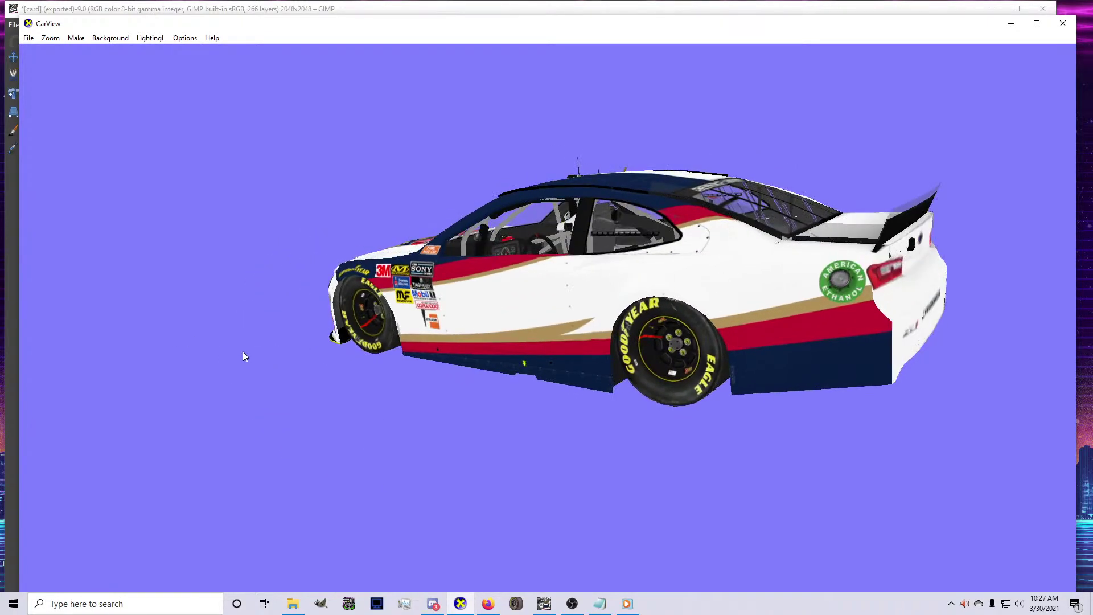
Rotate the car to front three-quarter views to inspect the hood logo and side stripes, and return to GIMP
left_click_drag(545, 370, 364, 399)
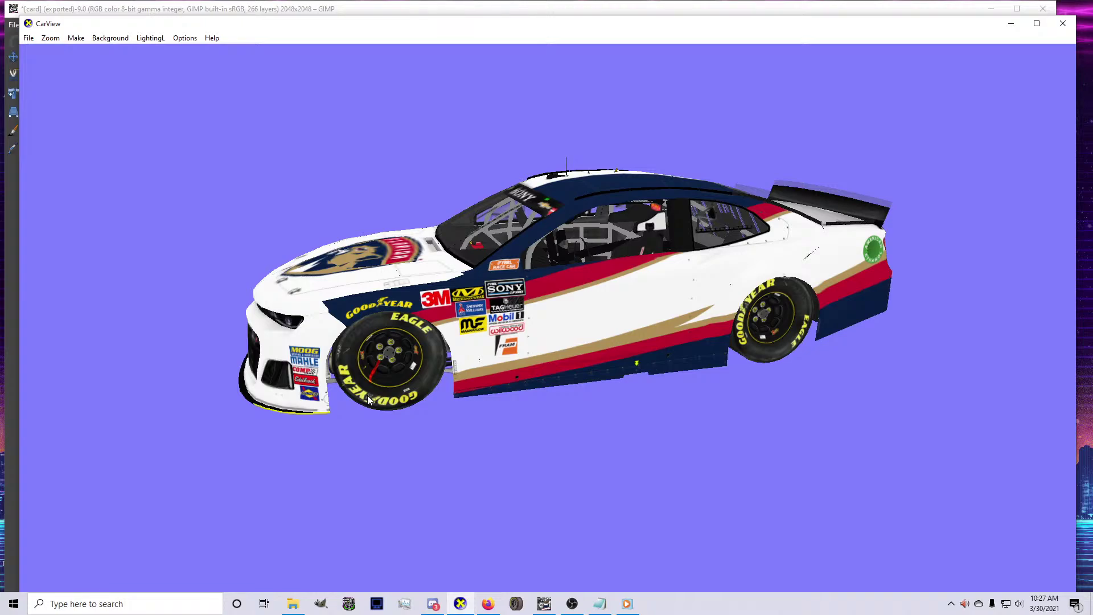
left_click_drag(578, 340, 731, 411)
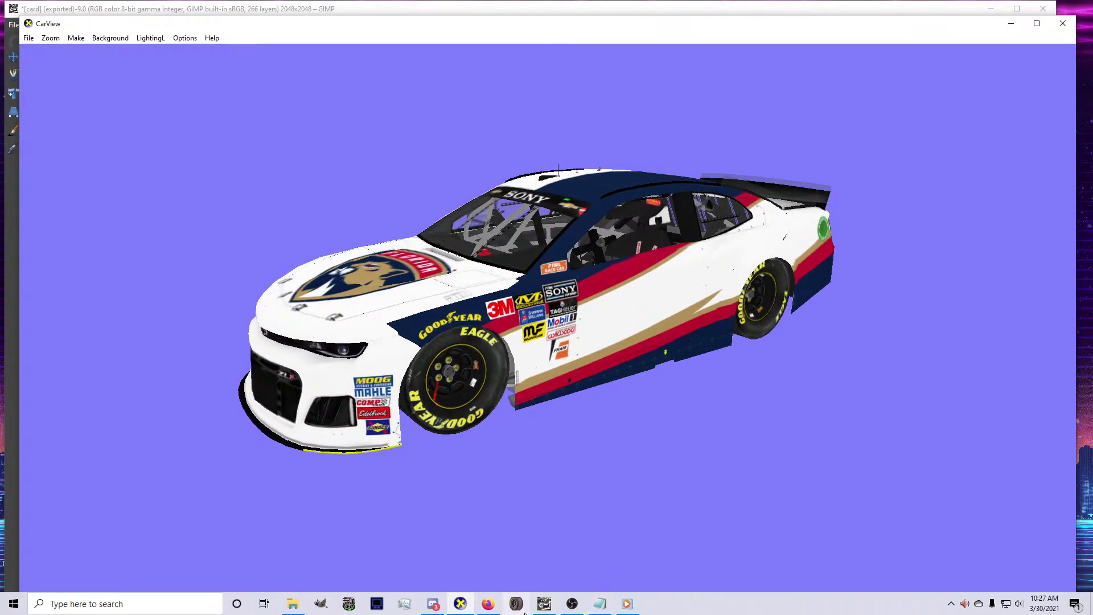
mouse_move(544, 608)
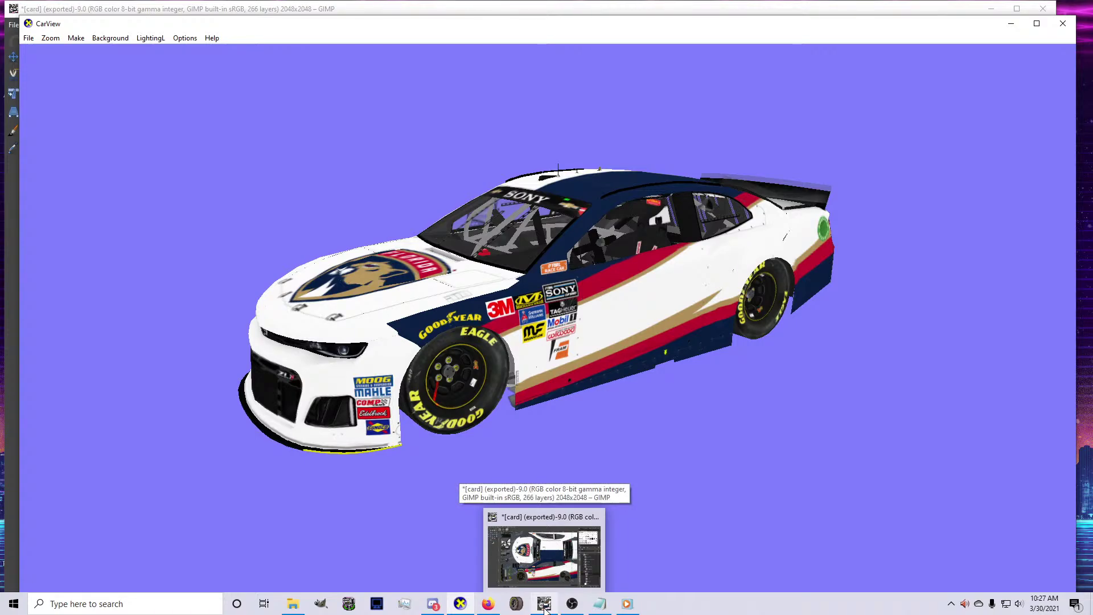
left_click(544, 608)
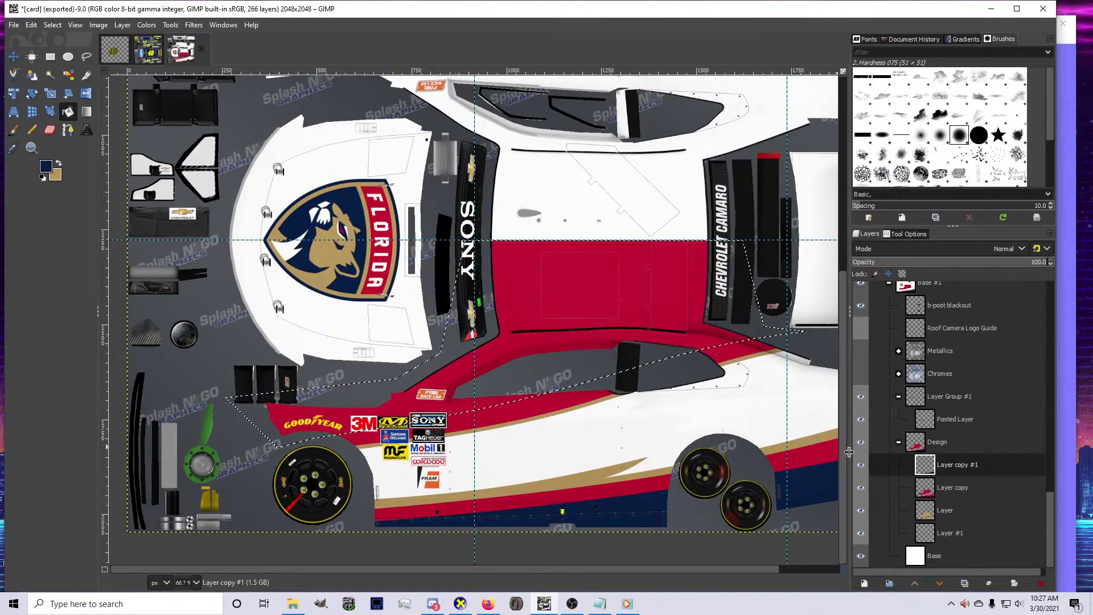
With the Layer layer active and gold as foreground, draw a curved path along the lower gold stripe's upper edge to its pointed tip
left_click(945, 533)
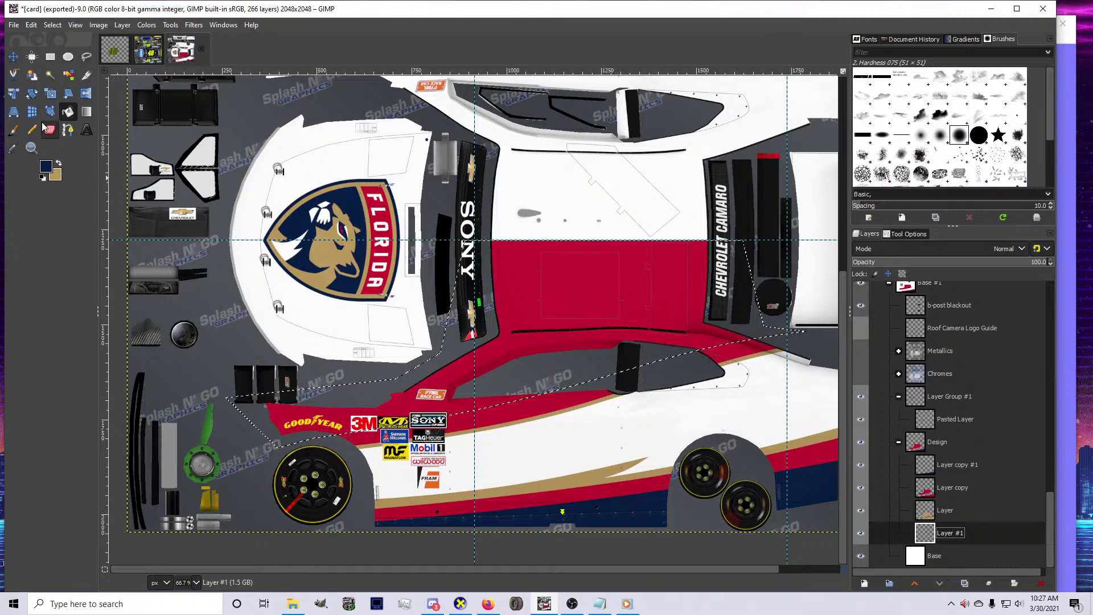
left_click(68, 131)
left_click(59, 164)
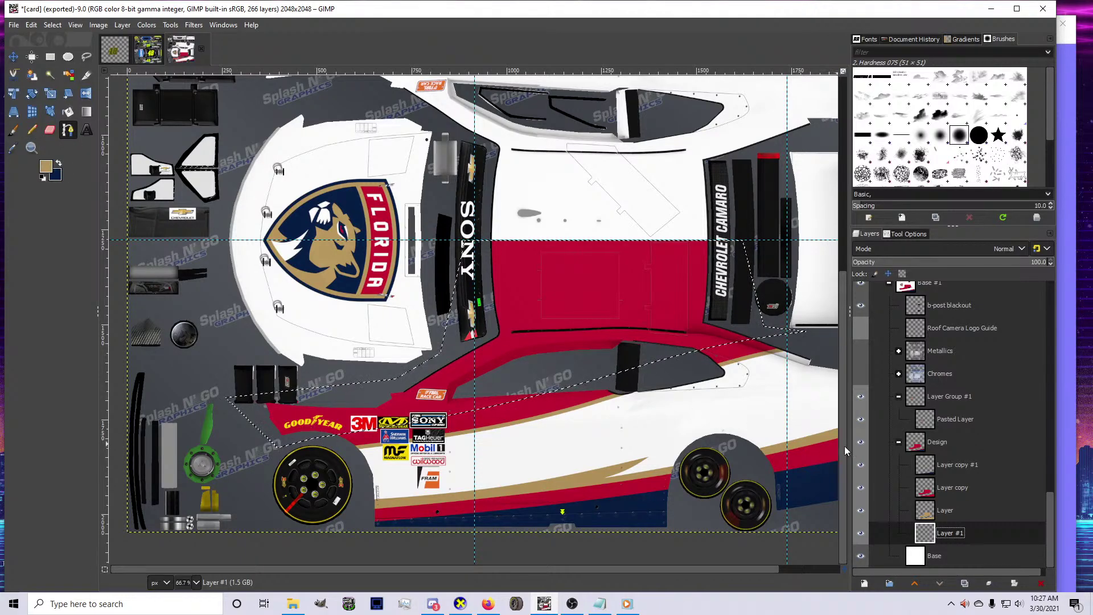
left_click(945, 510)
key("1")
scroll(608, 480, "up", 3)
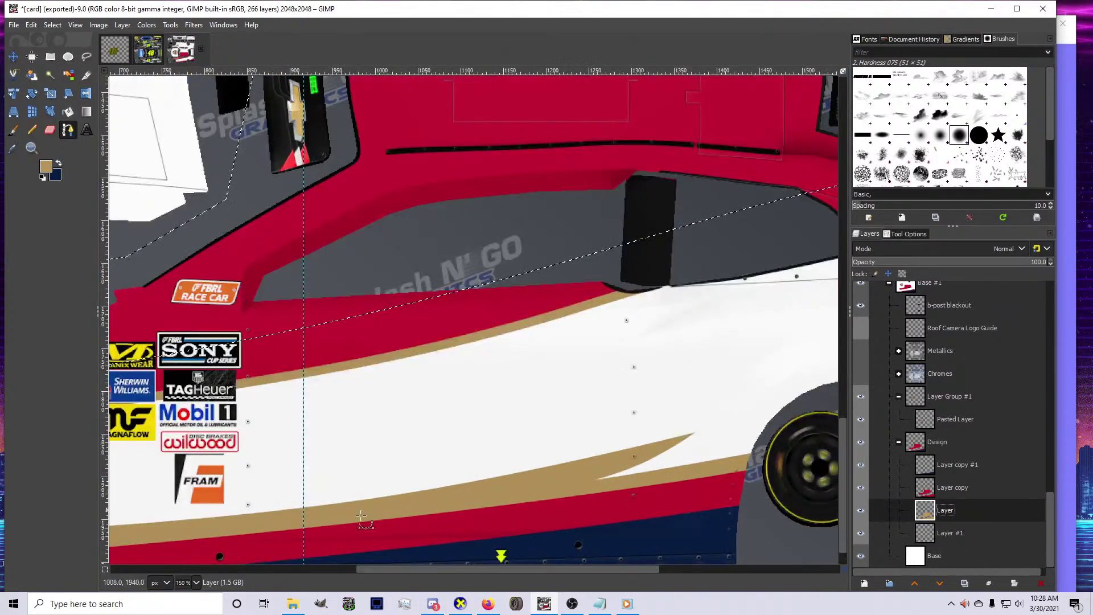
left_click(261, 501)
scroll(260, 500, "down", 2)
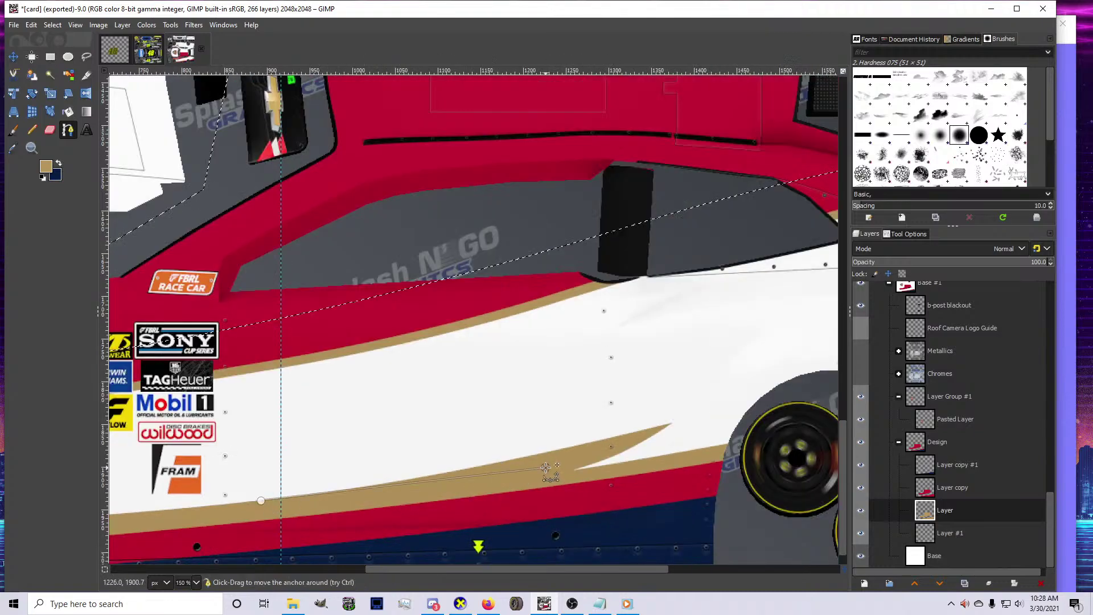
left_click(682, 425)
left_click_drag(470, 464, 467, 473)
scroll(261, 500, "up", 4)
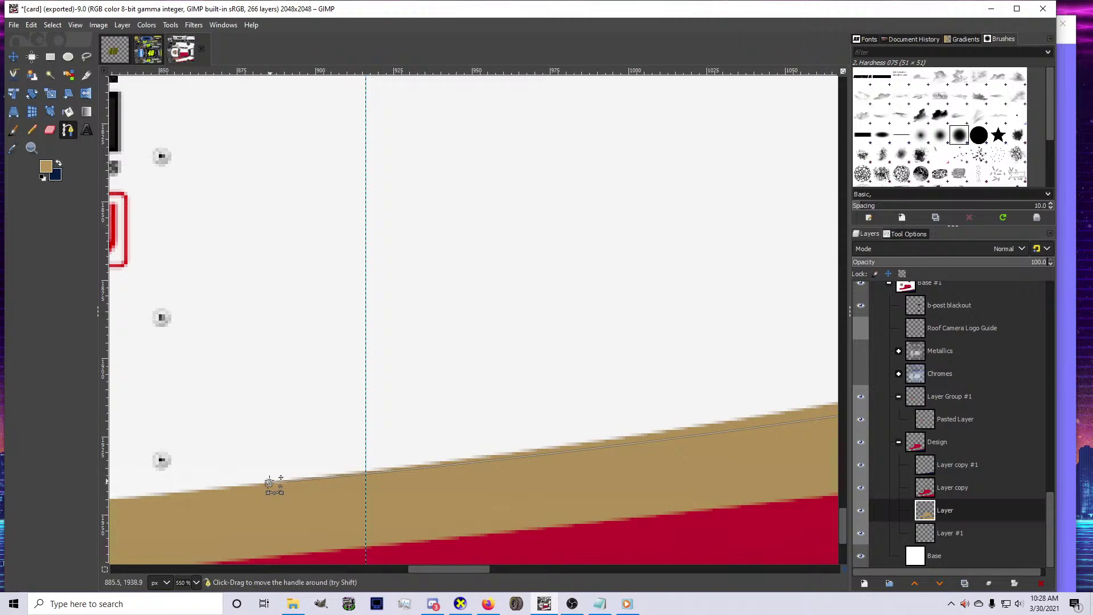
Close the path above the lower stripe, convert it to a selection, clear the excess gold inside it and deselect
scroll(269, 482, "down", 3)
left_click(363, 399)
scroll(363, 399, "down", 1)
left_click(752, 347)
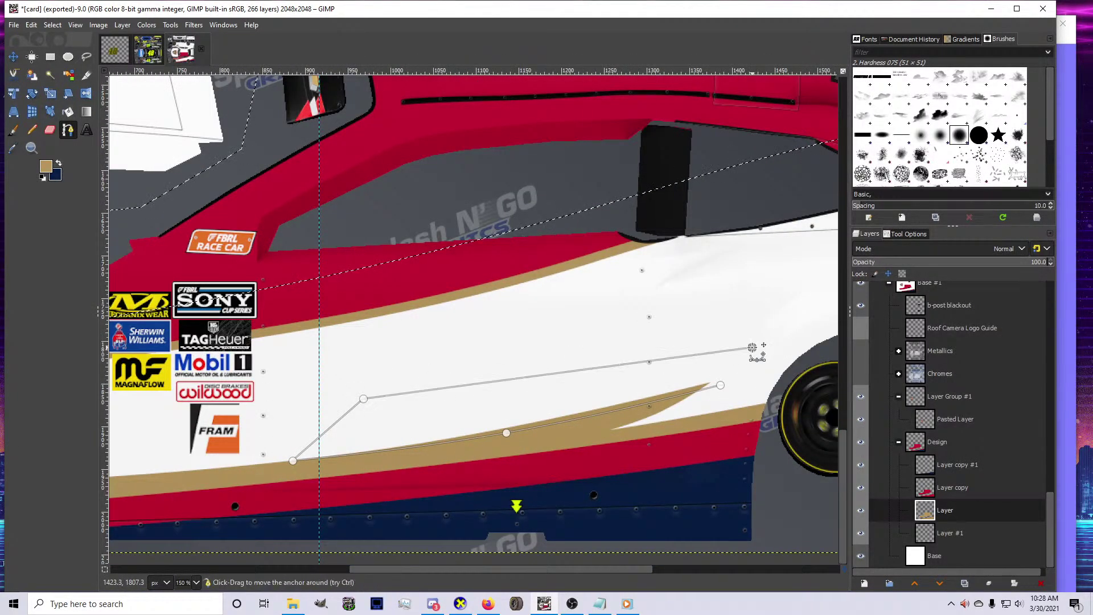
key("Return")
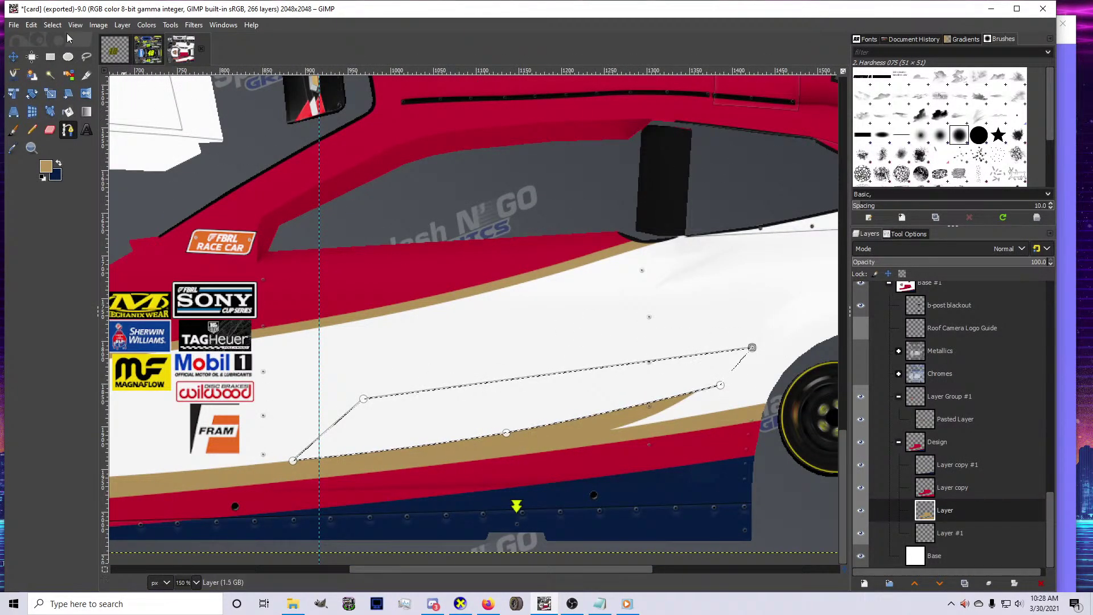
left_click(52, 25)
left_click(57, 50)
left_click(13, 56)
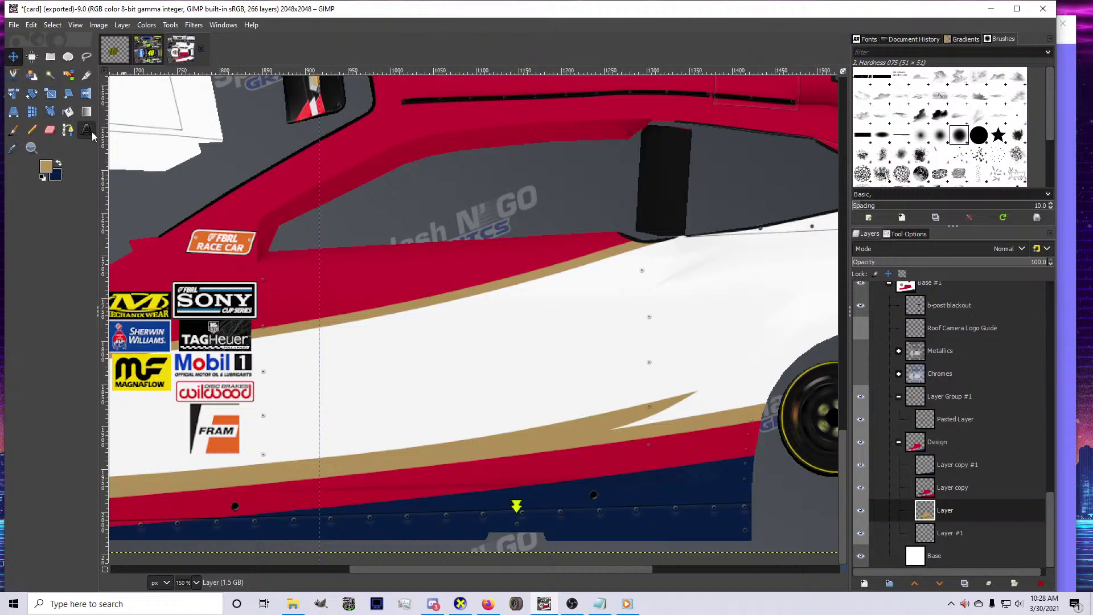
Draw a curved path just below the upper gold stripe, from the front wheel arch to the base of the rear side window
left_click(68, 130)
scroll(515, 291, "down", 2)
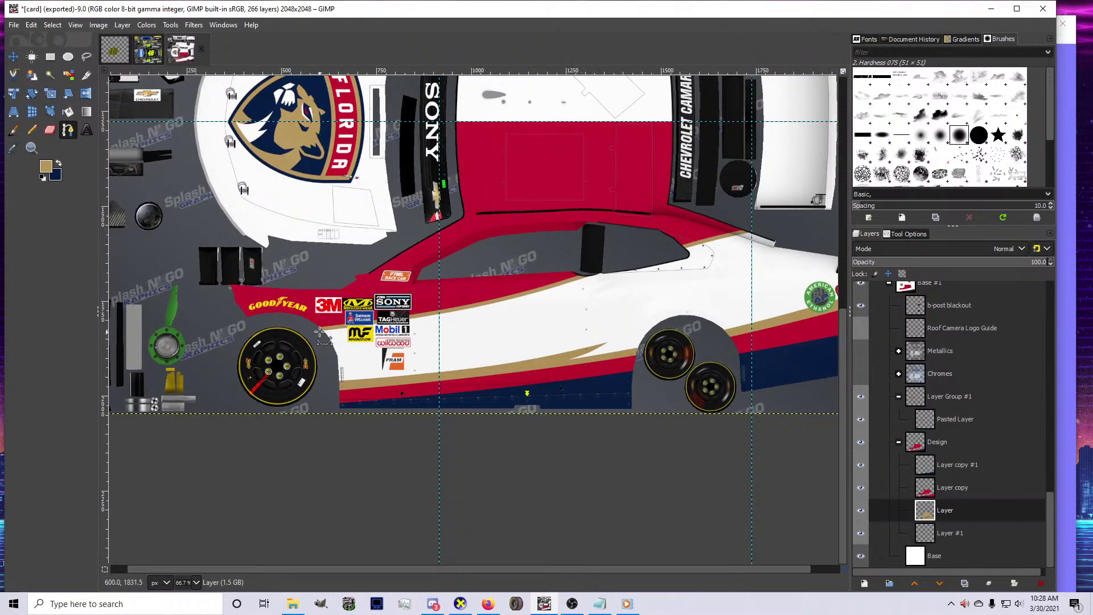
scroll(419, 329, "up", 1)
scroll(730, 246, "up", 1)
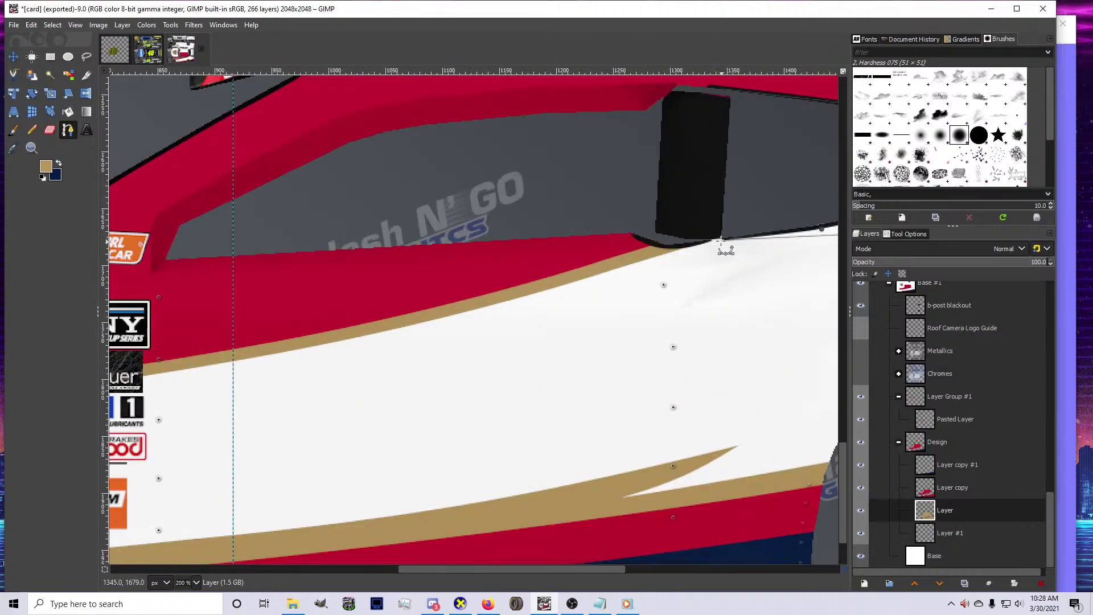
left_click(727, 238)
scroll(731, 234, "down", 1)
left_click(301, 330)
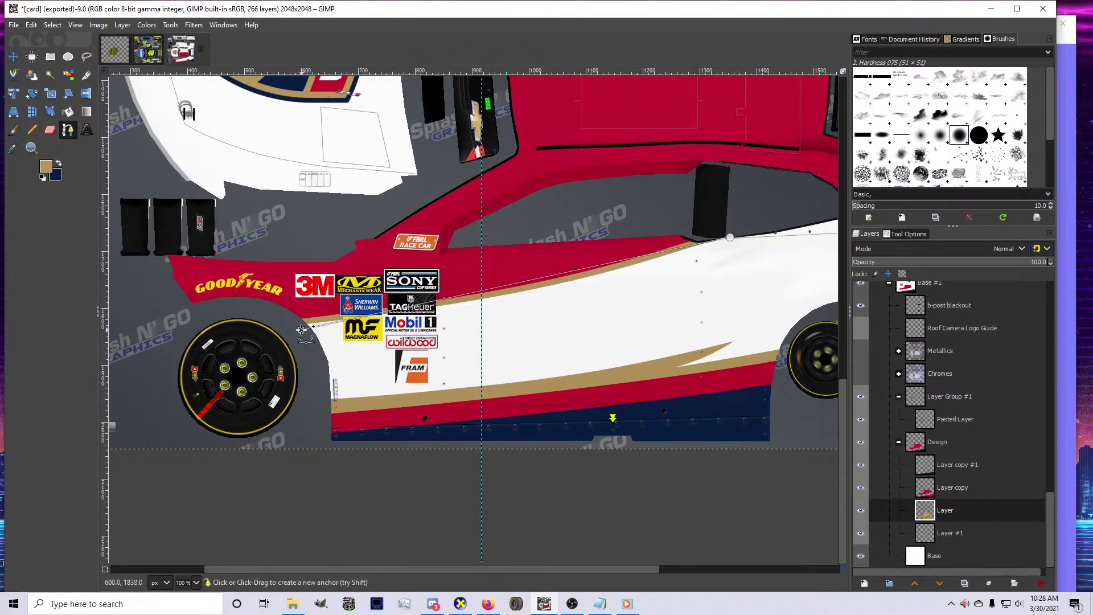
left_click_drag(494, 290, 530, 297)
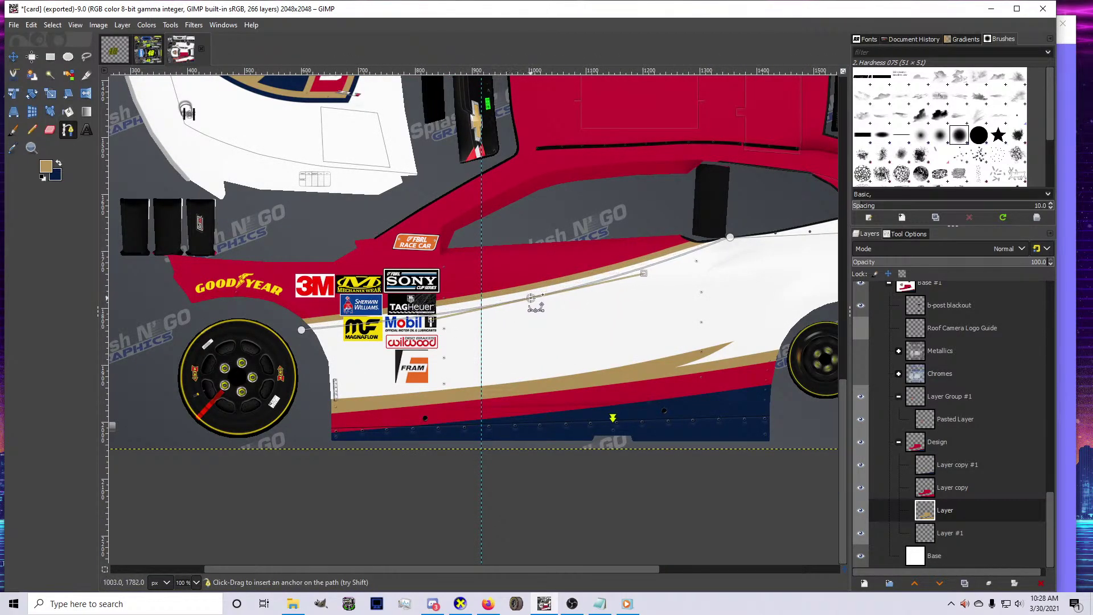
left_click(302, 330)
left_click_drag(536, 297, 560, 291)
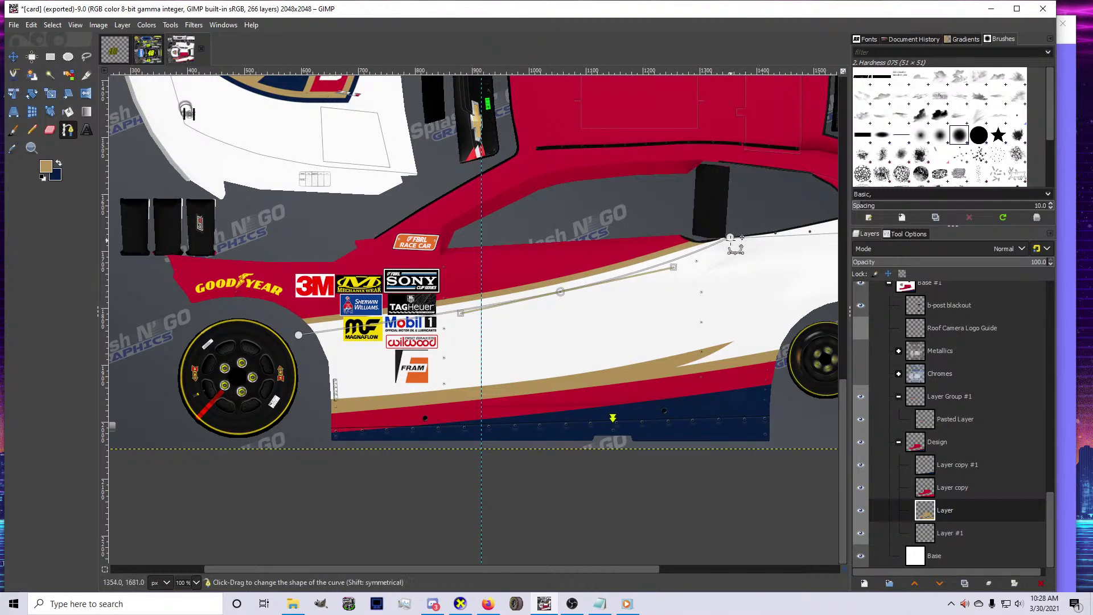
left_click_drag(730, 237, 760, 235)
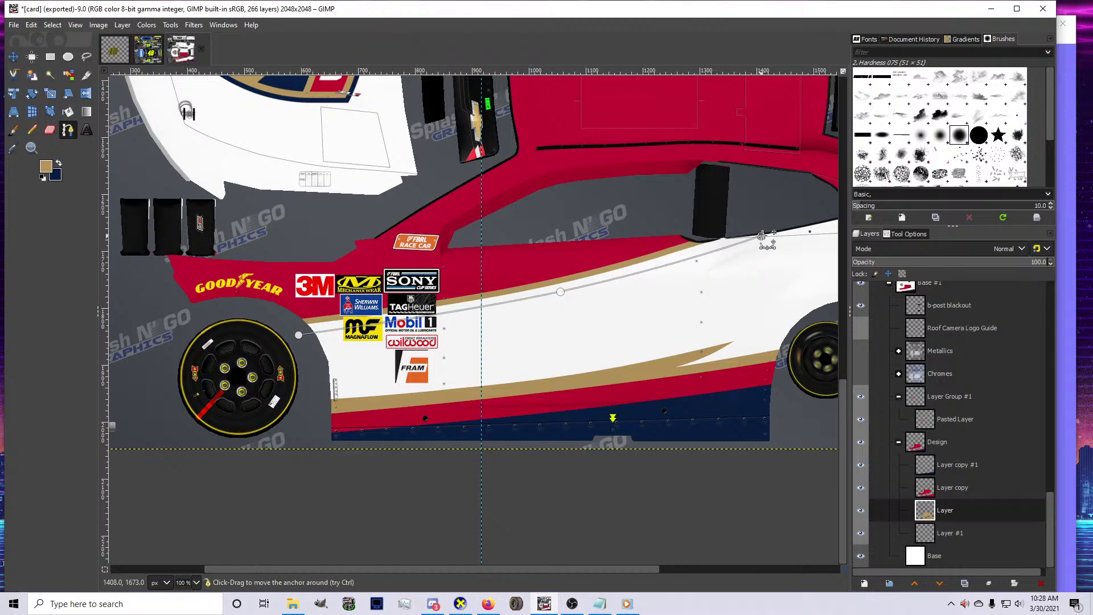
Extend the path below the upper gold stripe past the rear side window to beyond the rear deck edge, with a gentle curve
scroll(763, 234, "down", 3, "ctrl")
scroll(762, 222, "up", 3, "ctrl")
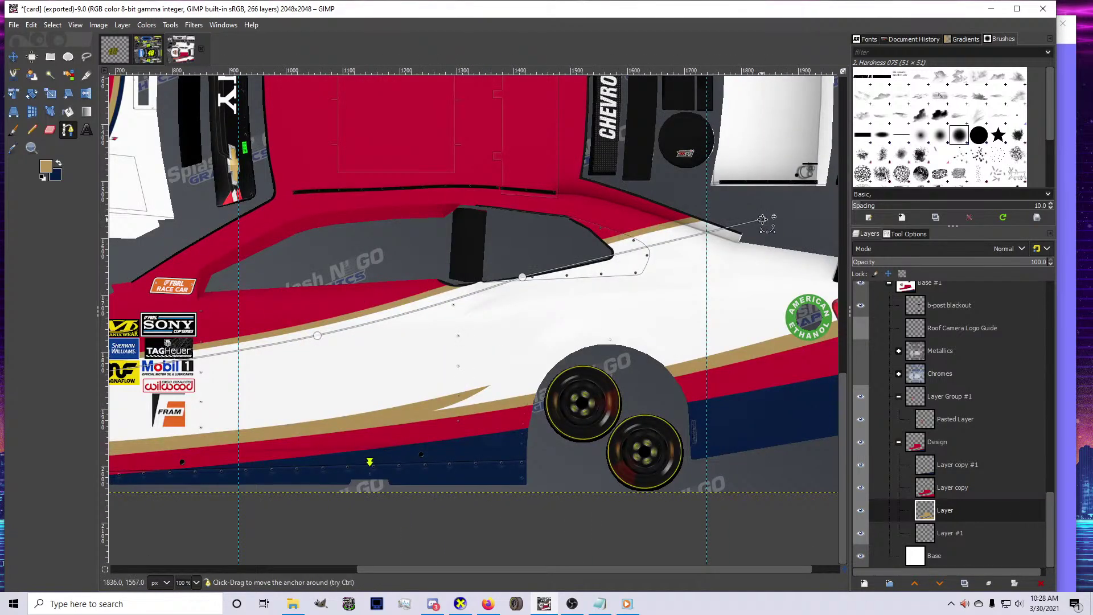
scroll(709, 230, "up", 2)
left_click_drag(639, 252, 607, 246)
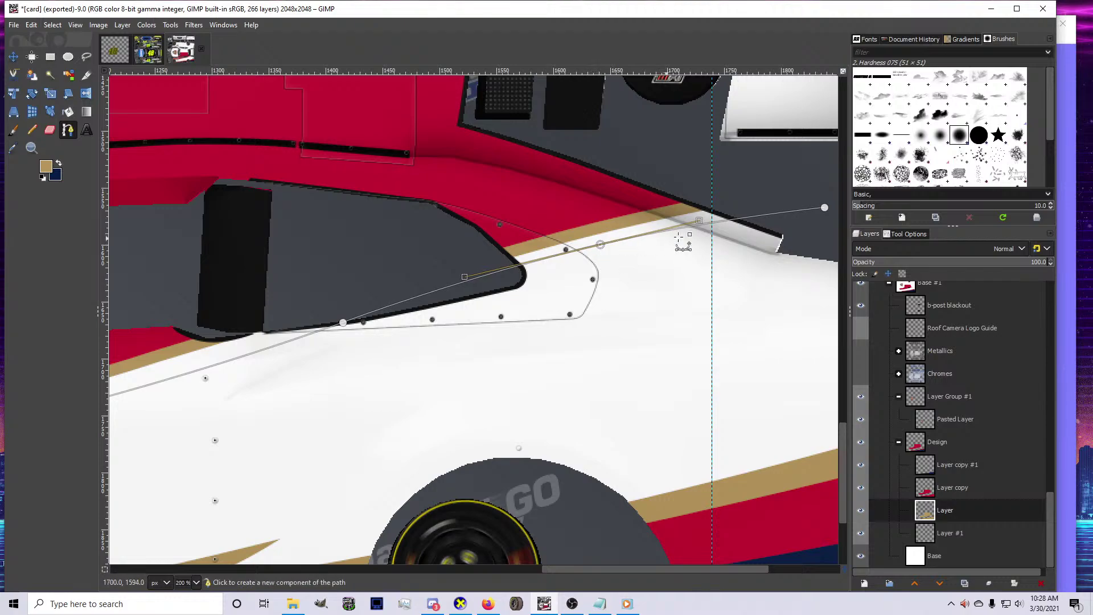
left_click(825, 208)
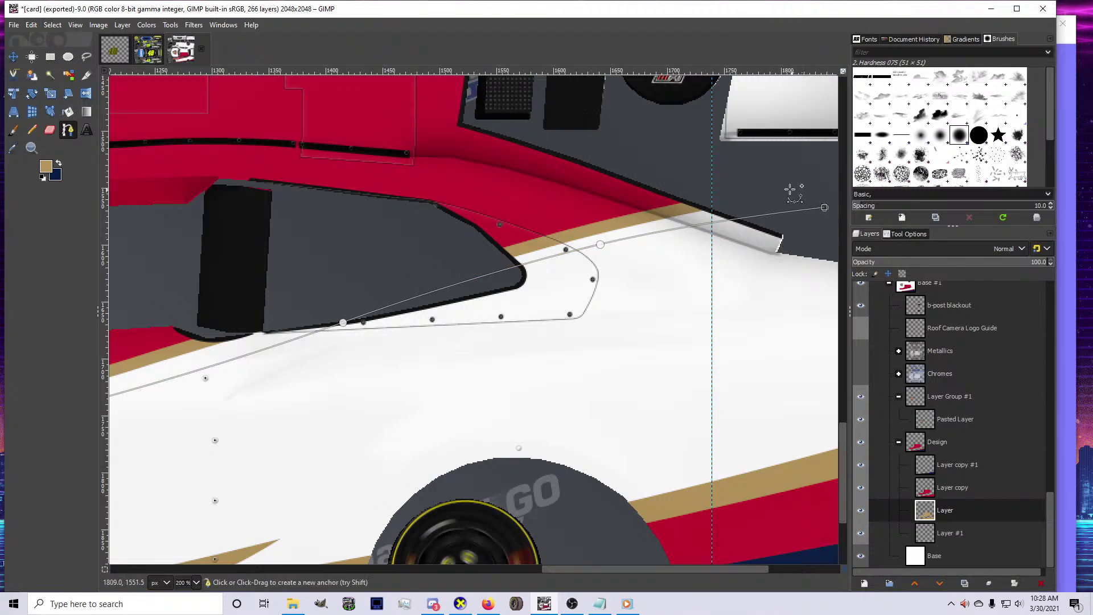
Close the path across the upper side to the front wheel arch, convert it to a selection and paint it gold with the Pencil on Layer
scroll(720, 172, "down", 3)
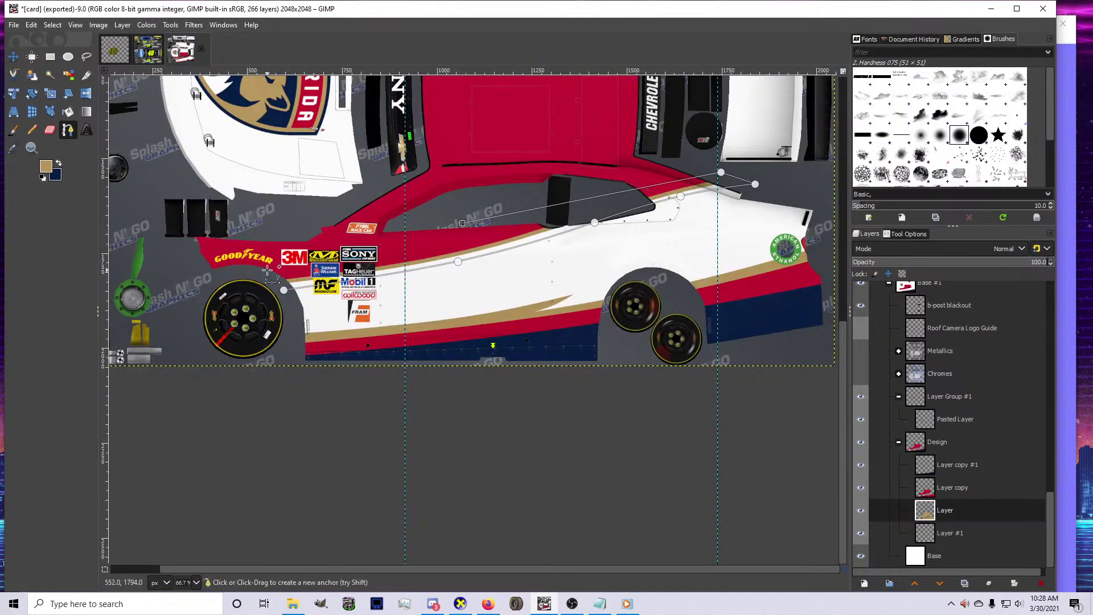
left_click(32, 130)
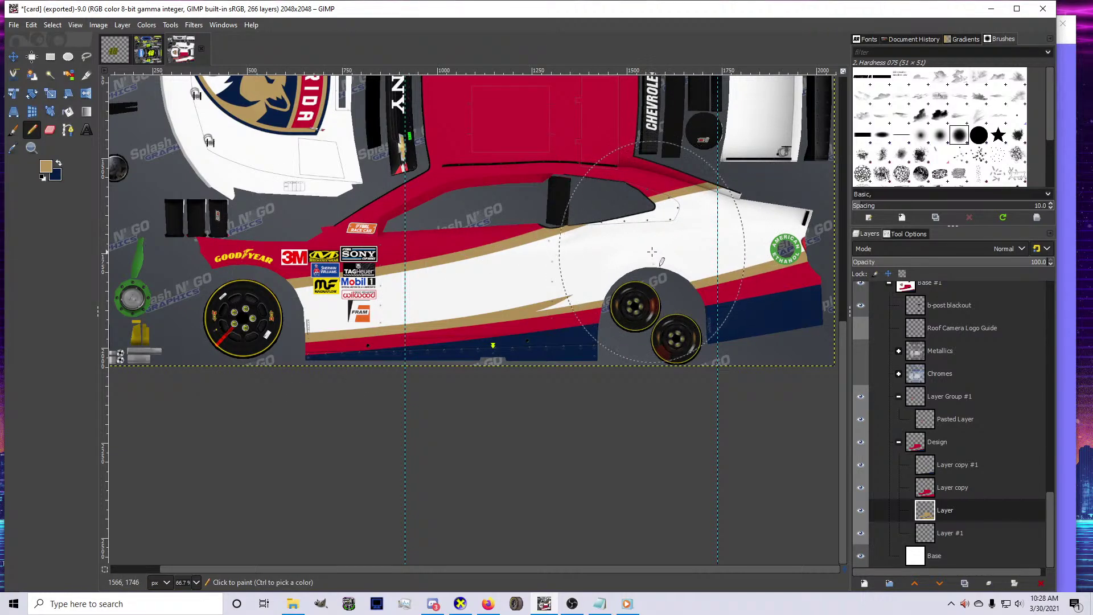
key("shift+v")
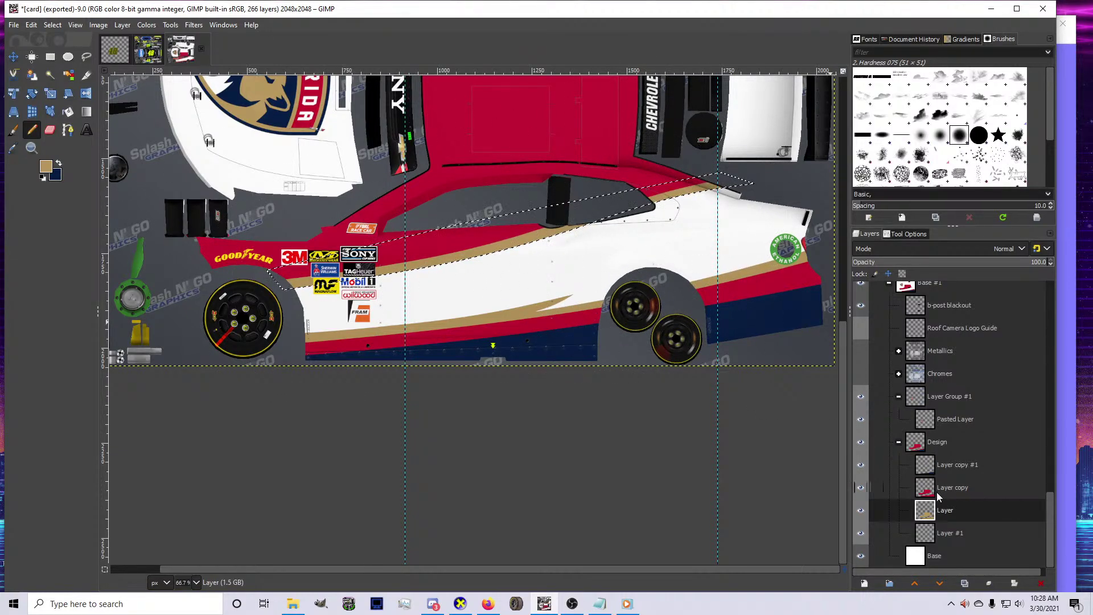
Export the texture to card.bmp and switch to CarView to inspect the widened gold stripe from the front, returning to GIMP
left_click(934, 533)
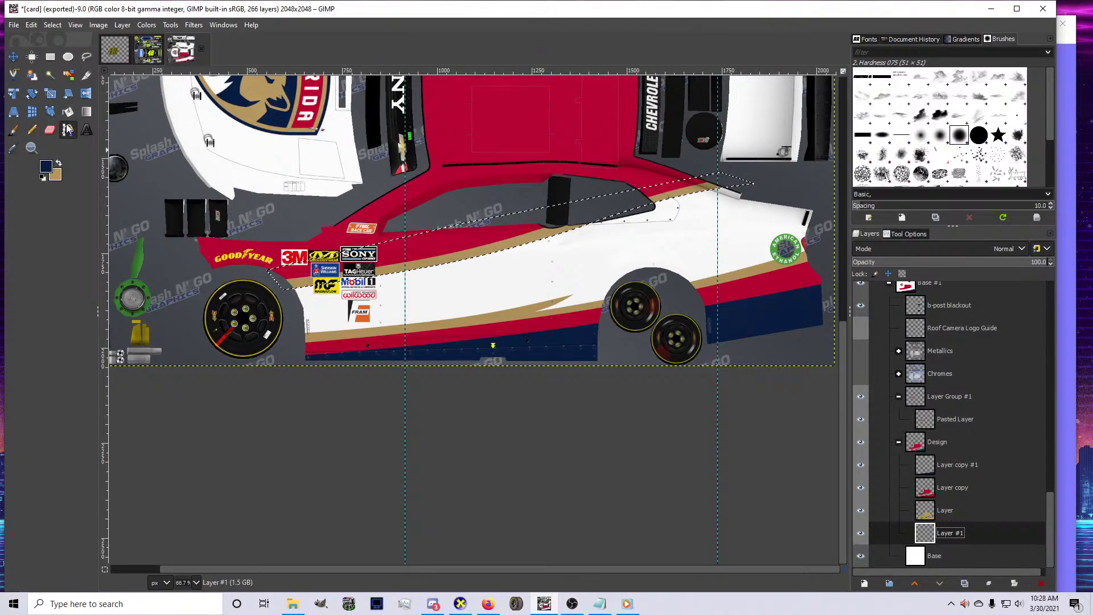
scroll(265, 268, "up", 1, "ctrl")
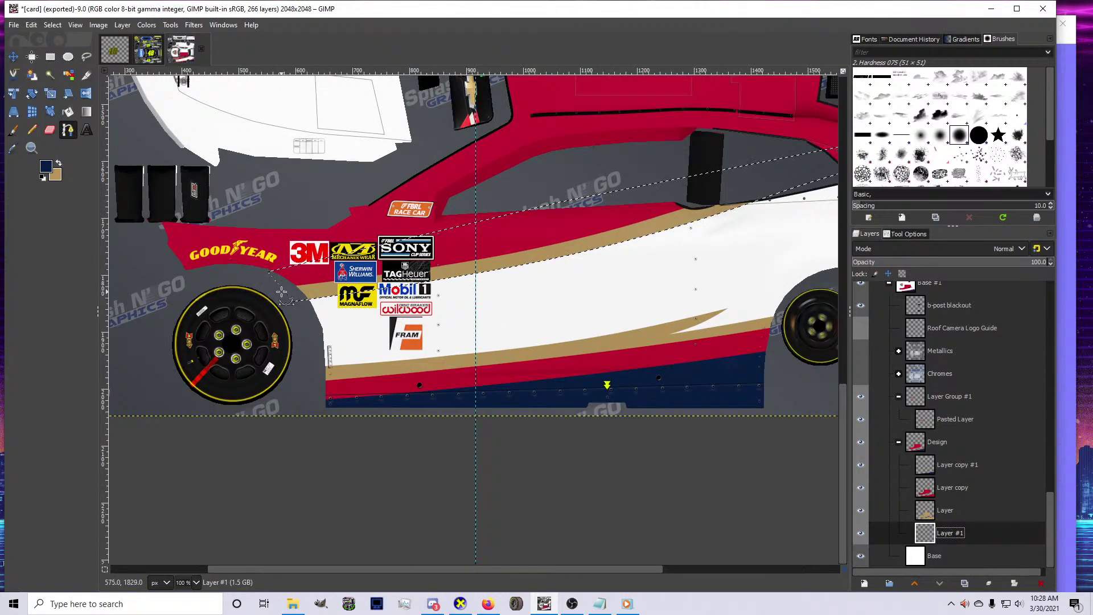
left_click(466, 605)
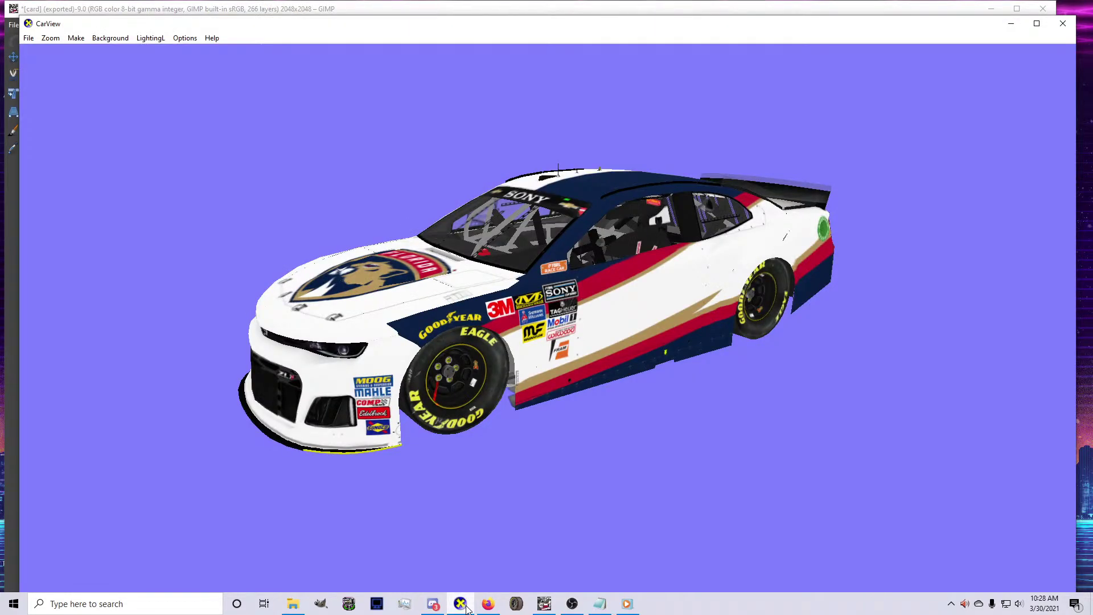
left_click(463, 604)
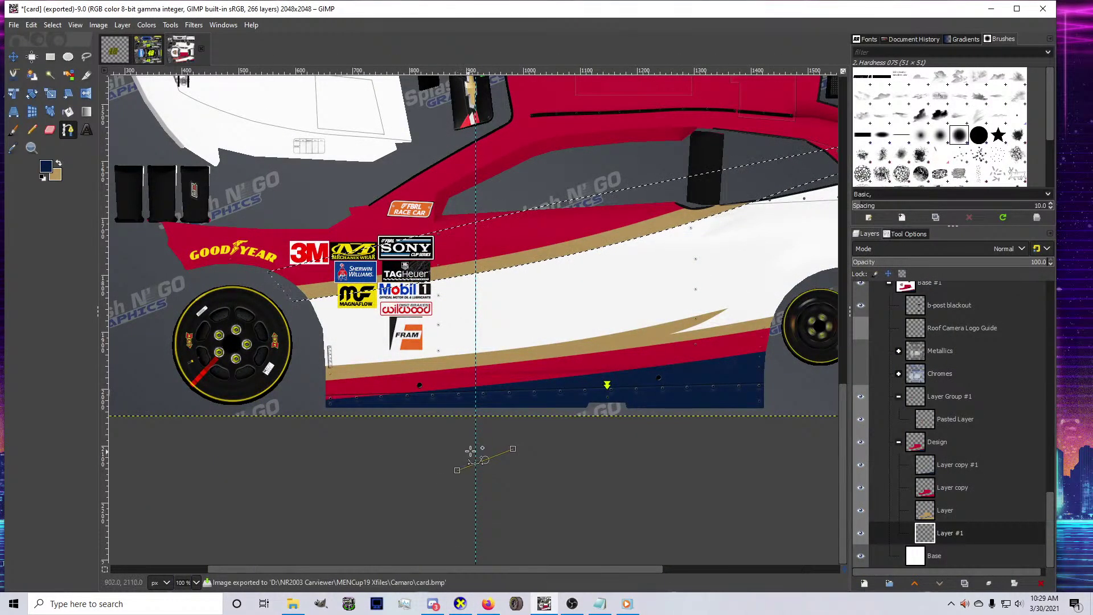
left_click(462, 605)
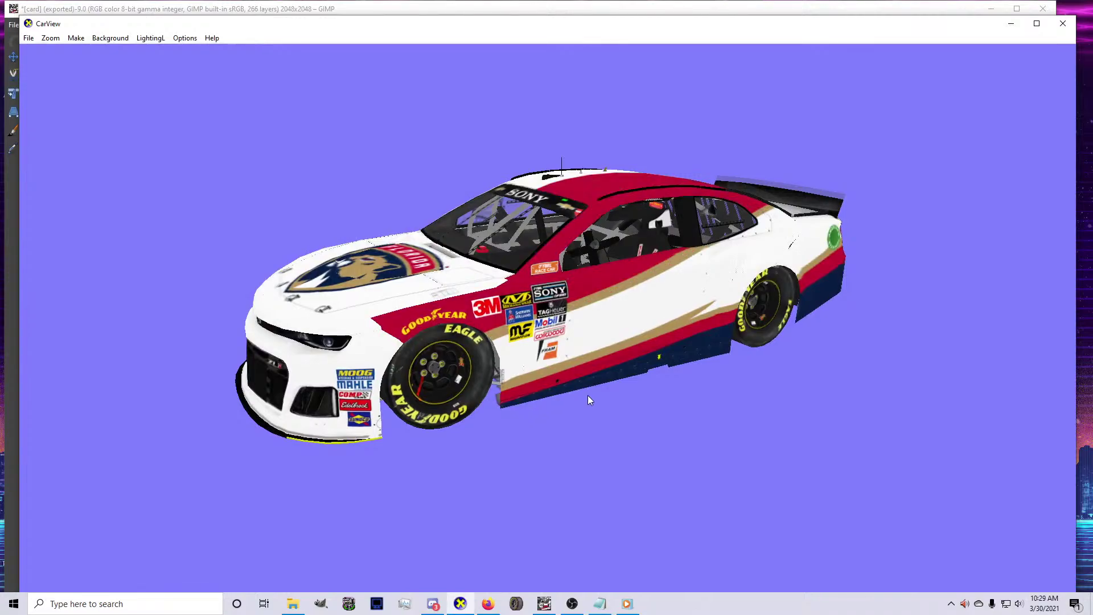
left_click_drag(589, 397, 660, 397)
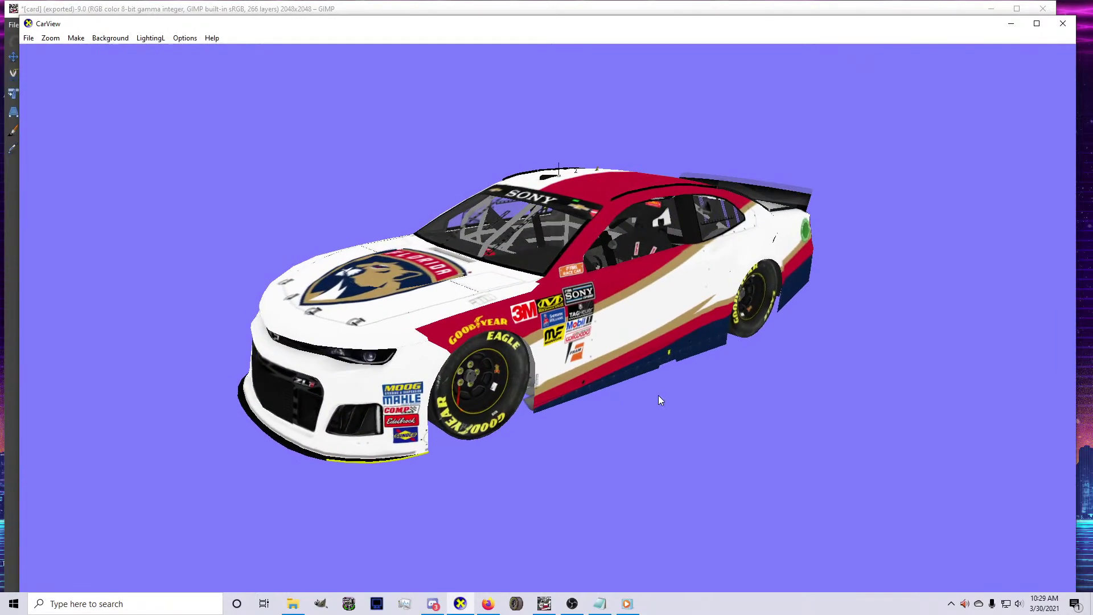
left_click(545, 604)
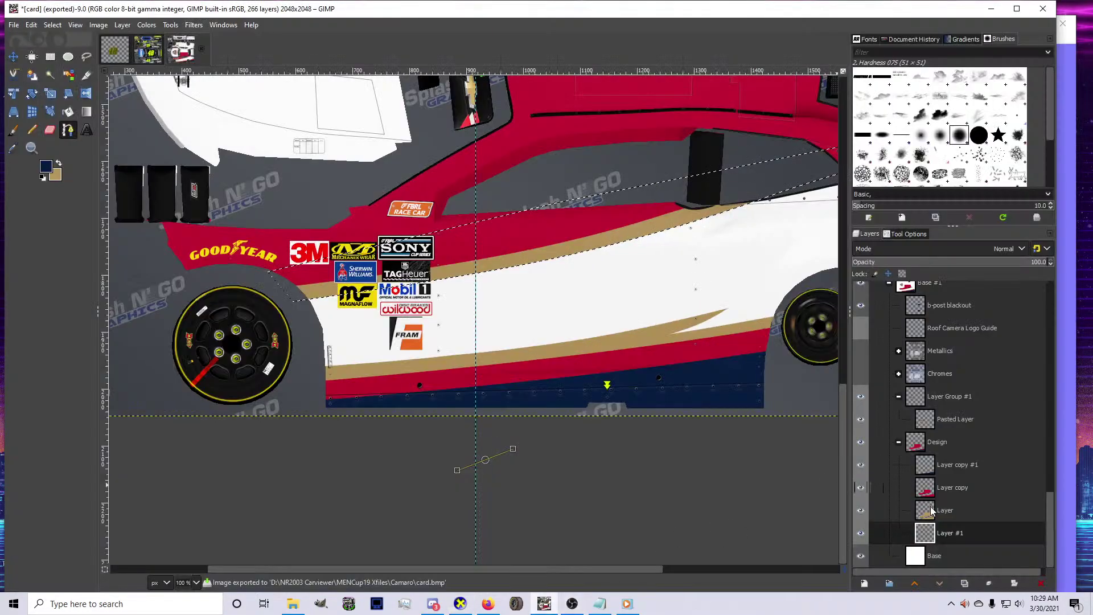
On Layer copy #1, draw a curved path through the red area above the gold stripe, from the front wheel arch to the B-post
left_click(944, 460)
left_click(68, 135)
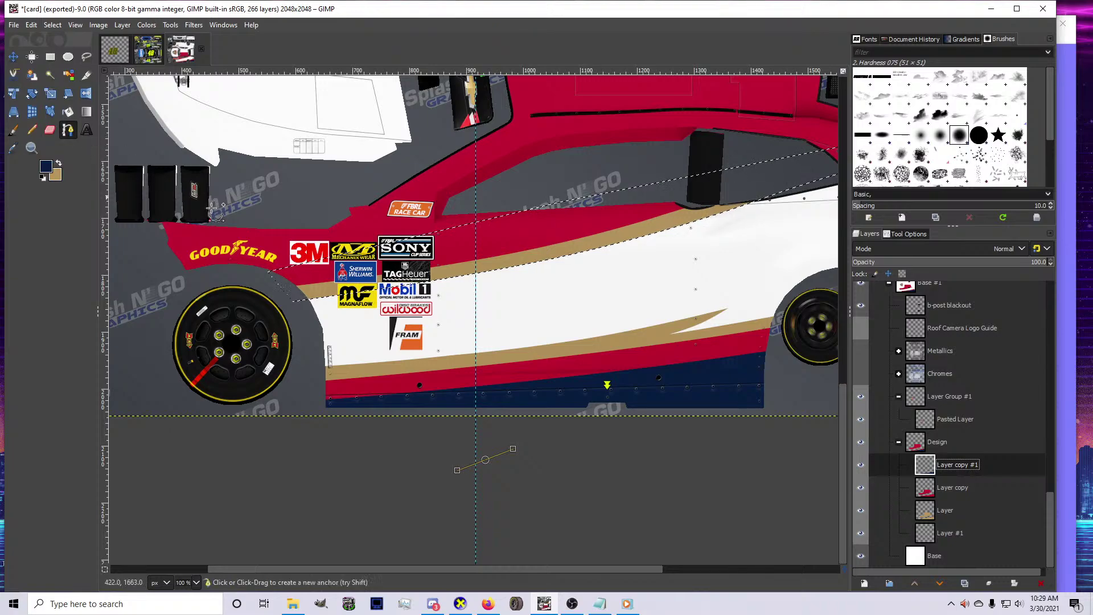
left_click(263, 282)
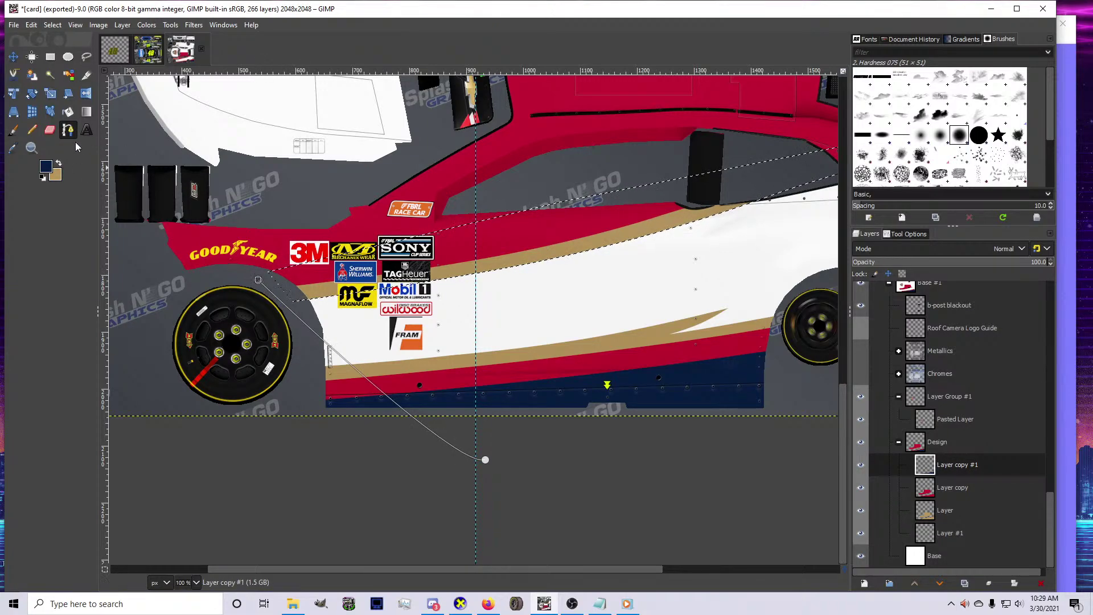
key("Escape")
left_click(263, 275)
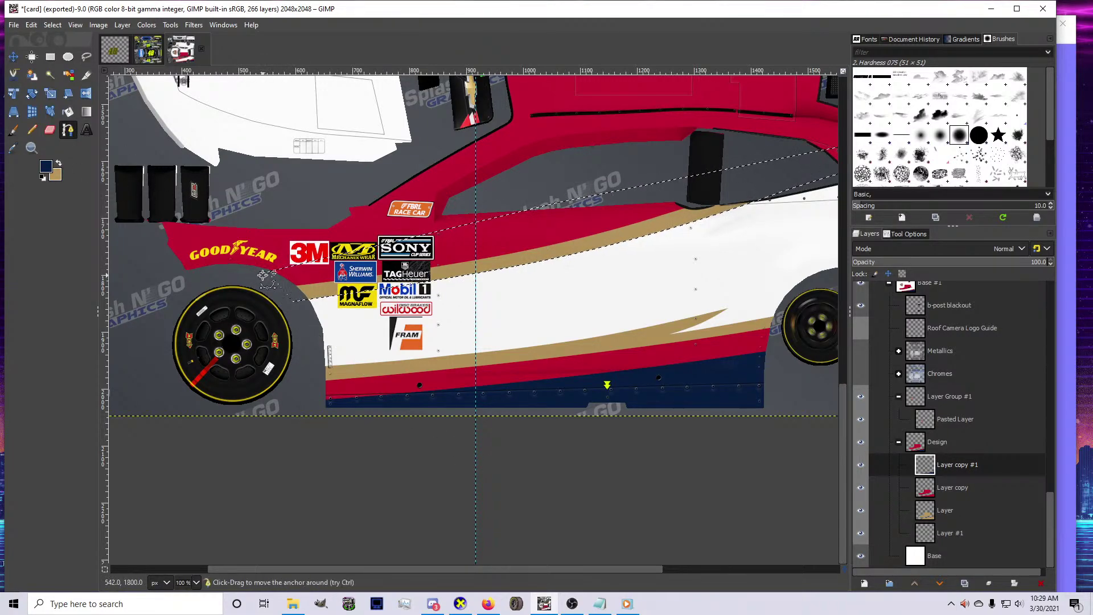
scroll(265, 299, "up", 3)
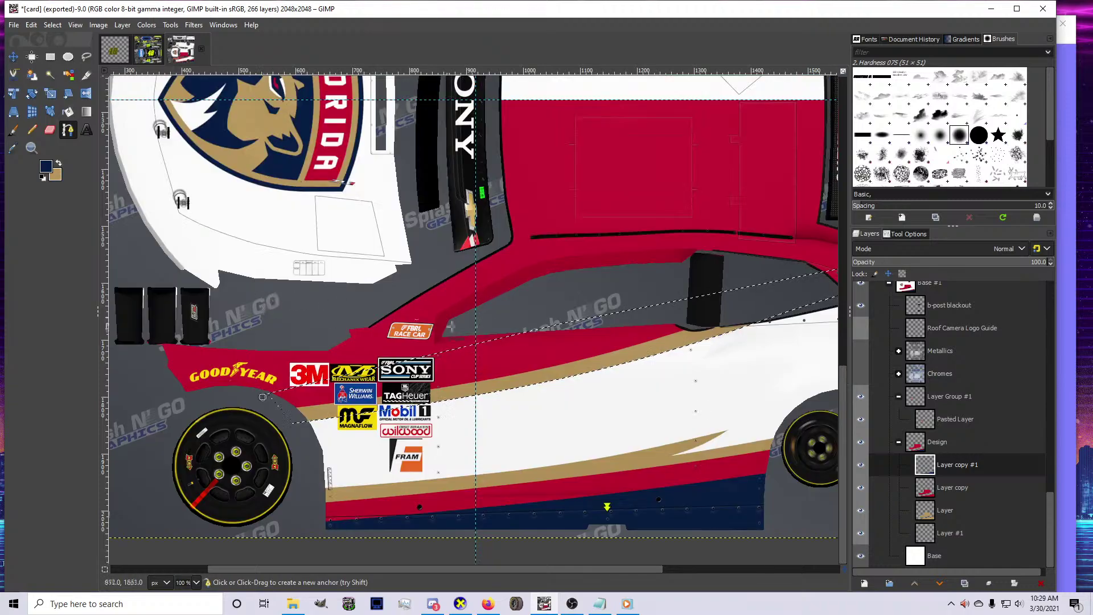
left_click_drag(692, 316, 603, 332)
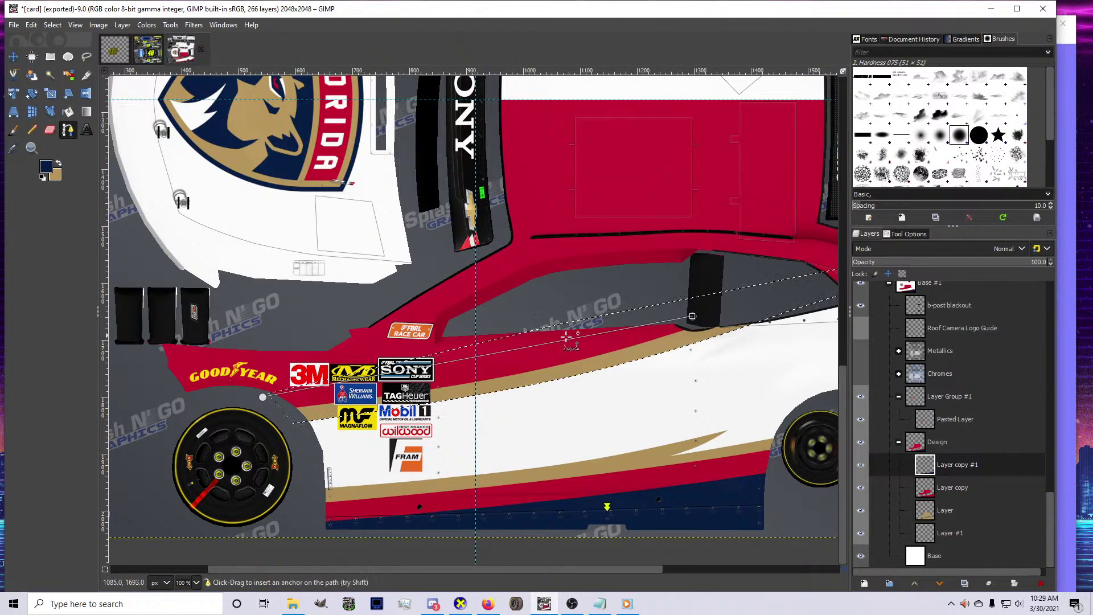
left_click_drag(506, 350, 514, 360)
left_click(513, 360, "ctrl")
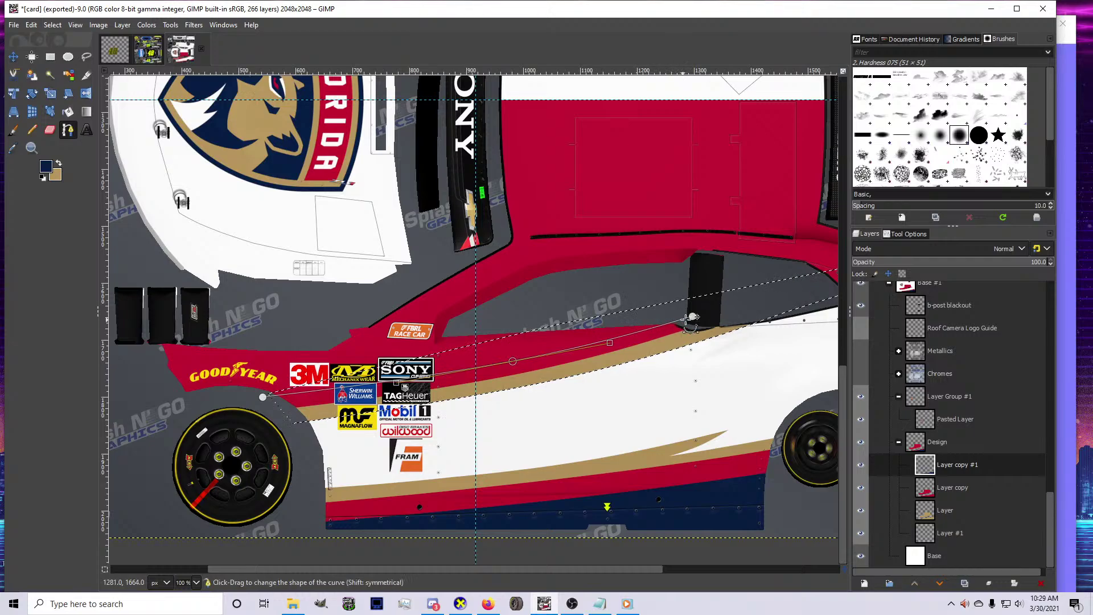
Extend the path across the rear side window to the rear deck edge, with an anchor and a slight curve near the window's rear end
scroll(686, 314, "down", 3)
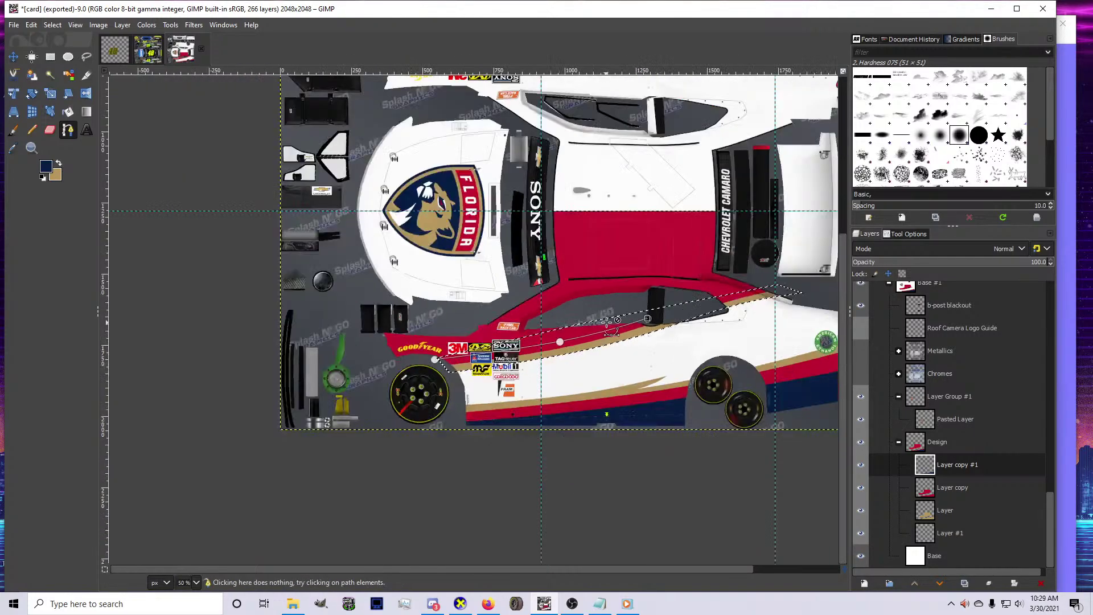
scroll(793, 279, "up", 3)
scroll(774, 291, "up", 2)
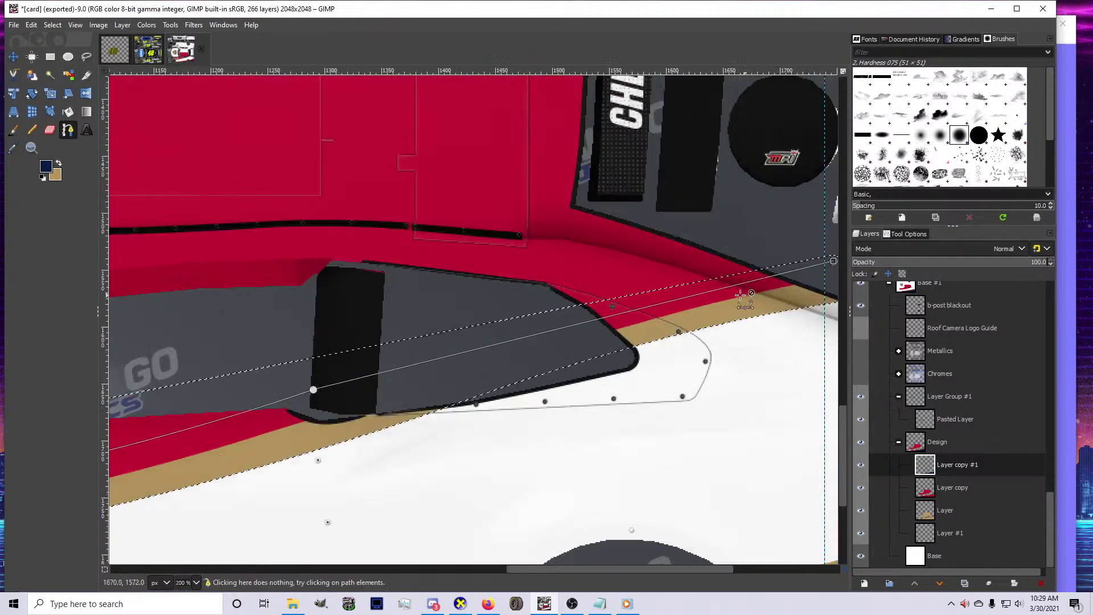
left_click(616, 310)
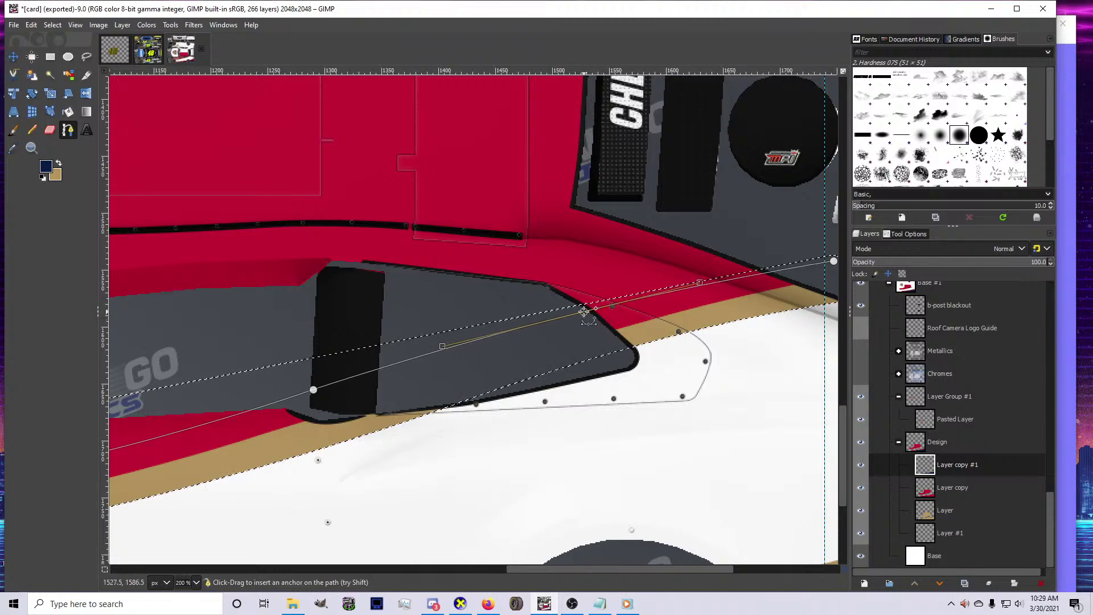
Continue the path along the roof centreline, down past the windshield and around the front fender, closing it at the front wheel arch
scroll(578, 307, "down", 2)
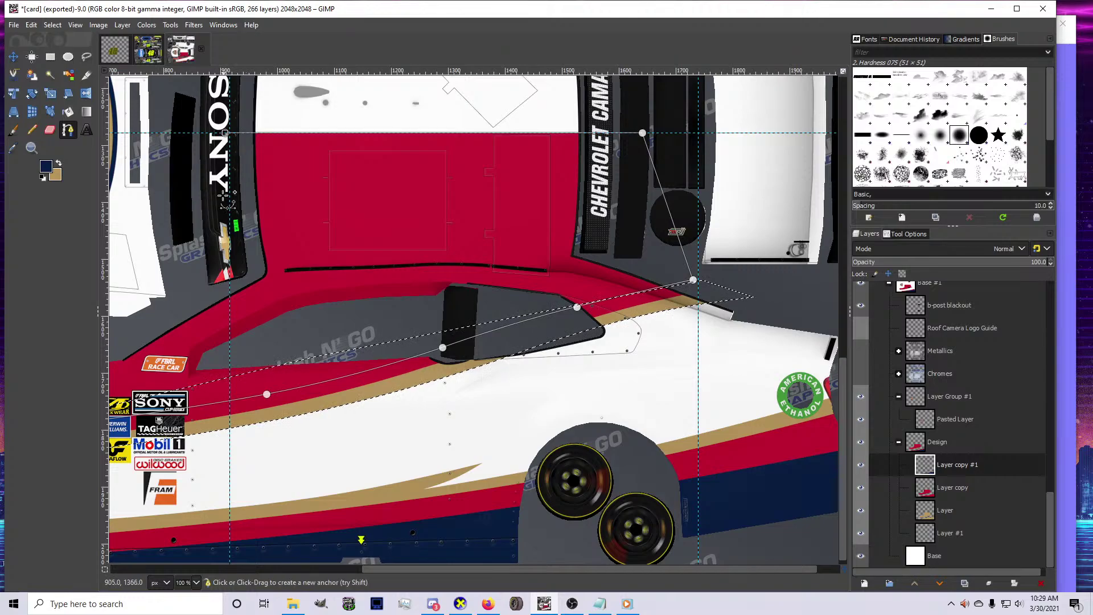
scroll(251, 316, "down", 3)
scroll(251, 316, "up", 4)
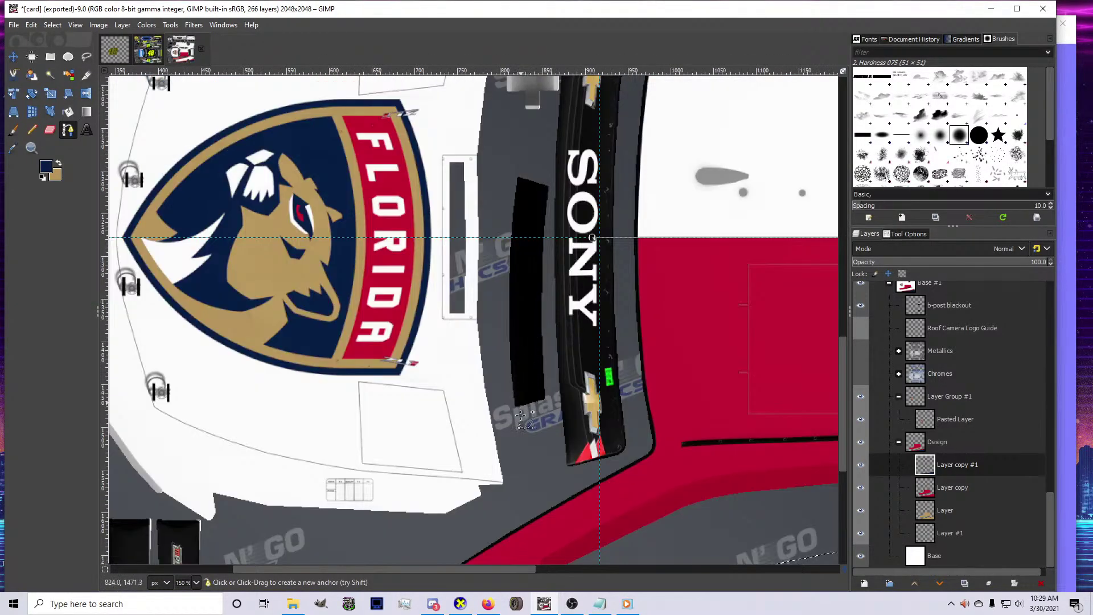
left_click_drag(528, 488, 592, 330)
scroll(592, 330, "down", 2)
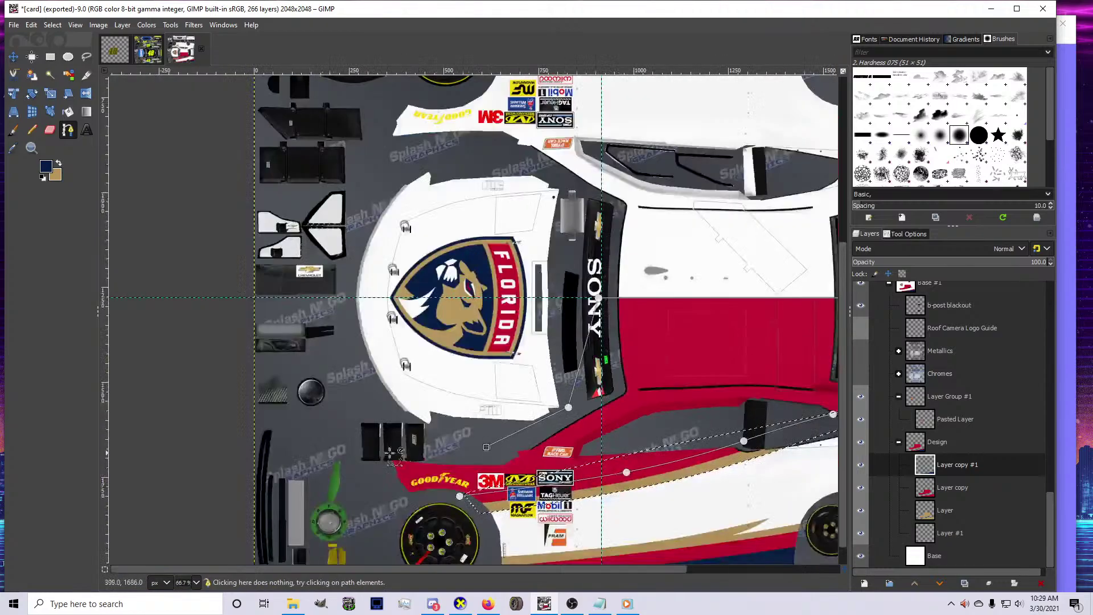
left_click(364, 453)
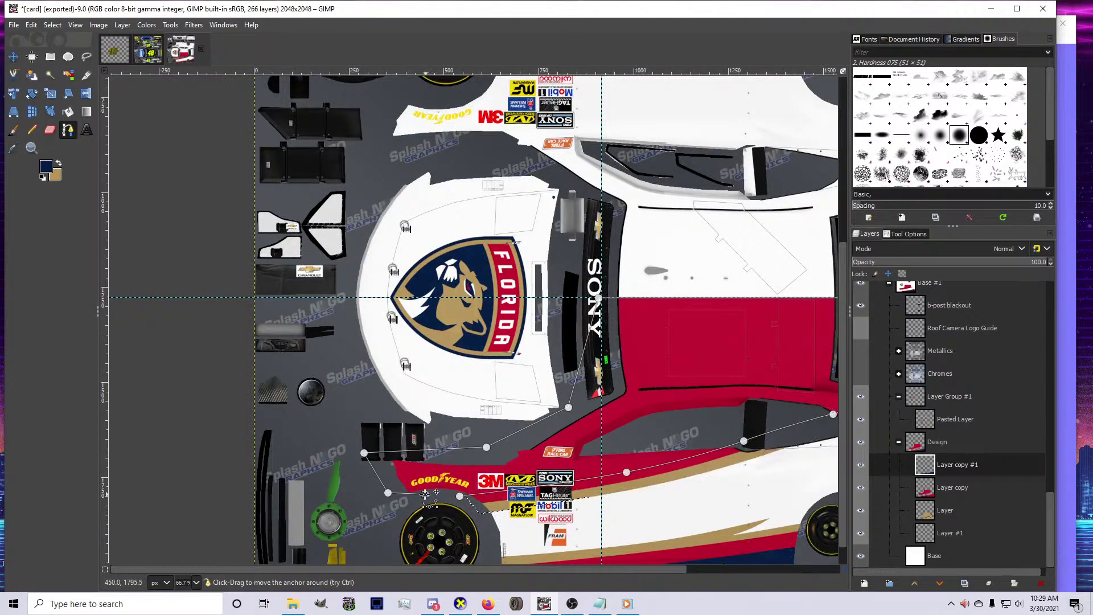
left_click_drag(427, 493, 428, 500)
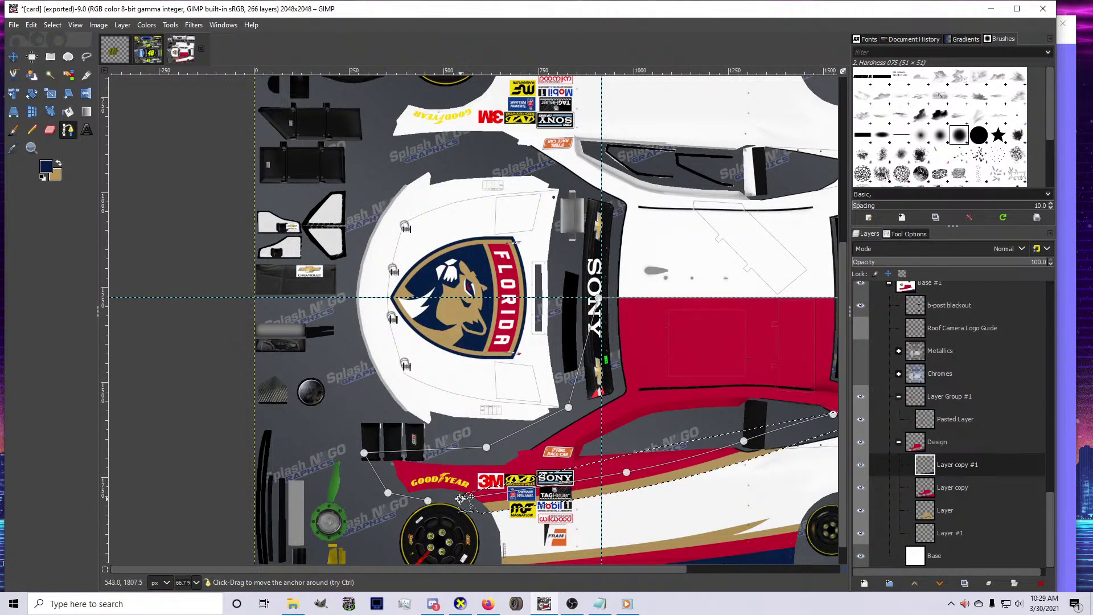
Convert the path to a selection and fill it with navy using Bucket Fill on Layer copy #1
key("Return")
key("shift+b")
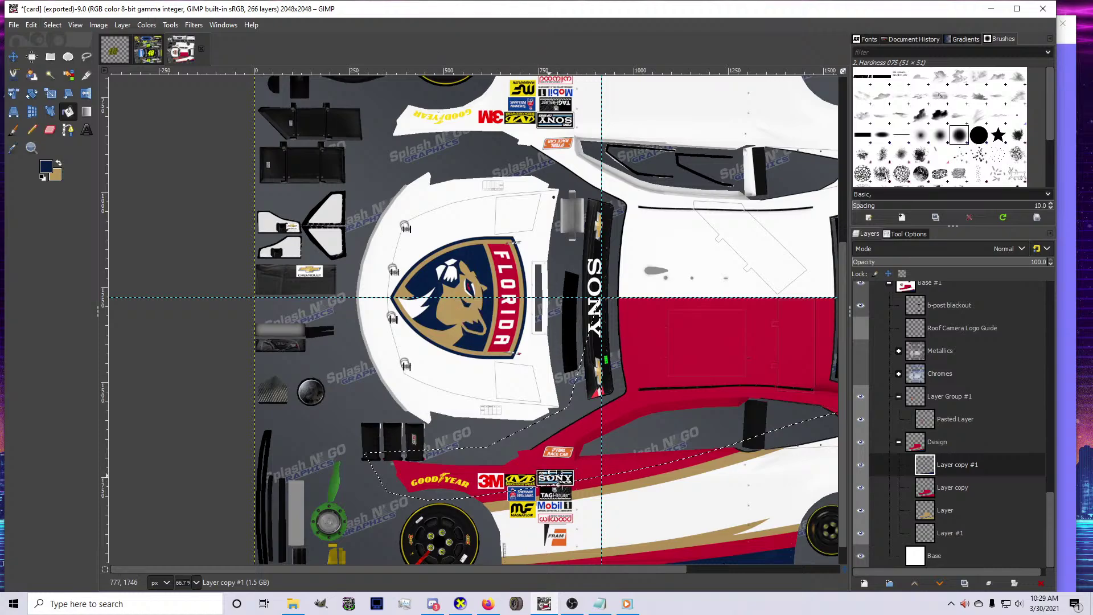
left_click(558, 481)
key("minus")
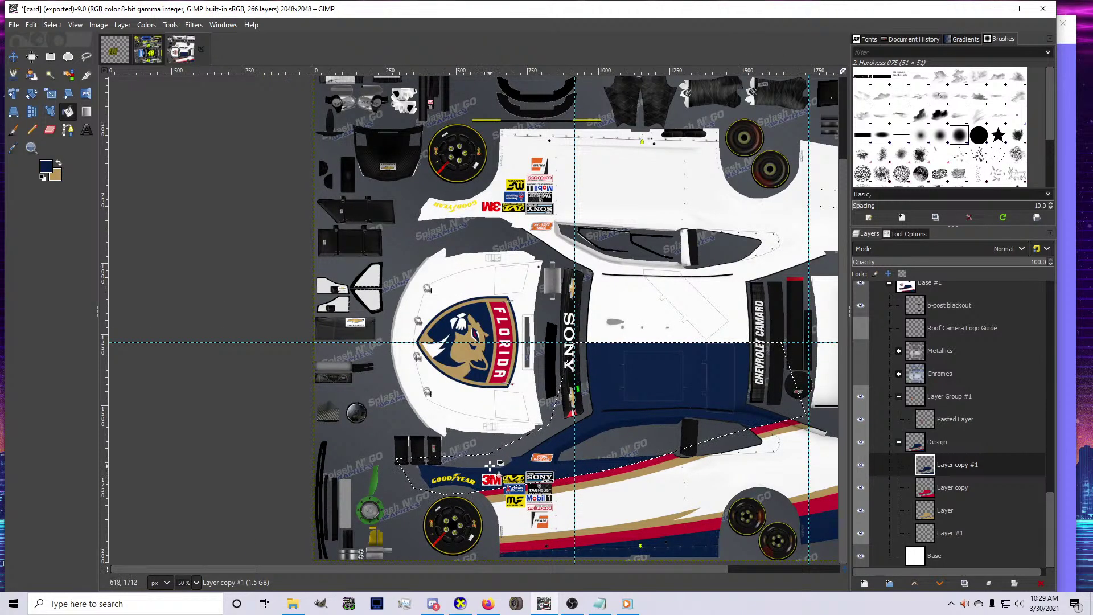
Export the texture to card.bmp and switch to CarView to inspect the navy roof and upper side from the front and side
key("ctrl+e")
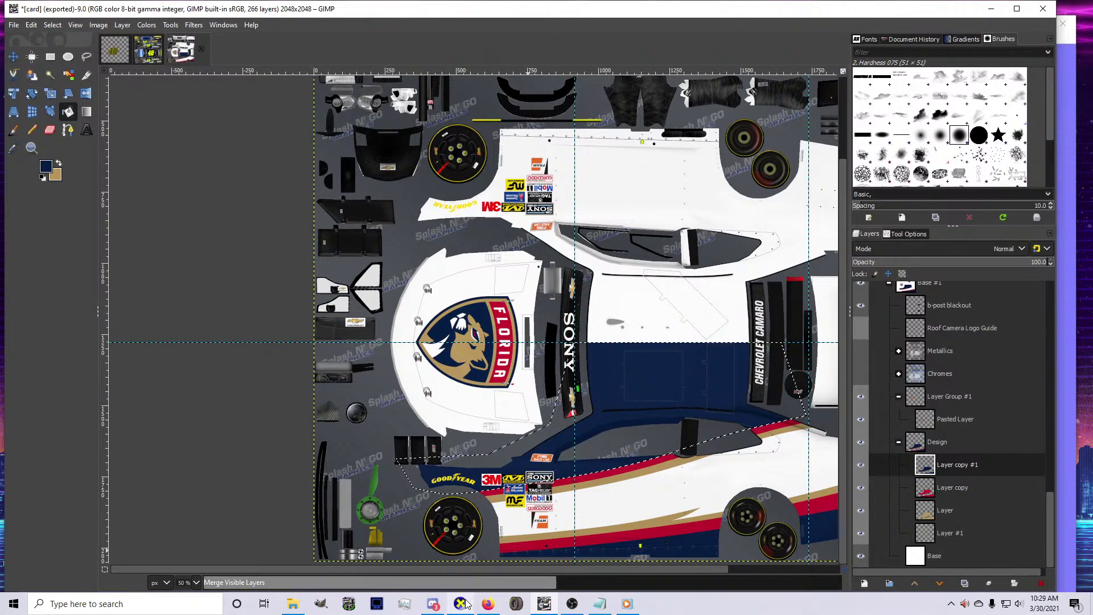
left_click(464, 603)
left_click(464, 604)
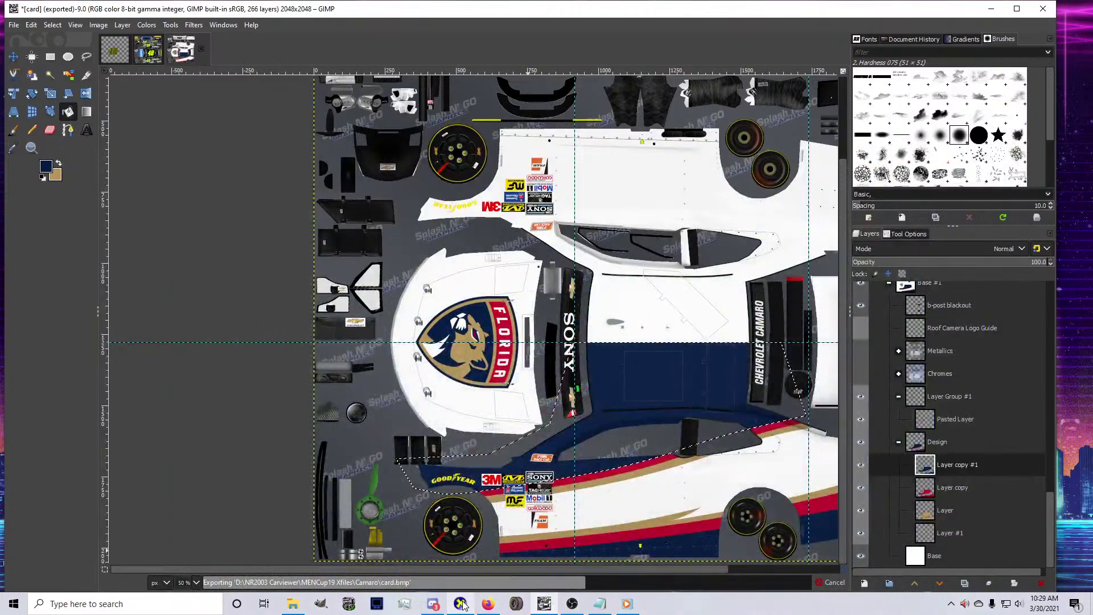
left_click(462, 603)
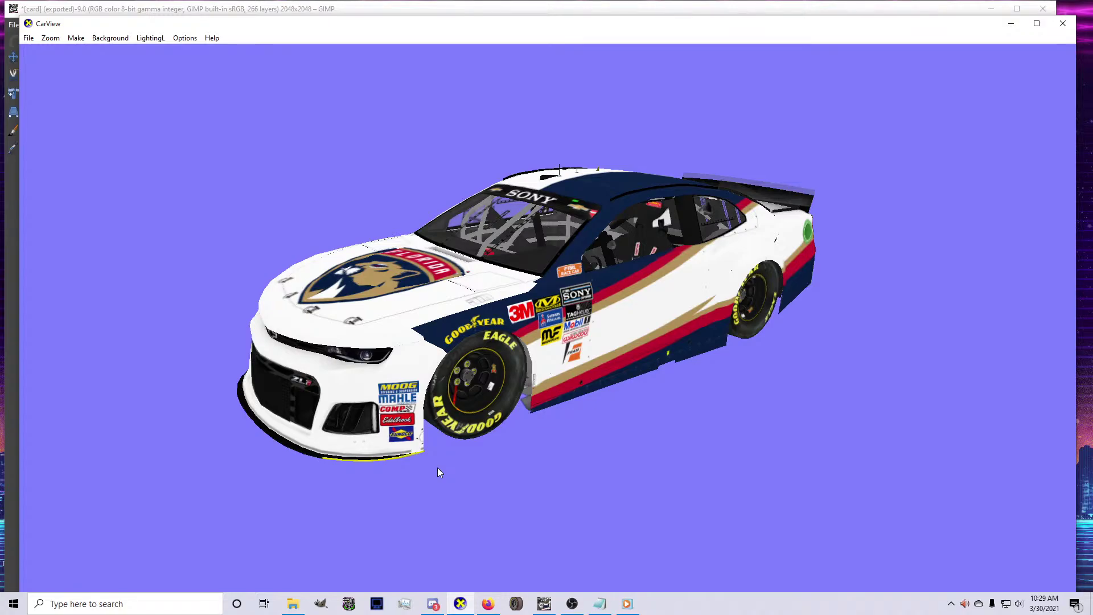
left_click_drag(438, 467, 506, 539)
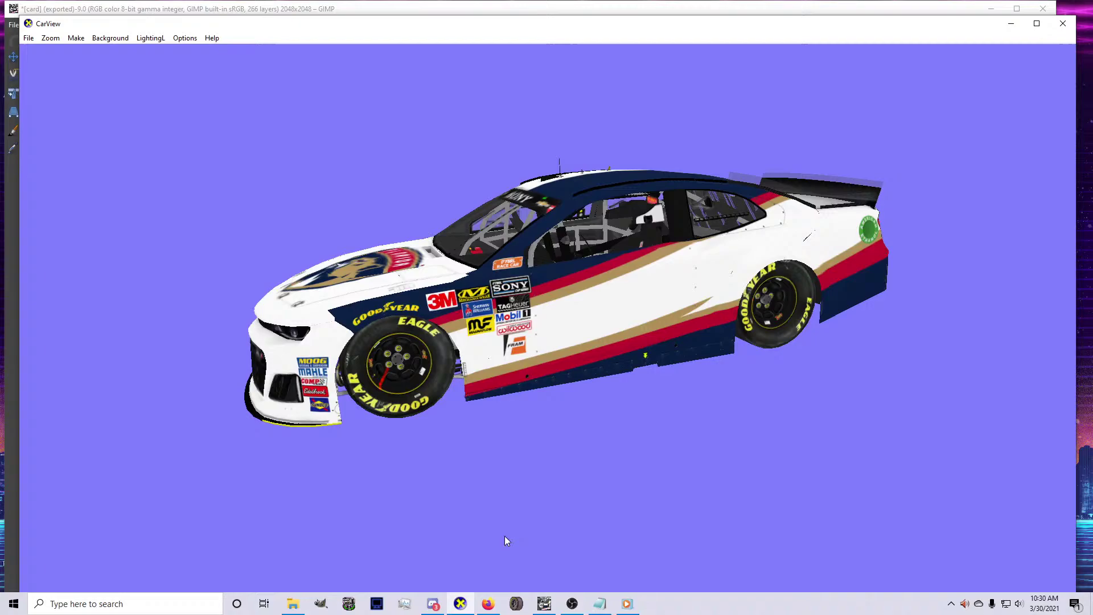
Switch to Firefox to check the first Florida Panthers image results for design reference, and return to GIMP with the Paths tool
left_click(490, 603)
scroll(372, 371, "up", 3)
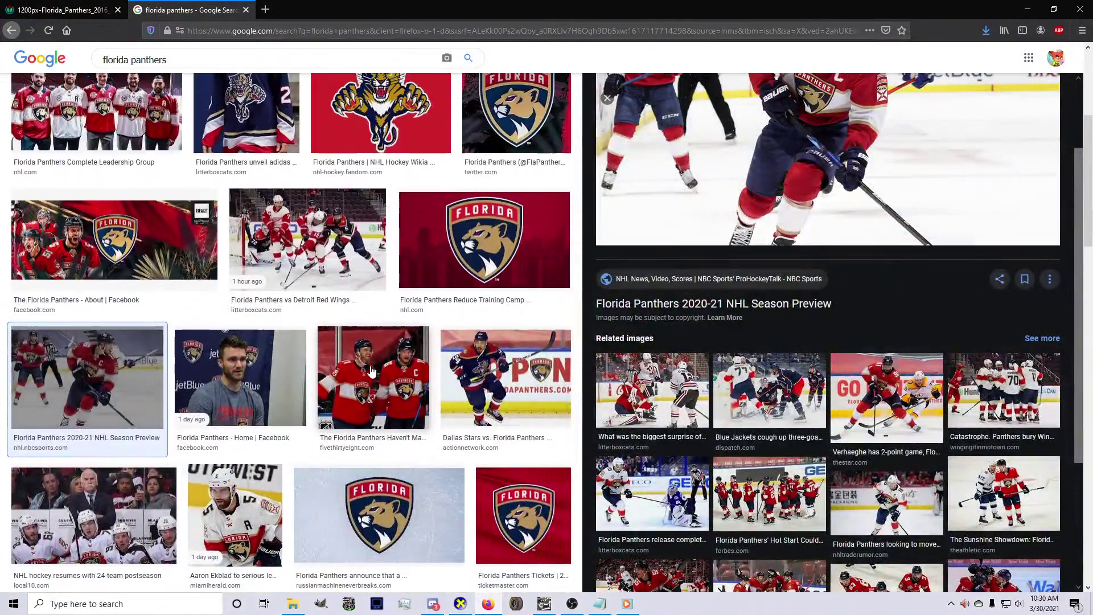
scroll(372, 371, "up", 2)
scroll(334, 384, "up", 3)
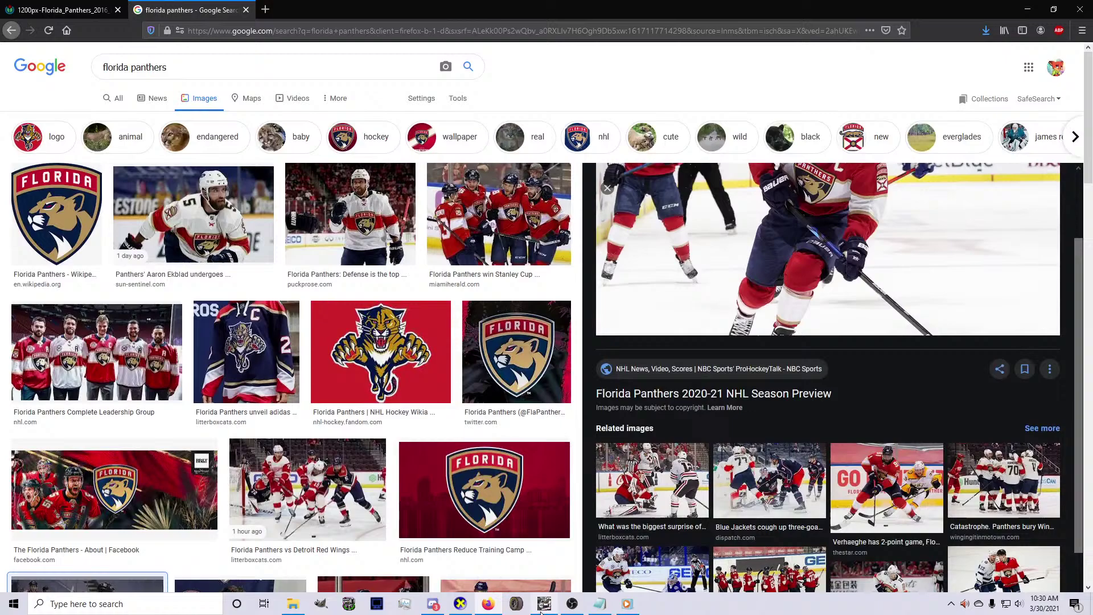
left_click(542, 609)
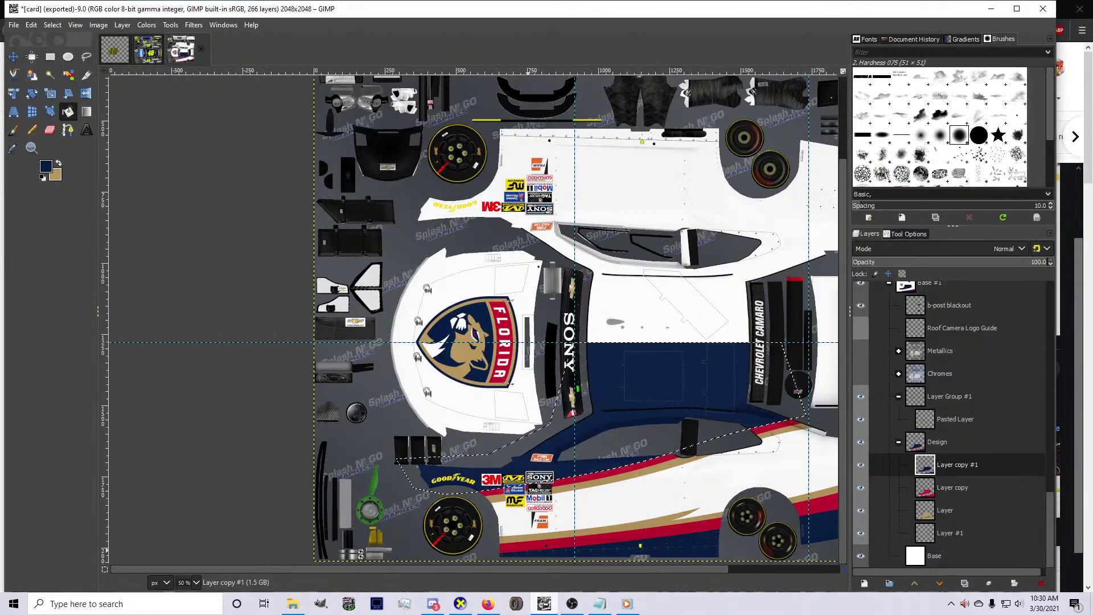
left_click(68, 130)
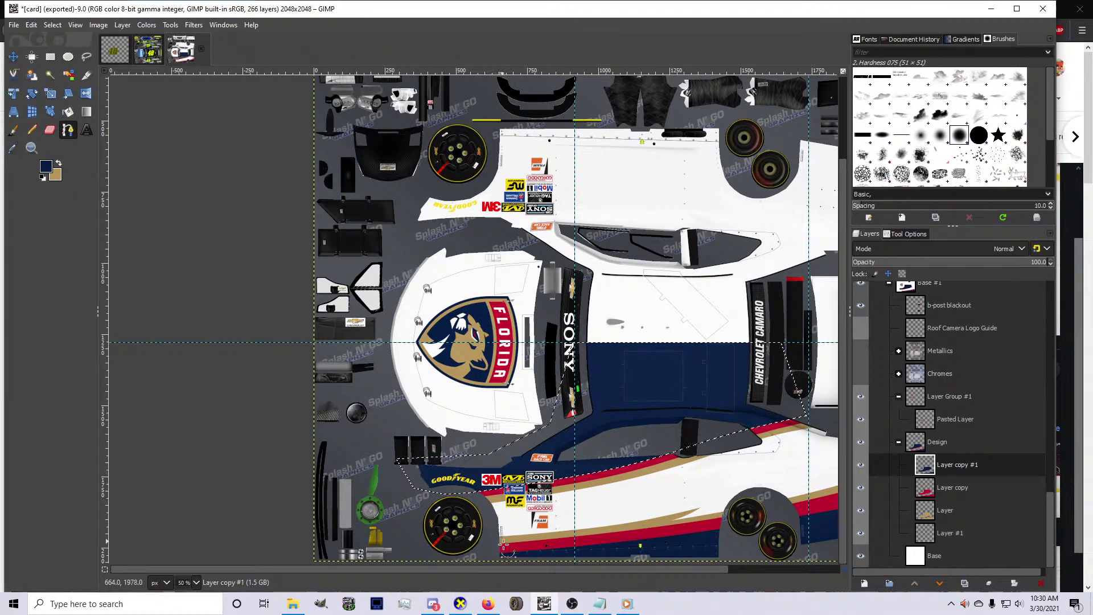
Return to Firefox and look further through the Florida Panthers image results for uniform and logo references
left_click(488, 603)
scroll(397, 393, "down", 3)
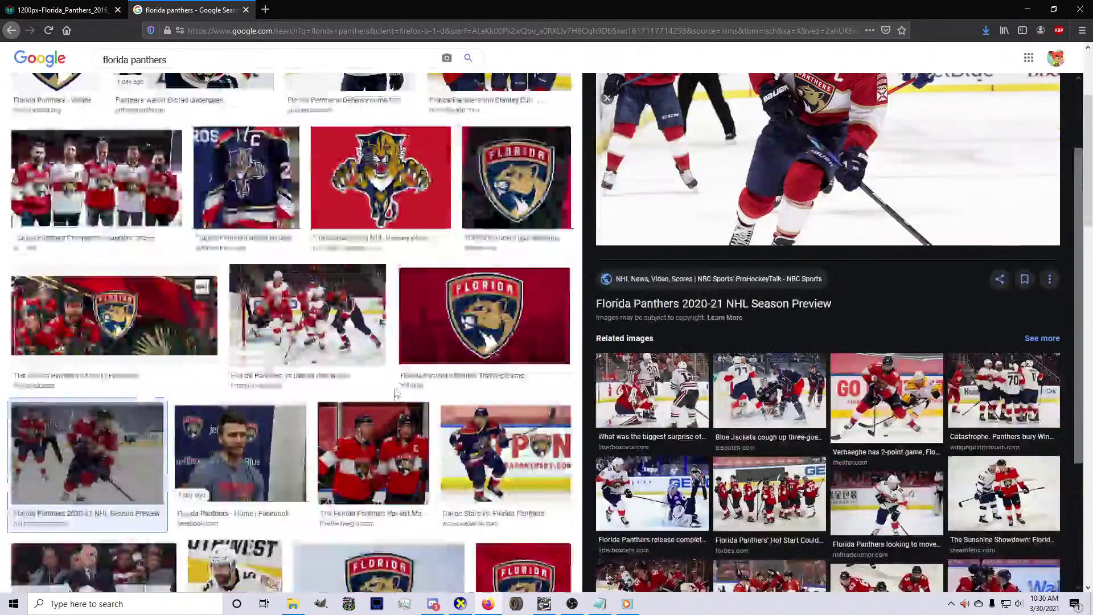
scroll(397, 393, "down", 20)
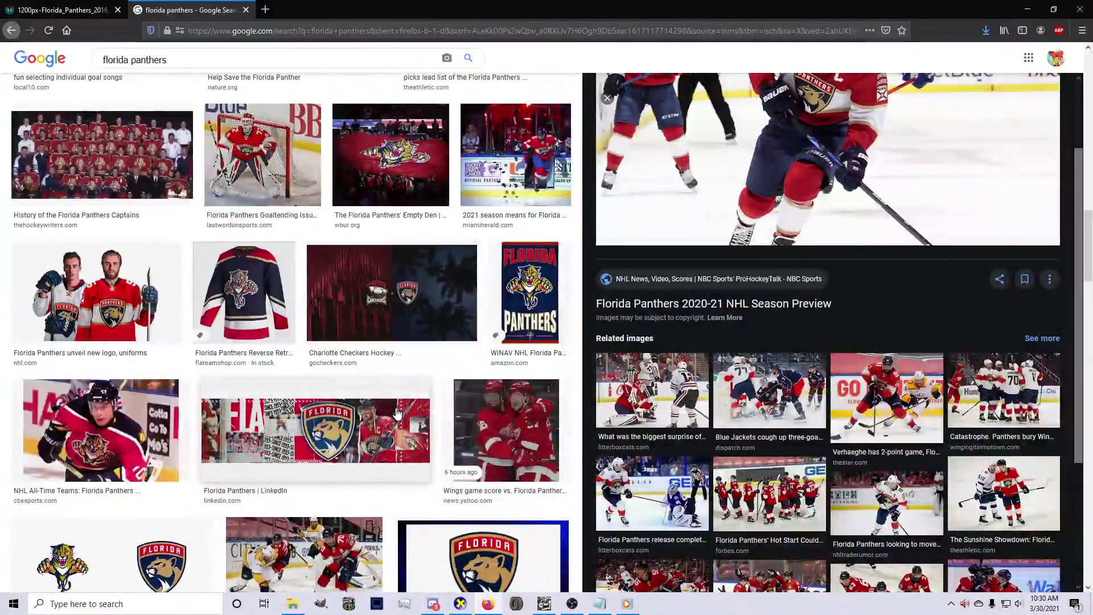
scroll(397, 412, "down", 6)
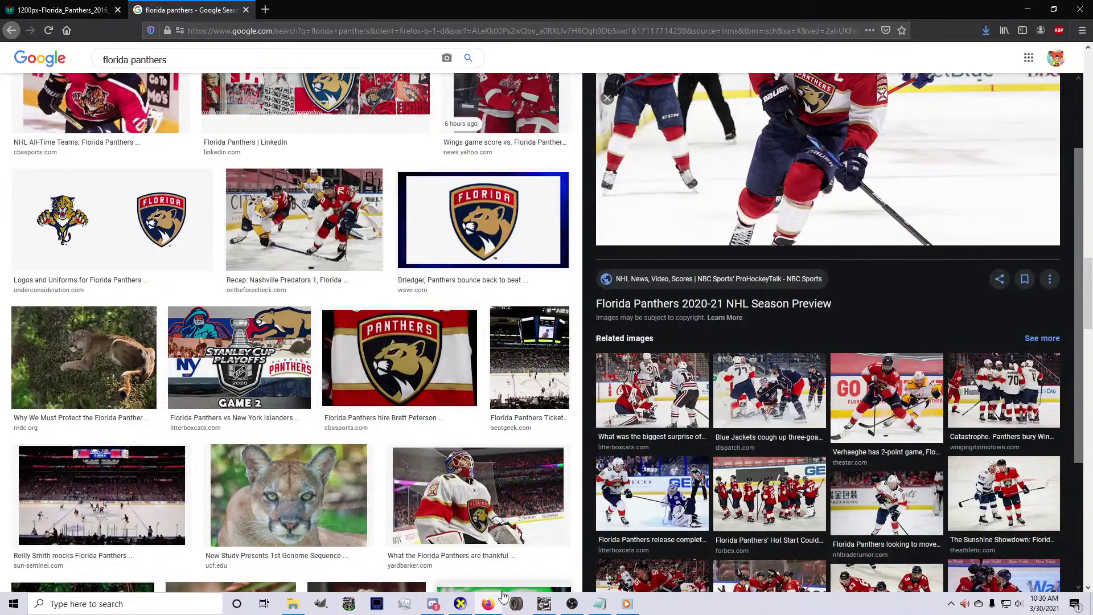
left_click(545, 605)
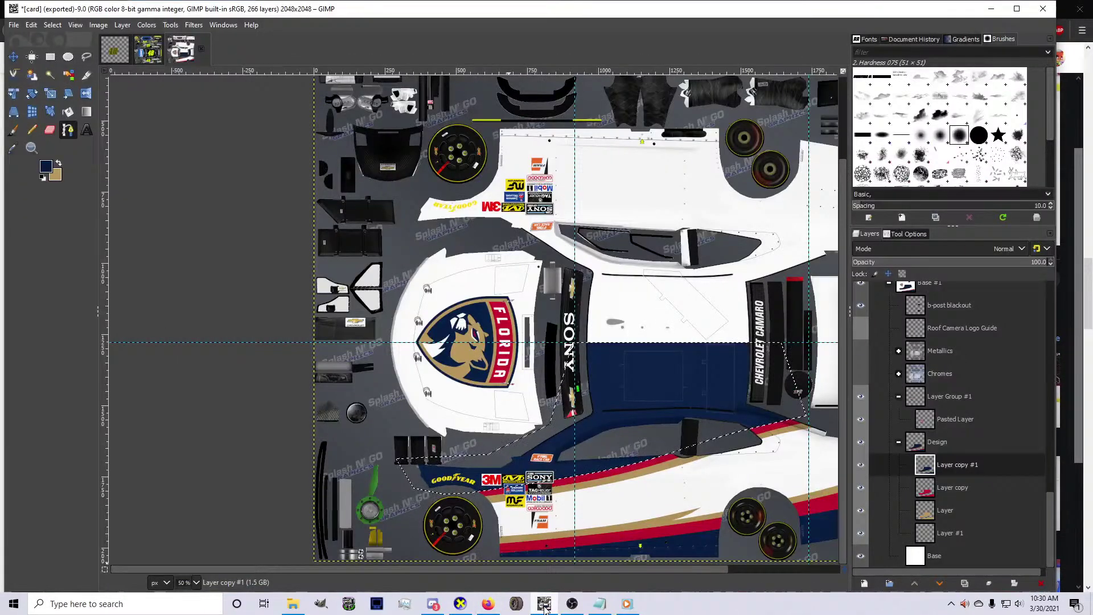
left_click(544, 605)
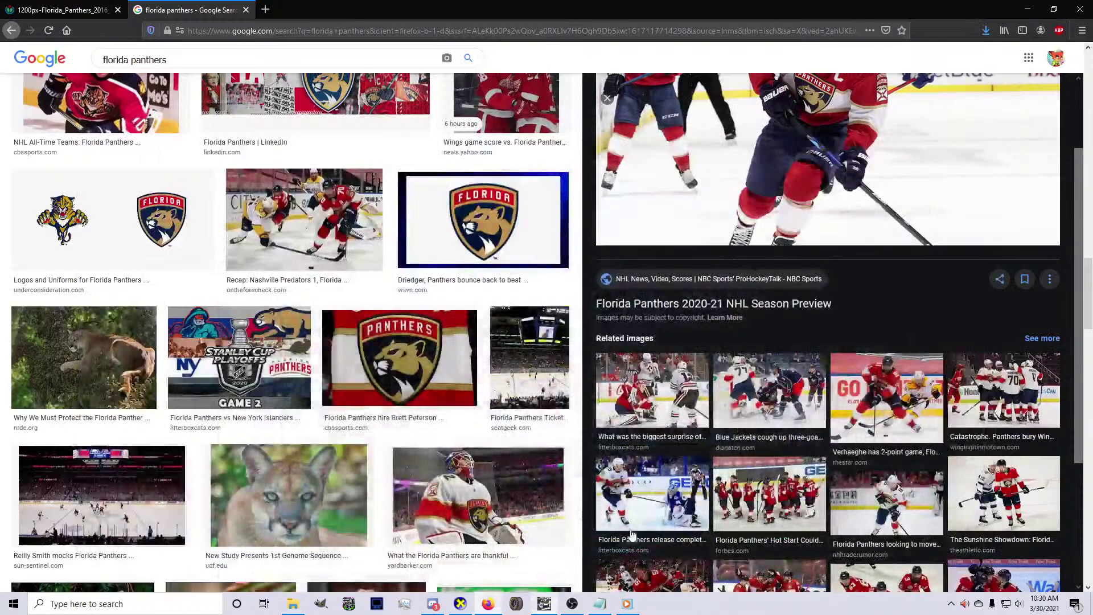
View the Columbus Dispatch game photo, browse more results and open the Sports Illustrated photo of players in older red and navy jerseys
left_click(773, 410)
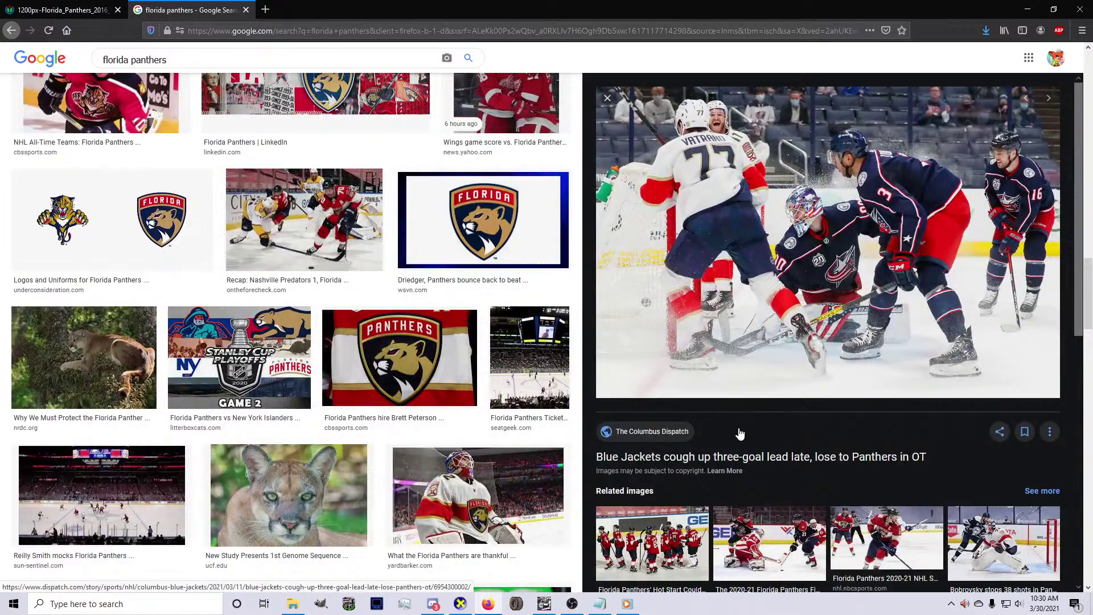
scroll(514, 402, "down", 10)
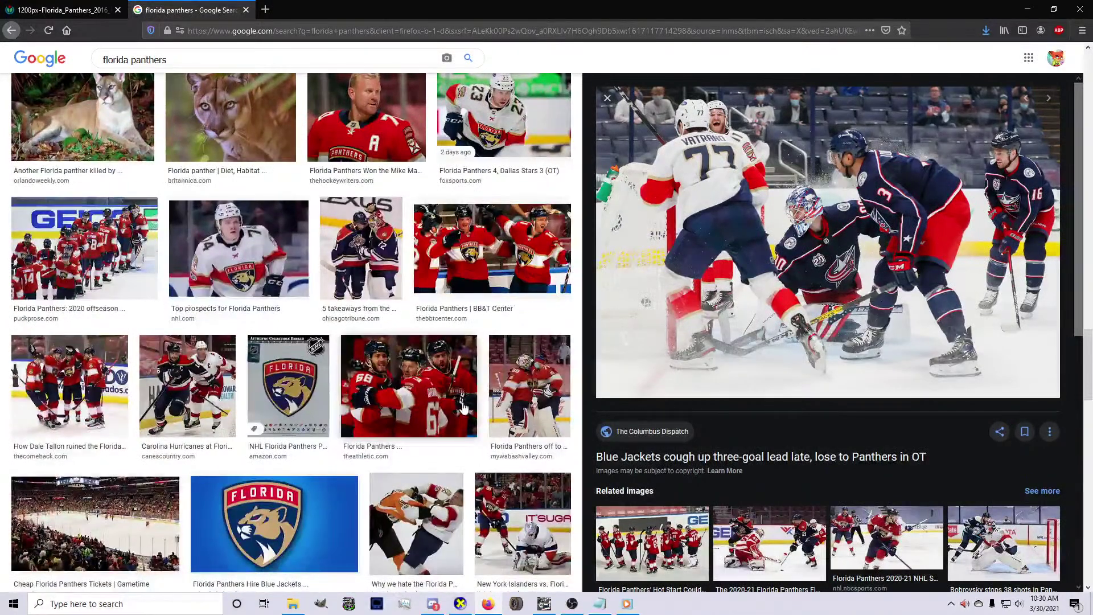
scroll(449, 410, "down", 6)
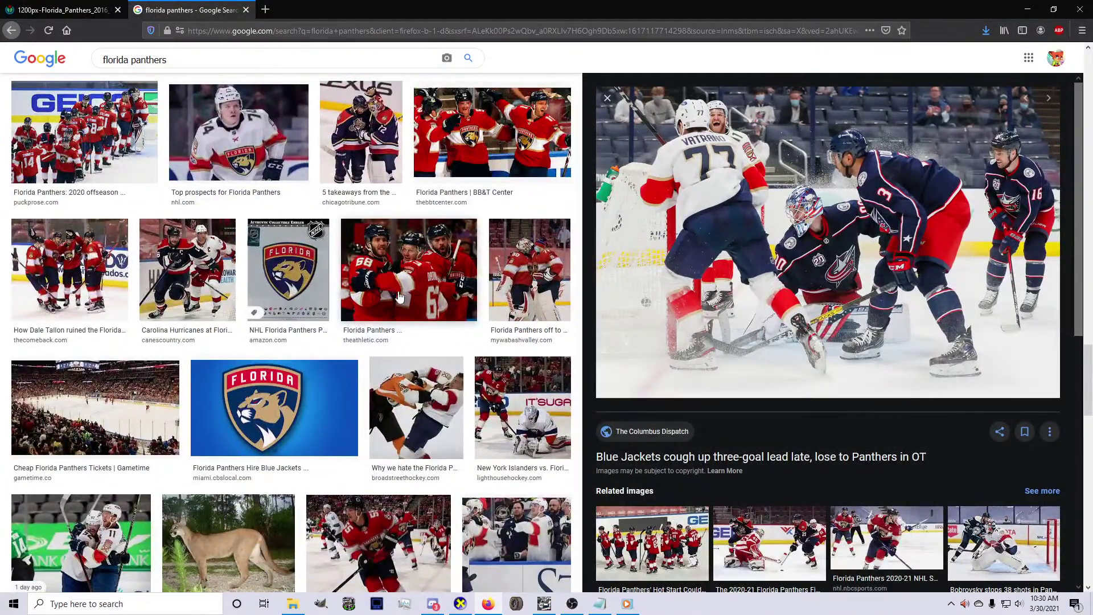
scroll(399, 346, "down", 12)
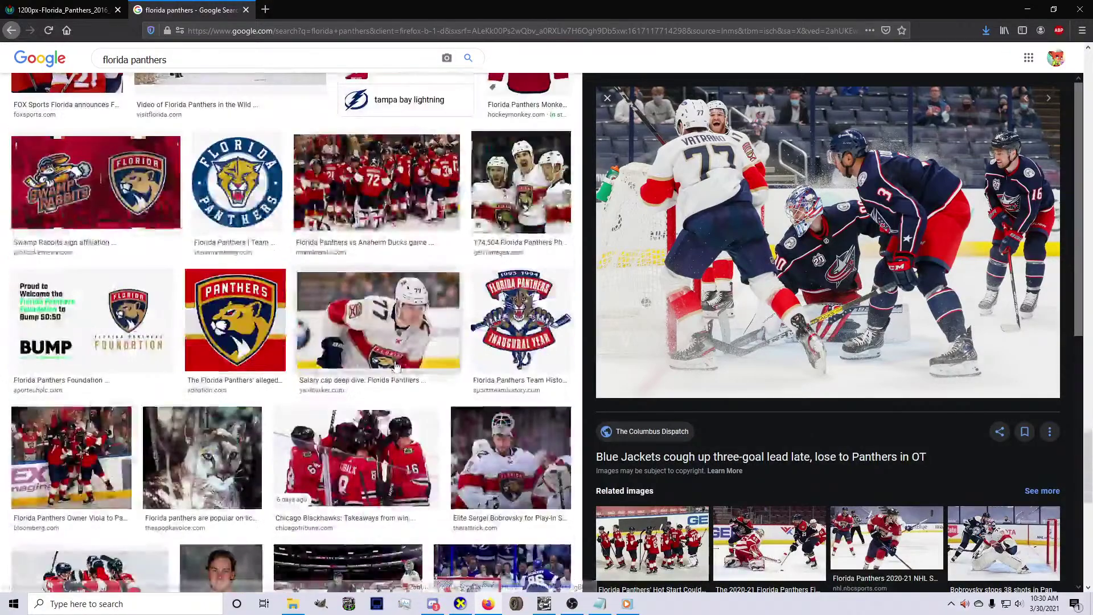
scroll(495, 228, "down", 7)
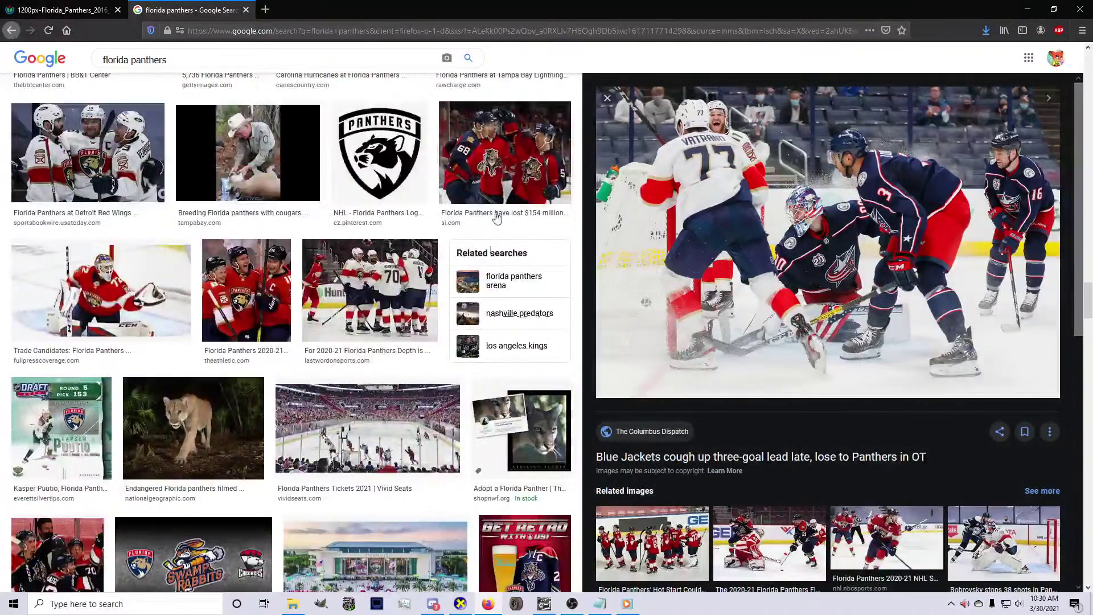
left_click(509, 178)
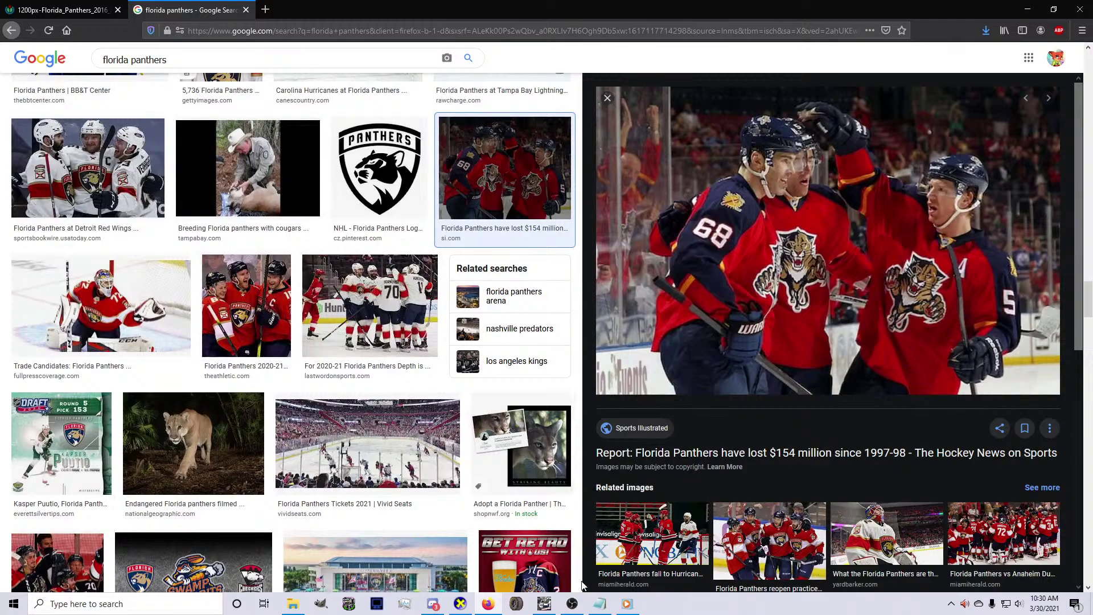
Switch to GIMP, outline the whole hood with a closed path, turn it into a selection and fill it navy on Layer copy #1
mouse_move(575, 607)
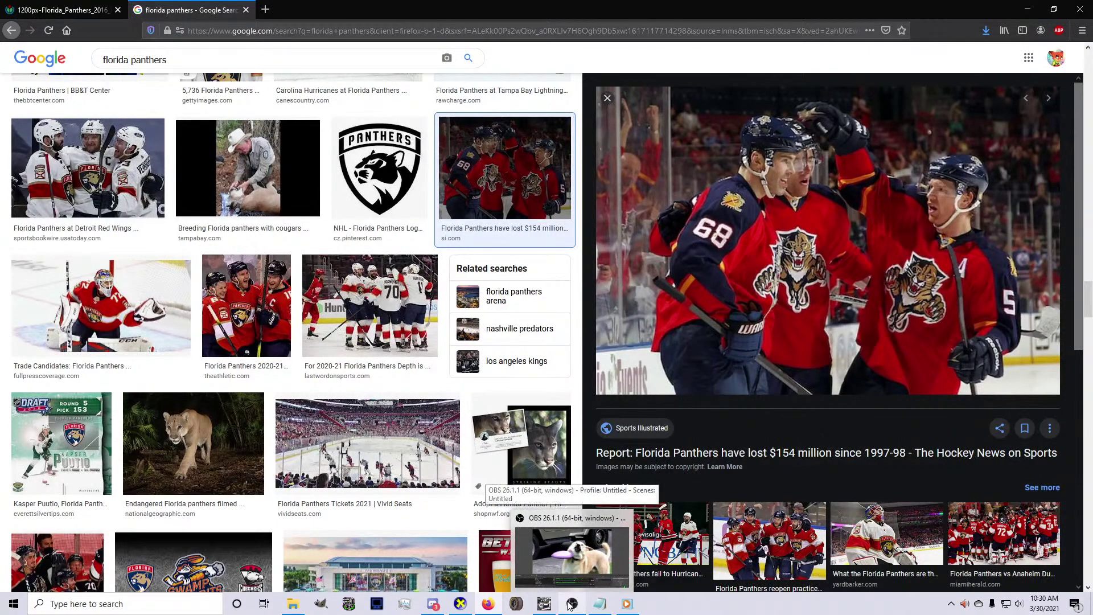
left_click(545, 604)
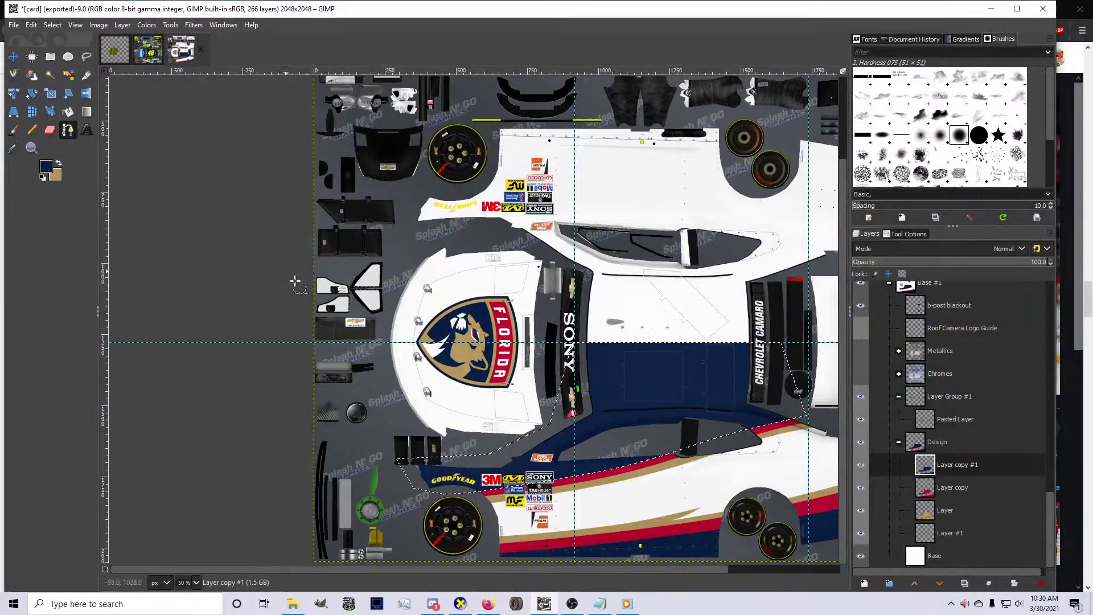
scroll(449, 451, "up", 2)
left_click(394, 438)
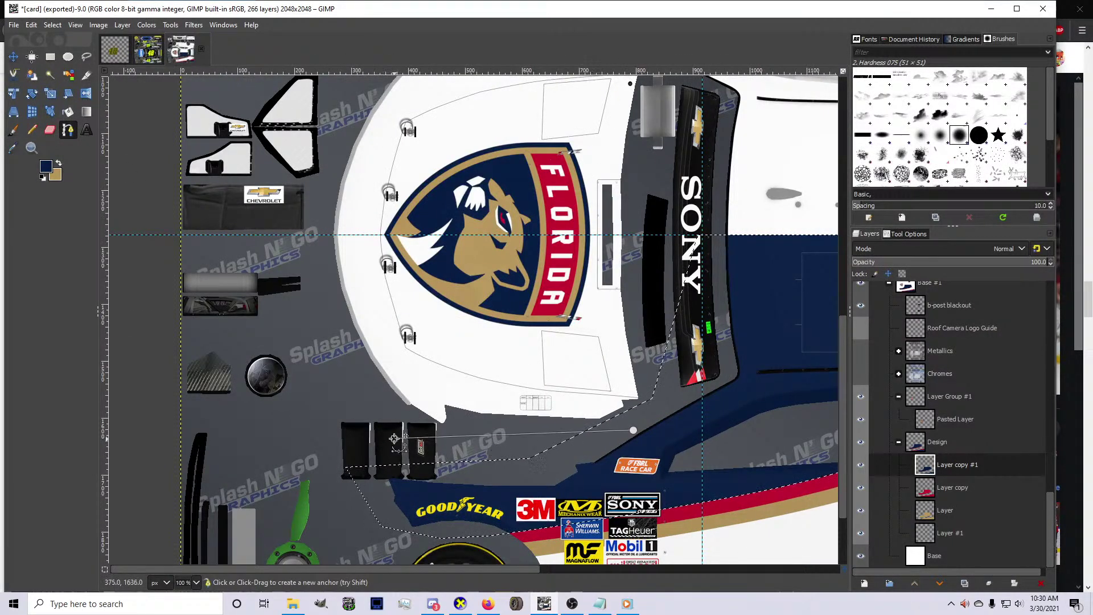
left_click(329, 339)
scroll(329, 338, "up", 3)
left_click(315, 296)
left_click(376, 144)
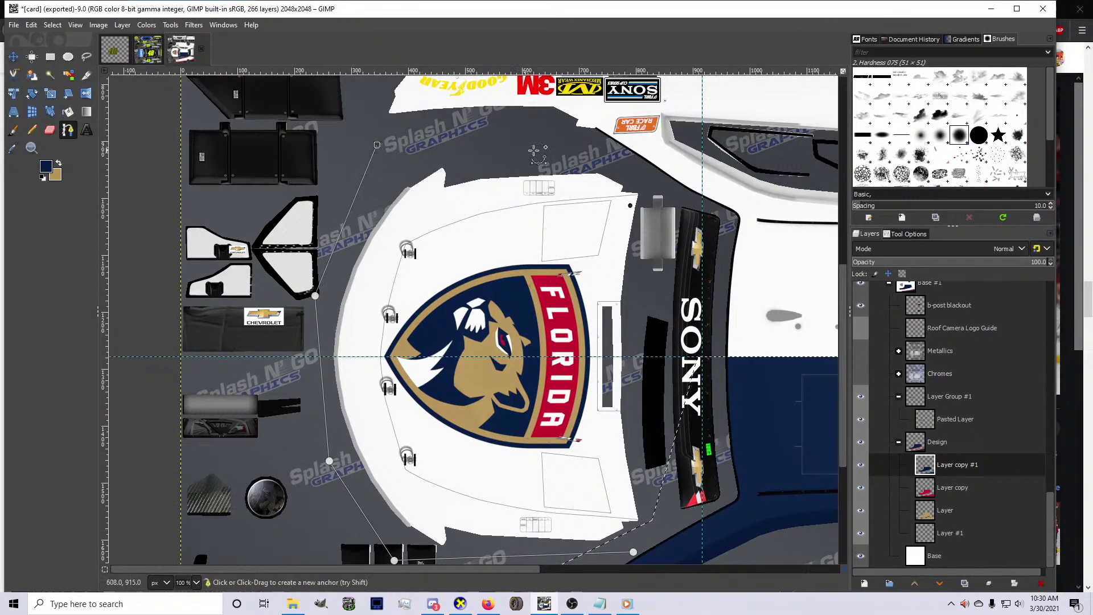
left_click(579, 155)
left_click(646, 178)
left_click(663, 507)
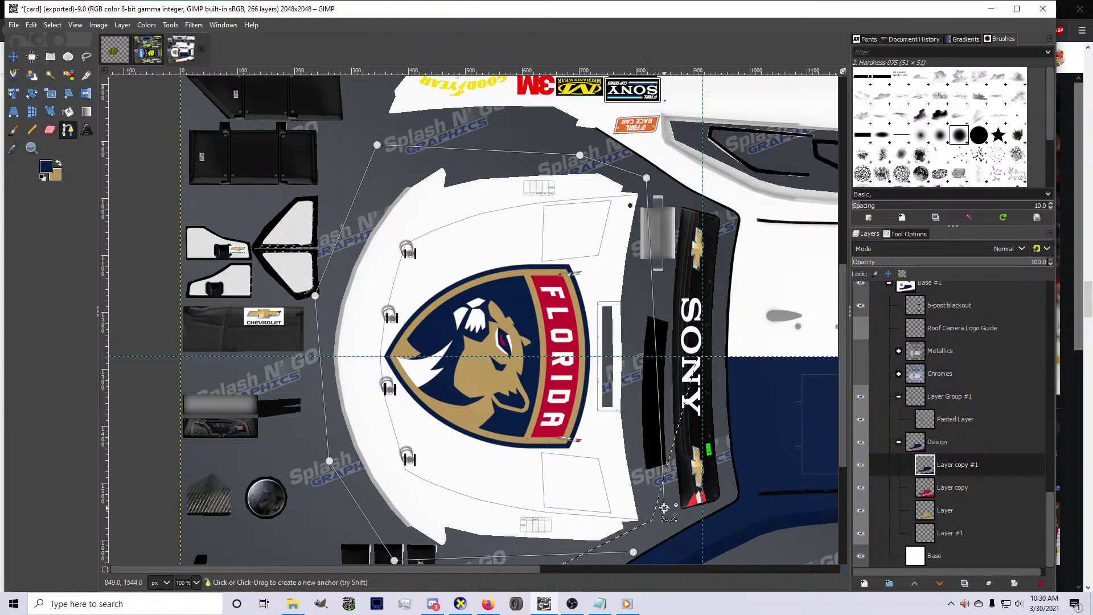
left_click(648, 526)
key("Return")
left_click(69, 111)
left_click(449, 332)
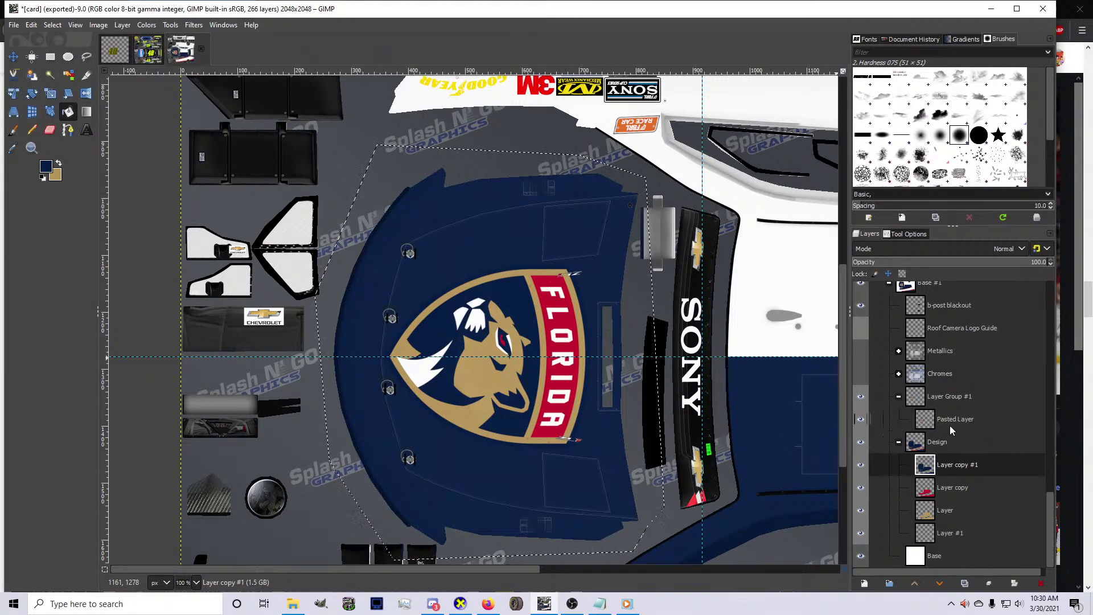
Create a layer group for the hood logo's Pasted Layer and add a new transparent 2048 x 2048 px layer inside it
left_click(889, 583)
left_click(961, 445)
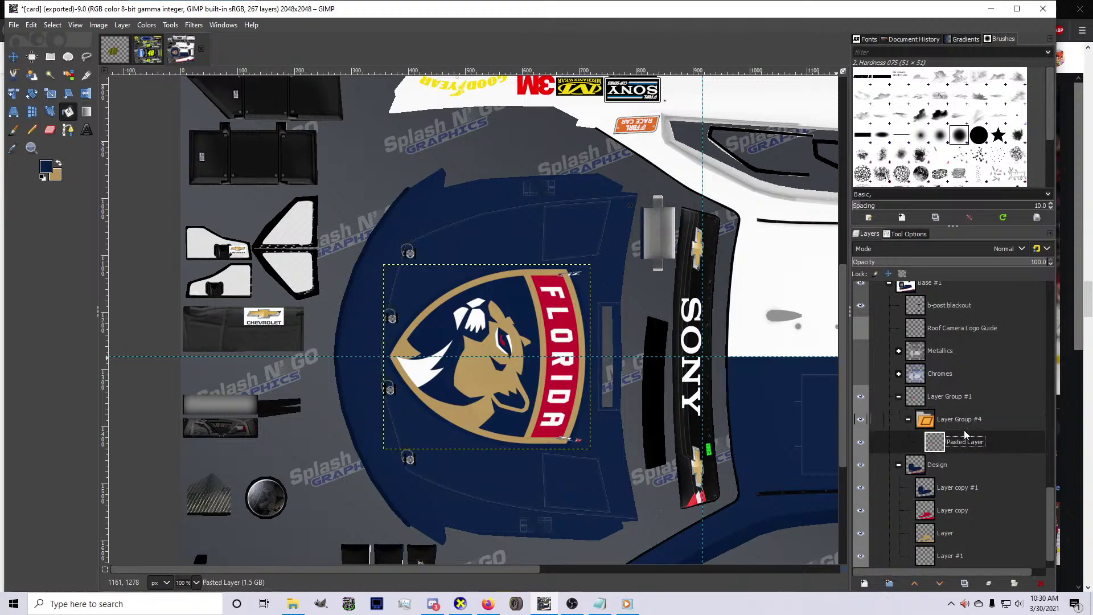
left_click(864, 583)
left_click(937, 573)
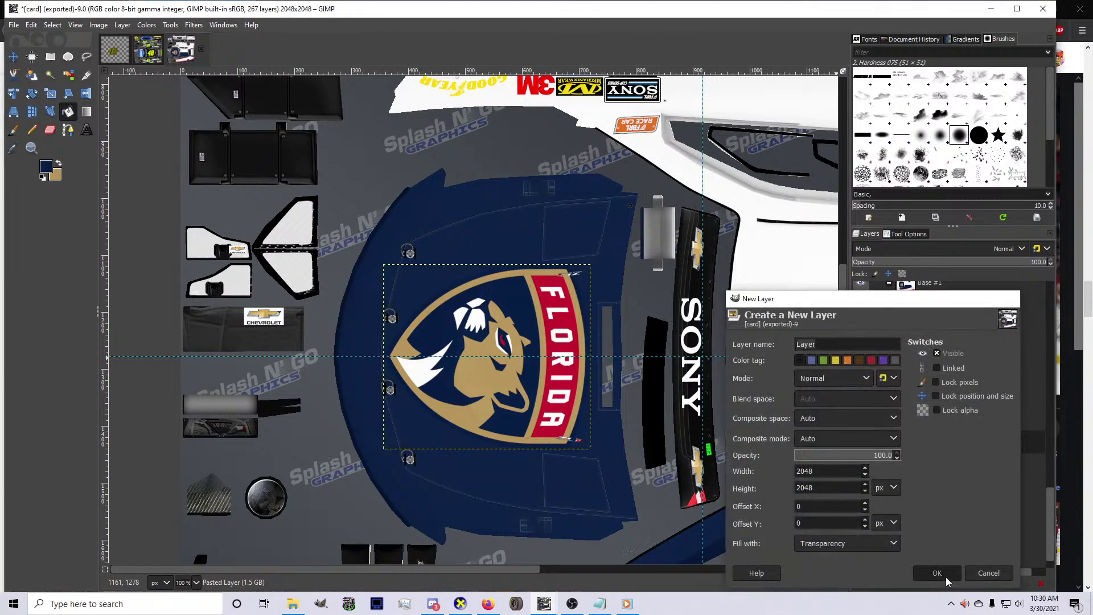
Select the hood logo's opaque shape, make the new layer beneath it active and grow the selection by 5 px
right_click(964, 439)
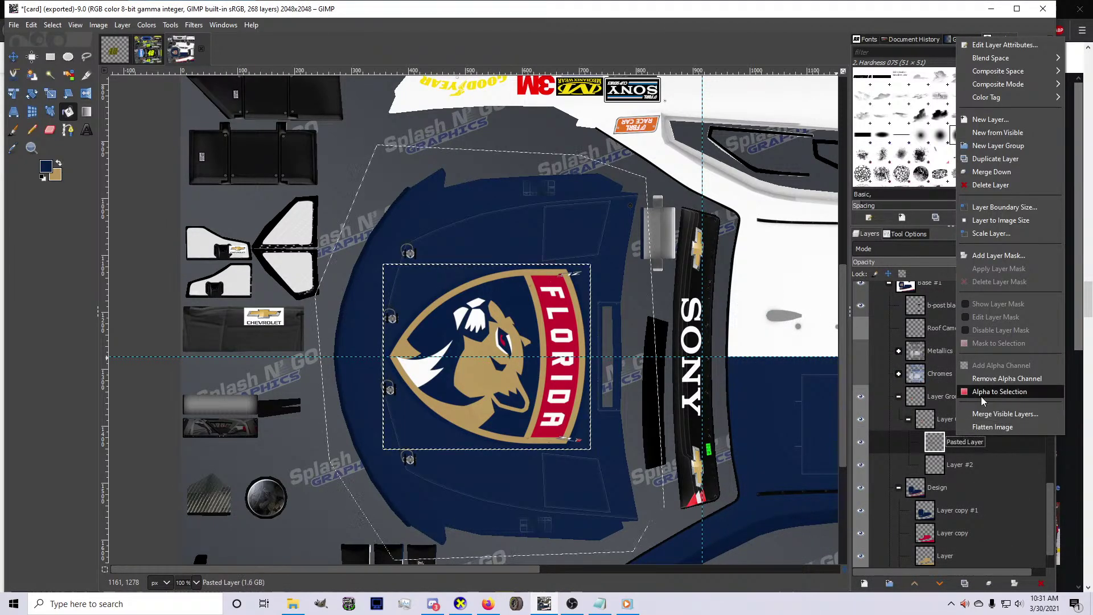
left_click(999, 391)
left_click(968, 464)
left_click(53, 24)
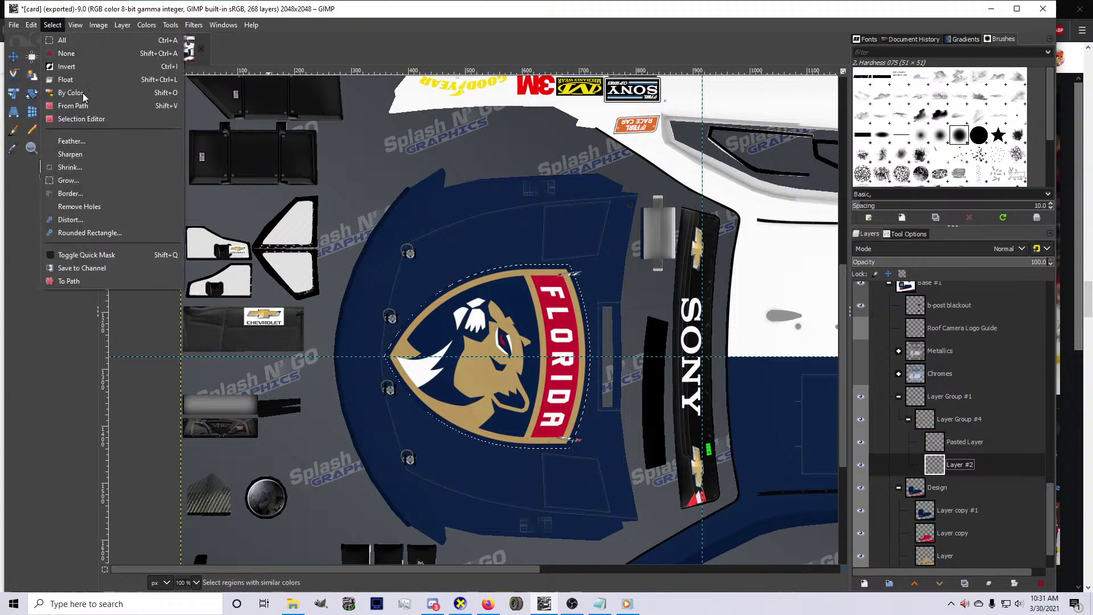
left_click(97, 185)
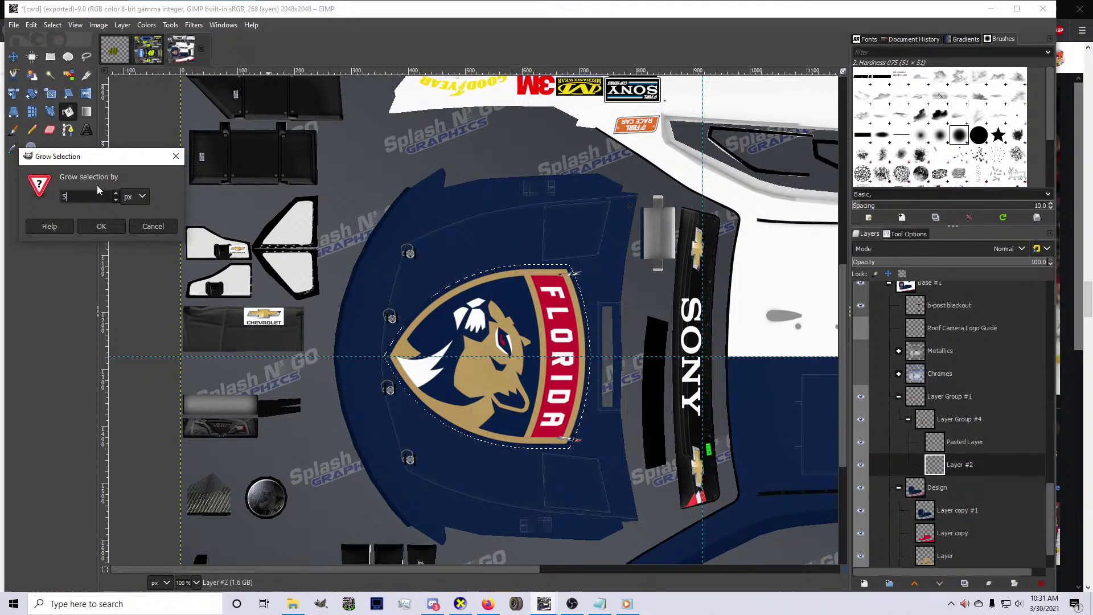
key("Return")
Set the foreground colour to white, fill the grown selection as an outline behind the hood logo and clear the selection
left_click(57, 163)
left_click(50, 168)
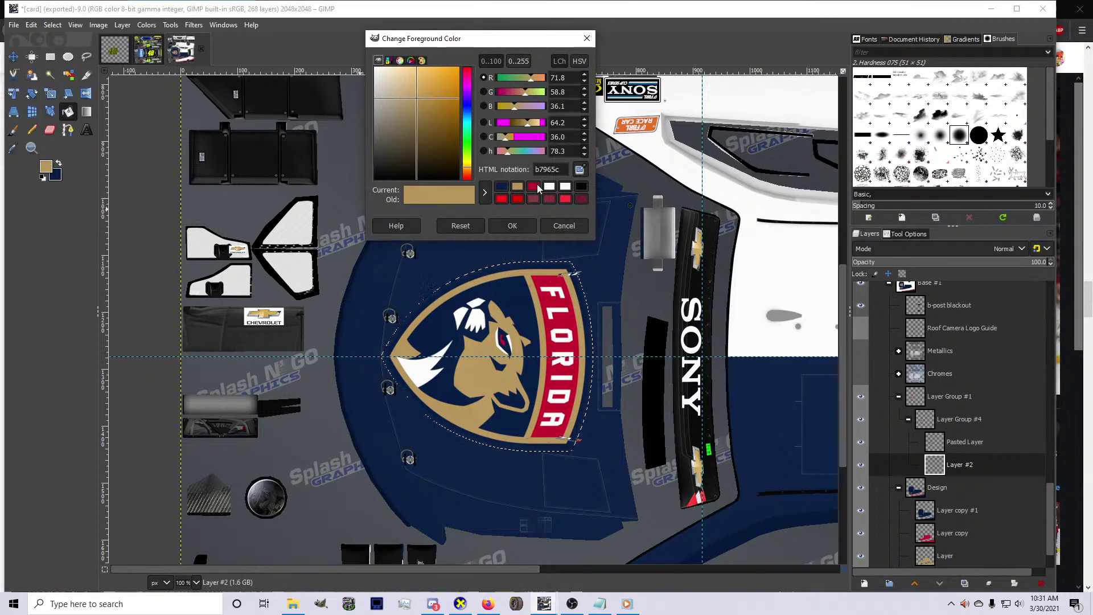
left_click(549, 186)
left_click(512, 226)
key("ctrl+comma")
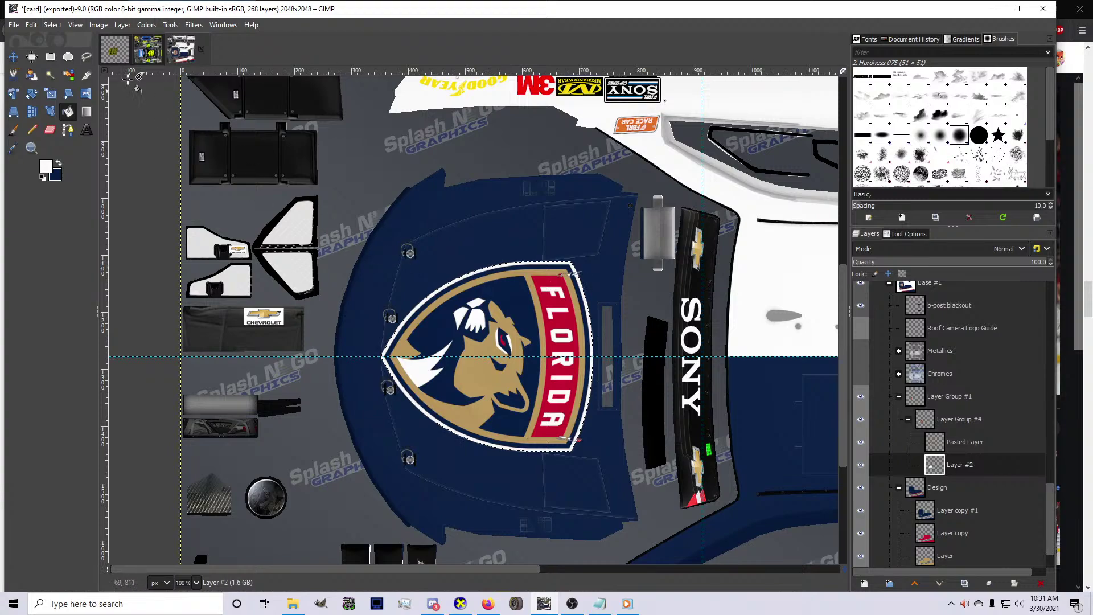
left_click(53, 24)
left_click(57, 48)
scroll(655, 353, "down", 1)
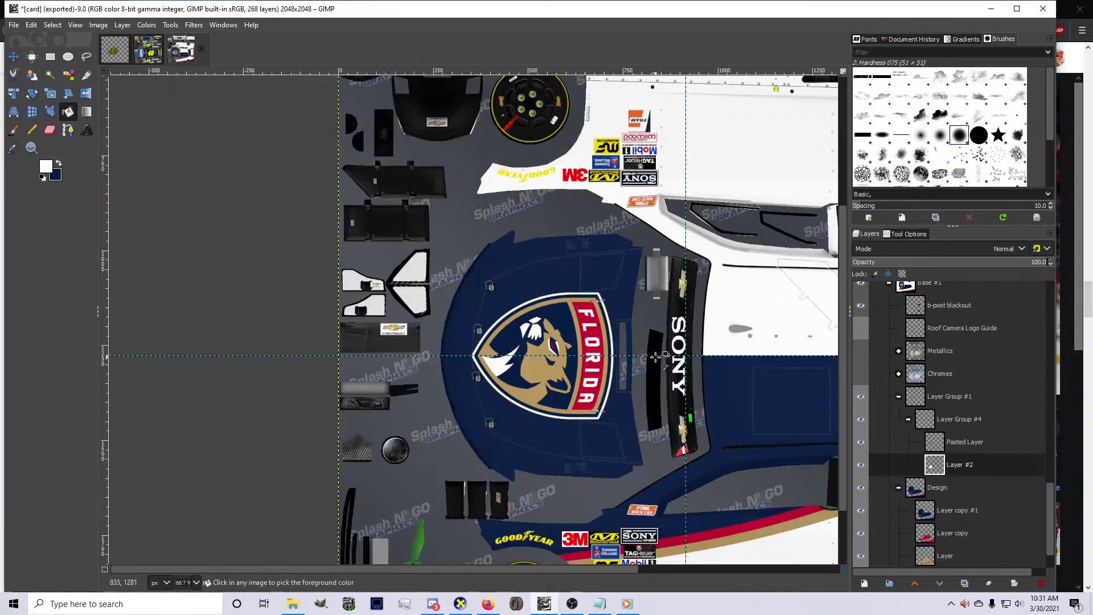
Copy the white outline and paste it as its own layer inside the logo group, and delete the original full-size Layer #2
right_click(949, 466)
left_click(962, 428)
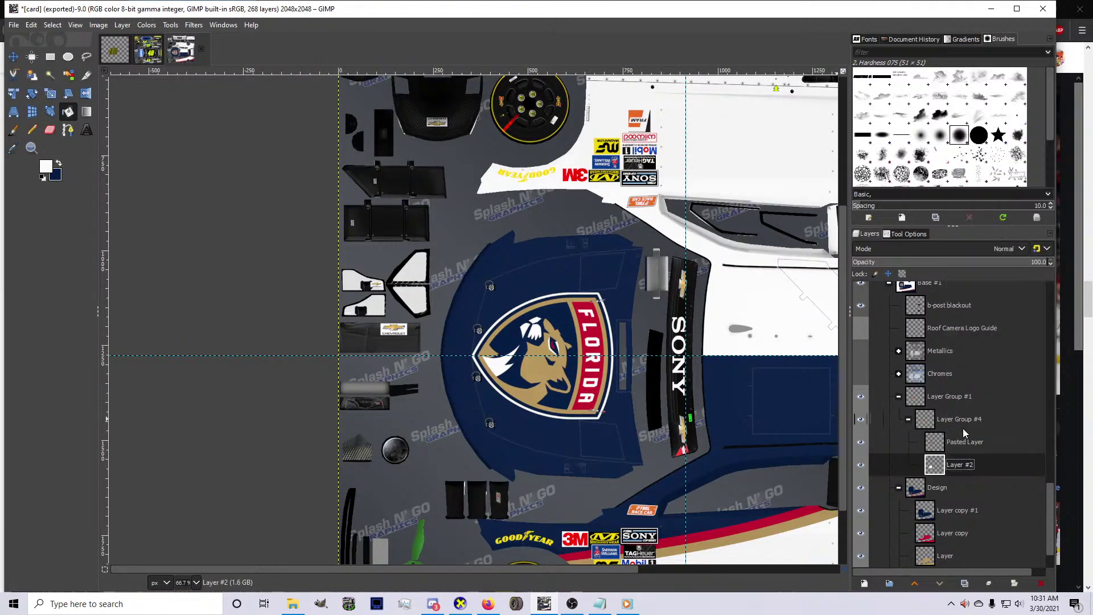
key("ctrl+c")
key("ctrl+v")
key("shift+ctrl+n")
left_click(978, 495)
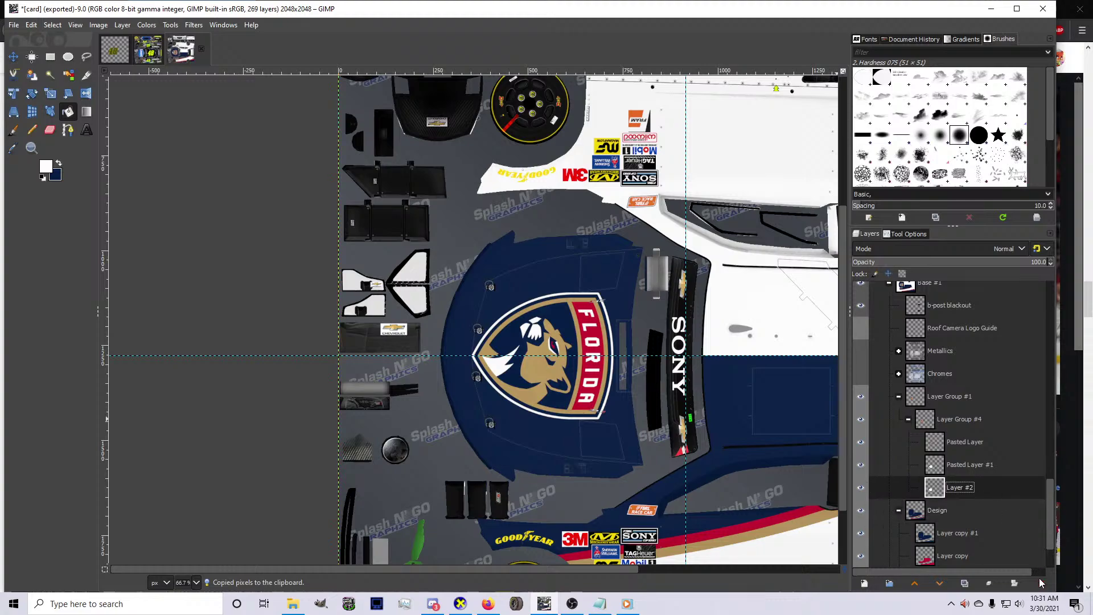
left_click(1039, 587)
Rename the pasted outline layer as Outline and the logo layer as Florida Panthers
double_click(968, 466)
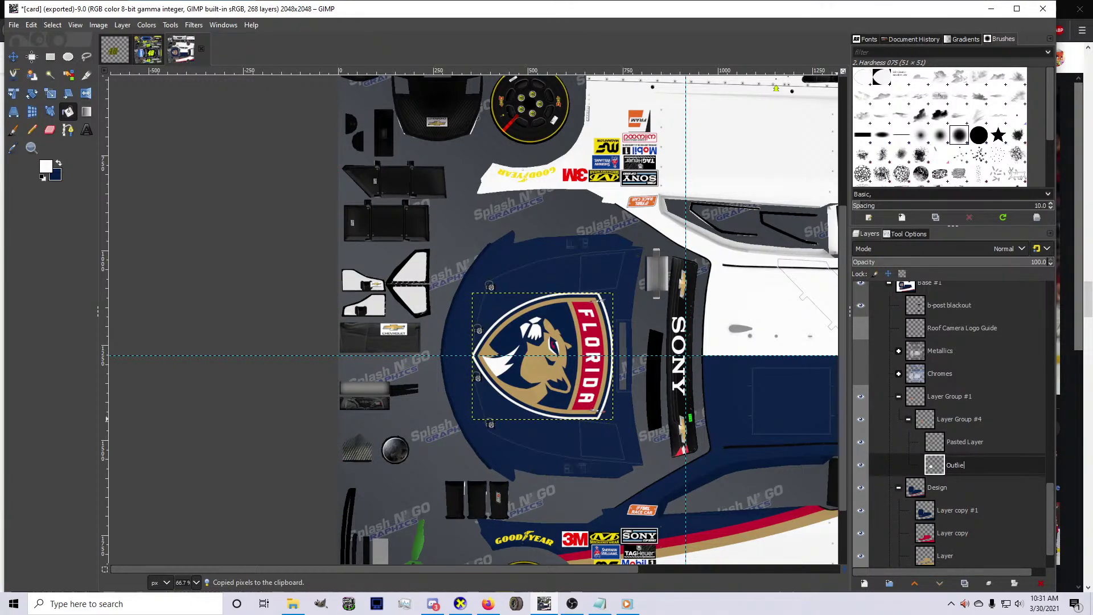
type("Outline")
key("shift+Tab")
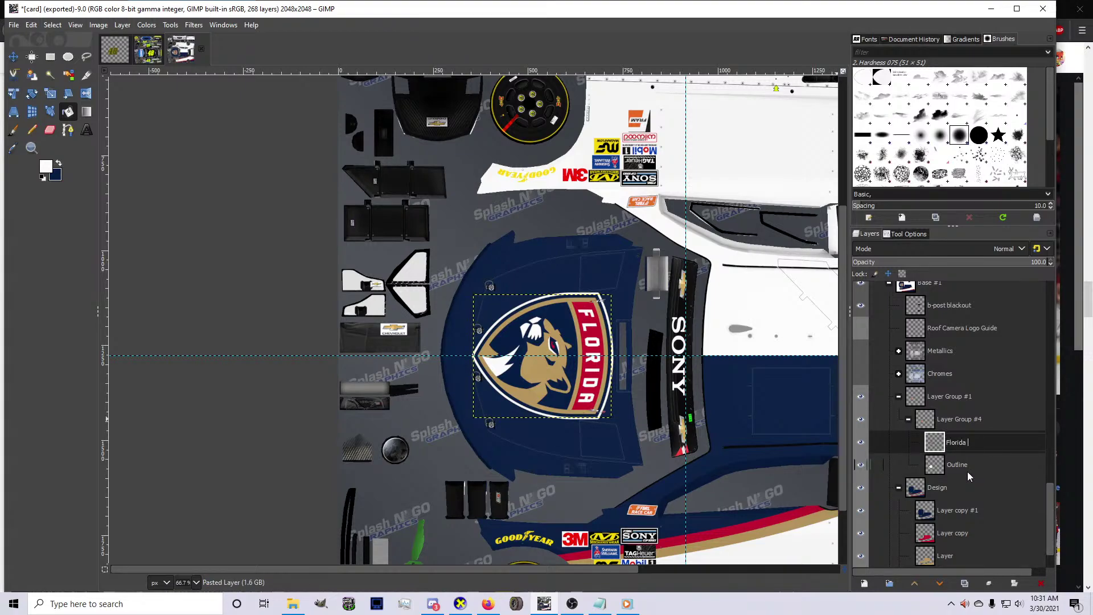
type("Florida Panthers")
key("Return")
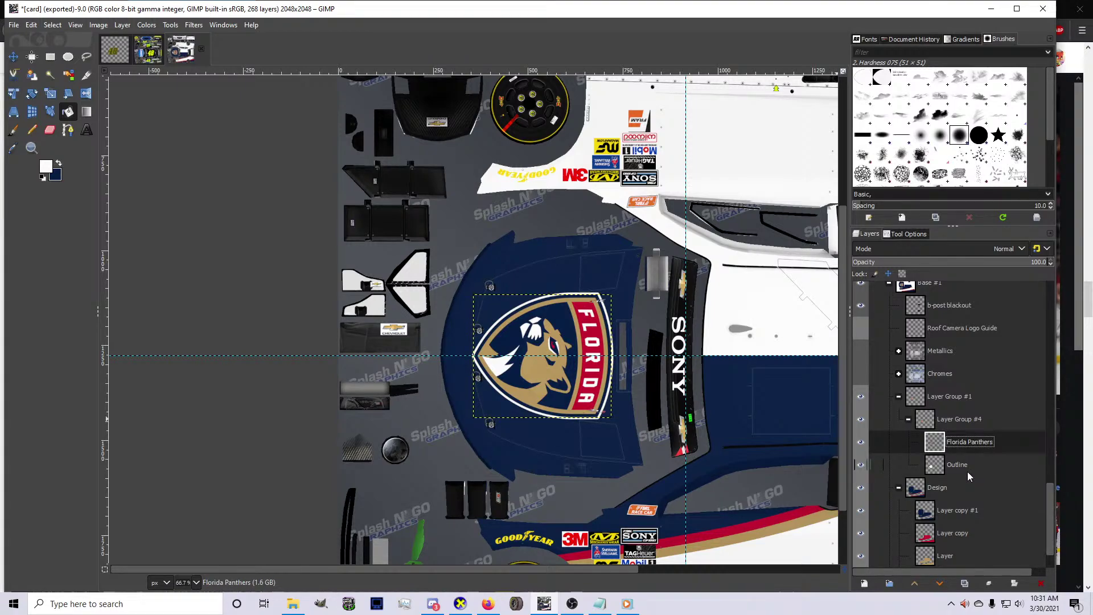
Export the texture to card.bmp and switch to CarView to inspect the navy hood, the side and the rear
left_click(965, 515)
scroll(602, 309, "down", 3)
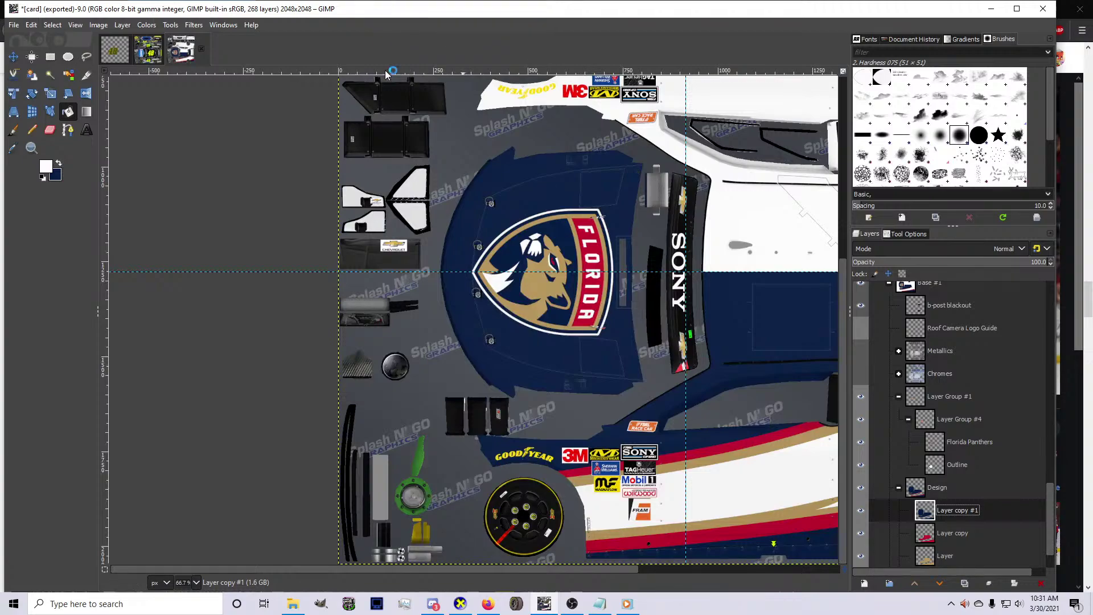
mouse_move(456, 604)
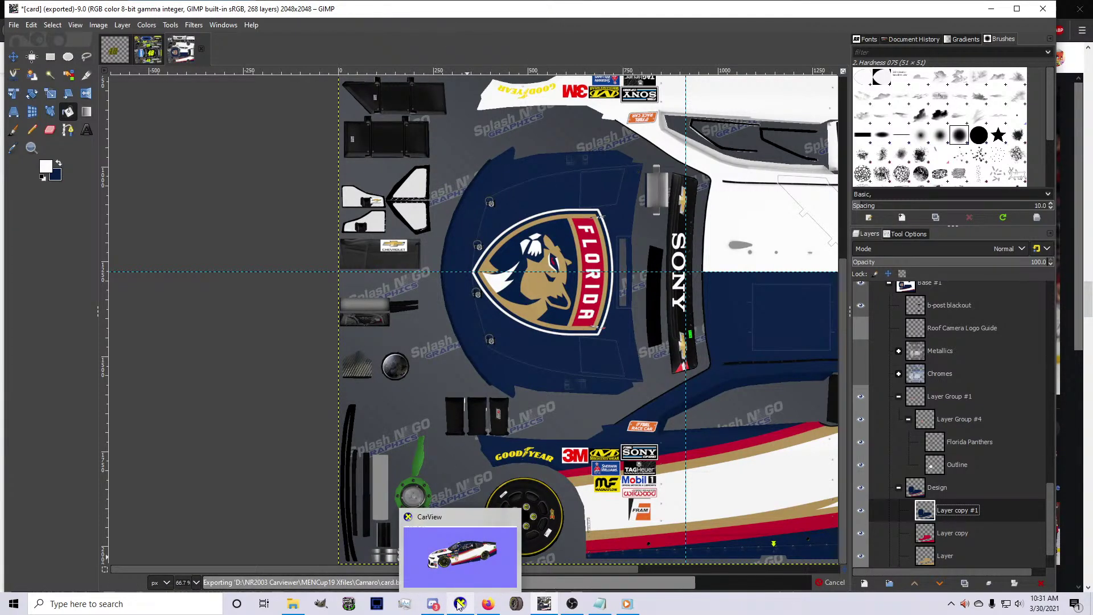
left_click(459, 555)
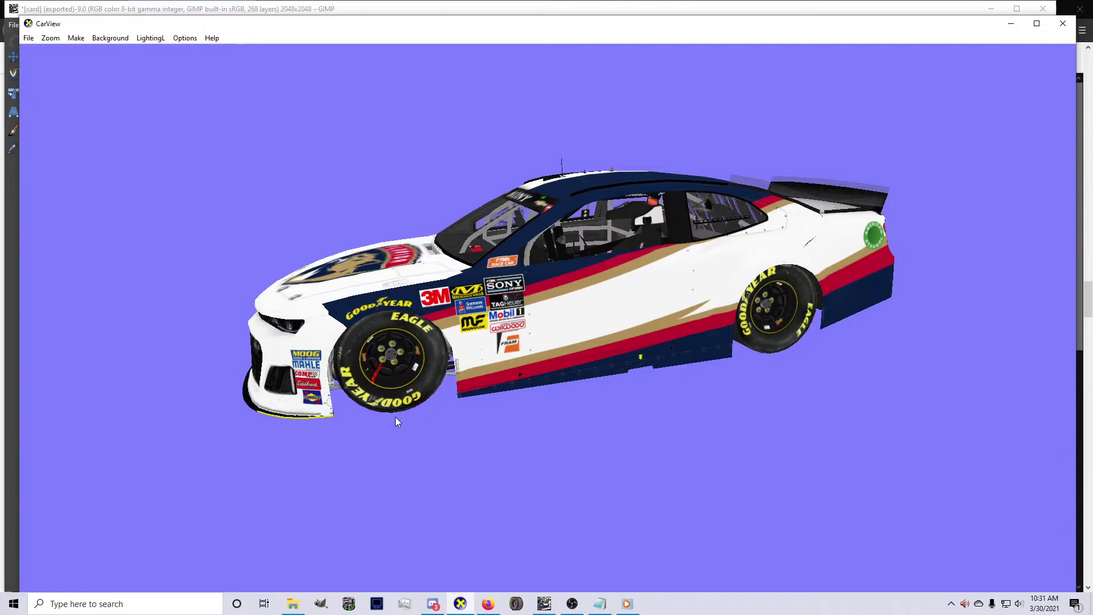
left_click_drag(397, 421, 621, 386)
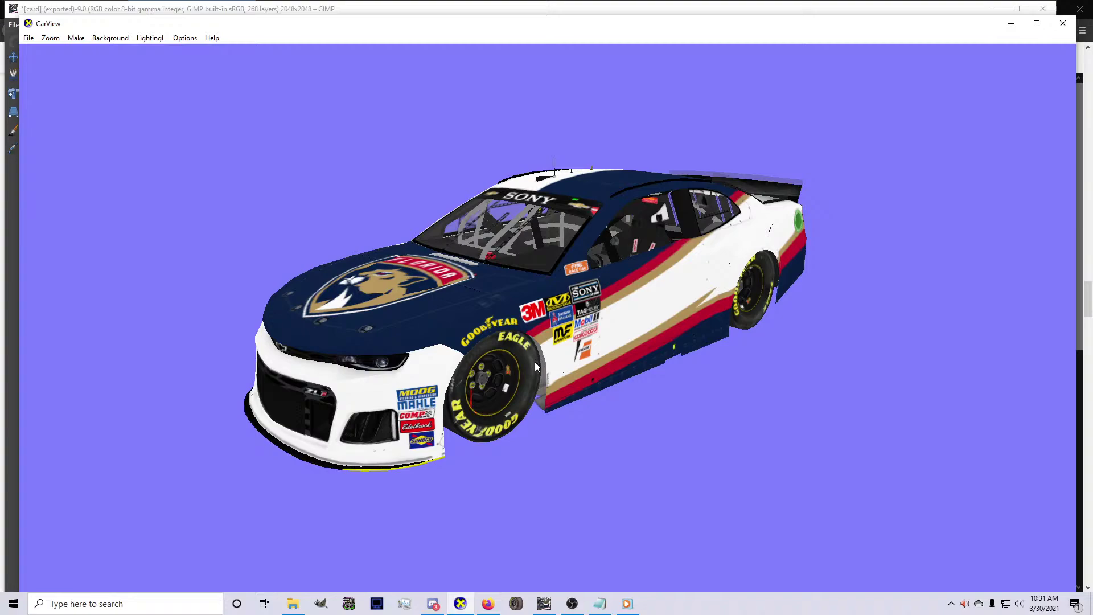
left_click_drag(535, 366, 500, 349)
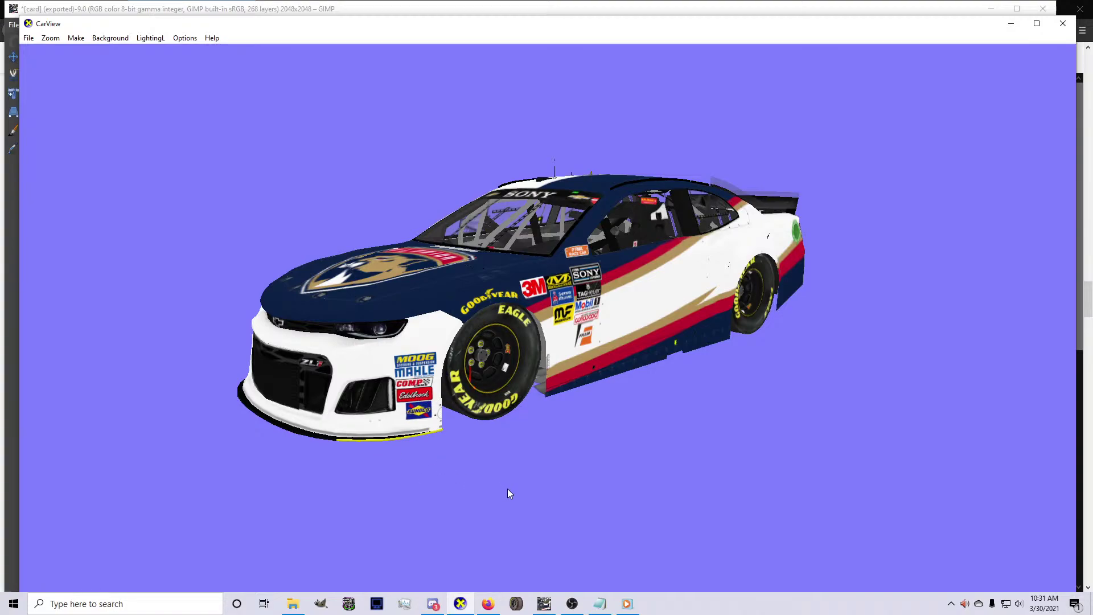
left_click_drag(744, 240, 509, 472)
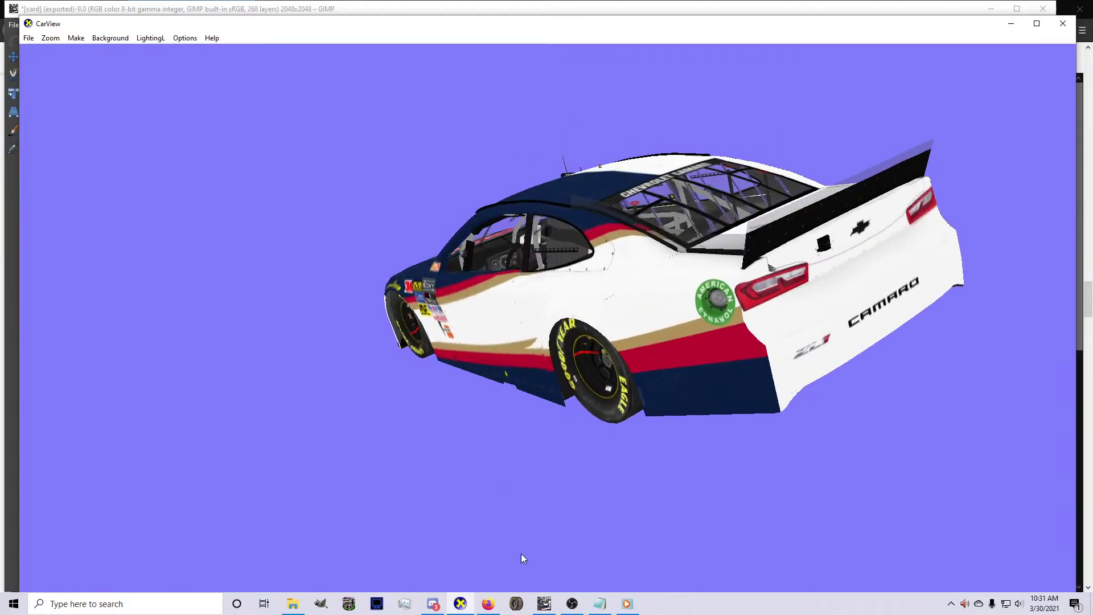
Return to GIMP and add a new transparent layer directly above the Design group
left_click(544, 604)
scroll(911, 534, "down", 1)
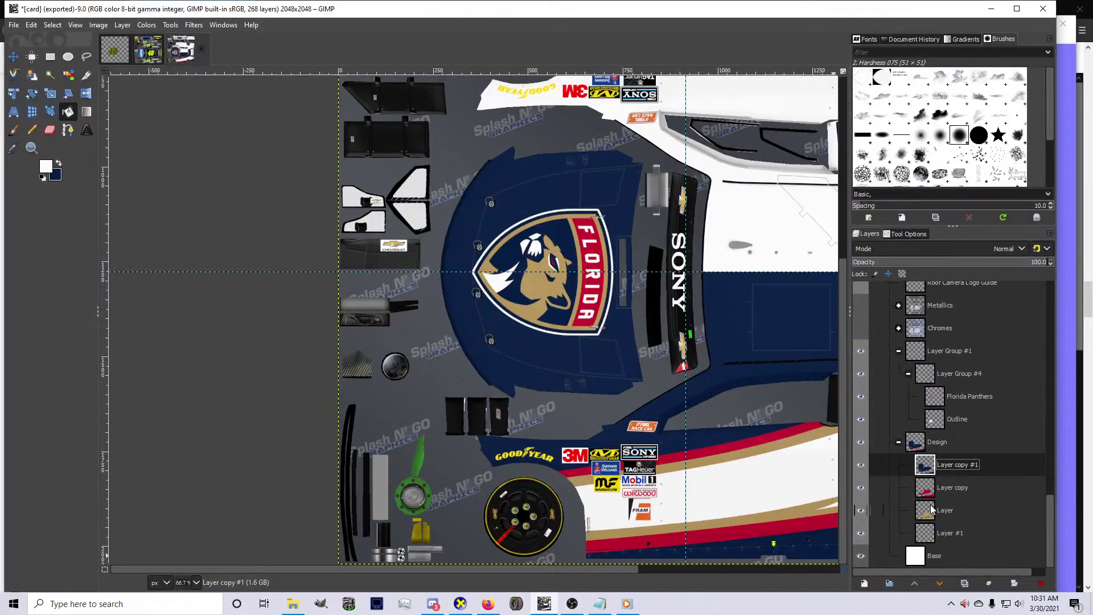
left_click(865, 583)
left_click(942, 571)
Set the foreground colour to black, select a rectangle around the rear bumper and trunk panel, and fill it on the new layer
double_click(945, 441)
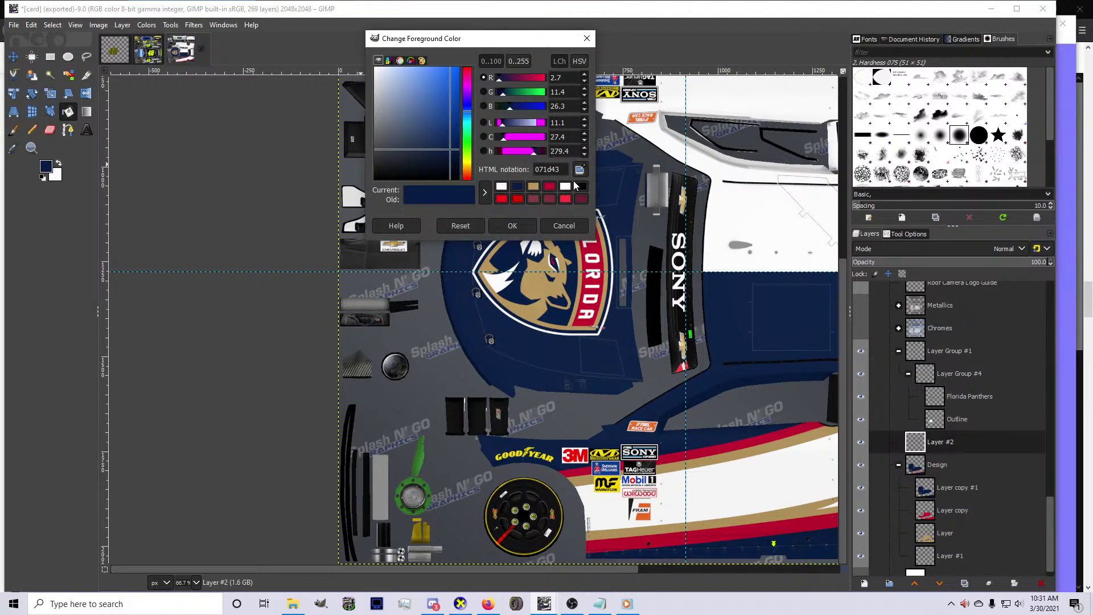
left_click(581, 186)
left_click(512, 226)
key("r")
key("minus")
key("minus")
key("minus")
key("minus")
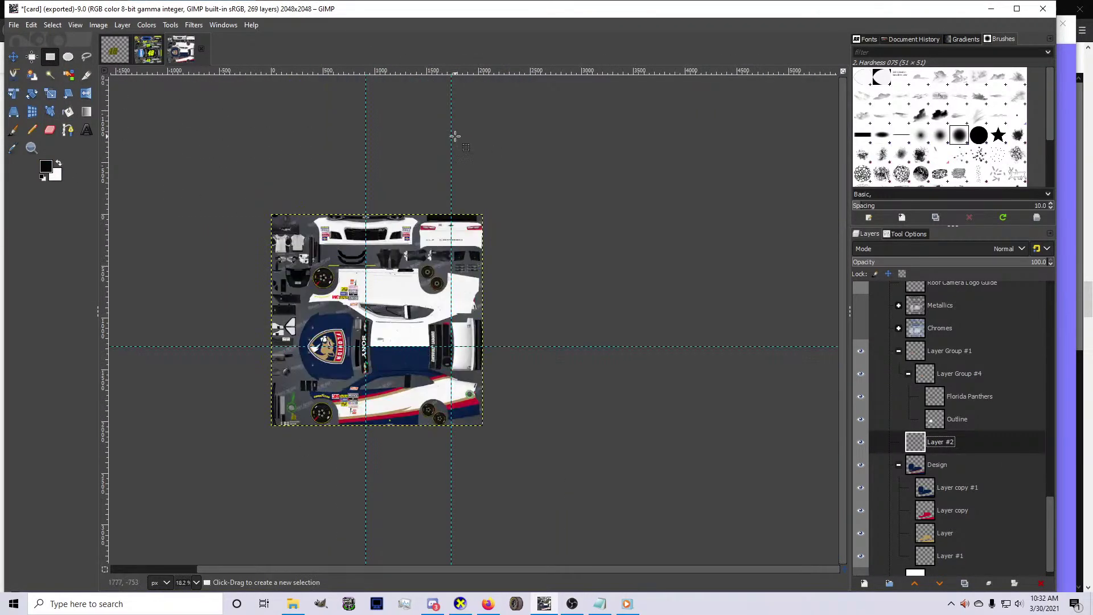
key("plus")
key("plus")
key("plus")
key("plus")
key("plus")
key("plus")
left_click_drag(335, 215, 880, 490)
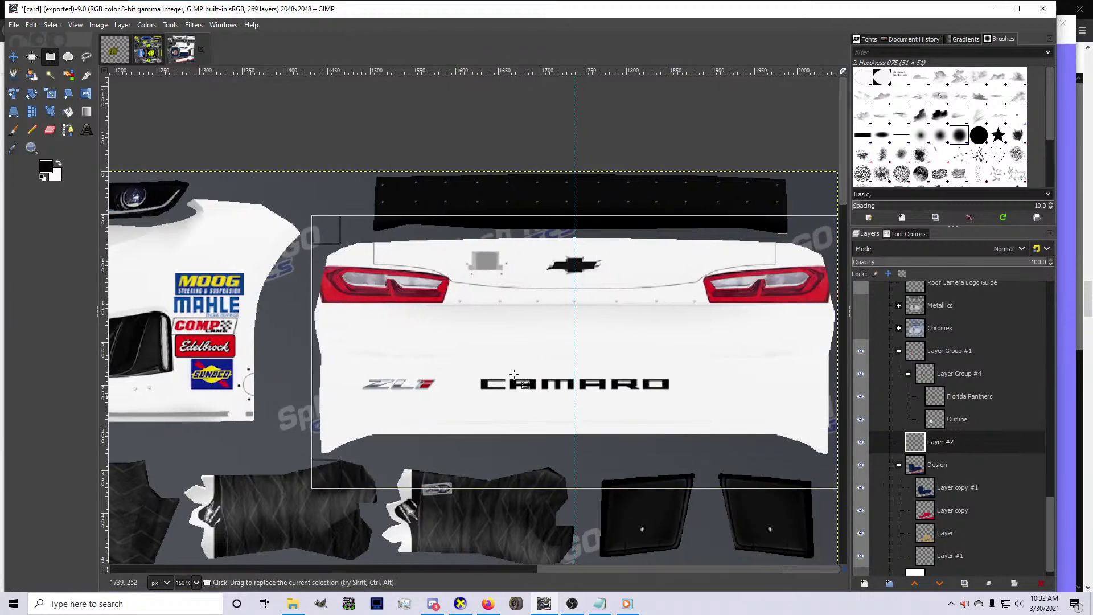
left_click(67, 111)
left_click(383, 293)
key("minus")
key("minus")
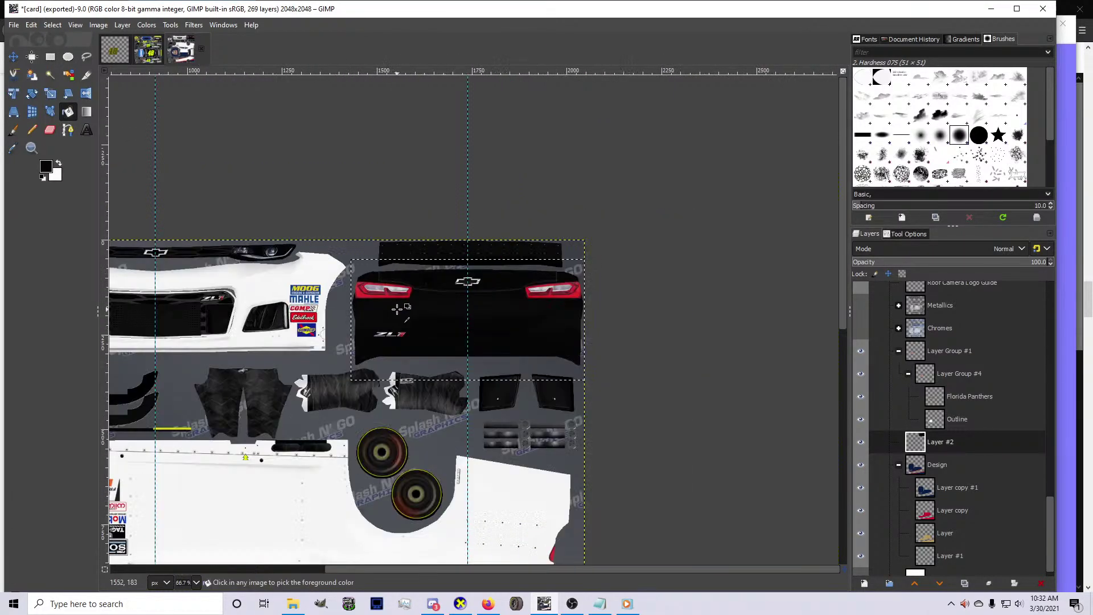
Export the texture to card.bmp again and check the black rear end in CarView
key("ctrl+e")
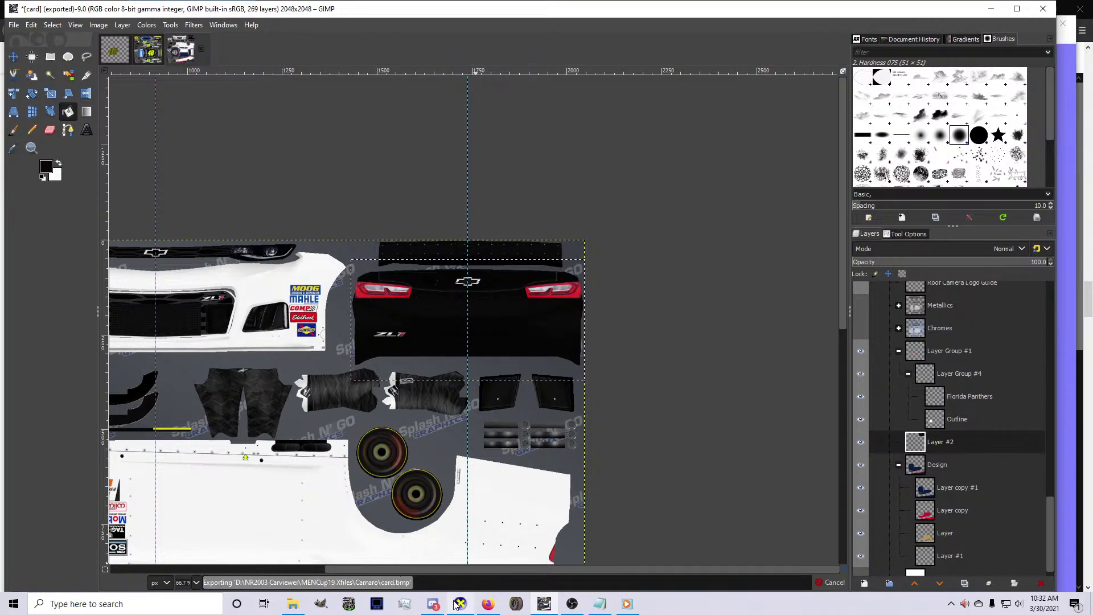
mouse_move(456, 604)
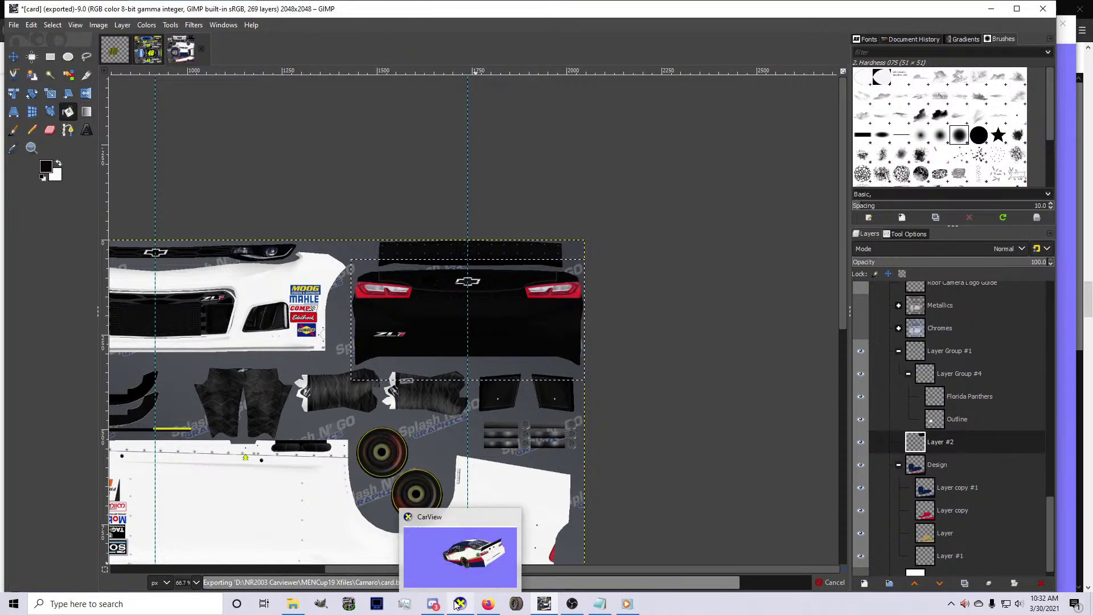
left_click(456, 604)
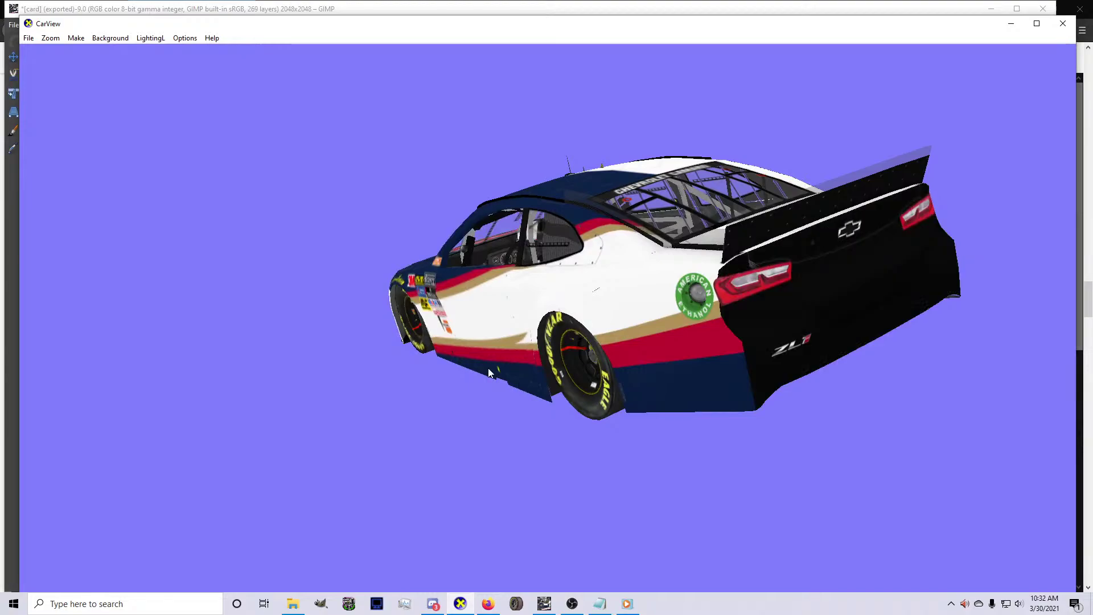
Return to GIMP, invert the colours of the Camaro decal layer in the Decals group, and clear the selection
left_click(541, 608)
scroll(937, 483, "up", 5)
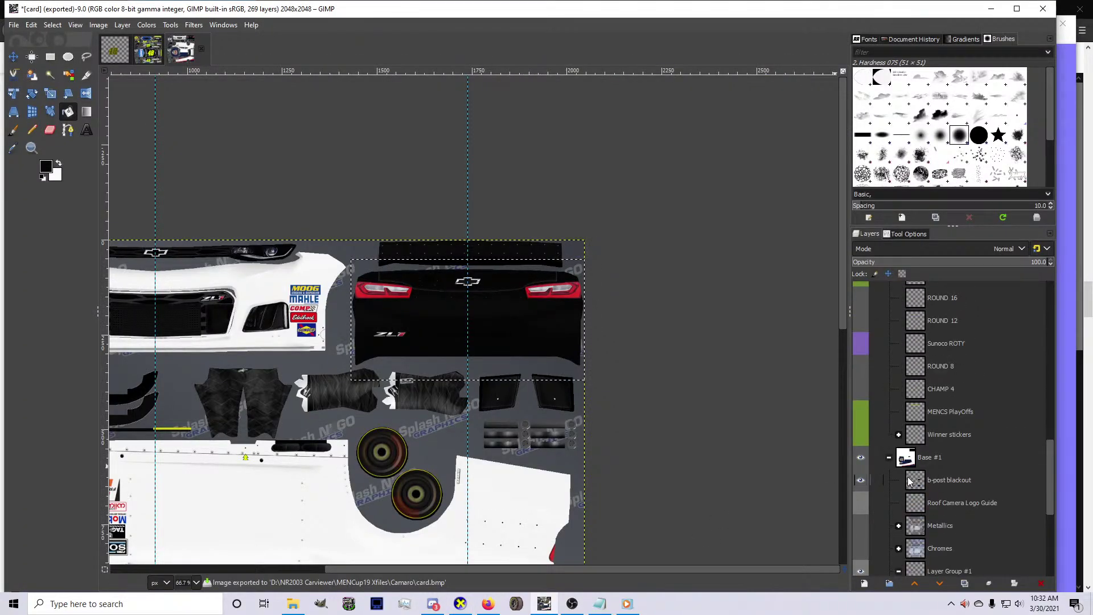
scroll(910, 481, "up", 6)
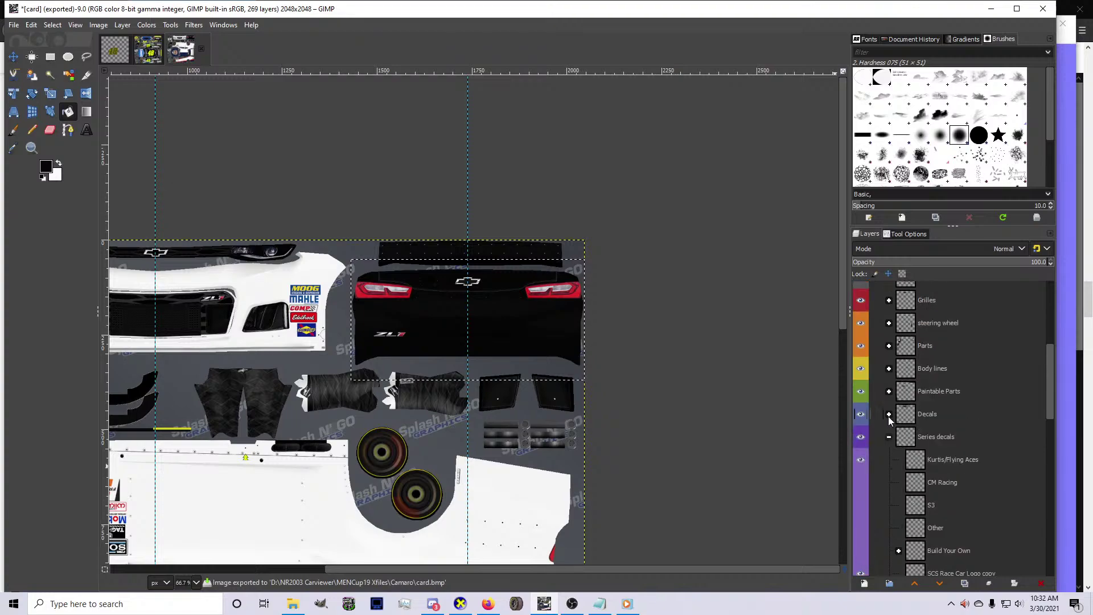
left_click(936, 481)
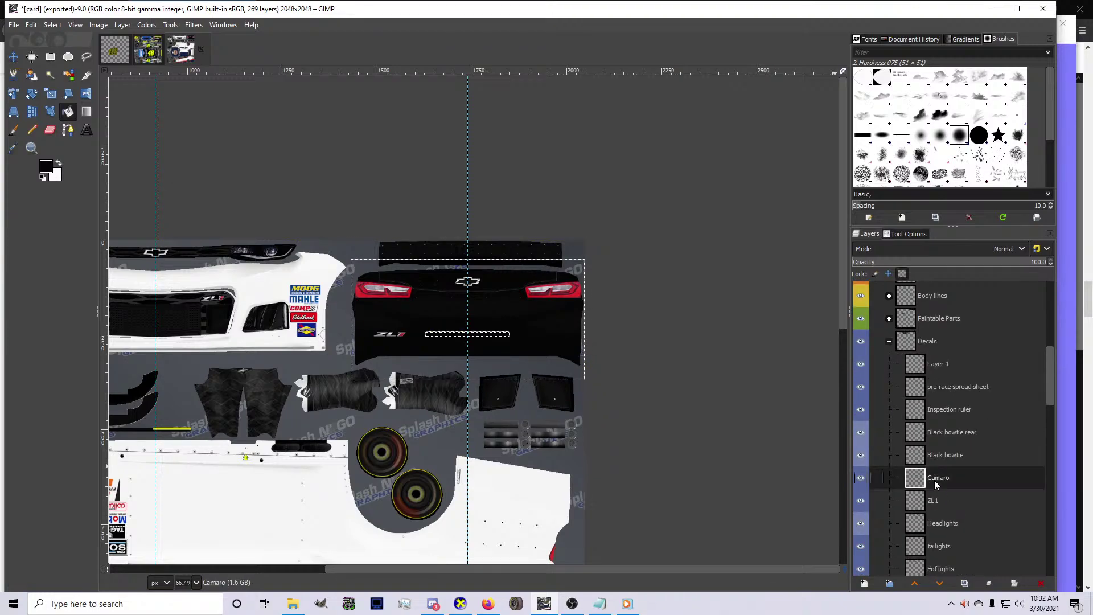
left_click(147, 25)
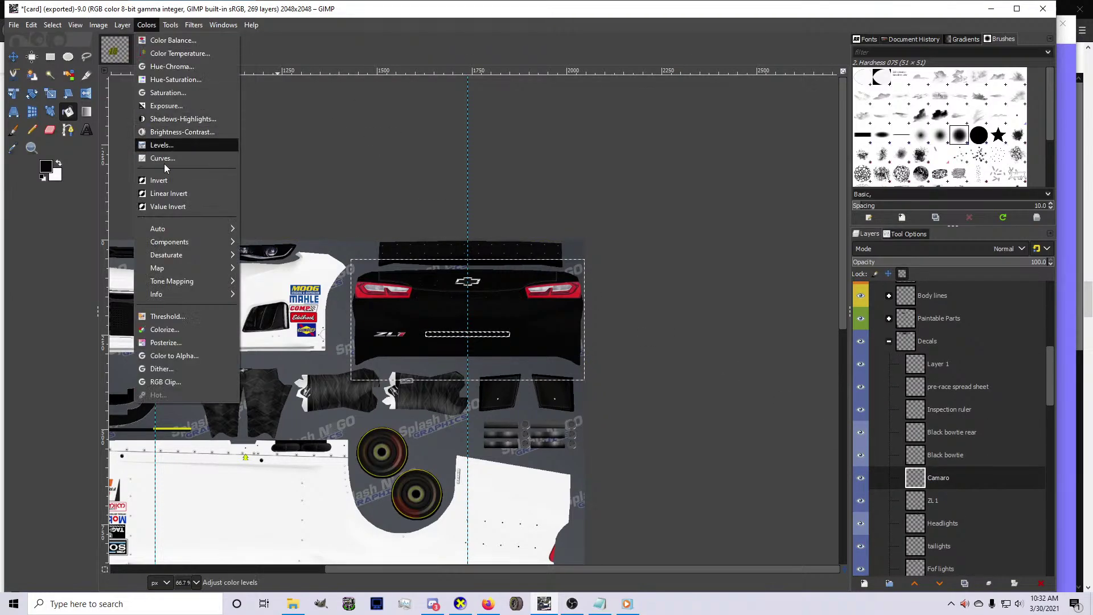
left_click(164, 177)
left_click(53, 24)
left_click(62, 50)
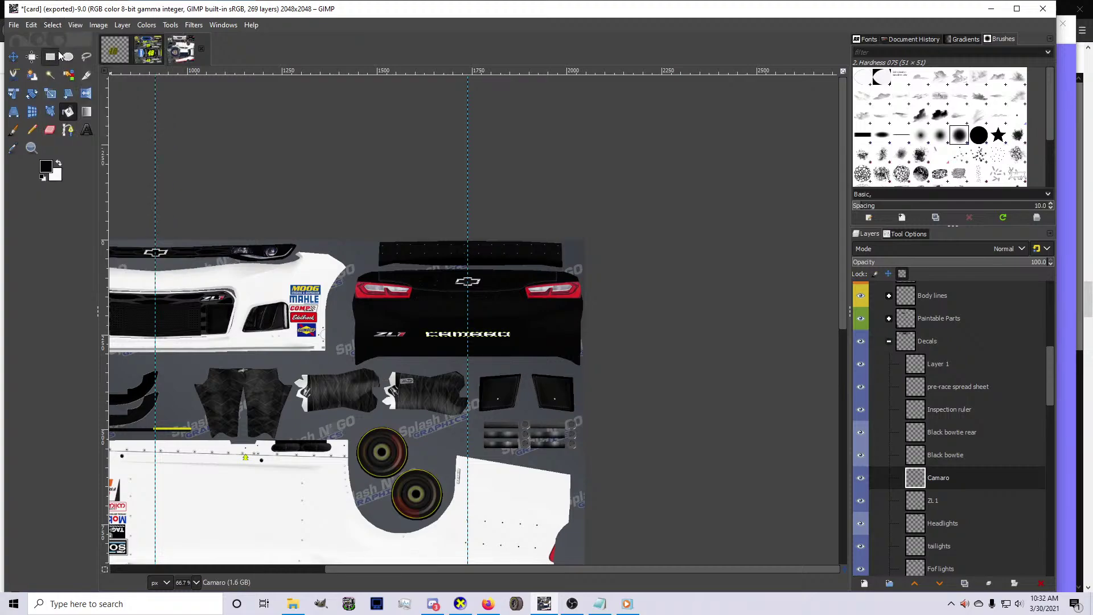
Make Layer copy #1 in the Design group the active layer and set the foreground colour to navy 071d43
scroll(647, 245, "down", 2)
scroll(262, 391, "down", 1)
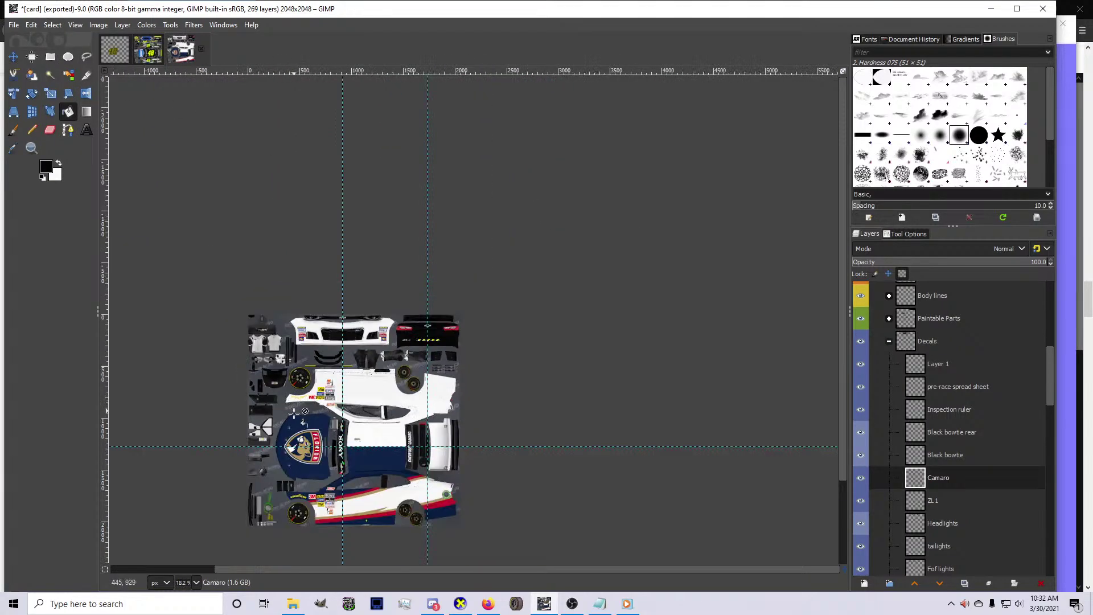
scroll(281, 409, "up", 2)
scroll(547, 336, "up", 3)
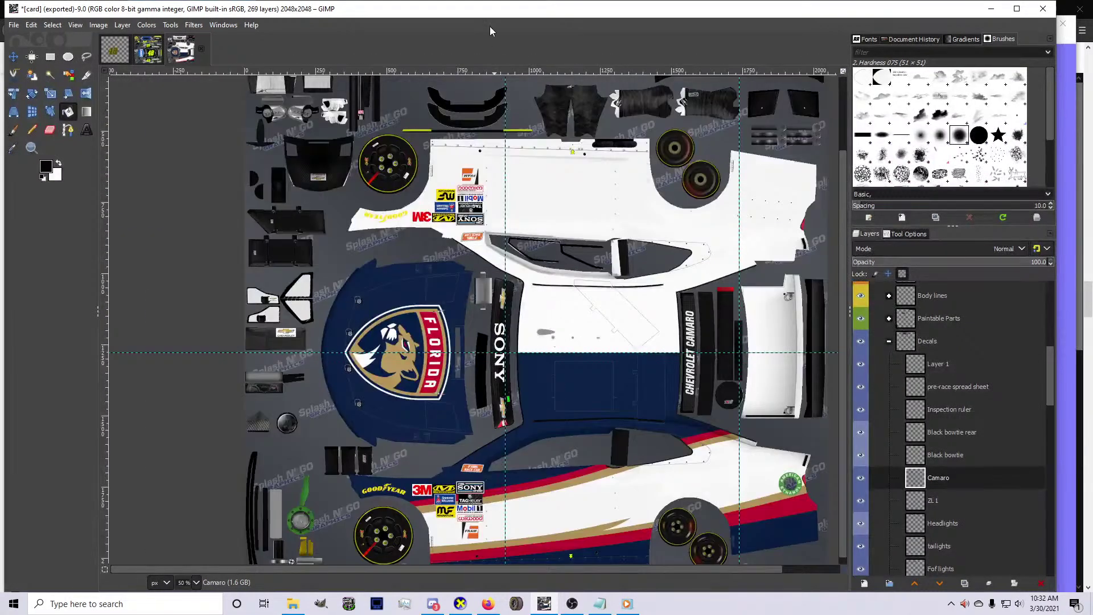
scroll(965, 443, "down", 6)
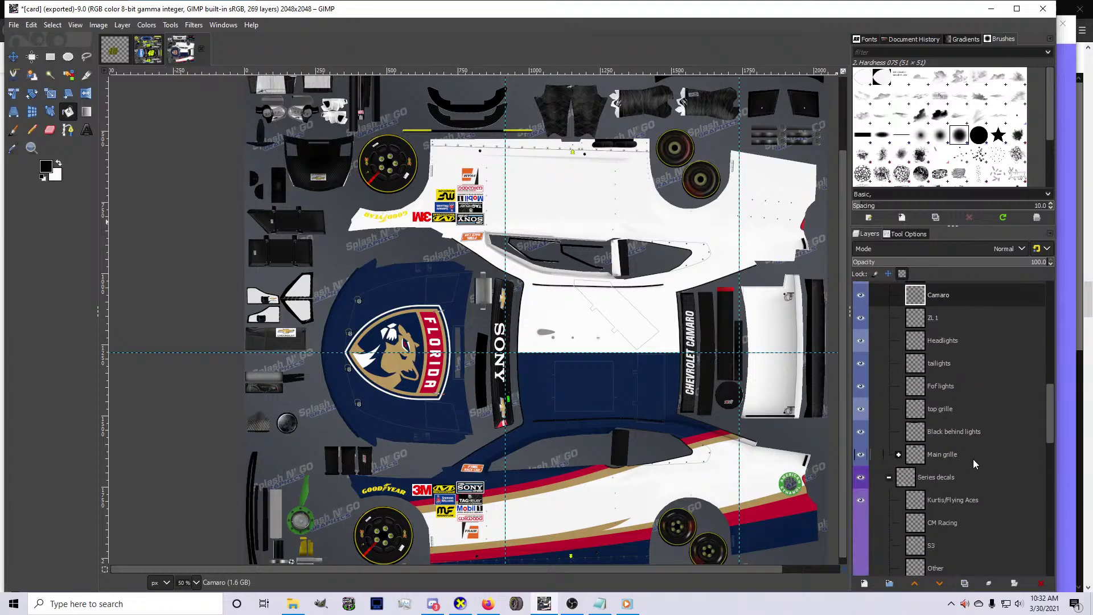
left_click(946, 471)
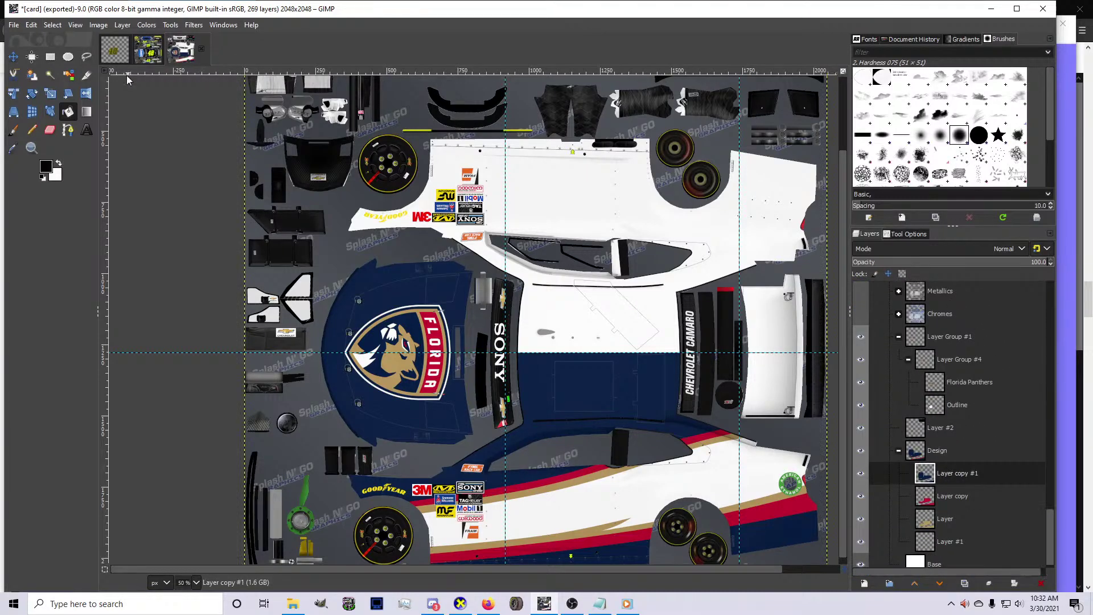
left_click(53, 165)
left_click(533, 186)
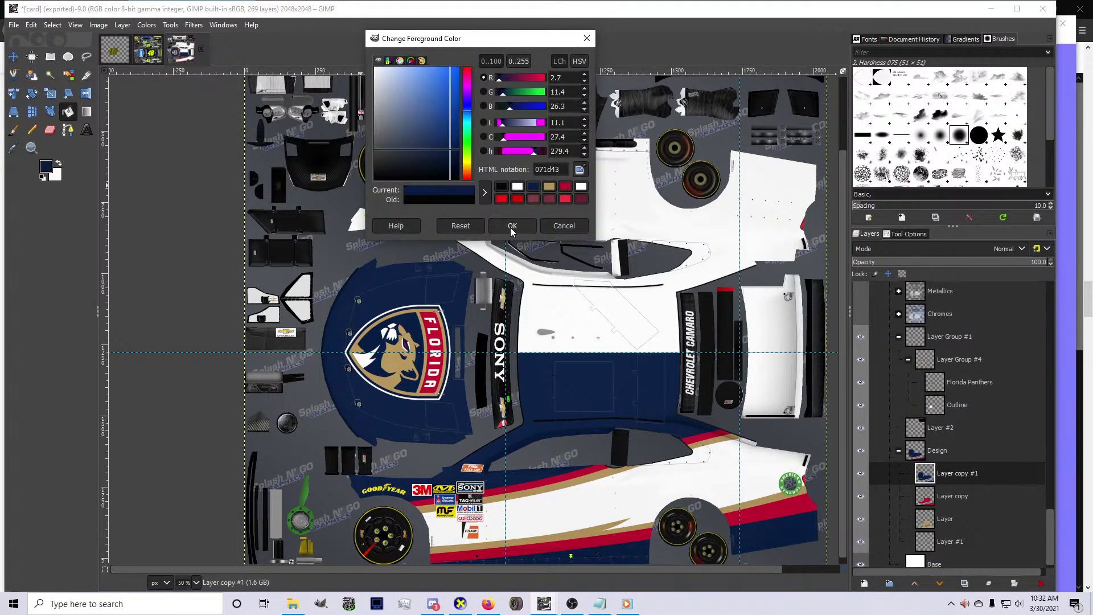
left_click(512, 226)
key("b")
scroll(618, 106, "up", 3)
key("1")
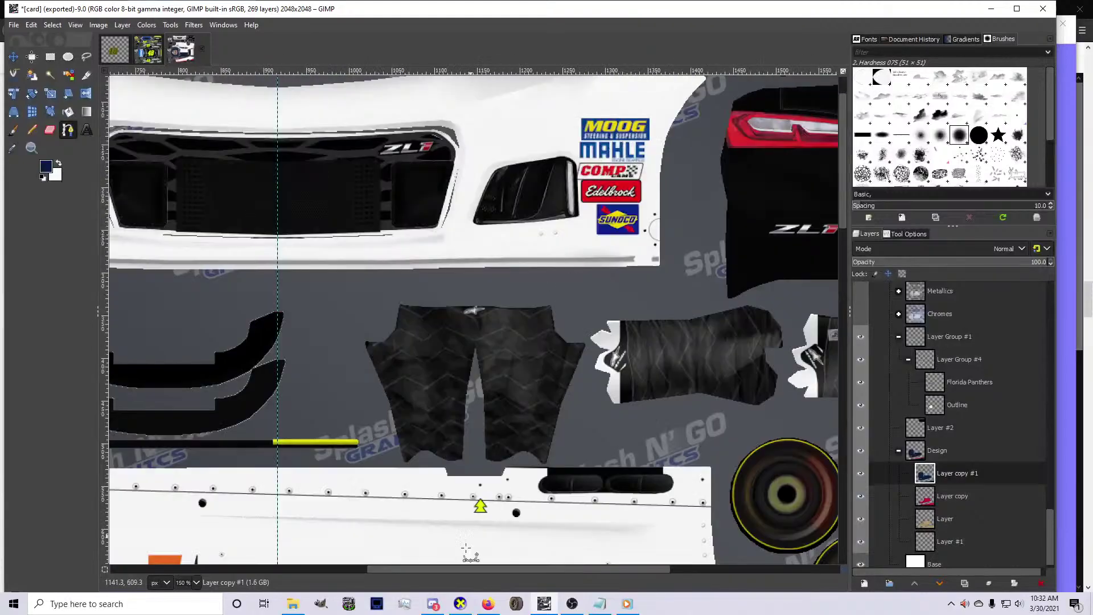
Switch to CarView to inspect where the navy hood meets the front bumper and fender, and return to GIMP
left_click(460, 604)
left_click_drag(647, 310, 494, 374)
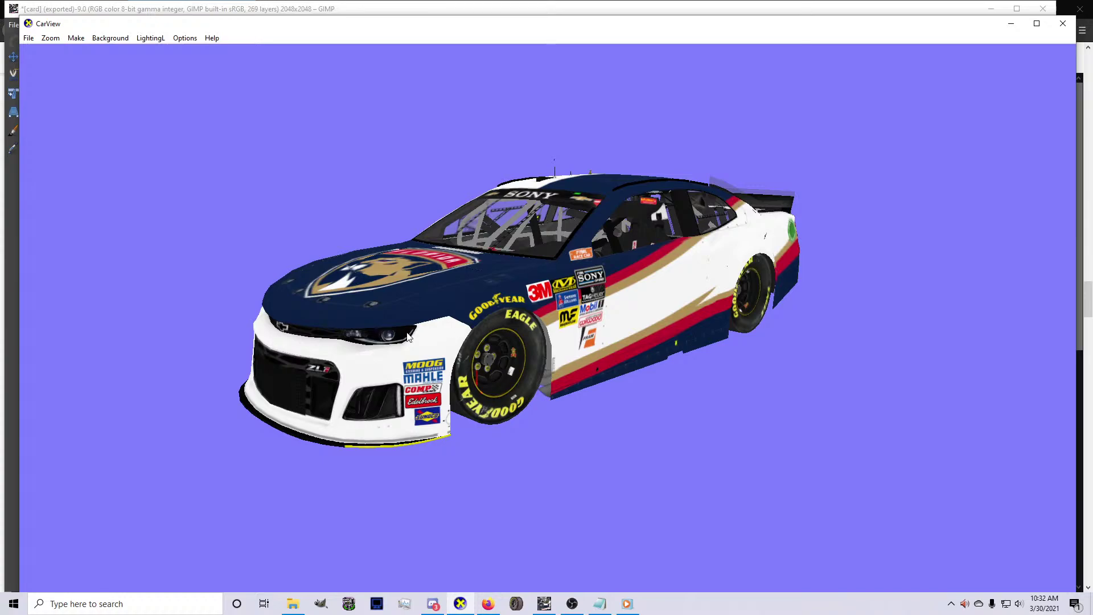
left_click(542, 604)
Outline the upper corner of the front bumper beside the headlight with a path, convert it to a selection and fill it navy
scroll(564, 161, "up", 2)
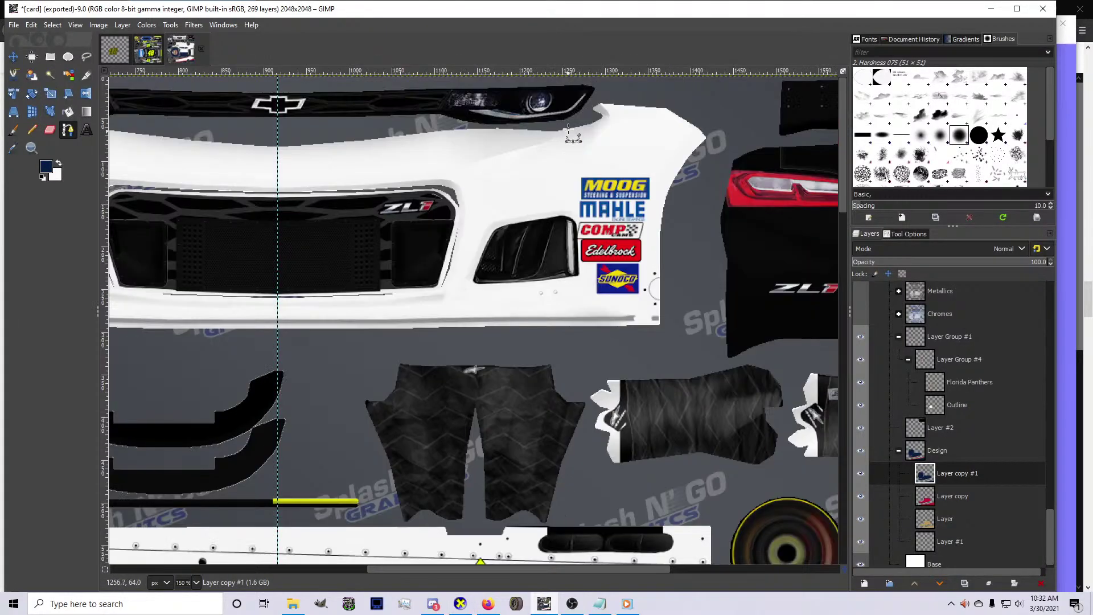
scroll(586, 134, "up", 3, "ctrl")
left_click(563, 144)
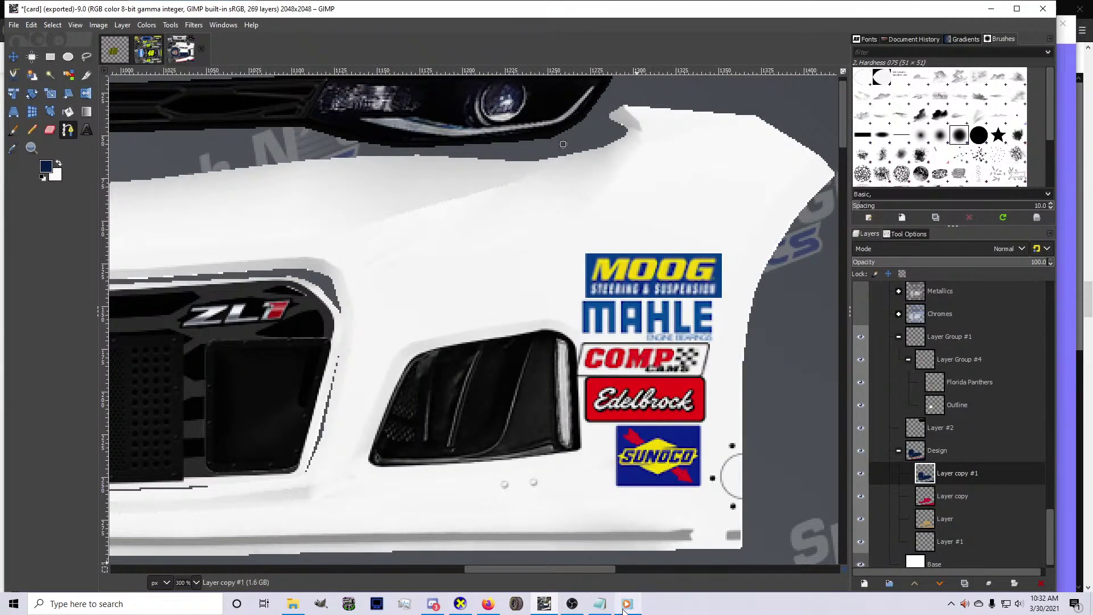
left_click(834, 124)
left_click_drag(706, 135, 724, 138)
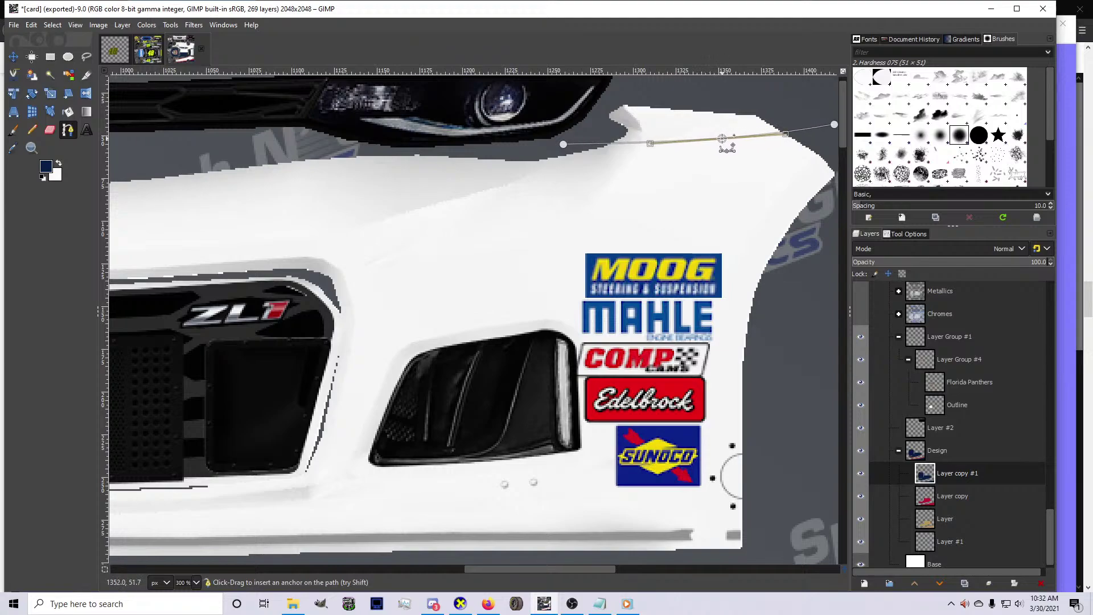
left_click(610, 91)
left_click(769, 100)
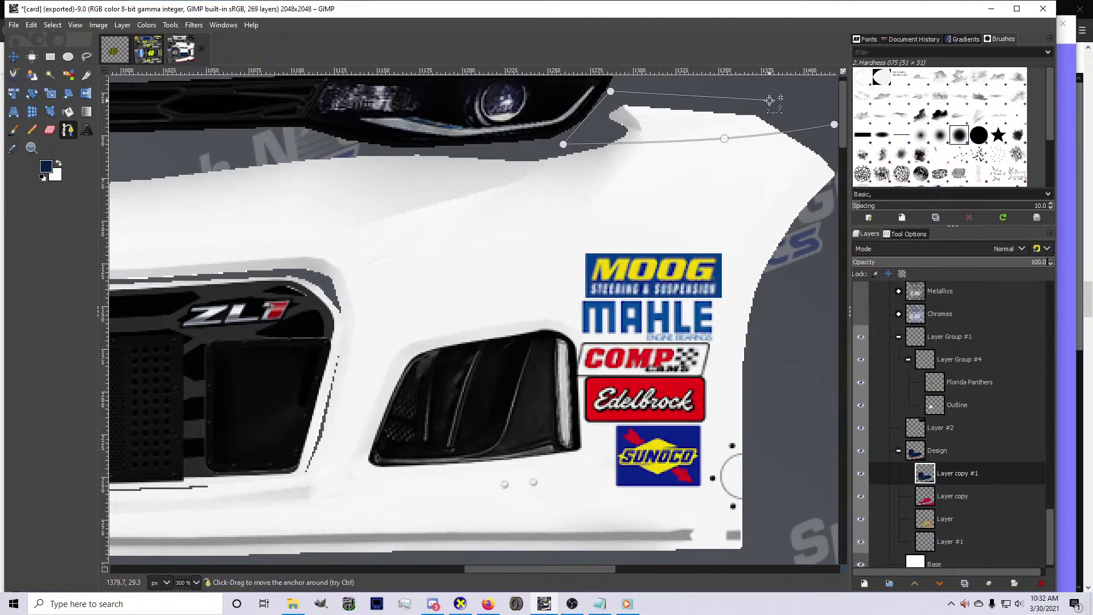
left_click(834, 124, "ctrl")
key("Return")
left_click(68, 112)
left_click(655, 120)
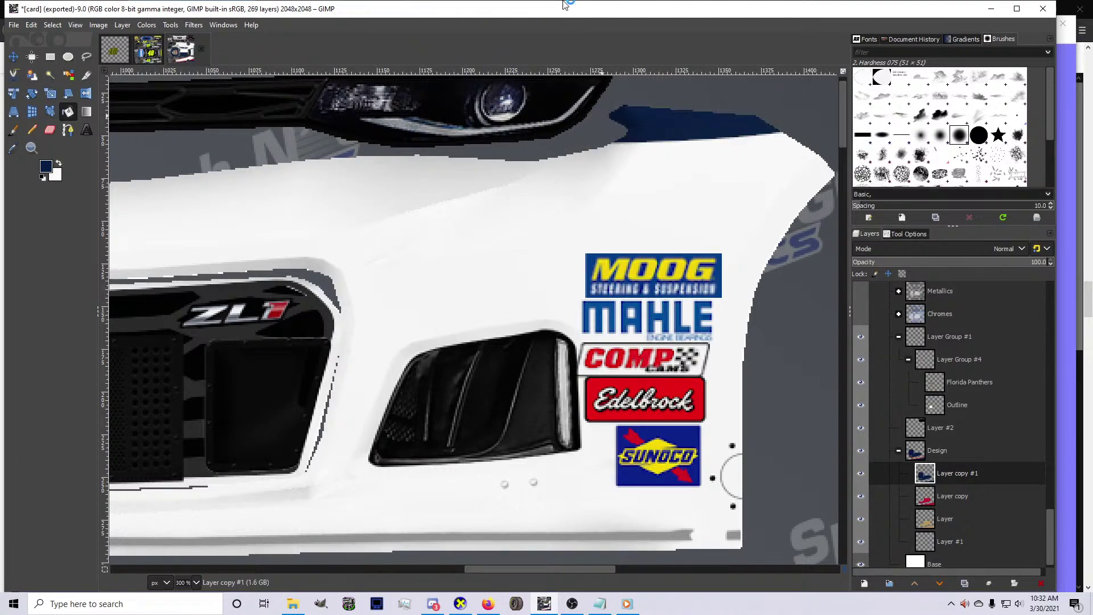
Export the texture to card.bmp, check the bumper corner from the front in CarView, and return to GIMP
key("ctrl+e")
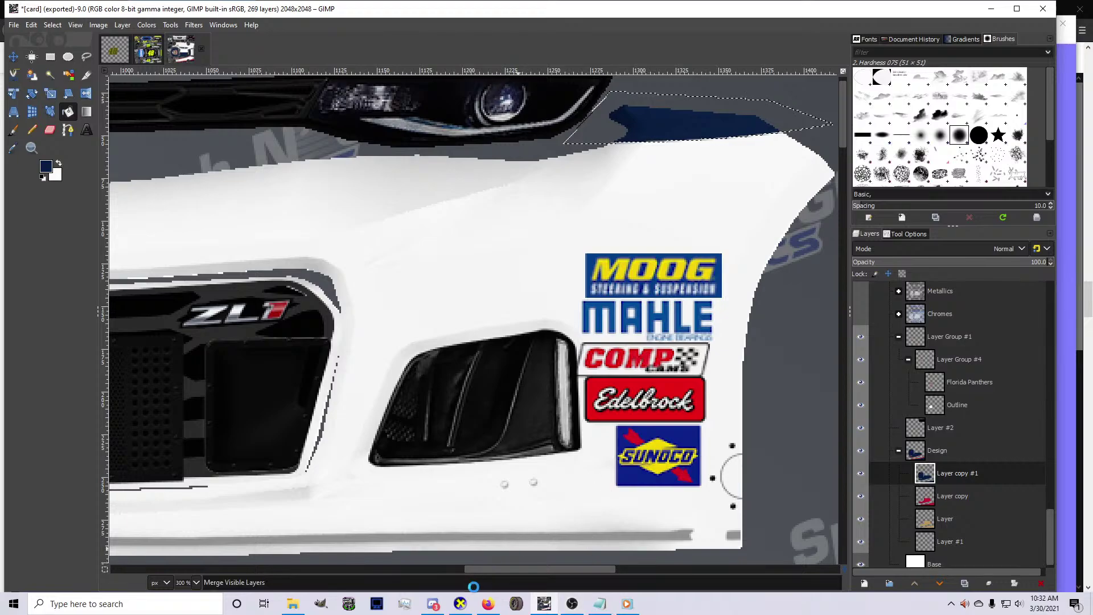
left_click(460, 605)
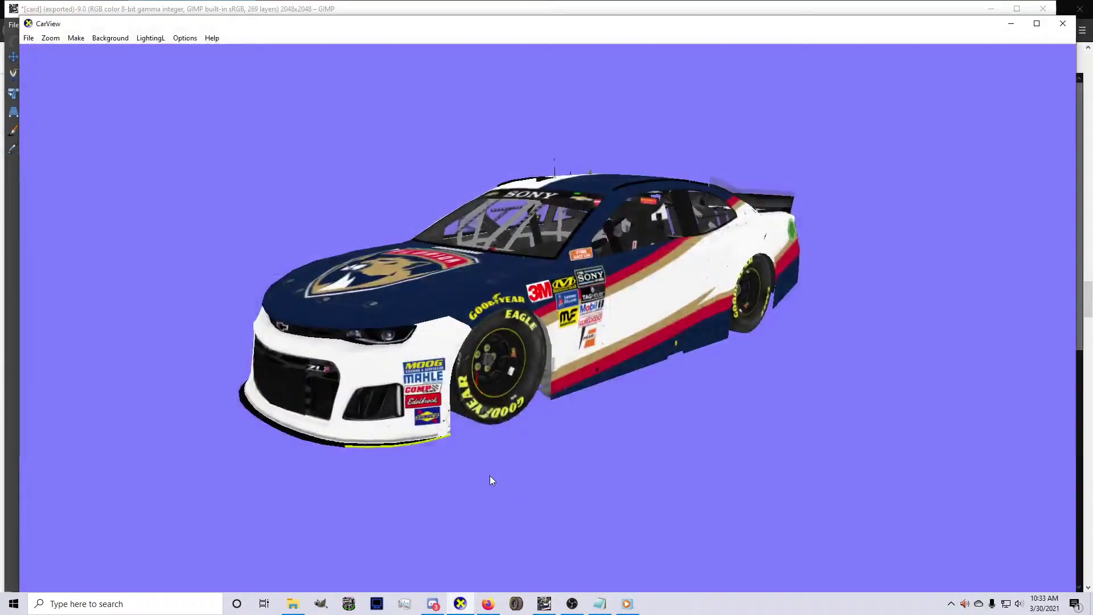
left_click_drag(491, 481, 571, 505)
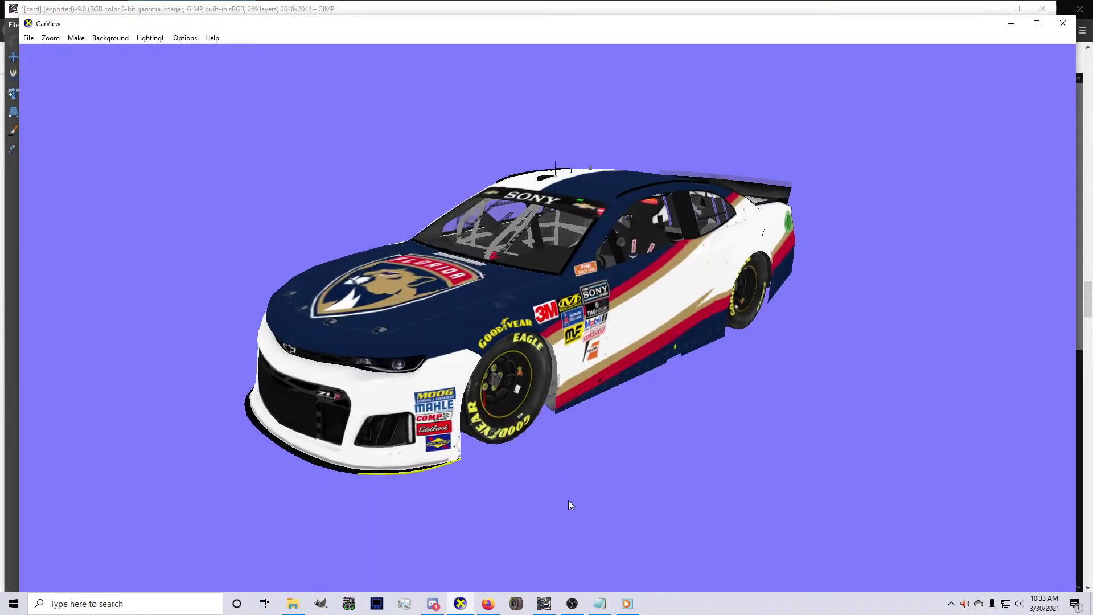
left_click(544, 603)
left_click(68, 130)
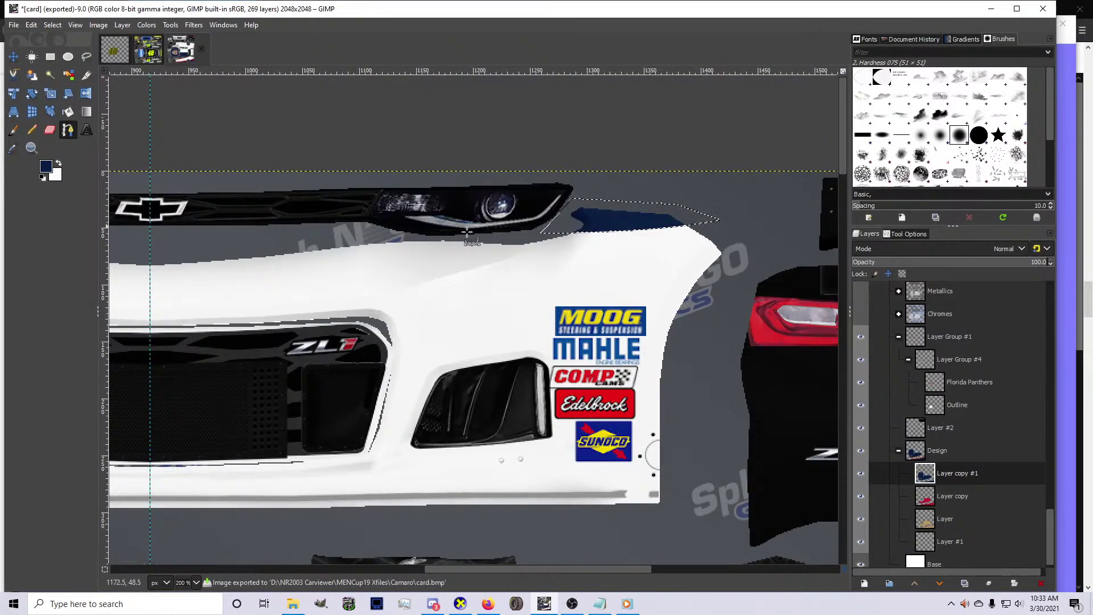
left_click(552, 605)
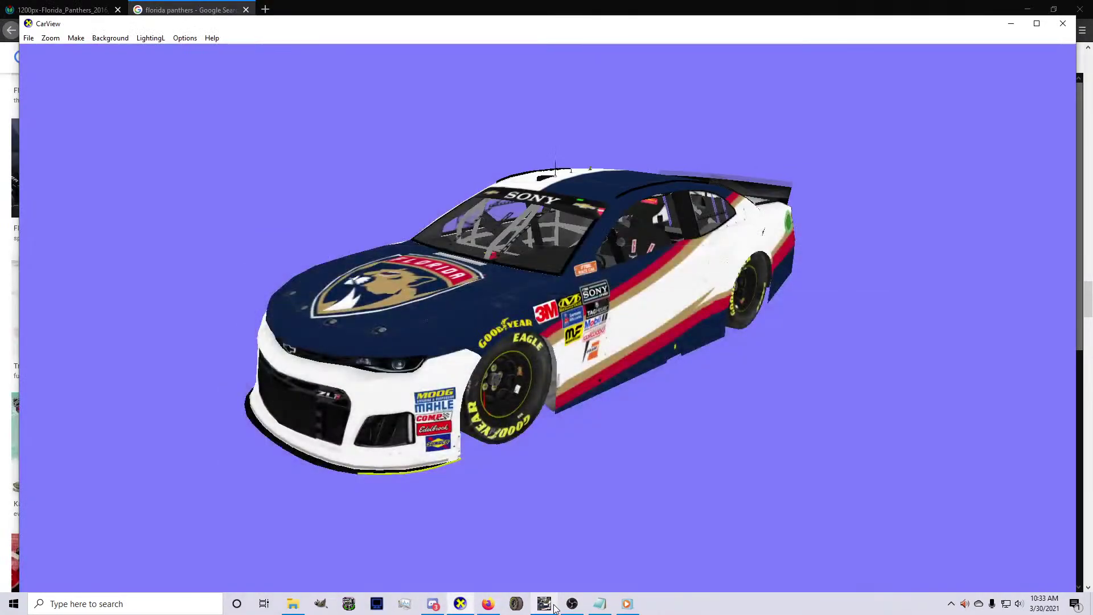
left_click(550, 606)
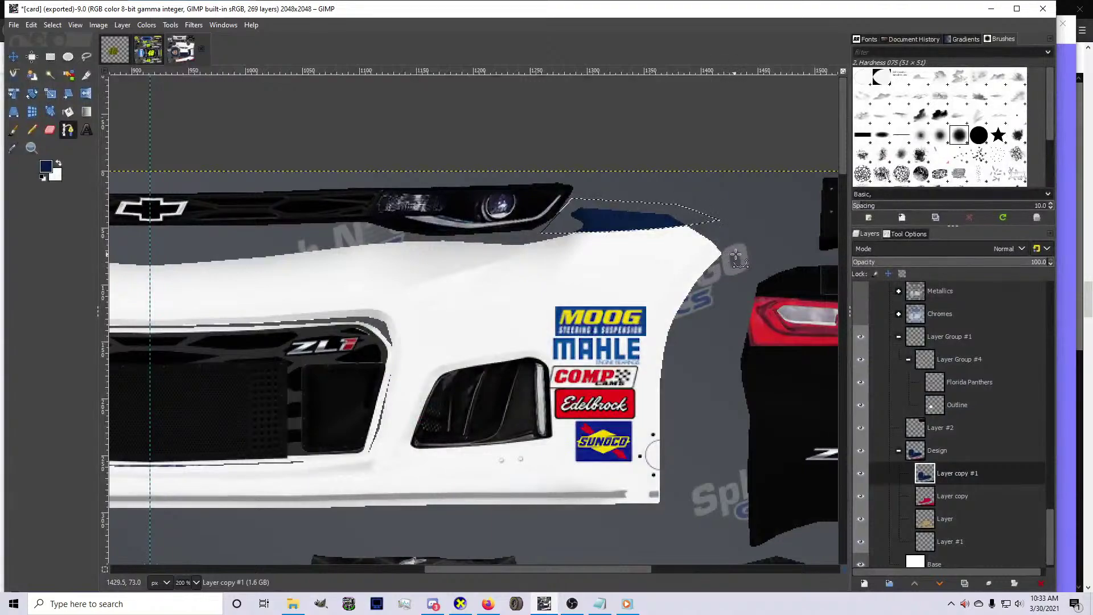
Select the front bumper's upper area from the centre guide to the outer edge with a path and paint it navy with the Pencil
left_click(736, 256)
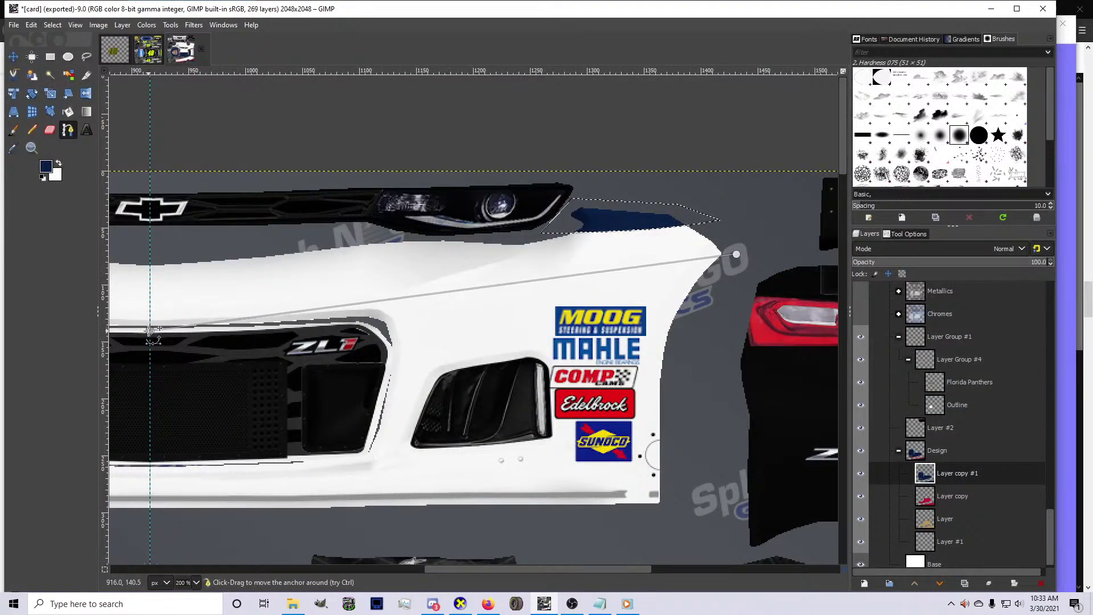
left_click(150, 336)
left_click_drag(383, 315, 304, 328)
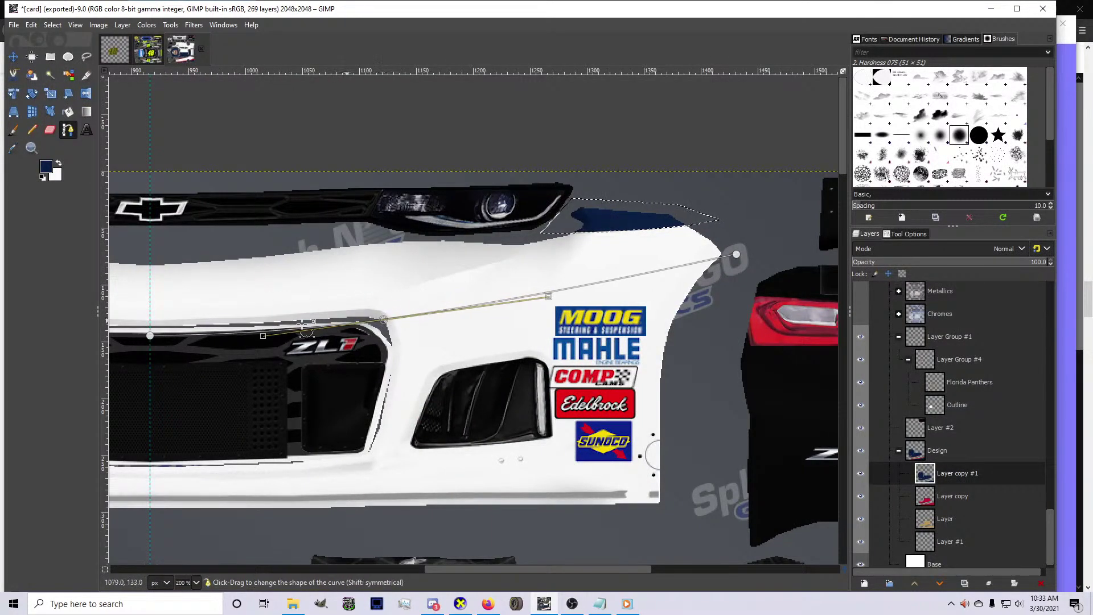
left_click(149, 238)
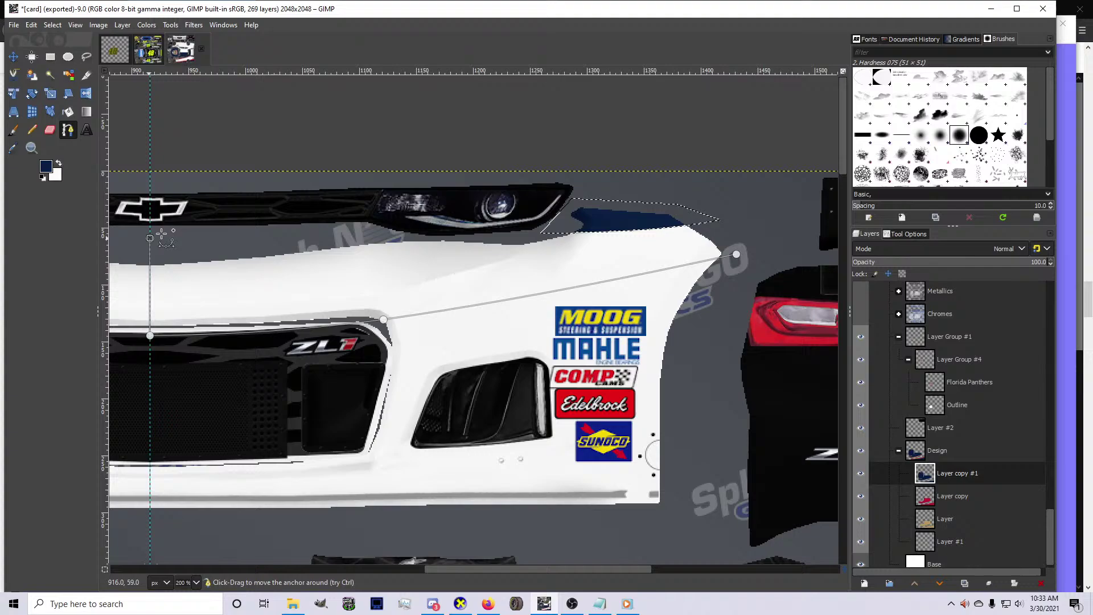
left_click(468, 148)
left_click(676, 181)
left_click(736, 254, "ctrl")
key("Return")
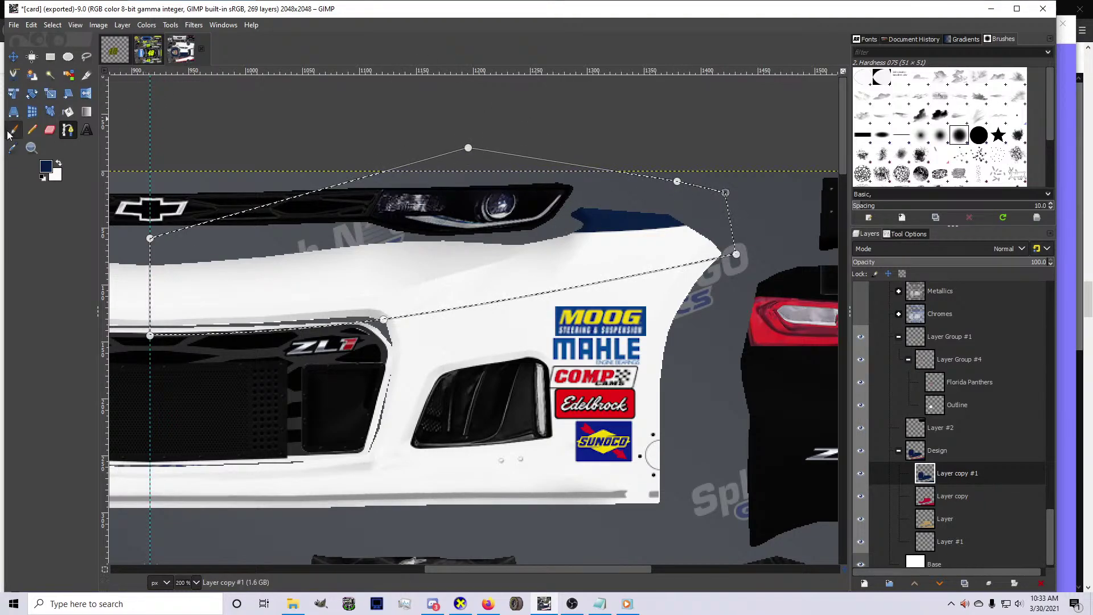
left_click(32, 129)
mouse_move(341, 274)
left_mouse_down()
mouse_move(500, 274)
mouse_move(552, 164)
left_mouse_up()
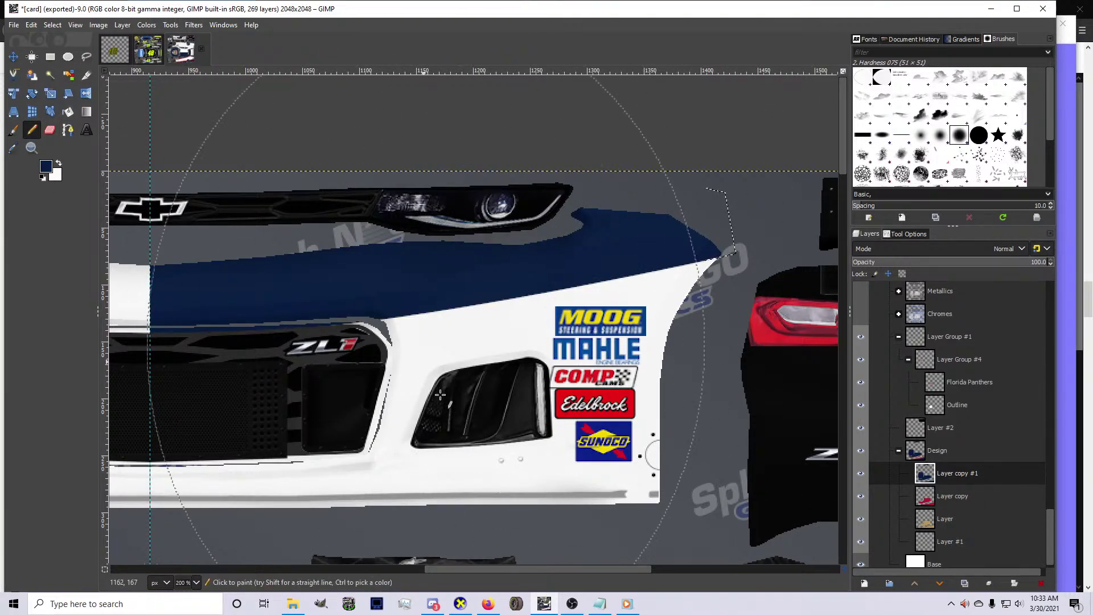
Export the texture to card.bmp and inspect the navy half of the front bumper in CarView
key("ctrl+e")
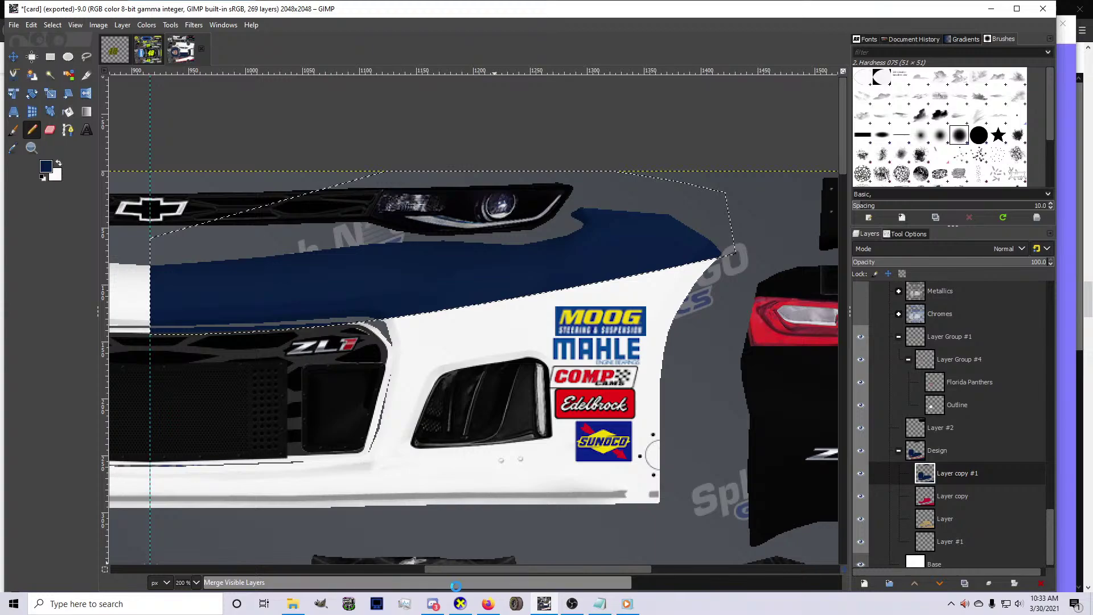
mouse_move(461, 605)
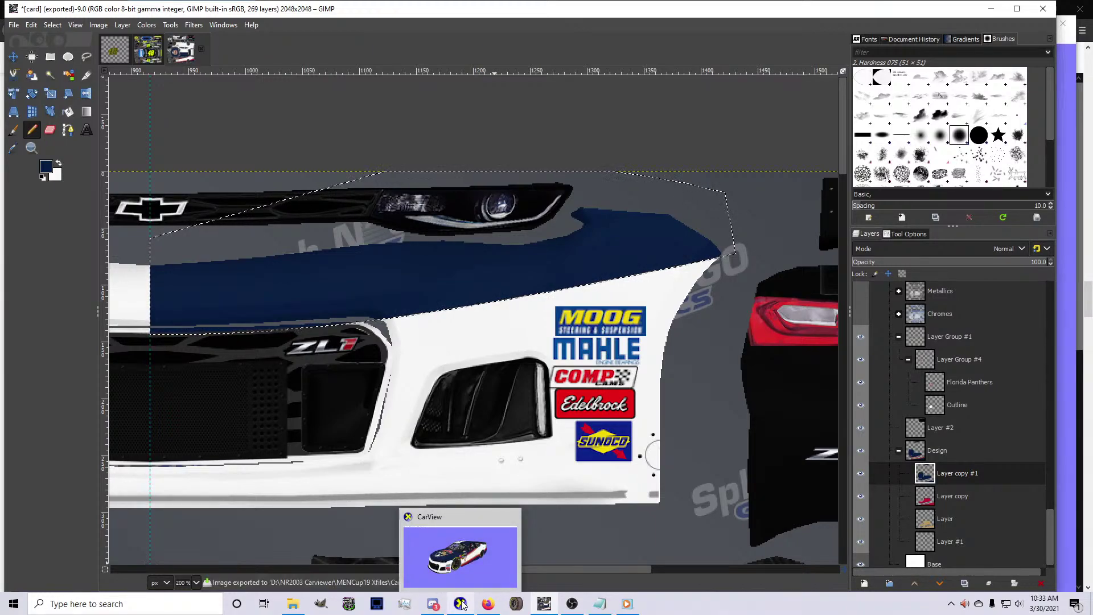
left_click(461, 604)
left_click_drag(468, 436, 592, 412)
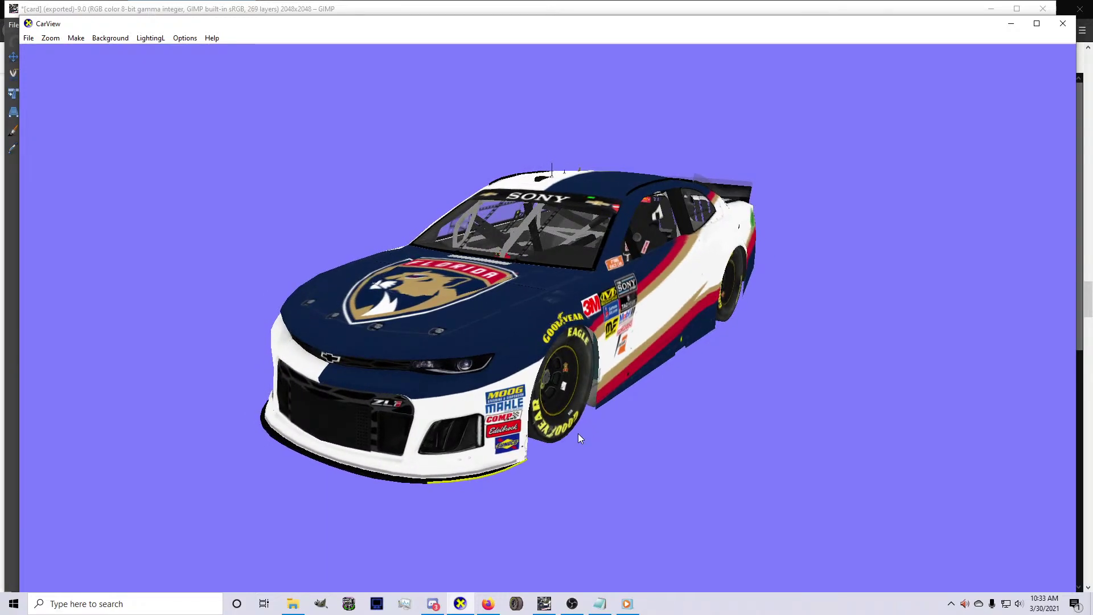
Return to GIMP, activate the red stripe layer named Layer copy, and set the foreground colour to red c60f2f
left_click(544, 603)
left_click(911, 496)
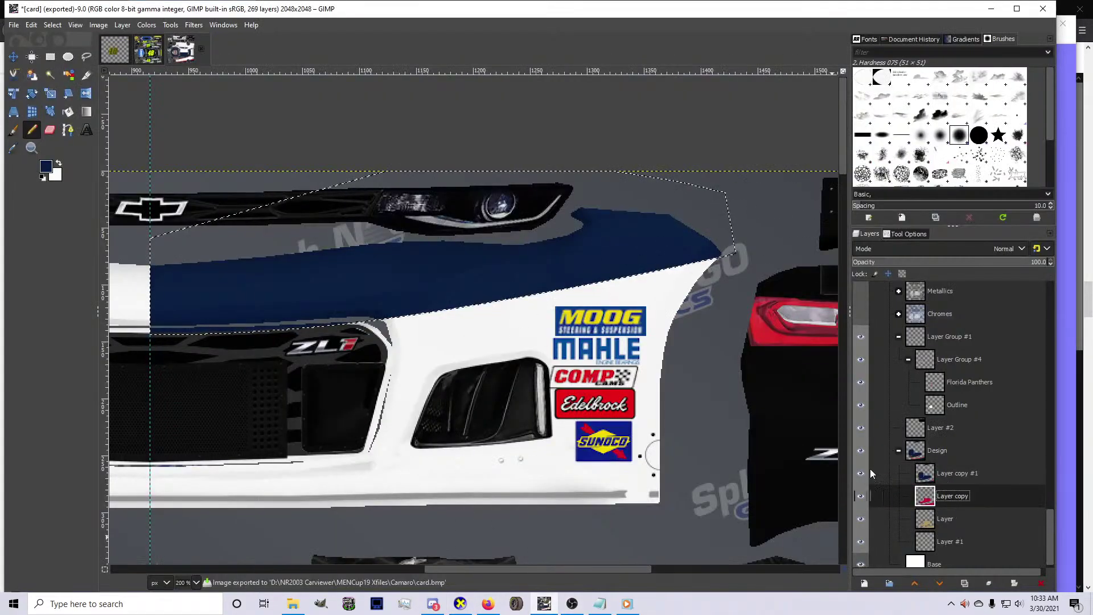
left_click(46, 172)
left_click(565, 186)
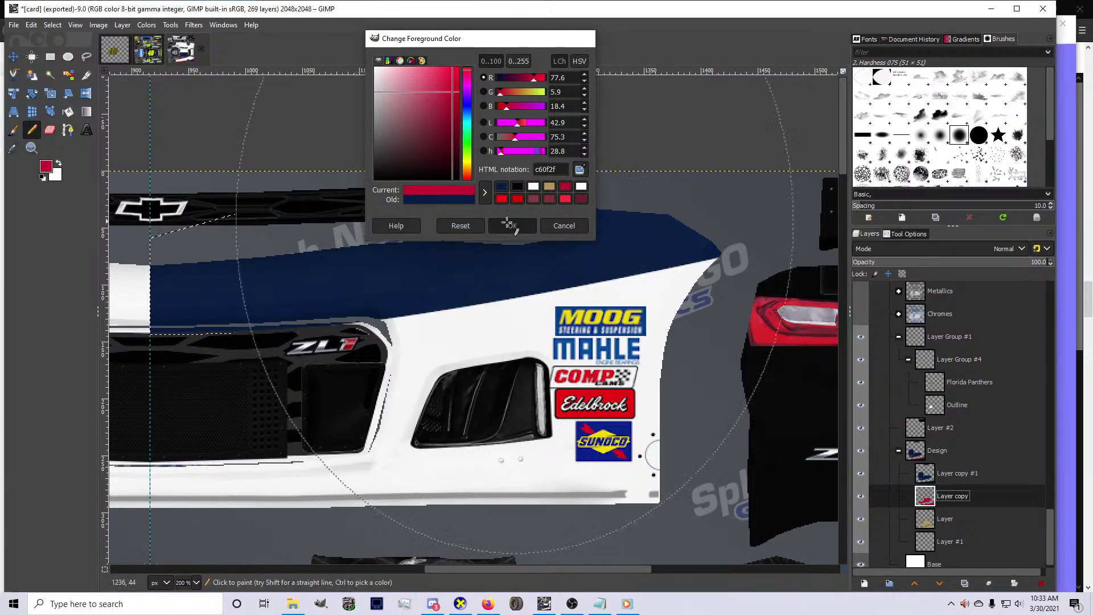
left_click(512, 226)
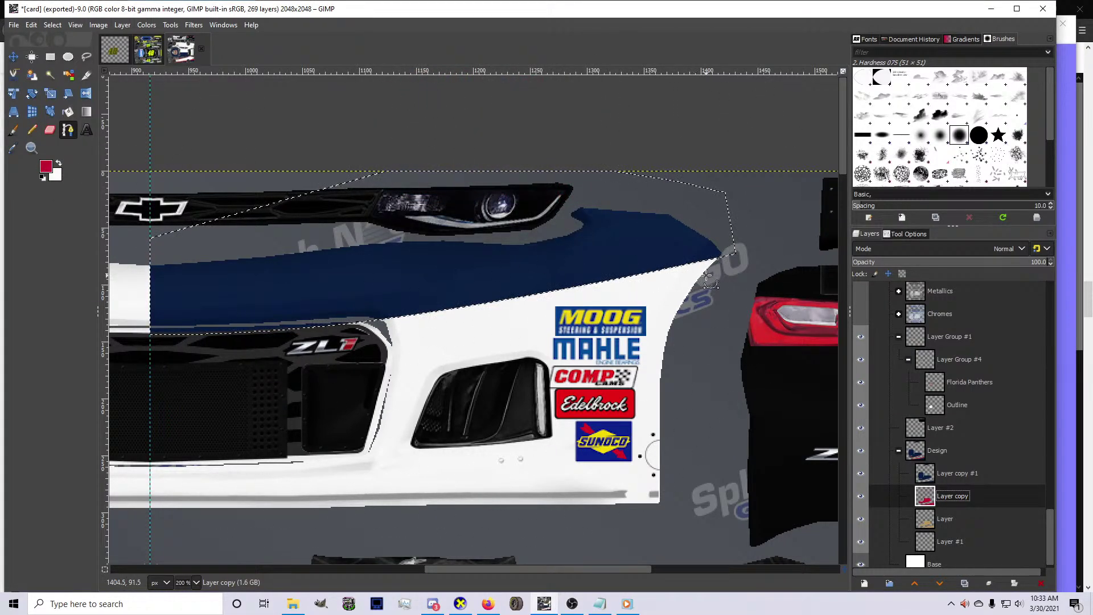
Outline a curved stripe below the bumper's navy area with a path, convert it to a selection and fill it red
left_click(730, 274)
left_click(153, 357)
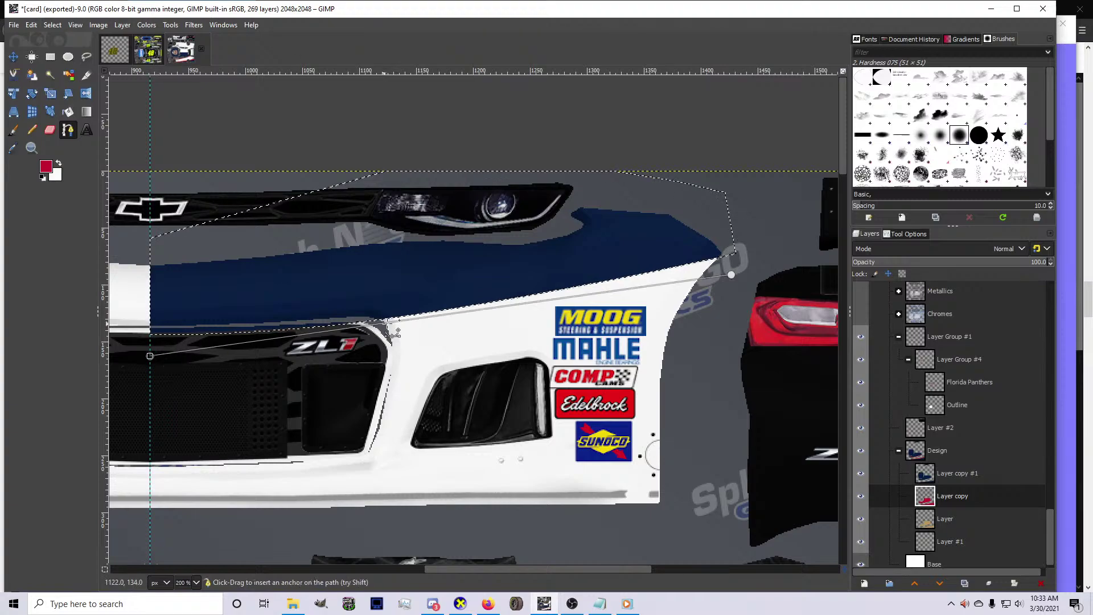
left_click_drag(420, 329, 427, 337)
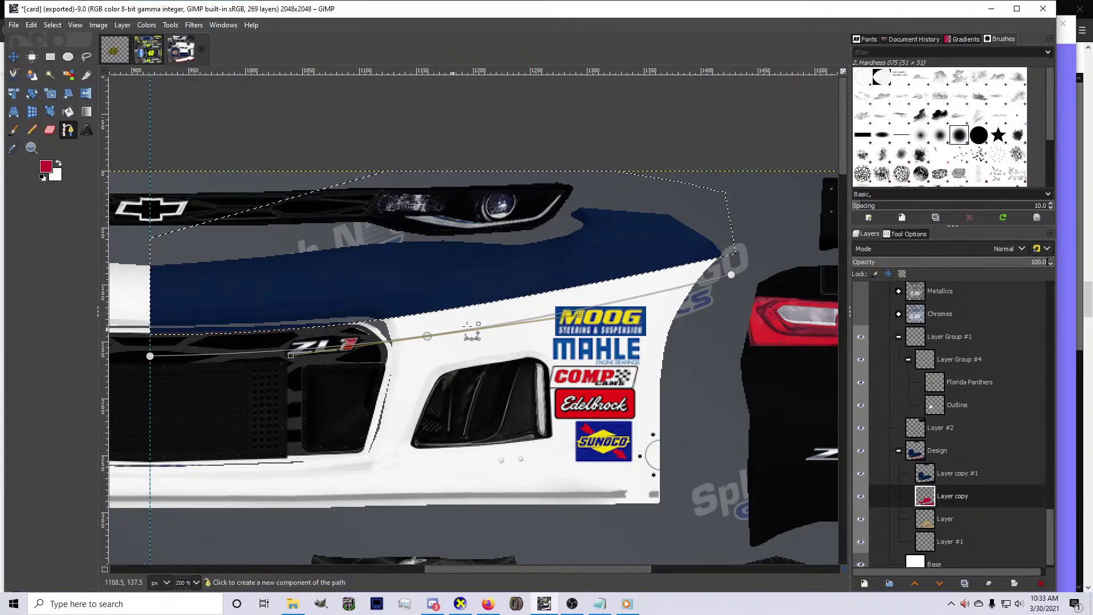
left_click_drag(731, 274, 731, 283)
left_click_drag(739, 232, 488, 263)
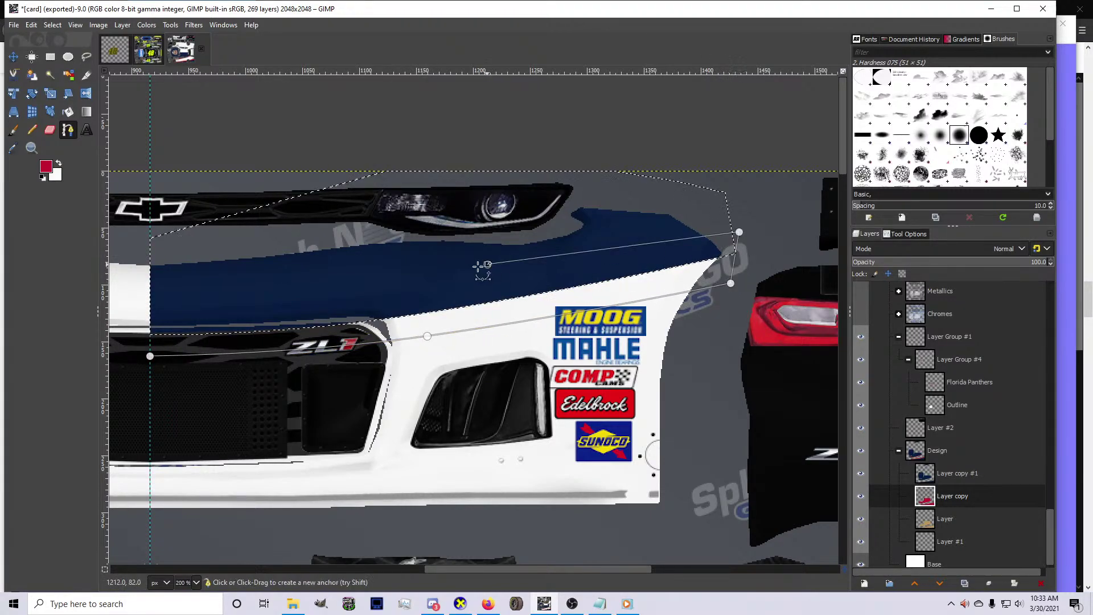
left_click(150, 309)
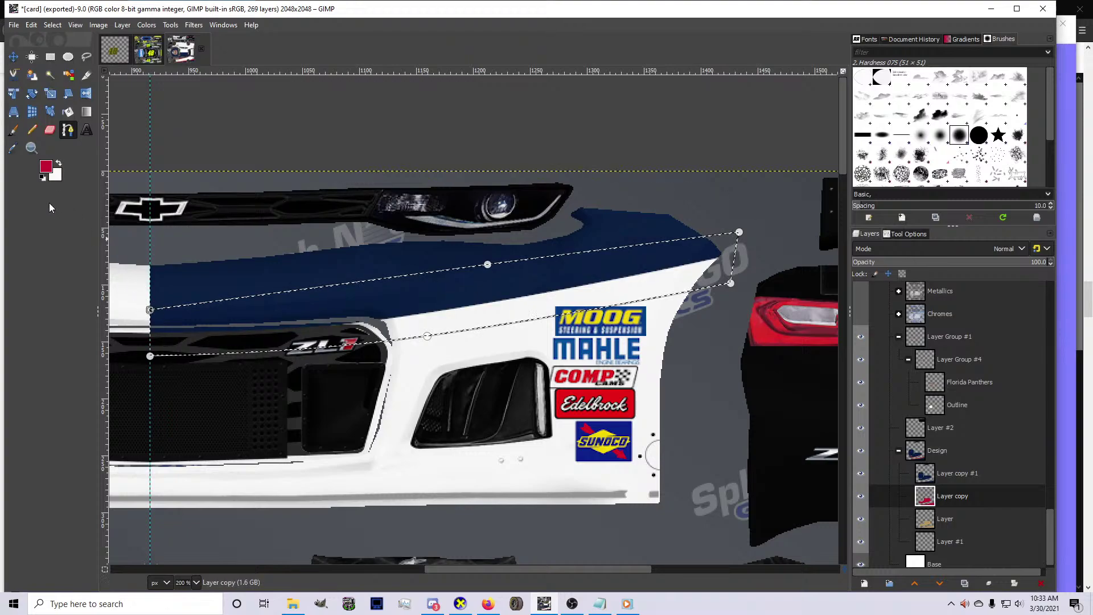
key("Return")
key("shift+b")
left_click(366, 306)
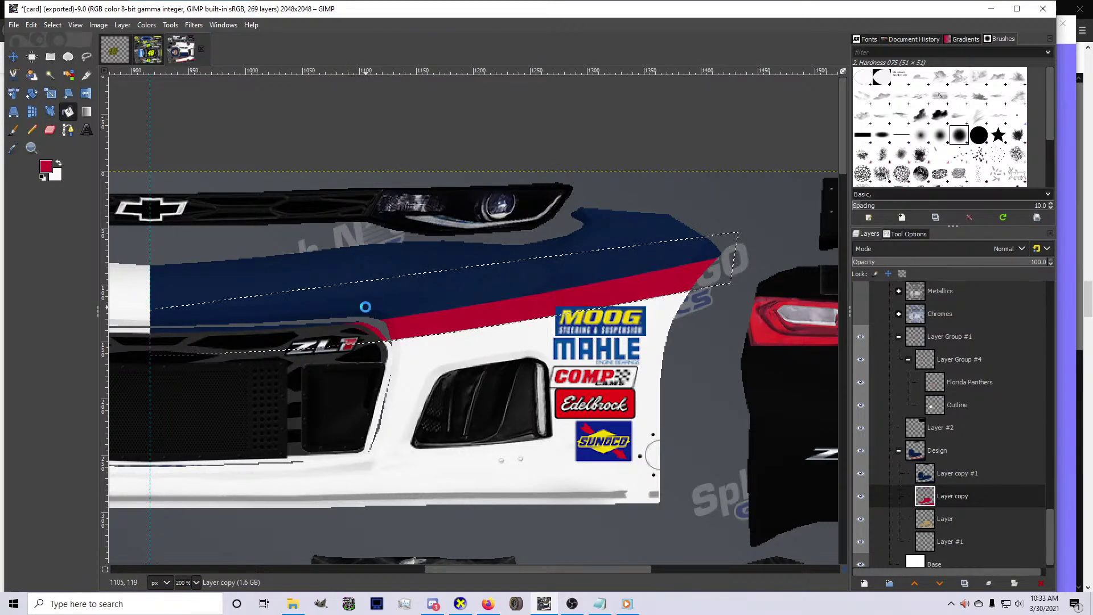
Export the texture to card.bmp and inspect the bumper's red stripe in CarView
key("ctrl+e")
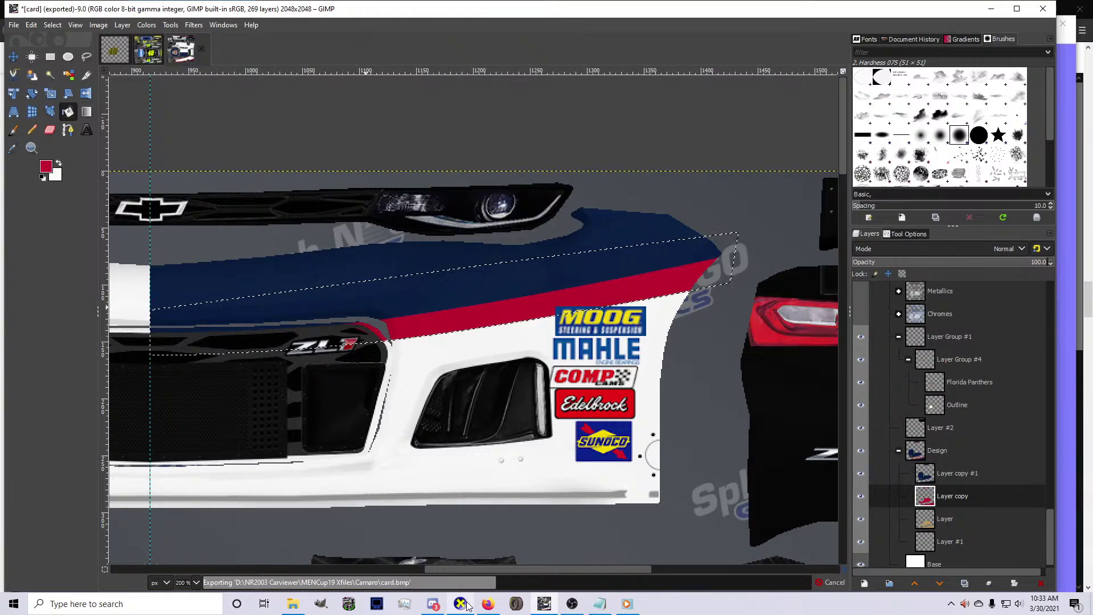
left_click(461, 604)
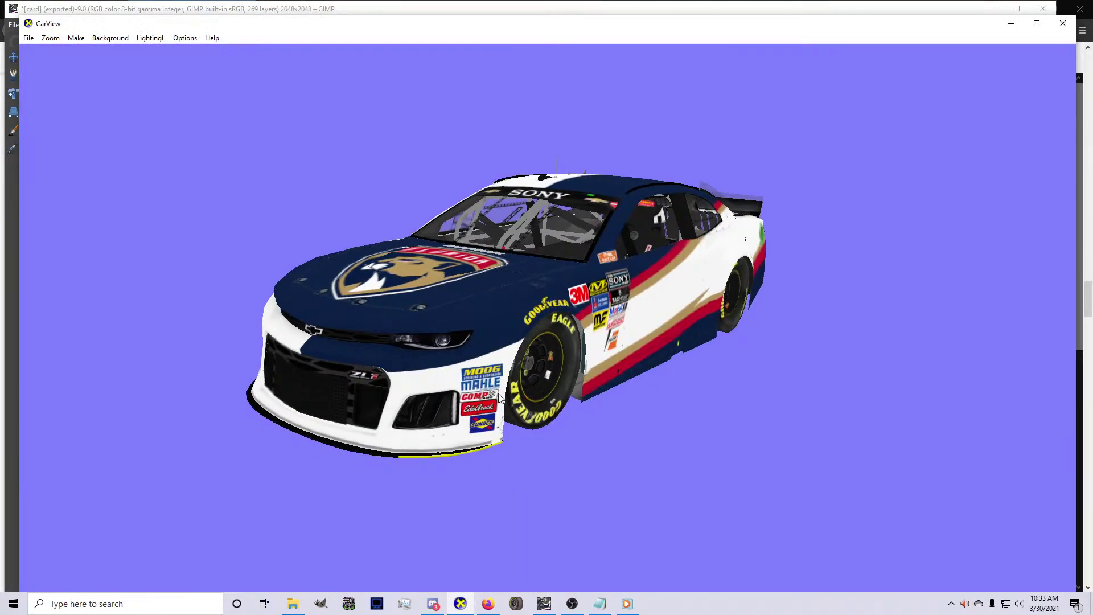
left_click_drag(499, 399, 407, 394)
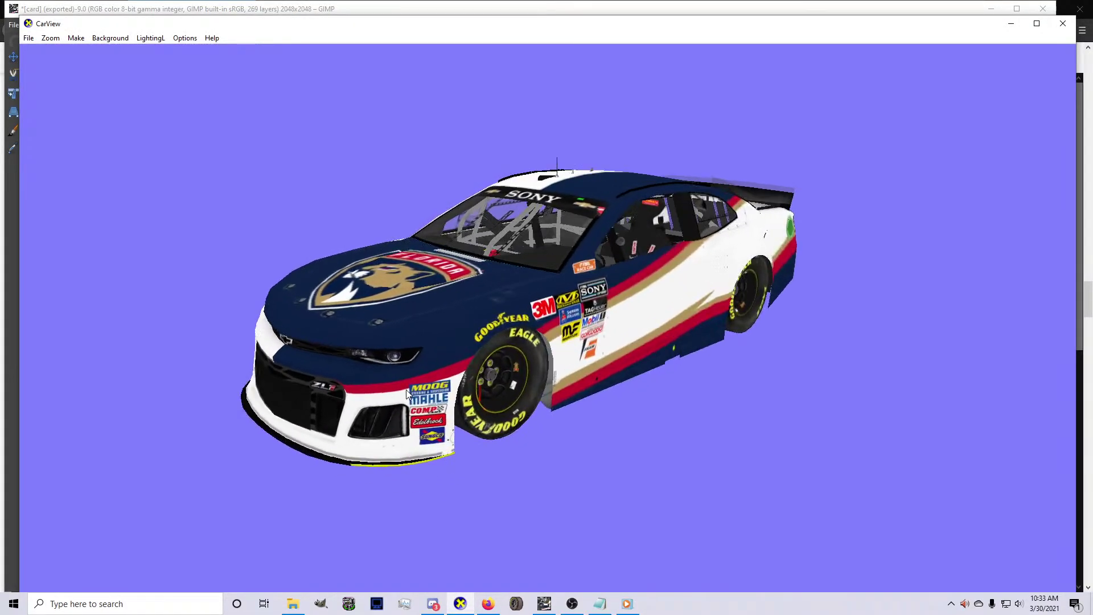
Return to GIMP, activate the gold stripe layer named Layer, and set the foreground colour to the saved tan gold
left_click(543, 603)
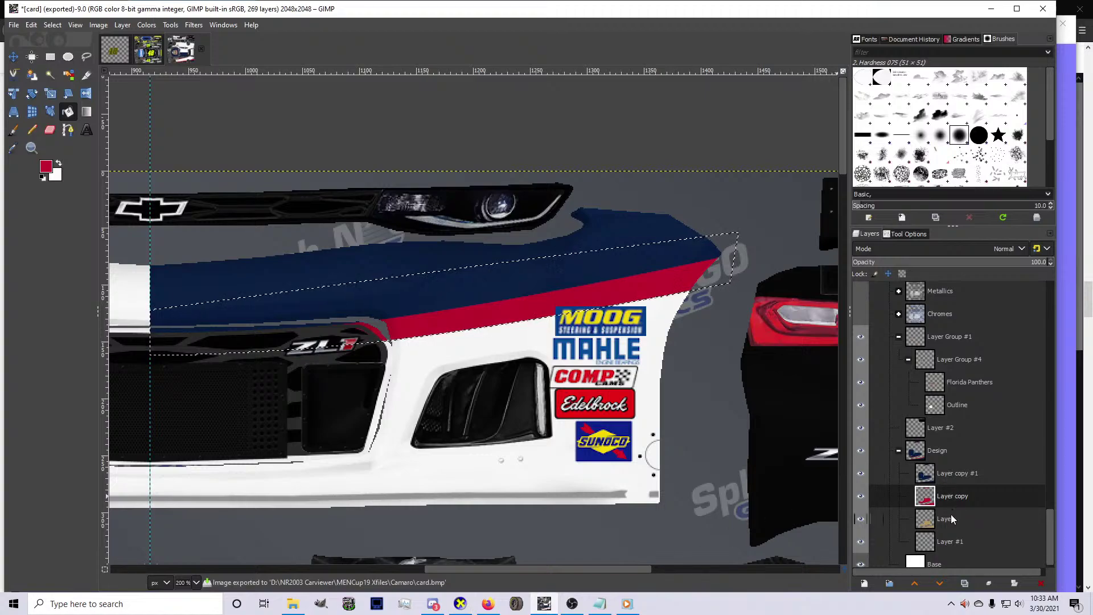
left_click(952, 519)
left_click(51, 168)
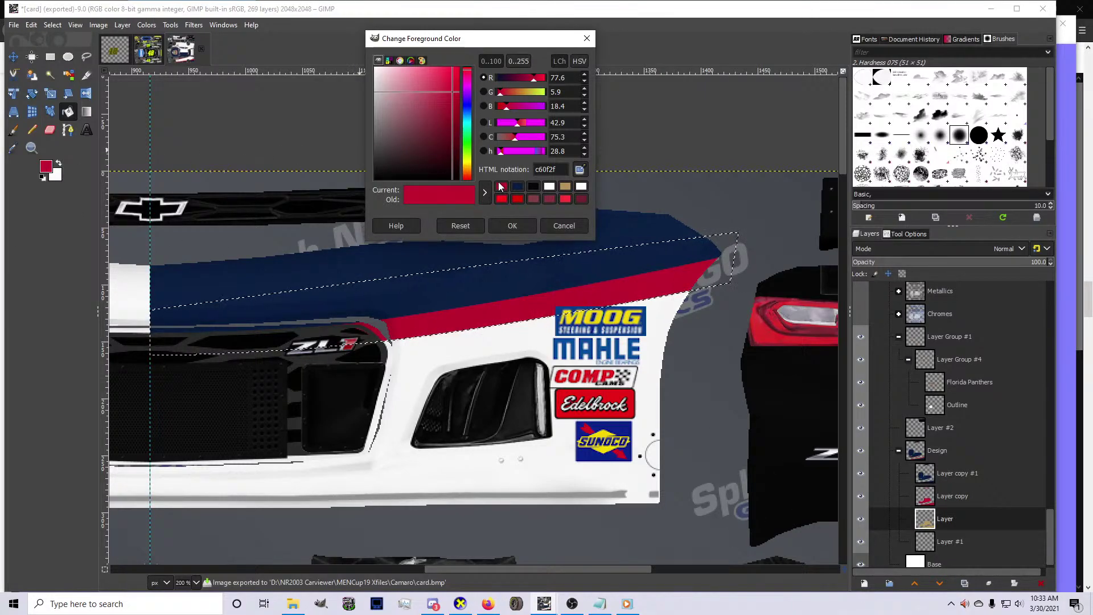
left_click(517, 187)
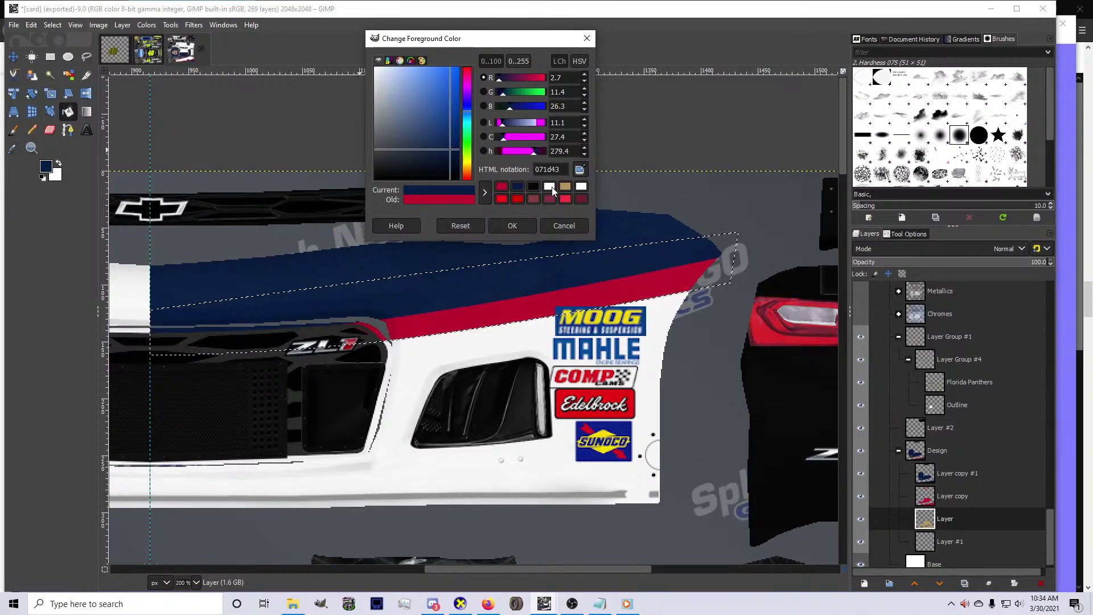
left_click(565, 187)
left_click(512, 226)
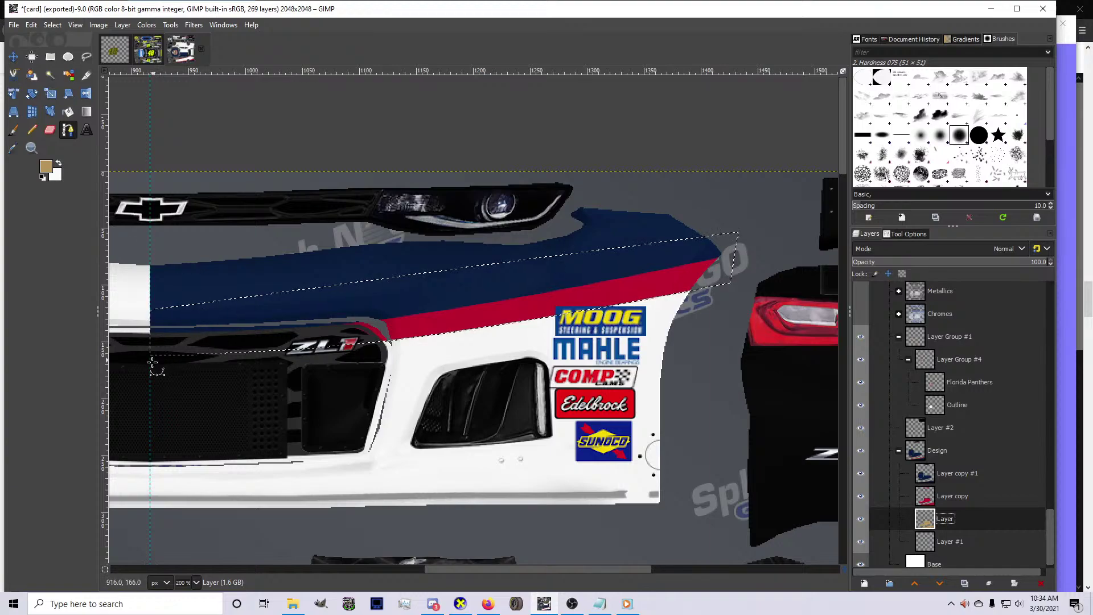
Outline a stripe directly beneath the bumper's red stripe with a path, select it and paint it tan gold with the Pencil
left_click(150, 380)
left_click(735, 300)
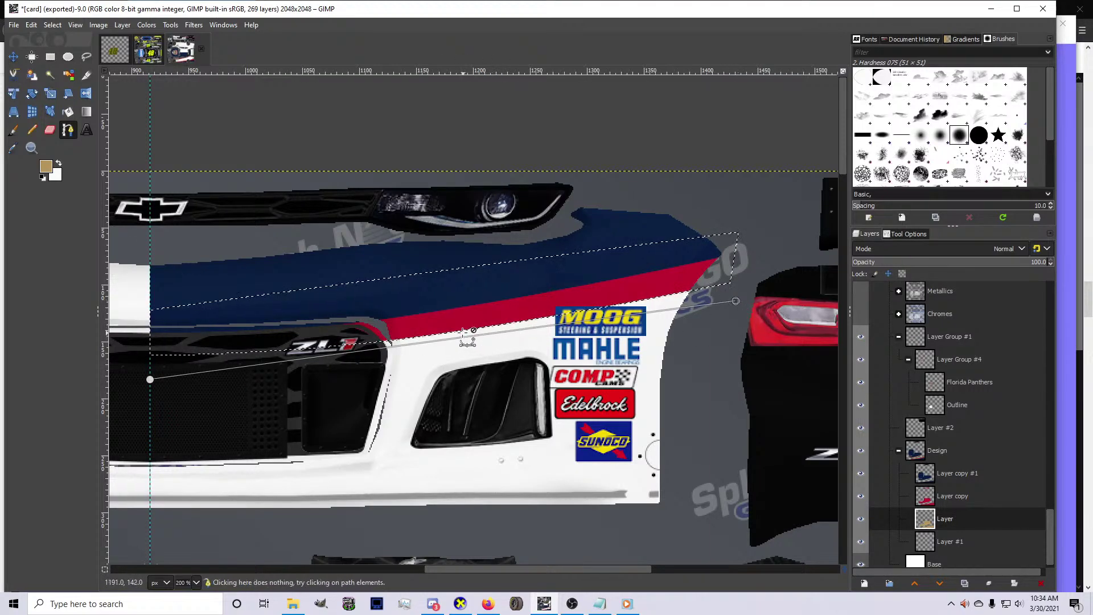
left_click(467, 354, "ctrl")
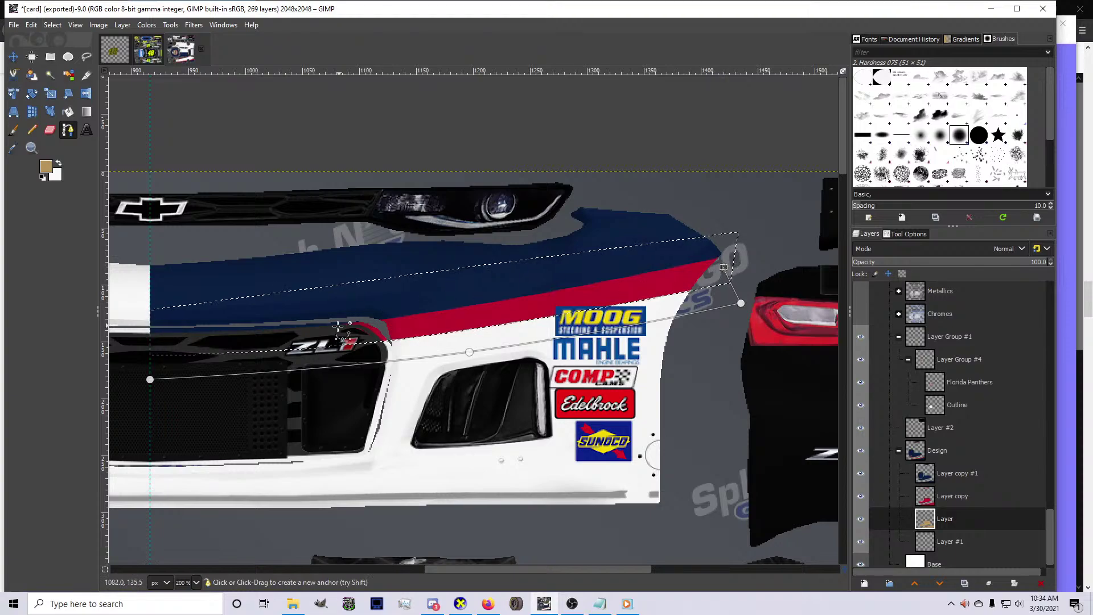
left_click(149, 347)
left_click(150, 380, "ctrl")
key("Return")
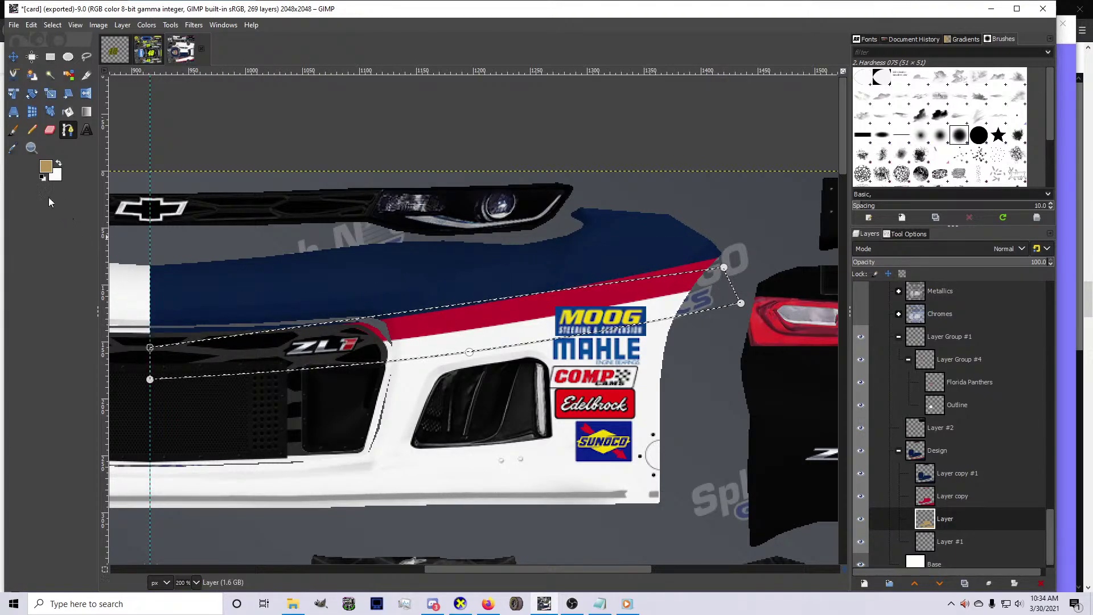
left_click(31, 131)
left_click_drag(119, 318, 512, 307)
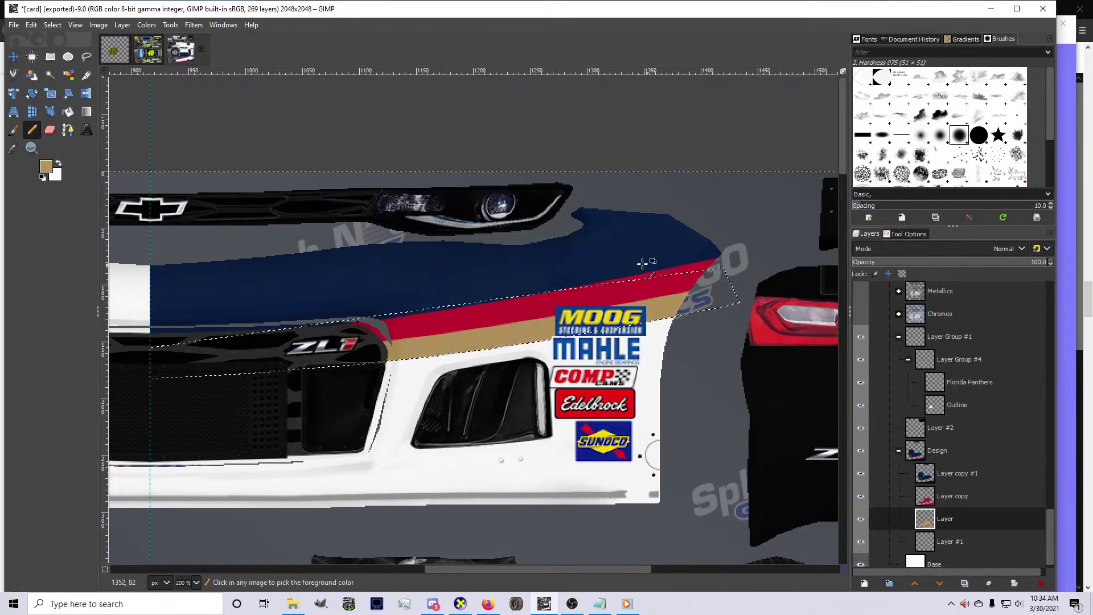
Export the texture to card.bmp and inspect the bumper's red and gold stripes against the side stripes in CarView
key("ctrl+e")
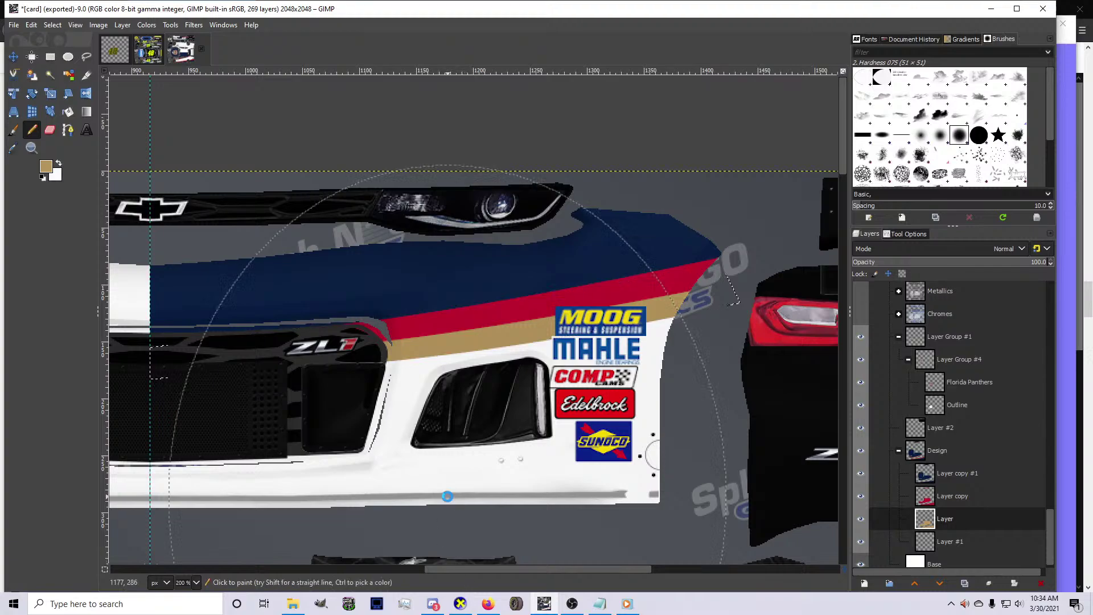
mouse_move(470, 601)
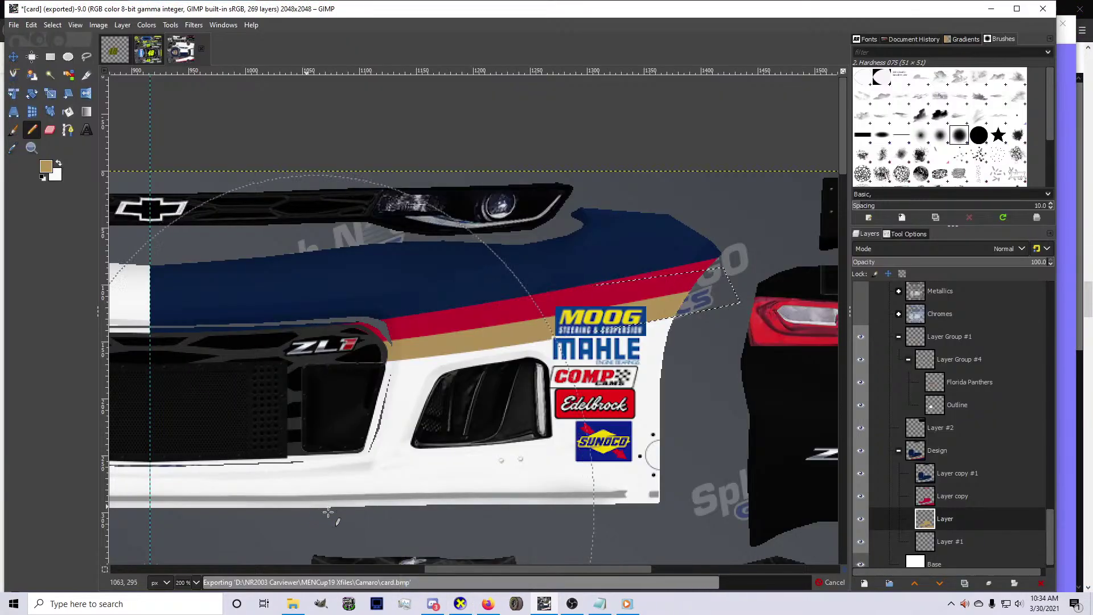
left_click(460, 603)
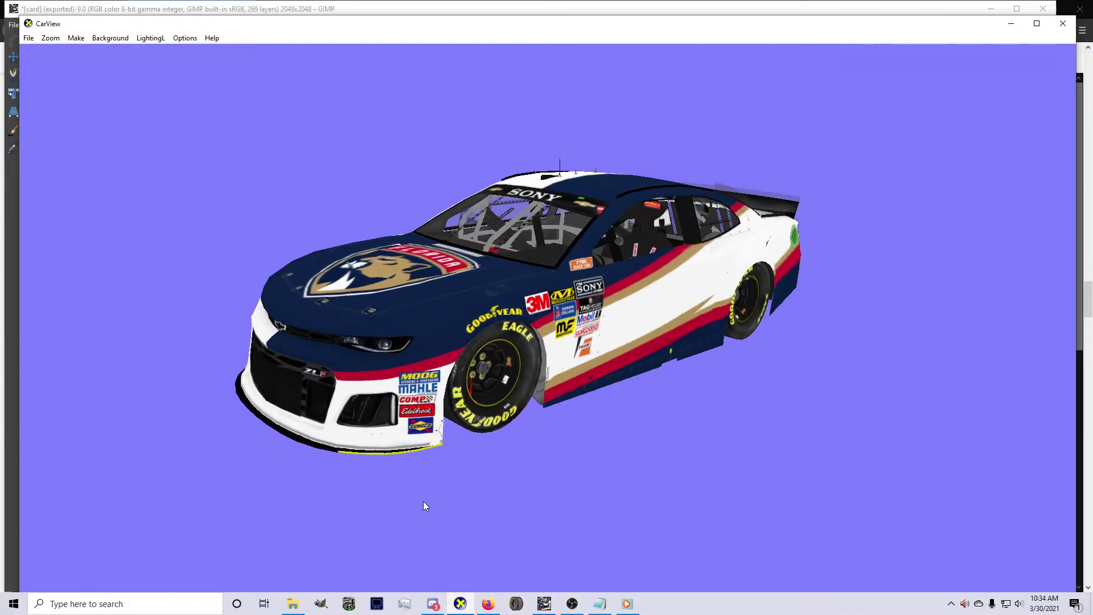
left_click_drag(453, 442, 367, 417)
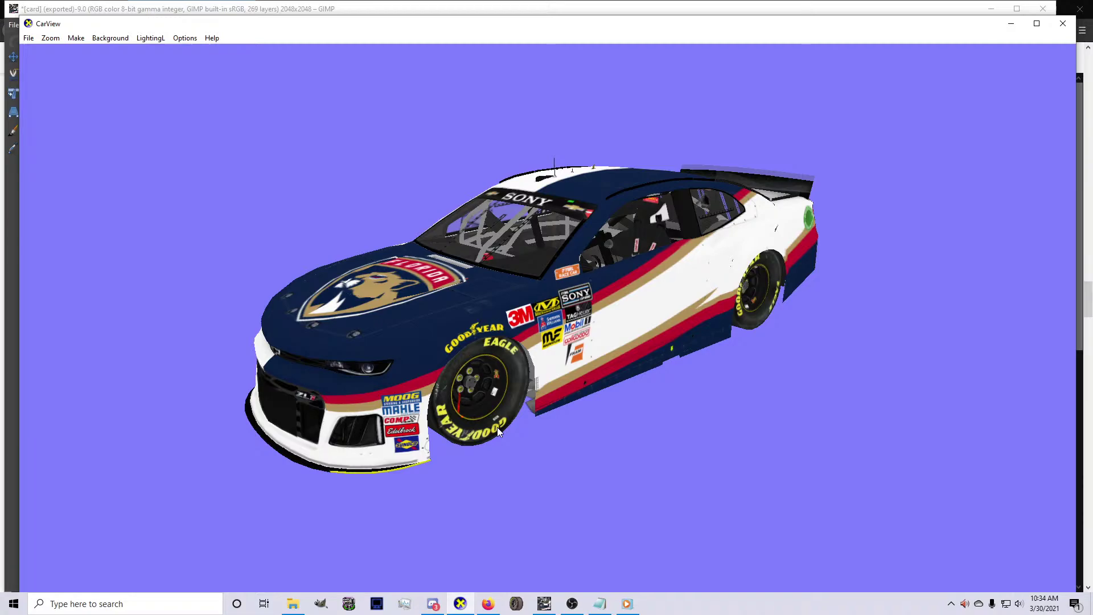
mouse_move(414, 404)
left_mouse_down()
mouse_move(729, 356)
mouse_move(430, 403)
left_mouse_up()
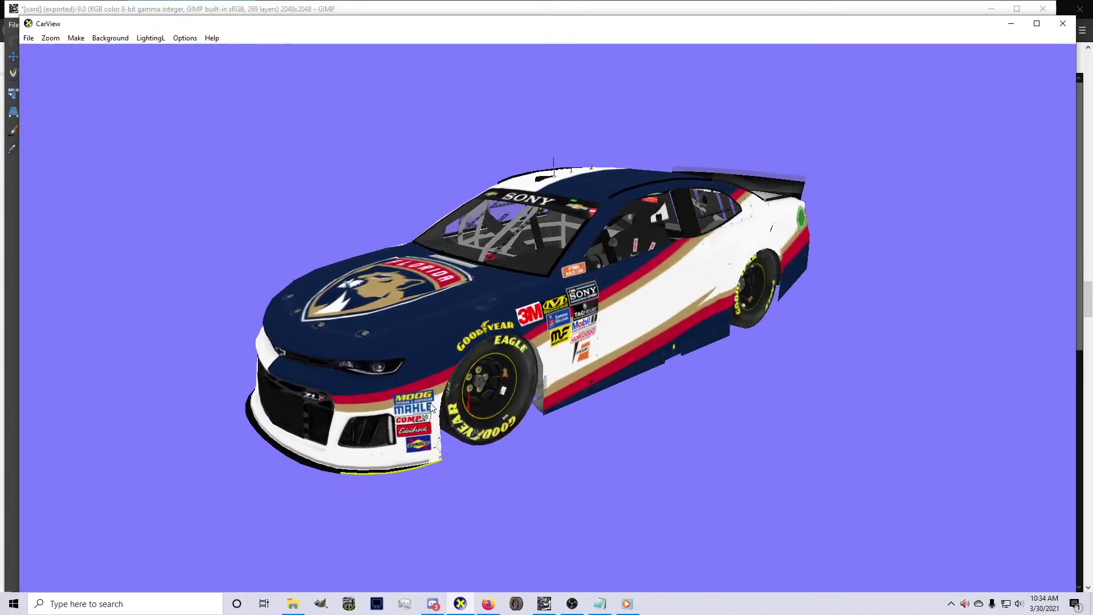
Return to GIMP, activate the navy layer named Layer copy #1, and set the foreground colour to navy
left_click(552, 606)
left_click(925, 473)
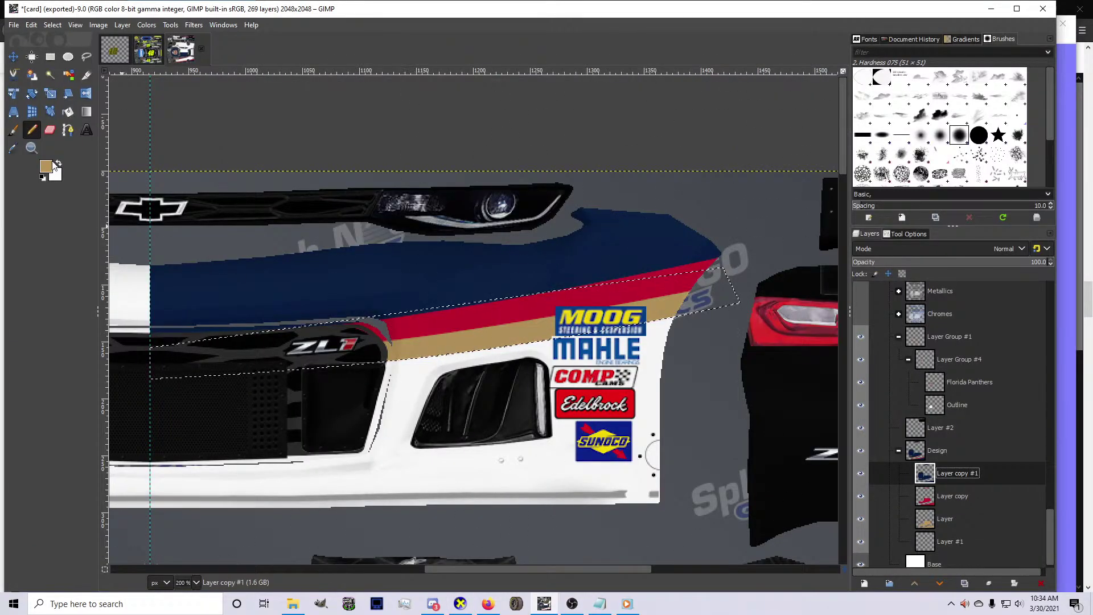
left_click(46, 166)
left_click(533, 186)
left_click(522, 226)
Start a path across the lower front bumper from the centre guide below the grille to beyond the outer edge
left_click(68, 129)
scroll(573, 333, "down", 1)
scroll(569, 336, "down", 1)
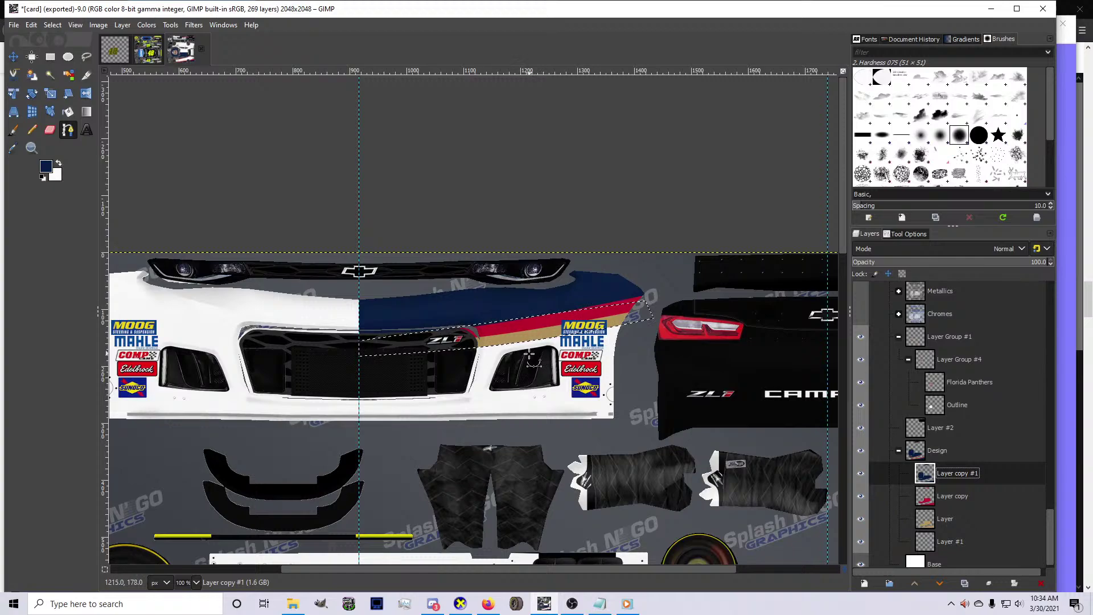
scroll(372, 395, "up", 1)
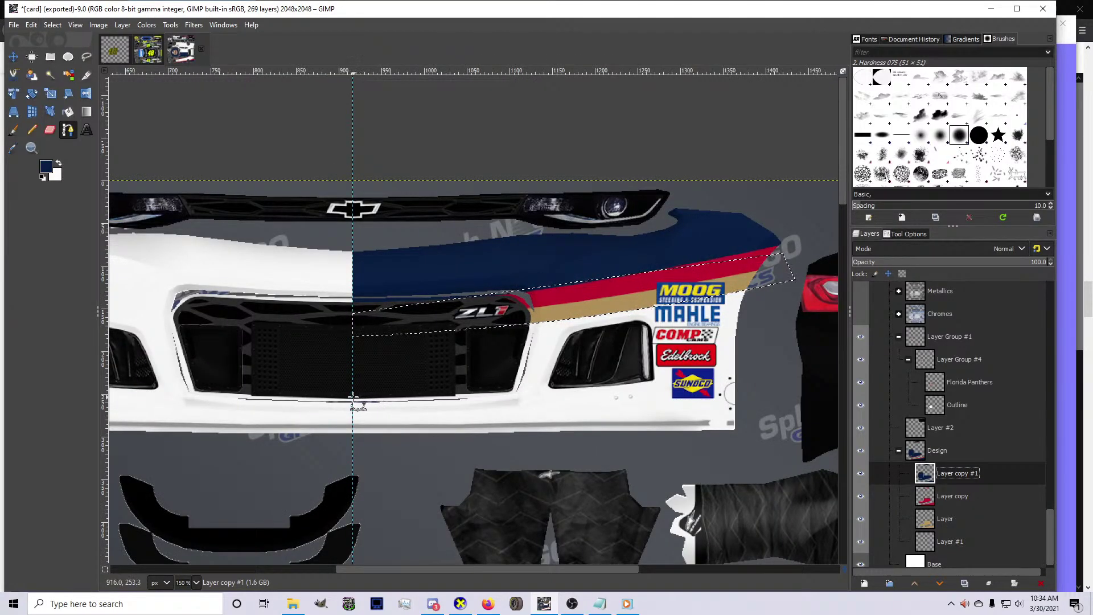
left_click(352, 402)
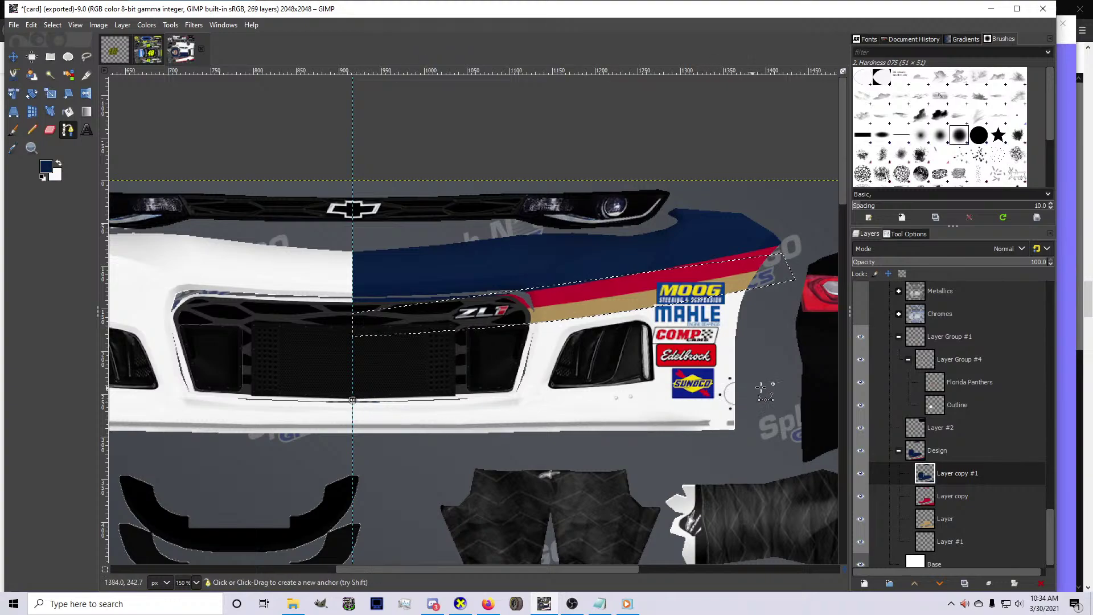
left_click(763, 364)
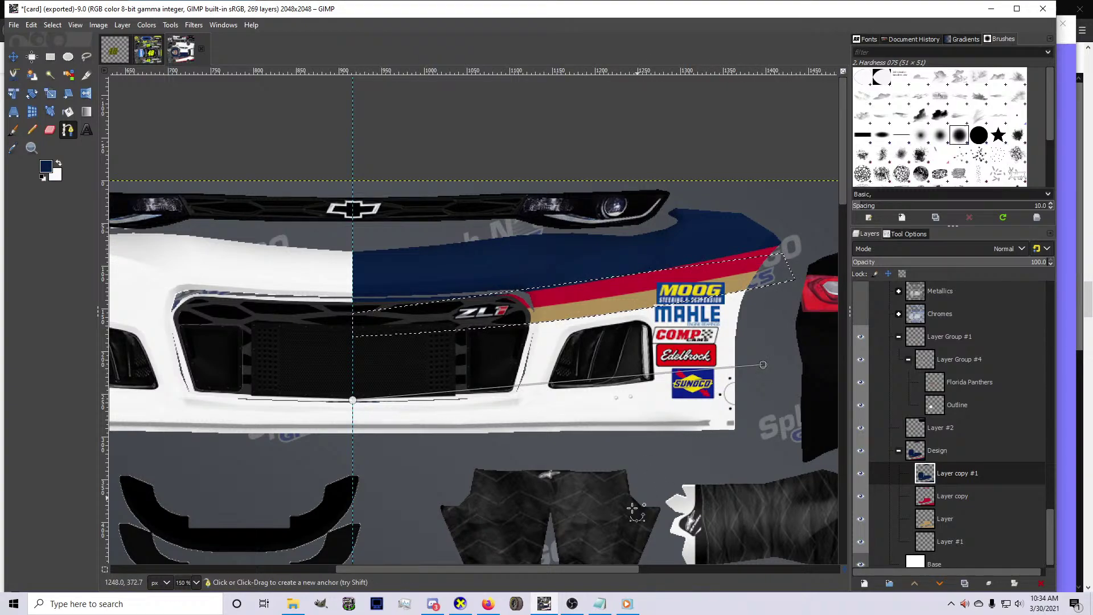
left_click(626, 606)
left_click(626, 607)
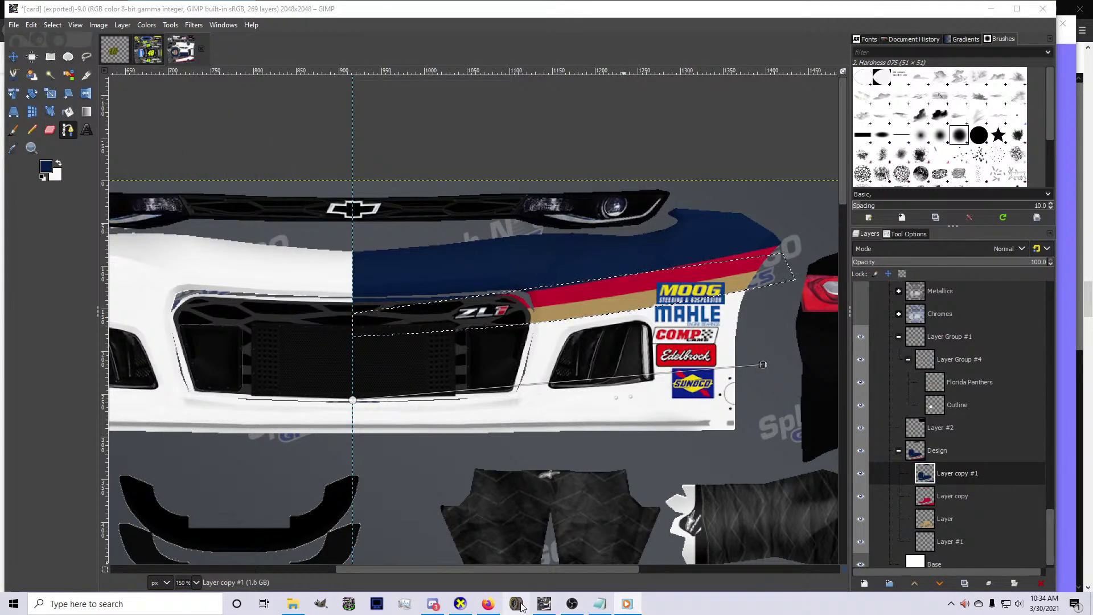
left_click(488, 606)
left_click(488, 606)
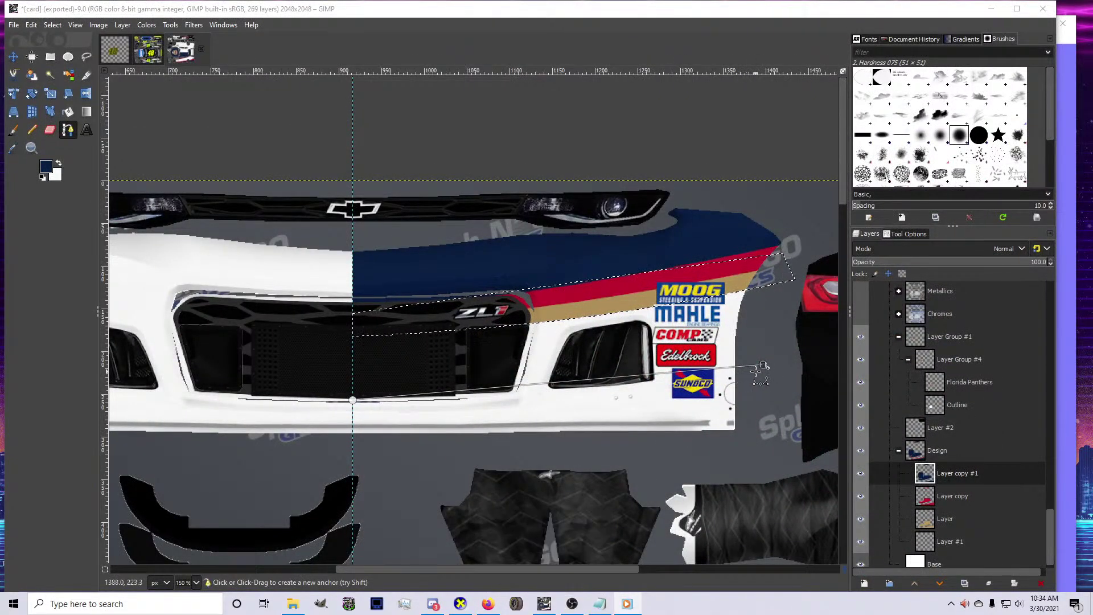
Curve the path and lower it to just above the bumper's bottom edge, checking the side stripe's line in CarView
left_click_drag(536, 385, 538, 391)
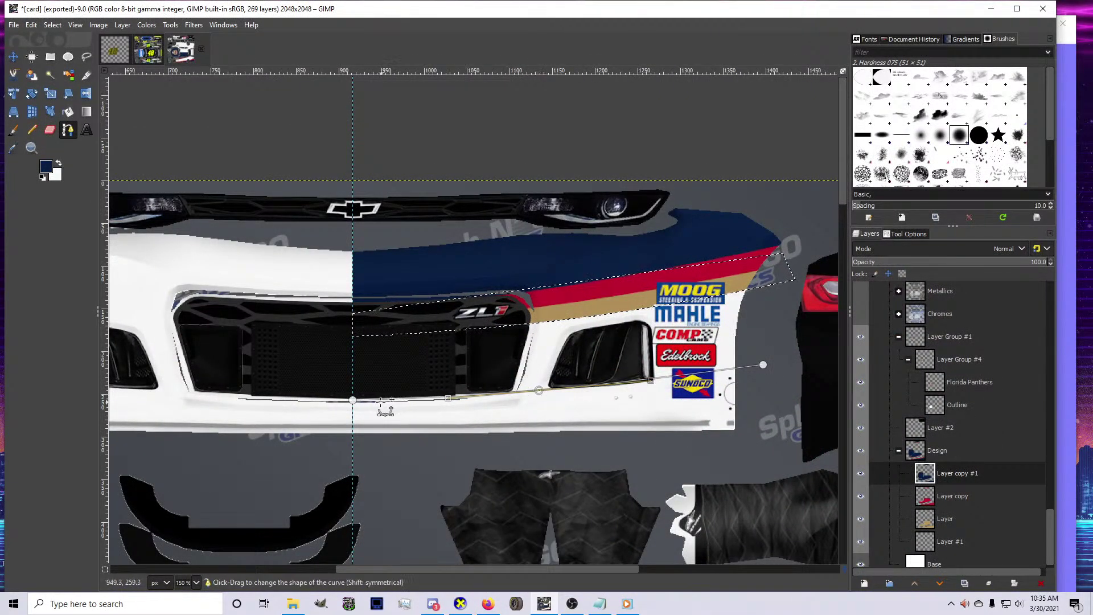
left_click(358, 401)
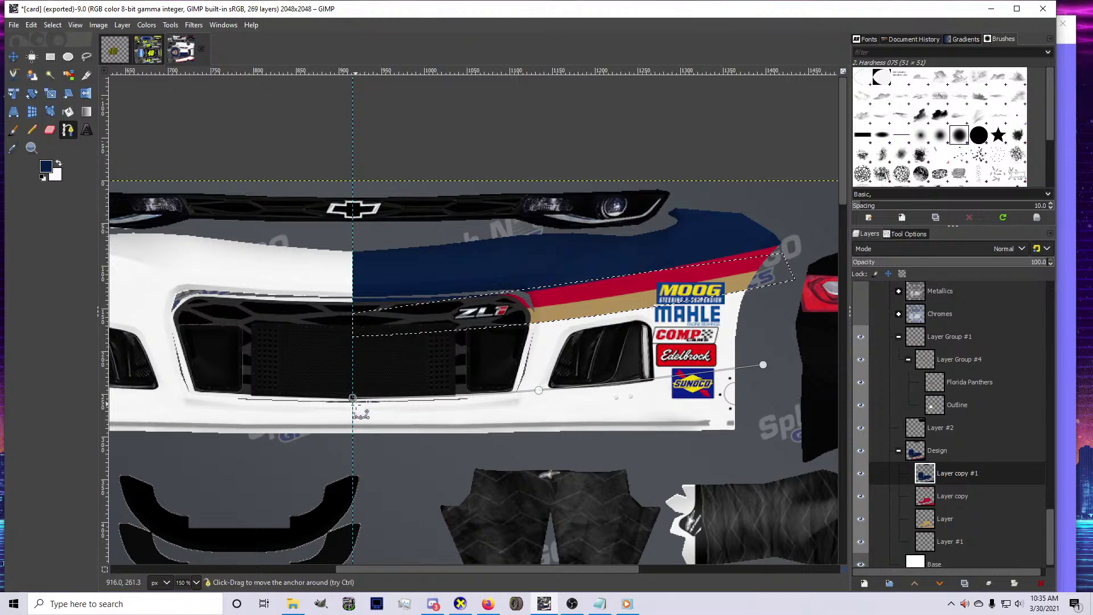
left_click(460, 607)
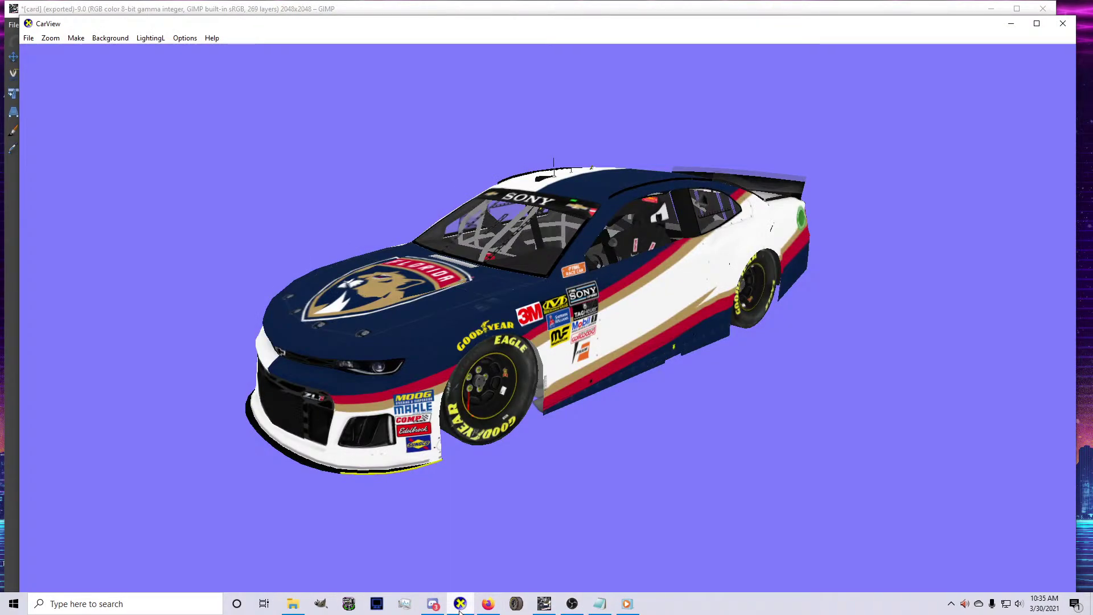
left_click(460, 607)
left_click_drag(539, 454, 533, 479)
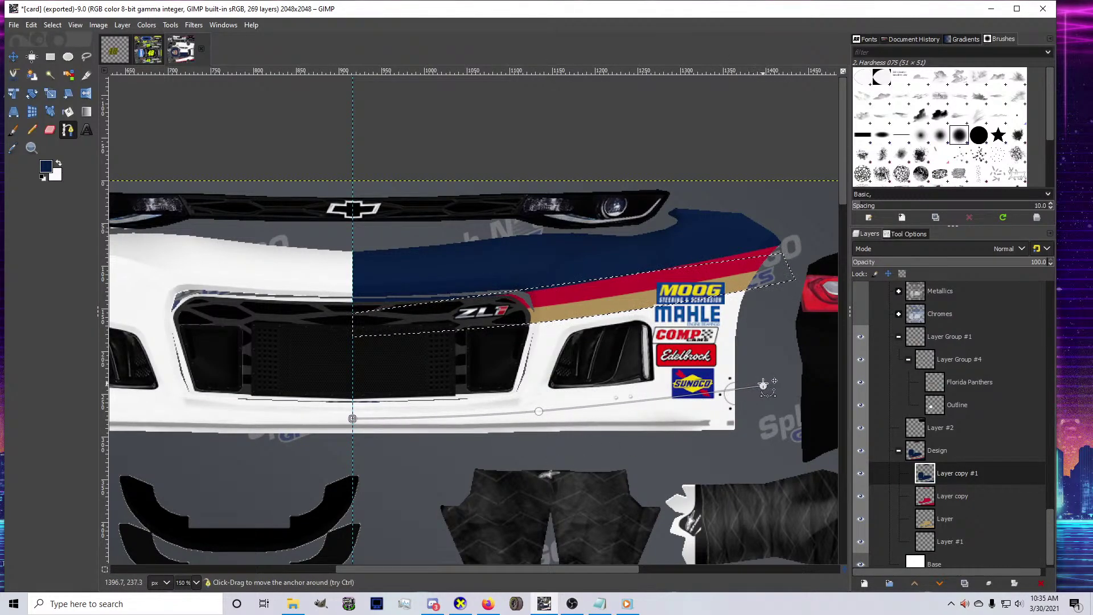
left_click_drag(763, 385, 762, 390)
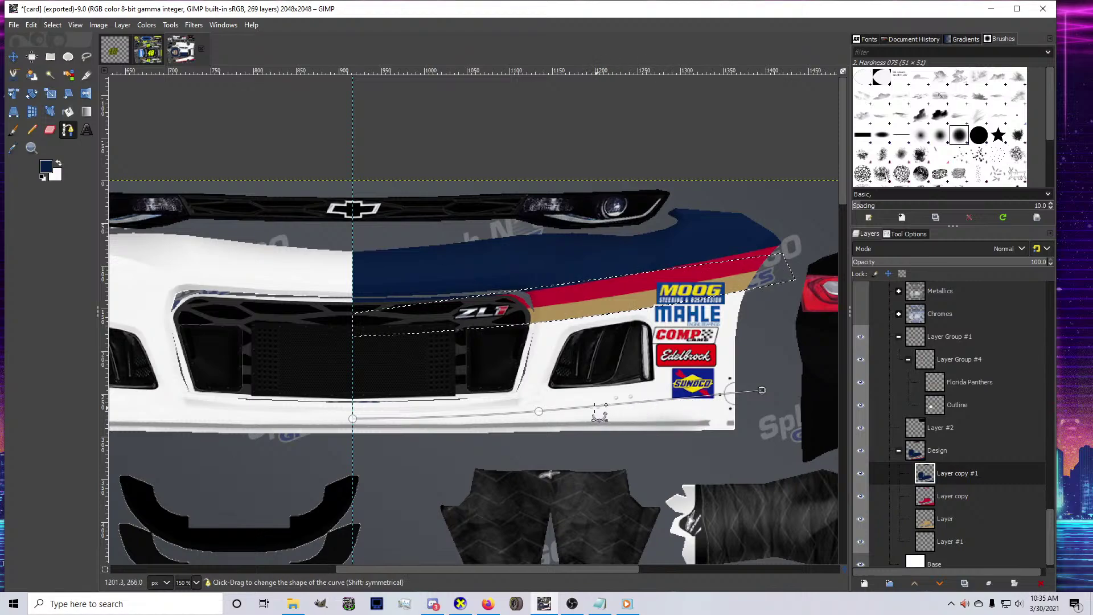
left_click_drag(539, 410, 555, 414)
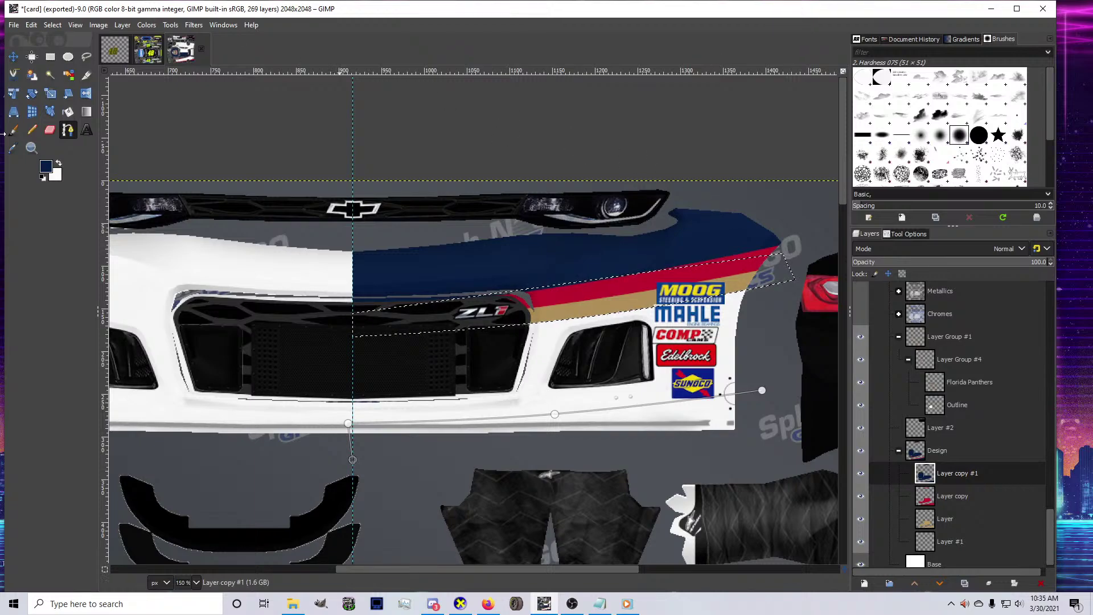
Align the path's inner anchor with the centre guide, directly above the anchor below the bumper
double_click(69, 136)
scroll(332, 450, "up", 4)
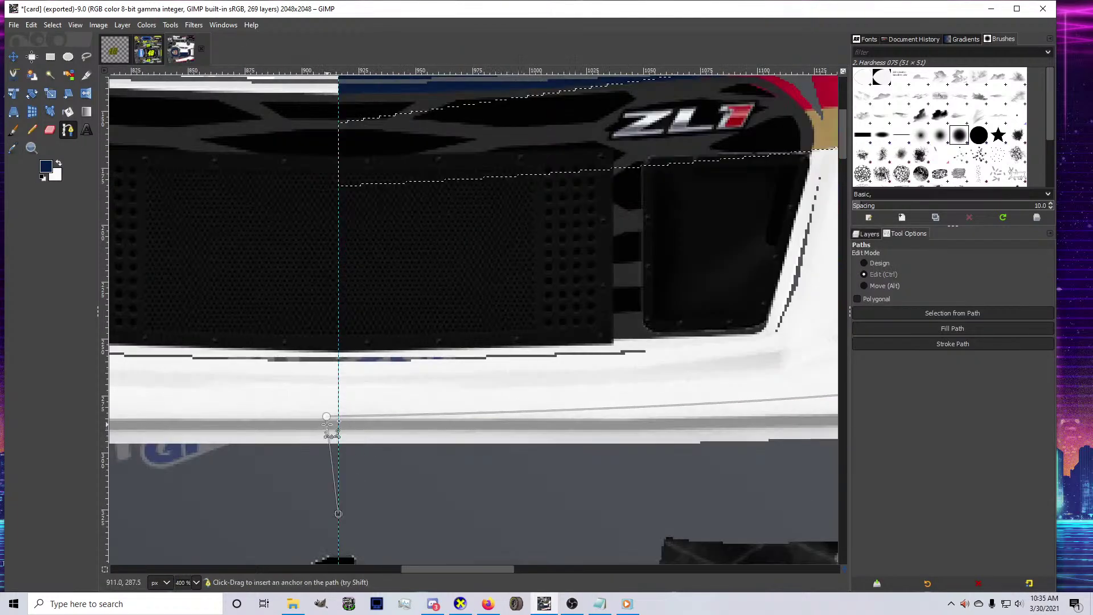
scroll(328, 460, "down", 3)
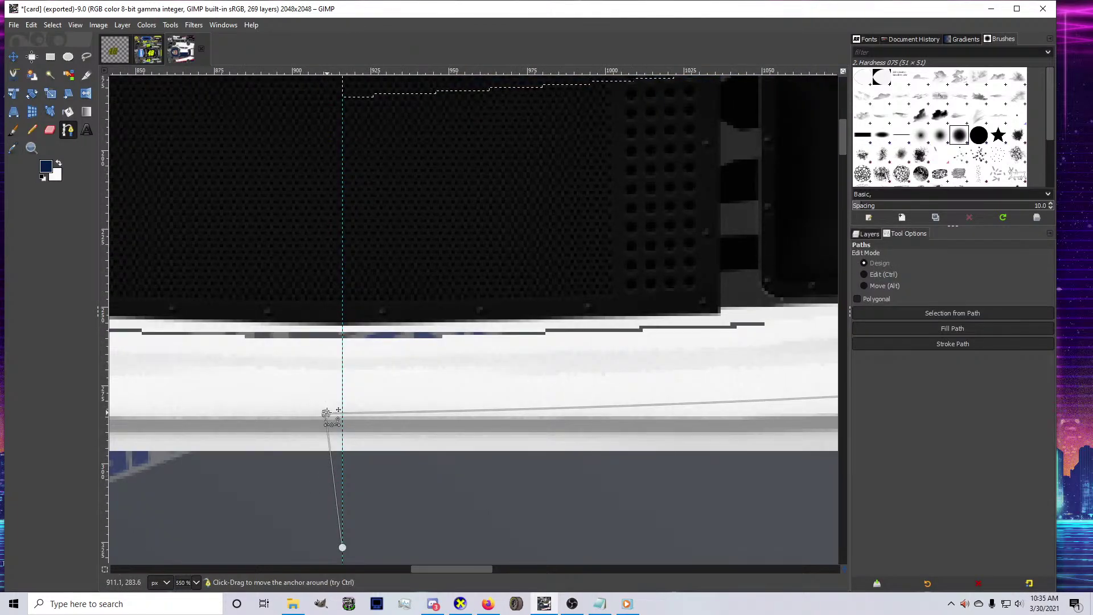
left_click_drag(327, 413, 342, 414)
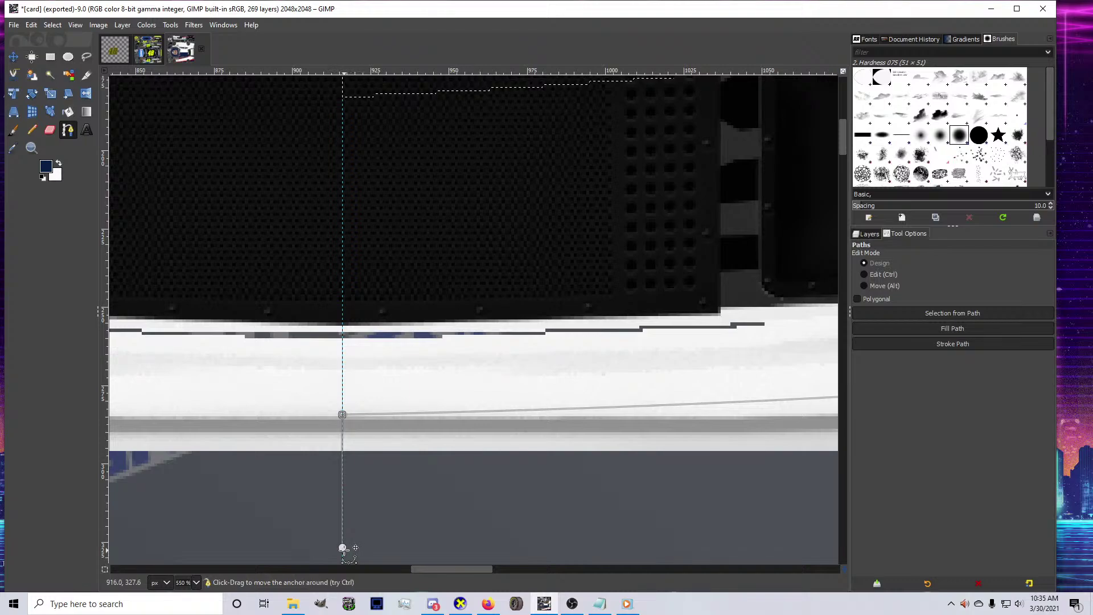
left_click(342, 548)
Close the path around the bumper's lower edge, convert it to a selection and bucket-fill it with navy
scroll(715, 517, "down", 5)
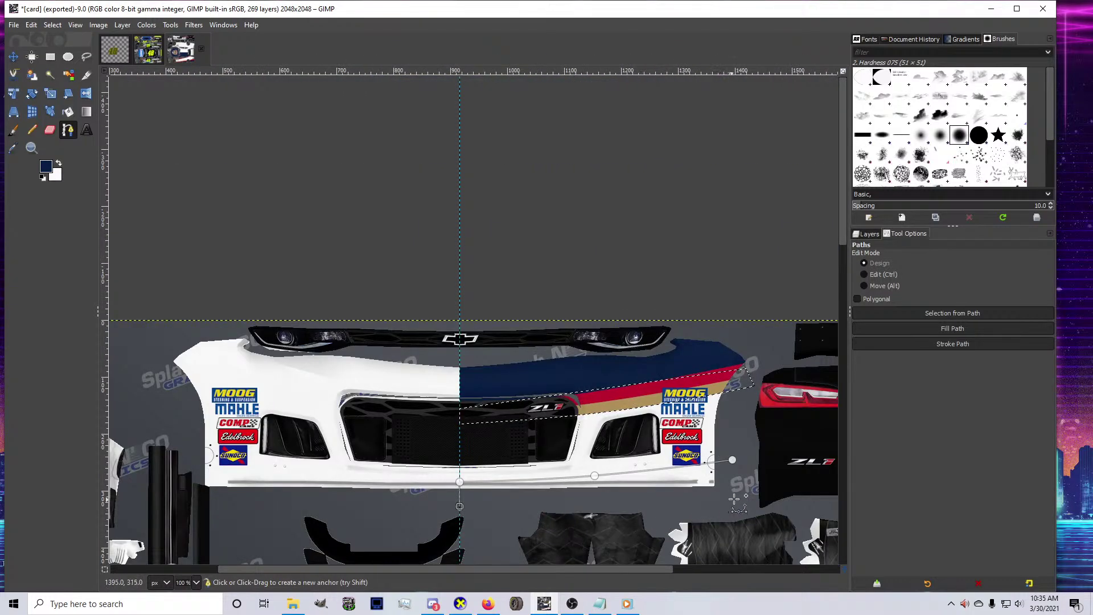
key("shift+v")
left_click(68, 112)
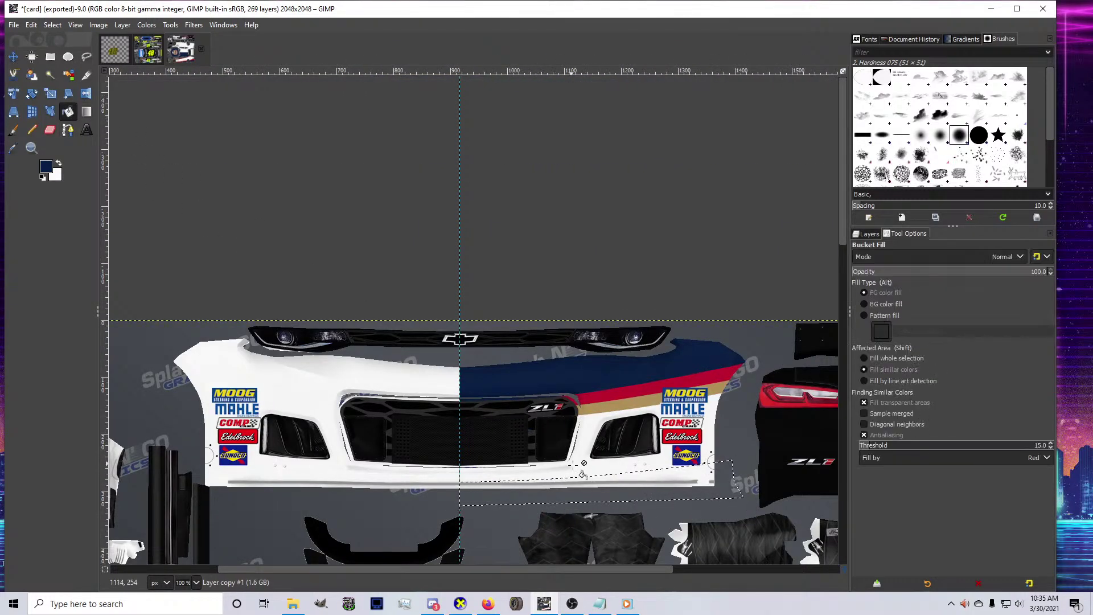
left_click(590, 493)
Export the texture to card.bmp and inspect the navy lower bumper edge from the front in CarView
left_click(867, 234)
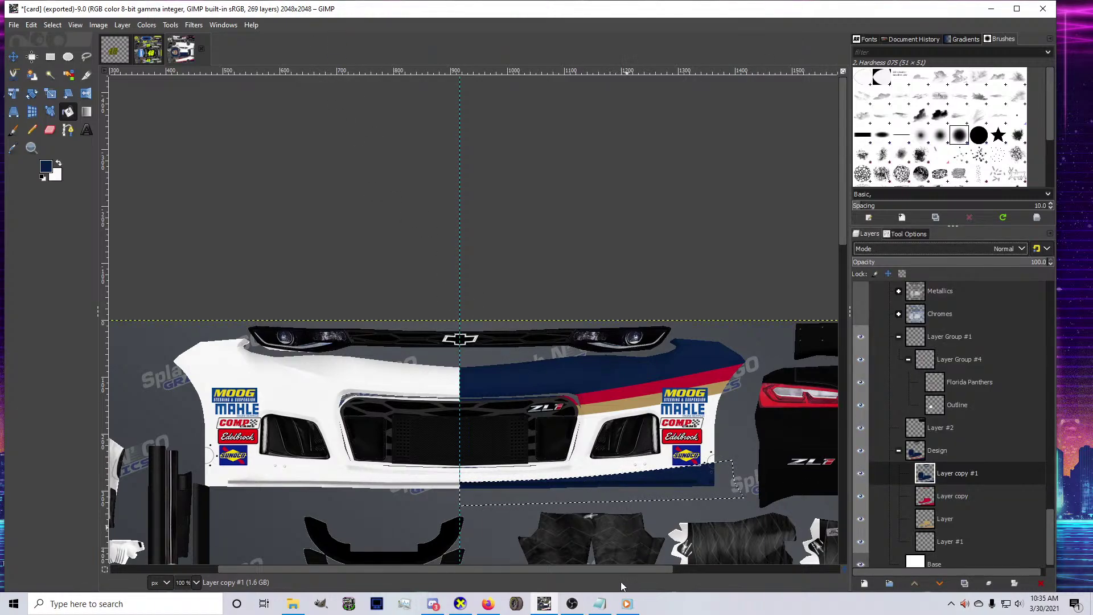
left_click(460, 604)
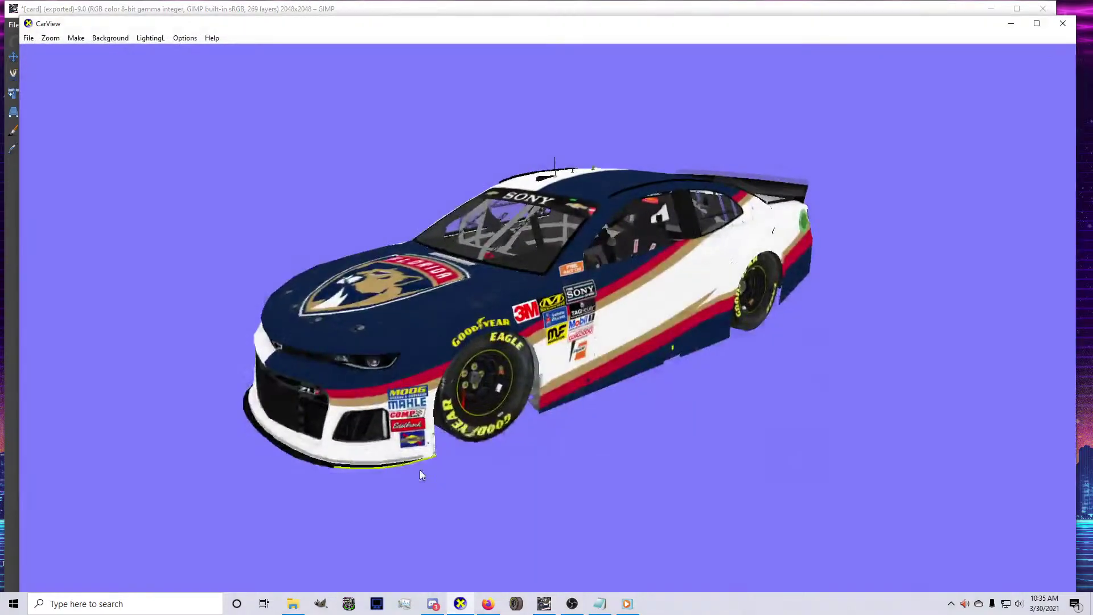
left_click_drag(397, 454, 641, 500)
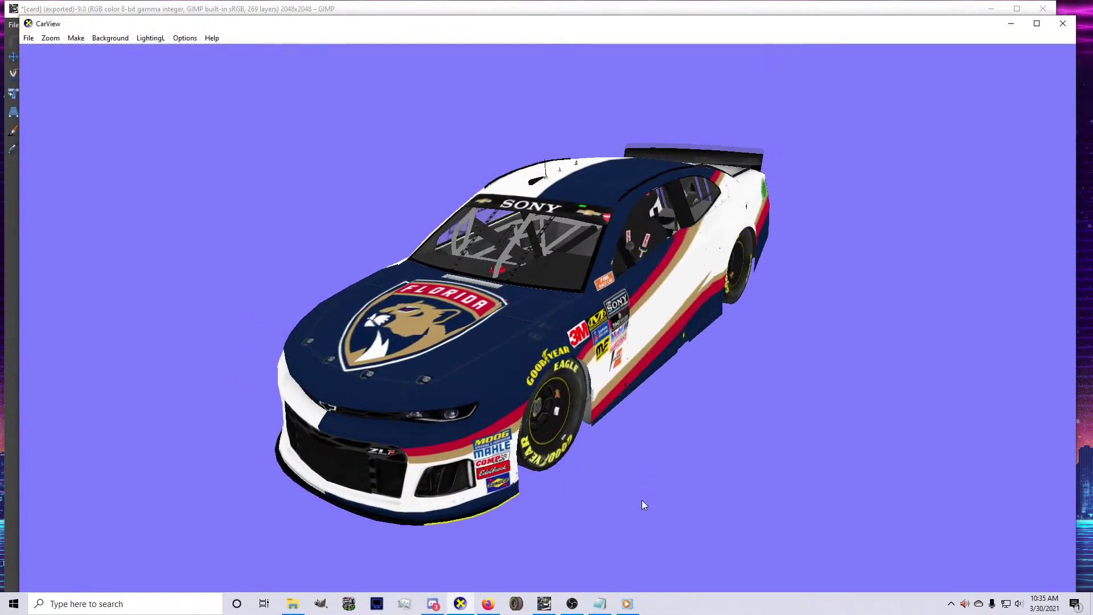
Return to GIMP, activate the red layer named Layer copy, set the foreground colour to red c60f2f, and choose the Paths tool
left_click(545, 604)
left_click(937, 497)
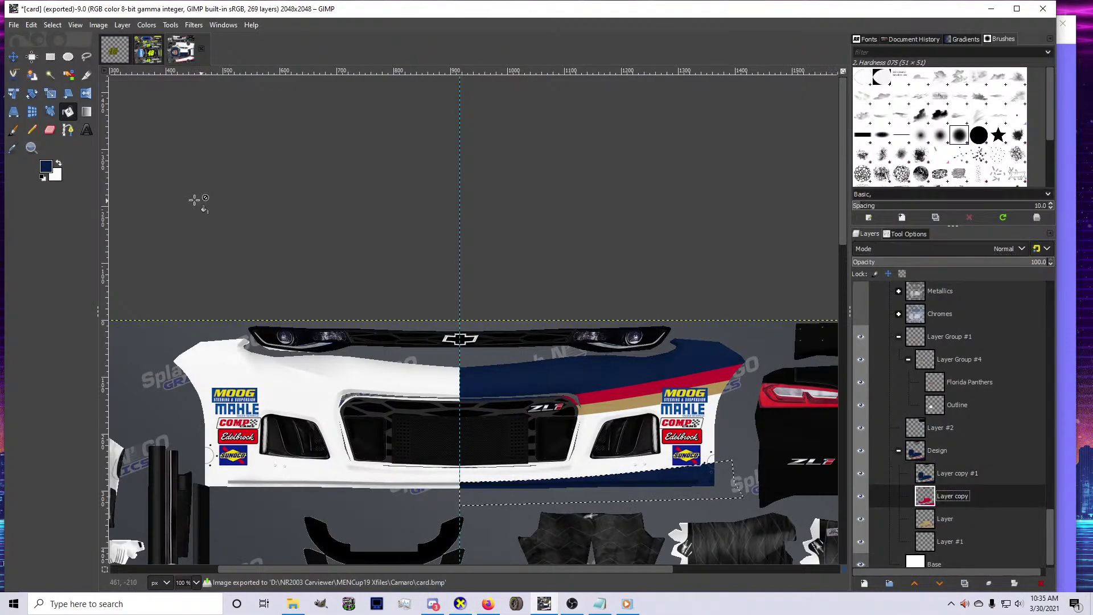
left_click(46, 166)
left_click(534, 191)
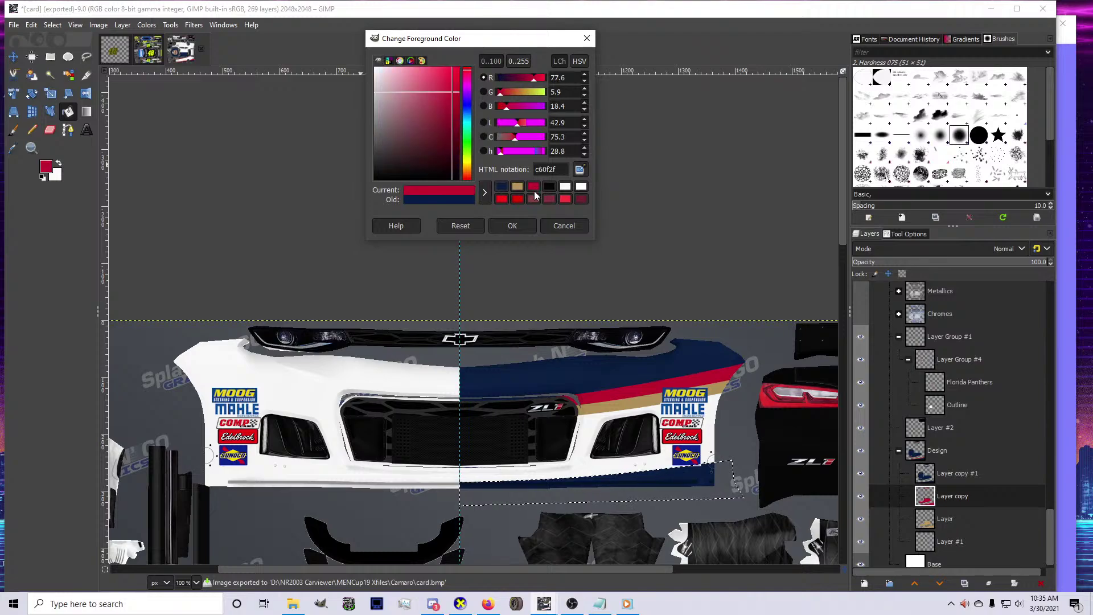
left_click(508, 223)
left_click(64, 132)
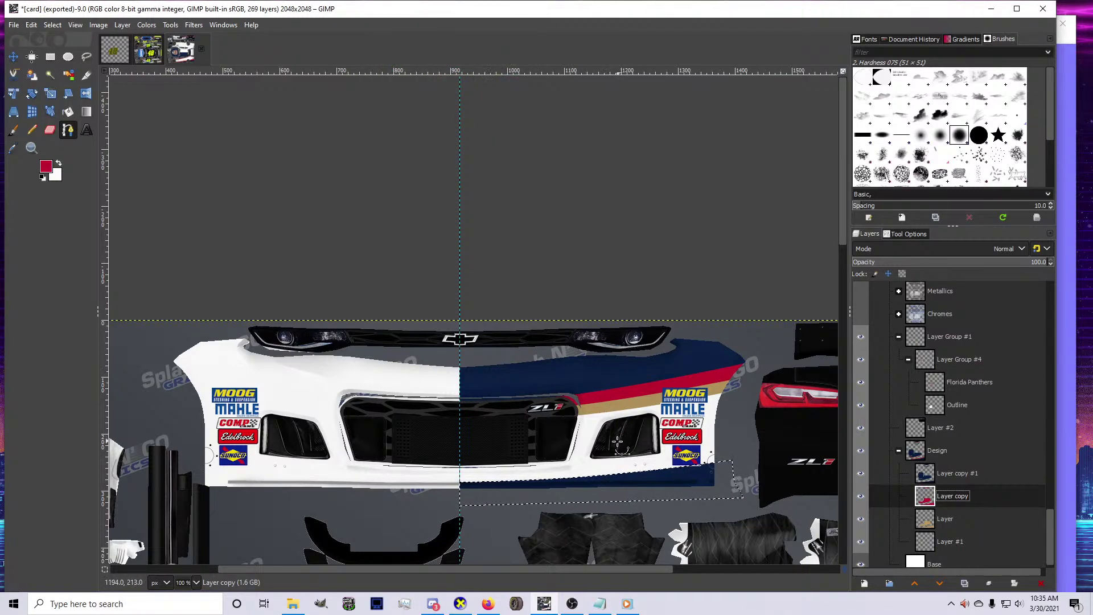
Draw a gently curved path edge above the blue lower-bumper band, from the centre guide to beyond the bumper's outer end
scroll(586, 450, "up", 1)
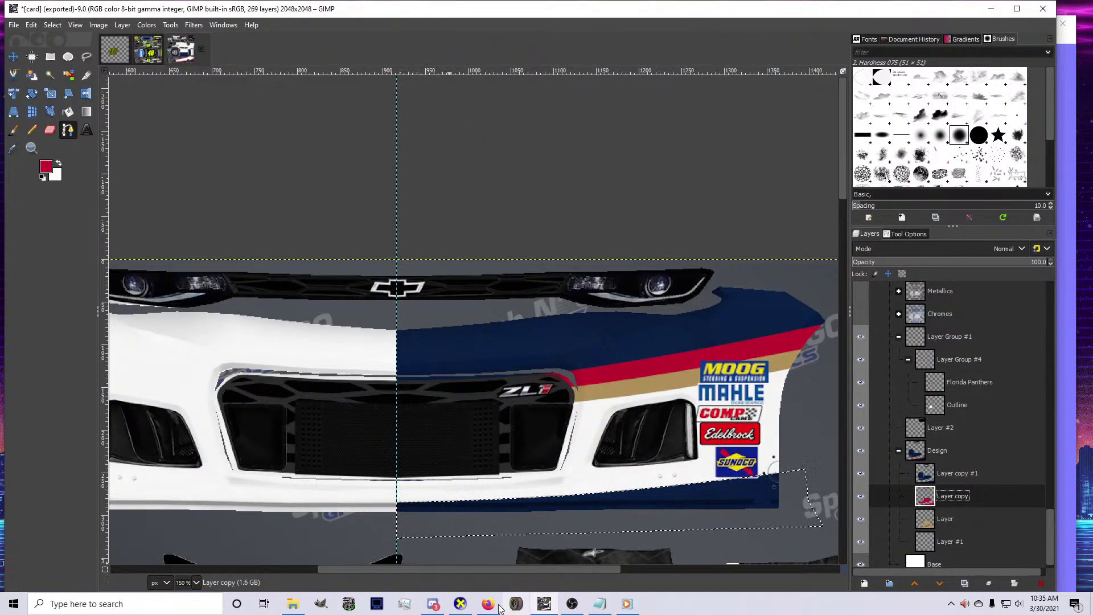
mouse_move(477, 607)
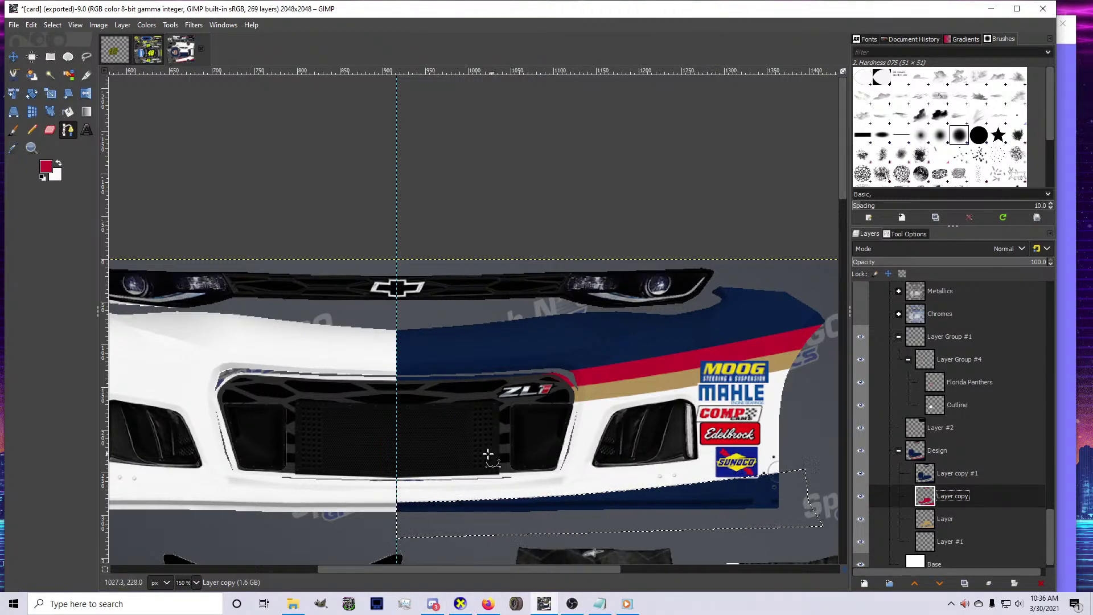
left_click(396, 486)
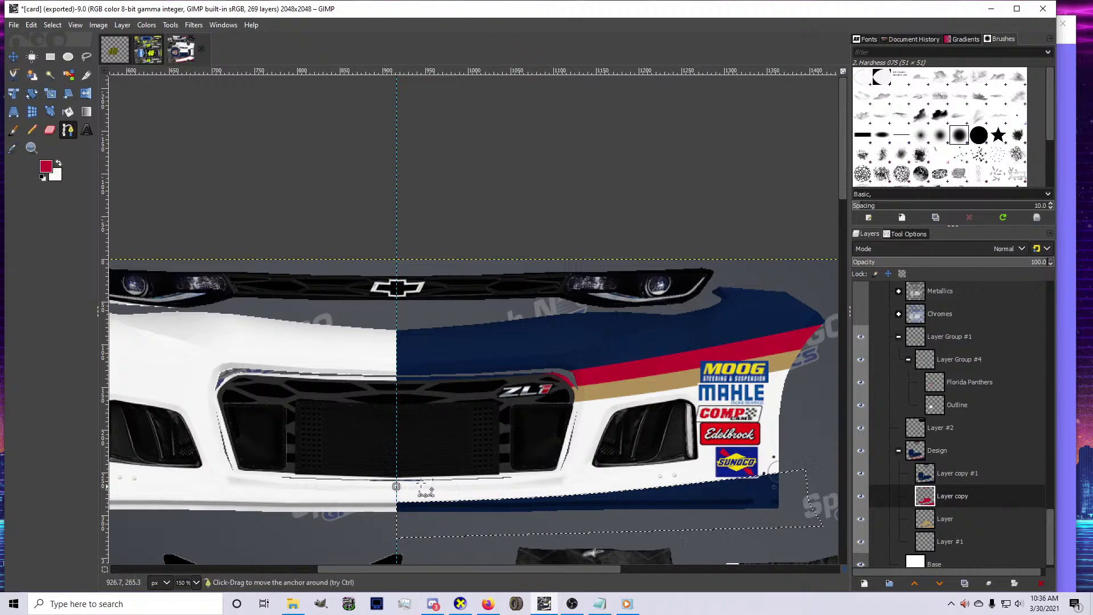
left_click(807, 450)
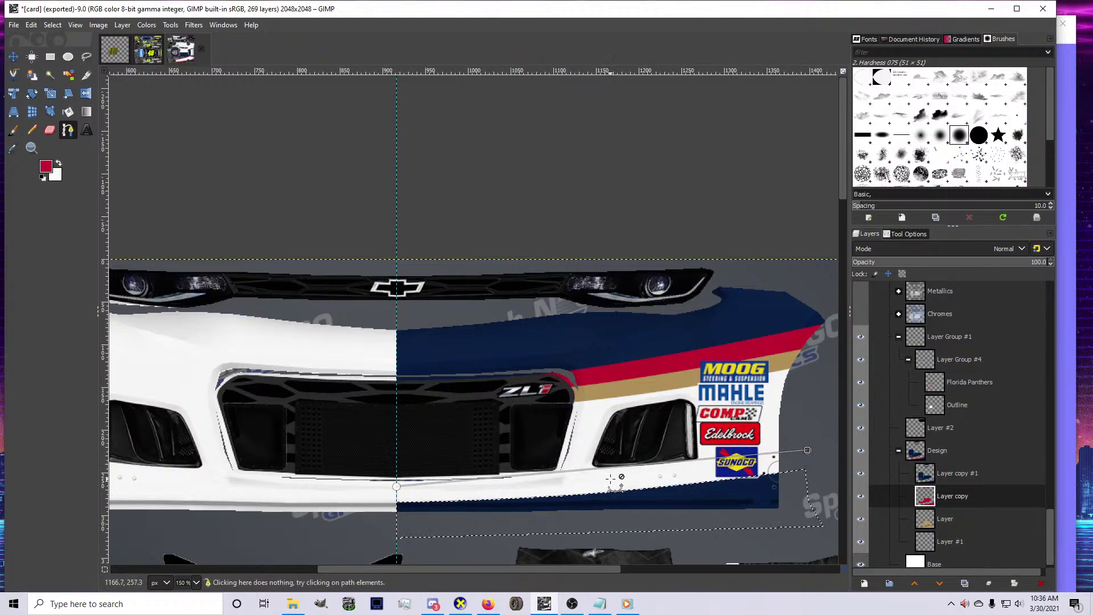
left_click_drag(608, 469, 604, 477)
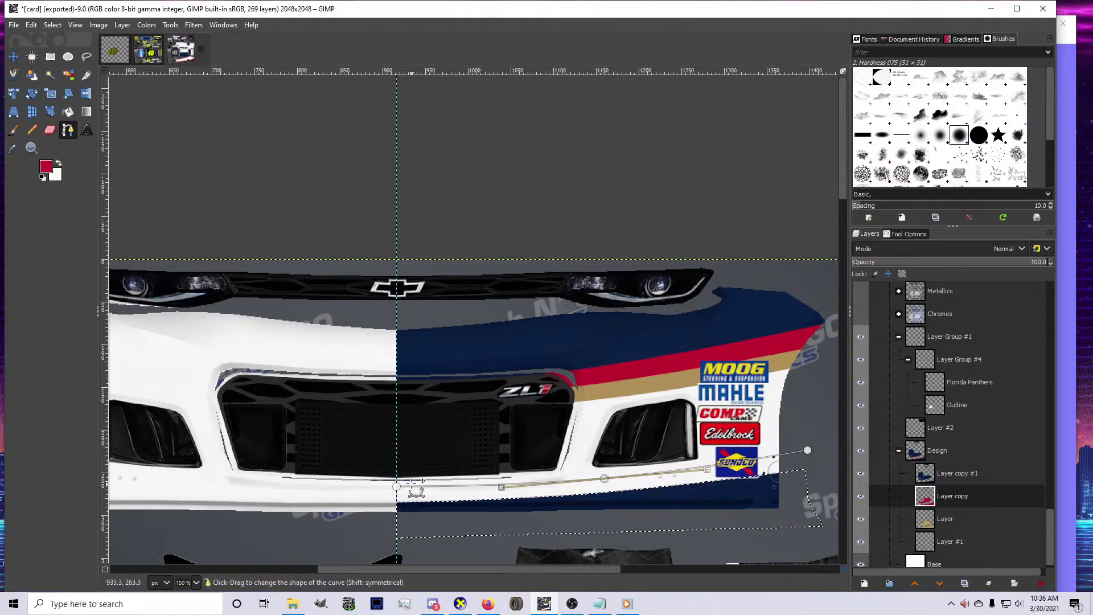
left_click(604, 477, "ctrl")
left_click_drag(396, 486, 396, 490)
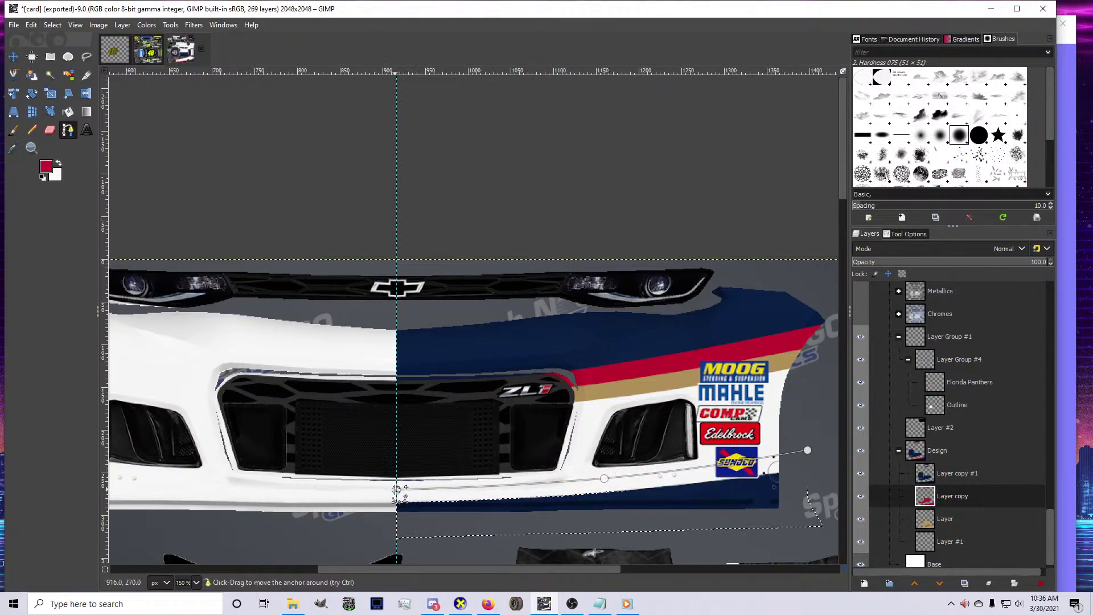
Close the path below the bumper, convert it to a selection and fill it with red on Layer copy
left_click(397, 536)
left_click(799, 518)
left_click(808, 450, "ctrl")
key("shift+v")
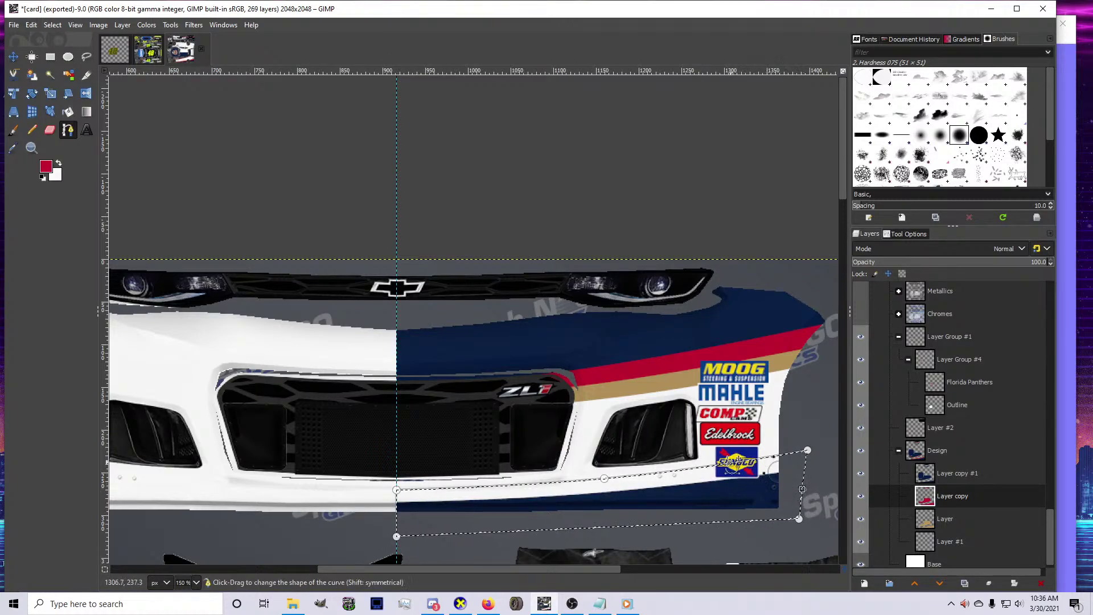
left_click(68, 112)
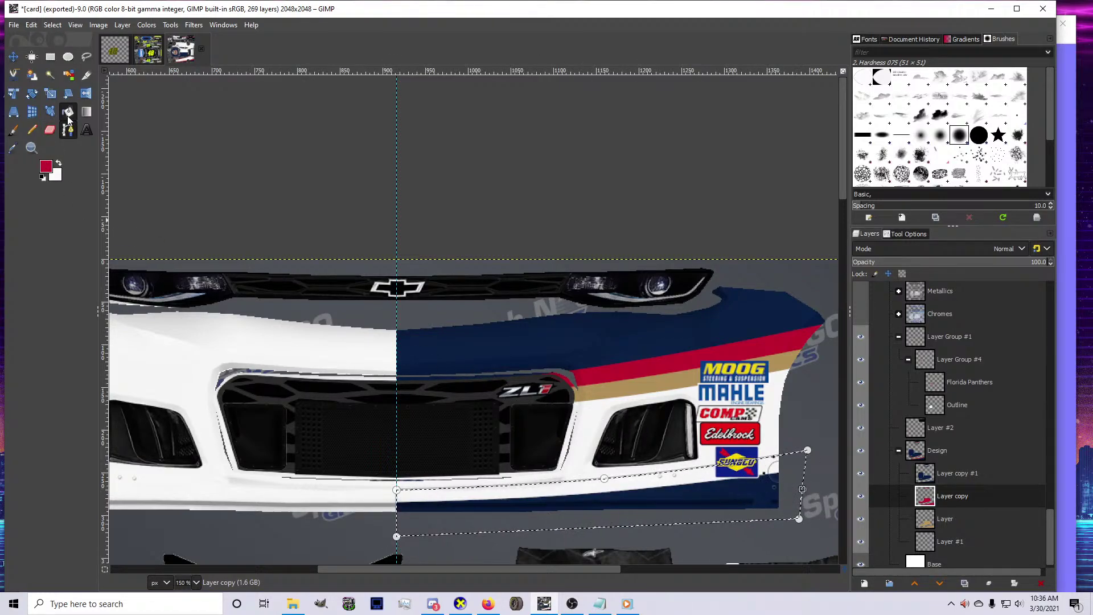
left_click(506, 498)
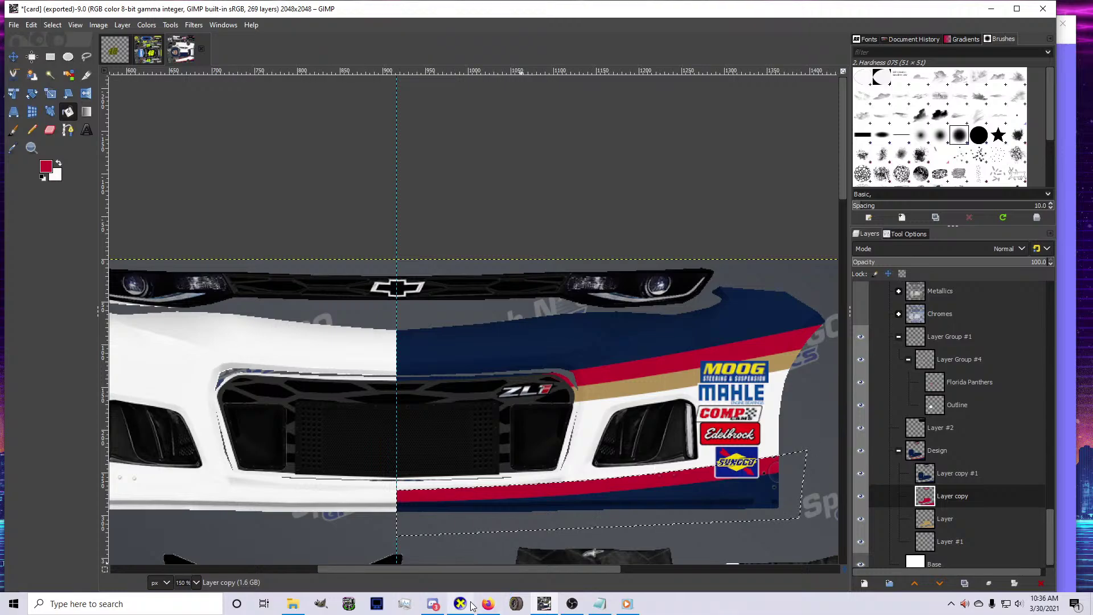
Export the texture to card.bmp and inspect the red lower-bumper stripe on the car model in CarView
key("ctrl+e")
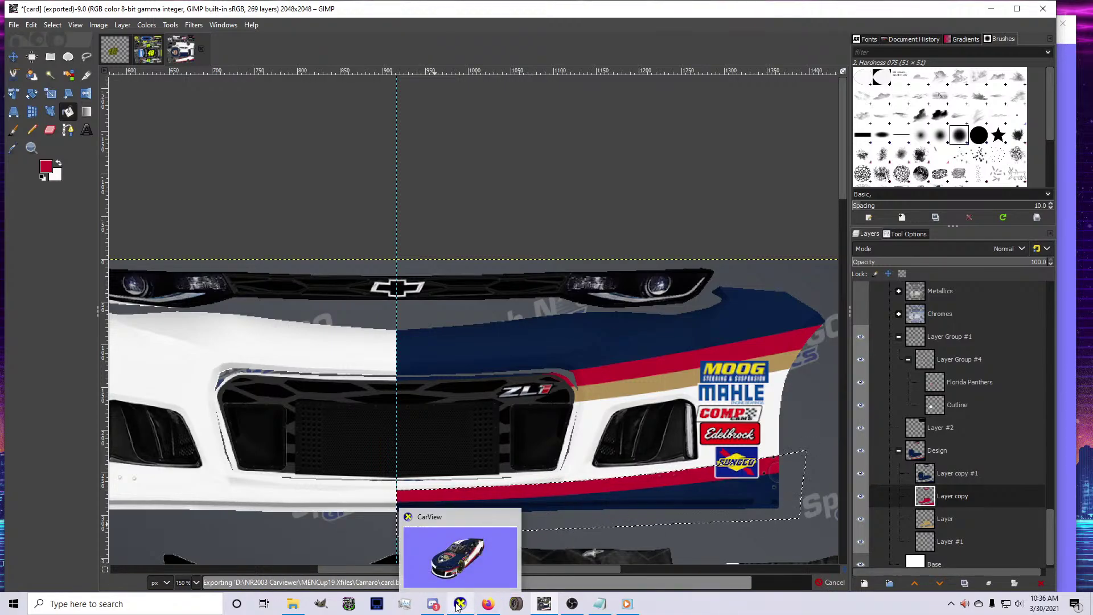
left_click(458, 606)
left_click_drag(514, 545, 556, 446)
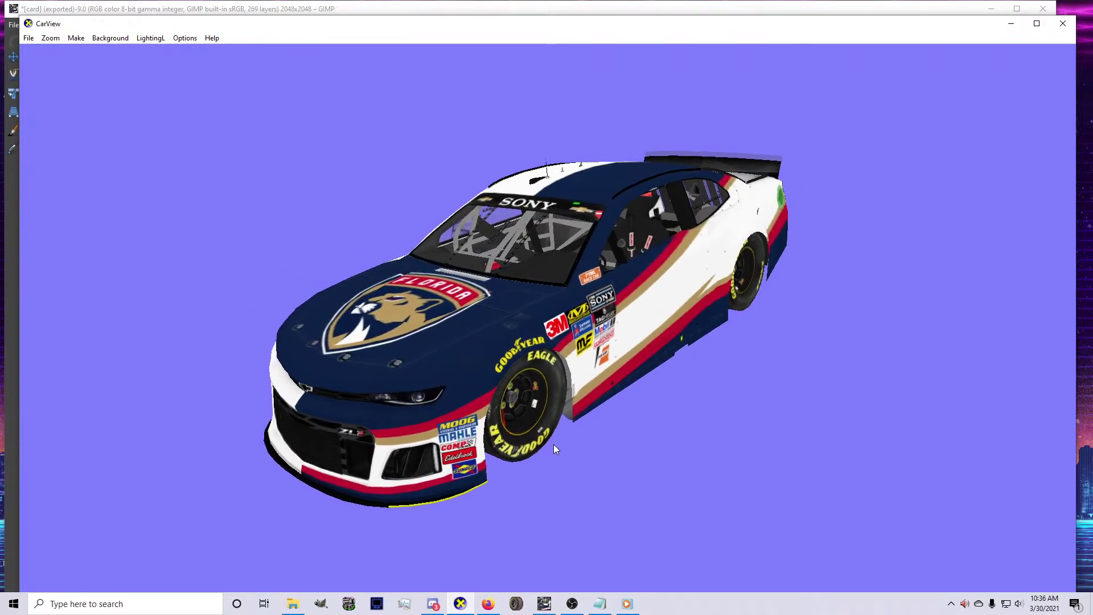
left_click(544, 604)
Cut and paste the blue lower-bumper band on Layer copy #1 and anchor it slightly lower
left_click(941, 480)
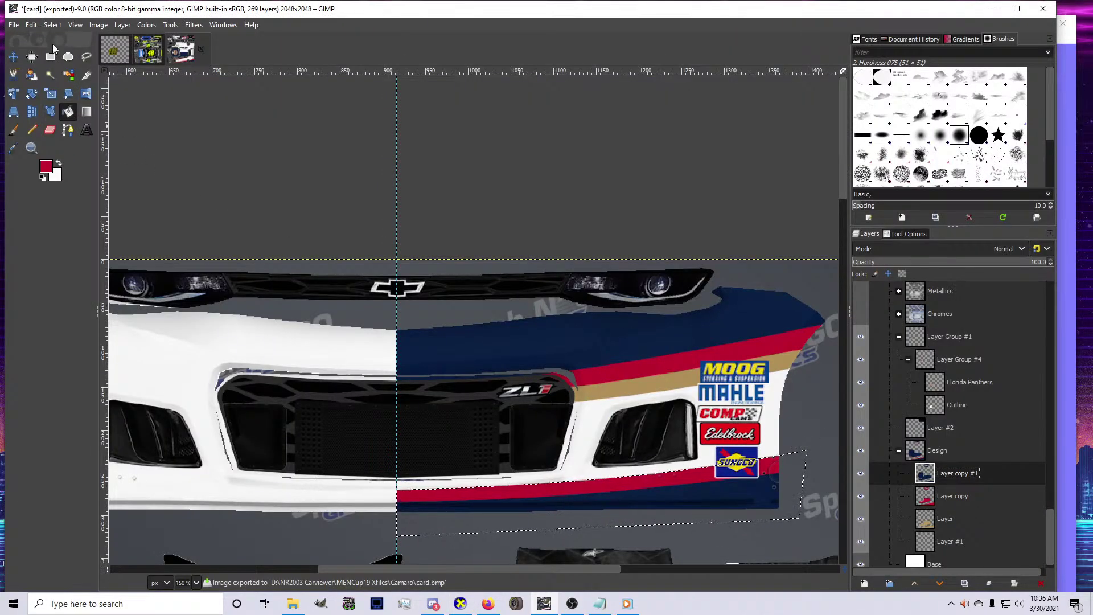
left_click(51, 55)
left_click_drag(397, 442, 793, 532)
key("ctrl+c")
key("ctrl+v")
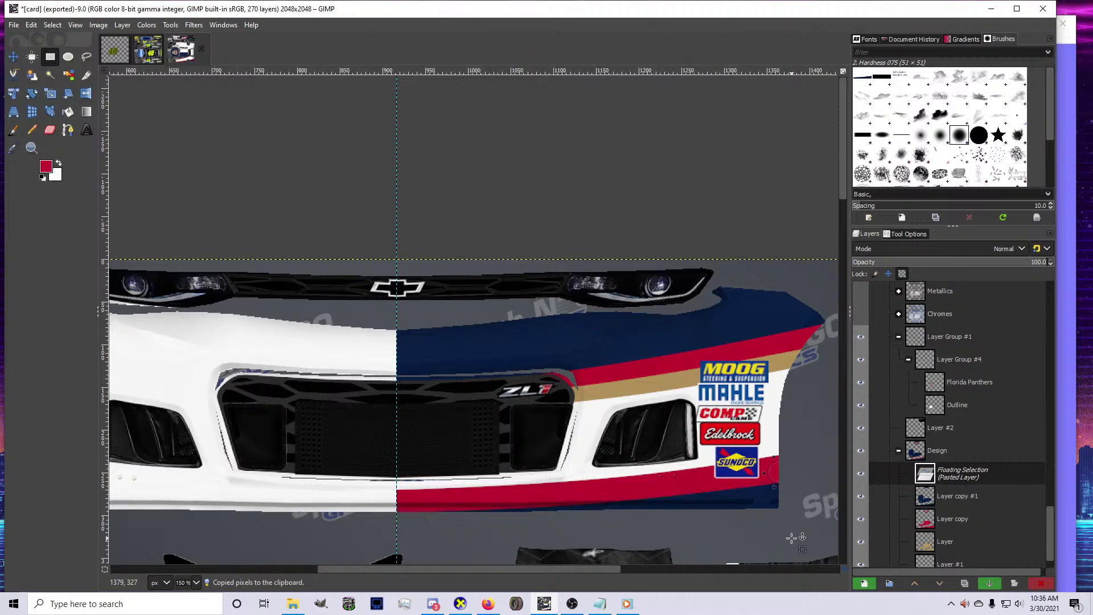
left_click(792, 537)
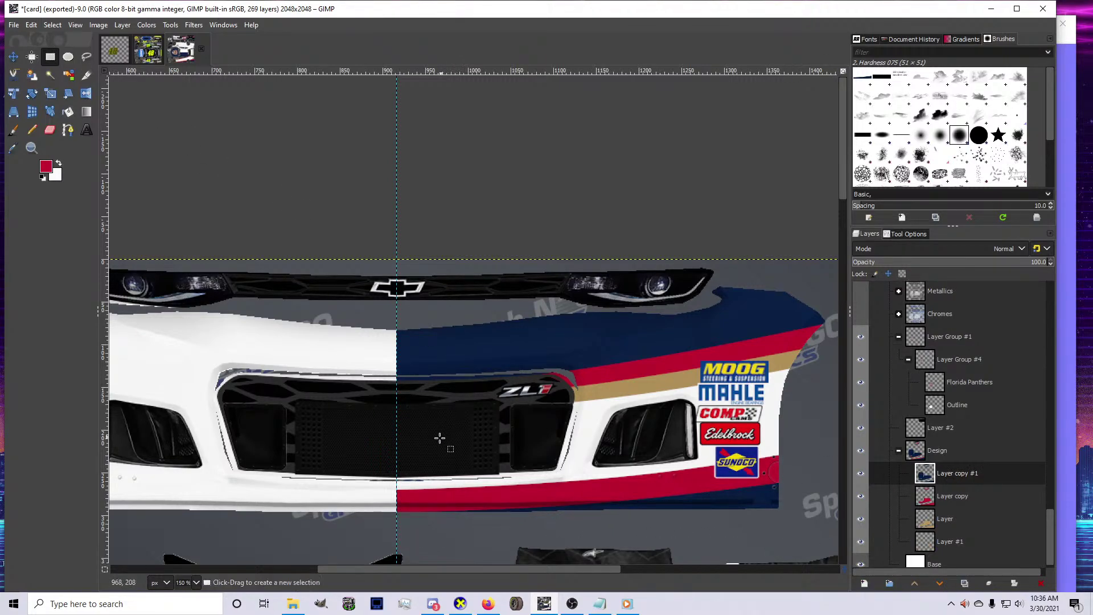
Cut the red lower-bumper stripe on Layer copy, paste it back and nudge it slightly down
left_click_drag(397, 463, 810, 549)
left_click_drag(663, 477, 658, 460)
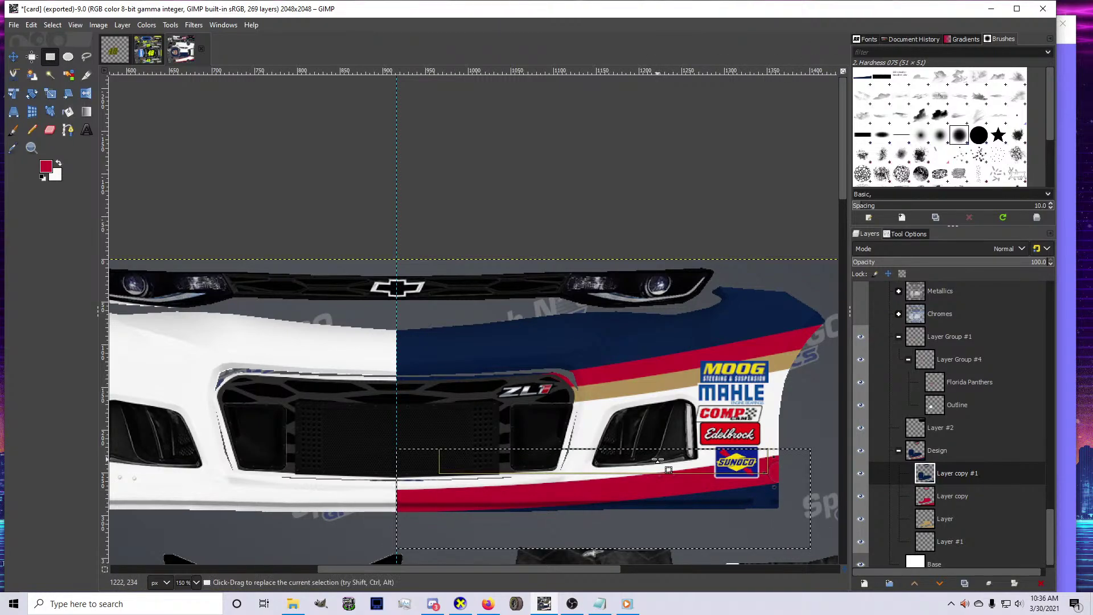
key("ctrl+c")
left_click(939, 497)
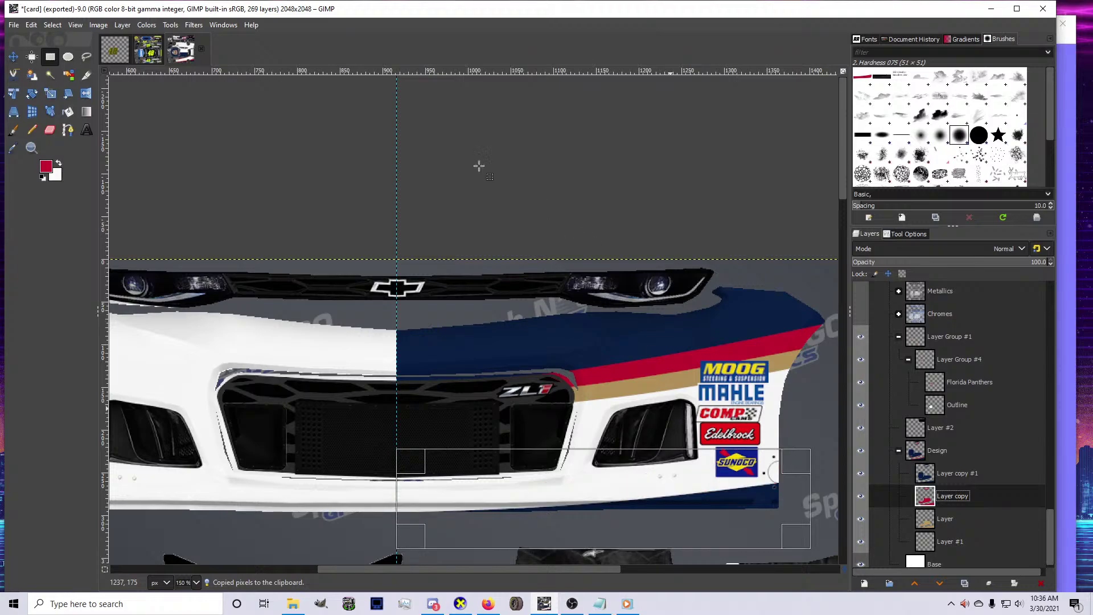
key("ctrl+v")
left_click(13, 56)
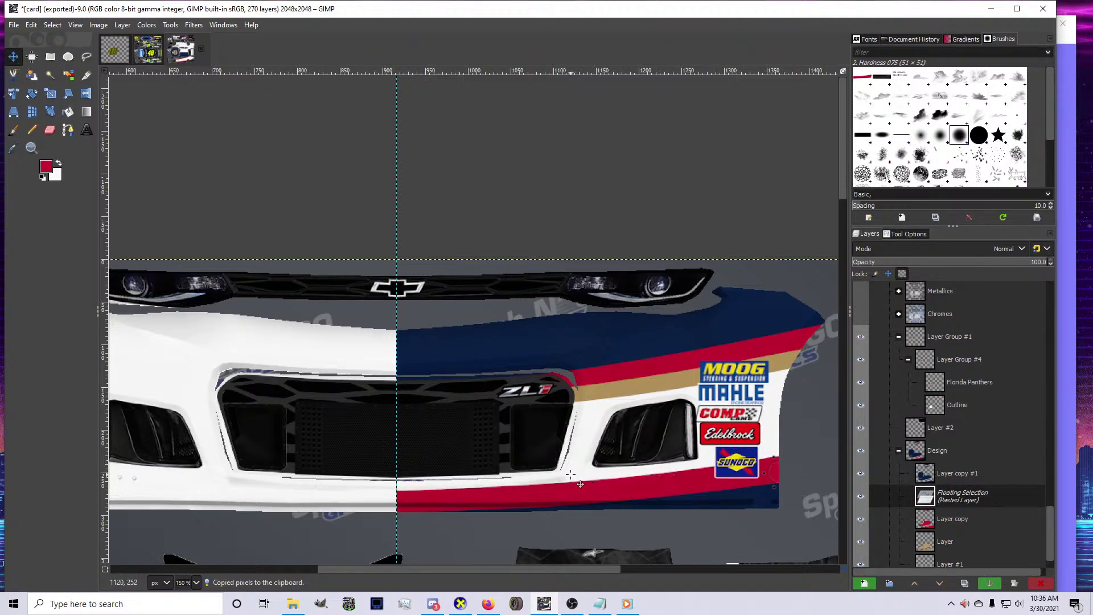
key("Down")
key("Down")
key("Down")
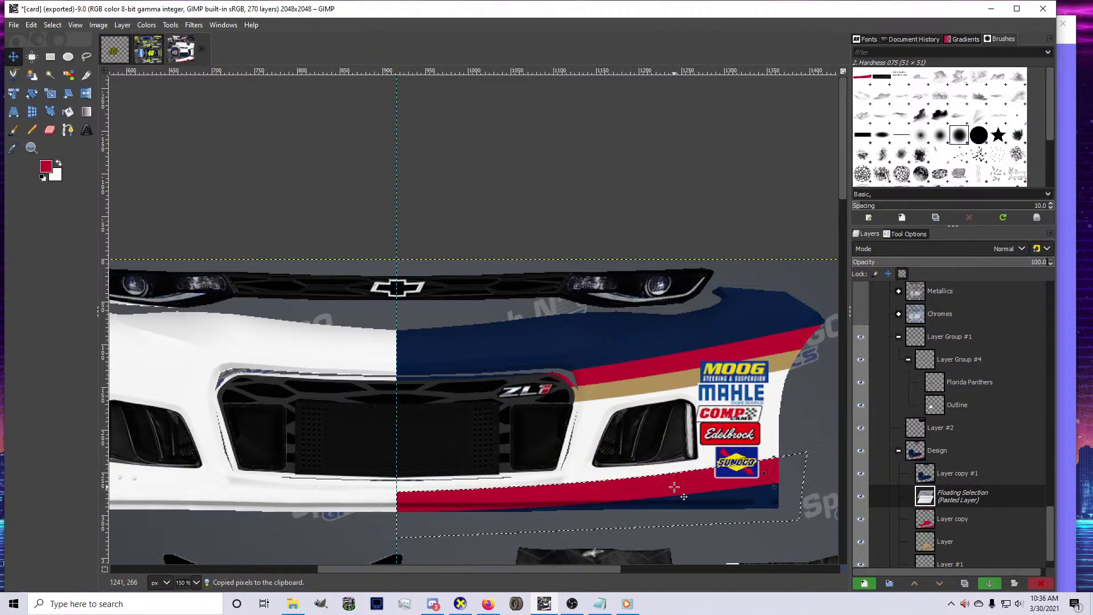
key("Down")
key("Down")
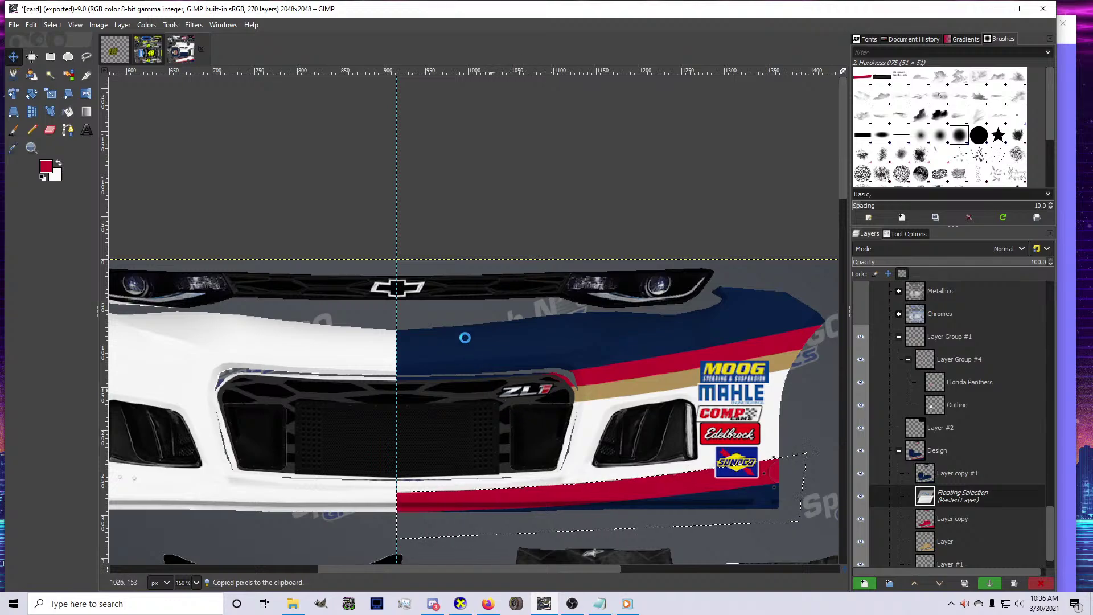
Check the shifted red and blue bumper stripes on the car model in CarView from a lower front angle
left_click(462, 604)
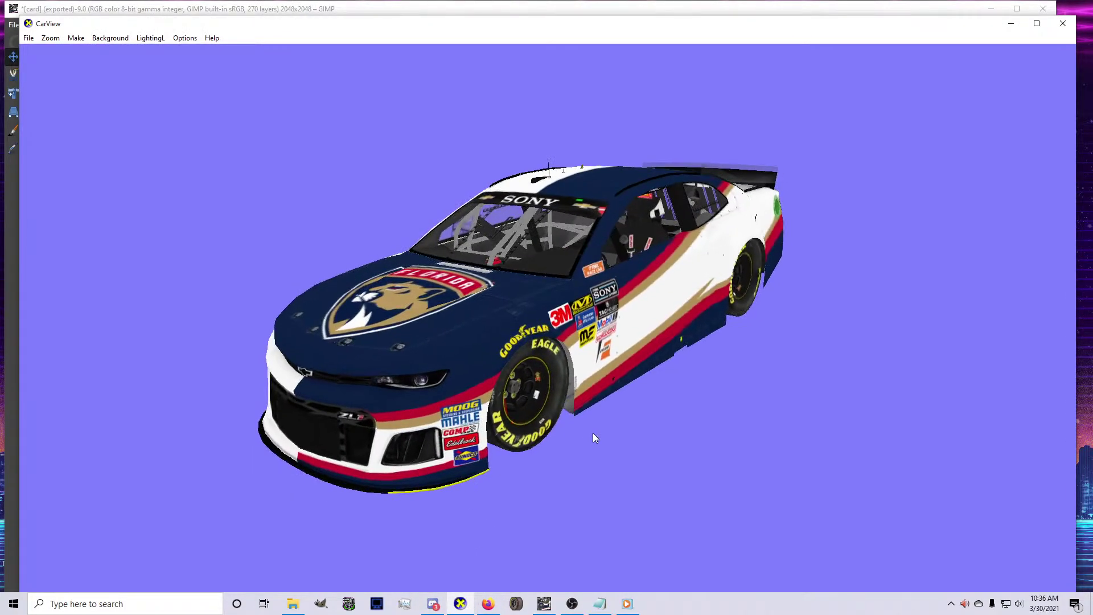
left_click_drag(543, 466, 515, 437)
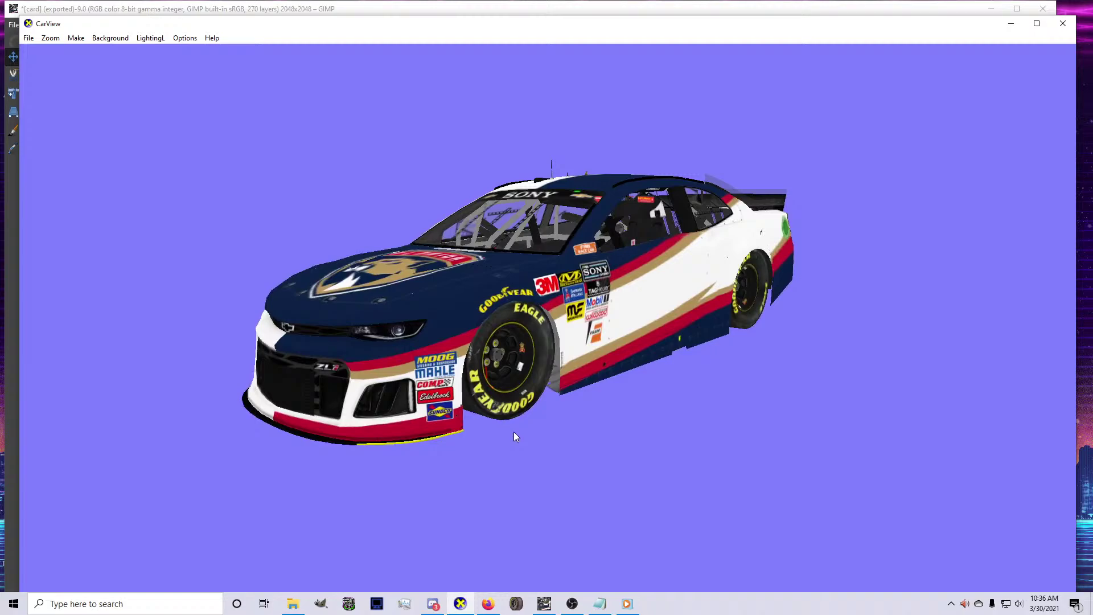
left_click(544, 604)
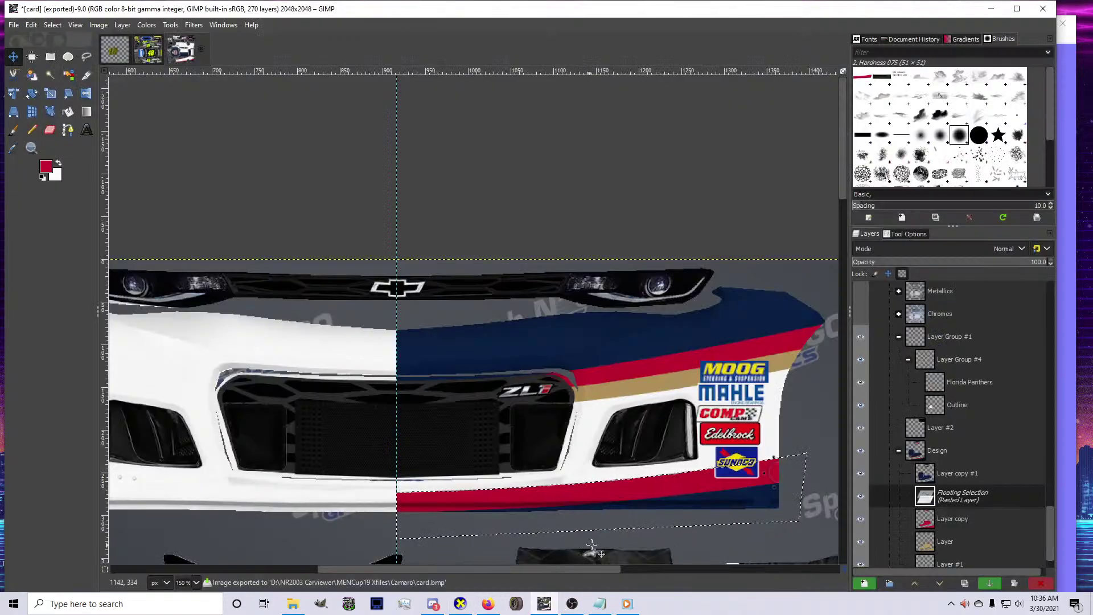
Outline the blue lower-bumper band on Layer copy #1 with a four-corner Free Select selection starting at the centre guide
left_click(931, 476)
key("f")
left_click(395, 472)
left_click(804, 453)
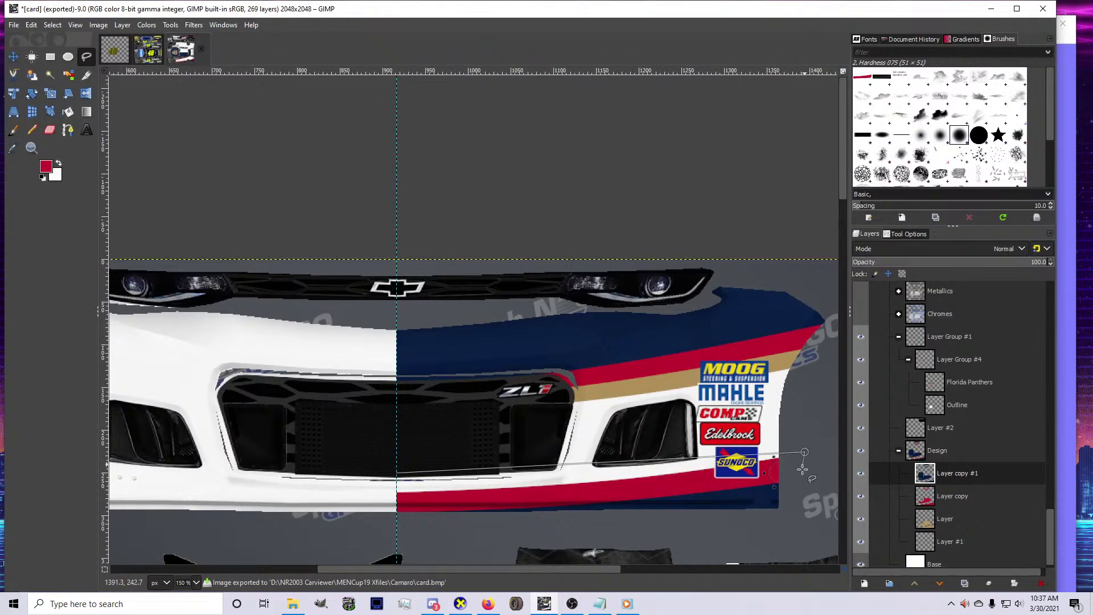
left_click(794, 525)
left_click(395, 532)
key("Return")
Cut and paste the outlined blue band, move it slightly up over the red stripe and anchor it
key("ctrl+c")
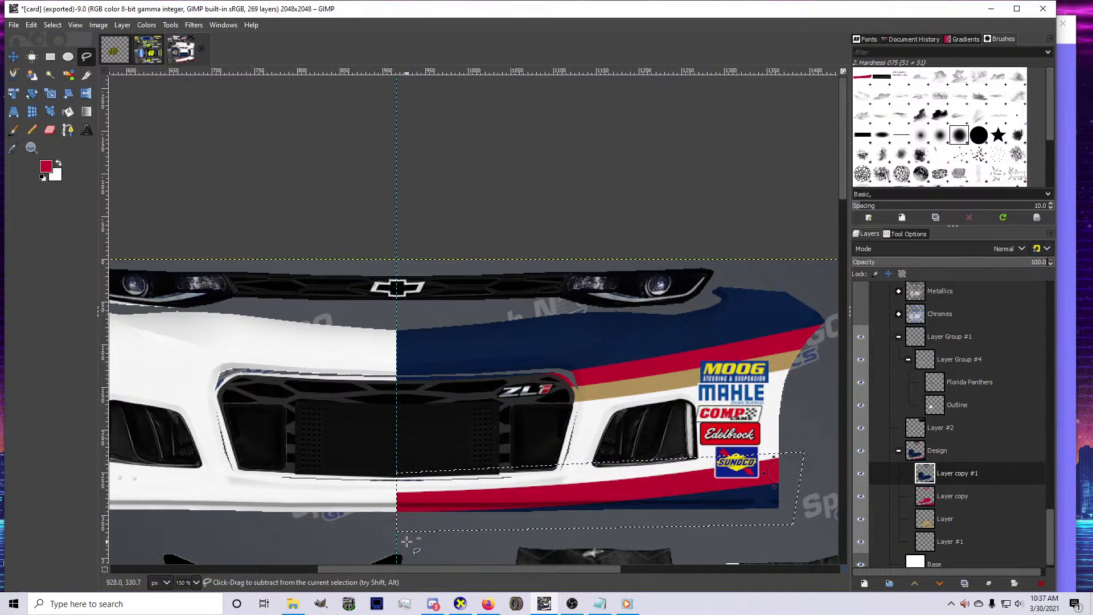
key("ctrl+v")
left_click(13, 57)
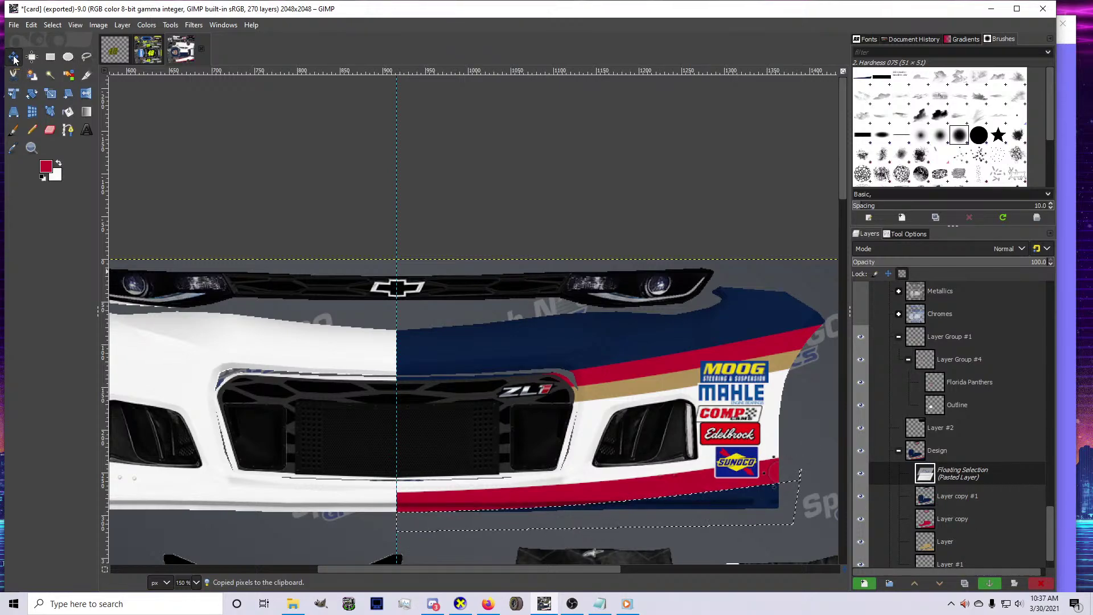
left_click_drag(559, 390, 559, 385)
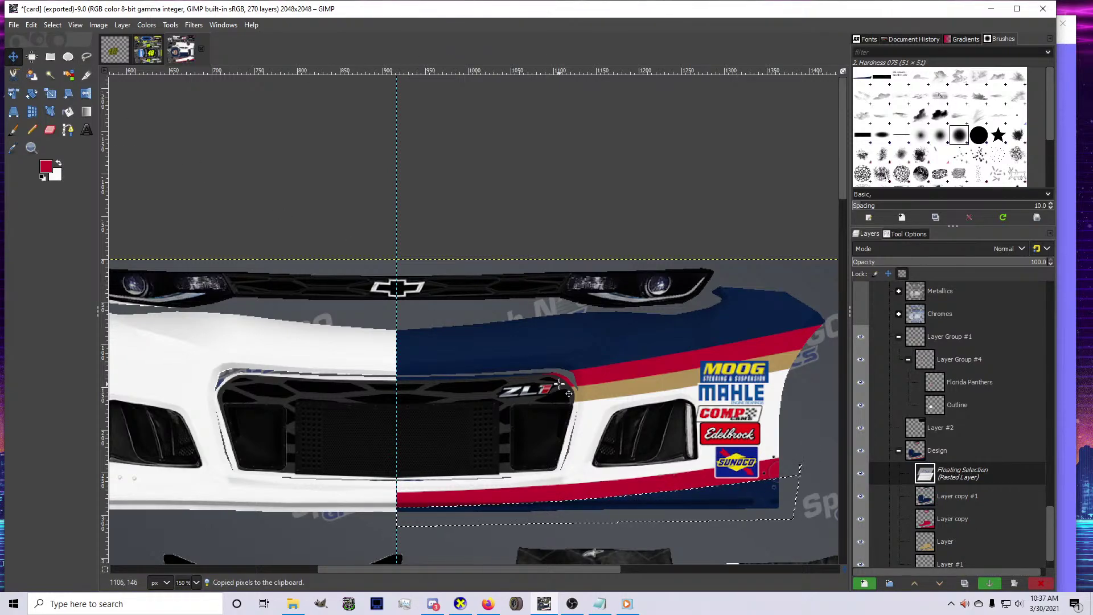
key("ctrl+h")
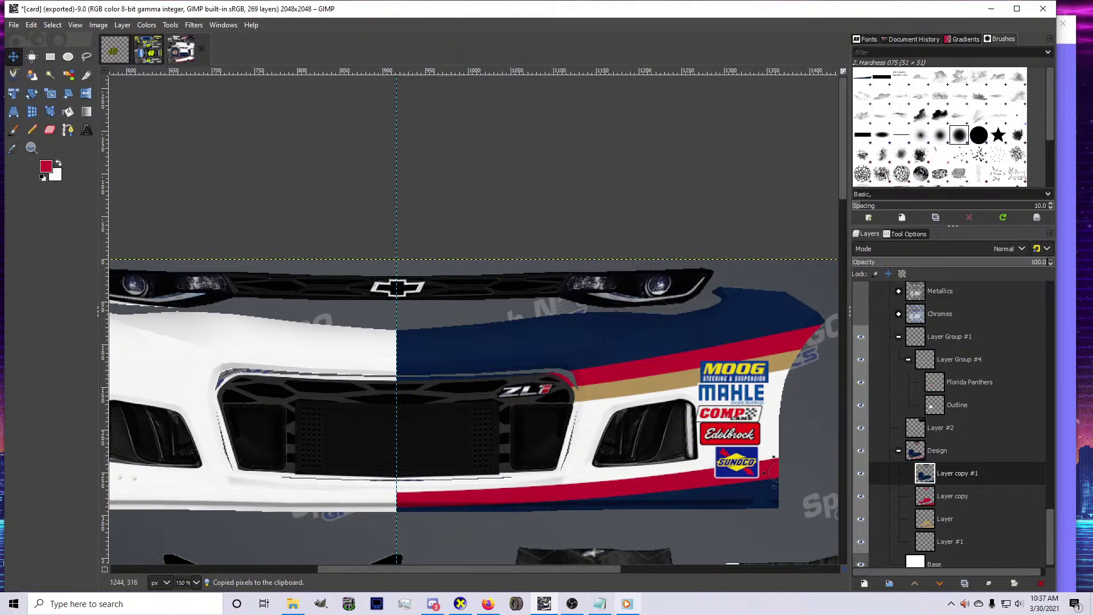
Export card.bmp again and check the raised blue bumper band in CarView
key("ctrl+e")
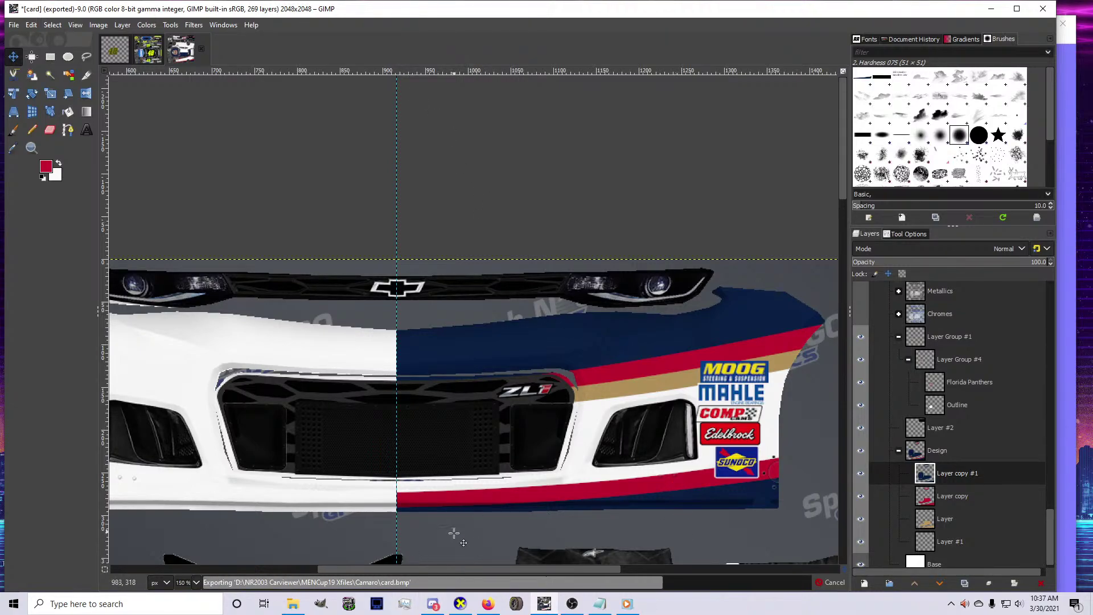
left_click(460, 603)
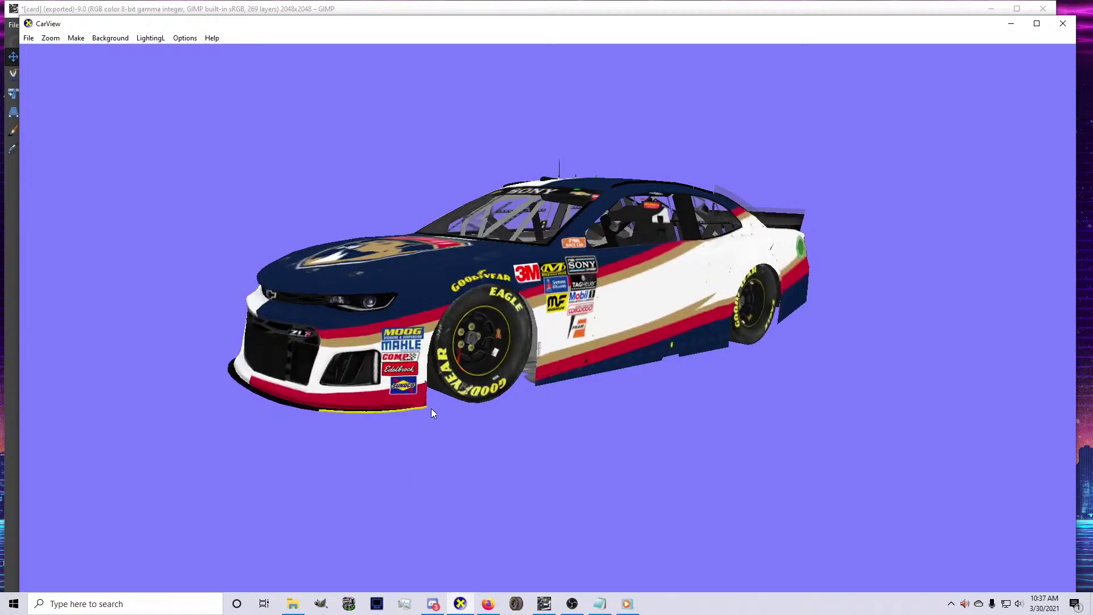
left_click_drag(449, 419, 515, 467)
left_click(544, 604)
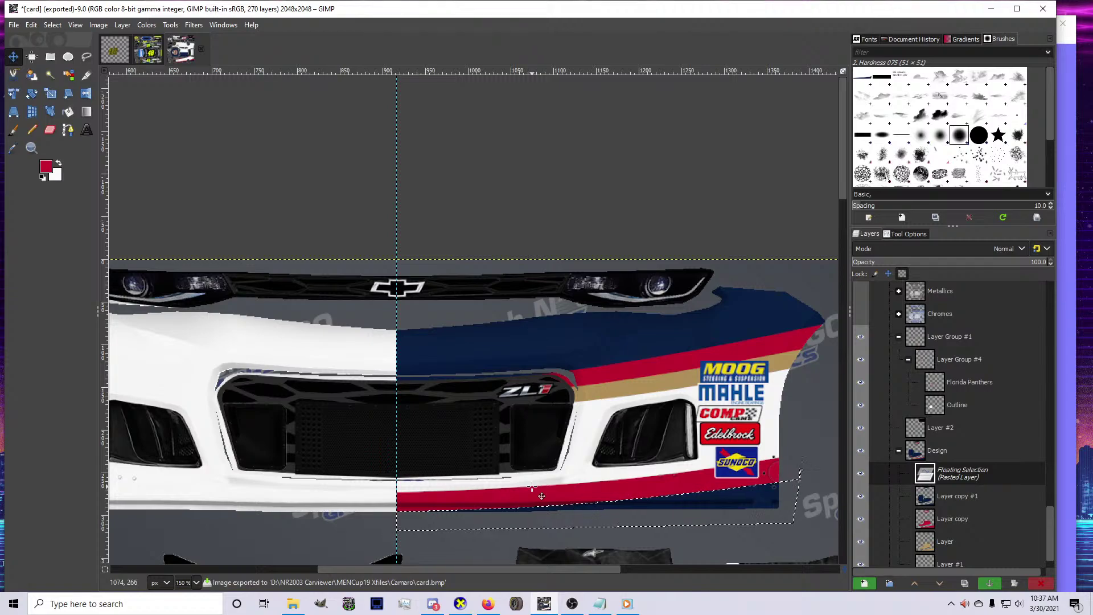
Re-export card.bmp with the readjusted blue band and inspect the front bumper and side stripes in CarView
key("ctrl+e")
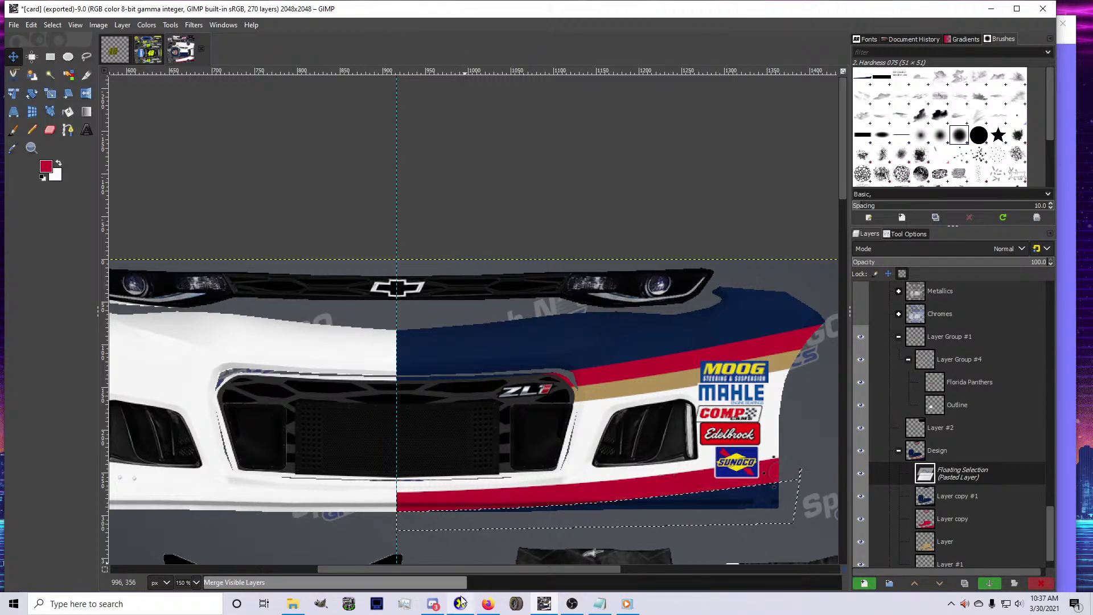
mouse_move(461, 603)
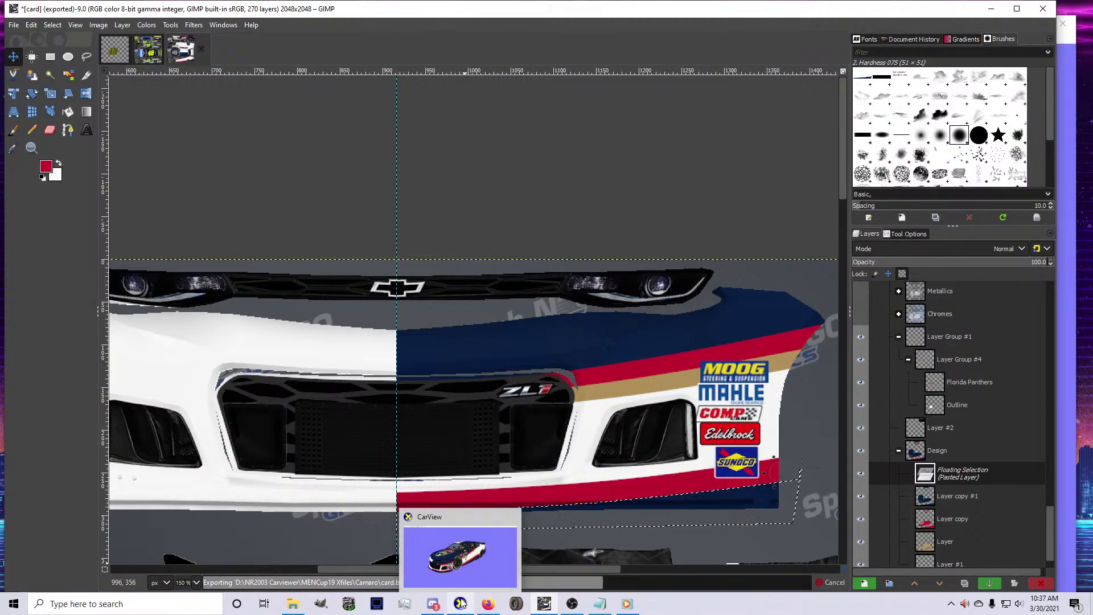
left_click(461, 603)
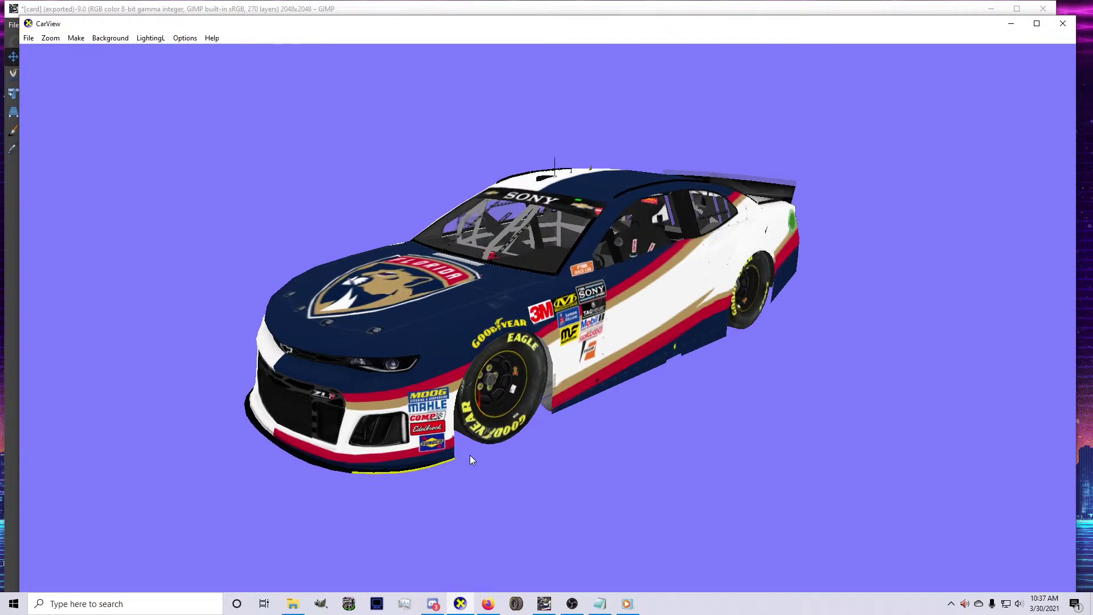
mouse_move(582, 425)
left_mouse_down()
mouse_move(628, 447)
mouse_move(610, 423)
mouse_move(617, 449)
mouse_move(770, 441)
mouse_move(736, 422)
mouse_move(566, 431)
left_mouse_up()
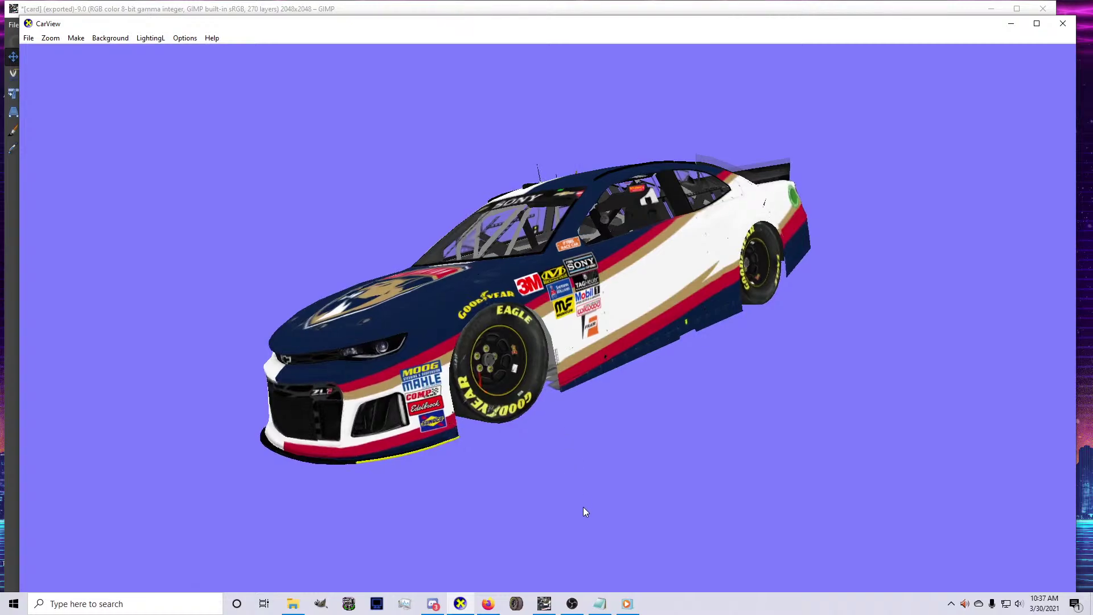
left_click(544, 603)
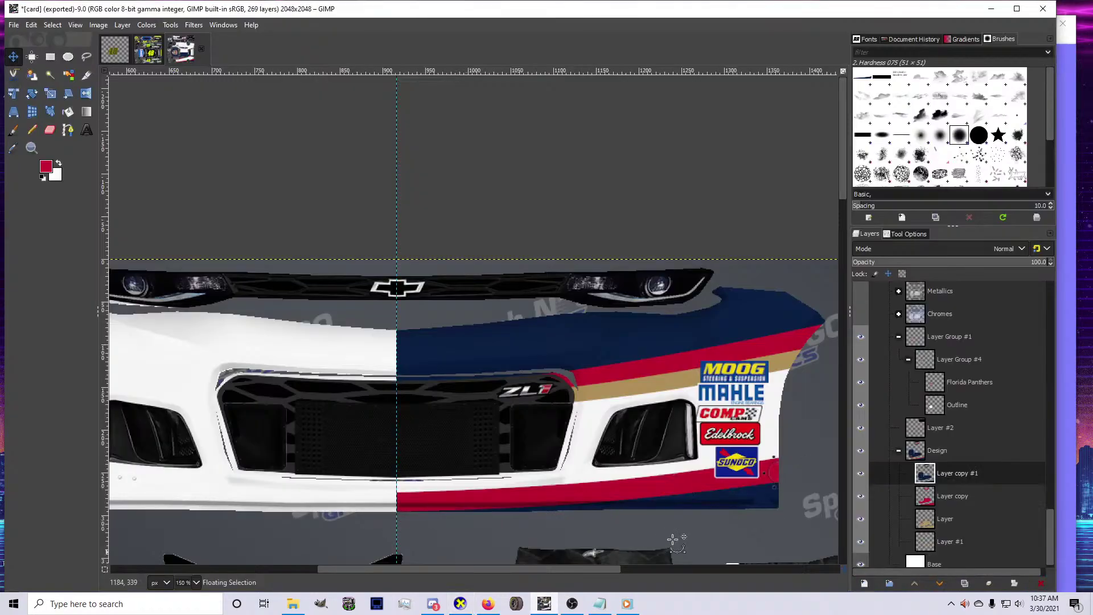
Make the gold stripe's layer, Layer, active and set the foreground colour to the livery's gold
left_click(945, 519)
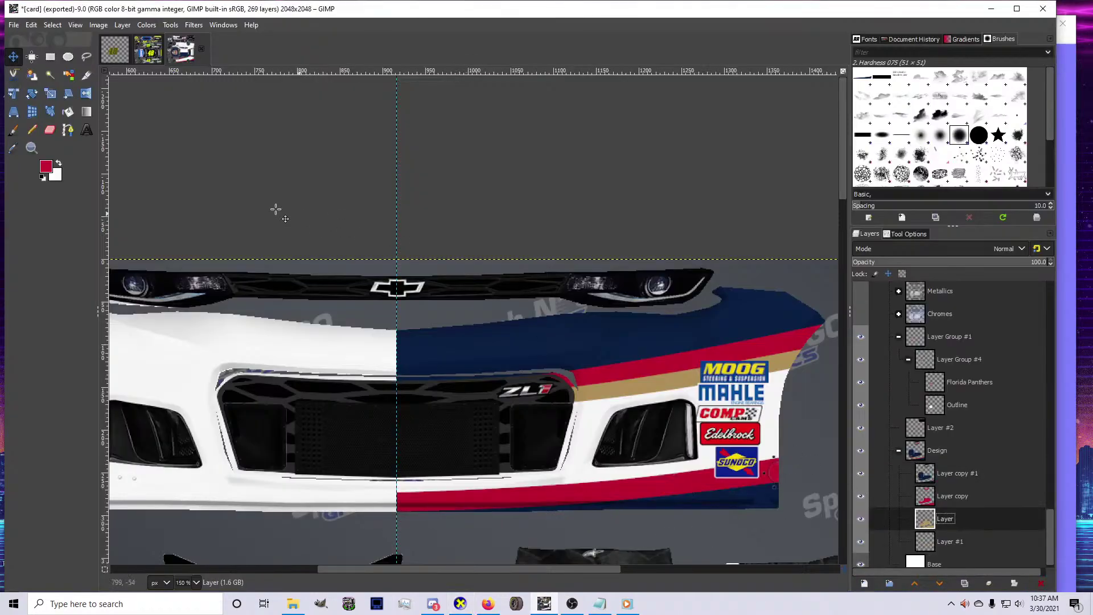
left_click(47, 168)
left_click(547, 187)
left_click(512, 225)
Draw a path with the Paths tool from the centre guide above the lower red band, past the bumper's outer end and back beneath it
left_click(66, 131)
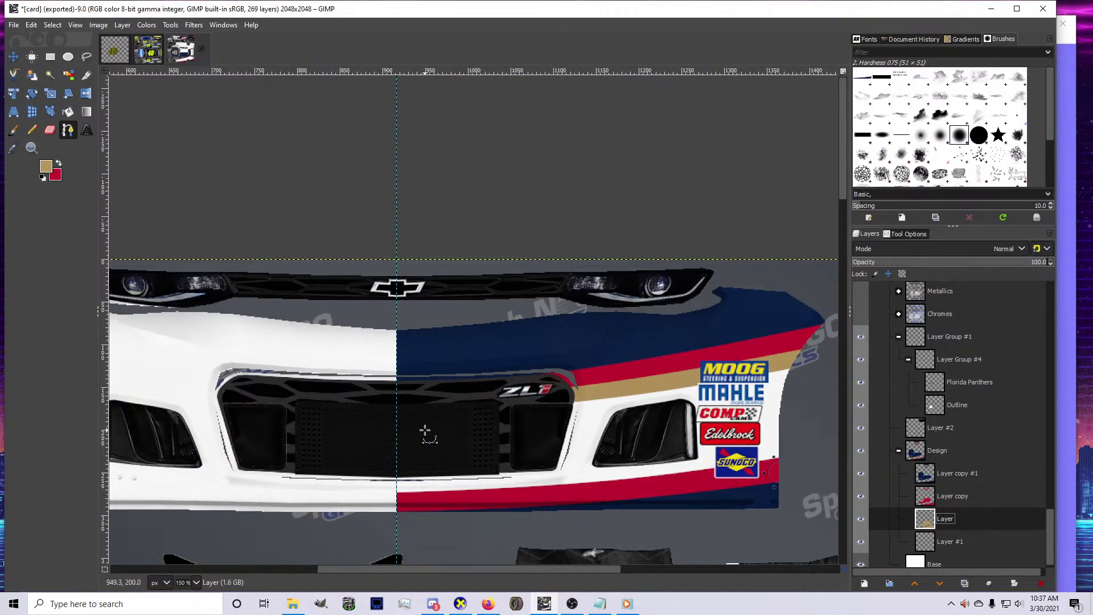
scroll(426, 431, "up", 2)
left_click(368, 536)
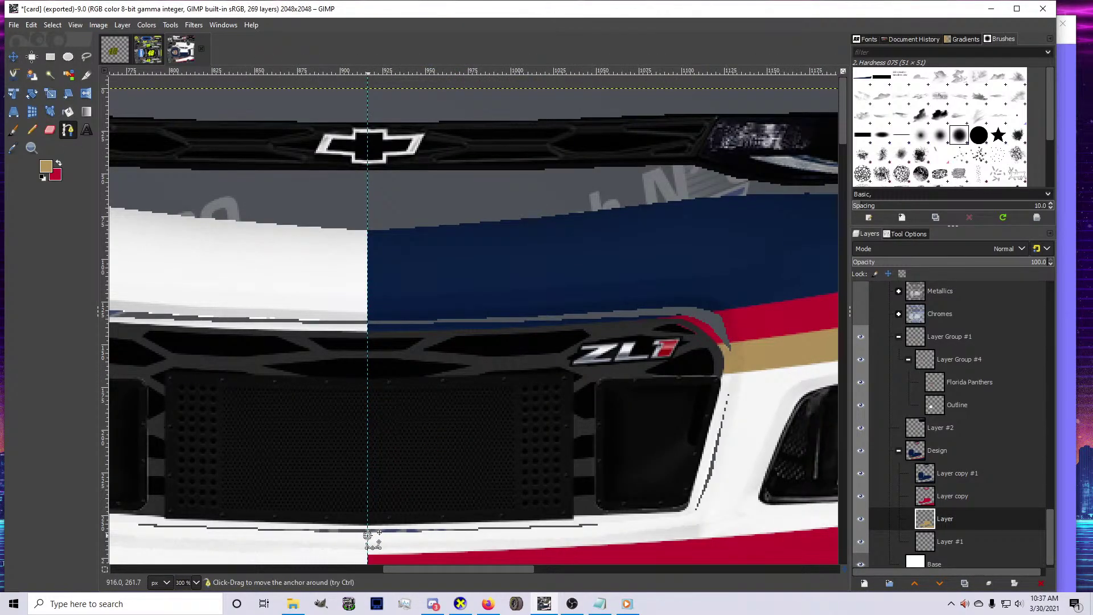
scroll(368, 535, "down", 3)
left_click(638, 437)
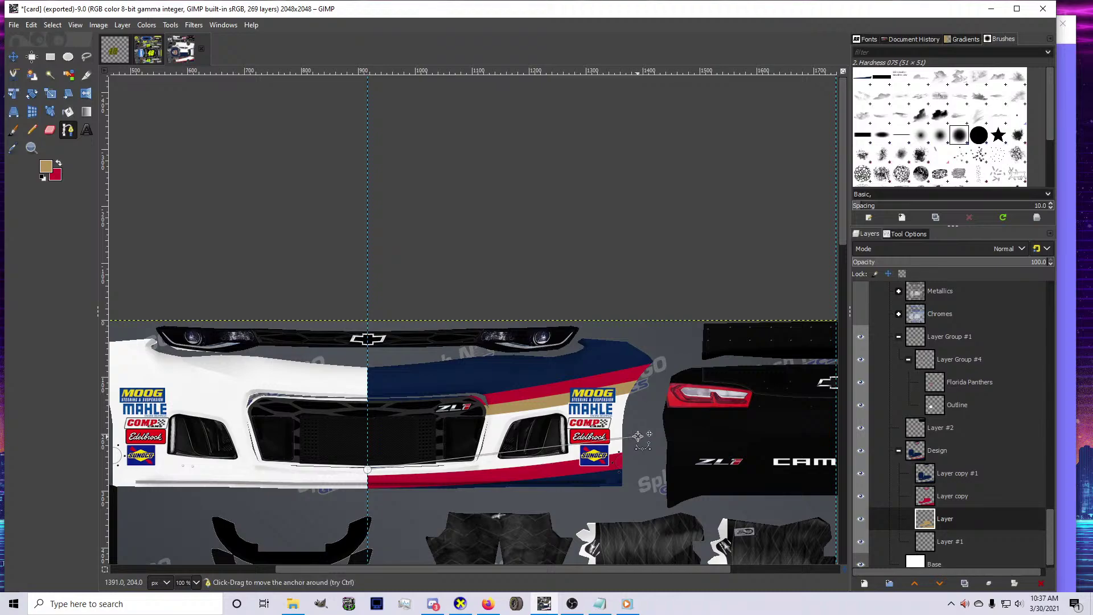
scroll(542, 466, "up", 1)
left_click_drag(467, 450, 470, 459)
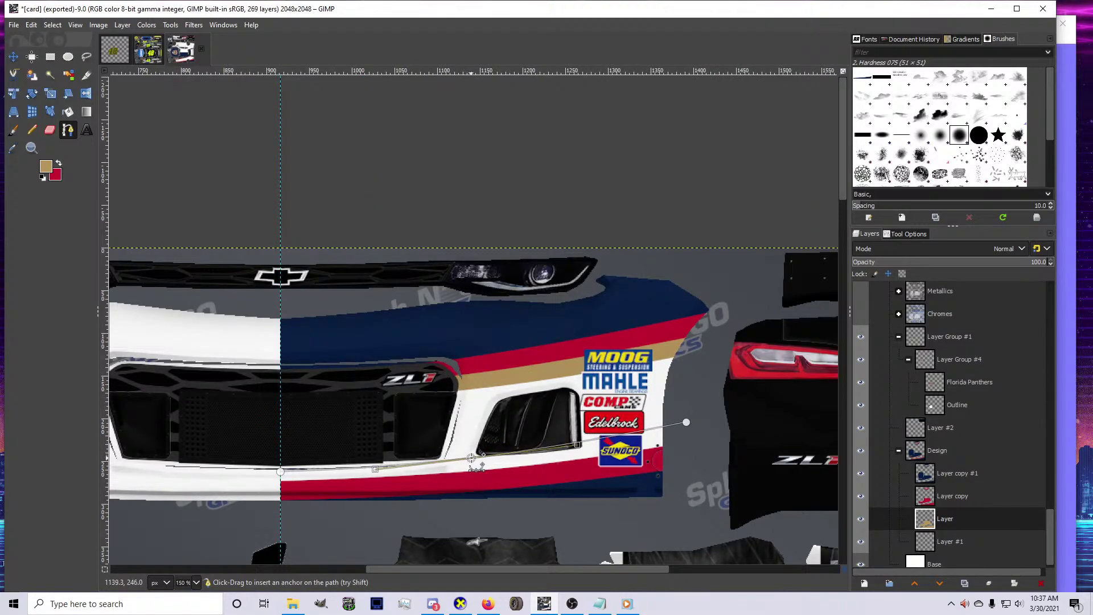
left_click(686, 423)
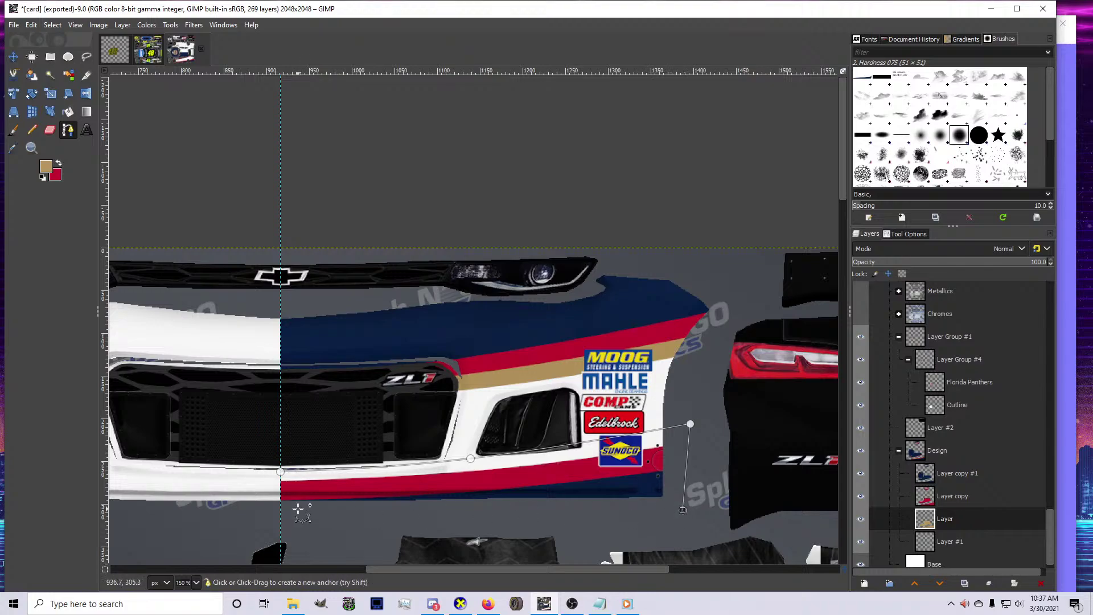
left_click(279, 515)
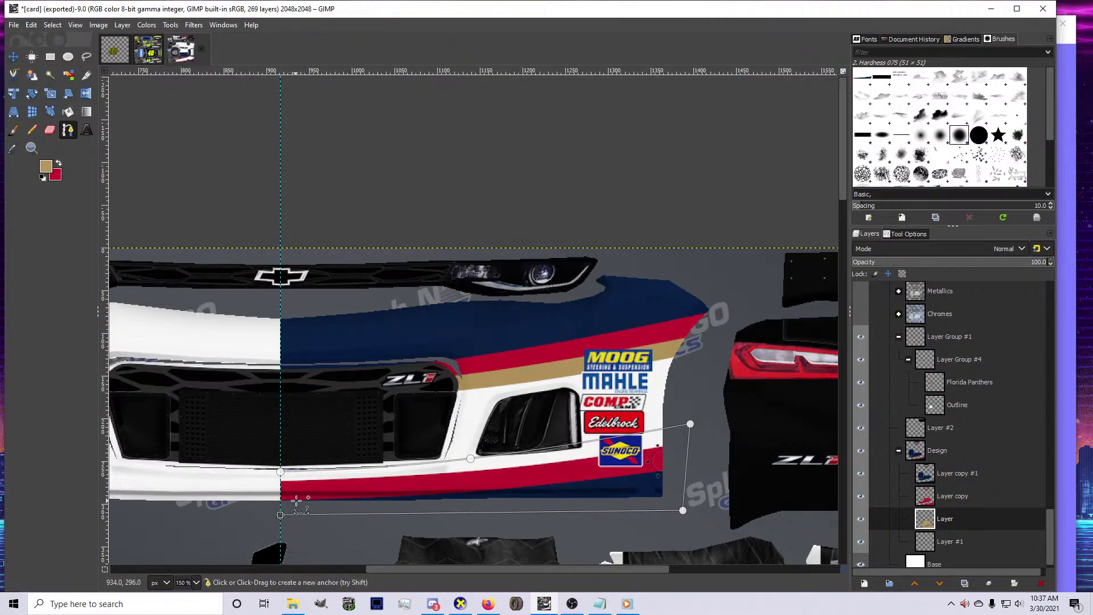
left_click_drag(300, 513, 301, 513)
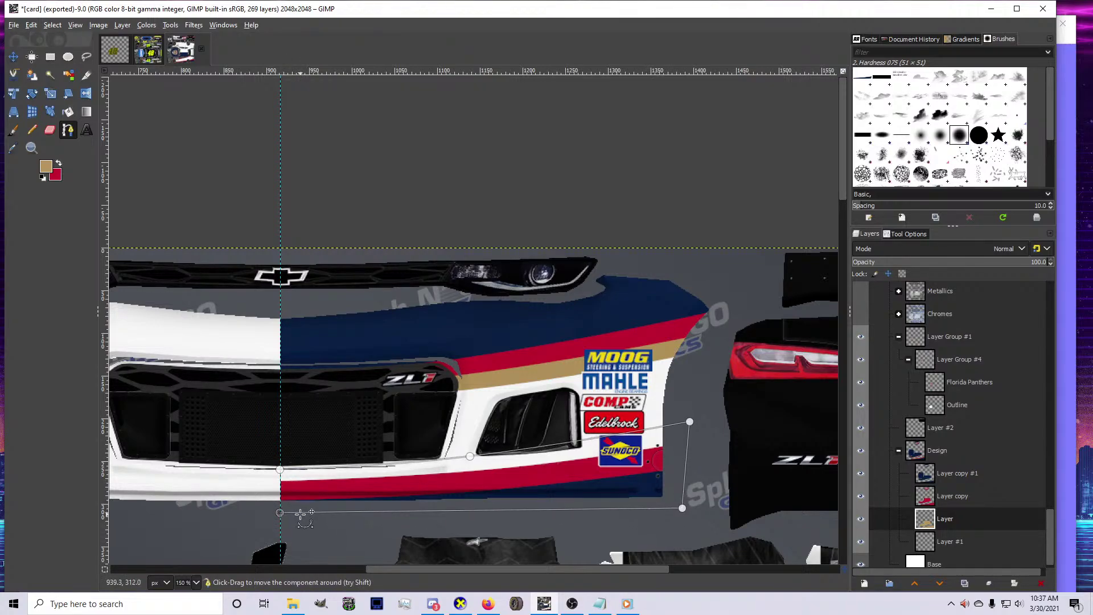
Check the path's corners against the centre guide and convert the path around the lower bumper into a selection
scroll(282, 517, "up", 2)
scroll(281, 517, "down", 3)
scroll(281, 519, "up", 4)
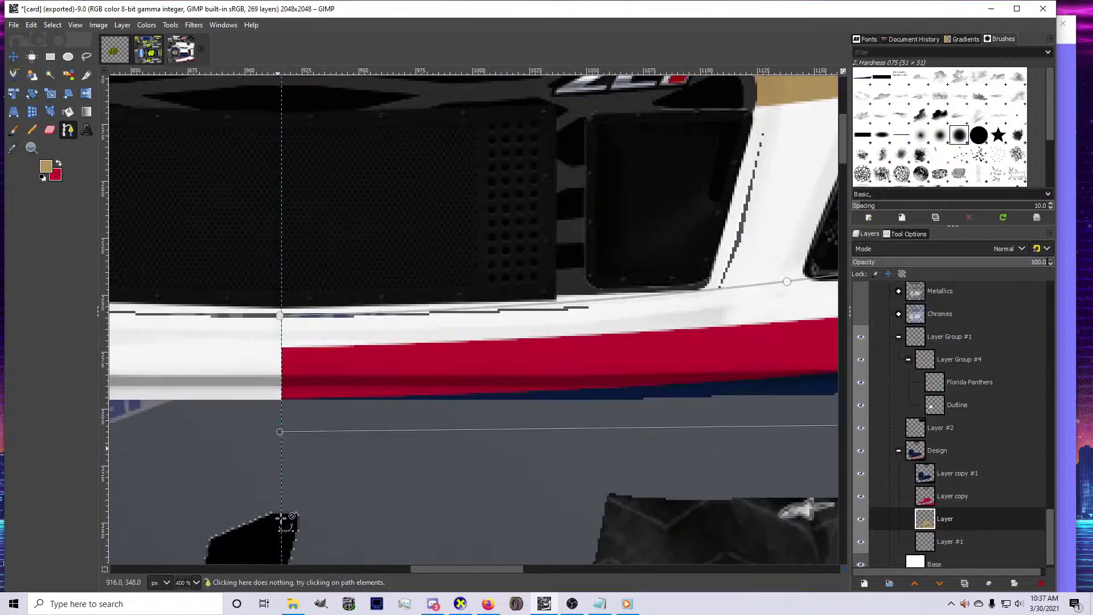
scroll(281, 516, "up", 2)
scroll(318, 376, "down", 3)
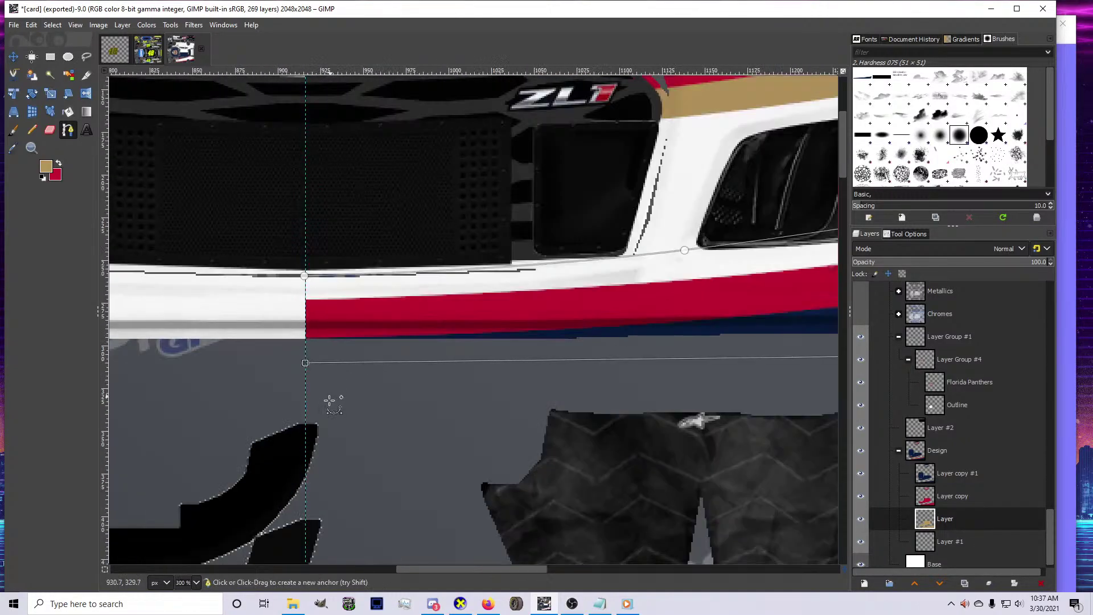
scroll(333, 398, "down", 4)
scroll(293, 230, "up", 2)
scroll(303, 242, "up", 7)
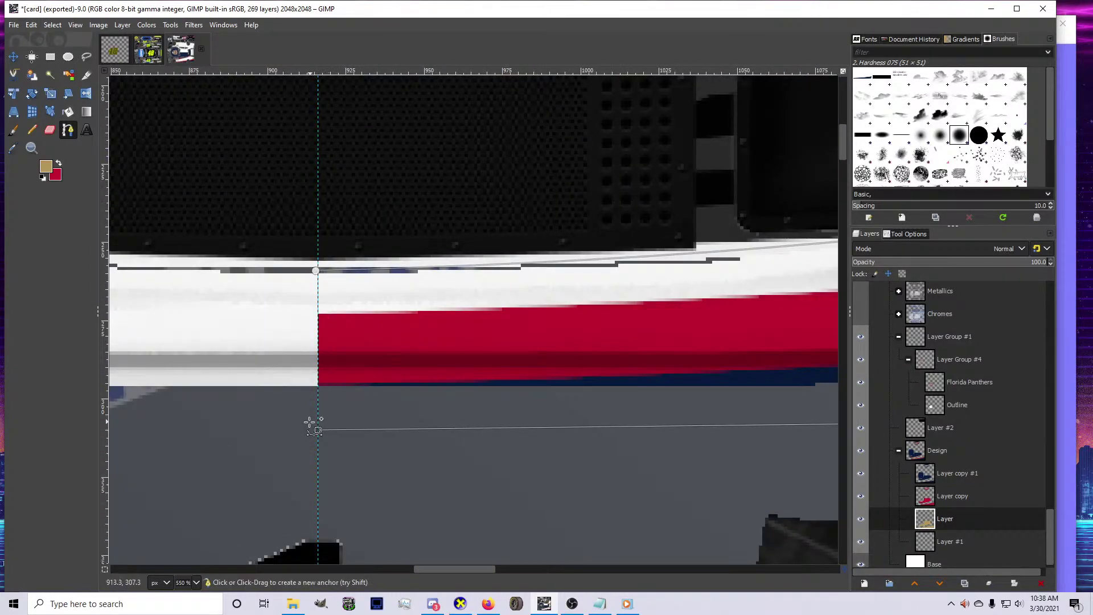
key("shift+v")
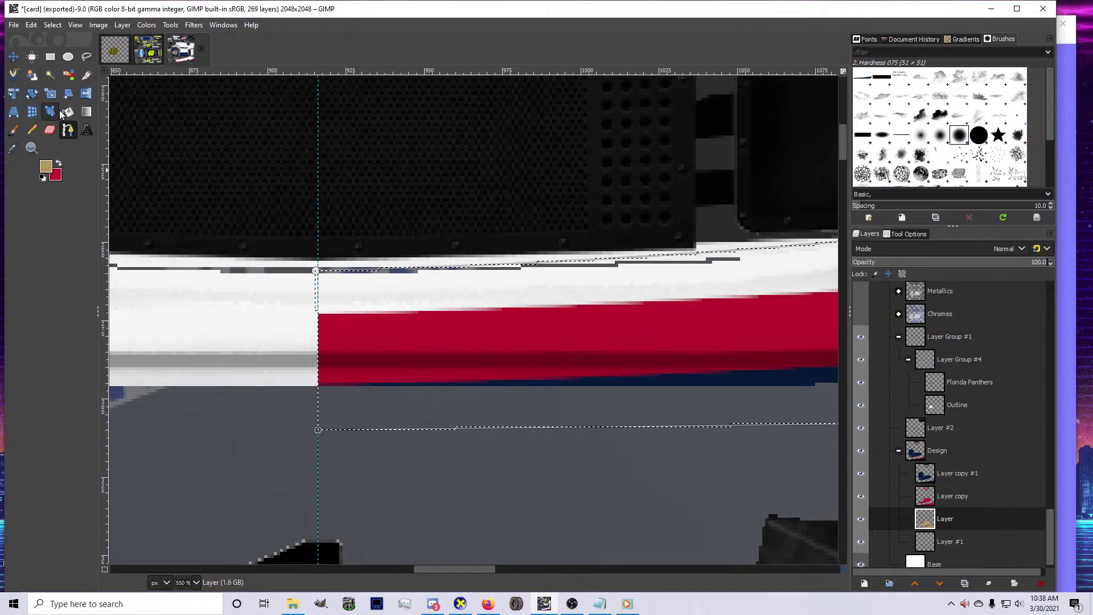
Bucket-fill the lower-bumper selection with gold on Layer to add a stripe above the red band
left_click(86, 112)
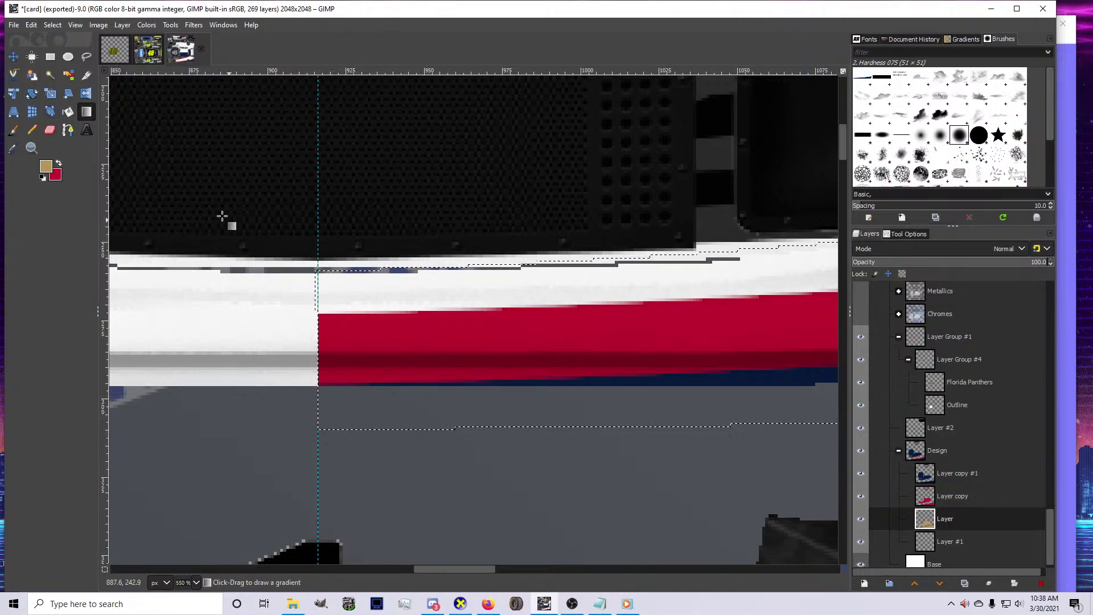
left_click(68, 111)
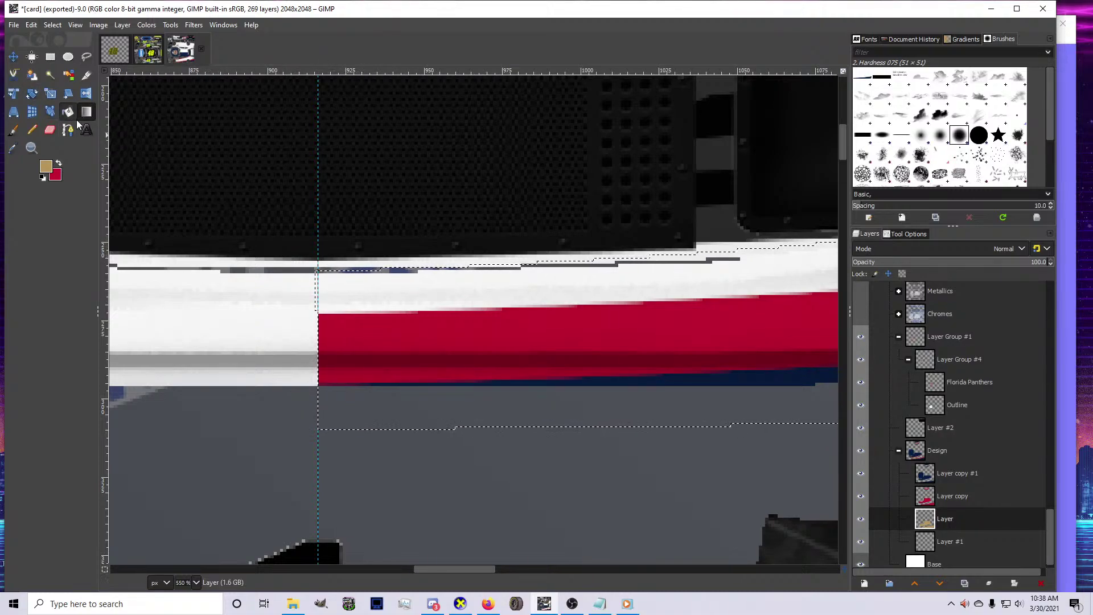
left_click(452, 324)
scroll(415, 330, "down", 4, "ctrl")
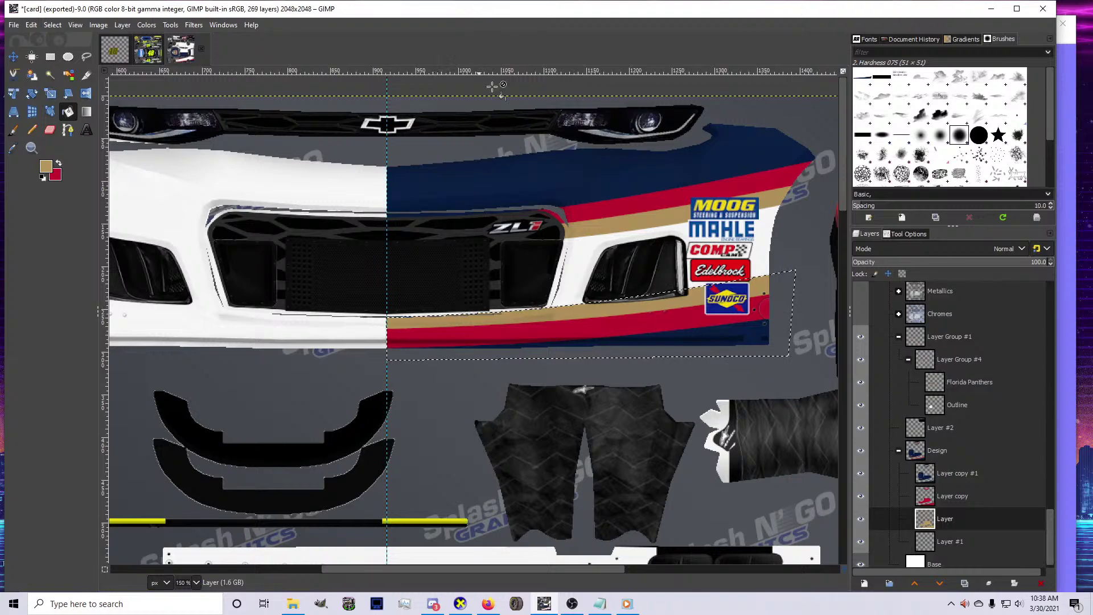
Export card.bmp again, inspect the front bumper stripes in CarView and return to GIMP
key("ctrl+e")
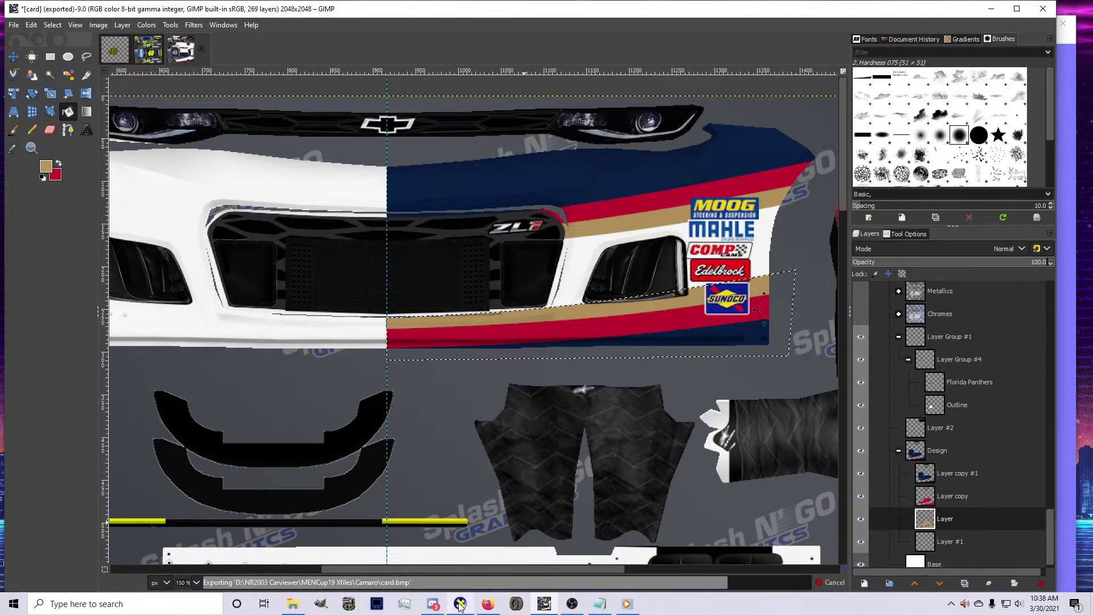
left_click(465, 572)
left_click_drag(464, 574, 432, 442)
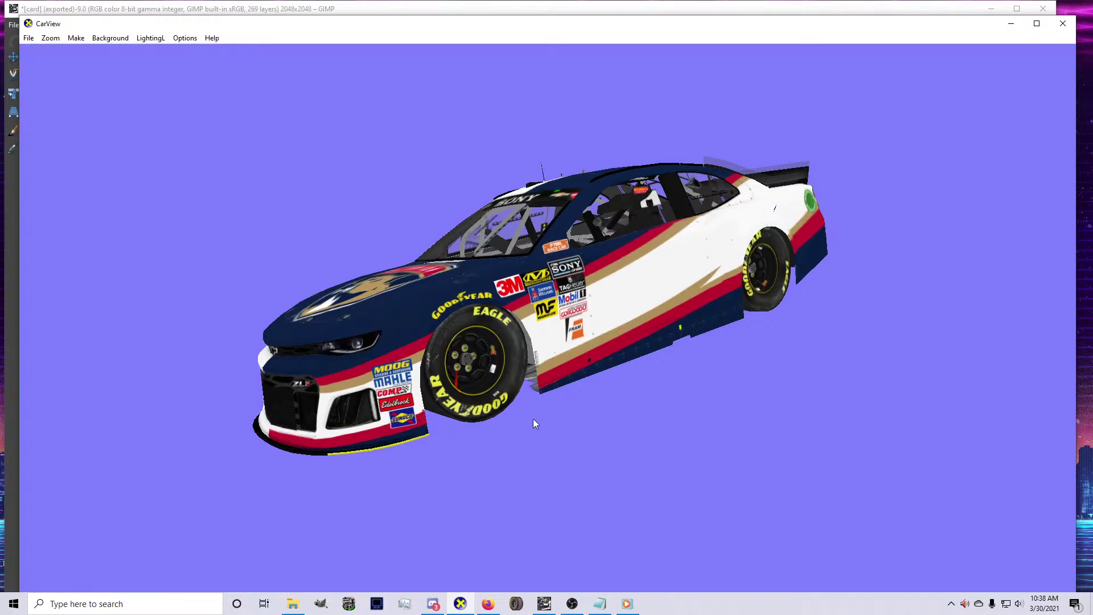
left_click_drag(533, 419, 456, 480)
left_click(545, 603)
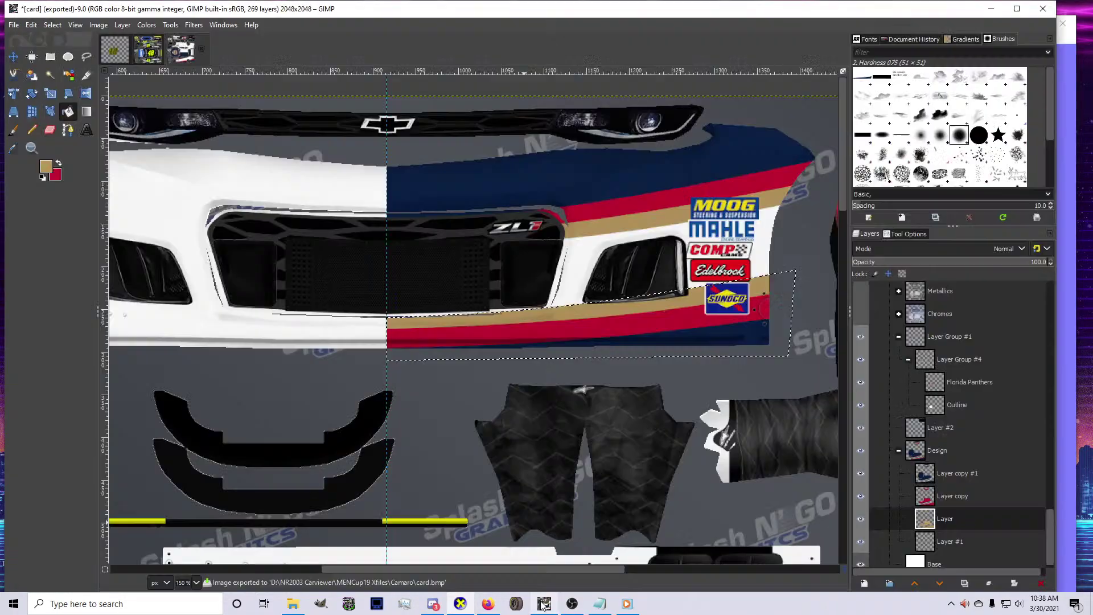
Outline a thin sliver along the lower gold stripe's upper edge with a path, select it and paint it gold with the Pencil
left_click(67, 130)
scroll(390, 318, "up", 2)
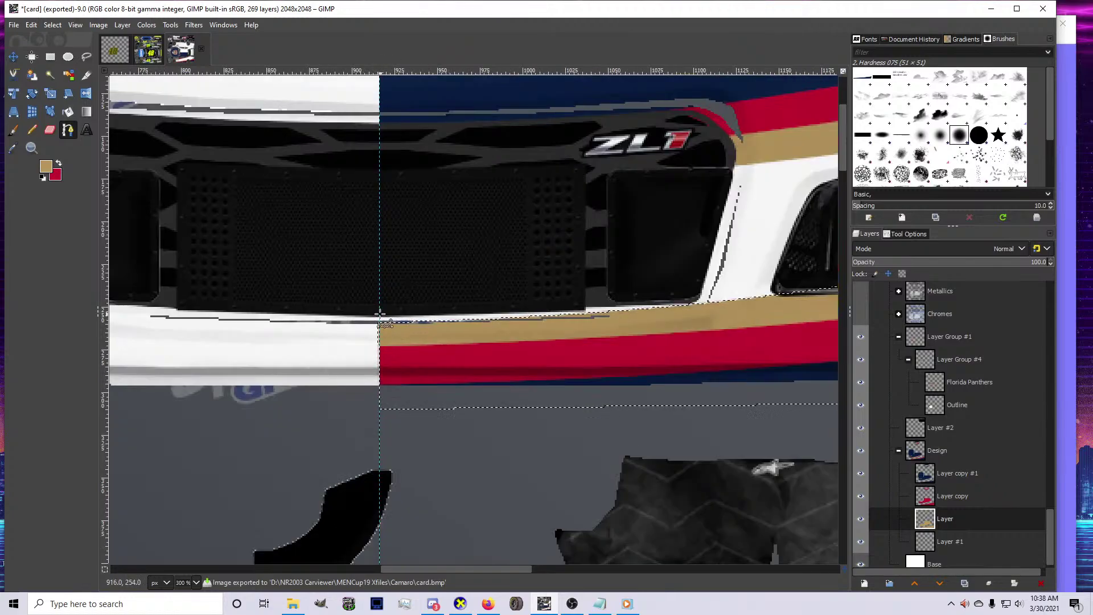
scroll(390, 319, "down", 2)
left_click(381, 315)
left_click(802, 266)
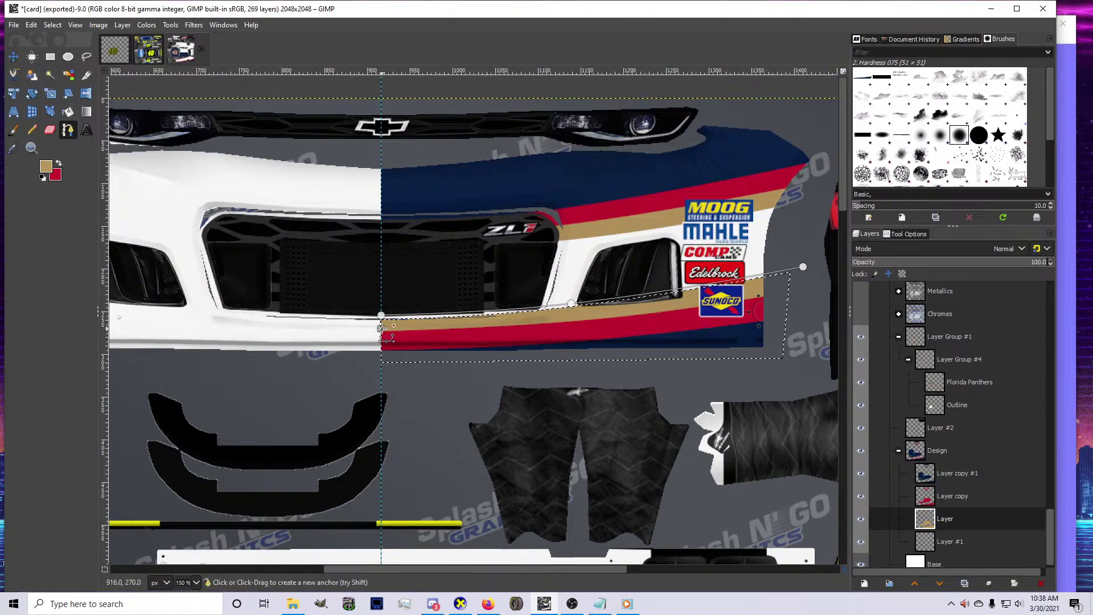
left_click(611, 311)
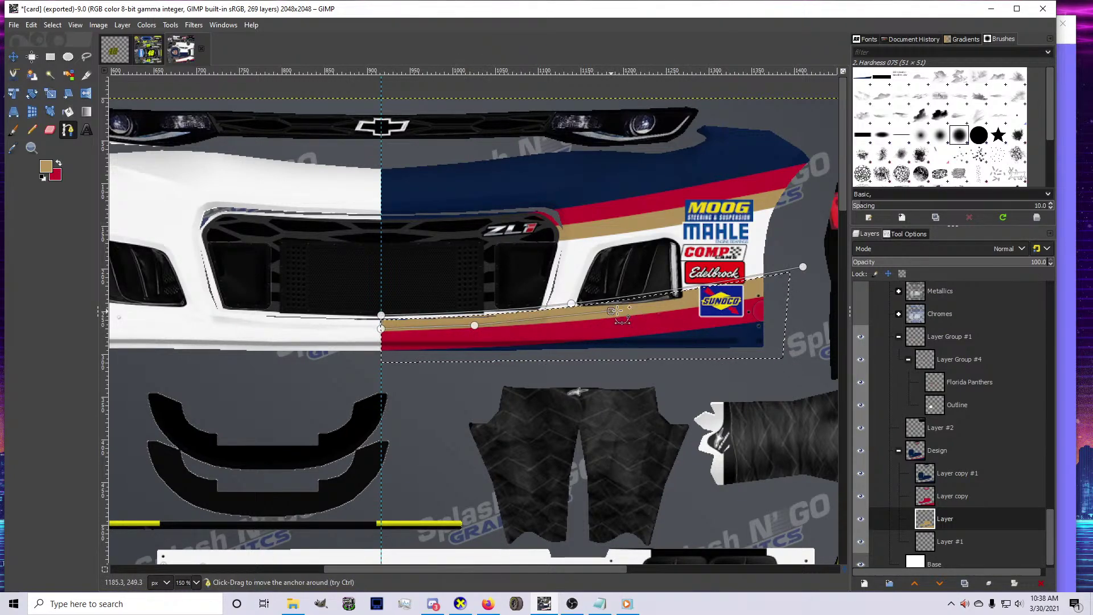
left_click(770, 283)
key("Return")
key("n")
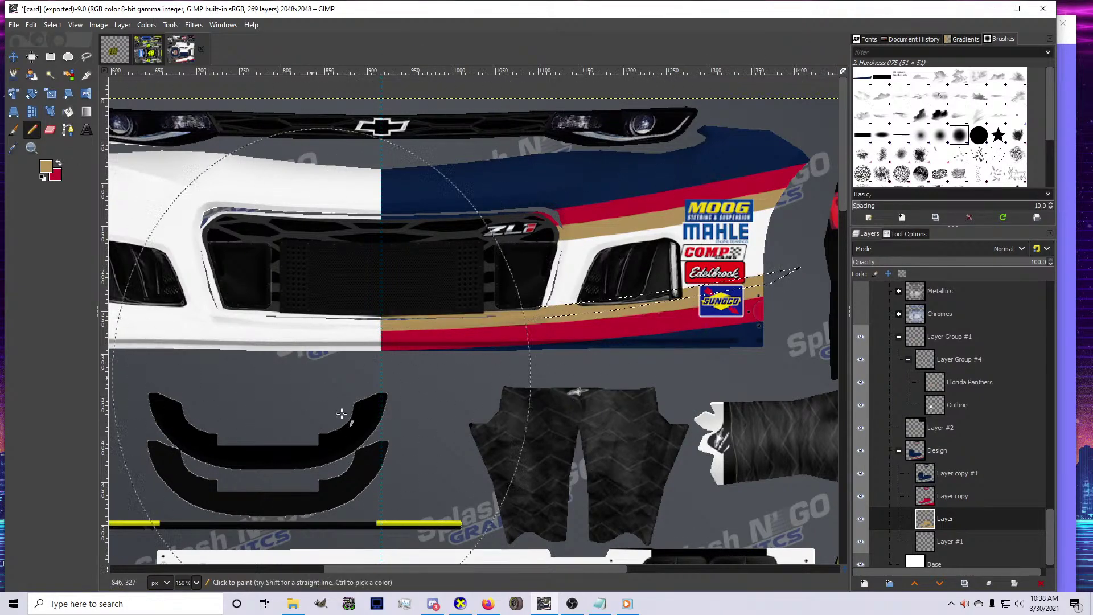
Re-export card.bmp and inspect the widened gold bumper stripe in CarView from the front and side
key("ctrl+m")
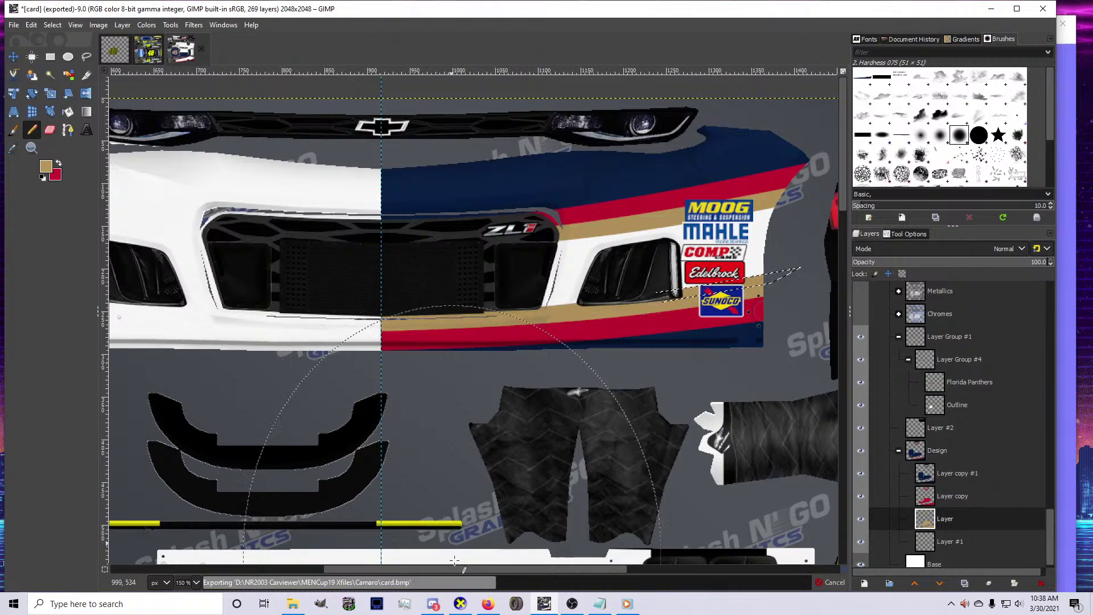
mouse_move(463, 603)
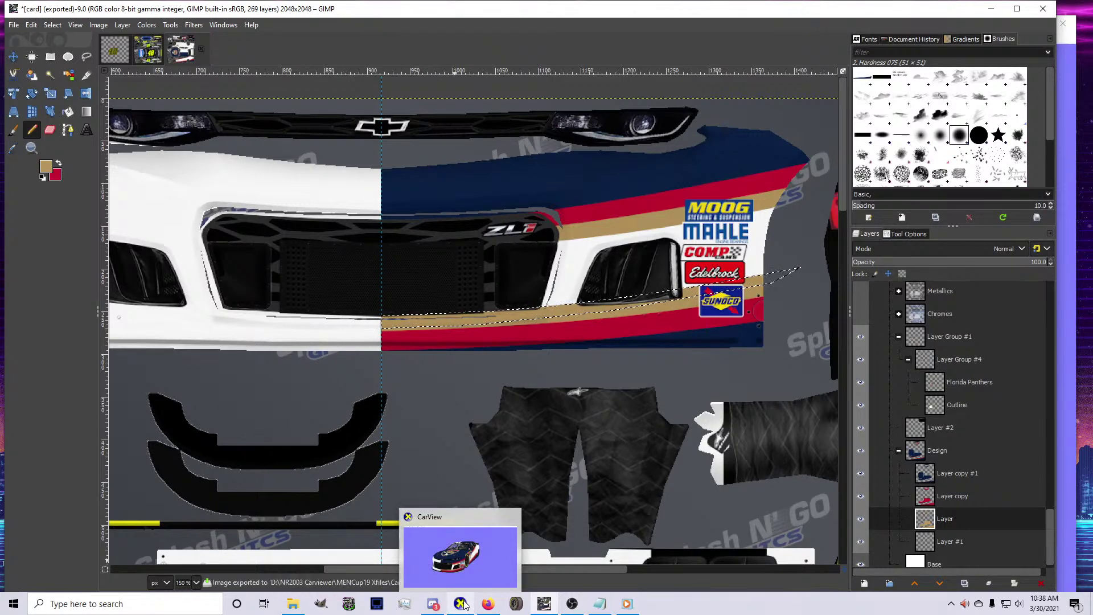
left_click(460, 555)
left_click_drag(462, 405, 334, 422)
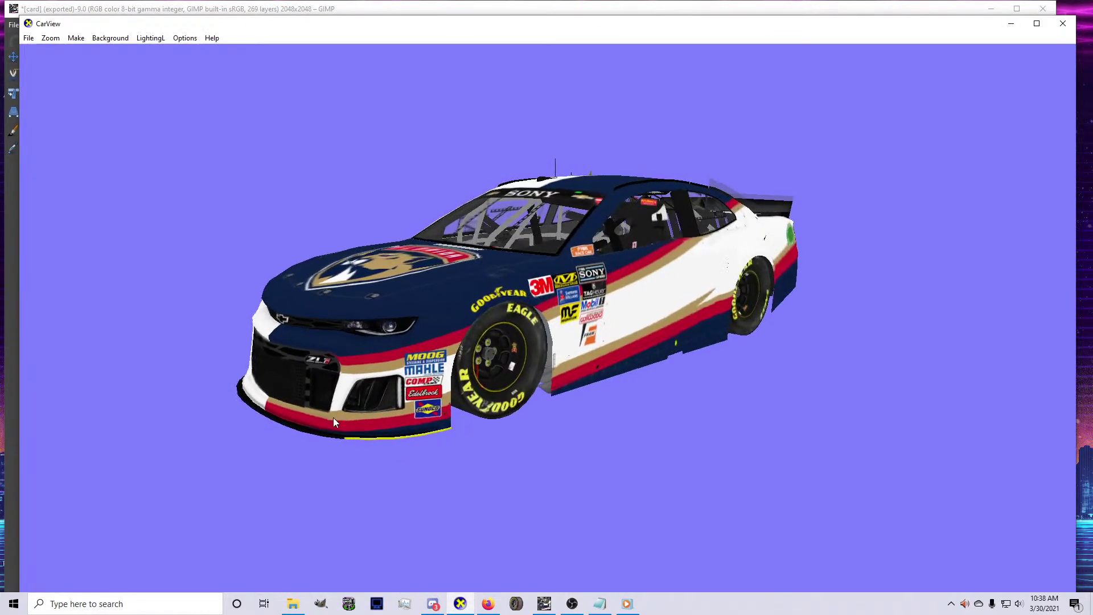
left_click_drag(143, 445, 538, 397)
scroll(494, 403, "up", 5)
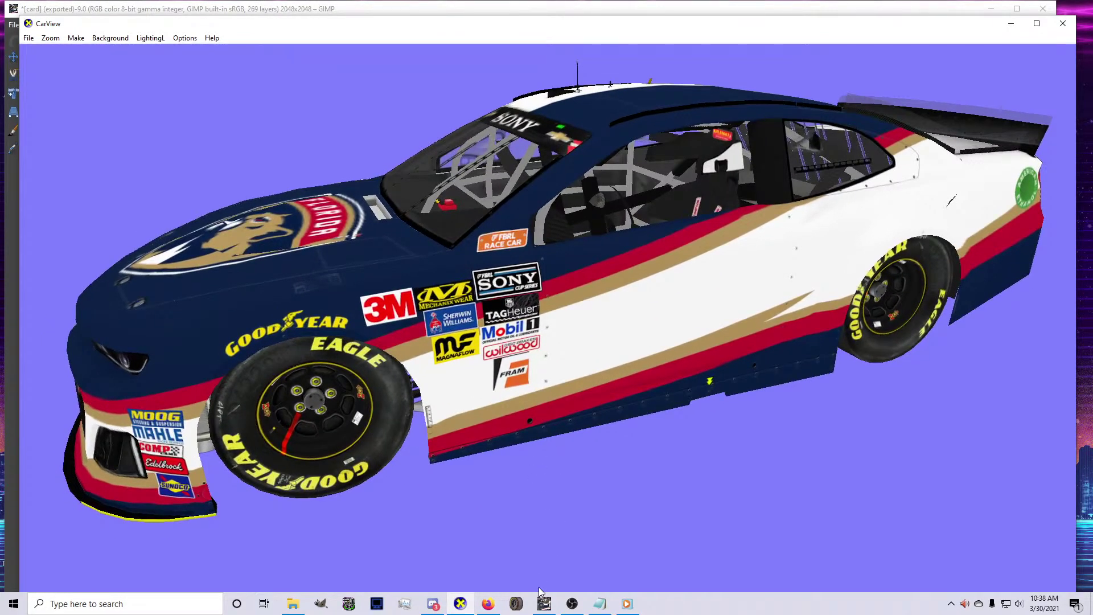
Switch to Firefox, search Google Images for "florida panthers logo" and look through the logo designs
left_click(491, 603)
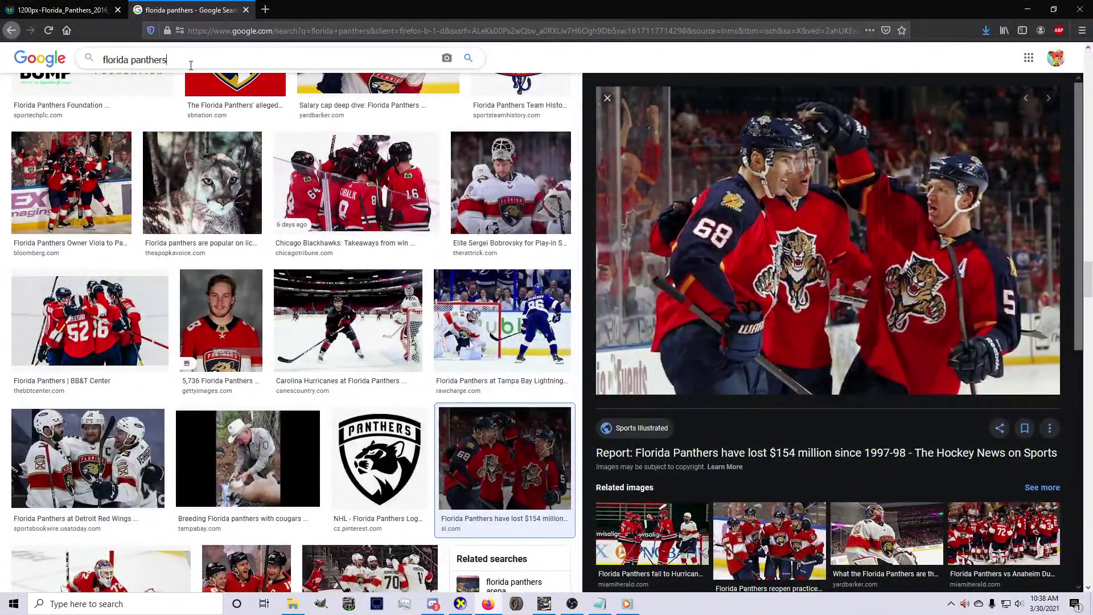
triple_click(191, 65)
type("florida pa")
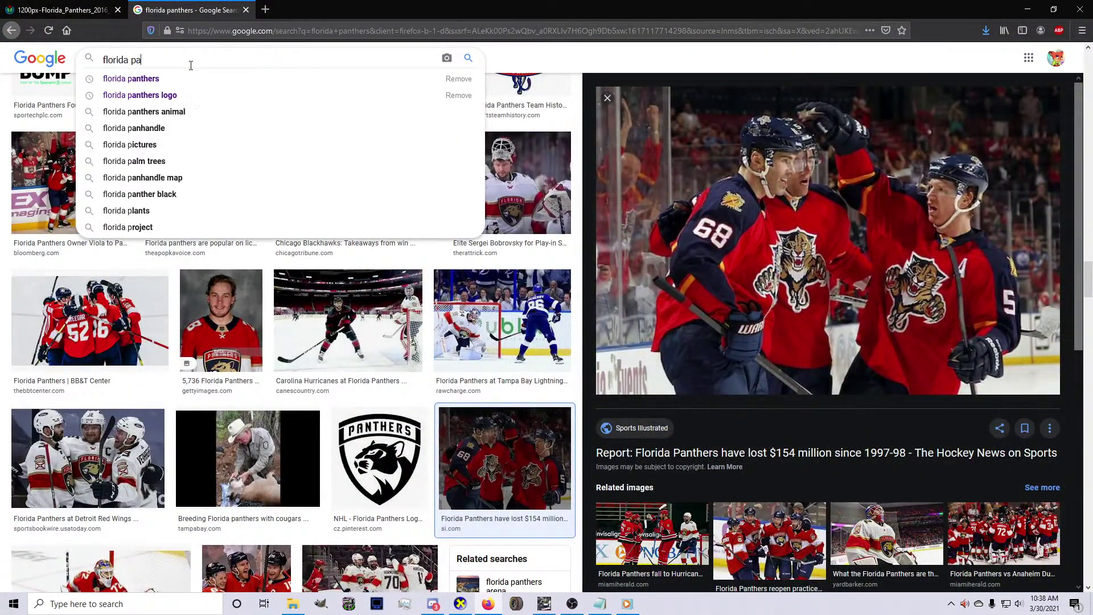
type("nthers logo")
key("Return")
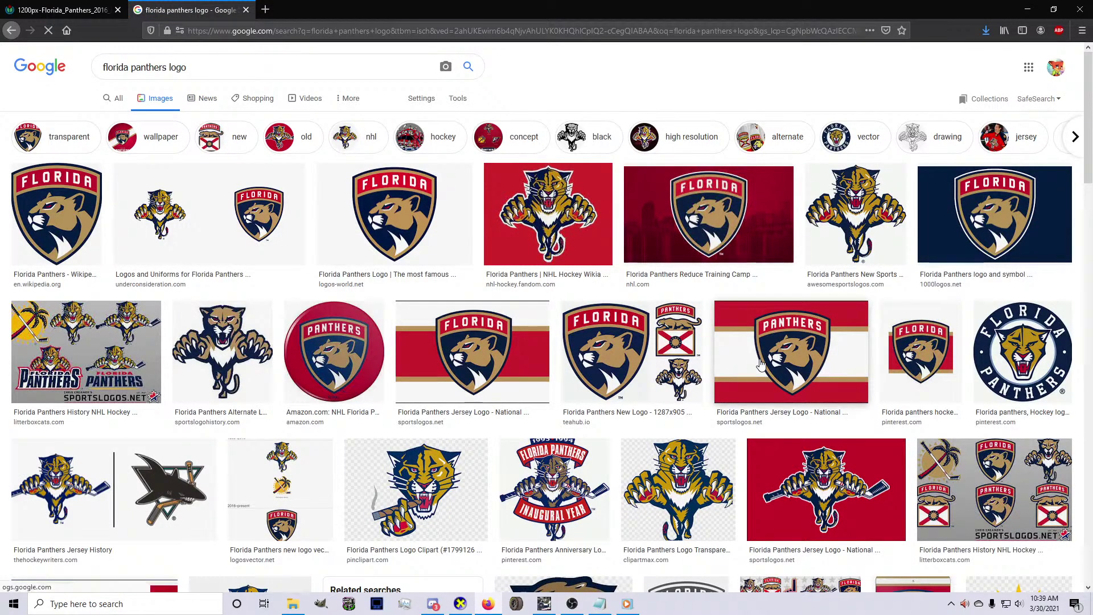
scroll(760, 365, "down", 2)
scroll(618, 411, "down", 1)
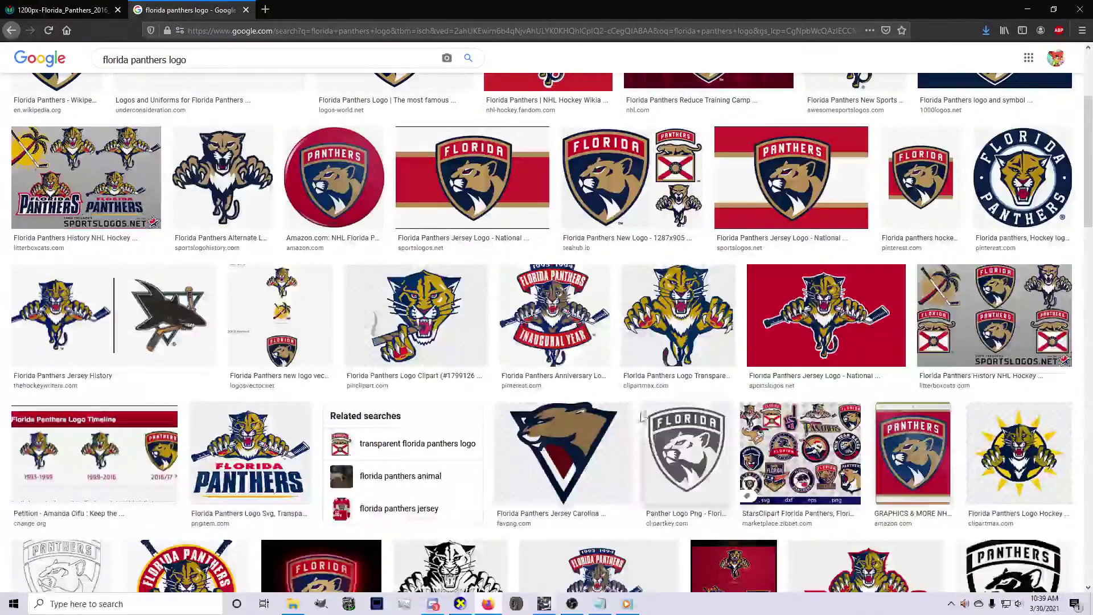
Return to GIMP and toggle Layer copy #1's visibility to compare the roof and side with and without the blue
left_click(544, 603)
scroll(550, 485, "down", 6)
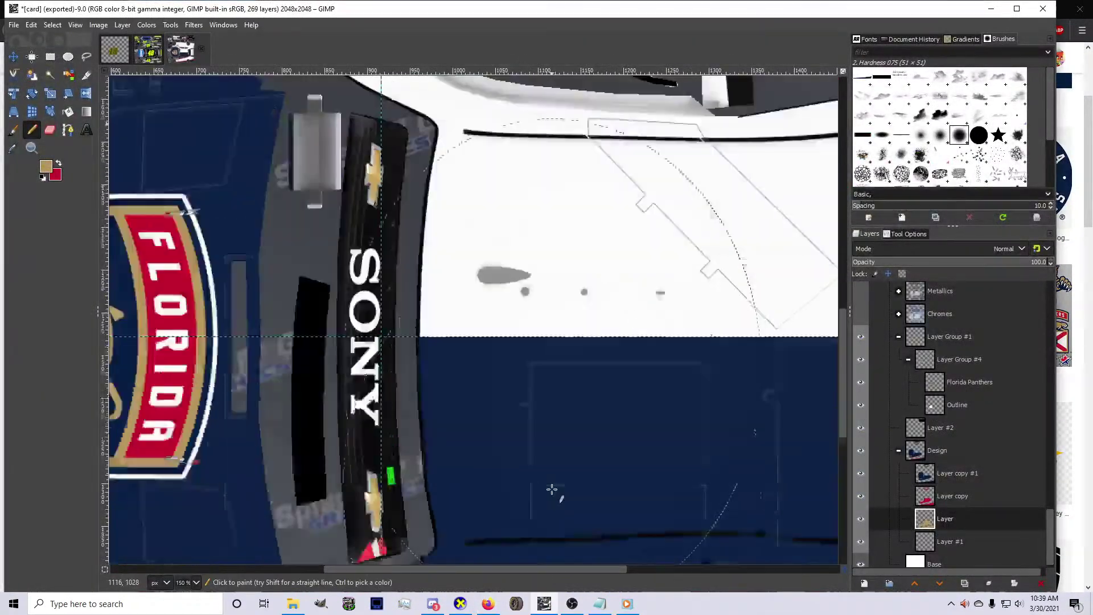
scroll(530, 421, "down", 1)
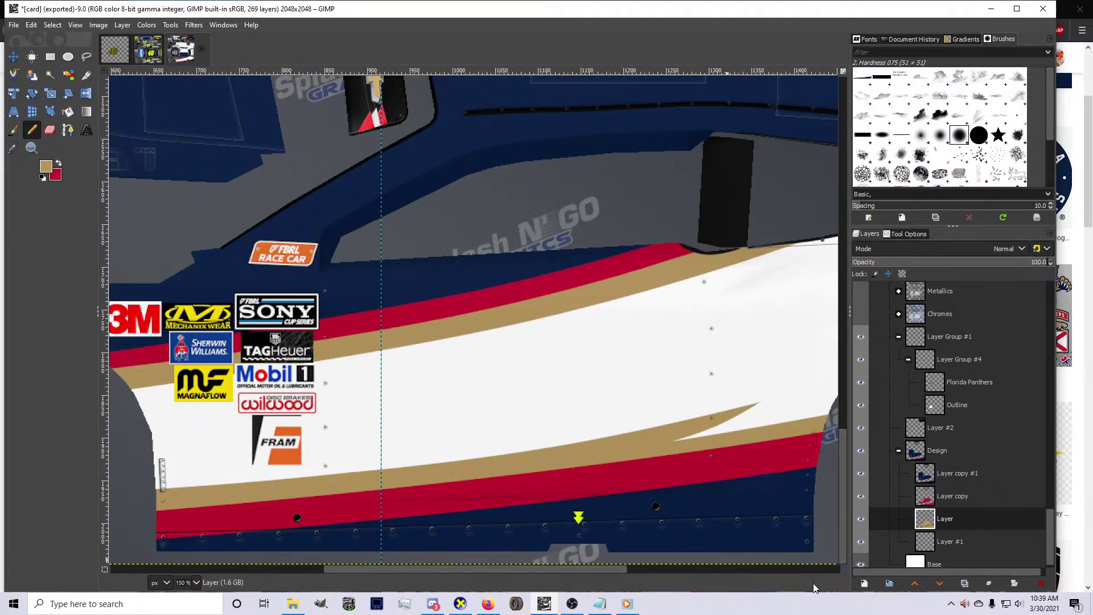
left_click(859, 482)
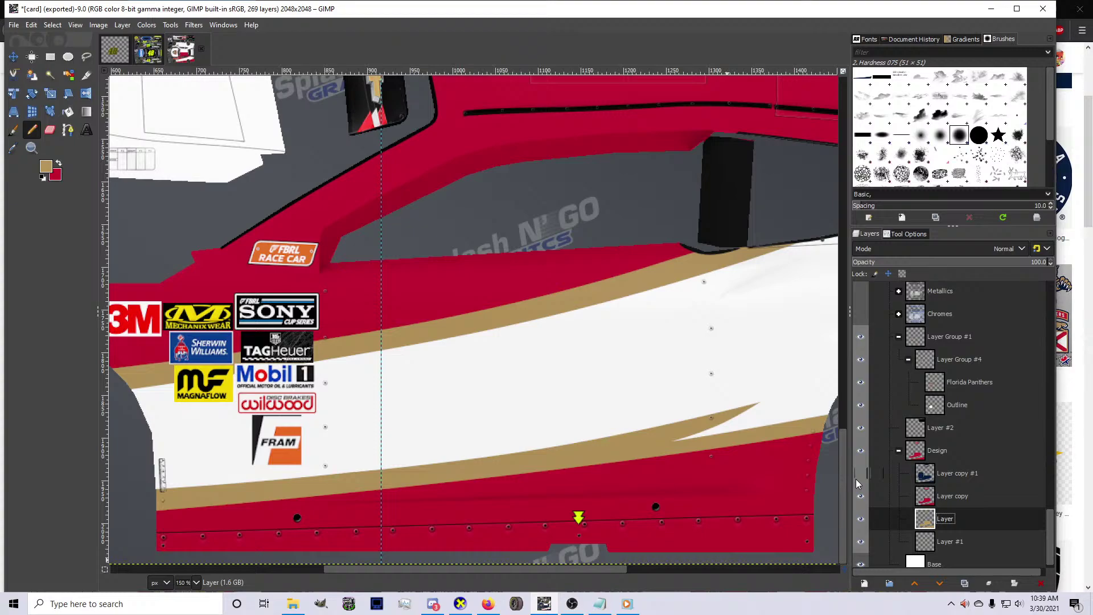
left_click(860, 474)
scroll(572, 428, "up", 5)
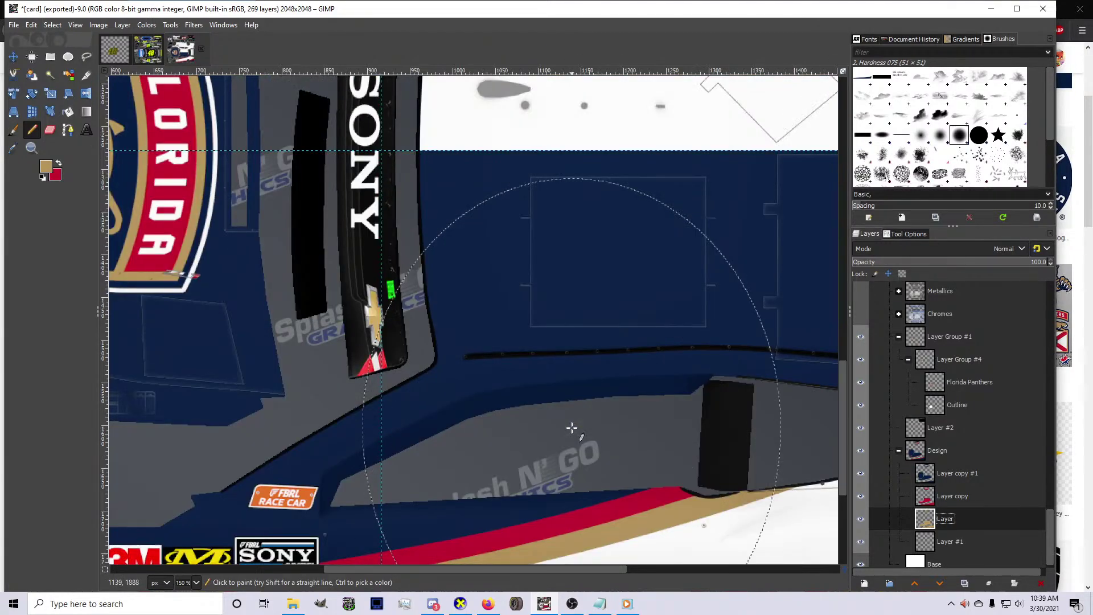
scroll(572, 428, "down", 5)
left_click(860, 472)
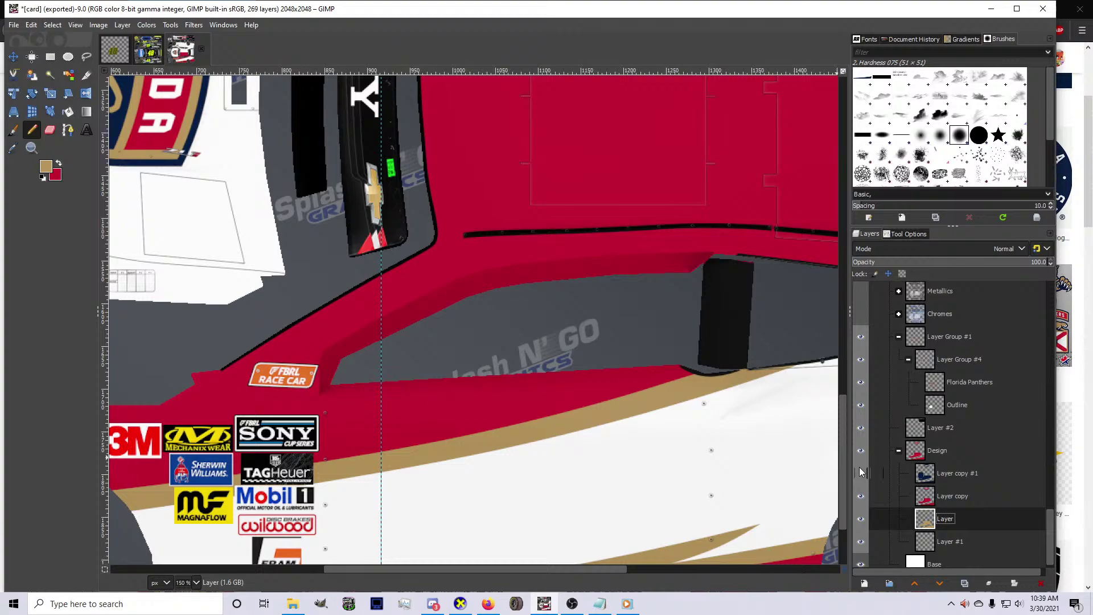
Show and hide the blue Layer copy #1 to compare the colour schemes across the template, leaving the layer visible
left_click(860, 473)
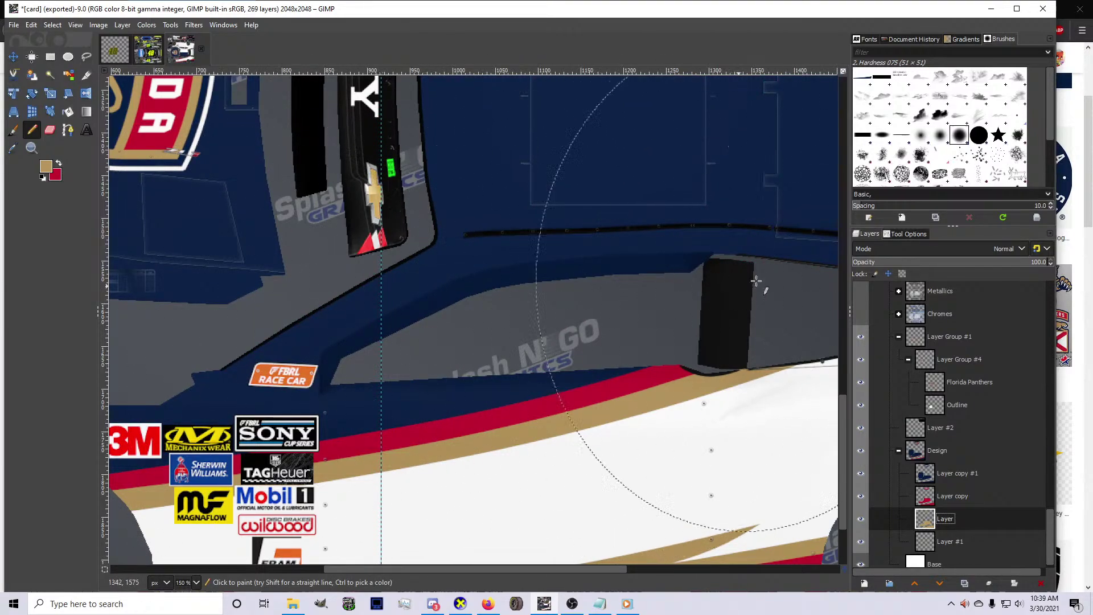
scroll(488, 325, "down", 3)
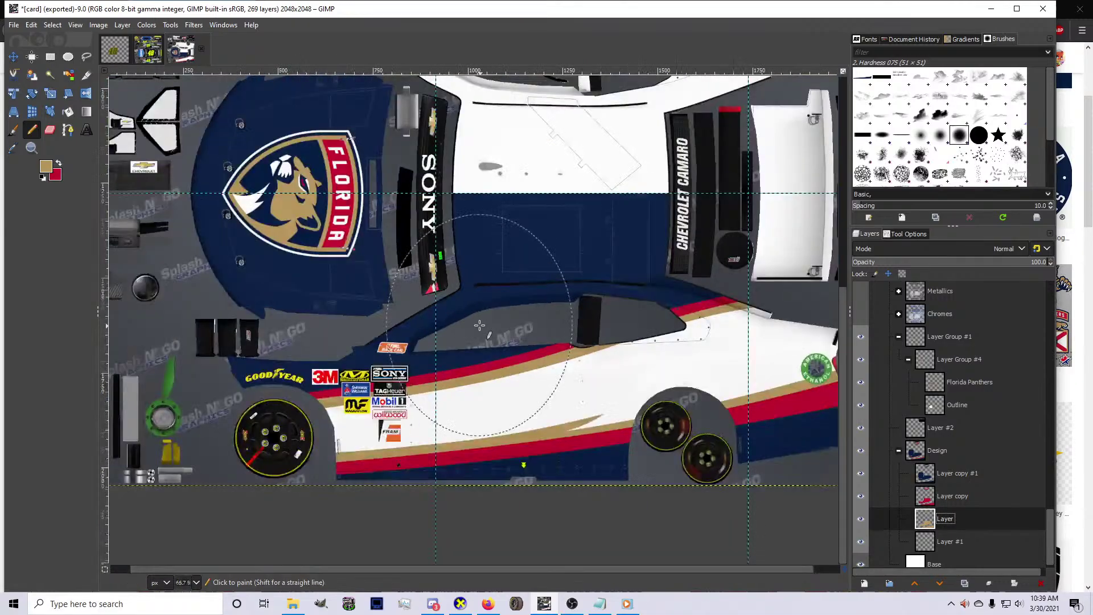
left_click(862, 472)
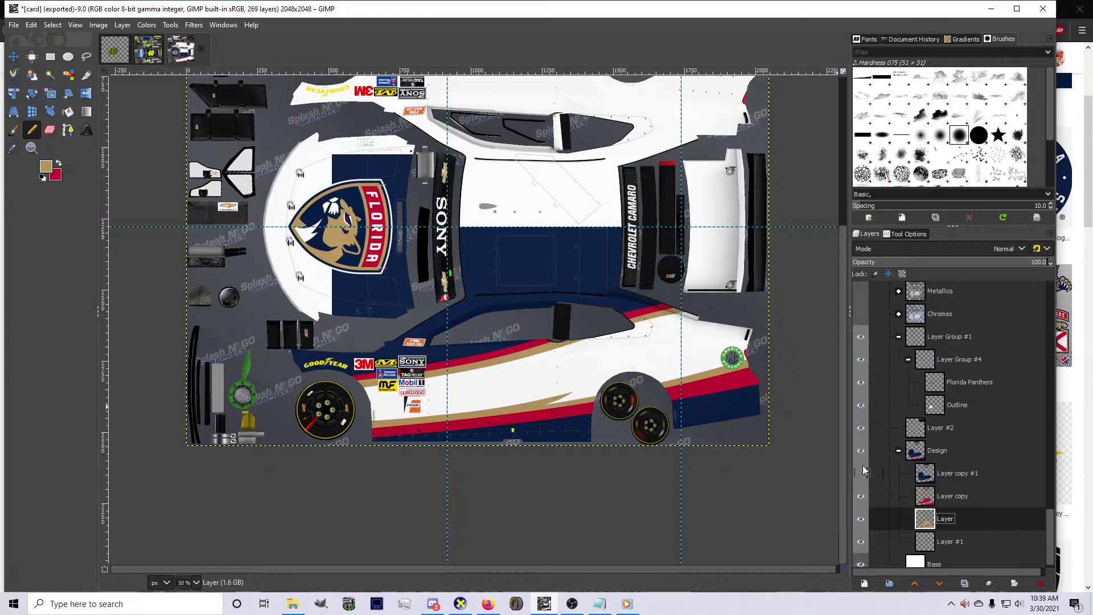
scroll(690, 434, "up", 3)
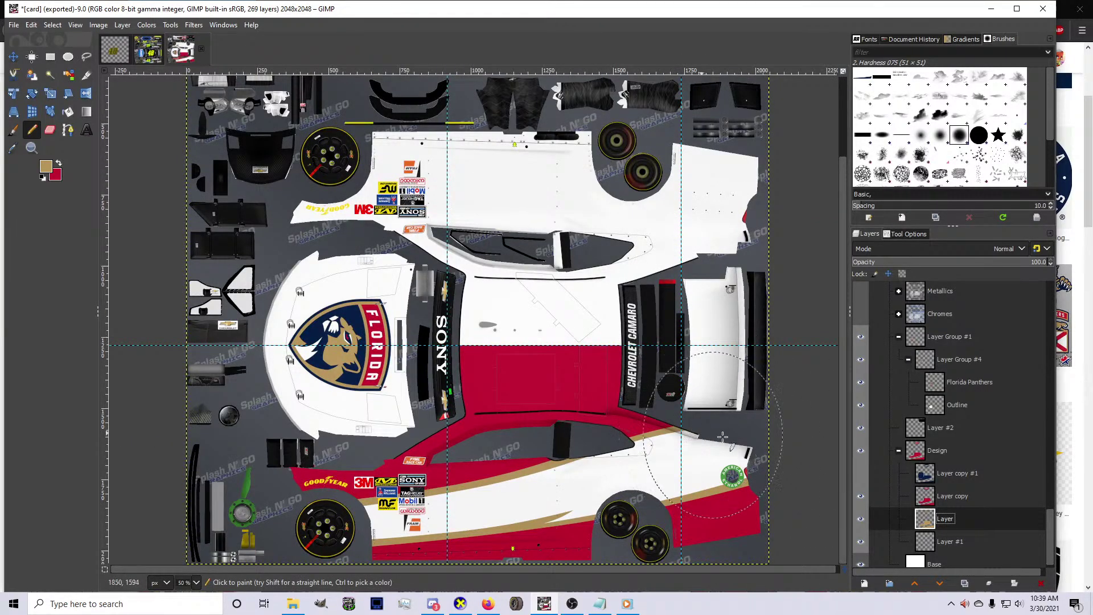
left_click(860, 473)
scroll(842, 474, "up", 2)
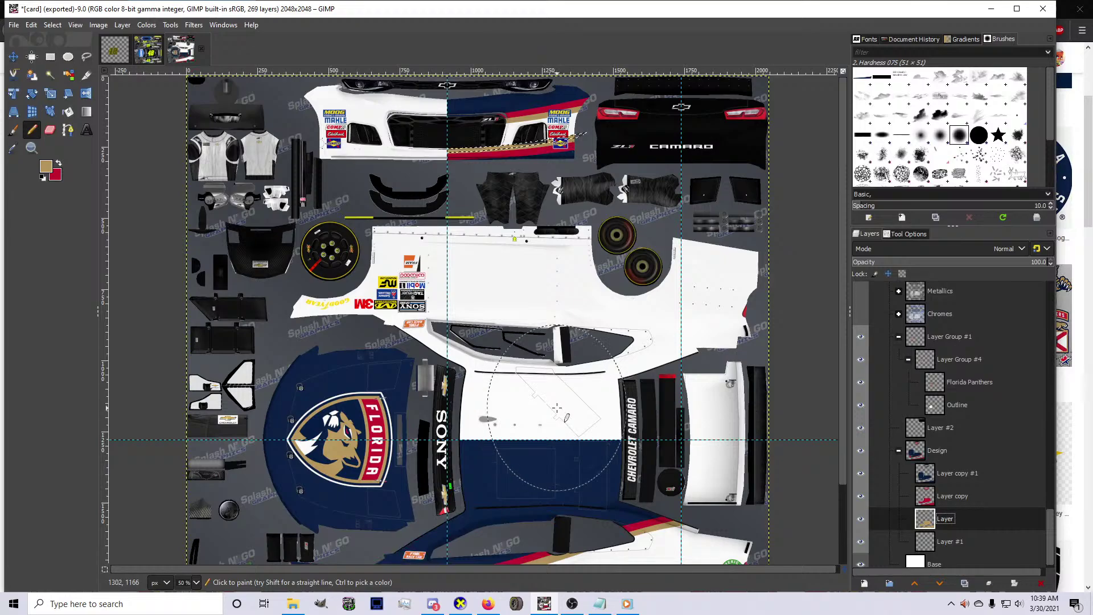
Clear the front bumper selection and re-export card.bmp
left_click(75, 25)
key("Escape")
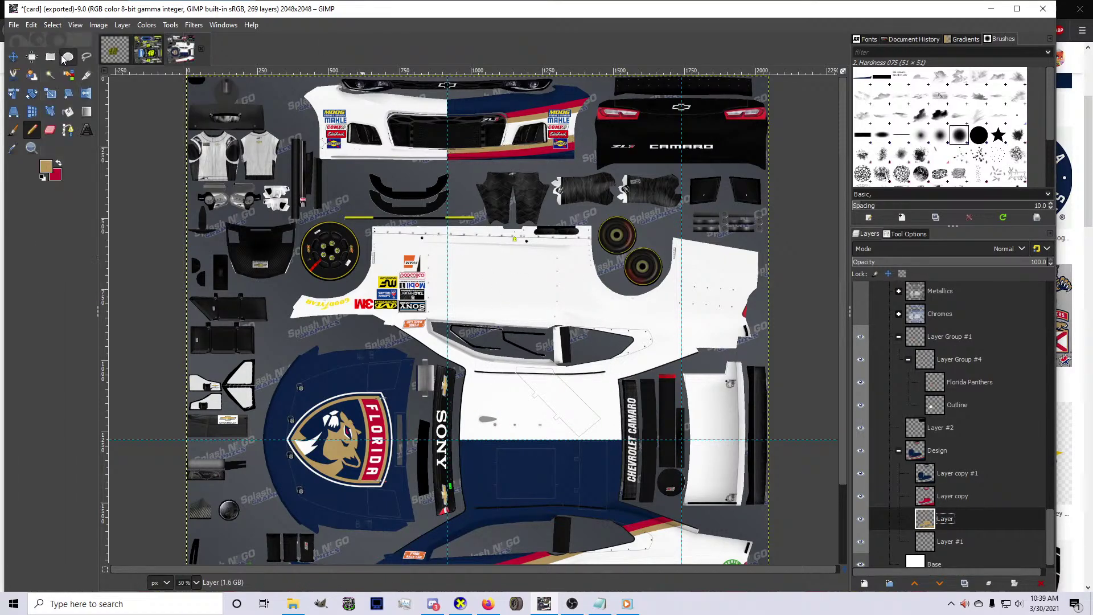
key("ctrl+m")
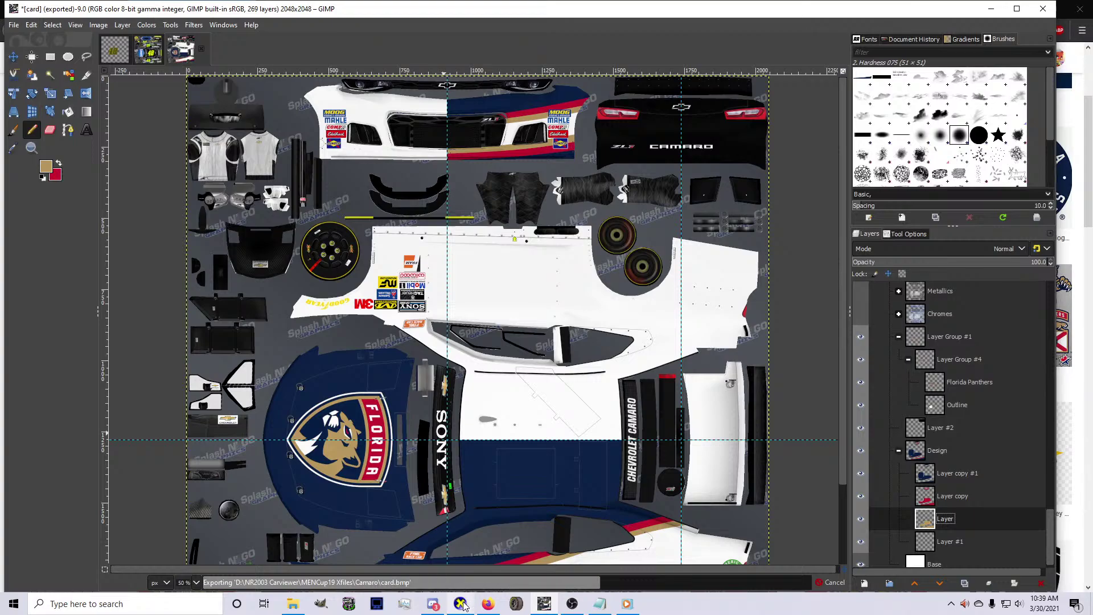
mouse_move(464, 605)
Switch to Firefox, search Google Images for "florida panthers logo text" and preview the white-background and navy-background wordmarks
left_click(497, 607)
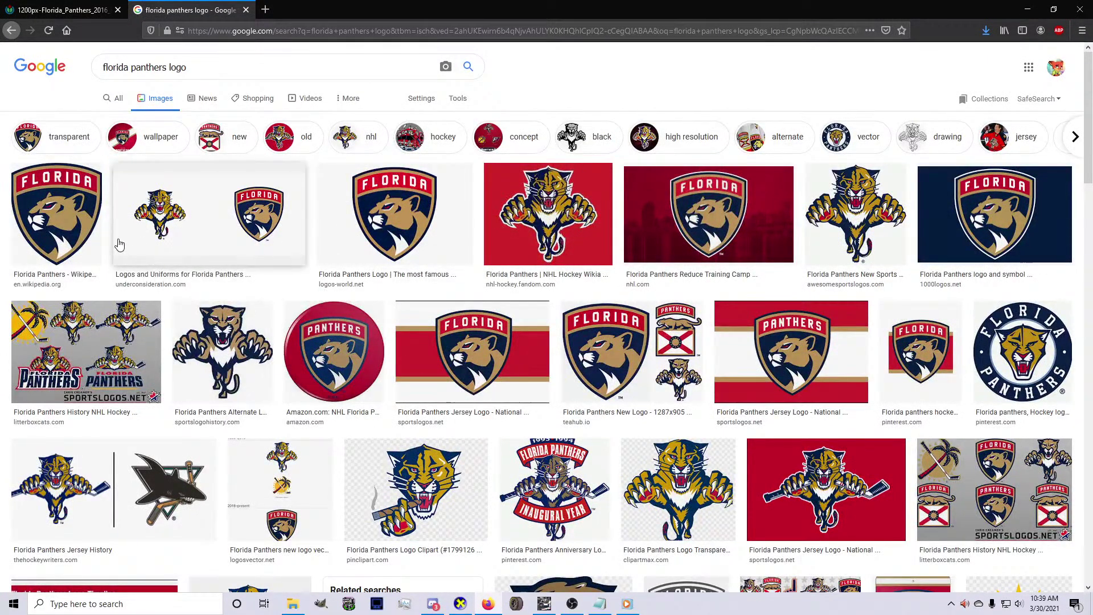
left_click(235, 68)
type("text")
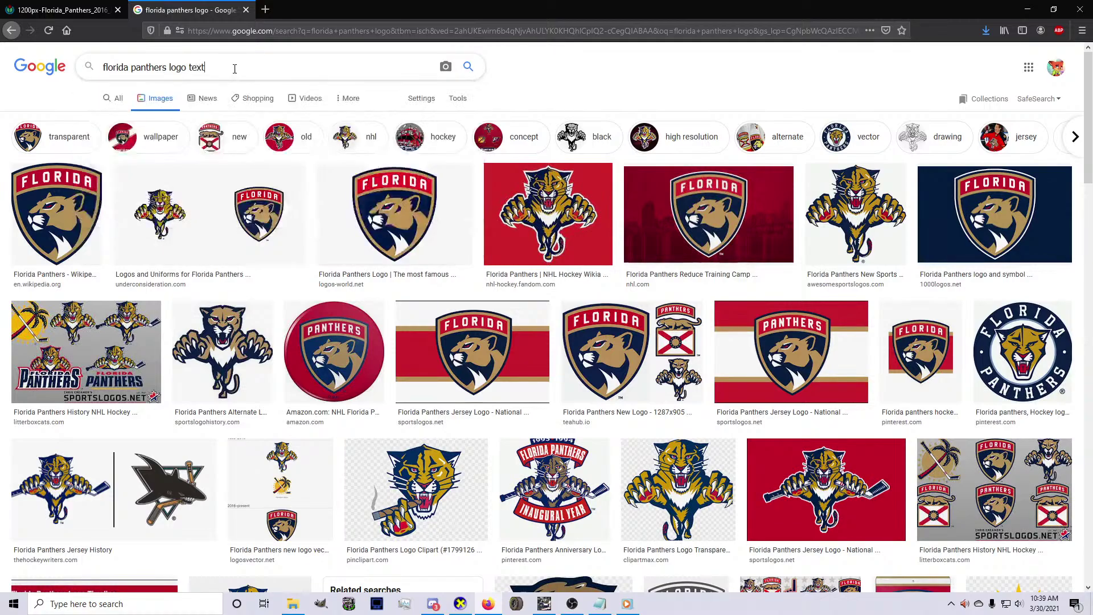
key("Return")
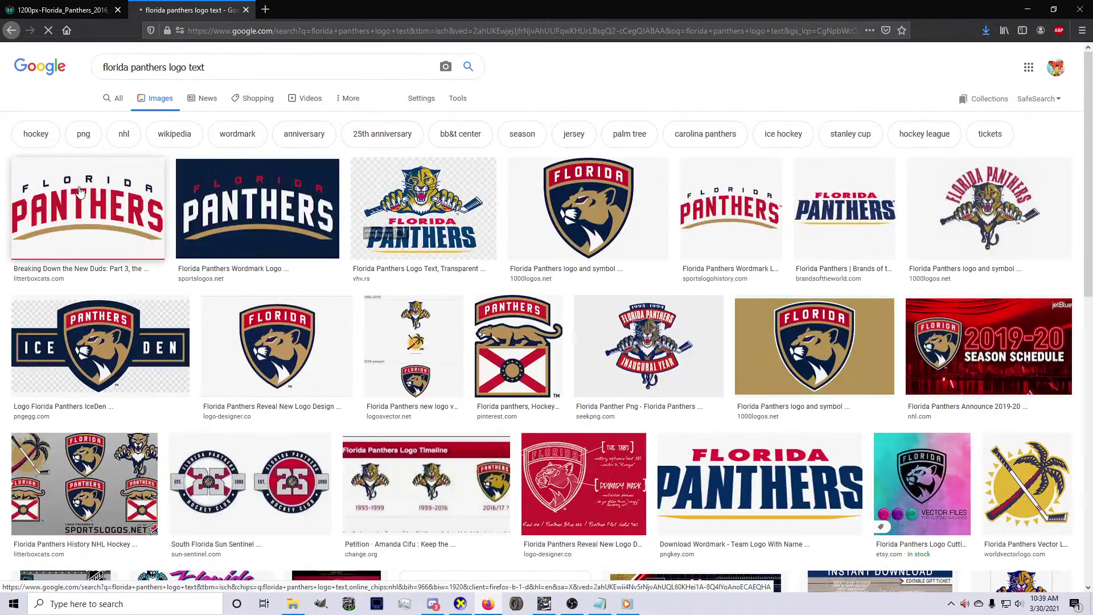
left_click(154, 215)
scroll(738, 300, "down", 3)
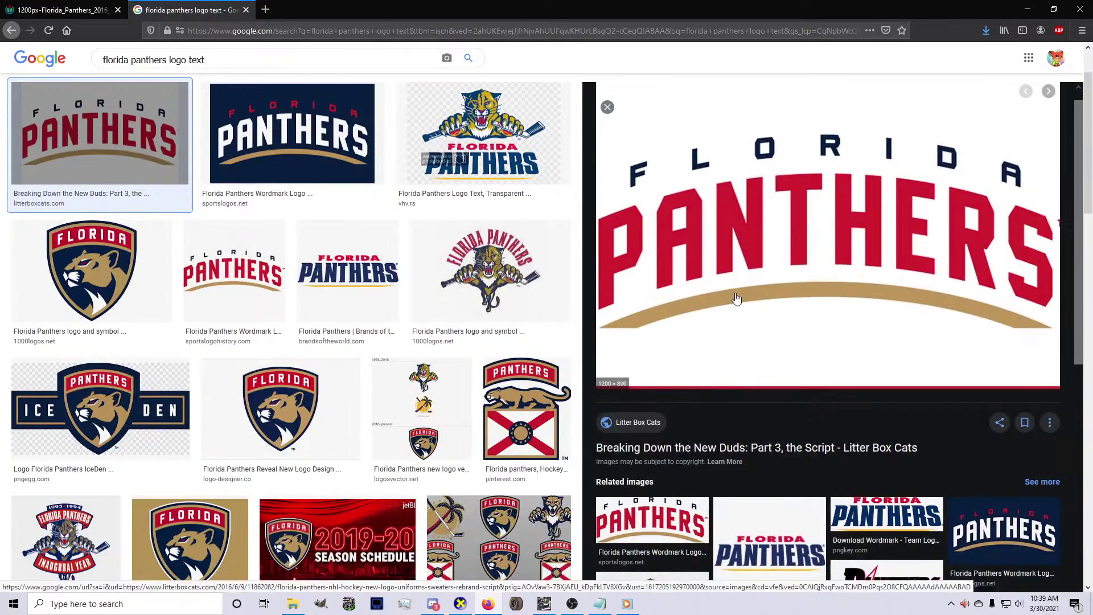
scroll(749, 293, "up", 2)
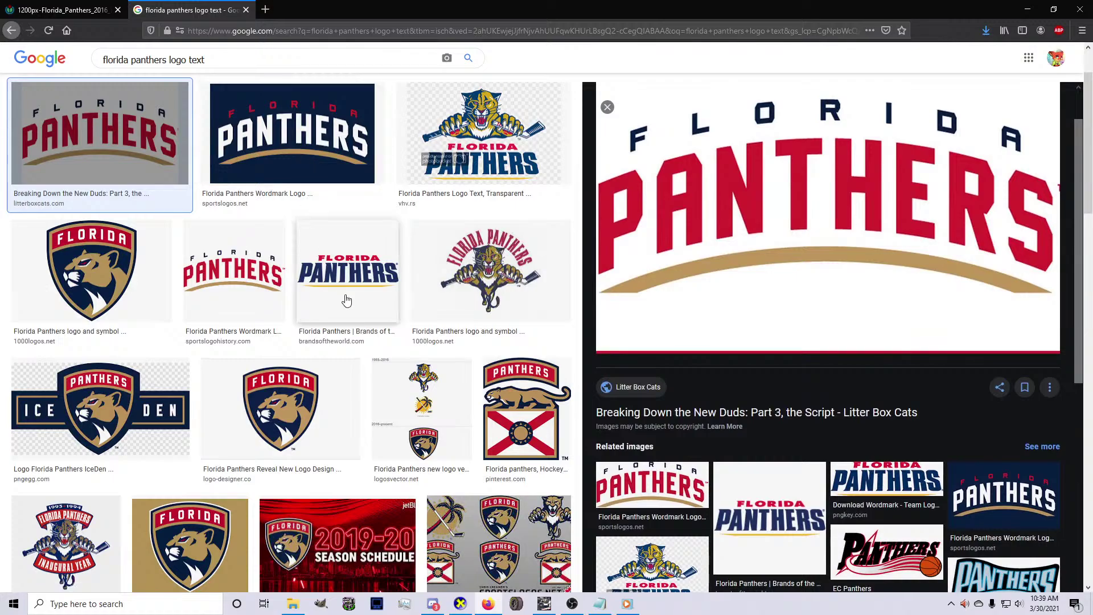
left_click(382, 163)
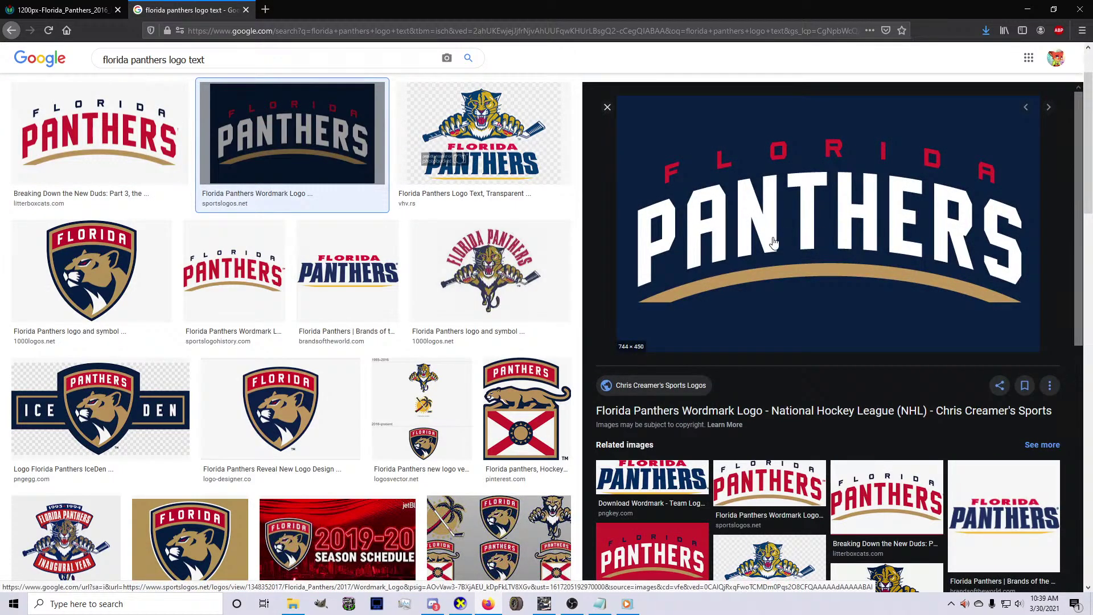
Open the red Florida Panthers wordmark from Litter Box Cats at full size and copy the image
left_click(100, 132)
right_click(649, 195)
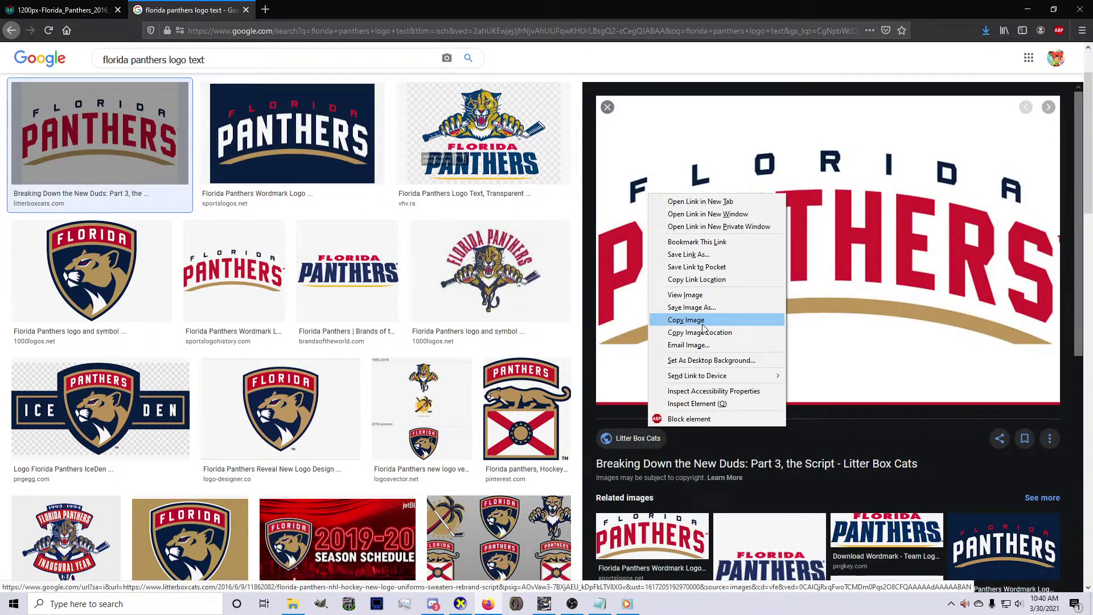
left_click(701, 294)
right_click(581, 443)
left_click(598, 453)
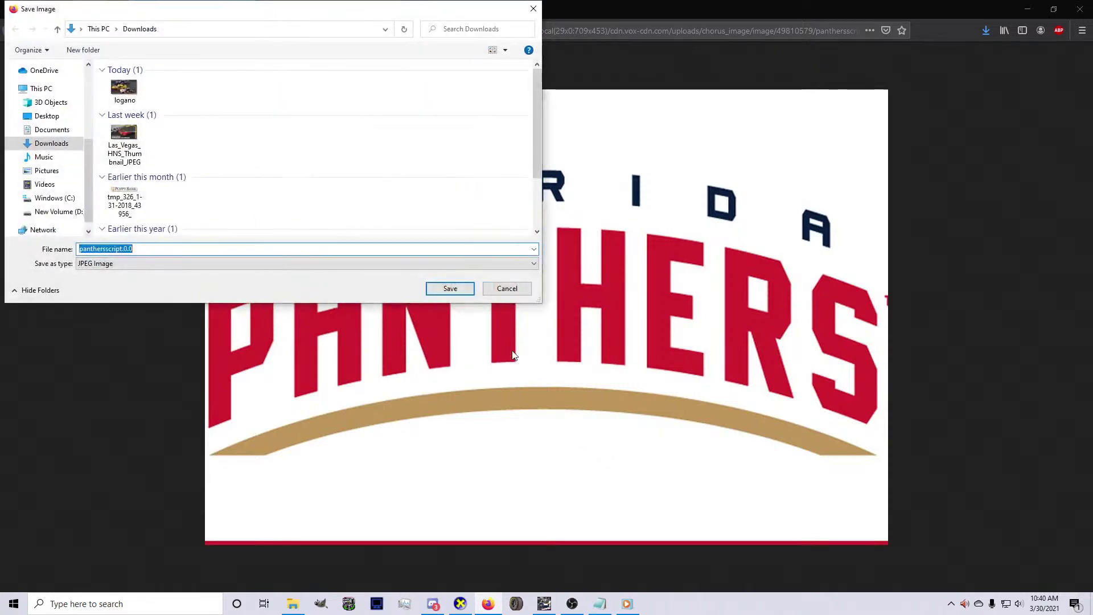
left_click(507, 288)
right_click(507, 295)
left_click(531, 315)
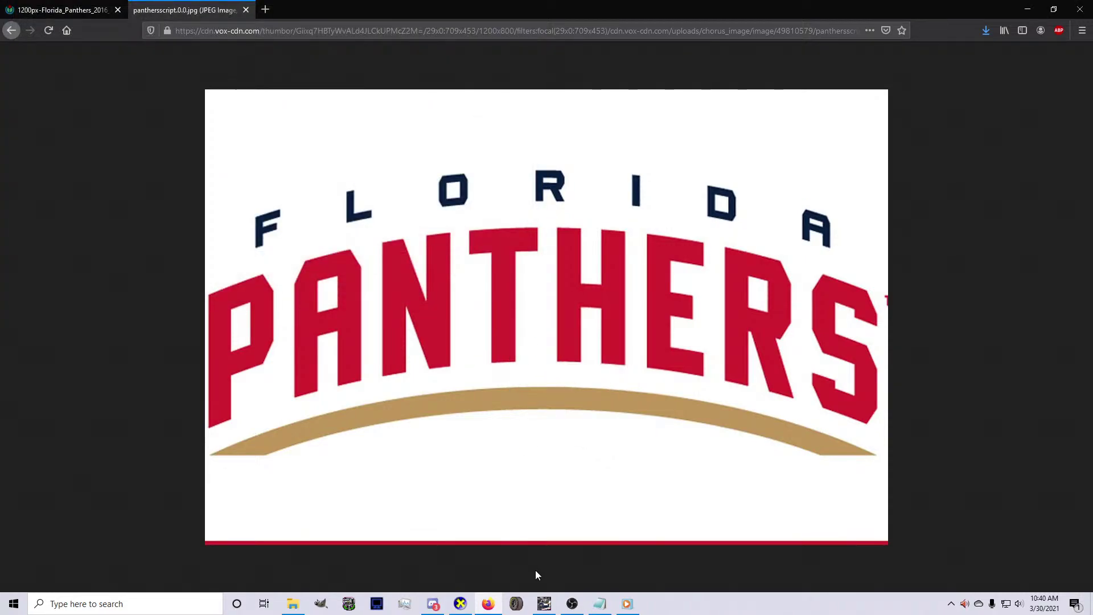
Switch to GIMP, paste the wordmark as a new layer and remove its white background using Fuzzy Select
left_click(544, 603)
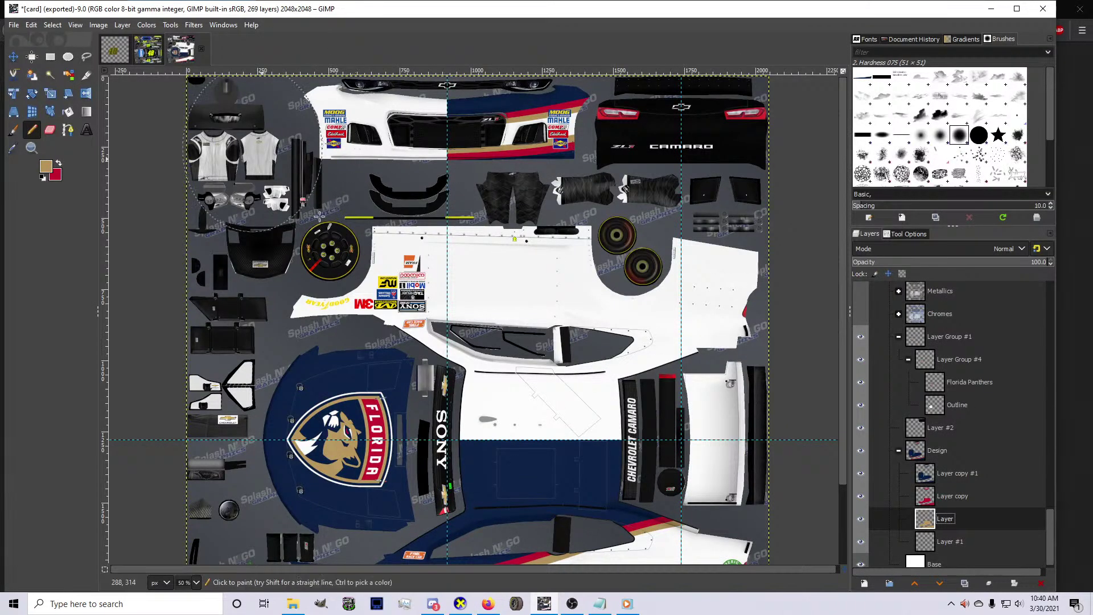
key("ctrl+v")
key("shift+ctrl+n")
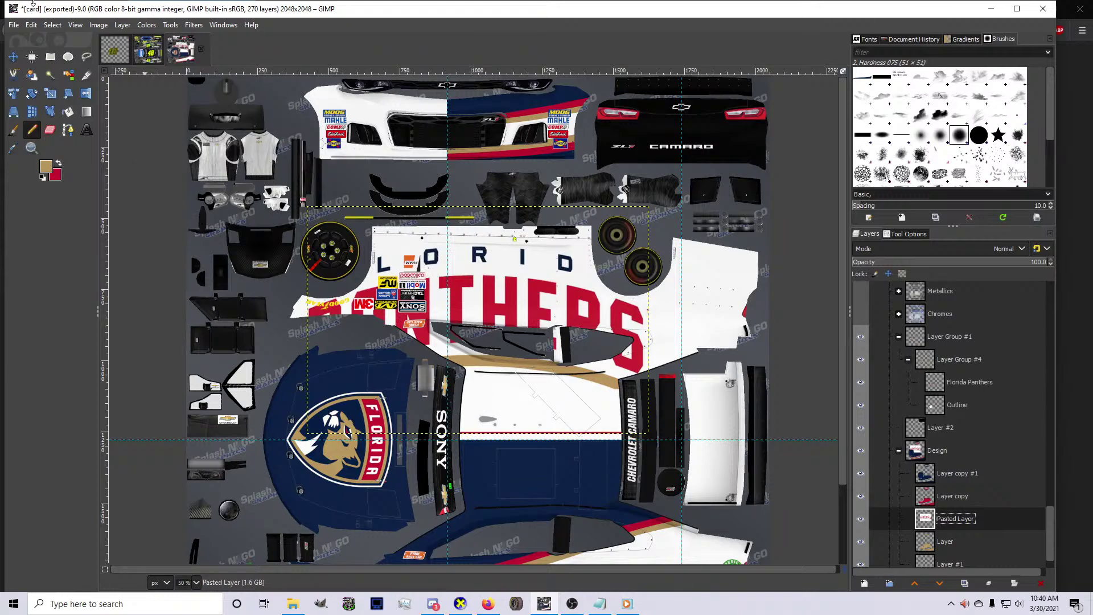
left_click(50, 76)
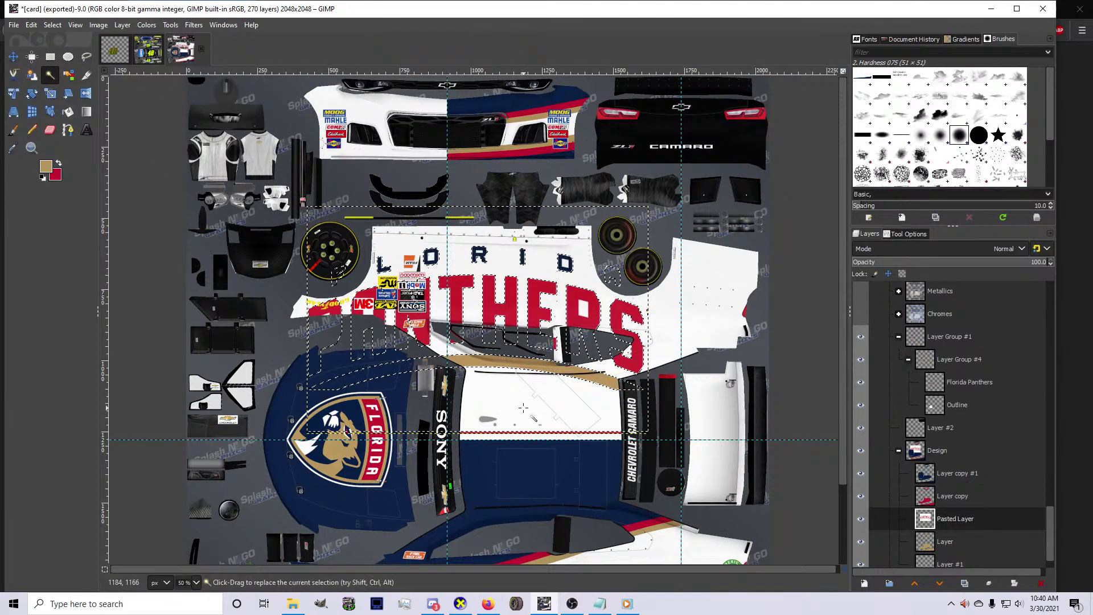
left_click(348, 413)
Outline the thin red line beneath the pasted wordmark with Free Select, delete it and deselect
key("f")
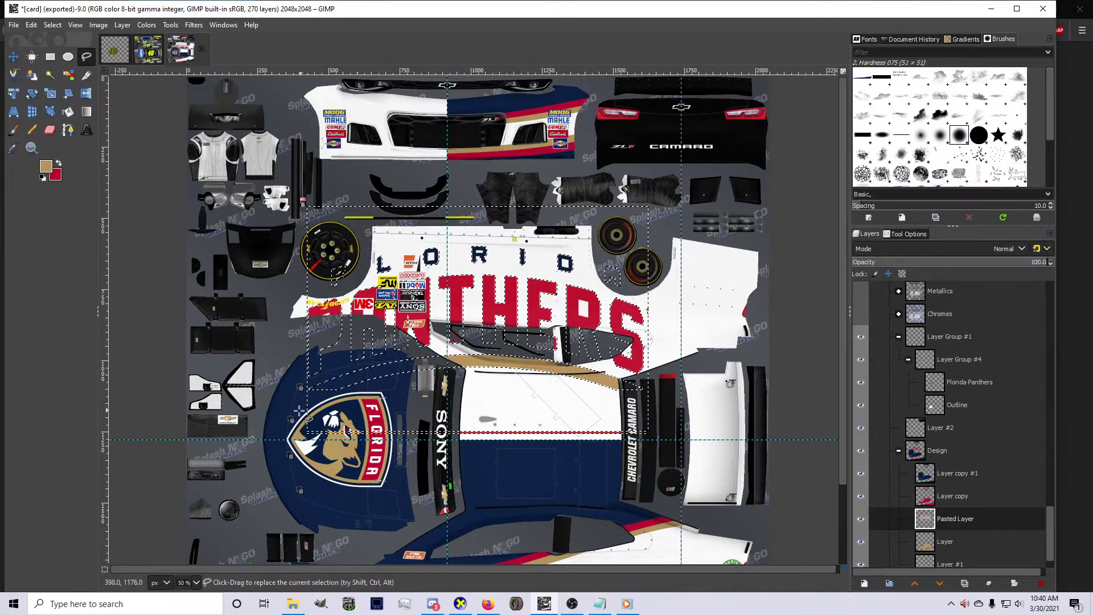
left_click(296, 411)
left_click(273, 447)
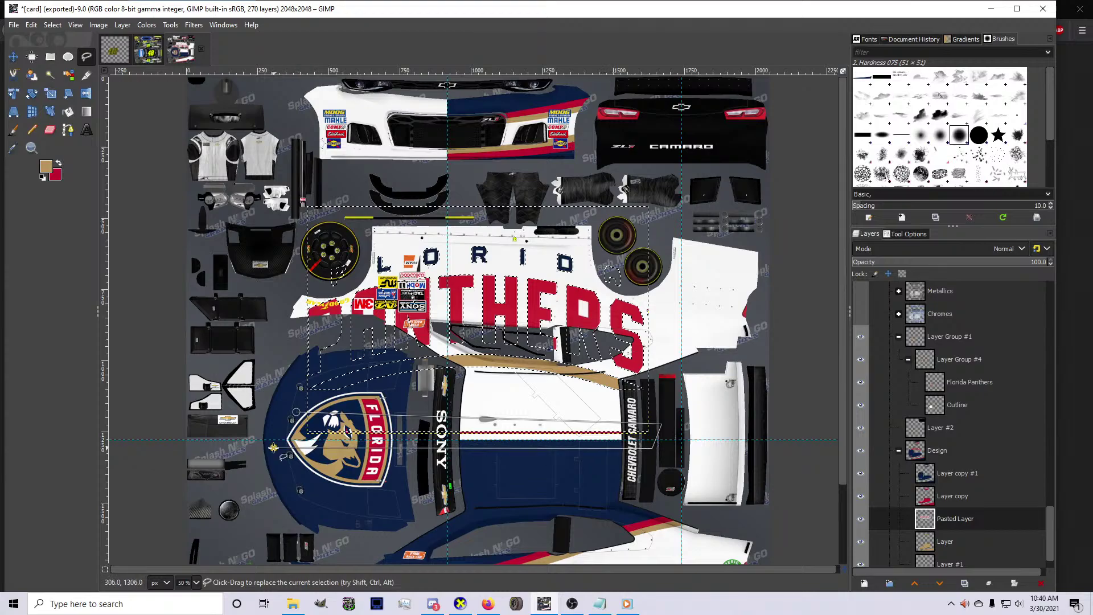
left_click(296, 411)
key("Return")
left_click(53, 24)
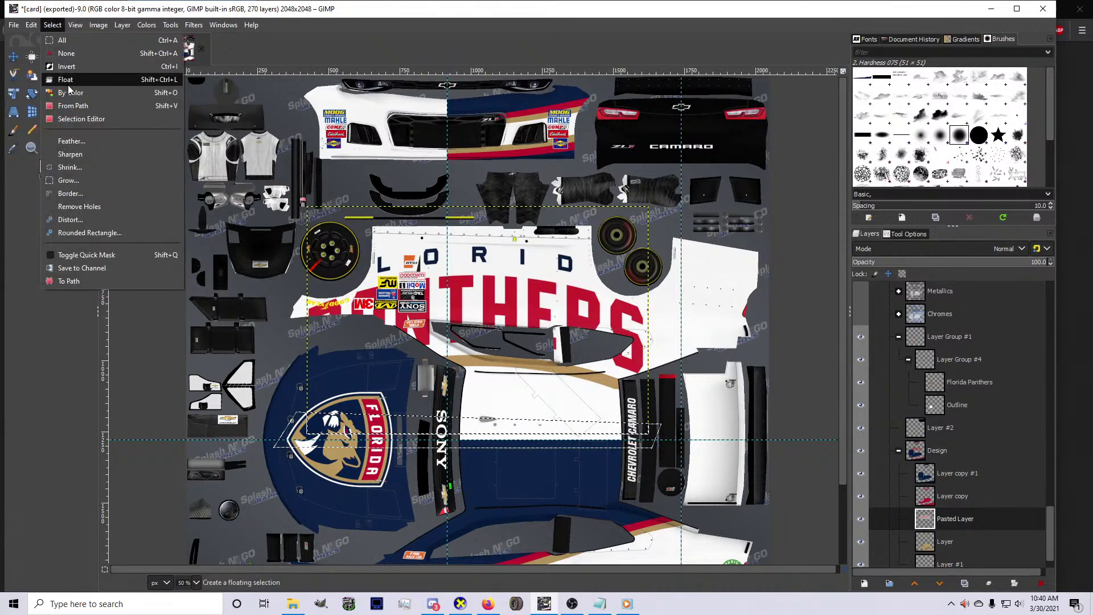
left_click(60, 51)
Select the pasted wordmark by its alpha, invert the selection to its surroundings and deselect
right_click(943, 519)
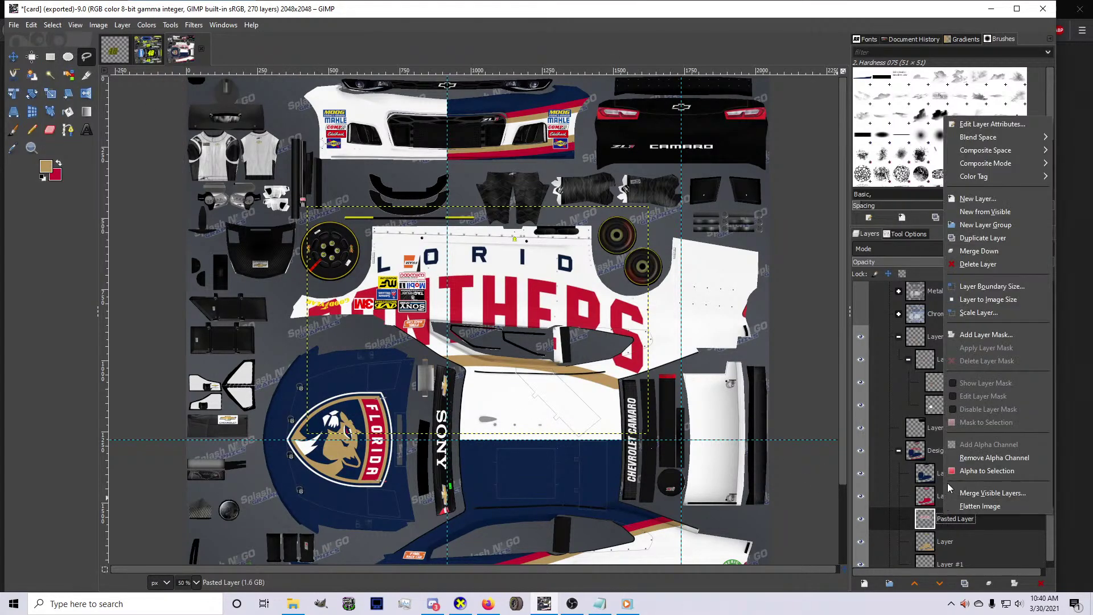
left_click(949, 483)
left_click(52, 24)
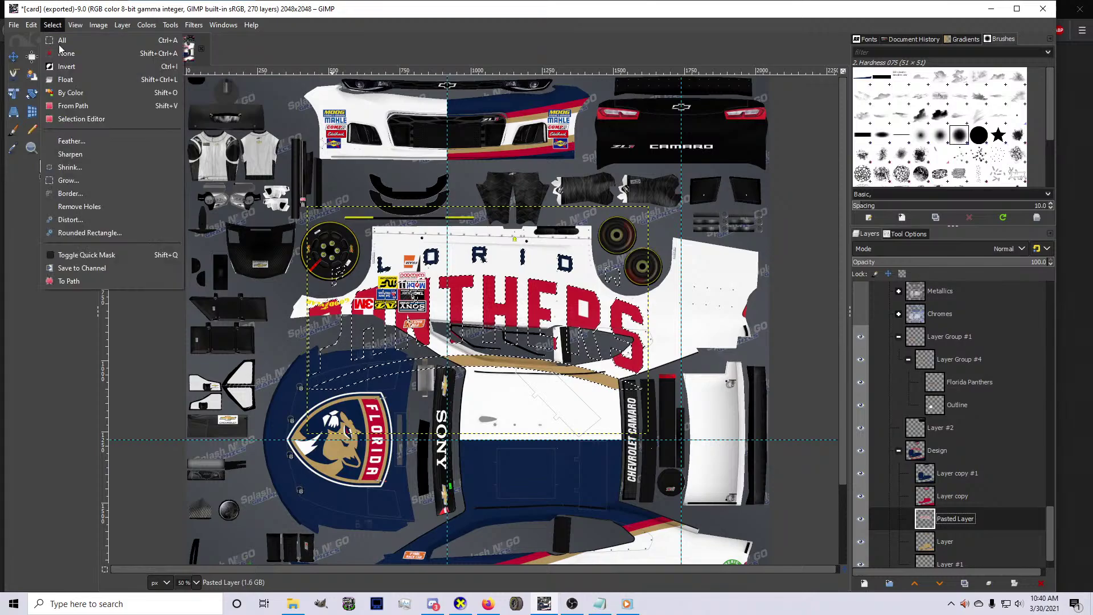
left_click(66, 66)
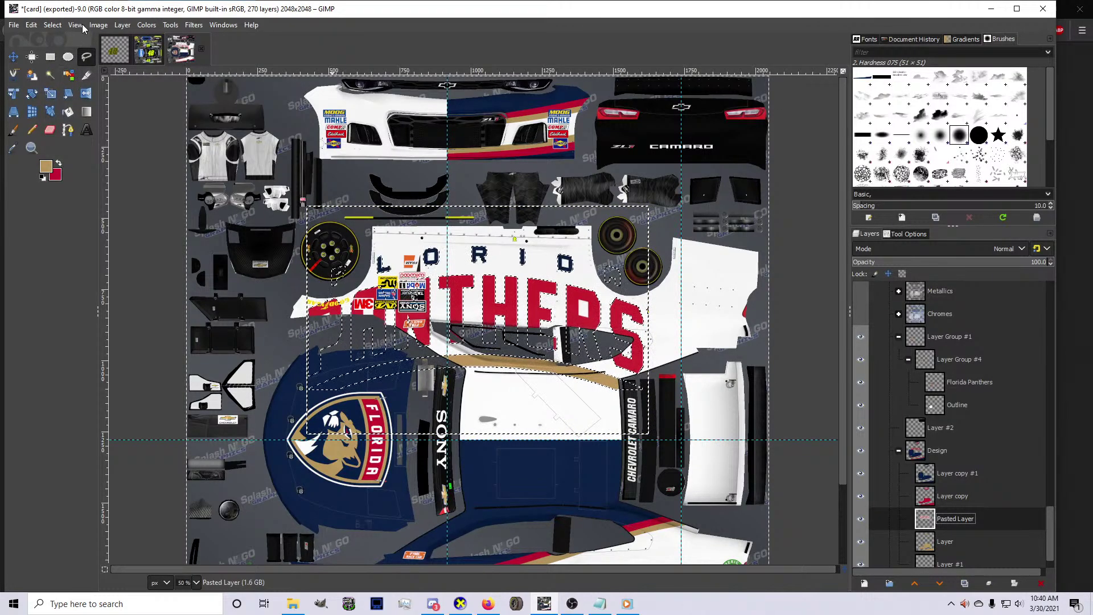
left_click(54, 25)
left_click(70, 66)
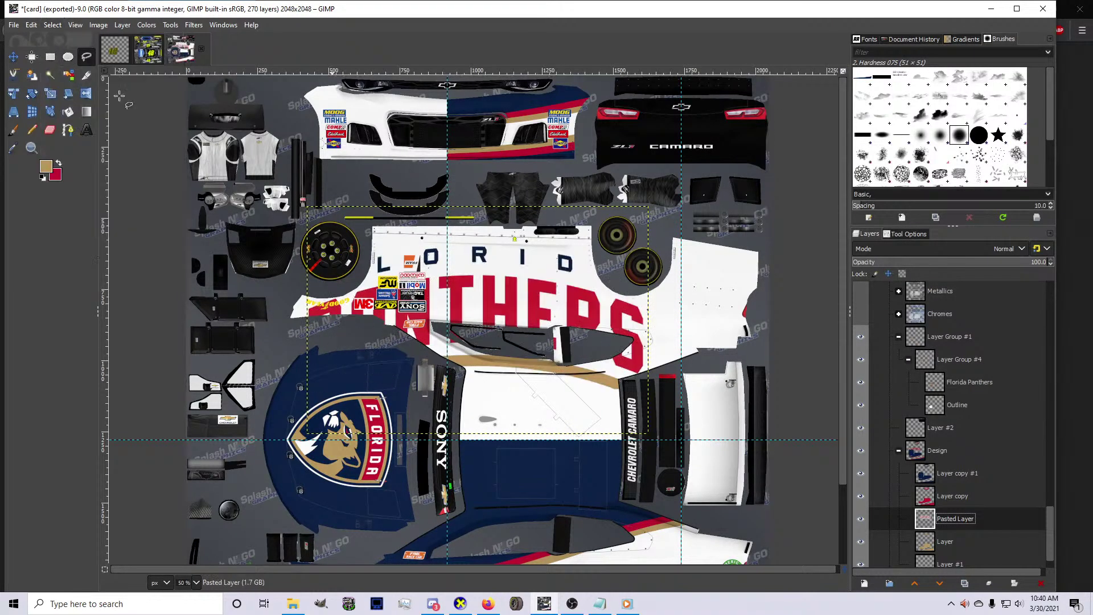
Return to the image results in Firefox, preview the Panthers IceDen logo and look through its related images
left_click(494, 609)
key("alt+Left")
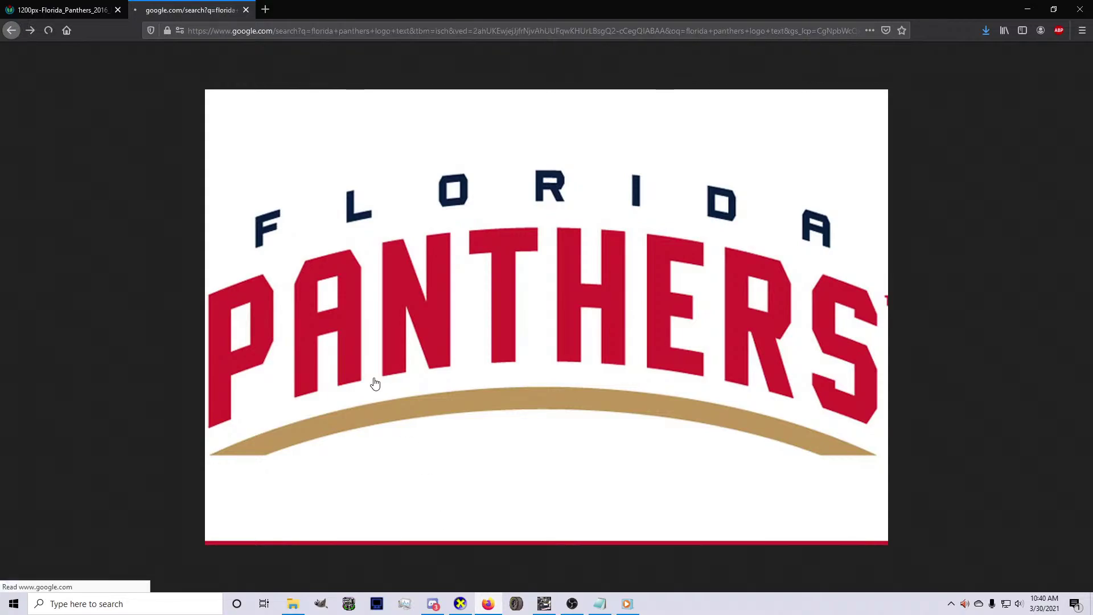
scroll(198, 245, "down", 1)
scroll(164, 224, "up", 1)
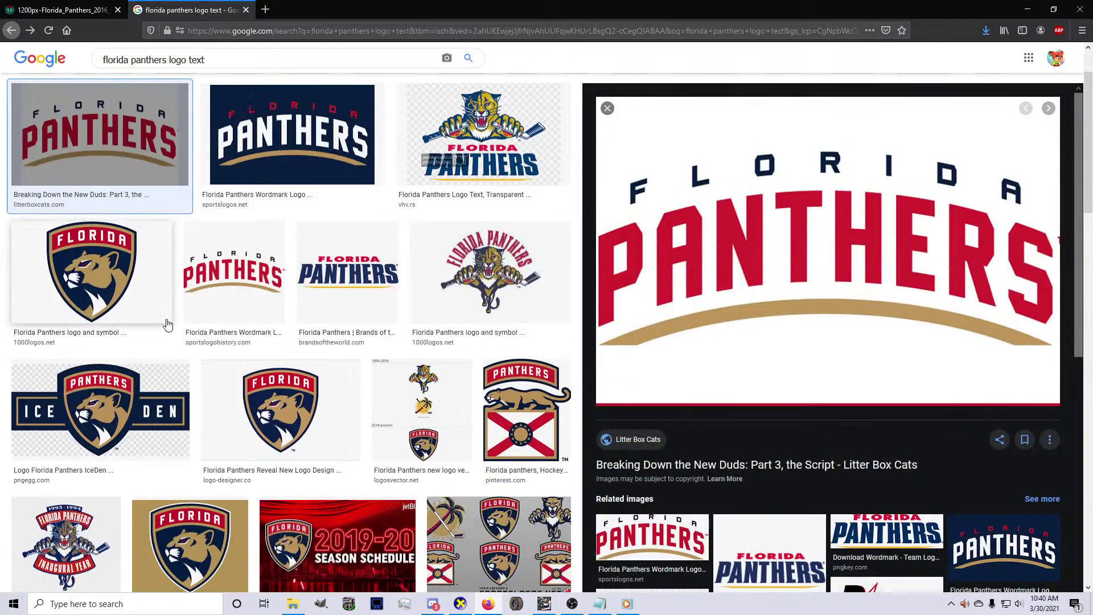
scroll(166, 317, "down", 2)
left_click(165, 316)
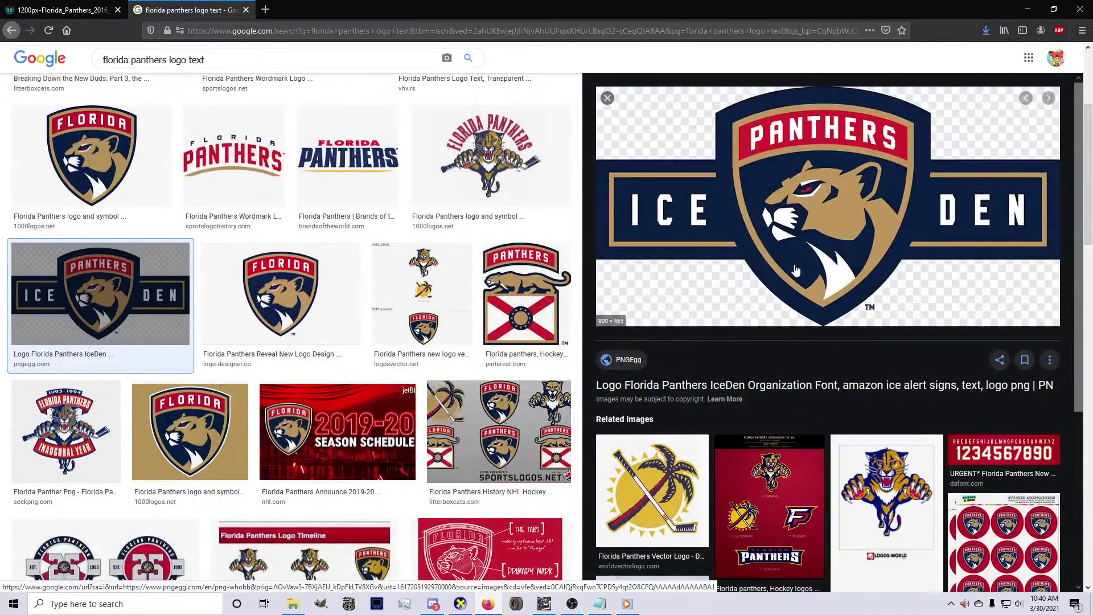
scroll(800, 302, "down", 3)
scroll(769, 333, "down", 2)
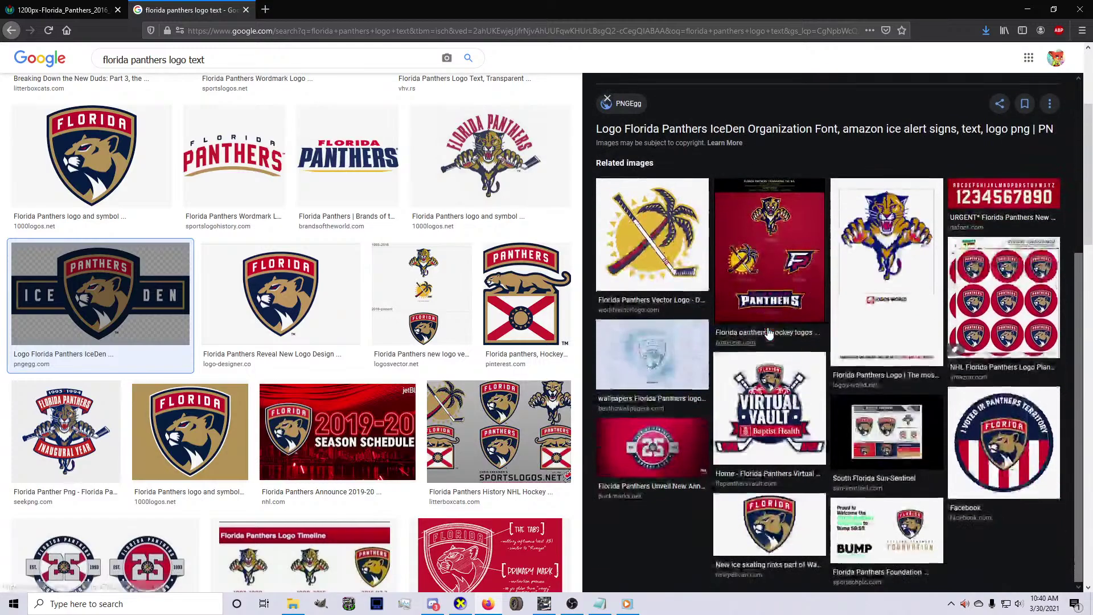
scroll(768, 333, "up", 6)
scroll(768, 333, "down", 4)
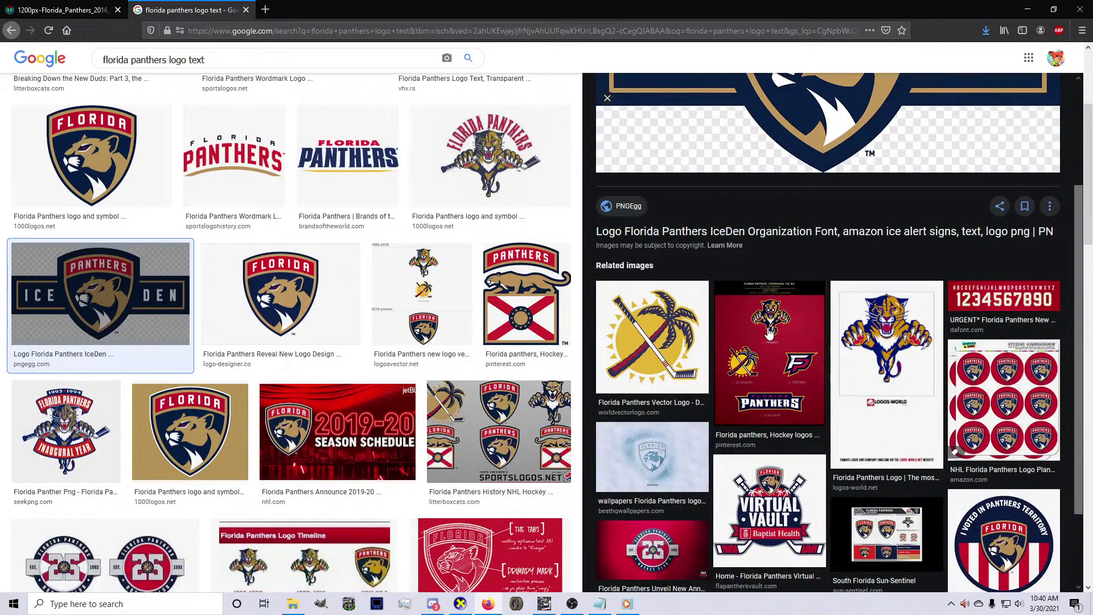
scroll(768, 333, "up", 3)
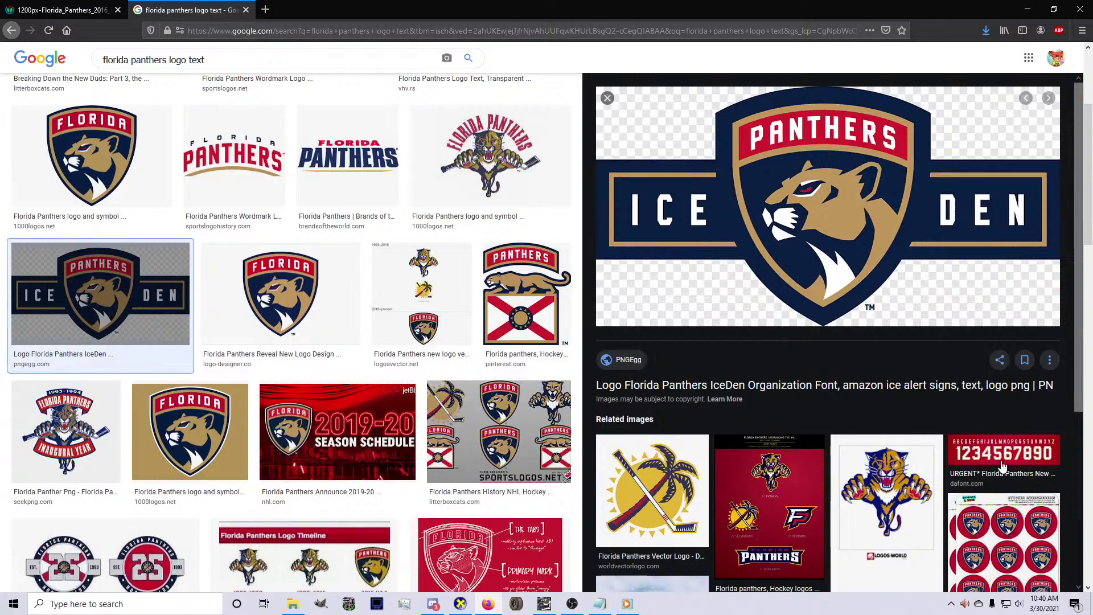
Open the DaFont forum thread about the new Florida Panthers font from the related images and read its replies
left_click(1004, 467)
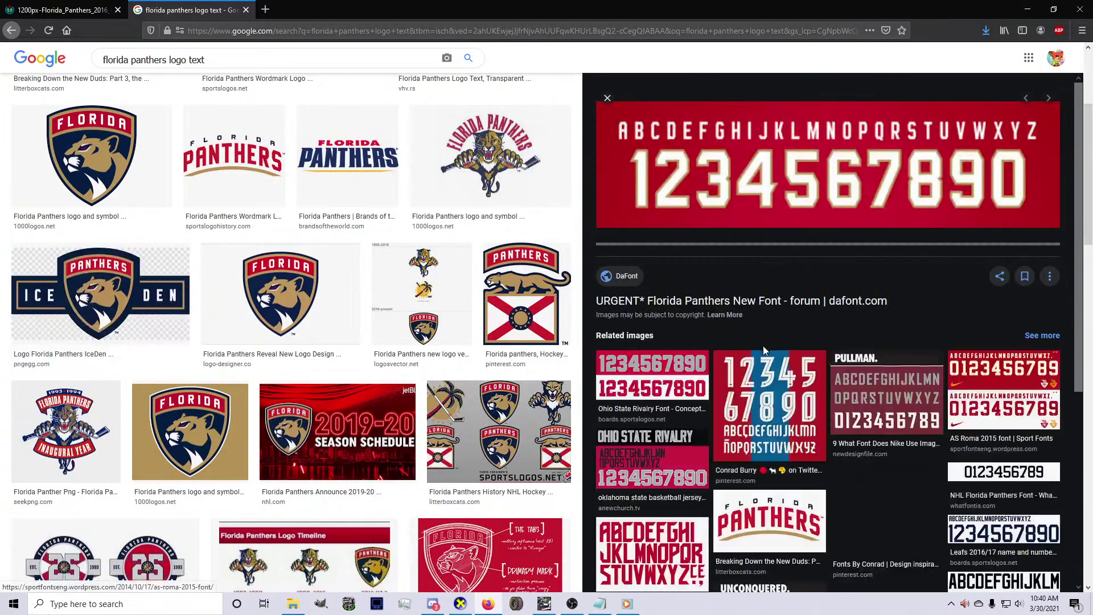
left_click(743, 309)
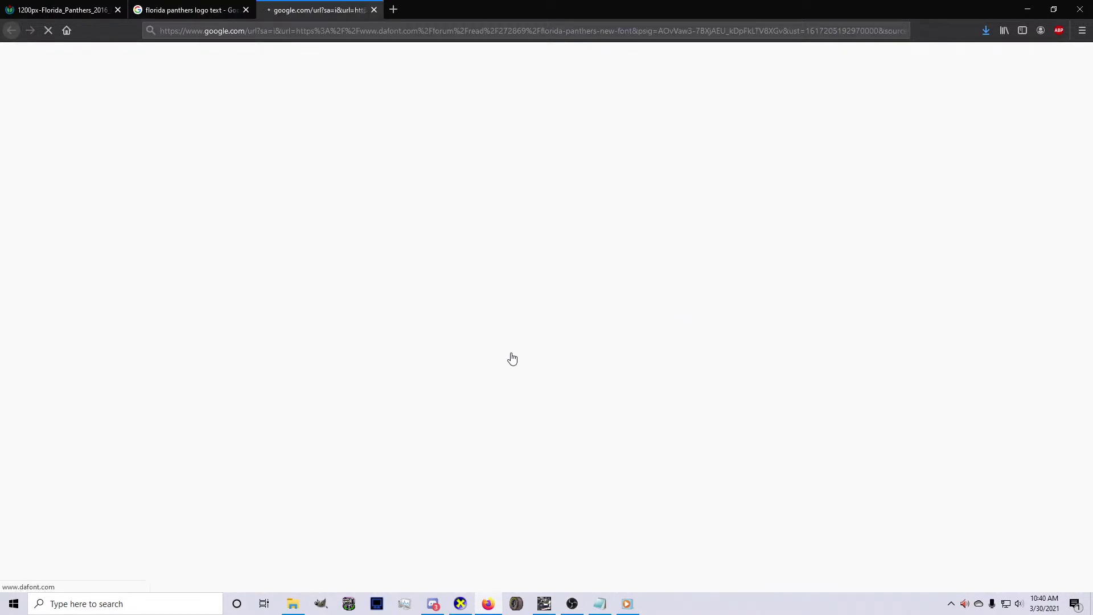
scroll(444, 399, "down", 1)
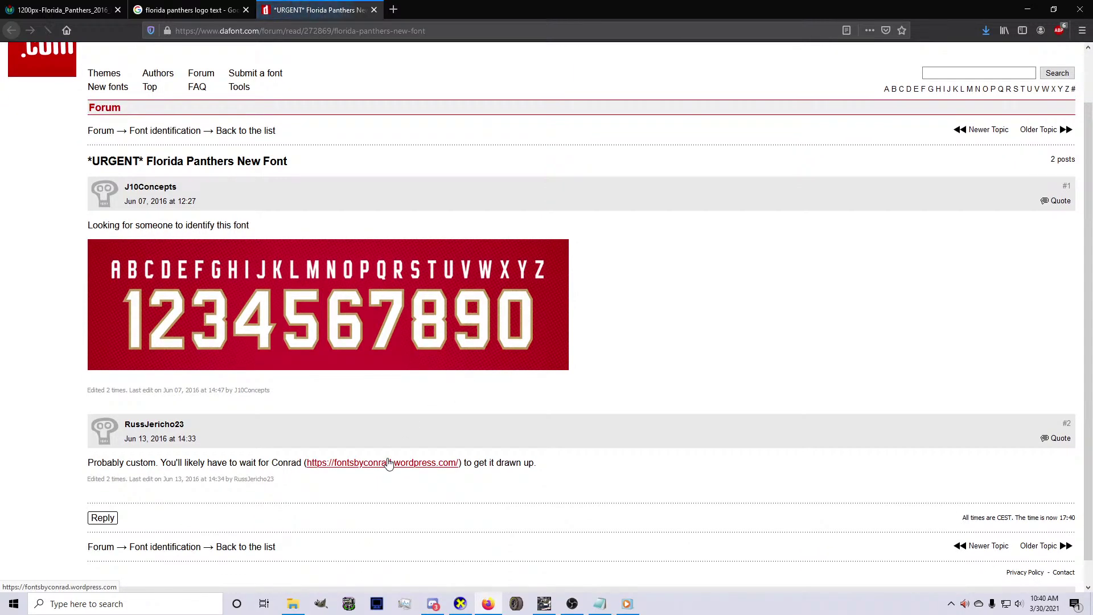
Follow the forum reply's link to fontsbyconrad.wordpress.com and close both that page and the forum thread
left_click(389, 463)
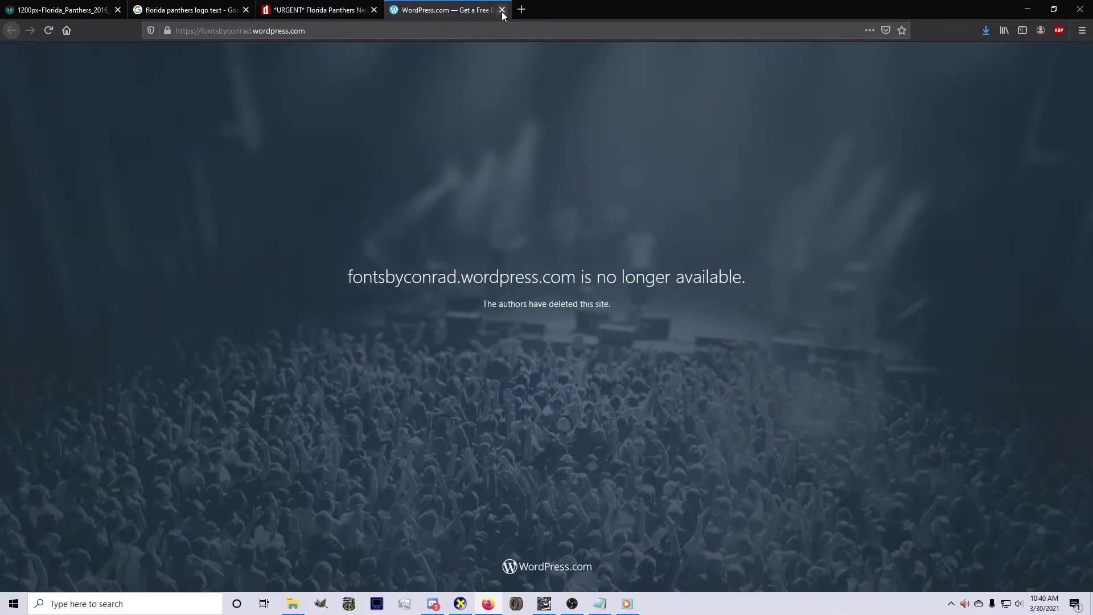
left_click(502, 11)
scroll(456, 354, "down", 1)
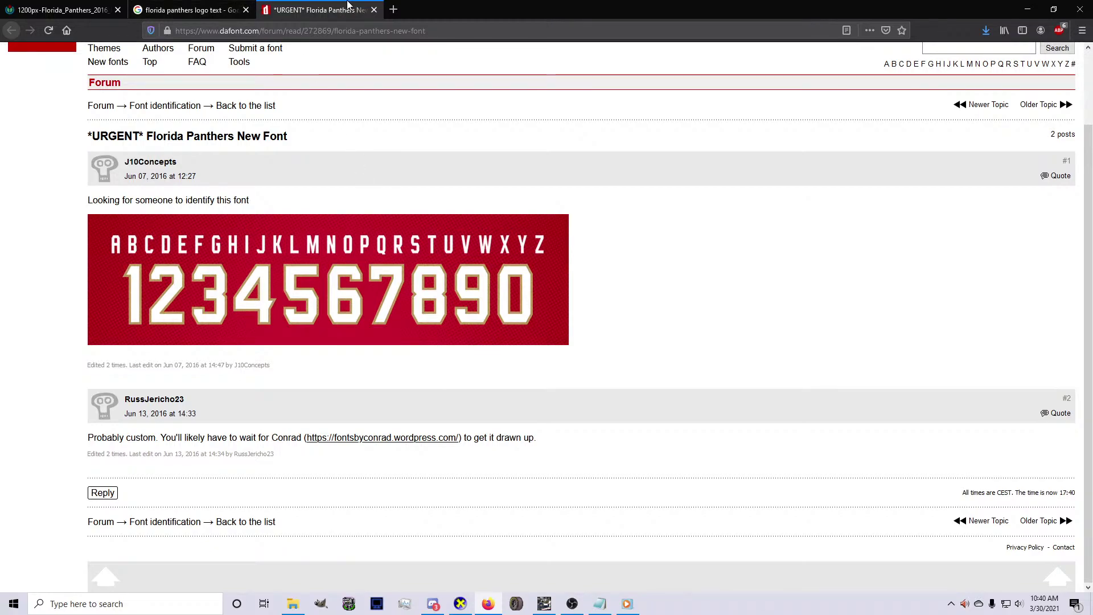
left_click(372, 12)
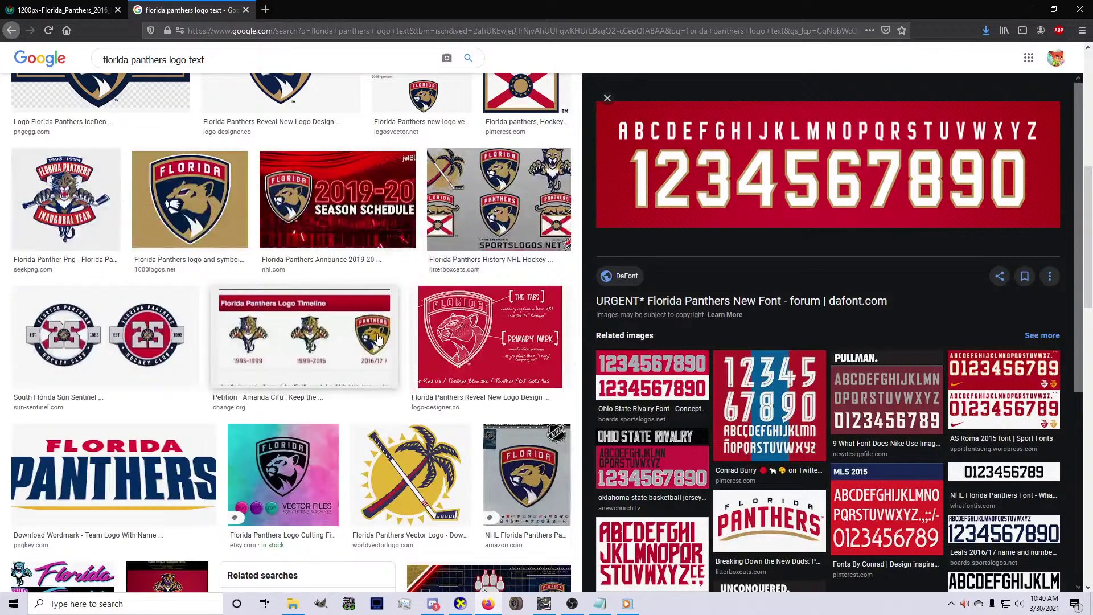
Look through the logo image results and preview the Florida shield on the gold background, closing its preview
scroll(370, 347, "down", 5)
scroll(360, 368, "up", 3)
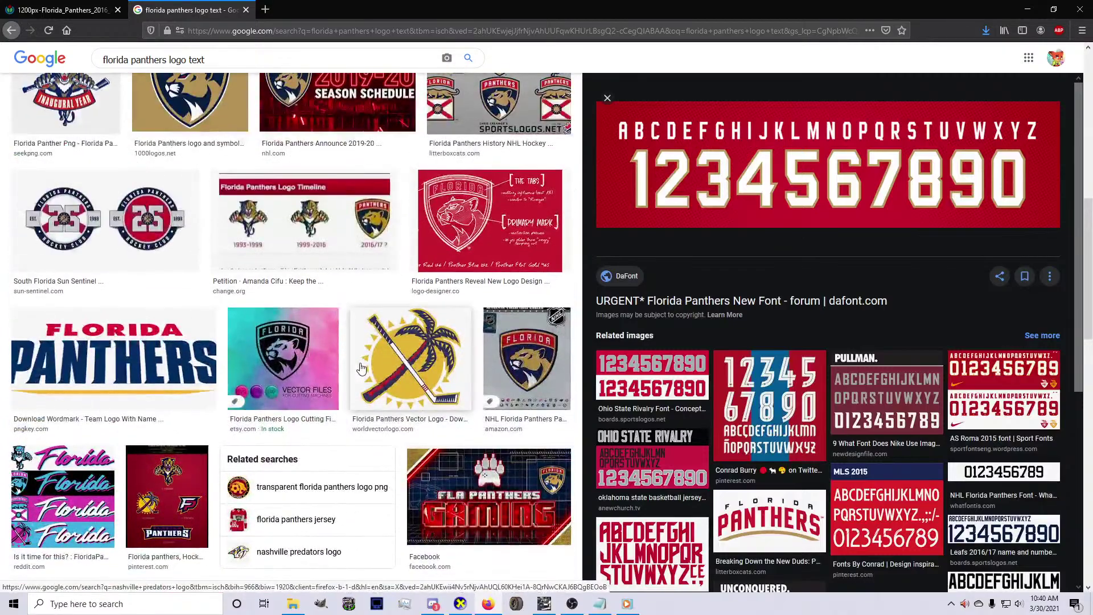
scroll(360, 367, "down", 5)
scroll(336, 285, "up", 13)
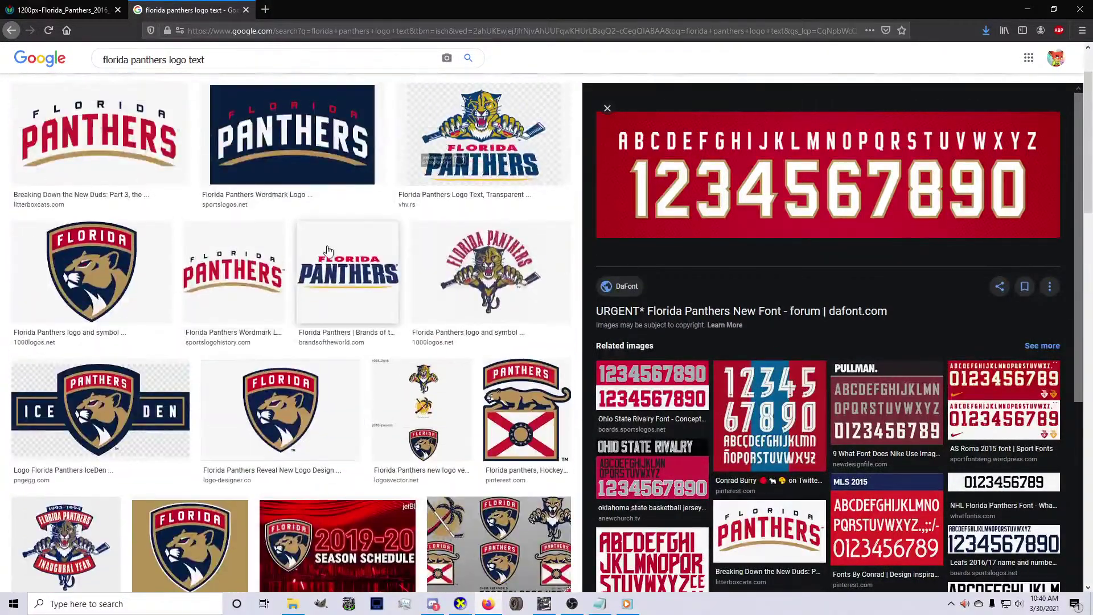
left_click(198, 543)
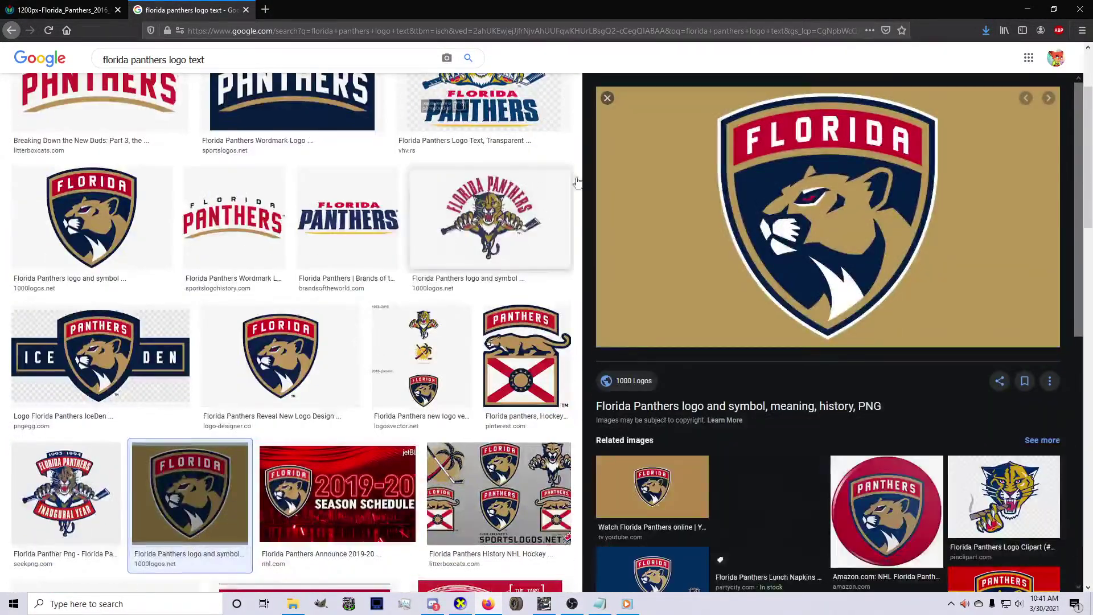
left_click(605, 102)
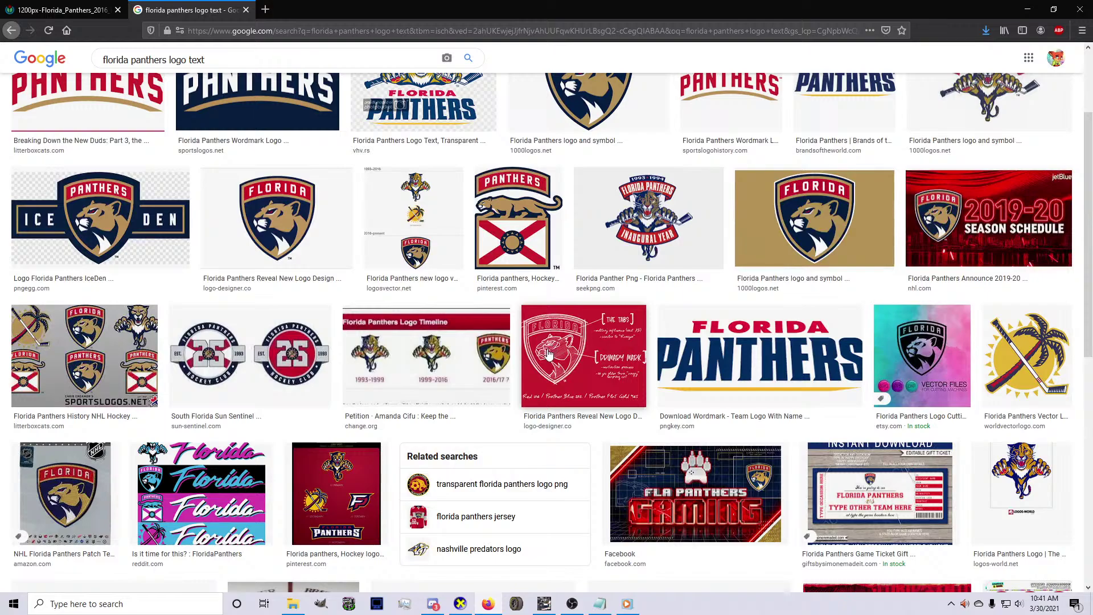
scroll(493, 371, "up", 3)
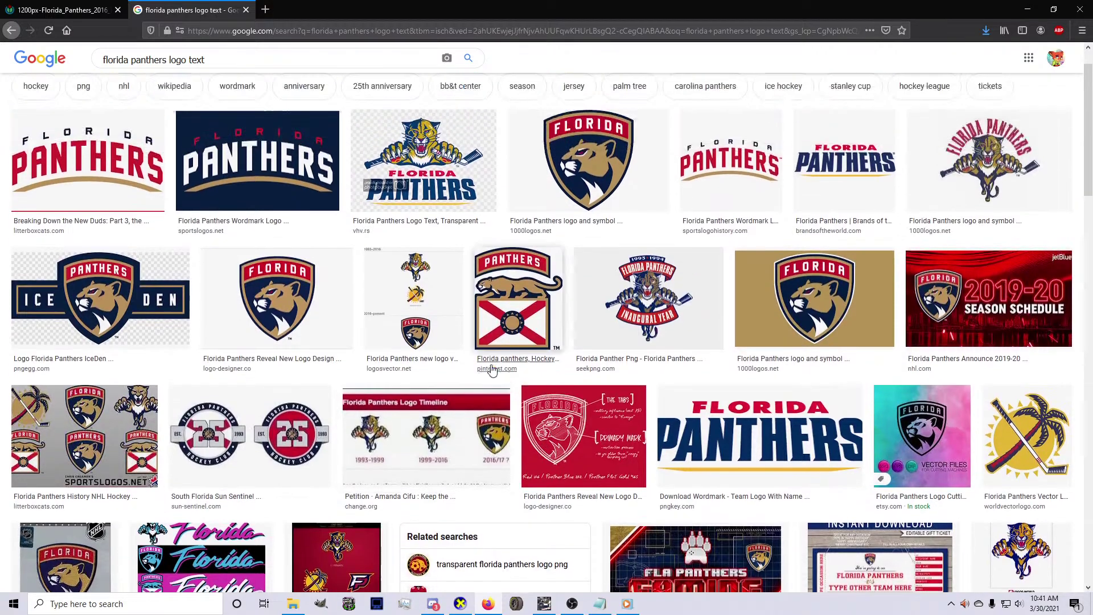
Switch to GIMP and delete the pasted wordmark layer from the Design group
left_click(544, 604)
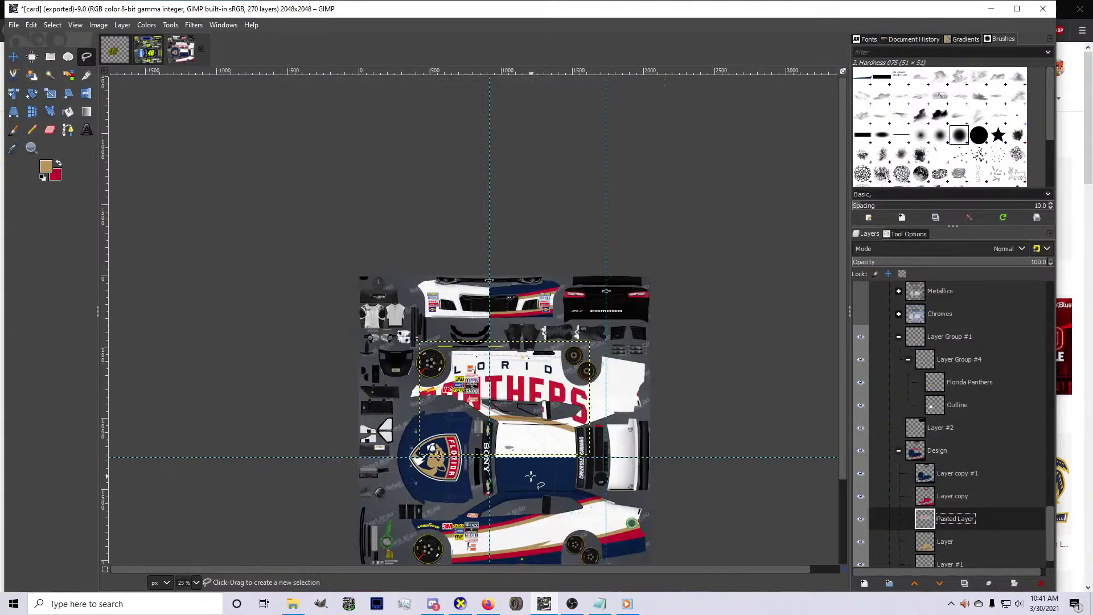
left_click(1042, 583)
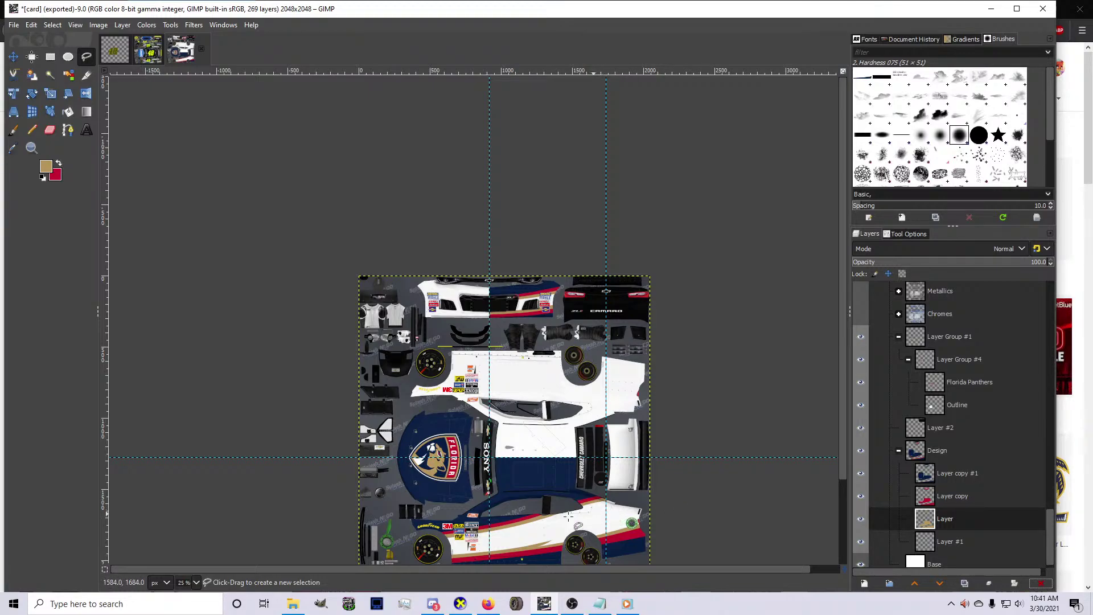
scroll(491, 517, "up", 4)
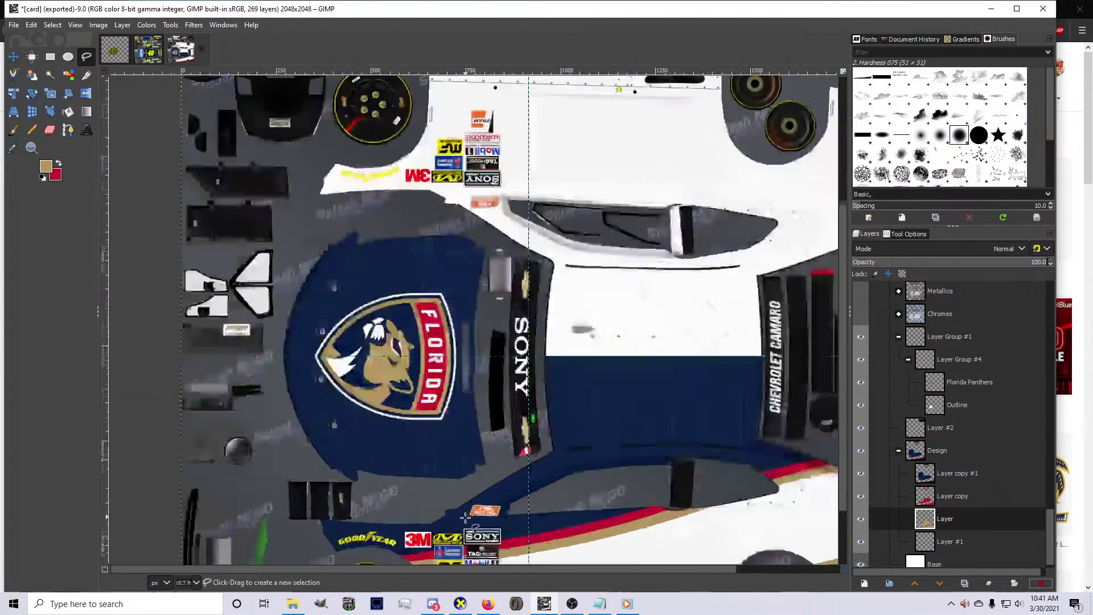
Select the Florida Panthers logo layer in Layer Group #4, hiding it and showing it again to check the hood
left_click(952, 478)
scroll(504, 414, "down", 4)
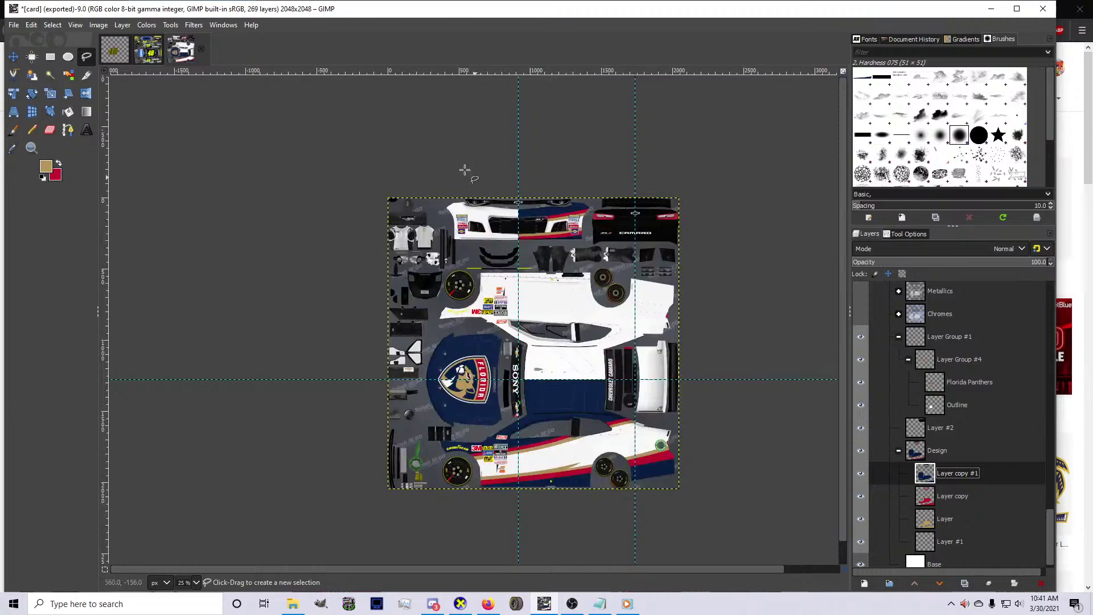
left_click(73, 129)
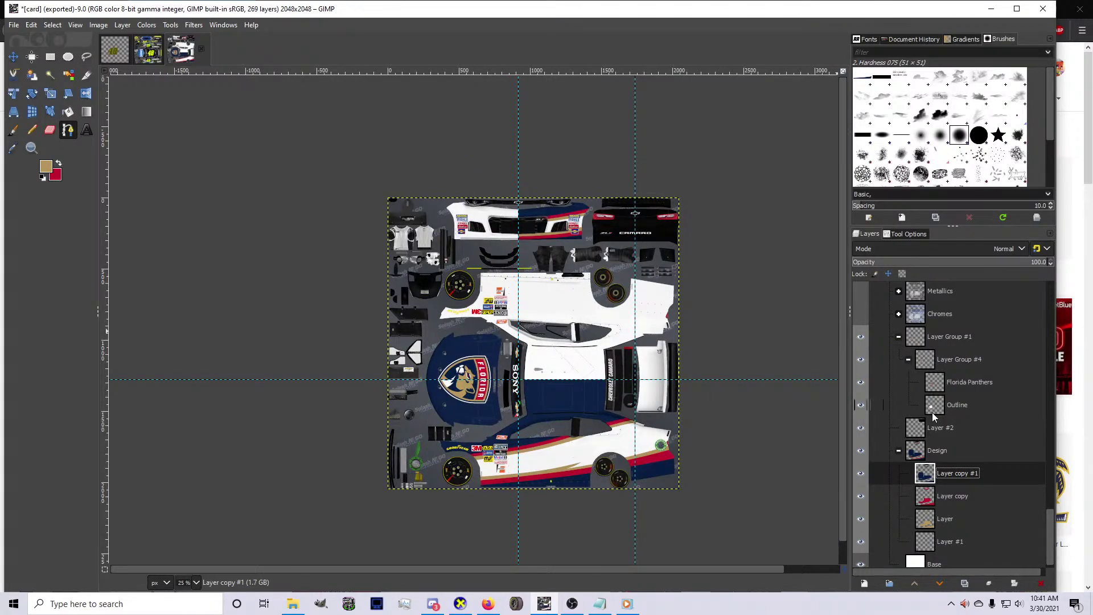
scroll(931, 412, "down", 1)
scroll(660, 510, "up", 3)
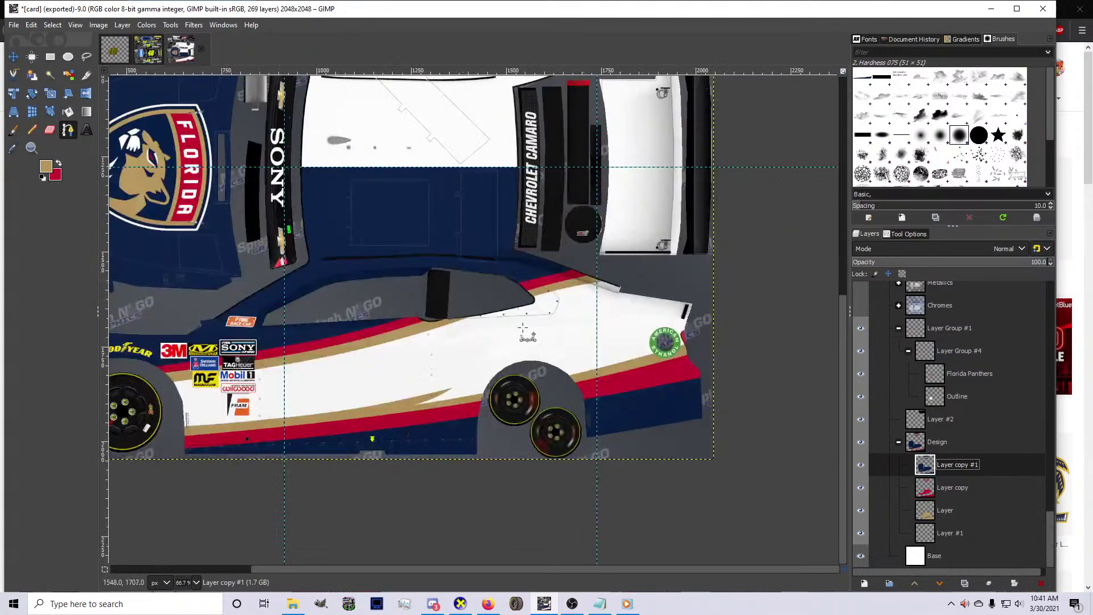
left_click(934, 404)
left_click(940, 379)
scroll(411, 300, "down", 3)
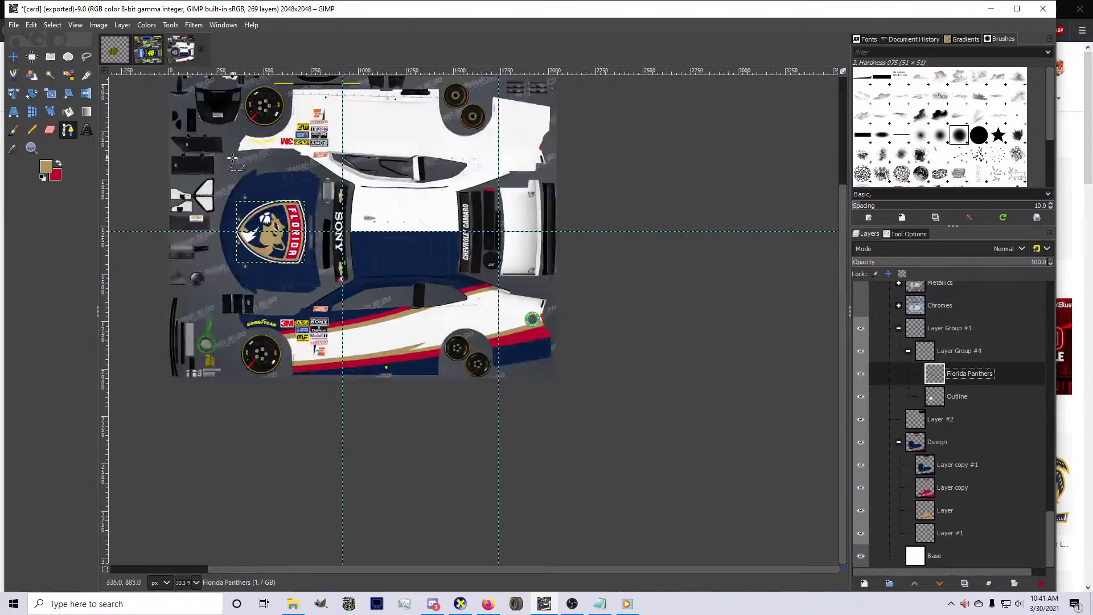
scroll(403, 303, "up", 5)
left_click(860, 374)
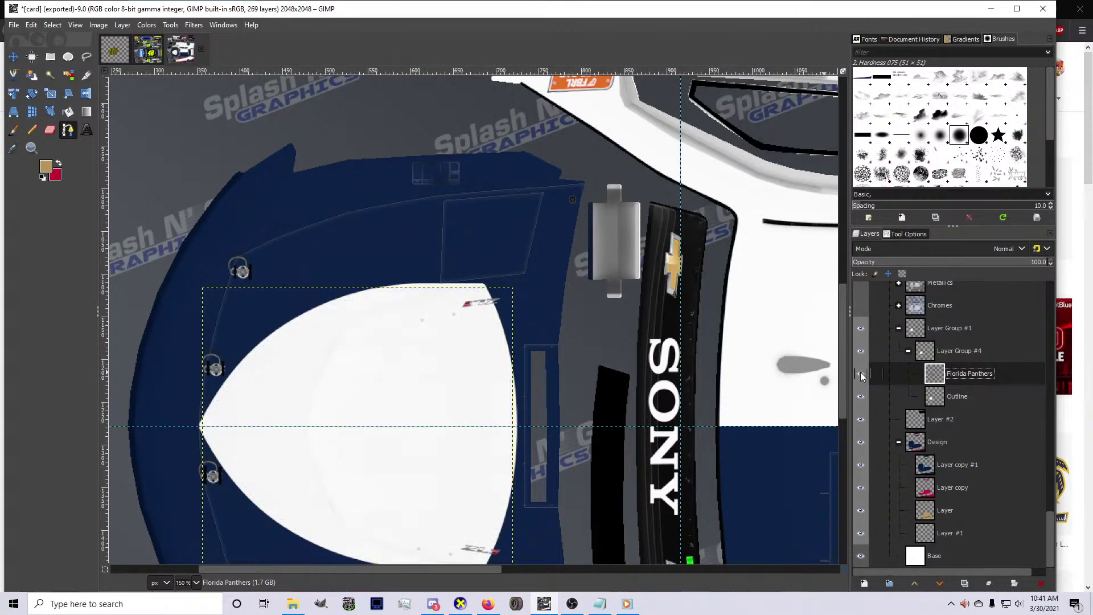
left_click(860, 374)
Switch to Firefox, preview the Logo Designer version of the Florida shield and look through its related images
left_click(488, 604)
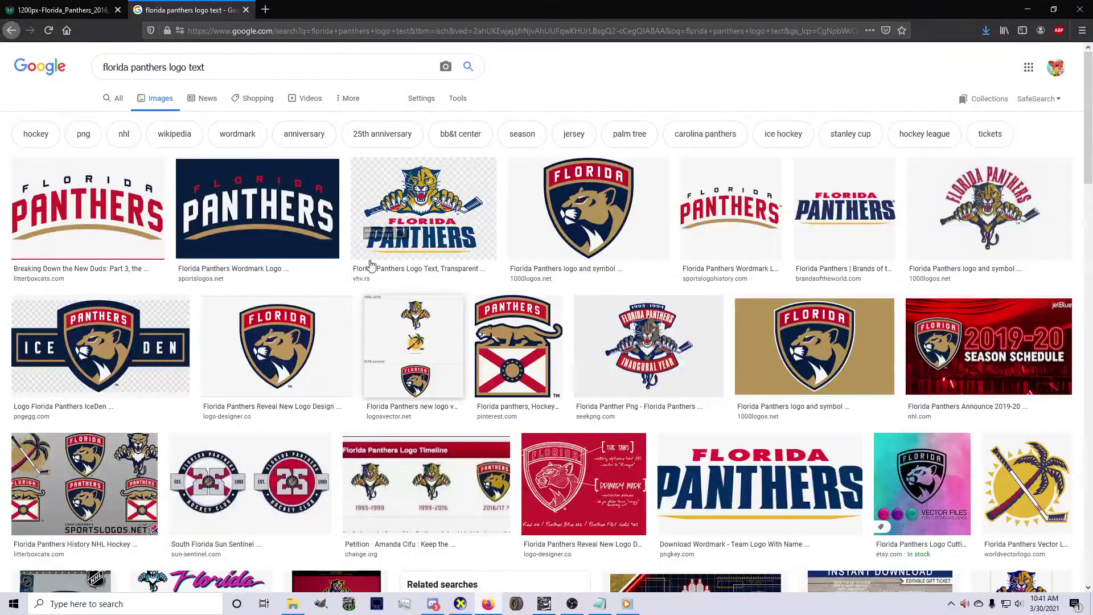
scroll(241, 219, "down", 3)
left_click(245, 188)
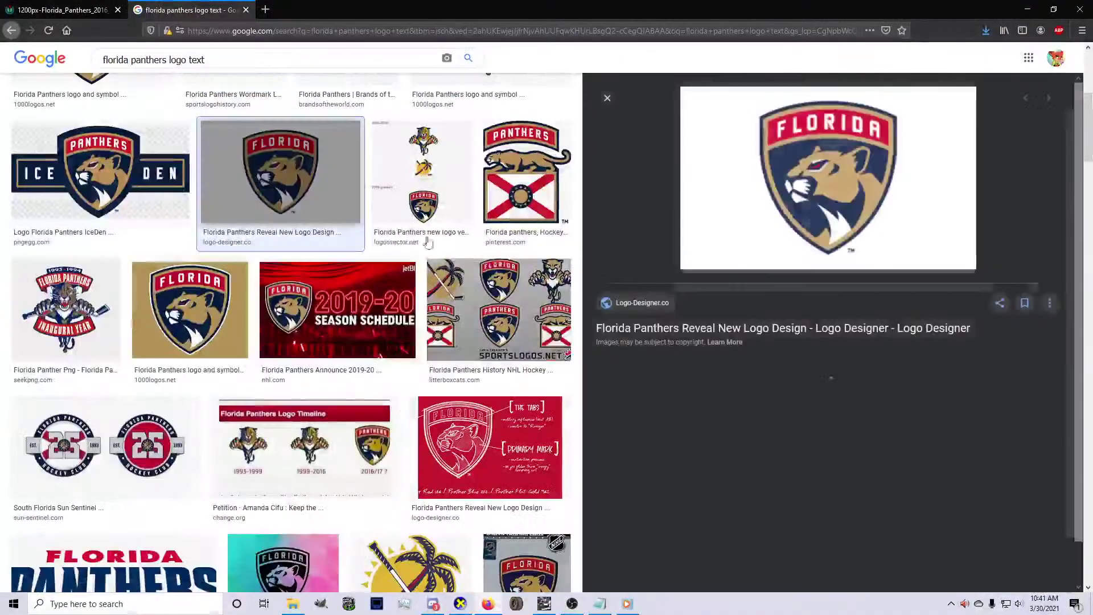
scroll(746, 406, "down", 4)
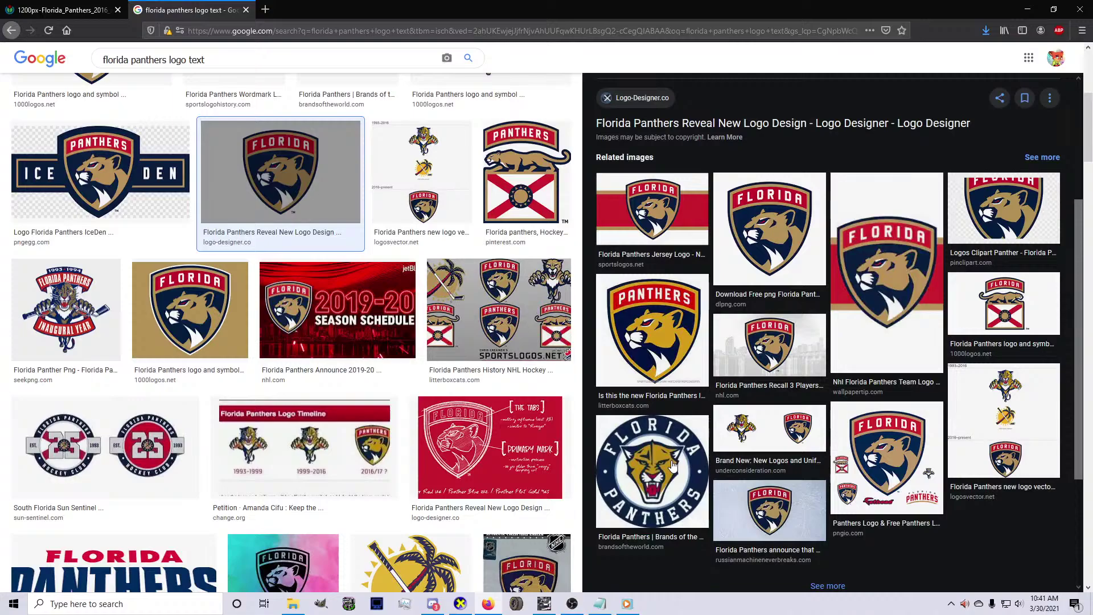
scroll(676, 463, "down", 2)
scroll(483, 458, "down", 3)
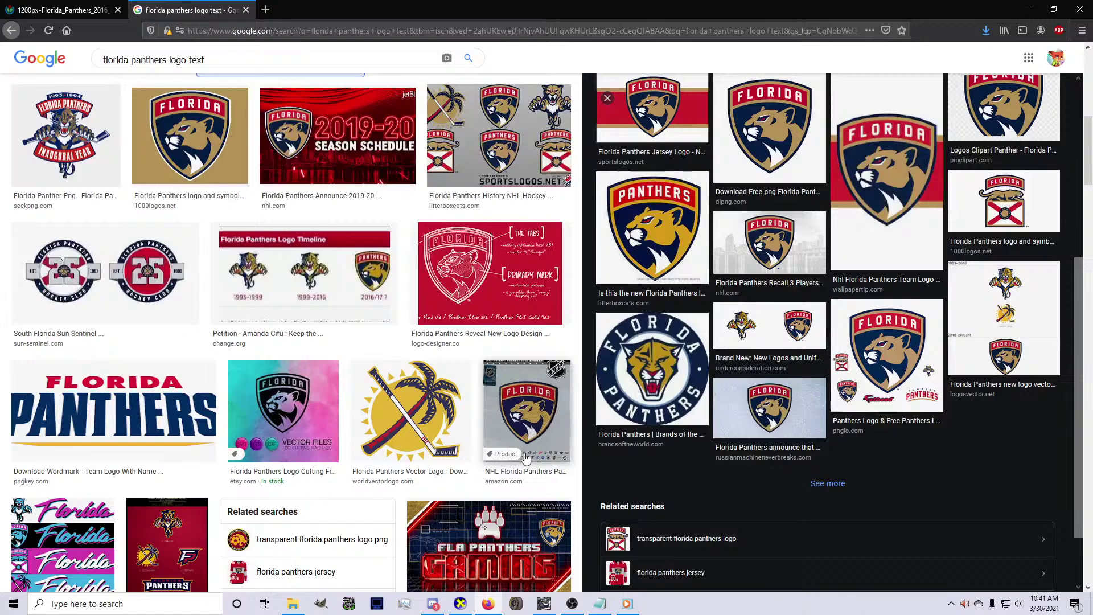
scroll(687, 387, "up", 6)
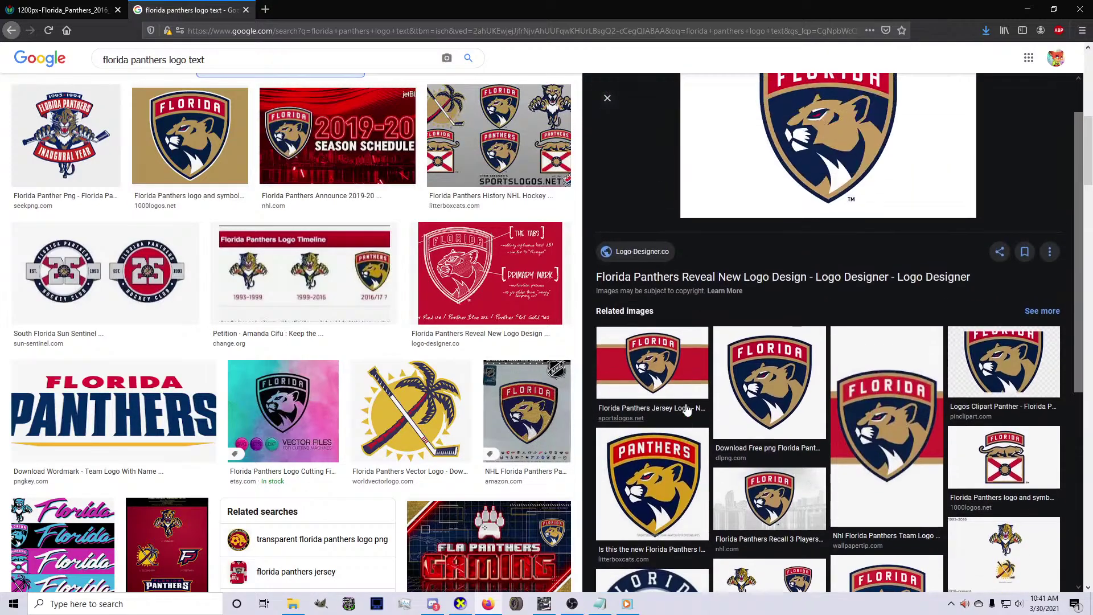
scroll(403, 341, "up", 5)
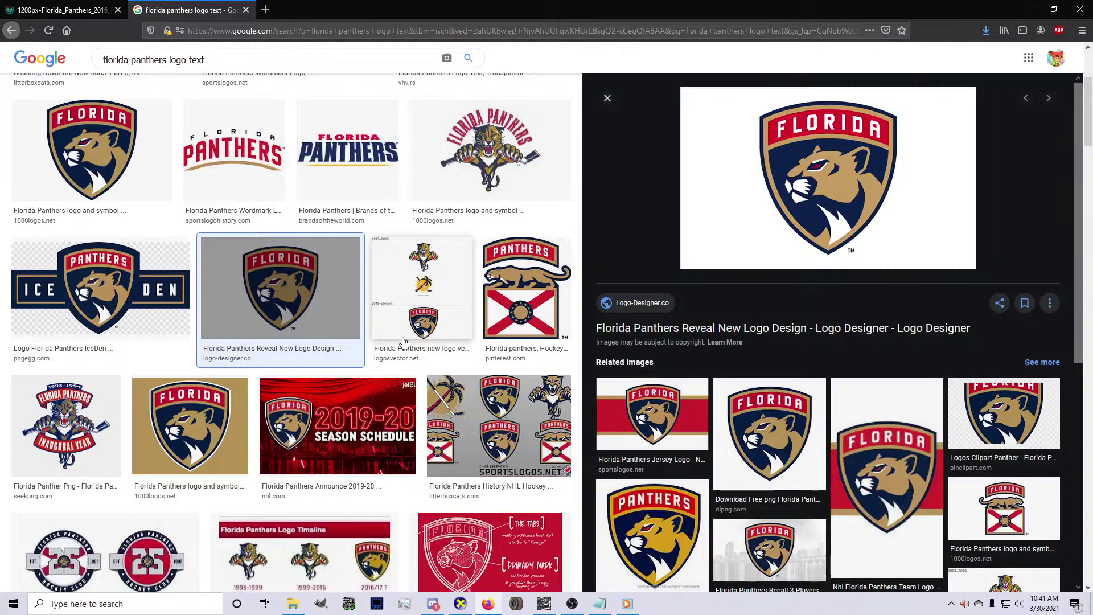
scroll(403, 341, "up", 1)
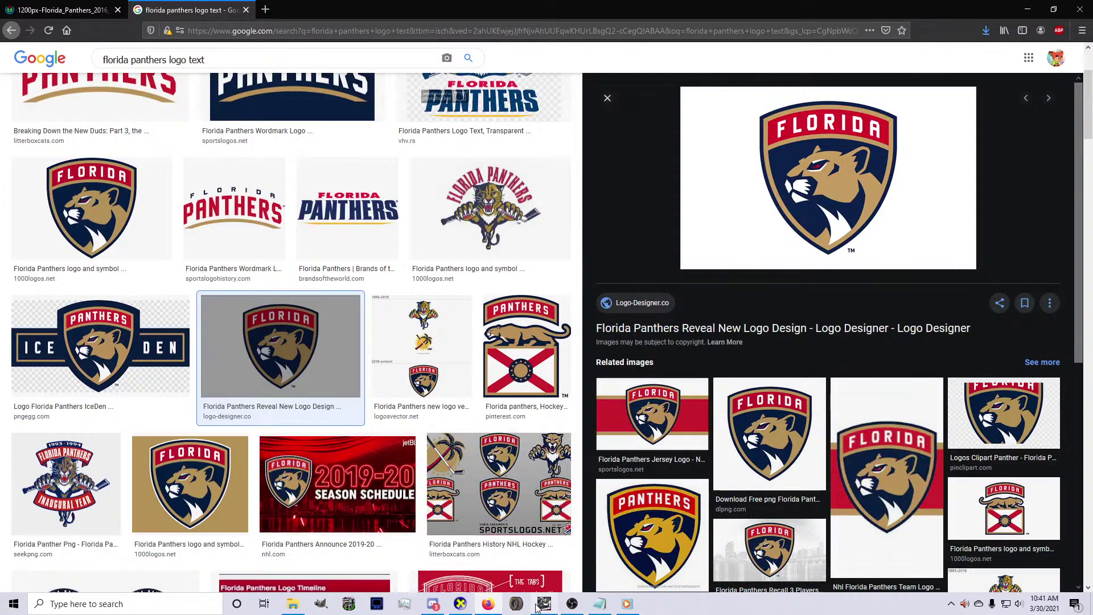
Switch to CarView and rotate the car model to examine the livery on its hood and side
left_click(460, 603)
scroll(567, 372, "down", 3)
left_click_drag(590, 384, 401, 324)
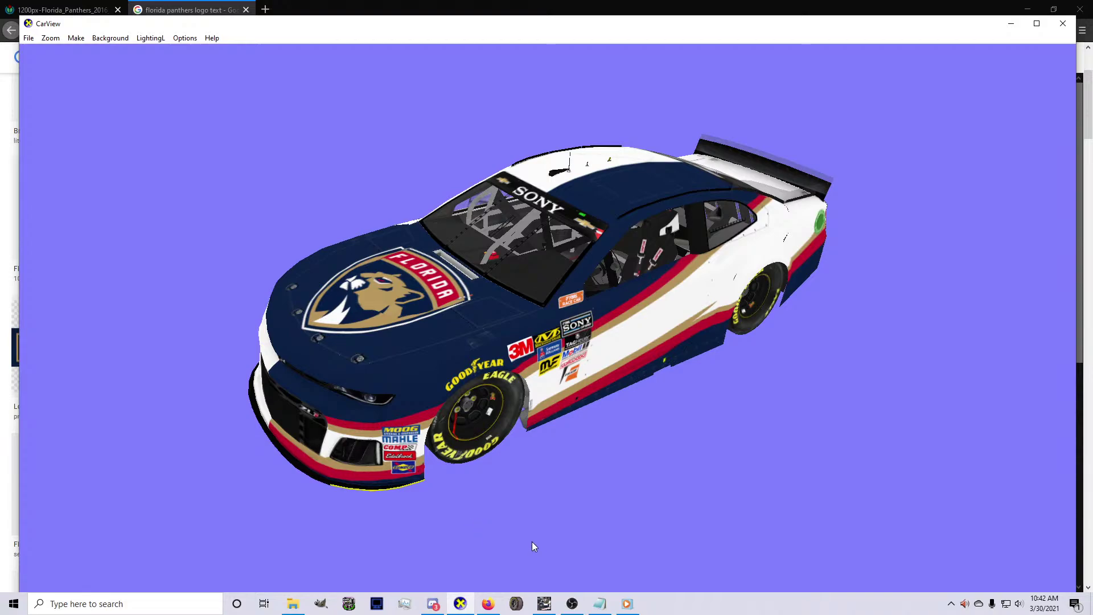
Check the template in GIMP, and preview the Panthers alternate logo with the state flag in Firefox
left_click(544, 603)
scroll(517, 504, "down", 3, "ctrl")
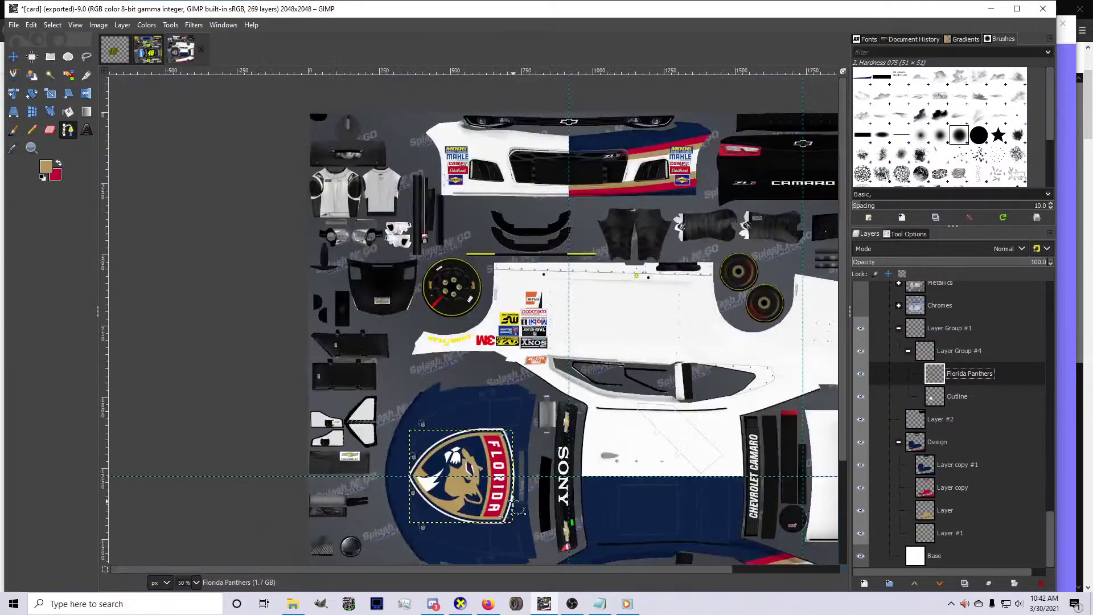
scroll(518, 504, "down", 2)
left_click(487, 604)
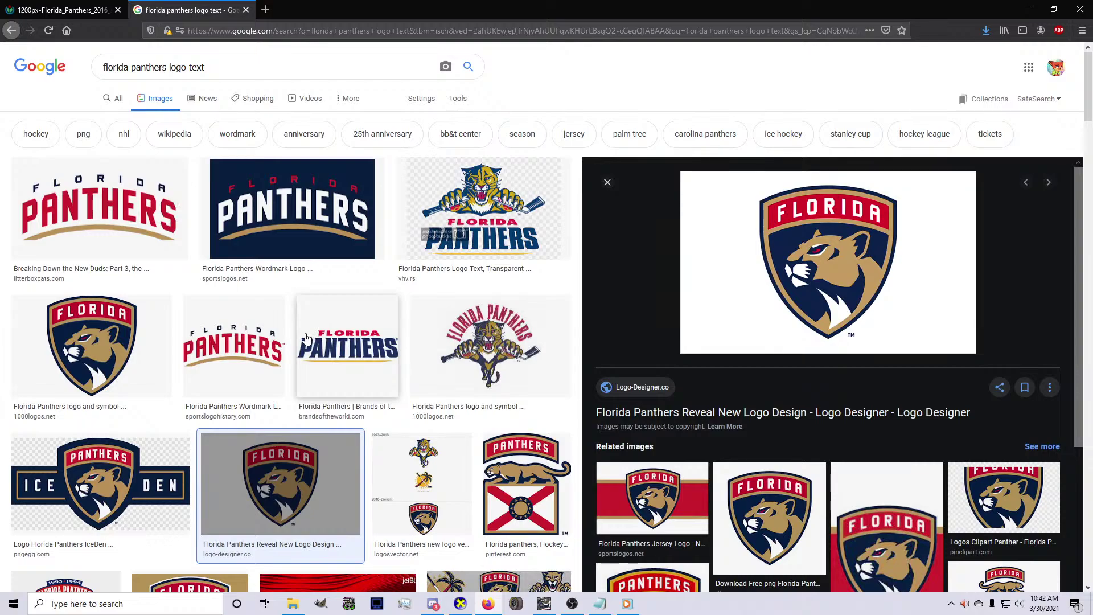
left_click(493, 449)
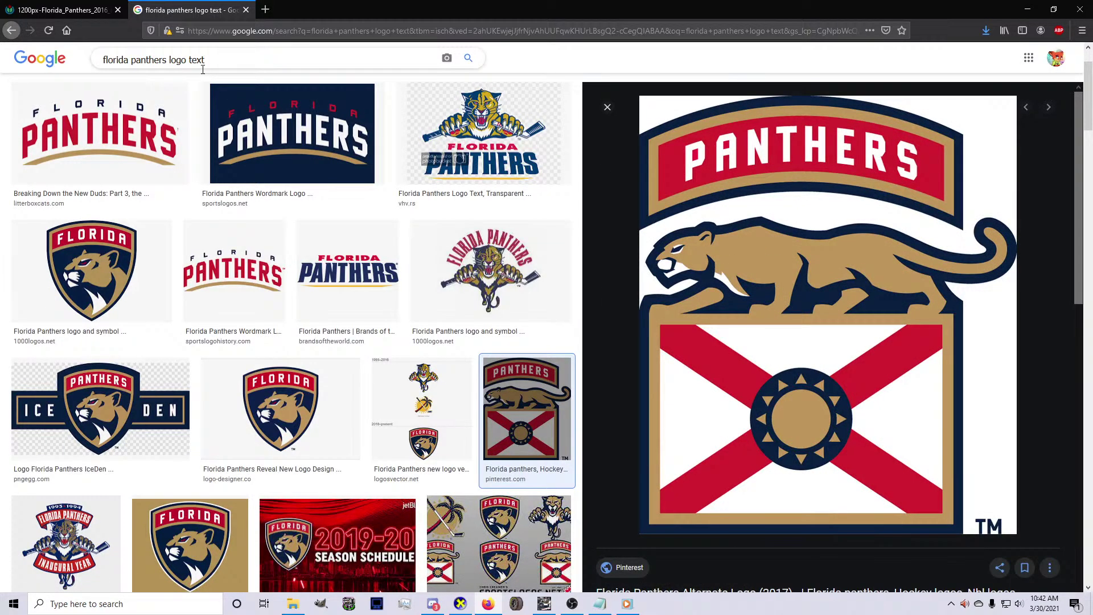
Copy the arched Florida Panthers wordmark from the Litter Box Cats result in Firefox and paste it into the template in GIMP
left_click(149, 117)
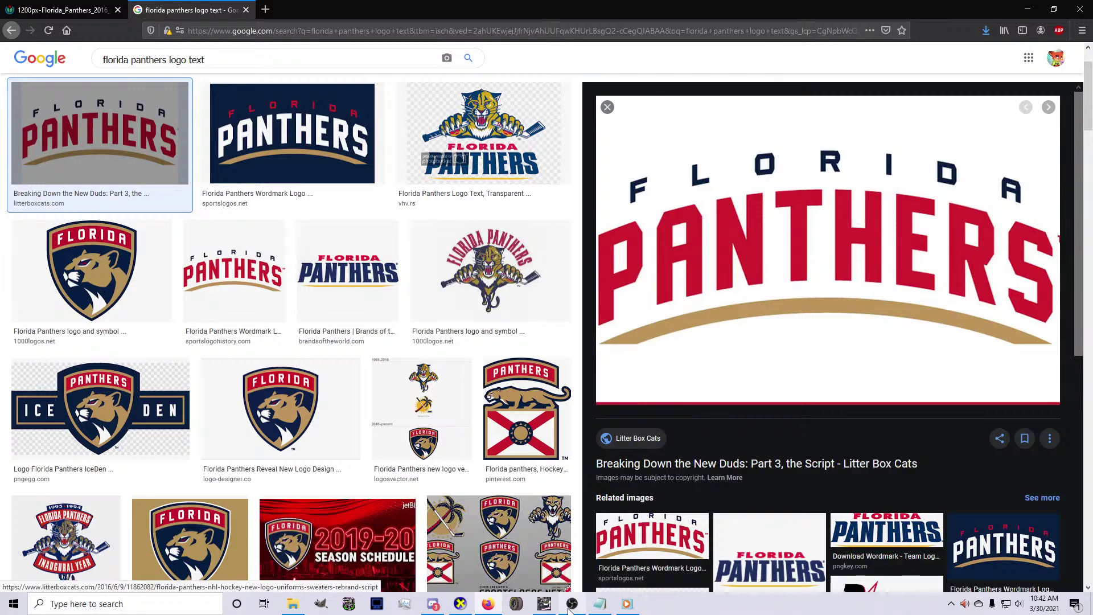
left_click(544, 604)
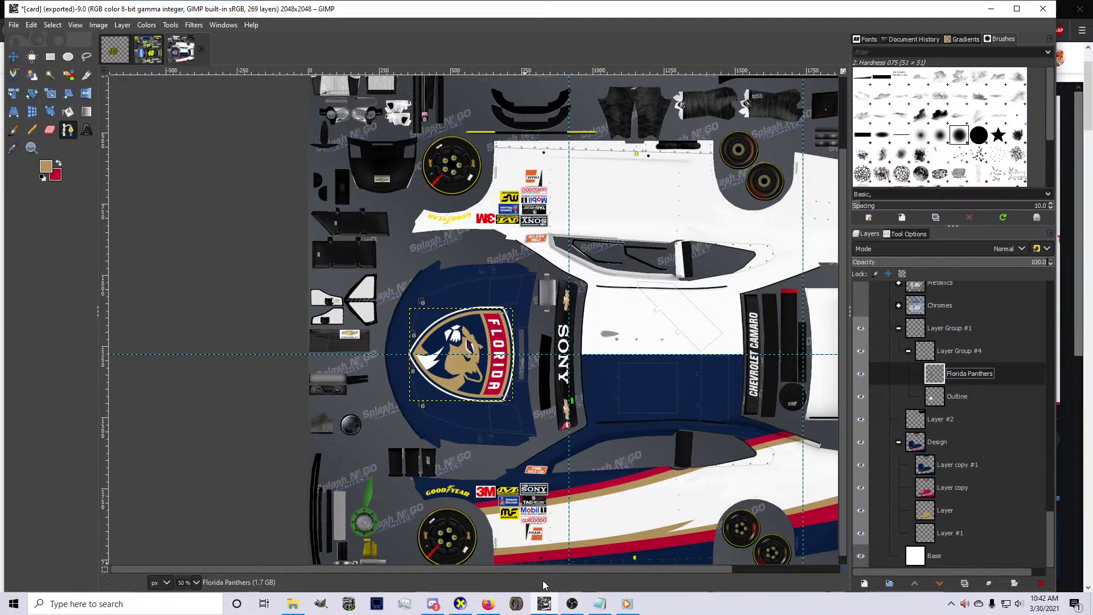
left_click(488, 603)
right_click(691, 331)
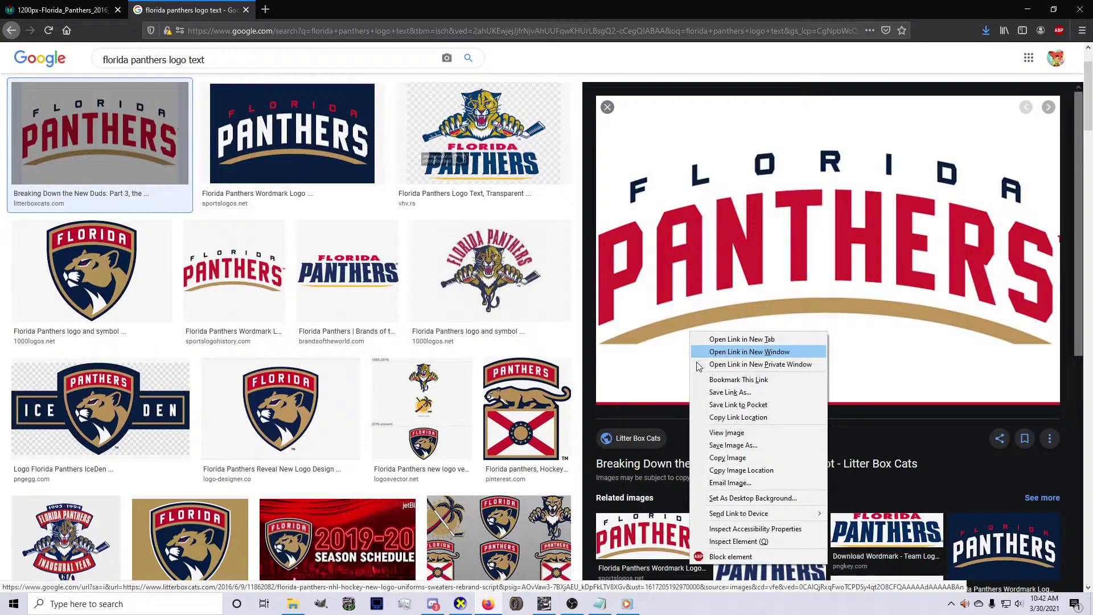
left_click(727, 457)
left_click(544, 604)
key("ctrl+v")
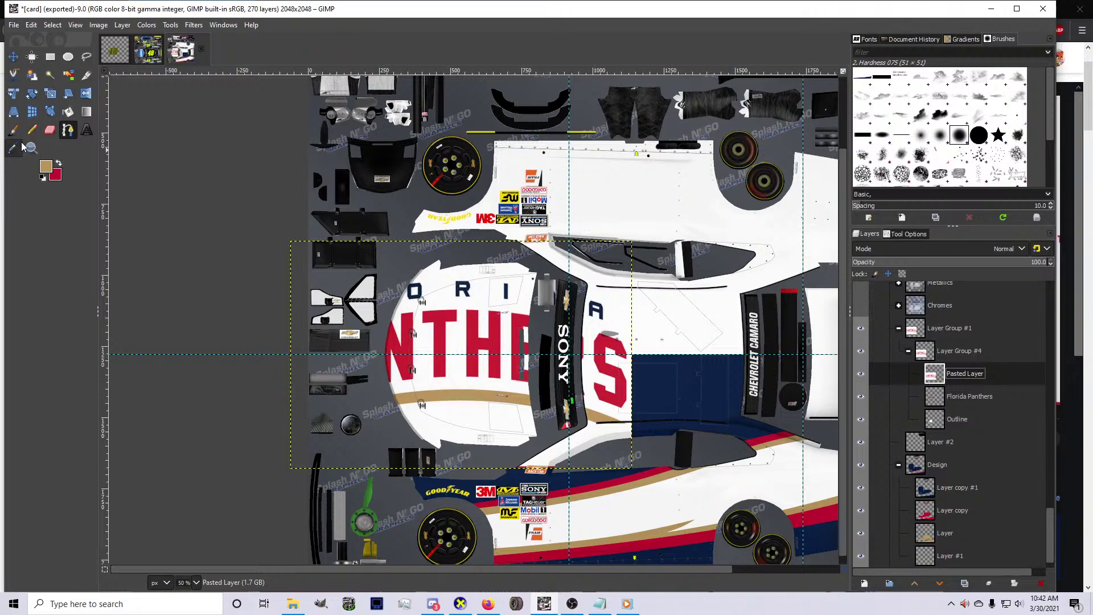
Make the white of the pasted wordmark transparent with Color to Alpha
left_click(50, 75)
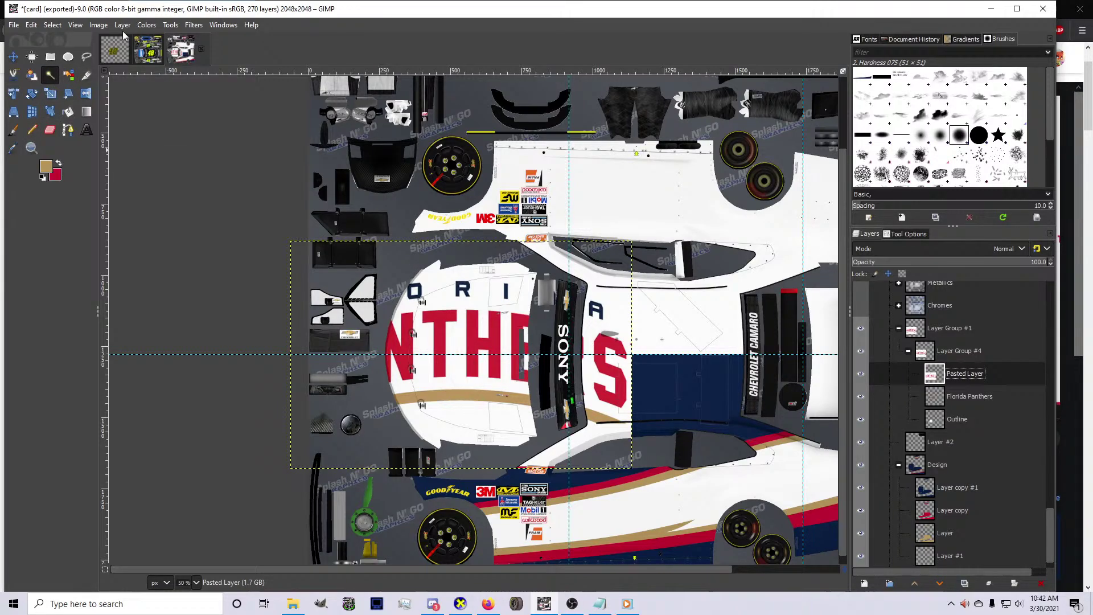
left_click(122, 25)
mouse_move(146, 25)
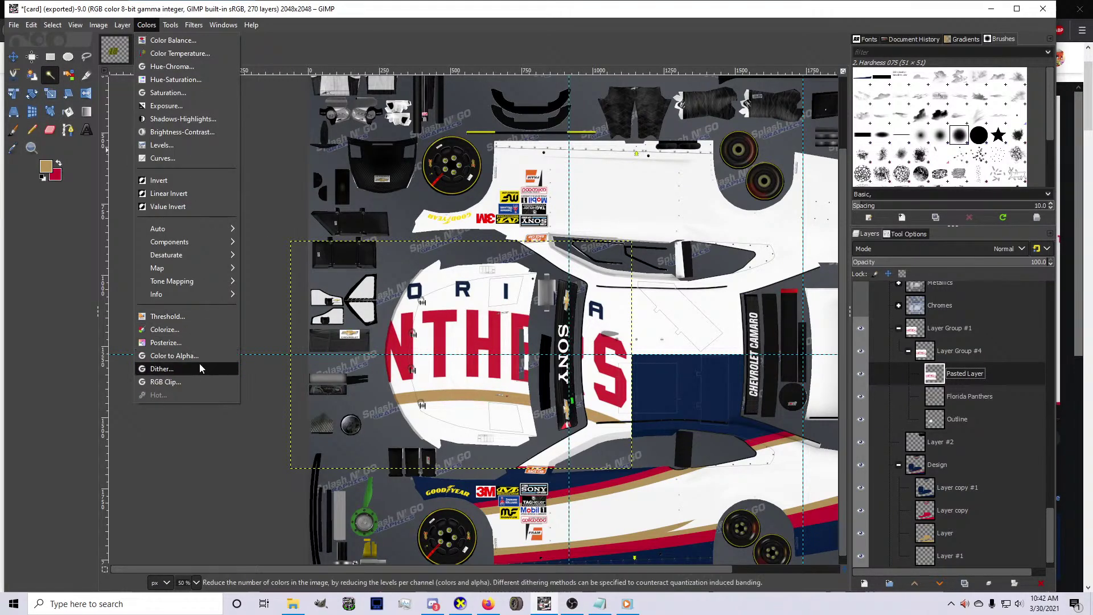
left_click(171, 356)
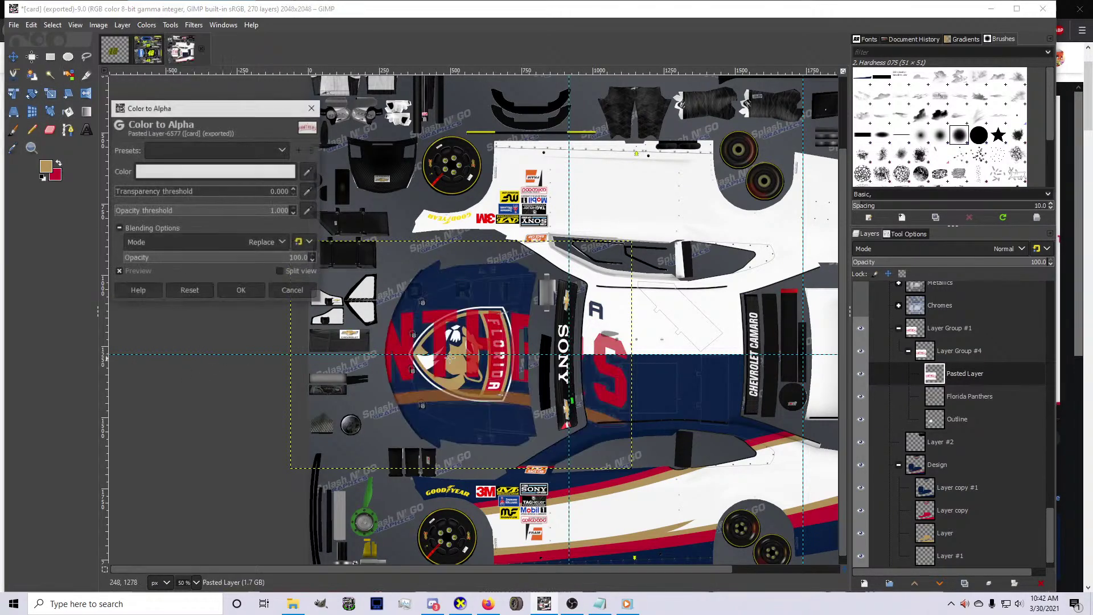
left_click(242, 292)
Duplicate the transparent wordmark layer, merge the copy down, and move the wordmark onto the car's plain white side
key("ctrl+shift+d")
key("ctrl+z")
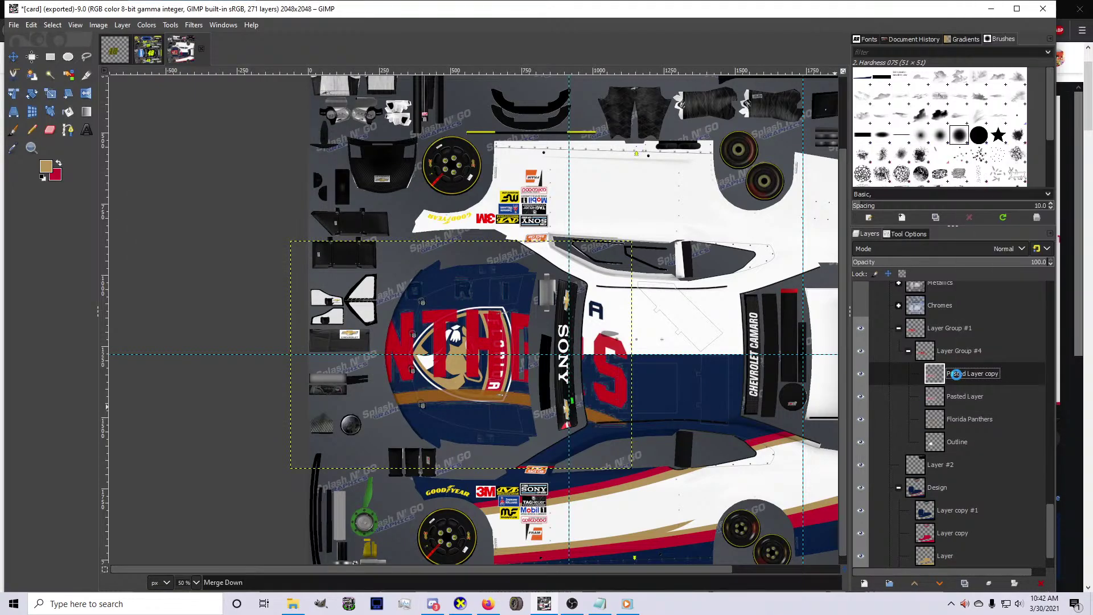
left_click(13, 56)
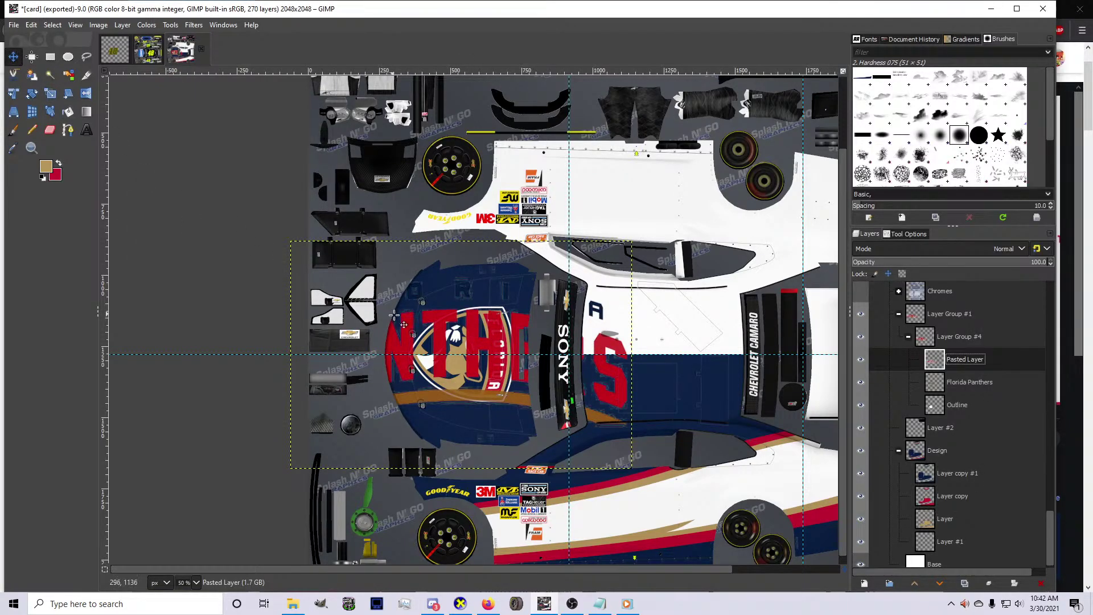
left_click_drag(402, 323, 578, 185)
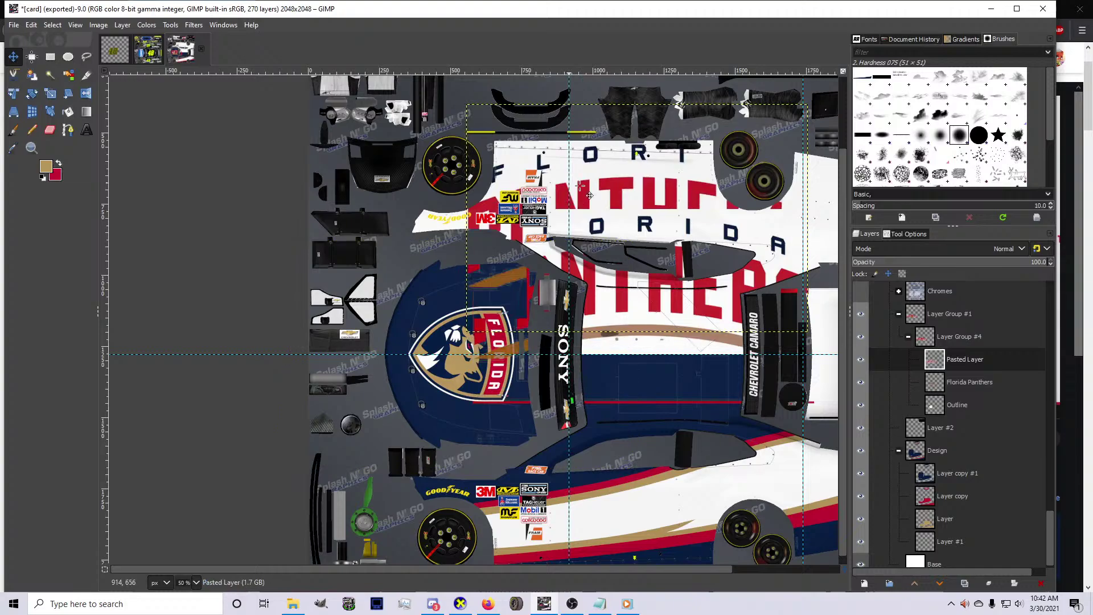
right_click(945, 359)
double_click(965, 360)
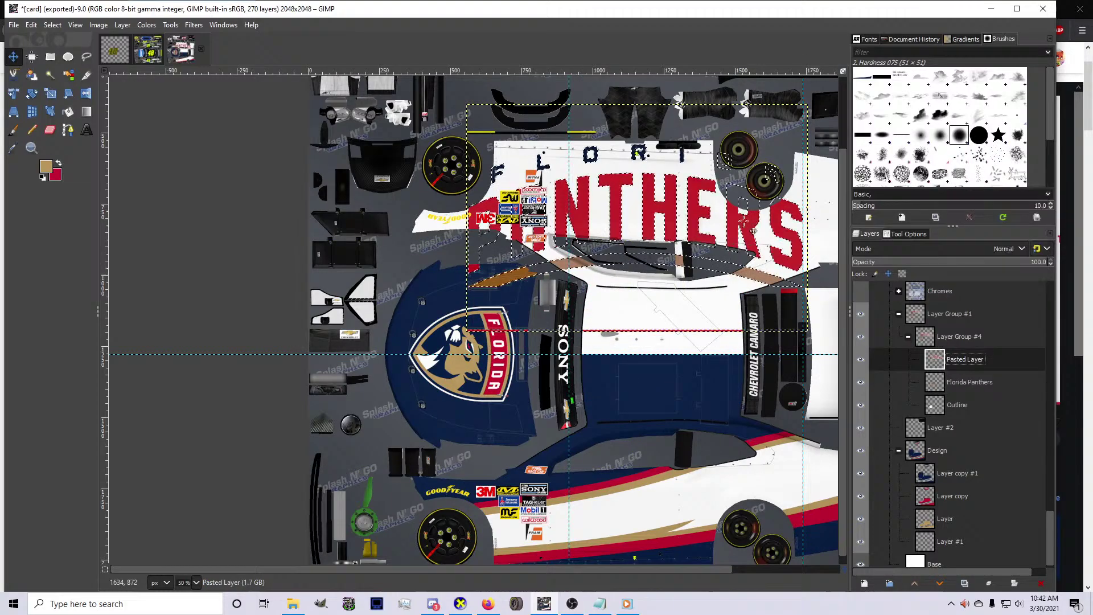
left_click(54, 25)
left_click(69, 67)
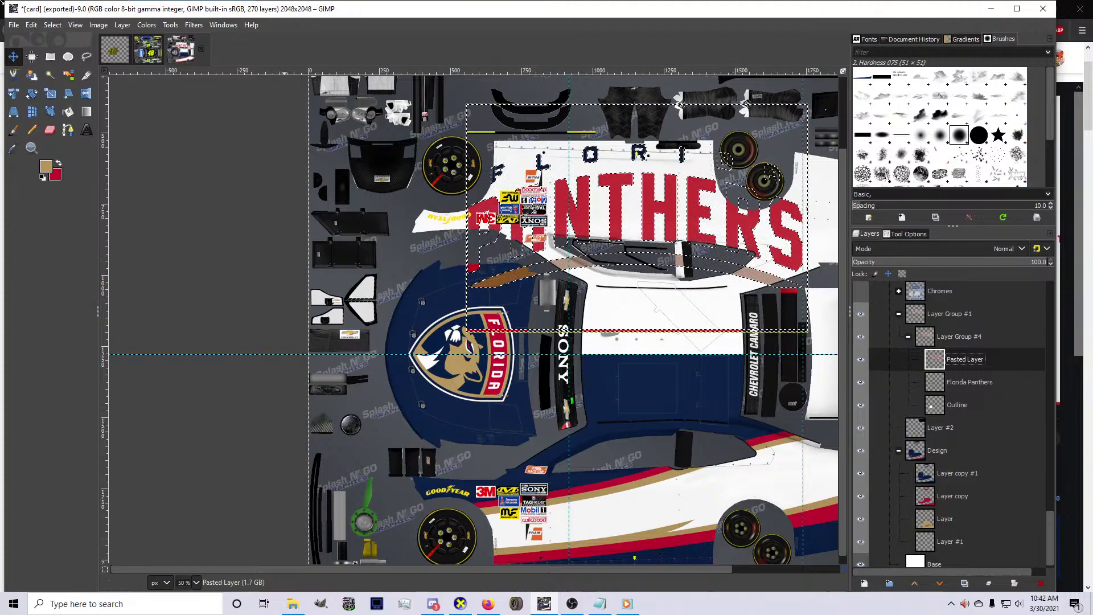
key("alt+s")
key("n")
Duplicate the wordmark layer once more and merge the copy down onto it to strengthen its colors
key("ctrl+shift+d")
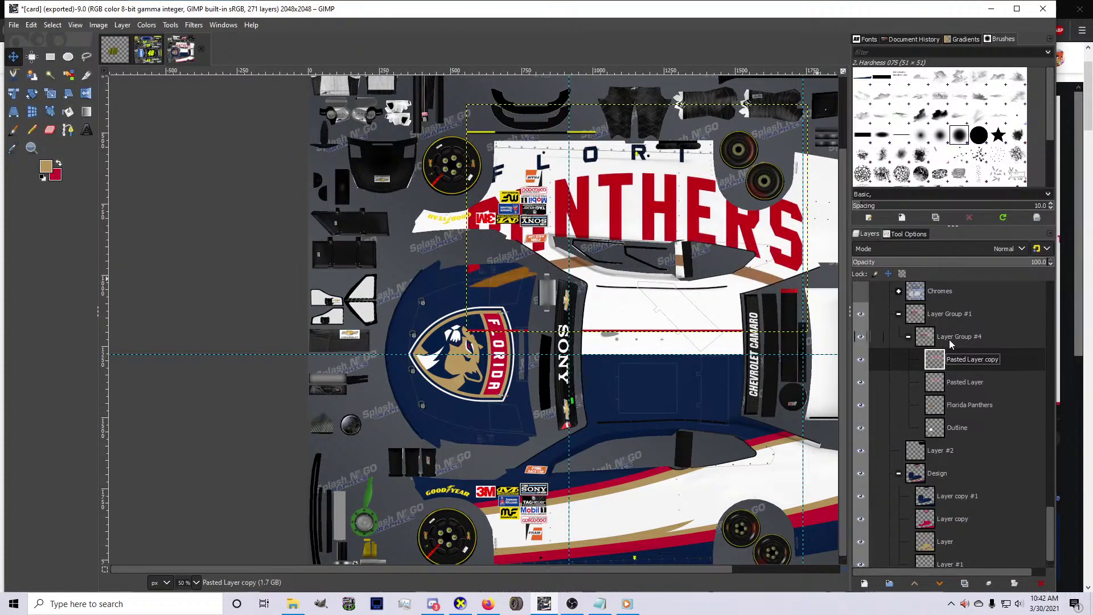
right_click(949, 352)
key("w")
Outline only the word PANTHERS with the Free Select tool, excluding the arched FLORIDA text and the gold stripe
key("f")
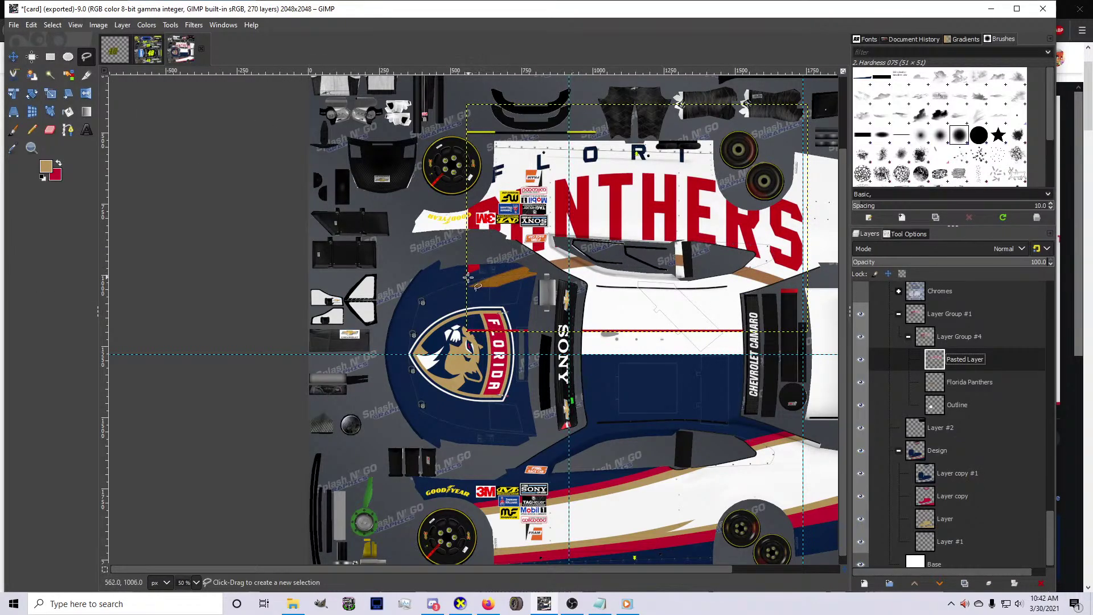
left_click(468, 277)
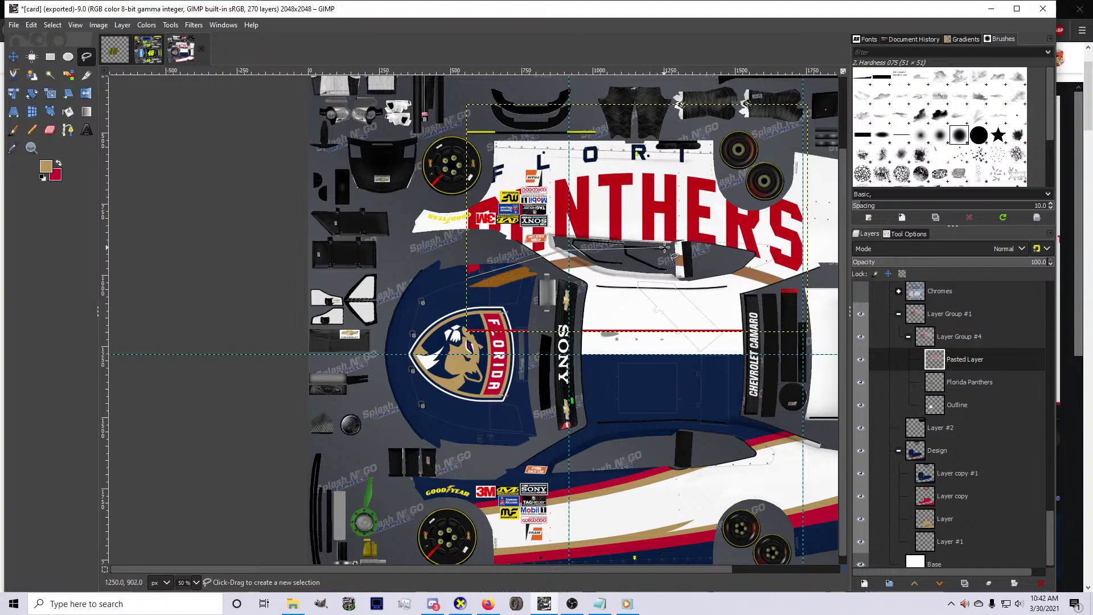
left_click(809, 278)
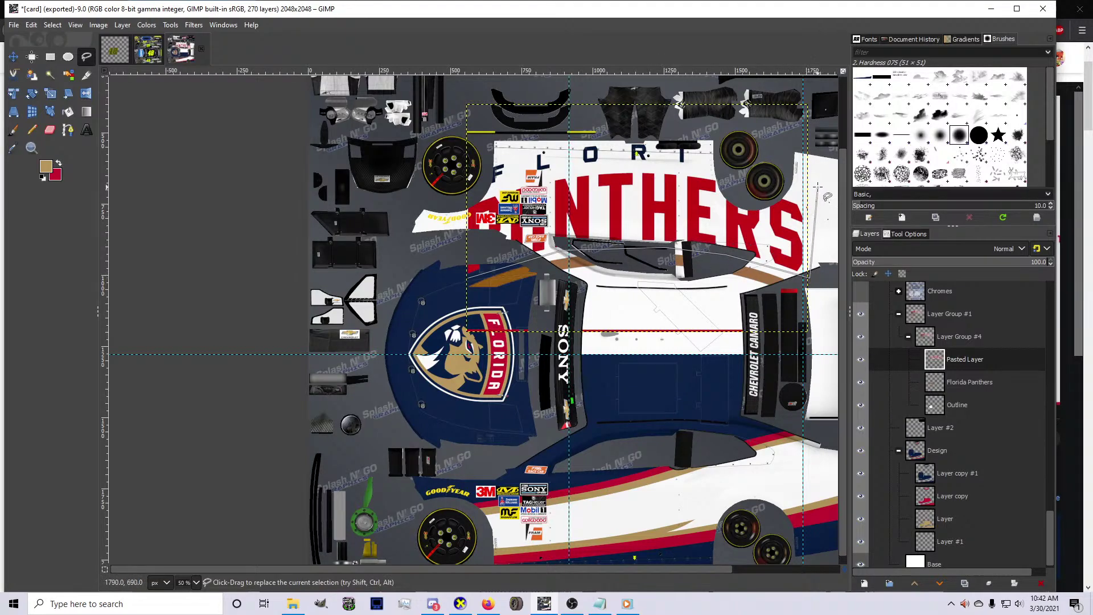
left_click(817, 184)
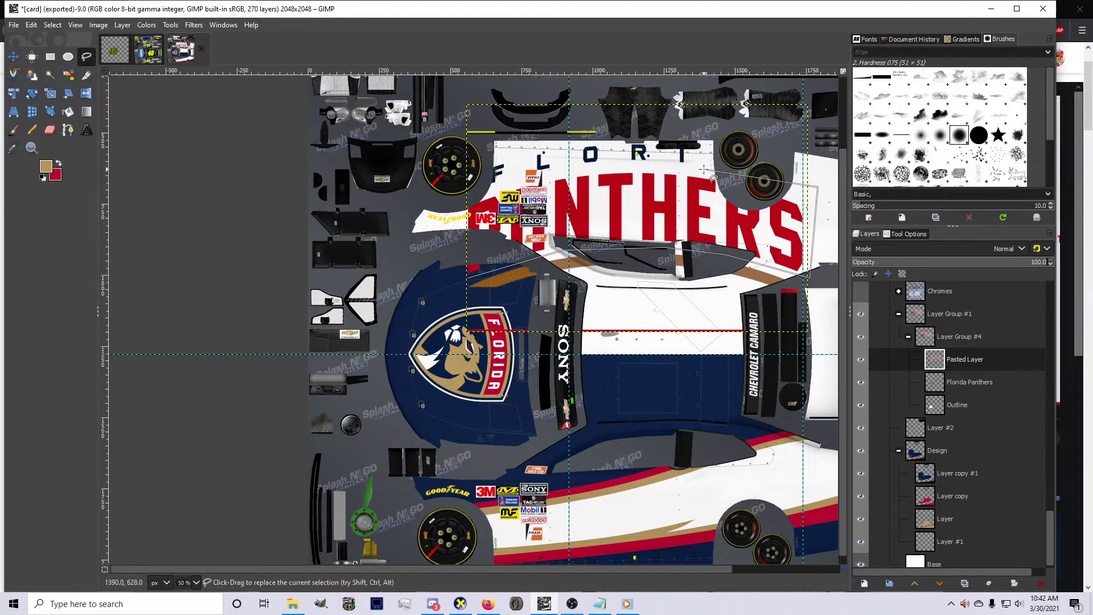
left_click(565, 169)
left_click(456, 196)
left_click(440, 230)
double_click(450, 272)
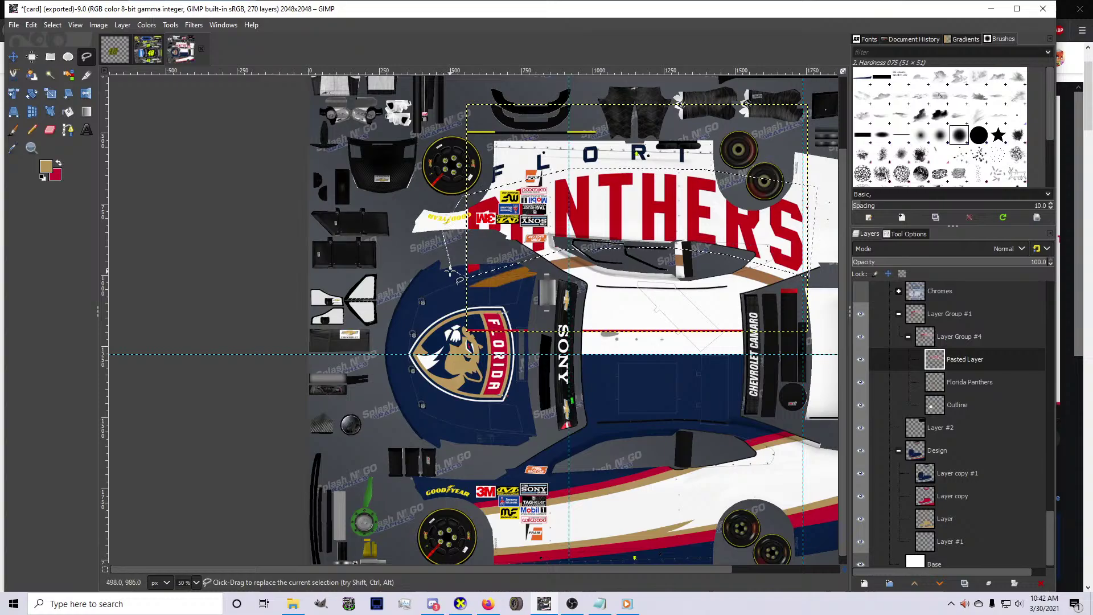
Copy the selected PANTHERS lettering into a new layer and hide the original full wordmark layer
key("ctrl+c")
key("ctrl+v")
key("ctrl+shift+n")
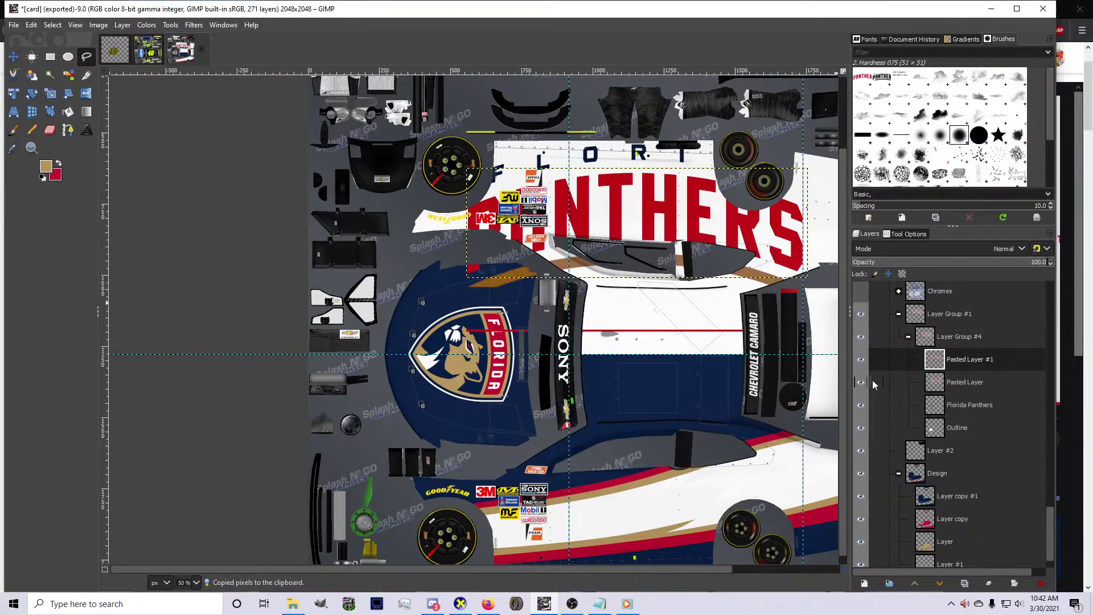
left_click(861, 382)
Move the PANTHERS lettering onto the rear quarter of the striped car side and scale it down
left_click(13, 56)
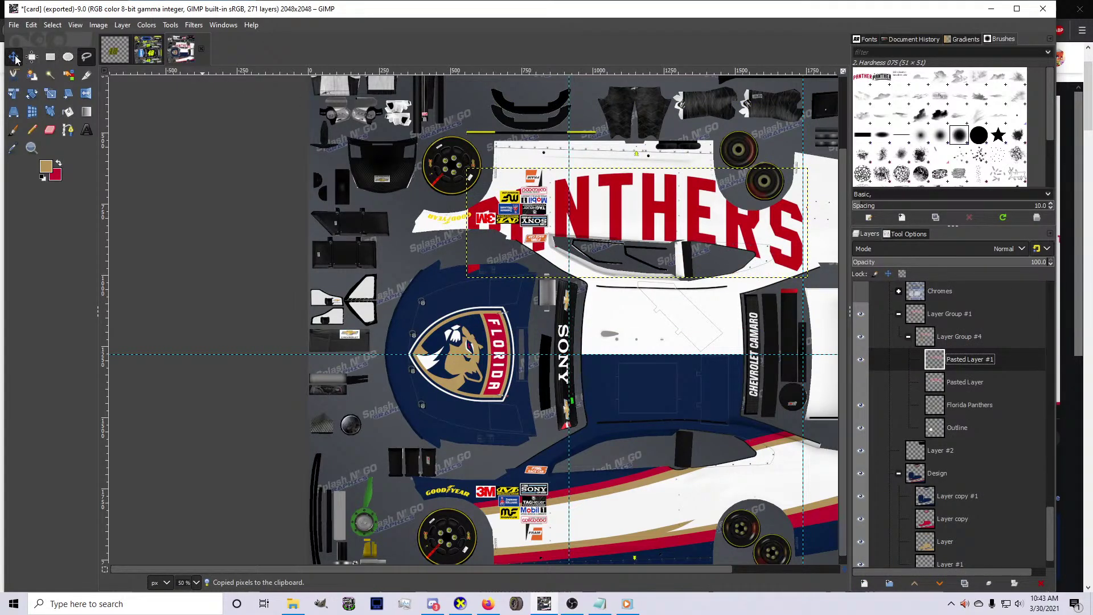
key("minus")
left_click_drag(615, 243, 680, 421)
key("plus")
key("shift+s")
left_click(739, 388)
key("Return")
Scale the PANTHERS lettering further to 443 × 143 px between the side window and the rear wheel arch
key("m")
key("plus")
key("shift+s")
left_click(575, 426)
left_click_drag(575, 426, 606, 419)
key("plus")
key("plus")
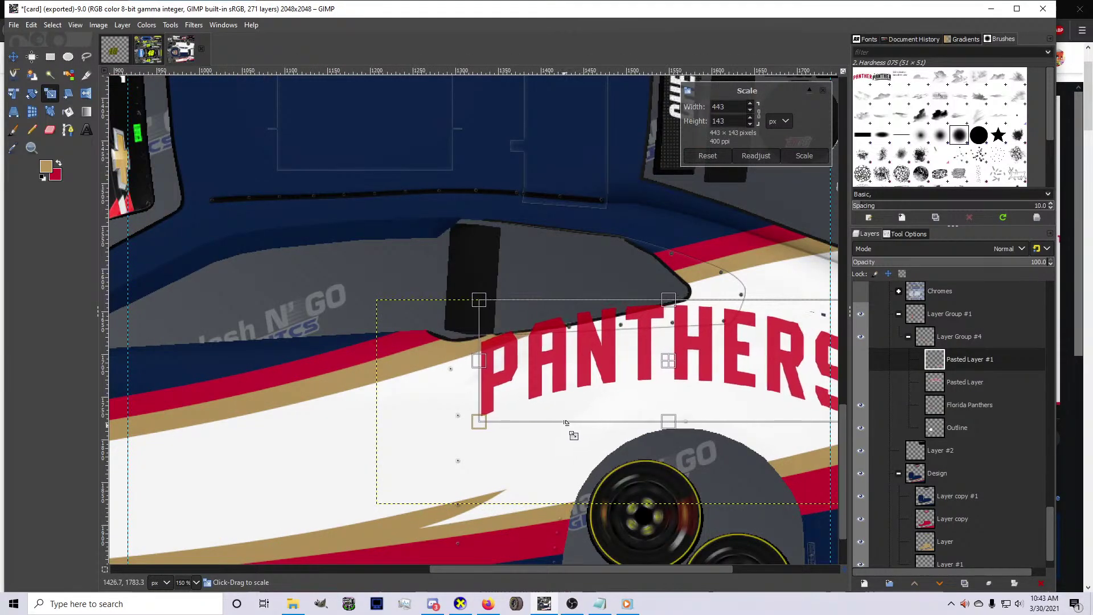
key("Return")
key("m")
key("minus")
key("minus")
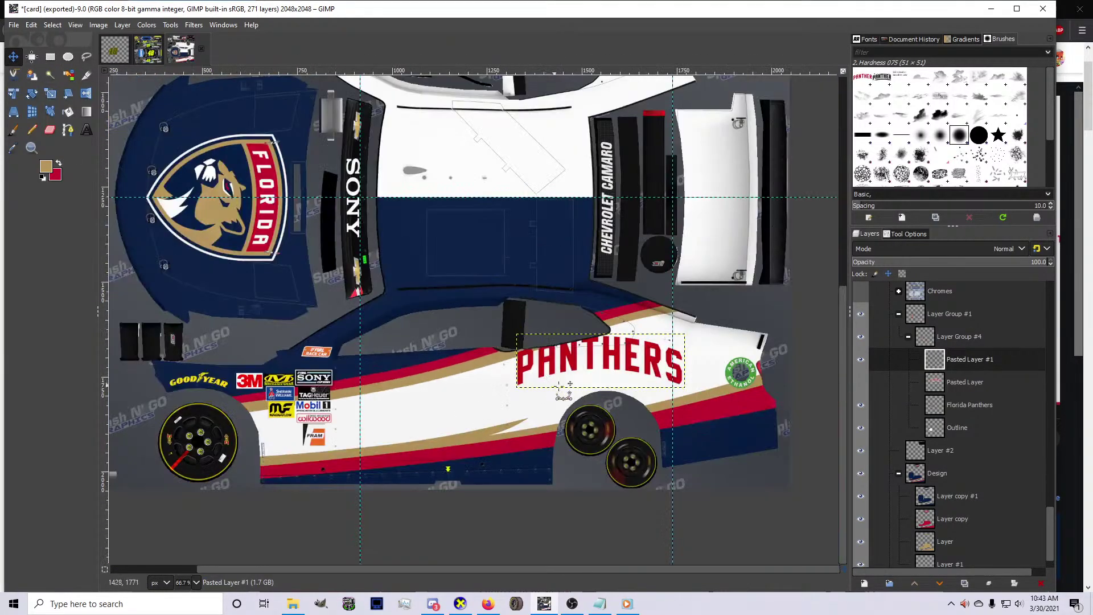
Reposition the PANTHERS lettering above the rear wheel arch of the striped side and adjust its scale
key("plus")
key("plus")
left_click_drag(587, 321, 547, 394)
key("minus")
key("minus")
key("plus")
key("shift+s")
key("Return")
Rotate the PANTHERS lettering by -3.00° and nudge it into place above the rear wheel
key("shift+r")
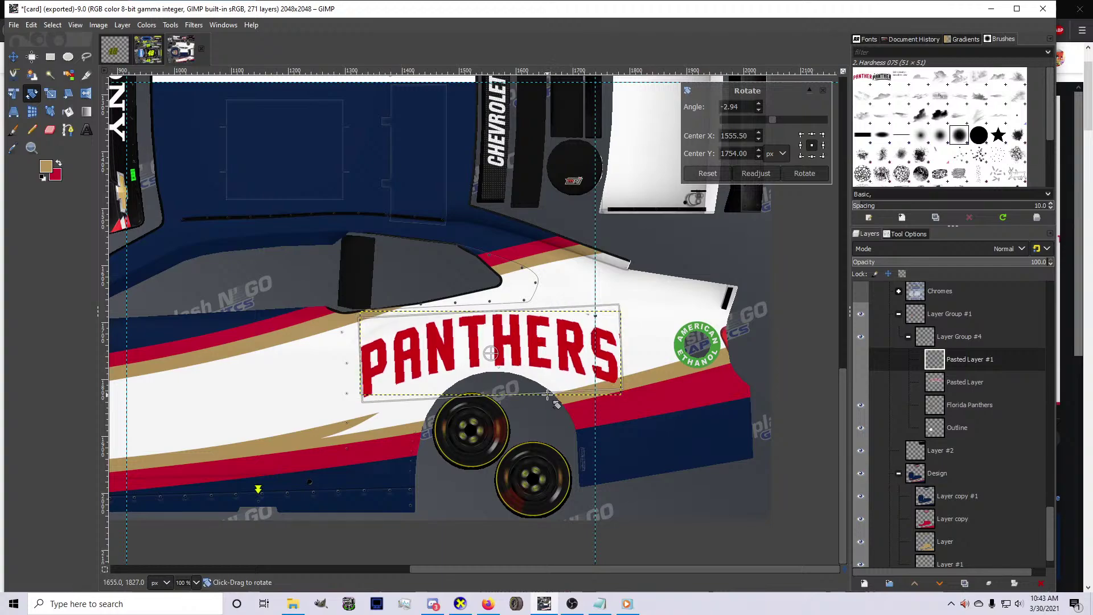
key("ctrl+z")
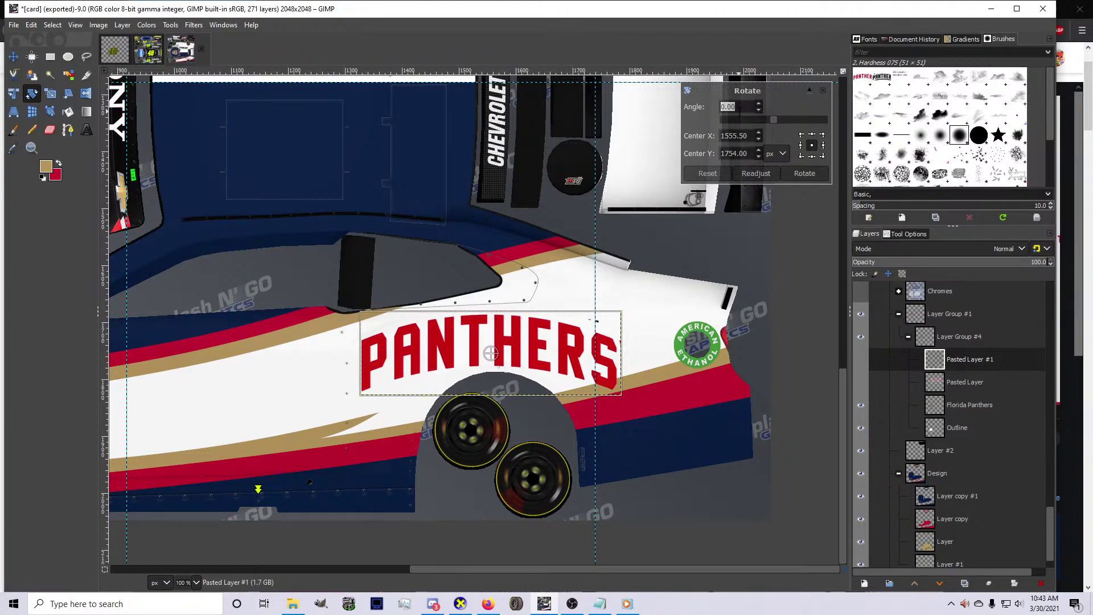
type("-3.00")
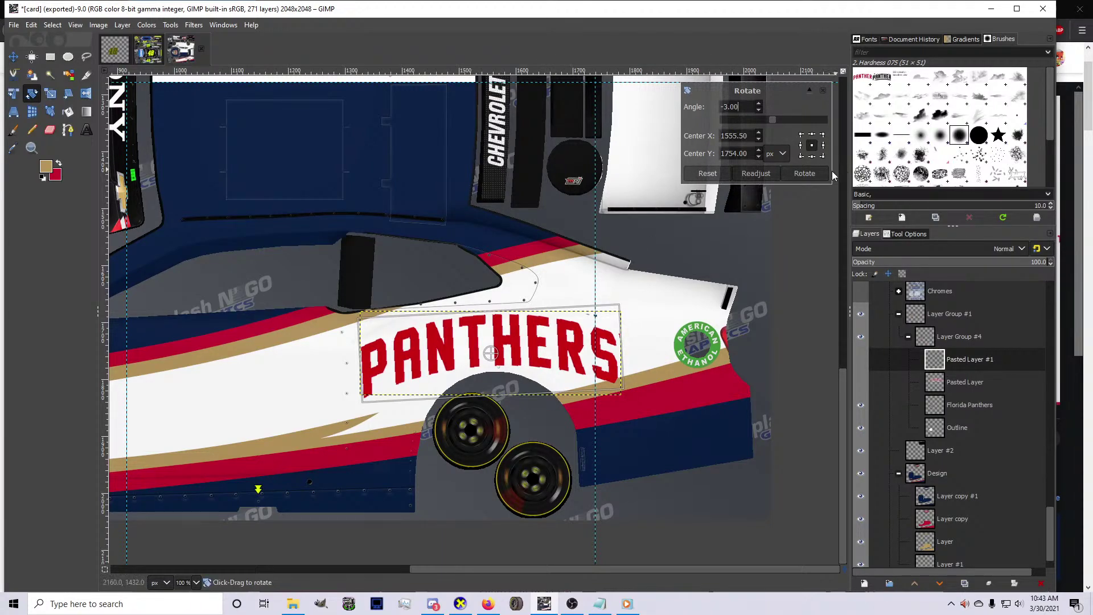
left_click(808, 174)
left_click(13, 56)
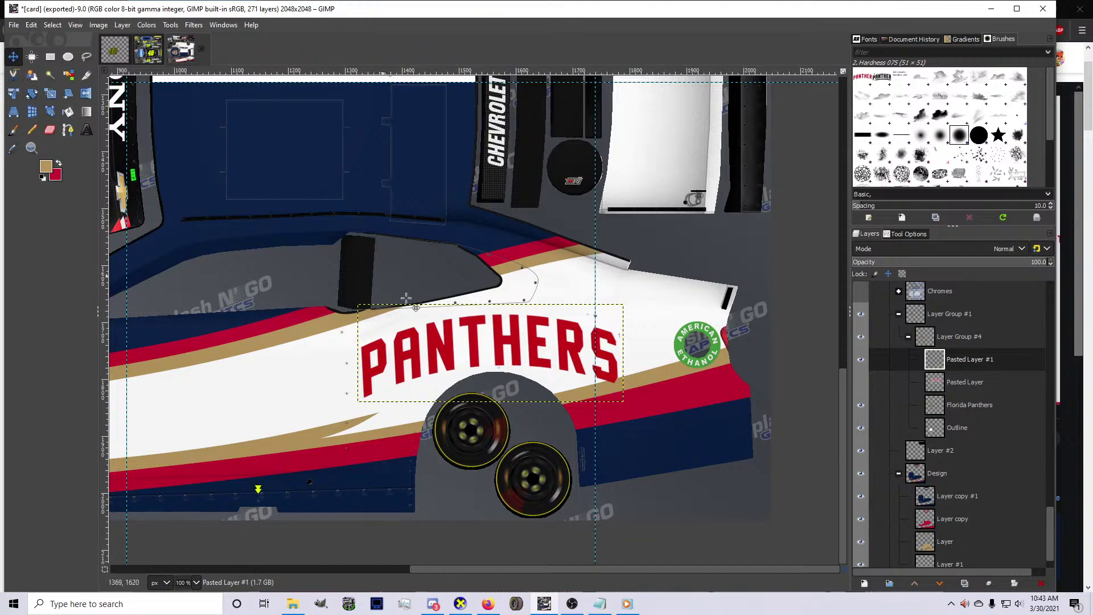
left_click_drag(469, 338, 474, 334)
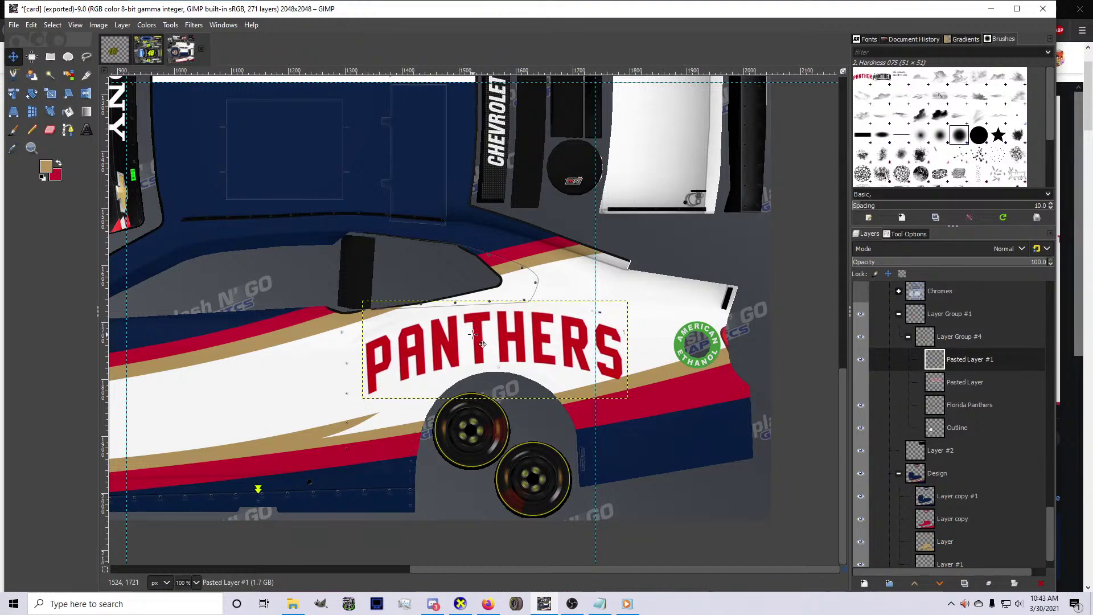
key("2")
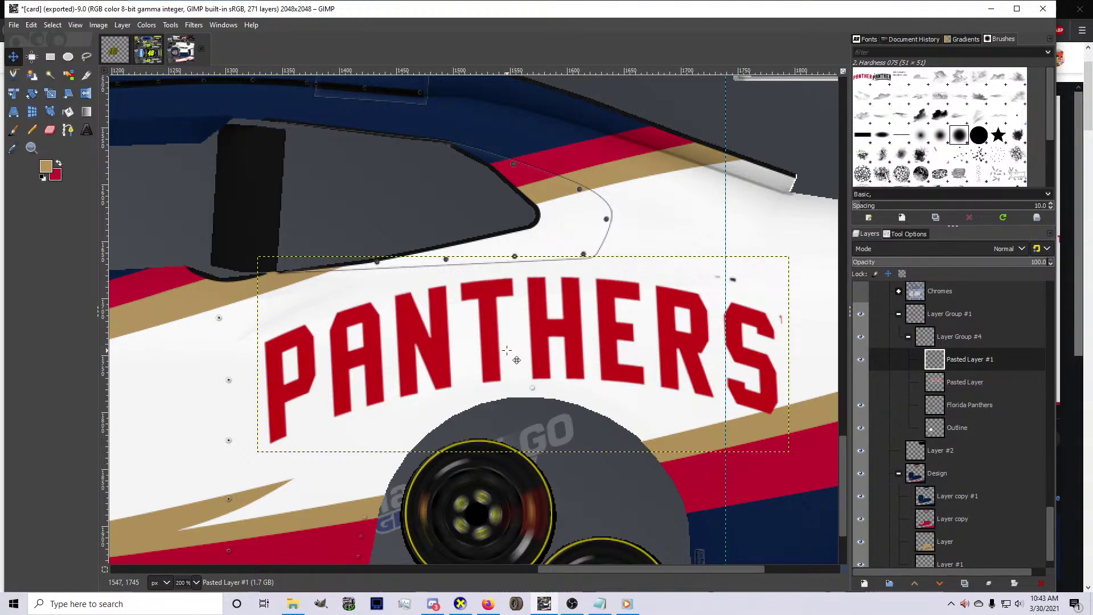
Paste a second copy of the PANTHERS lettering and place a vertical guide at the front edge of the lettering
key("ctrl+v")
left_click_drag(104, 370, 258, 395)
scroll(341, 392, "down", 2, "ctrl")
Rotate the second PANTHERS copy by 180° and move it to the rear quarter of the plain white side
right_click(398, 377)
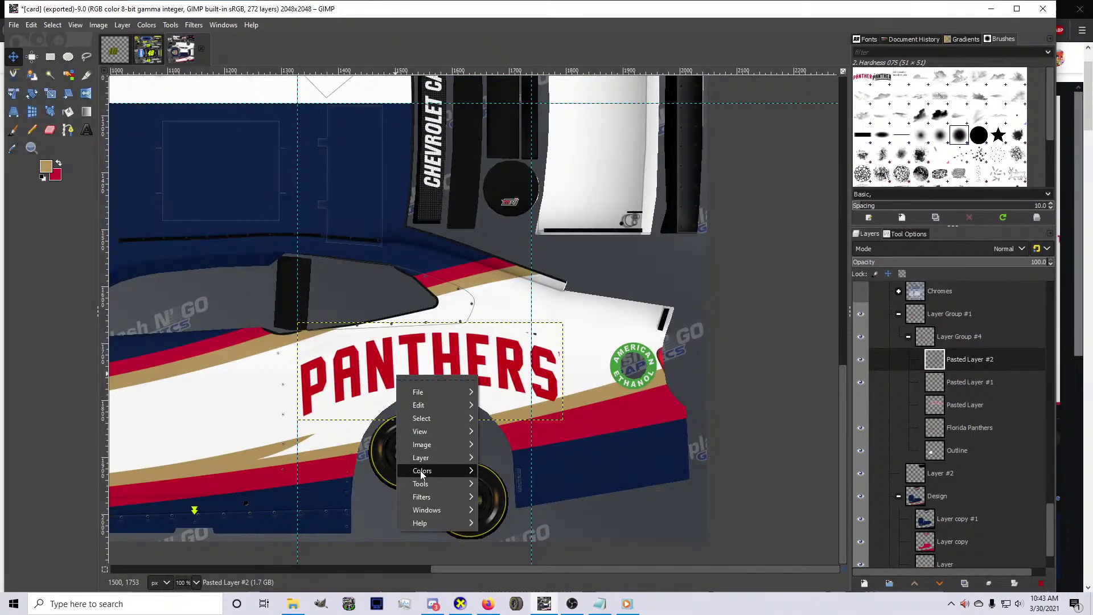
mouse_move(421, 458)
mouse_move(565, 531)
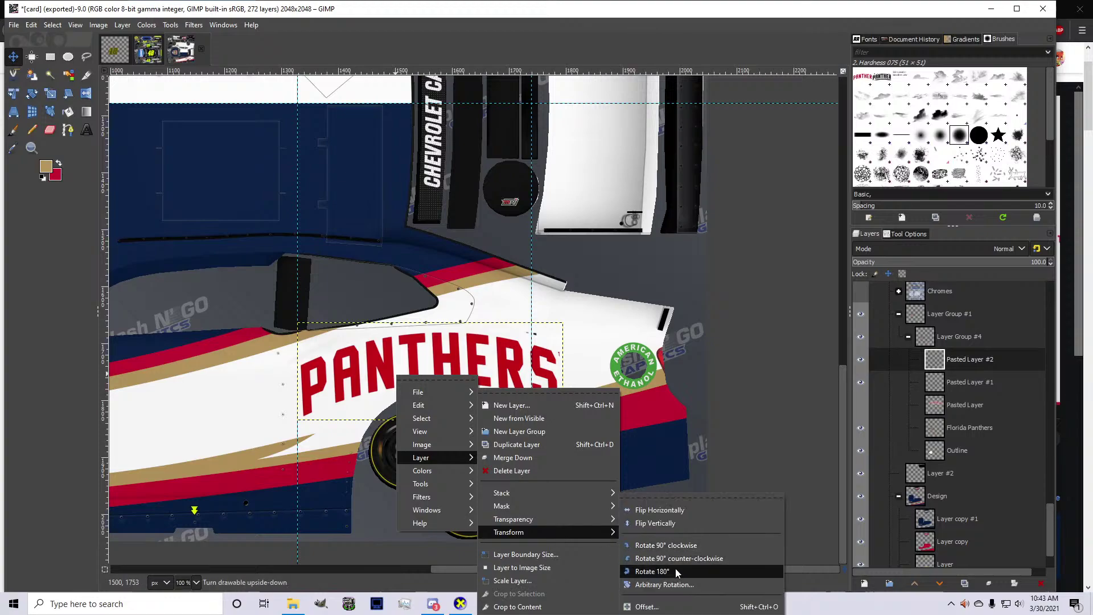
left_click(676, 571)
left_click_drag(450, 375, 450, 361)
scroll(449, 374, "up", 8)
Rotate the upside-down PANTHERS copy on the white side by 6°
key("shift+r")
left_click(450, 361)
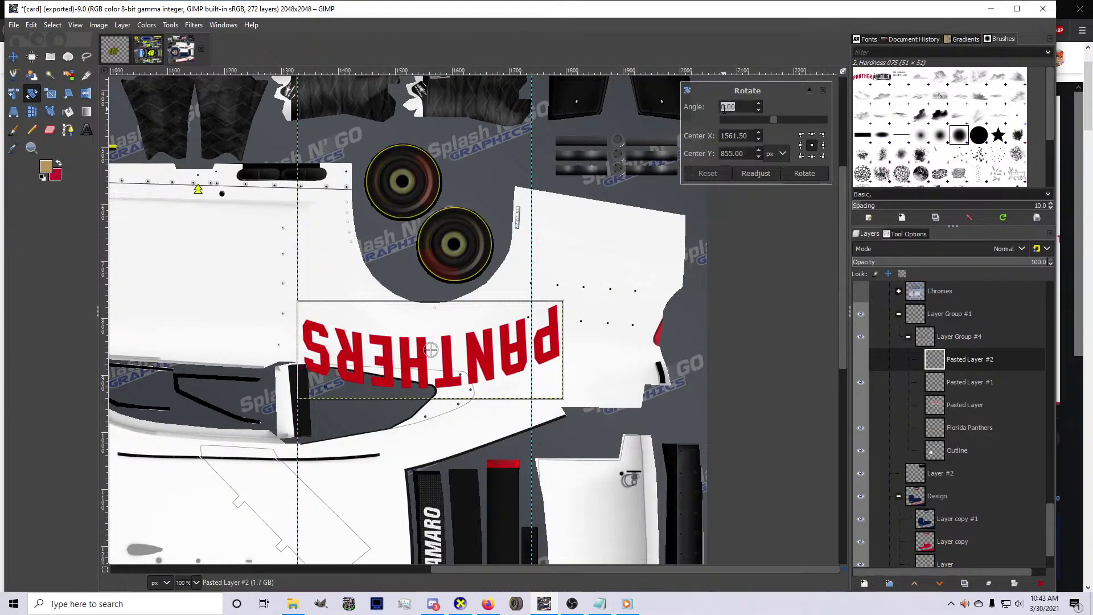
type("6")
key("Return")
left_click(804, 173)
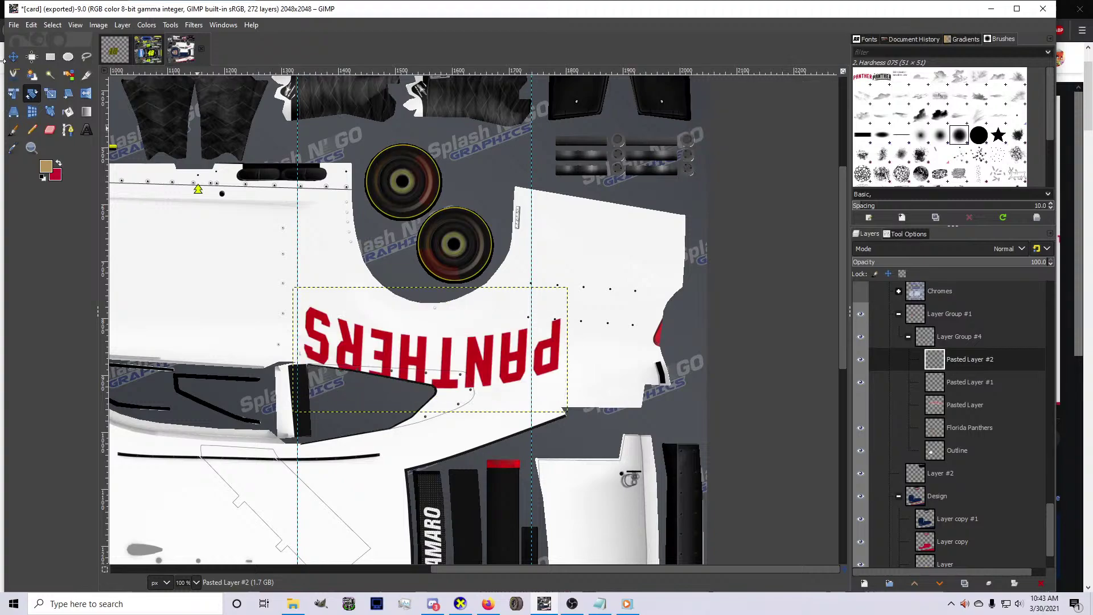
Nudge the upside-down PANTHERS copy upward until it sits between the wheel arch and the side window
left_click(13, 56)
key("Up")
key("Up")
key("Up")
key("Up")
key("Up")
key("Up")
key("Up")
key("Up")
key("Up")
key("Up")
key("Up")
key("Up")
key("Up")
key("Up")
key("Up")
key("Up")
key("Up")
key("Up")
key("Up")
key("Up")
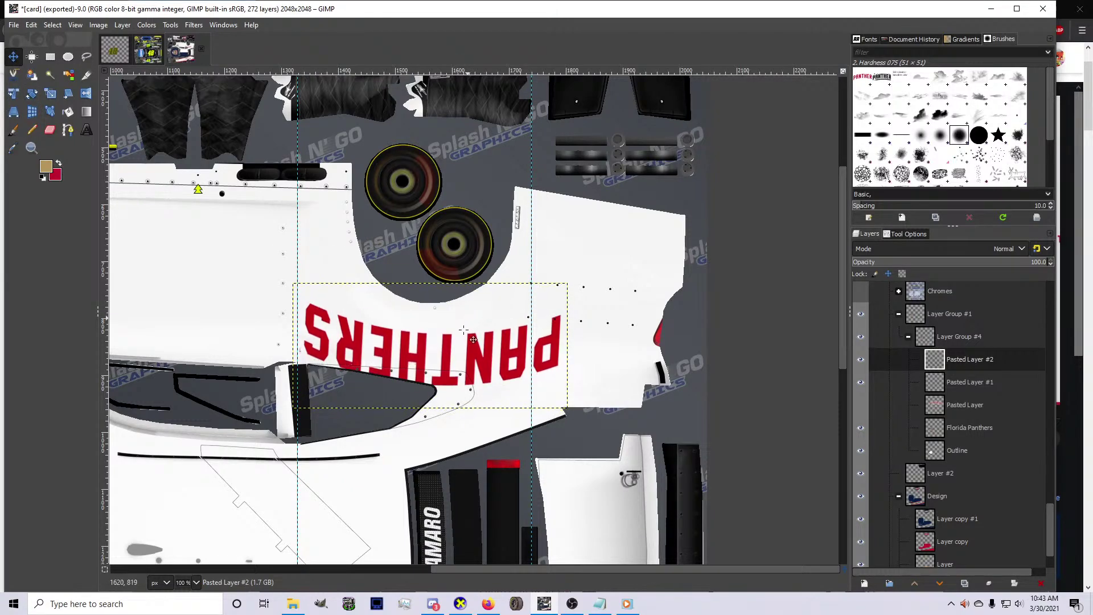
key("Up")
key("Up")
key("Up")
key("Up")
key("Up")
key("Up")
key("Up")
key("Up")
key("Up")
key("Up")
key("Up")
key("Up")
key("Up")
key("Up")
key("Up")
key("Up")
key("Up")
key("Up")
key("Up")
key("Up")
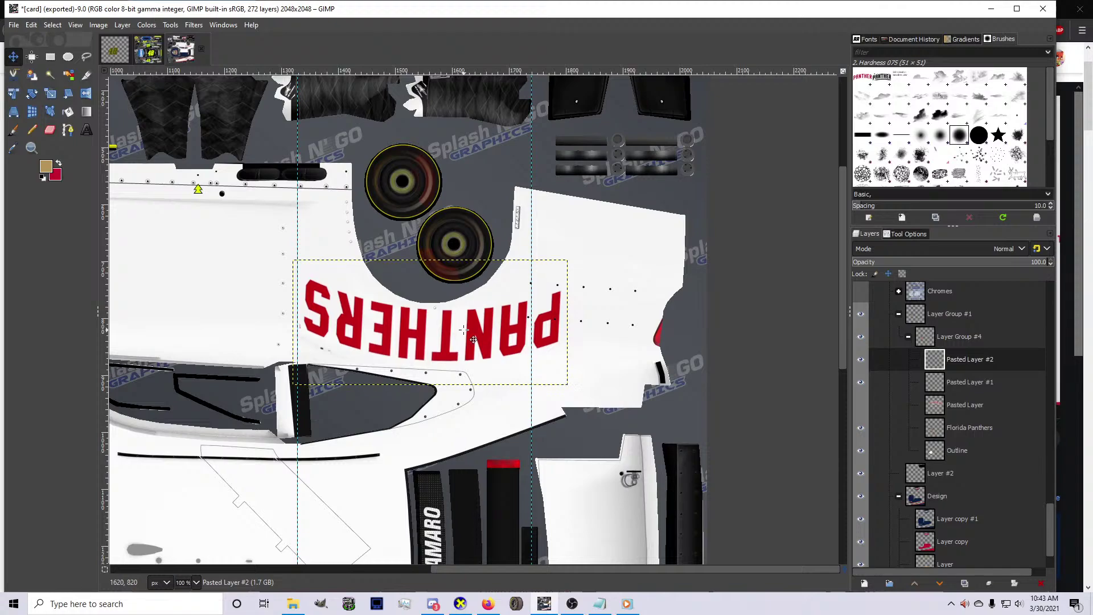
key("Up")
key("Up")
key("Up")
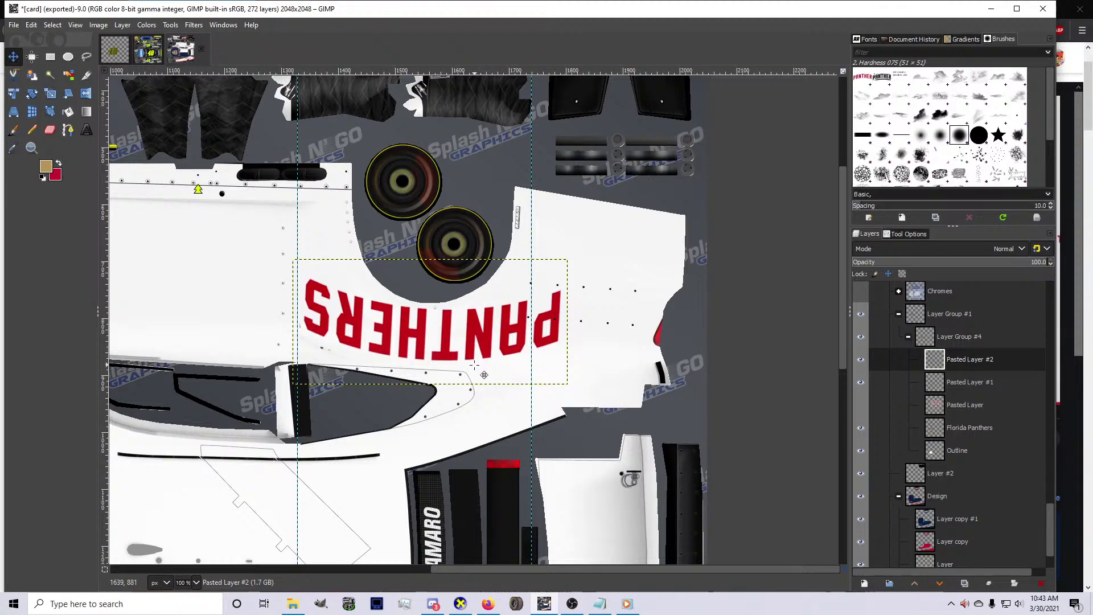
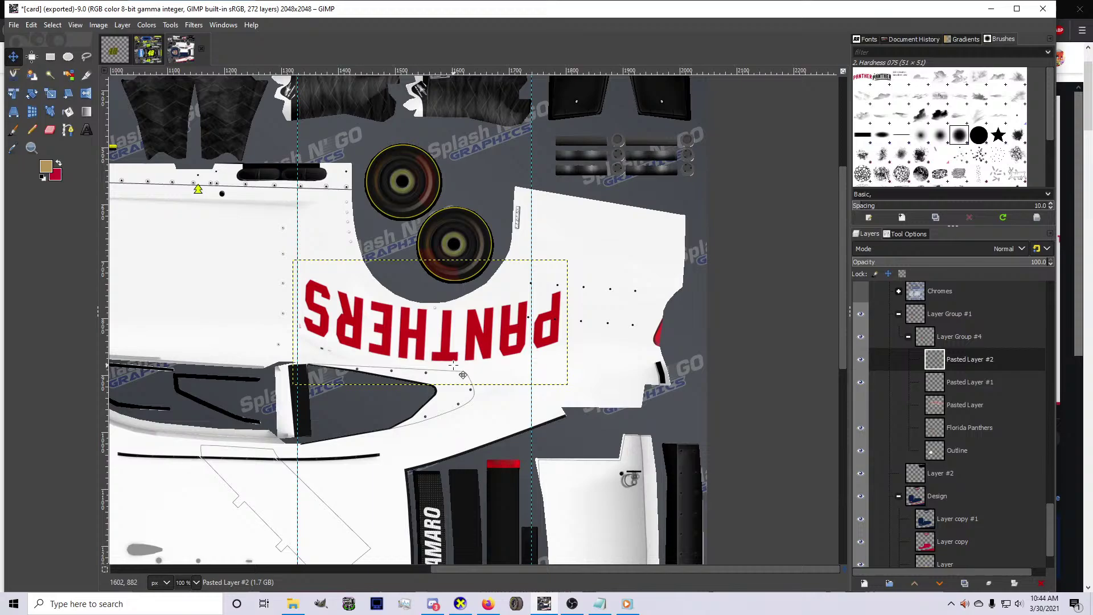
Examine the PANTHERS lettering on both sides of the template, and switch to the logo image results in Firefox
scroll(453, 364, "down", 5)
scroll(509, 397, "down", 4)
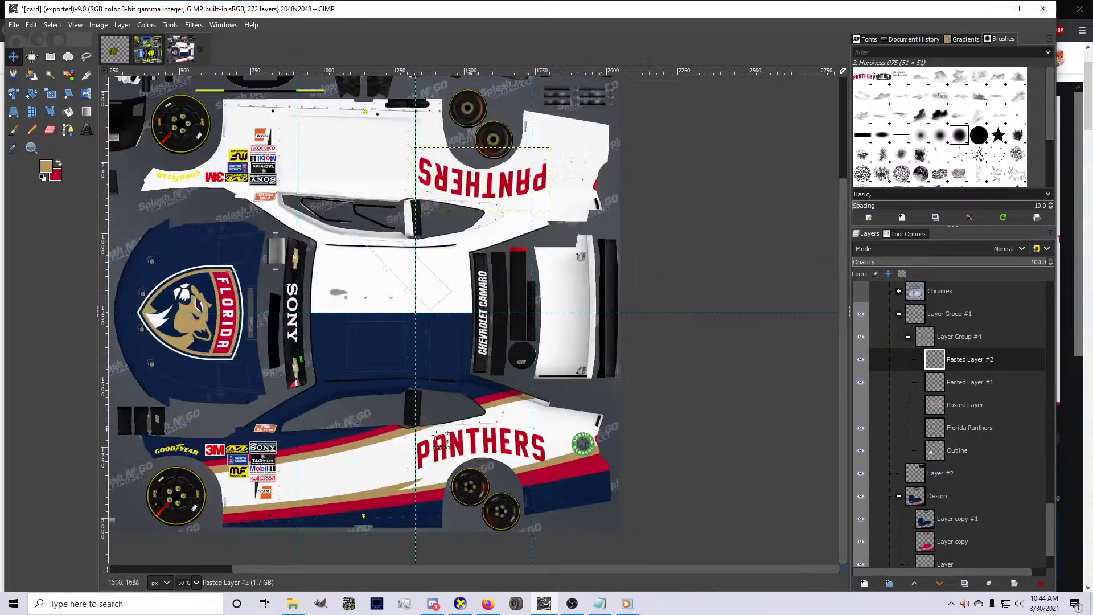
scroll(509, 397, "up", 3)
scroll(973, 456, "down", 2)
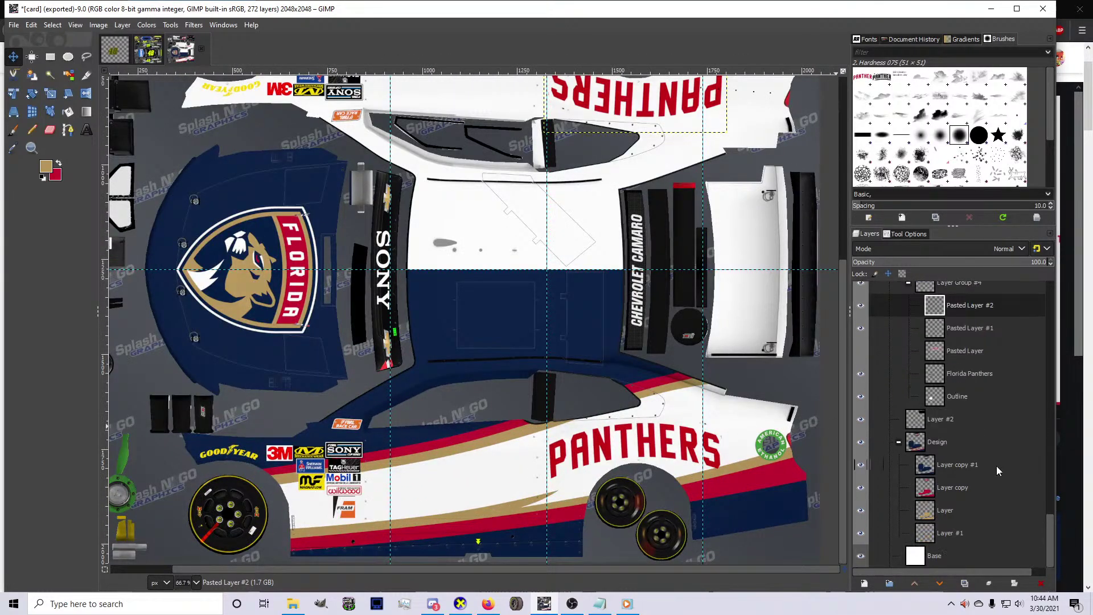
scroll(602, 313, "up", 4)
scroll(704, 342, "down", 4)
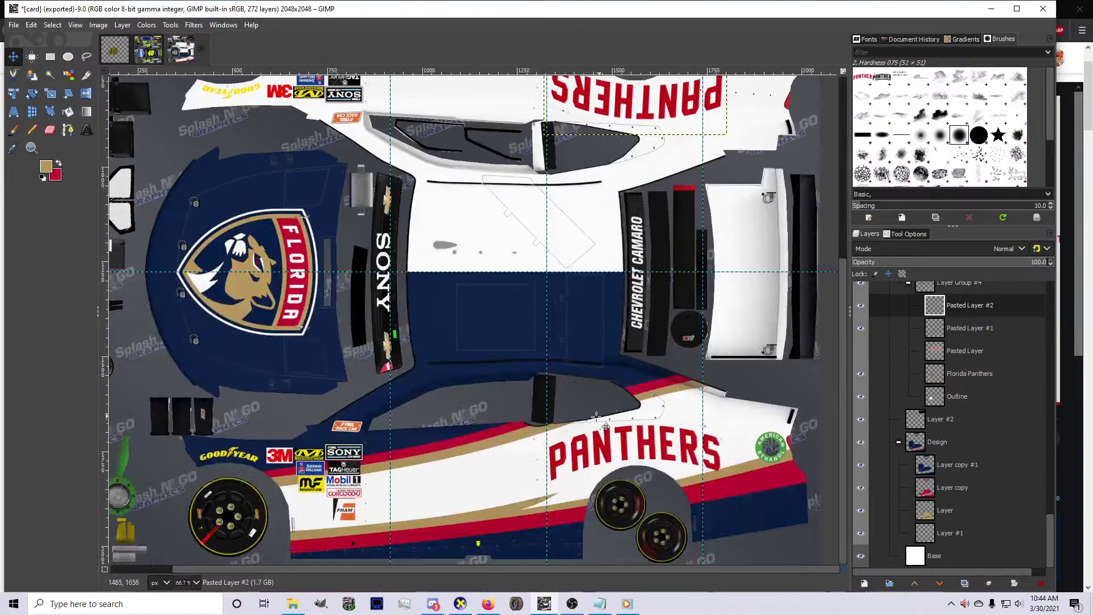
scroll(550, 435, "up", 2)
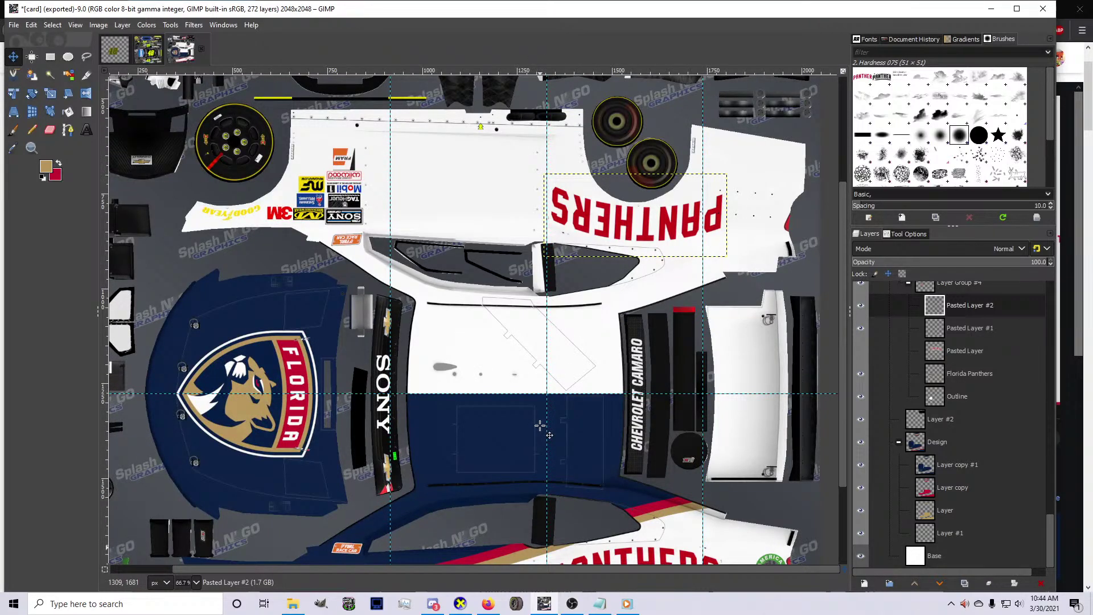
scroll(540, 426, "down", 2)
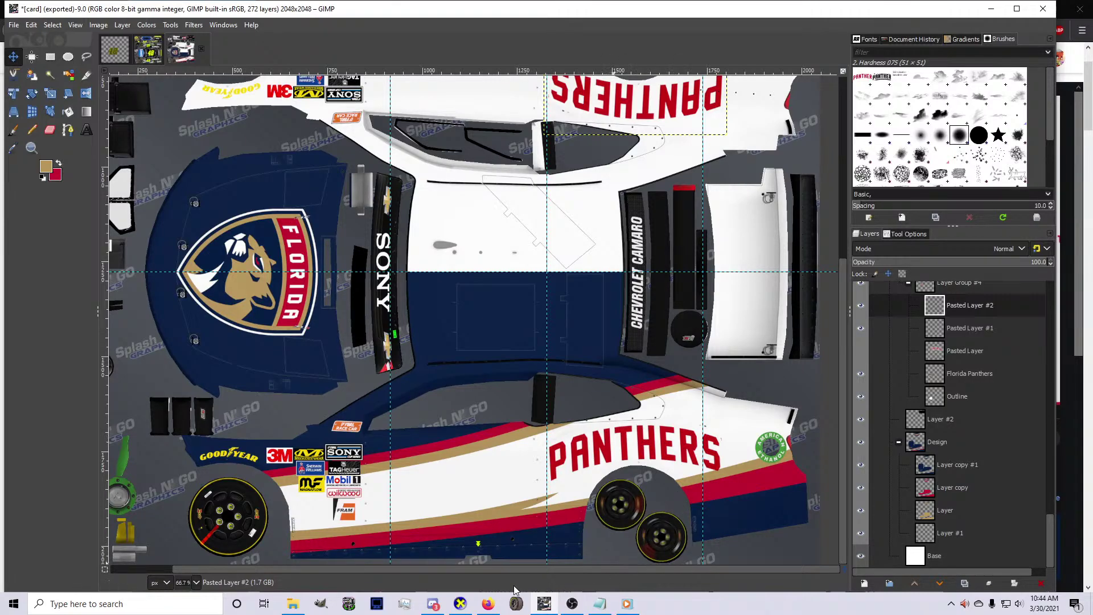
left_click(488, 604)
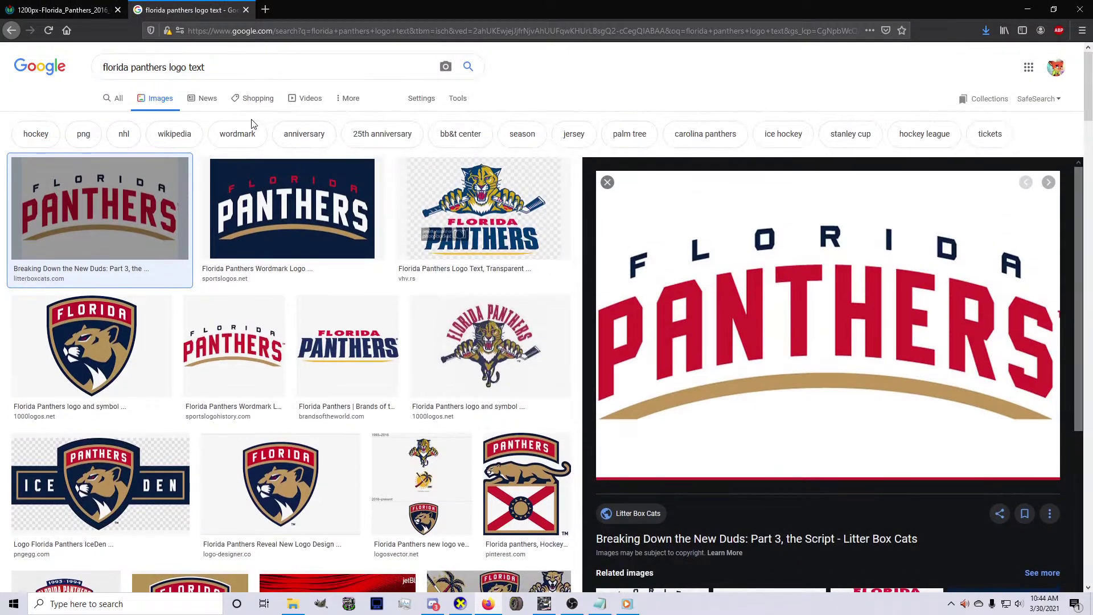
Find the PANTHERS shield with the ICE DEN banner in the image results, copy it, and switch to GIMP
scroll(146, 364, "down", 2)
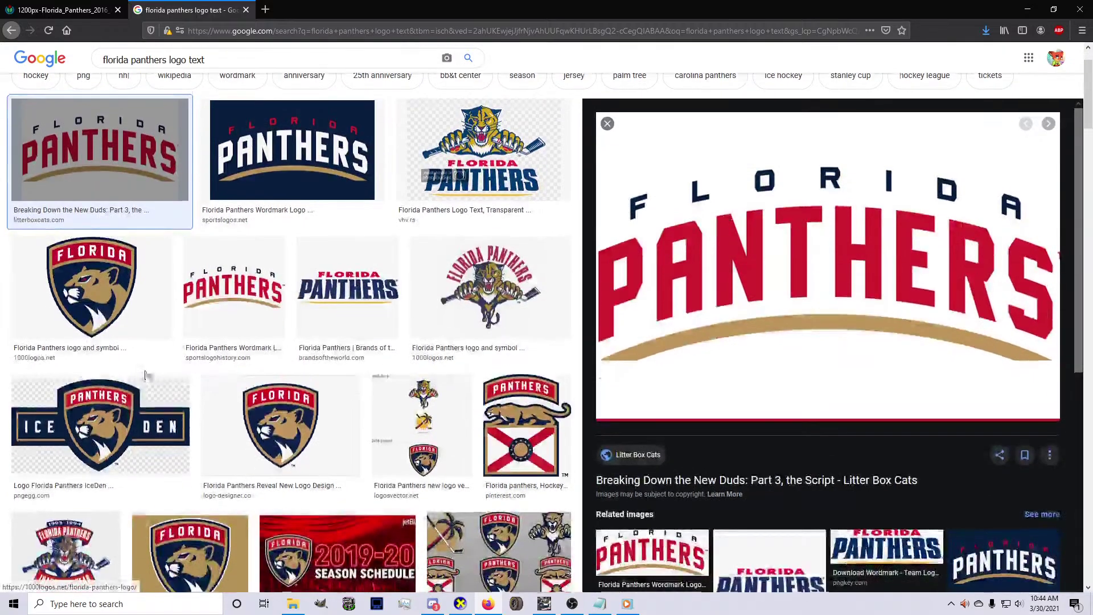
scroll(146, 376, "down", 2)
left_click(147, 364)
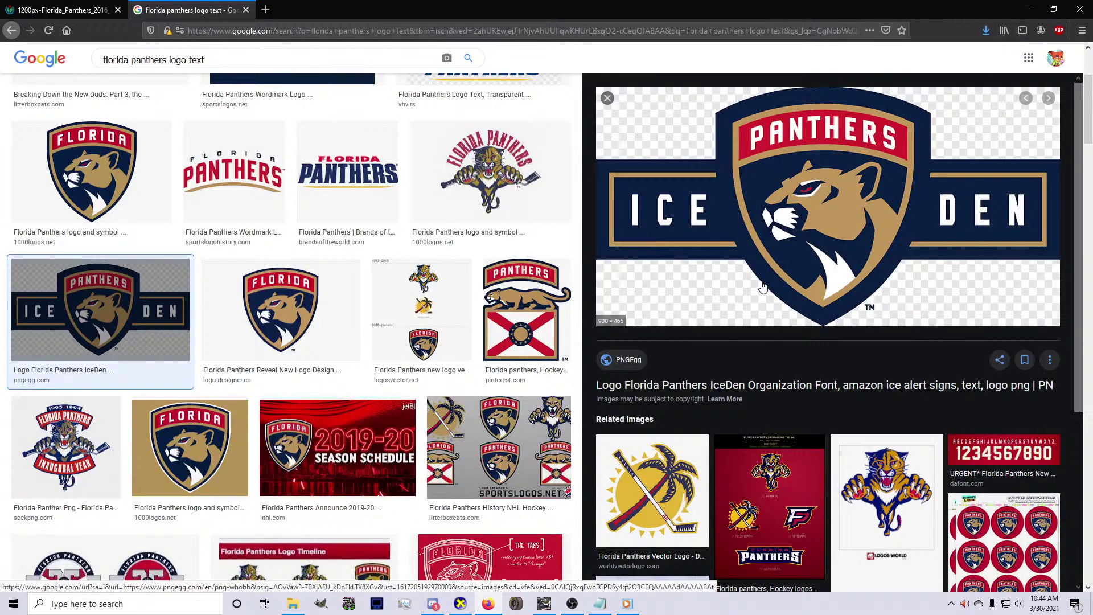
right_click(763, 286)
left_click(797, 414)
left_click(544, 602)
Paste the ICE DEN logo into the car template and turn it into its own layer
scroll(660, 256, "down", 2)
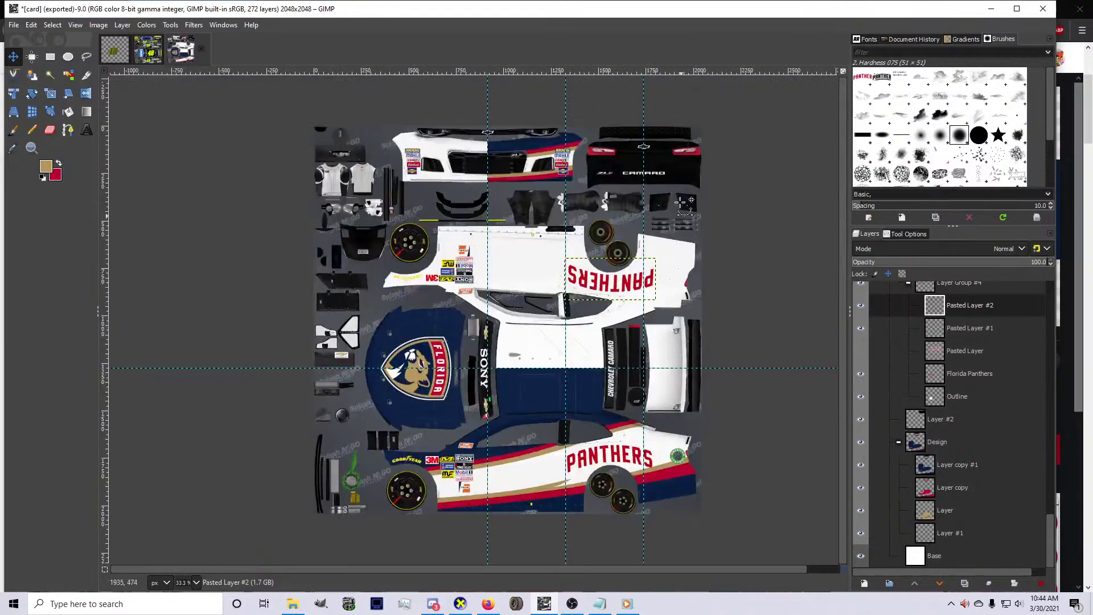
scroll(660, 256, "up", 5)
key("ctrl+v")
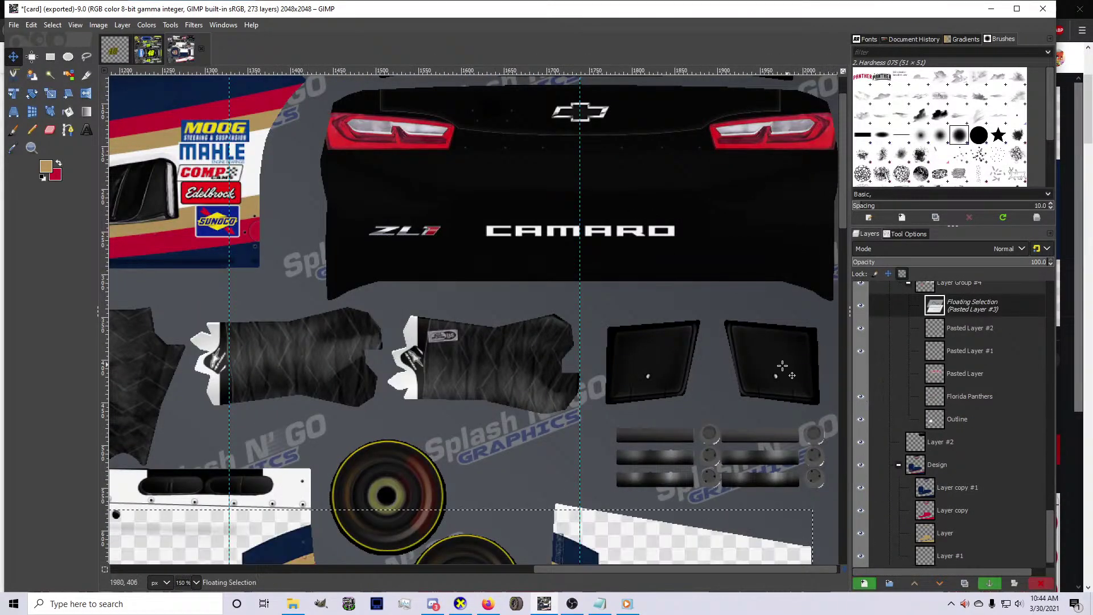
scroll(694, 489, "down", 3)
key("shift+s")
left_click(620, 502)
key("Return")
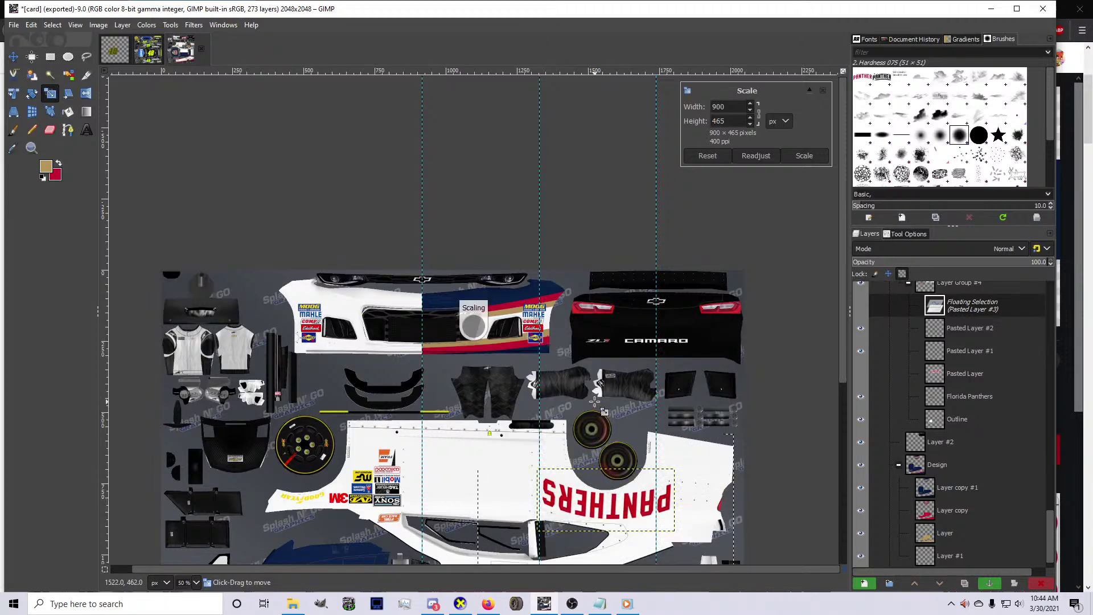
double_click(972, 305)
Select the opaque area of the ICE DEN layer, and remove that pasted layer from the template
right_click(973, 306)
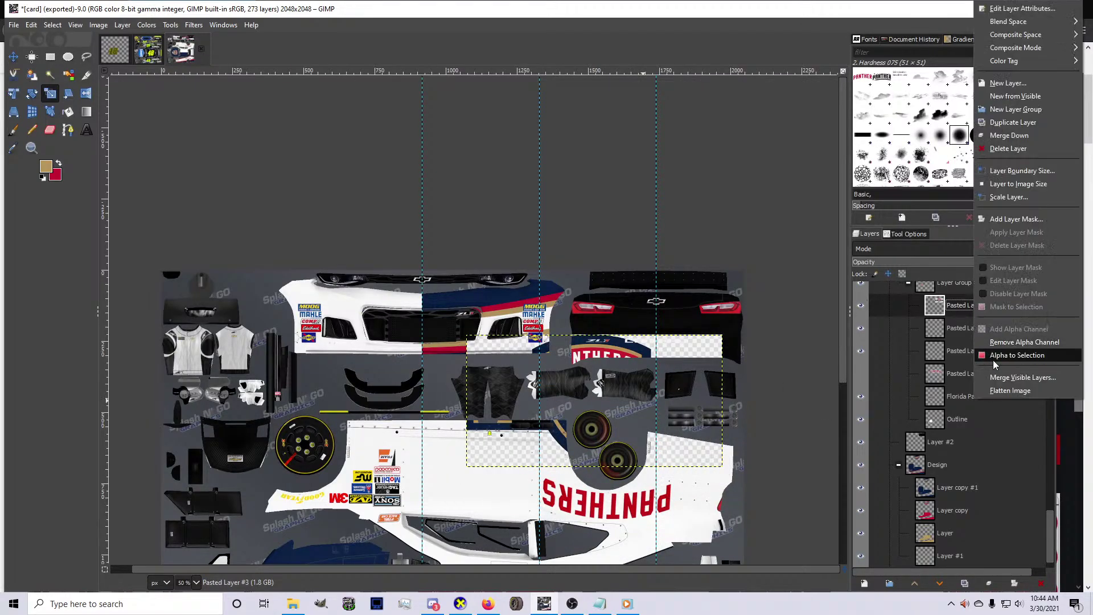
left_click(993, 359)
scroll(661, 419, "up", 2)
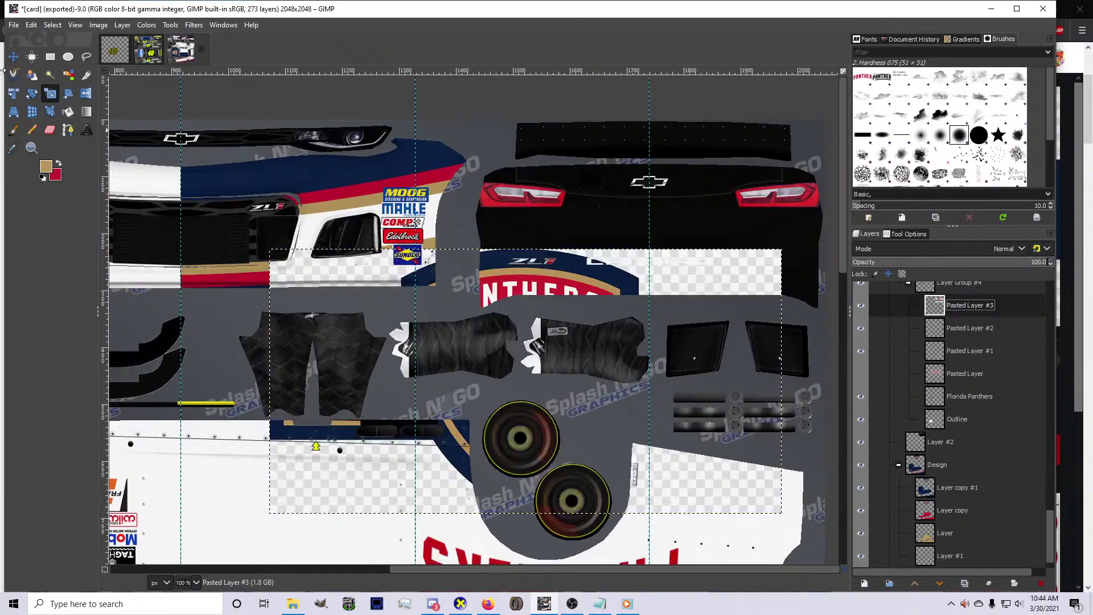
left_click(49, 76)
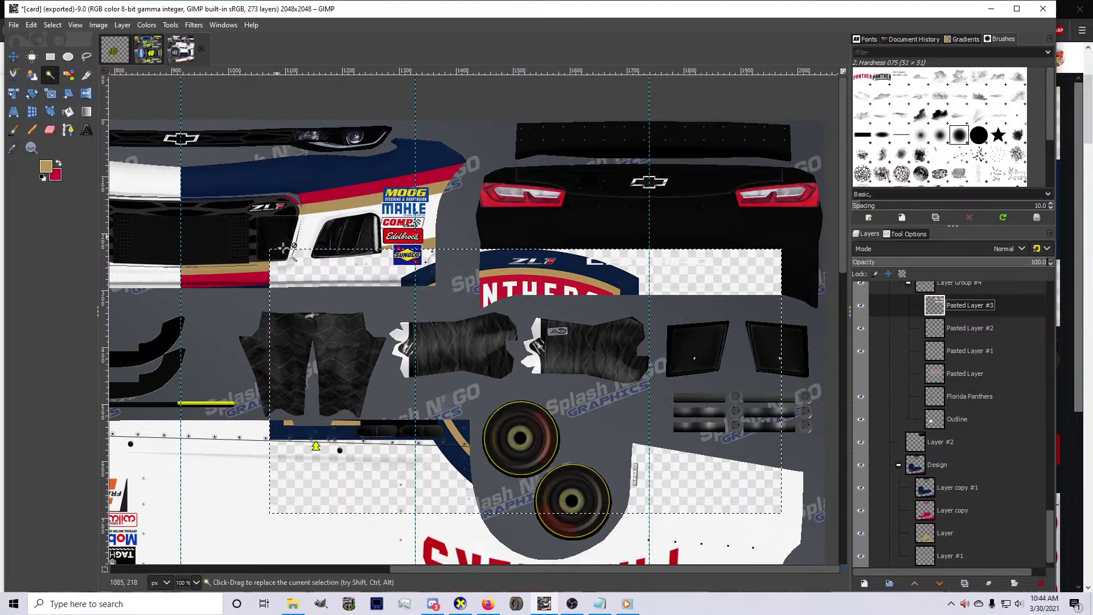
left_click(31, 25)
left_click(62, 55)
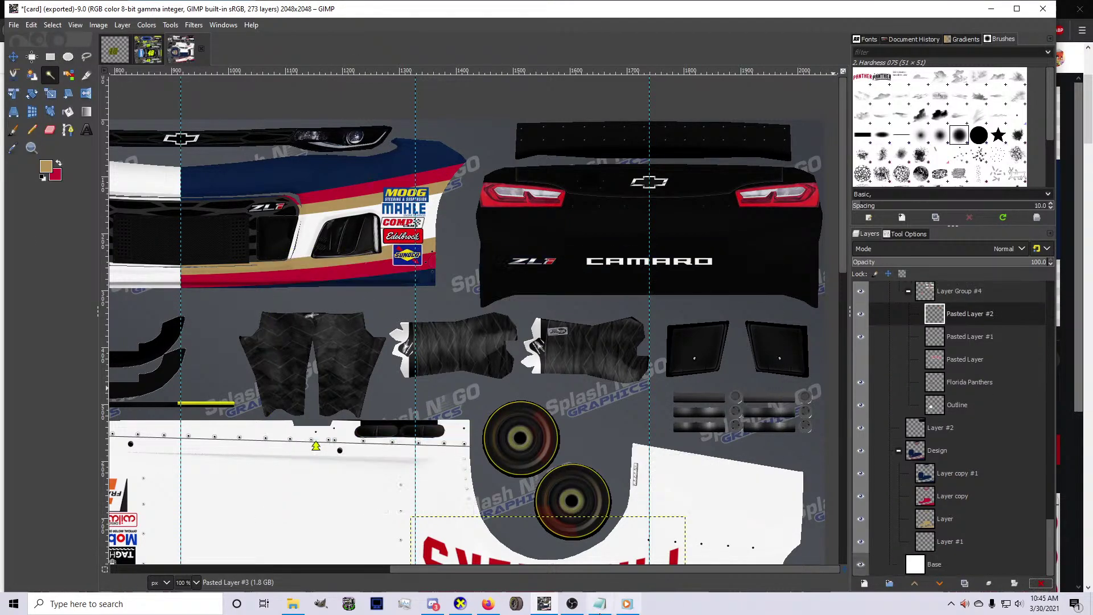
Switch back to Firefox, browse the current results, and search Google Images for "florida panthers logo"
left_click(489, 604)
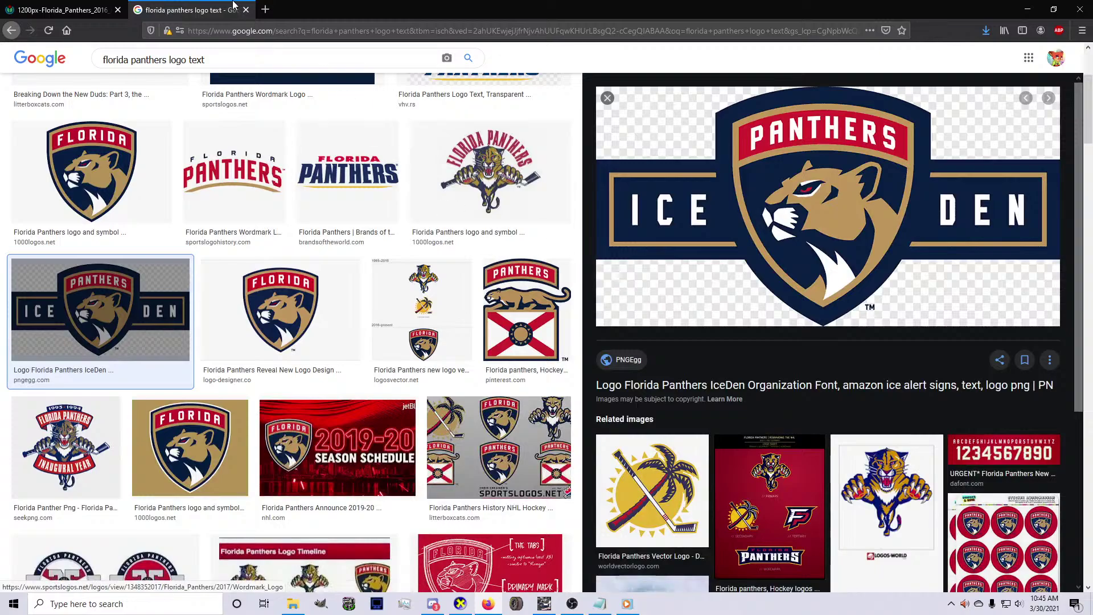
scroll(796, 400, "up", 3)
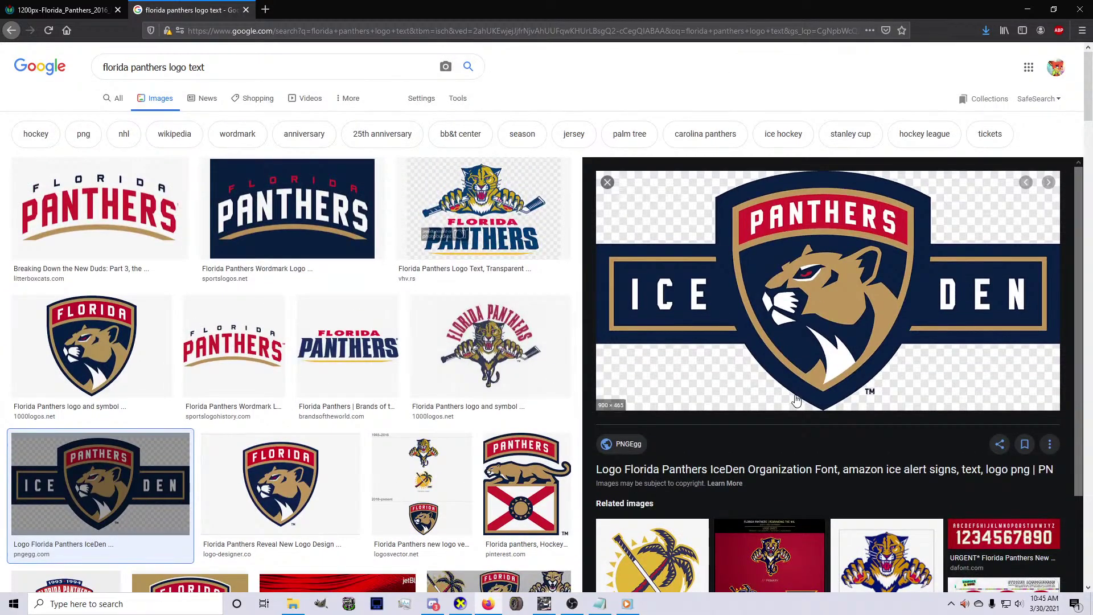
scroll(796, 400, "down", 8)
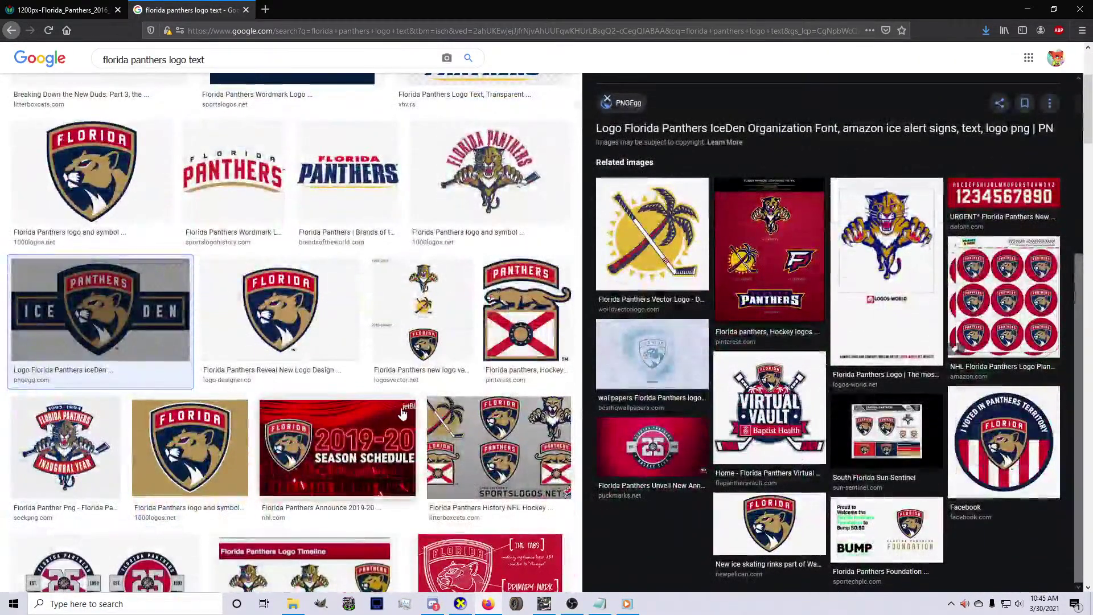
scroll(402, 414, "down", 8)
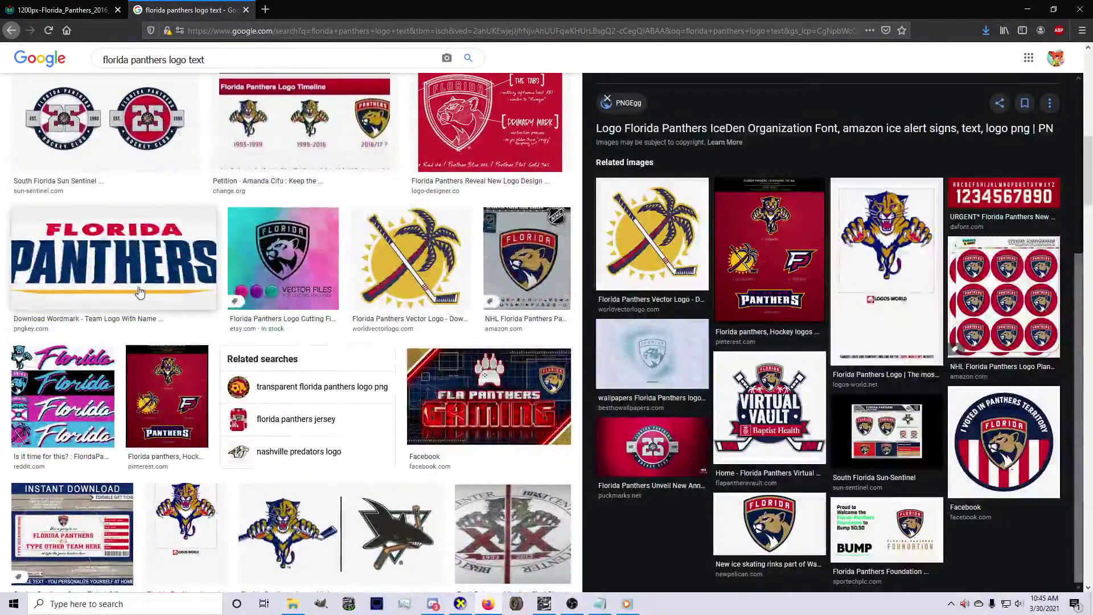
scroll(140, 291, "up", 10)
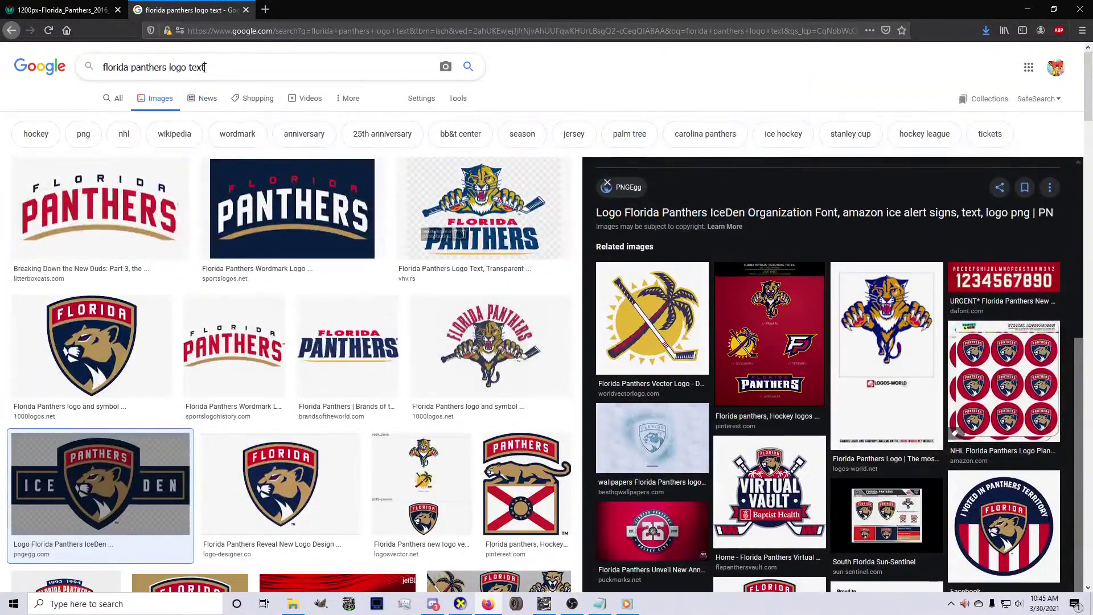
key("BackSpace")
key("Return")
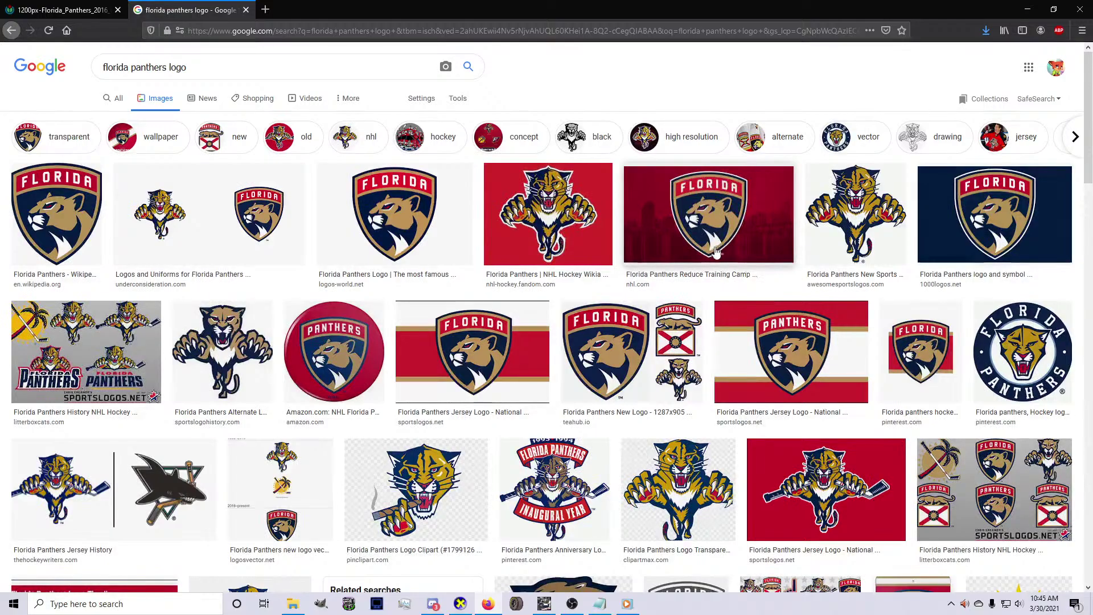
Find the sportslogos.net wordmark with white PANTHERS lettering on navy and copy its image
scroll(717, 285, "down", 4)
scroll(547, 333, "down", 4)
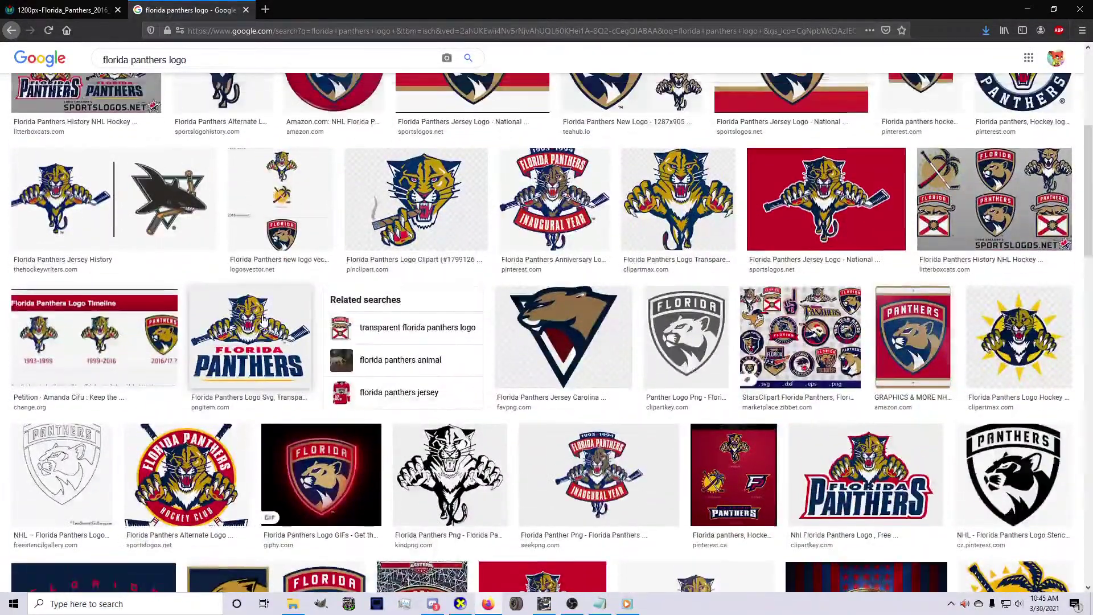
scroll(147, 374, "down", 1)
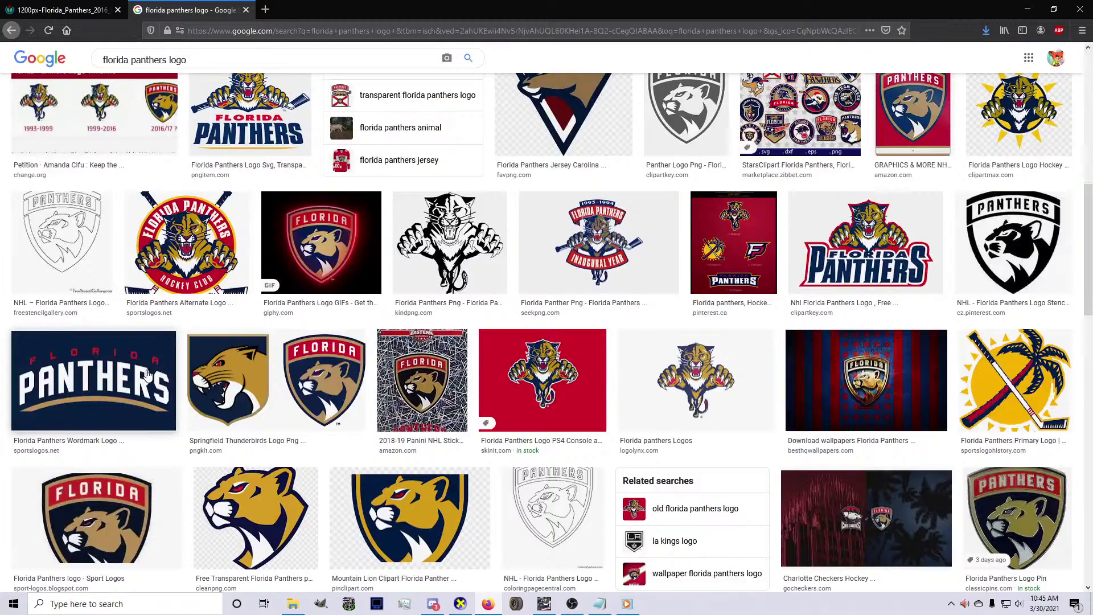
left_click(147, 374)
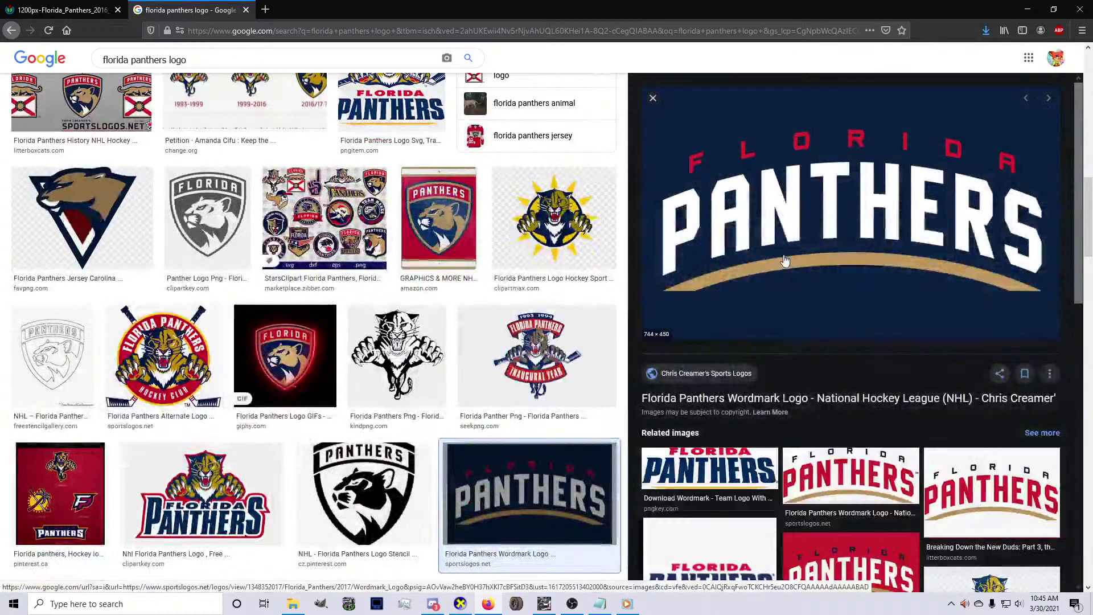
right_click(804, 222)
left_click(841, 349)
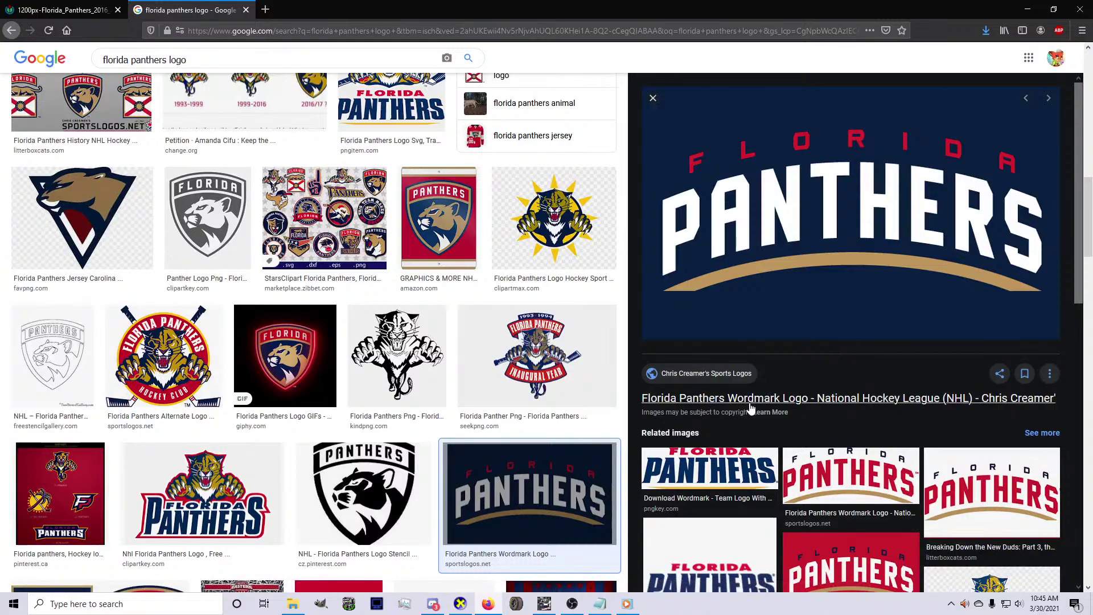
Switch to GIMP and paste the wordmark as a new layer above Layer copy #1 in the Design group
left_click(519, 606)
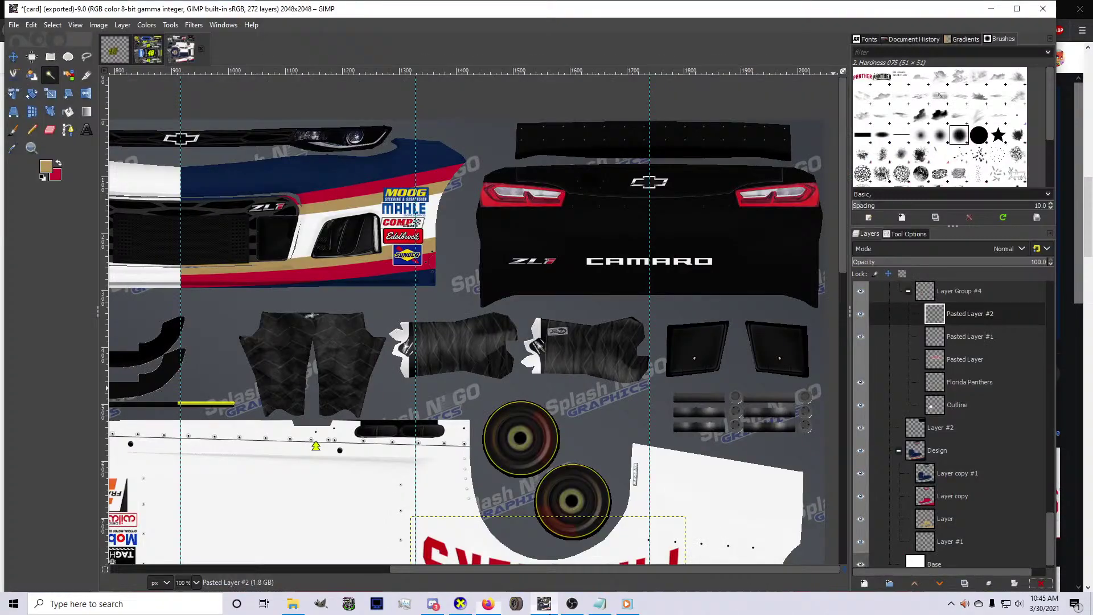
left_click(950, 467)
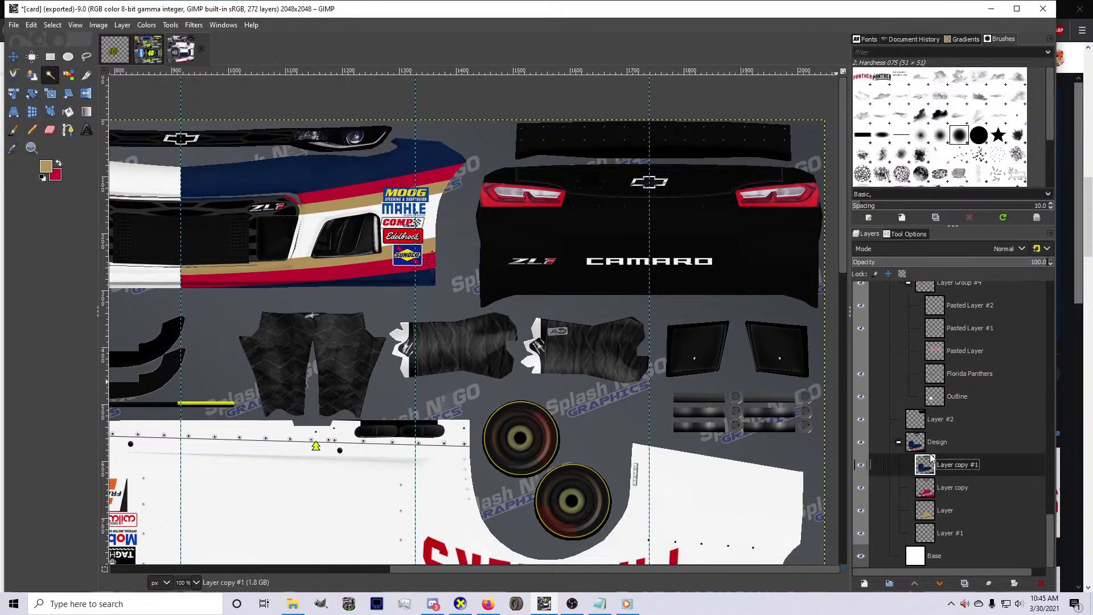
key("ctrl+v")
key("shift+ctrl+n")
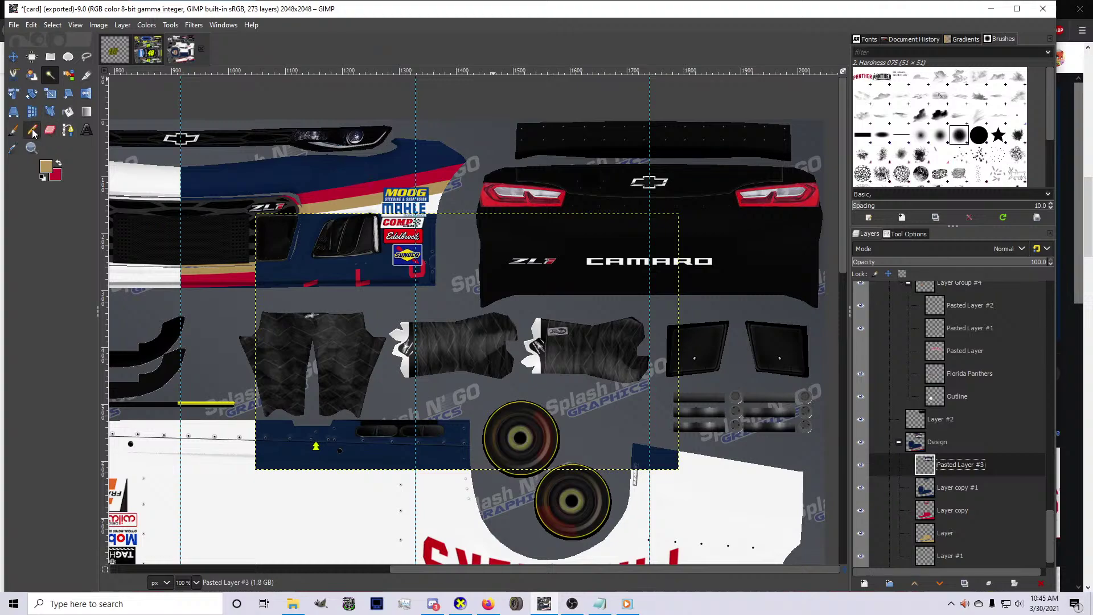
Sample the wordmark's navy background and fill the car's rear bumper with it on Layer #2
left_click(19, 147)
left_click(341, 259)
key("shift+b")
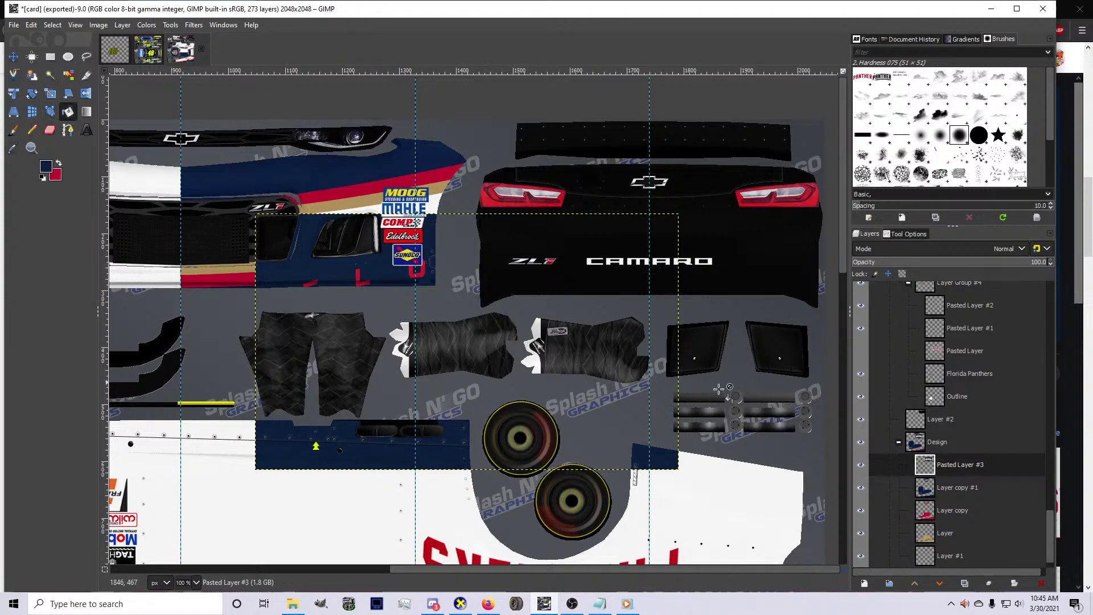
scroll(934, 431, "down", 1)
left_click(938, 398)
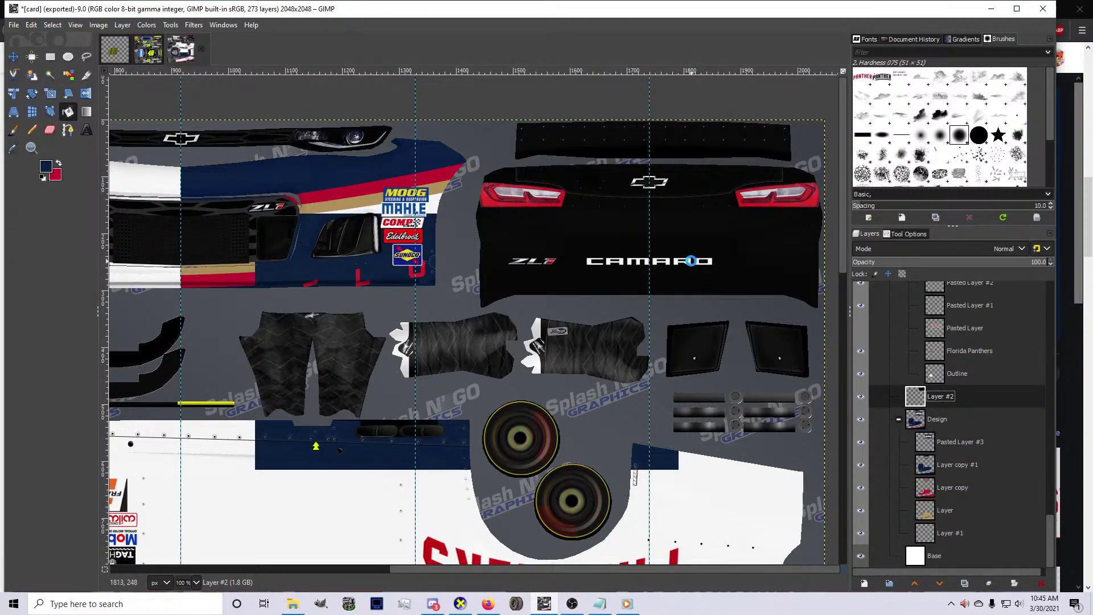
left_click(691, 261)
Move the wordmark layer into Layer Group #4 beneath the Outline layer, and shift it over the rear bumper
left_click_drag(952, 442, 954, 394)
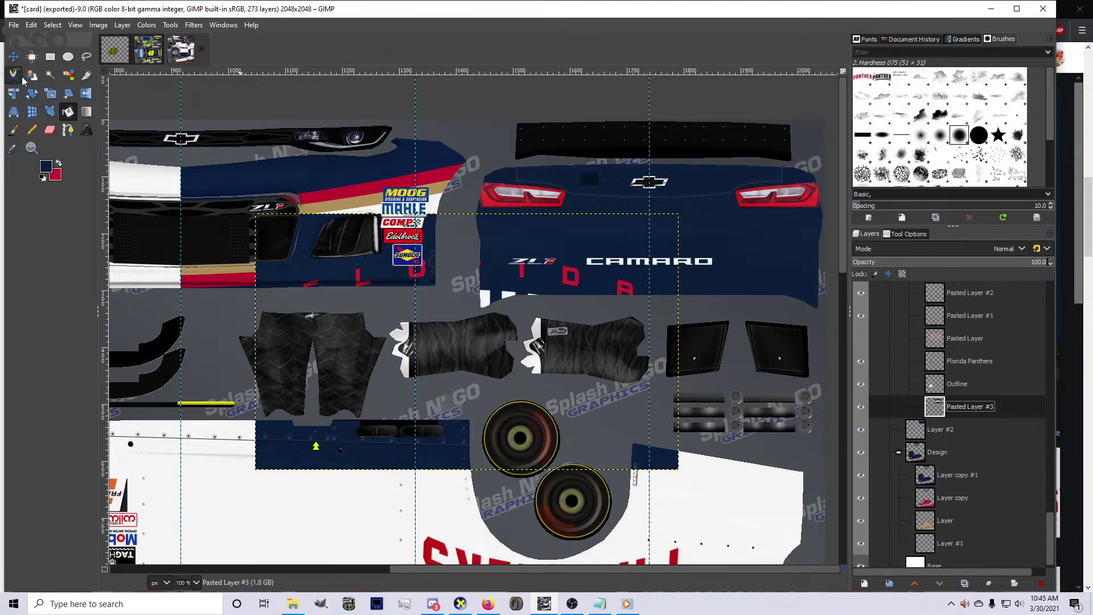
key("shift+s")
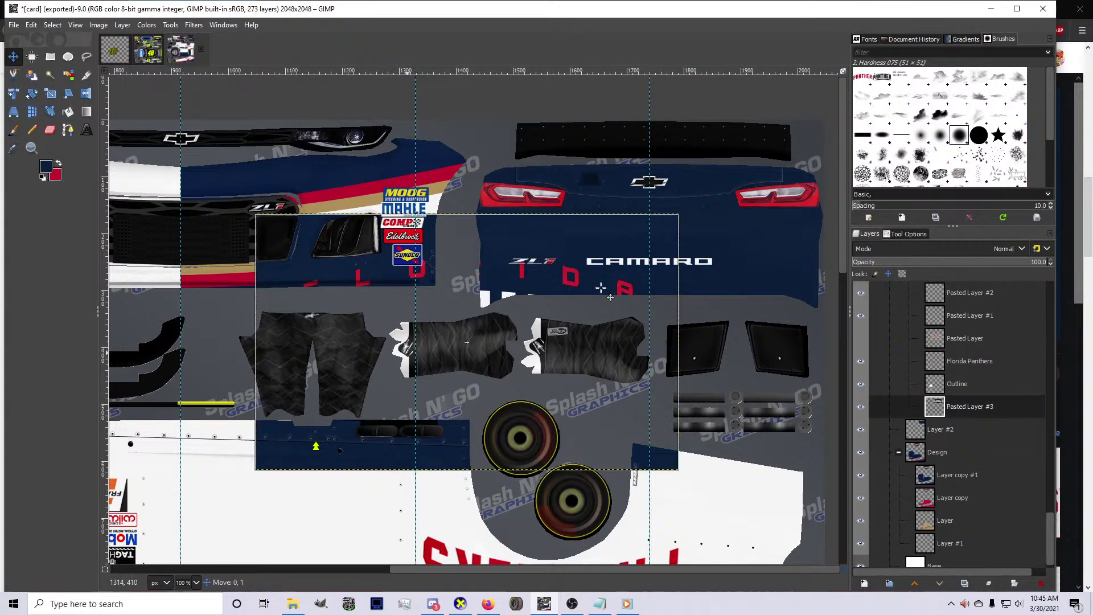
left_click(661, 299)
Try scaling the wordmark down proportionally to fit between the taillights, and undo the scaling
left_click_drag(661, 299, 594, 258)
scroll(691, 242, "up", 2)
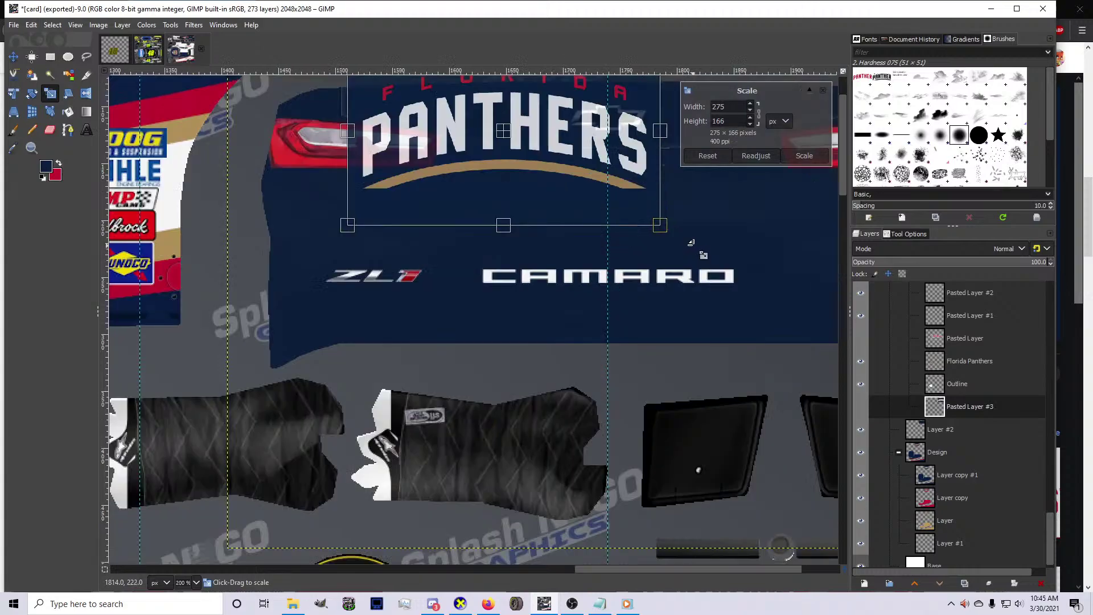
scroll(672, 287, "up", 2)
left_click_drag(661, 308, 726, 344)
key("Return")
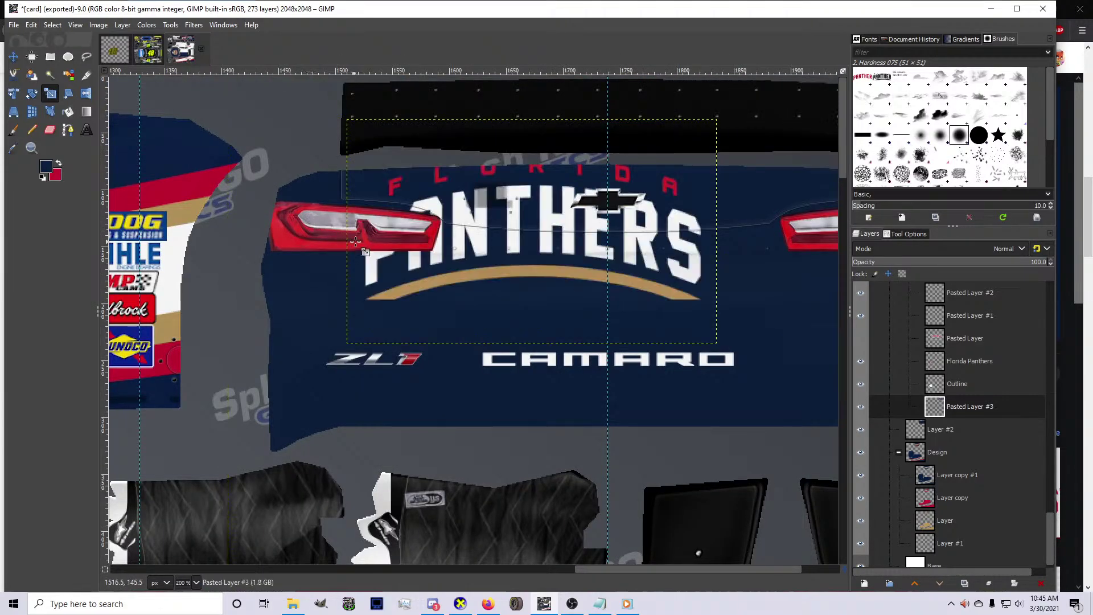
key("ctrl+z")
Confirm navy 0c203e as the foreground color, and remove the wordmark layer's navy background with Color to Alpha
left_click(12, 148)
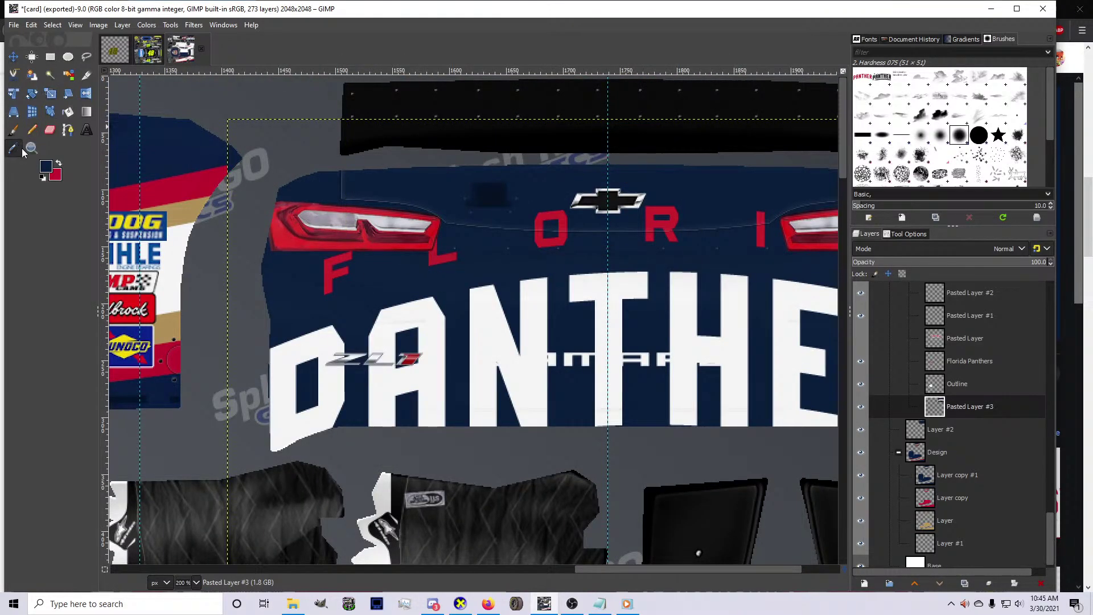
left_click(42, 172)
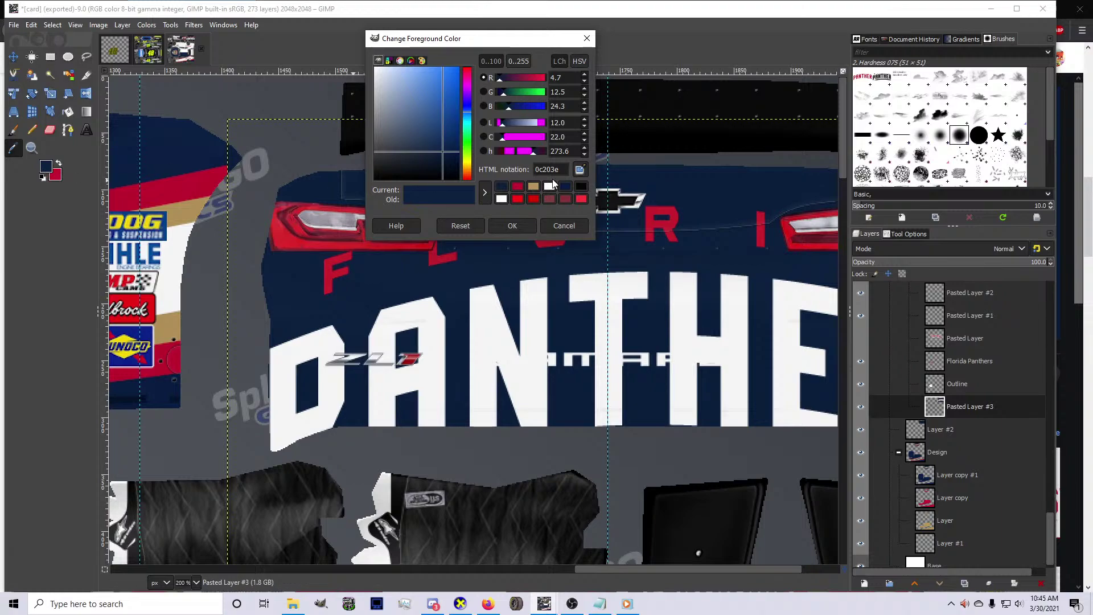
left_click(505, 227)
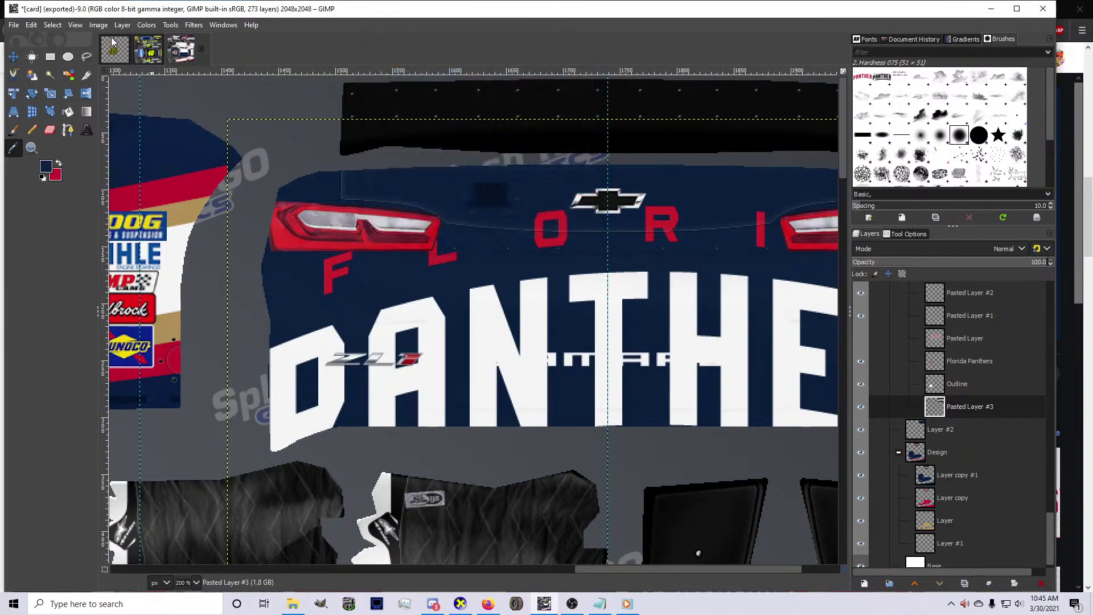
left_click(144, 26)
left_click(171, 352)
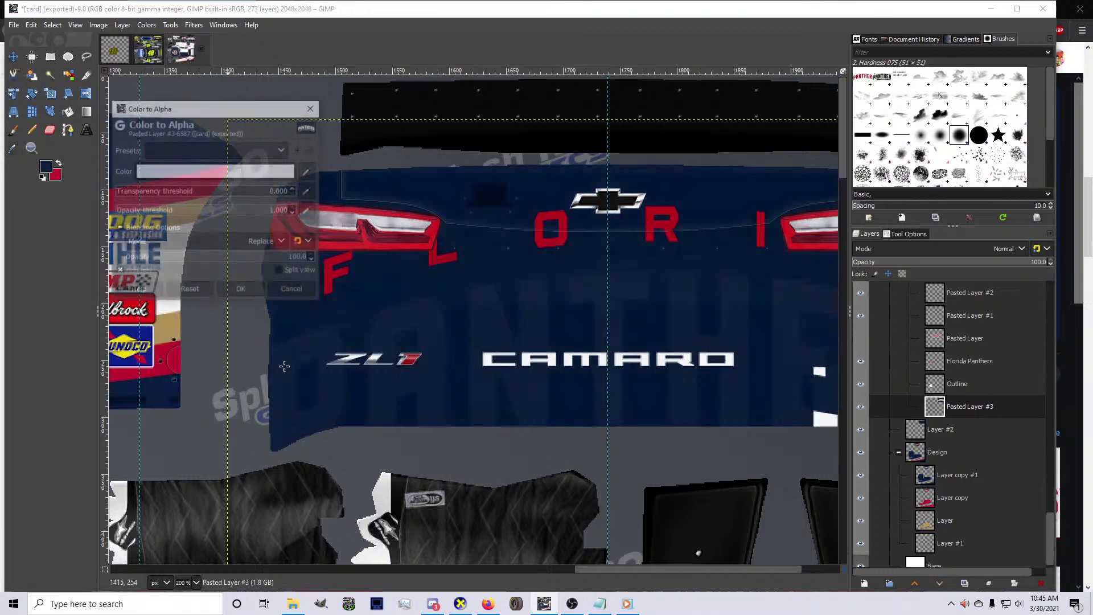
left_click(402, 277)
left_click(240, 291)
Try replacing the wordmark layer with a pasted copy of it on a new layer, deleting Pasted Layer #3
key("m")
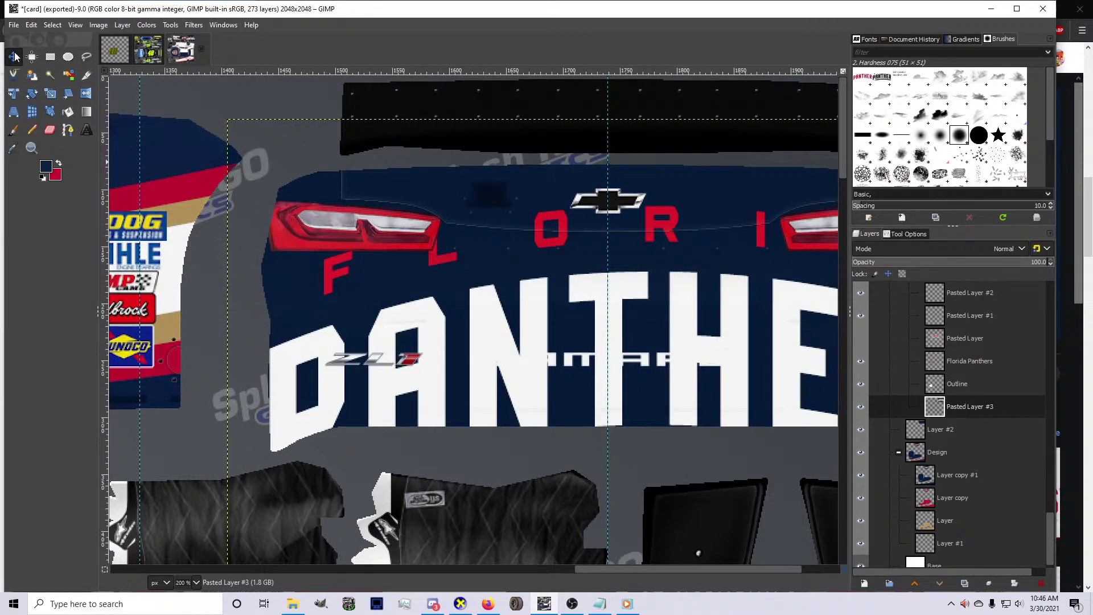
key("1")
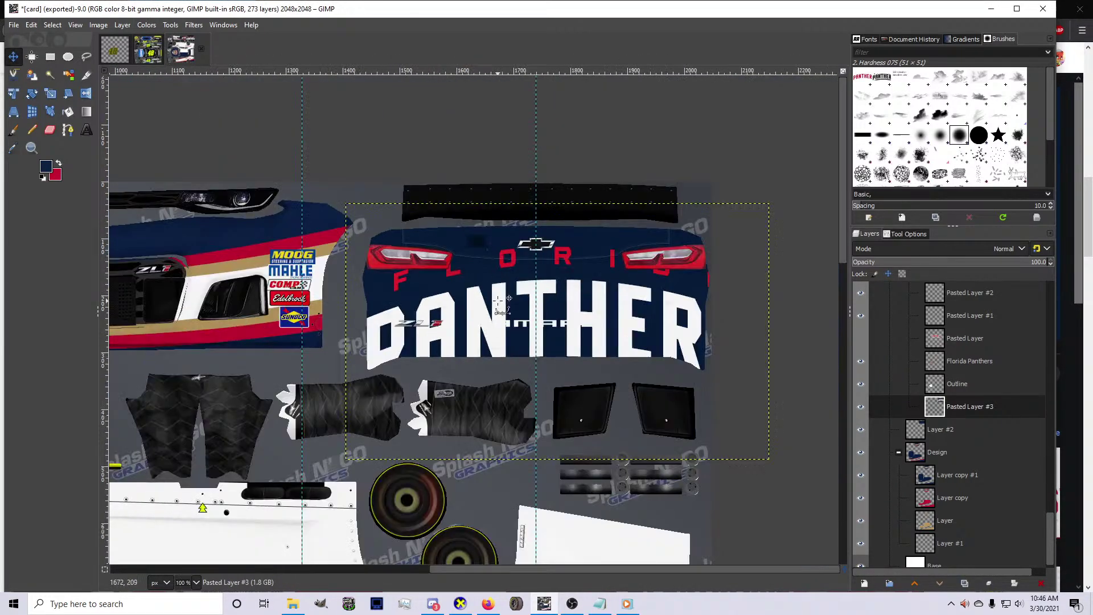
right_click(959, 407)
left_click(991, 361)
key("ctrl+c")
key("ctrl+v")
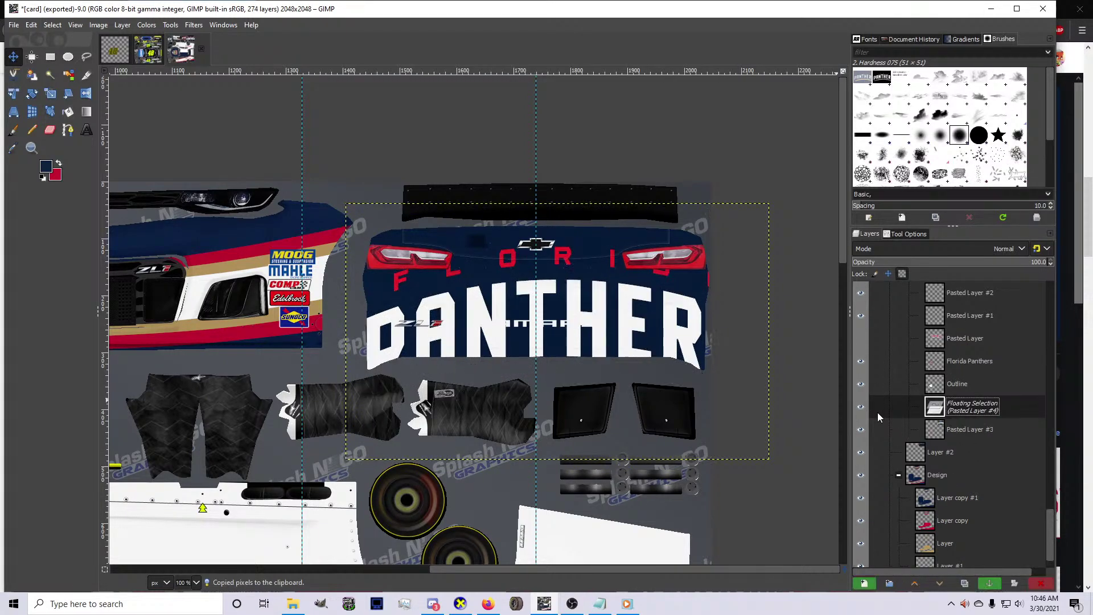
key("shift+ctrl+n")
left_click(1040, 582)
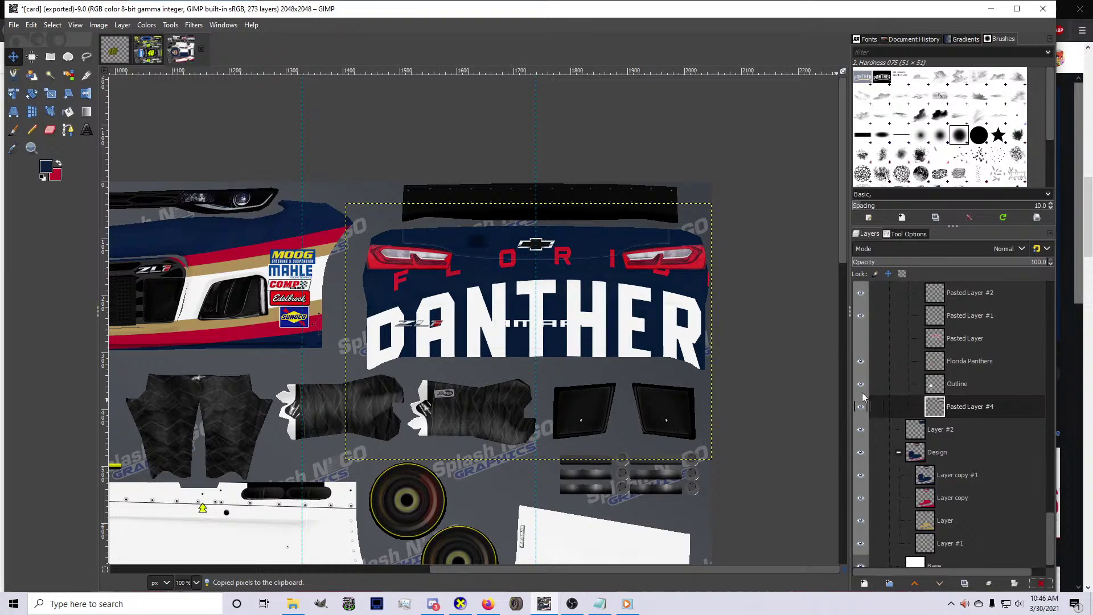
Try scaling the pasted wordmark copy, and undo back to before Pasted Layer #3 was deleted
key("shift+s")
left_click_drag(589, 333, 534, 349)
key("ctrl+z")
key("ctrl+z")
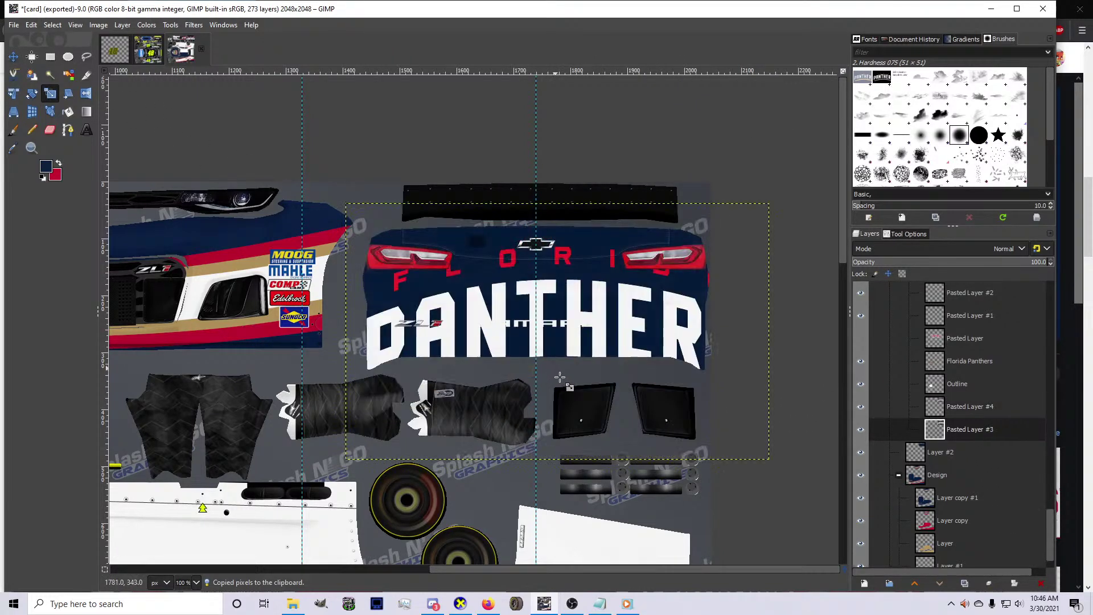
Shift the original wordmark, Pasted Layer #3, toward the front bumper and delete the copy, Pasted Layer #4
key("m")
left_click_drag(574, 311, 466, 297)
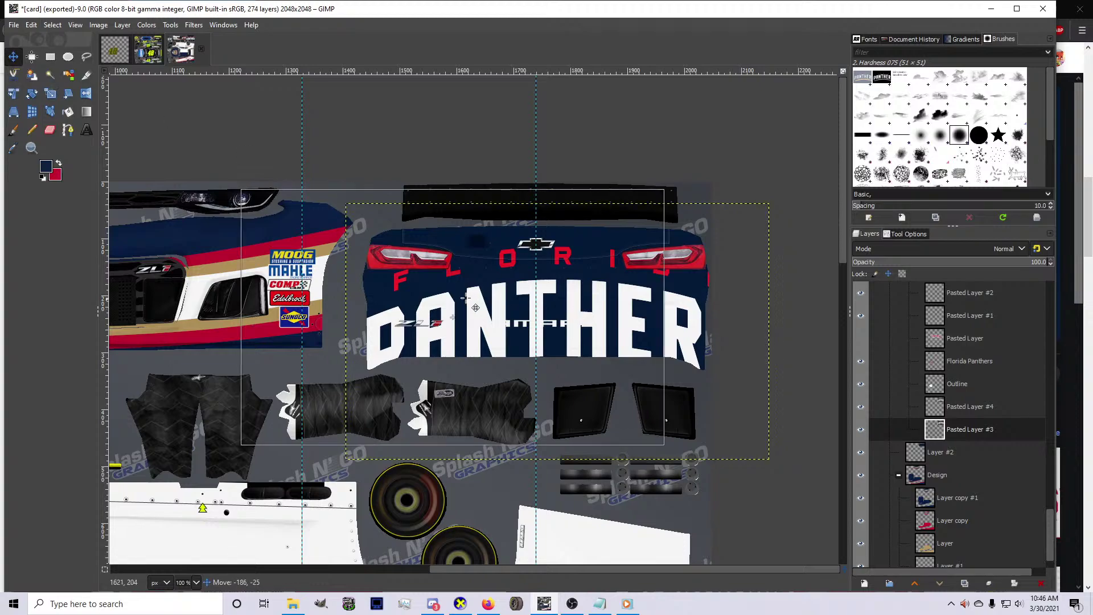
left_click_drag(533, 339, 554, 350)
left_click(989, 408)
left_click(1040, 583)
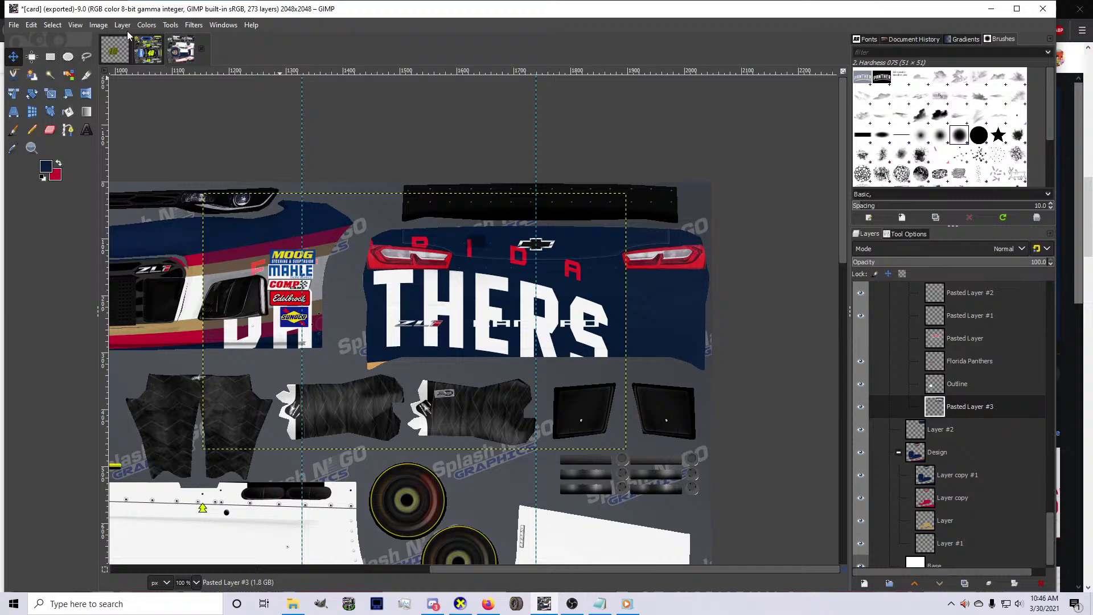
Apply Color to Alpha to the wordmark layer again, using navy sampled from the canvas
left_click(147, 25)
left_click(198, 357)
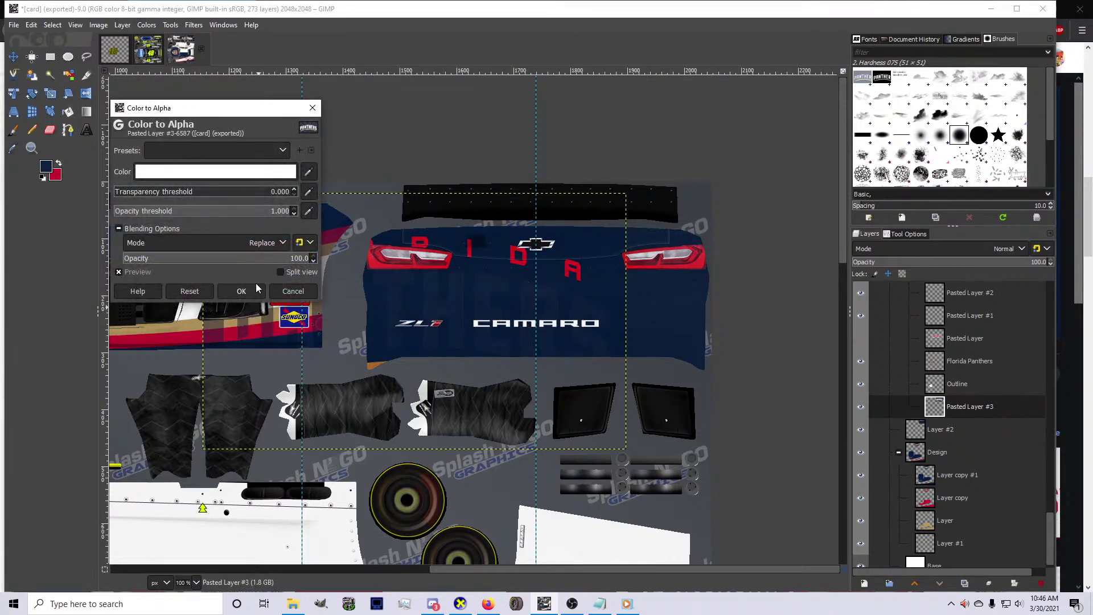
left_click(561, 245)
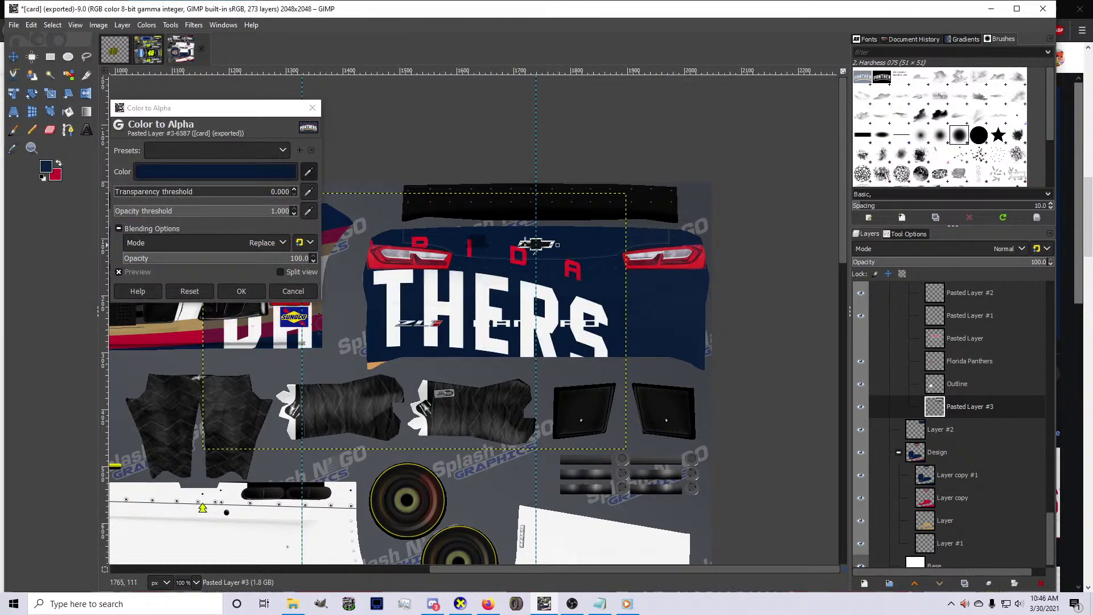
left_click(241, 291)
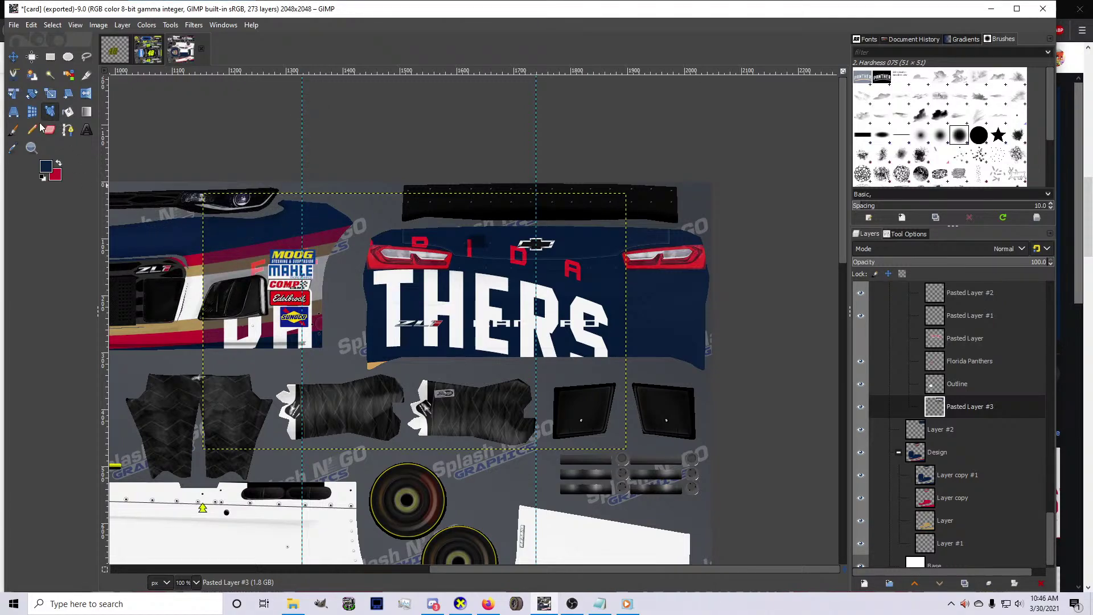
Select the leftover background around the wordmark with Fuzzy Select, delete it and clear the selection
left_click(50, 75)
left_click(221, 234)
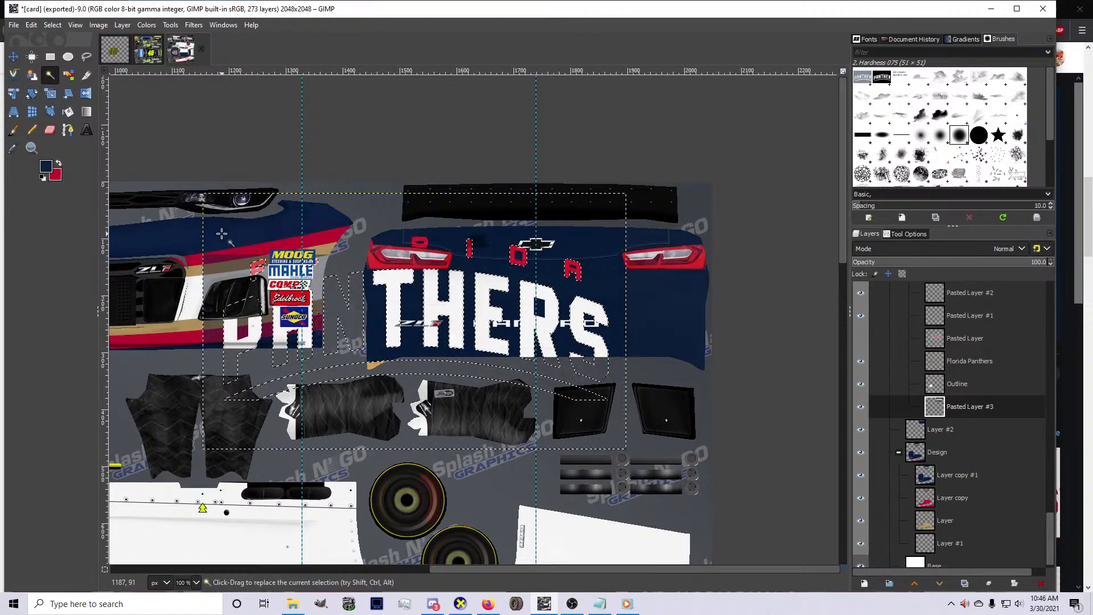
left_click(52, 25)
left_click(66, 53)
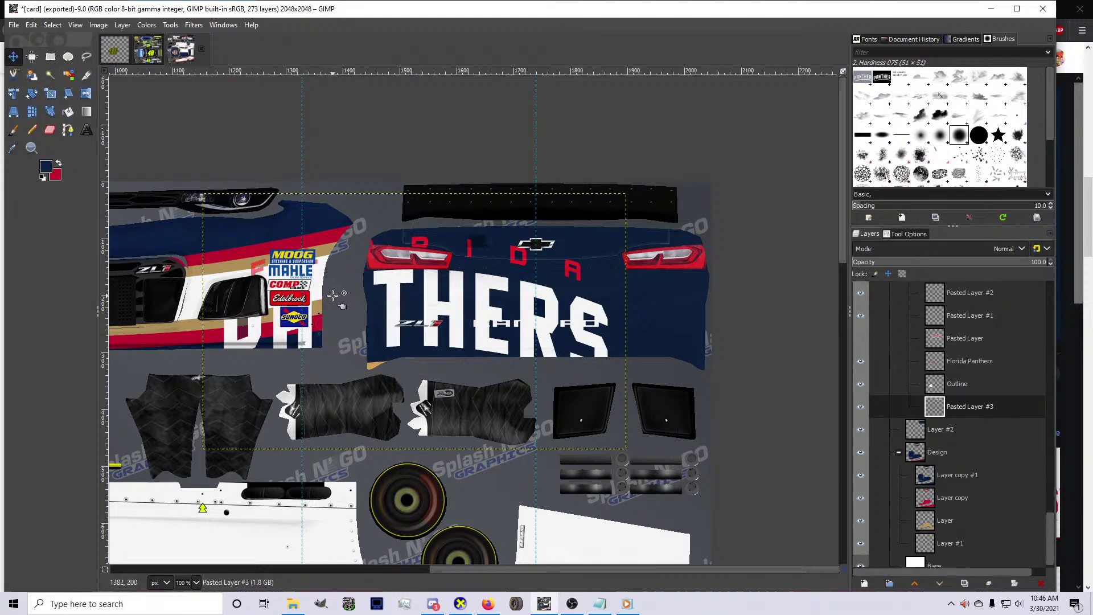
Scale the wordmark layer to about 369 × 190 px and move it down over the middle of the rear bumper
key("shift+s")
left_click(357, 357)
left_click_drag(357, 357, 614, 293)
scroll(614, 293, "up", 2)
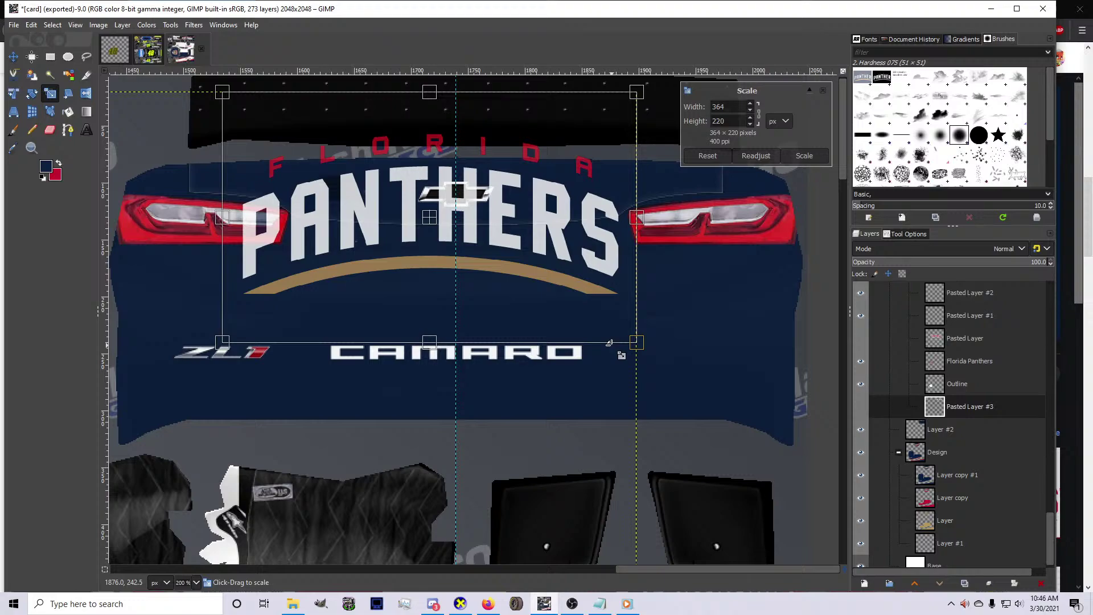
left_click_drag(608, 343, 615, 308)
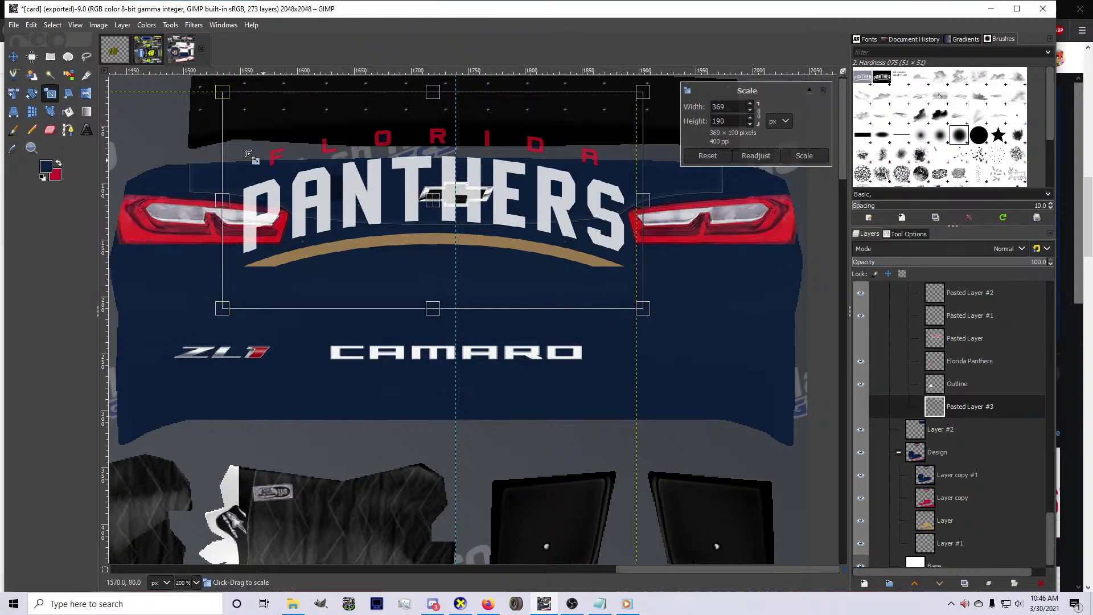
key("Return")
key("m")
left_click_drag(417, 232, 444, 318)
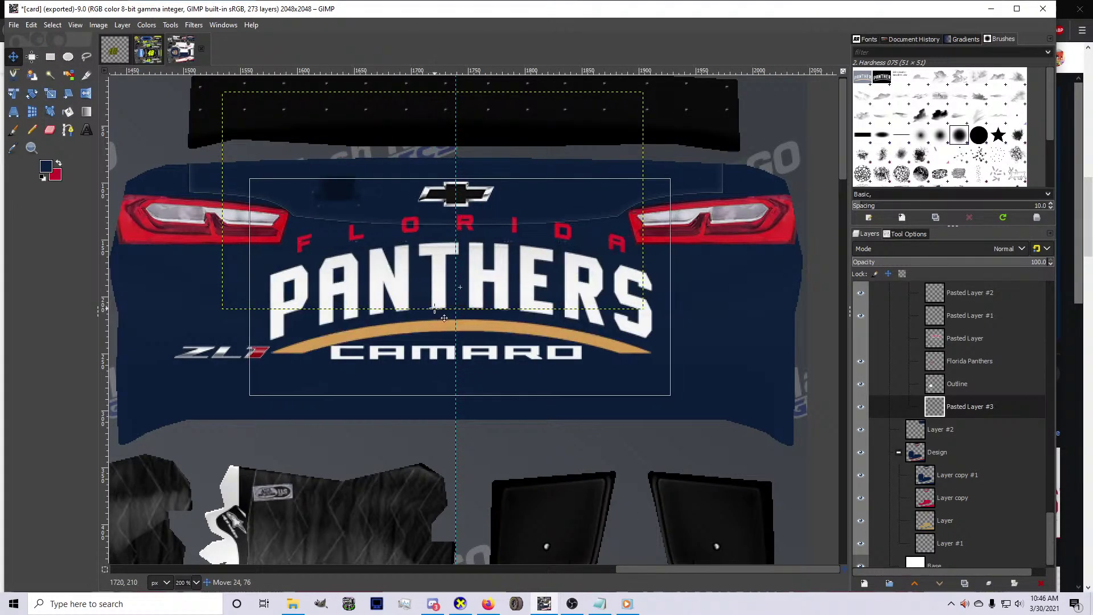
Try scaling the wordmark down further and repositioning it on the rear bumper
key("shift+s")
left_click(444, 317)
left_click_drag(671, 394, 573, 345)
key("Return")
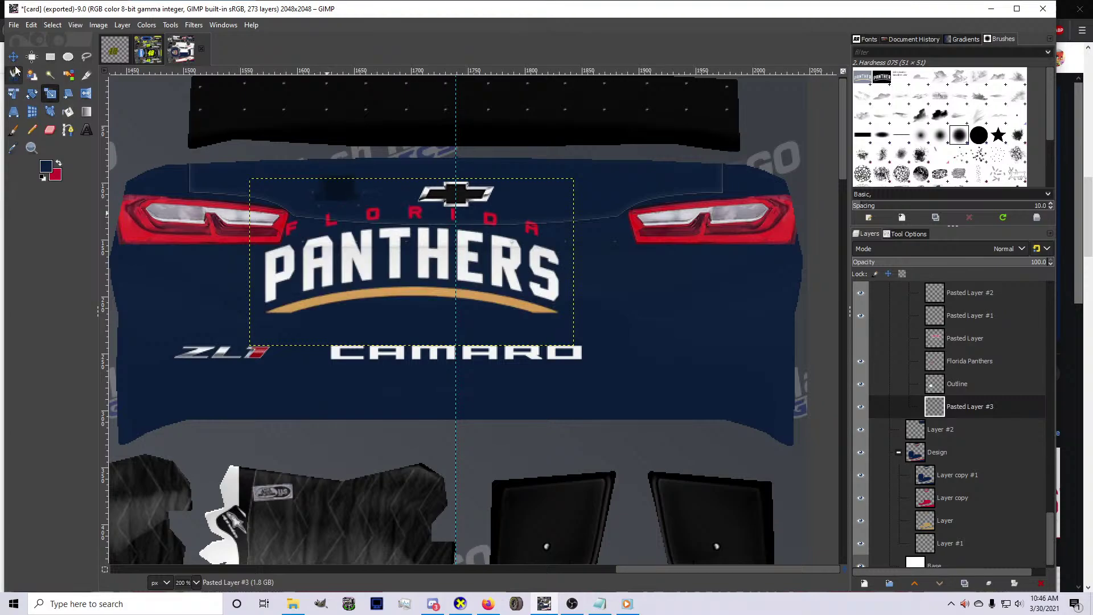
left_click(13, 56)
left_click_drag(441, 283, 359, 349)
key("shift+s")
left_click(486, 294)
key("Return")
Scale the wordmark down proportionally to about the width of the CAMARO lettering
scroll(447, 356, "down", 3)
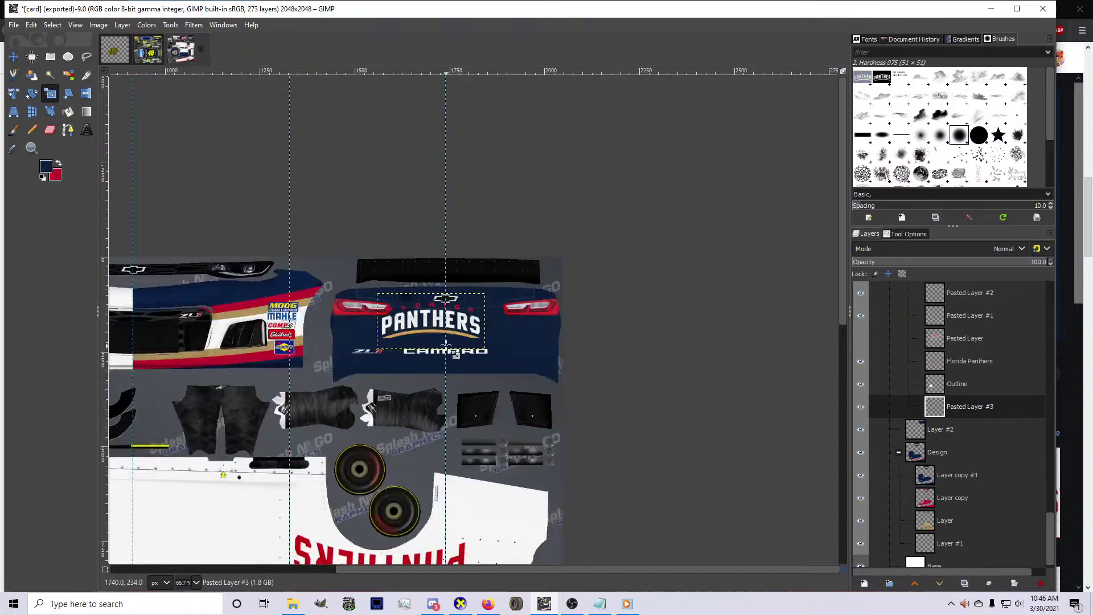
scroll(445, 344, "up", 2)
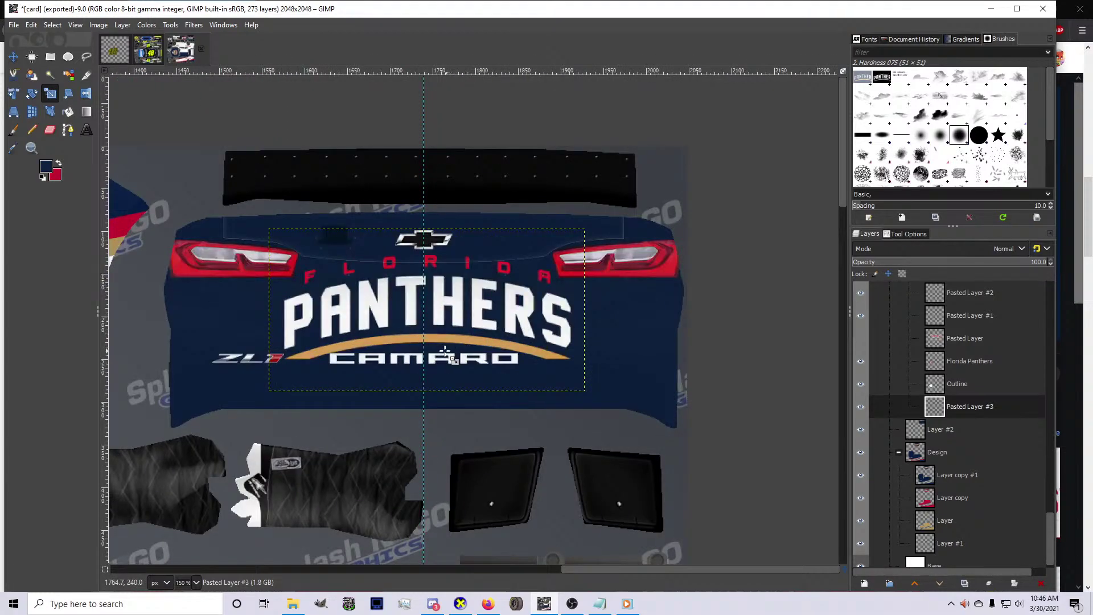
left_click(418, 353)
left_click_drag(354, 373, 337, 366)
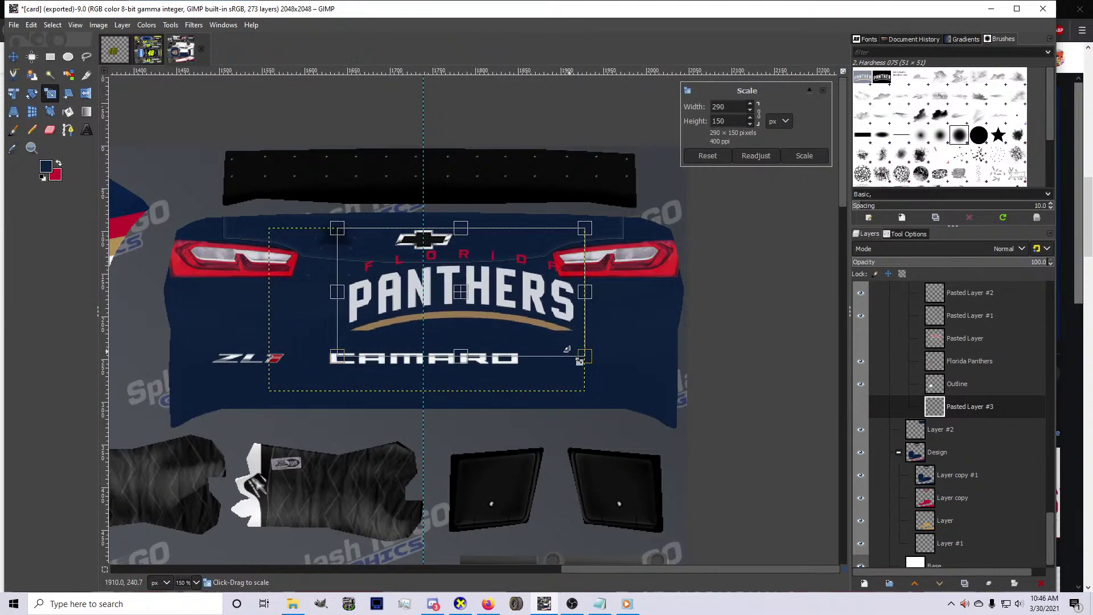
left_click_drag(585, 357, 520, 334)
key("Return")
Center the wordmark on the vertical guide and nudge it into place between the Chevrolet bowtie and the CAMARO lettering
key("m")
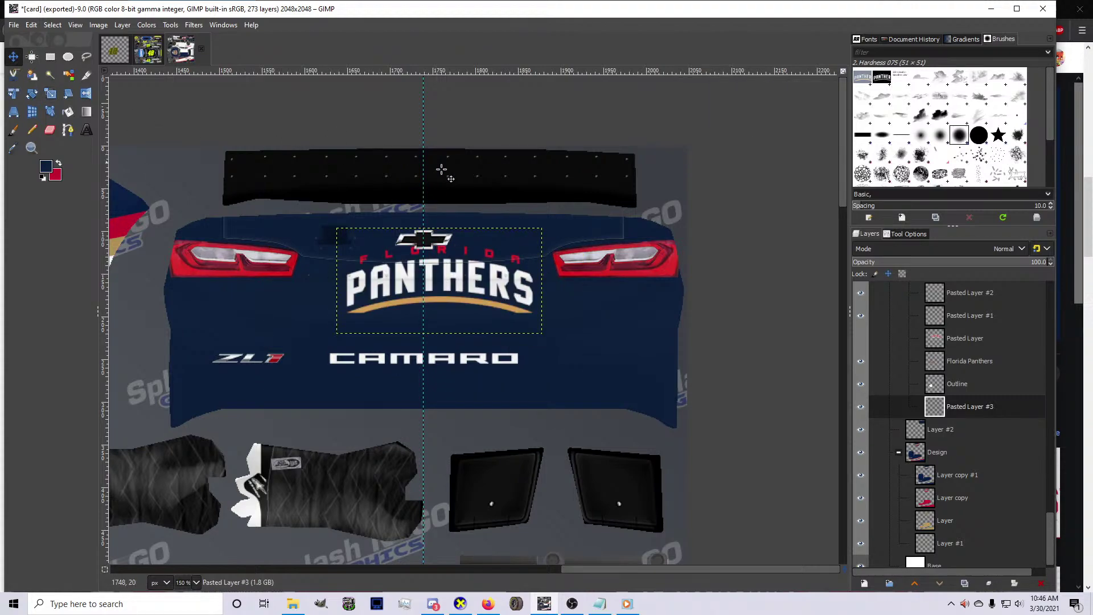
left_click_drag(441, 291, 423, 309)
key("Down")
key("Down")
key("Down")
key("Down")
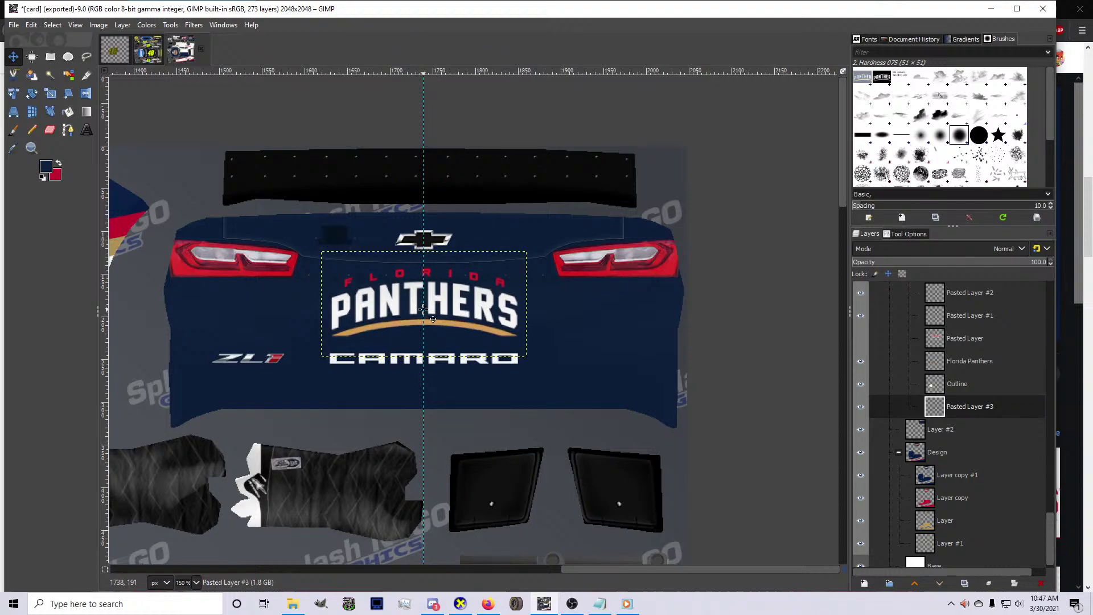
key("Up")
key("Up")
key("Up")
key("Up")
key("Up")
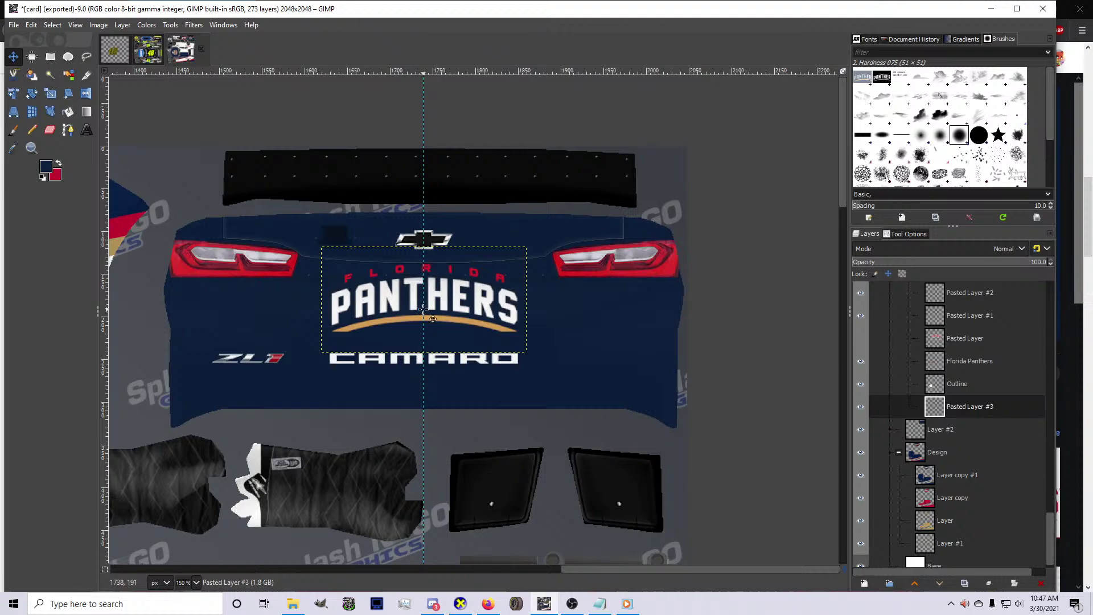
Re-export the texture to card.bmp, and switch to CarView to inspect the wordmark on the car's rear
key("ctrl+e")
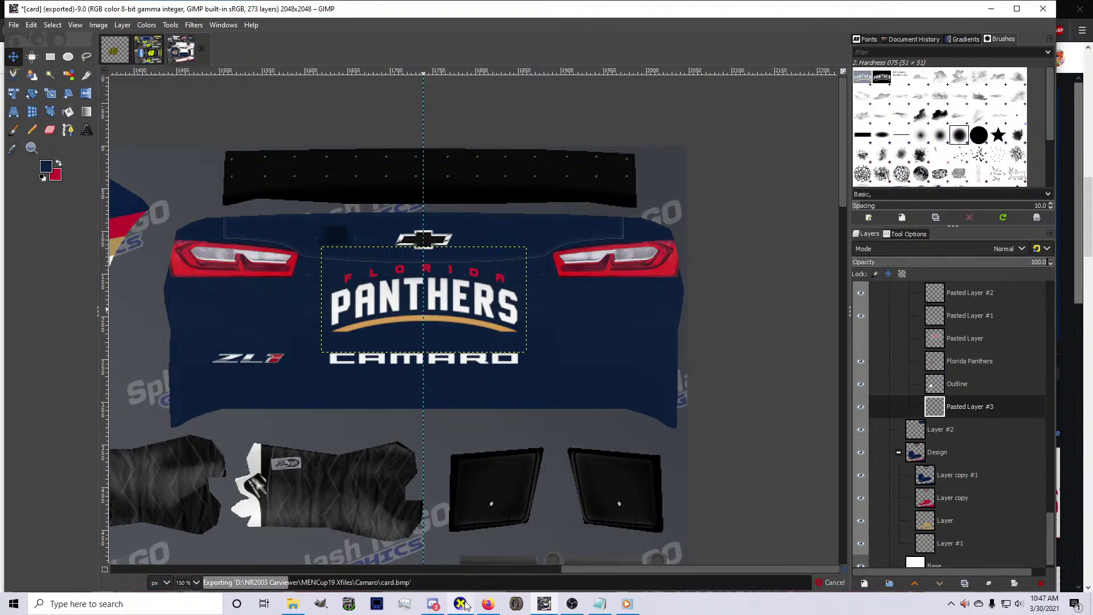
mouse_move(465, 606)
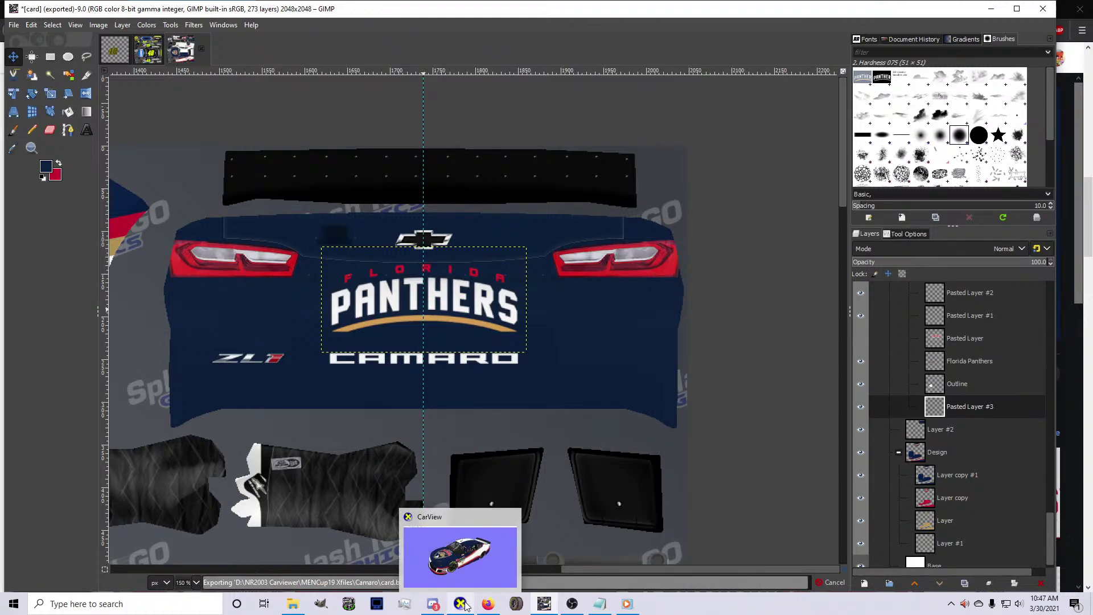
left_click(504, 569)
left_click_drag(503, 569, 459, 419)
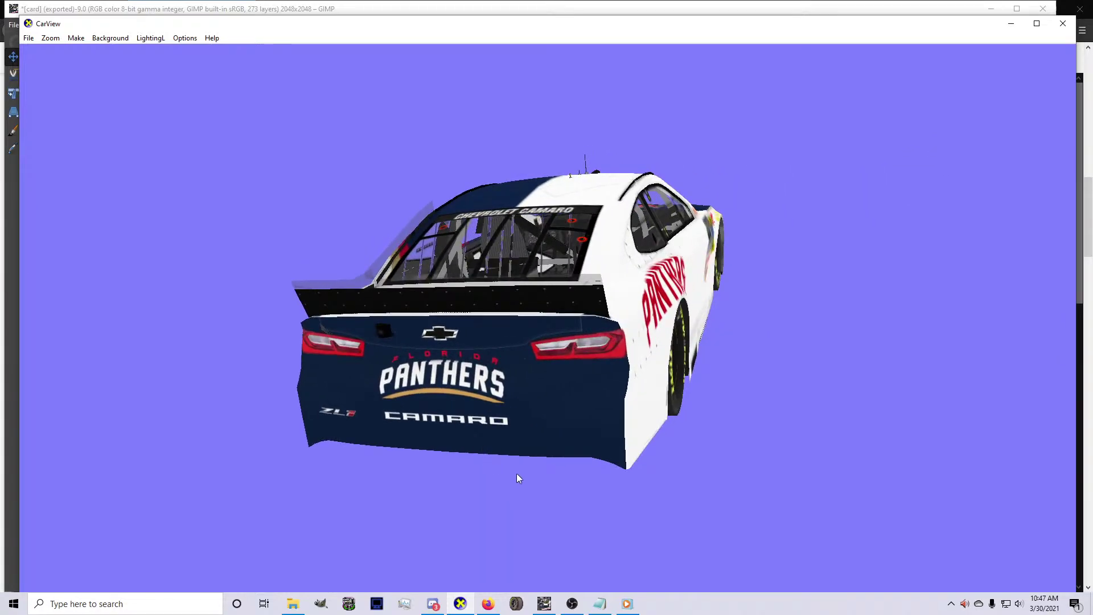
left_click_drag(517, 474, 434, 442)
Switch back to GIMP, enlarge the wordmark slightly, and recenter it on the vertical guide above the CAMARO lettering
left_click(546, 604)
left_click(560, 287)
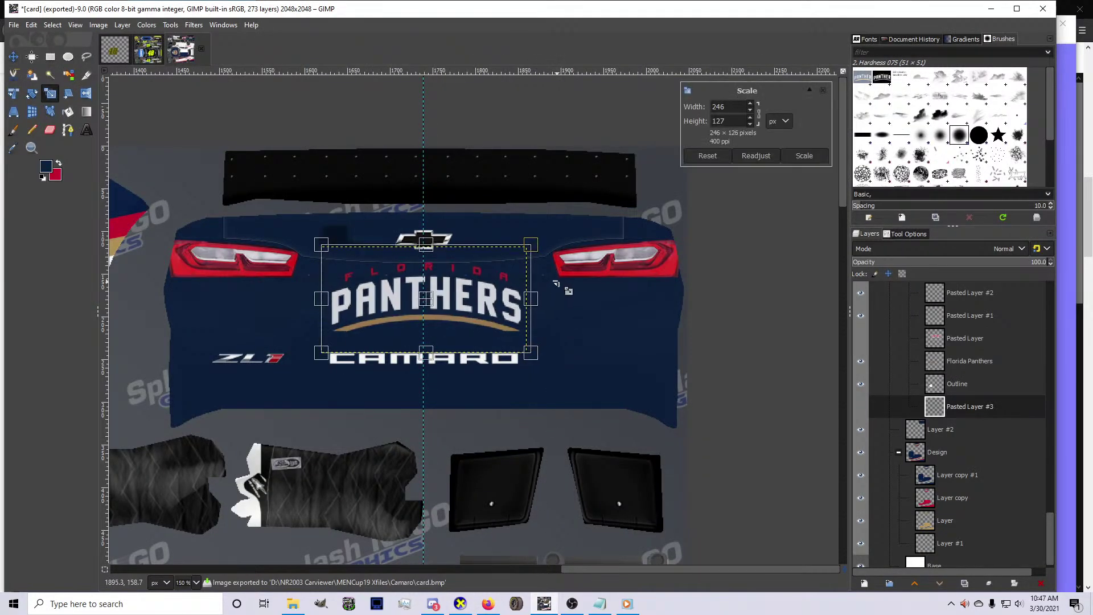
key("Return")
left_click(13, 57)
scroll(427, 317, "up", 3)
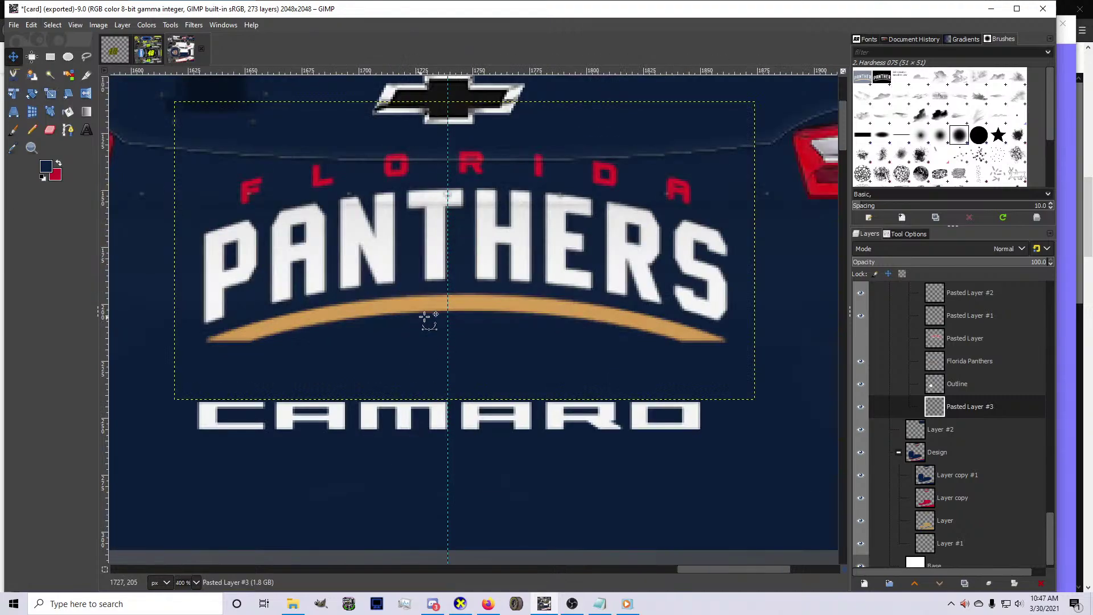
left_click_drag(510, 315, 494, 312)
scroll(494, 312, "down", 1)
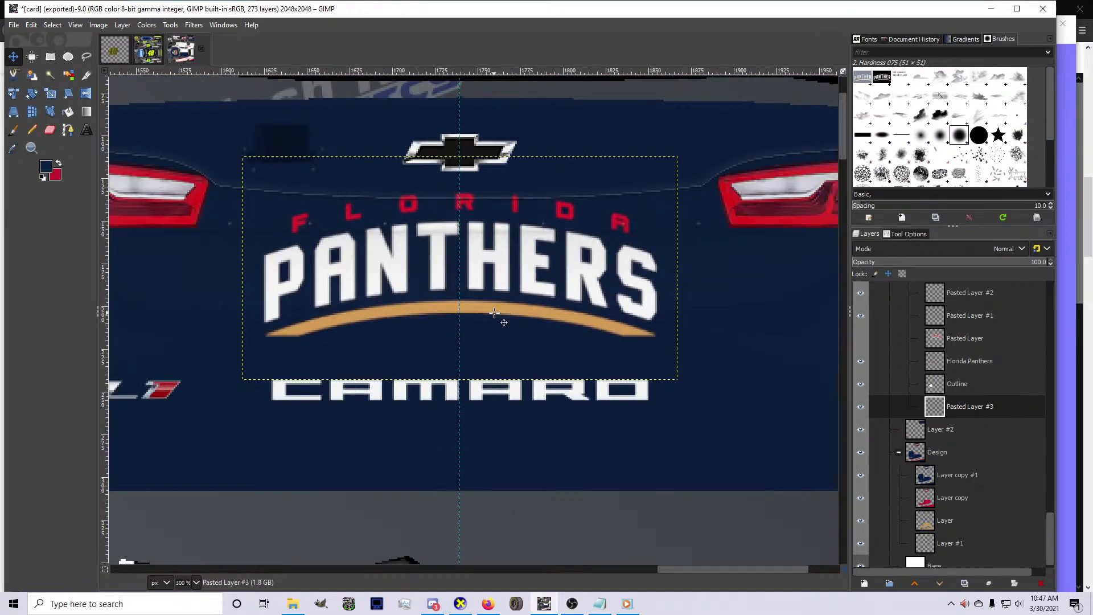
key("Down")
Export the updated texture to card.bmp, and rotate the car in CarView to check its front and side
key("ctrl+e")
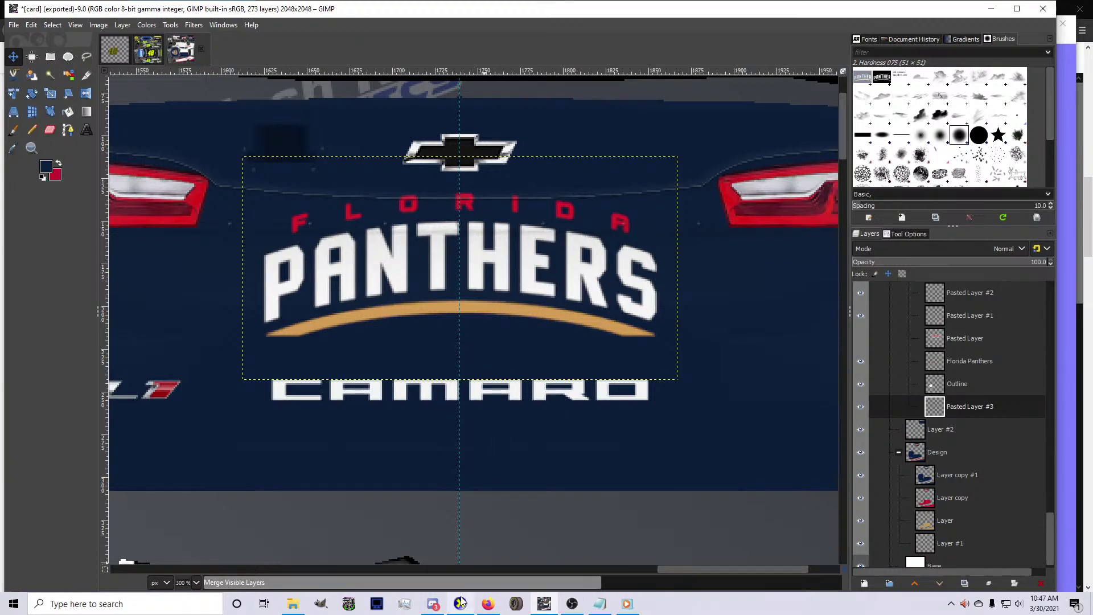
mouse_move(460, 604)
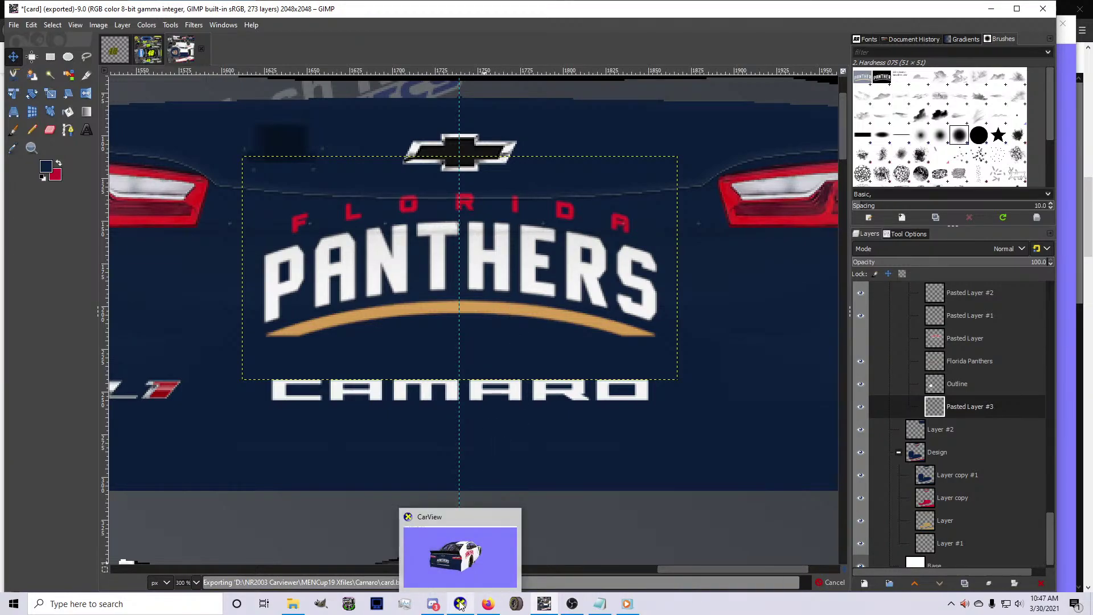
left_click(460, 604)
left_click_drag(478, 421, 556, 412)
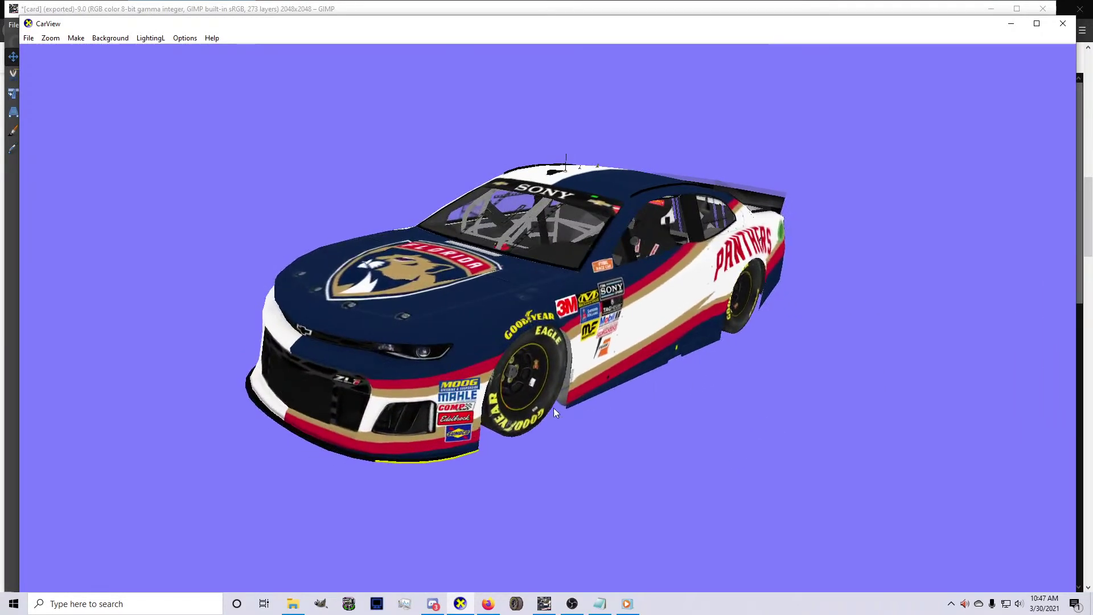
Switch to GIMP and fill the Spliter layer in the Paintable Parts group with the dark navy foreground color
left_click(545, 603)
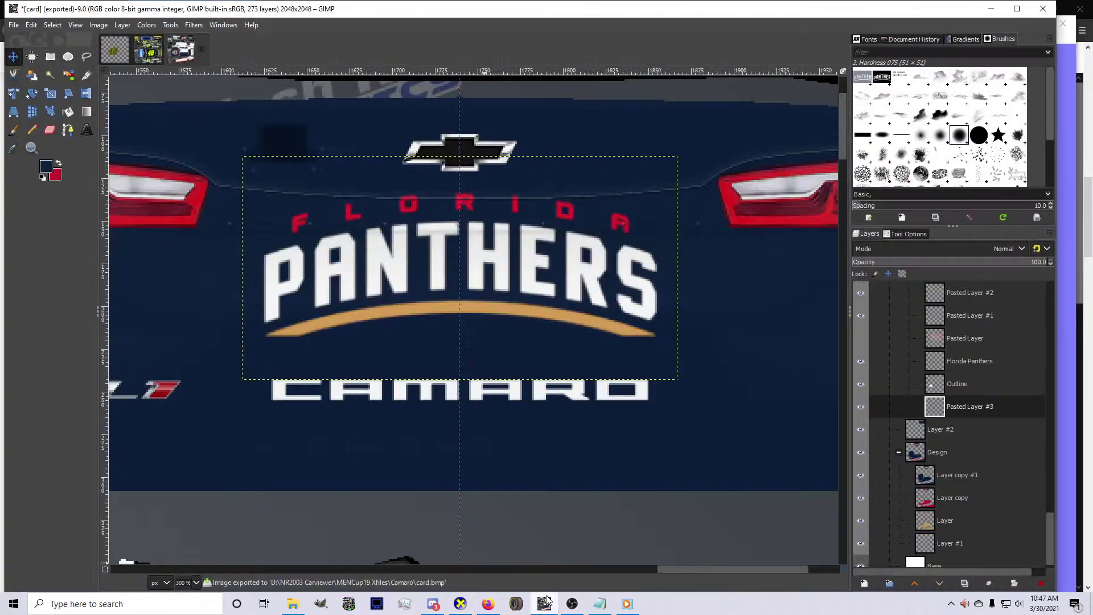
left_click(67, 114)
scroll(949, 437, "up", 15)
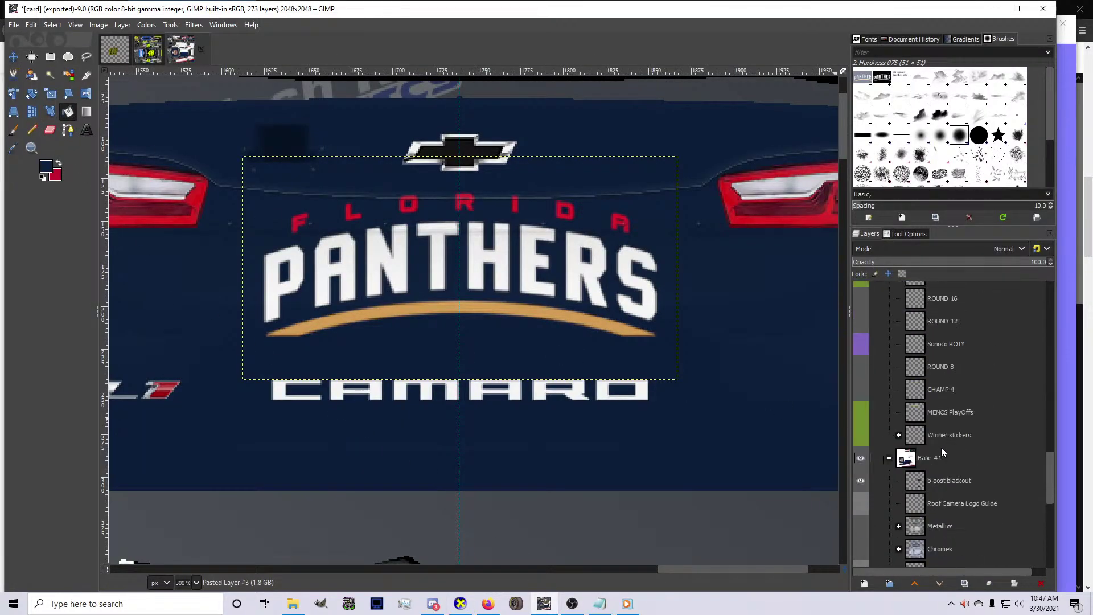
scroll(918, 500, "up", 5)
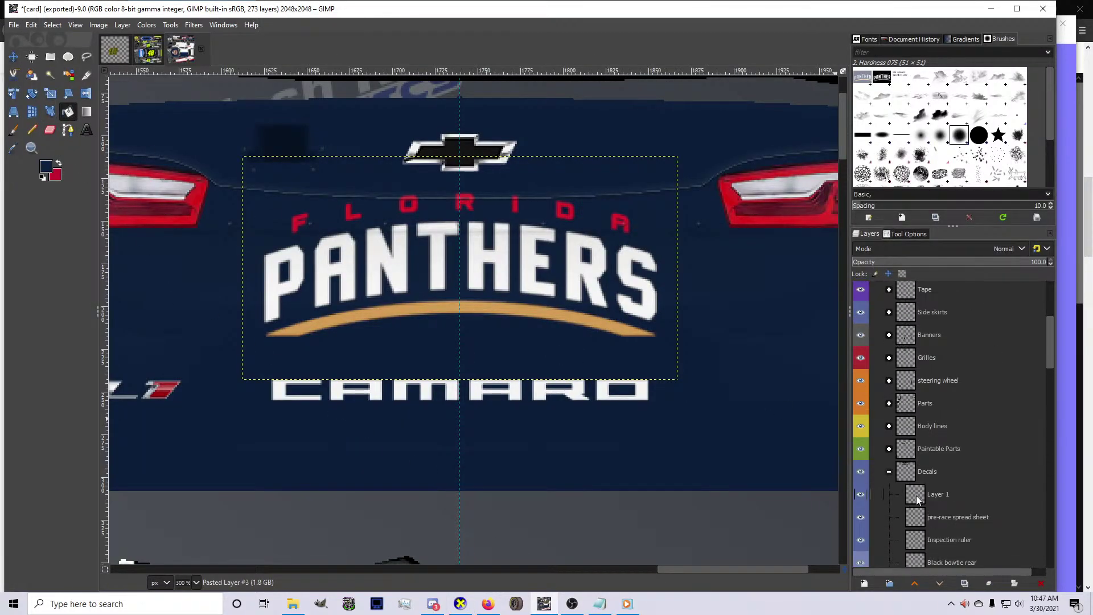
left_click(889, 449)
left_click(938, 461)
scroll(468, 353, "down", 1)
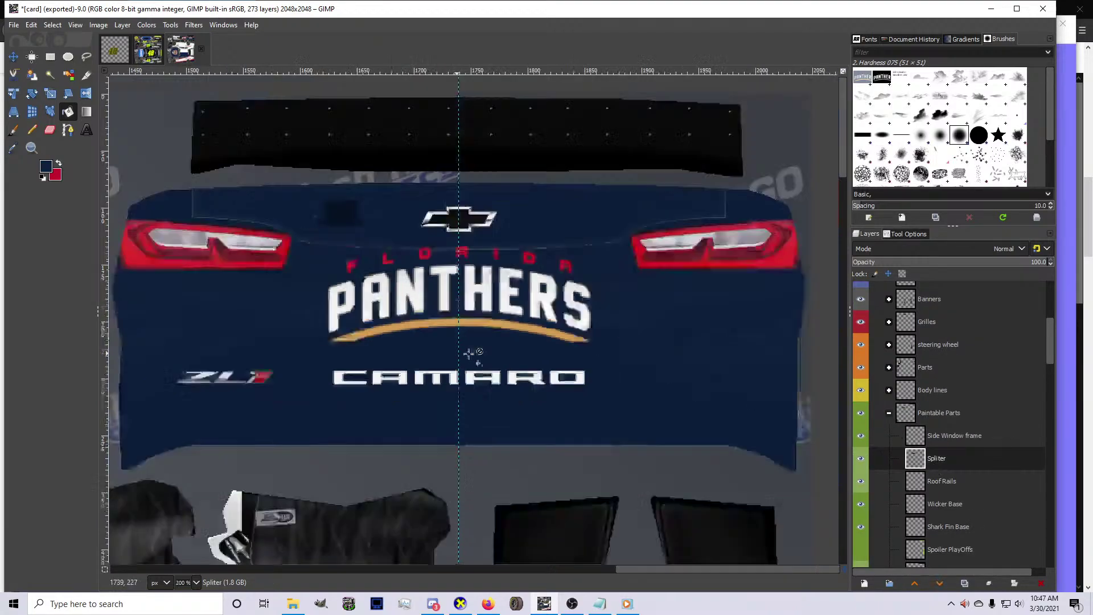
scroll(468, 353, "down", 3)
scroll(251, 427, "up", 3)
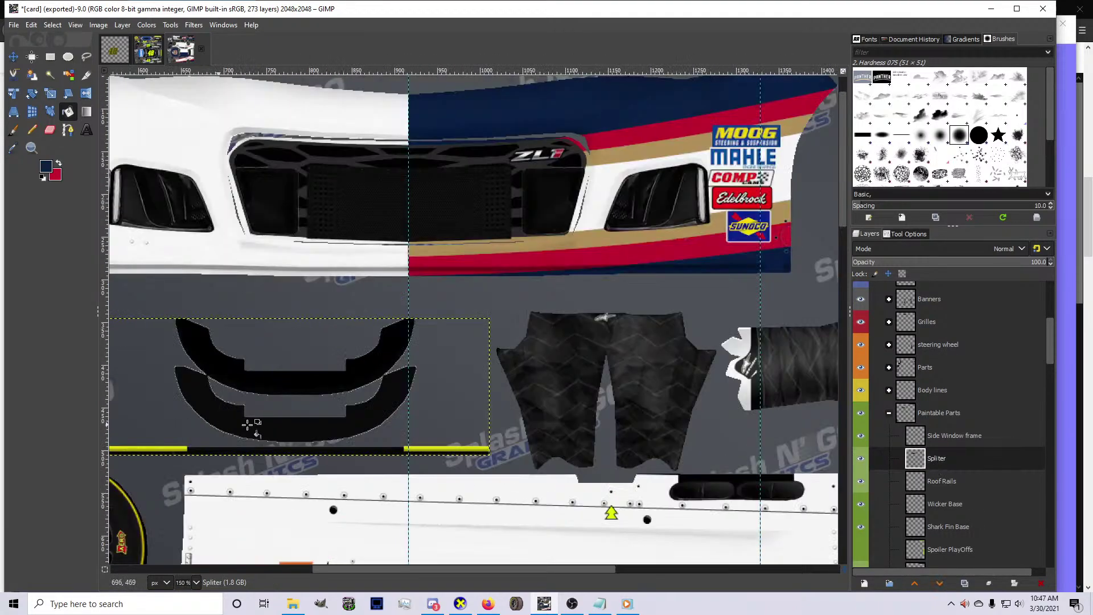
left_click(282, 452)
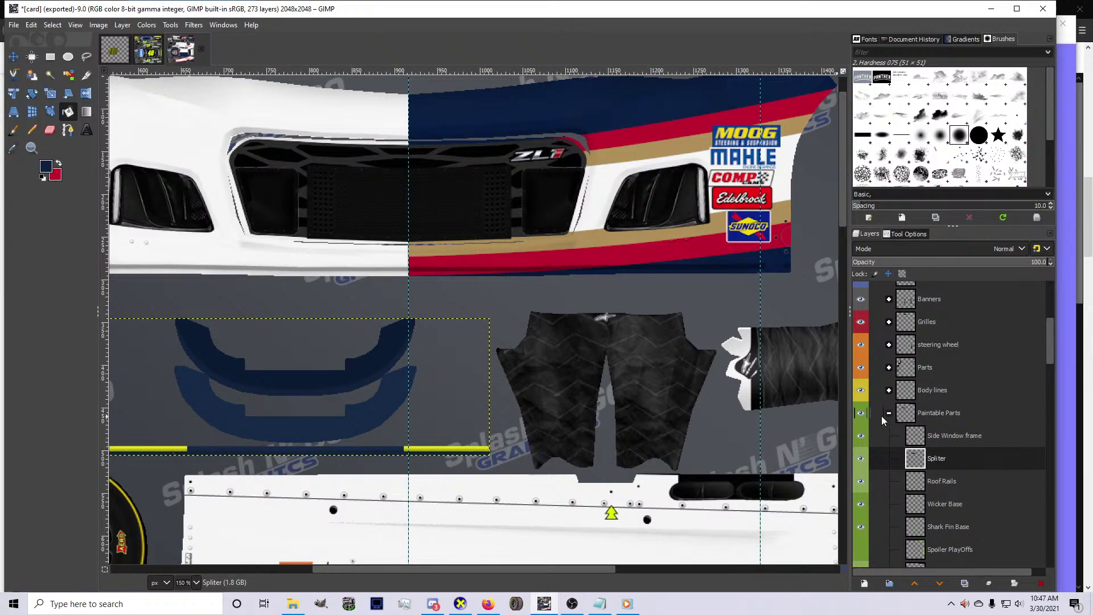
Hide the SPLITER EDGE 2 layer in the Tape group to remove the yellow edge markings from the splitter
scroll(890, 436, "down", 6)
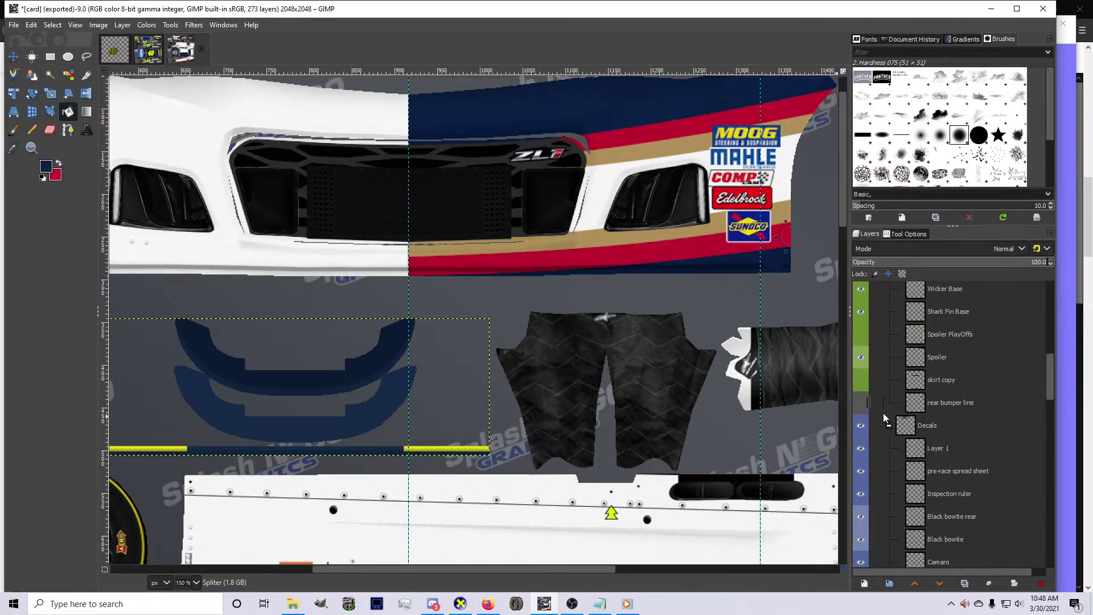
scroll(887, 413, "down", 7)
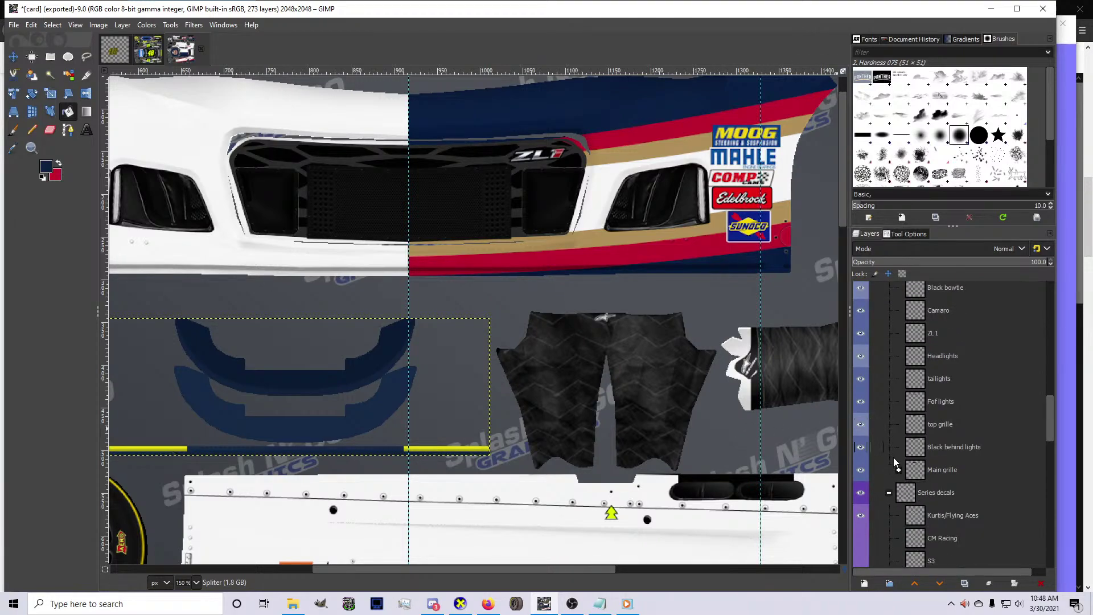
scroll(890, 389, "up", 6)
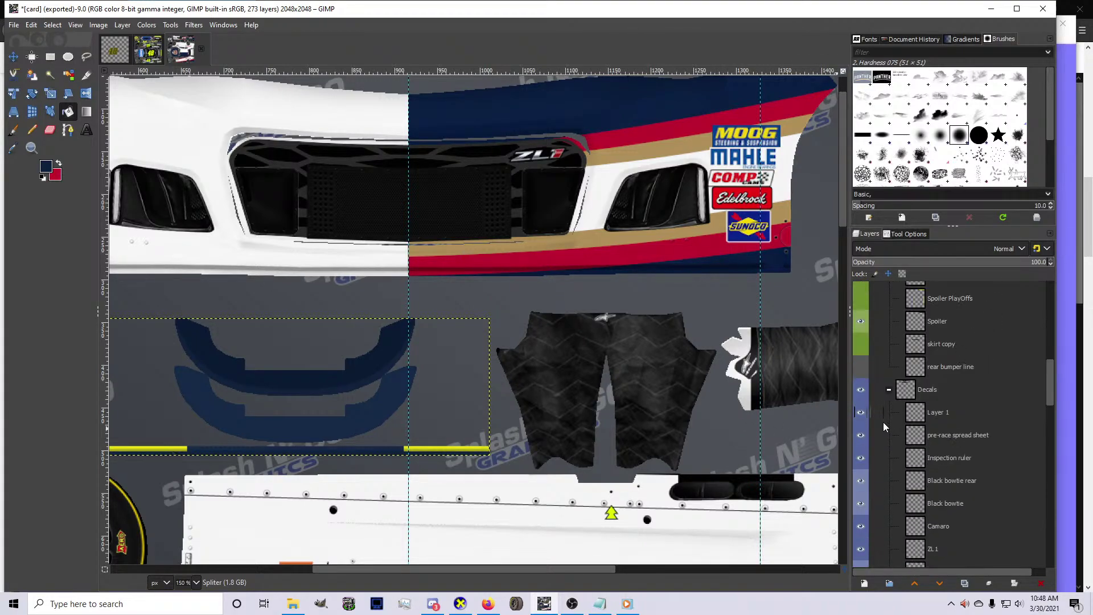
scroll(891, 407, "up", 5)
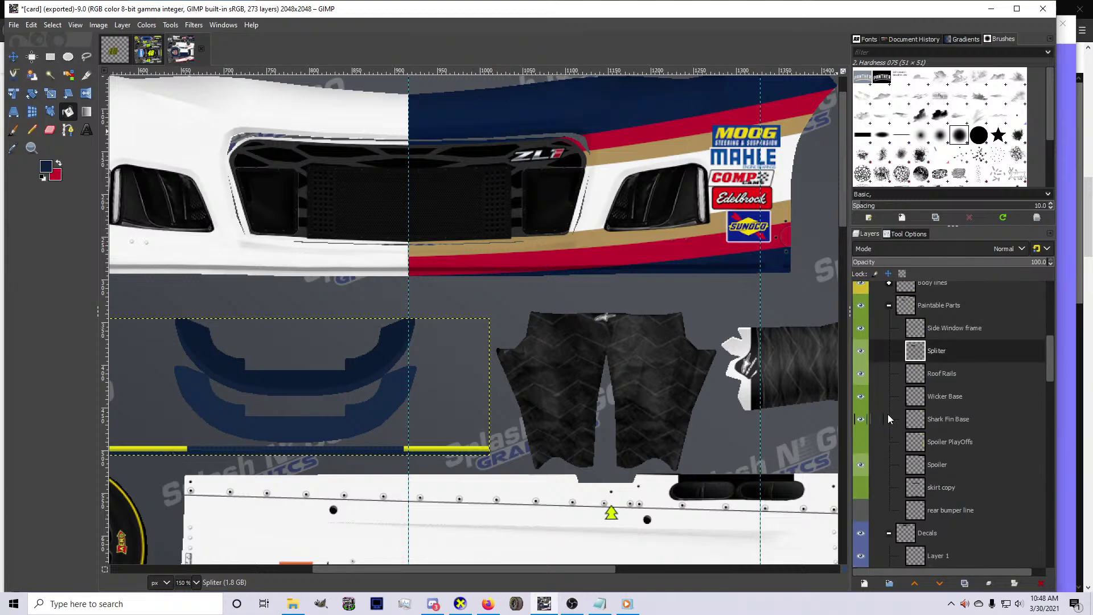
left_click(888, 326)
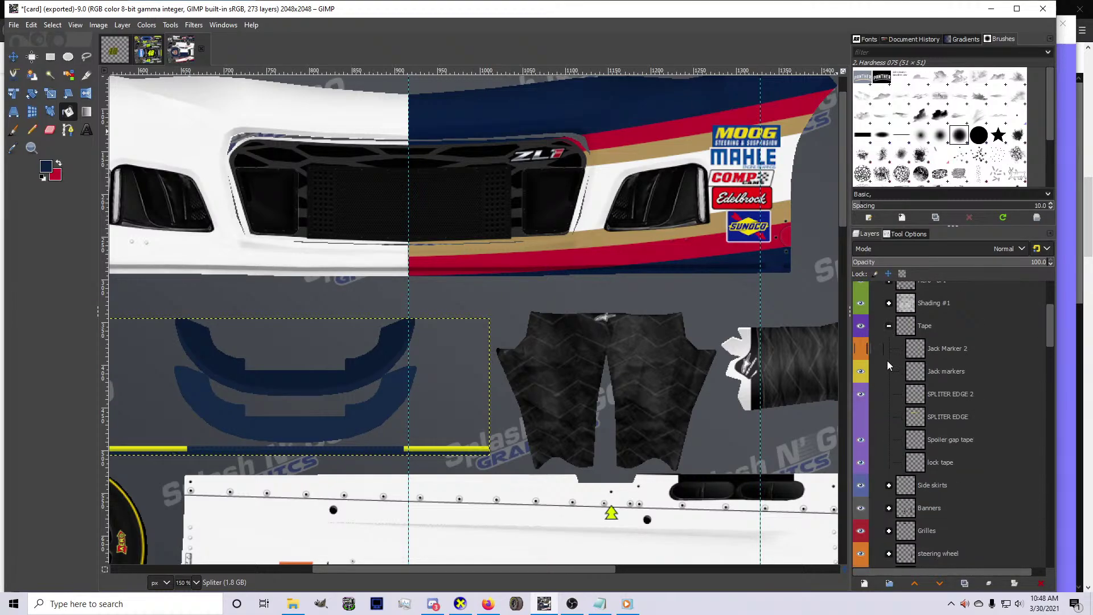
left_click(865, 395)
left_click(889, 325)
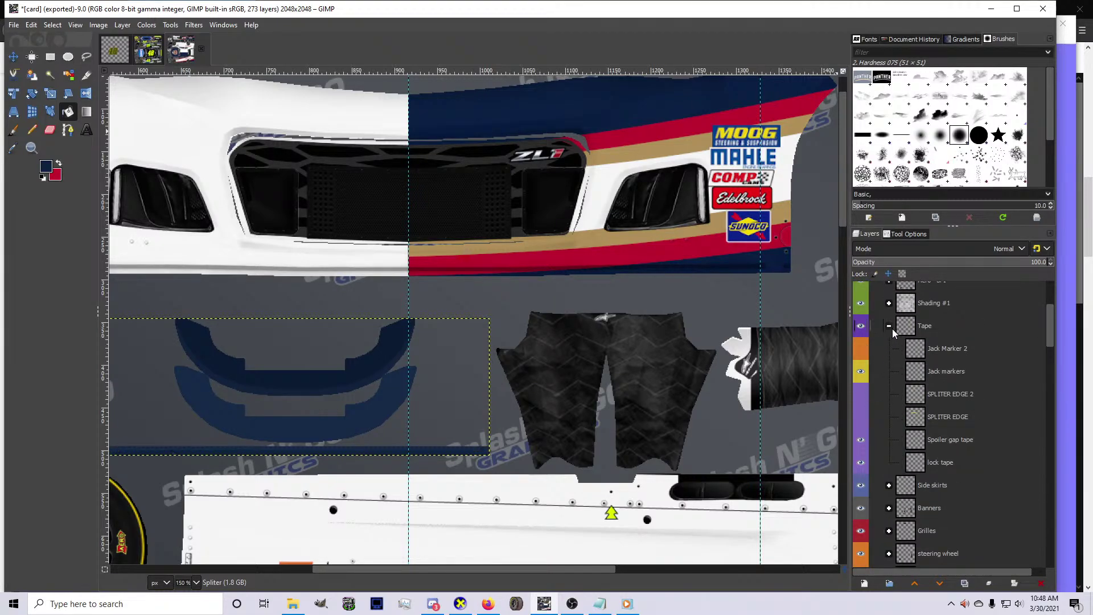
Examine the whole Panthers car template, including the hood, roof and both sides
scroll(907, 377, "down", 1)
scroll(736, 387, "down", 5)
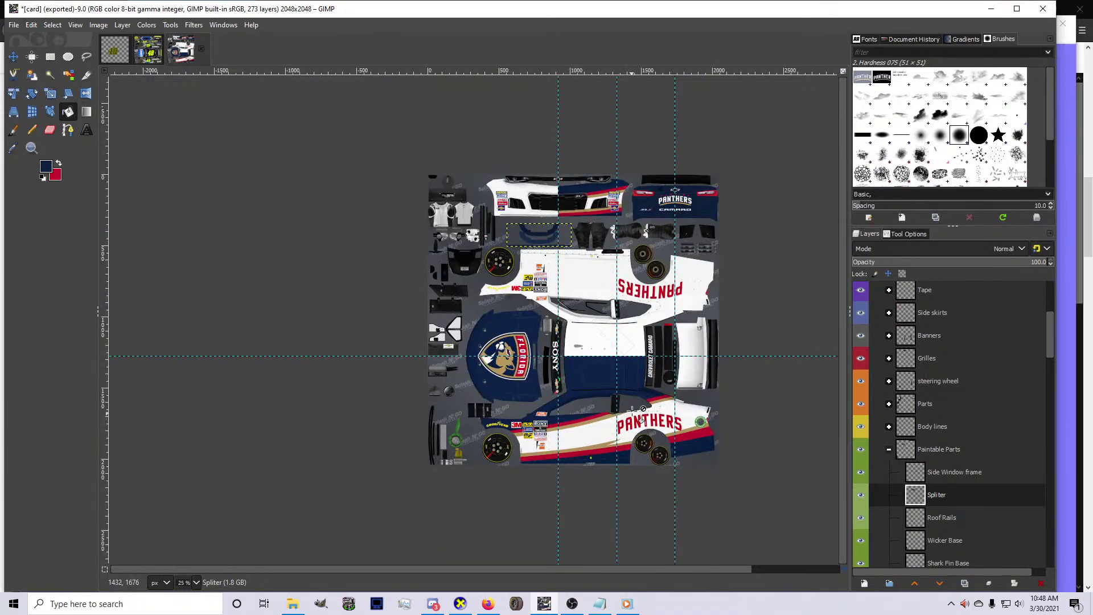
scroll(635, 394, "up", 2)
scroll(635, 394, "up", 3)
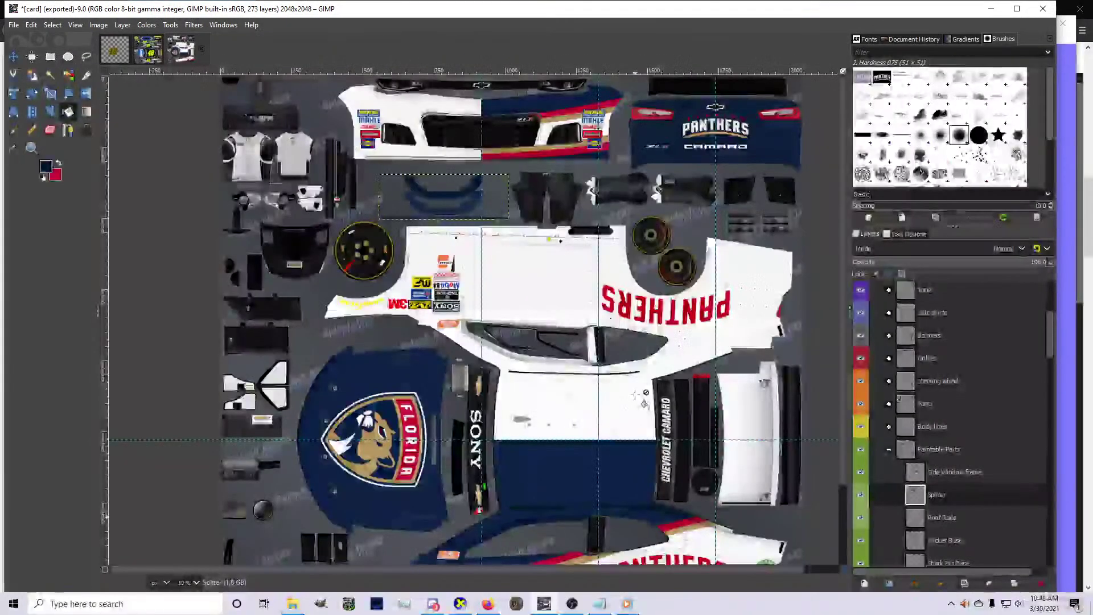
scroll(635, 394, "down", 2)
scroll(635, 394, "down", 1)
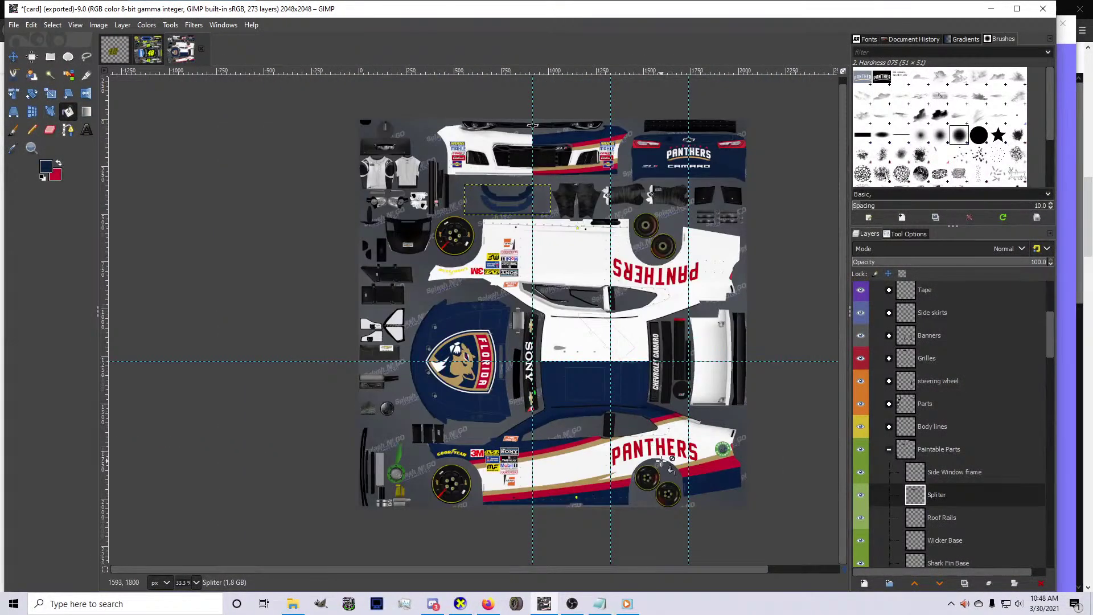
scroll(662, 461, "up", 1)
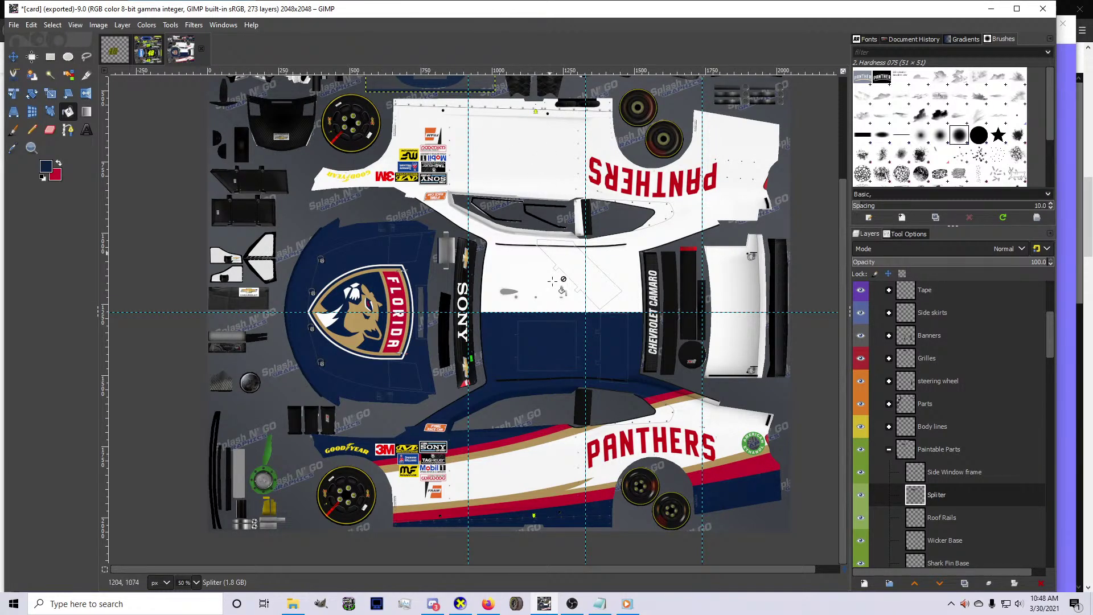
scroll(959, 496, "down", 5)
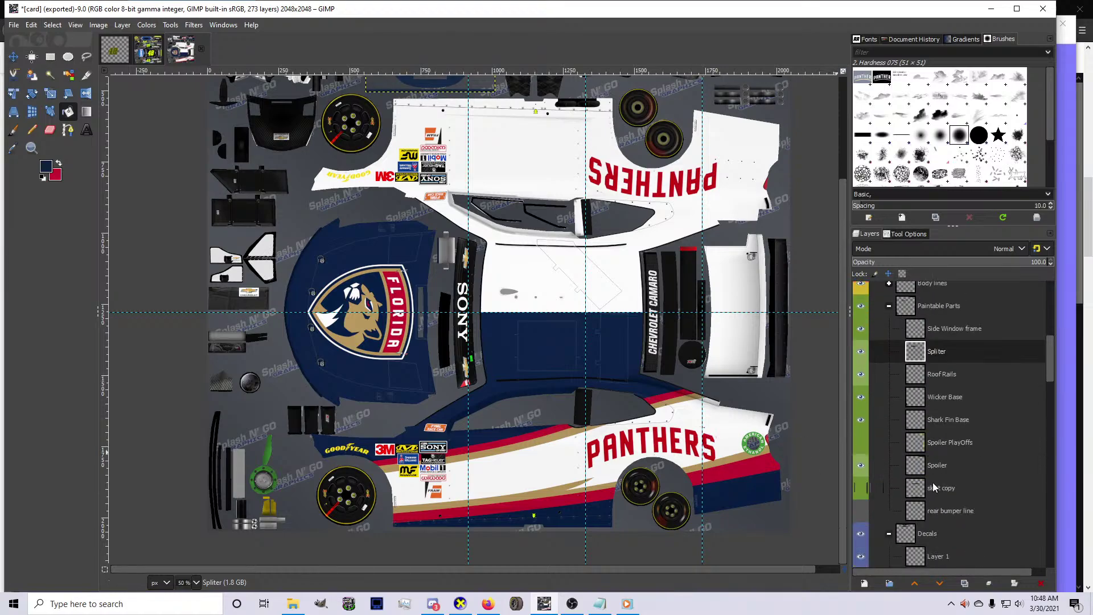
Select Pasted Layer #1 in Layer Group #4 and activate the Move tool
left_click_drag(1048, 398, 1027, 553)
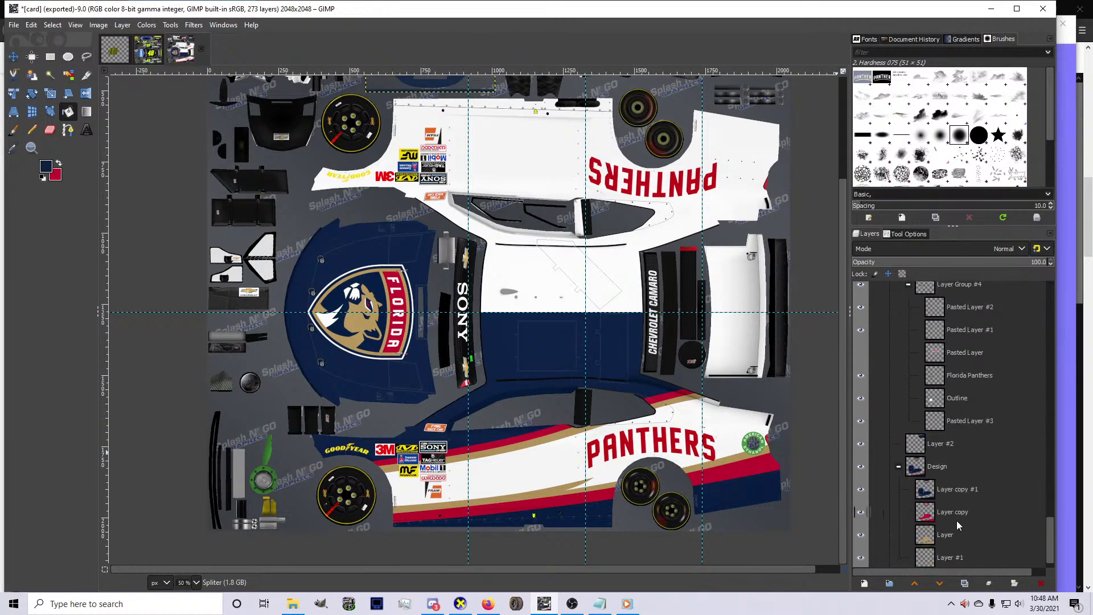
left_click(955, 519)
key("Up")
key("Up")
key("Up")
key("Up")
key("Up")
key("Up")
key("Up")
key("Up")
key("Up")
key("Down")
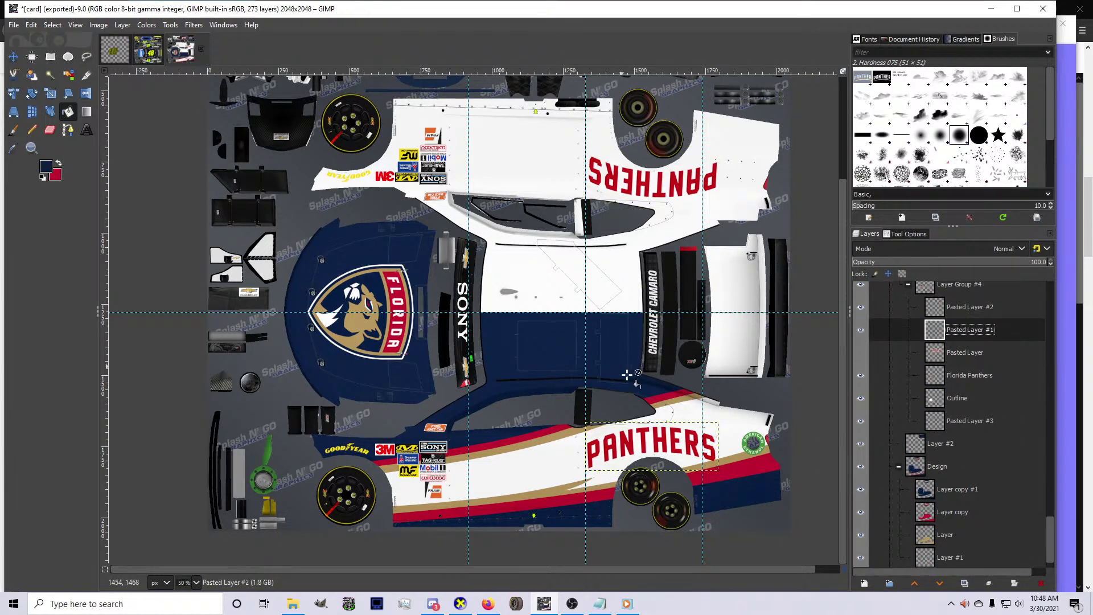
left_click(13, 57)
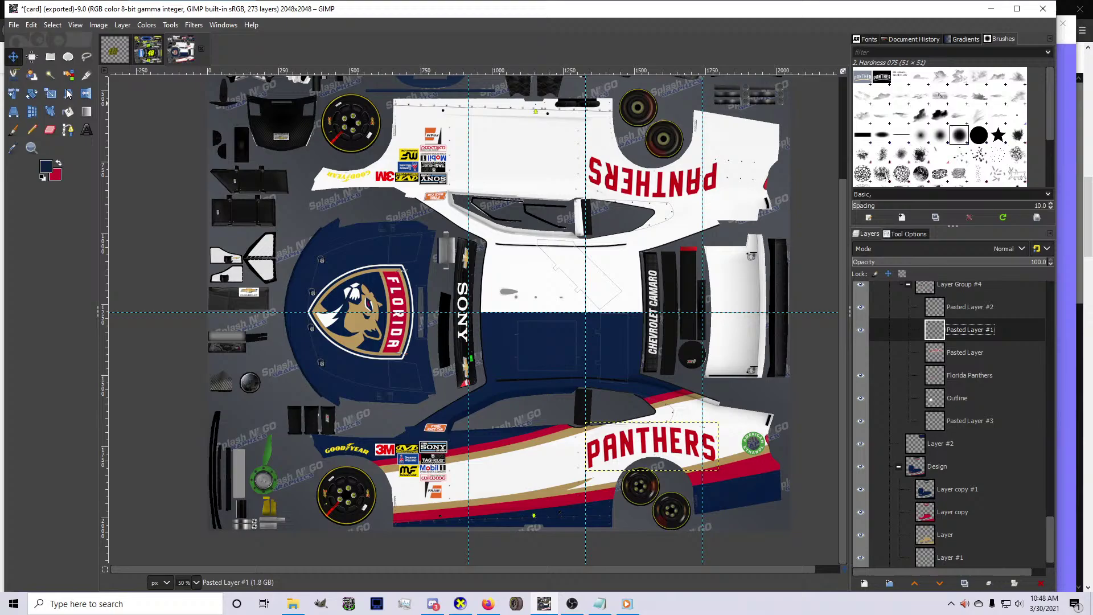
Open the No. 48 Lowe's car template and look through its pasted layers for the sponsor logos
left_click(149, 49)
scroll(614, 459, "up", 3, "ctrl")
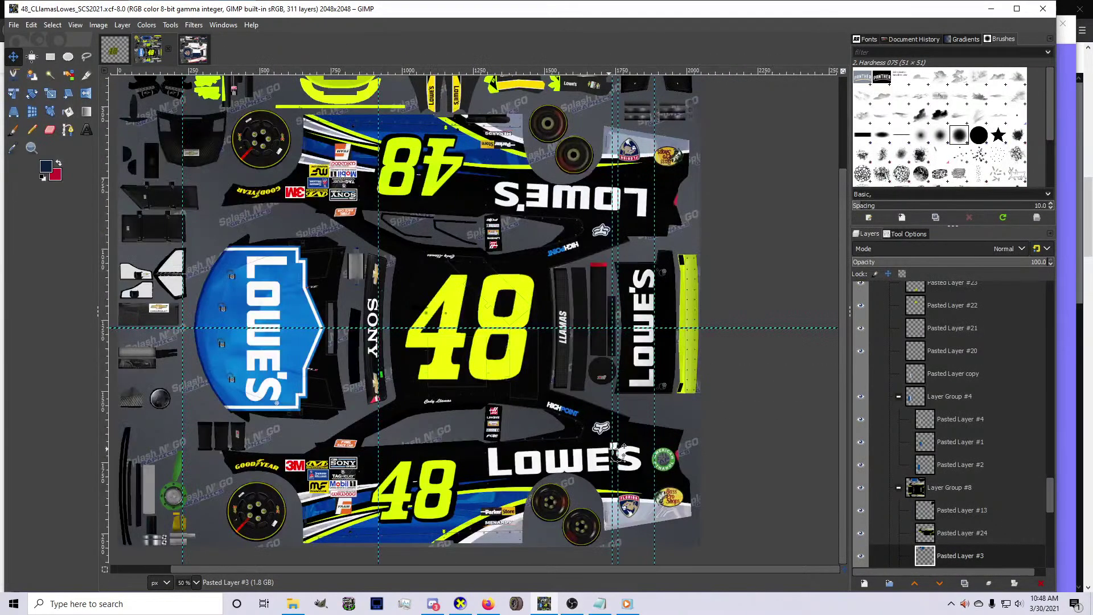
scroll(948, 479, "down", 5)
scroll(949, 479, "up", 5)
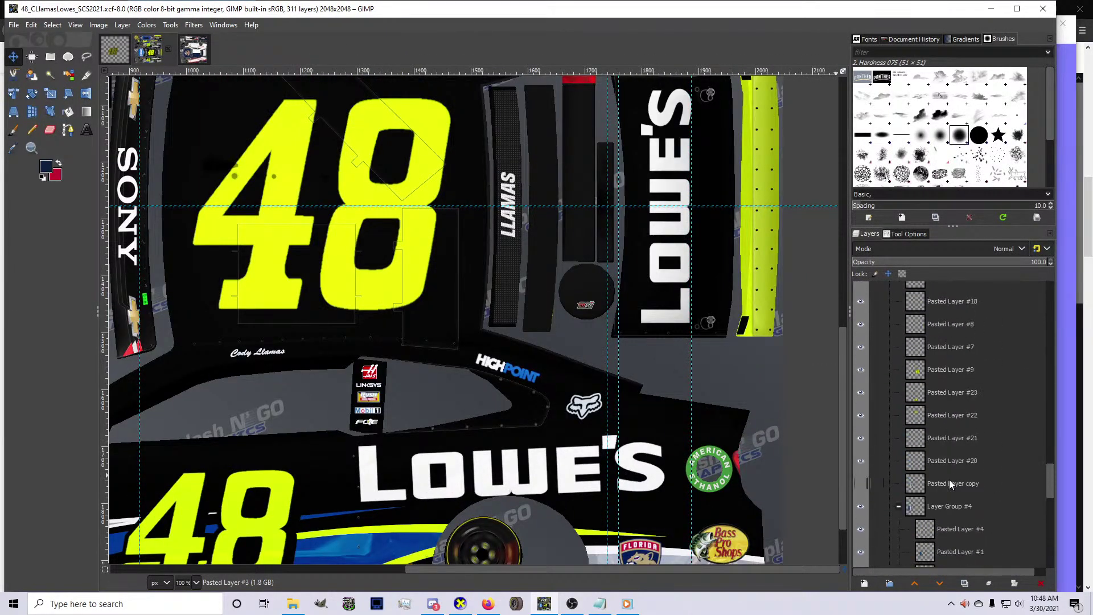
key("Up")
key("Up")
key("Up")
key("Up")
key("Page_Up")
key("Page_Up")
key("Page_Up")
key("Page_Up")
key("Page_Up")
key("Page_Up")
key("Page_Up")
key("Page_Up")
key("Page_Up")
key("Page_Up")
key("Page_Up")
key("Page_Up")
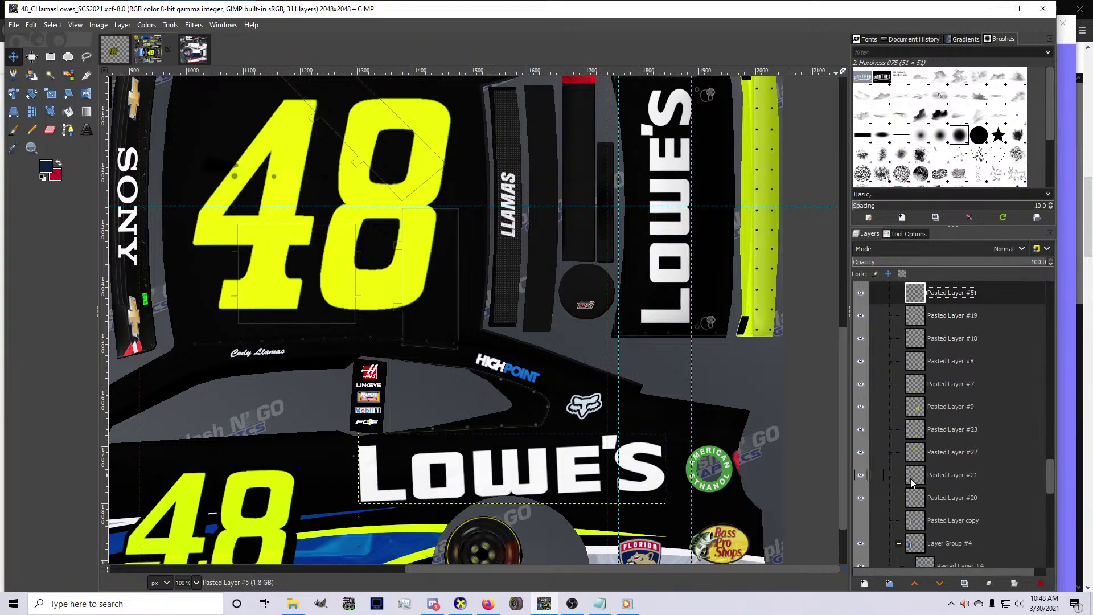
key("Page_Down")
key("Page_Down")
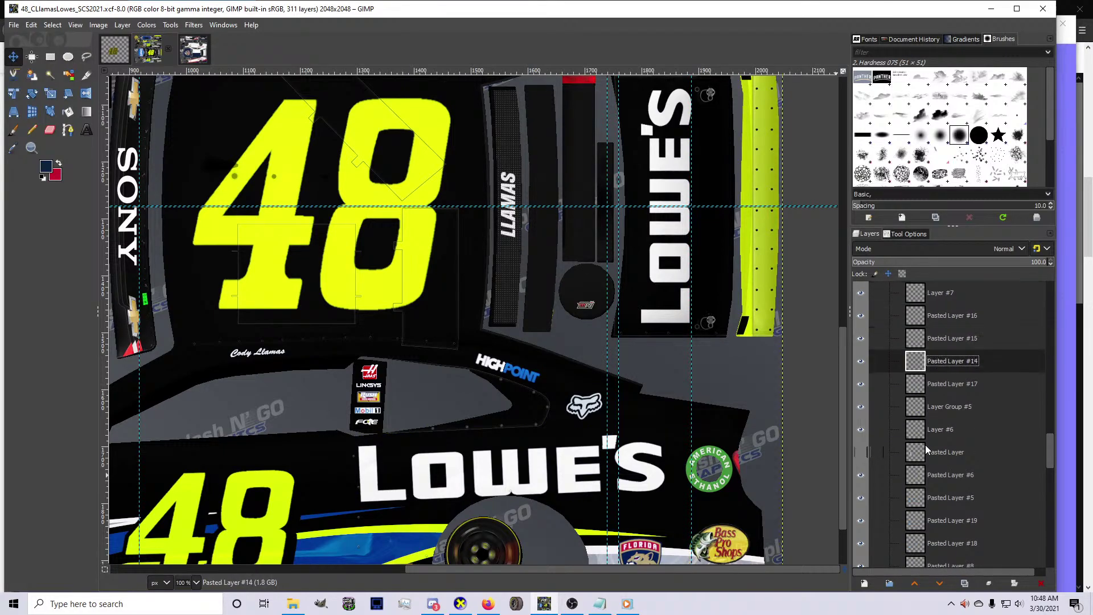
Merge Pasted Layer #16 and Pasted Layer #15, holding the Bass Pro Shops logos, down into Pasted Layer #14
scroll(717, 405, "up", 15)
scroll(717, 405, "down", 1)
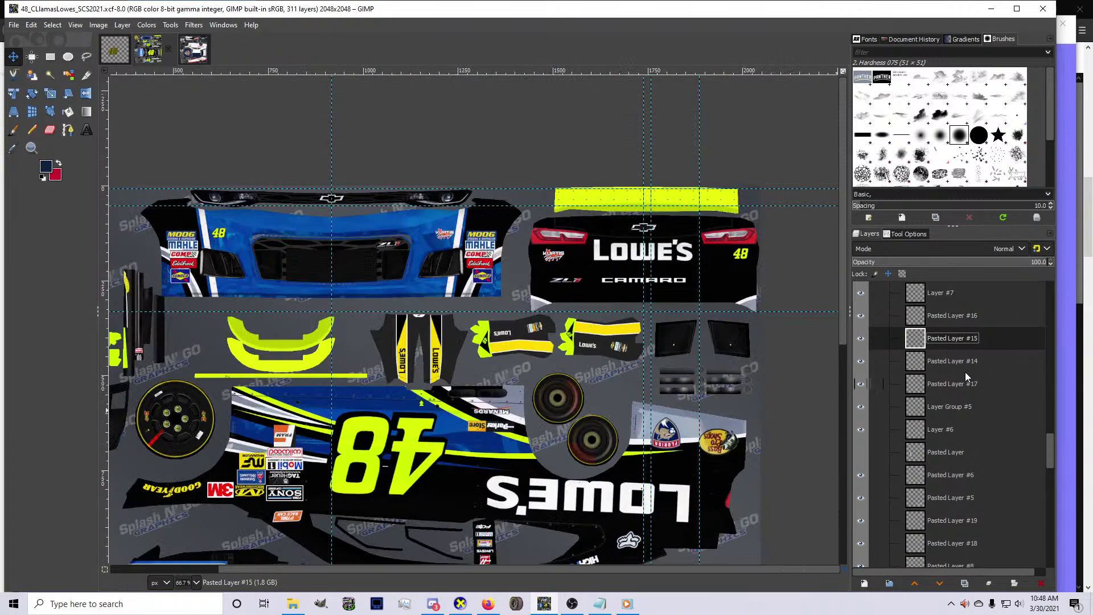
key("Page_Up")
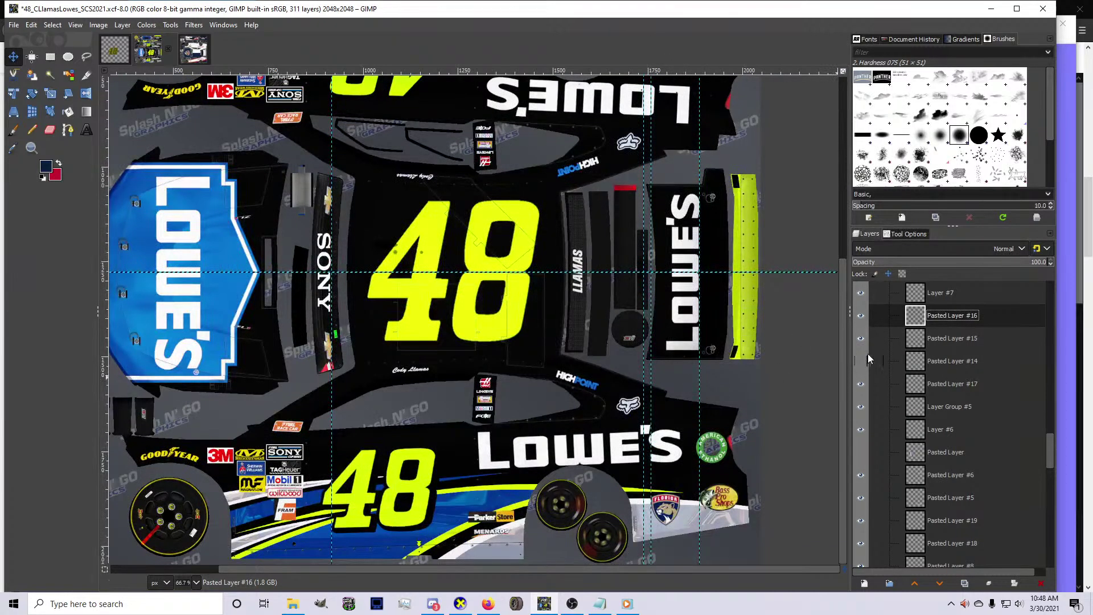
left_click(915, 360)
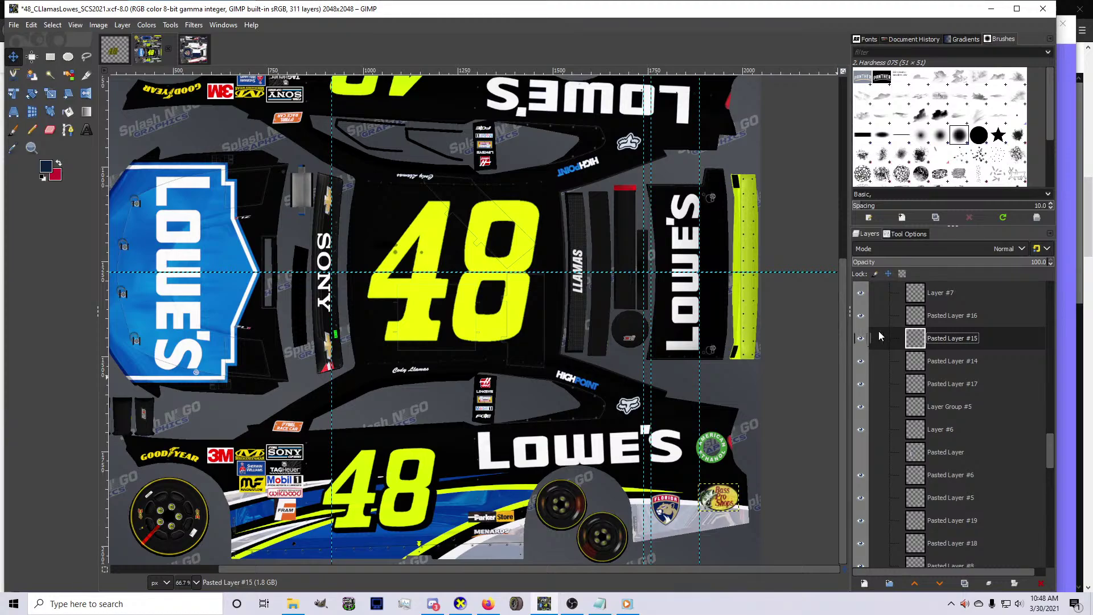
left_click(916, 316)
key("shift+ctrl+Delete")
scroll(921, 312, "down", 1)
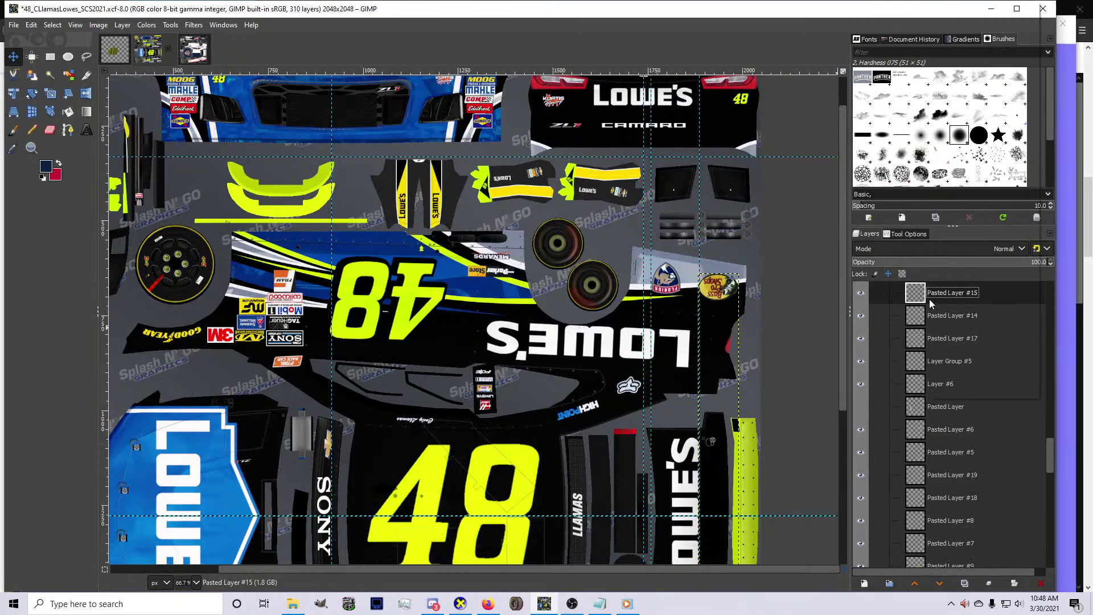
key("shift+ctrl+Delete")
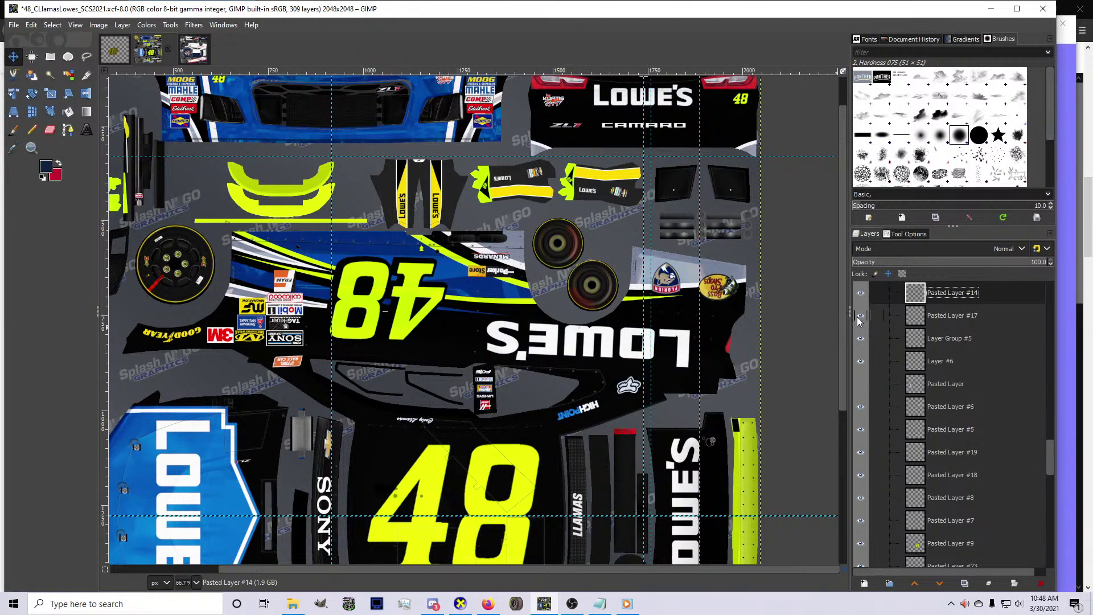
Toggle the visibility of Pasted Layer #17 and Layer Group #5 to check which logos they contain
left_click(860, 316)
left_click(862, 338)
left_click(862, 340)
left_click(869, 364)
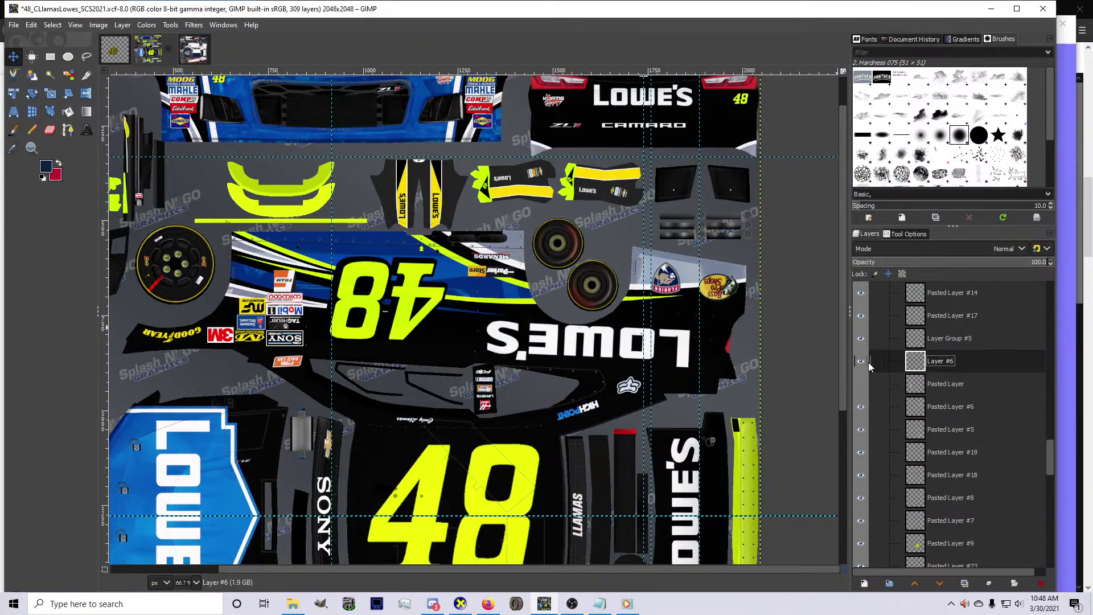
left_click(860, 339)
left_click(860, 340)
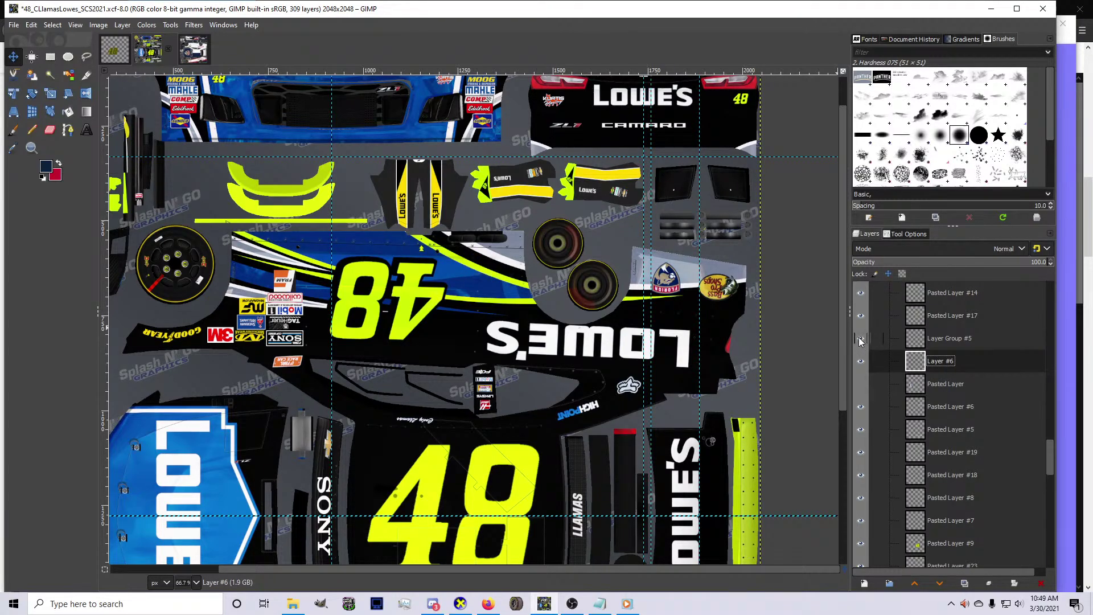
Move Layer #7 and Pasted Layer #14 down the stack to sit above Layer Group #5, and hide Pasted Layer #17
scroll(934, 353, "up", 3)
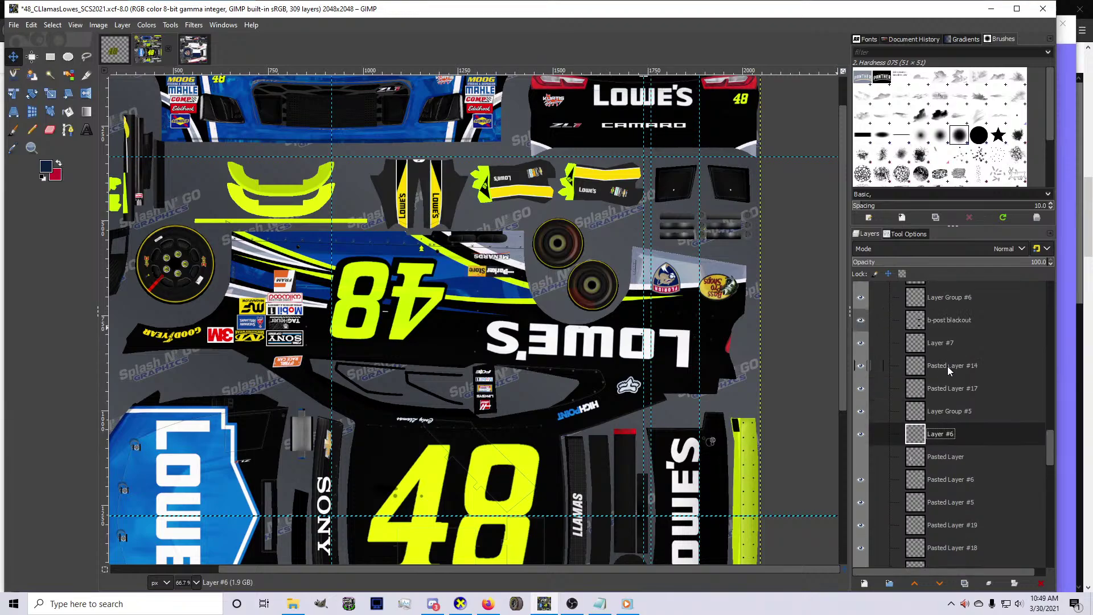
left_click_drag(934, 345, 939, 403)
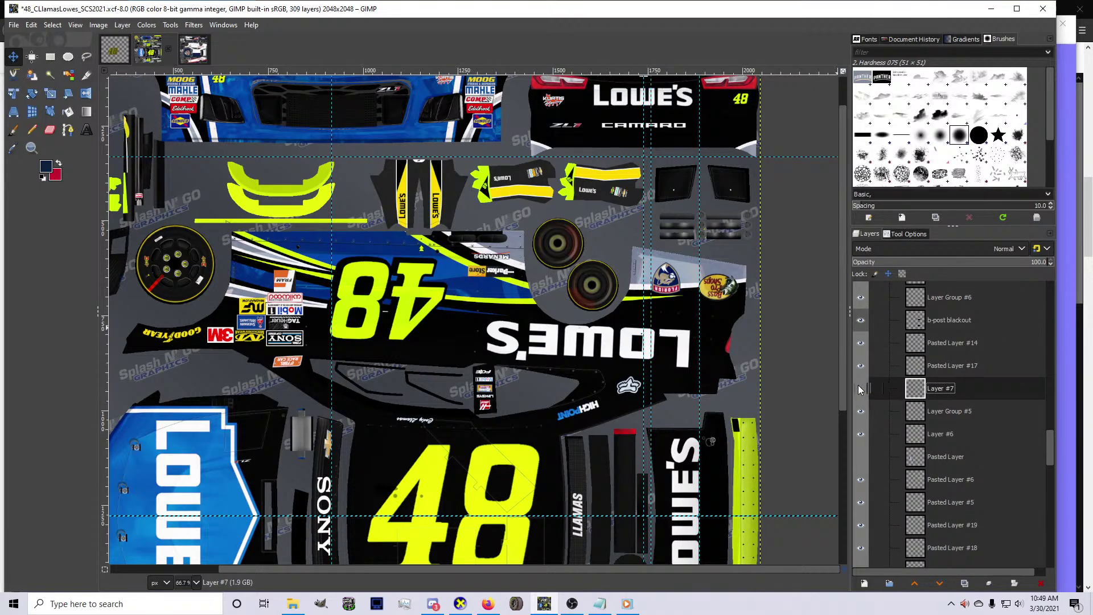
left_click(859, 357)
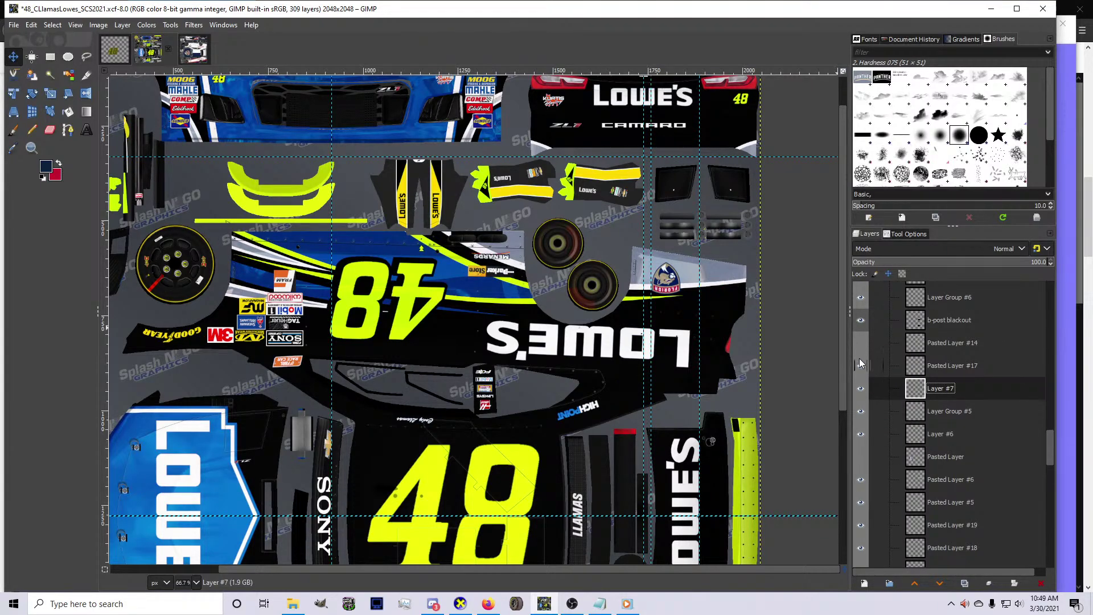
left_click(860, 347)
left_click_drag(945, 342, 948, 403)
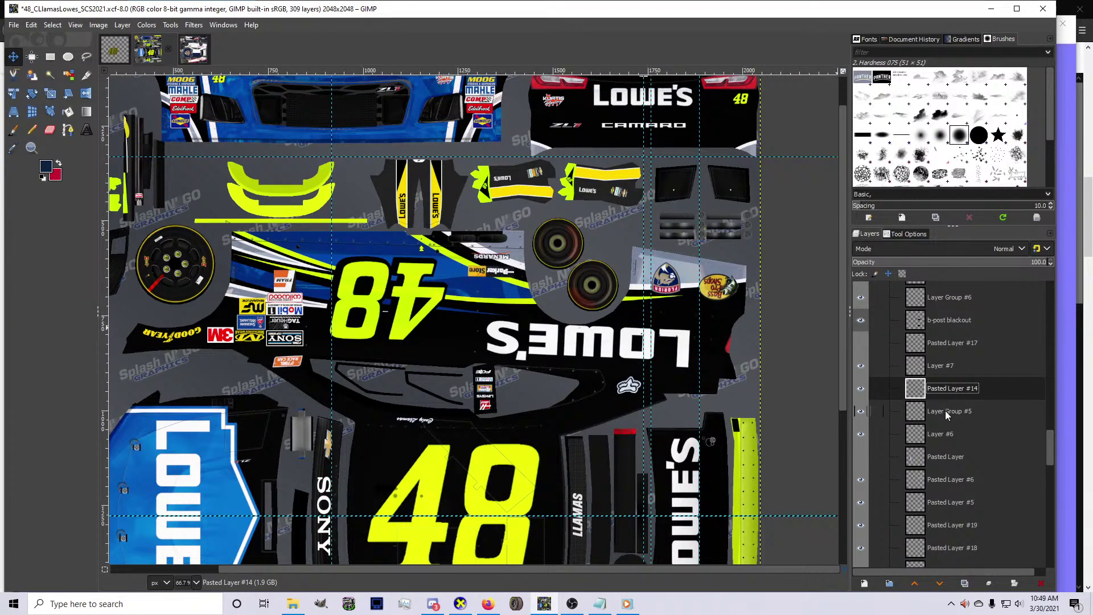
Merge Pasted Layer #14 down into Layer Group #5 and toggle the merged layer's visibility to check its logos
key("Delete")
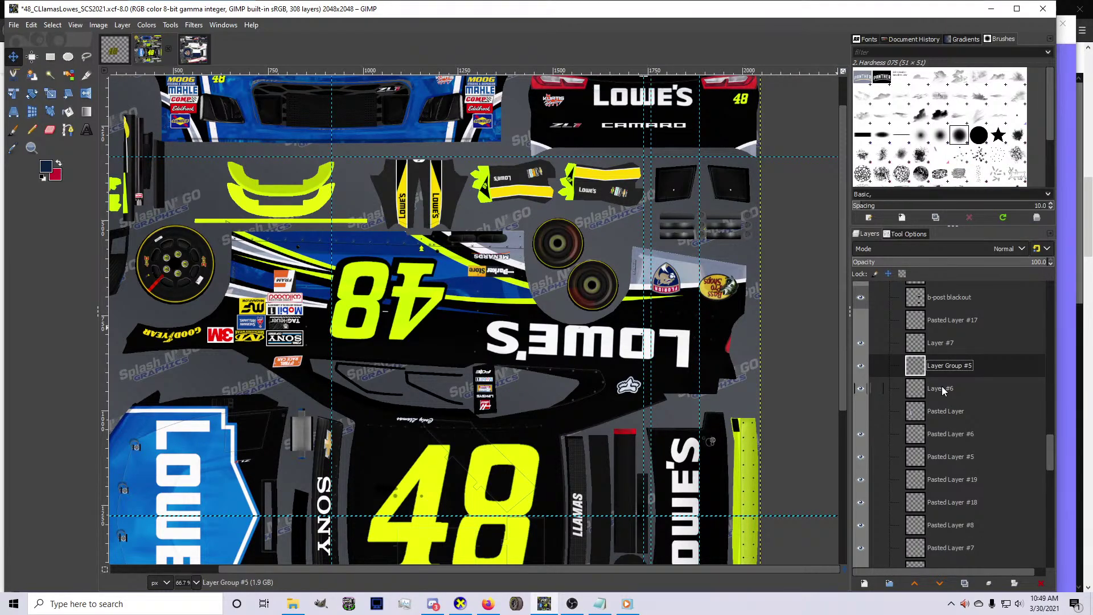
left_click(861, 367)
left_click(861, 367)
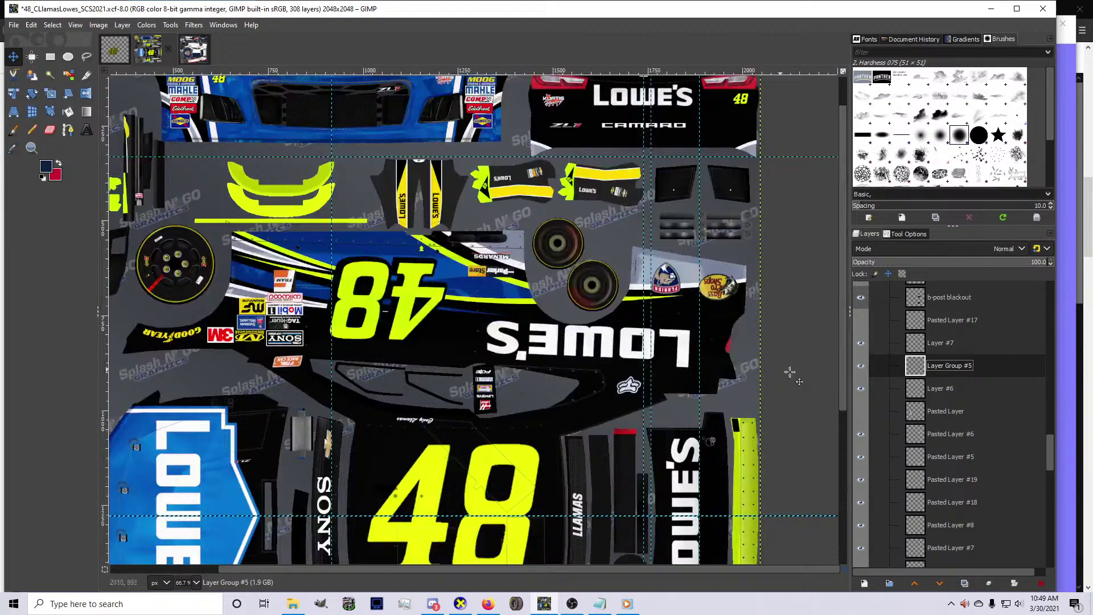
left_click(861, 367)
left_click(861, 367)
left_click(861, 373)
left_click(861, 374)
left_click(861, 372)
Copy the merged Layer Group #5 into the Panthers car file, adding it with a new transparent layer above Pasted Layer #2
key("ctrl+c")
scroll(900, 370, "down", 1)
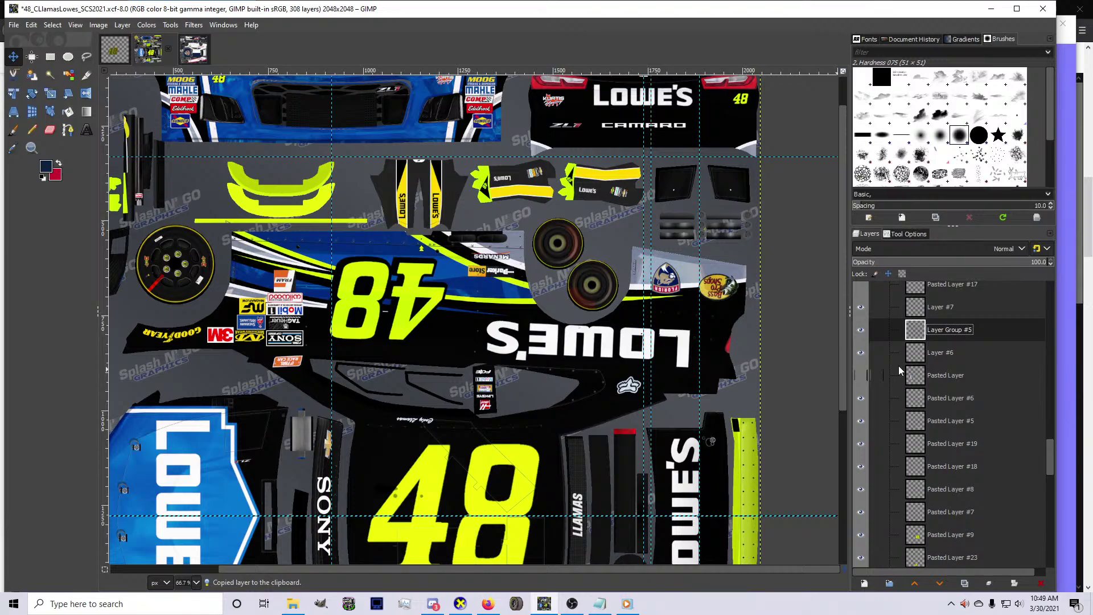
key("ctrl+Tab")
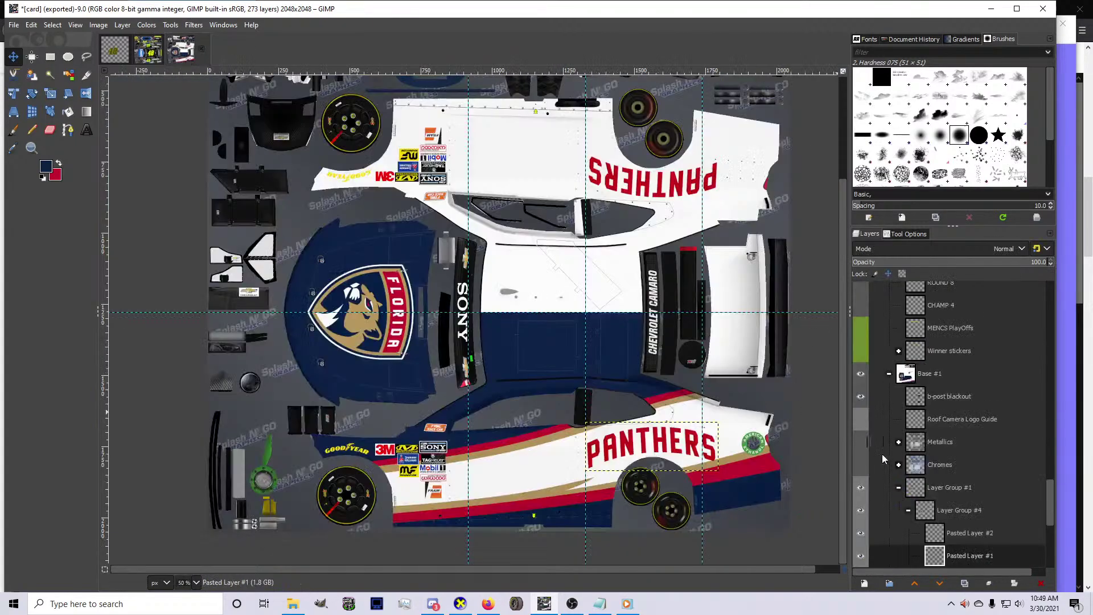
scroll(883, 458, "down", 3)
left_click(948, 434)
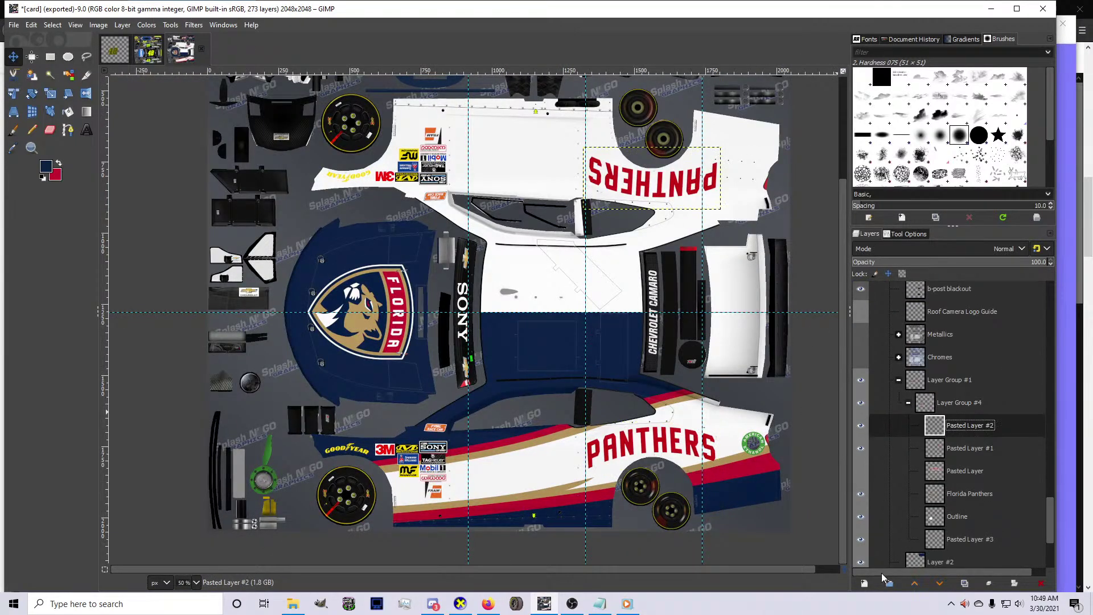
left_click(864, 583)
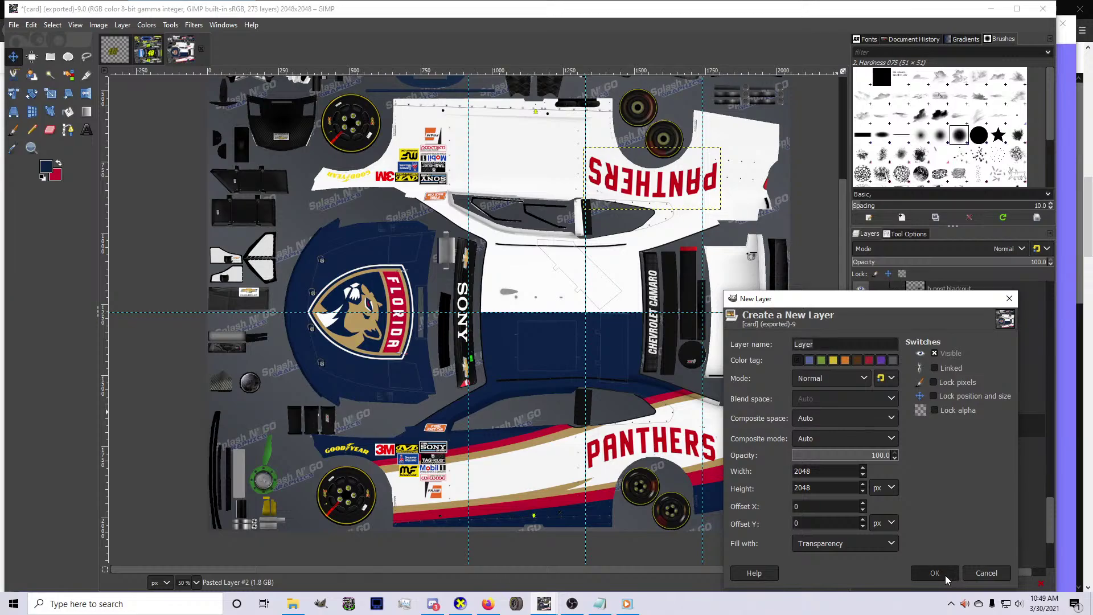
left_click(935, 573)
key("ctrl+v")
key("ctrl+h")
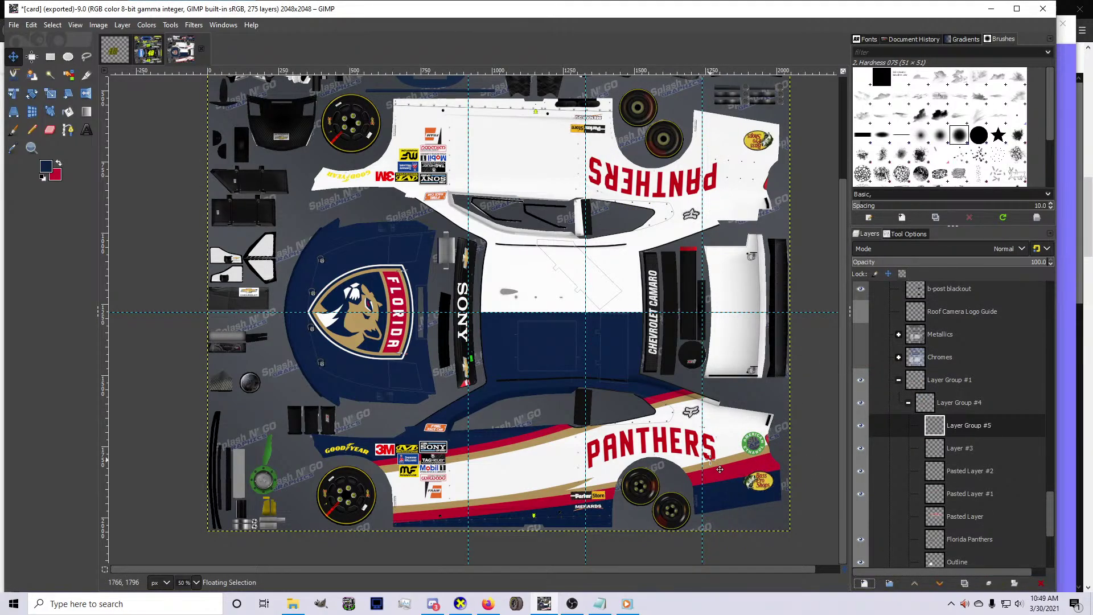
Lasso the upright Menards logo below Parker Store on the striped side of the car and delete it
scroll(598, 484, "up", 5)
key("f")
left_click(386, 476)
left_click(592, 479)
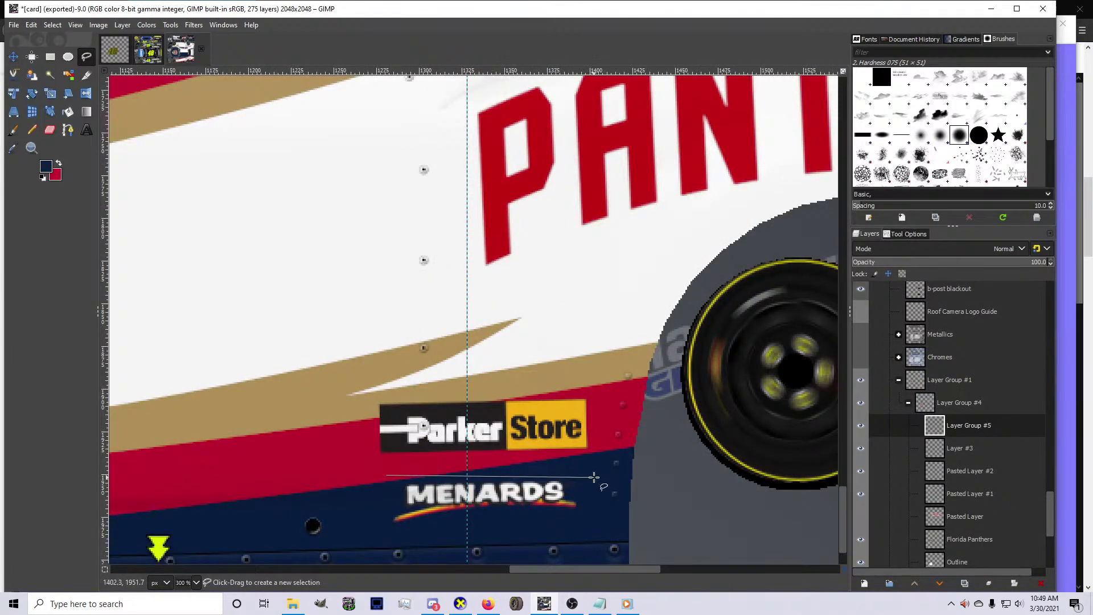
left_click(592, 533)
left_click(363, 538)
left_click(386, 476)
left_click(378, 503)
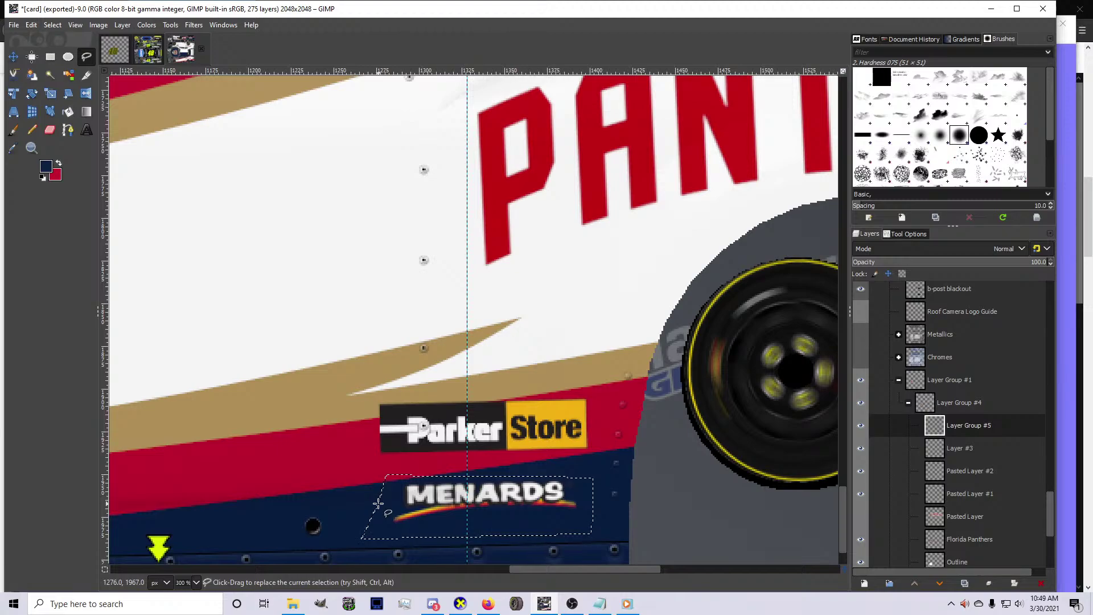
Lasso the upside-down Menards logo on the white side of the car and delete it
scroll(378, 504, "up", 20)
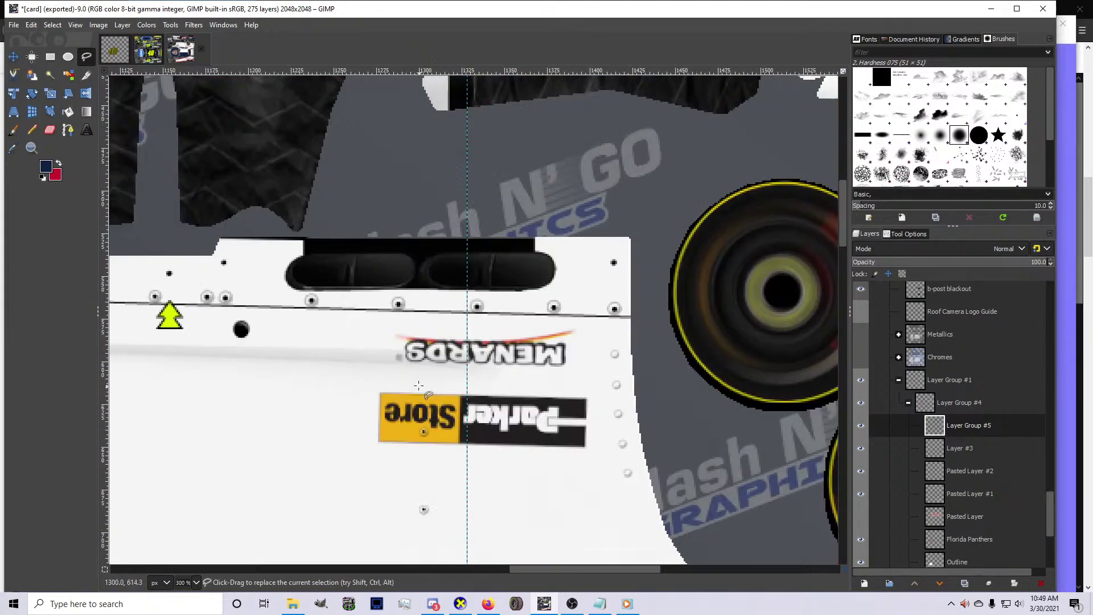
left_click(377, 369)
left_click(588, 379)
left_click(586, 300)
left_click(340, 315)
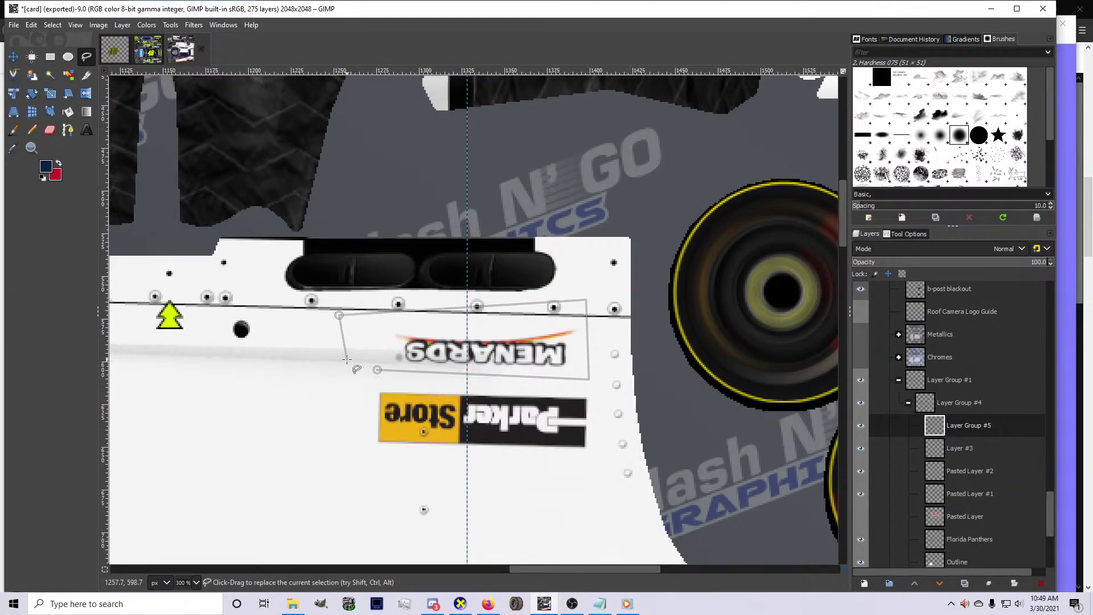
left_click(346, 360)
left_click(377, 369)
key("Delete")
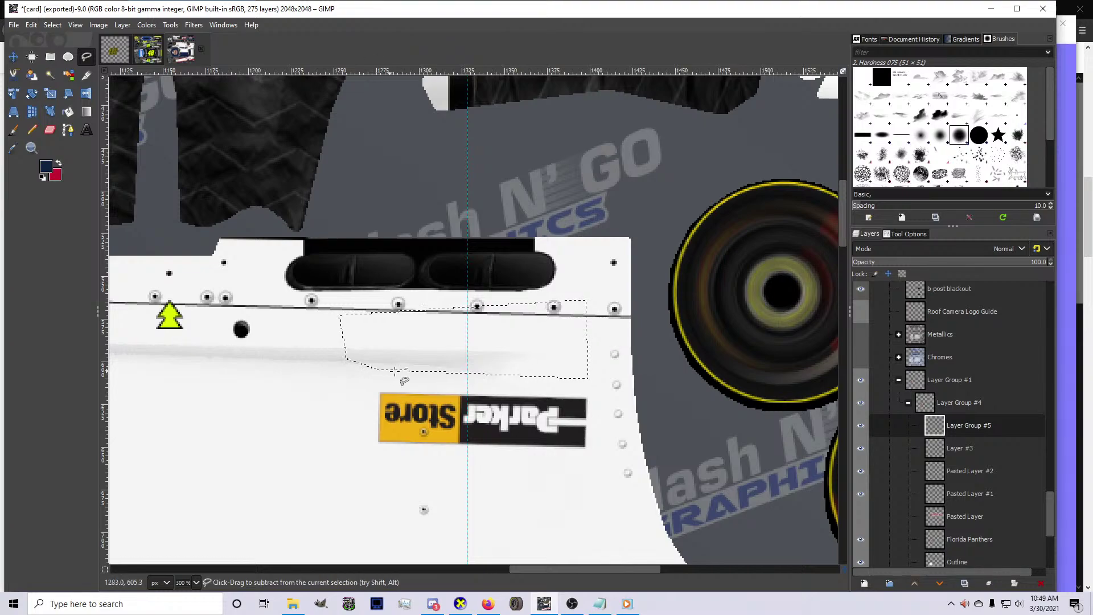
Lasso the upside-down Parker Store logo on the white side, cut it out and paste it as a floating selection
left_click(368, 375)
left_click(604, 385)
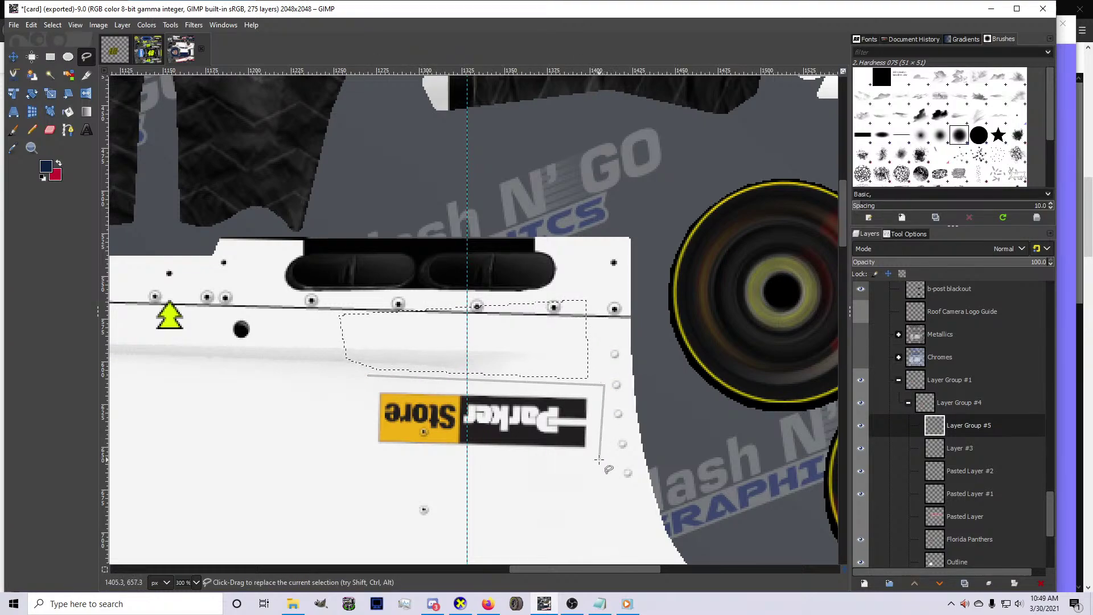
left_click(600, 459)
left_click(350, 448)
left_click(364, 404)
key("Return")
key("ctrl+c")
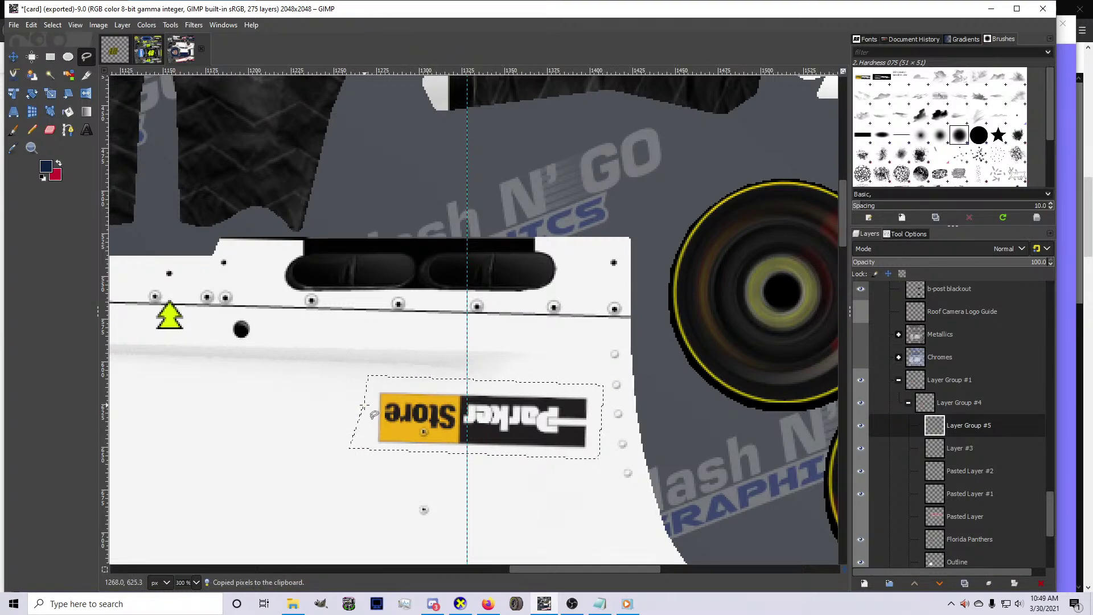
key("Delete")
key("ctrl+v")
Move the floating Parker Store logo up into the space of the removed Menards logo and anchor it
key("m")
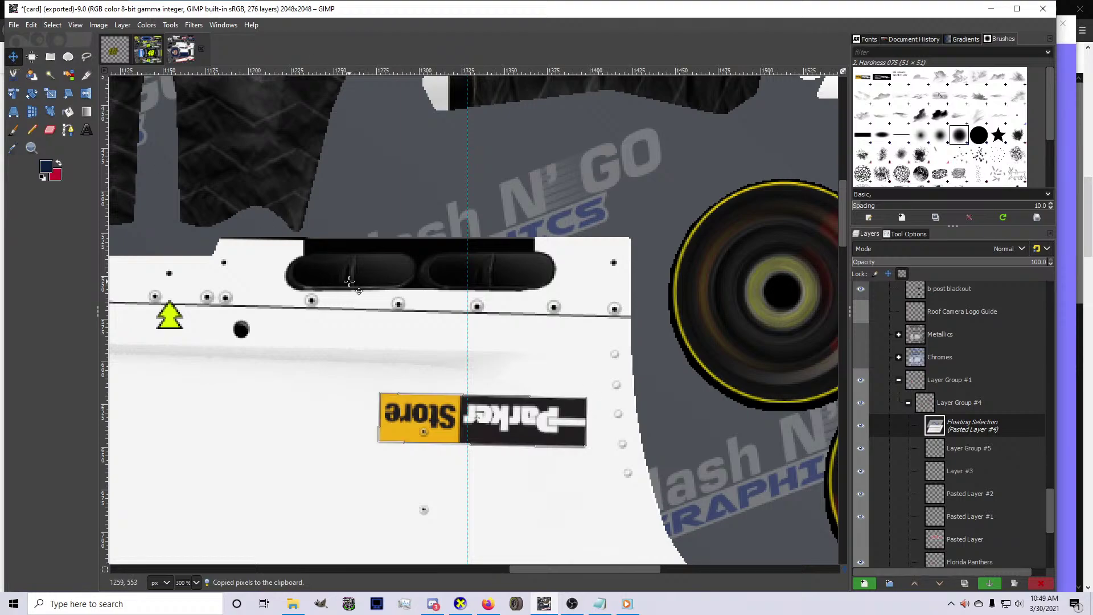
key("Up")
key("Up")
key("Up")
key("Up")
key("Up")
key("Up")
key("Up")
key("Up")
key("Up")
key("Up")
key("Up")
key("Up")
key("Up")
key("Up")
key("Up")
key("Up")
key("Up")
key("Up")
key("Up")
key("Up")
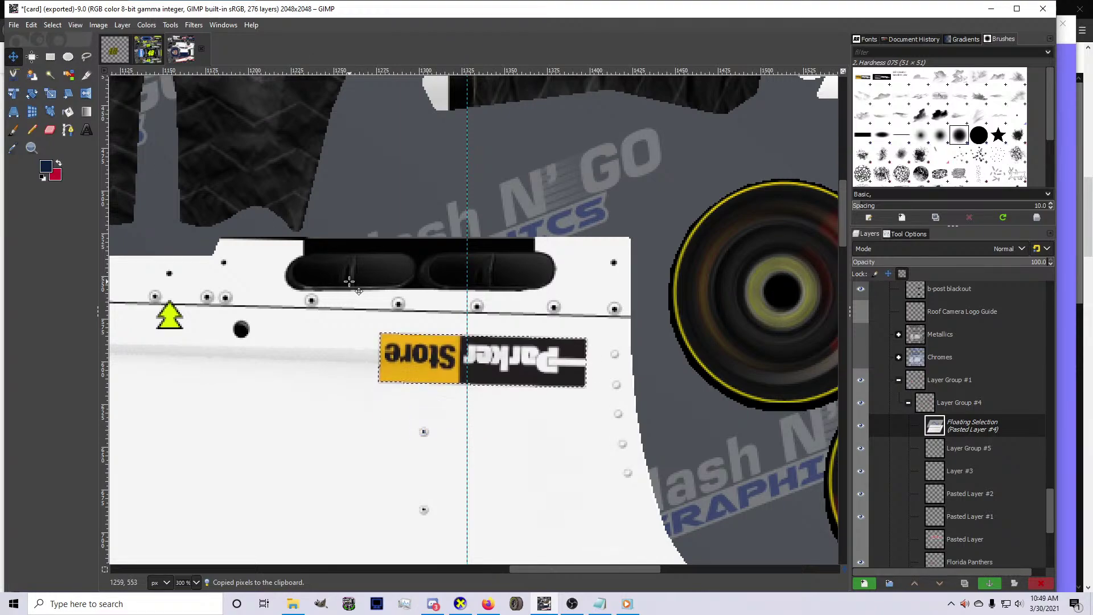
key("ctrl+h")
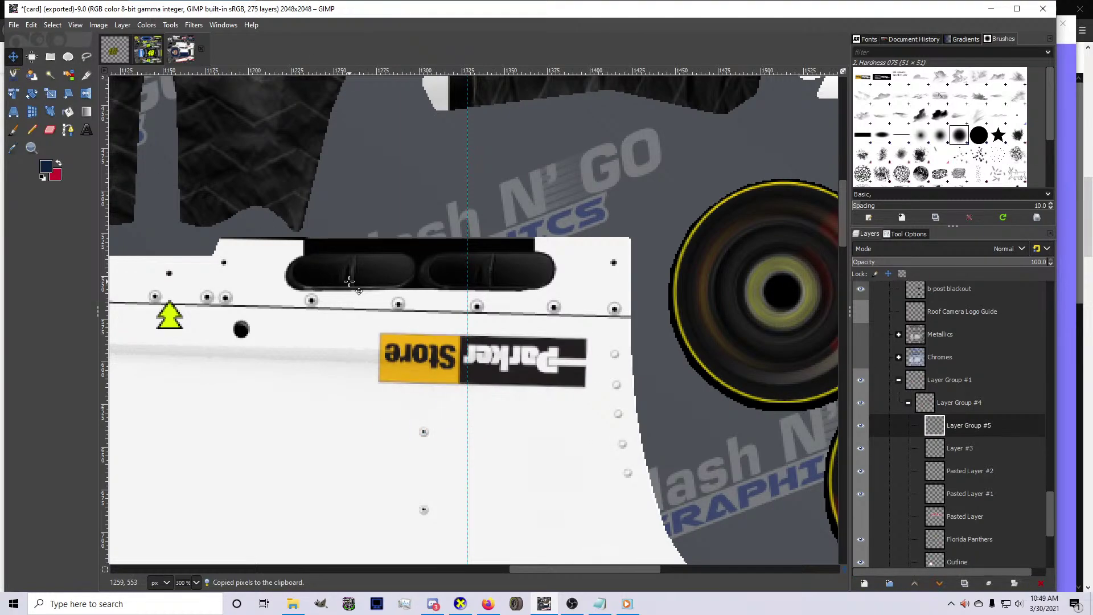
Lasso the upright Parker Store logo on the striped side, cut it out and paste it as a floating selection
key("1")
scroll(544, 336, "down", 10)
key("2")
key("f")
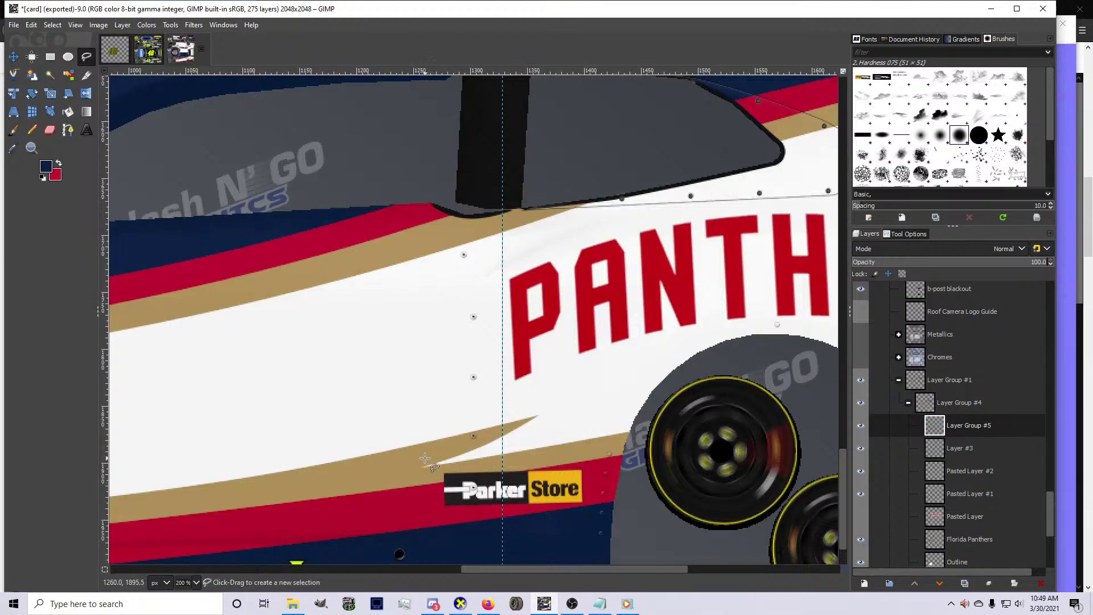
left_click(425, 464)
left_click(431, 529)
left_click(618, 515)
left_click(619, 459)
left_click(426, 464)
key("Return")
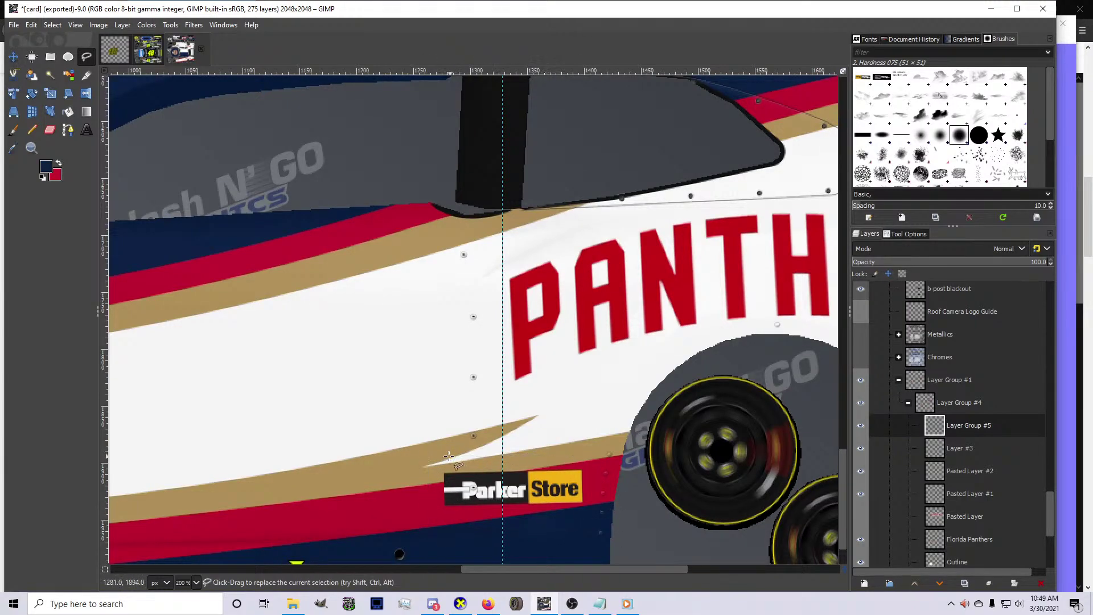
key("ctrl+c")
key("ctrl+v")
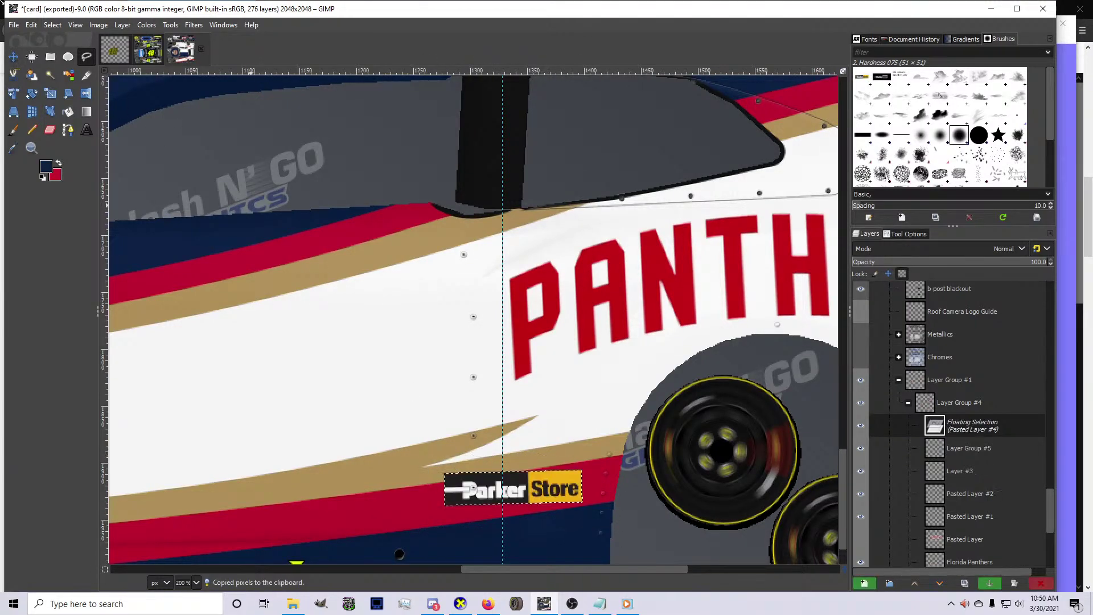
Move the floating Parker Store logo down into the navy area ahead of the rear wheel and anchor it
left_click(13, 56)
key("1")
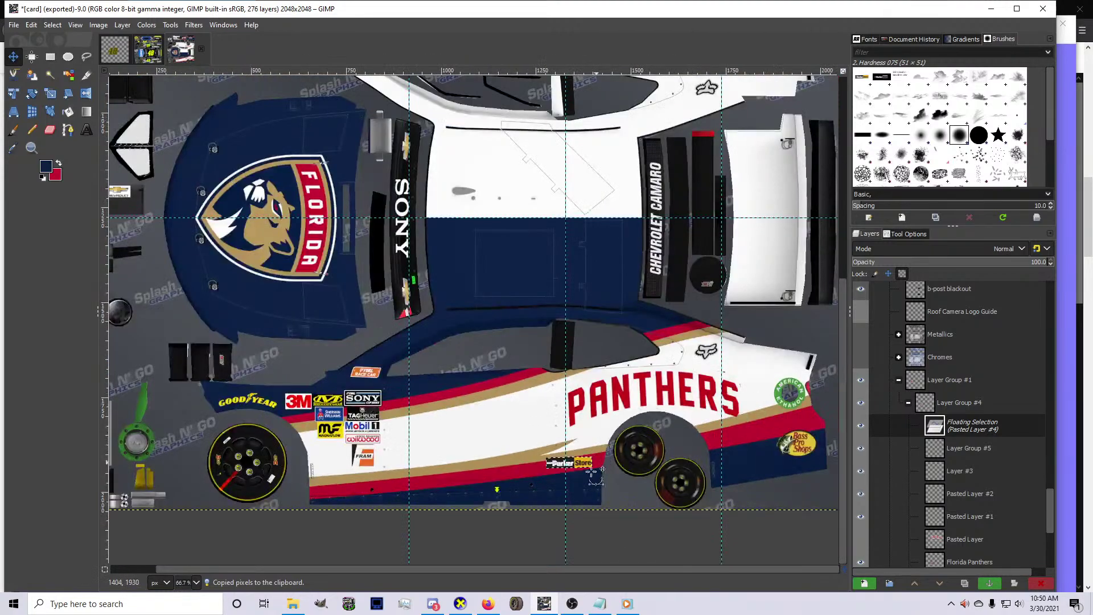
key("2")
key("Down")
key("Down")
key("Down")
key("Down")
key("Down")
key("Down")
key("Down")
key("Down")
key("Down")
key("Down")
key("Down")
key("Down")
key("Down")
key("Down")
key("Down")
key("Down")
key("Down")
key("Down")
key("Down")
key("Down")
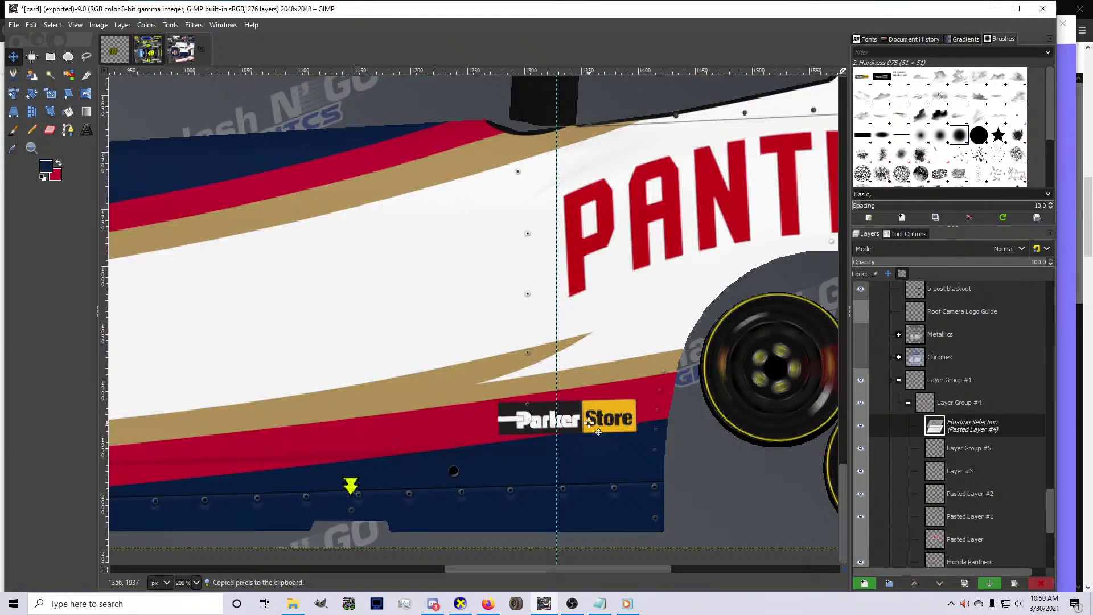
key("Down")
key("Down")
key("Down")
key("Down")
key("Down")
key("Down")
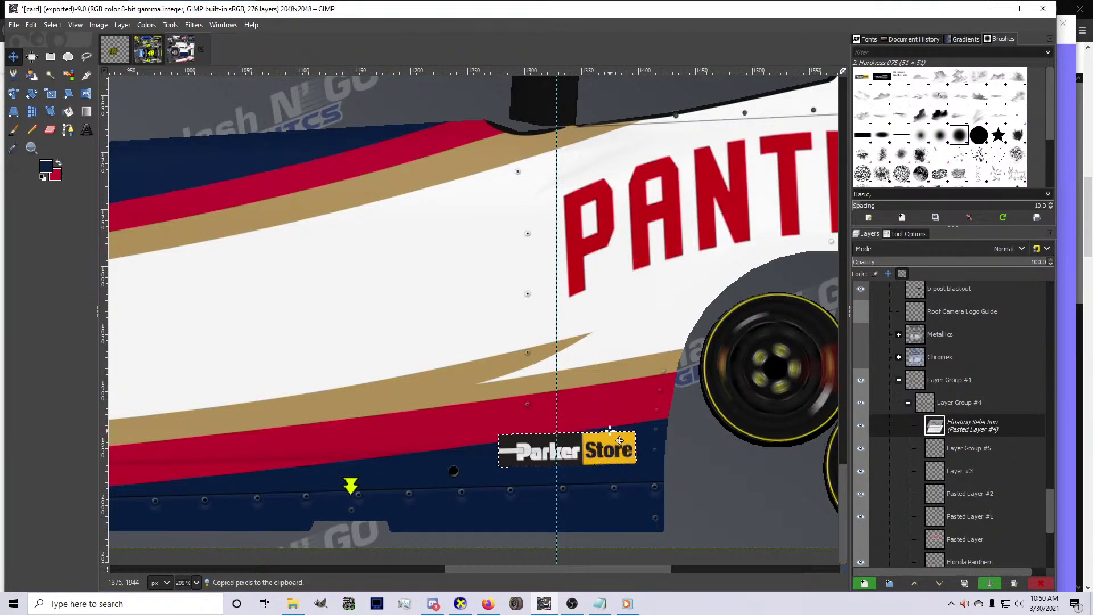
key("ctrl+h")
Lasso the Fox logos behind the rear side windows on both sides, invert their colors and clear the selection
scroll(609, 432, "down", 4)
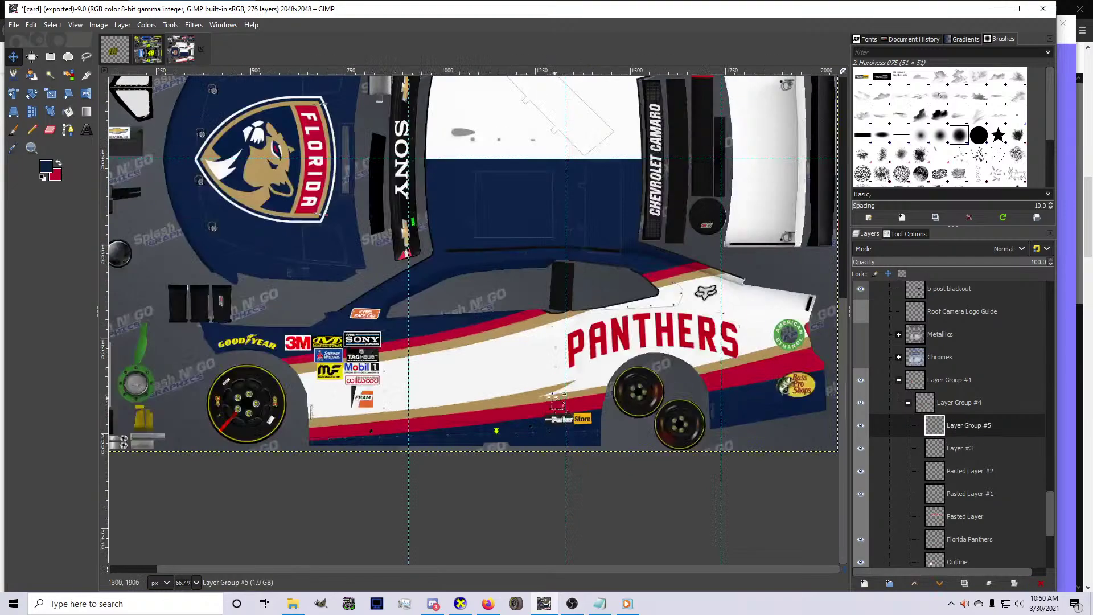
scroll(600, 305, "up", 4)
key("f")
left_click(680, 287)
scroll(697, 301, "up", 8)
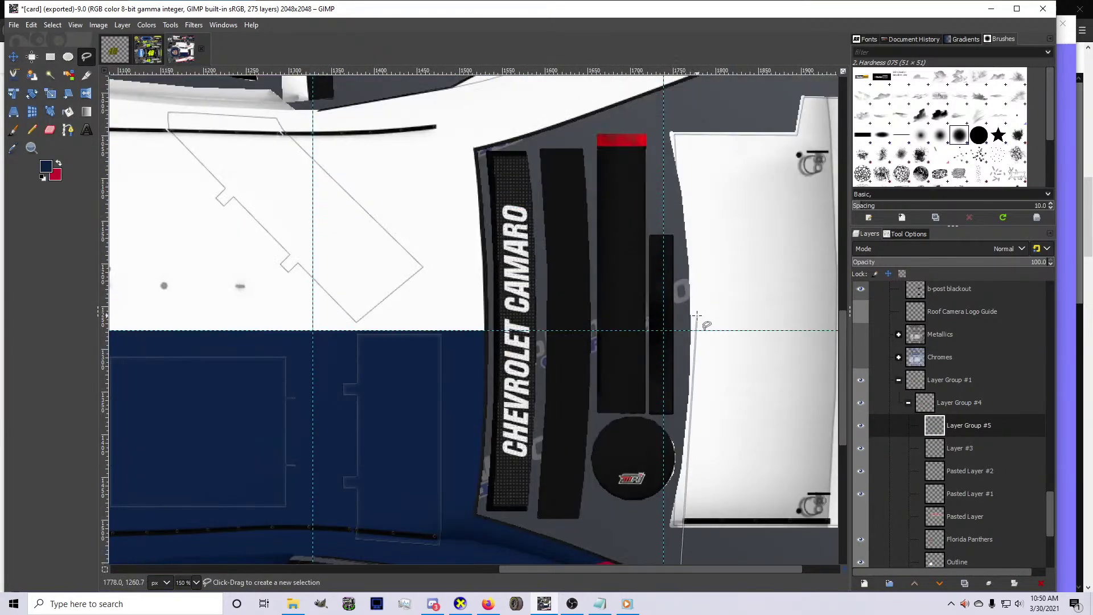
left_click(682, 255)
left_click(593, 251)
scroll(571, 350, "down", 6)
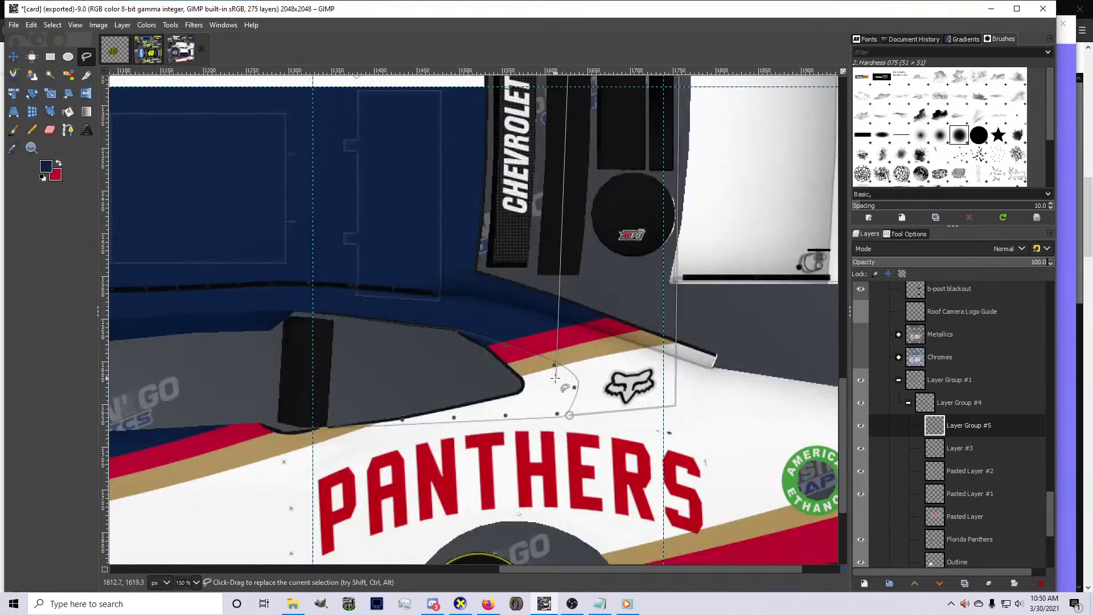
left_click(582, 398)
double_click(572, 412)
left_click(148, 25)
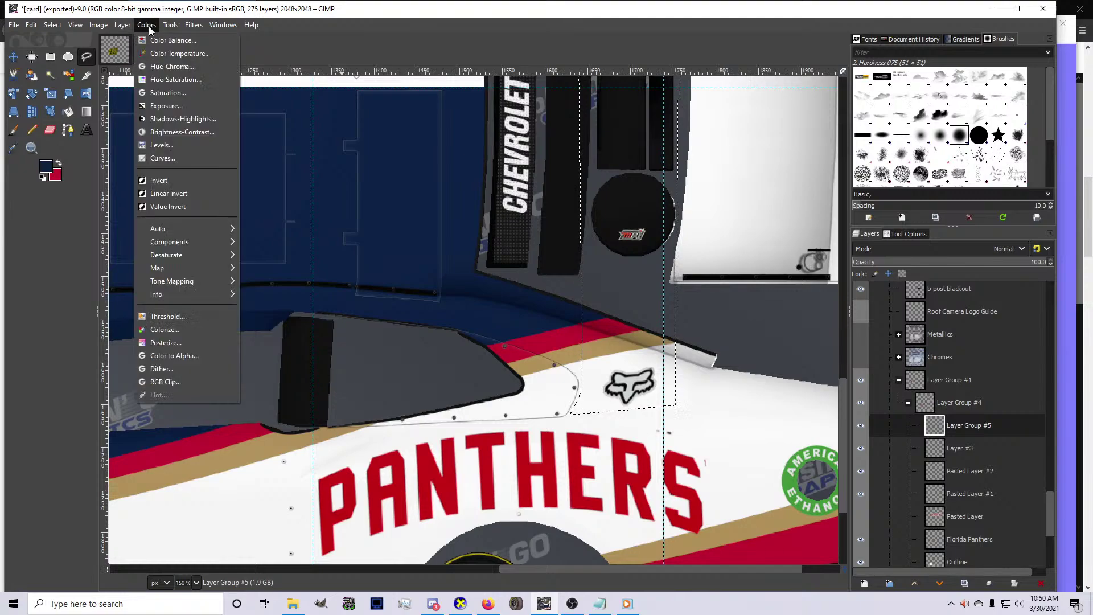
left_click(180, 183)
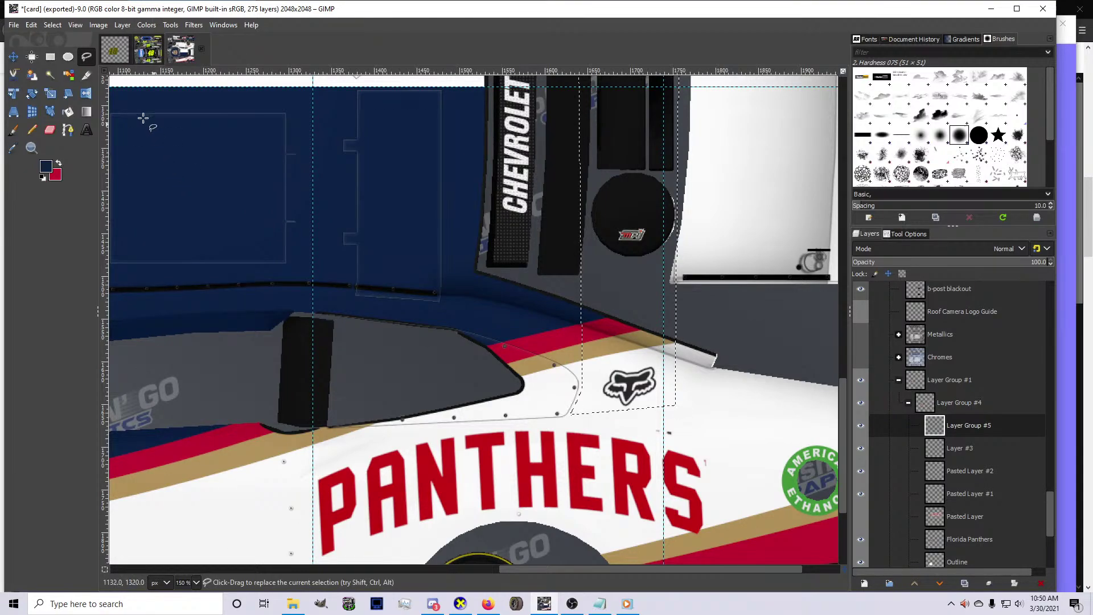
left_click(52, 25)
left_click(57, 54)
Review the logo placement across the Panthers car and compare it with the No. 48 Lowe's template
scroll(297, 162, "up", 6)
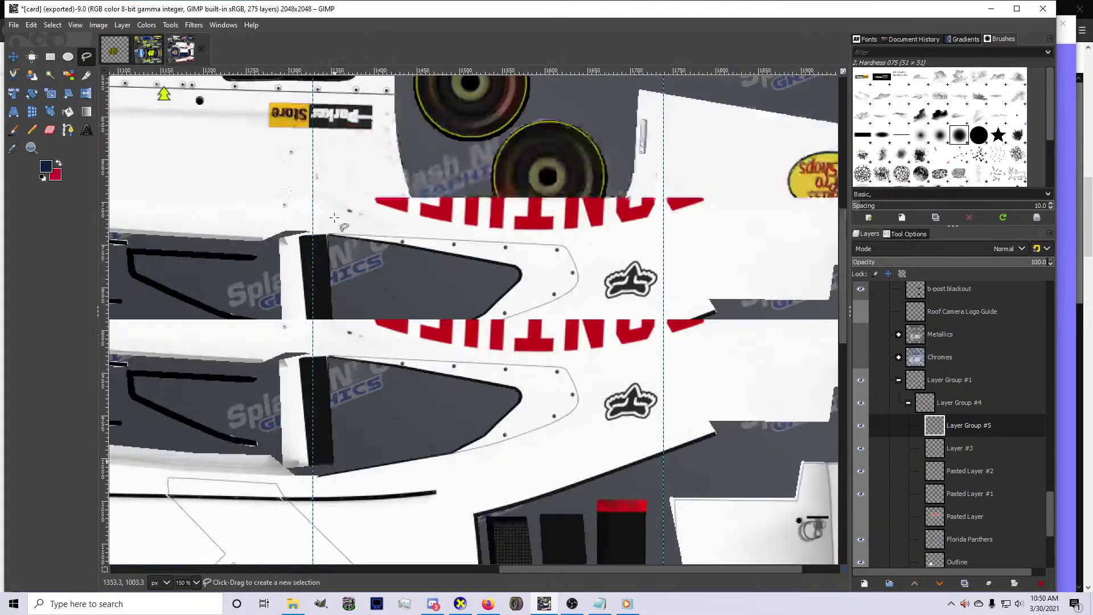
scroll(370, 262, "down", 10)
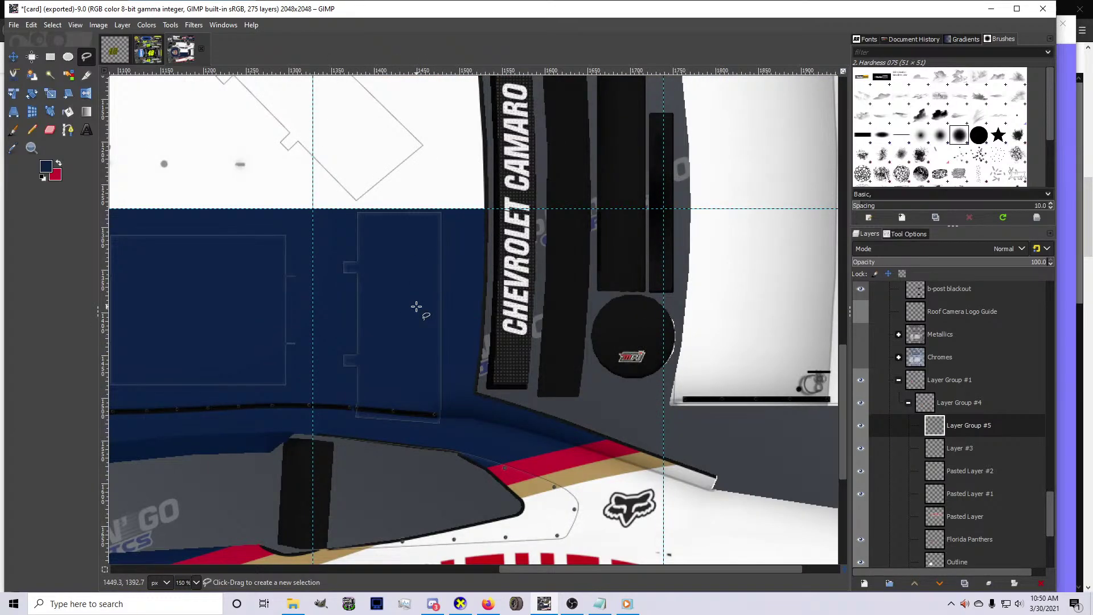
scroll(438, 319, "down", 3, "ctrl")
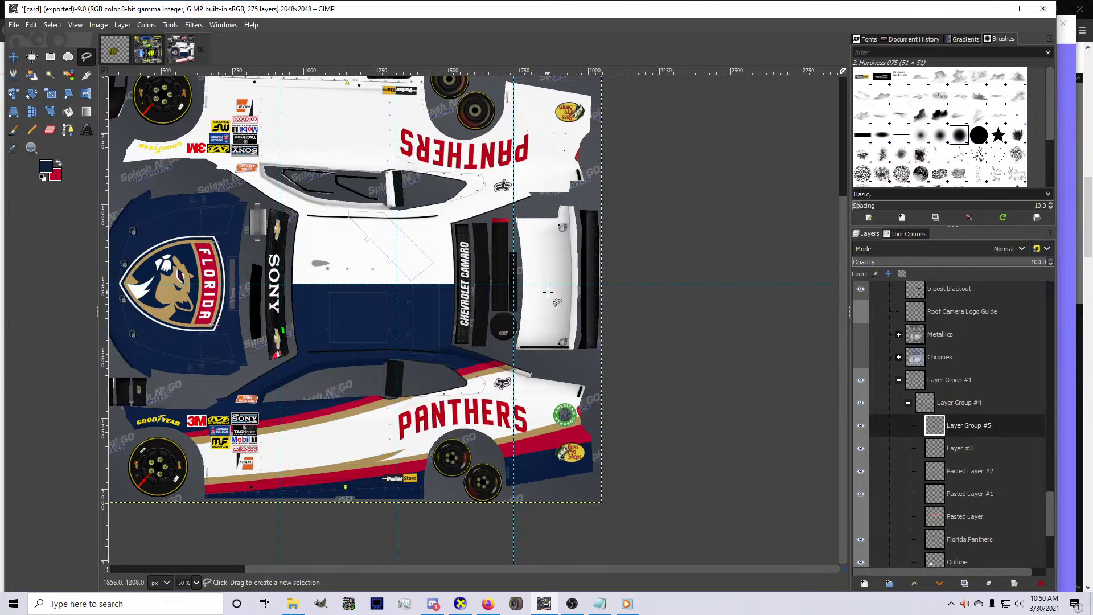
scroll(548, 292, "up", 5)
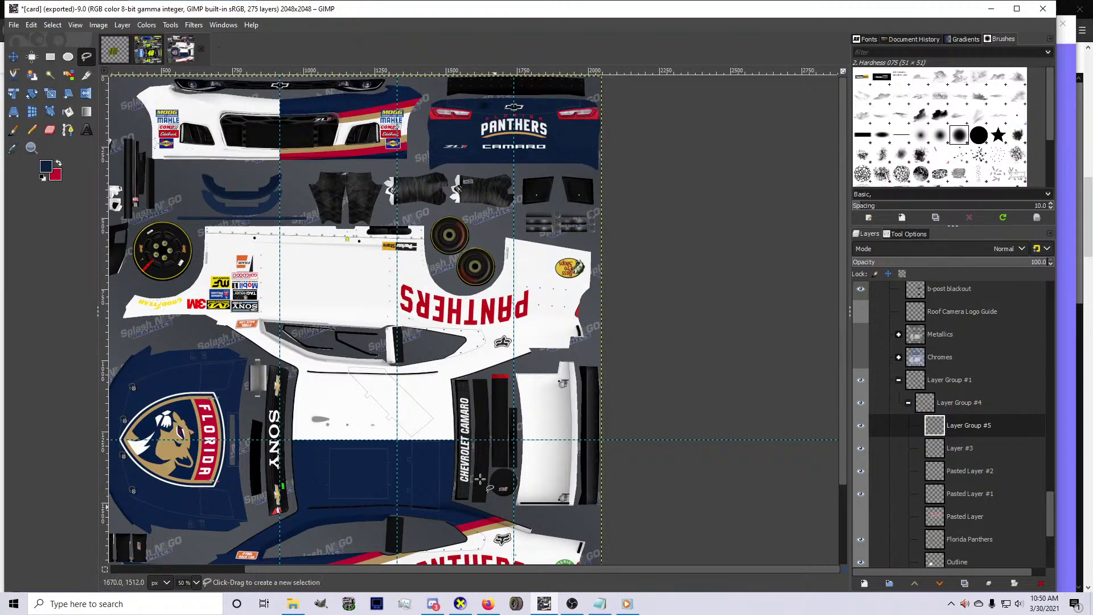
left_click(148, 49)
scroll(638, 388, "up", 1, "ctrl")
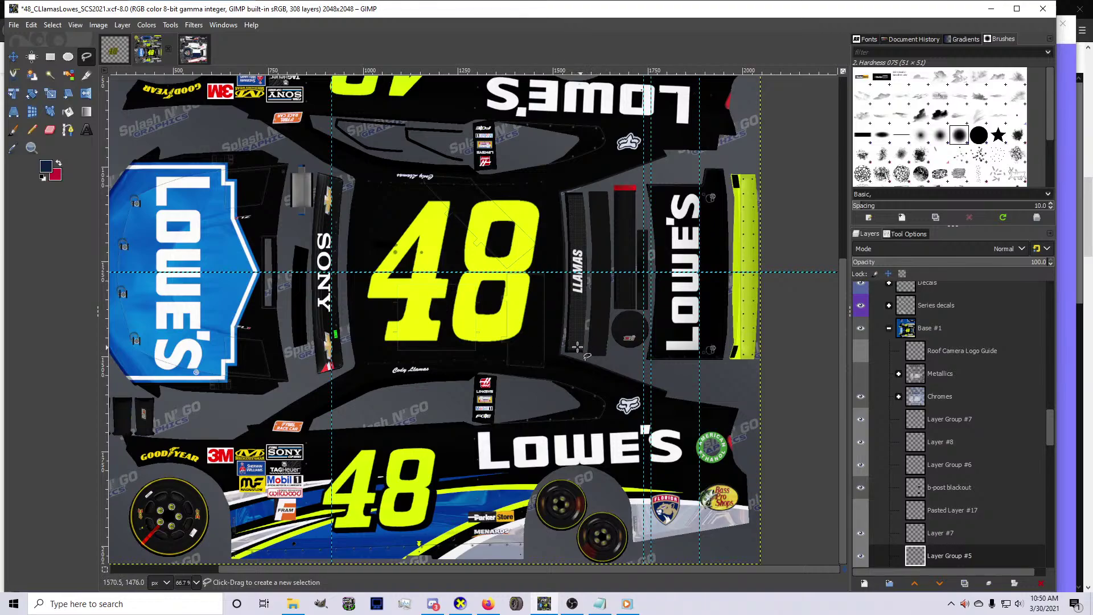
scroll(577, 347, "down", 1, "ctrl")
scroll(535, 333, "up", 4)
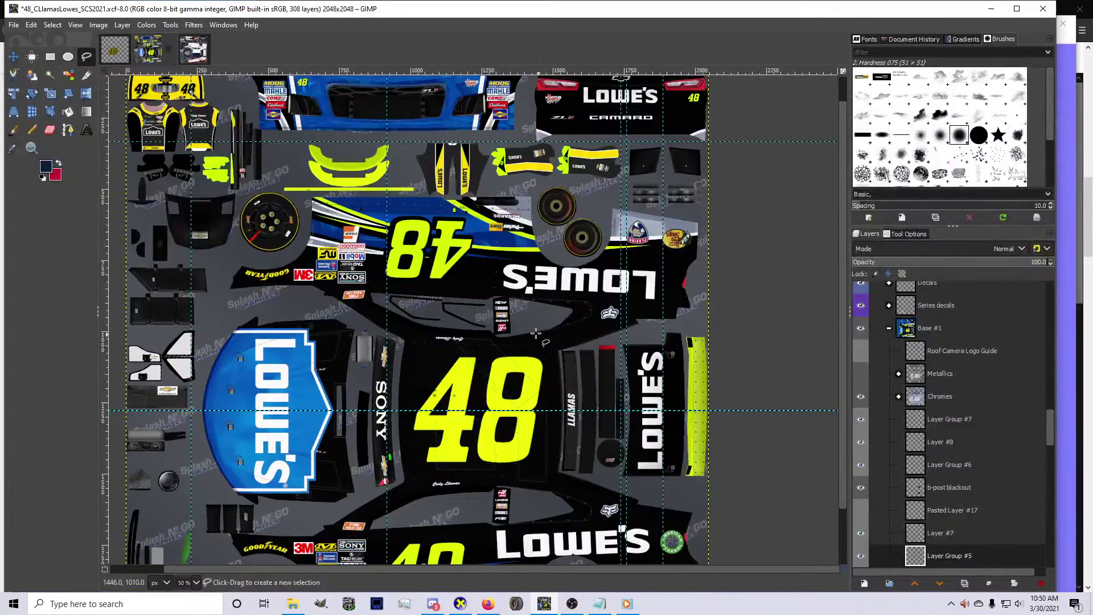
scroll(535, 333, "down", 1, "ctrl")
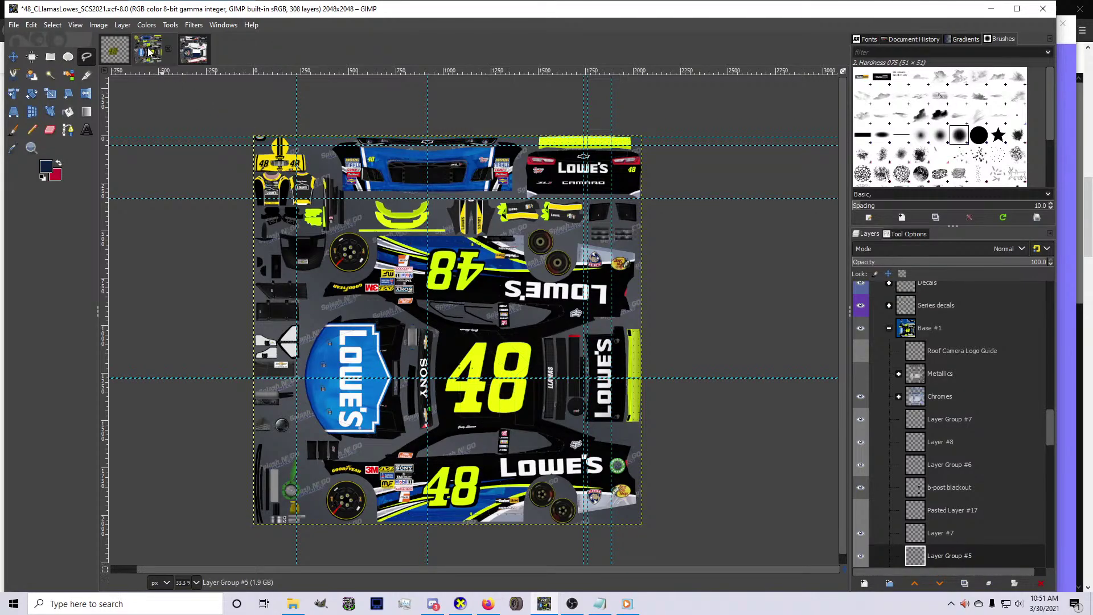
Toggle layer visibility in the No. 48 Lowe's file to identify which layers hold the remaining logos
left_click(192, 49)
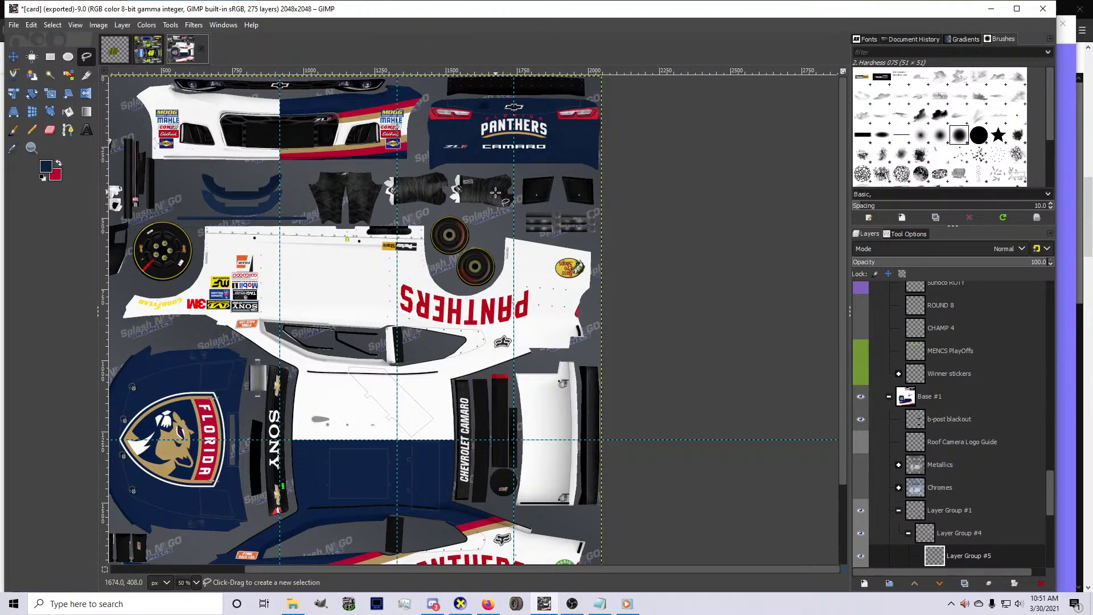
left_click(143, 51)
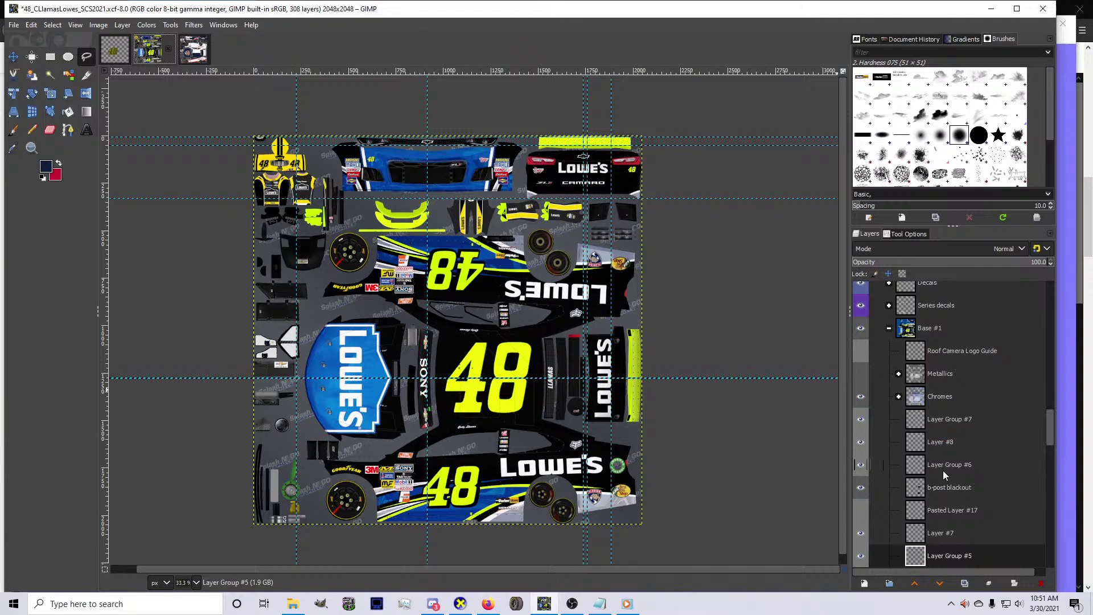
scroll(944, 475, "down", 10)
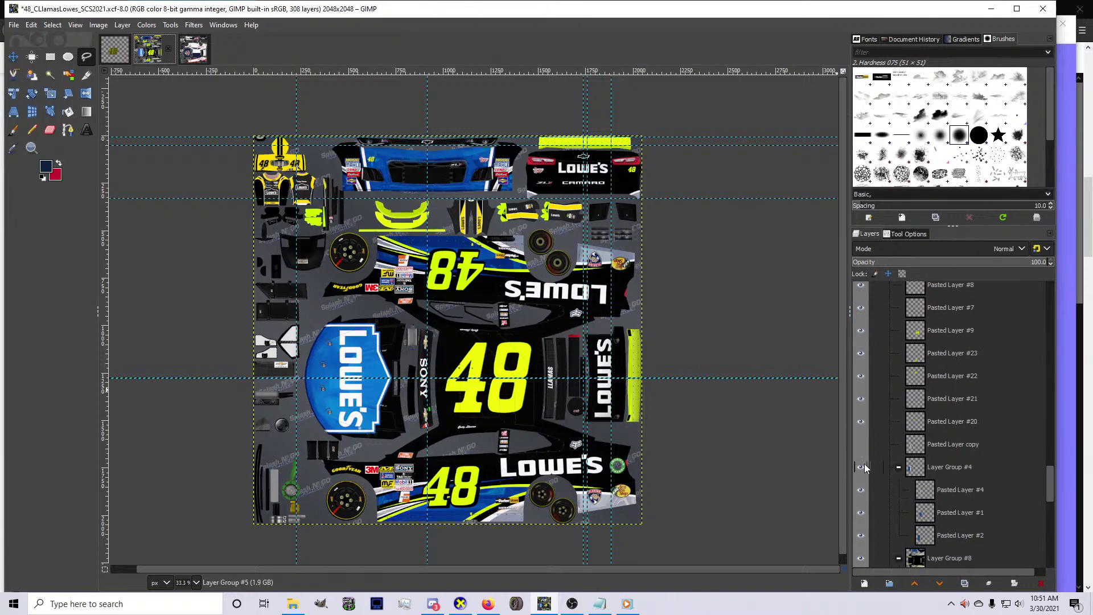
left_click(861, 422)
scroll(860, 388, "up", 2)
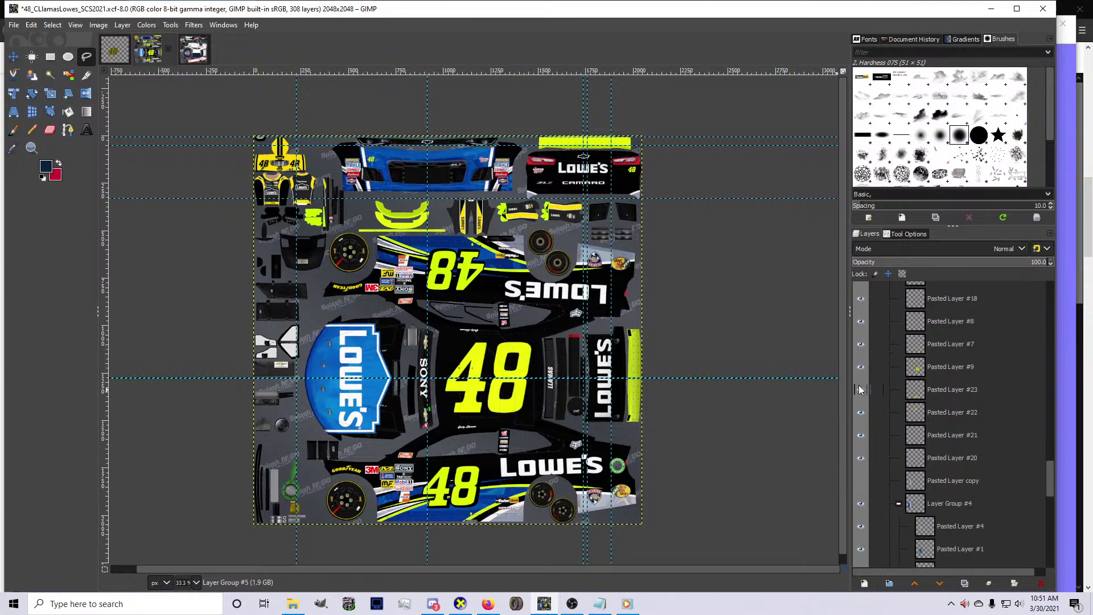
left_click(860, 357)
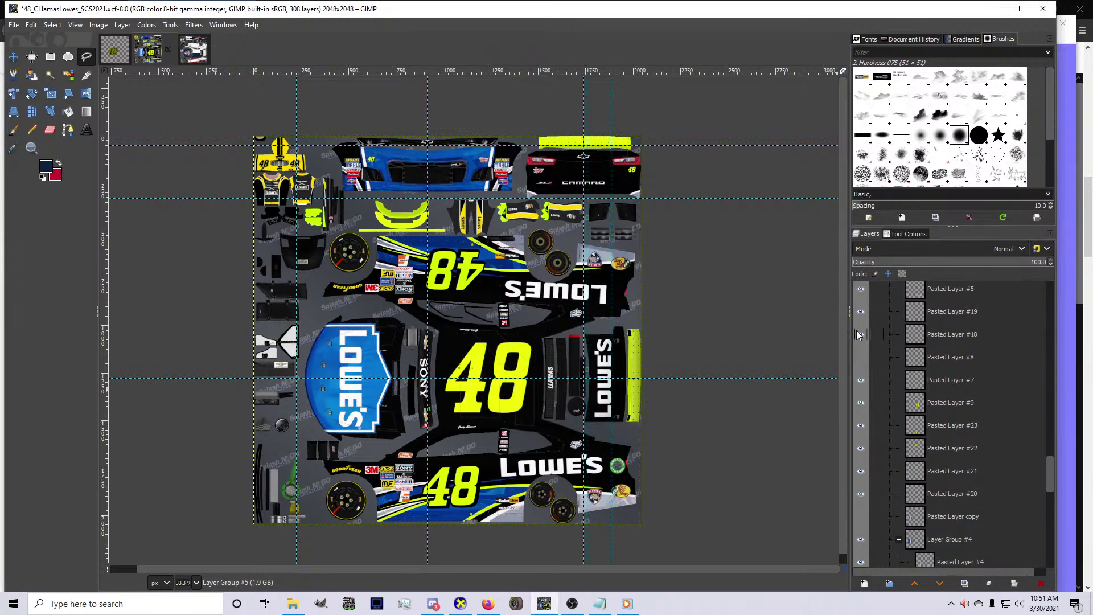
left_click(861, 335)
left_click(860, 334)
left_click(861, 335)
left_click(861, 312)
left_click(858, 313)
scroll(858, 315, "up", 2)
left_click(859, 360)
left_click(860, 360)
left_click(860, 338)
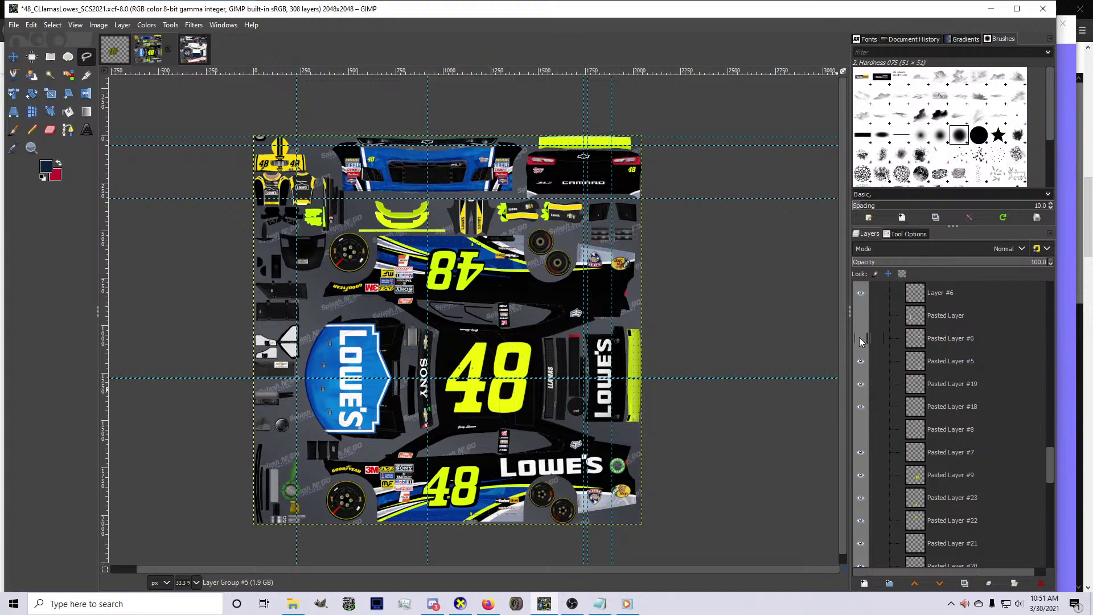
scroll(862, 398, "up", 6)
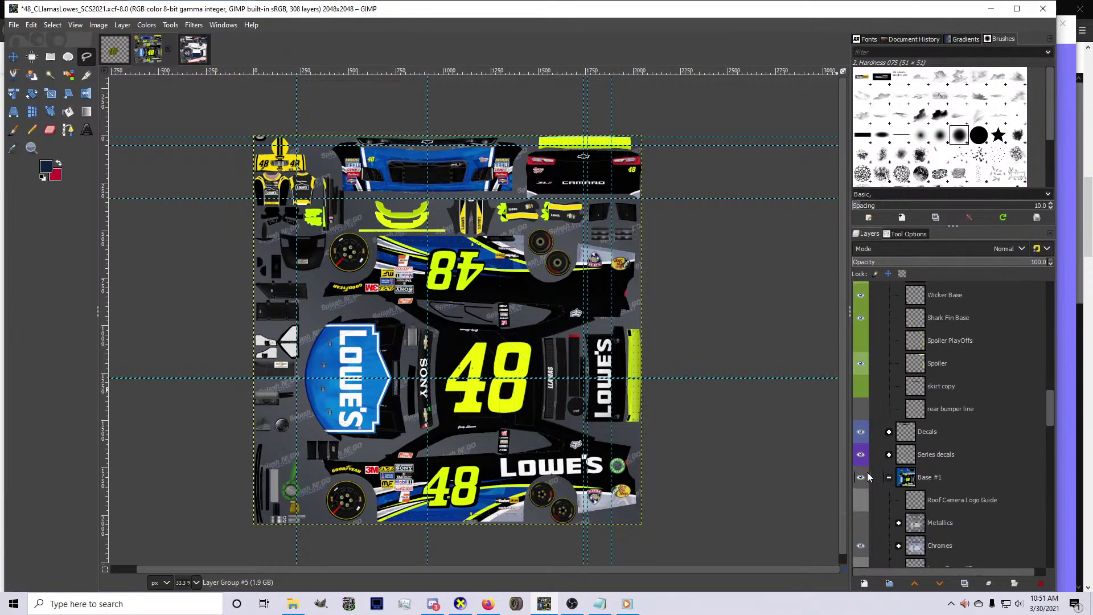
scroll(865, 484, "down", 3)
left_click(858, 497)
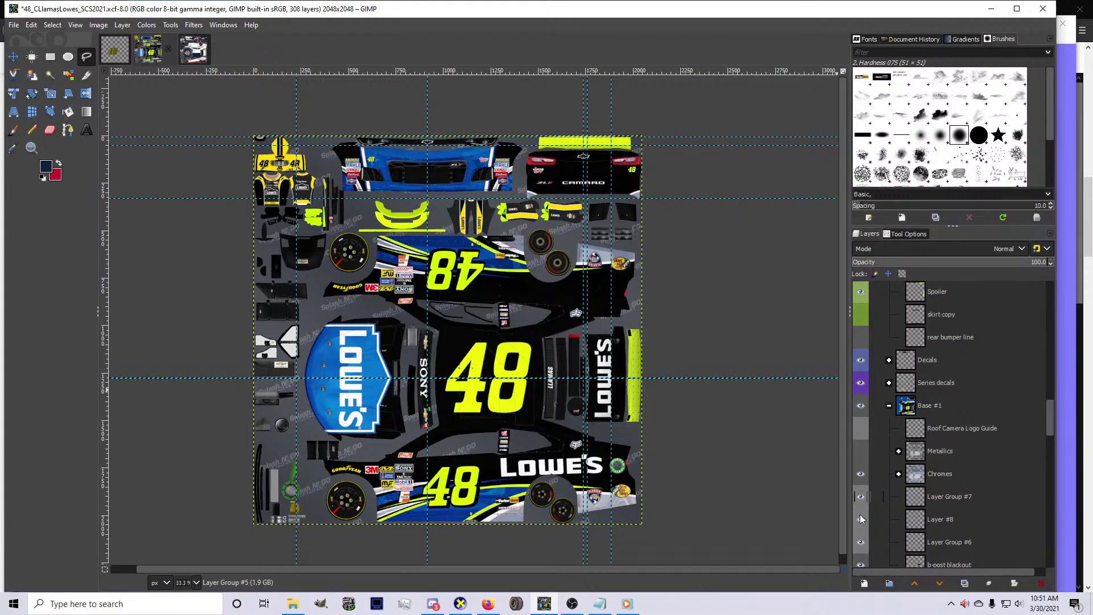
left_click(861, 519)
Copy Layer #8 from the Lowe's file and paste it into the Panthers car file
left_click(929, 521)
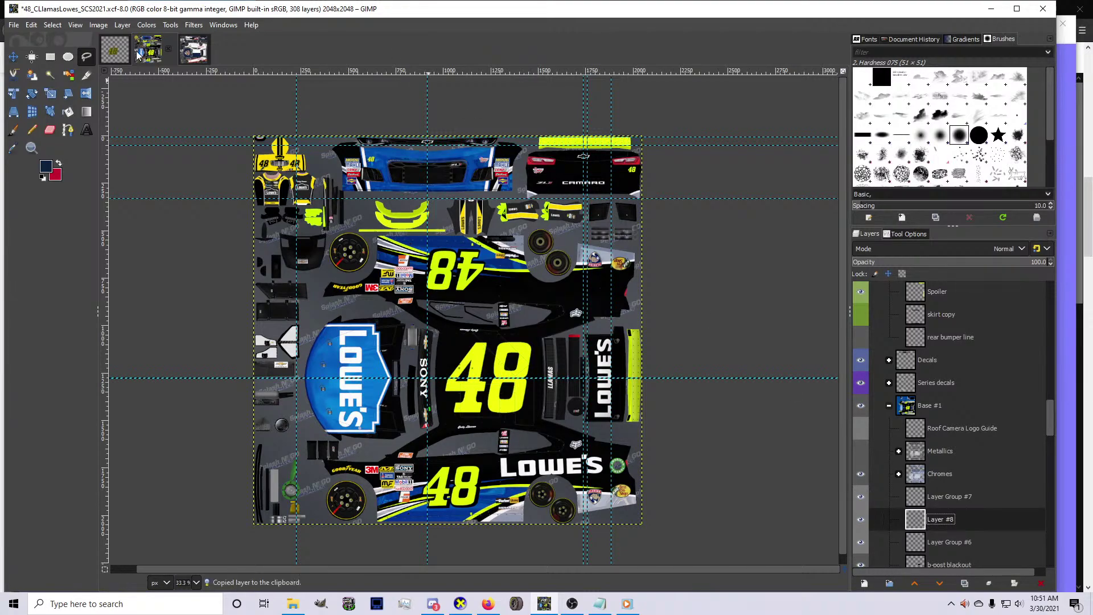
left_click(204, 54)
key("ctrl+v")
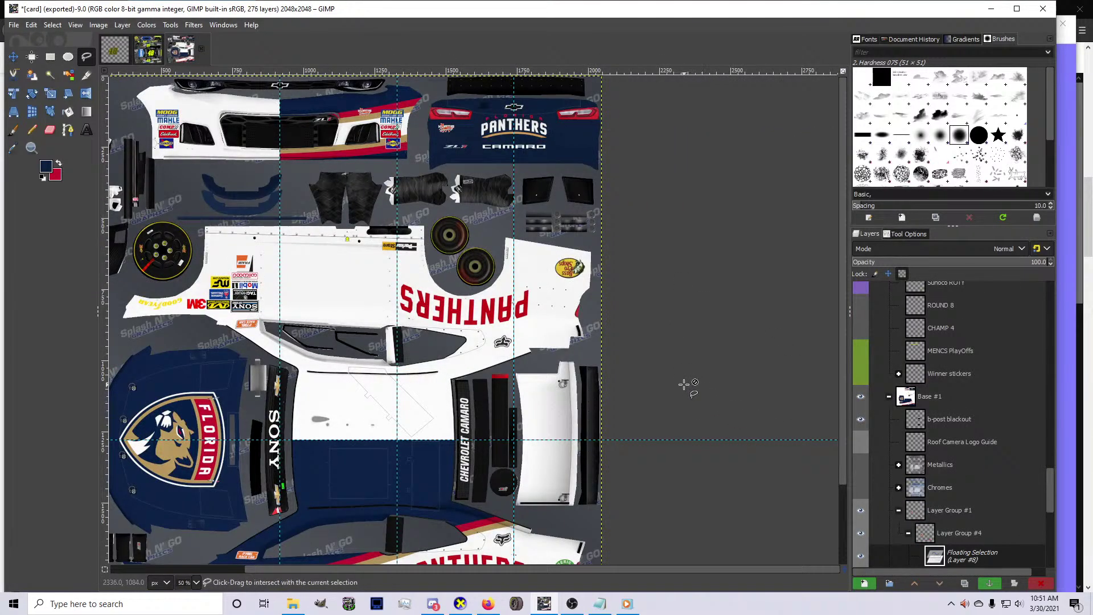
Copy Layer Group #6 from the Lowe's file into the Panthers file as a new layer and move it above b-post blackout
left_click(141, 56)
left_click(944, 507)
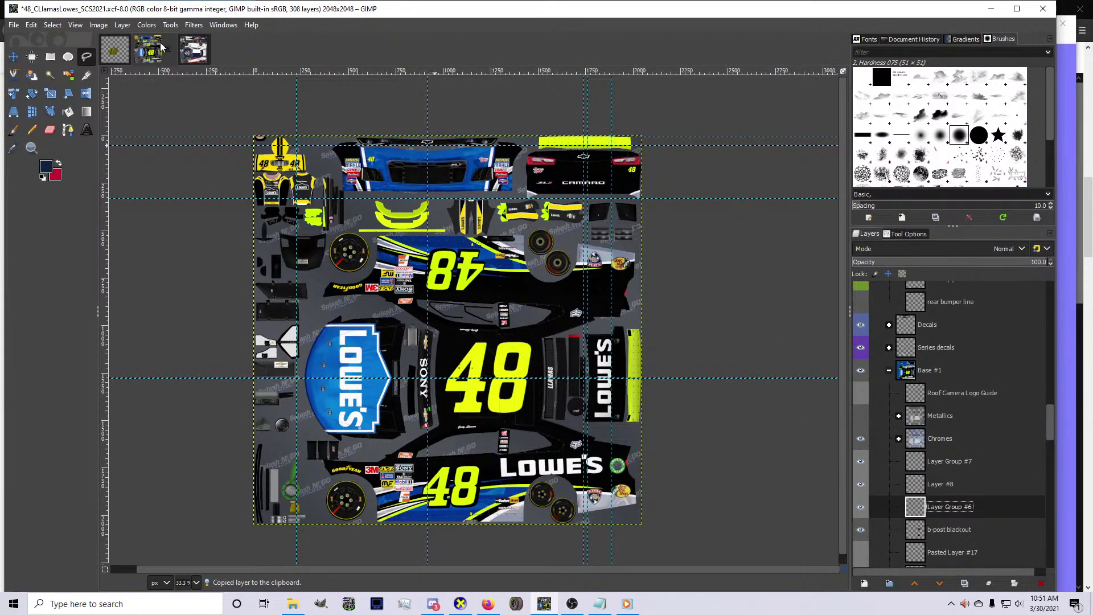
left_click(186, 54)
key("ctrl+v")
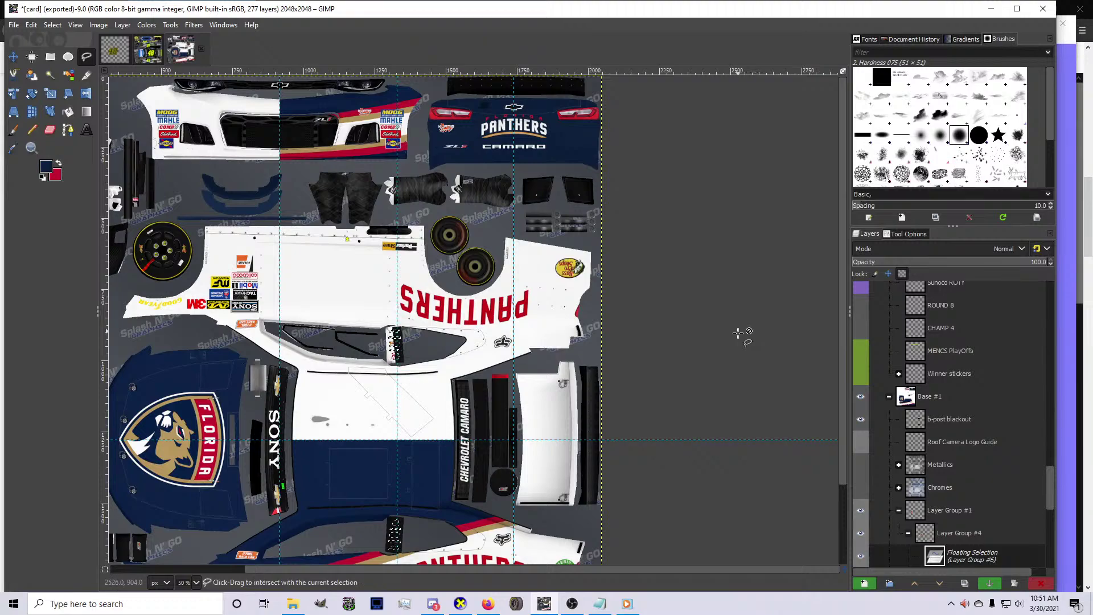
key("shift+ctrl+n")
double_click(952, 484)
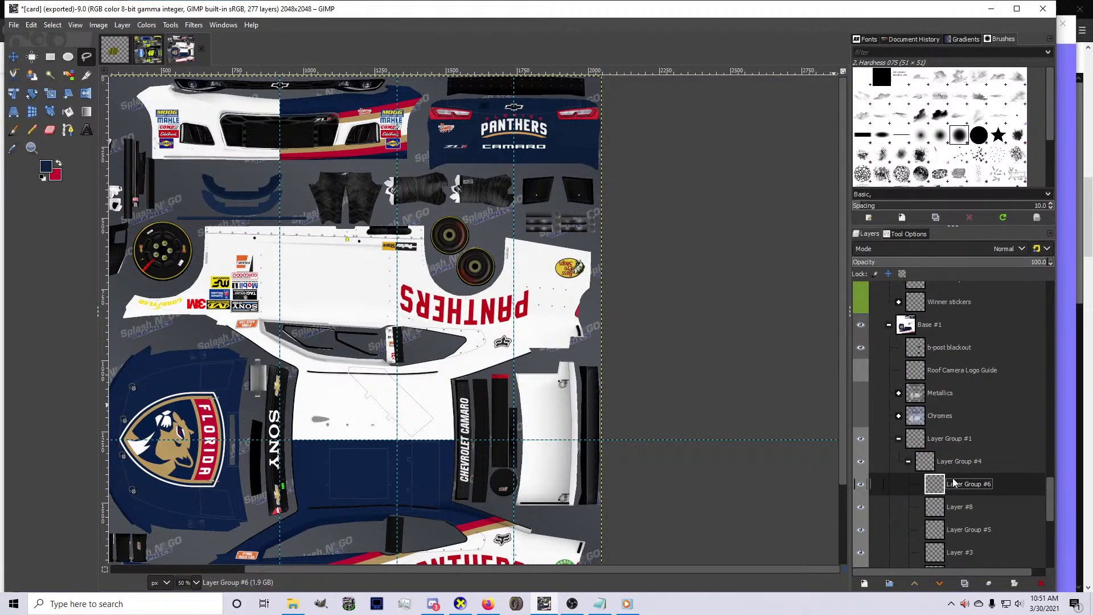
left_click_drag(951, 483, 922, 342)
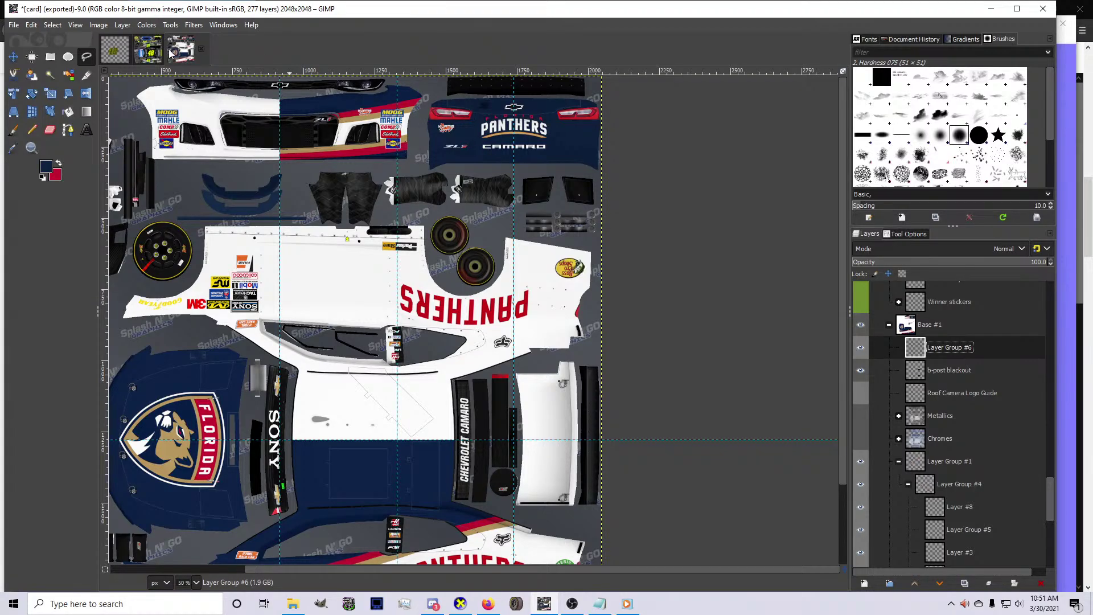
Copy Layer Group #7 from the Lowe's file into the Panthers file as a new layer and check the transferred logos
left_click(149, 51)
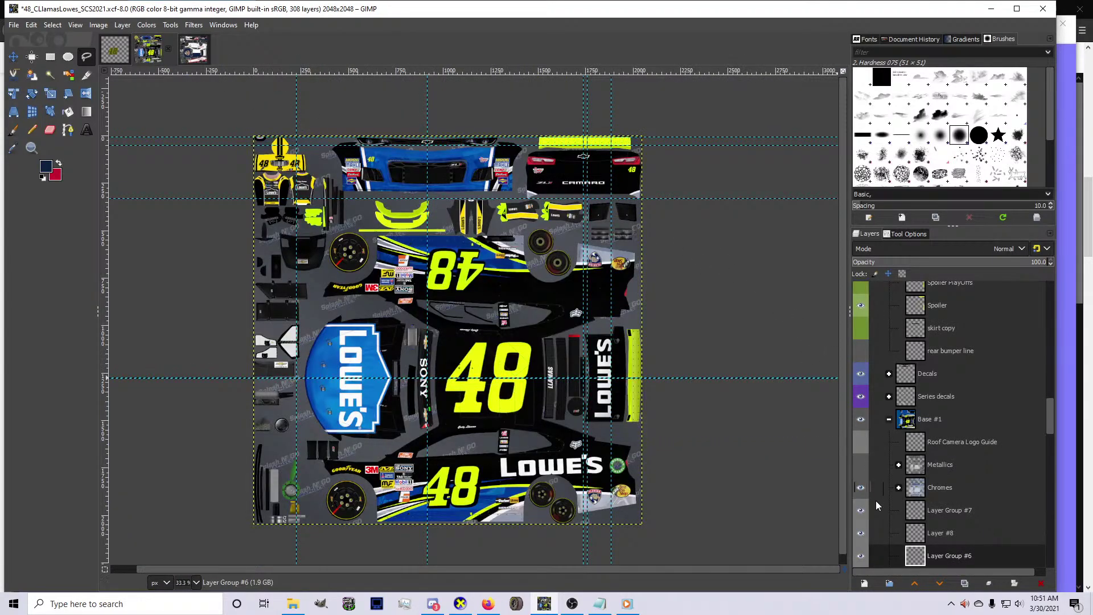
left_click(863, 512)
left_click(861, 510)
left_click(936, 510)
key("ctrl+c")
key("ctrl+v")
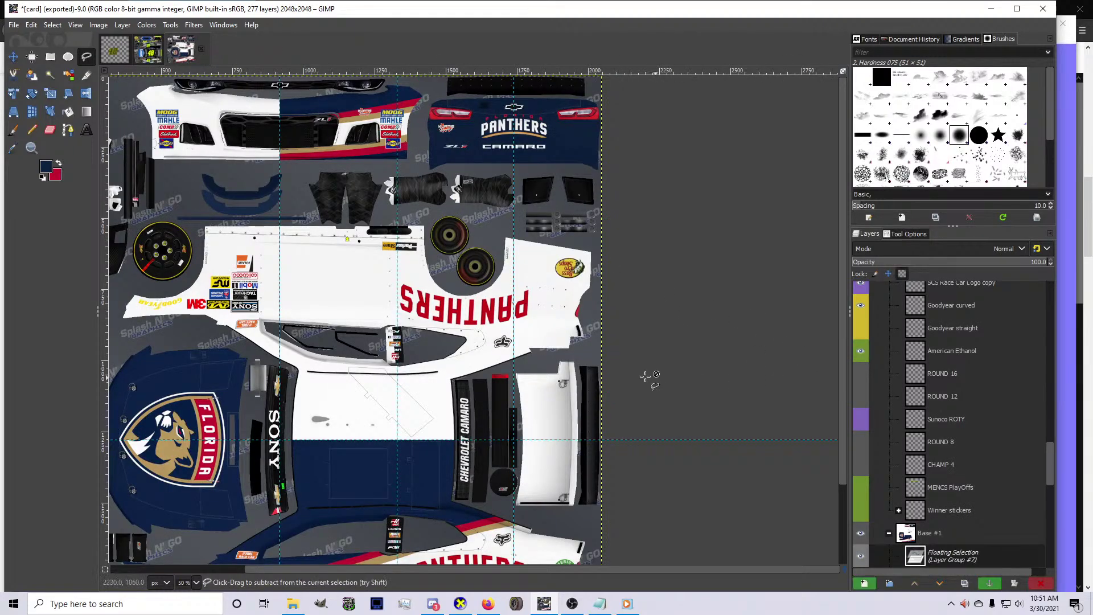
scroll(601, 363, "down", 1)
scroll(601, 363, "down", 1)
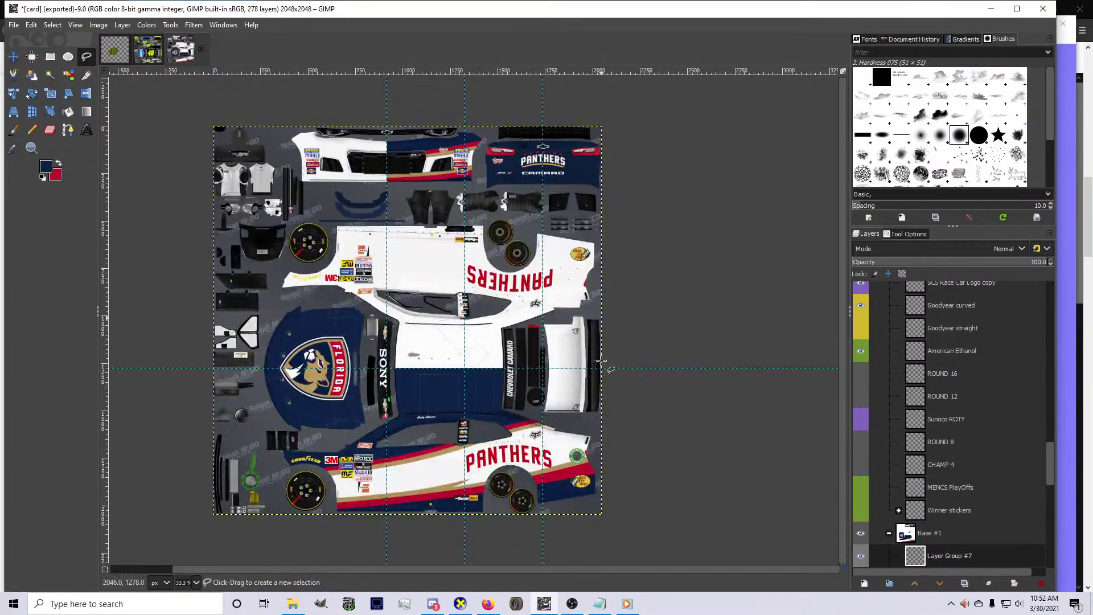
scroll(519, 446, "up", 2)
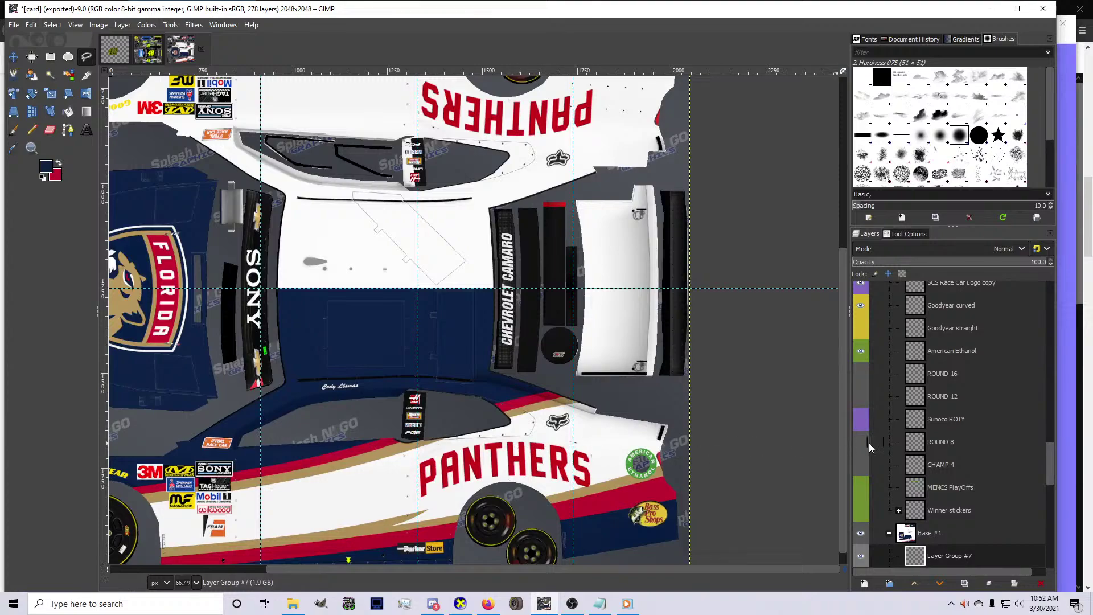
scroll(695, 409, "up", 5)
scroll(931, 476, "down", 3)
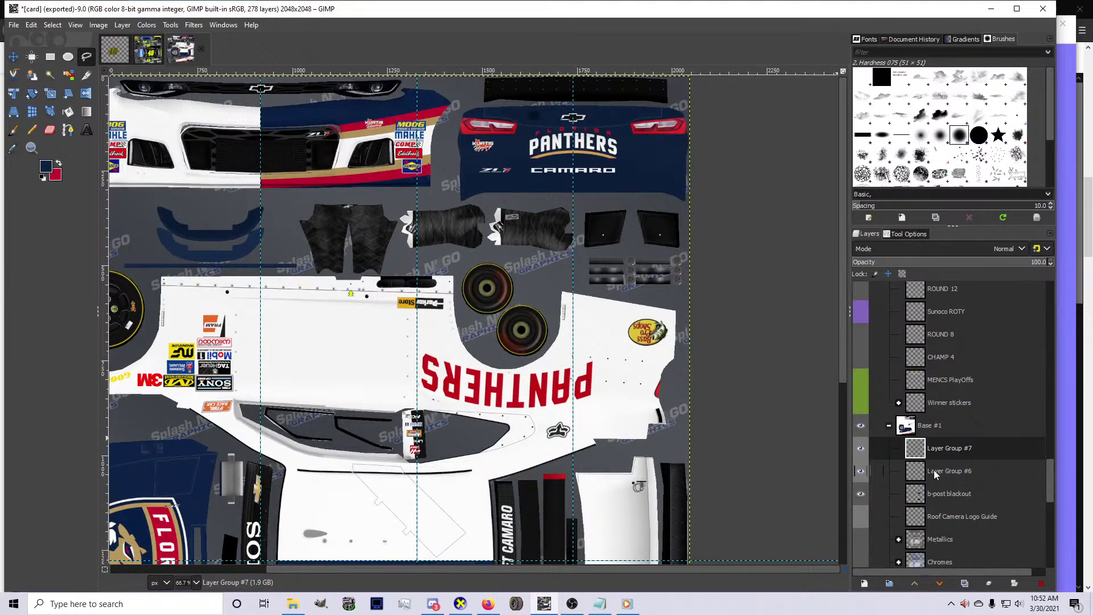
Switch to Firefox and find the Florida Panthers wordmark with red lettering on white among the related images
left_click(487, 604)
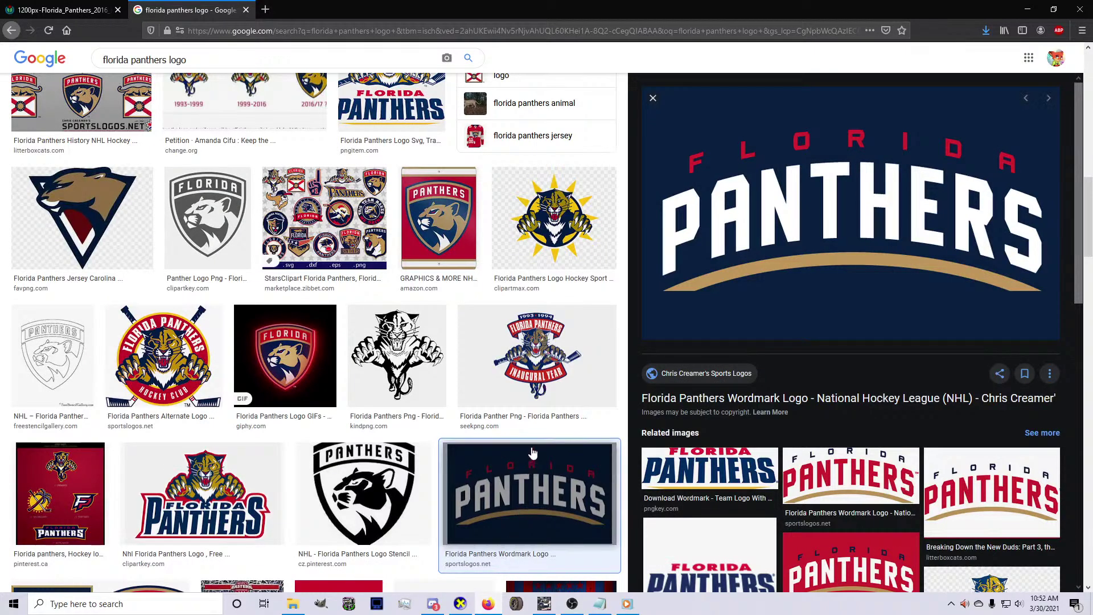
scroll(535, 370, "up", 3)
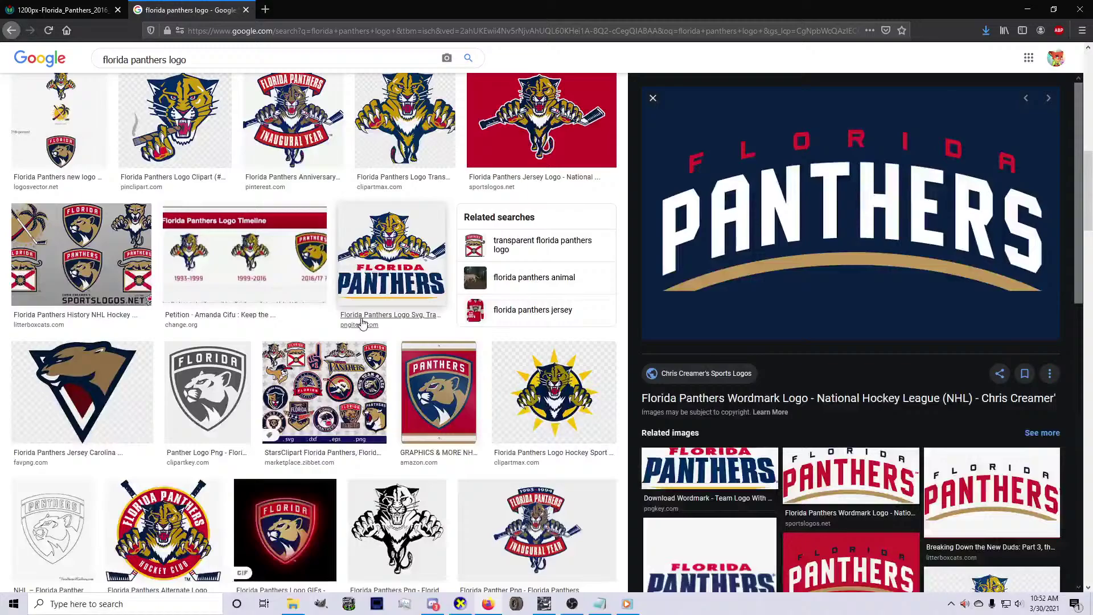
left_click(885, 507)
left_click(741, 420)
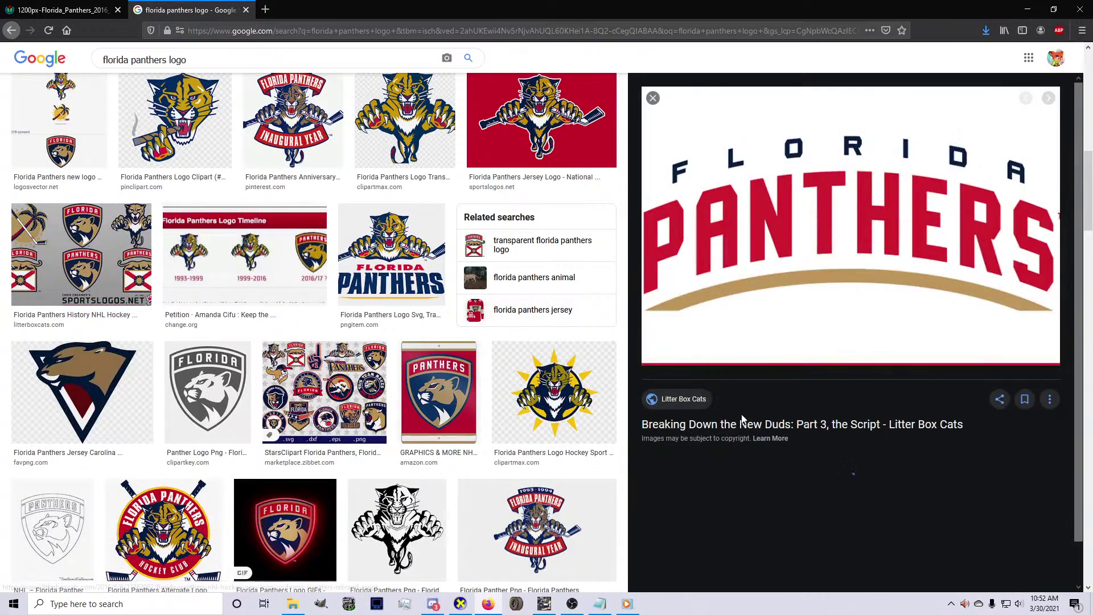
scroll(793, 350, "down", 5)
left_click(728, 314)
Open the red Florida Panthers wordmark at full size and copy the image
right_click(768, 197)
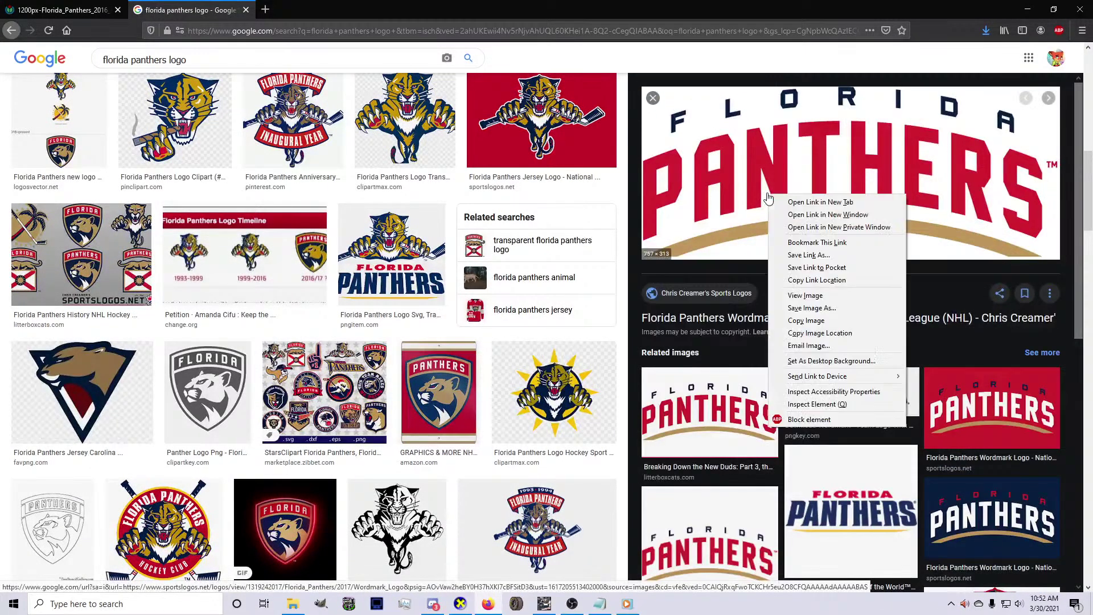
left_click(805, 295)
right_click(619, 306)
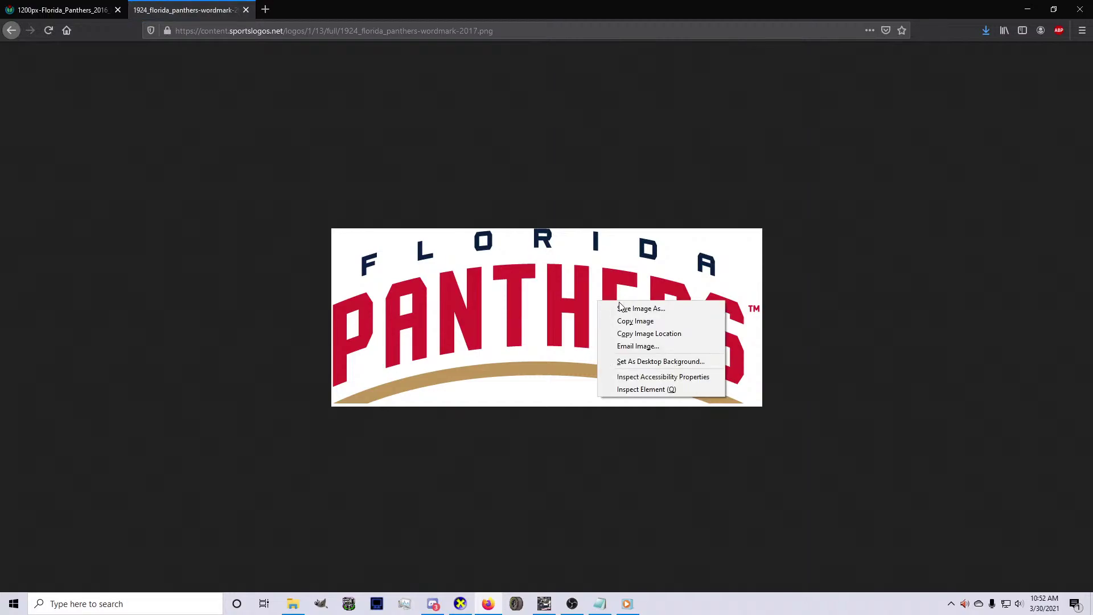
left_click(633, 323)
Switch to GIMP, paste the wordmark as a new layer and make its white background transparent with Color to Alpha
left_click(545, 604)
key("ctrl+v")
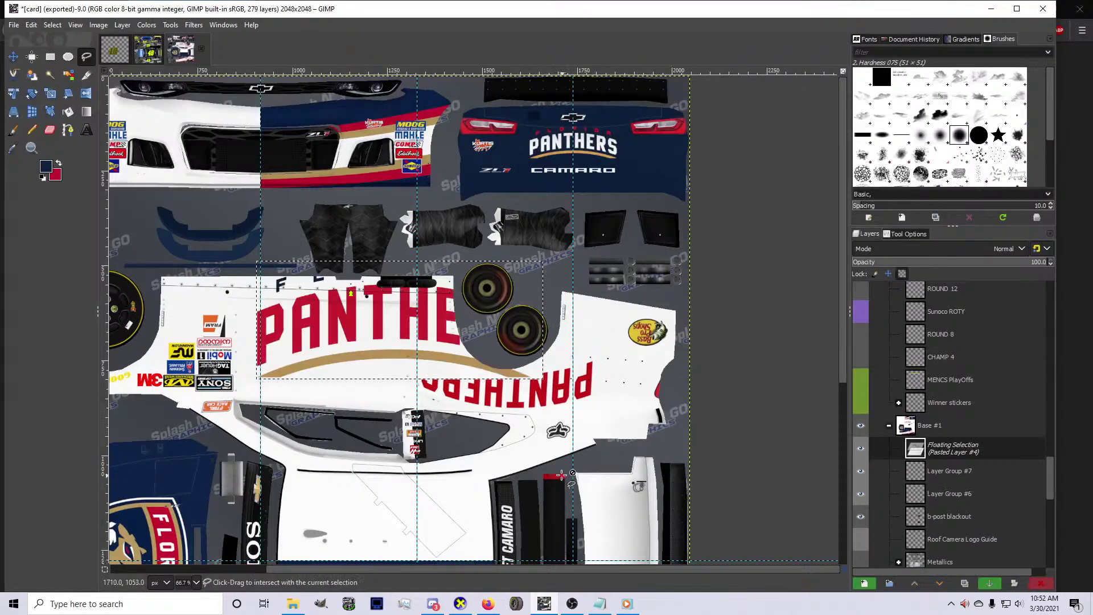
key("shift+ctrl+n")
left_click(122, 24)
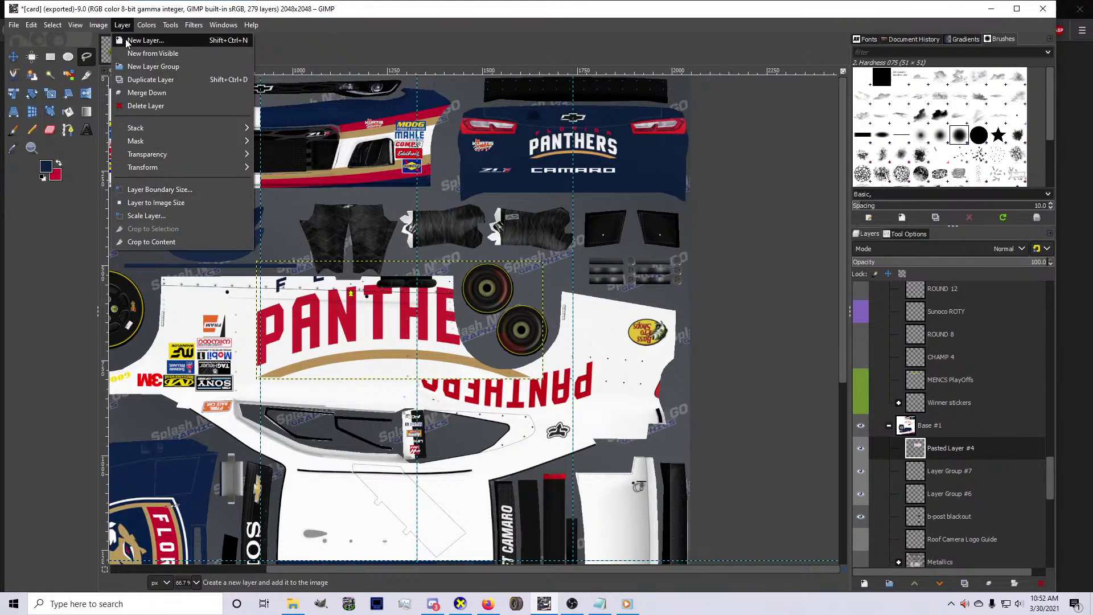
mouse_move(146, 25)
left_click(165, 356)
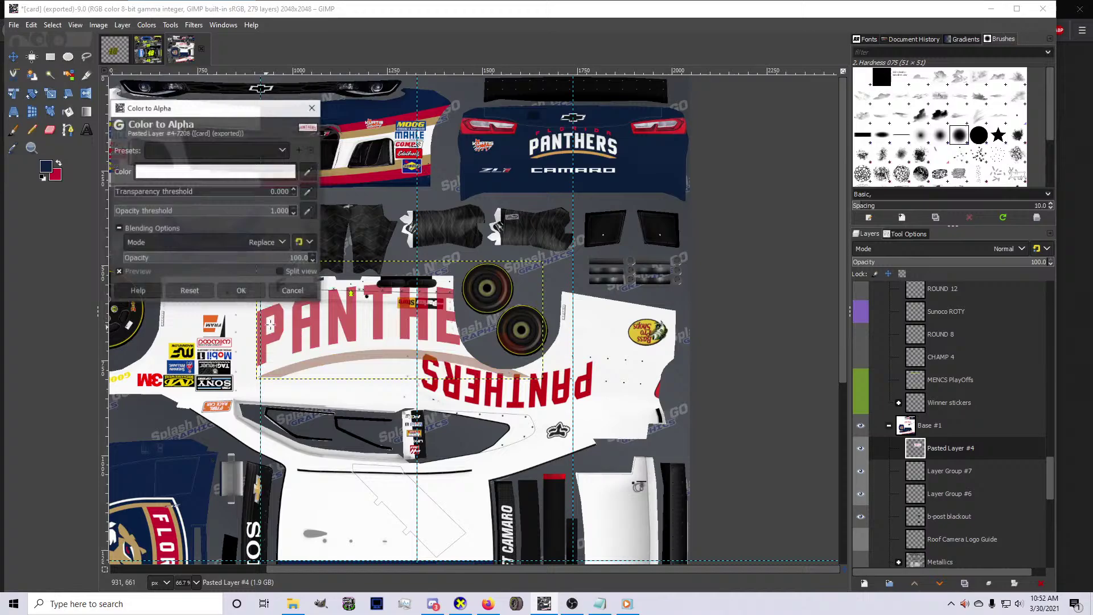
left_click(241, 290)
key("ctrl+v")
key("shift+ctrl+n")
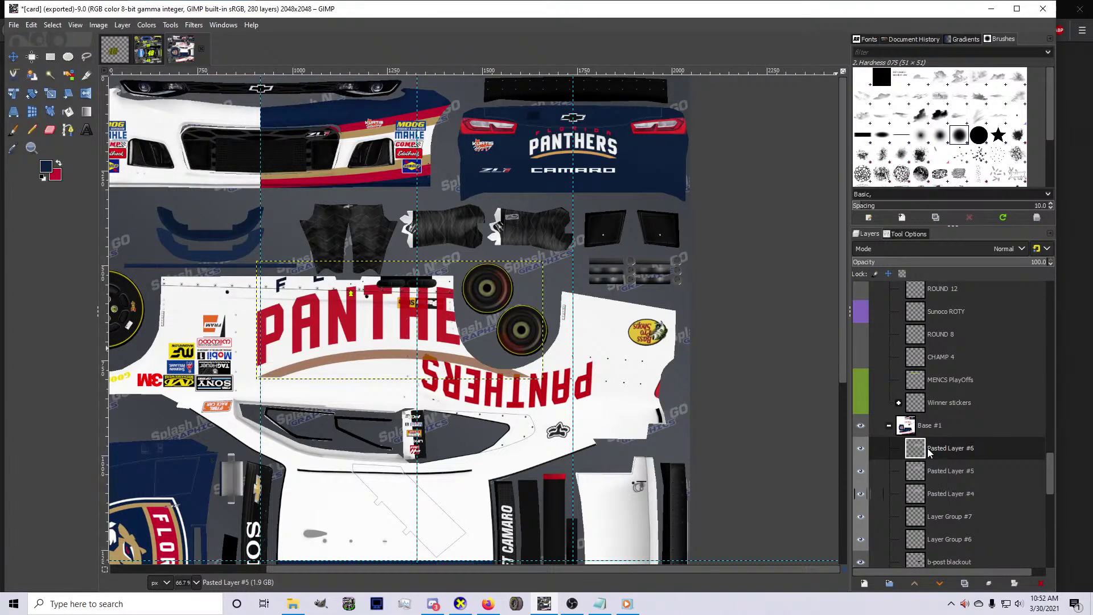
key("ctrl+z")
key("ctrl+z")
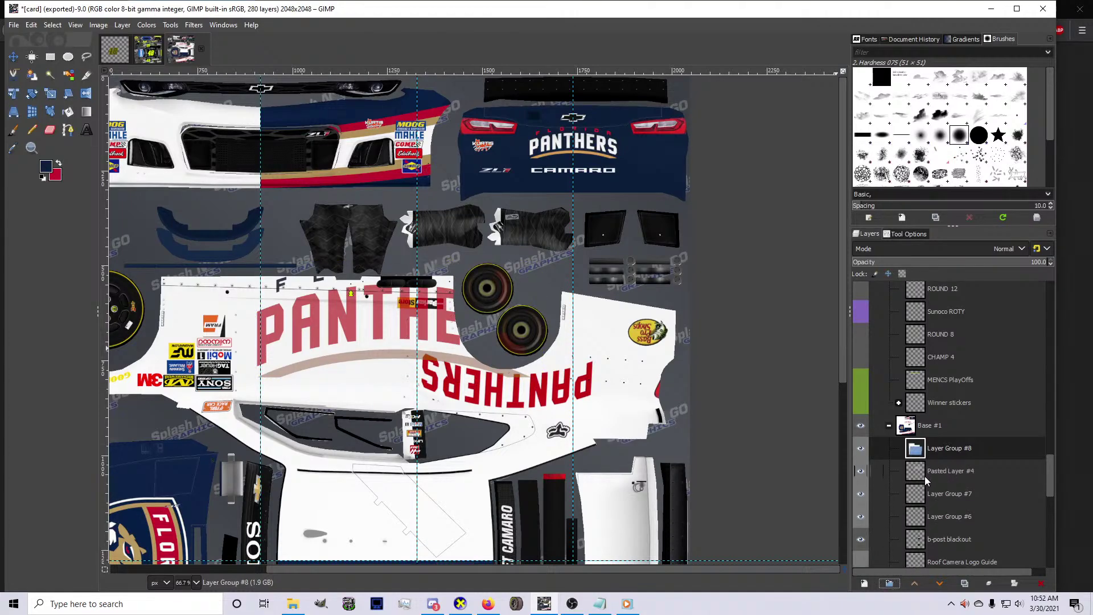
Create a layer group containing the pasted wordmark layer, with a new empty layer beneath the wordmark
left_click(889, 583)
left_click_drag(939, 471, 944, 452)
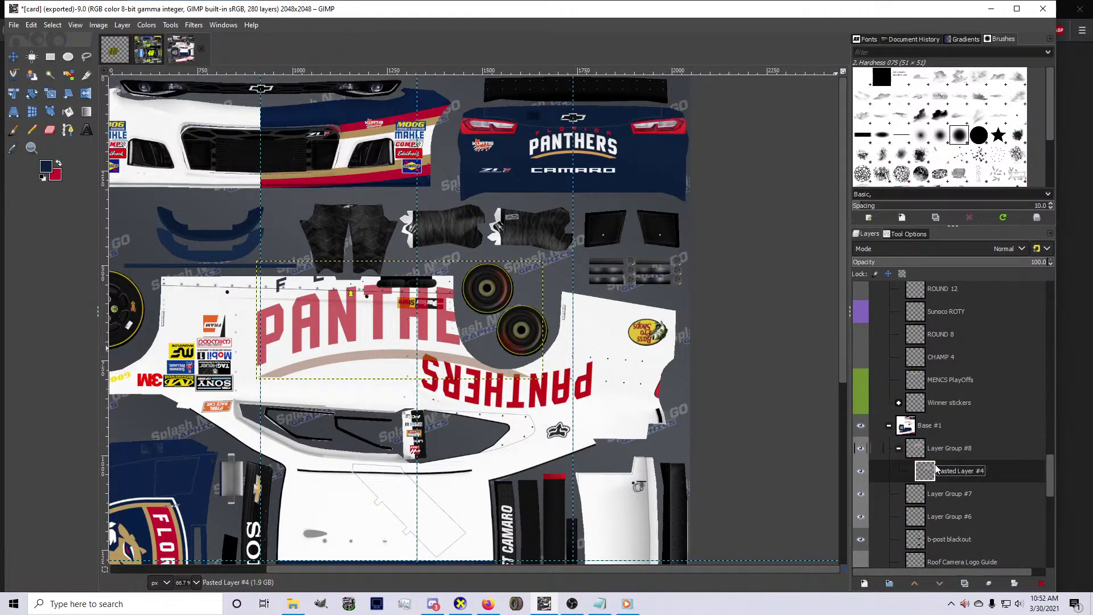
left_click(864, 583)
key("Return")
left_click_drag(939, 493, 939, 471)
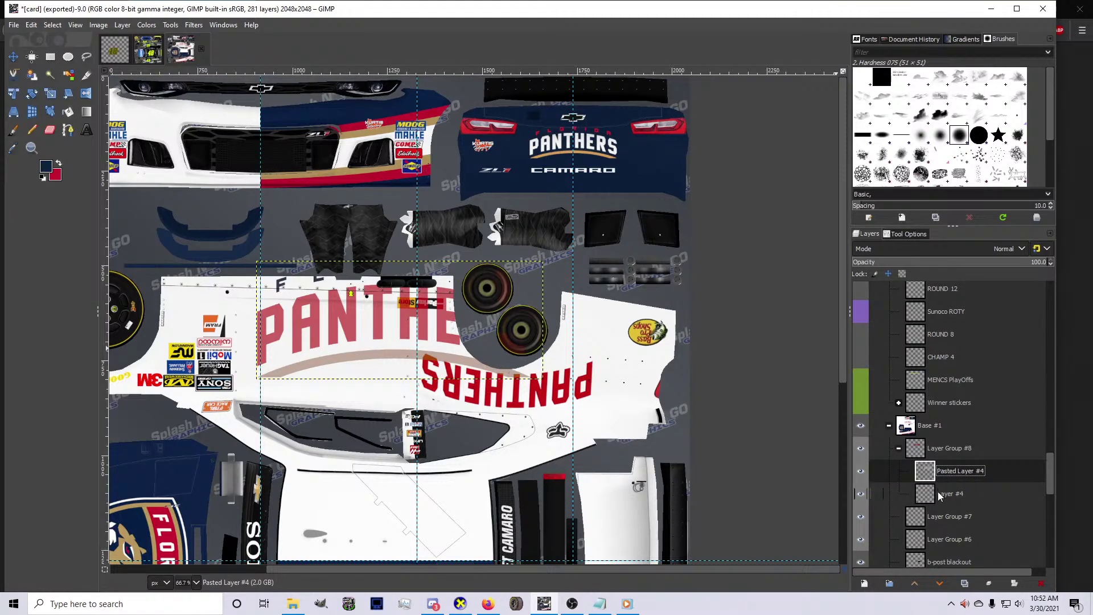
Try to back the wordmark with white by turning its alpha into a selection and painting it with the Pencil on the layer beneath
right_click(939, 494)
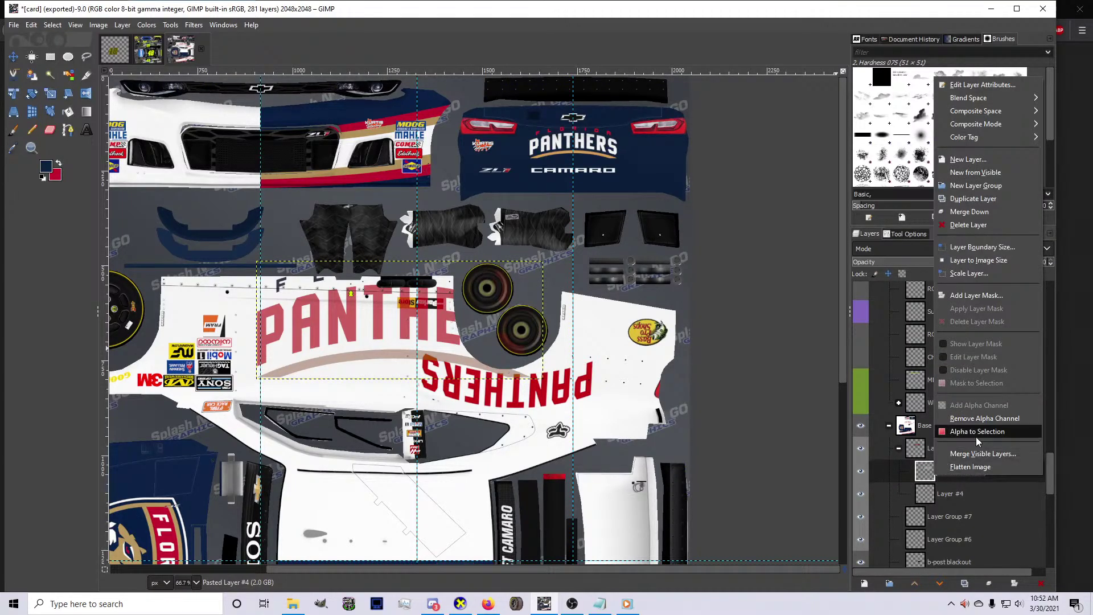
left_click(976, 437)
left_click(46, 166)
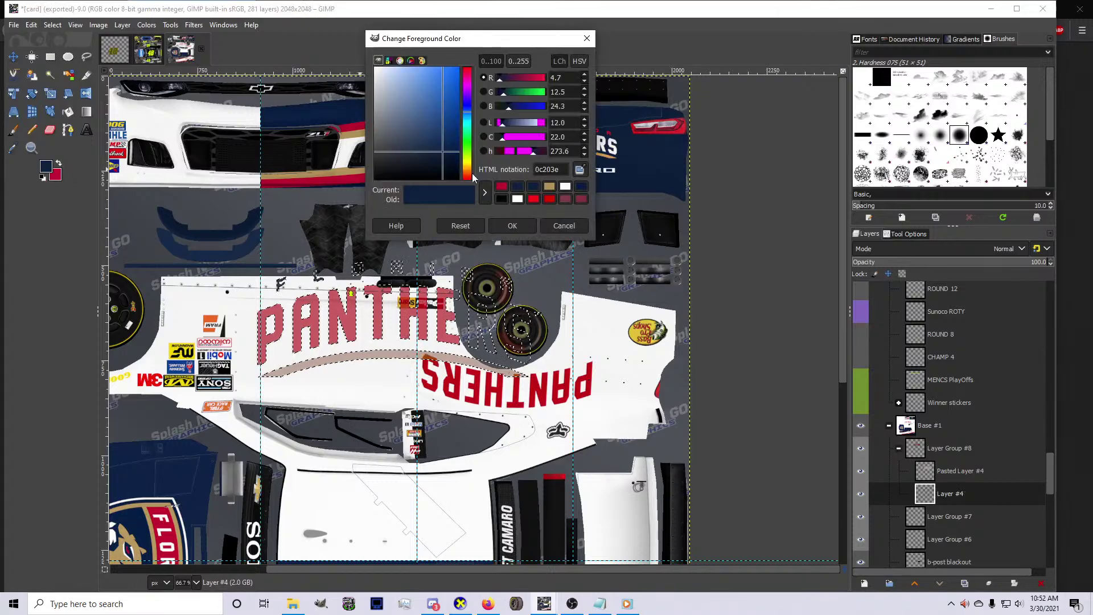
left_click(565, 186)
left_click(521, 224)
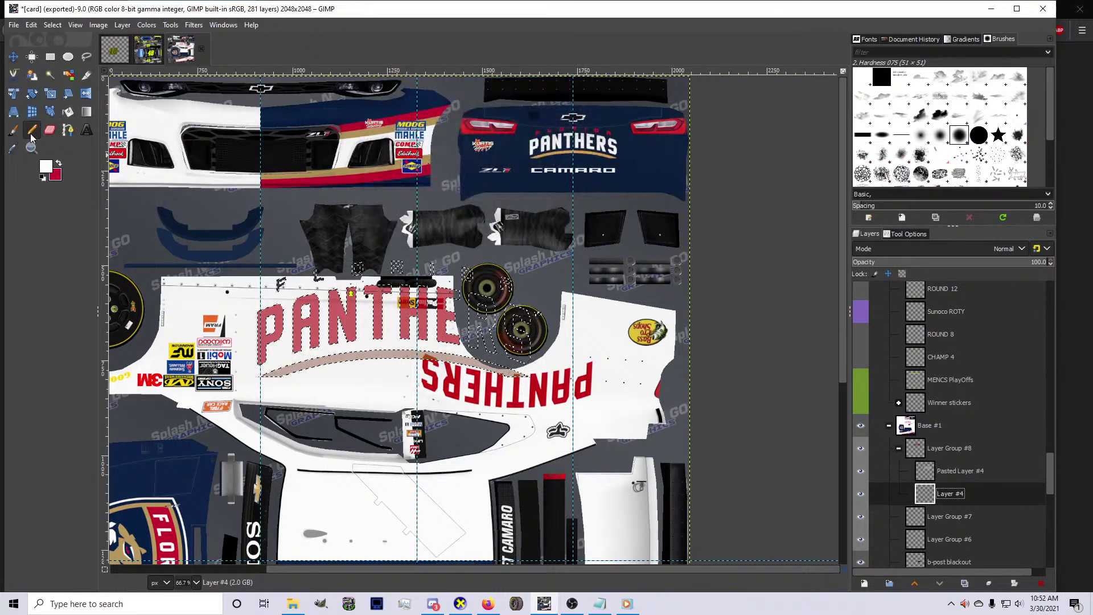
double_click(31, 133)
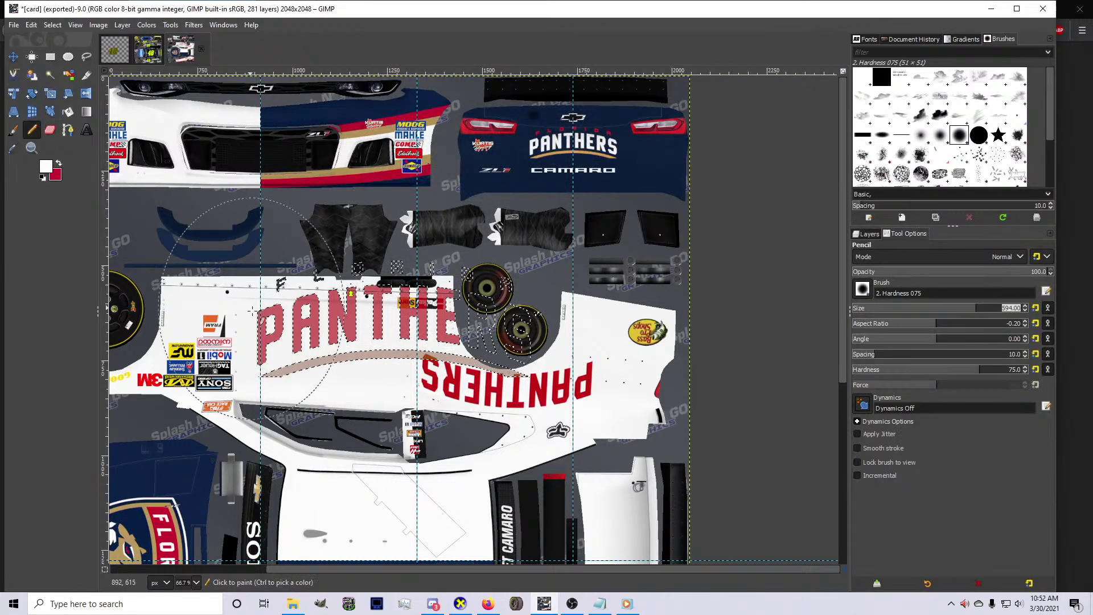
left_click(870, 233)
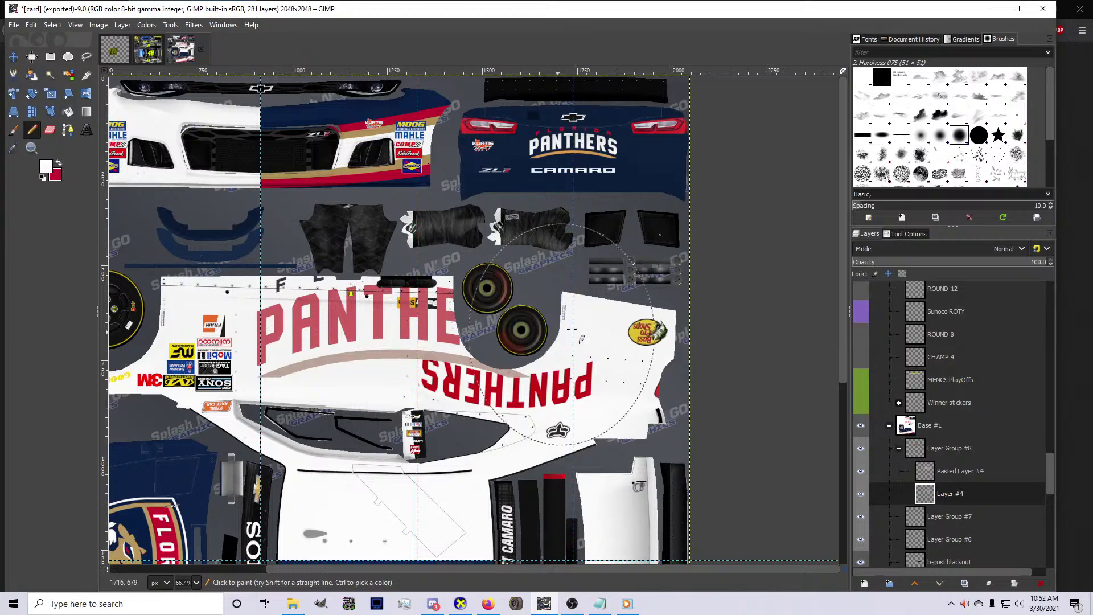
Try to make the faded wordmark more opaque by pasting two copies of its alpha selection, merging them down and clearing the selection
right_click(954, 472)
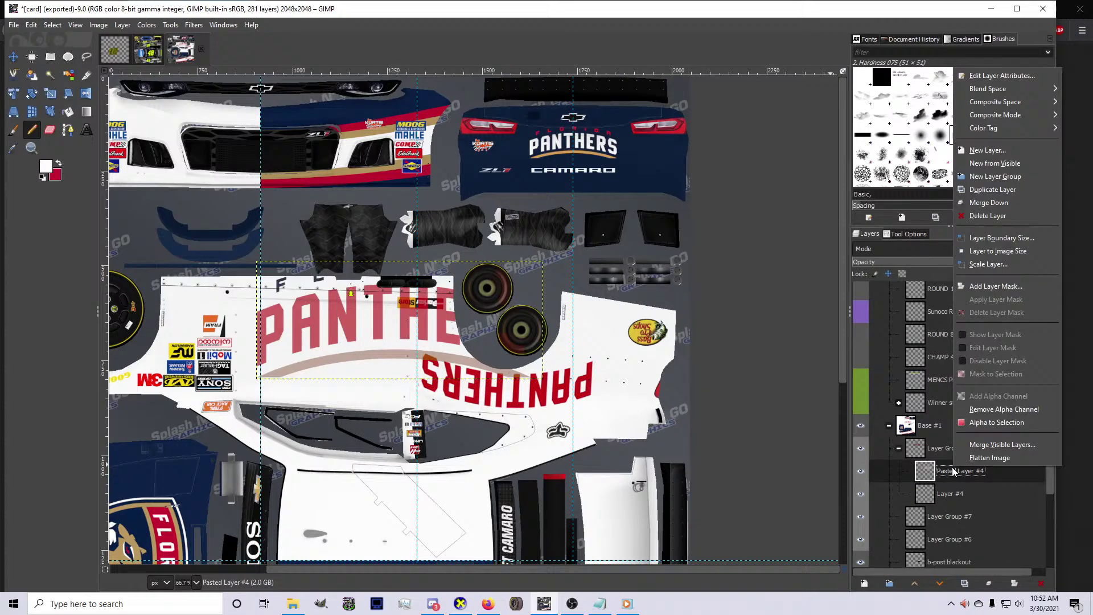
left_click(971, 424)
key("ctrl+c")
key("ctrl+v")
key("ctrl+v")
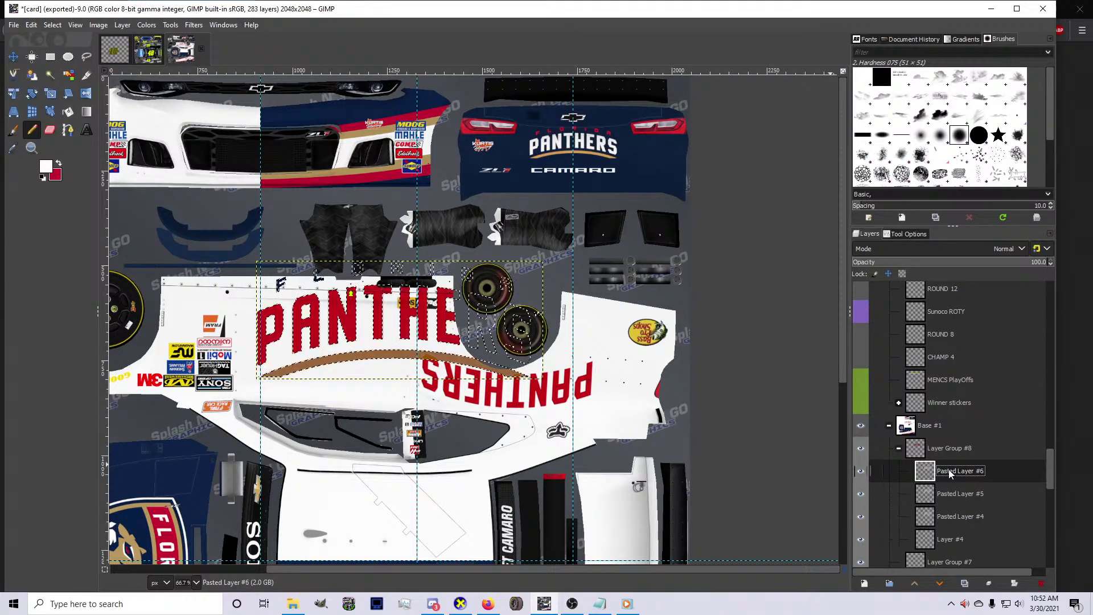
right_click(949, 474)
key("w")
right_click(942, 450)
key("w")
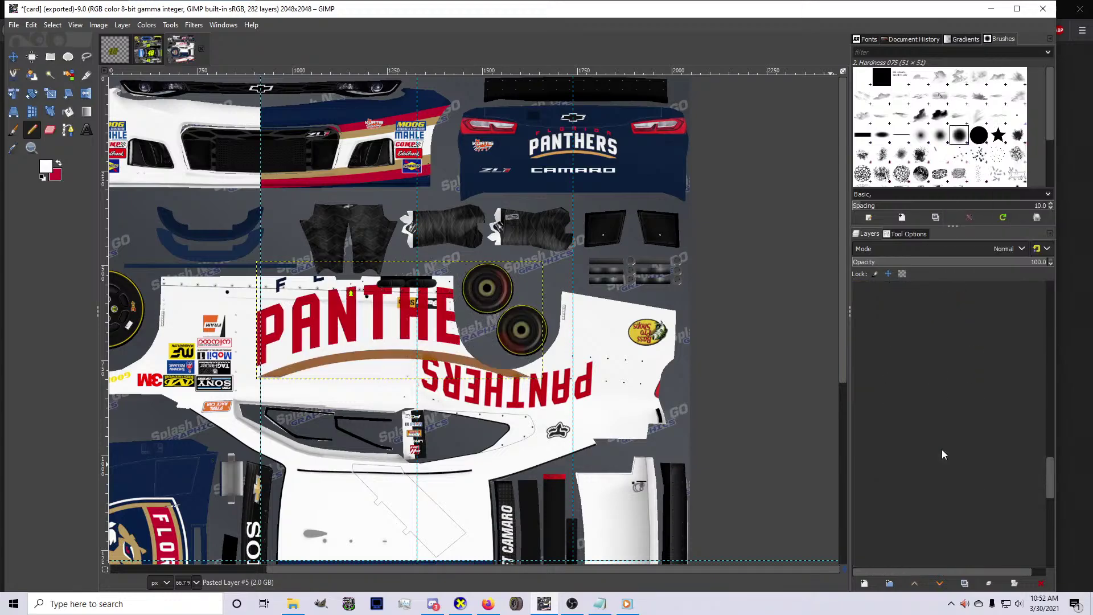
left_click(48, 30)
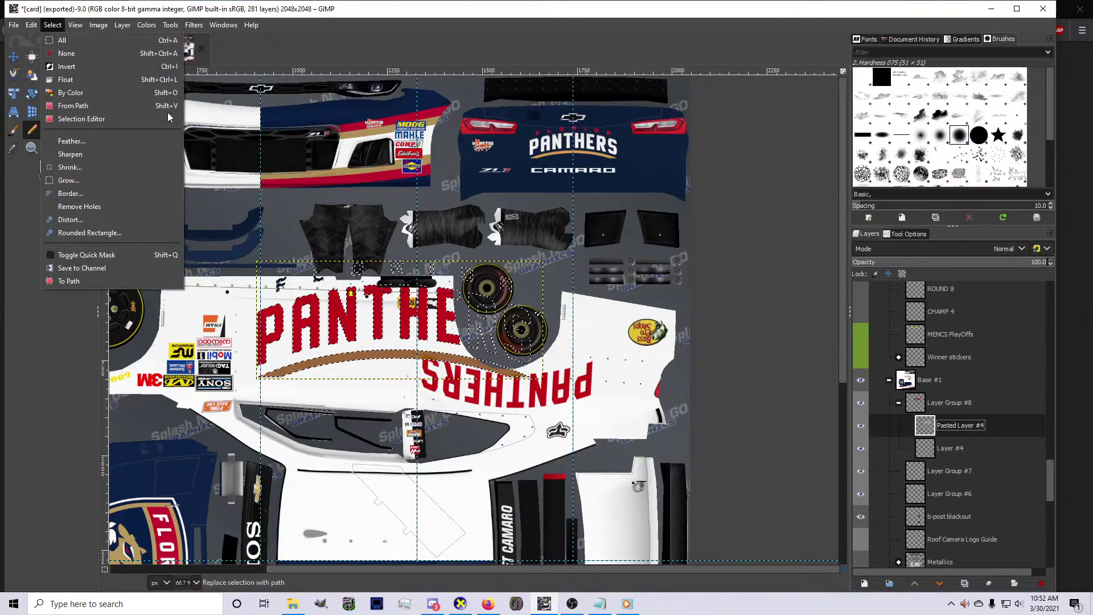
left_click(99, 53)
Undo the merged copies, white backing, layer group and Color to Alpha to return to the original pasted wordmark
key("ctrl+z")
key("ctrl+z")
key("ctrl+z")
key("ctrl+z")
key("ctrl+z")
key("ctrl+z")
key("ctrl+z")
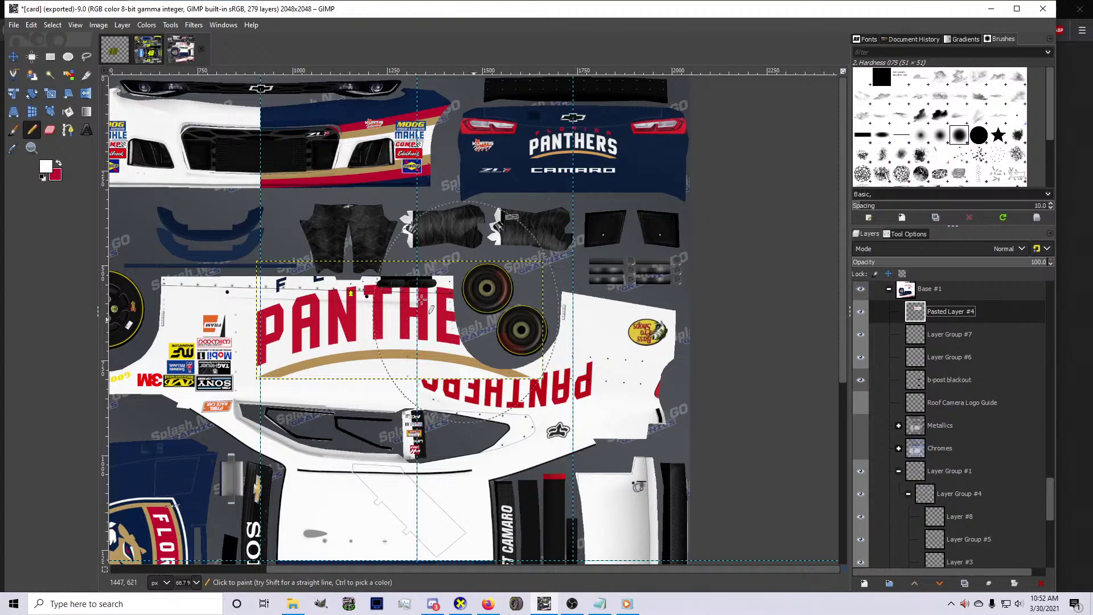
Move the pasted wordmark down over the roof area, select its white background with Fuzzy Select and delete it
key("m")
scroll(400, 356, "down", 3)
left_click_drag(391, 346, 407, 490)
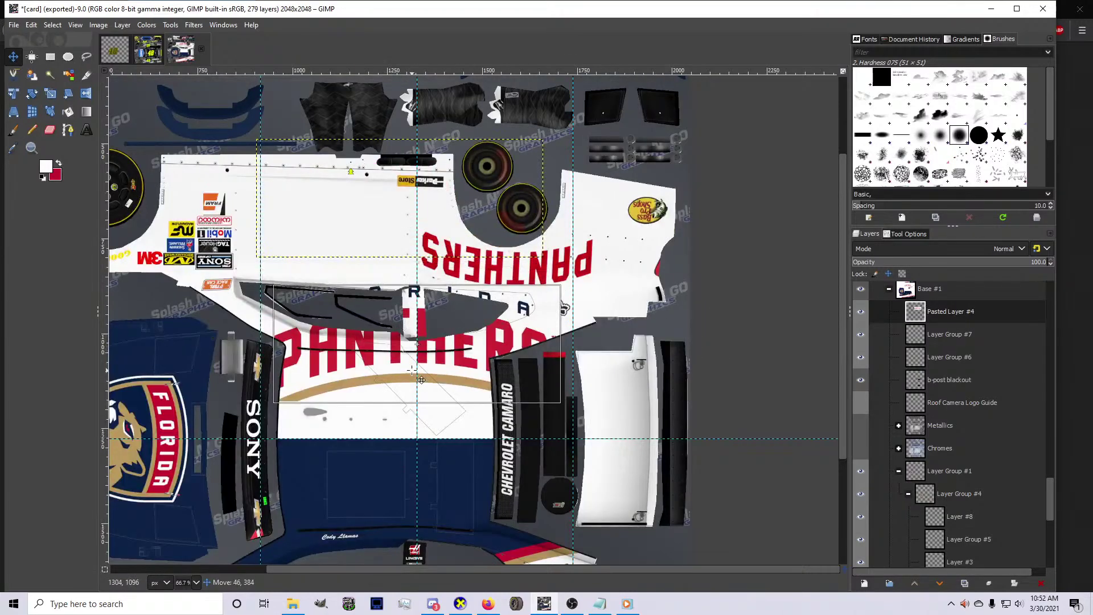
key("u")
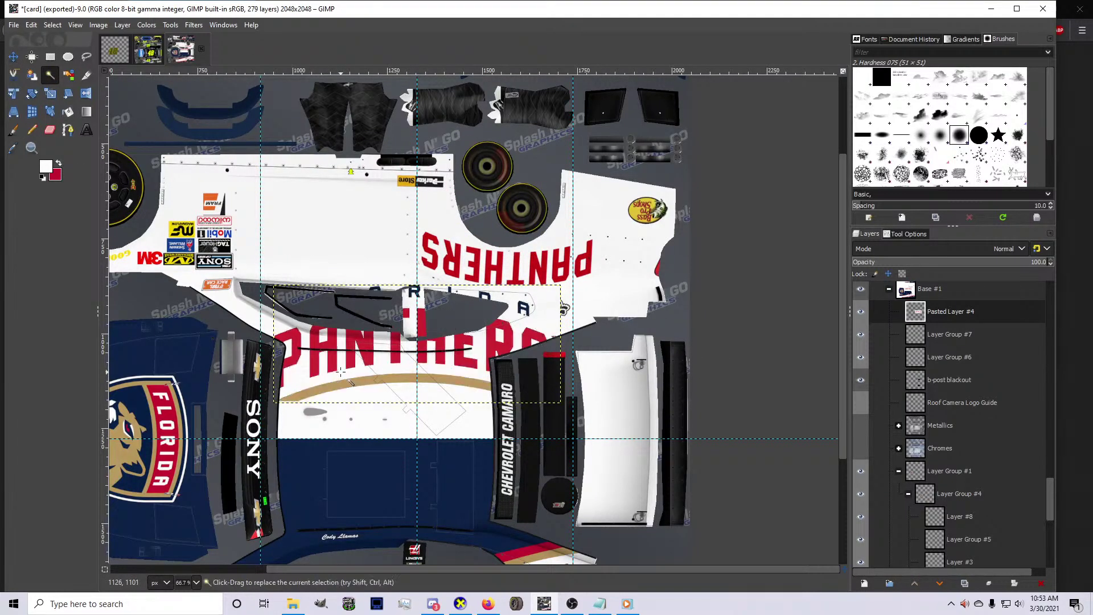
left_click(327, 347)
key("Delete")
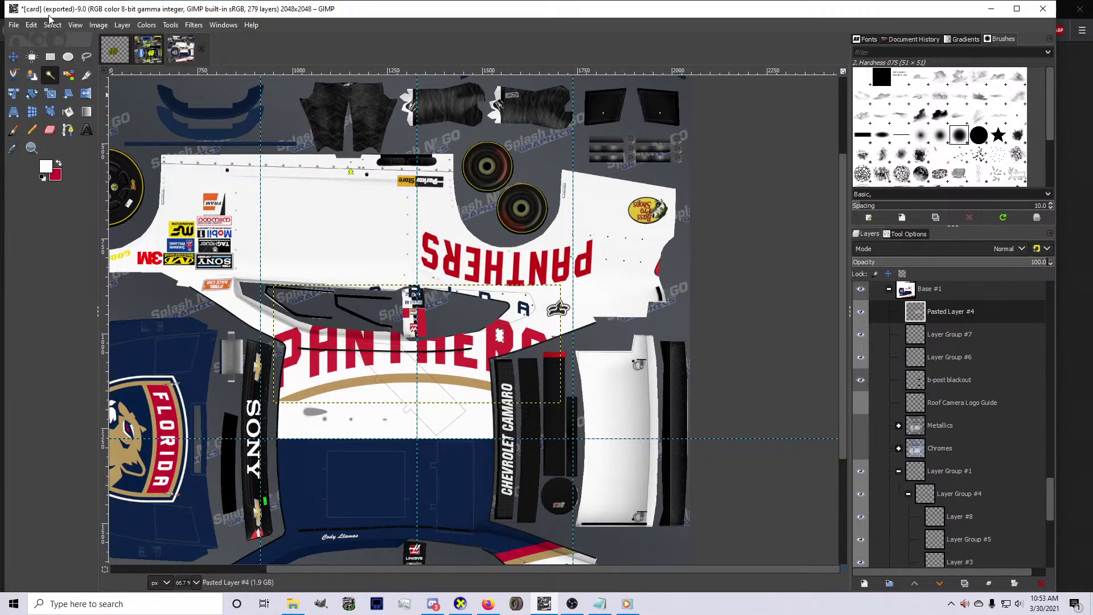
key("alt+s")
key("Escape")
Rotate the wordmark layer 90° counter-clockwise and scale it down proportionally to fit the white rear deck panel
right_click(333, 336)
mouse_move(399, 420)
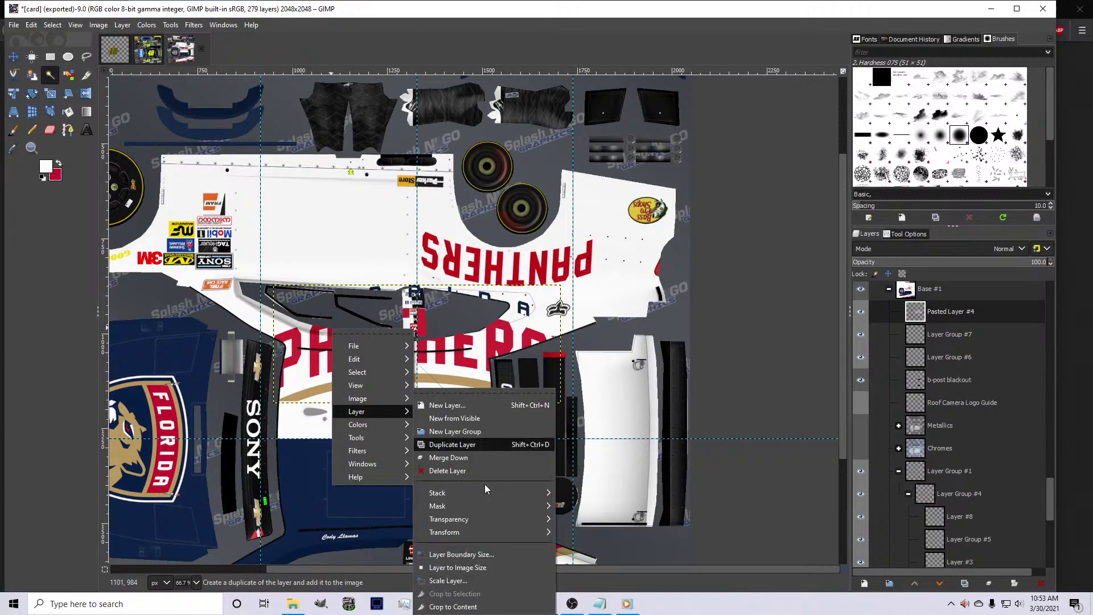
mouse_move(521, 532)
left_click(601, 545)
key("shift+s")
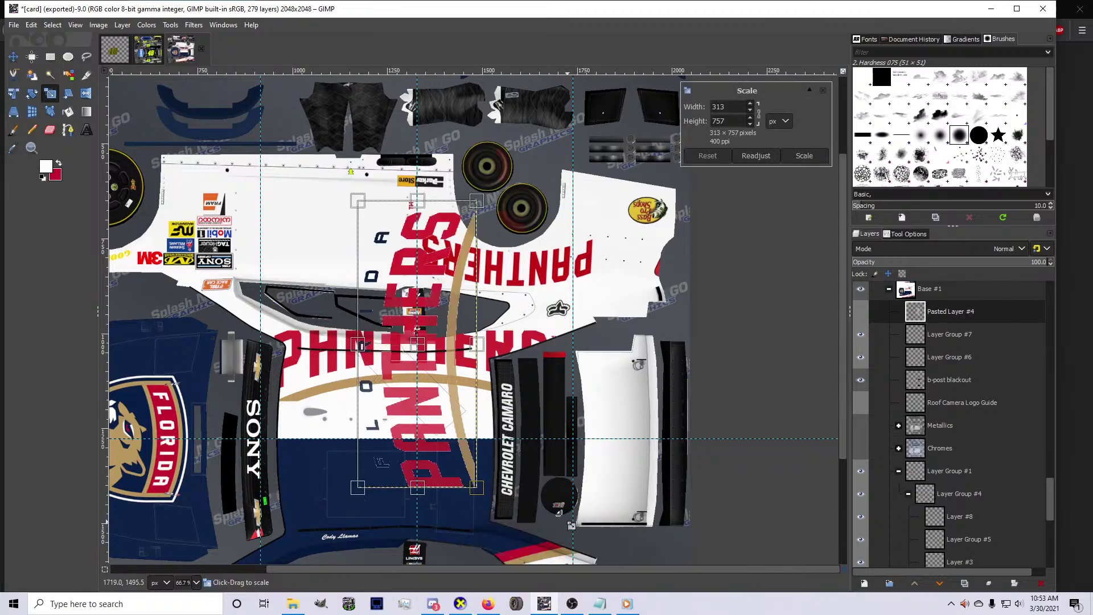
left_click_drag(475, 487, 418, 342)
left_click_drag(401, 283, 626, 450)
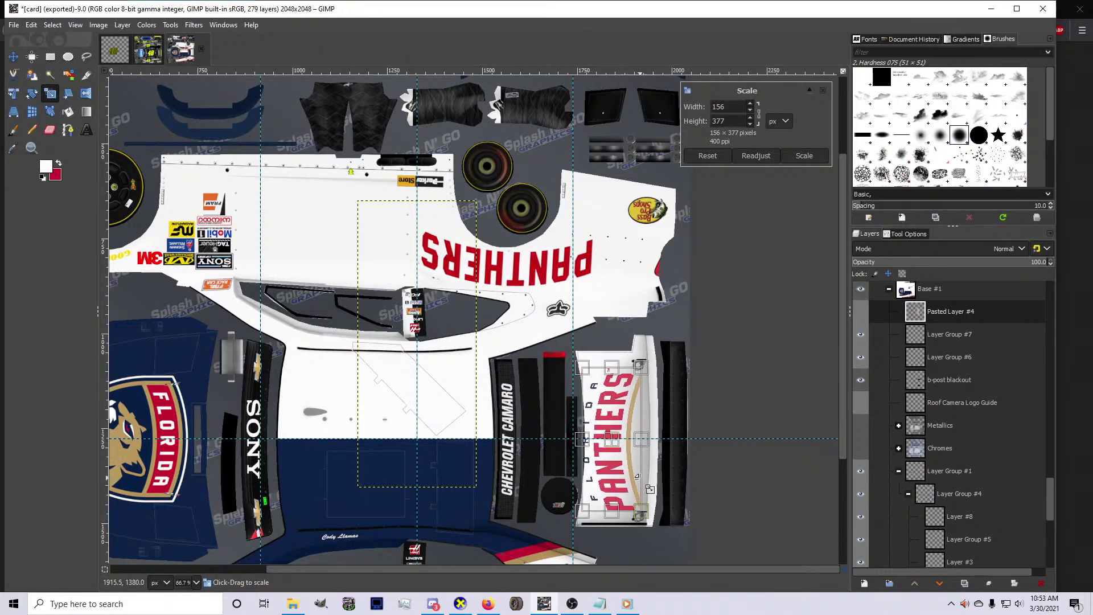
scroll(648, 492, "up", 1)
left_click_drag(649, 492, 650, 503)
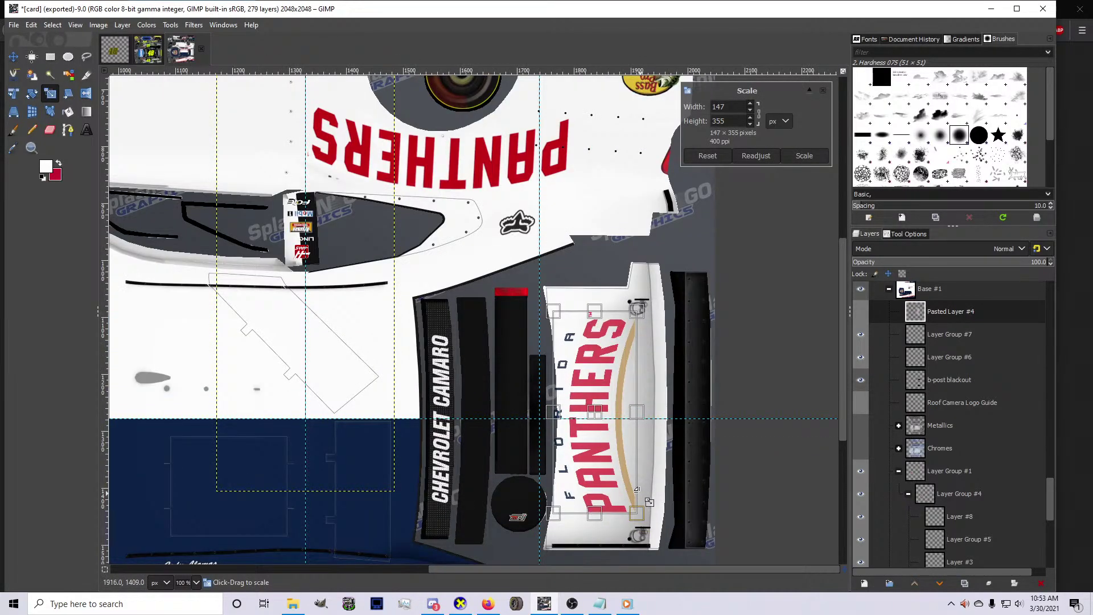
key("Return")
Center the rotated Florida Panthers wordmark on the white rear deck panel with the Move tool
left_click(13, 57)
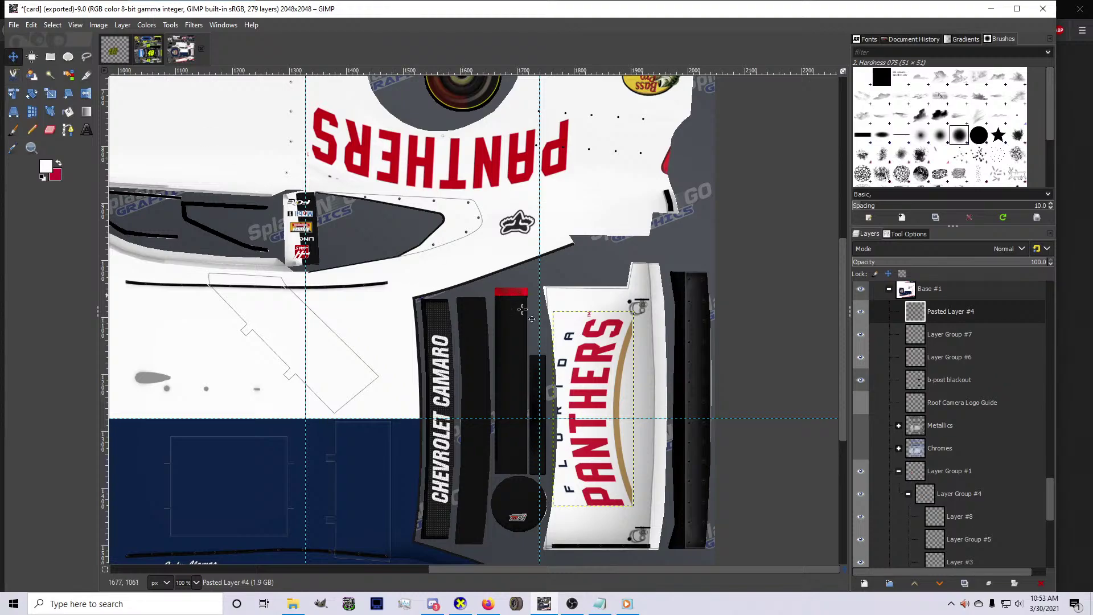
scroll(605, 430, "up", 2)
left_click_drag(612, 437, 634, 450)
scroll(633, 455, "down", 1)
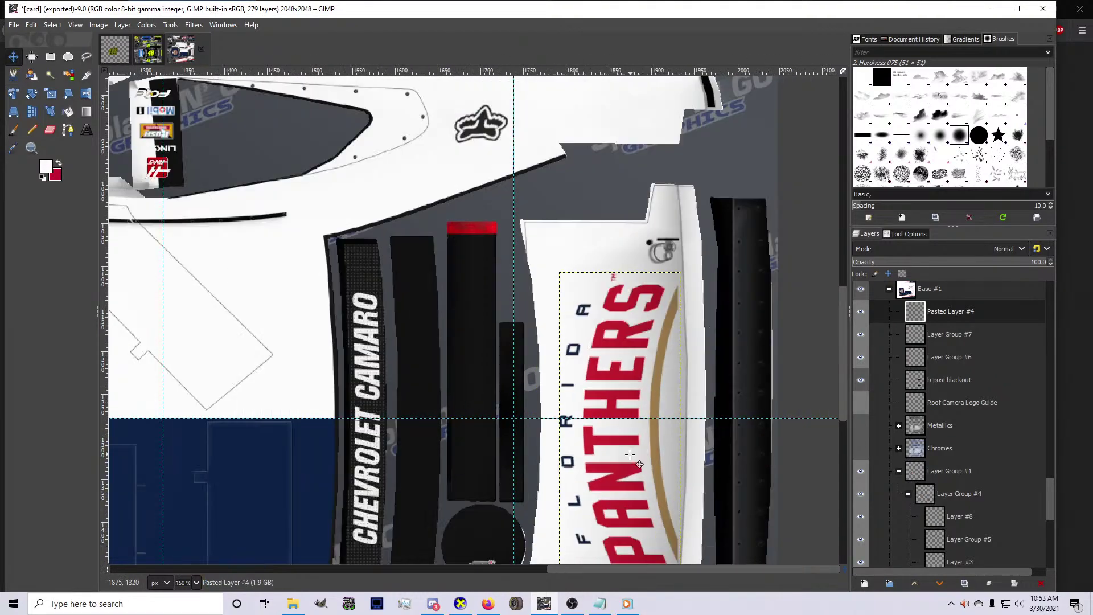
scroll(632, 467, "down", 2)
left_click(631, 398)
left_click_drag(632, 398, 629, 399)
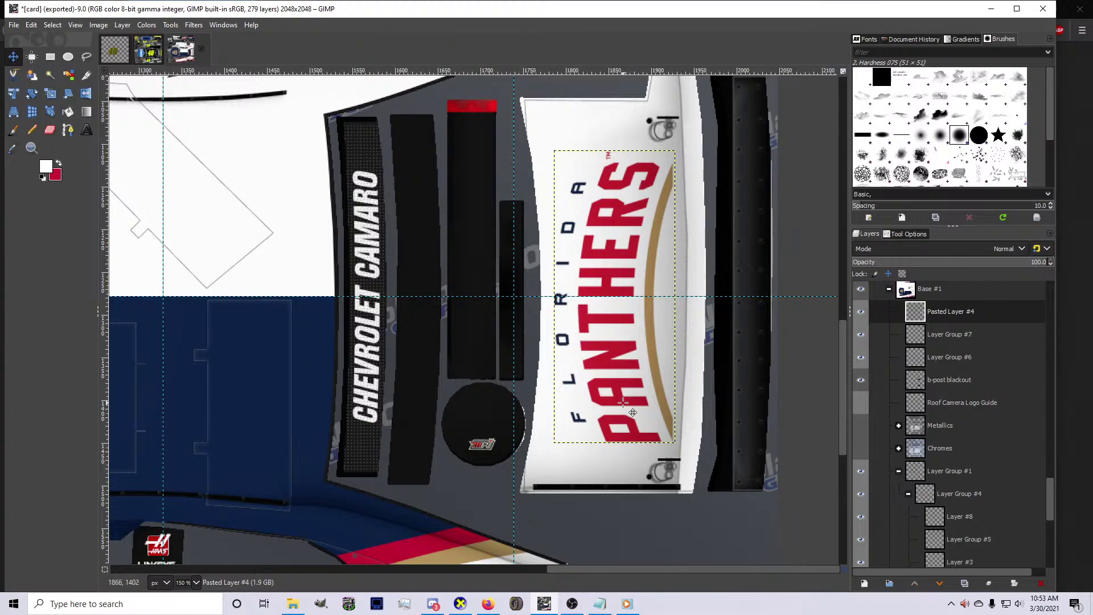
Save the image as 48_CL_Panthers_SCS2021.xcf in the Bases Made By Me folder
scroll(620, 409, "down", 4)
key("ctrl+s")
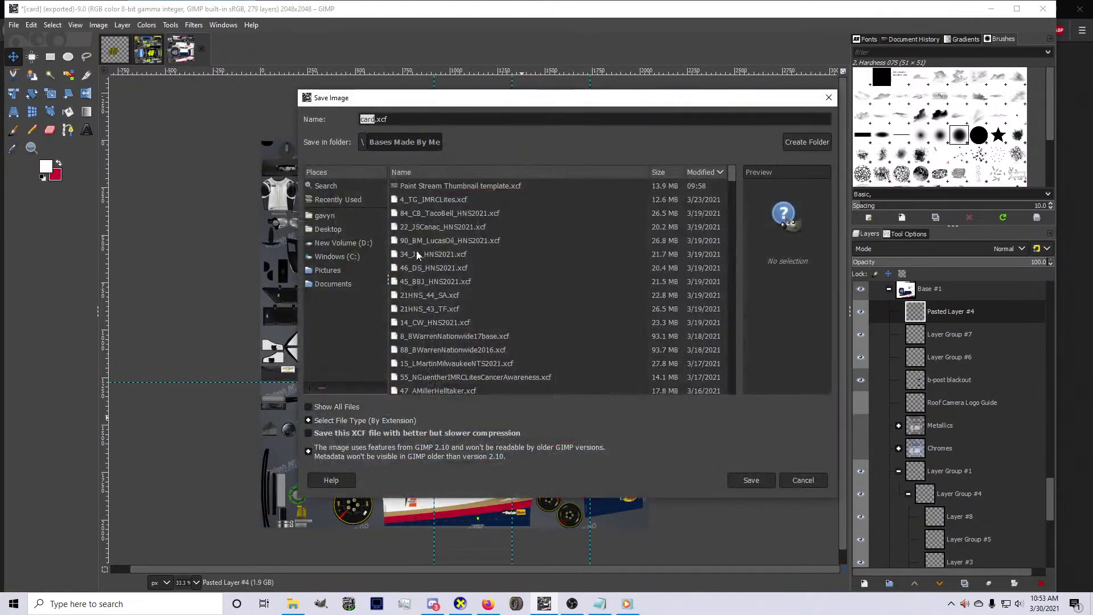
type("48_CL_SCS2021")
key("Left")
key("Left")
key("Left")
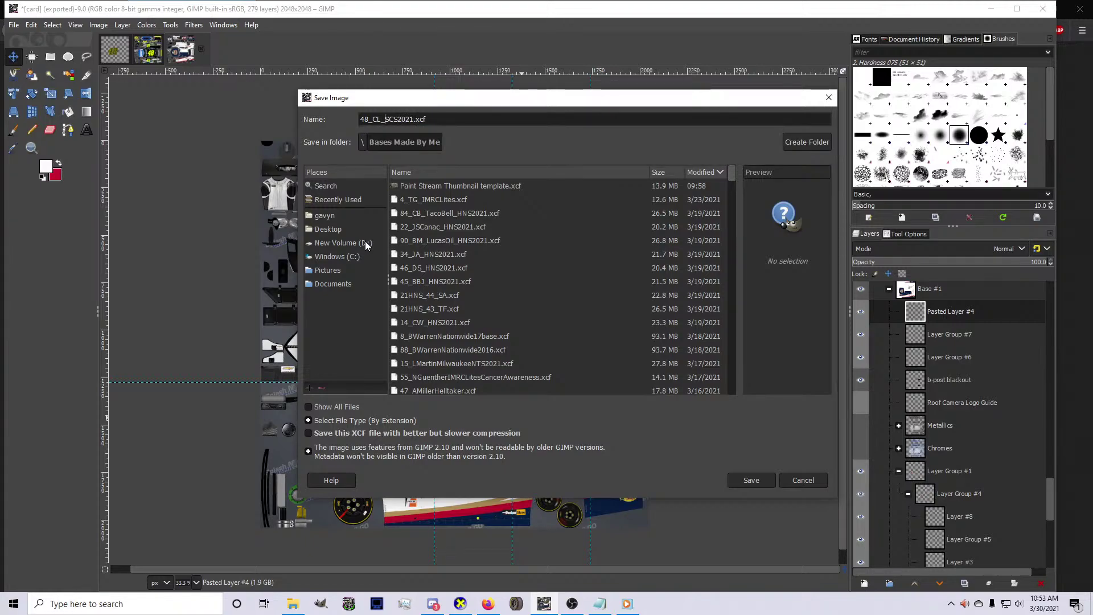
type("Panthers_")
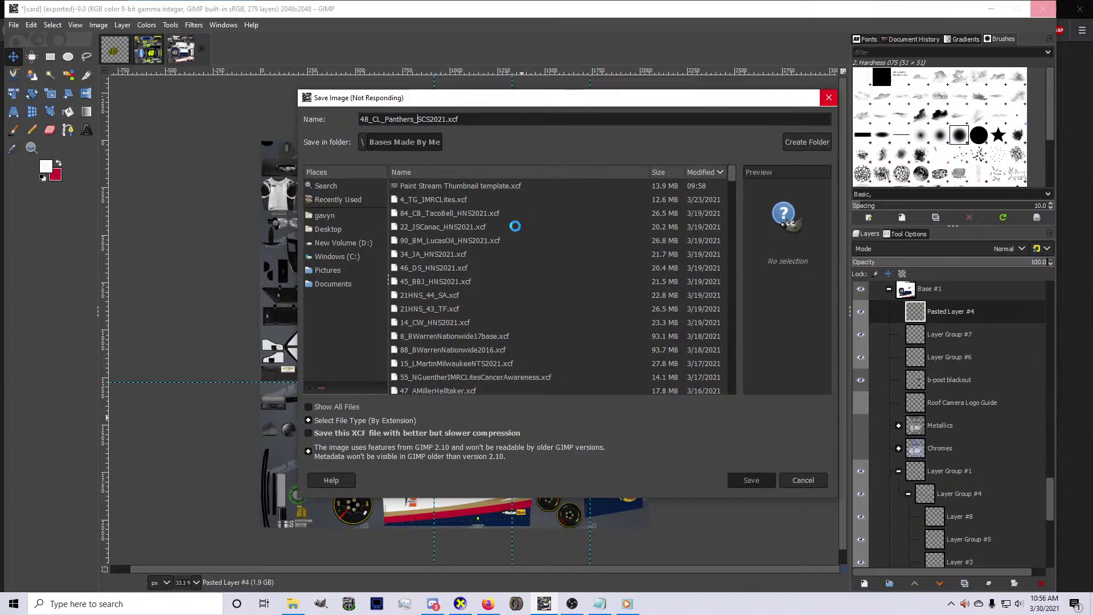
Switch to CarView, rotate the car model to inspect the livery's side, and return to GIMP
left_click(460, 604)
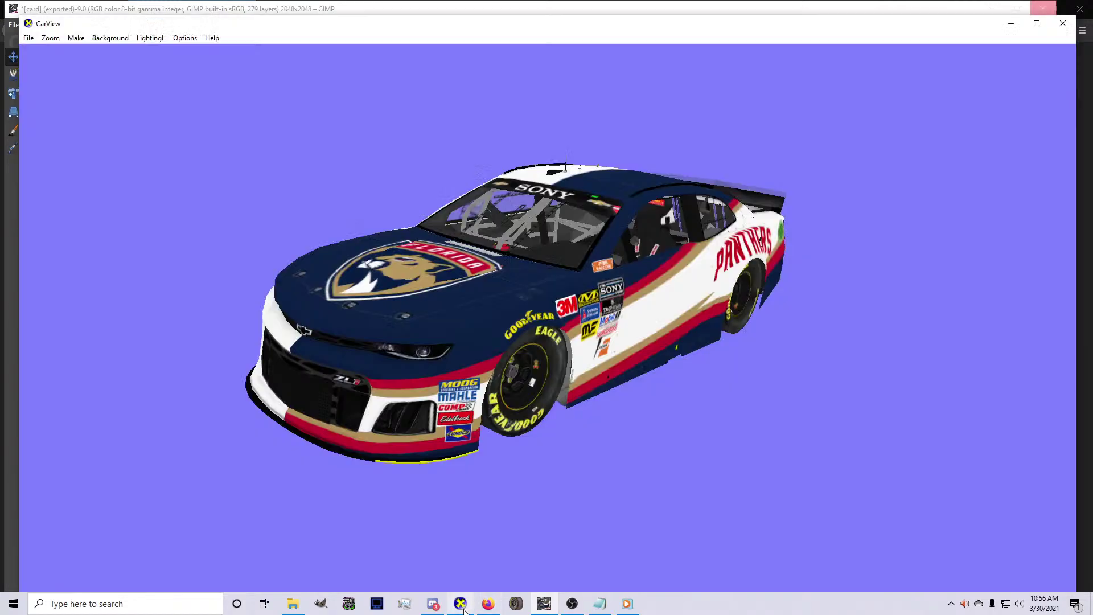
left_click_drag(110, 320, 509, 420)
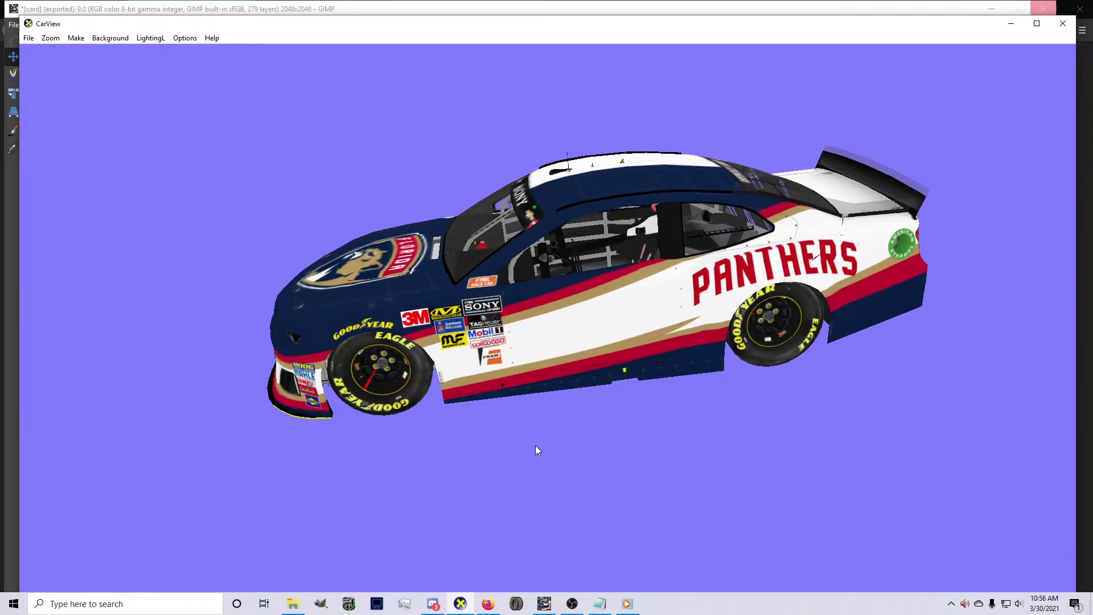
left_click(543, 604)
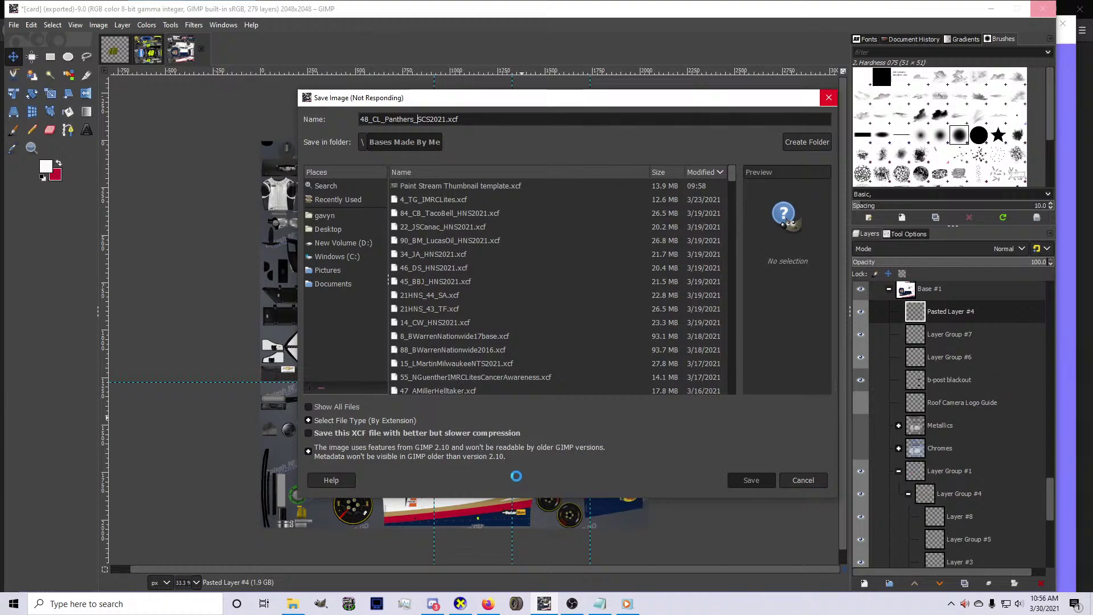
Switch to Firefox, enter "nos energy" as the search in a new tab, and check the ISCRO Checklist in Notepad
mouse_move(601, 609)
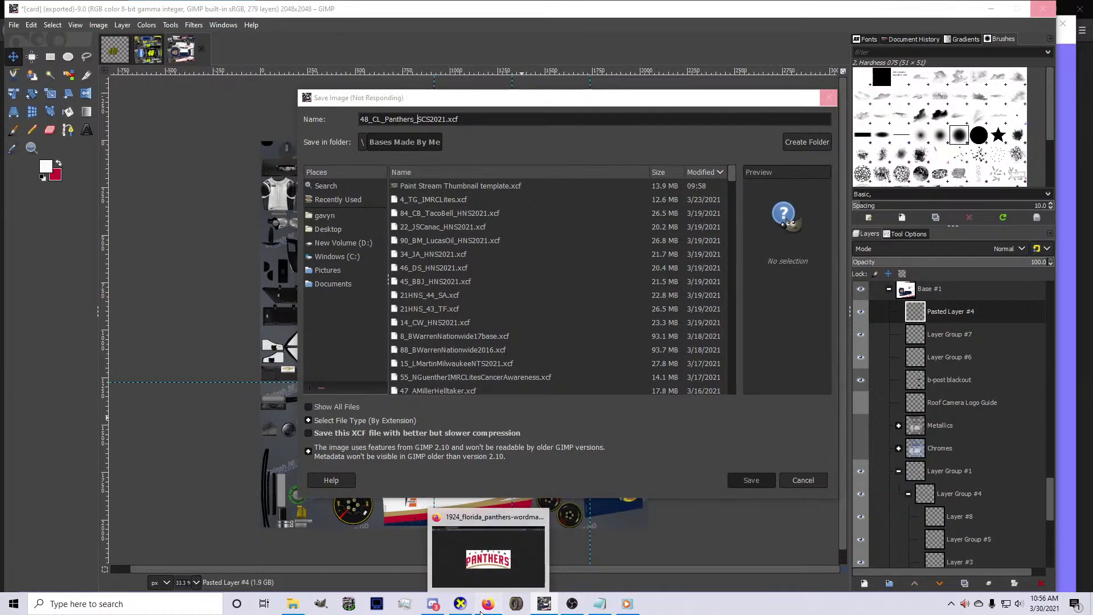
left_click(488, 547)
left_click(265, 9)
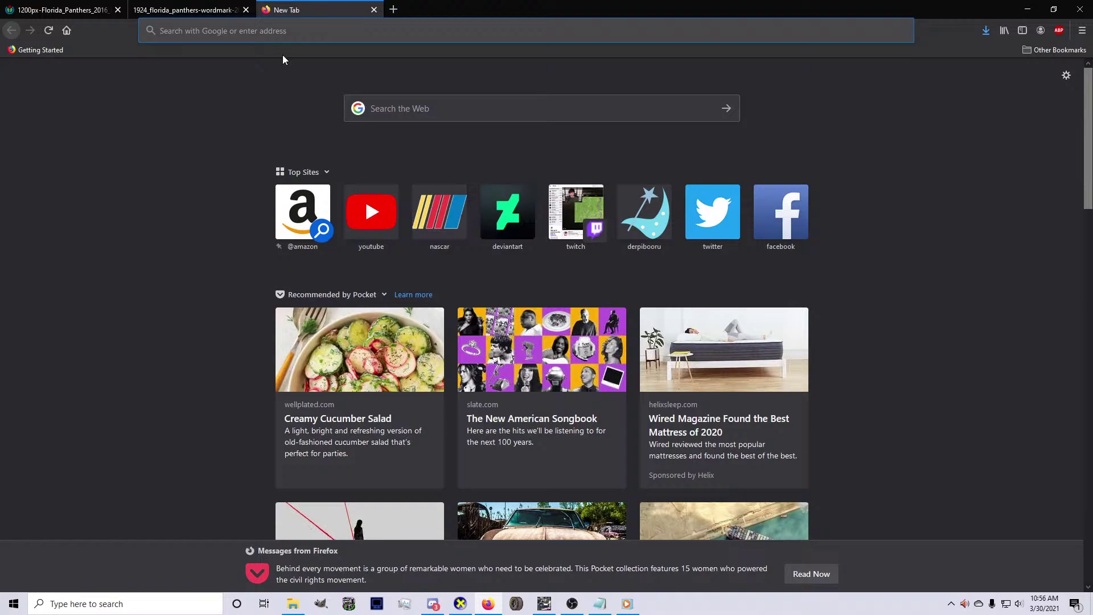
type("valvoline")
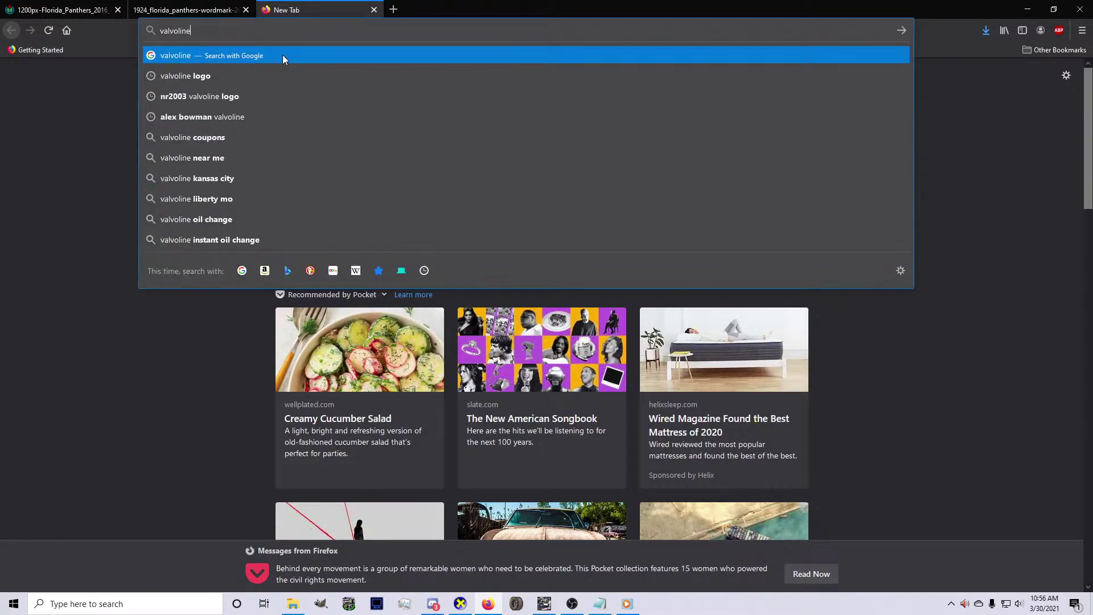
key("ctrl+a")
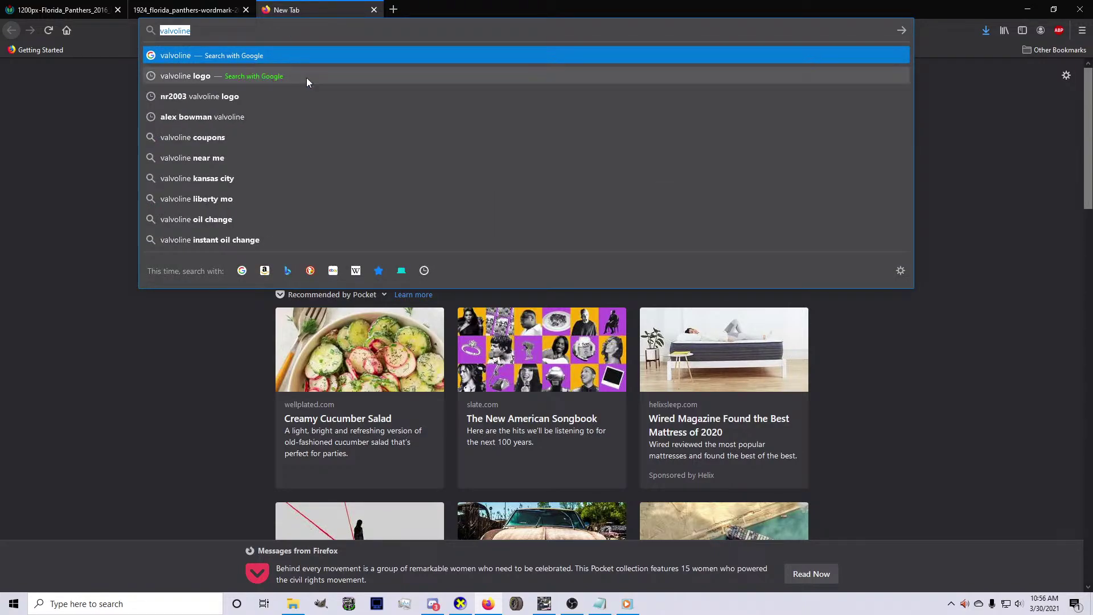
type("nos energy")
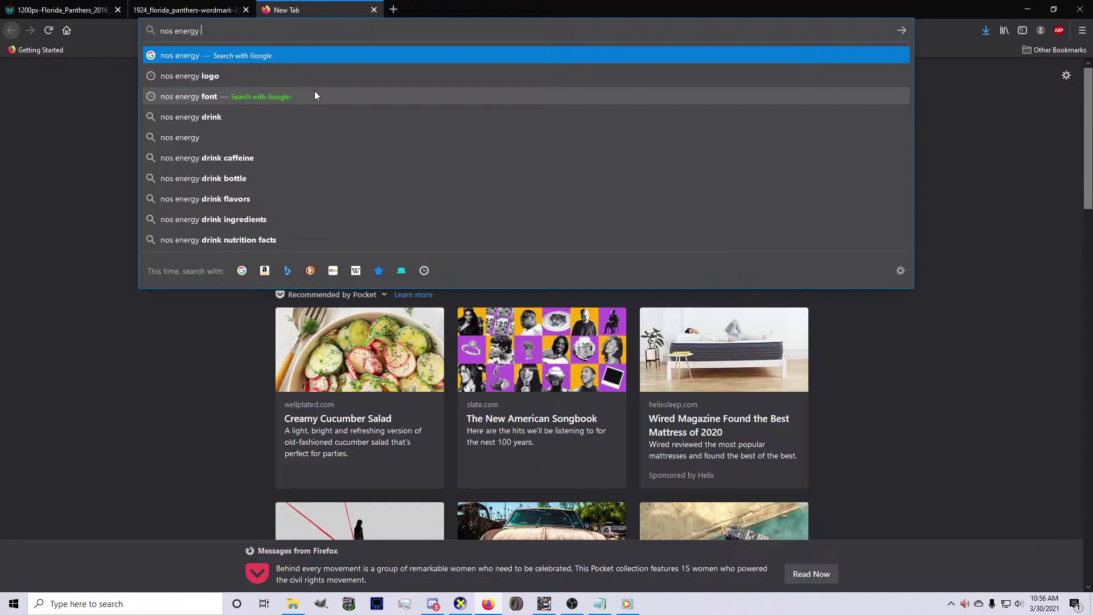
left_click(600, 604)
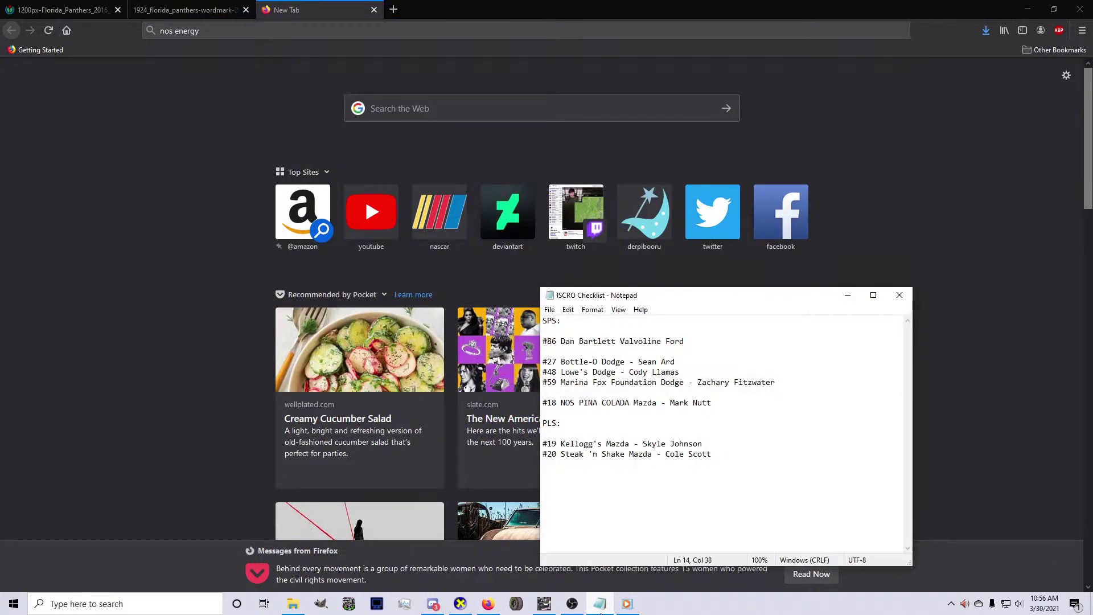
left_click(488, 603)
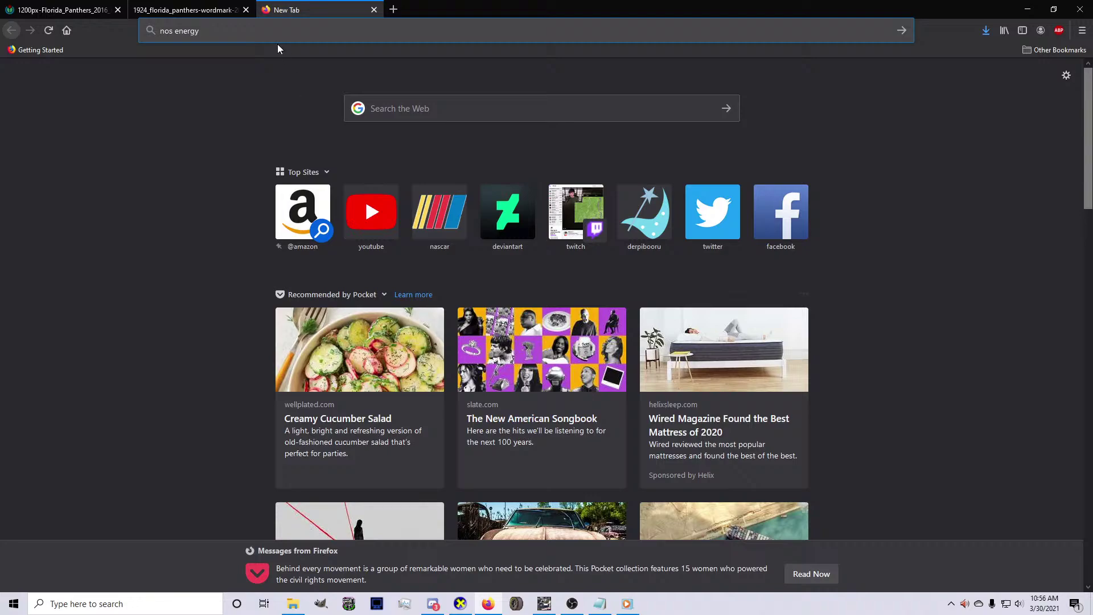
Search the web for "nos energy pina colada" and show the image results
left_click(280, 36)
type("pina")
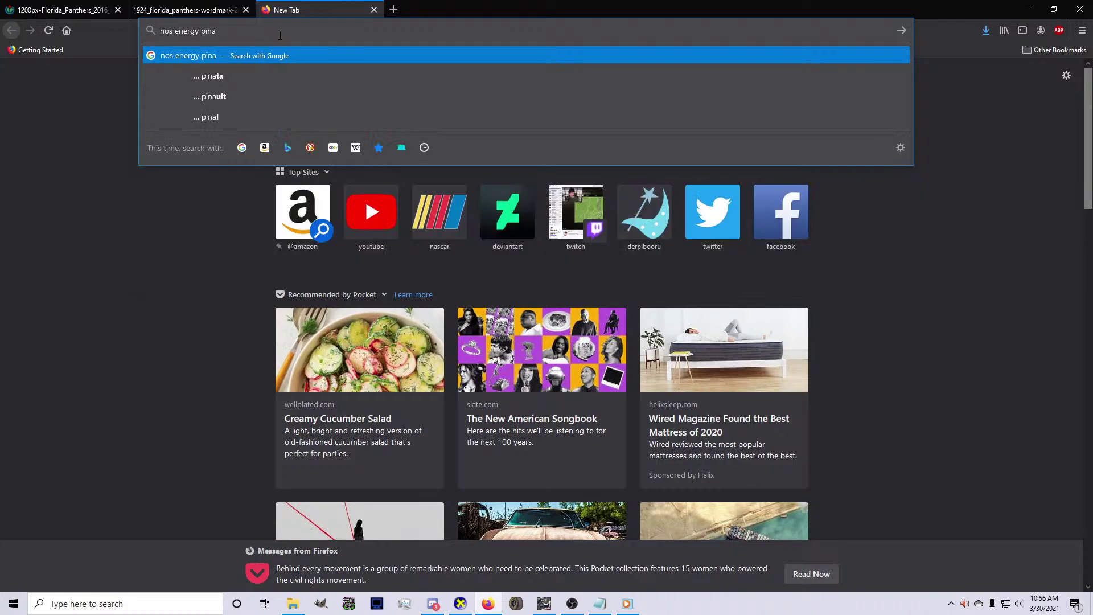
type(" colada")
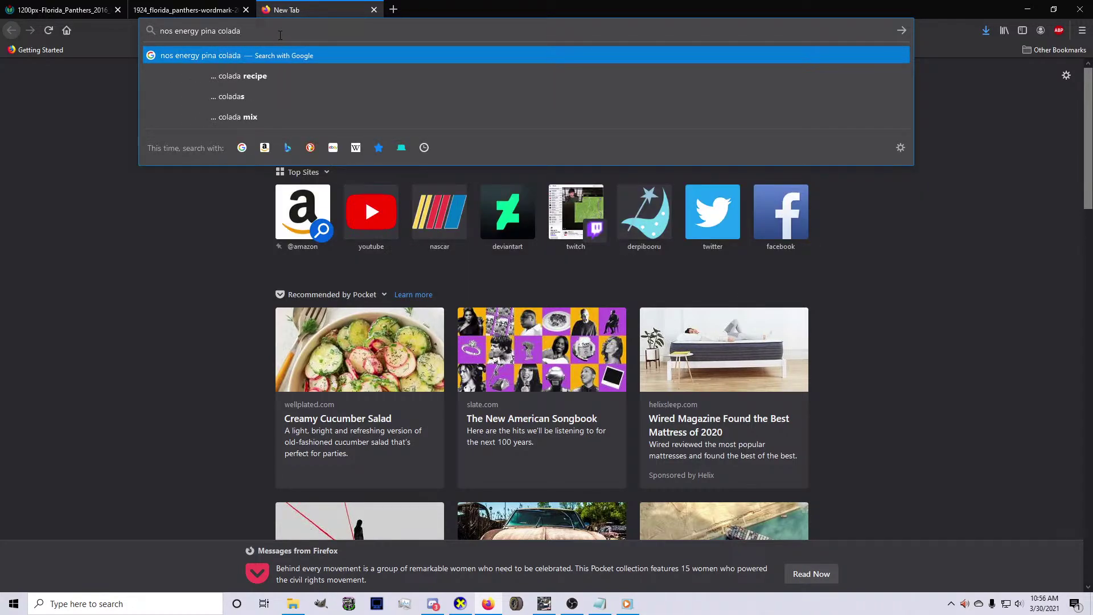
key("Return")
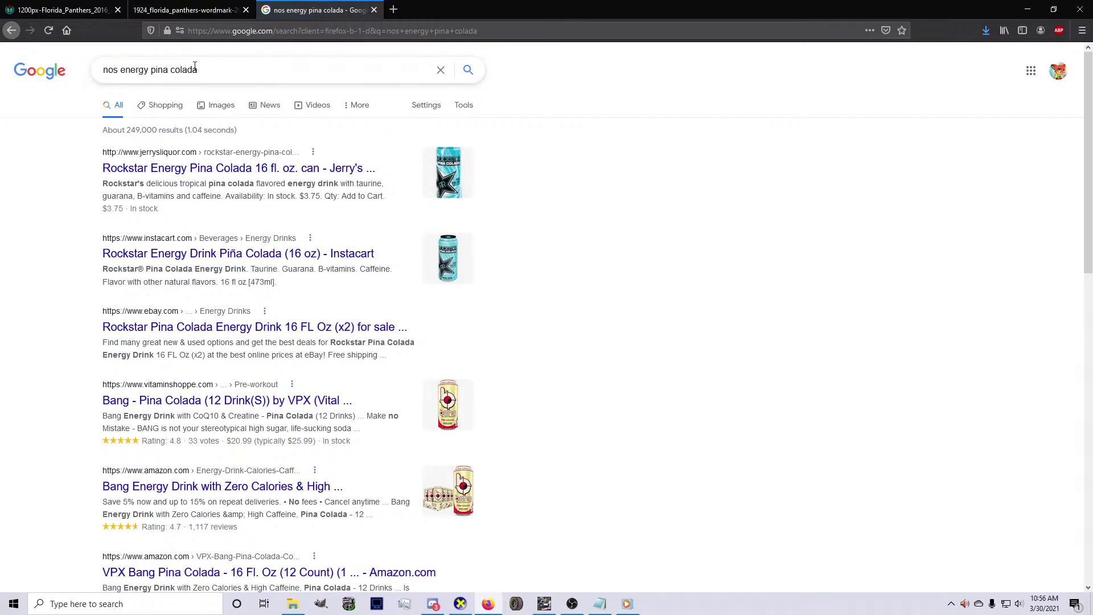
left_click(217, 105)
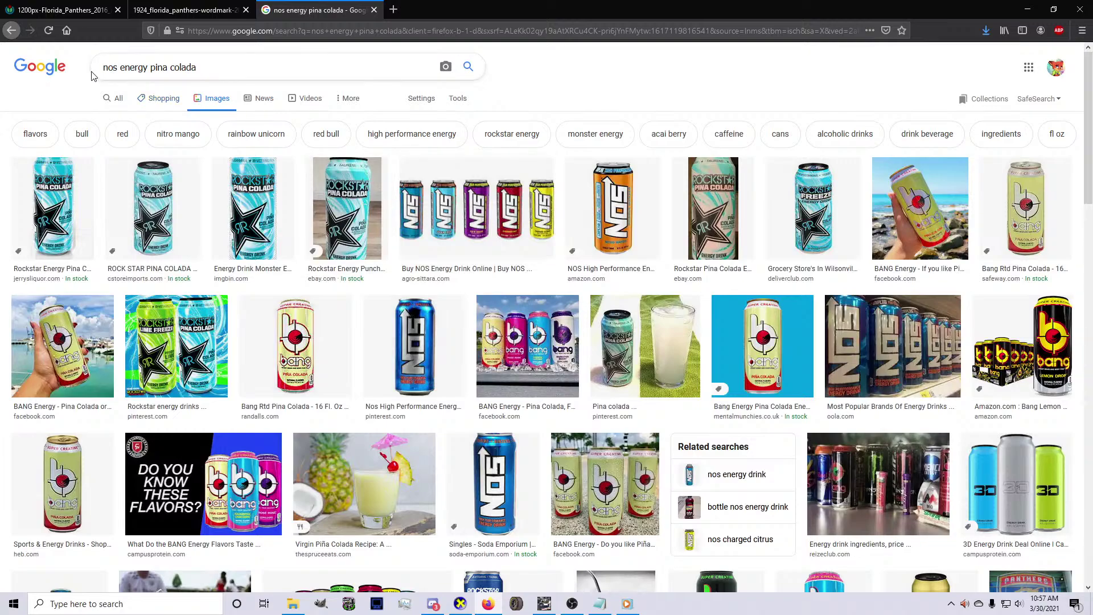
Search images for "pina colada" alone, and return to the "nos energy pina colada" images to look through the cans
left_click_drag(150, 68, 102, 67)
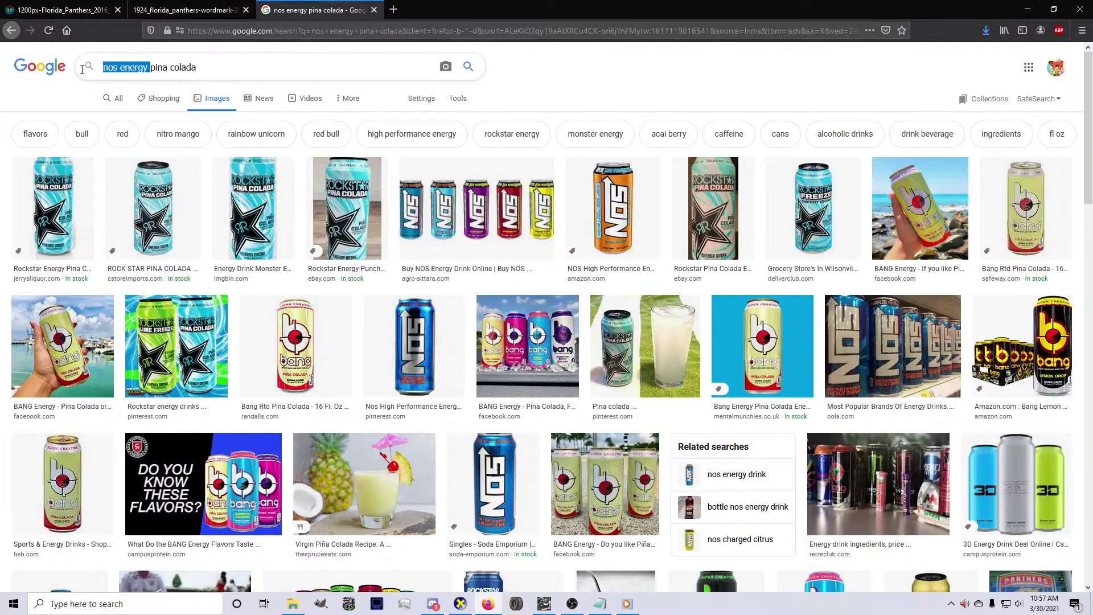
key("BackSpace")
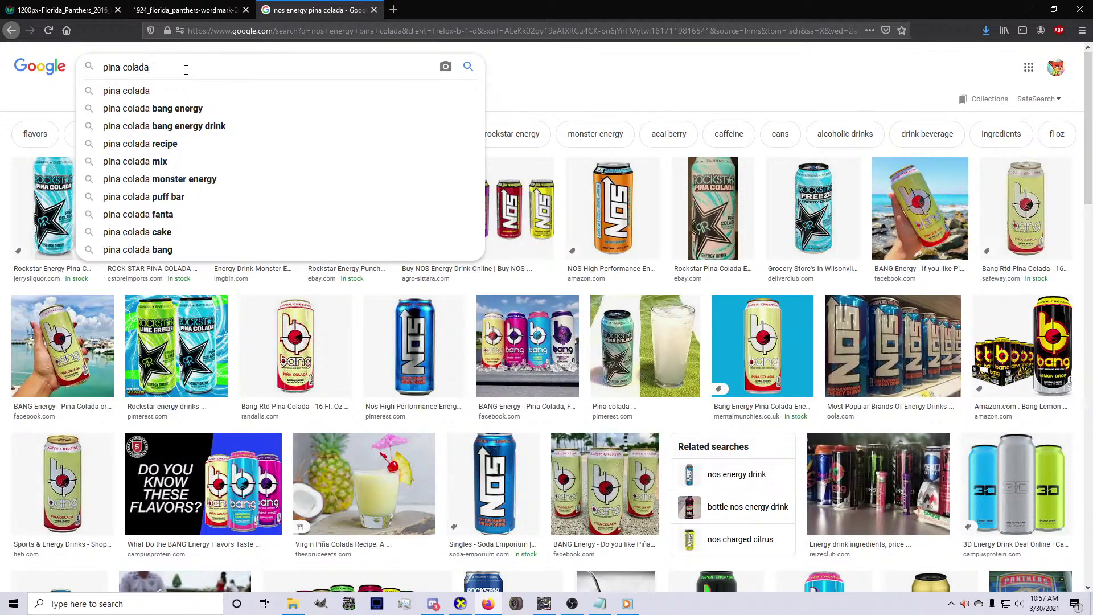
key("Return")
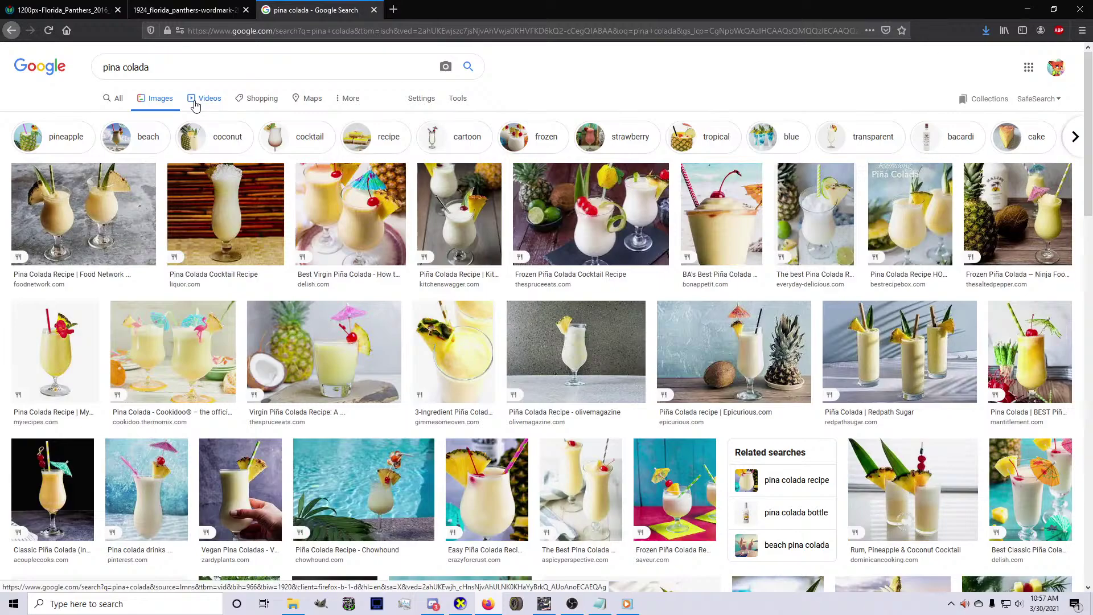
key("alt+Left")
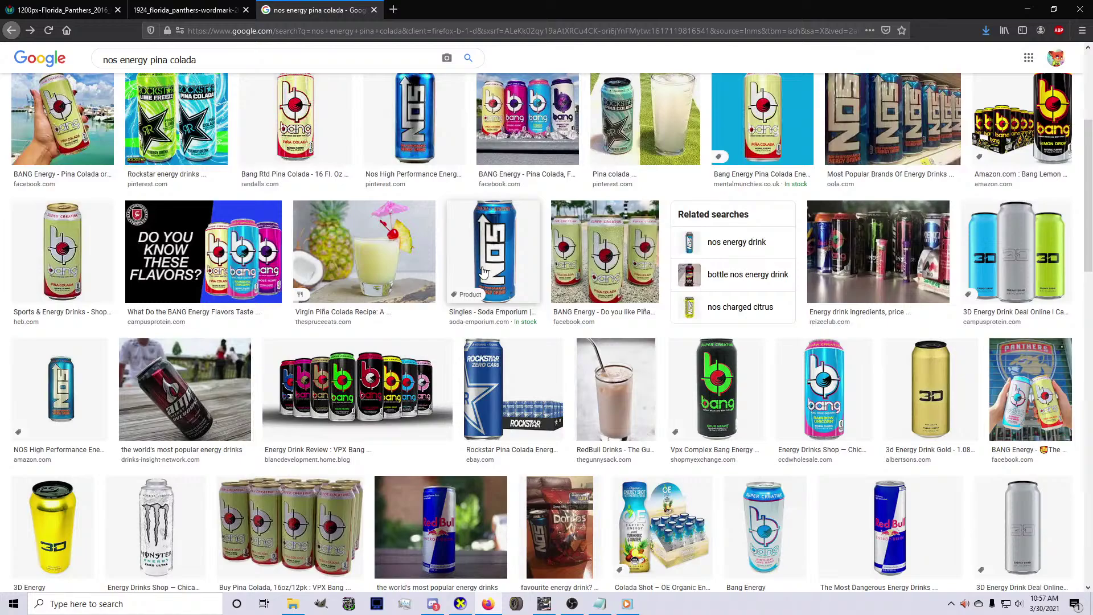
scroll(482, 272, "down", 3)
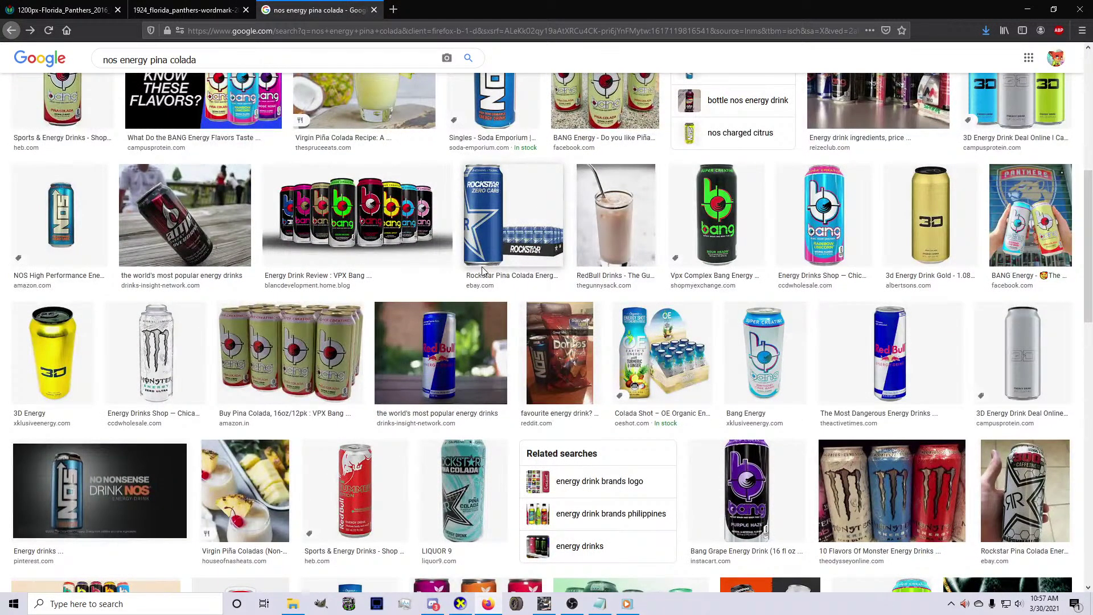
scroll(482, 272, "up", 7)
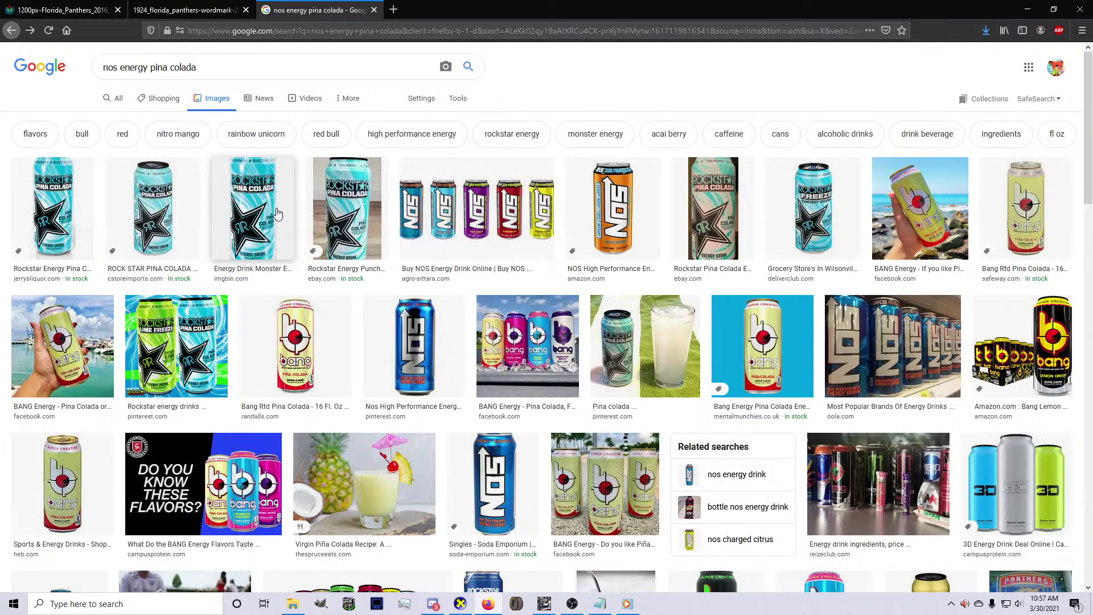
Search the web for "nos pina colada" in a new tab and look through the whole first results page
left_click(393, 9)
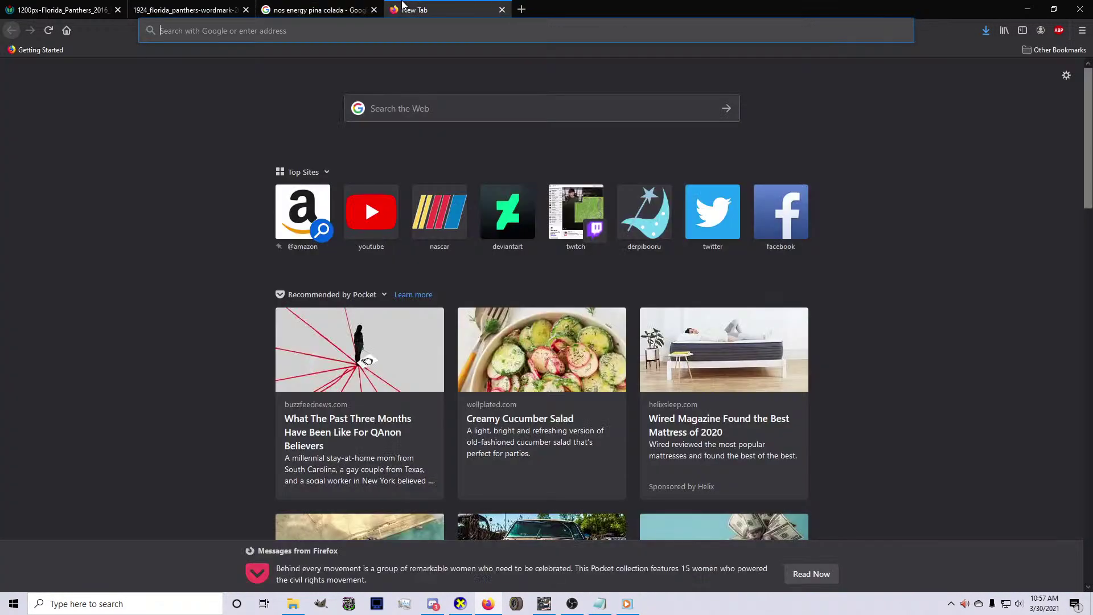
type("nos pina c")
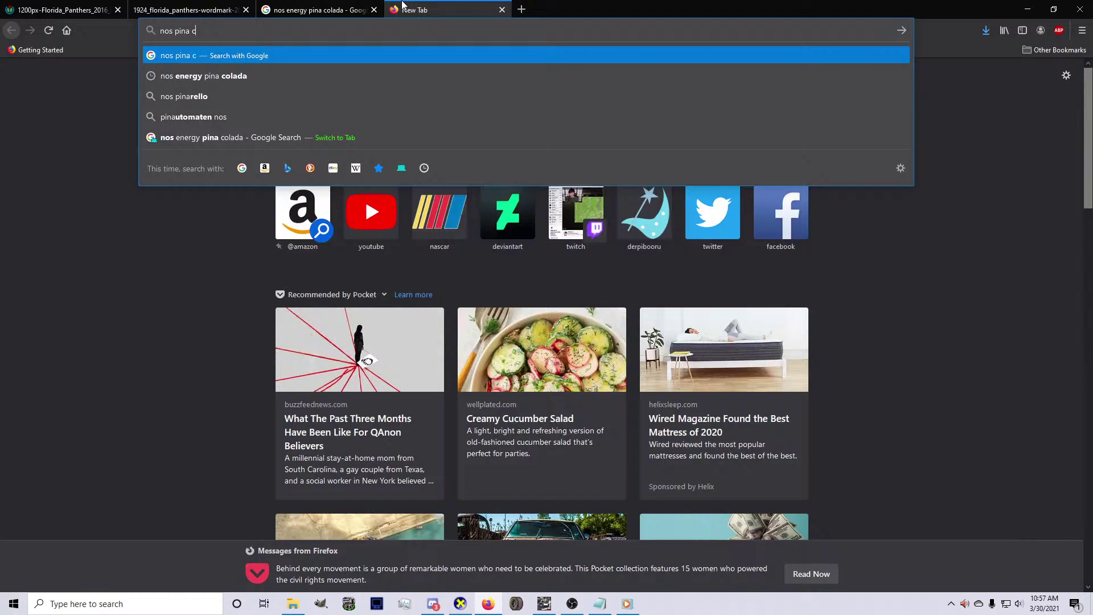
type("olada")
key("Return")
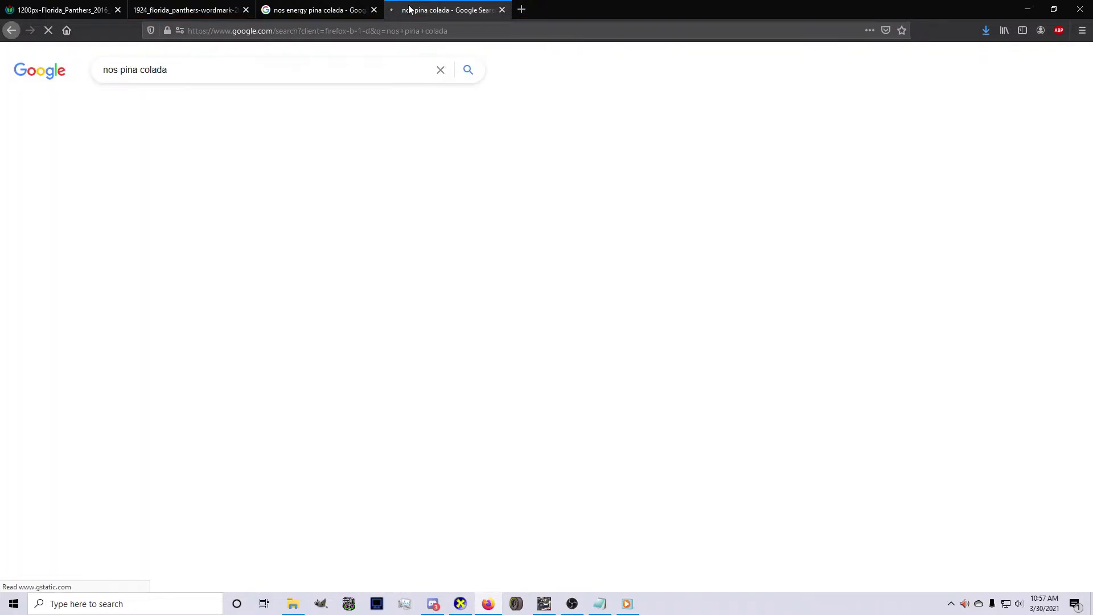
scroll(336, 219, "down", 4)
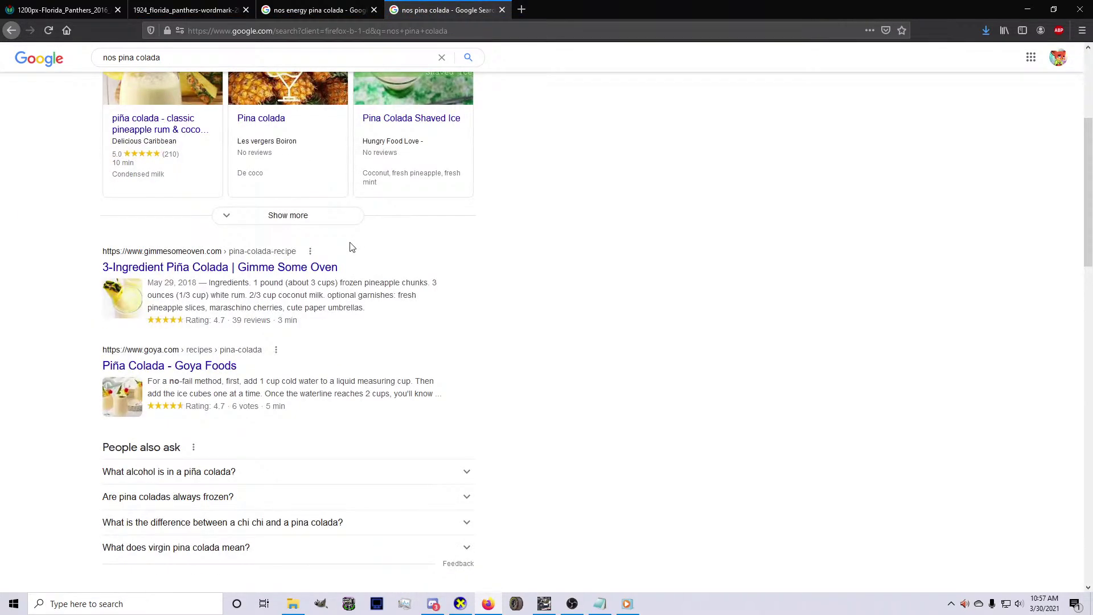
scroll(343, 247, "down", 7)
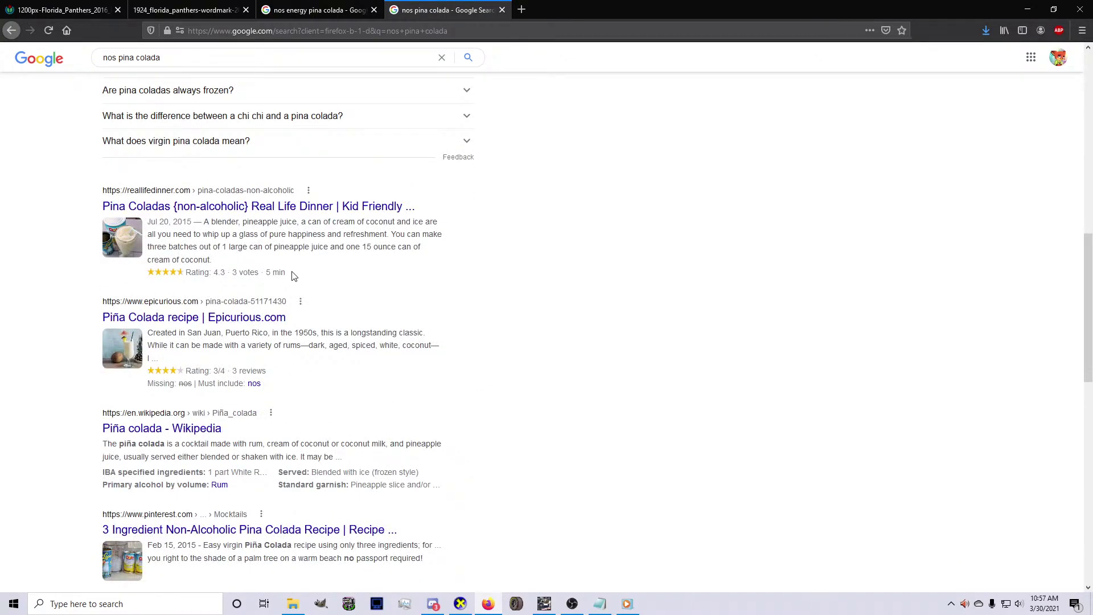
scroll(307, 330, "down", 5)
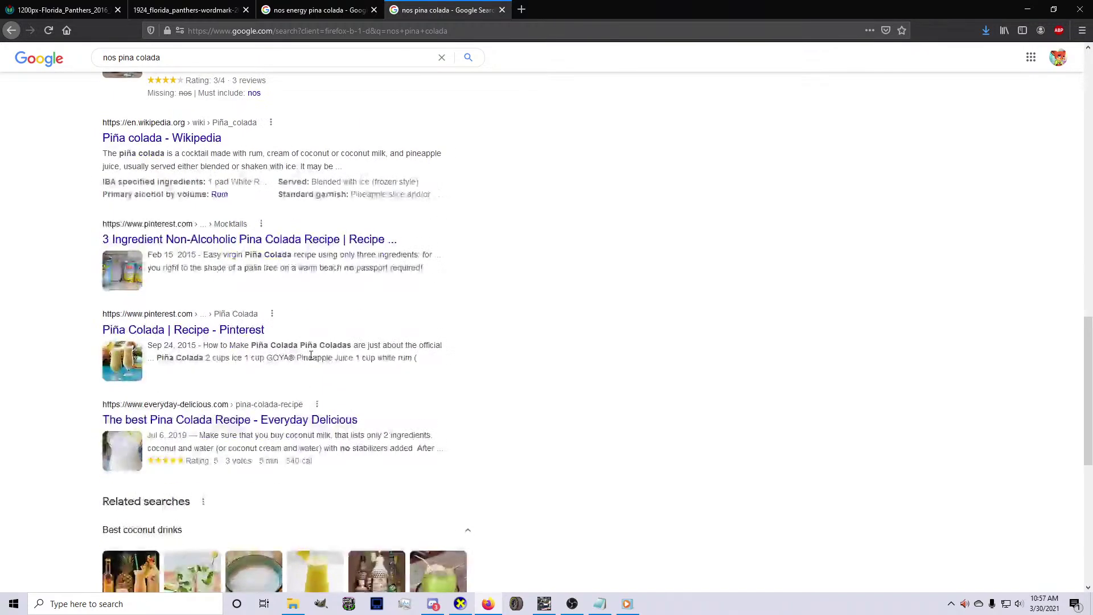
scroll(311, 356, "down", 7)
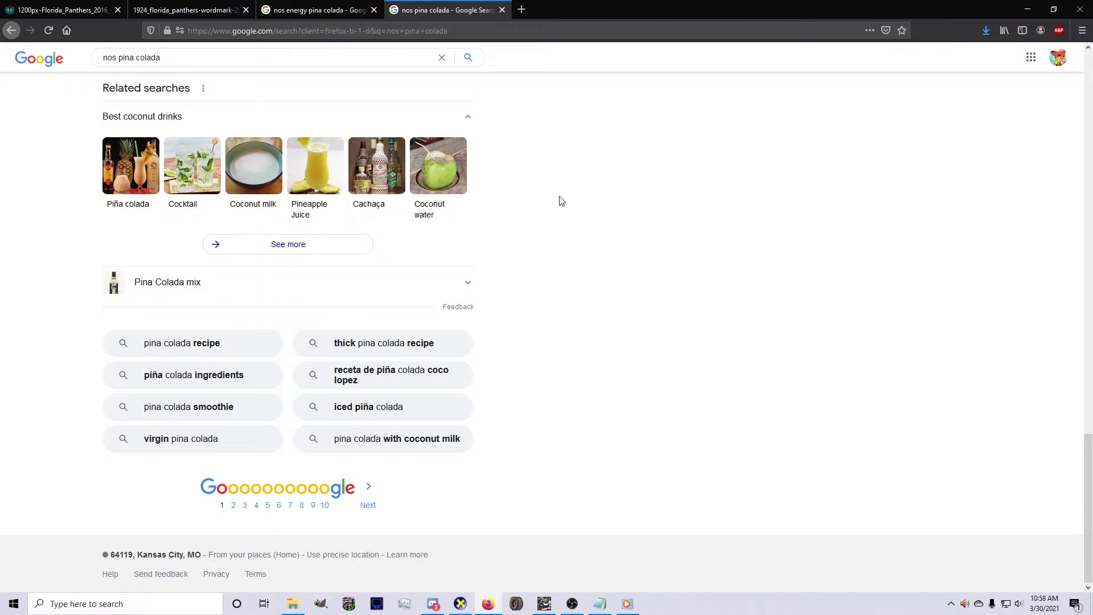
Switch to GIMP to export the Panthers livery to card.bmp, and check the rear deck on the 3D model in CarView
left_click(548, 592)
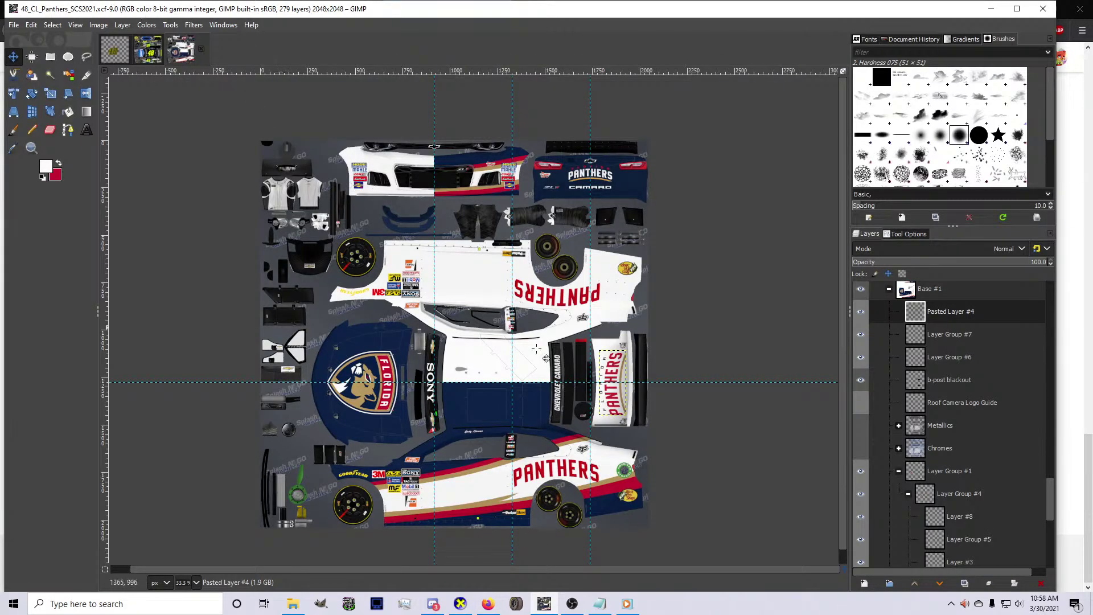
scroll(566, 435, "down", 1)
scroll(571, 426, "up", 2)
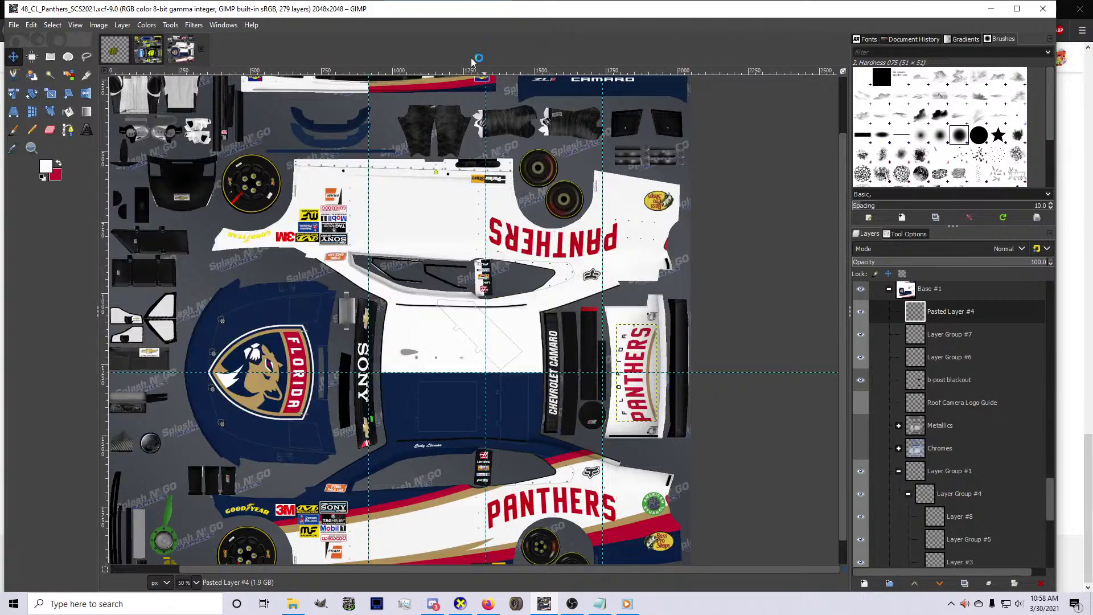
key("ctrl+e")
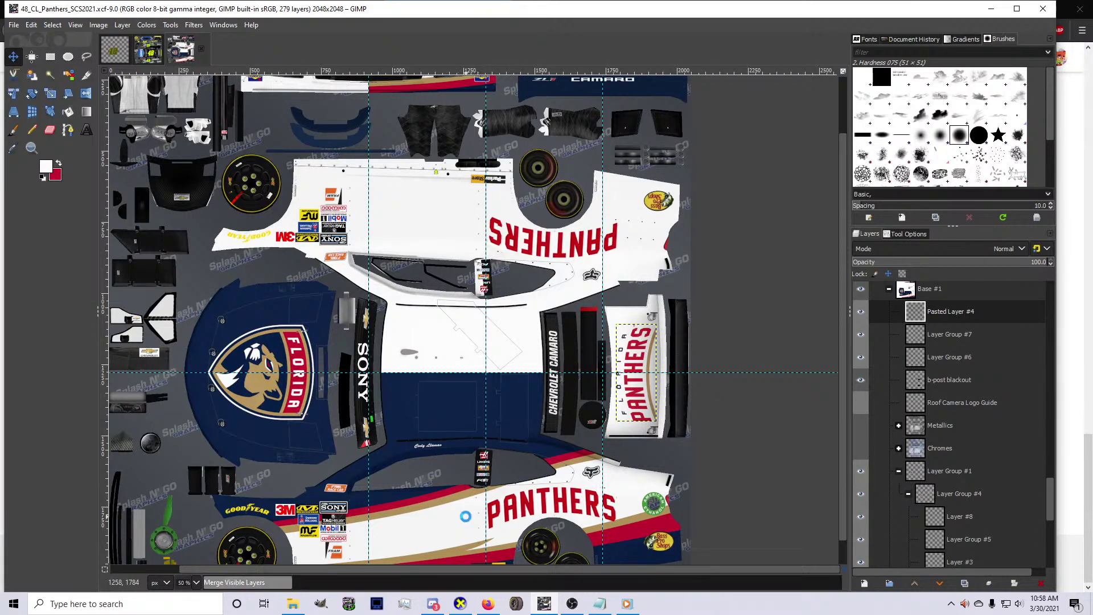
mouse_move(461, 604)
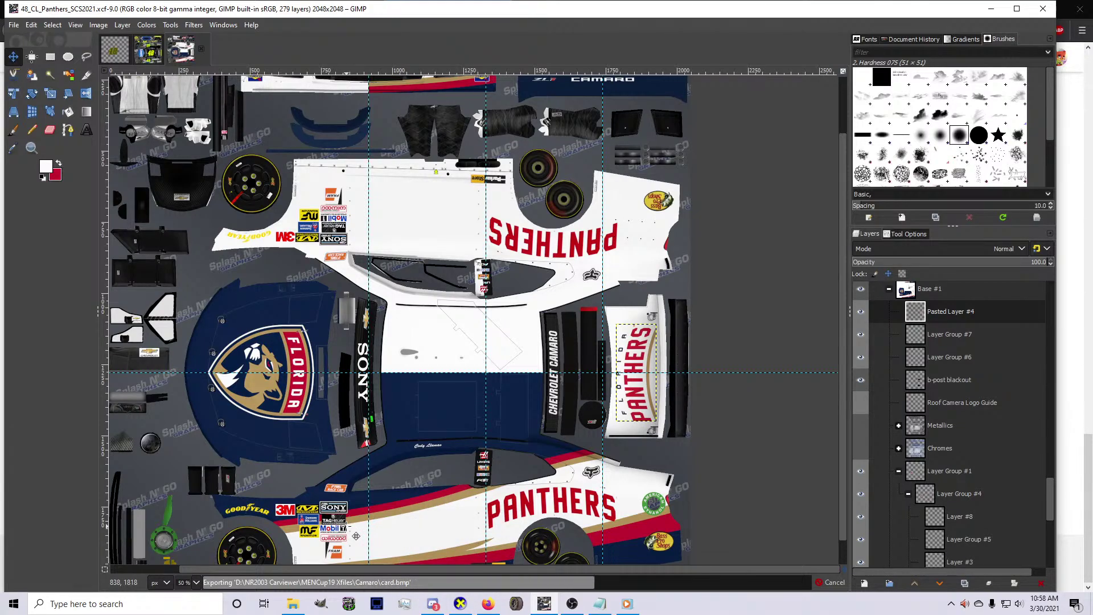
key("alt+Tab")
left_click_drag(487, 448, 561, 544)
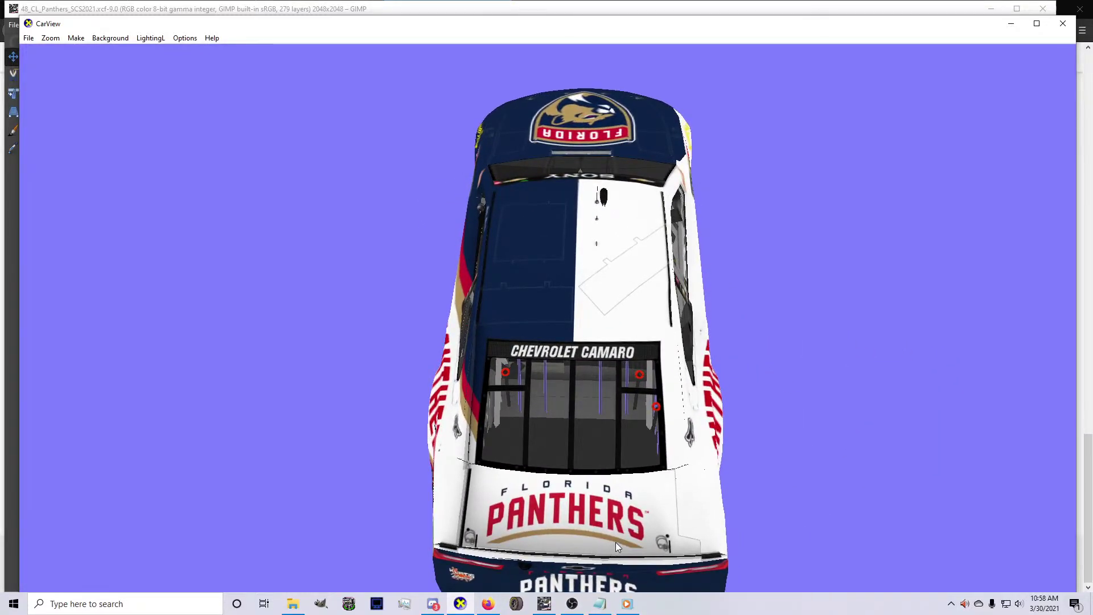
Back in GIMP, nudge the Florida Panthers wordmark on the rear deck lid one pixel toward the rear window
left_click(544, 603)
key("2")
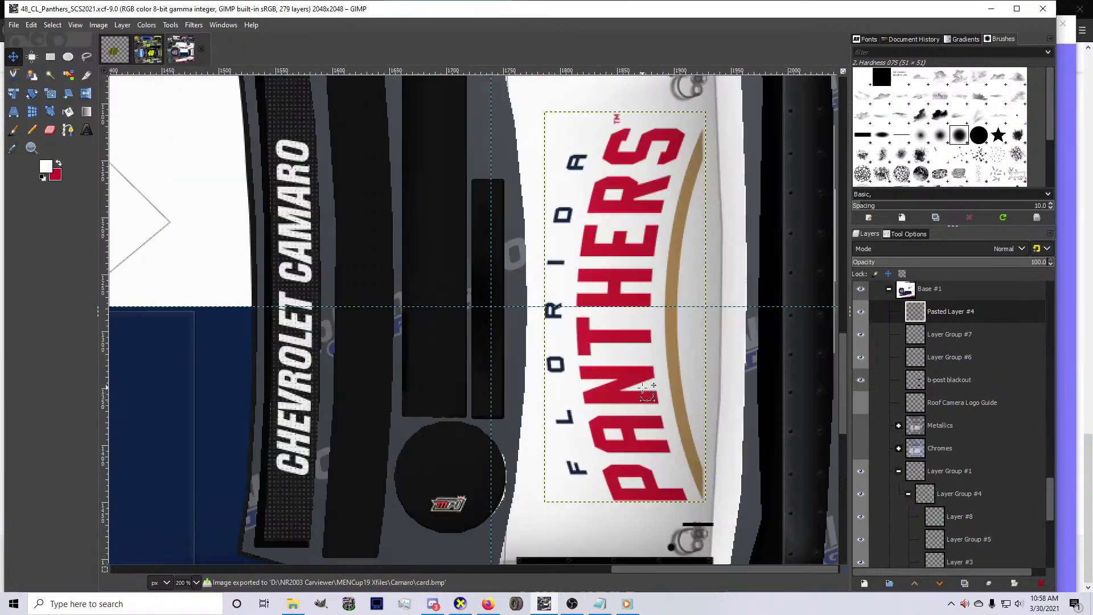
left_click(642, 387)
key("Left")
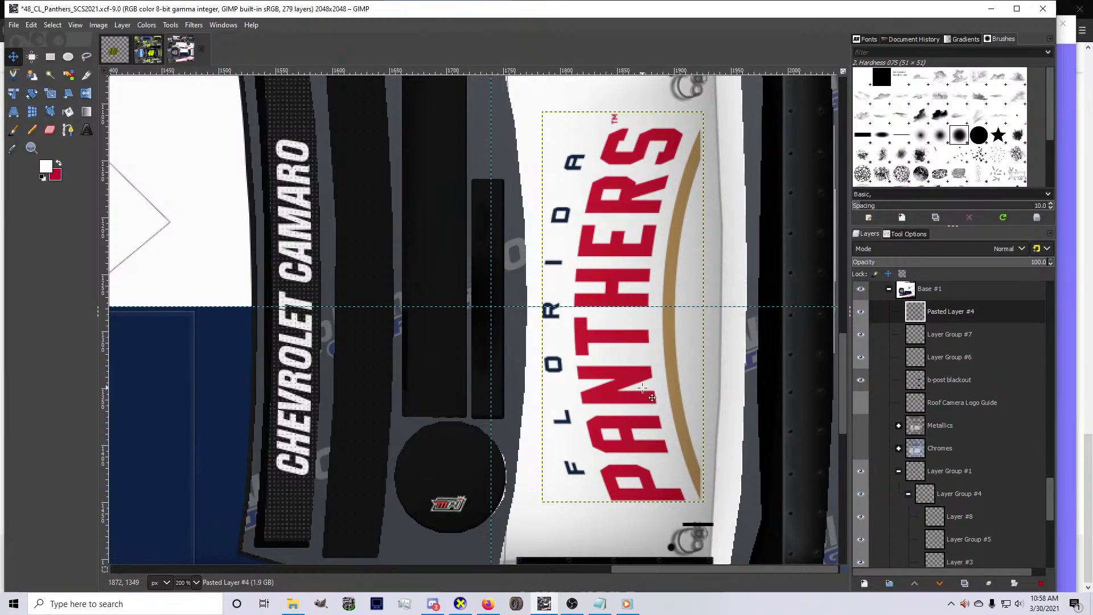
key("1")
key("shift+2")
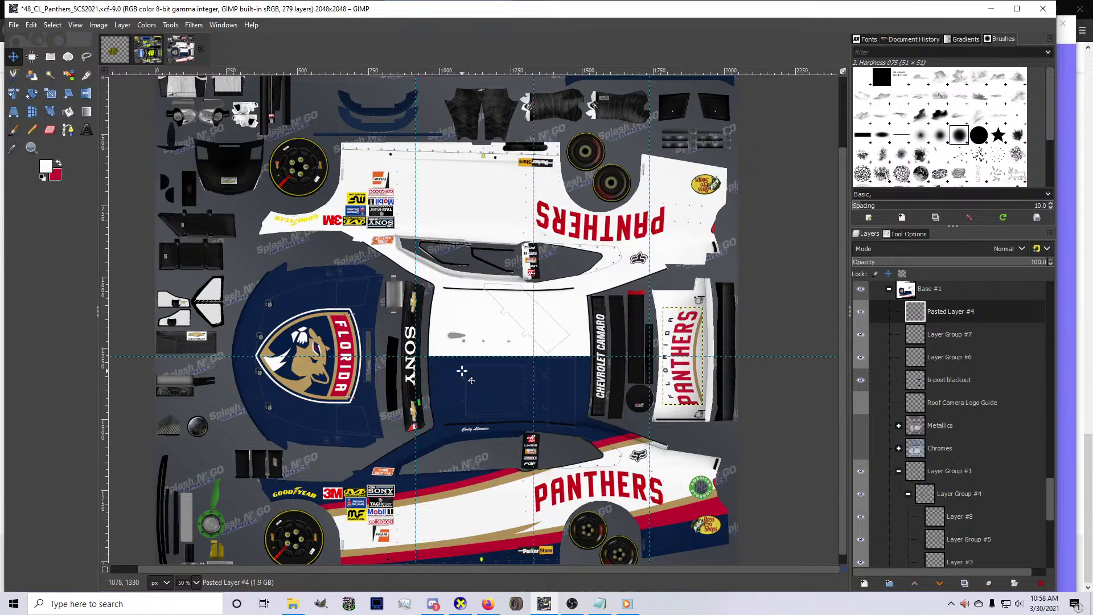
Copy the striped half of the front bumper from the Design layer group using a rectangular selection starting at the vertical centre guide
scroll(461, 371, "up", 3)
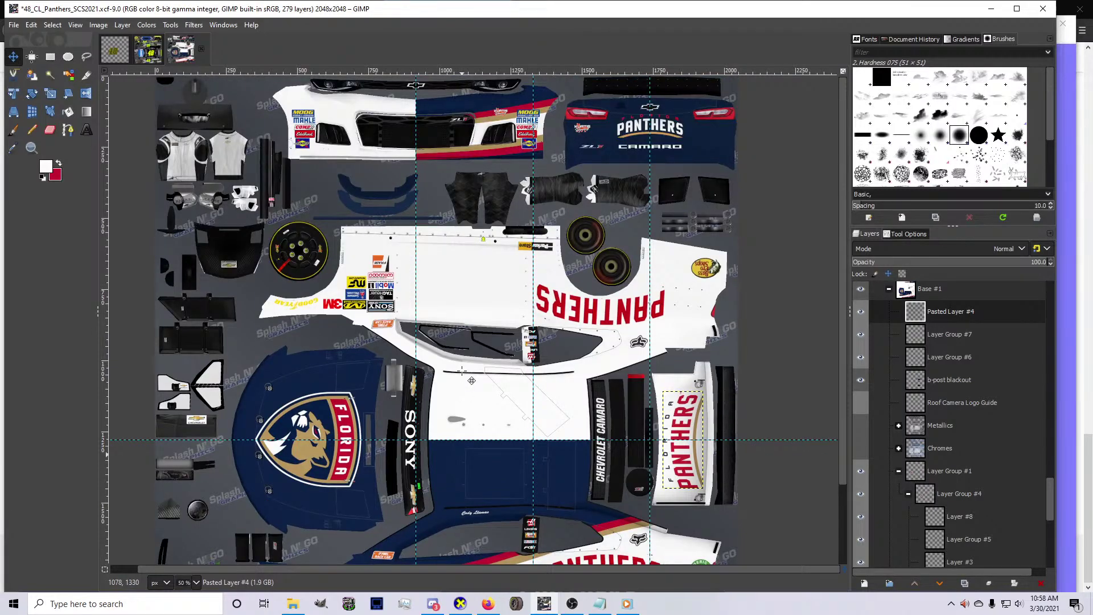
scroll(918, 488, "down", 5)
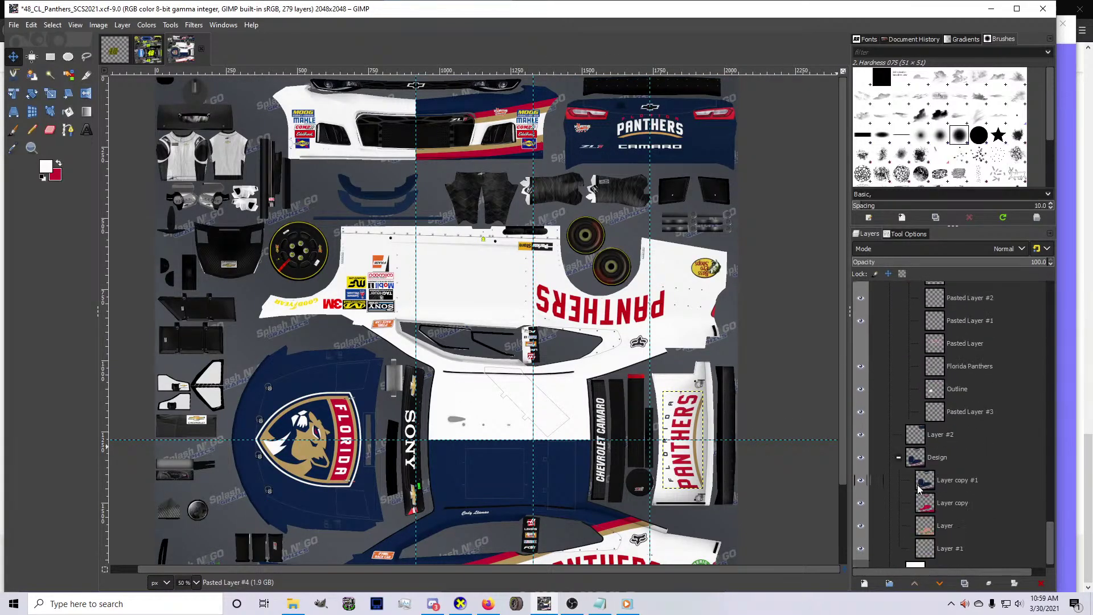
scroll(919, 488, "down", 1)
left_click(913, 440)
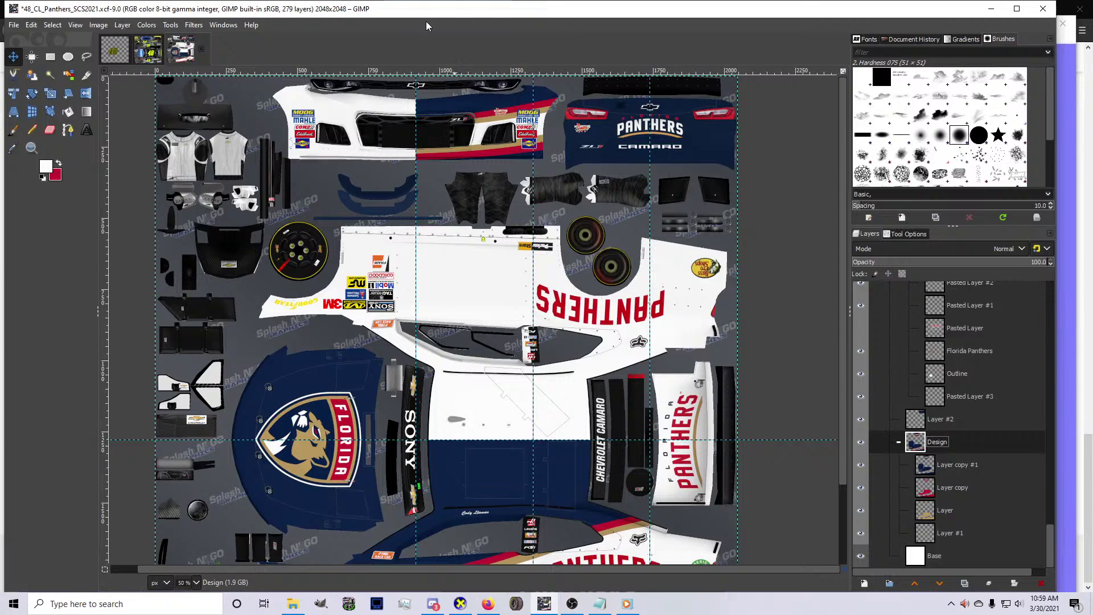
left_click(50, 57)
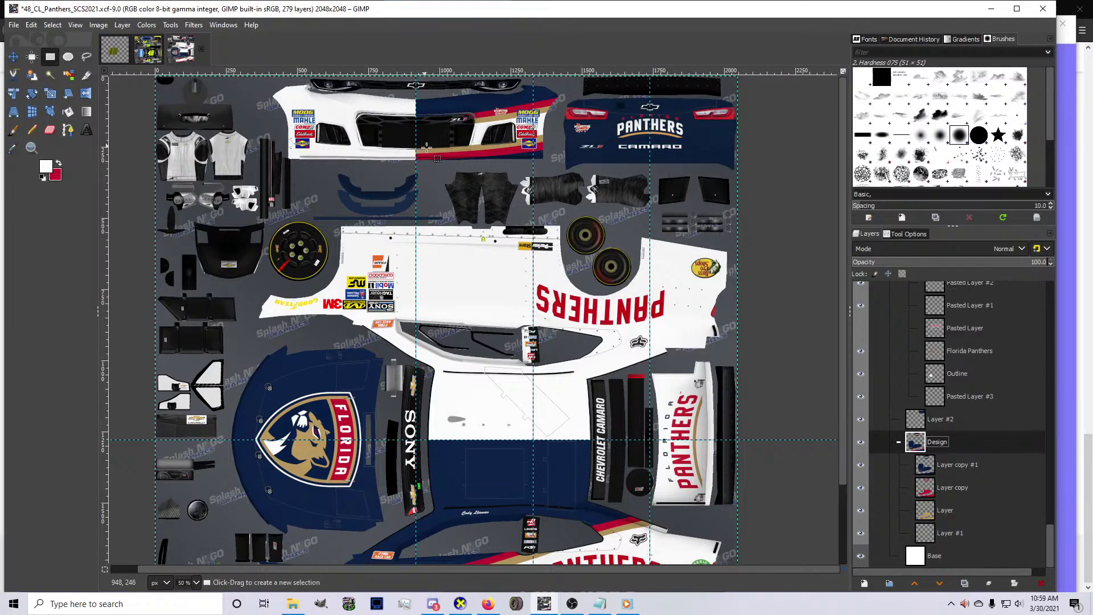
scroll(427, 177, "up", 2)
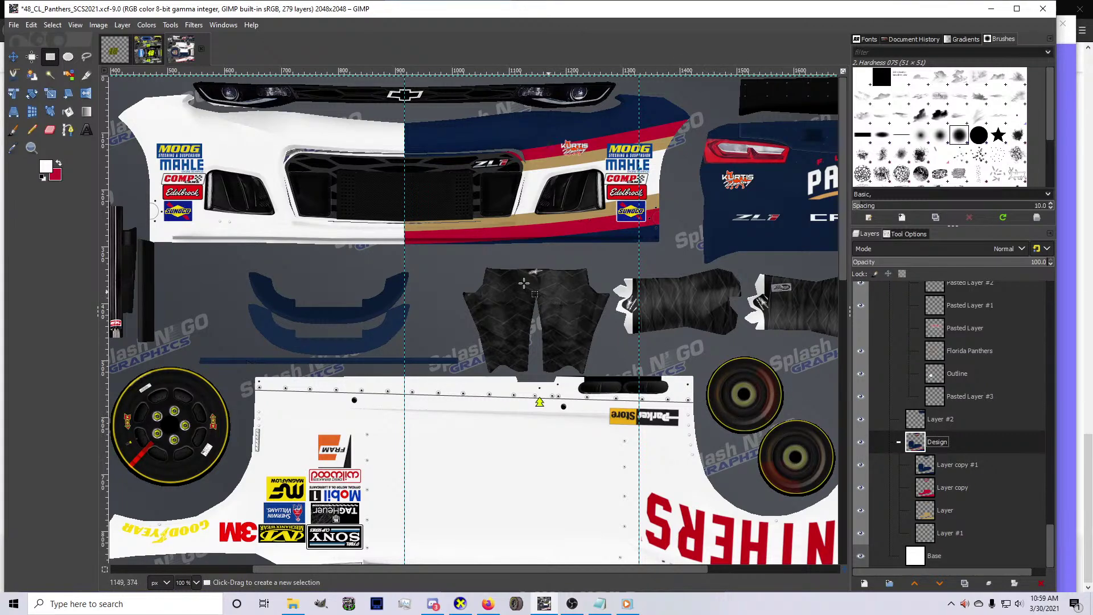
left_click_drag(404, 274, 695, 76)
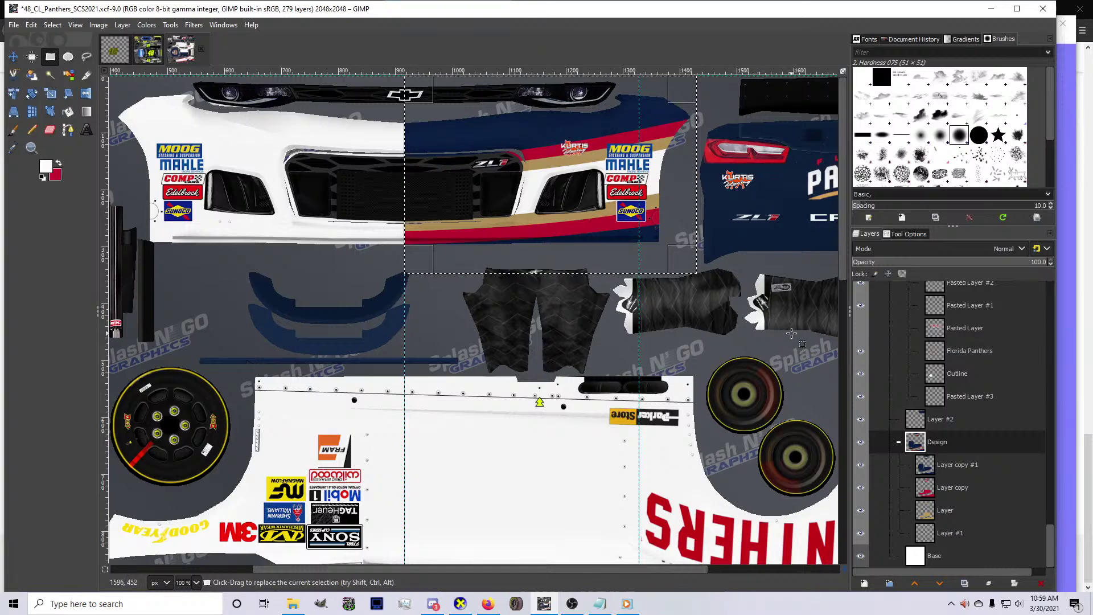
key("ctrl+c")
Add a new layer above Layer copy #1 in the Design group and paste the copied bumper half as its own layer
left_click(937, 463)
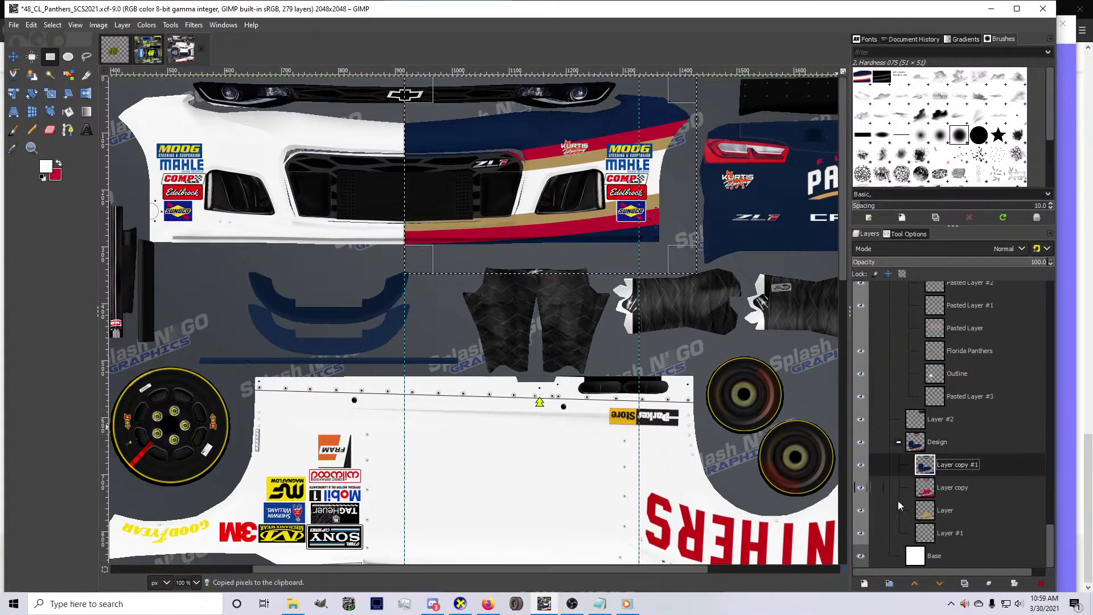
left_click(863, 583)
left_click(921, 556)
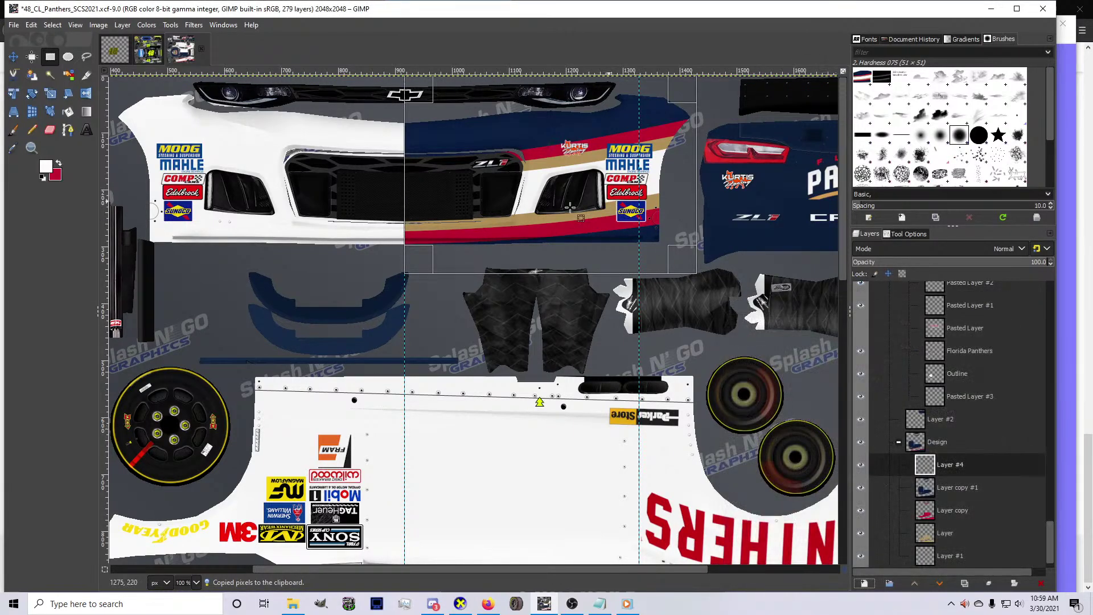
key("ctrl+v")
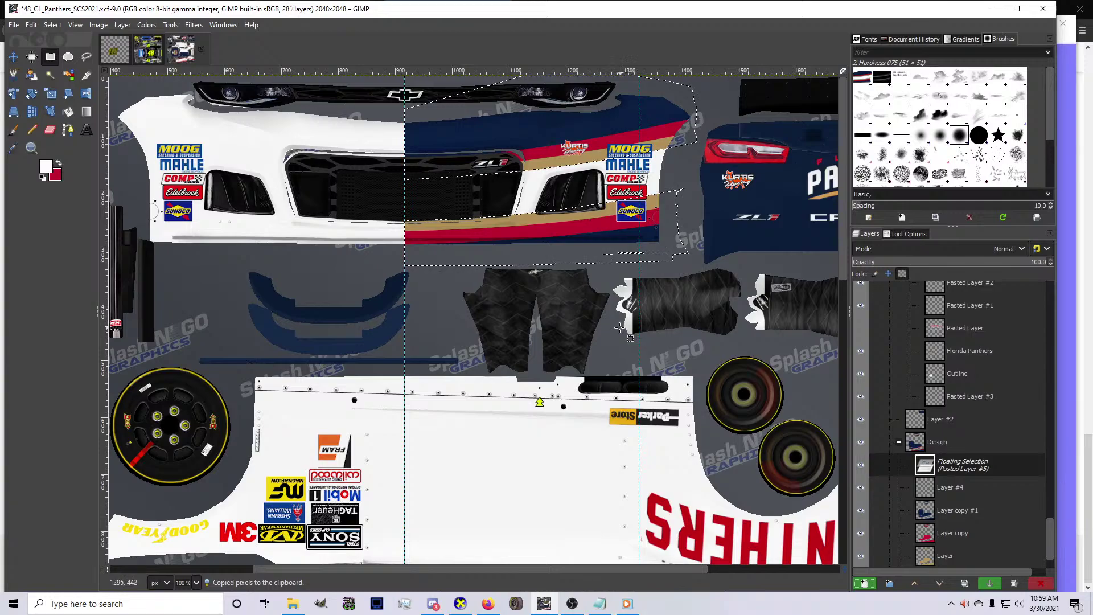
key("ctrl+shift+n")
scroll(599, 321, "up", 2)
scroll(580, 305, "up", 1)
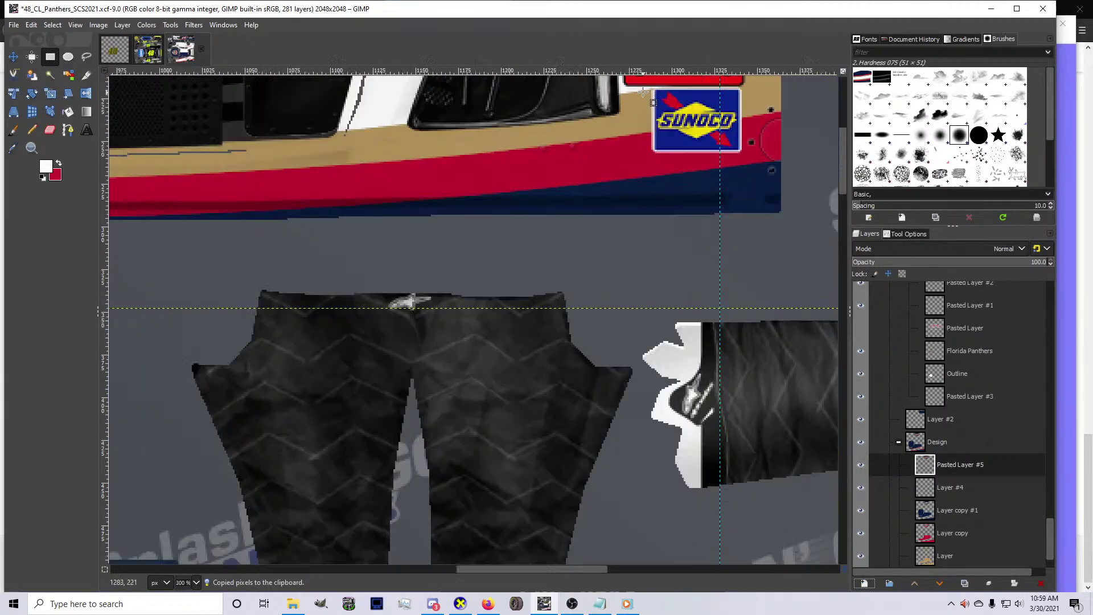
Place a horizontal guide at 348 along the lower edge of the pasted front bumper layer
left_click_drag(626, 76, 652, 307)
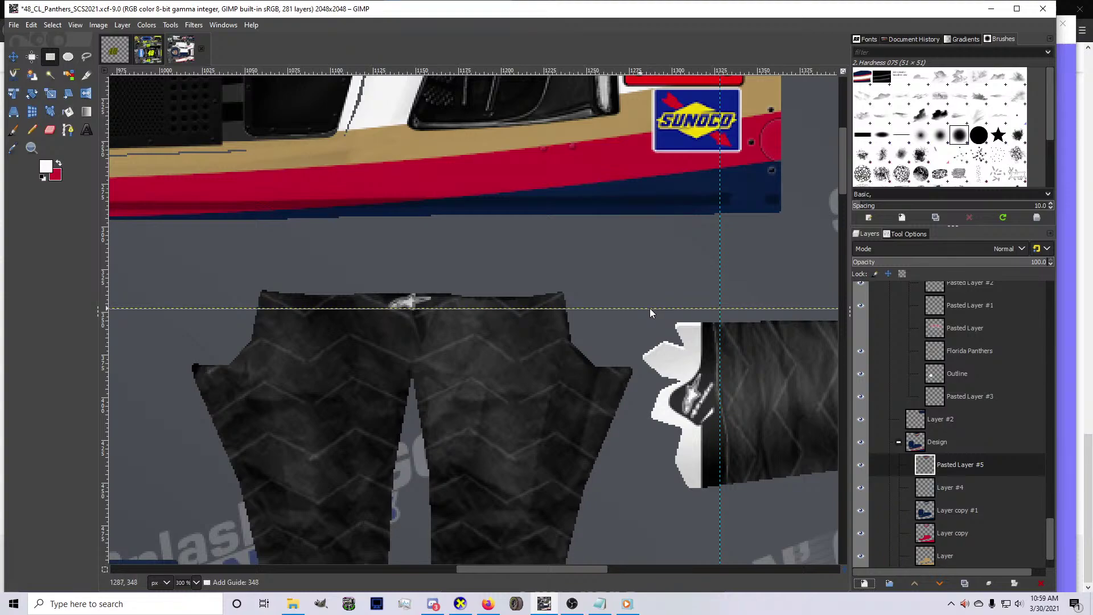
scroll(650, 308, "down", 2)
scroll(650, 308, "down", 1)
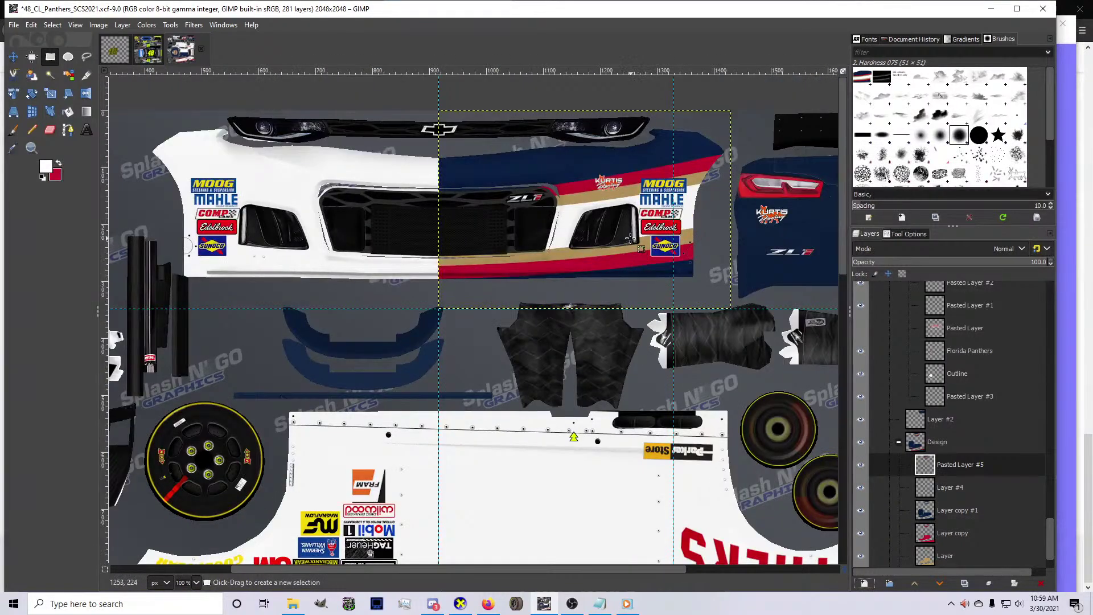
Flip the pasted bumper half horizontally and move it onto the blank half, aligned to the vertical centre guide and the horizontal guide
right_click(631, 243)
mouse_move(686, 333)
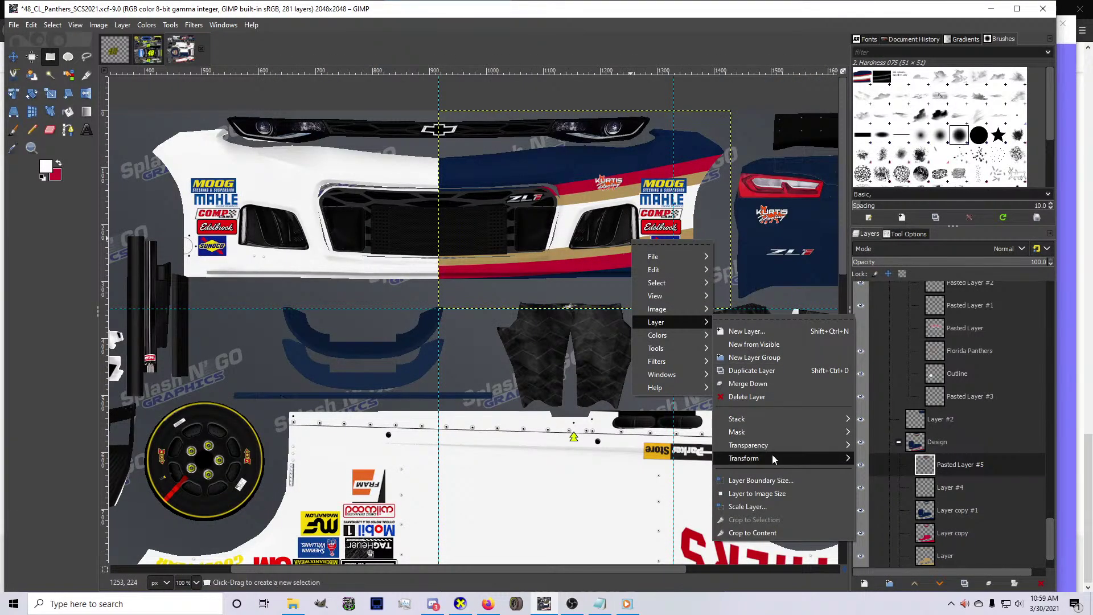
mouse_move(777, 461)
left_click(884, 468)
left_click(13, 56)
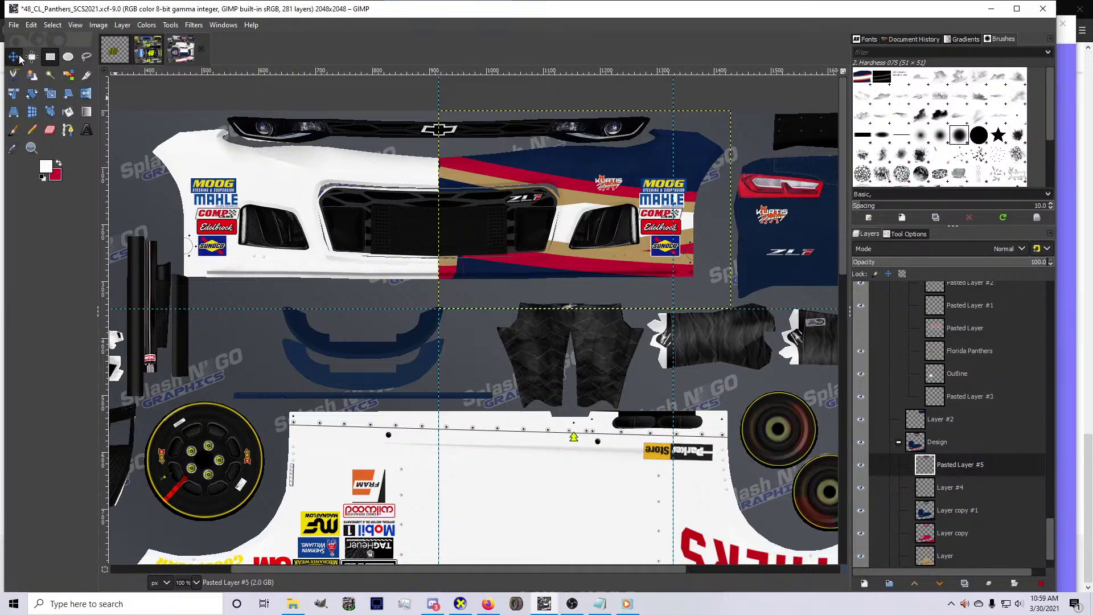
left_click_drag(561, 282, 284, 282)
scroll(429, 288, "up", 2)
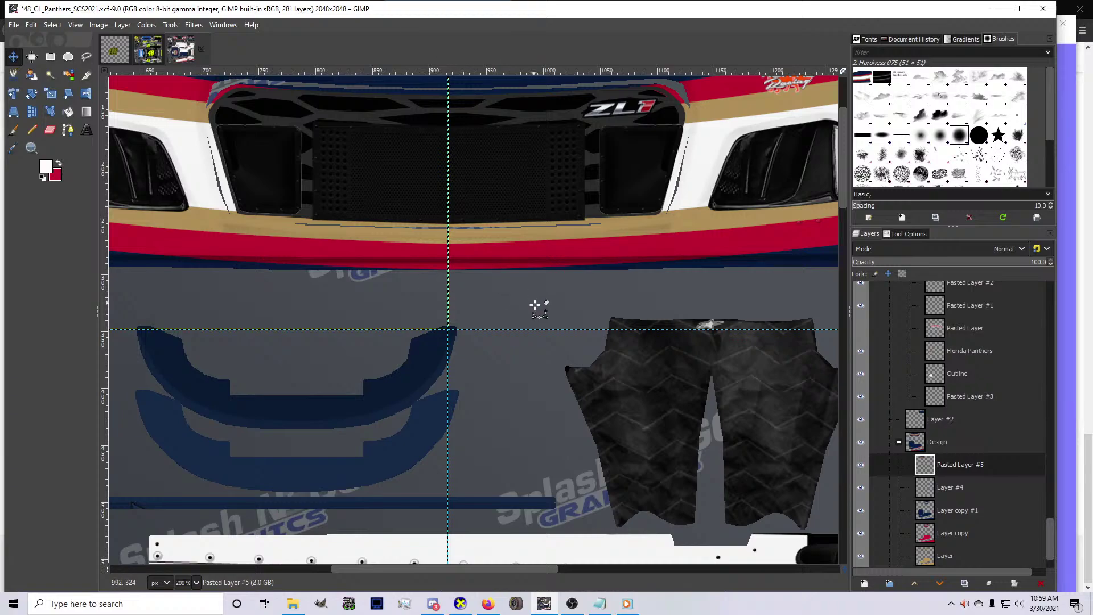
scroll(540, 316, "down", 5)
With the Design group active, free-select the finished lower car side and its half of the roof, following the horizontal centre guide
left_click(937, 442)
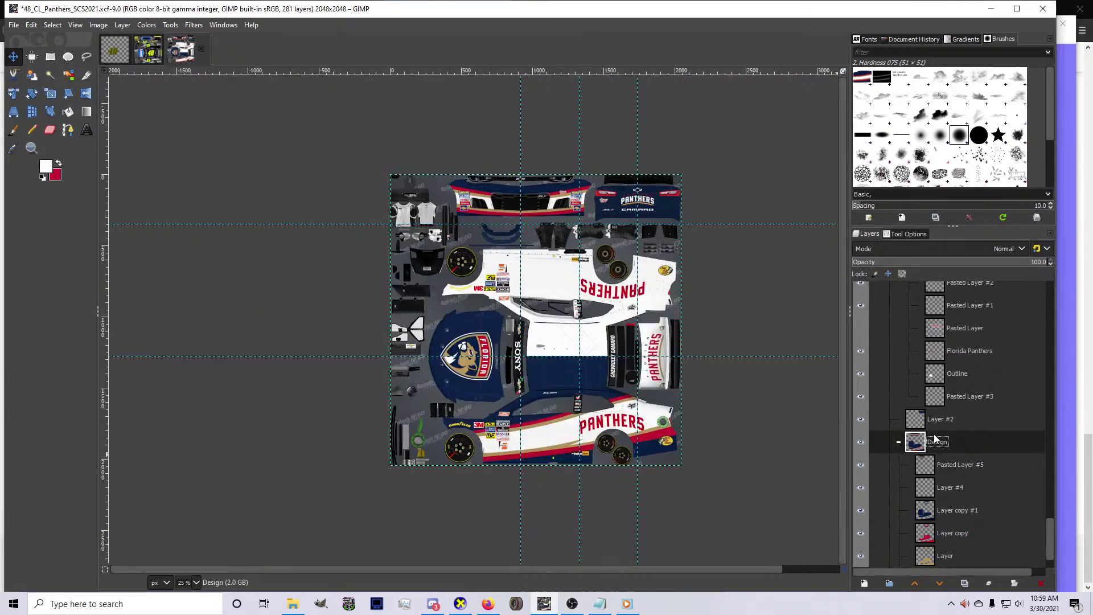
scroll(341, 385, "up", 3)
key("f")
left_click(300, 361)
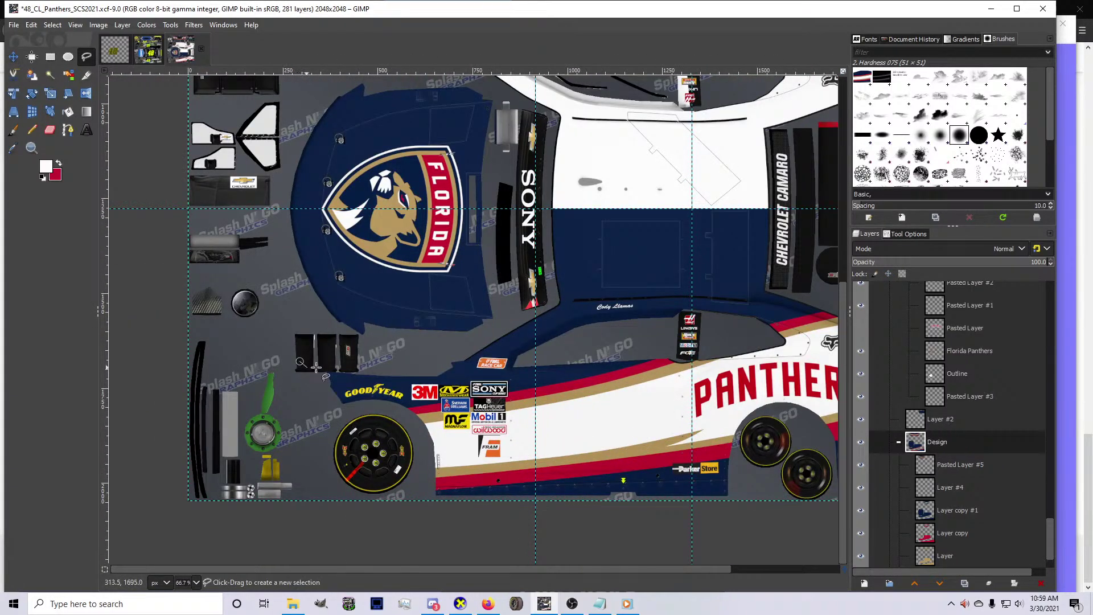
left_click(449, 349)
left_click(501, 326)
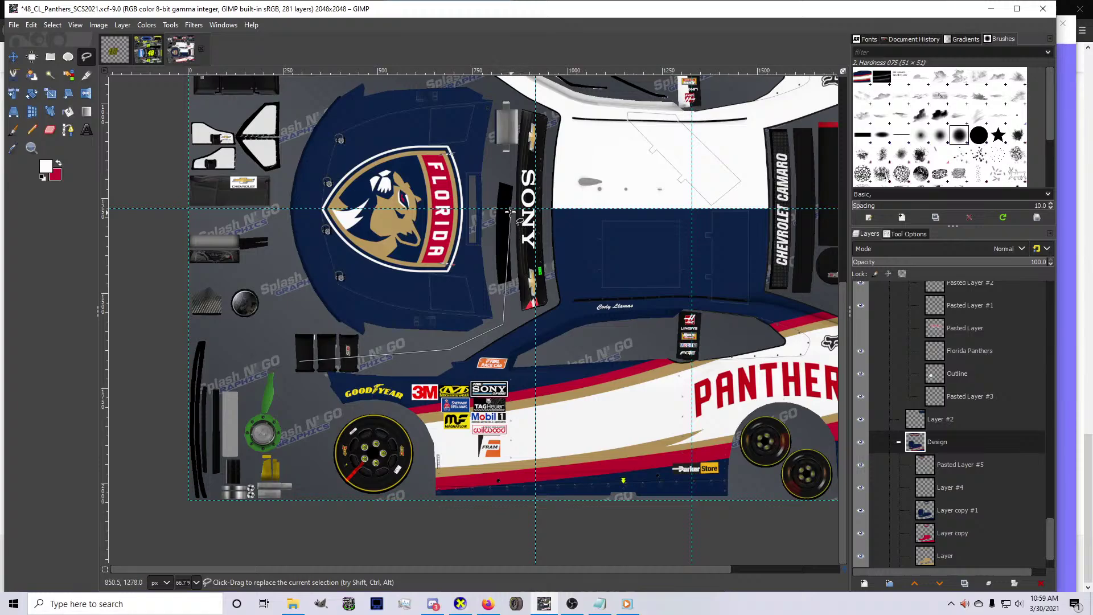
left_click(510, 208)
scroll(515, 225, "down", 1)
left_click(765, 213)
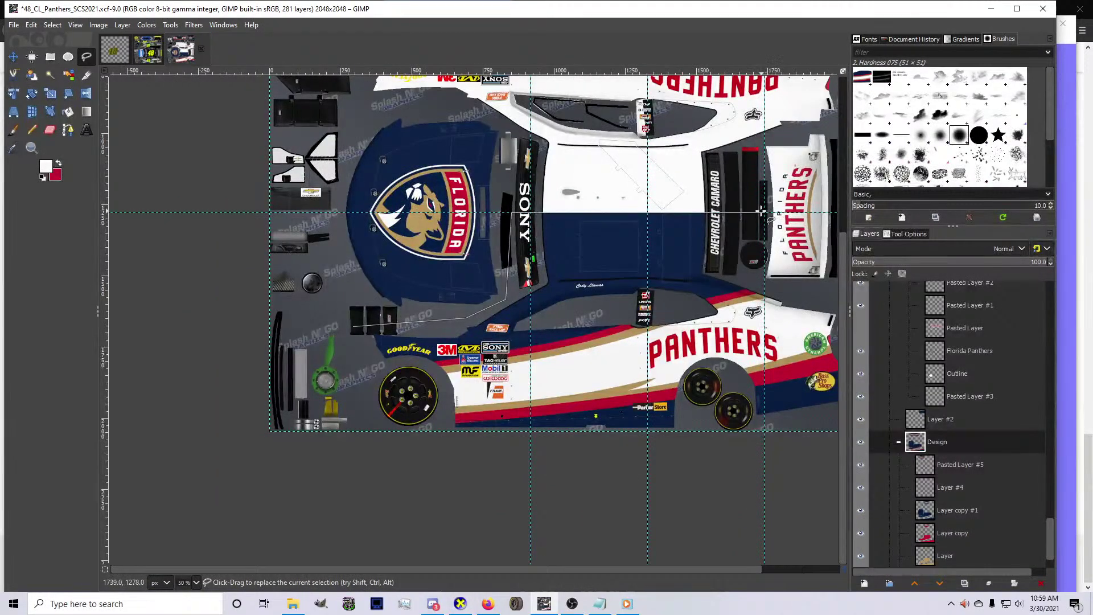
left_click(765, 283)
scroll(777, 310, "down", 3)
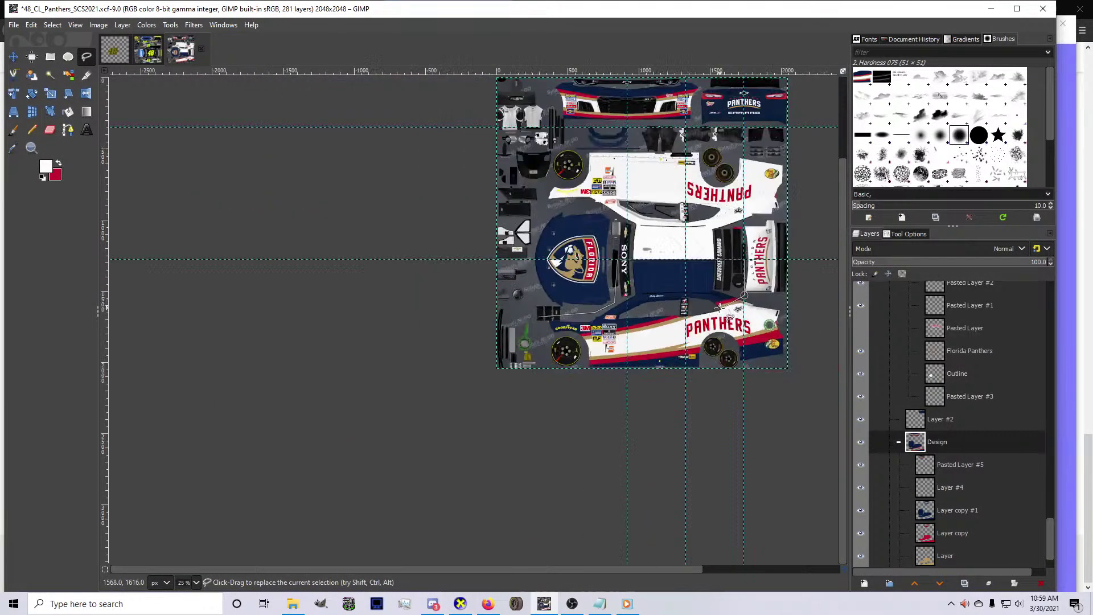
left_click(775, 310)
scroll(664, 370, "up", 3)
left_click(470, 343)
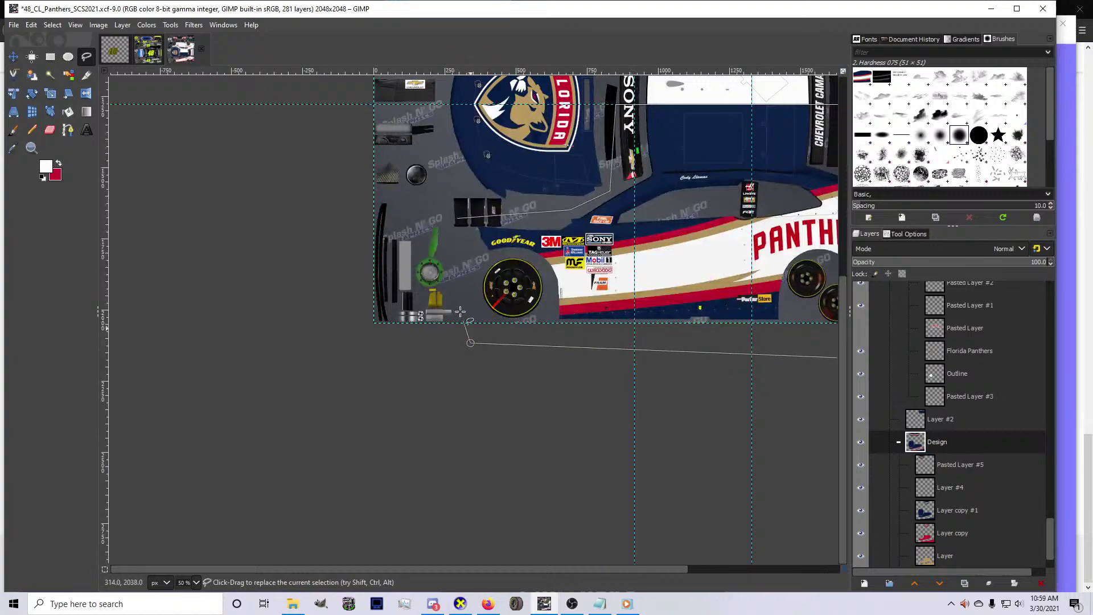
key("Return")
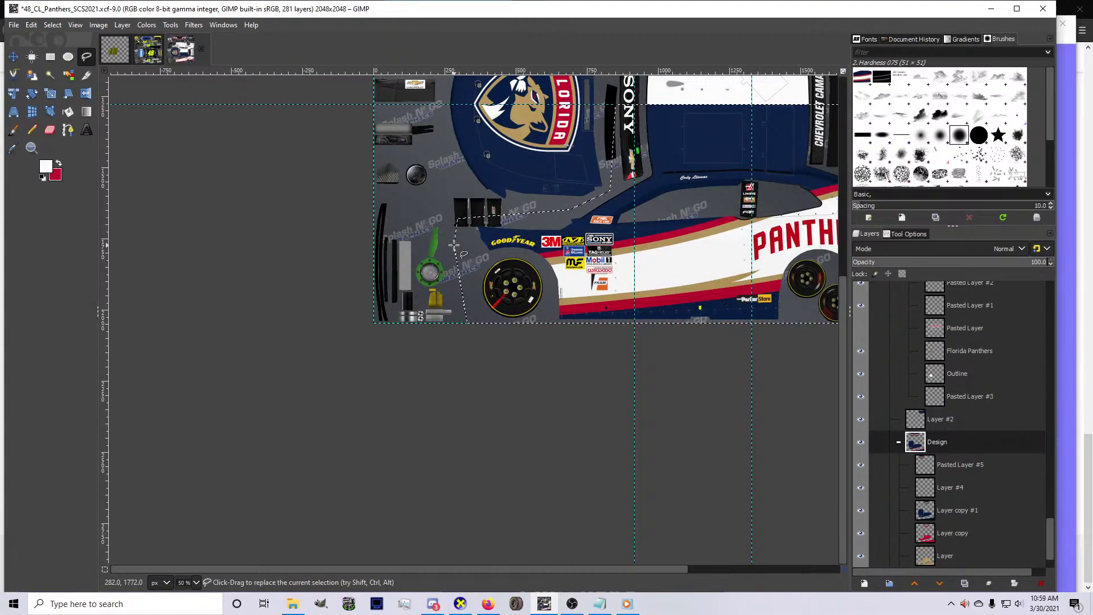
Copy the selected side and roof artwork and paste it as its own layer above Layer #4 in the Design group
left_click(951, 487)
key("ctrl+c")
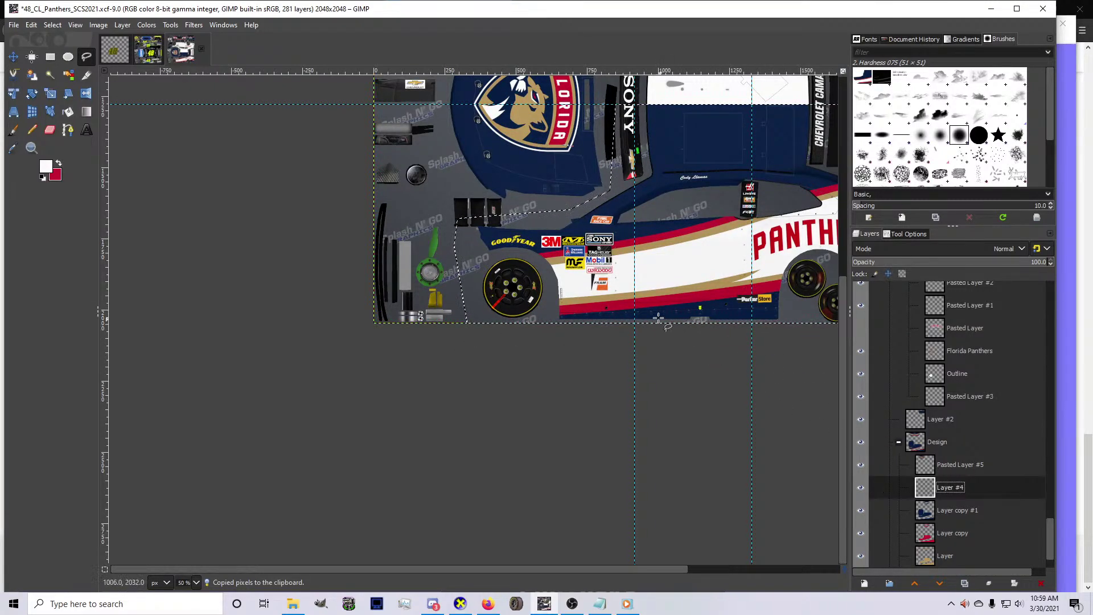
key("ctrl+v")
key("shift+ctrl+n")
scroll(536, 212, "up", 2)
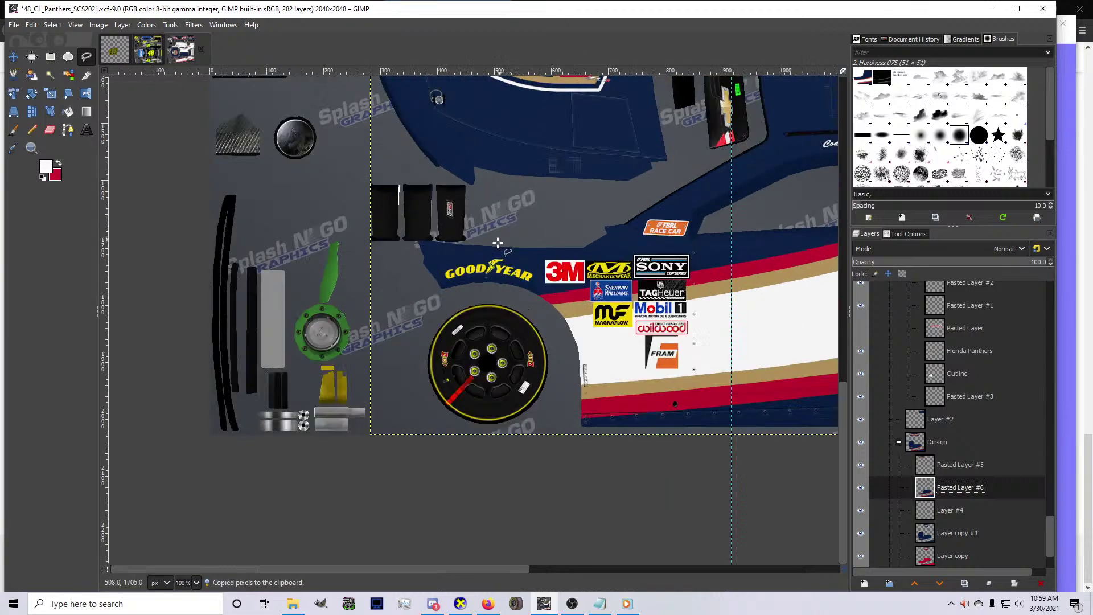
Place a vertical guide at 282 along the front edge of the pasted side-and-roof layer
scroll(498, 243, "up", 1)
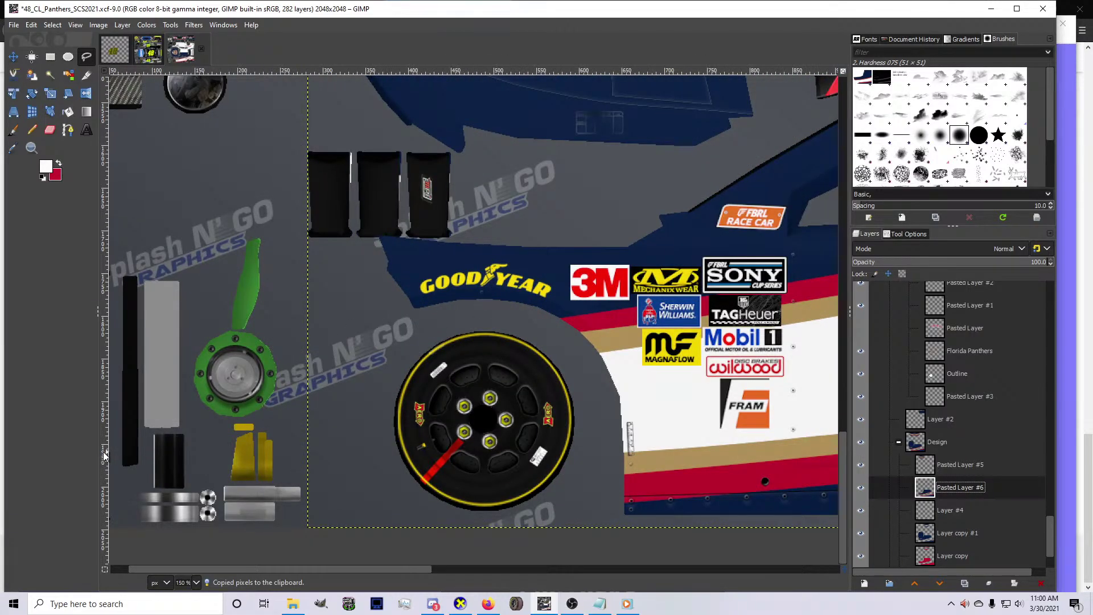
left_click_drag(100, 451, 308, 474)
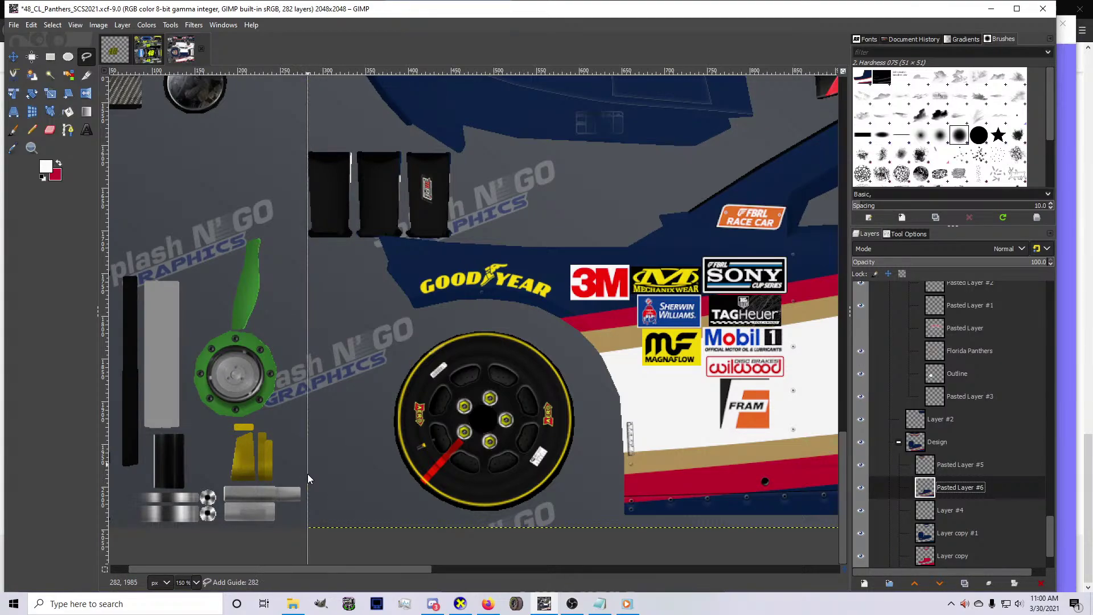
scroll(433, 455, "down", 4)
Flip the pasted side-and-roof layer vertically and move it over the blank side, aligned to the horizontal centre guide and the 282 guide
right_click(471, 438)
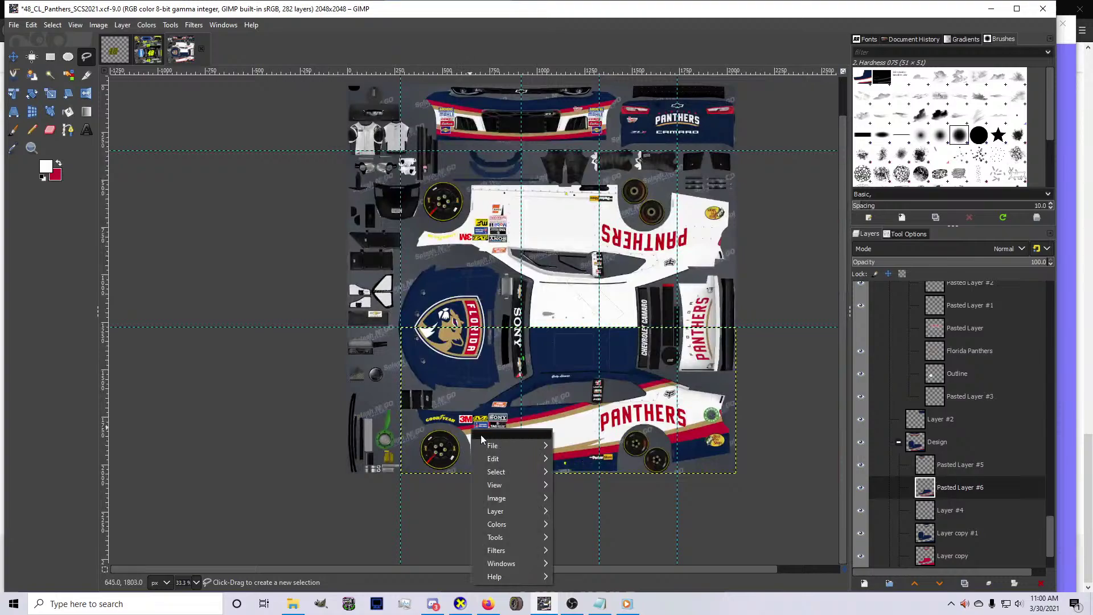
mouse_move(519, 513)
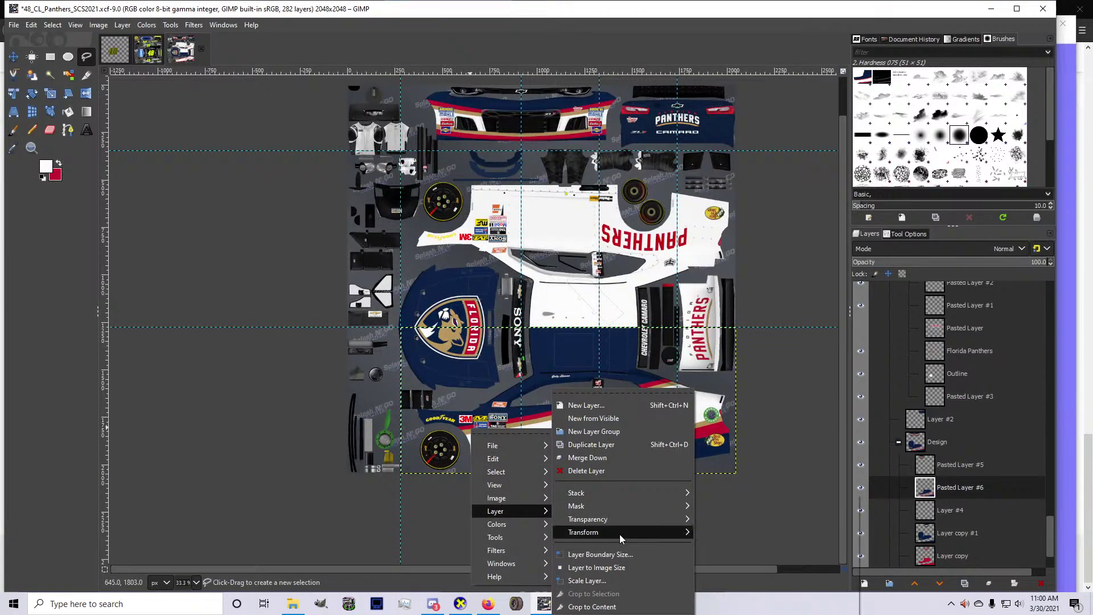
mouse_move(620, 534)
left_click(719, 525)
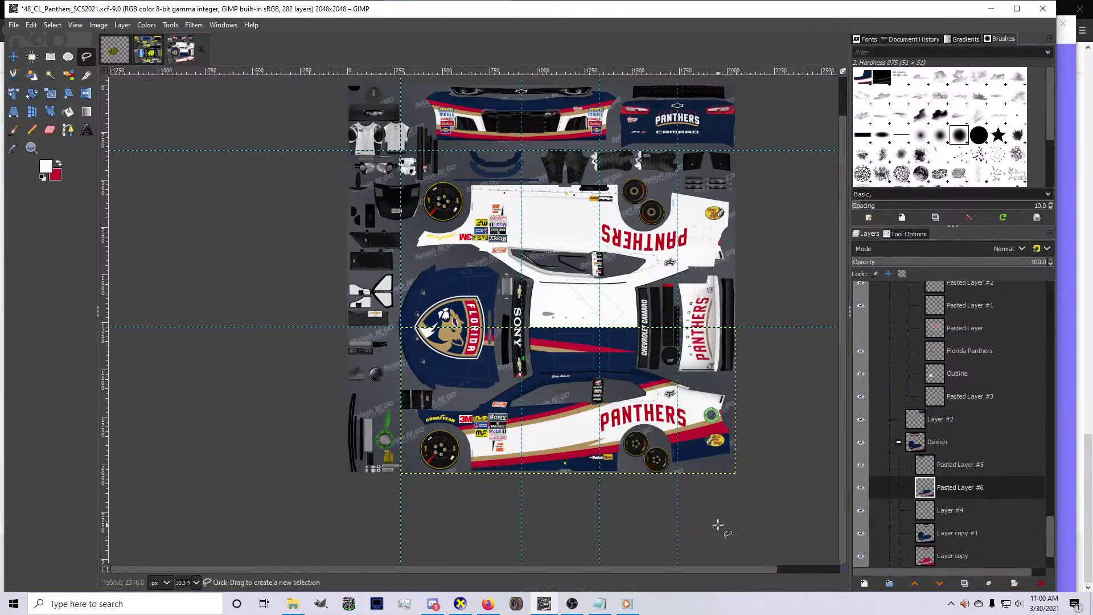
left_click(13, 56)
mouse_move(555, 438)
left_mouse_down()
mouse_move(549, 326)
mouse_move(571, 330)
left_mouse_up()
scroll(571, 330, "up", 5)
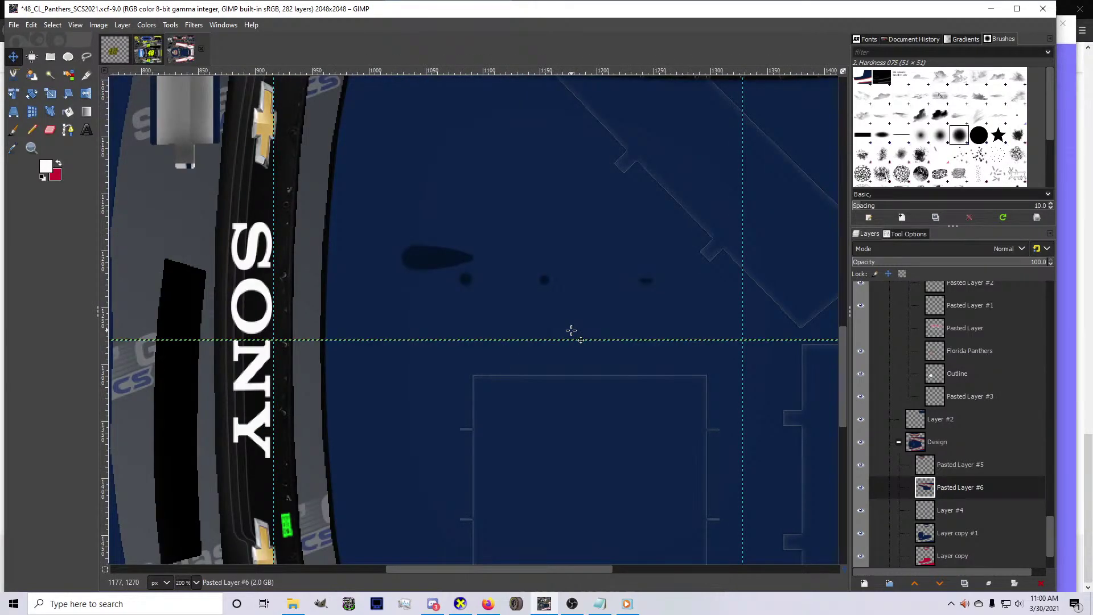
scroll(566, 334, "down", 3)
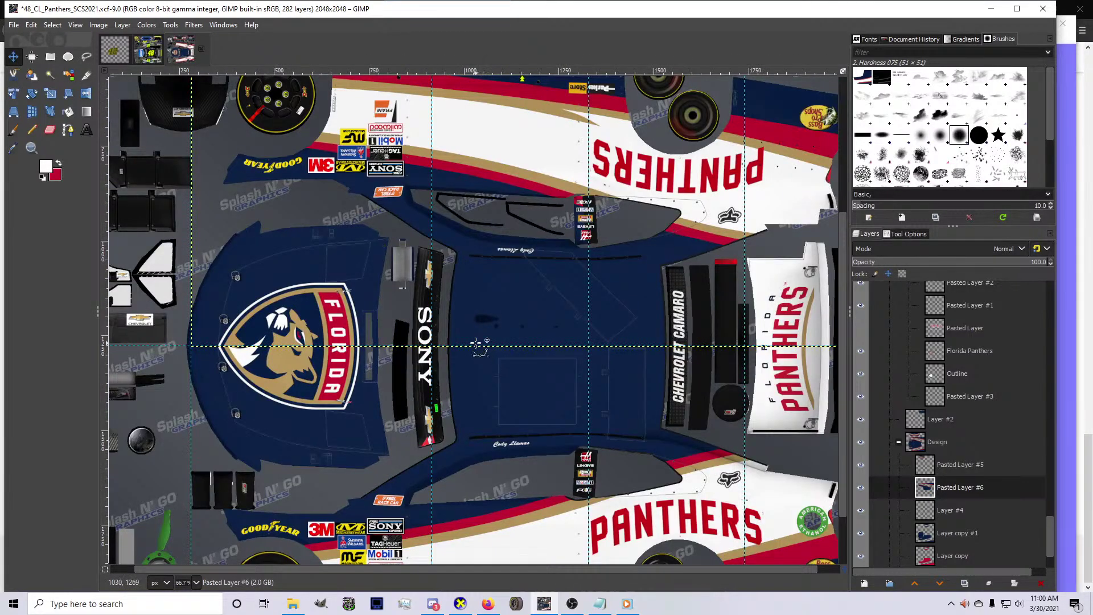
scroll(478, 350, "down", 2)
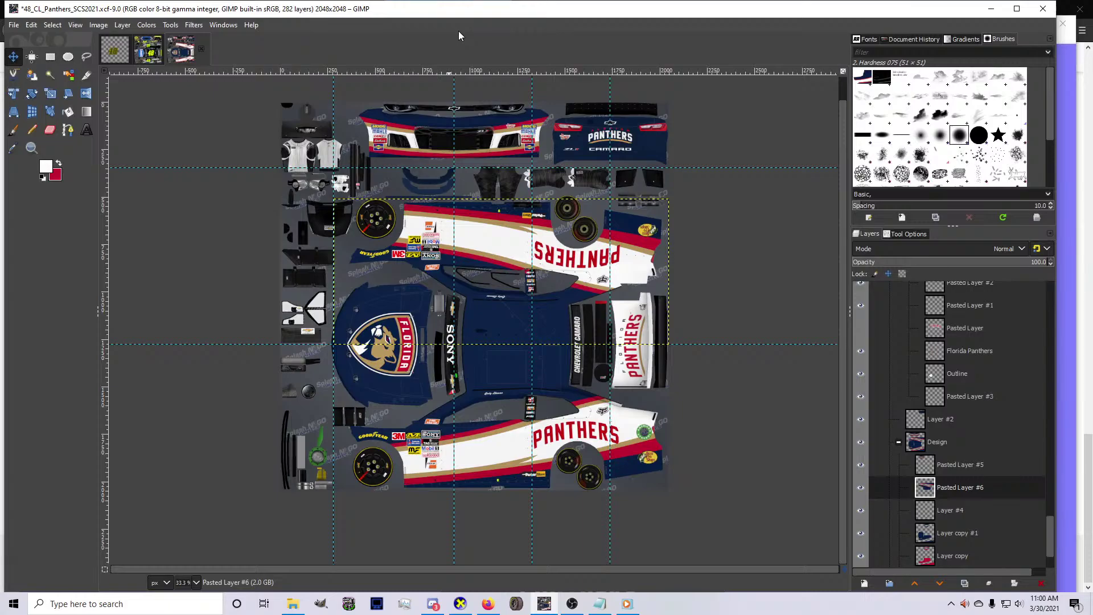
Export the livery to card.bmp, switch to CarView and inspect the mirrored design from the side and front of the 3D model
key("ctrl+e")
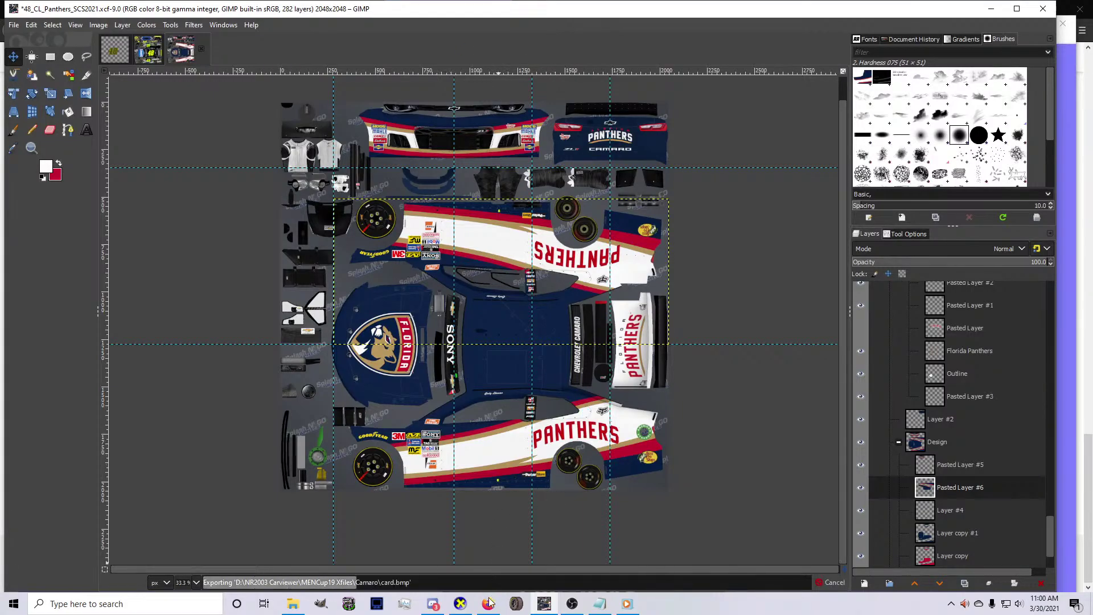
left_click(460, 603)
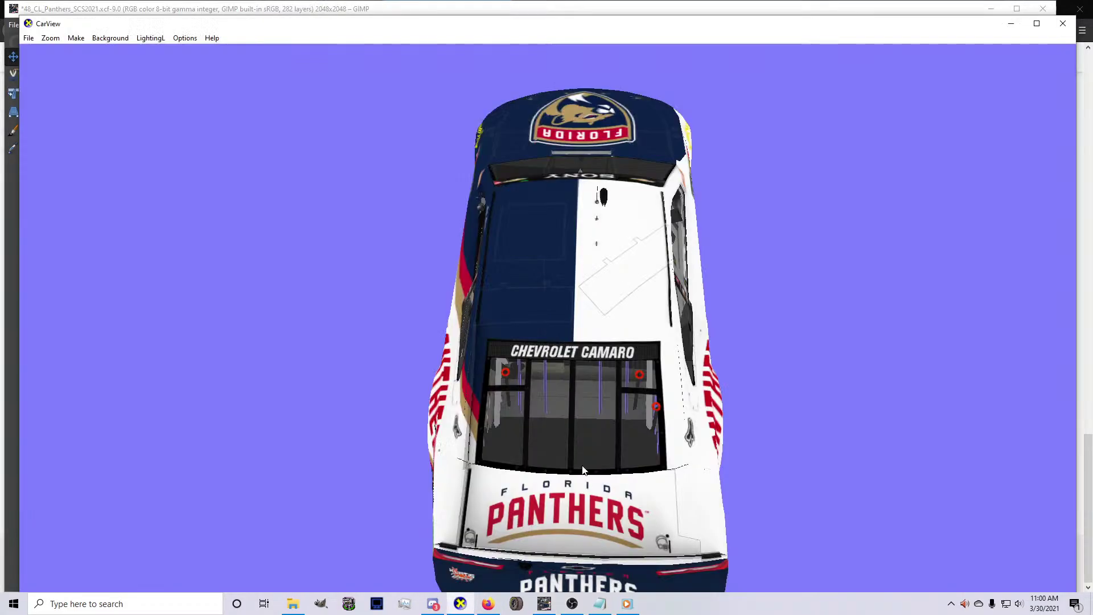
left_click_drag(581, 470, 425, 370)
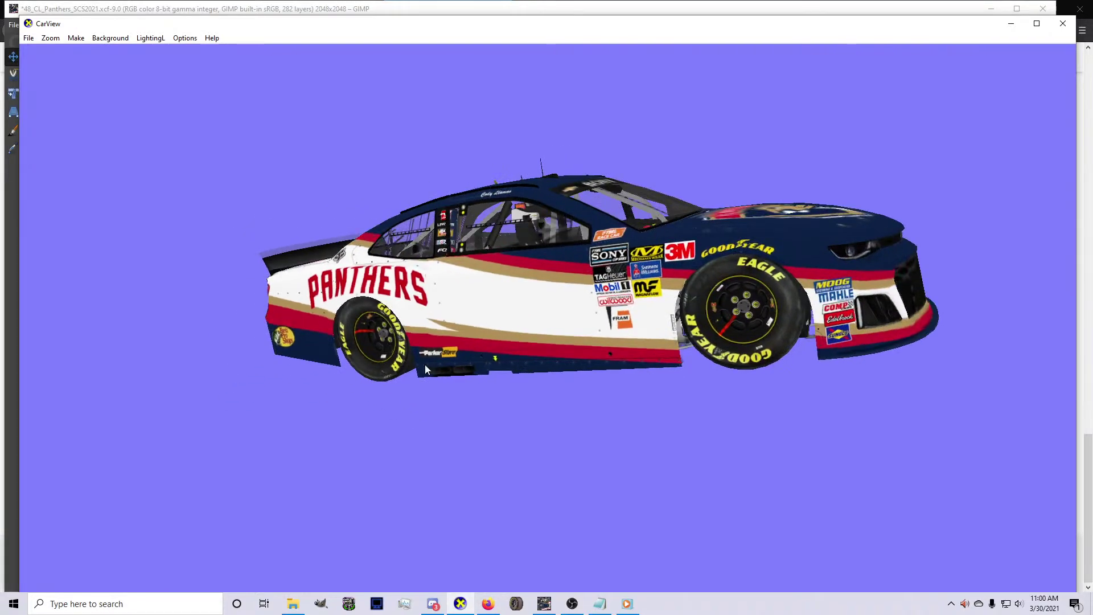
left_click_drag(607, 391, 495, 469)
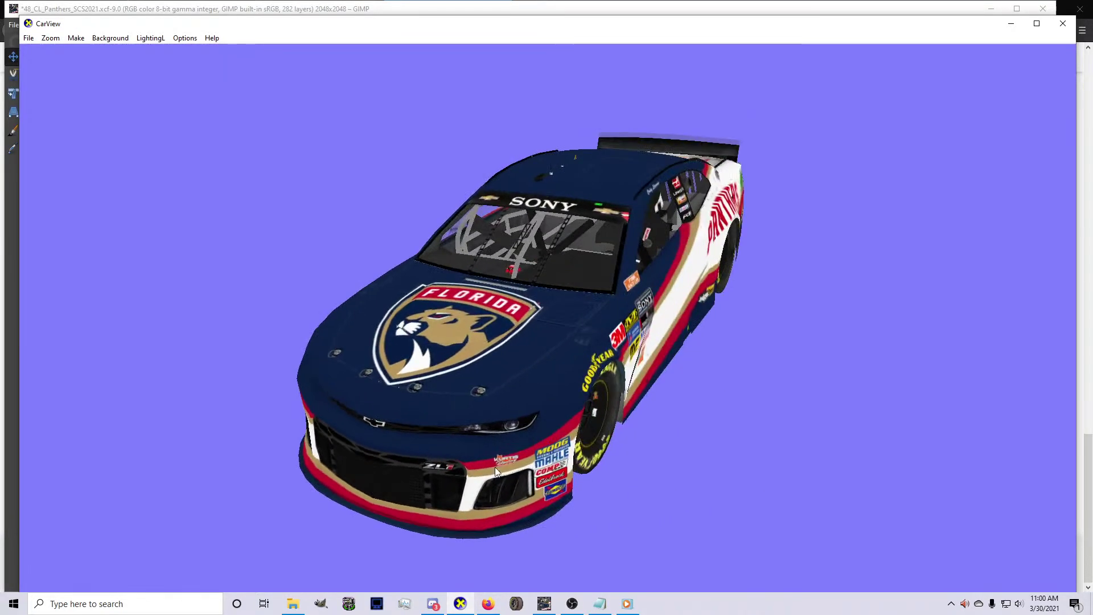
Switch back to GIMP and examine the windshield area and both car sides on the mirrored template
left_click(544, 603)
scroll(459, 347, "up", 1)
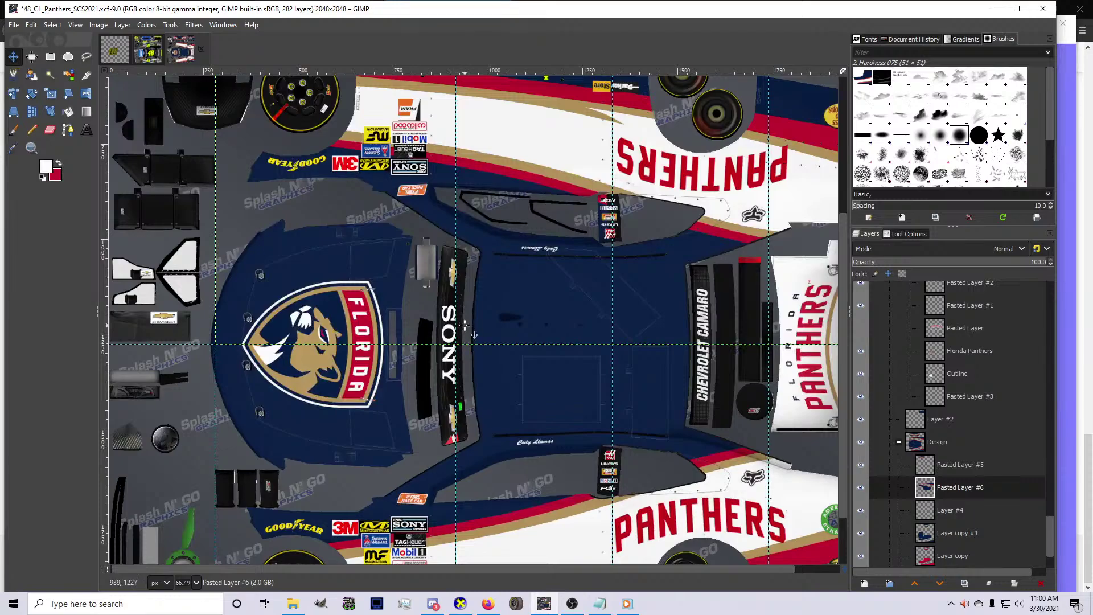
scroll(466, 335, "up", 2)
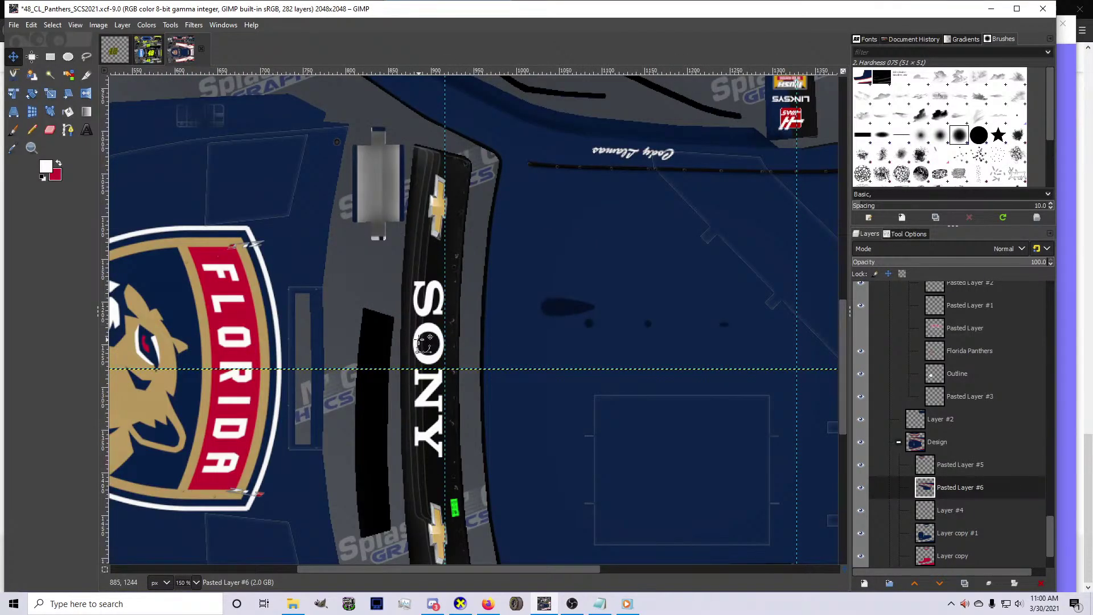
scroll(447, 346, "down", 3)
scroll(470, 325, "up", 3)
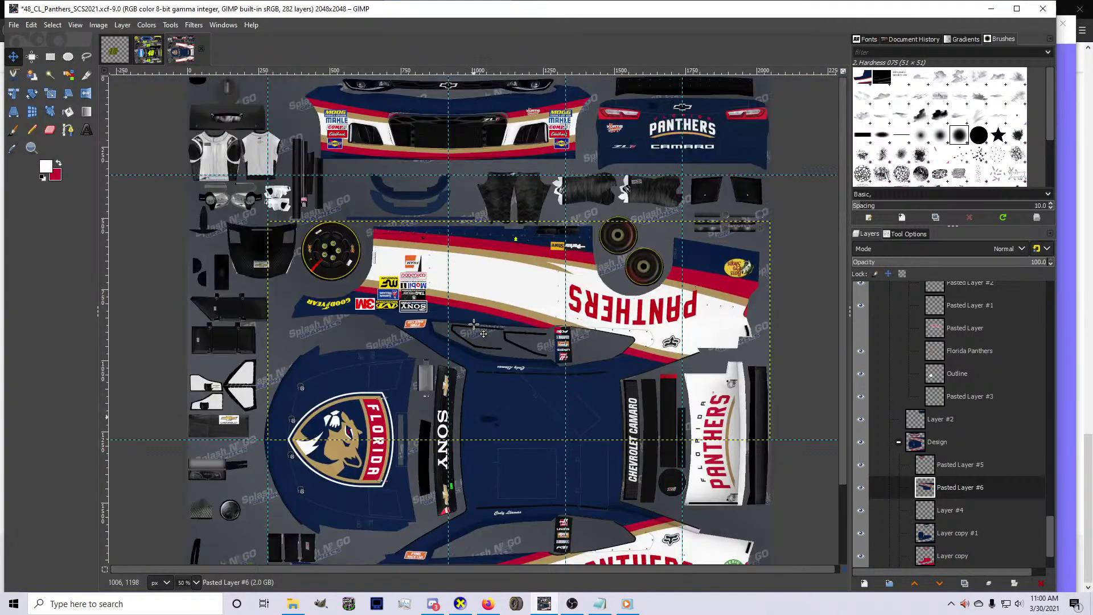
scroll(569, 524, "down", 2)
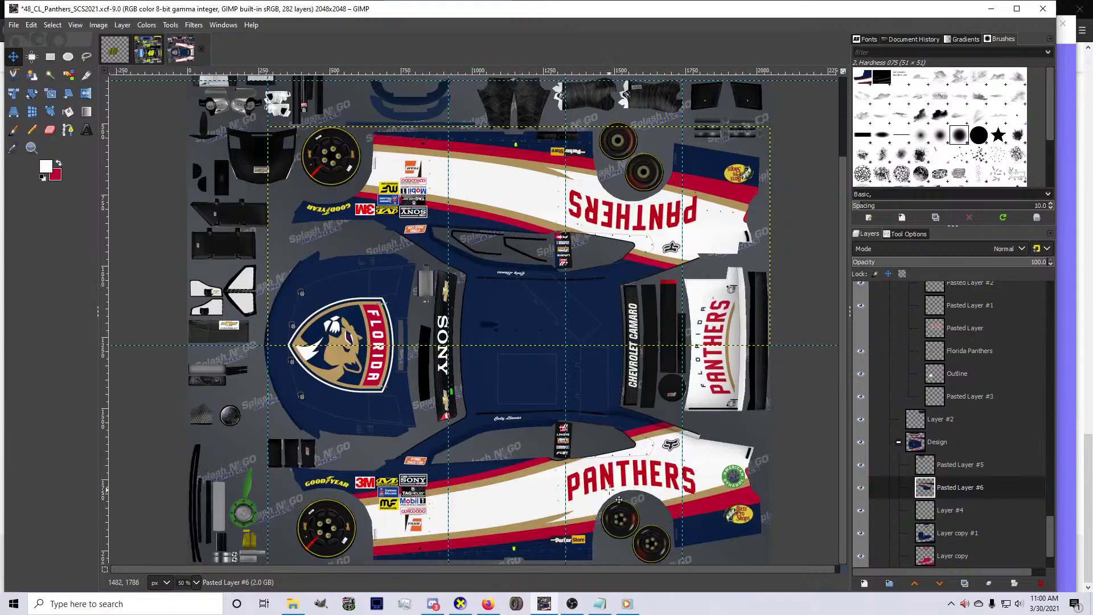
scroll(610, 496, "down", 1)
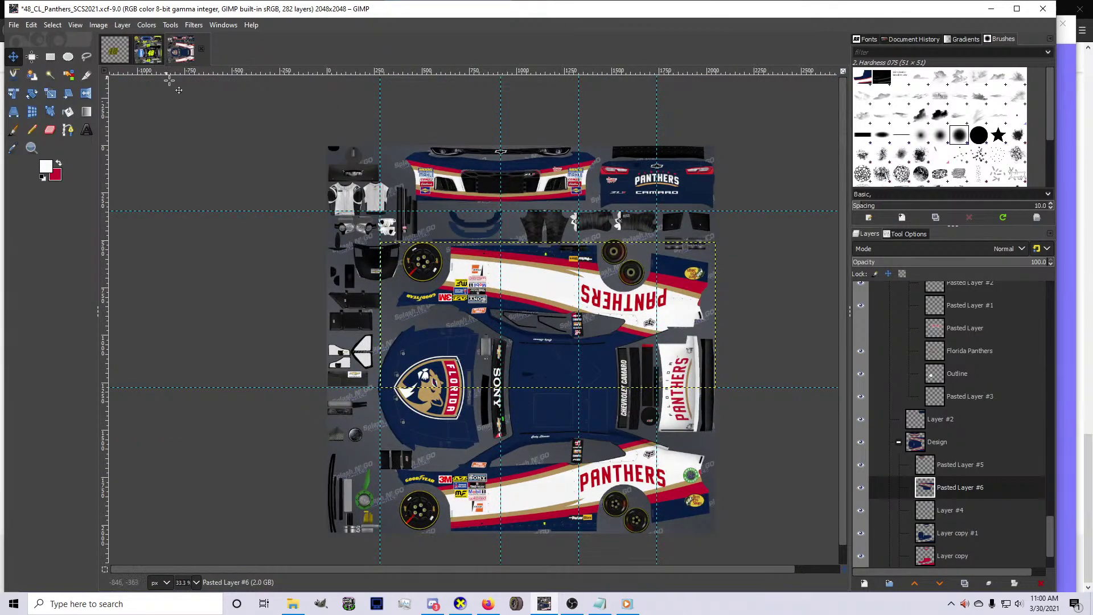
Switch to Firefox, search Google for "lowe's logo" and show the image results
left_click(488, 604)
left_click(439, 26)
type("low")
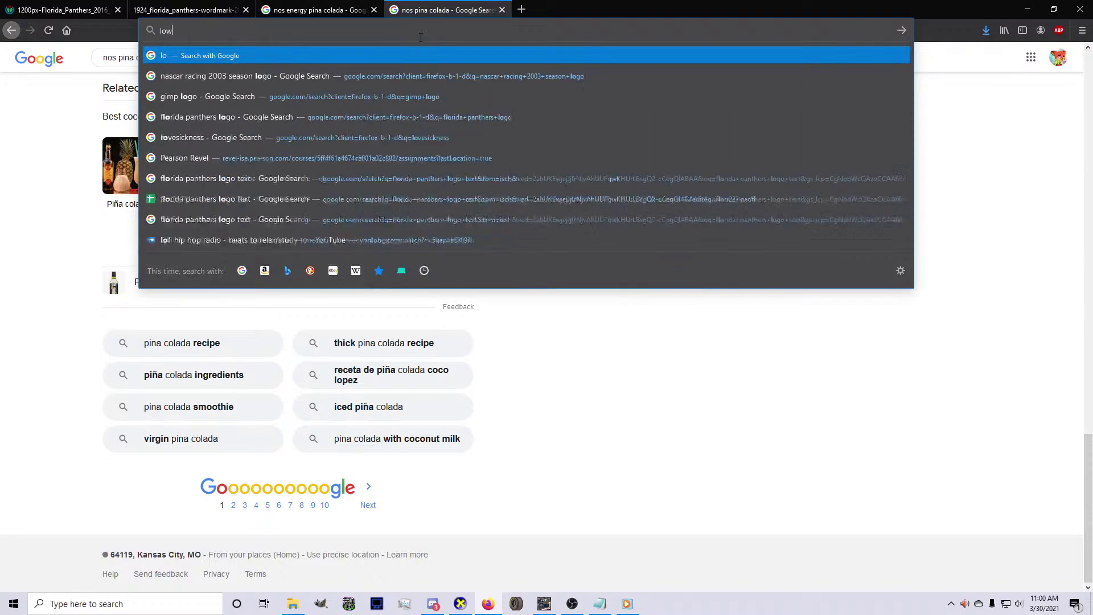
type("e's logo")
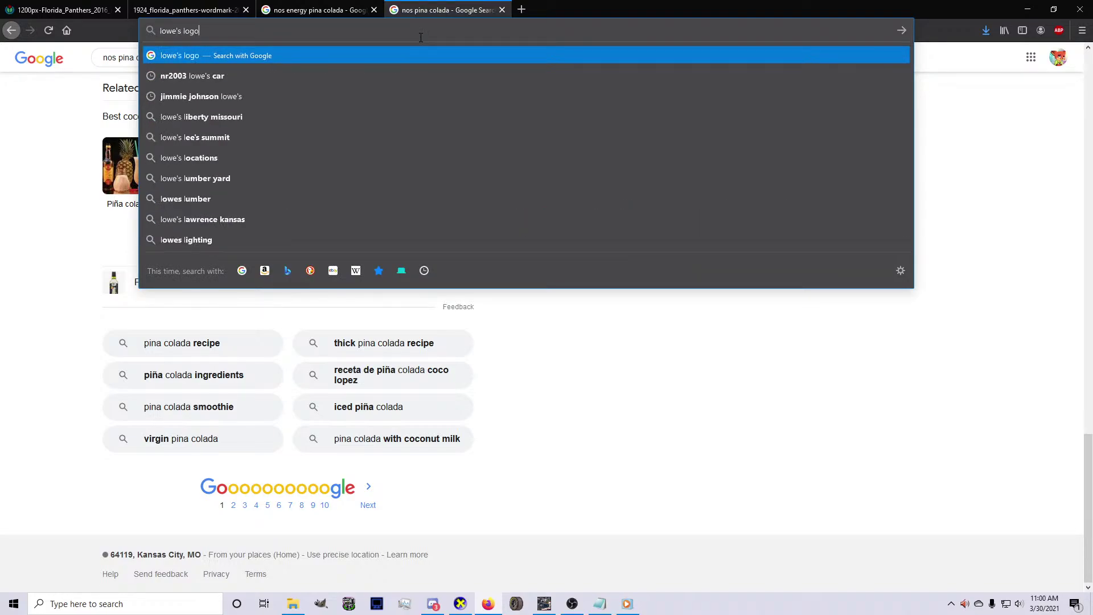
key("Return")
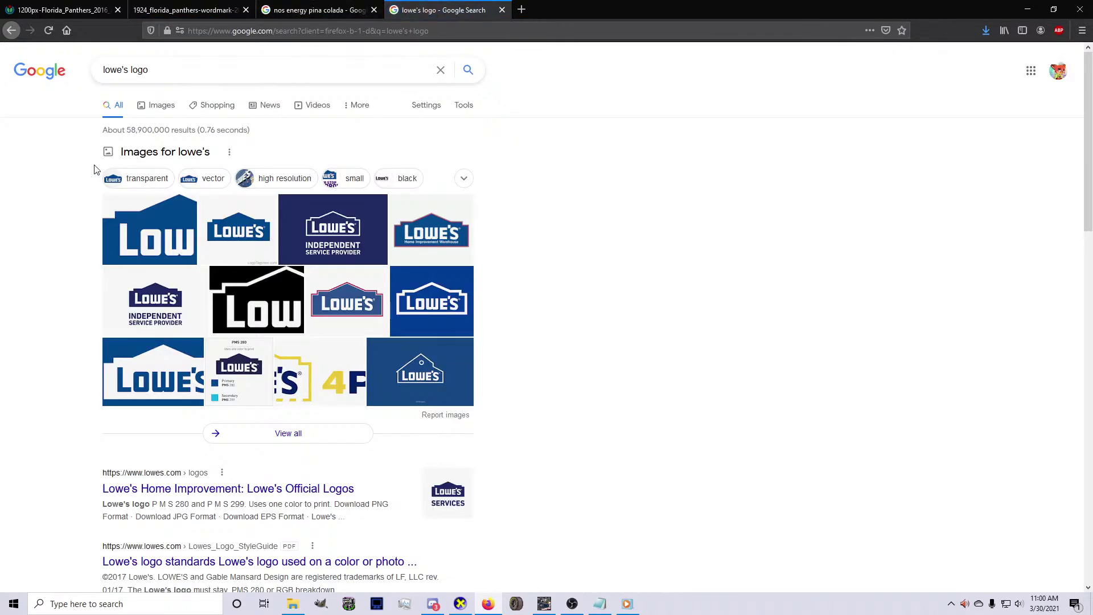
left_click(143, 108)
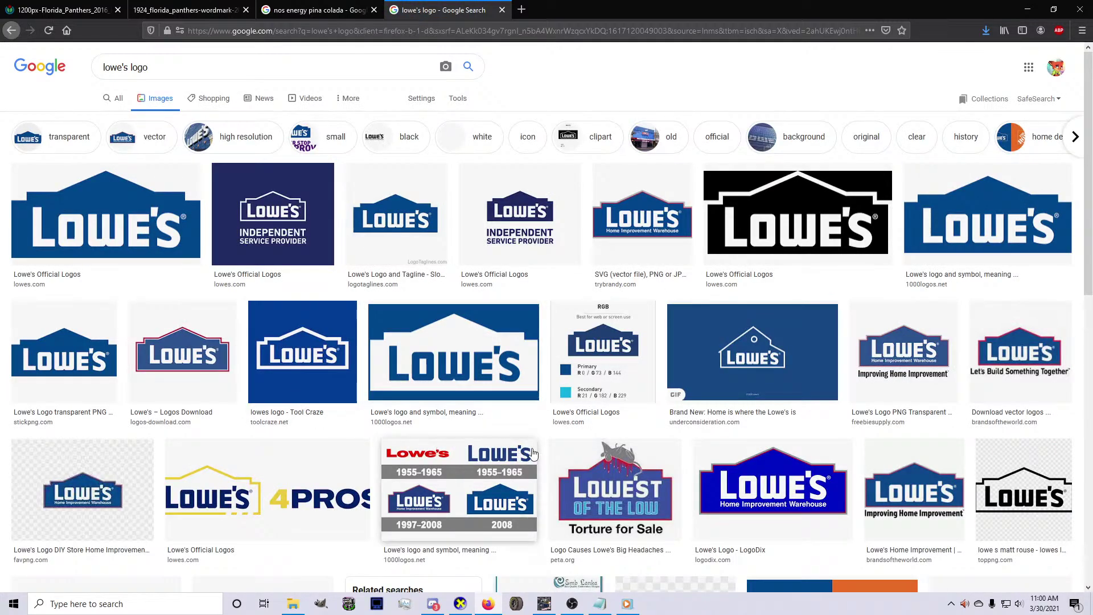
Switch to GIMP and save the Panthers livery file 48_CL_Panthers_SCS2021.xcf
left_click(545, 604)
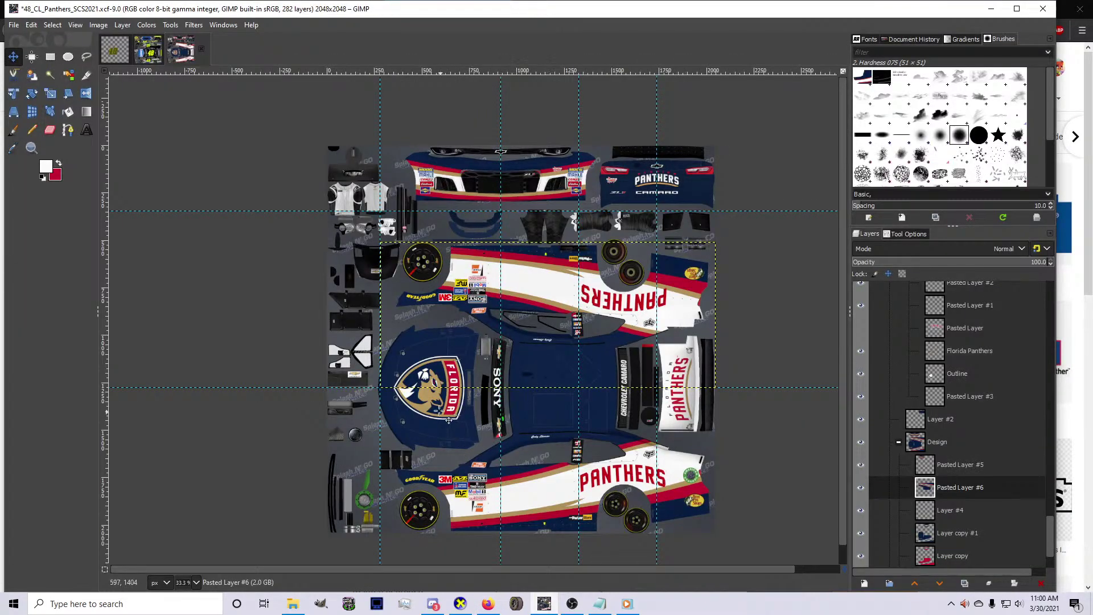
key("ctrl+s")
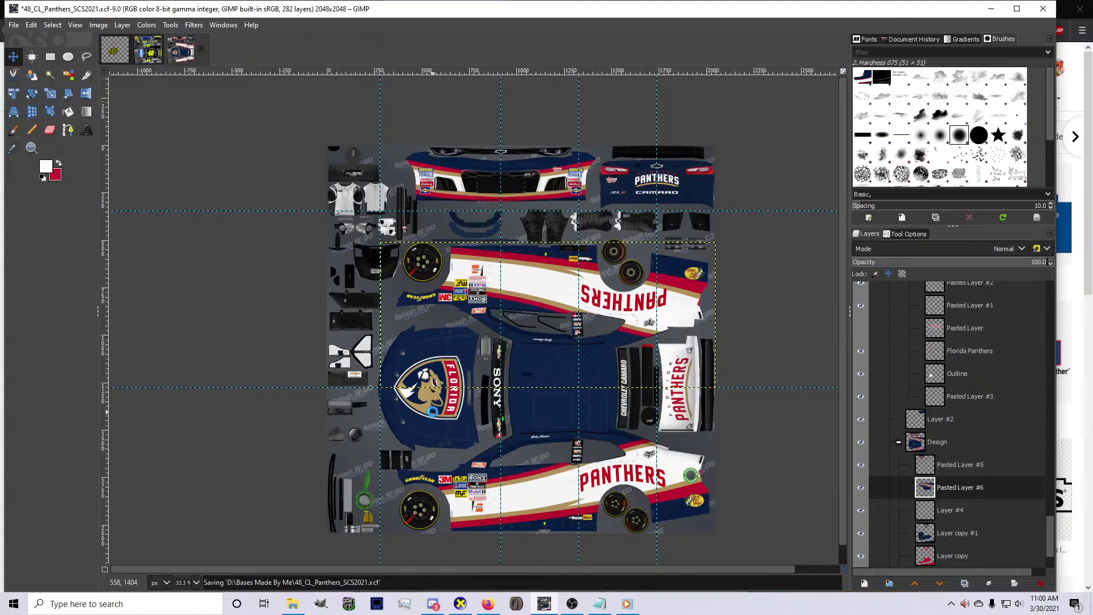
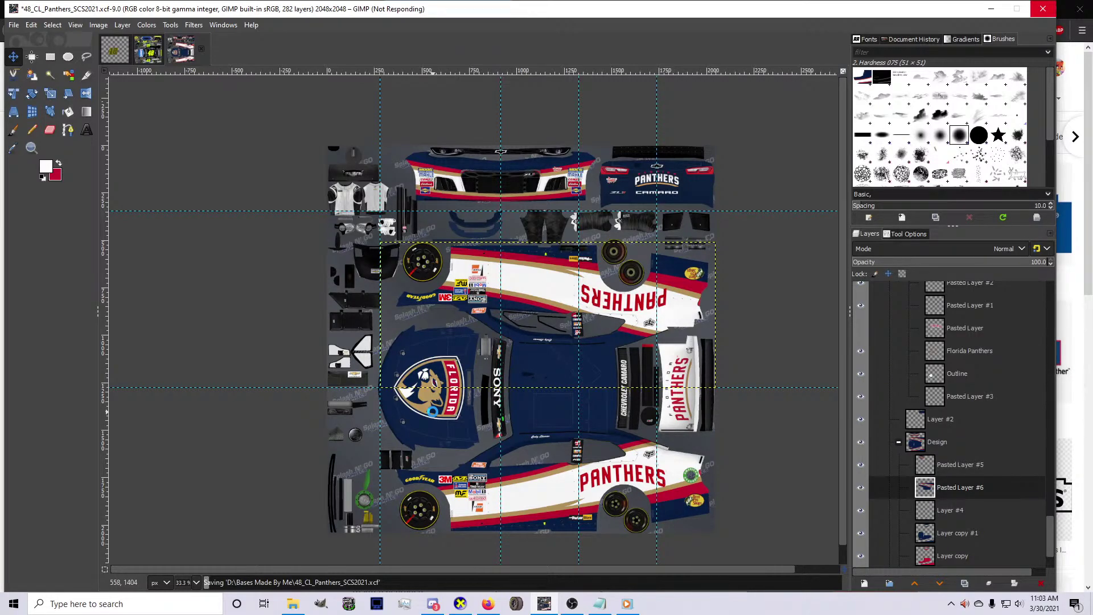
Switch to Firefox, consult the ISCRO Checklist in Notepad, and search Google Images for "bottle-o logo" in a new tab
left_click(493, 609)
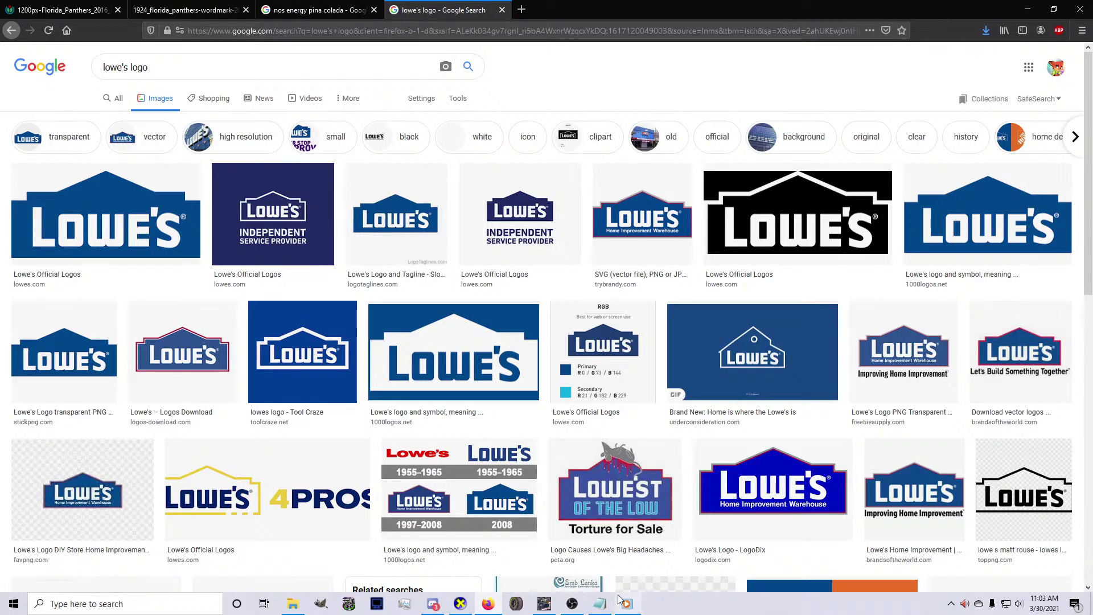
left_click(610, 609)
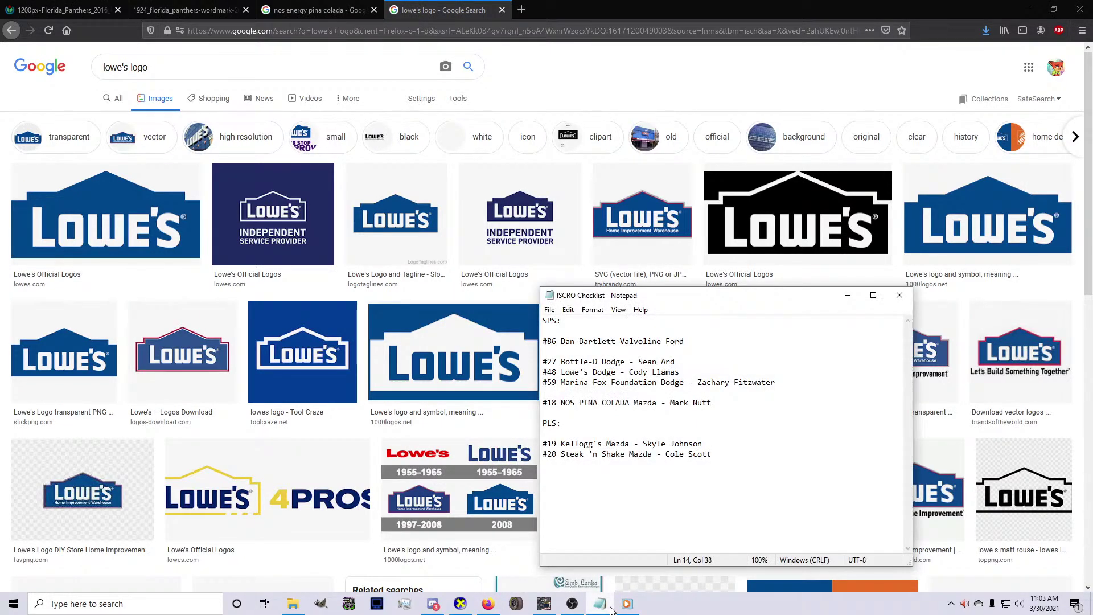
left_click(610, 609)
left_click(521, 9)
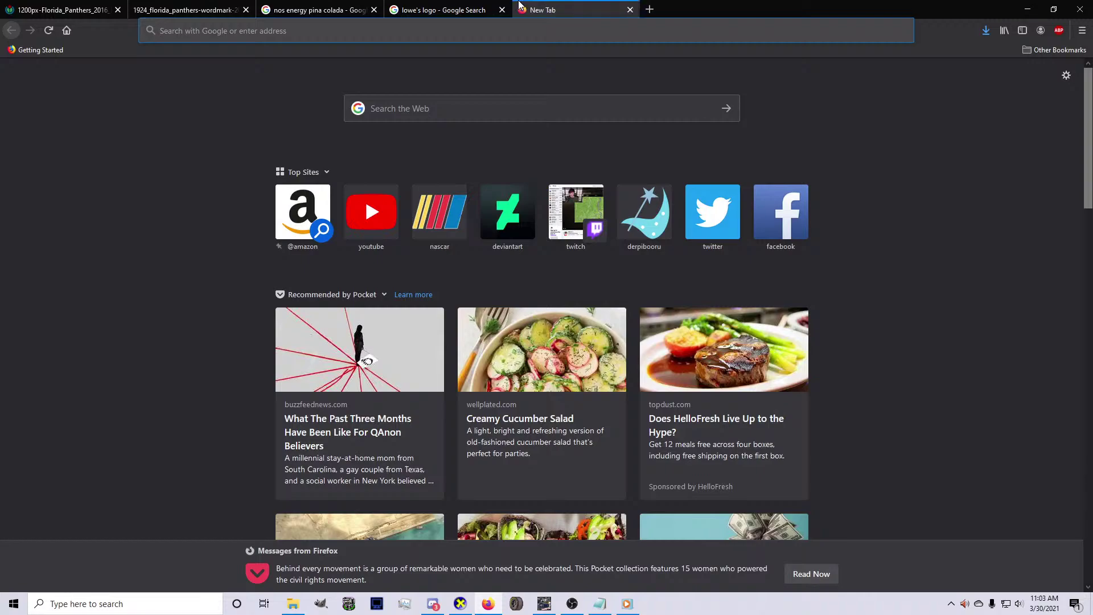
type("bottl")
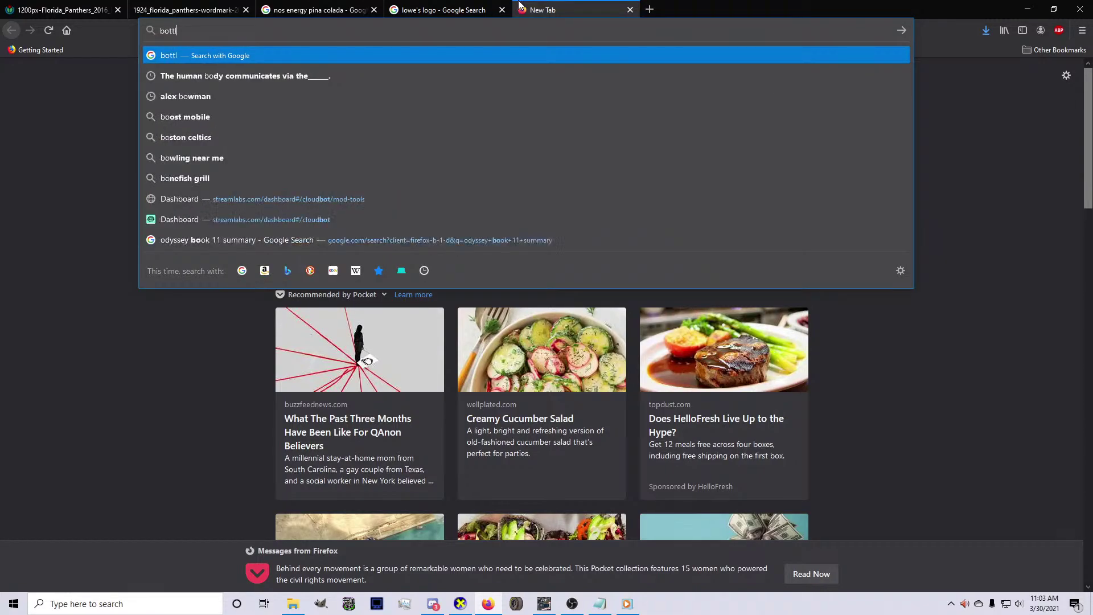
type("e-o logo")
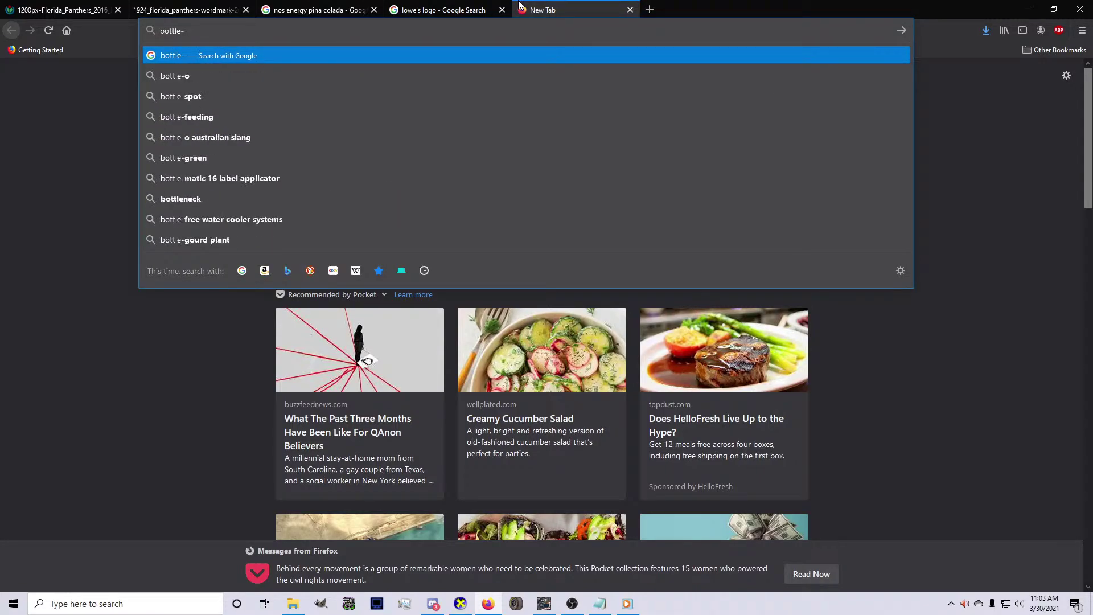
key("Return")
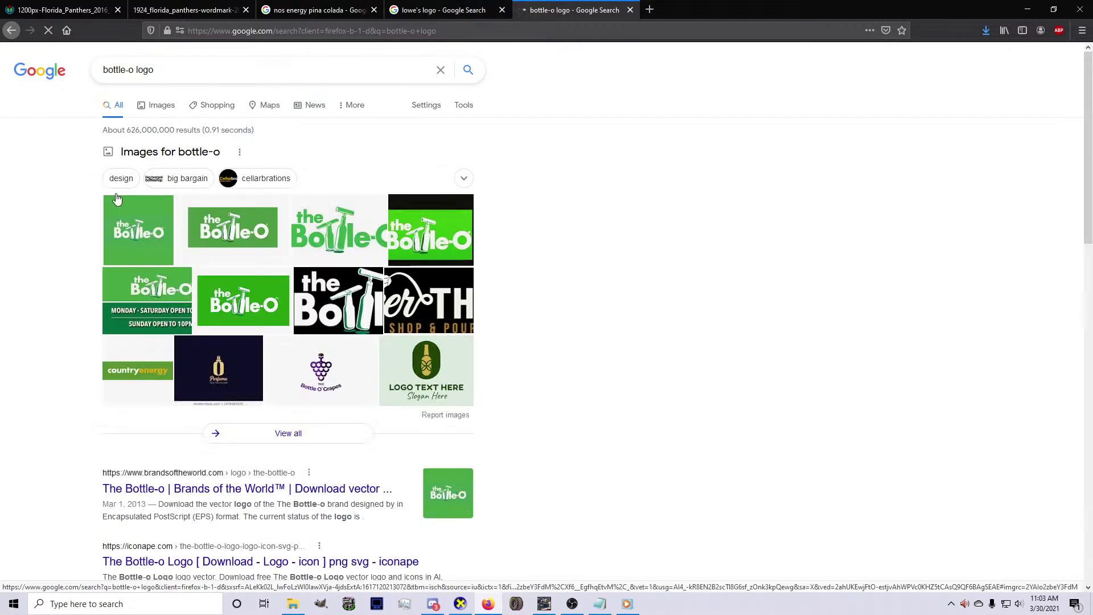
left_click(153, 106)
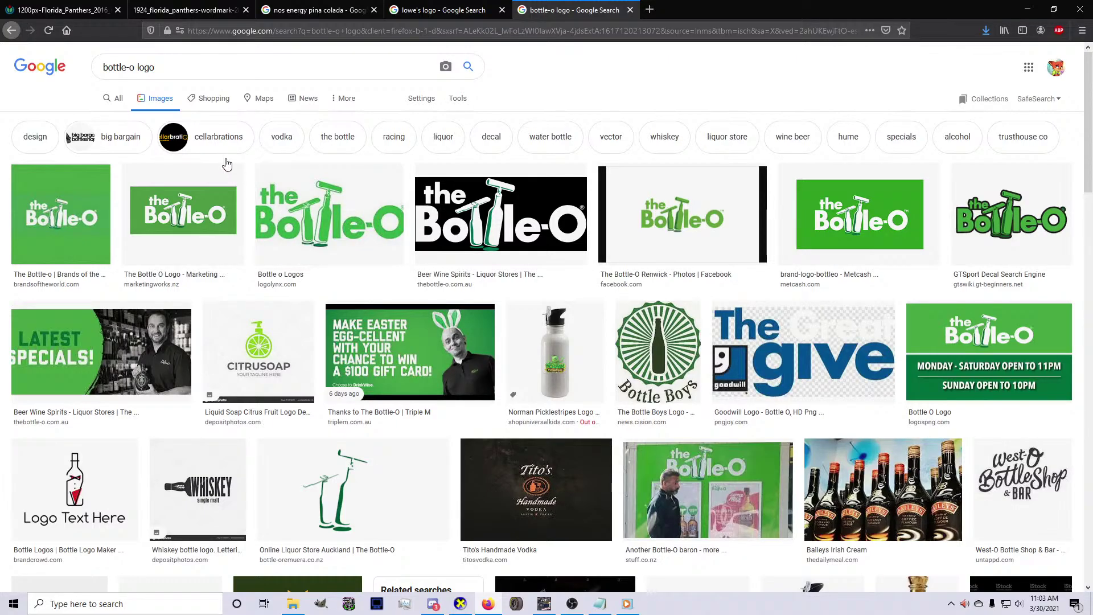
Refine the image search to "bottle-o logo supercars"
left_click(183, 74)
type("sujpercar")
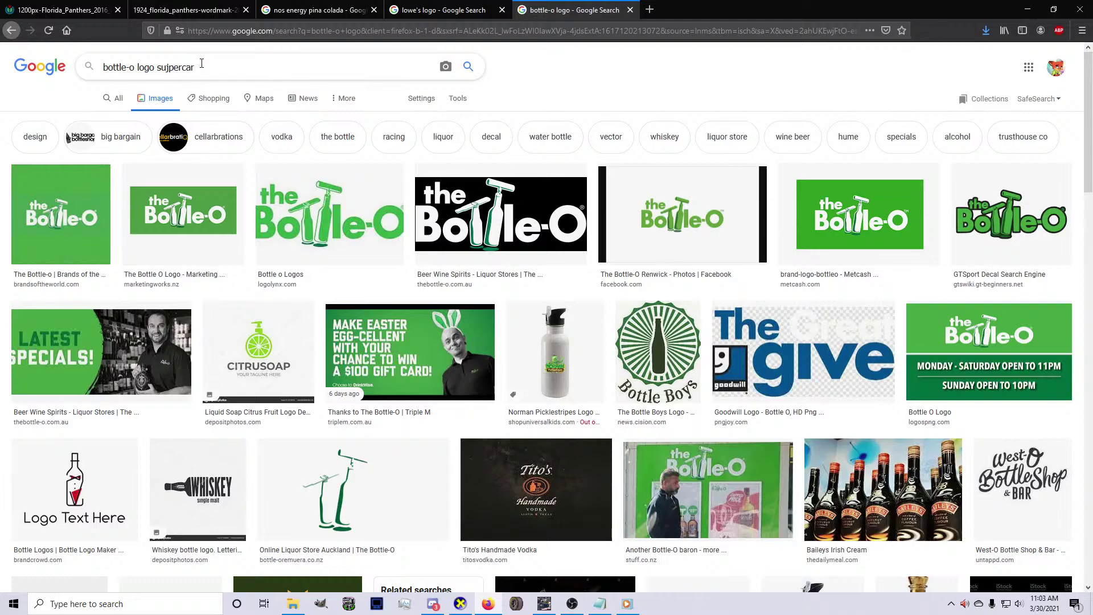
key("BackSpace")
key("BackSpace")
key("BackSpace")
key("BackSpace")
key("BackSpace")
key("BackSpace")
type("percars")
key("Return")
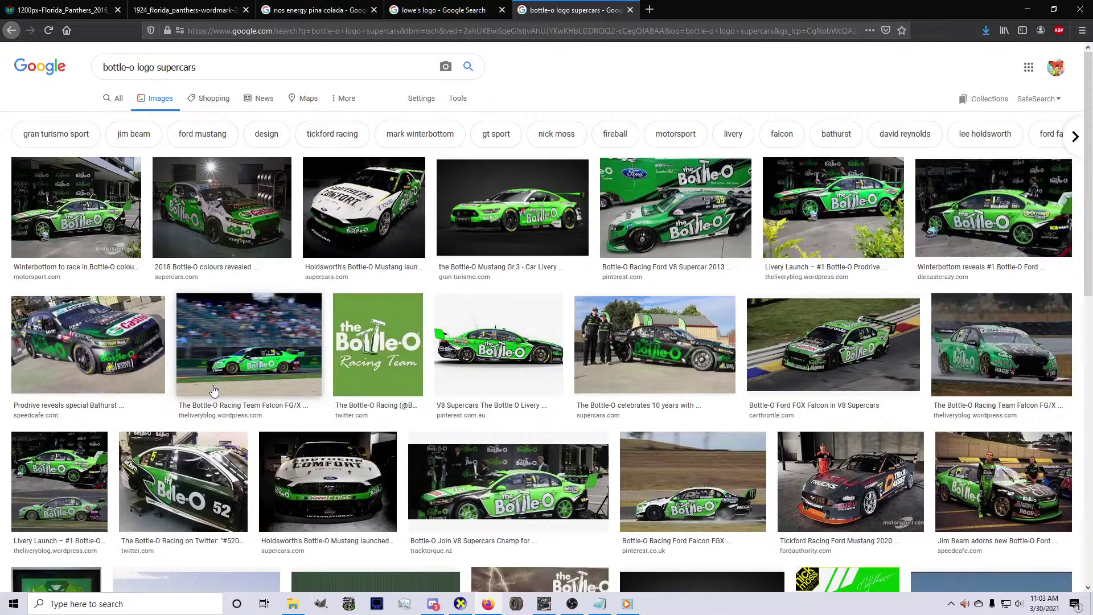
Preview several Bottle-O Supercars photos and browse further down the image results to examine the green liveries
left_click(455, 487)
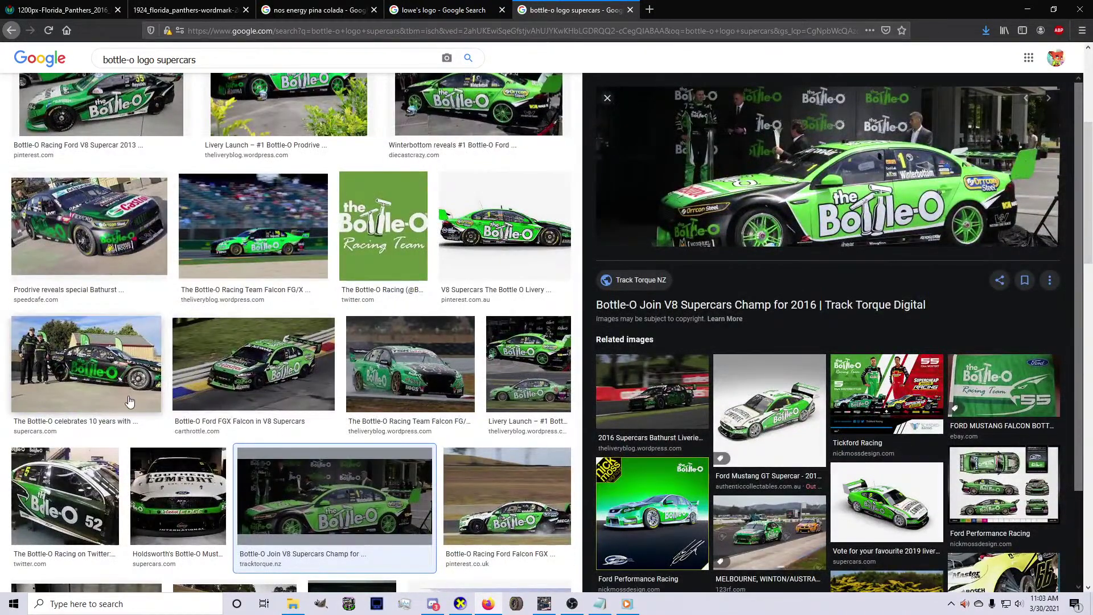
scroll(472, 436, "down", 2)
left_click(487, 442)
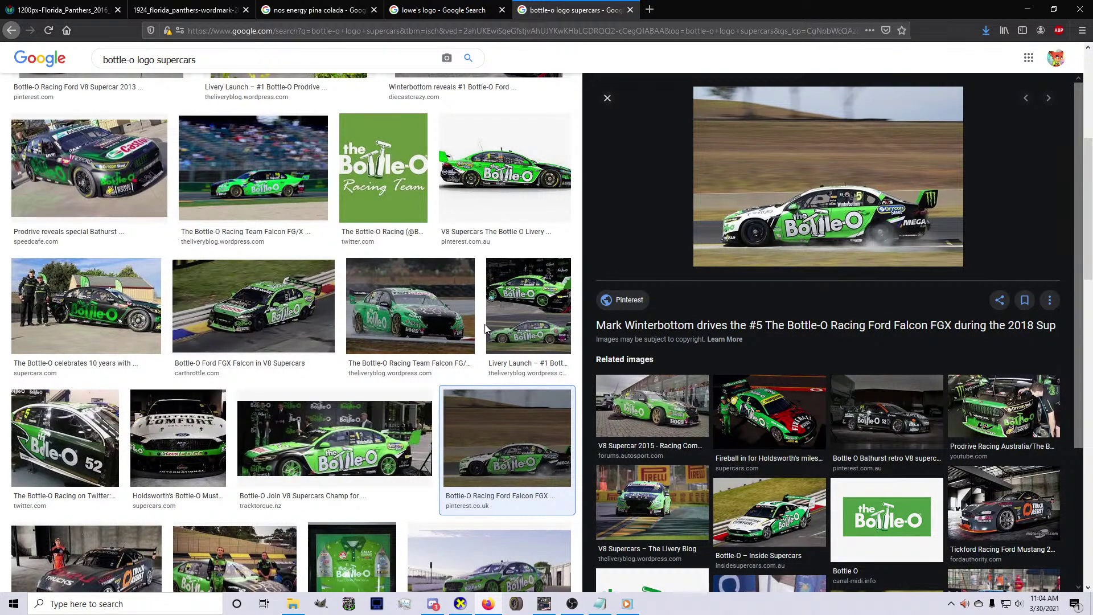
scroll(485, 329, "down", 4)
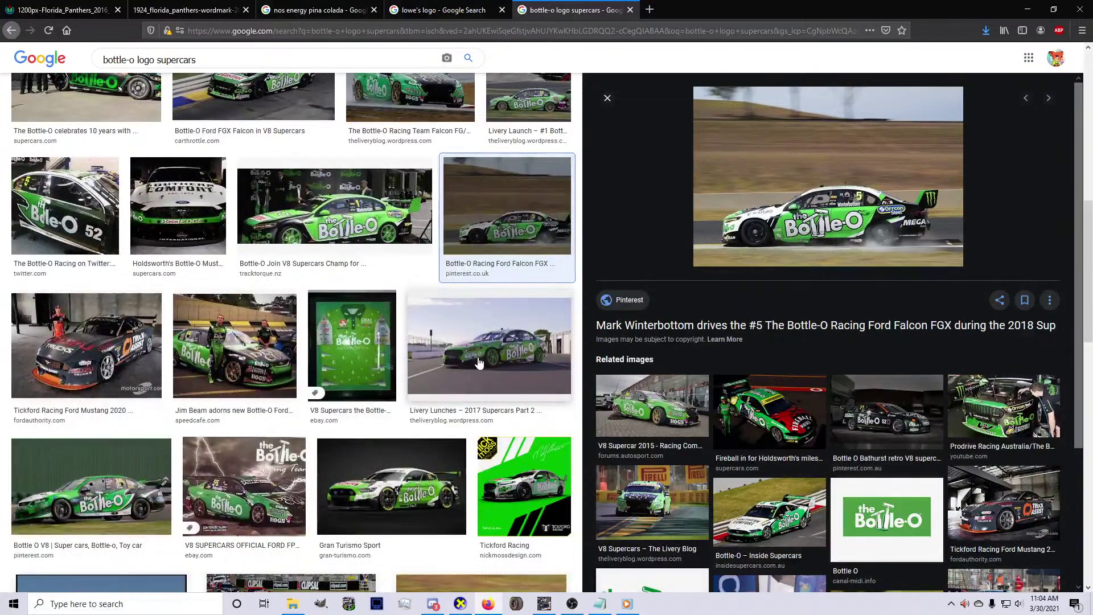
left_click(478, 363)
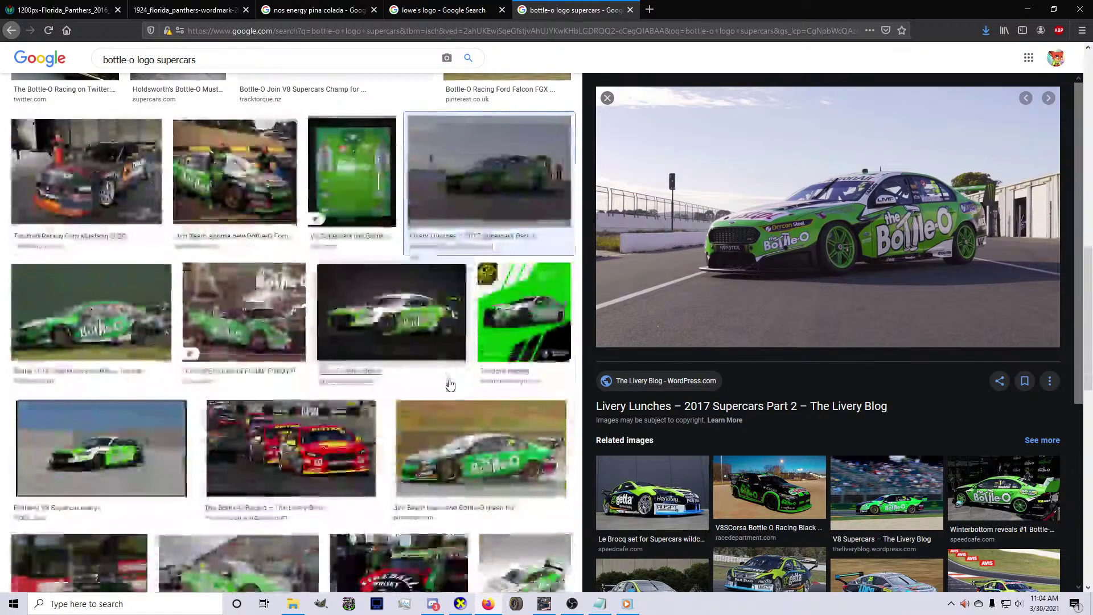
scroll(453, 383, "down", 3)
left_click(448, 453)
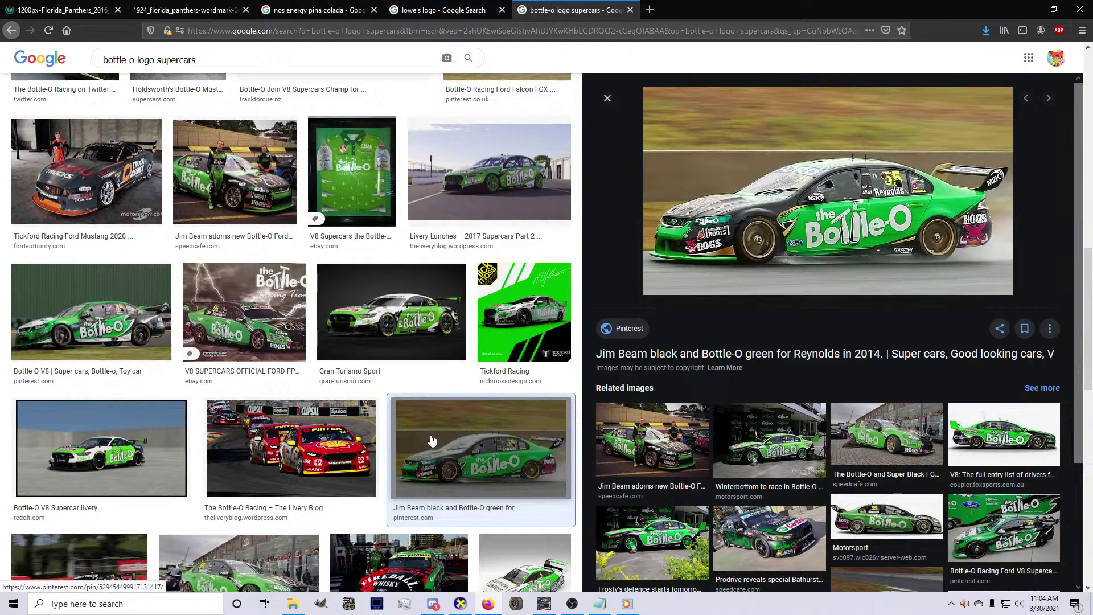
scroll(427, 439, "down", 3)
scroll(406, 429, "down", 4)
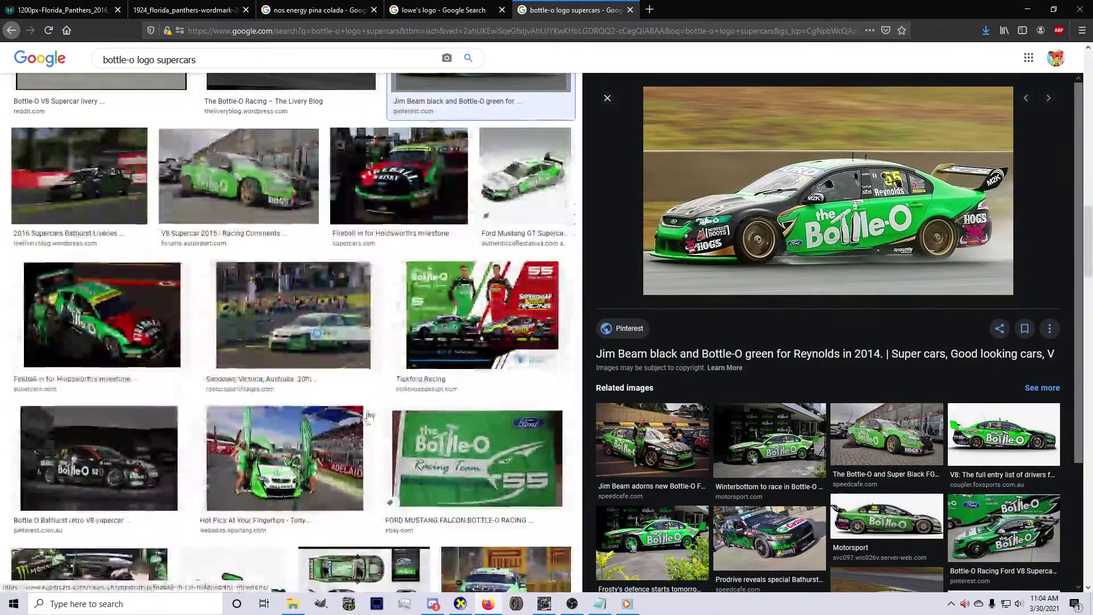
scroll(351, 437, "down", 4)
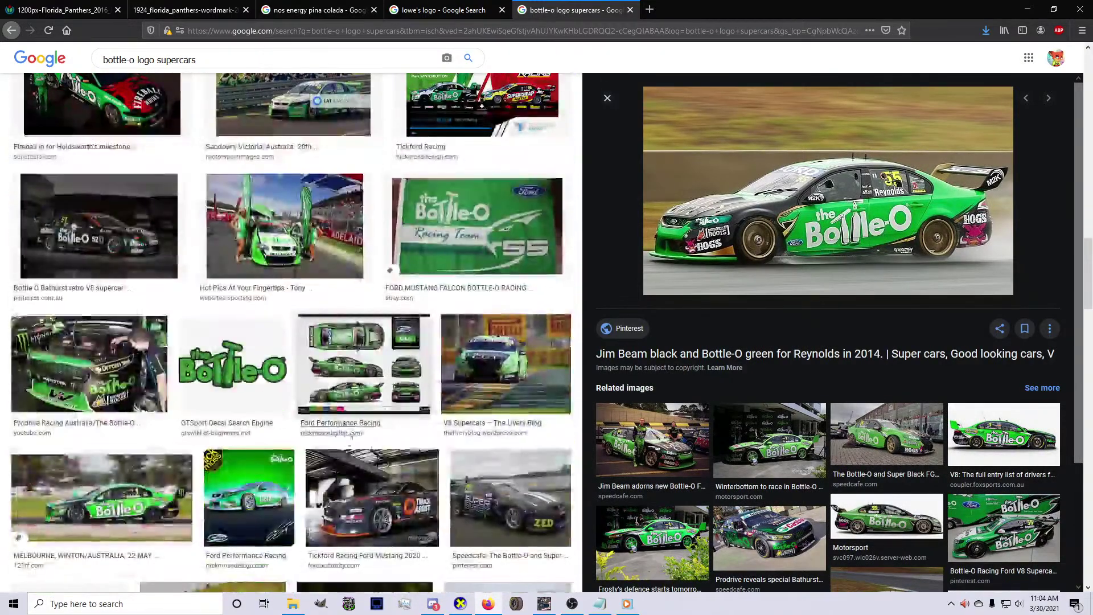
Switch to GIMP, check the Panthers file's save, and quit the program, discarding the unsaved Lowe's livery changes
left_click(544, 603)
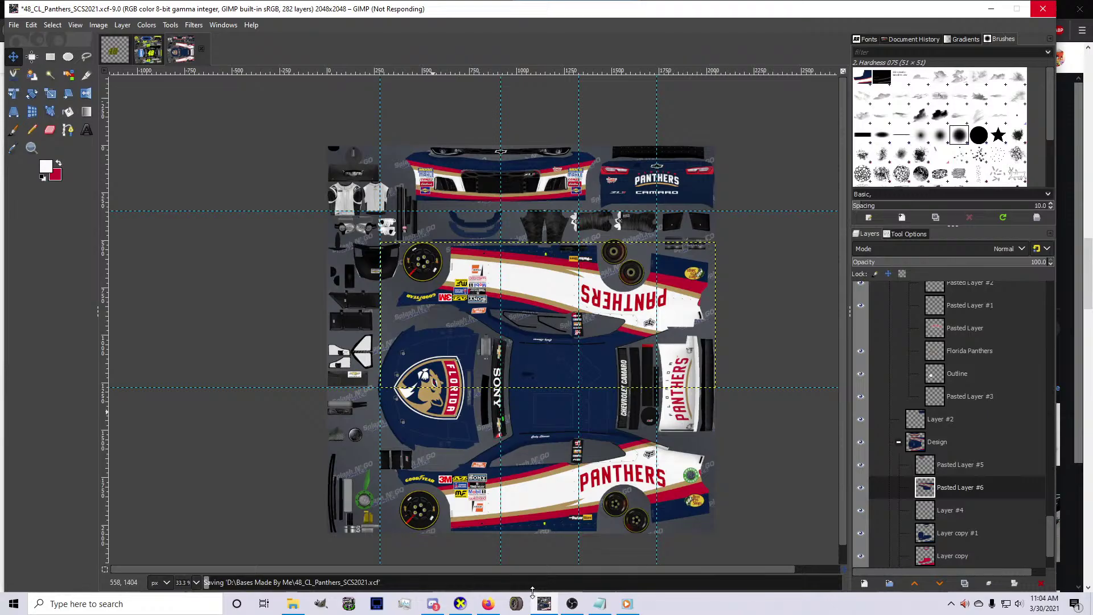
left_click(541, 605)
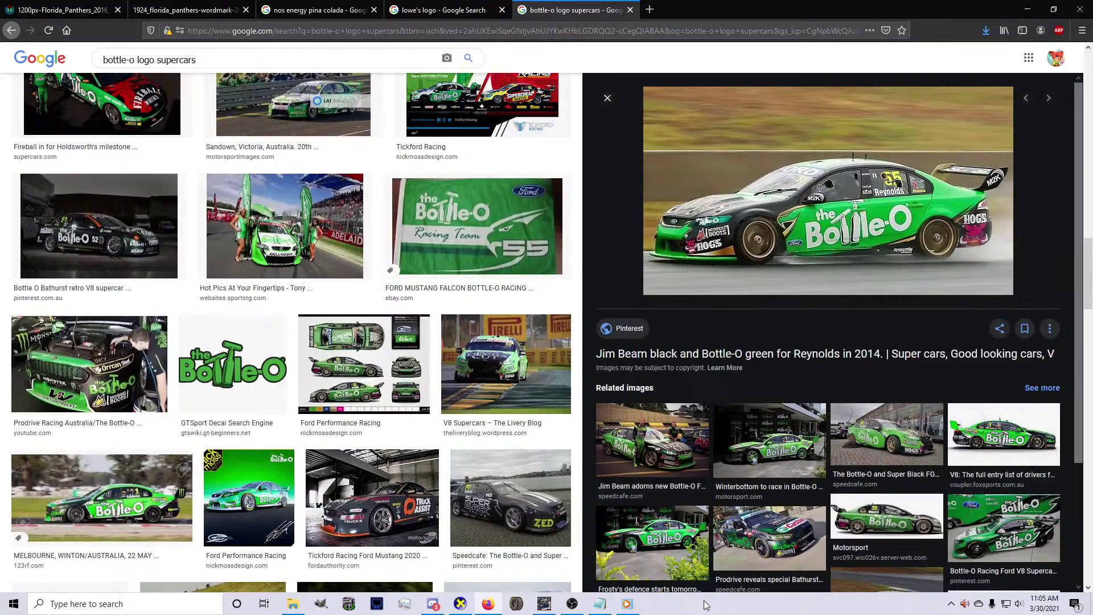
left_click(544, 604)
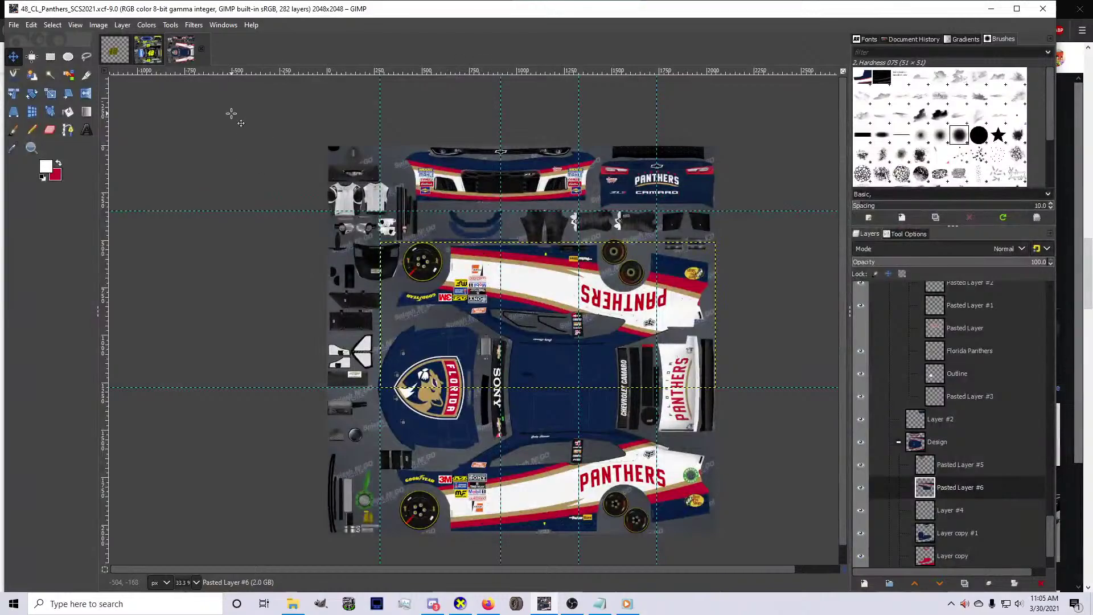
left_click(1043, 9)
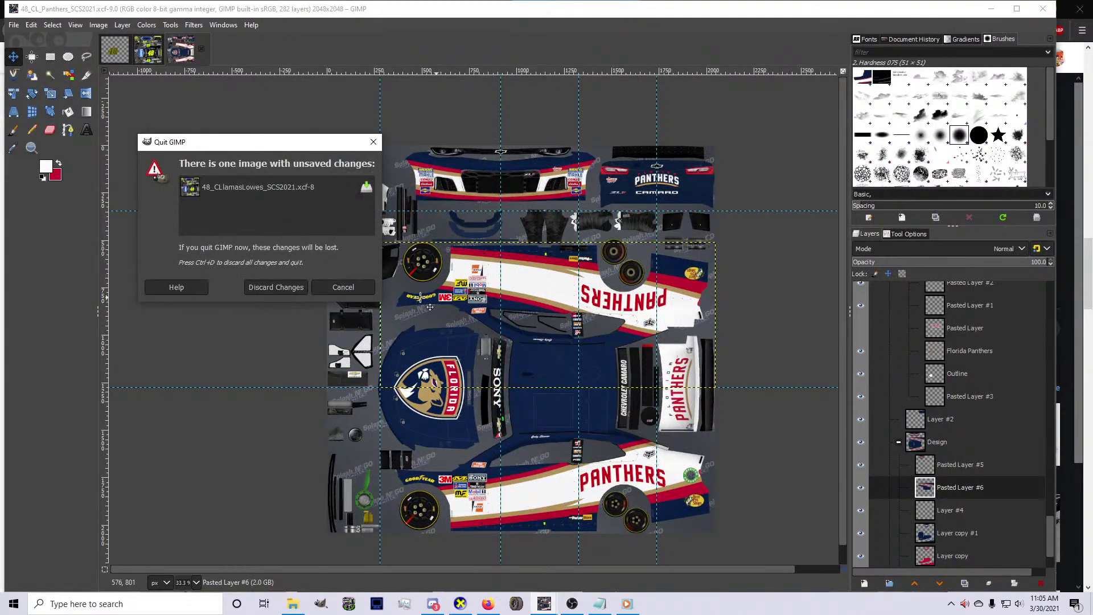
left_click(255, 288)
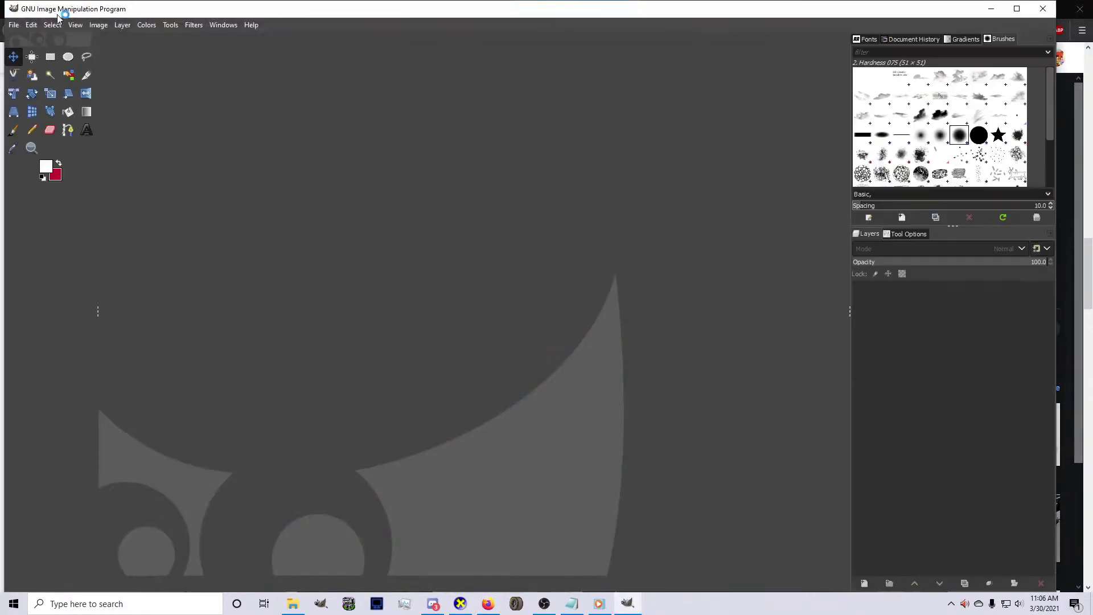
Reopen the recent file 48_CL_Panthers_SCS2021.xcf in the restarted GIMP
left_click(14, 24)
mouse_move(66, 106)
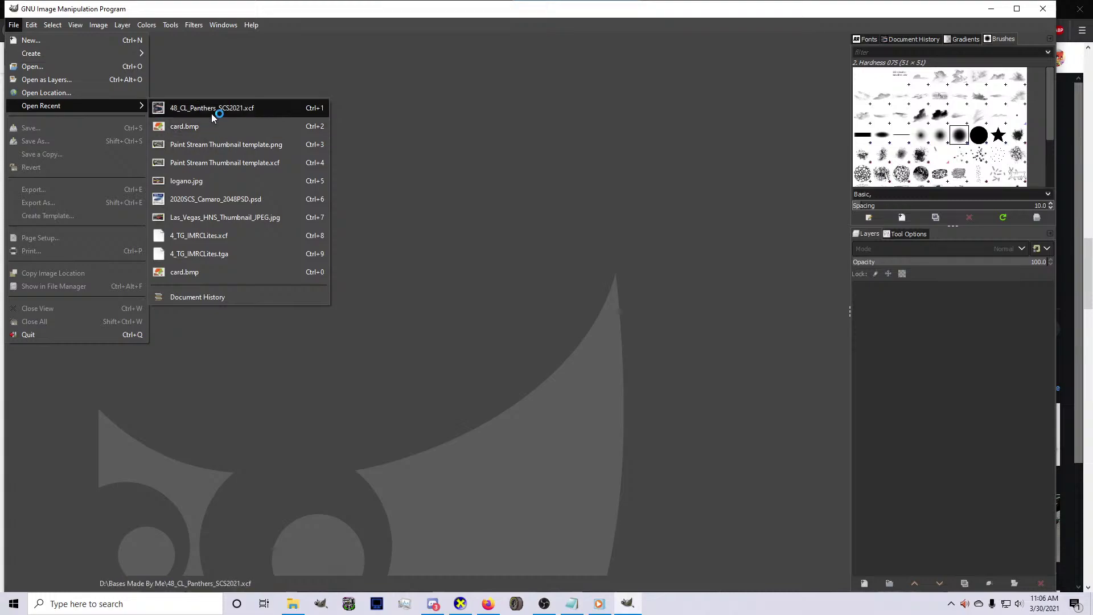
left_click(211, 108)
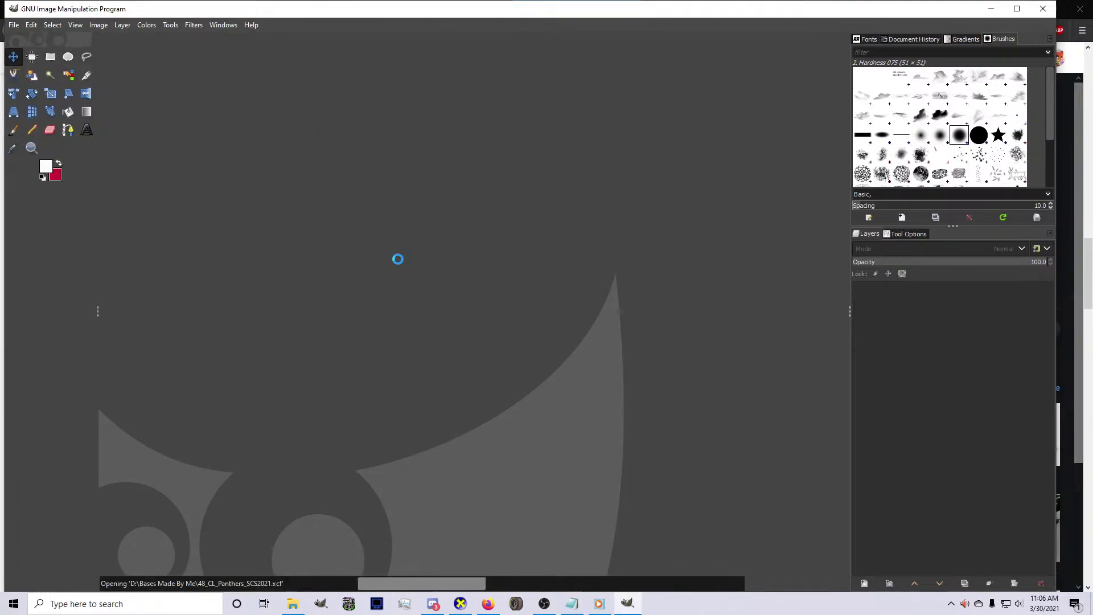
Open the number set set_shr.xcf from the NR2003 Numbers folder on drive D, with the folder listing sorted by name
key("ctrl+o")
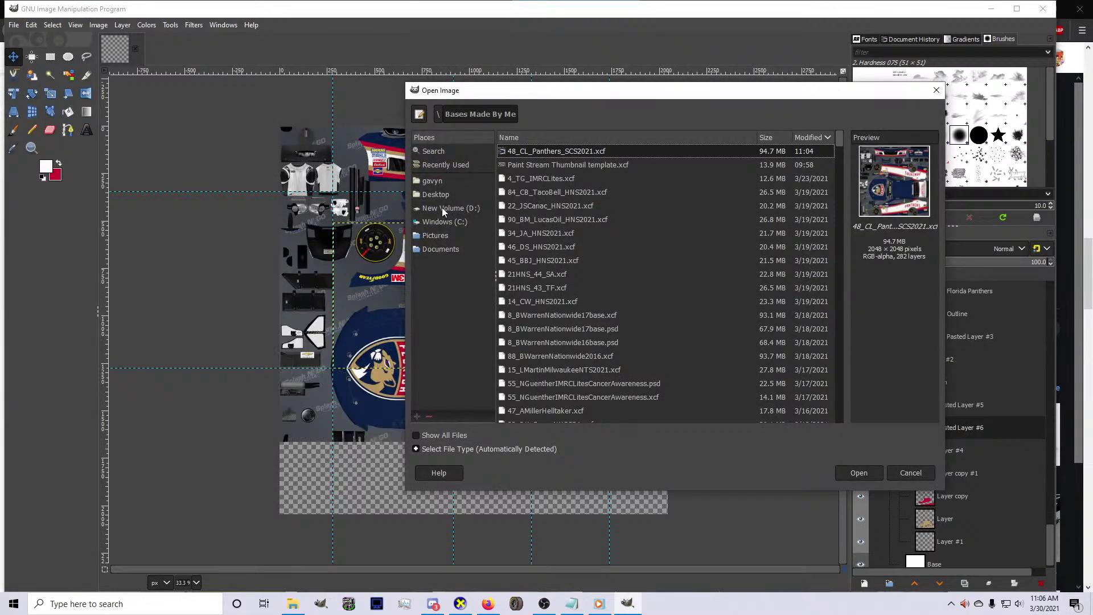
left_click(442, 207)
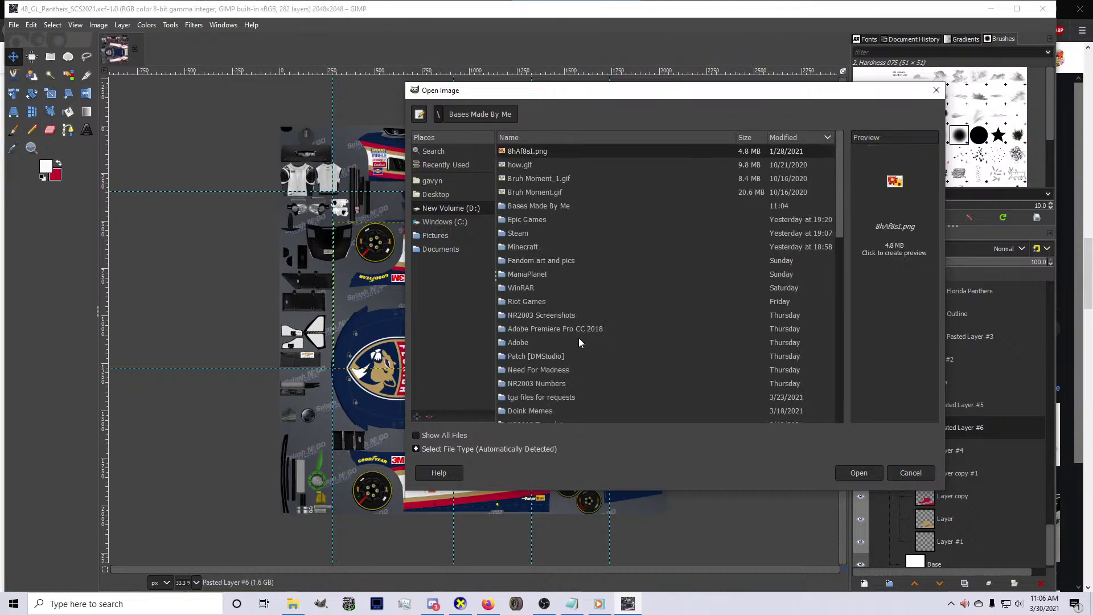
left_click(542, 139)
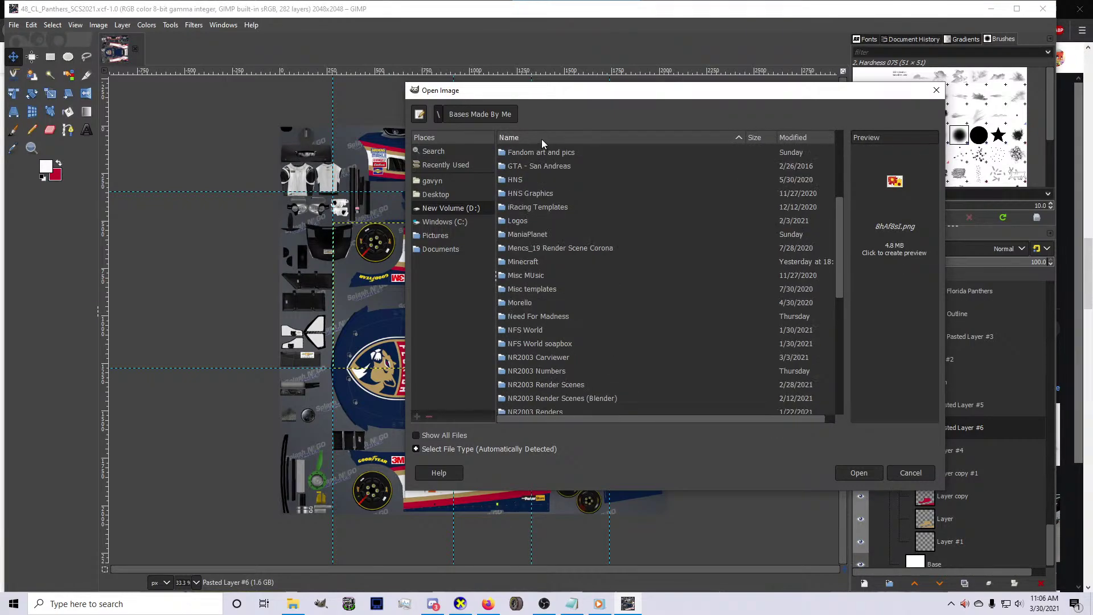
double_click(551, 376)
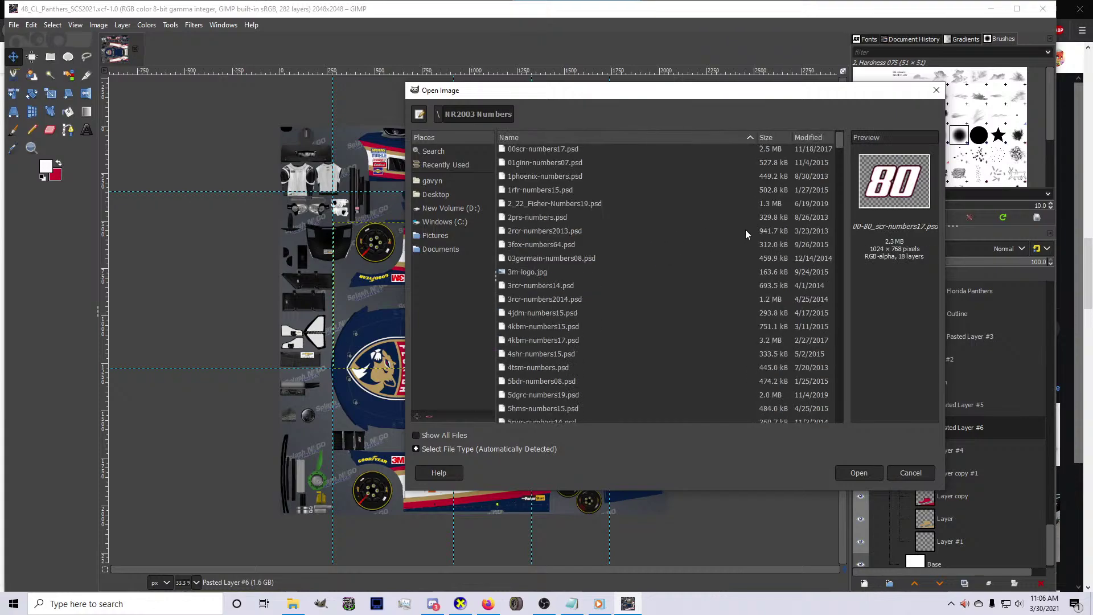
left_click_drag(838, 139, 840, 355)
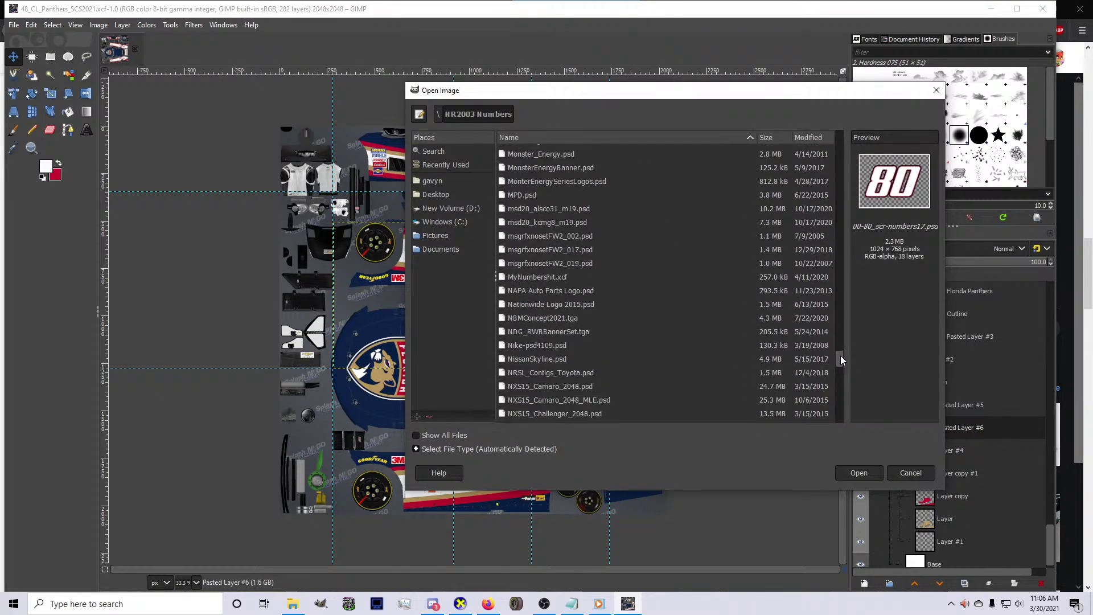
scroll(570, 368, "down", 15)
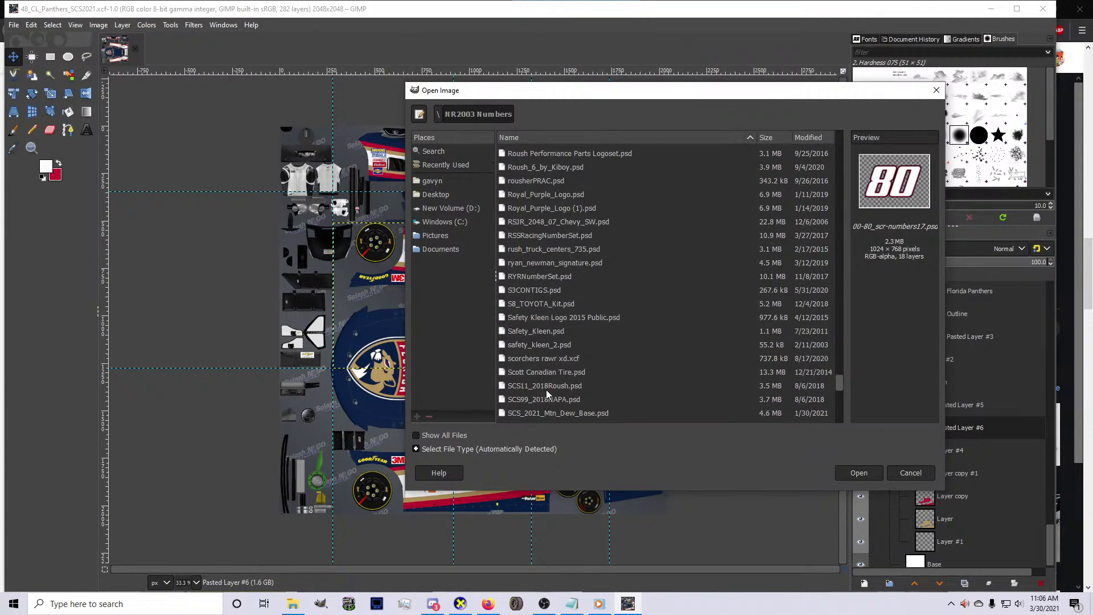
scroll(545, 389, "down", 5)
left_click(522, 338)
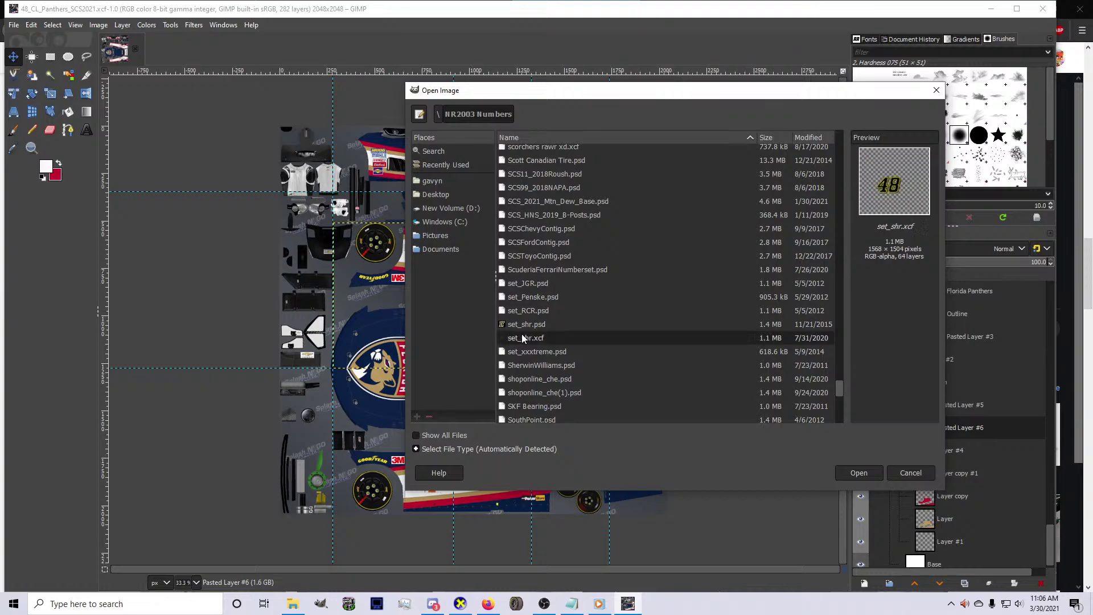
double_click(522, 338)
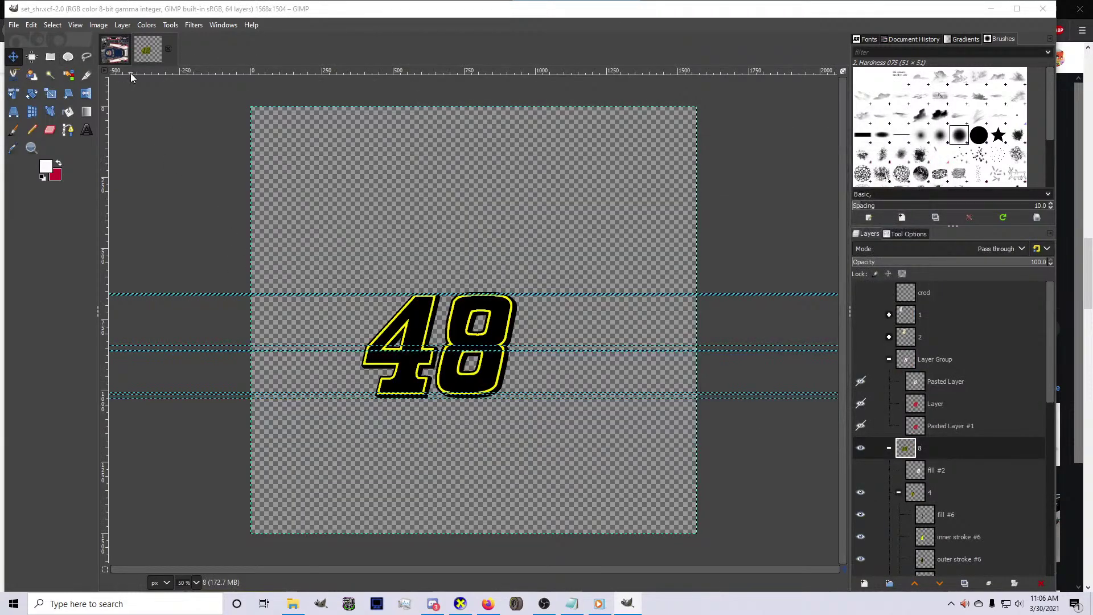
Open the SCS2021 Lowe's livery file alongside the Panthers livery and the number set
left_click(115, 50)
left_click(14, 25)
left_click(34, 64)
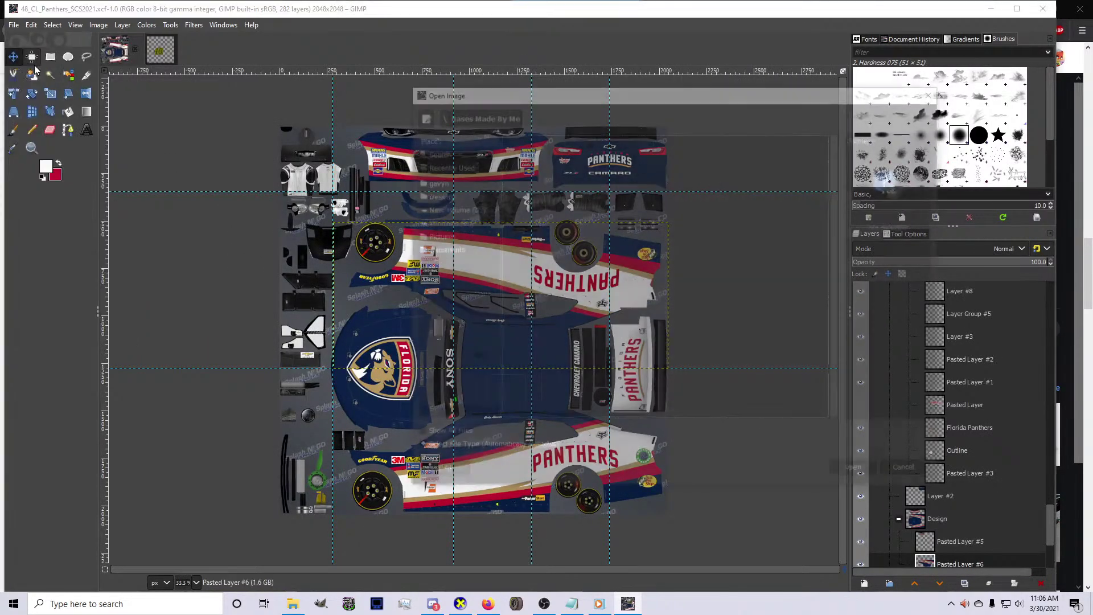
double_click(541, 325)
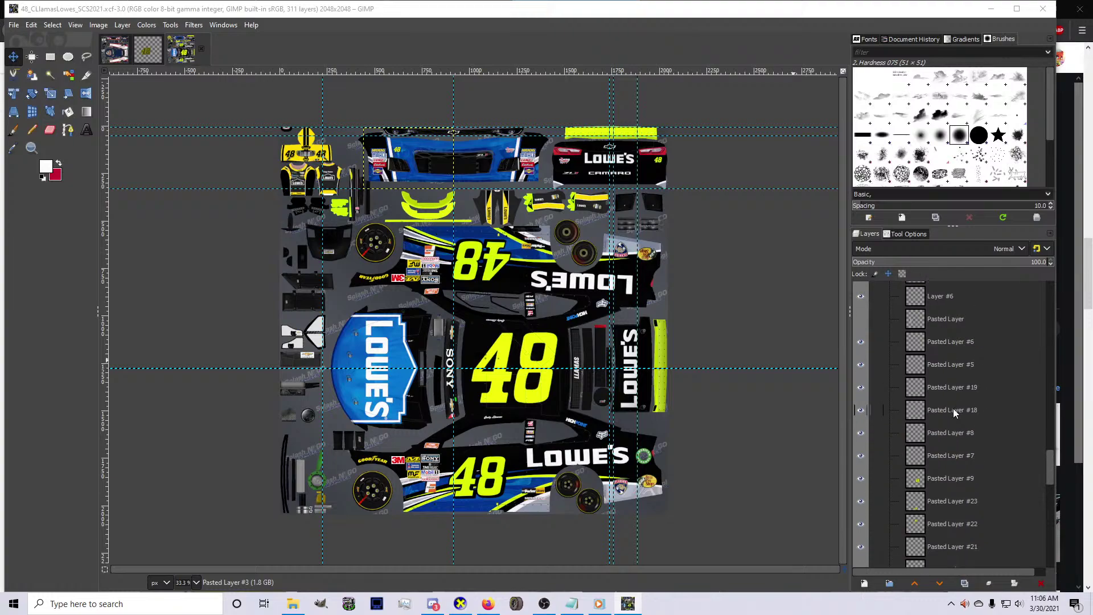
Merge a new empty layer into the driver-surname layer of the Lowe's file's Rear banner group and copy the result
scroll(952, 397, "up", 10)
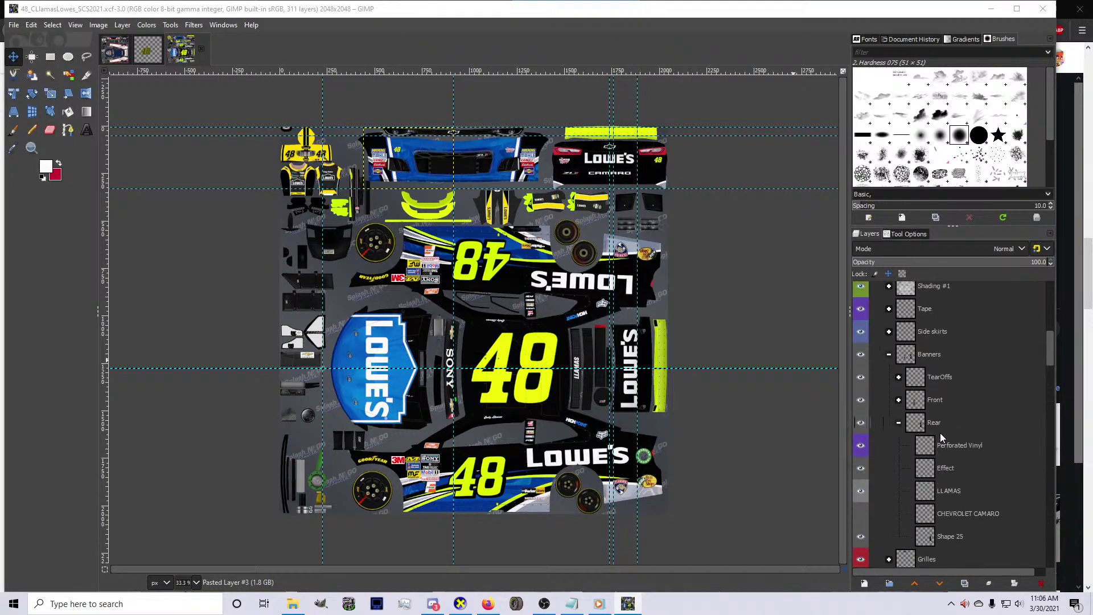
left_click(940, 493)
left_click(864, 583)
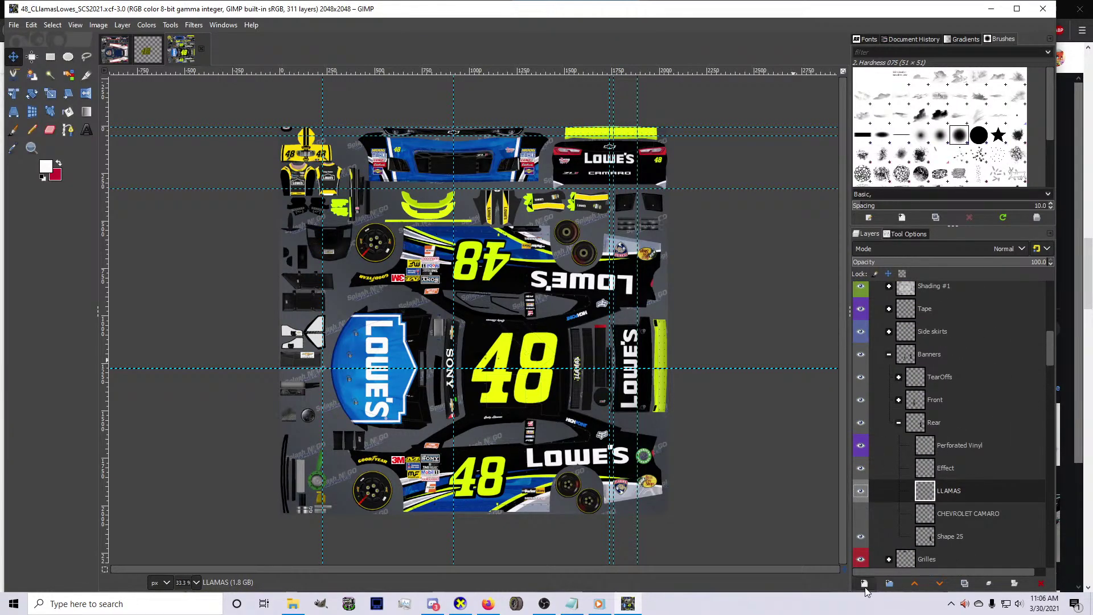
left_click(947, 561)
right_click(948, 495)
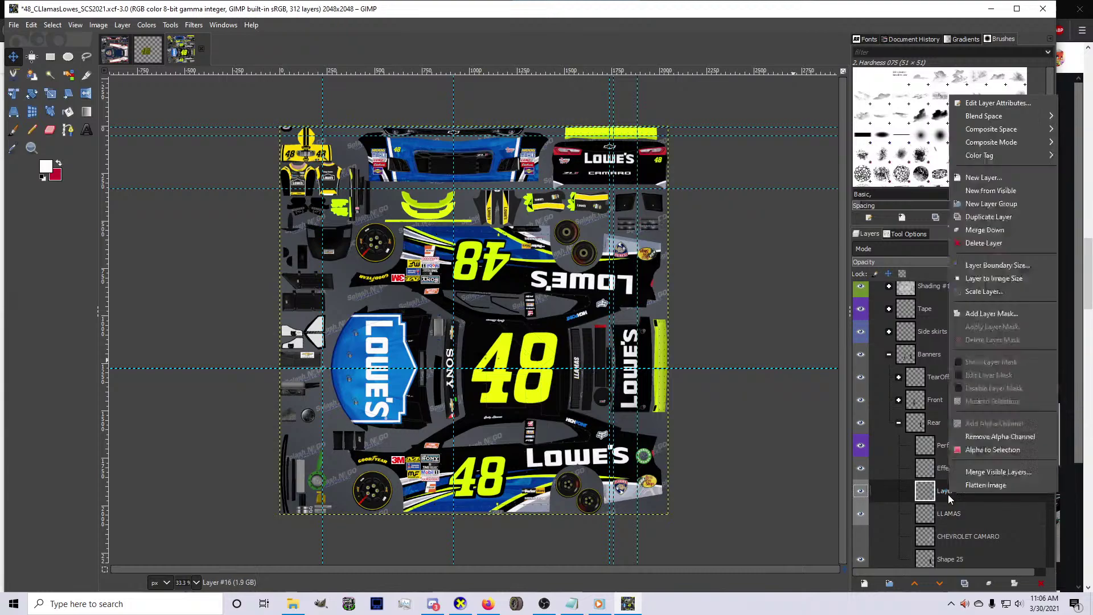
left_click(979, 214)
key("ctrl+c")
In the Panthers livery, expand the Rear group under Banners and hide its CHEVROLET CAMARO layer
left_click(109, 59)
key("ctrl+v")
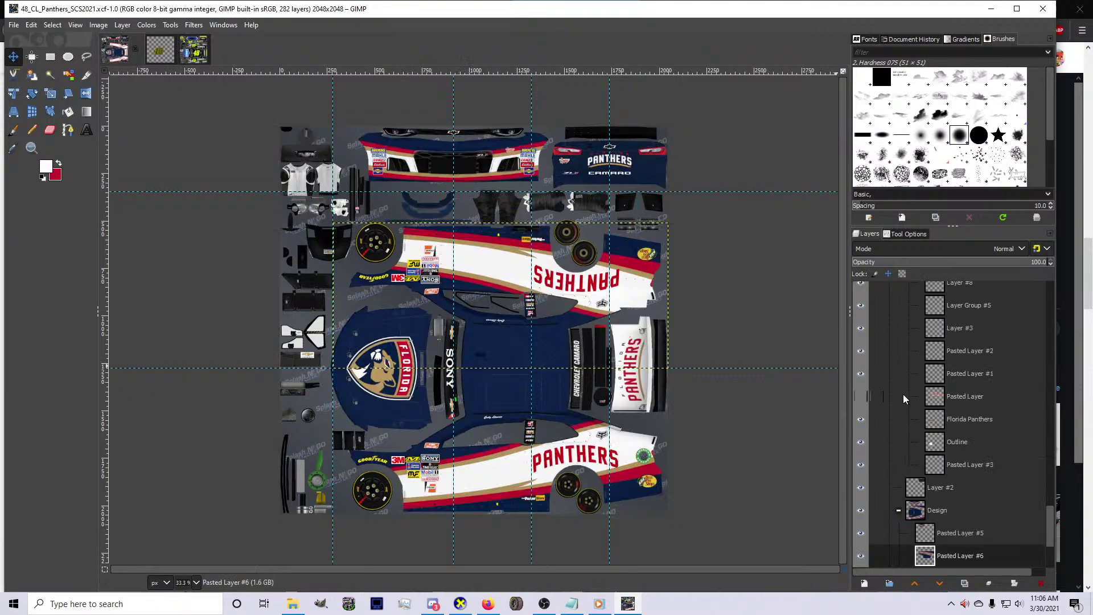
scroll(935, 452, "down", 5)
scroll(935, 454, "up", 10)
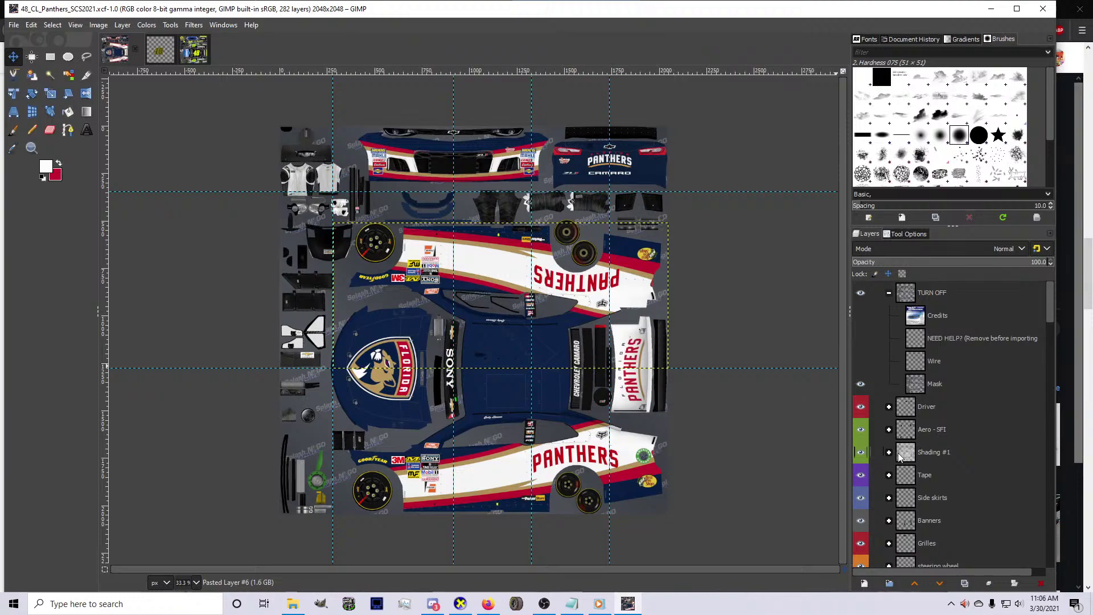
scroll(898, 472, "down", 3)
left_click(889, 449)
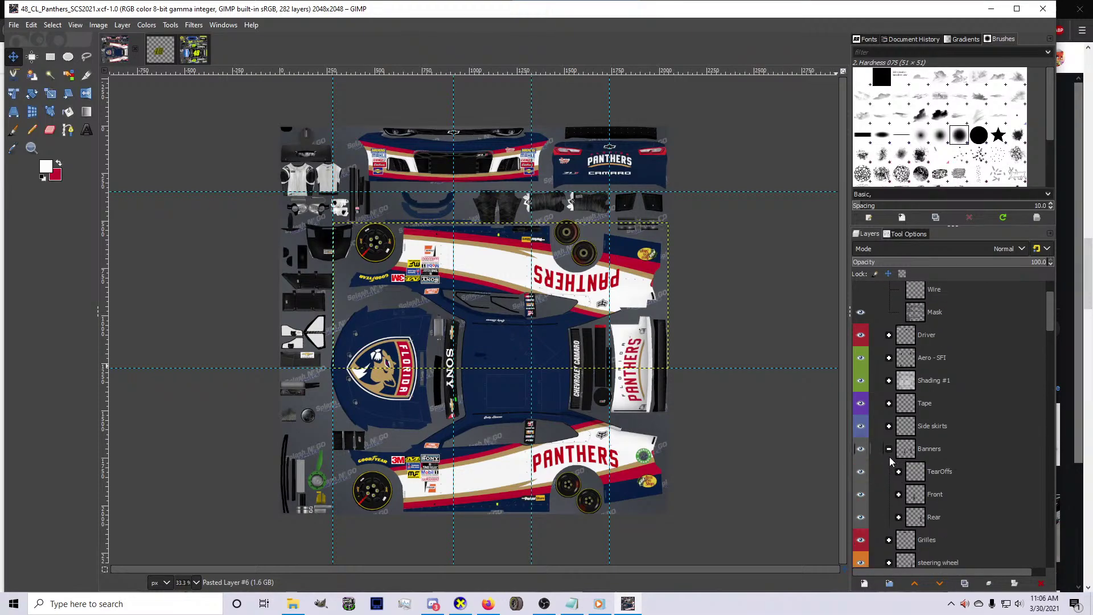
scroll(892, 462, "down", 4)
left_click(898, 409)
left_click(861, 478)
left_click(962, 479)
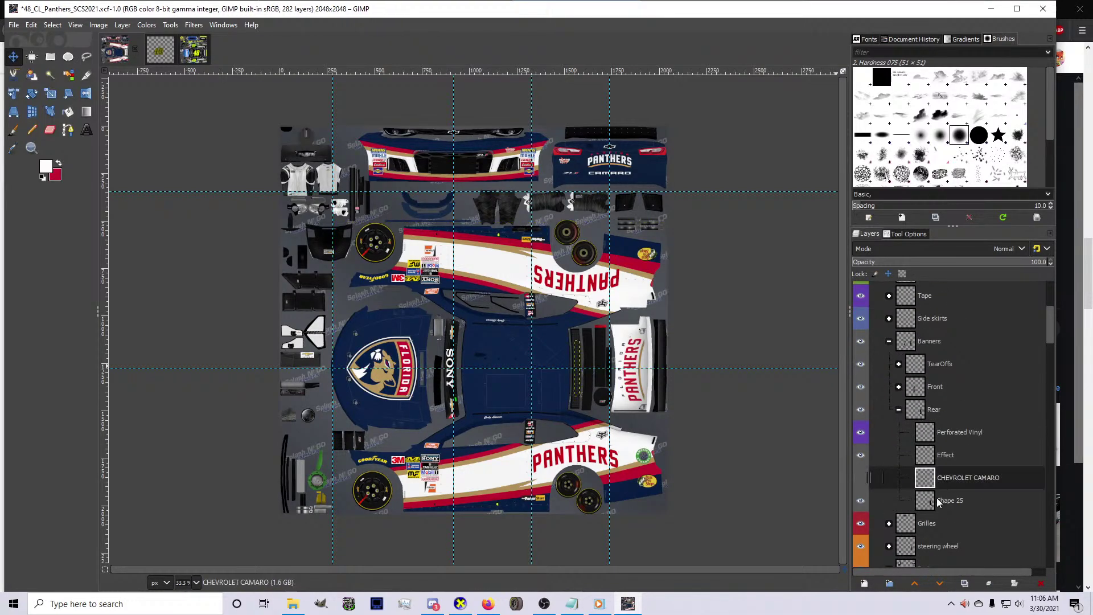
Paste the copied surname lettering onto a new layer above CHEVROLET CAMARO, anchor it, and collapse the Rear group
left_click(864, 583)
key("Return")
key("ctrl+v")
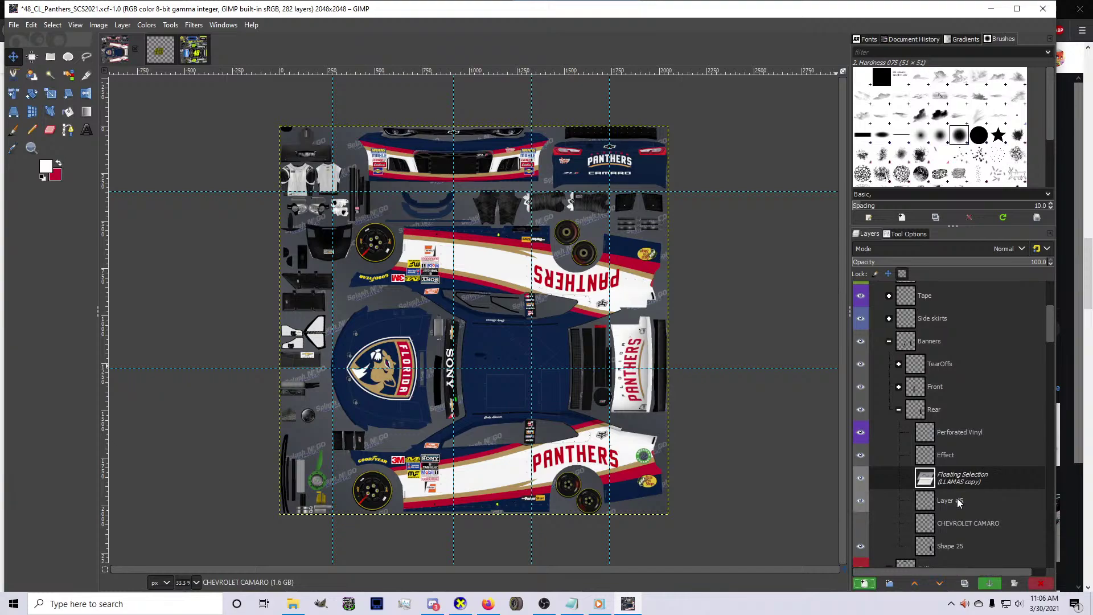
key("ctrl+h")
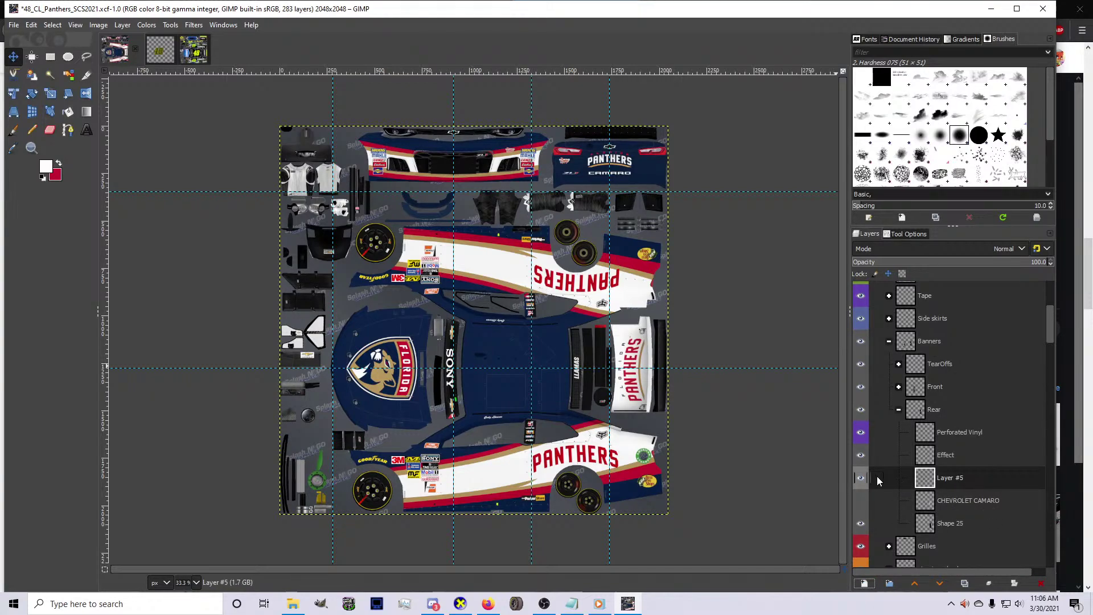
left_click(899, 409)
scroll(500, 404, "down", 2)
scroll(285, 204, "up", 3)
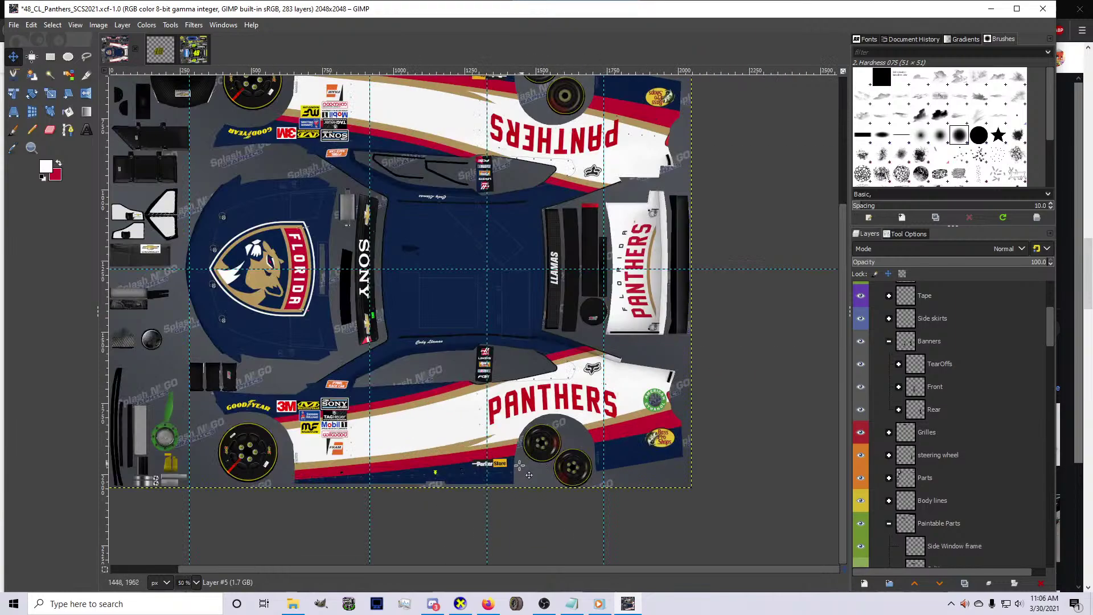
Browse to the NR2003 Numbers folder on drive D to choose another image to open
key("ctrl+o")
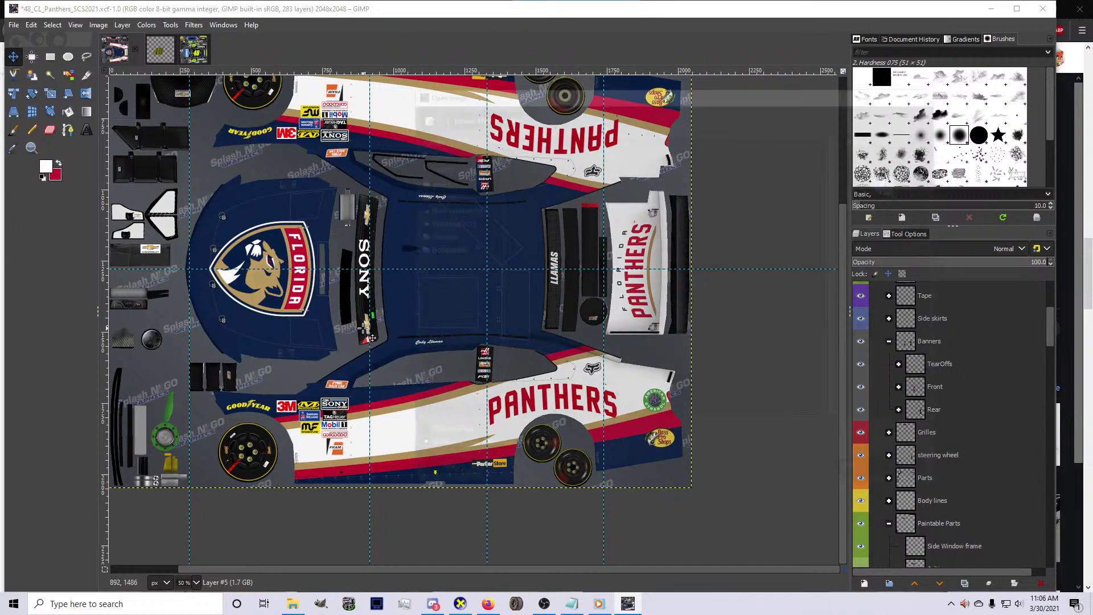
left_click(458, 208)
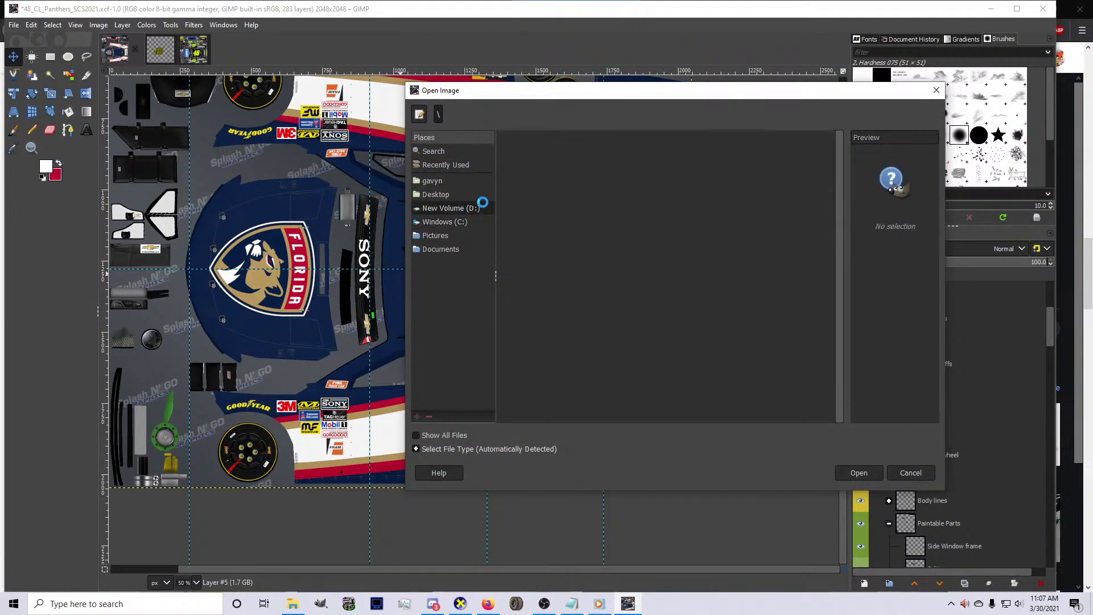
scroll(549, 336, "down", 5)
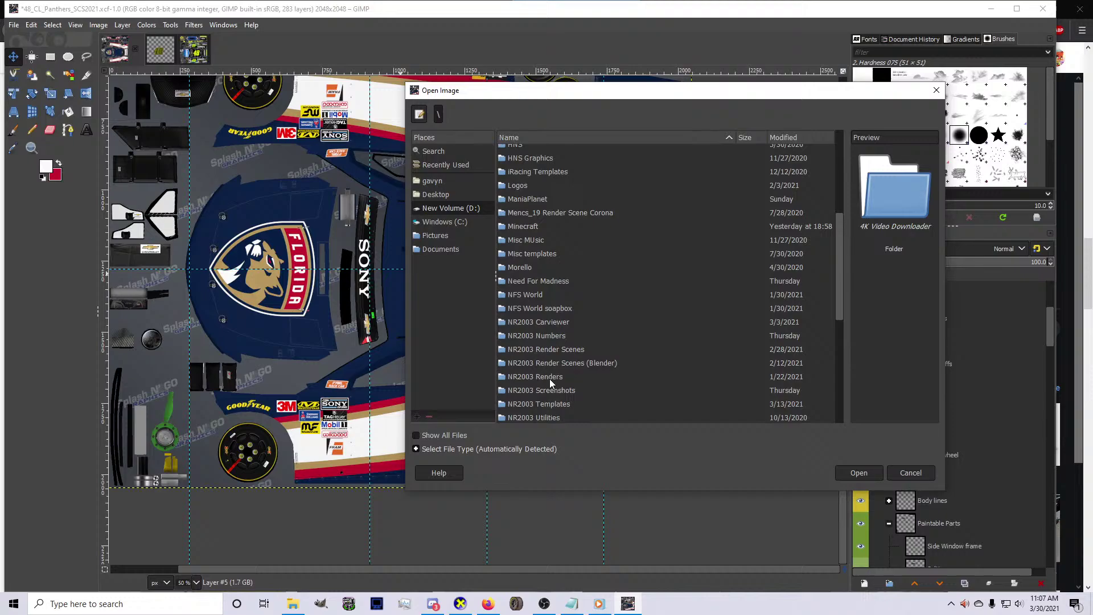
double_click(550, 335)
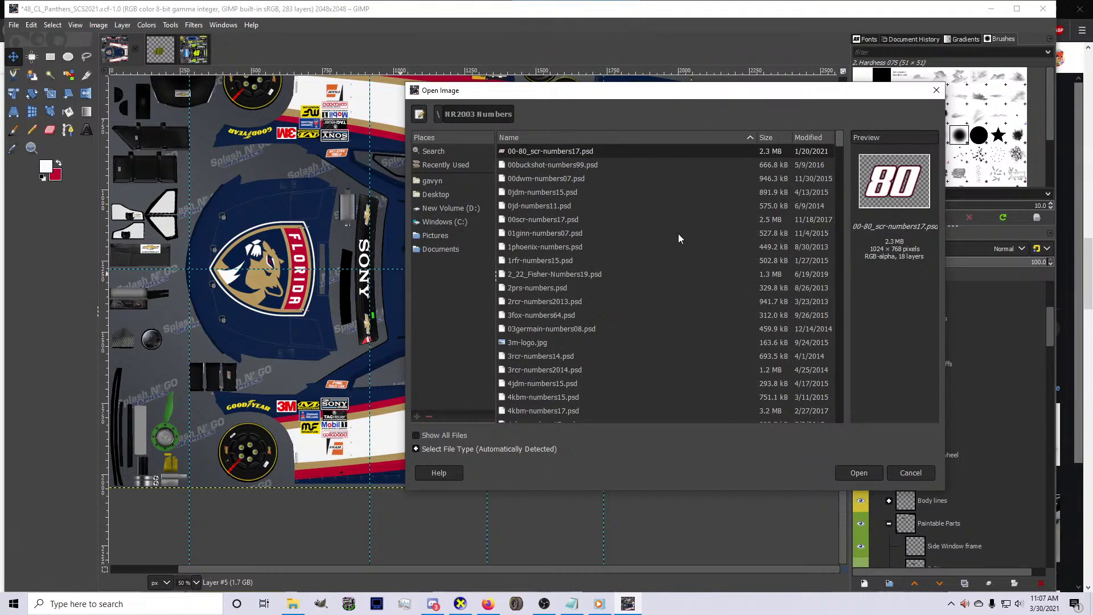
Find and open the Lowe's logo file 65472_NewLowesLogos.psd in the NR2003 Numbers folder
mouse_move(841, 146)
left_mouse_down()
mouse_move(837, 349)
mouse_move(843, 154)
mouse_move(854, 138)
left_mouse_up()
scroll(525, 375, "up", 5)
scroll(613, 257, "down", 10)
scroll(614, 279, "down", 20)
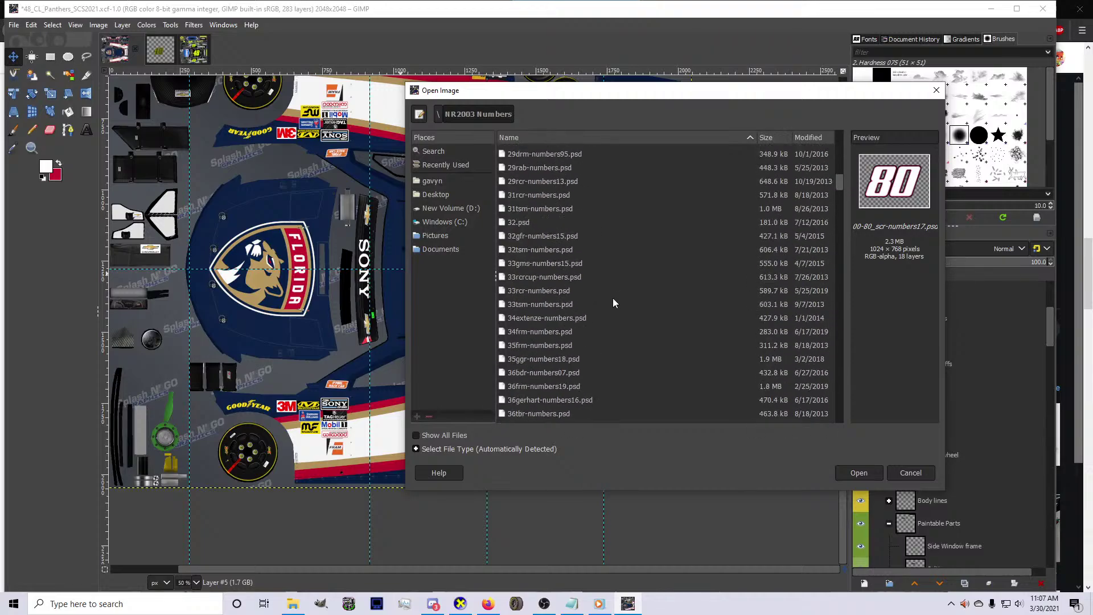
scroll(607, 324, "down", 15)
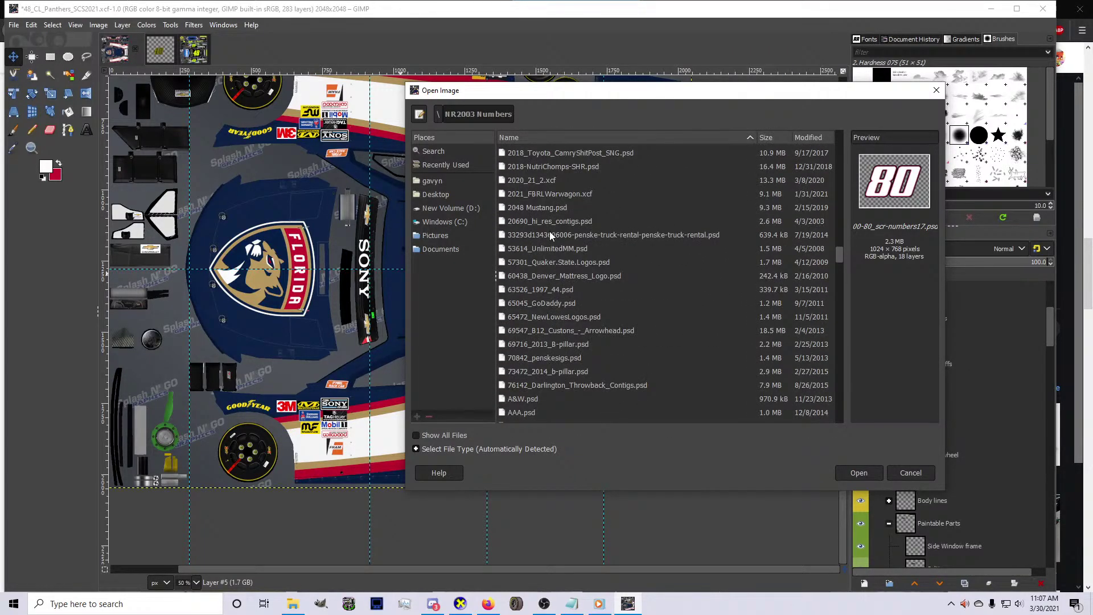
scroll(556, 347, "down", 1)
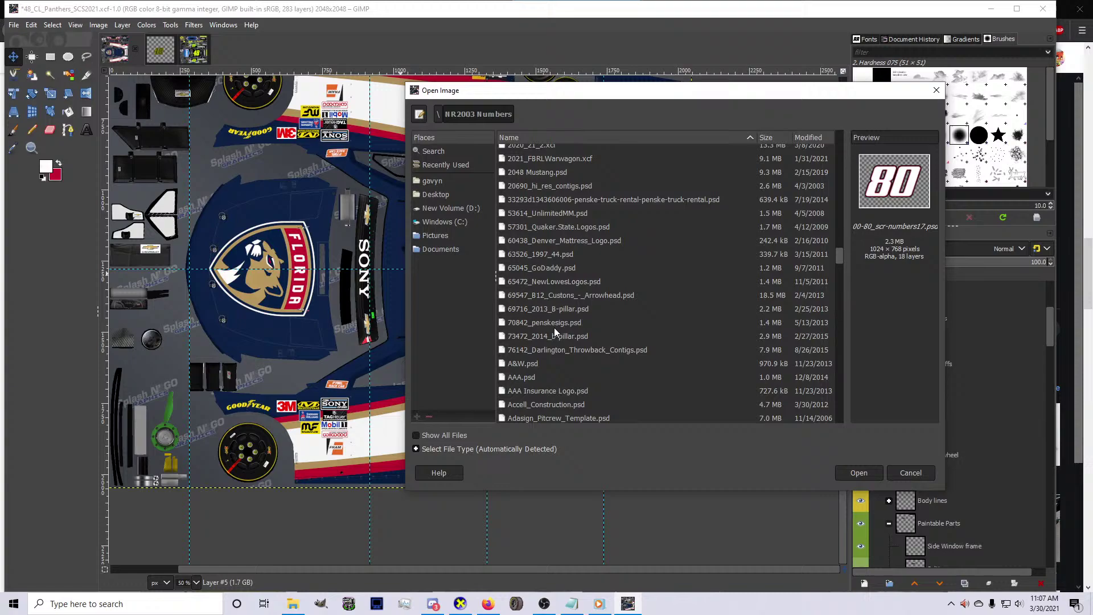
left_click(553, 299)
scroll(566, 325, "down", 2)
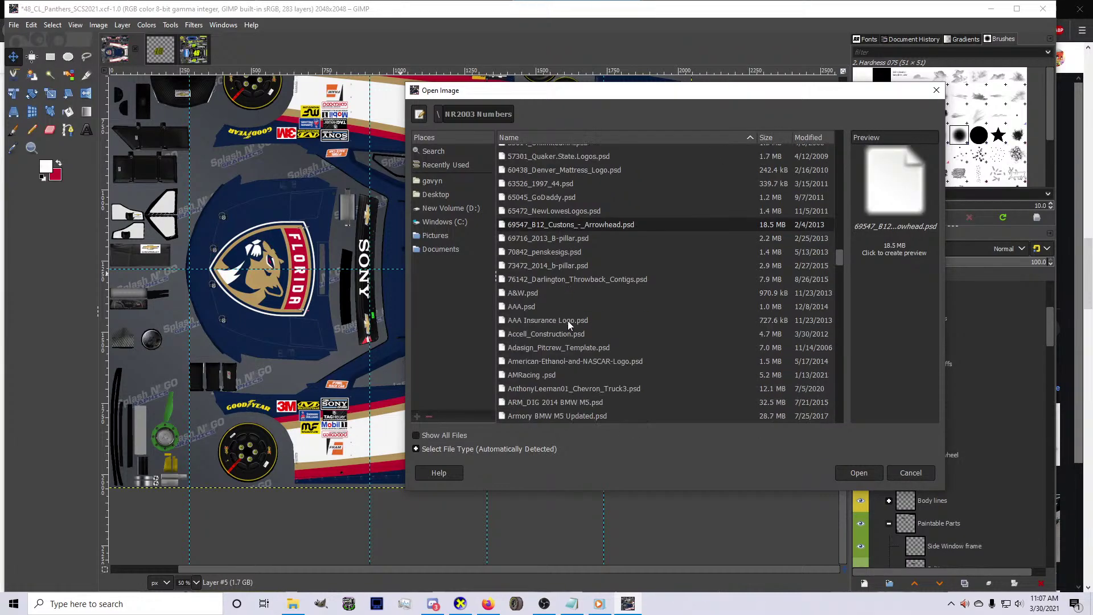
scroll(563, 336, "down", 2)
scroll(563, 339, "up", 4)
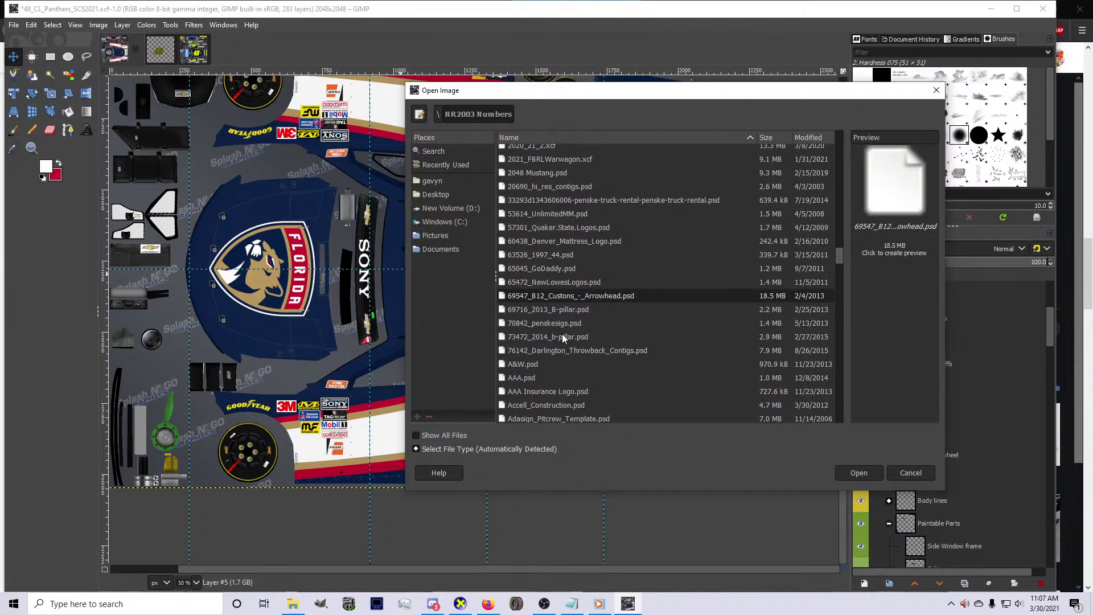
scroll(561, 333, "up", 1)
left_click(557, 318)
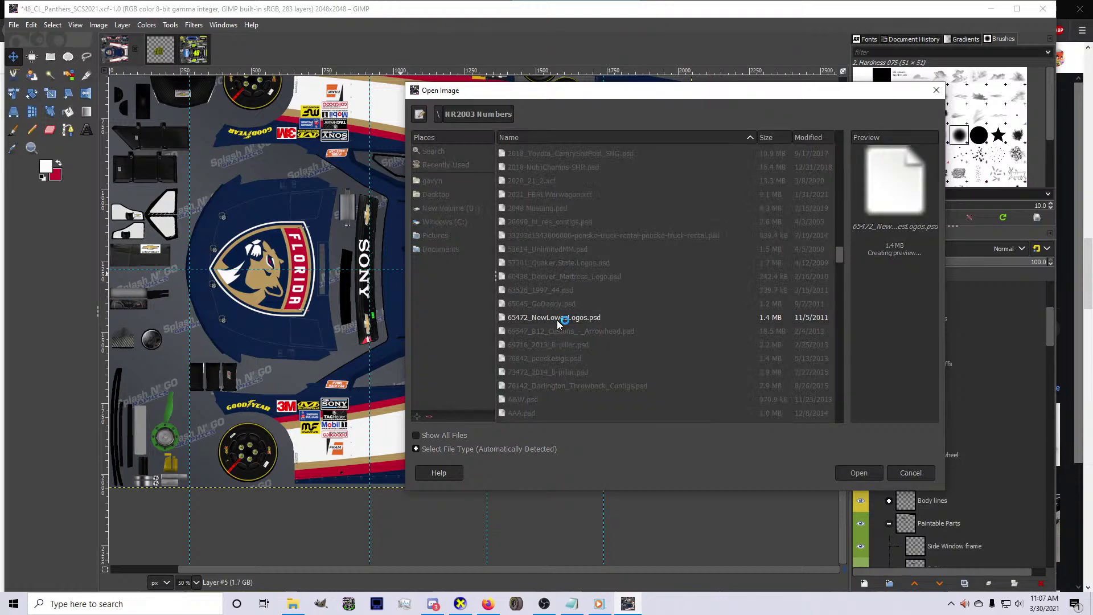
double_click(557, 318)
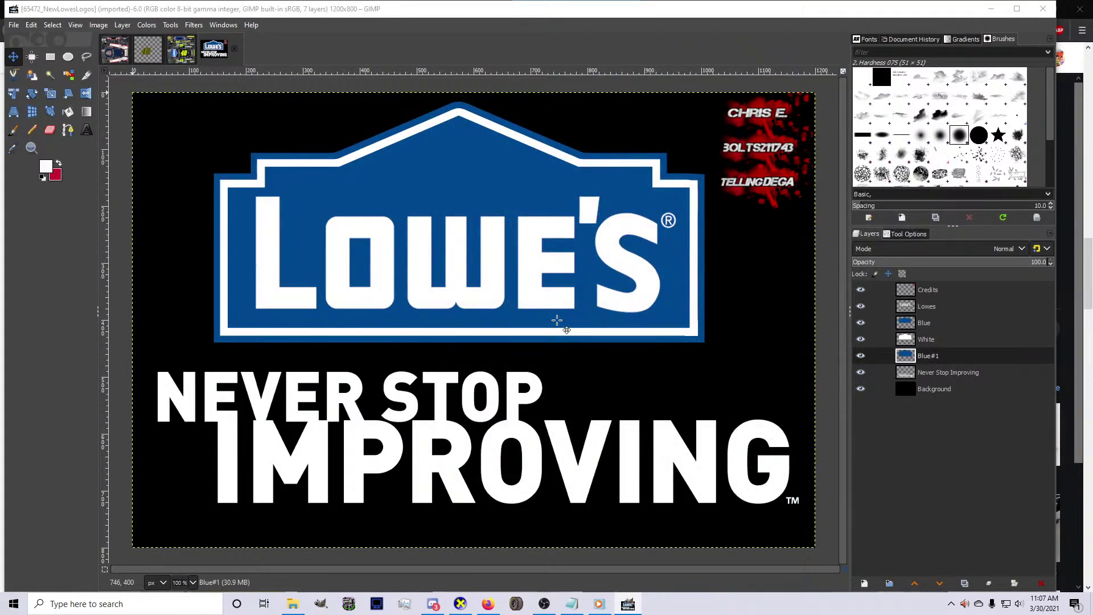
Hide the Background, Never Stop Improving and Credits layers in the Lowe's logo file
left_click(861, 389)
left_click(860, 372)
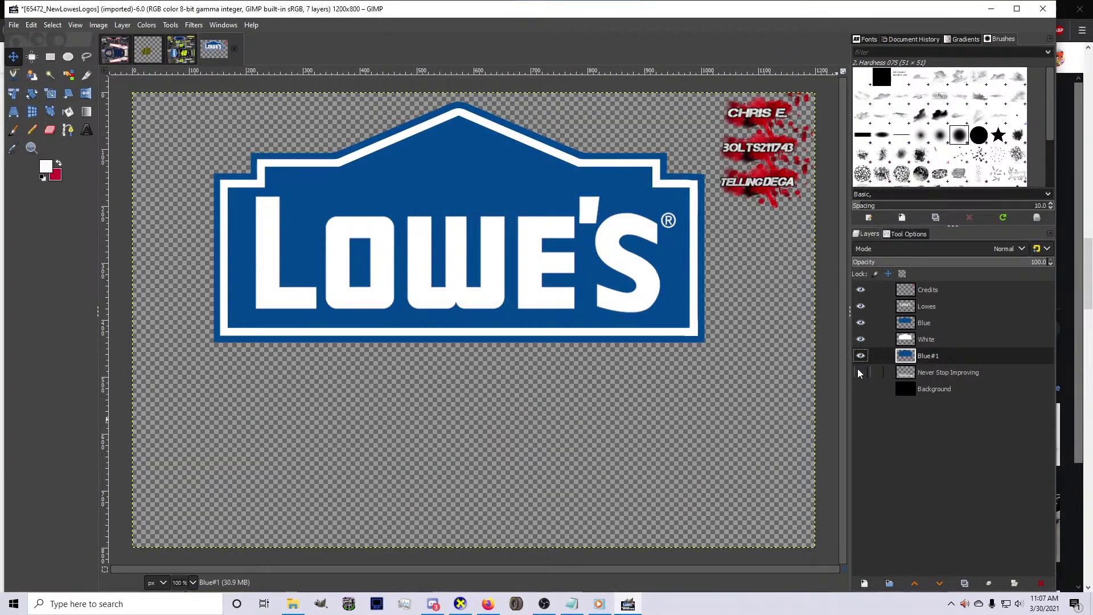
left_click(860, 290)
Merge the Lowes, Blue, White and Blue#1 layers into one, select its opaque area, and copy the logo
right_click(910, 307)
left_click(946, 136)
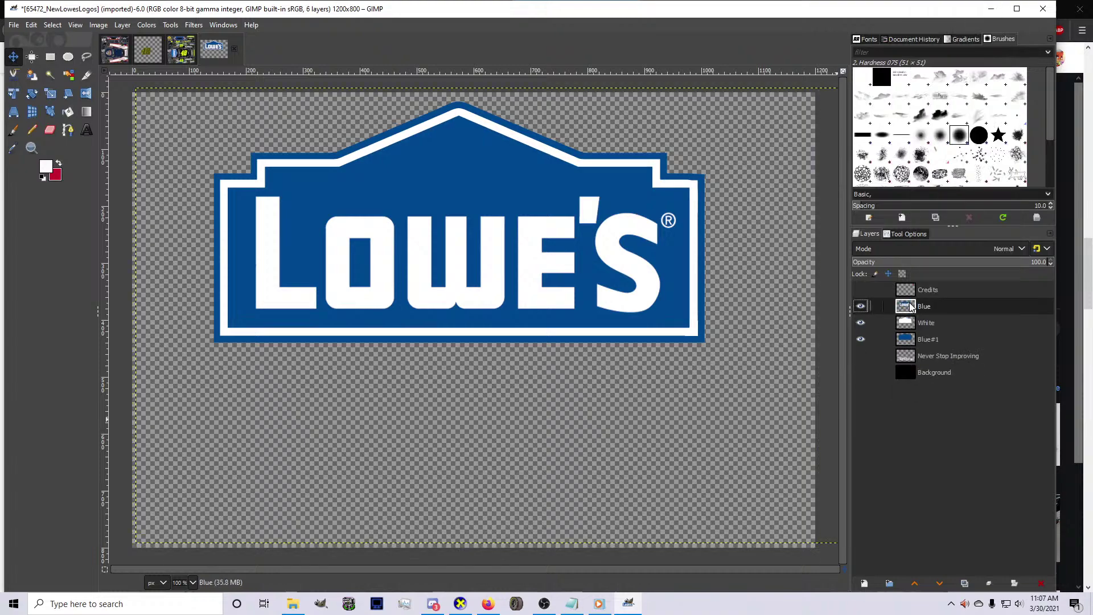
right_click(910, 307)
left_click(946, 135)
right_click(910, 307)
left_click(945, 135)
right_click(910, 307)
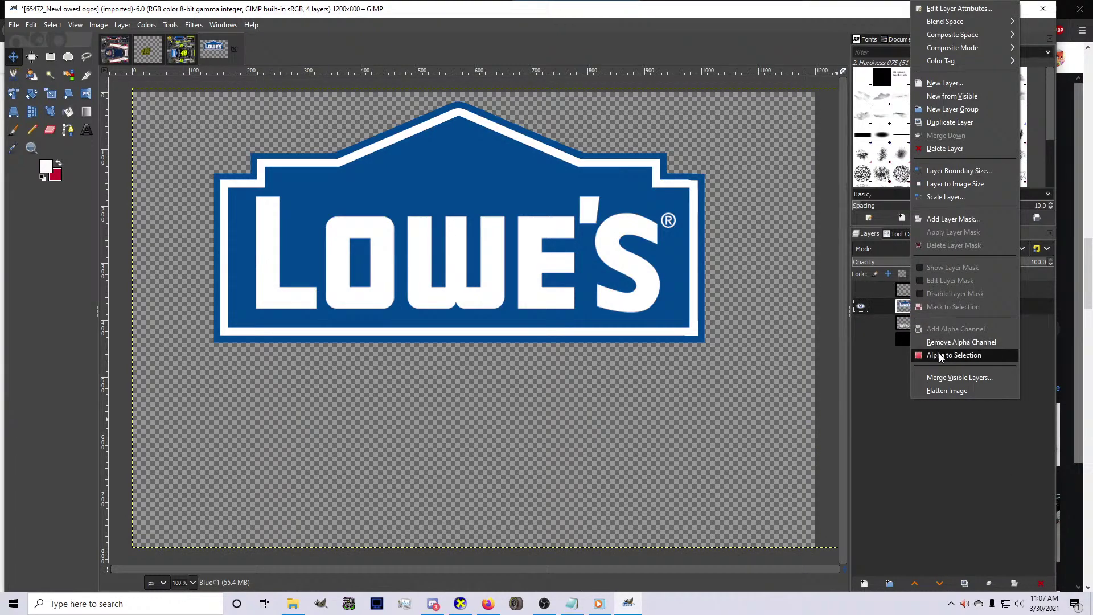
left_click(945, 355)
key("ctrl+c")
Paste the Lowe's logo into the Panthers livery and scale it down at the front of the lower side's PANTHERS lettering
left_click(115, 50)
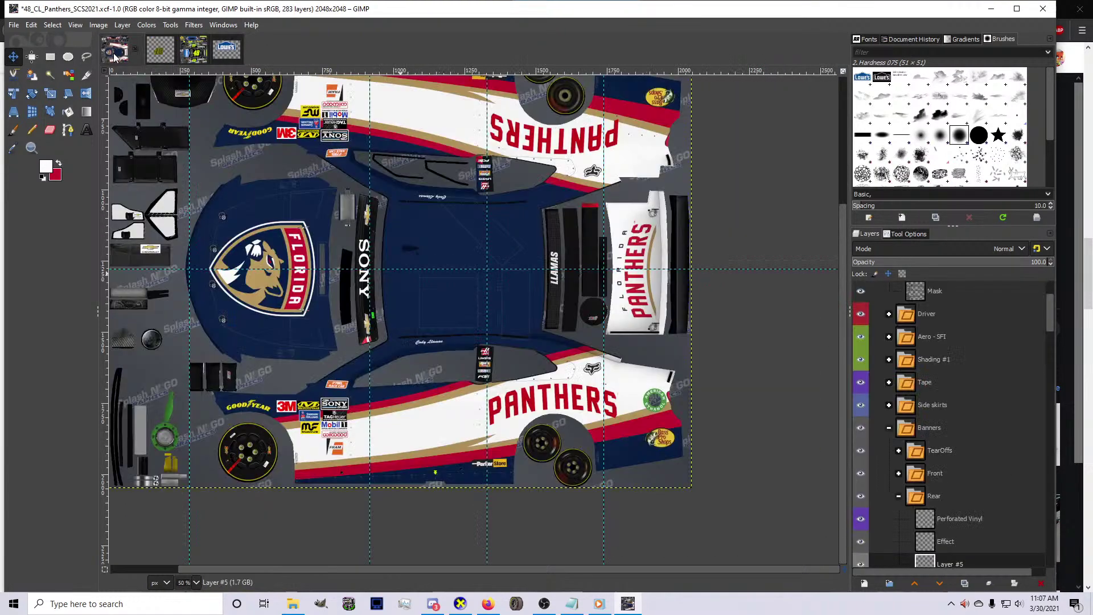
key("ctrl+v")
key("shift+s")
left_click(626, 428)
left_click_drag(271, 358, 415, 272)
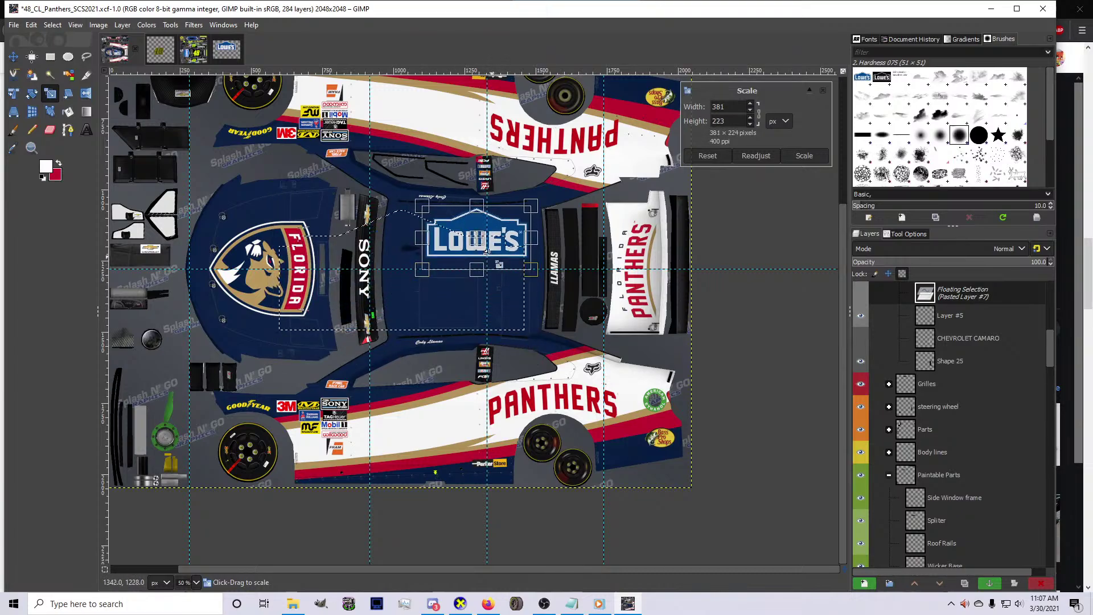
left_click_drag(480, 250, 505, 441)
scroll(531, 463, "up", 3)
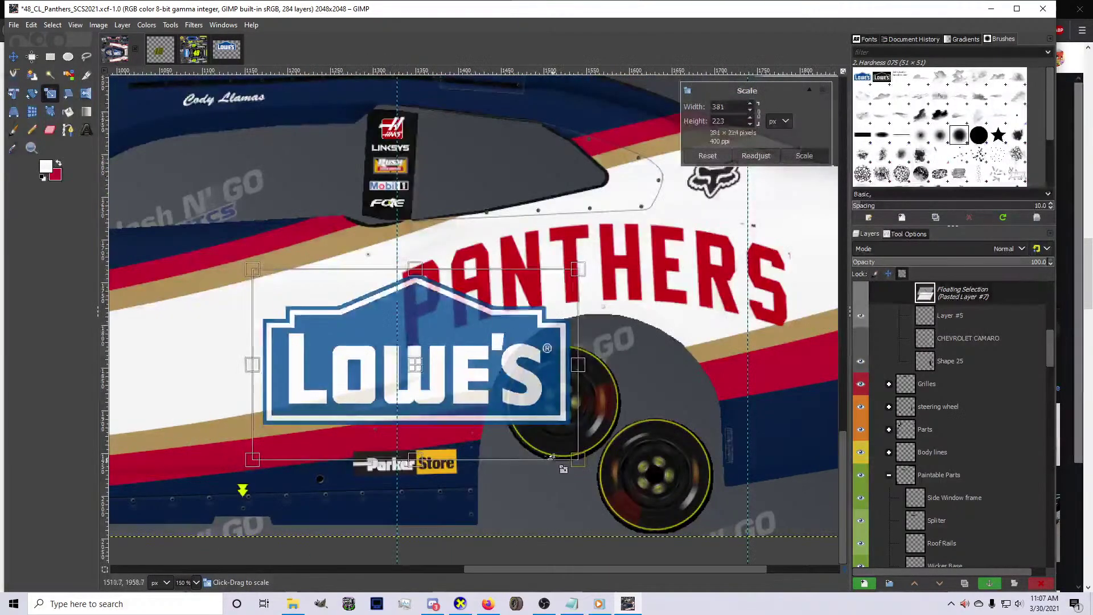
left_click_drag(564, 464, 424, 425)
key("Return")
Turn the pasted logo into its own layer directly above Layer #2 and move it down toward the rear wheel arch
key("ctrl+shift+n")
mouse_move(975, 294)
left_mouse_down()
mouse_move(945, 571)
mouse_move(948, 343)
mouse_move(944, 353)
left_mouse_up()
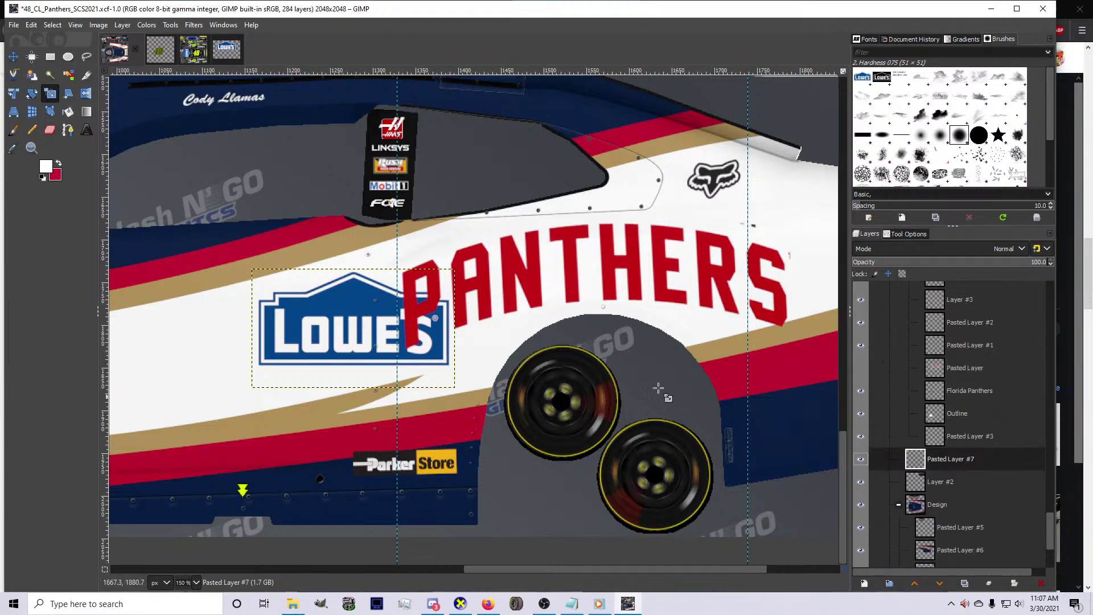
left_click(14, 56)
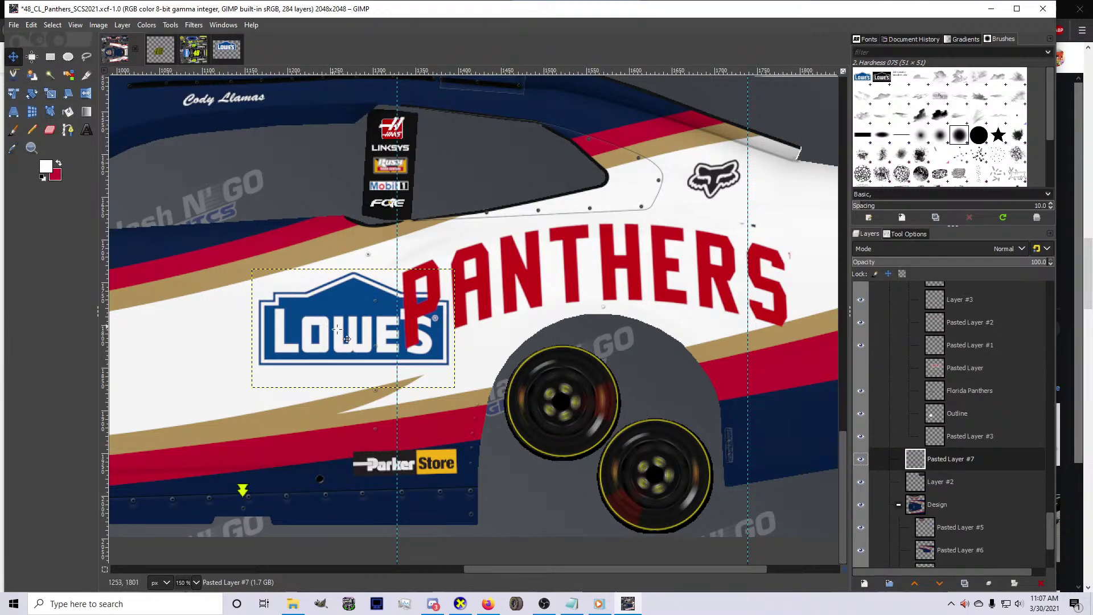
left_click_drag(344, 337, 363, 388)
Scale the Lowe's logo layer to 128 × 75 px and place it just above the ParkerStore decal
key("shift+s")
left_click_drag(341, 427, 338, 370)
scroll(429, 414, "up", 3)
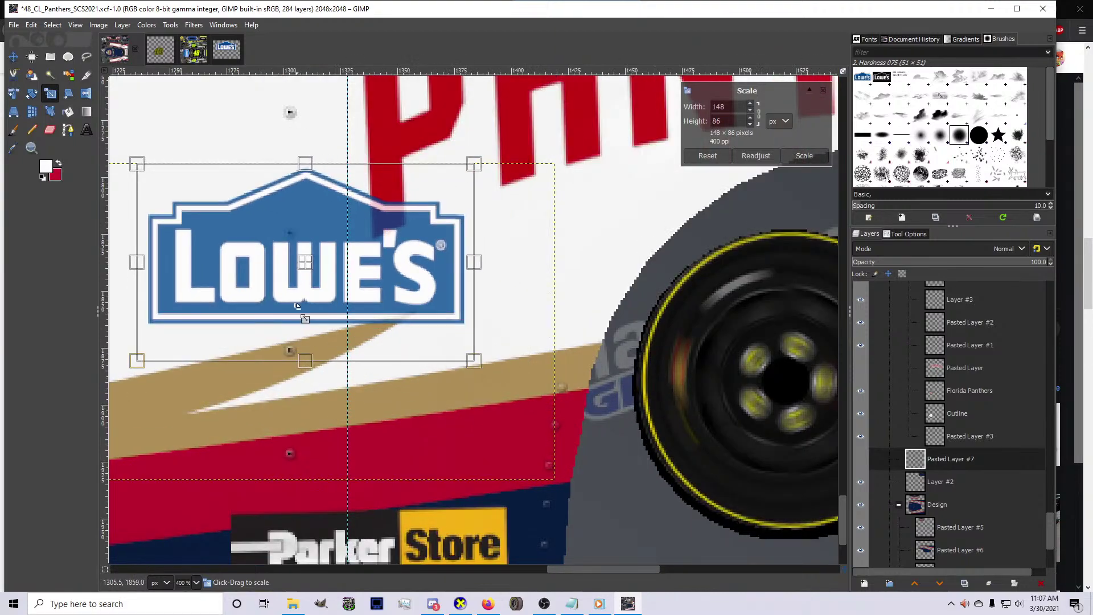
left_click_drag(312, 273, 372, 430)
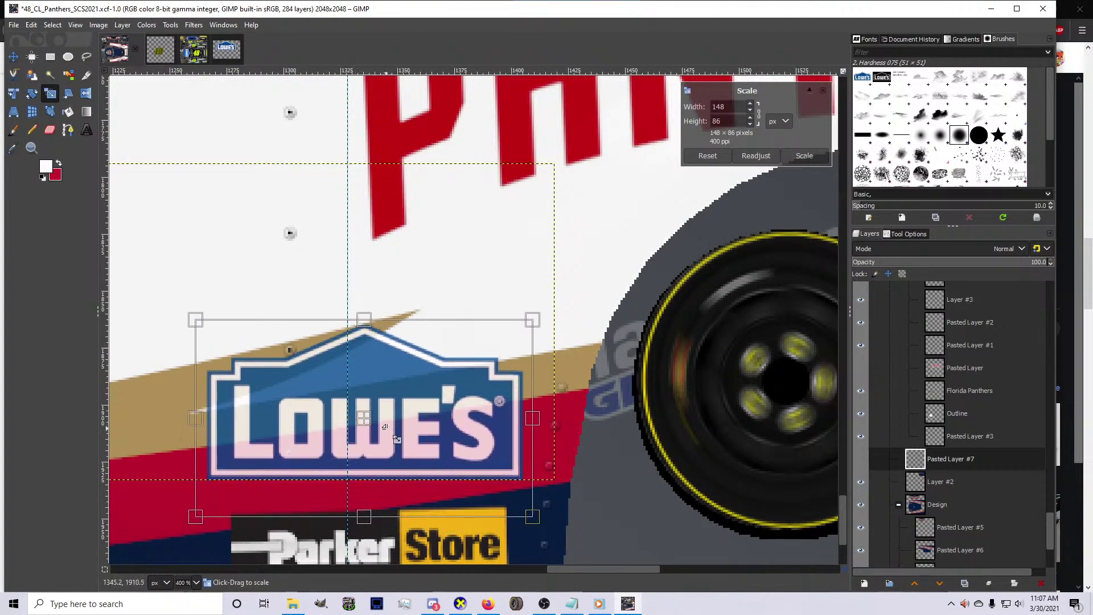
left_click_drag(433, 457, 411, 444)
left_click_drag(315, 460, 346, 458)
left_click_drag(448, 446, 450, 447)
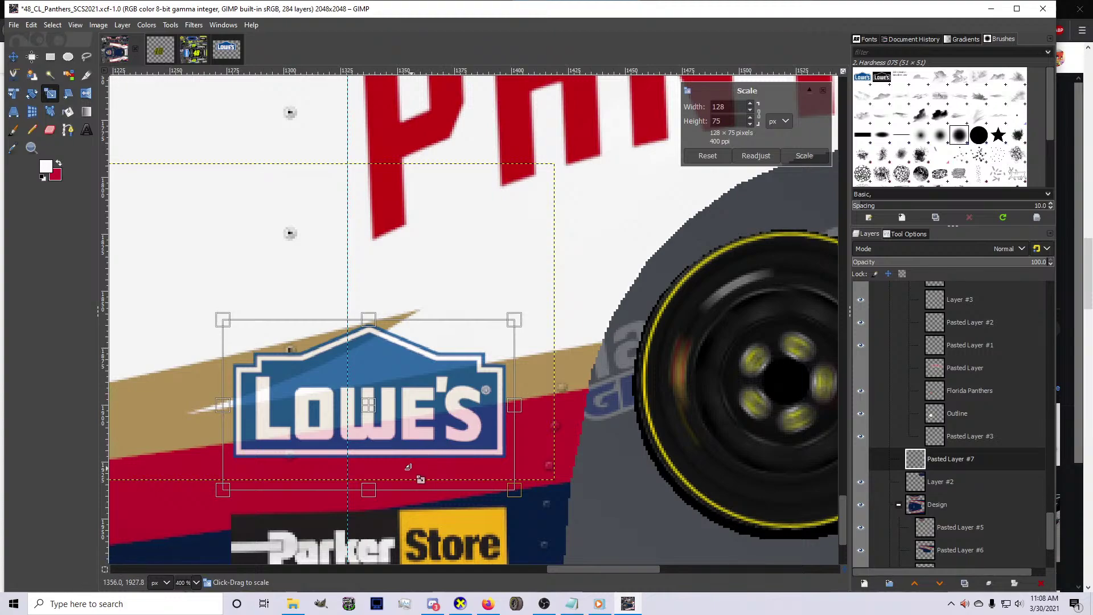
key("Return")
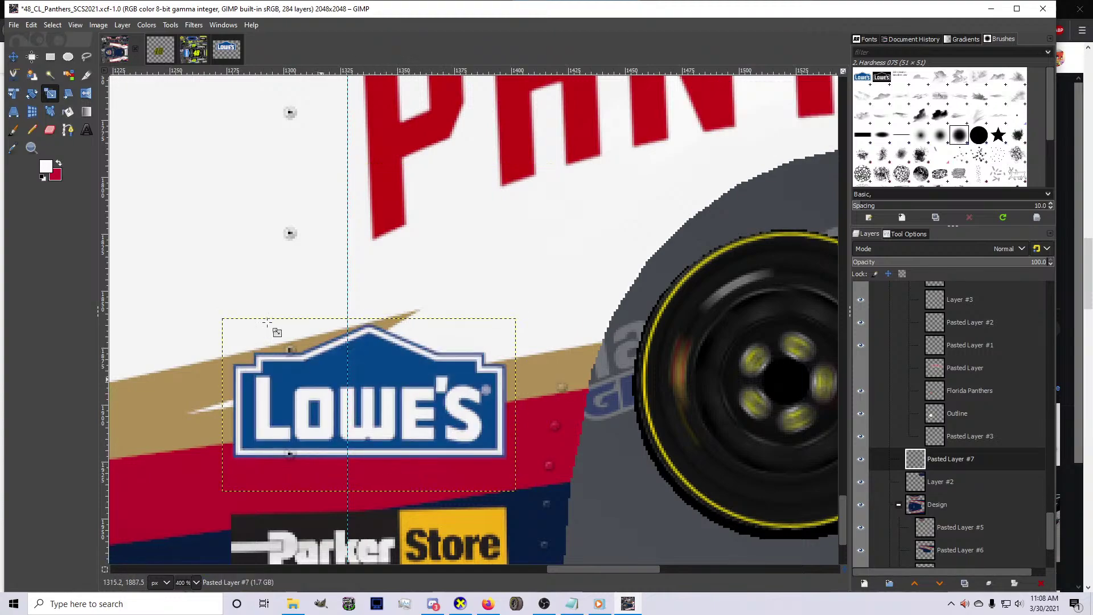
Nudge the Lowe's logo slightly down above the lower side's ParkerStore decal and make a copy of it on a new layer
left_click(13, 56)
left_click(387, 447)
left_click_drag(387, 446, 389, 443)
key("ctrl+v")
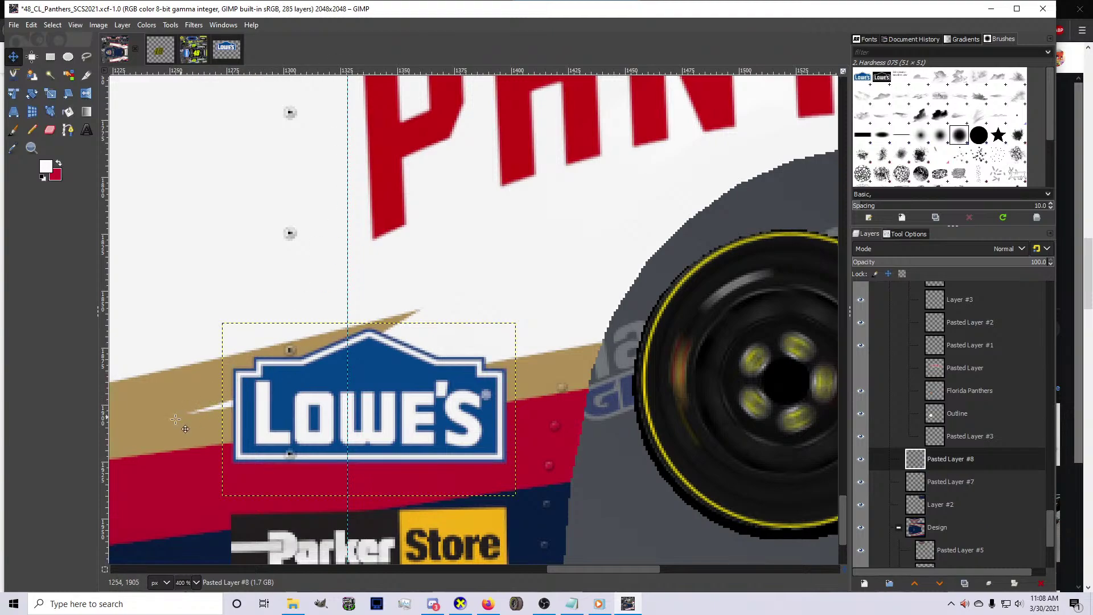
Add a vertical guide at the Lowe's logo's left edge, rotate the copied logo 180°, and place it beside the opposite side's ParkerStore decal
left_click_drag(107, 447, 222, 463)
right_click(291, 454)
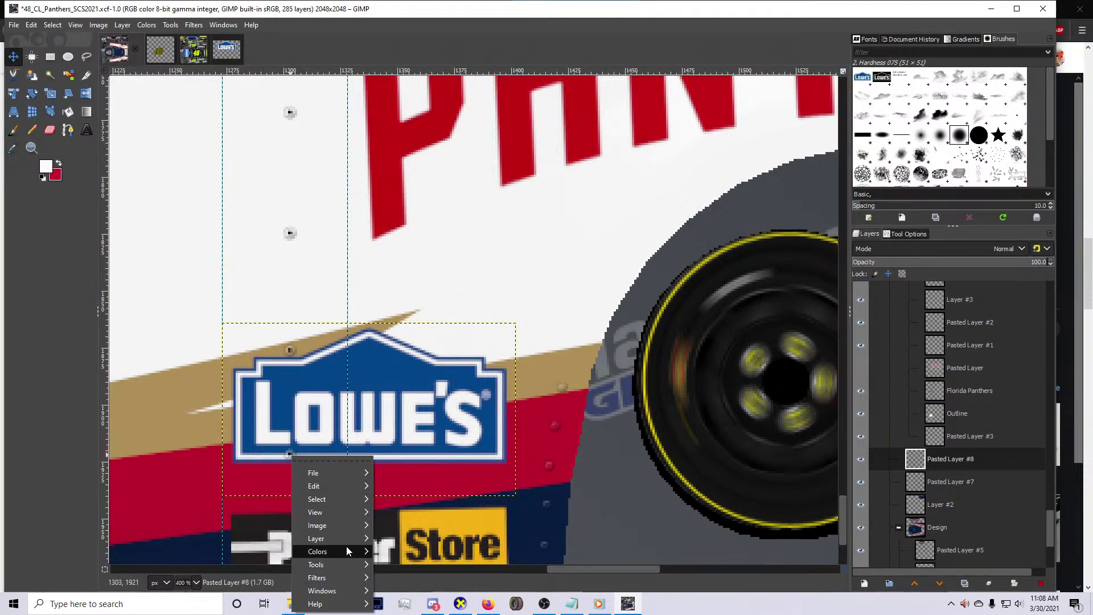
mouse_move(346, 541)
mouse_move(460, 533)
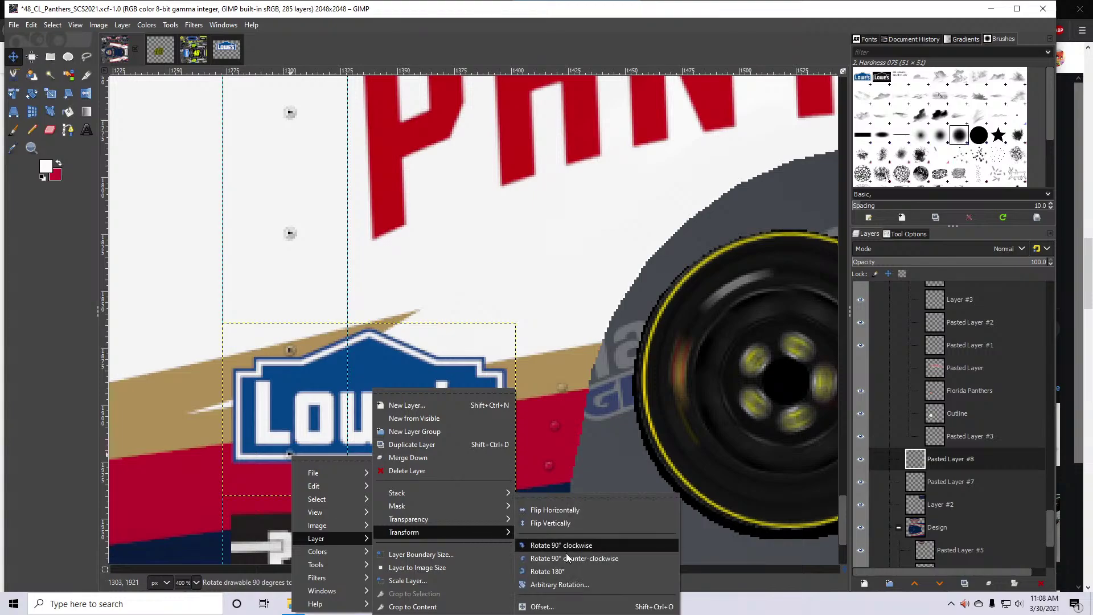
left_click(558, 571)
scroll(400, 452, "down", 2)
scroll(393, 439, "up", 10)
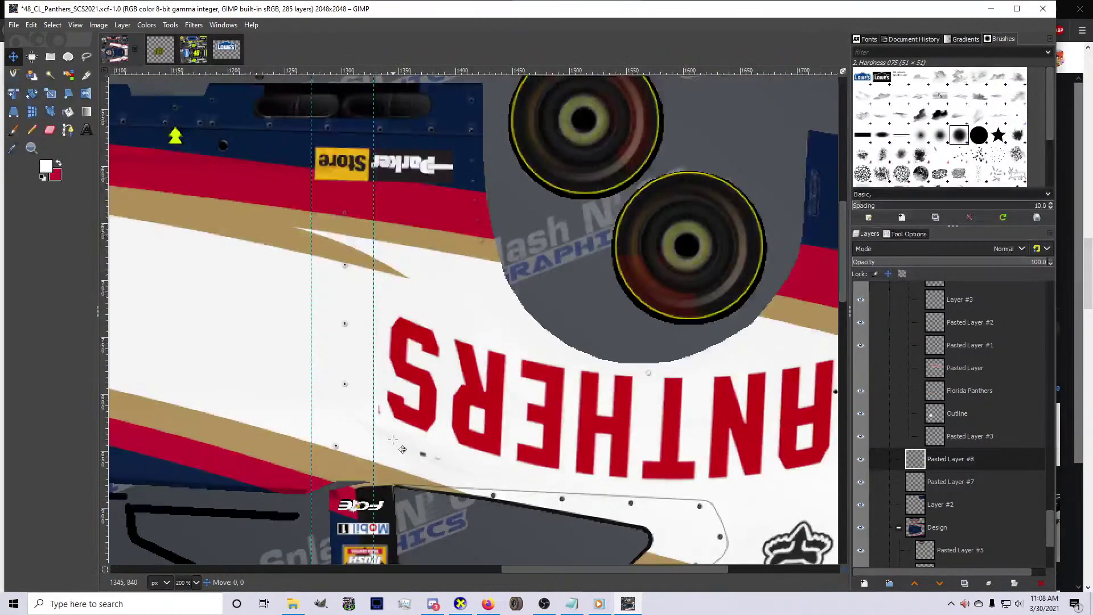
scroll(392, 439, "up", 5)
Rotate the upside-down Lowe's logo on the upper side by 1.50°
key("shift+r")
left_click(393, 450)
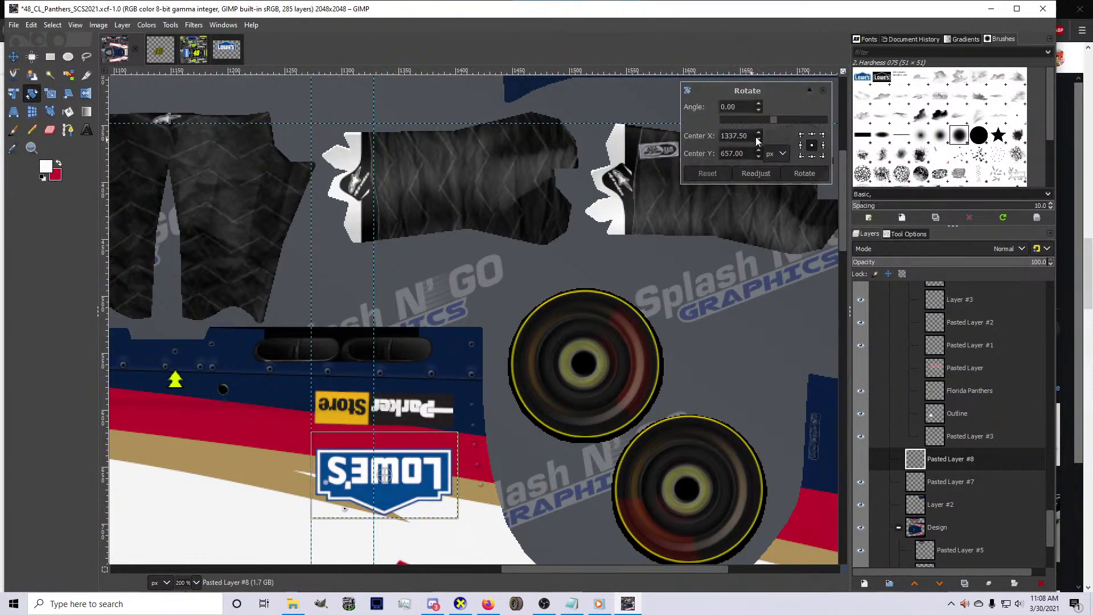
left_click(742, 108)
type("1.50")
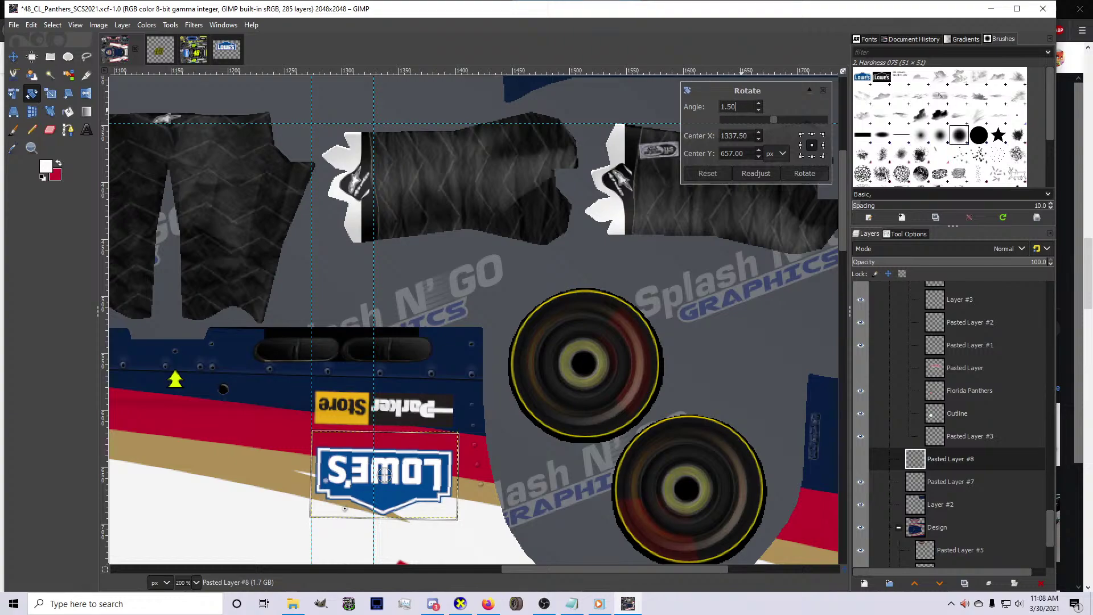
left_click(804, 173)
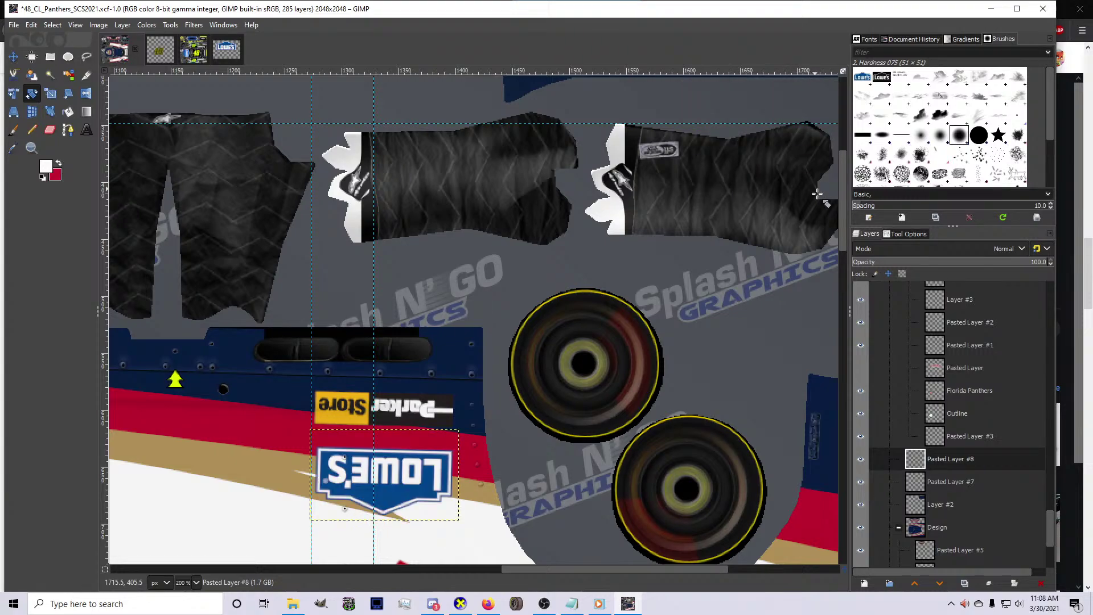
Rotate the lower side's Lowe's logo layer, Pasted Layer #7, by -1.50°
left_click(951, 485)
scroll(621, 390, "down", 20)
left_click(584, 358)
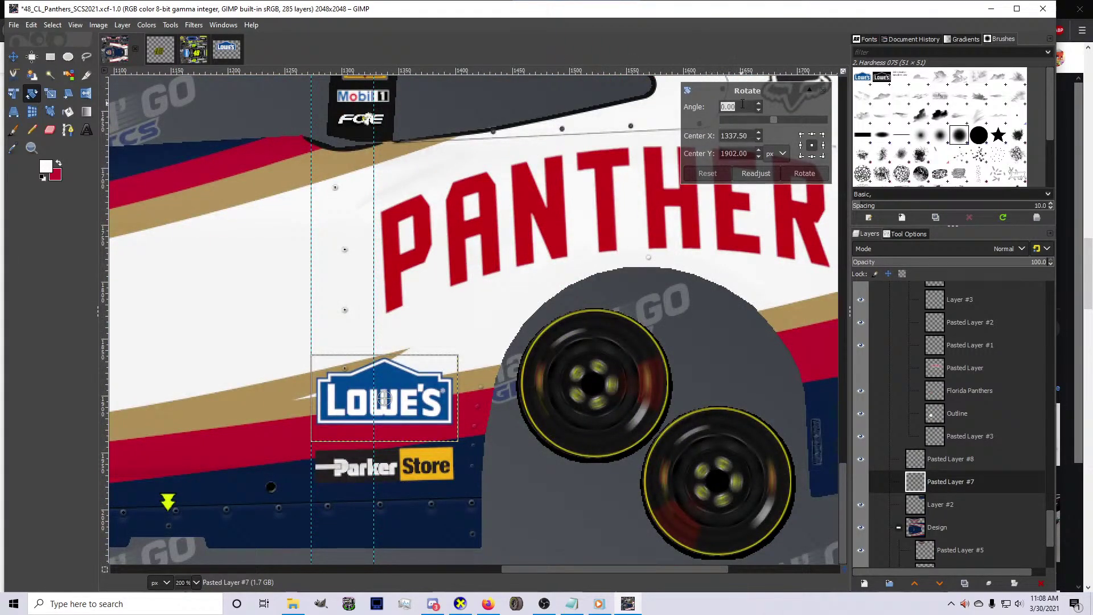
type("-1.50")
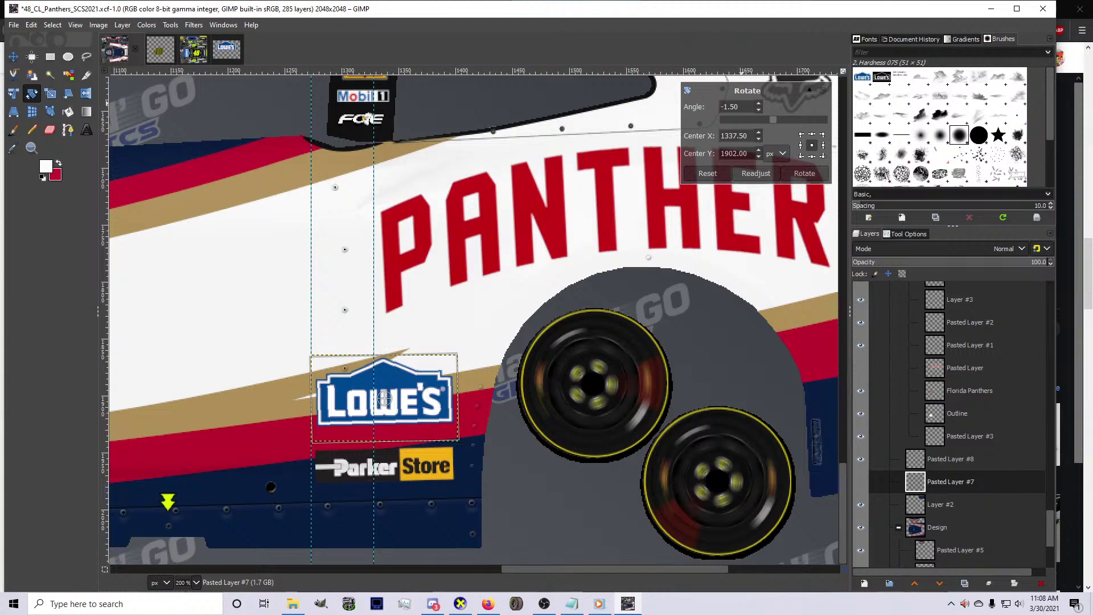
left_click(797, 172)
Nudge the lower side's Lowe's logo a few pixels down, closer to the ParkerStore decal
key("m")
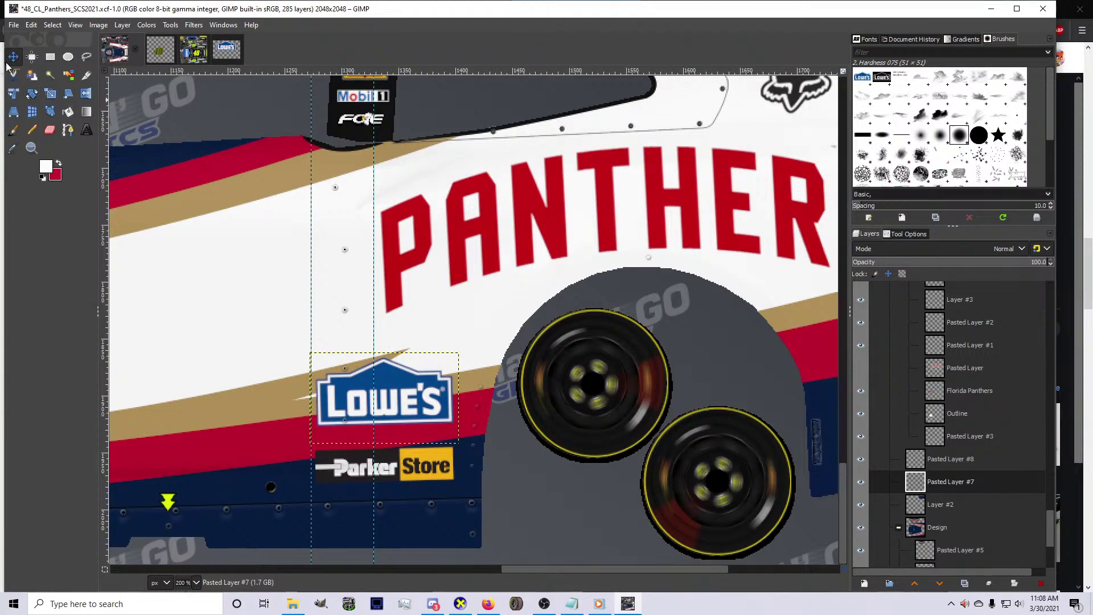
key("Down")
key("Down")
key("Down")
key("Down")
key("Down")
key("Down")
key("Up")
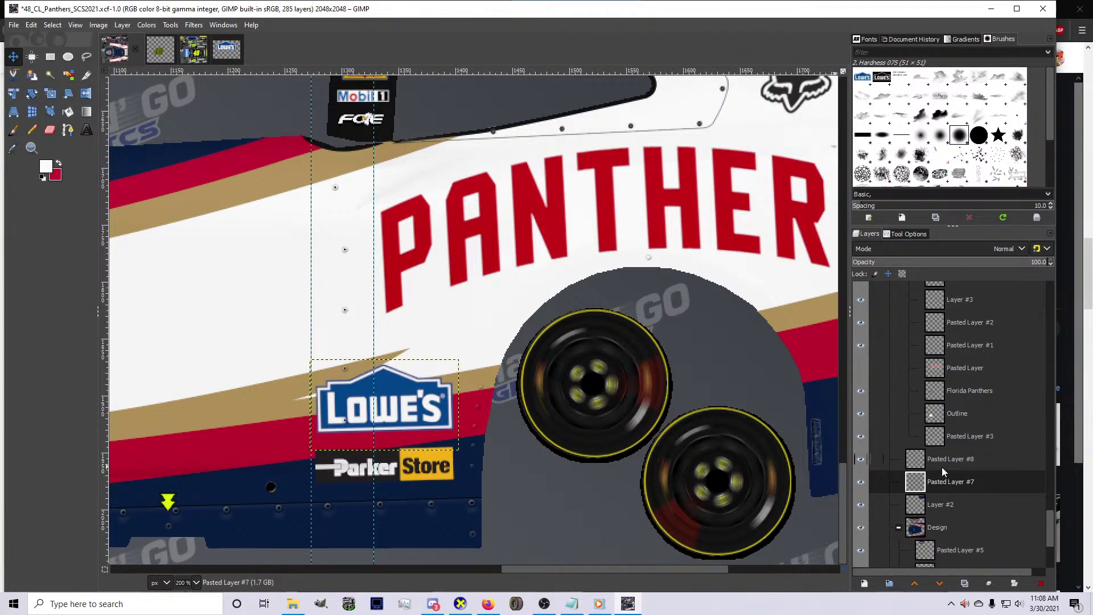
Nudge the upper side's Lowe's logo, Pasted Layer #8, a few pixels up toward its ParkerStore decal
left_click(944, 465)
scroll(469, 352, "up", 12)
scroll(365, 358, "up", 12)
key("Up")
key("Up")
key("Up")
key("Up")
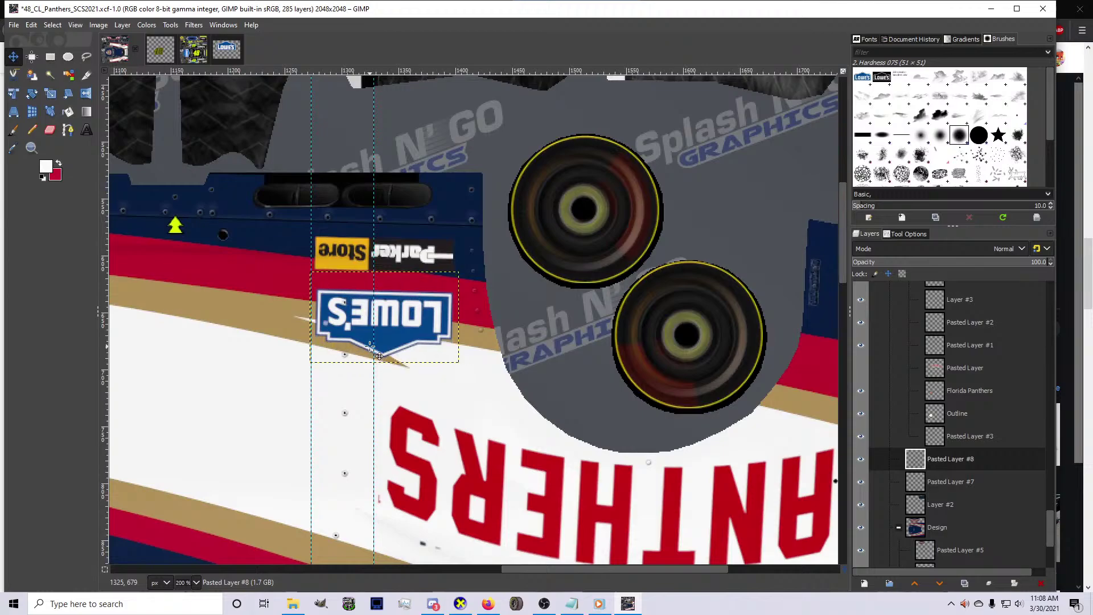
key("Down")
Export the livery as card.bmp into the MENCup19 Xfiles Camaro folder, replacing the existing file
key("ctrl+shift+e")
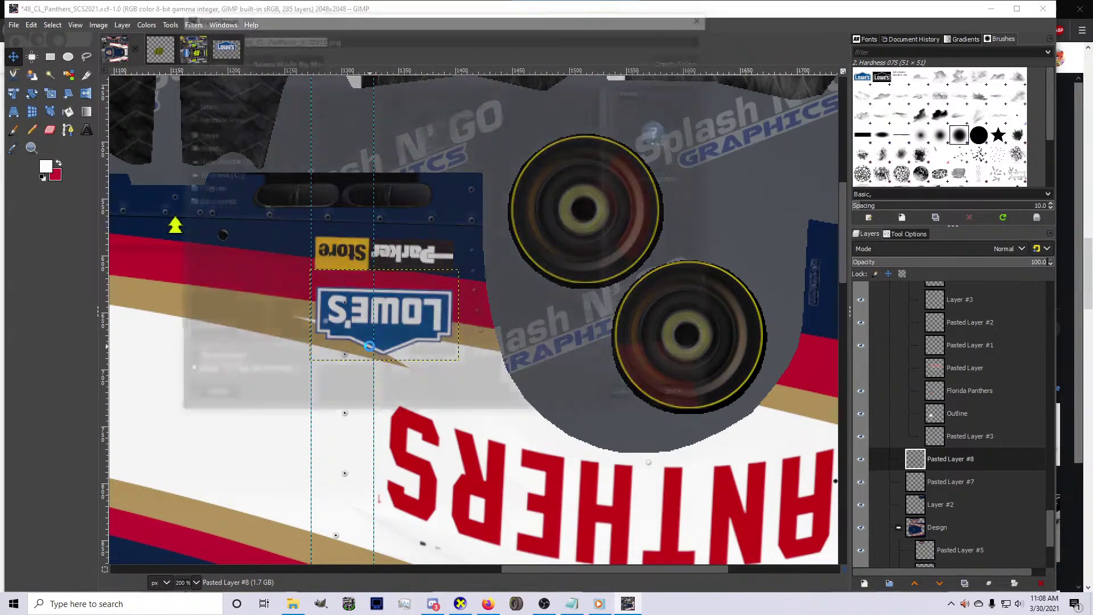
left_click(202, 133)
scroll(285, 161, "down", 1)
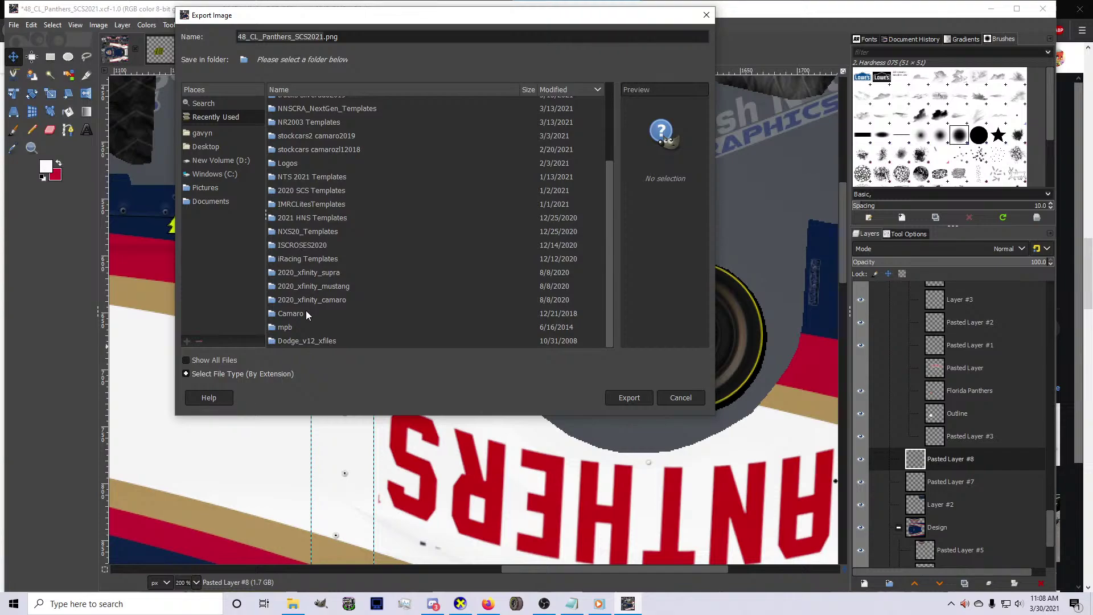
double_click(306, 314)
double_click(303, 105)
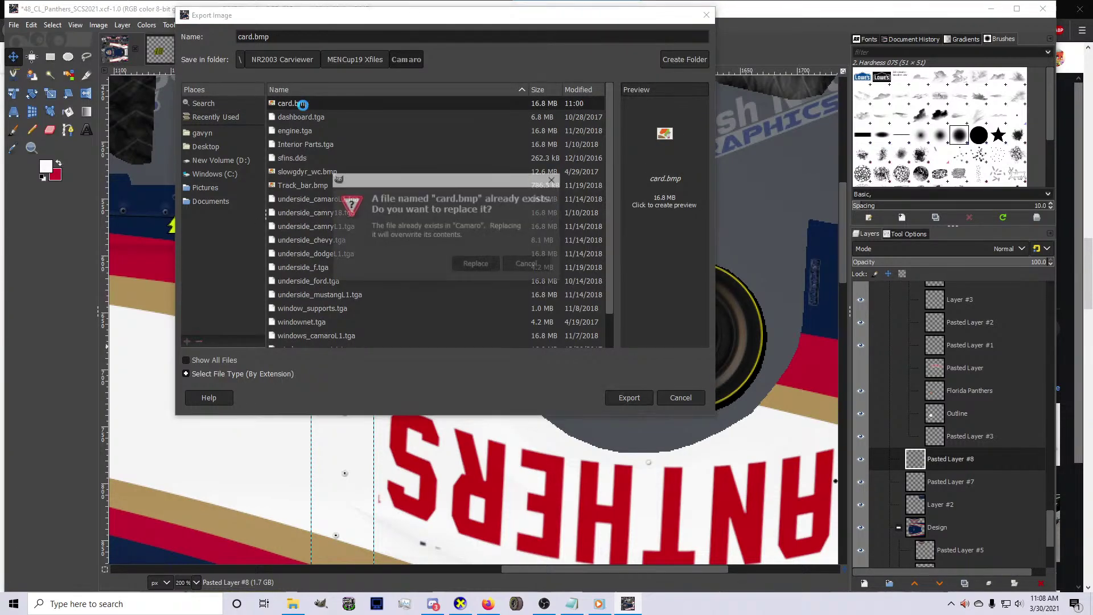
key("Return")
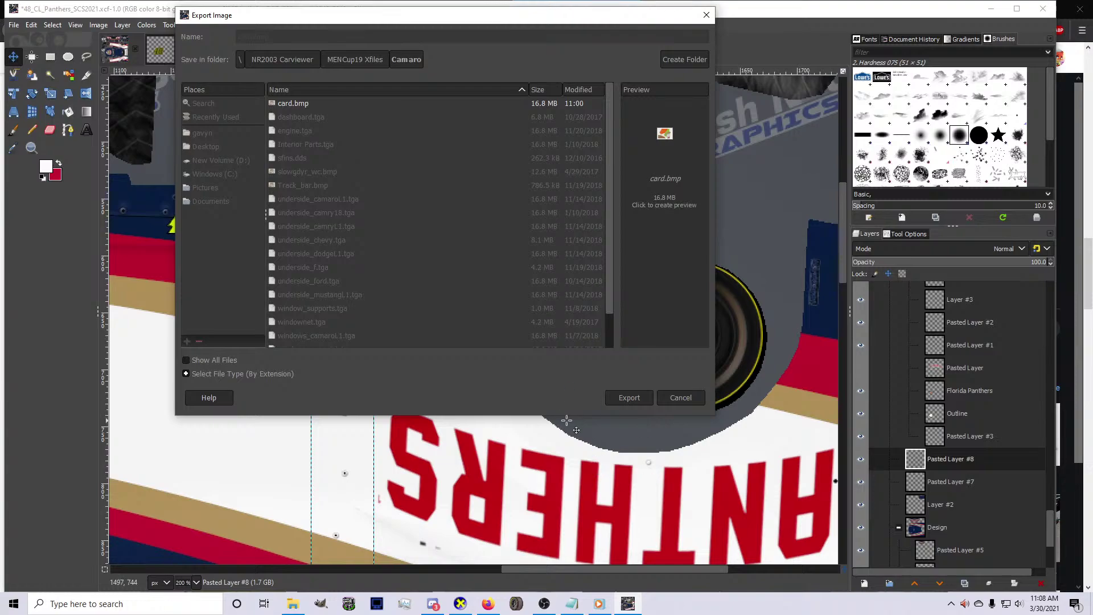
key("Return")
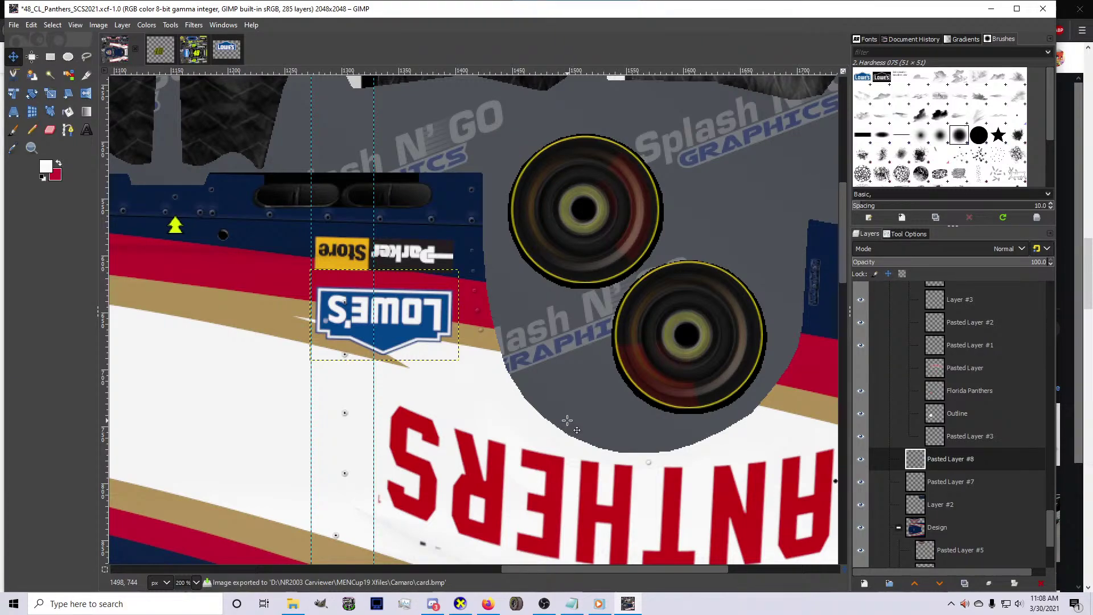
Switch to CarView, examine the Lowe's logo on the 3D car, and return to GIMP
left_click(460, 603)
left_click_drag(589, 432, 593, 511)
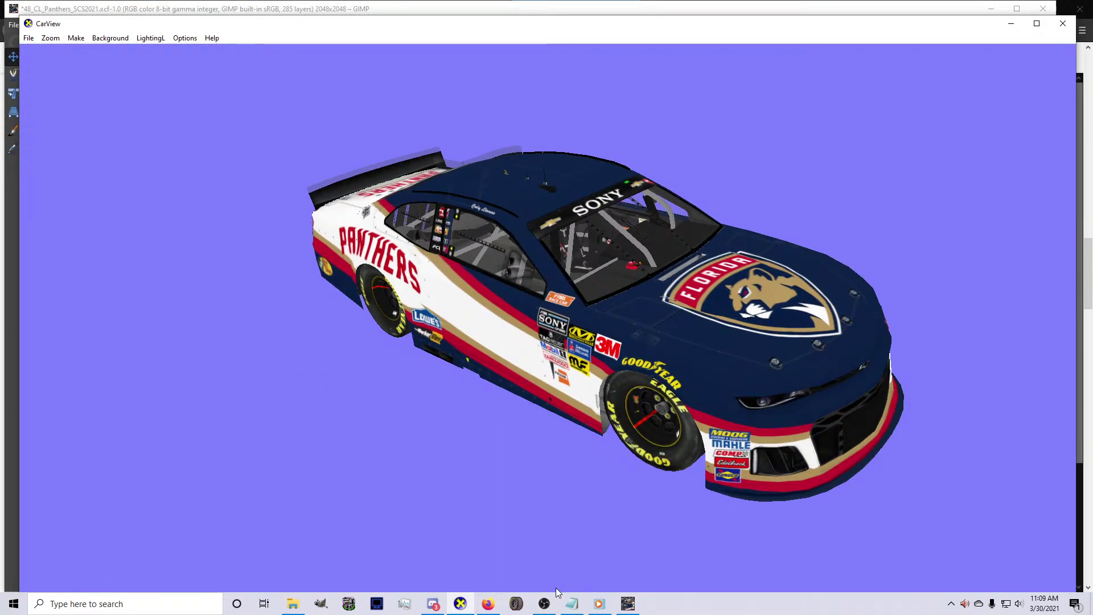
left_click(628, 604)
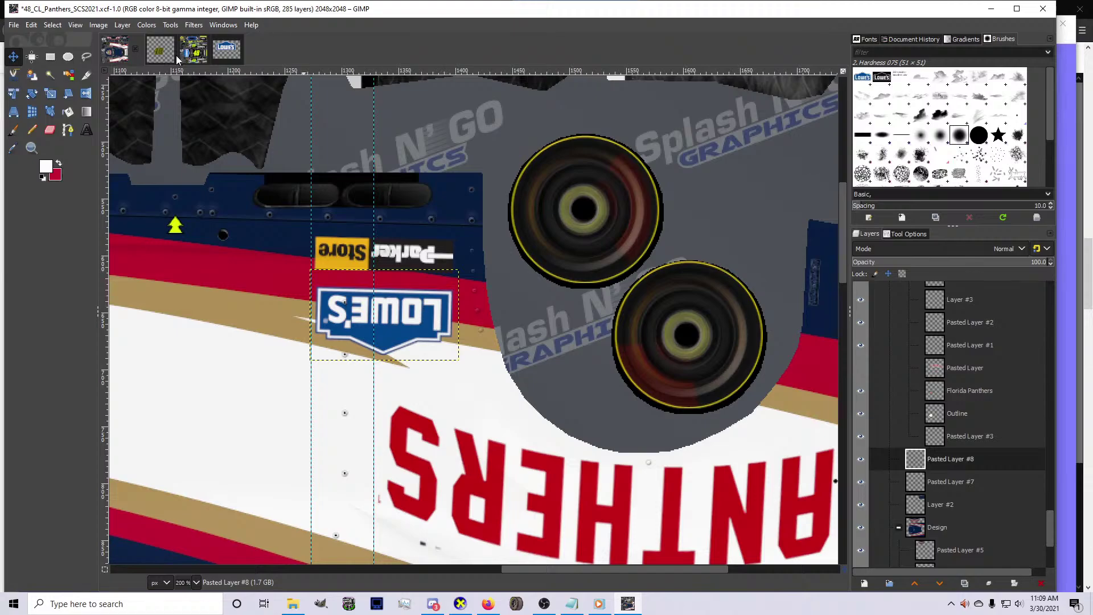
Go to the set_shr.xcf number image, choose Bucket Fill, and set the foreground color to the livery's navy
key("minus")
key("minus")
key("minus")
left_click(159, 50)
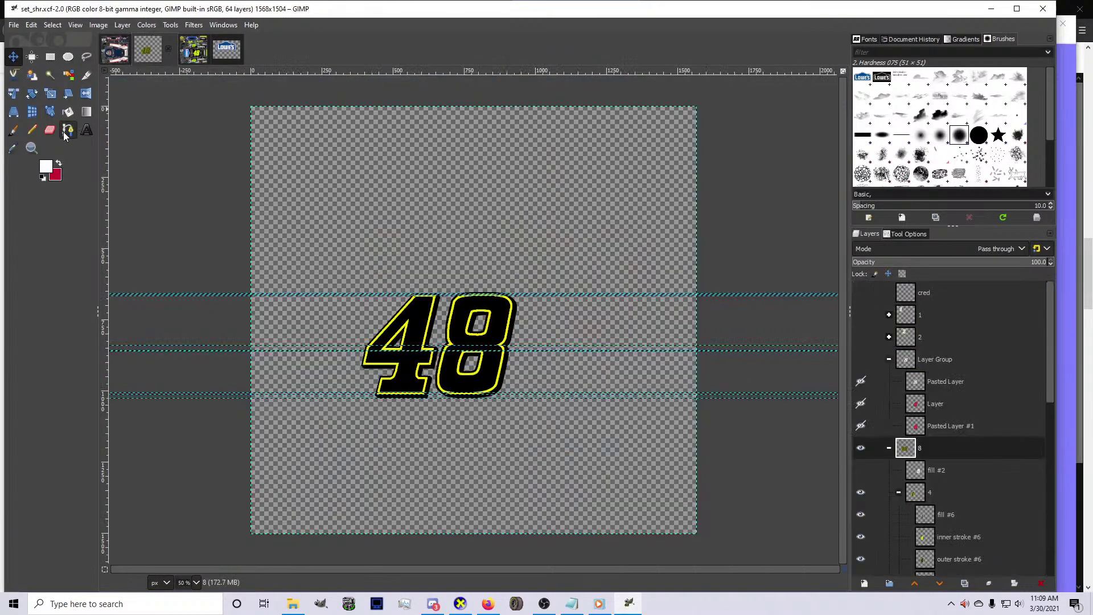
left_click(67, 111)
left_click(59, 164)
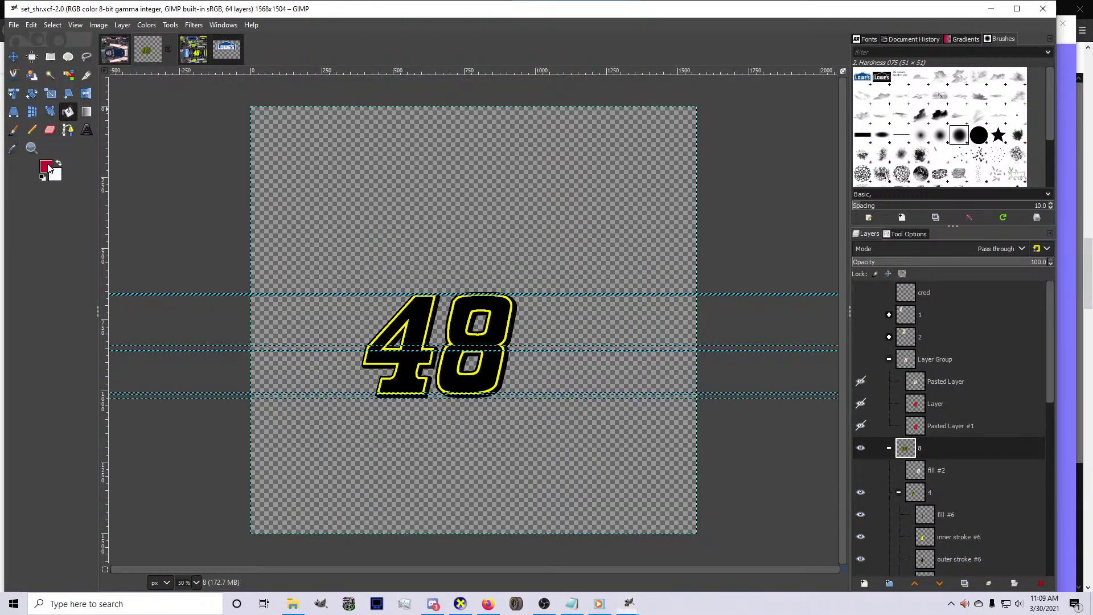
left_click(48, 167)
left_click(534, 188)
left_click(527, 222)
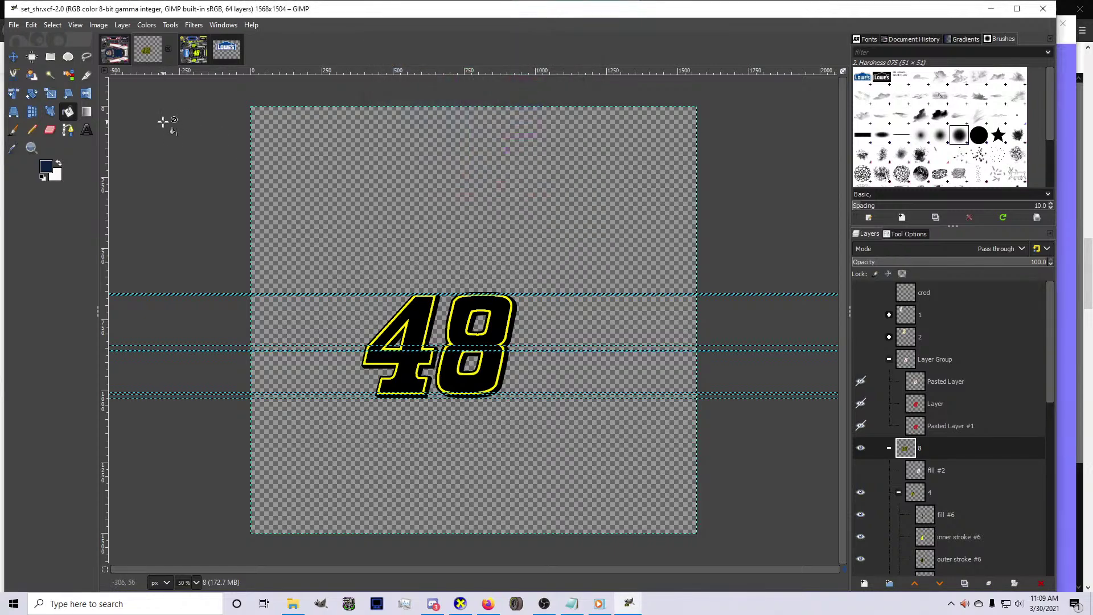
Fill the bodies of the 4 and the 8 with navy on the fill #6 and Layer #1 layers
scroll(939, 480, "down", 1)
left_click(939, 480)
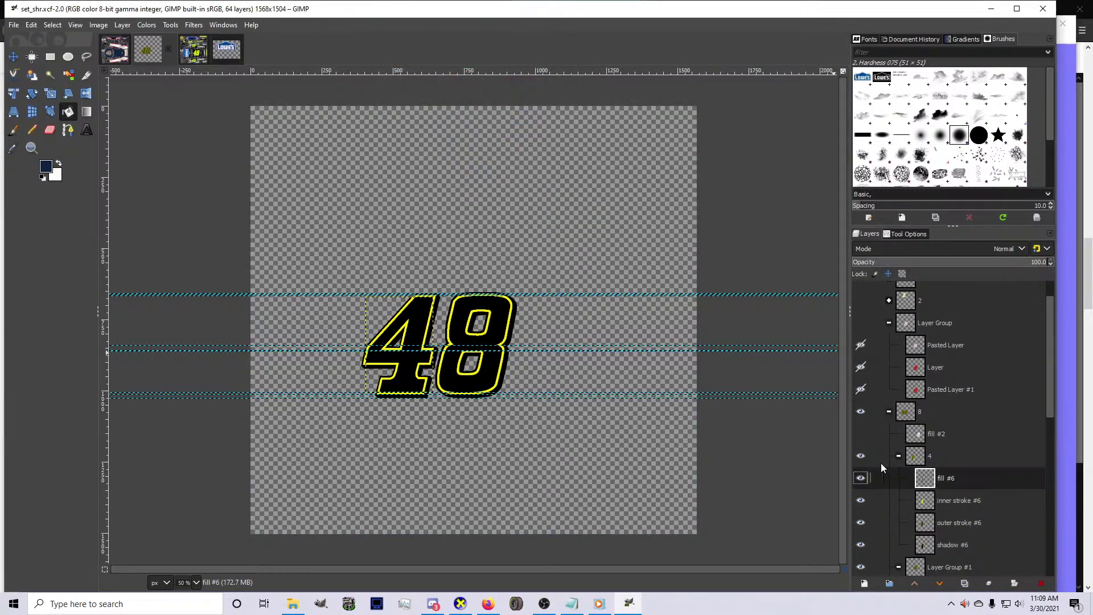
scroll(424, 347, "up", 3)
left_click(423, 349)
scroll(959, 488, "down", 3)
left_click(955, 446)
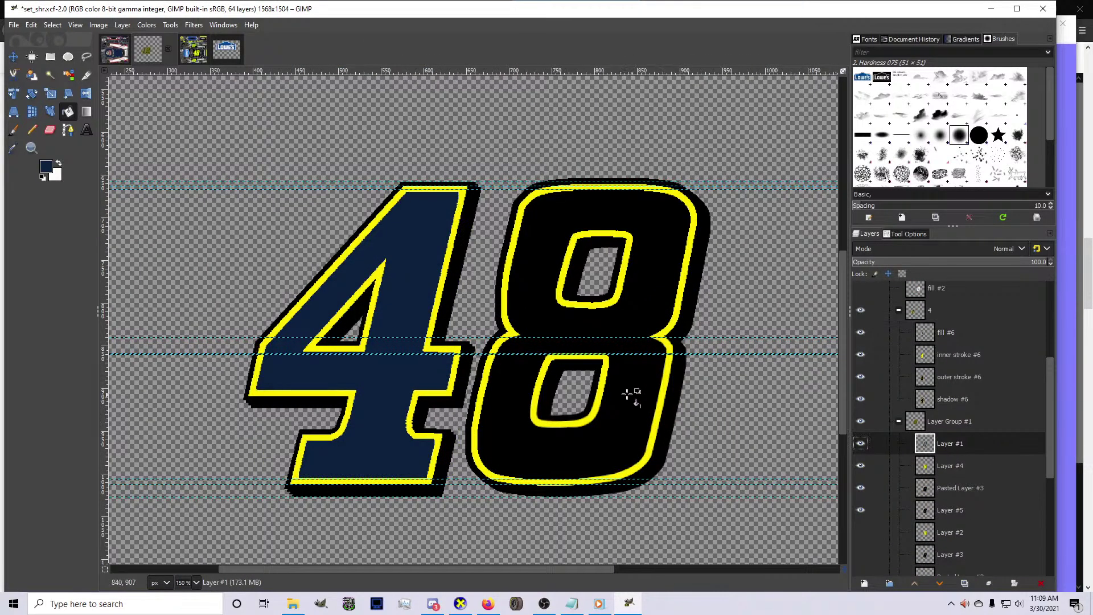
left_click(624, 392)
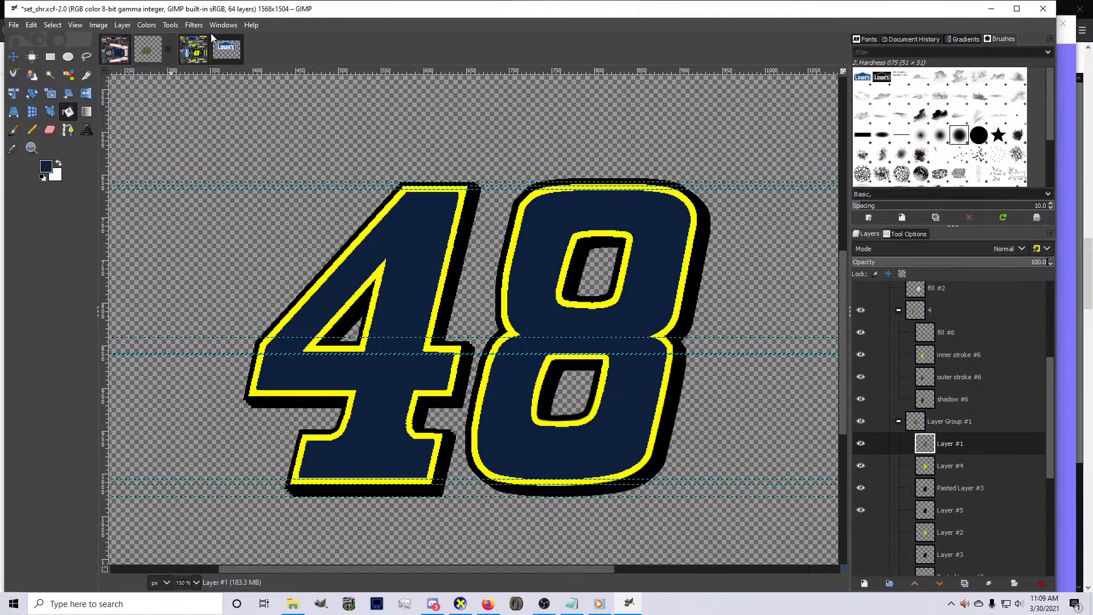
Check the Panthers livery, make white (fbfbfb) the foreground color, and return to the number image
left_click(115, 48)
scroll(467, 376, "up", 3)
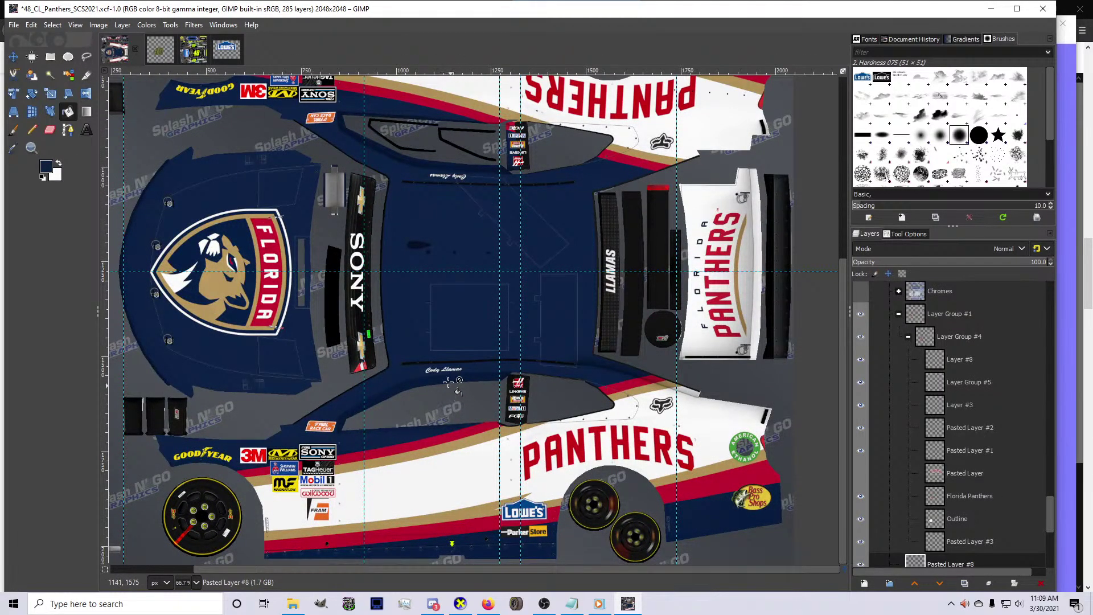
left_click(58, 164)
left_click(51, 166)
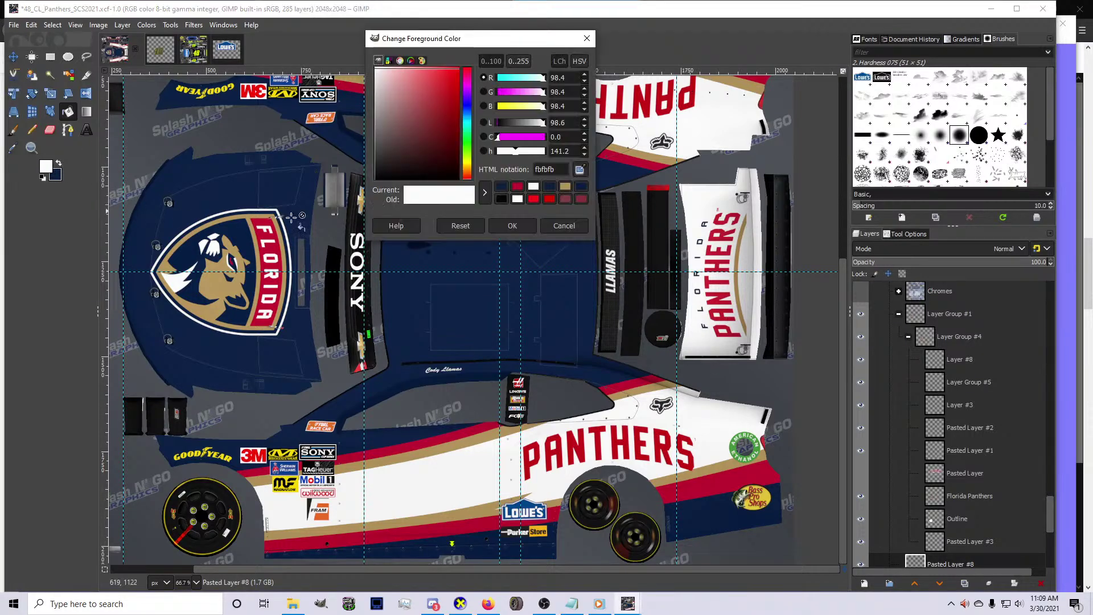
left_click(524, 226)
left_click(193, 49)
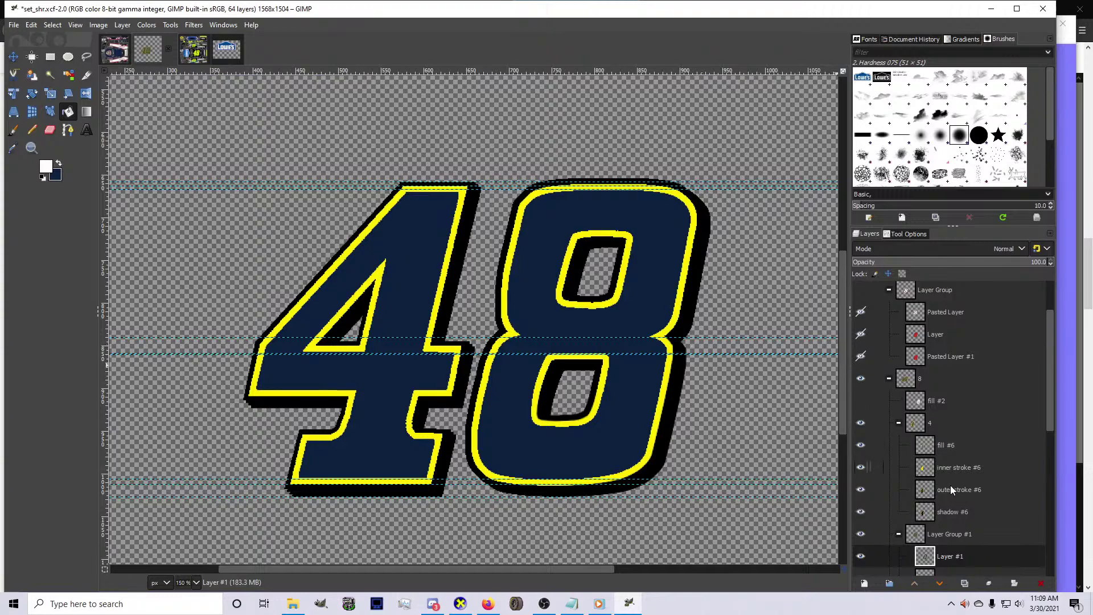
Fill the inner outlines of the 4 and the 8 with white on the inner stroke #6 and Layer #4 layers
left_click(948, 462)
key("minus")
key("minus")
key("minus")
key("ctrl+comma")
scroll(921, 480, "down", 2)
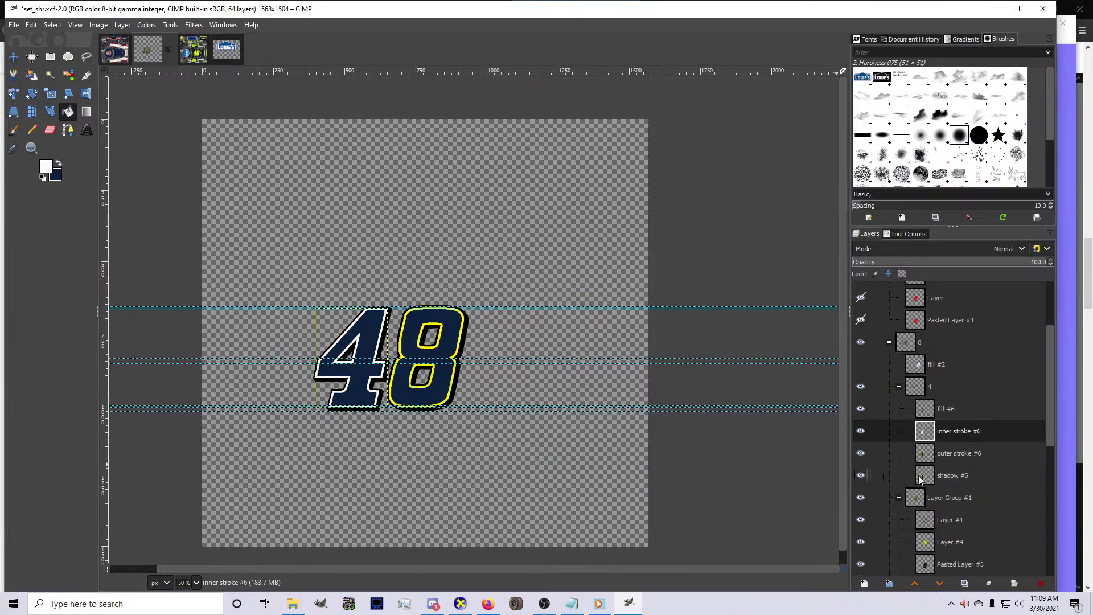
scroll(921, 480, "down", 2)
left_click(949, 505)
key("ctrl+comma")
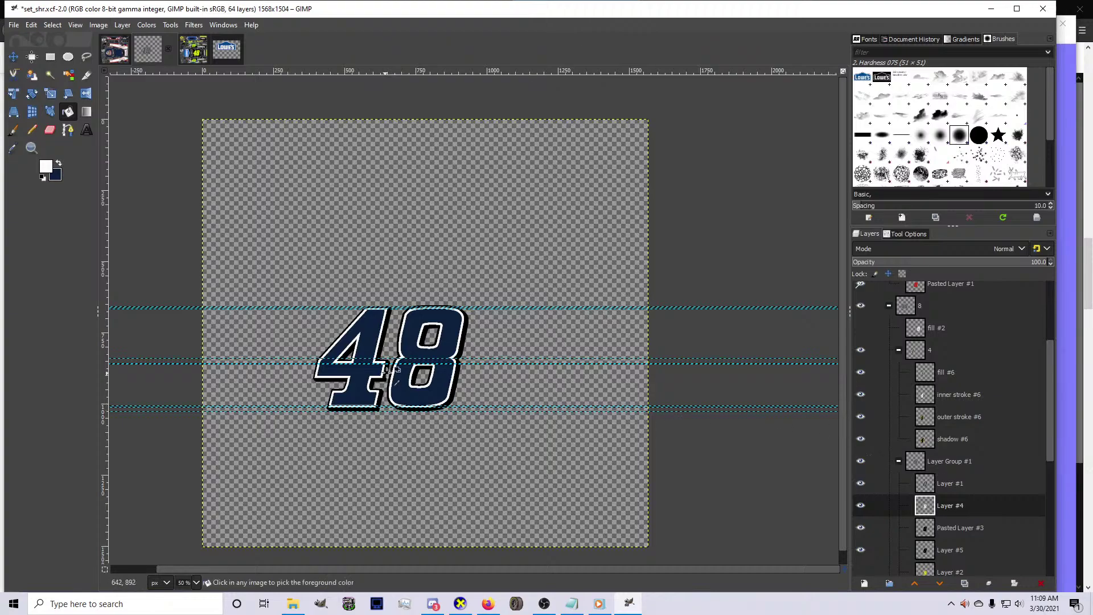
Try copying the 48 layer group into the 48_CL_Panthers_SCS2021 car template and scaling it there
scroll(455, 376, "right", 2)
scroll(452, 381, "up", 1)
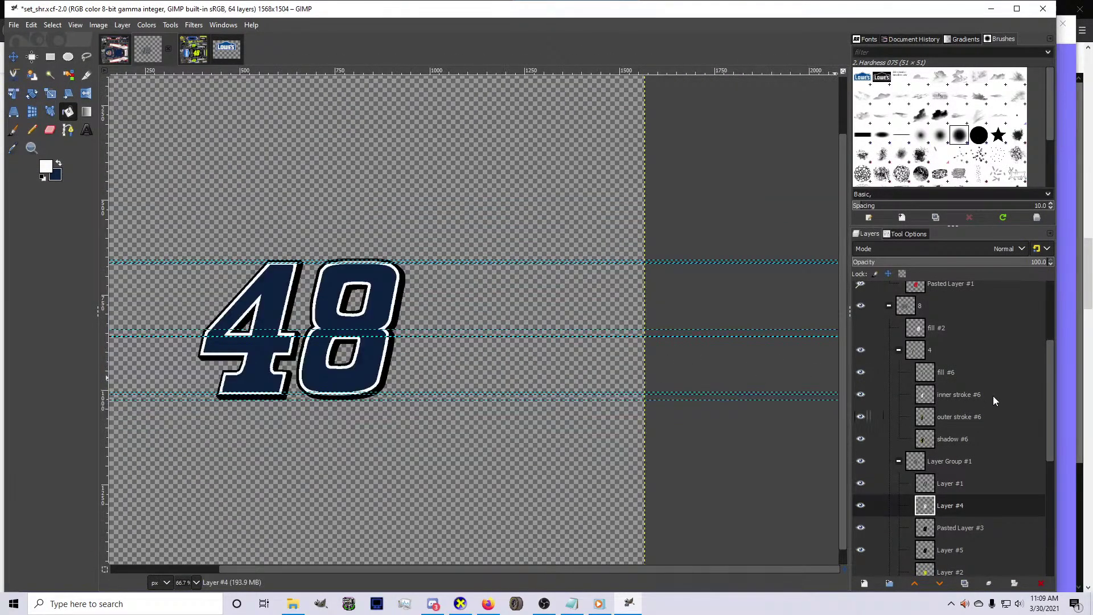
left_click(939, 307)
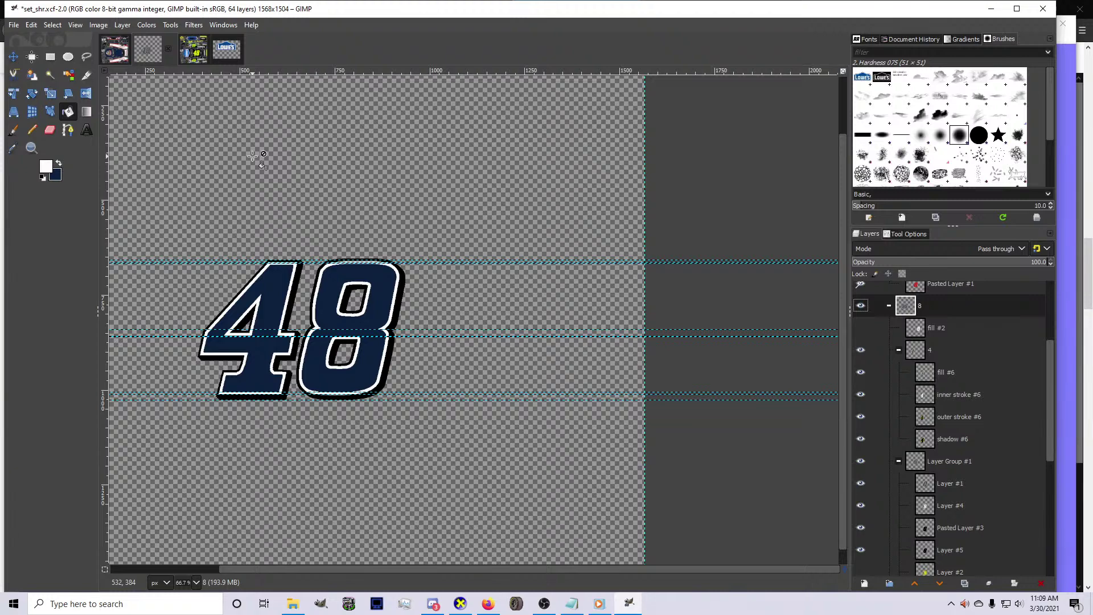
key("ctrl+c")
key("alt+1")
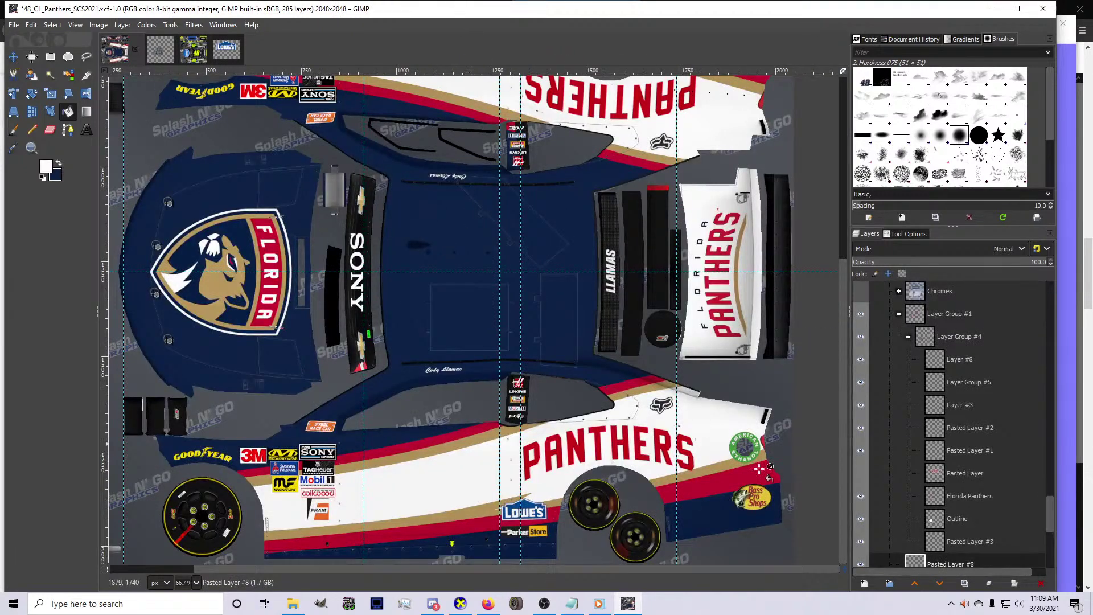
key("ctrl+v")
key("shift+s")
left_click(524, 217)
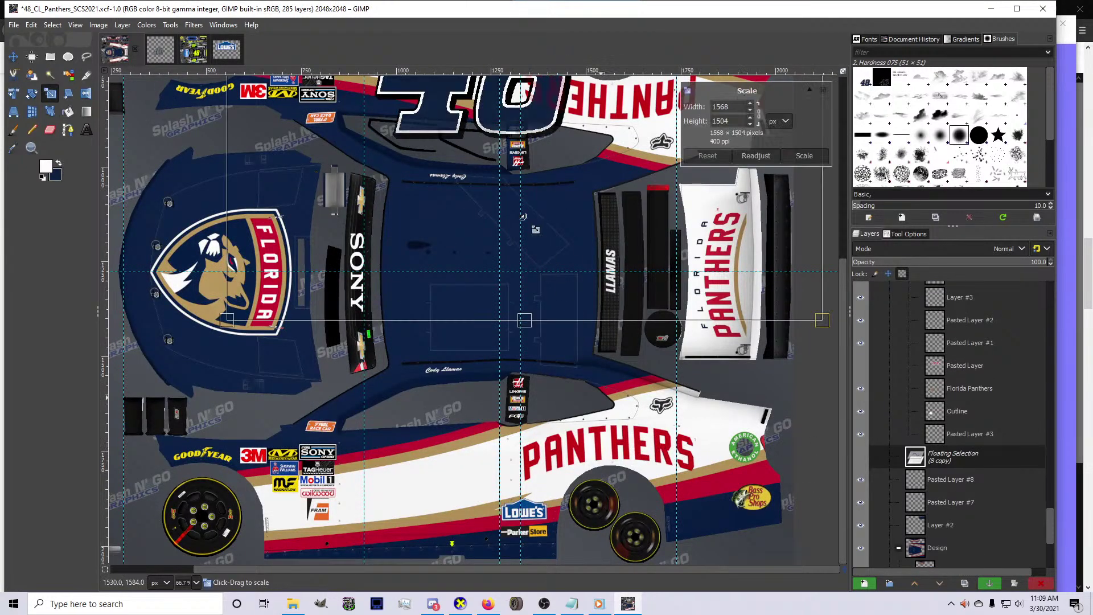
Go back to the set_shr.xcf number image, copy the 48 from an alpha selection of its group, and clear the selection
left_click(155, 57)
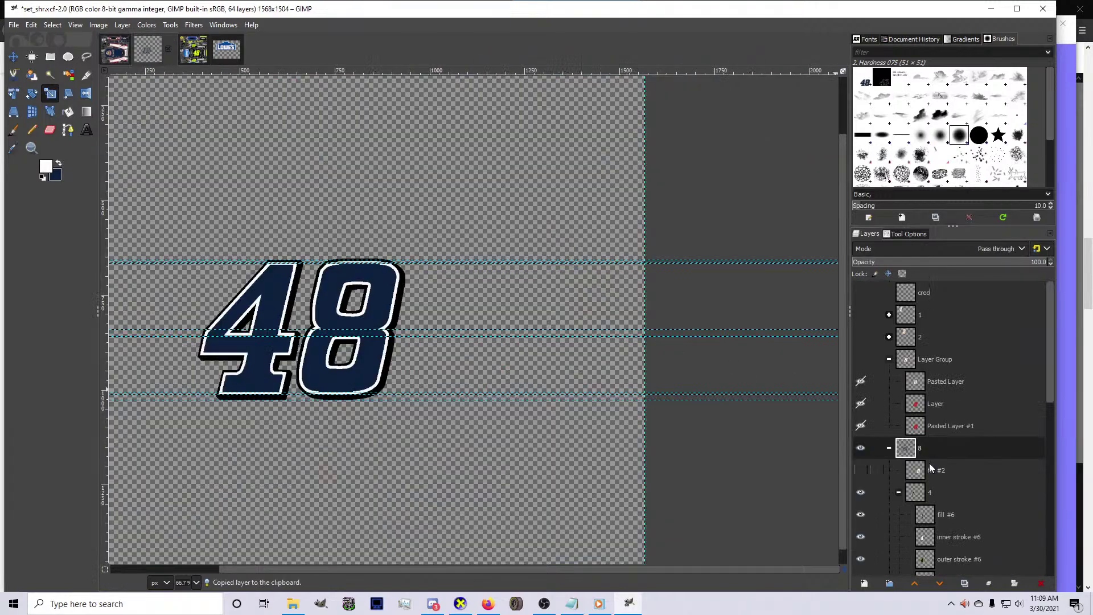
right_click(931, 456)
left_click(955, 409)
key("ctrl+c")
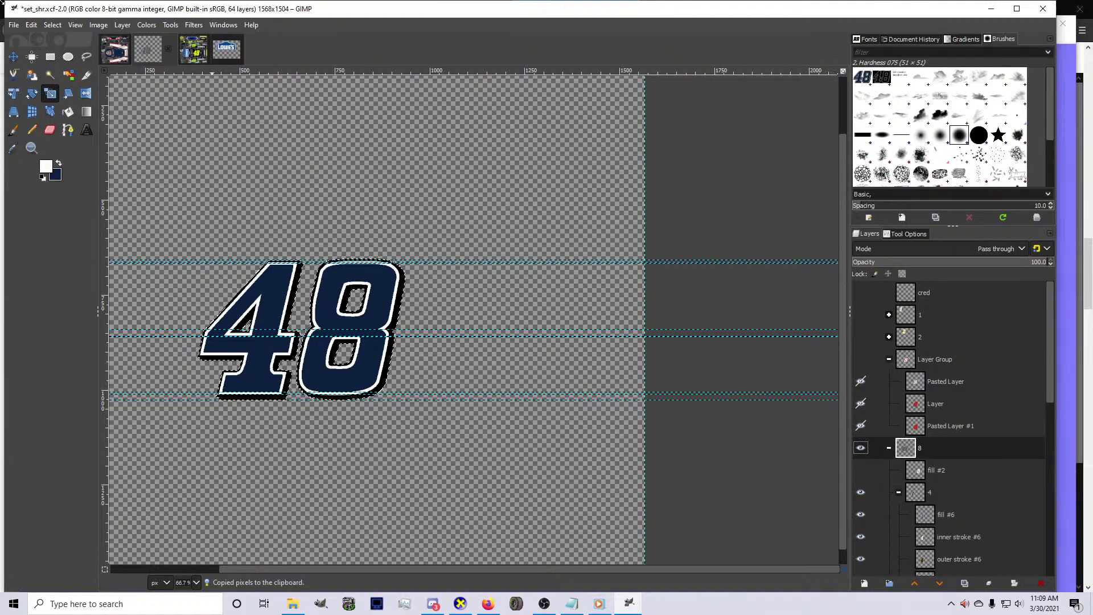
left_click(52, 25)
left_click(36, 170)
Bucket-fill the inner outlines of the 4 and the 8 with the livery's gold on the inner stroke #6 and Layer #4 layers
left_click(45, 166)
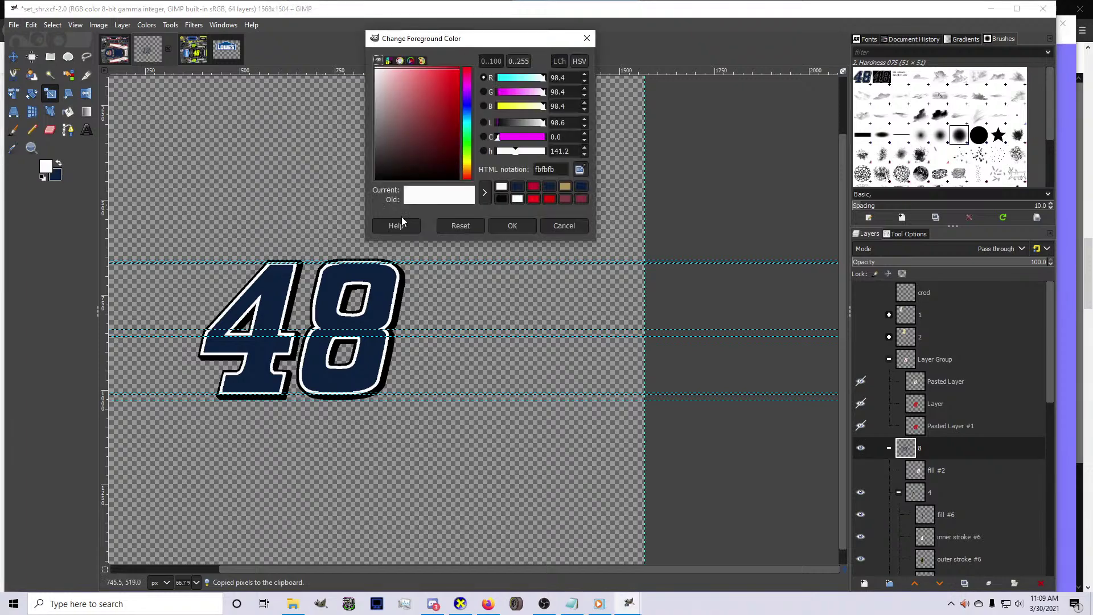
left_click(565, 190)
left_click(520, 224)
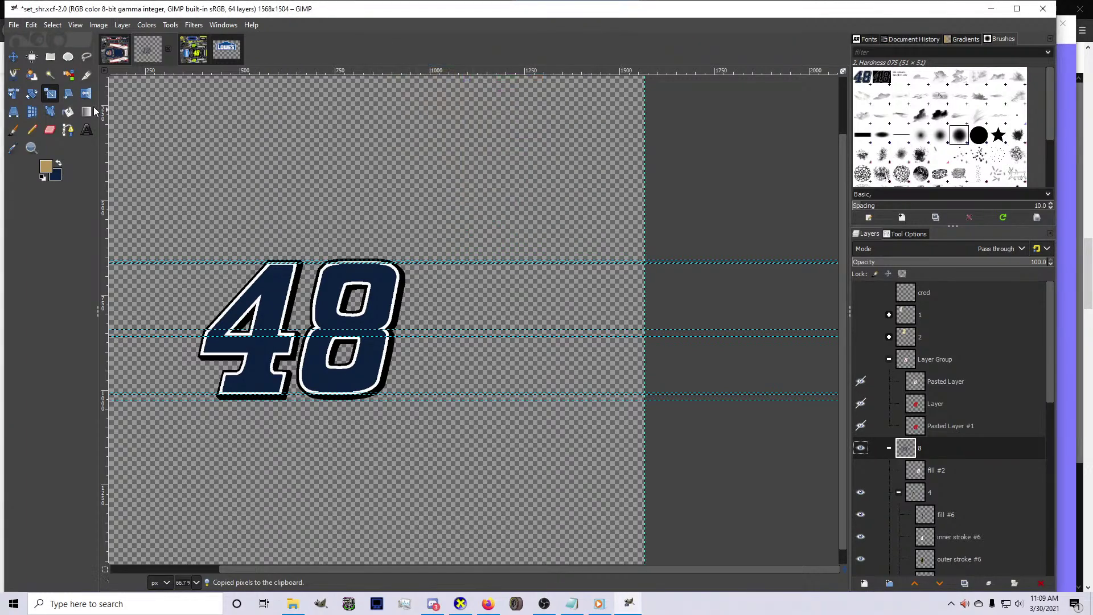
left_click(68, 114)
left_click(945, 537)
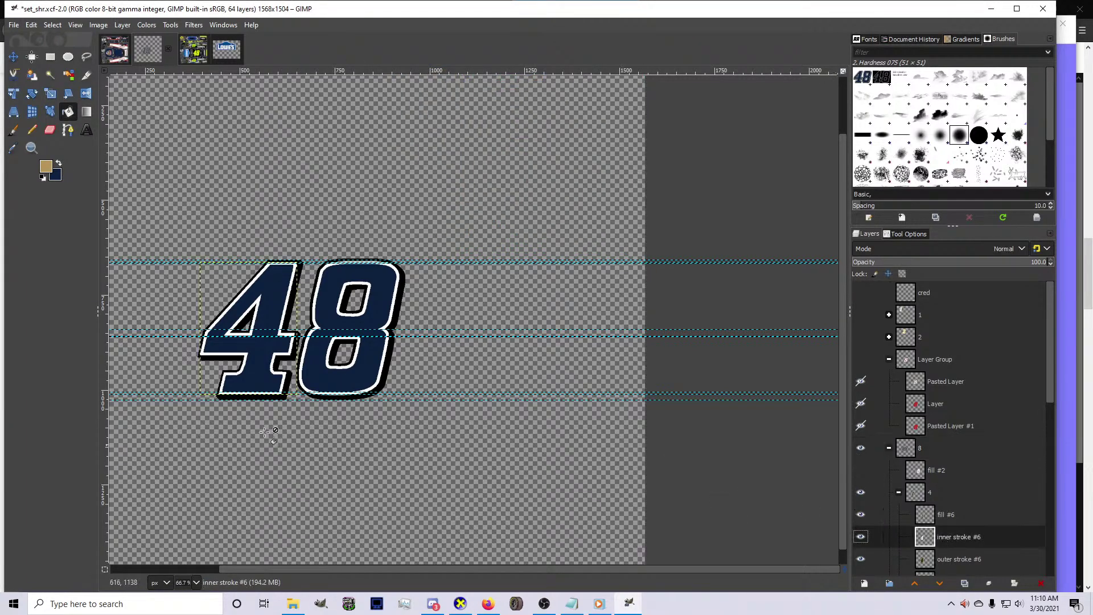
scroll(256, 366, "up", 2)
left_click(262, 367)
scroll(972, 501, "down", 3)
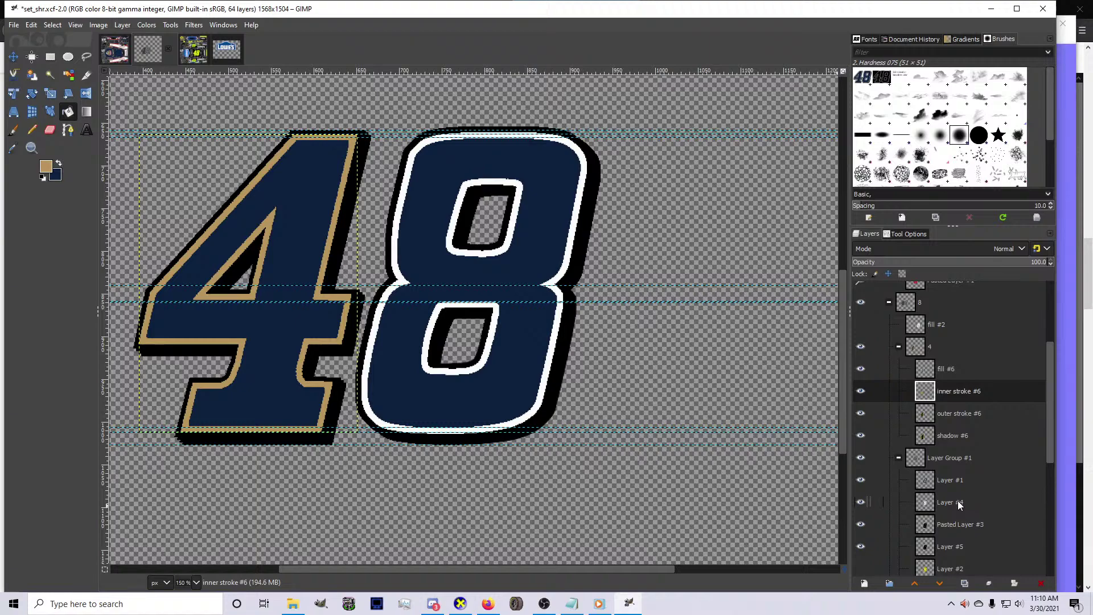
left_click(957, 501)
left_click(520, 378)
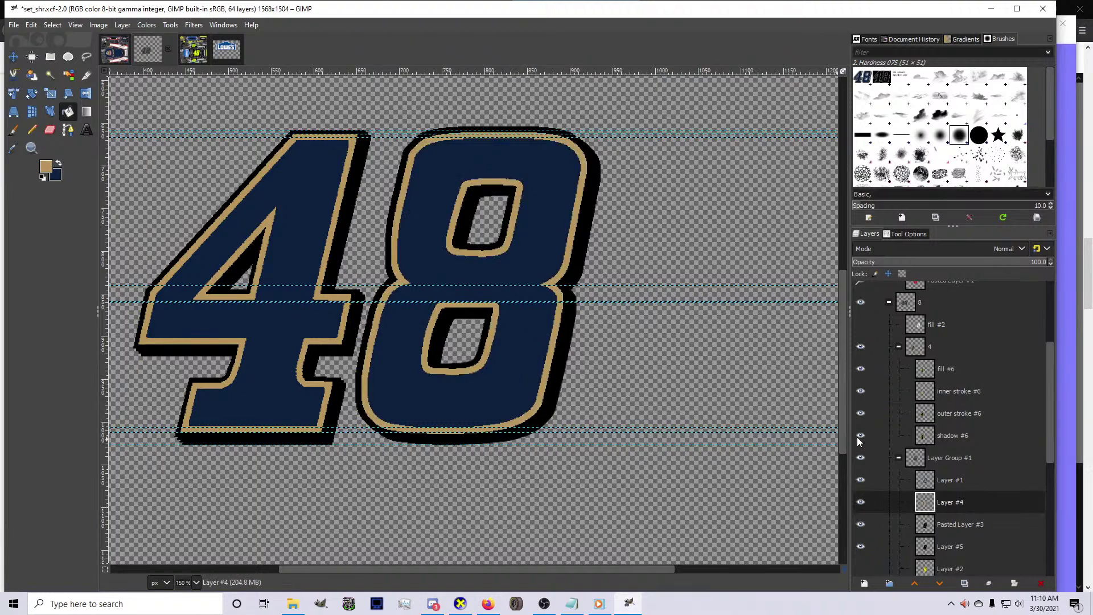
Make the livery's red the foreground color and fill the 4's outer outline with it on the outer stroke #6 layer
right_click(921, 303)
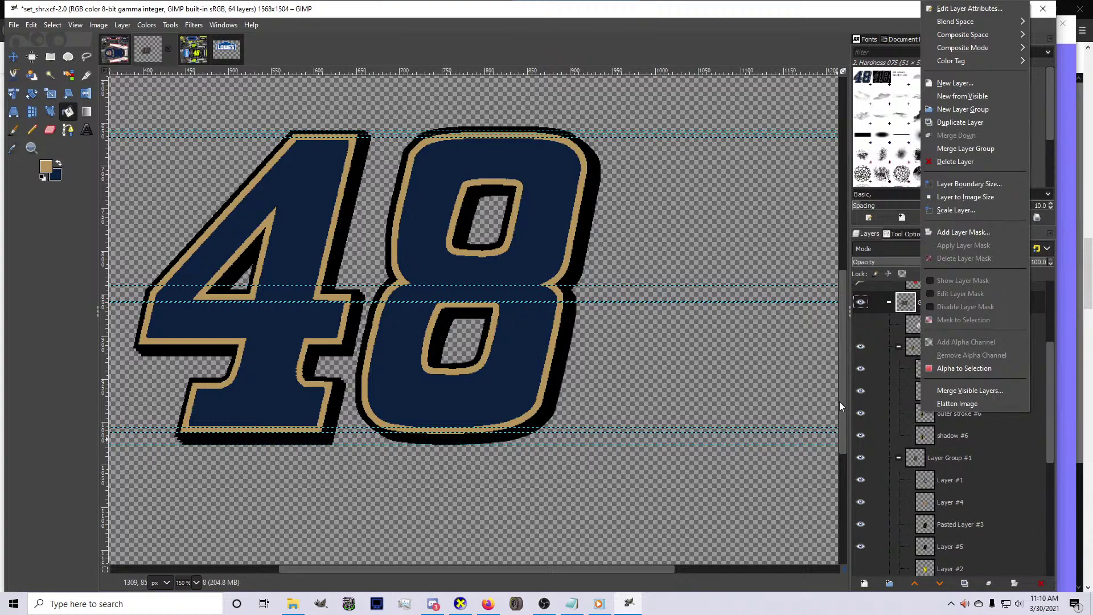
left_click(909, 434)
left_click(938, 414)
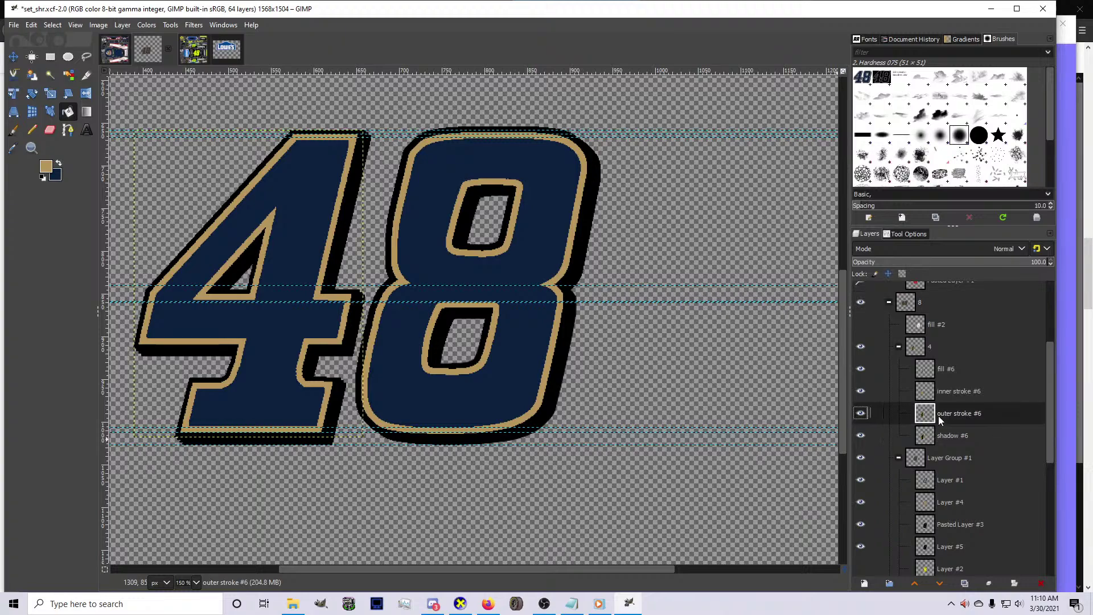
left_click(59, 164)
left_click(45, 166)
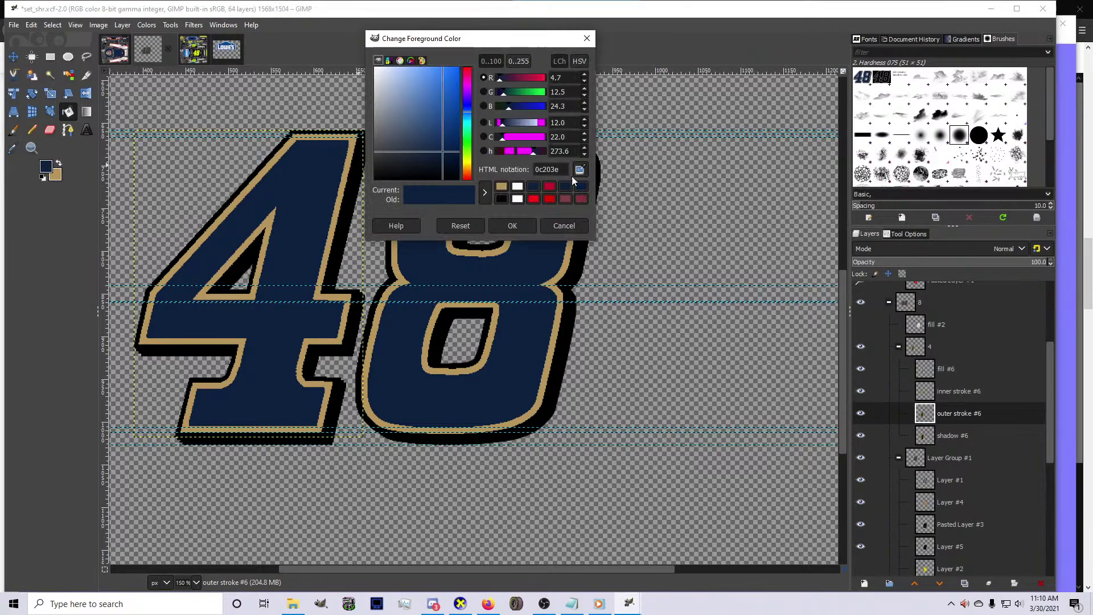
left_click(458, 77)
left_click(483, 227)
left_click(274, 269)
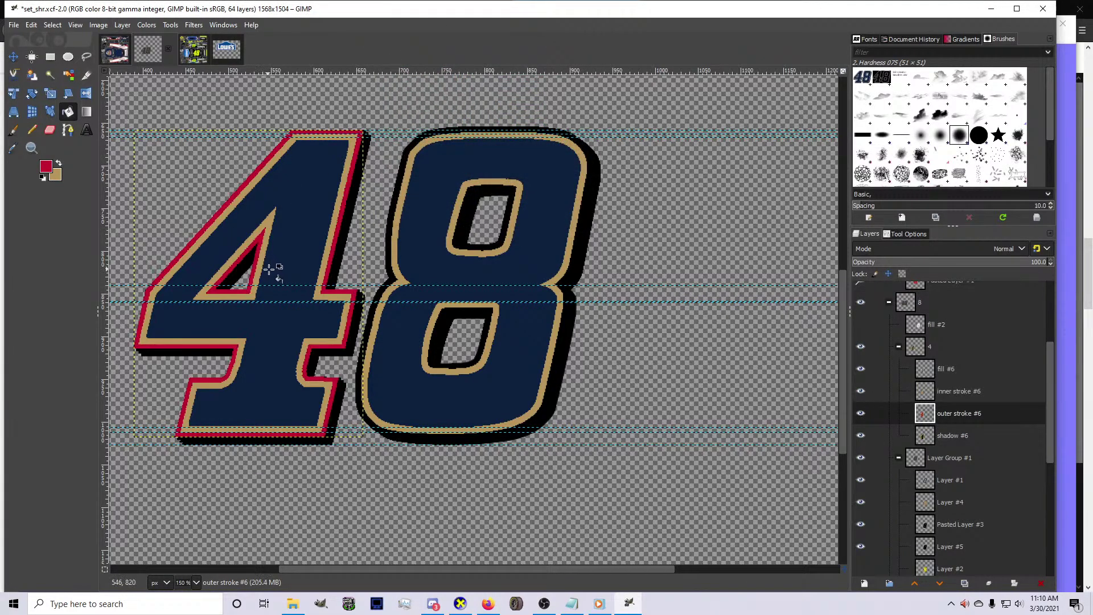
Fill the 8's Pasted Layer #3 and Layer #5 and the 4's shadow #6 layer with red
key("minus")
key("minus")
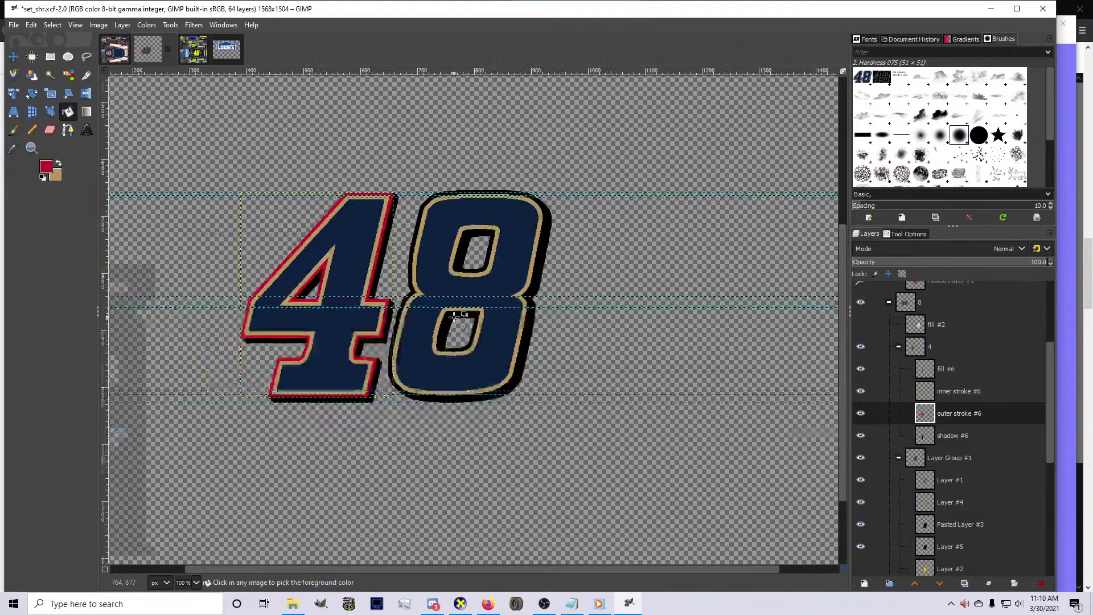
left_click(940, 526)
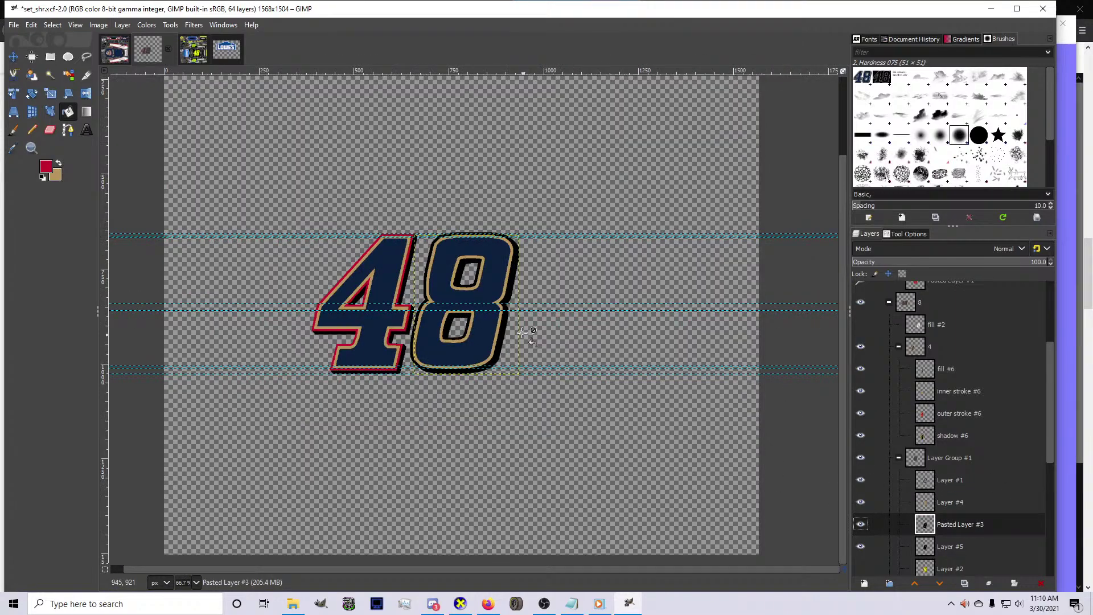
left_click(489, 328)
left_click(934, 545)
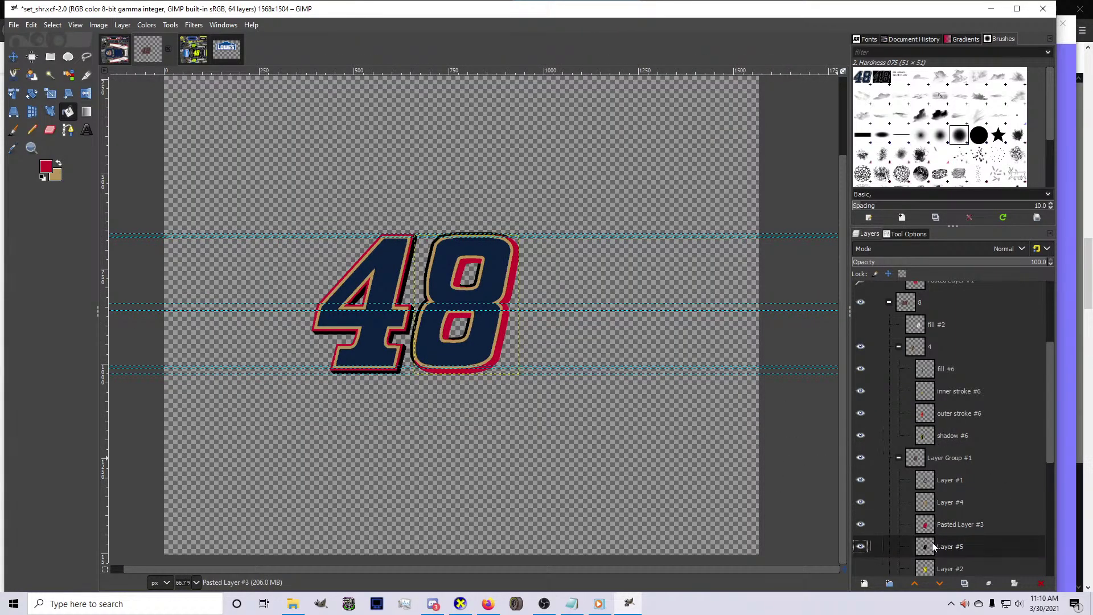
left_click(476, 329)
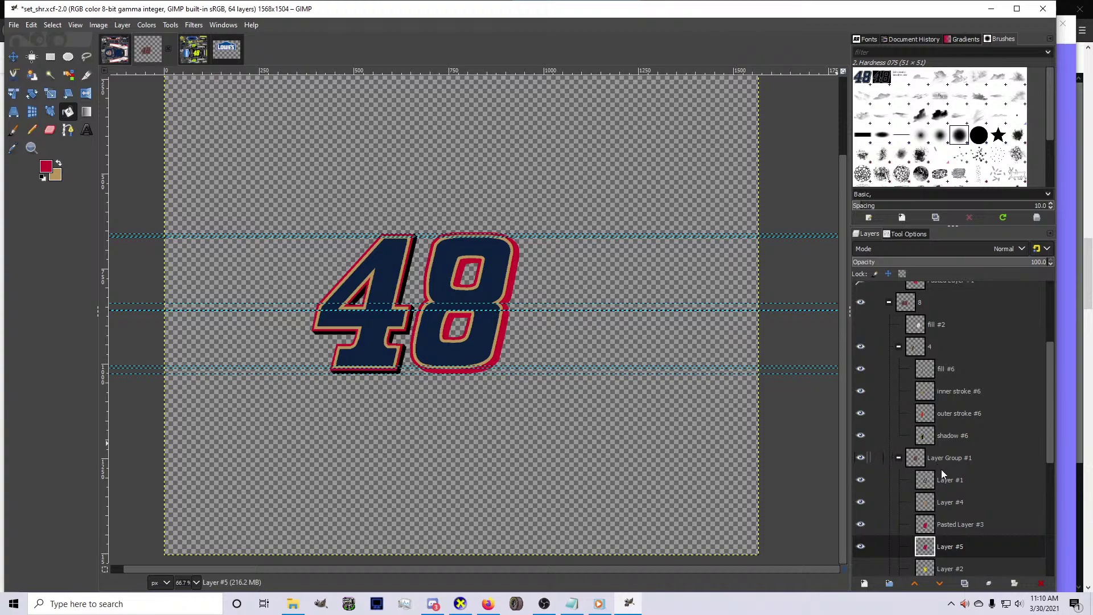
left_click(939, 436)
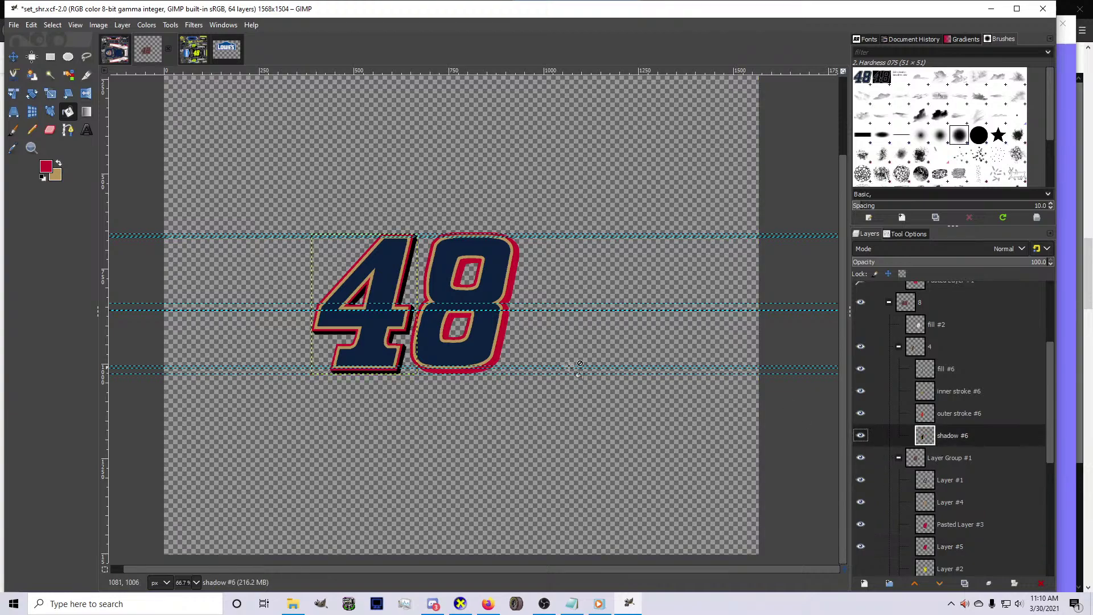
left_click(370, 346)
Select the alpha of the whole 48 group, copy the number, and go to the car template
left_click(925, 358)
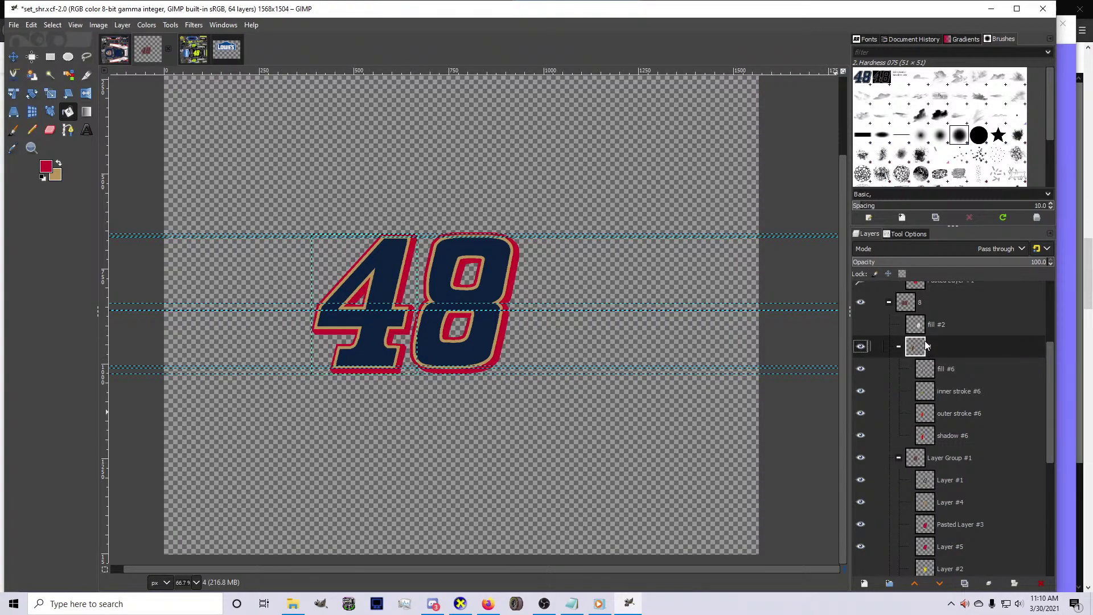
left_click(924, 302)
right_click(924, 302)
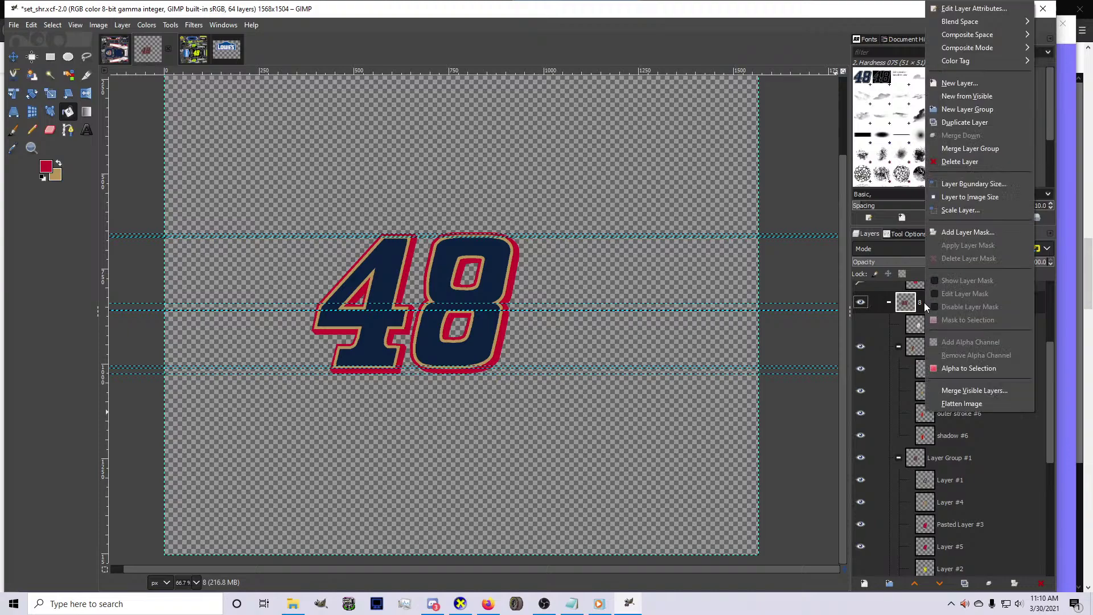
left_click(948, 368)
key("ctrl+c")
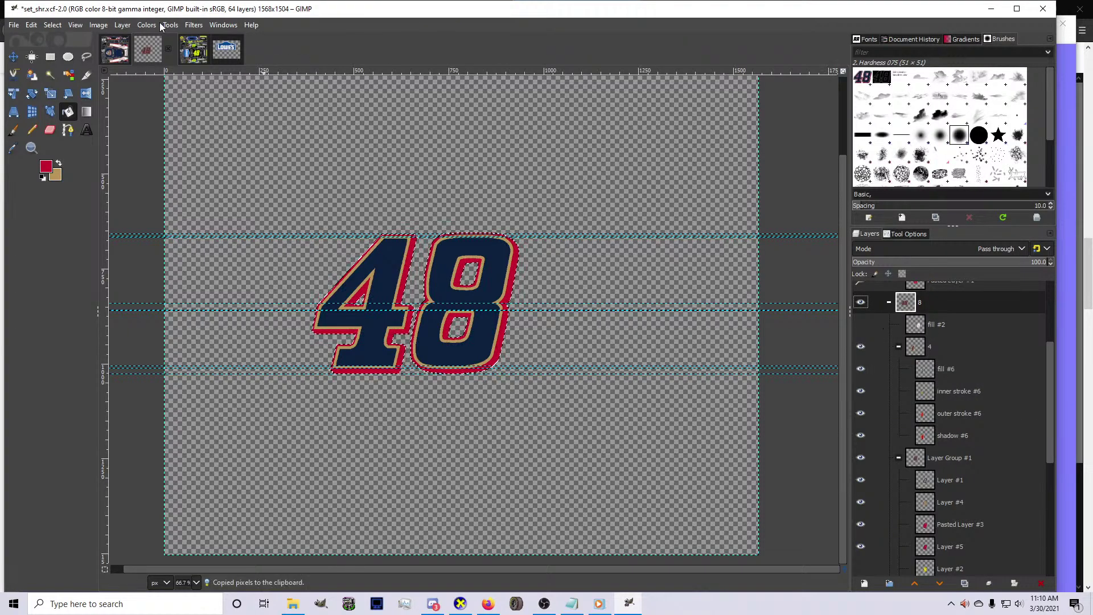
key("alt+1")
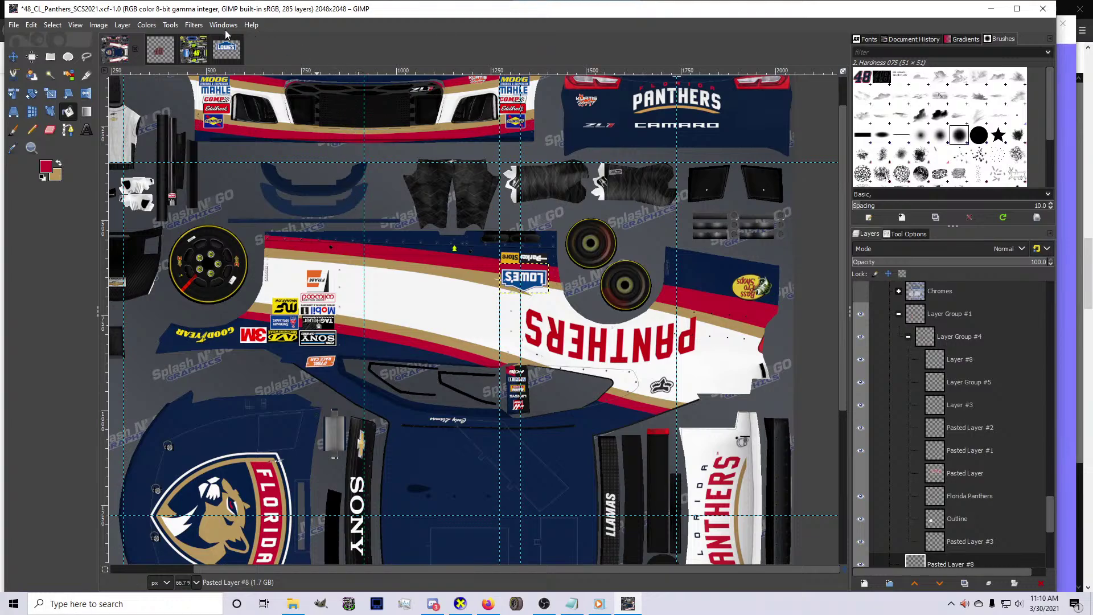
Return to the number image and undo the red fills of the 8 and of the 4's shadow
key("alt+2")
left_click(409, 302)
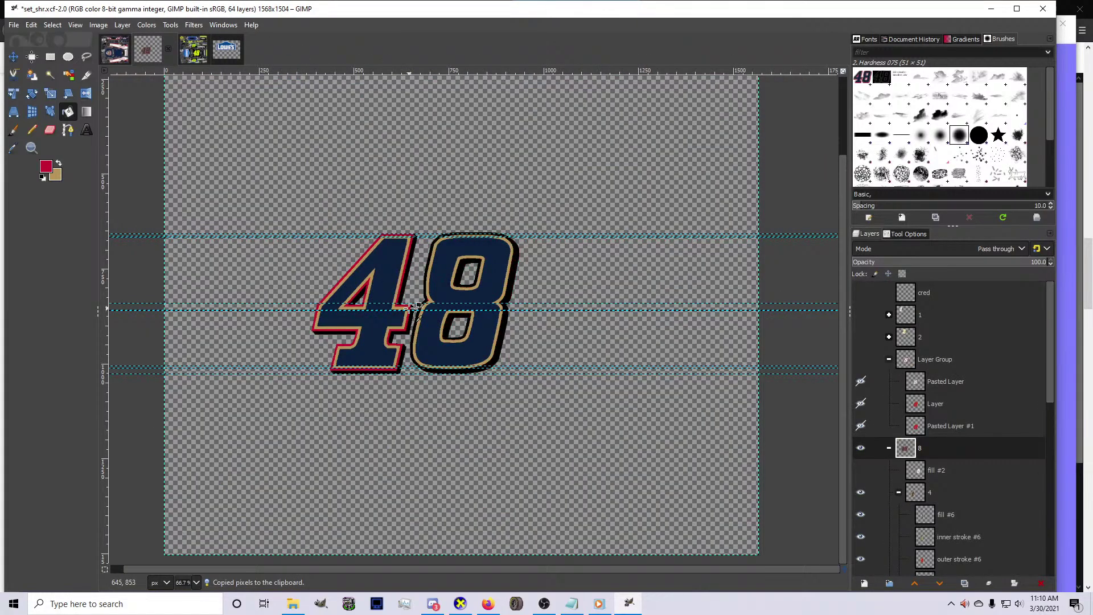
key("ctrl+z")
Fill the 8's outer outline with red on the Layer #5 layer
scroll(930, 471, "down", 2)
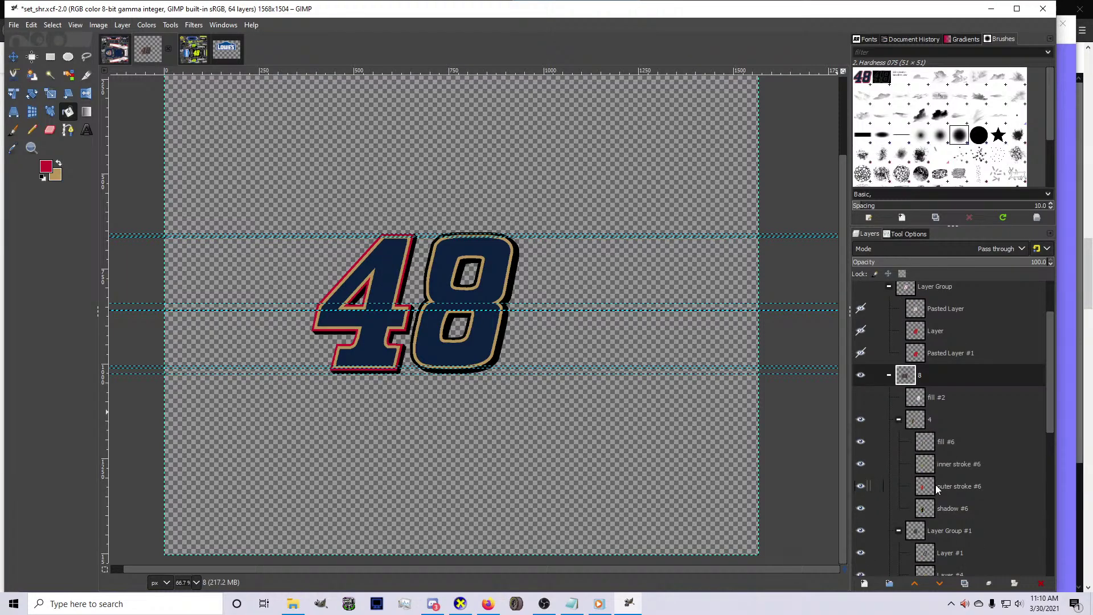
scroll(935, 484, "down", 2)
scroll(942, 503, "down", 1)
left_click(937, 489)
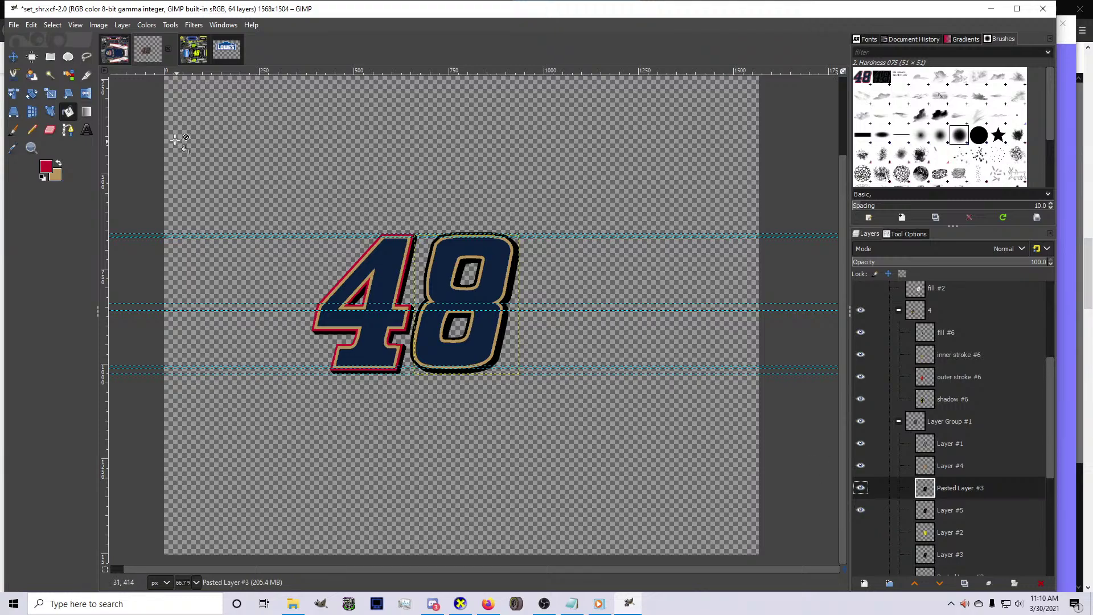
left_click(948, 510)
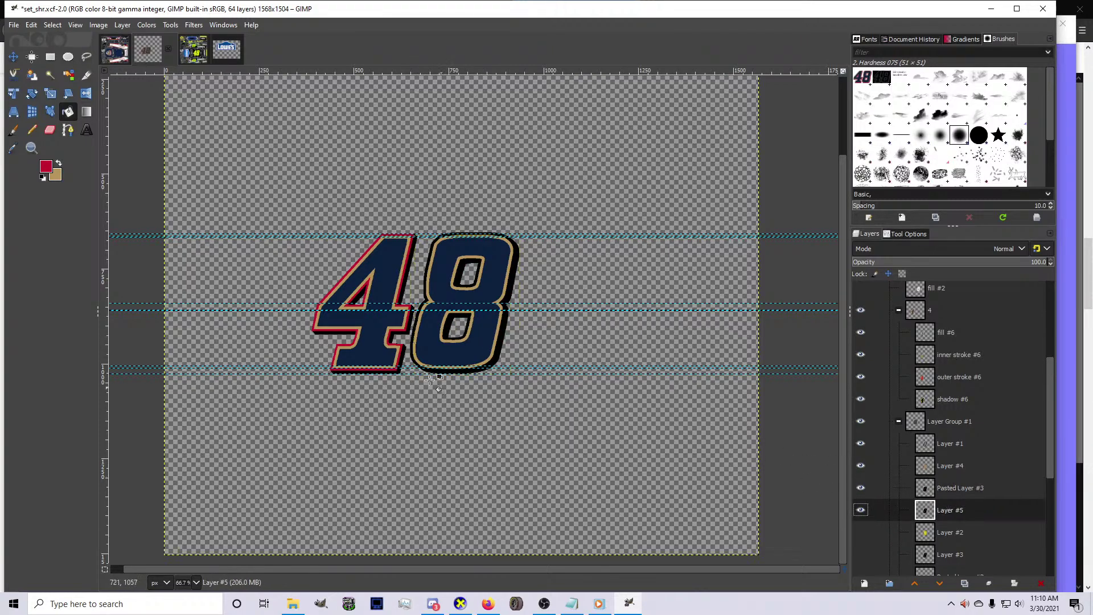
left_click(441, 343)
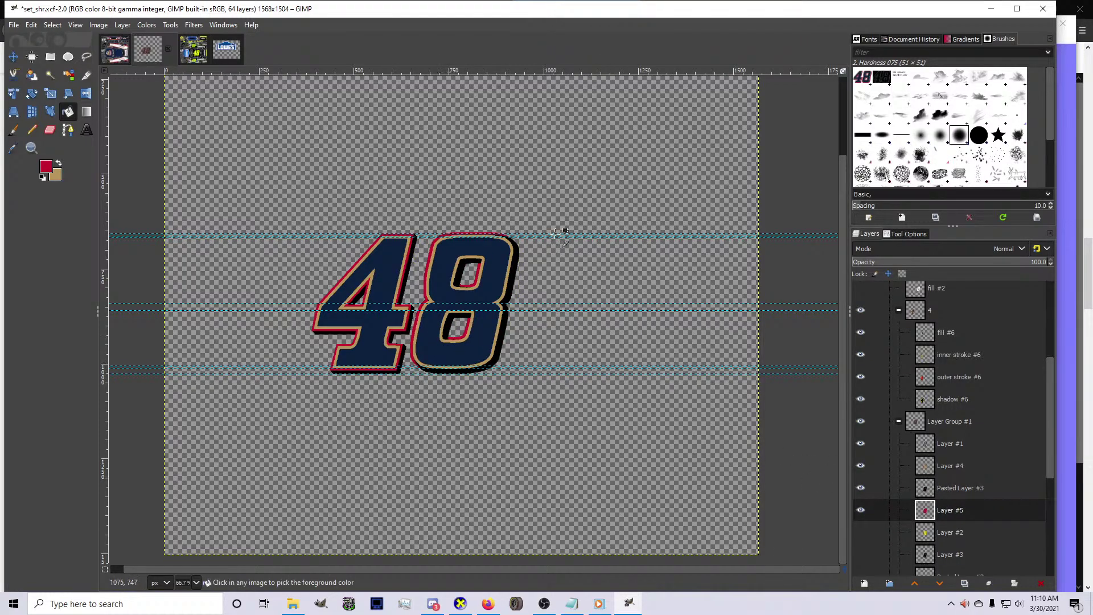
Fill the shadows of the 8 and the 4 with red on the Pasted Layer #3 and shadow #6 layers
scroll(941, 490, "down", 1)
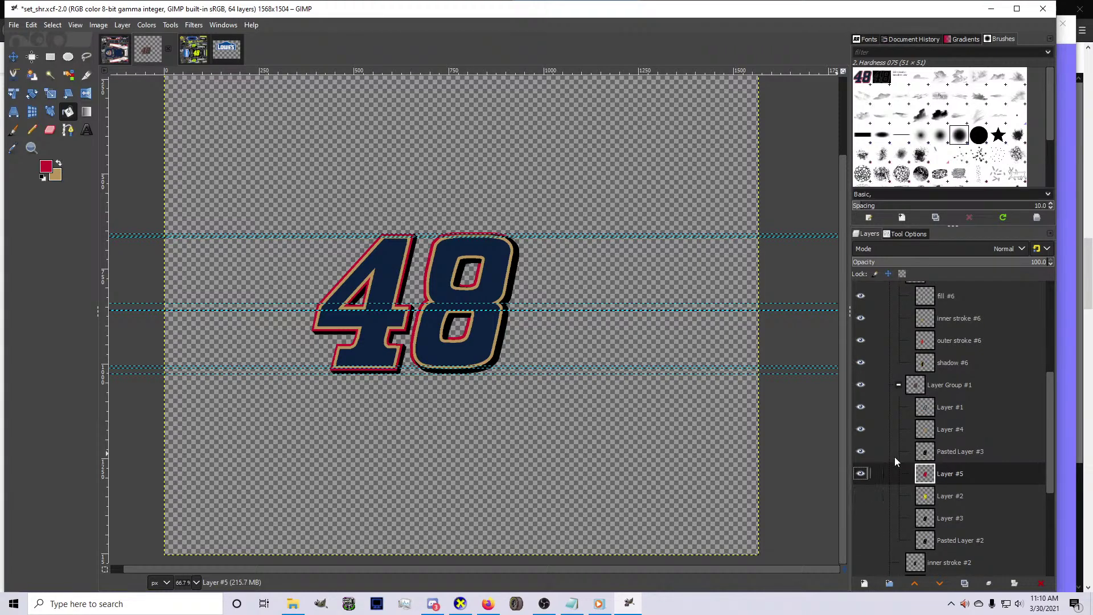
left_click(865, 405)
left_click(865, 406)
left_click(900, 453)
key("ctrl+comma")
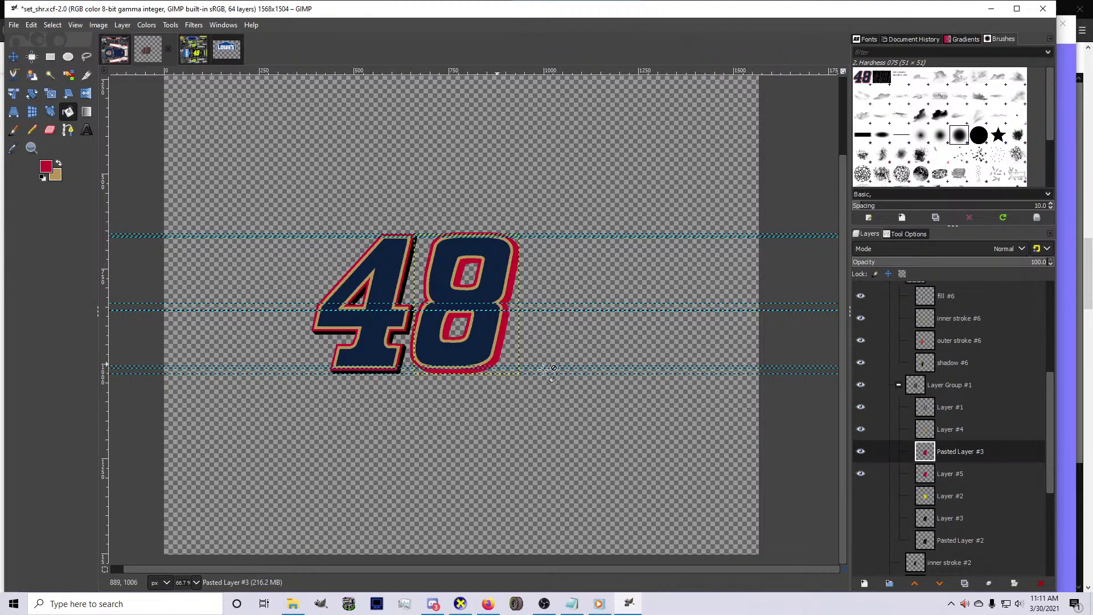
scroll(918, 431, "up", 2)
left_click(869, 394)
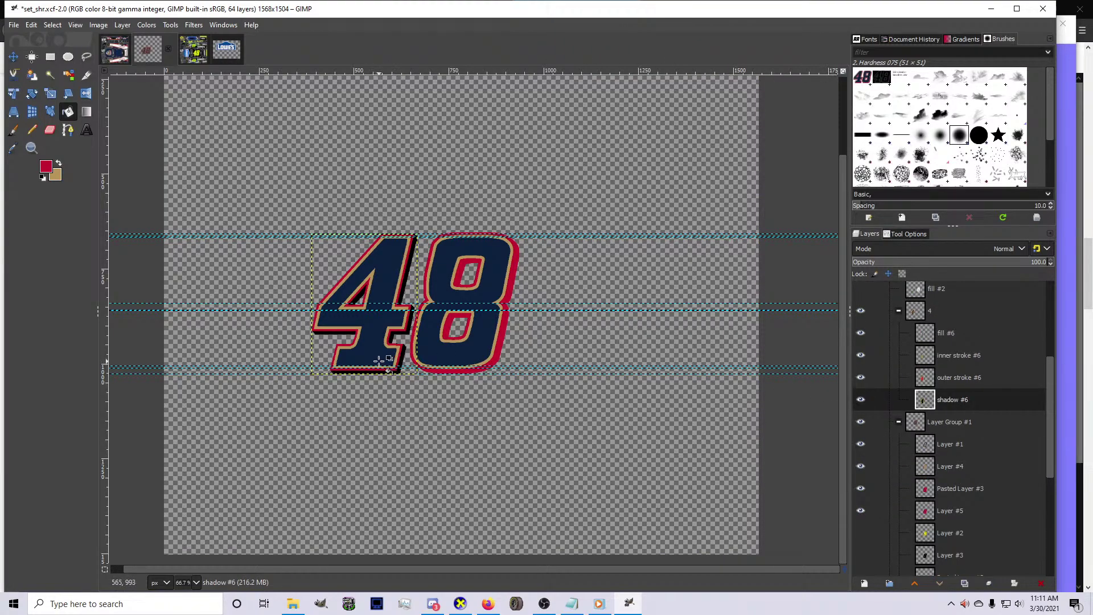
Add a new transparent layer and move it to the bottom of Layer Group #1, below Pasted Layer #2
scroll(921, 376, "up", 5)
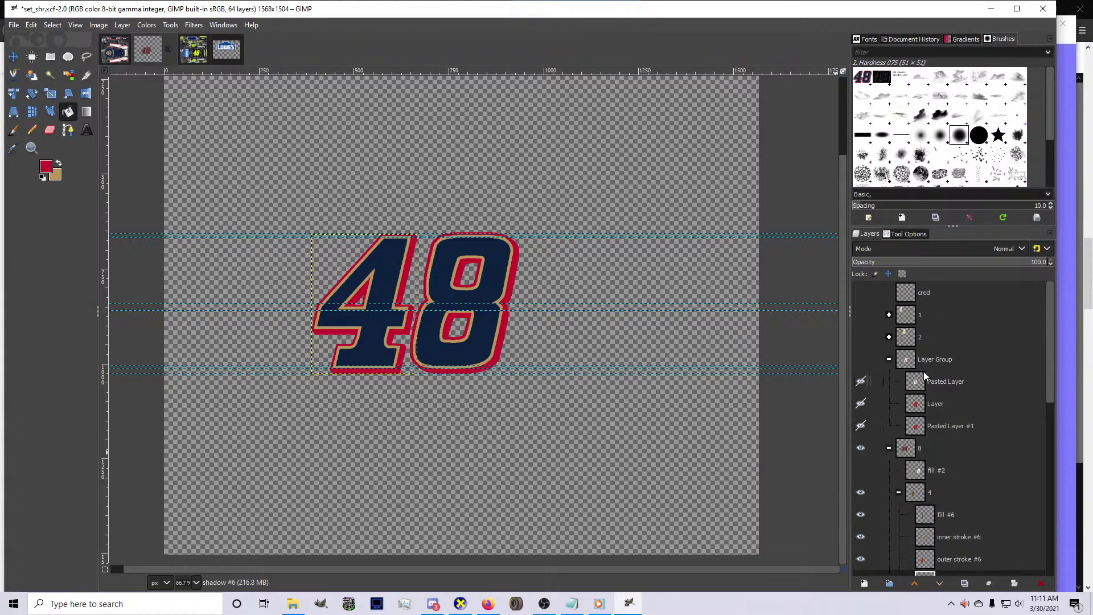
left_click(917, 449)
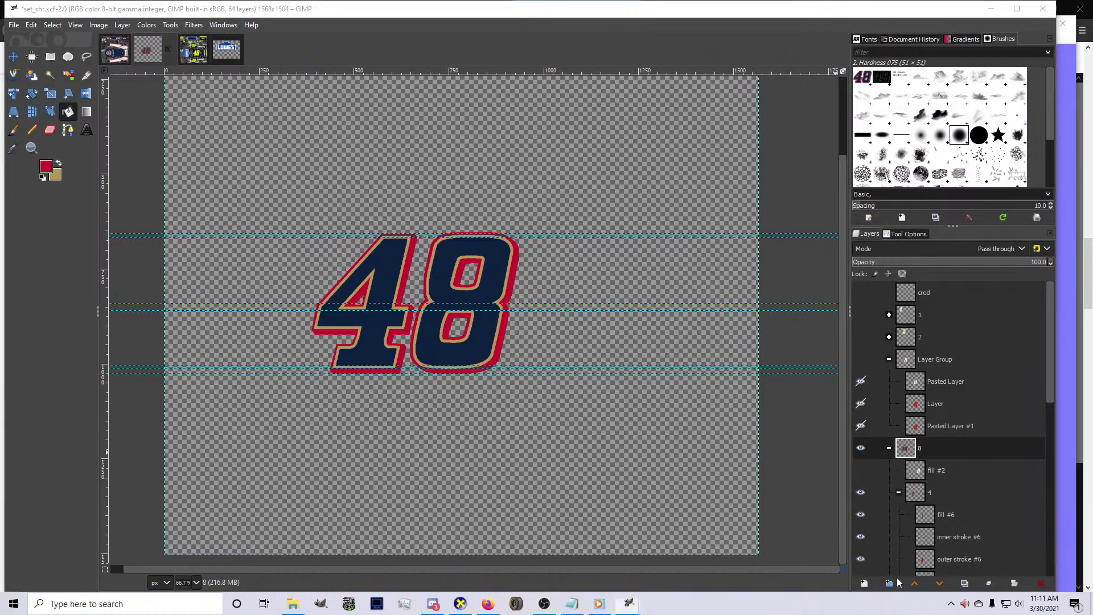
left_click(864, 582)
left_click(930, 573)
left_click_drag(934, 364, 945, 534)
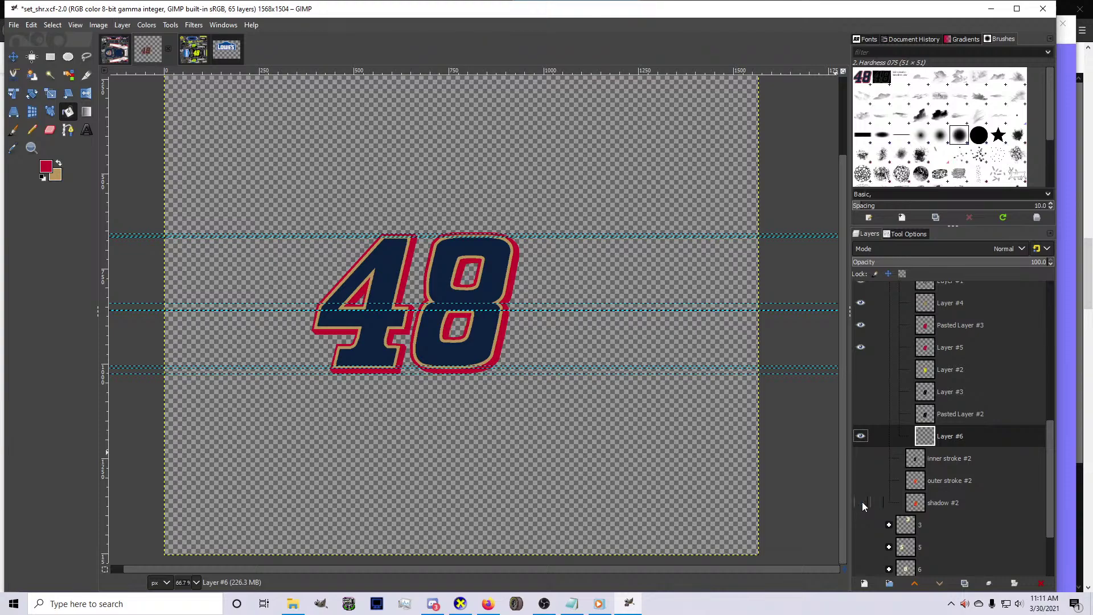
Select the whole number from group 8's alpha and, with Layer #6 active, grow the selection by 10 px
scroll(904, 452, "up", 5)
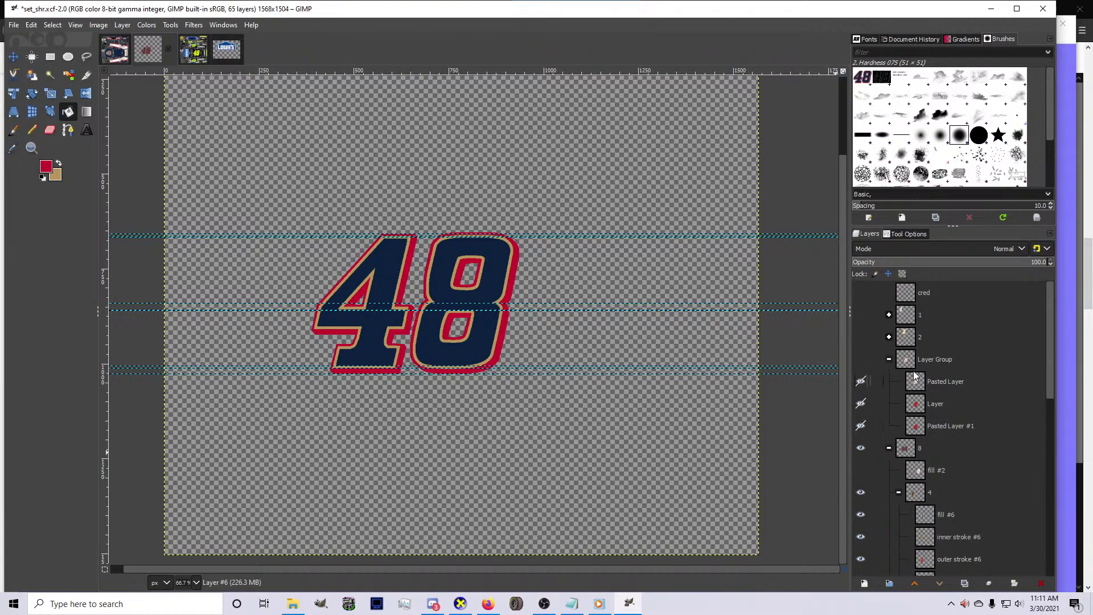
right_click(917, 447)
left_click(948, 401)
scroll(934, 434, "down", 5)
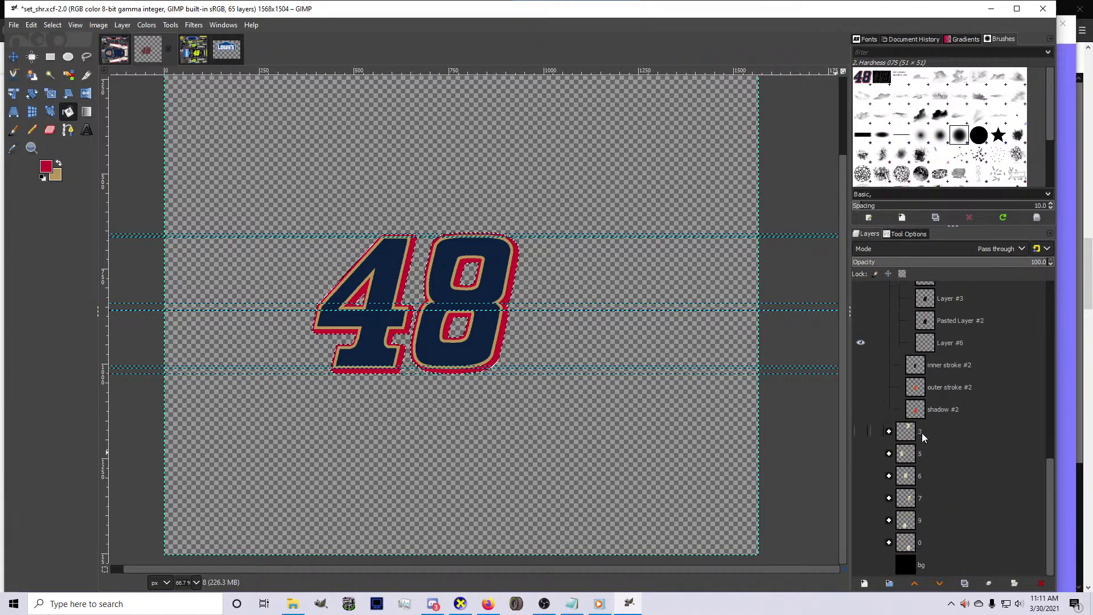
left_click(945, 453)
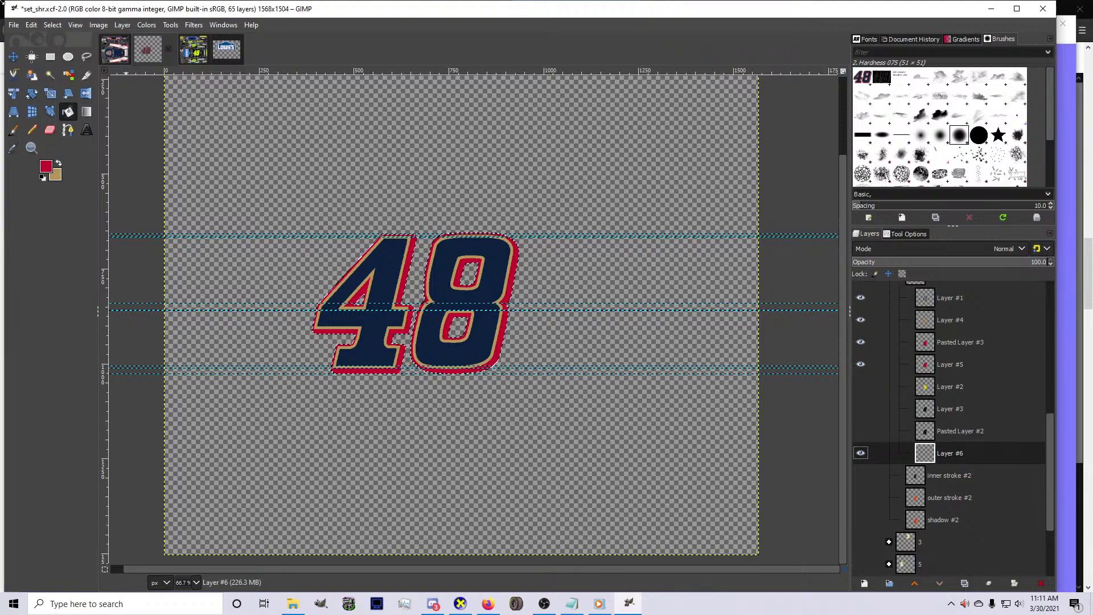
left_click(52, 26)
left_click(92, 178)
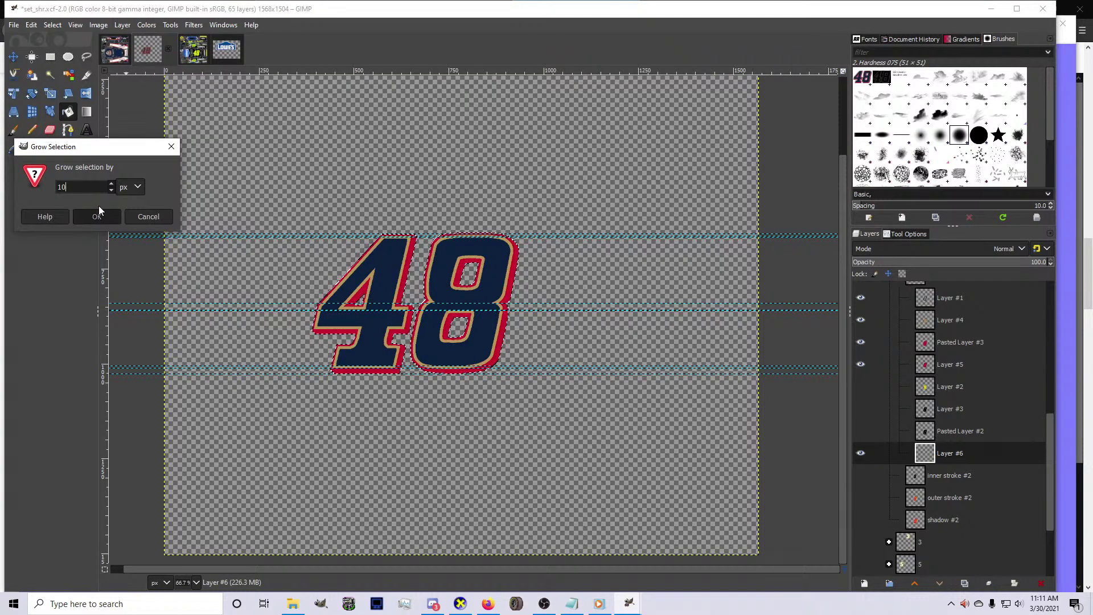
left_click(98, 211)
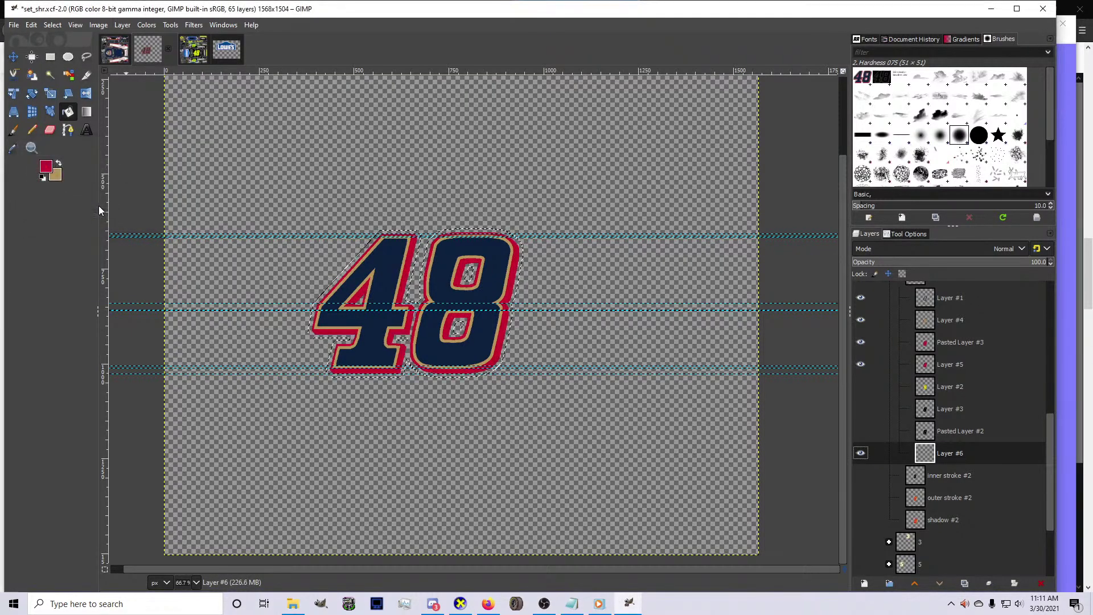
Set the foreground colour to black, fill the grown selection on Layer #6, and undo the fill
left_click(45, 166)
left_click(501, 199)
left_click(513, 226)
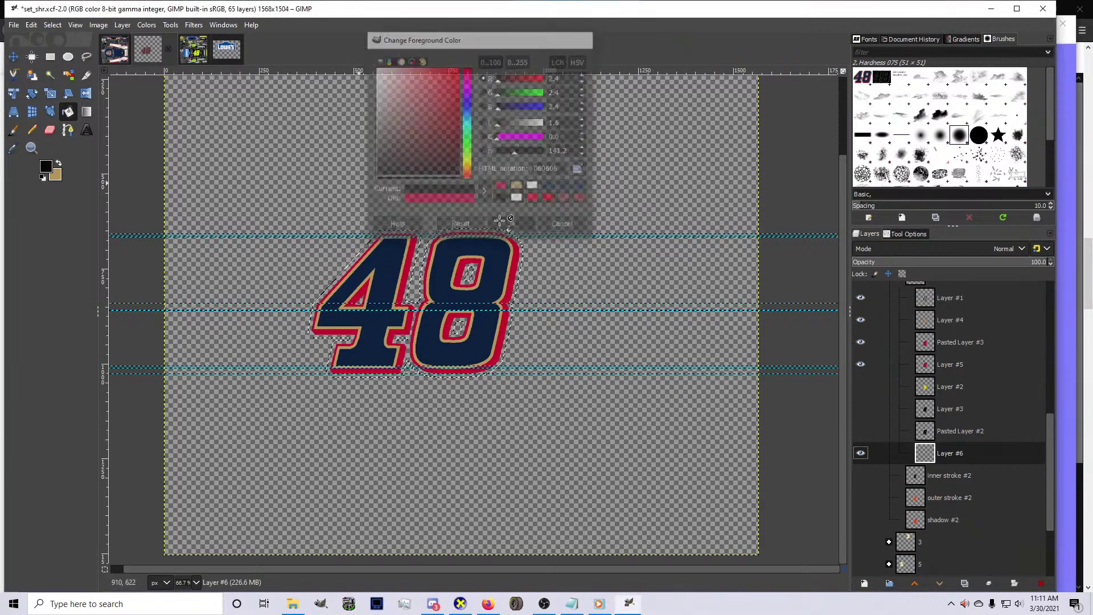
left_click(396, 244)
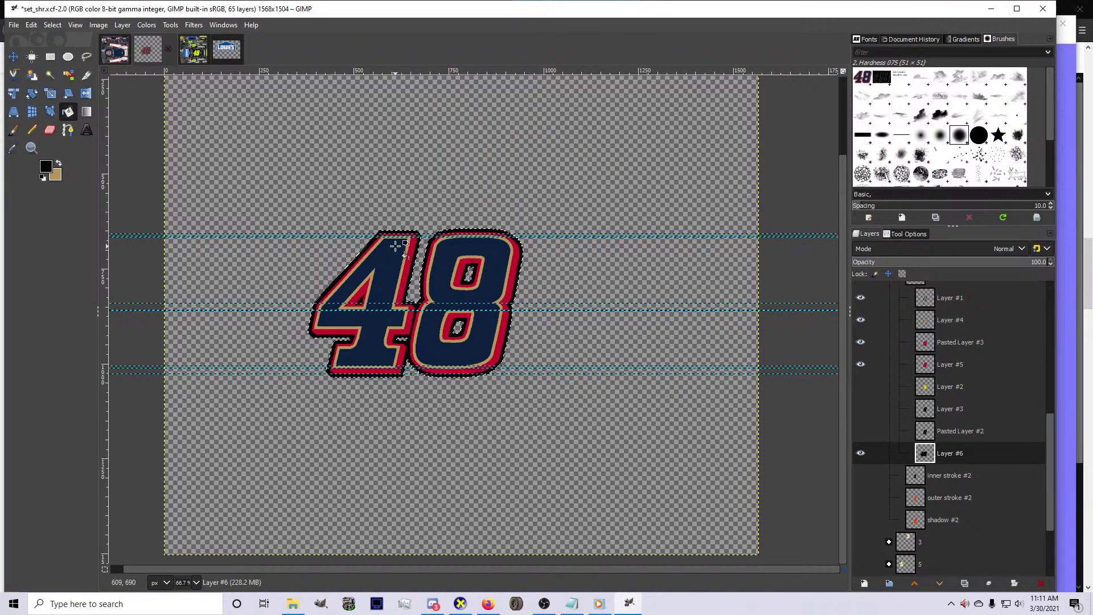
scroll(395, 245, "up", 3)
key("ctrl+z")
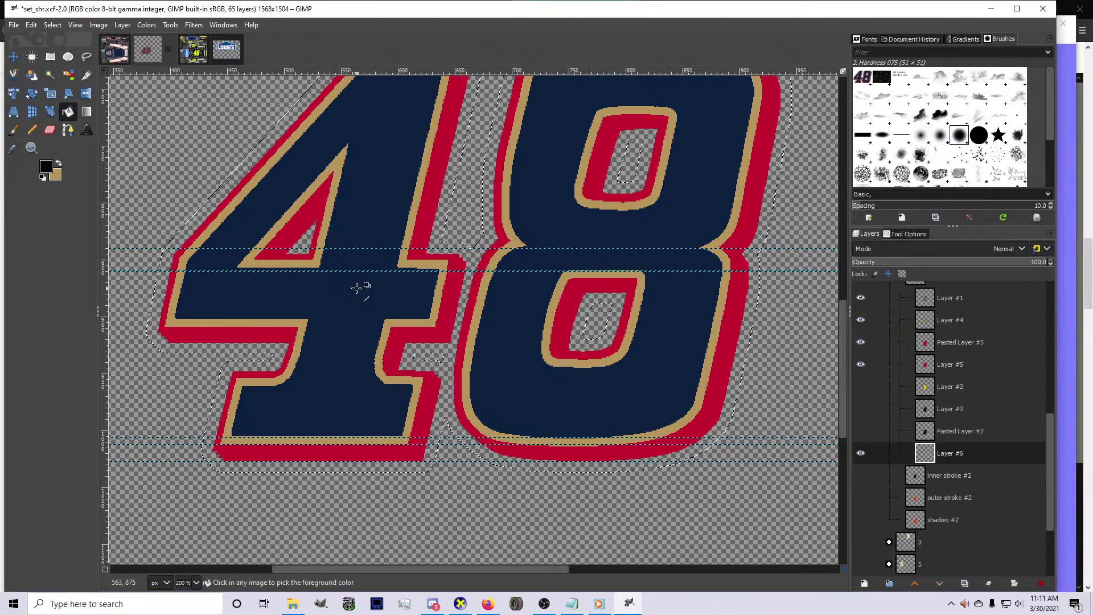
Check the door area in the livery image, then undo Layer #6 and the red fills of both digits in the number image
left_click(116, 50)
scroll(434, 514, "down", 5)
scroll(434, 514, "up", 3)
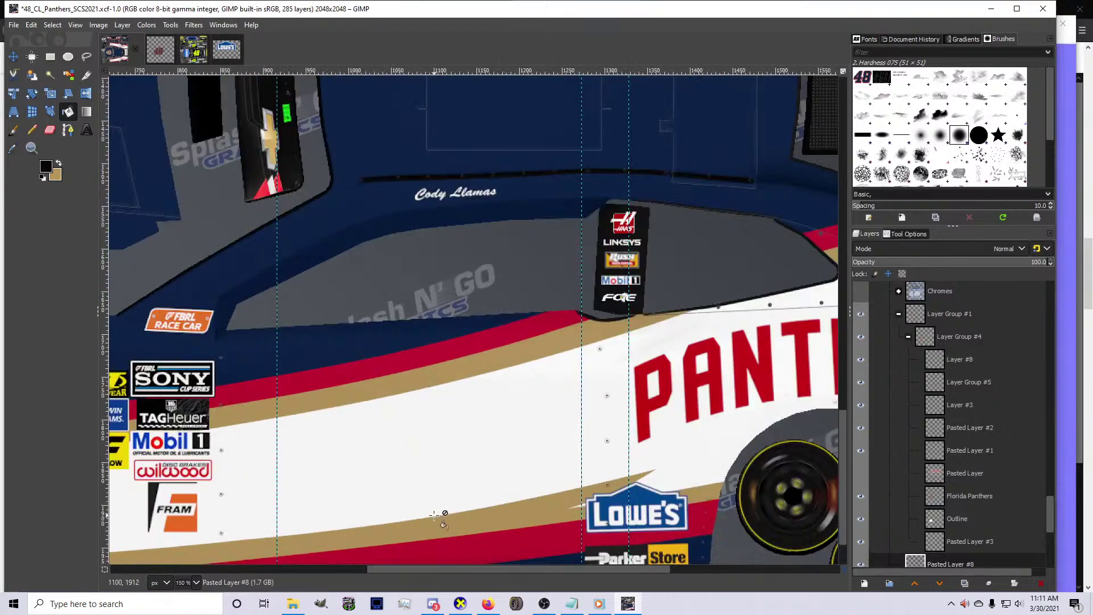
scroll(434, 514, "down", 2)
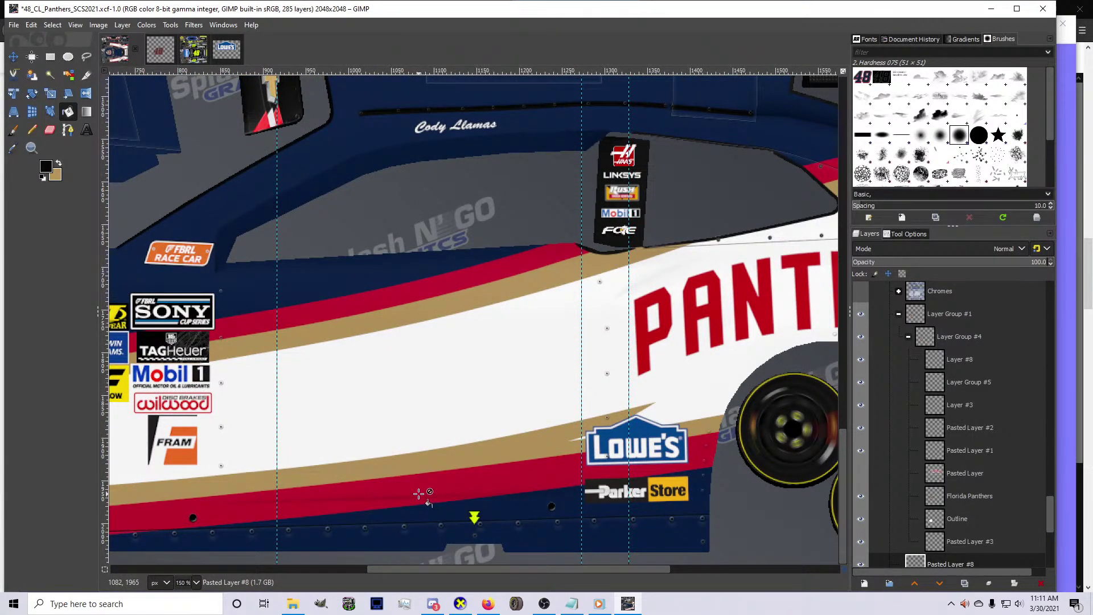
left_click(164, 49)
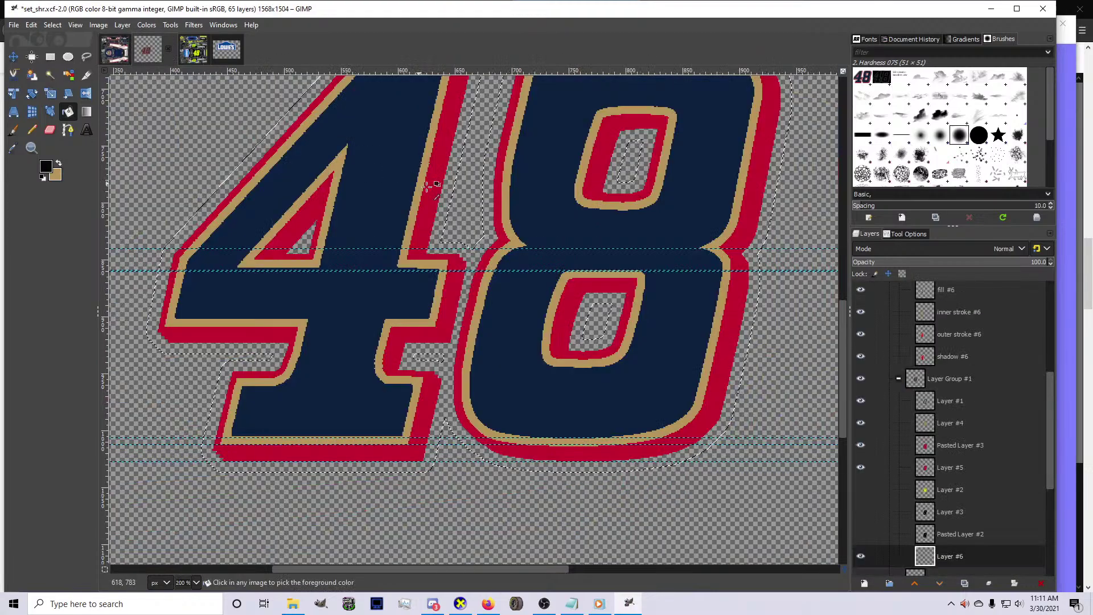
key("ctrl+z")
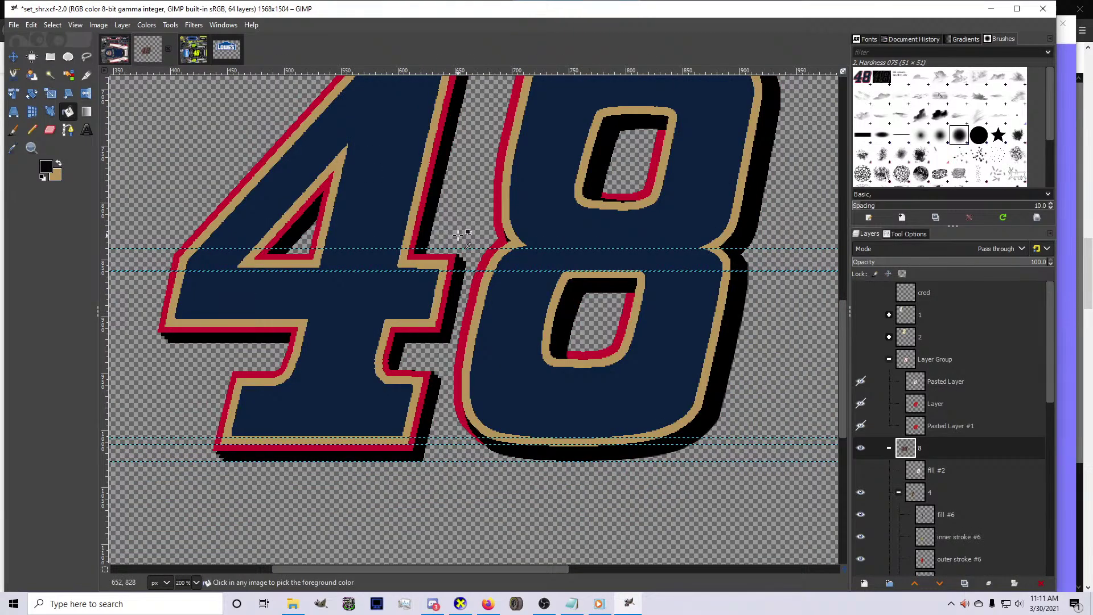
key("ctrl+z")
key("ctrl+z")
key("ctrl+z")
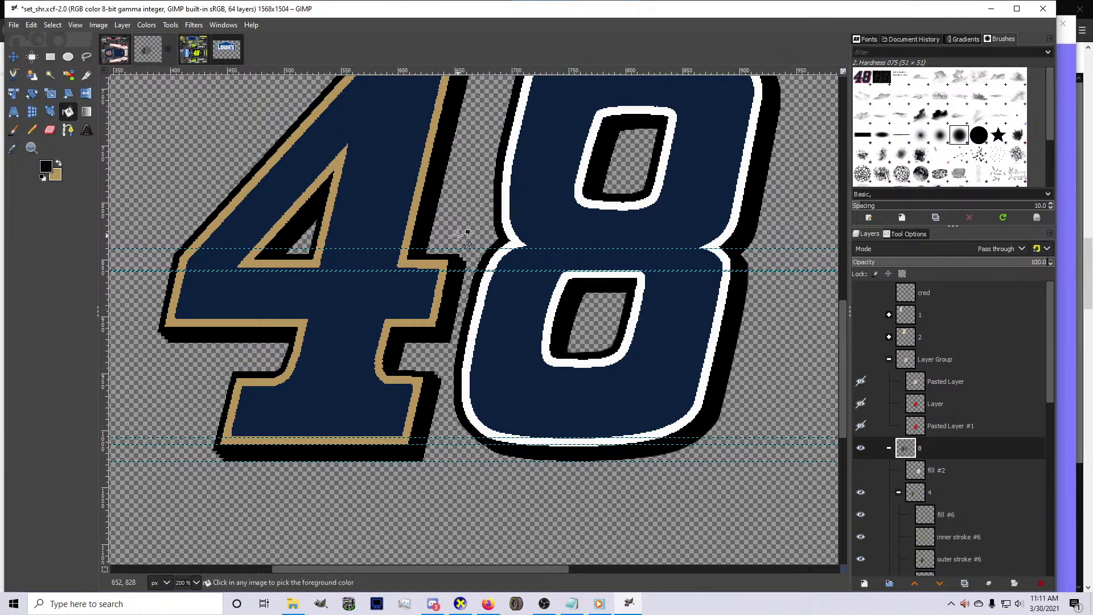
key("ctrl+z")
Copy the whole number using group 8's alpha selection and paste it into the Panthers livery image's Base #1 group
key("minus")
key("minus")
key("minus")
right_click(921, 441)
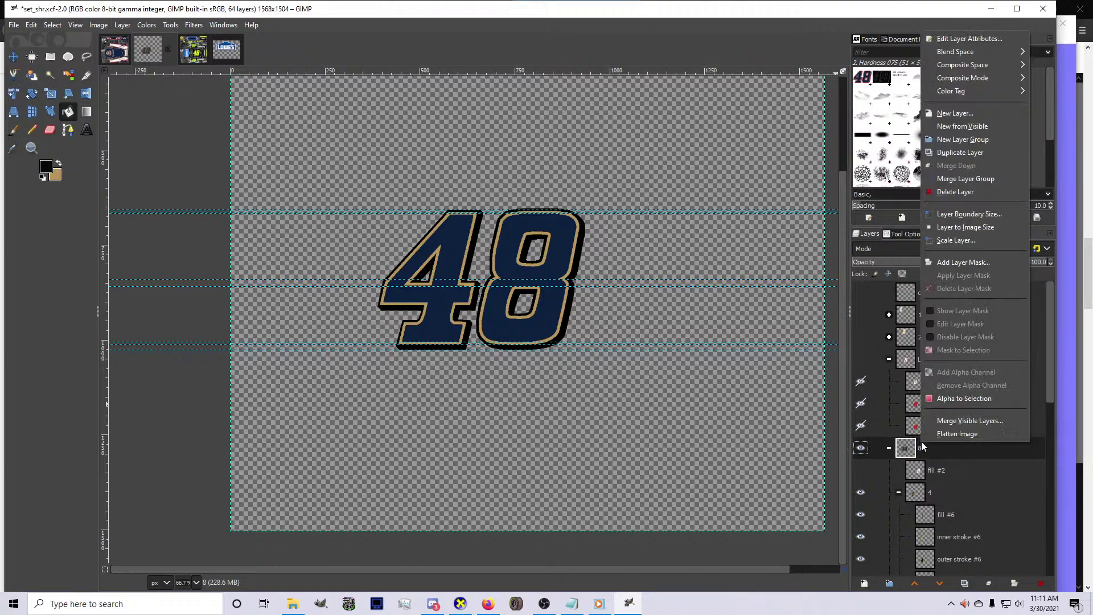
left_click(940, 399)
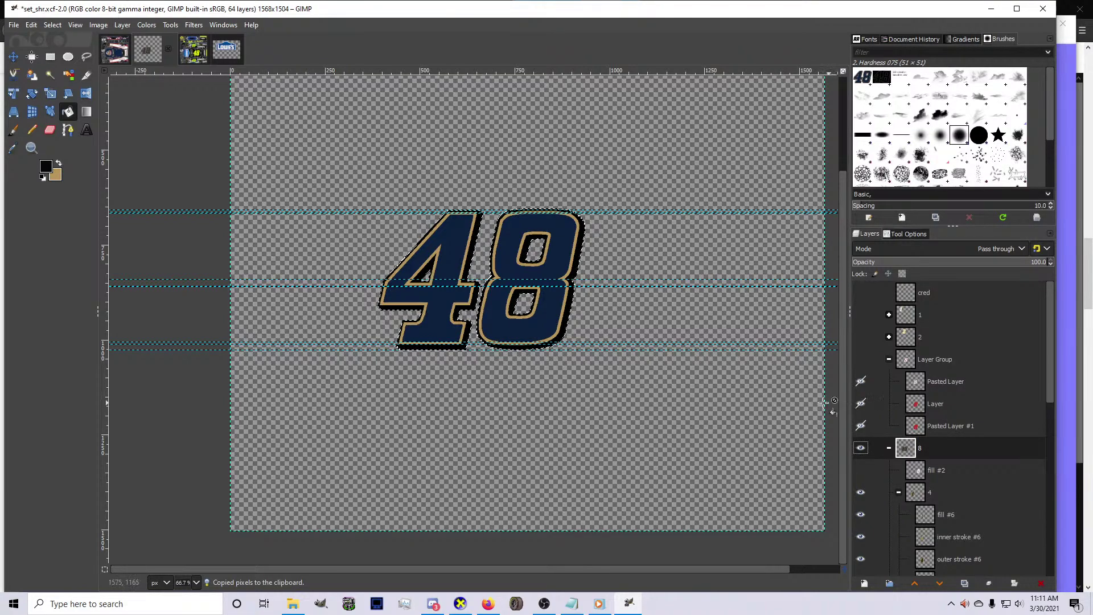
left_click(114, 50)
key("minus")
key("minus")
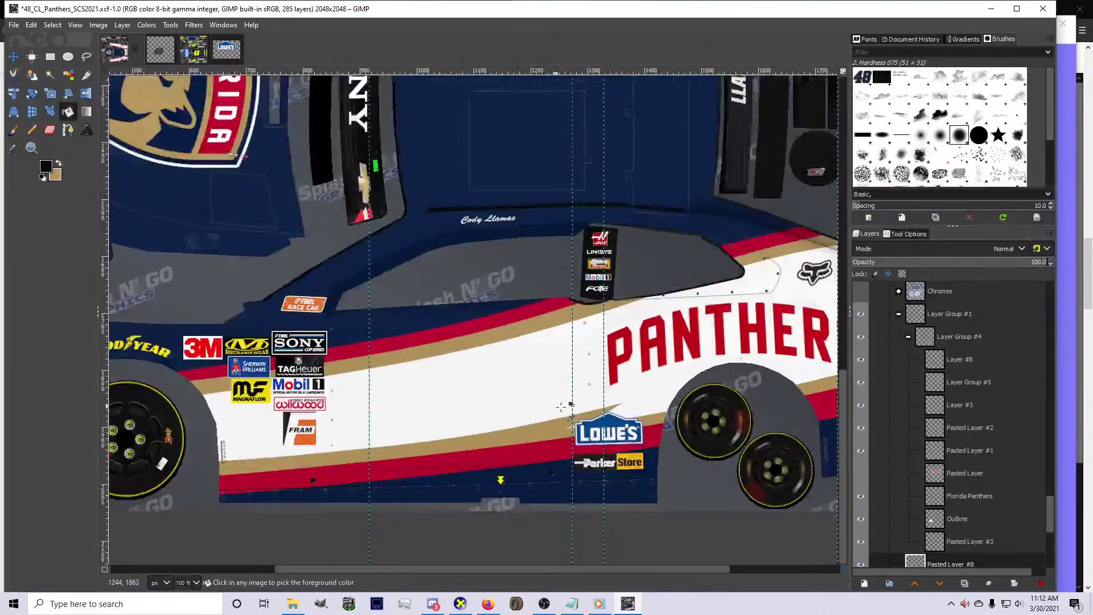
key("ctrl+v")
key("ctrl+h")
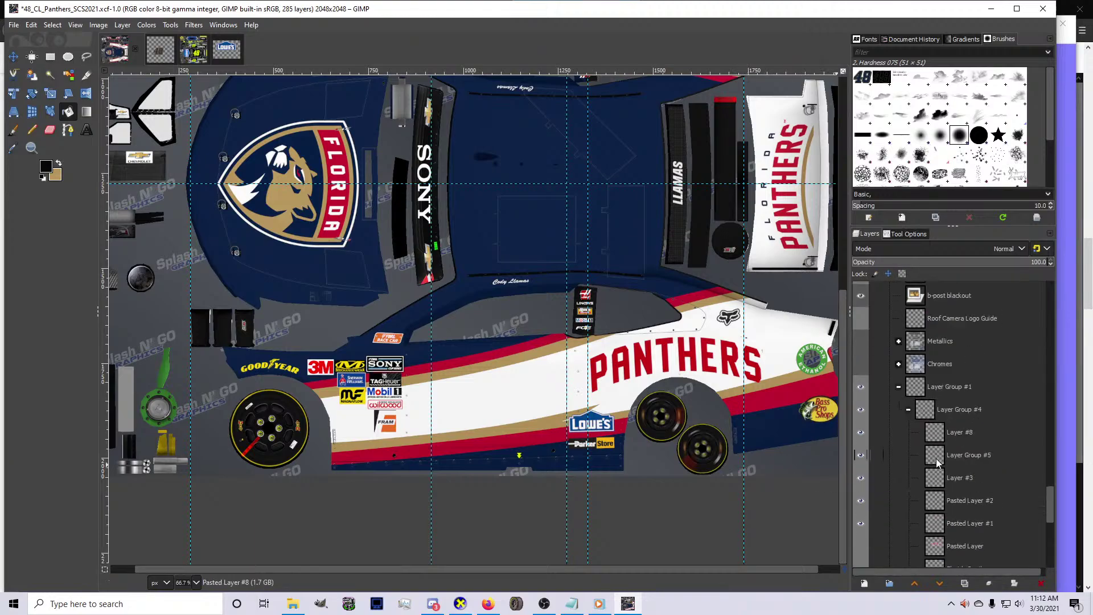
left_click(932, 413)
key("ctrl+v")
Scale the pasted 48 down to fit the car's door between the contingency sponsors and the PANTHERS lettering
key("shift+s")
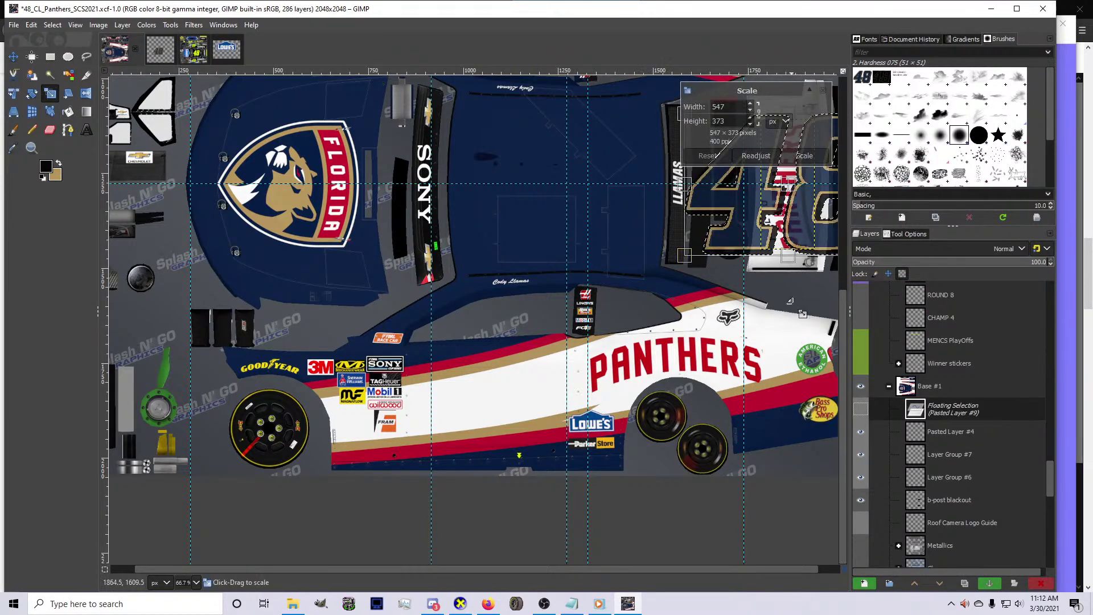
left_click_drag(797, 194, 493, 414)
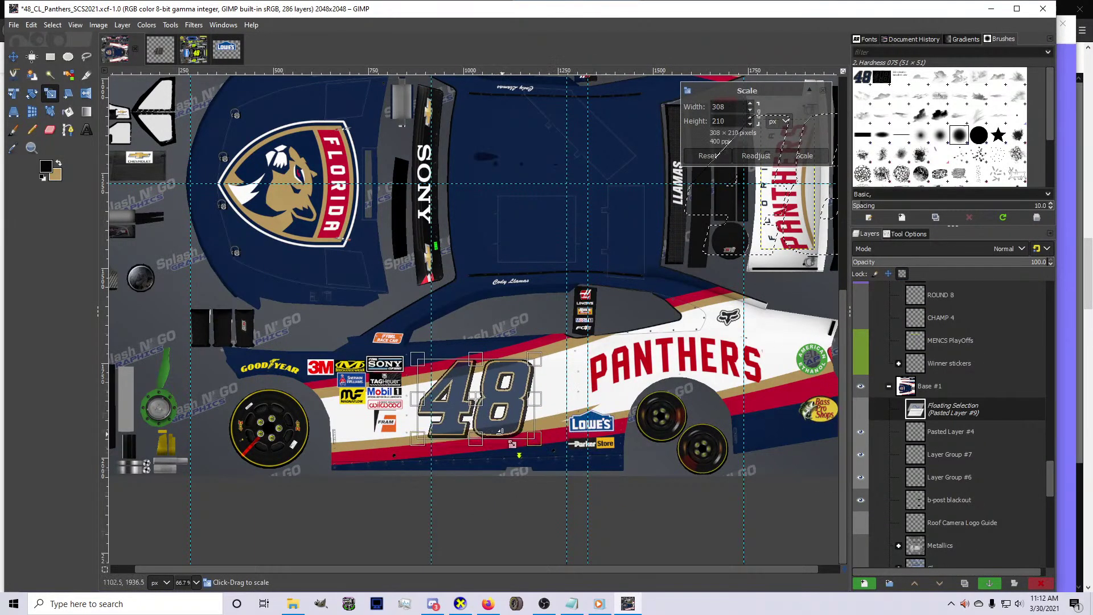
key("2")
left_click_drag(442, 340, 571, 278)
key("grave")
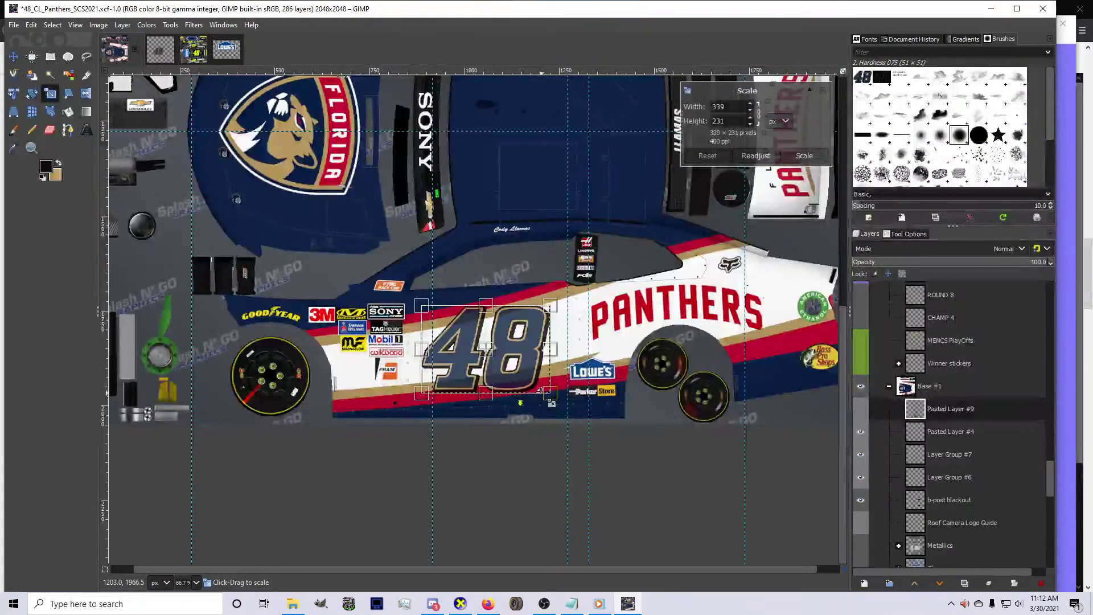
key("Return")
Nudge the pasted 48 down on the door by about 14 pixels
left_click(13, 56)
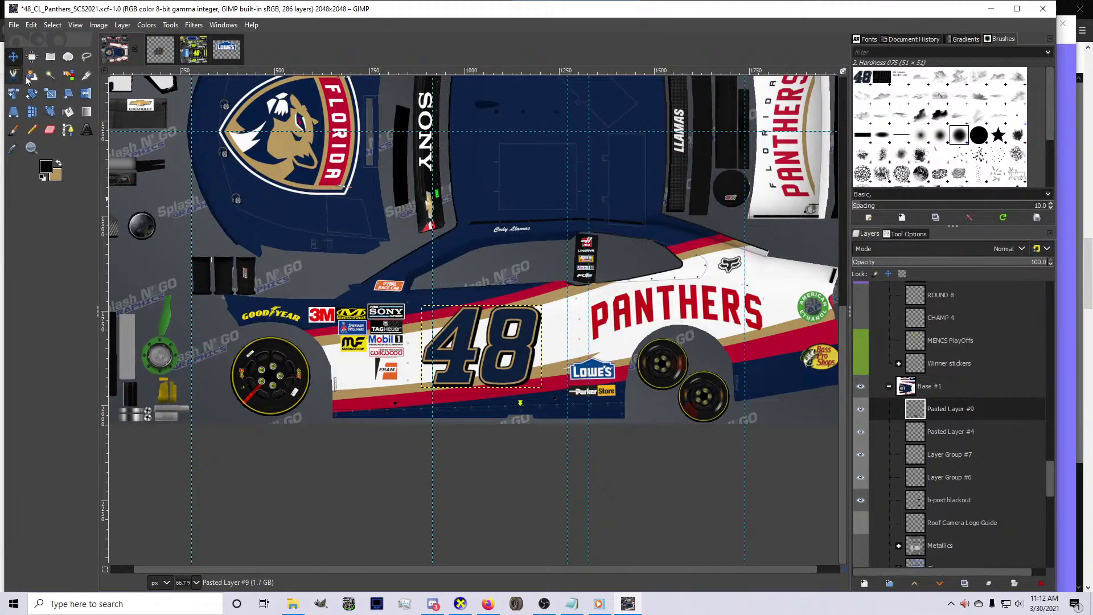
scroll(312, 340, "up", 2)
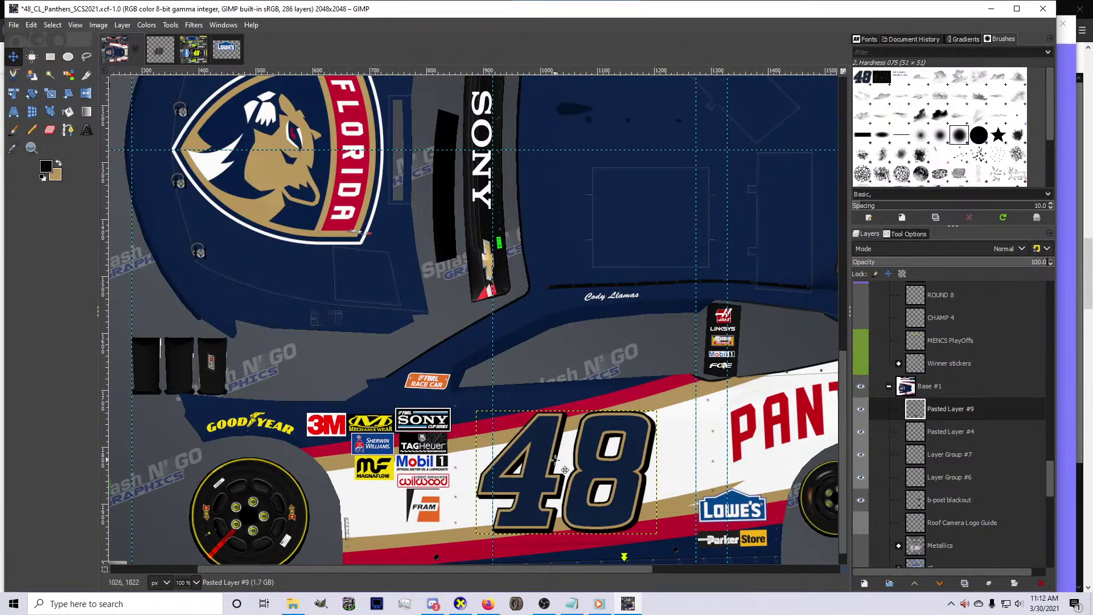
scroll(555, 460, "down", 1)
key("Down")
key("Down")
key("Down")
key("Down")
key("Down")
key("Down")
key("Down")
key("Down")
key("Down")
key("Down")
key("Down")
key("Down")
key("Down")
key("Down")
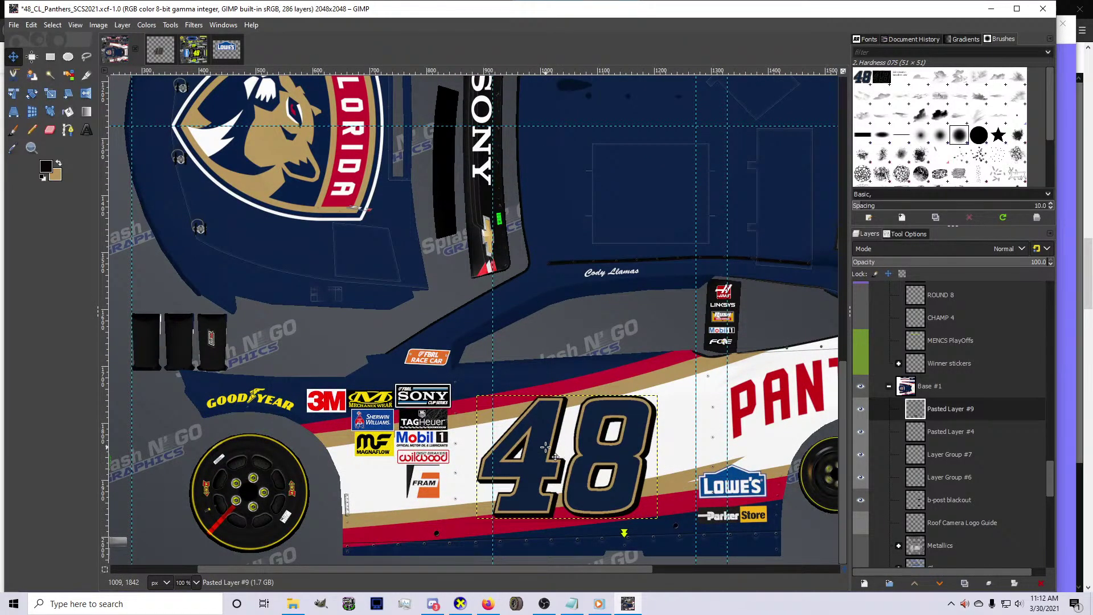
Return to the number image, clear the selection, and fill the 4's outline on outer stroke #6 with the recent red
left_click(184, 54)
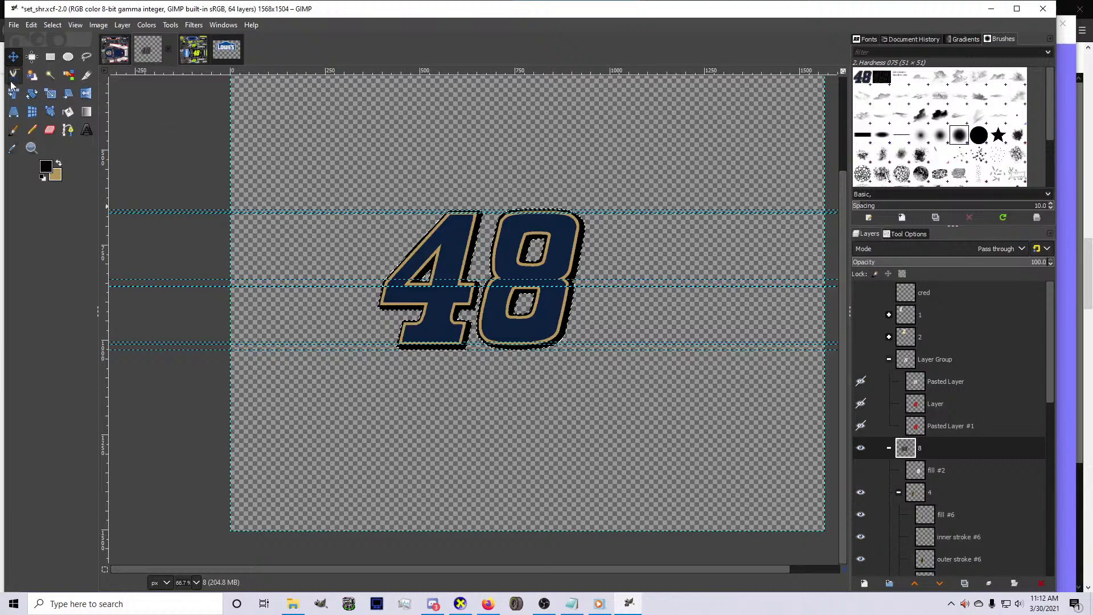
left_click(59, 163)
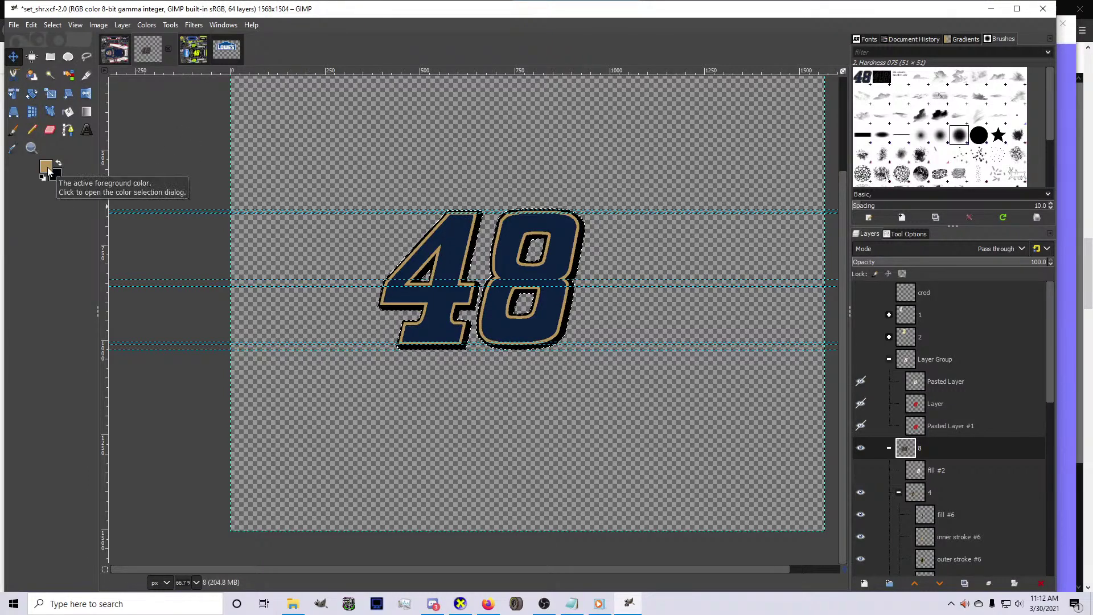
scroll(870, 416, "down", 4)
left_click(925, 417)
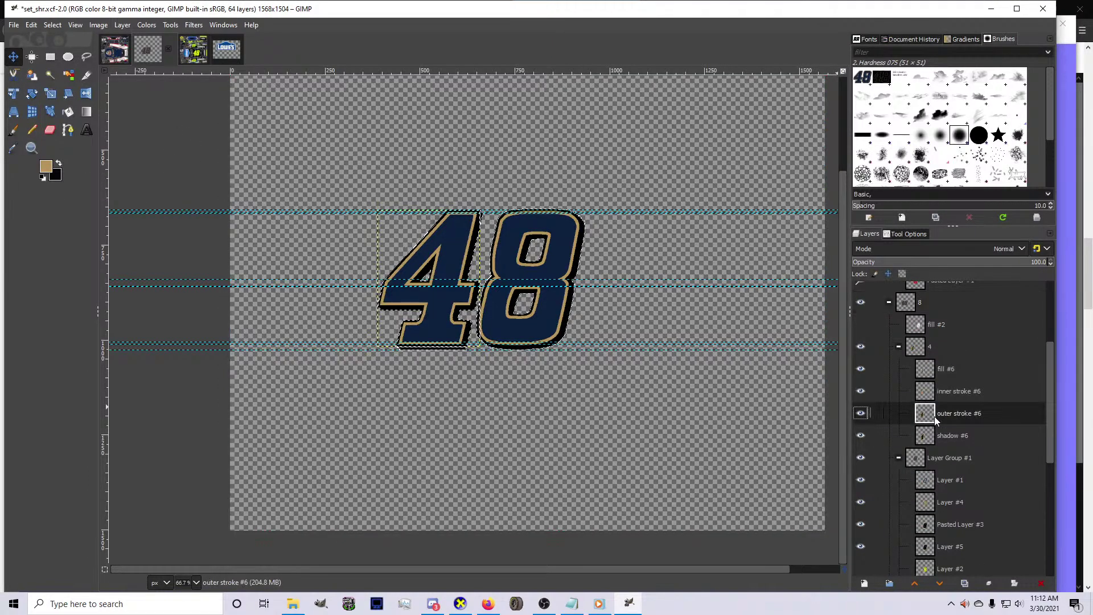
left_click(59, 164)
left_click(46, 165)
left_click(517, 187)
left_click(527, 221)
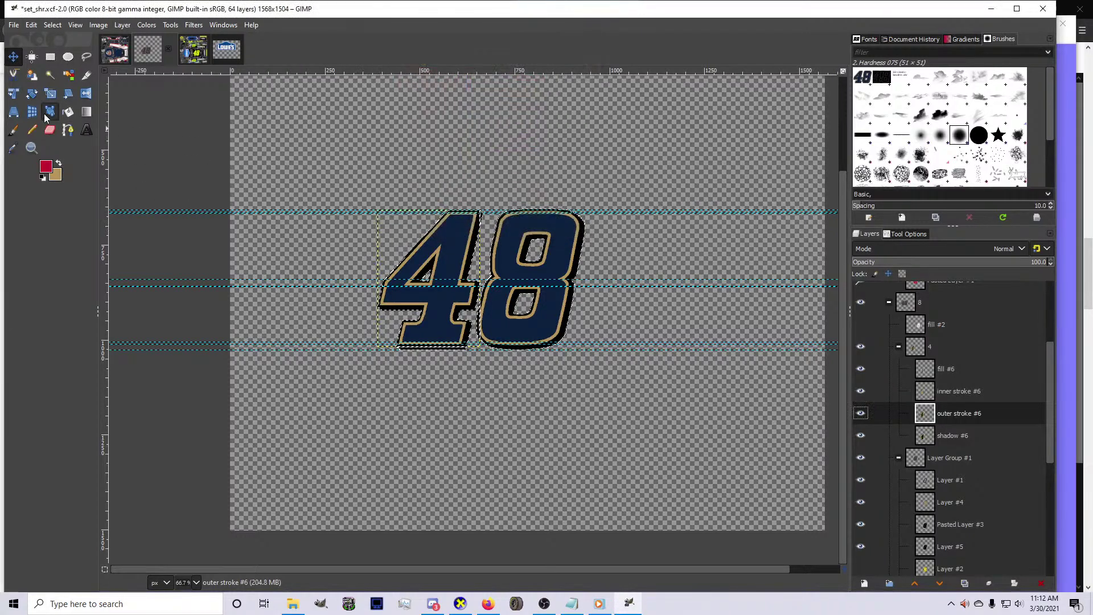
left_click(52, 25)
left_click(66, 53)
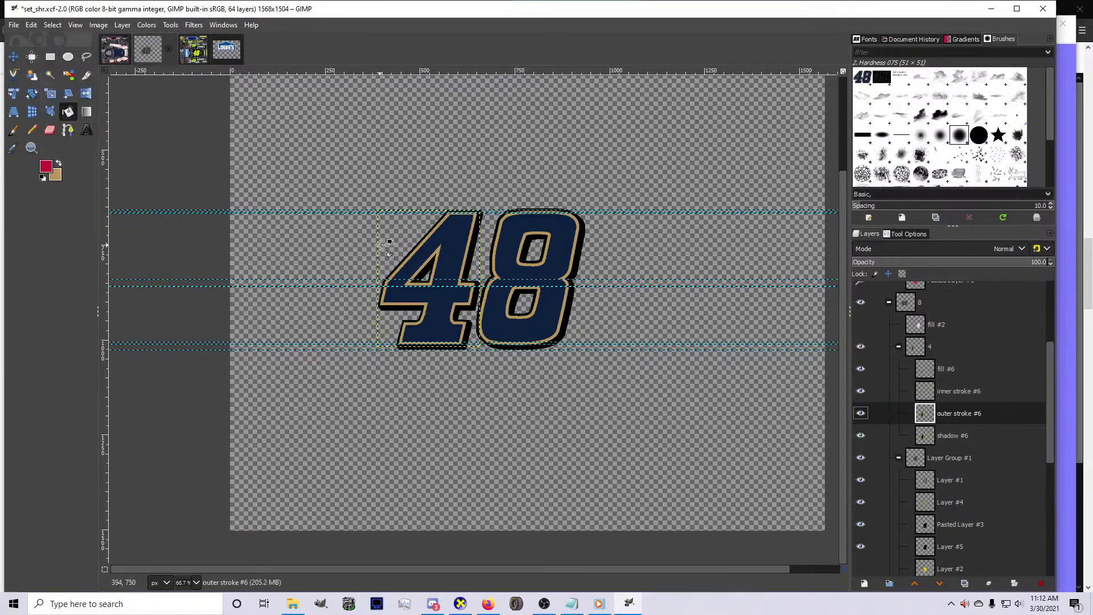
scroll(463, 292, "up", 2)
left_click(461, 297)
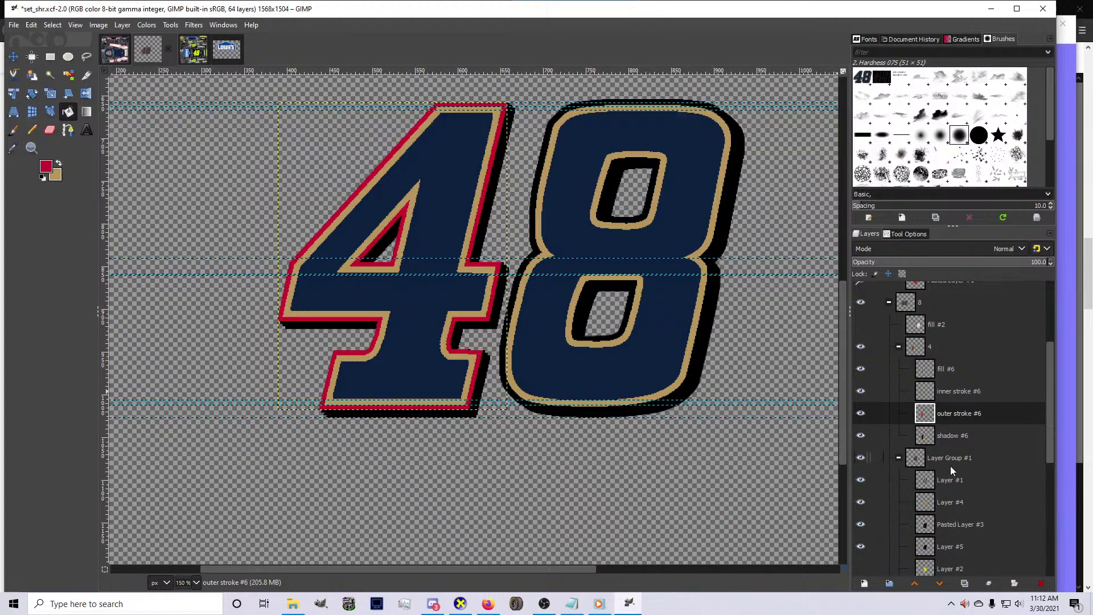
Toggle the visibility of Layer #5 and Layer #4 to identify which parts of the 8 they hold
scroll(951, 470, "down", 1)
left_click(942, 499)
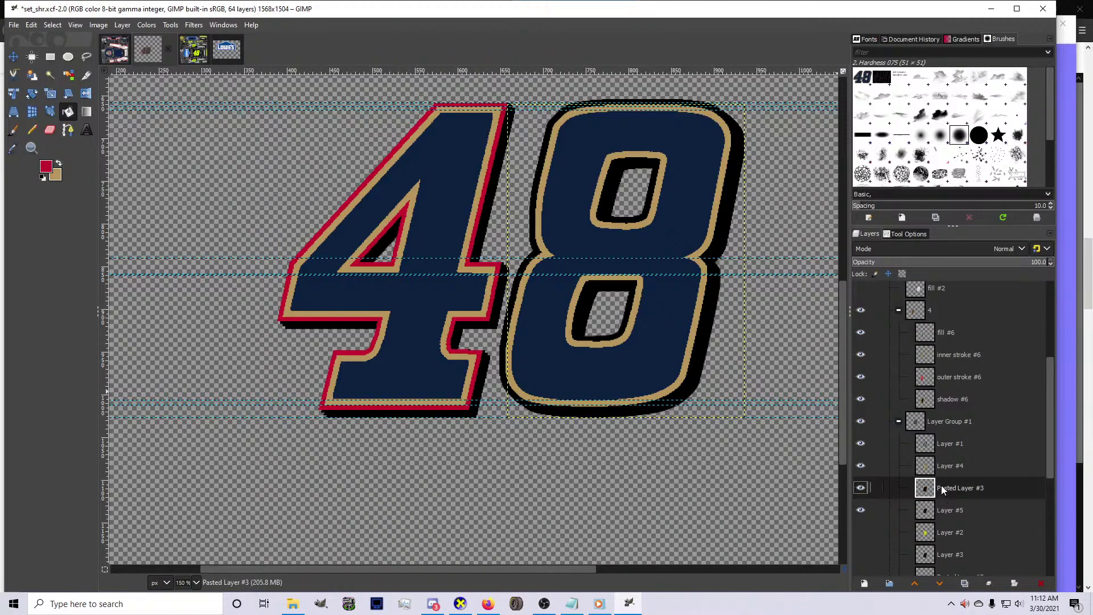
left_click(857, 511)
left_click(856, 511)
left_click(861, 466)
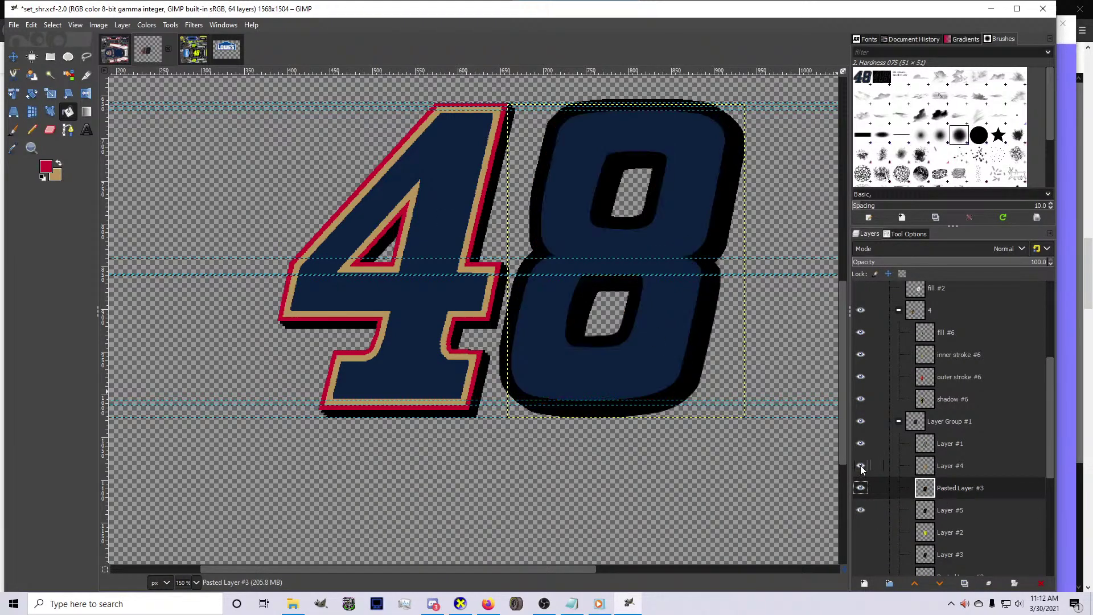
left_click(861, 466)
left_click(950, 466)
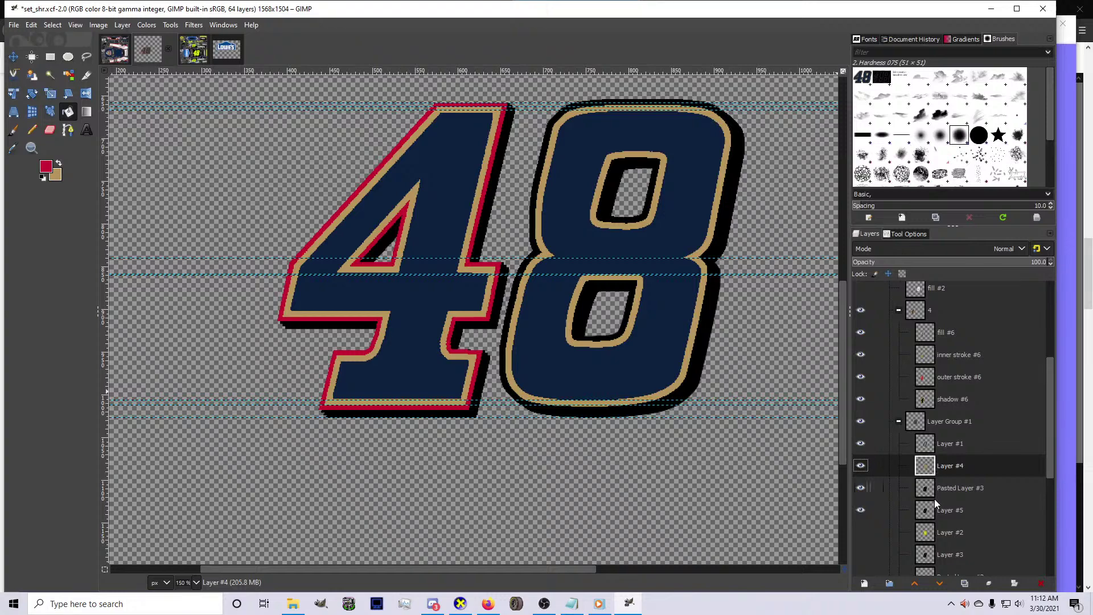
Fill the 4's shadow on shadow #6 and the 8's shadow on Pasted Layer #3 with red
left_click(949, 399)
left_click(427, 351)
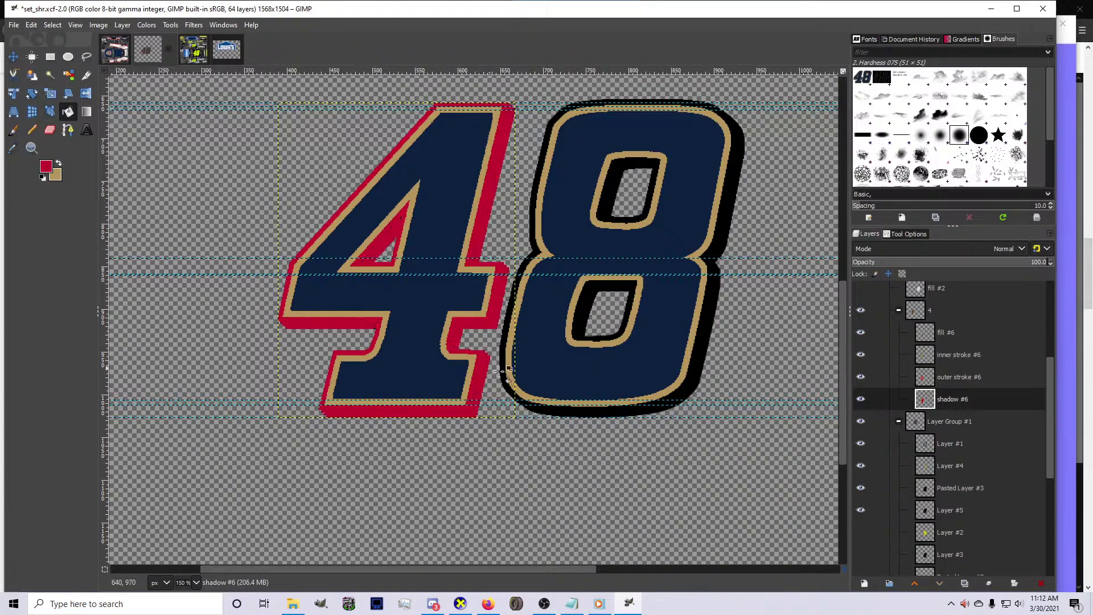
scroll(976, 455, "down", 1)
left_click(950, 435)
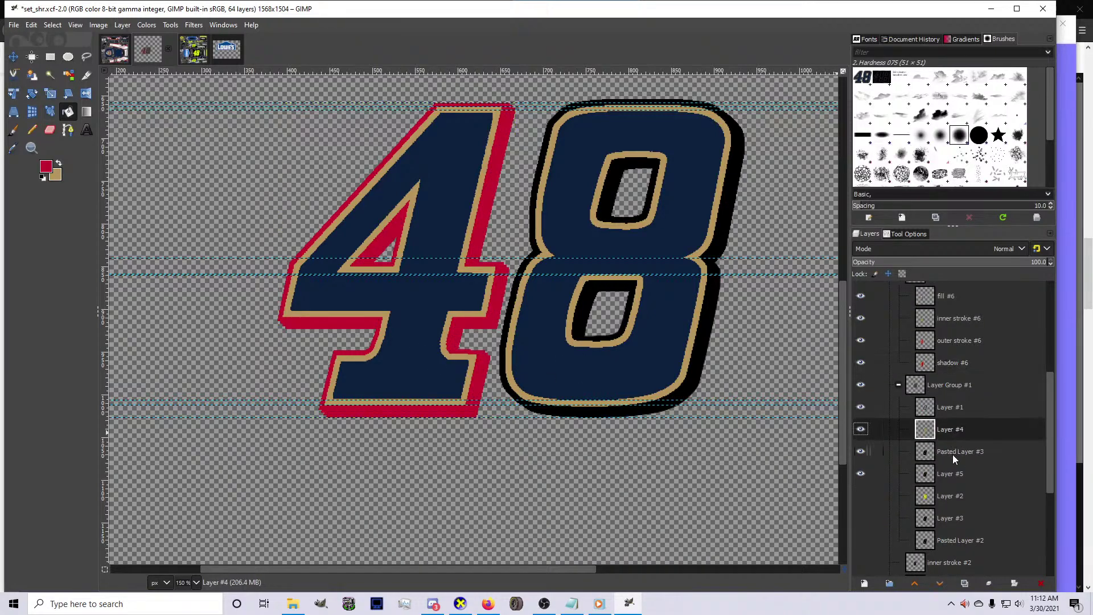
left_click(953, 454)
left_click(673, 378)
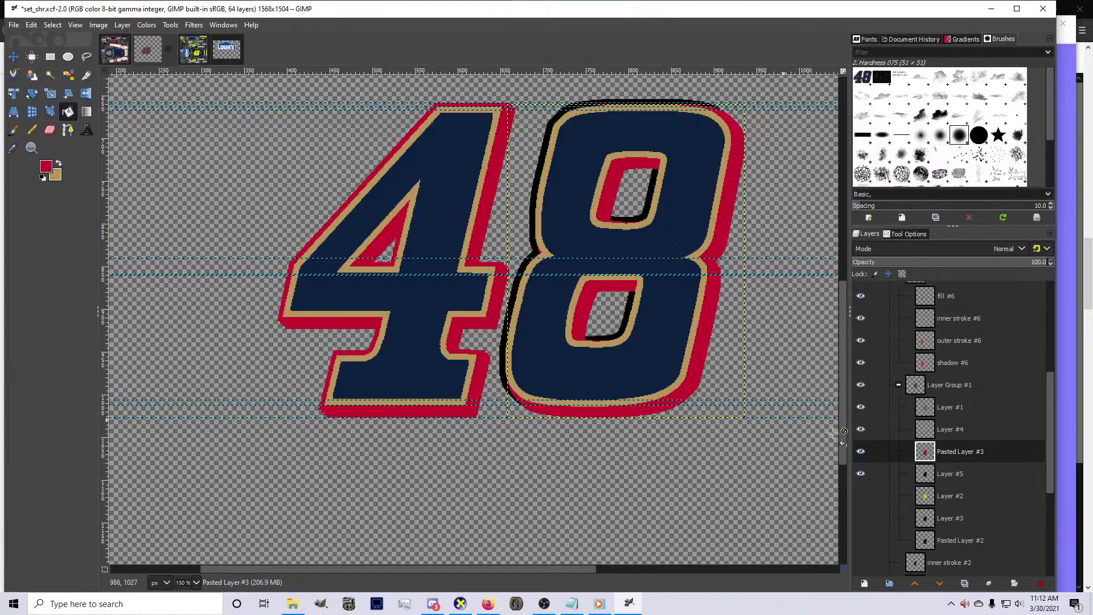
Fill the 8's black outline on Layer #5 with red
left_click(950, 474)
left_click(622, 373)
key("1")
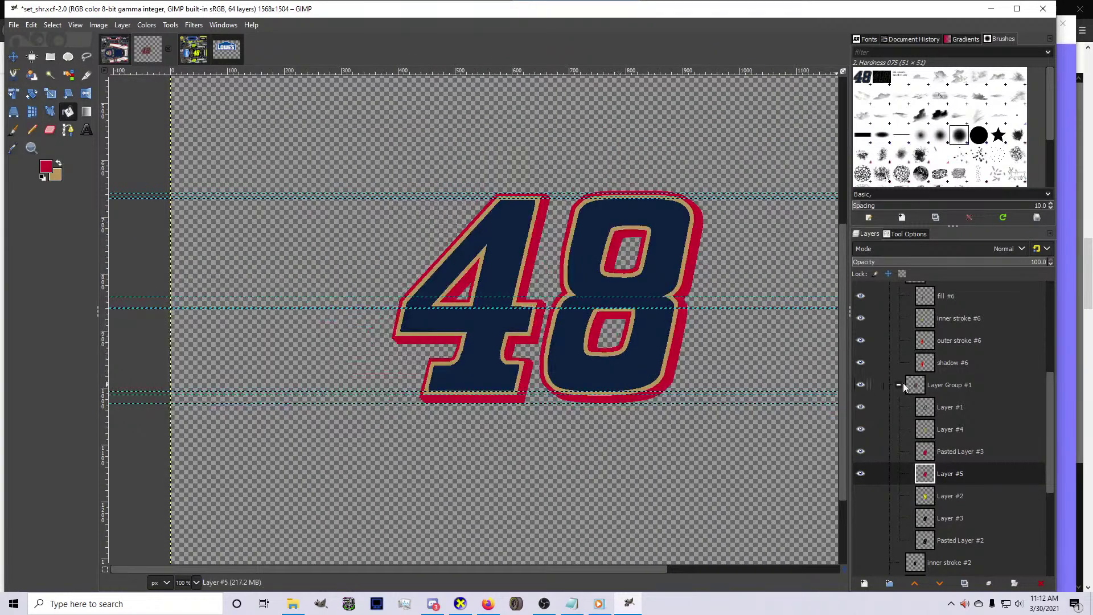
Select the opaque pixels of the group named 8 and copy the full 48
scroll(917, 386, "up", 4)
right_click(905, 380)
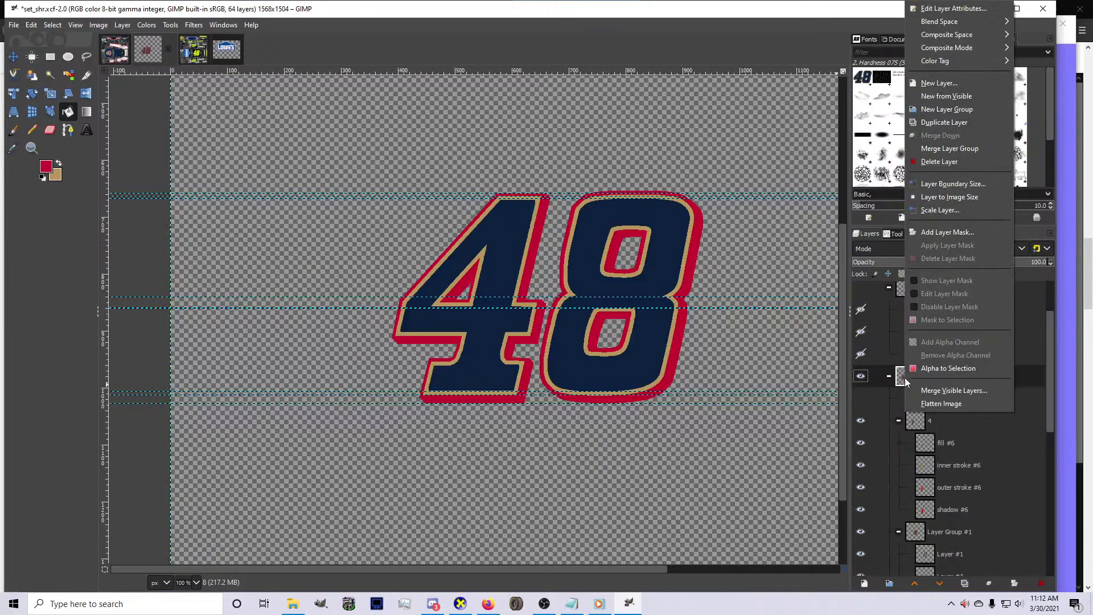
left_click(784, 340)
key("ctrl+c")
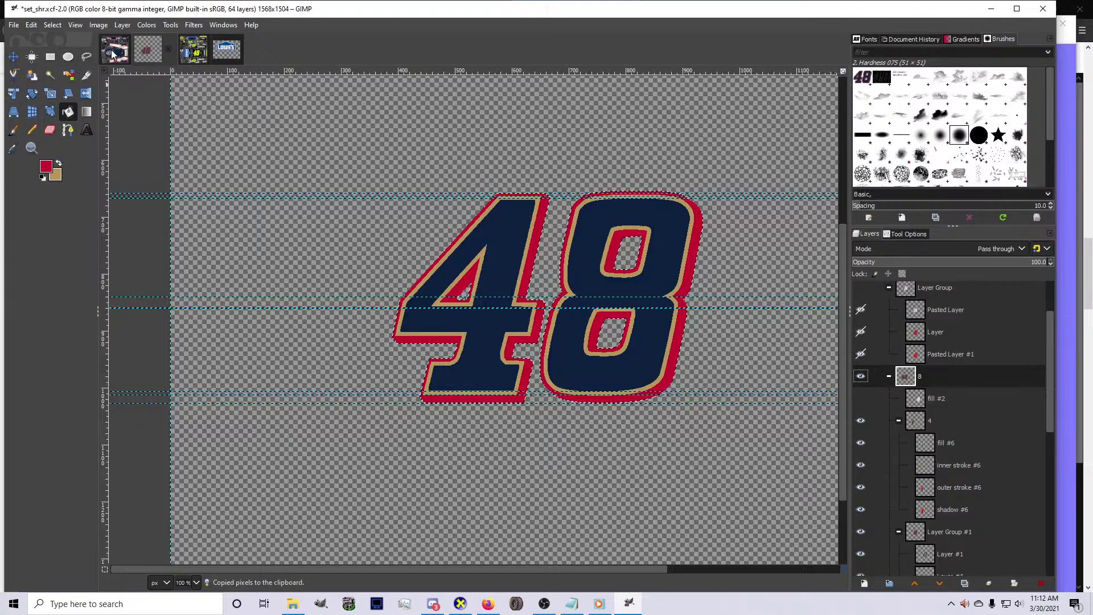
Paste the red-outlined 48 into the car template, scale it to about 335 px wide over the door, and turn it into a new layer
key("alt+1")
key("ctrl+v")
key("shift+s")
left_click(520, 439)
left_click_drag(520, 439, 636, 424)
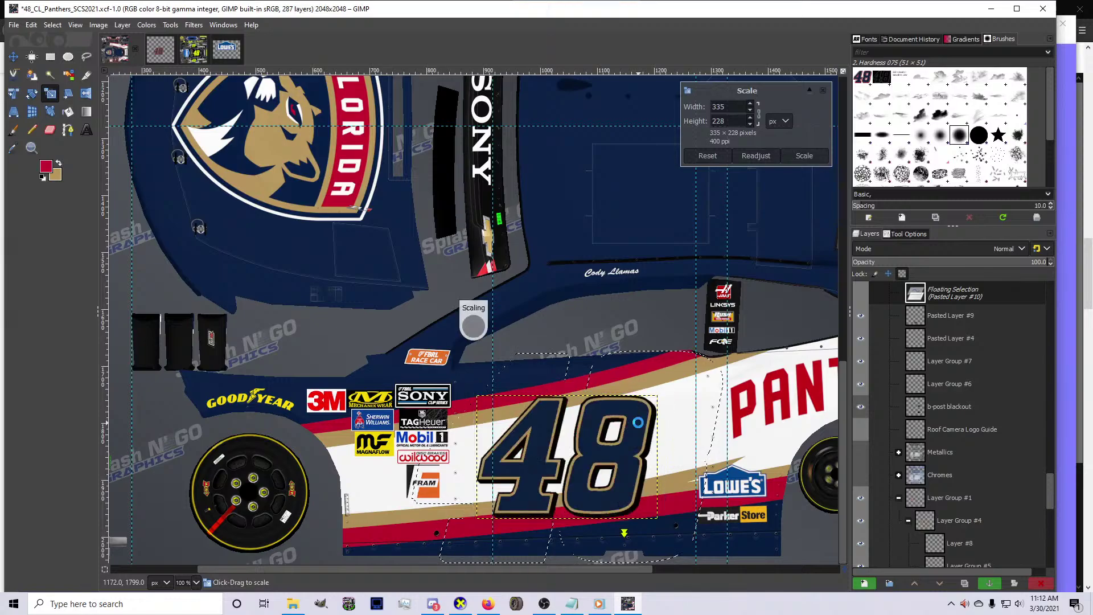
key("Return")
key("shift+ctrl+n")
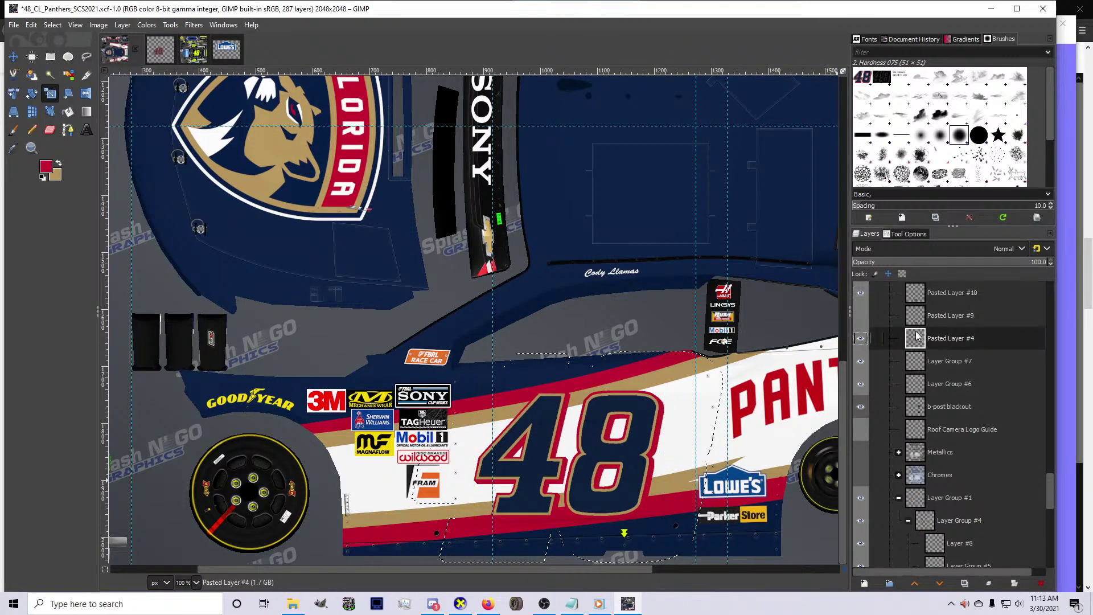
Scale the pasted 48 on the door down to about 327 × 224 px
scroll(591, 493, "up", 2)
left_click_drag(695, 488, 686, 482)
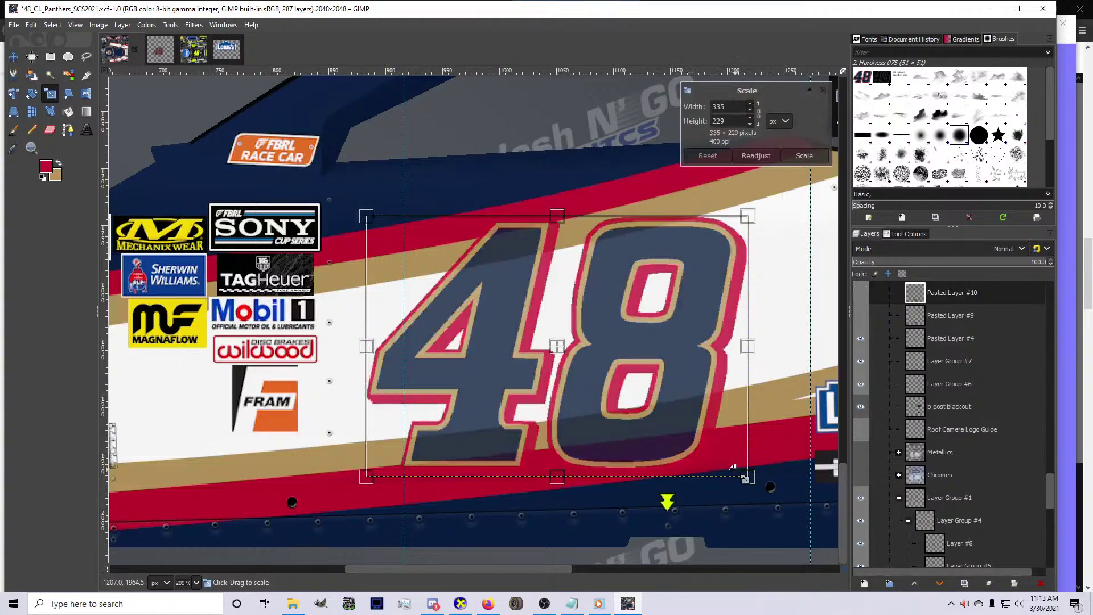
key("Return")
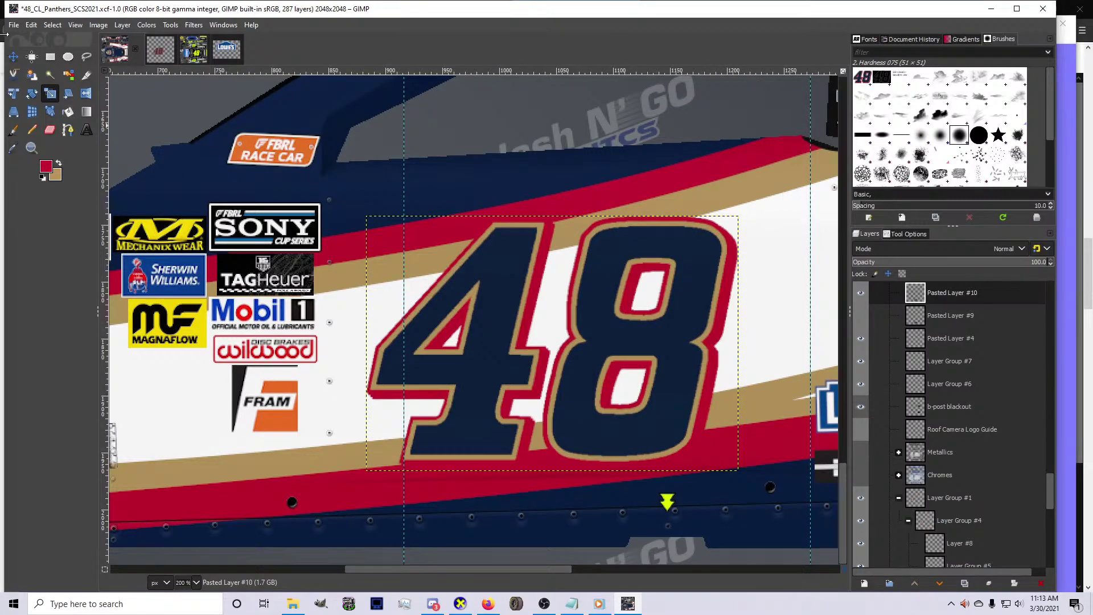
left_click(13, 56)
scroll(683, 347, "down", 2)
scroll(694, 356, "up", 1)
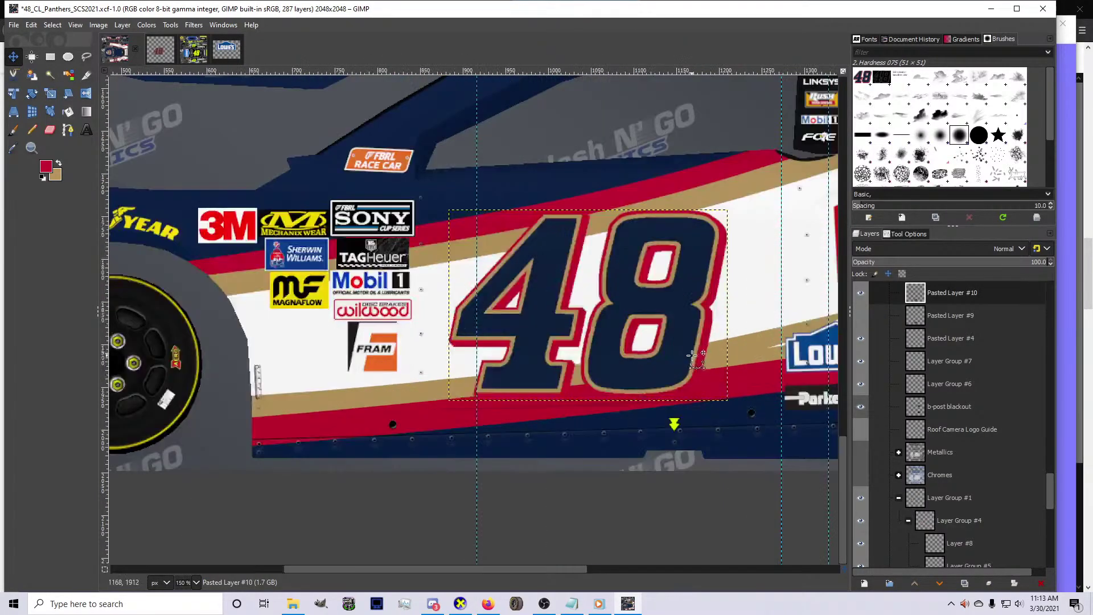
Shrink the door number slightly further while keeping its upper-left corner in place
key("shift+s")
left_click(678, 401)
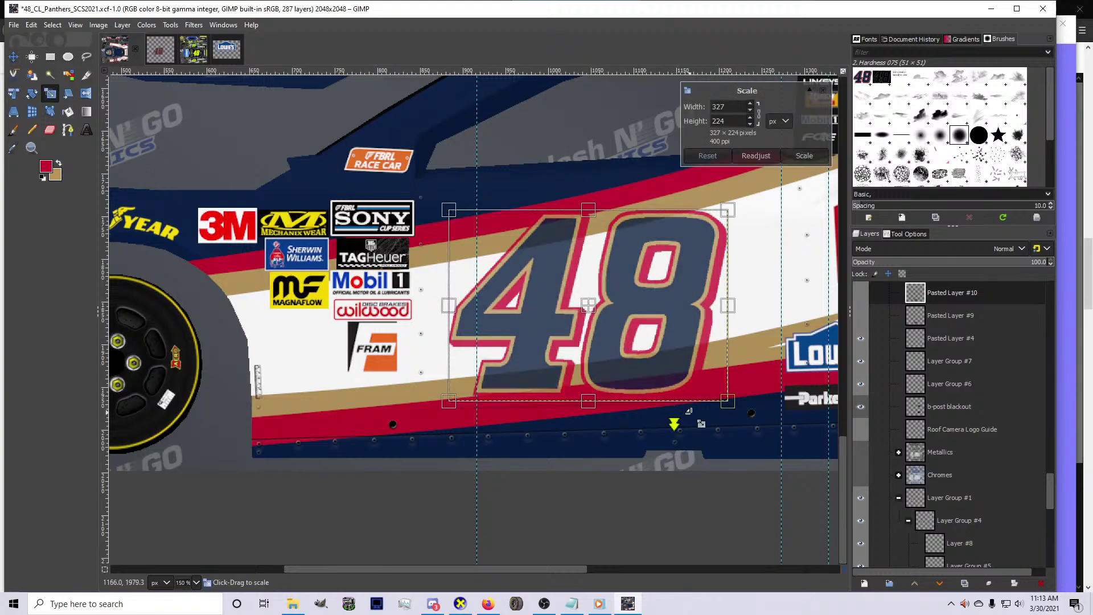
key("Return")
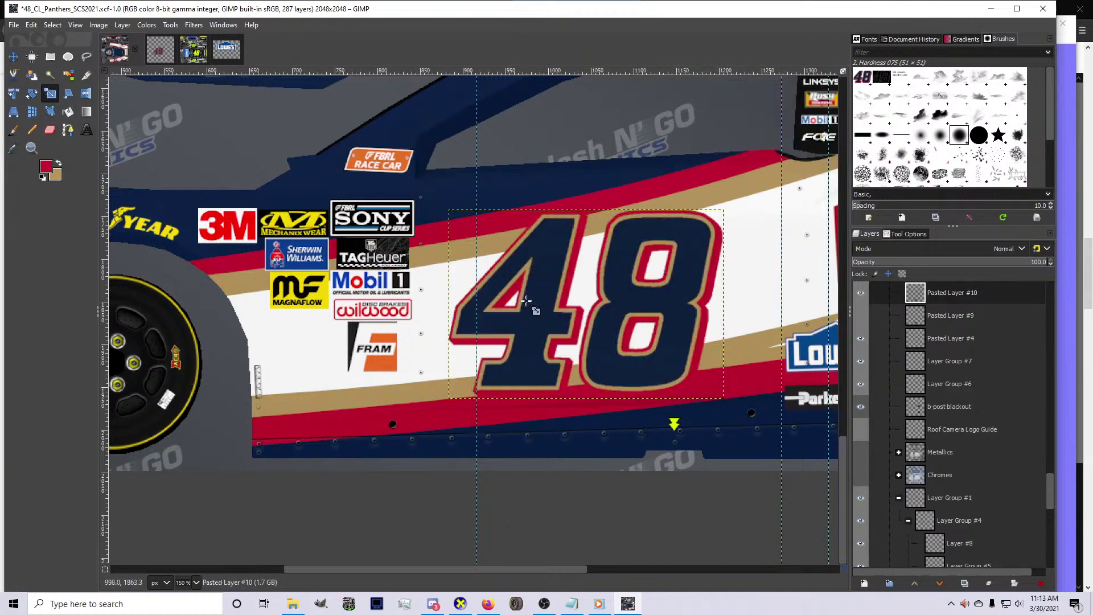
key("m")
scroll(671, 344, "down", 1)
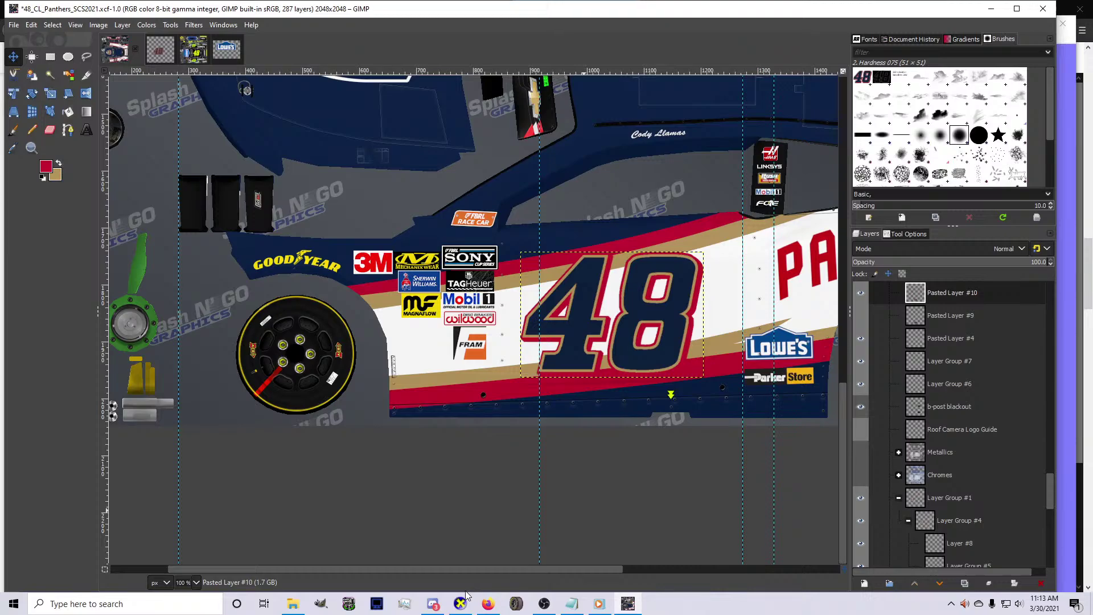
Export the livery to card.bmp and rotate the car in CarView to examine the 48 on the door
key("ctrl+e")
mouse_move(459, 604)
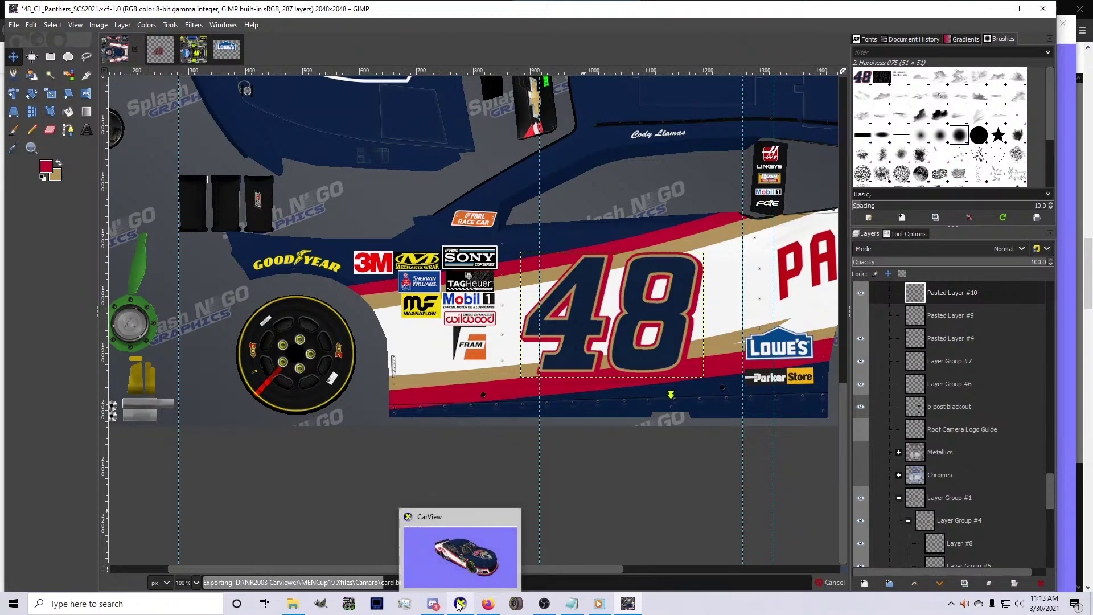
left_click(458, 604)
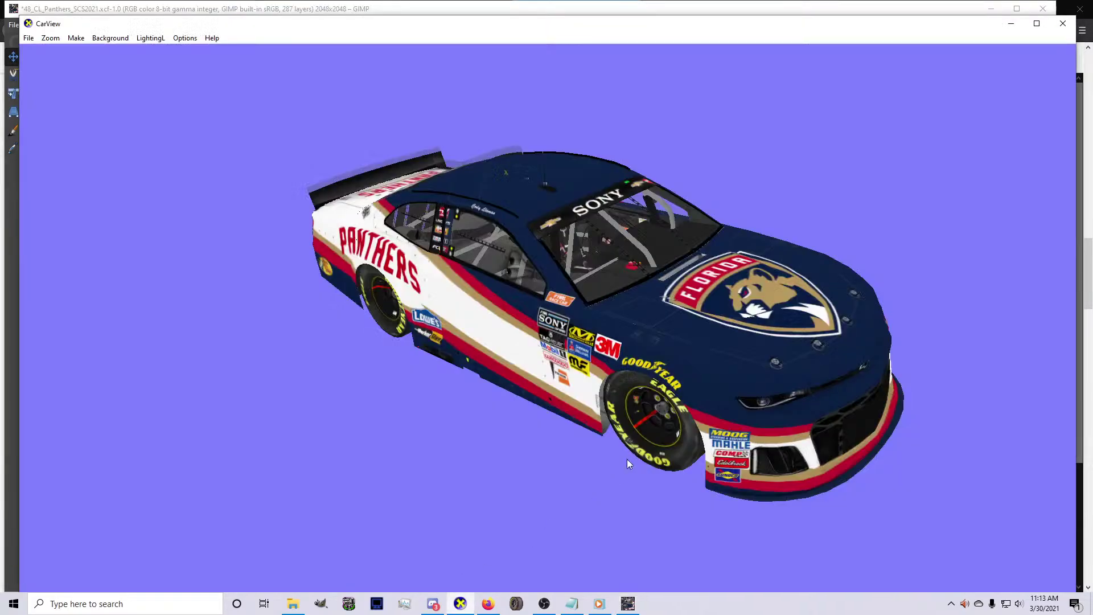
left_click_drag(627, 459, 525, 366)
left_click_drag(708, 367, 723, 396)
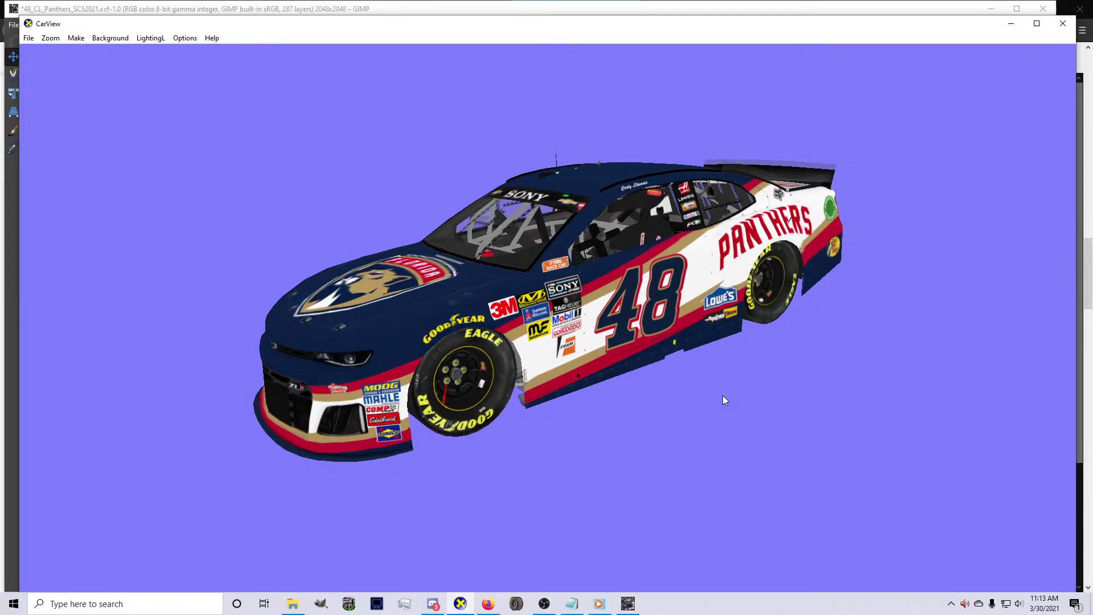
left_click_drag(656, 407, 463, 440)
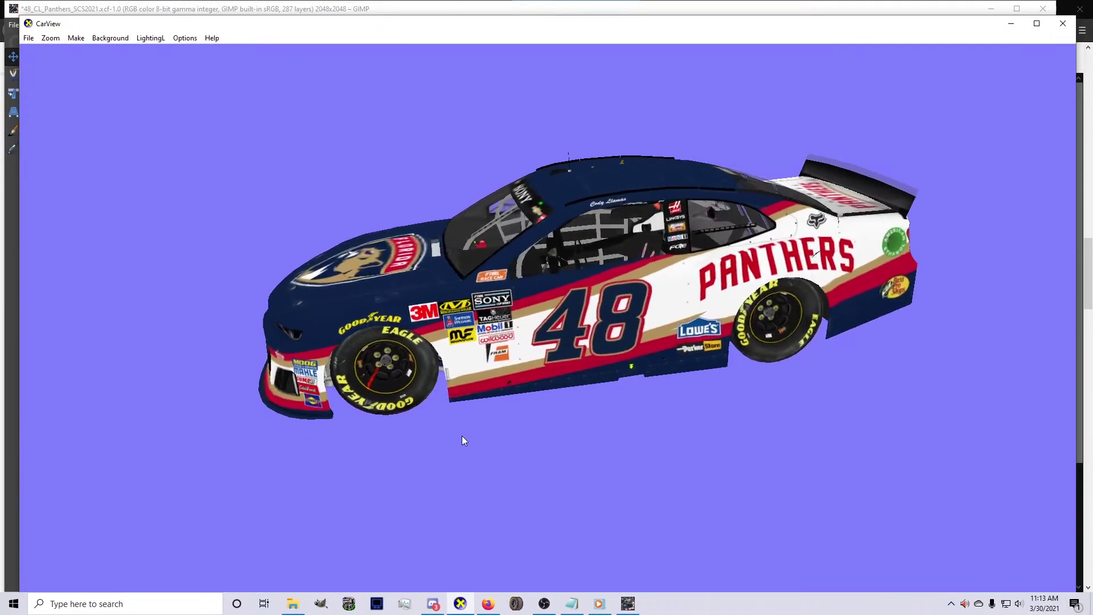
Switch back to GIMP, enlarge the door's 48 to about 337 × 231 px, and nudge it slightly into position
left_click(628, 603)
left_click(649, 441)
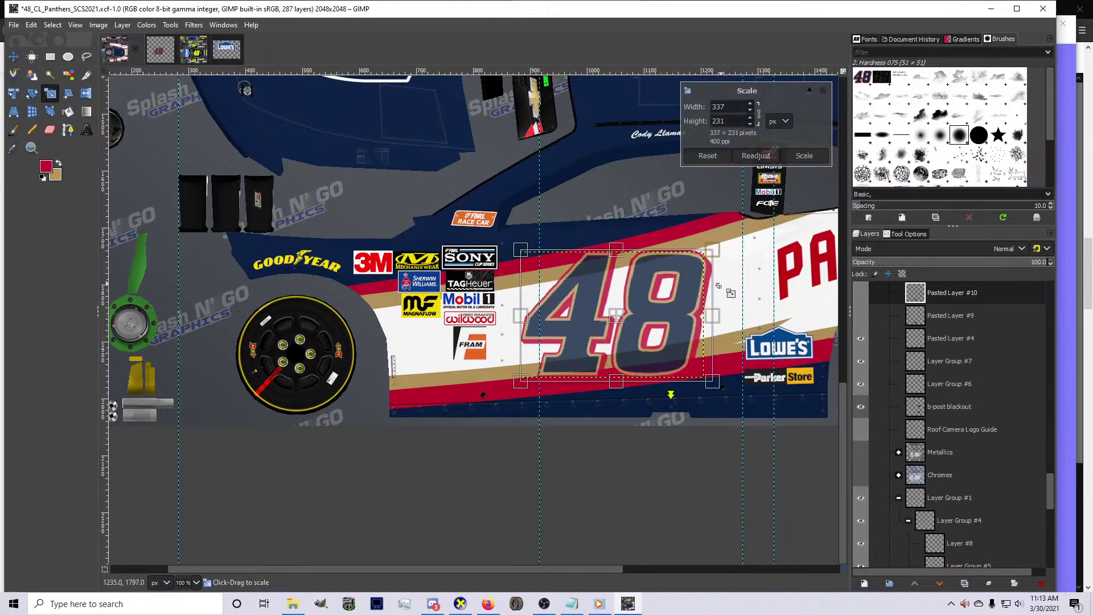
key("Return")
left_click(16, 55)
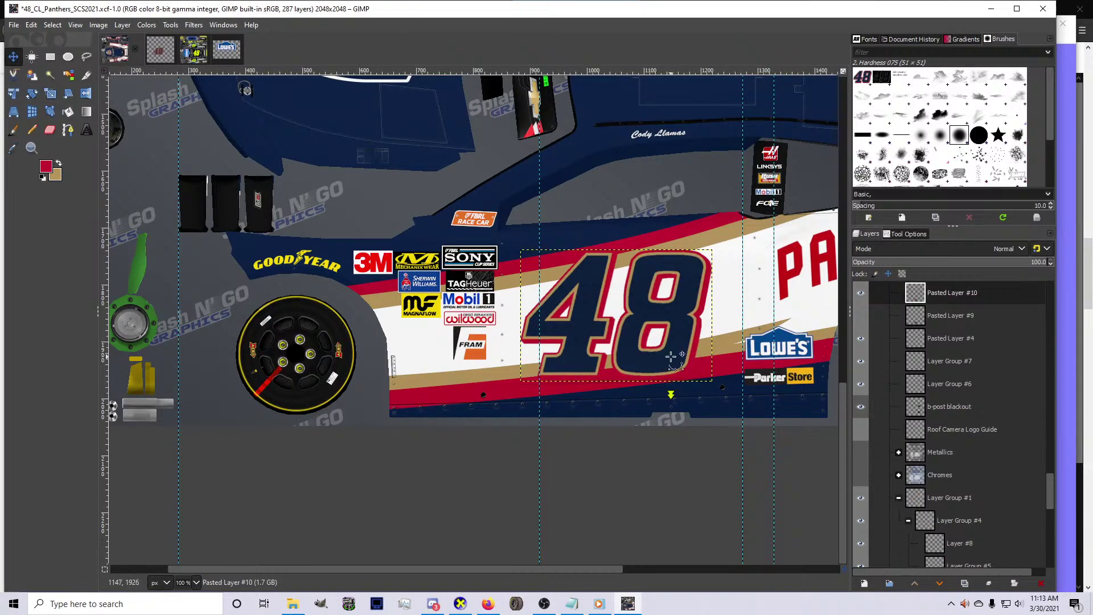
scroll(674, 364, "up", 2)
scroll(666, 343, "down", 2)
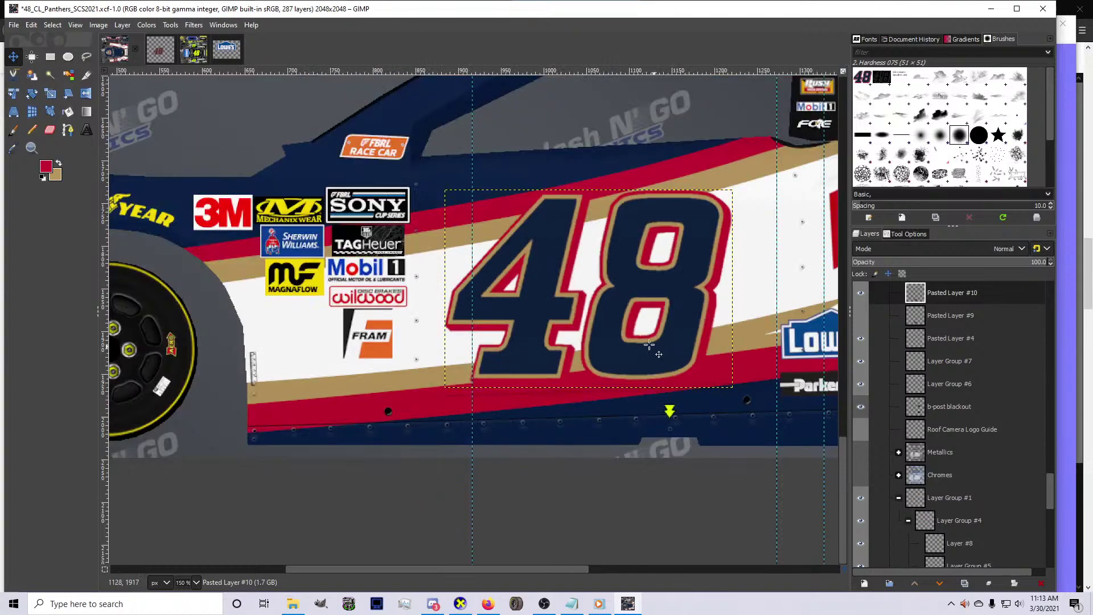
scroll(627, 339, "up", 3)
left_click_drag(627, 338, 625, 340)
scroll(625, 340, "down", 3)
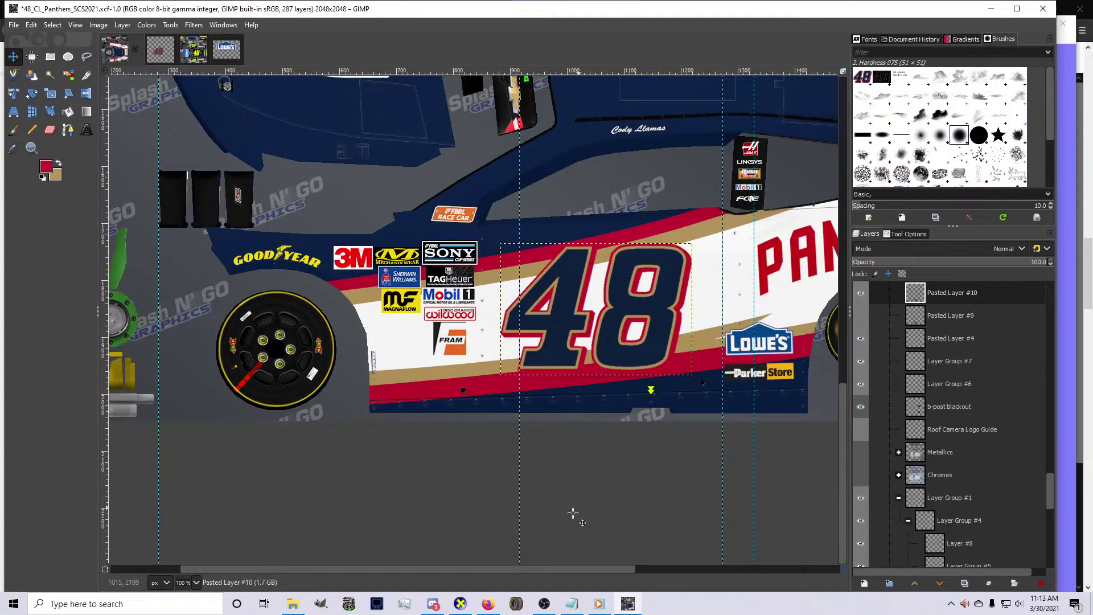
Export the livery again and examine the resized 48 from several angles in CarView
key("ctrl+e")
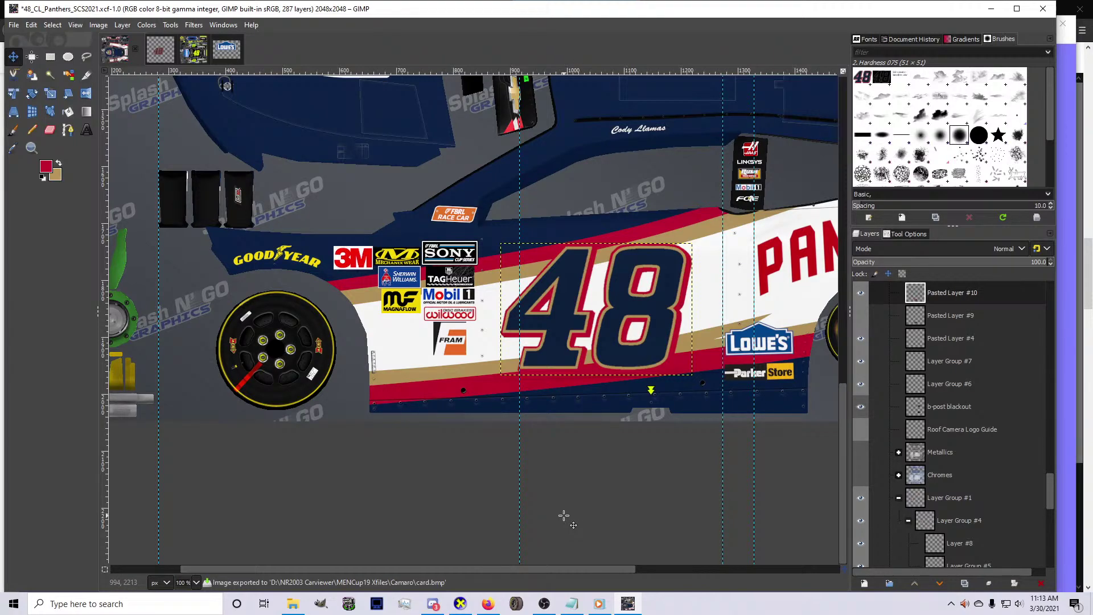
left_click(460, 604)
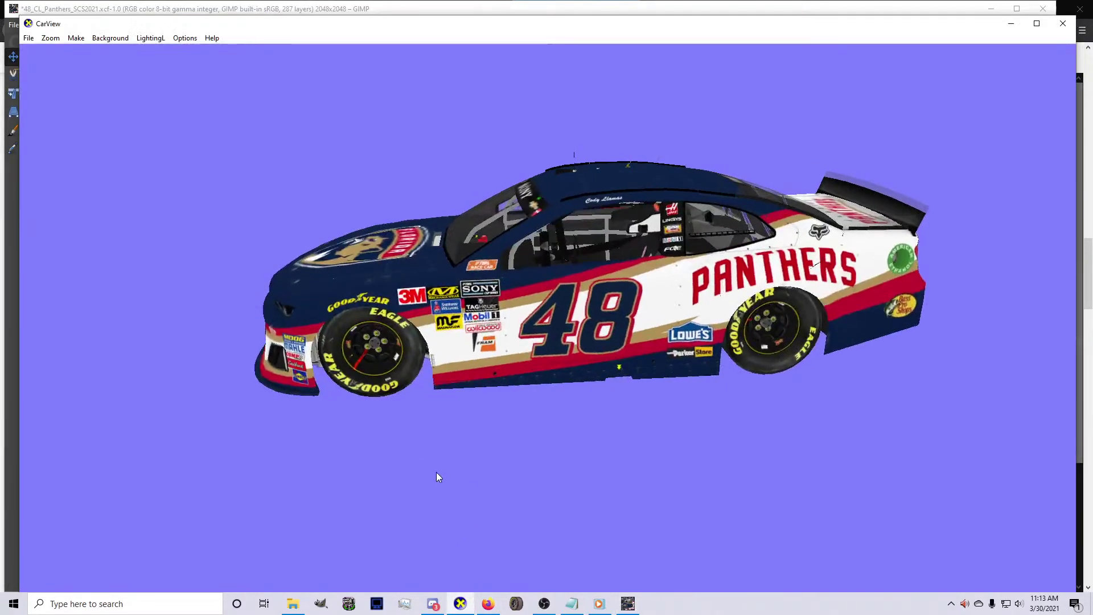
left_click_drag(603, 405, 779, 349)
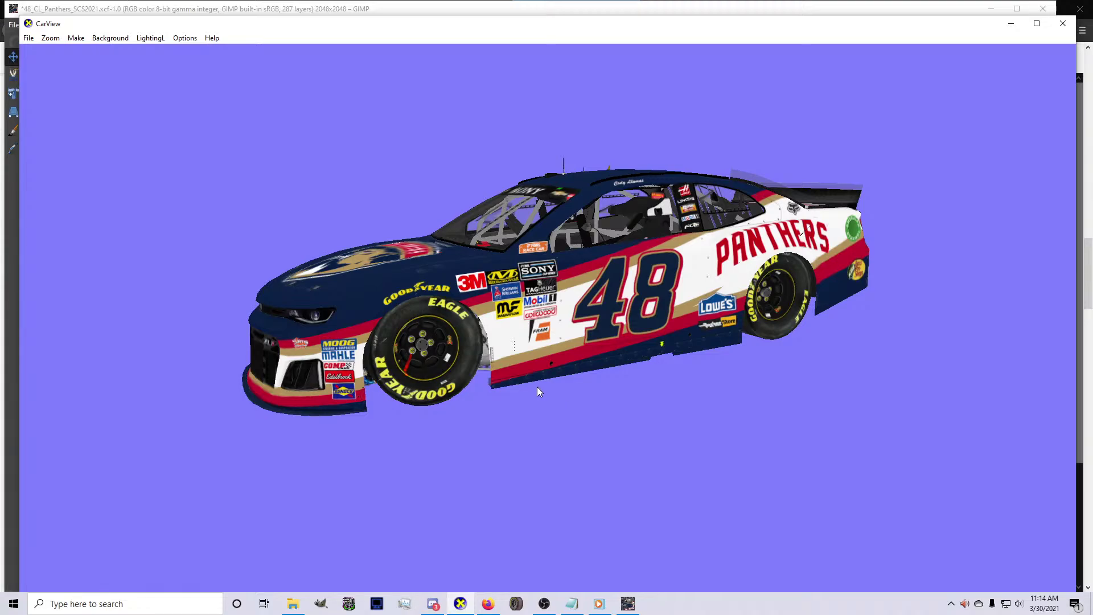
left_click_drag(537, 387, 519, 410)
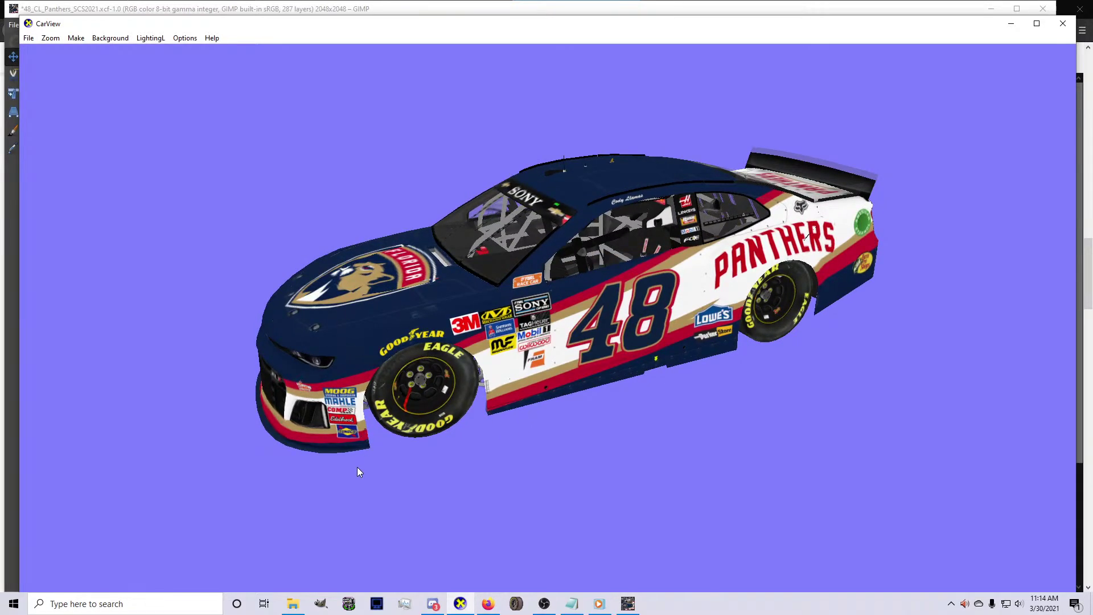
Return to GIMP, delete the pasted 48 layer from the car template, and clear the selection in the number image
left_click(628, 603)
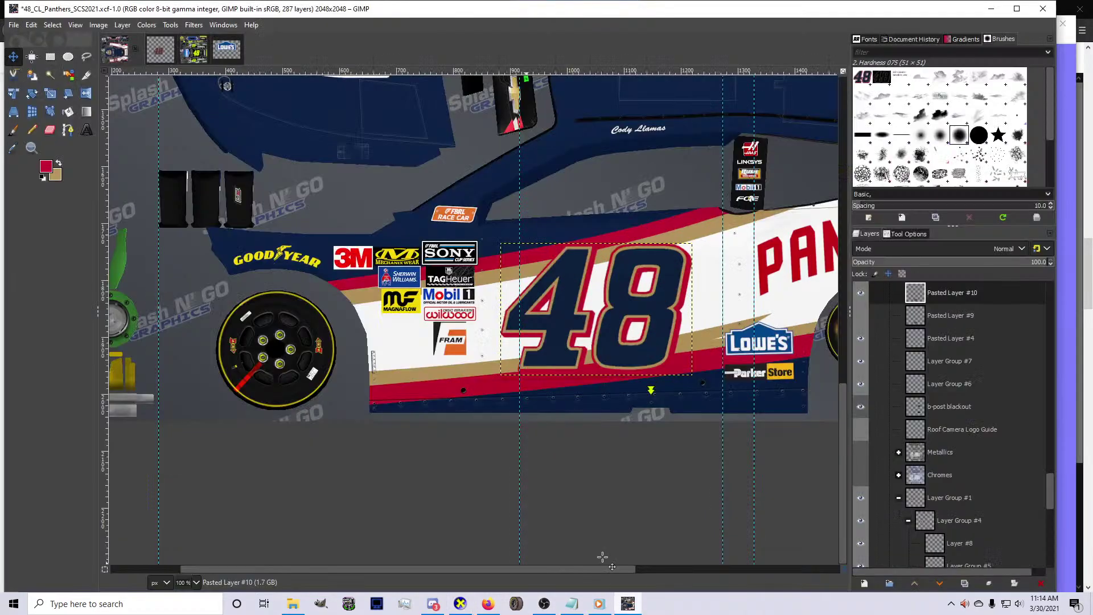
scroll(550, 327, "down", 2)
scroll(549, 326, "up", 2)
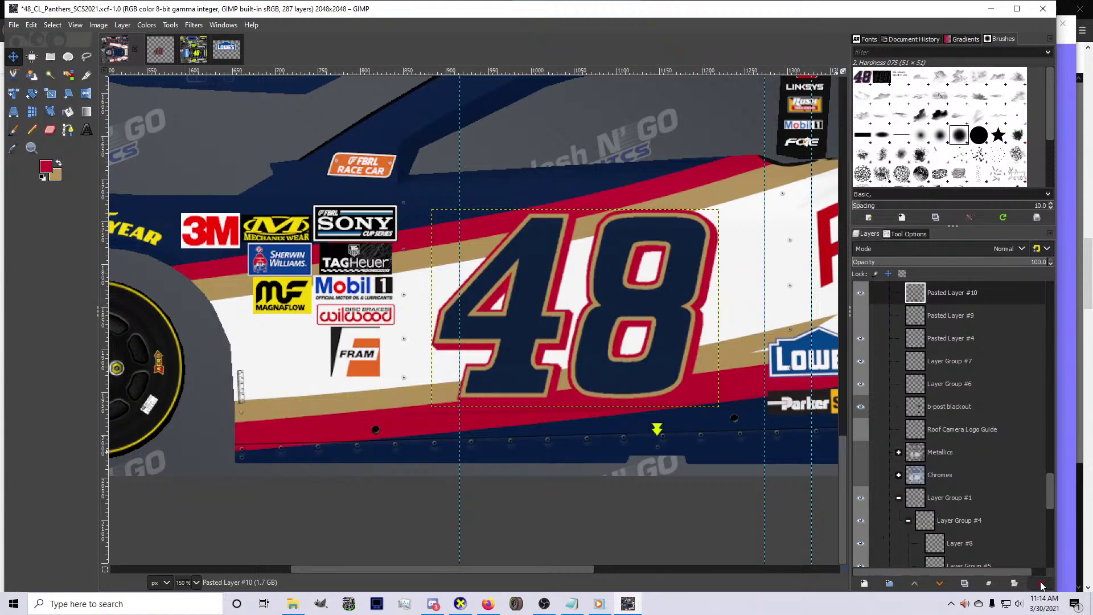
left_click(1041, 585)
left_click(160, 49)
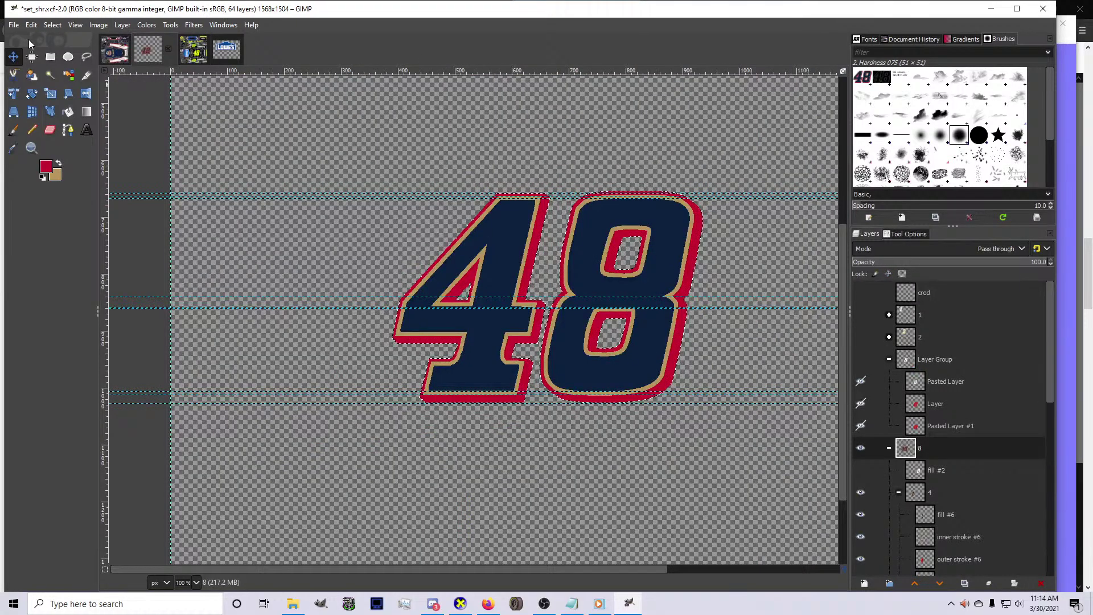
left_click(52, 25)
left_click(53, 50)
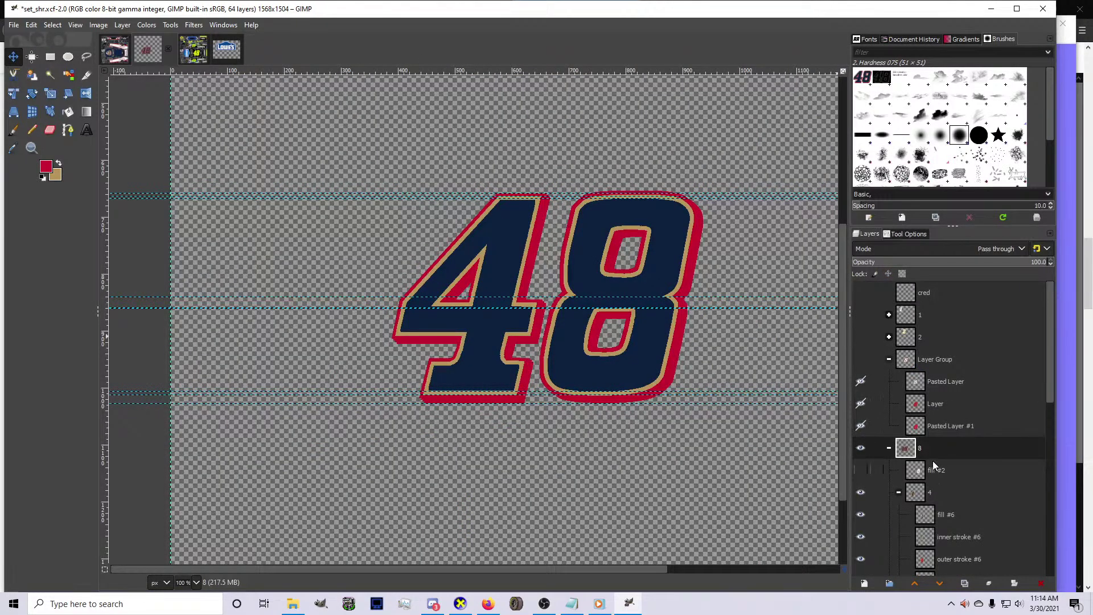
Select the opaque pixels of the 4's navy layer, fill #6, and shrink the selection by 4 px
scroll(933, 467, "down", 1)
left_click(937, 479)
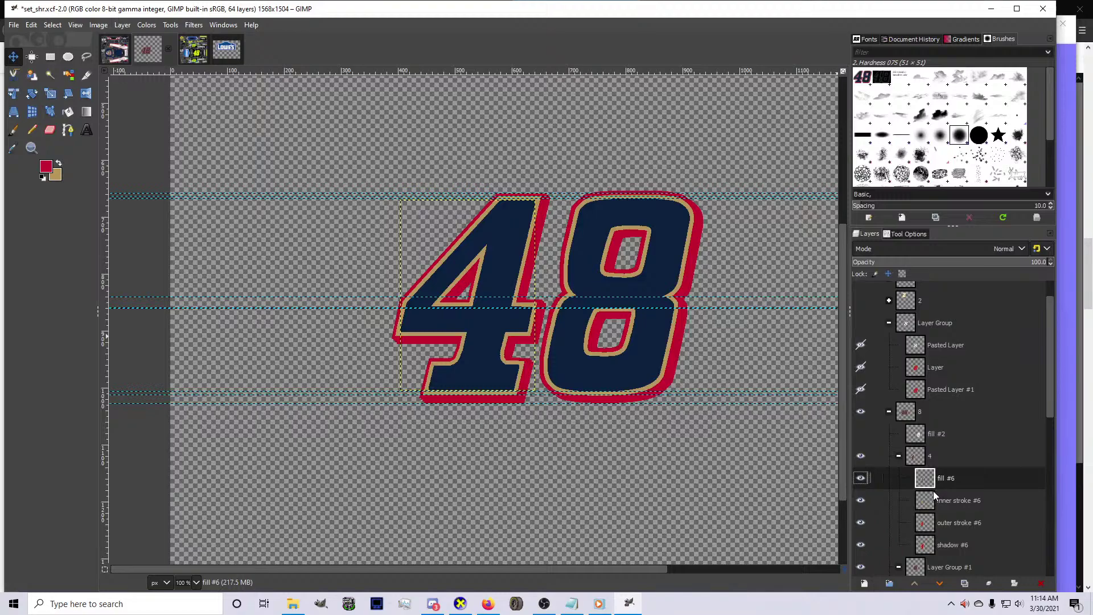
right_click(933, 476)
left_click(963, 430)
left_click(56, 24)
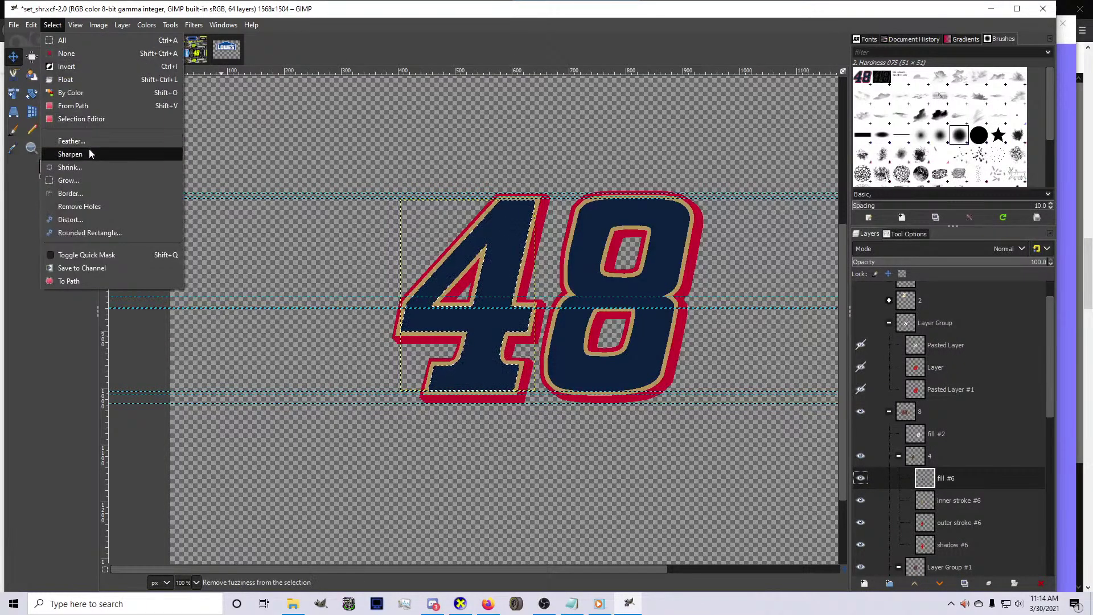
left_click(86, 166)
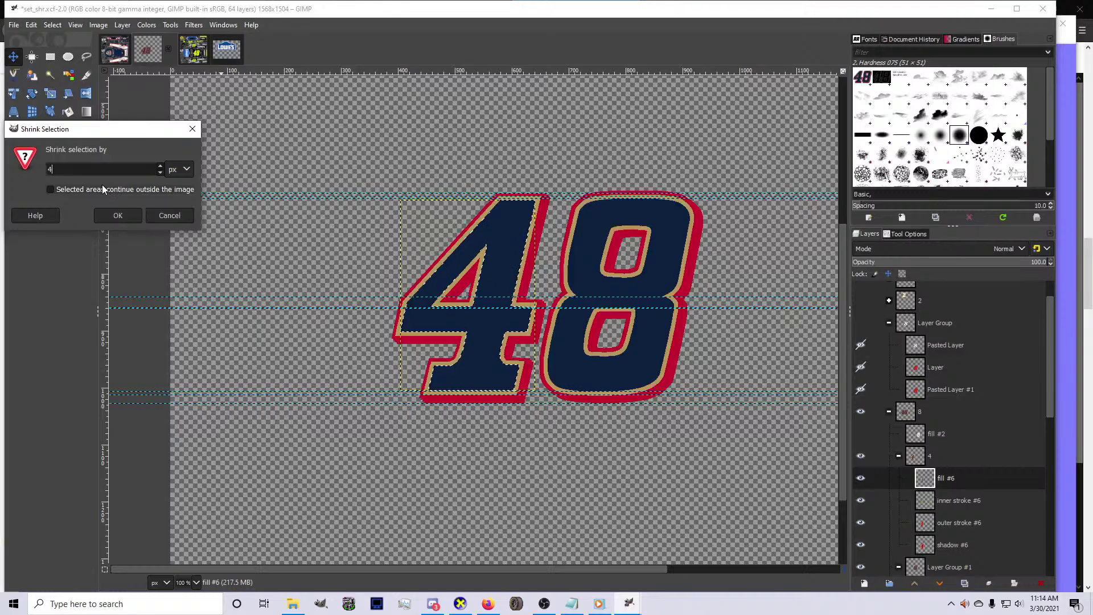
key("Return")
Invert the selection, remove the outer edge of the 4's navy fill to widen its gold outline, and clear the selection
left_click(55, 29)
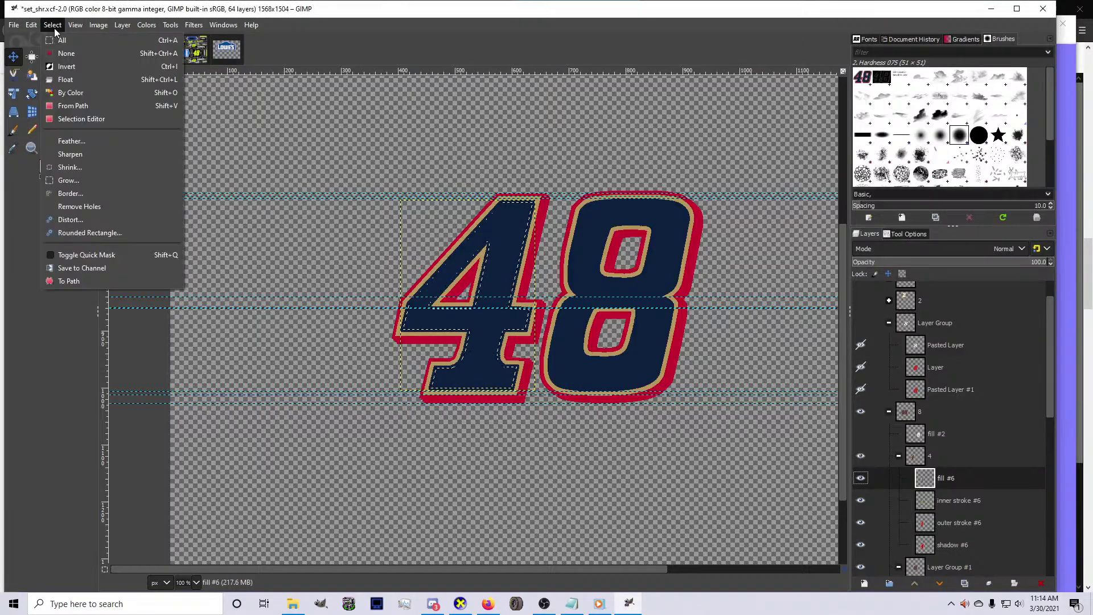
left_click(63, 67)
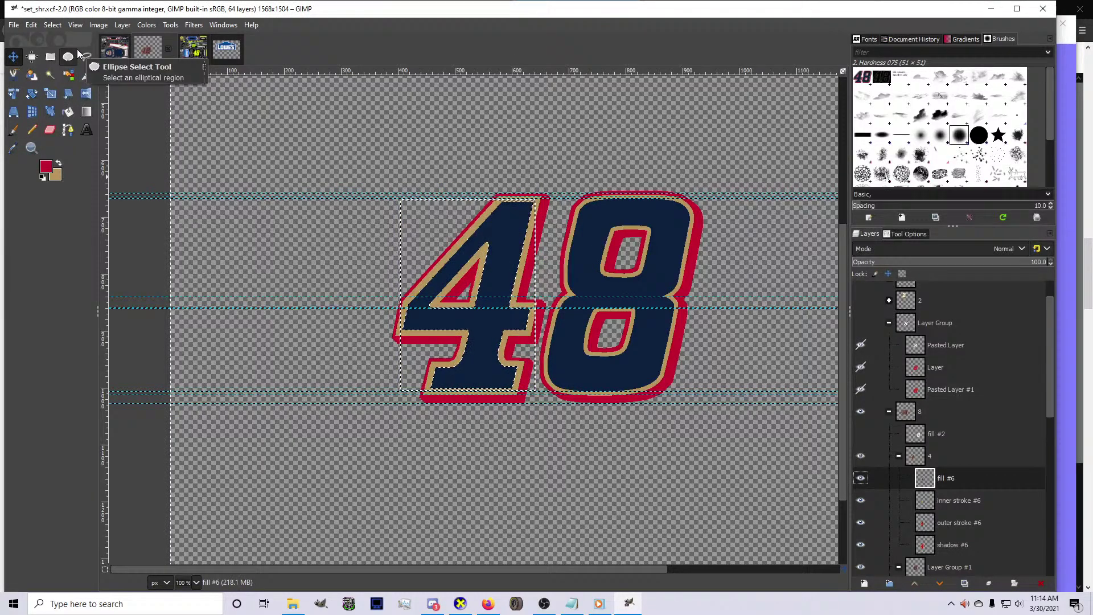
left_click(53, 26)
left_click(61, 53)
scroll(609, 372, "down", 2)
scroll(610, 371, "up", 3)
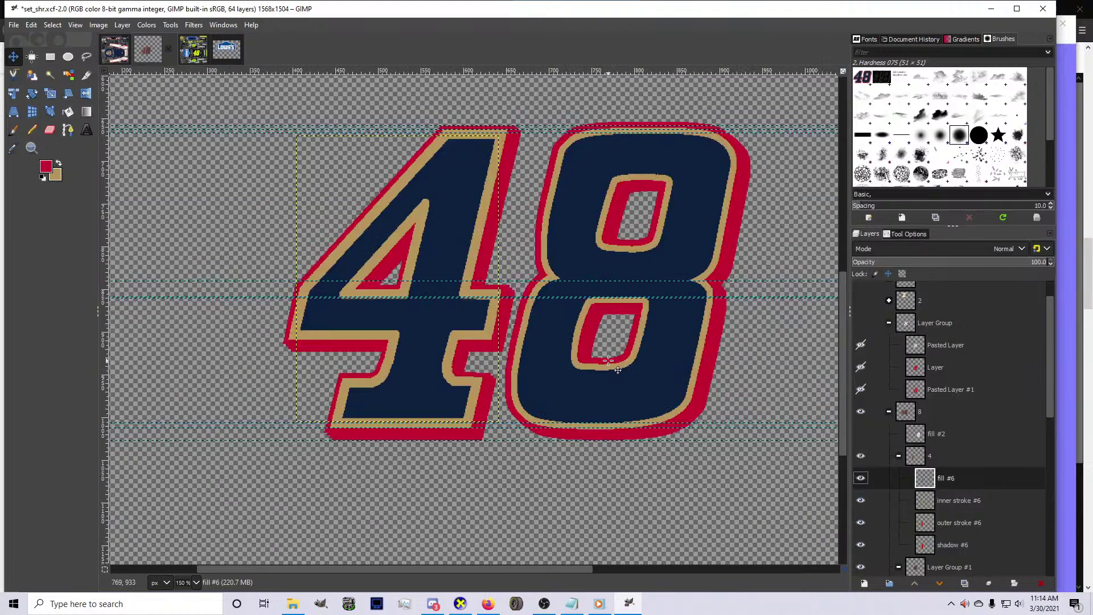
Select the opaque pixels of the 8's navy layer, Layer #1, and shrink the selection
scroll(996, 483, "down", 5)
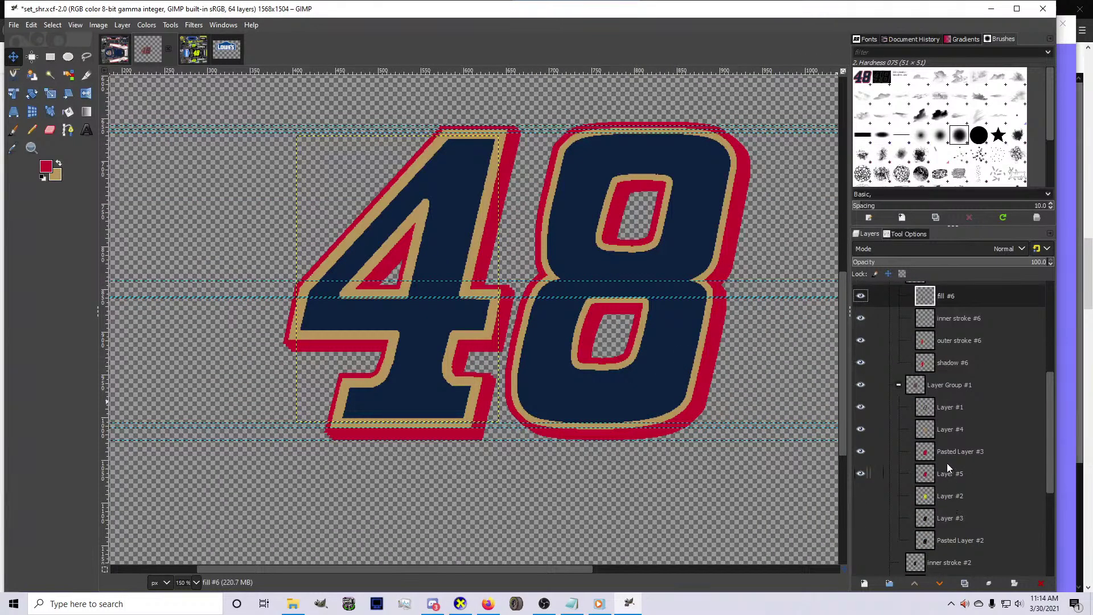
left_click(945, 453)
right_click(948, 406)
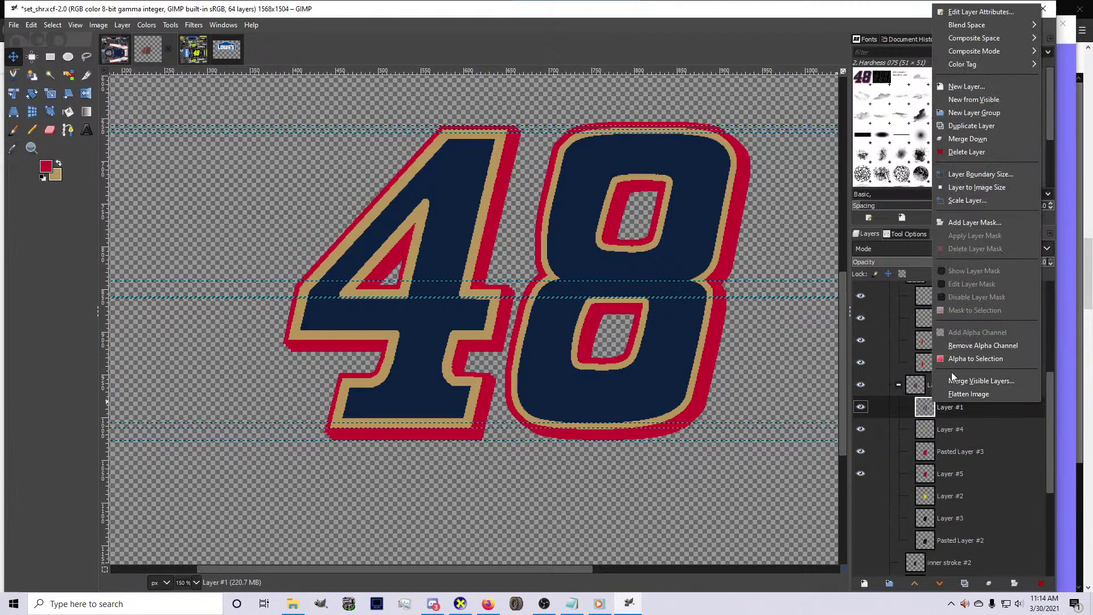
left_click(949, 359)
left_click(52, 25)
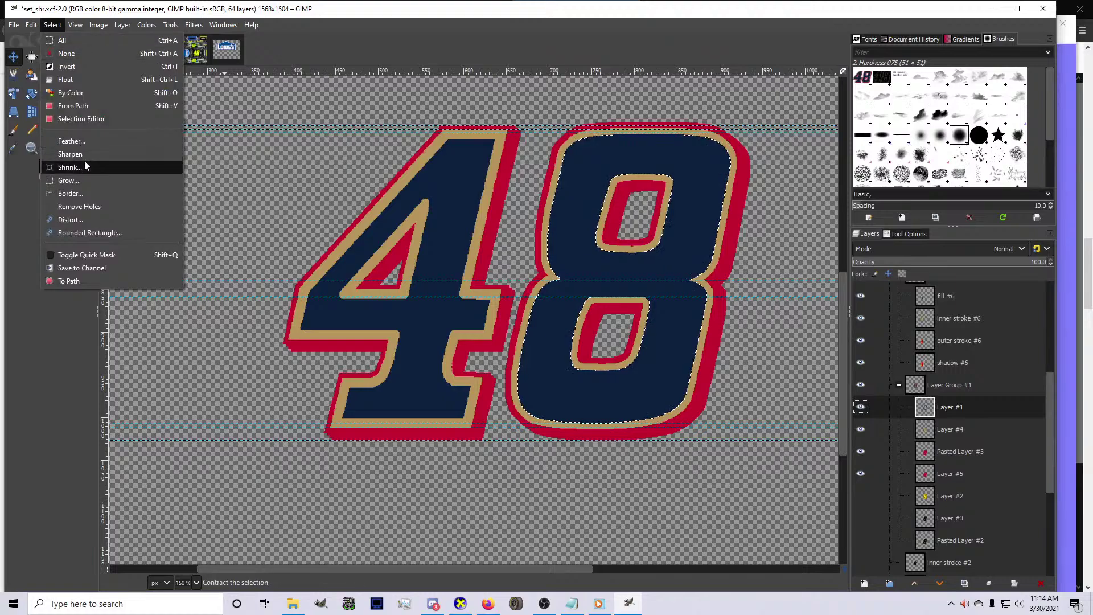
left_click(85, 163)
left_click(117, 210)
Invert the selection and remove the outer edge of the 8's navy fill to widen its gold outline
left_click(53, 25)
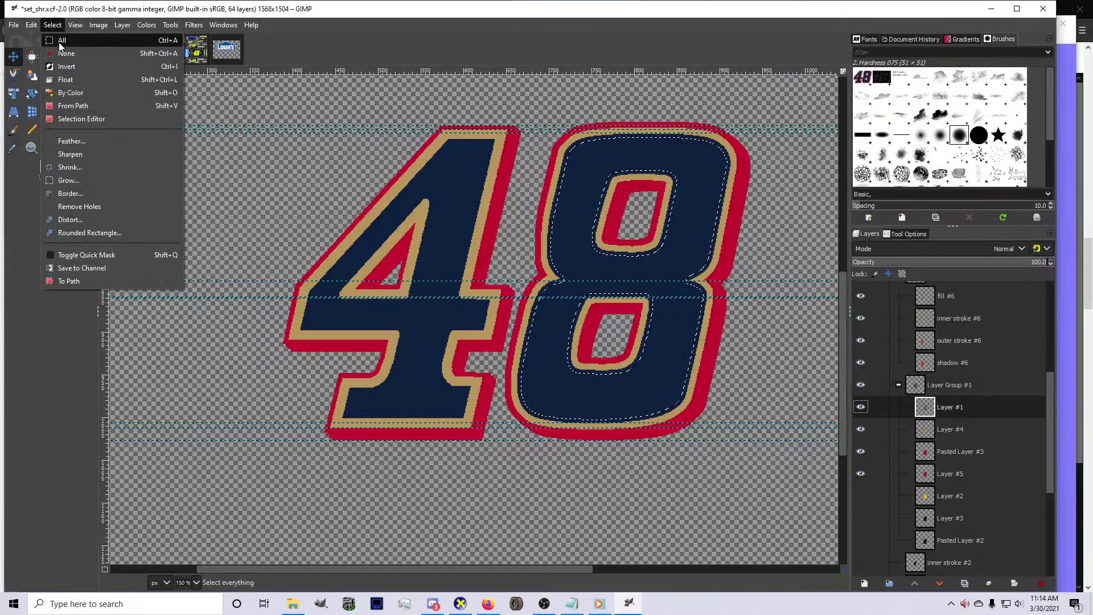
left_click(64, 52)
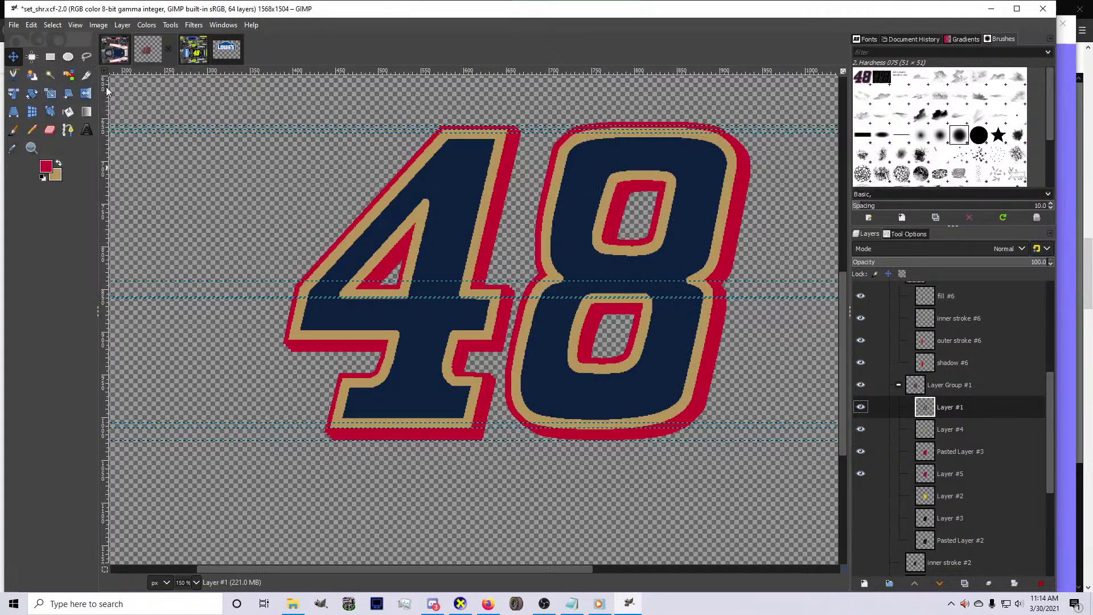
key("ctrl+z")
Select the opaque pixels of the whole 8 layer group, copy the 48, and paste it into the car template
scroll(694, 425, "down", 1)
scroll(920, 399, "up", 6)
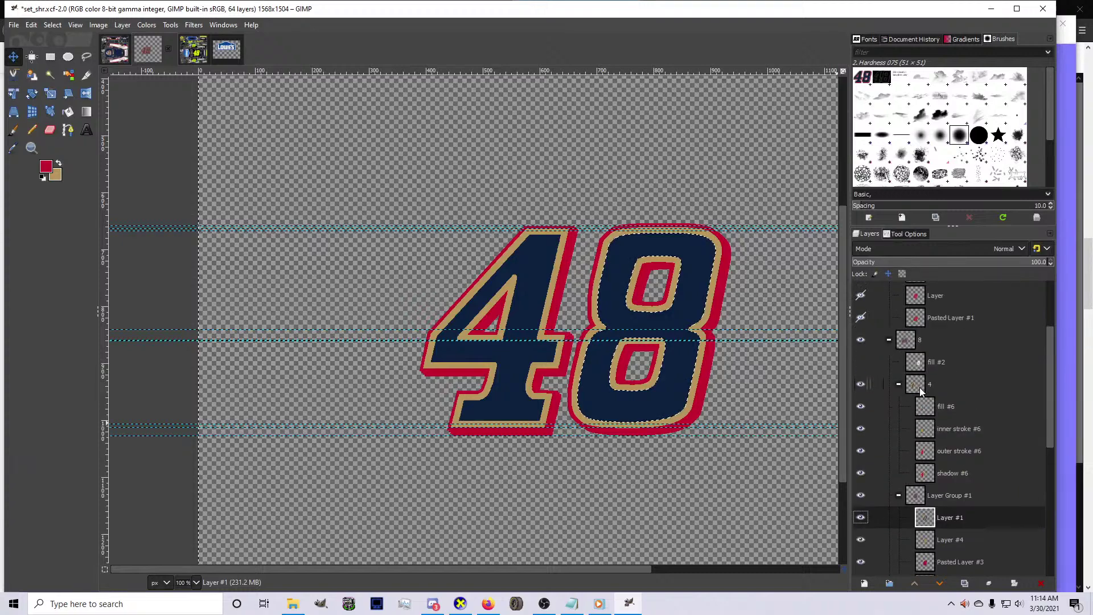
right_click(920, 406)
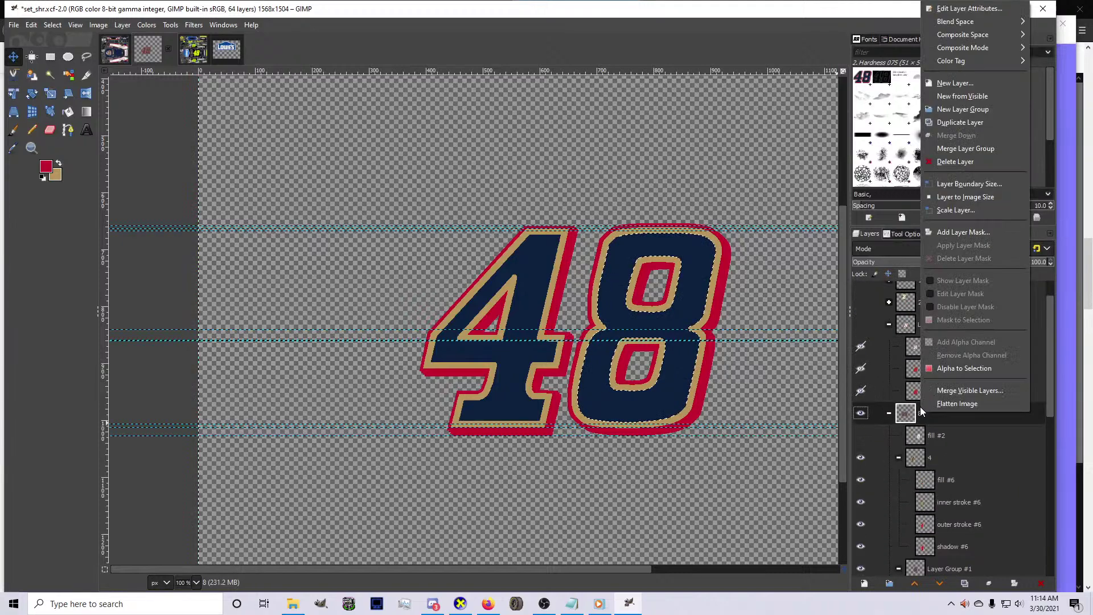
left_click(933, 373)
key("ctrl+c")
left_click(109, 52)
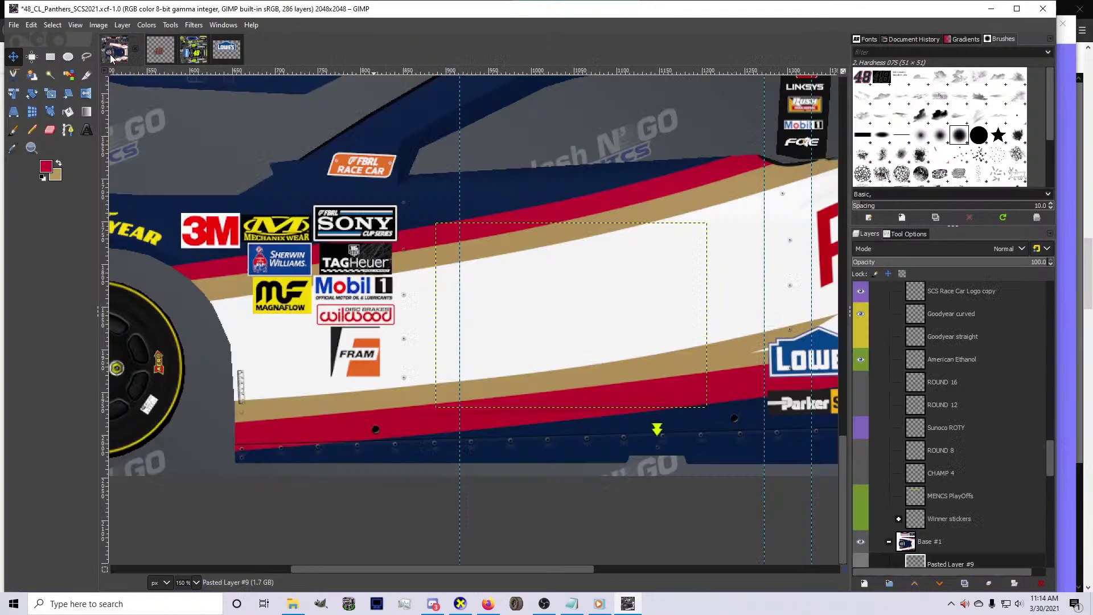
scroll(535, 410, "down", 1)
key("ctrl+v")
Scale the pasted 48 to about 321 × 215 px over the door and turn it into a new layer
key("shift+s")
left_click_drag(718, 450, 629, 390)
left_click_drag(418, 400, 469, 363)
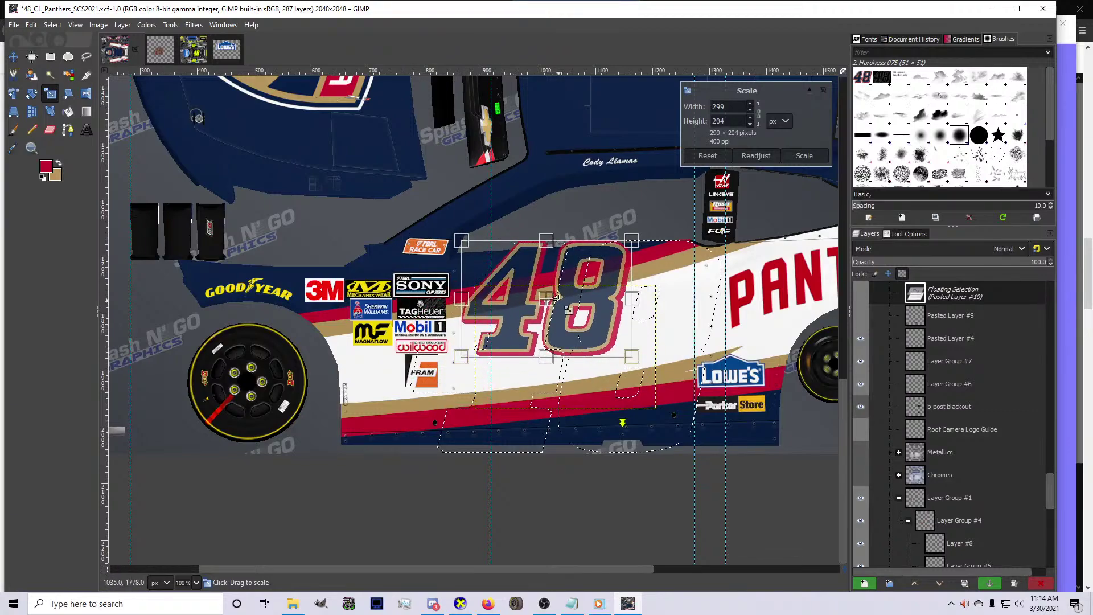
left_click_drag(559, 306, 580, 351)
left_click_drag(644, 311, 658, 305)
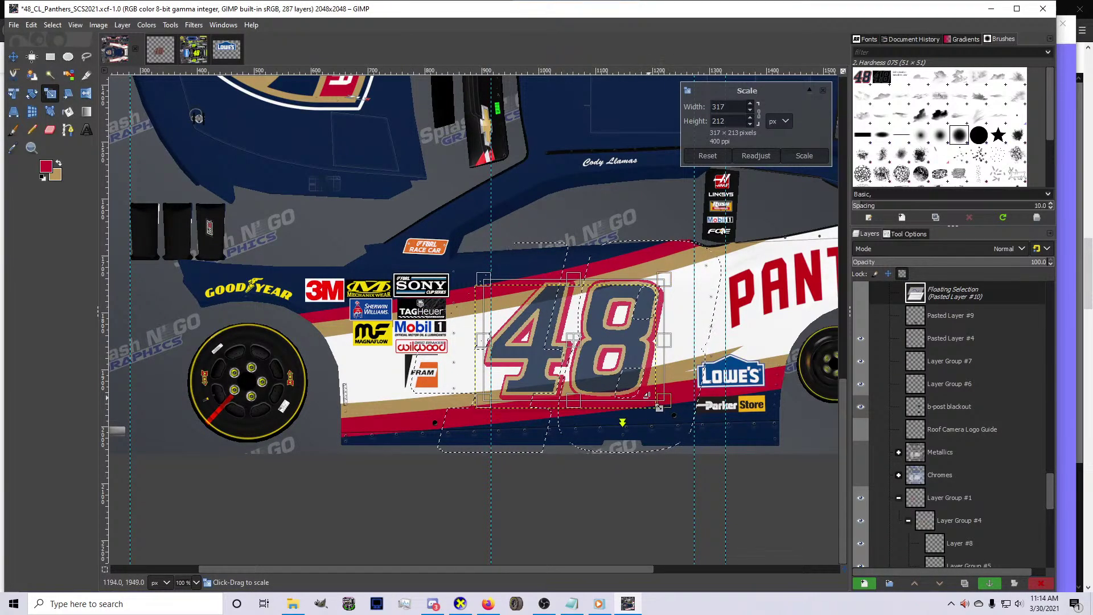
key("Return")
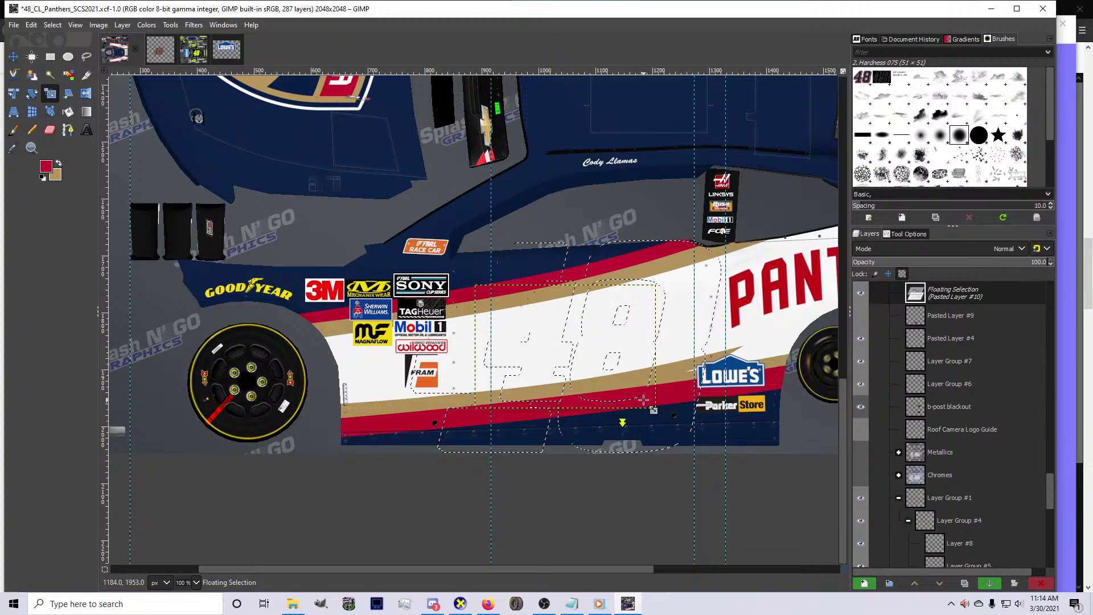
key("shift+ctrl+n")
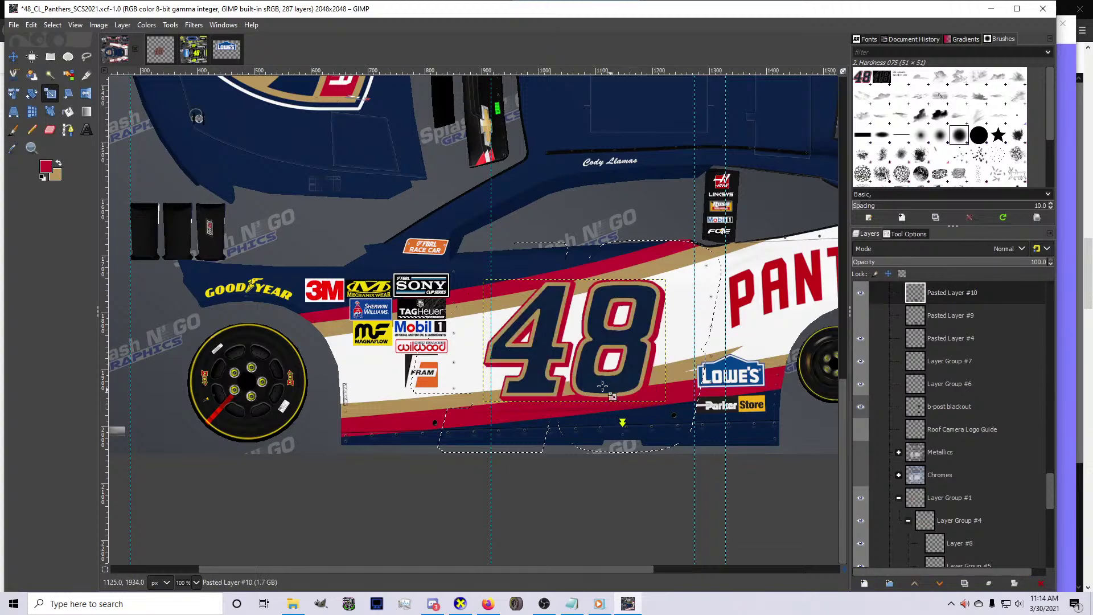
Nudge the 48 layer slightly toward the front of the car on the door
left_click(14, 57)
key("2")
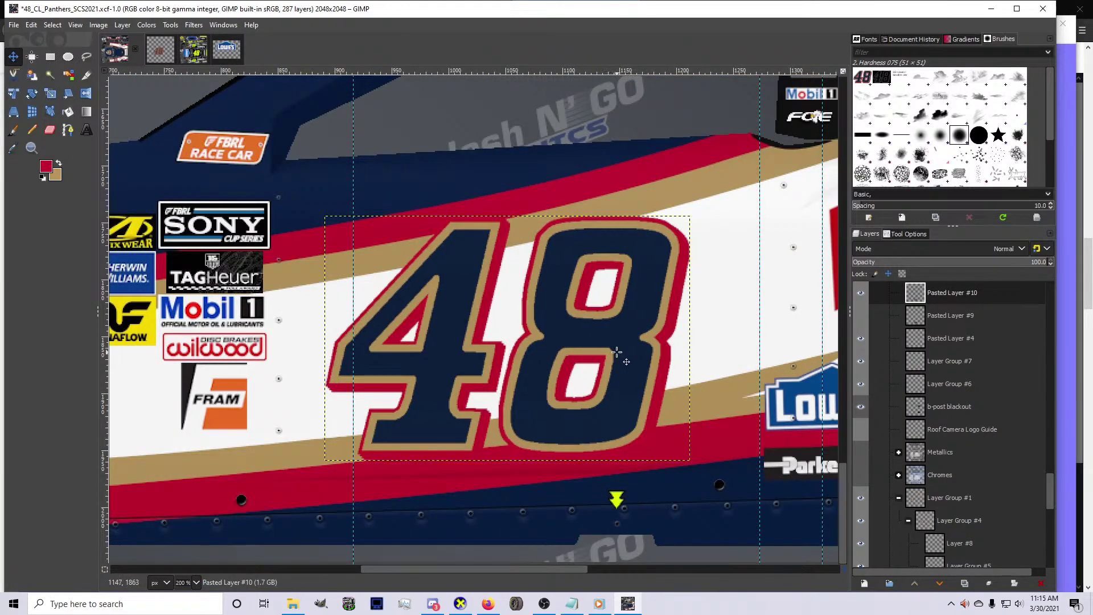
left_click_drag(617, 352, 610, 353)
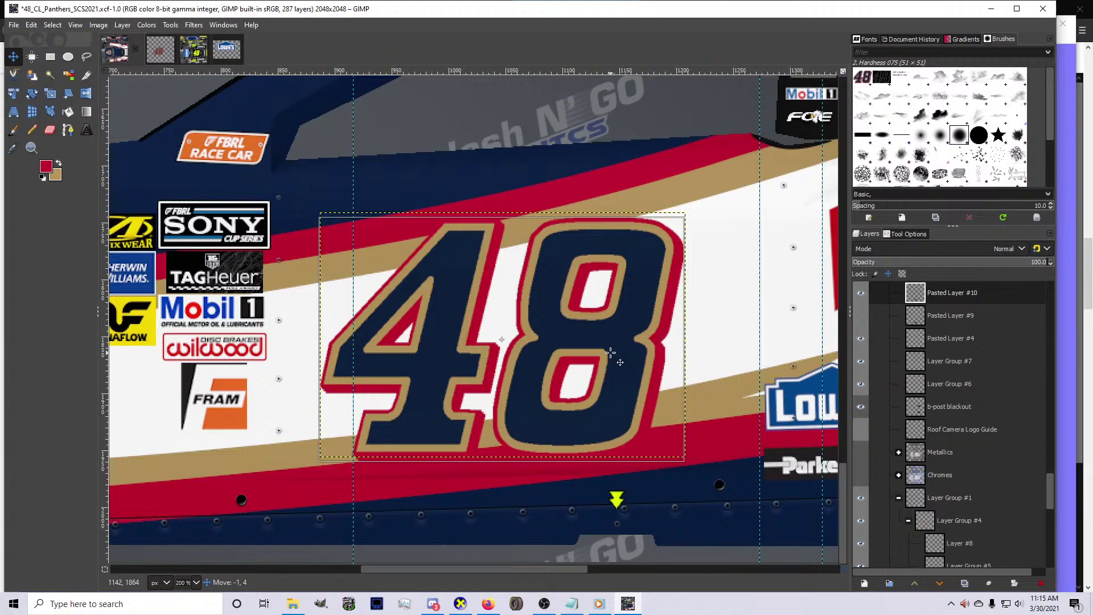
key("minus")
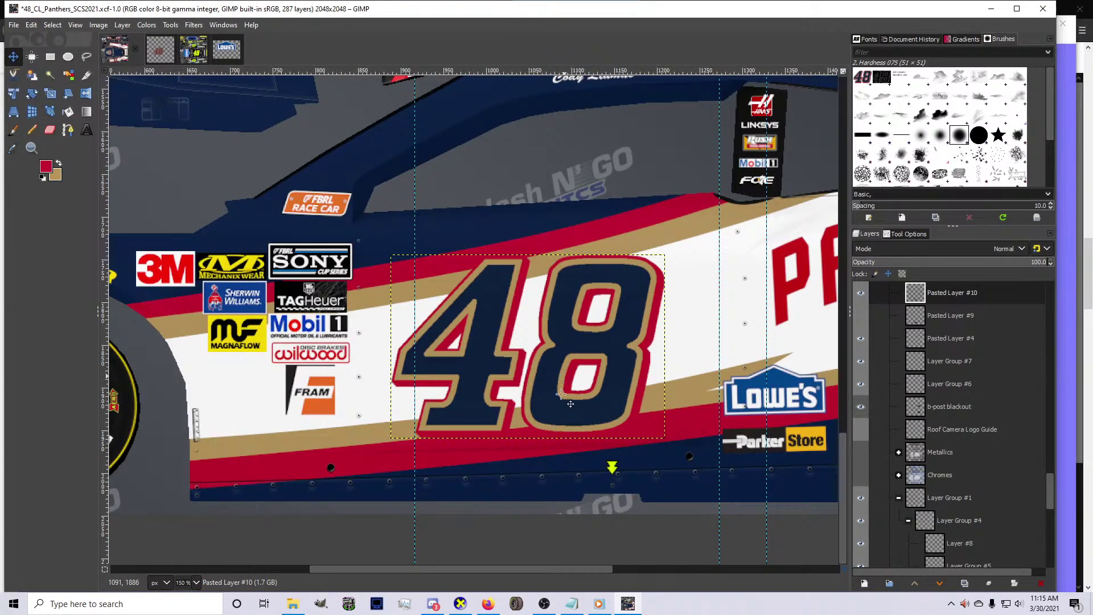
Export the livery again and examine the 48 with its wider gold outline from several angles in CarView
key("ctrl+e")
mouse_move(460, 606)
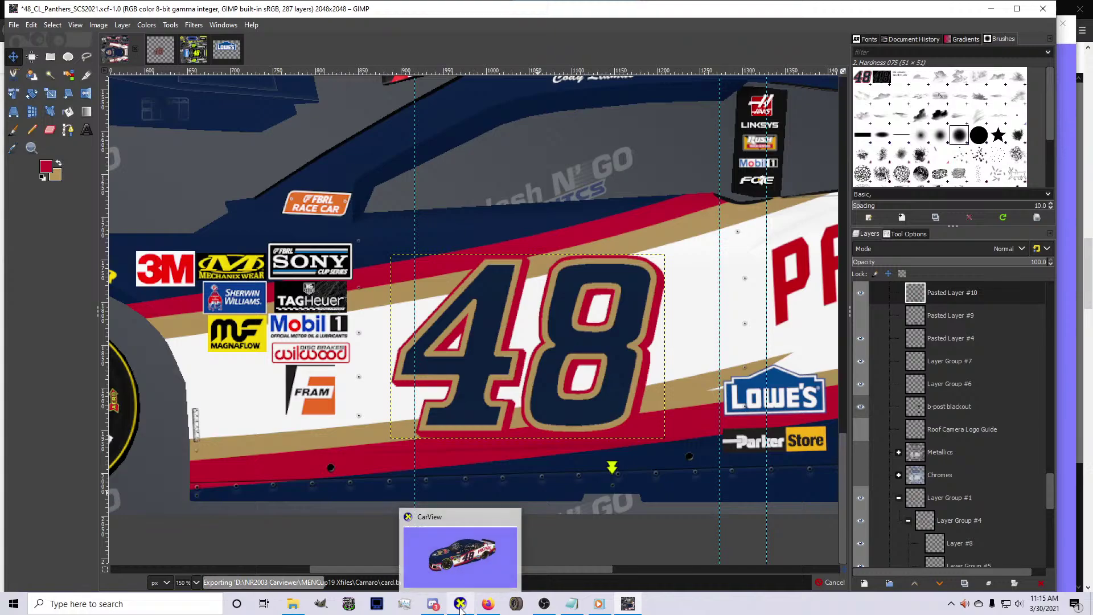
left_click(465, 593)
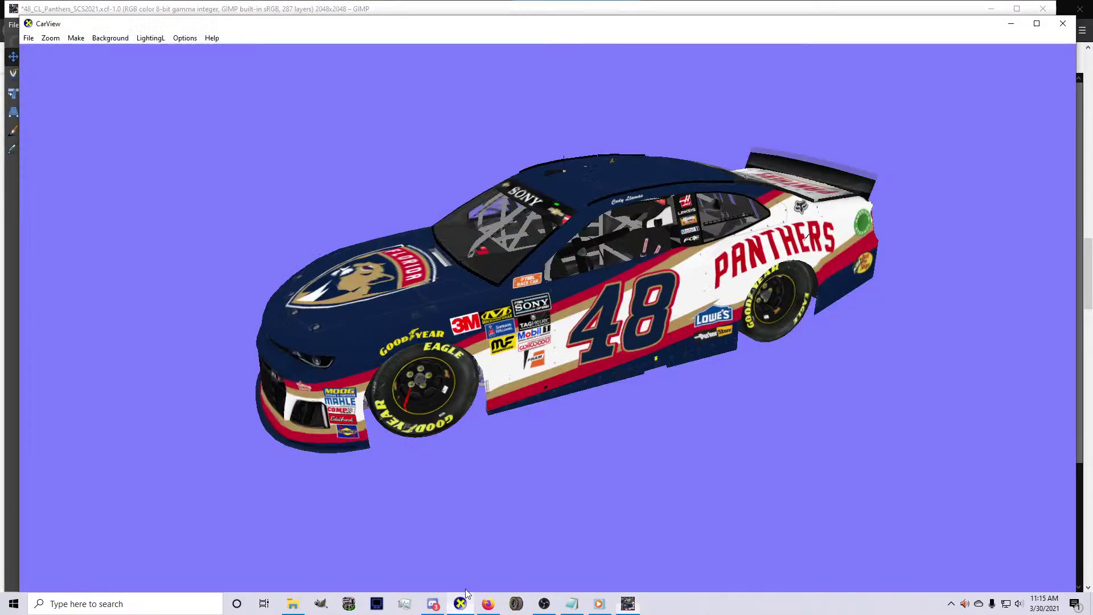
left_click_drag(579, 395, 483, 381)
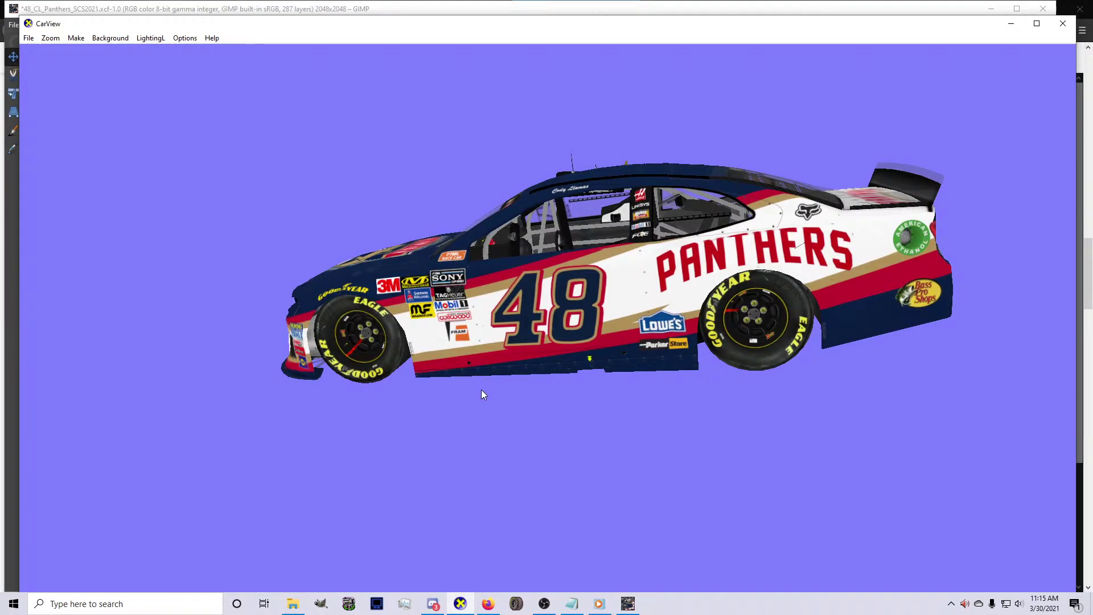
left_click_drag(617, 387, 833, 371)
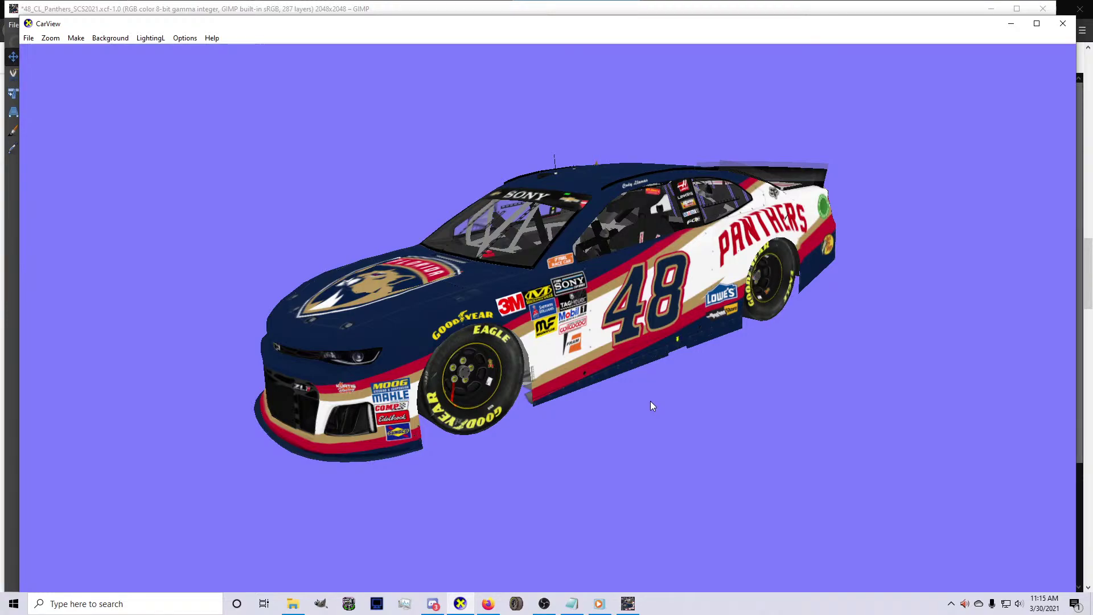
left_click_drag(629, 406, 423, 430)
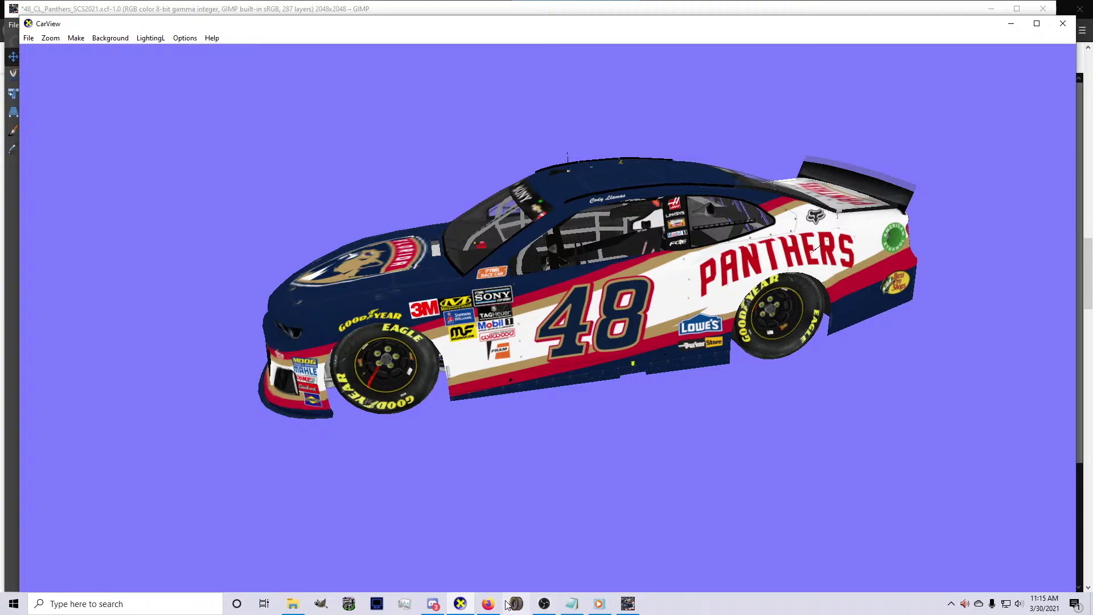
Return to GIMP, delete the pasted 48 layer from the car template, and clear the selection in the number image
left_click(629, 603)
key("shift+s")
left_click(490, 429)
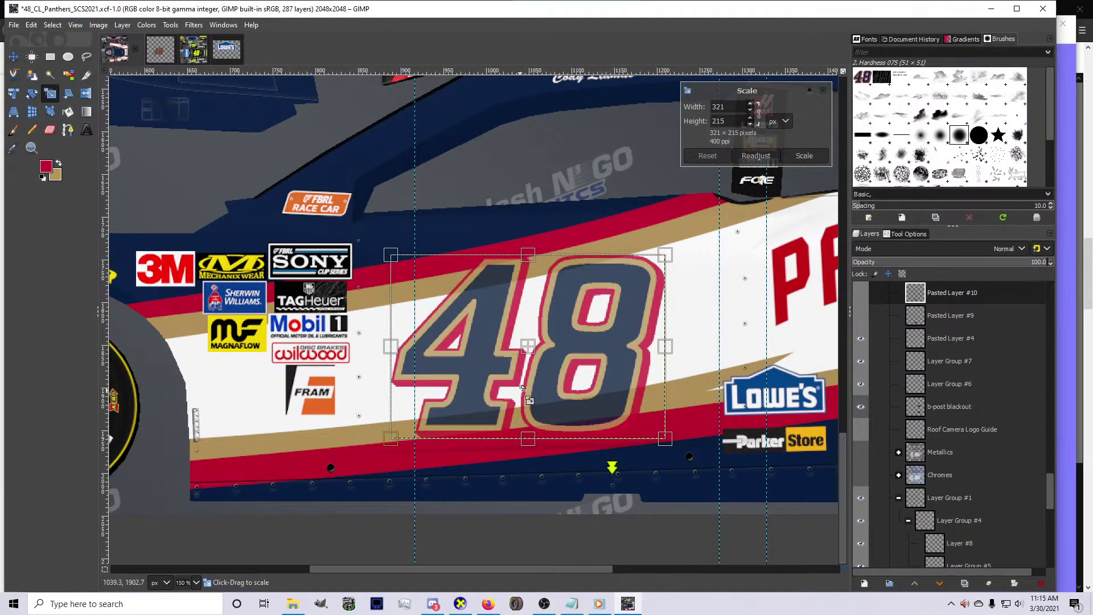
key("Escape")
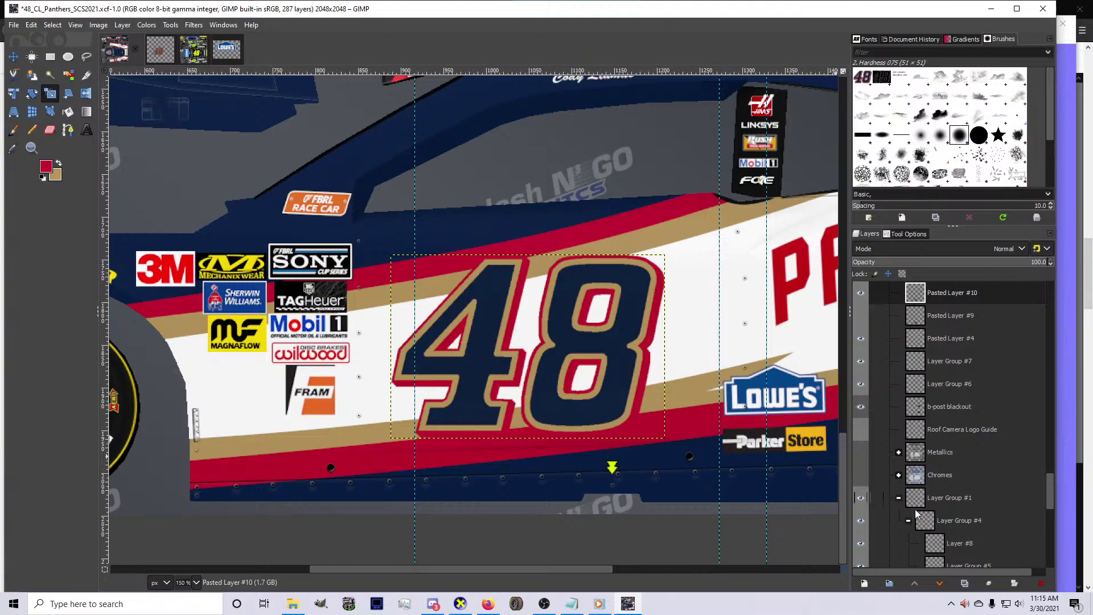
left_click(1041, 583)
left_click(160, 50)
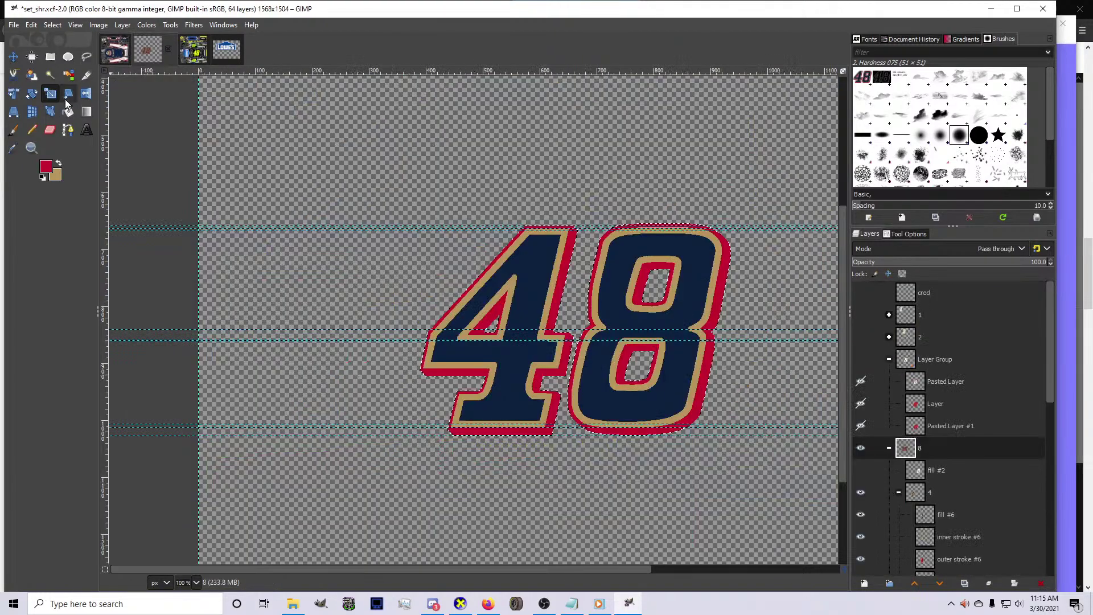
left_click(53, 24)
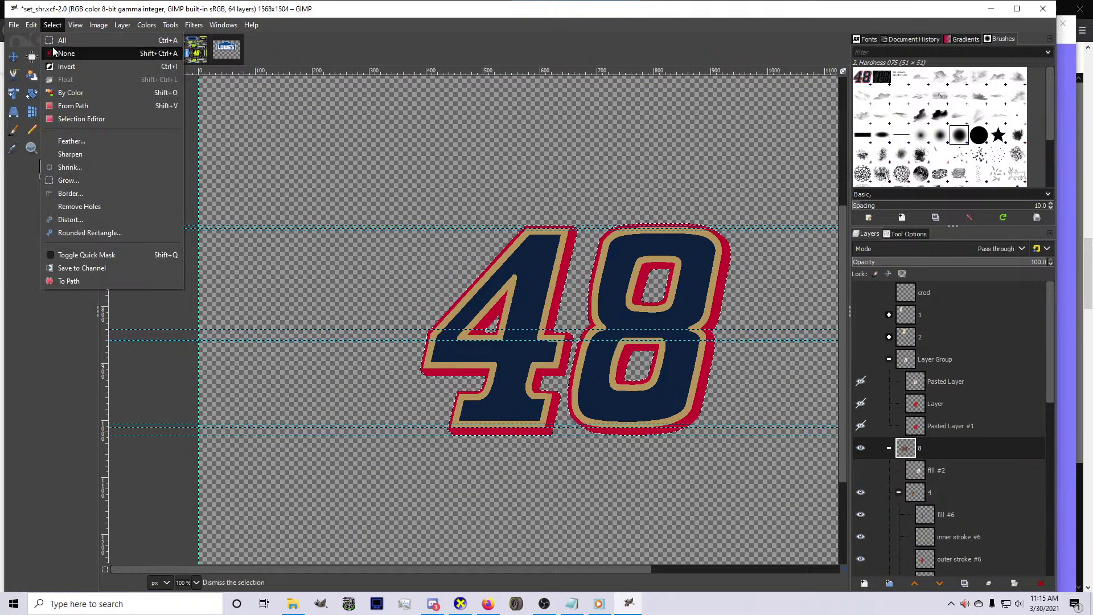
left_click(54, 51)
Try filling the 4's shadow #6 and outer stroke #6 layers with gold b7965c, and undo both fills
scroll(928, 435, "down", 3)
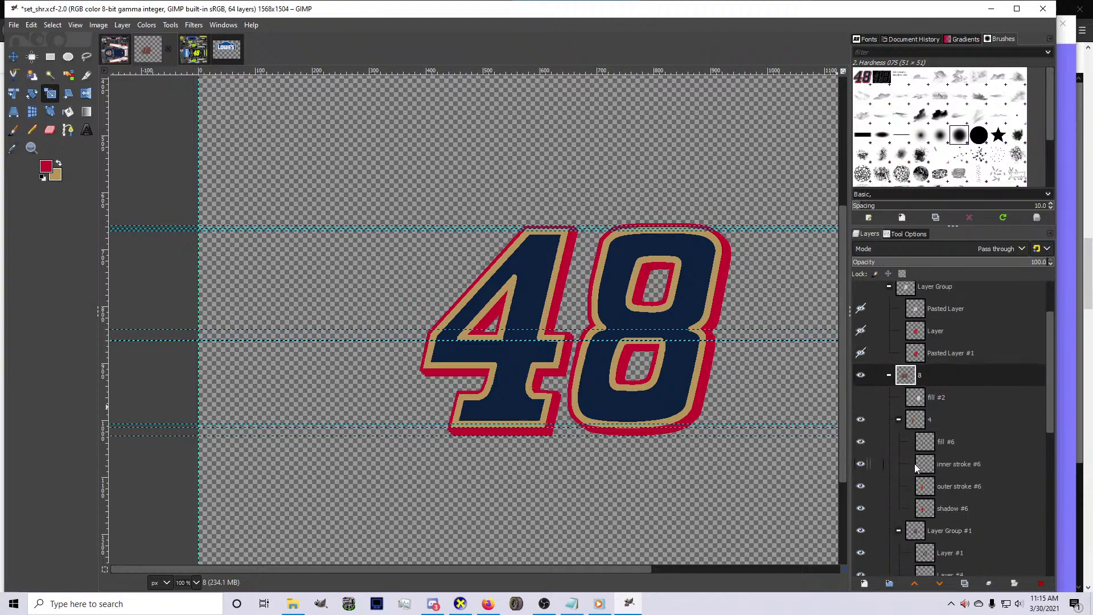
left_click(926, 472)
left_click(47, 166)
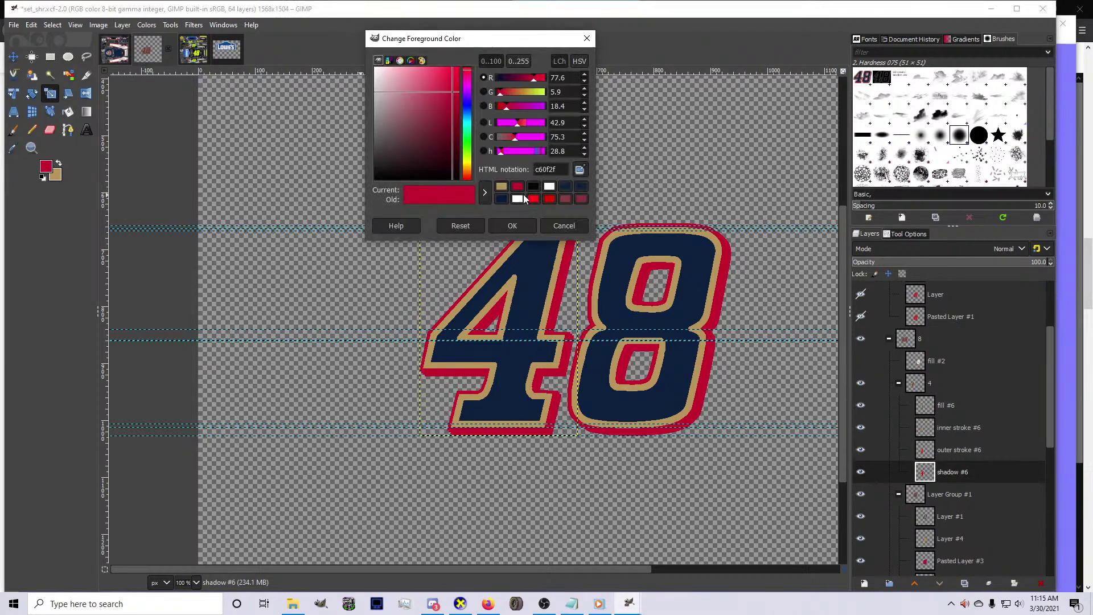
left_click(501, 186)
left_click(512, 226)
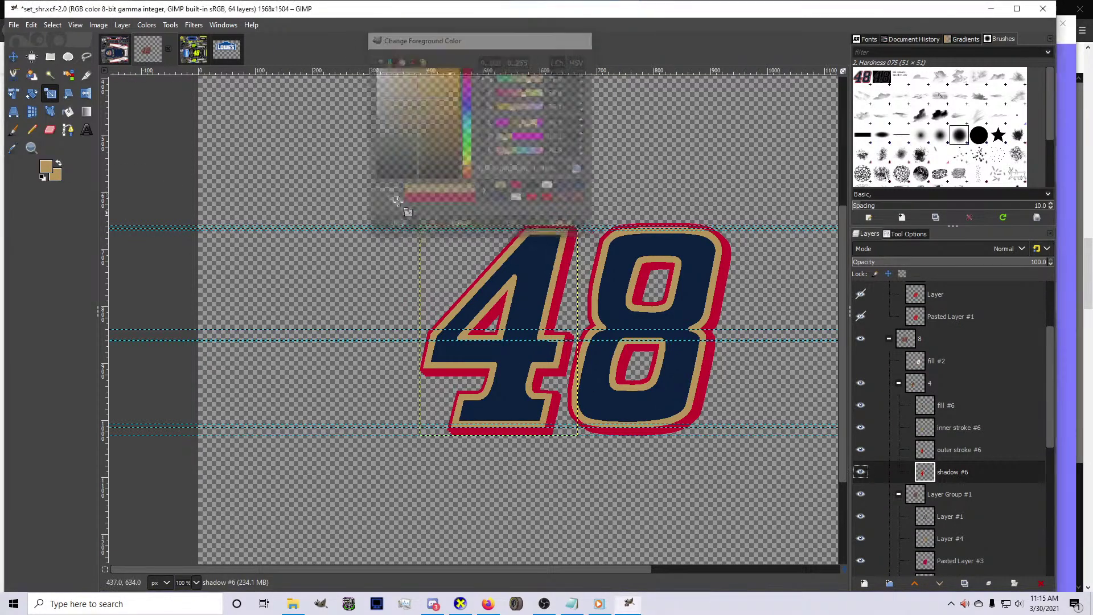
left_click(68, 112)
left_click(539, 380)
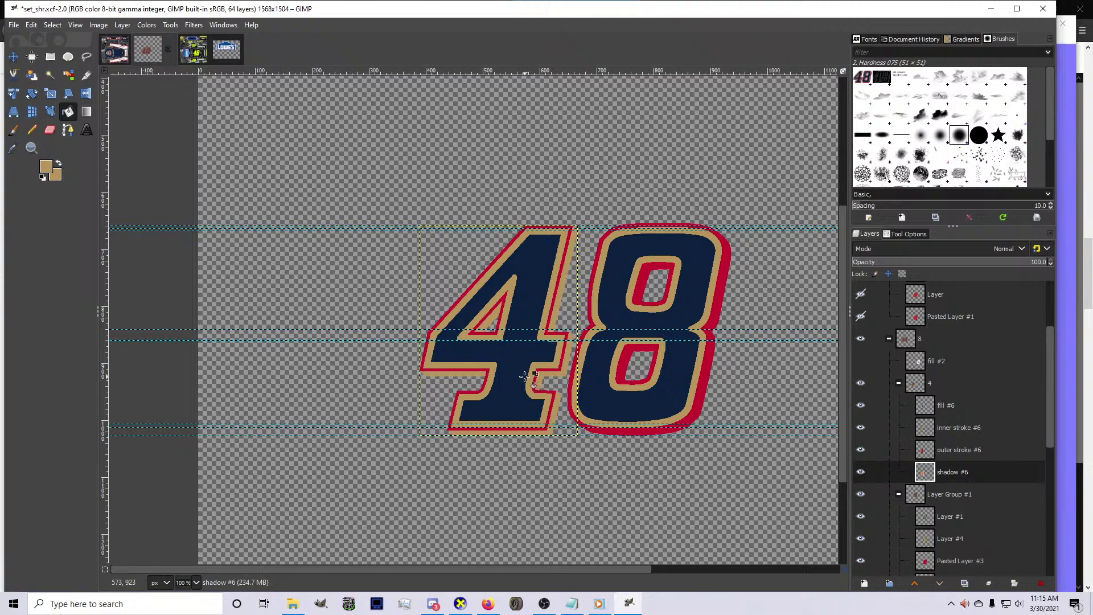
key("Page_Up")
left_click(505, 379)
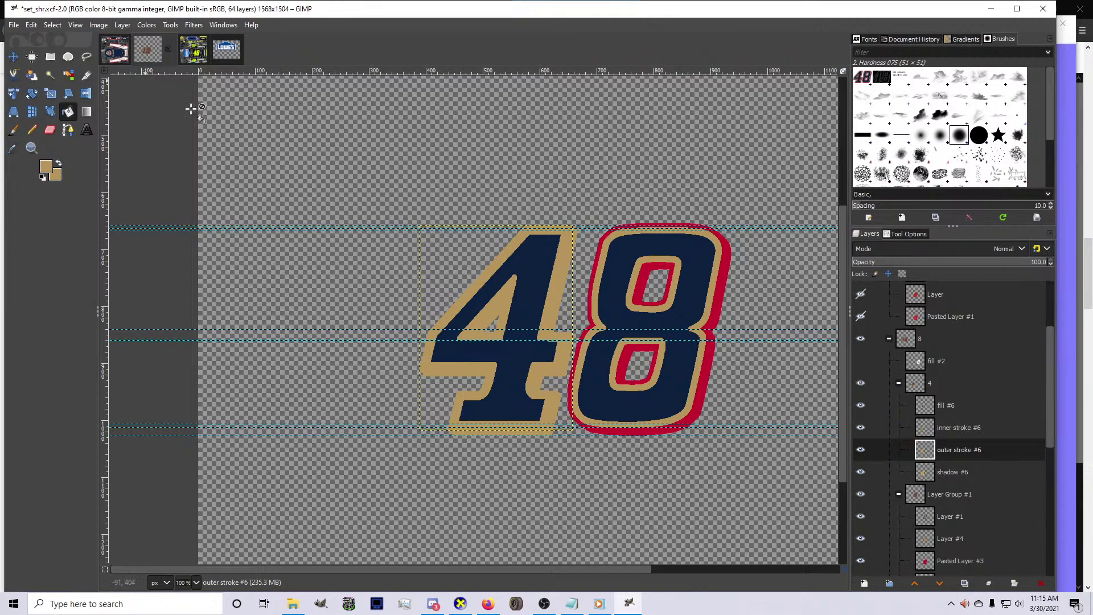
key("ctrl+z")
key("ctrl+z")
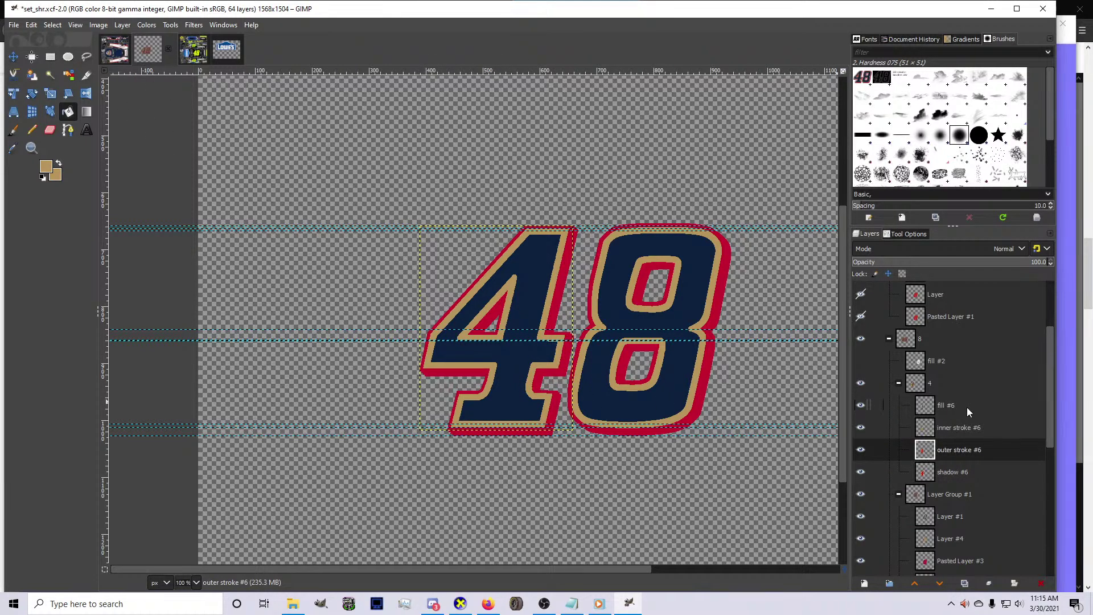
Set the foreground color to black 060606 and fill the 4's outer stroke #6 and shadow #6 layers with it
left_click(45, 170)
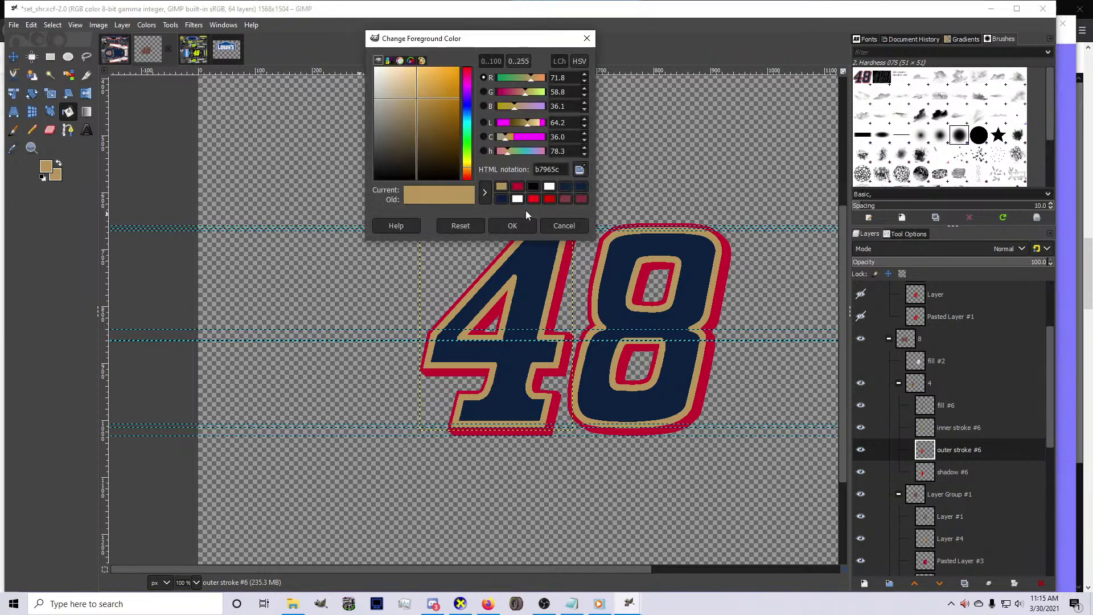
left_click(533, 187)
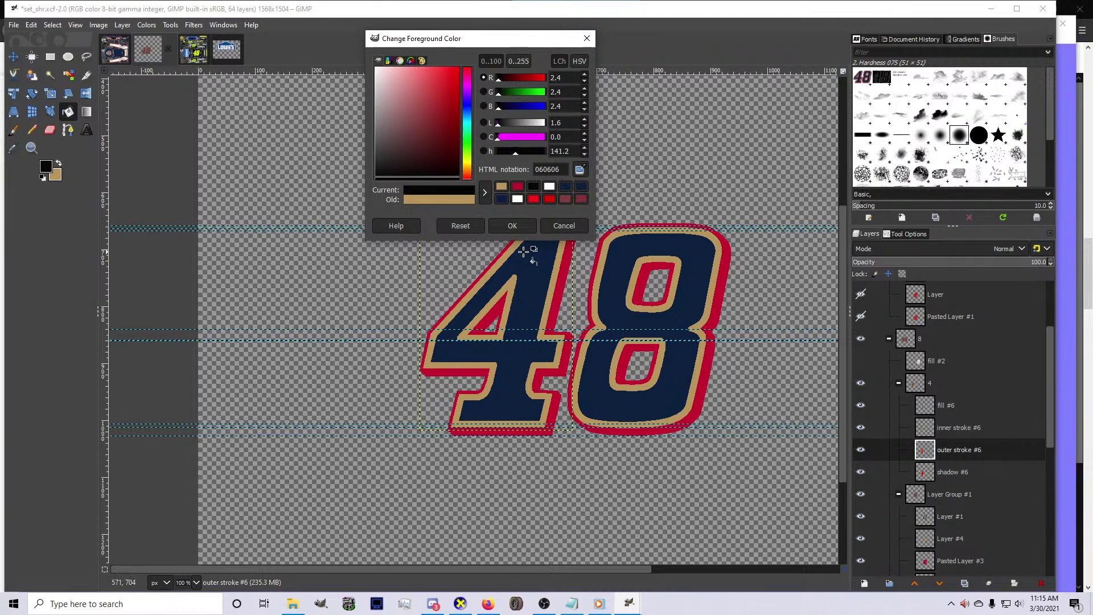
left_click(510, 226)
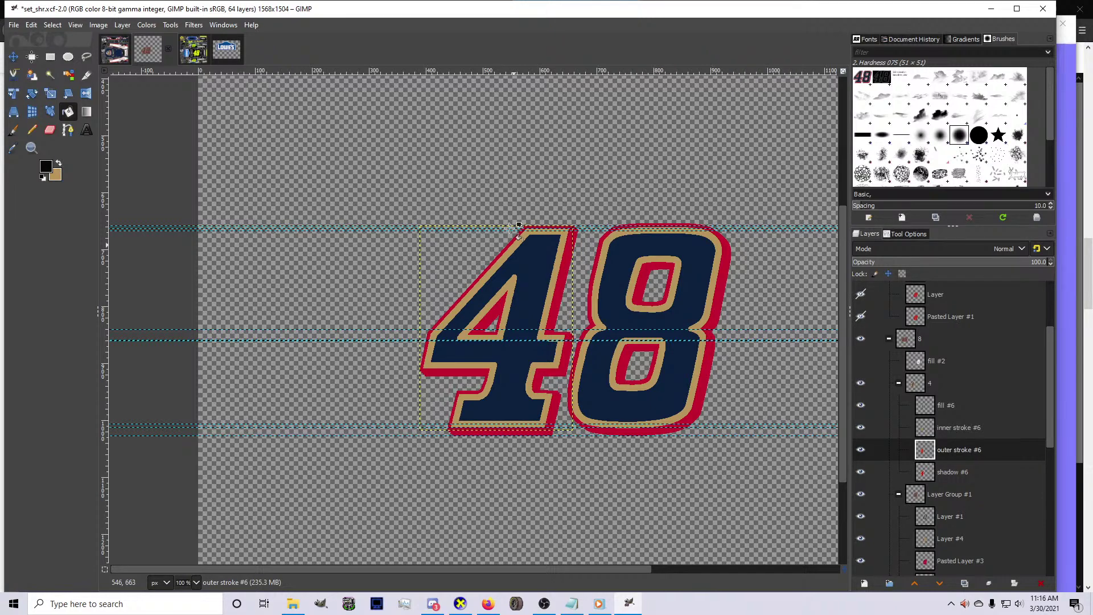
left_click(535, 353)
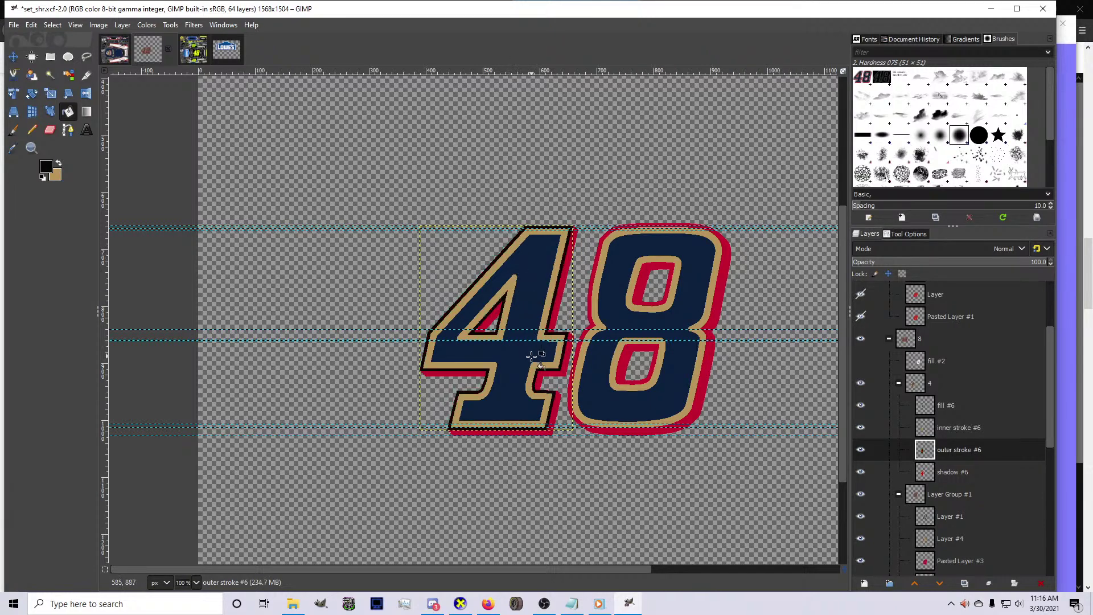
left_click(936, 475)
left_click(501, 421)
scroll(951, 500, "down", 3)
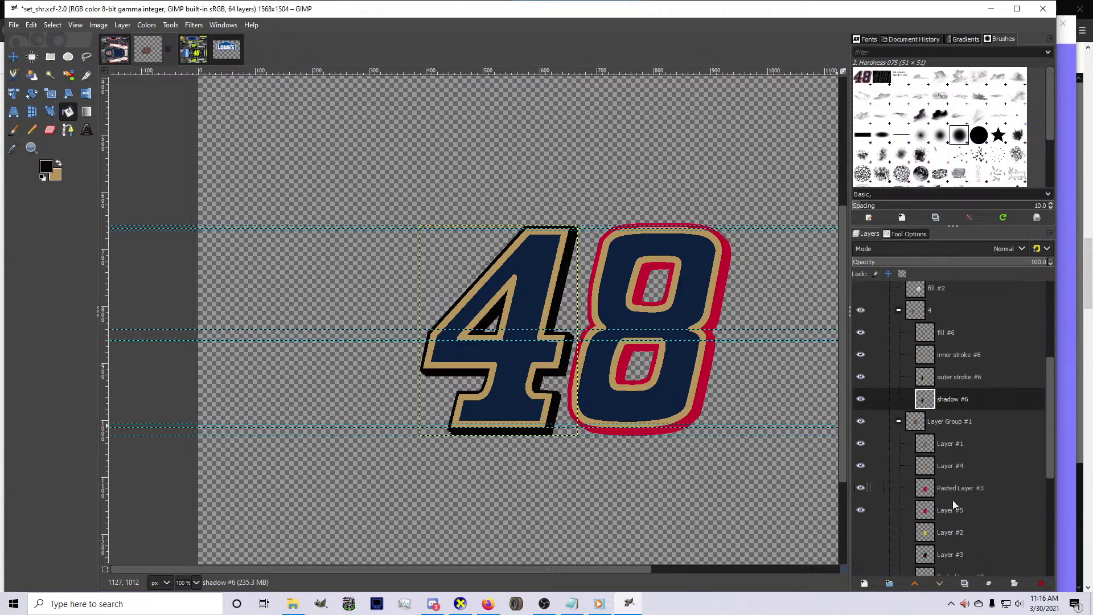
Fill the 8's Pasted Layer #3 and Layer #5 with black 060606 to match the 4
scroll(953, 502, "down", 2)
left_click(929, 436)
left_click(686, 362)
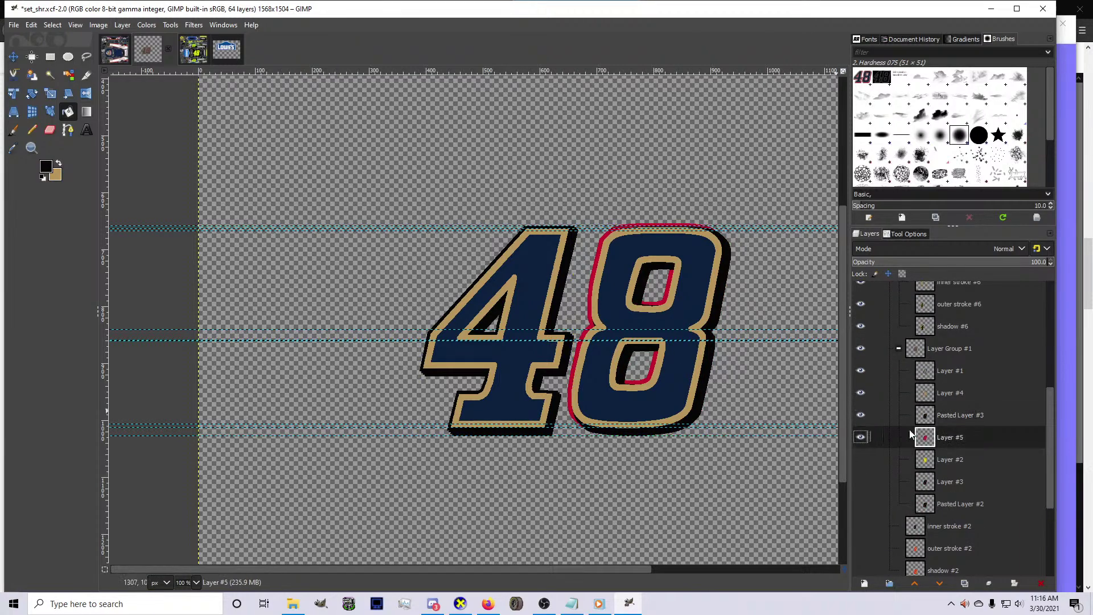
left_click(619, 409)
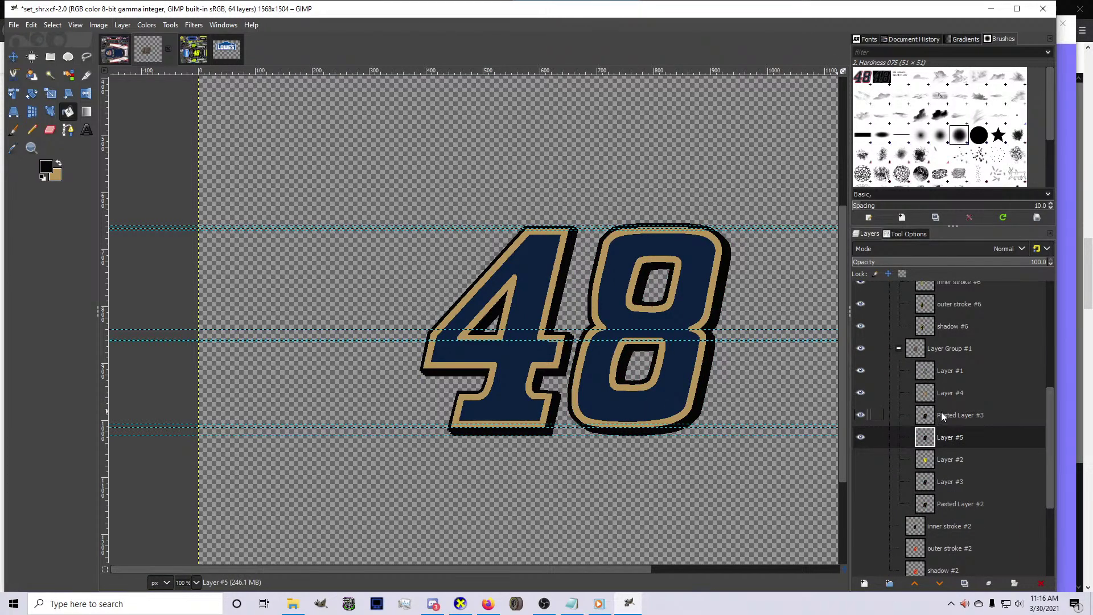
Set the foreground color to white and fill the 8's Layer #4 and the 4's inner stroke #6 with it
left_click(941, 394)
left_click(48, 169)
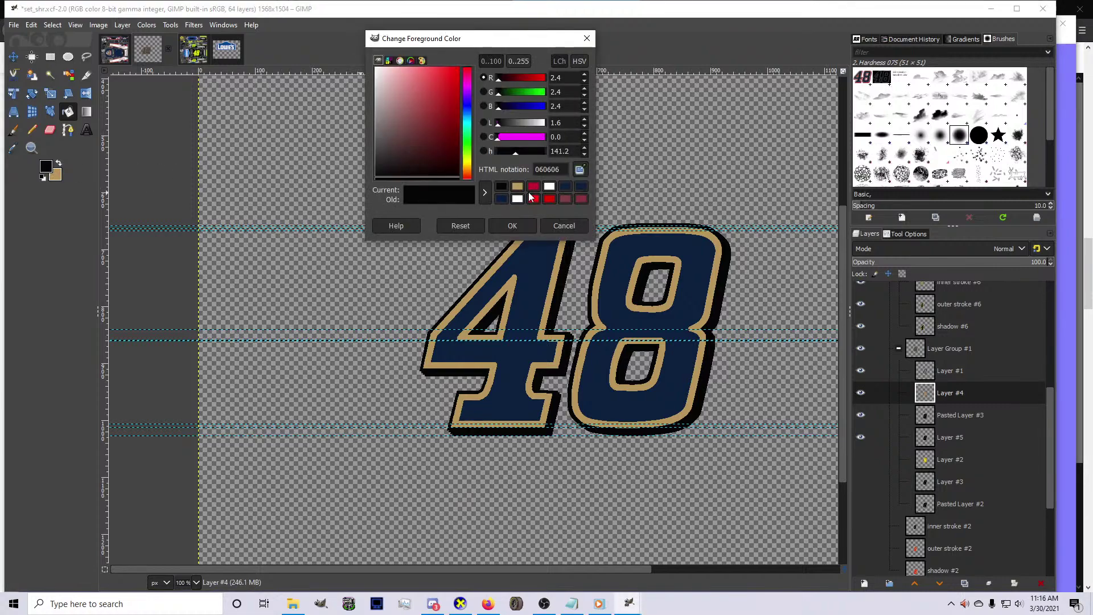
left_click(517, 199)
left_click(512, 226)
left_click(639, 320)
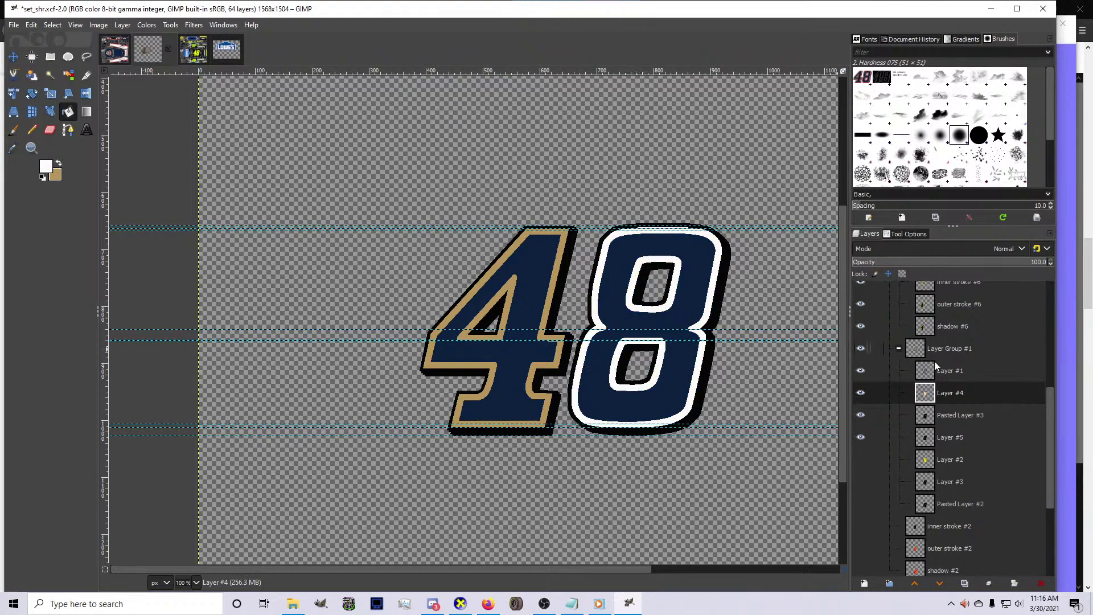
scroll(945, 382, "up", 3)
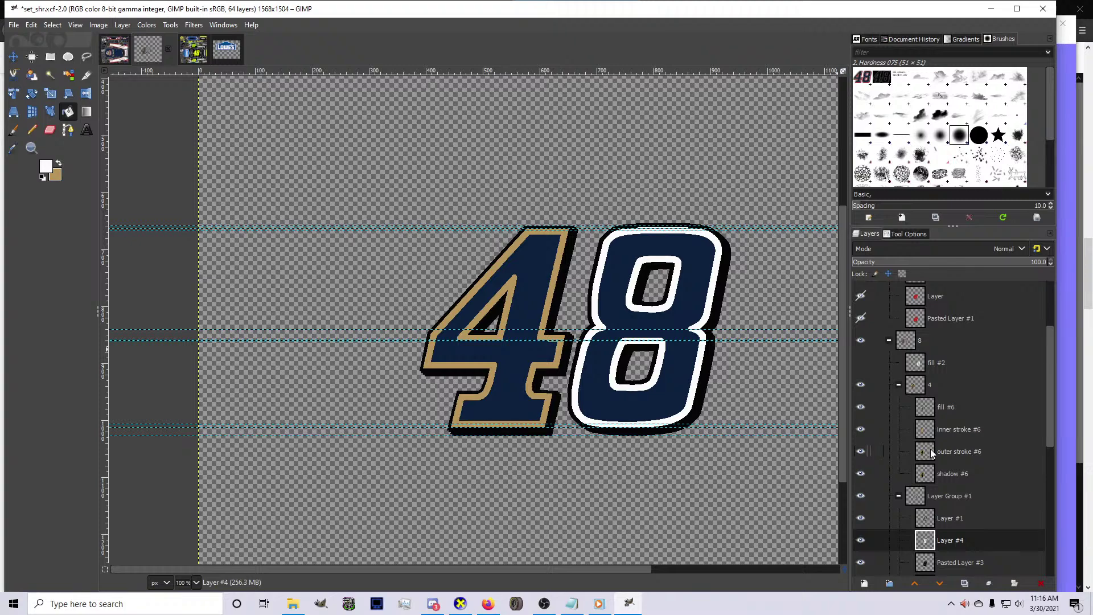
left_click(937, 430)
left_click(520, 362)
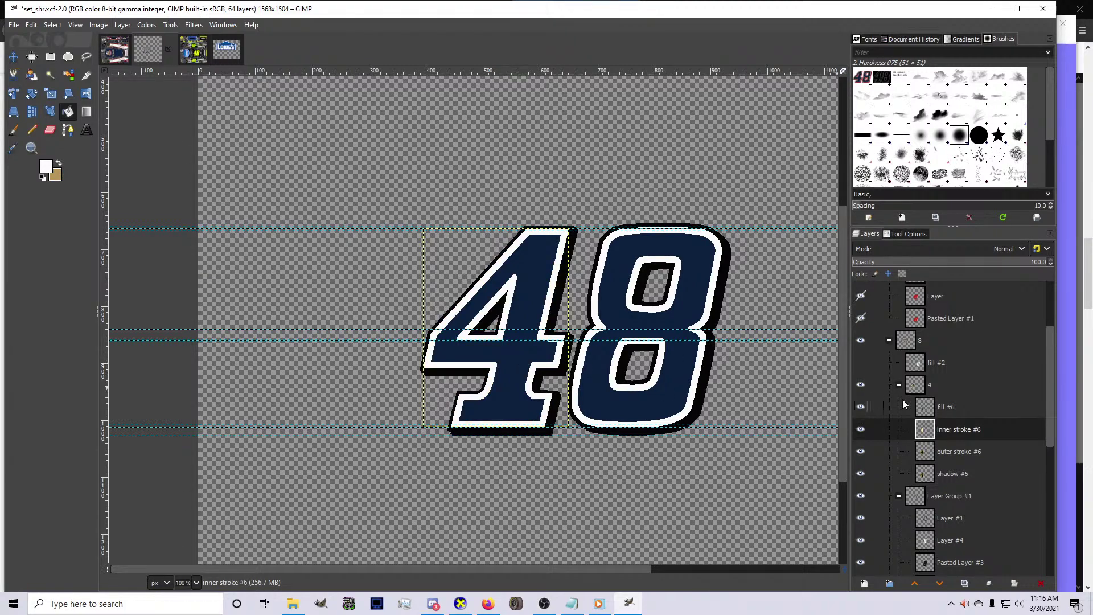
Copy the white-outlined 48 from the 8 group, paste it into the car template as a new layer, and scale it down onto the door
scroll(923, 365, "up", 3)
right_click(914, 414)
left_click(930, 368)
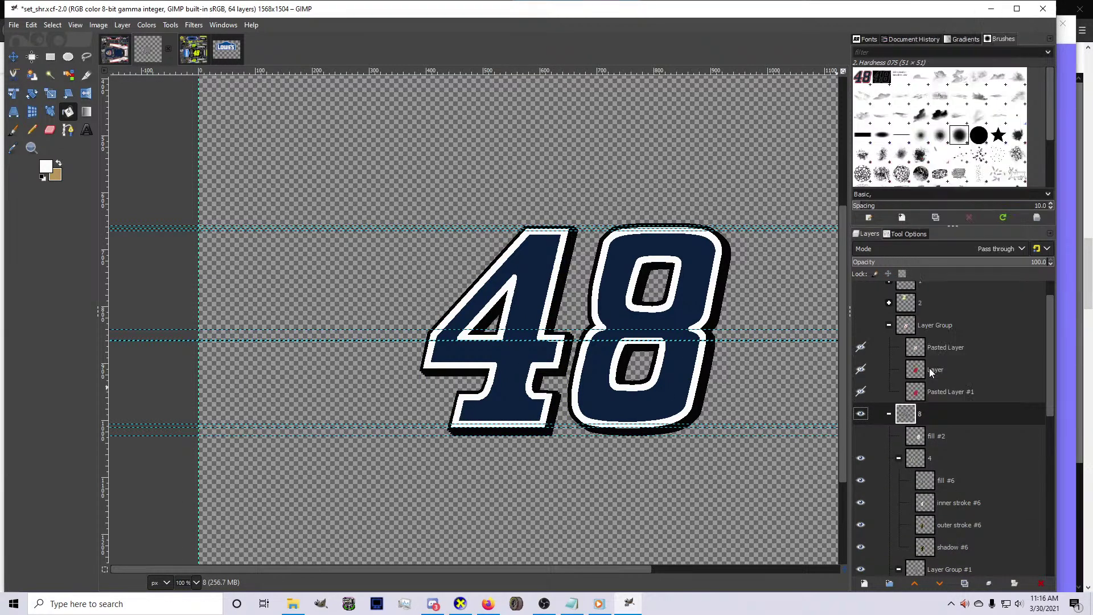
key("ctrl+c")
left_click(116, 50)
key("ctrl+v")
key("shift+s")
left_click(512, 313)
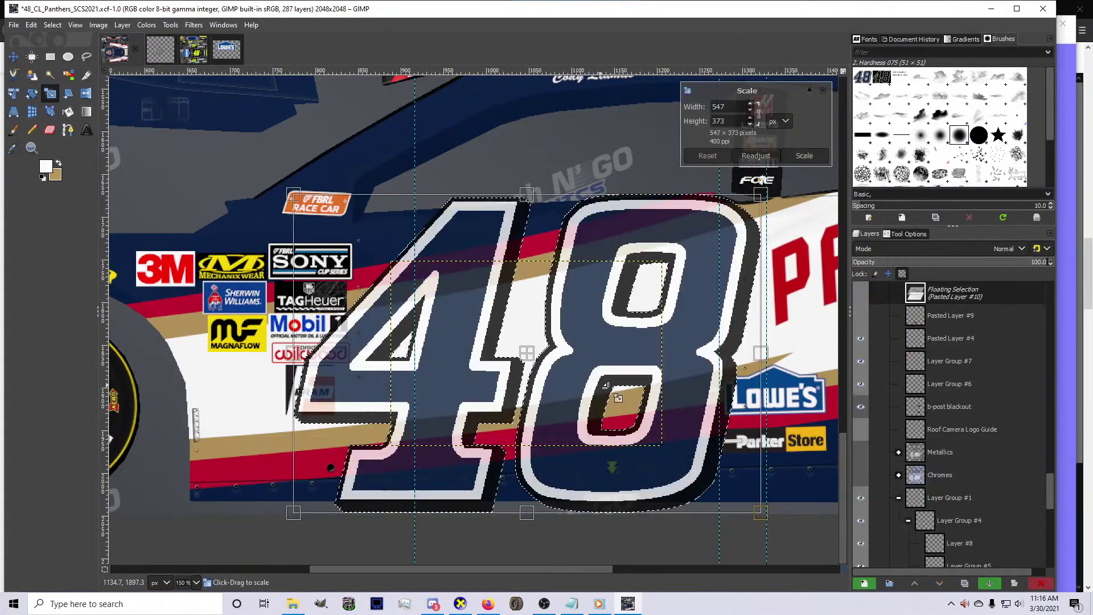
left_click_drag(626, 399, 630, 297)
key("Return")
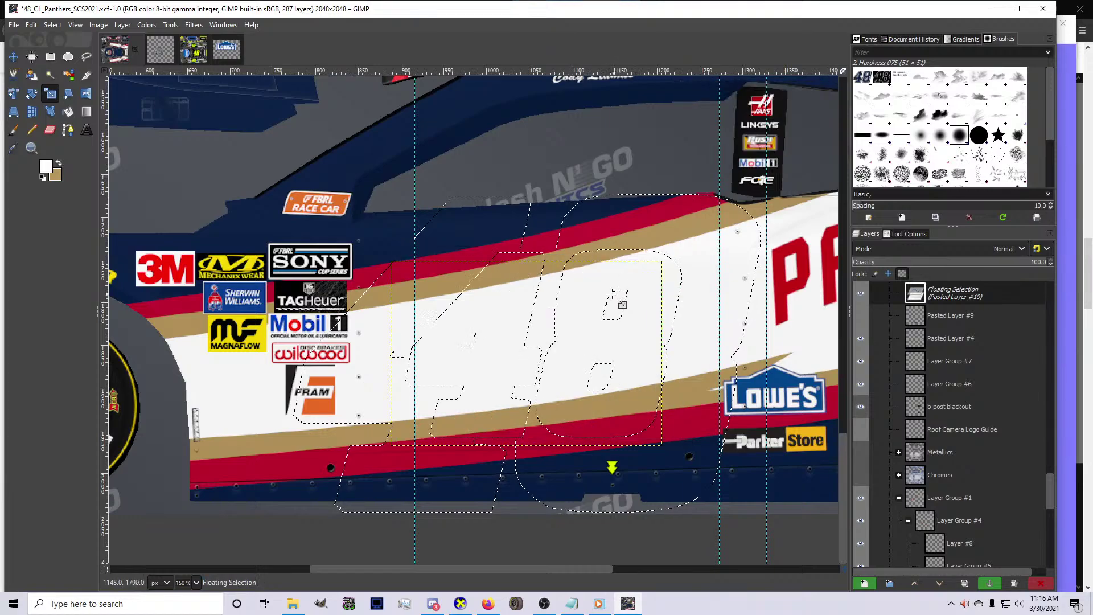
scroll(595, 310, "down", 2)
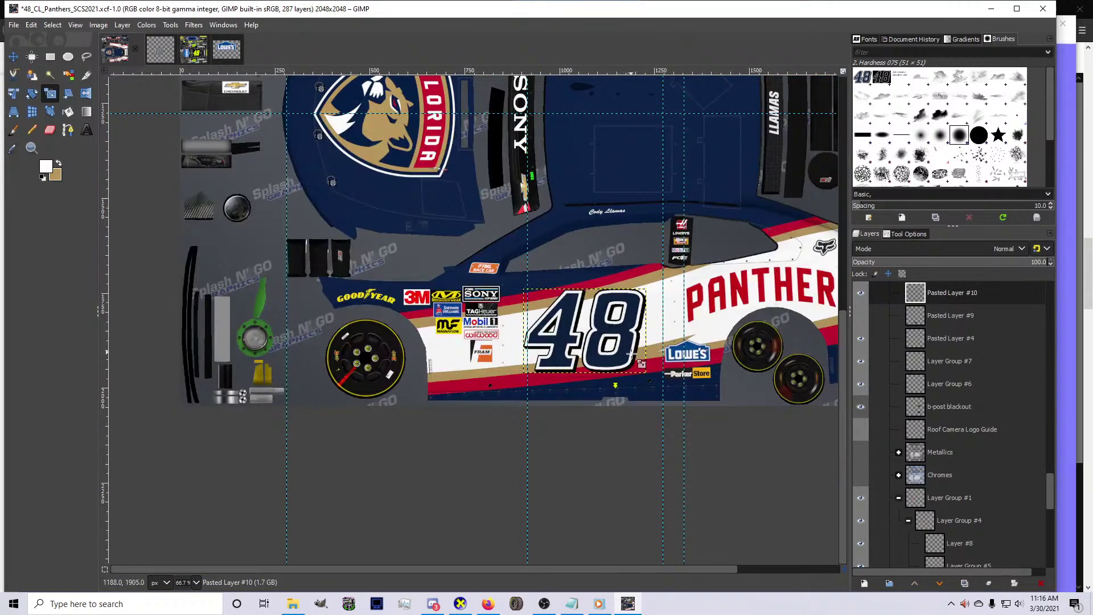
Fine-tune the size of the white-outlined 48 on the door and shift it slightly toward the front wheel
scroll(641, 362, "up", 2)
left_click(644, 386)
key("Return")
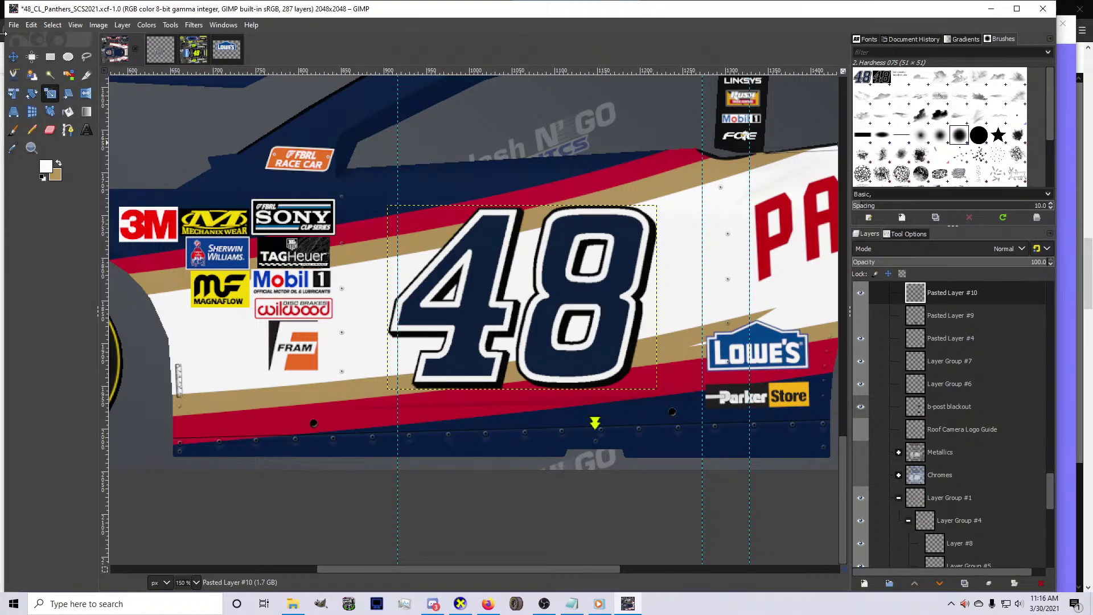
left_click(13, 57)
left_click_drag(476, 330, 468, 331)
key("shift+s")
left_click_drag(627, 254, 629, 253)
key("Return")
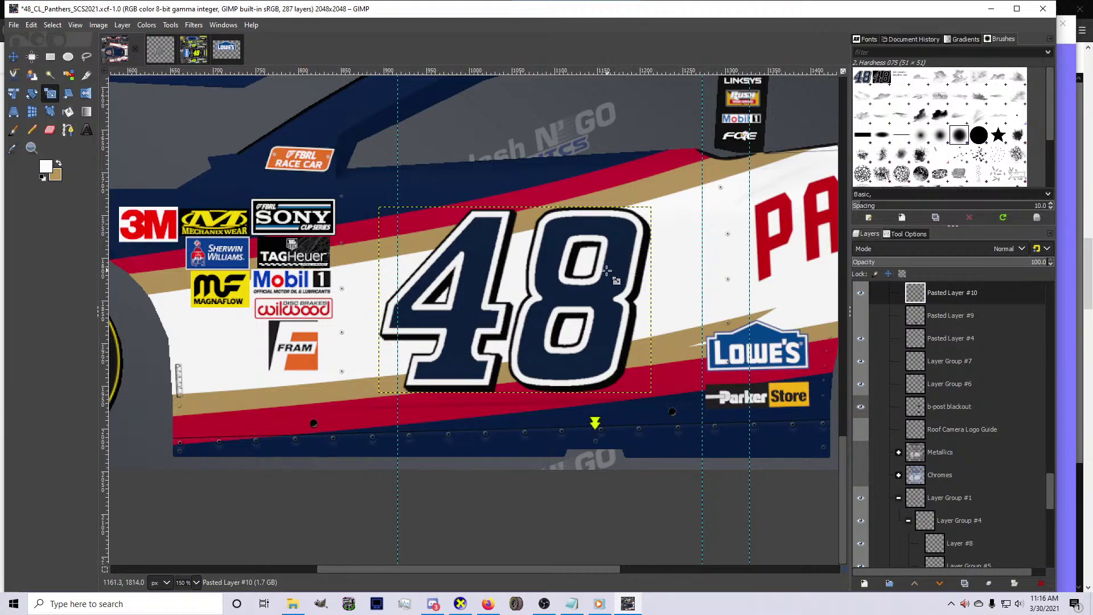
Export the livery and examine the white-outlined 48 on the car in CarView
key("ctrl+m")
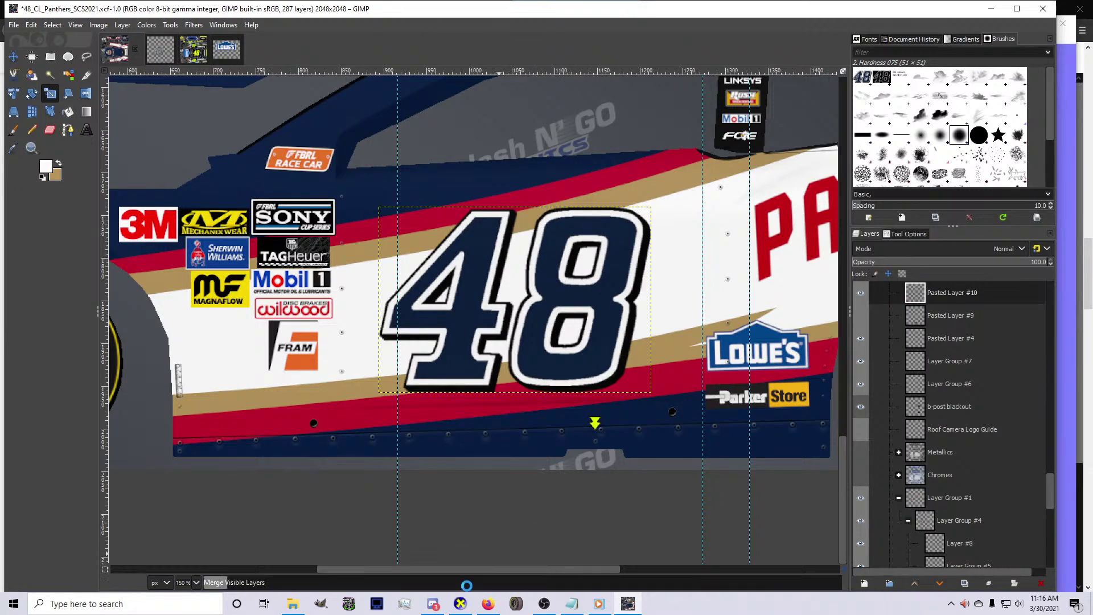
left_click(455, 607)
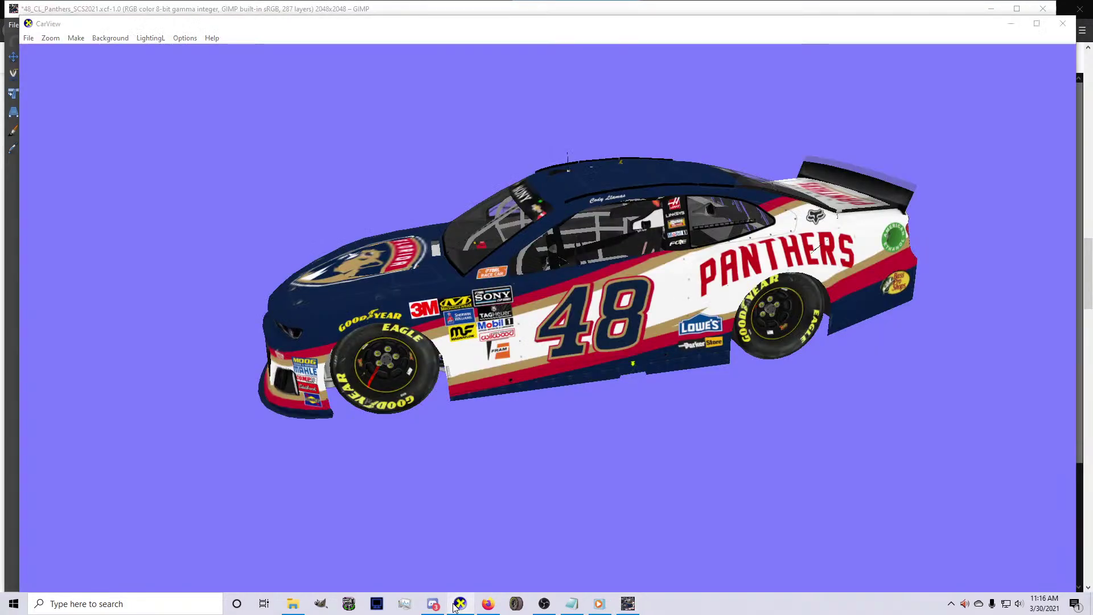
left_click(456, 607)
left_click(455, 607)
left_click_drag(578, 344, 506, 344)
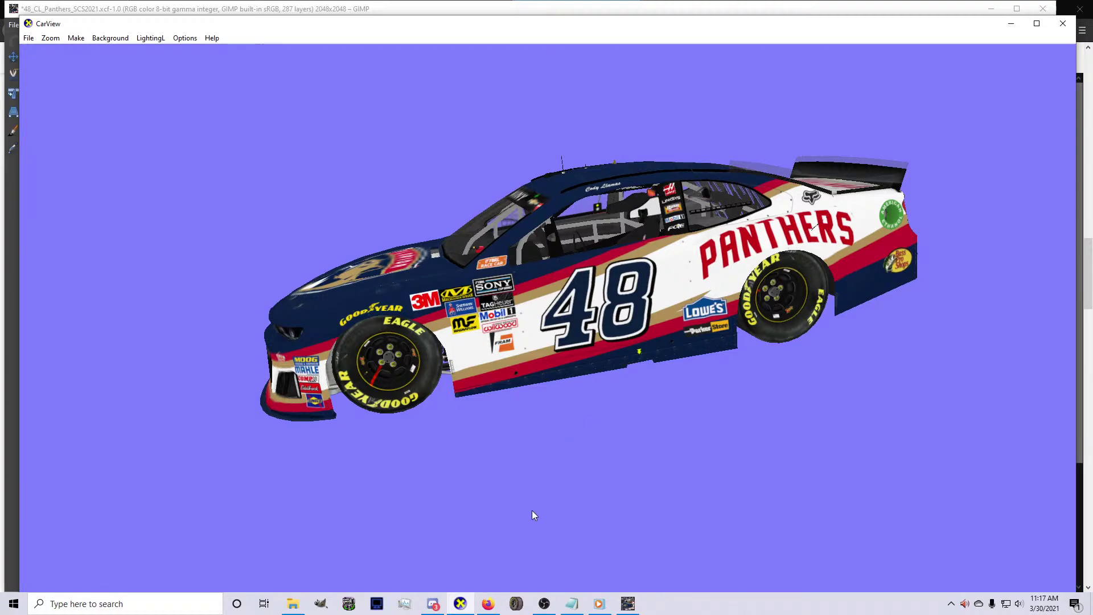
Return to GIMP, undo the white fills in the number image, and copy the gold-outlined 48 from the 8 group
left_click(628, 603)
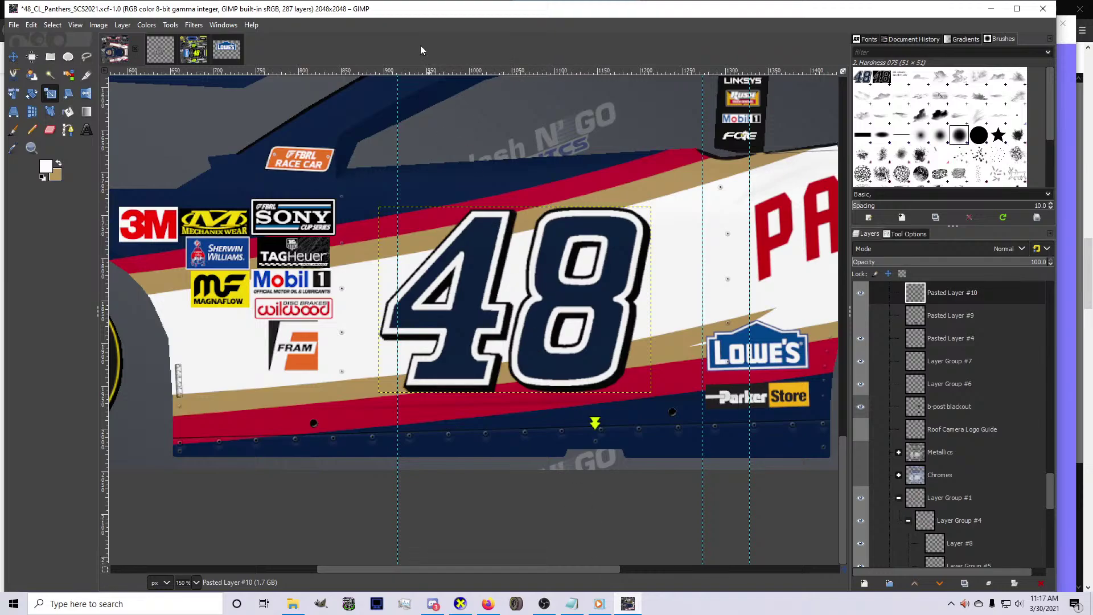
left_click(170, 56)
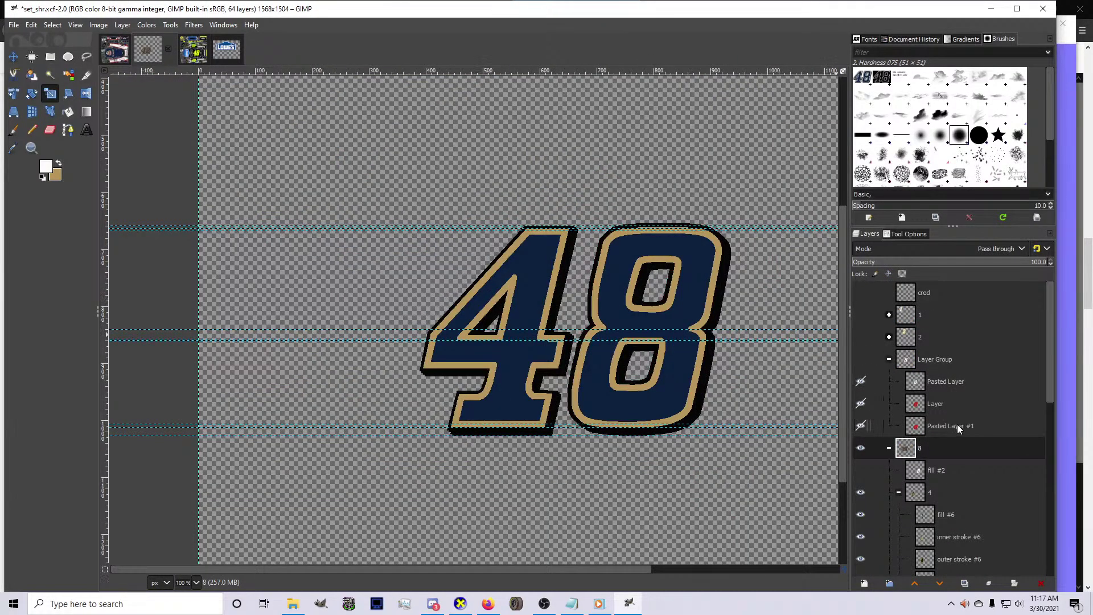
right_click(927, 449)
left_click(951, 407)
key("ctrl+c")
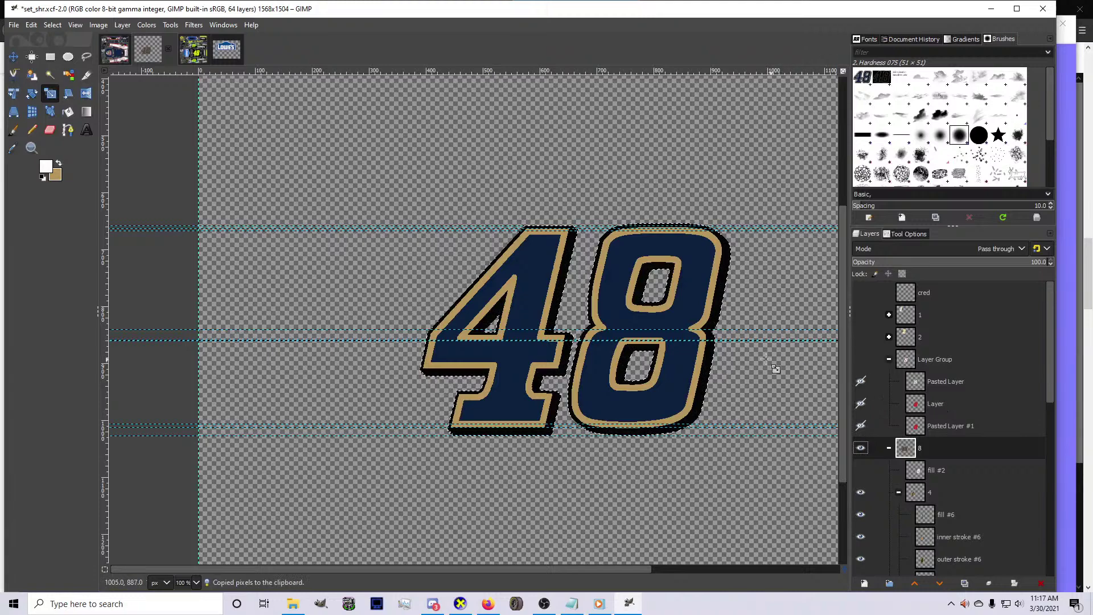
Paste the gold-outlined 48 into the car template as a new layer and scale it down over the white-outlined version
left_click(117, 50)
key("ctrl+v")
left_click(522, 393)
left_click_drag(522, 393, 519, 339)
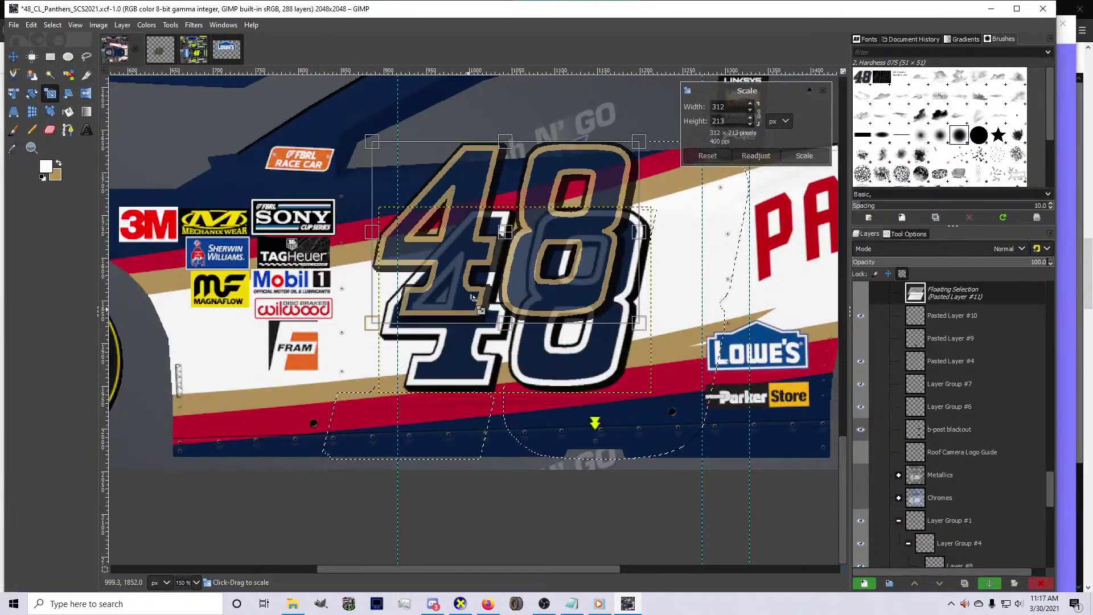
left_click_drag(517, 244, 515, 307)
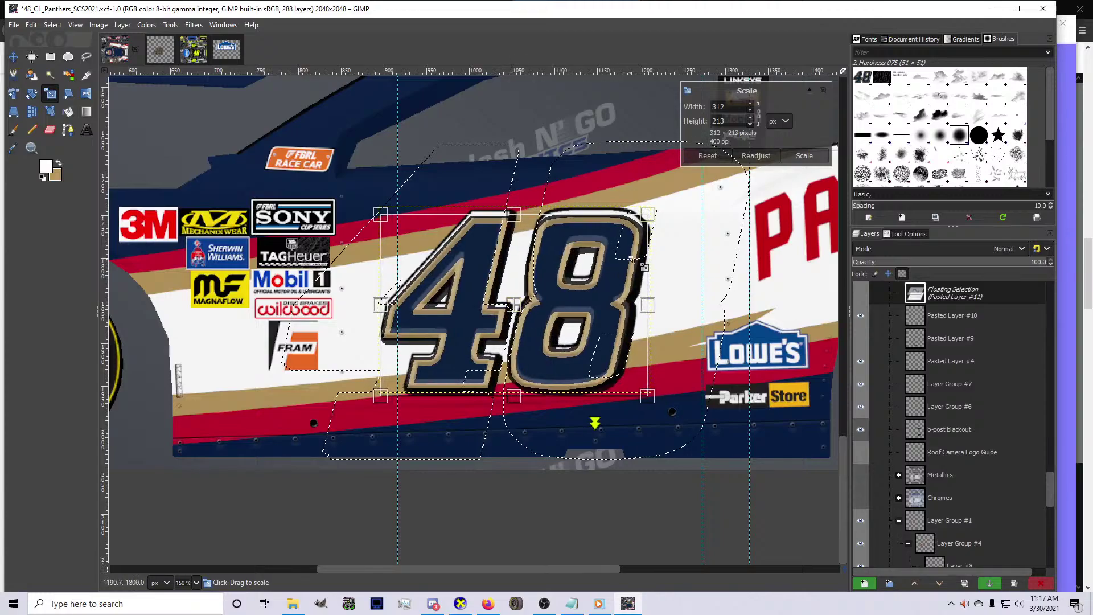
key("Return")
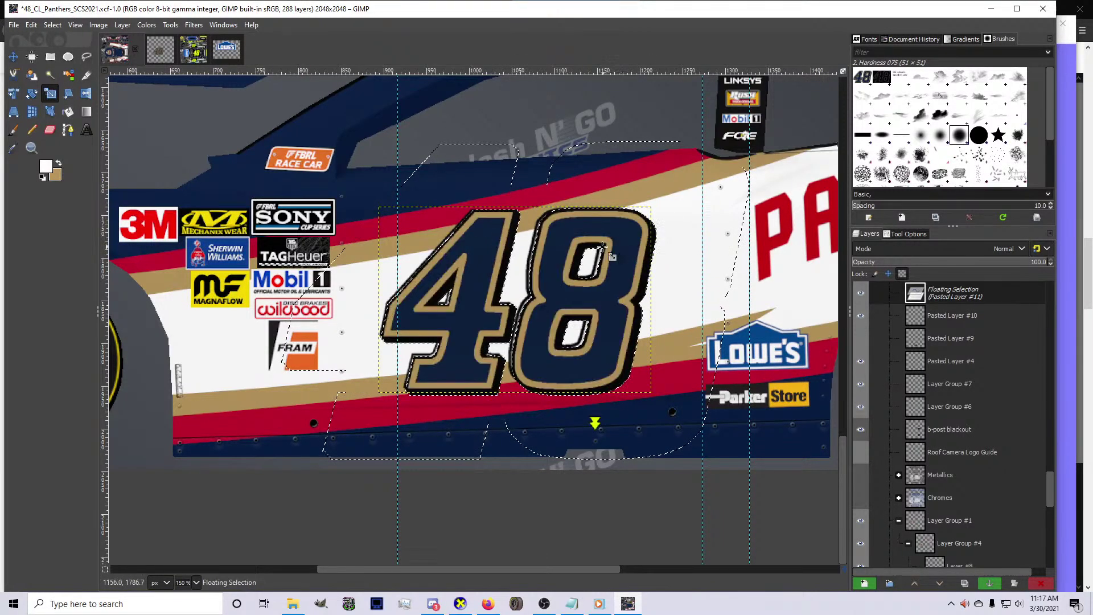
key("shift+ctrl+n")
Hide the white-outlined Pasted Layer #10 in the car template and select Pasted Layer #11
left_click(162, 56)
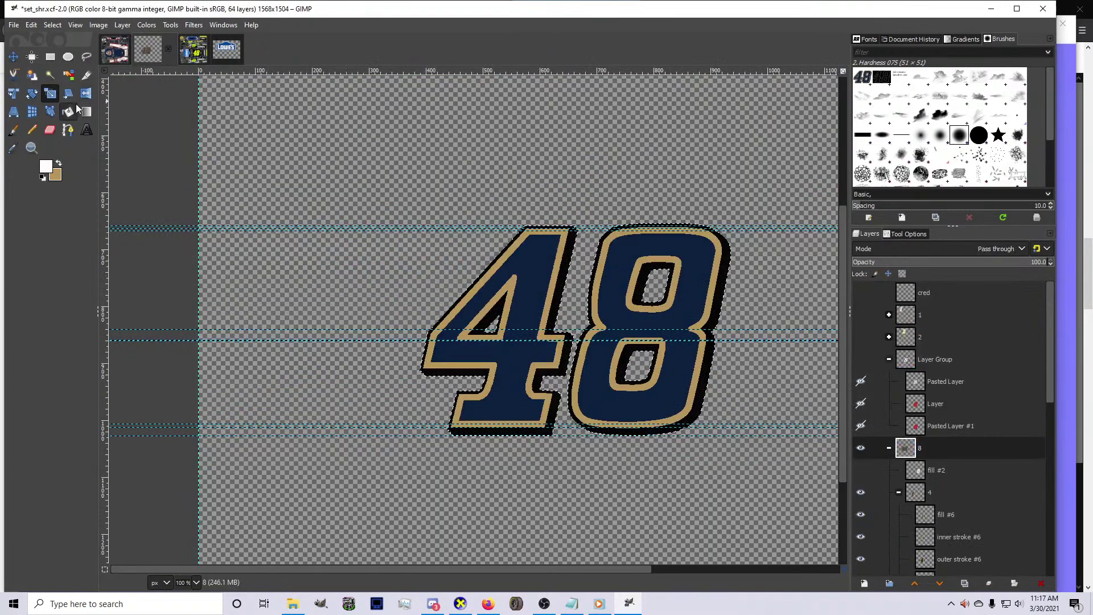
left_click(68, 111)
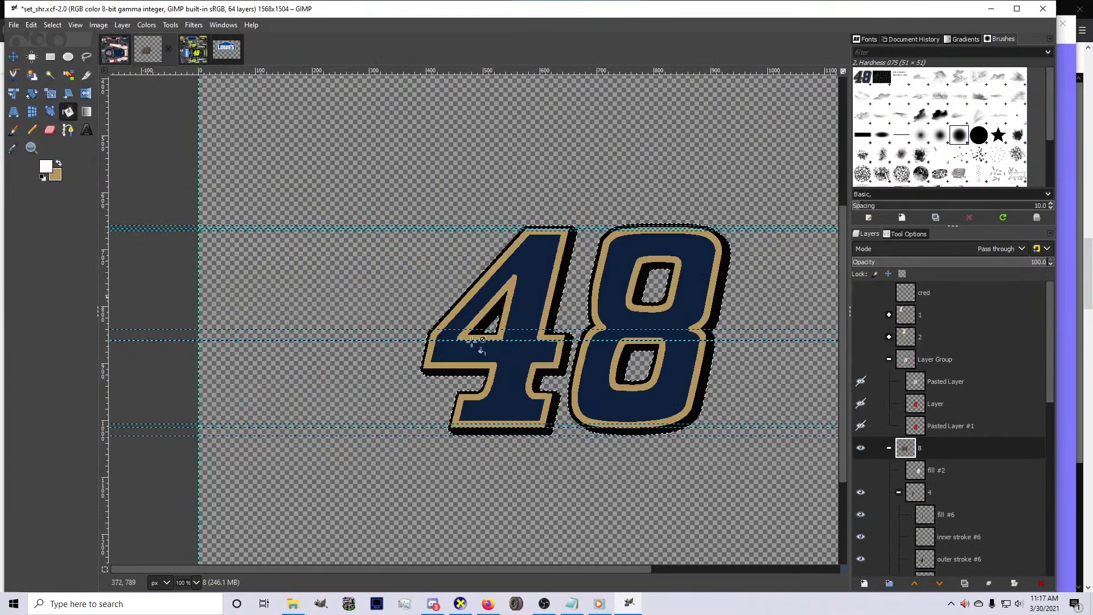
left_click(115, 51)
scroll(871, 490, "down", 3)
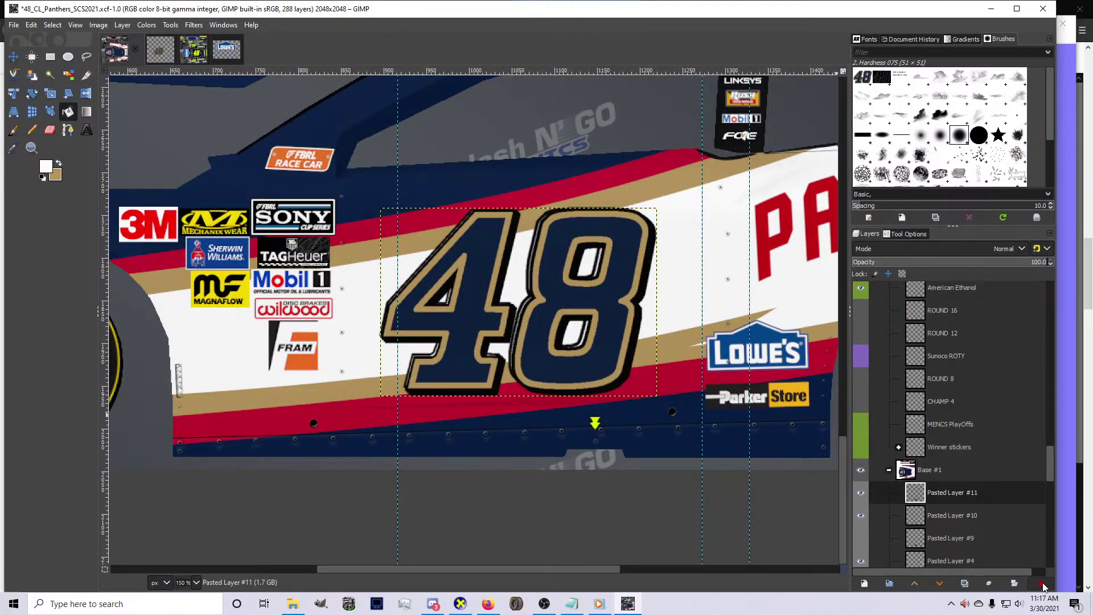
left_click(862, 509)
left_click(957, 509)
left_click(934, 494)
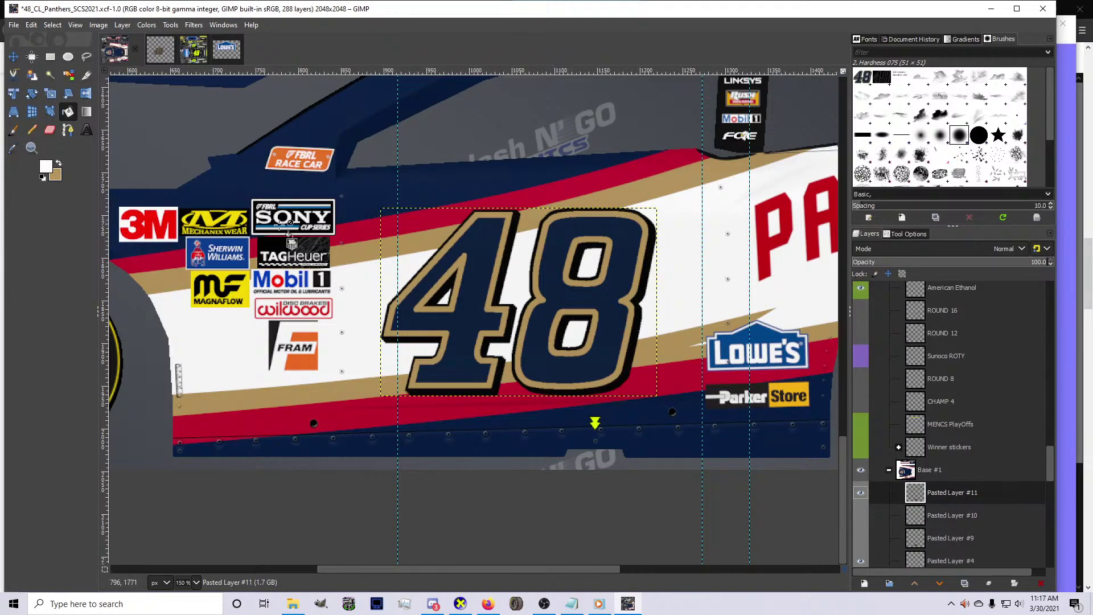
Shift the gold-outlined 48 slightly toward the front wheel and fine-tune its size on the door
left_click(13, 57)
left_click_drag(482, 347, 478, 347)
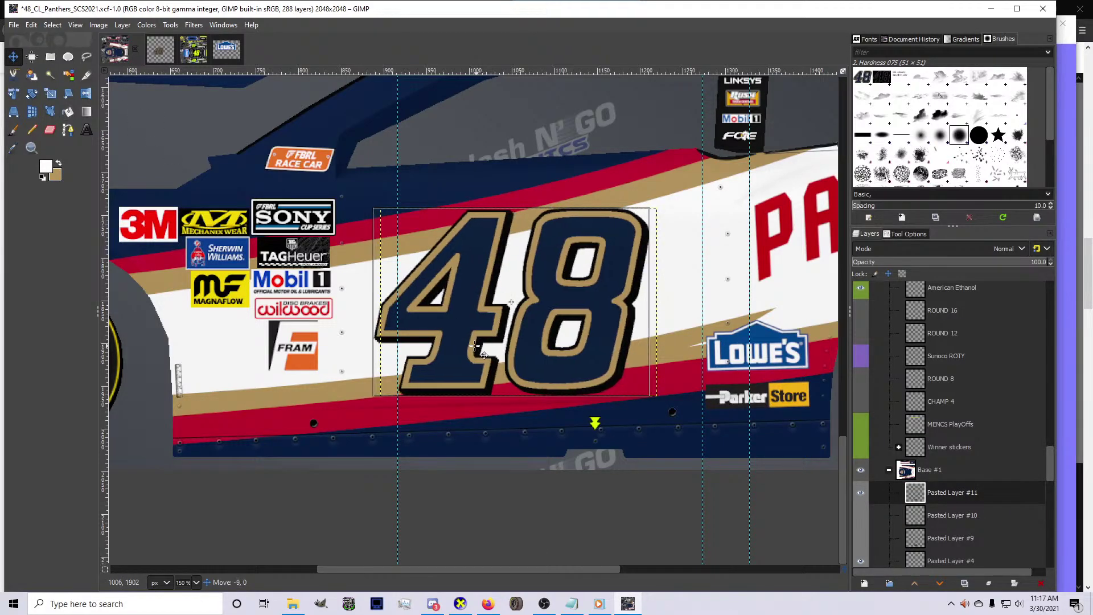
scroll(478, 346, "down", 2)
scroll(586, 341, "up", 1)
key("shift+s")
left_click_drag(611, 284, 605, 289)
key("Return")
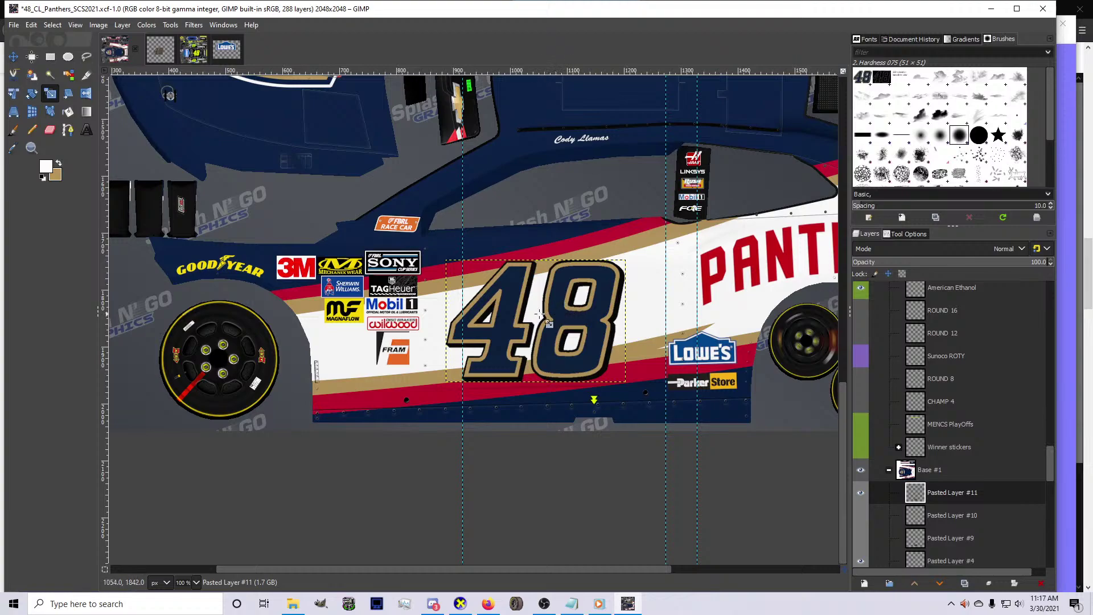
Export the livery to card.bmp and examine the gold-outlined 48 with its black outer stroke from several angles in CarView
key("ctrl+e")
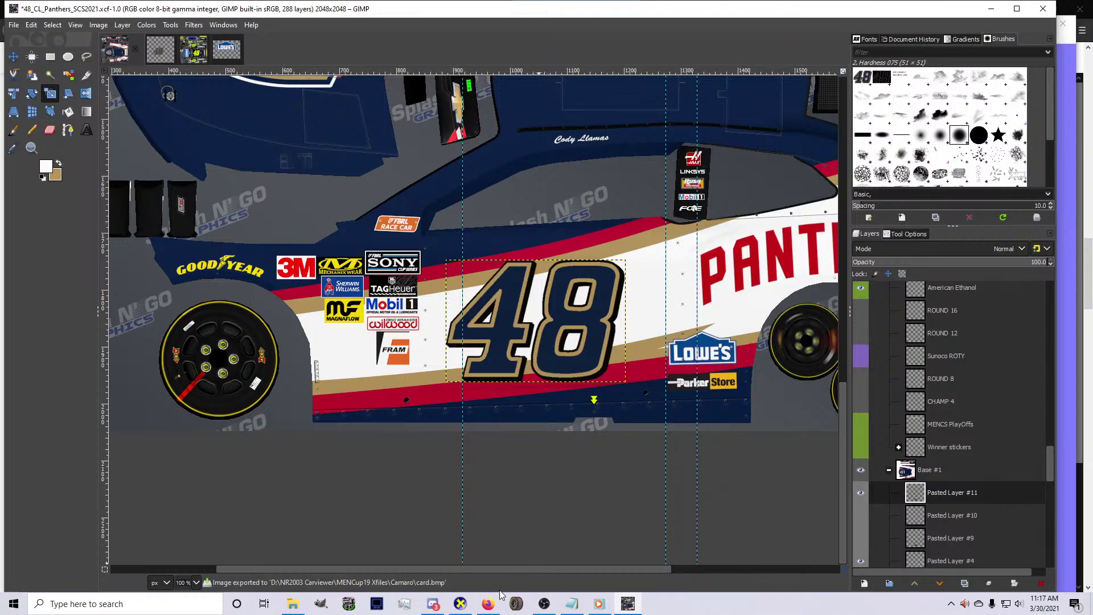
left_click(460, 603)
left_click_drag(640, 354, 802, 334)
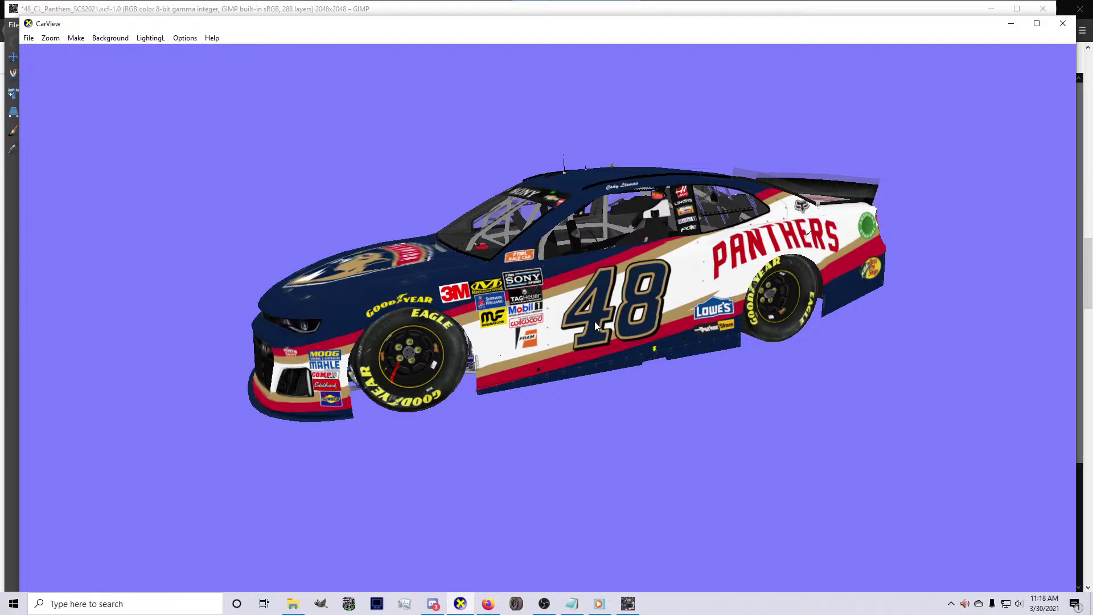
left_click_drag(592, 325, 565, 363)
scroll(559, 381, "up", 3)
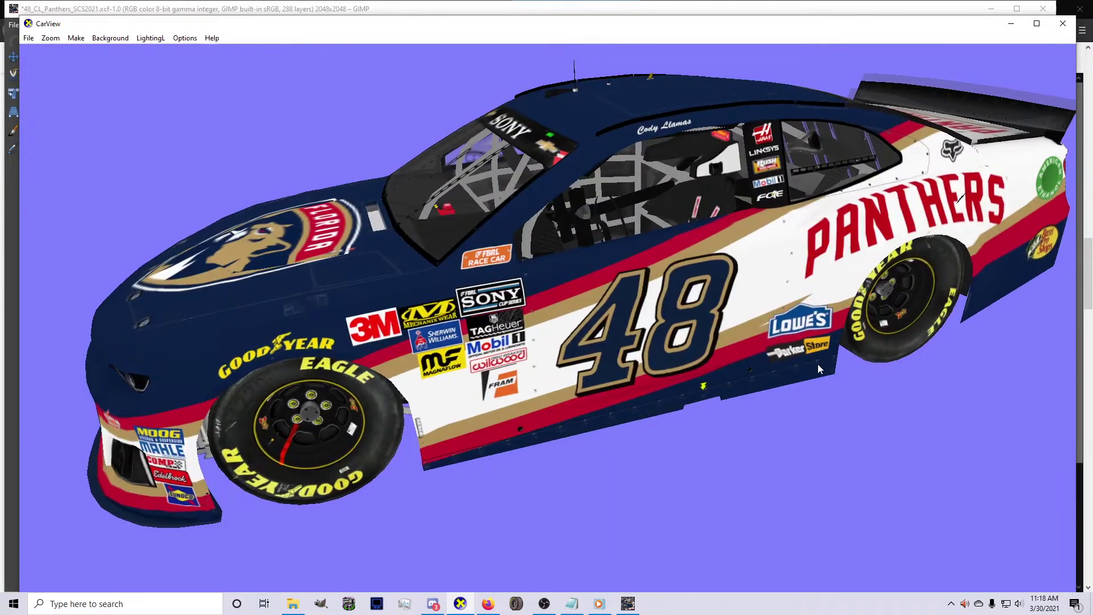
left_click_drag(817, 364, 840, 344)
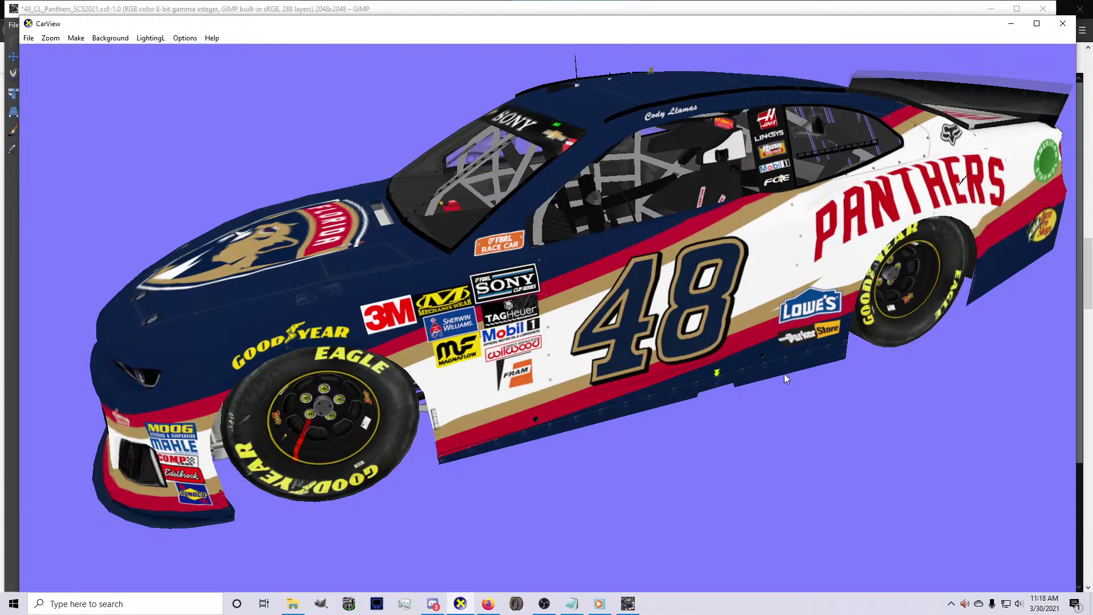
left_click_drag(783, 374, 438, 351)
scroll(584, 327, "down", 4)
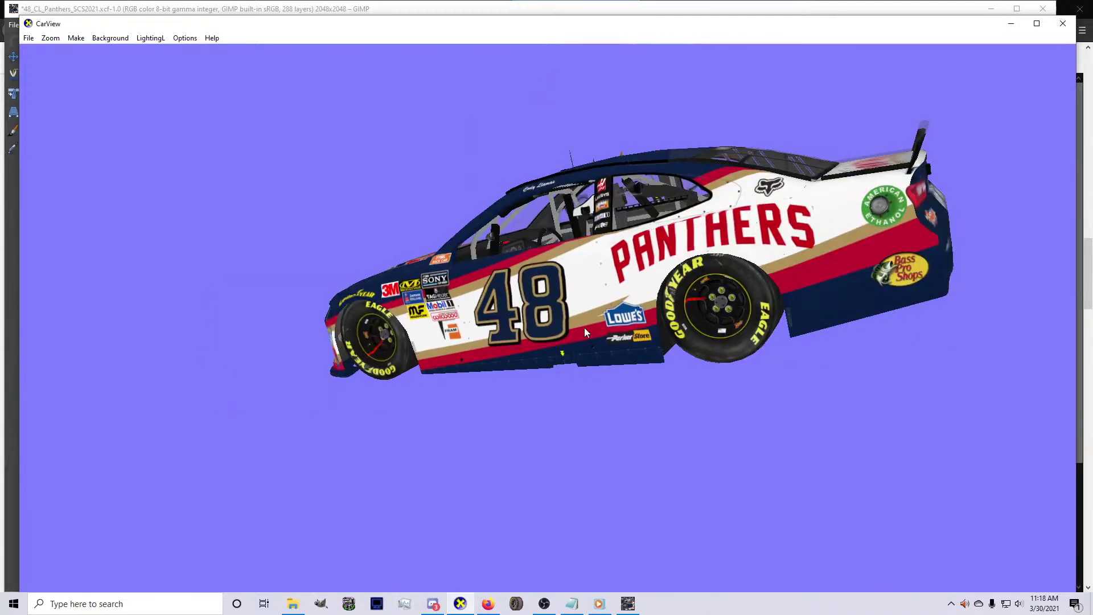
left_click_drag(584, 327, 509, 410)
Return to GIMP, delete the gold-outlined 48 layer from the car template, and switch to the number image
left_click(628, 604)
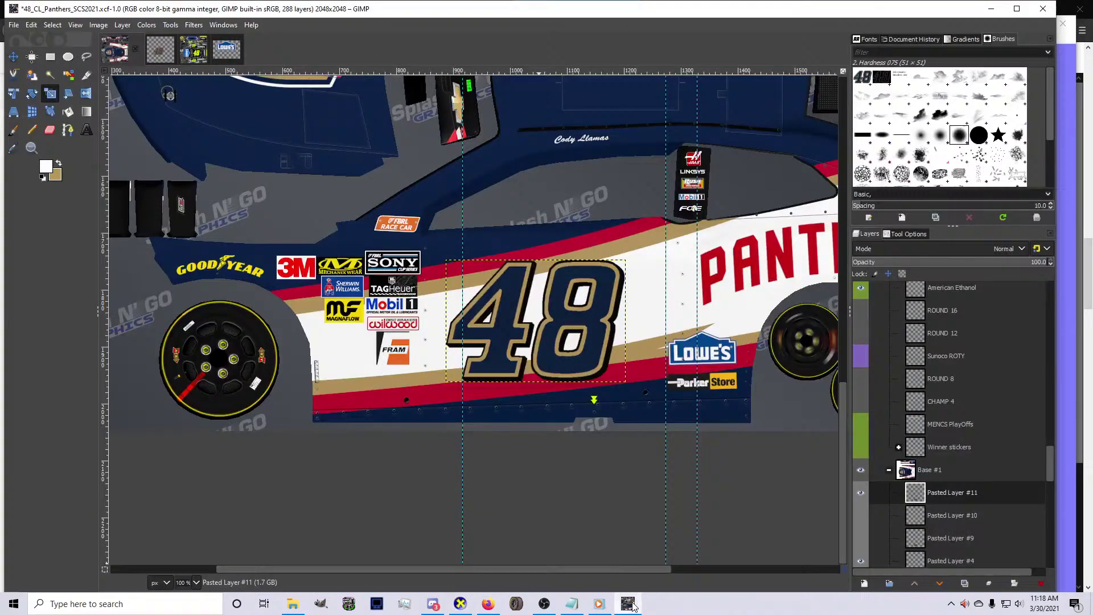
left_click(1041, 584)
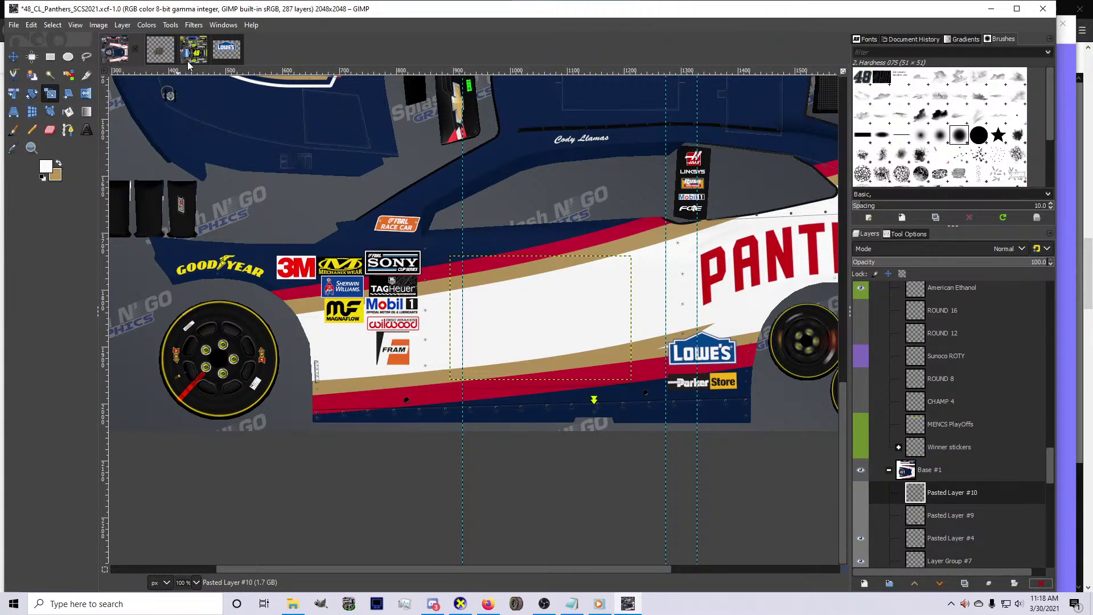
left_click(155, 57)
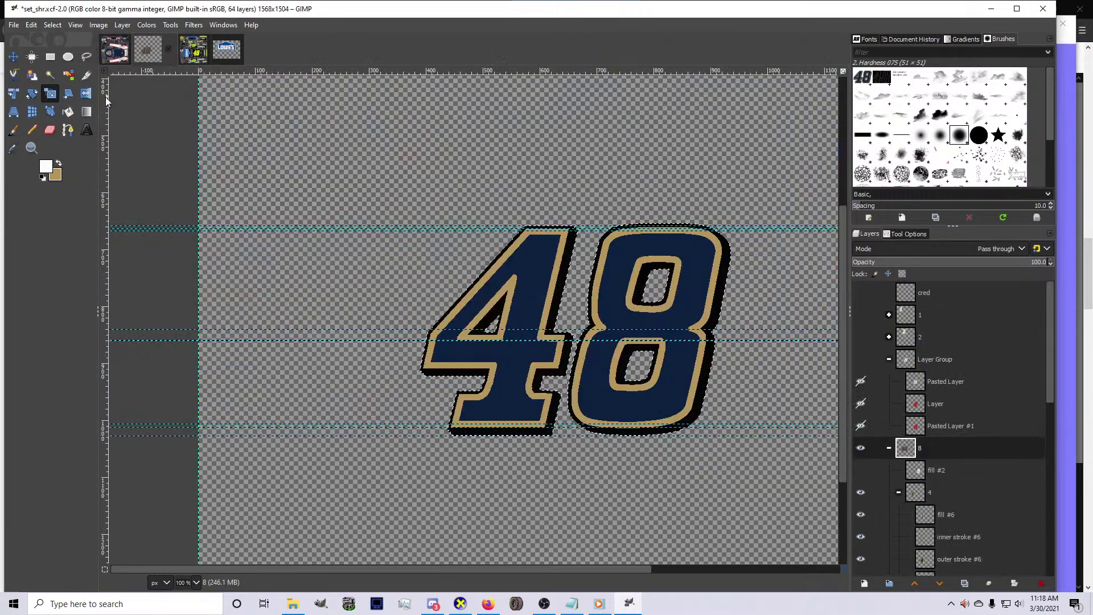
Clear the existing selection, choose Bucket Fill, and create a selection from the opaque area of layer group 8
left_click(52, 24)
left_click(57, 51)
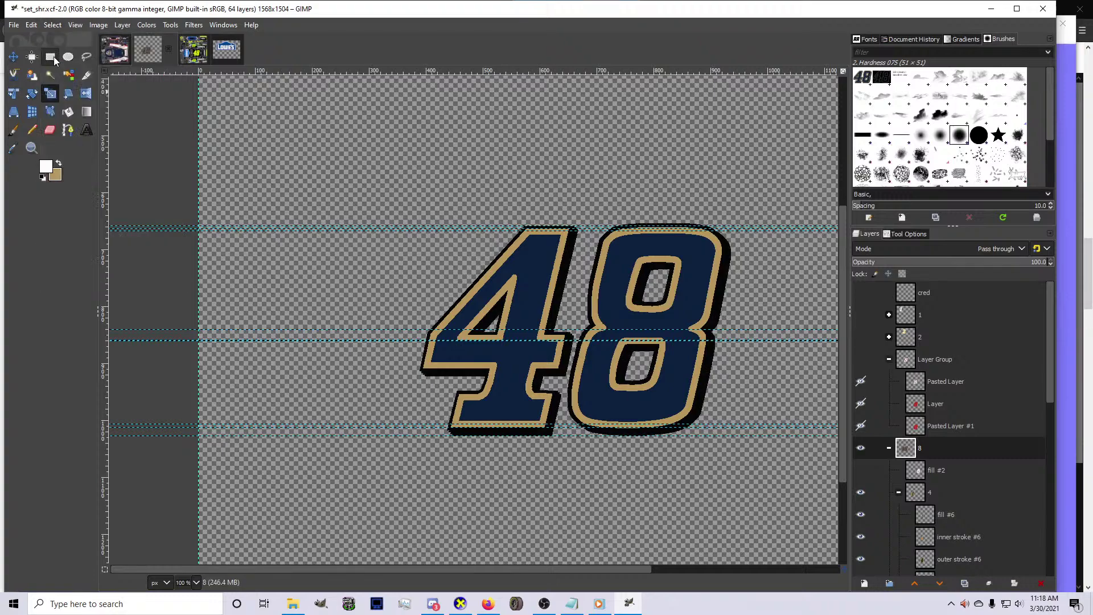
left_click(67, 112)
scroll(951, 442, "down", 5)
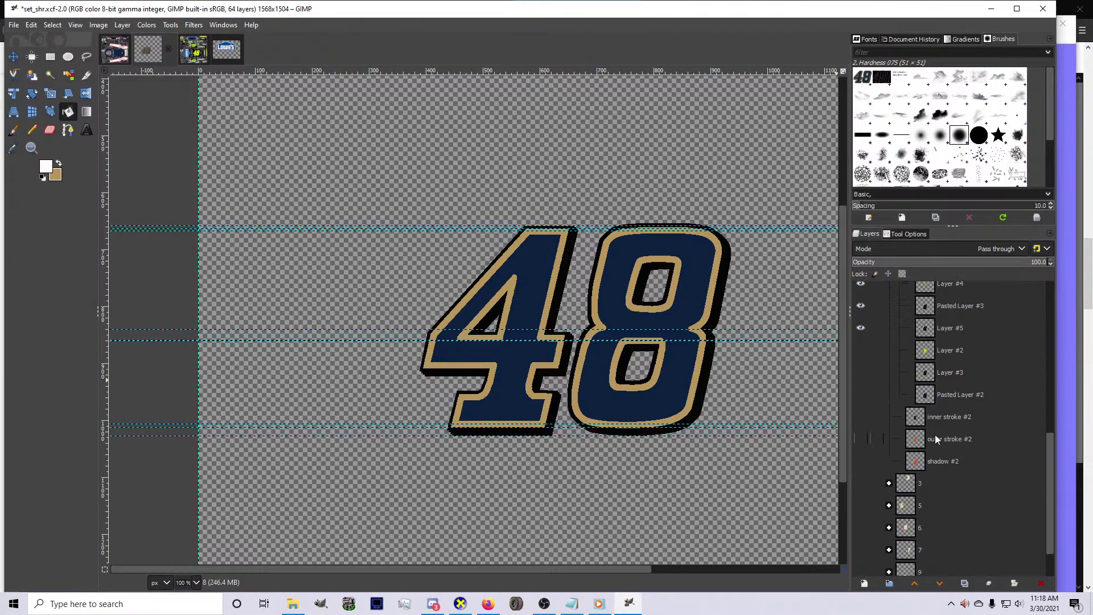
right_click(925, 370)
left_click(951, 371)
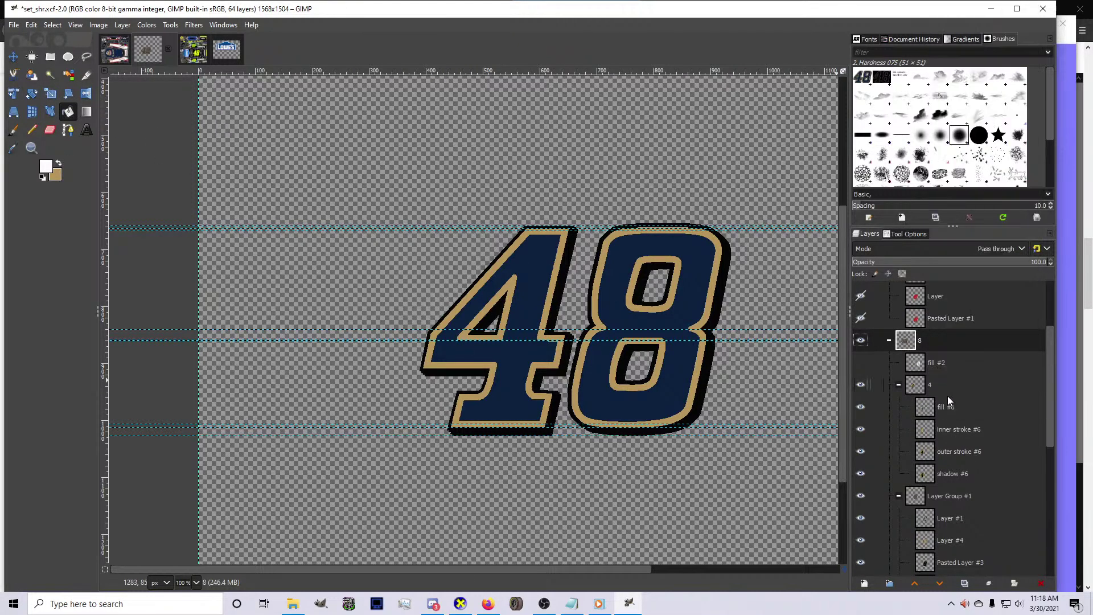
Add a new transparent 1568 x 1504 px layer directly above Layer #2 in the number image
scroll(947, 398, "down", 8)
left_click(936, 387)
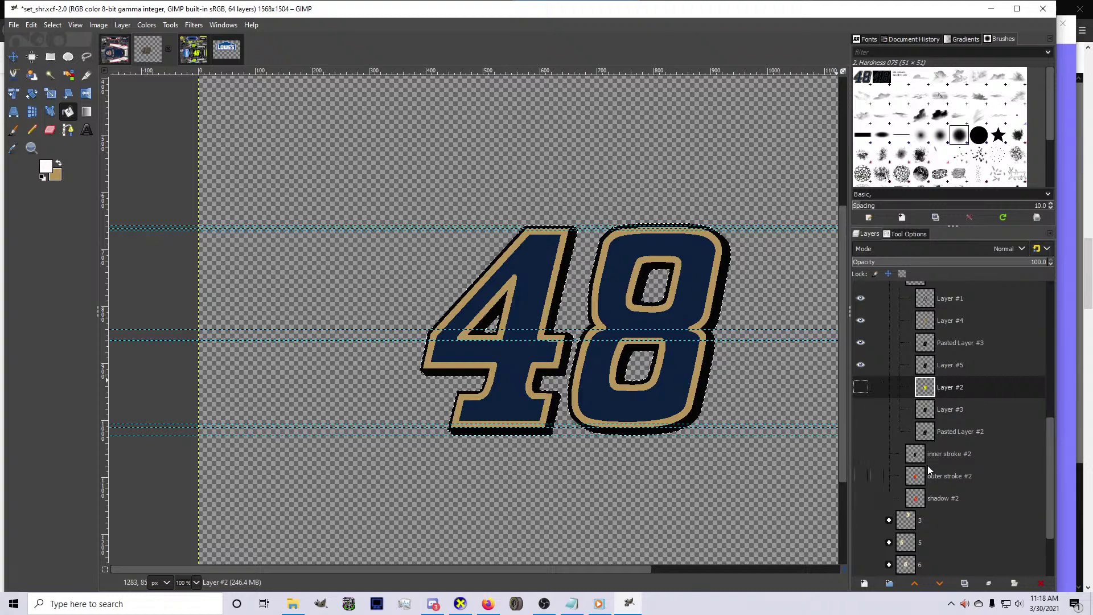
left_click(864, 584)
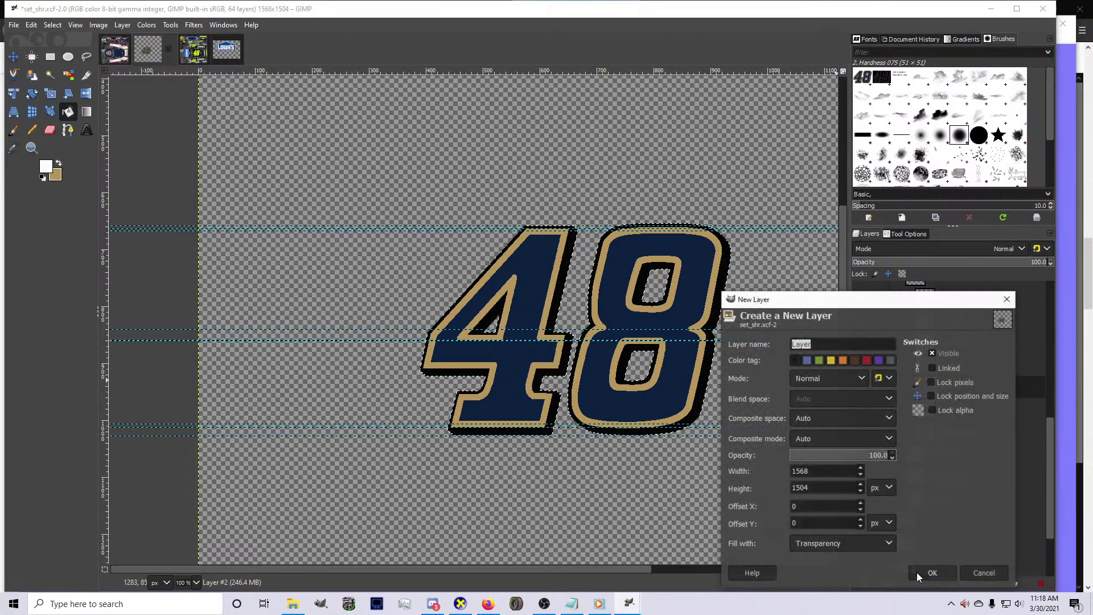
left_click(917, 572)
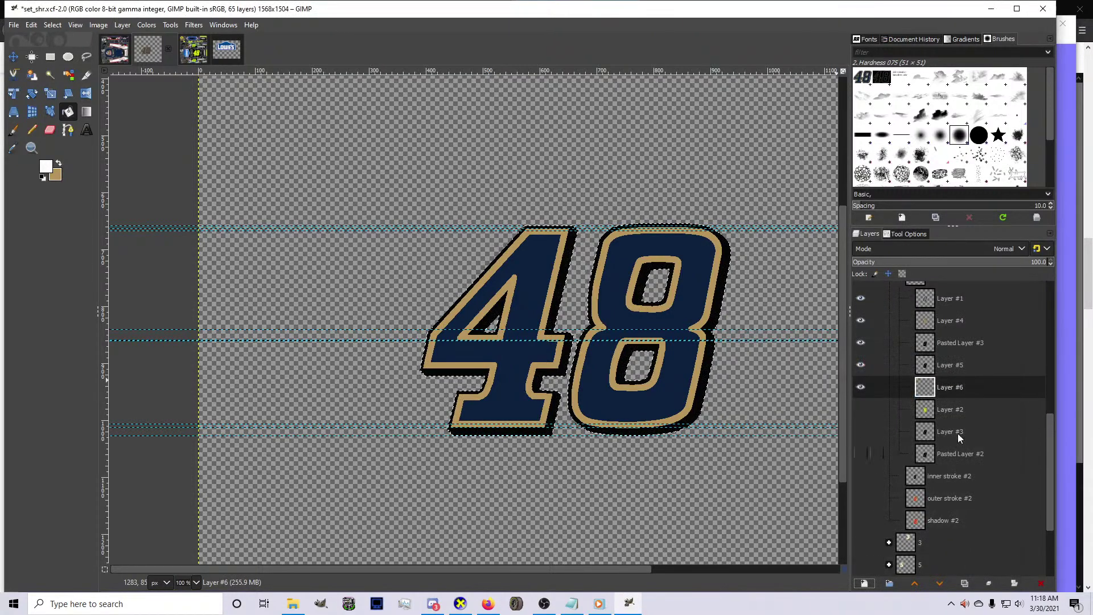
Grow the 48 selection by 10 px and fill it with white on Layer #6 as an outermost stroke
left_click(53, 24)
left_click(88, 169)
key("Return")
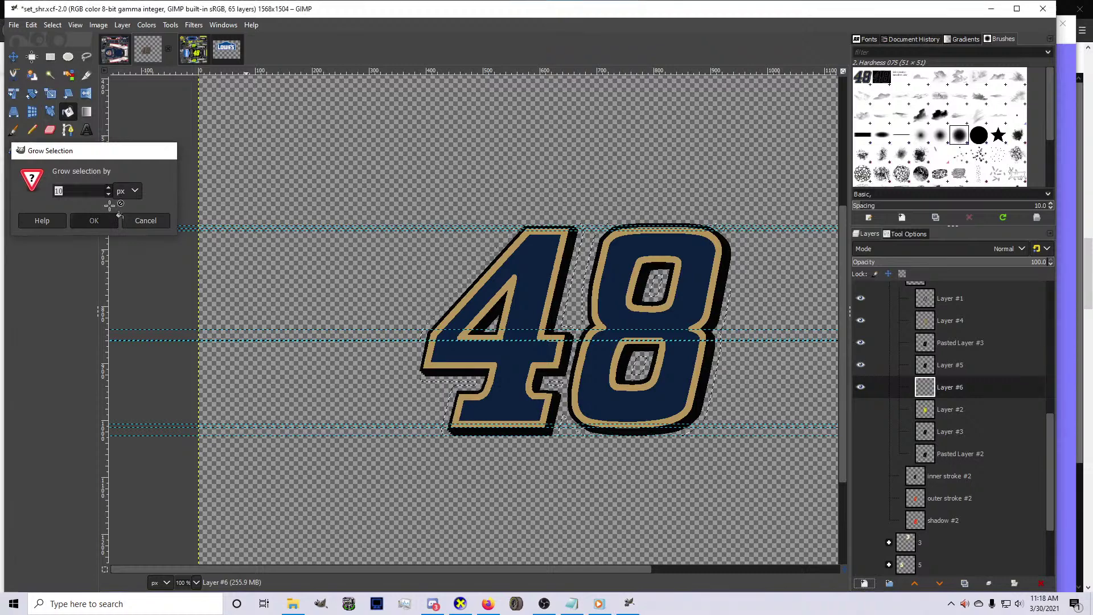
left_click(481, 272)
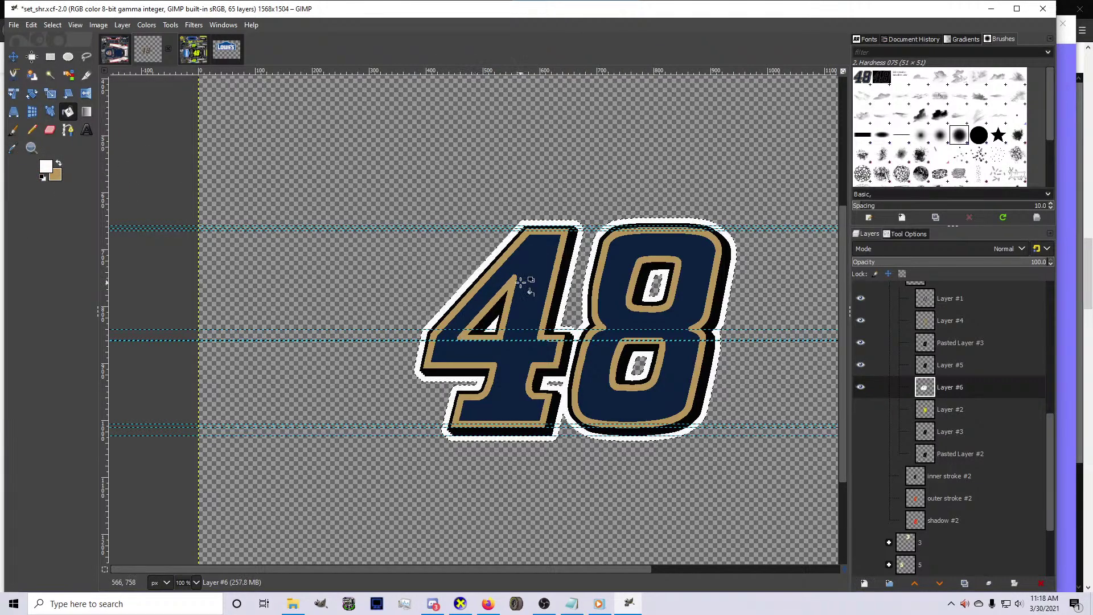
Clear the selection, outline the lower opening of the 8 with Free Select, and fill its transparent gap with white
left_click(52, 24)
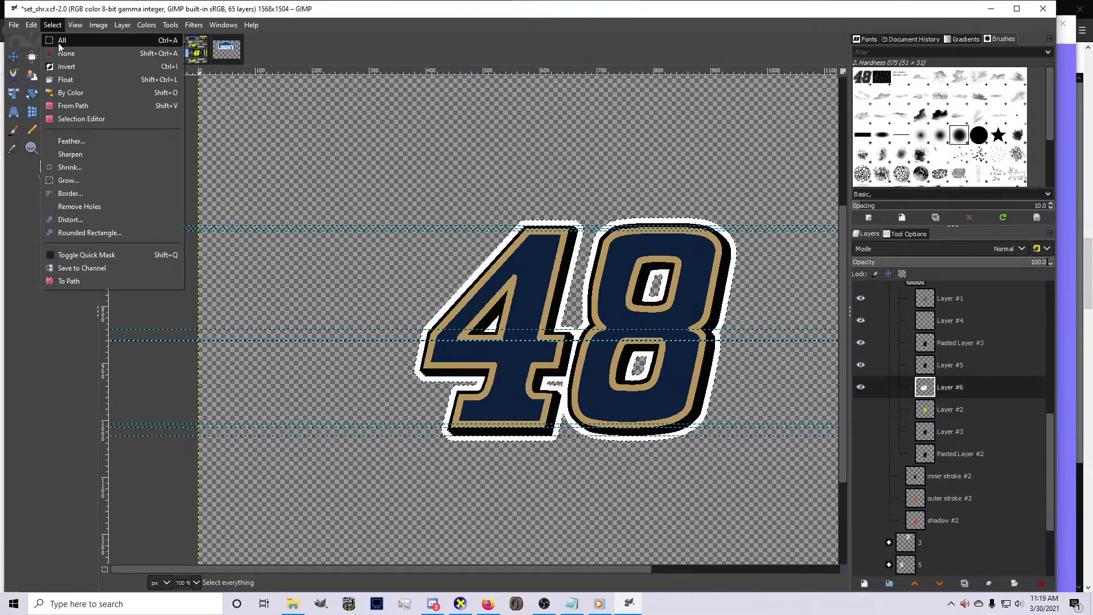
key("Escape")
key("f")
scroll(678, 370, "up", 3)
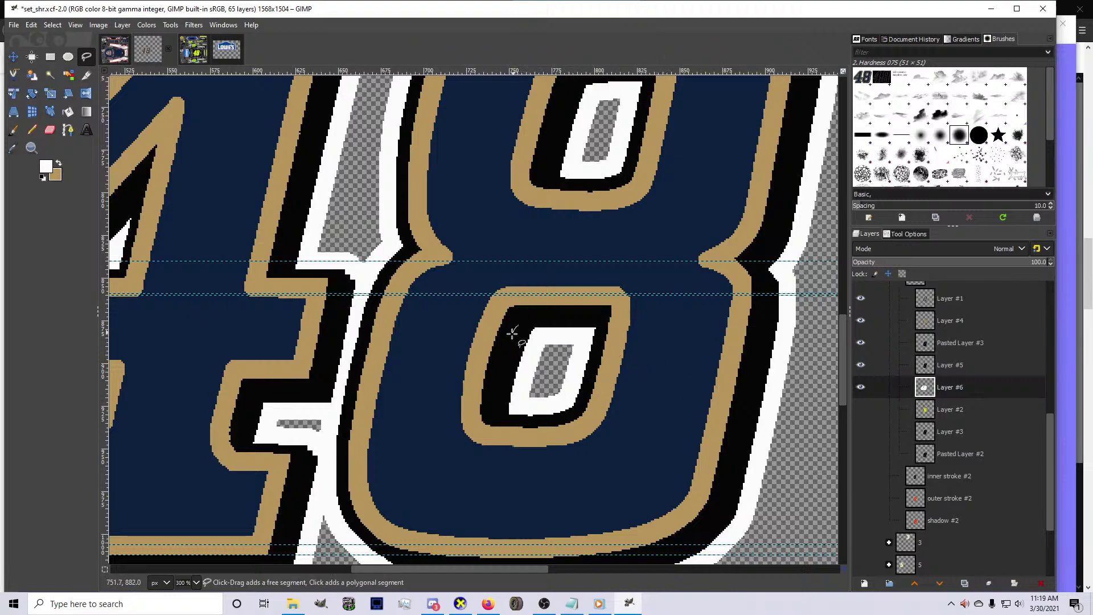
mouse_move(517, 327)
left_mouse_down()
mouse_move(594, 402)
mouse_move(564, 326)
left_mouse_up()
key("Return")
key("n")
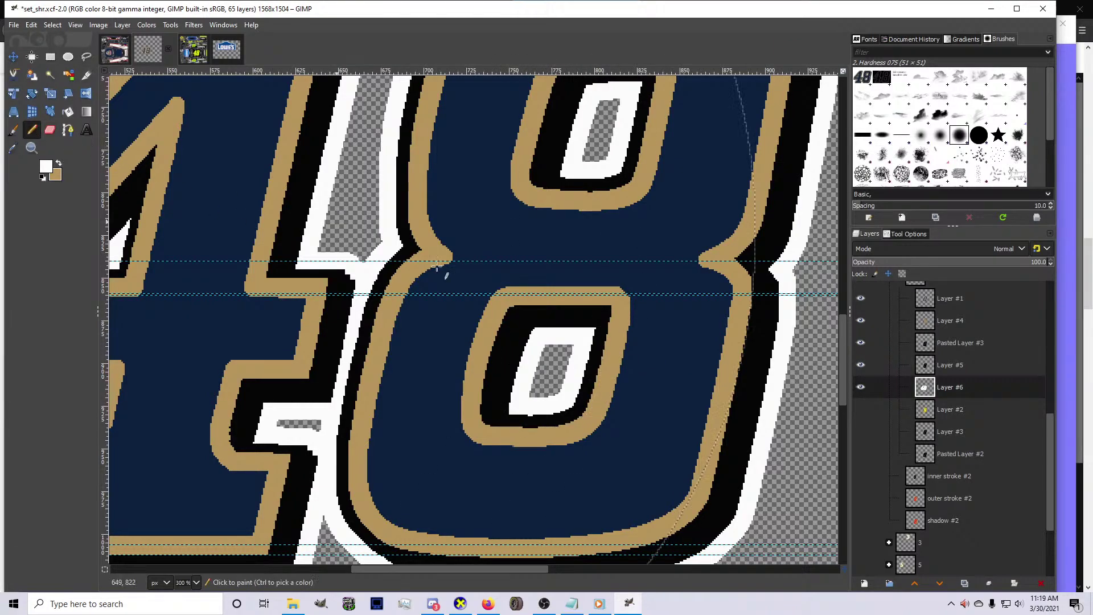
Outline the upper opening of the 8 with Free Select, fill its transparent gap with white, and clear the selection
scroll(442, 284, "up", 5)
key("f")
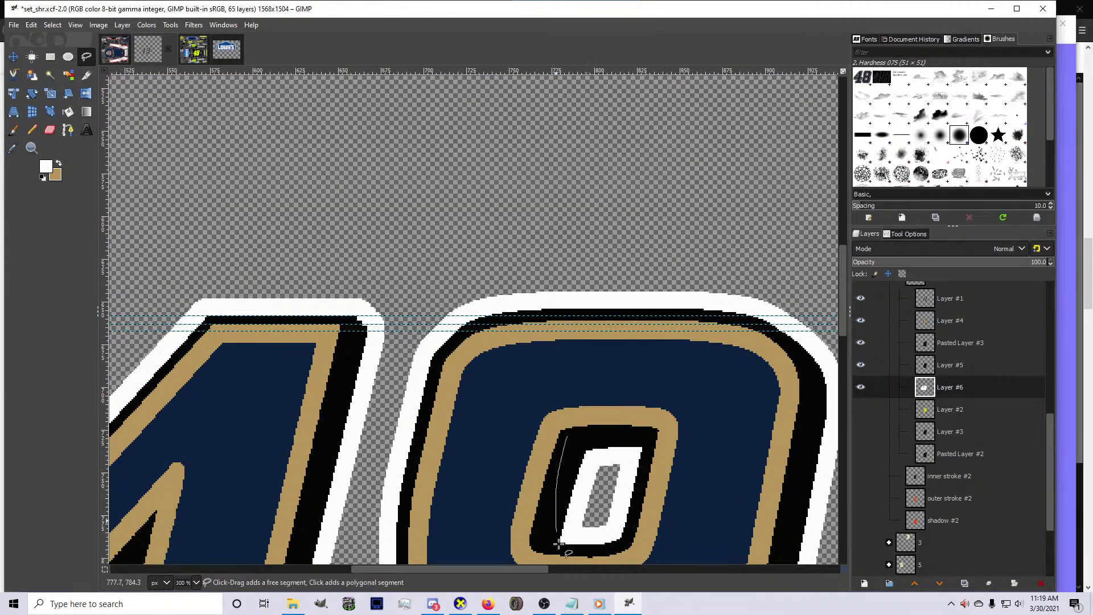
mouse_move(588, 440)
left_mouse_down()
mouse_move(635, 561)
mouse_move(569, 437)
left_mouse_up()
key("Return")
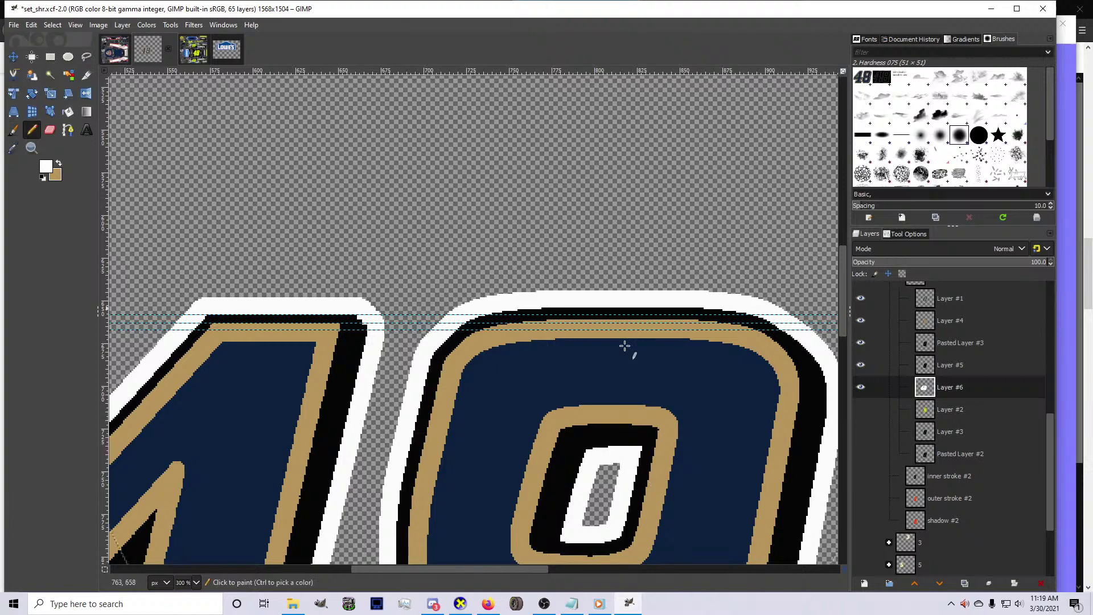
key("1")
scroll(496, 455, "down", 3)
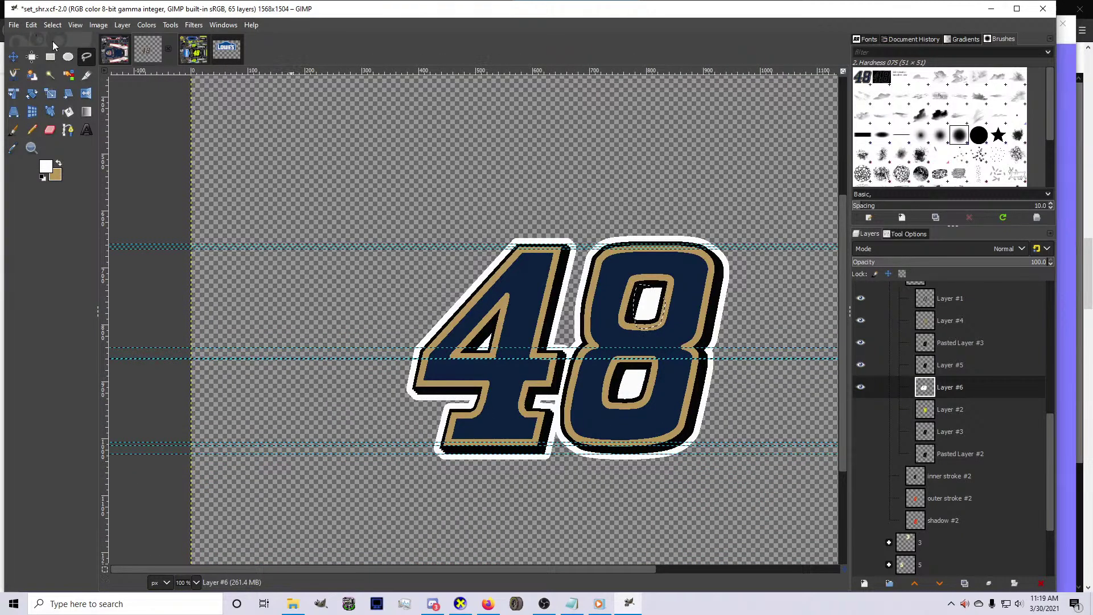
left_click(53, 25)
left_click(77, 56)
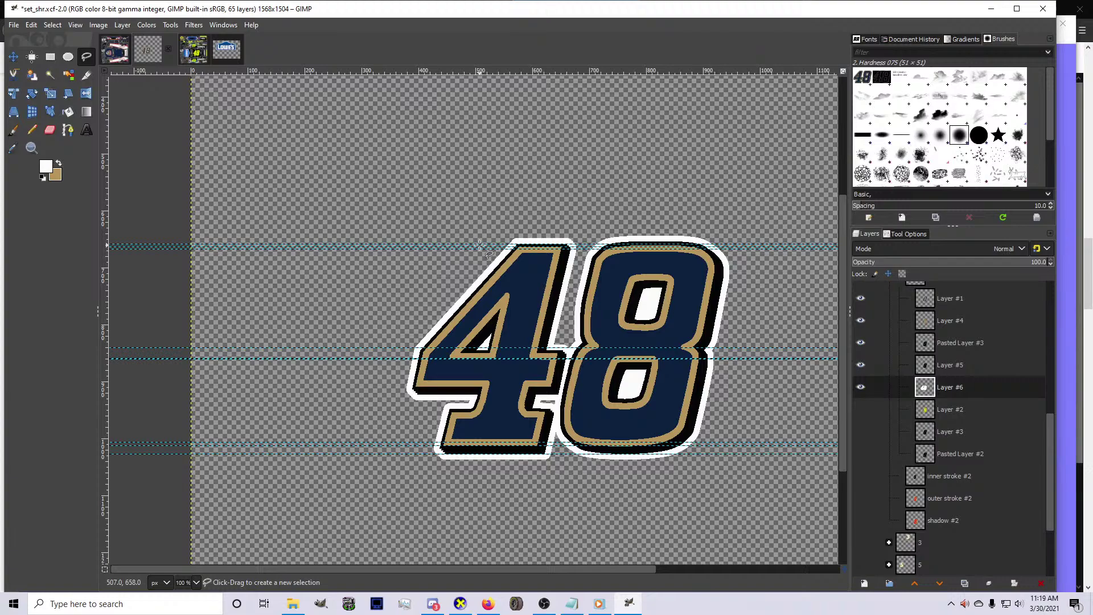
Select the opaque area of the whole layer group 8 and copy the white-stroked 48
scroll(924, 446, "up", 9)
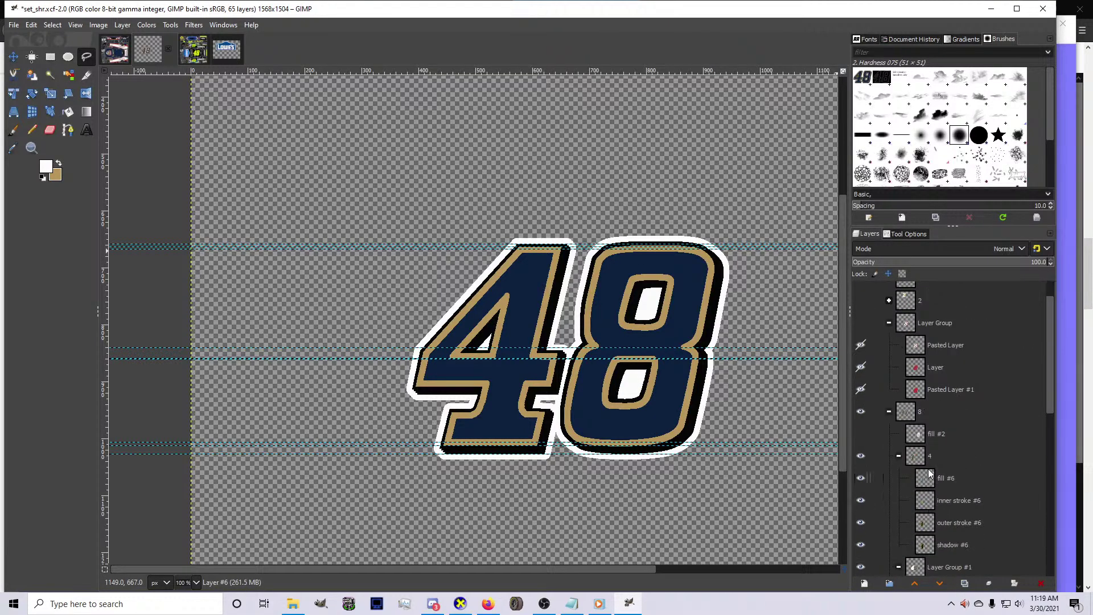
right_click(925, 453)
left_click(951, 410)
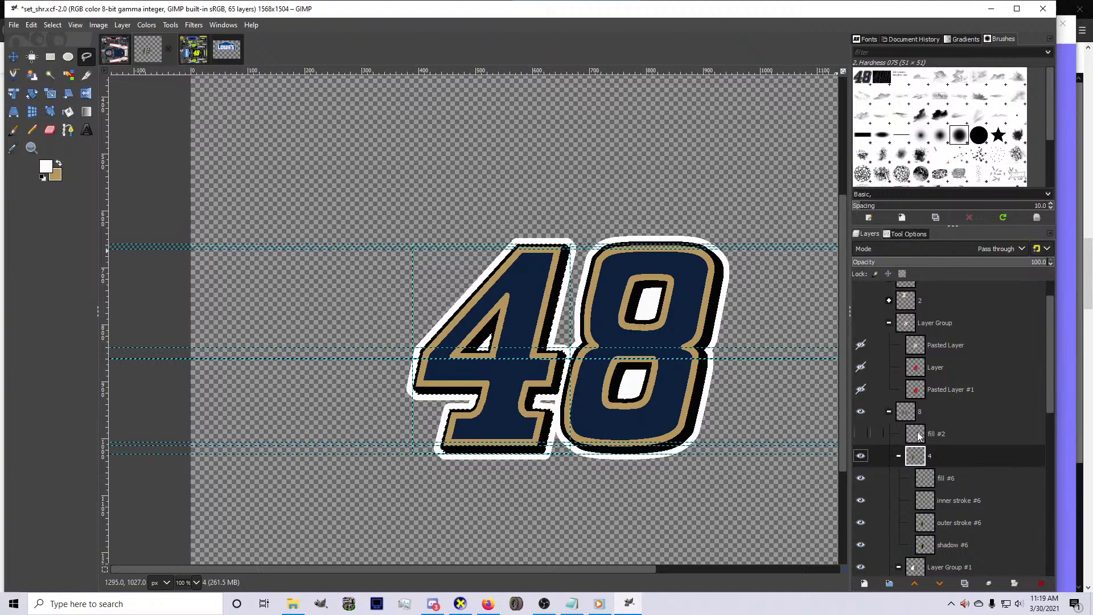
right_click(951, 405)
left_click(943, 367)
key("ctrl+c")
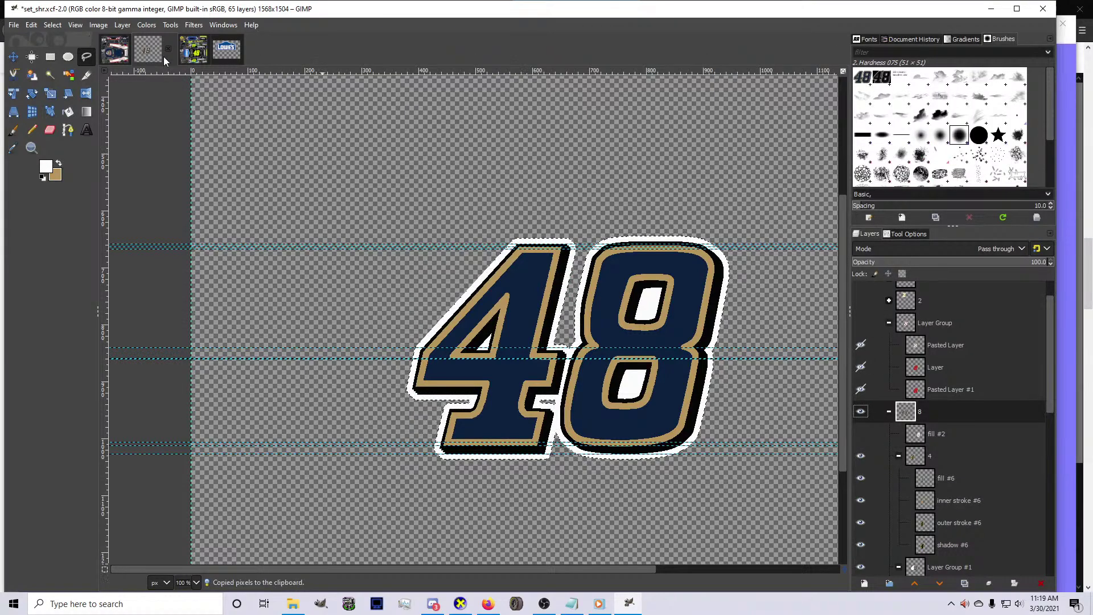
Paste the white-stroked 48 into the car template, scale it to 330 x 229 px, and place it on the door
left_click(119, 55)
key("ctrl+v")
key("shift+s")
left_click_drag(643, 435, 537, 319)
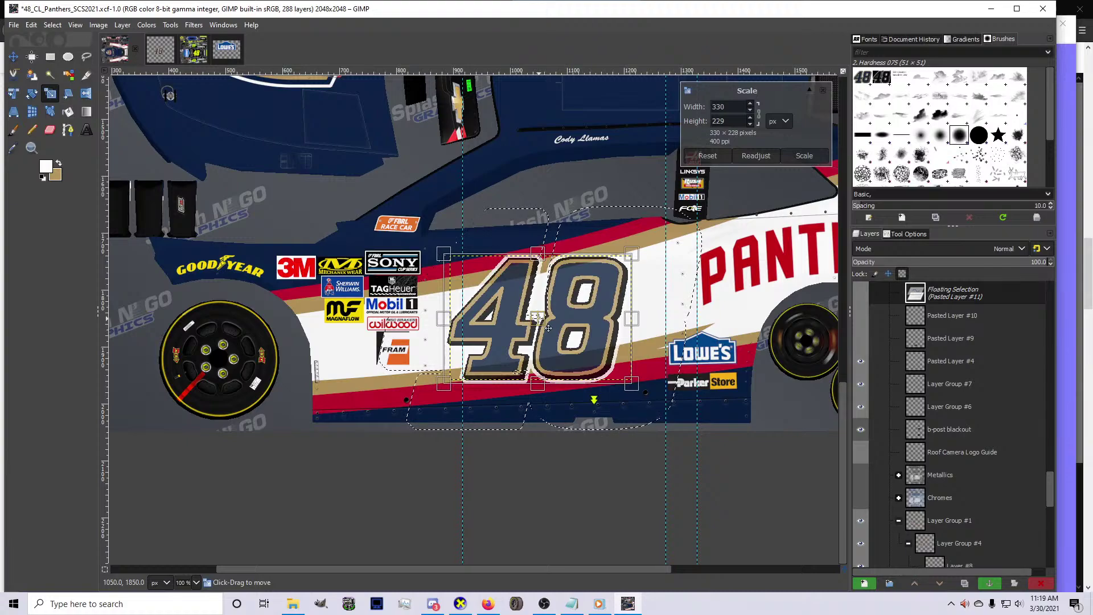
key("Return")
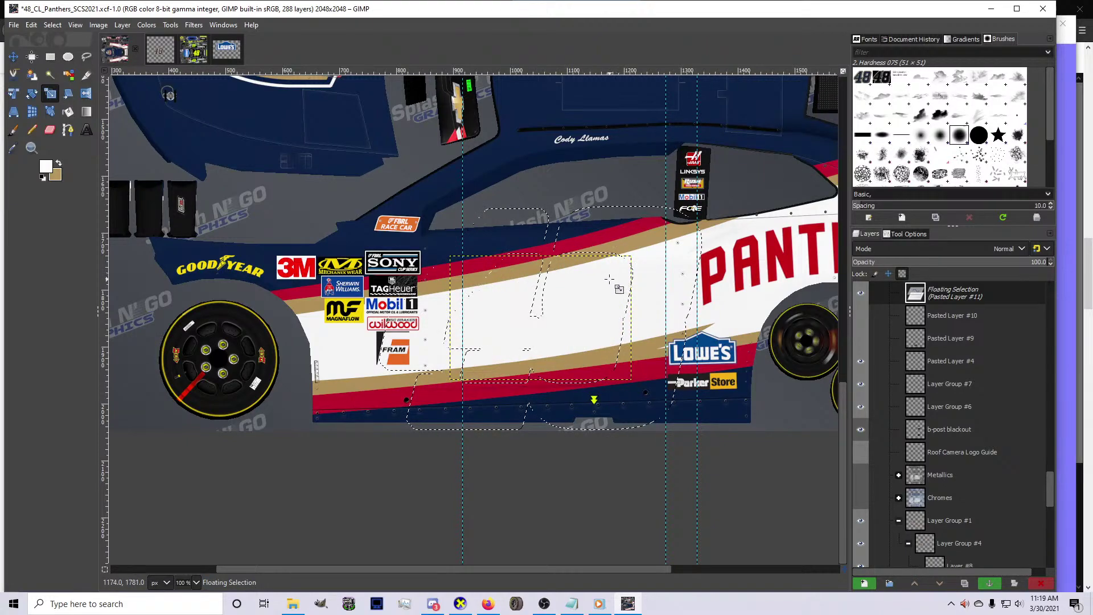
Turn the pasted 48 into its own layer and fine-tune its size on the door
key("shift+ctrl+n")
left_click_drag(639, 382, 635, 380)
key("Return")
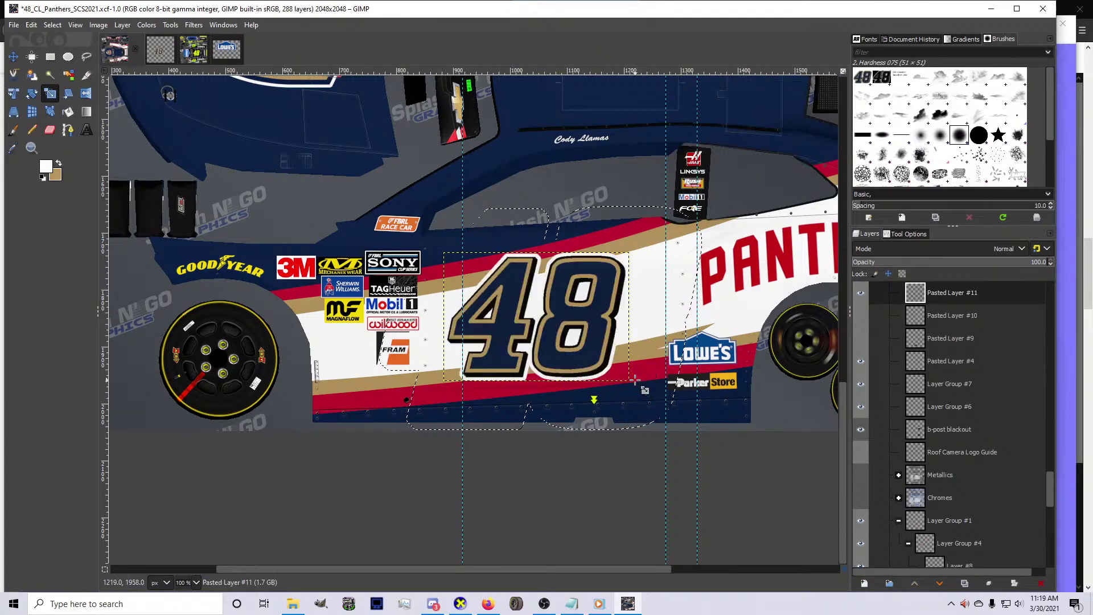
left_click(615, 340)
key("Return")
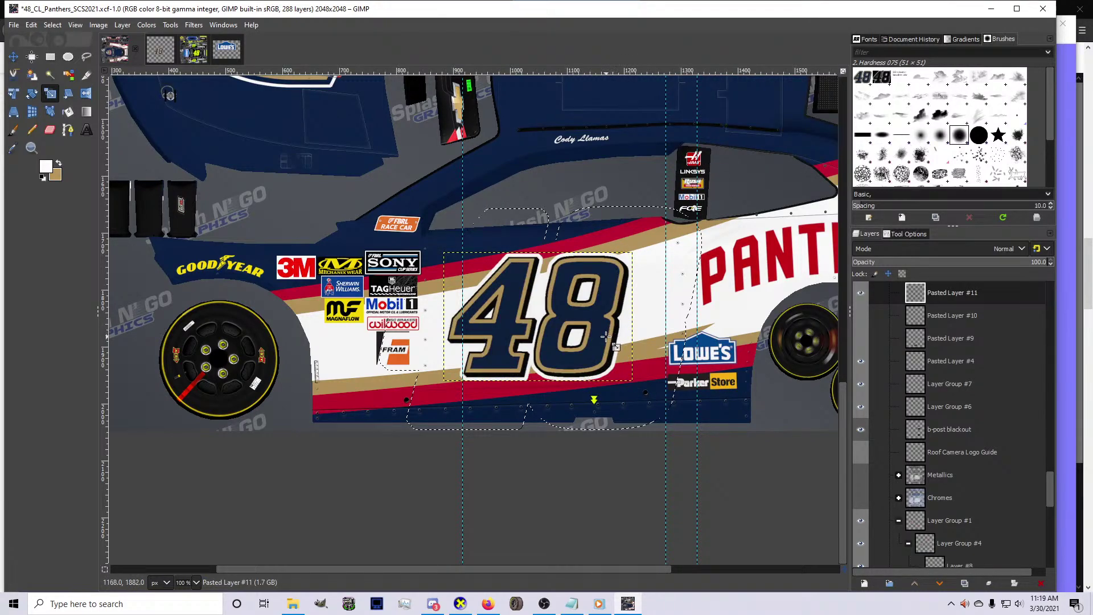
Export the livery again and examine the white-stroked 48 on the car's side from different angles in CarView
key("ctrl+e")
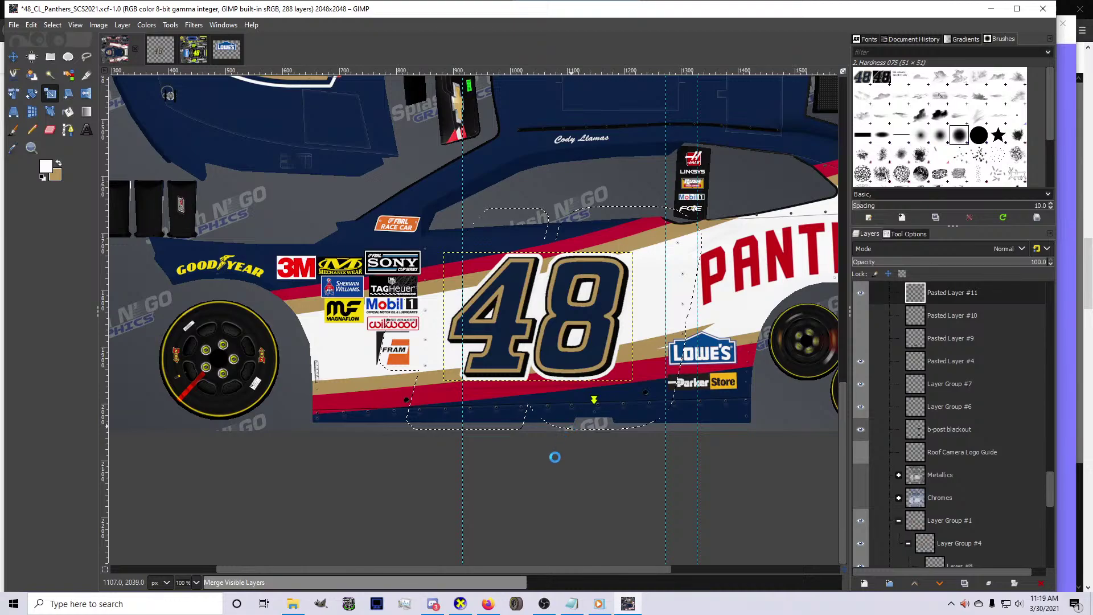
left_click(460, 605)
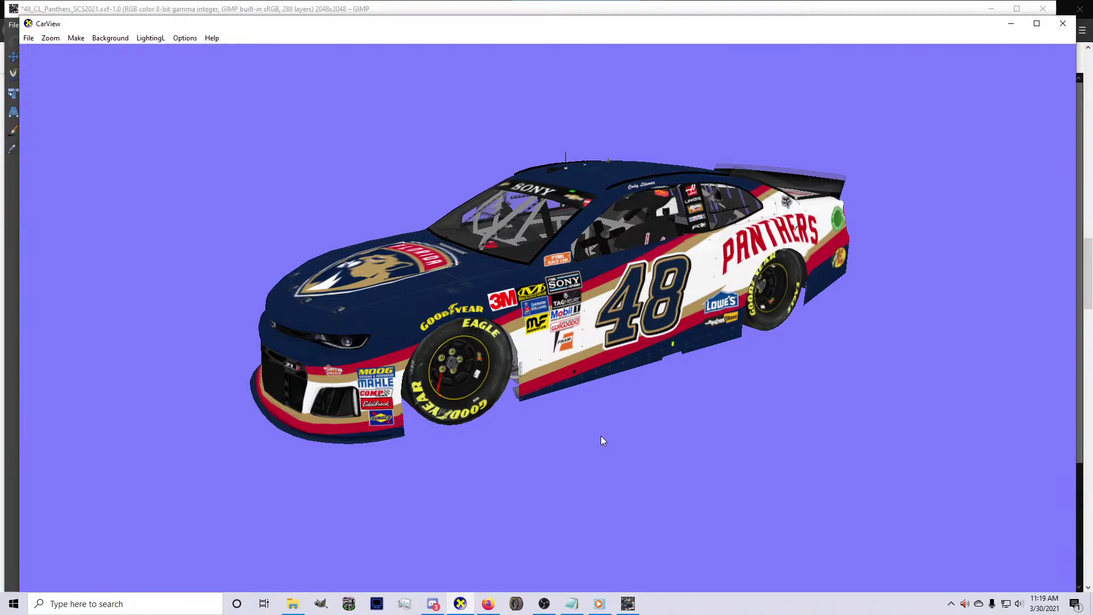
left_click_drag(640, 383, 385, 384)
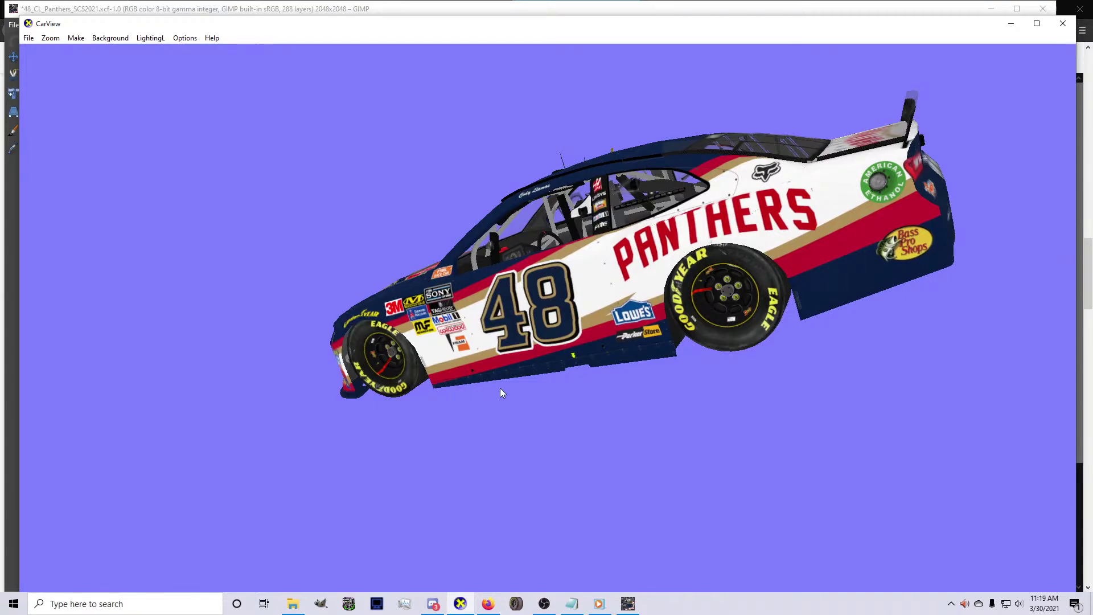
Return to the number image in GIMP, clear the selection, choose Bucket Fill, and make gold the foreground color
left_click(628, 604)
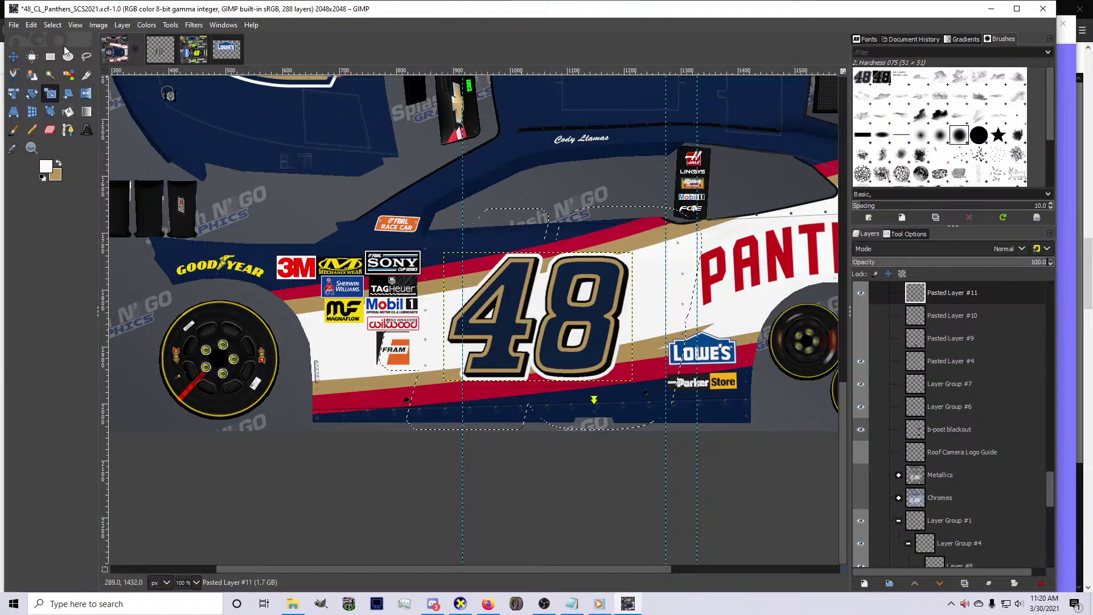
left_click(52, 25)
left_click(53, 20)
left_click(160, 49)
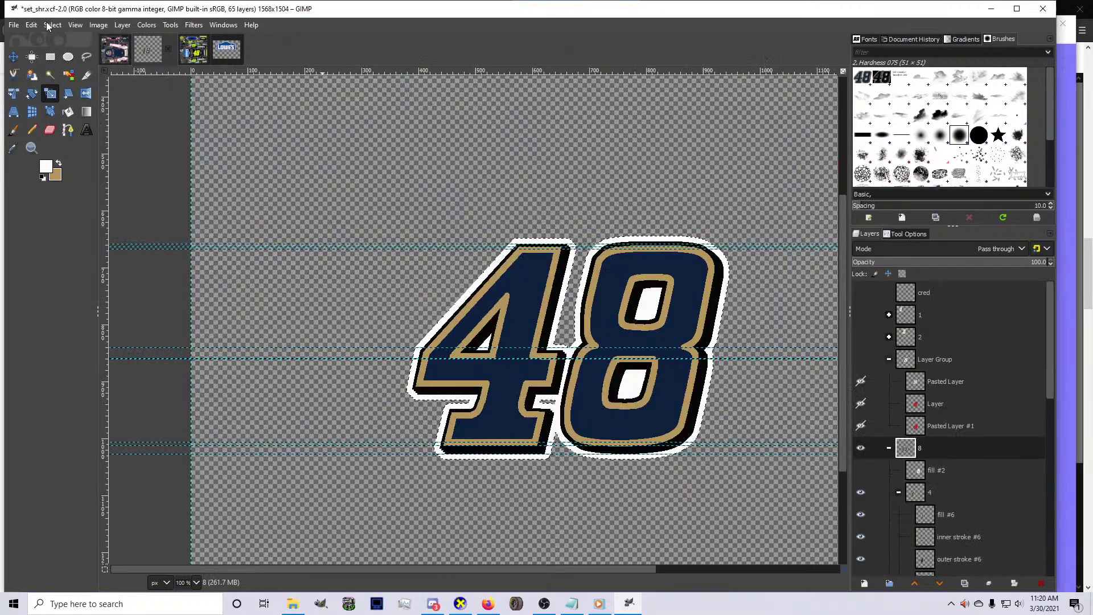
left_click(53, 24)
left_click(53, 25)
left_click(68, 112)
left_click(57, 165)
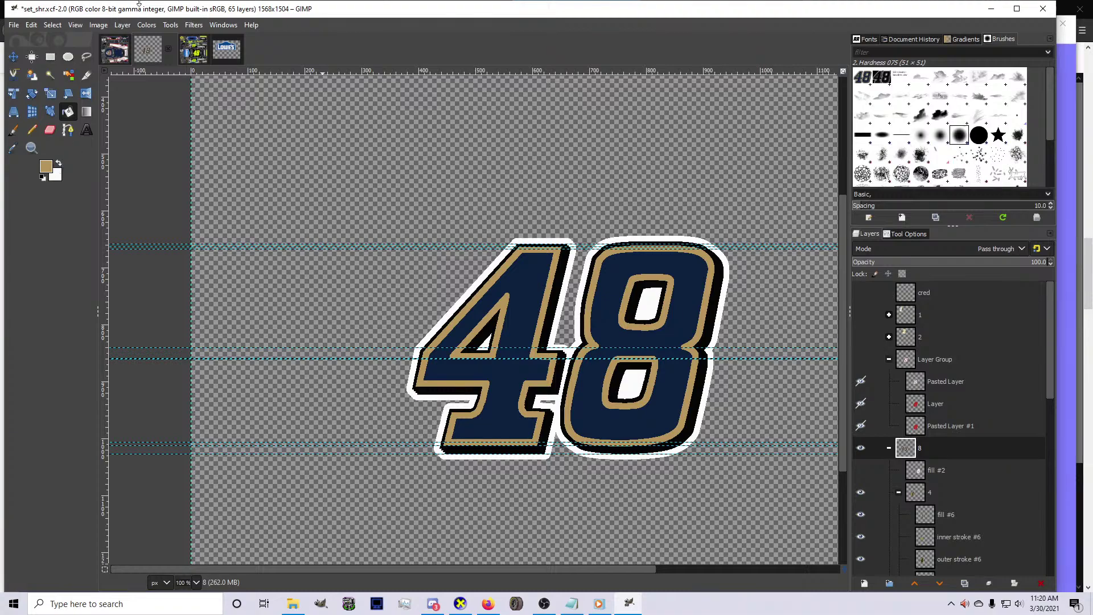
Check the 4's shadow #6 by toggling it, and hide its outer stroke #6 layer
scroll(899, 450, "down", 3)
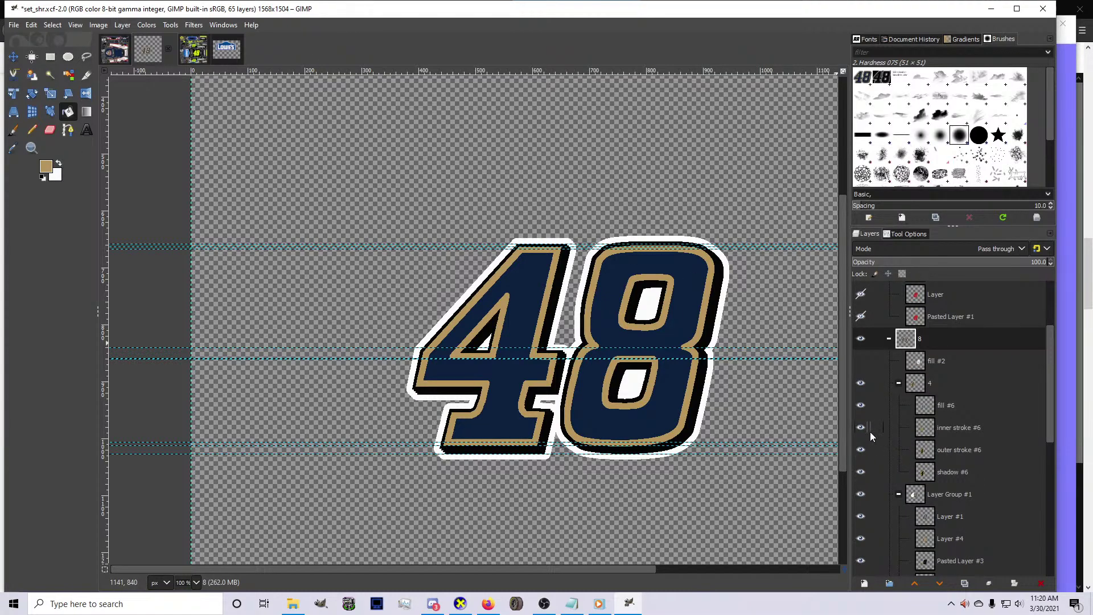
scroll(870, 432, "down", 3)
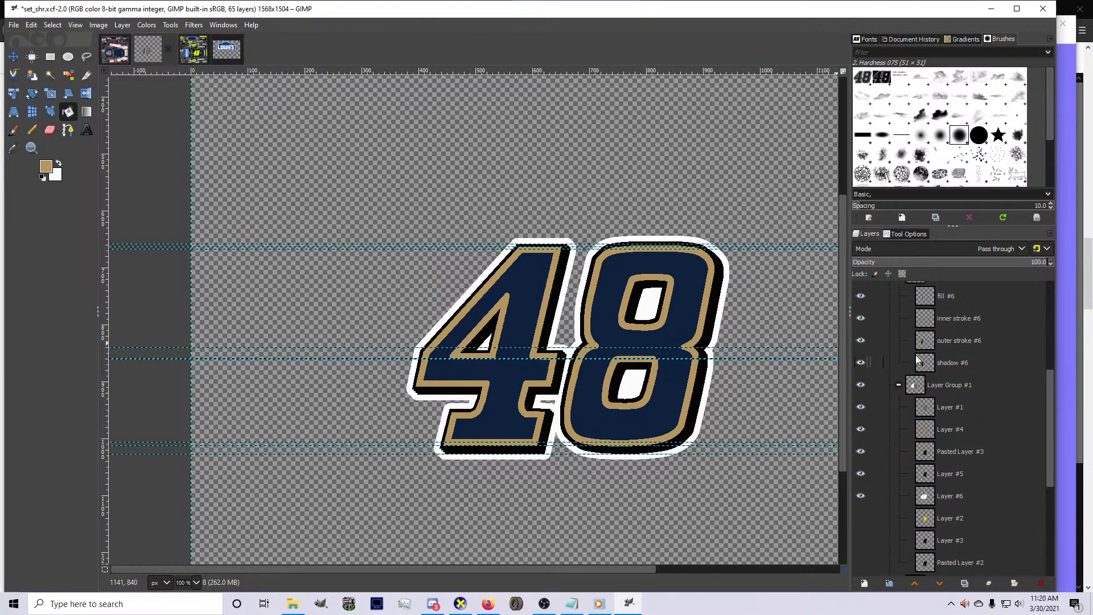
left_click(951, 341)
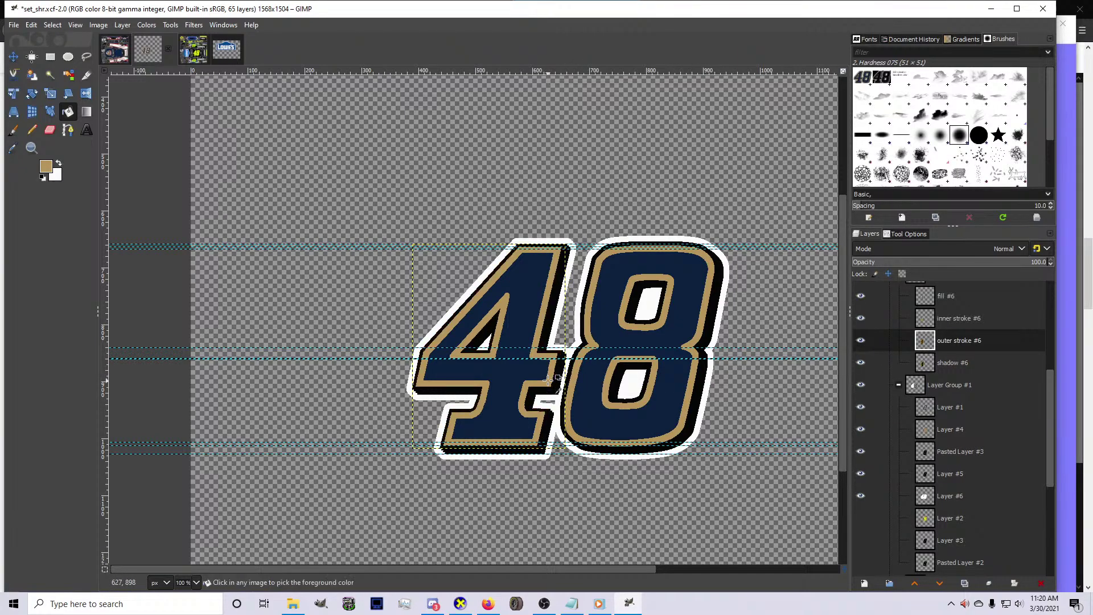
left_click(860, 363)
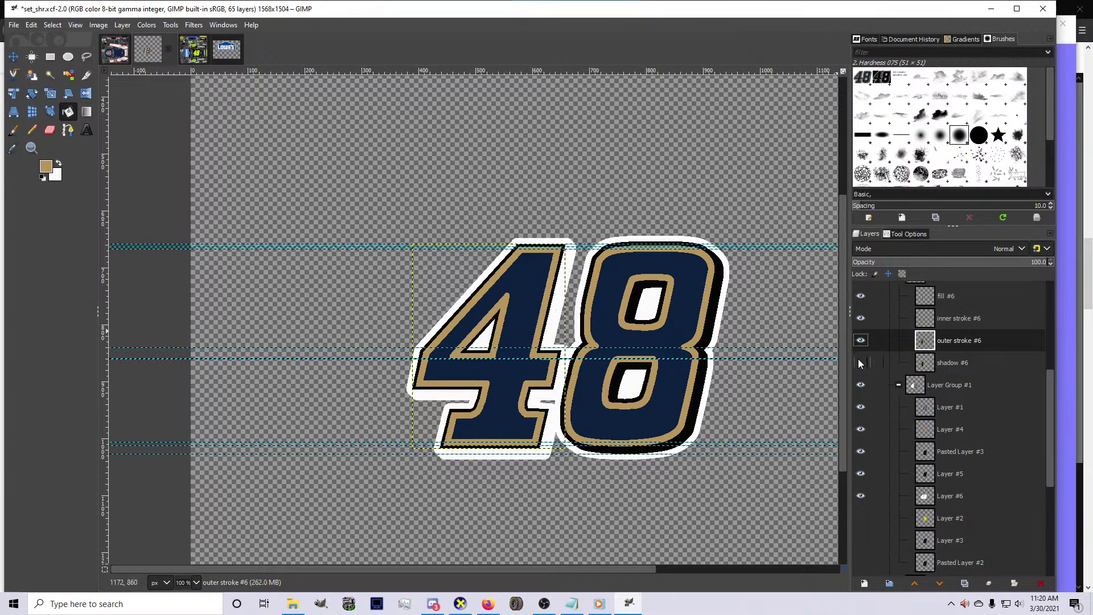
left_click(859, 360)
left_click(861, 342)
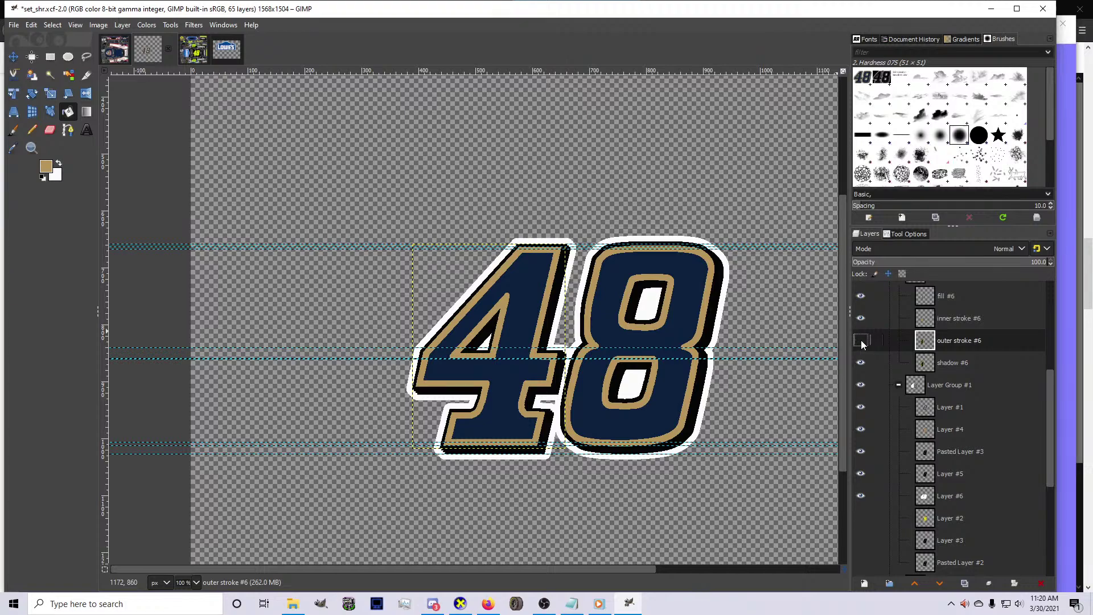
Hide the 4's fill #6 layer and bucket-fill its inner stroke #6 with navy blue
left_click(936, 363)
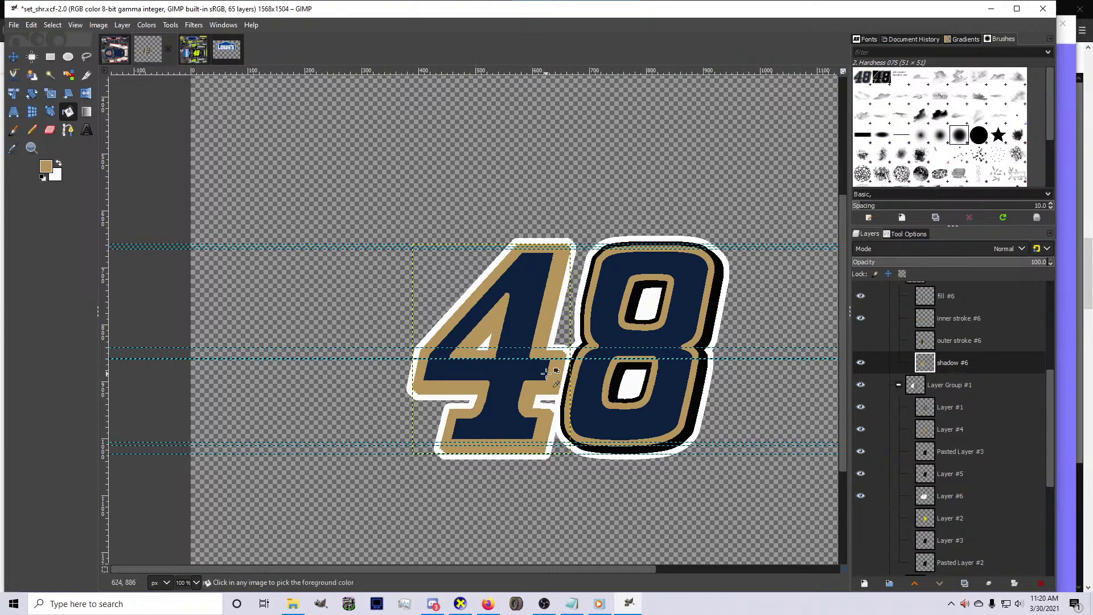
scroll(856, 379, "up", 3)
left_click(860, 370)
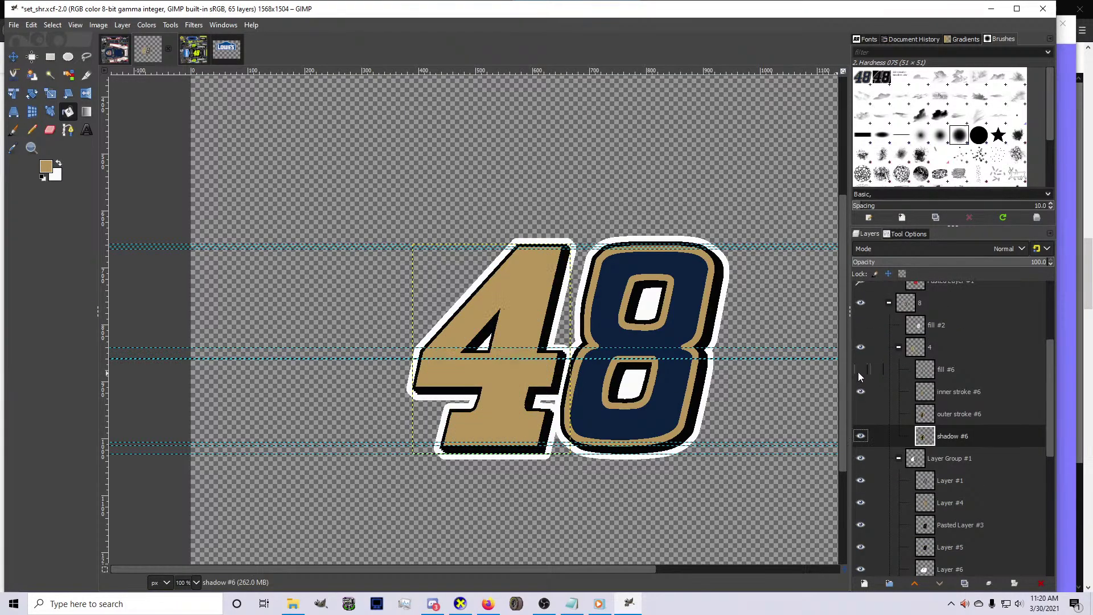
left_click(945, 390)
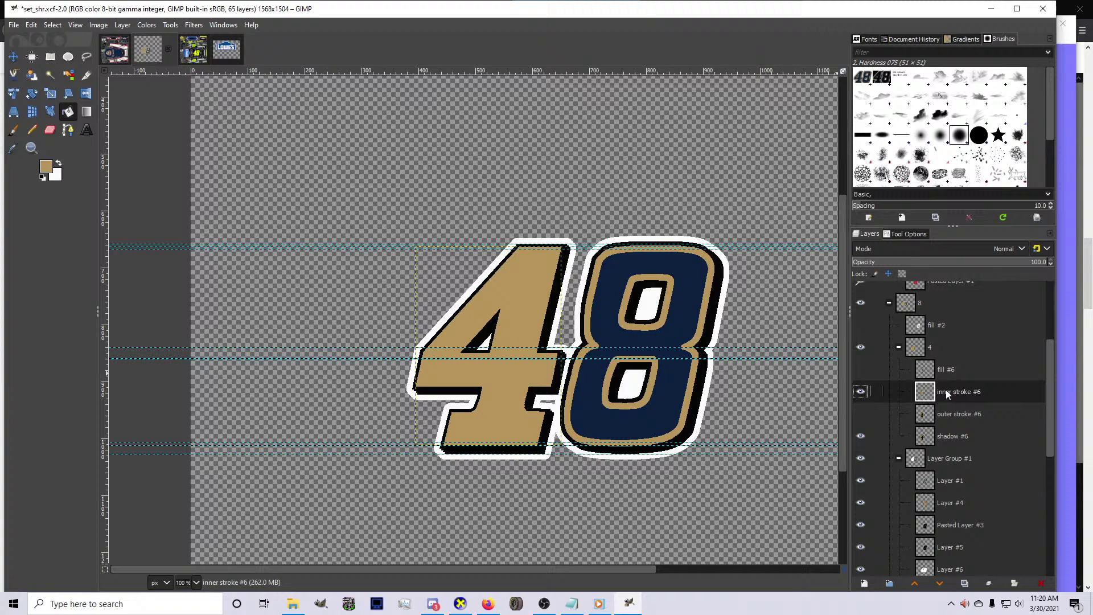
left_click(49, 168)
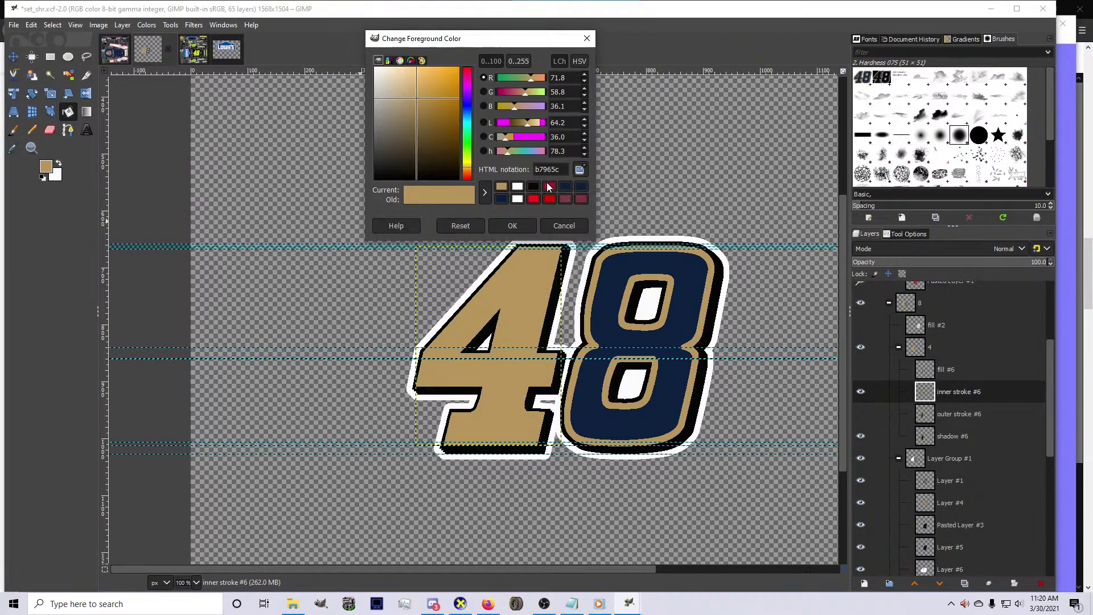
left_click(565, 187)
left_click(512, 225)
left_click(527, 292)
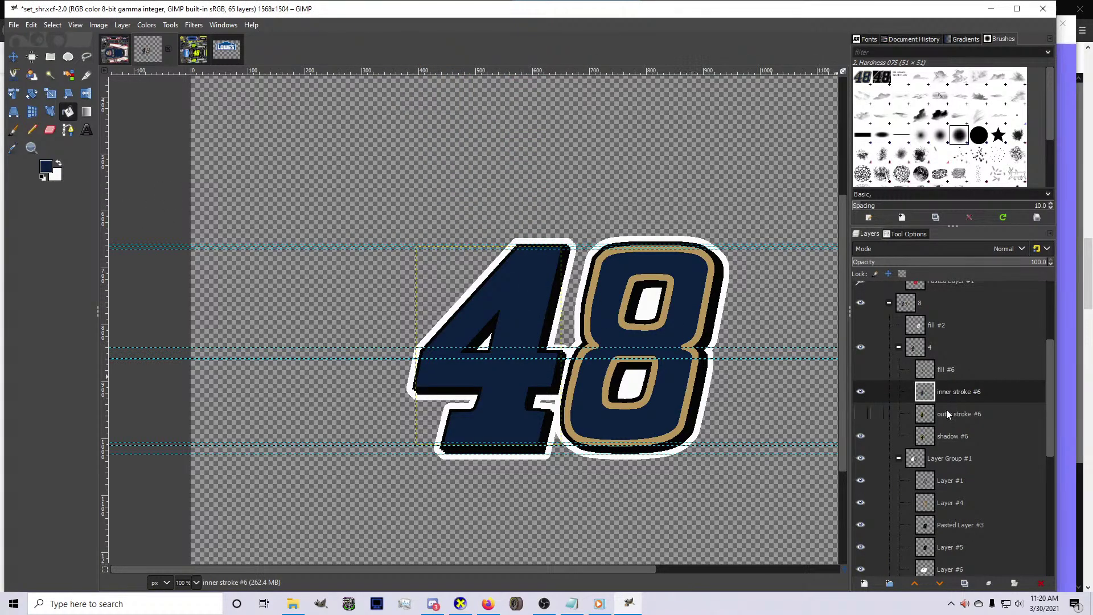
Show the 4's outer stroke #6 and fill both it and shadow #6 with gold b7965c
left_click(901, 415)
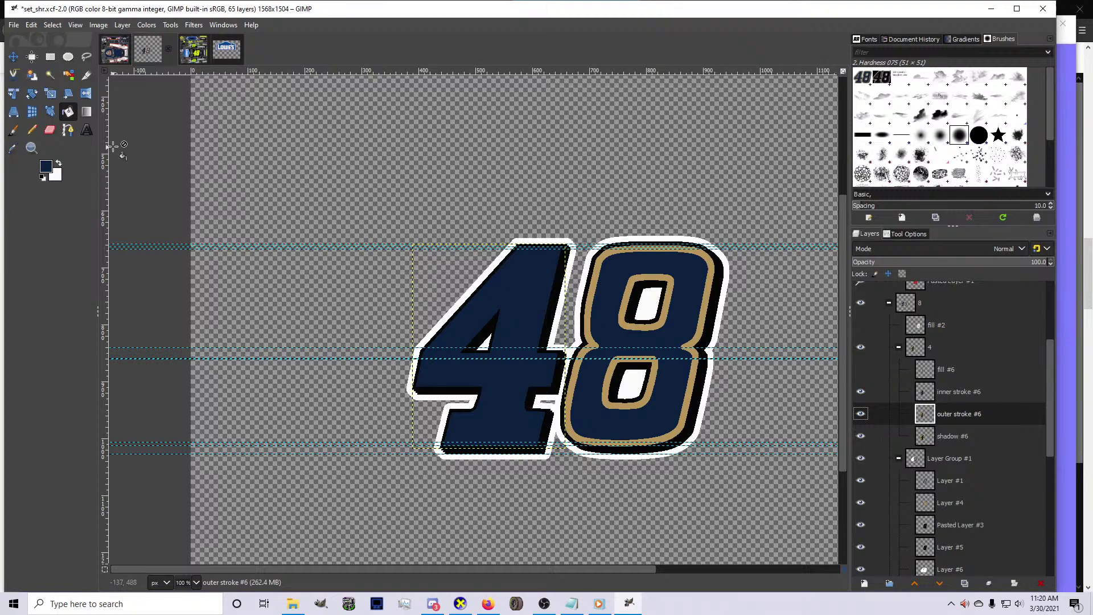
left_click(49, 168)
left_click(545, 187)
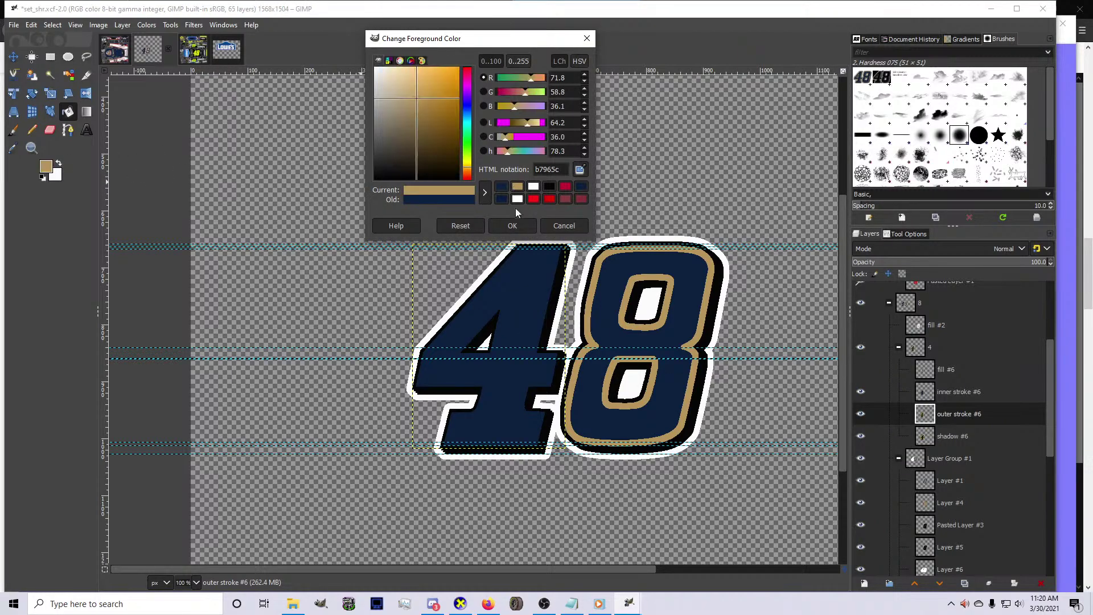
left_click(513, 224)
left_click(521, 296)
left_click(901, 436)
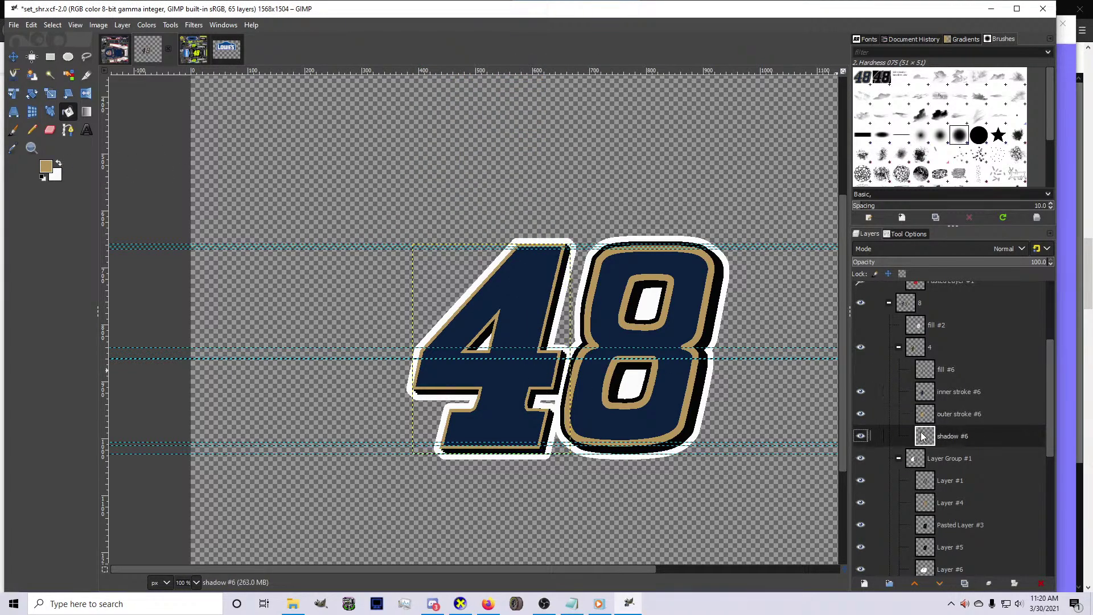
left_click(511, 404)
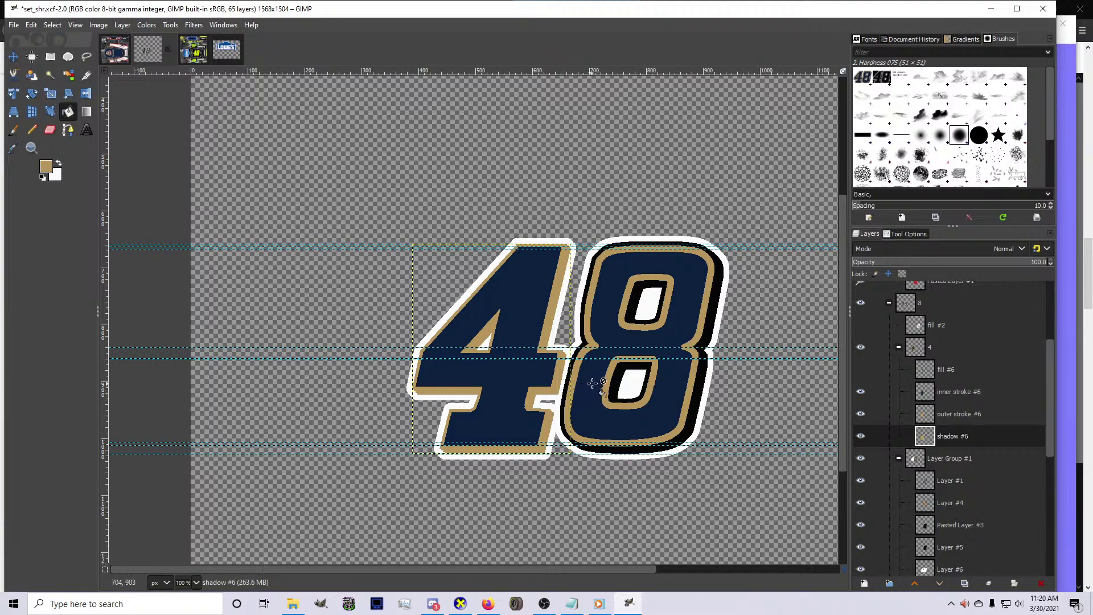
Hide the 8's Layer #1 and fill Pasted Layer #3 and Layer #5 with gold
scroll(962, 430, "down", 3)
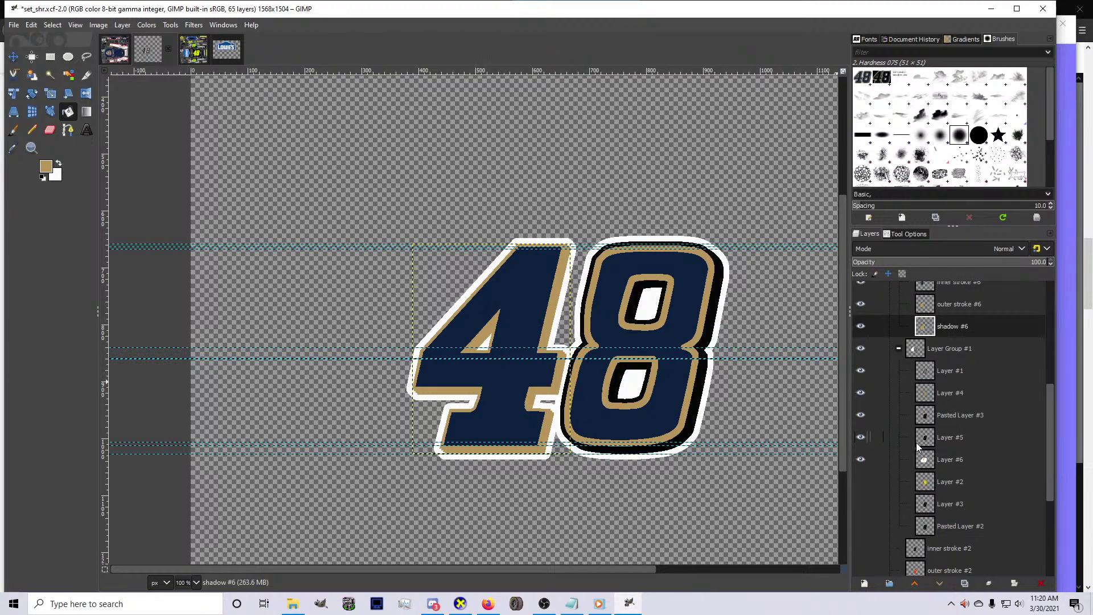
left_click(861, 371)
left_click(939, 422)
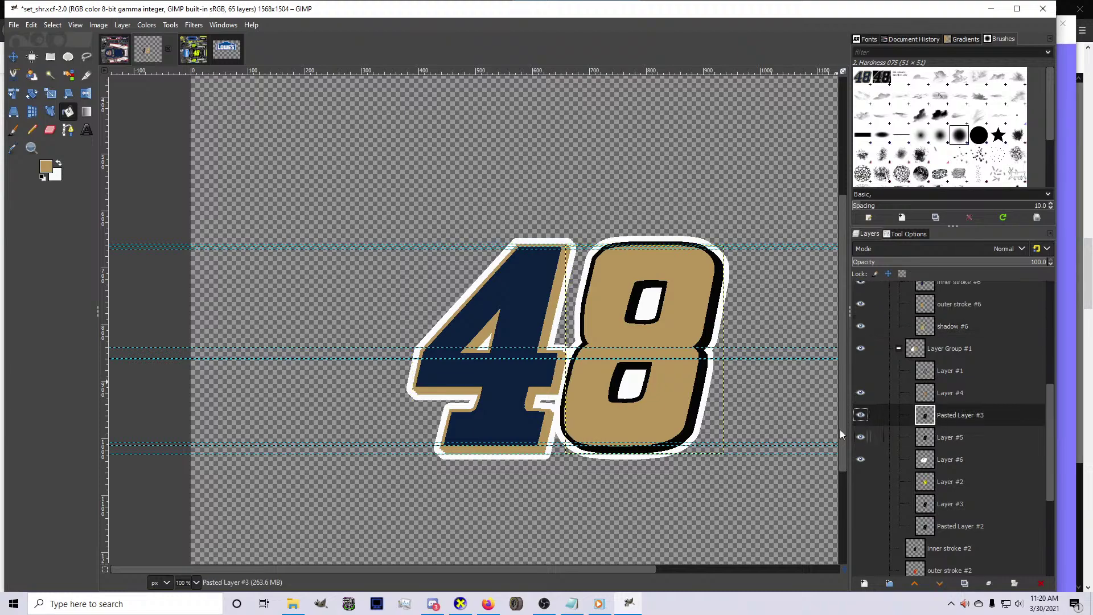
left_click(658, 420)
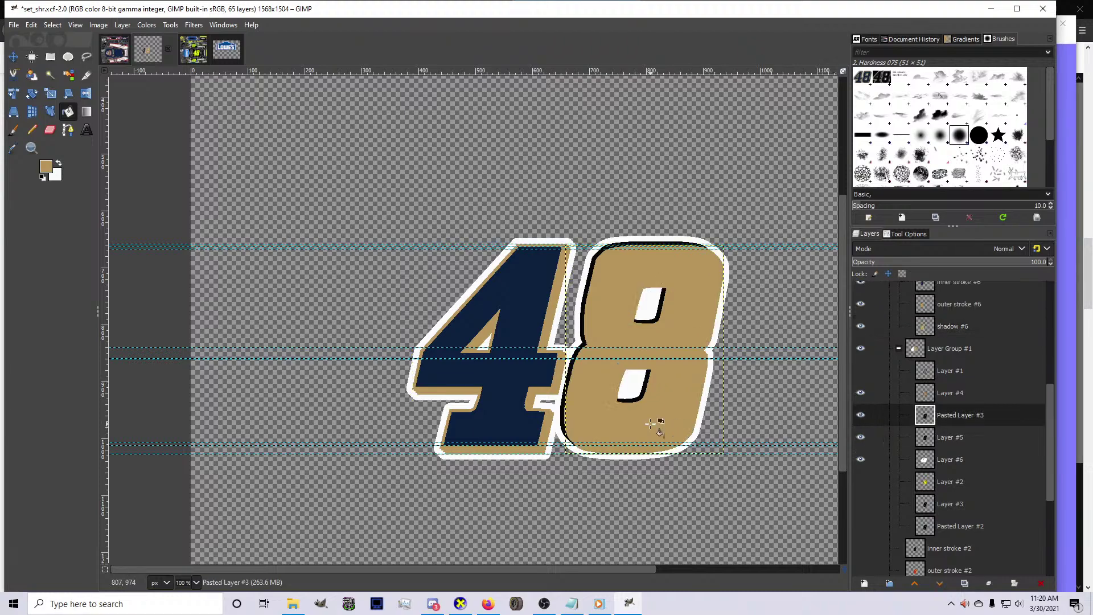
left_click(607, 425)
Set the foreground color to navy 0c203e and fill the 8's Layer #4 with it
left_click(934, 397)
left_click(58, 165)
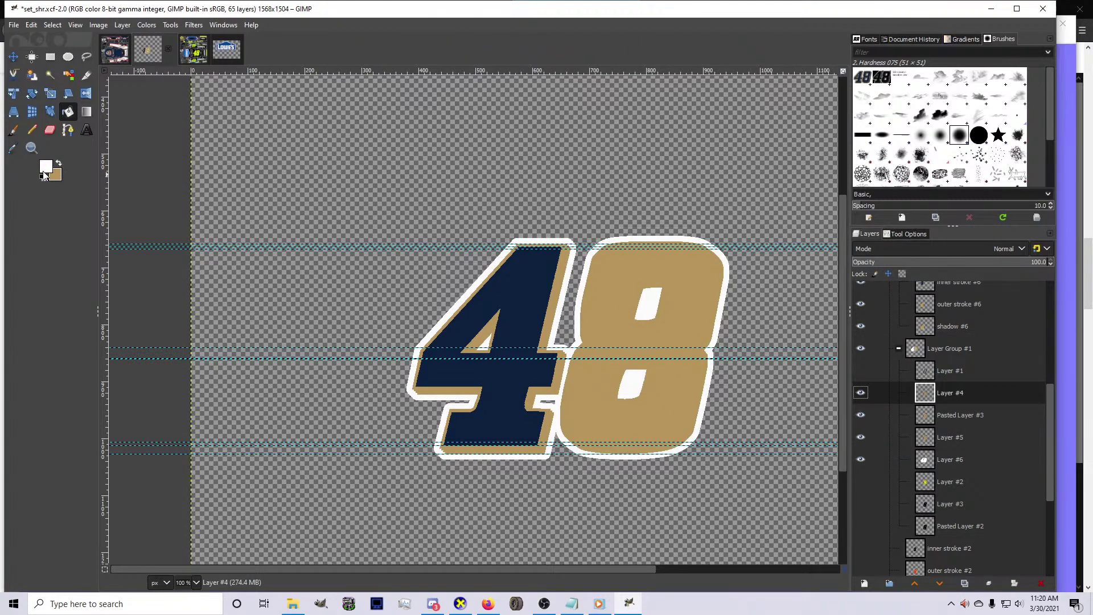
left_click(46, 167)
left_click(513, 185)
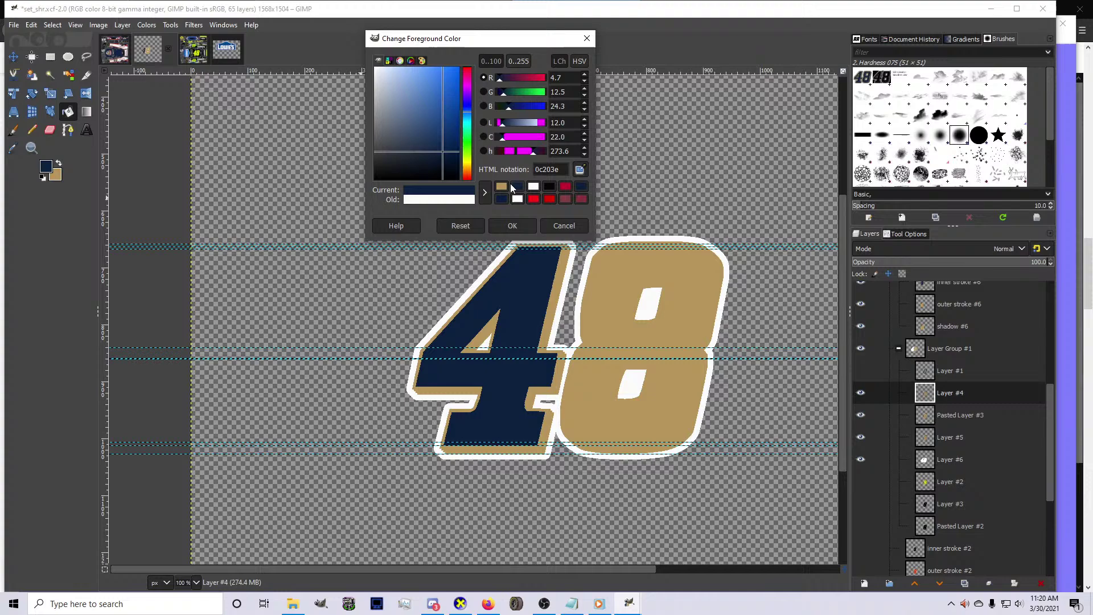
left_click(512, 225)
left_click(615, 296)
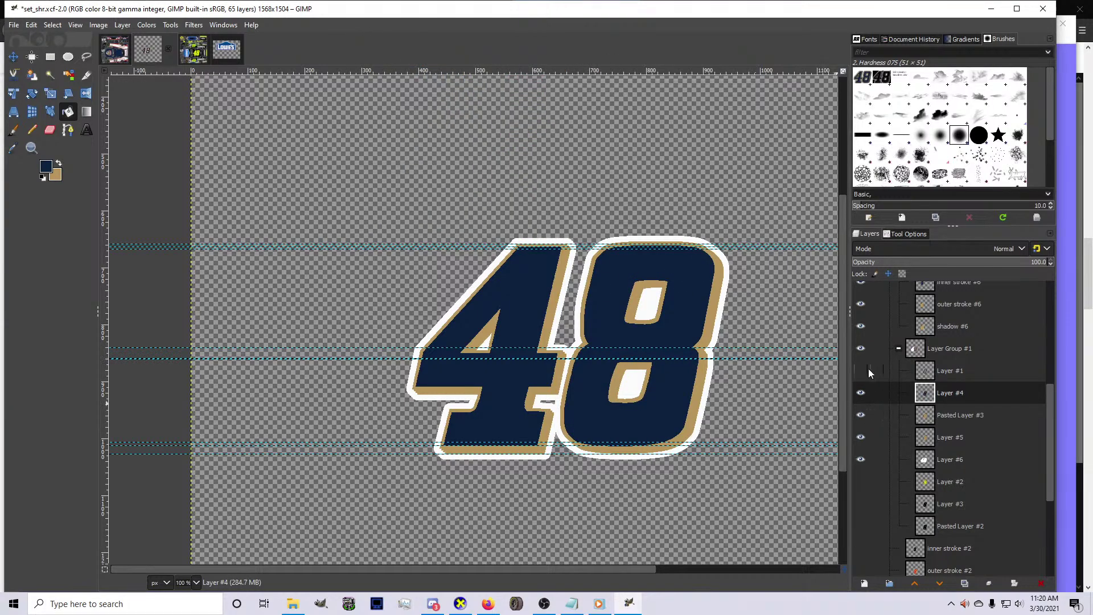
Undo the recoloring of the 4 and 8 back to gold inner outlines and black shadows, keeping outer stroke #6 hidden
key("ctrl+z")
key("ctrl+z")
key("ctrl+z")
key("ctrl+z")
key("ctrl+z")
key("ctrl+z")
key("ctrl+z")
key("ctrl+z")
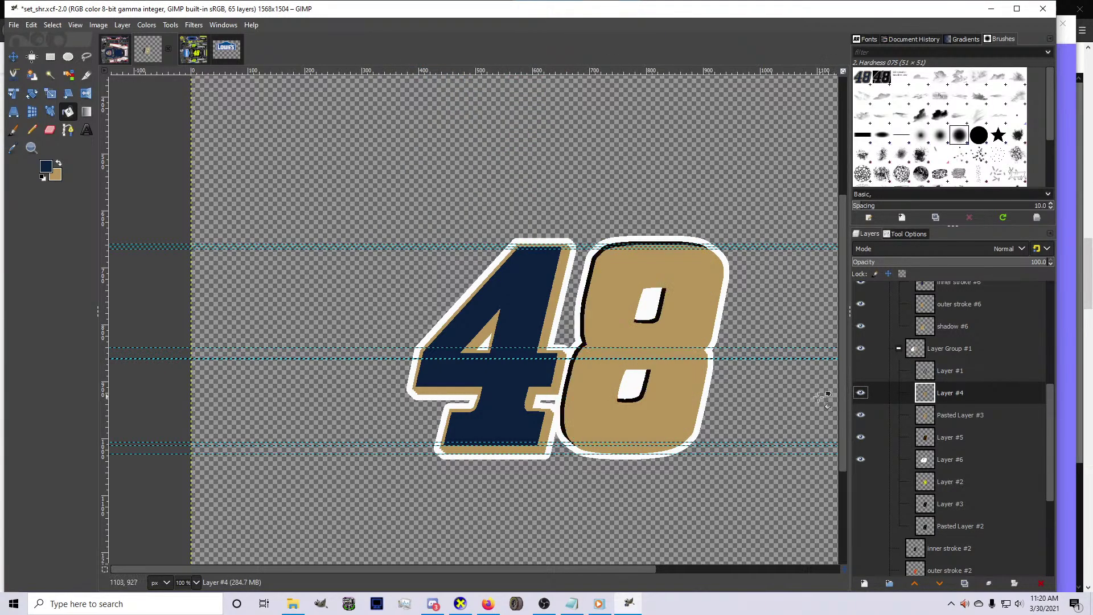
key("ctrl+y")
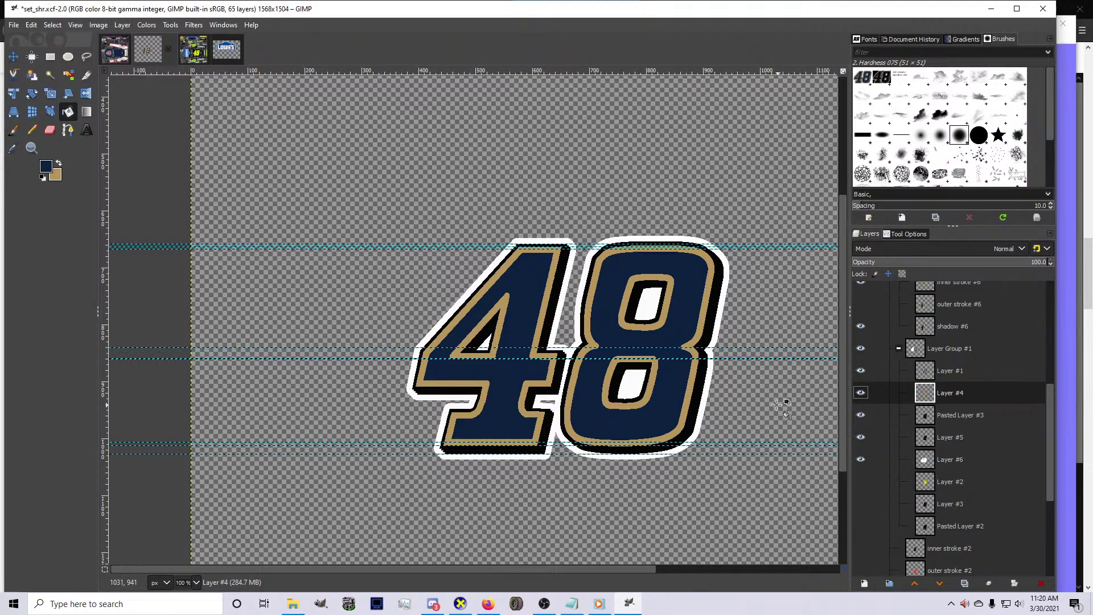
In 48_CL_Panthers_SCS2021.xcf, scale the 48 on the car's side (Pasted Layer #11) to 331 × 225 px
left_click(109, 53)
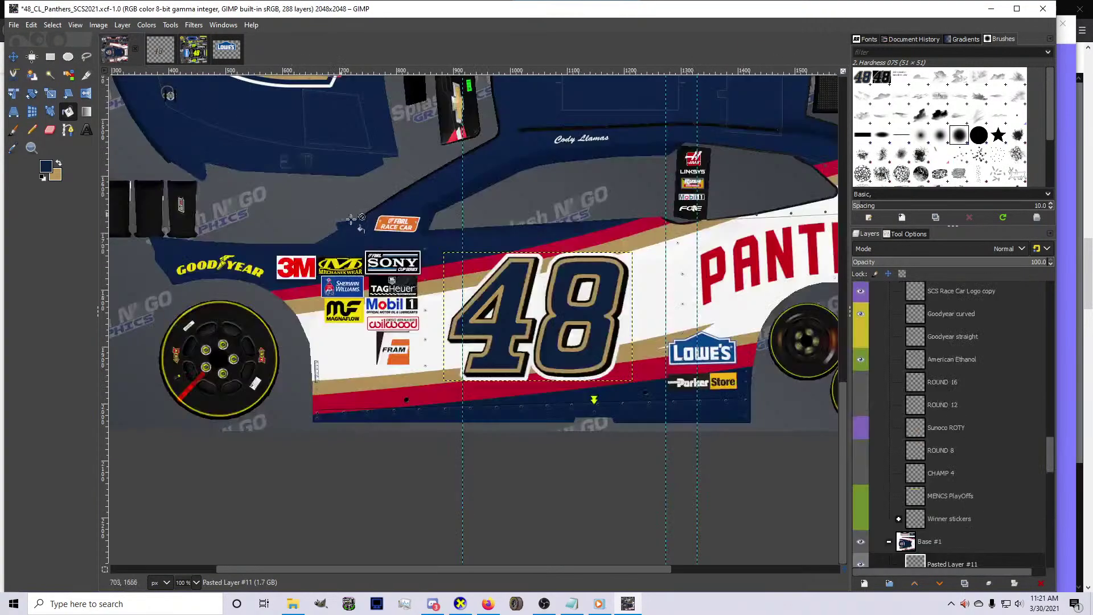
scroll(491, 299, "up", 1, "ctrl")
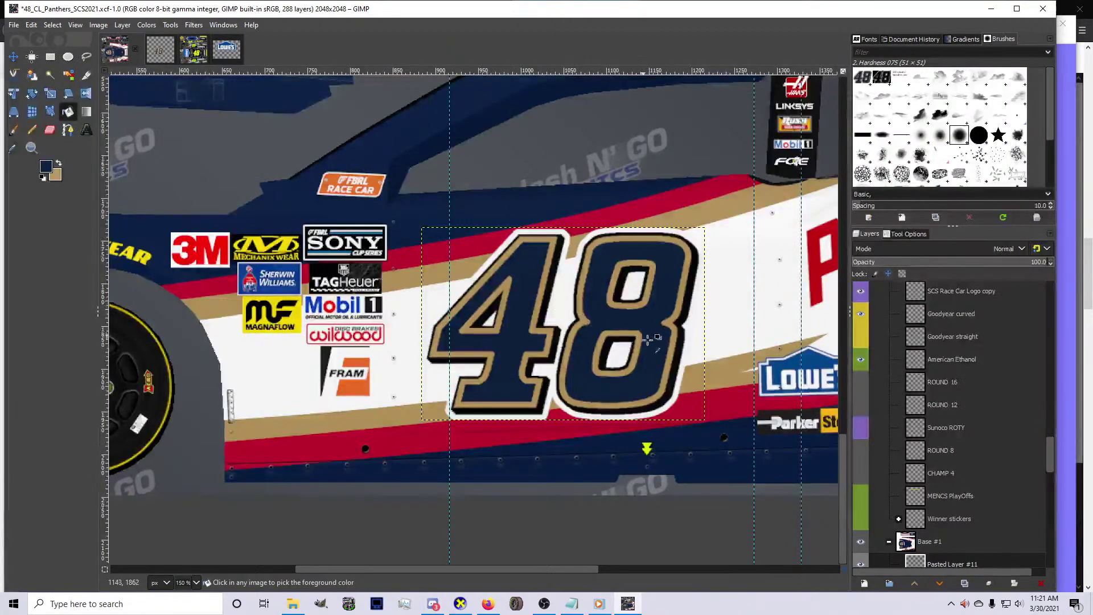
key("shift+s")
left_click(671, 393)
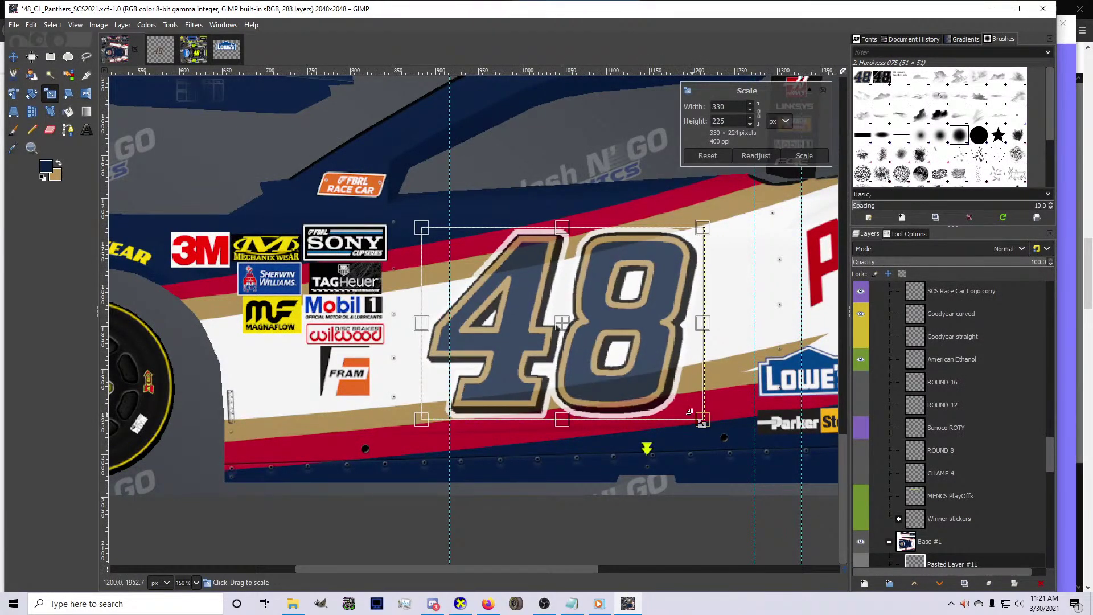
left_click_drag(690, 411, 692, 411)
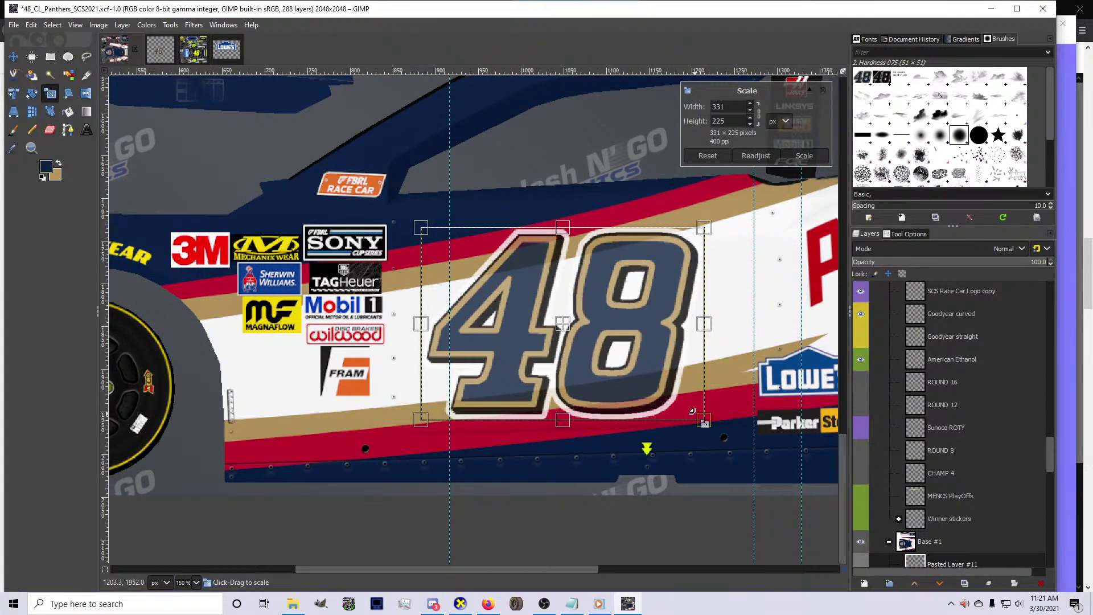
key("Return")
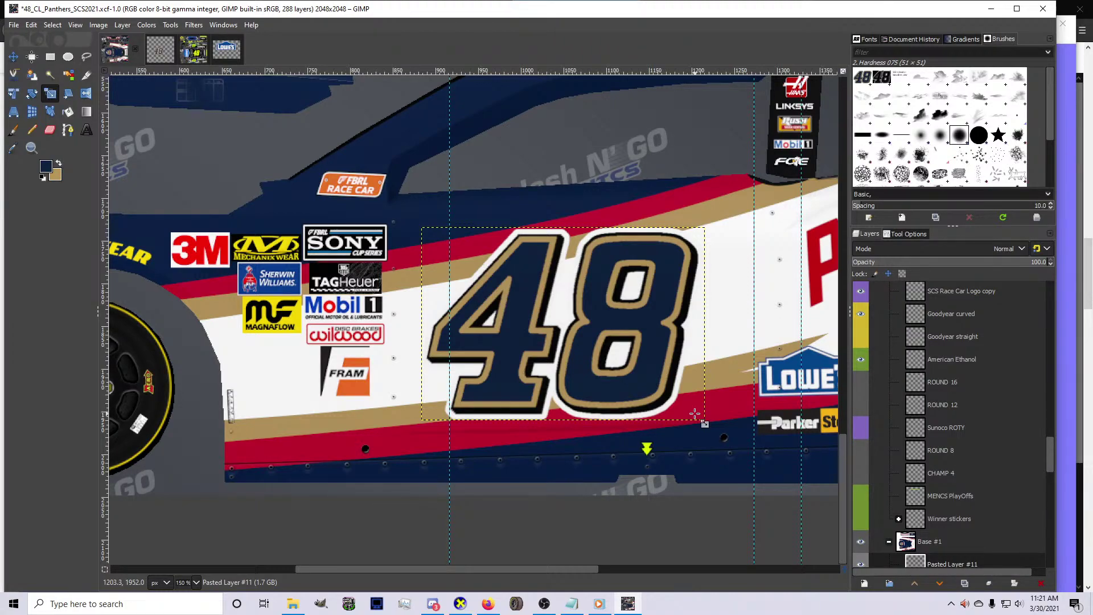
Return to set_shr.xcf, make gold the foreground color, and bucket-fill the 4's fill #6 layer with it
left_click(158, 58)
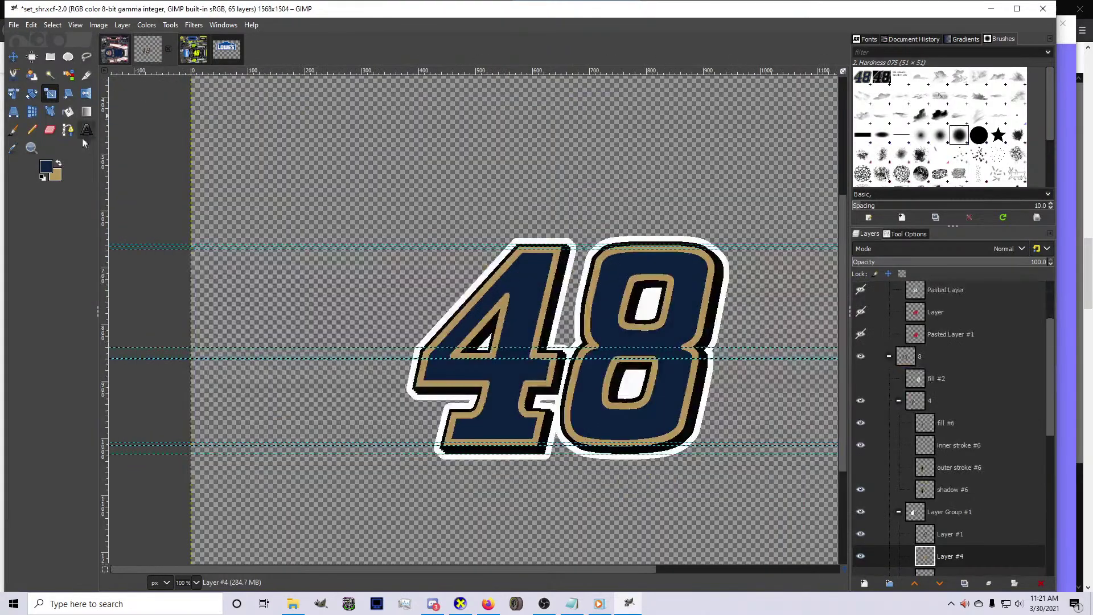
left_click(67, 112)
left_click(58, 164)
left_click(53, 24)
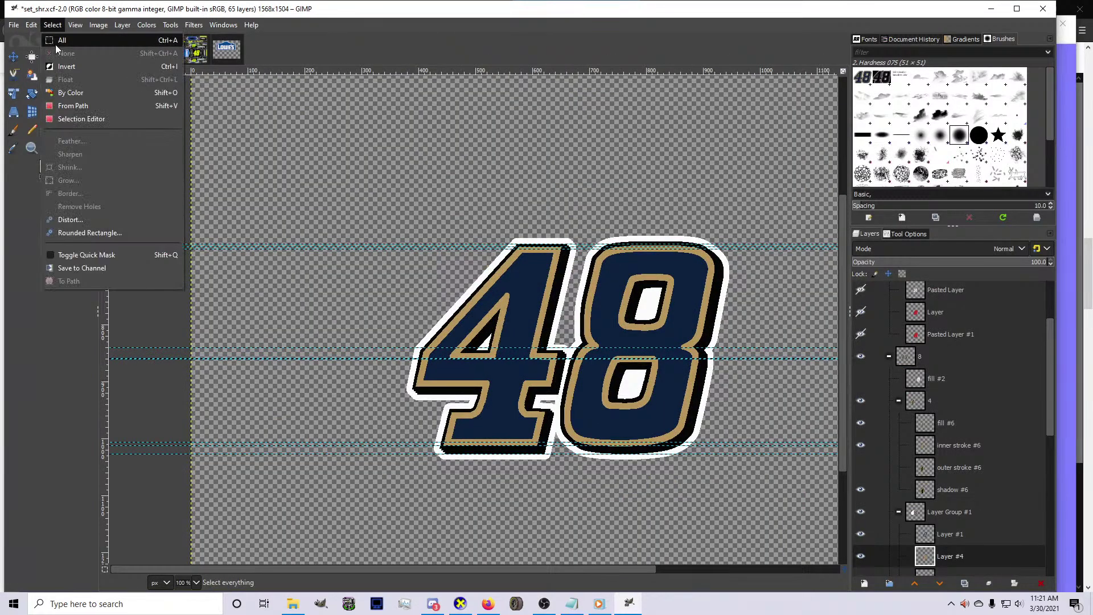
left_click(59, 49)
left_click(950, 431)
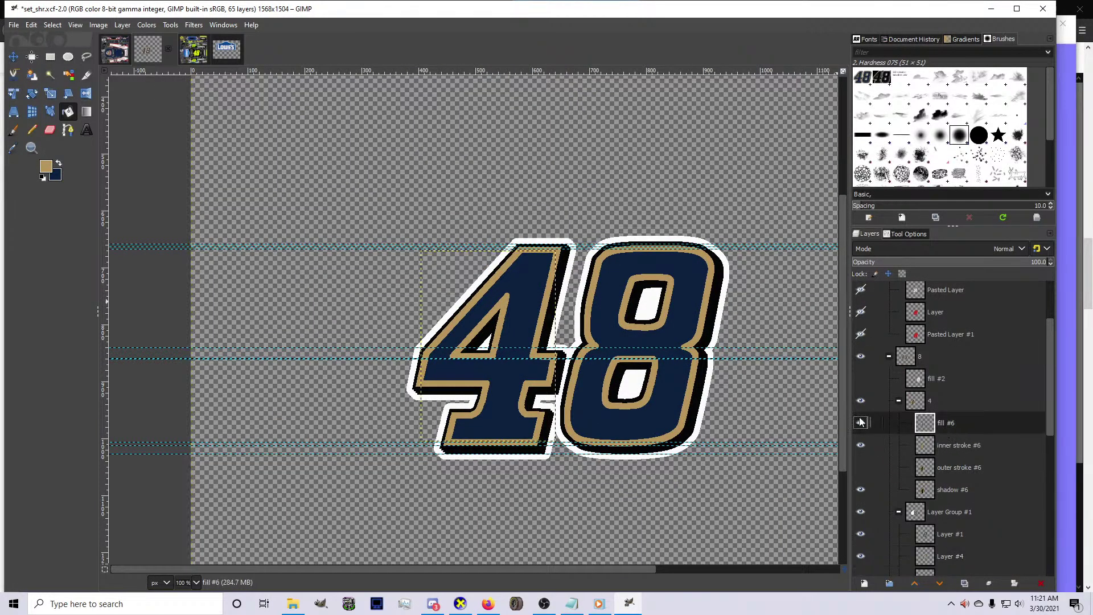
left_click(519, 371)
Fill the 8's Layer #1 in Layer Group #1 with gold
scroll(945, 449, "down", 3)
left_click(949, 461)
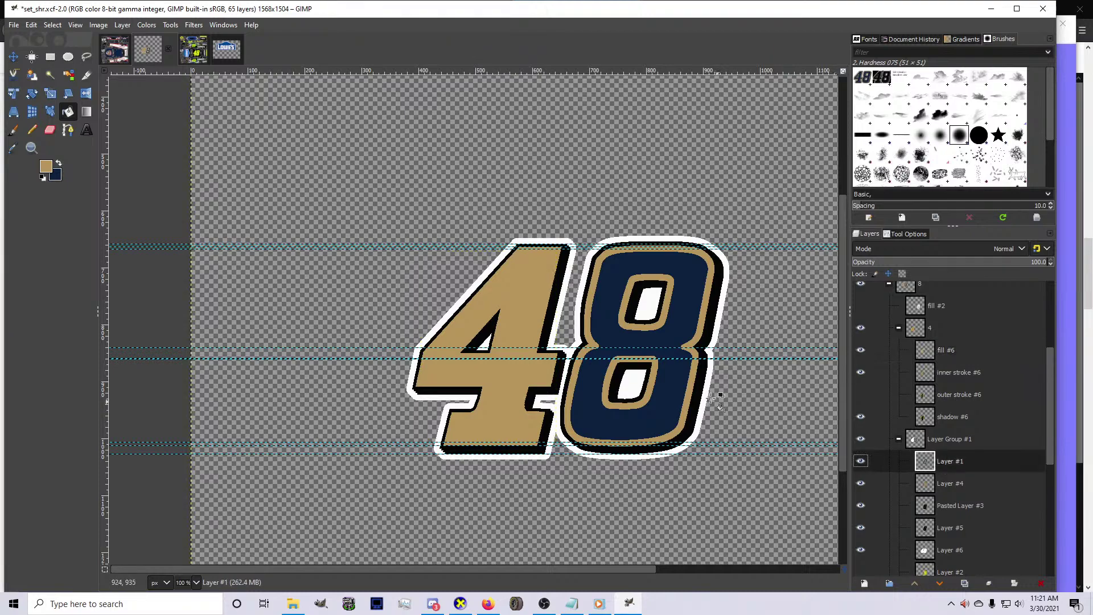
left_click(705, 405)
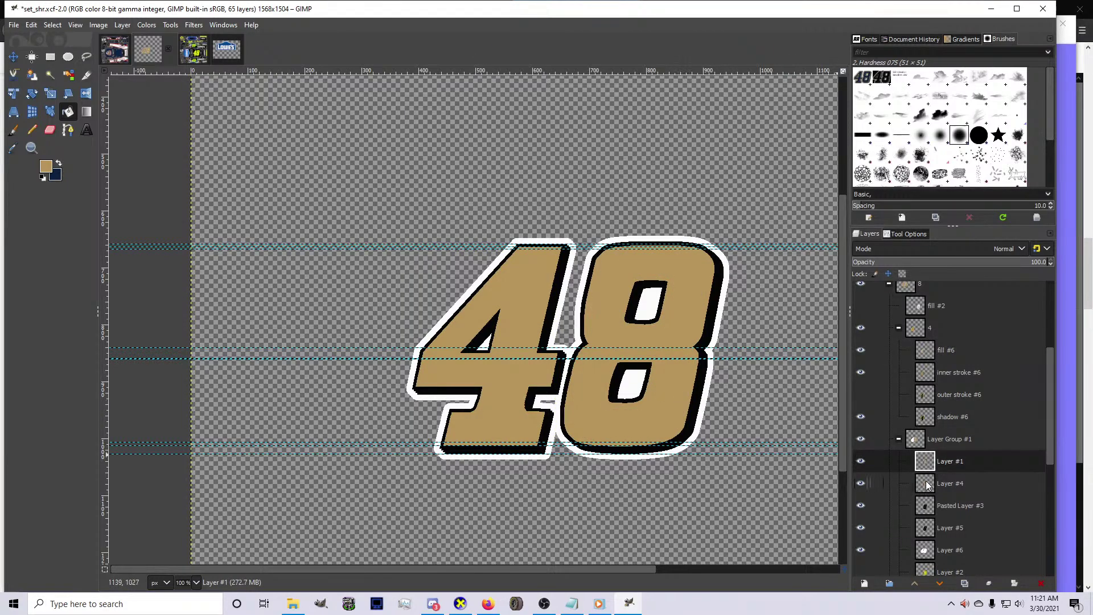
Swap navy into the foreground color, try filling the 8's Layer #4 with it, and undo that fill
left_click(949, 483)
left_click(58, 164)
left_click(520, 337)
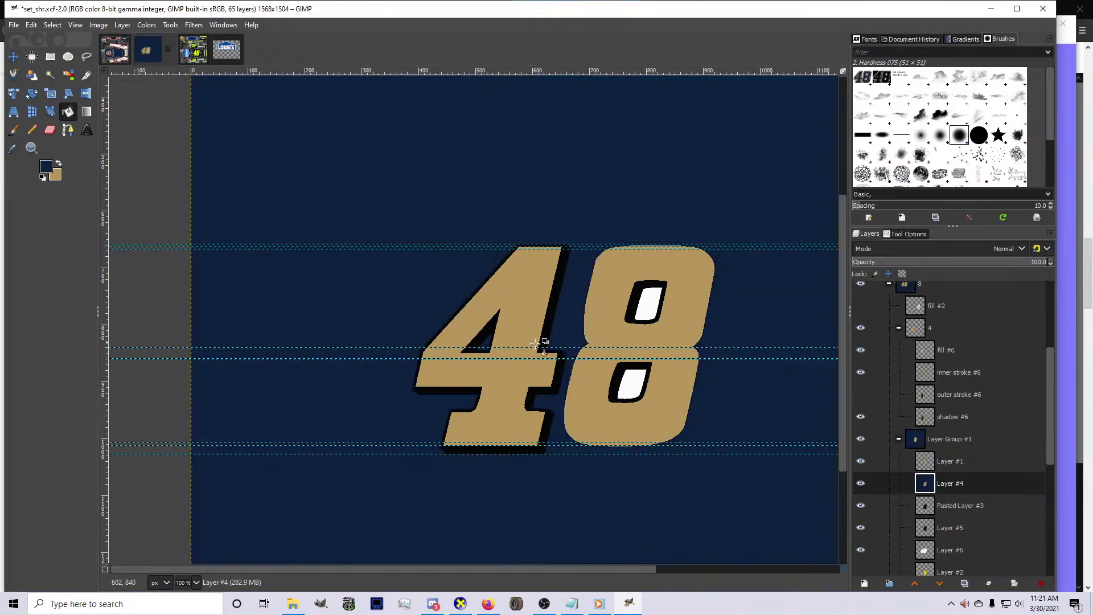
key("ctrl+z")
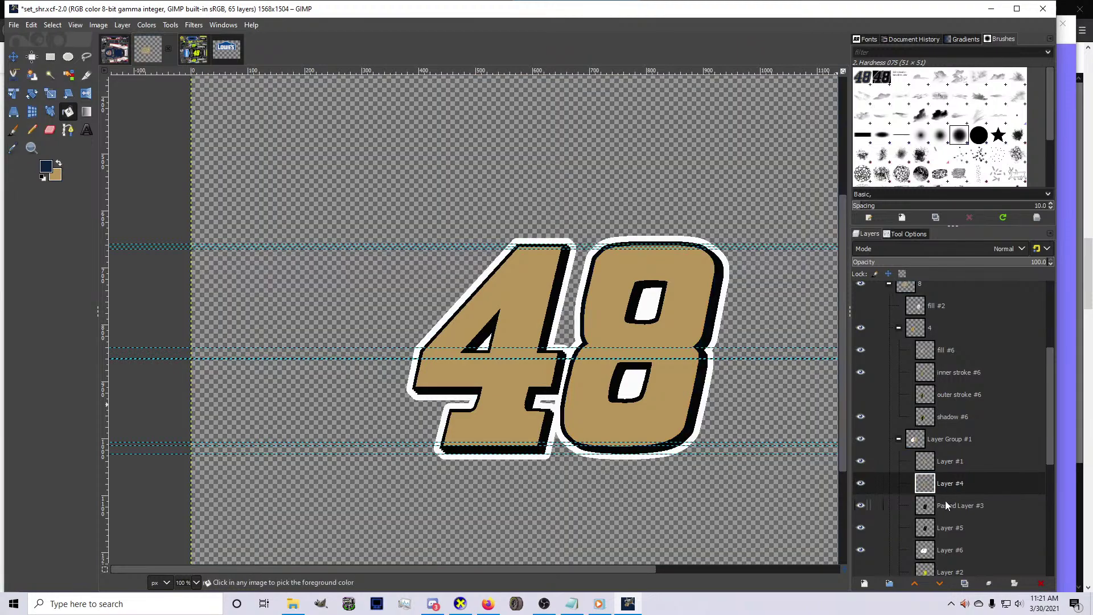
Fill the 8's Pasted Layer #3 and Layer #5 with navy
left_click(945, 503)
left_click(655, 394)
left_click(908, 520)
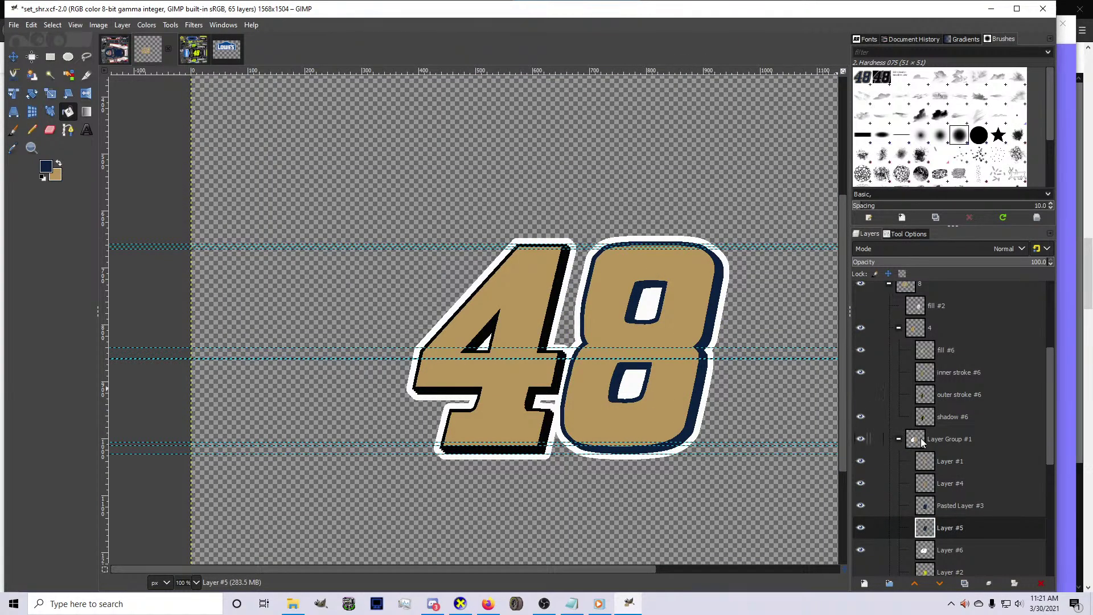
Check which parts of the 8 Layer #1 and Layer #4 cover, then try filling Layer #4 with navy and undo the fill
left_click(862, 462)
left_click(860, 482)
left_click(860, 482)
left_click(860, 462)
left_click(923, 484)
left_click(679, 404)
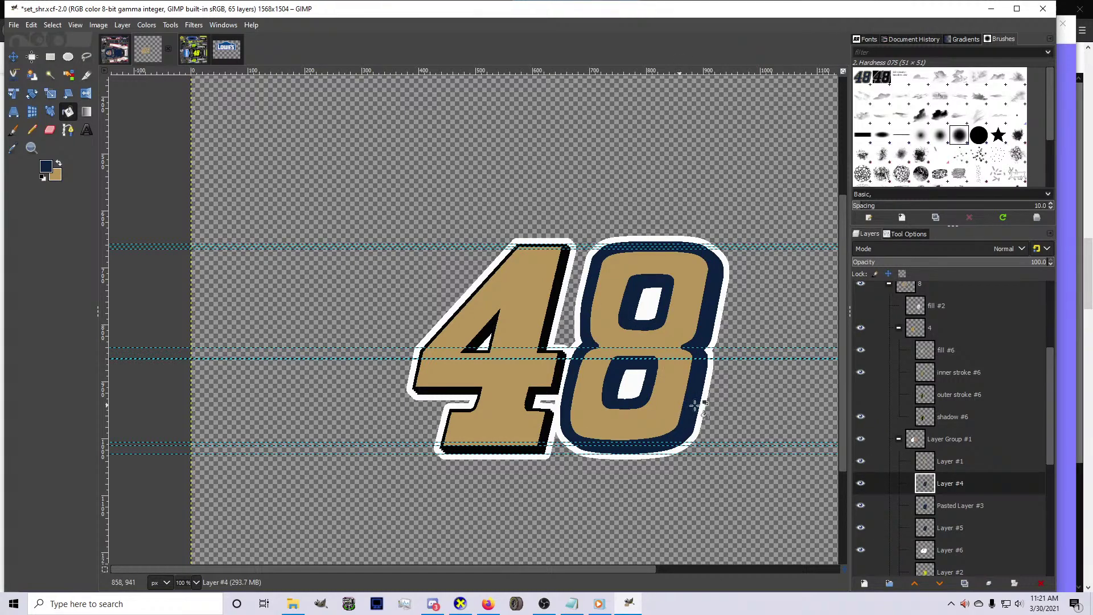
key("ctrl+z")
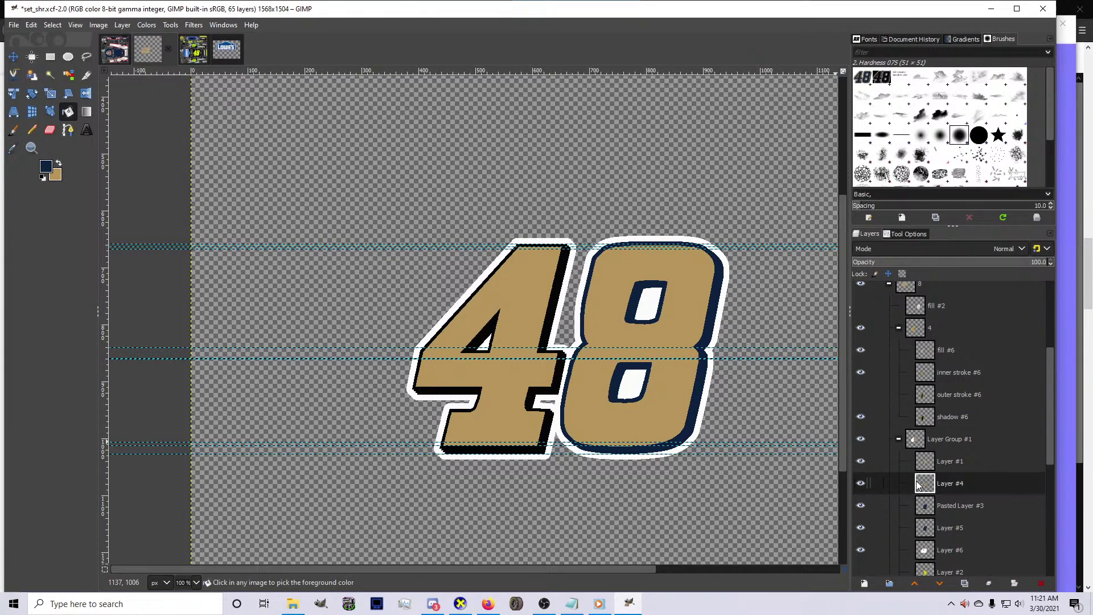
Revert the navy fills on the 8's Pasted Layer #3 and Layer #5, and fill Layer #4 with navy
key("ctrl+y")
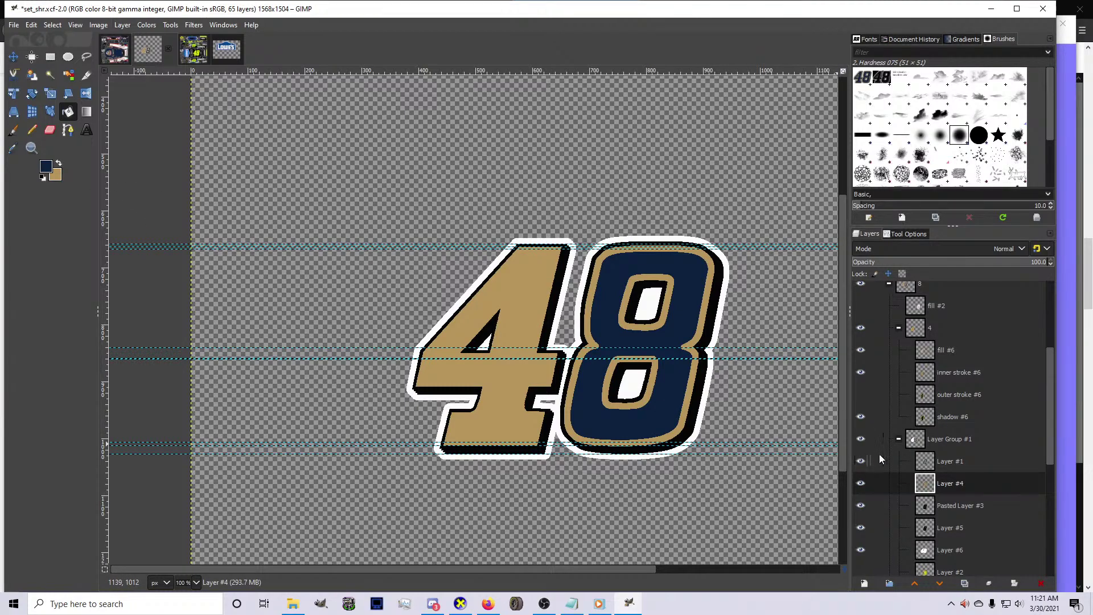
left_click(855, 502)
left_click(856, 502)
left_click(657, 418)
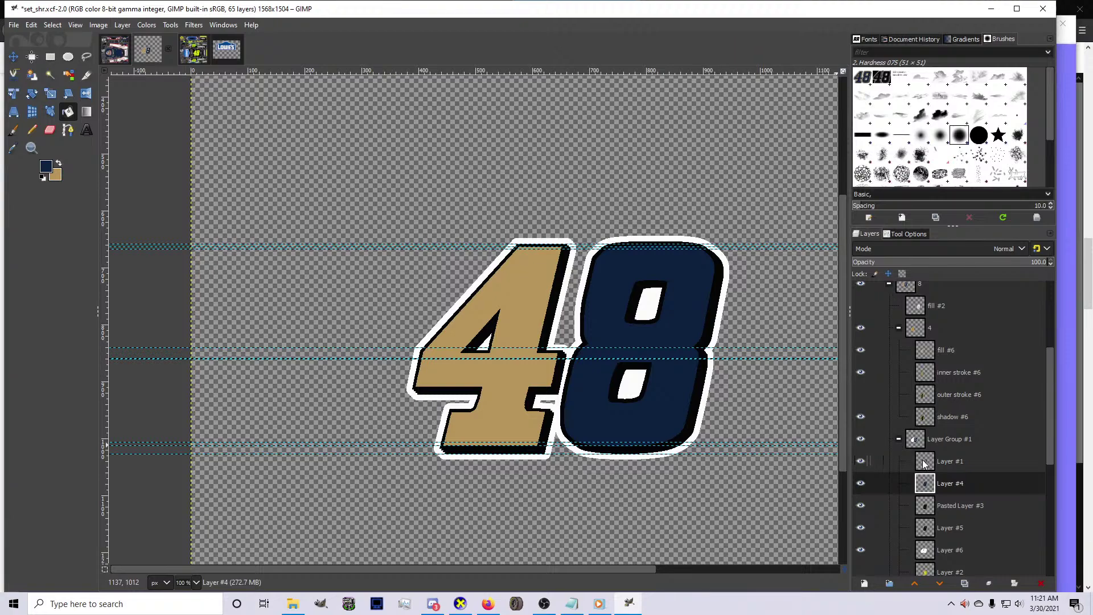
Swap gold into the foreground color and fill the 8's Layer #1 with it
left_click(924, 464)
left_click(59, 163)
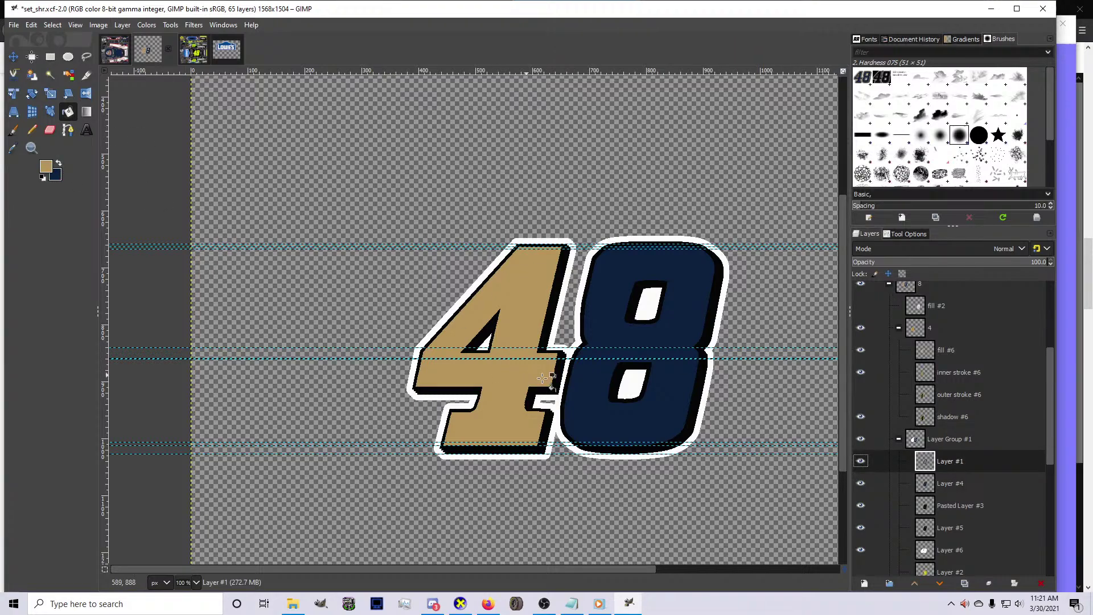
left_click(589, 392)
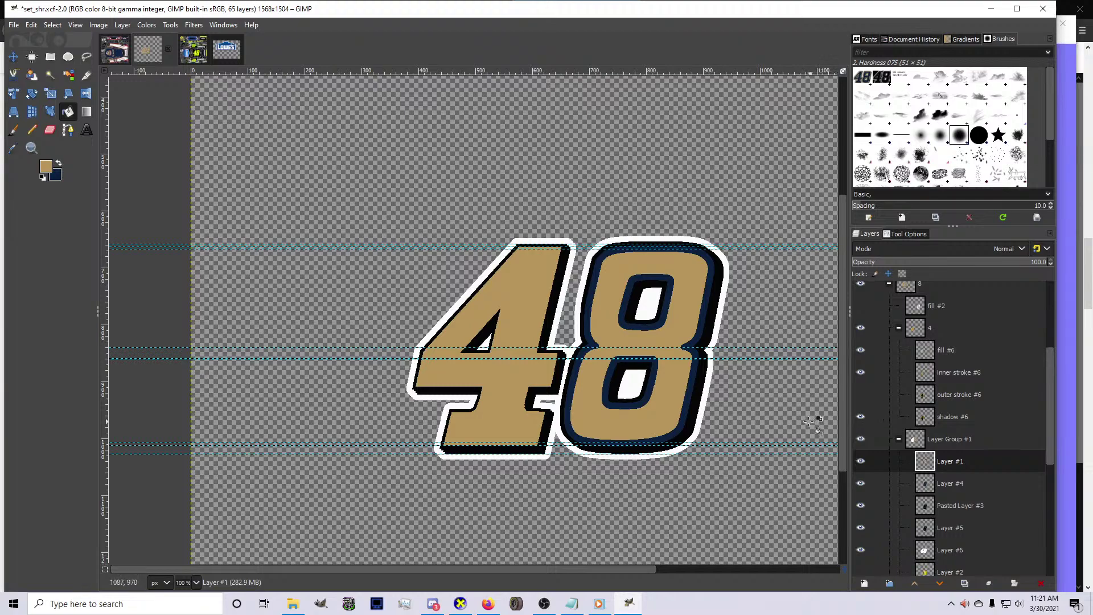
Set the foreground to the crimson red from the recent colors and fill the 8's Layer #4 with it
left_click(925, 489)
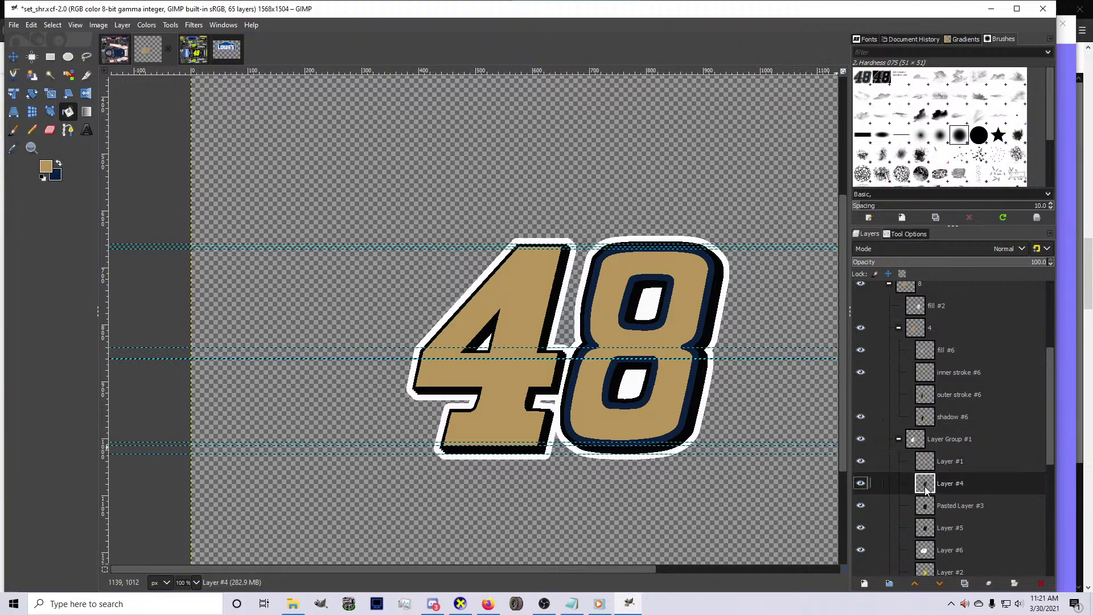
left_click(59, 164)
left_click(46, 166)
left_click(565, 186)
key("Return")
left_click(651, 425)
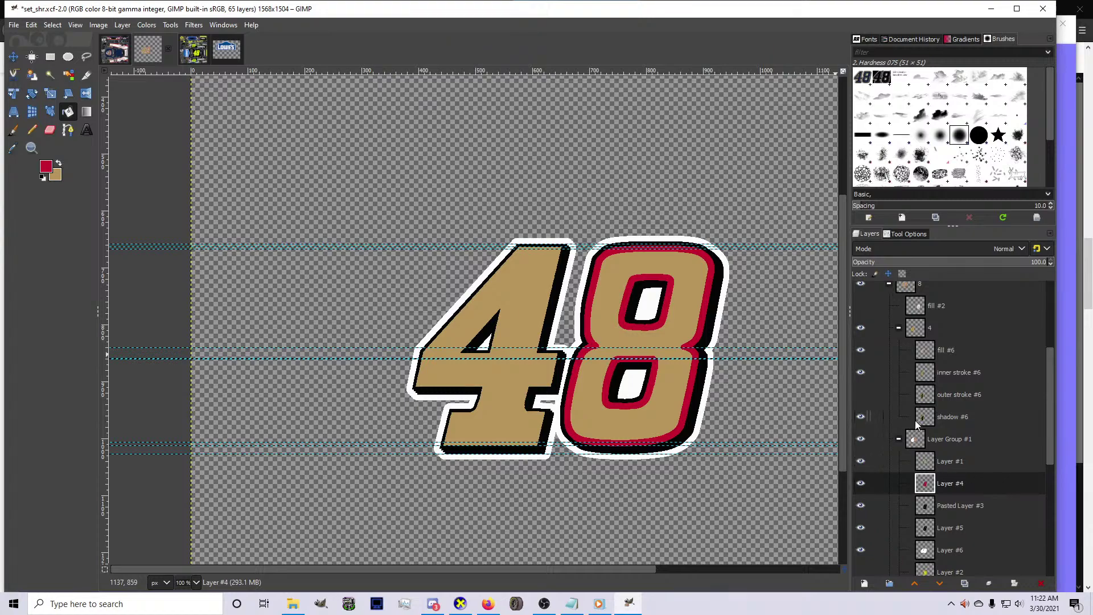
Show the 4's outer stroke #6 layer, and try filling shadow #6 with crimson before undoing that fill
left_click(957, 394)
left_click(952, 416)
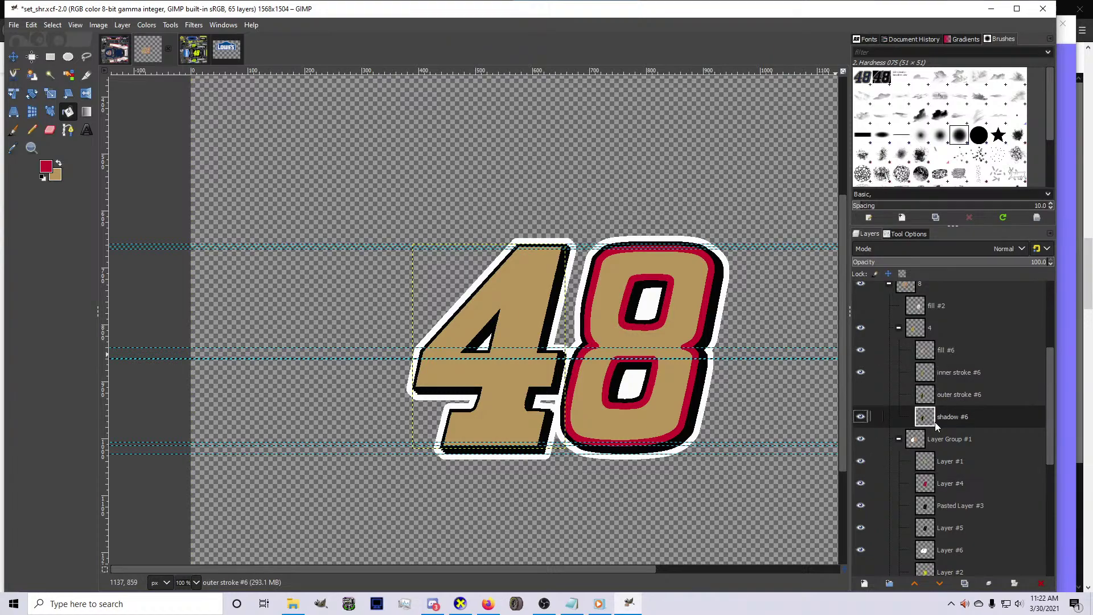
left_click(500, 397)
key("ctrl+z")
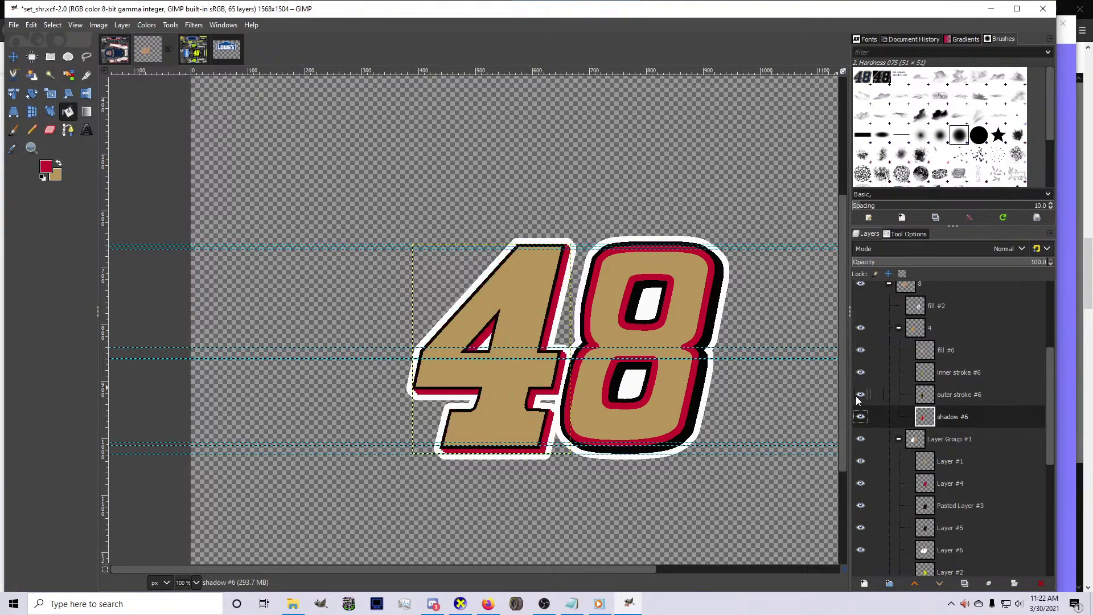
key("ctrl+y")
key("ctrl+z")
Fill the 4's inner stroke #6 layer with crimson
left_click(948, 372)
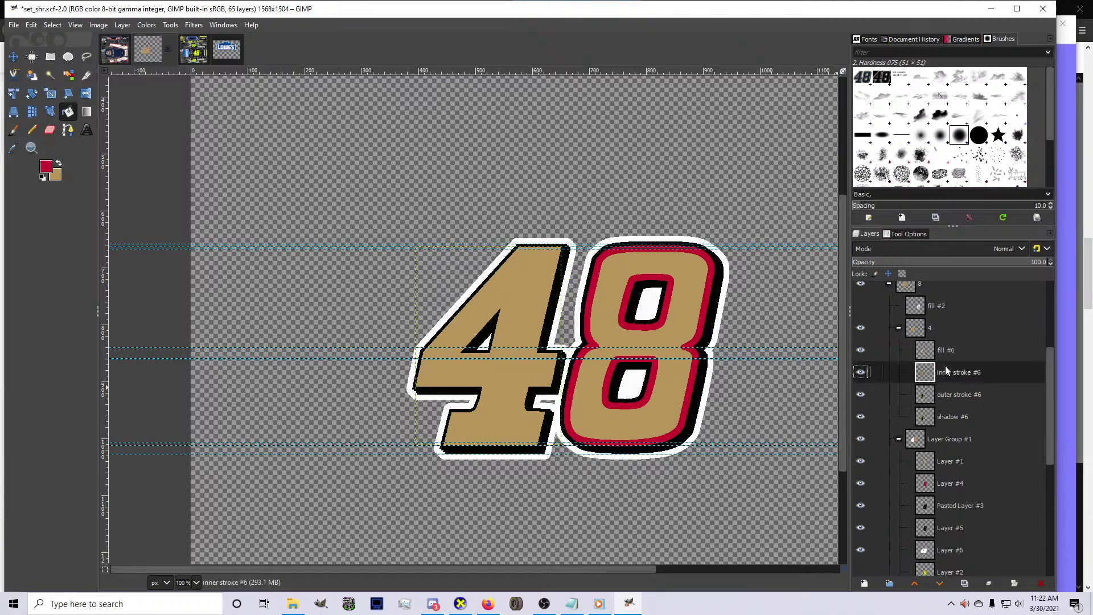
left_click(515, 375)
left_click(941, 348)
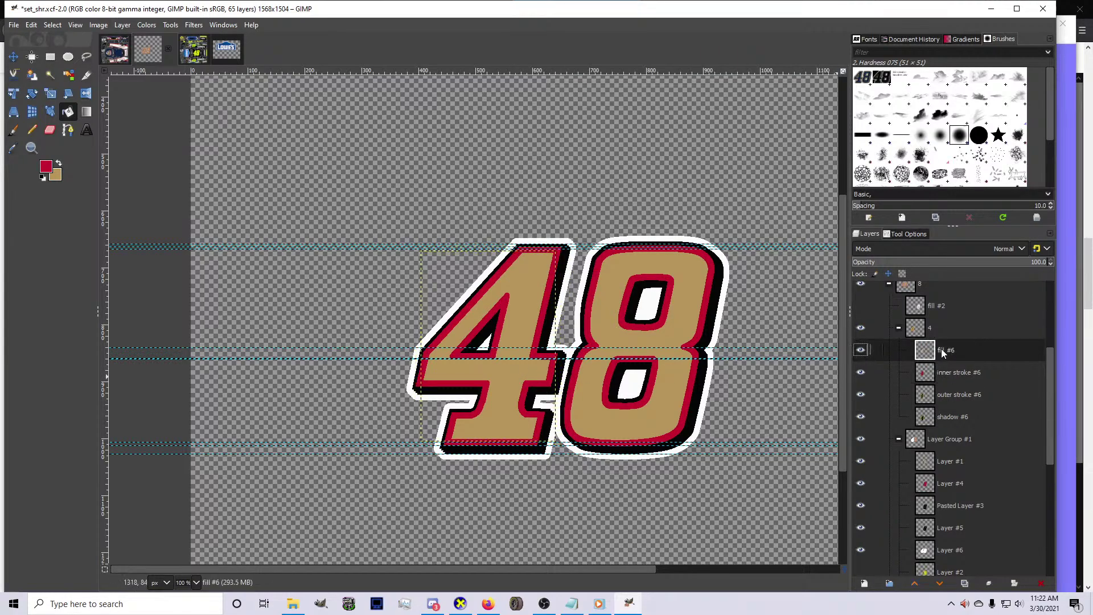
Set the foreground color to the near-black 060606 and fill Layer #6, the outer outline around the 48, with it
scroll(591, 369, "down", 3)
scroll(924, 462, "down", 4)
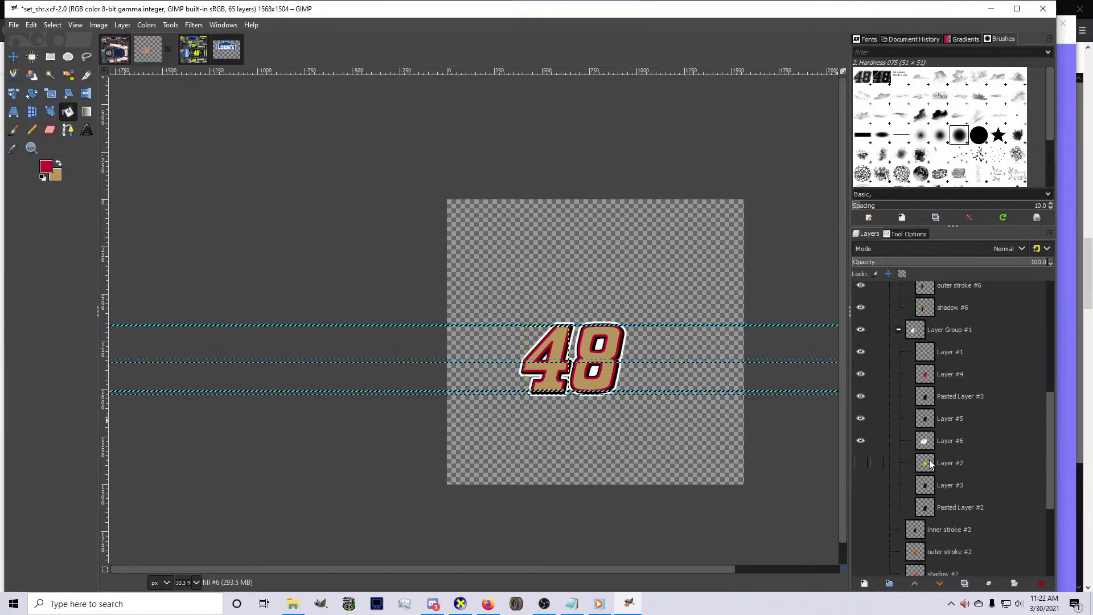
left_click(861, 440)
left_click(861, 440)
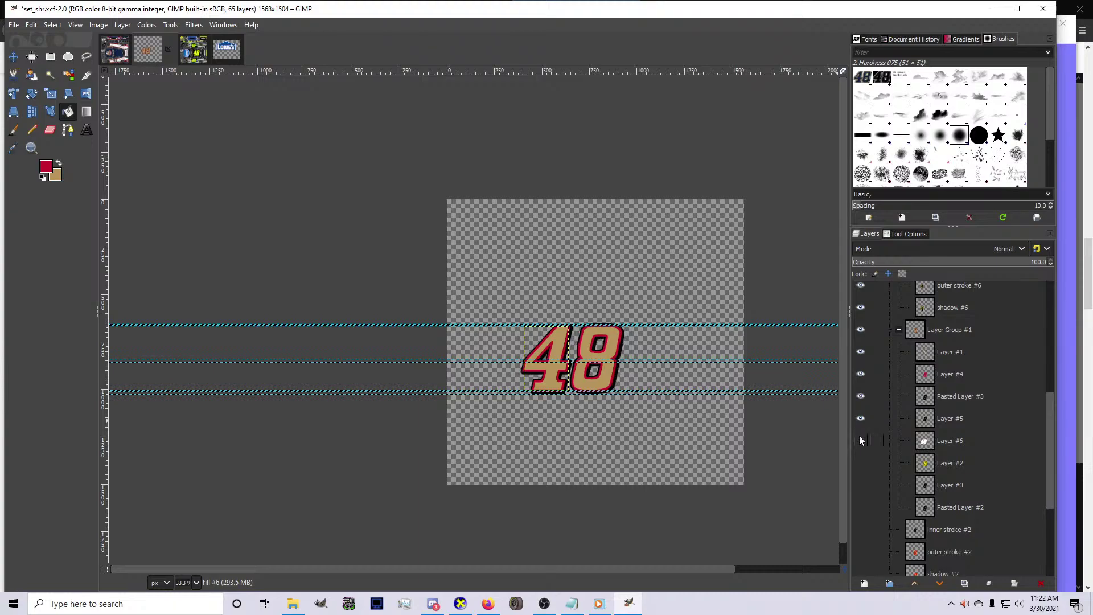
left_click(860, 440)
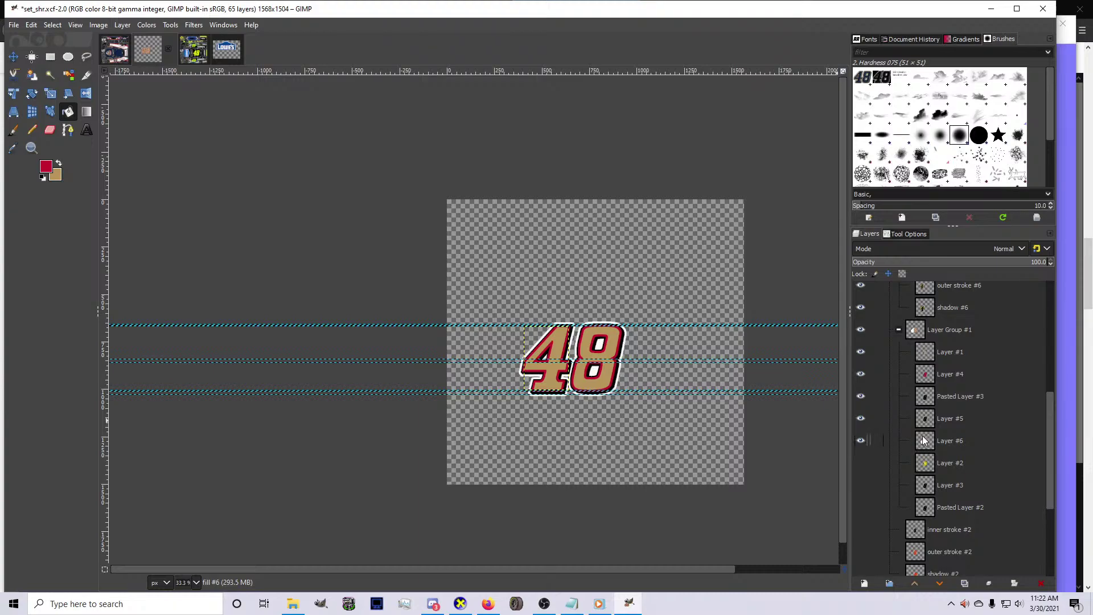
left_click(50, 166)
left_click(564, 194)
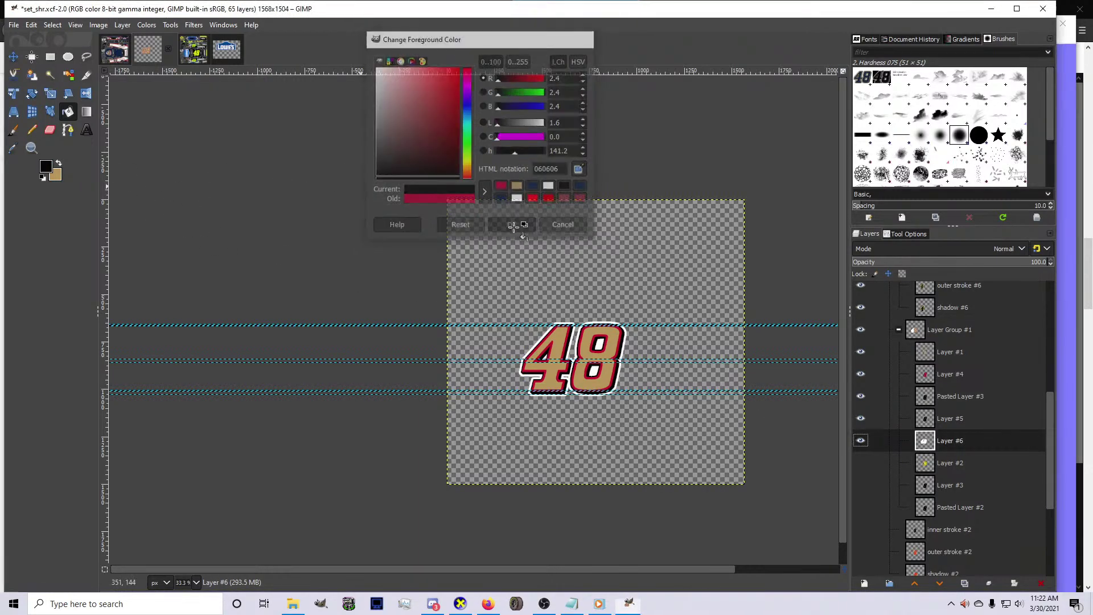
left_click(512, 225)
left_click(569, 328)
scroll(575, 359, "up", 1)
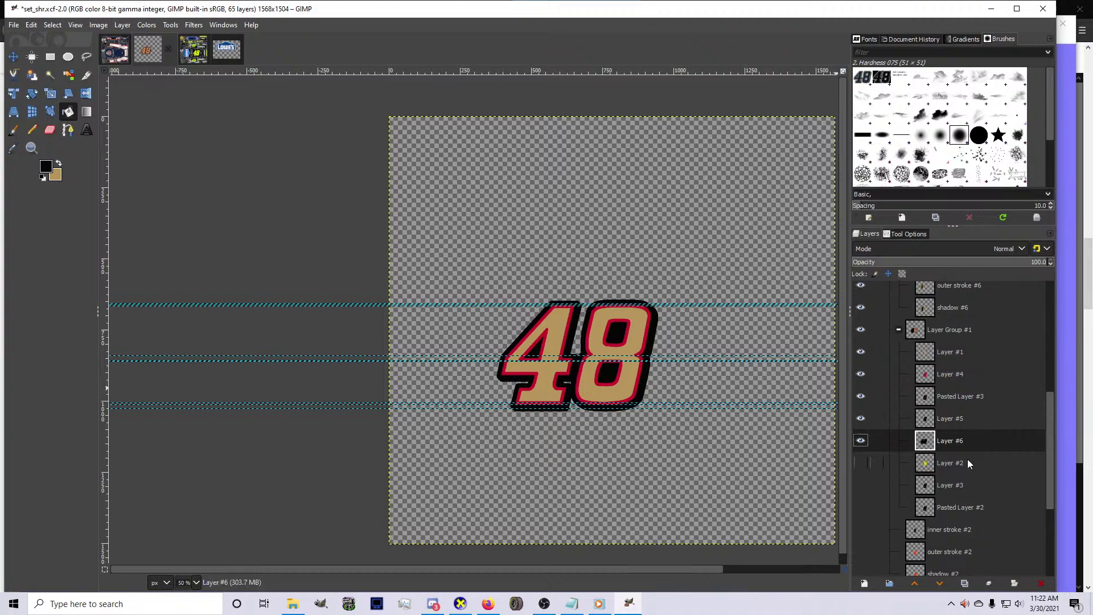
Try copying Layer Group #1 through its alpha selection into 48_CL_Panthers_SCS2021.xcf for scaling, and undo the paste
left_click(940, 485)
scroll(923, 436, "up", 3)
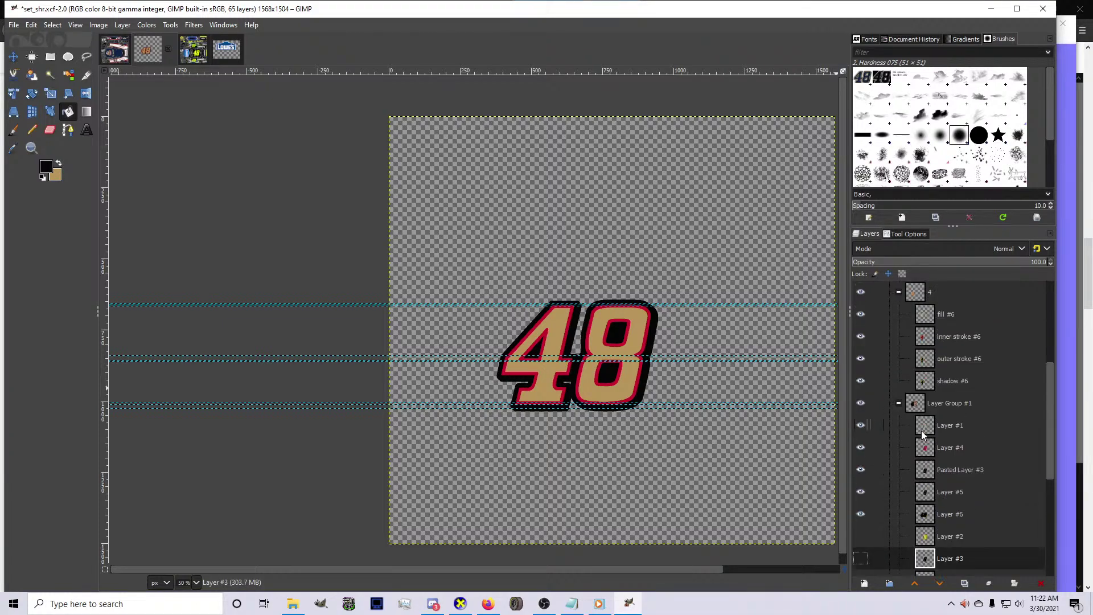
left_click(928, 405)
scroll(929, 410, "up", 1)
right_click(927, 441)
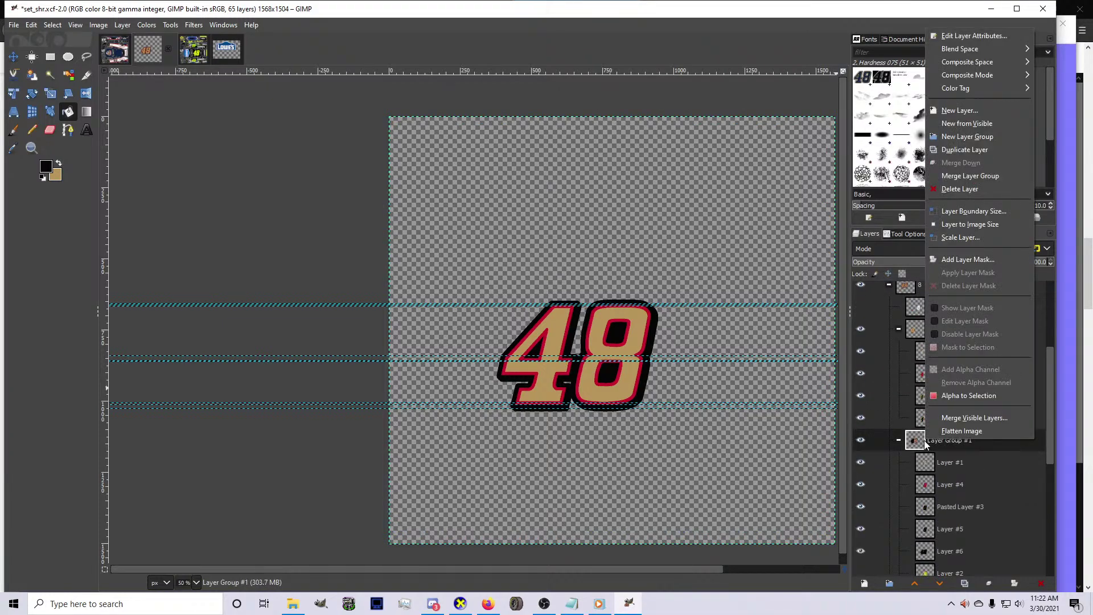
left_click(935, 397)
key("ctrl+c")
left_click(114, 50)
key("ctrl+v")
key("shift+s")
left_click(601, 369)
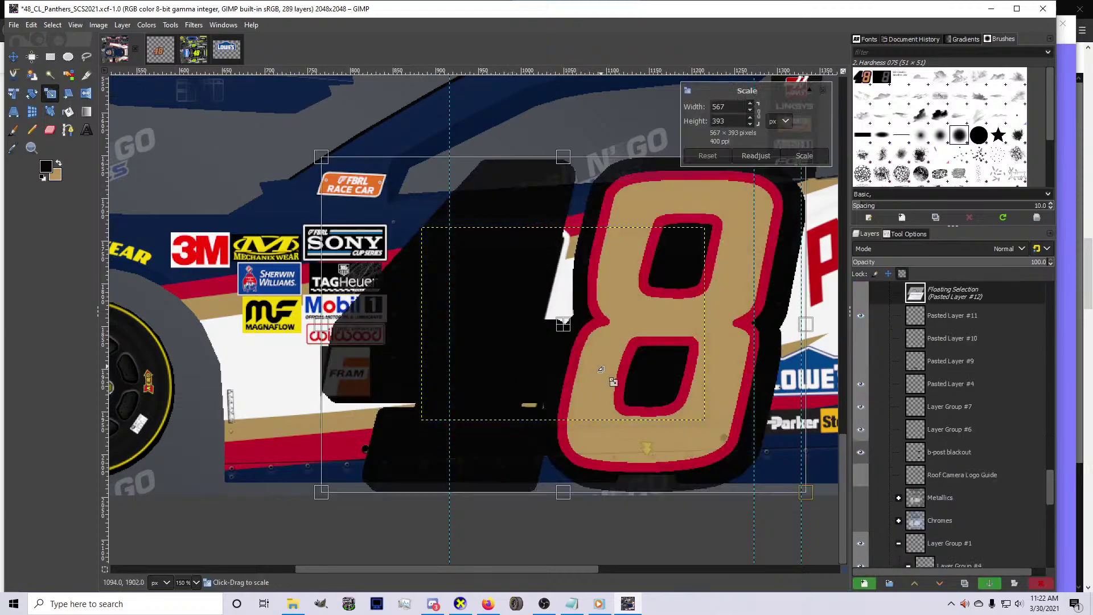
key("ctrl+z")
Return to set_shr.xcf, select the whole 8 group by its alpha, and copy it into 48_CL_Panthers_SCS2021.xcf
key("alt+2")
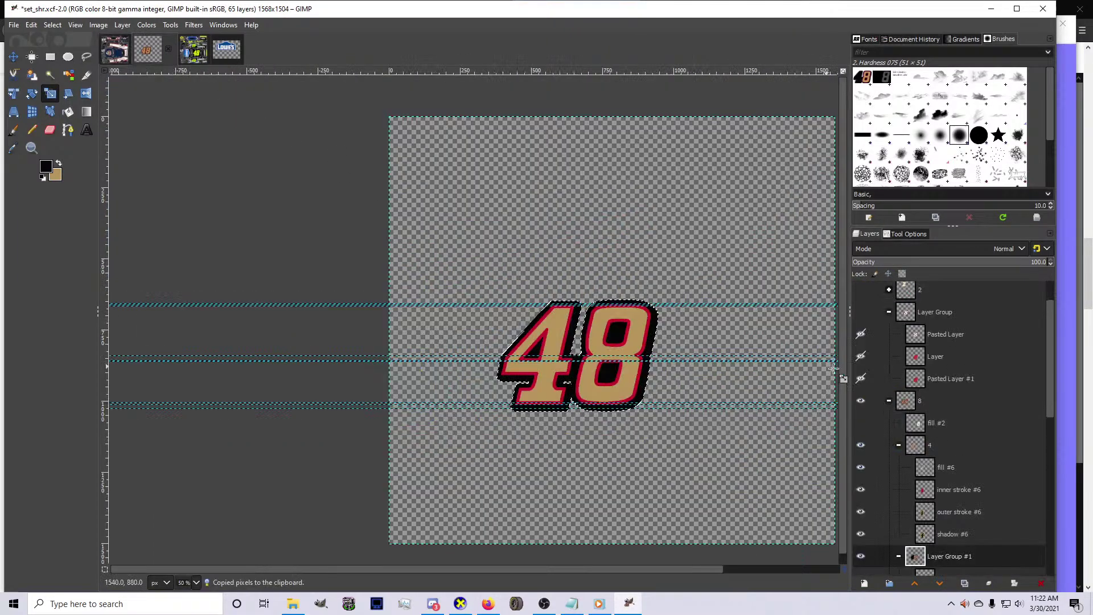
right_click(914, 420)
left_click(945, 392)
key("ctrl+c")
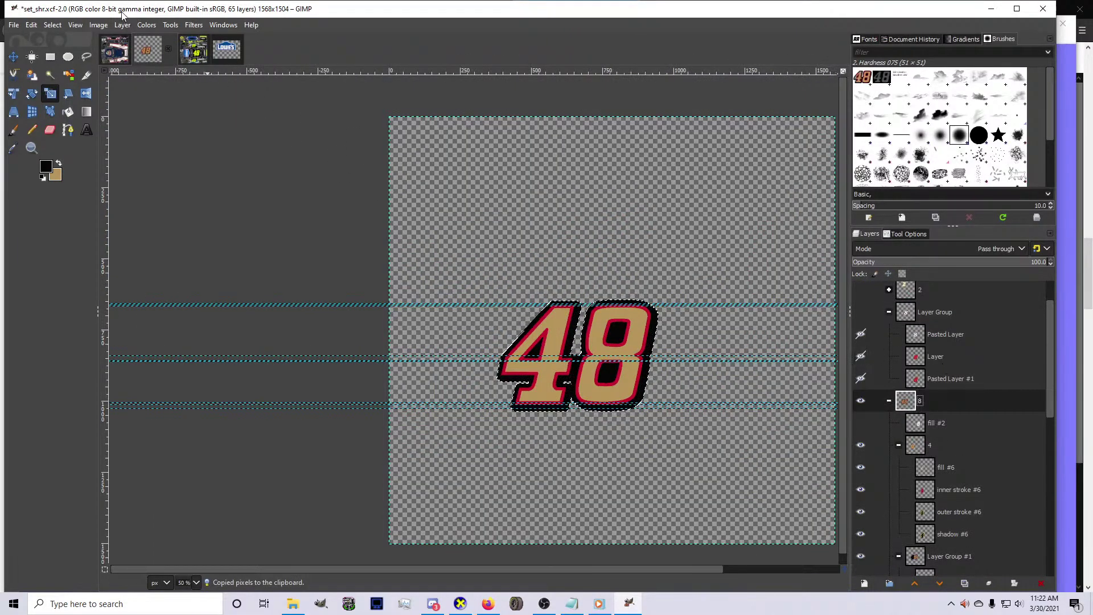
left_click(114, 50)
key("ctrl+v")
Scale the pasted 48 to about 324 × 225 px and align it over the existing number on the car's door
key("shift+s")
left_click(624, 378)
left_click_drag(692, 421, 567, 324)
left_click_drag(672, 399, 703, 422)
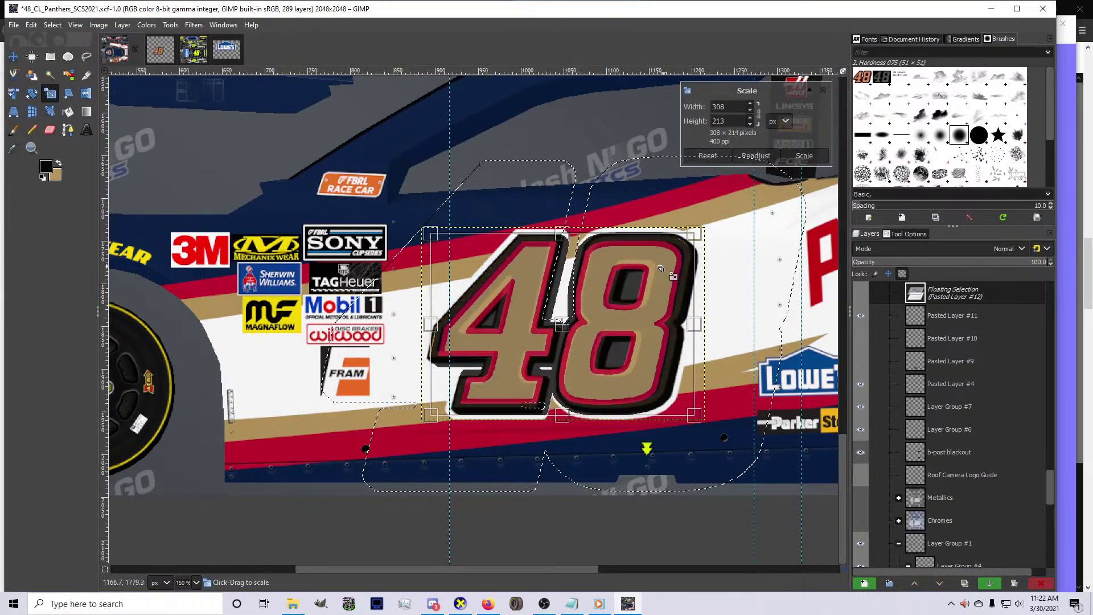
left_click_drag(719, 383, 723, 385)
left_click_drag(575, 336, 568, 335)
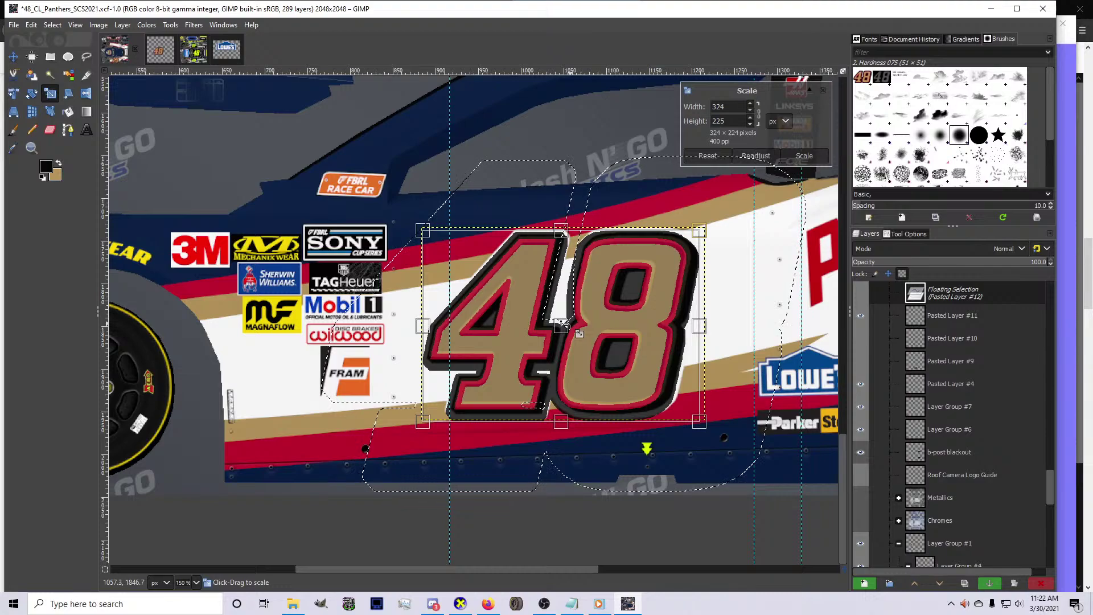
left_click_drag(571, 333, 574, 335)
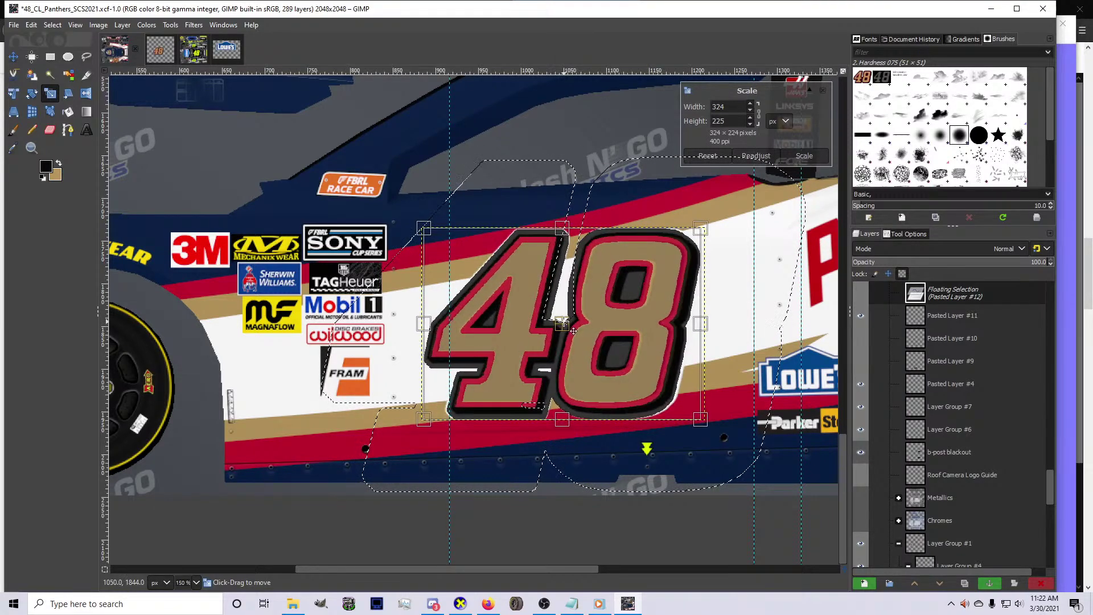
key("Return")
Turn the floating 48 into its own layer and check how it looks on the car's side
key("ctrl+h")
key("minus")
key("minus")
key("minus")
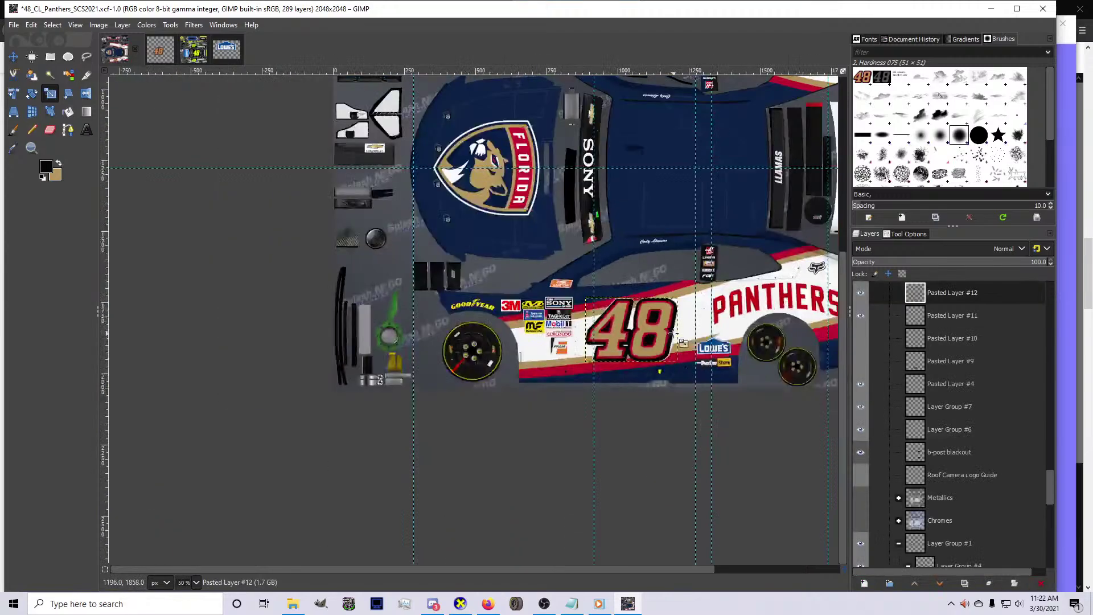
key("plus")
key("plus")
key("plus")
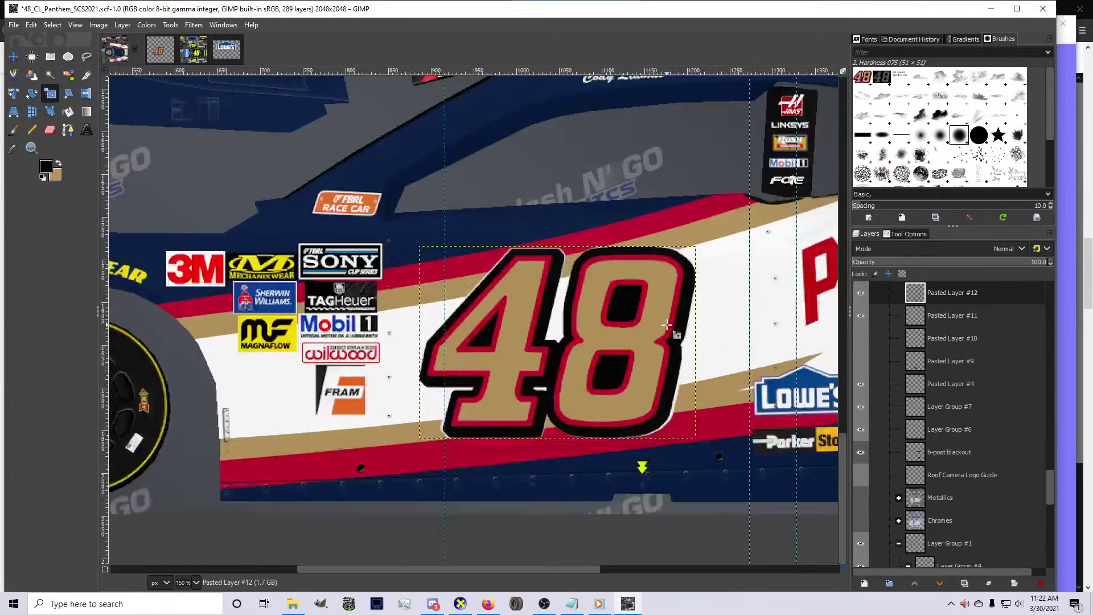
Switch to Firefox, return to the Florida Panthers logo image results, and search for "florida panthers uniforms" instead
left_click(488, 604)
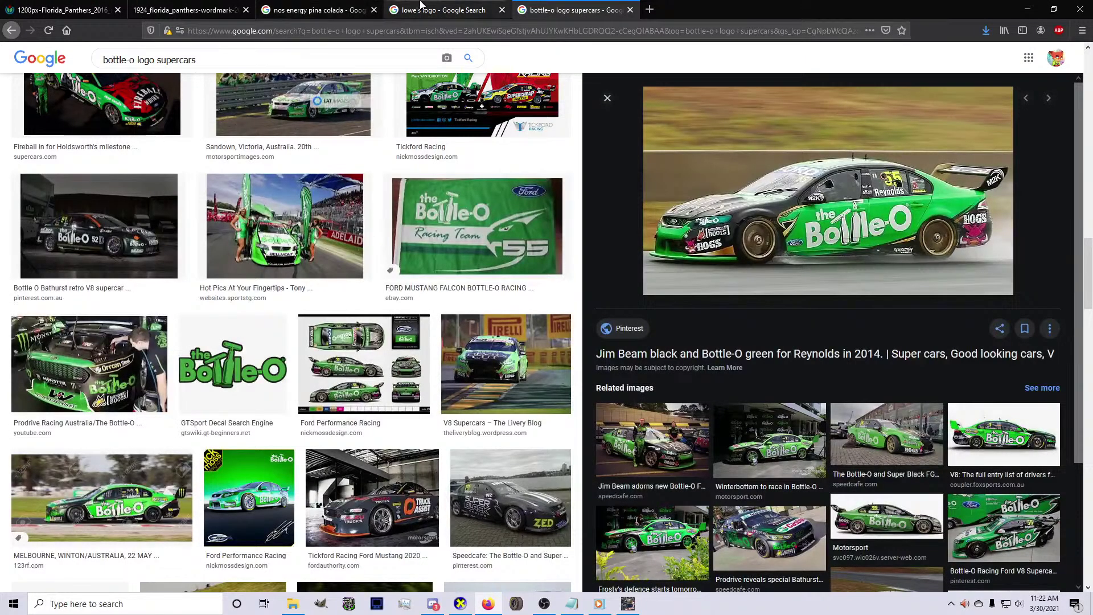
left_click(425, 10)
left_click(342, 15)
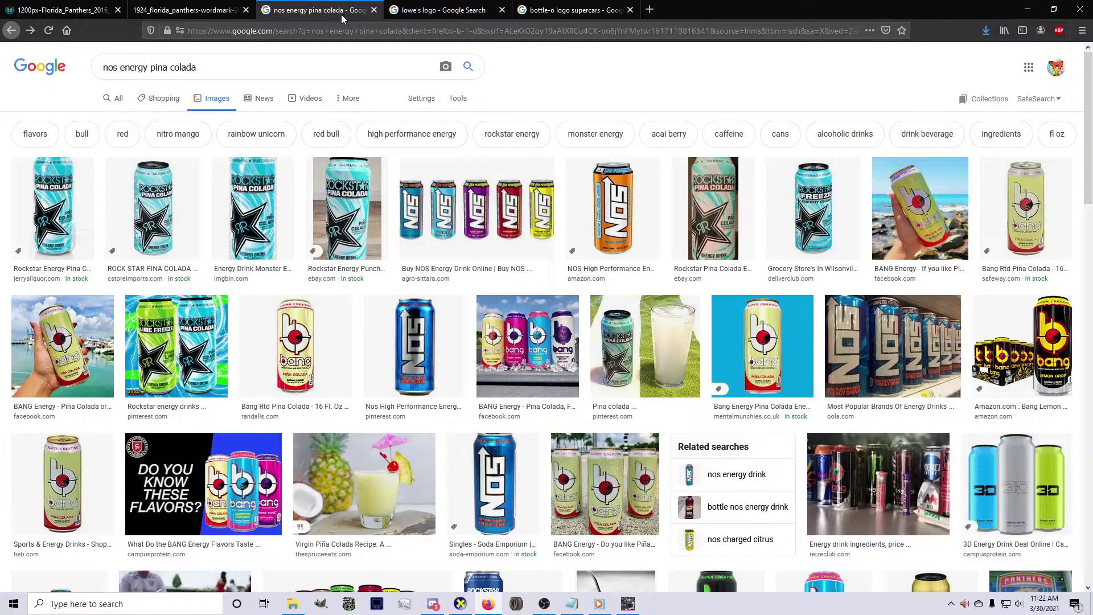
left_click(199, 11)
key("alt+Left")
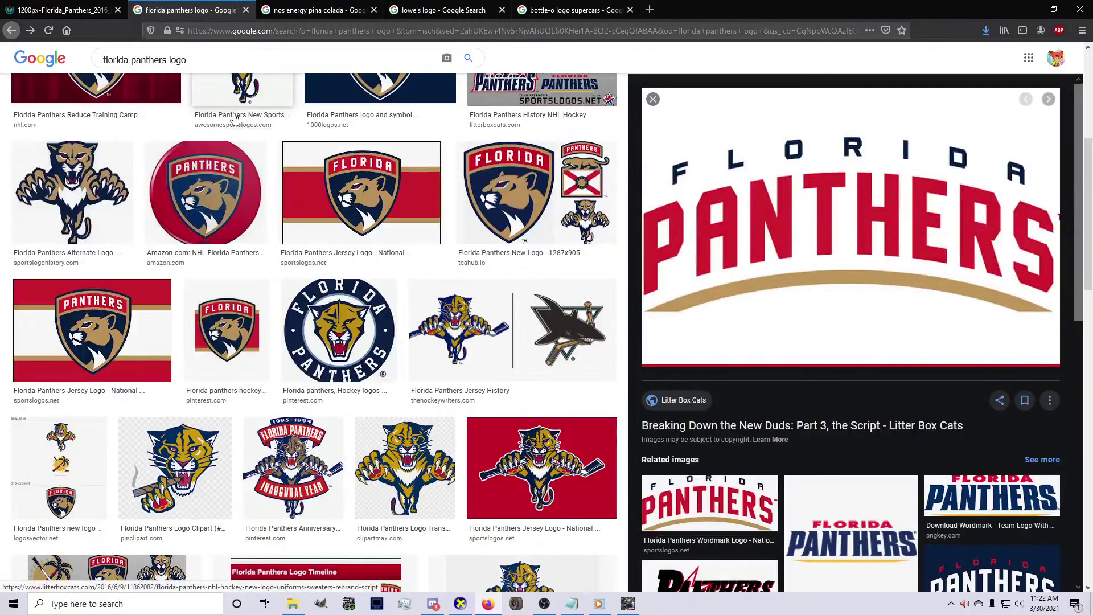
scroll(235, 117, "up", 4)
double_click(208, 58)
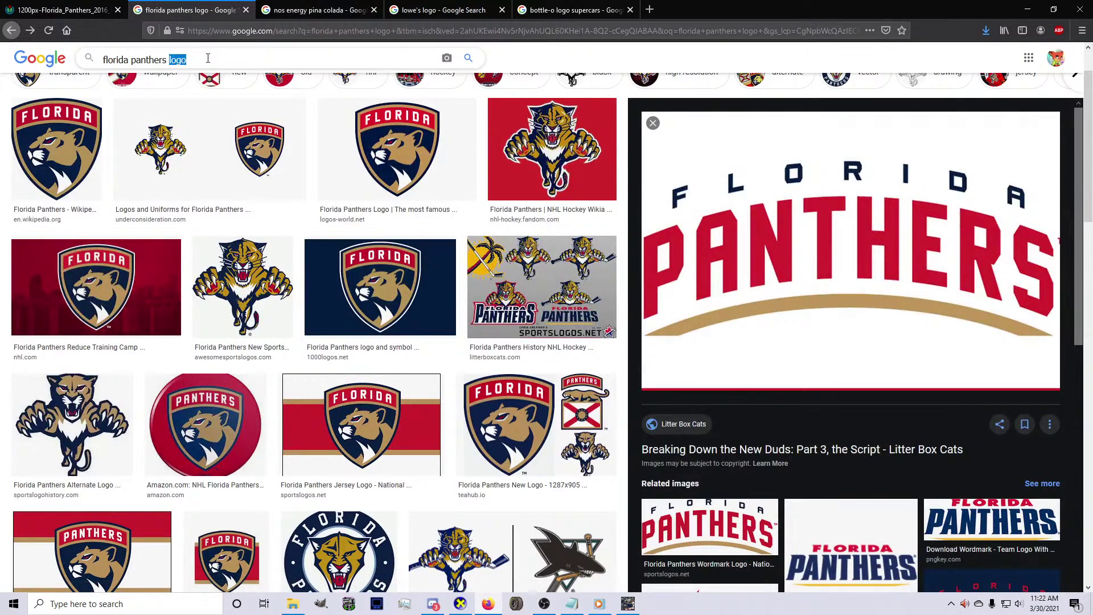
type("uniforms")
key("Return")
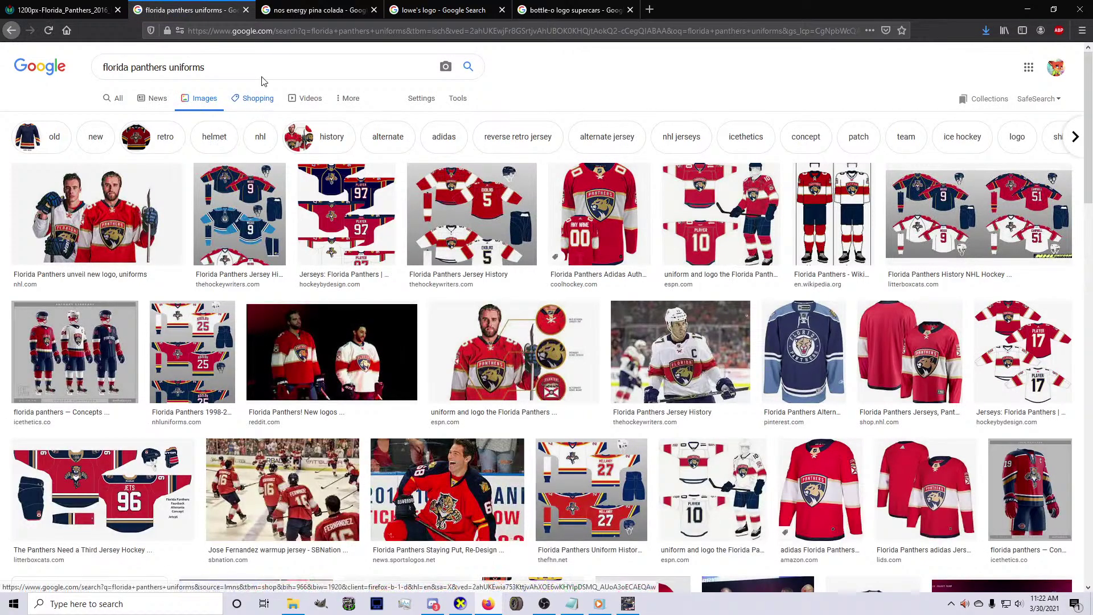
triple_click(197, 64)
type("retro")
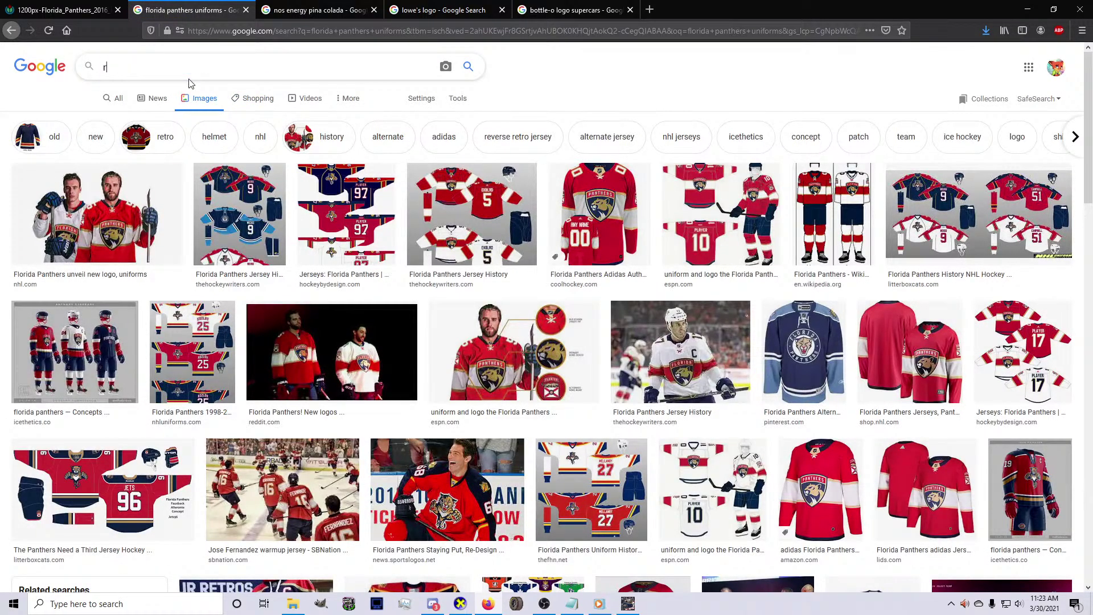
key("Return")
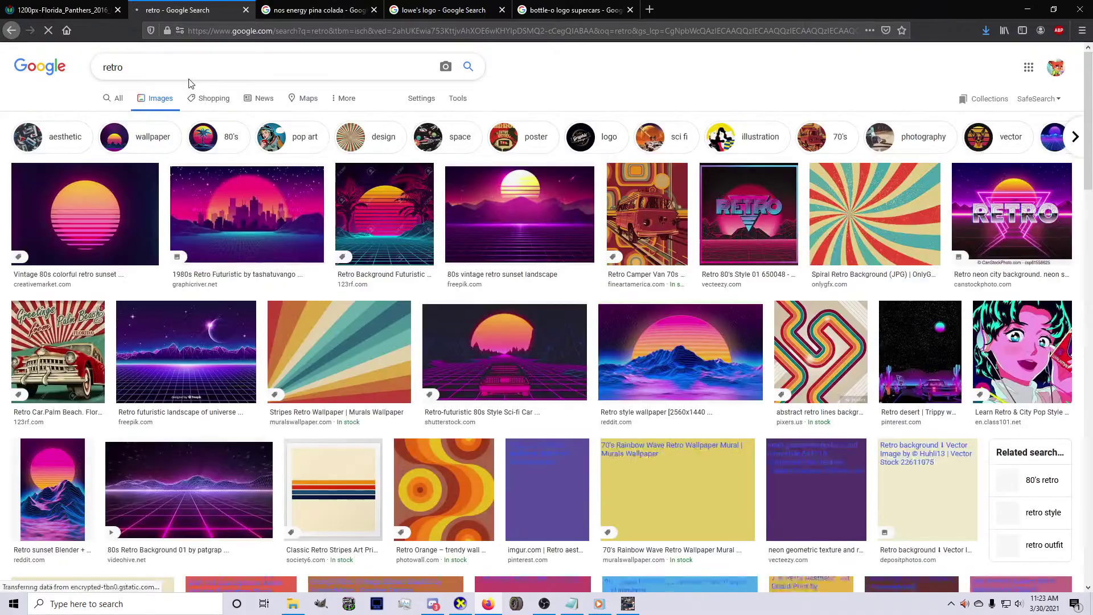
key("alt+Left")
Preview the Hockey By Design image of the Florida Panthers jerseys numbered 97
left_click(350, 208)
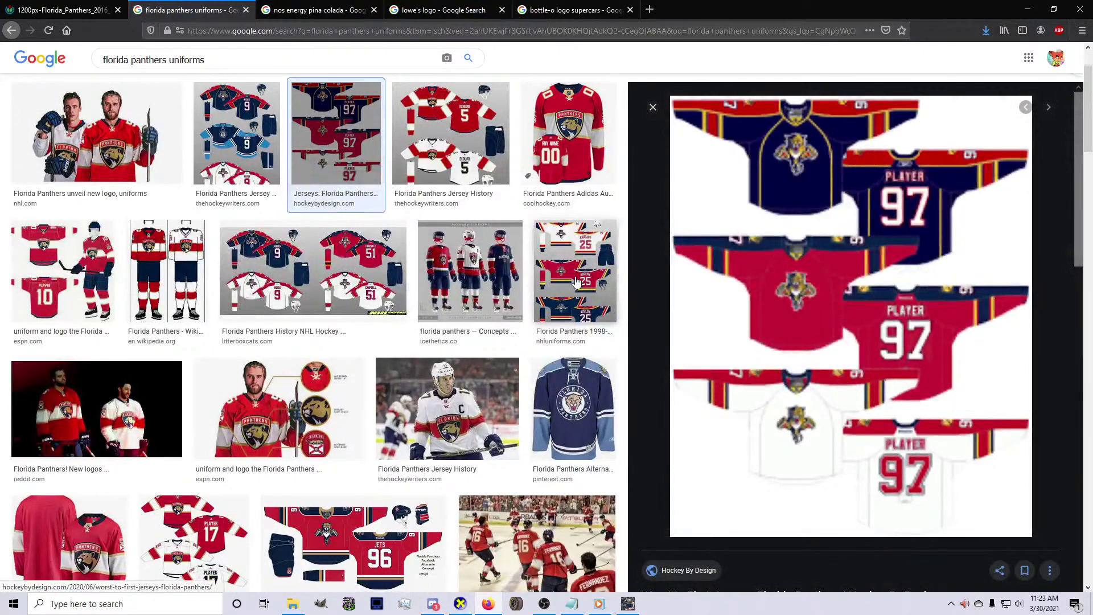
Switch to GIMP and nudge the gold 48 layer down by 2 px on the car's door
left_click(619, 602)
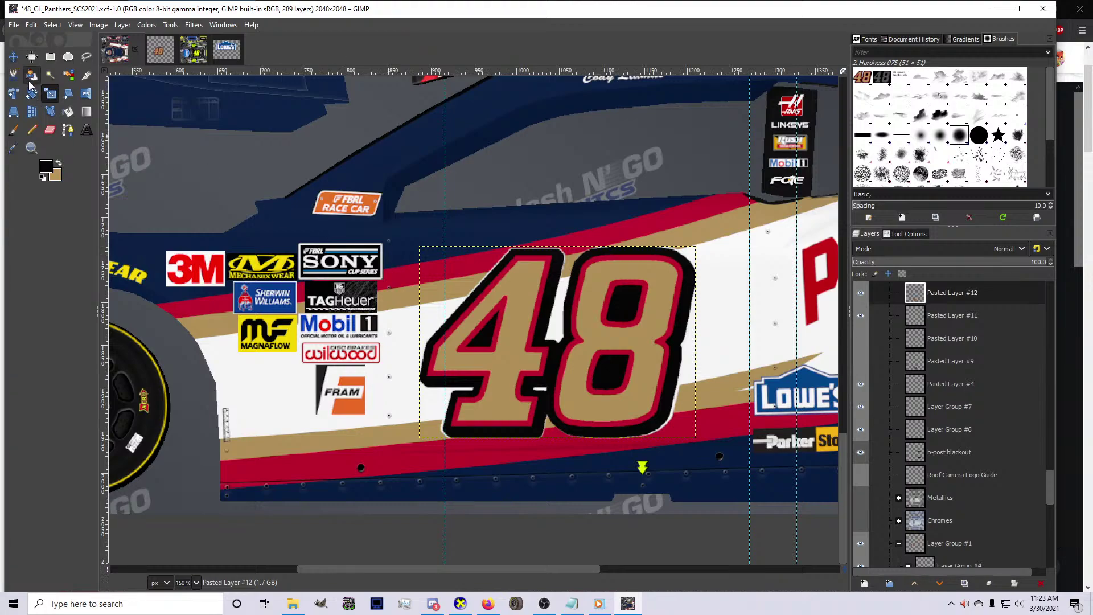
left_click(13, 56)
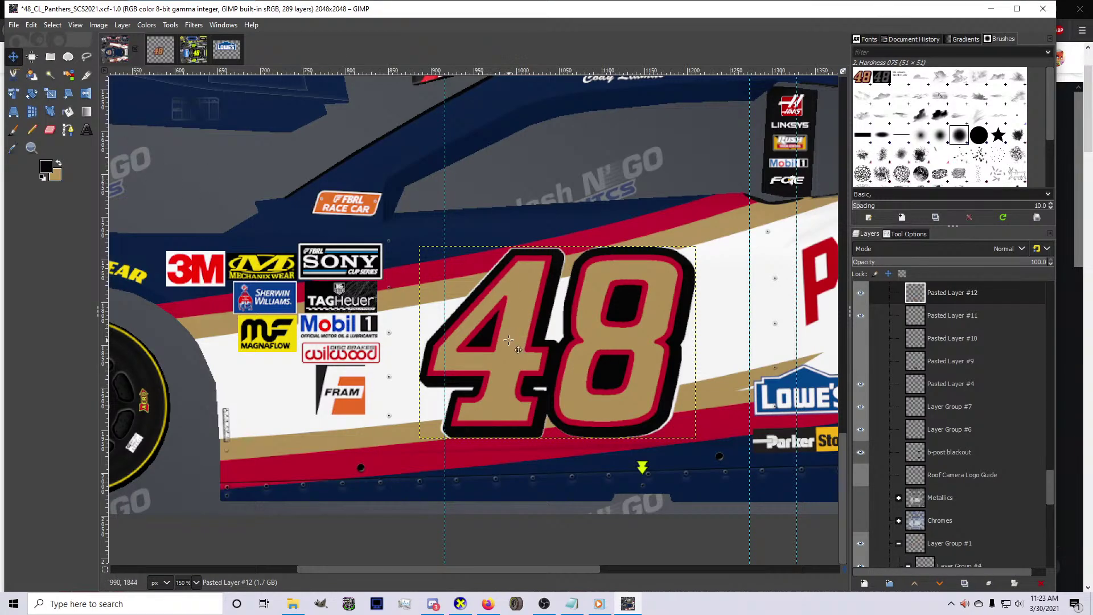
mouse_move(532, 369)
left_mouse_down()
mouse_move(527, 306)
mouse_move(531, 369)
left_mouse_up()
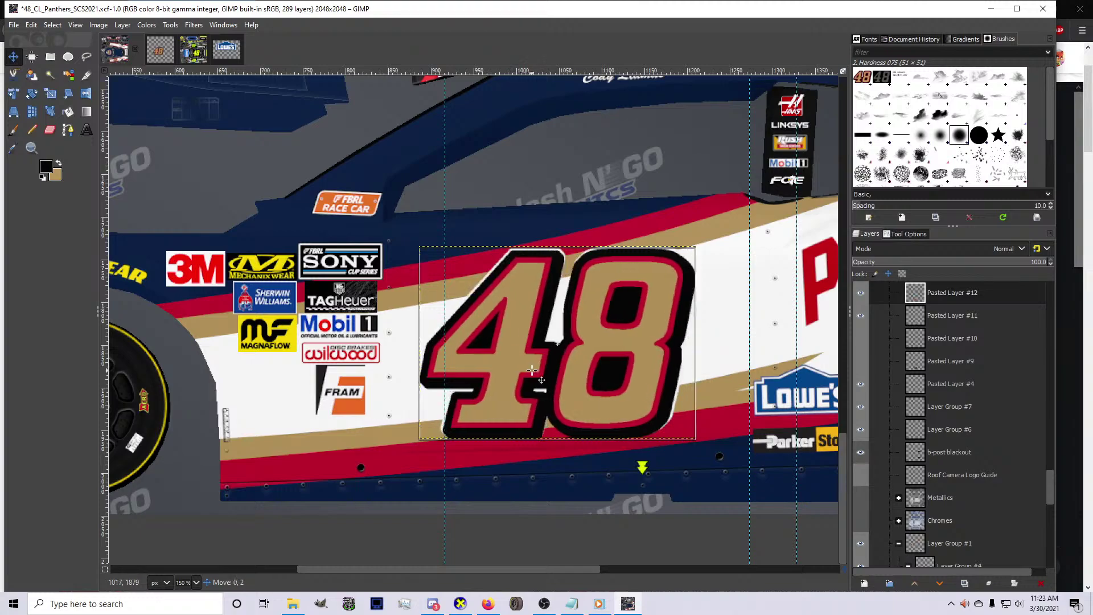
Hide the old navy 48 (Pasted Layer #11) and leave the gold 48 (Pasted Layer #12) visible
scroll(911, 481, "down", 10)
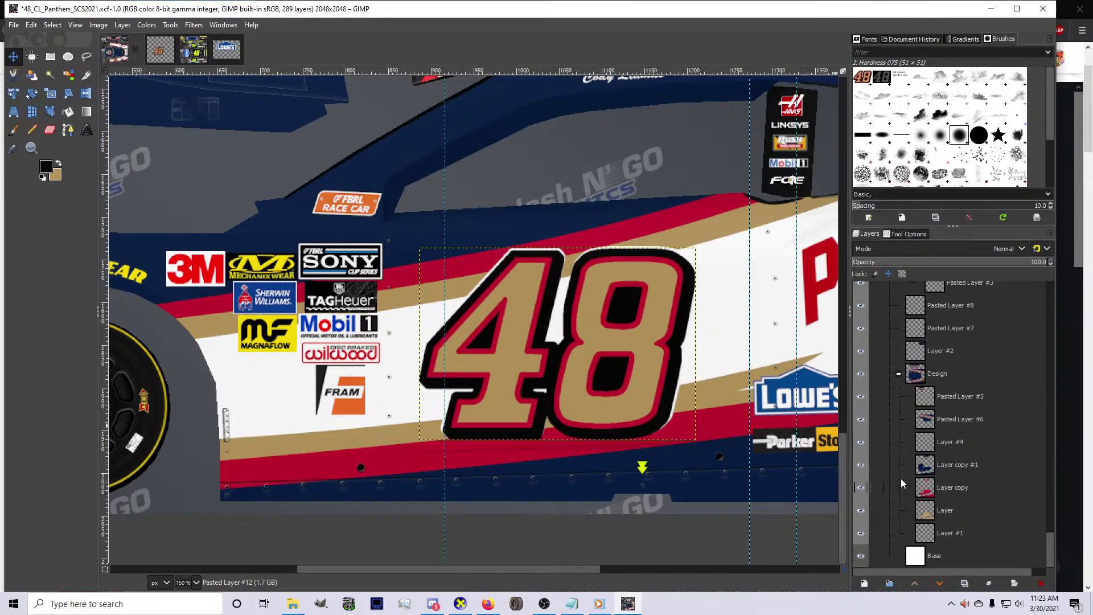
scroll(901, 478, "up", 10)
scroll(900, 478, "down", 5)
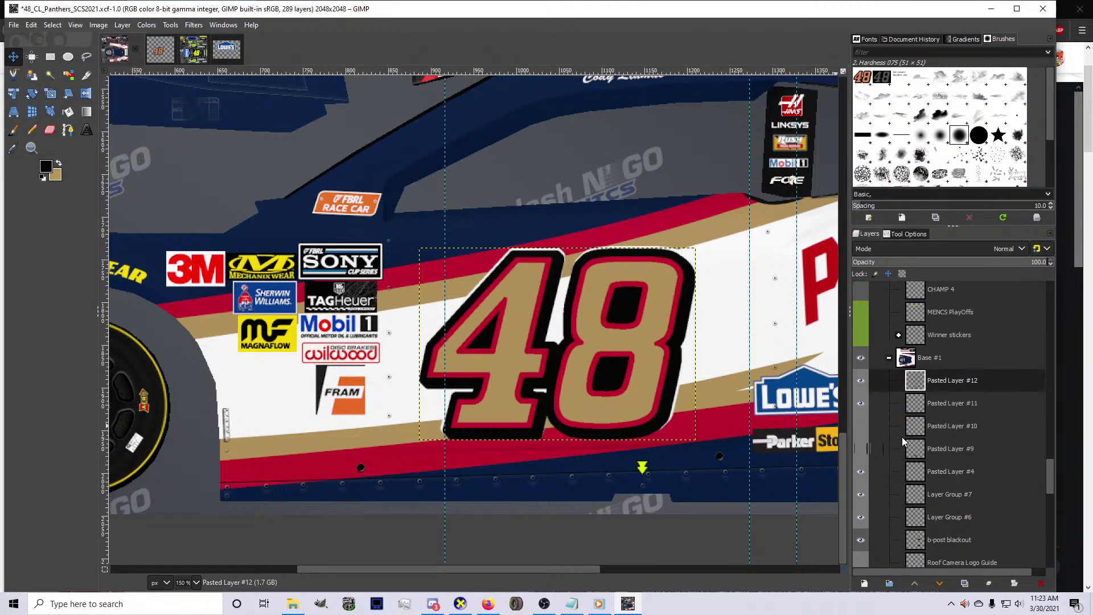
left_click(860, 380)
double_click(865, 404)
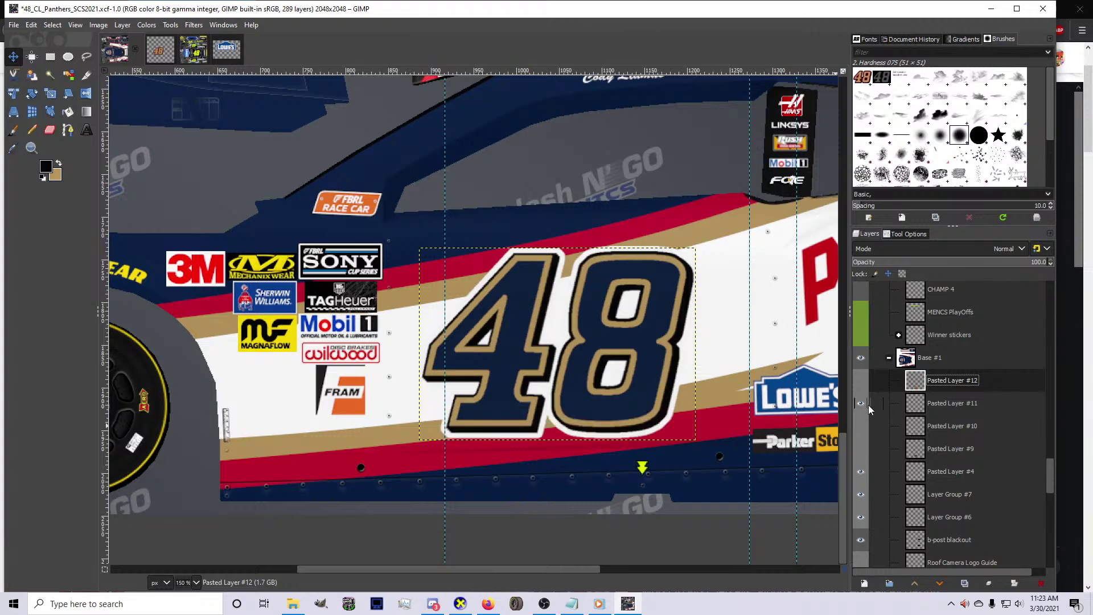
left_click(860, 393)
left_click(860, 381)
scroll(669, 399, "down", 3)
scroll(678, 401, "up", 3)
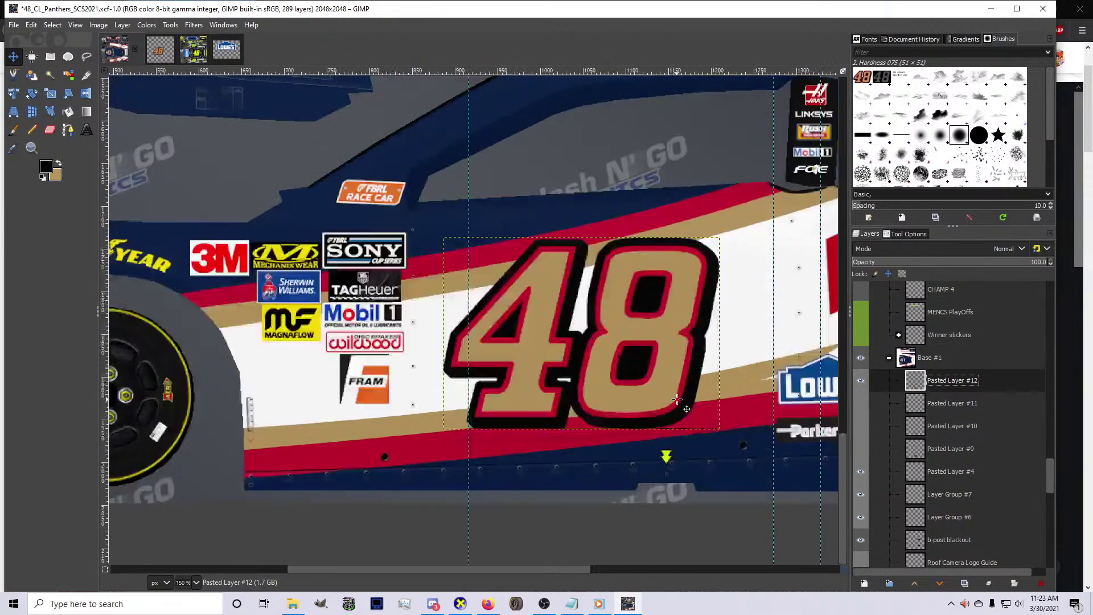
Nudge the gold 48 slightly toward the car's front wheel
left_click_drag(678, 400, 647, 405)
scroll(679, 401, "down", 3)
scroll(679, 400, "up", 3)
In the set_shr number image, toggle the visibility of Layer #6 to check its part in the 48
left_click(157, 52)
scroll(881, 456, "down", 5)
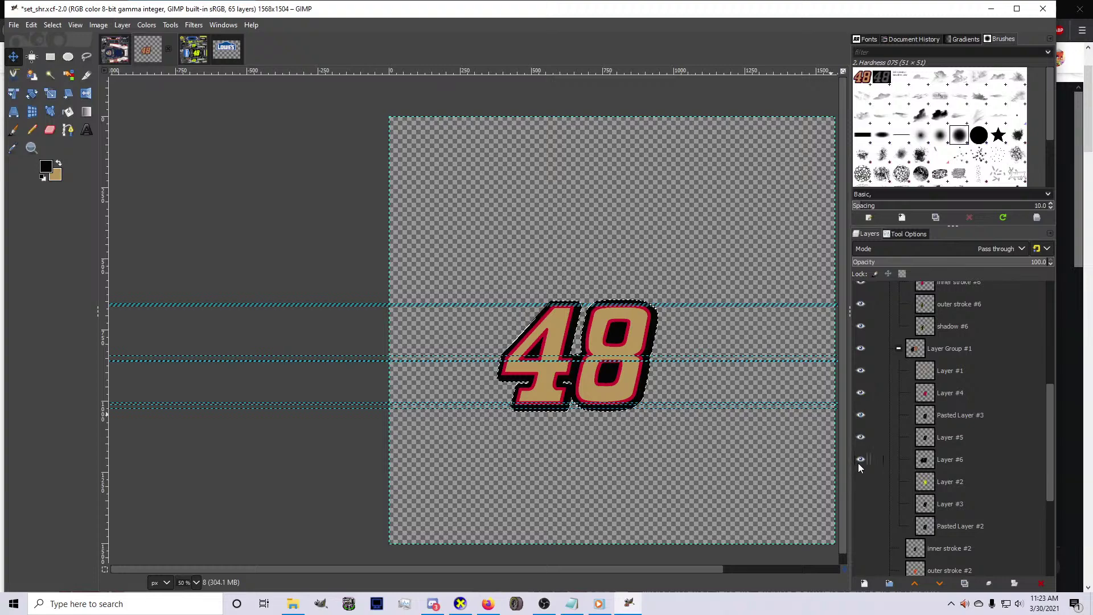
left_click(859, 462)
left_click(860, 461)
left_click(122, 60)
key("shift+s")
left_click(708, 425)
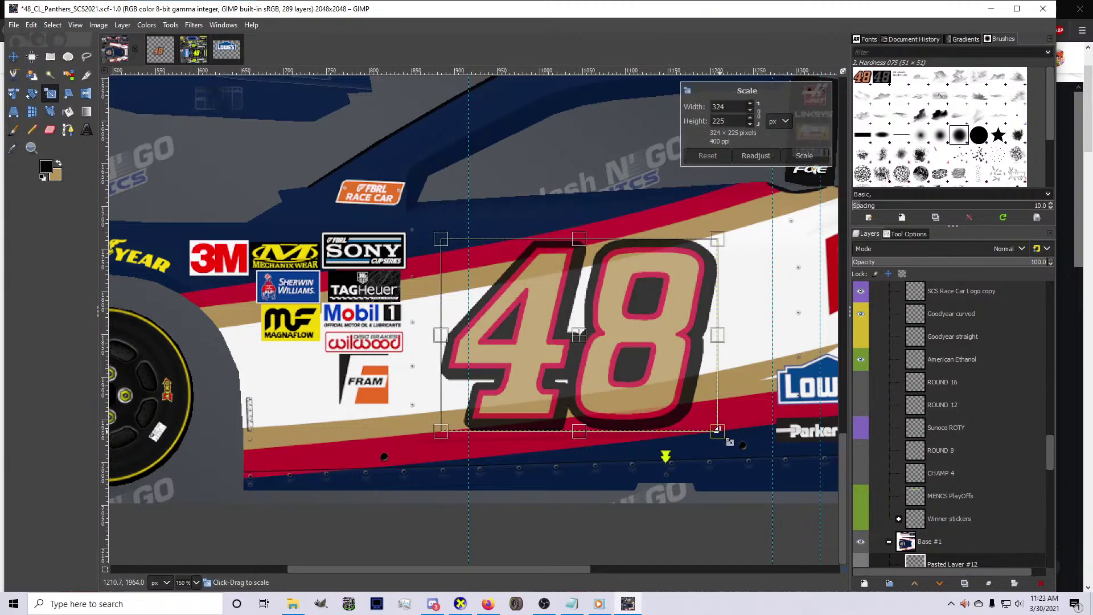
key("Escape")
Examine the 48 placement in the Lowe's car image for comparison, and return to the Panthers livery
key("alt+3")
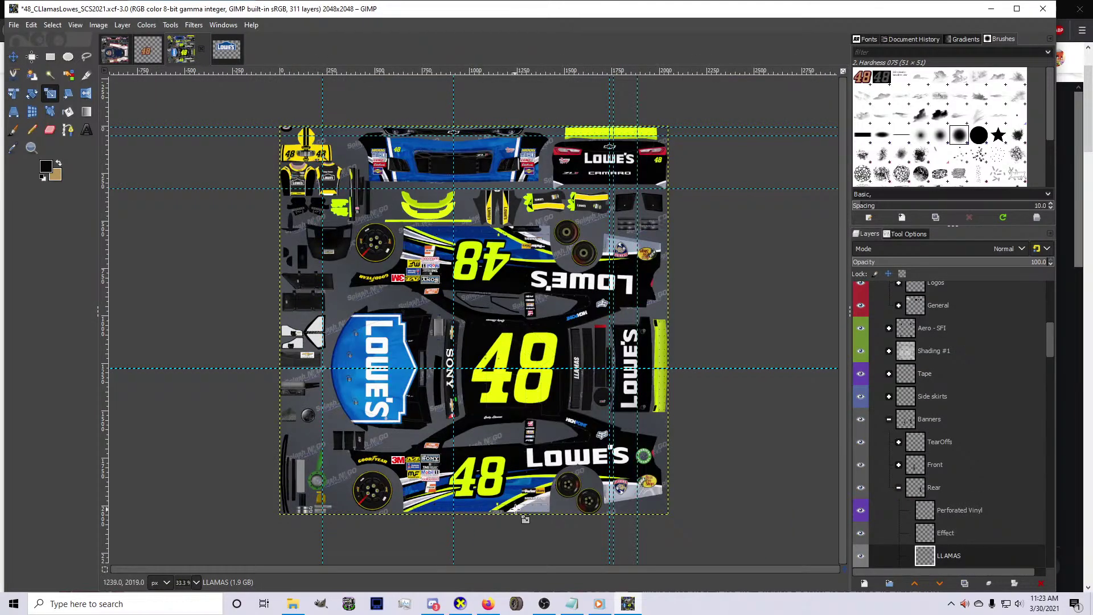
scroll(516, 508, "up", 4)
left_click(115, 47)
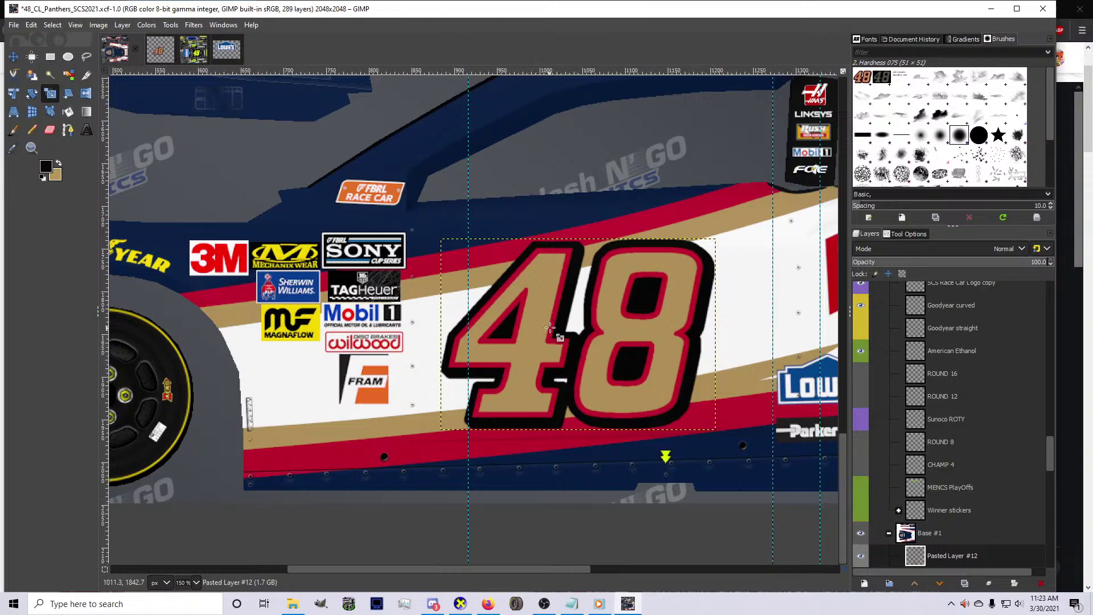
Preview the NHL Uniform Database image of the 1998-2003 Panthers jerseys in Firefox and return to the livery in GIMP
left_click(483, 605)
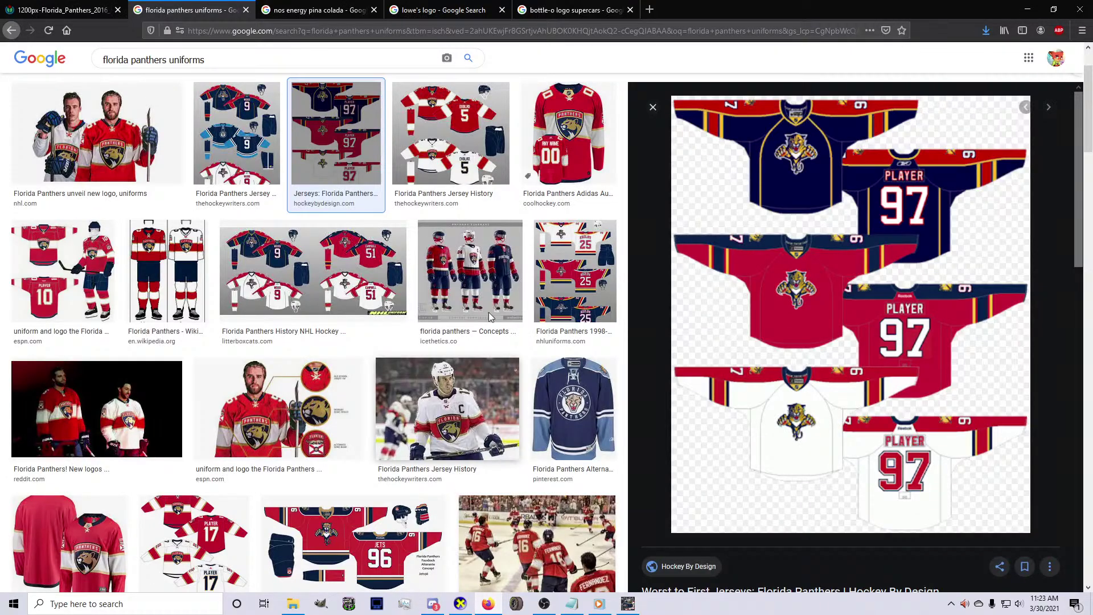
left_click(574, 270)
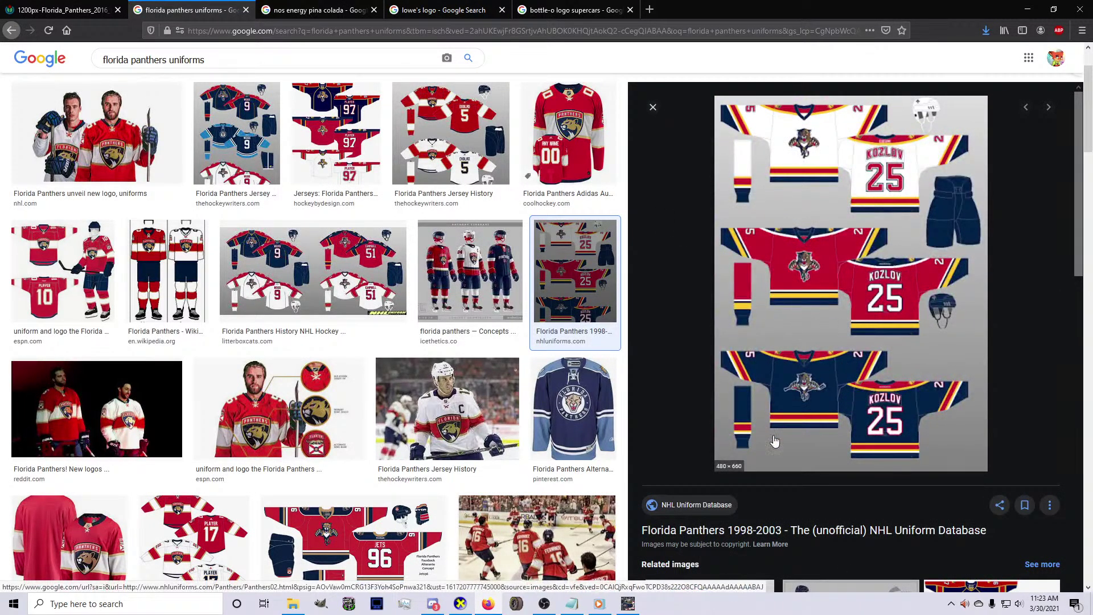
left_click(627, 603)
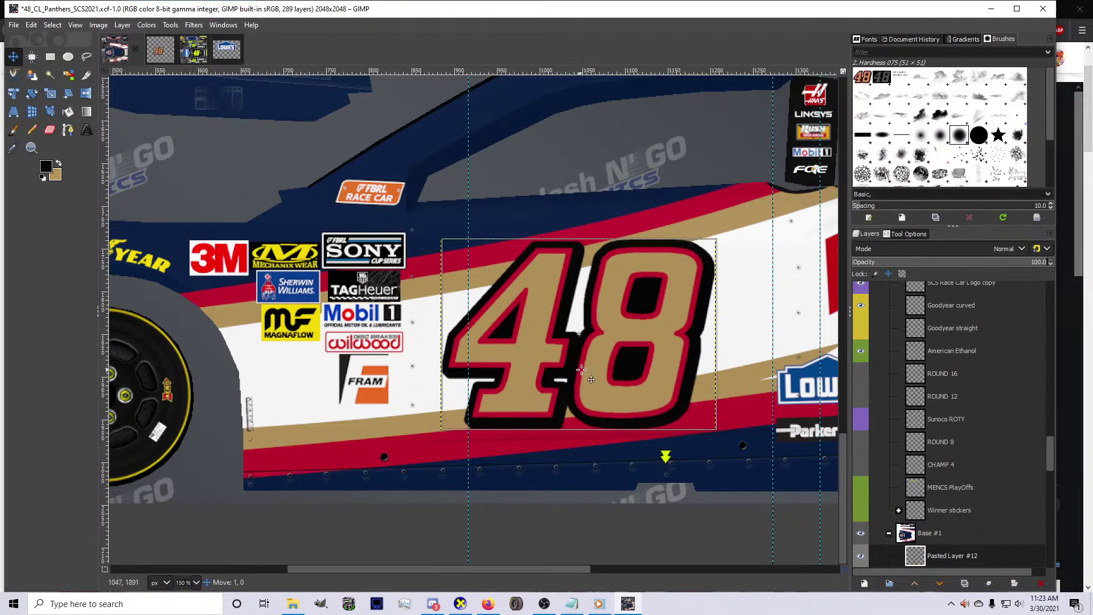
Fill the Base layer of the livery with the dark navy 0c203e using Bucket Fill
scroll(531, 373, "down", 2)
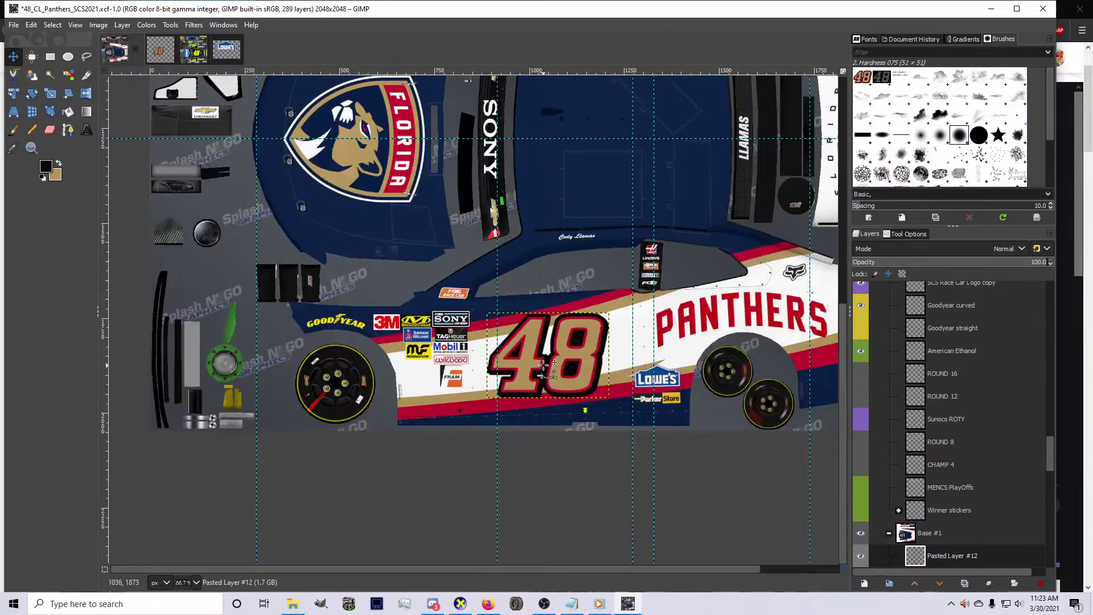
scroll(541, 356, "up", 8)
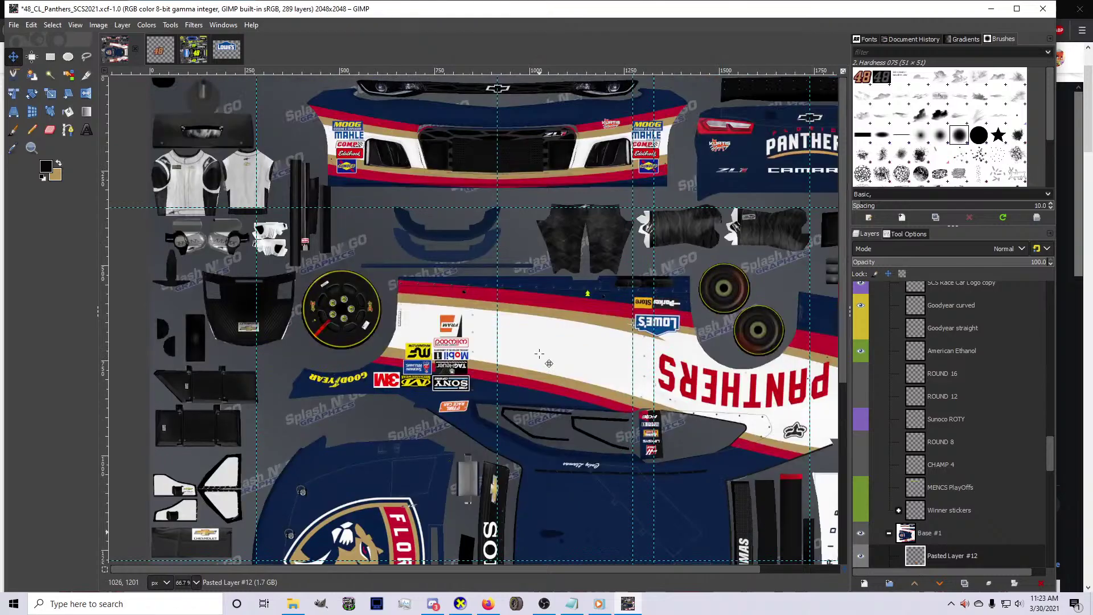
scroll(539, 353, "down", 1)
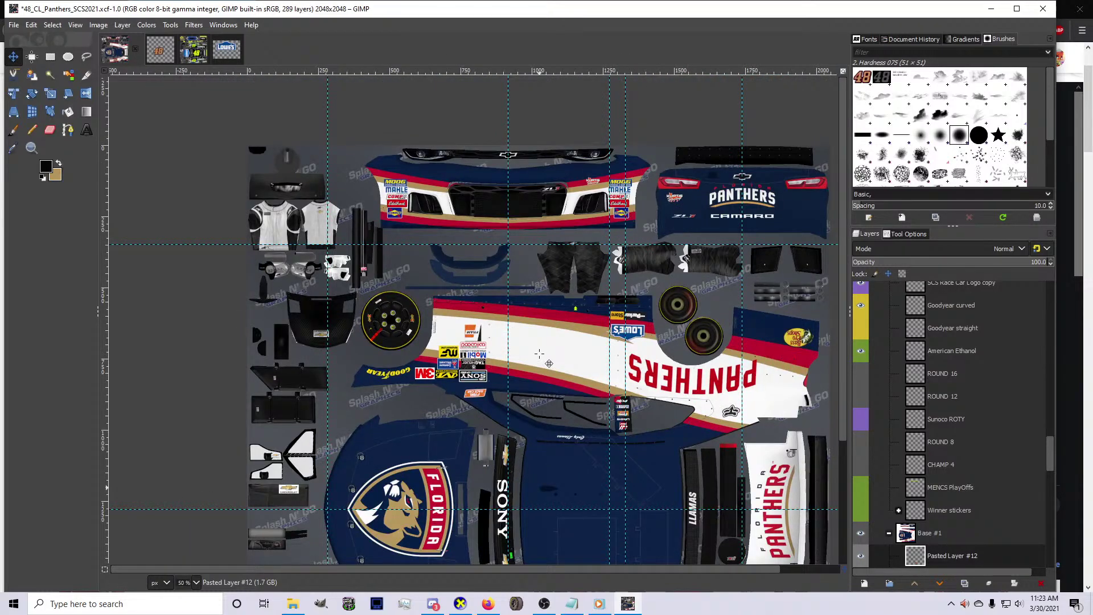
scroll(540, 353, "down", 5)
scroll(895, 481, "down", 6)
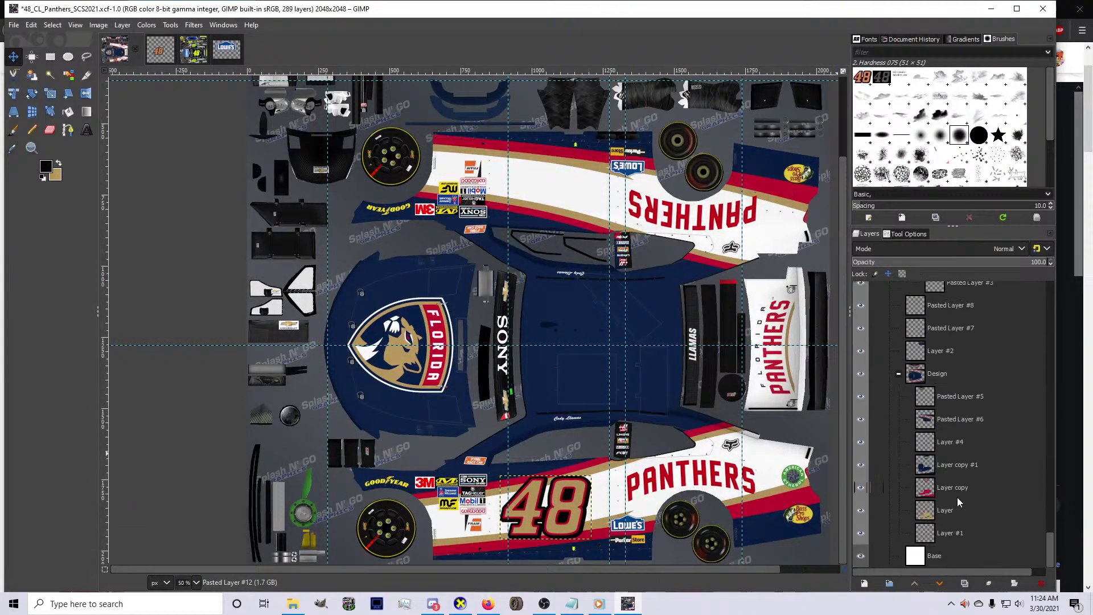
left_click(944, 550)
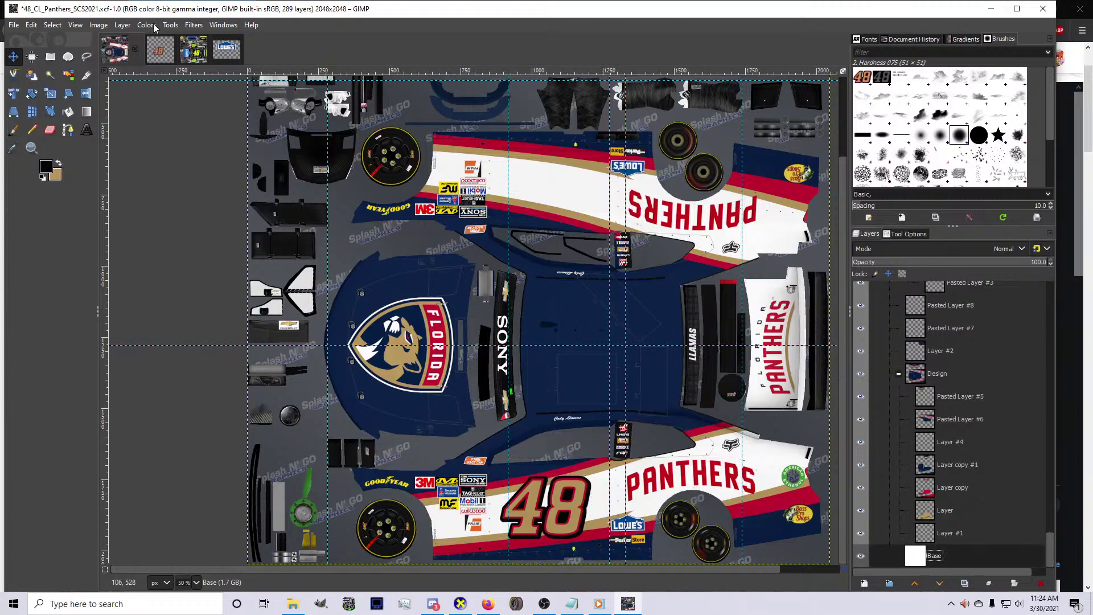
left_click(51, 169)
left_click(501, 199)
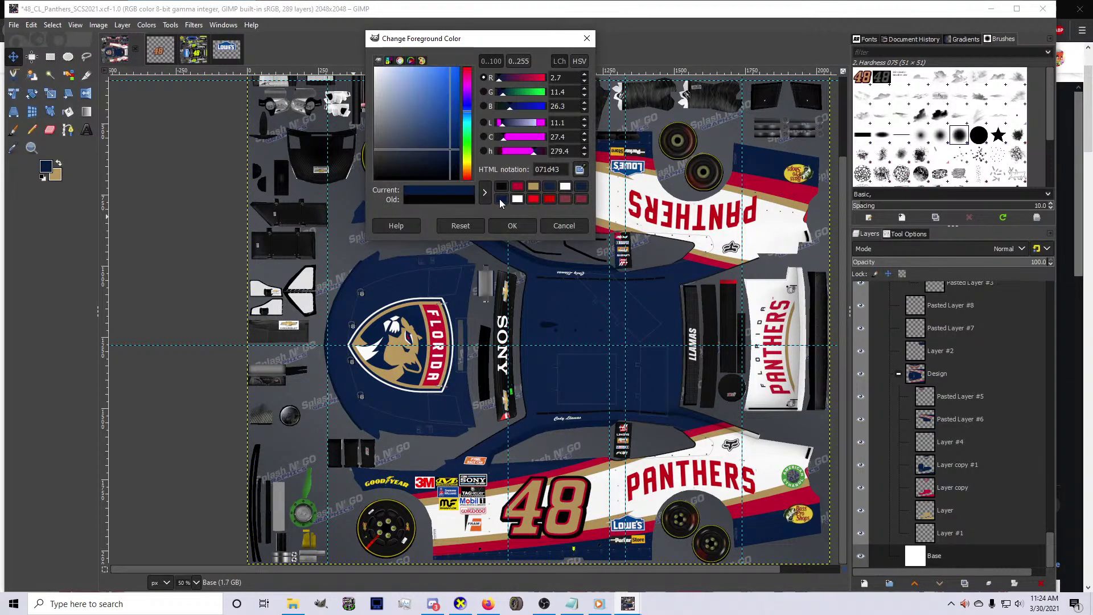
left_click(550, 187)
left_click(509, 226)
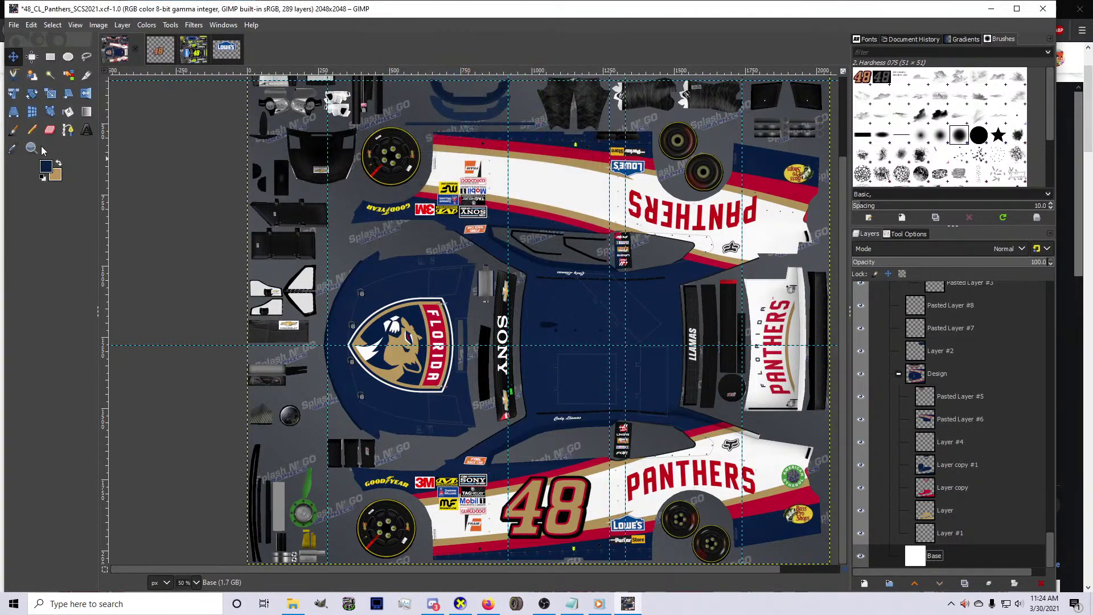
left_click(67, 111)
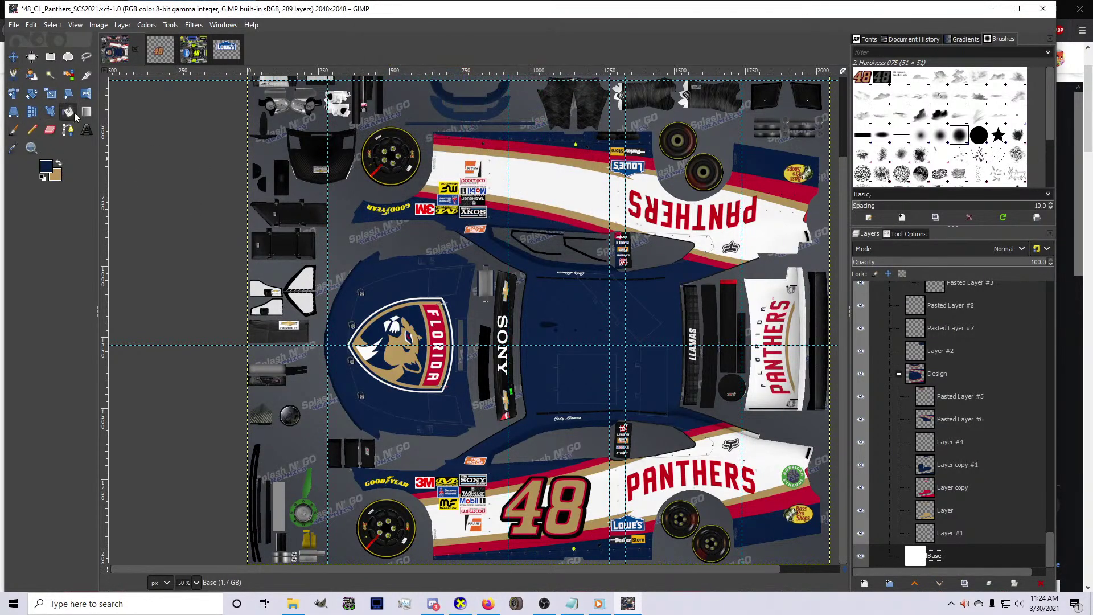
left_click(549, 486)
Make a selection from the alpha of Layer copy #1 and hide Pasted Layer #6
right_click(936, 469)
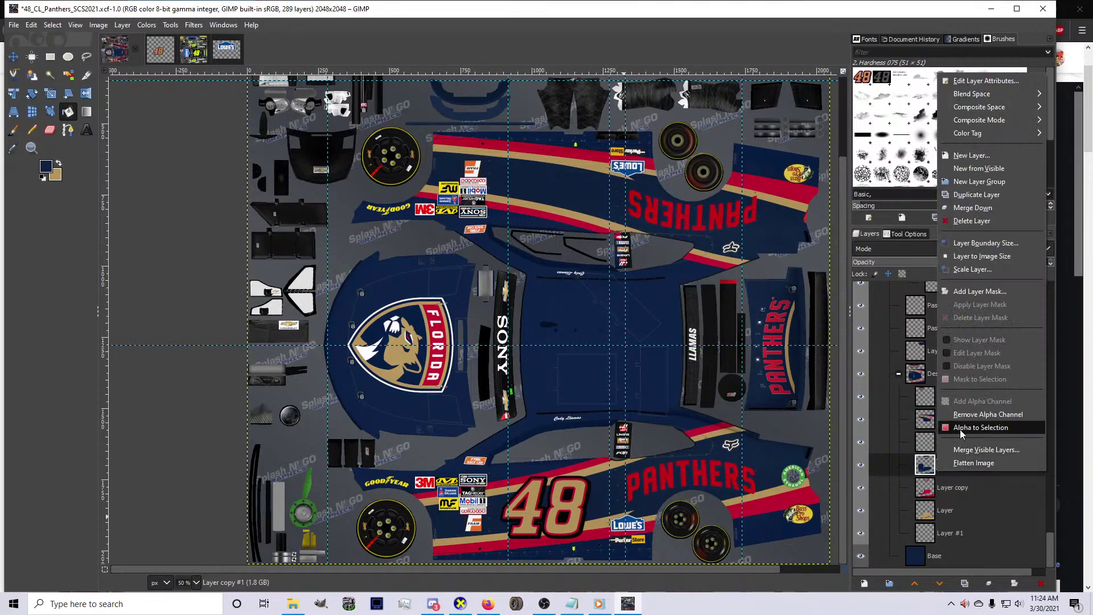
left_click(962, 428)
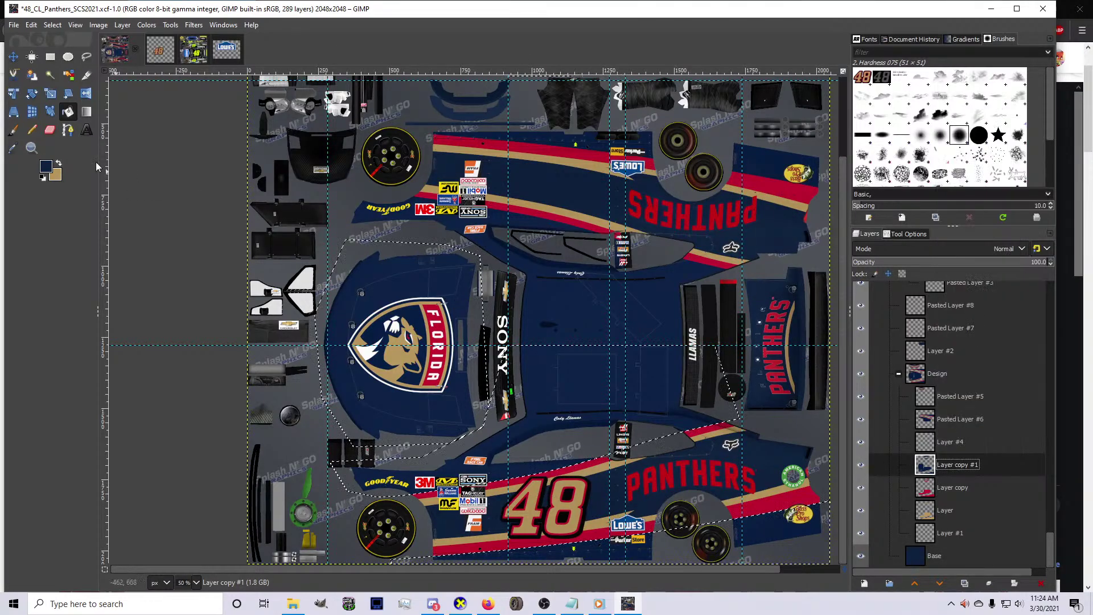
left_click(860, 420)
Paint the selected hood, near half of the roof and lower side areas of Layer copy #1 white with the size 594 Pencil
left_click(51, 168)
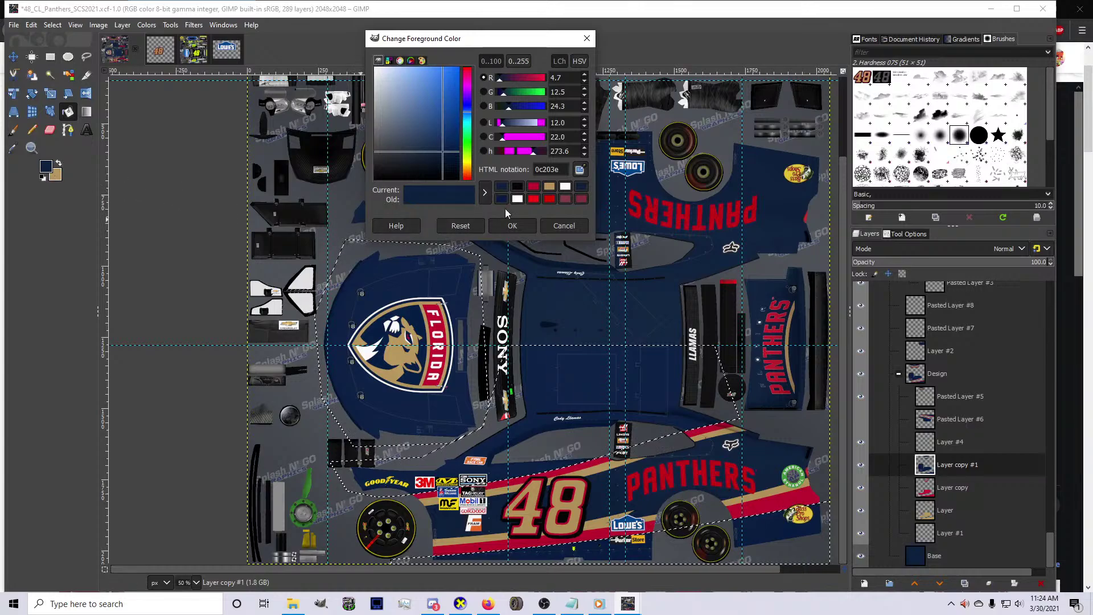
left_click(565, 186)
left_click(512, 225)
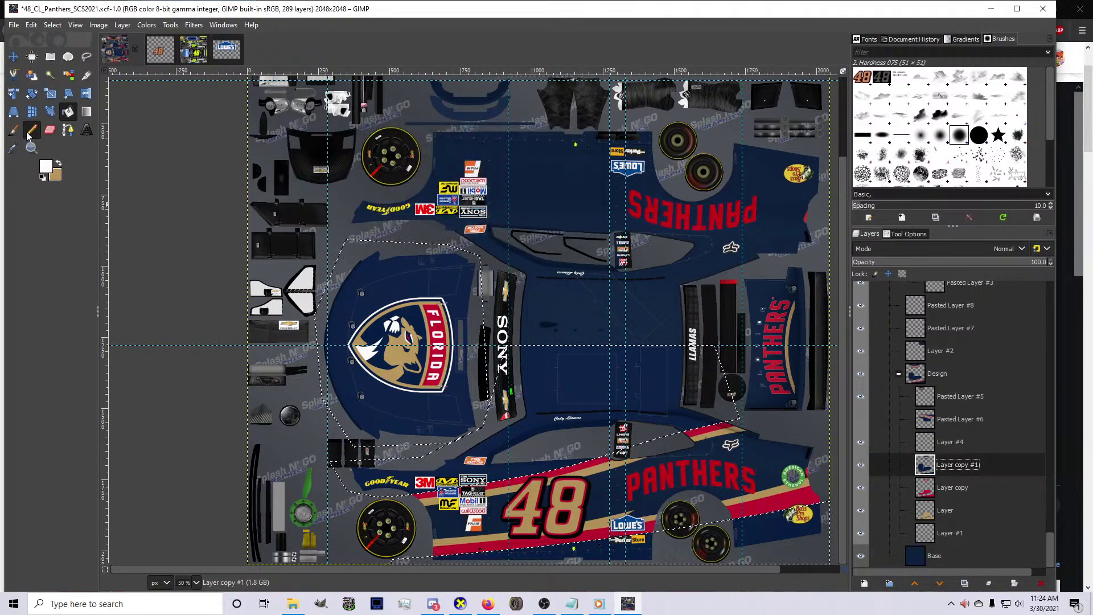
double_click(31, 130)
mouse_move(398, 448)
left_mouse_down()
mouse_move(708, 440)
mouse_move(610, 479)
mouse_move(658, 499)
mouse_move(451, 541)
mouse_move(594, 524)
left_mouse_up()
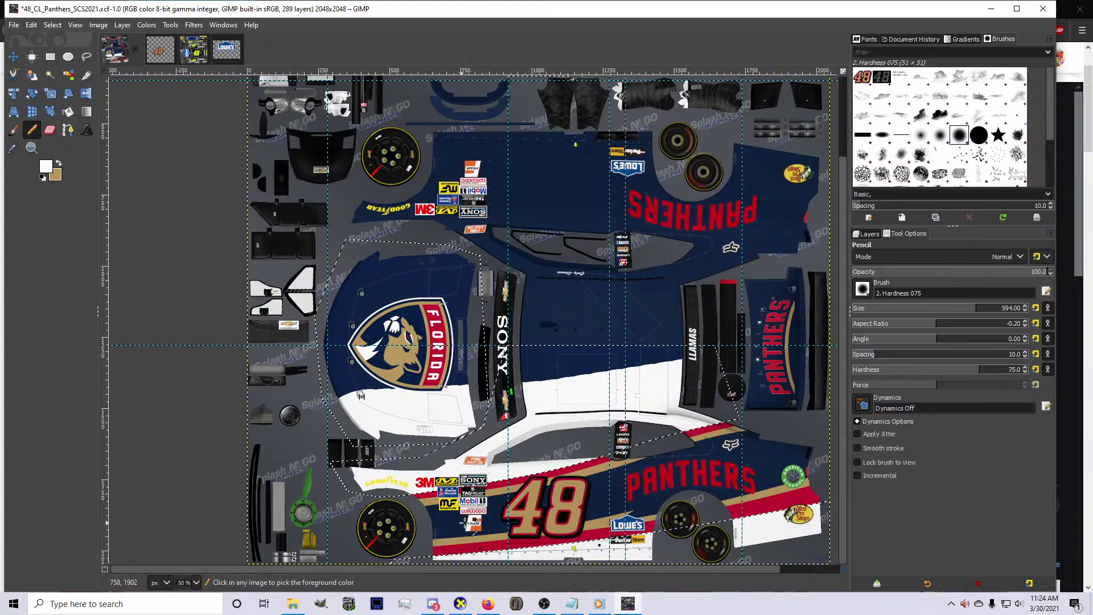
key("ctrl+z")
mouse_move(445, 486)
left_mouse_down()
mouse_move(353, 410)
mouse_move(627, 370)
mouse_move(700, 398)
mouse_move(698, 386)
mouse_move(626, 365)
mouse_move(513, 484)
mouse_move(817, 466)
left_mouse_up()
mouse_move(433, 319)
left_mouse_down()
mouse_move(364, 371)
mouse_move(428, 276)
left_mouse_up()
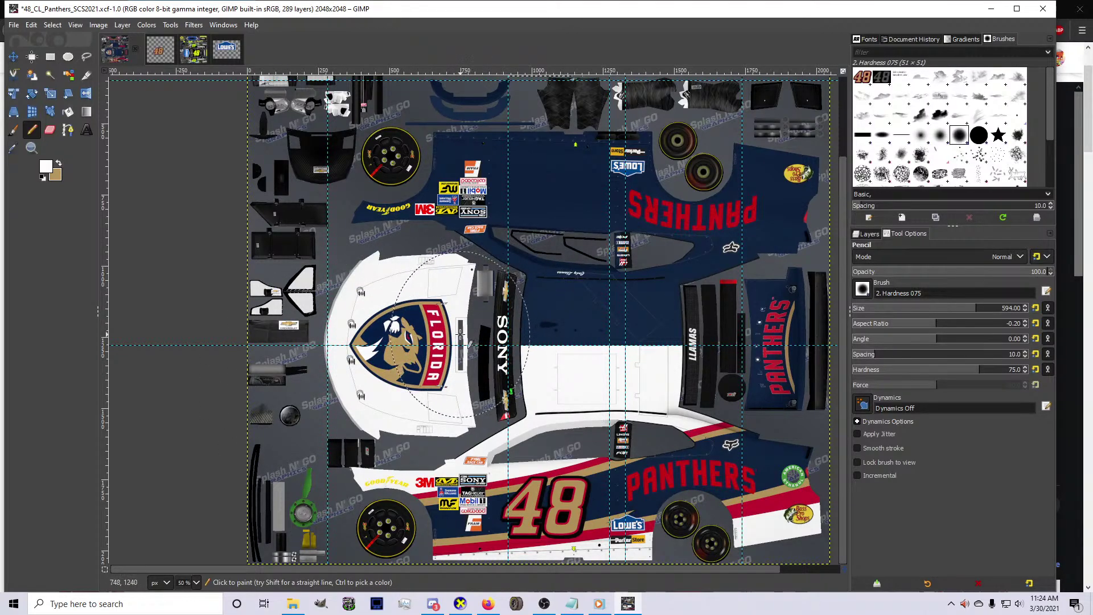
left_click_drag(460, 335, 735, 334)
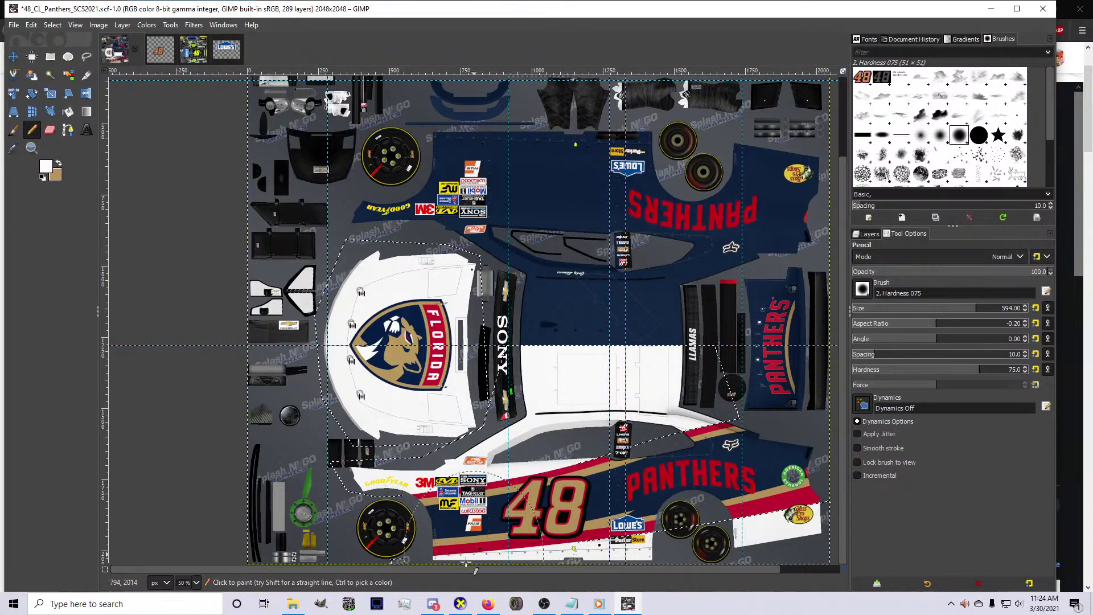
Export the livery and inspect the repainted car in CarView from the front, side and rear
key("ctrl+e")
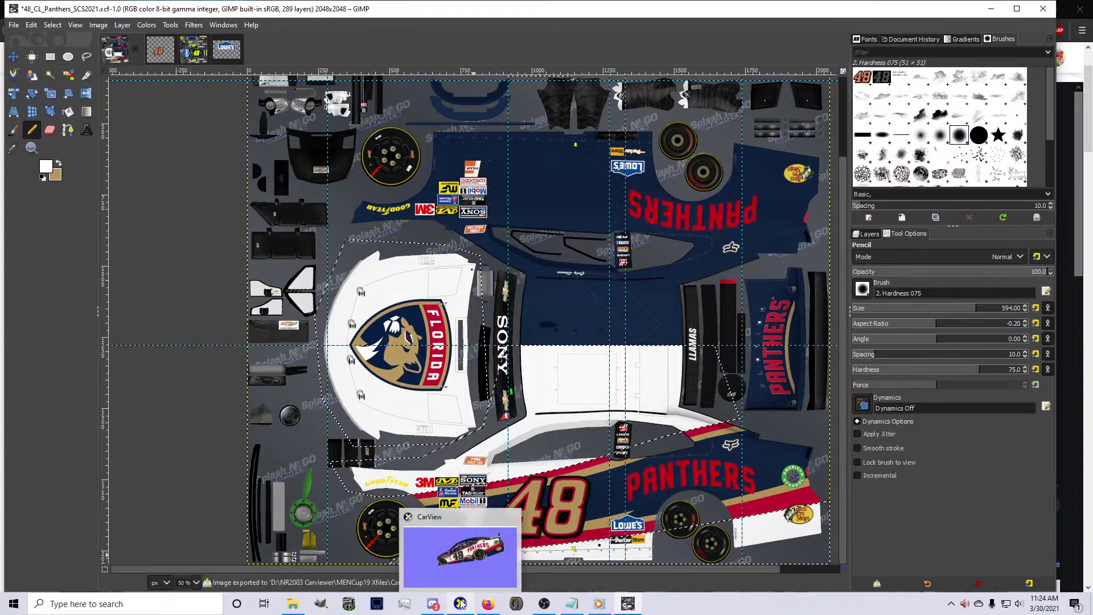
left_click(461, 604)
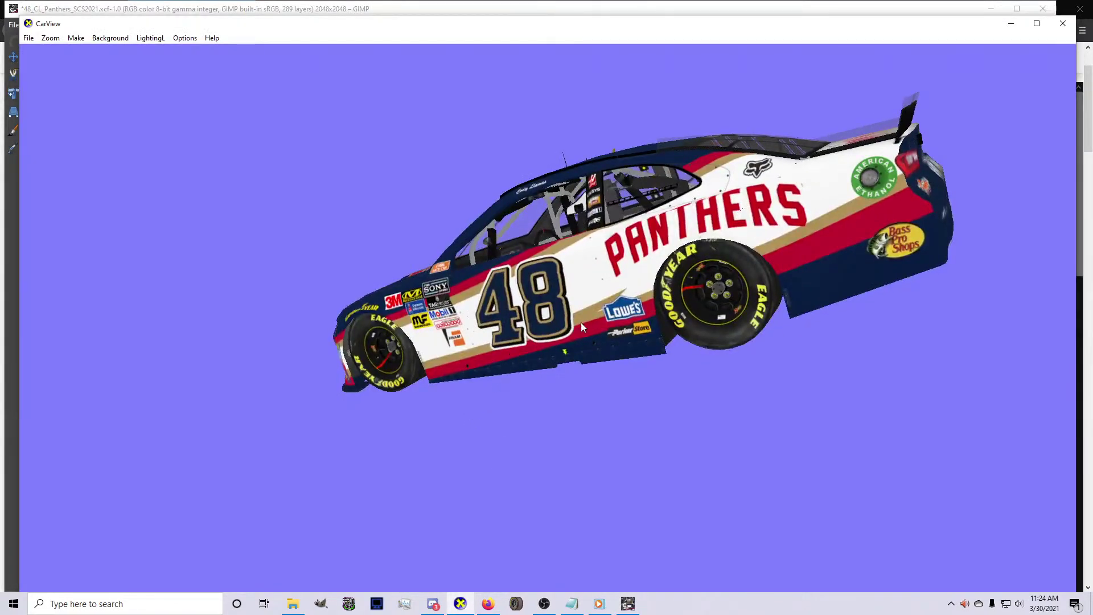
left_click_drag(581, 322, 750, 384)
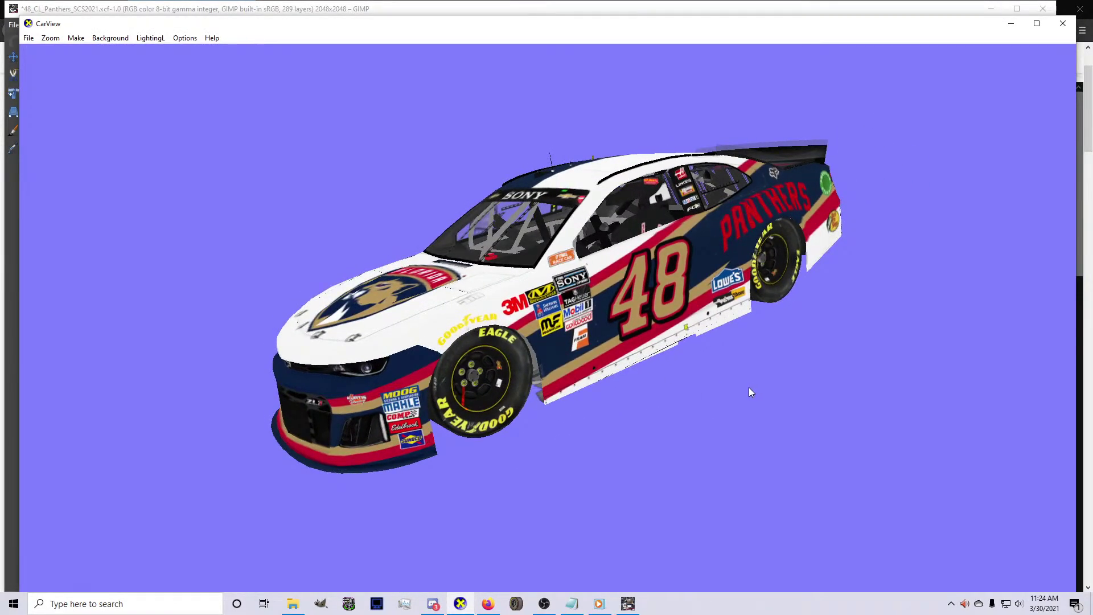
left_click_drag(613, 389, 521, 339)
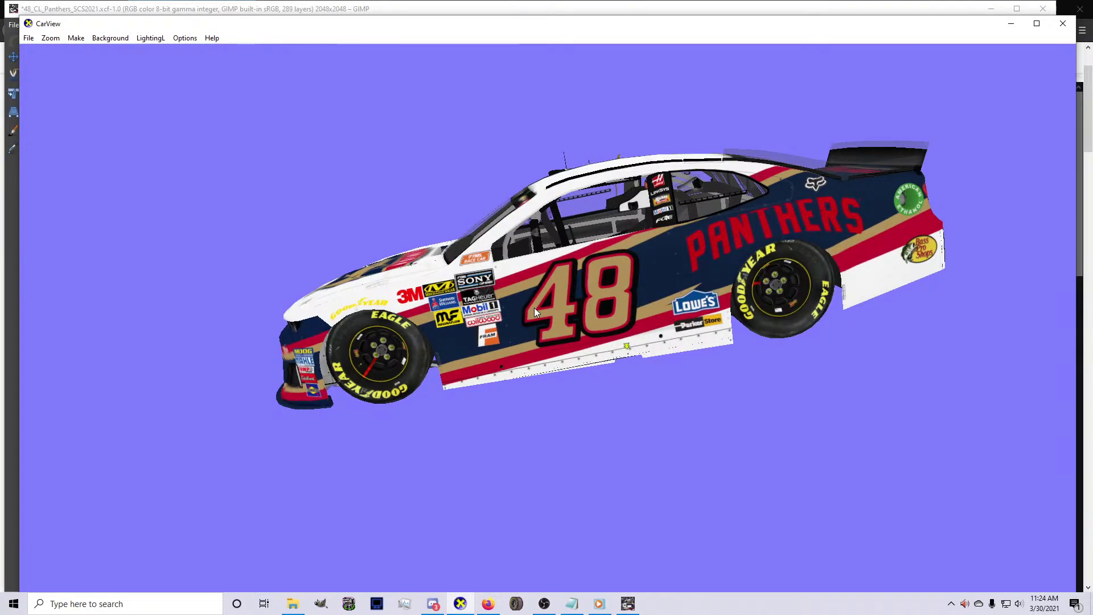
left_click_drag(557, 309, 838, 312)
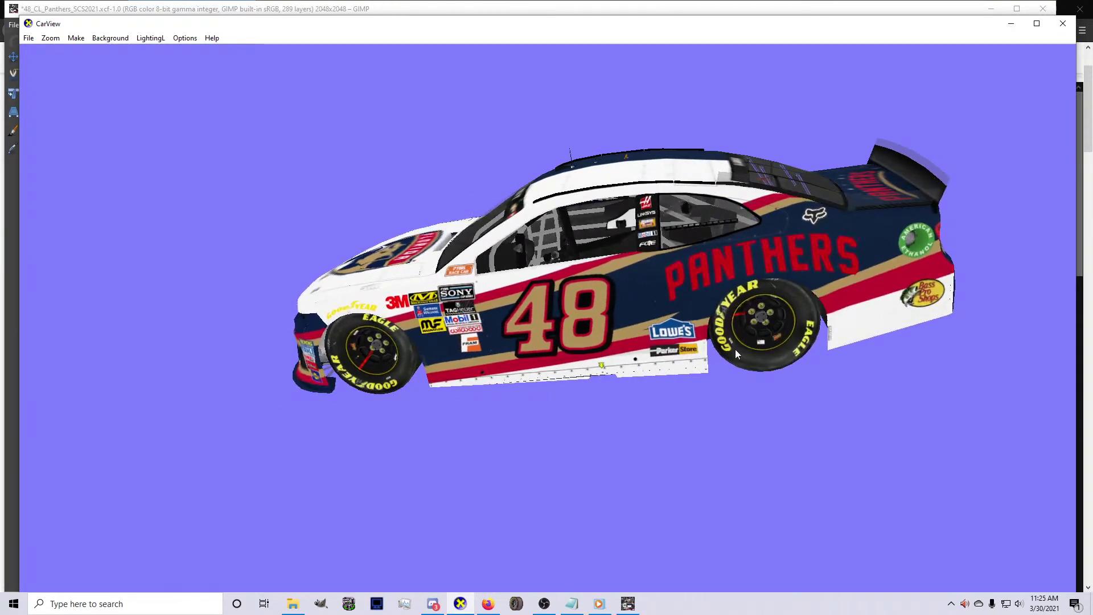
left_click_drag(736, 354, 394, 374)
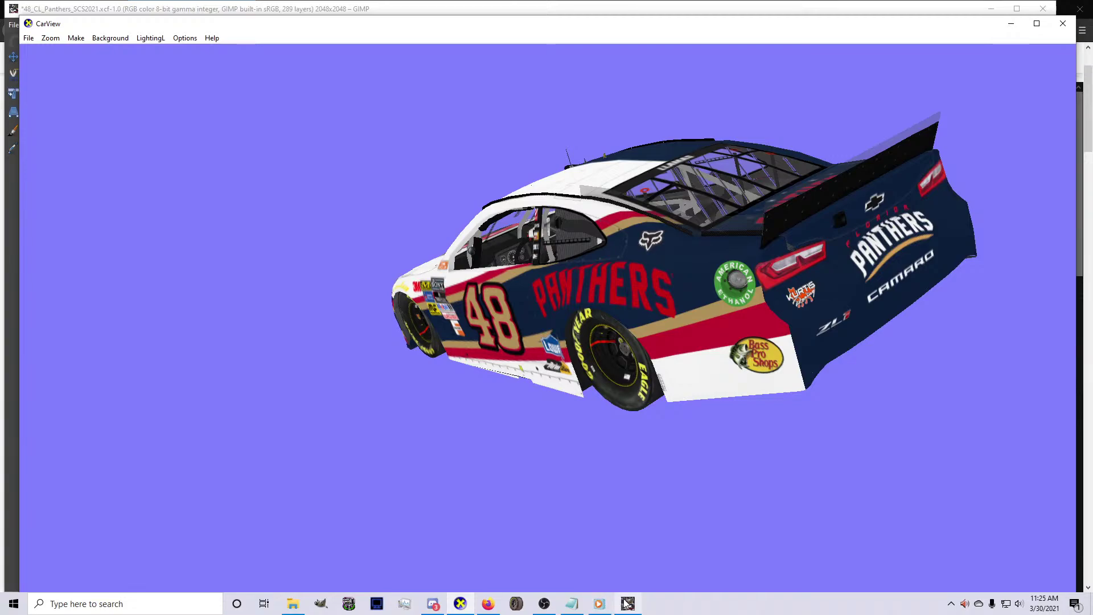
Inspect the number 48 side of the car in CarView and return to the livery in GIMP
mouse_move(628, 602)
mouse_move(626, 553)
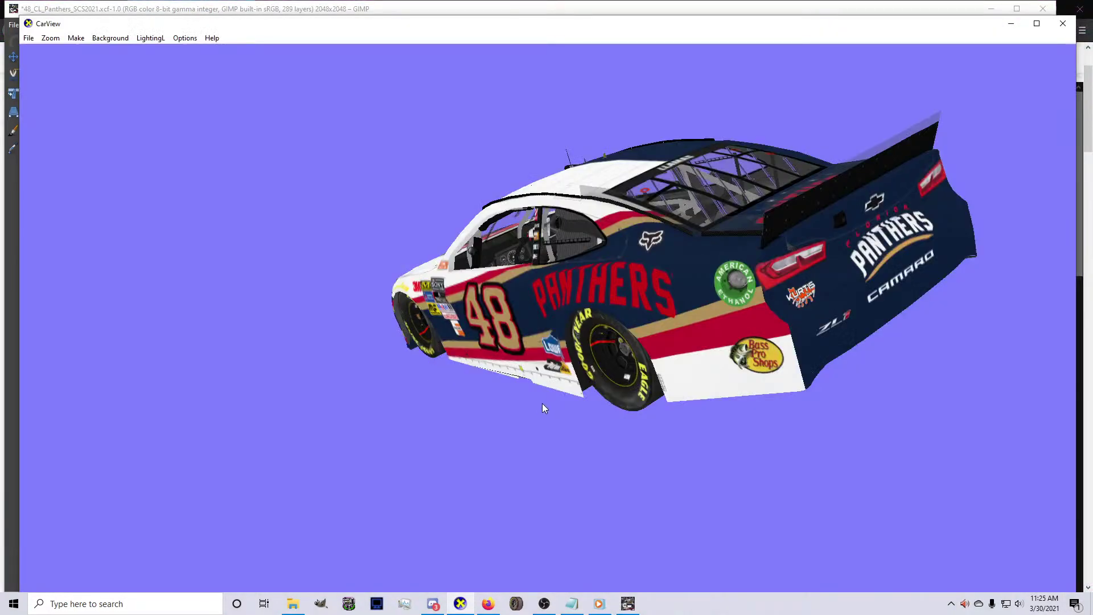
left_click_drag(542, 403, 712, 454)
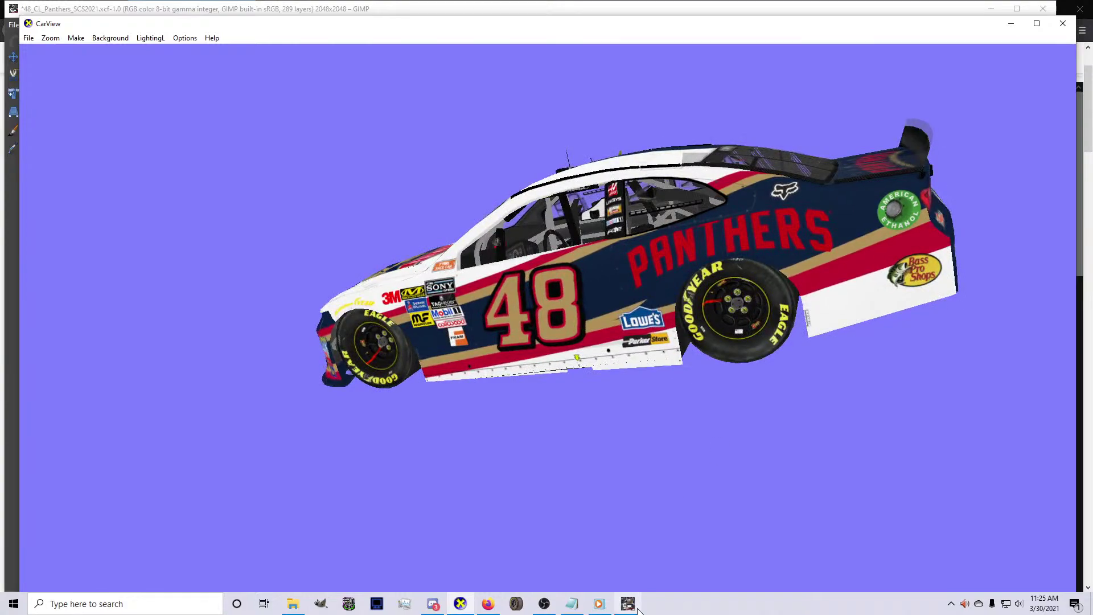
left_click(636, 607)
Clear the current selection on the livery
left_click(867, 233)
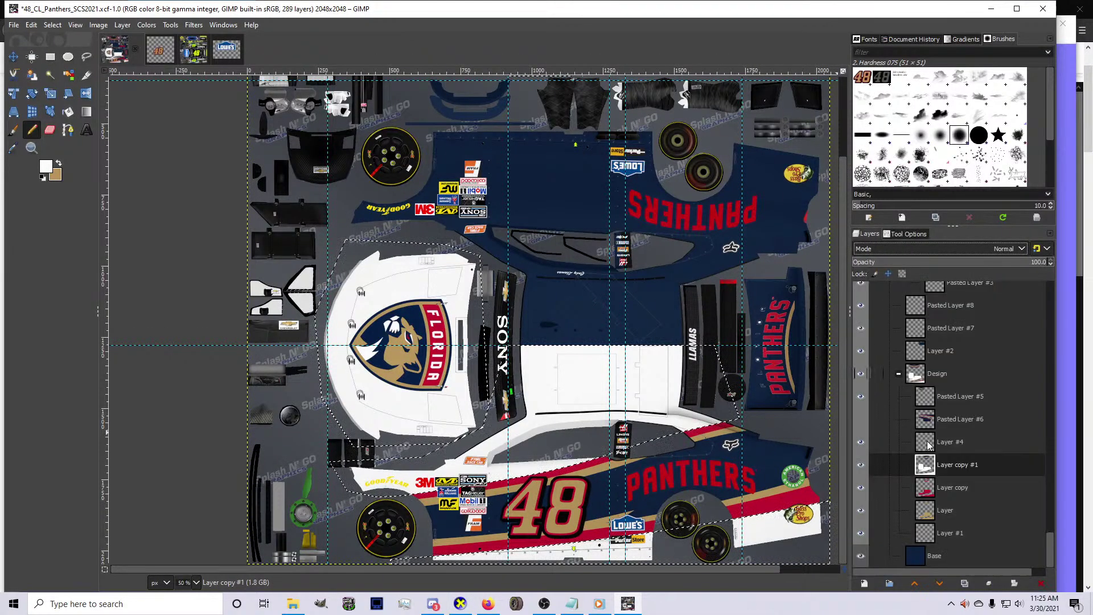
left_click(53, 25)
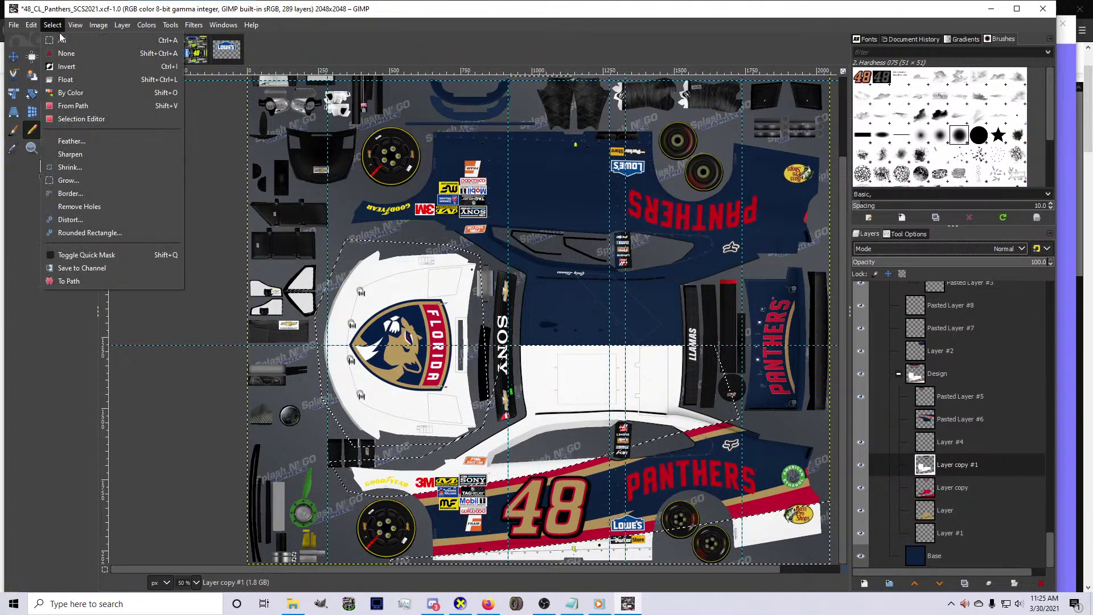
left_click(113, 49)
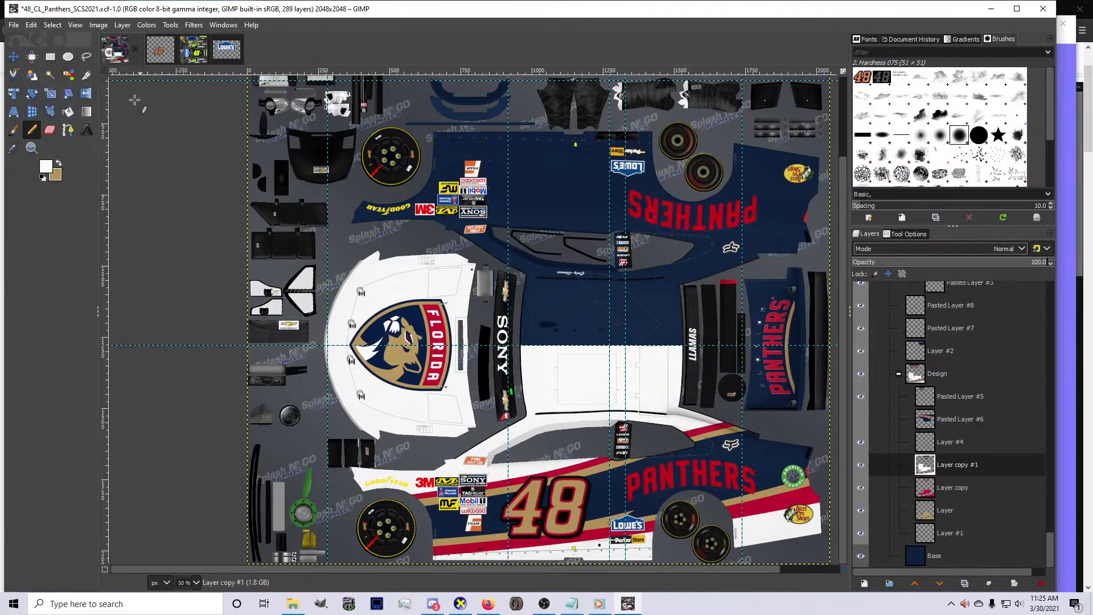
right_click(920, 452)
right_click(921, 466)
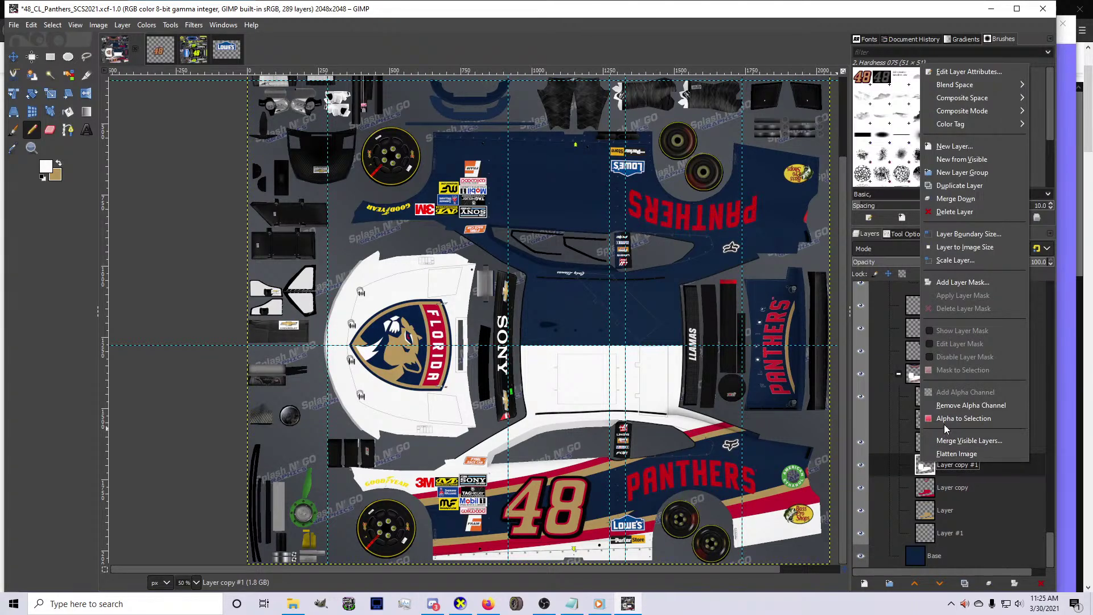
left_click(947, 431)
scroll(448, 314, "up", 3)
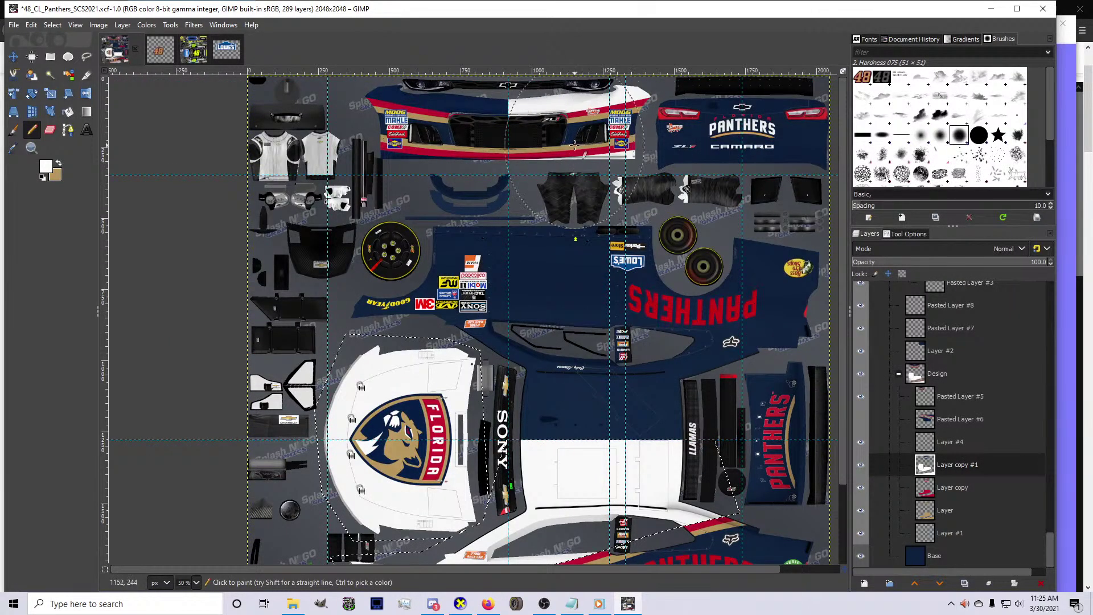
left_click(52, 25)
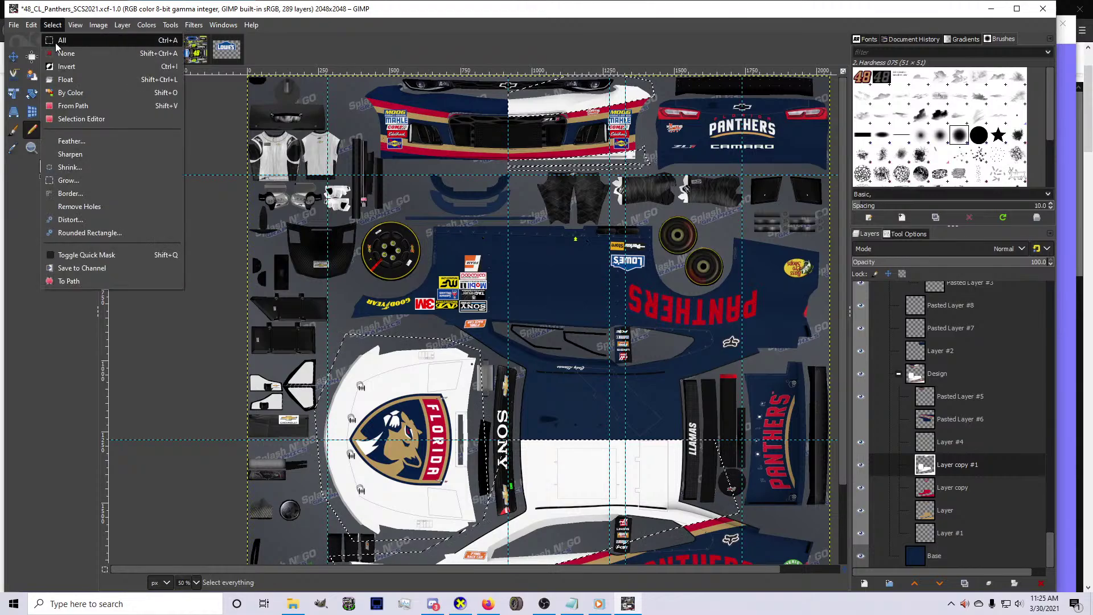
left_click(62, 50)
Try removing the white lower side area from Layer copy #1 with a Free Select outline, and clear the selection
scroll(570, 334, "down", 3)
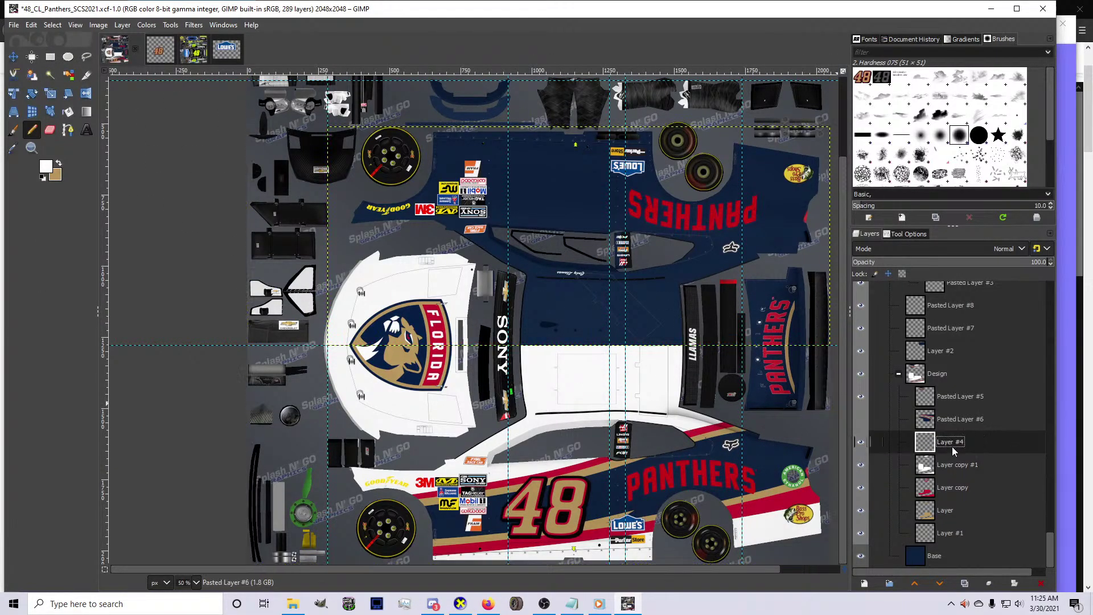
left_click(951, 466)
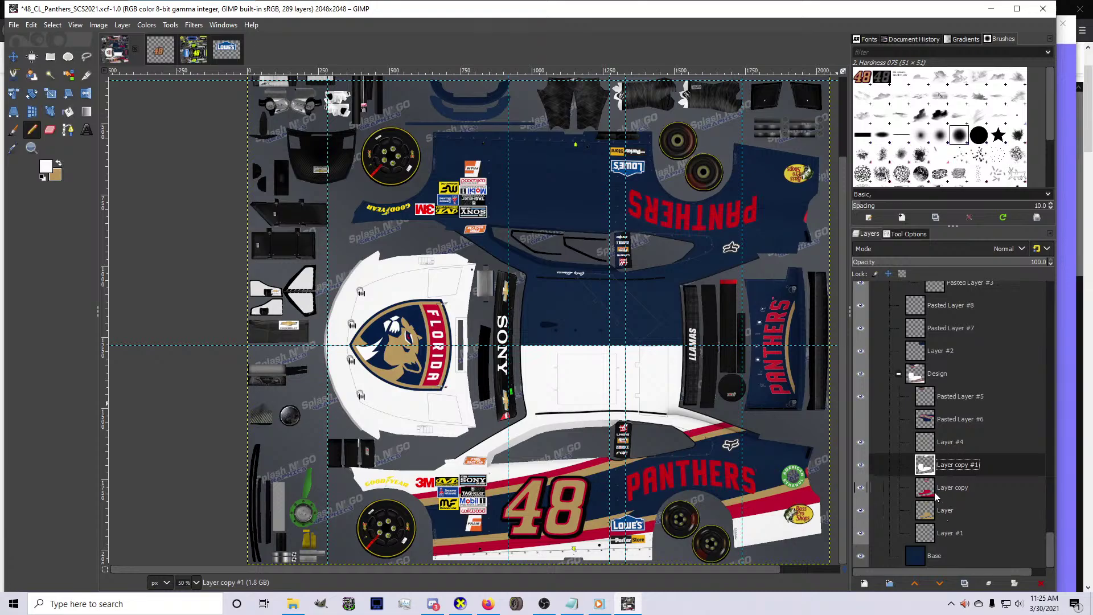
left_click(861, 465)
left_click(861, 464)
key("f")
left_click(430, 548)
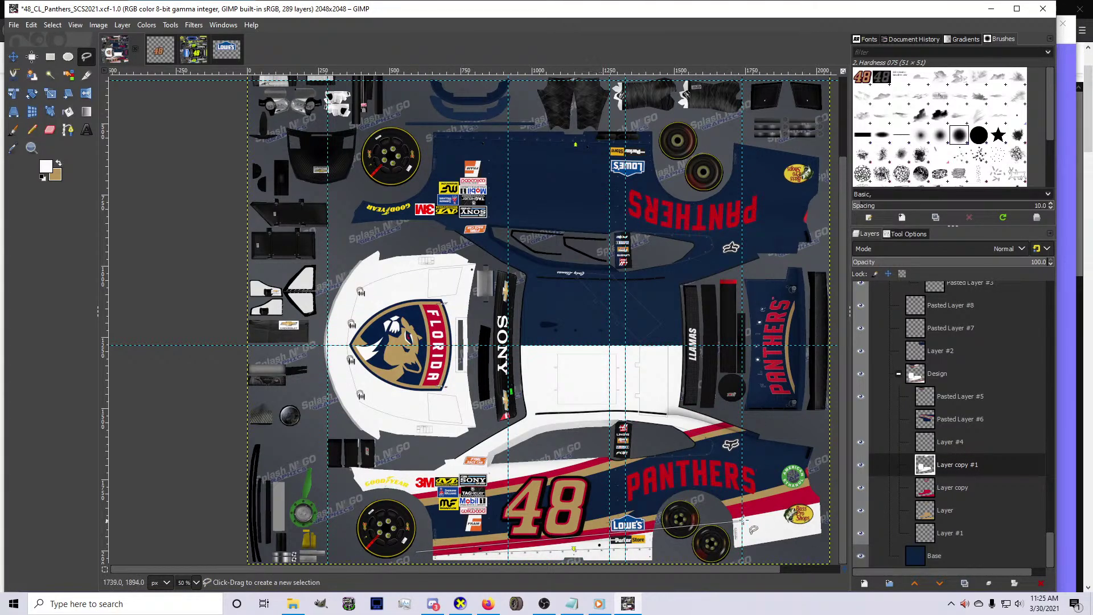
left_click(831, 494)
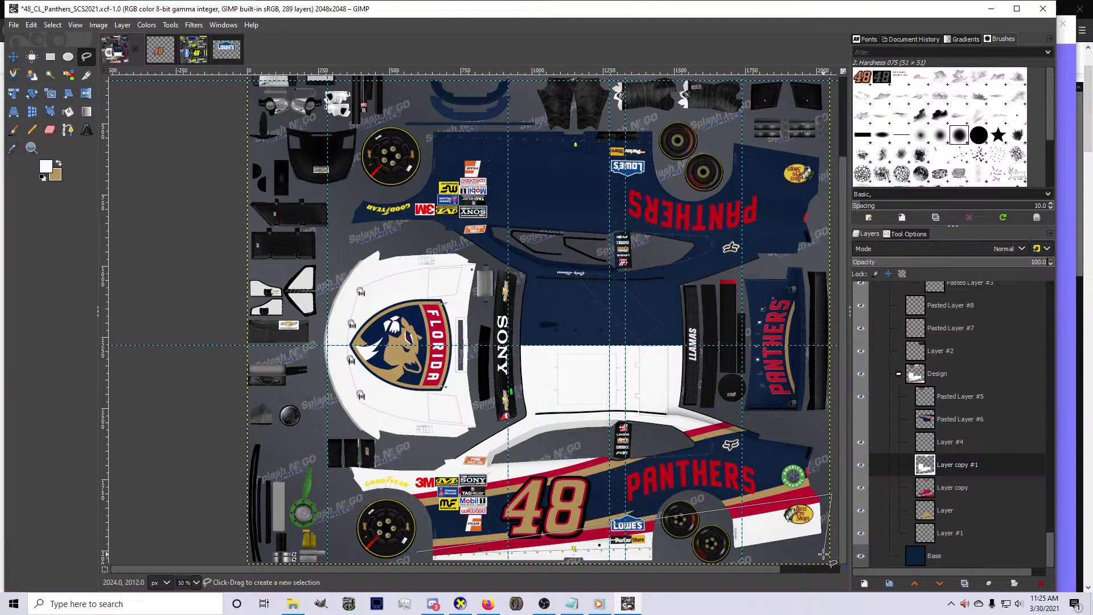
scroll(823, 553, "down", 1)
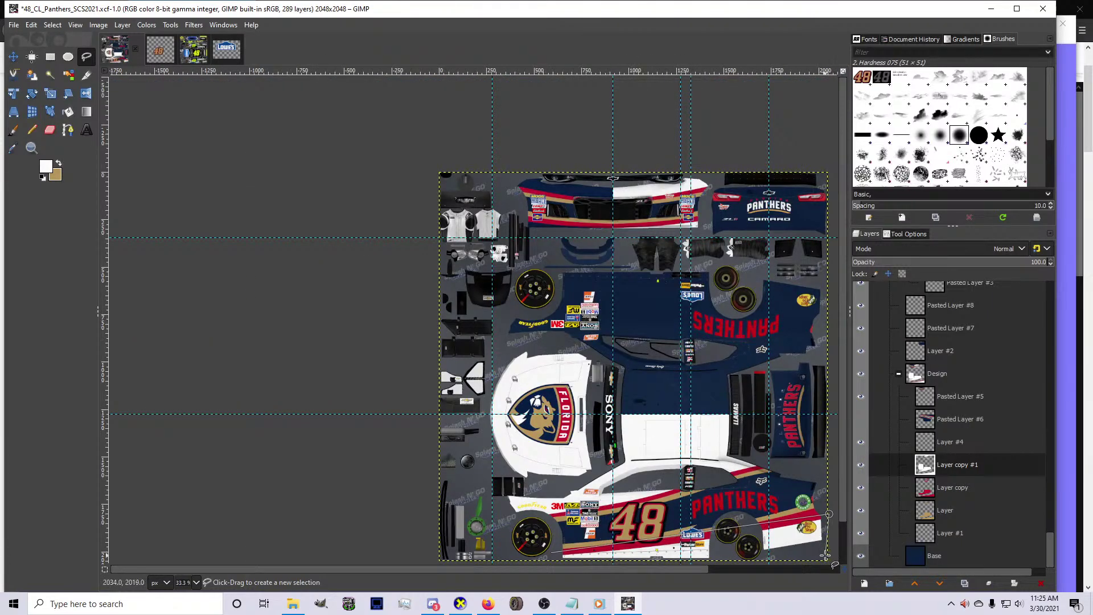
left_click(825, 562)
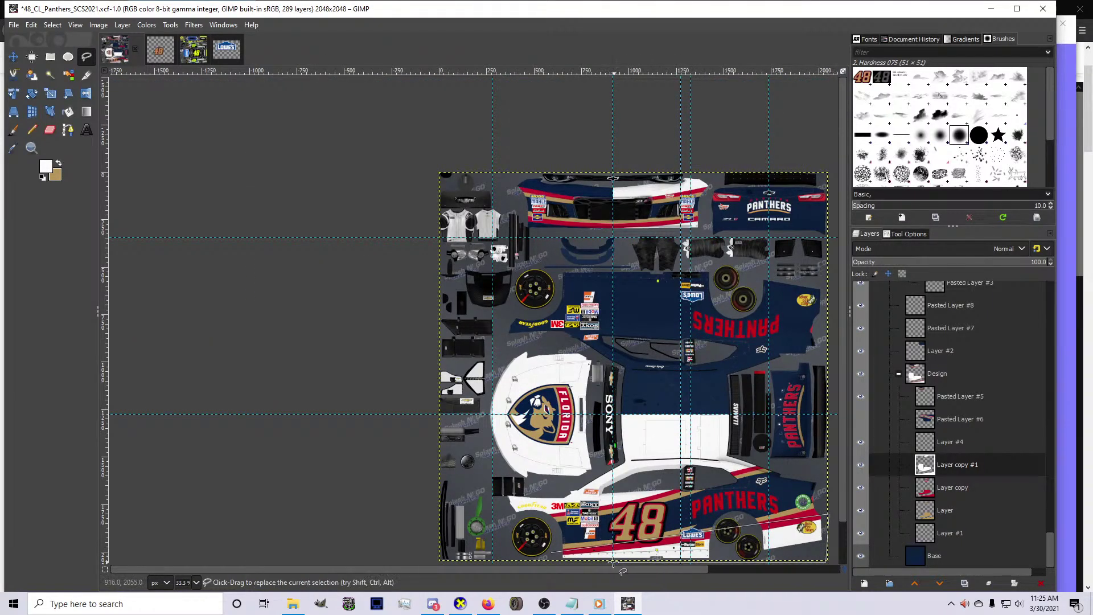
left_click(545, 561)
key("Delete")
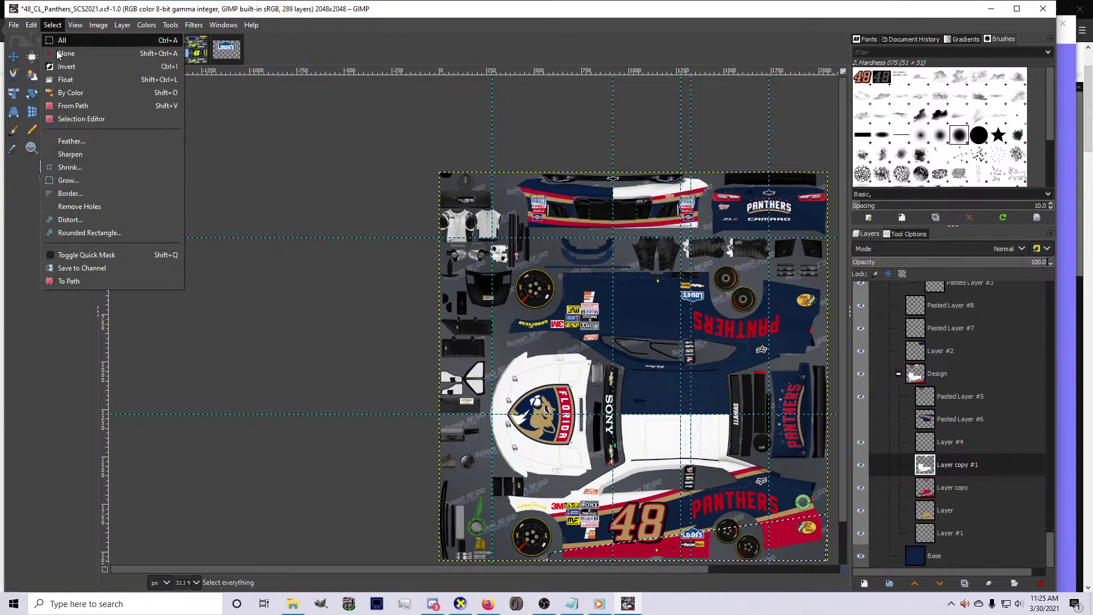
scroll(681, 551, "up", 2)
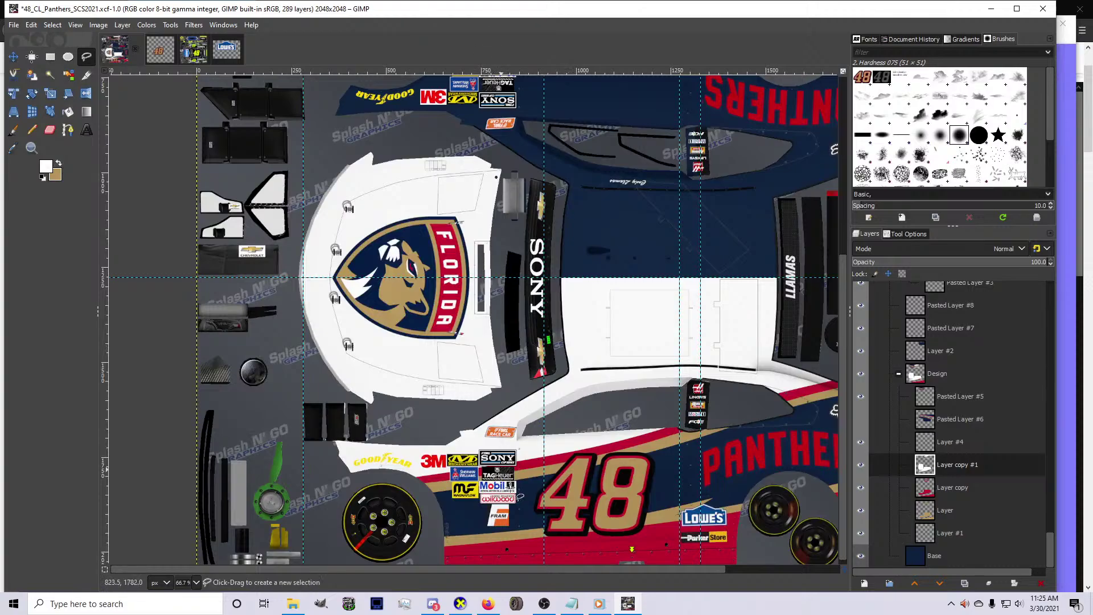
Export the livery and inspect the car's front and number 48 side in CarView
key("ctrl+e")
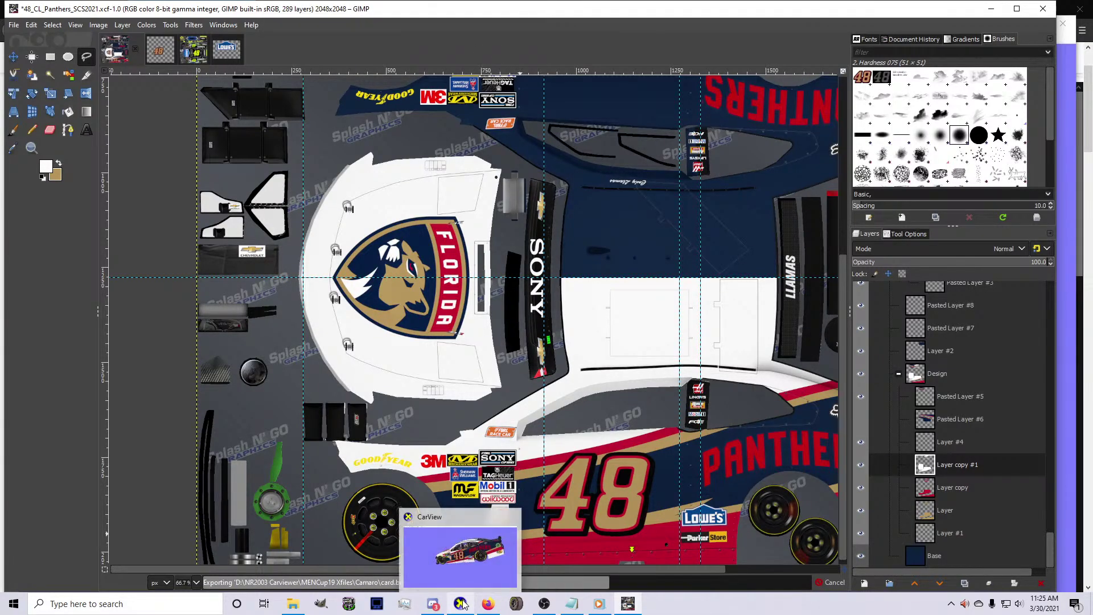
left_click(461, 602)
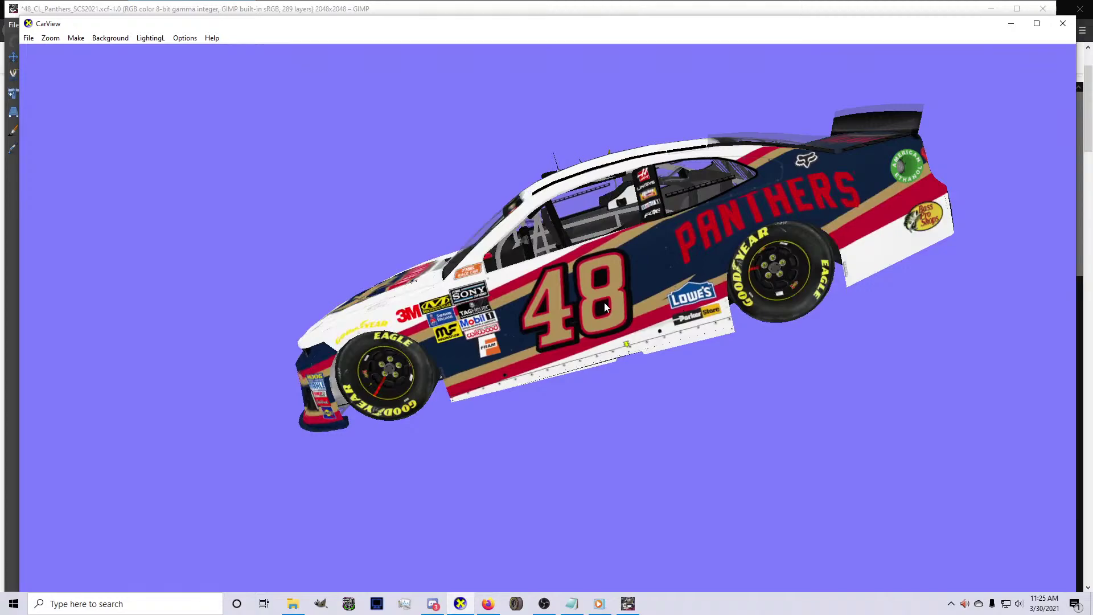
left_click_drag(604, 307, 609, 462)
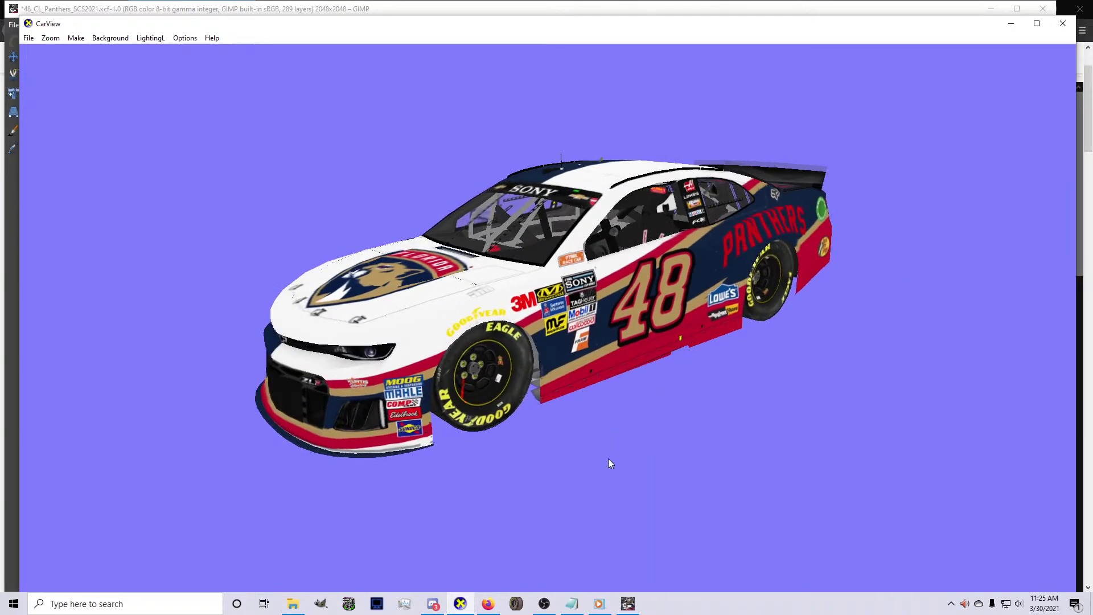
Try removing the white strip along the front bumper's lower edge from Layer copy #1 in GIMP, and export the livery
left_click(621, 604)
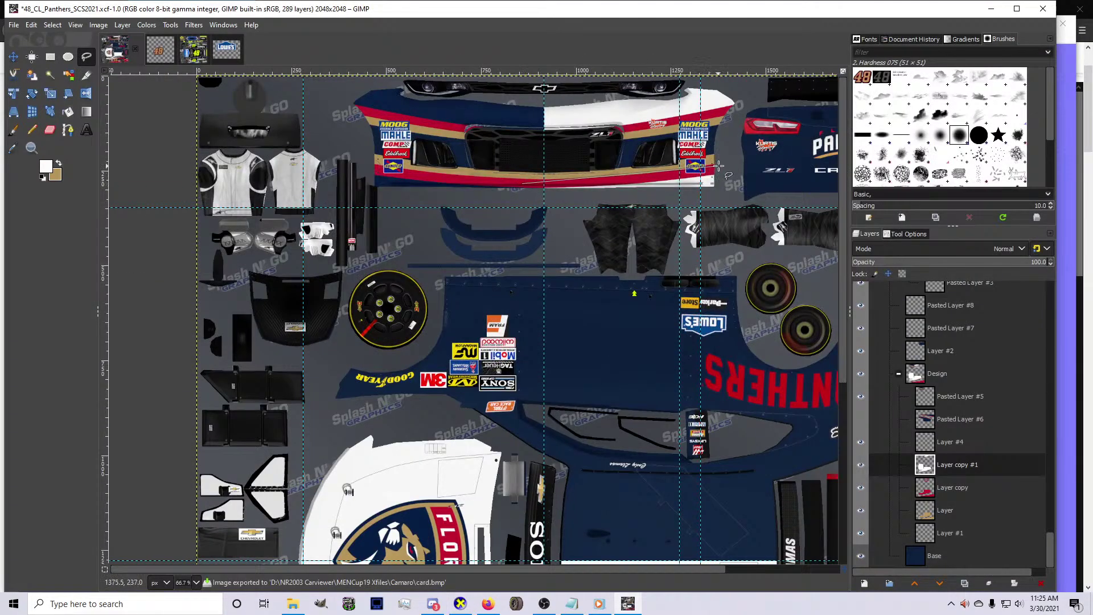
key("Escape")
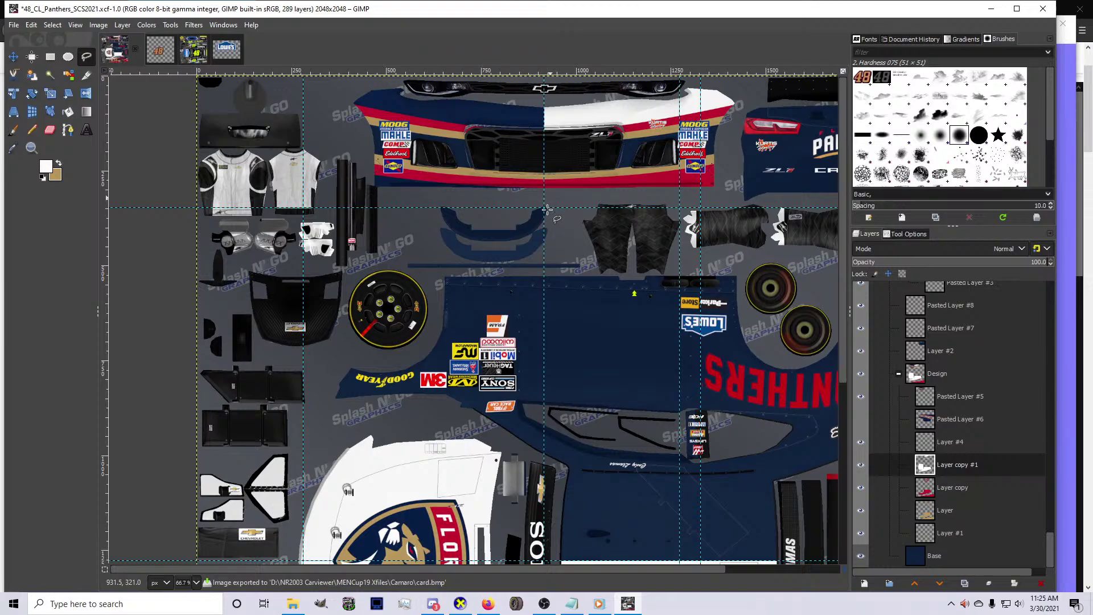
key("ctrl+z")
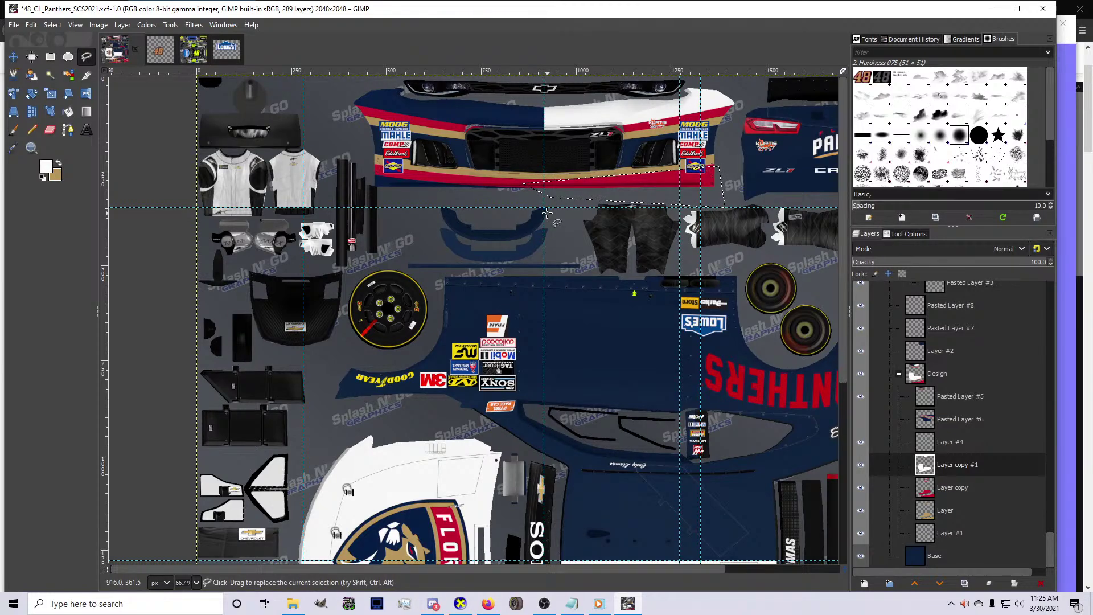
key("ctrl+e")
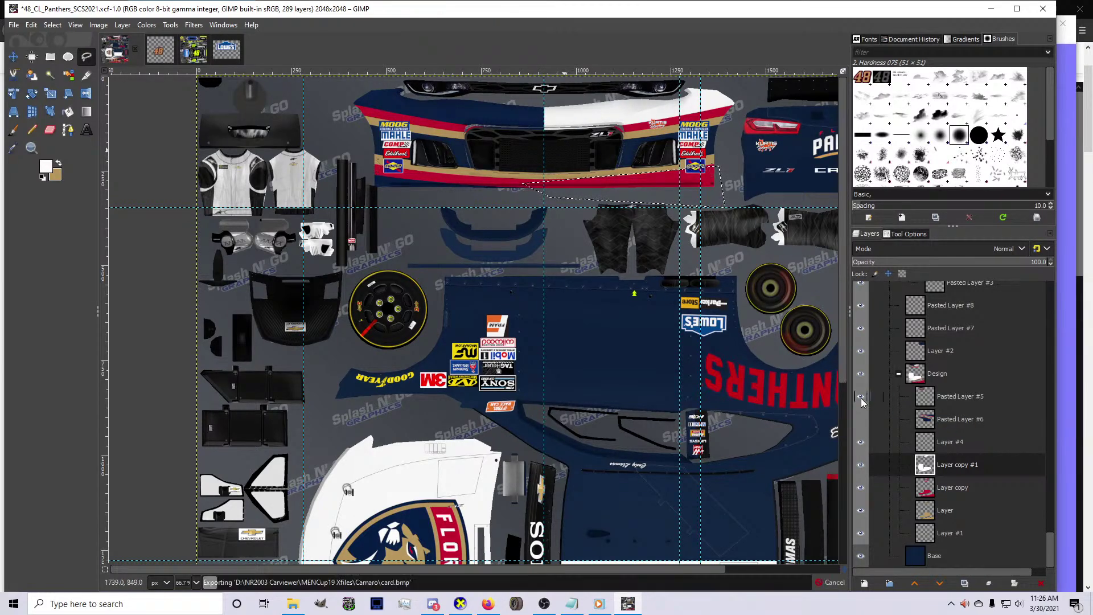
Hide Pasted Layer #5, export the livery and inspect the car's front and side in CarView
left_click(862, 399)
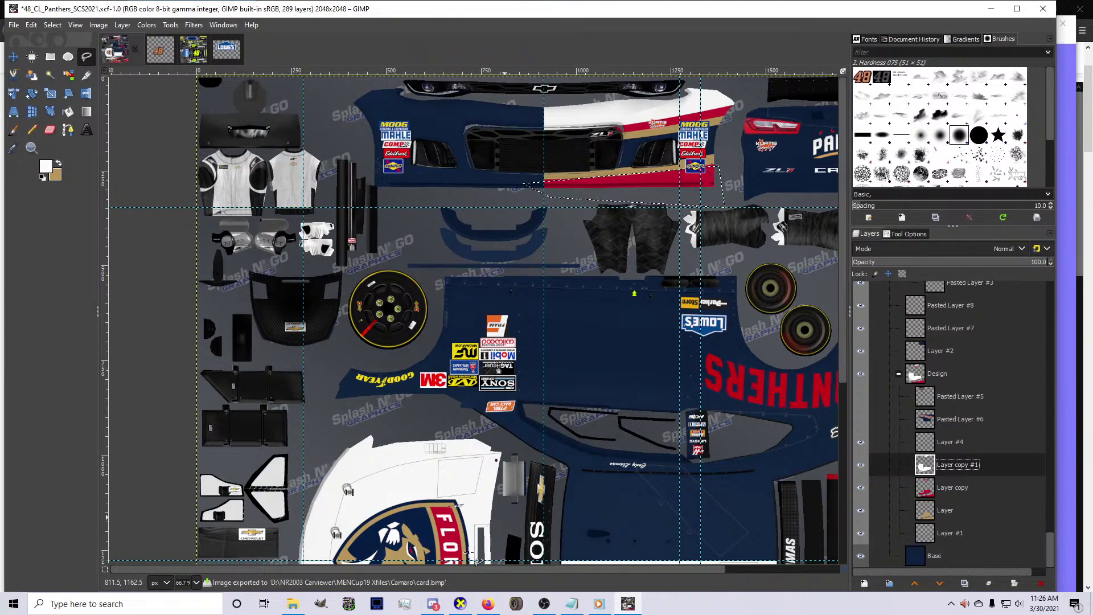
key("ctrl+e")
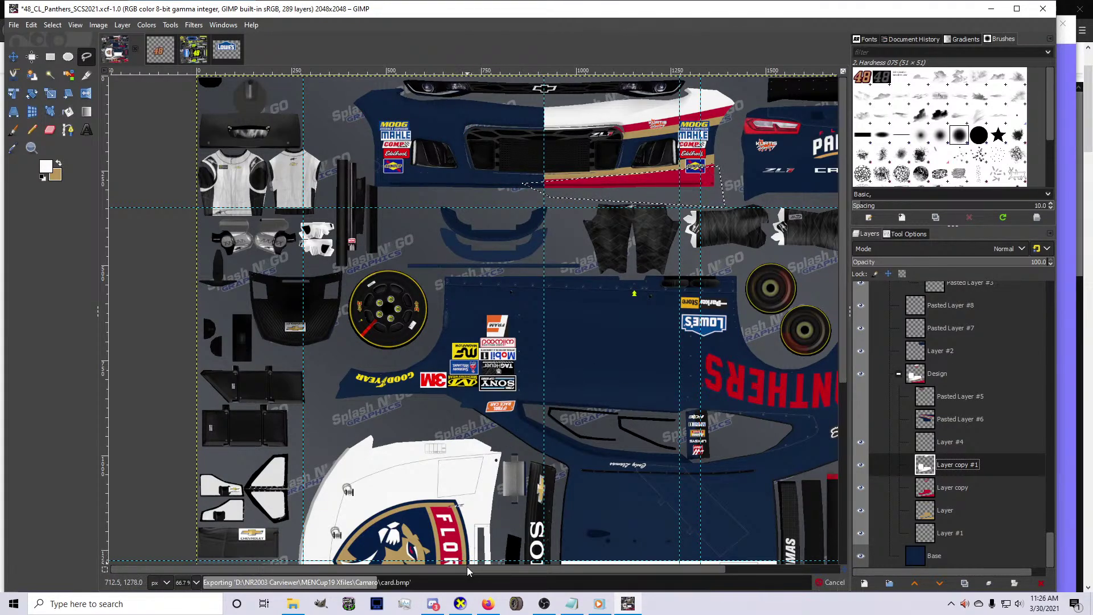
left_click(460, 603)
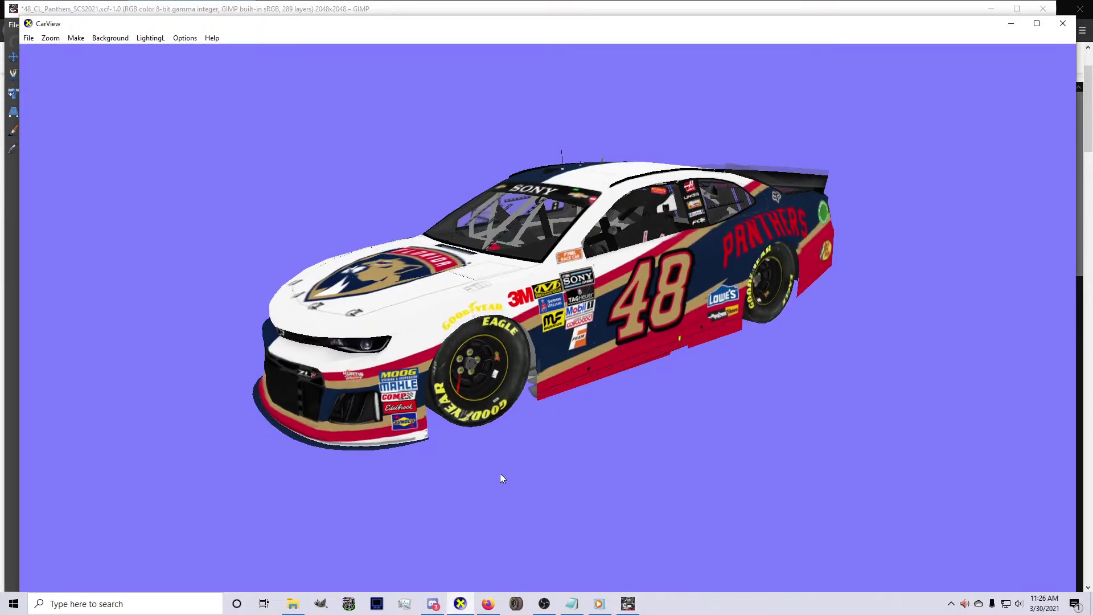
left_click_drag(500, 478, 770, 337)
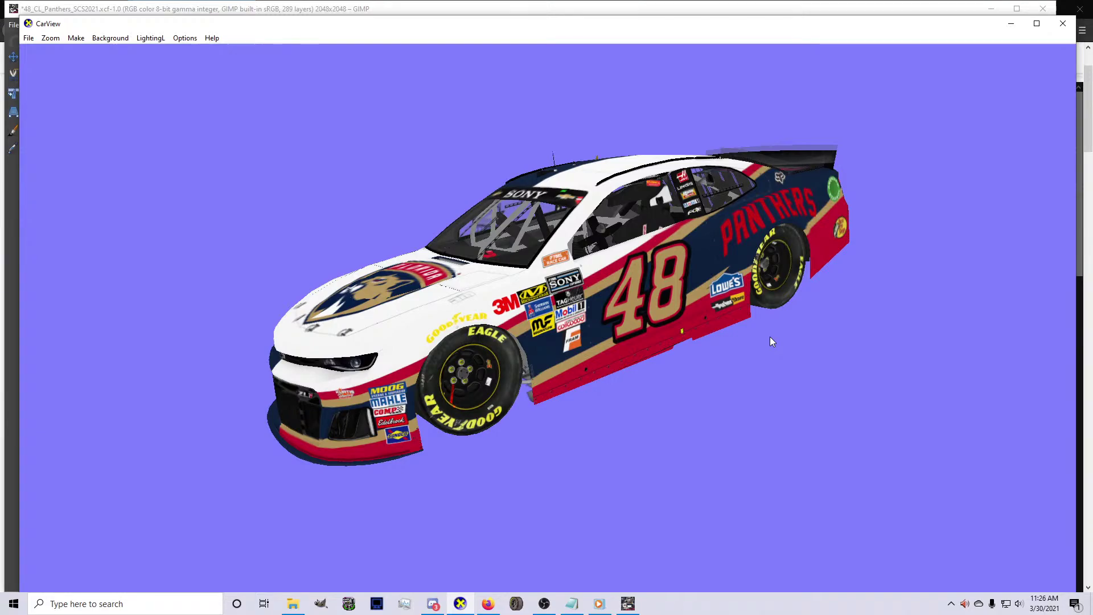
left_click_drag(769, 337, 806, 363)
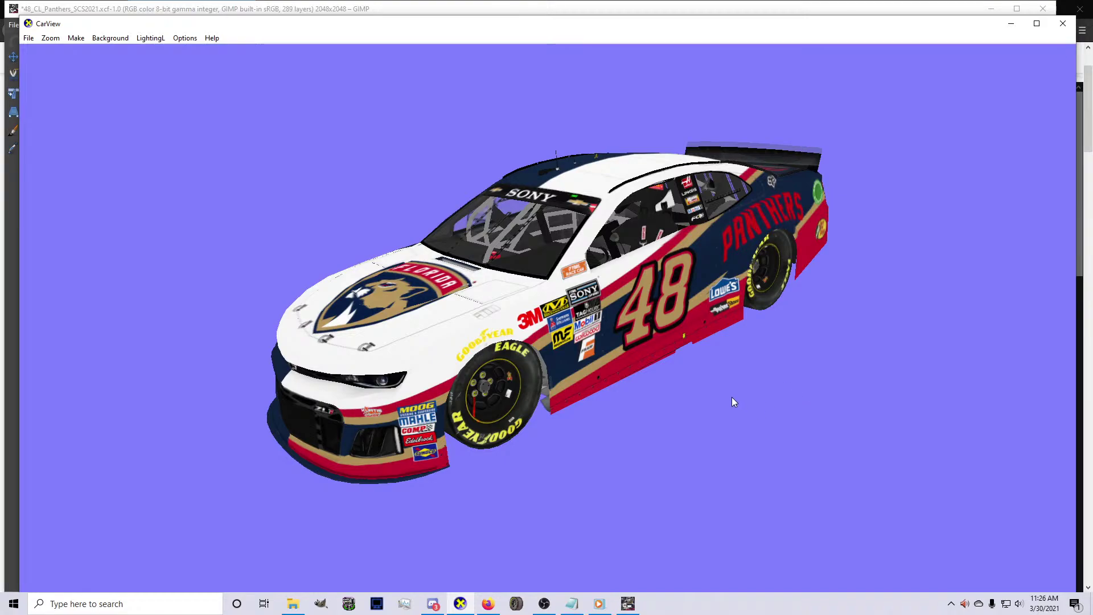
Return to GIMP and undo the removal of the white lower side and bumper areas
left_click(628, 603)
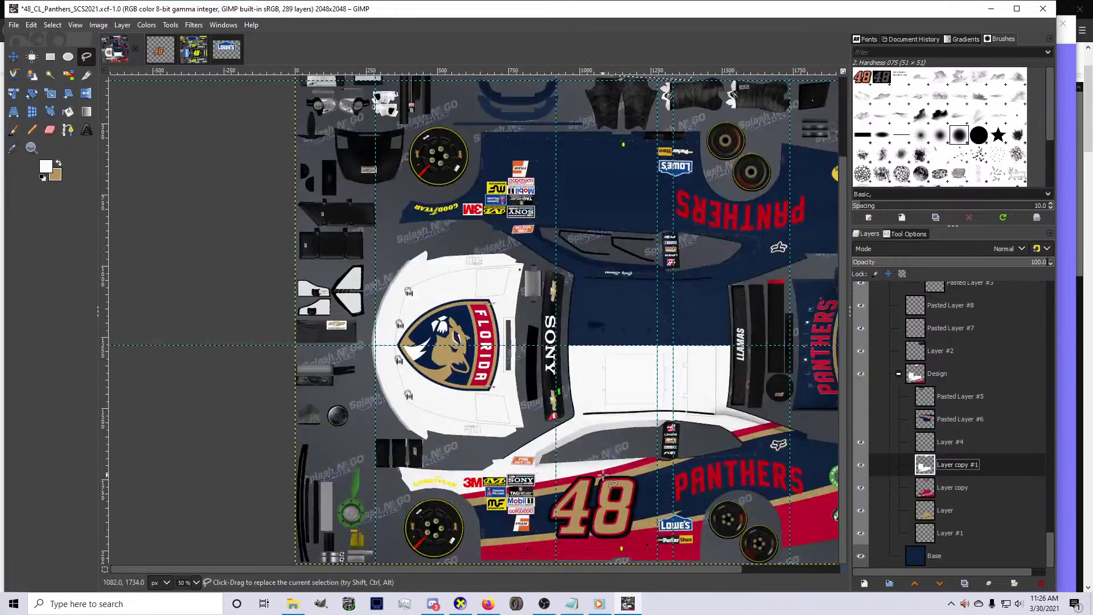
scroll(603, 475, "down", 2, "ctrl")
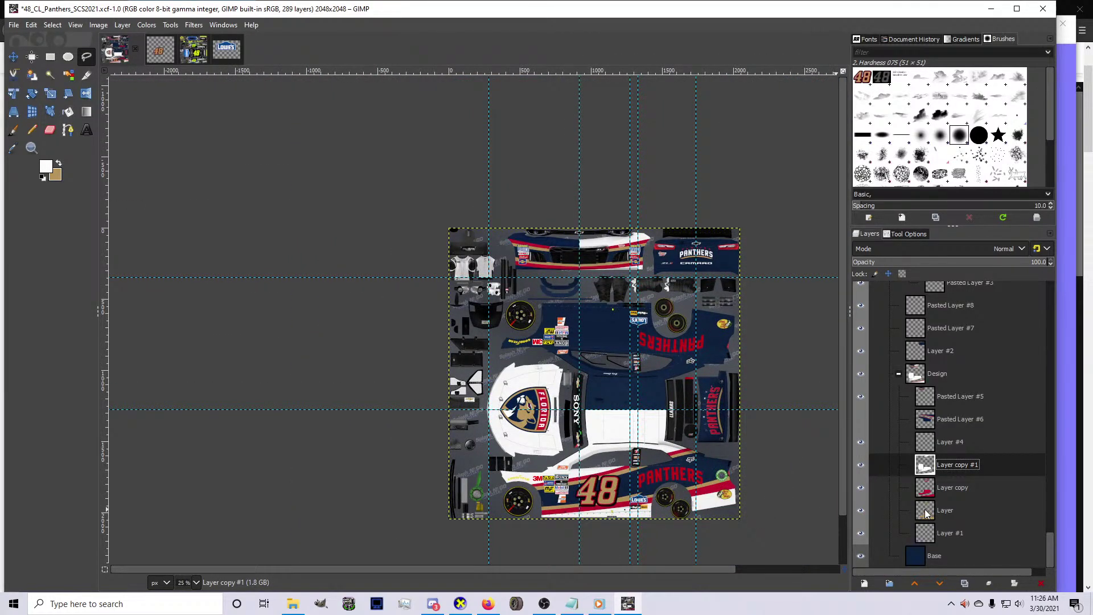
scroll(693, 512, "up", 2, "ctrl")
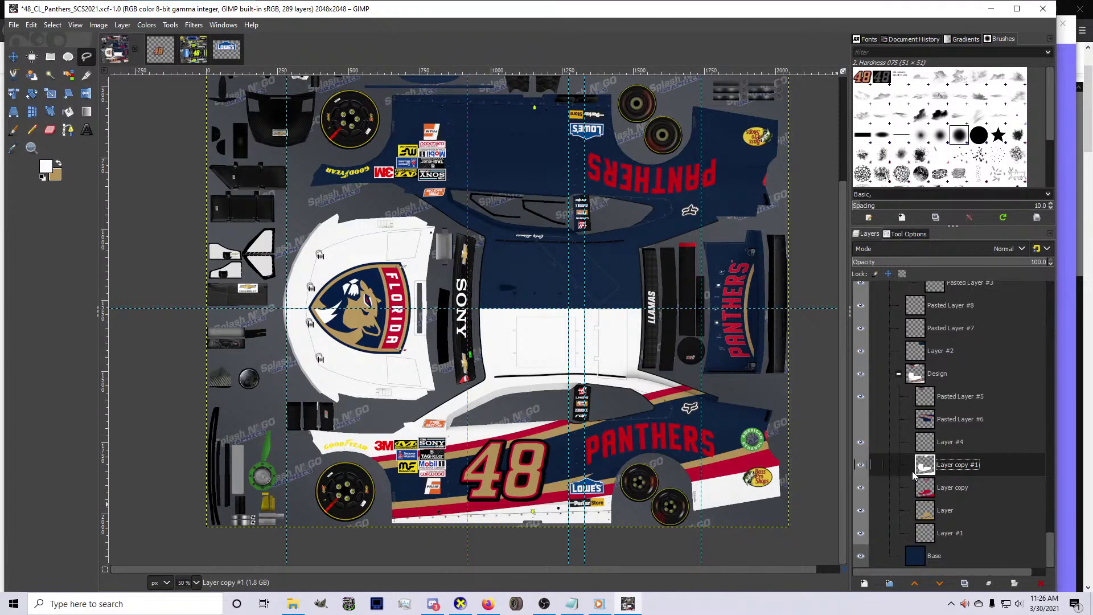
left_click(875, 397)
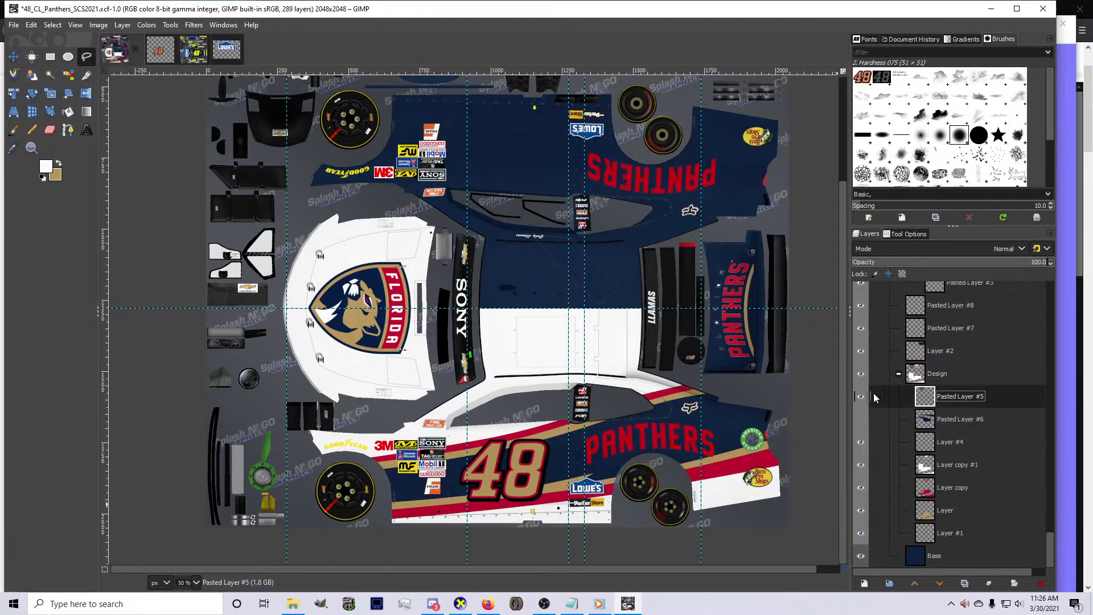
left_click(923, 417)
left_click(949, 443)
left_click(926, 377)
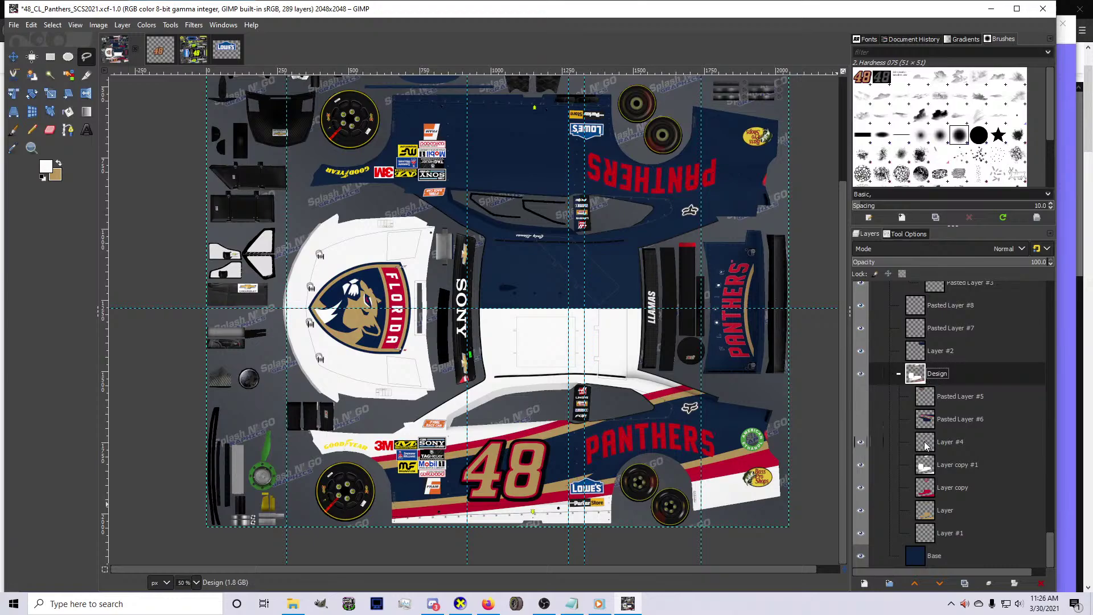
Select the opaque area of Pasted Layer #1 and paint the PANTHERS lettering on the number 48 side white
scroll(926, 446, "up", 5)
left_click(943, 399)
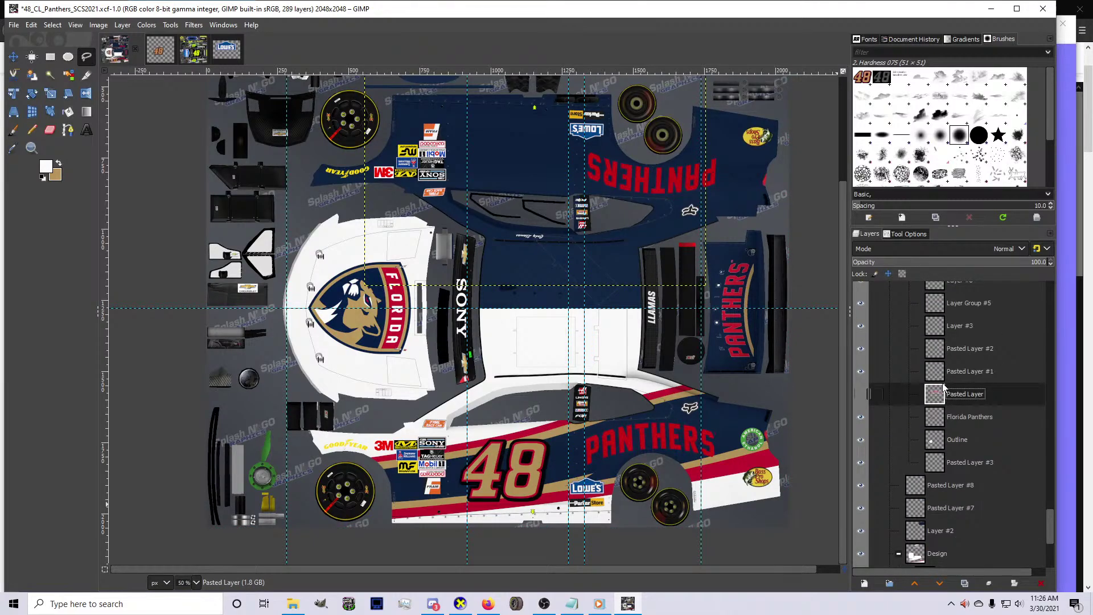
left_click(947, 368)
right_click(949, 372)
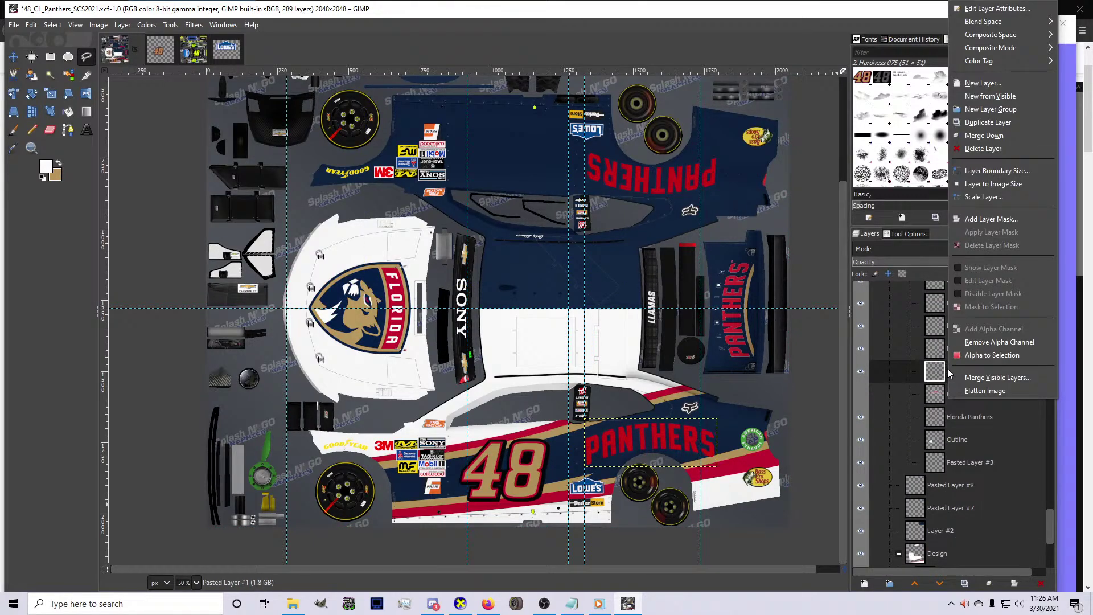
left_click(974, 357)
key("n")
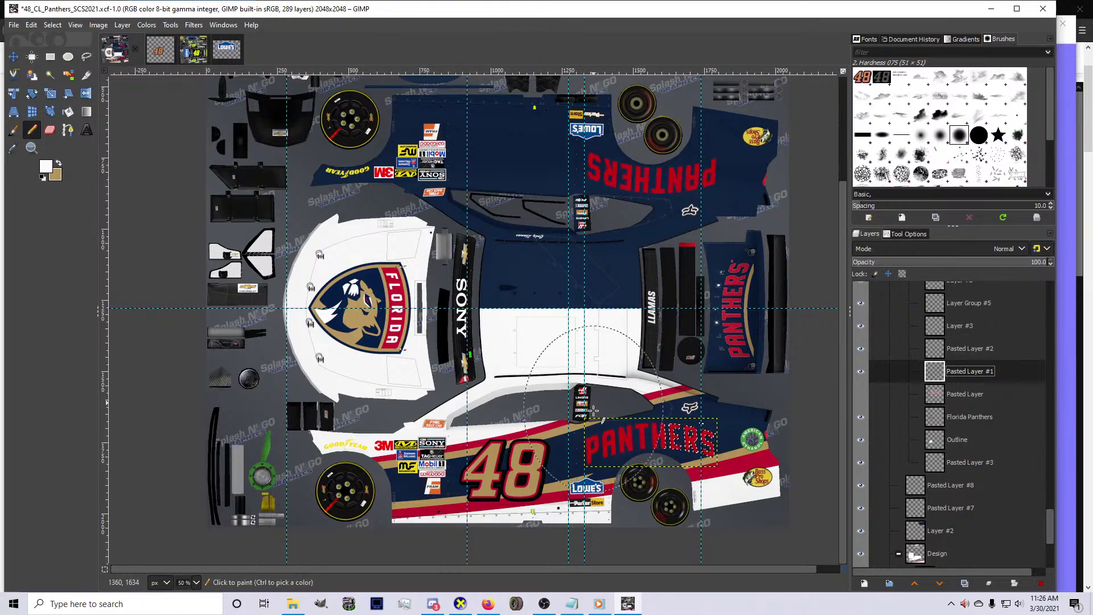
key("ctrl+comma")
scroll(686, 449, "up", 3)
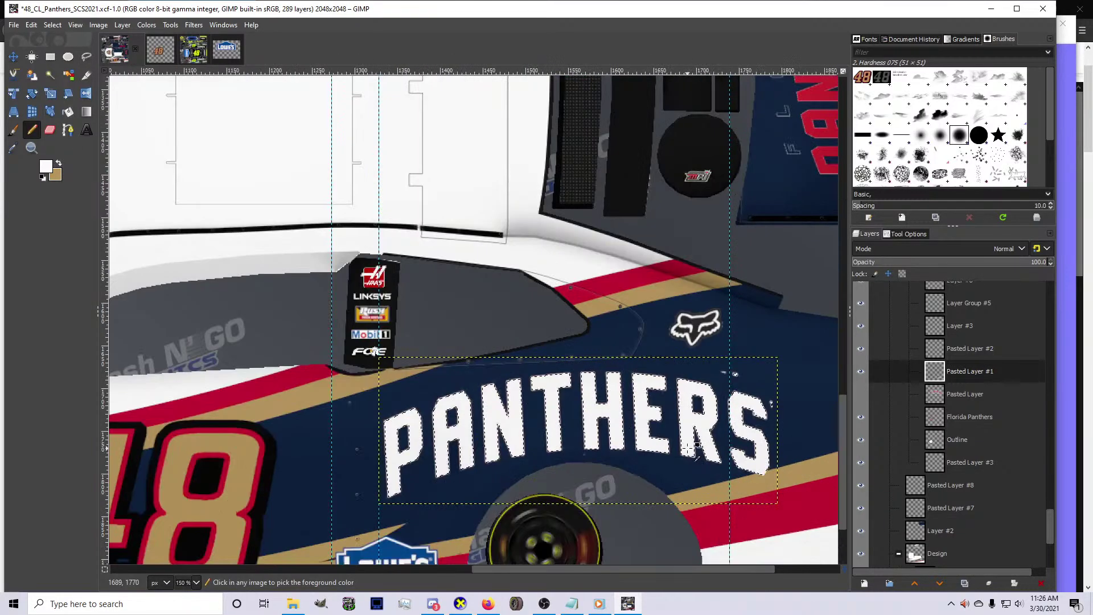
Outline and delete the stray white specks above the final S of the PANTHERS lettering on the number 48 side, and clear the selection
scroll(689, 449, "up", 2)
key("f")
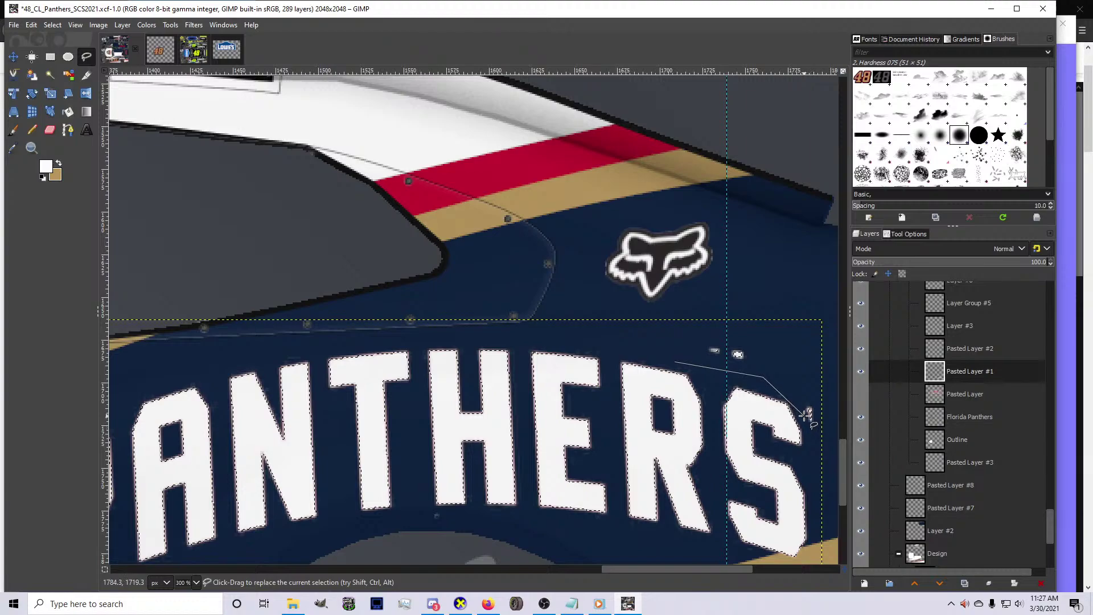
left_click(810, 437)
left_click(826, 422)
left_click(786, 309)
double_click(640, 310)
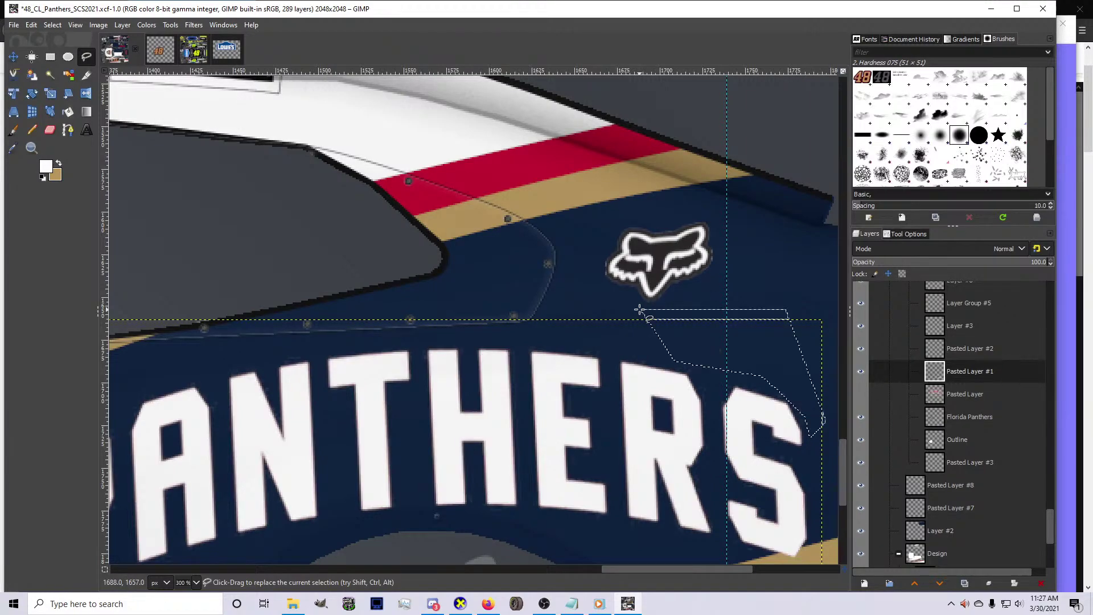
scroll(639, 317, "down", 3)
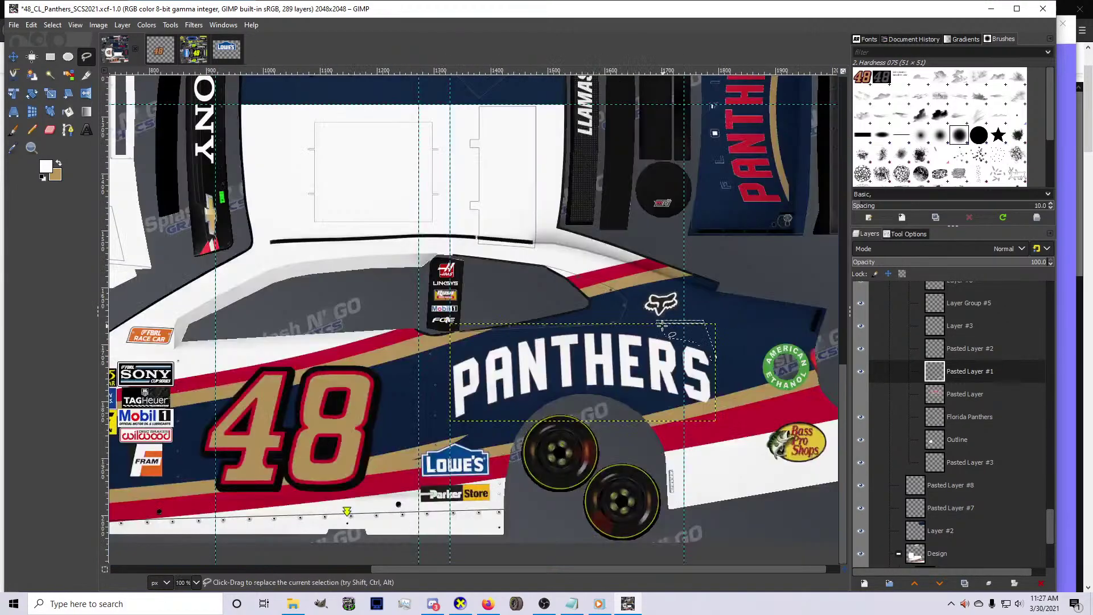
left_click(52, 25)
left_click(65, 53)
Select the opaque area of Pasted Layer #2 and paint the upside-down PANTHERS lettering on the opposite side white
scroll(472, 318, "up", 10)
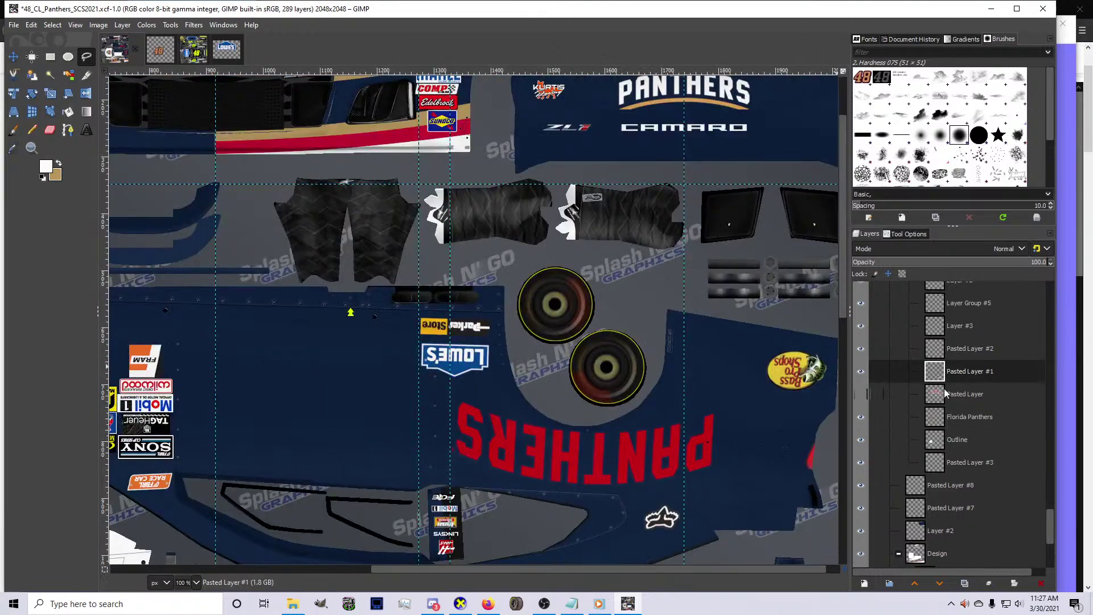
left_click(968, 349)
right_click(968, 348)
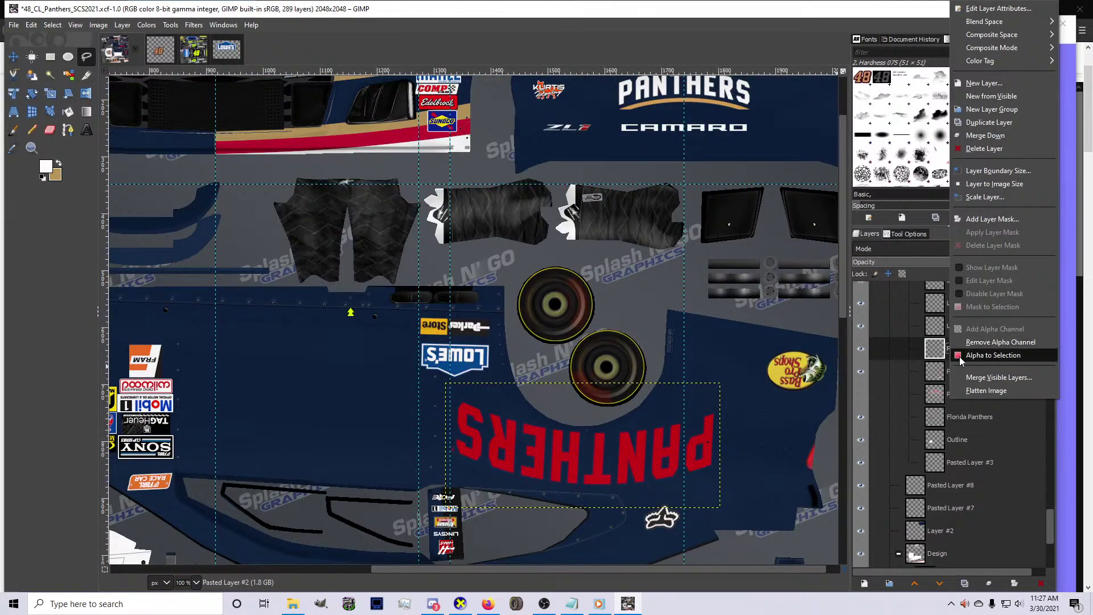
left_click(976, 355)
left_click(147, 25)
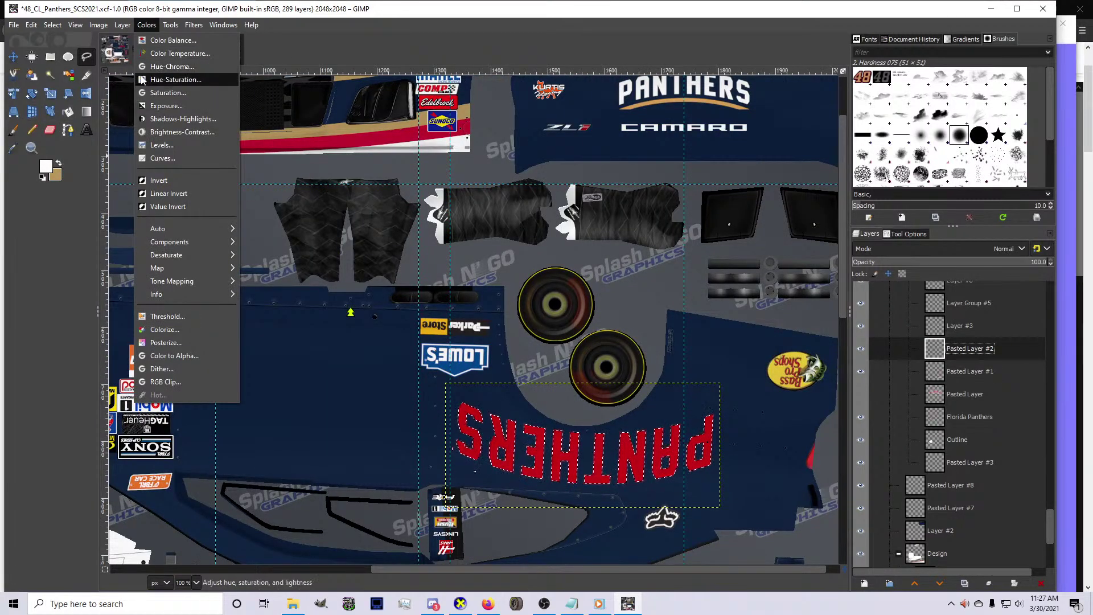
left_click(32, 130)
left_click_drag(464, 427, 726, 408)
scroll(482, 510, "up", 3)
Outline and delete the stray white specks around the S of the upside-down PANTHERS lettering, and clear the selection
key("f")
left_click(414, 362)
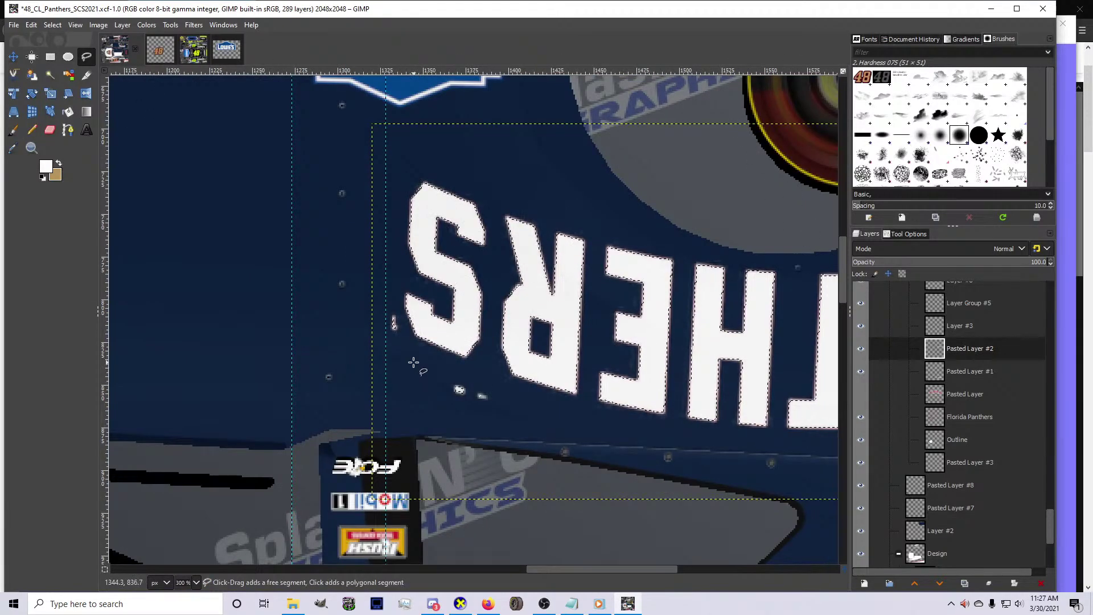
left_click(393, 371)
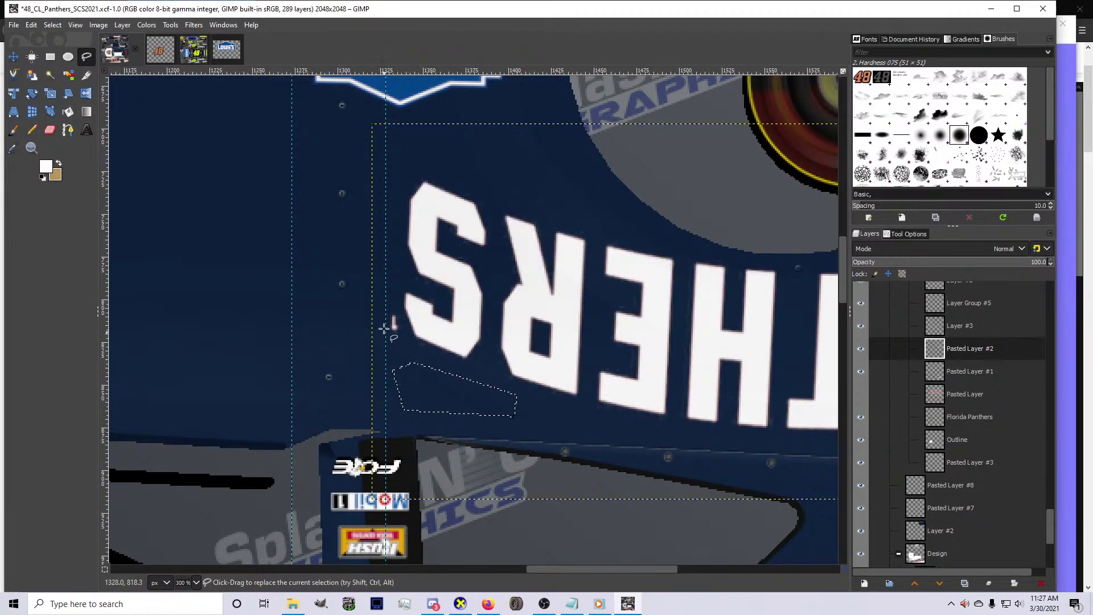
key("Return")
left_click_drag(366, 339, 393, 296)
key("Return")
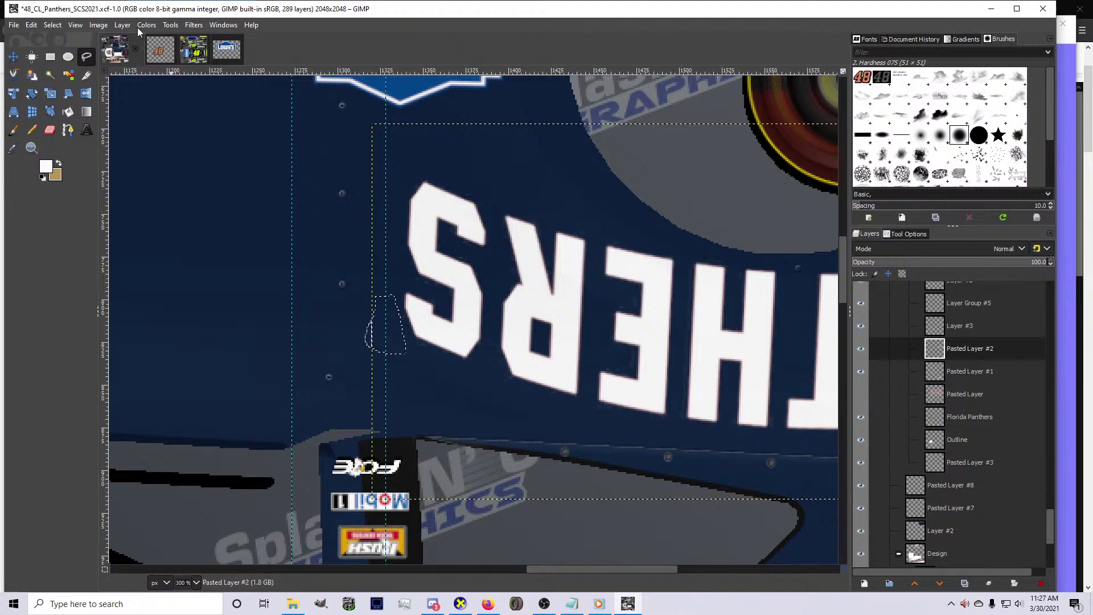
left_click(52, 24)
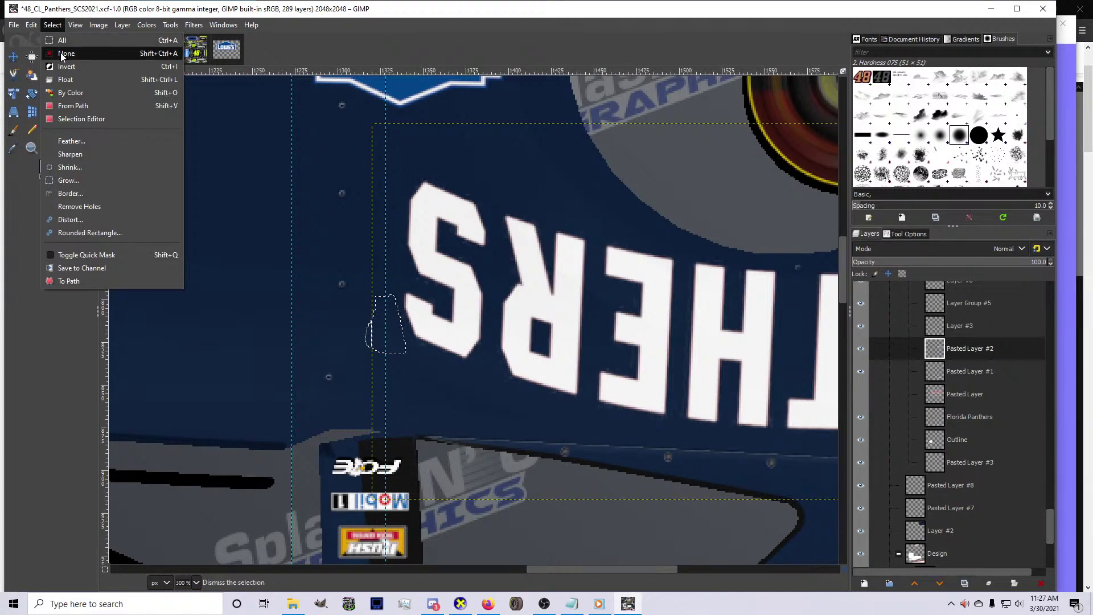
left_click(45, 52)
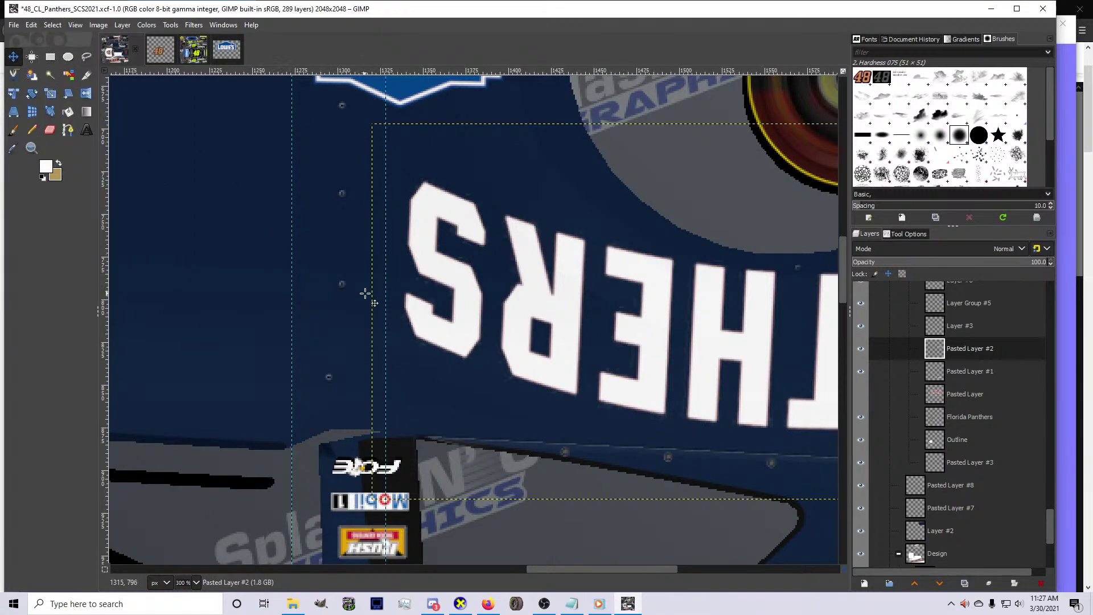
scroll(441, 379, "down", 4)
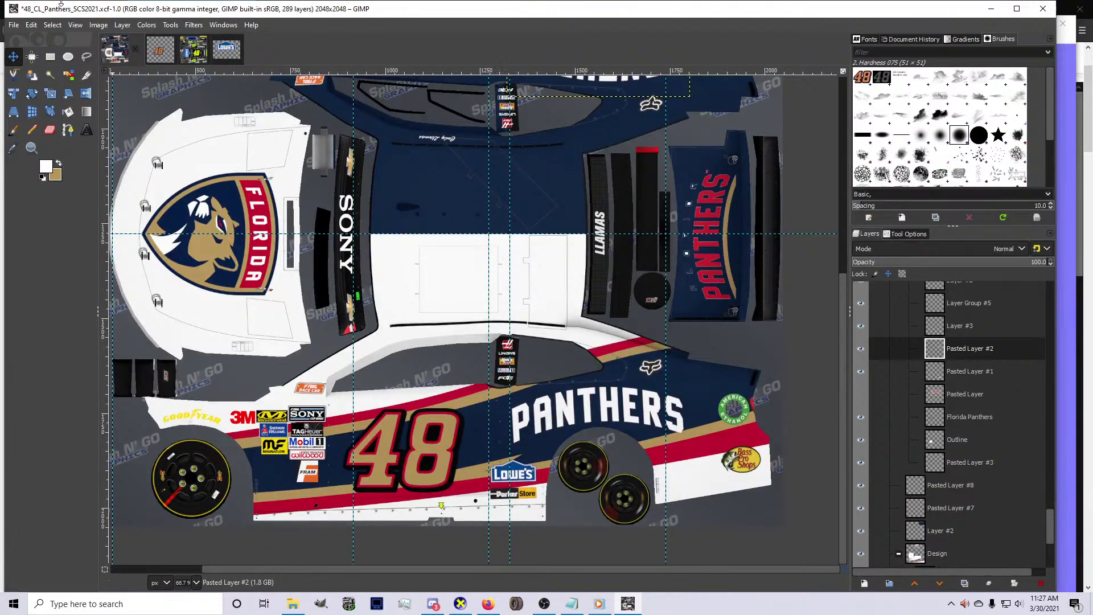
Set the foreground color to navy and paint the decals on the Goodyear curved layer with it, clearing the selection at the end
left_click(43, 165)
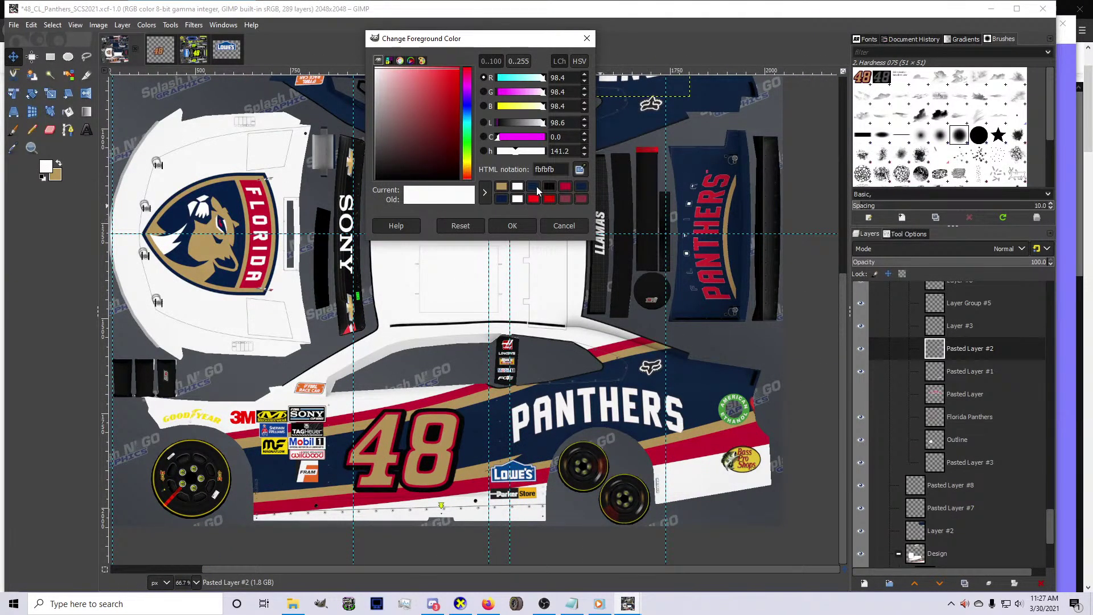
left_click(533, 187)
left_click(512, 226)
scroll(929, 463, "up", 4)
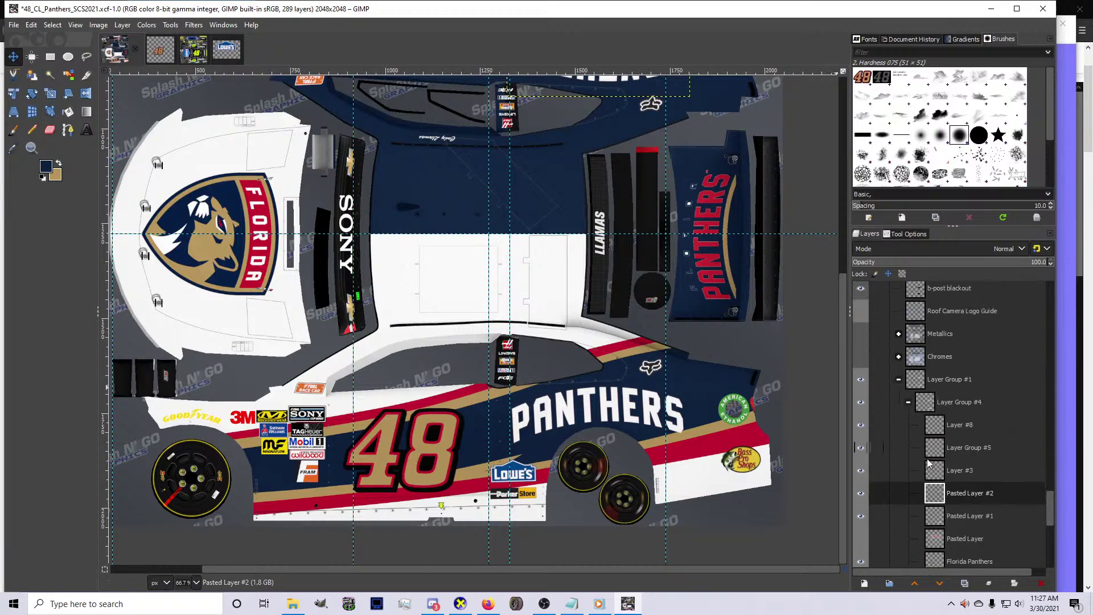
scroll(929, 462, "up", 5)
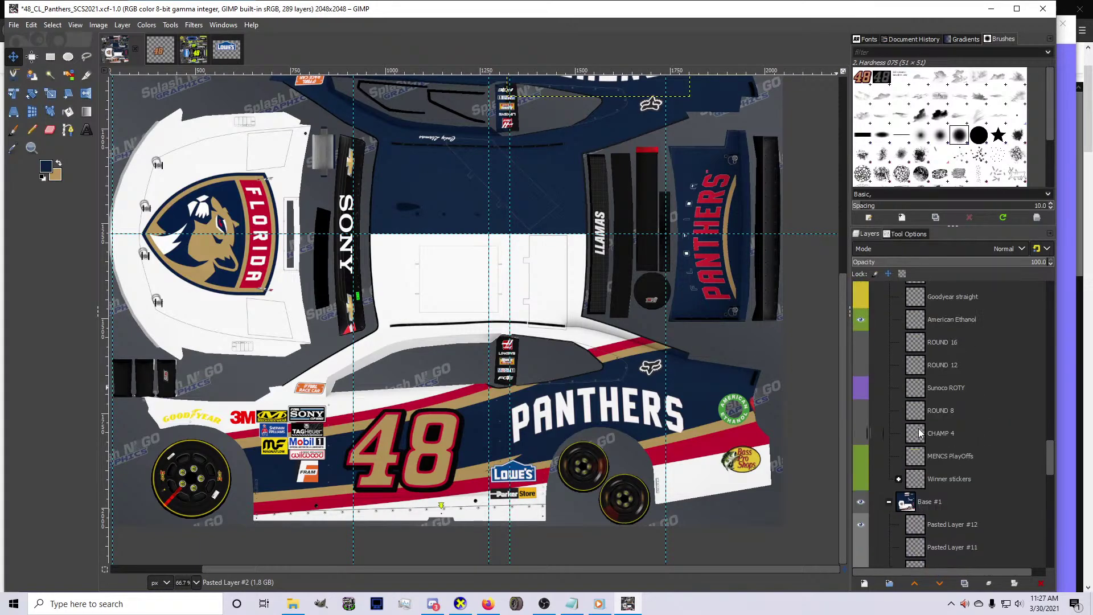
scroll(921, 432, "up", 5)
left_click(939, 472)
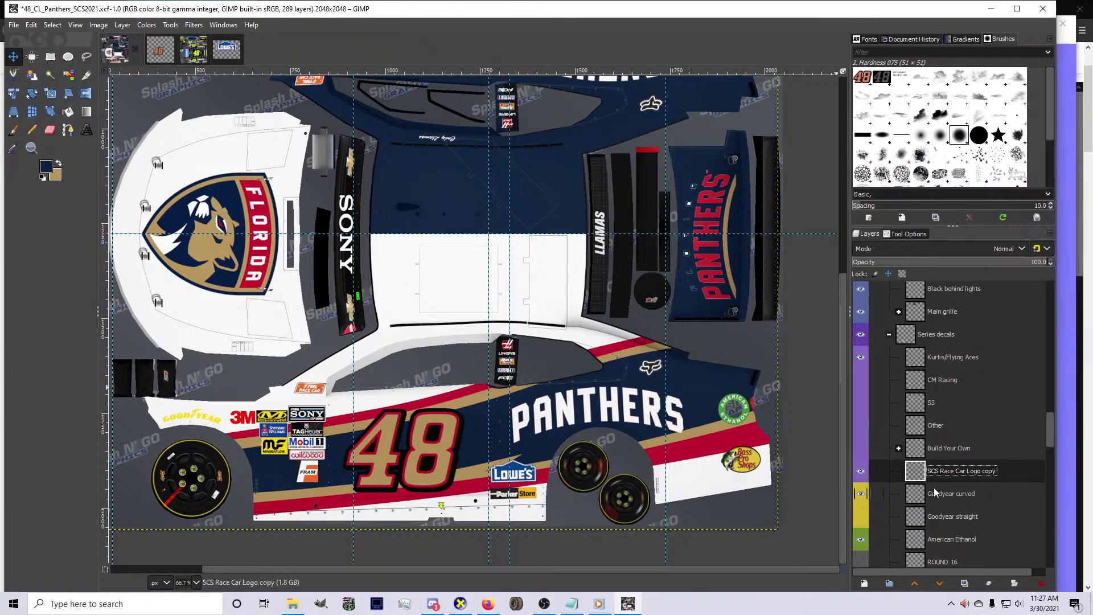
left_click(935, 493)
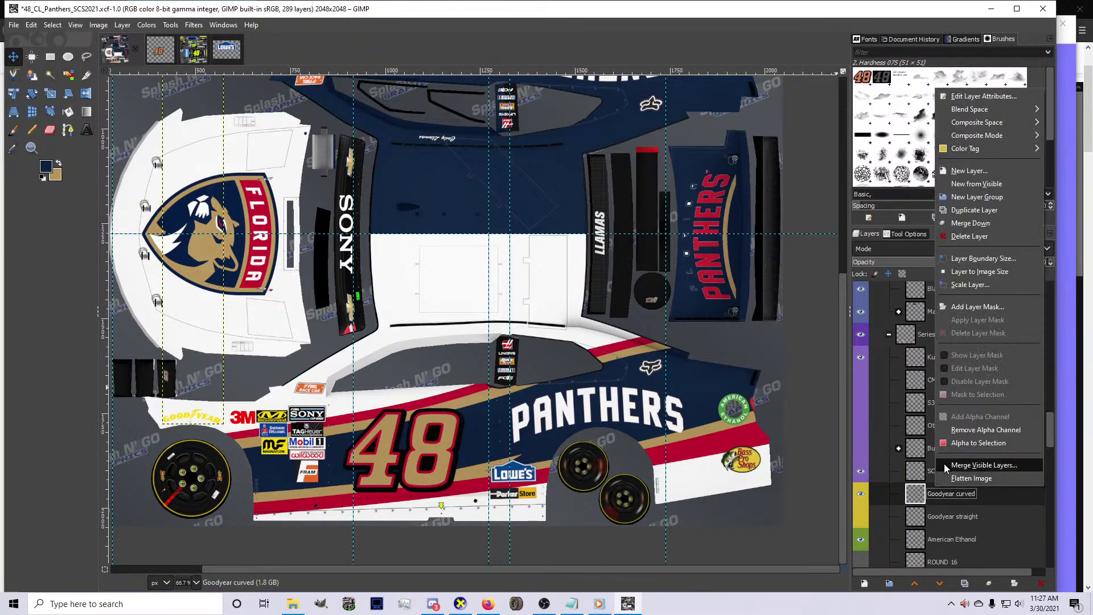
left_click(32, 130)
scroll(209, 283, "up", 3)
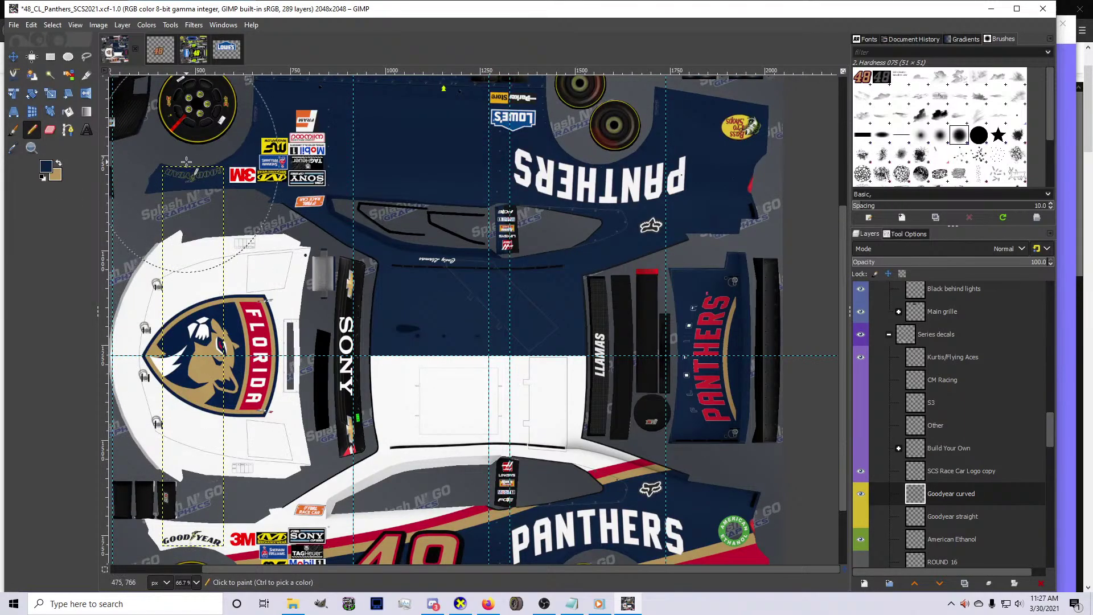
left_click(52, 25)
left_click(64, 53)
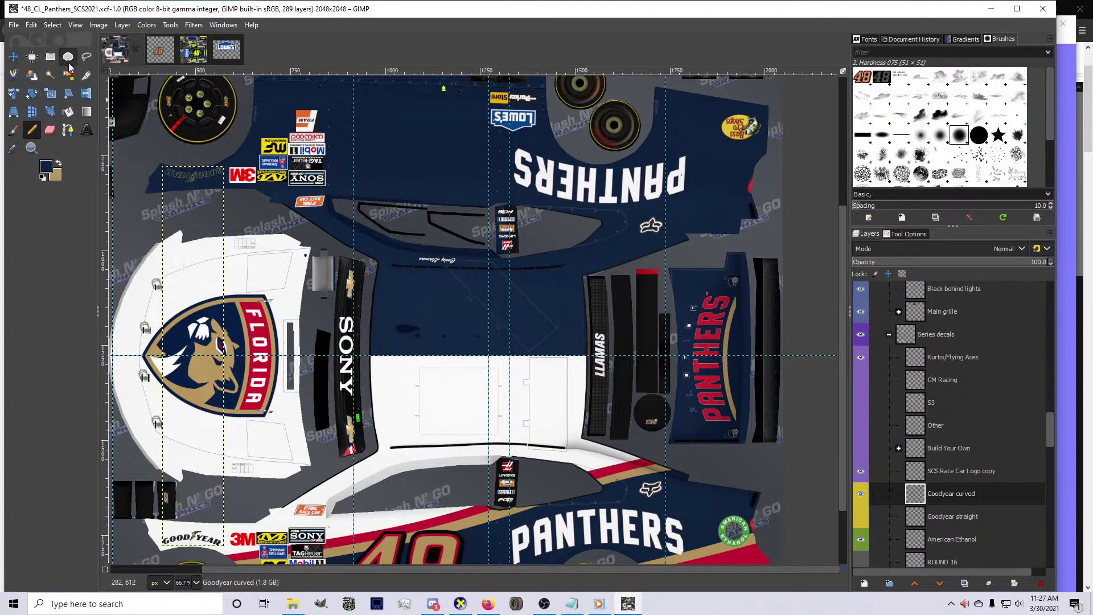
Examine the whole livery template with the recolored lettering and Goodyear decals, and select the Design layer group
key("minus")
key("minus")
scroll(462, 493, "up", 2)
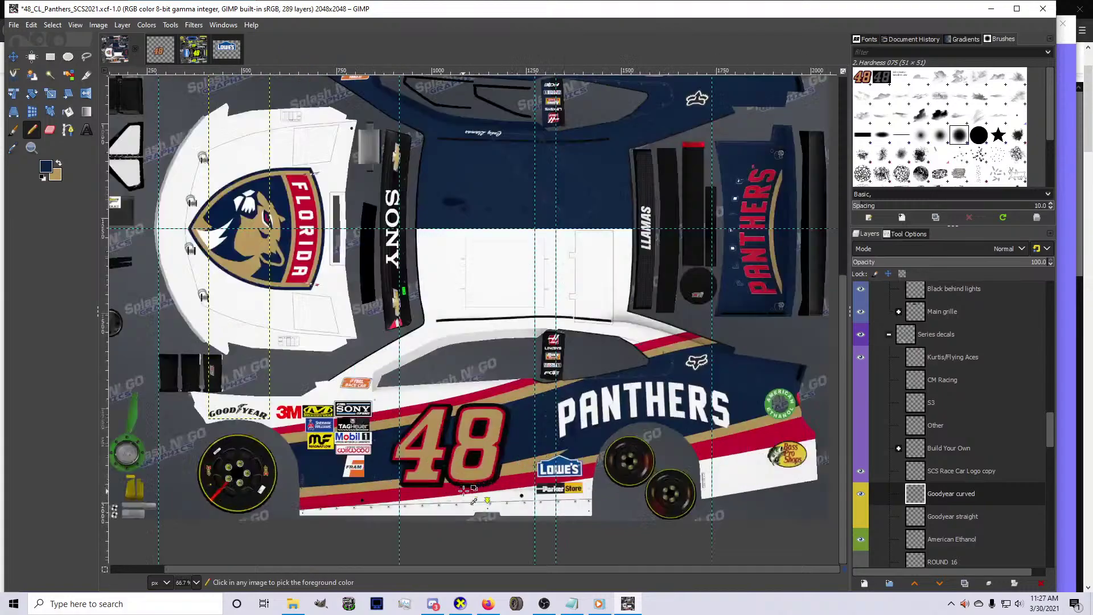
scroll(639, 346, "down", 2)
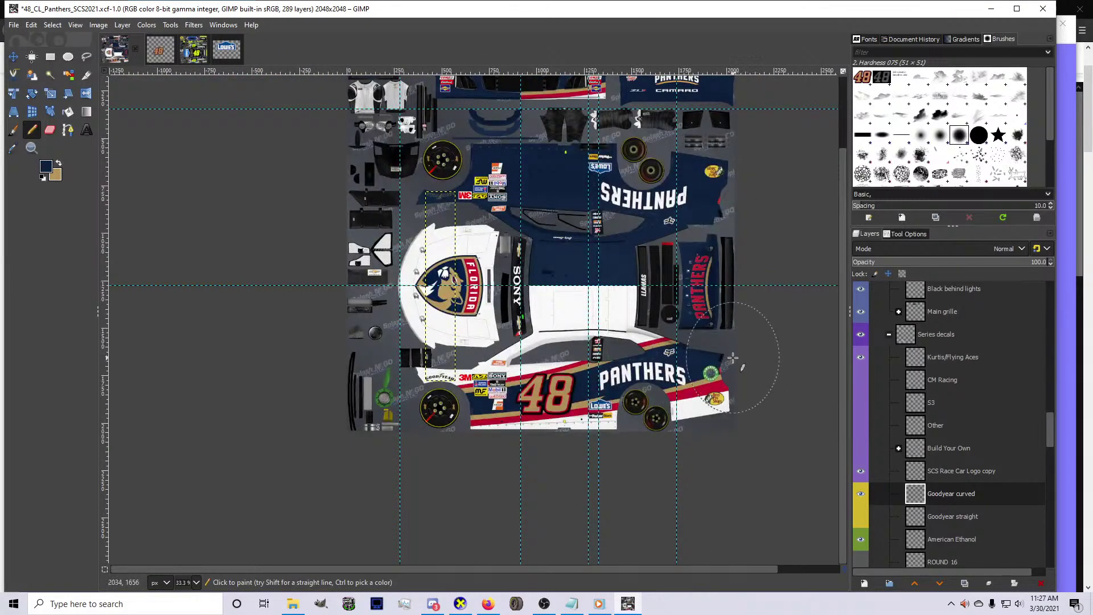
scroll(706, 356, "up", 3)
scroll(945, 473, "down", 15)
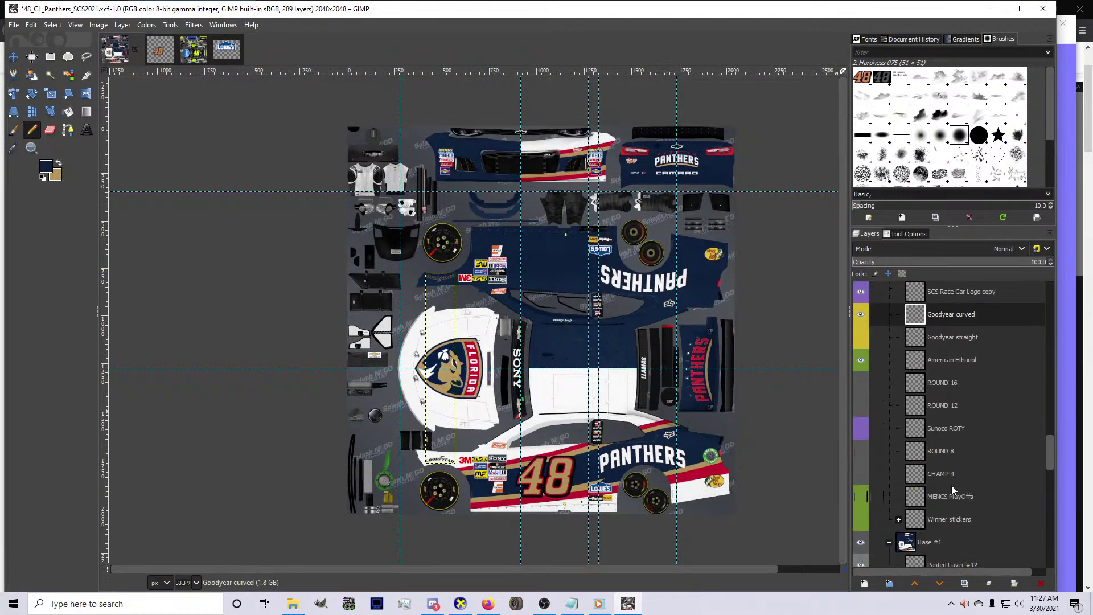
left_click(922, 376)
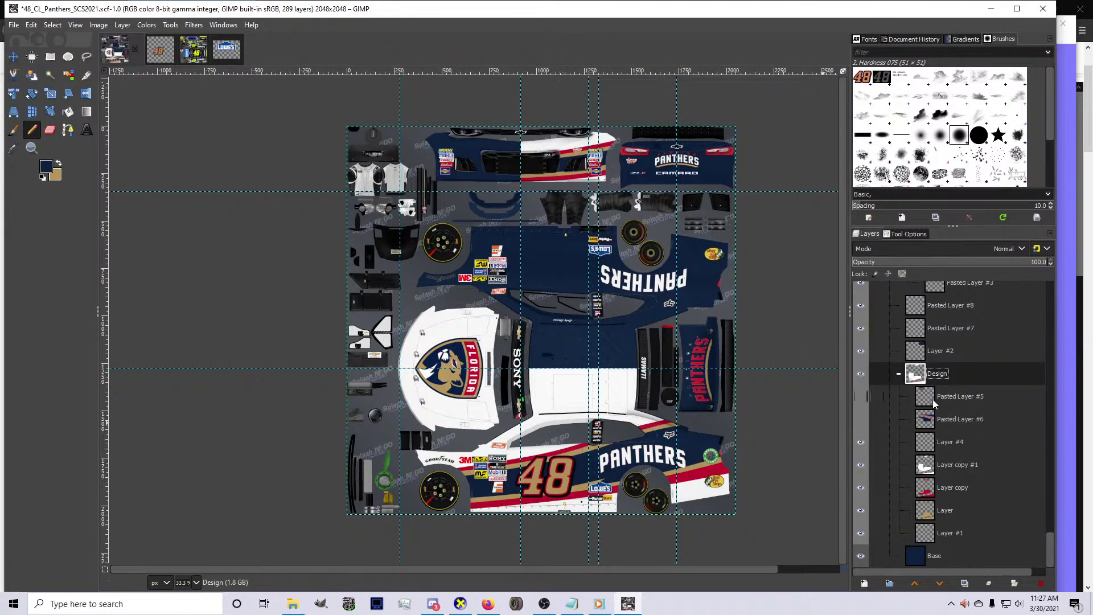
scroll(979, 444, "up", 3)
Open the set_shr number 48 image, choose the Bucket Fill tool and set the foreground color to white
left_click(171, 49)
left_click(68, 111)
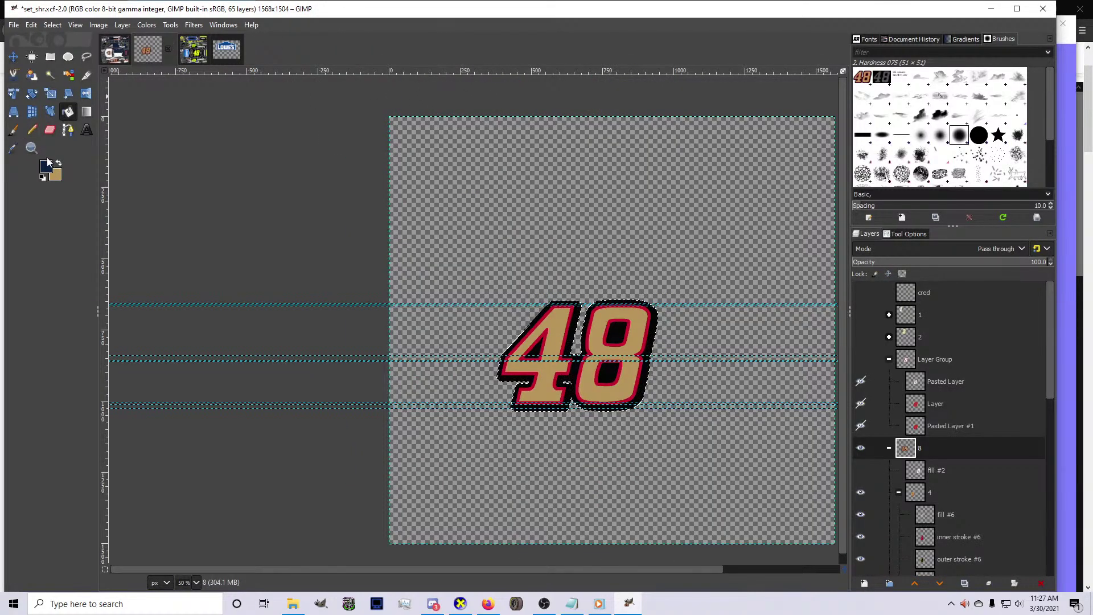
left_click(46, 166)
left_click(535, 190)
left_click(512, 225)
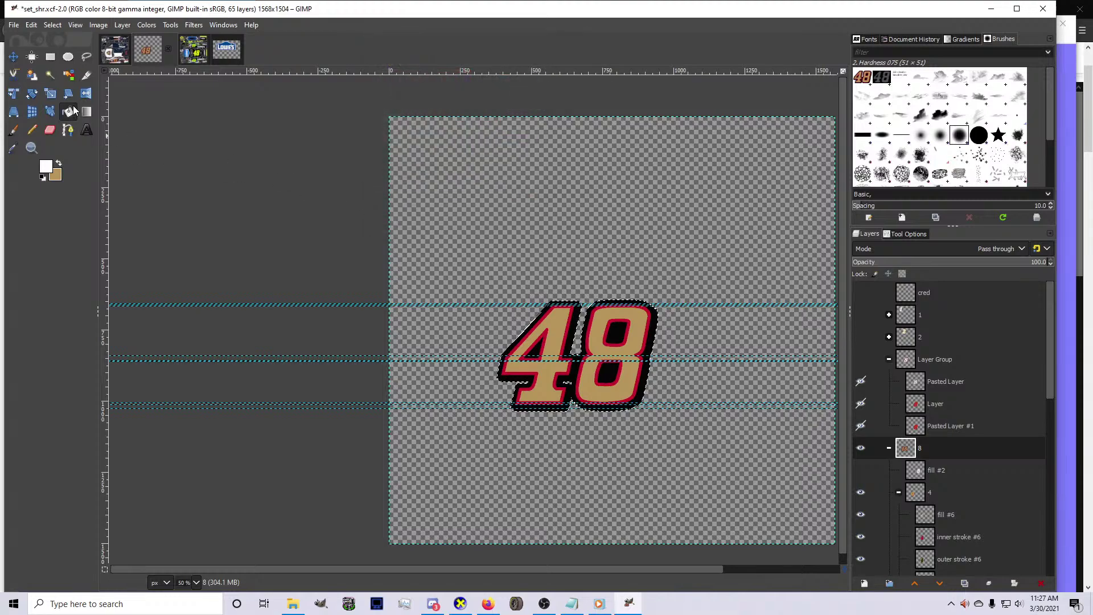
Check the number 48, side lettering and front bumper in the livery image, and return to the set_shr number image
left_click(120, 55)
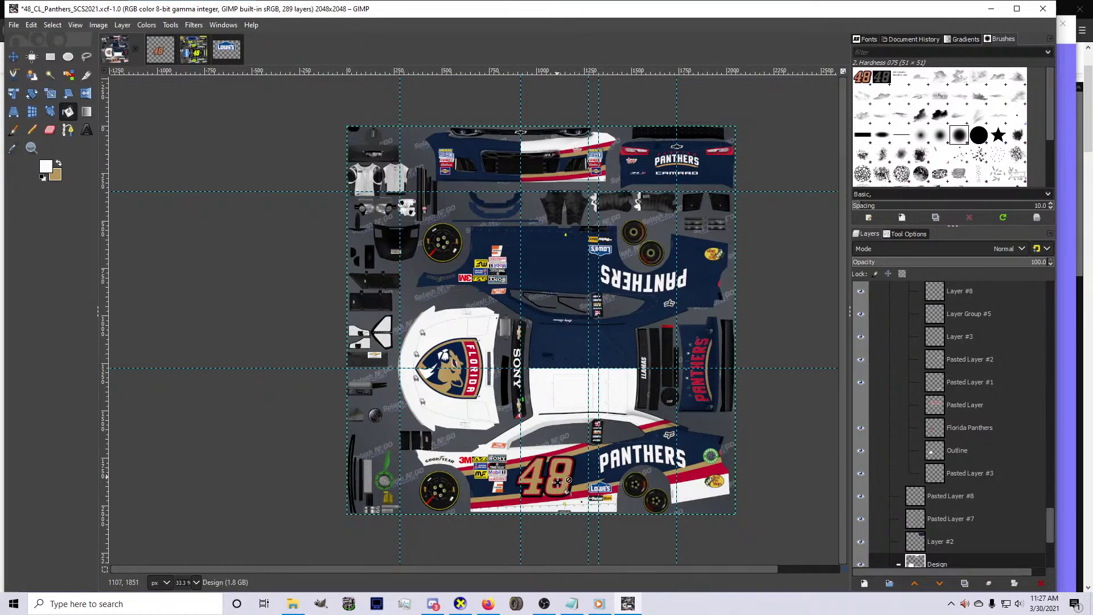
scroll(558, 482, "up", 1)
scroll(521, 262, "up", 4)
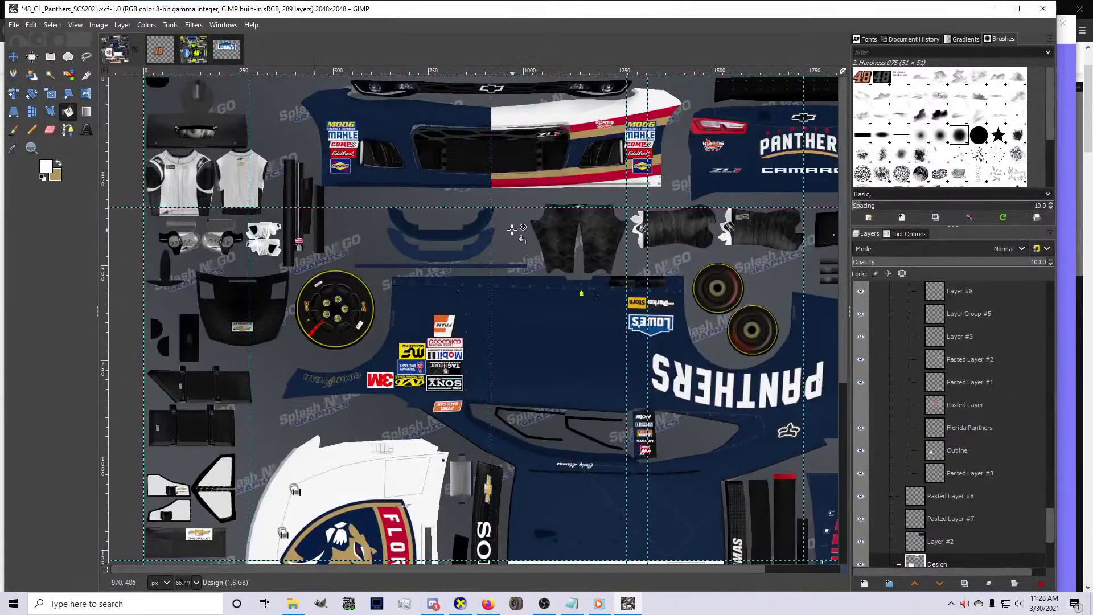
scroll(554, 205, "down", 2)
scroll(580, 405, "down", 1)
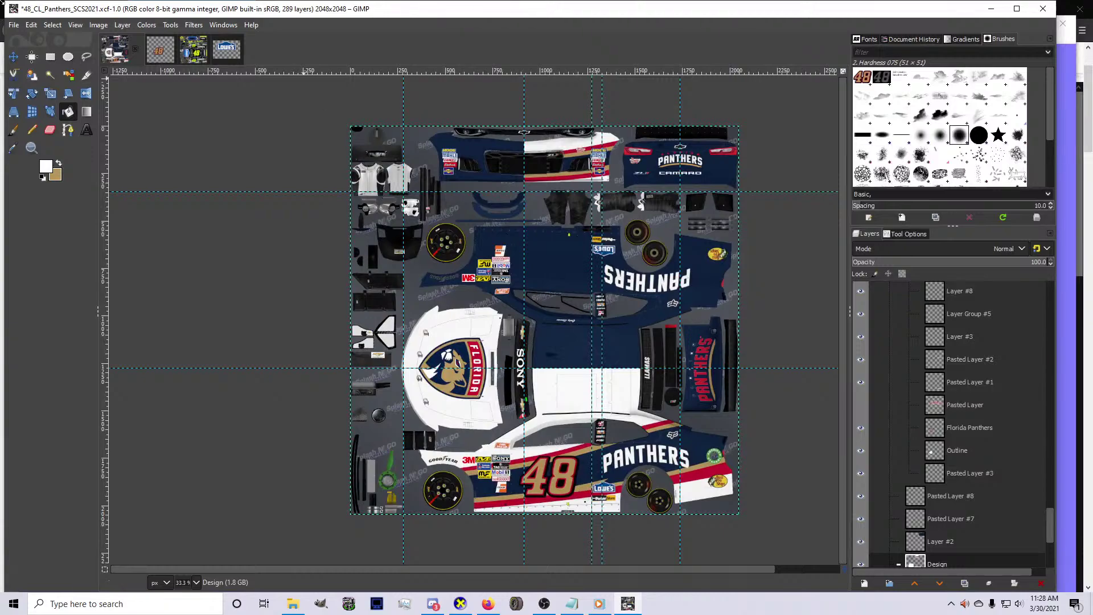
left_click(160, 49)
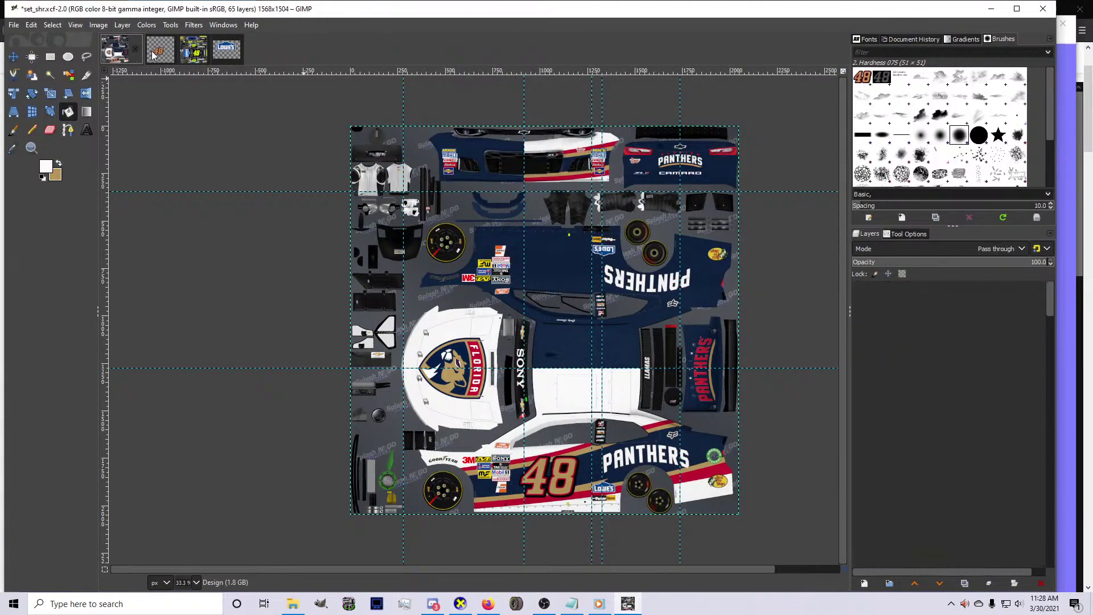
Clear the selection in the set_shr image and fill the digit 4 with white on the fill #6 layer
left_click(913, 516)
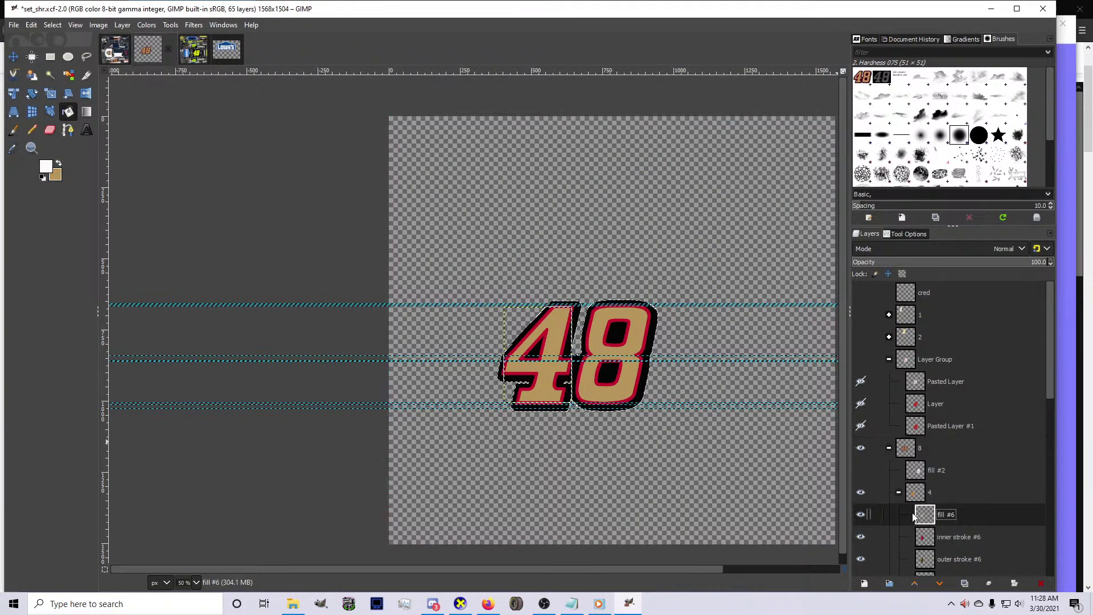
left_click(53, 25)
left_click(66, 54)
scroll(556, 366, "up", 3)
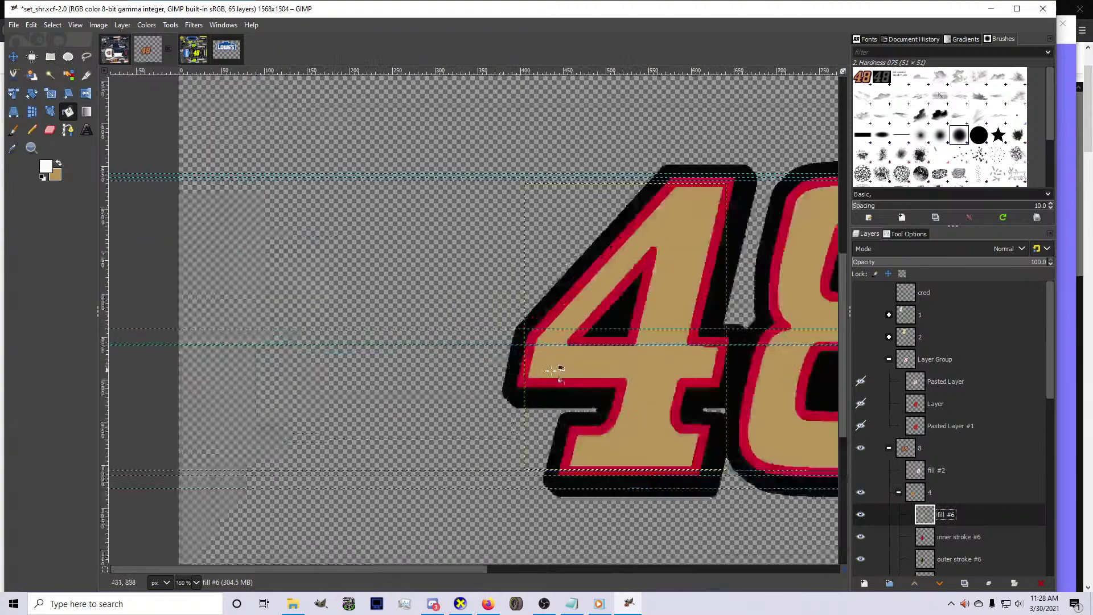
left_click(592, 368)
scroll(592, 369, "down", 3)
scroll(898, 480, "down", 3)
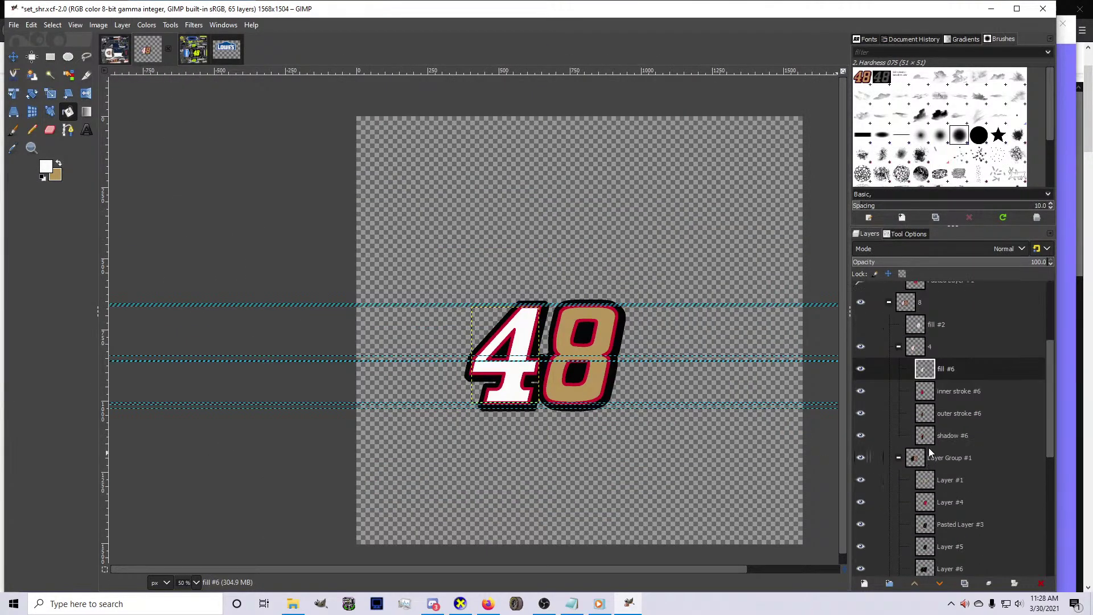
Fill the digit 8 with white on Layer #1 of Layer Group #1
scroll(942, 477, "down", 1)
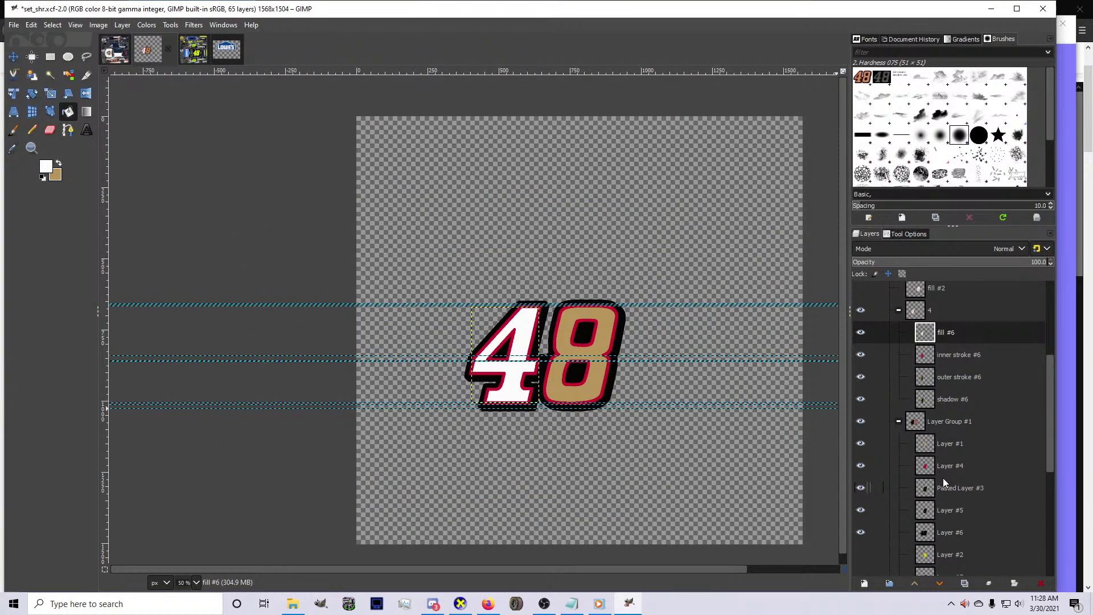
left_click(937, 447)
scroll(585, 364, "up", 3)
left_click(592, 364)
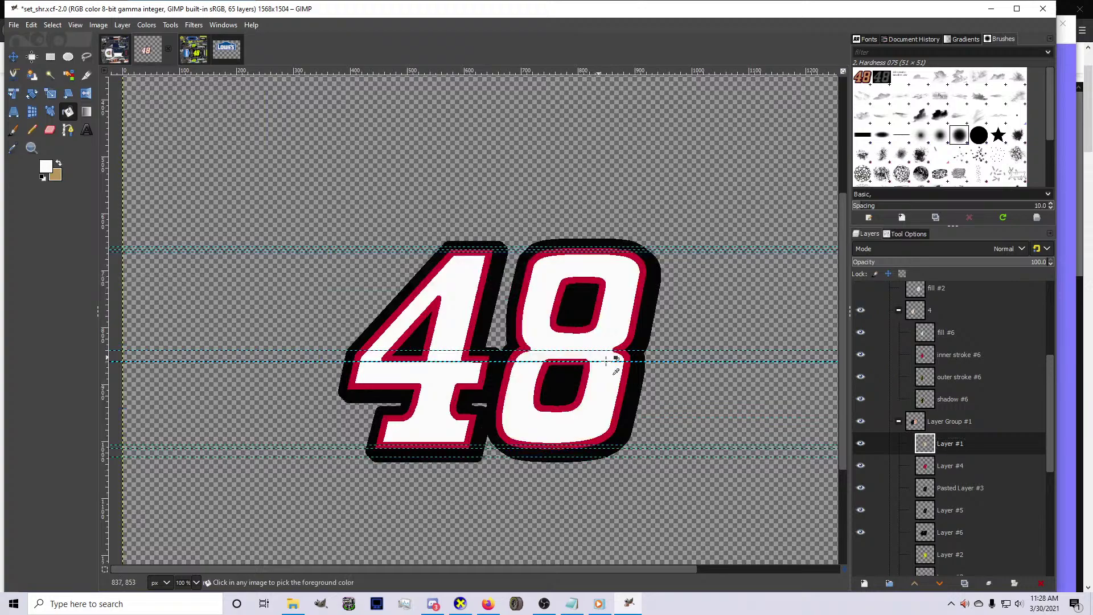
scroll(592, 365, "down", 3)
Copy the white number 48 using the alpha selection of layer group 8, and return to the livery image
left_click(115, 48)
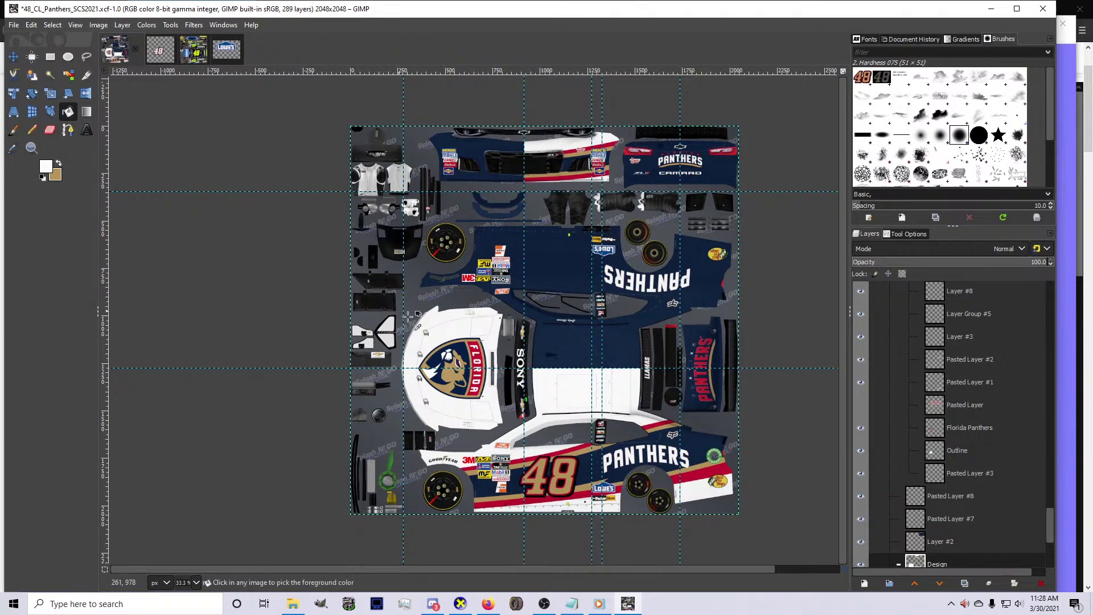
left_click(164, 53)
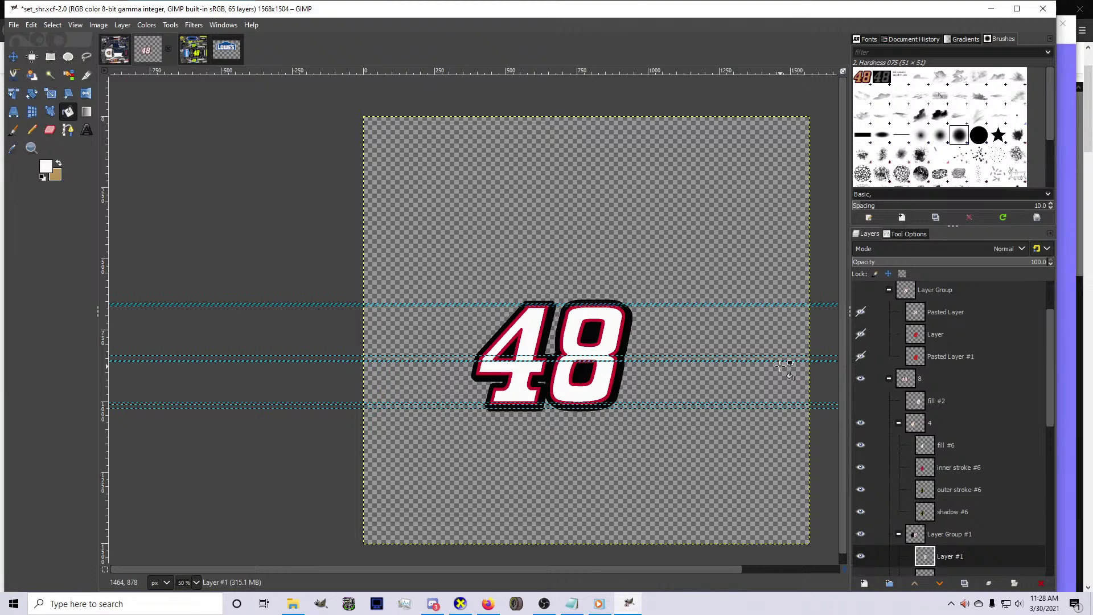
right_click(913, 386)
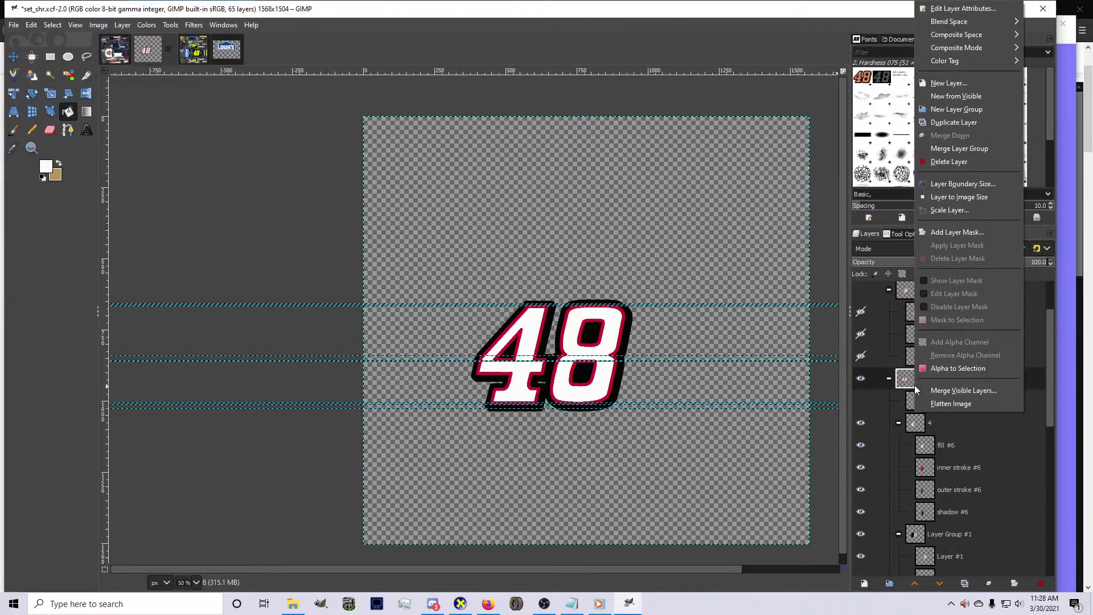
left_click(946, 366)
key("ctrl+c")
left_click(116, 49)
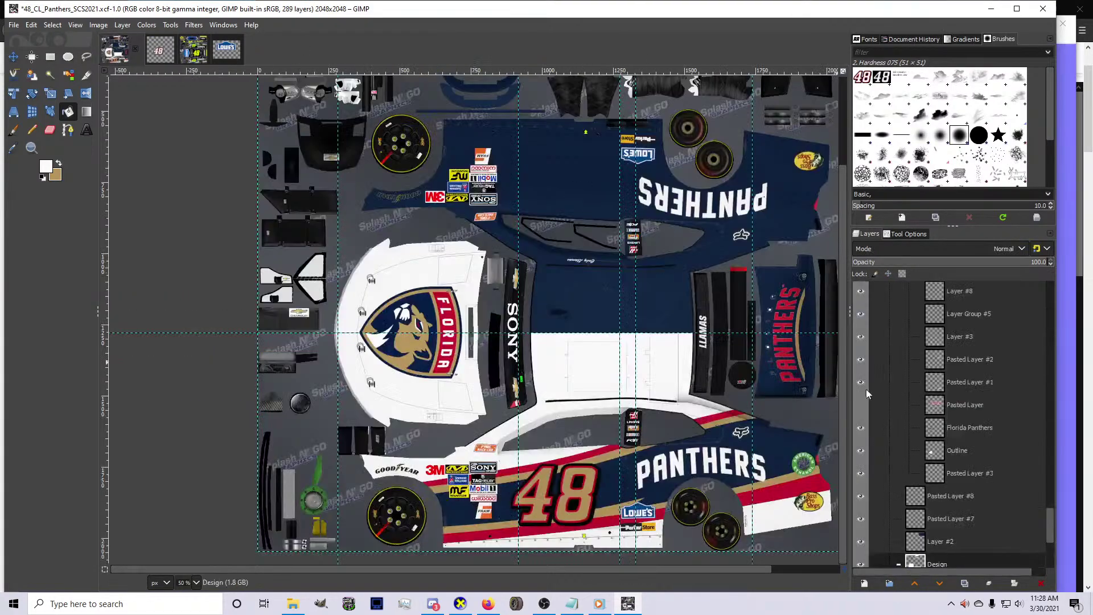
Delete the old number layers, Pasted Layer #12, #11, #10 and #9, from the Base #1 group
scroll(932, 496, "up", 10)
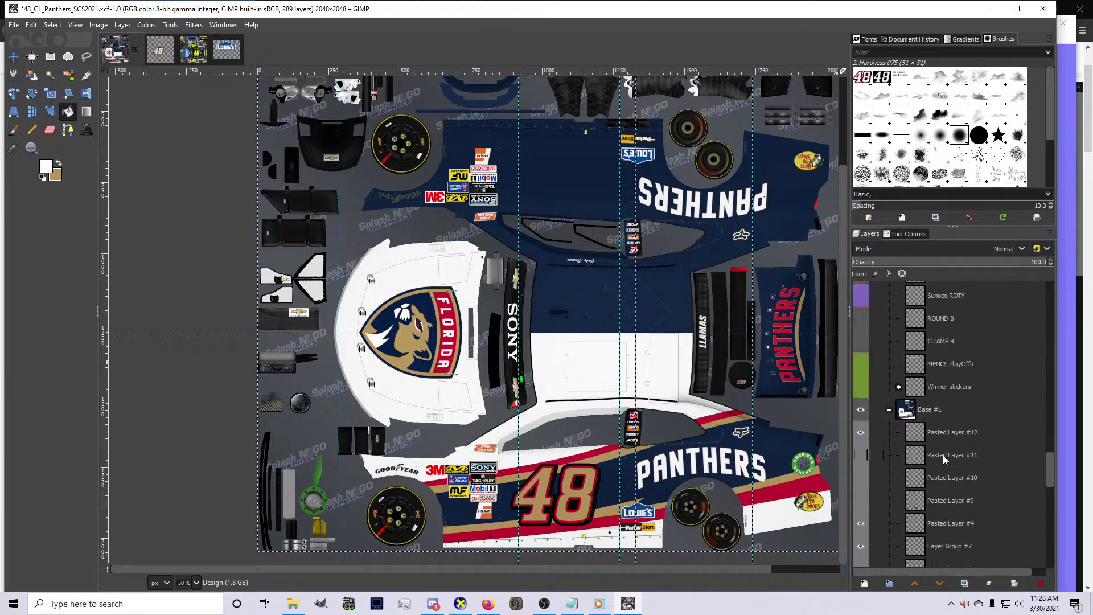
left_click(960, 471)
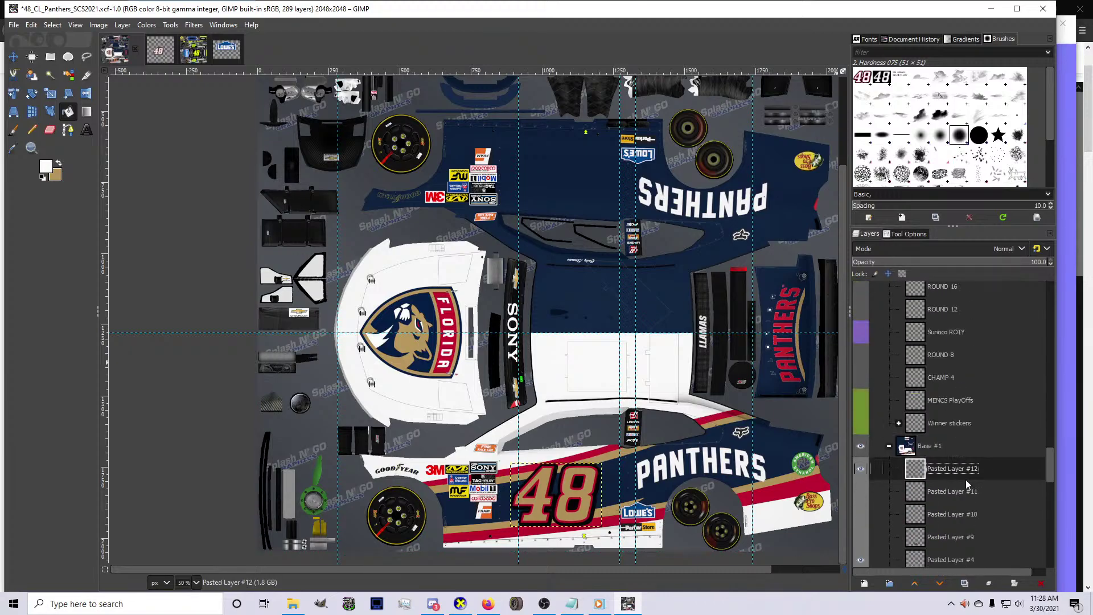
left_click(1039, 584)
left_click(1039, 583)
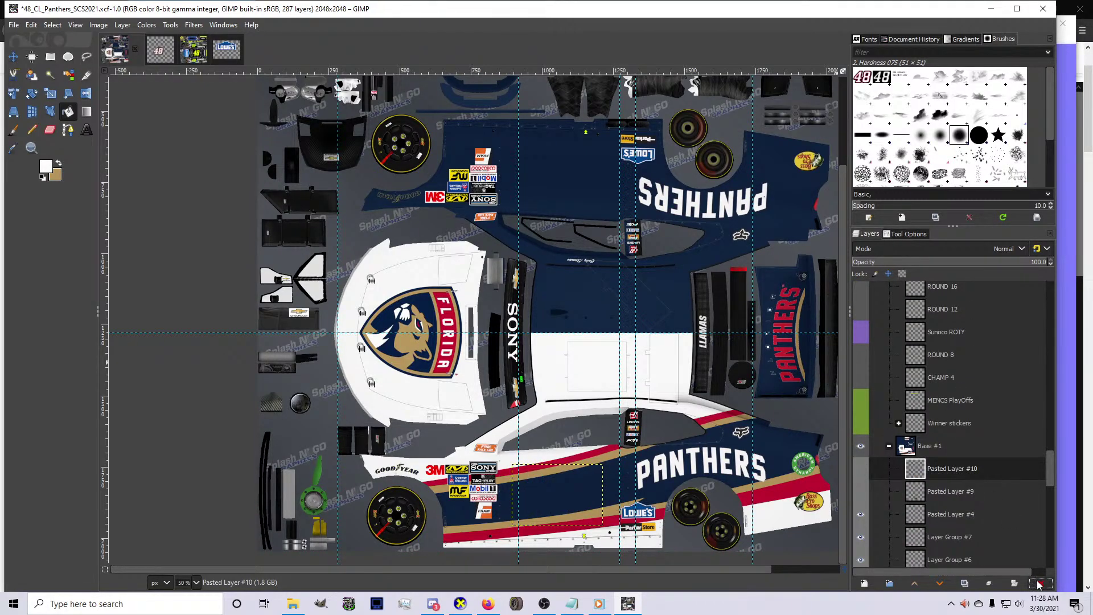
left_click(1040, 584)
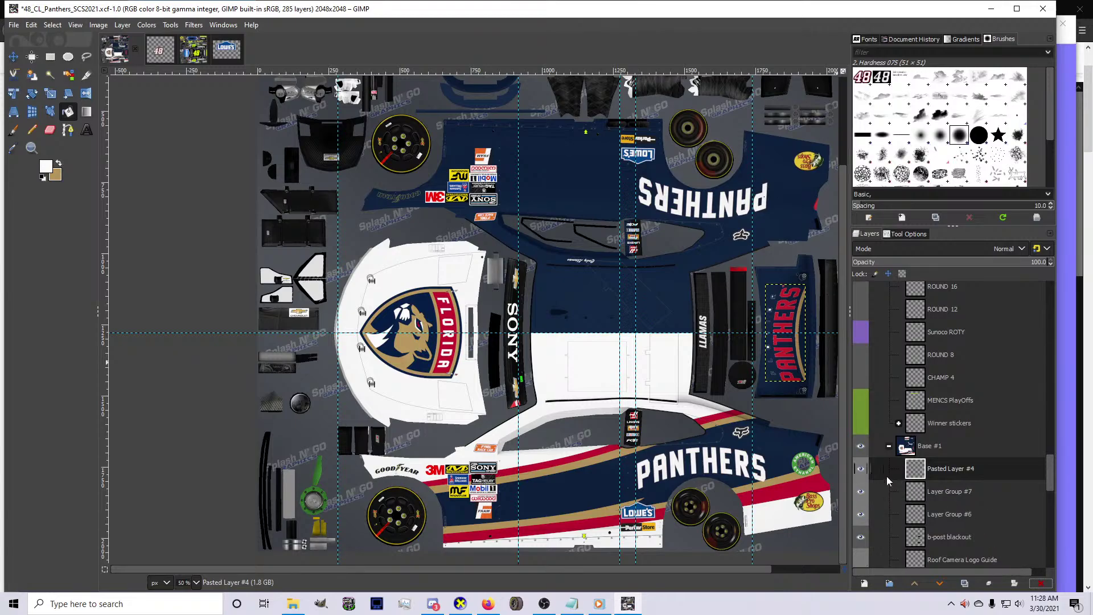
Apply Color to Alpha to the rear deck's Florida Panthers lettering on Pasted Layer #4
scroll(803, 330, "up", 5)
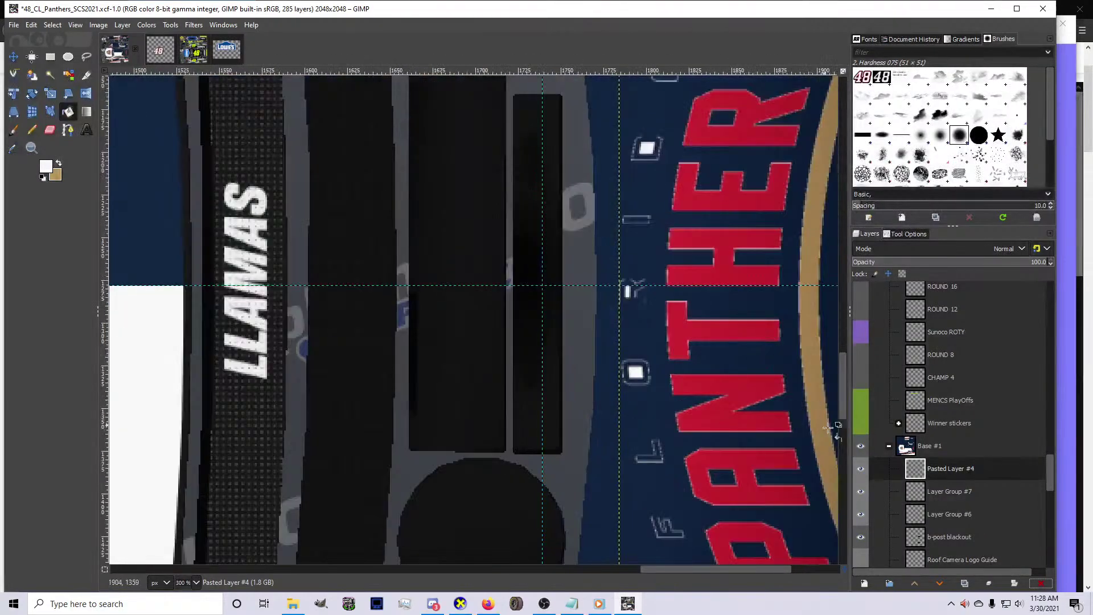
right_click(934, 476)
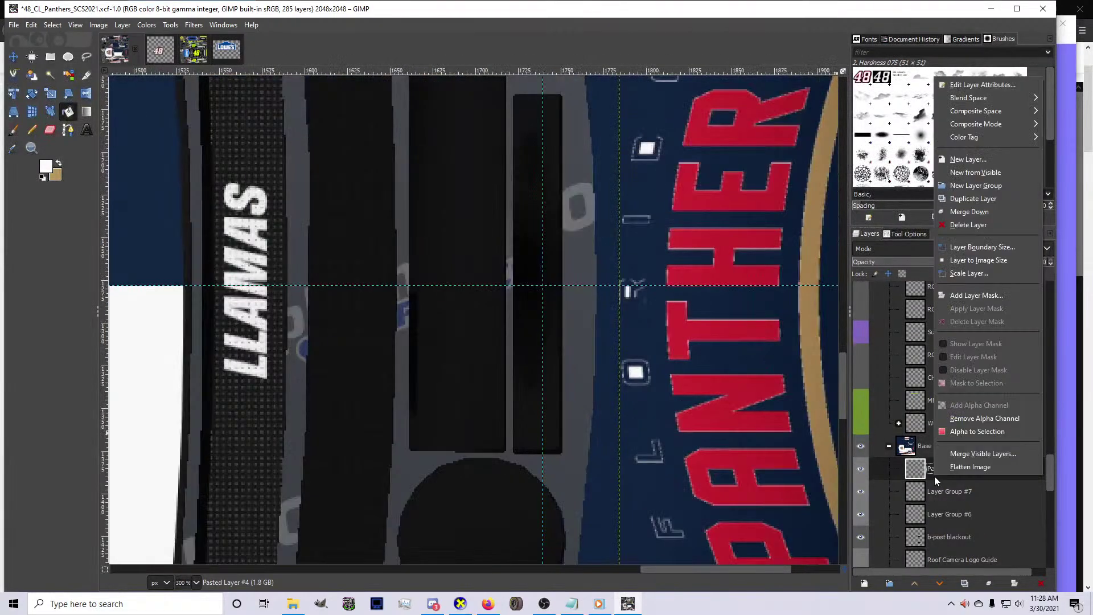
left_click(53, 131)
left_click(146, 25)
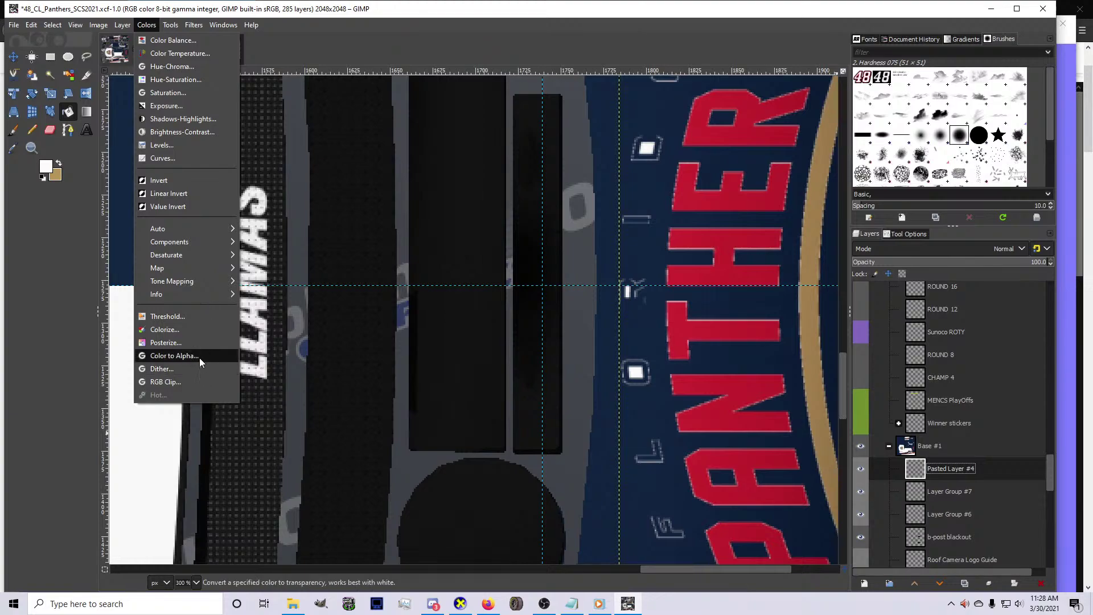
left_click(170, 355)
left_click(242, 293)
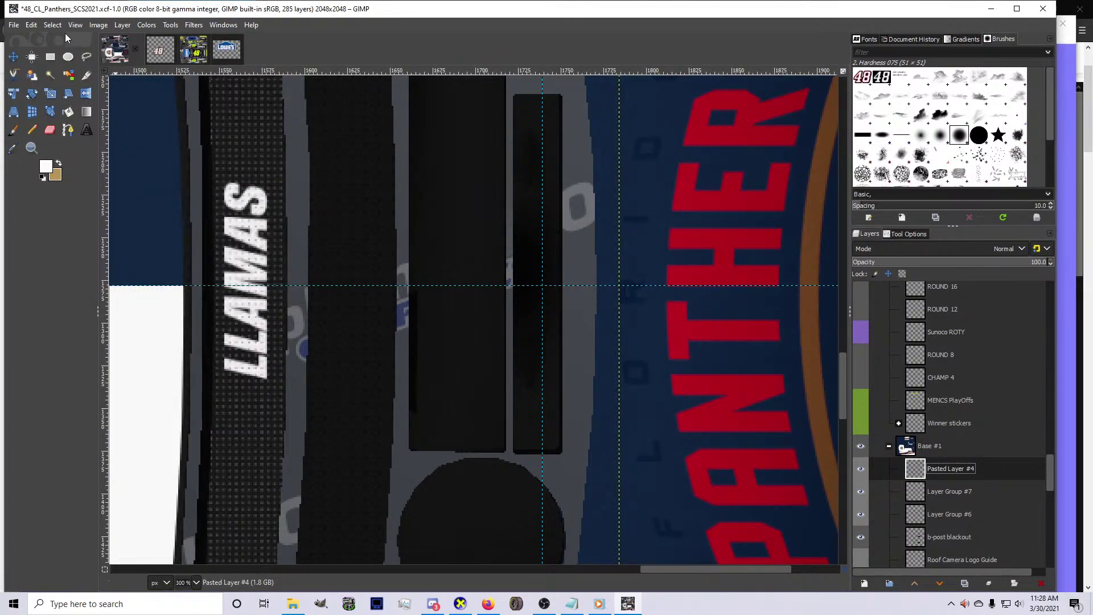
Select the contents of Pasted Layer #4 from its alpha and set up the Pencil tool with a brush size of 179
left_click(52, 25)
key("Escape")
right_click(928, 476)
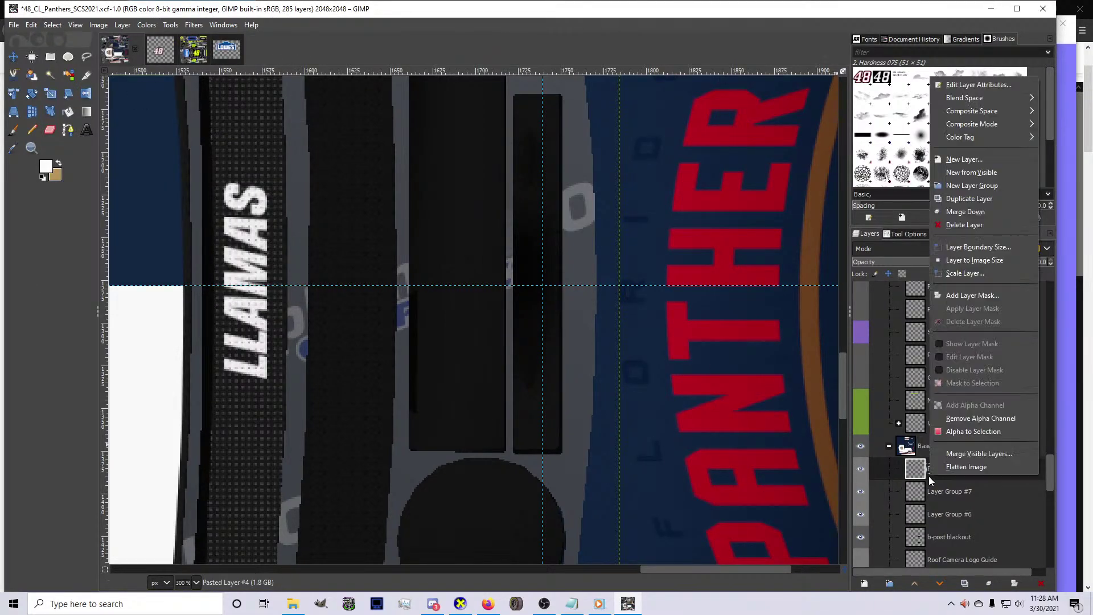
left_click(973, 431)
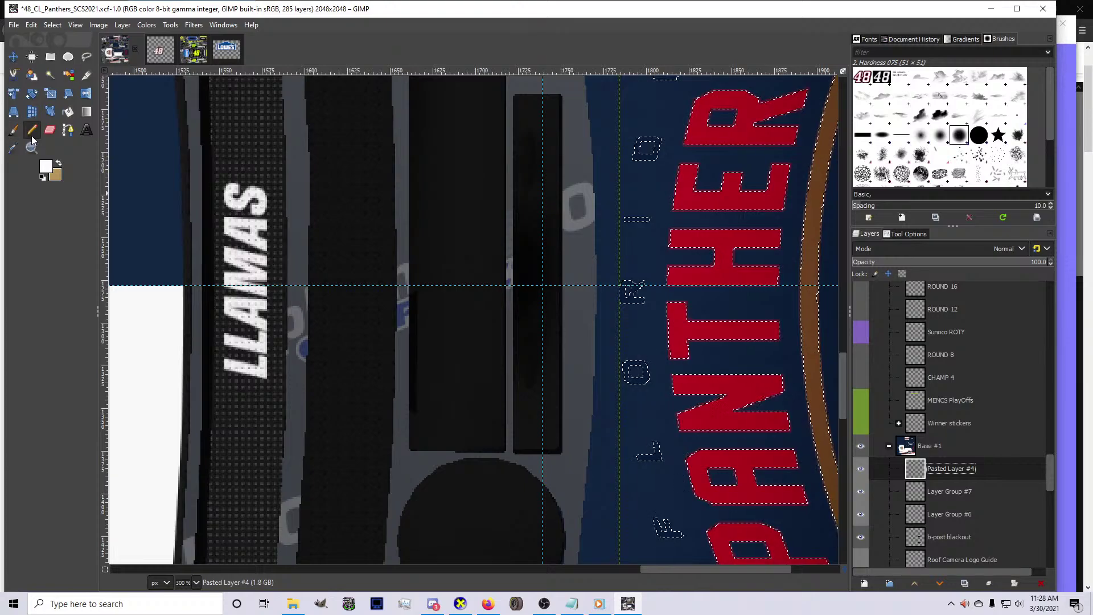
scroll(325, 372, "down", 2)
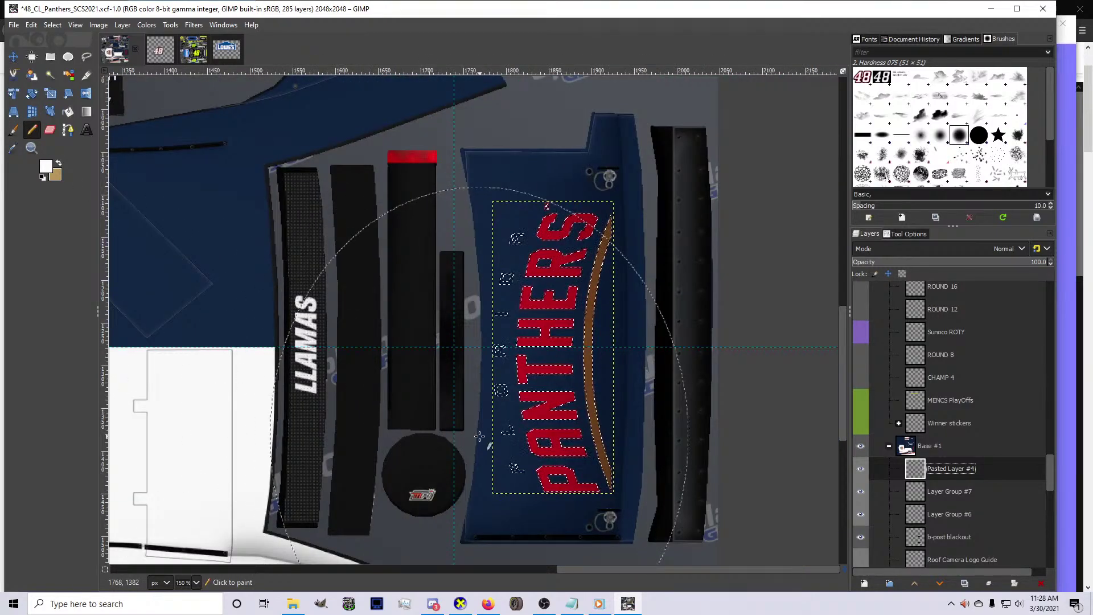
double_click(32, 130)
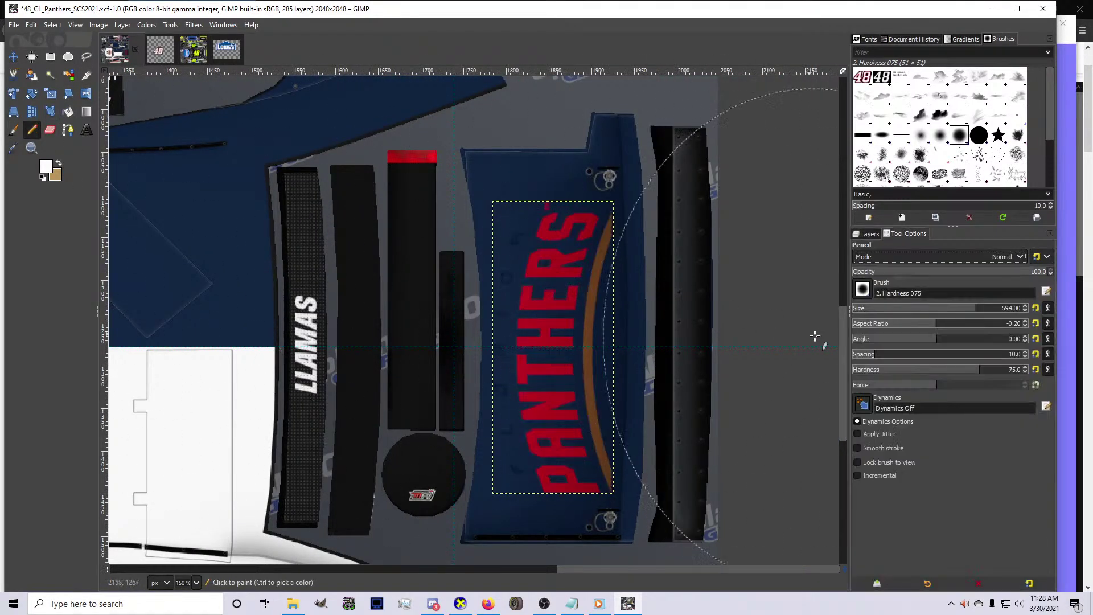
left_click(927, 310)
scroll(509, 244, "up", 2)
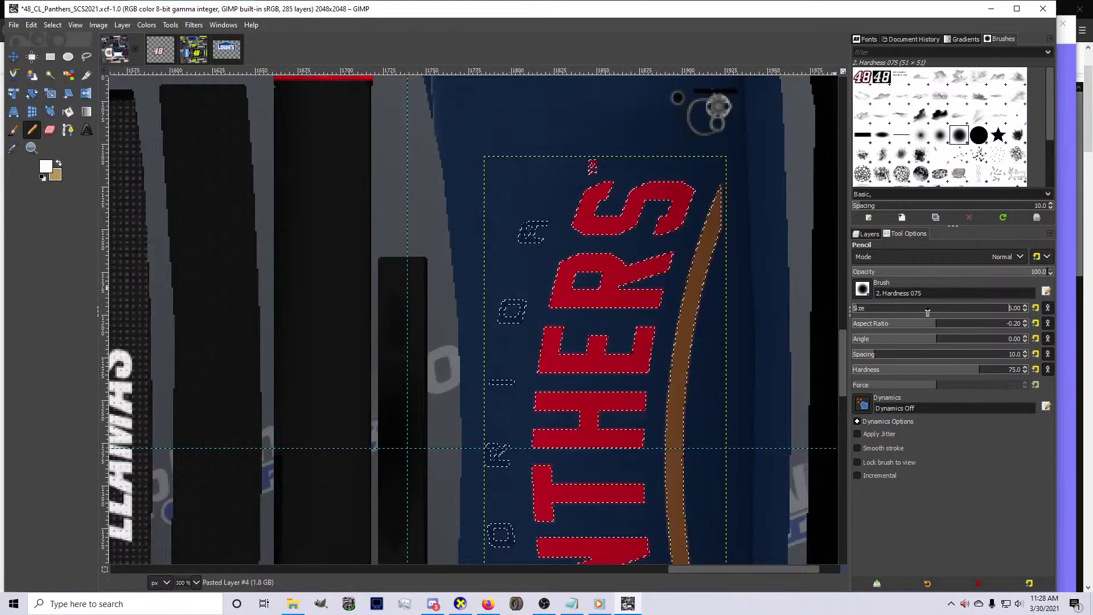
type("179")
key("Return")
Paint the FLORIDA letters on the rear deck white with the Pencil, and clear the selection
left_click_drag(429, 231, 405, 268)
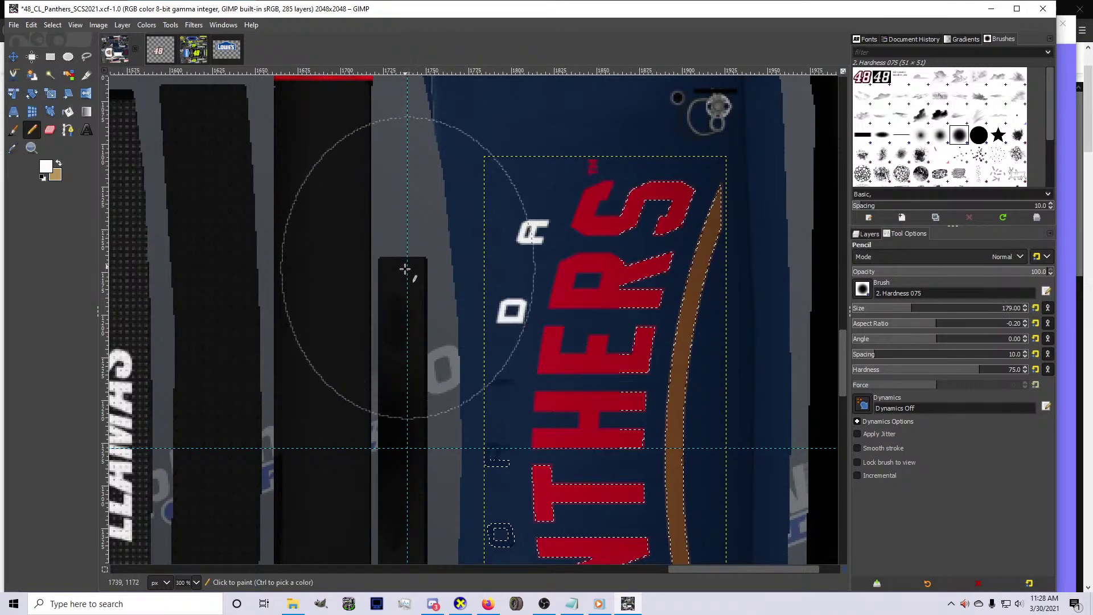
scroll(398, 285, "down", 2)
scroll(398, 302, "down", 2)
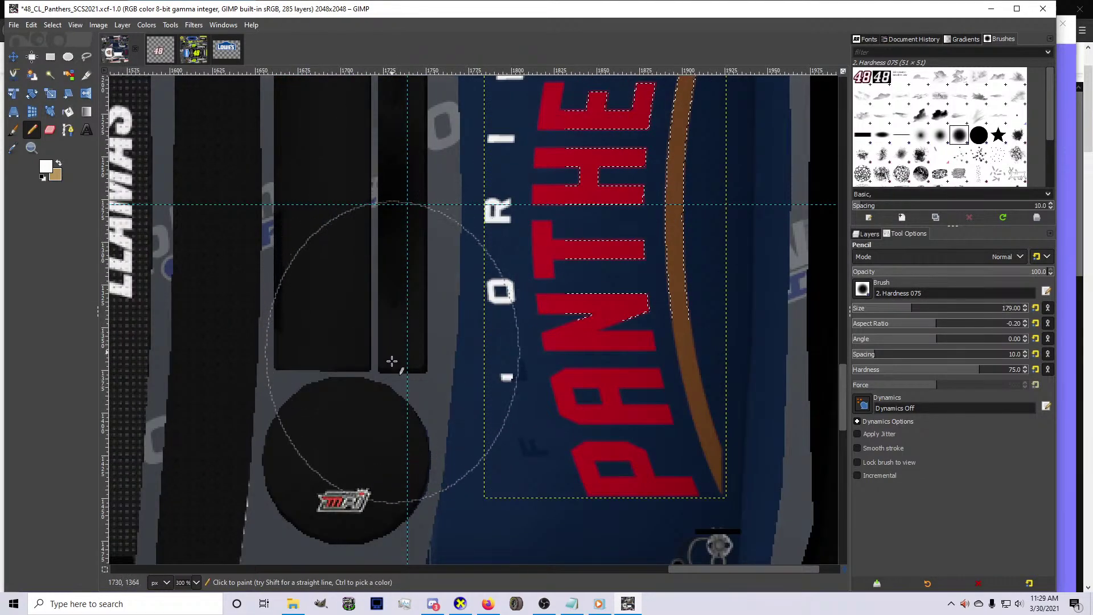
left_click_drag(390, 424, 420, 442)
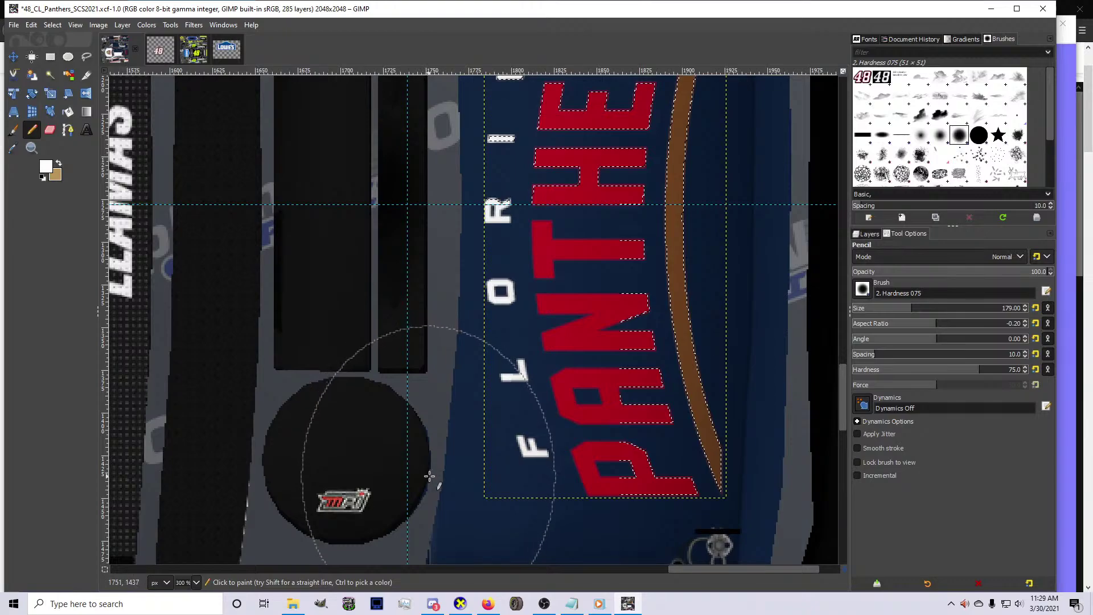
scroll(429, 476, "down", 6)
scroll(398, 399, "up", 1)
scroll(384, 373, "down", 1)
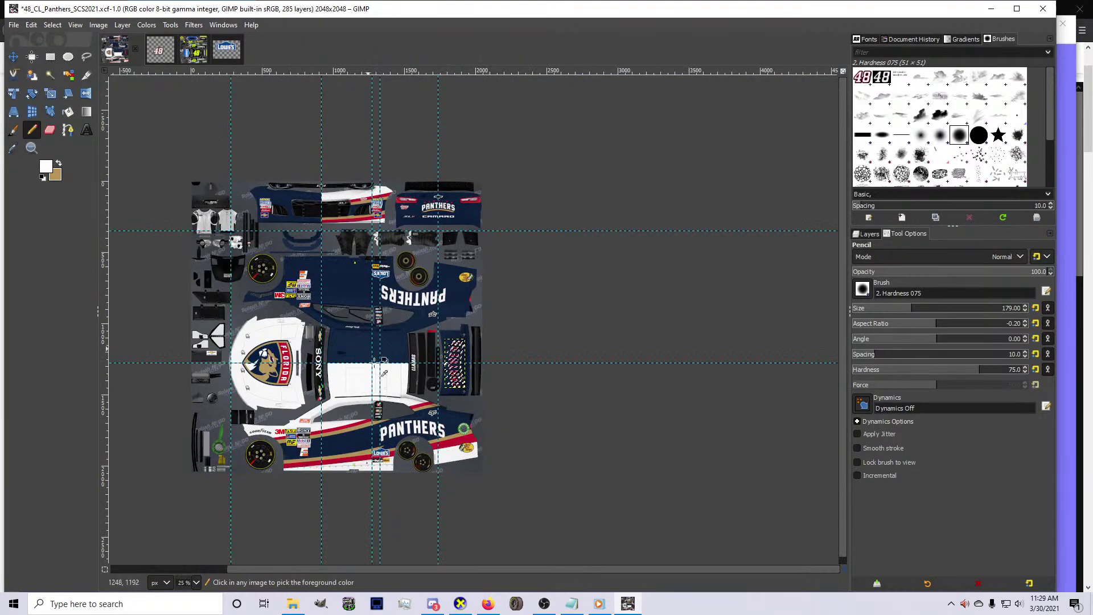
scroll(384, 373, "up", 6)
scroll(446, 289, "down", 1)
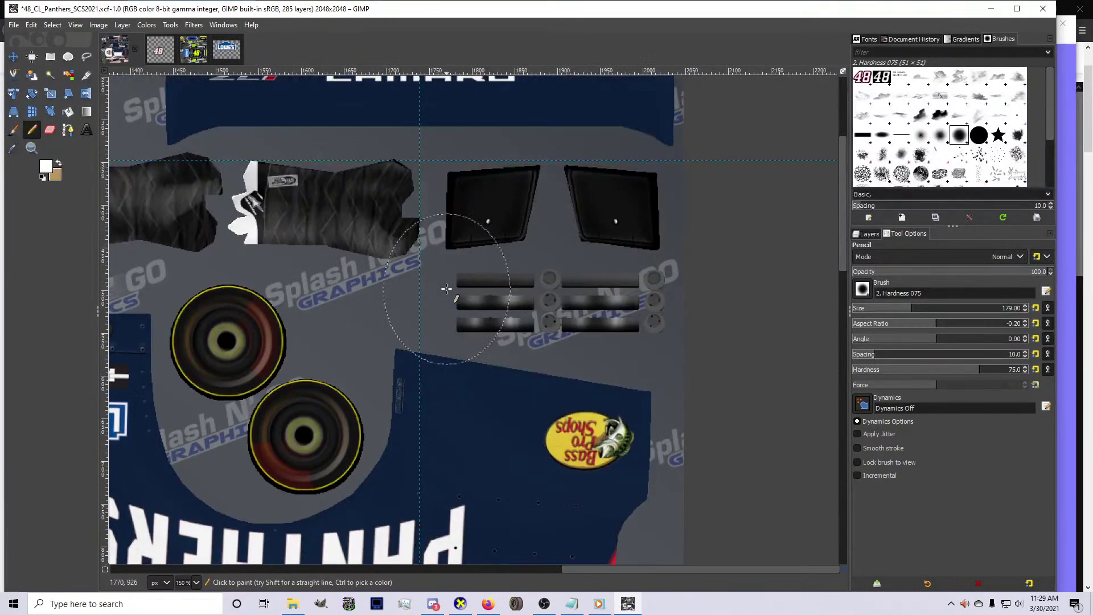
scroll(446, 290, "up", 3)
left_click(53, 25)
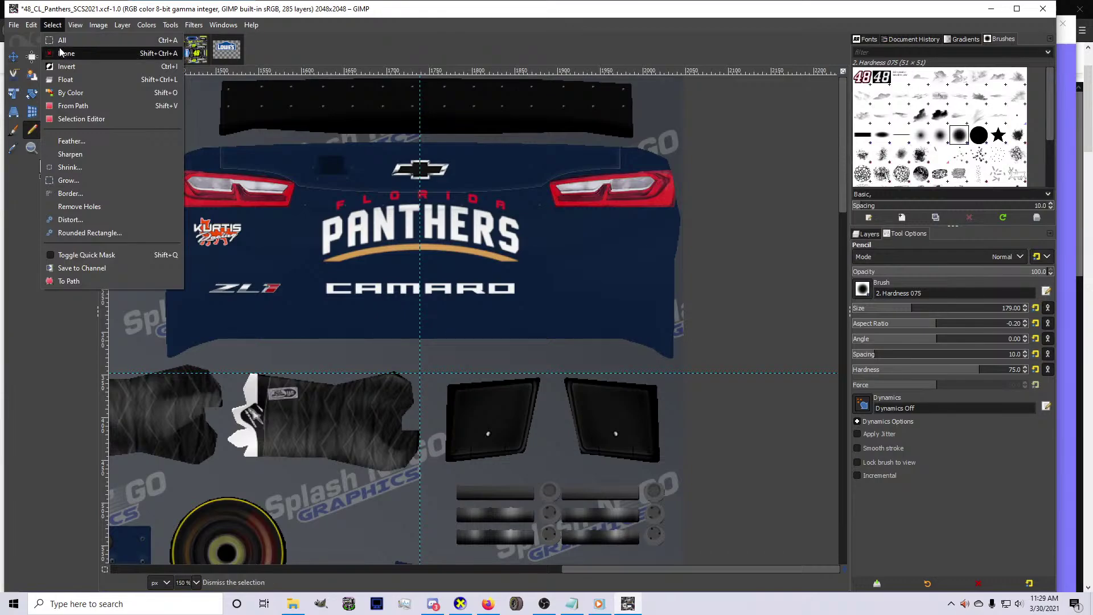
left_click(61, 52)
Examine the rear deck lettering, car sides, hood and bumpers across the livery template
scroll(569, 421, "down", 4)
scroll(561, 432, "down", 3)
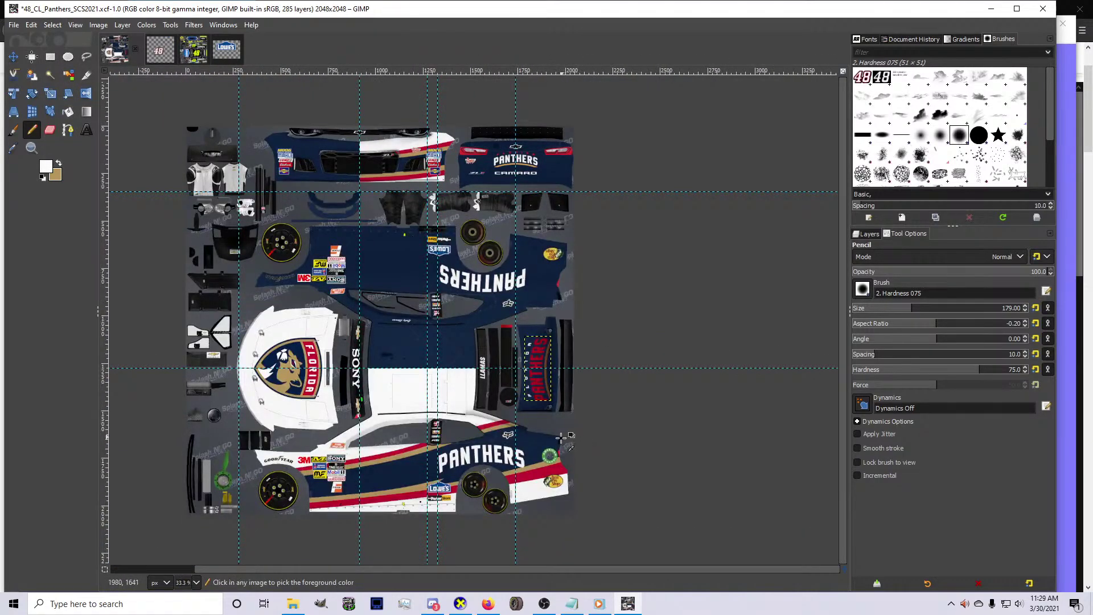
scroll(561, 437, "up", 2)
scroll(540, 410, "up", 5)
scroll(535, 399, "down", 5)
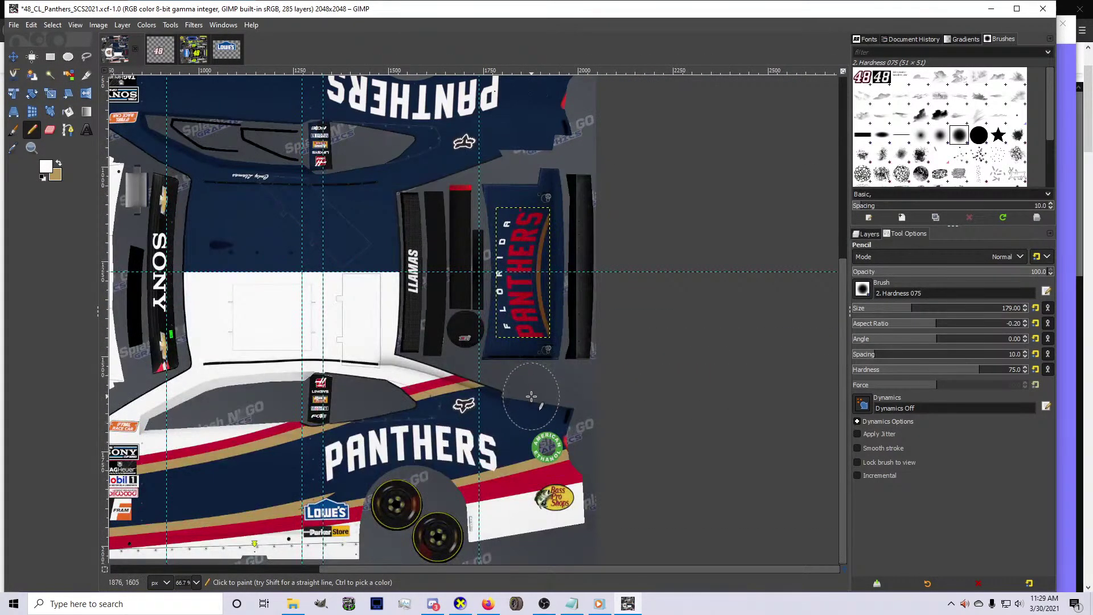
scroll(531, 397, "down", 1)
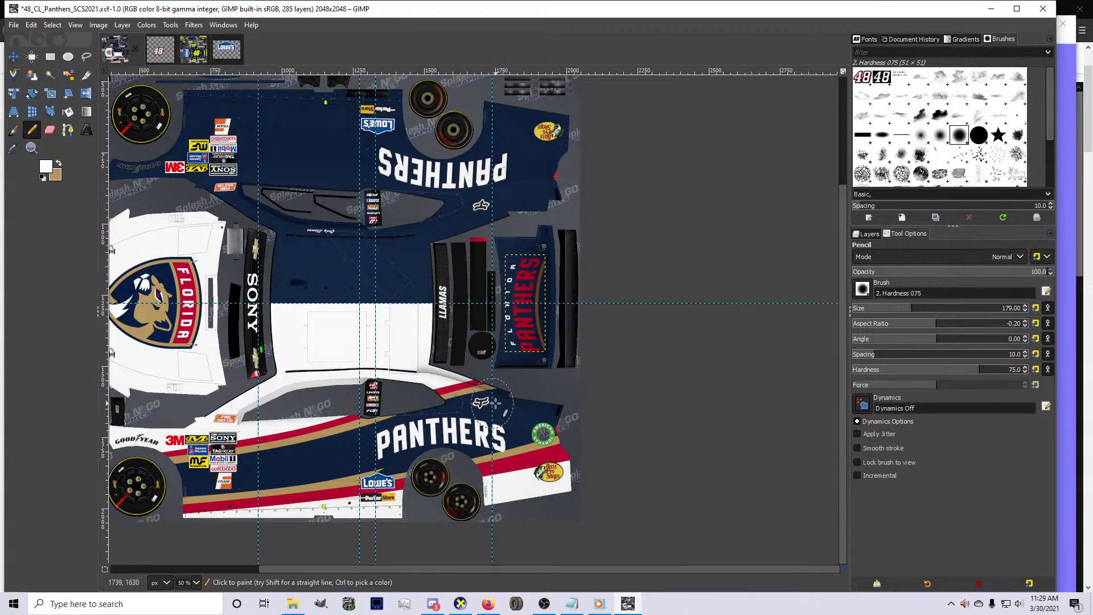
scroll(495, 403, "down", 2)
scroll(378, 424, "up", 3)
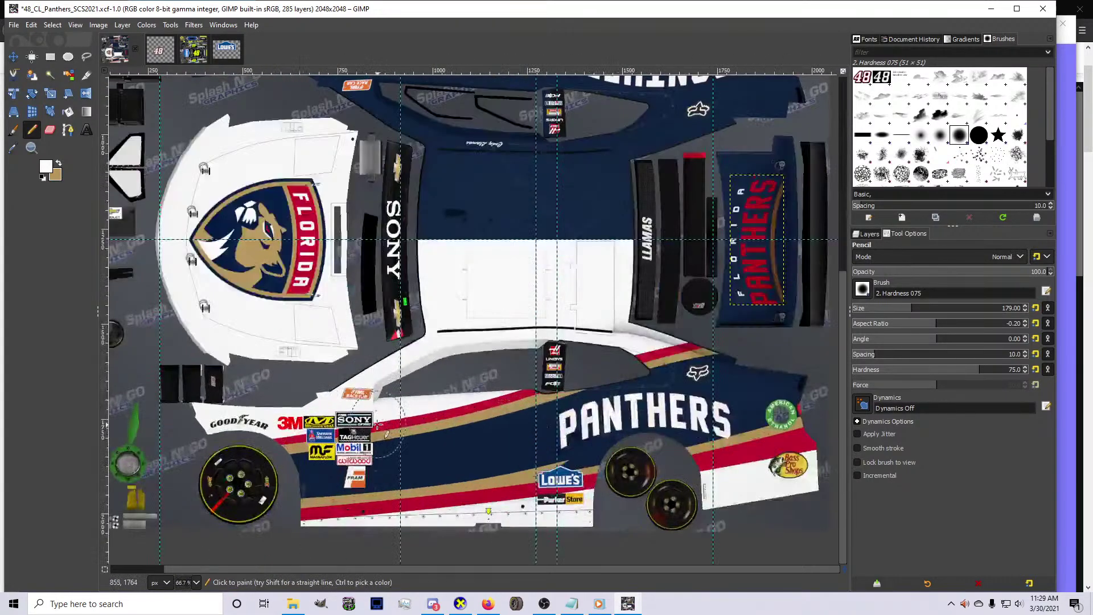
scroll(378, 424, "up", 5)
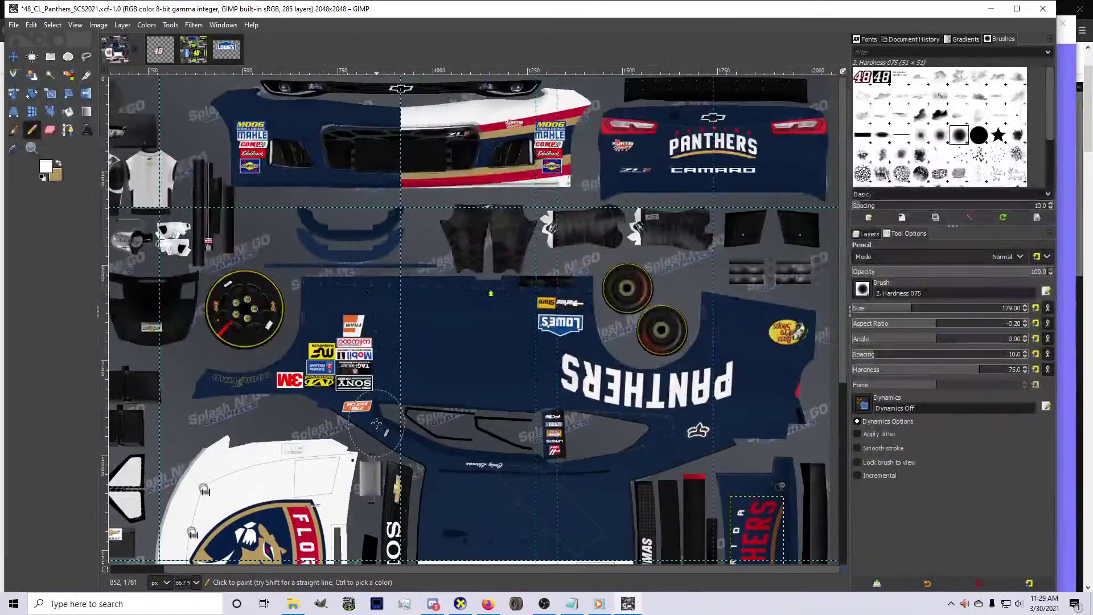
With the Design group active, outline the lower car side and the white half of the roof using Free Select
left_click(867, 234)
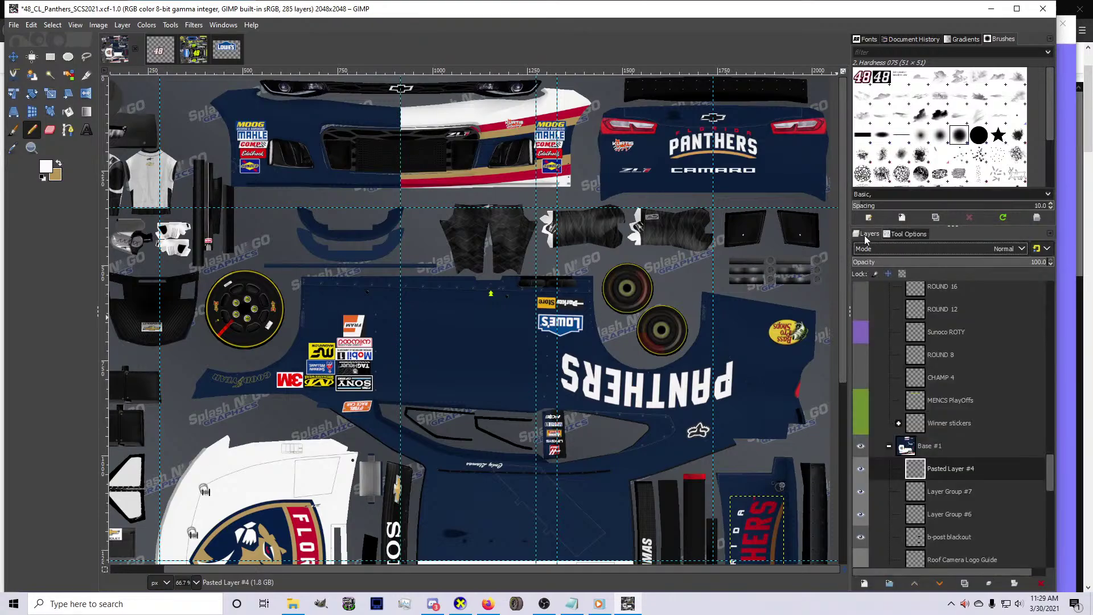
scroll(940, 427, "down", 6)
scroll(944, 442, "down", 1)
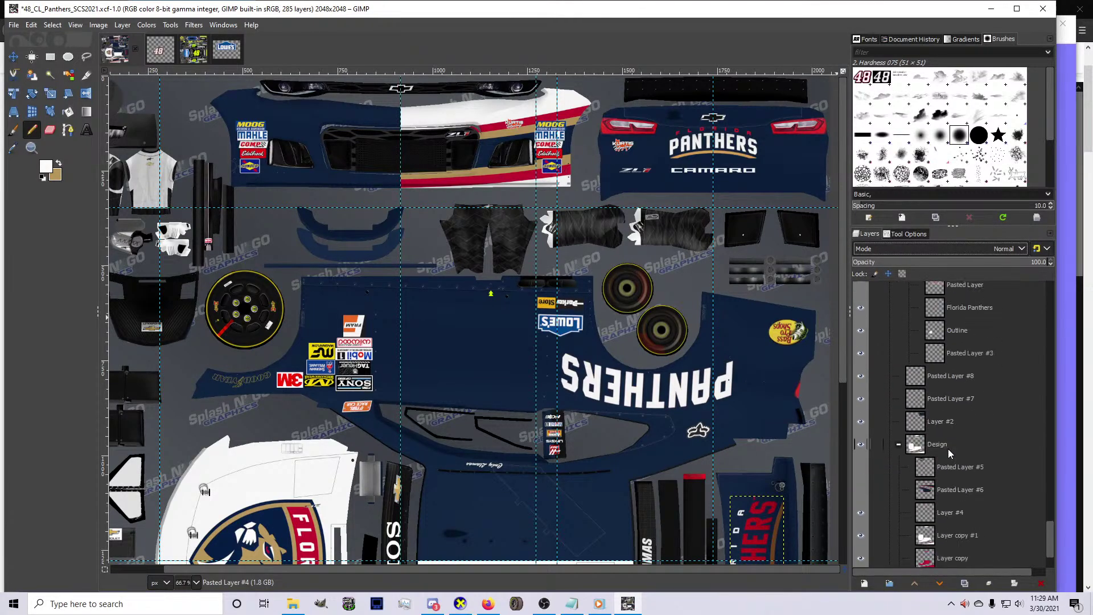
left_click(943, 445)
scroll(455, 285, "down", 4)
key("f")
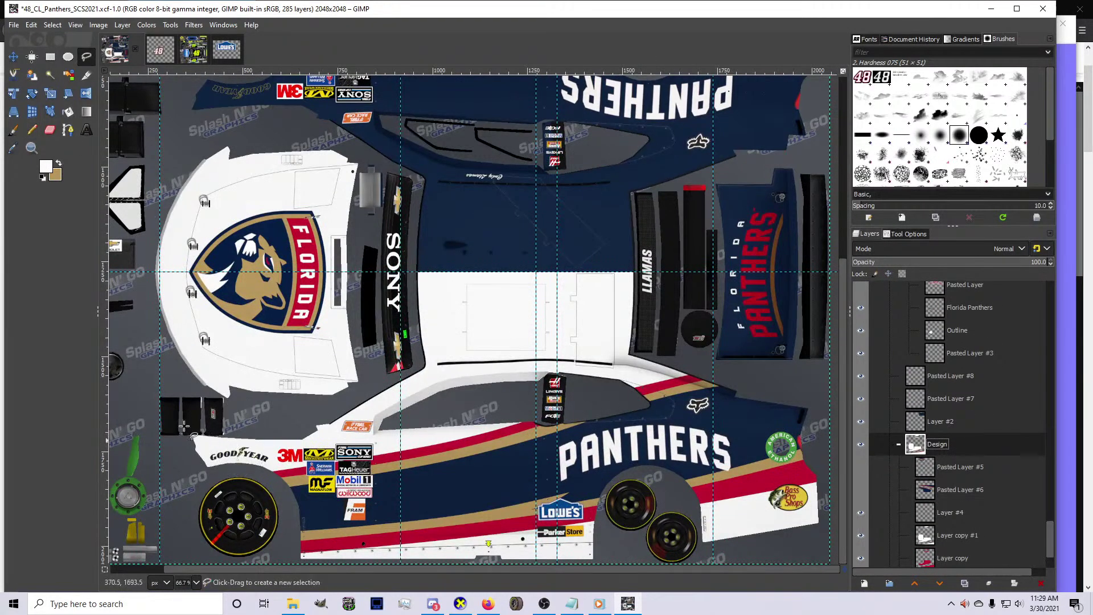
left_click(161, 414)
left_click(359, 392)
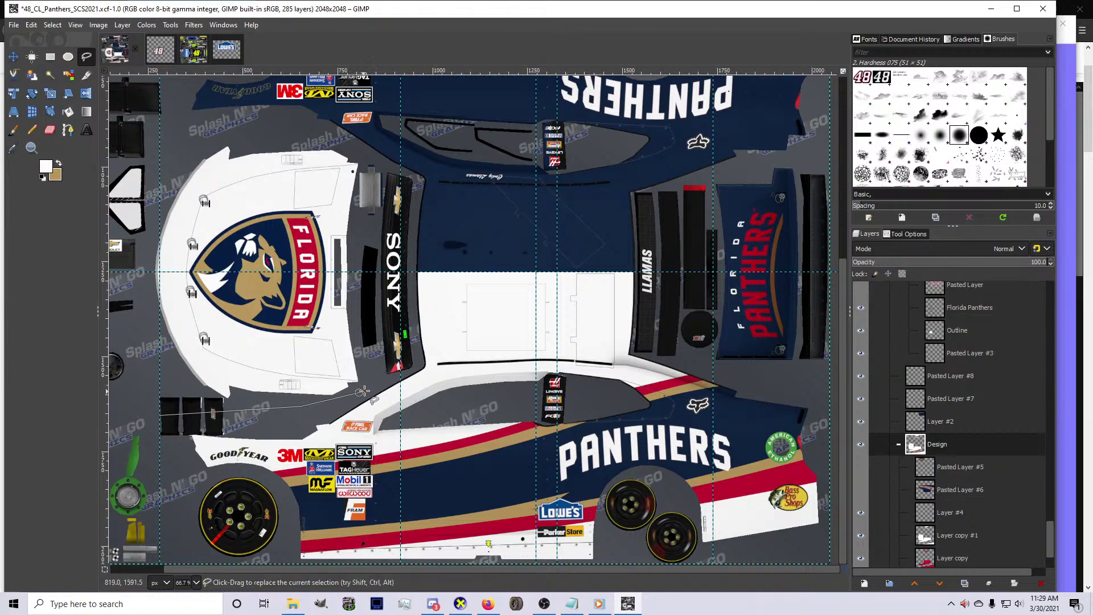
left_click(385, 273)
left_click(655, 272)
left_click(703, 359)
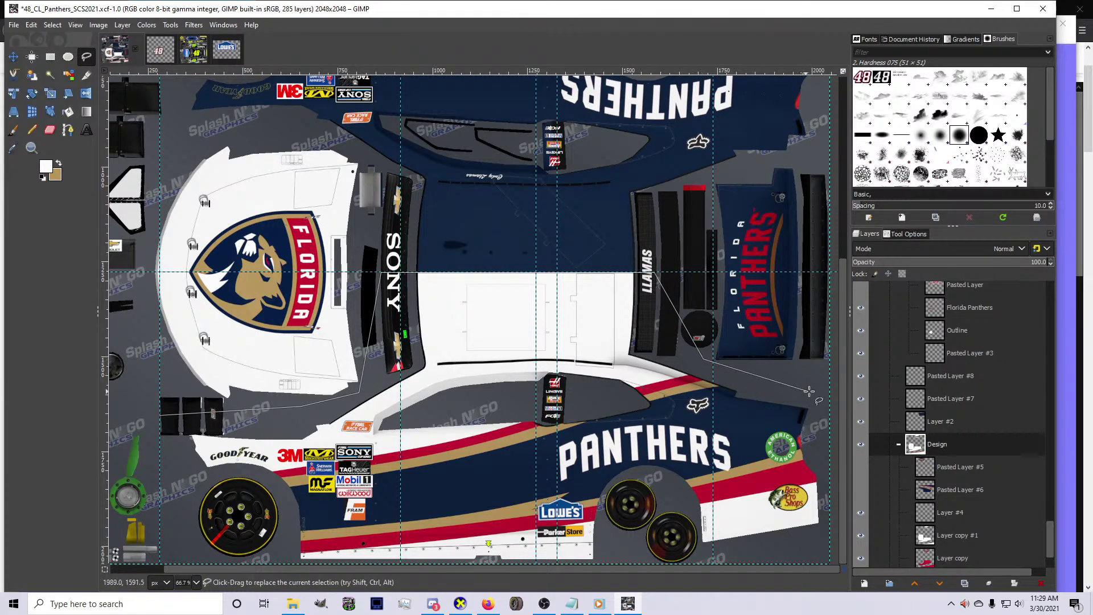
left_click(820, 555)
scroll(820, 546, "down", 3)
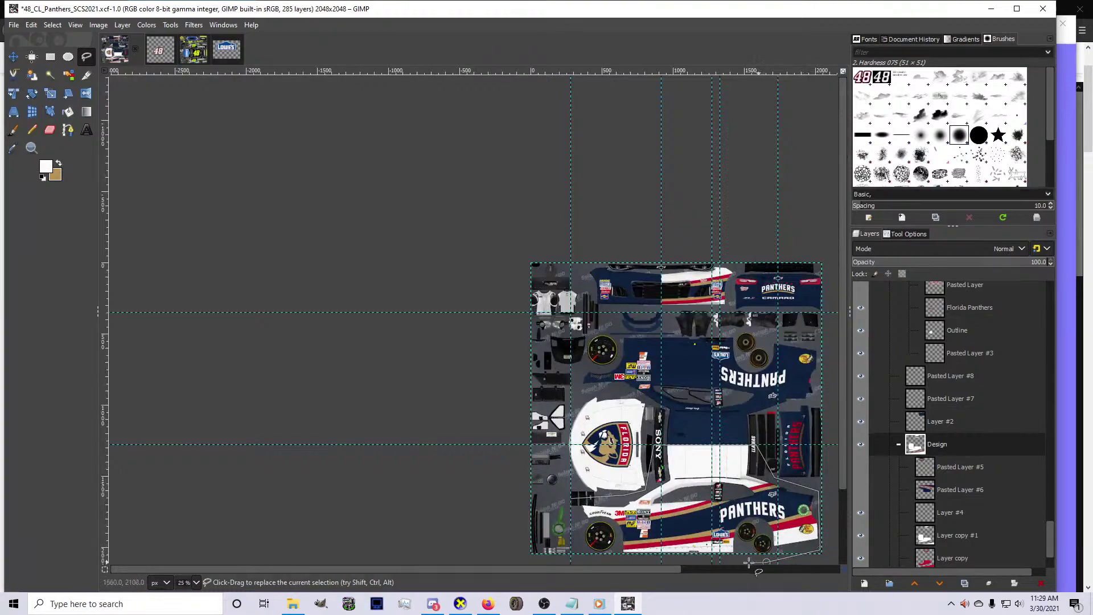
double_click(569, 531)
key("Return")
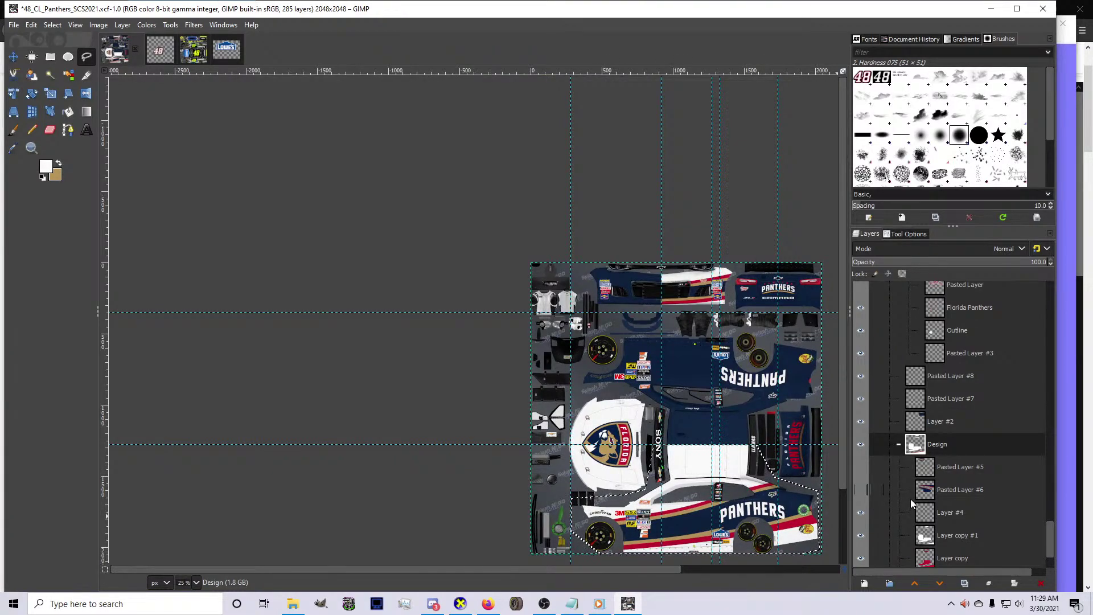
Copy the selected design artwork and paste it as a new layer above Layer #4 in the Design group
key("ctrl+c")
left_click(961, 513)
key("ctrl+v")
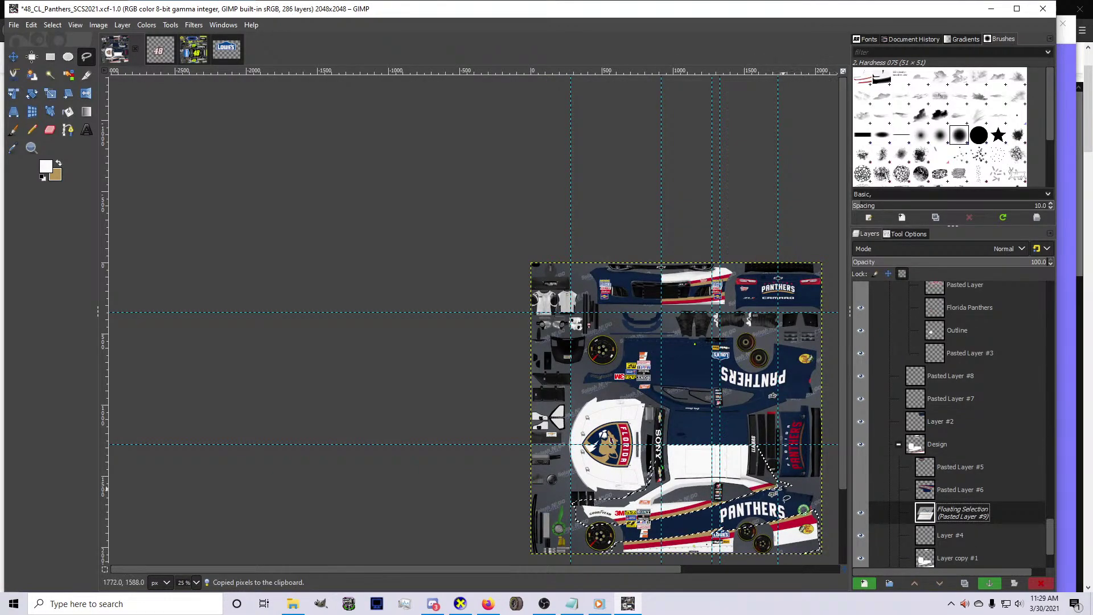
key("shift+ctrl+n")
scroll(651, 504, "up", 2)
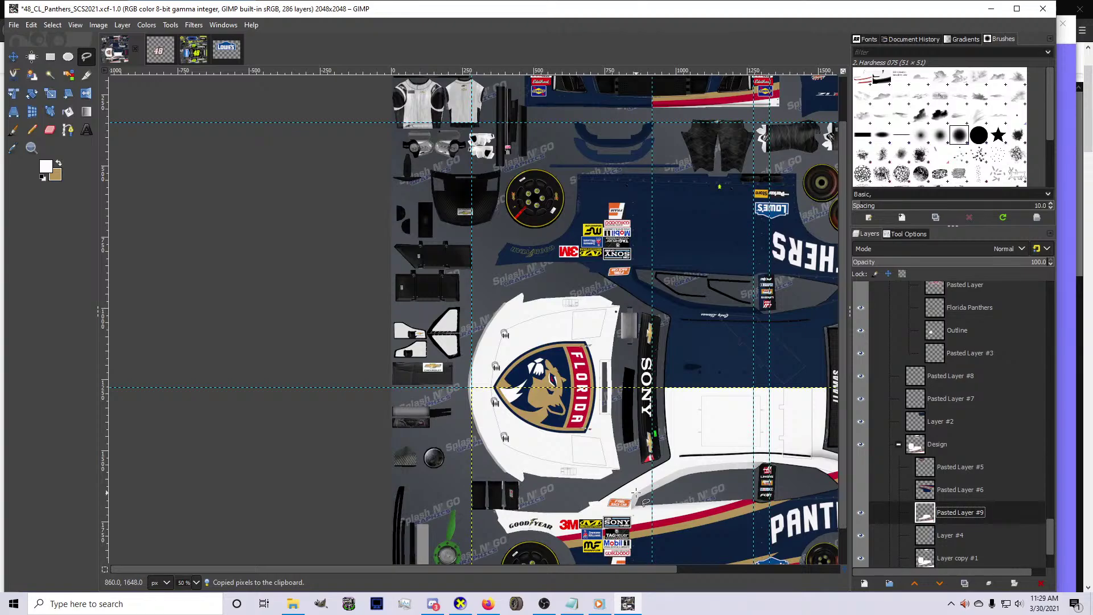
Flip the pasted design artwork vertically and move it onto the opposite car side and roof half
right_click(636, 494)
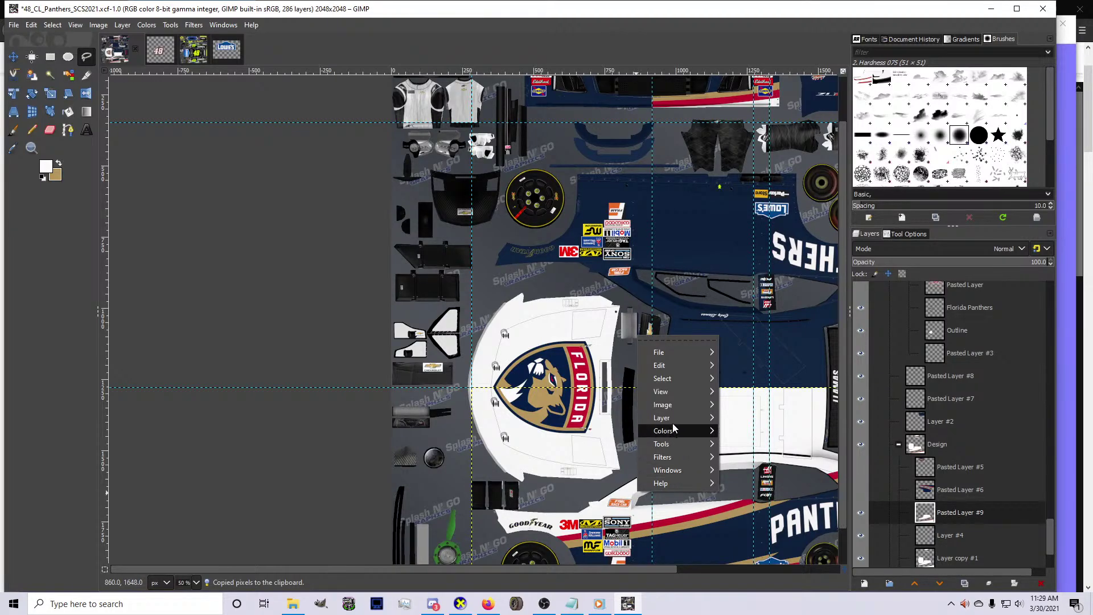
mouse_move(675, 418)
mouse_move(791, 531)
left_click(911, 540)
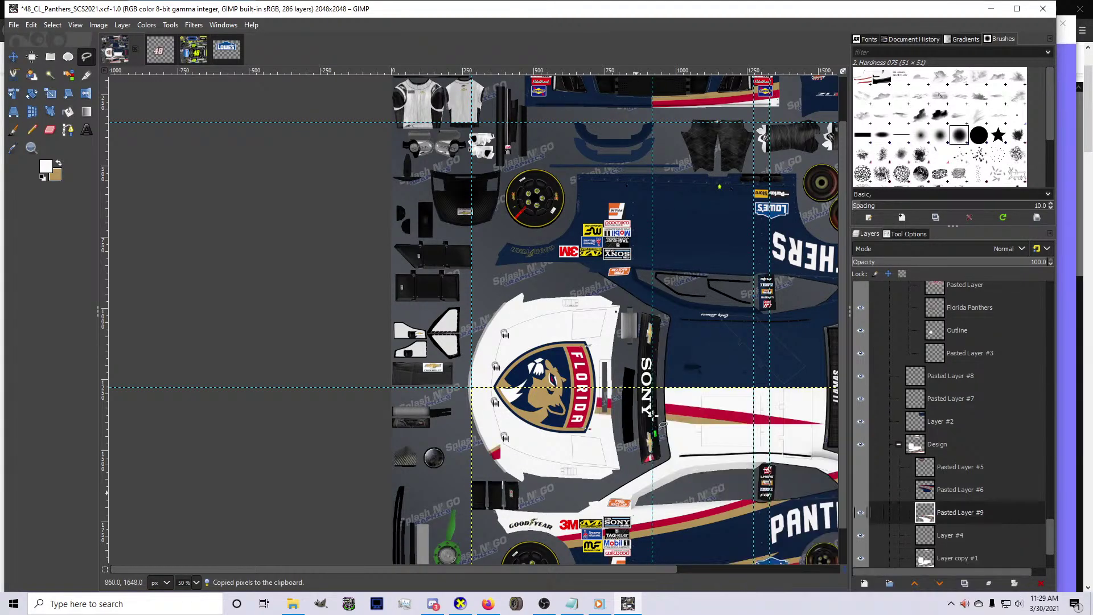
key("m")
key("minus")
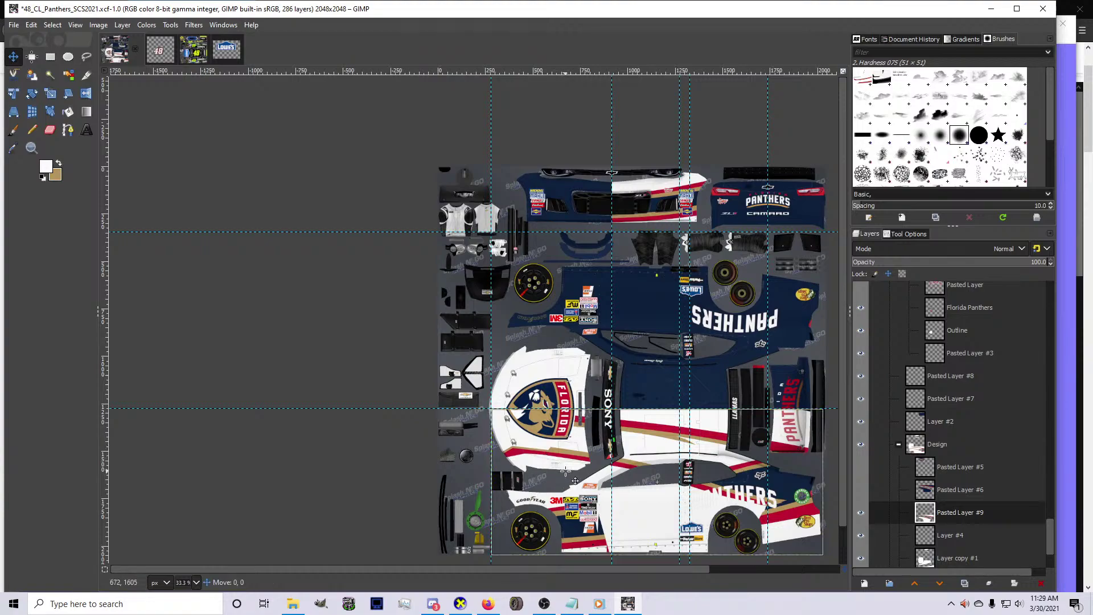
left_click_drag(574, 482, 584, 342)
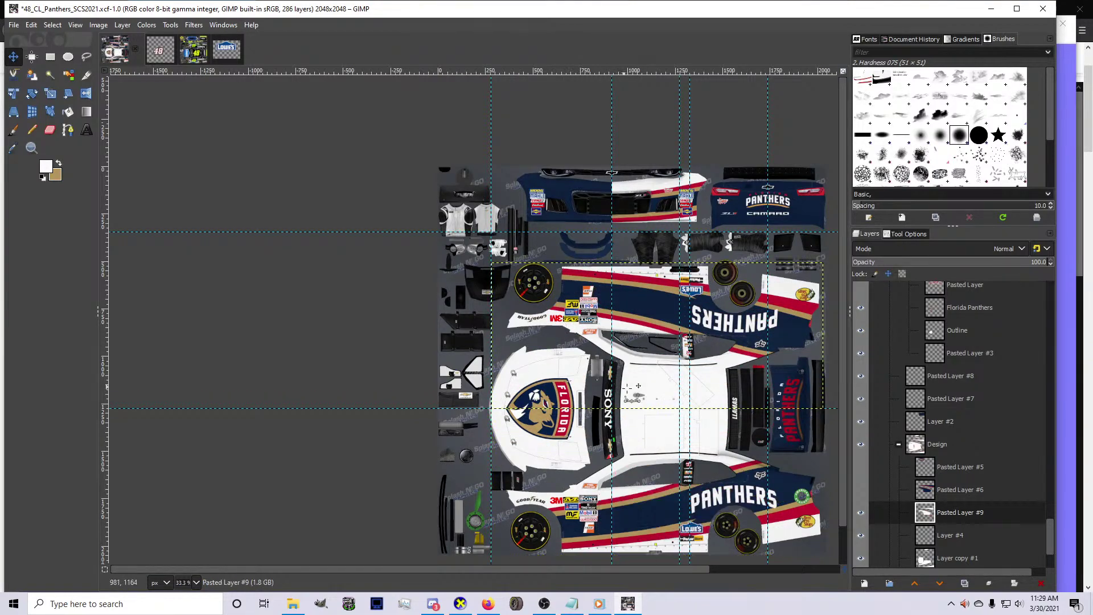
key("plus")
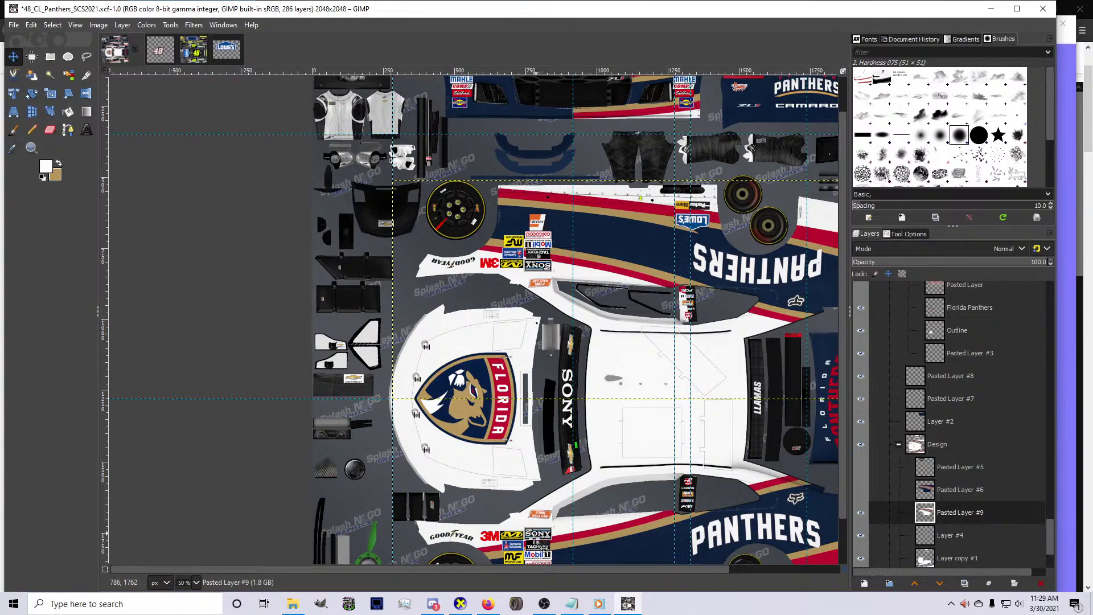
Export the livery to card.bmp, then switch to CarView and examine the mirrored design on the 3D car
key("ctrl+e")
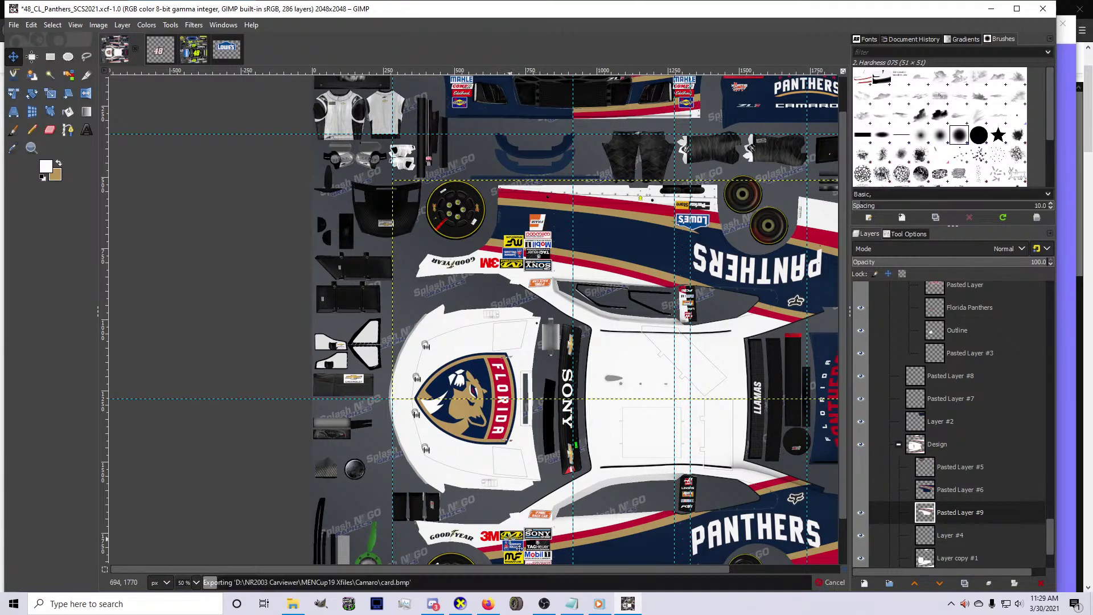
scroll(511, 538, "down", 1)
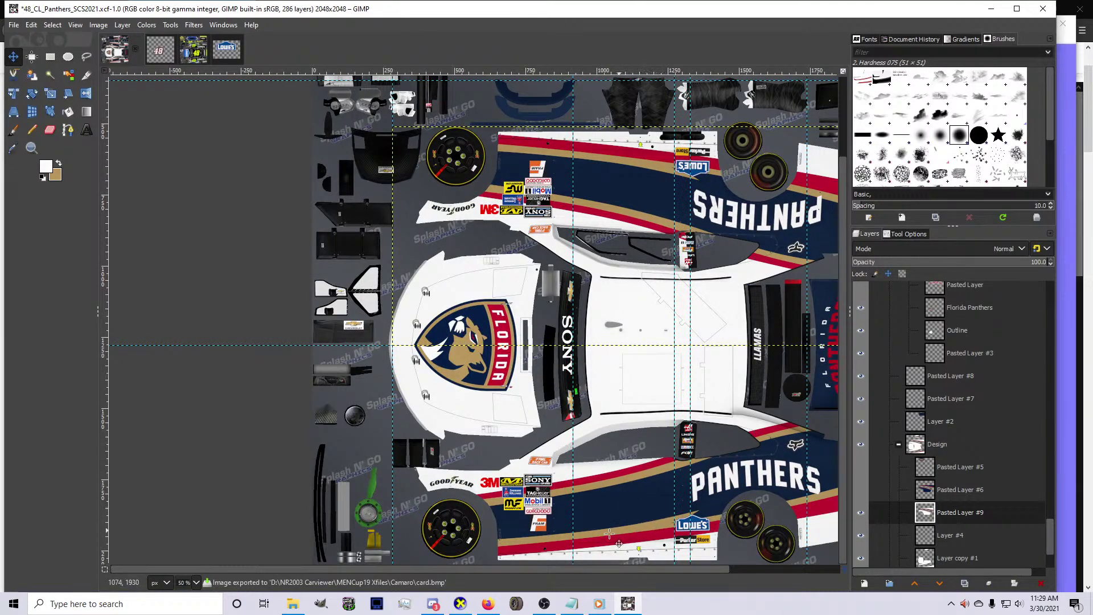
scroll(582, 124, "up", 2)
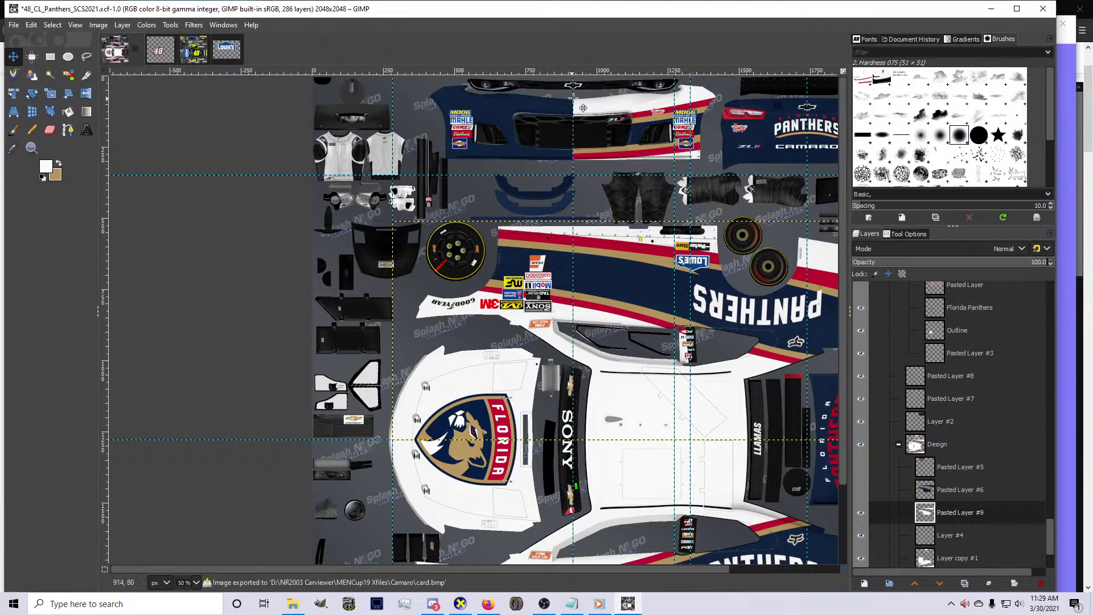
scroll(552, 420, "down", 2)
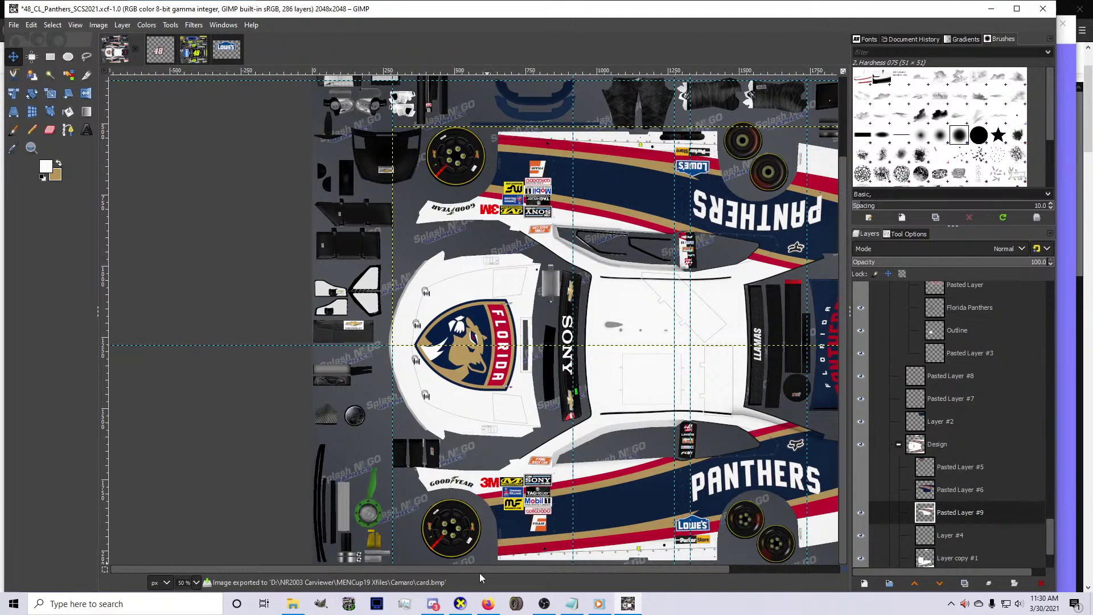
left_click(460, 604)
left_click_drag(505, 453, 503, 361)
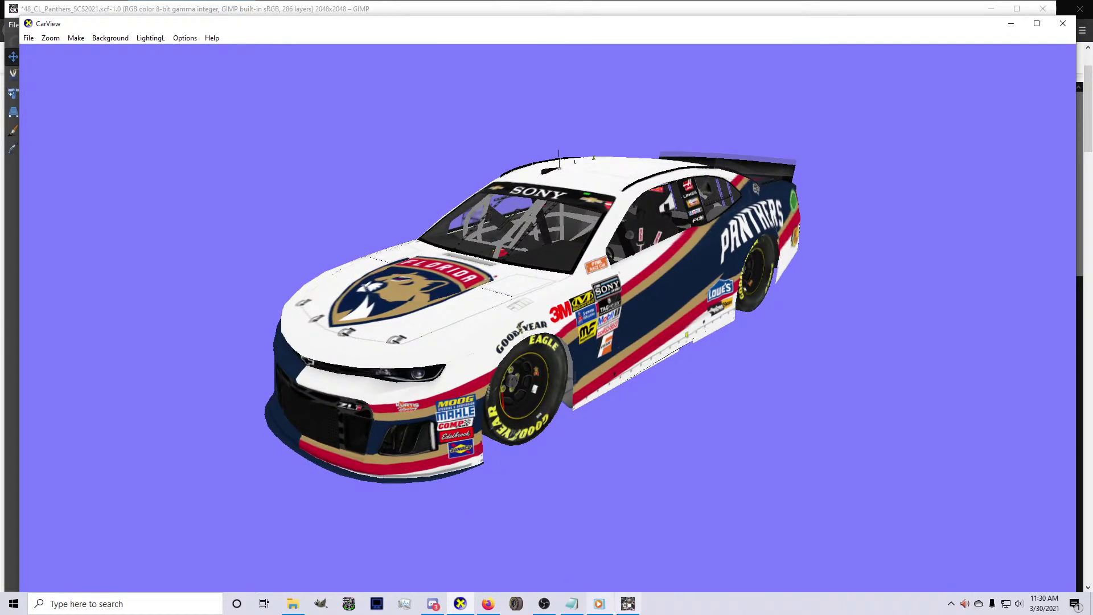
Return to GIMP and make the Design group of the livery the active layer
left_click(629, 603)
scroll(871, 539, "down", 3)
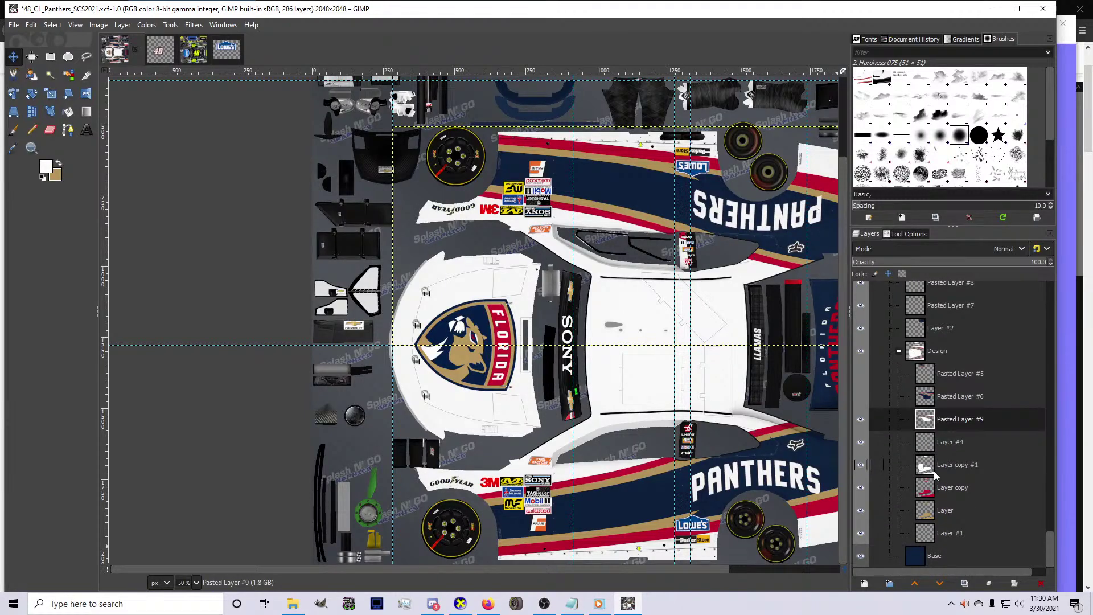
left_click(936, 352)
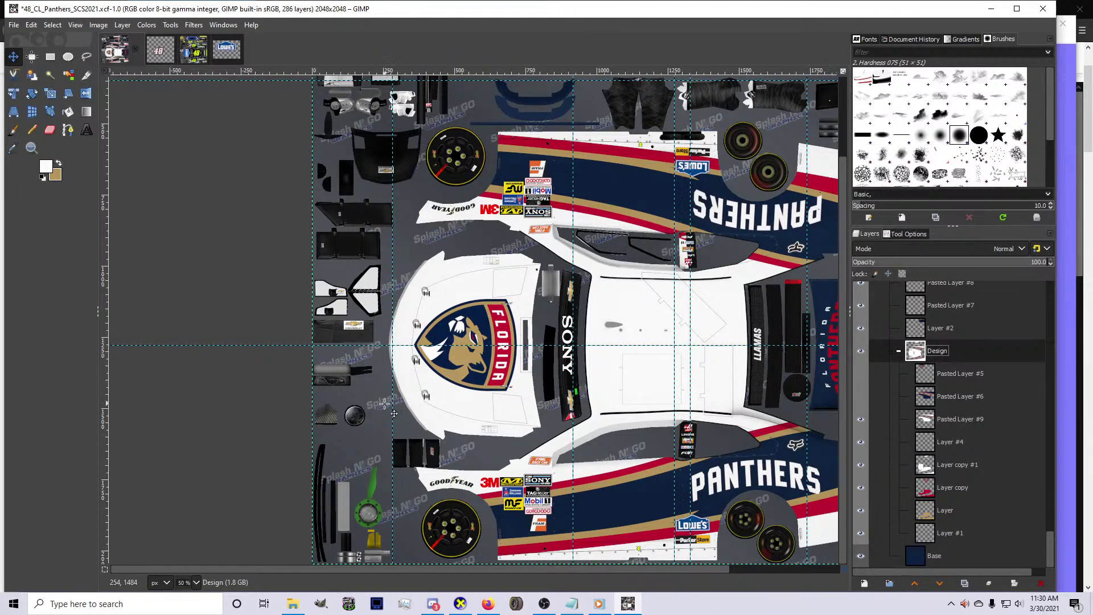
scroll(394, 413, "down", 2)
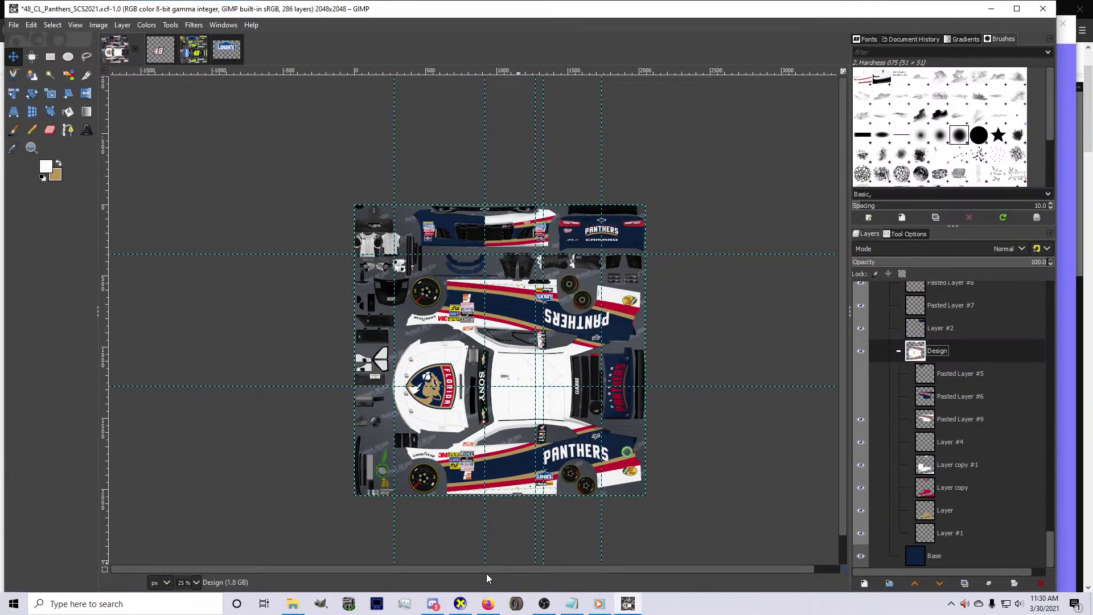
scroll(487, 432, "up", 3)
In the set_shr number image, hide the black outline and shadow layers of the 4 and the 8
left_click(164, 56)
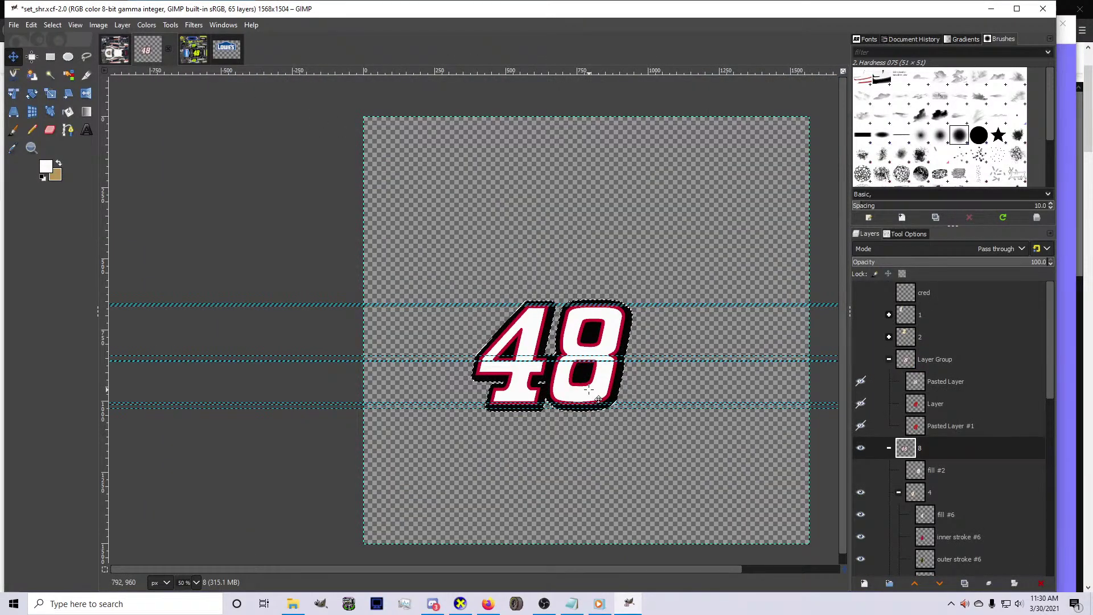
scroll(891, 471, "down", 6)
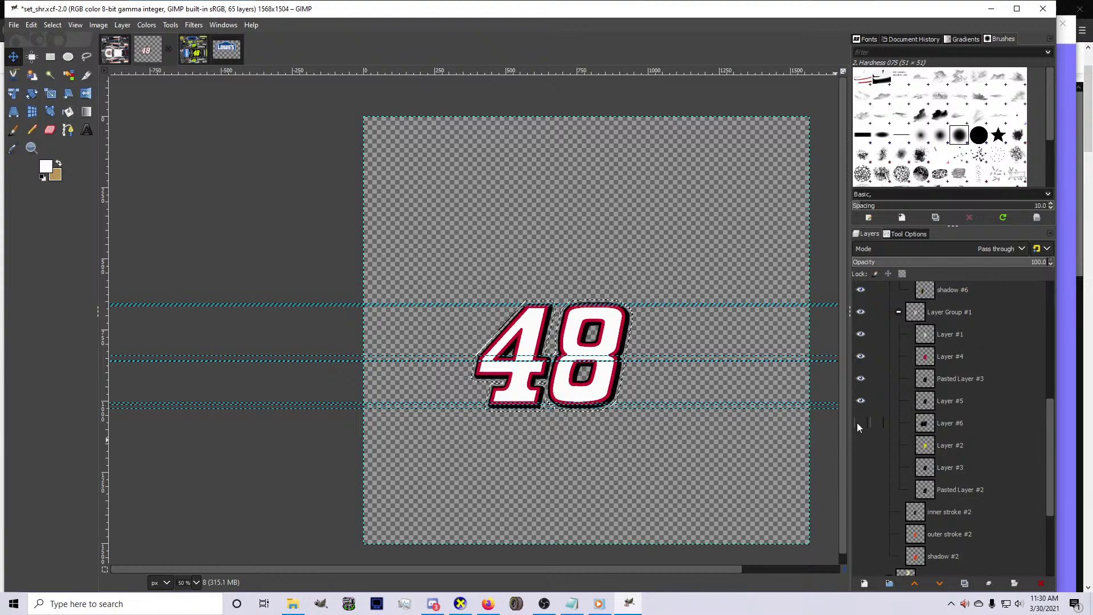
left_click(119, 50)
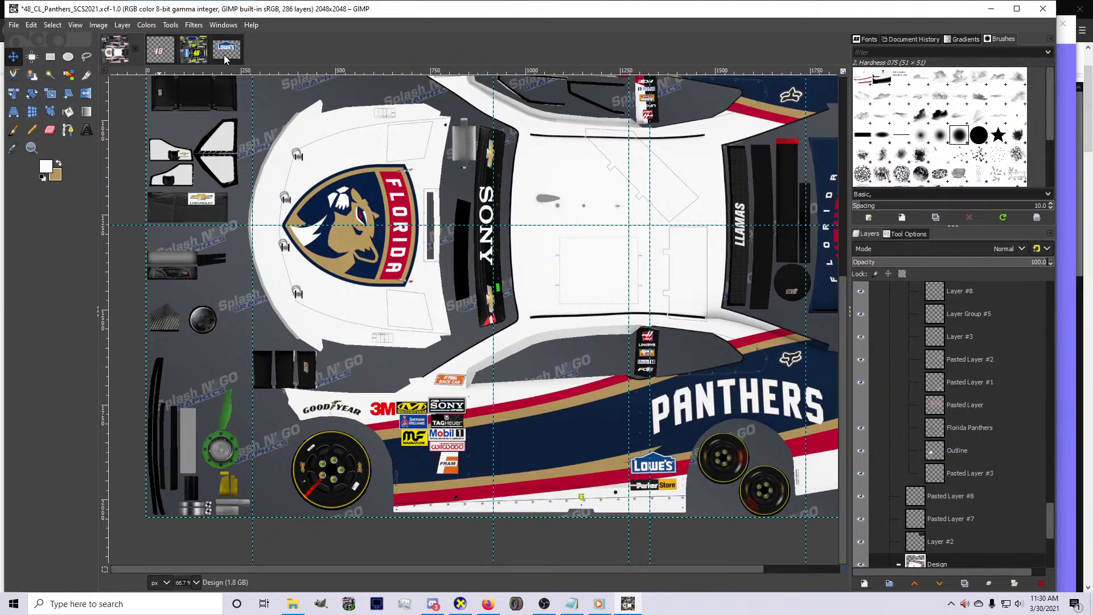
left_click(162, 57)
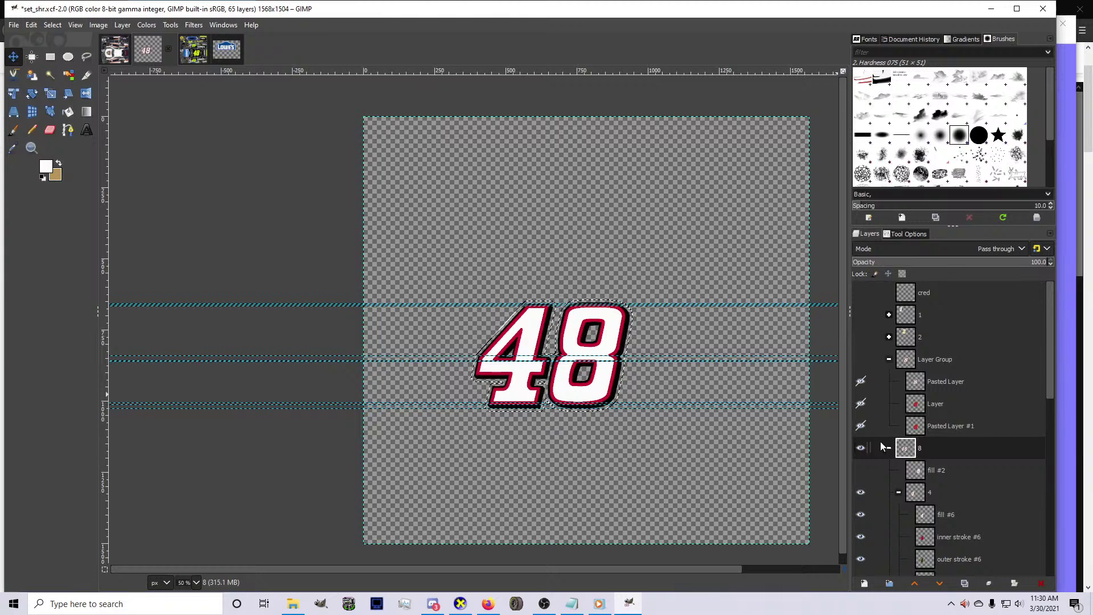
scroll(868, 512, "down", 2)
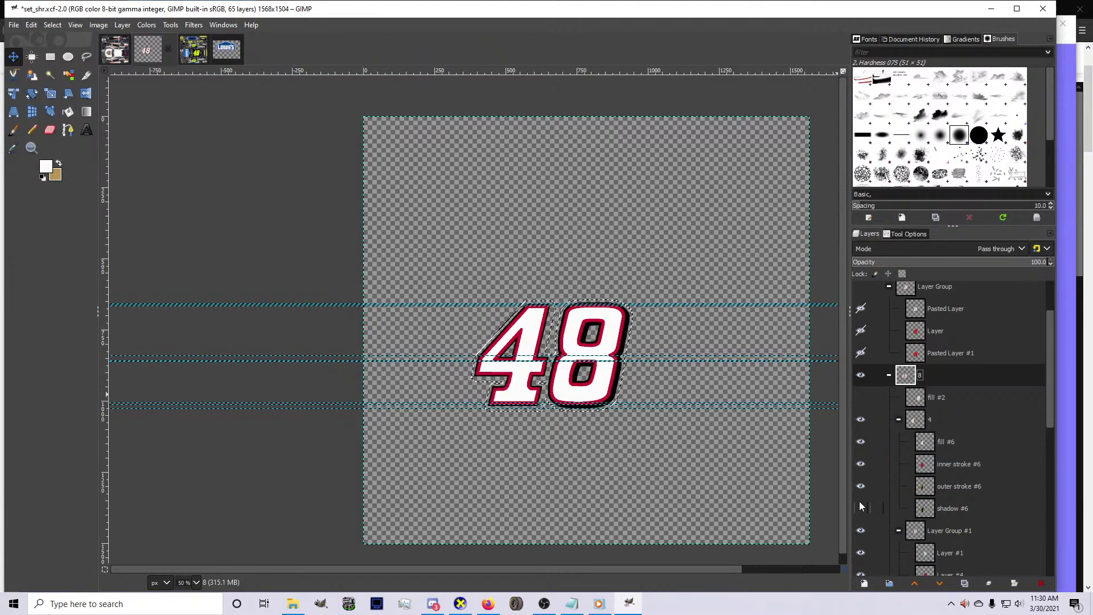
scroll(856, 490, "up", 2)
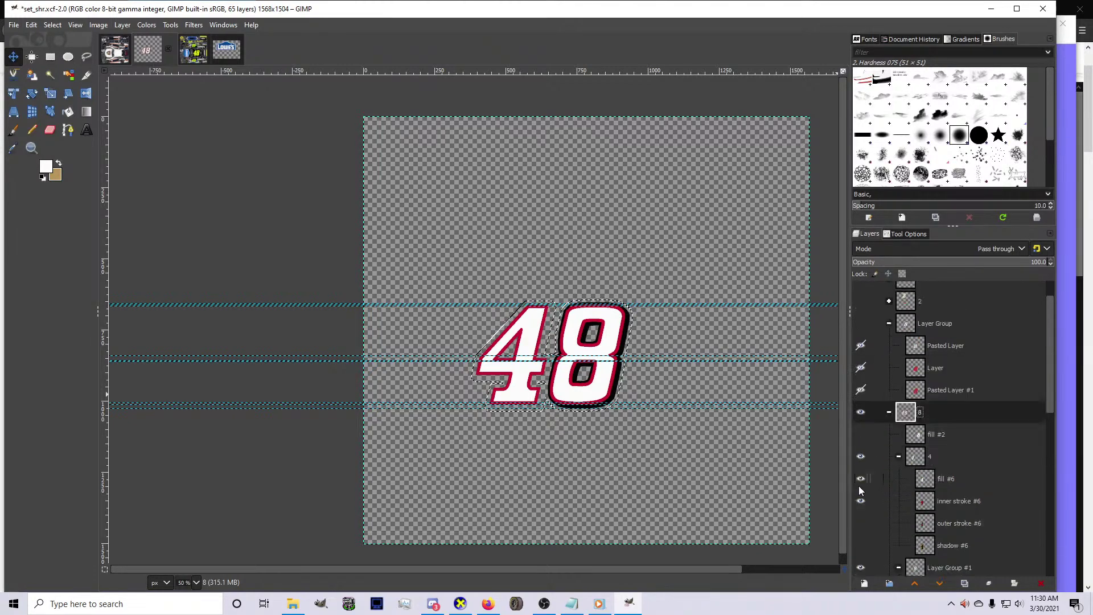
scroll(862, 436, "down", 6)
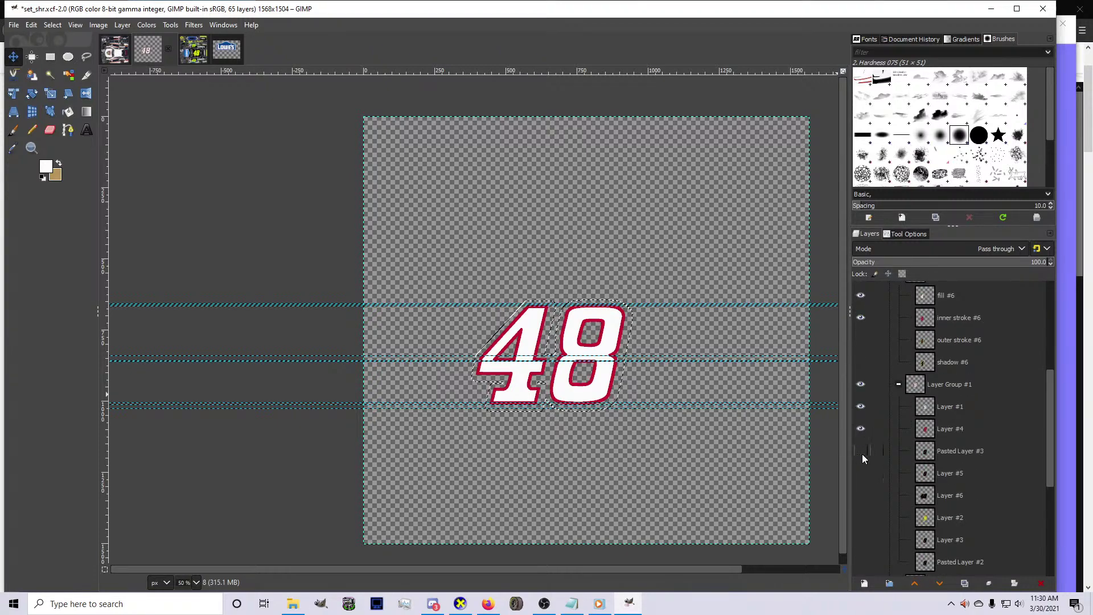
left_click(938, 384)
scroll(907, 446, "up", 3)
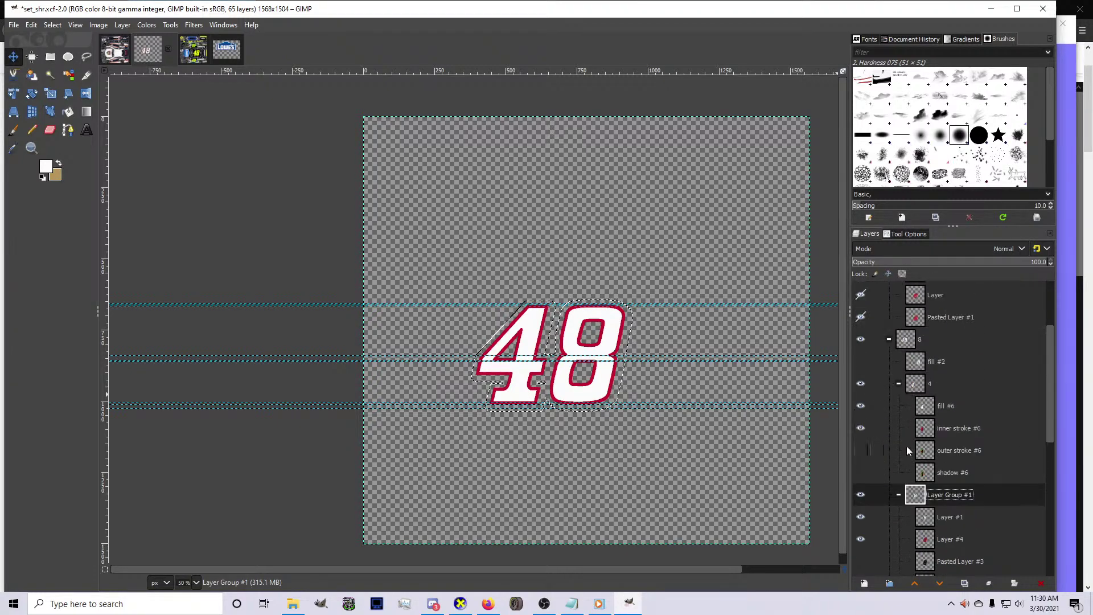
Select the 48 from the alpha of group 8, copy it and paste it into the livery above the Design group
scroll(906, 449, "up", 2)
right_click(920, 414)
left_click(944, 369)
key("ctrl+c")
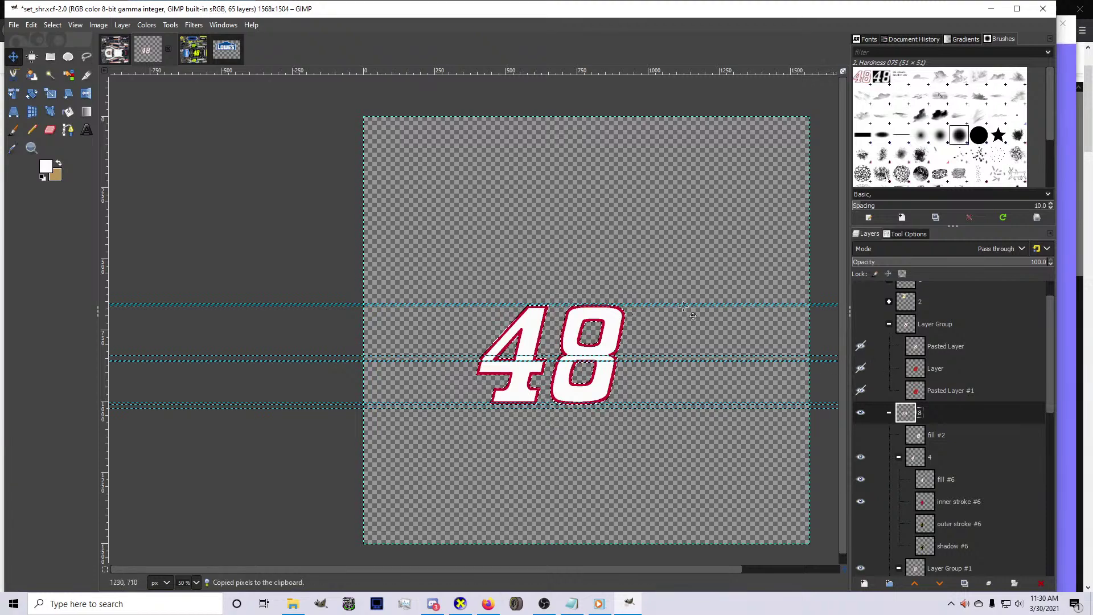
left_click(114, 49)
key("ctrl+v")
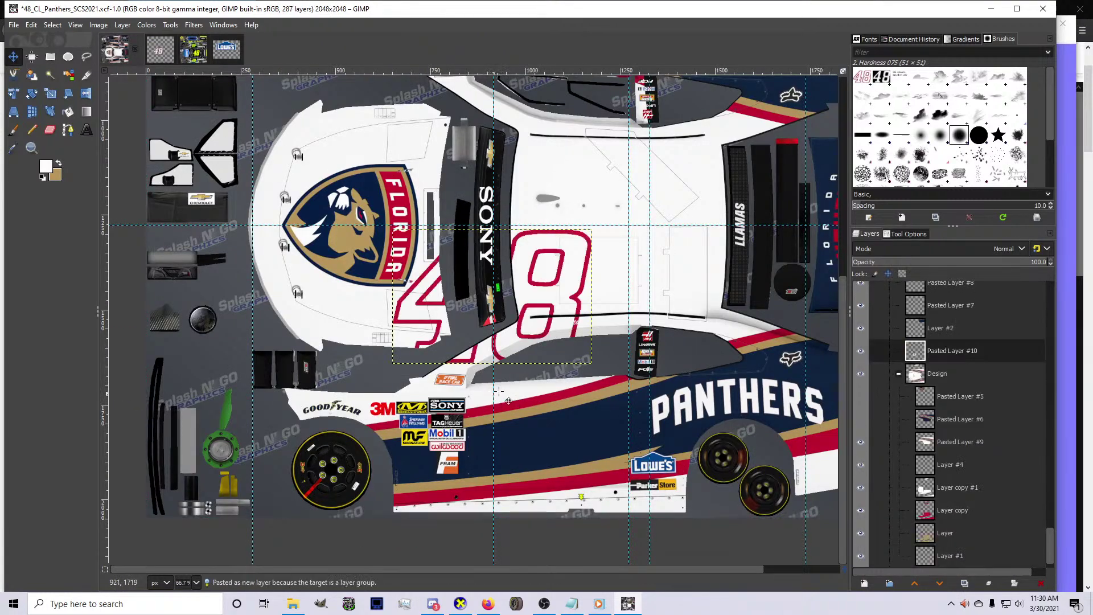
Scale down the pasted 48 and position it on the lower car side's door between the contingency decals and PANTHERS
key("shift+s")
left_click(537, 344)
left_click_drag(537, 343, 556, 458)
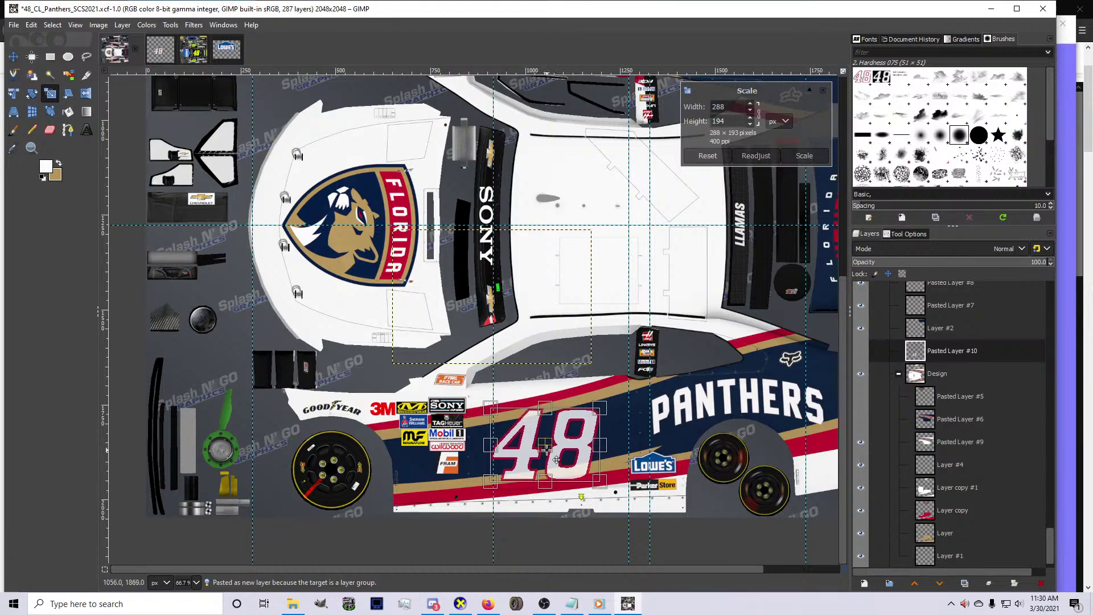
left_click_drag(590, 418, 605, 411)
key("Return")
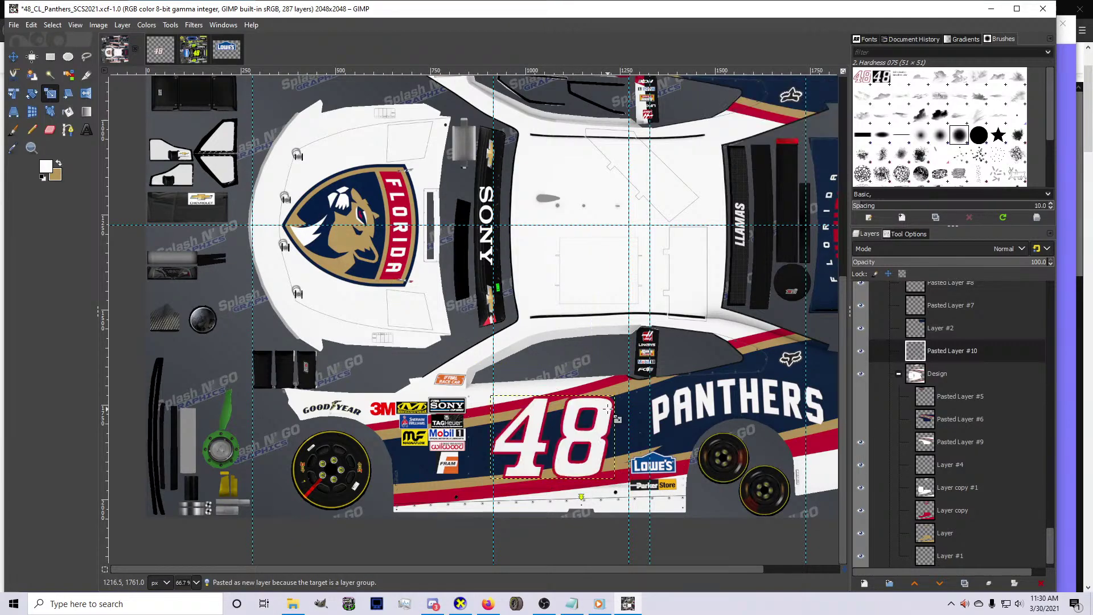
scroll(568, 447, "up", 2)
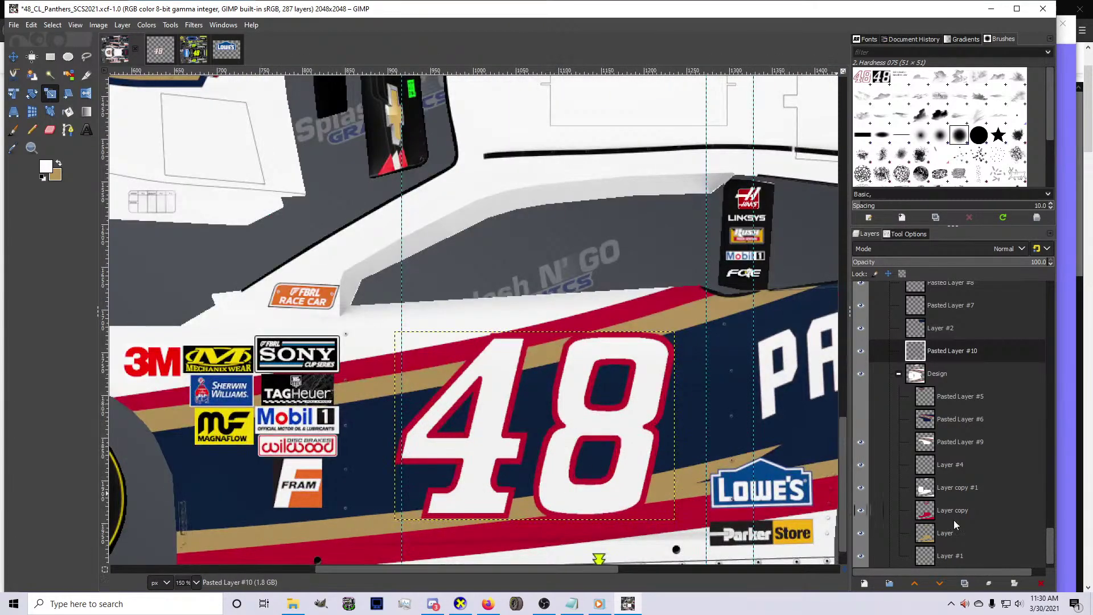
Delete the pasted 48 layer from the livery and return to the set_shr number image
left_click(1040, 586)
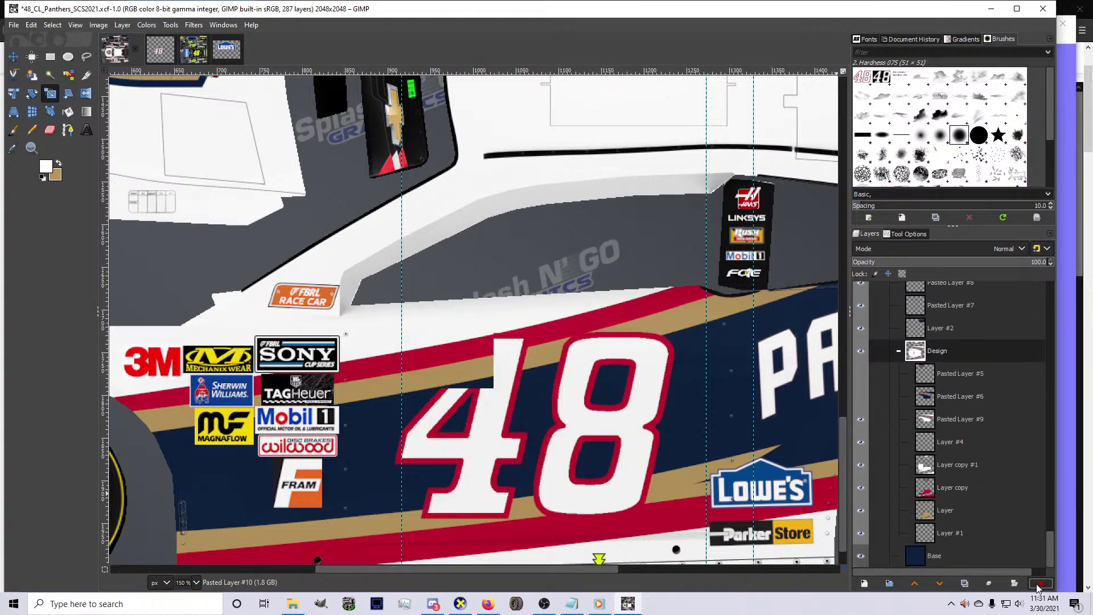
left_click(163, 57)
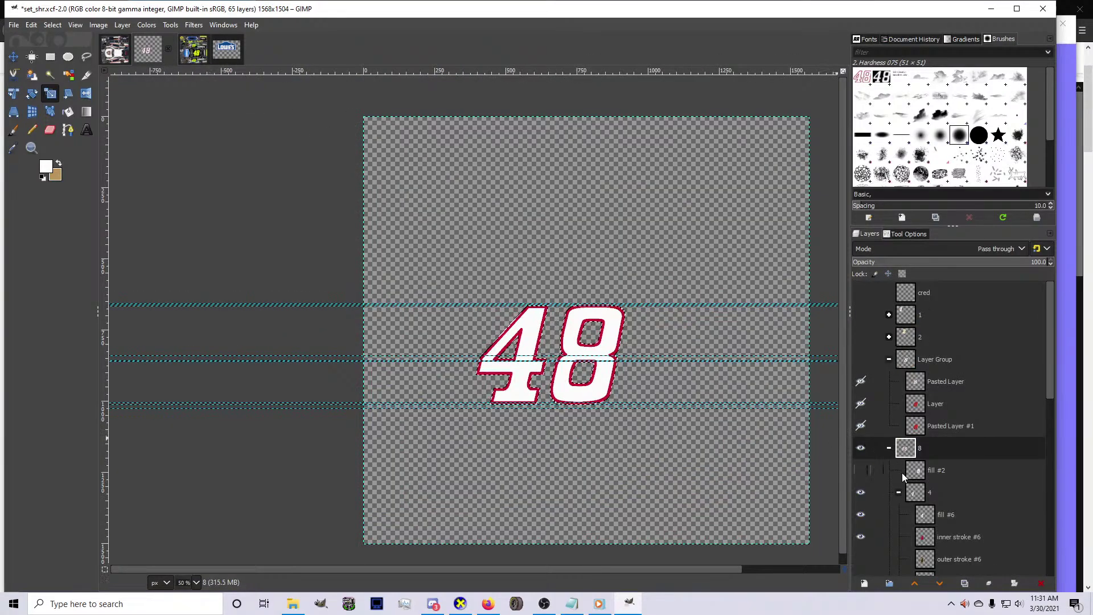
Show outer stroke #6 and shadow #6 of the 4, plus Pasted Layer #3, Layer #5 and Layer #6 of the 8
scroll(902, 472, "down", 3)
left_click(861, 435)
left_click(861, 414)
left_click(861, 435)
scroll(856, 467, "down", 3)
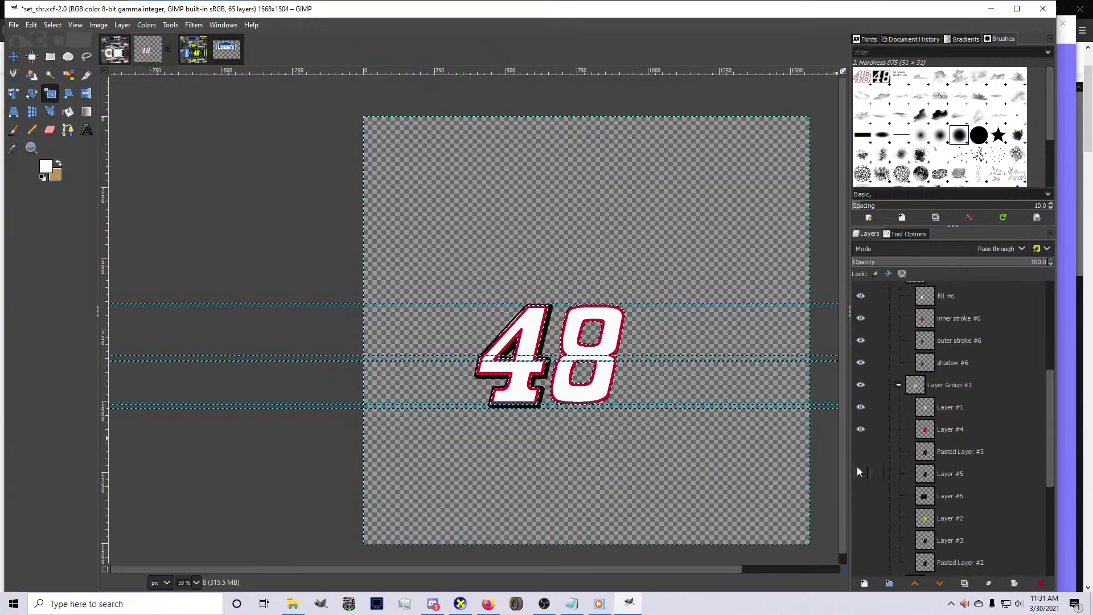
left_click(861, 451)
left_click(860, 474)
scroll(858, 480, "down", 4)
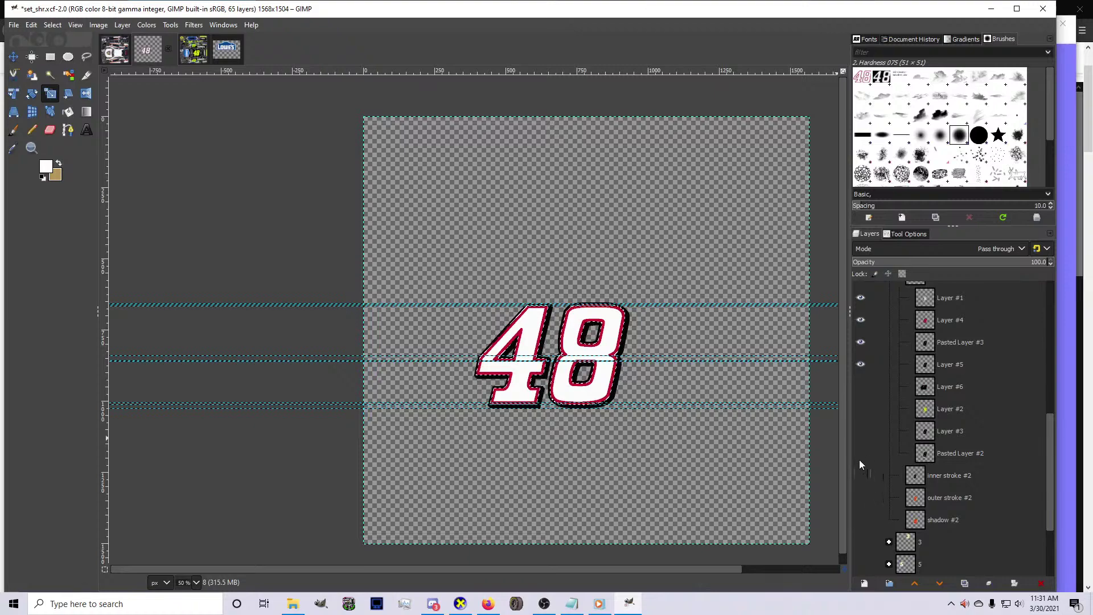
left_click(863, 392)
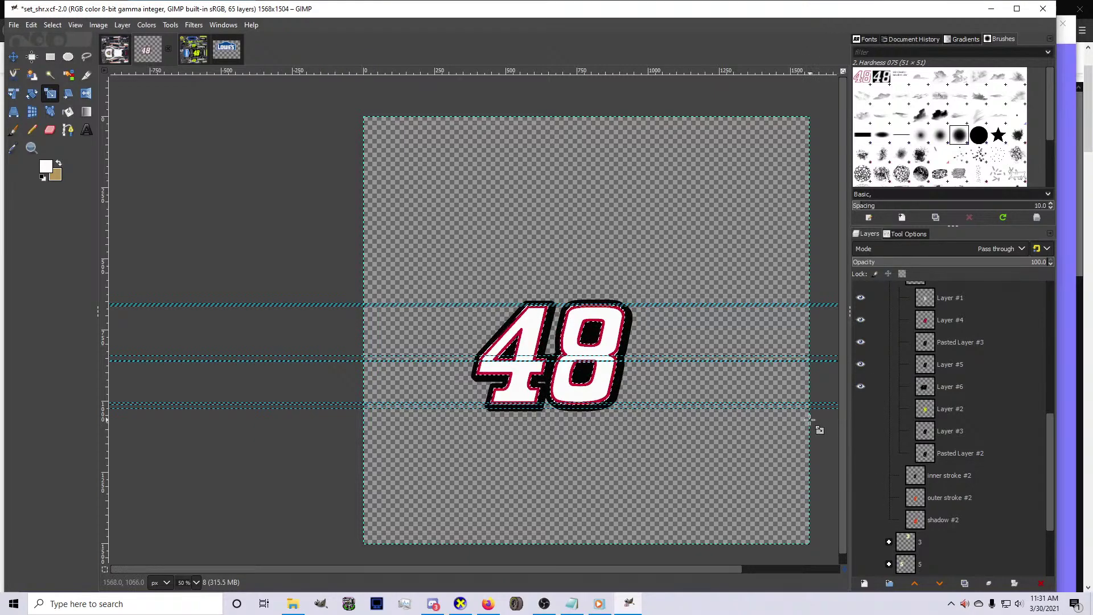
Clear the selection, set the foreground color to navy and bucket-fill the black outline on Layer #6
left_click(52, 25)
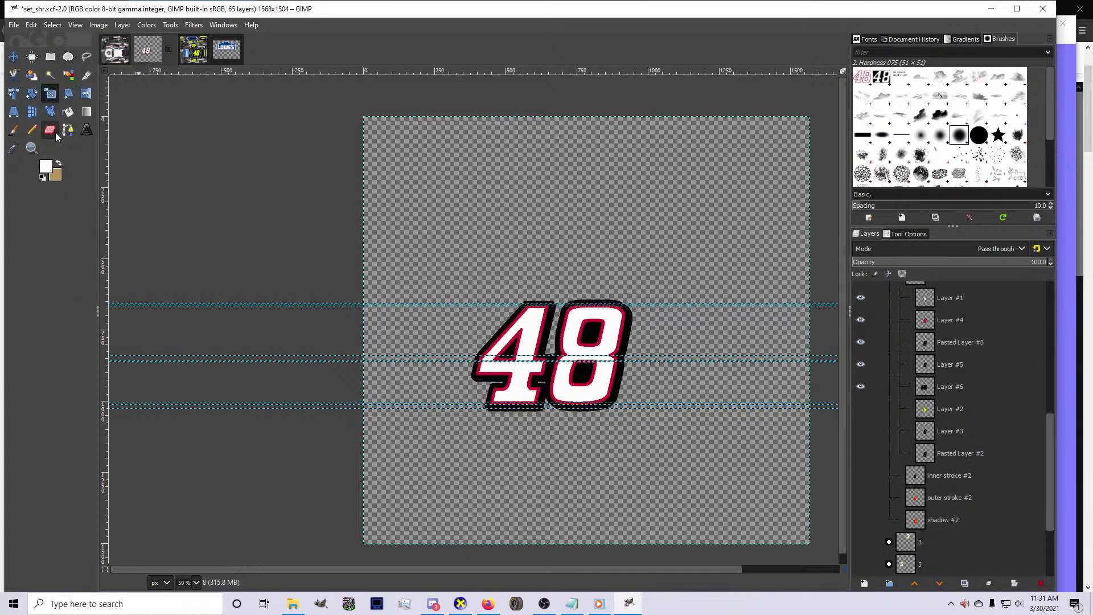
left_click(45, 170)
left_click(517, 187)
left_click(513, 225)
key("shift+b")
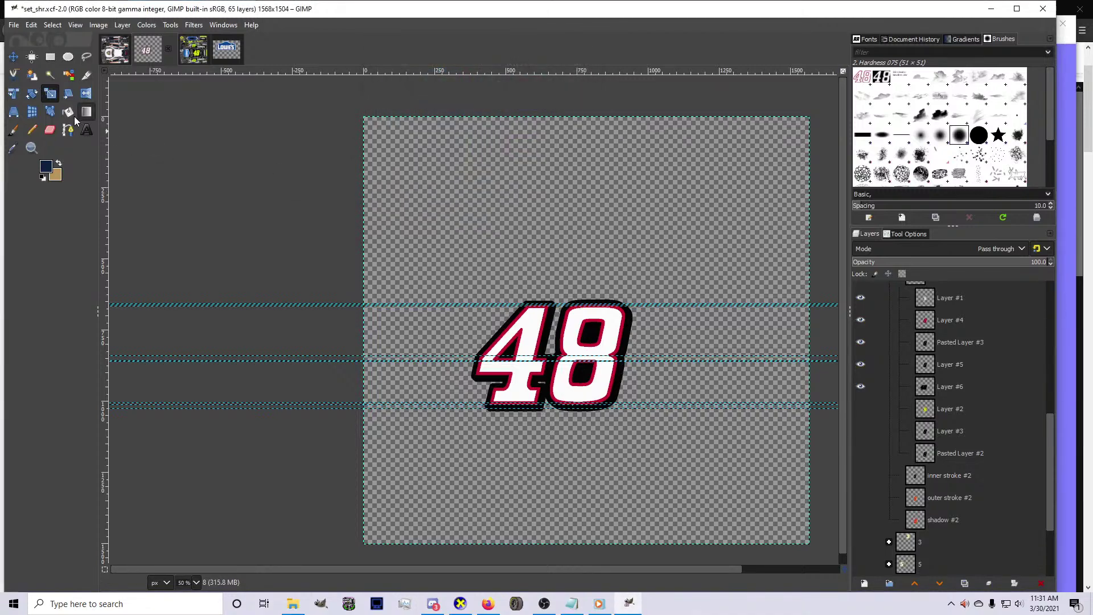
scroll(622, 388, "up", 1)
left_click(947, 391)
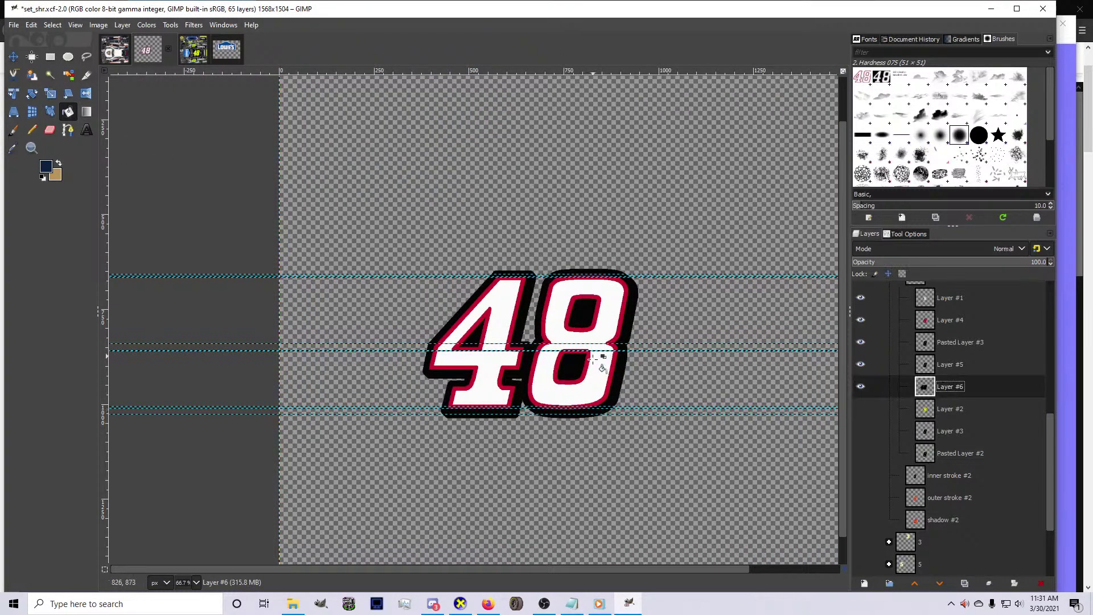
left_click(601, 364)
Fill the black outline and shadow of the 8 on Layer #5 and Pasted Layer #3 with navy
scroll(947, 404, "up", 3)
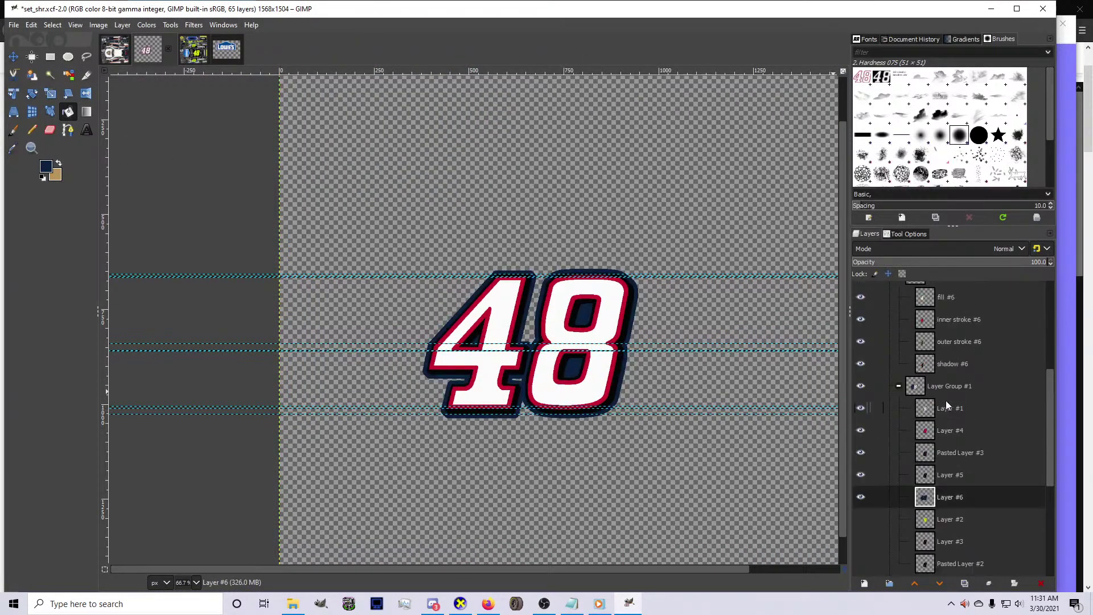
left_click(939, 478)
scroll(541, 402, "up", 2)
left_click(538, 400)
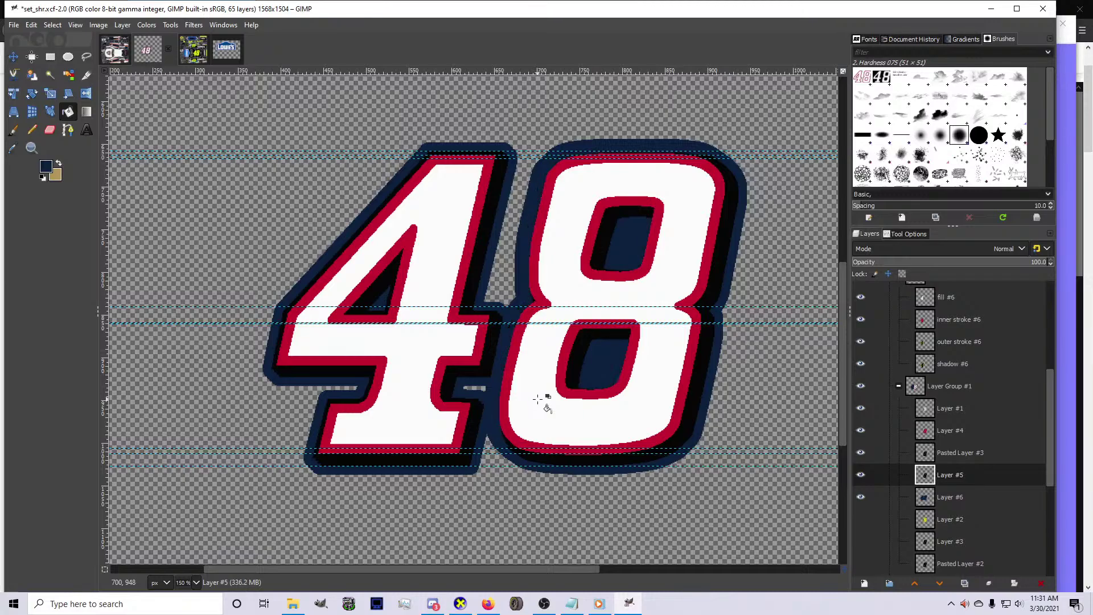
left_click(931, 450)
left_click(602, 433)
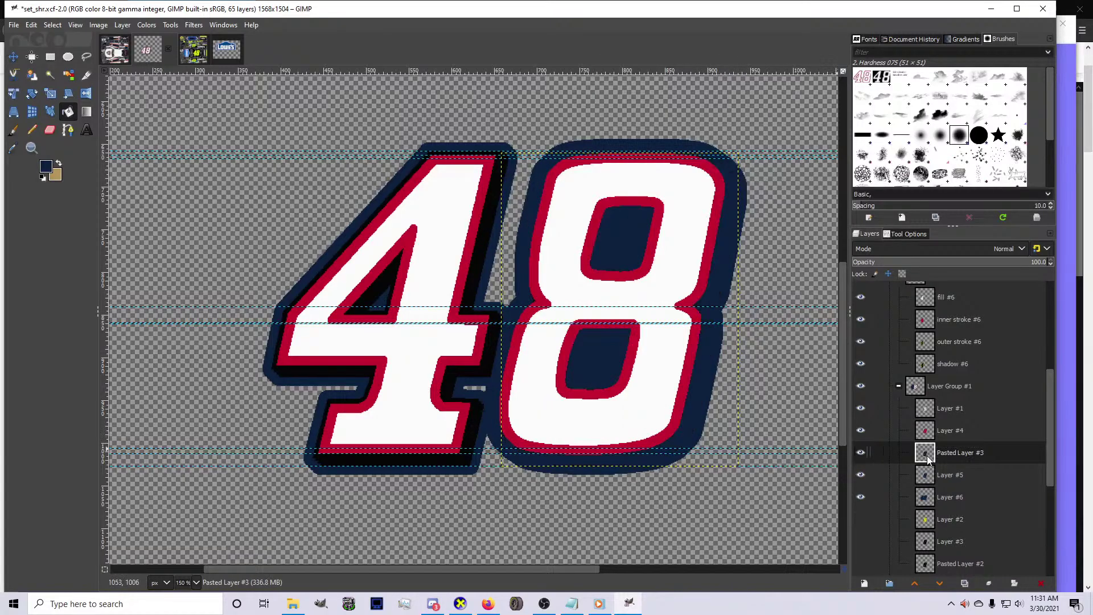
Fill the black shadow #6 and outer stroke #6 layers of the 4 with navy
scroll(929, 455, "up", 2)
left_click(930, 438)
left_click(410, 422)
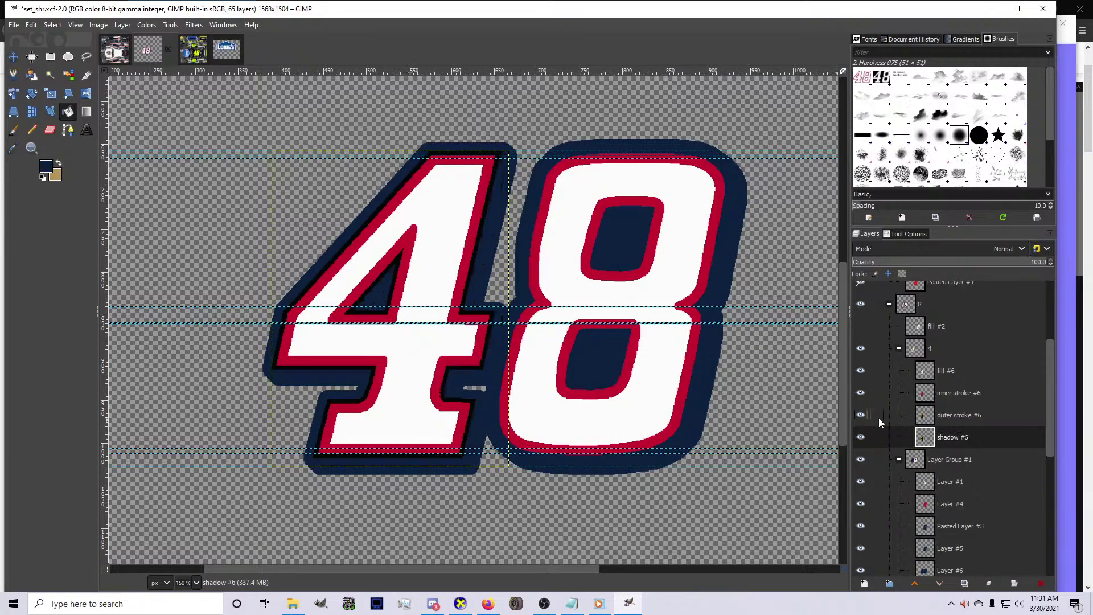
left_click(921, 420)
scroll(410, 410, "down", 3)
scroll(912, 408, "up", 4)
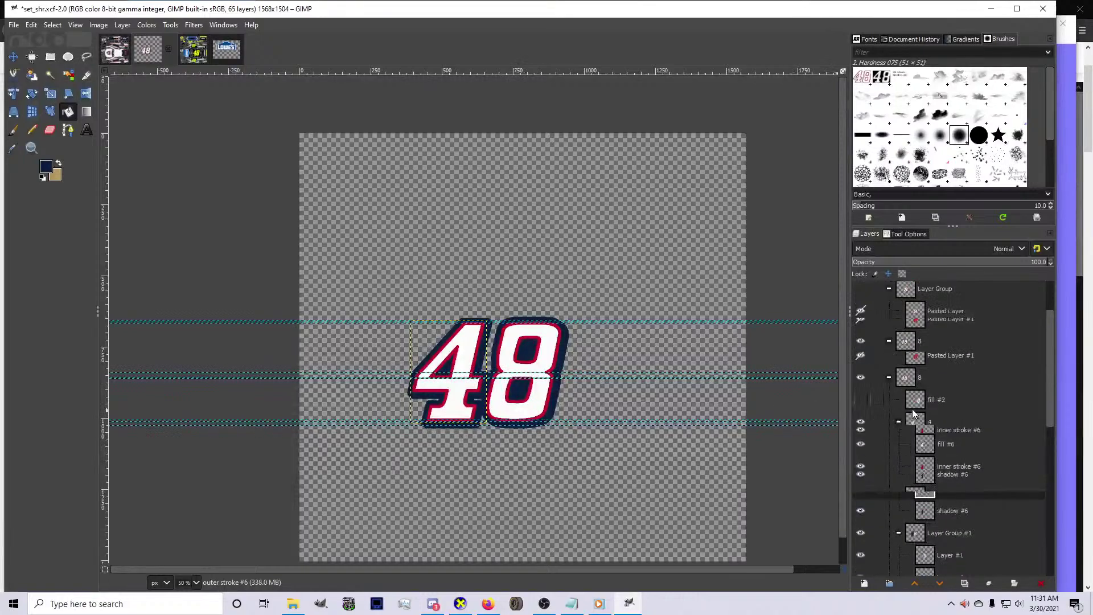
scroll(930, 446, "down", 5)
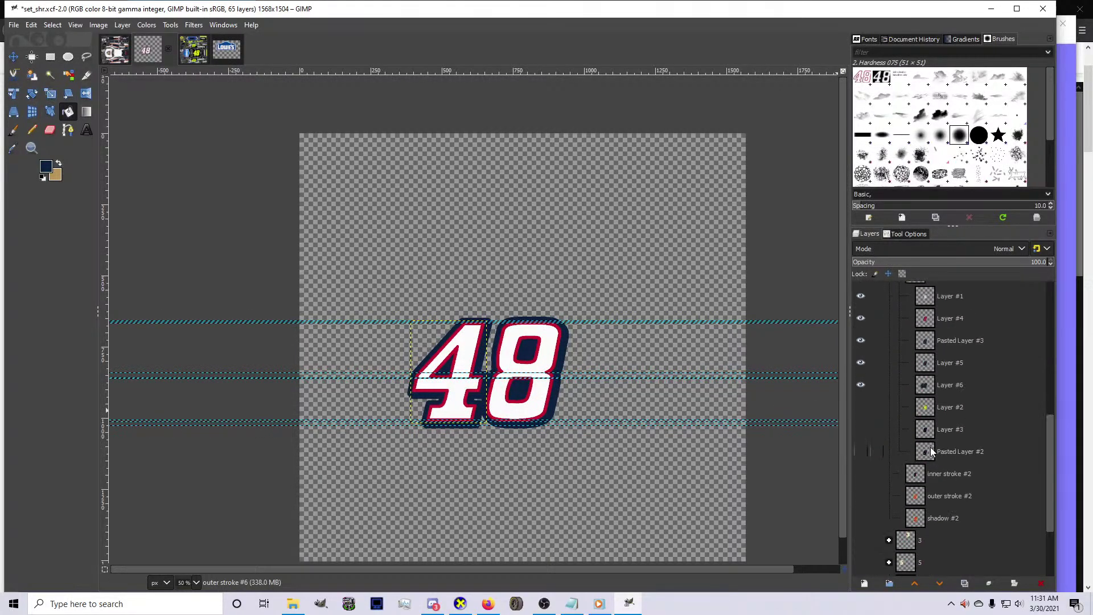
left_click(930, 393)
right_click(929, 393)
left_click(948, 377)
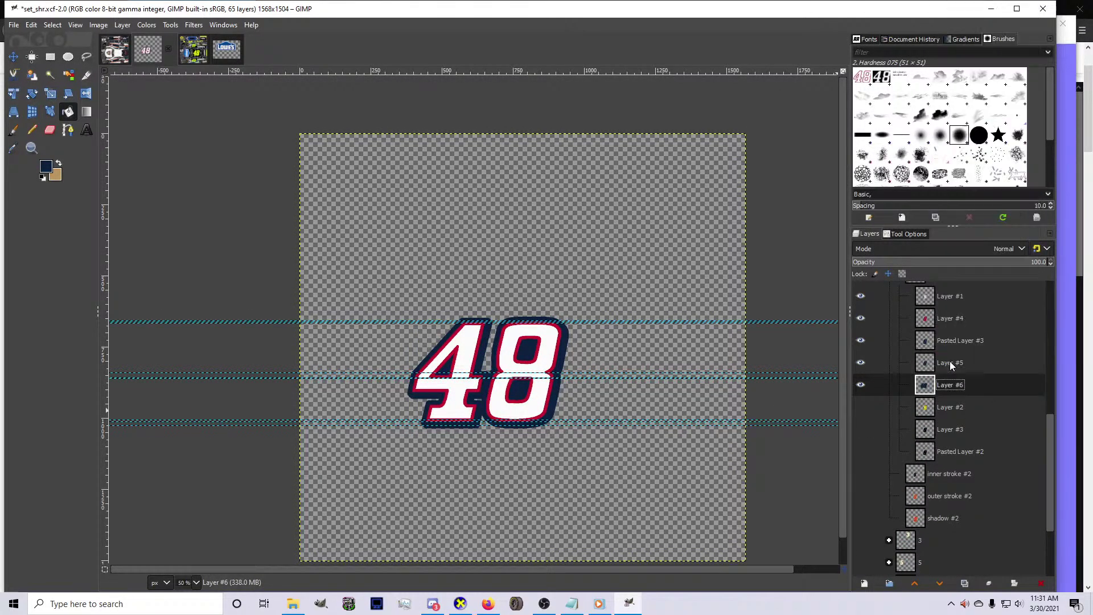
scroll(473, 404, "up", 5)
left_click(53, 24)
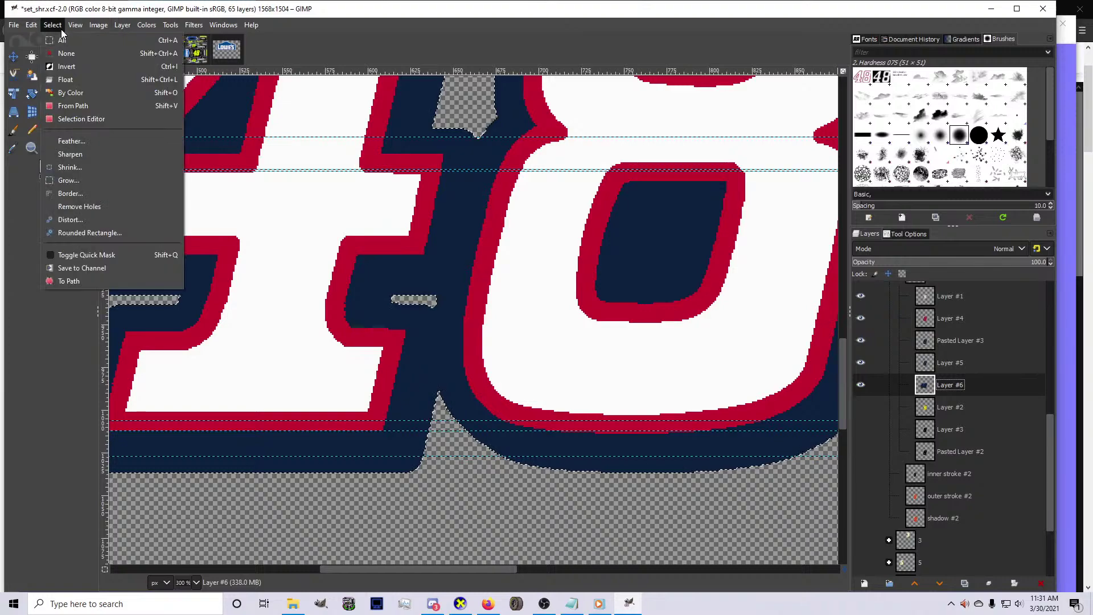
left_click(76, 161)
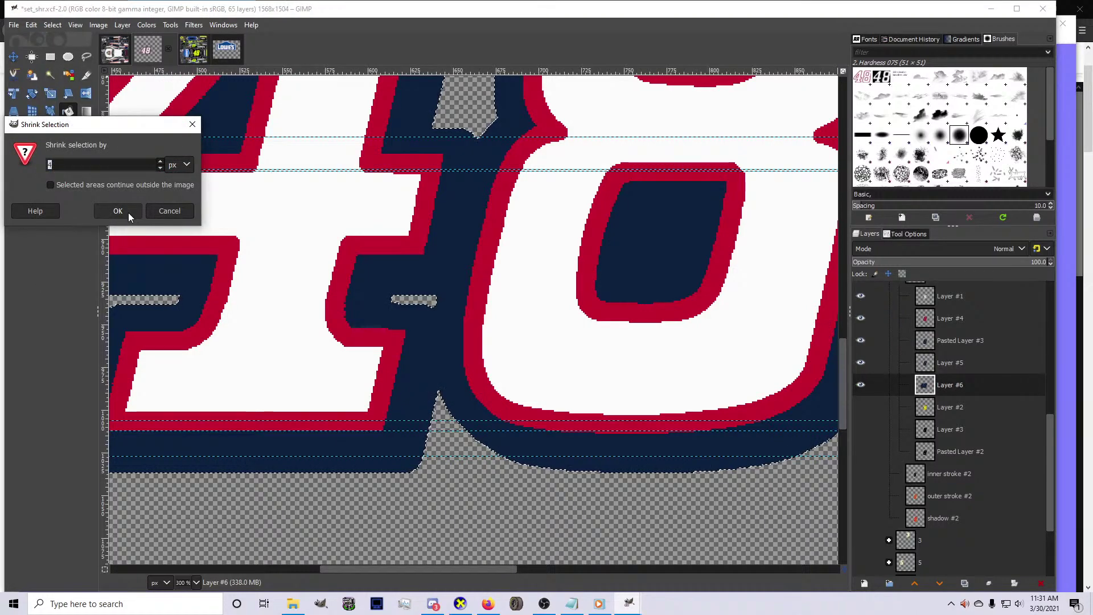
left_click(128, 213)
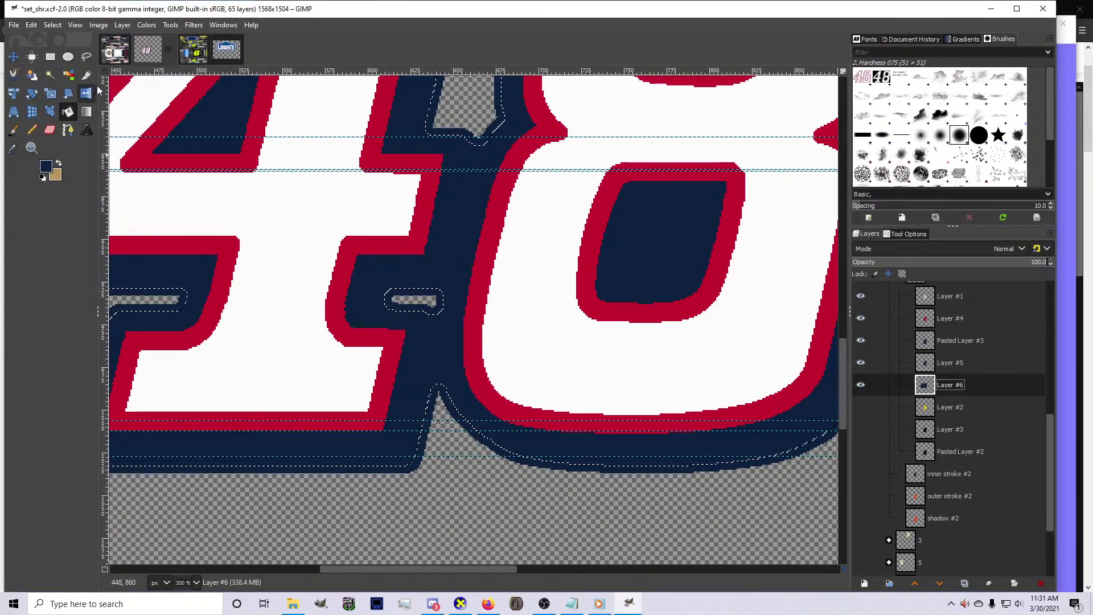
left_click(60, 25)
left_click(66, 53)
On Layer #6, free-select the small transparent gap between the 4's crossbar and foot beside the 8, paint it navy and clear the selection
left_click(86, 57)
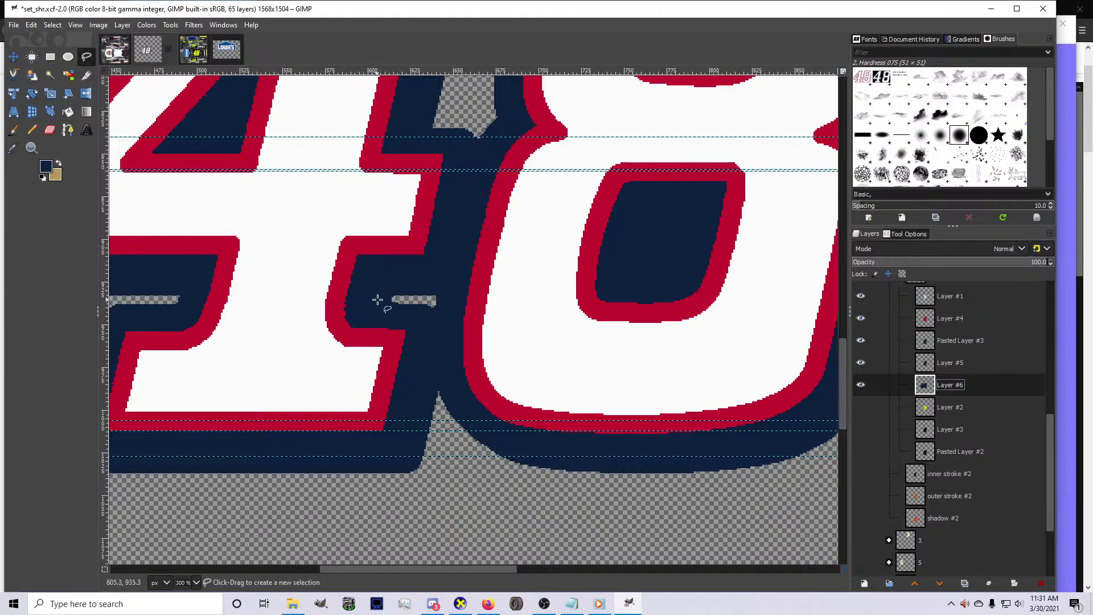
mouse_move(378, 298)
left_mouse_down()
mouse_move(448, 292)
mouse_move(378, 289)
left_mouse_up()
key("Return")
key("n")
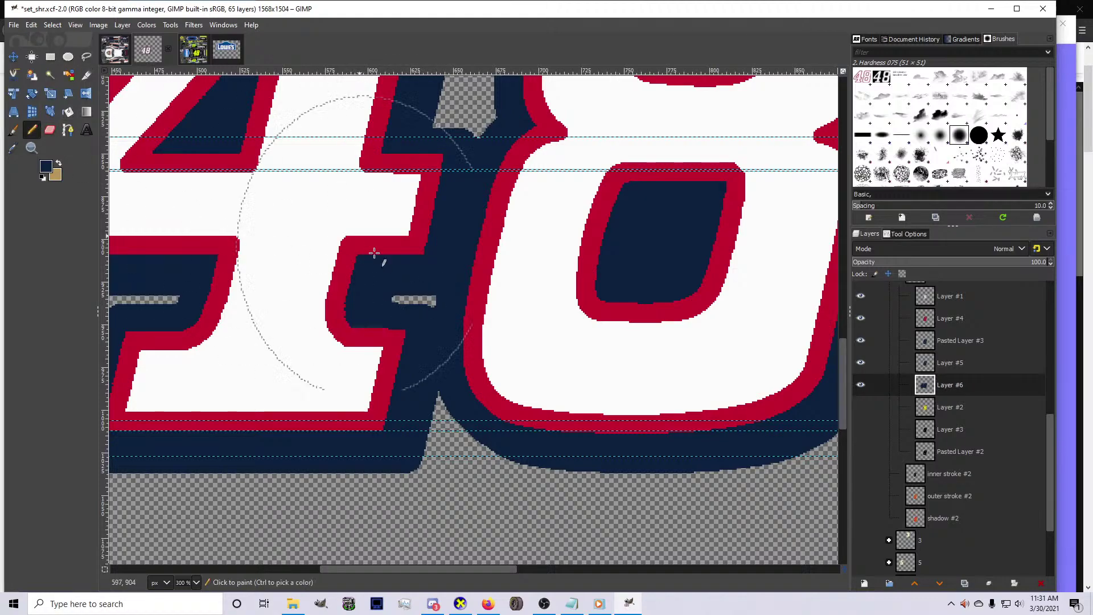
key("1")
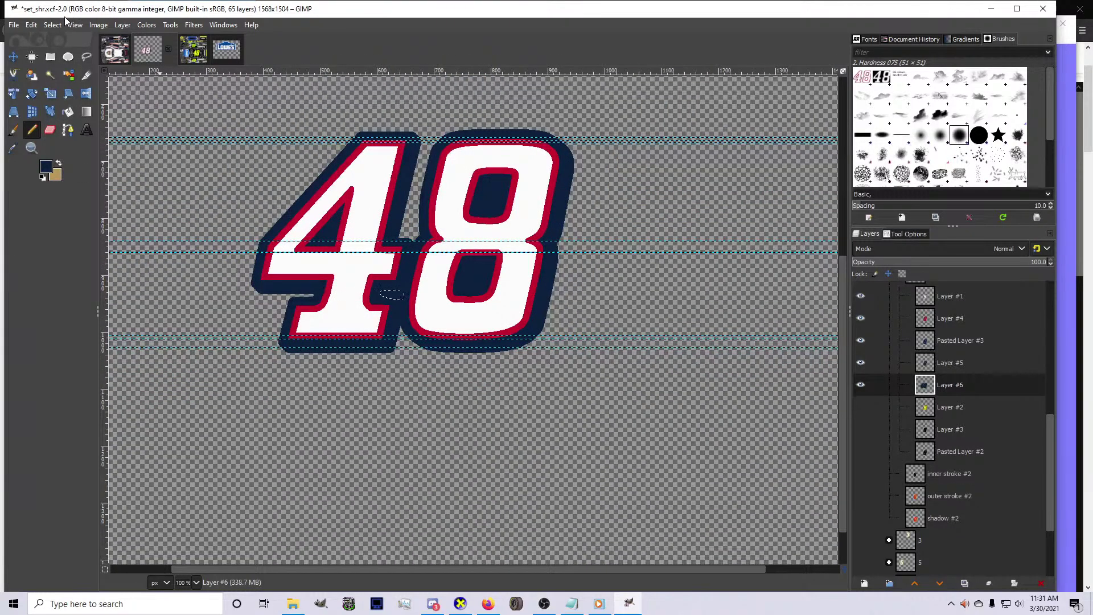
left_click(56, 25)
left_click(64, 53)
Try to free-select the transparent gap between the upper parts of the 4 and the 8 and paint it navy on Layer #6
scroll(485, 262, "down", 3)
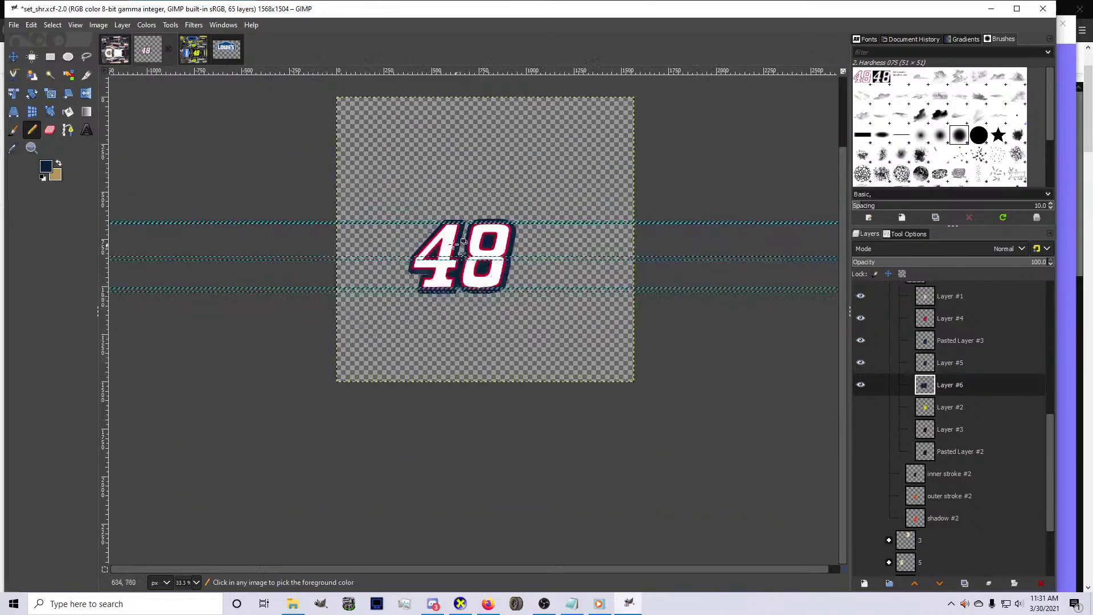
scroll(455, 245, "up", 8)
key("f")
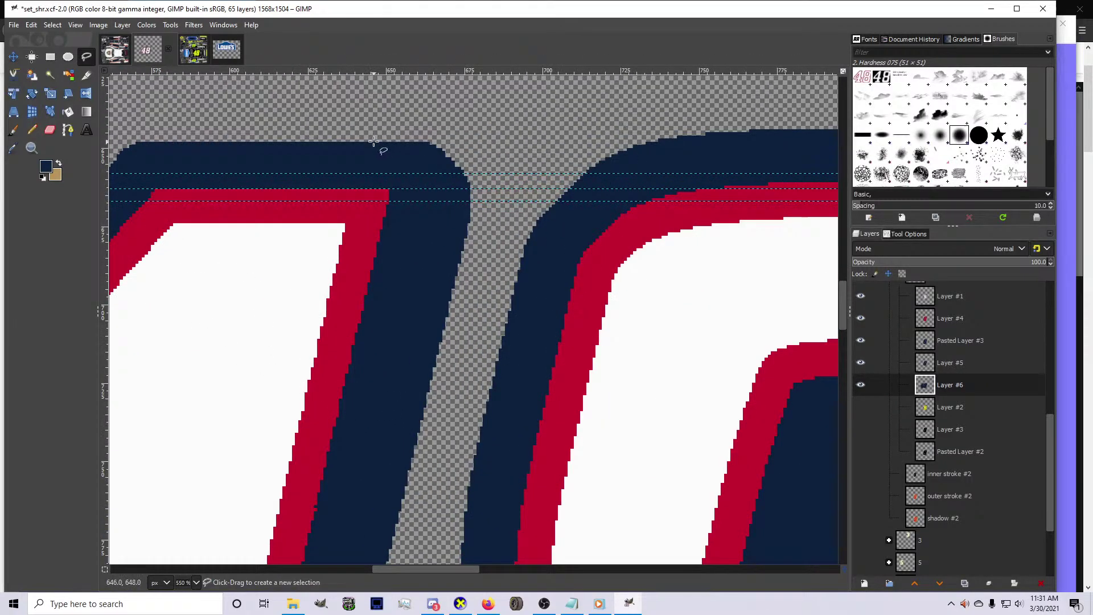
left_click(370, 141)
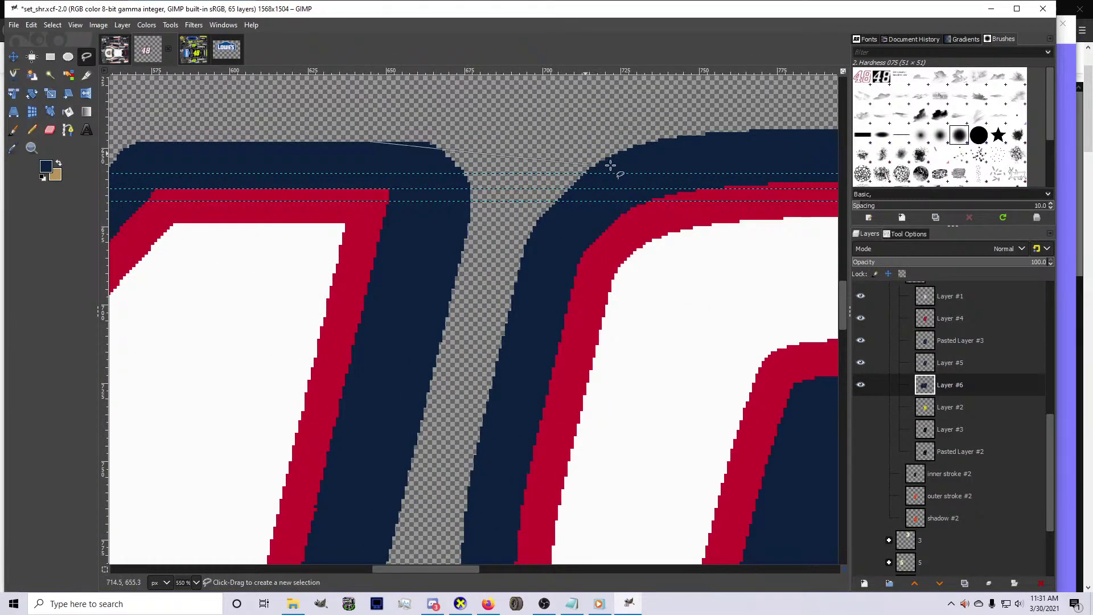
left_click(657, 147)
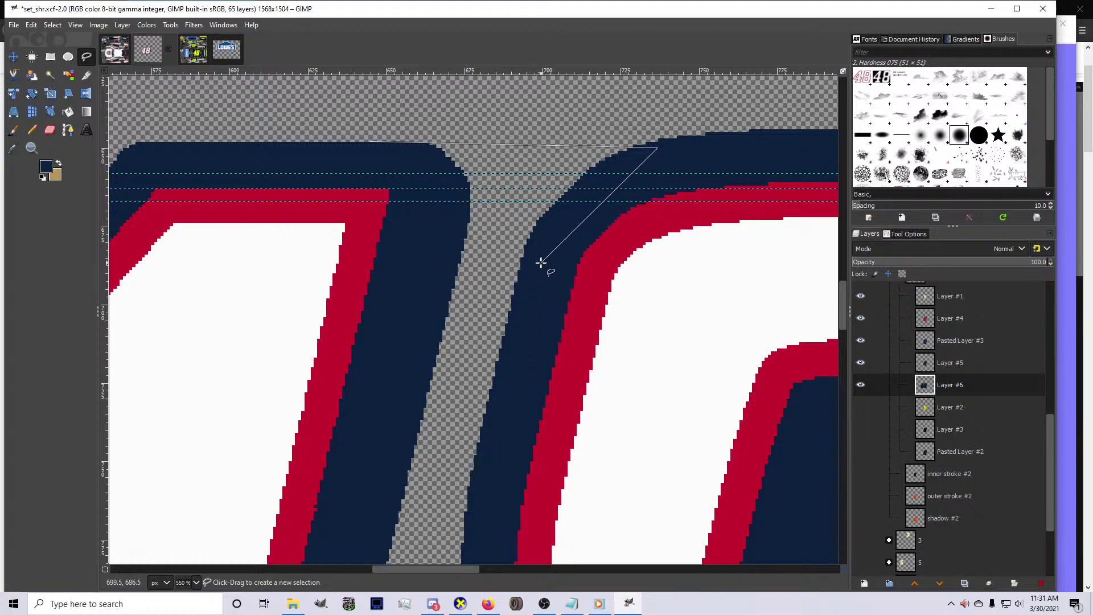
scroll(513, 329, "down", 5)
left_click(497, 308)
left_click(489, 356)
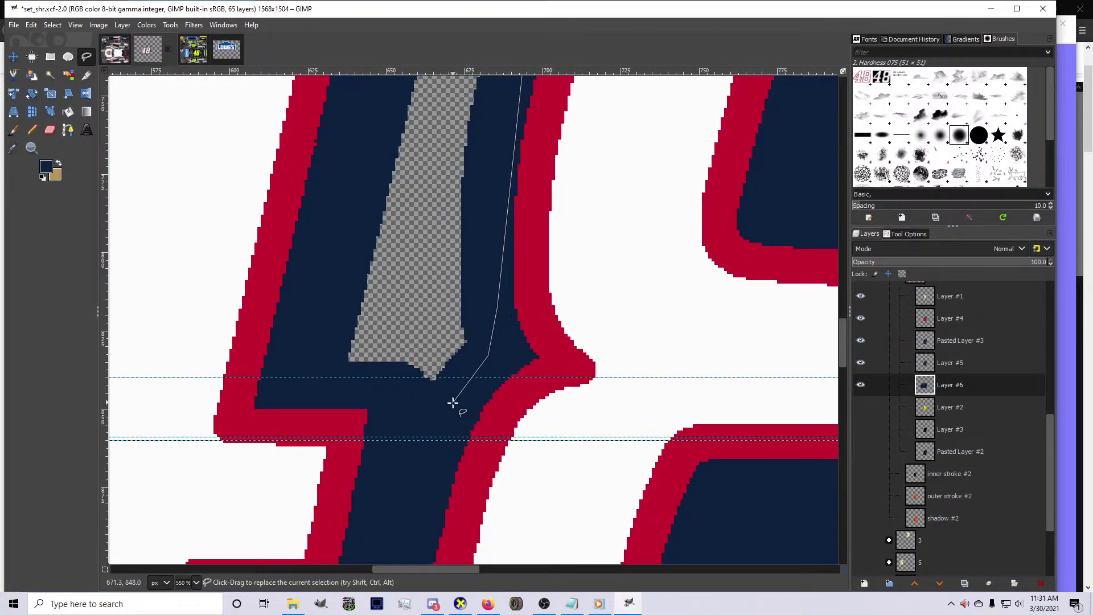
left_click(290, 363)
scroll(319, 330, "up", 4)
left_click(421, 295)
left_click(346, 283)
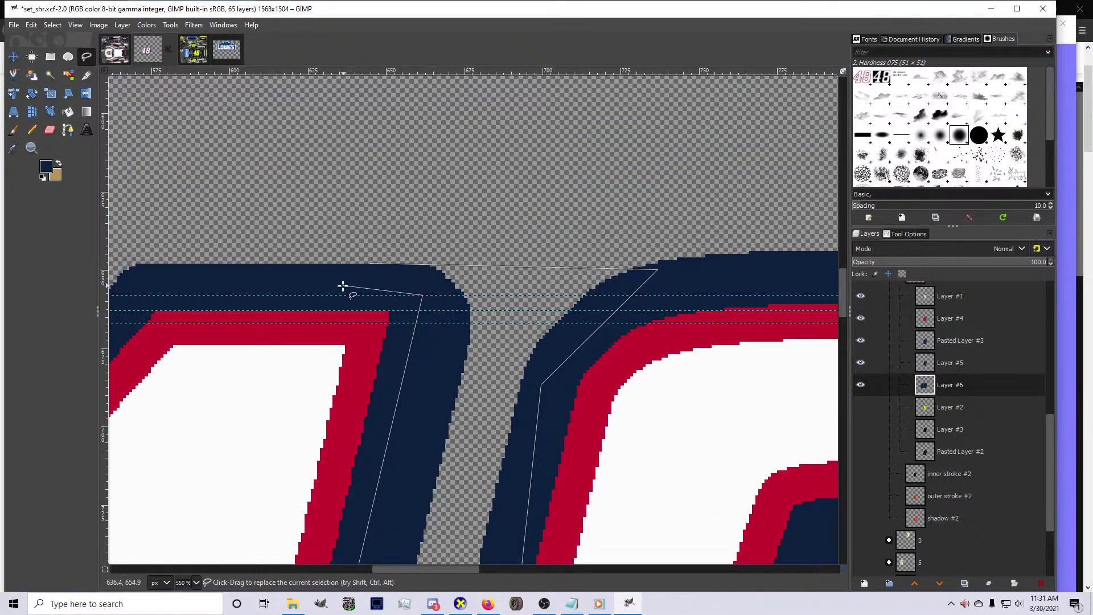
left_click(369, 264)
key("Return")
left_click(33, 129)
key("1")
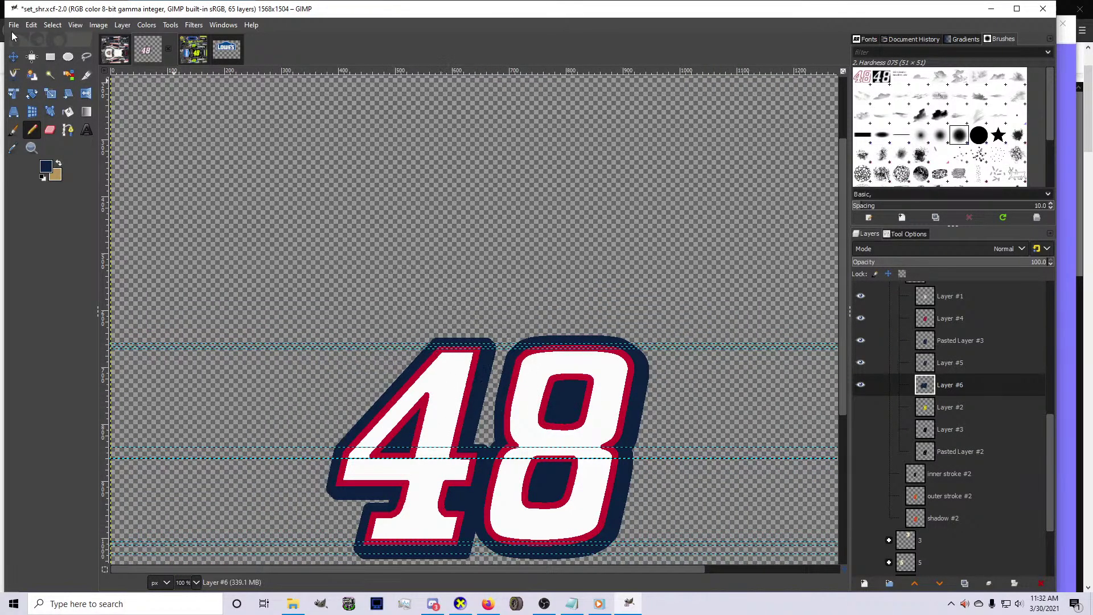
left_click(57, 25)
left_click(51, 25)
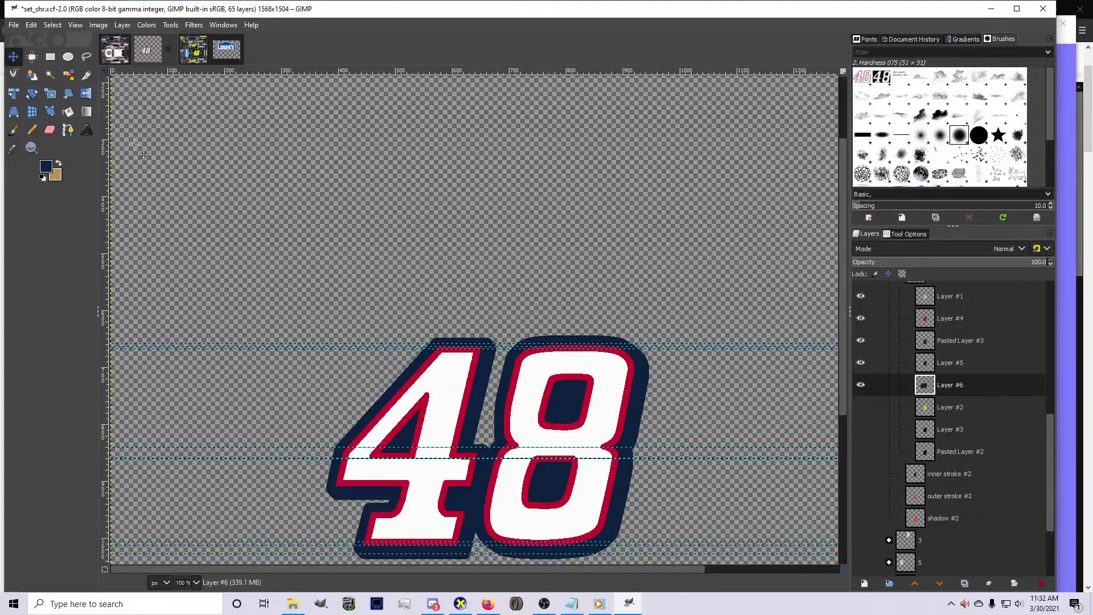
Select the navy-outlined 48 from the alpha of group 8 and copy it
key("2")
scroll(945, 399, "up", 1)
right_click(934, 347)
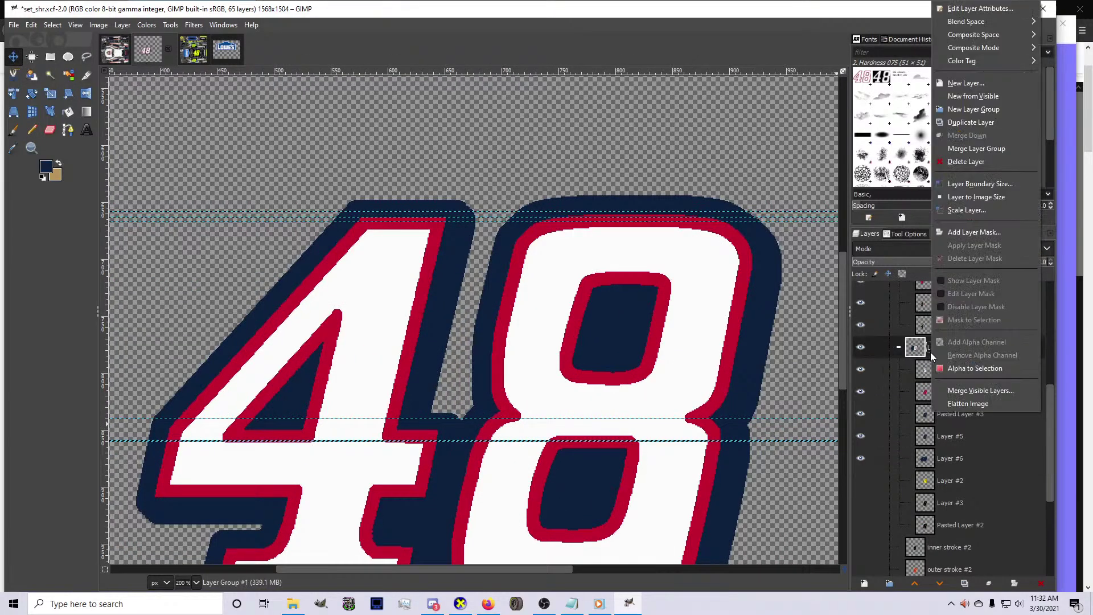
left_click(975, 369)
key("1")
scroll(945, 399, "up", 5)
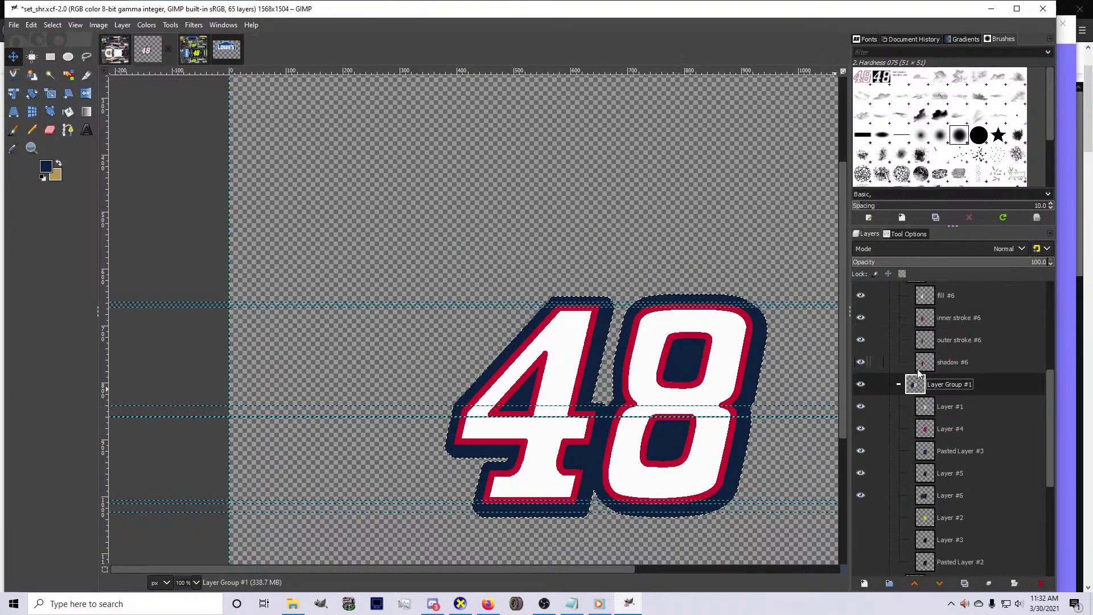
right_click(924, 376)
left_click(942, 367)
key("ctrl+c")
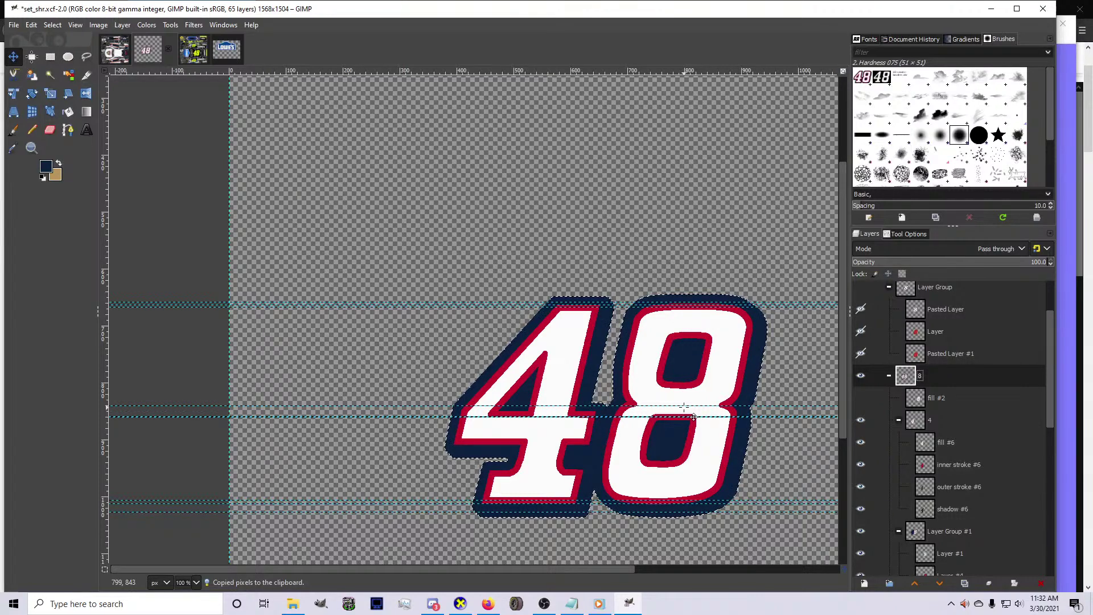
Paste the copied navy-outlined 48 into the Panthers car livery image, inside the Design group
left_click(116, 56)
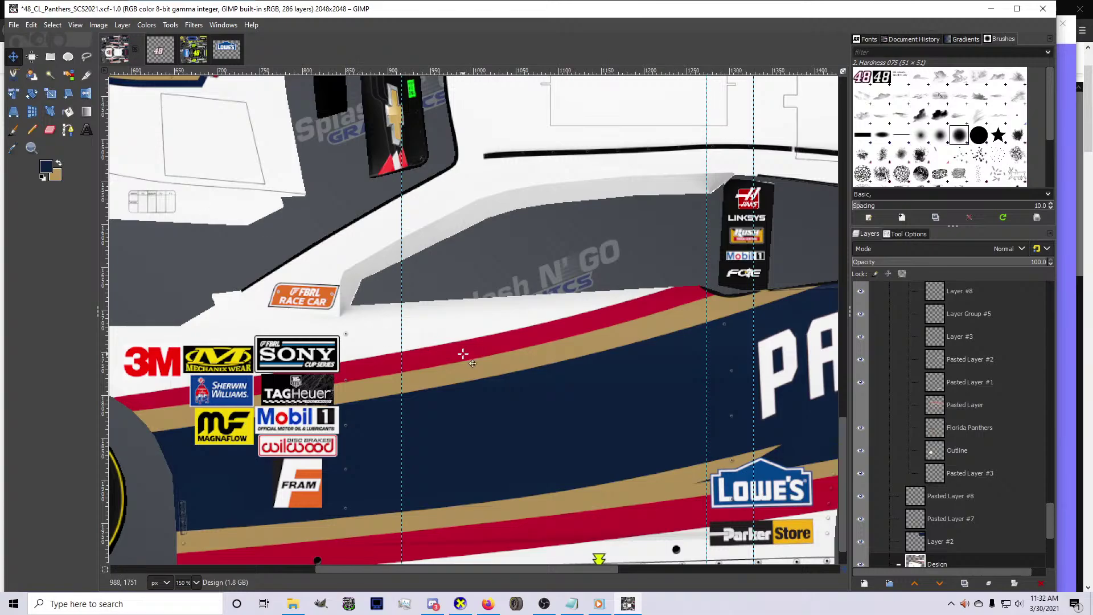
scroll(571, 353, "down", 1)
scroll(925, 436, "down", 2)
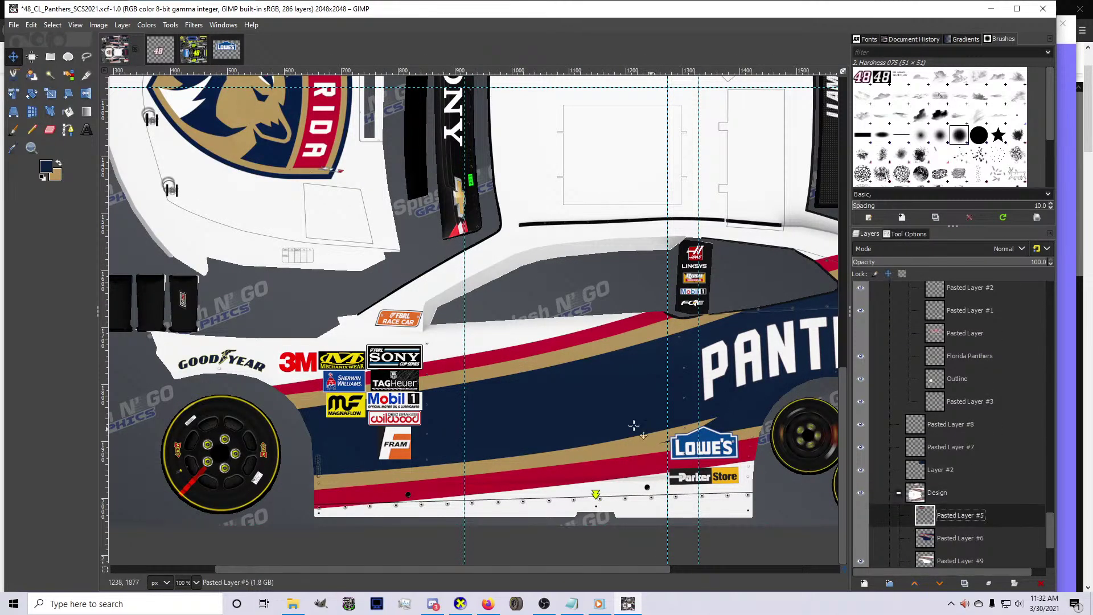
key("ctrl+v")
key("shift+ctrl+j")
Scale the pasted 48 to about 324 × 225 px and position it on the lower car side's door, between the contingency decals and Lowe's logo
key("shift+s")
left_click(649, 311)
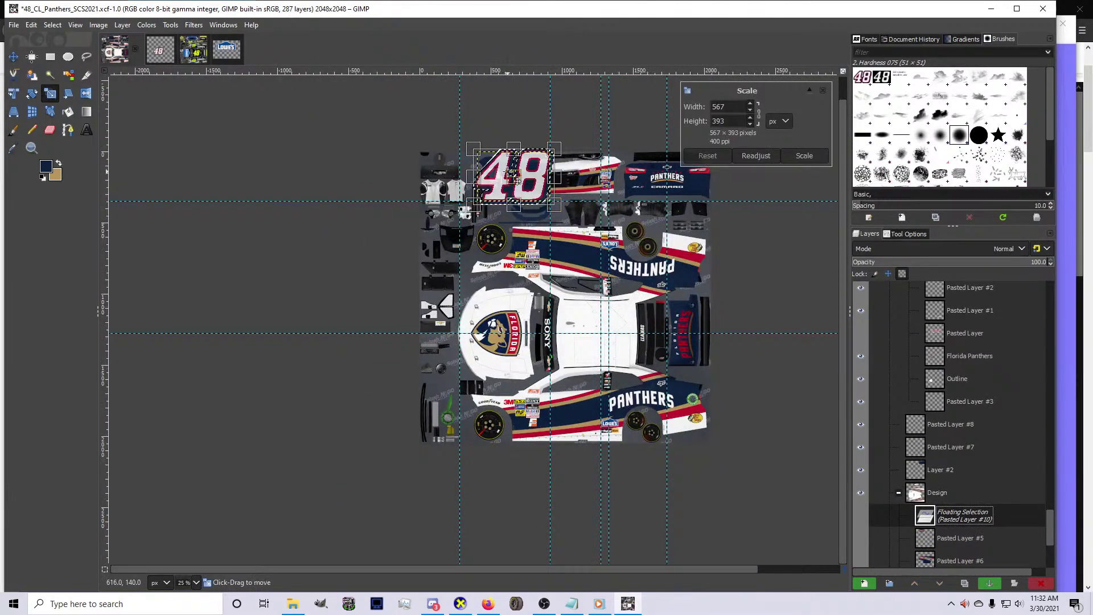
left_click_drag(514, 178, 598, 428)
key("1")
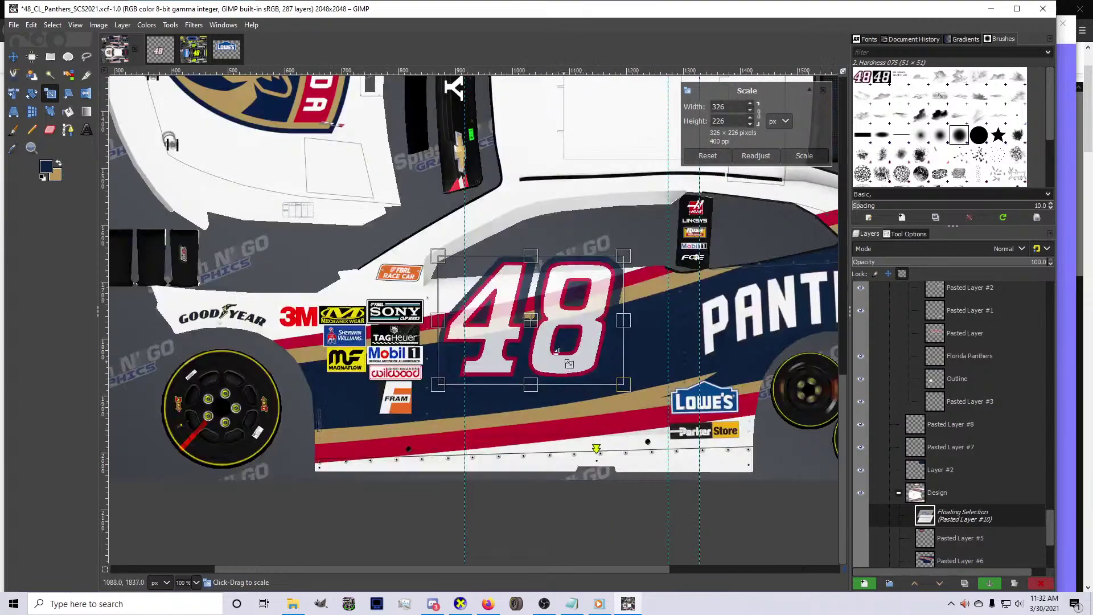
left_click_drag(544, 331, 556, 347)
key("2")
left_click_drag(645, 410, 665, 328)
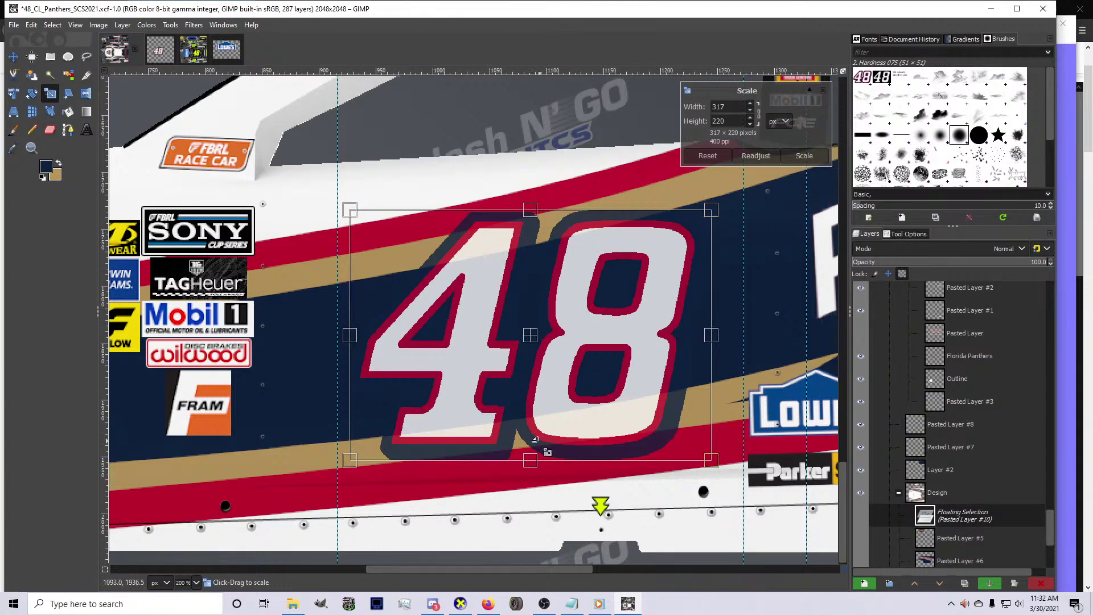
left_click_drag(349, 460, 340, 470)
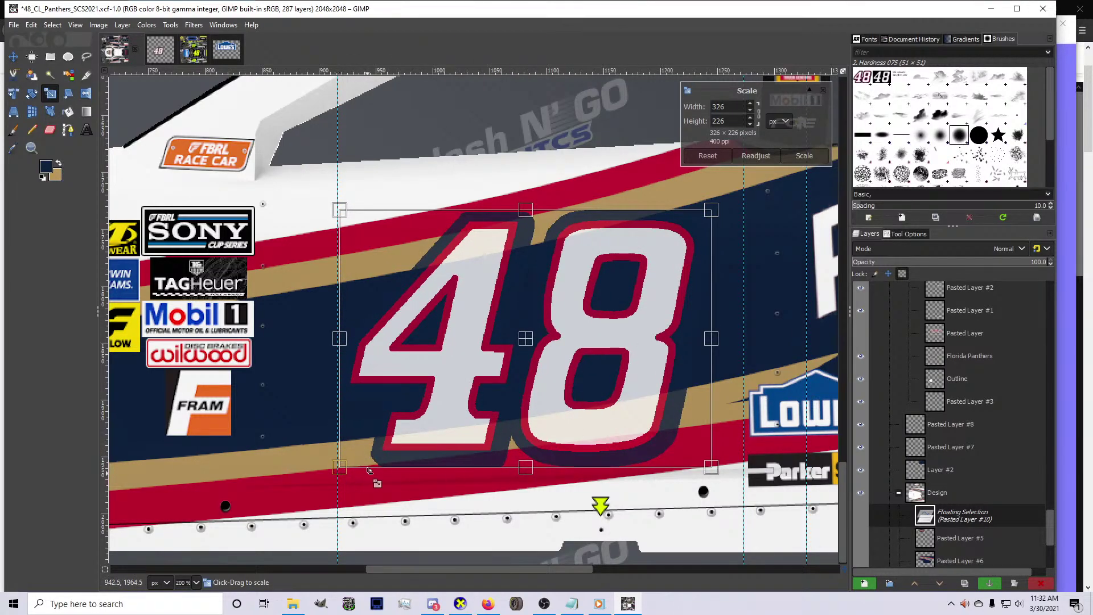
left_click_drag(664, 506, 660, 505)
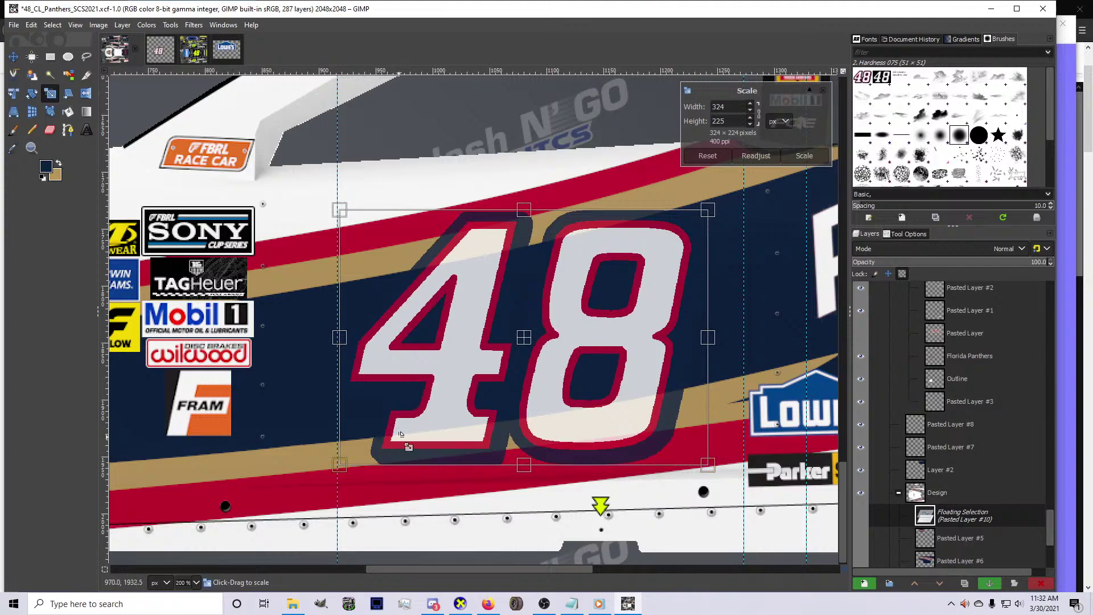
key("Escape")
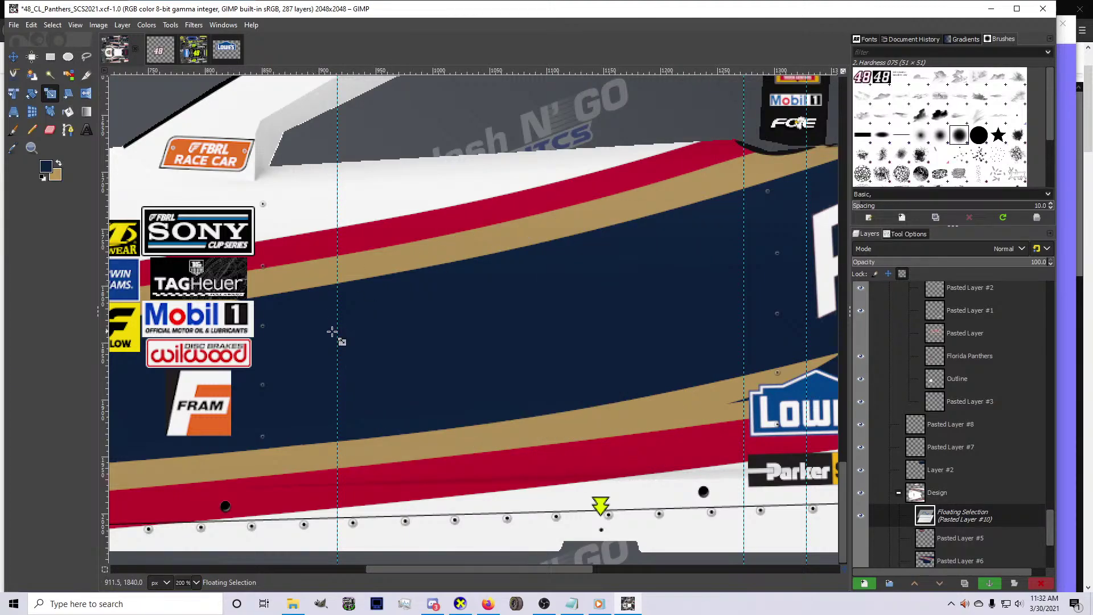
Turn the floating 48 into a regular layer and move it out of the Design group, directly above it
key("shift+ctrl+n")
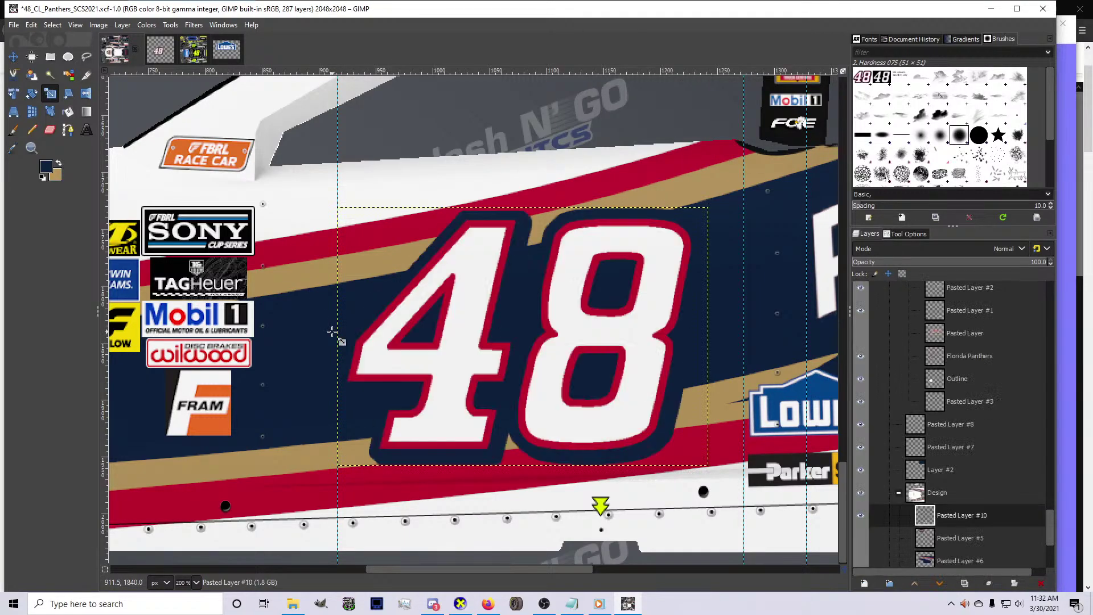
left_click_drag(973, 511, 968, 487)
scroll(438, 242, "down", 3)
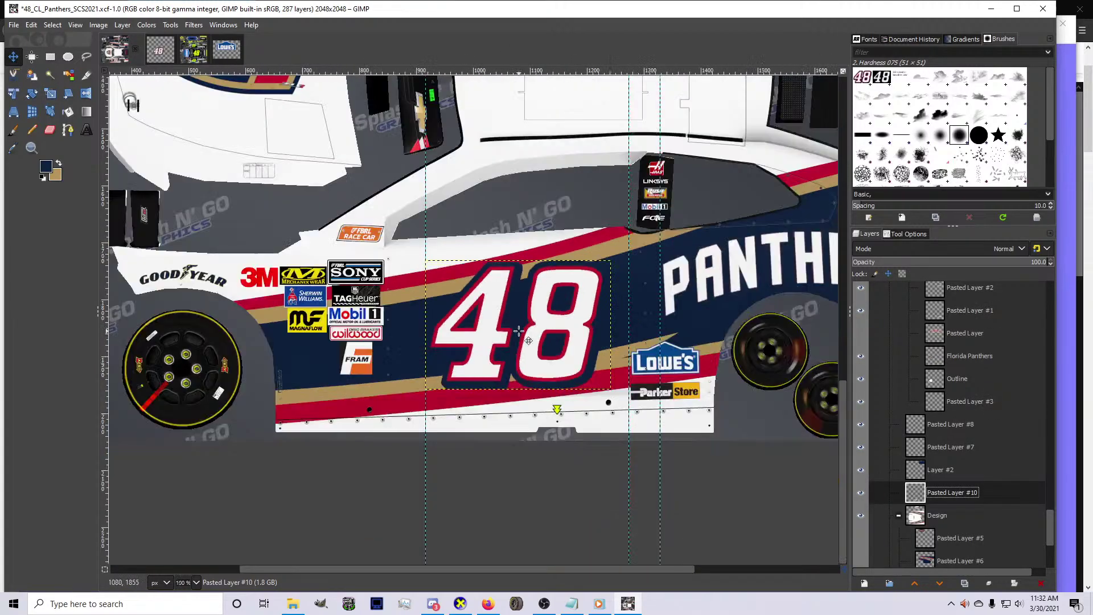
Scale the door 48 slightly larger by extending its lower-left corner
scroll(495, 348, "up", 5)
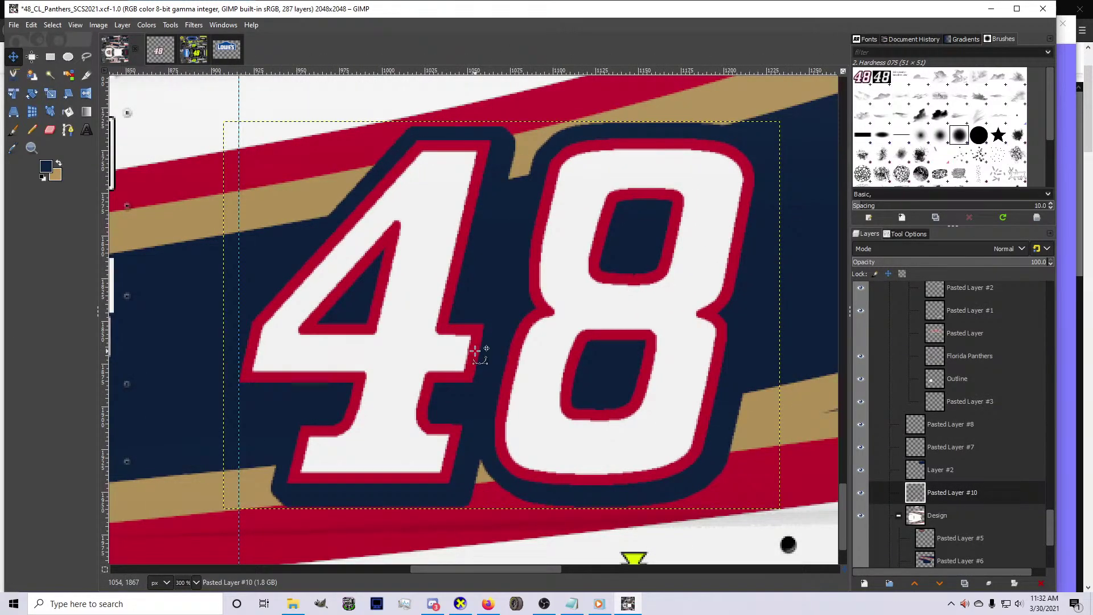
scroll(477, 352, "down", 2)
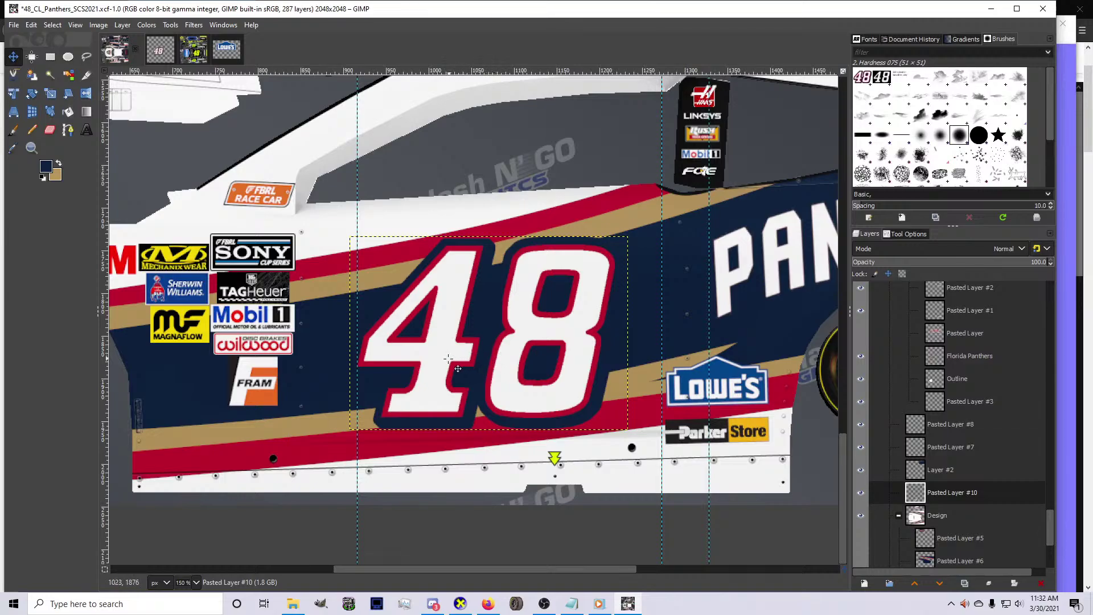
key("shift+s")
left_click(426, 369)
left_click_drag(378, 428, 377, 421)
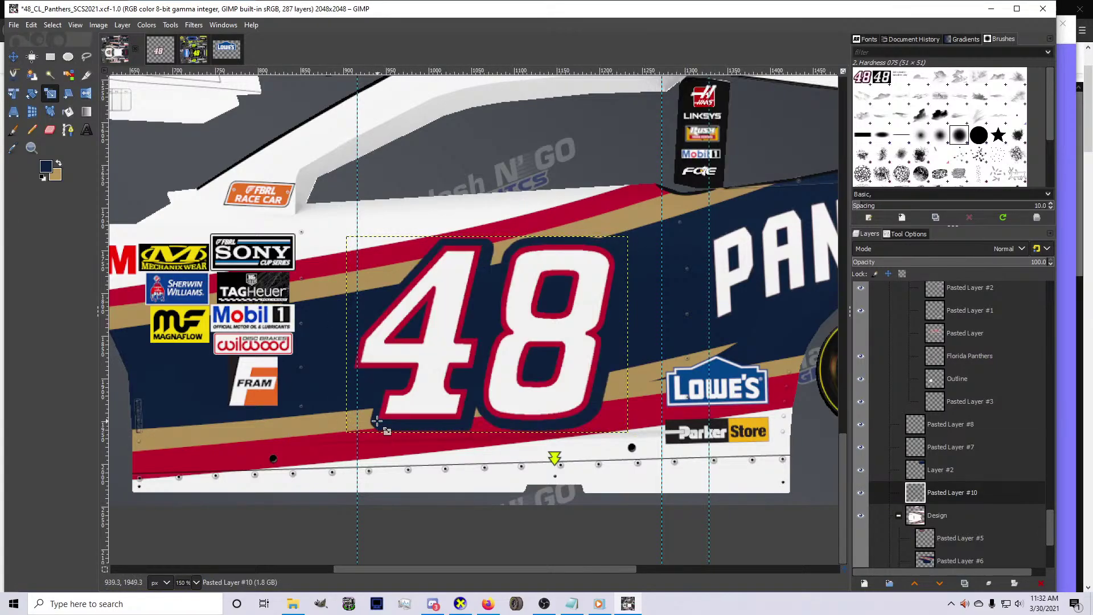
key("shift+r")
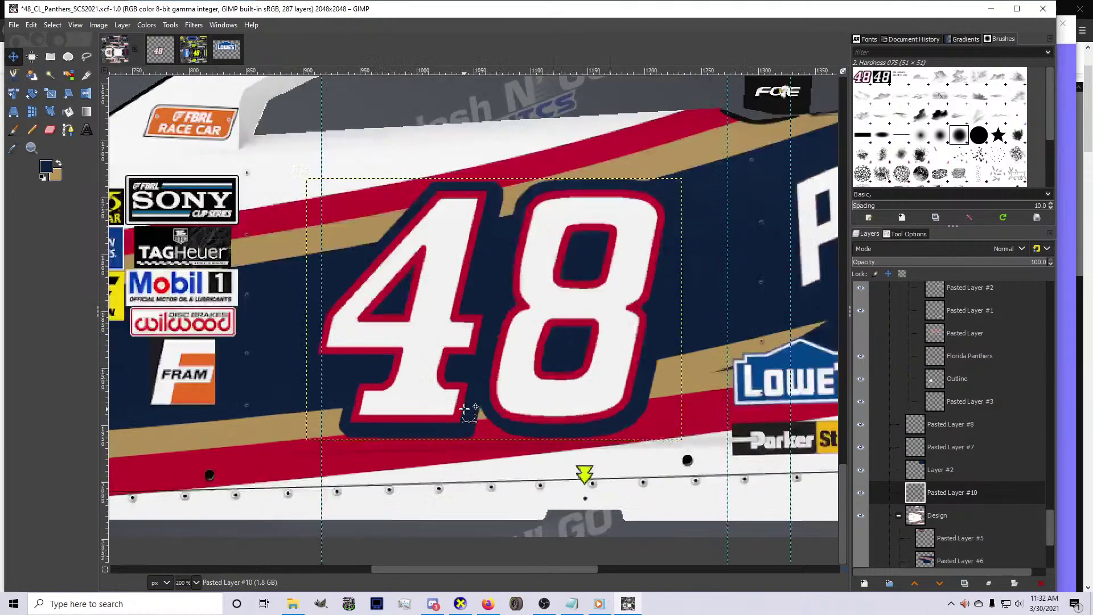
scroll(469, 407, "up", 2)
left_click(468, 398)
left_click(810, 90)
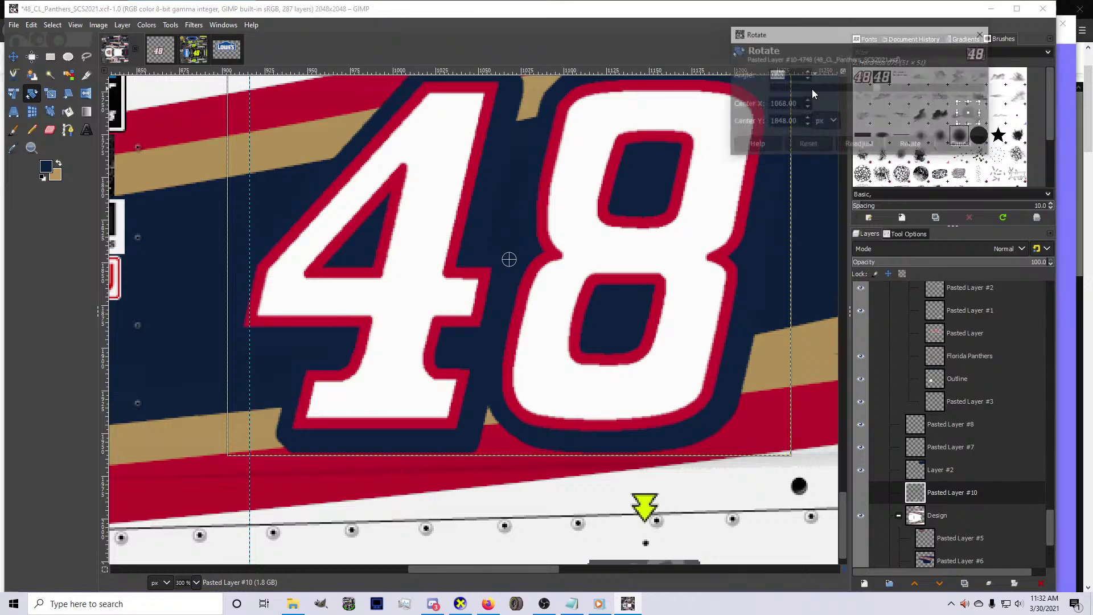
left_click(963, 146)
left_click(12, 57)
scroll(501, 276, "down", 4)
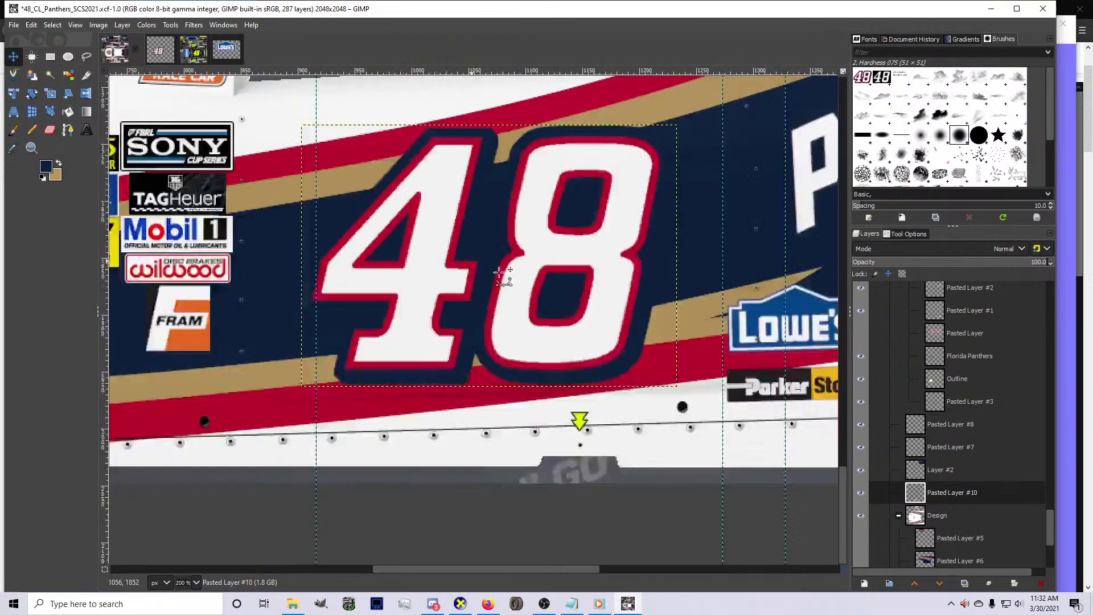
Nudge the door 48 slightly forward on the car side and scale it to 325 × 223 px
scroll(501, 551, "down", 2)
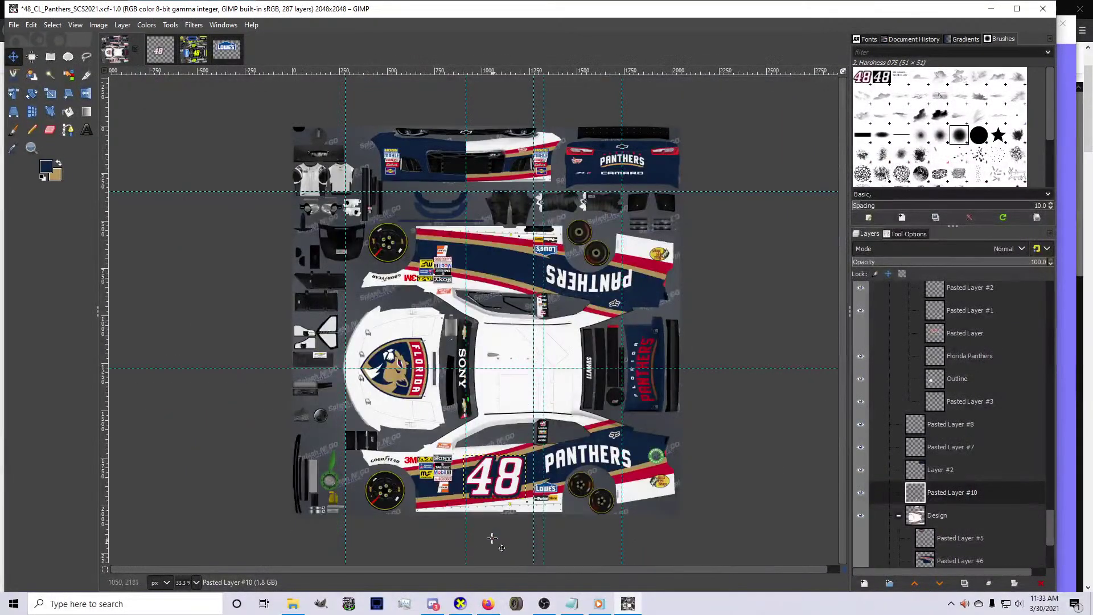
scroll(488, 531, "up", 3)
scroll(498, 420, "up", 1)
left_click_drag(498, 420, 482, 403)
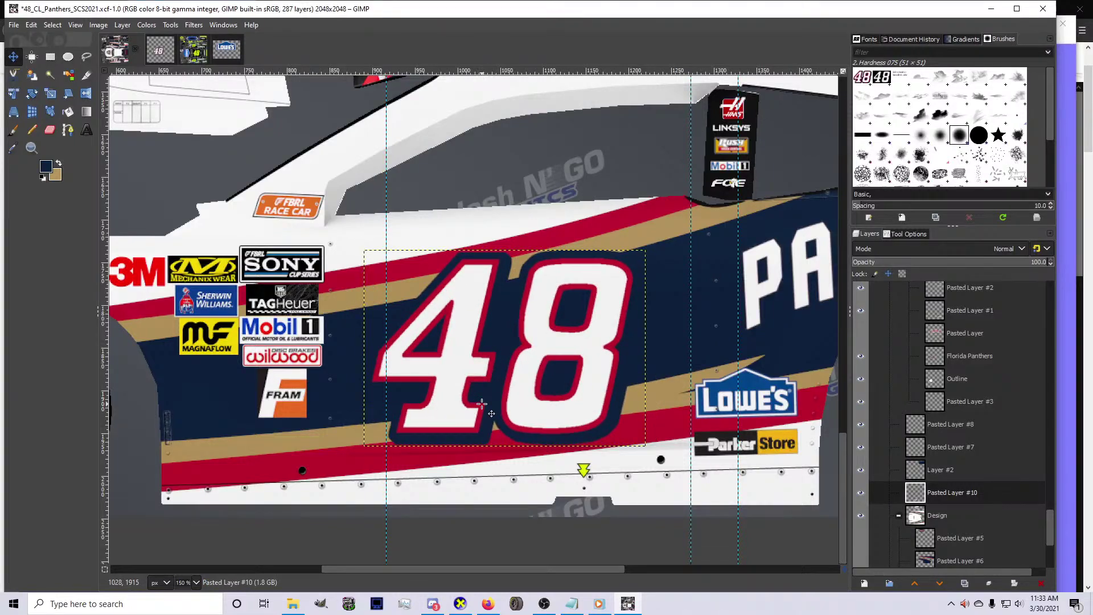
key("shift+s")
left_click(507, 382)
left_click_drag(645, 348, 649, 348)
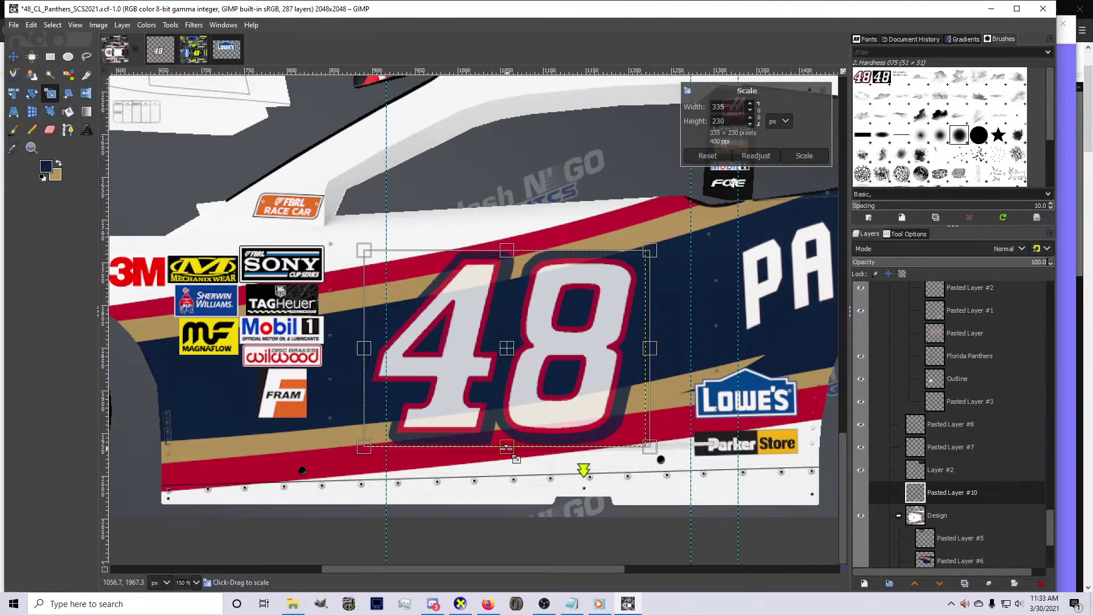
left_click_drag(507, 446, 506, 443)
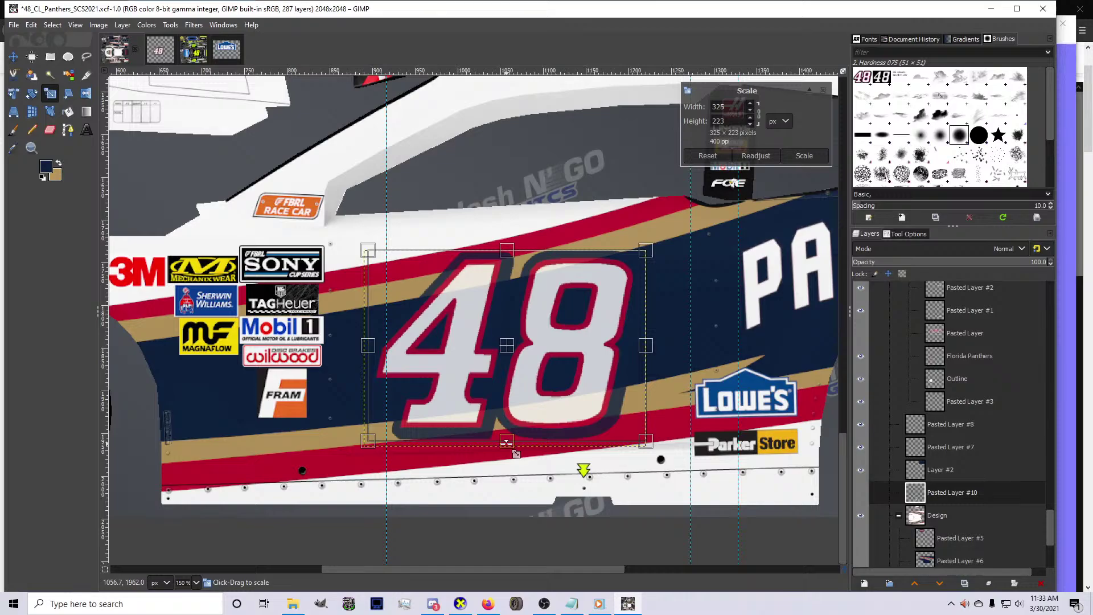
key("Return")
left_click(13, 56)
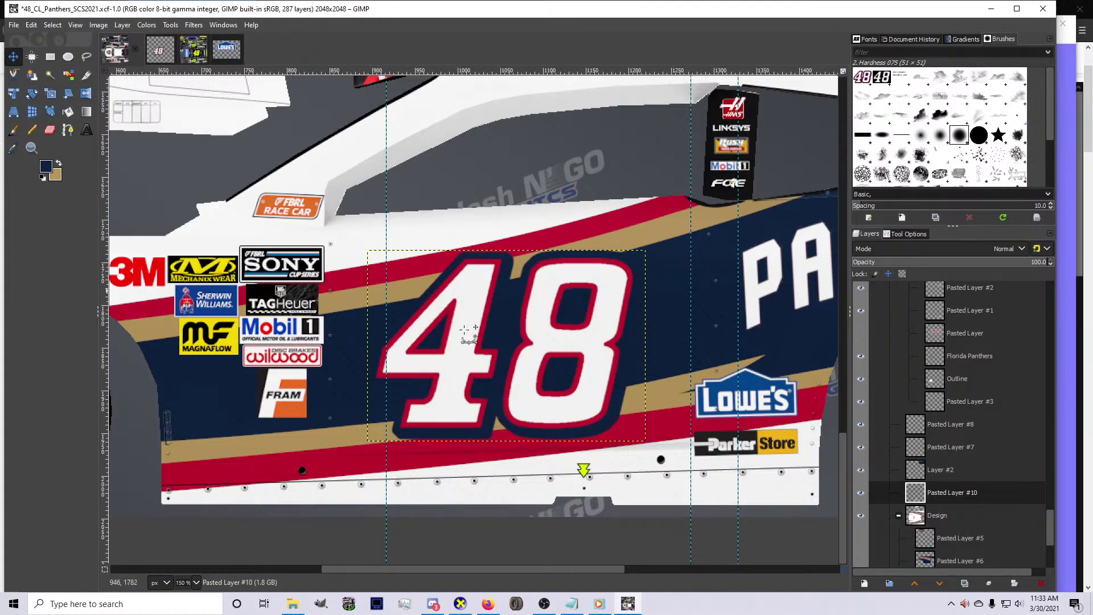
key("2")
key("shift+r")
left_click(553, 380)
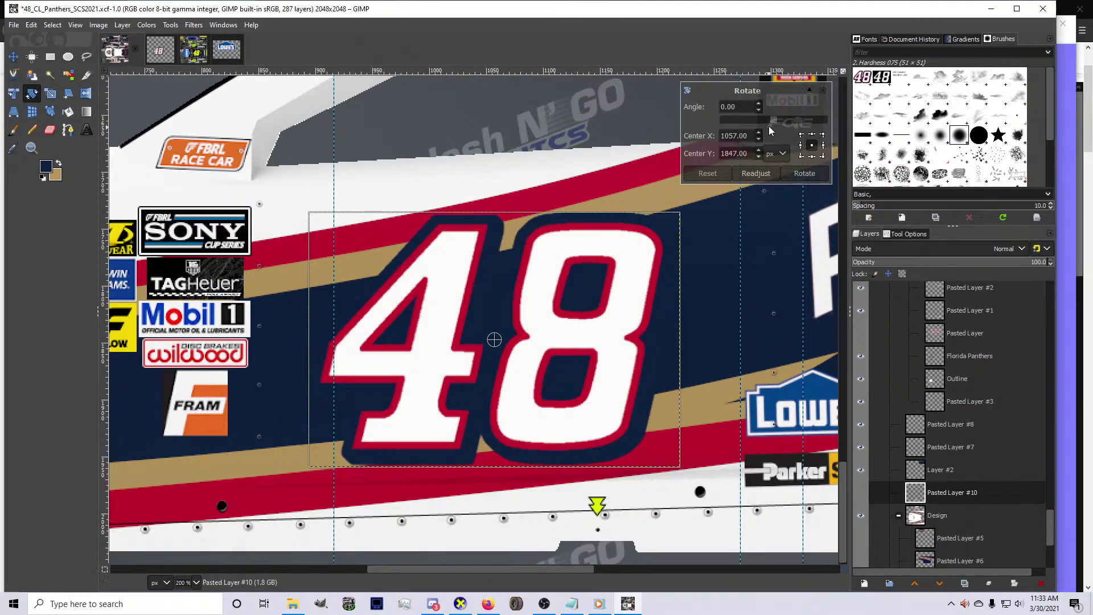
left_click(822, 91)
Check Layer #8, Layer Group #5 and Layer #3 for the driver-name signature by loading each layer's alpha as a selection
scroll(917, 433, "up", 5)
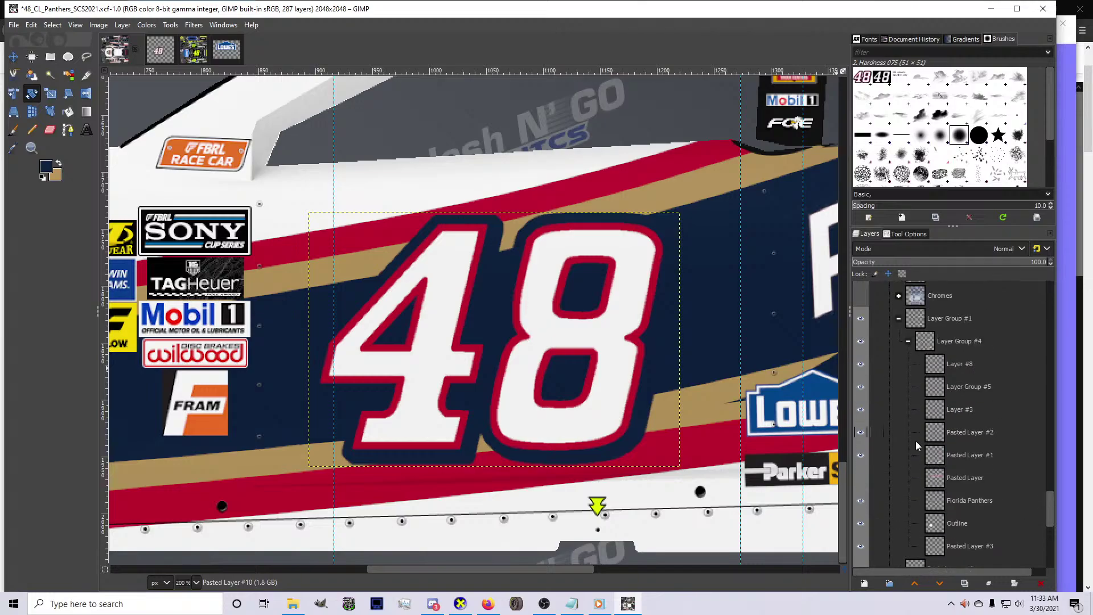
key("minus")
key("minus")
left_click(960, 365)
right_click(960, 365)
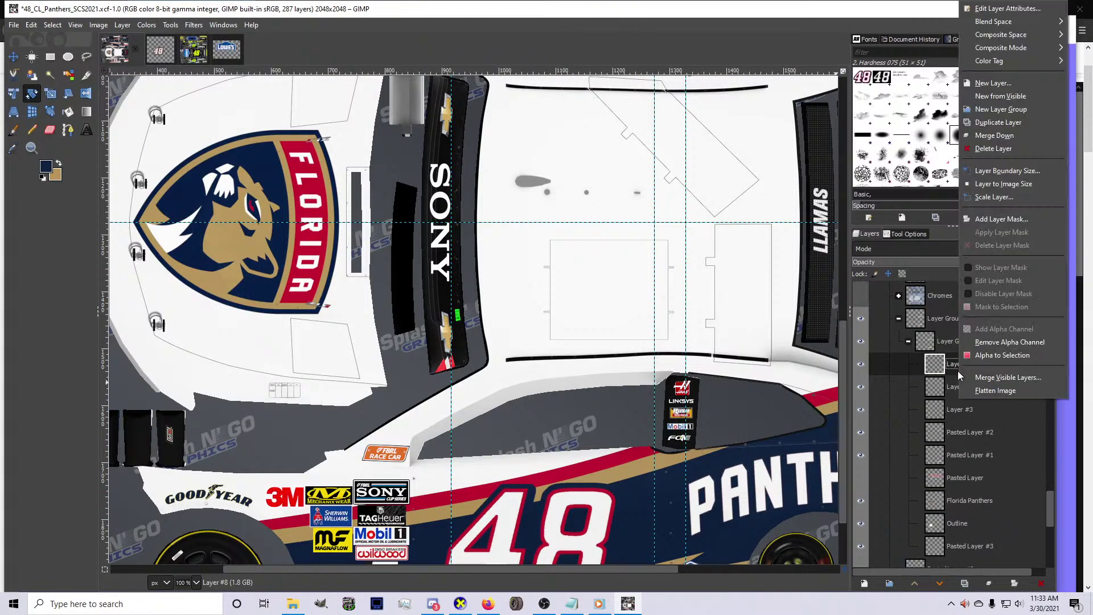
left_click(980, 363)
right_click(965, 387)
left_click(982, 356)
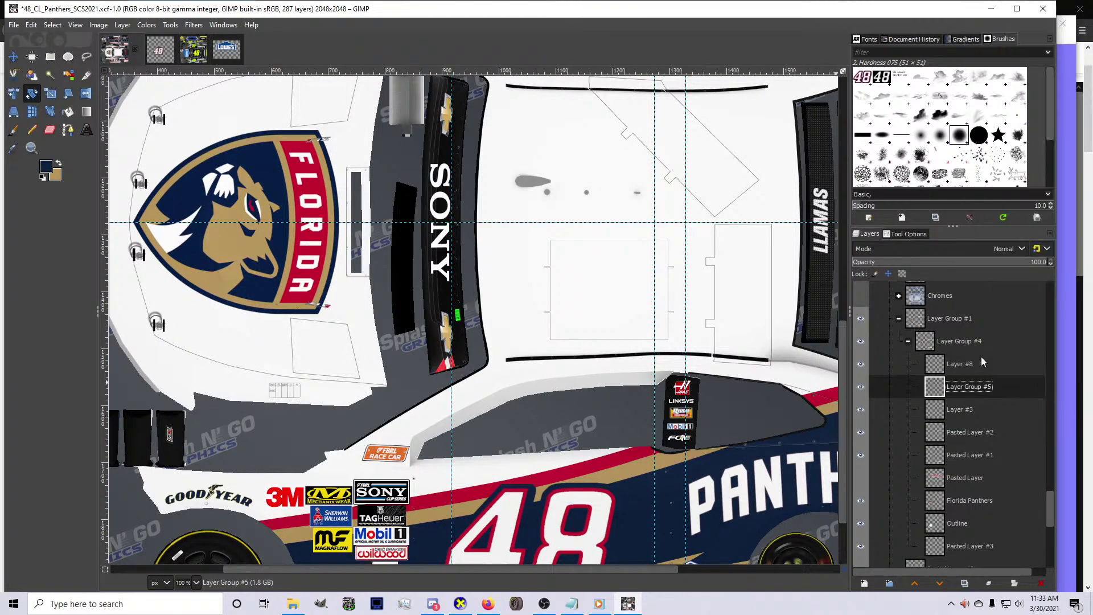
right_click(947, 410)
left_click(976, 367)
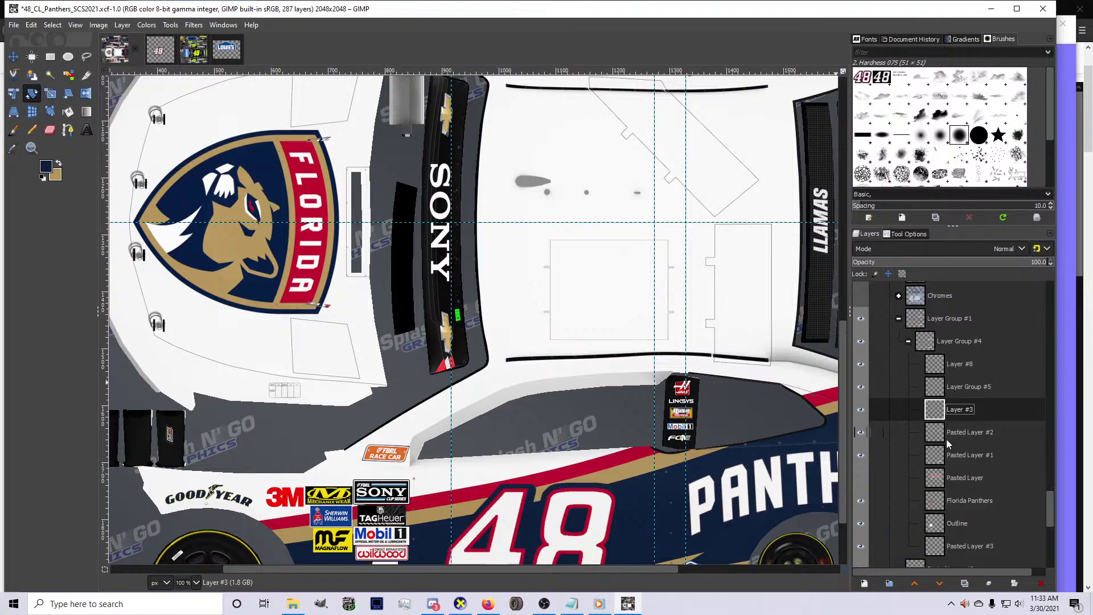
scroll(949, 445, "up", 10)
Select the driver-name signatures from the alpha of Layer Group #7 and paint them navy along both roof edges
right_click(941, 472)
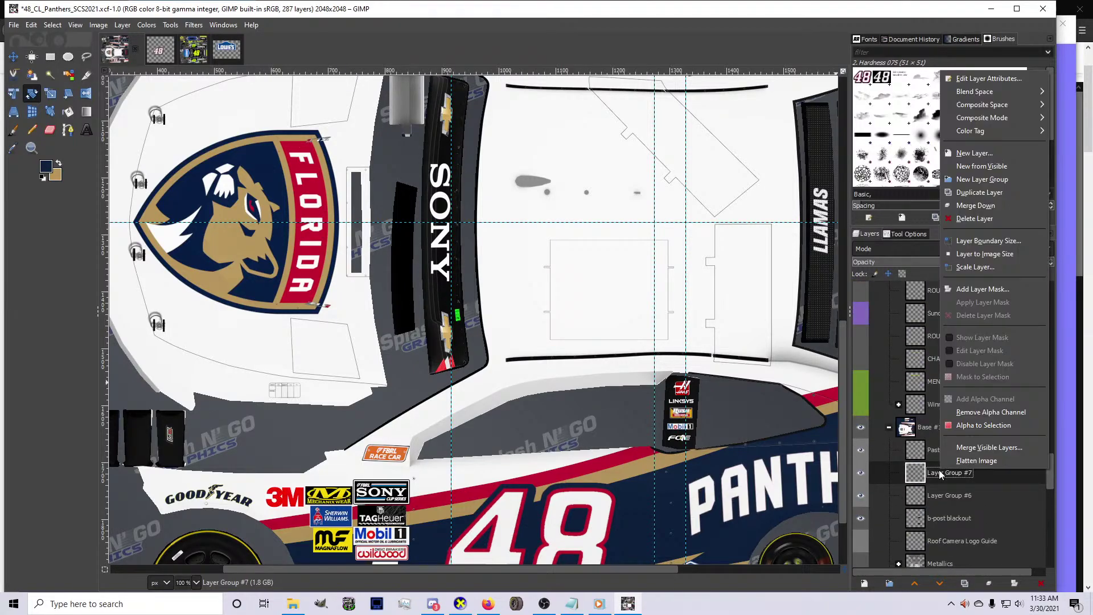
left_click(962, 429)
left_click(32, 130)
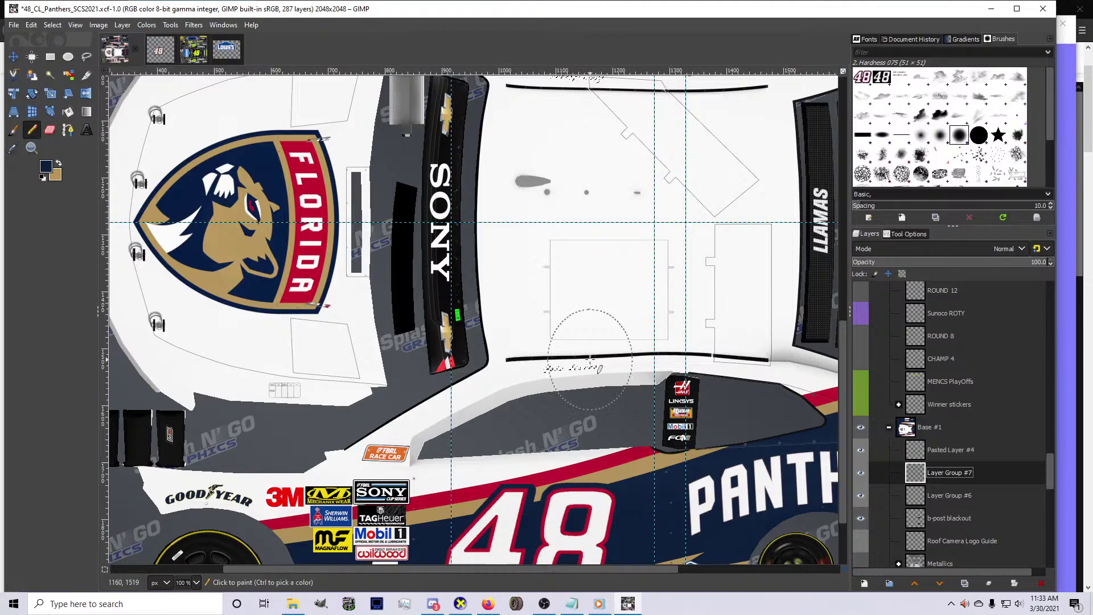
scroll(577, 361, "up", 5)
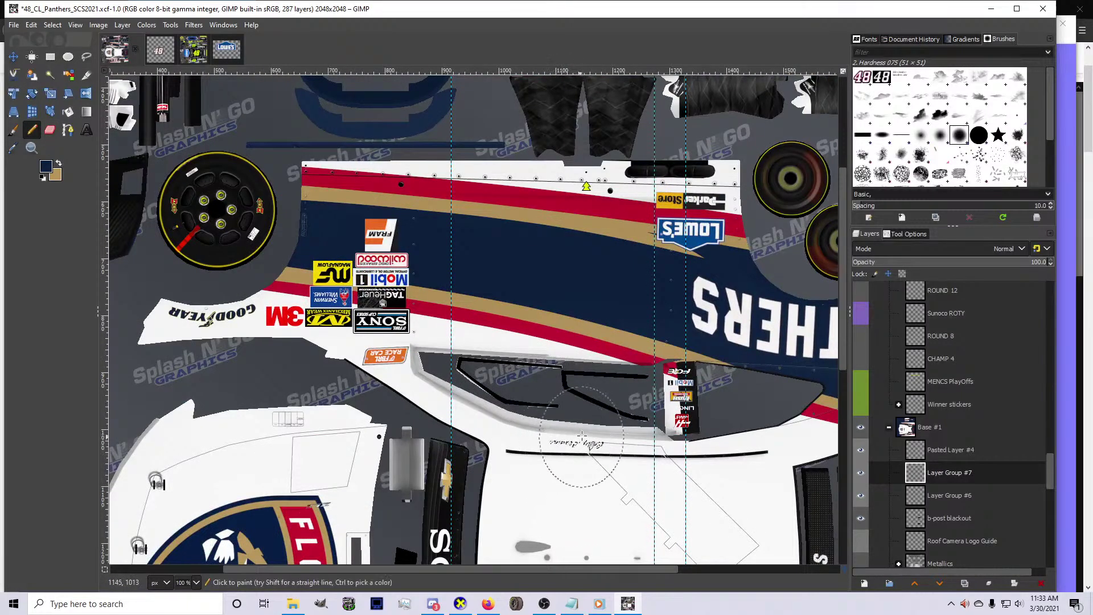
scroll(578, 362, "down", 5)
scroll(578, 362, "down", 2)
scroll(877, 457, "down", 3)
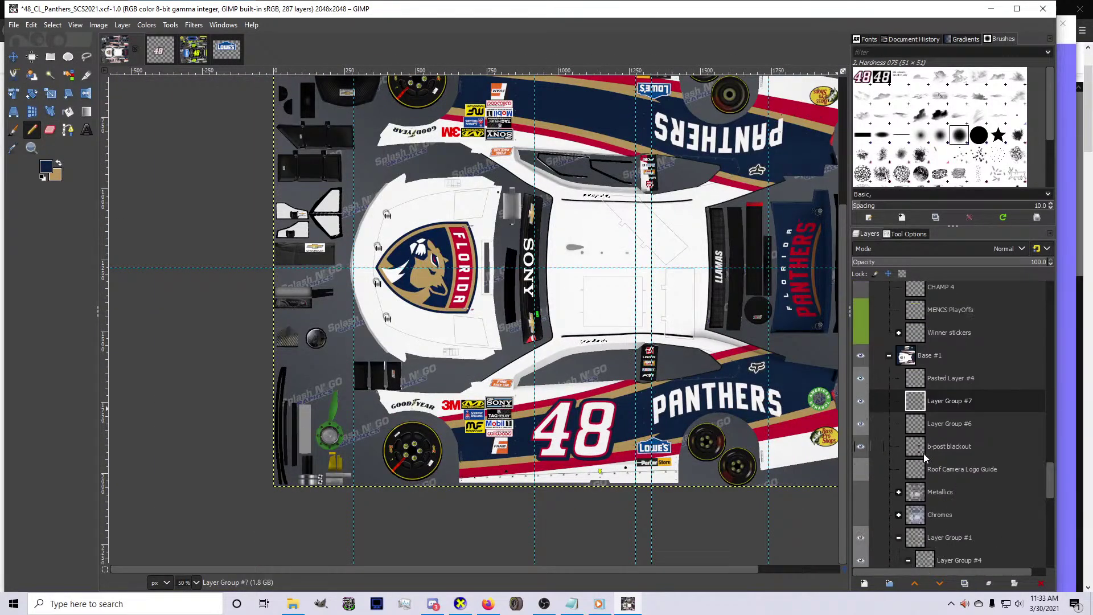
Select the b-post blackout layer, inspect the upper car side's B-post and export the livery again to card.bmp
left_click(928, 447)
scroll(638, 152, "up", 3)
scroll(638, 153, "up", 2)
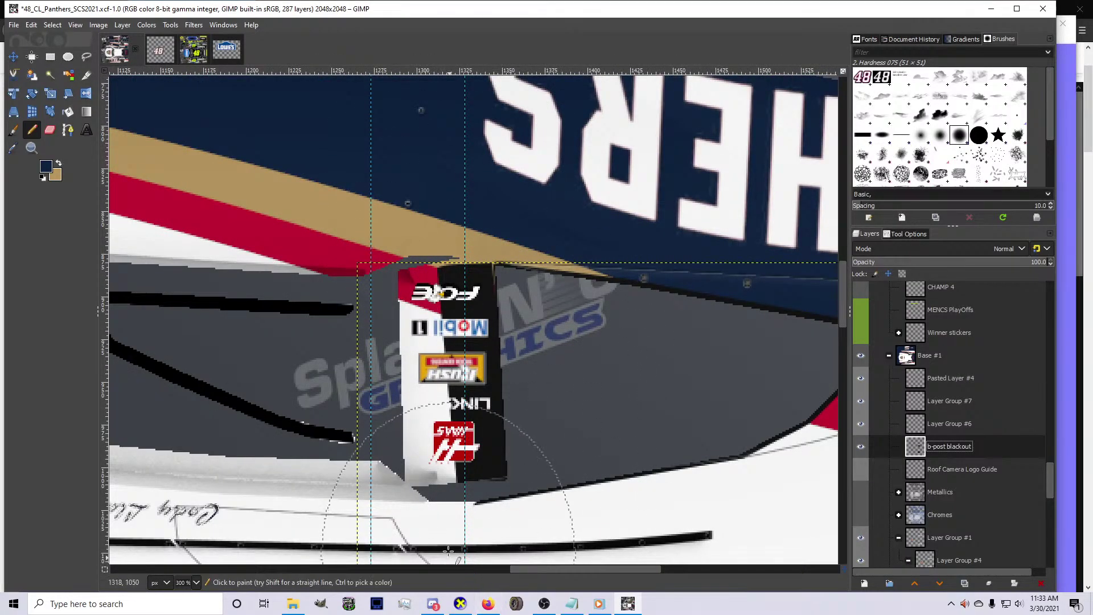
key("ctrl+e")
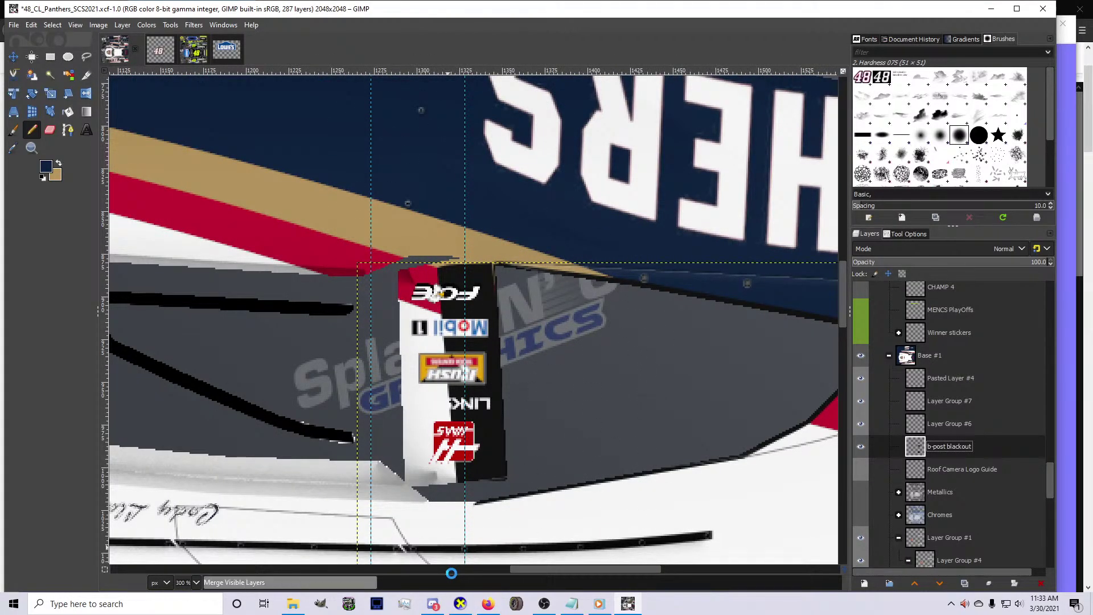
Switch to the car viewer, rotate the model to inspect the exported livery, and return to GIMP
left_click(460, 604)
left_click_drag(989, 332, 605, 564)
left_click(628, 603)
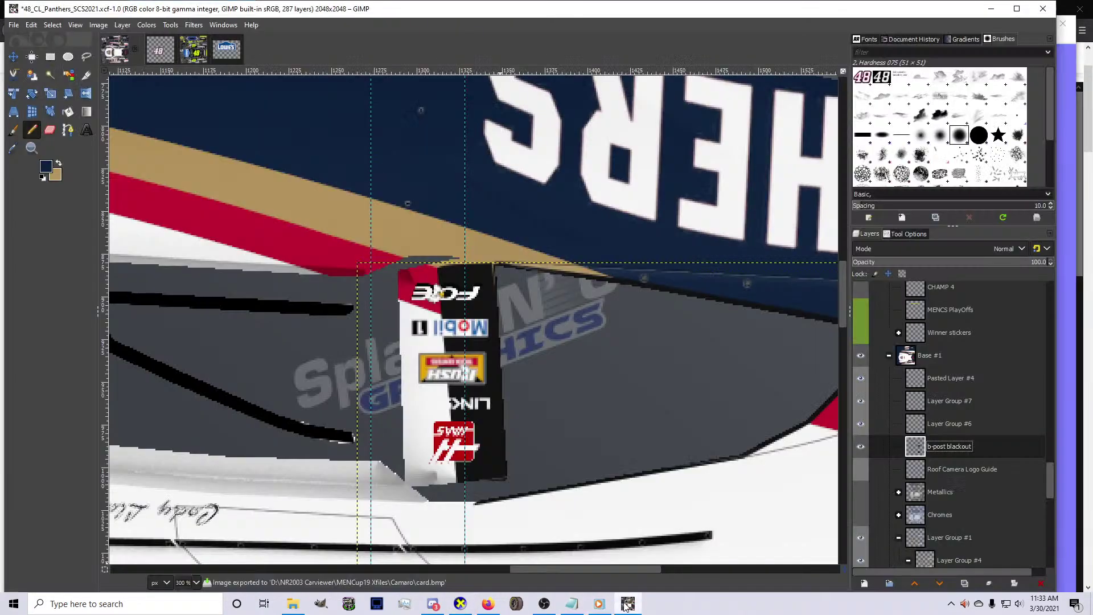
In the Lowe's livery document, find the b-post blackout layer under Base #1 and copy it
left_click(183, 49)
scroll(983, 449, "down", 15)
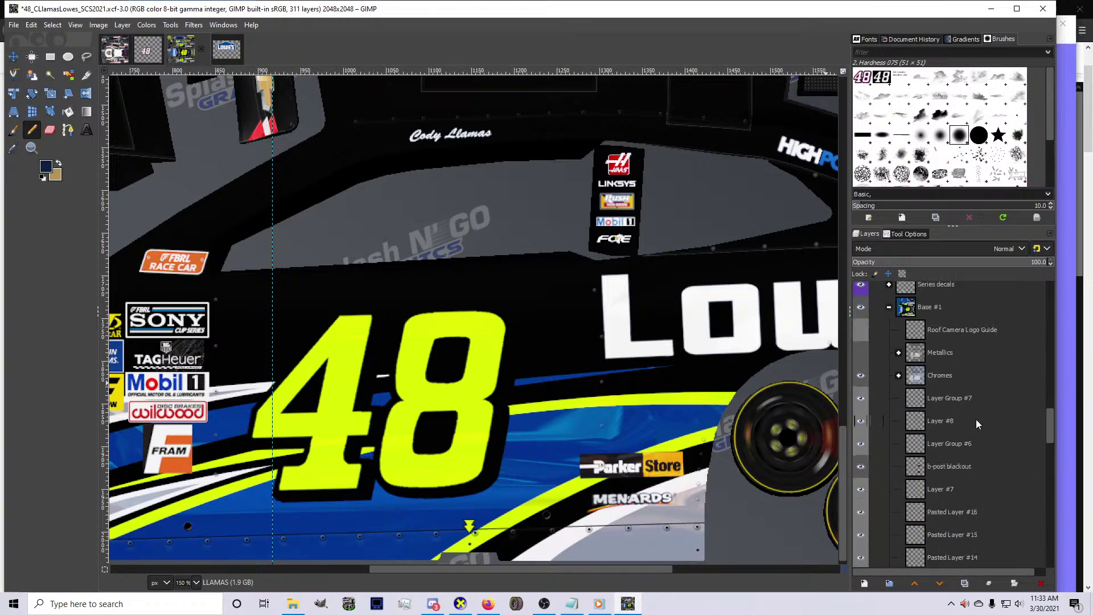
scroll(945, 421, "up", 10)
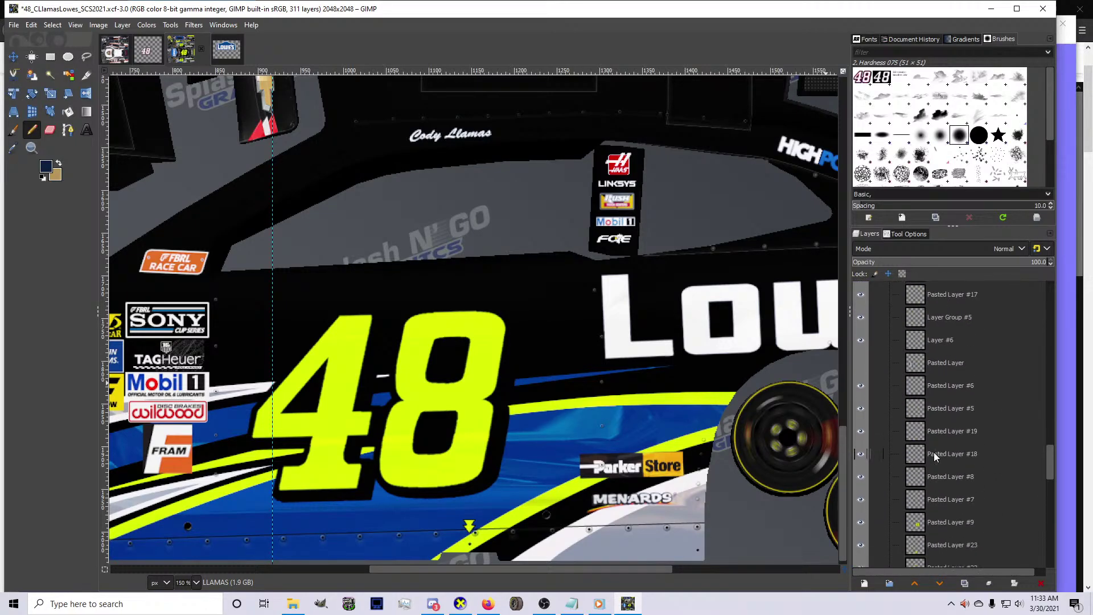
left_click(932, 539)
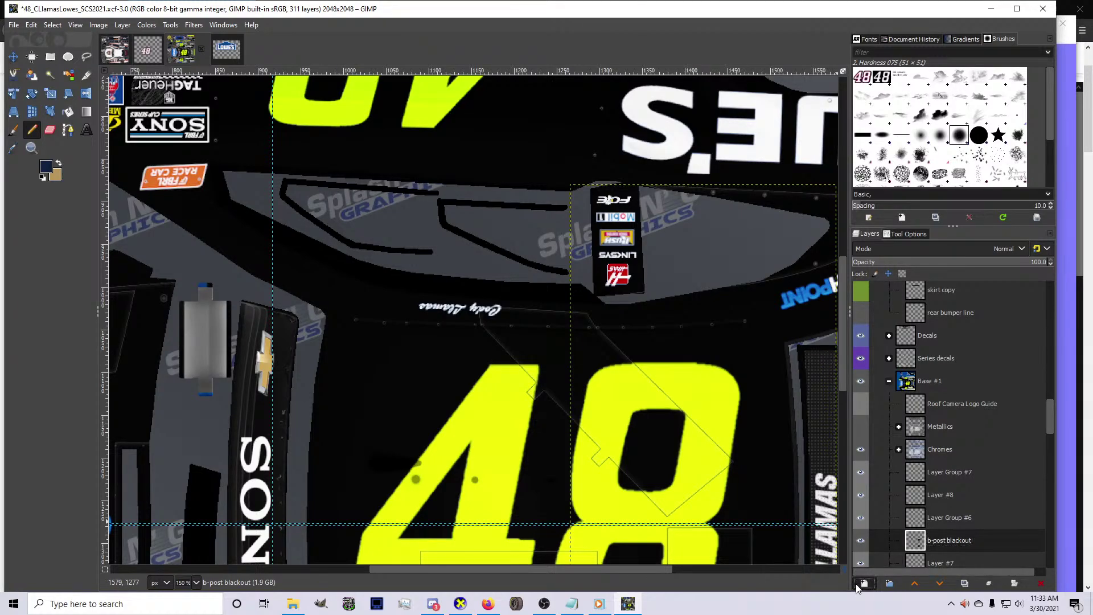
left_click(864, 584)
left_click(943, 571)
key("ctrl+c")
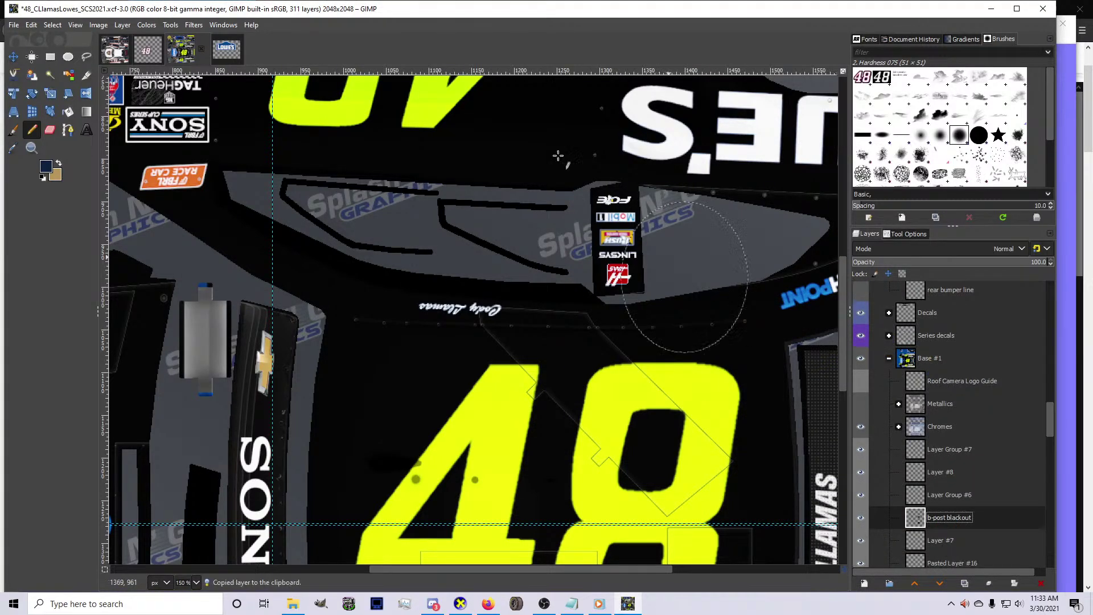
Return to the Panthers livery and paste the copied b-post blackout onto a new layer just above its own b-post blackout layer
left_click(115, 51)
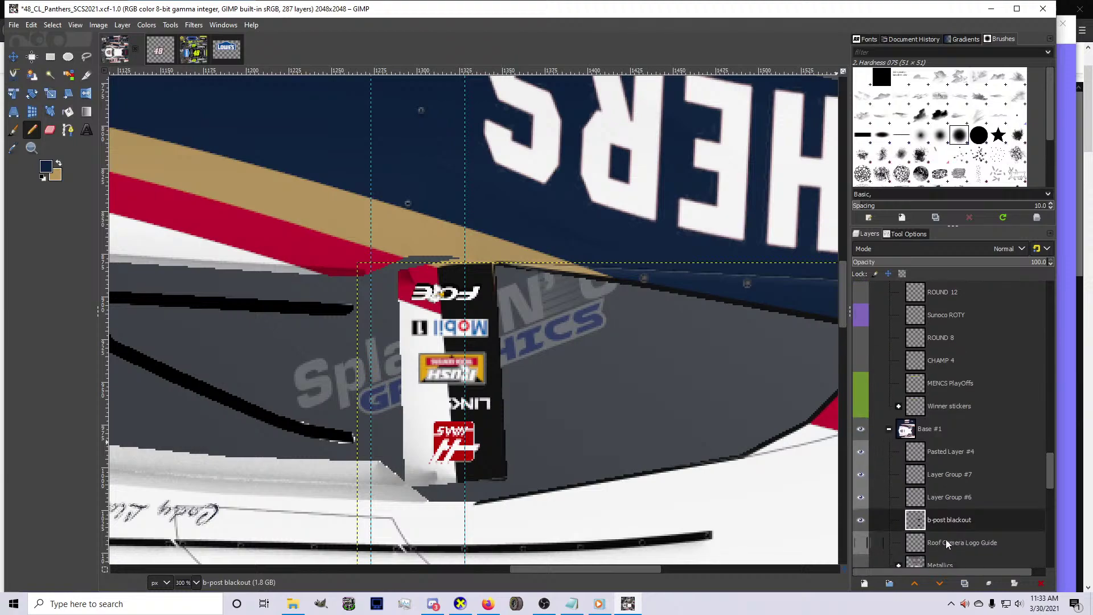
left_click(864, 584)
left_click(943, 571)
key("ctrl+v")
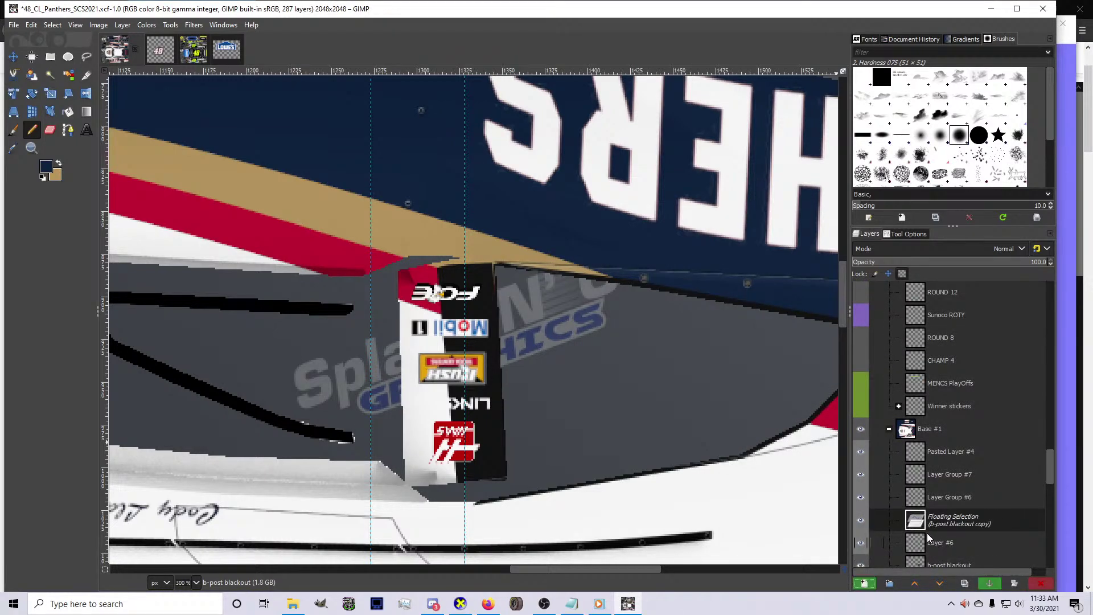
key("ctrl+h")
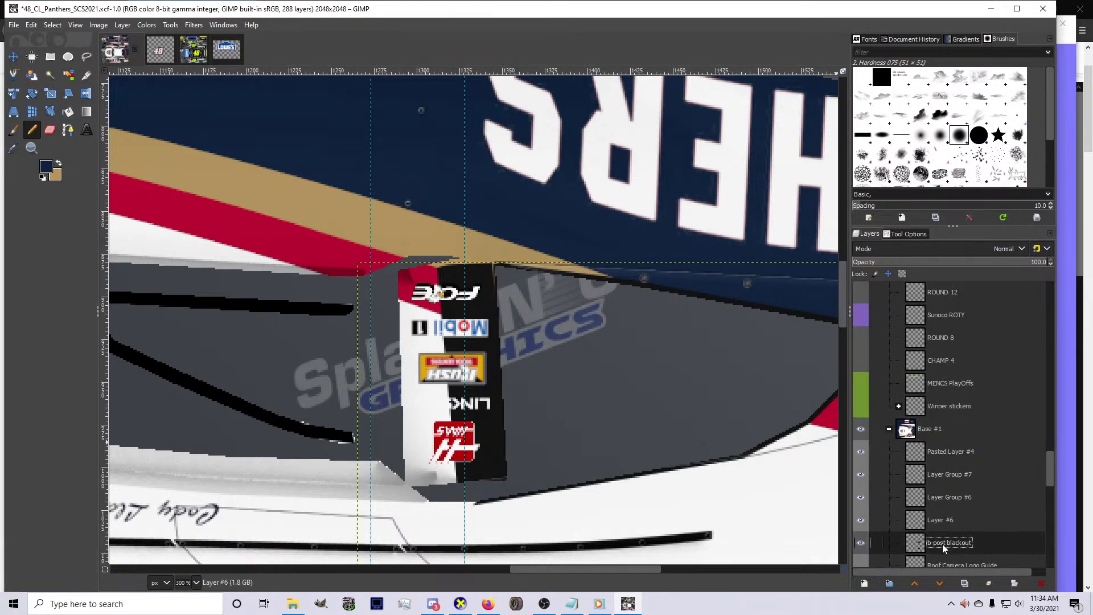
Show the Wire layer over the template and go back to the b-post blackout layer under Base #1
scroll(957, 399, "up", 5)
scroll(934, 382, "up", 10)
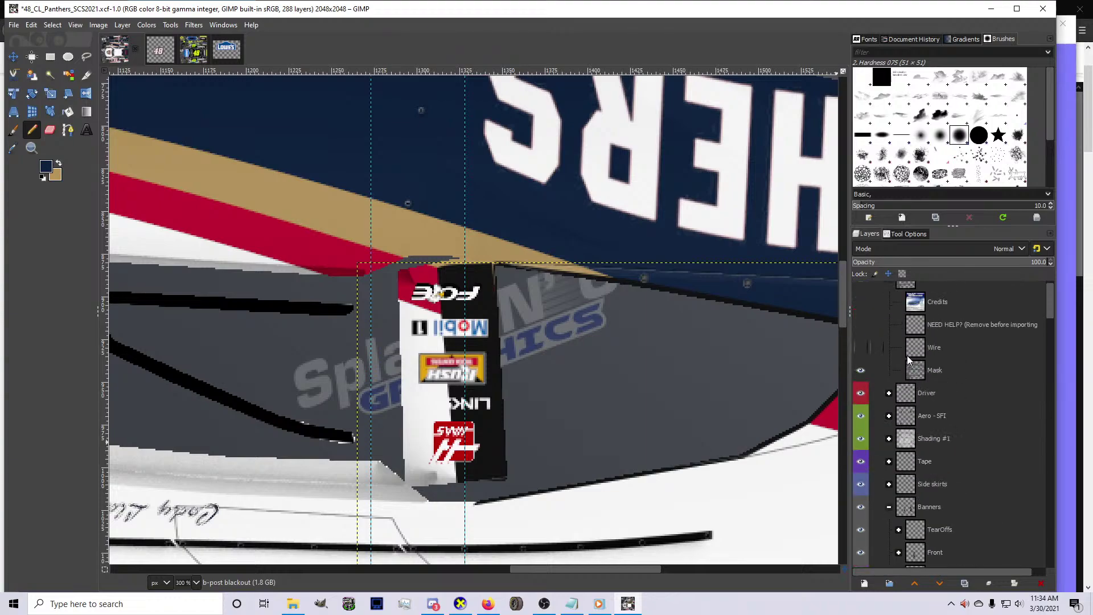
left_click(869, 351)
scroll(956, 398, "down", 10)
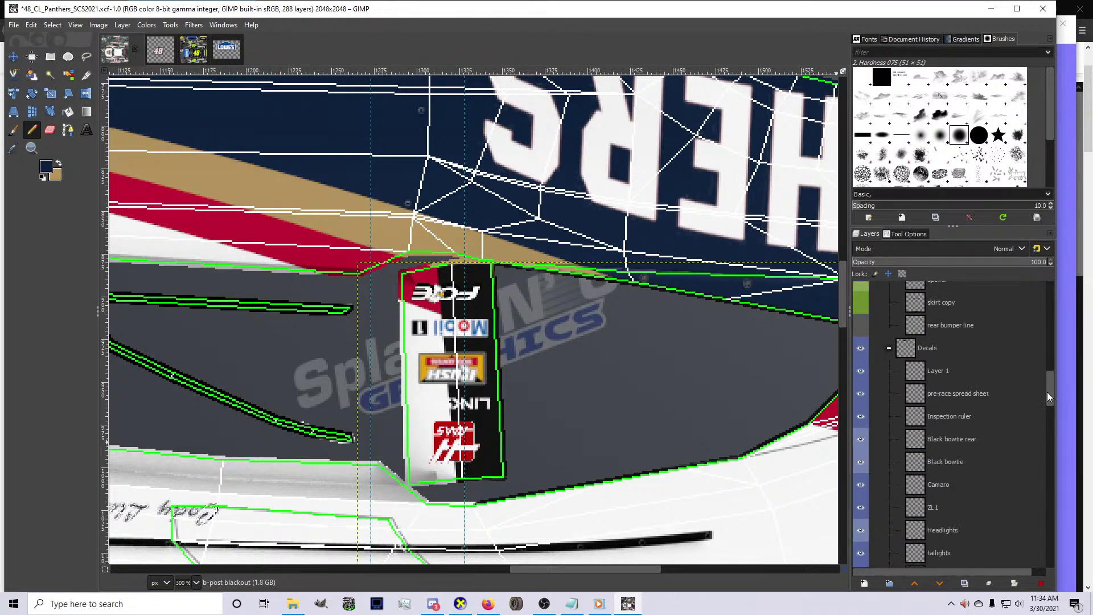
left_click_drag(1050, 399, 1042, 574)
scroll(956, 427, "up", 5)
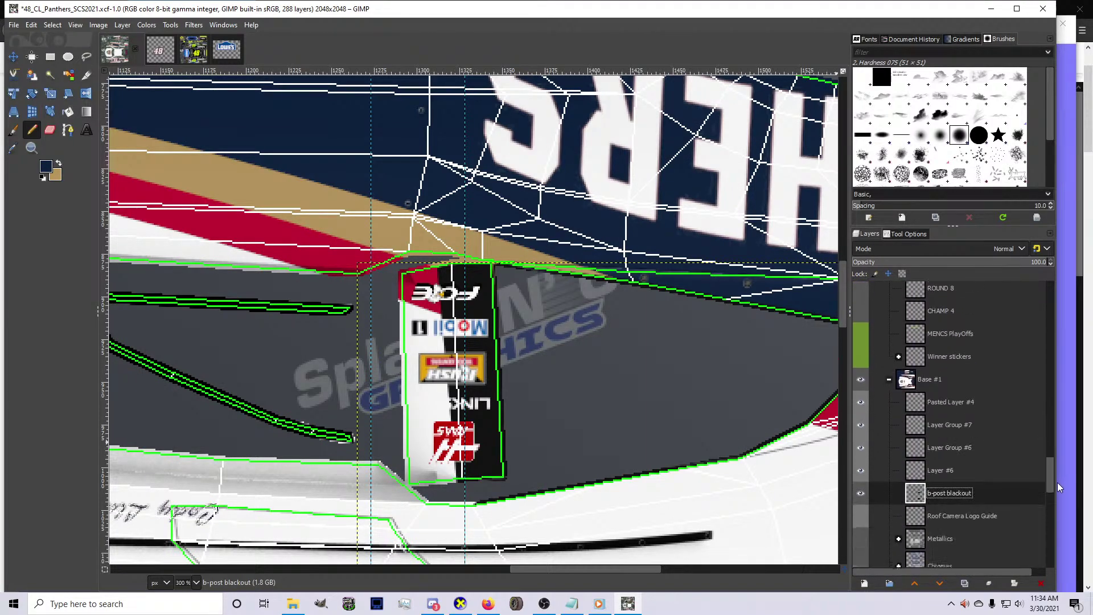
scroll(471, 347, "up", 5)
Outline the upper car side's B-post with a free selection that encloses the wireframe panel's unpainted white and crimson area
key("f")
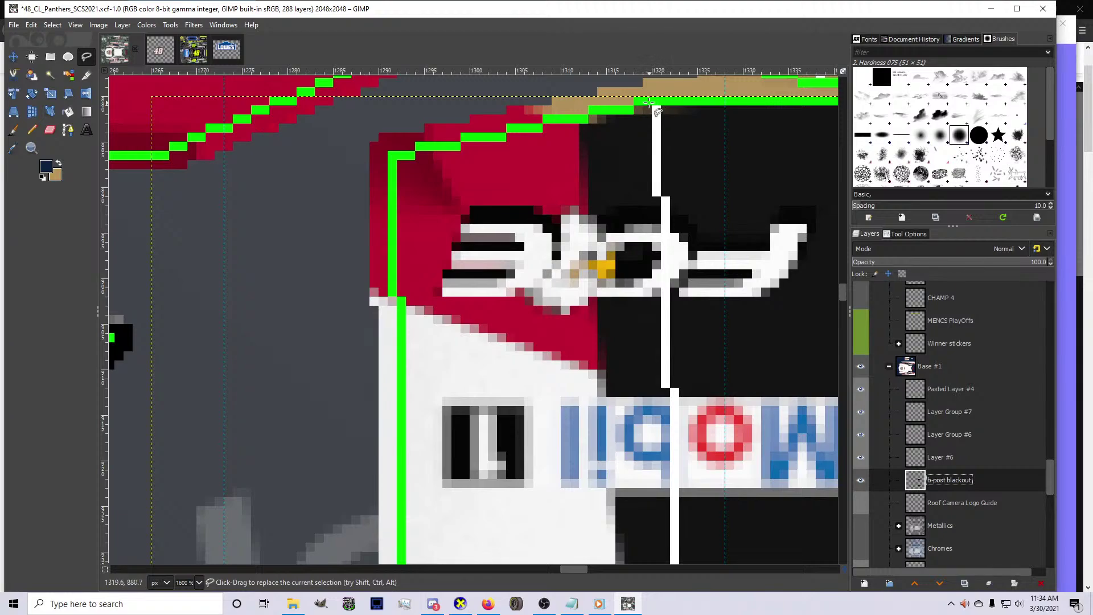
left_click(649, 102)
scroll(342, 228, "down", 10)
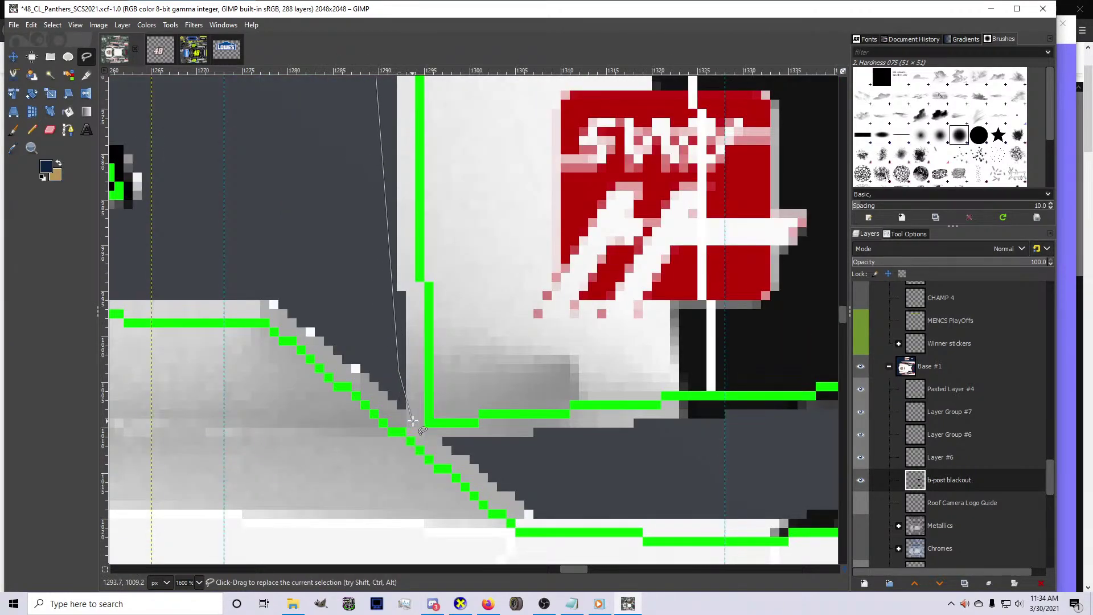
scroll(737, 392, "down", 5)
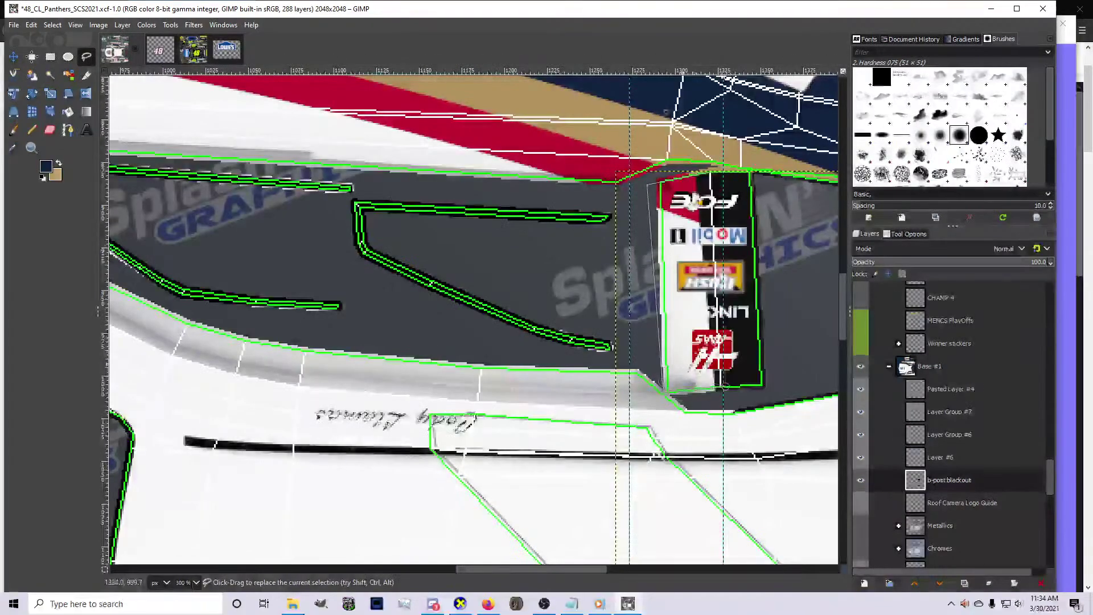
double_click(715, 178)
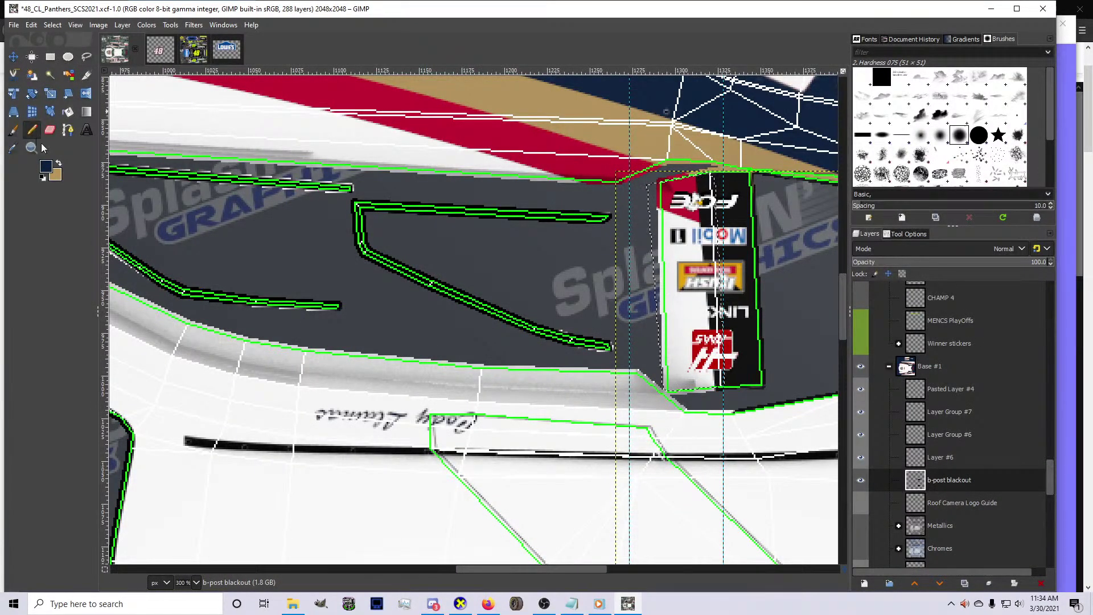
Set the foreground colour to black 060606, paint the selected B-post area with it and clear the selection
left_click(46, 166)
left_click(549, 187)
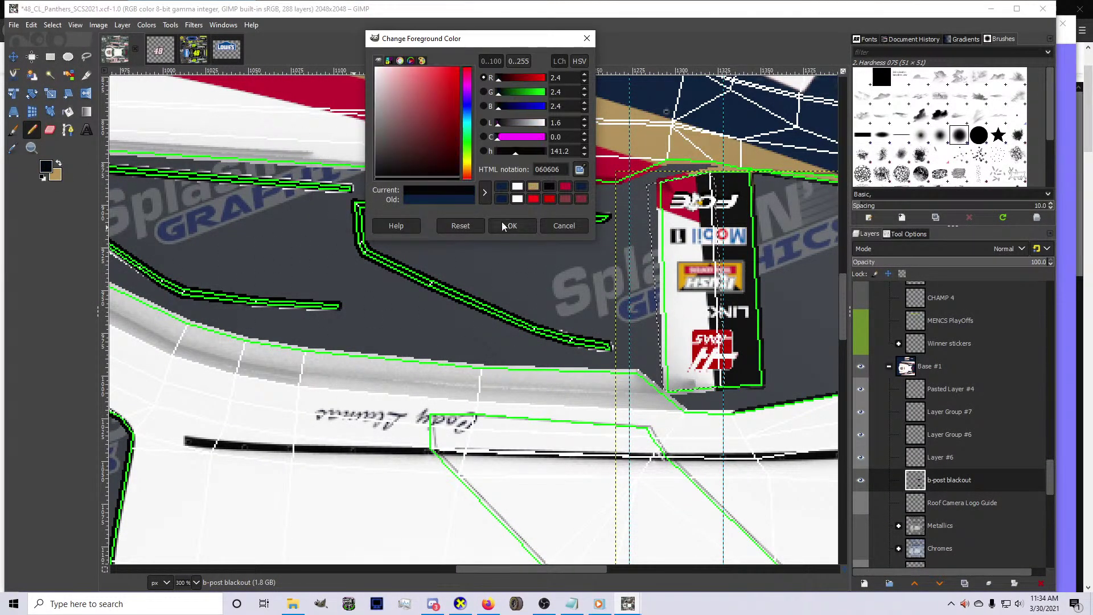
left_click(511, 226)
key("ctrl+comma")
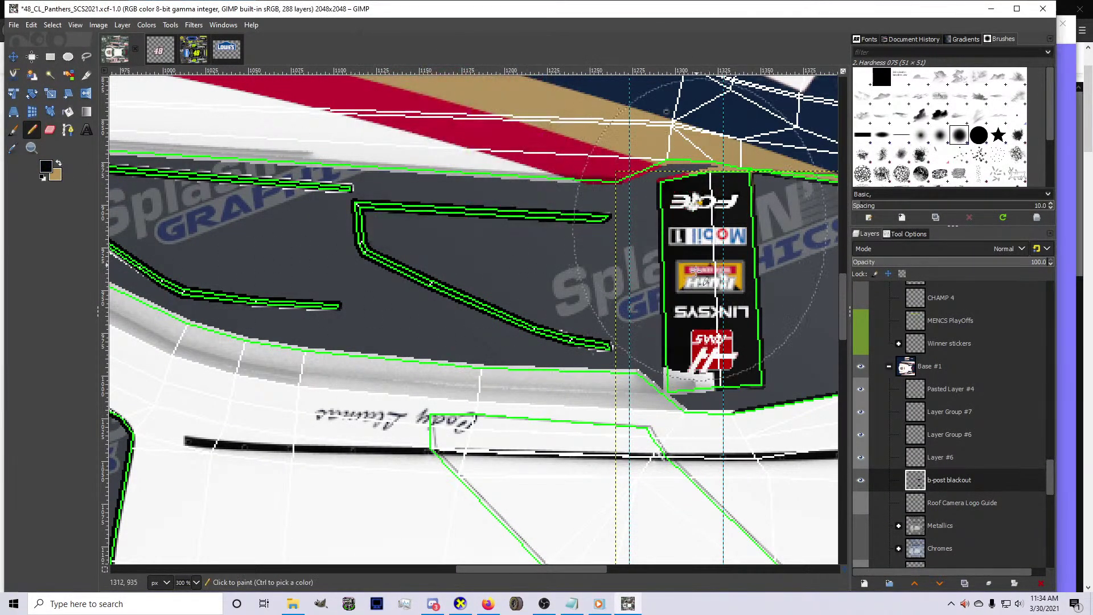
left_click(53, 24)
left_click(63, 50)
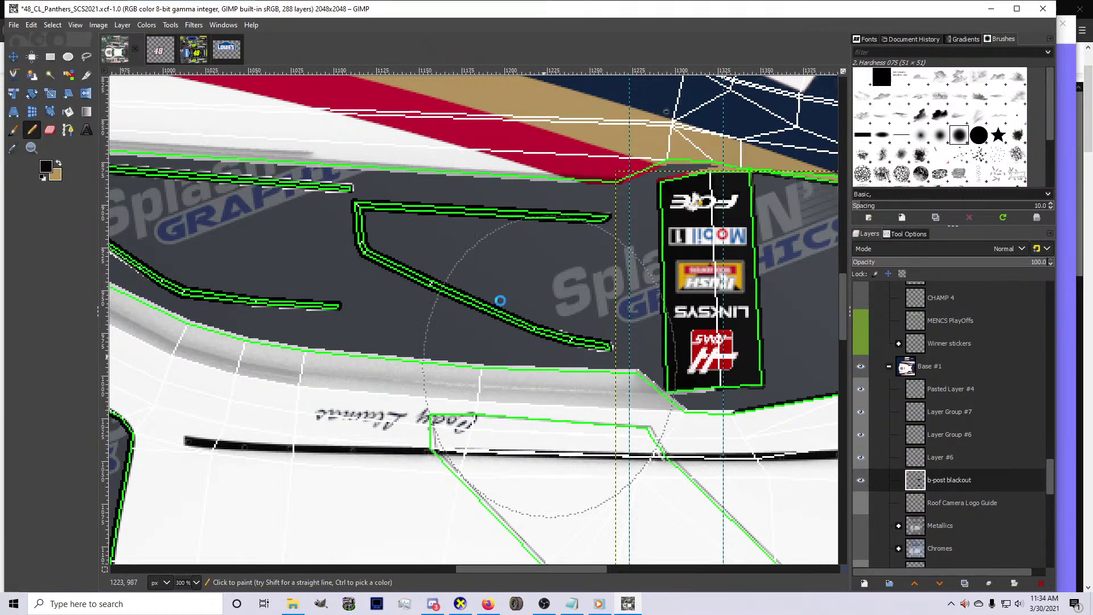
Export the livery with the wireframe to card.bmp, turn the model in the car viewer to inspect it, and return to GIMP
key("ctrl+m")
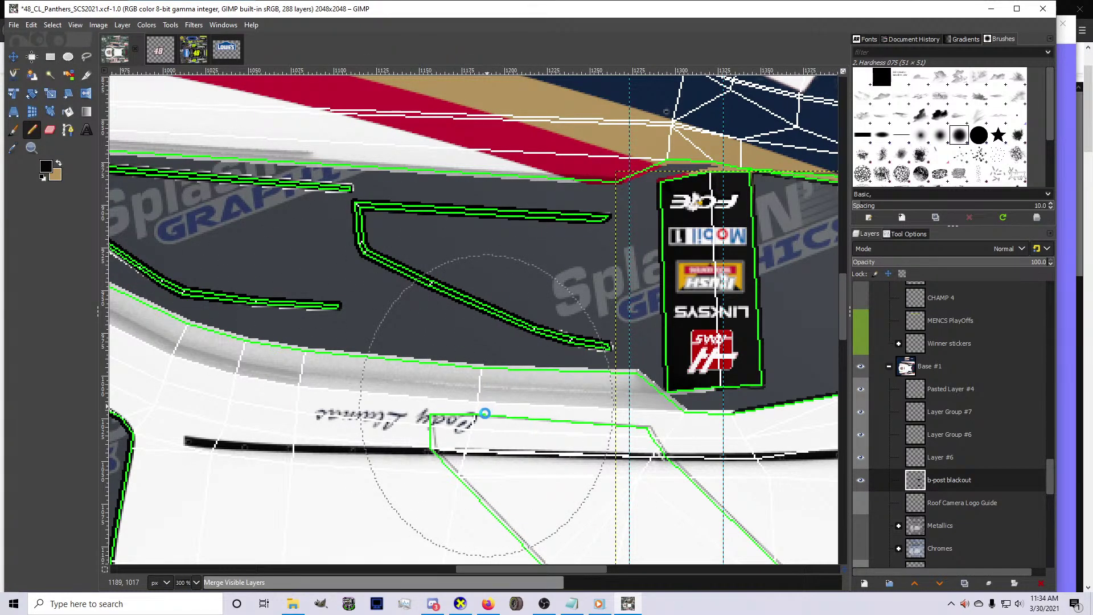
left_click(460, 604)
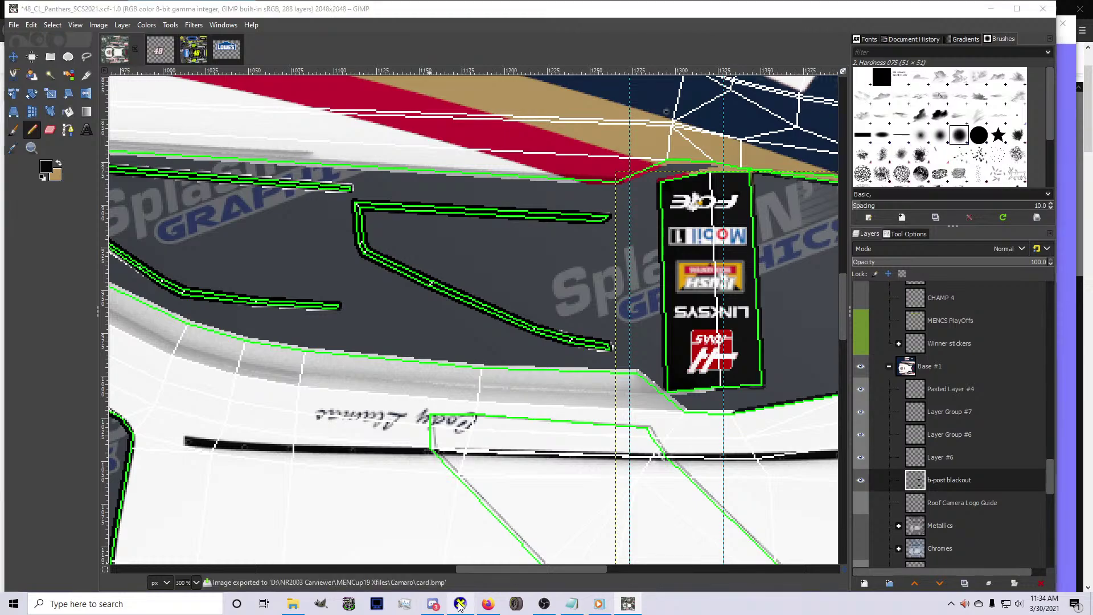
left_click_drag(728, 337, 599, 467)
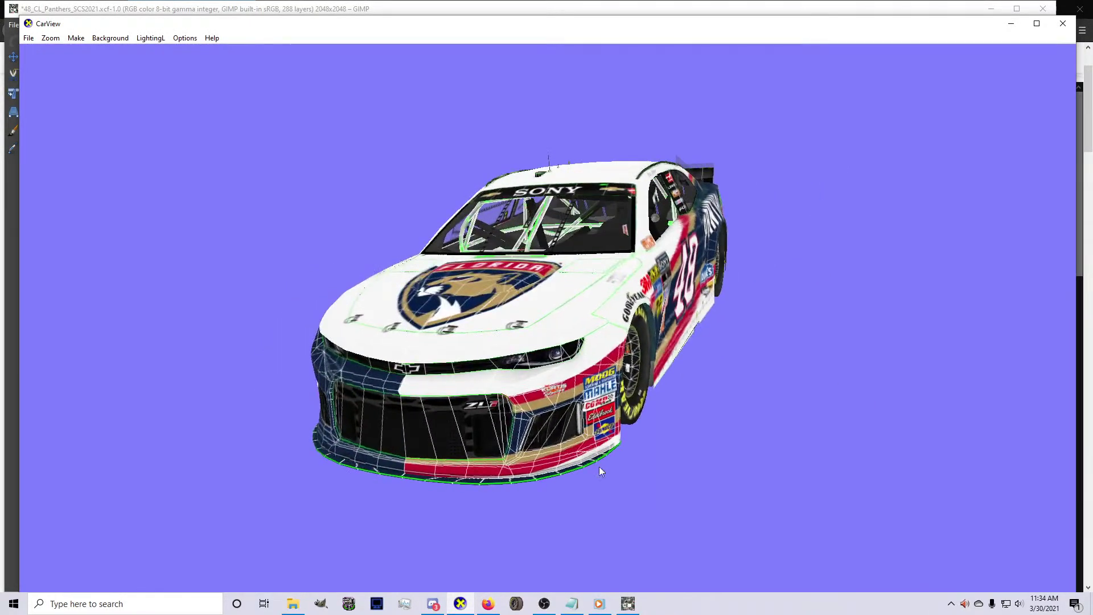
left_click(628, 604)
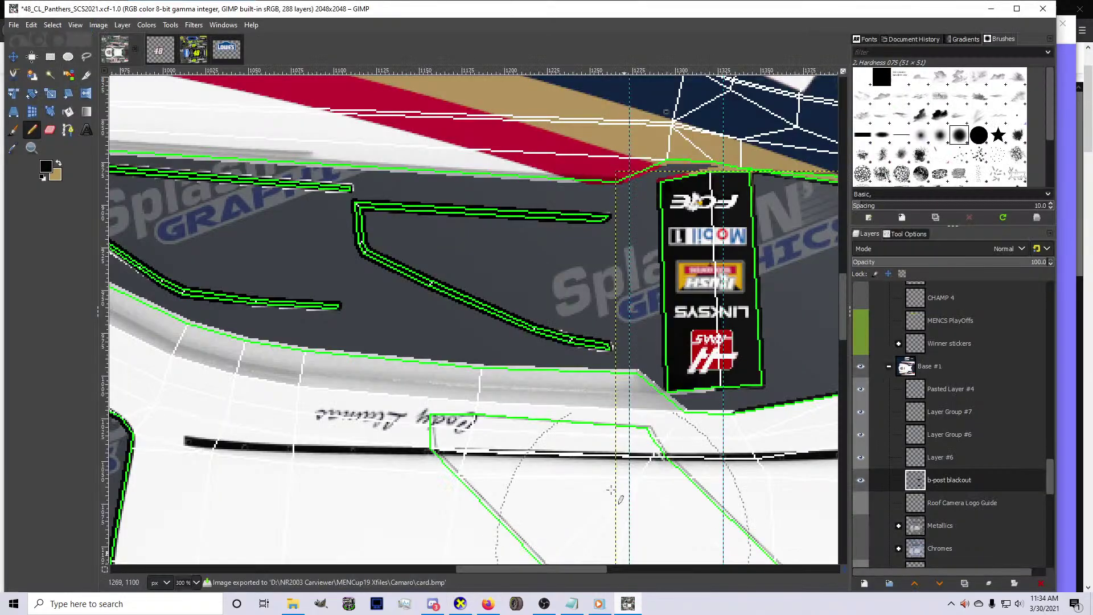
Select the Design group and copy a 510 × 349 px rectangle covering the white, crimson and gold half of the front bumper
scroll(549, 364, "down", 7)
scroll(930, 468, "down", 15)
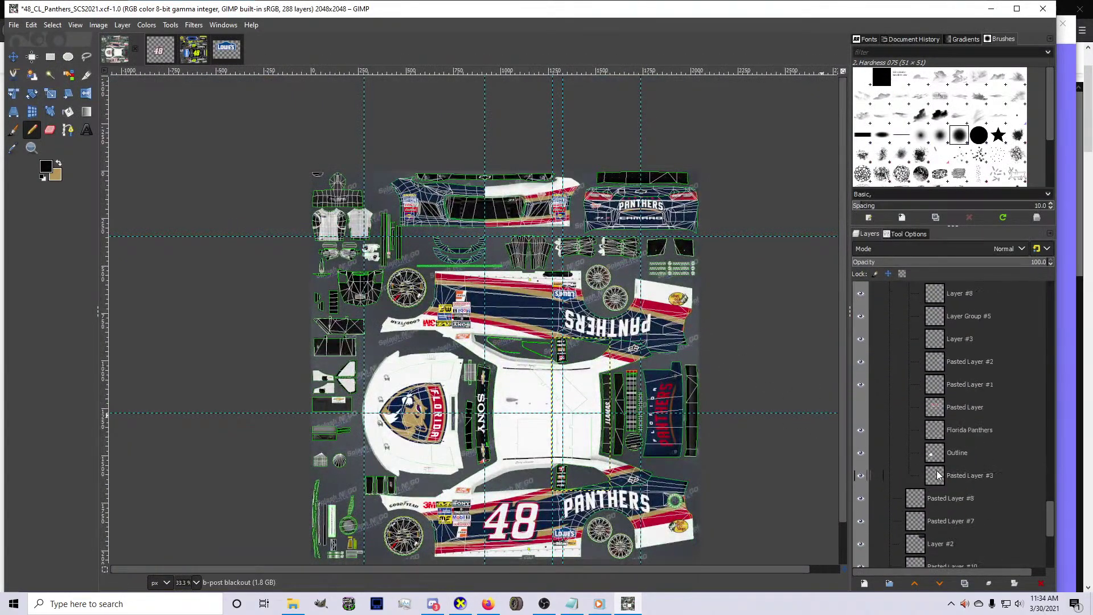
left_click(937, 348)
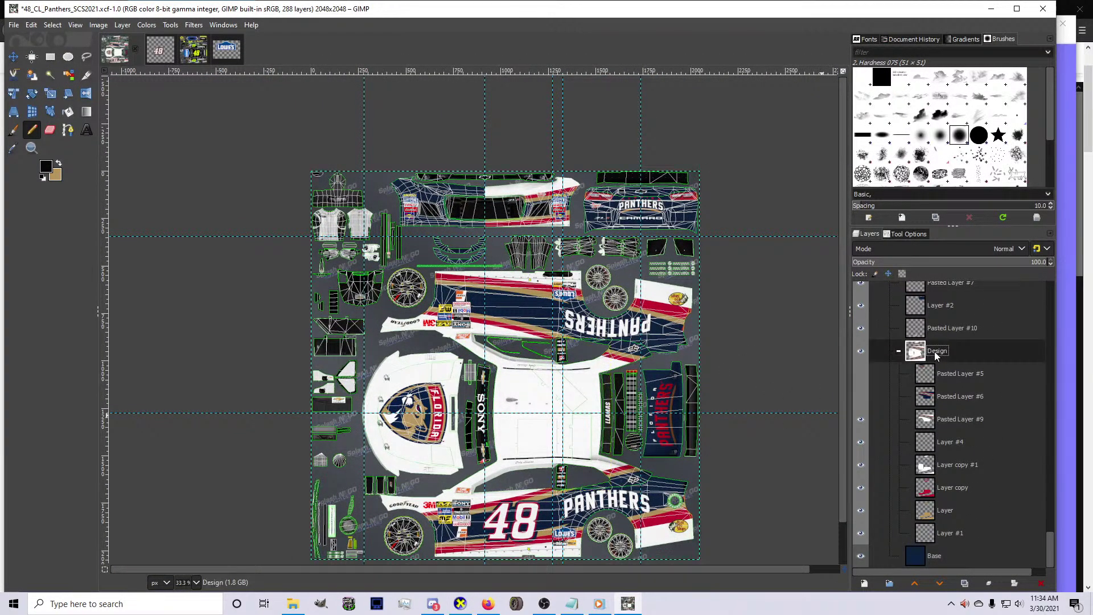
scroll(936, 348, "up", 4)
scroll(484, 161, "up", 5)
key("f")
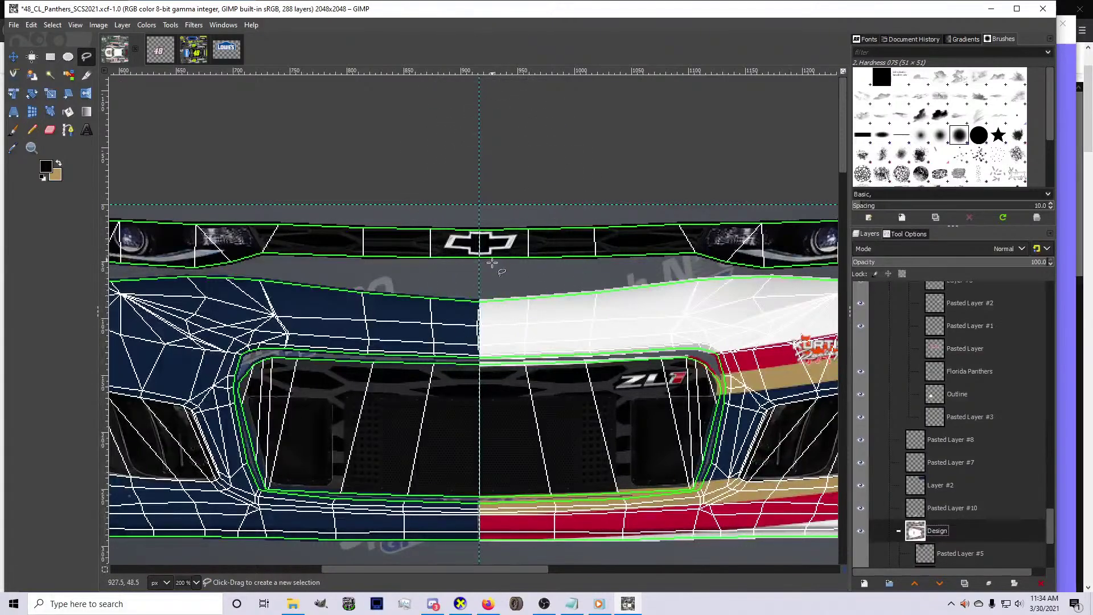
left_click(50, 58)
scroll(337, 177, "down", 2)
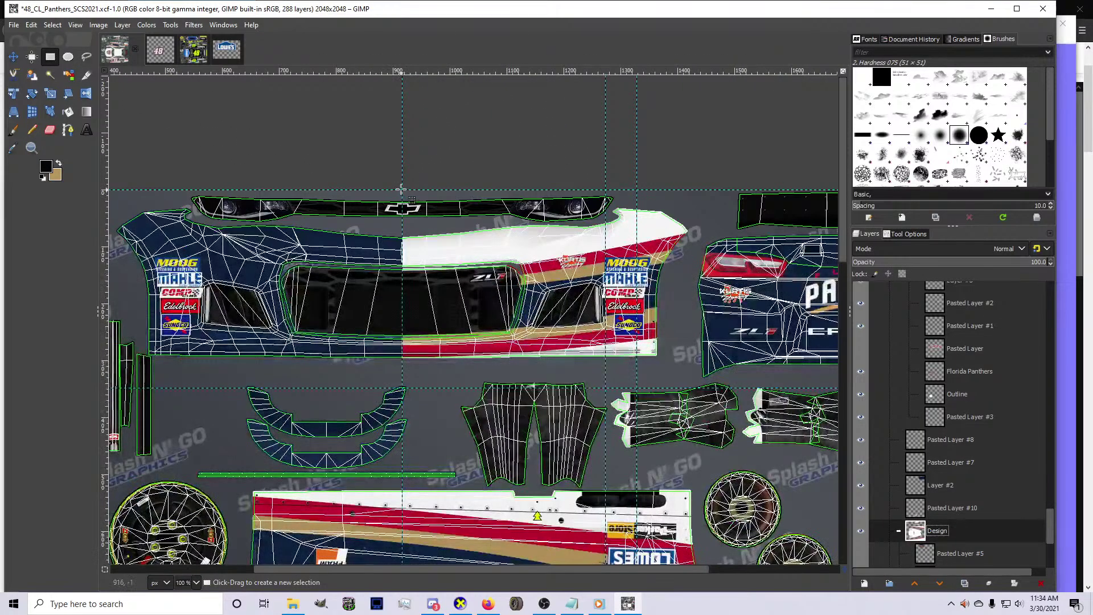
left_click_drag(402, 189, 693, 388)
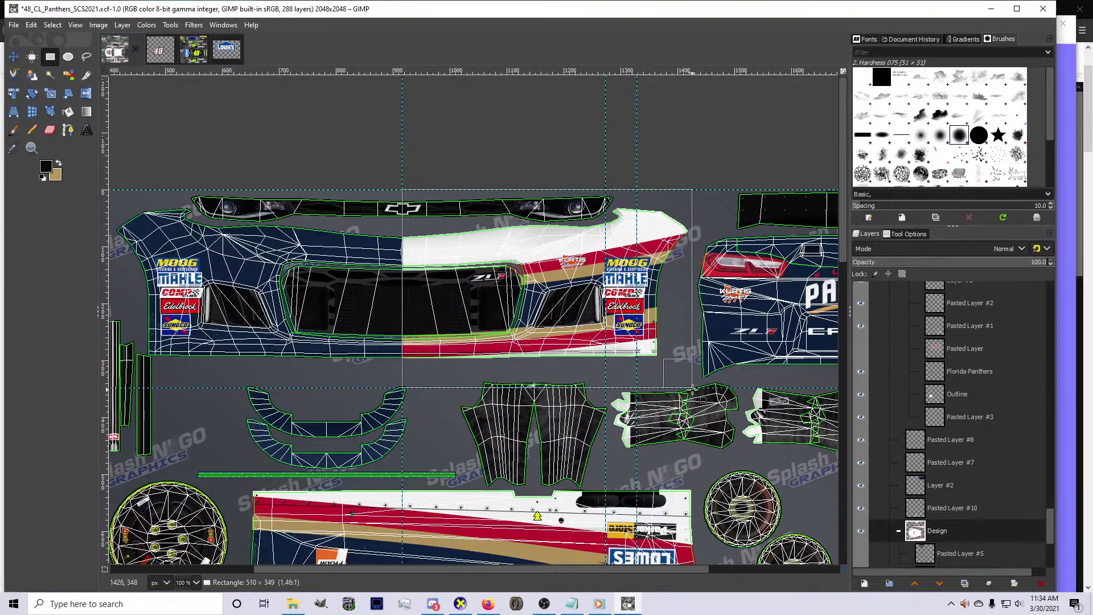
key("ctrl+c")
Paste the copied bumper half as a new layer between Pasted Layer #9 and Layer #4 in the Design group
scroll(964, 552, "down", 2)
left_click(952, 506)
left_click(939, 531)
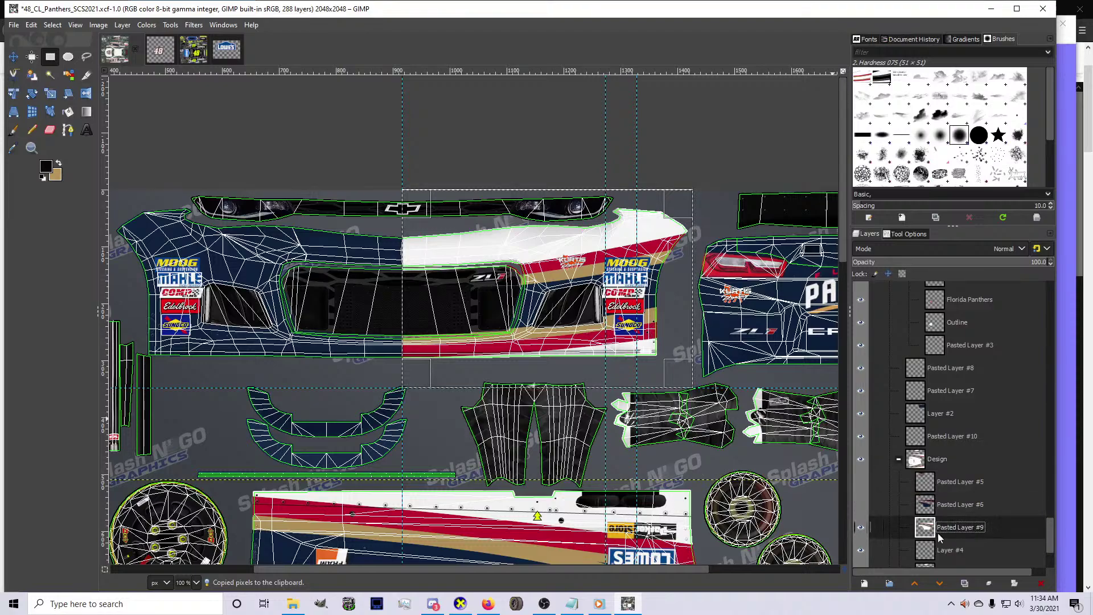
left_click(936, 550)
key("ctrl+v")
key("shift+ctrl+n")
Flip the pasted bumper half horizontally, move it onto the navy half up to the centre guide, and check its alignment
right_click(501, 384)
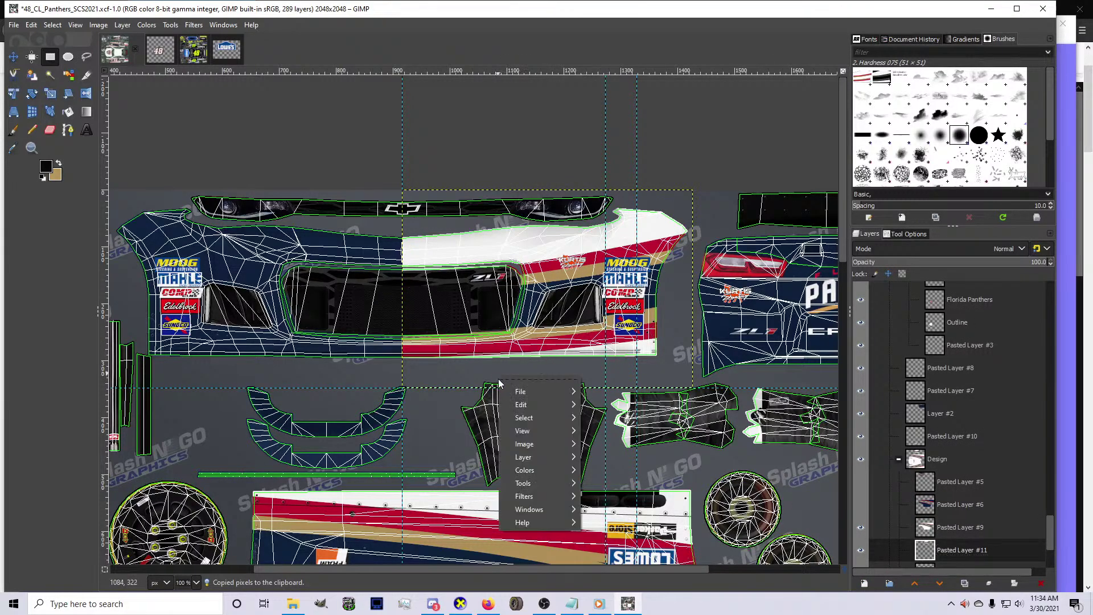
mouse_move(552, 405)
mouse_move(562, 459)
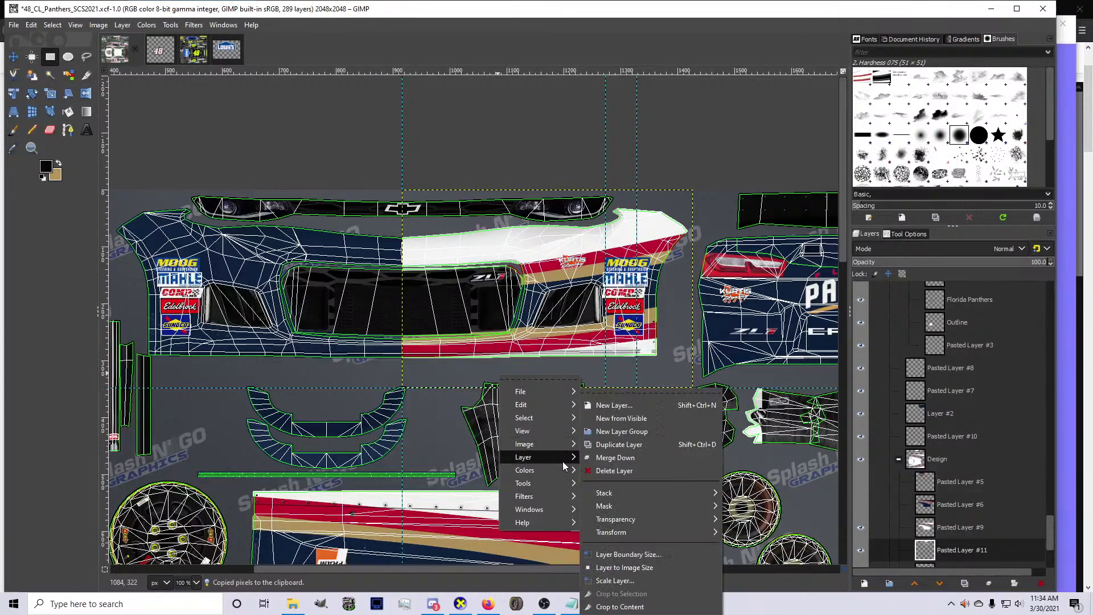
mouse_move(666, 531)
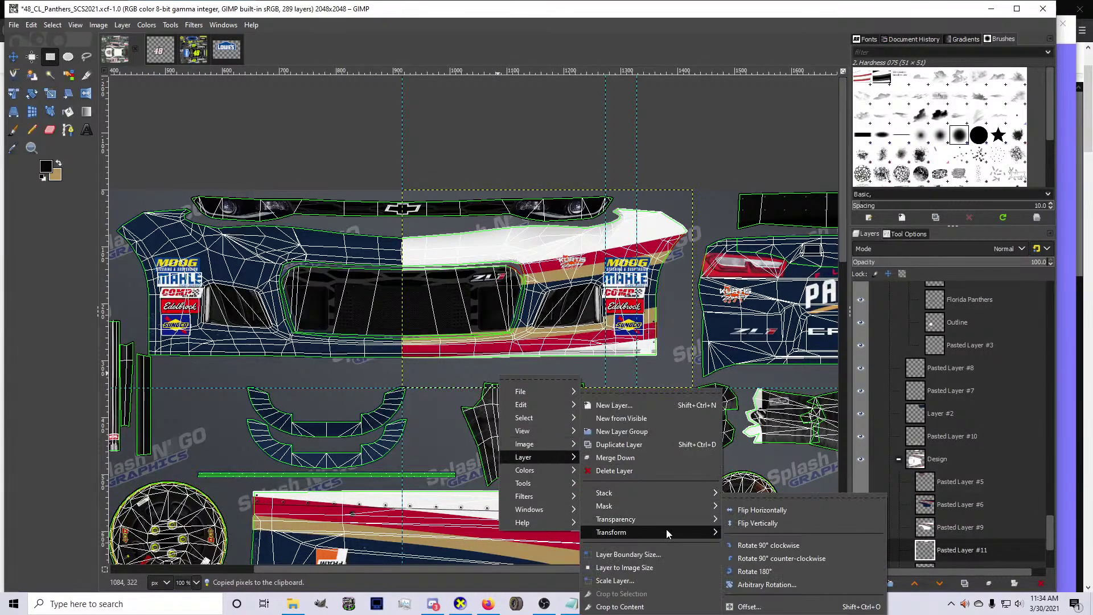
left_click(771, 512)
left_click(14, 57)
left_click_drag(623, 343, 344, 345)
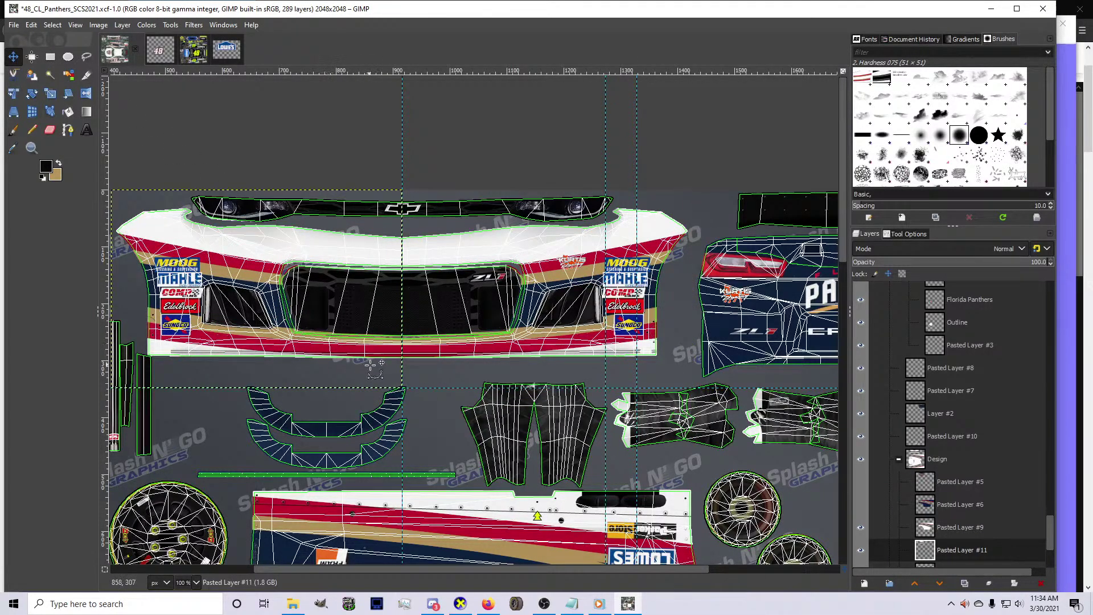
scroll(374, 367, "up", 10)
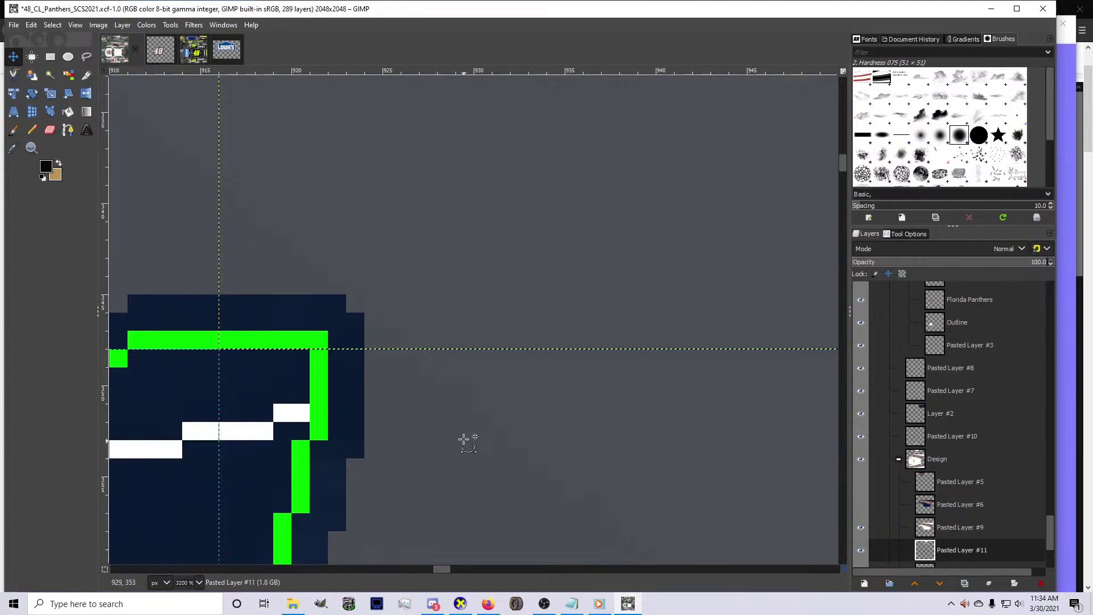
scroll(464, 439, "down", 10)
scroll(459, 403, "up", 4)
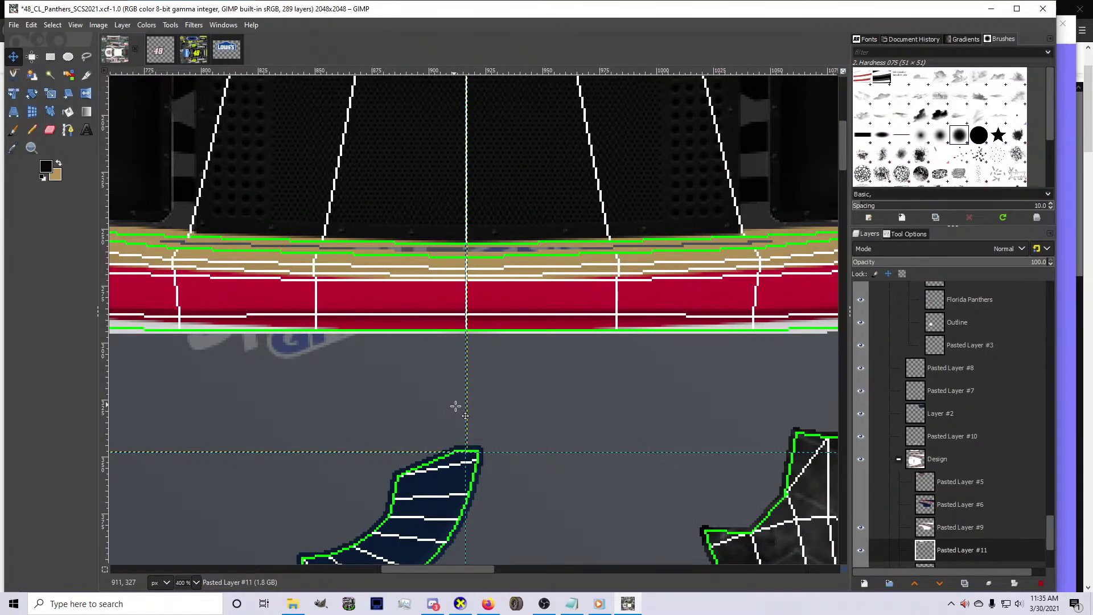
scroll(456, 406, "down", 8)
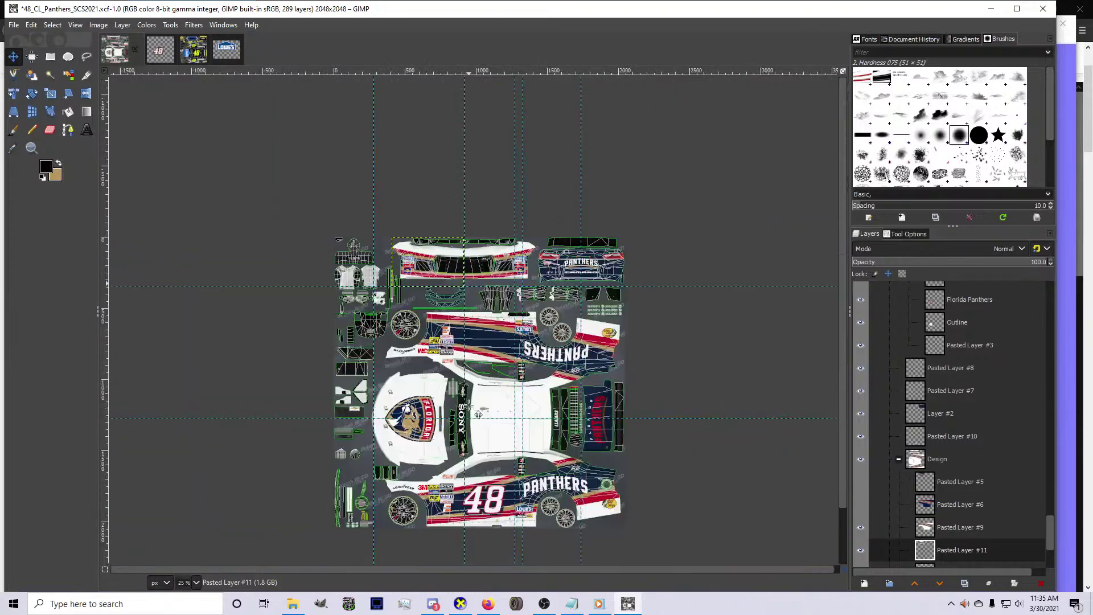
scroll(392, 408, "up", 3)
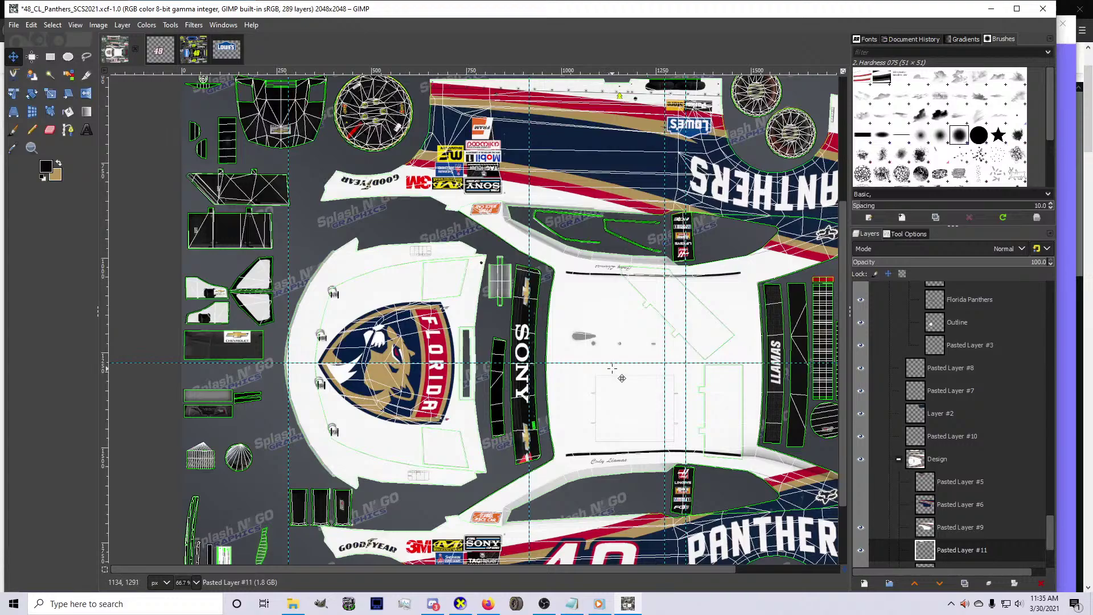
Inspect the mirrored front bumper against the whole livery and look over the layers of the Design group and Layer Group #4
scroll(612, 369, "down", 3)
scroll(622, 378, "up", 9)
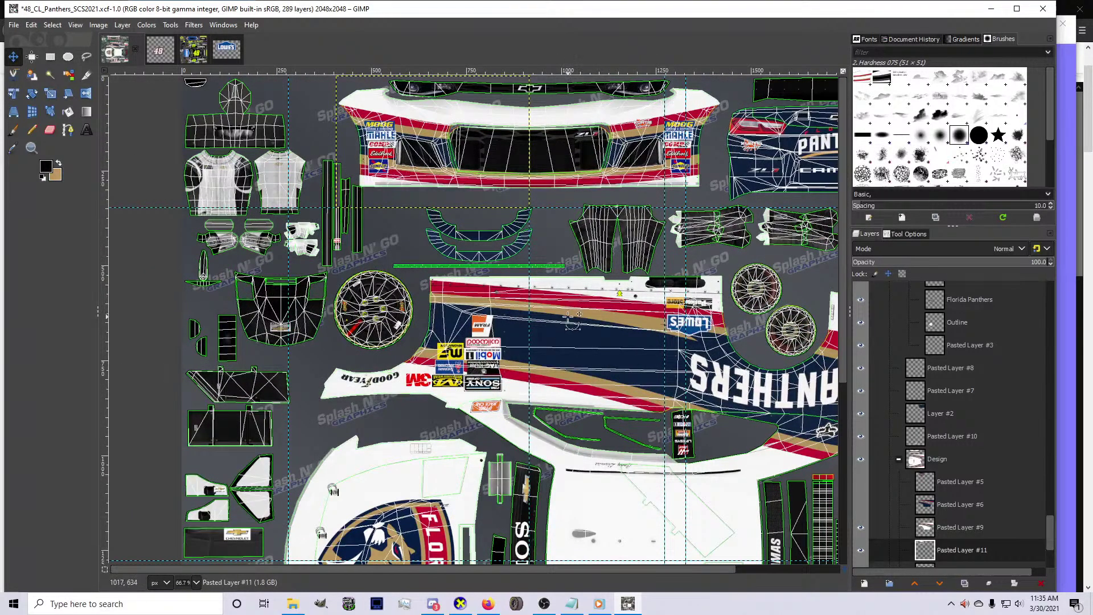
scroll(569, 316, "down", 2)
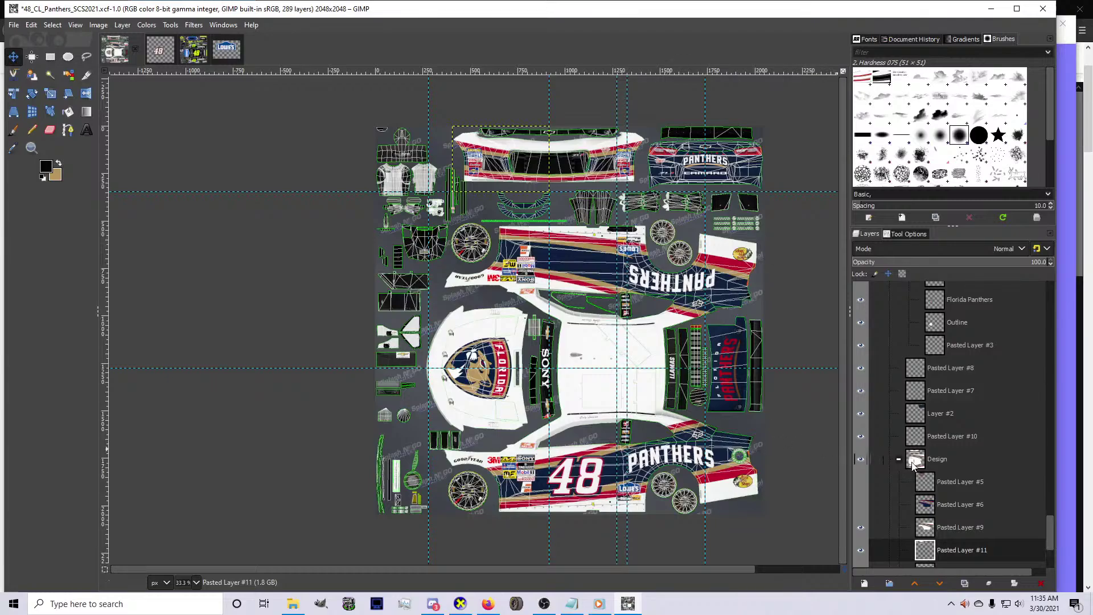
left_click(912, 464)
left_click(936, 506)
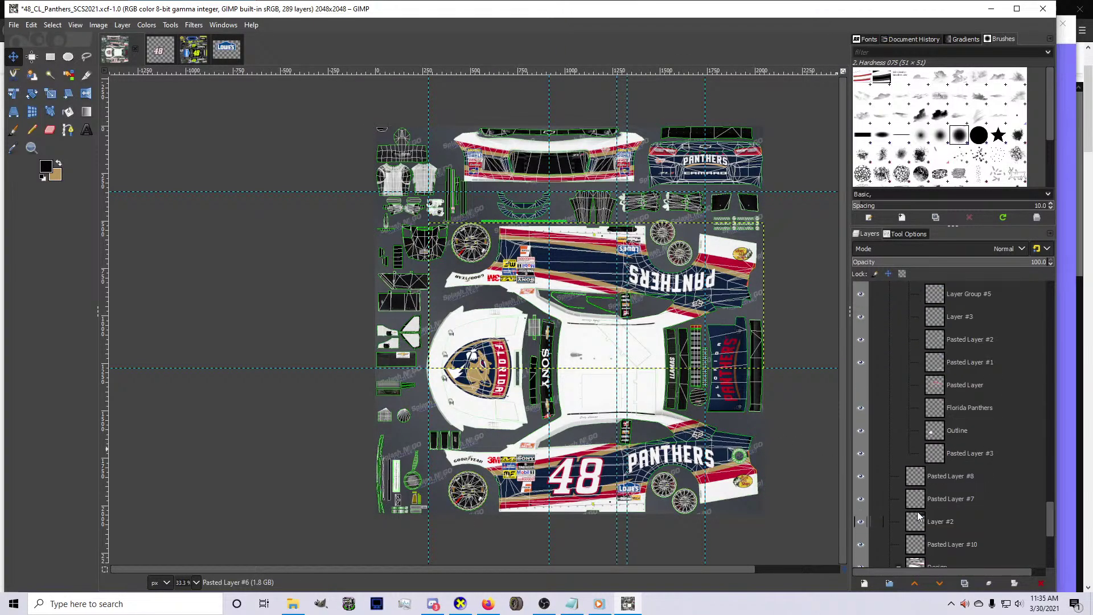
key("1")
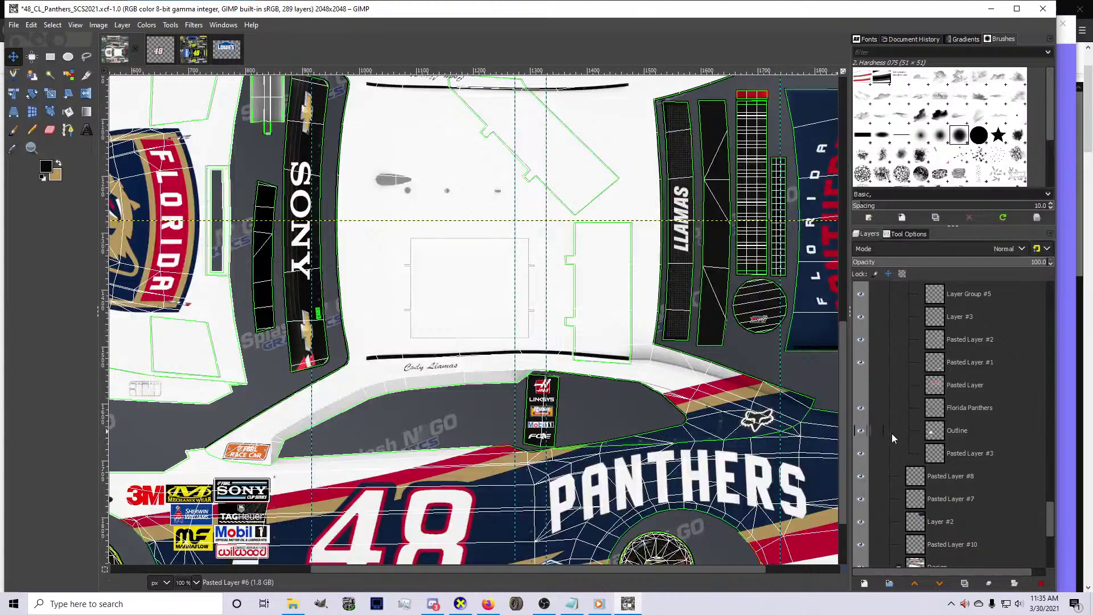
scroll(928, 463, "up", 5)
scroll(925, 462, "up", 8)
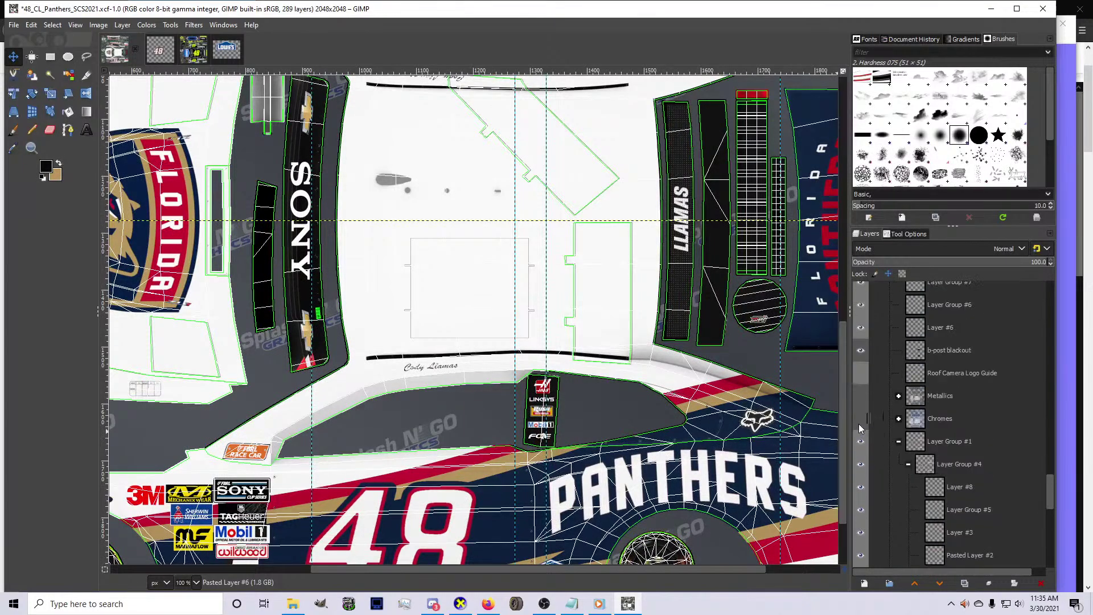
Toggle the visibility of Layer Group #6 and layers inside Layer Group #4 to find the layer holding the Fox logos
left_click(861, 484)
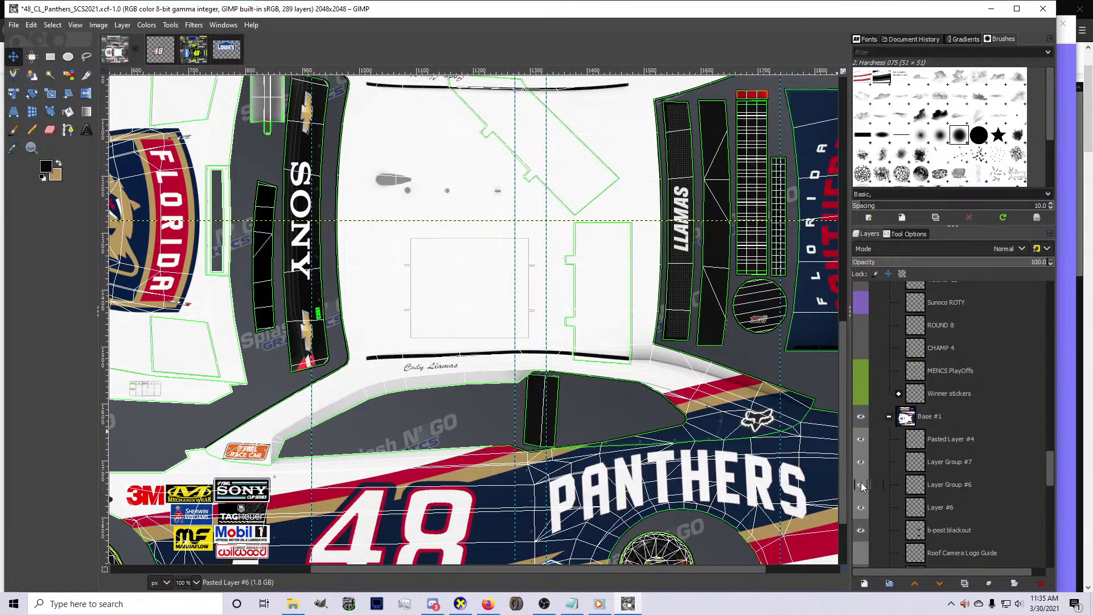
scroll(861, 501, "down", 5)
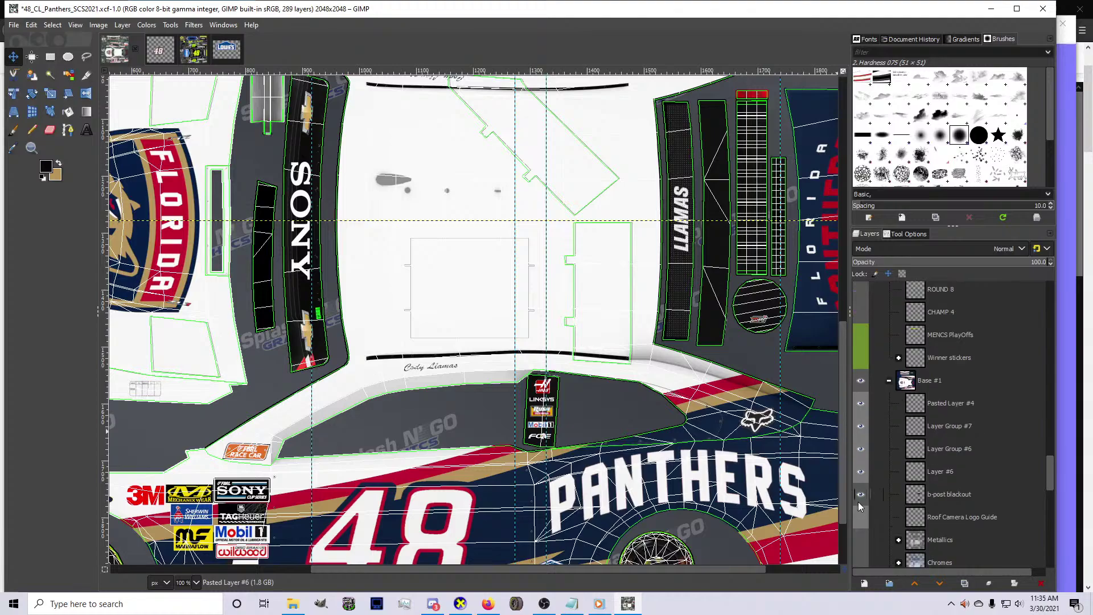
left_click(862, 479)
left_click(861, 478)
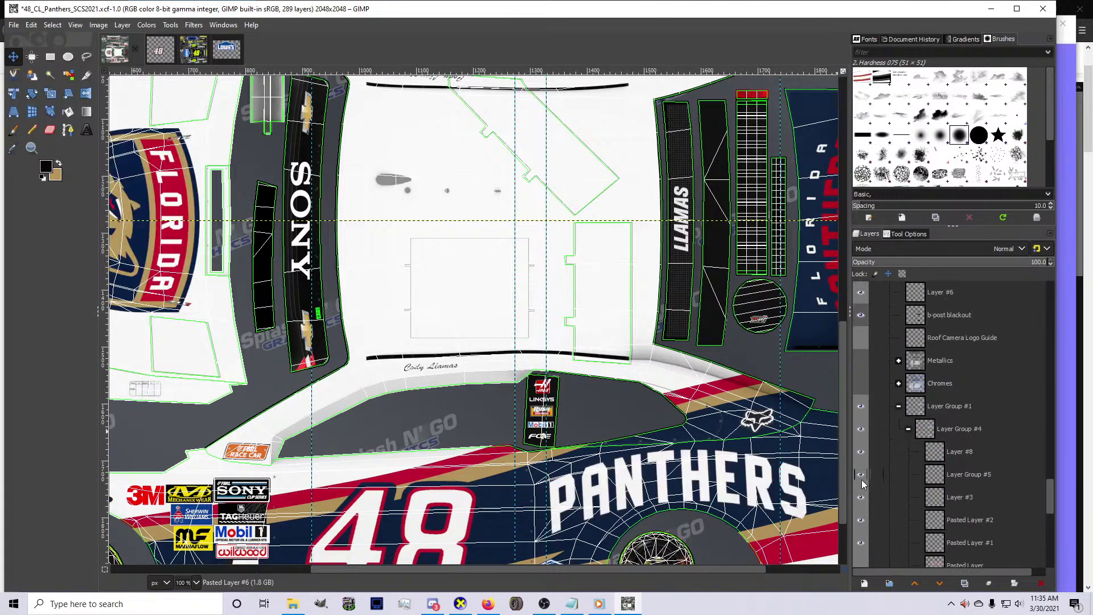
scroll(860, 456, "down", 4)
left_click(860, 415)
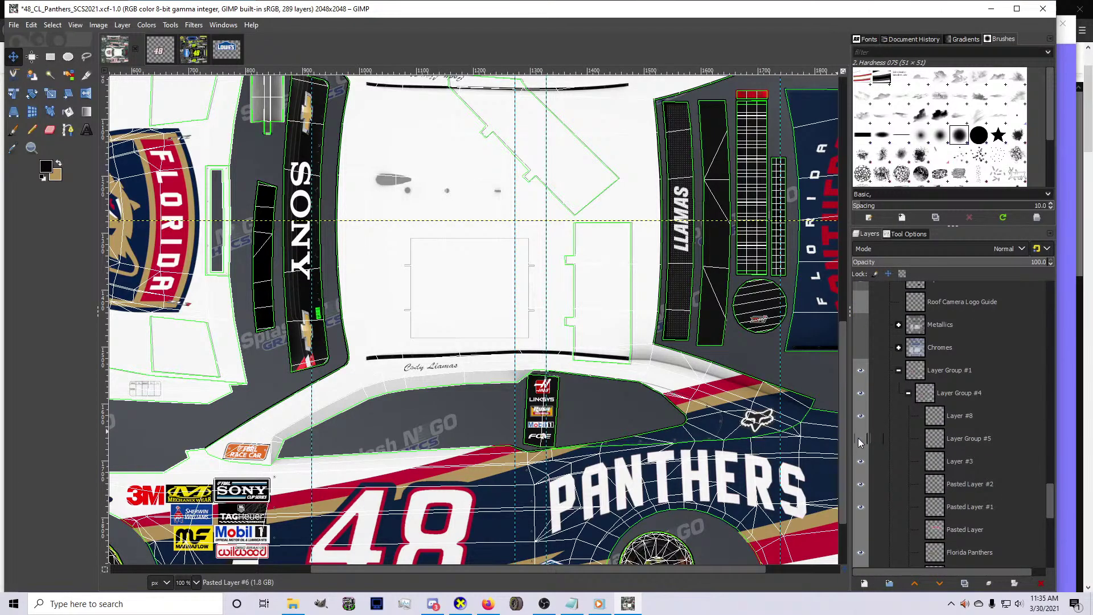
scroll(473, 319, "down", 3)
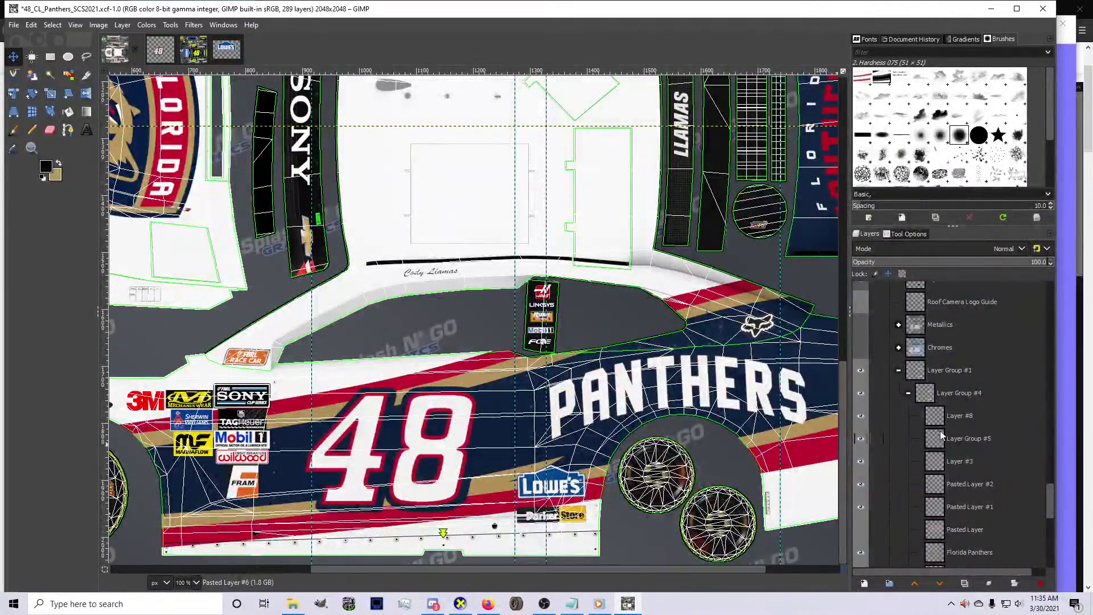
Select Layer Group #5, outline the Fox logos on both rear quarters with the Free Select tool, and invert their colours
left_click(908, 438)
key("f")
key("ctrl+a")
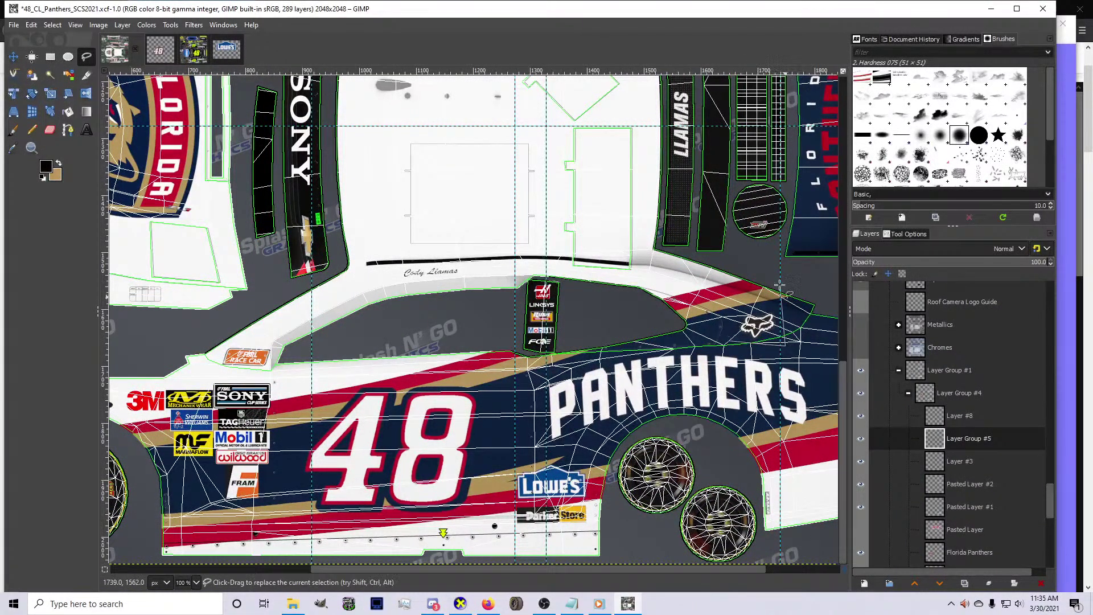
scroll(778, 269, "up", 7)
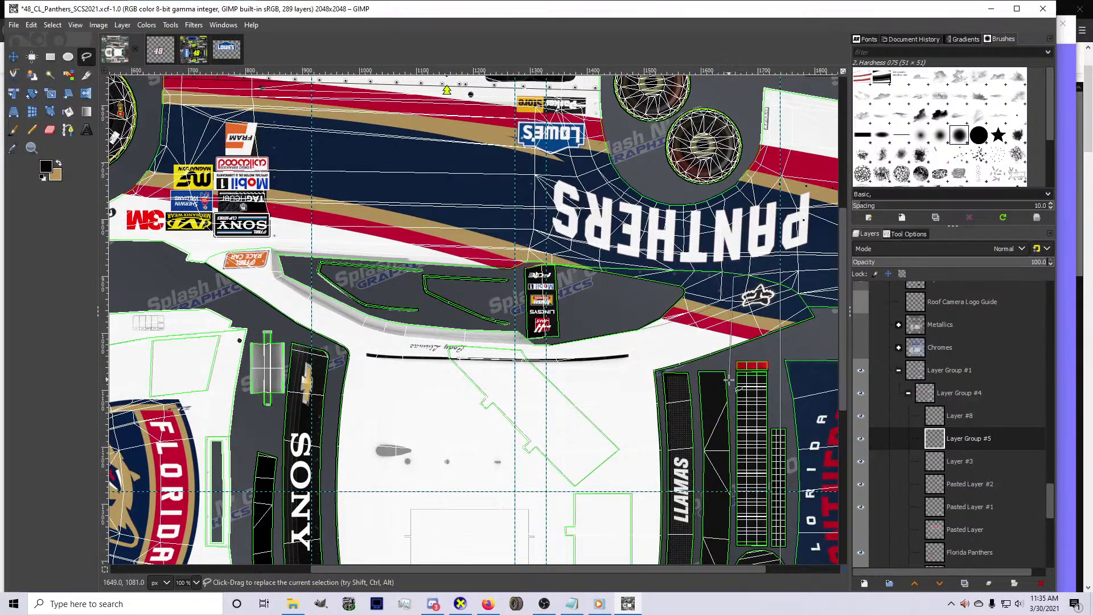
scroll(732, 308, "down", 5)
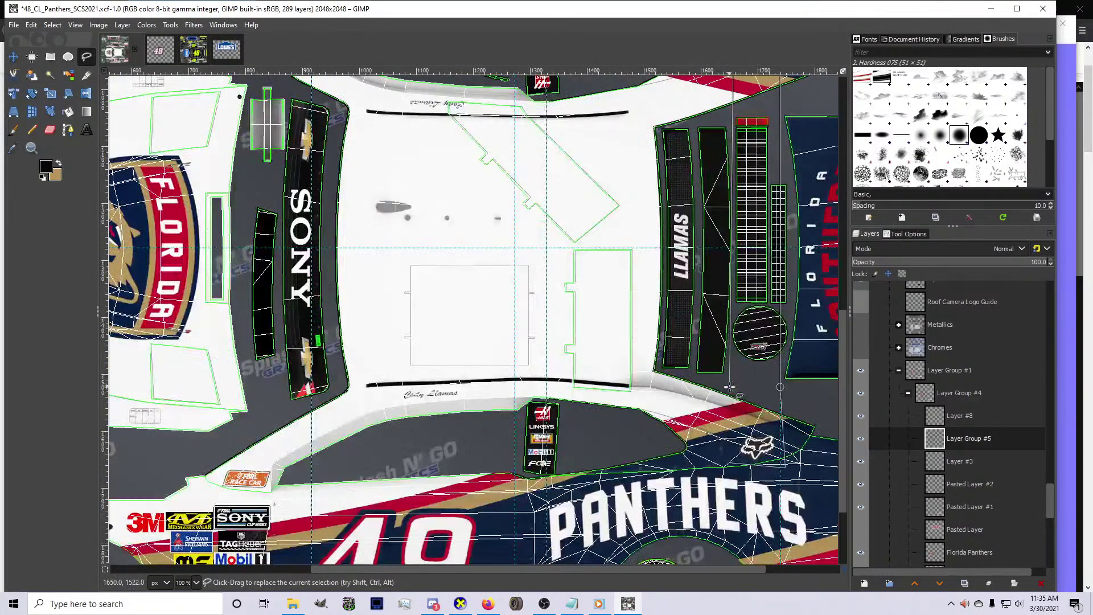
left_click(143, 24)
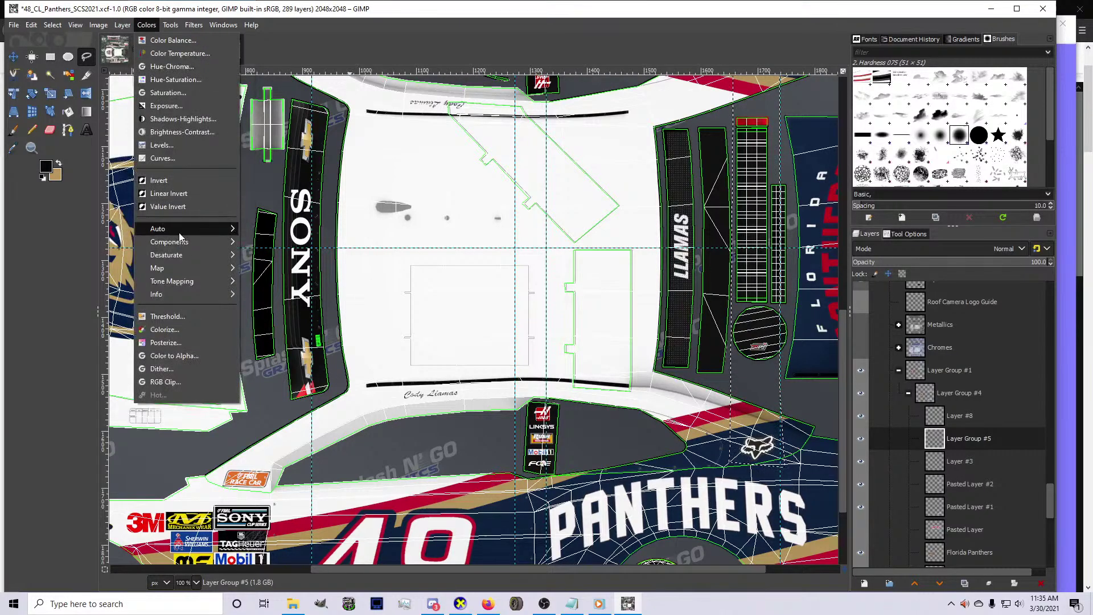
left_click(159, 180)
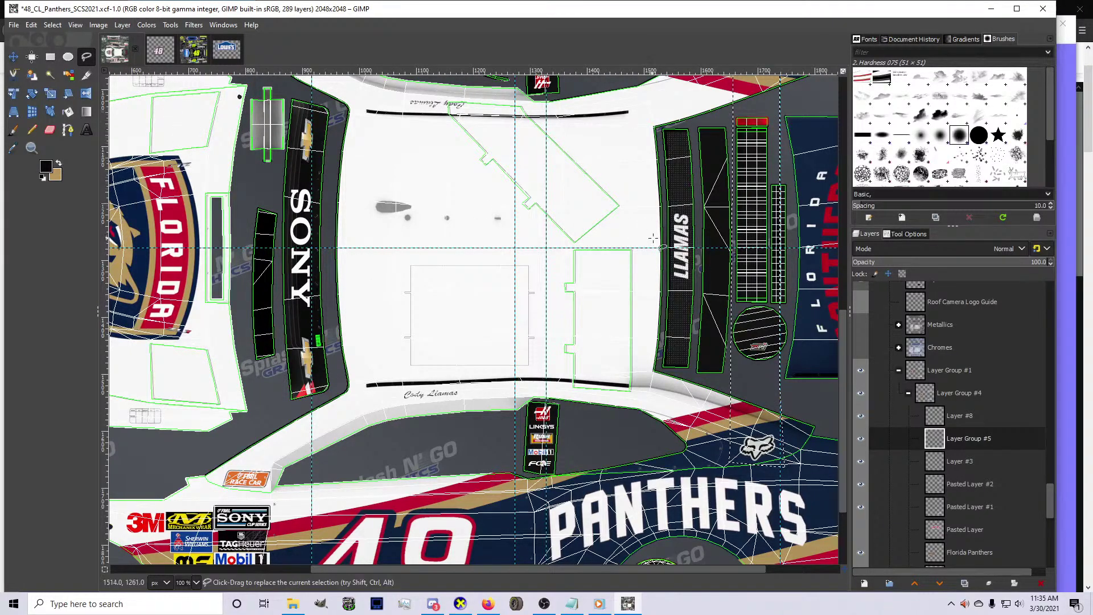
Check the other Fox logo, clear the selection, and save the livery as 48_CL_Panthers_SCS2021.xcf
scroll(176, 135, "up", 5)
left_click(55, 25)
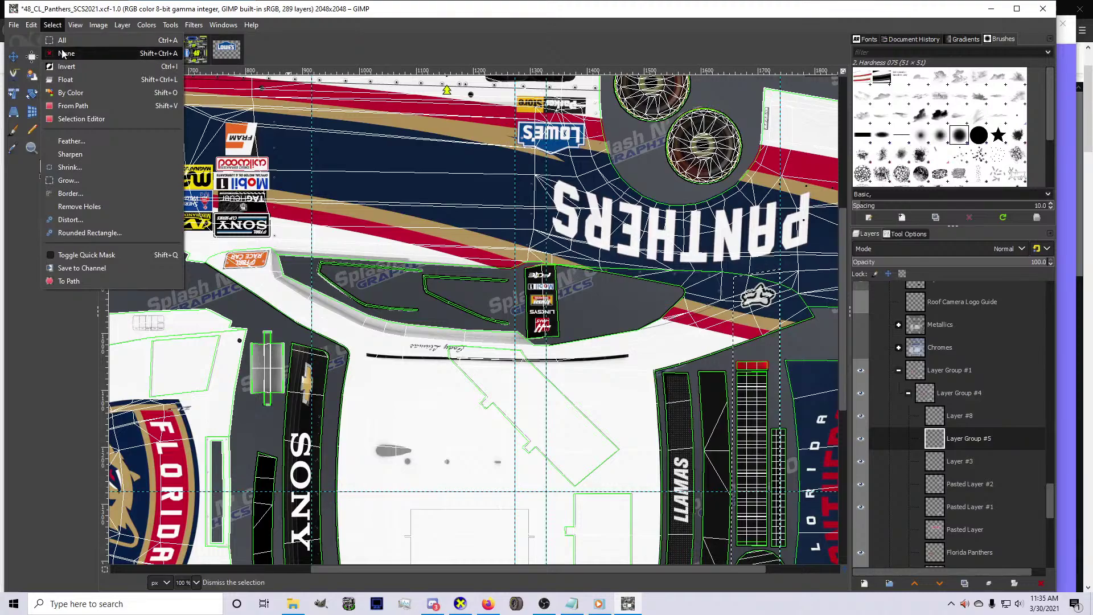
left_click(62, 39)
key("shift+3")
key("ctrl+s")
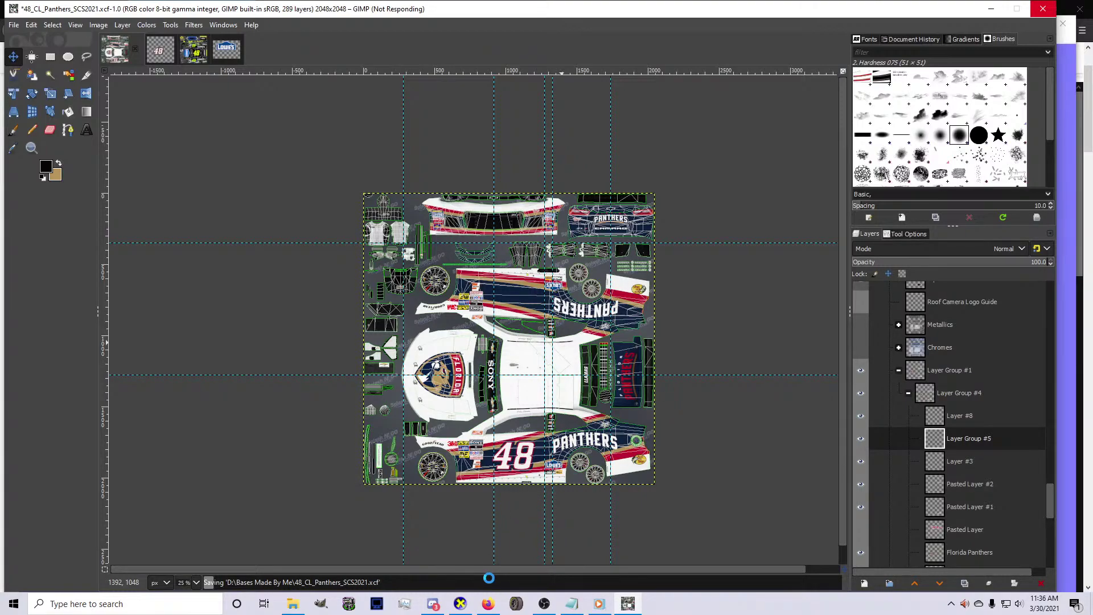
Switch to Firefox and look through the image results for Florida Panthers uniforms, the Lowe's logo and NOS energy pina colada
left_click(496, 608)
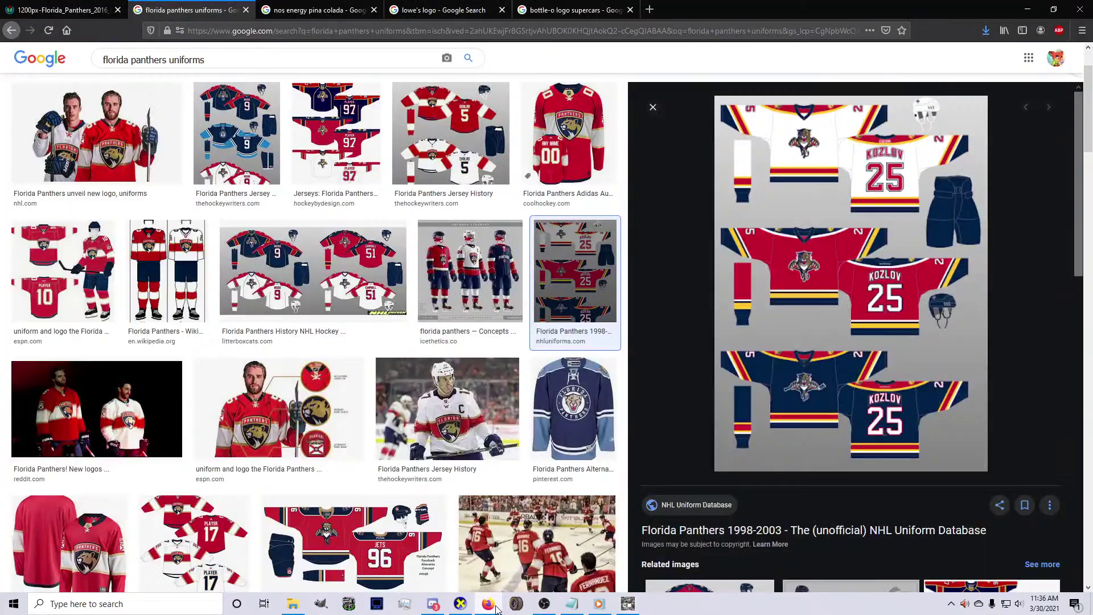
scroll(640, 307, "up", 3)
left_click(652, 189)
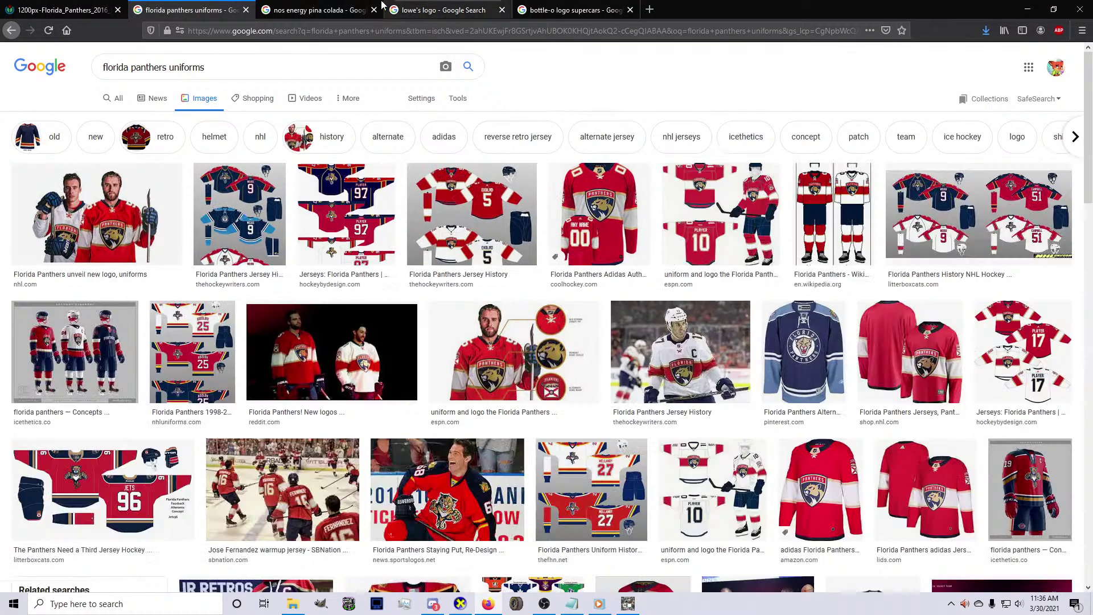
left_click(424, 9)
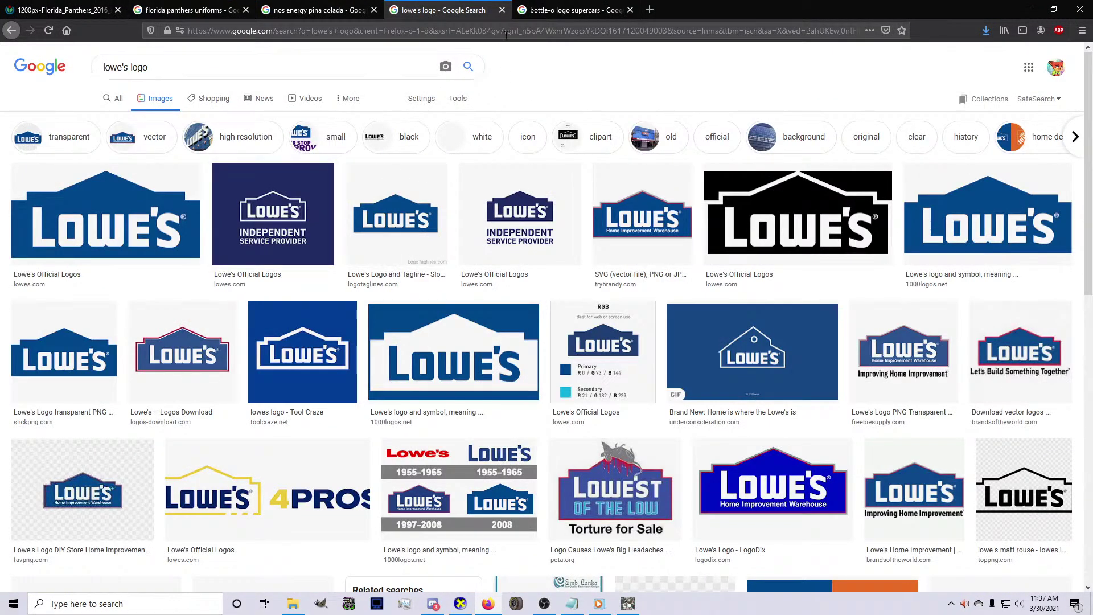
left_click(341, 11)
scroll(551, 275, "down", 3)
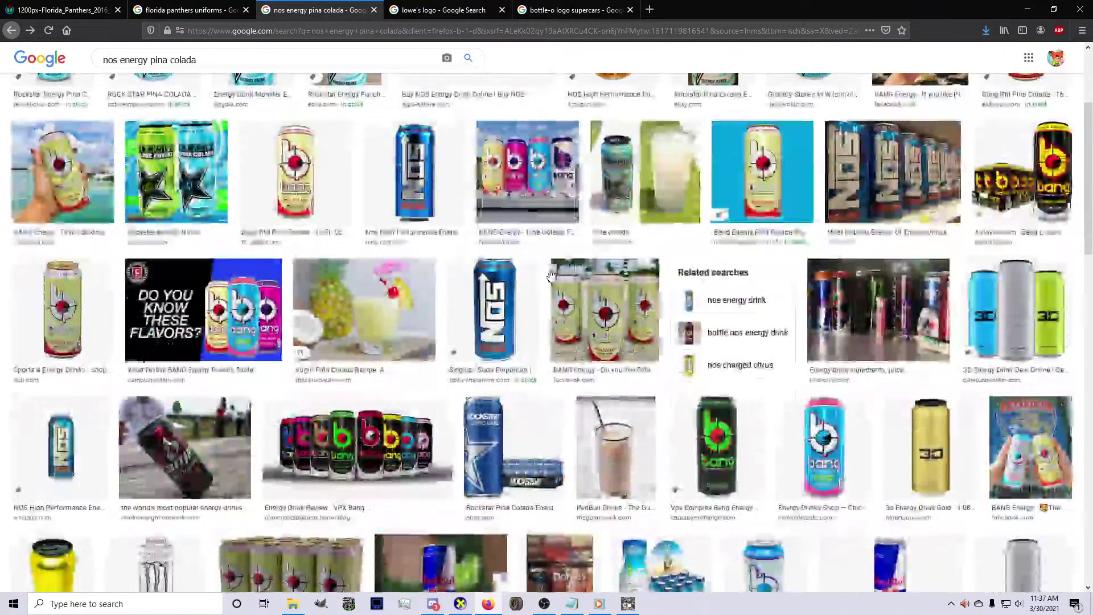
scroll(549, 274, "down", 4)
scroll(9, 335, "up", 8)
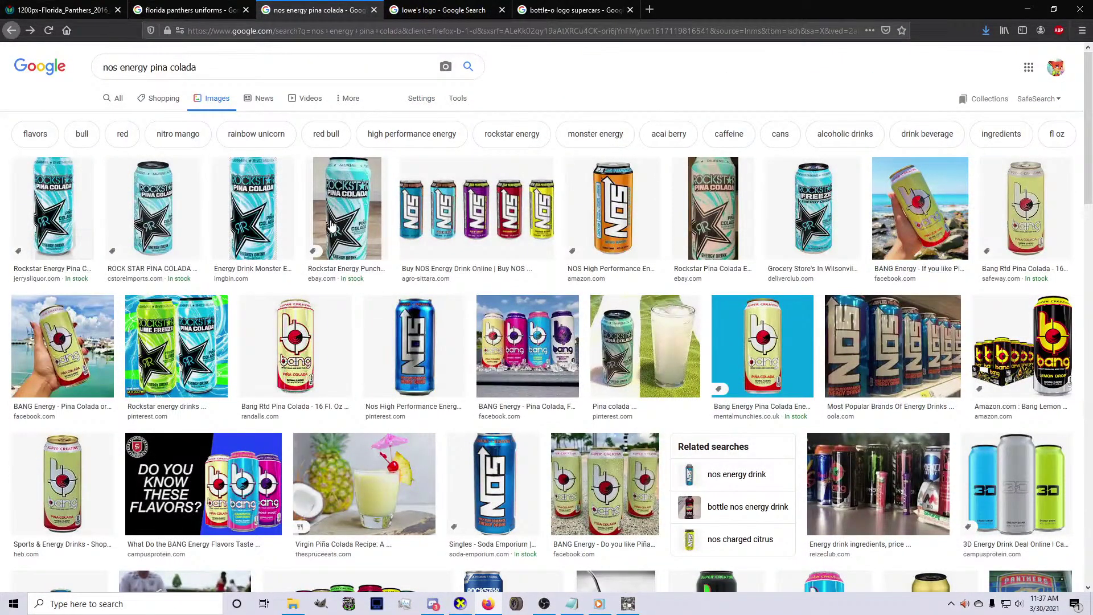
Switch to GIMP to check the progress of the save, and return to the browser
left_click(628, 604)
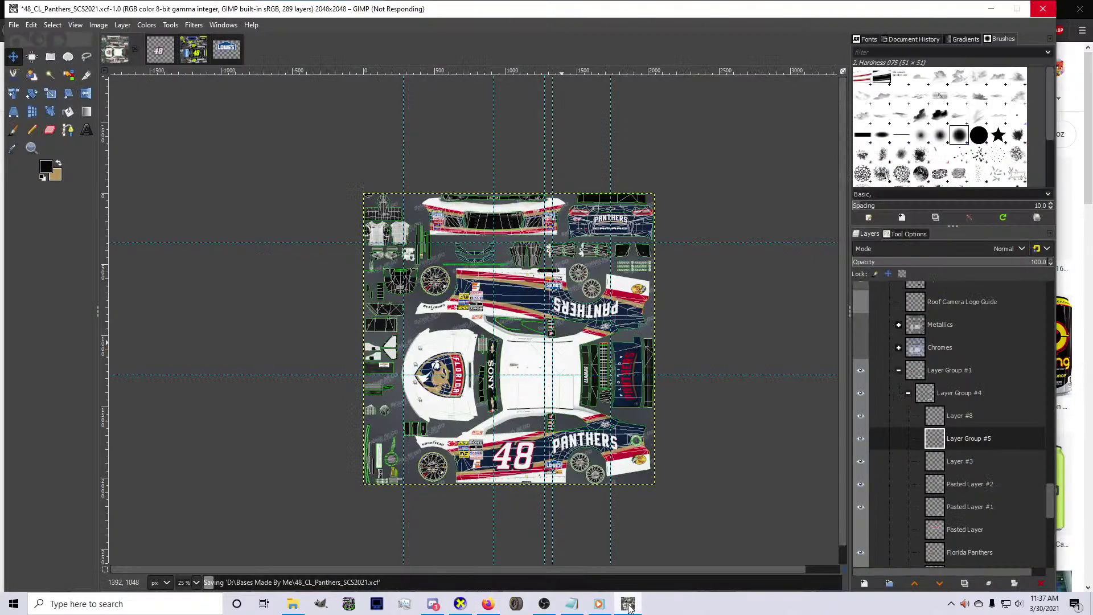
left_click(628, 605)
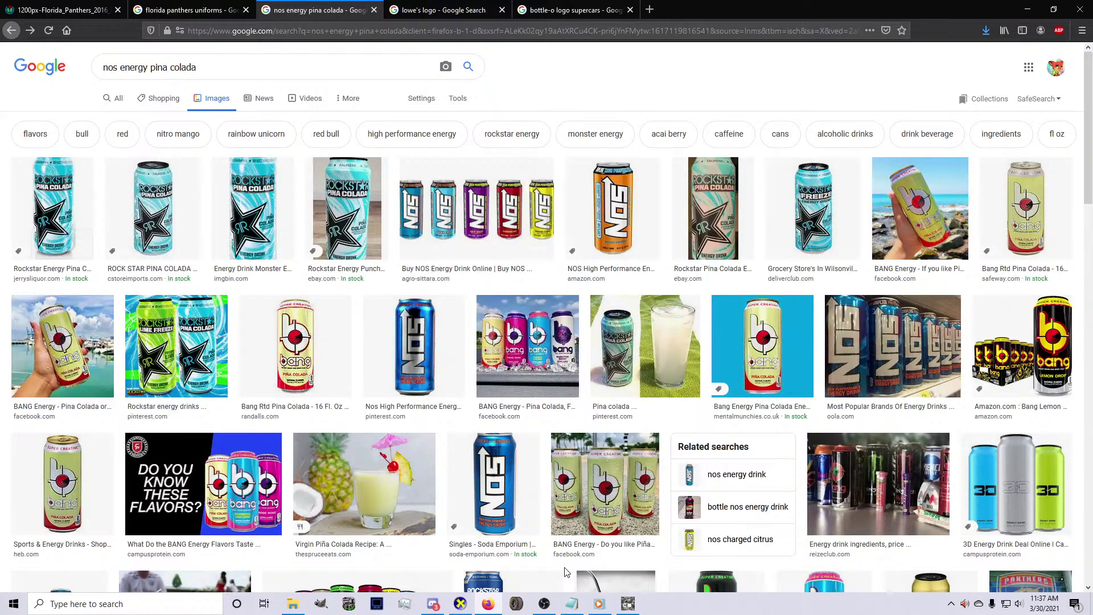
left_click(628, 603)
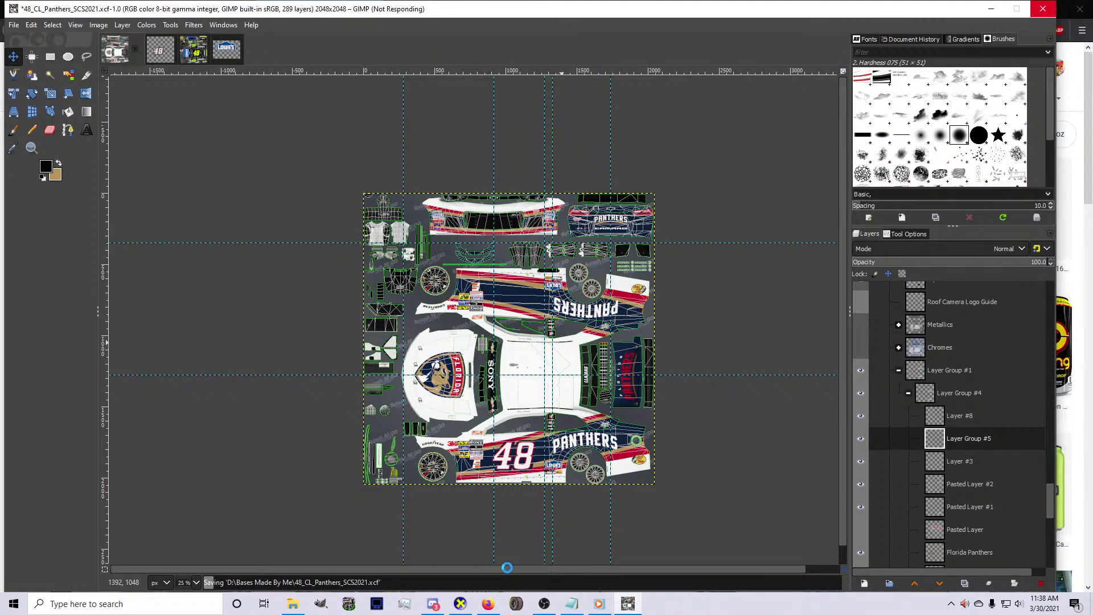
left_click(487, 603)
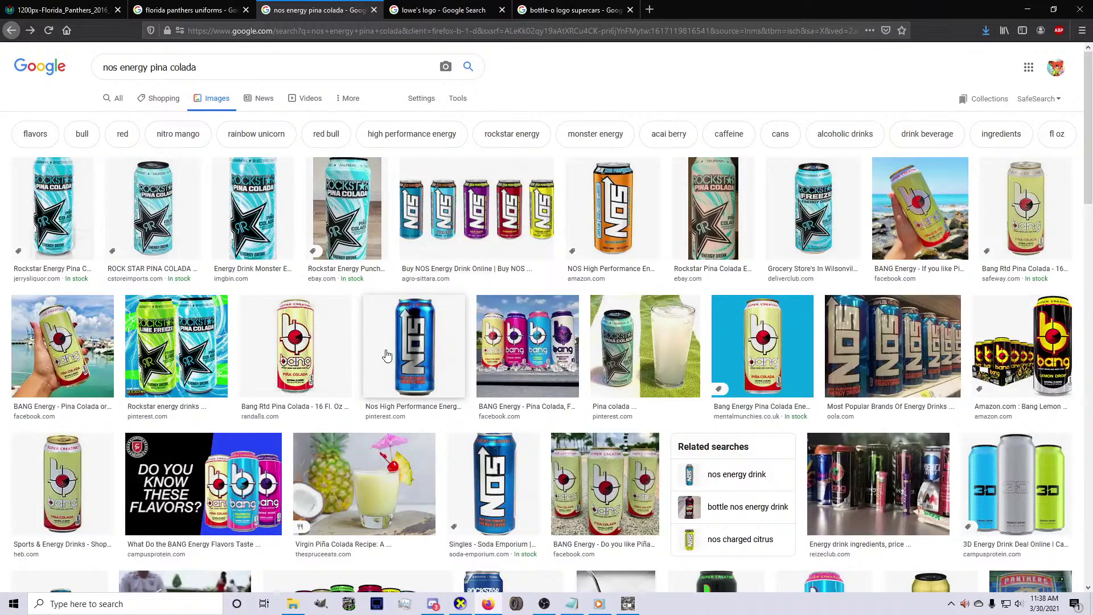
Look through the open image searches, open the Bottle-O Racing Ford V8 Supercar 2013 picture, and browse further Bottle-O results
left_click(188, 10)
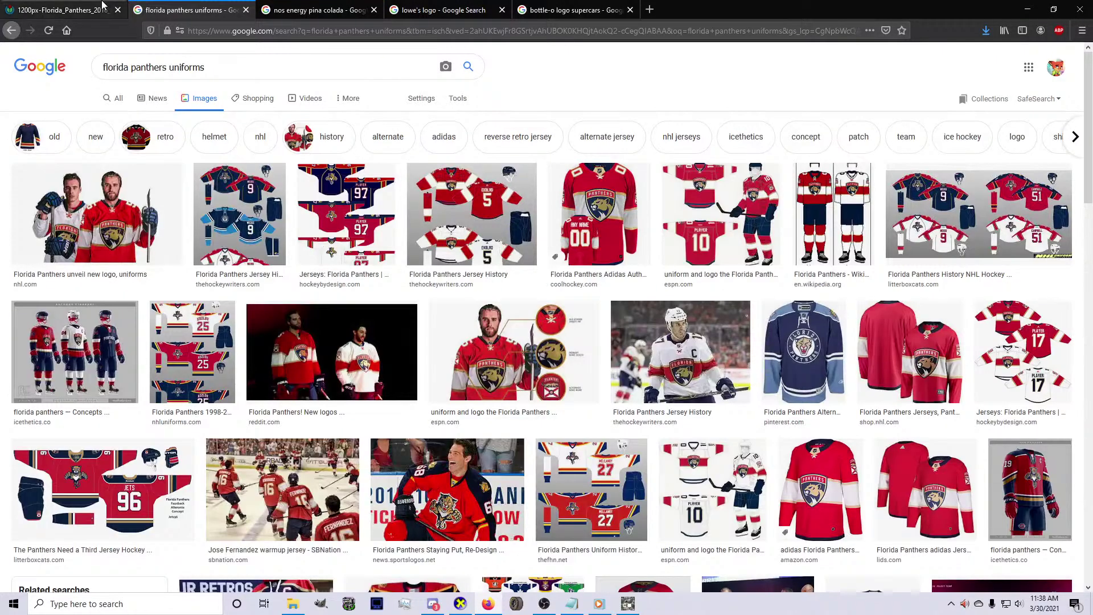
left_click(63, 10)
left_click(441, 10)
left_click(569, 9)
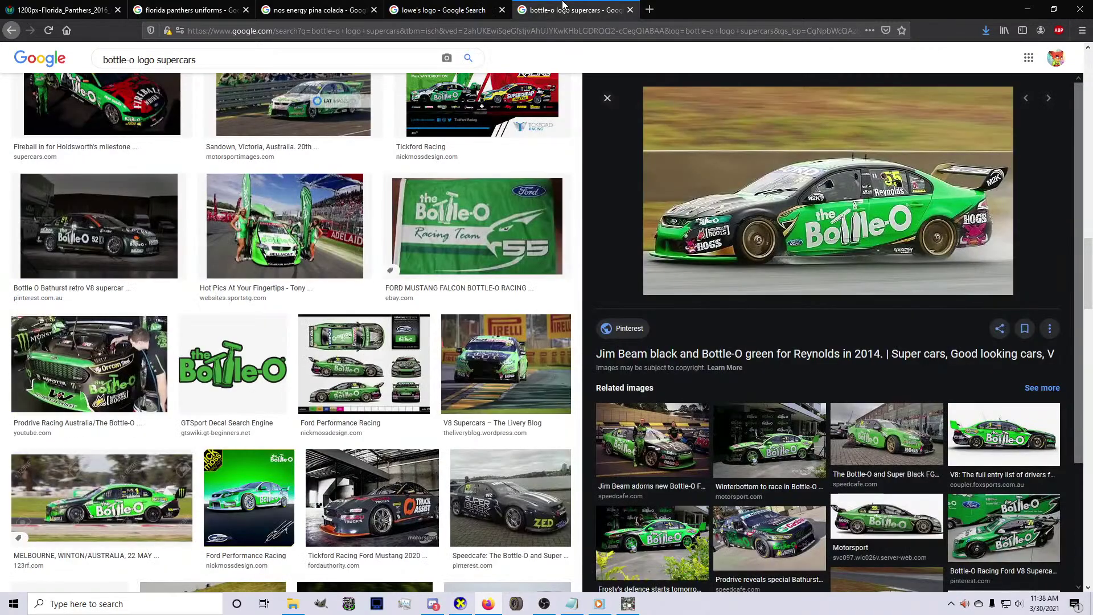
scroll(444, 220, "down", 1)
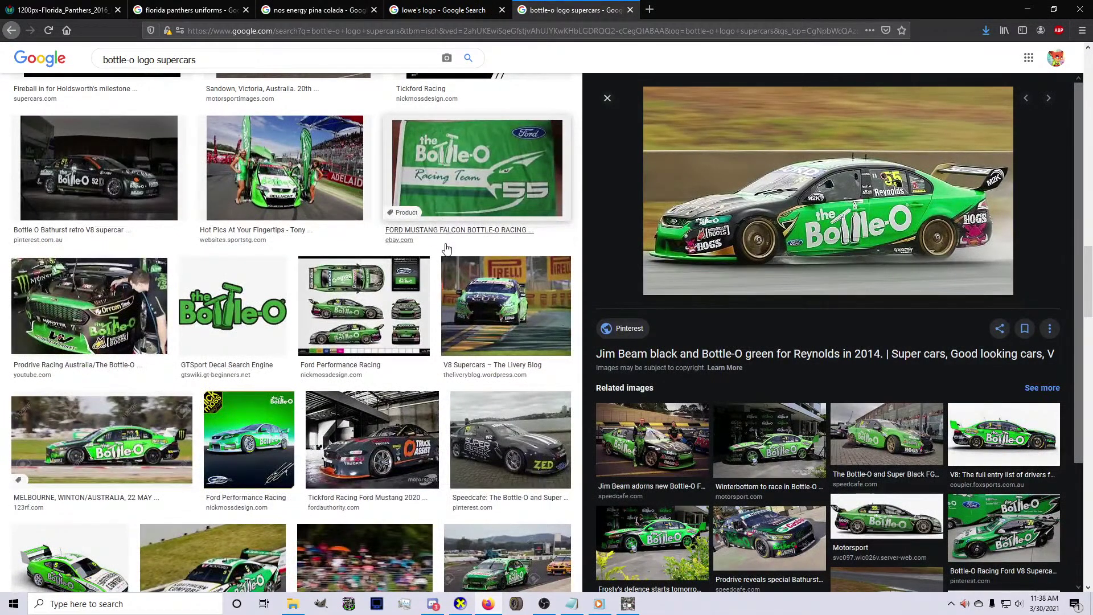
left_click(1010, 549)
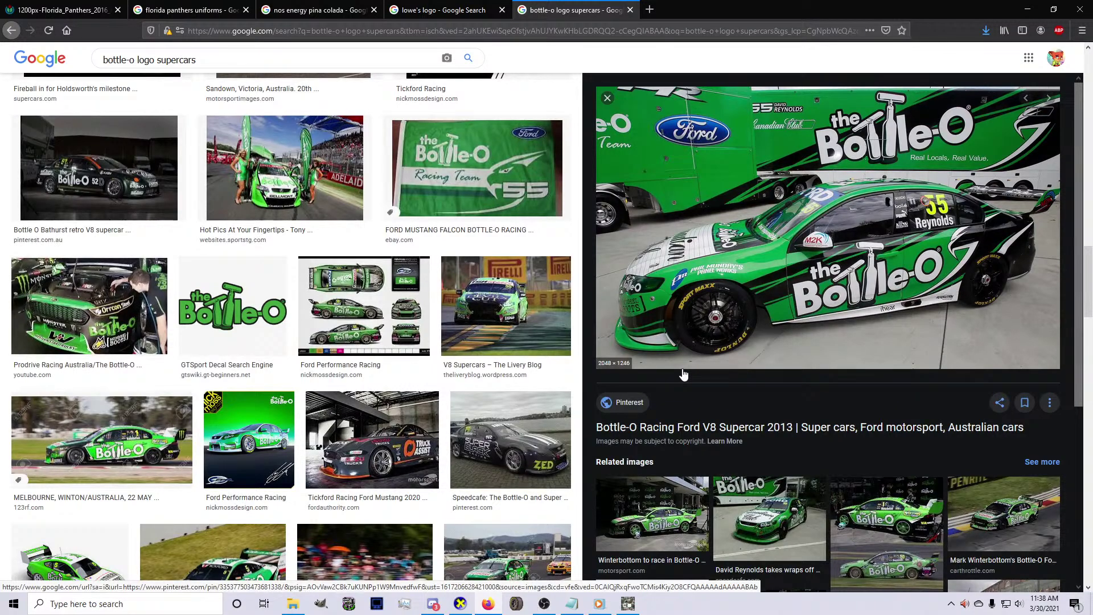
scroll(535, 397, "down", 1)
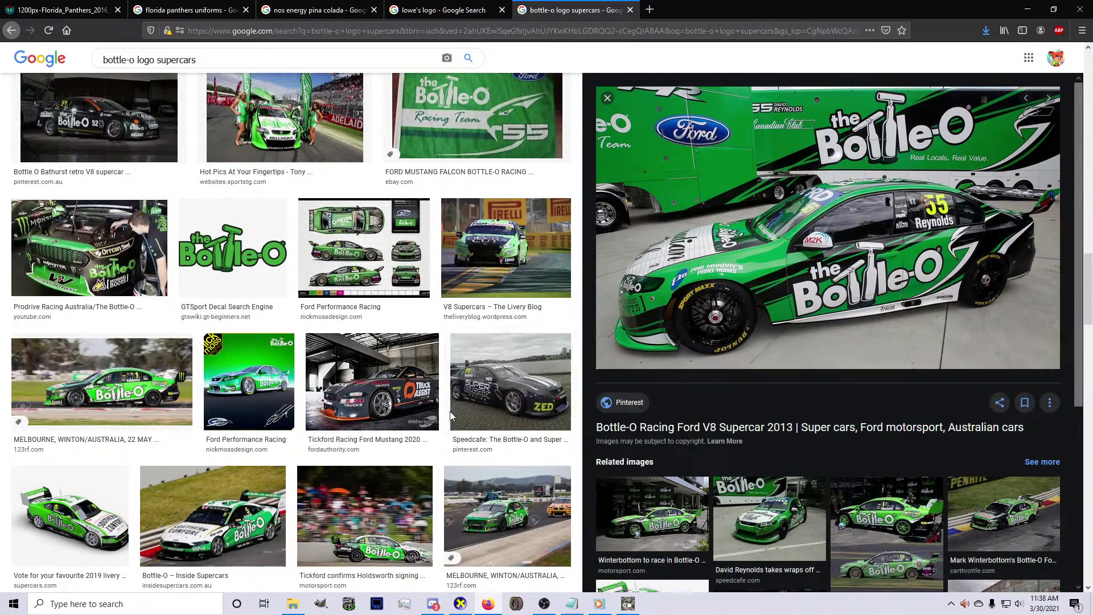
scroll(452, 417, "down", 5)
scroll(451, 418, "down", 3)
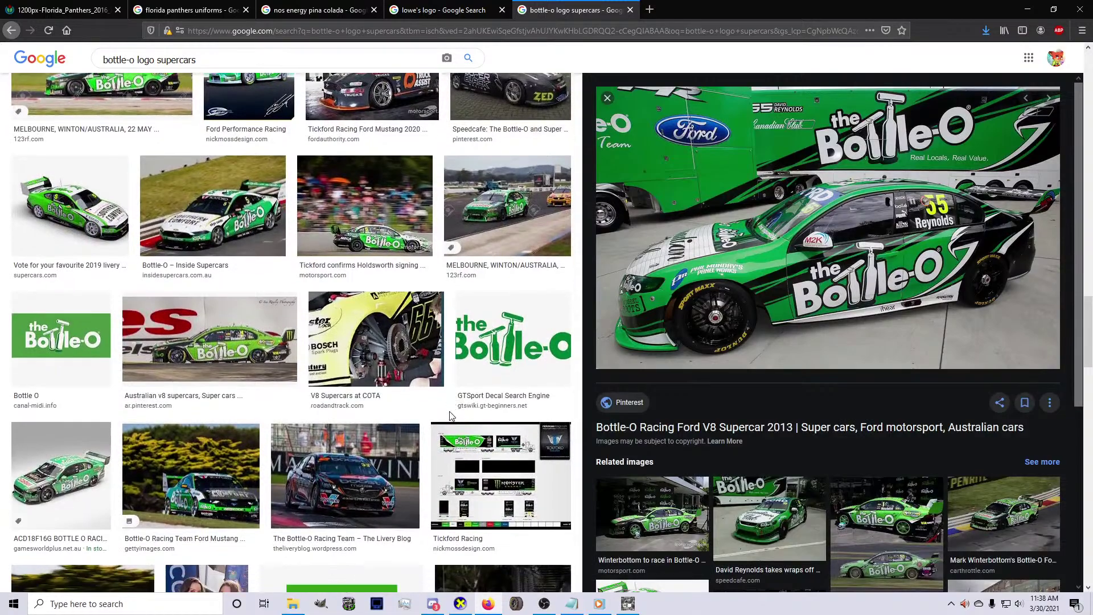
Switch from the Bottle-O image results to the 48_CL_Panthers_SCS2021 livery in GIMP
scroll(449, 418, "down", 1)
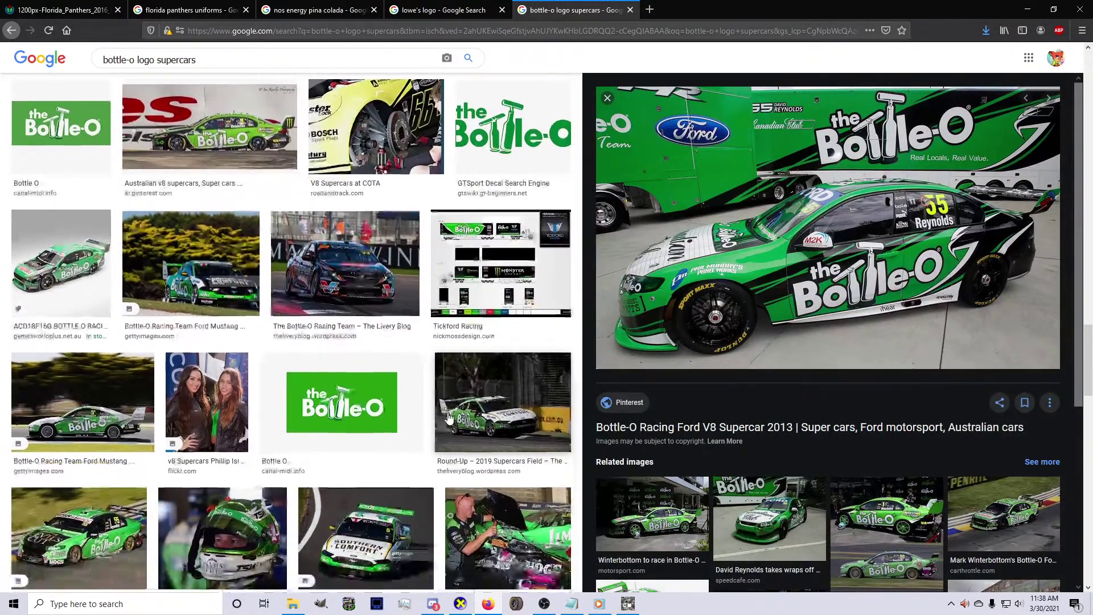
scroll(422, 433, "down", 1)
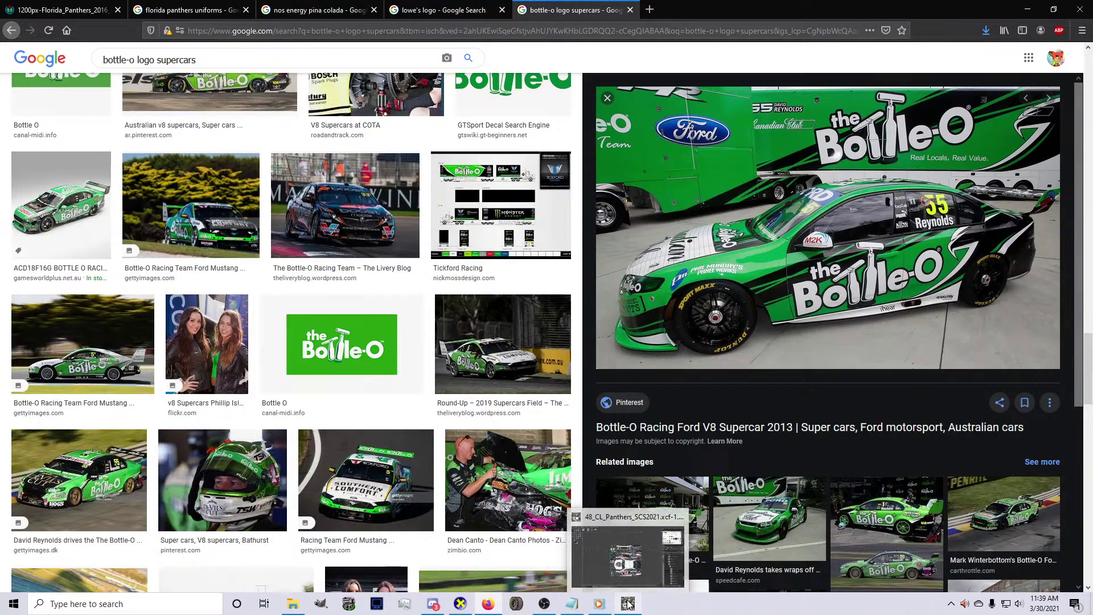
left_click(626, 541)
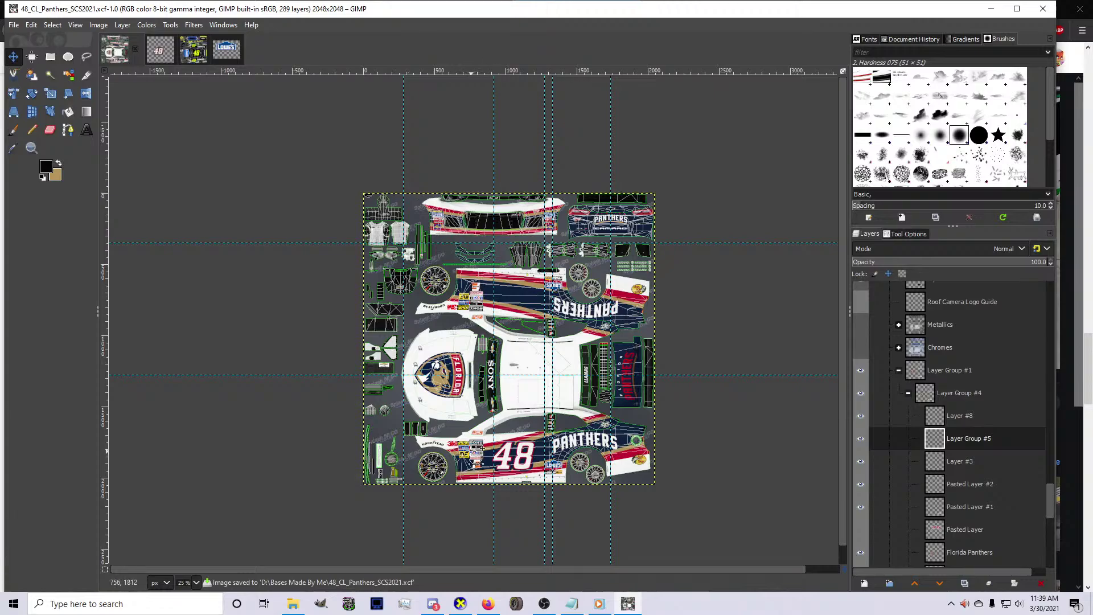
Find the layer of the upright 48 door number and nudge the number slightly up and to the left on the car side
scroll(472, 451, "up", 2, "ctrl")
scroll(979, 453, "down", 5)
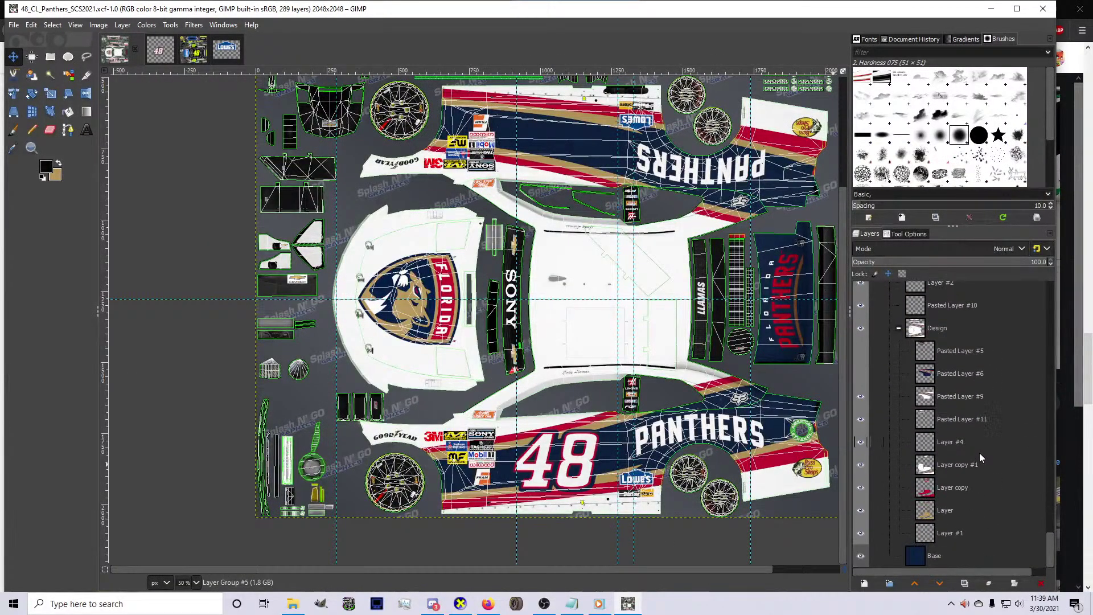
scroll(968, 450, "up", 5)
left_click(950, 407)
scroll(943, 437, "up", 3)
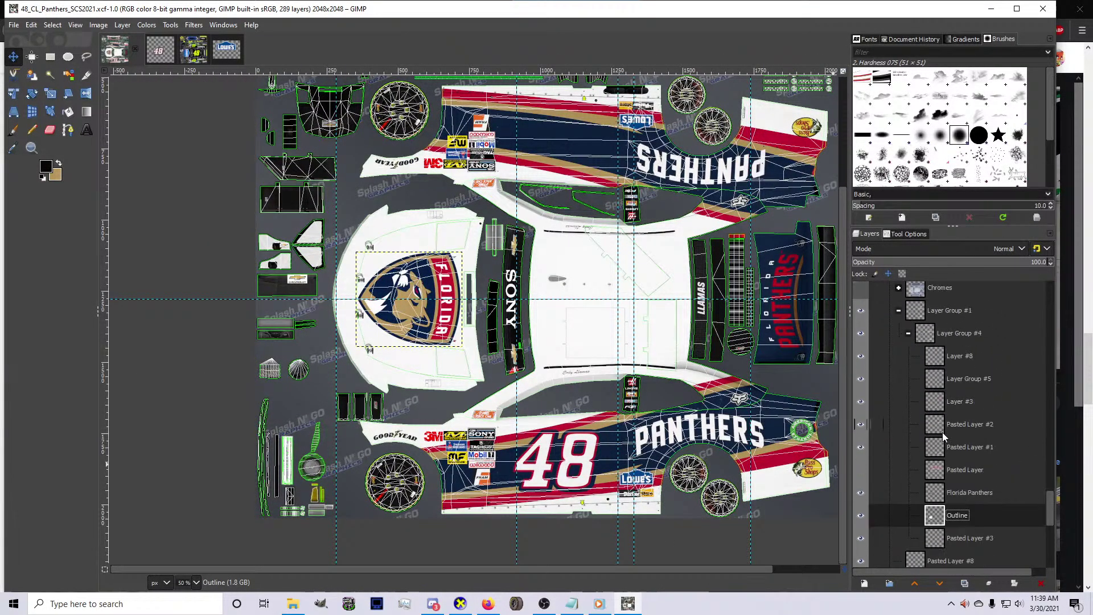
scroll(943, 437, "up", 5)
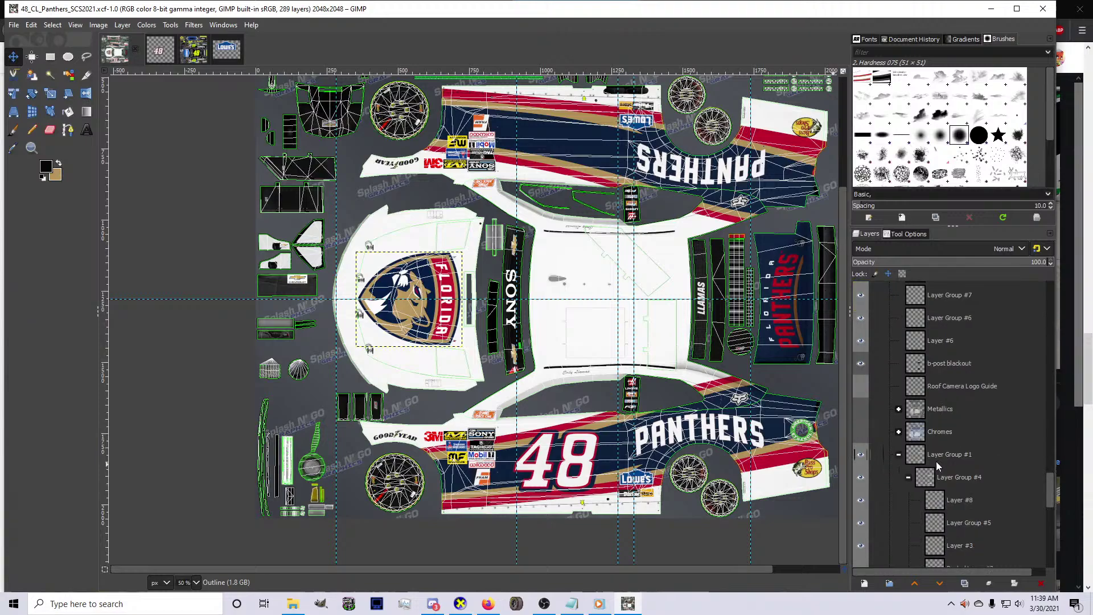
scroll(937, 465, "down", 6)
left_click(940, 484)
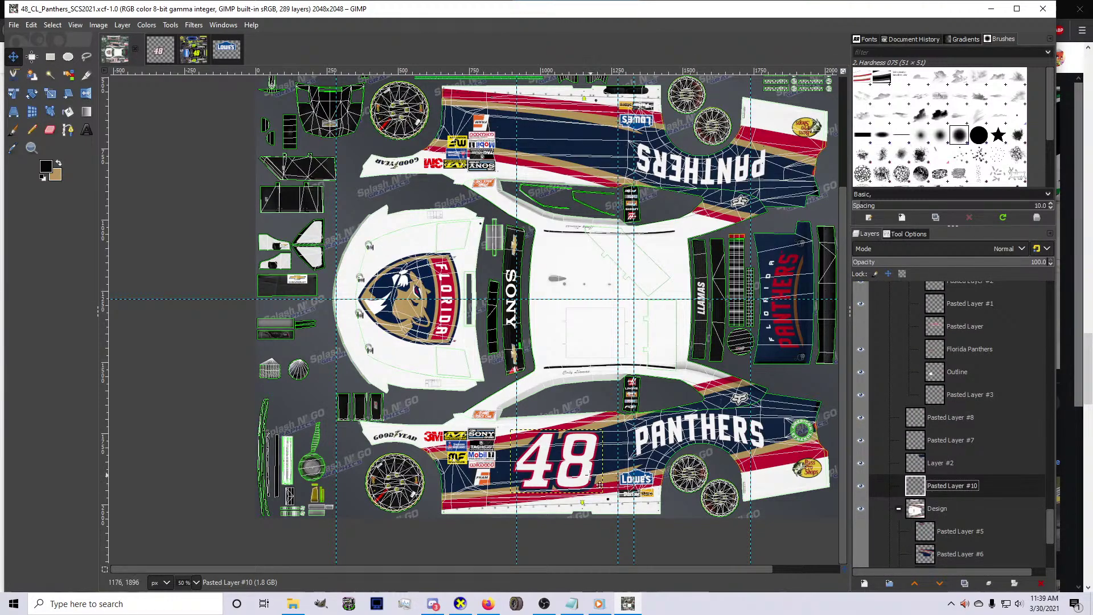
scroll(590, 474, "up", 3)
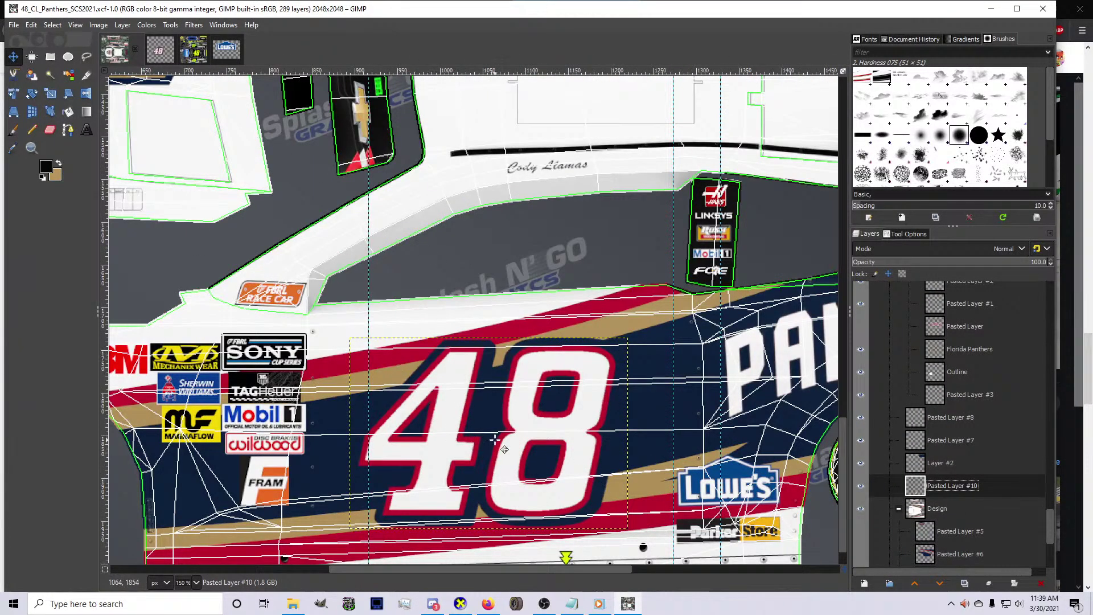
scroll(461, 460, "up", 2)
scroll(461, 473, "down", 3)
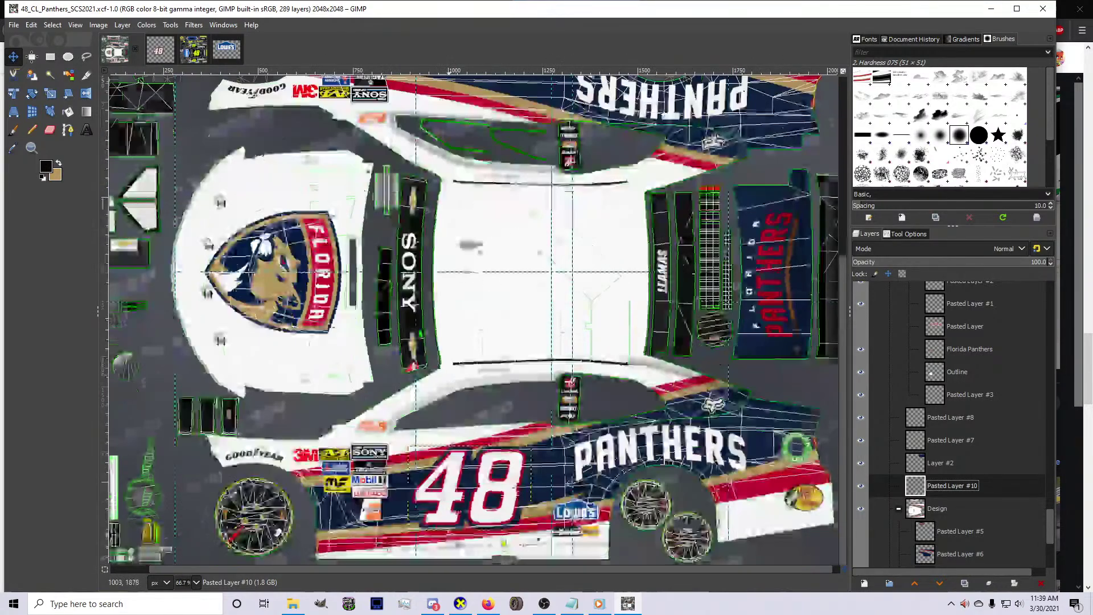
scroll(460, 490, "up", 3)
scroll(459, 497, "down", 2)
scroll(460, 447, "up", 1)
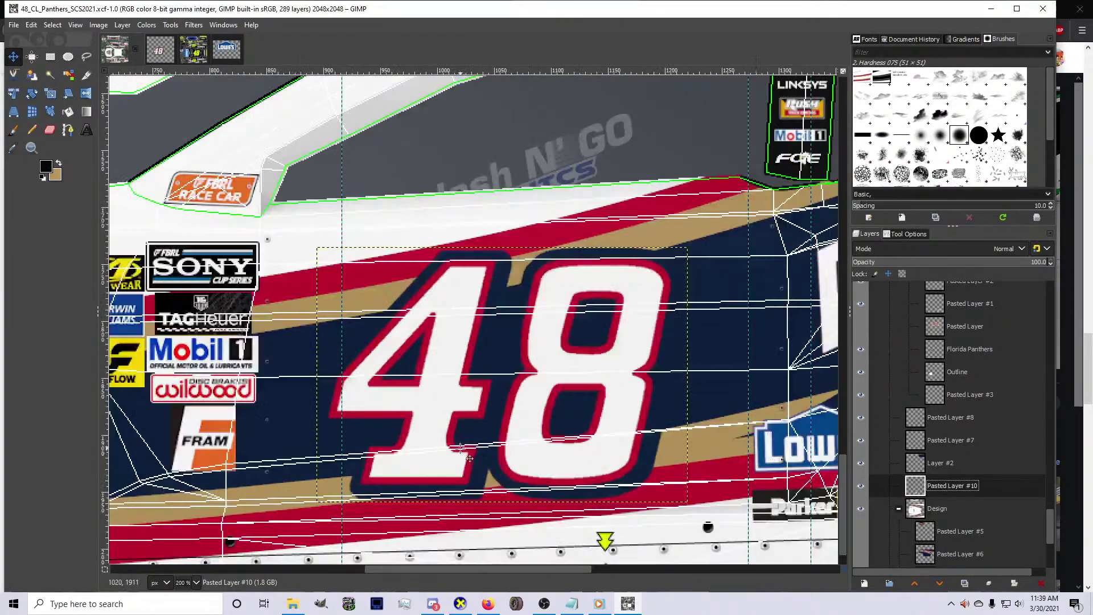
left_click_drag(456, 442, 462, 454)
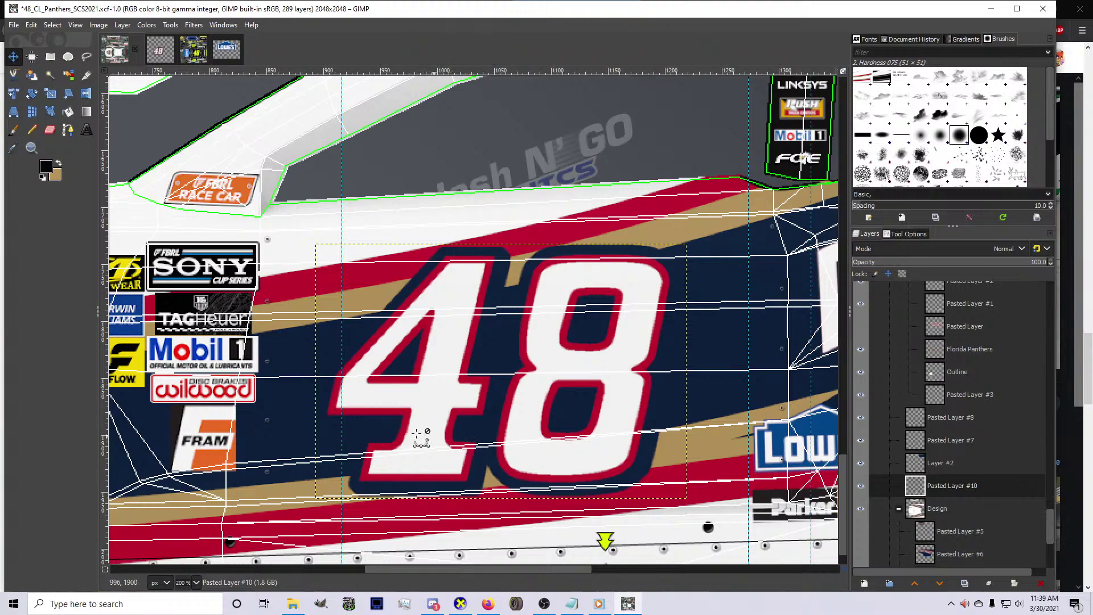
Paste a copy of the 48 door number as a new layer and place a vertical guide at the number's left edge
key("ctrl+v")
key("shift+ctrl+n")
left_click_drag(105, 428, 316, 433)
Rotate the copied 48 by 180° and move it onto the door of the upside-down car side
right_click(385, 424)
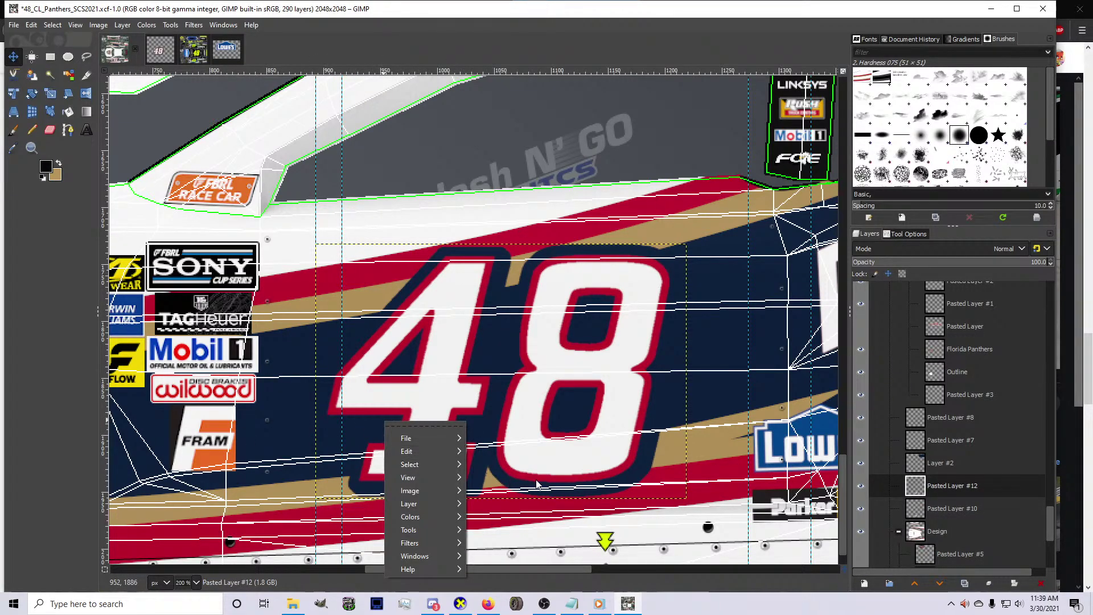
mouse_move(422, 505)
mouse_move(555, 534)
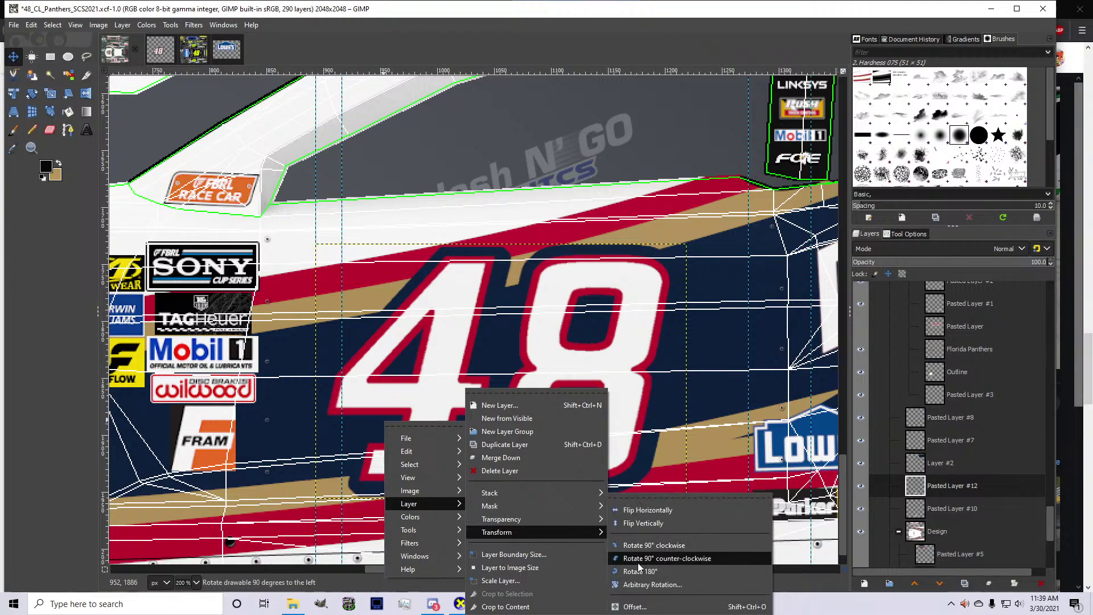
left_click(639, 572)
scroll(496, 458, "down", 2)
left_click_drag(495, 459, 496, 458)
scroll(496, 458, "up", 7)
scroll(496, 458, "down", 2)
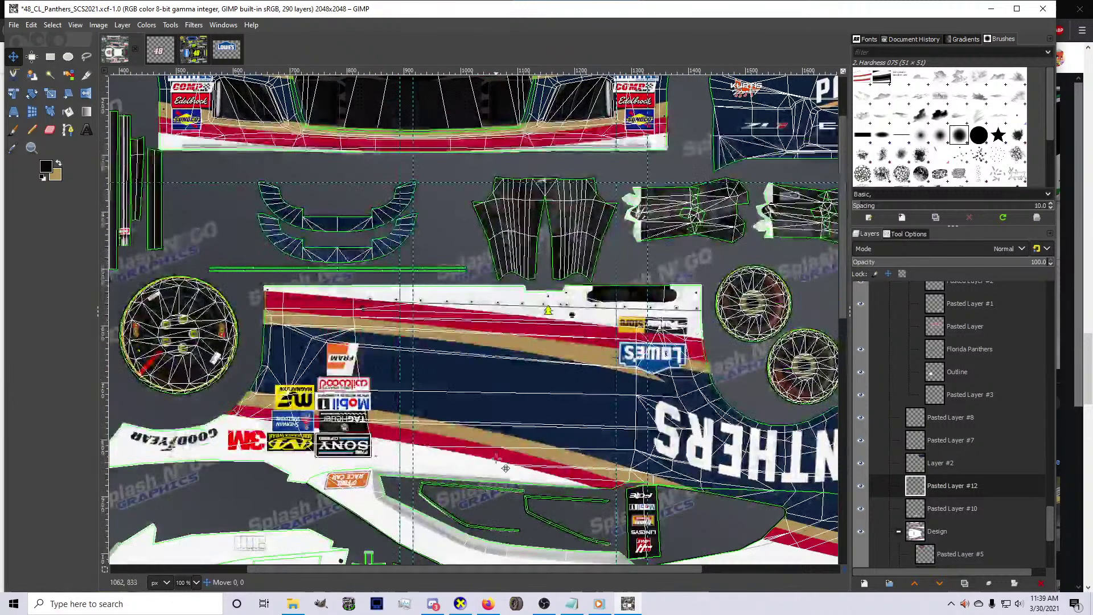
scroll(513, 398, "up", 5)
left_click_drag(513, 398, 516, 396)
Rotate the upside-down 48 on the upper car side by 1.5°
key("shift+r")
left_click(515, 397)
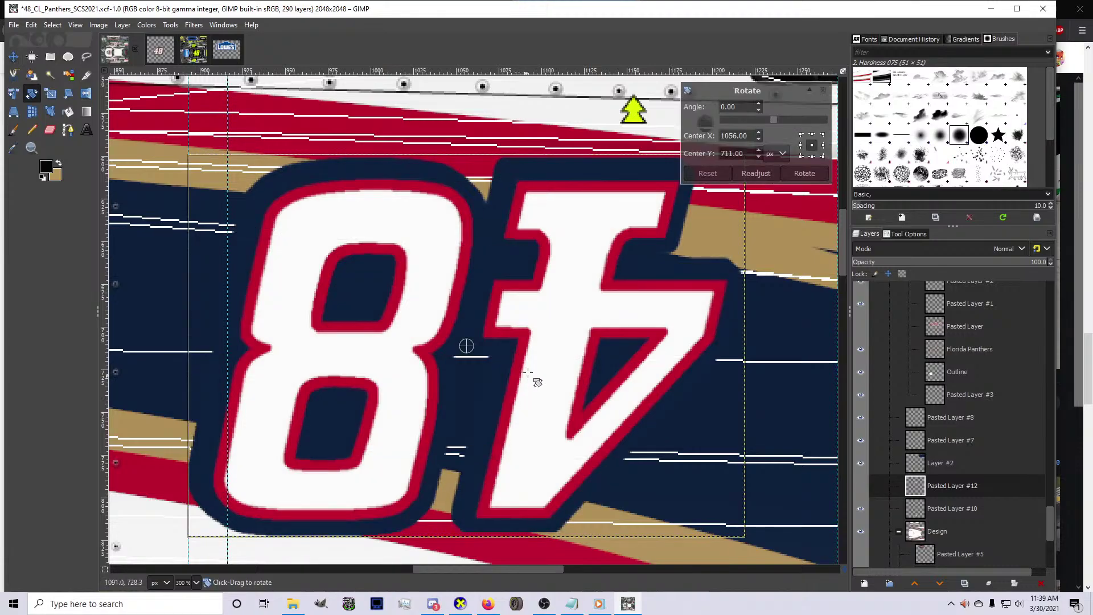
type("1")
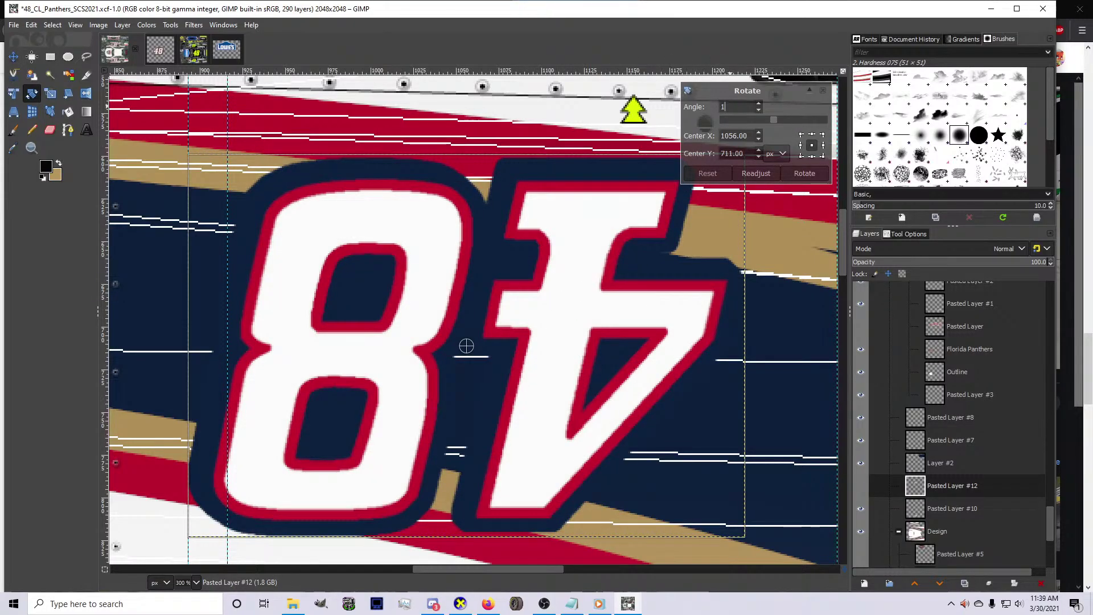
type(".5")
key("Return")
left_click(804, 173)
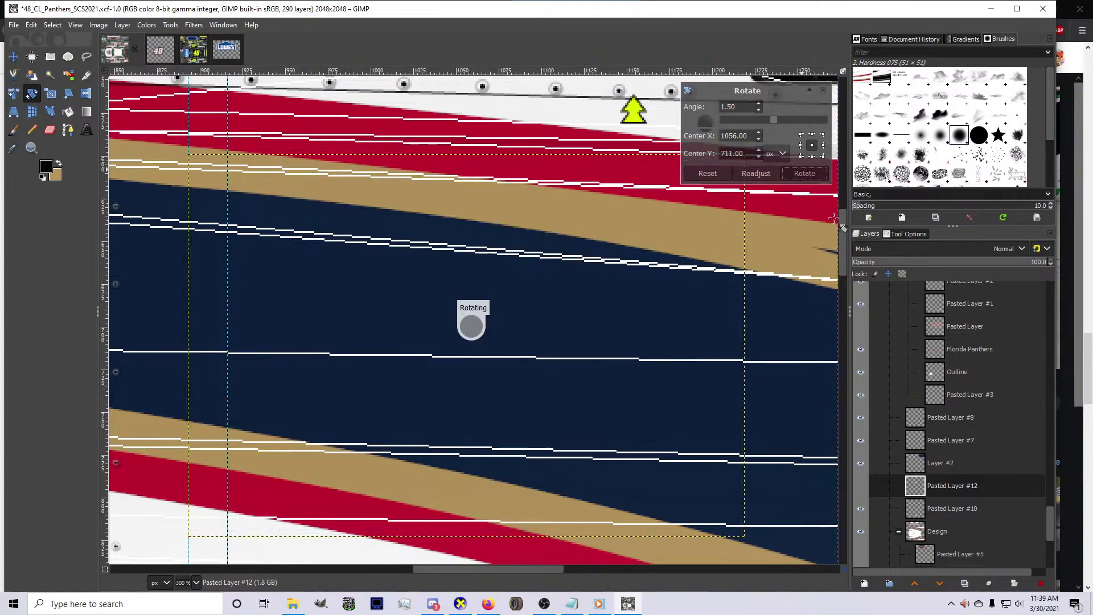
Select the original upright 48 layer, Pasted Layer #10, and rotate it by -1.5°
left_click(951, 509)
key("shift+ctrl+j")
left_click(551, 393)
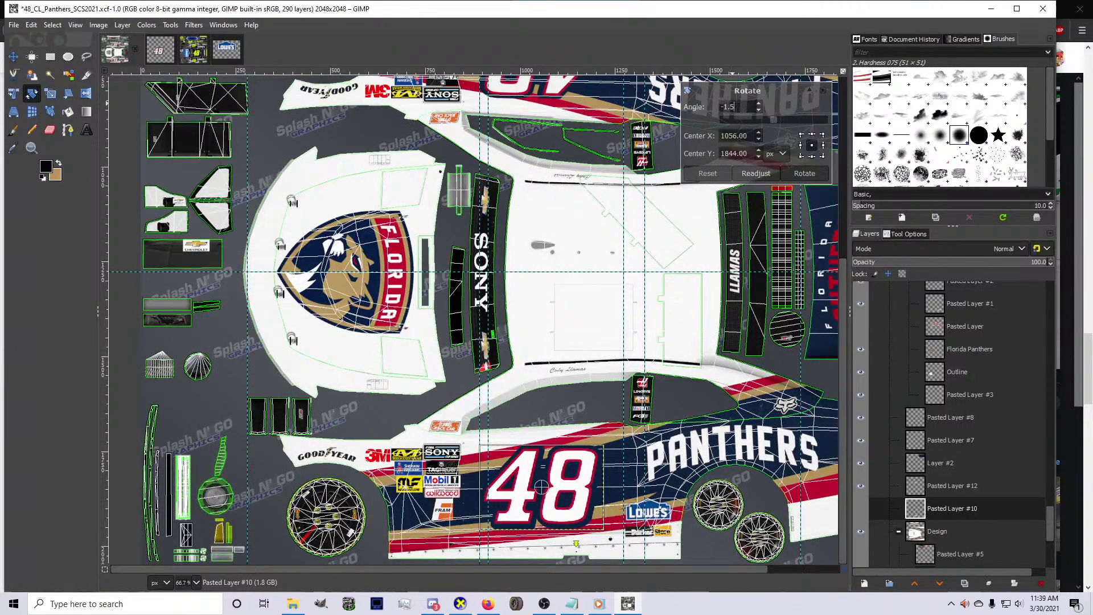
key("Return")
left_click(814, 173)
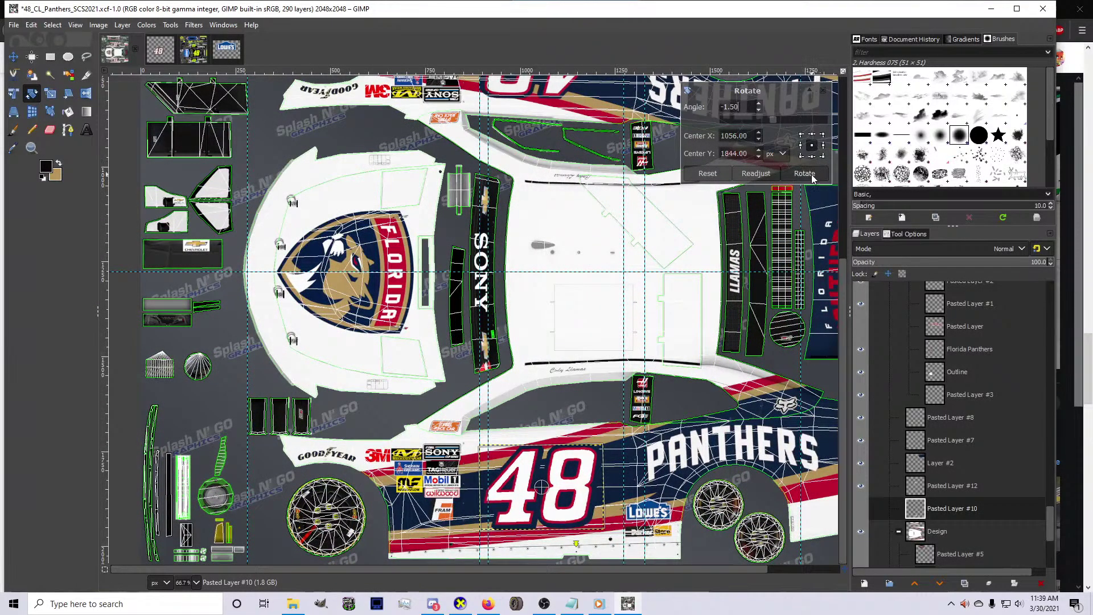
Move the upright 48 door number down by 3 pixels
key("m")
key("2")
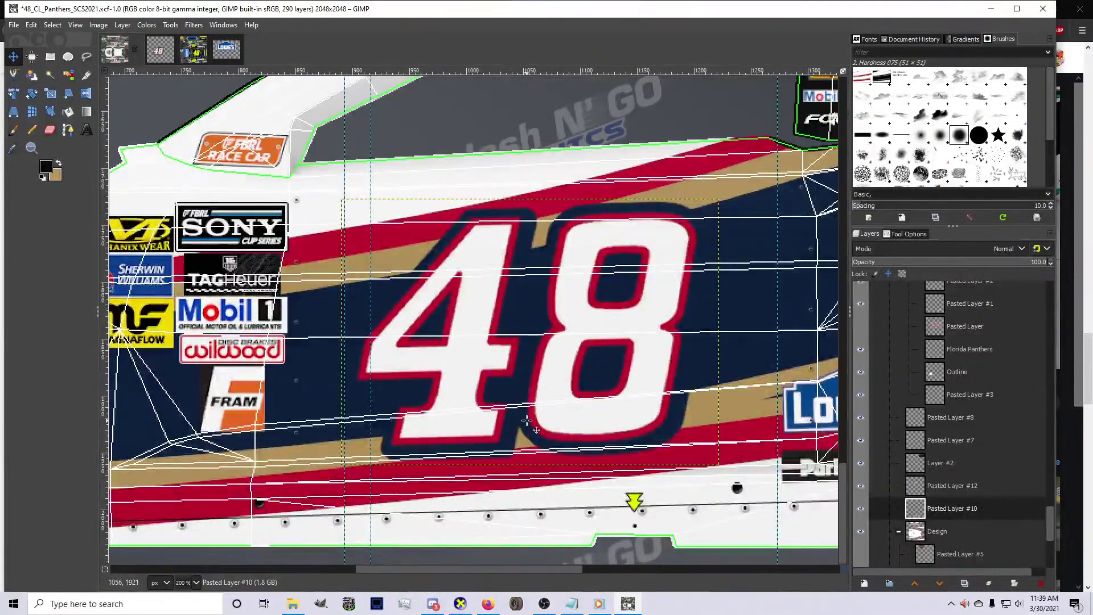
key("Down")
key("Down")
key("Down")
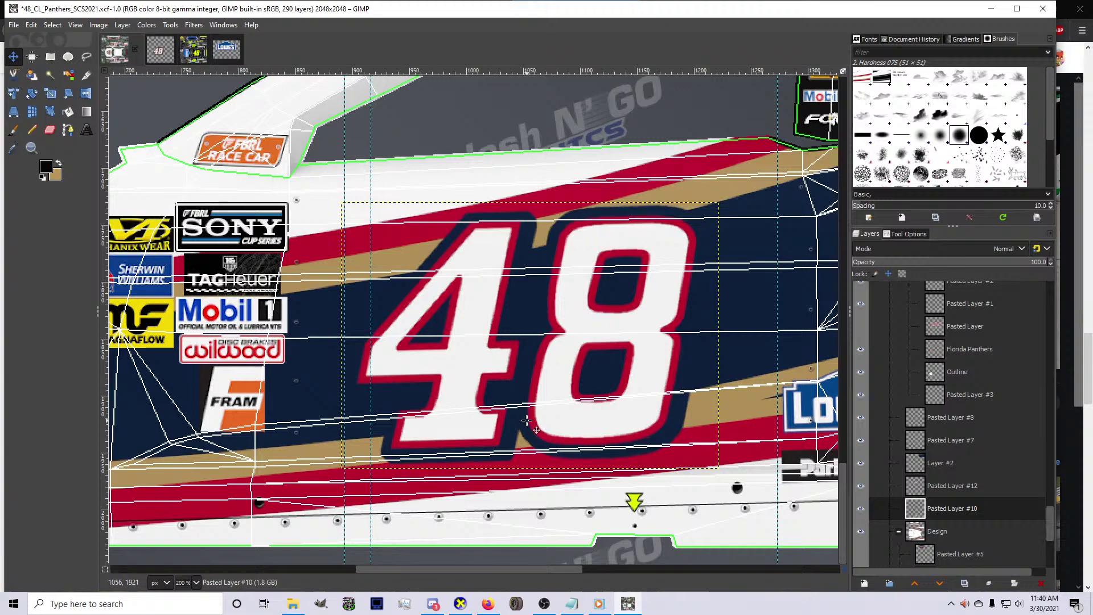
Copy the complete 48 number from the set_shr image and paste it into the Panthers livery
left_click(160, 49)
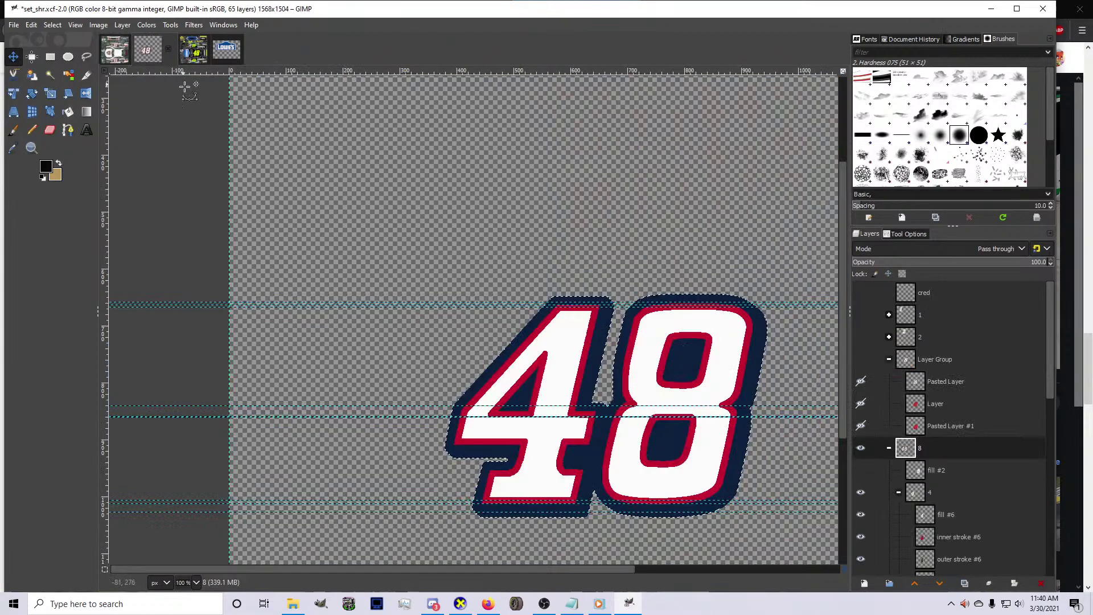
left_click(114, 49)
key("ctrl+v")
Scale the pasted 48 down to a small number and position it over the Kurtis logo on the rear bumper
key("shift+s")
left_click(393, 326)
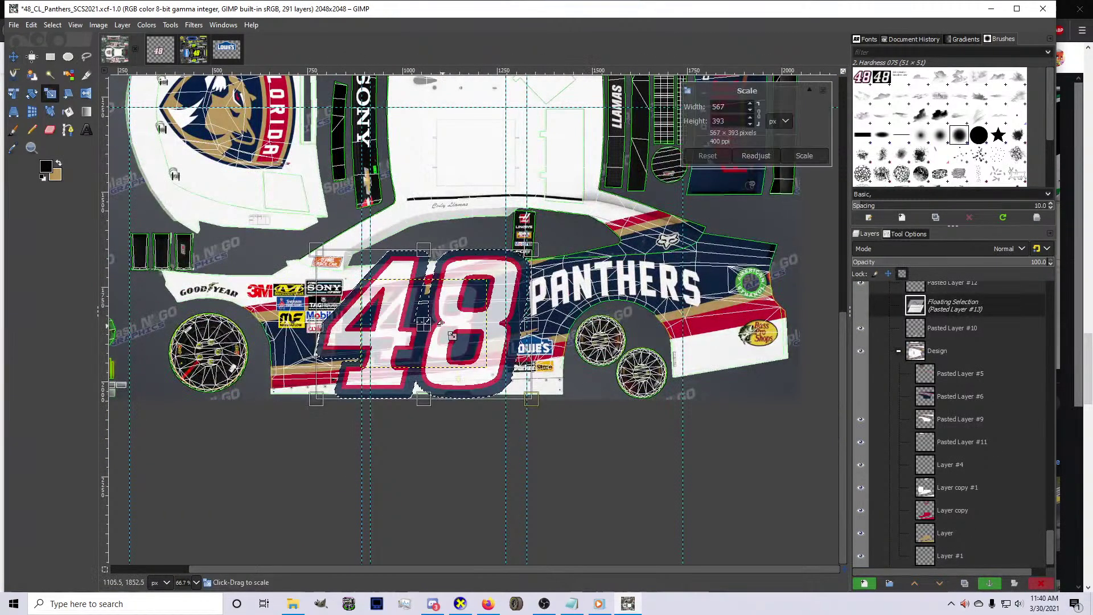
scroll(677, 264, "up", 5)
left_click_drag(678, 265, 707, 207)
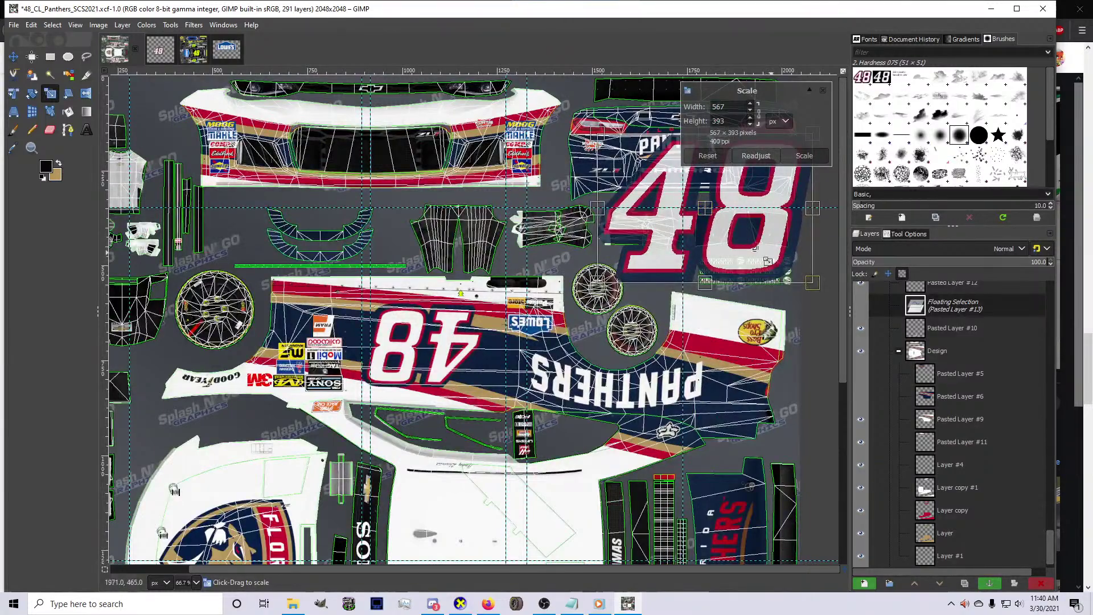
left_click_drag(812, 283, 608, 149)
scroll(598, 145, "up", 7)
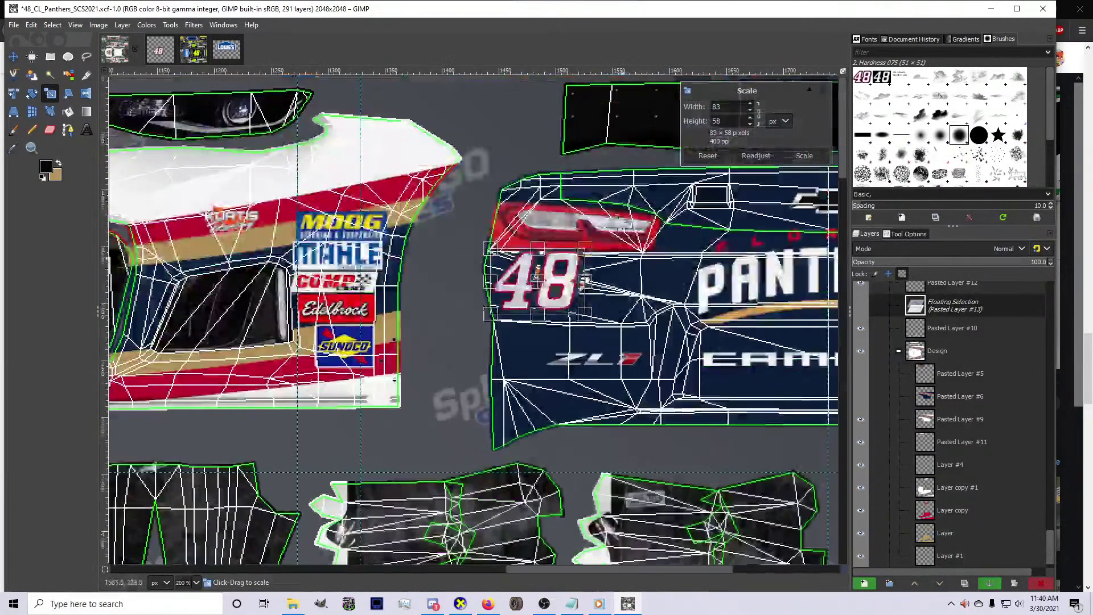
left_click_drag(524, 269, 588, 287)
left_click_drag(693, 249, 729, 232)
key("Return")
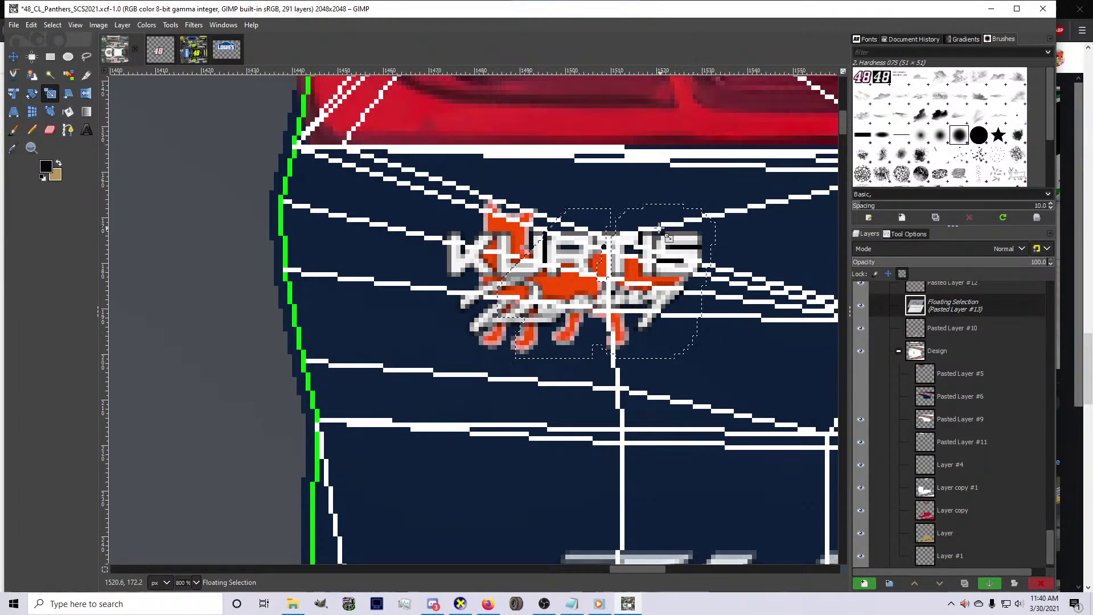
Nudge the small 48, turn it into its own layer and move that layer above Layer #2
key("m")
left_click_drag(591, 299, 599, 298)
scroll(950, 399, "up", 3)
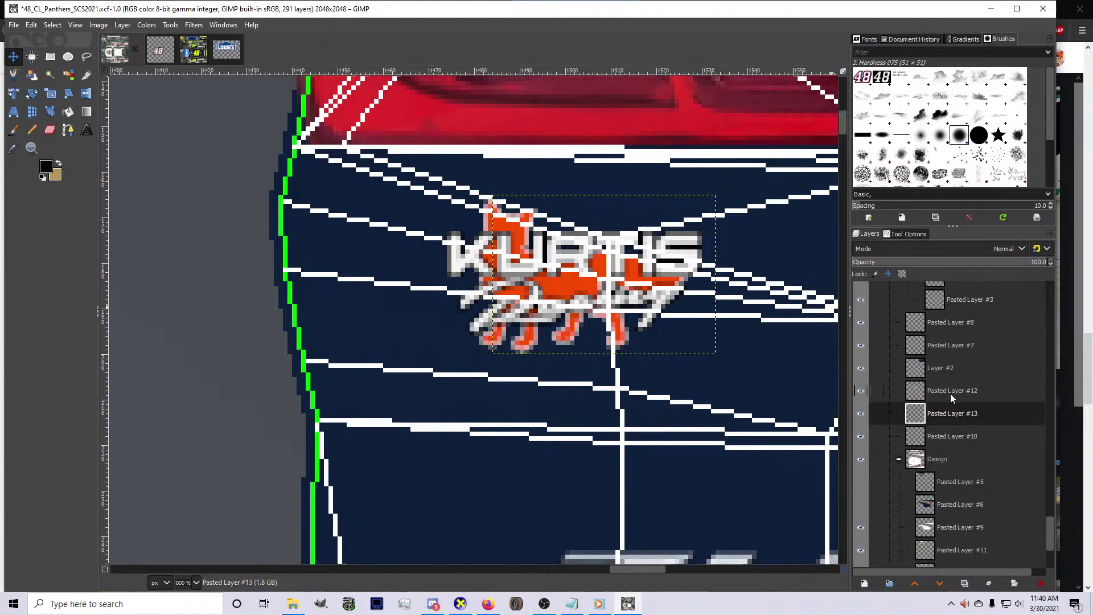
left_click_drag(948, 414, 941, 367)
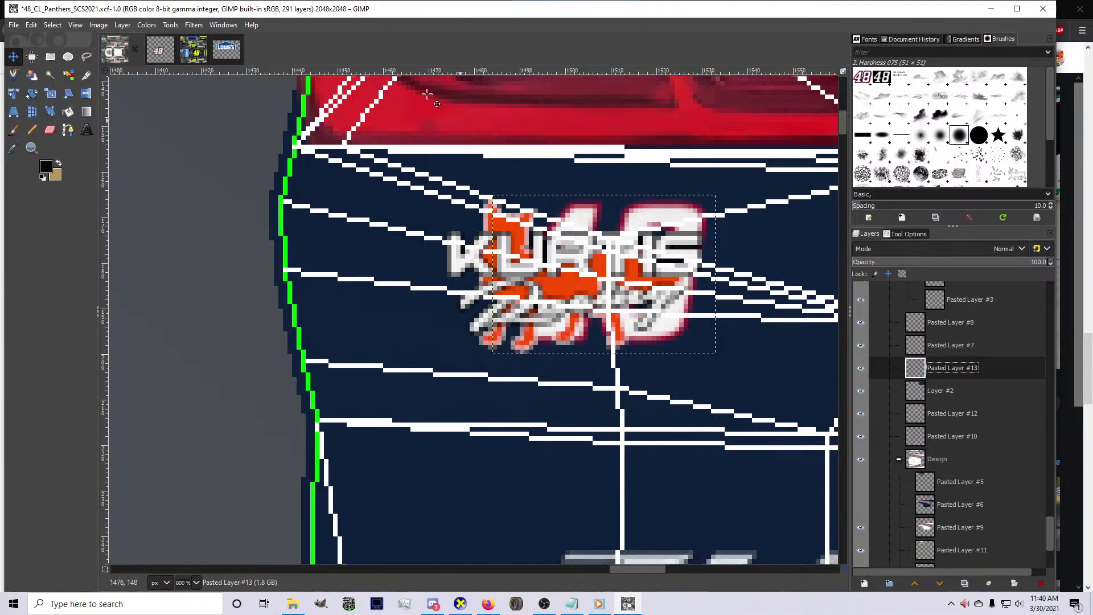
Place a horizontal guide at 165 px along the small 48's top edge and move the number to the rear bumper's opposite end
left_click_drag(411, 70, 546, 193)
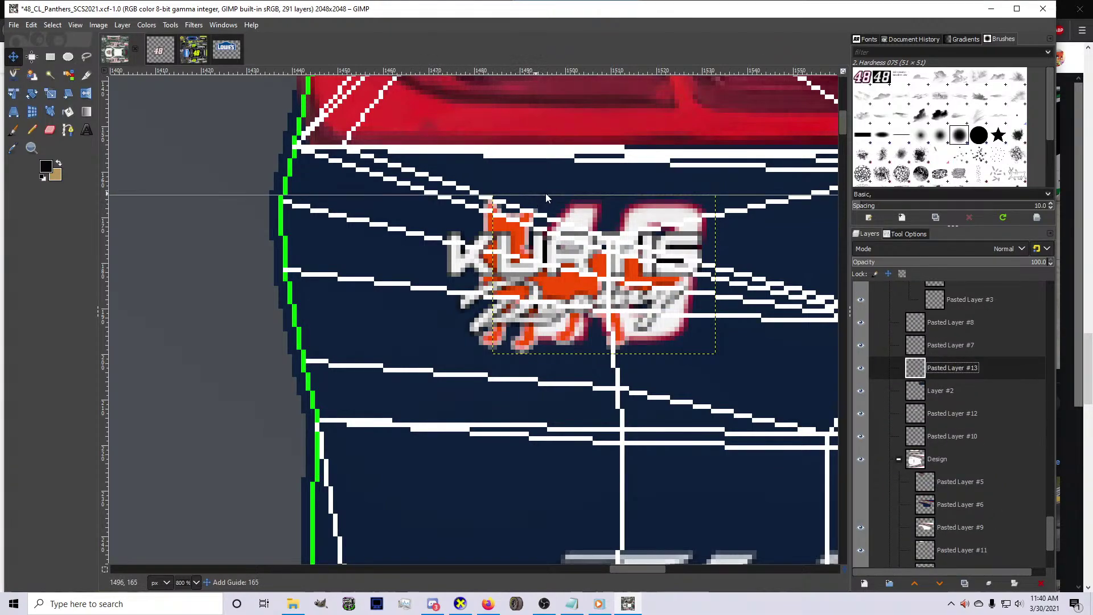
key("2")
left_click_drag(479, 234, 782, 249)
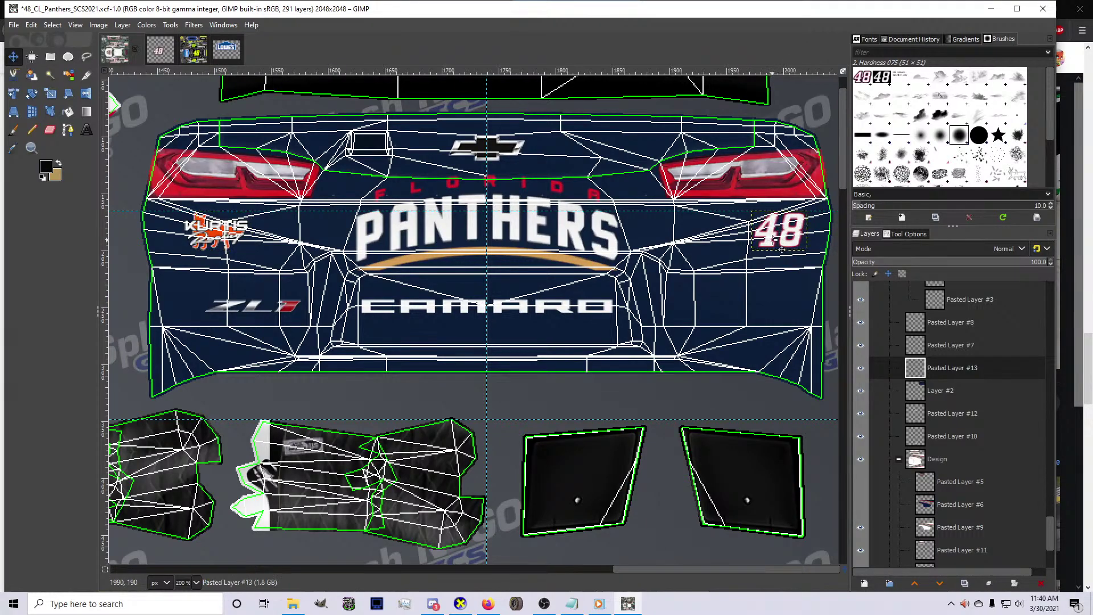
Paste another small 48 as a new layer and place it on the front bumper, above the left-hand side opening
scroll(629, 264, "down", 7)
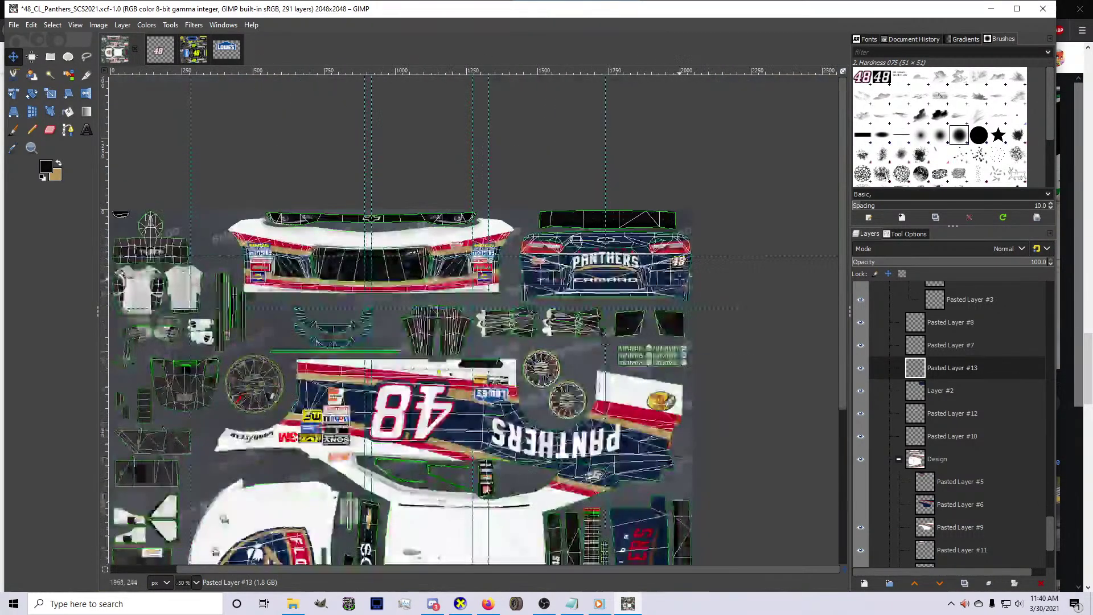
scroll(611, 326, "up", 3)
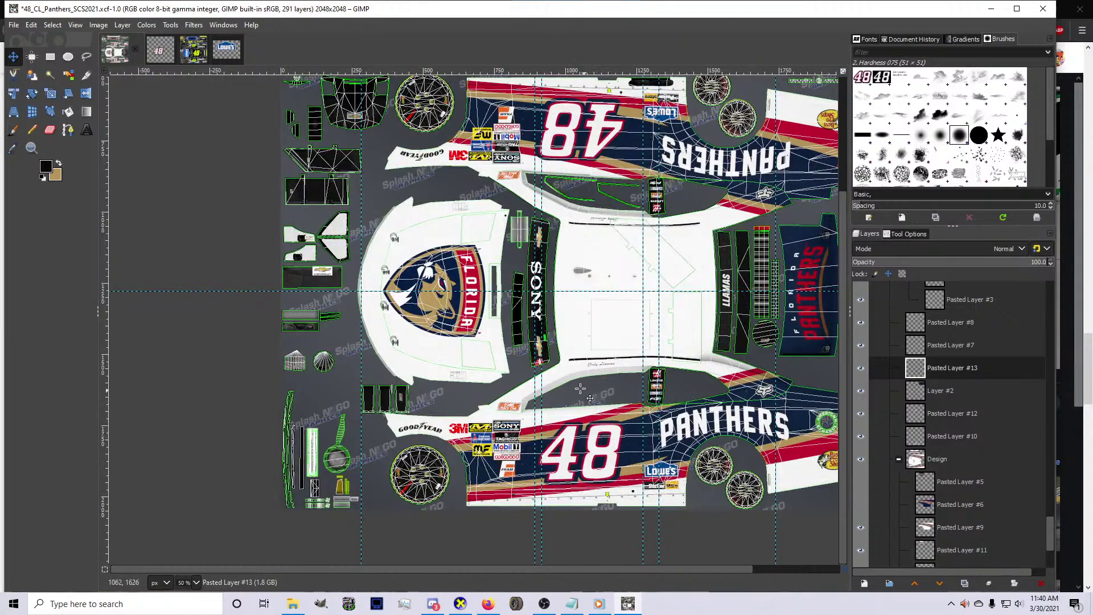
scroll(515, 354, "down", 2)
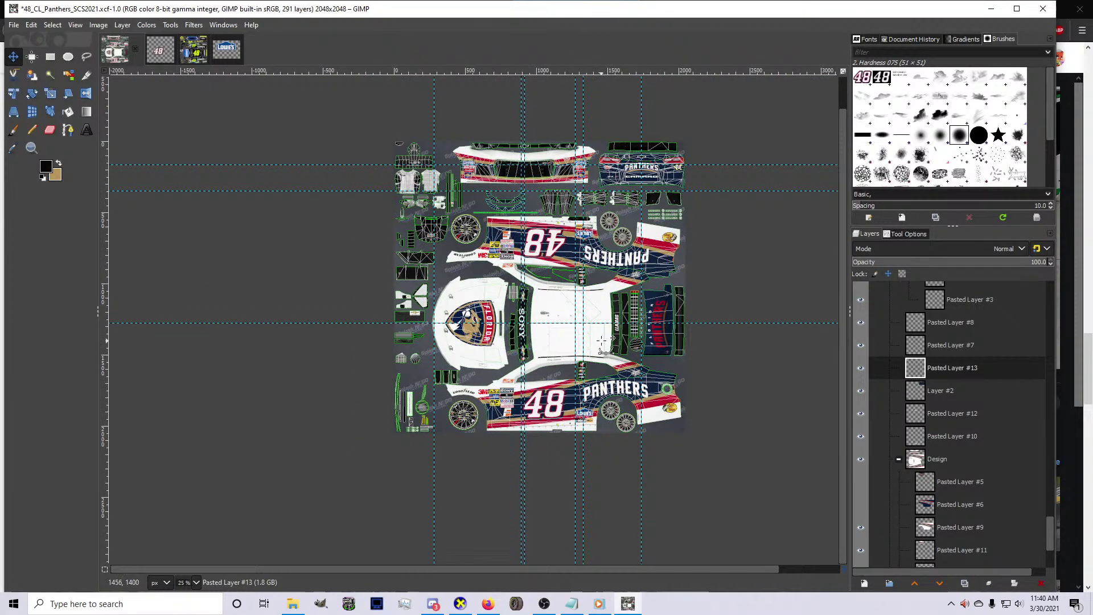
scroll(602, 340, "up", 4)
scroll(602, 340, "down", 1)
key("ctrl+v")
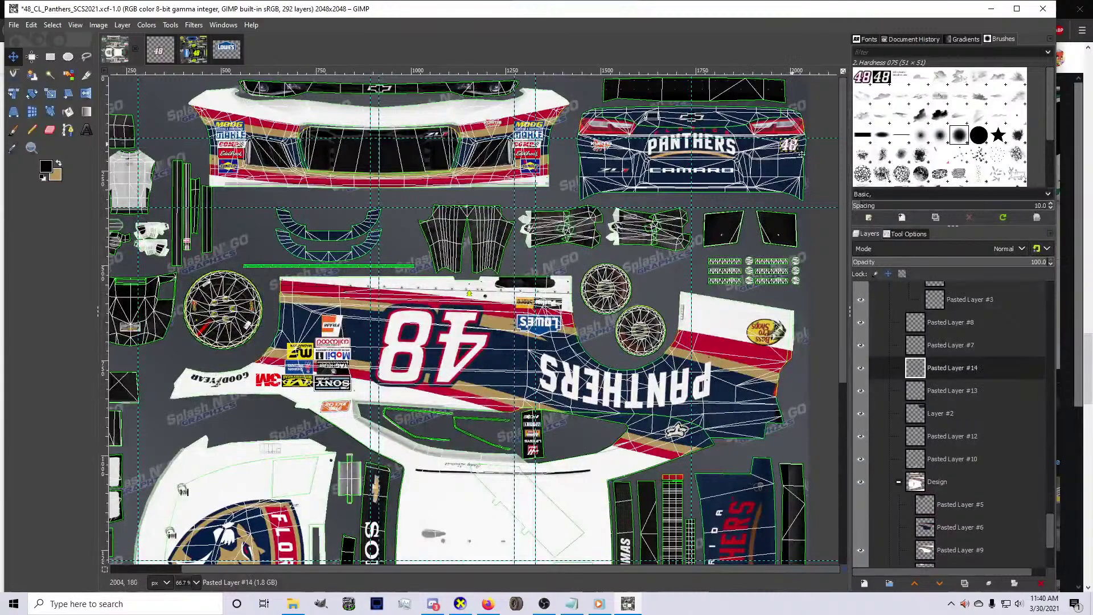
left_click_drag(360, 155, 275, 133)
scroll(275, 133, "up", 5)
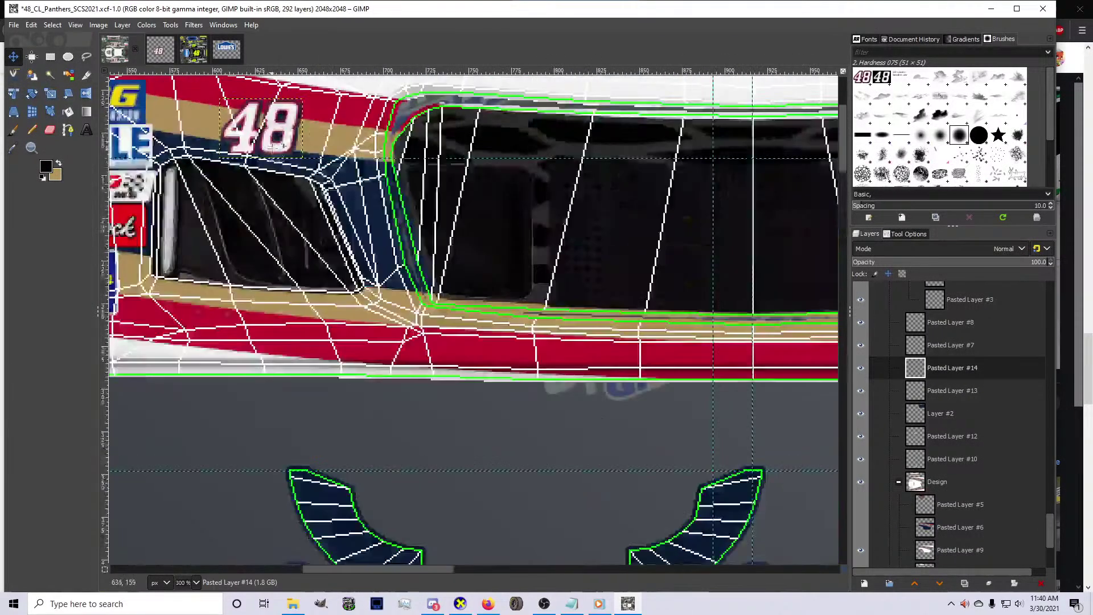
Scale the front bumper's small 48 down to 30 × 21 px and shift it towards the MOOG logo
scroll(237, 311, "up", 2)
key("shift+s")
left_click(252, 387)
left_click_drag(245, 398, 259, 407)
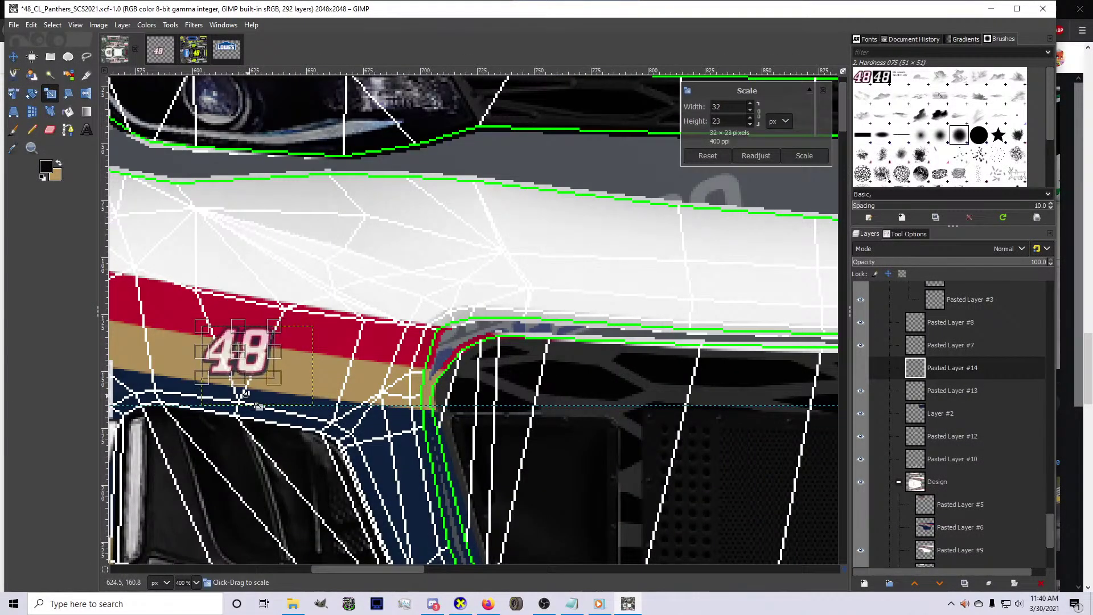
left_click_drag(255, 362, 216, 367)
key("Return")
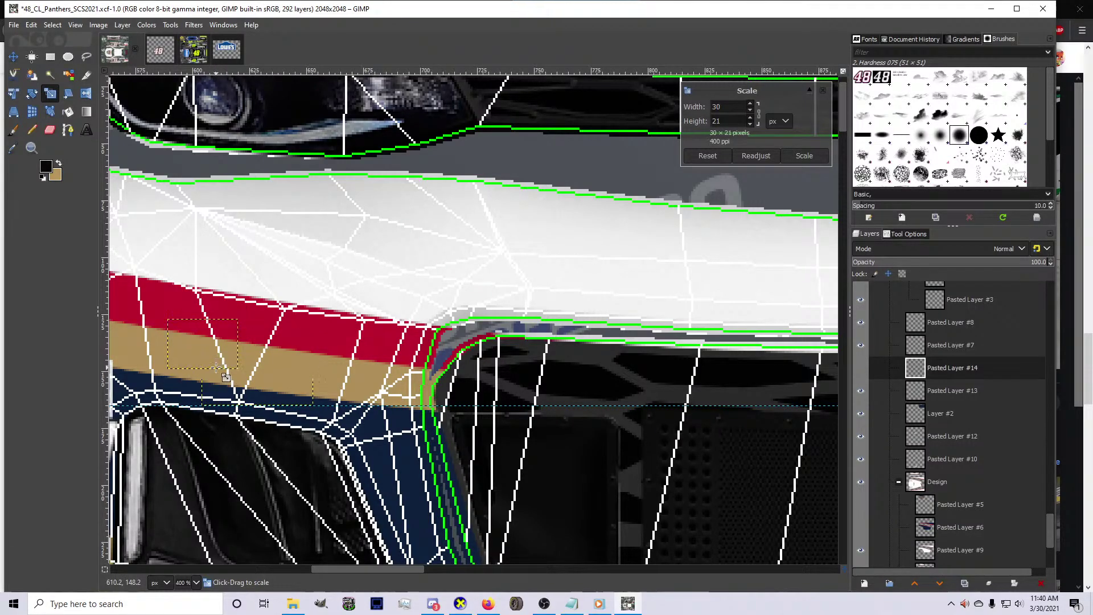
Scale the front bumper's 48 further down to 28 × 20 px
scroll(228, 370, "down", 4)
scroll(245, 372, "up", 6)
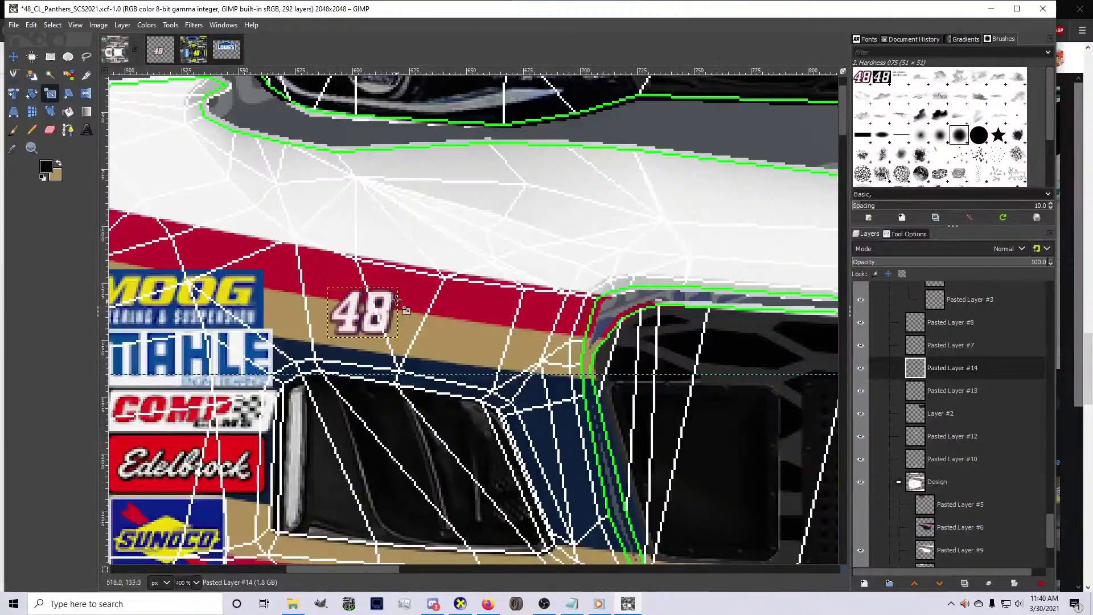
left_click(263, 373)
left_click_drag(263, 373, 272, 370)
scroll(344, 379, "down", 5)
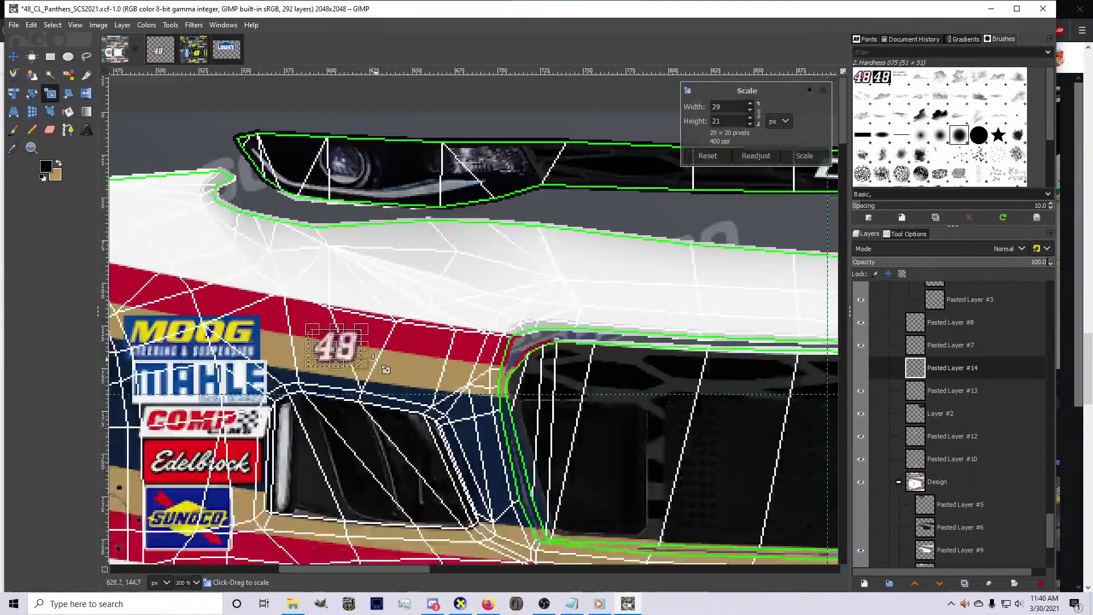
left_click_drag(377, 373, 376, 373)
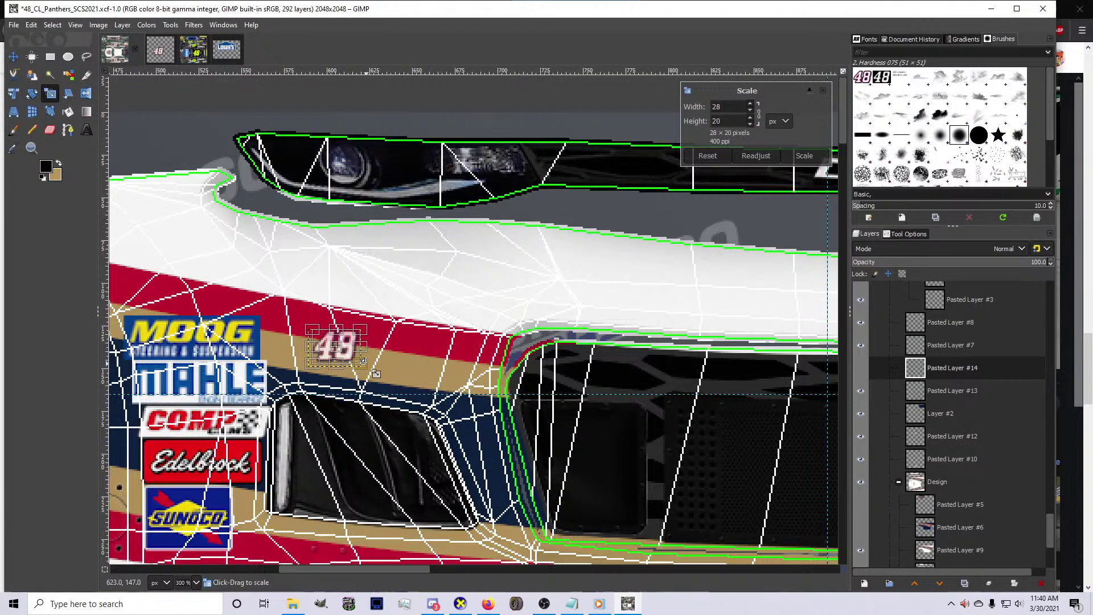
key("Return")
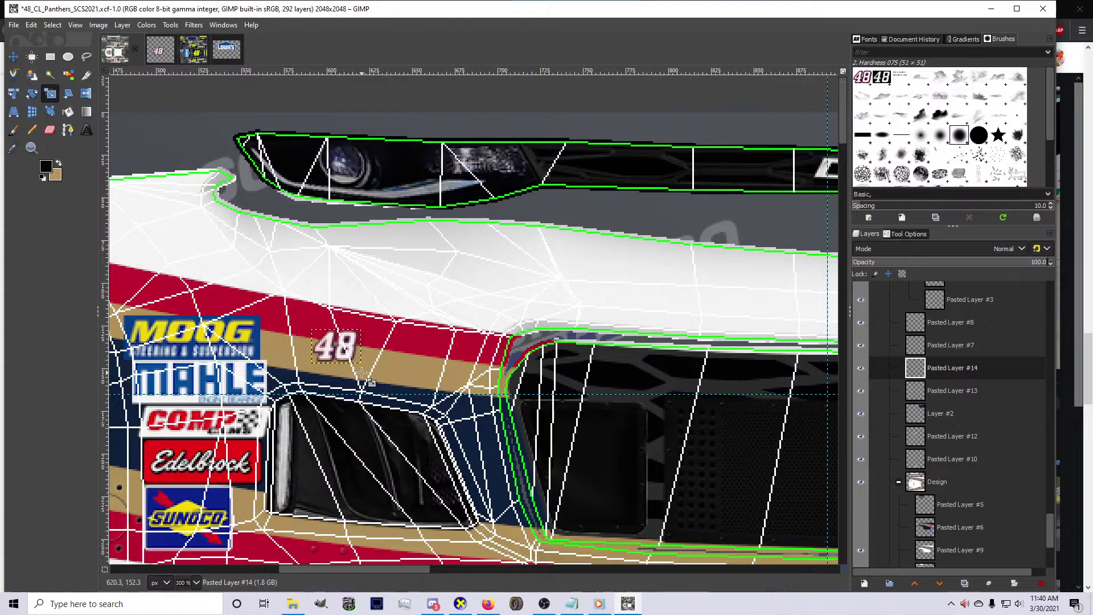
Shift the front bumper's 48 slightly towards the grille opening, across the red and gold stripes
left_click(13, 57)
scroll(336, 349, "up", 2)
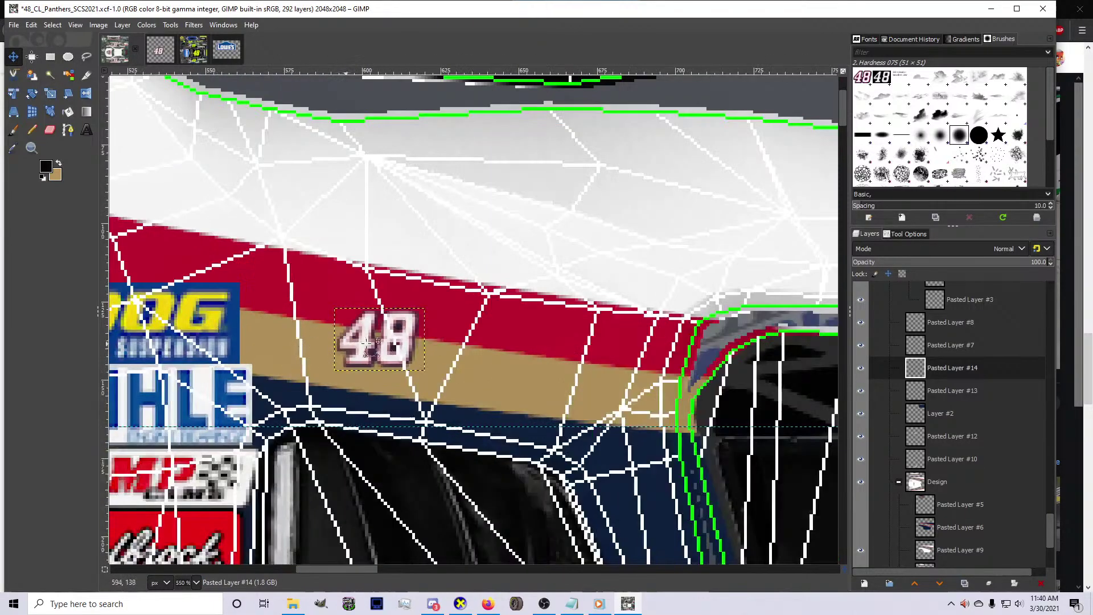
scroll(392, 346, "up", 2)
scroll(392, 346, "down", 2)
scroll(413, 355, "down", 1)
scroll(393, 376, "up", 1)
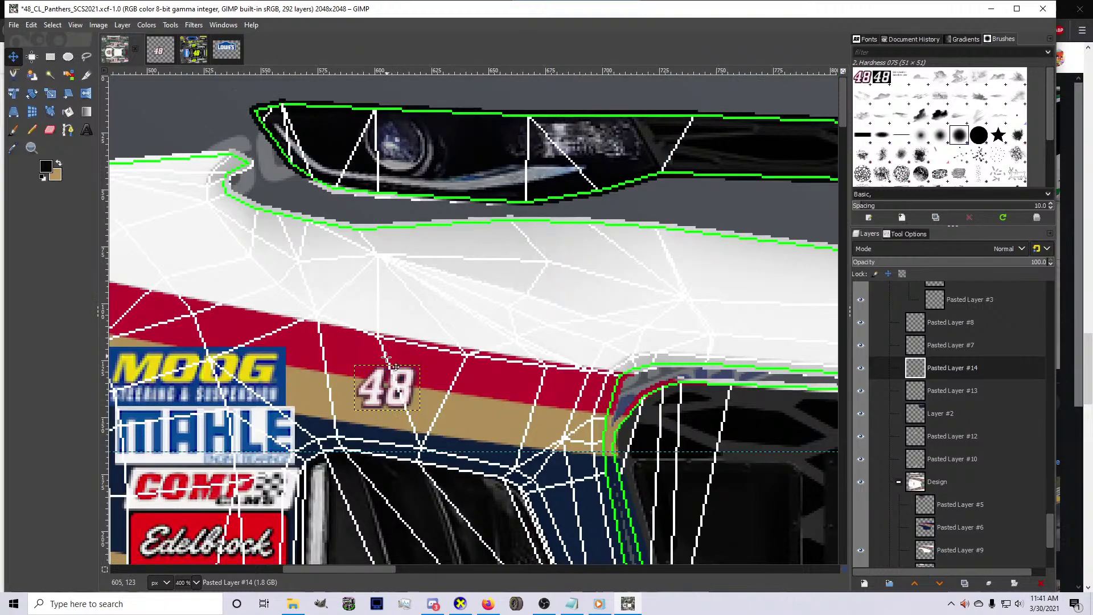
key("shift+s")
left_click(373, 393)
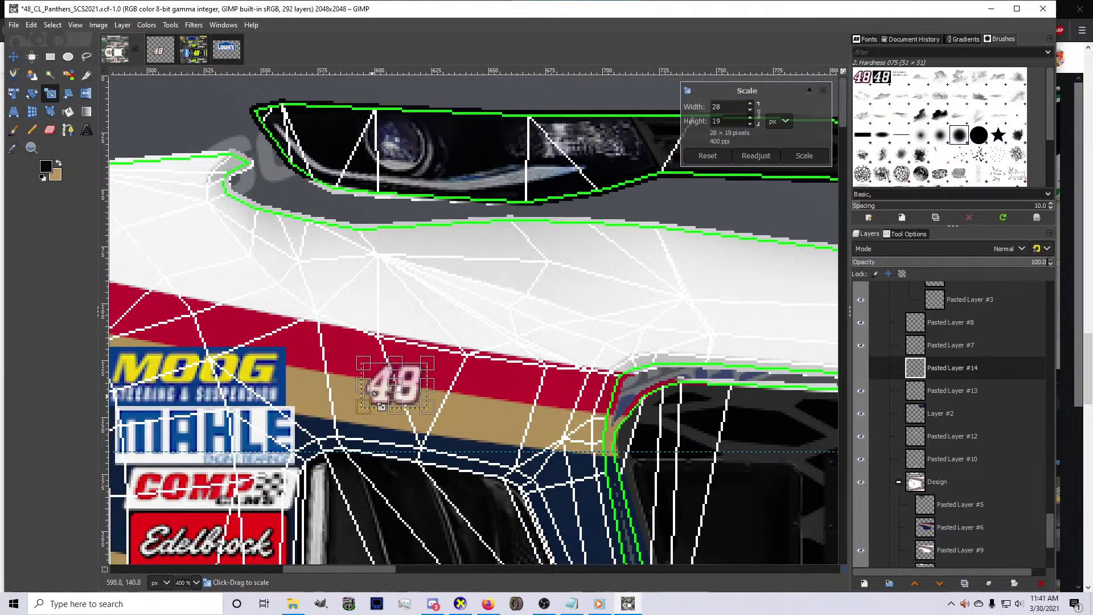
key("Escape")
Rotate the front bumper's 48 slightly clockwise to follow the slope of the stripes
key("shift+r")
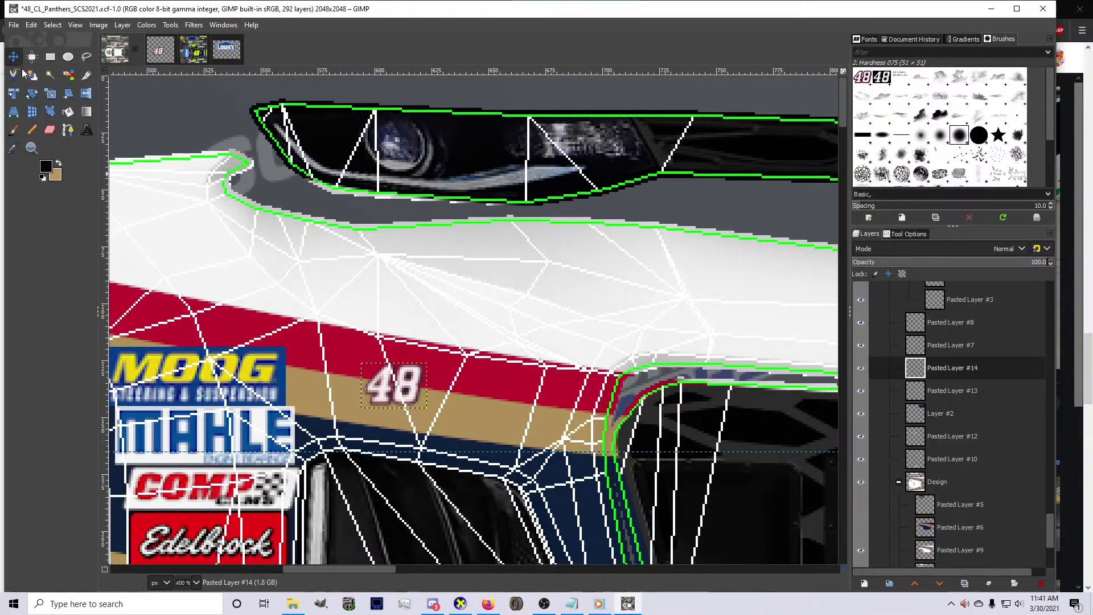
left_click(409, 397)
left_click_drag(353, 423, 346, 437)
key("Return")
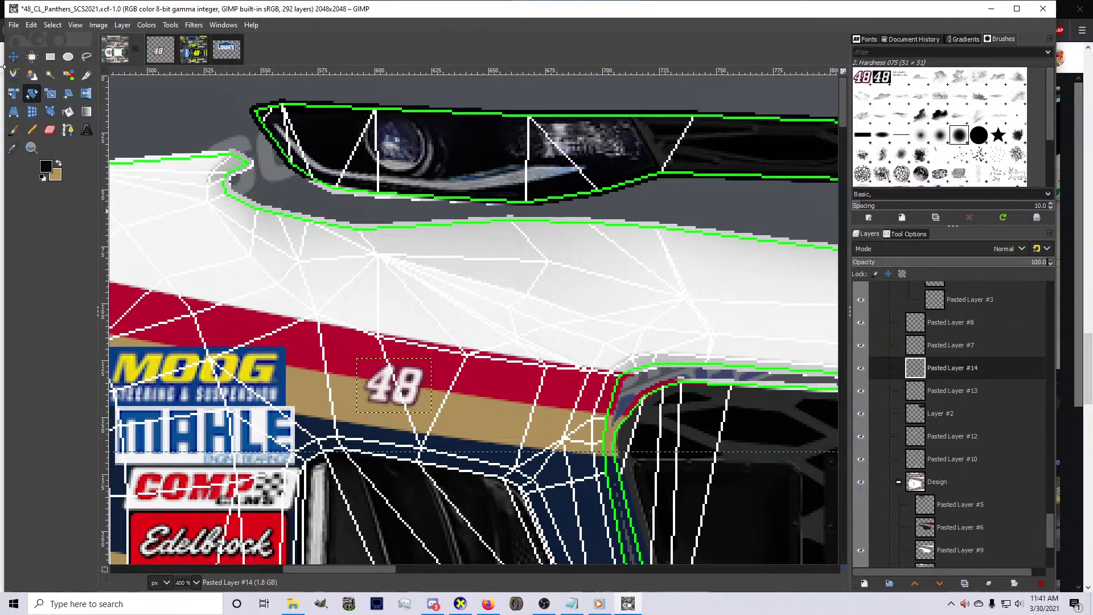
Nudge the rotated 48 a few pixels towards the MOOG logo on the front bumper
left_click(14, 57)
left_click_drag(409, 366, 409, 362)
key("Left")
key("Left")
key("Left")
key("Down")
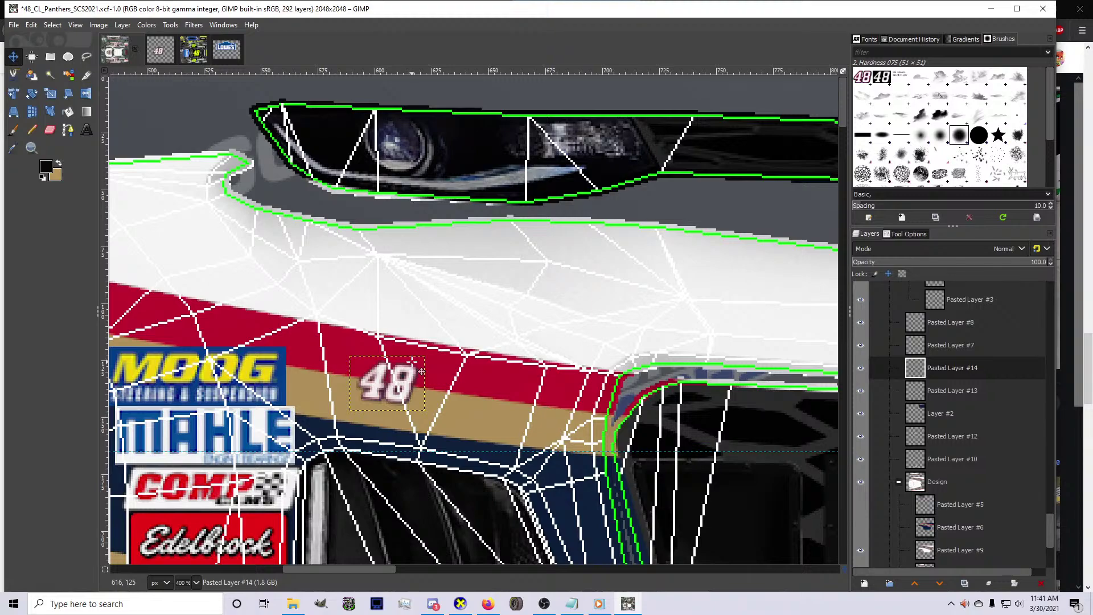
key("Left")
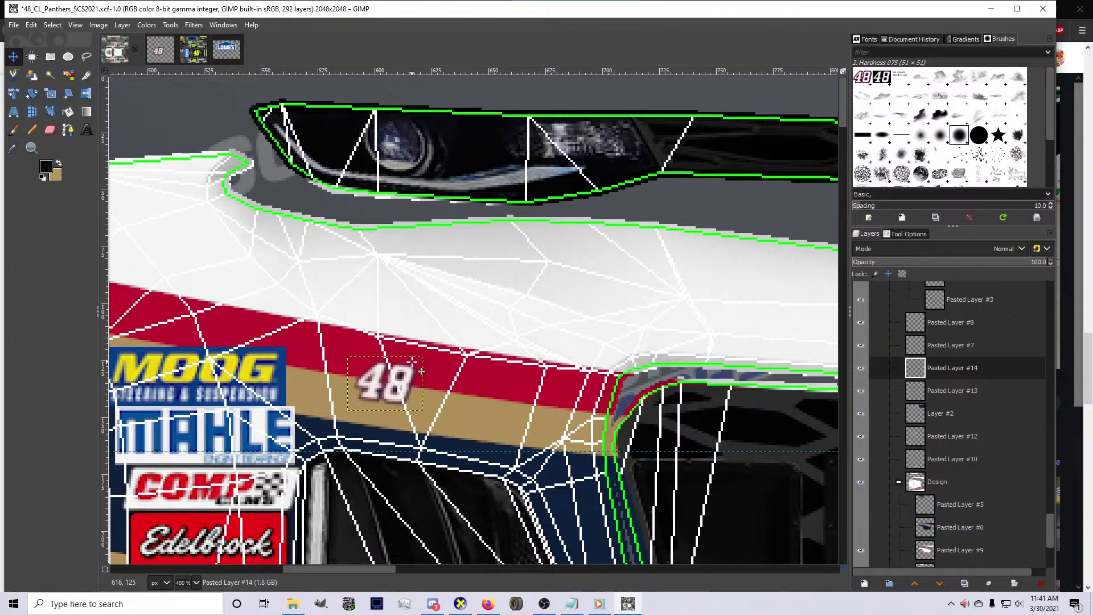
key("Left")
key("Left")
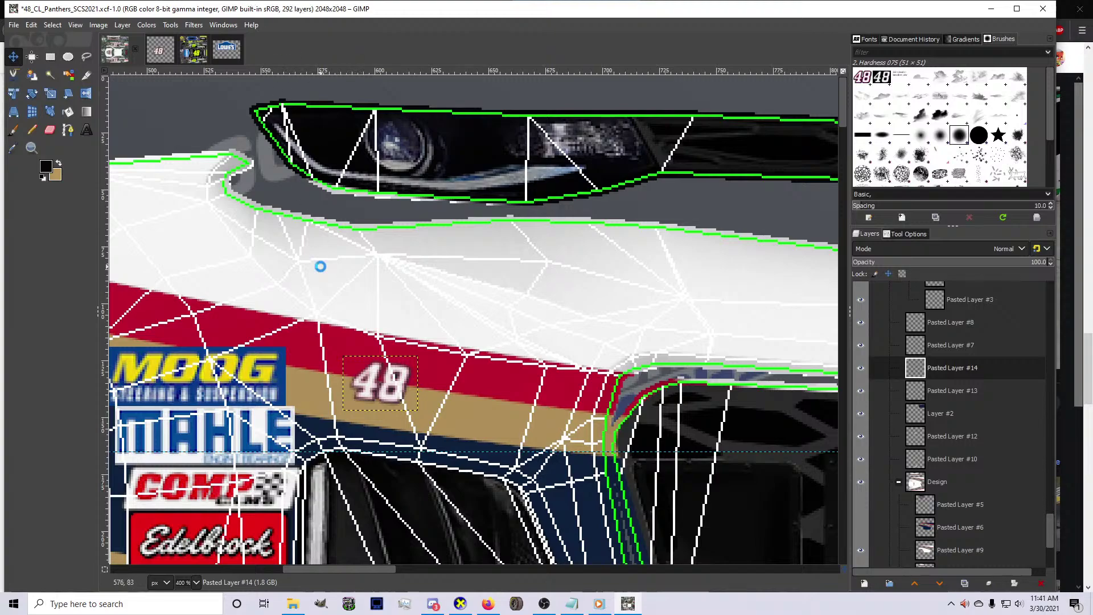
Export the livery, switch to CarView and orbit the car to check the numbers on its front bumper and side
key("ctrl+e")
left_click(460, 603)
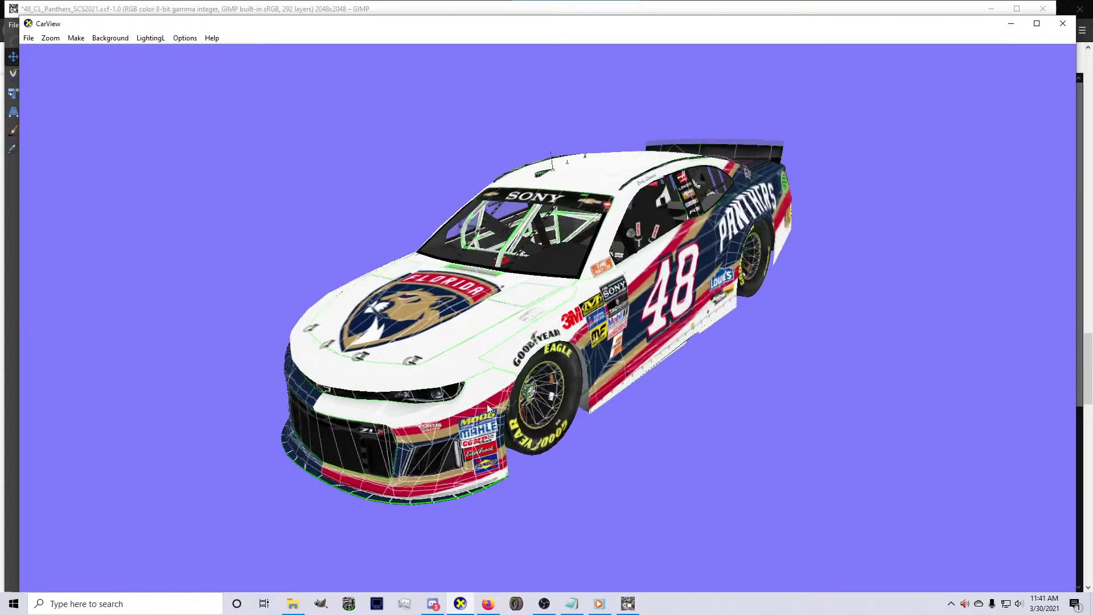
left_click_drag(427, 418, 589, 515)
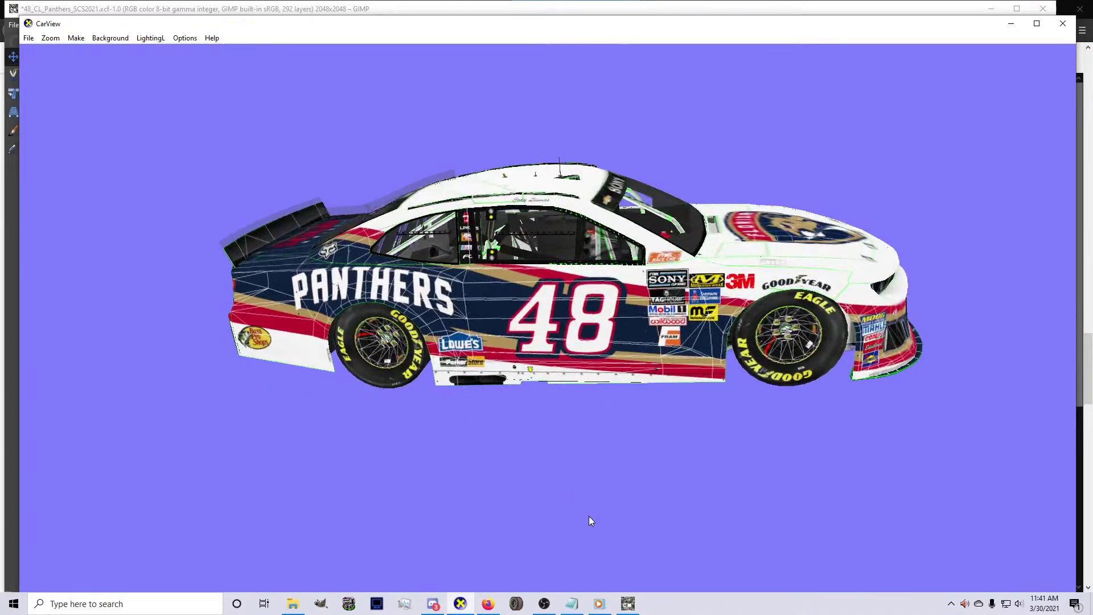
Return to GIMP and select Pasted Layer #12, which holds the upside-down door 48
left_click(627, 604)
scroll(542, 444, "down", 5)
scroll(530, 458, "down", 2)
scroll(530, 459, "up", 2)
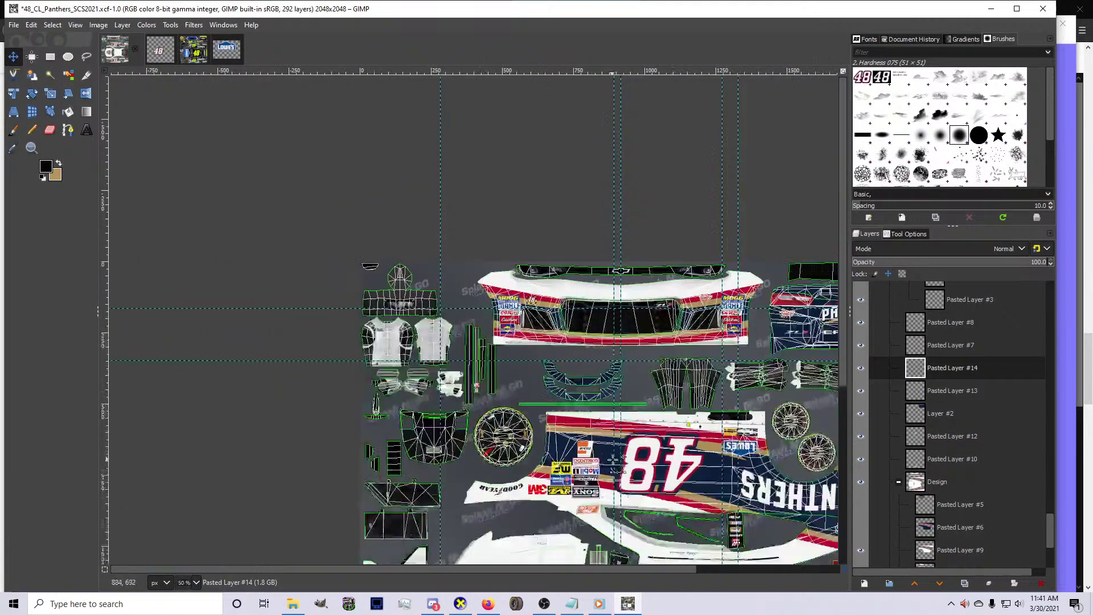
scroll(1011, 407, "down", 3)
scroll(913, 452, "up", 3)
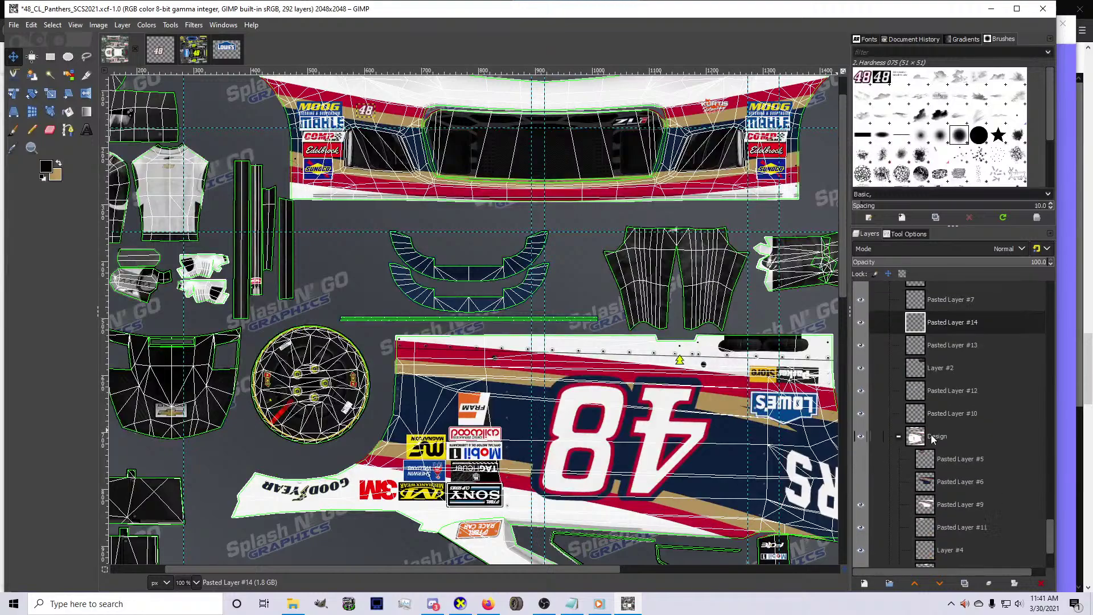
left_click(922, 415)
left_click(663, 422)
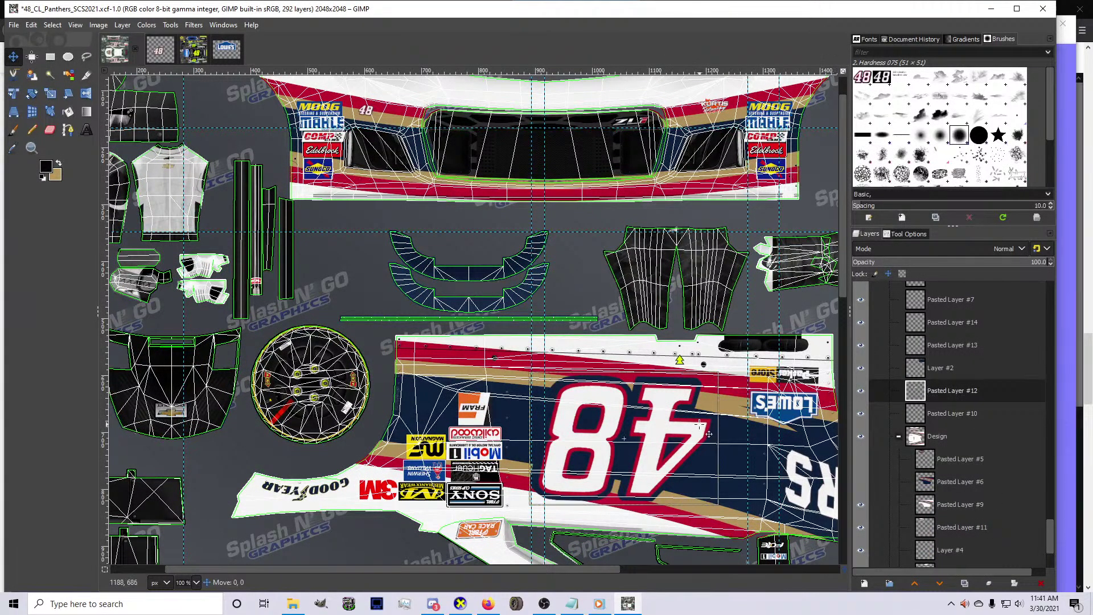
Select Pasted Layer #10 and nudge the upright door 48 a few pixels towards the sponsor logos
left_click(938, 414)
scroll(683, 427, "down", 6)
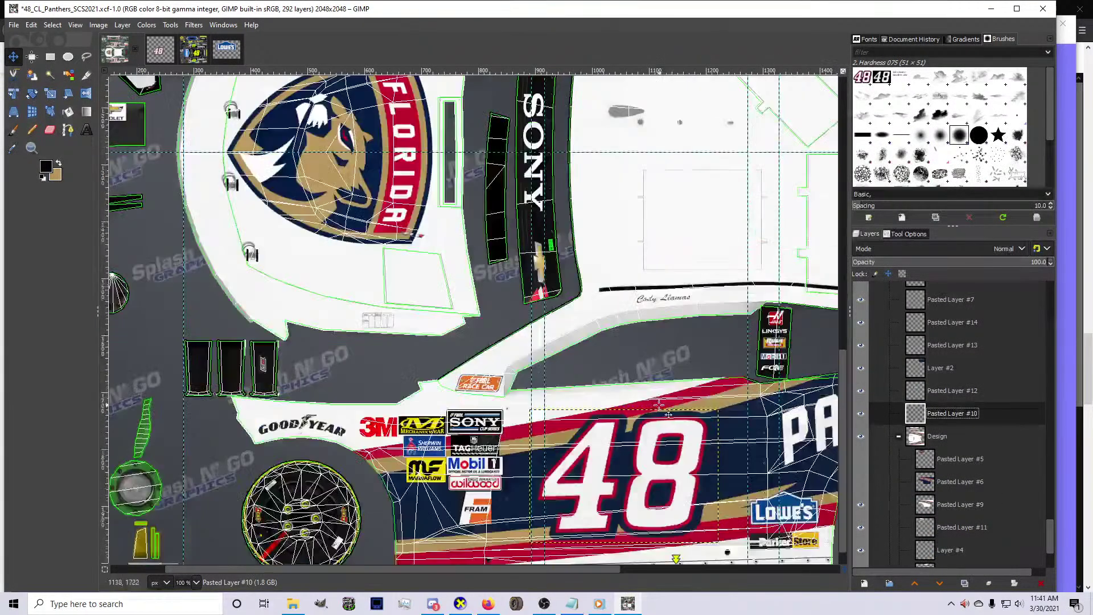
key("Down")
key("Up")
key("Left")
key("Left")
key("Left")
key("Left")
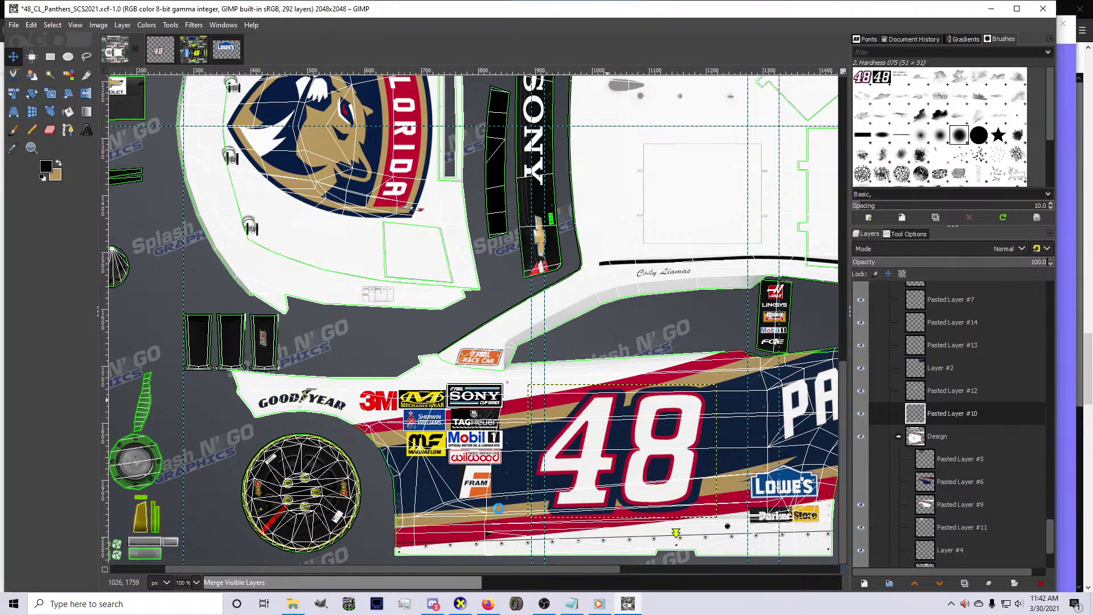
Switch to CarView and orbit the car to check the door number and front bumper
left_click(460, 604)
left_click_drag(476, 450, 549, 379)
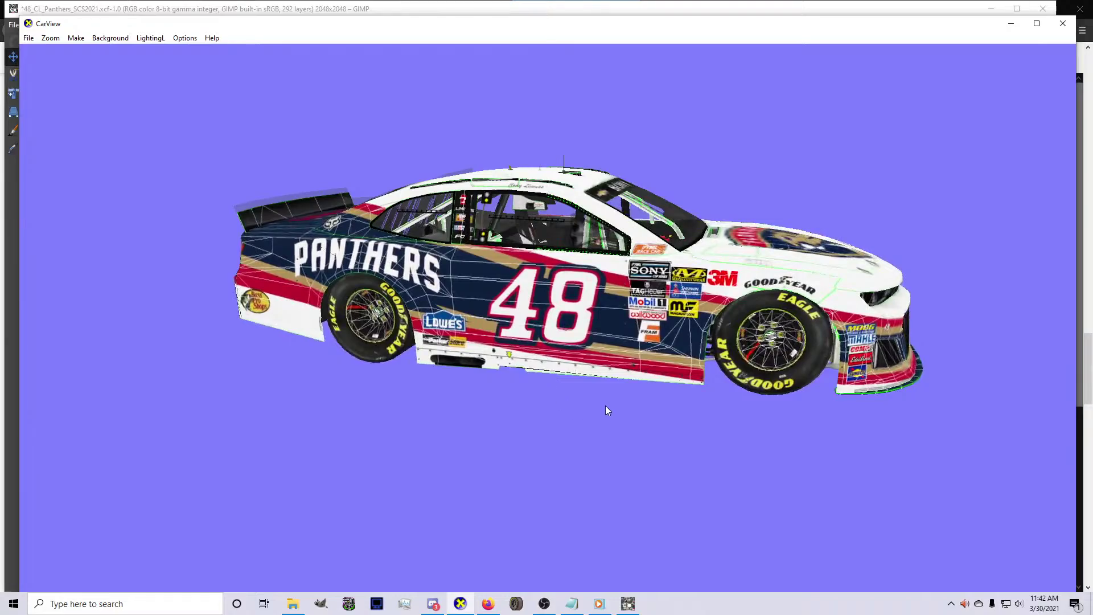
left_click_drag(606, 405, 395, 423)
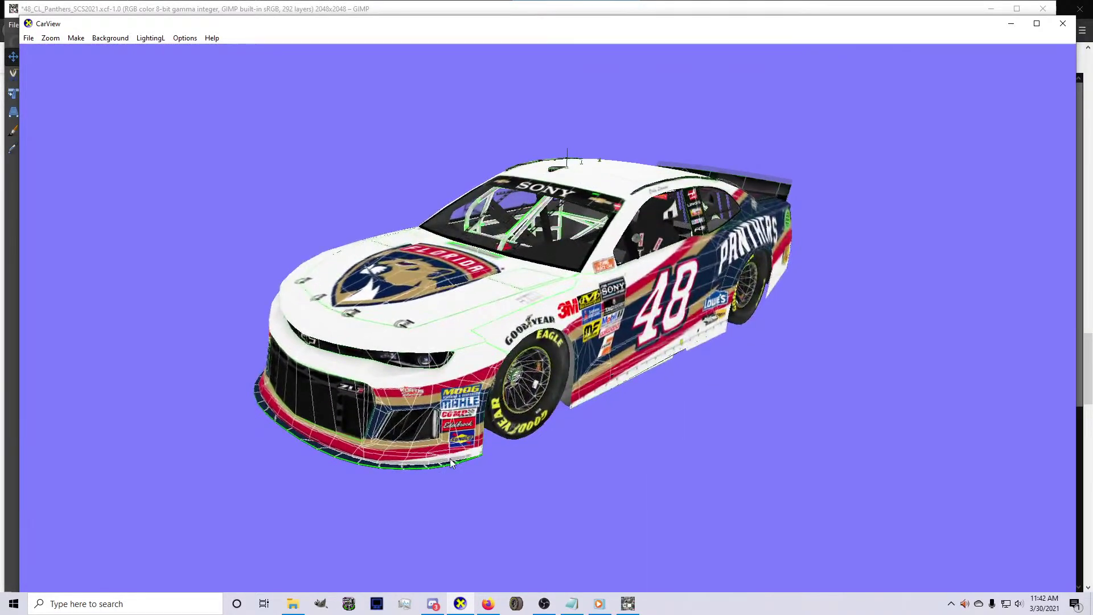
Return to GIMP and select the Layer copy layer in the Design group
left_click(628, 603)
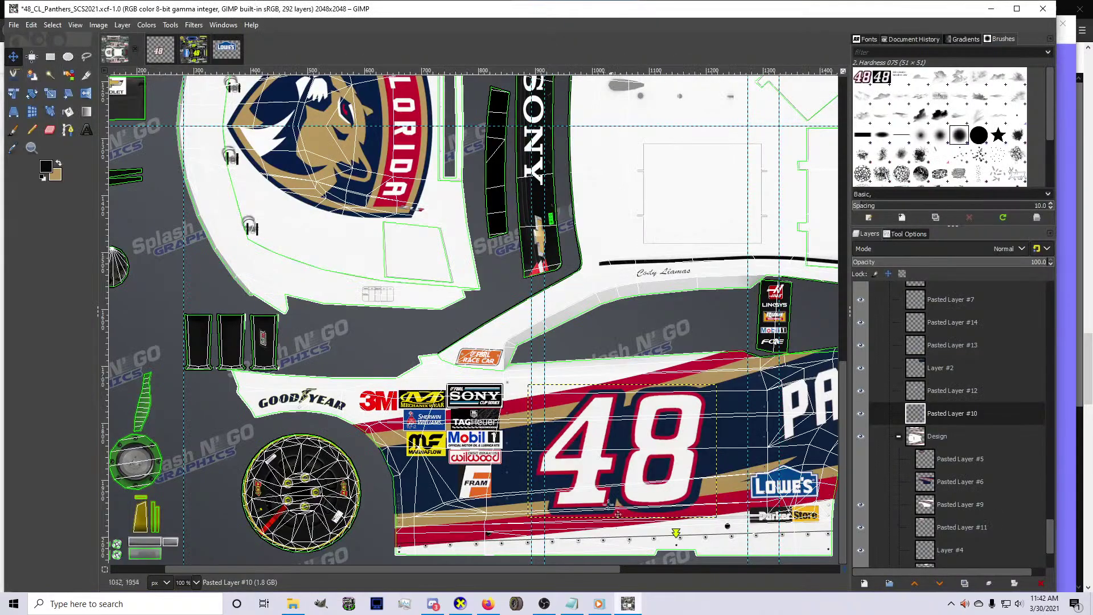
scroll(607, 216, "up", 5)
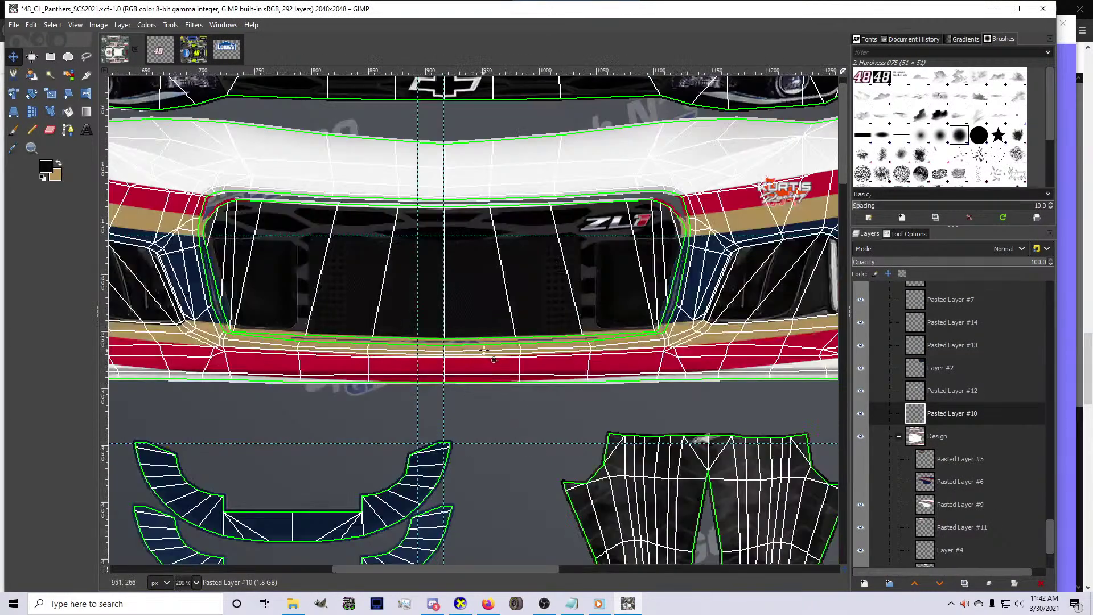
scroll(548, 390, "down", 1)
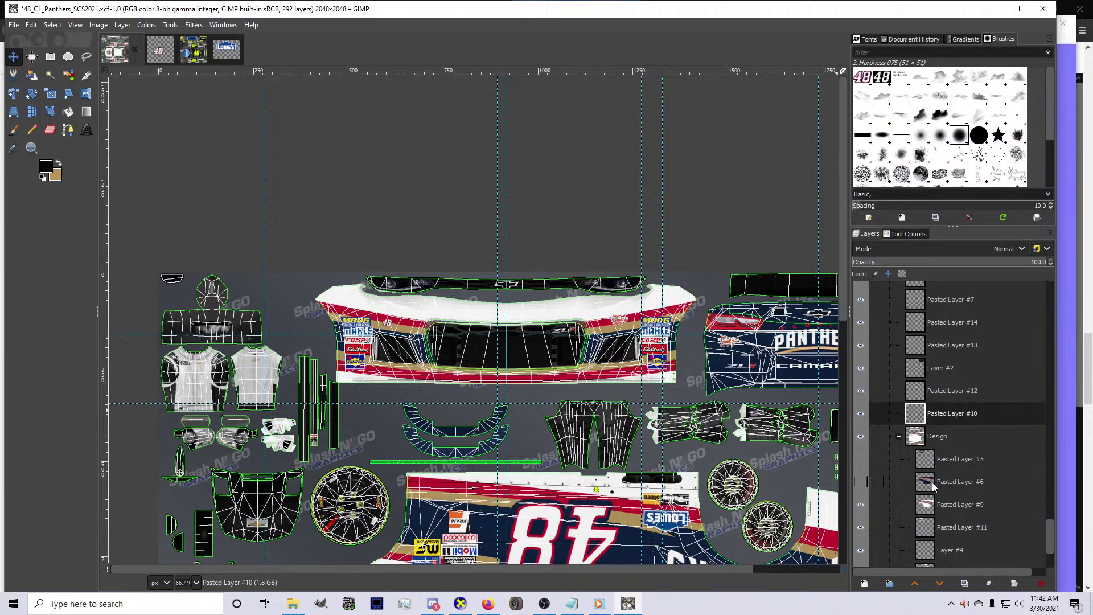
scroll(931, 483, "down", 3)
left_click(939, 495)
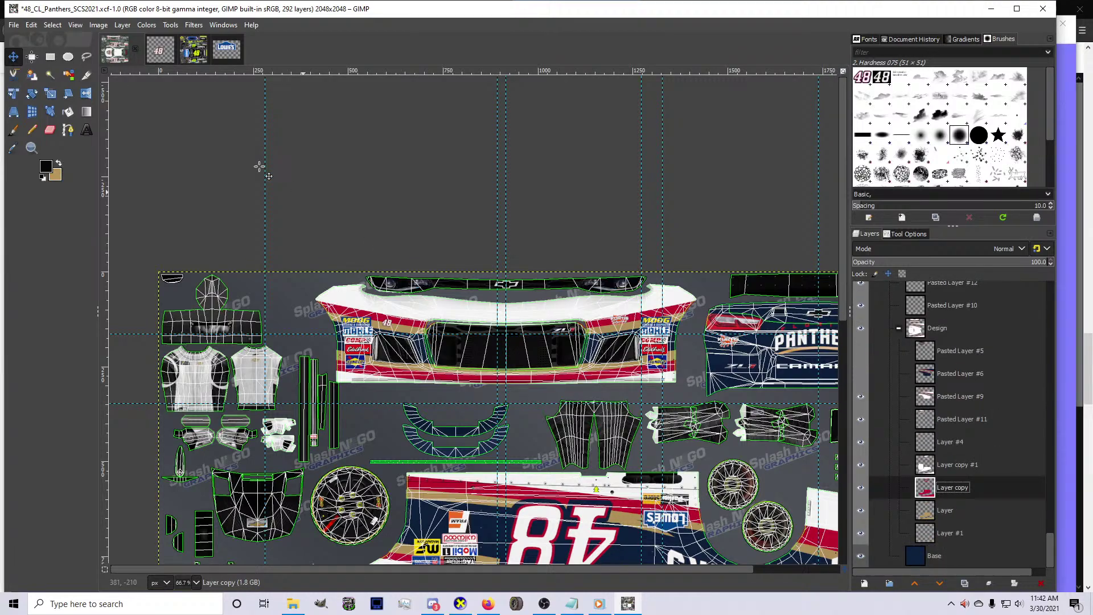
Set the foreground color to the saved dark red and choose the Bucket Fill tool
left_click(46, 166)
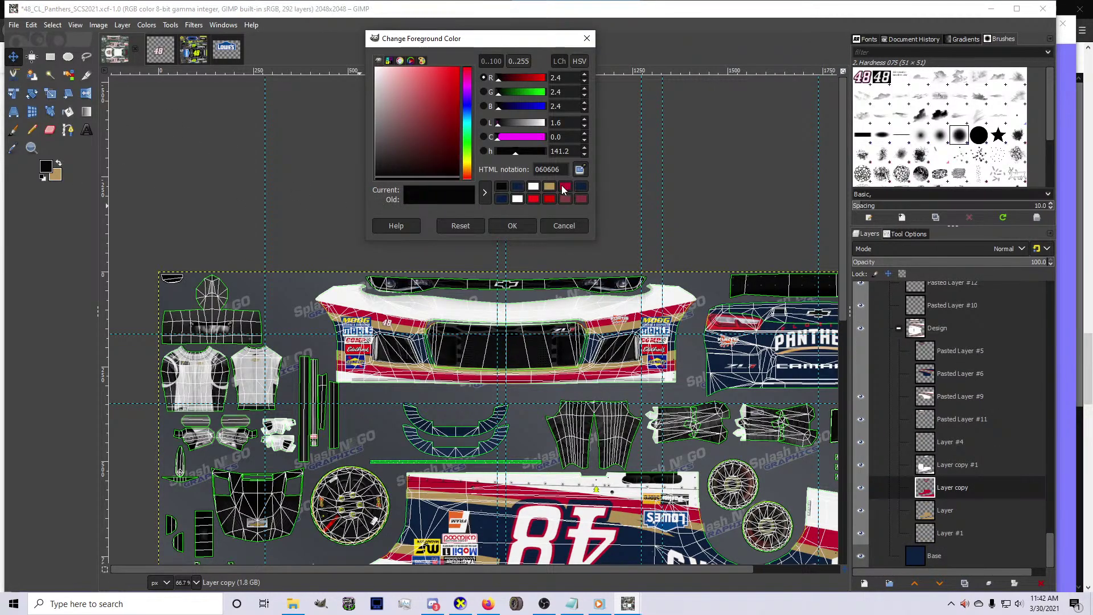
left_click(512, 225)
left_click(52, 25)
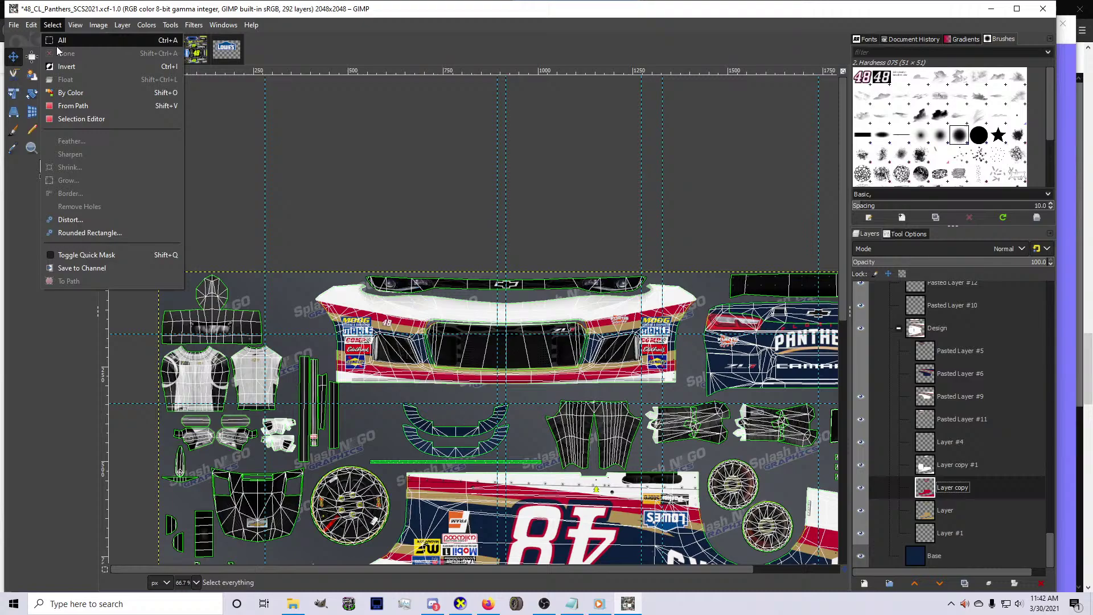
left_click(14, 92)
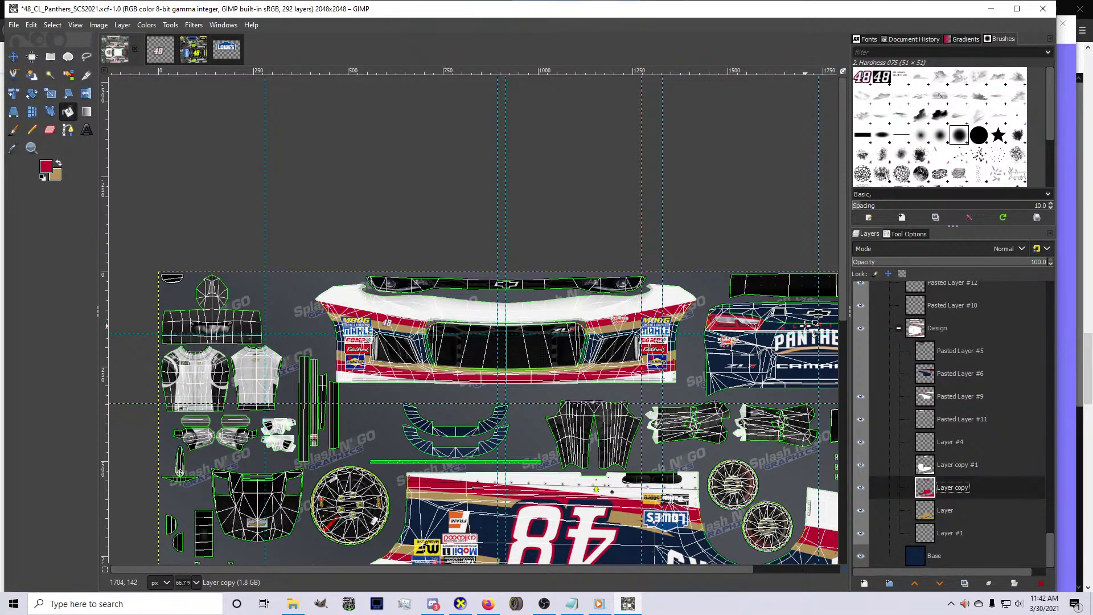
Hide the Wire layer in the TURN OFF group and maximize the GIMP window
scroll(1035, 507, "up", 5)
left_click_drag(1051, 520, 1050, 288)
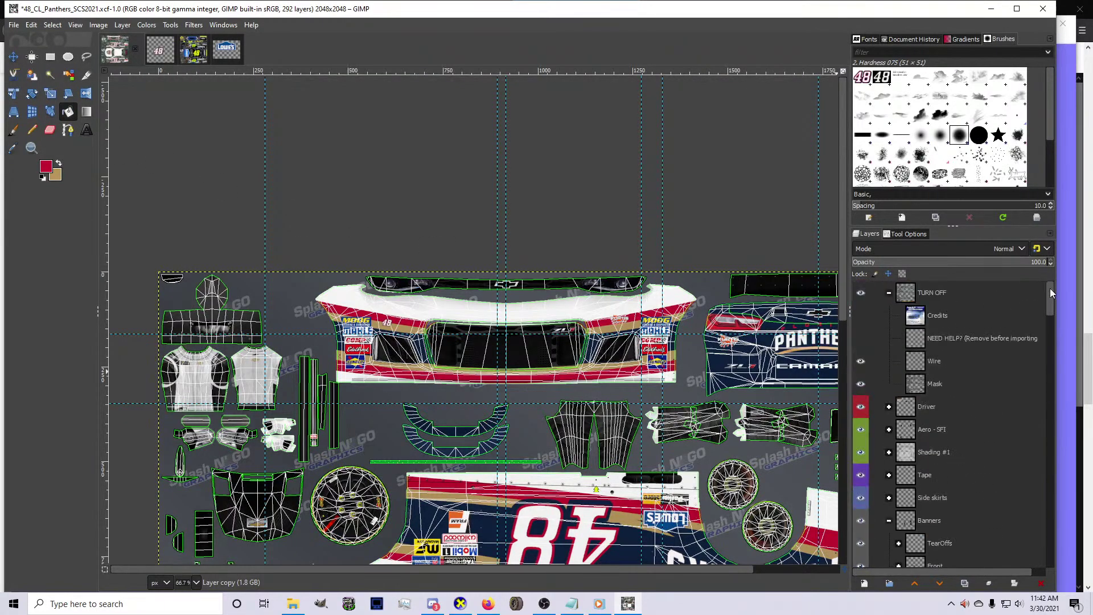
left_click(859, 361)
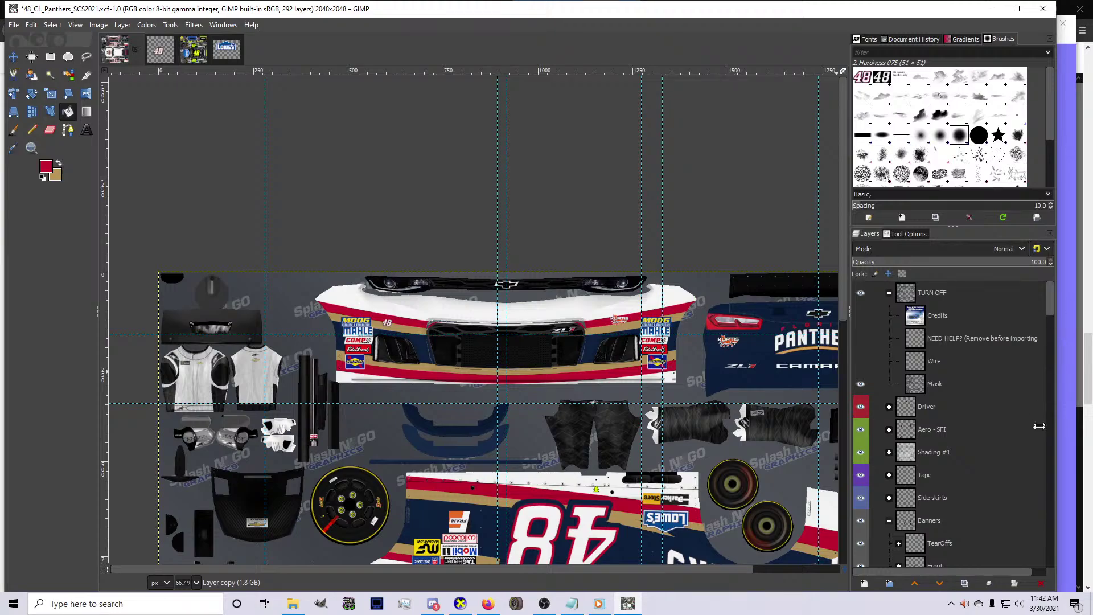
left_click_drag(1039, 426, 1065, 449)
left_click(1028, 8)
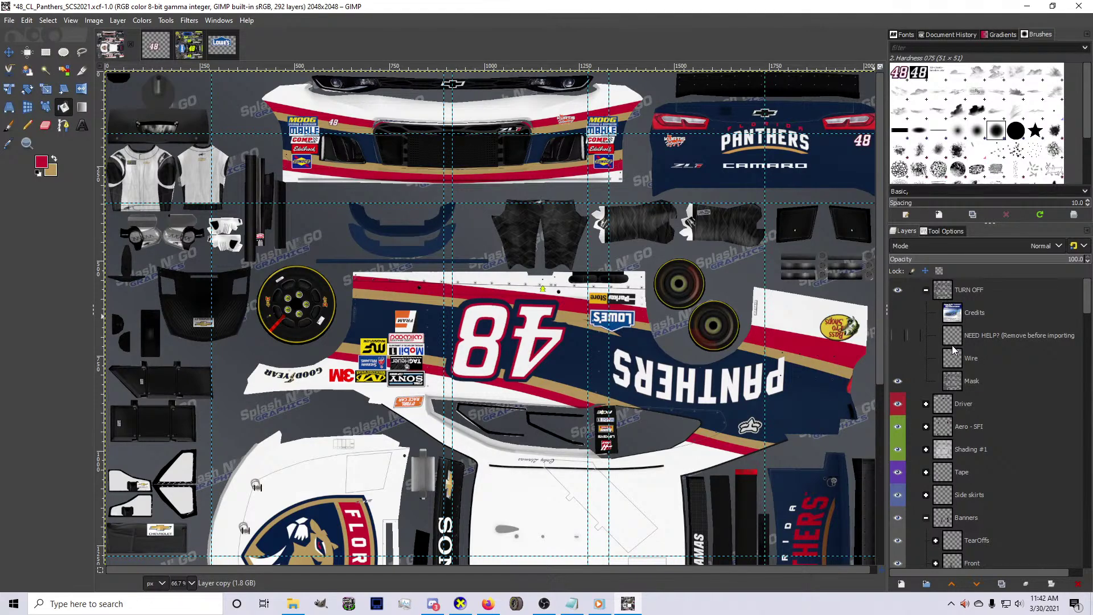
Select the Spliter layer in the Paintable Parts group
left_click_drag(1088, 308, 1089, 609)
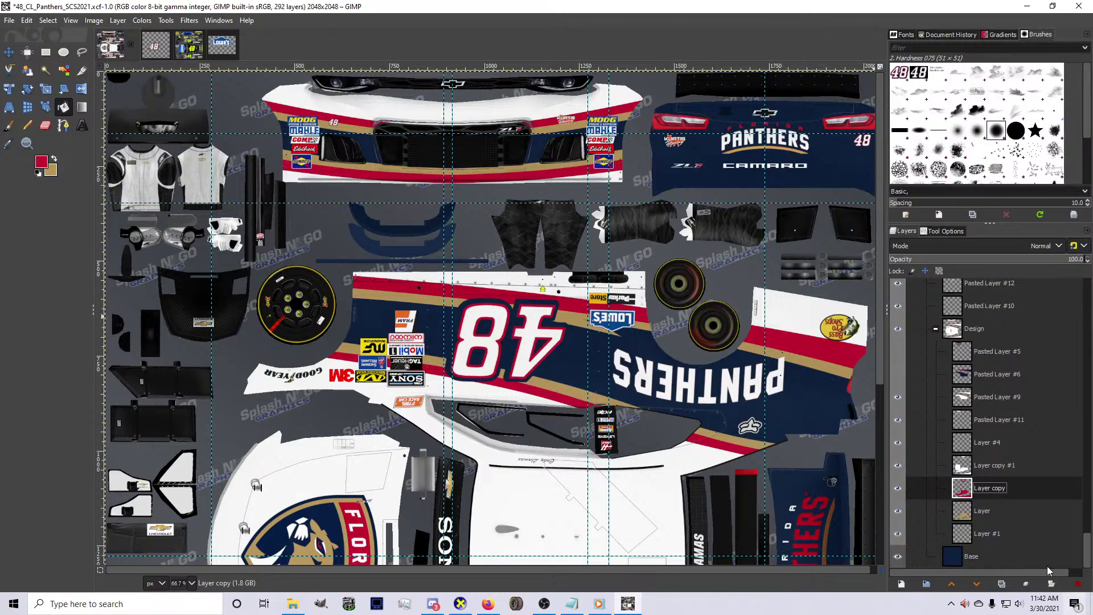
left_click(1003, 532)
scroll(388, 225, "up", 1)
scroll(951, 370, "up", 1)
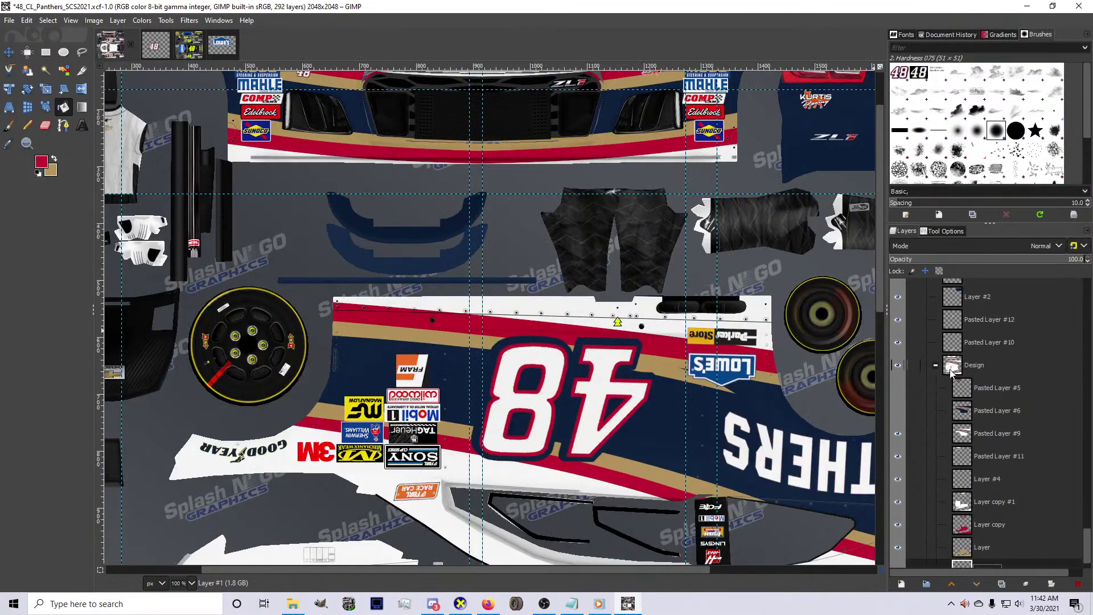
scroll(978, 423, "up", 8)
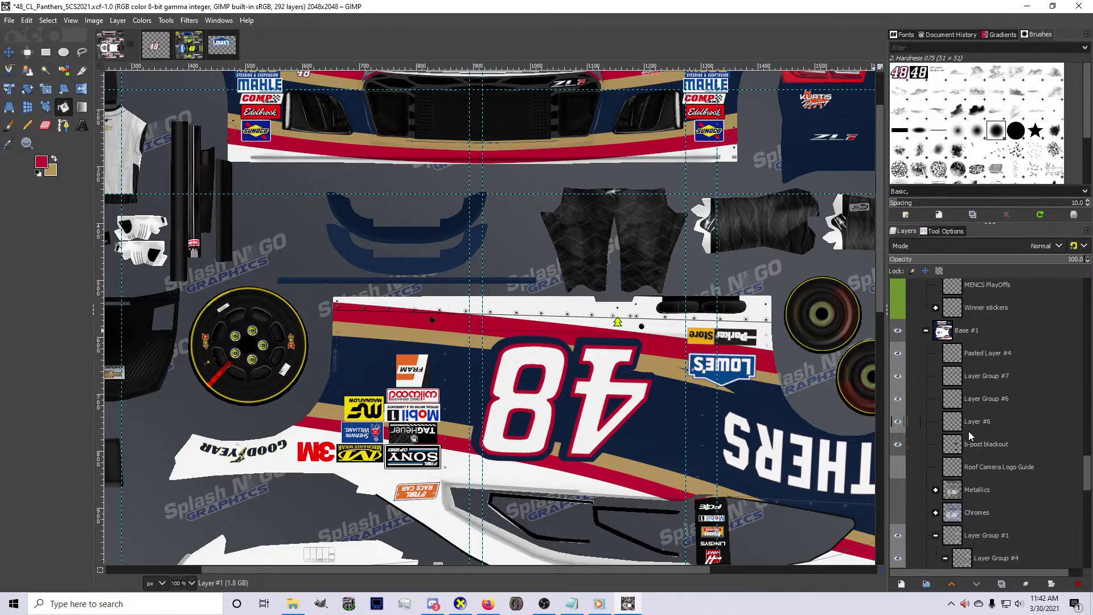
scroll(968, 431, "up", 5)
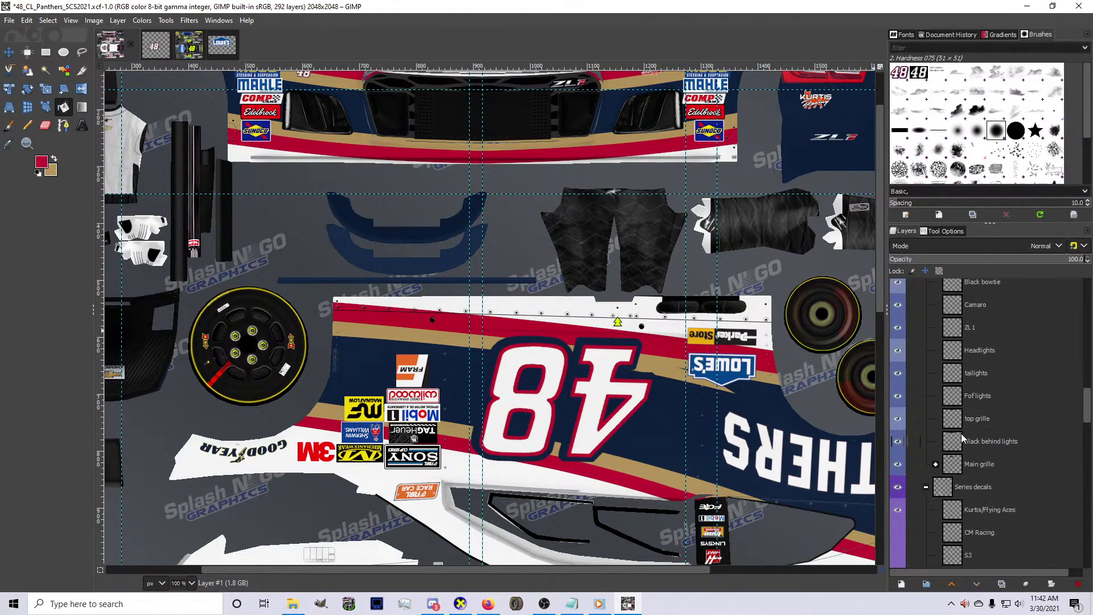
scroll(962, 438, "up", 3)
scroll(949, 402, "up", 4)
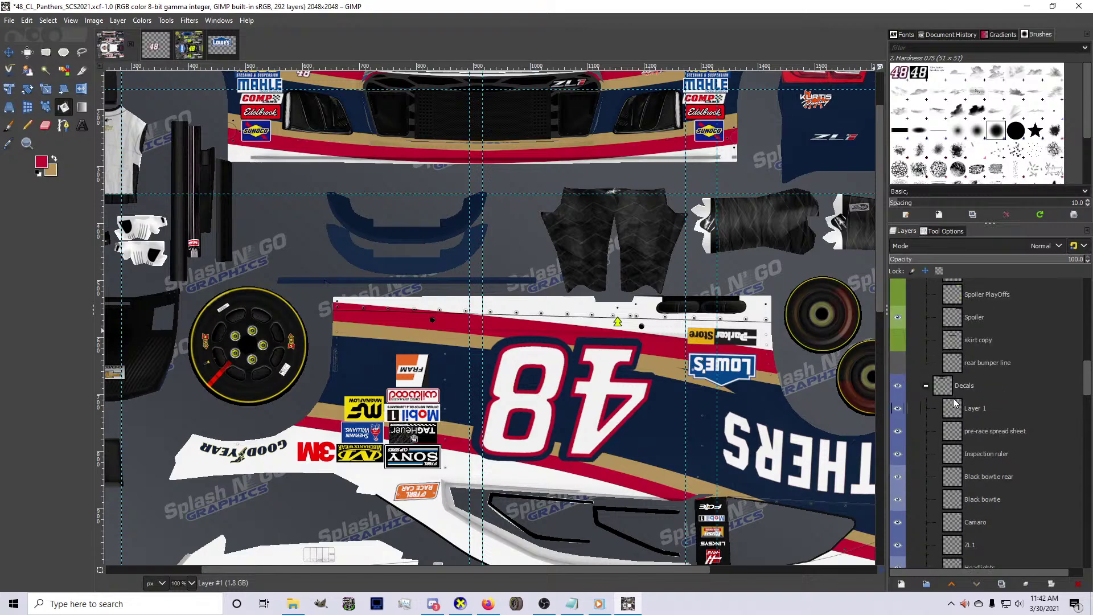
left_click(958, 392)
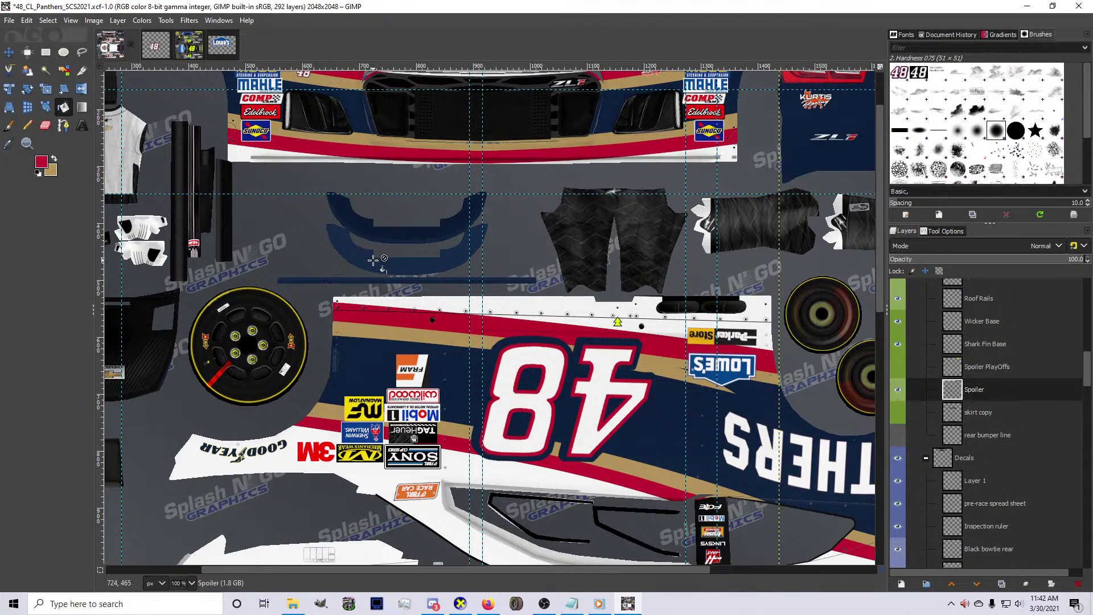
left_click(48, 21)
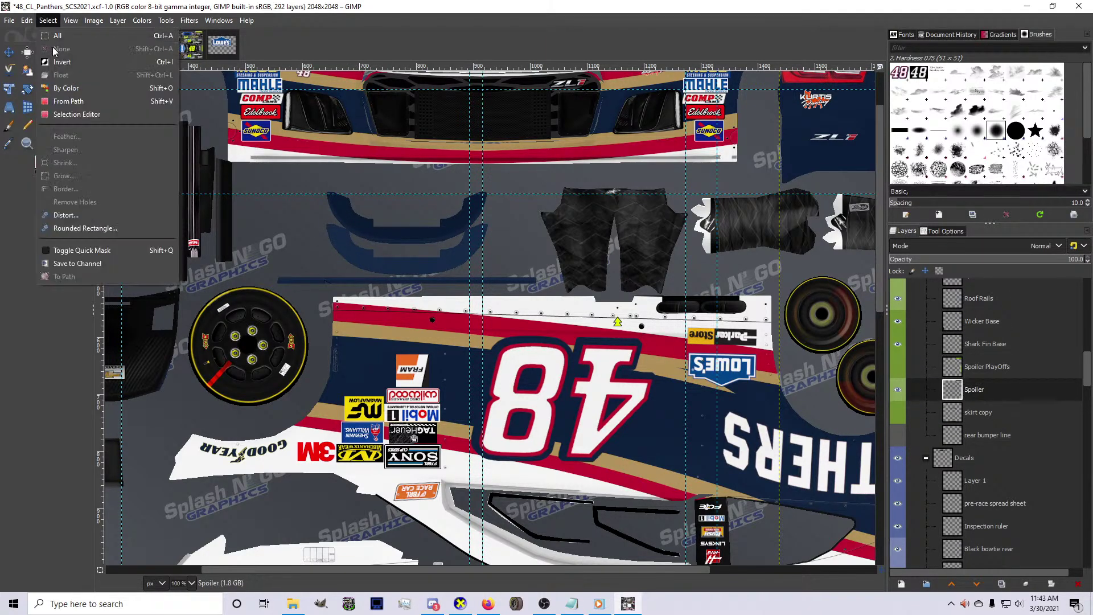
left_click(53, 21)
scroll(460, 280, "down", 3)
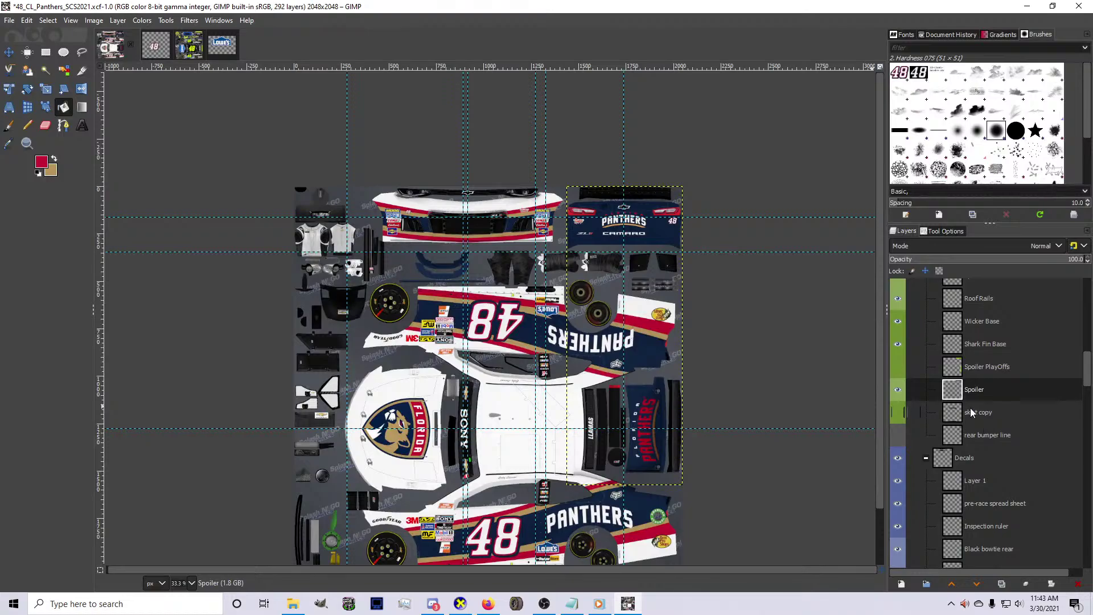
scroll(971, 412, "up", 3)
left_click(967, 349)
Fill the splitter pieces on the Spliter layer with the dark red foreground color
scroll(489, 302, "up", 2)
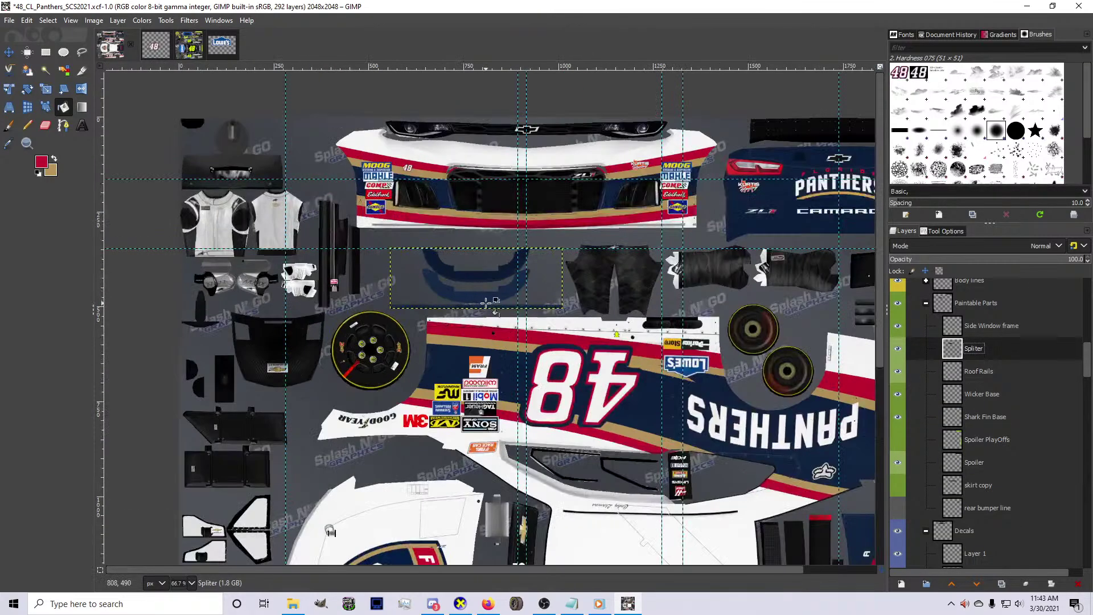
left_click(488, 301)
scroll(488, 301, "up", 2)
left_click(484, 313)
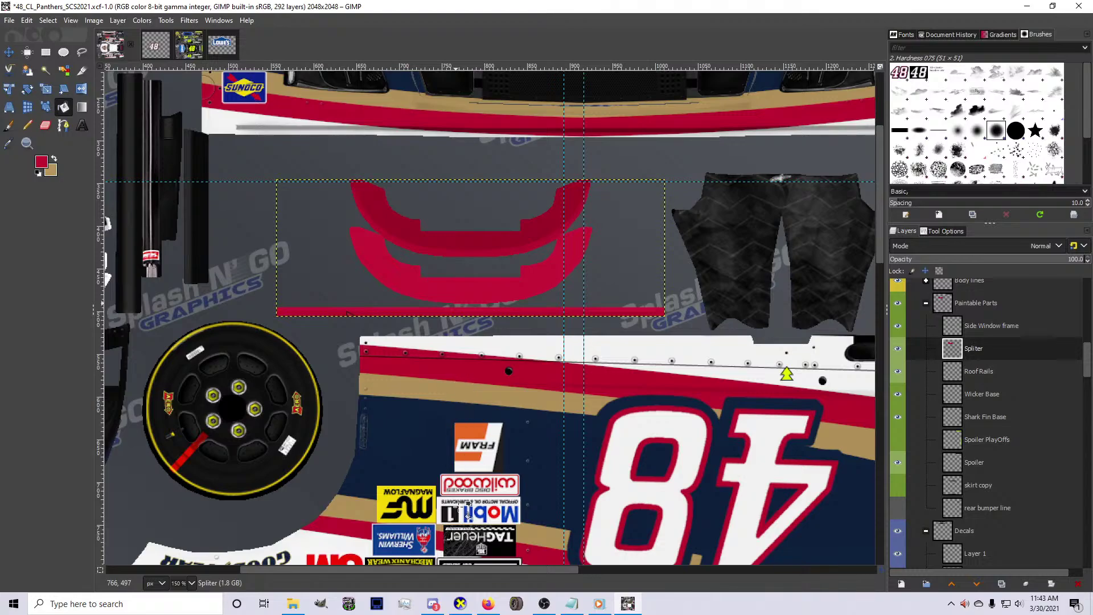
Export the livery over card.bmp and inspect the red splitter on the car in CarView
key("ctrl+e")
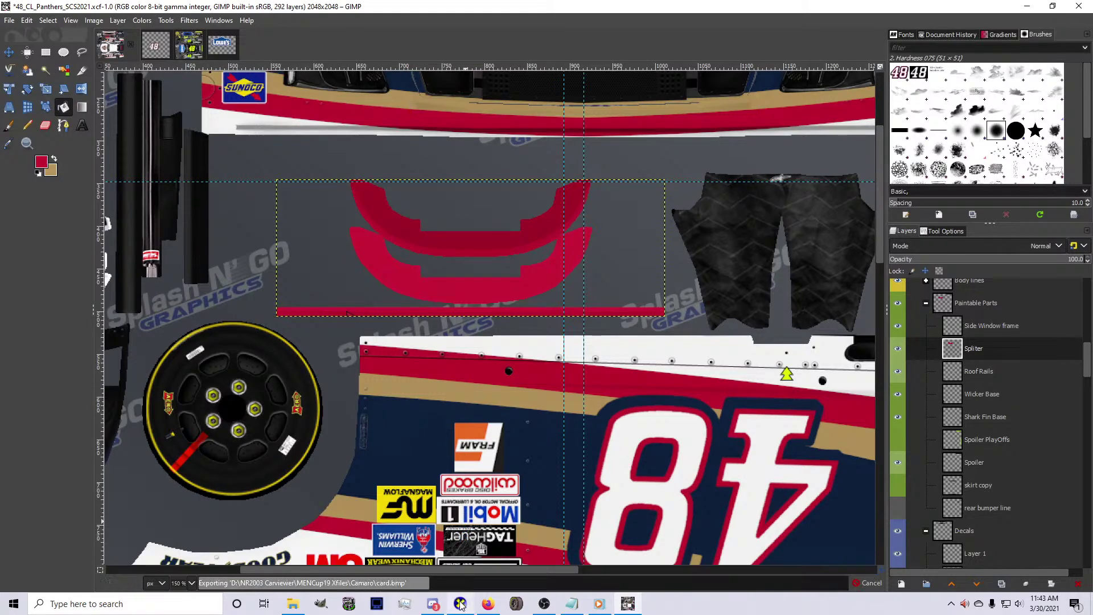
mouse_move(460, 604)
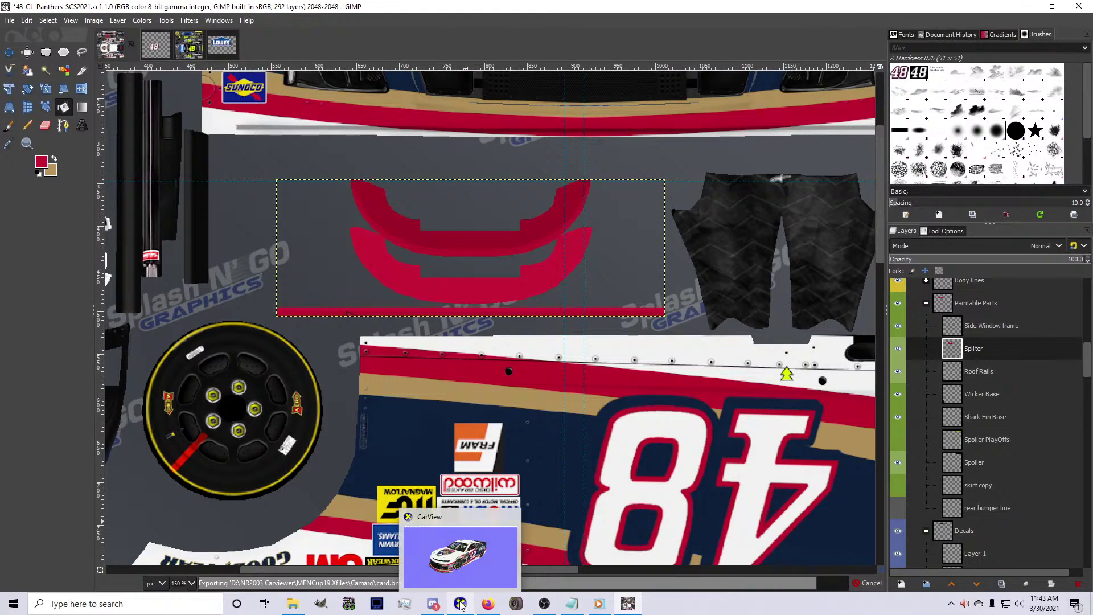
left_click(460, 604)
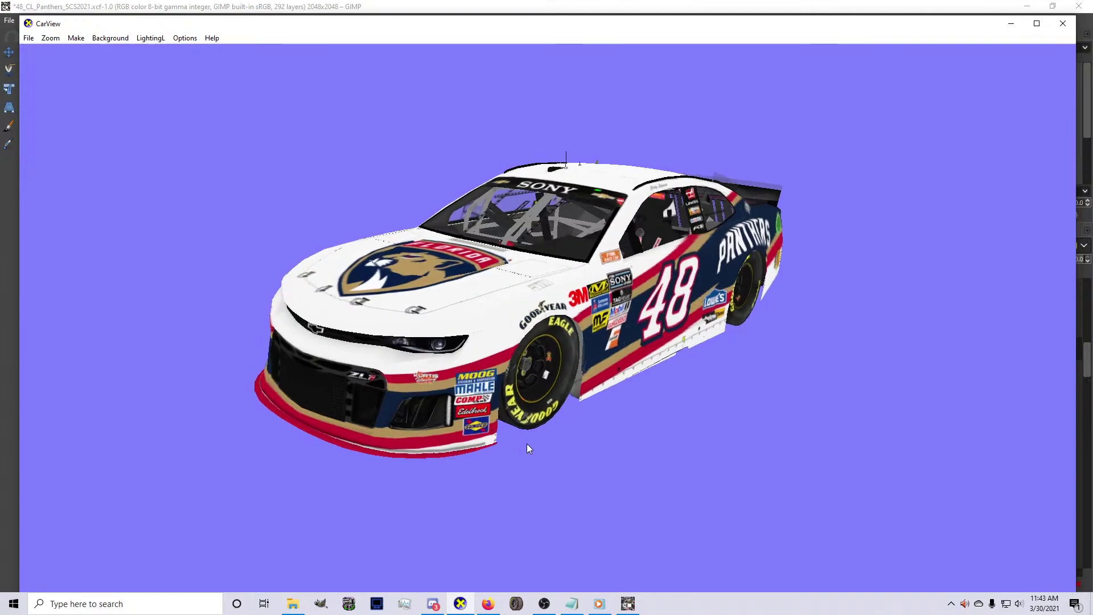
left_click_drag(528, 448, 578, 574)
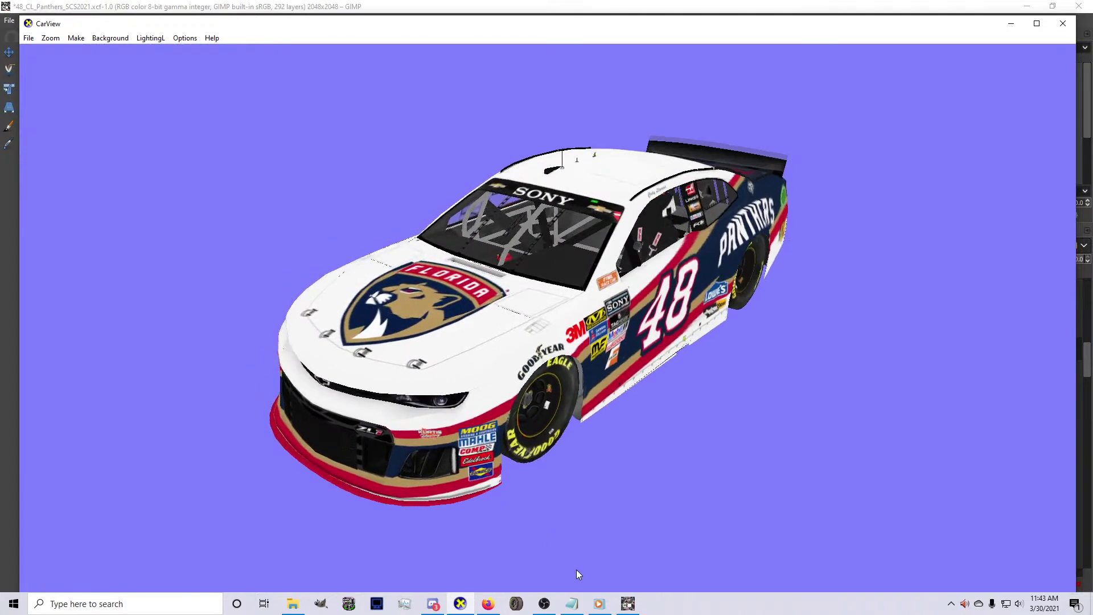
Return to GIMP, set the foreground color to white and fill the splitter pieces on the Spliter layer with it
left_click(627, 603)
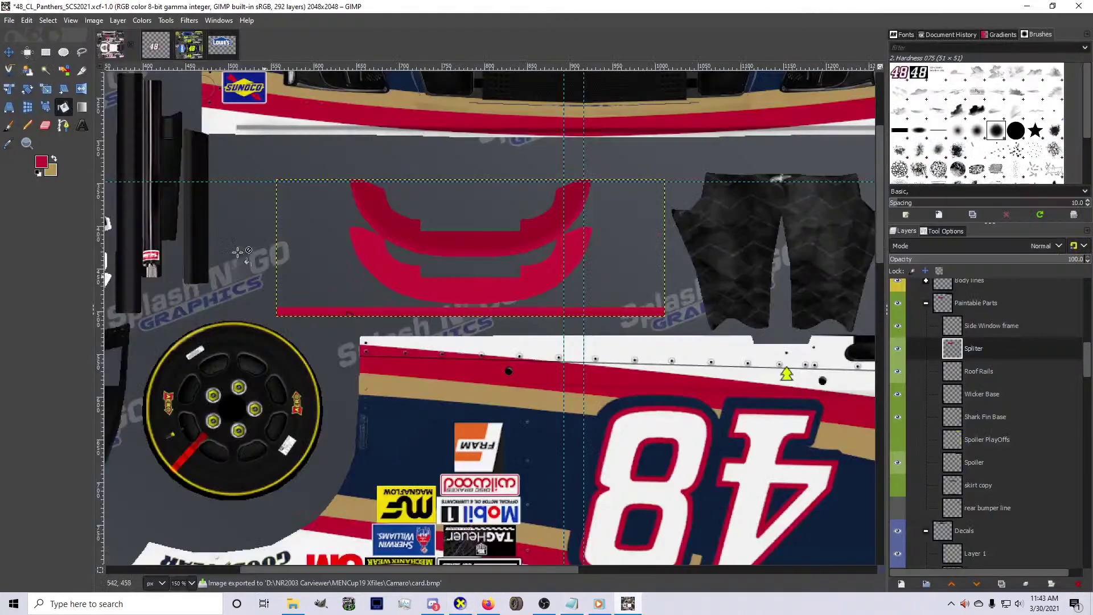
left_click(40, 172)
left_click(53, 160)
left_click(398, 282)
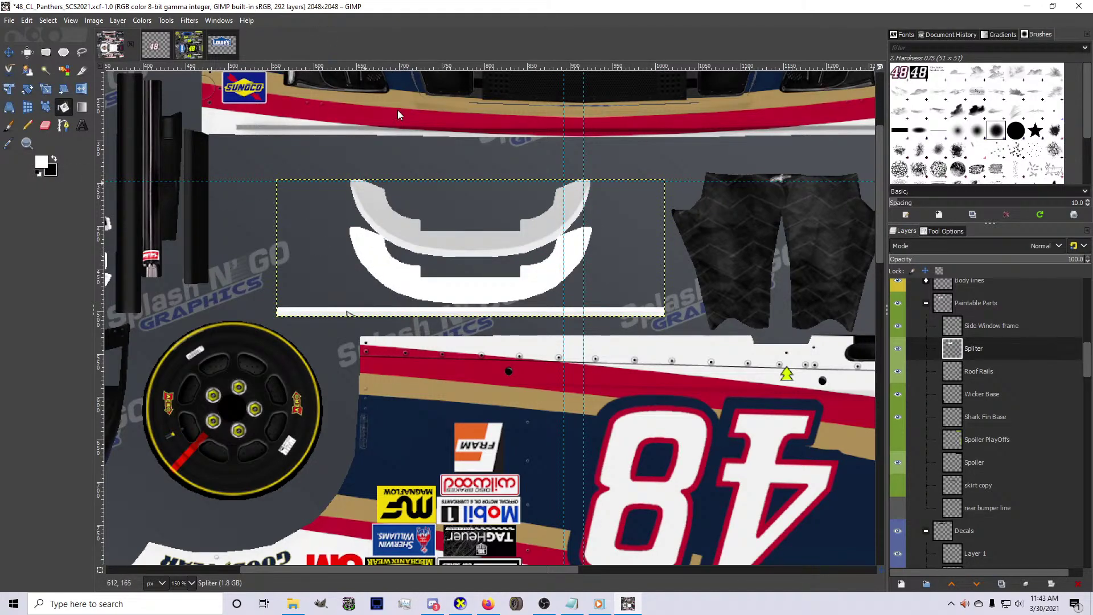
Re-export the livery to card.bmp and orbit the car in CarView to check the white splitter
key("ctrl+e")
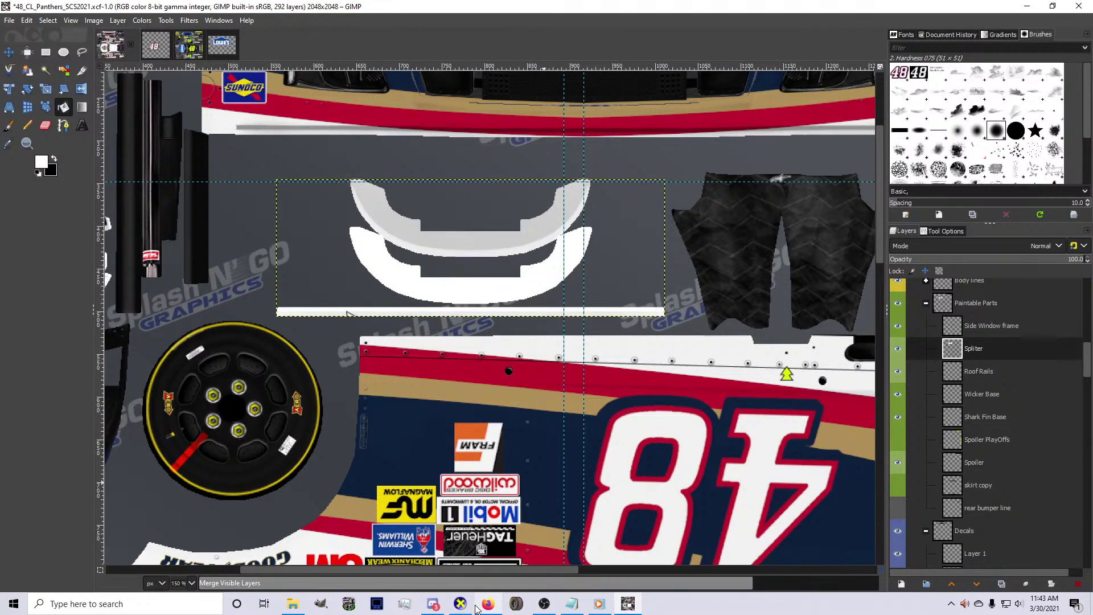
mouse_move(465, 609)
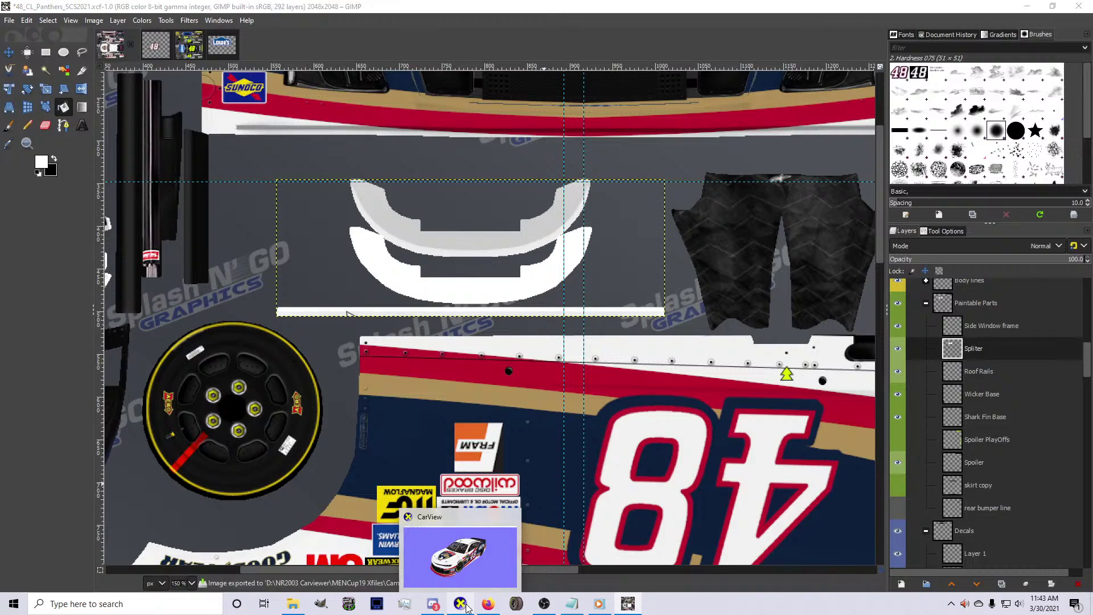
left_click(460, 544)
left_click_drag(467, 462, 501, 407)
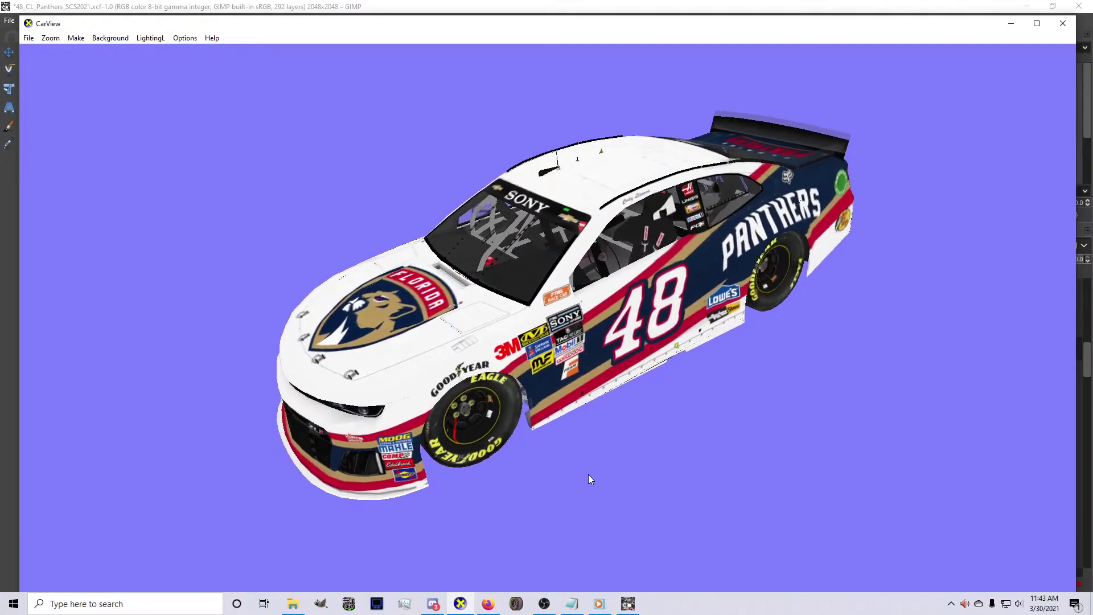
Return to GIMP, open the number 48 image set_shr.xcf and set the foreground color to the saved dark navy
left_click(628, 603)
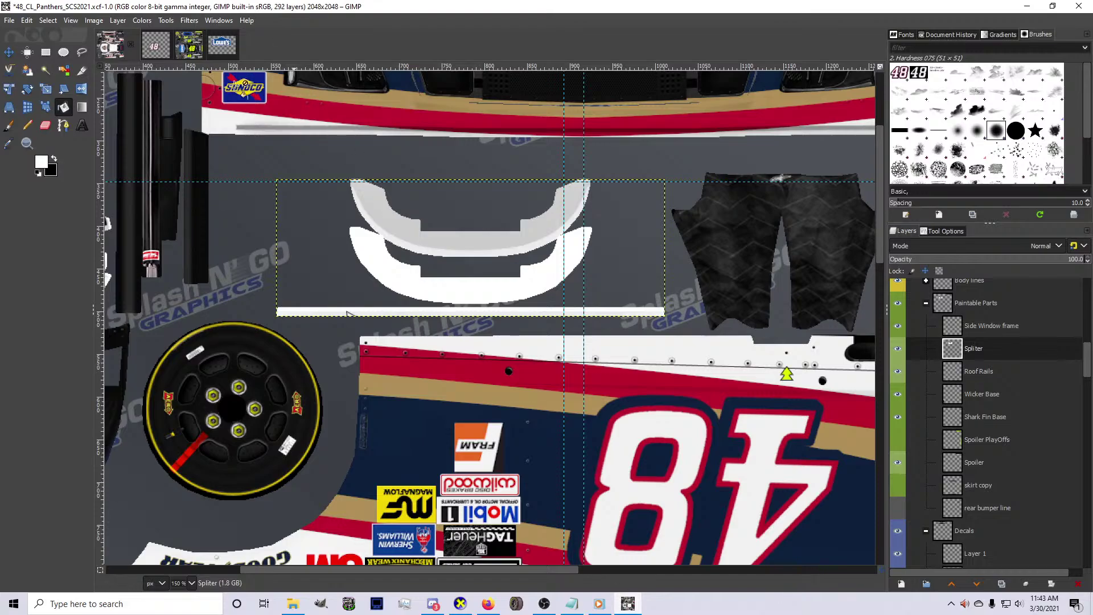
scroll(349, 314, "down", 5)
left_click(154, 45)
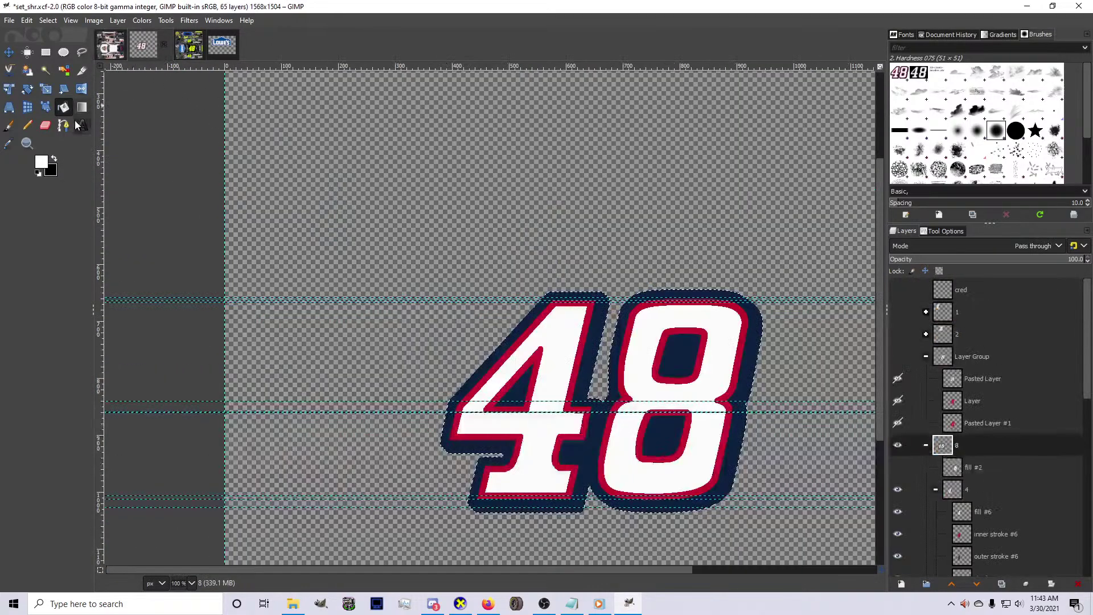
left_click(54, 160)
left_click(41, 162)
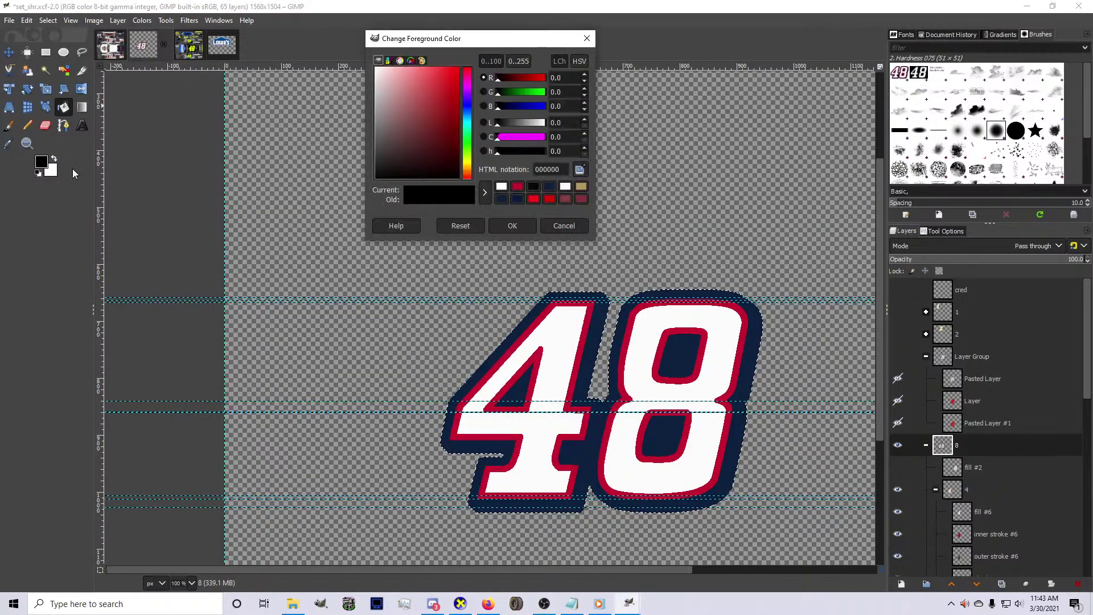
left_click(455, 439)
left_click(523, 220)
Clear the selection and fill the faces of the 4 (fill #6) and the 8 (Layer #1) with dark navy
left_click(49, 20)
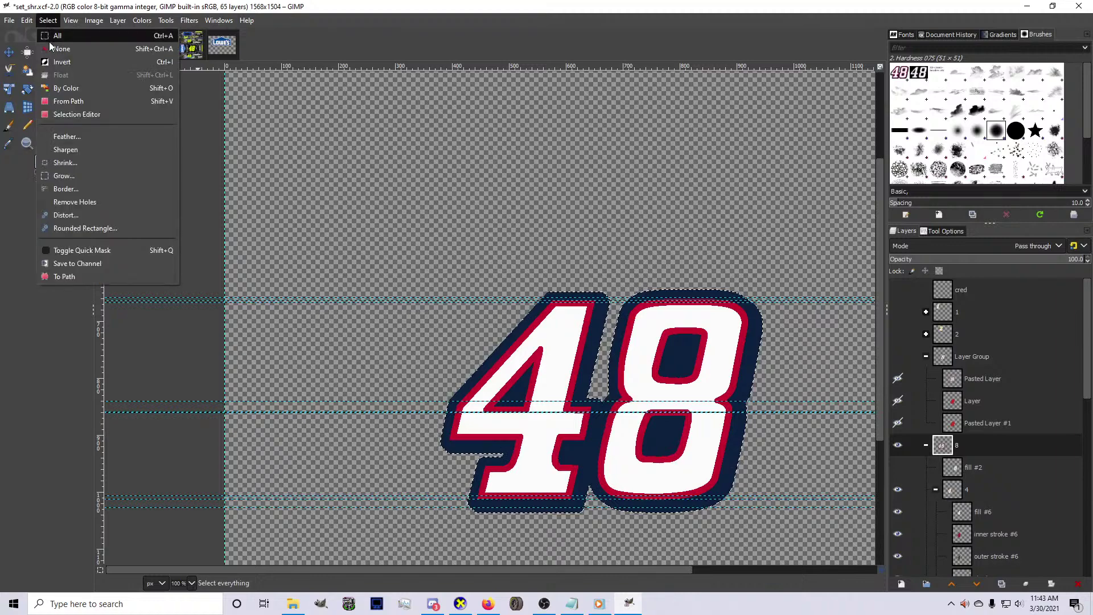
left_click(60, 48)
left_click(991, 511)
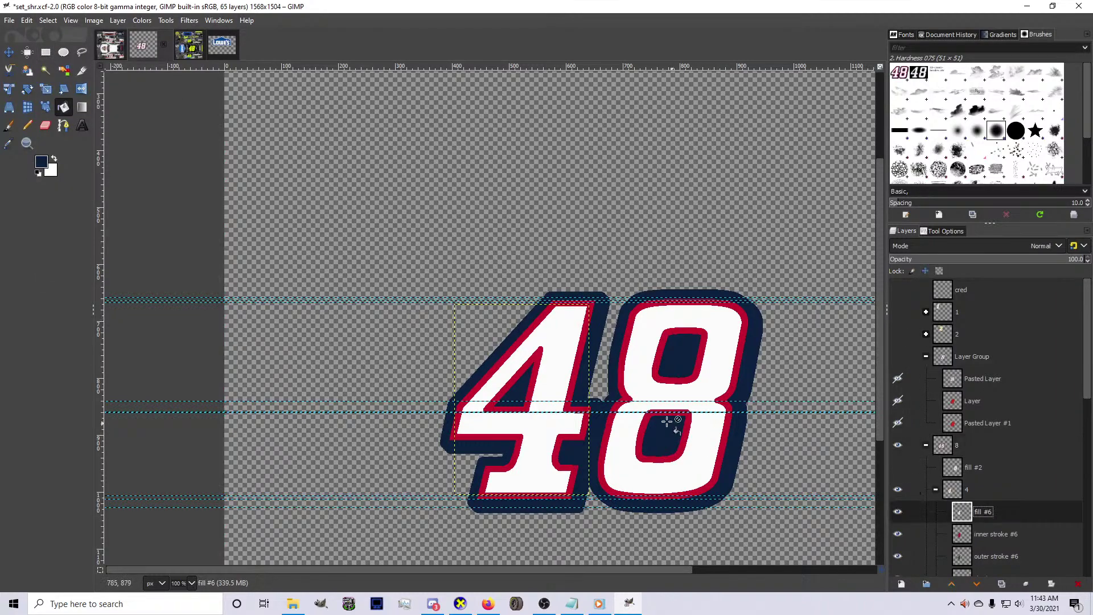
left_click(547, 428)
scroll(1039, 439, "down", 4)
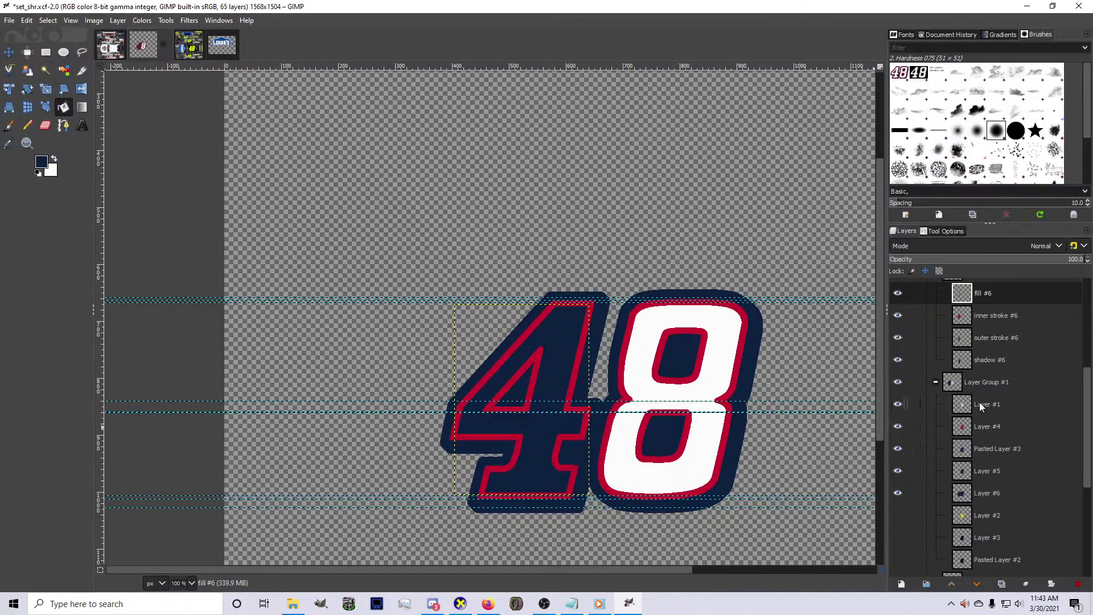
left_click(979, 404)
left_click(713, 435)
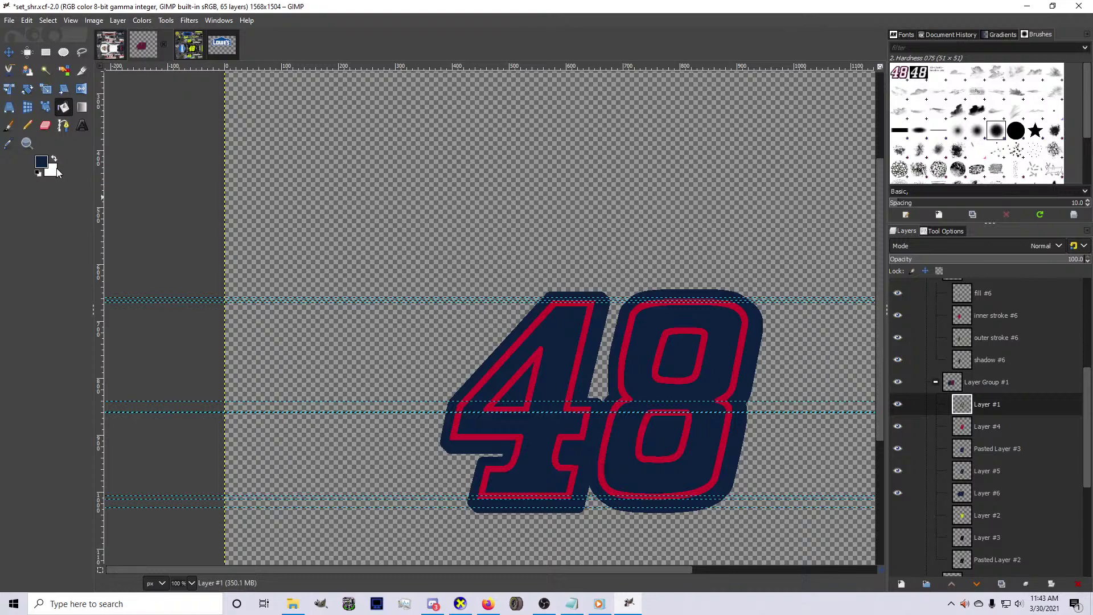
Fill the inner outlines of the 8 (Layer #4) and the 4 (inner stroke #6) with white
left_click(55, 162)
left_click(974, 427)
left_click(708, 451)
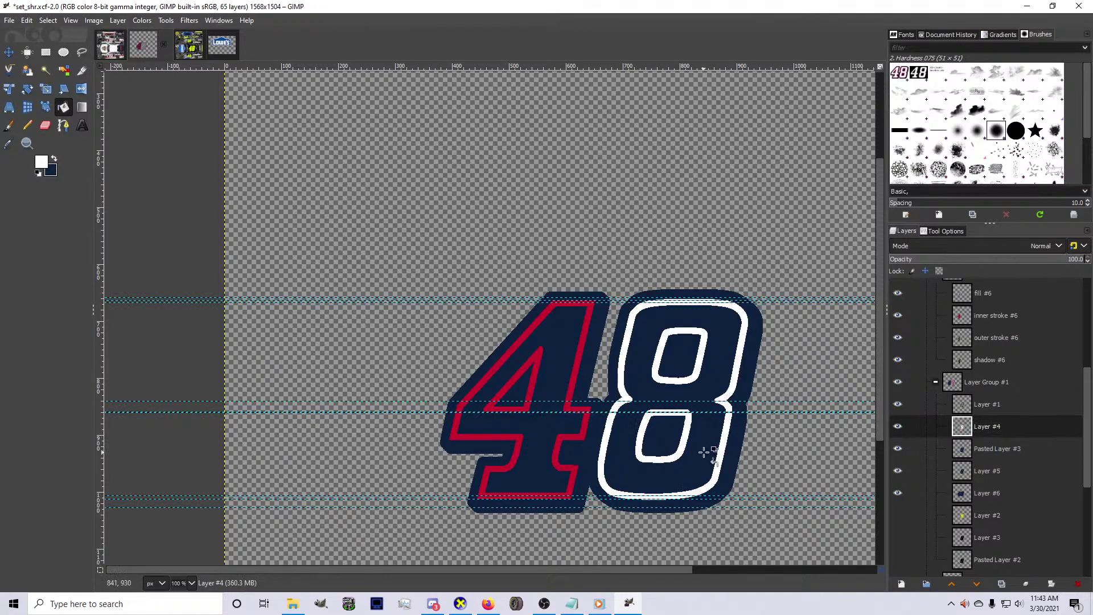
scroll(975, 432, "up", 3)
scroll(975, 433, "up", 2)
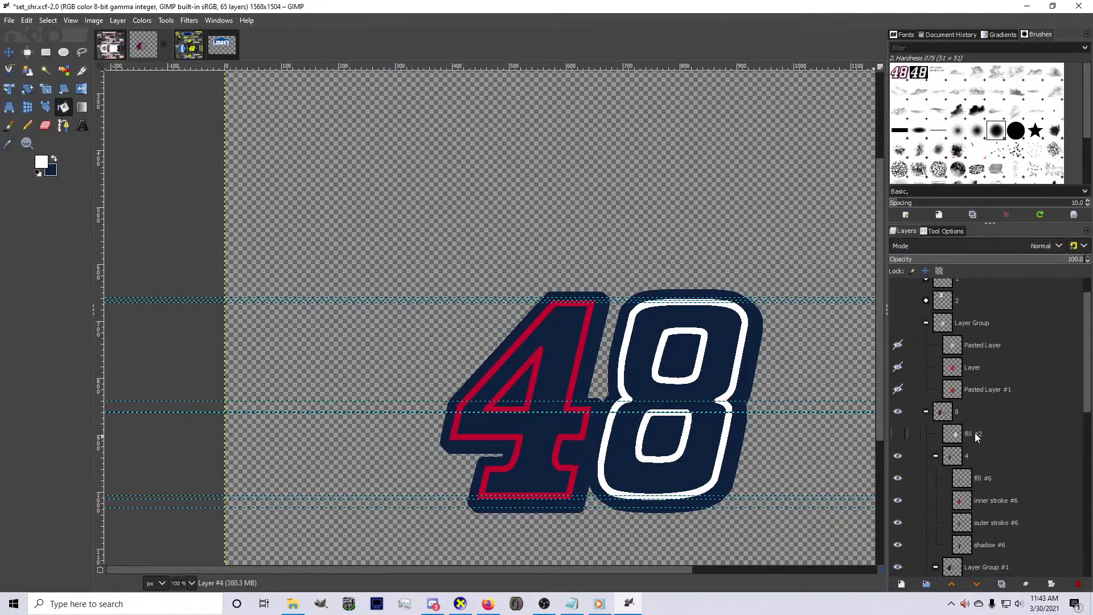
left_click(967, 500)
left_click(576, 487)
Set the foreground color to the saved black and fill the 8's outer stroke on Pasted Layer #3 with it
scroll(997, 485, "down", 8)
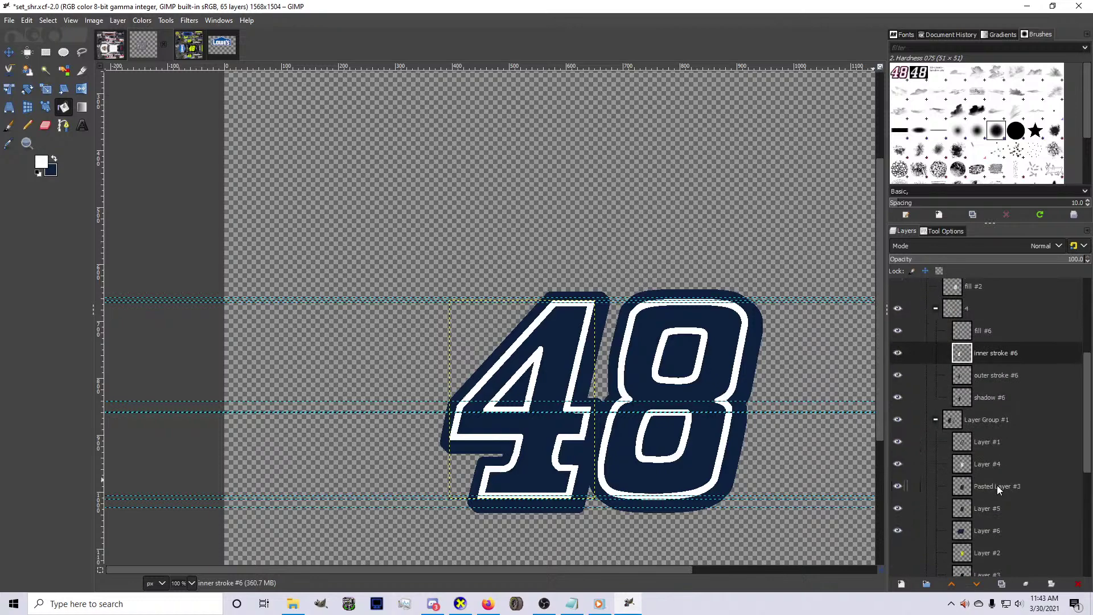
left_click(971, 459)
left_click(54, 159)
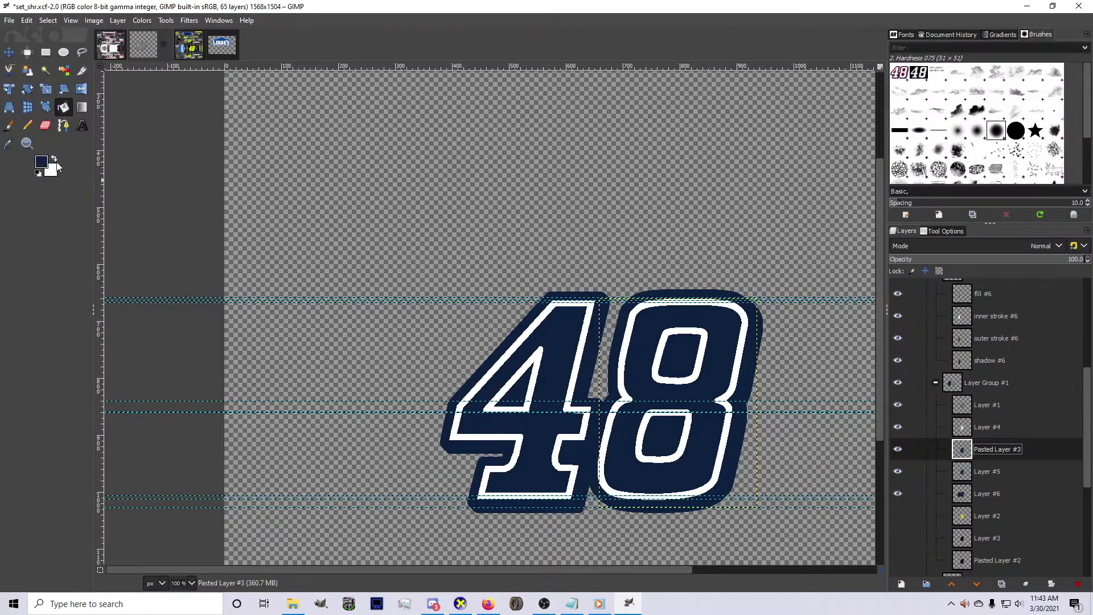
left_click(41, 162)
left_click(549, 186)
left_click(534, 227)
left_click(983, 473)
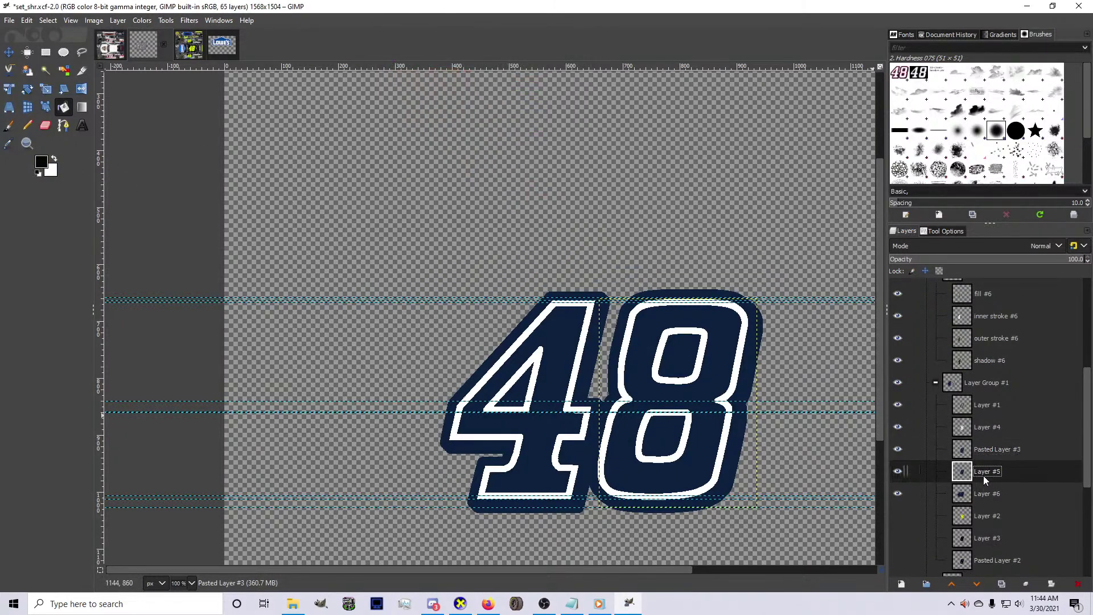
left_click(714, 461)
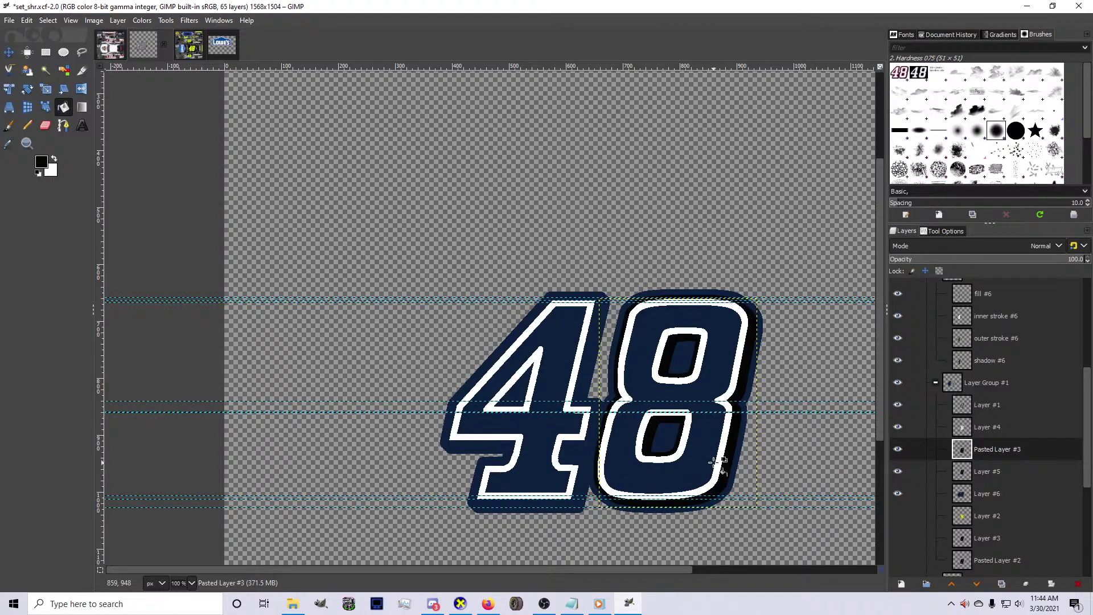
Fill the border behind the 48 on Layer #6 and the 4's outer stroke #6 with black
left_click(992, 493)
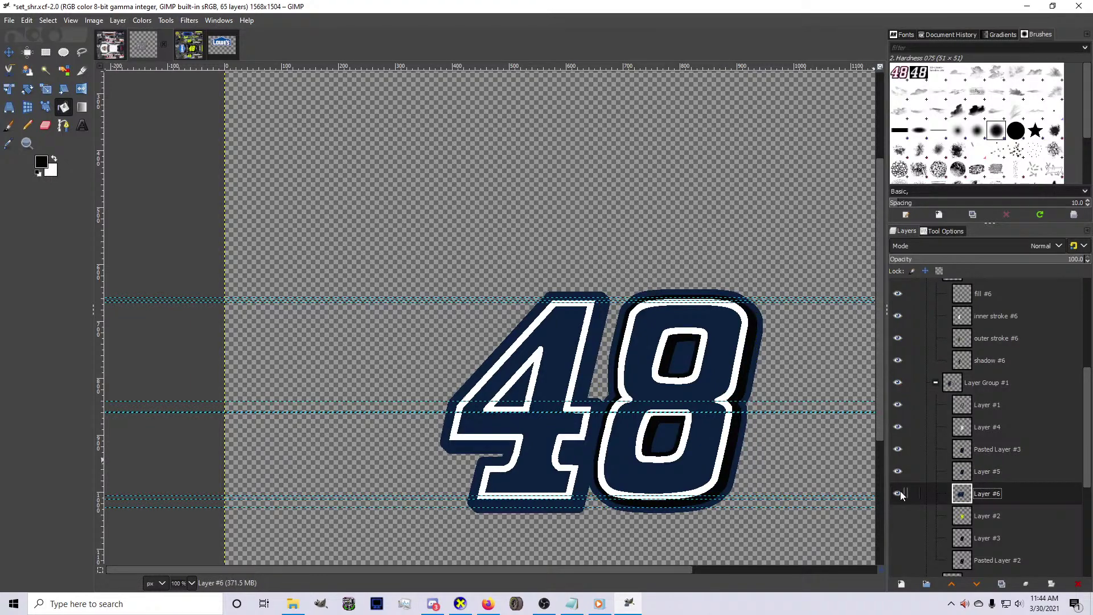
left_click(668, 482)
scroll(907, 463, "up", 3)
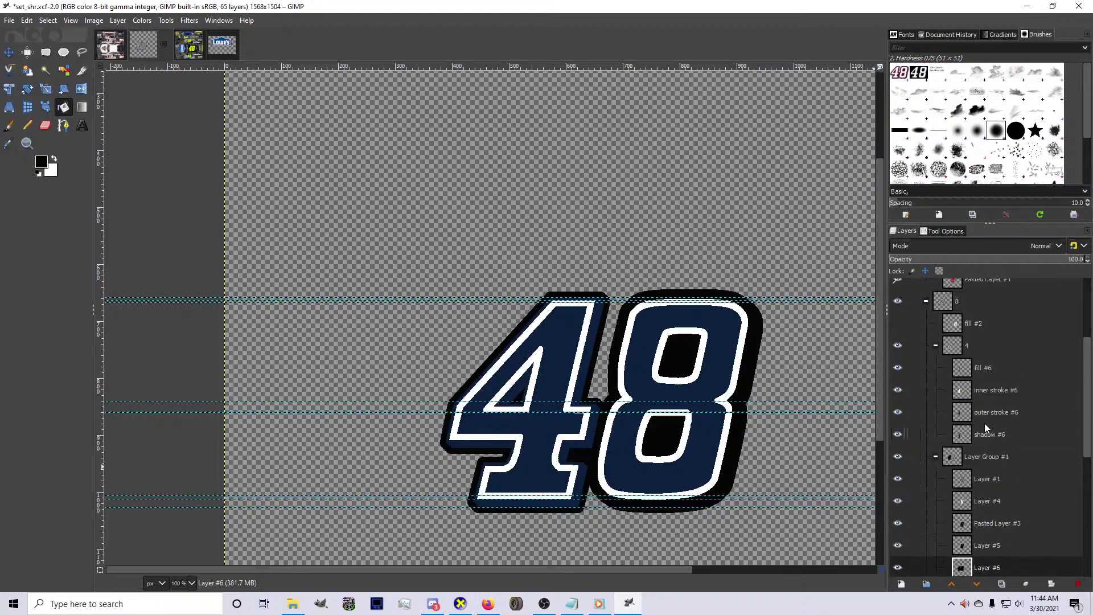
left_click(985, 419)
left_click(555, 412)
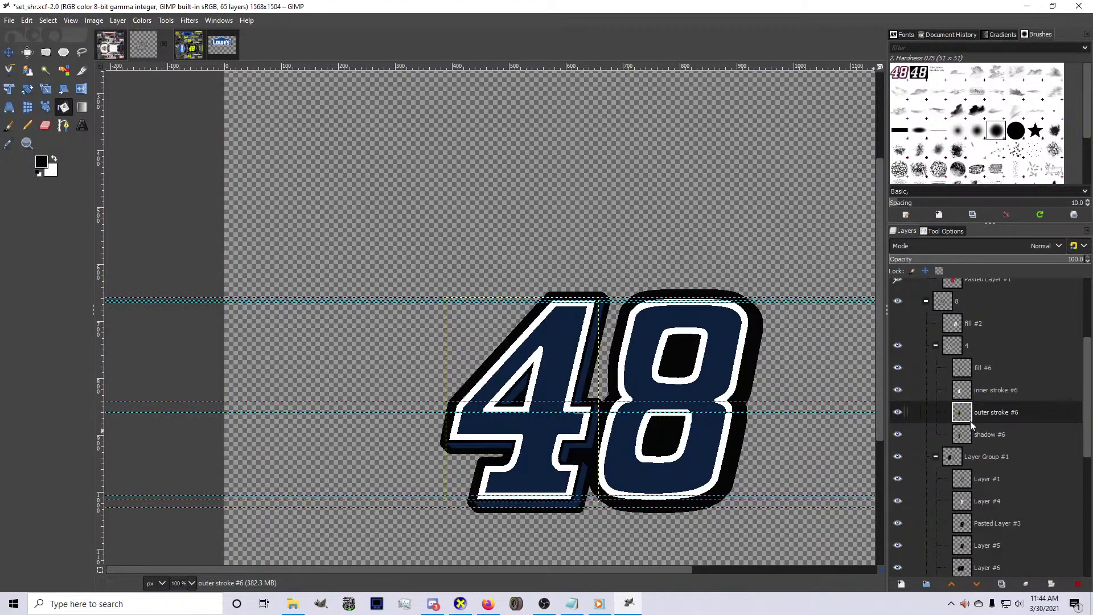
Fill the 4's shadow #6 with black, and copy the complete 48 using the alpha of layer group 8
left_click(980, 435)
left_click(537, 438)
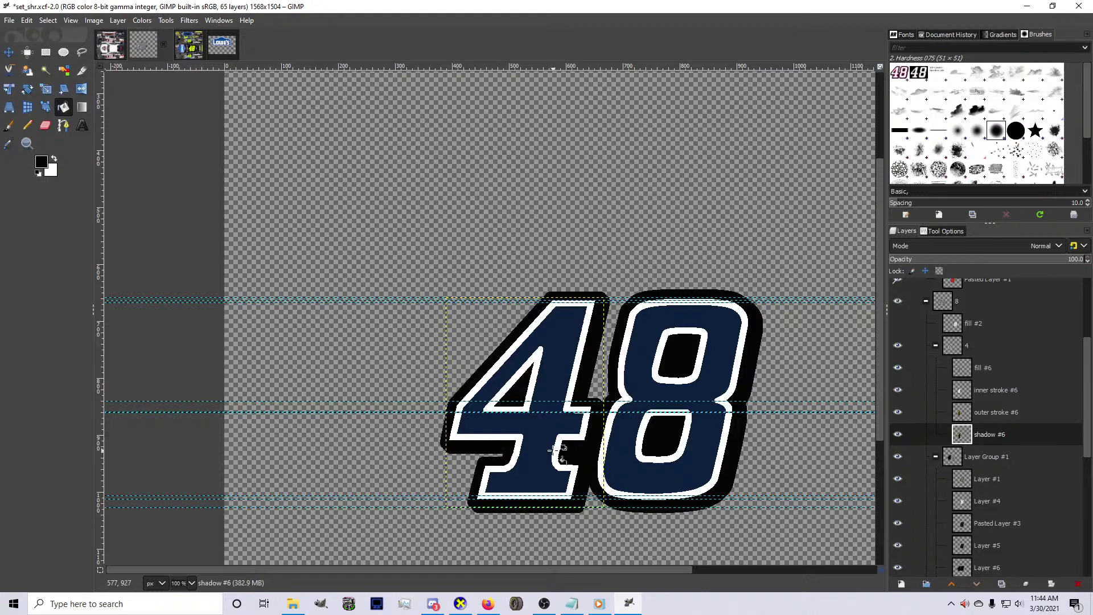
scroll(958, 340, "up", 1)
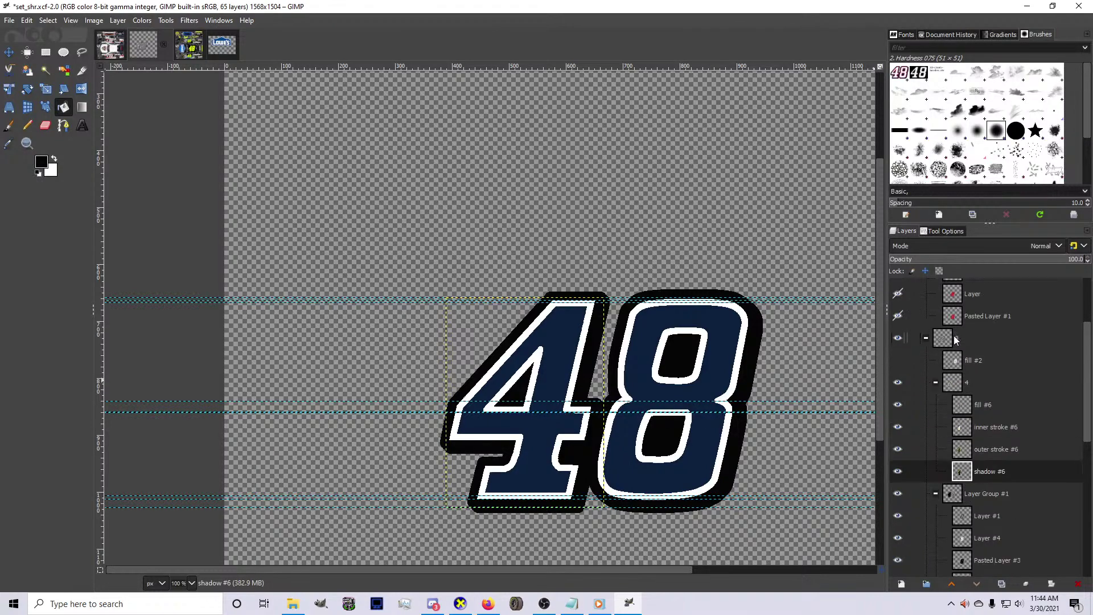
right_click(951, 343)
left_click(974, 367)
key("ctrl+c")
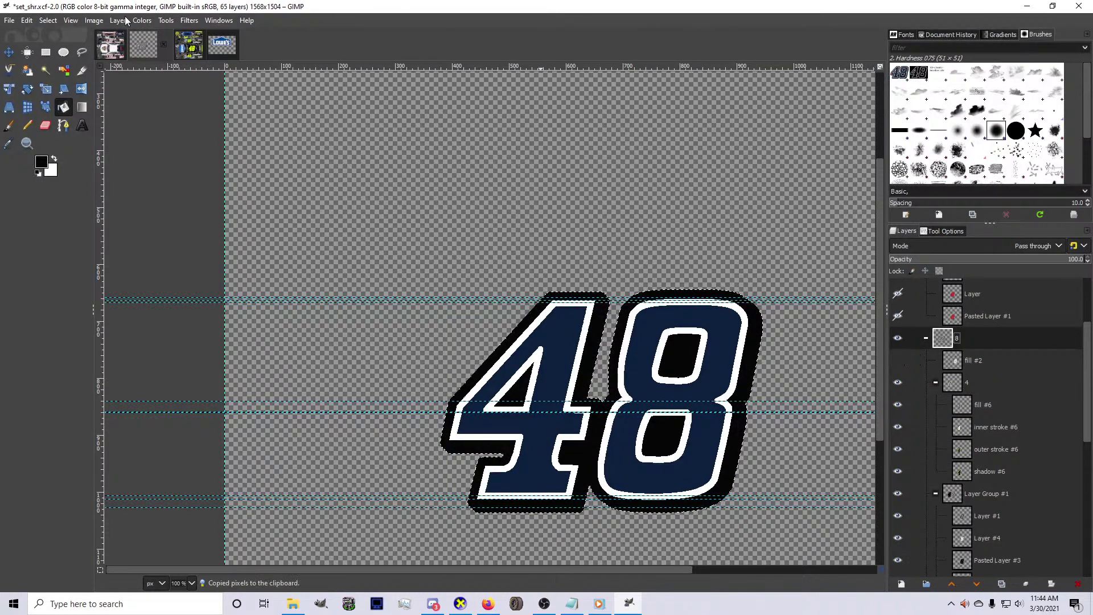
Paste the navy 48 into the Panthers livery and scale it over the roof at about 468 × 349 px
left_click(114, 46)
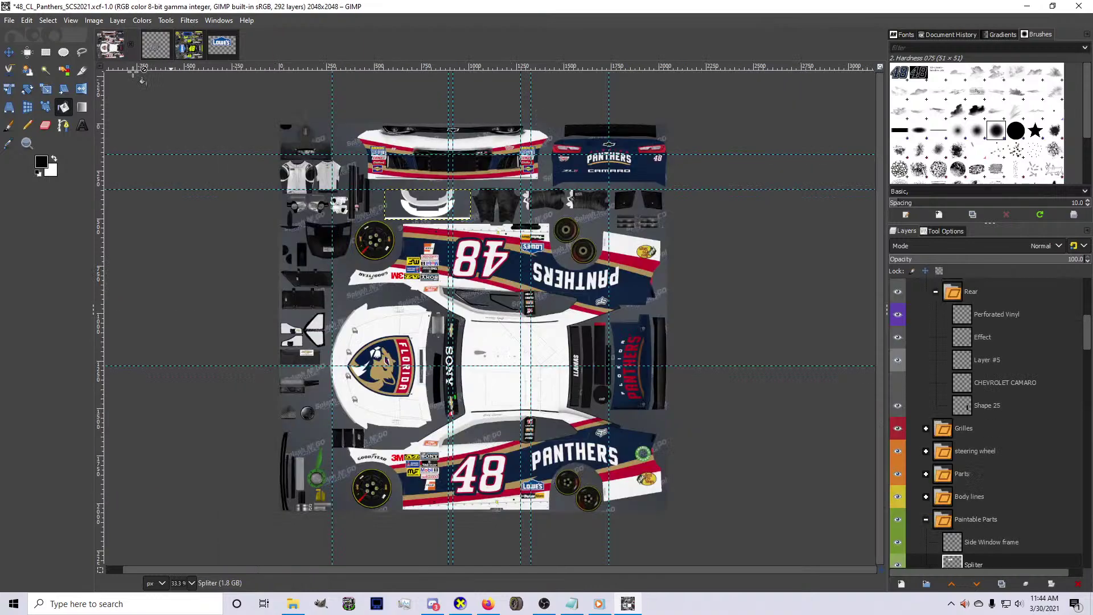
key("ctrl+v")
key("shift+s")
left_click(428, 205)
left_click_drag(428, 205, 518, 395)
scroll(544, 398, "up", 1)
scroll(535, 390, "up", 2)
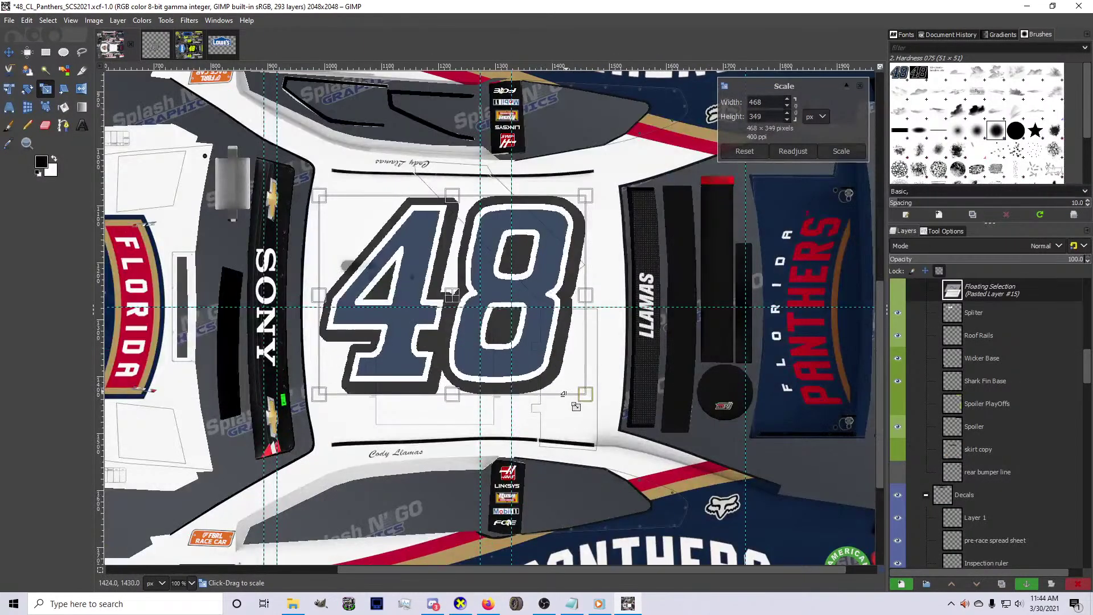
Refit the navy 48 on the roof to about 460 × 398 px, apply the scaling, and delete the pasted number
left_click_drag(576, 420, 576, 424)
left_click_drag(452, 304, 461, 311)
left_click_drag(575, 396, 577, 408)
left_click_drag(476, 335, 476, 327)
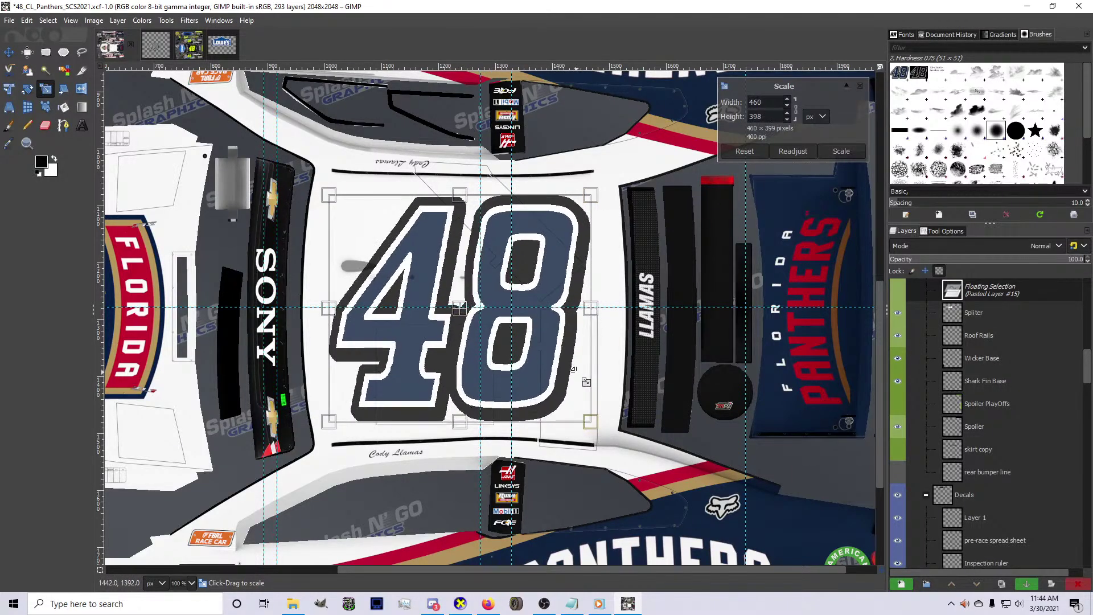
key("Return")
left_click(1078, 584)
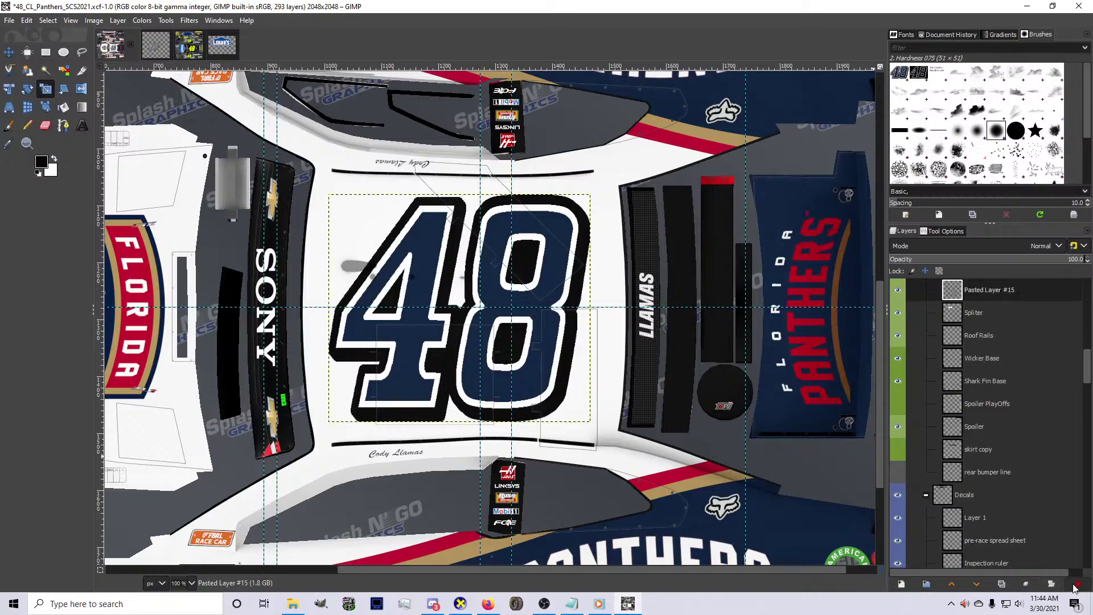
Return to the set_shr.xcf number artwork and set the foreground color to the saved gold
left_click(156, 45)
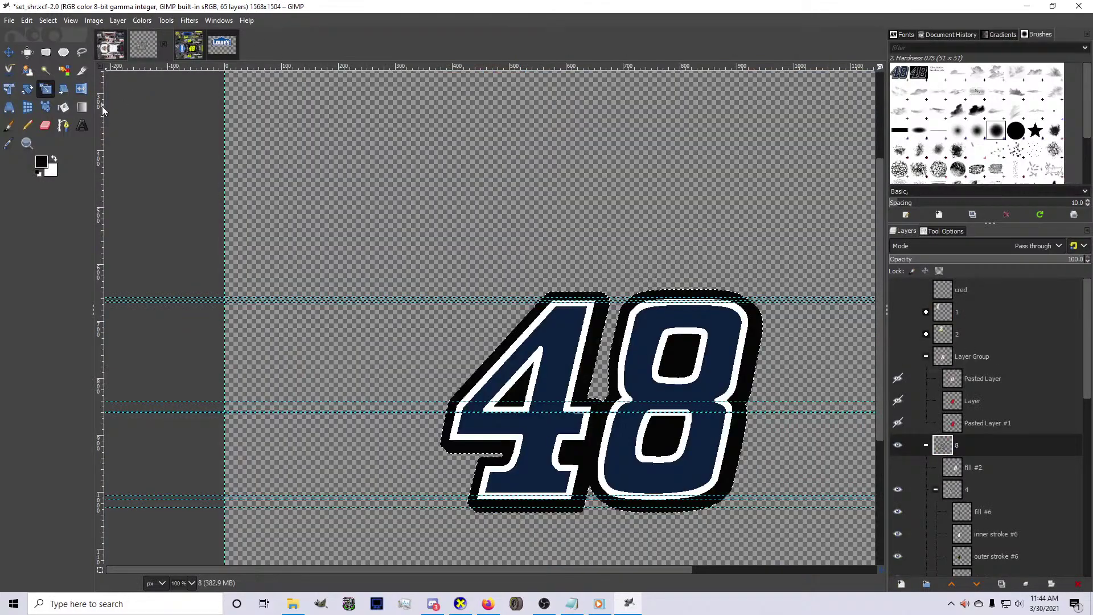
left_click(44, 166)
left_click(585, 194)
left_click(512, 228)
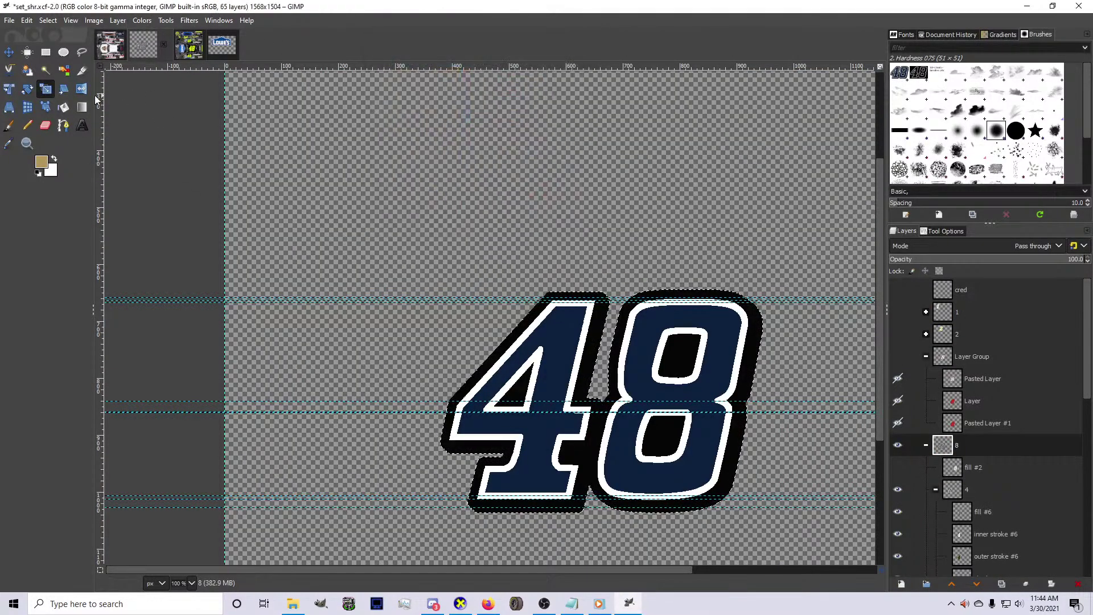
Clear the selection and bucket-fill the faces of the 4 (fill #6) and the 8 (Layer #1) with gold
left_click(64, 107)
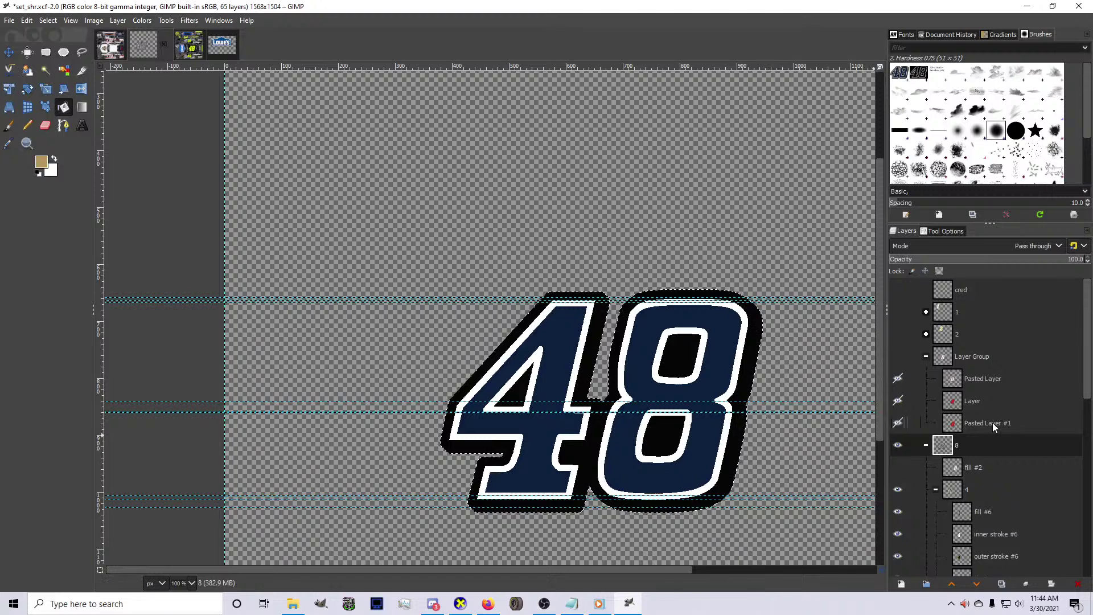
scroll(965, 490, "down", 3)
left_click(966, 455)
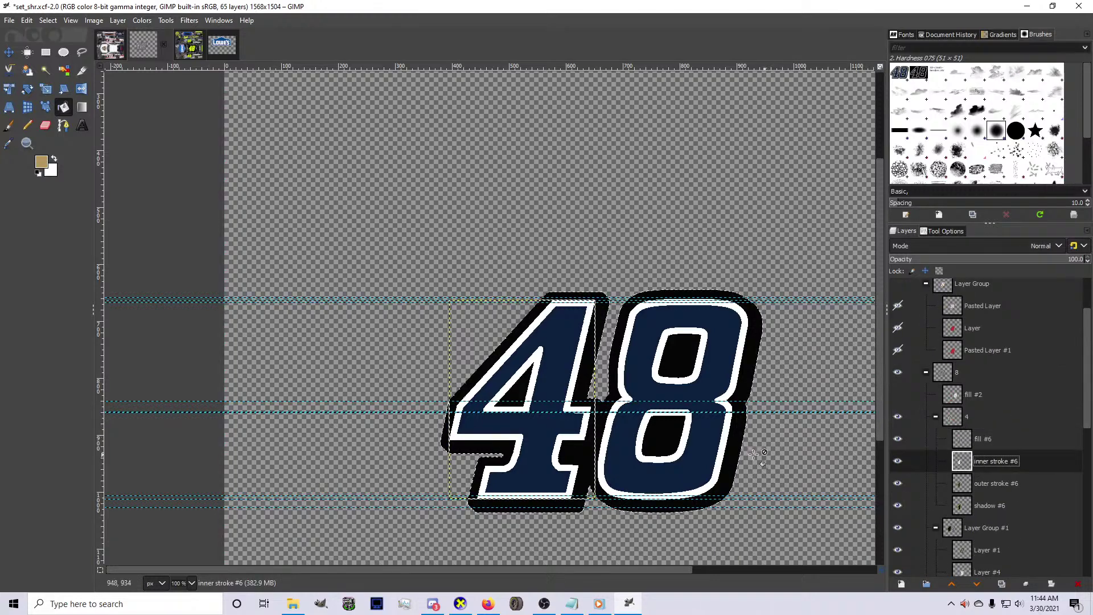
left_click(967, 446)
left_click(47, 20)
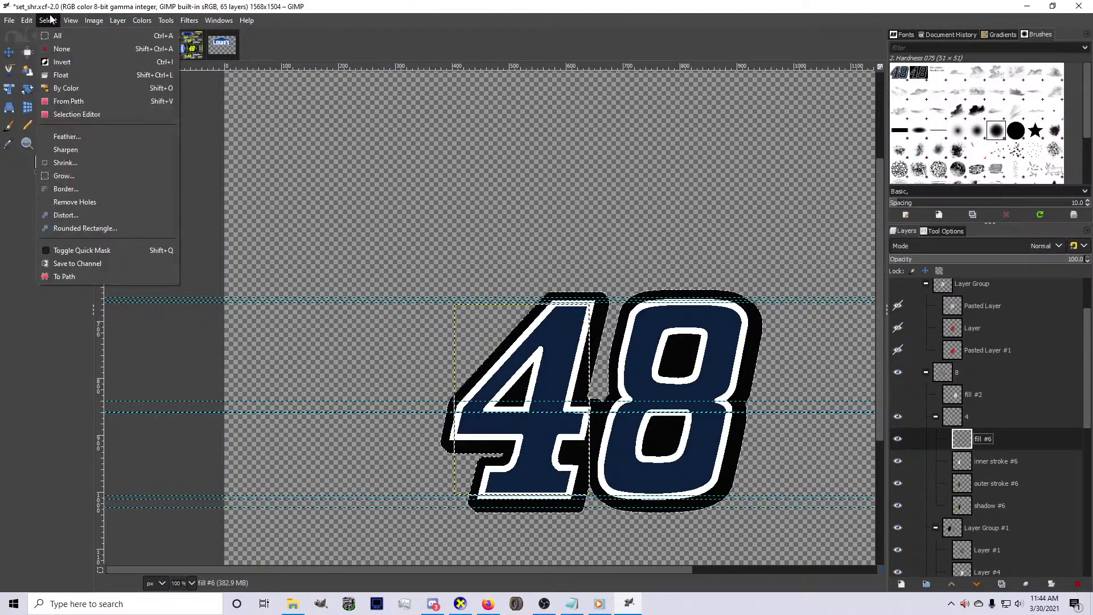
left_click(55, 51)
left_click(565, 357)
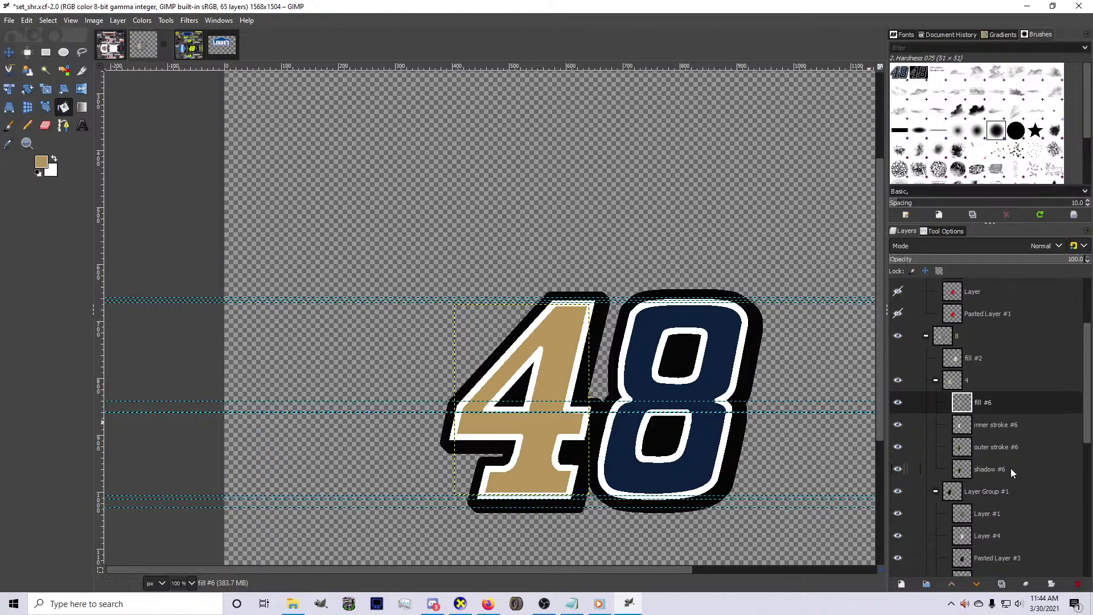
scroll(1007, 467, "down", 5)
left_click(960, 443)
left_click(707, 431)
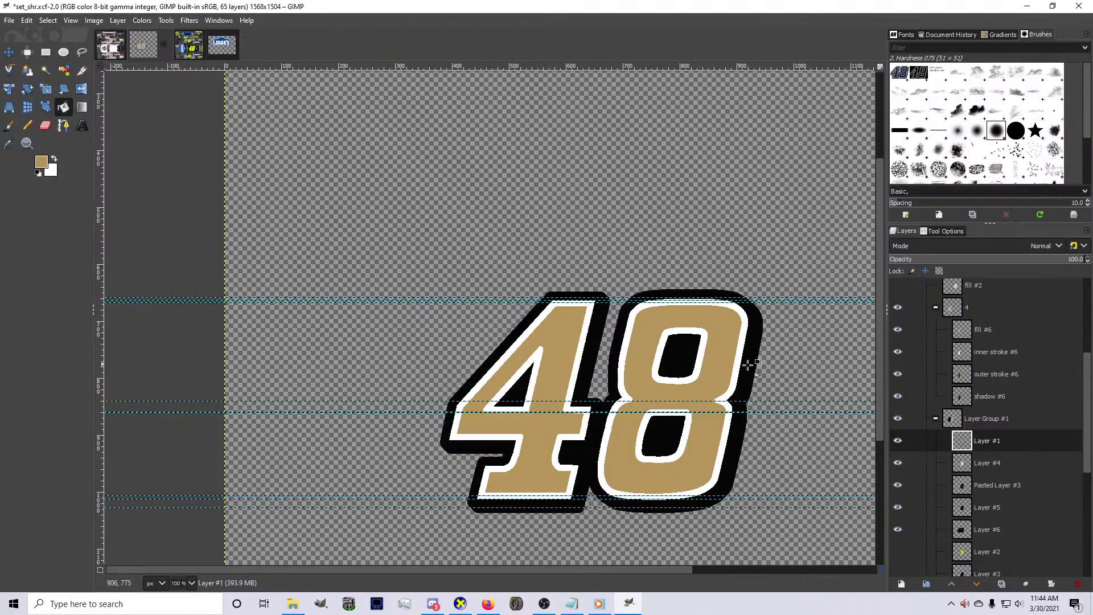
Set the foreground color to the saved navy, try it on the 8's inner outline (Layer #4), and undo that fill
left_click(118, 46)
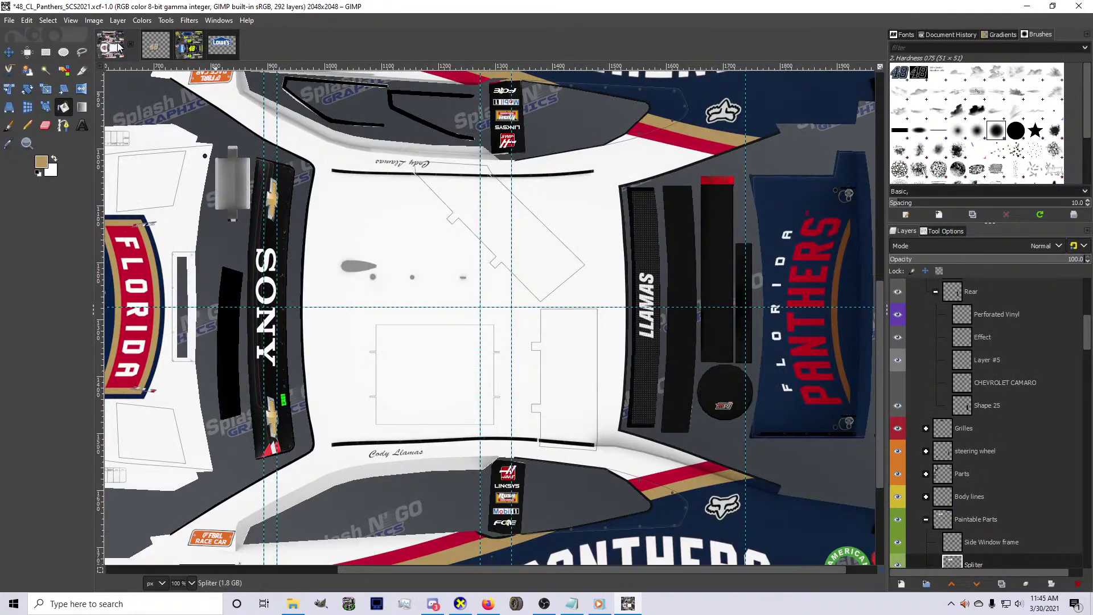
left_click(154, 46)
left_click(55, 160)
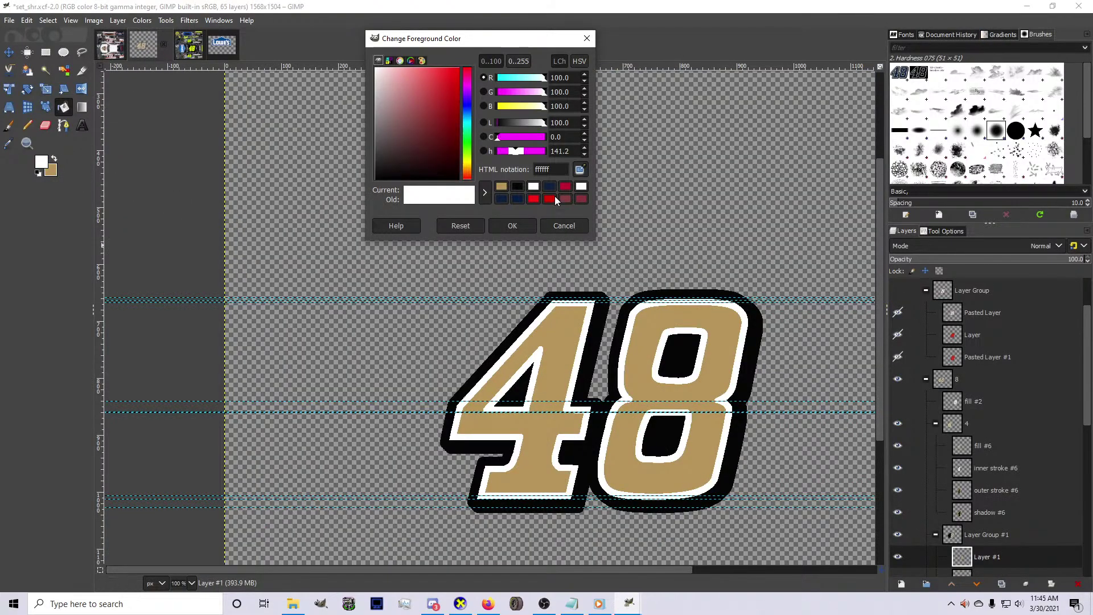
left_click(550, 187)
left_click(512, 226)
scroll(1013, 472, "down", 3)
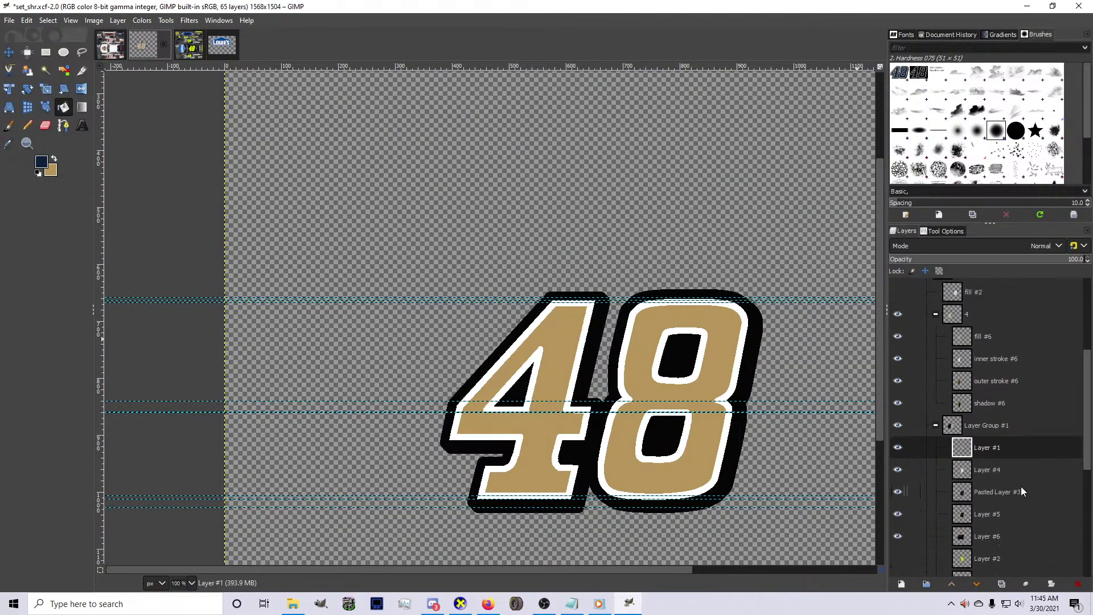
left_click(996, 470)
left_click(706, 434)
key("ctrl+z")
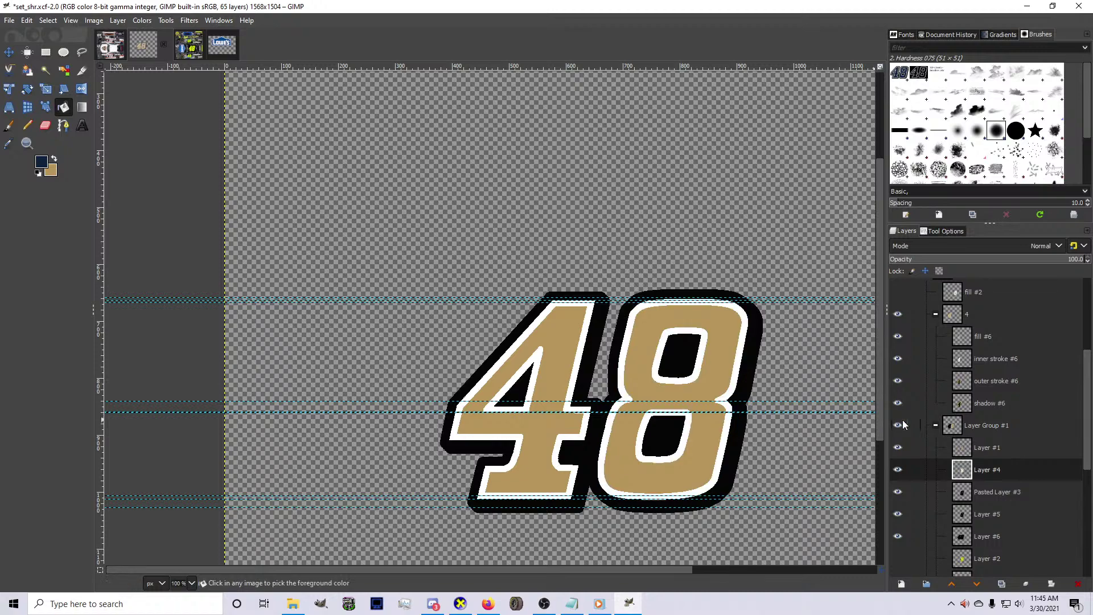
Select the alpha of layer group 8 and copy the complete gold 48 with its white and black outlines
left_click(957, 315)
scroll(951, 346, "up", 2)
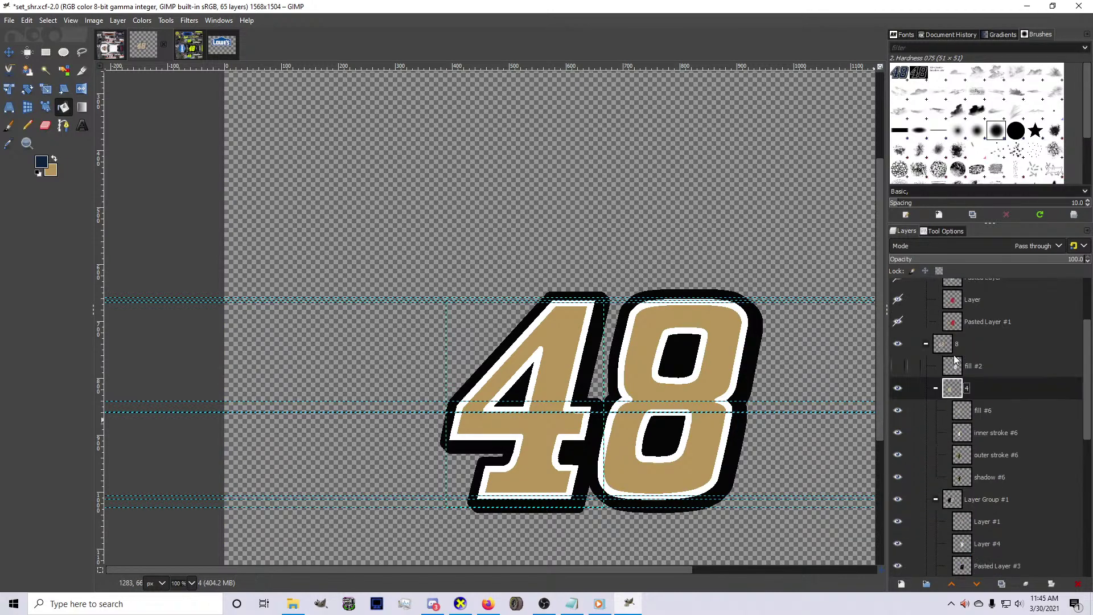
right_click(954, 345)
left_click(971, 369)
key("ctrl+c")
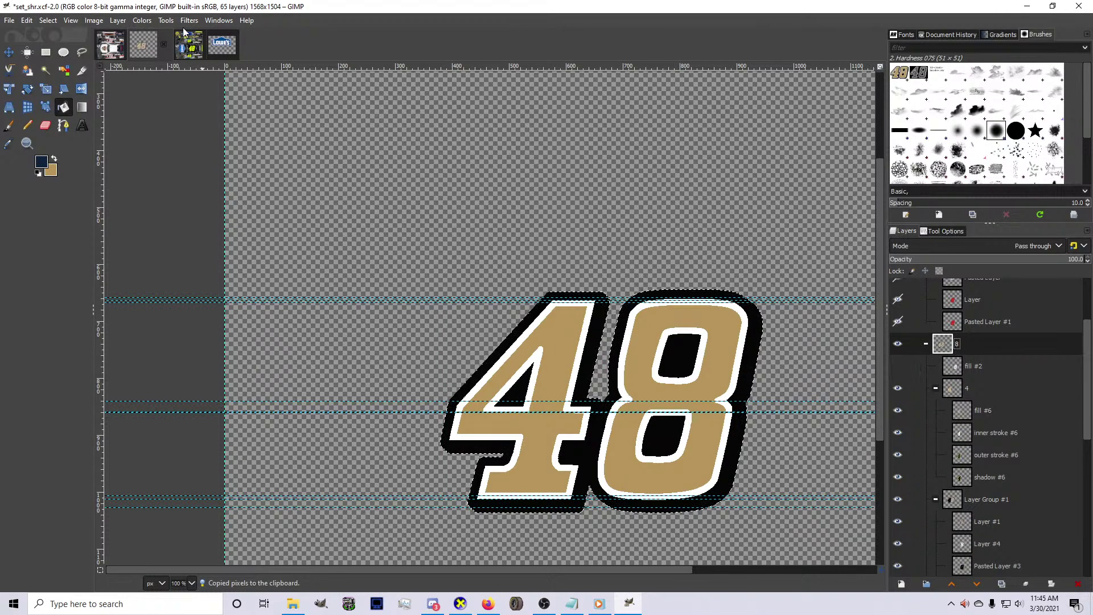
Paste the gold 48 into the Panthers livery and move it onto the white roof with the Scale tool
left_click(111, 45)
key("ctrl+v")
key("shift+ctrl+j")
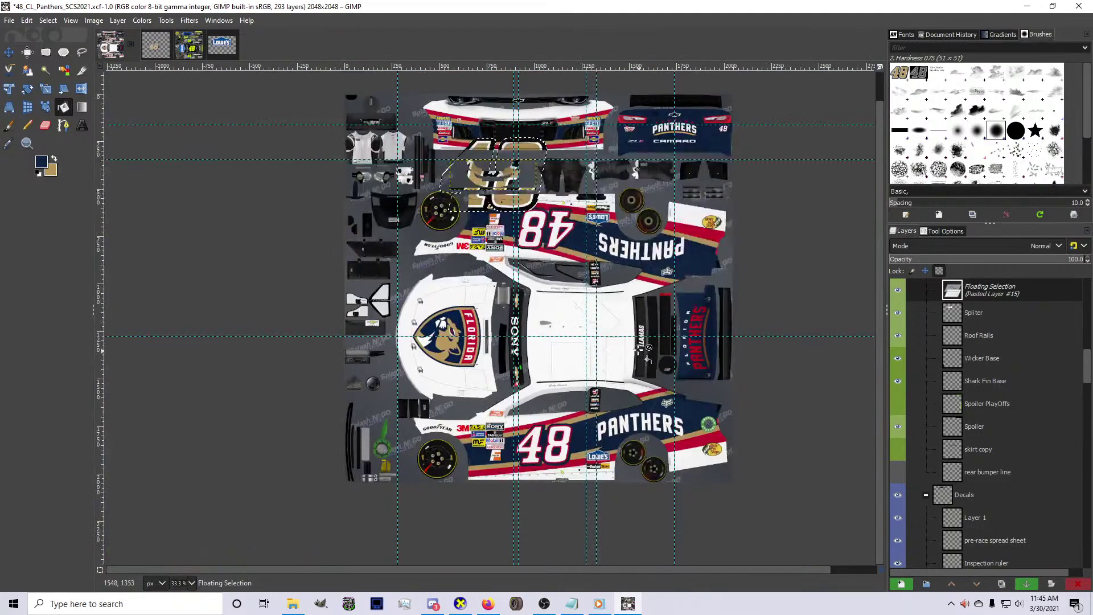
key("shift+s")
left_click(482, 203)
left_click_drag(493, 174, 598, 343)
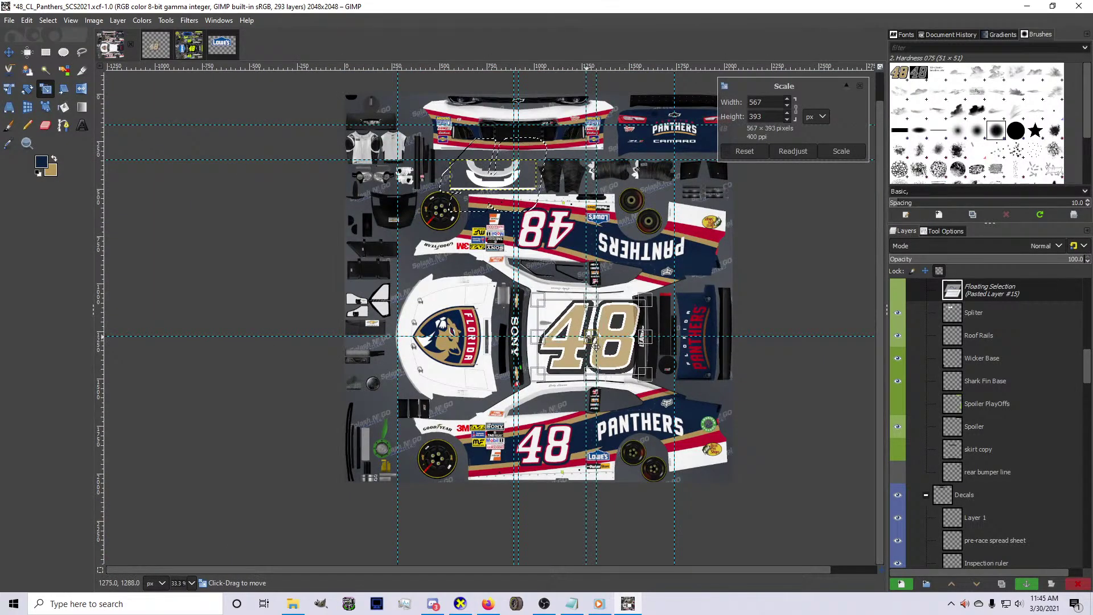
Scale the gold 48 on the roof to about 431 × 405 px and turn the floating selection into a layer
scroll(601, 359, "up", 1)
left_click_drag(671, 390, 648, 382)
left_click_drag(637, 398, 642, 403)
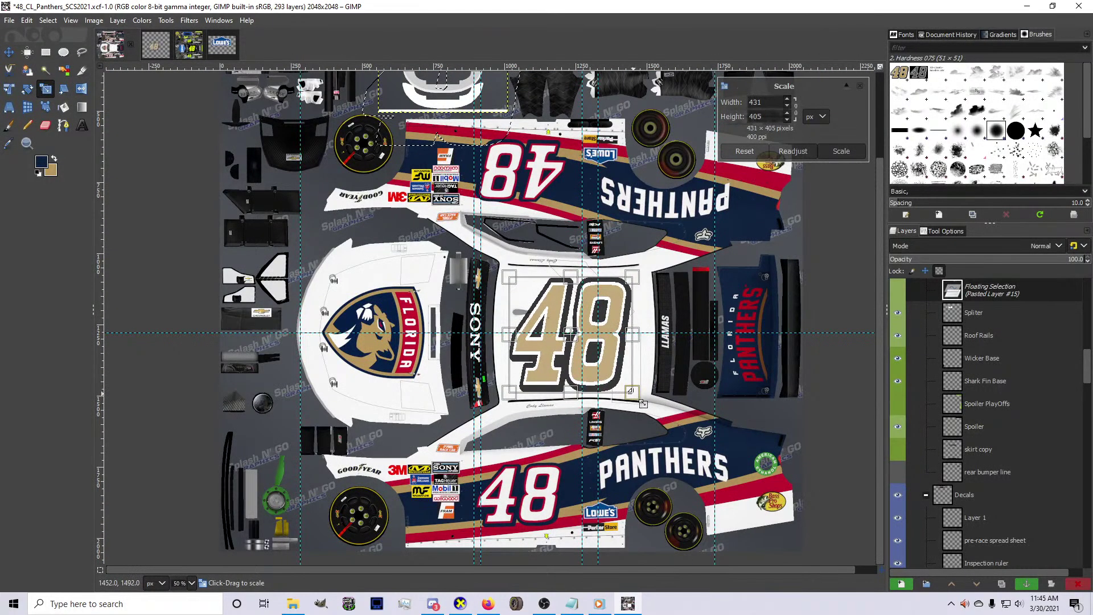
key("Return")
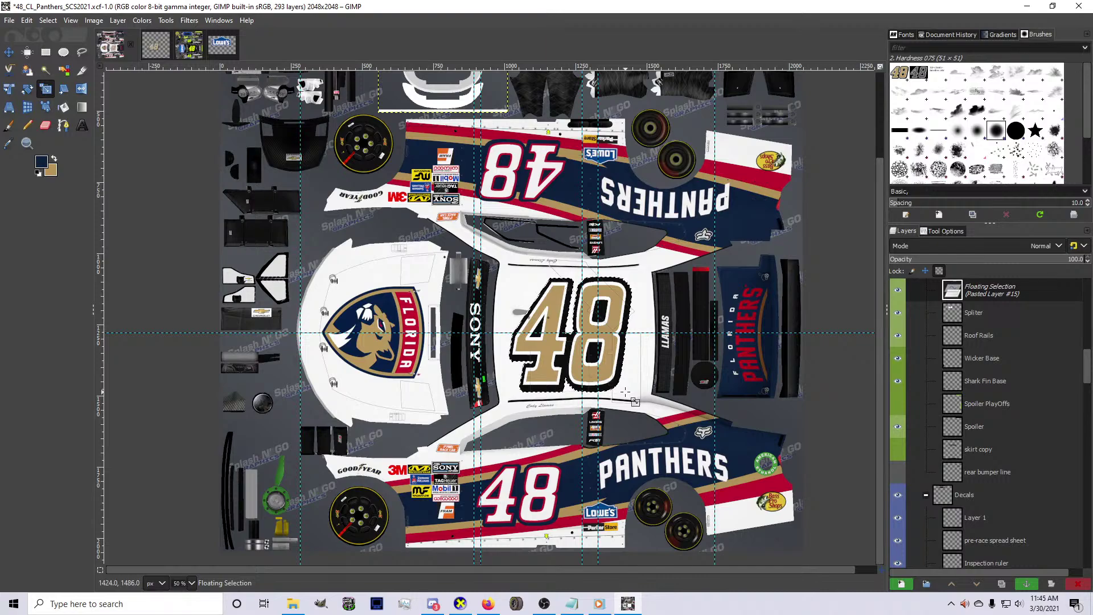
left_click(625, 392)
key("shift+ctrl+n")
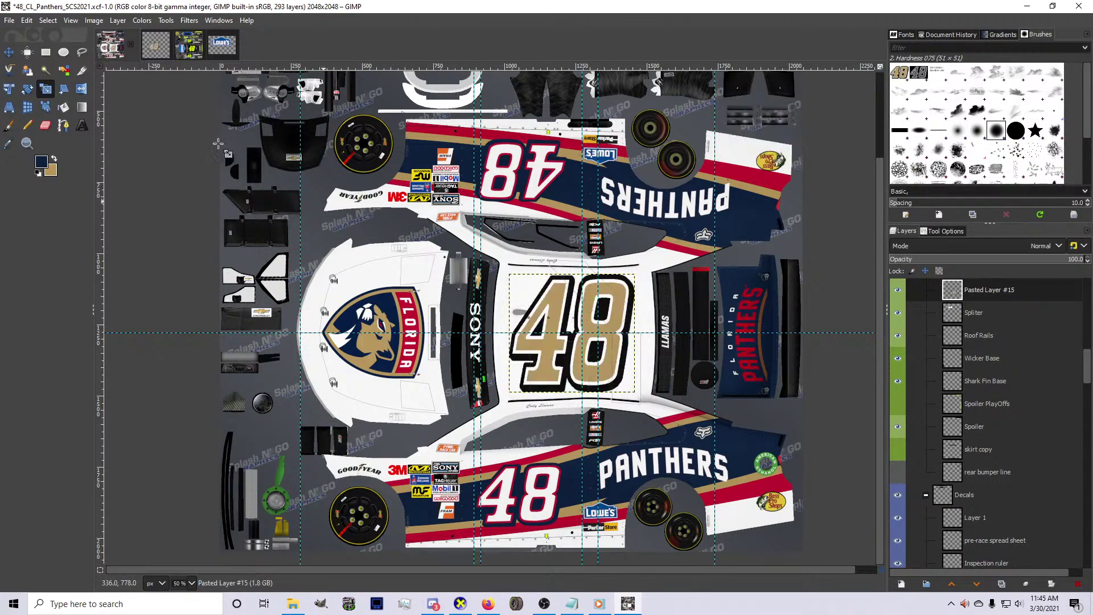
scroll(579, 373, "up", 3)
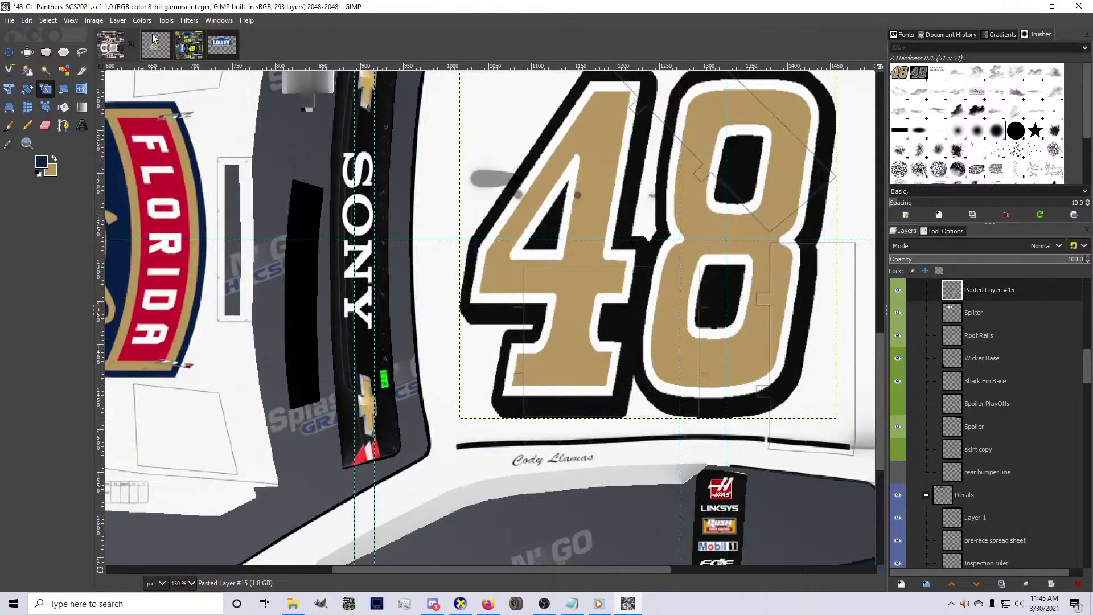
In the number artwork, fill the inner outlines of the 4 (inner stroke #6) and the 8 (Layer #4) with the saved red c60f2f
left_click(153, 38)
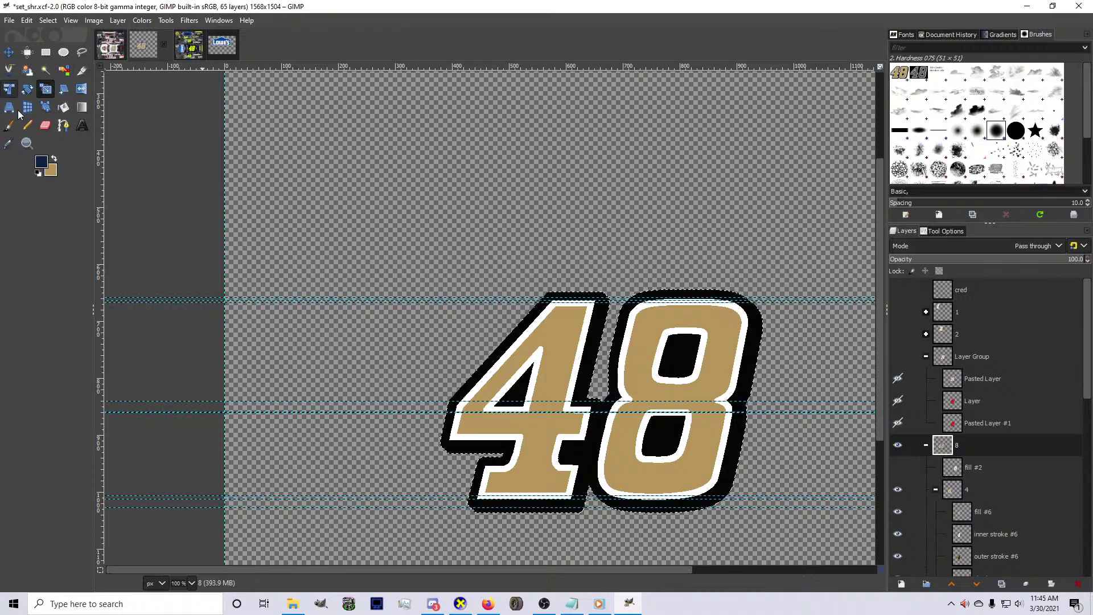
left_click(41, 163)
left_click(565, 186)
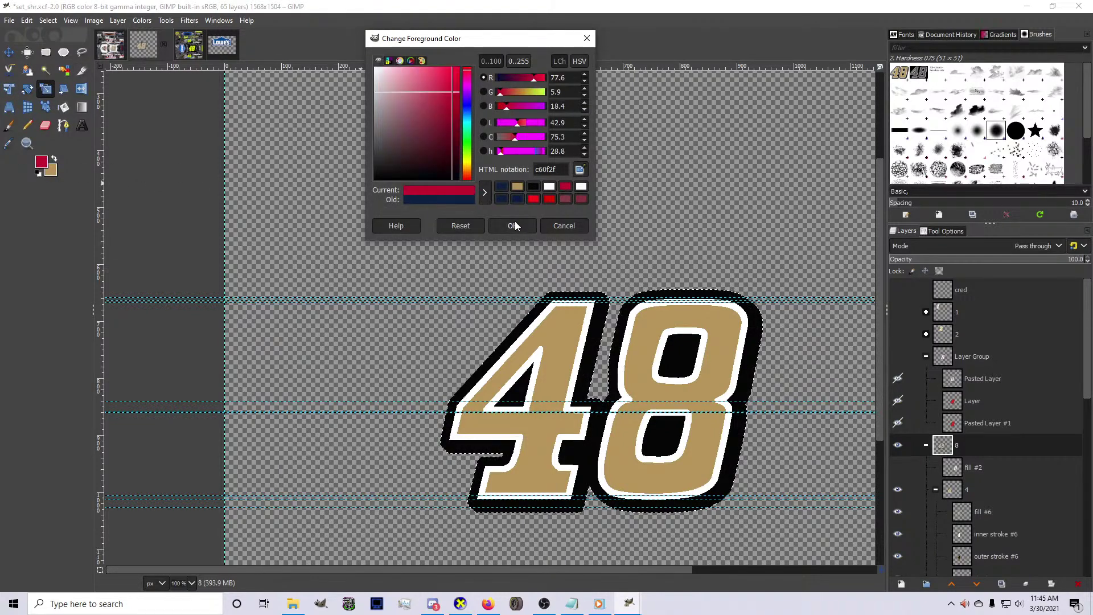
left_click(515, 226)
key("shift+b")
scroll(976, 451, "down", 3)
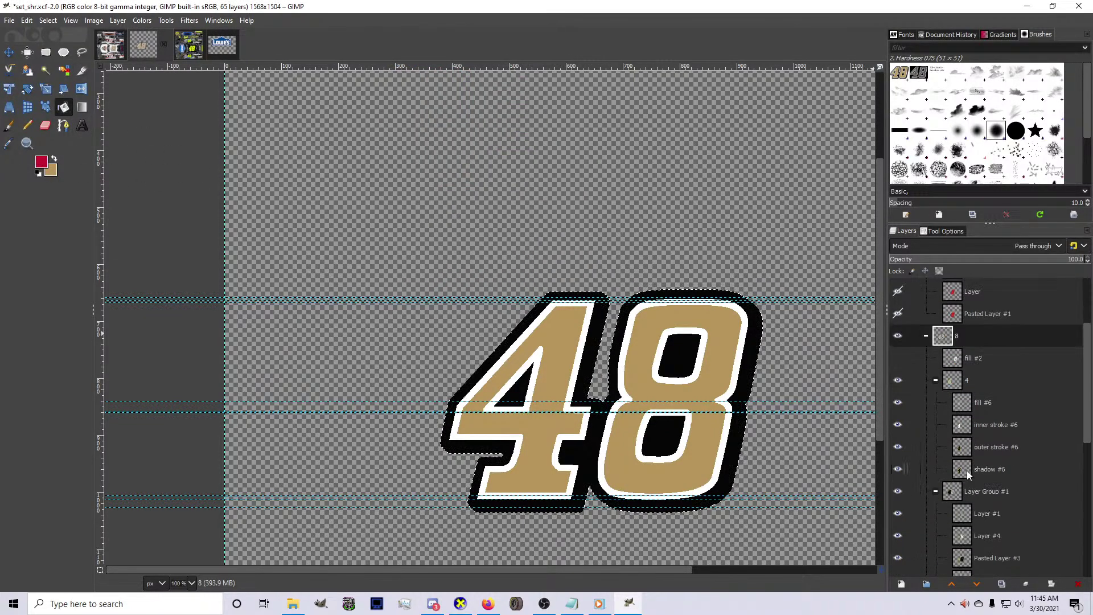
left_click(934, 430)
left_click(555, 434)
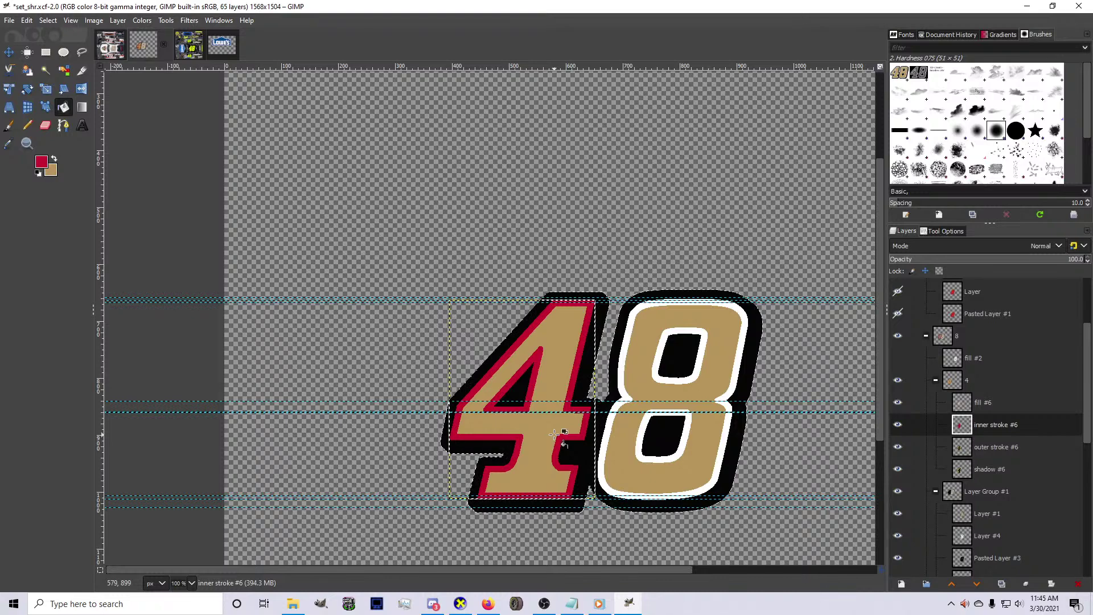
scroll(998, 452, "down", 2)
left_click(969, 465)
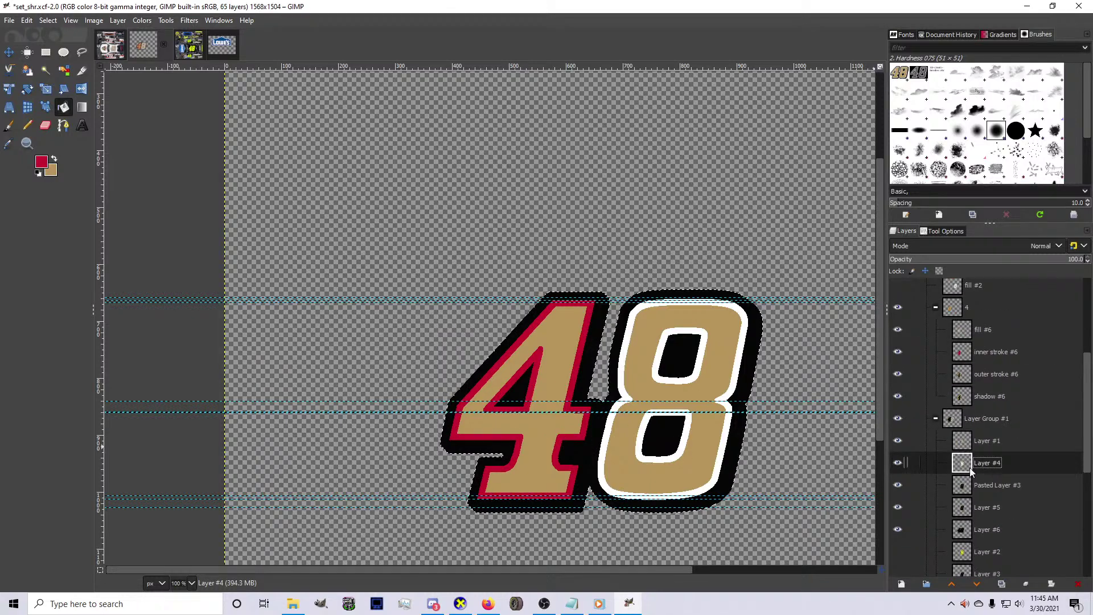
left_click(695, 436)
Replace the old selection with the alpha of layer group 8 and copy the gold 48 with its red inner outlines
left_click(48, 21)
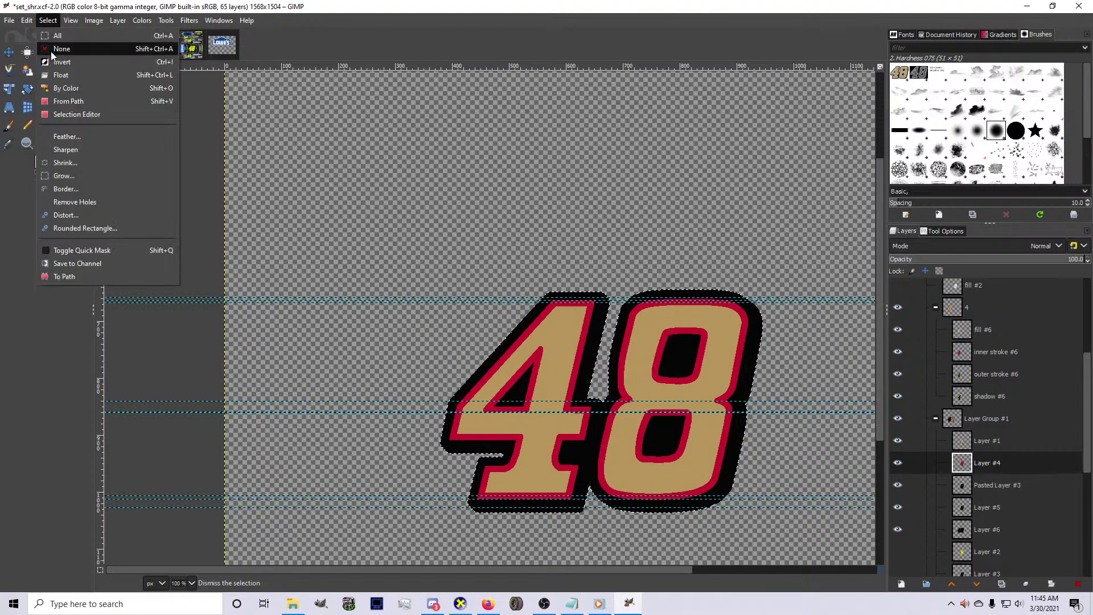
left_click(54, 36)
right_click(948, 419)
left_click(957, 334)
right_click(966, 308)
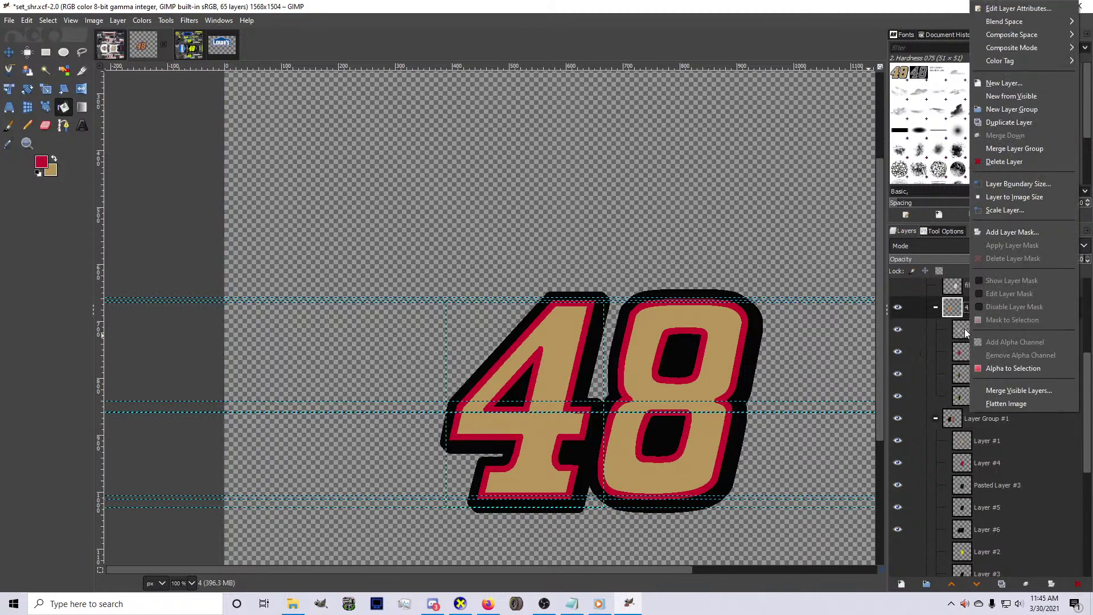
left_click(989, 373)
scroll(982, 367, "up", 3)
right_click(968, 375)
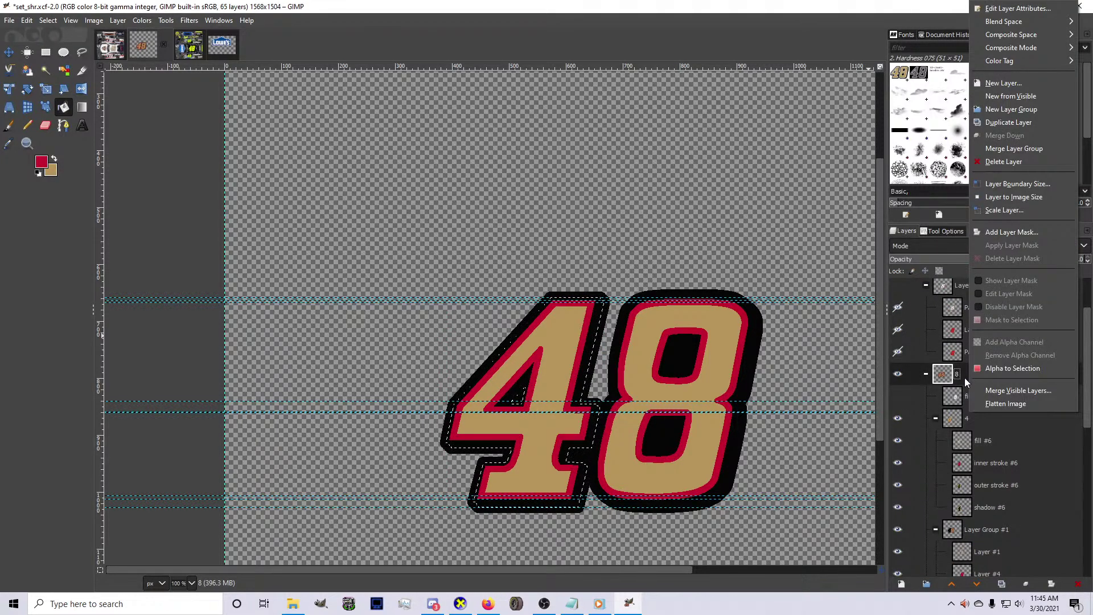
left_click(1002, 368)
key("ctrl+c")
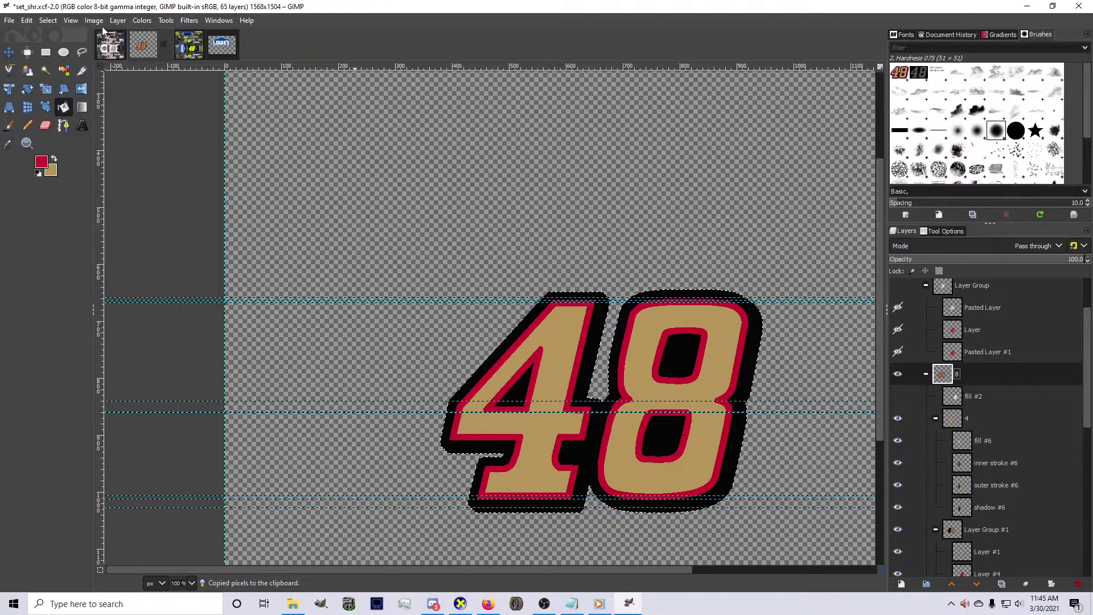
Paste the gold 48 with red inner outlines into the Panthers livery and scale it to fit the white roof
left_click(114, 49)
key("minus")
key("ctrl+v")
key("shift+s")
left_click(623, 267)
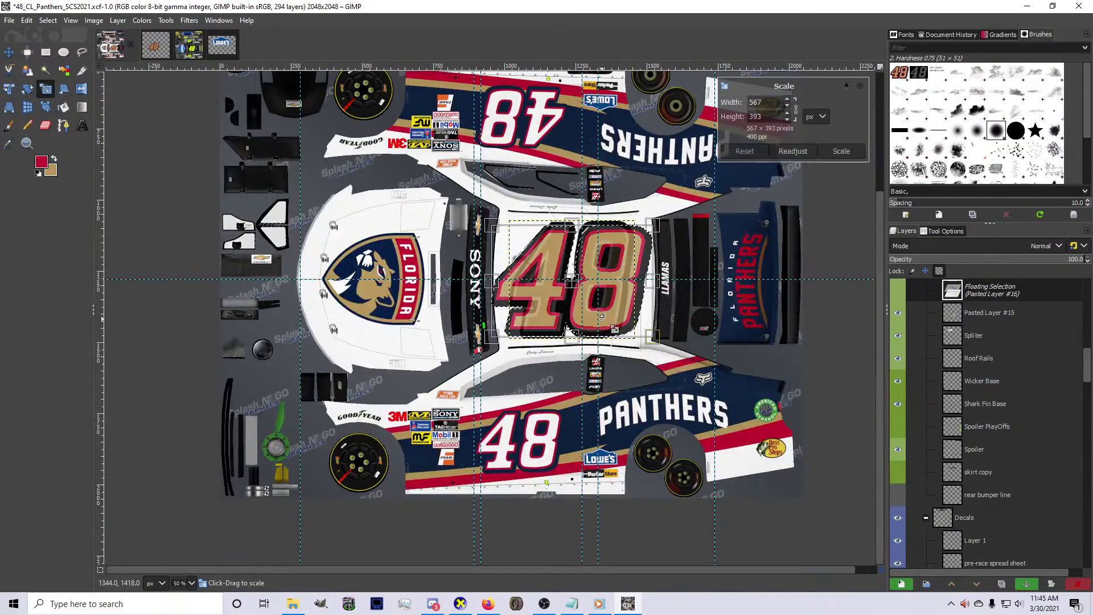
left_click_drag(635, 258, 574, 281)
left_click_drag(510, 342, 514, 360)
key("Return")
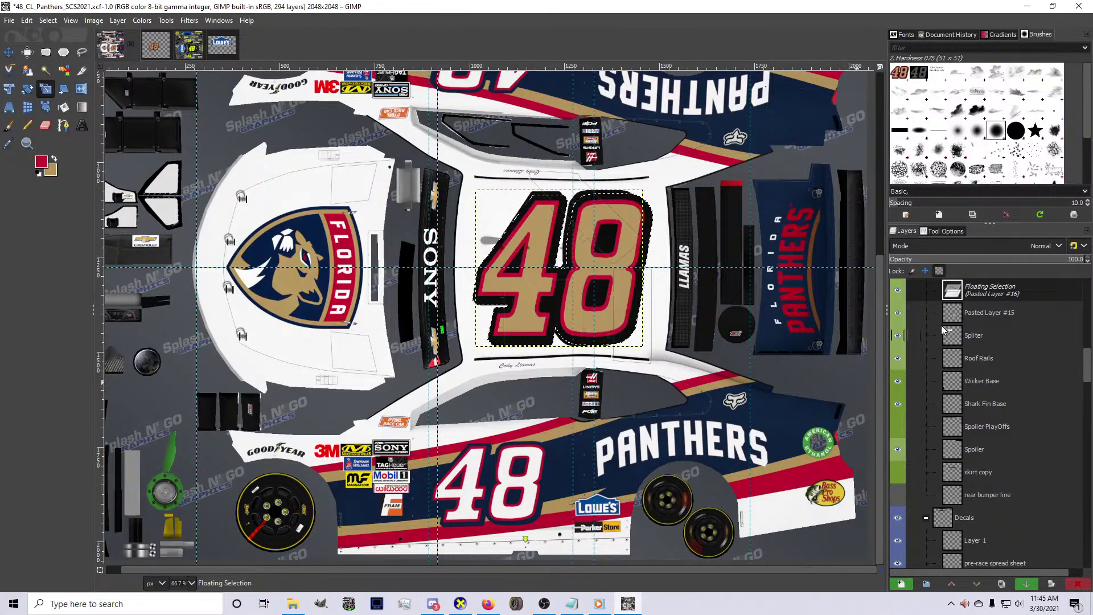
Delete the previous roof number, Pasted Layer #15, and move the new 48 layer to the top of the Base #1 group
left_click(995, 312)
left_click(1076, 588)
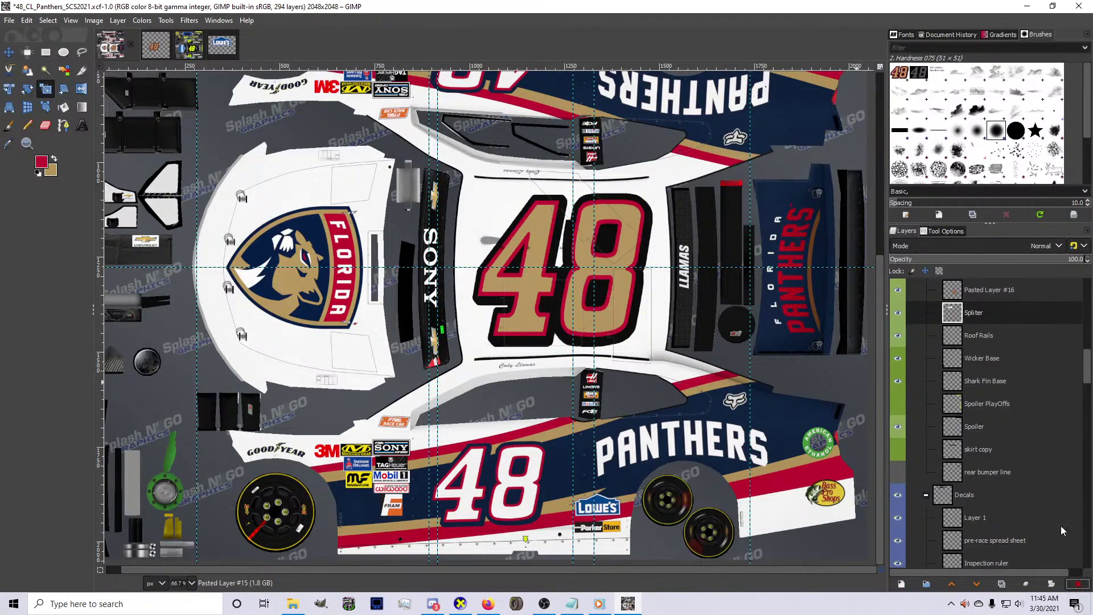
left_click_drag(991, 291, 974, 492)
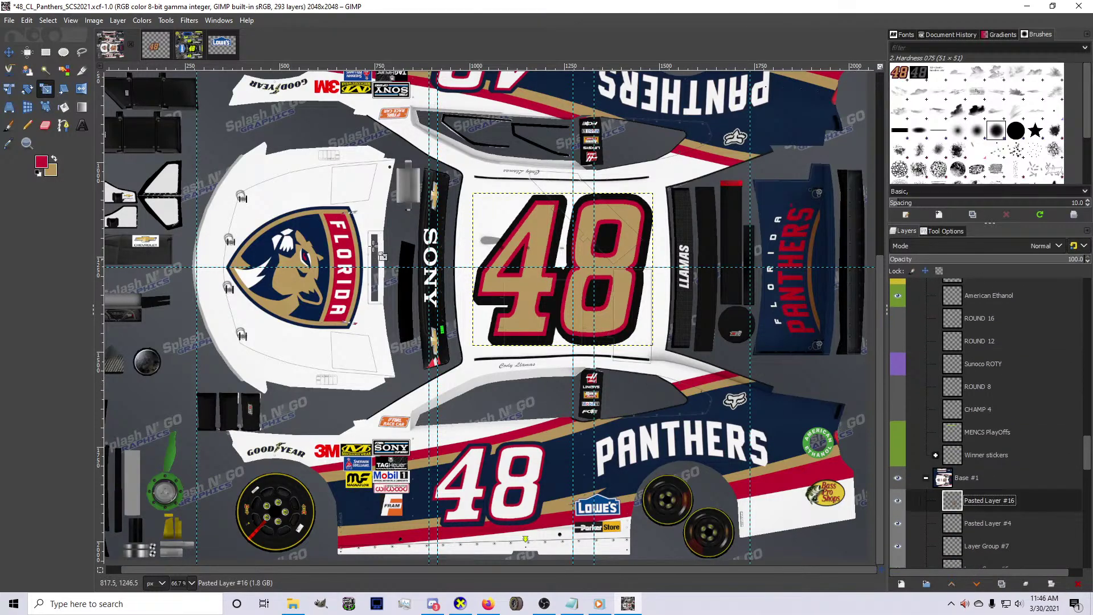
Move the 48 into position on the roof and nudge it slightly toward the windshield
left_click(9, 54)
key("2")
left_click_drag(554, 315, 546, 310)
key("1")
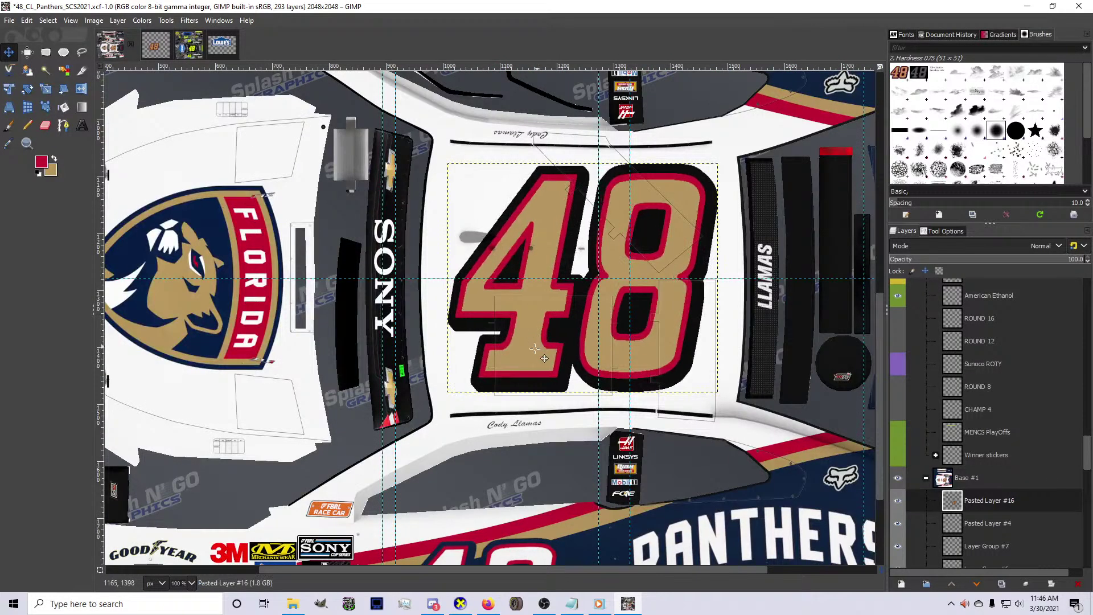
left_click(537, 366)
key("Left")
key("Left")
key("Left")
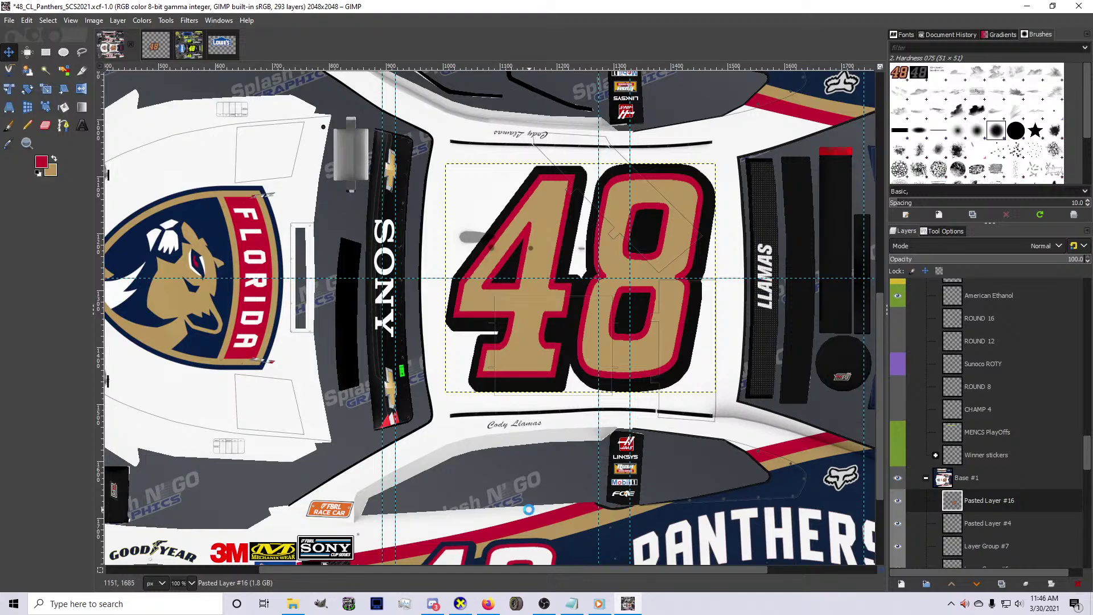
Export the livery to card.bmp and switch to CarView to check the roof number from above
key("ctrl+e")
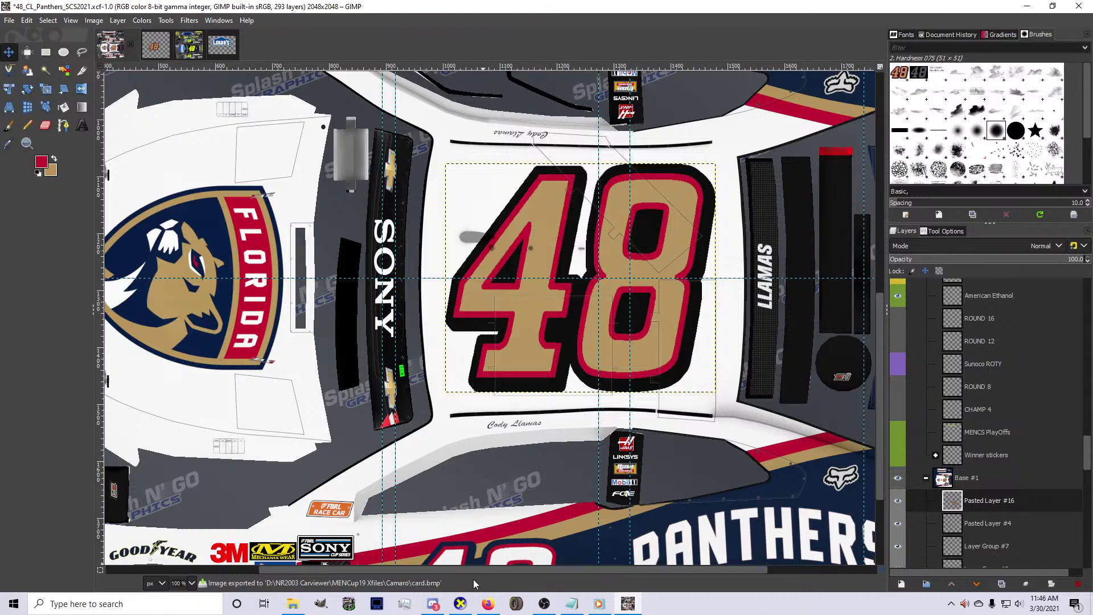
left_click(461, 604)
left_click(461, 602)
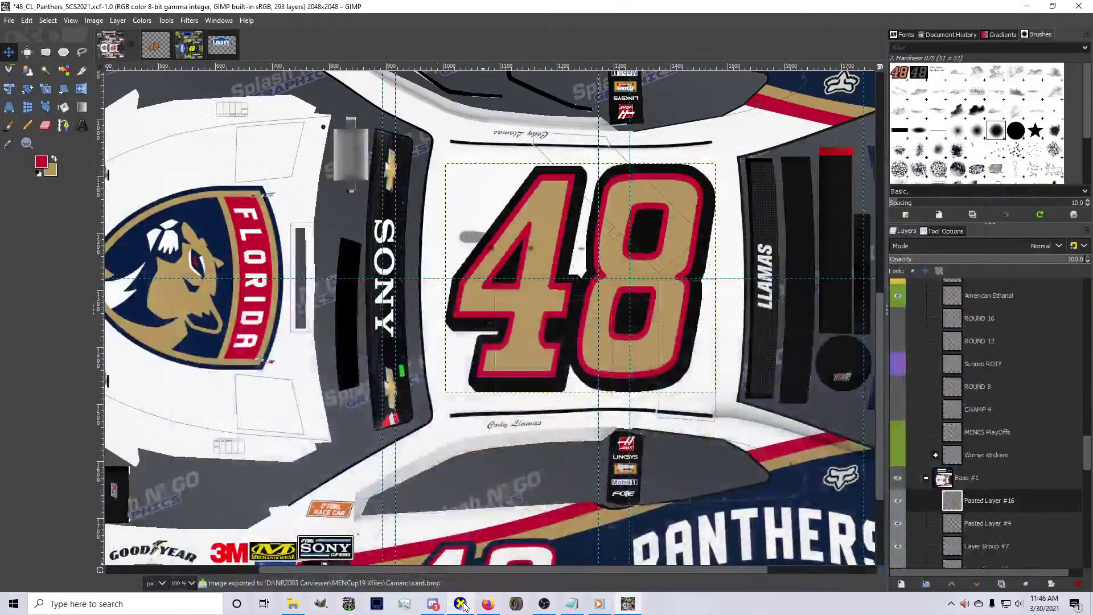
left_click(460, 602)
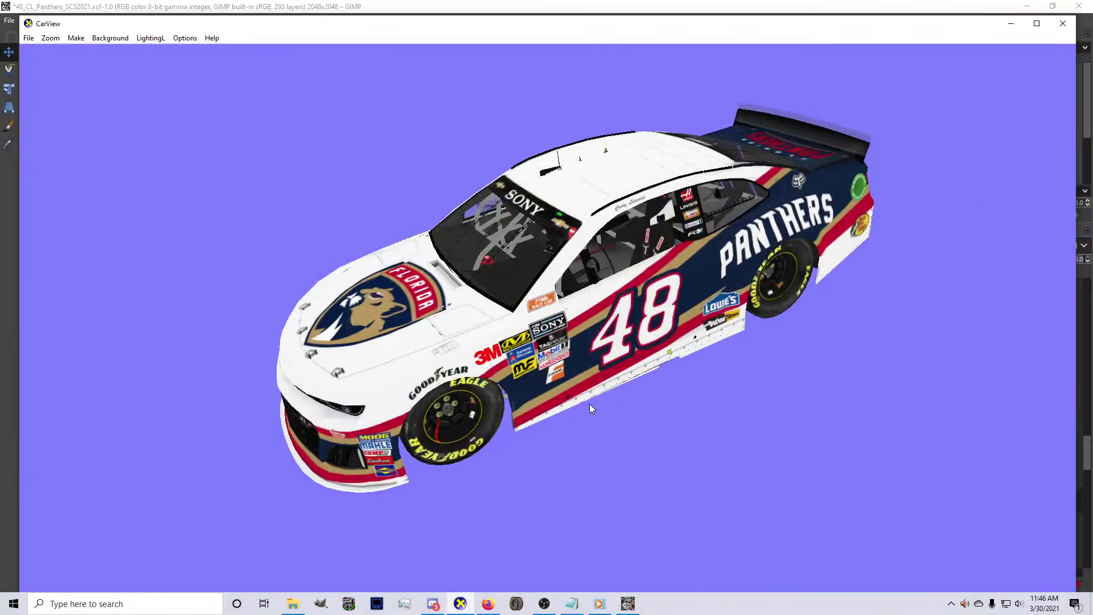
left_click_drag(610, 389, 603, 524)
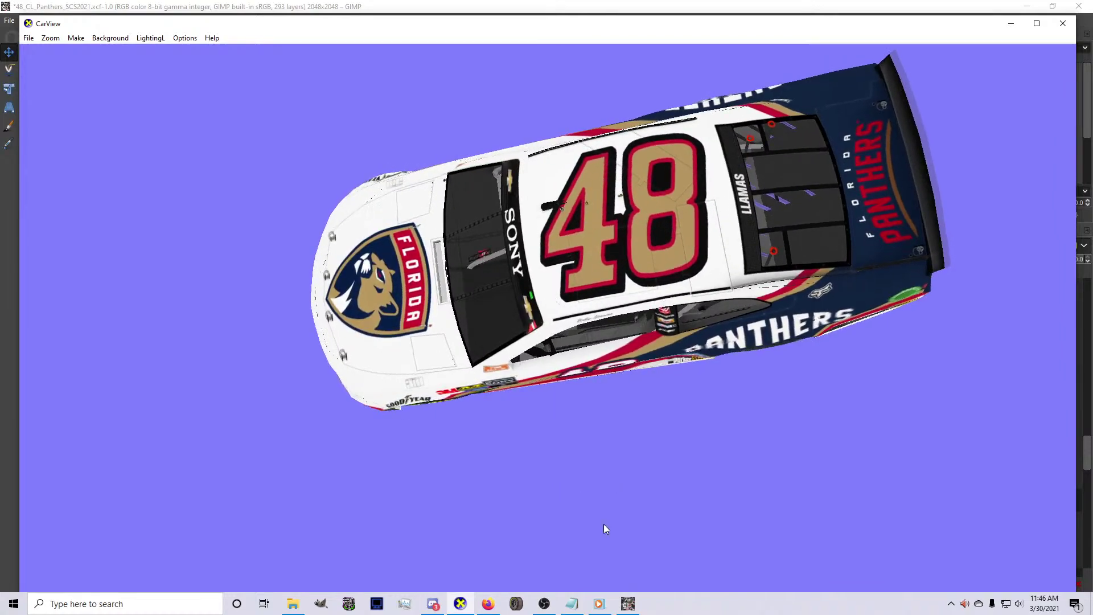
Return to GIMP, scale the roof 48 to 456 × 416 px and recentre it on the roof
left_click(626, 603)
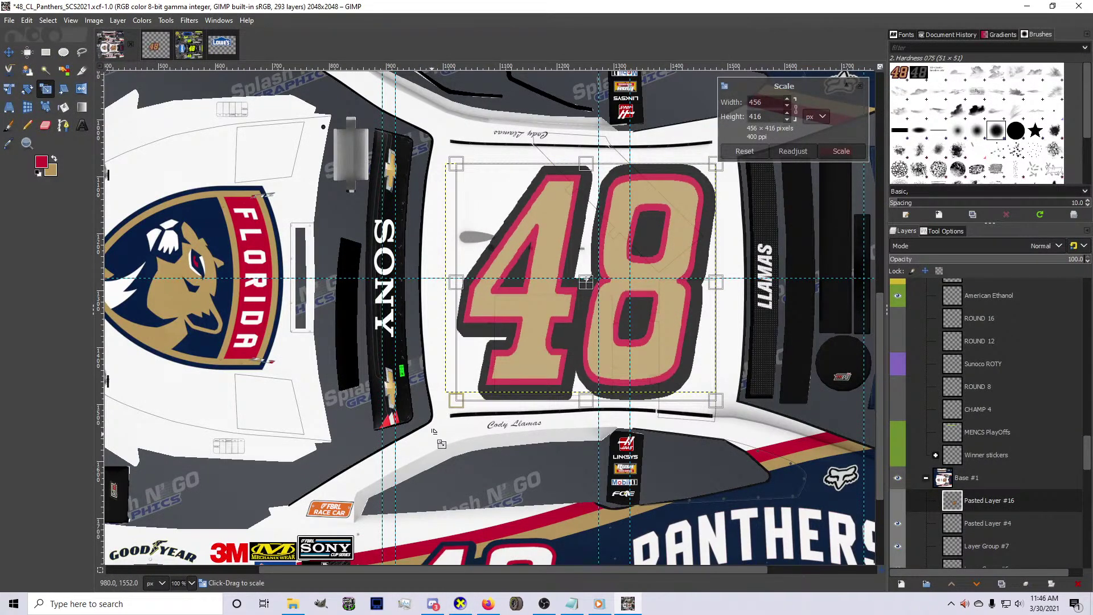
key("Return")
left_click(9, 52)
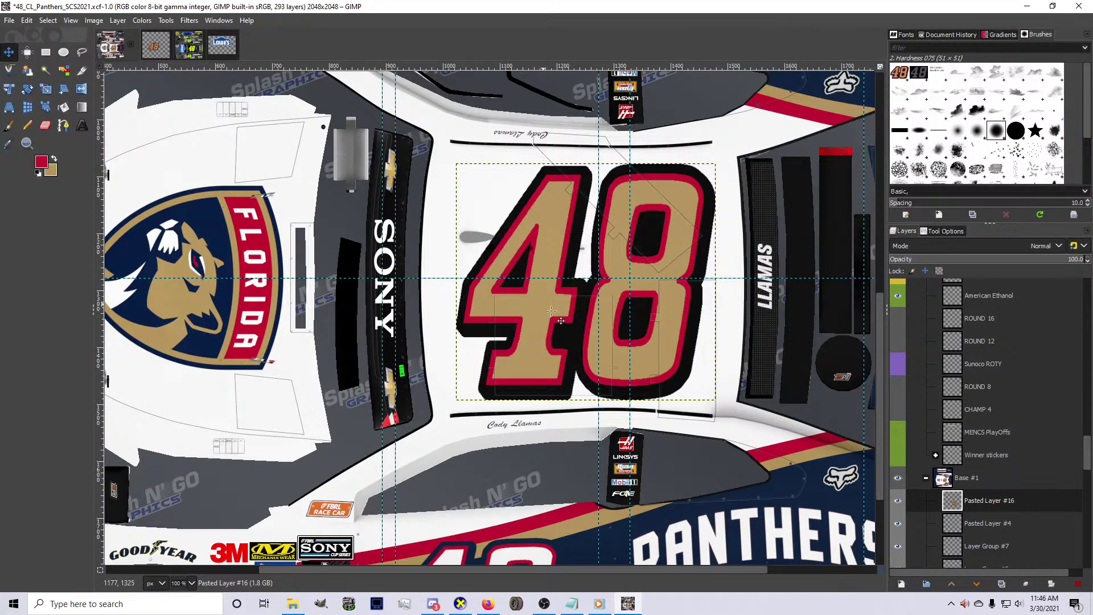
scroll(572, 322, "up", 1)
scroll(537, 304, "down", 2)
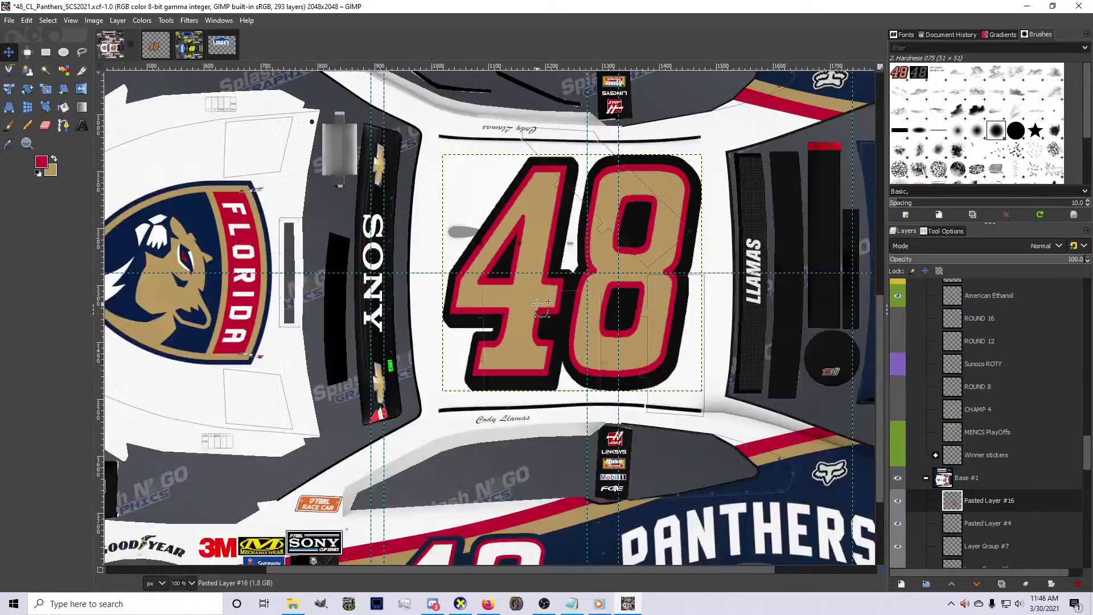
left_click_drag(536, 304, 534, 305)
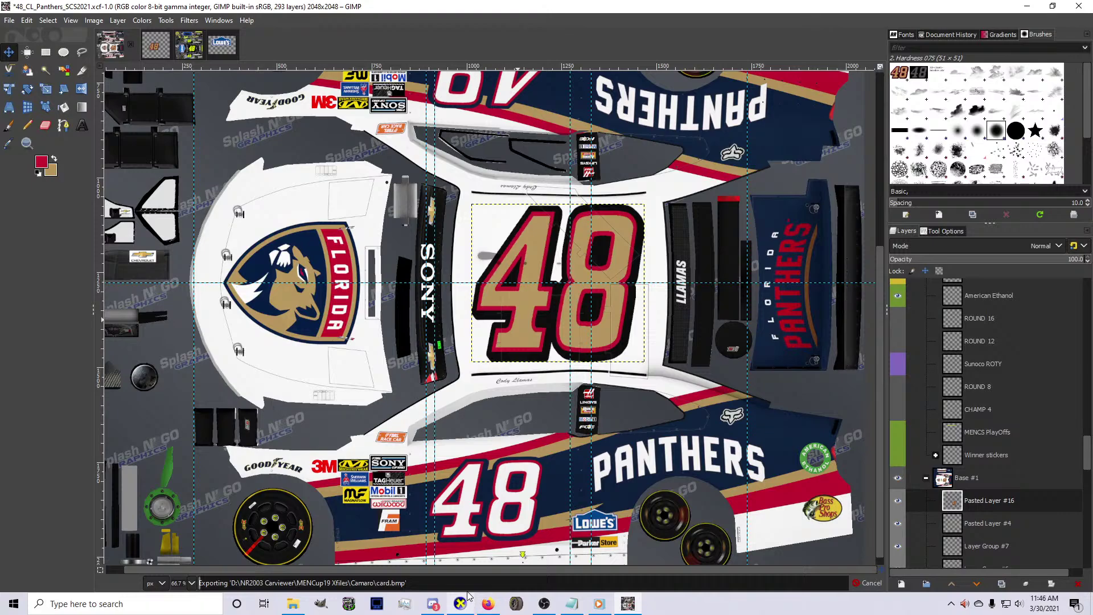
Examine the re-exported livery in CarView from the roof, the front and both sides, up close and from afar
mouse_move(462, 601)
left_click(464, 515)
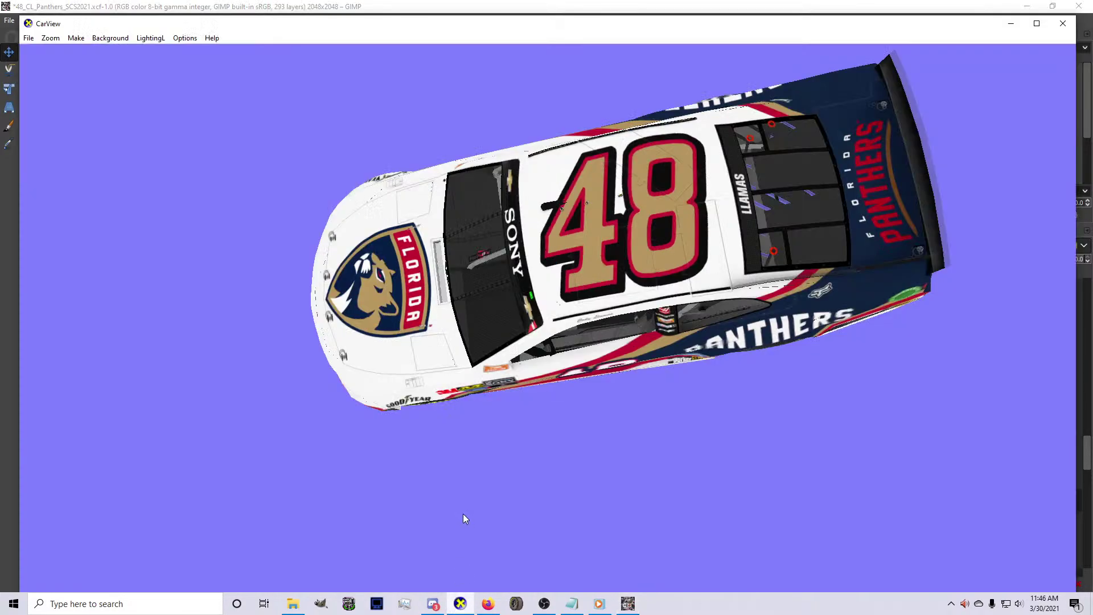
left_click_drag(463, 514, 505, 442)
left_click_drag(576, 397, 832, 341)
left_click_drag(450, 357, 543, 333)
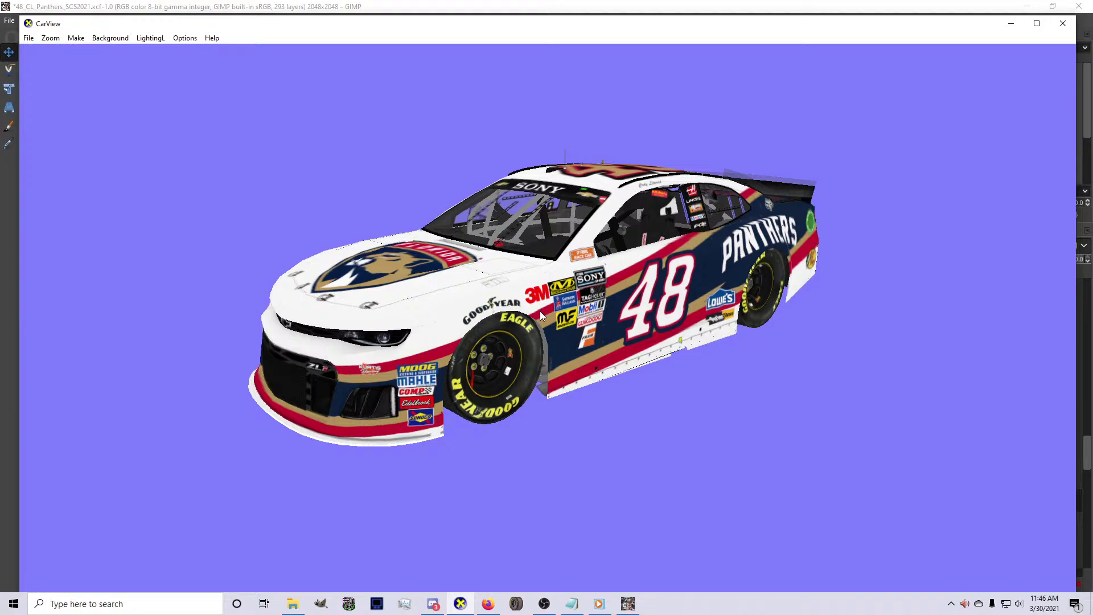
scroll(665, 348, "down", 3)
scroll(665, 347, "up", 6)
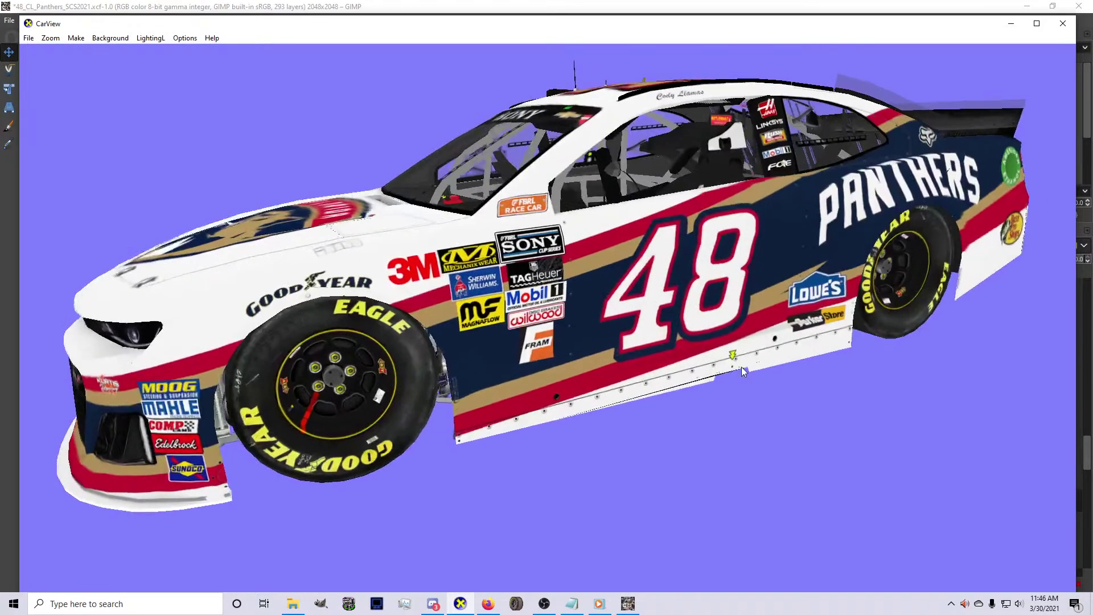
left_click_drag(743, 371, 769, 381)
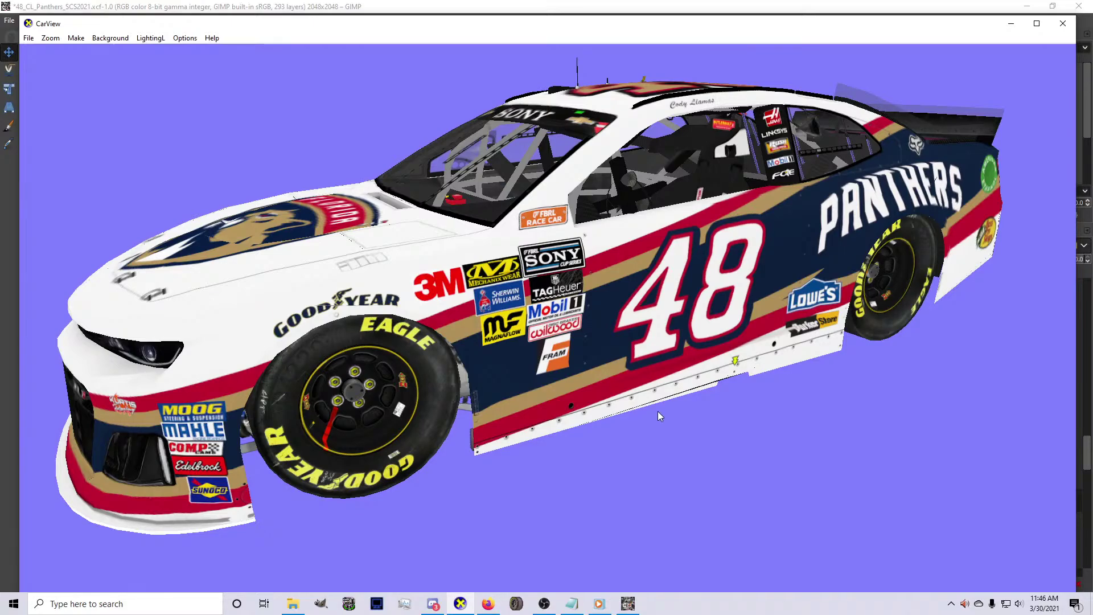
scroll(658, 412, "down", 3)
scroll(666, 410, "up", 3)
scroll(681, 408, "down", 3)
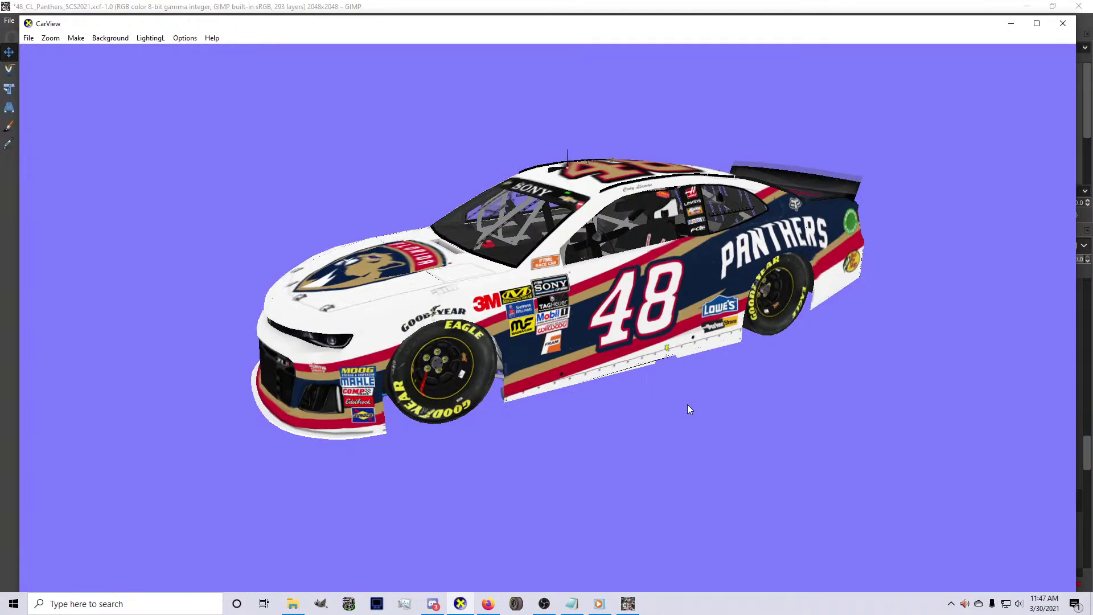
left_click_drag(688, 408, 565, 507)
left_click_drag(593, 433, 488, 420)
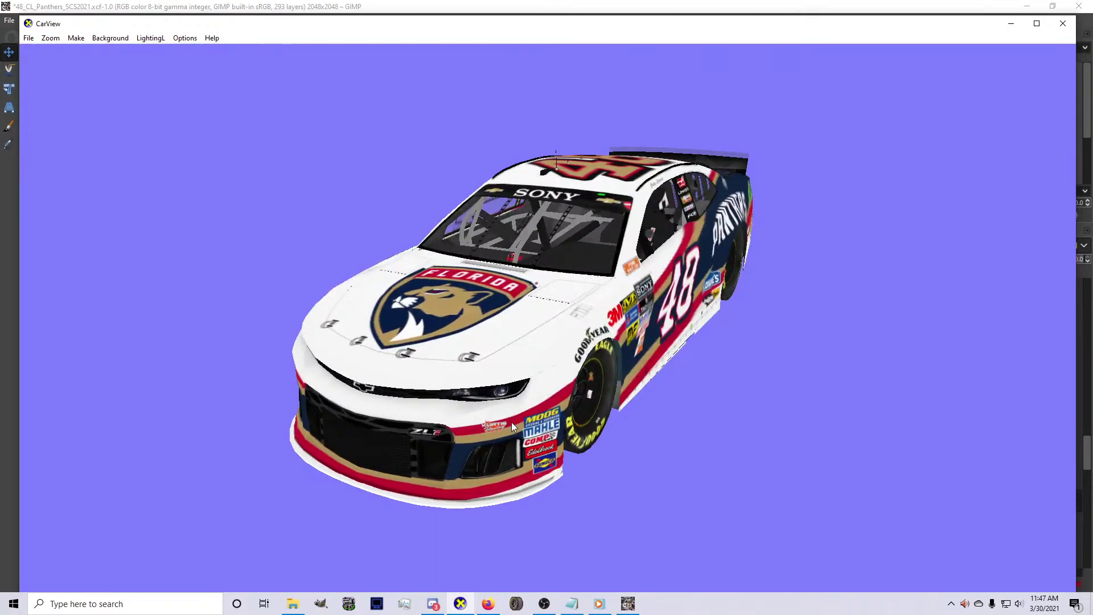
left_click_drag(684, 438, 846, 374)
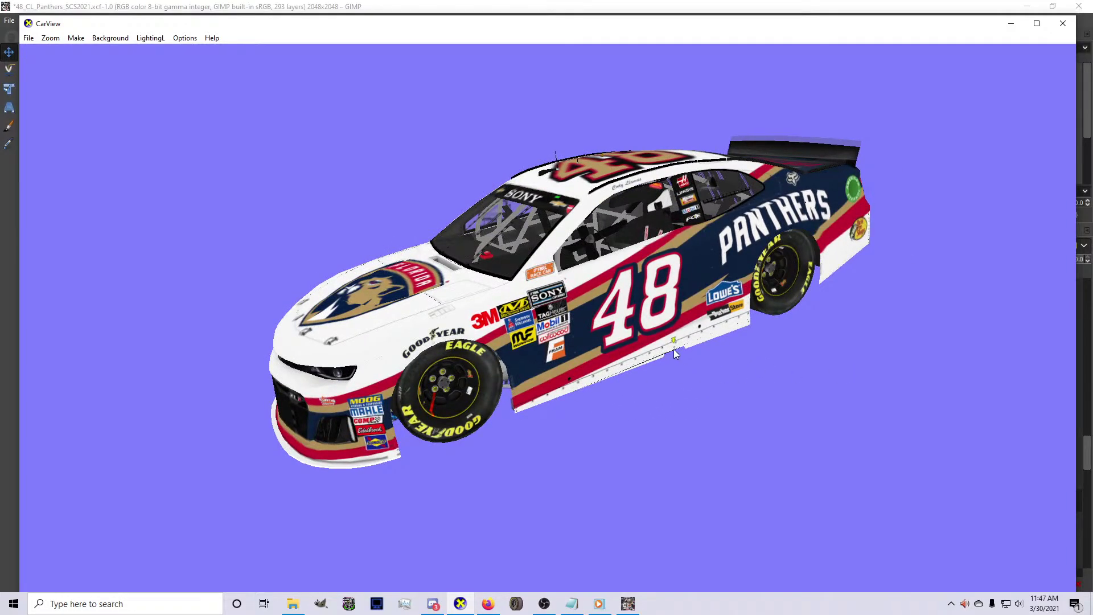
left_click_drag(674, 349, 432, 419)
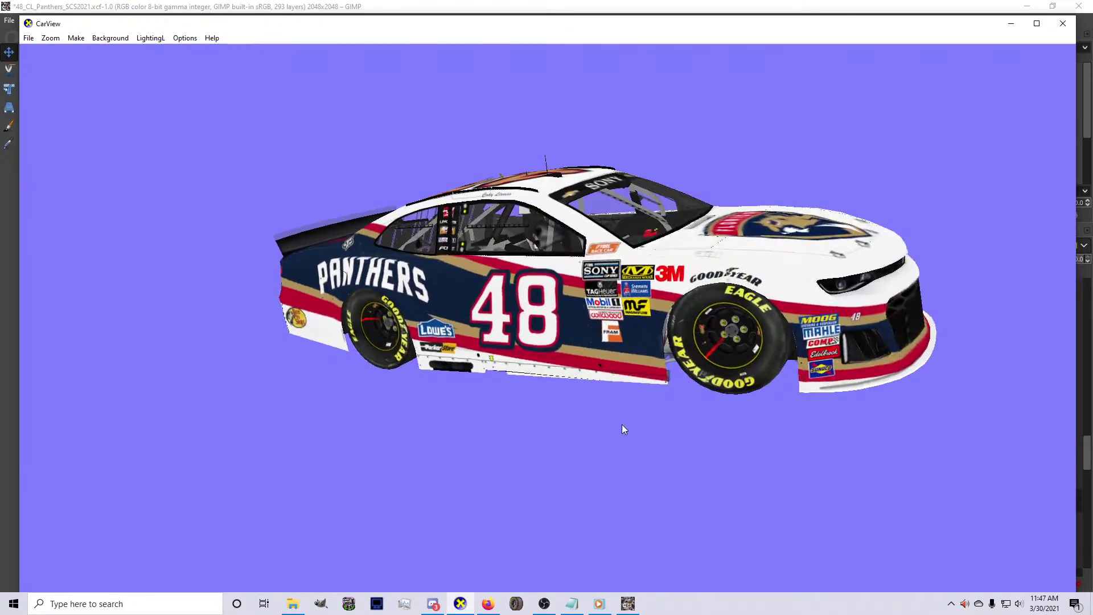
left_click_drag(620, 426, 613, 431)
Return to GIMP and search the layer stack for the layers holding the side PANTHERS lettering
left_click(627, 603)
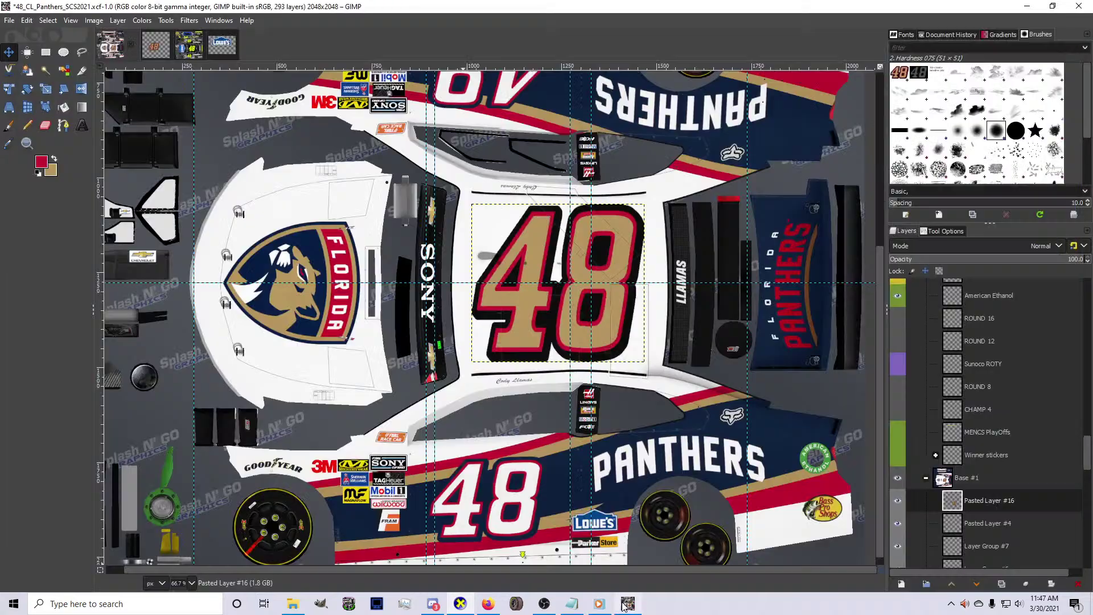
scroll(993, 473, "down", 5)
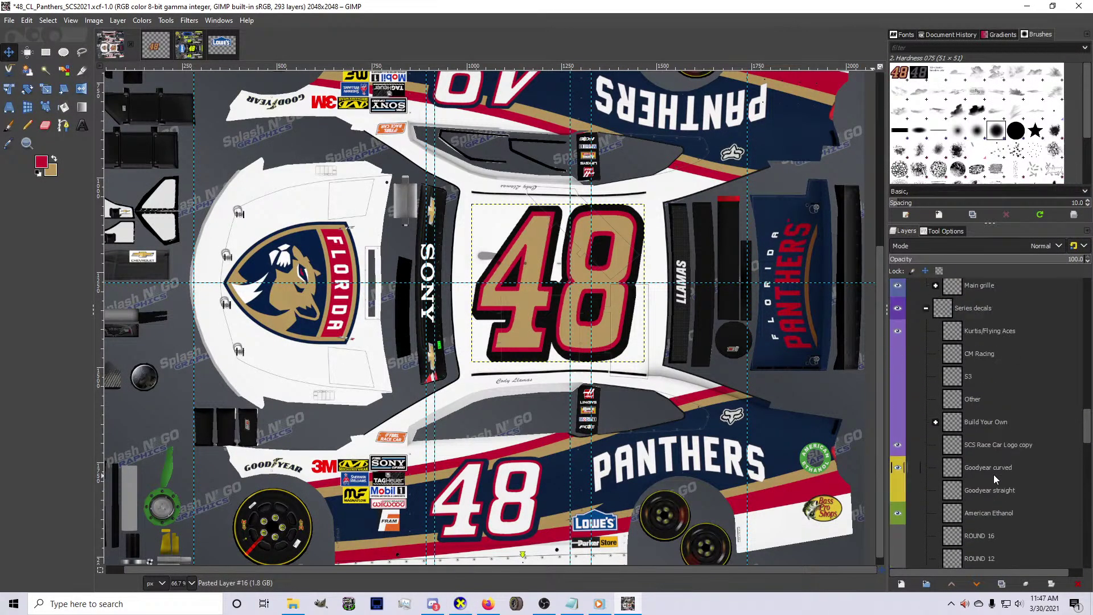
scroll(991, 479, "down", 3)
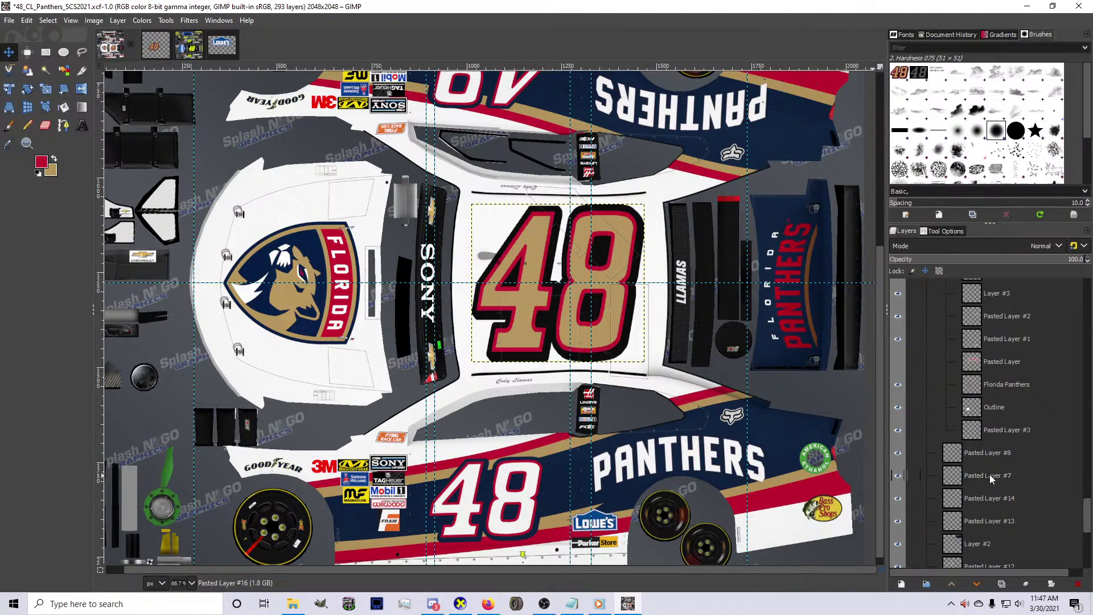
left_click(987, 455)
key("Down")
key("Down")
key("Down")
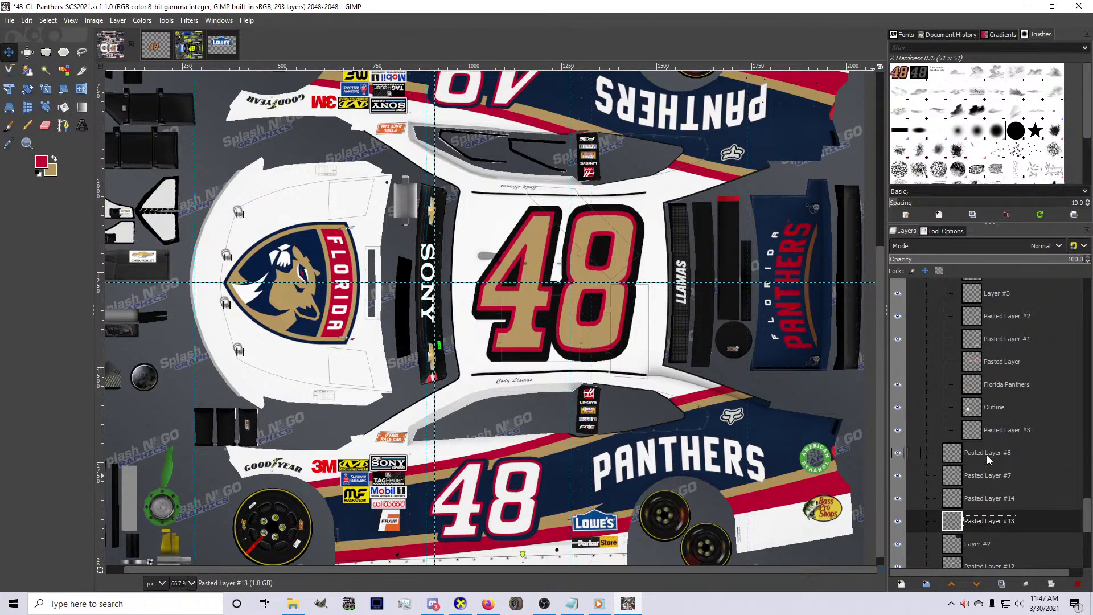
key("Up")
key("Up")
key("Up")
key("Up")
key("Up")
key("Up")
key("Up")
key("Up")
key("Up")
key("Up")
key("Up")
key("Up")
key("Up")
key("Up")
key("Up")
key("Up")
key("Up")
key("Up")
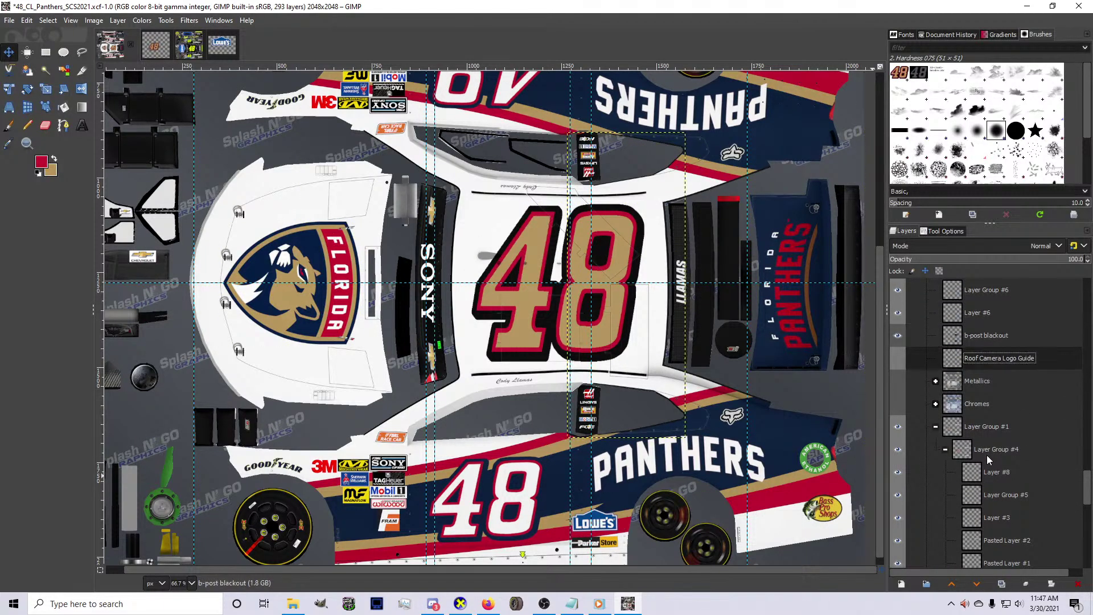
key("Down")
key("Down")
key("Down")
key("Down")
key("Down")
key("Down")
key("Down")
key("Down")
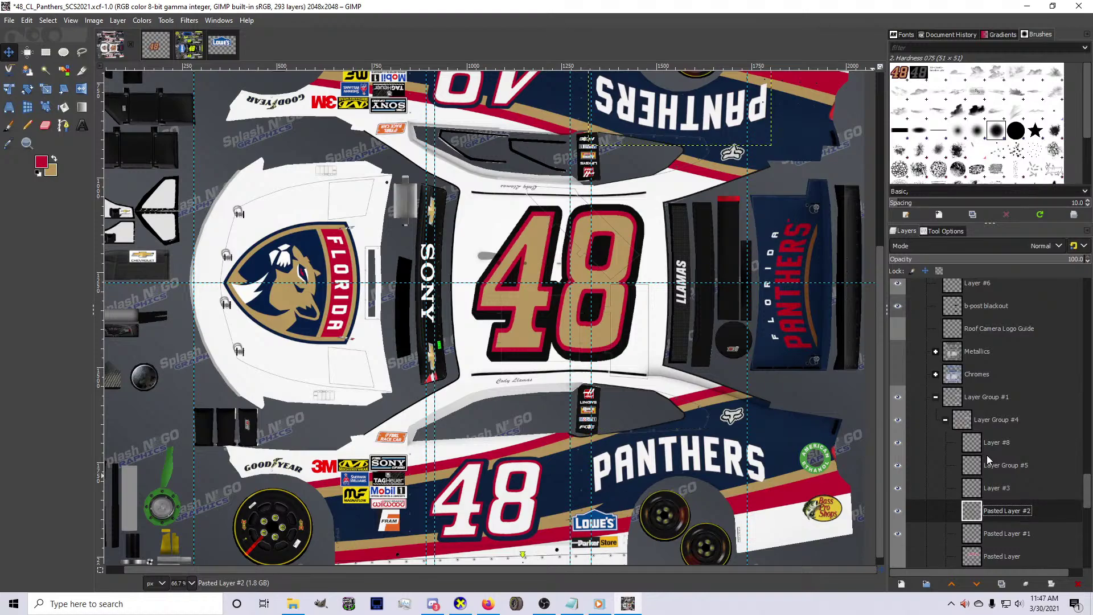
Group the two PANTHERS lettering layers, Pasted Layer #2 and #1, in a new layer group with a new layer beneath them
left_click(926, 583)
left_click_drag(974, 533, 976, 520)
left_click_drag(997, 556, 993, 540)
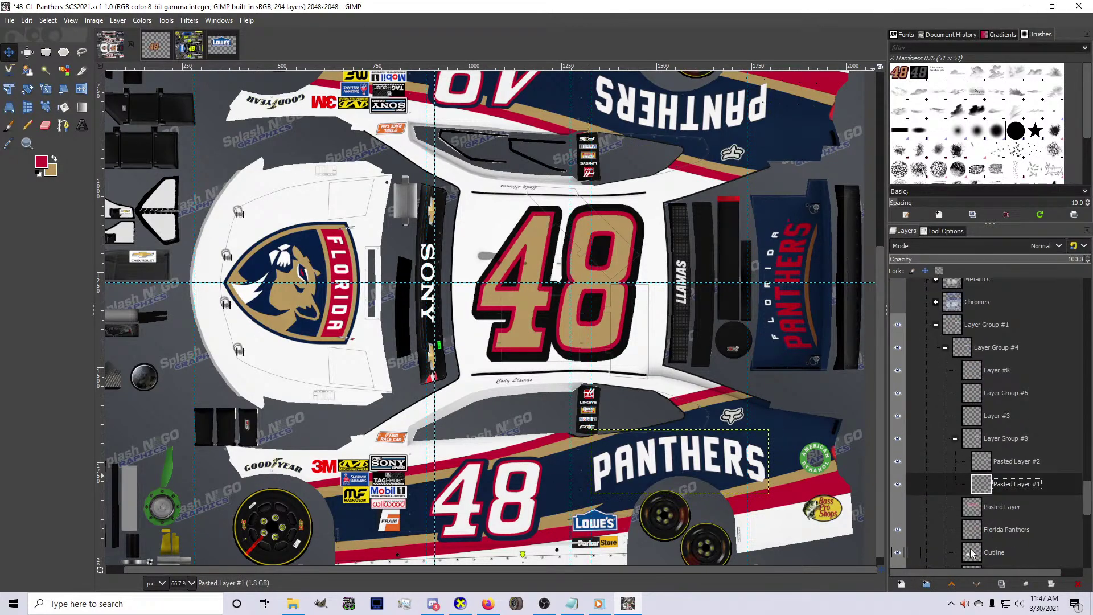
left_click(901, 585)
left_click(1006, 563)
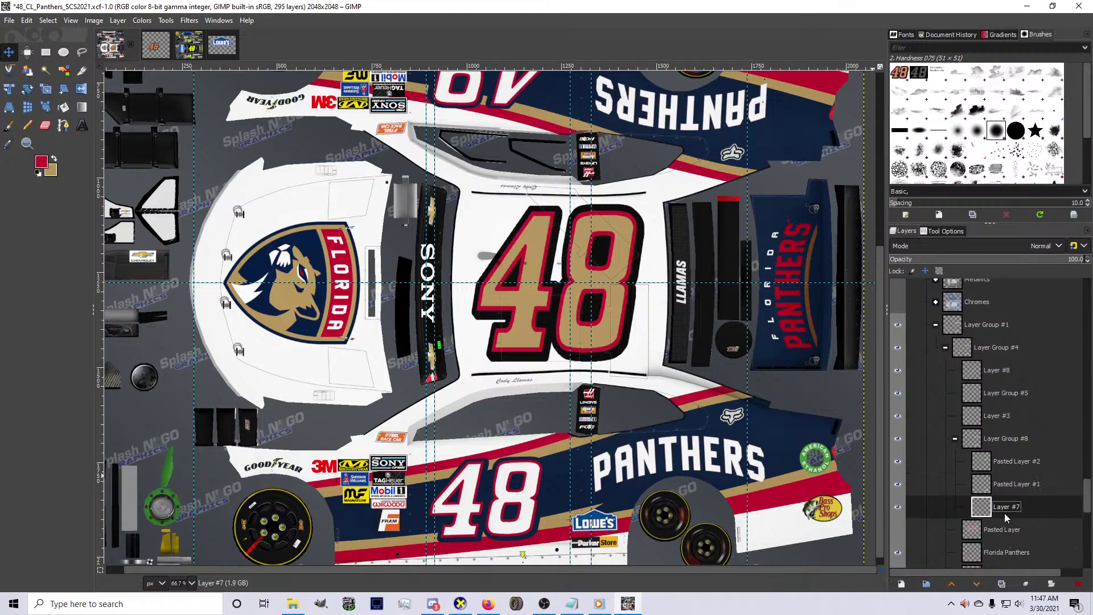
Load the PANTHERS lettering group's alpha as a selection and set the foreground to the saved navy for the new layer
right_click(991, 441)
key("Escape")
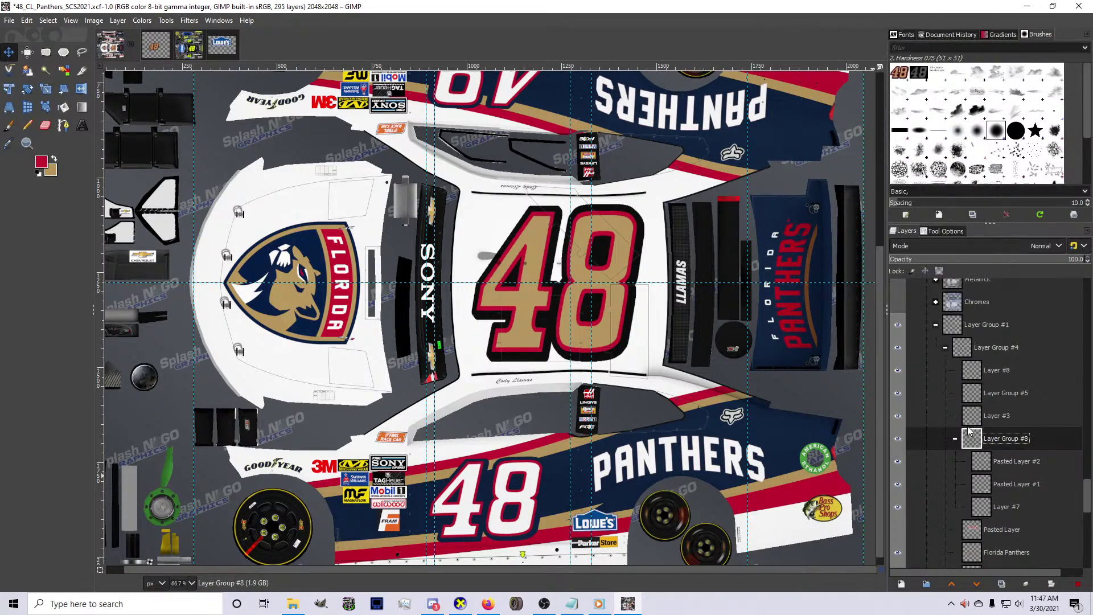
left_click(1001, 507)
left_click(41, 162)
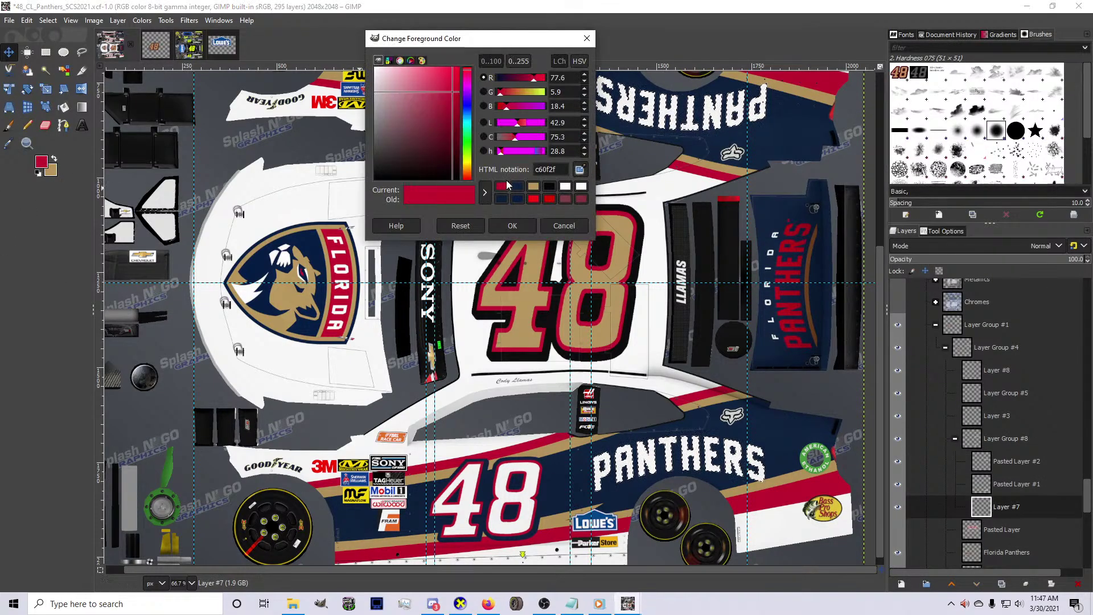
left_click(508, 183)
left_click(512, 225)
Grow the PANTHERS lettering selection by 3 px and paint inside it in navy with the Pencil on the new layer
left_click(48, 21)
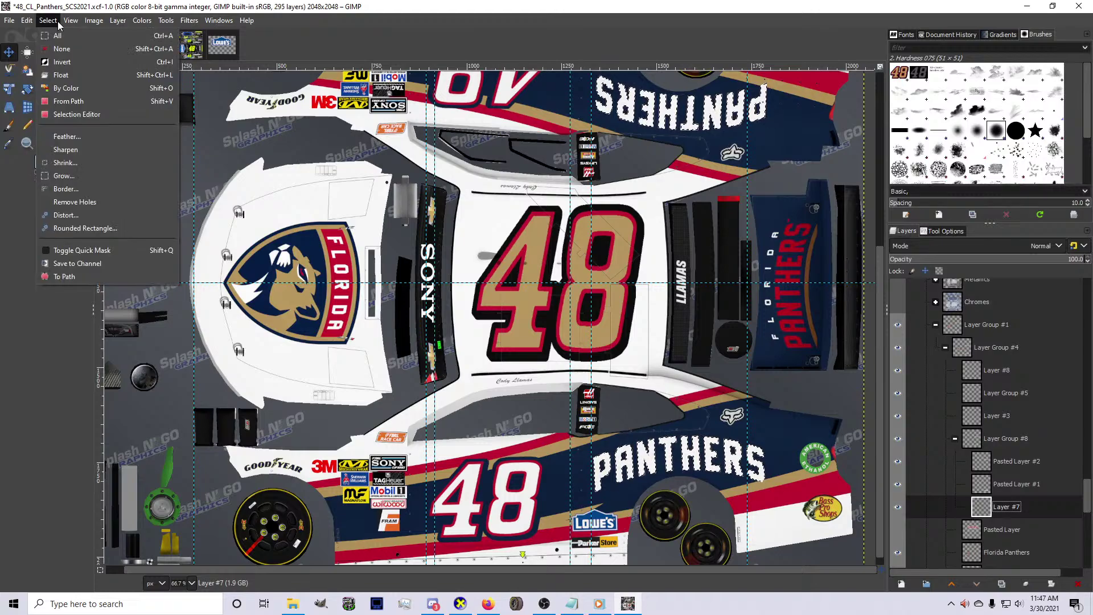
left_click(65, 176)
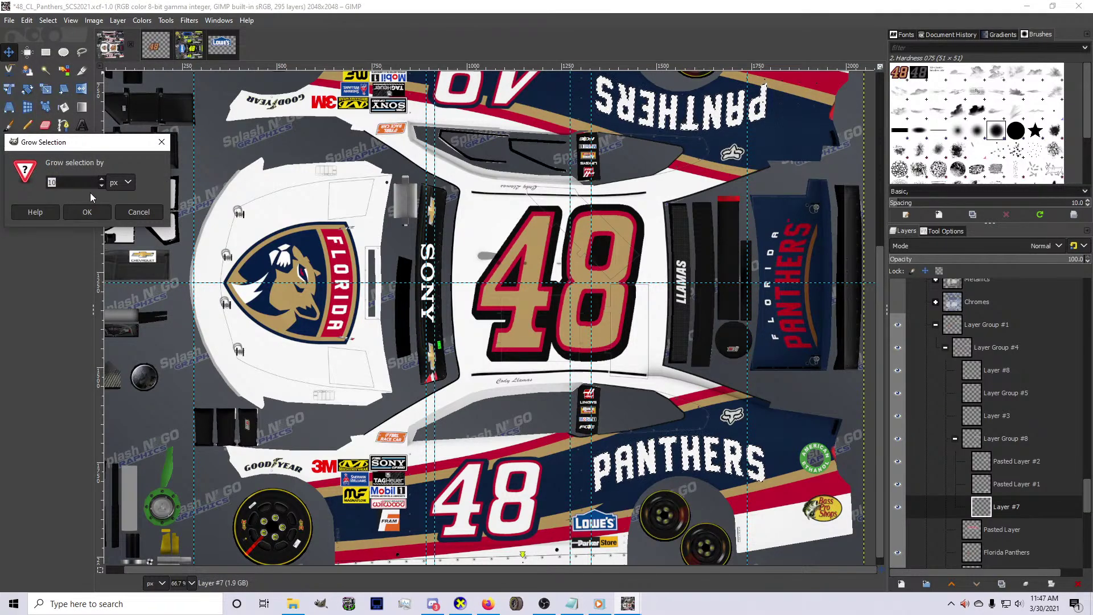
type("3")
left_click(87, 212)
left_click(27, 125)
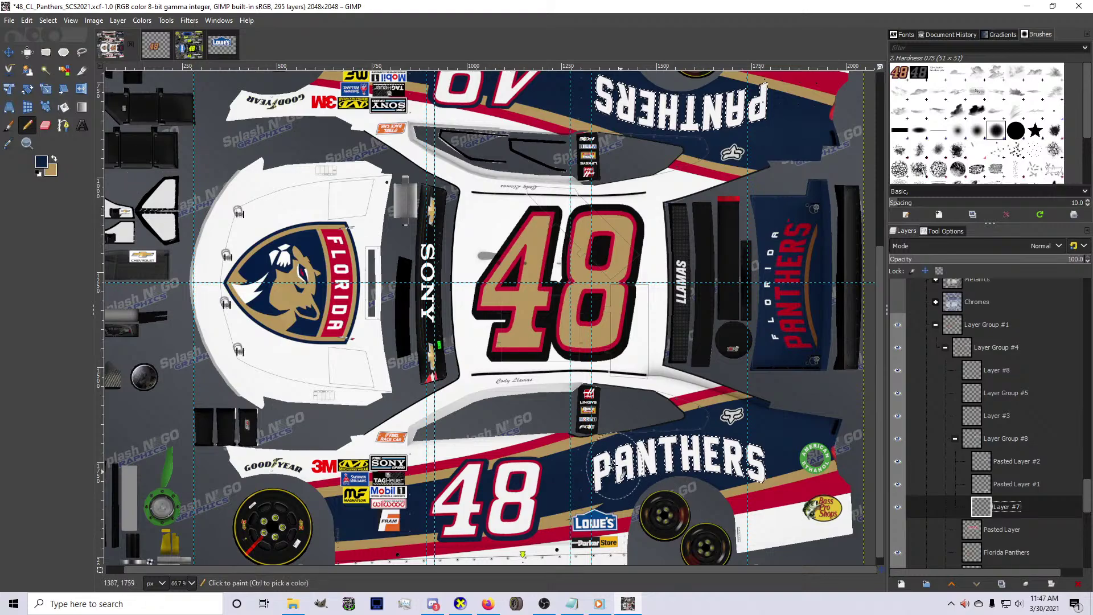
scroll(620, 468, "up", 1)
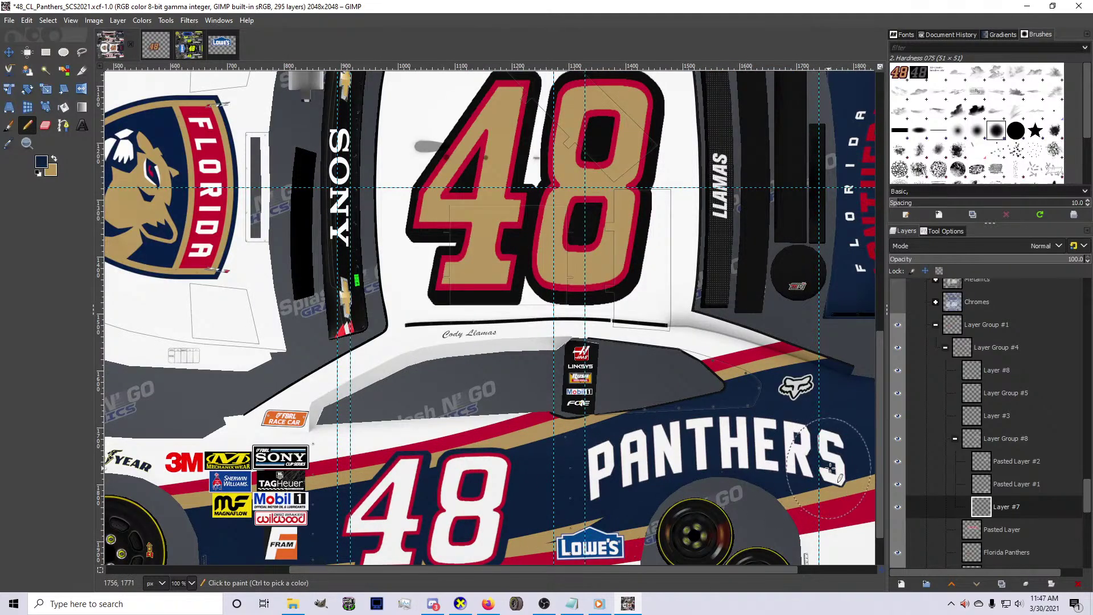
scroll(832, 467, "down", 3)
scroll(780, 254, "up", 2)
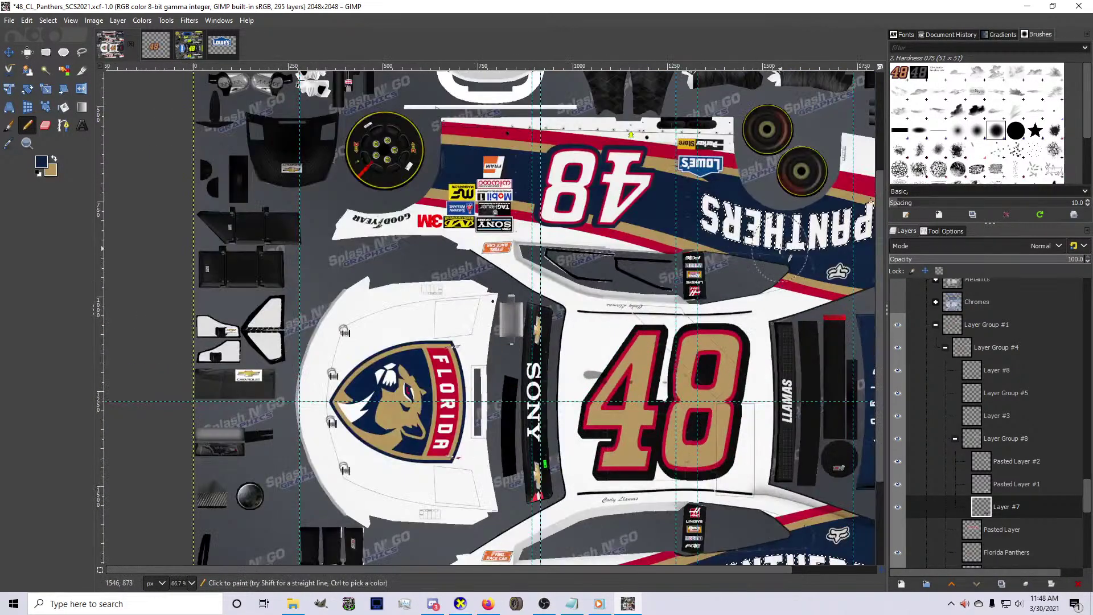
scroll(780, 251, "down", 2)
scroll(545, 262, "up", 4)
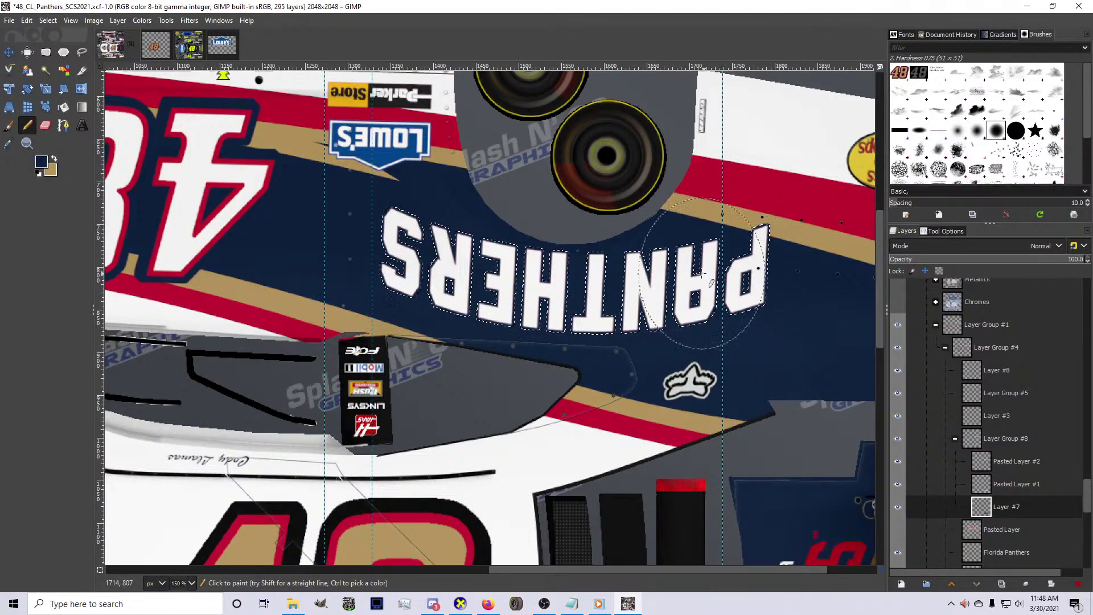
Grow the lettering selection by another 5 px and pencil the navy outline around PANTHERS on both sides of the car
left_click(47, 20)
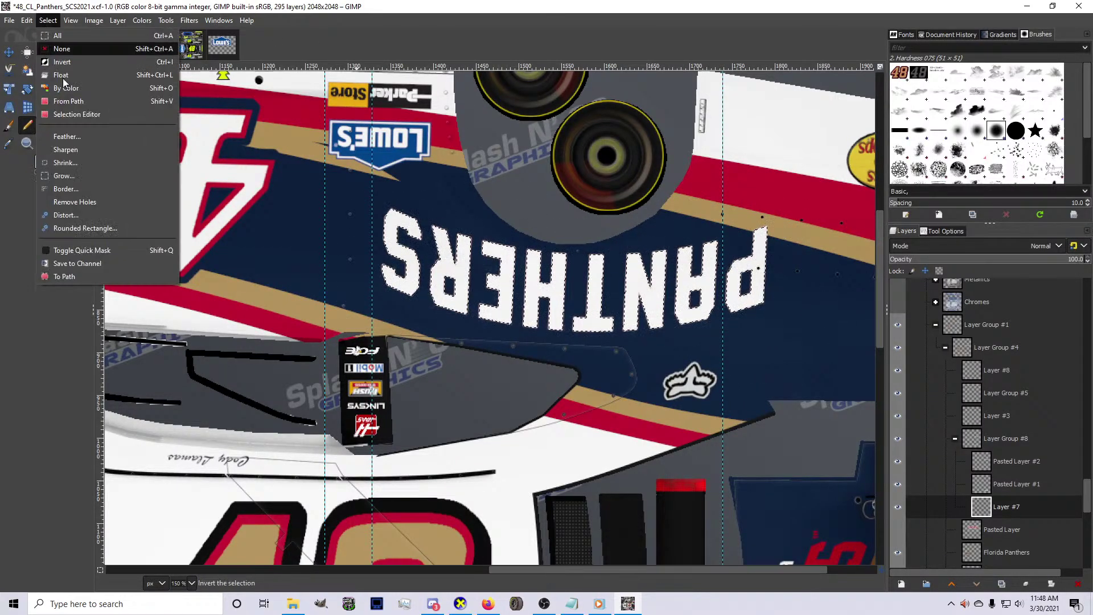
left_click(79, 174)
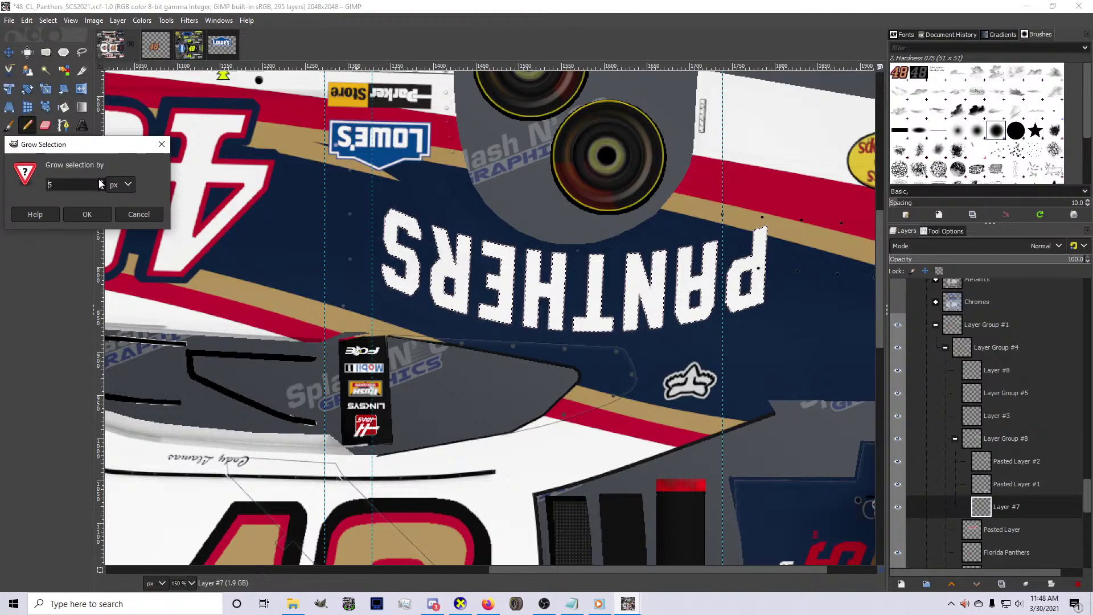
left_click(87, 214)
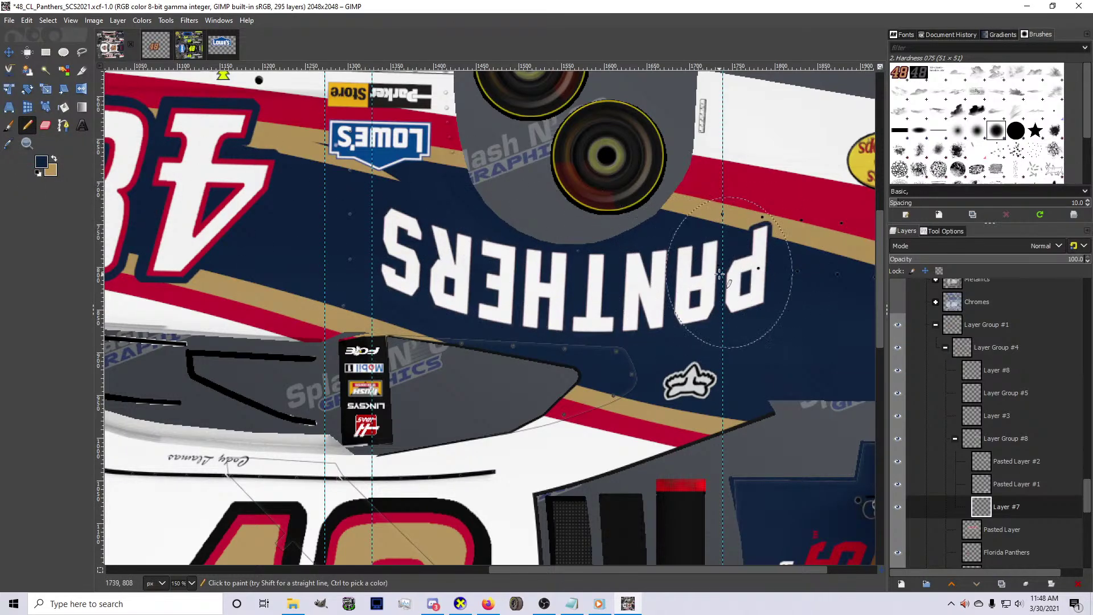
key("exclam")
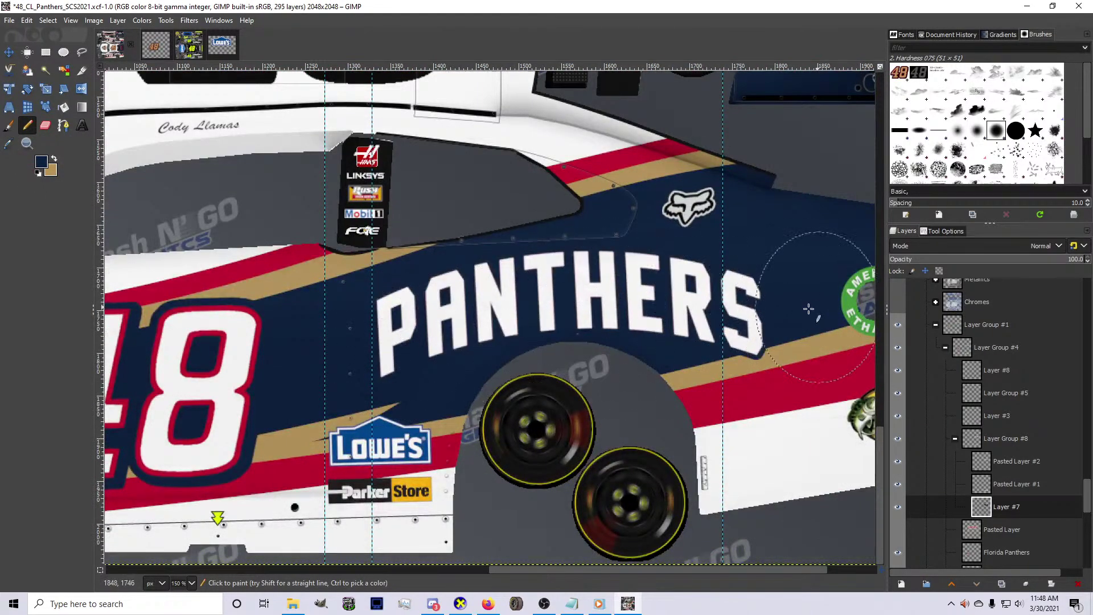
scroll(846, 296, "down", 3)
scroll(547, 257, "up", 6)
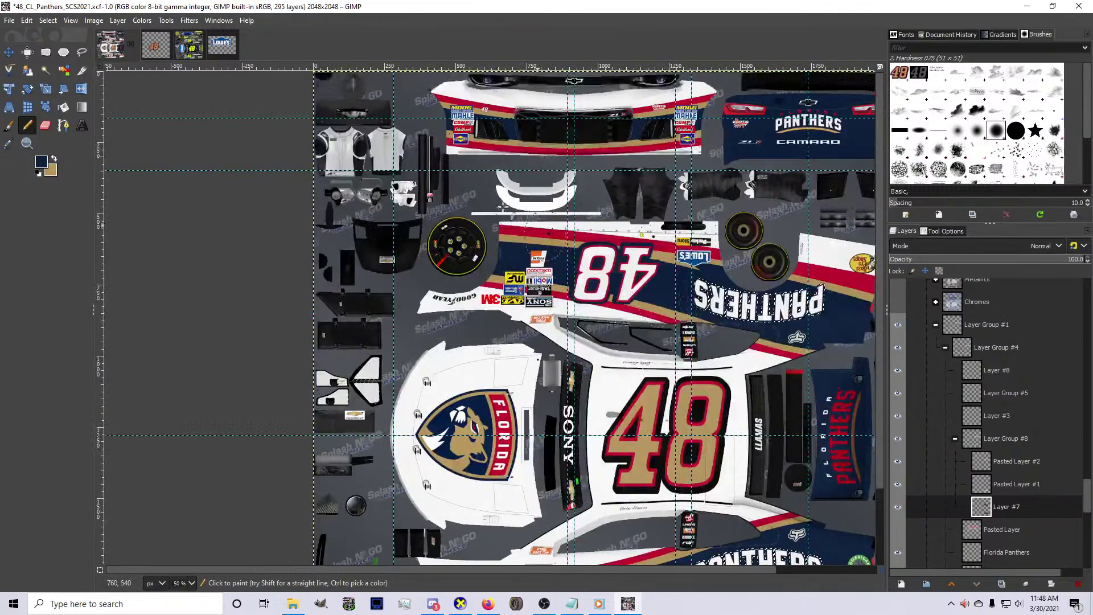
Clear the selection and save the livery project as 48_CL_Panthers_SCS2021.xcf
left_click(48, 20)
left_click(59, 49)
scroll(501, 231, "down", 4)
key("ctrl+s")
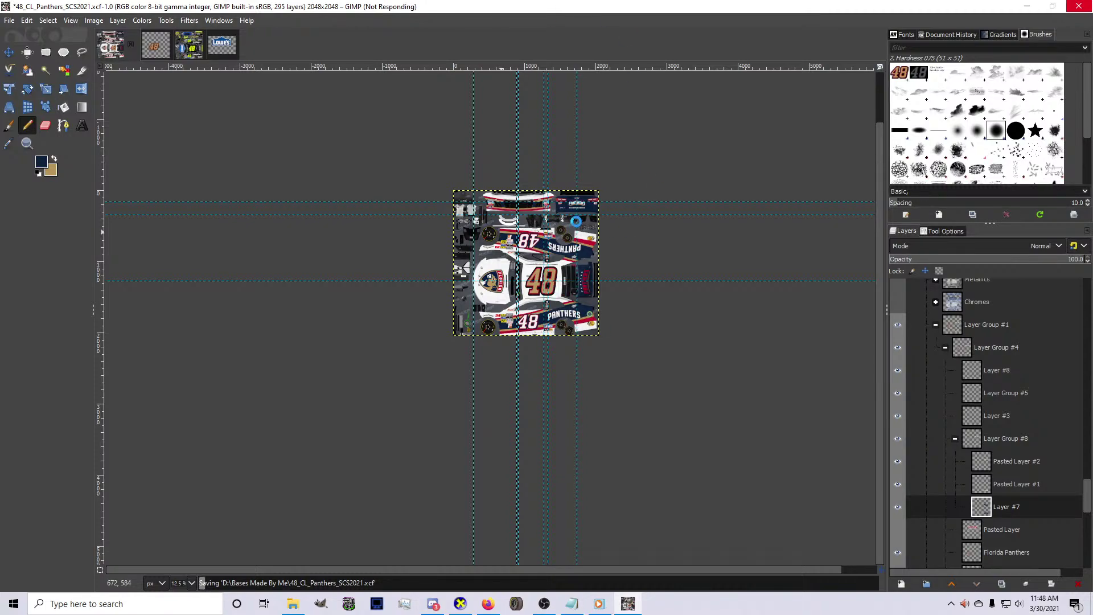
Switch to Firefox and look through the image results for bottle-o logo supercars
left_click(488, 604)
scroll(416, 203, "down", 5)
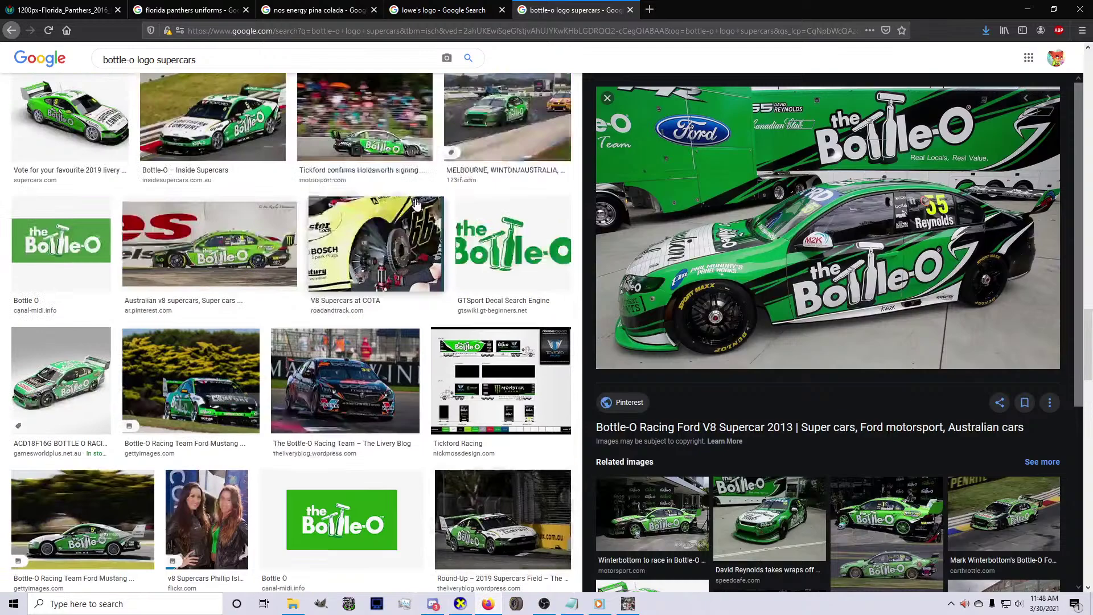
scroll(416, 203, "down", 10)
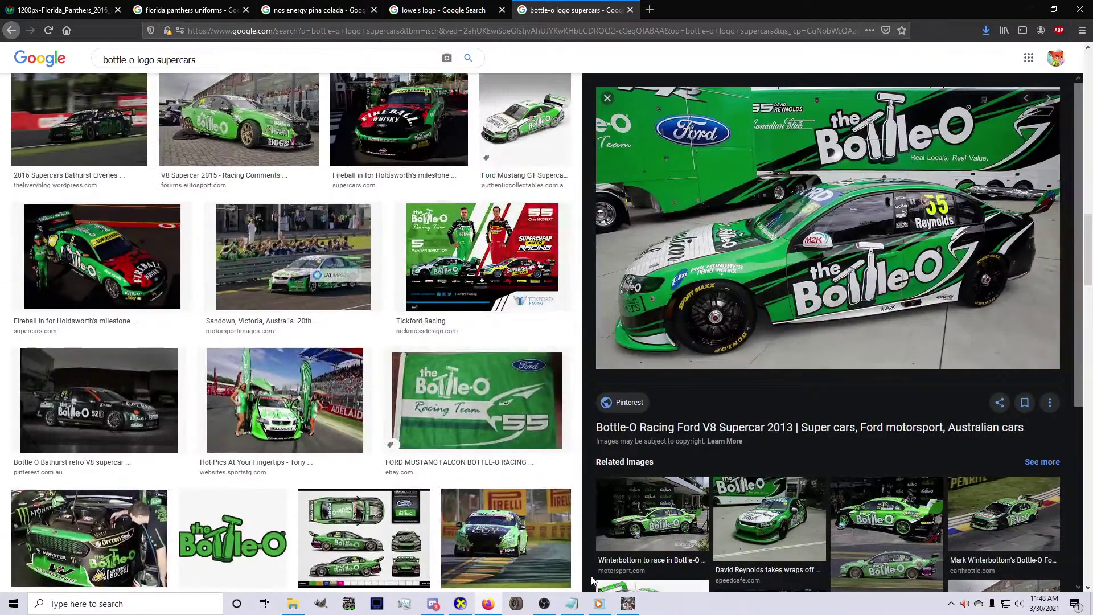
Switch to Discord and read through the team, painter and sponsor entries in the painting-check-list channel of ISCRO Central
left_click(433, 603)
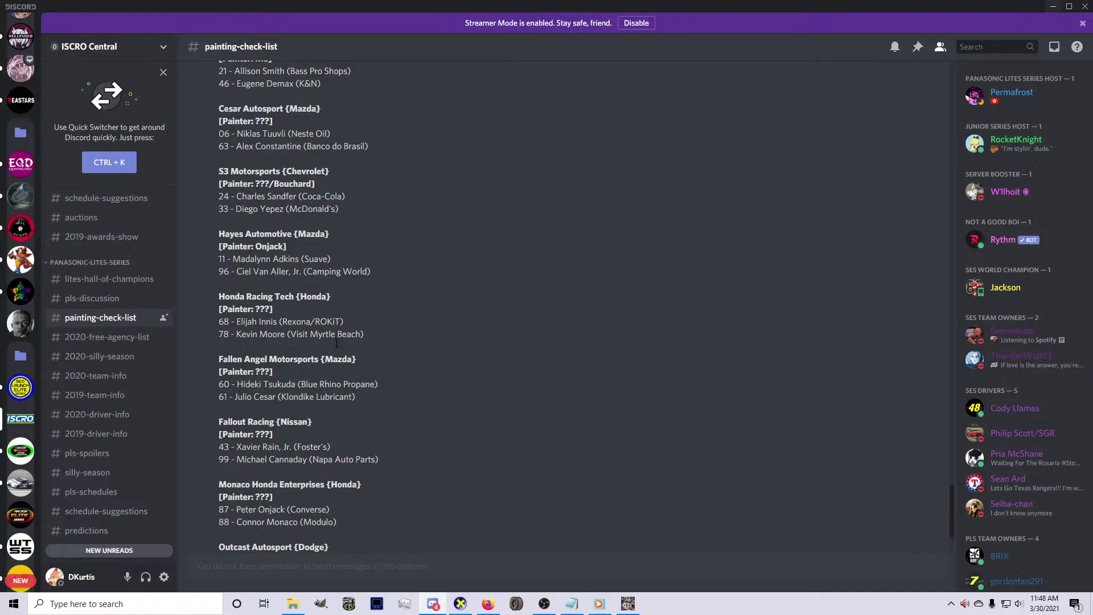
scroll(212, 421, "down", 2)
scroll(108, 433, "up", 4)
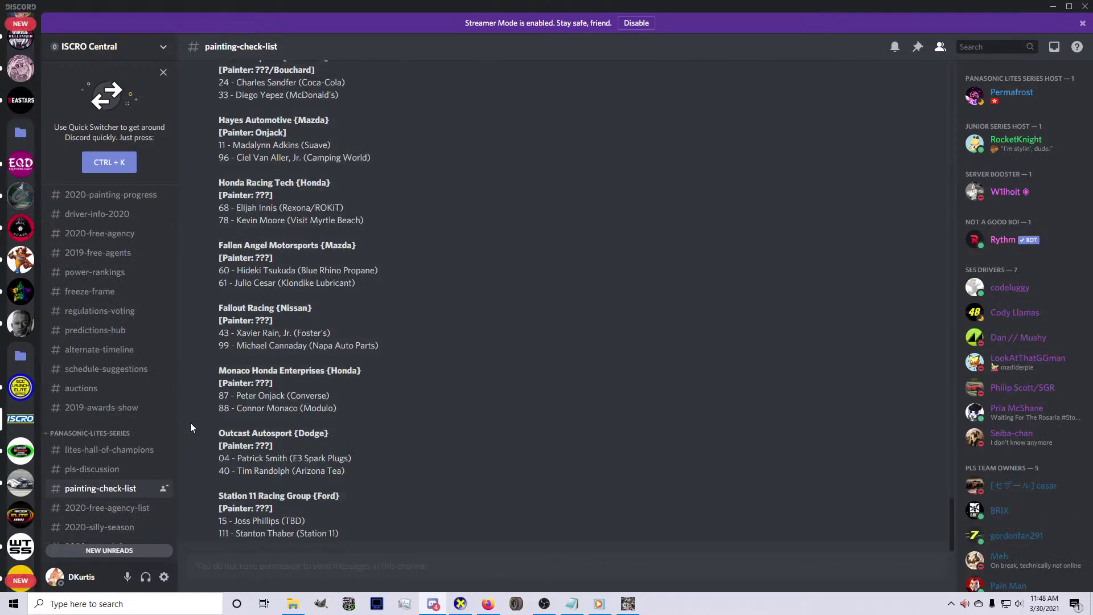
scroll(109, 454, "up", 2)
scroll(19, 288, "up", 5)
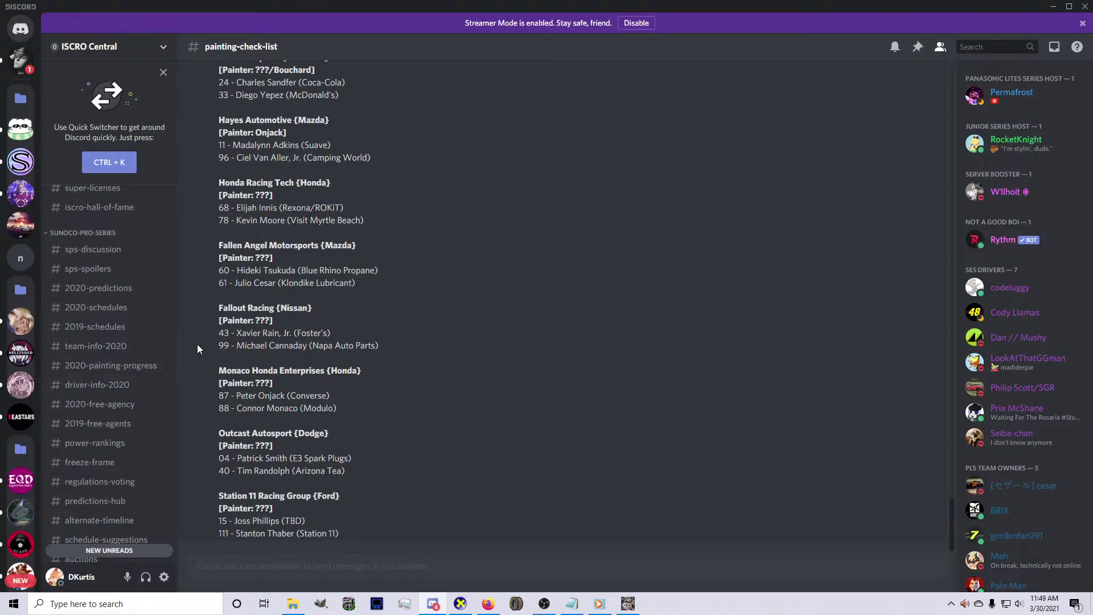
scroll(201, 344, "up", 3)
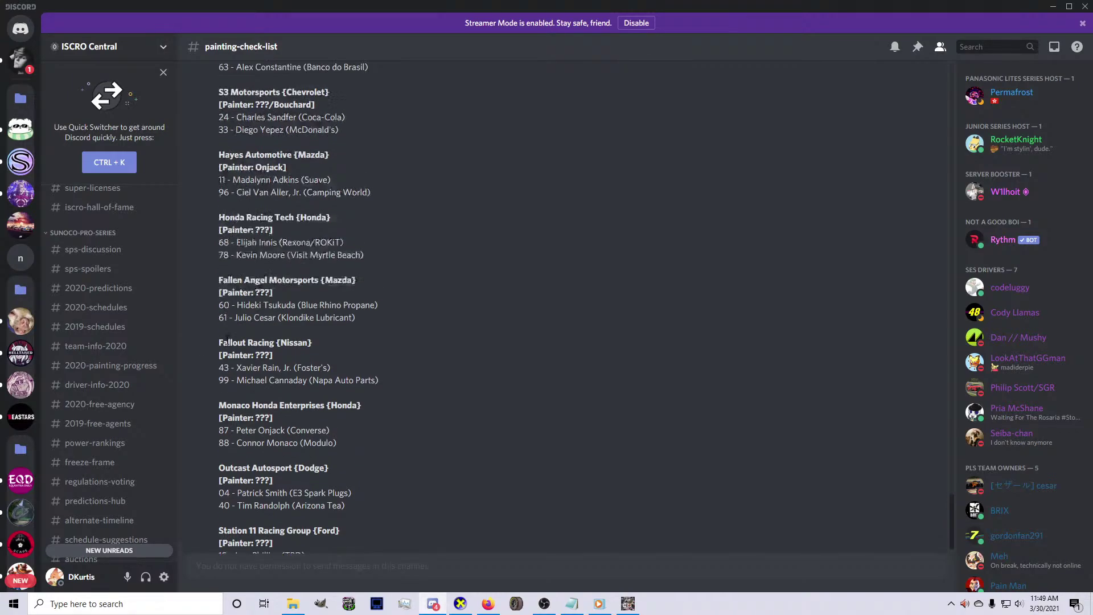
scroll(128, 357, "up", 1)
scroll(128, 357, "up", 8)
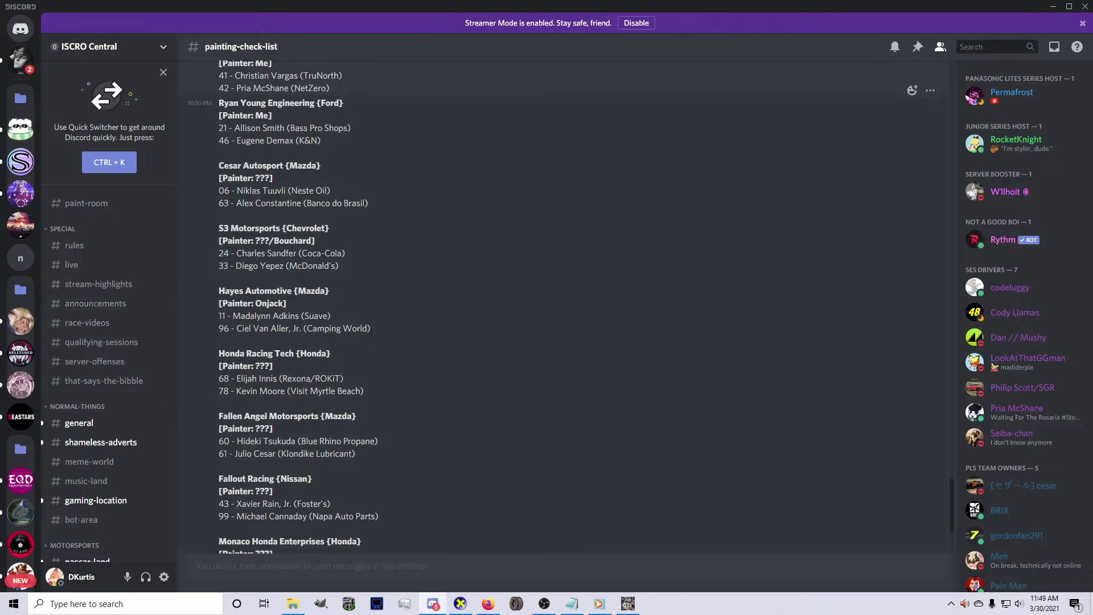
scroll(493, 357, "up", 4)
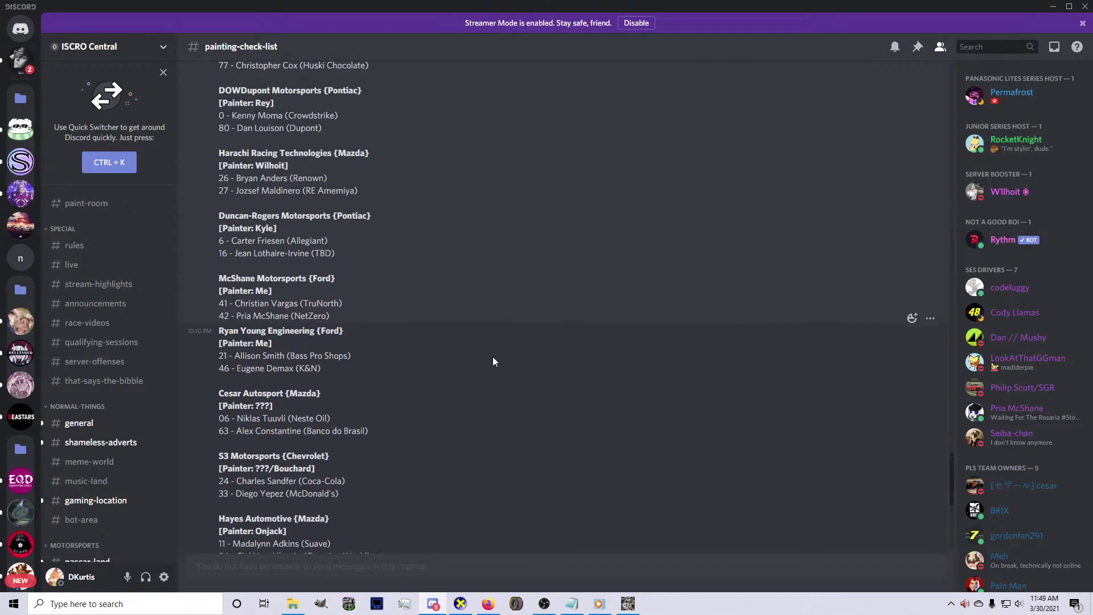
scroll(493, 362, "up", 1)
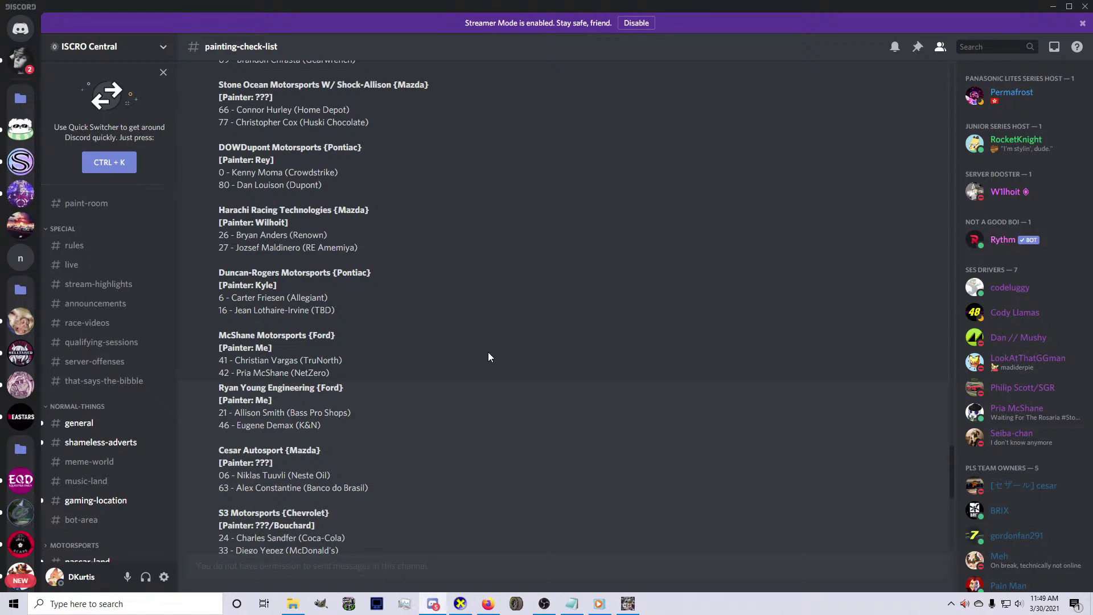
scroll(489, 357, "up", 2)
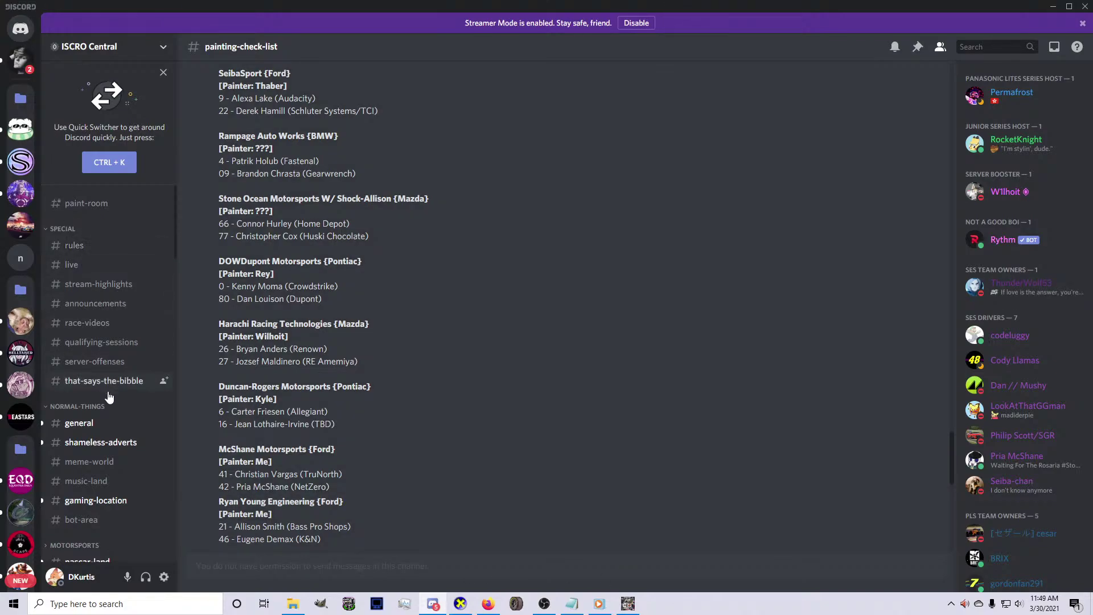
Locate the Artsy channels in ISCRO Central and open sps-paints to see its latest car designs
scroll(107, 398, "down", 10)
scroll(107, 399, "down", 12)
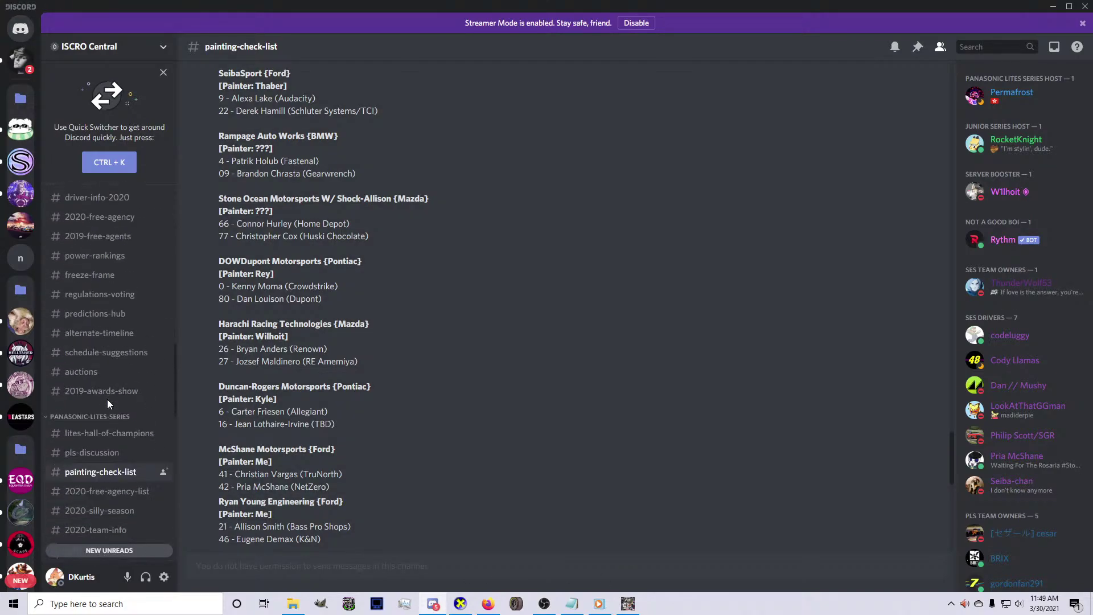
scroll(106, 408, "down", 1)
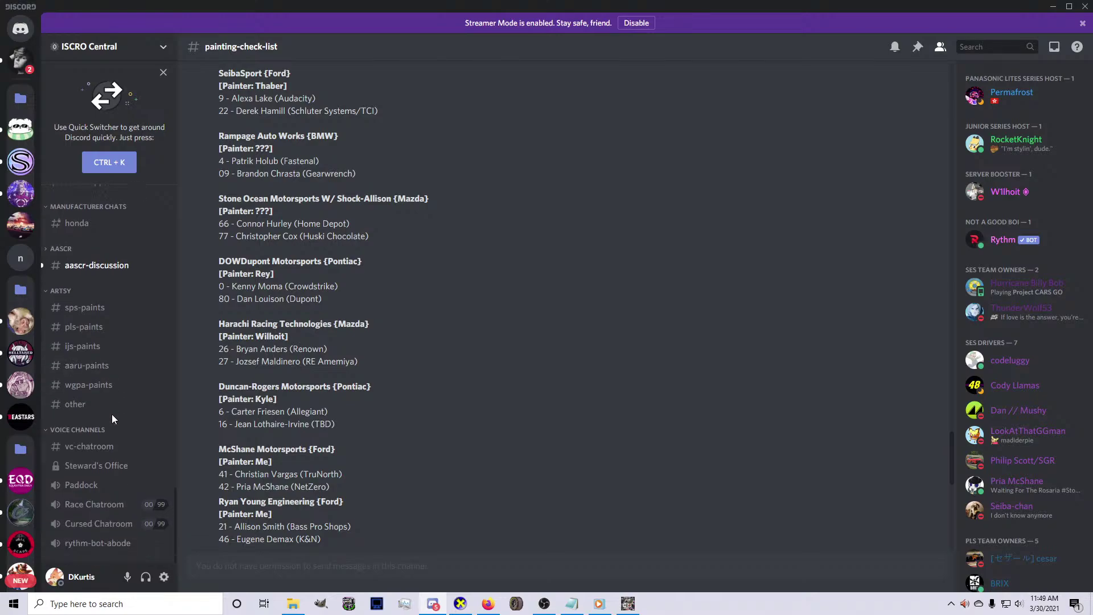
left_click(628, 605)
left_click(629, 604)
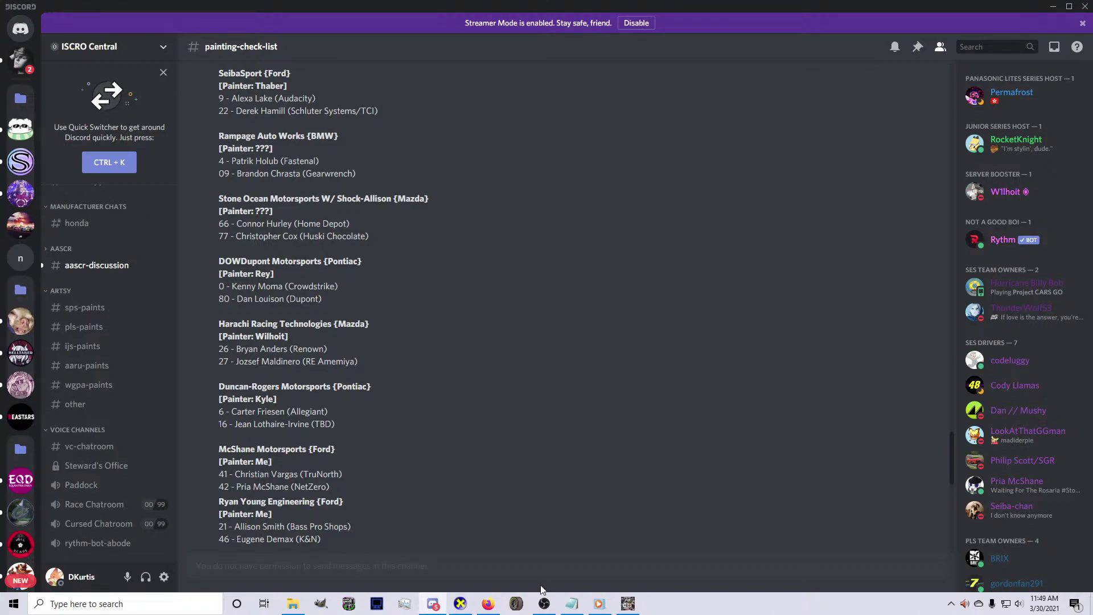
scroll(513, 435, "down", 2)
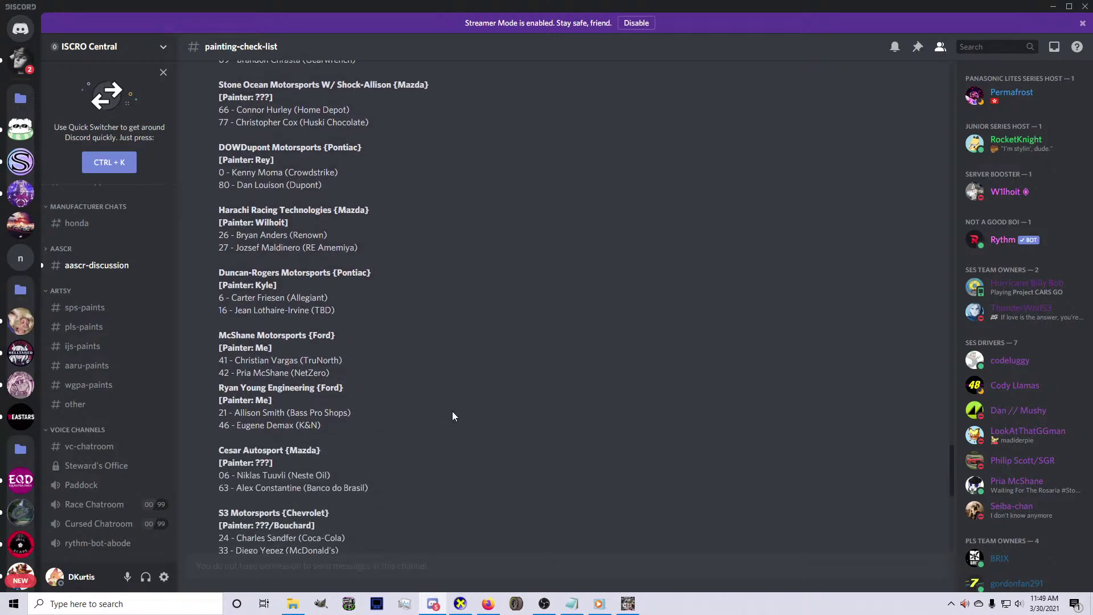
left_click(85, 307)
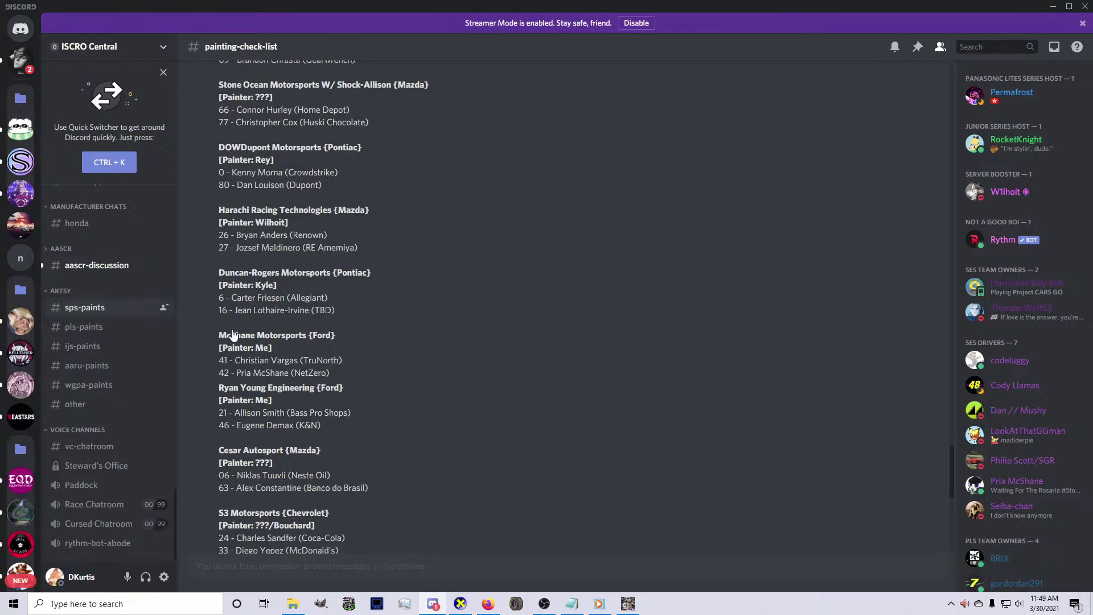
scroll(364, 380, "down", 8)
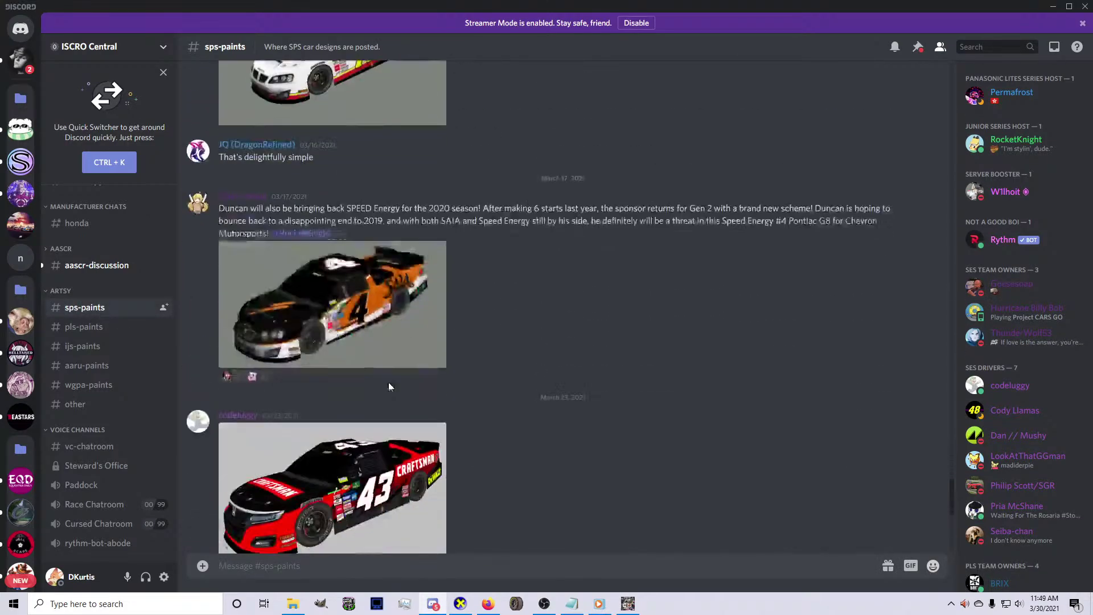
View the #43 Craftsman car image enlarged, close it and add to the existing reaction on that post
left_click(306, 315)
key("Escape")
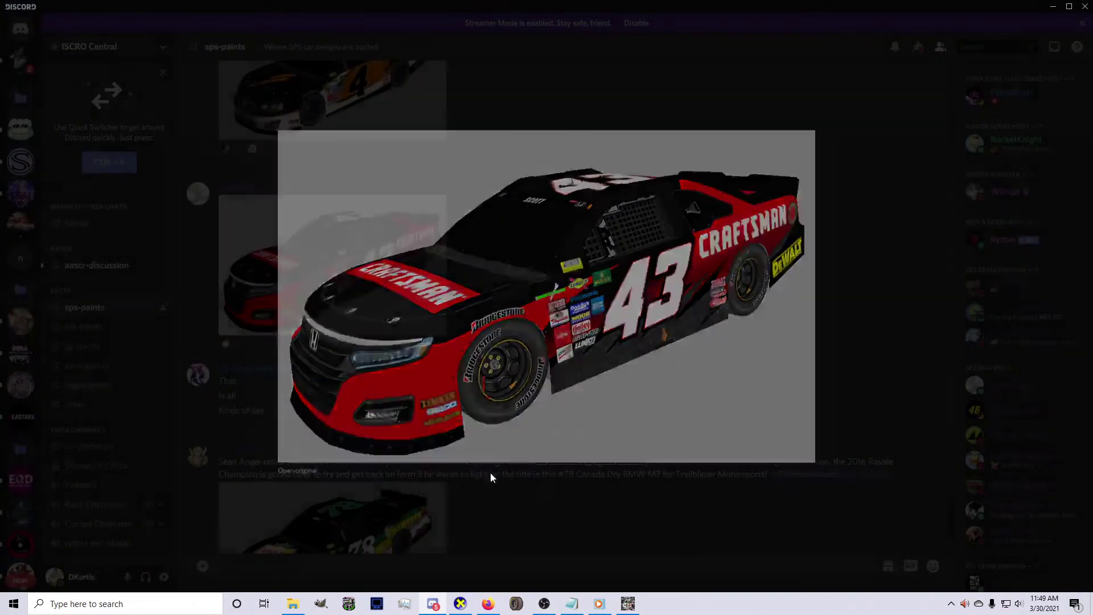
left_click(228, 343)
scroll(415, 411, "down", 3)
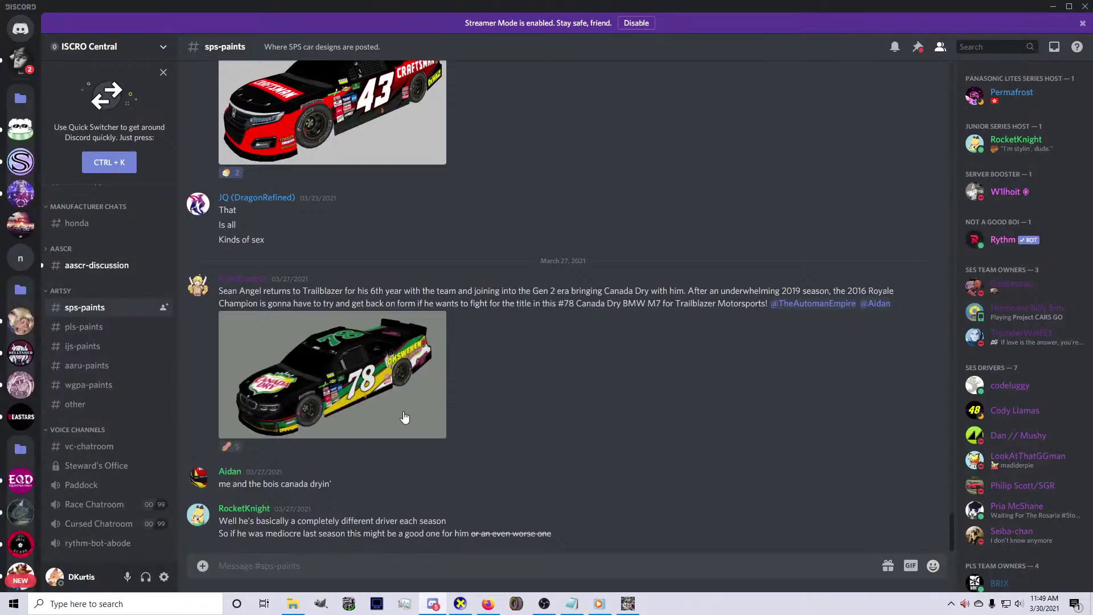
View the #78 Canada Dry and the #4 Speed Energy car images enlarged, closing each one after viewing
left_click(438, 435)
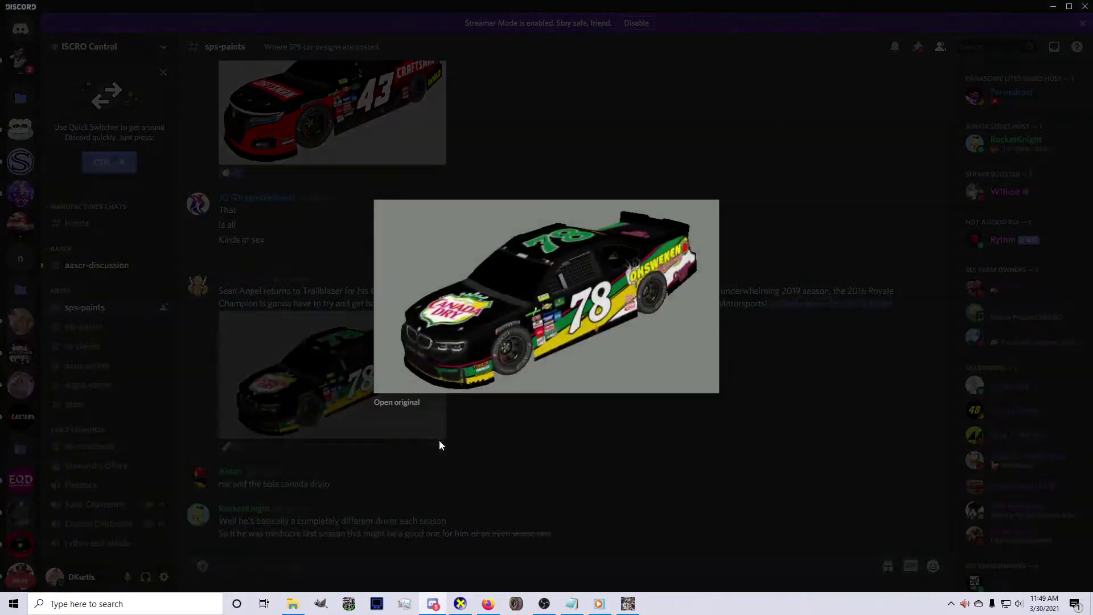
left_click(542, 443)
scroll(370, 398, "up", 1)
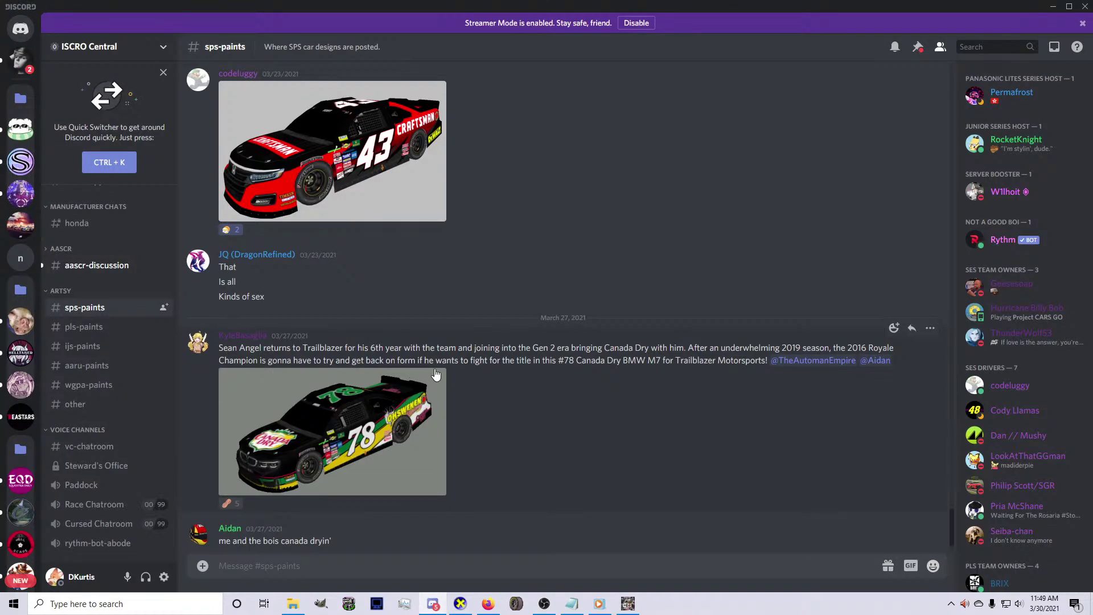
scroll(450, 370, "up", 3)
scroll(465, 364, "up", 3)
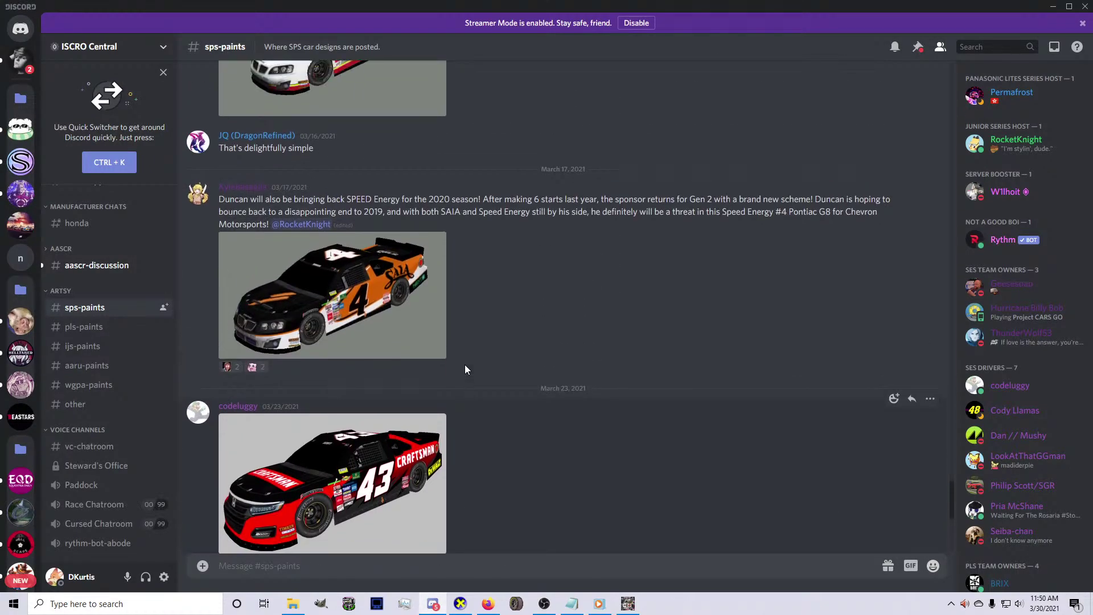
left_click(376, 339)
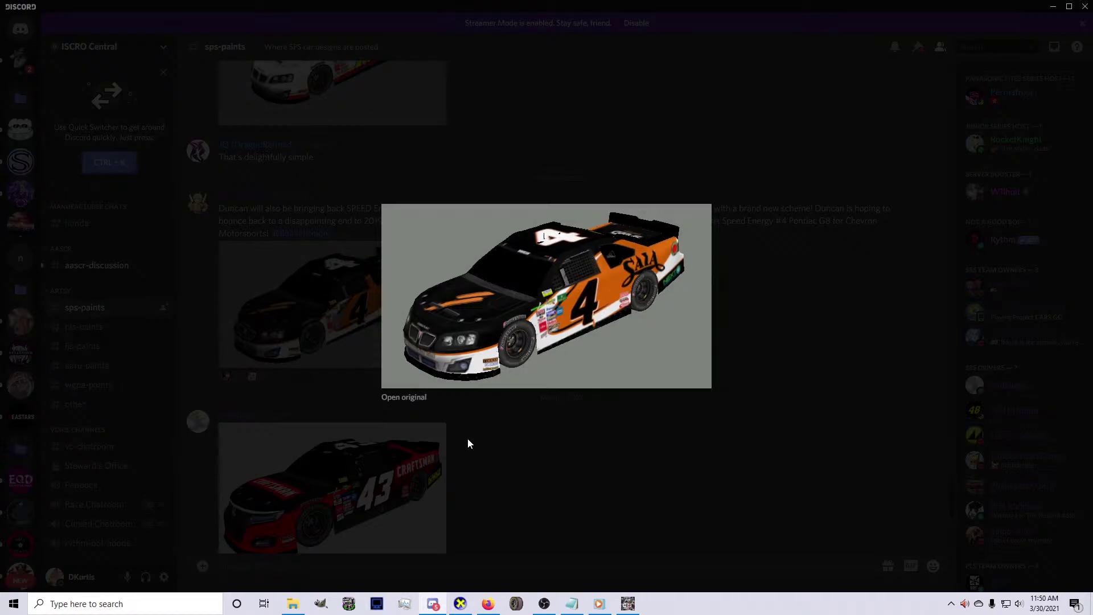
left_click(466, 443)
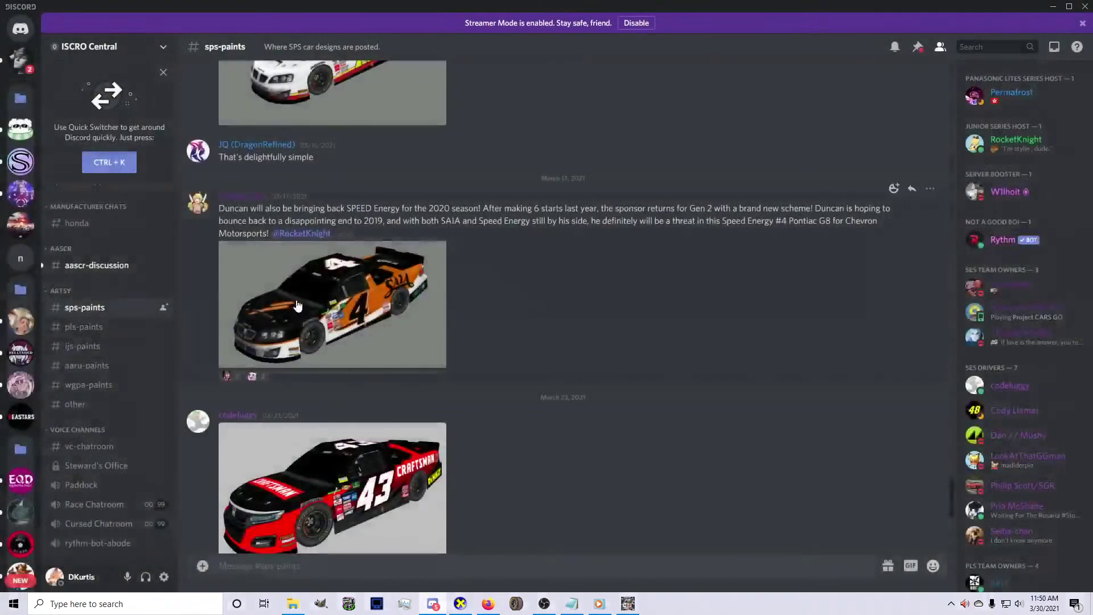
View the black-and-orange #4 Speed Energy car image enlarged again and close it
left_click(321, 344)
left_click(527, 438)
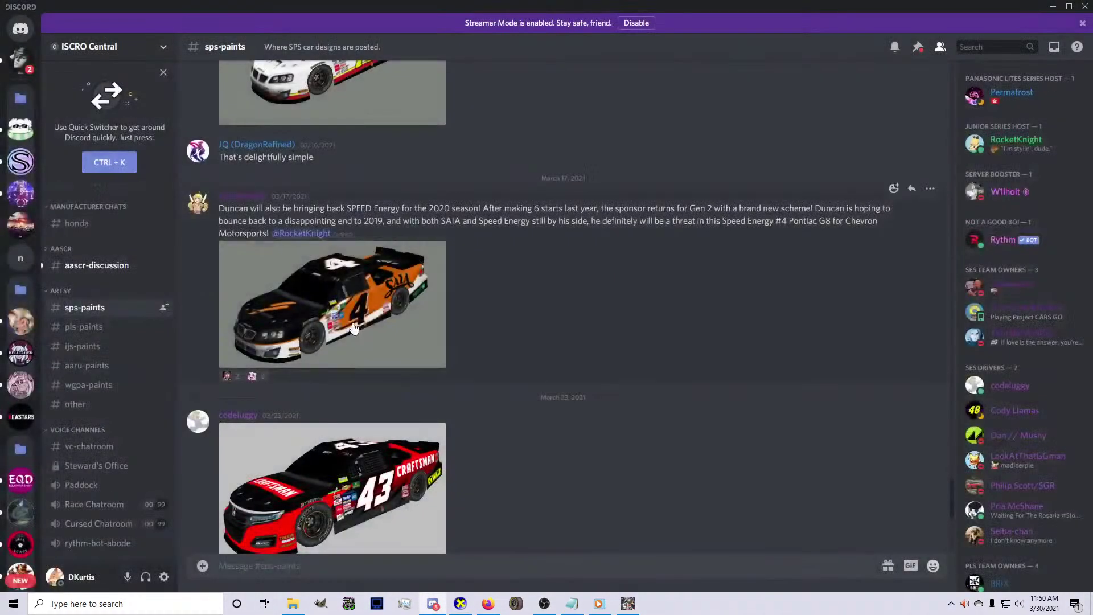
left_click(363, 351)
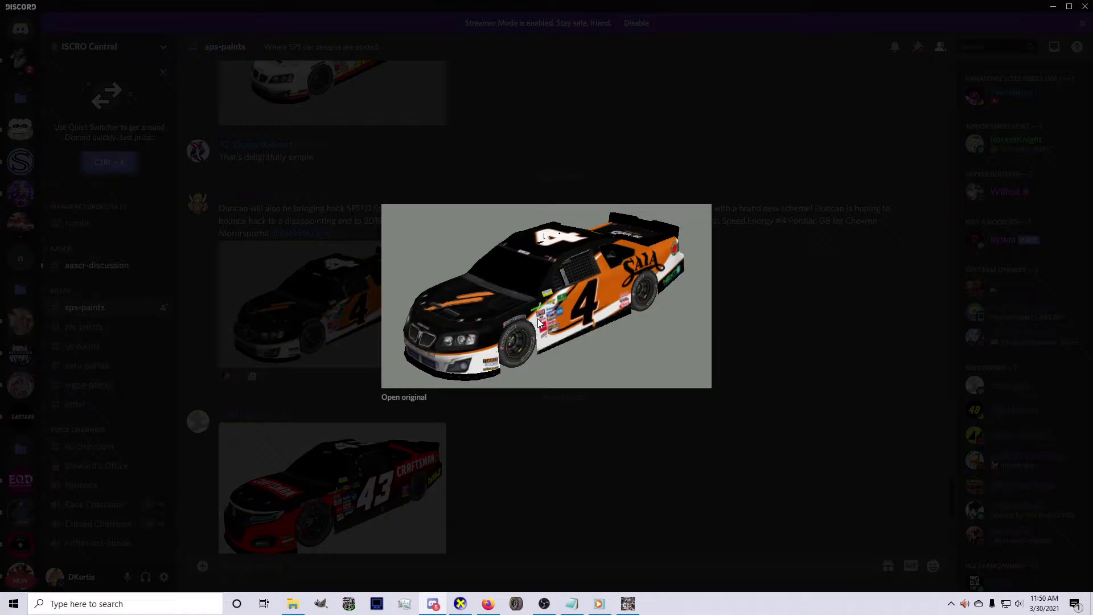
left_click(511, 441)
View the #77 Kellogg's car image enlarged, then compare it with the enlarged #4 Speed Energy car, closing each image
scroll(400, 373, "up", 5)
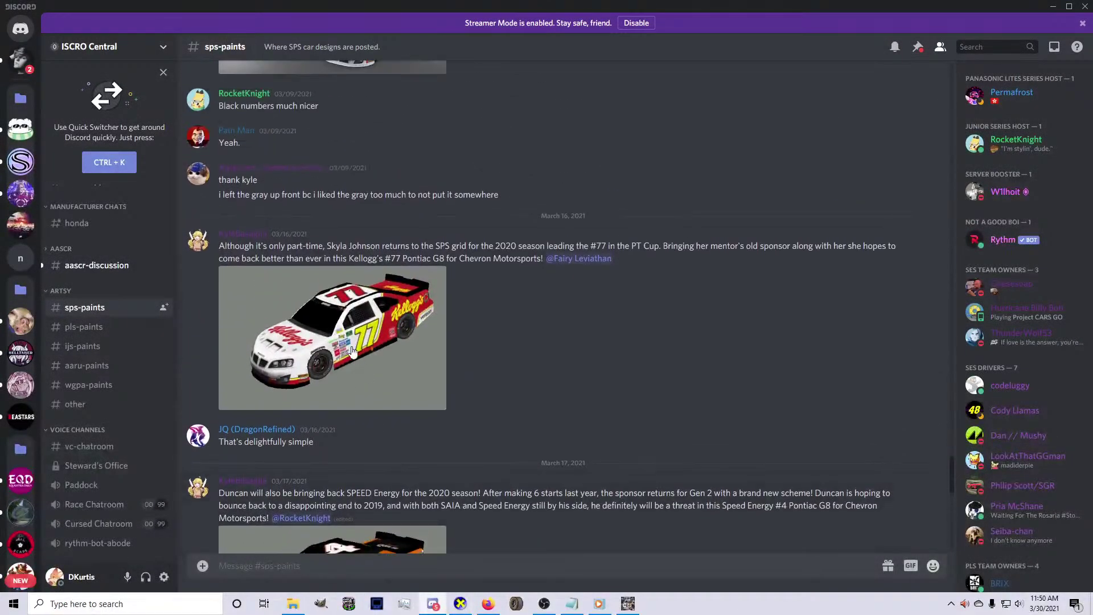
scroll(348, 376, "up", 5)
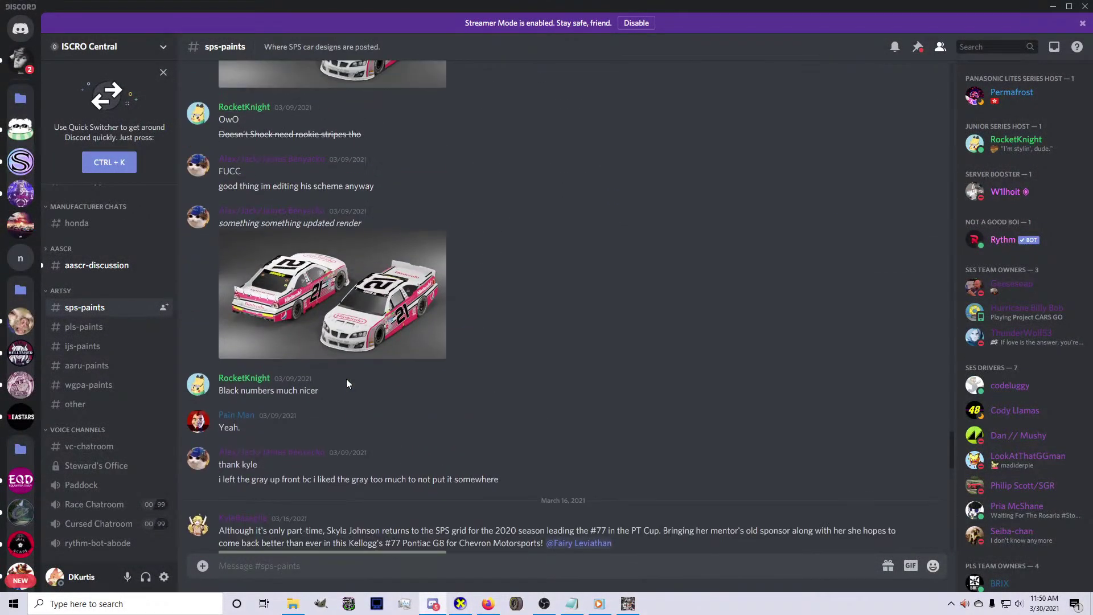
scroll(346, 378, "down", 5)
left_click(379, 384)
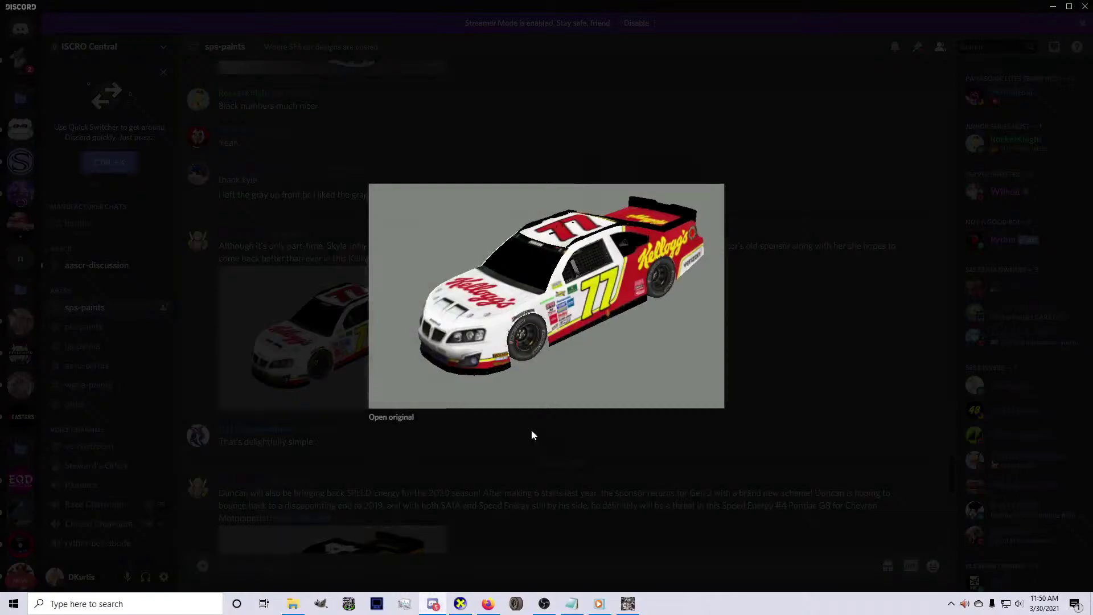
left_click(565, 479)
scroll(484, 453, "down", 3)
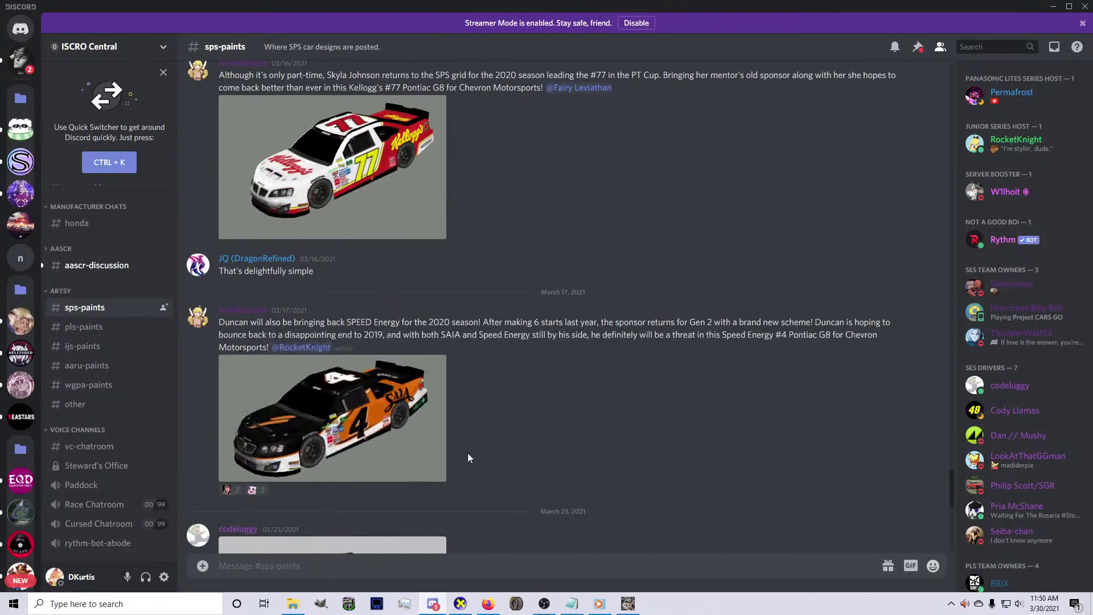
left_click(419, 443)
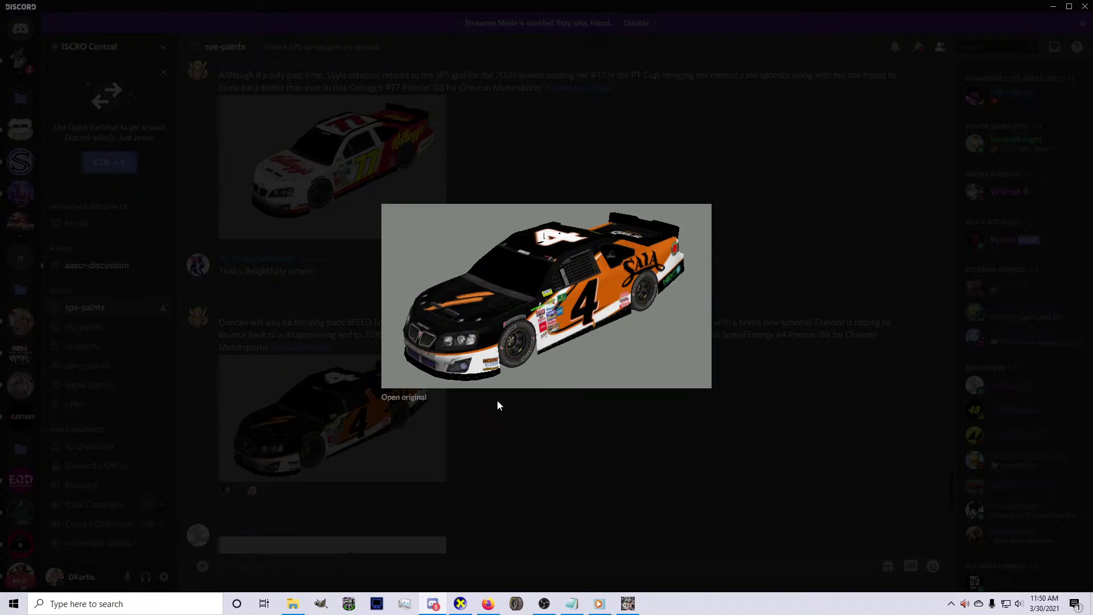
left_click(496, 433)
Return to the #77 Kellogg's post, view its car image enlarged once more and close it
scroll(407, 392, "up", 4)
scroll(389, 405, "down", 2)
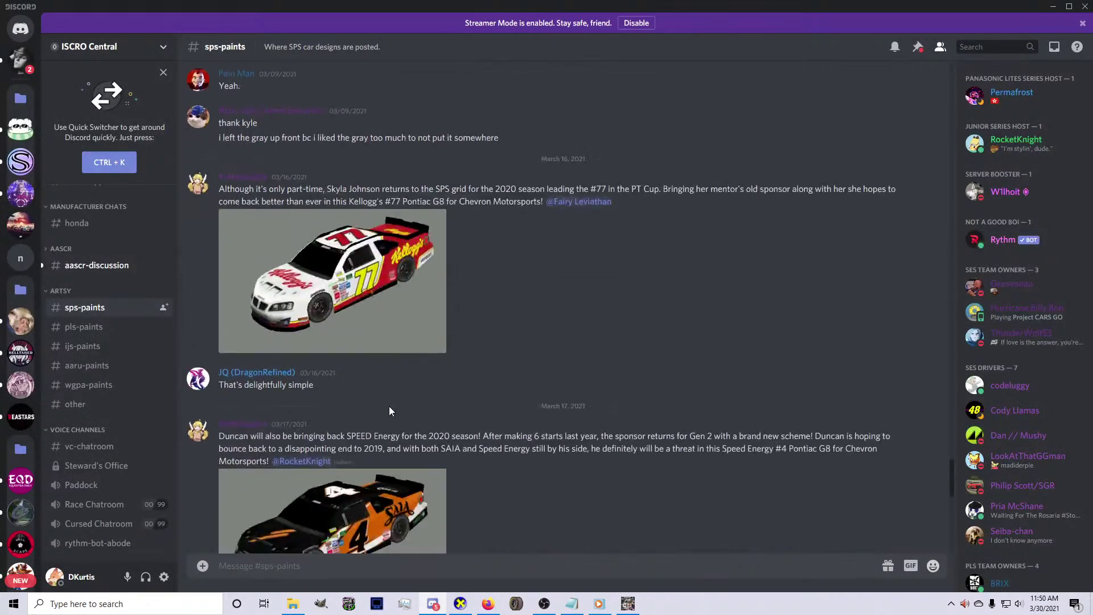
scroll(377, 412, "down", 1)
scroll(379, 407, "up", 3)
left_click(430, 432)
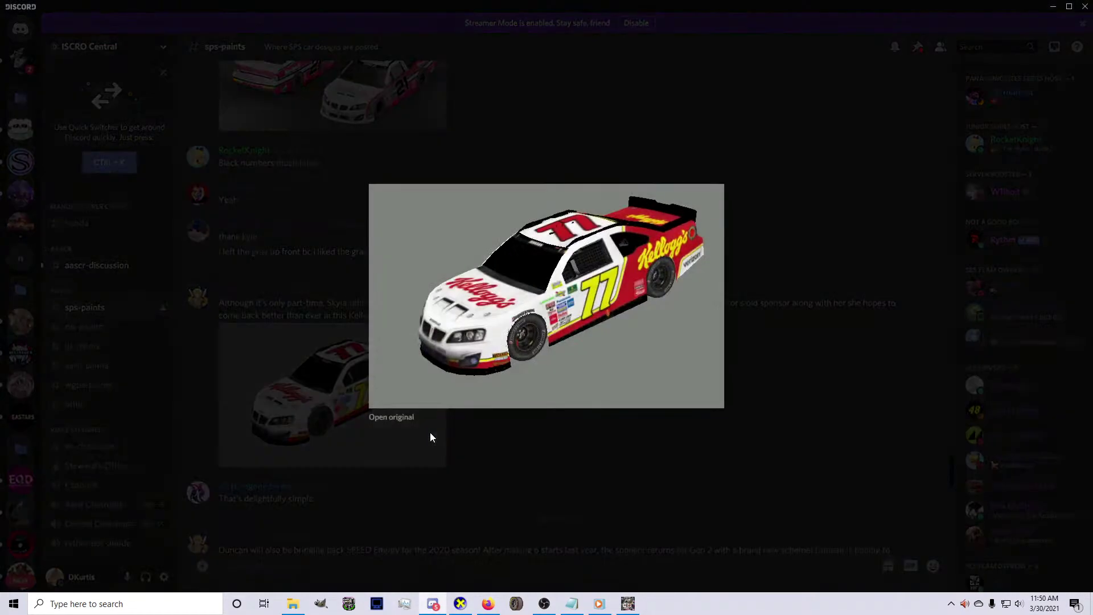
left_click(435, 481)
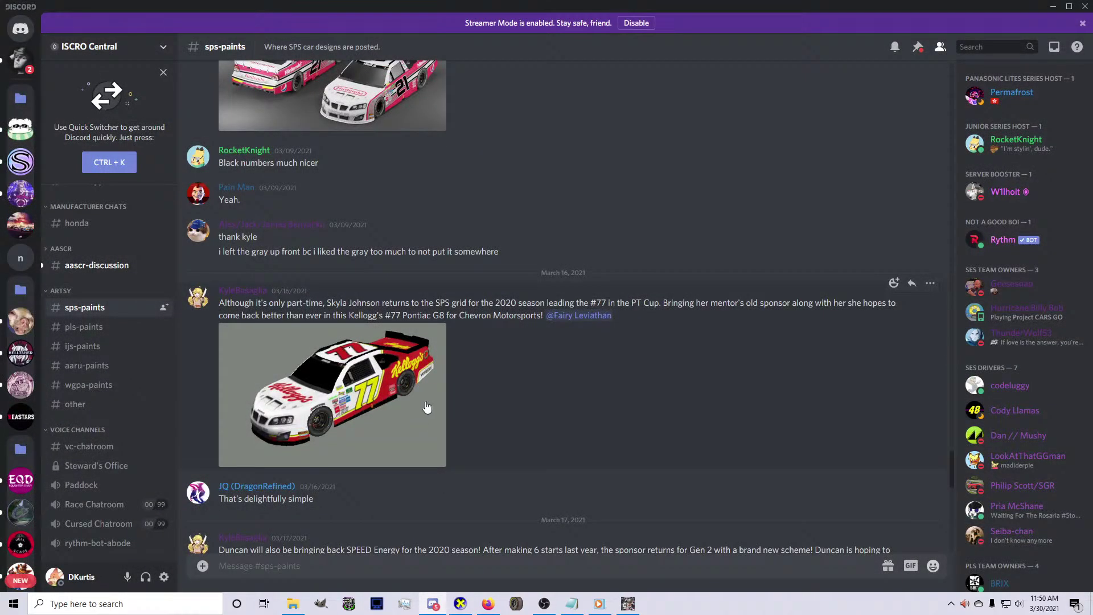
View the updated #21 Nintendo car render with black numbers enlarged and close it
scroll(427, 407, "up", 4)
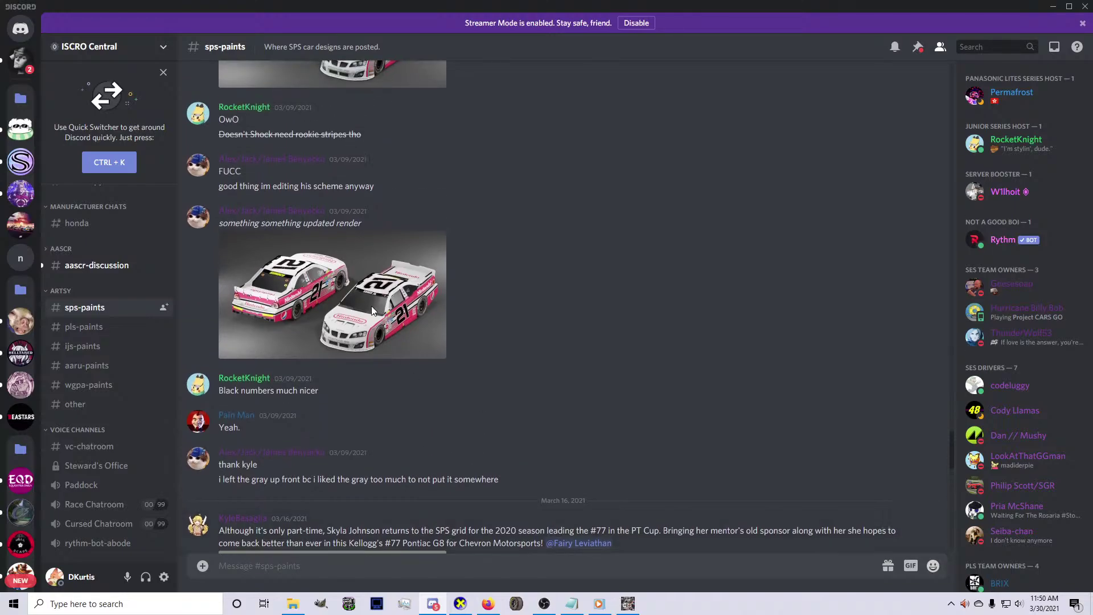
left_click(371, 306)
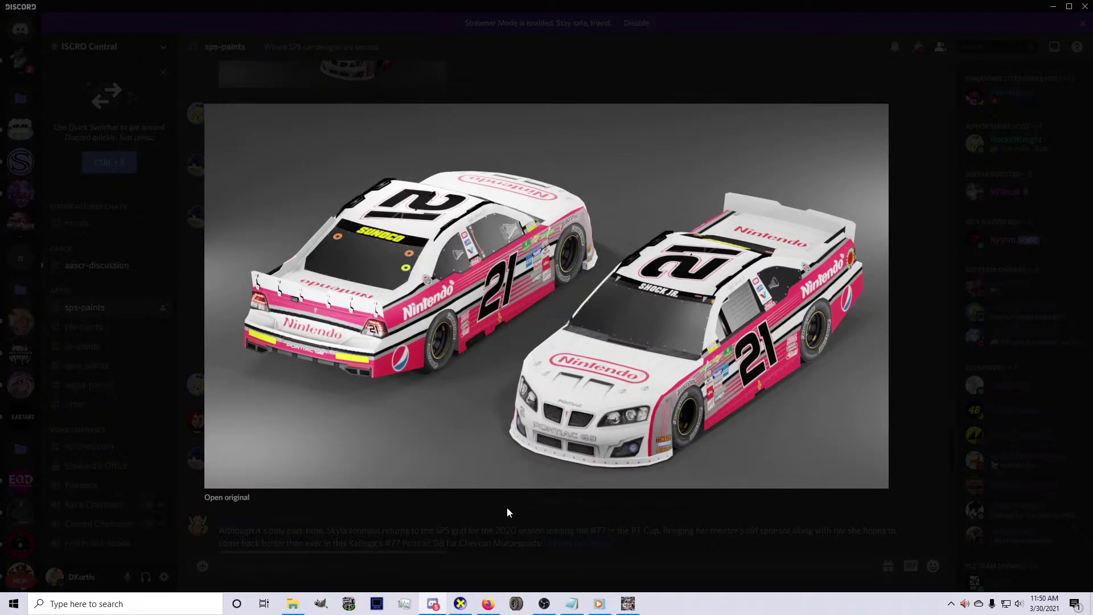
left_click(459, 505)
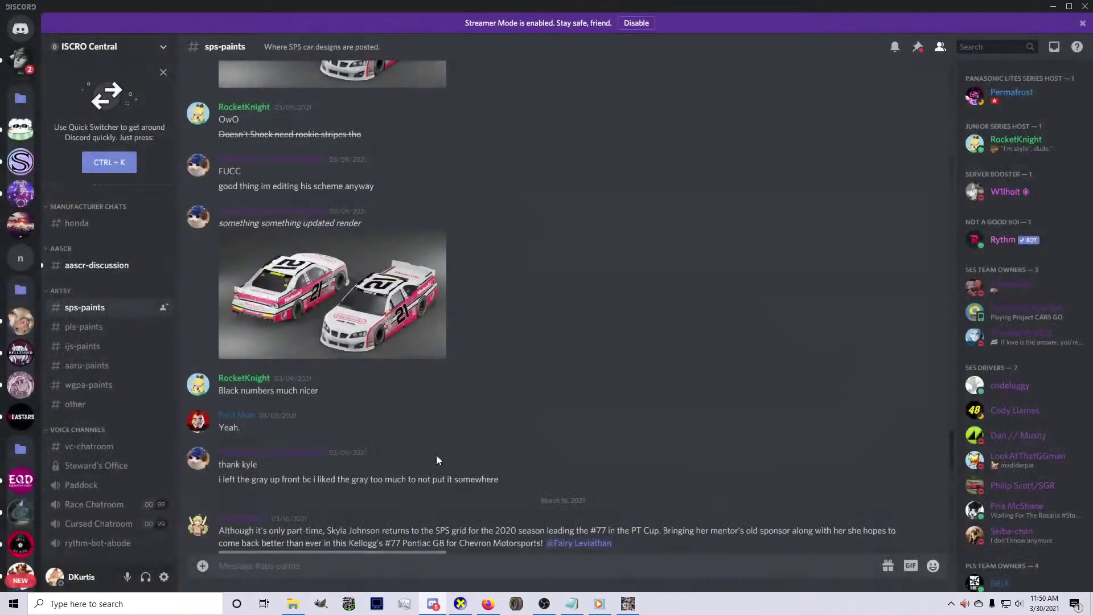
Look through the earlier Ditech Motorsports reveals, then view the #89 Target car image enlarged and close it
scroll(399, 392, "up", 3)
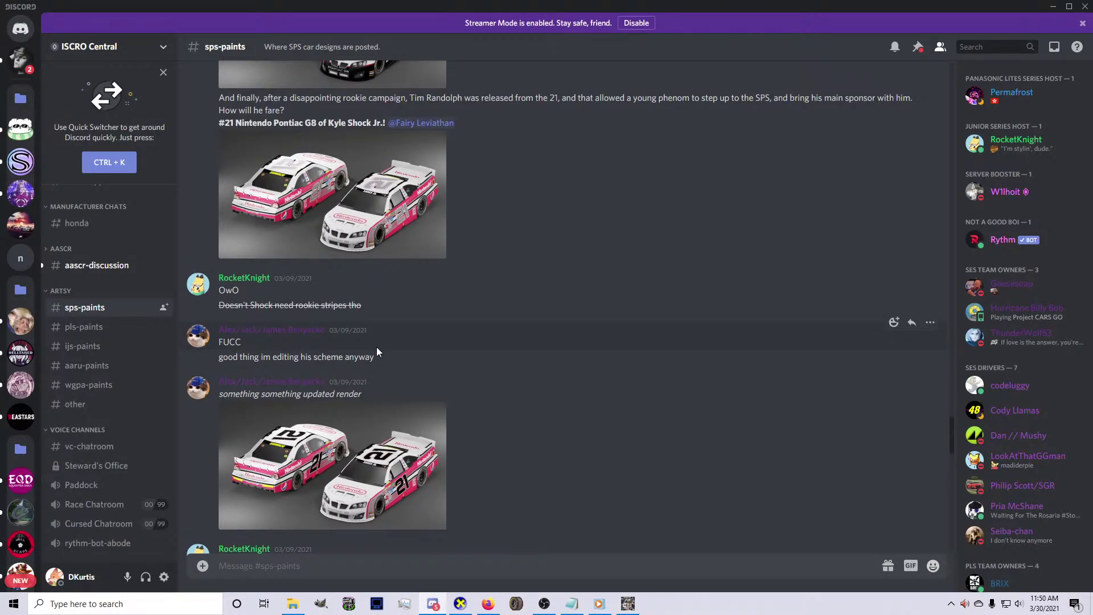
scroll(377, 351, "up", 6)
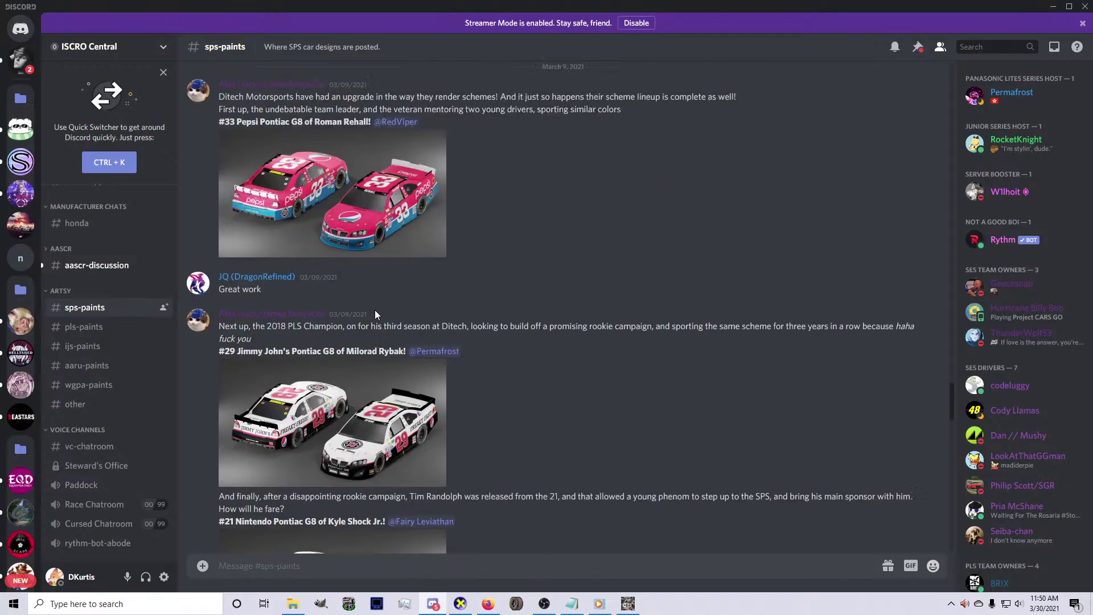
scroll(364, 322, "up", 15)
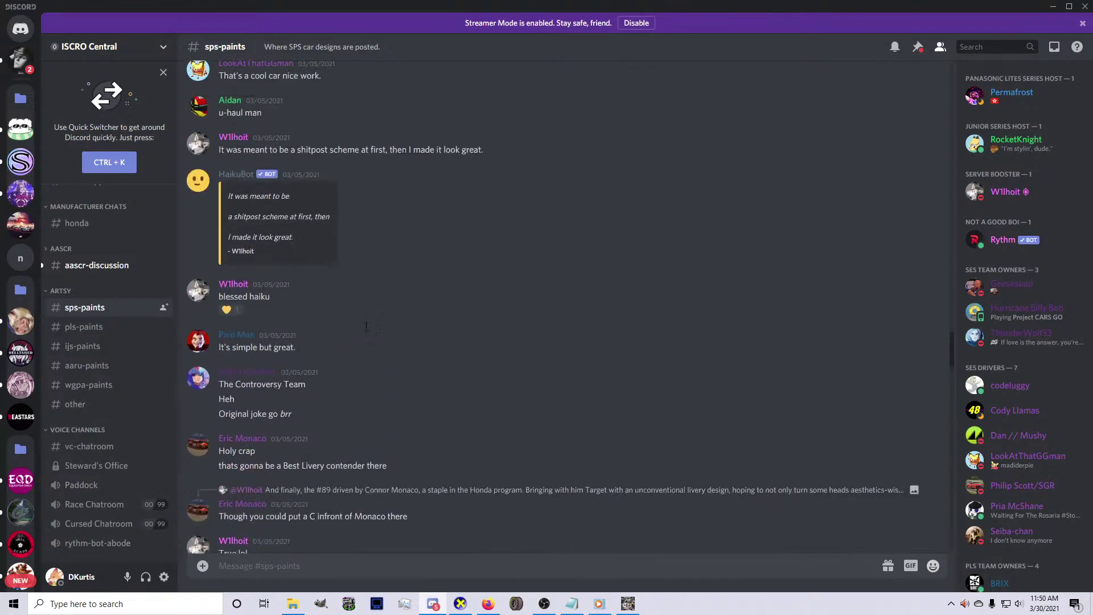
scroll(364, 331, "up", 10)
left_click(422, 398)
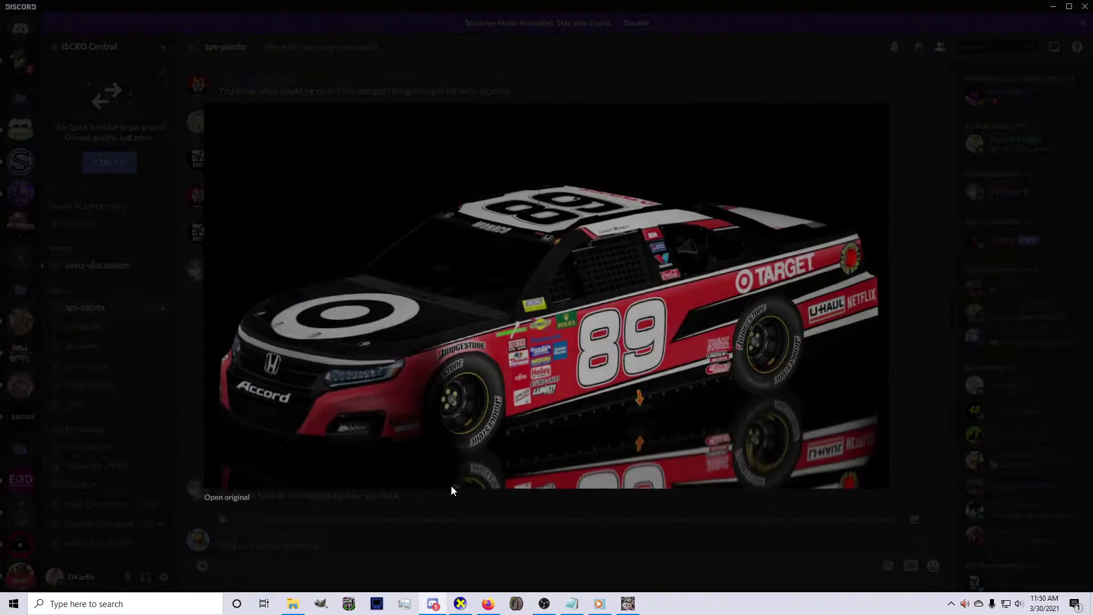
left_click(443, 507)
Find the #17 Mobil 1 Mazda 6 post, view its car image enlarged and close it
scroll(384, 393, "up", 10)
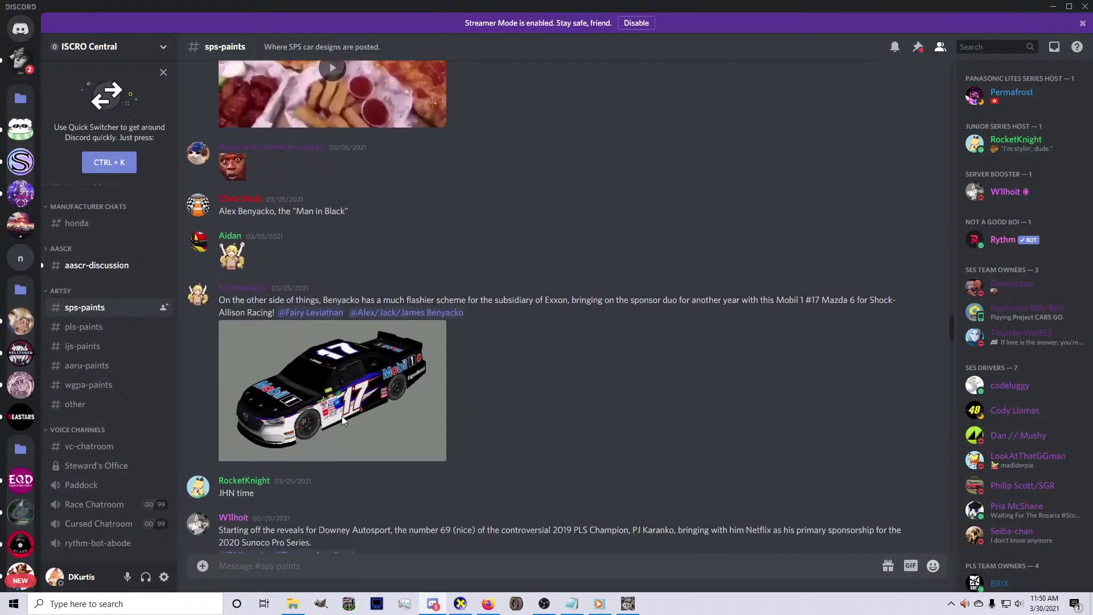
left_click(373, 416)
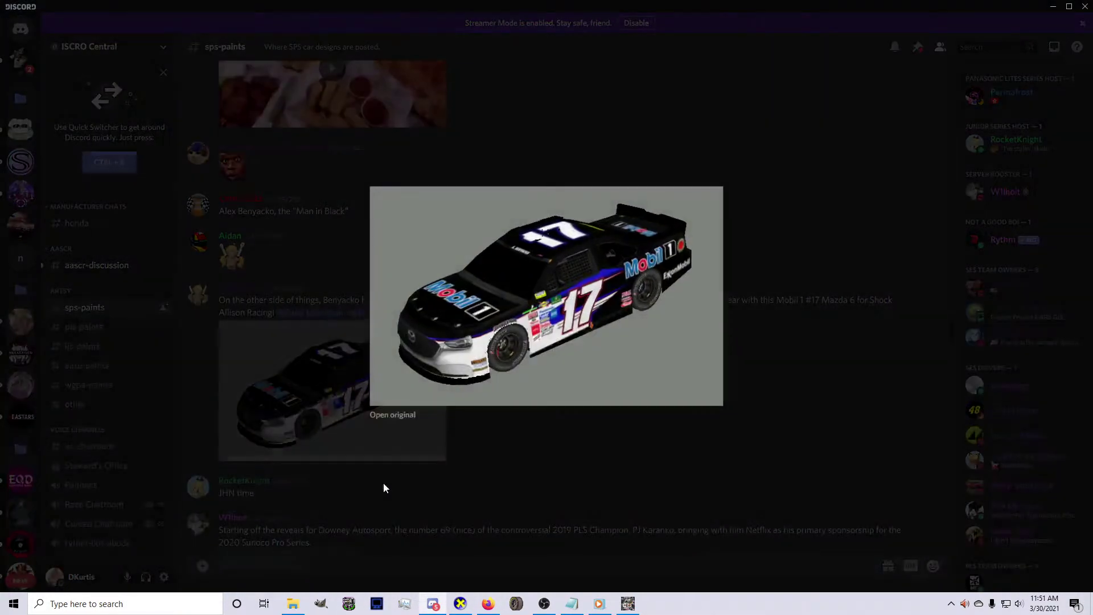
left_click(478, 505)
left_click(415, 391)
left_click(449, 495)
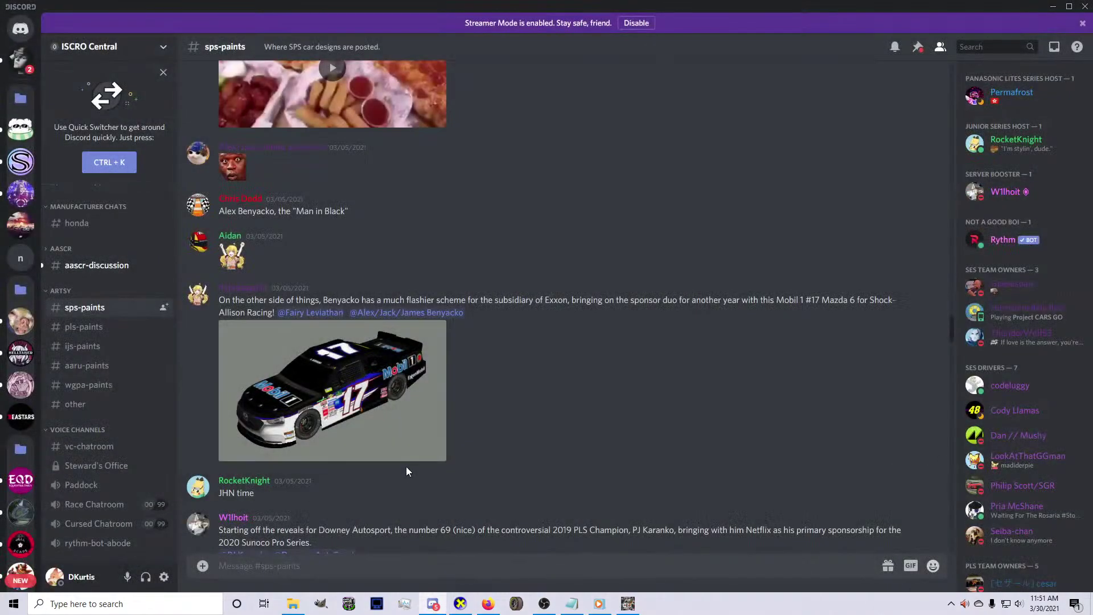
Look at the #69 Netflix and #79 U-Haul reveals, then switch to GIMP to check the livery's save progress
scroll(386, 432, "down", 8)
scroll(433, 427, "up", 3)
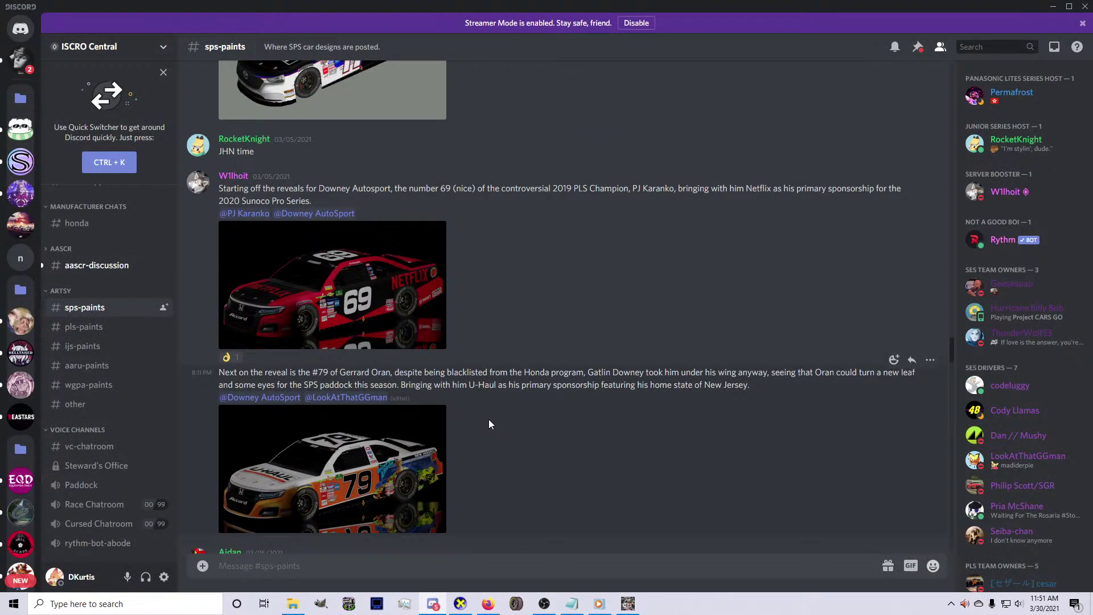
left_click(628, 603)
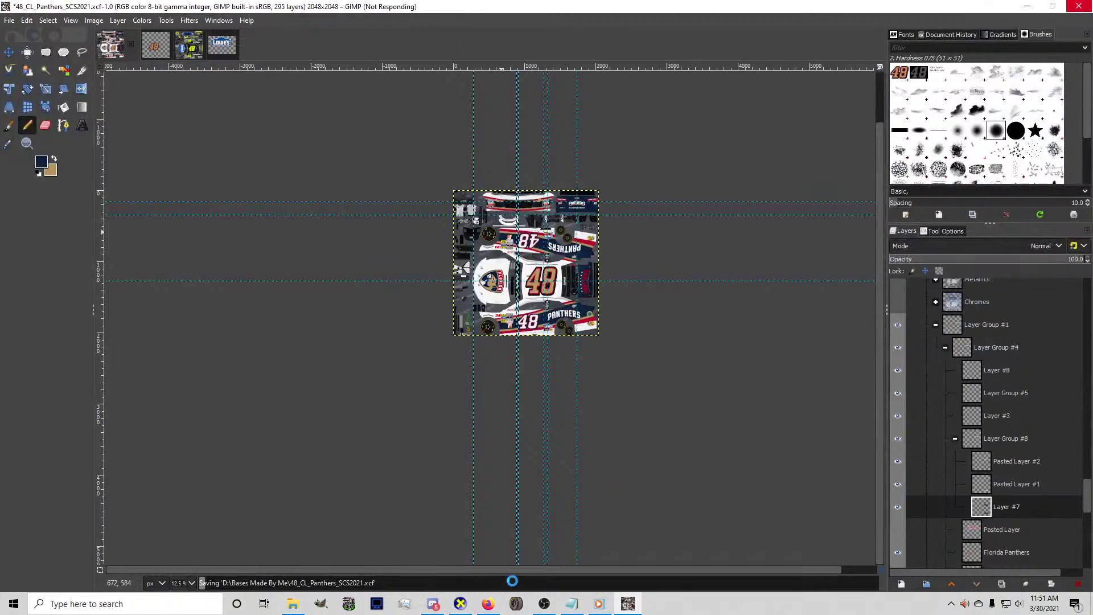
Switch back to Discord and read through the older sps-paints posts back to the #83 Lipton reveal
left_click(432, 603)
scroll(364, 187, "up", 5)
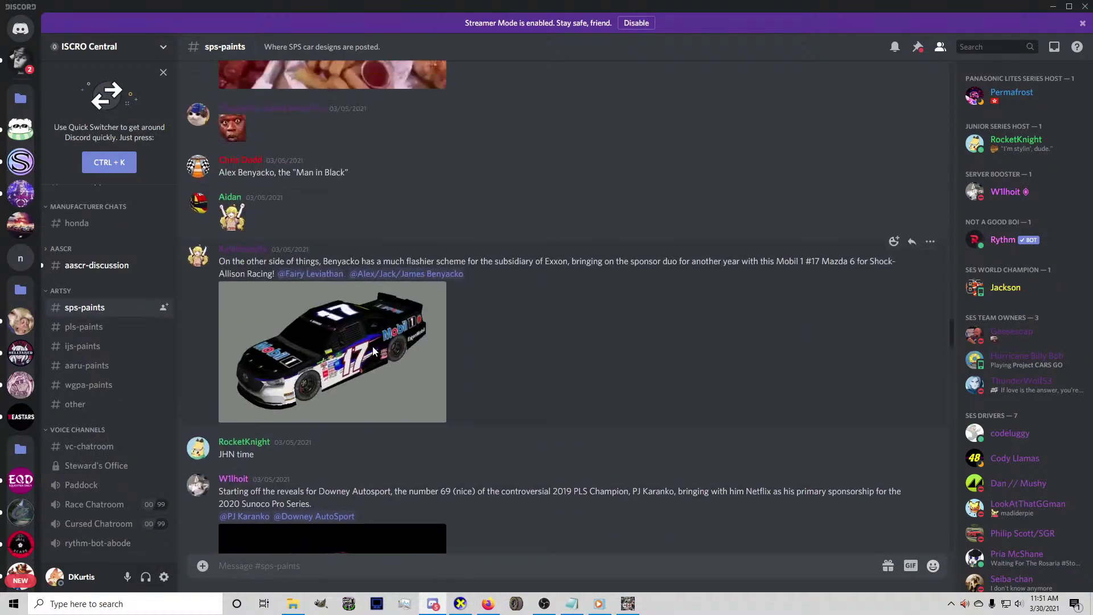
scroll(373, 351, "up", 15)
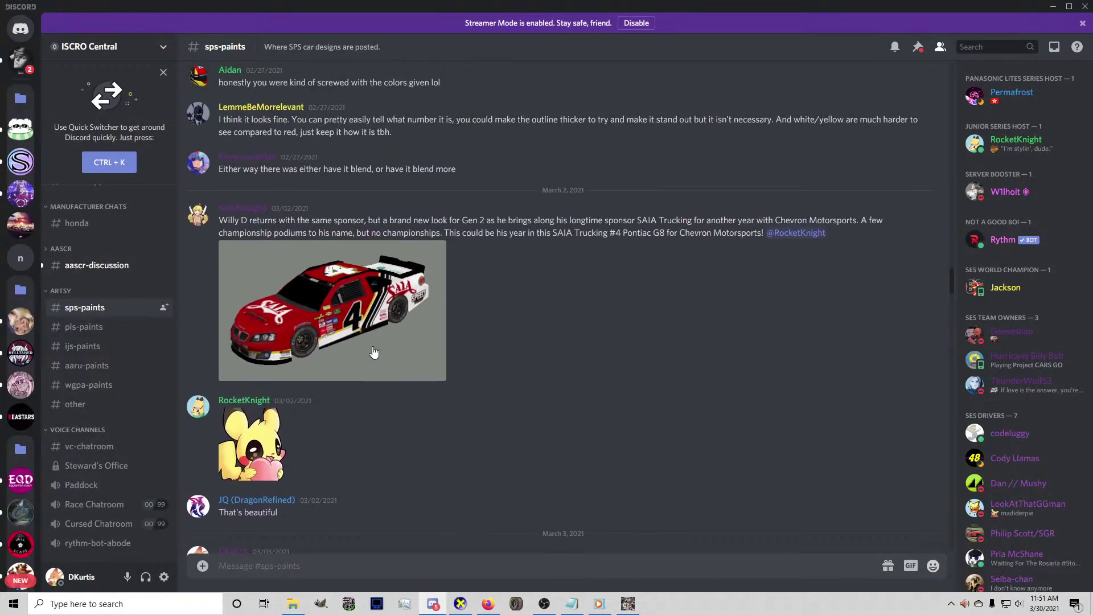
scroll(364, 376, "up", 10)
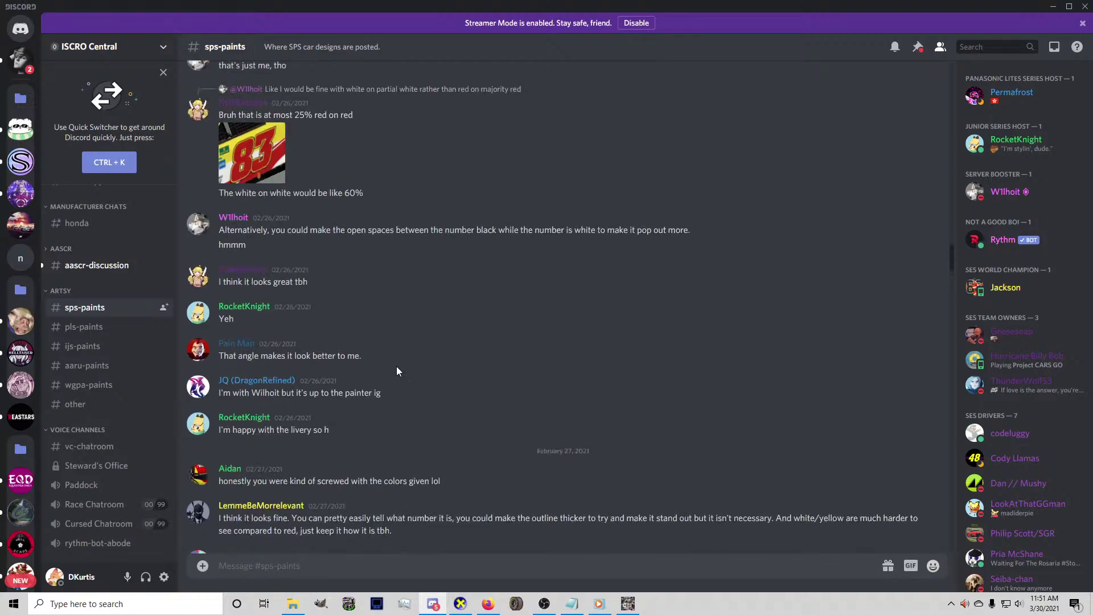
scroll(396, 367, "up", 8)
scroll(396, 367, "down", 10)
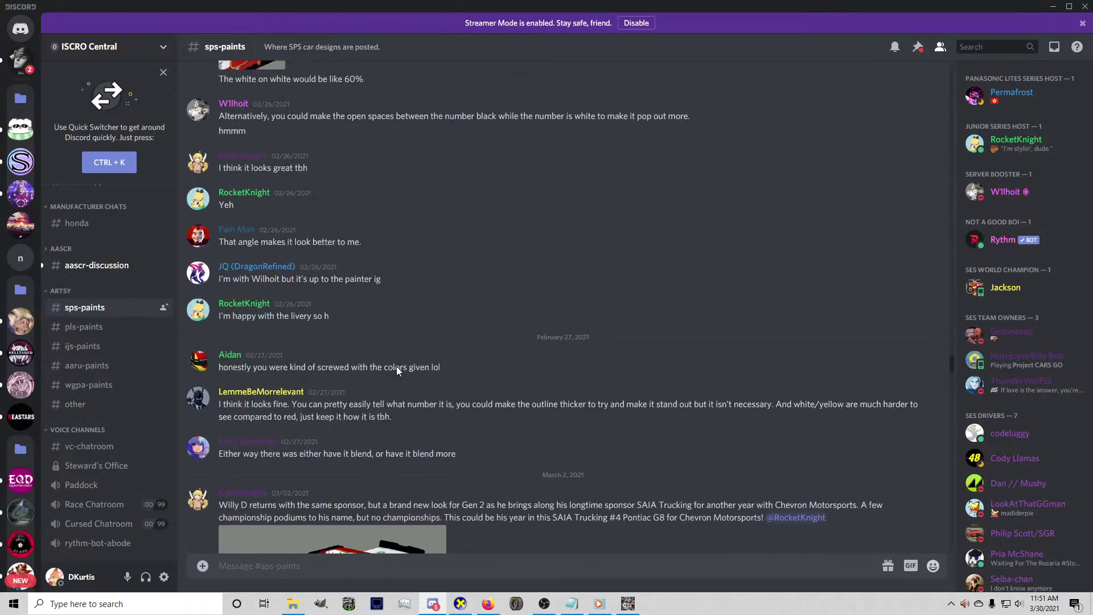
scroll(397, 366, "down", 2)
scroll(347, 346, "up", 8)
scroll(346, 347, "up", 10)
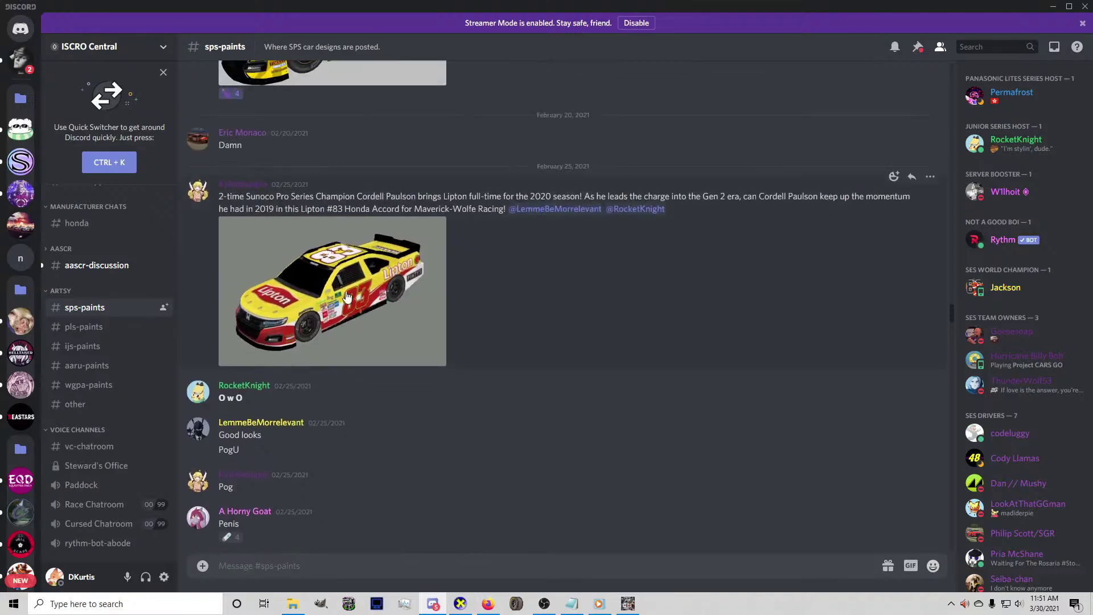
Examine the #83 Lipton Honda Accord image enlarged several times, focusing on its door number, and close it
left_click(339, 317)
left_click(469, 453)
scroll(440, 414, "up", 3)
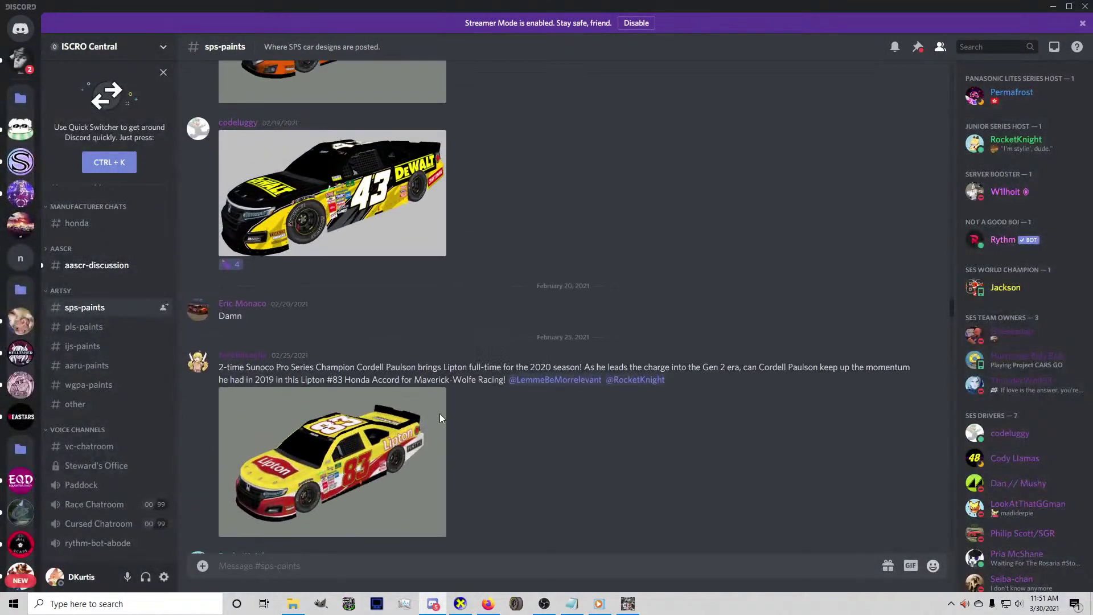
left_click(364, 476)
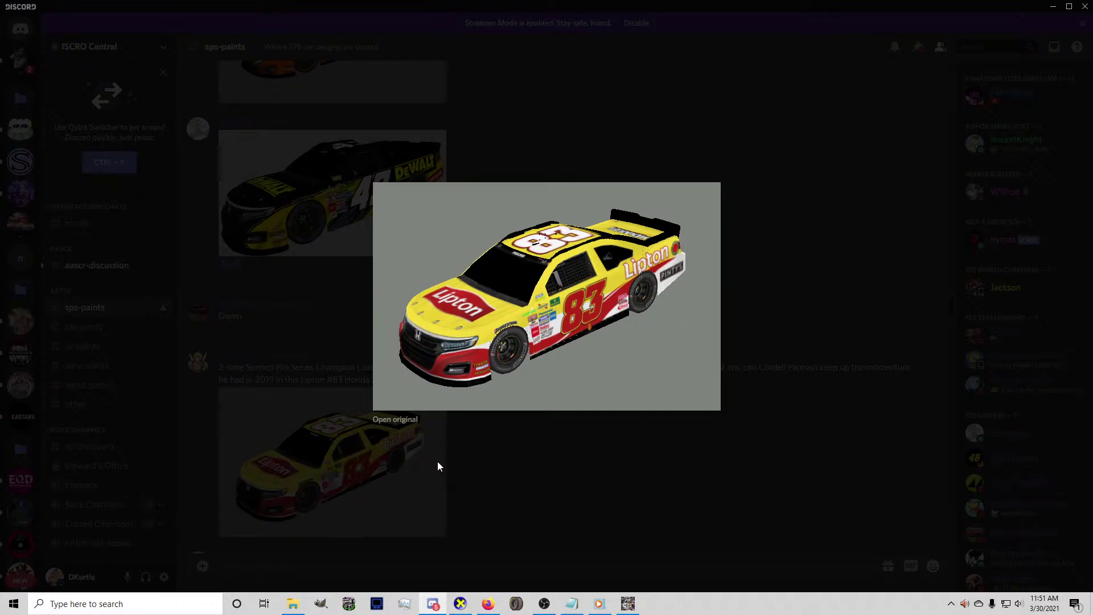
left_click(474, 468)
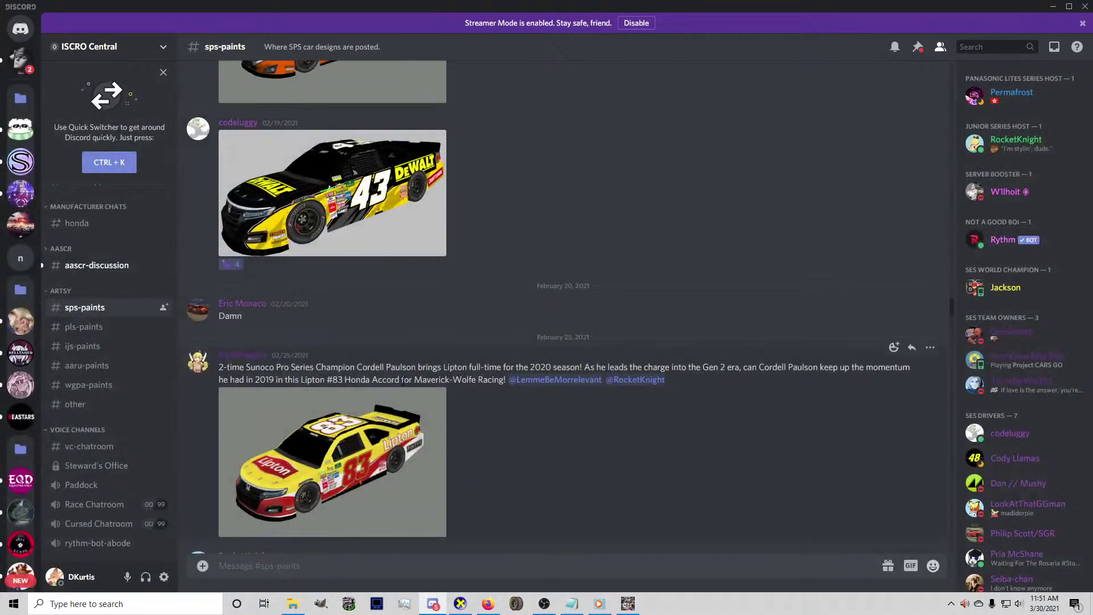
left_click(353, 462)
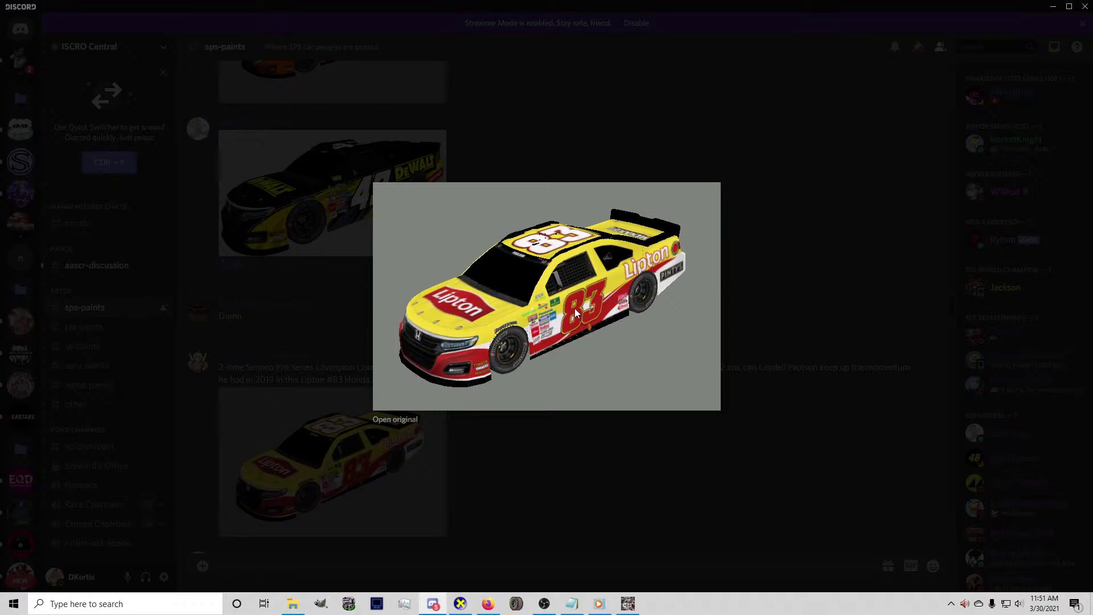
left_click(534, 459)
View the #43 DeWalt car image enlarged, close it and look at the earlier #47 Gatorade and Havoline posts
scroll(353, 393, "up", 3)
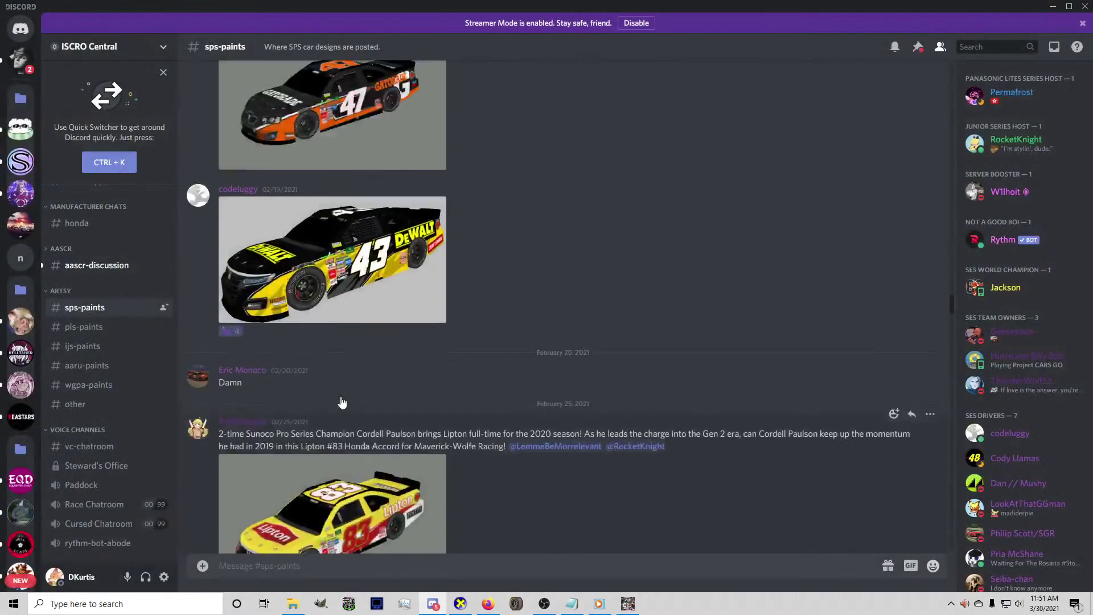
left_click(374, 366)
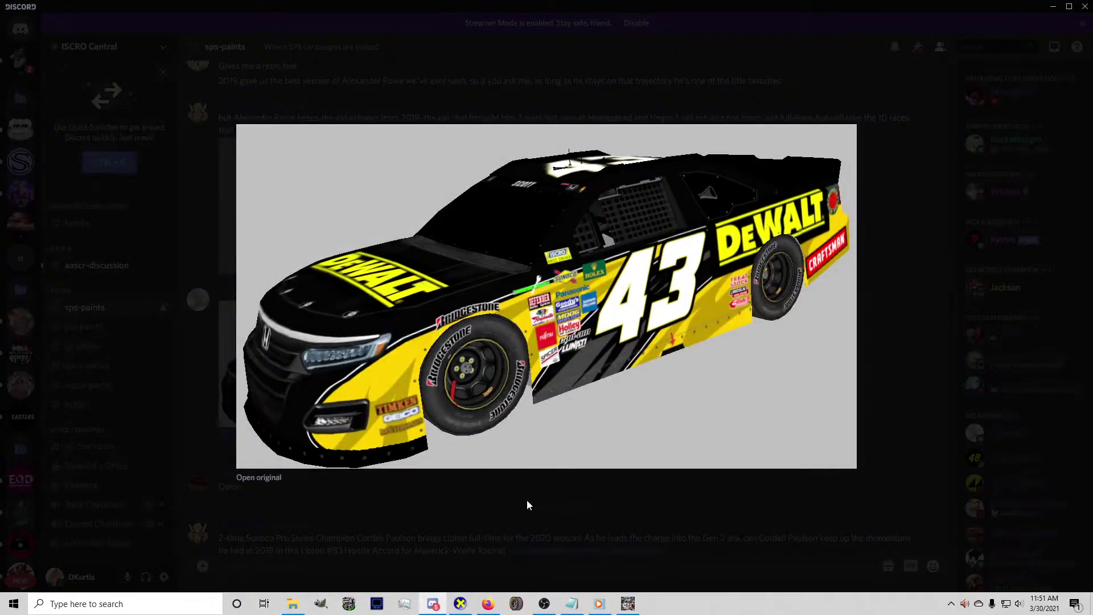
left_click(510, 510)
scroll(382, 436, "up", 3)
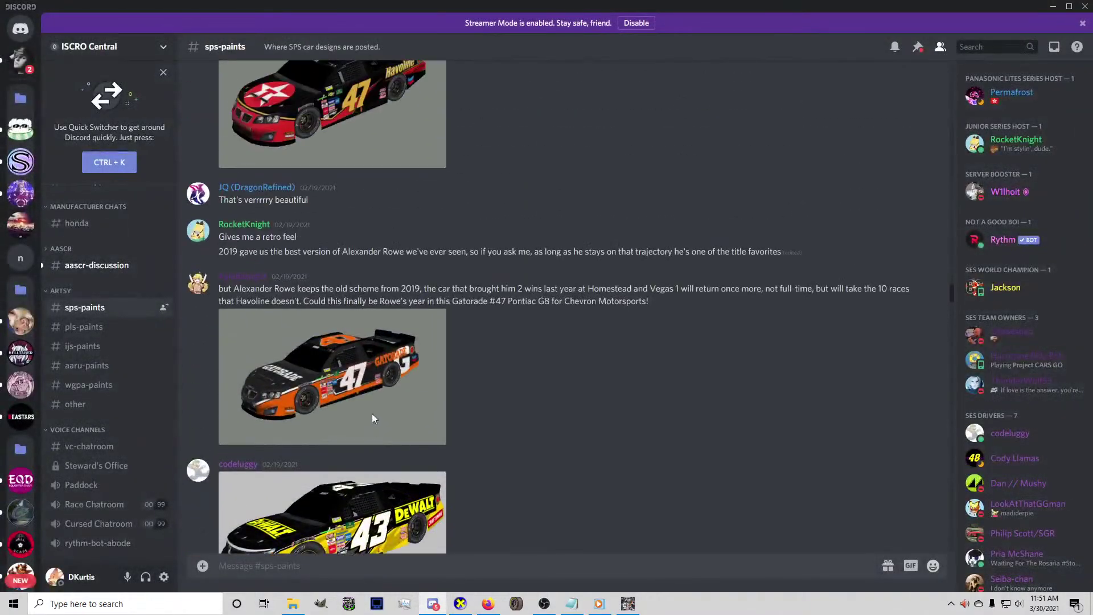
scroll(364, 401, "up", 5)
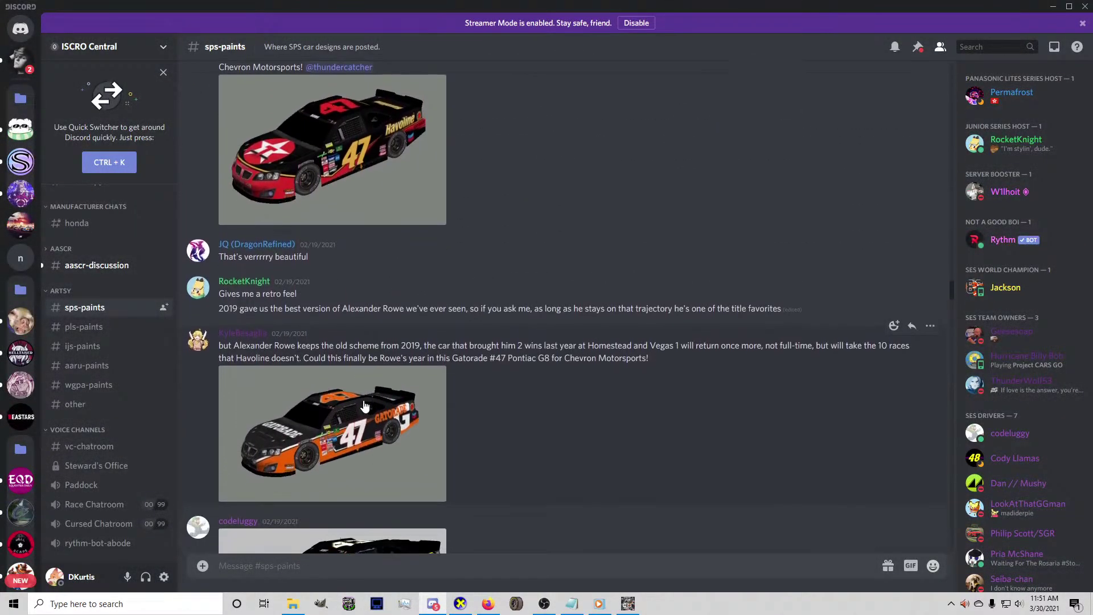
View the #47 Gatorade and #47 Havoline Pontiac G8 images enlarged one after the other, closing each
scroll(365, 406, "down", 3)
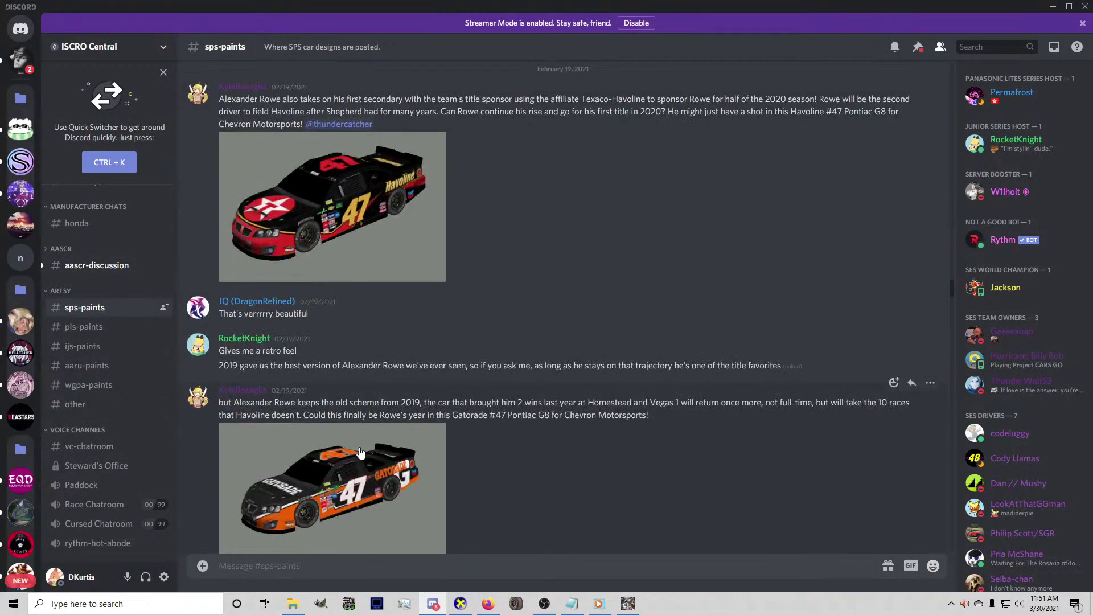
left_click(376, 473)
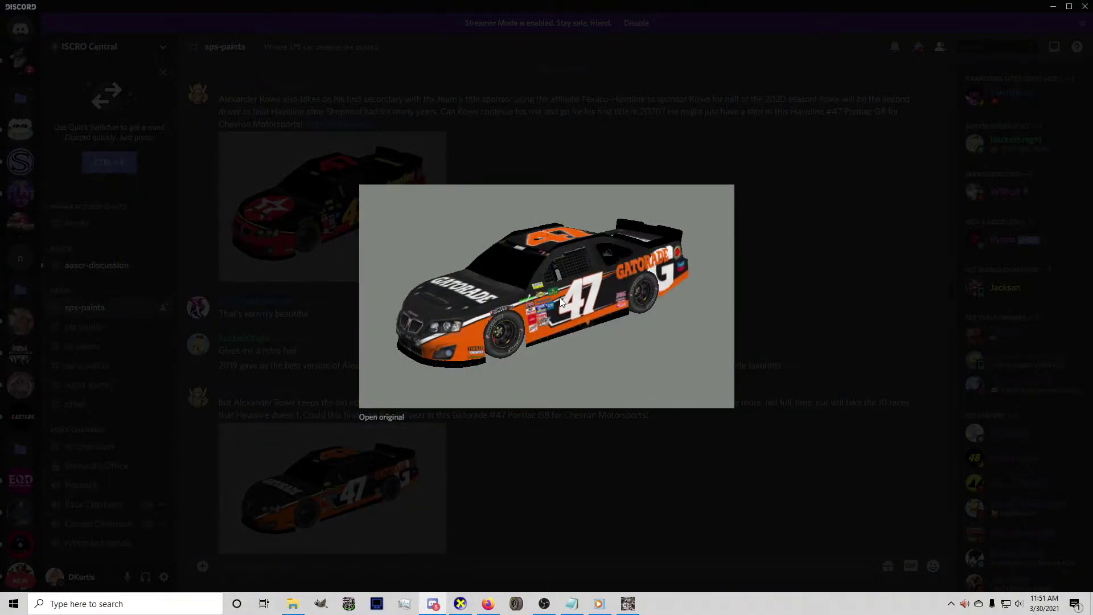
left_click(516, 506)
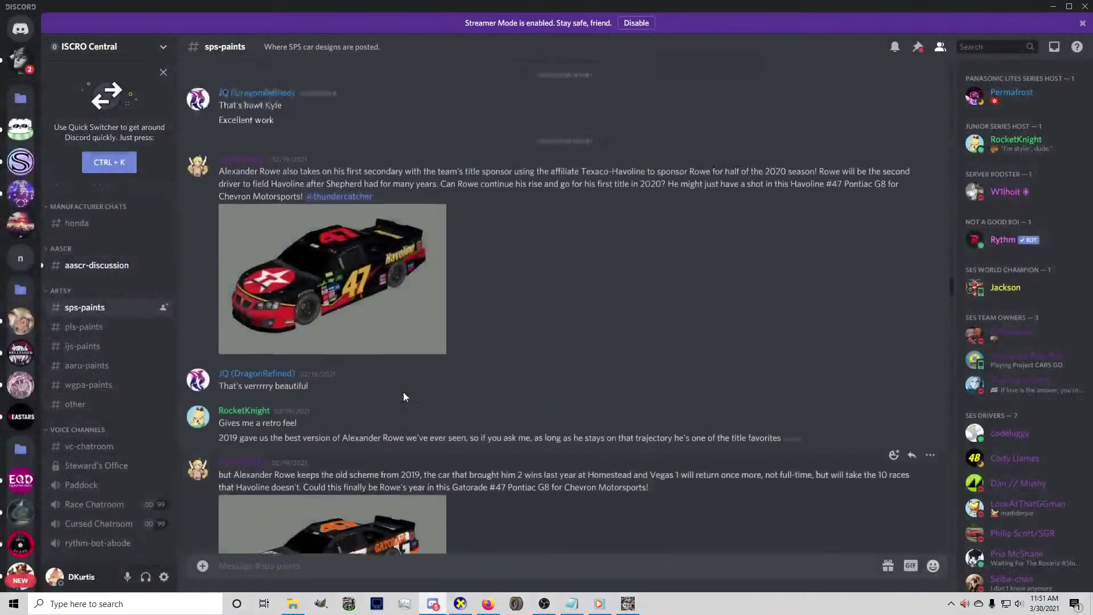
scroll(403, 391, "up", 3)
left_click(383, 412)
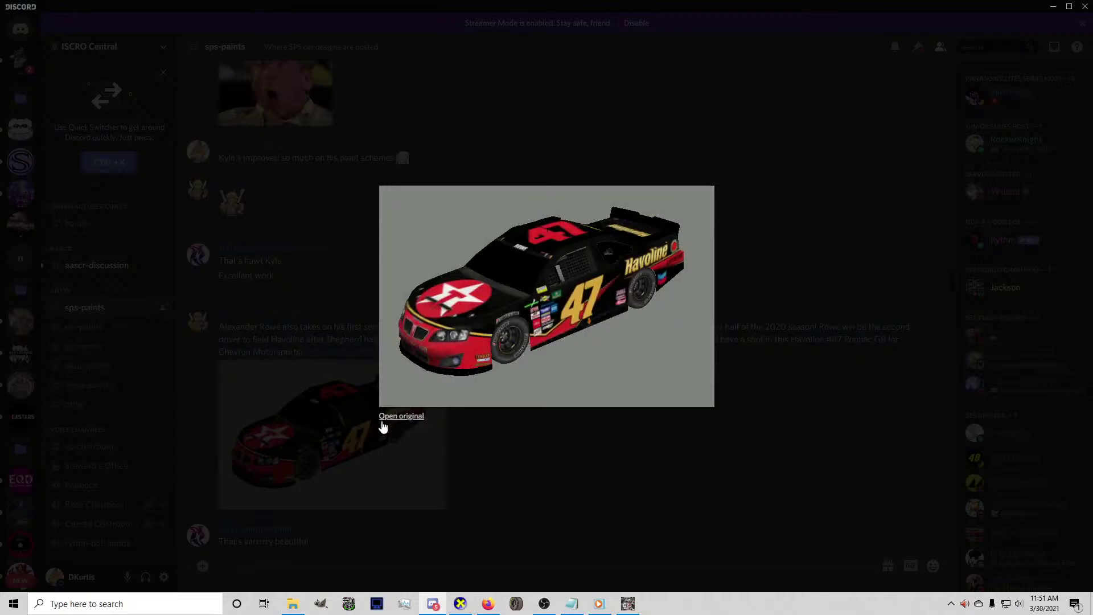
left_click(435, 496)
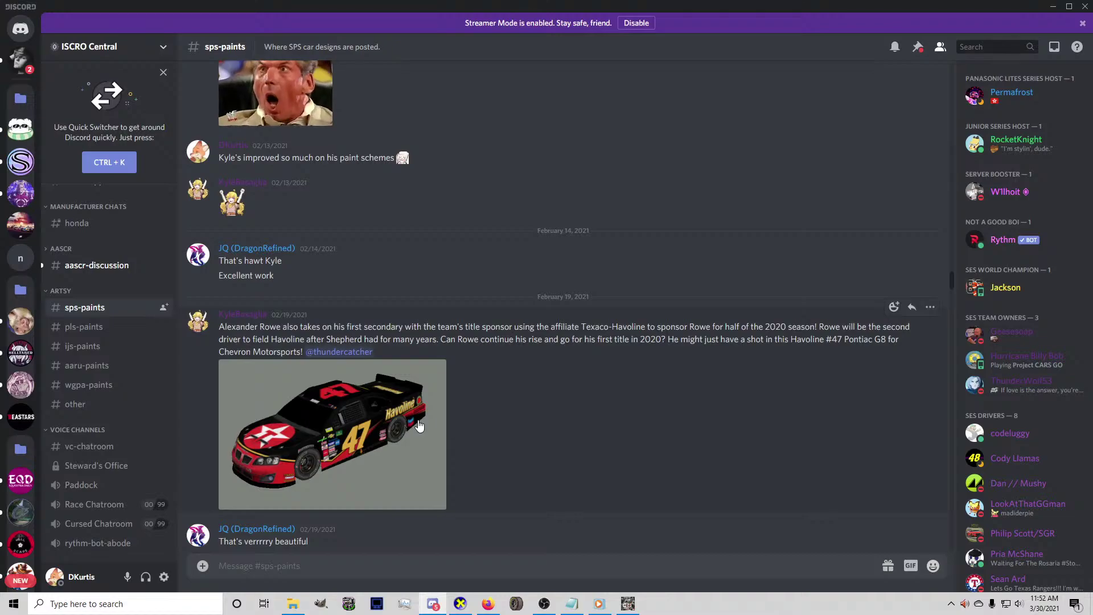
Read back through older sps-paints posts to the #87 Circle K reveal, then switch to GIMP to check the livery's save progress
scroll(432, 421, "up", 10)
scroll(418, 424, "up", 1)
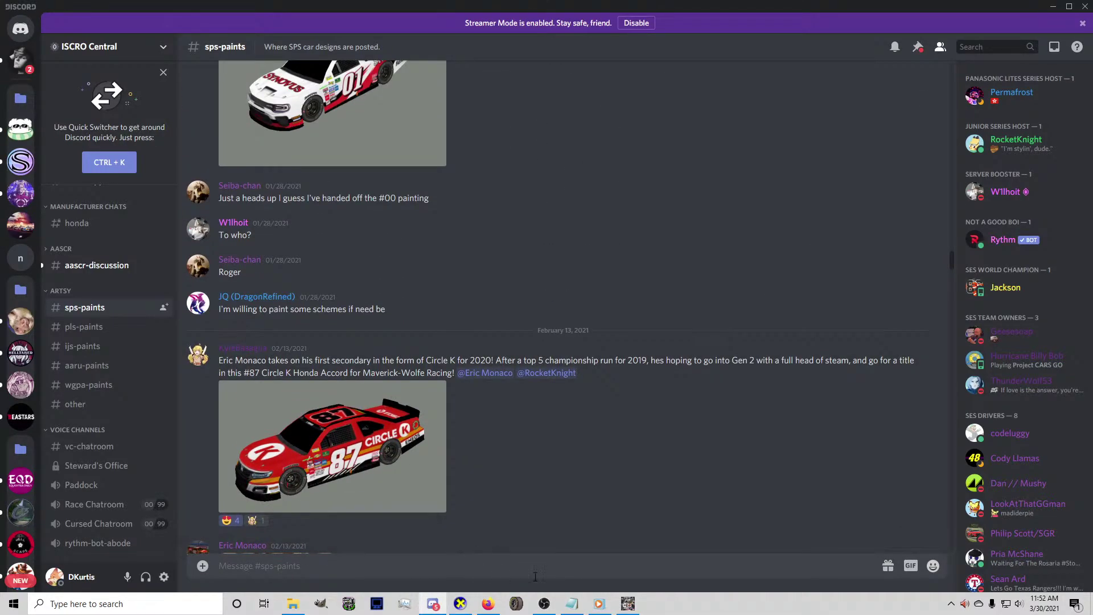
left_click(628, 603)
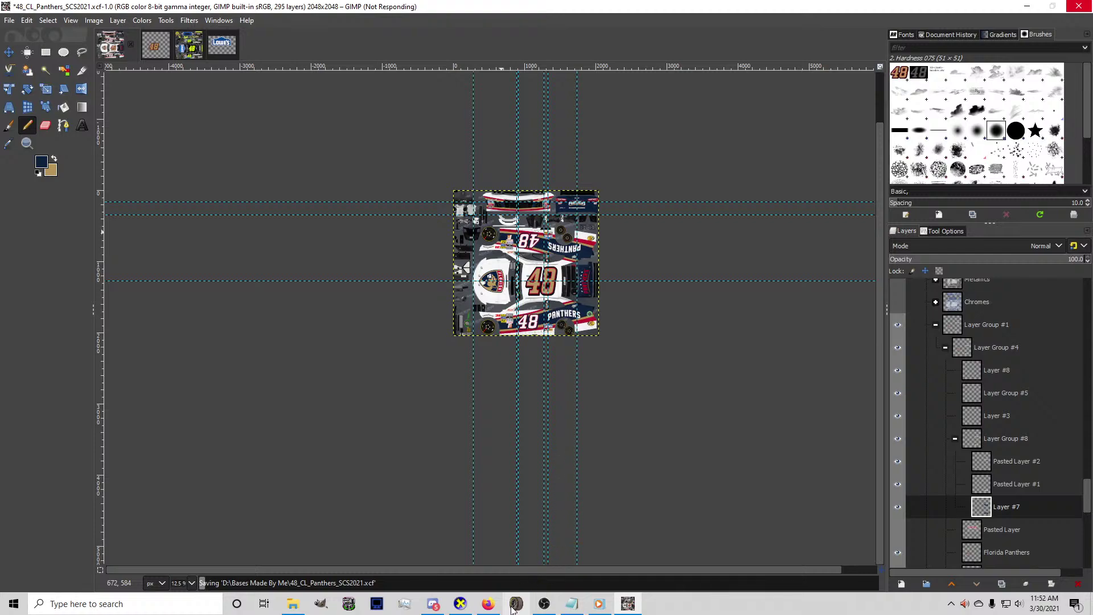
Switch to Discord and download 21HNS_19_primary.tga from the unread direct message, saving the file through Firefox
left_click(432, 603)
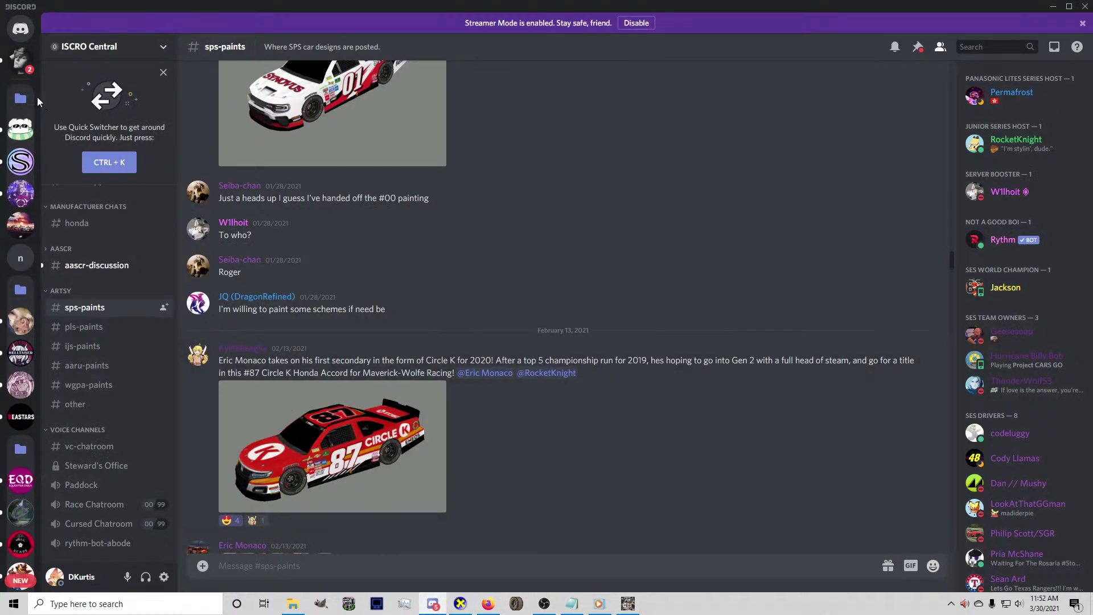
left_click(20, 58)
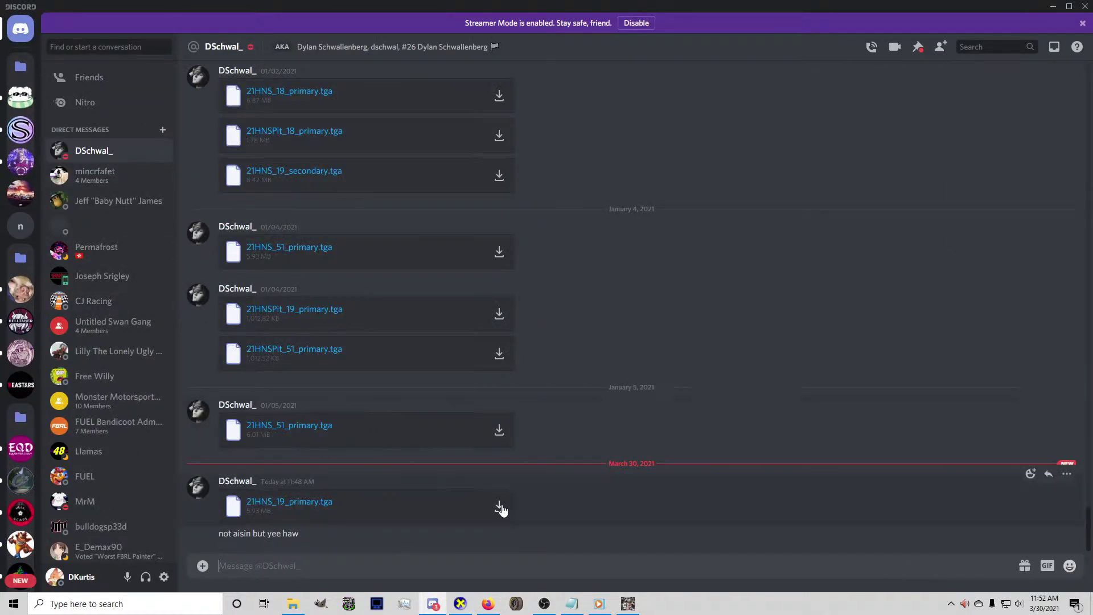
left_click(499, 508)
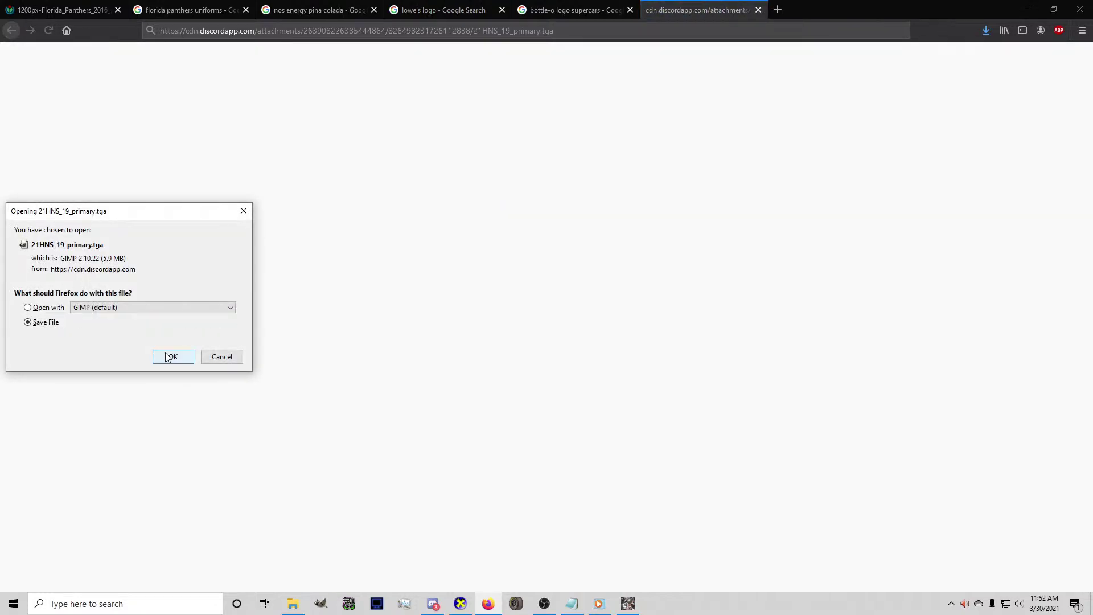
key("Return")
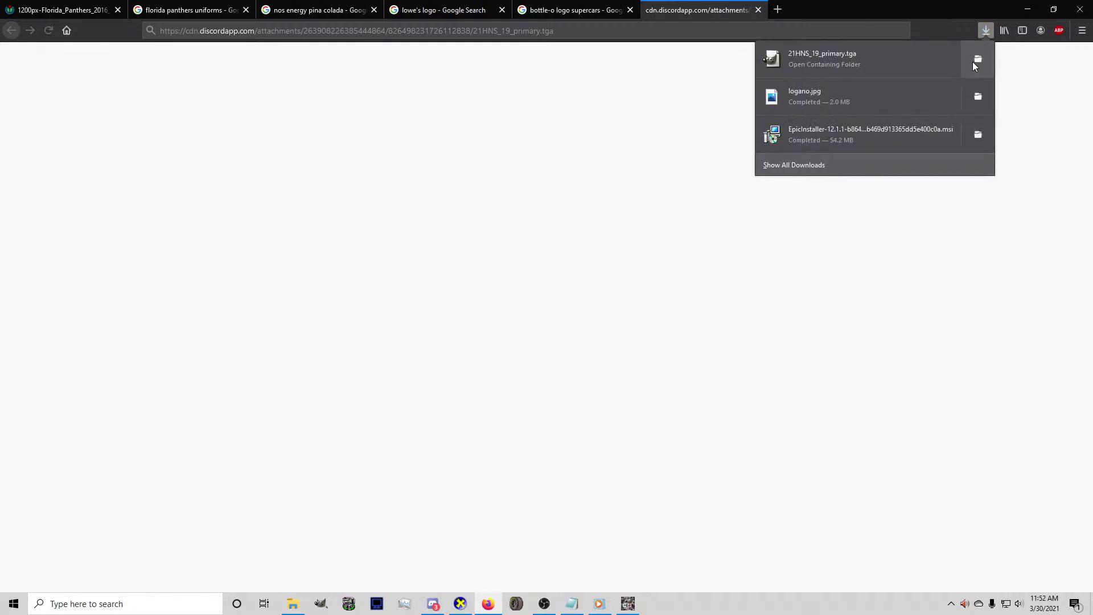
Transfer the downloaded 21HNS_19_primary file from Downloads to the exports_imports folder of NASCAR Racing 2003 Season under Papyrus on drive C
left_click(974, 62)
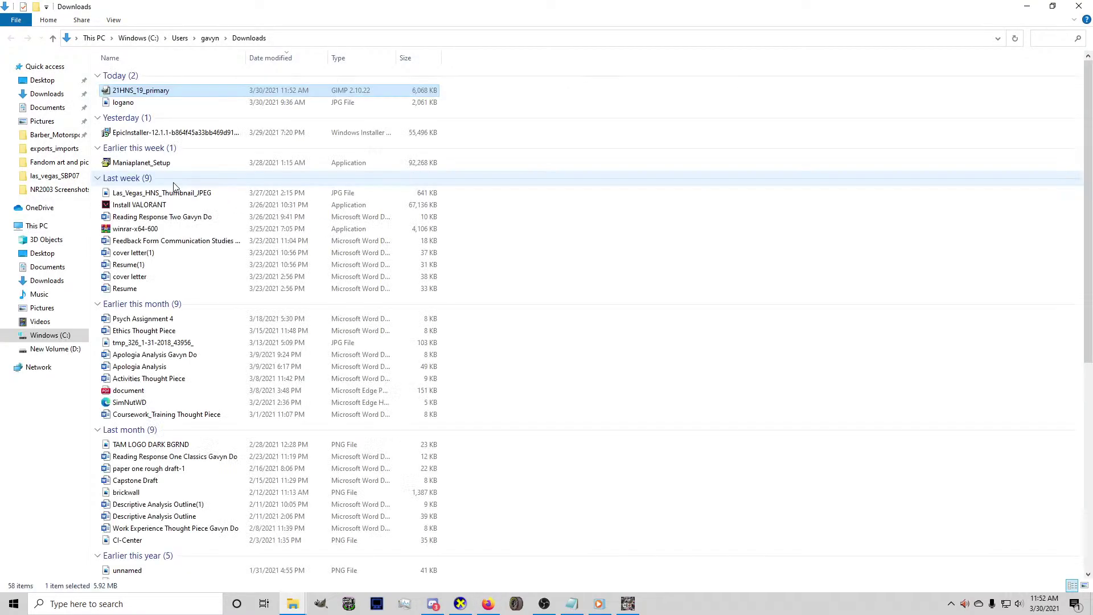
right_click(142, 91)
left_click(46, 347)
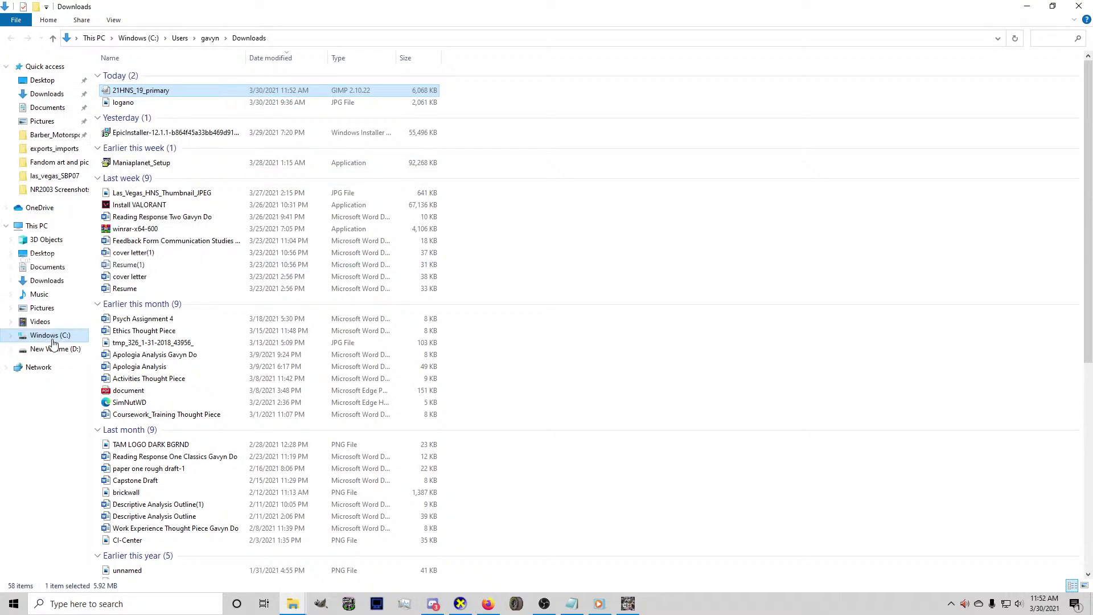
left_click(49, 348)
left_click(50, 335)
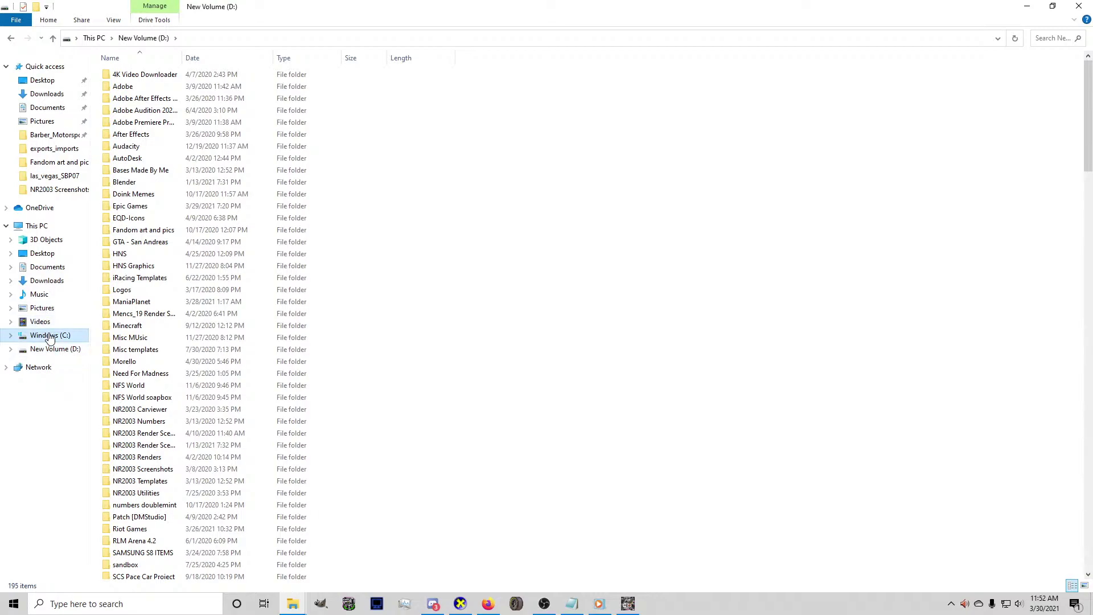
left_click(136, 87)
double_click(136, 87)
double_click(130, 75)
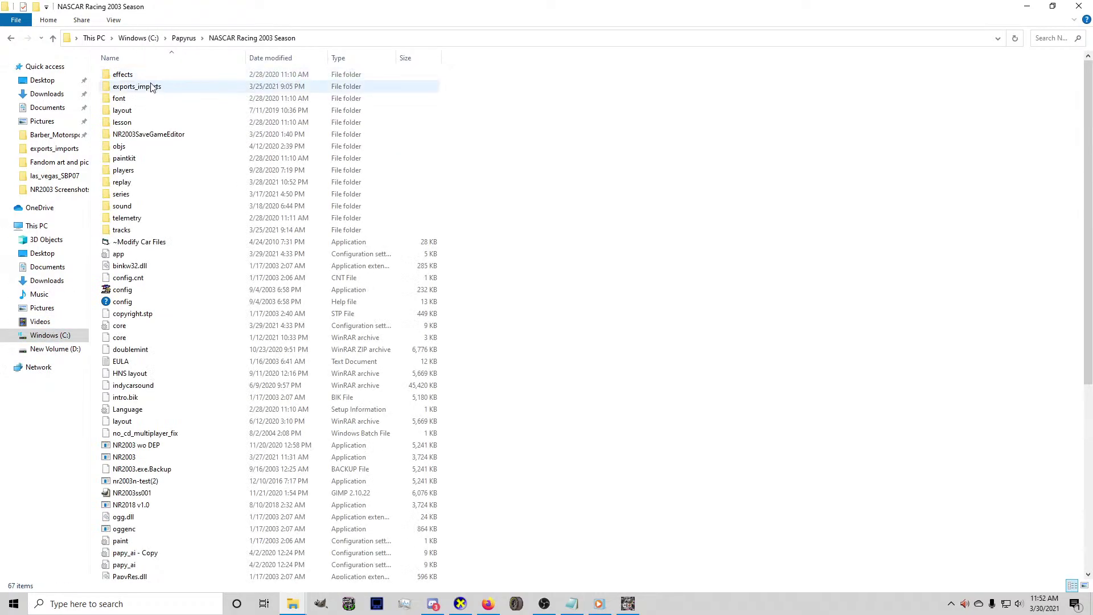
double_click(151, 86)
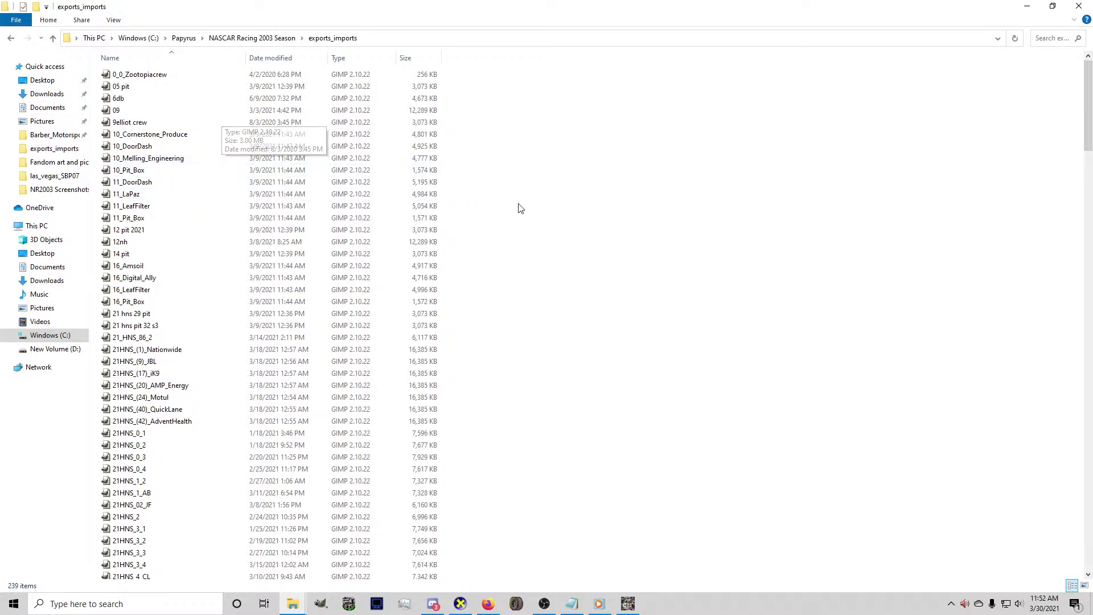
right_click(517, 222)
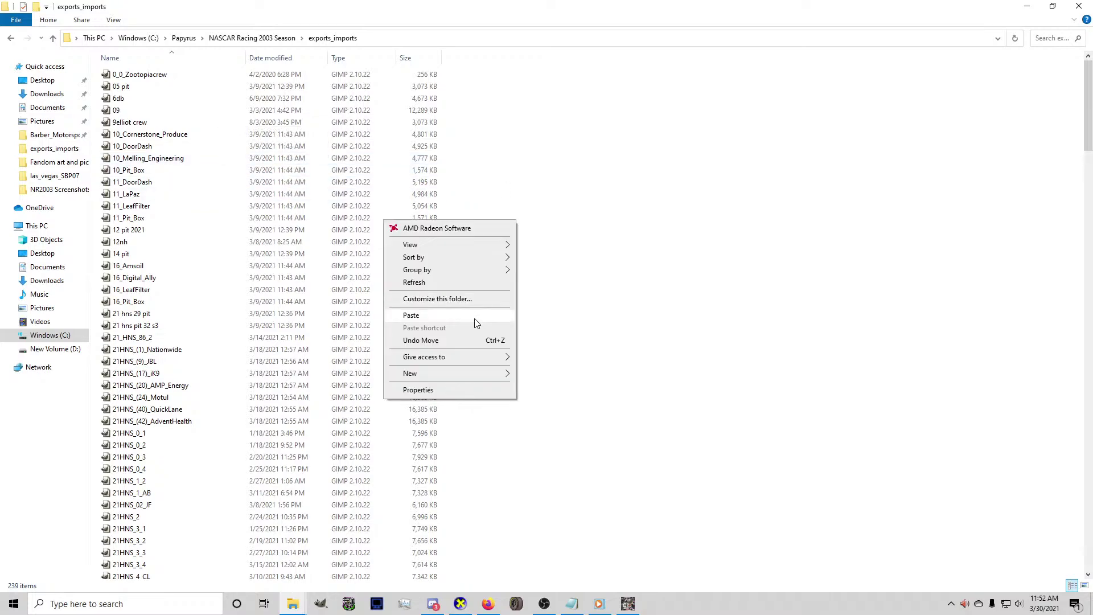
left_click(474, 315)
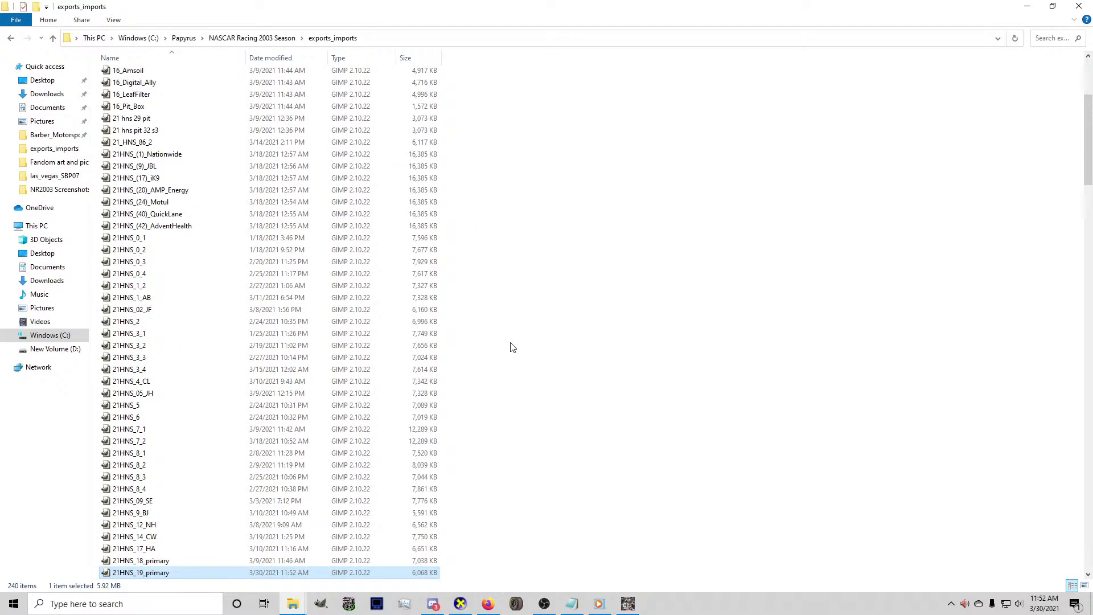
left_click(511, 347)
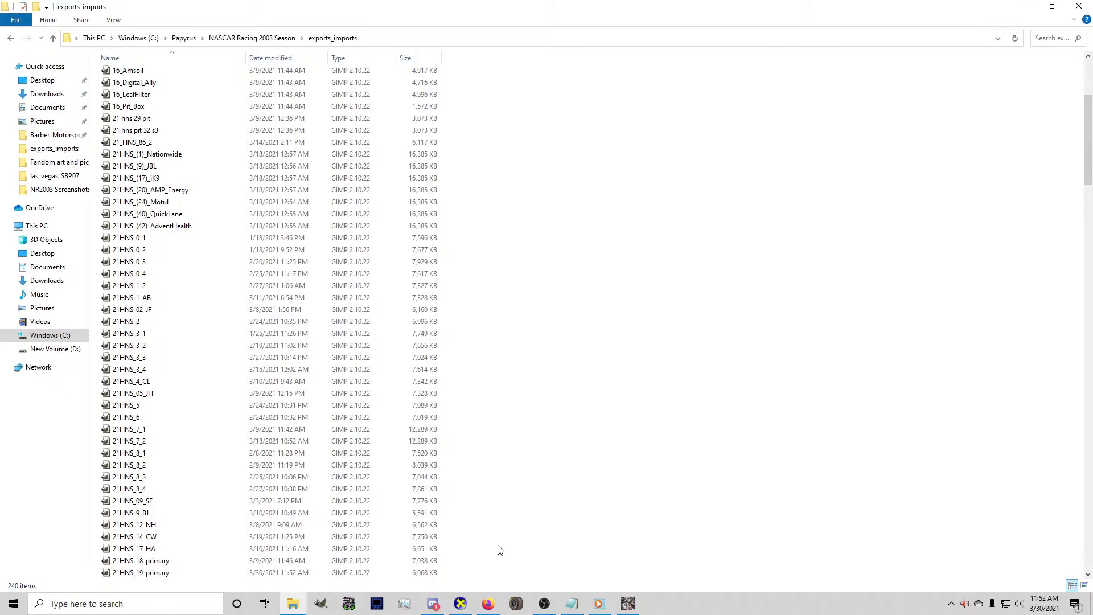
Switch to Firefox and open Facebook in place of the blank attachment page
left_click(488, 602)
left_click(708, 36)
type("face")
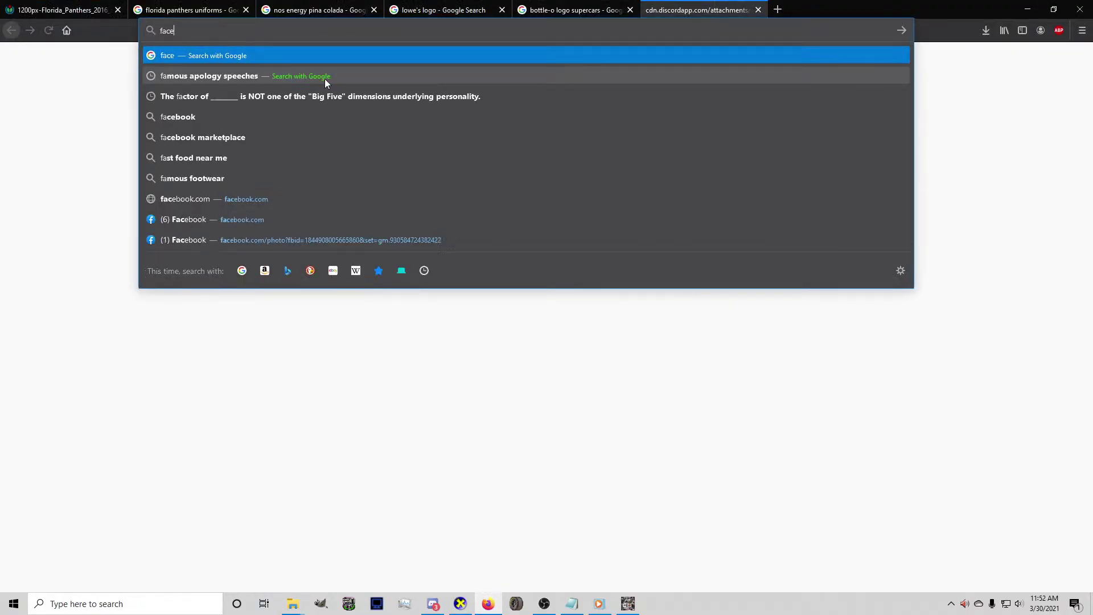
left_click(214, 222)
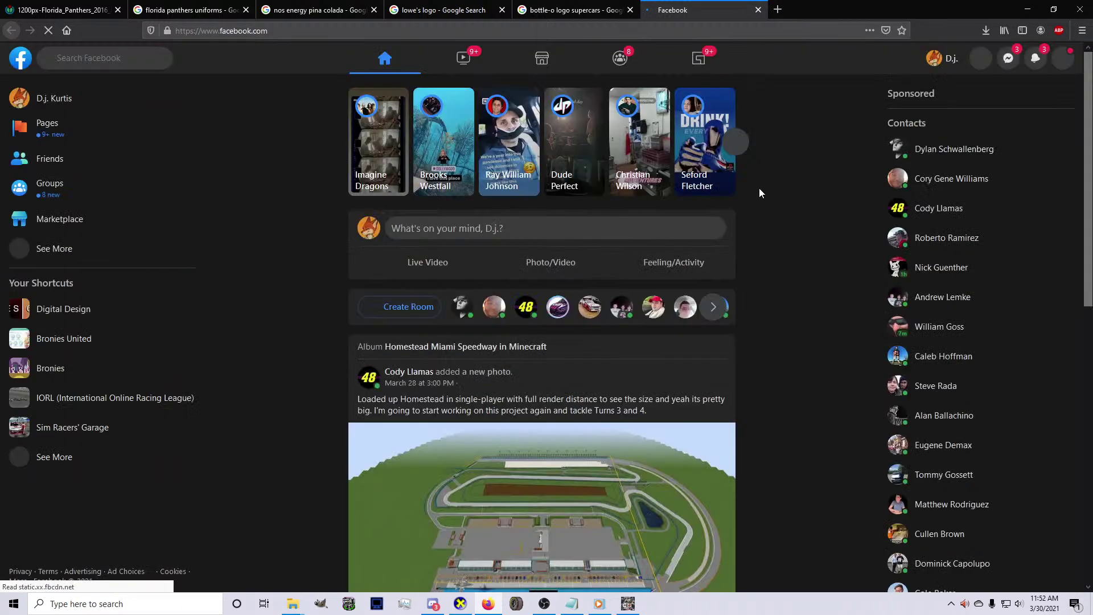
Reply "yessir" to the unread Messenger message asking about making a car for NR
left_click(1009, 62)
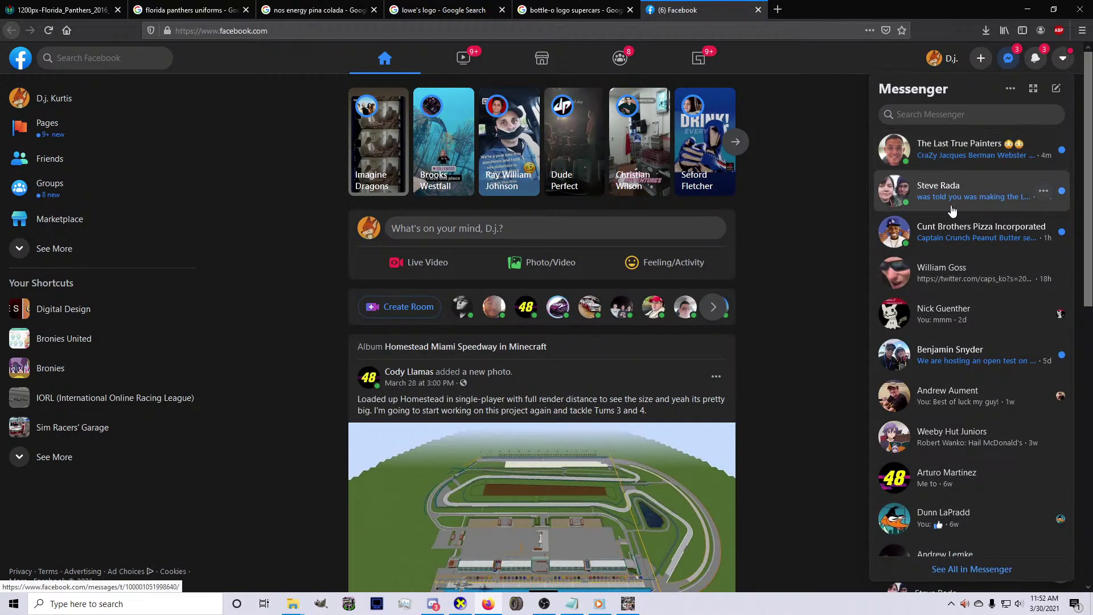
left_click(952, 210)
type("yessir")
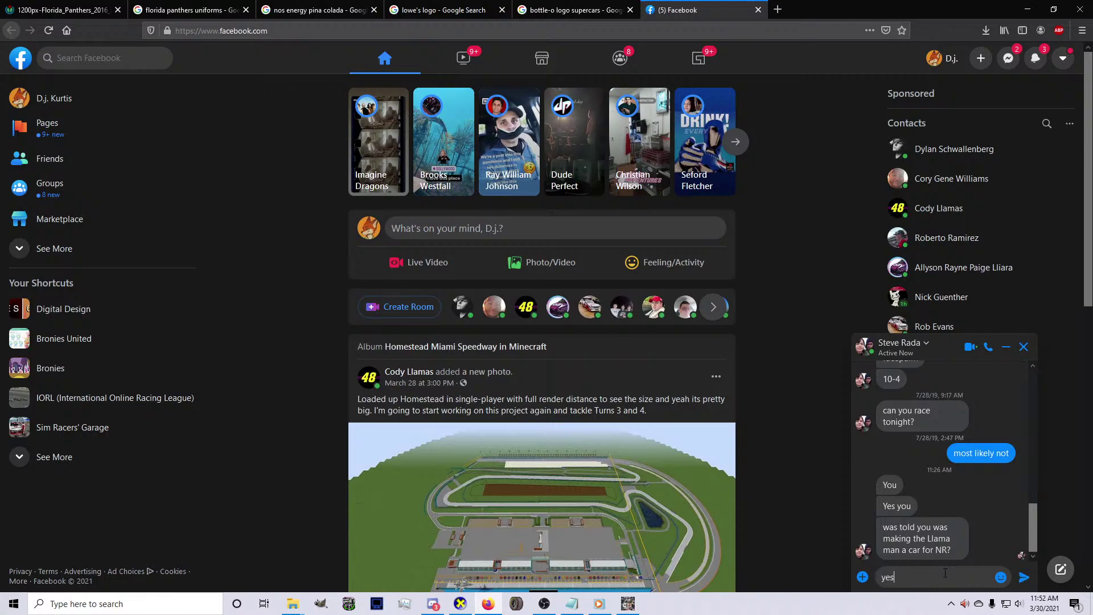
key("Return")
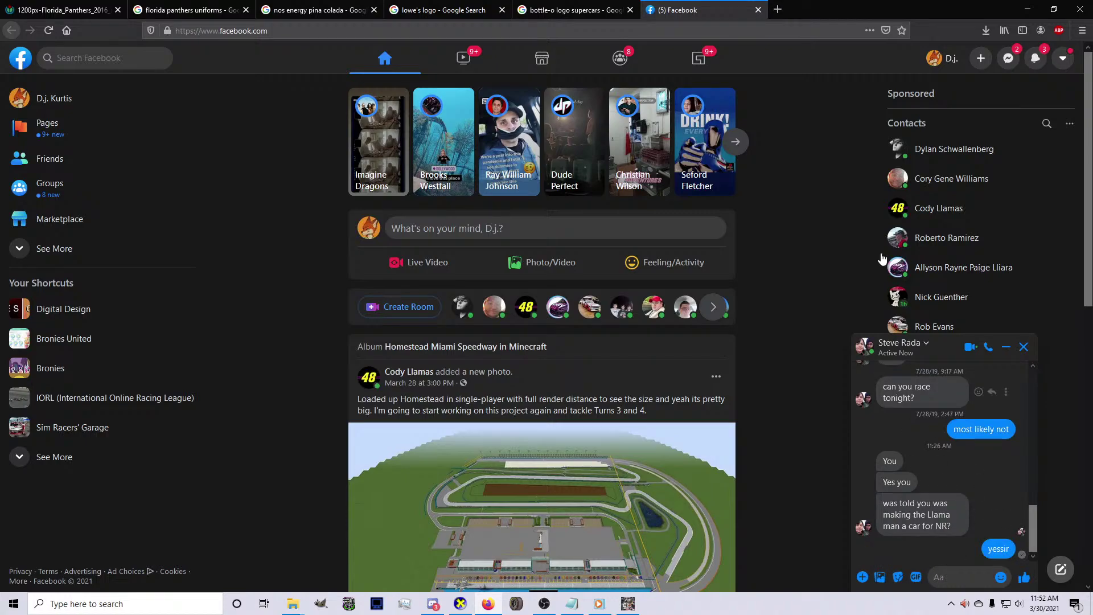
Check the Facebook notifications and the Messenger conversation list
left_click(1039, 62)
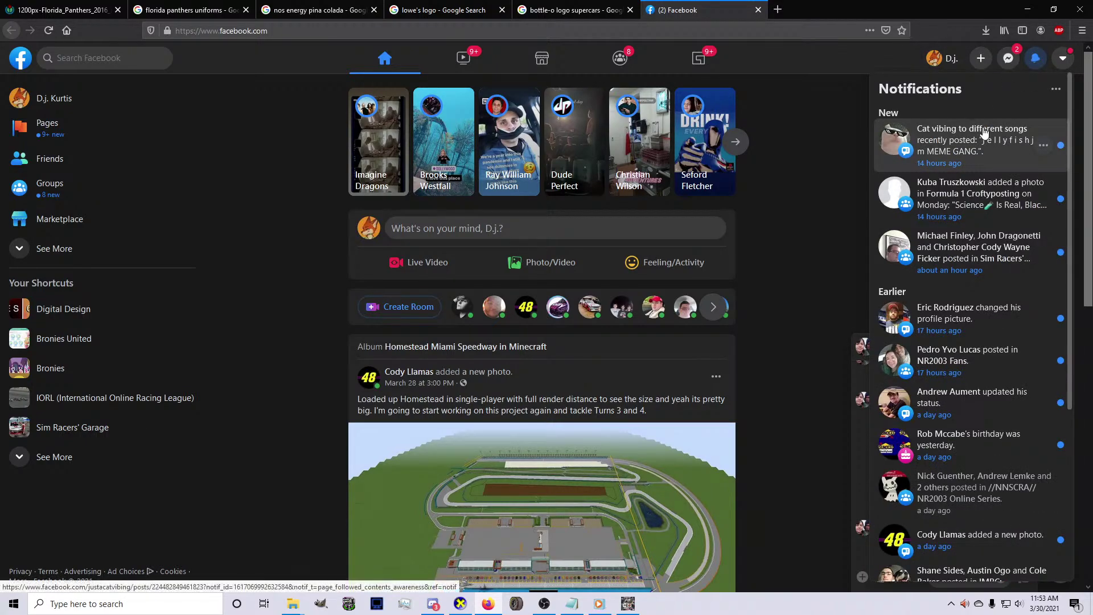
left_click(1010, 58)
left_click(1009, 58)
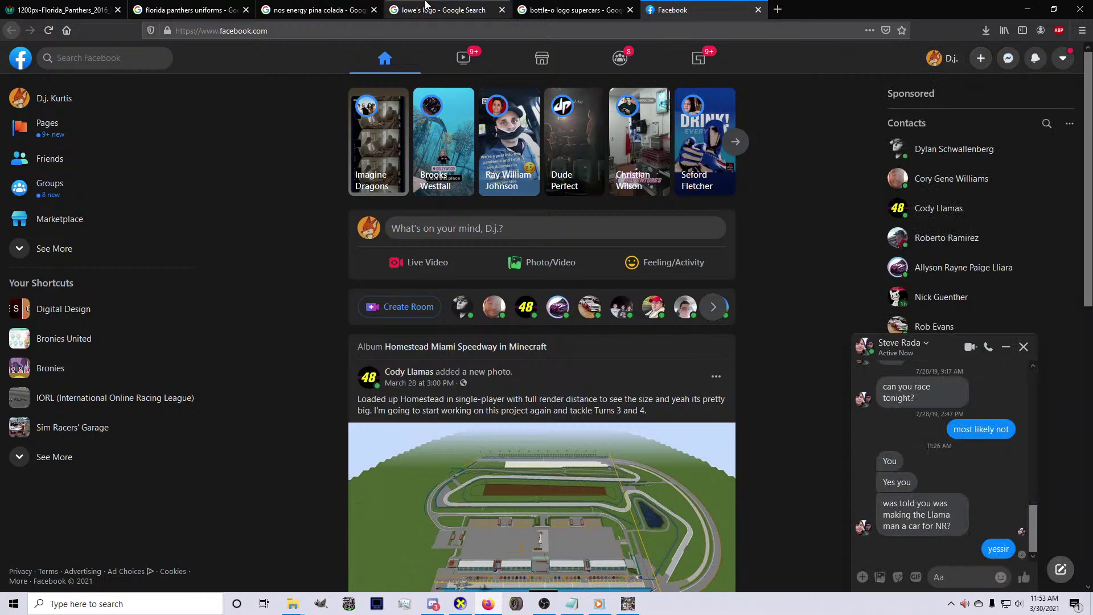
Switch to GIMP and inspect the saved Panthers livery up close, from the sides, hood and roof to the front and rear bumpers
left_click(627, 604)
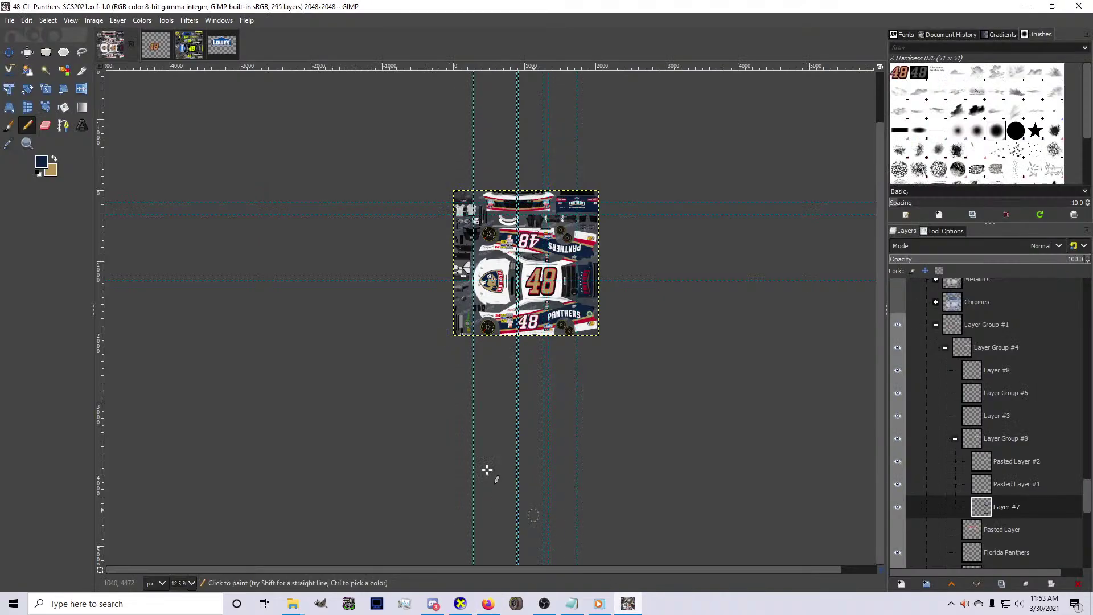
key("shift+2")
scroll(603, 293, "up", 5)
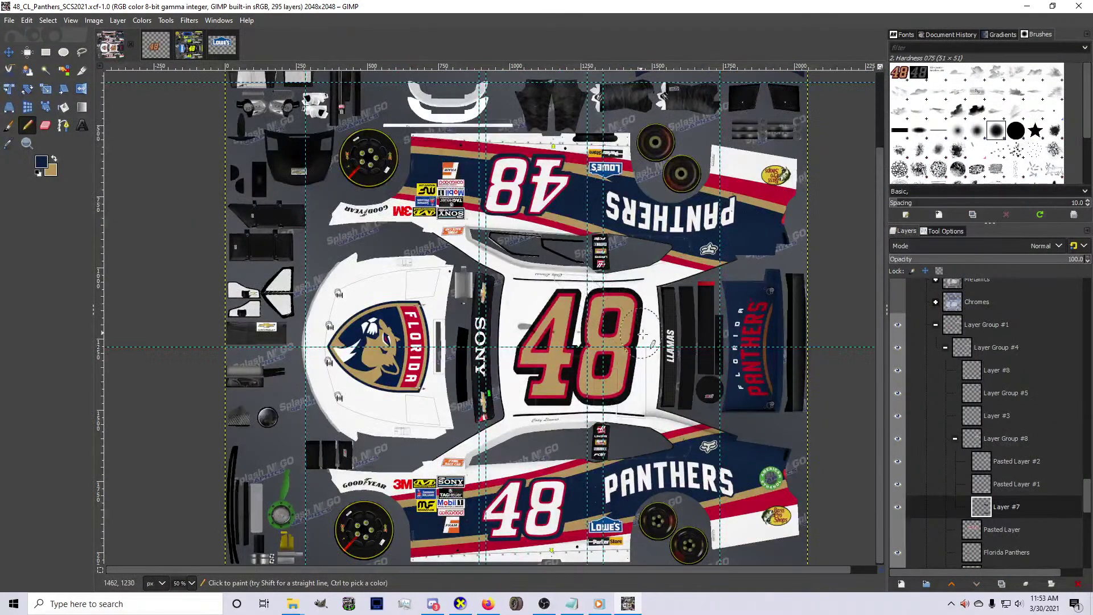
scroll(649, 341, "down", 2)
scroll(693, 267, "up", 2)
scroll(692, 267, "up", 1)
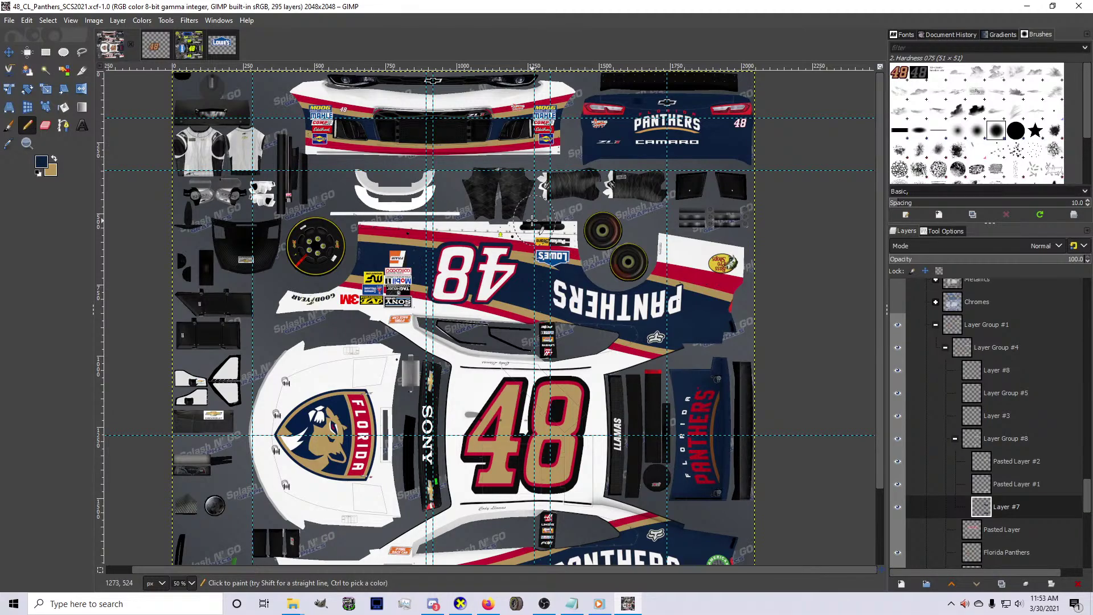
scroll(478, 227, "down", 1)
scroll(473, 308, "up", 1)
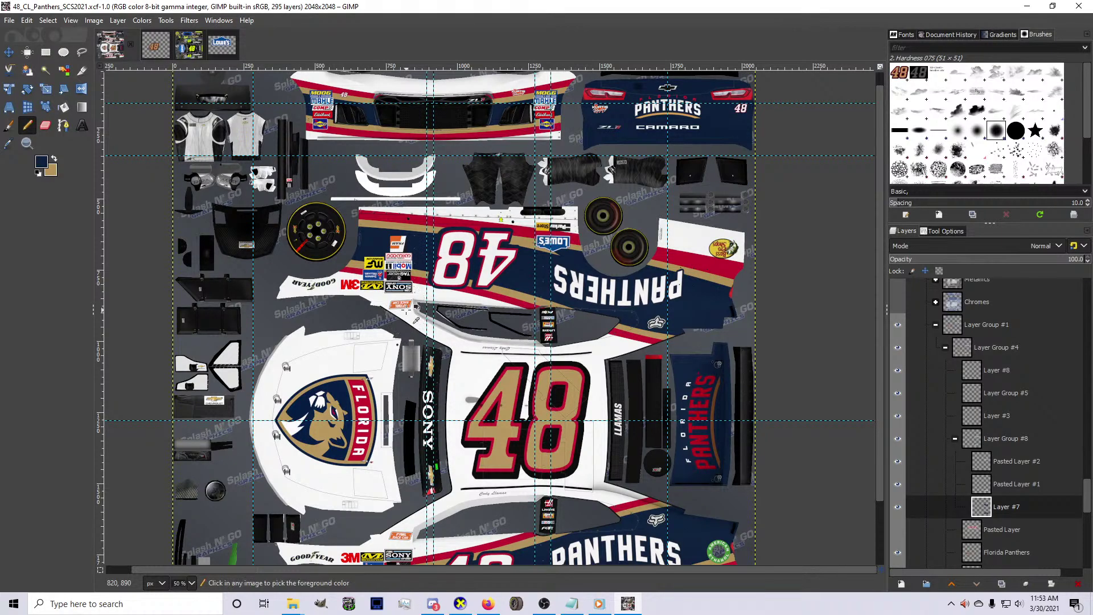
scroll(347, 308, "down", 2)
scroll(341, 308, "up", 1)
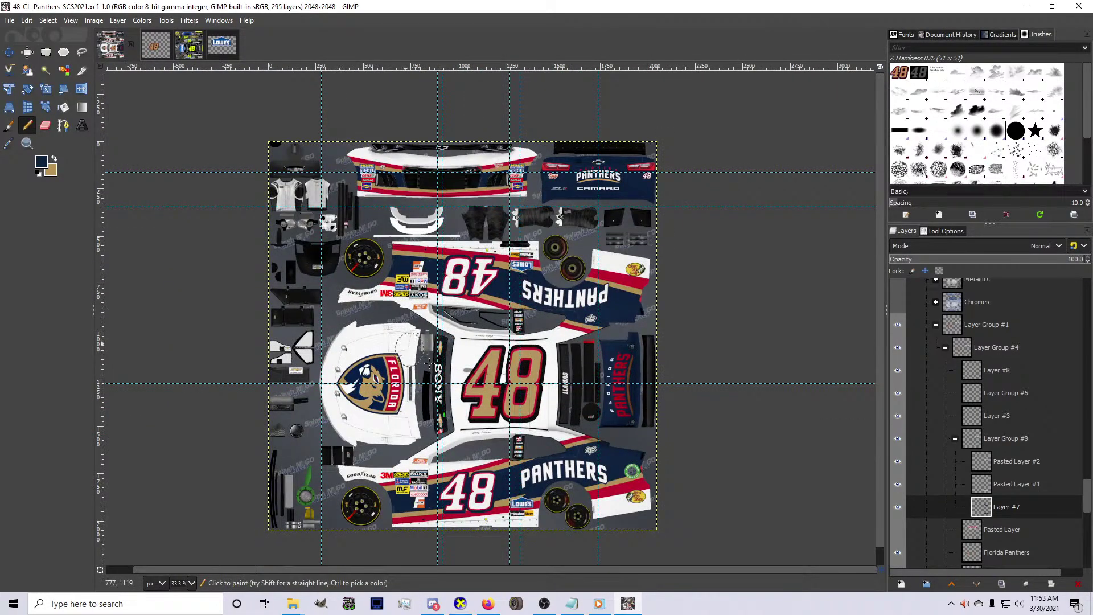
left_click(493, 609)
left_click(493, 609)
left_click_drag(551, 568, 514, 576)
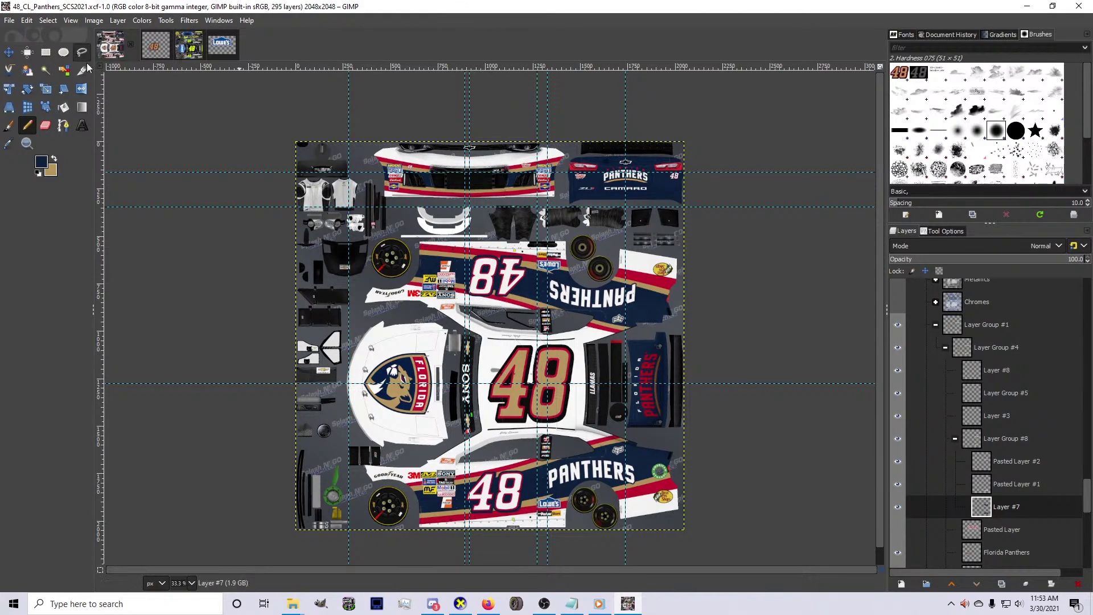
left_click(489, 605)
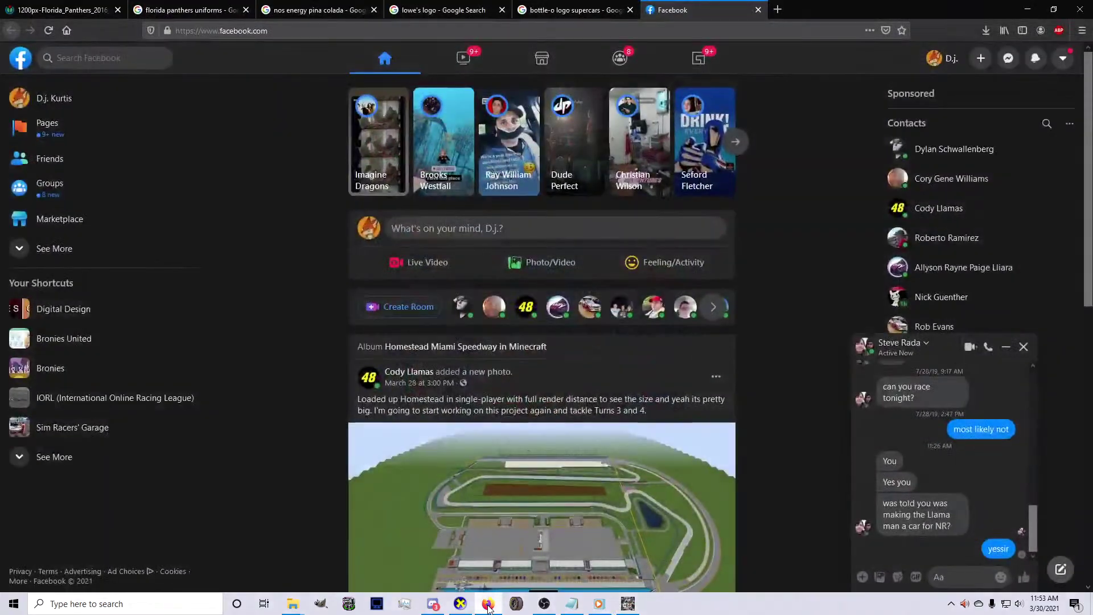
left_click(489, 605)
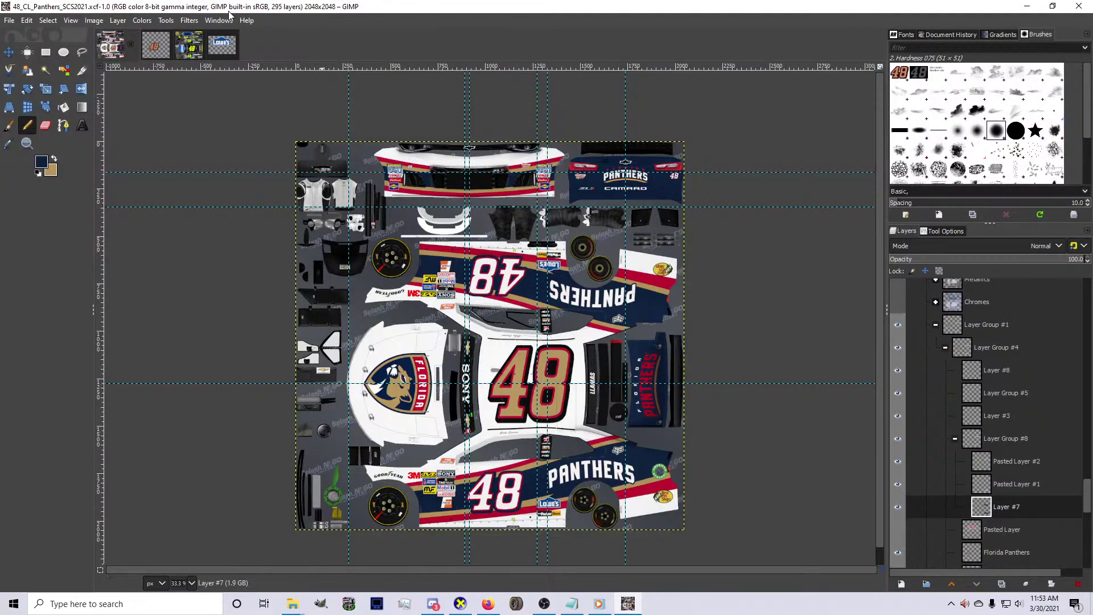
Copy the yellow number 48 driving suit layer from the Driver group of the Lowe's livery
left_click(189, 44)
scroll(641, 317, "up", 1)
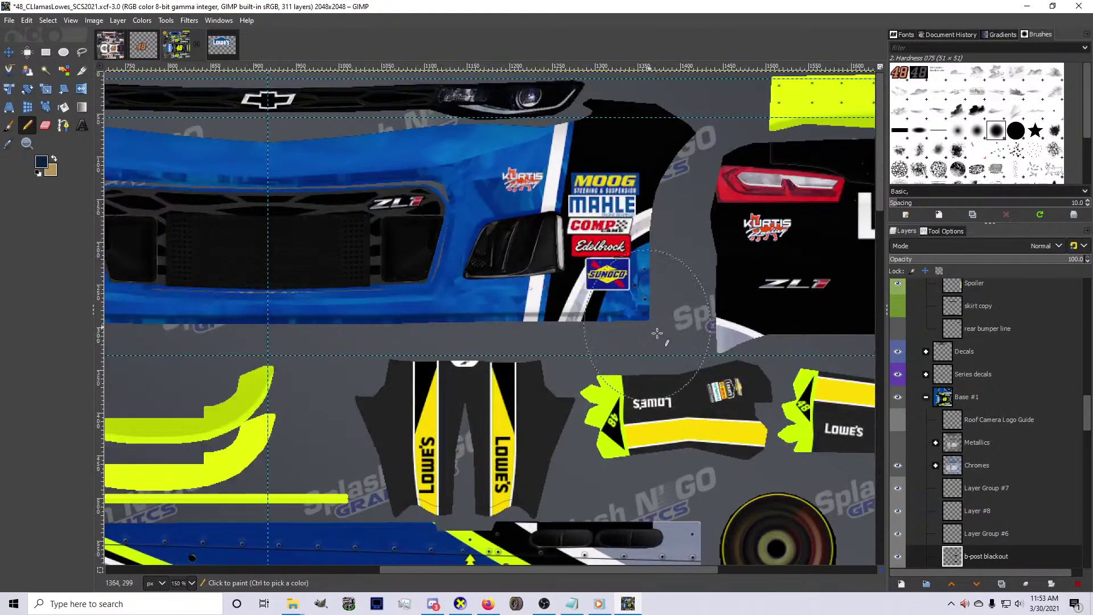
scroll(993, 403, "up", 5)
scroll(378, 344, "down", 5, "ctrl")
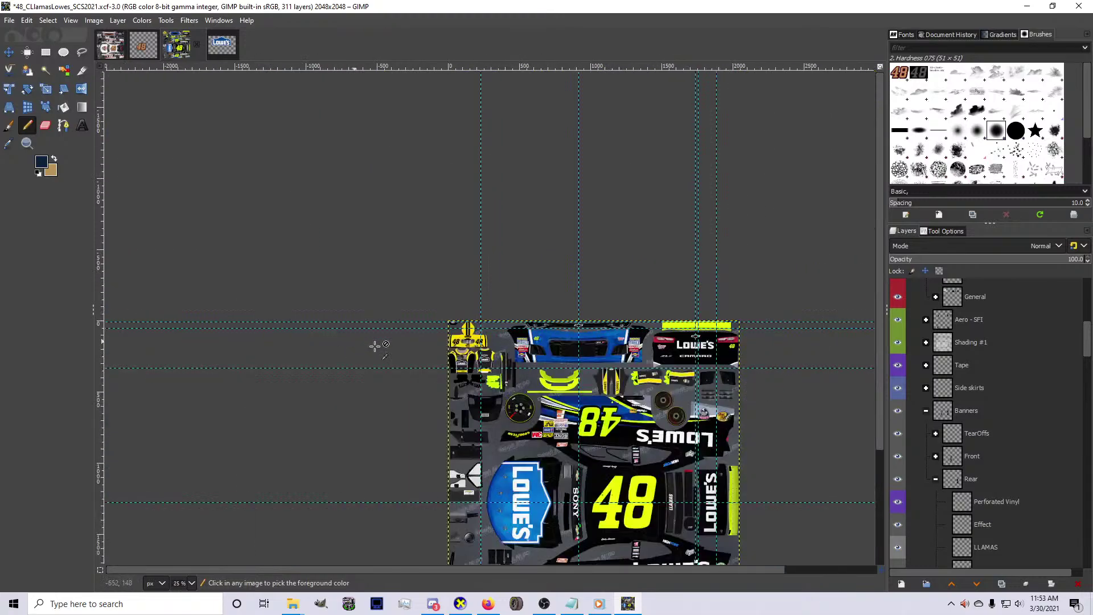
scroll(455, 348, "up", 5, "ctrl")
scroll(548, 333, "down", 2, "ctrl")
scroll(921, 388, "up", 10)
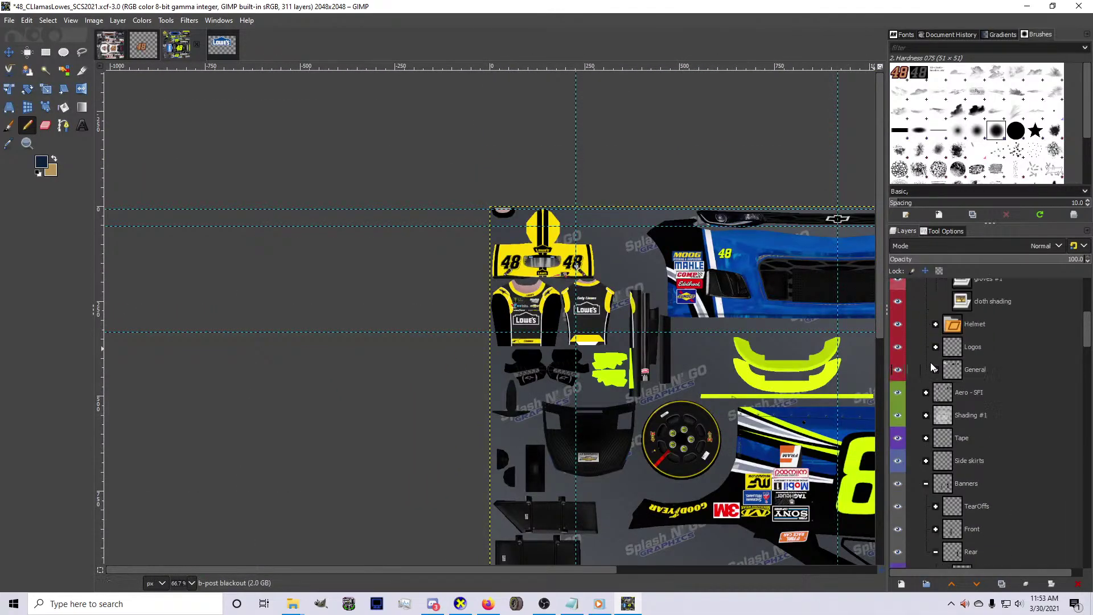
left_click(984, 383)
key("ctrl+c")
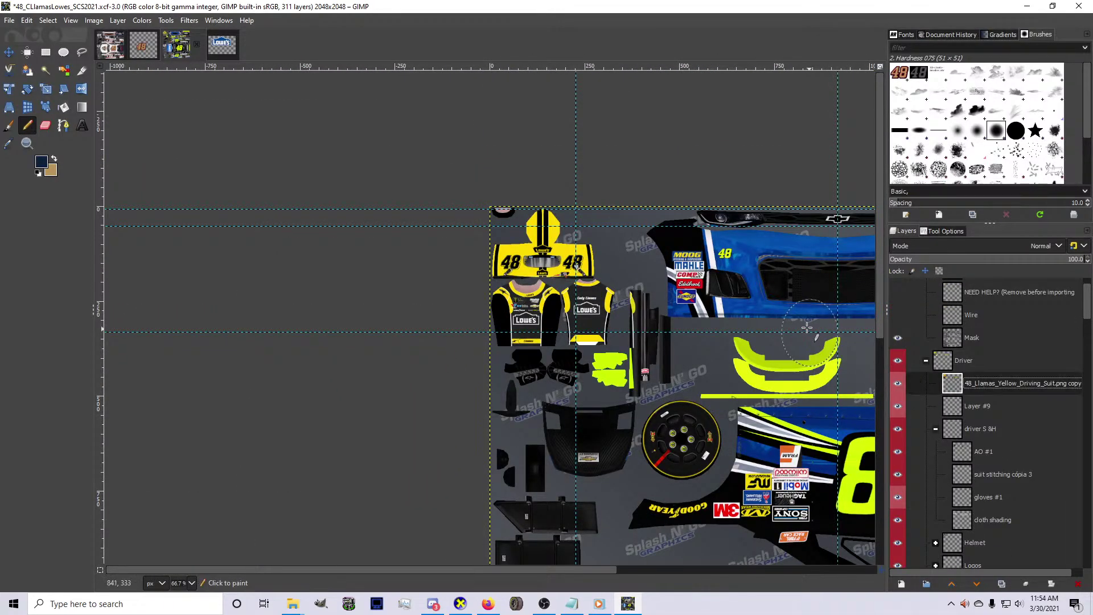
Return to the Panthers livery, then find, select and expand its Driver layer group
left_click(102, 41)
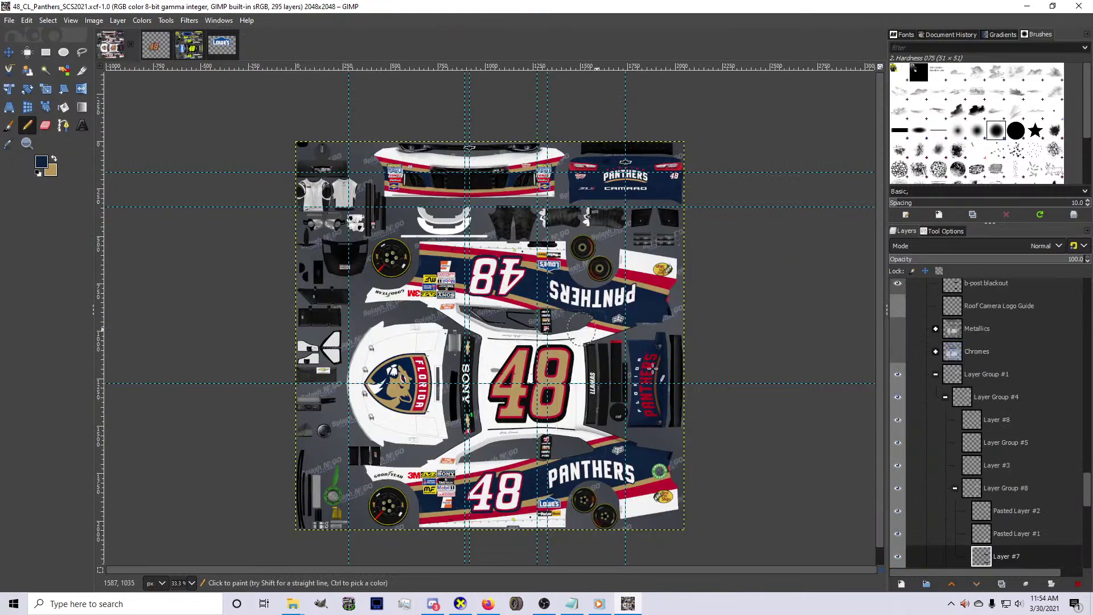
scroll(1003, 456, "up", 10)
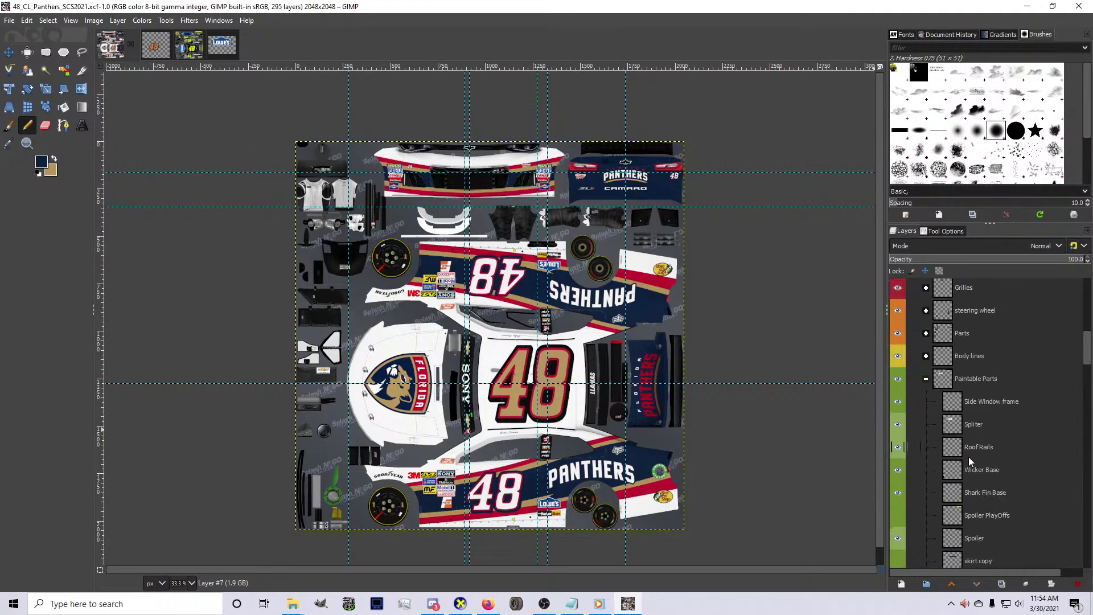
scroll(970, 461, "up", 3)
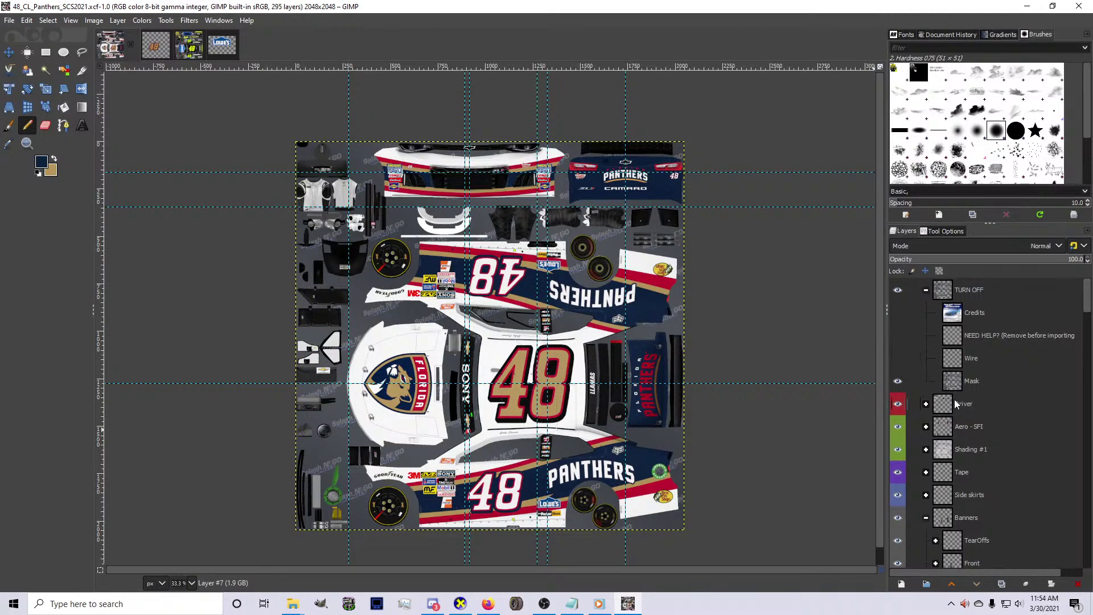
scroll(956, 403, "down", 5)
scroll(947, 454, "down", 5)
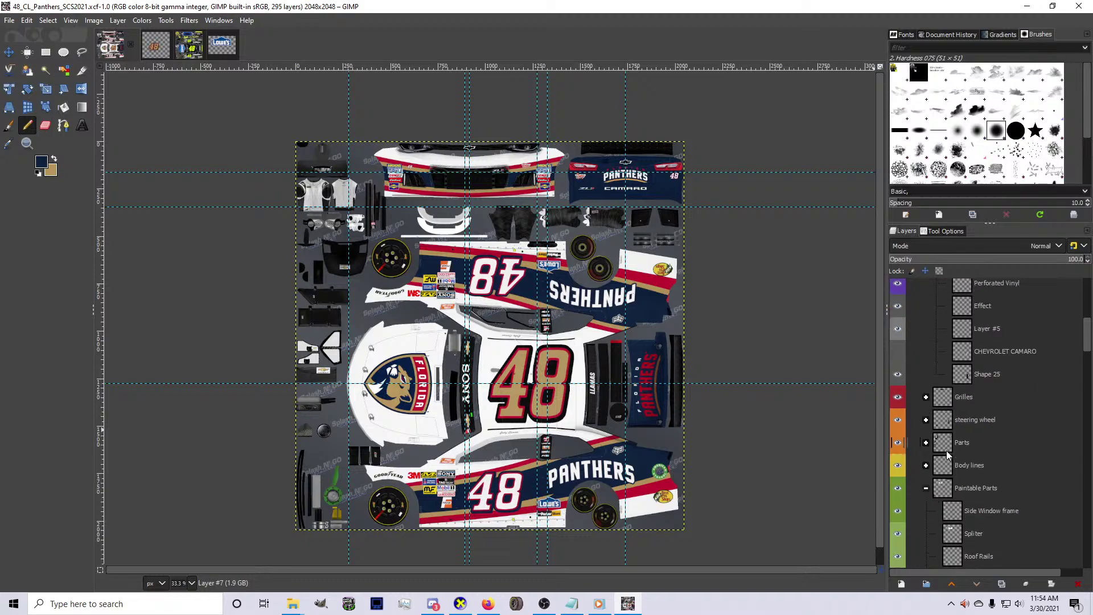
scroll(947, 454, "down", 3)
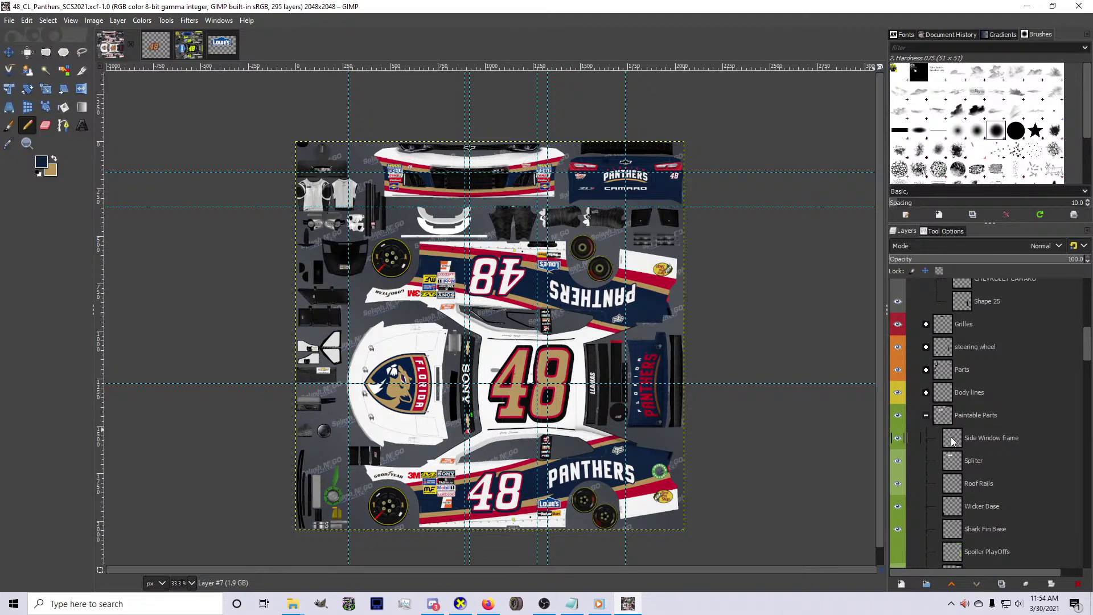
scroll(930, 411, "up", 8)
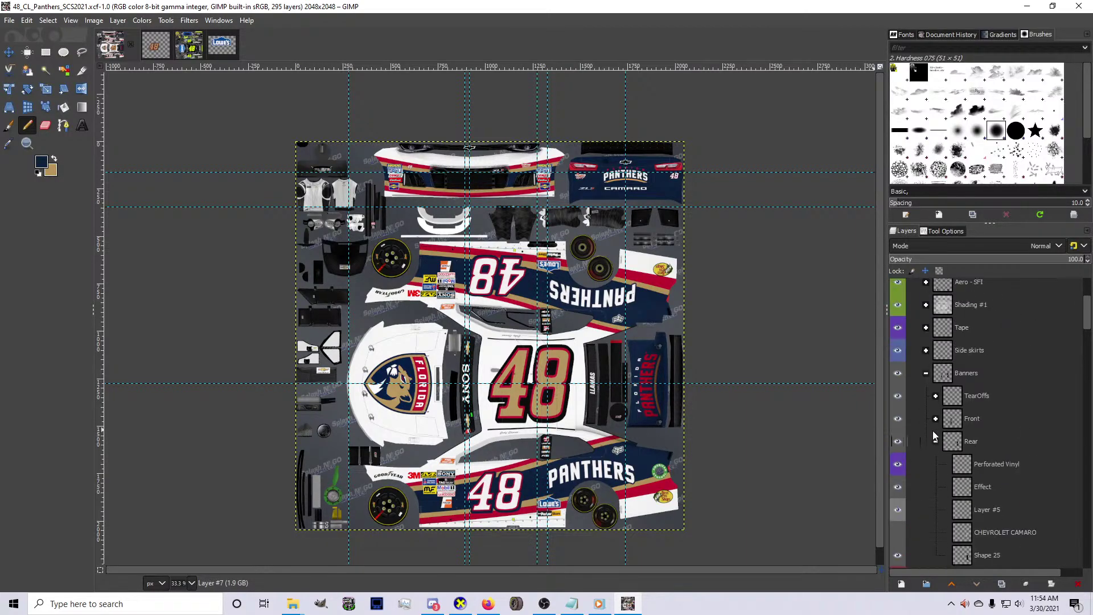
scroll(935, 436, "up", 3)
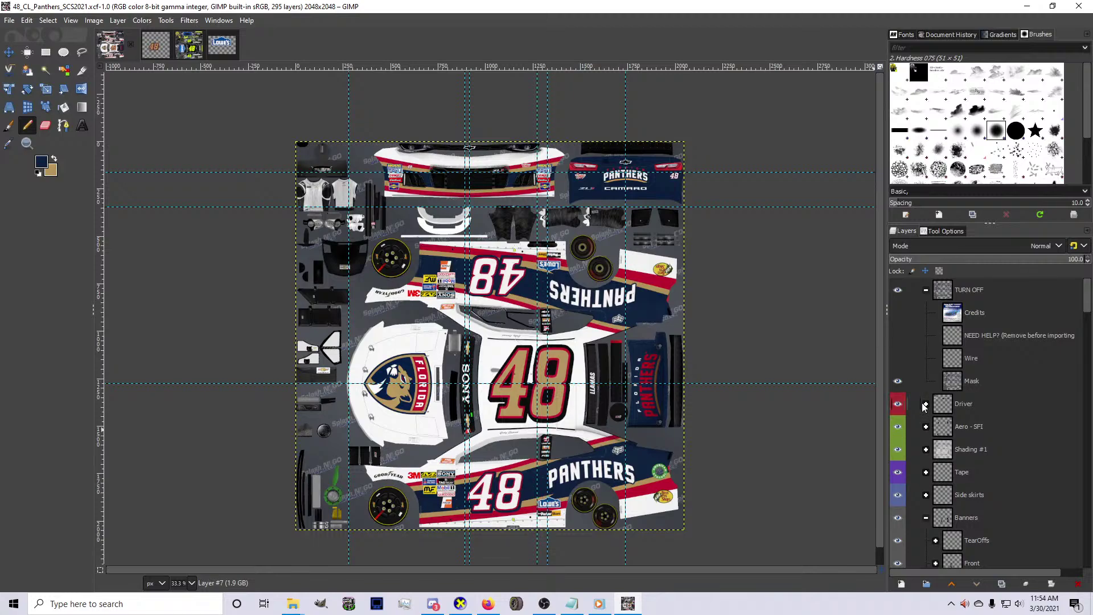
left_click(925, 405)
left_click(926, 404)
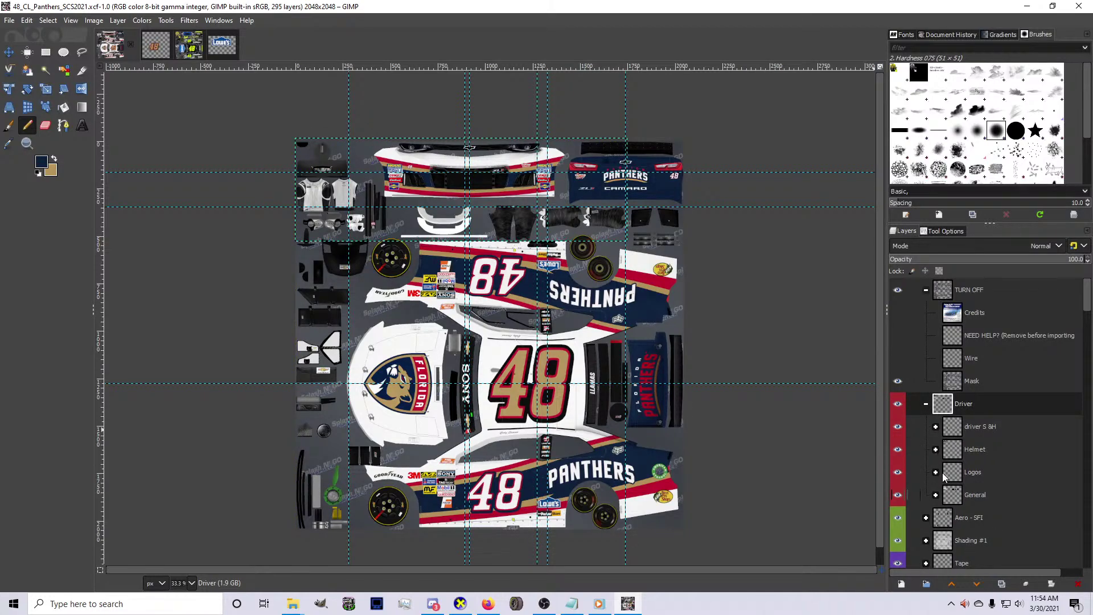
Add a transparent 2048 × 2048 px layer inside the Driver group and paste the copied driving suit above it
left_click(902, 584)
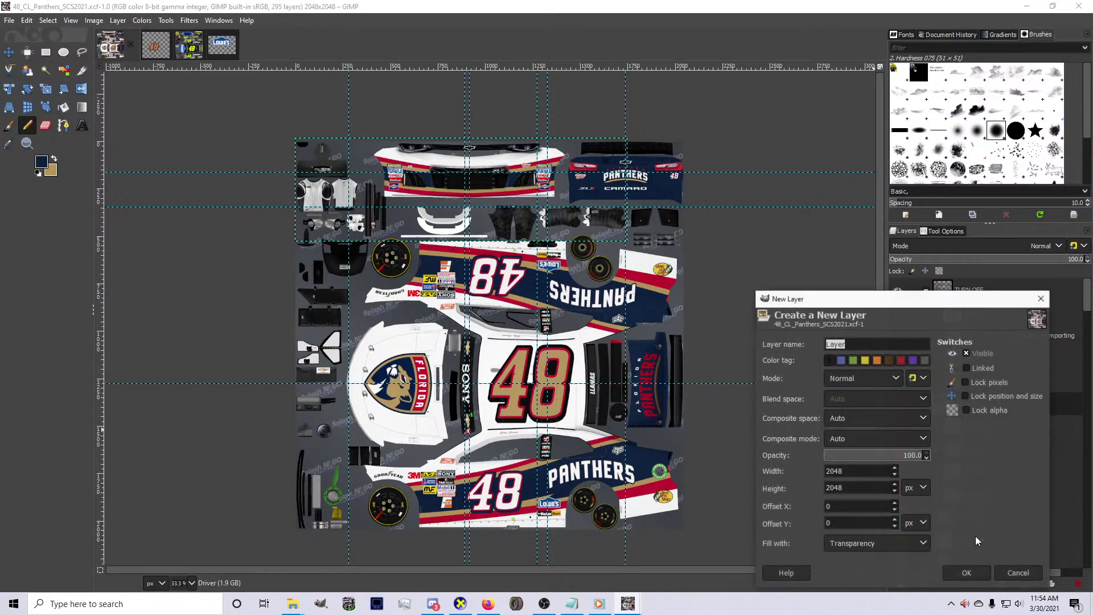
left_click(966, 572)
key("ctrl+v")
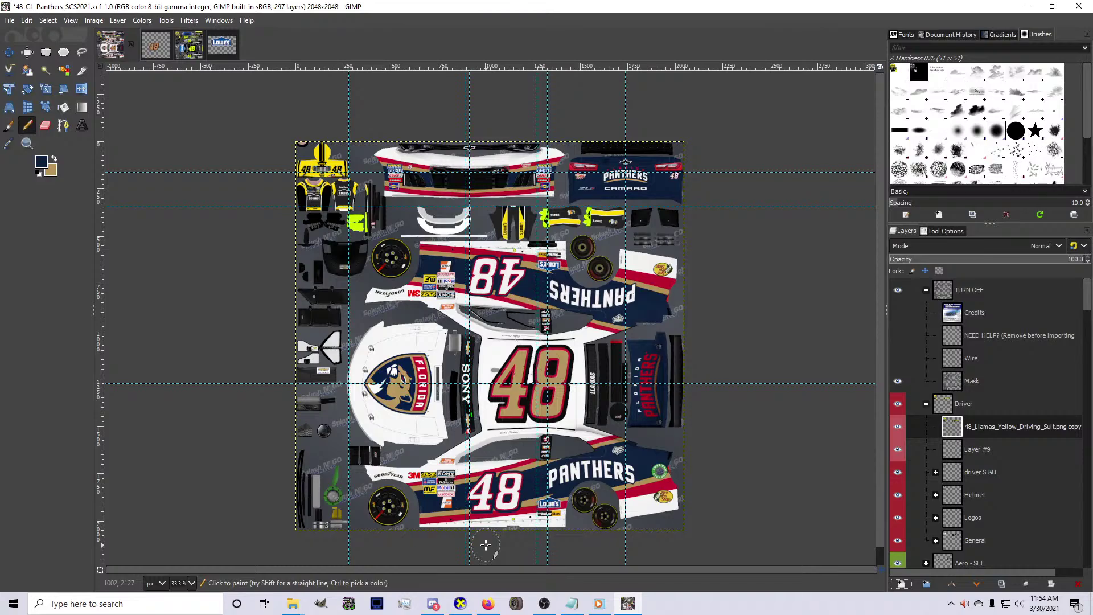
Glance at Facebook in Firefox, then switch to CarView and inspect the Panthers car from the front and side
left_click(488, 602)
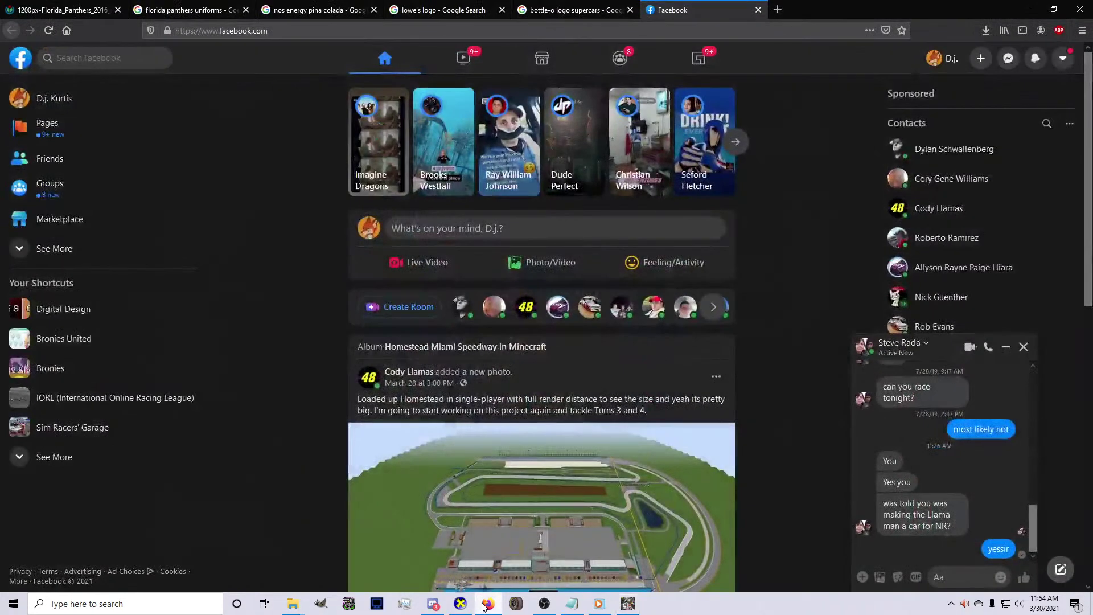
left_click(487, 601)
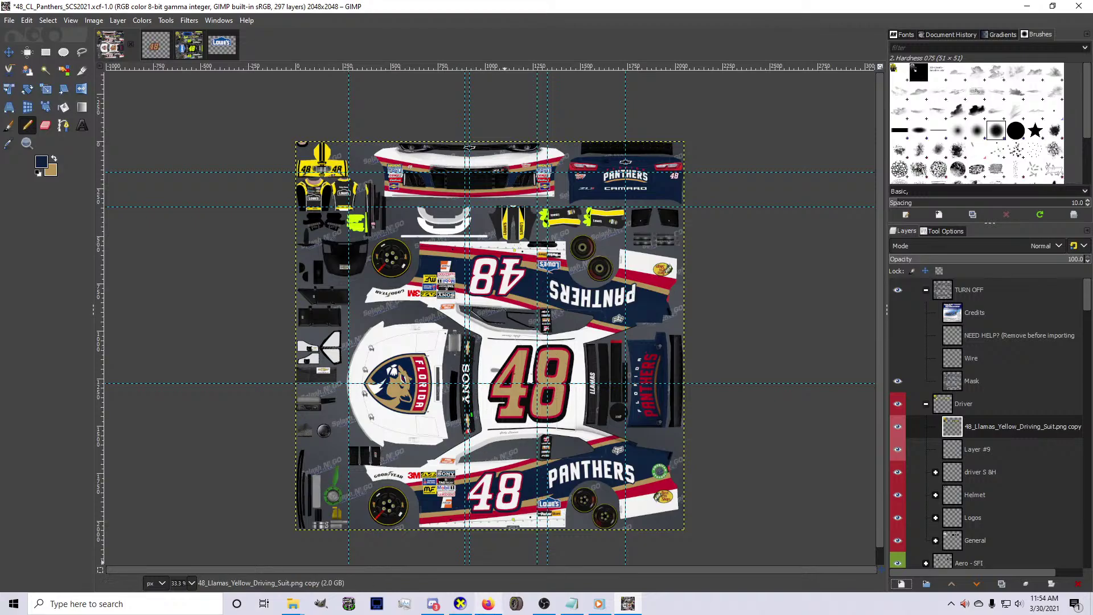
left_click(460, 603)
left_click_drag(614, 326, 394, 488)
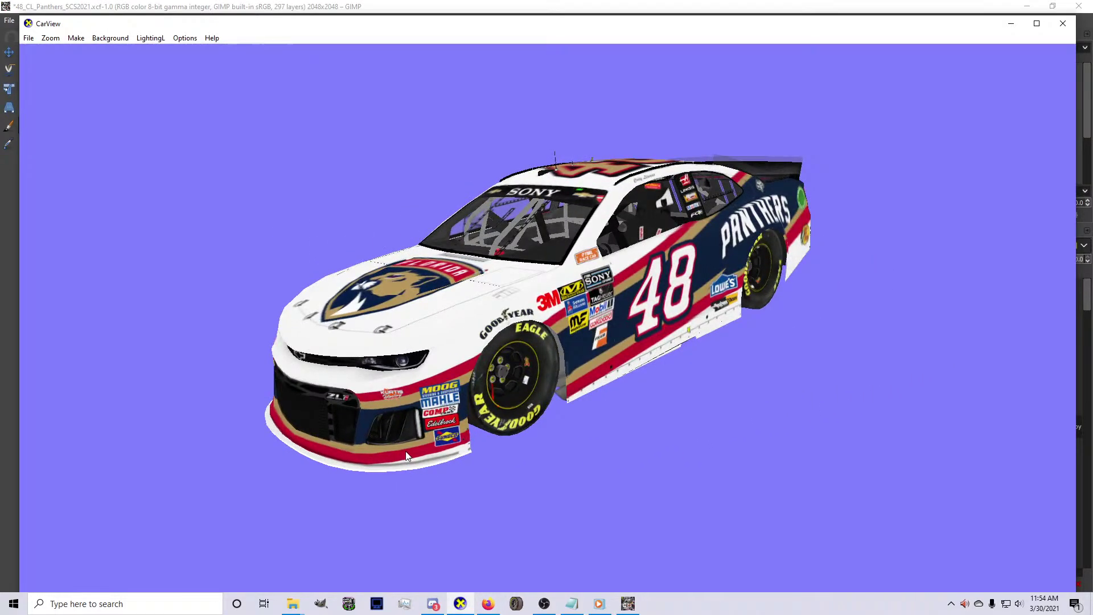
left_click_drag(582, 403, 513, 341)
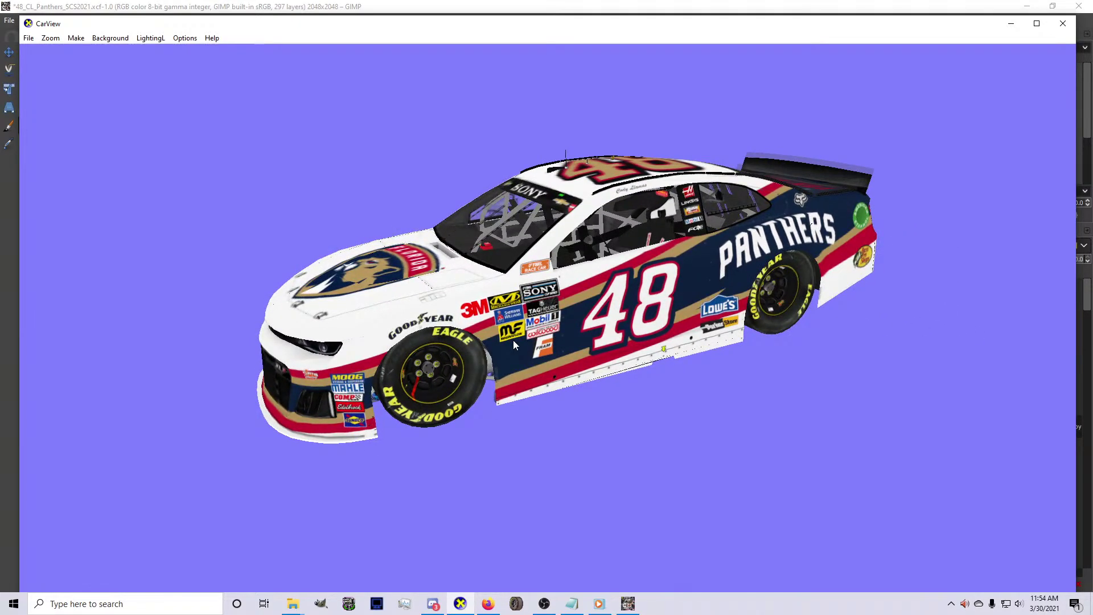
Switch to GIMP, clear the selection around the 48 in set_shr.xcf and save the file
left_click(628, 603)
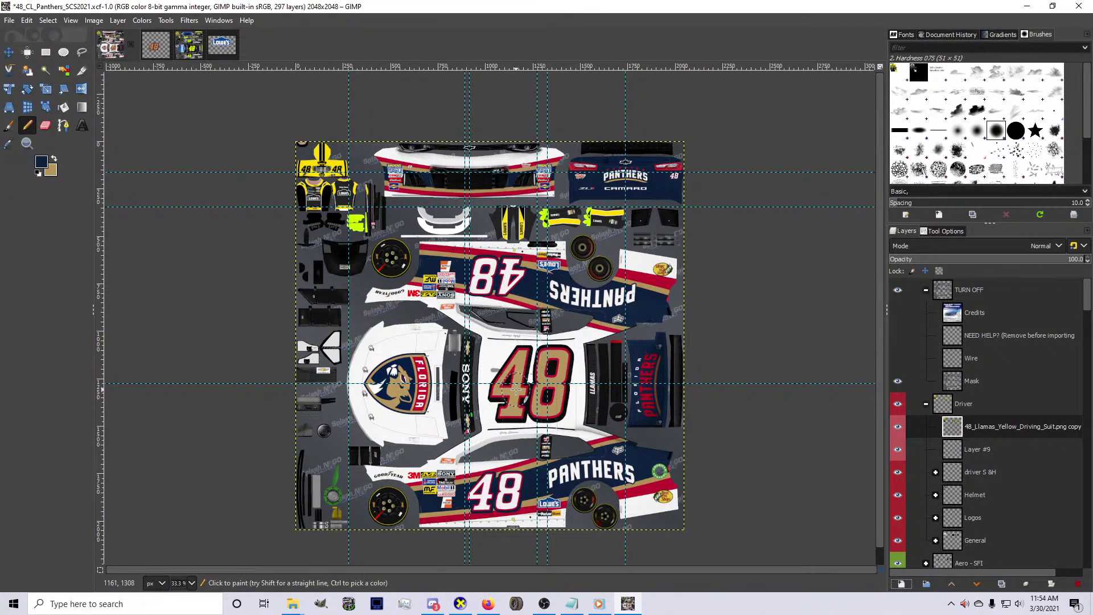
left_click(152, 42)
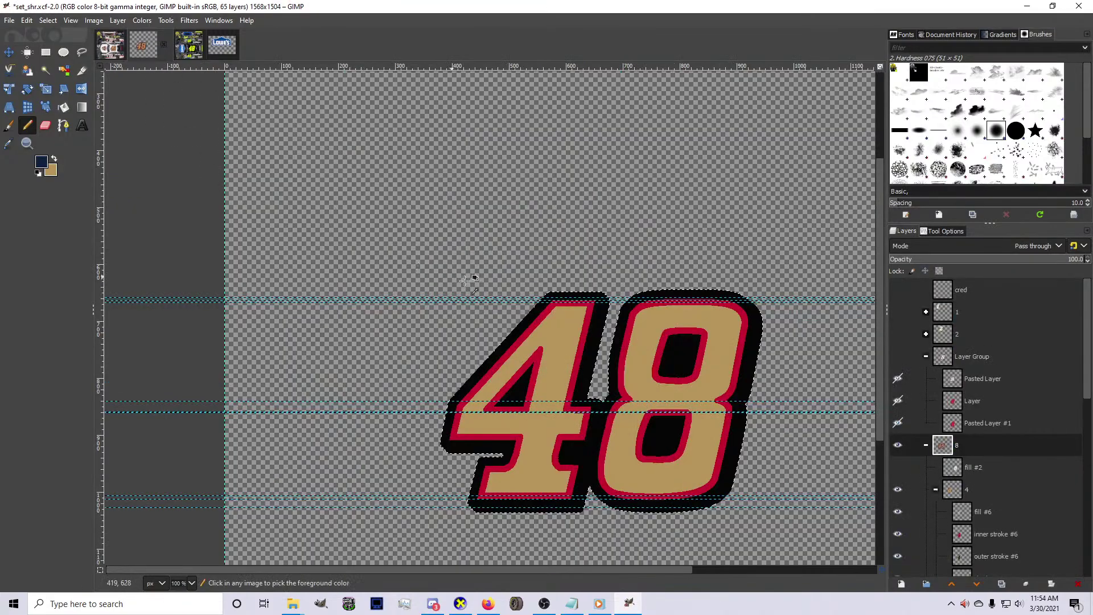
key("ctrl+s")
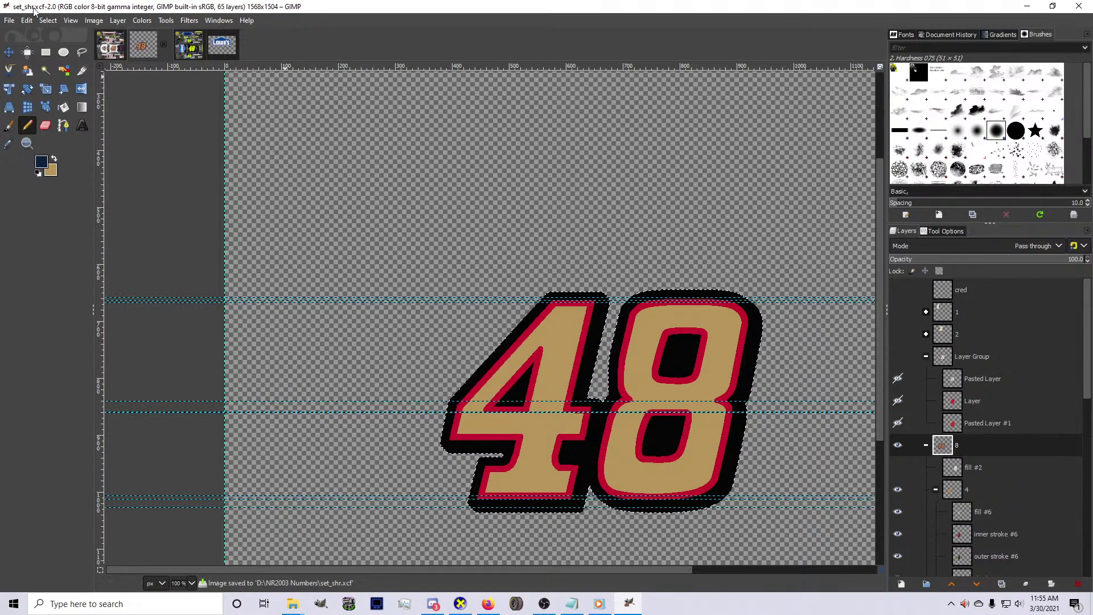
left_click(47, 20)
left_click(56, 48)
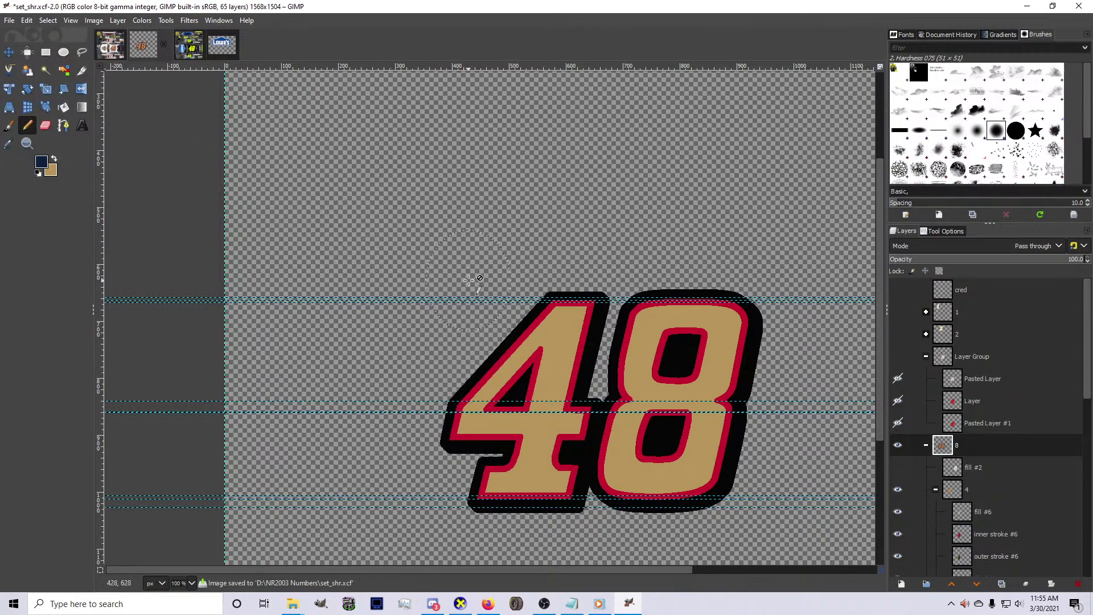
scroll(483, 279, "down", 1, "ctrl")
key("ctrl+s")
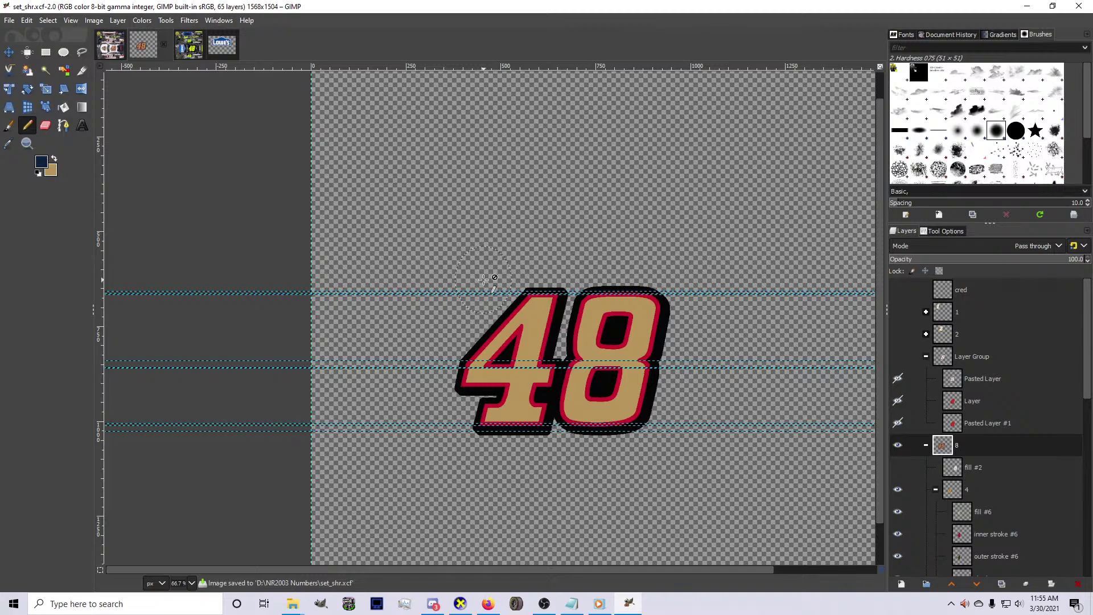
Compare the Panthers paint template's roof, sides and hood with the 3D car in CarView
left_click(110, 45)
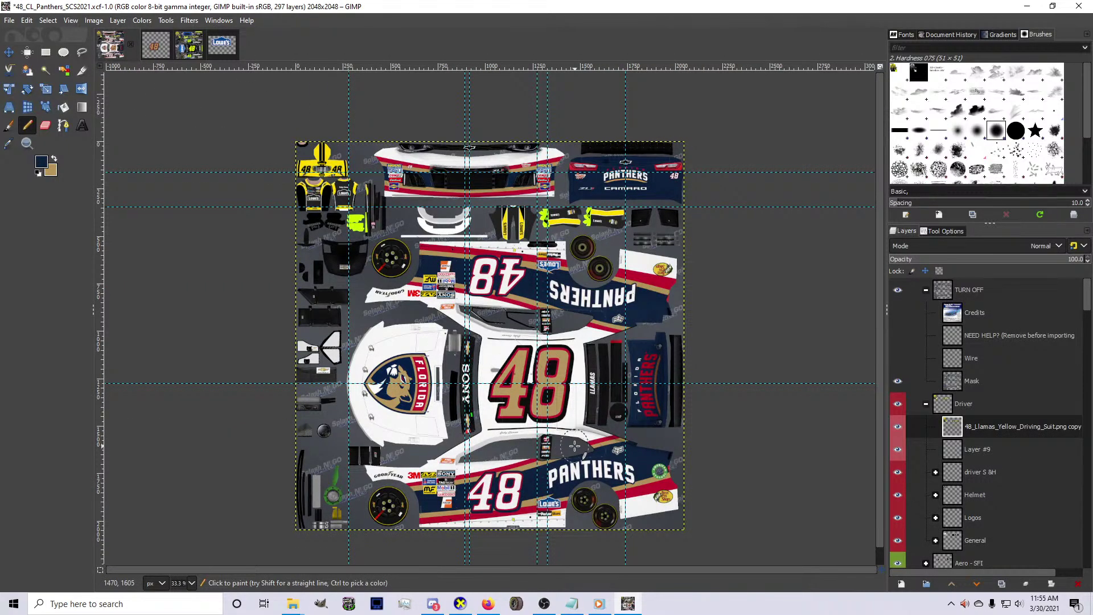
scroll(507, 530, "up", 2)
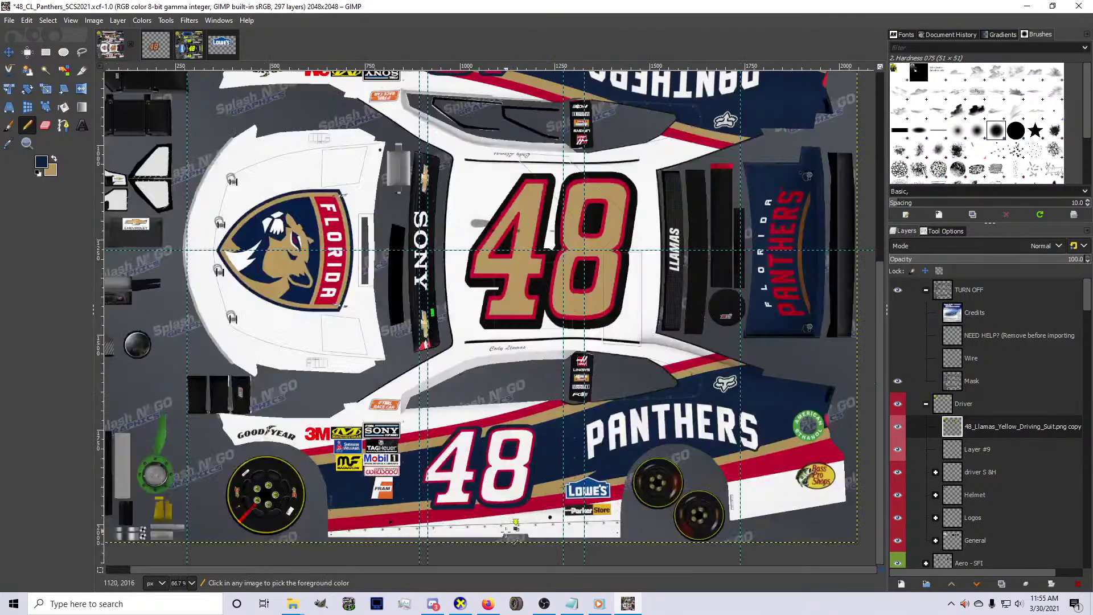
key("alt+Tab")
left_click_drag(606, 390, 567, 374)
left_click_drag(694, 299, 391, 439)
left_click(628, 603)
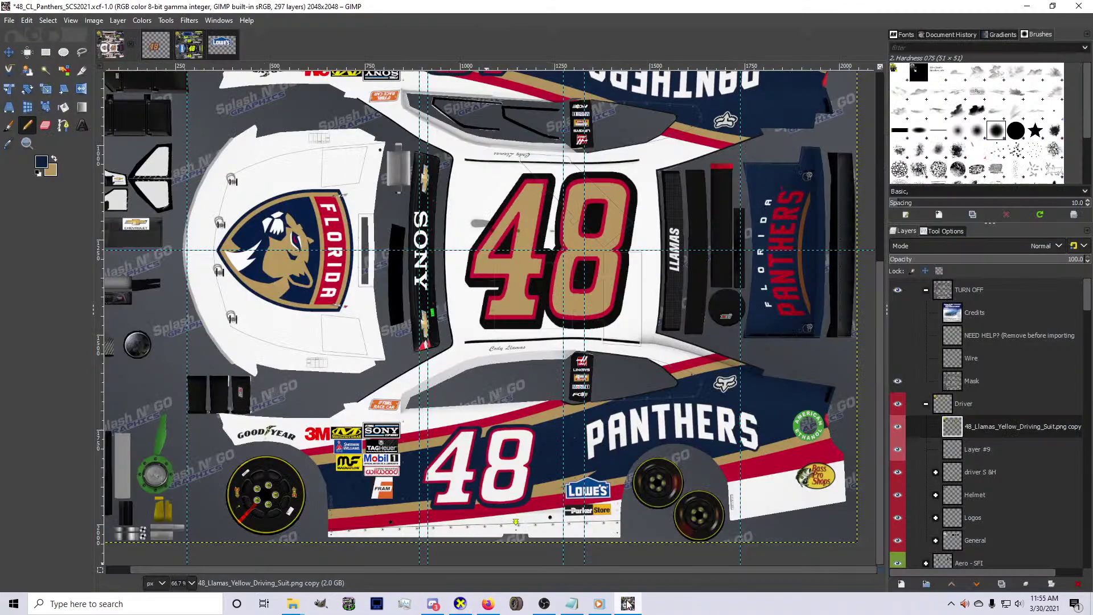
scroll(631, 470, "up", 5)
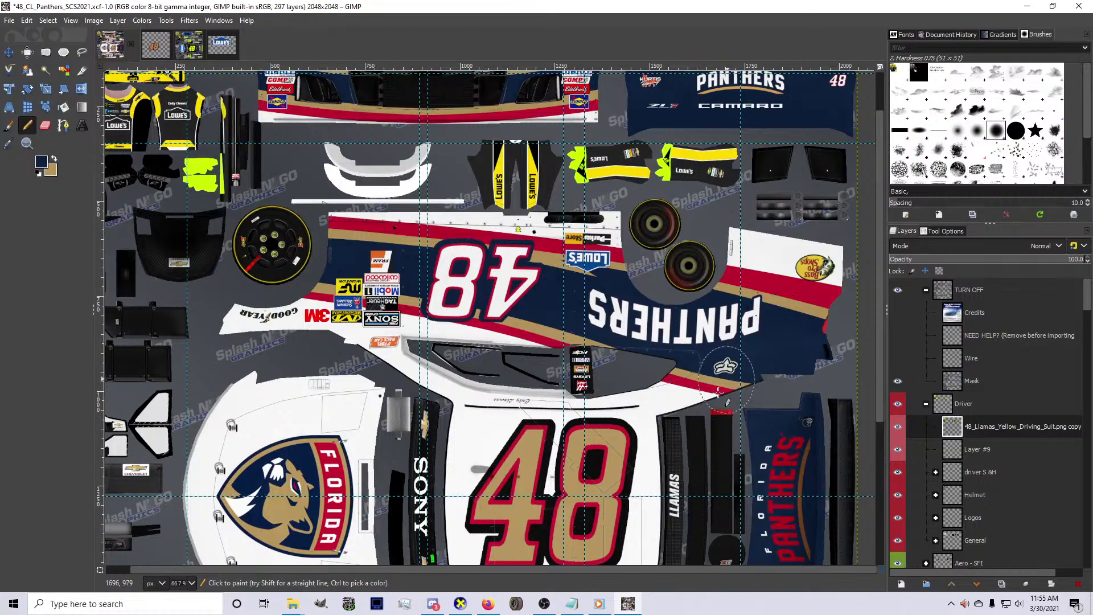
scroll(582, 458, "down", 4)
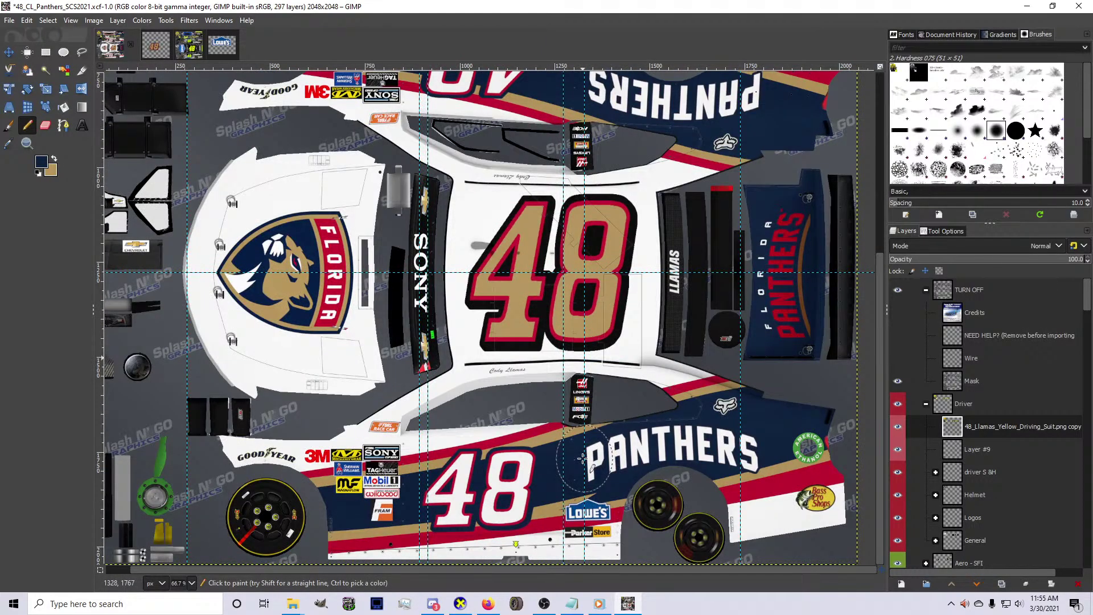
Browse the layer stack around the Design group and Layer Group #4 to locate the layer holding the lower side's white 48
scroll(972, 432, "down", 5)
left_click_drag(1086, 342, 1086, 555)
left_click(988, 488)
key("Up")
key("Up")
key("Up")
key("Up")
key("Up")
key("Up")
key("Up")
key("Up")
key("Up")
key("Up")
key("Up")
key("Up")
key("Up")
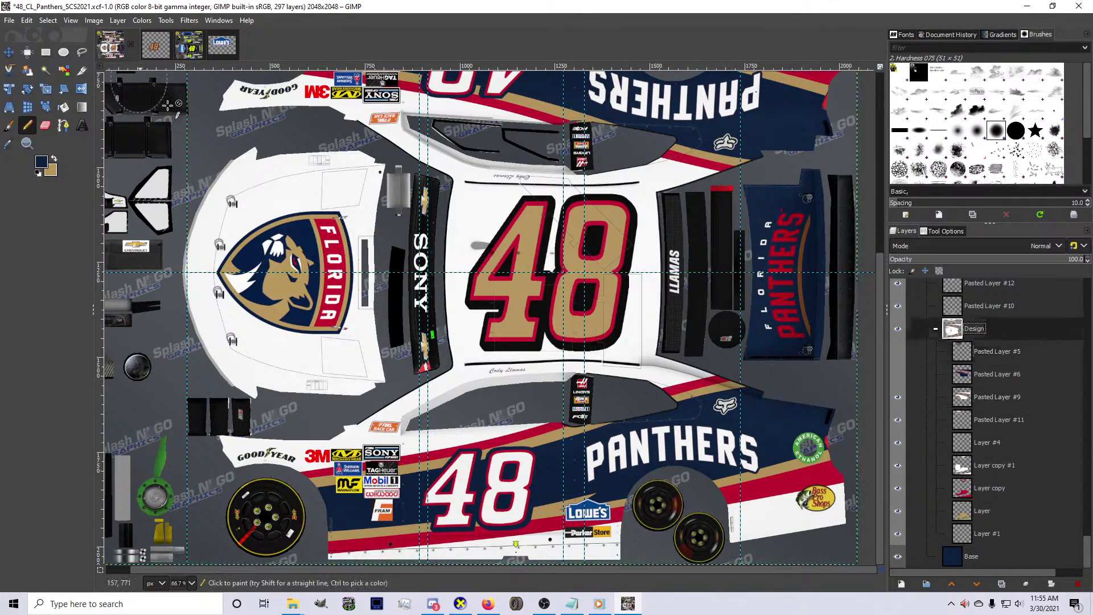
key("Down")
key("Down")
key("Down")
key("Down")
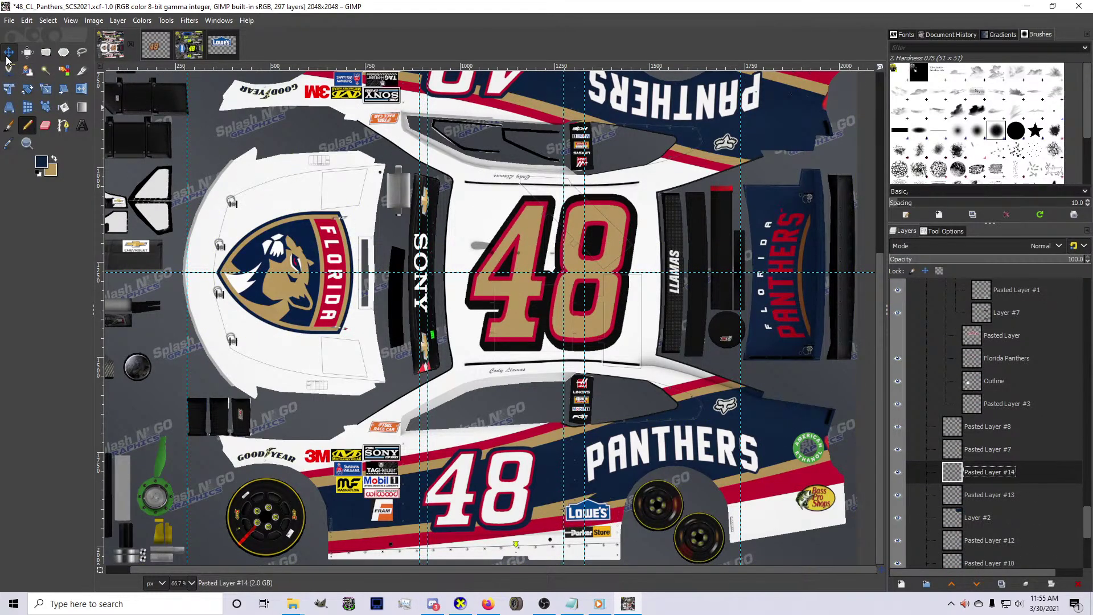
key("Up")
key("Up")
key("Up")
key("Up")
key("Up")
key("Up")
key("Up")
key("Up")
key("Up")
key("Up")
key("Up")
key("Up")
key("Up")
key("Up")
key("Up")
key("Up")
key("Up")
key("Up")
key("Up")
key("Up")
key("Up")
key("Up")
key("Up")
key("Up")
key("Up")
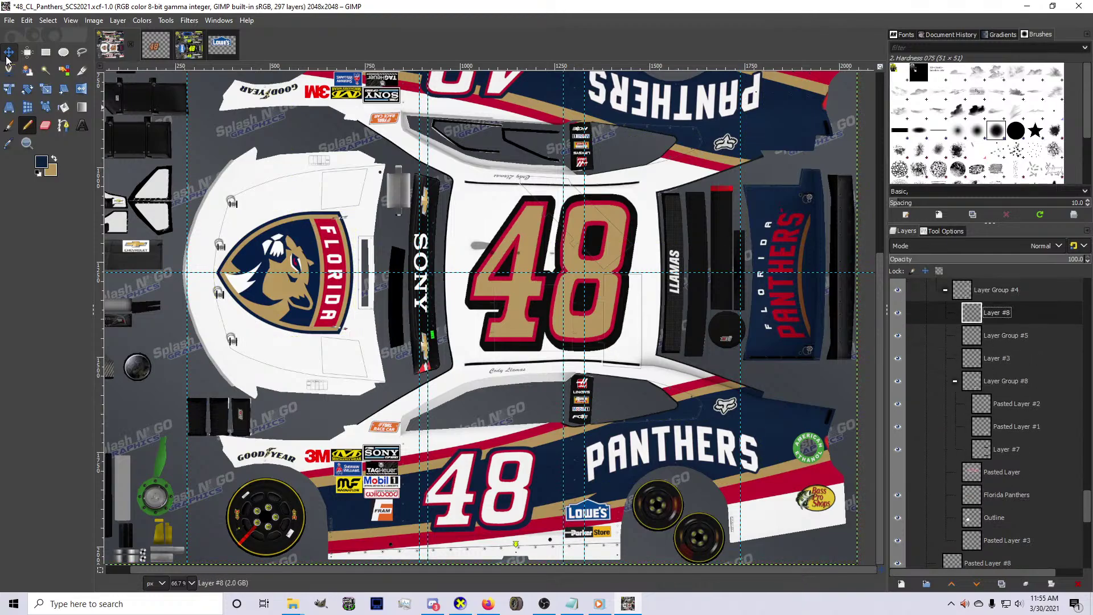
key("Down")
key("Down")
key("Down")
key("Down")
key("Down")
key("Down")
key("Down")
key("Down")
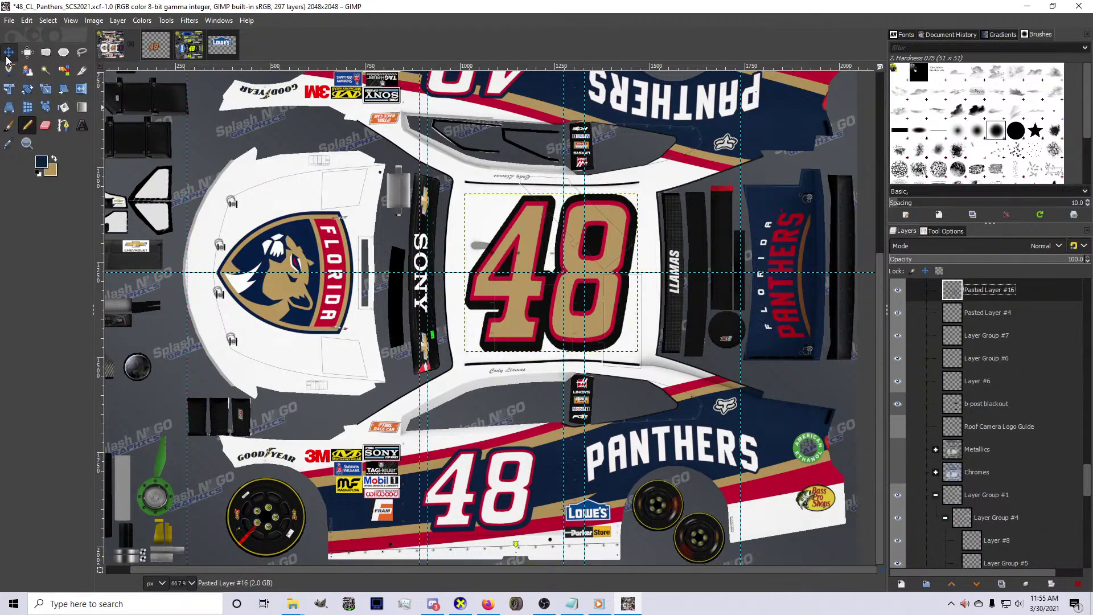
key("Down")
key("Down")
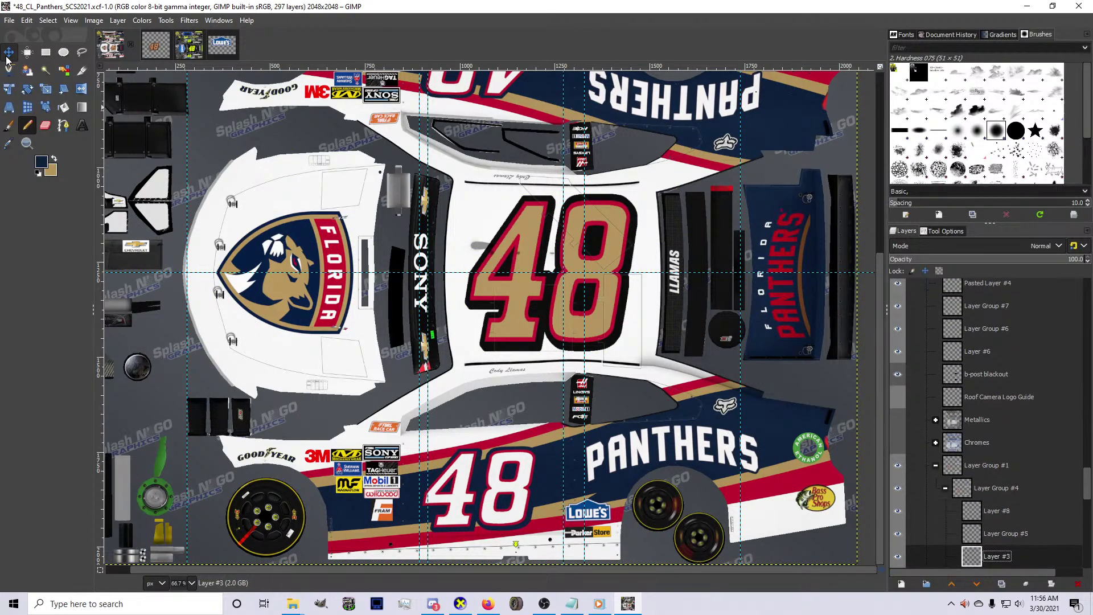
key("Down")
key("Down")
key("Down")
key("Down")
key("Down")
key("Down")
key("Down")
key("Down")
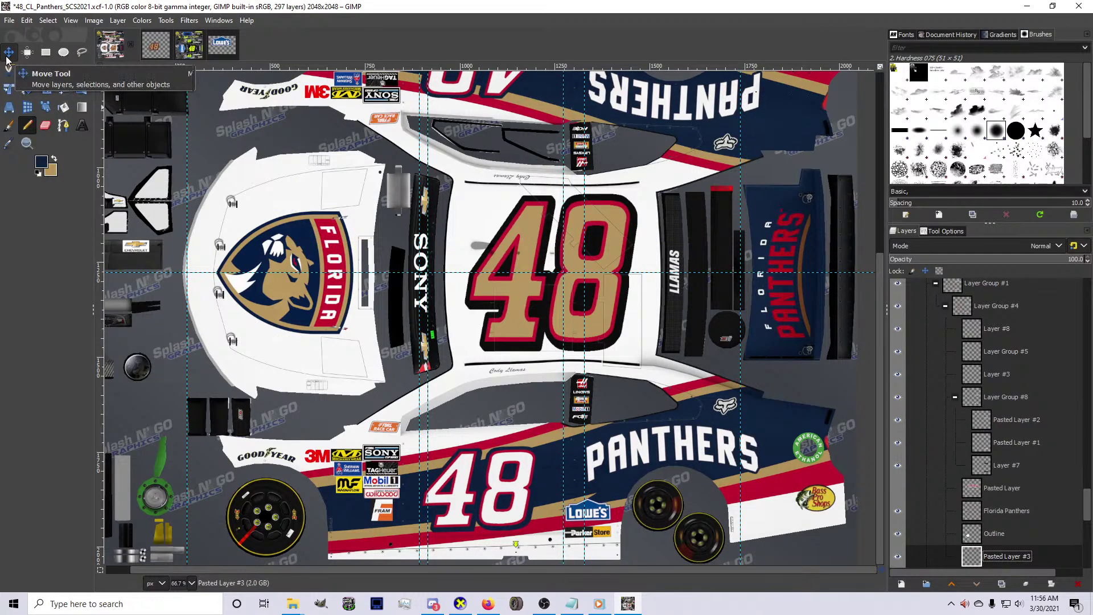
key("Down")
key("Down")
key("Down")
key("Down")
key("Down")
key("Down")
key("Down")
key("Down")
key("Down")
key("Down")
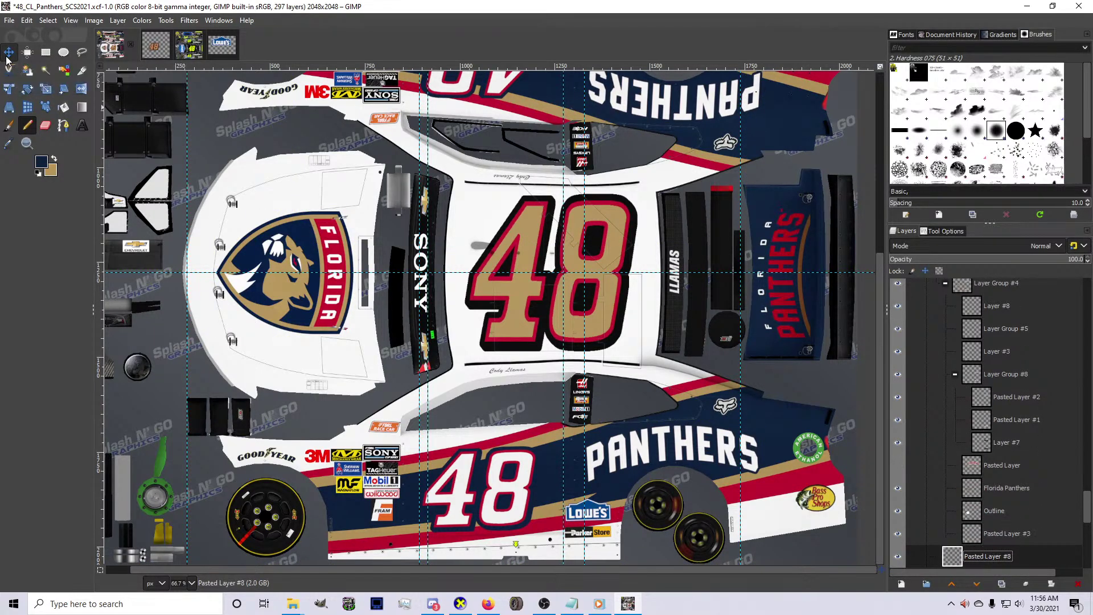
key("Up")
key("Up")
key("Up")
key("Up")
key("Up")
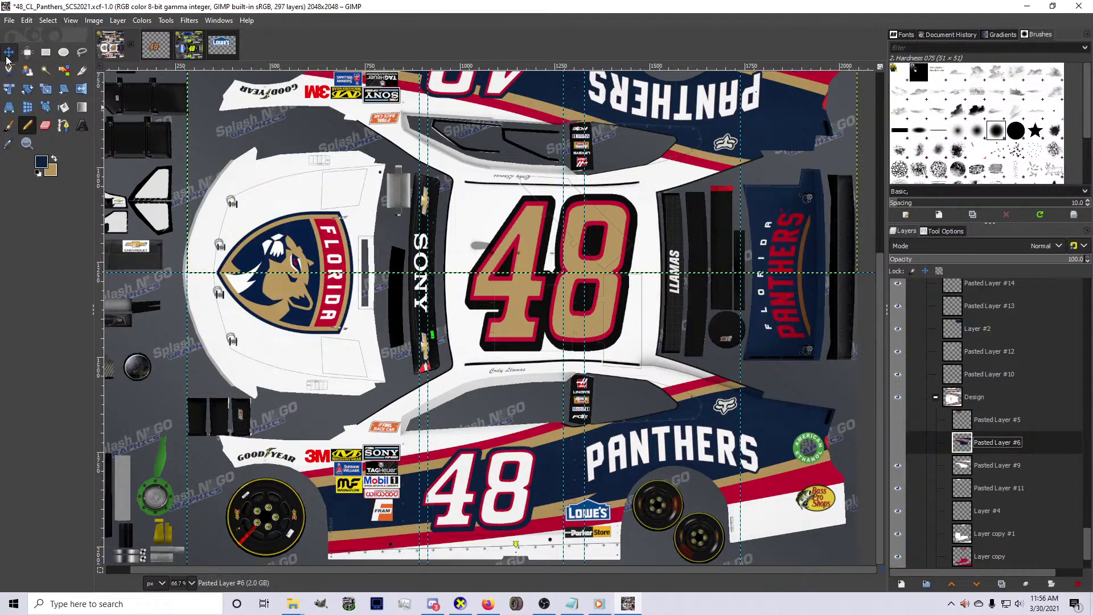
Nudge the lower side's white 48 on Pasted Layer #10 slightly toward the rear of the car with the Move tool
left_click(9, 52)
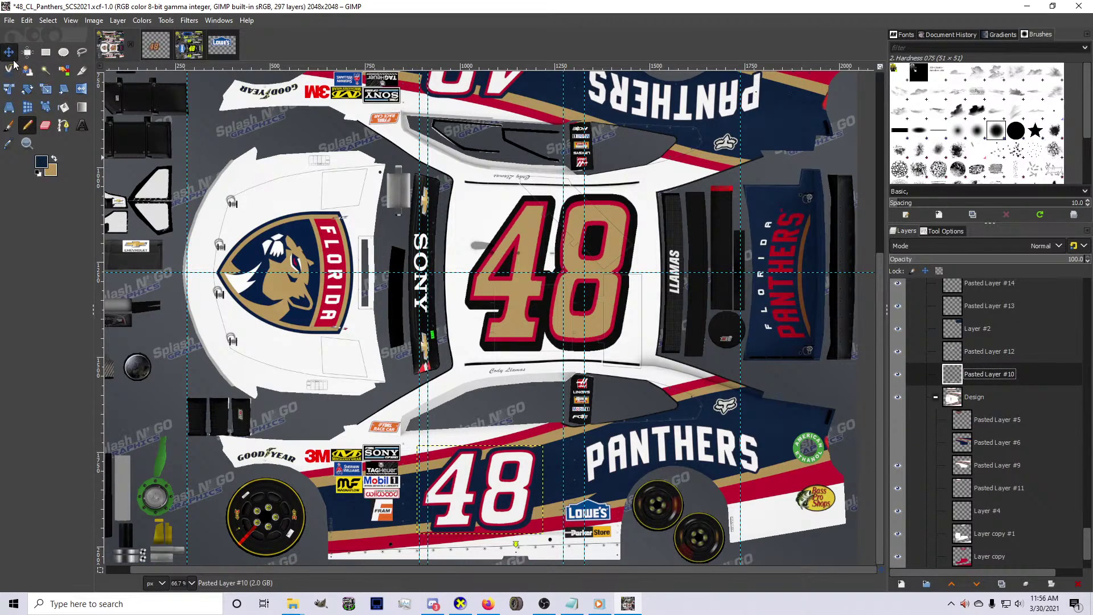
scroll(468, 514, "up", 2)
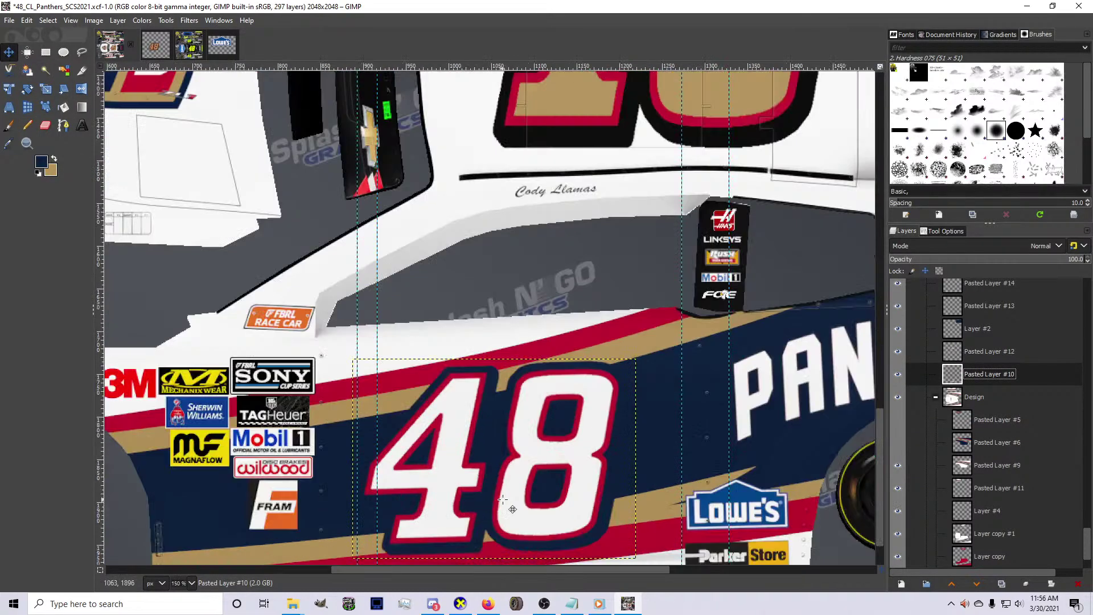
key("Right")
key("Right")
key("Right")
key("Right")
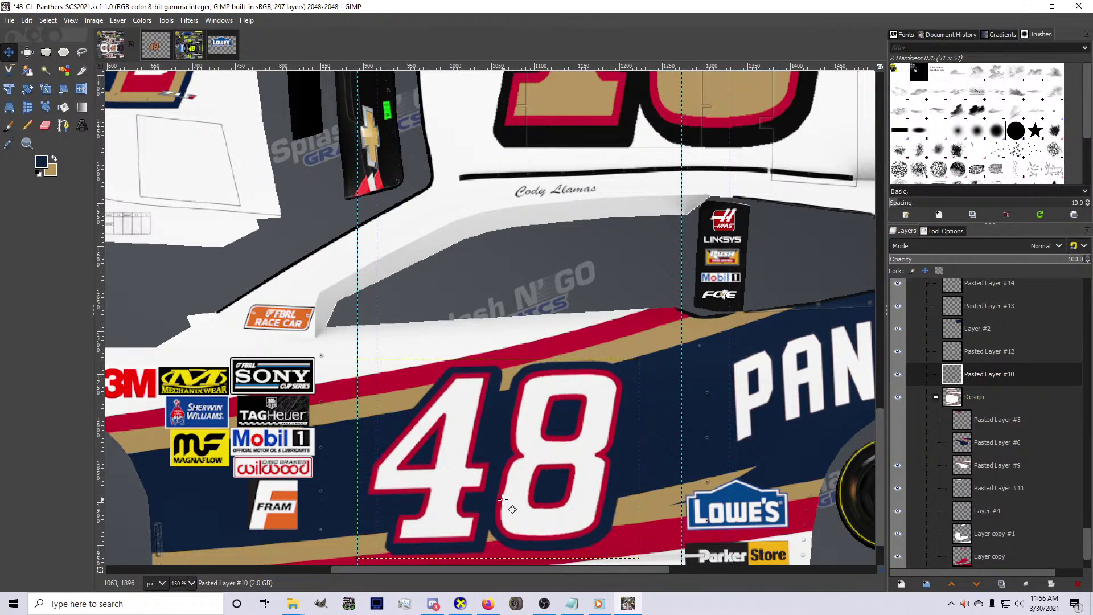
key("Left")
key("Left")
Review the whole paint template at reduced zoom, glance at Facebook in Firefox and return to GIMP
scroll(507, 504, "down", 3)
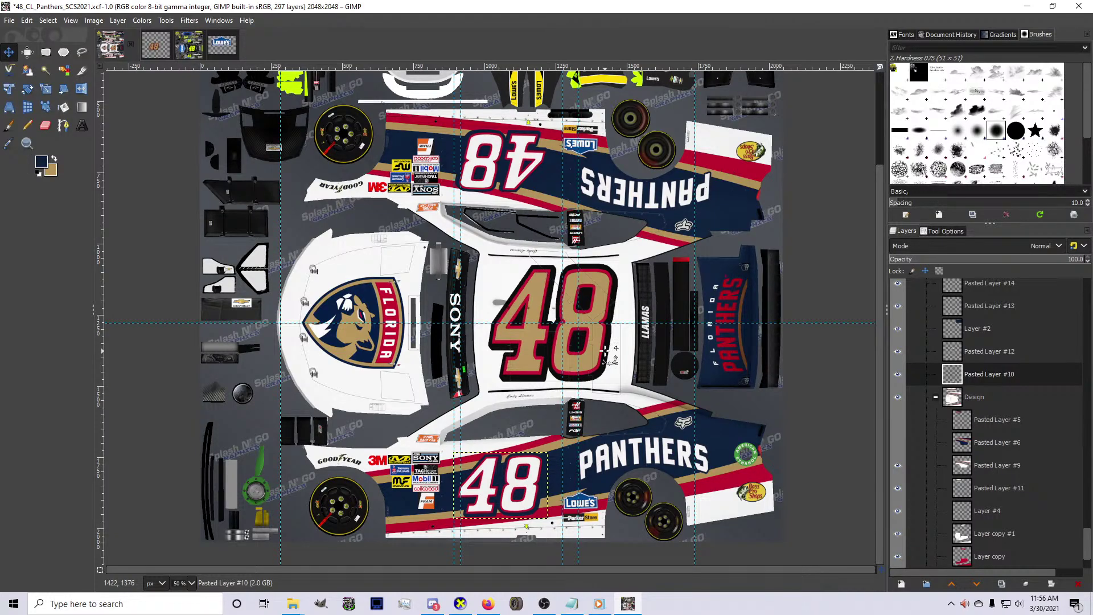
scroll(606, 353, "up", 3)
scroll(605, 351, "down", 1)
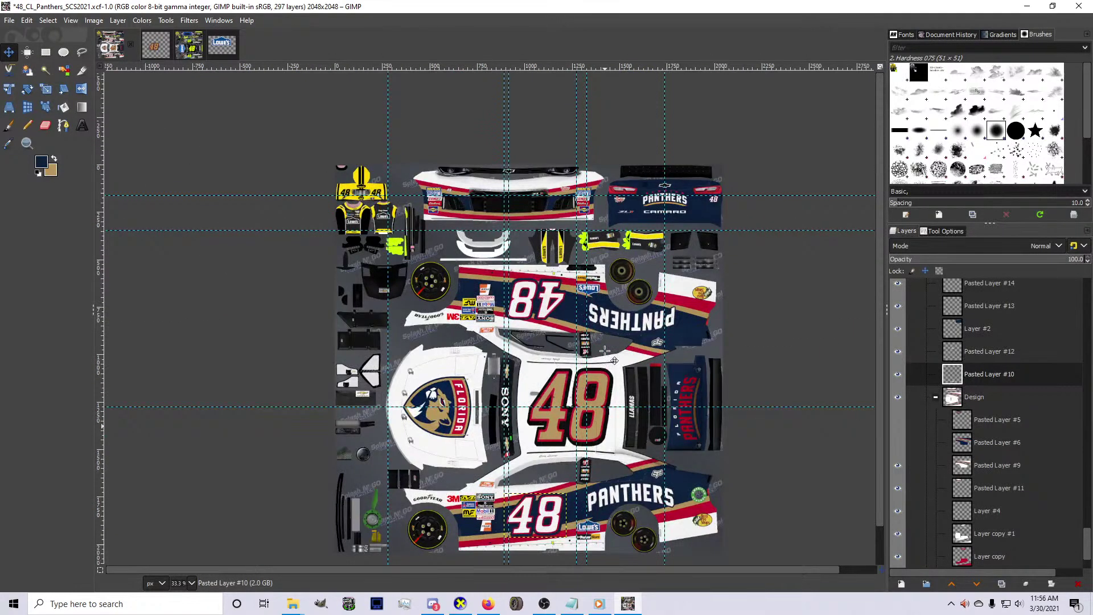
left_click(488, 604)
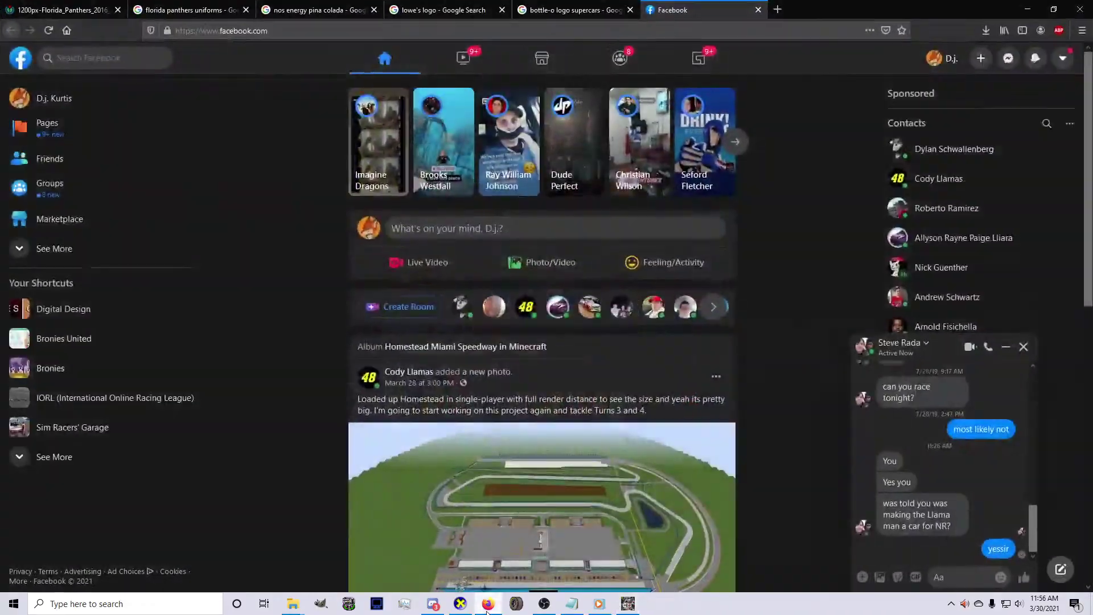
left_click(488, 608)
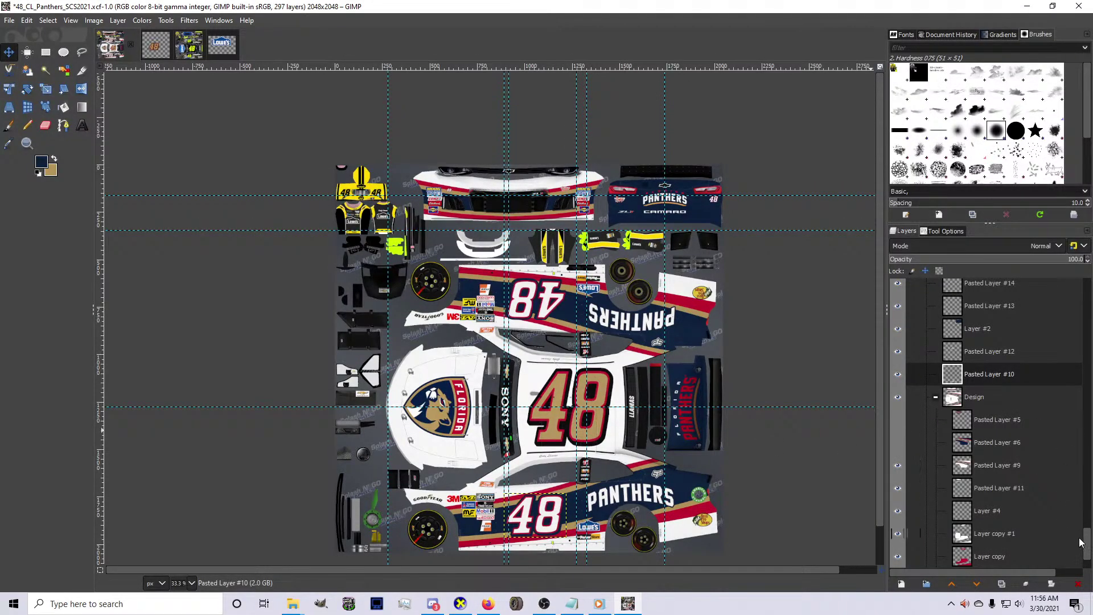
Hide the TURN OFF layer group and start exporting the image
left_click_drag(1087, 552, 1086, 293)
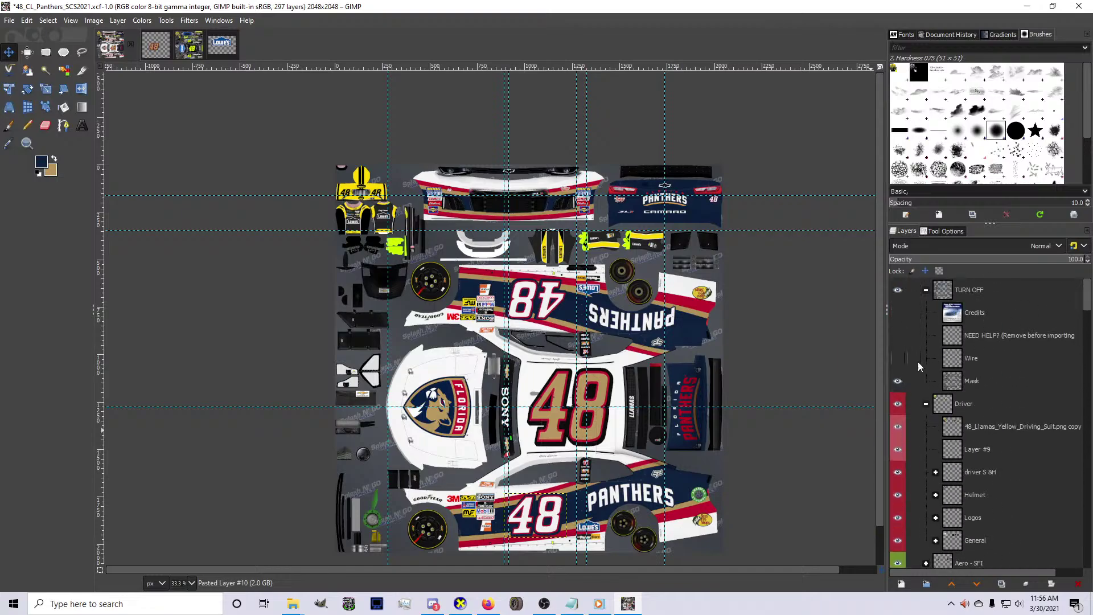
left_click(5, 21)
left_click(53, 198)
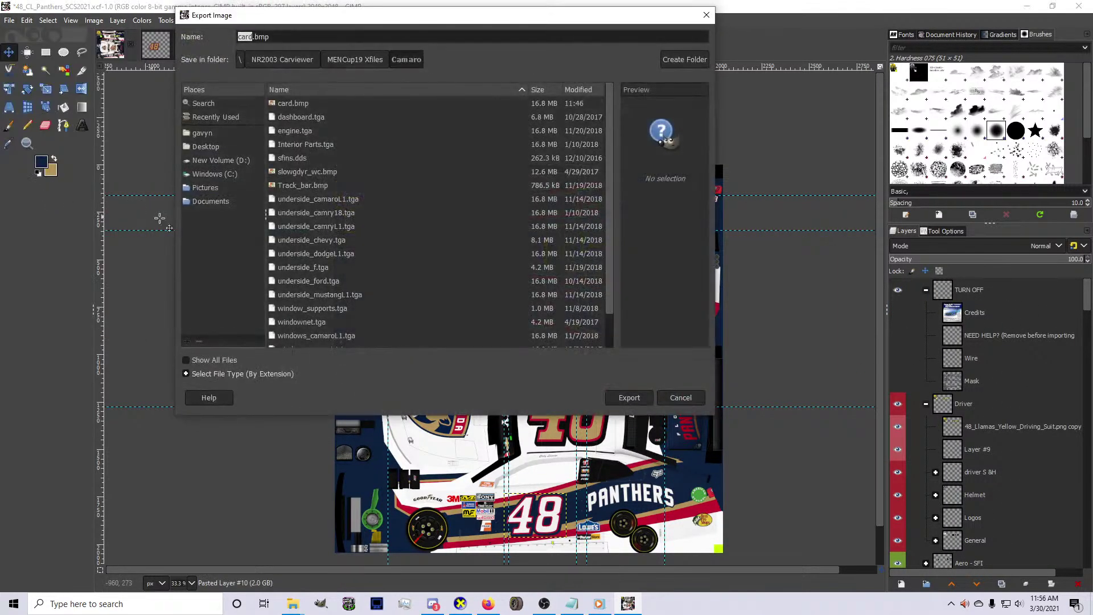
Choose the "tga files for requests" folder on the D: drive as the export location
left_click(224, 116)
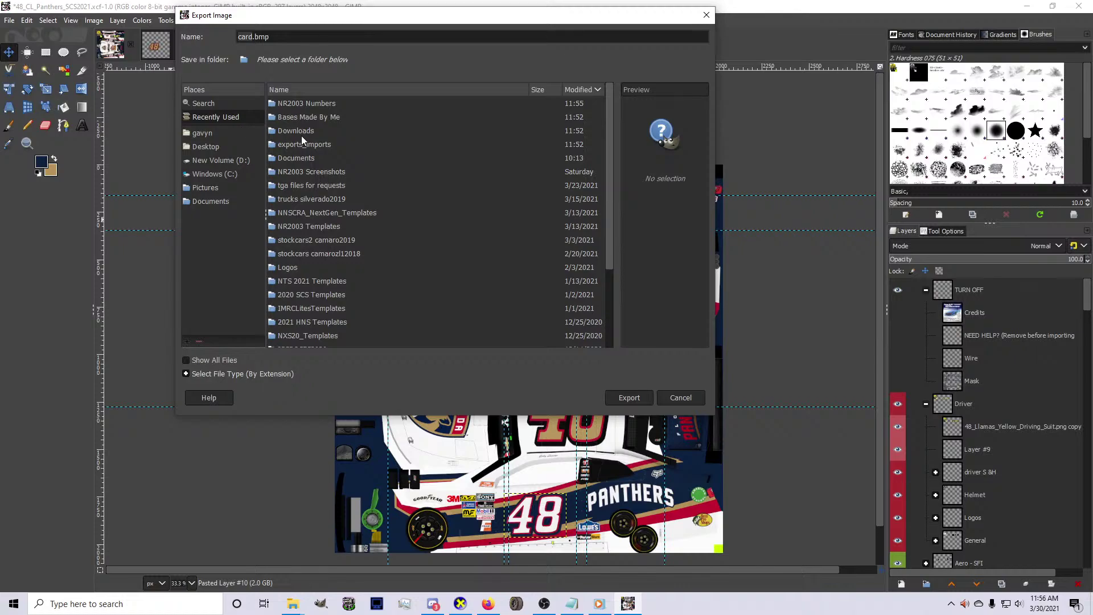
double_click(307, 145)
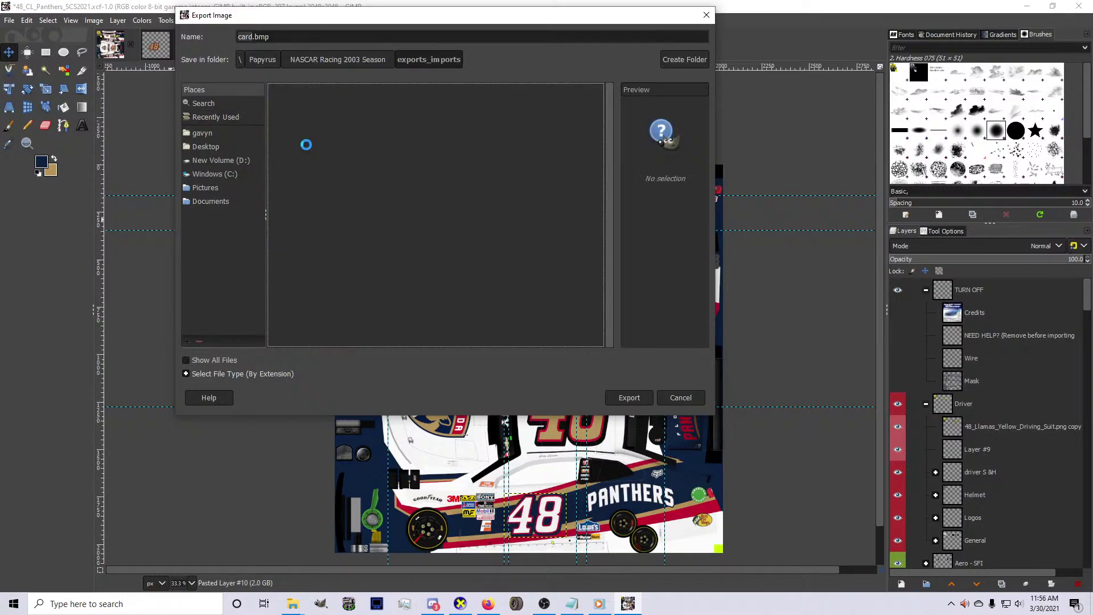
left_click(205, 136)
left_click(223, 160)
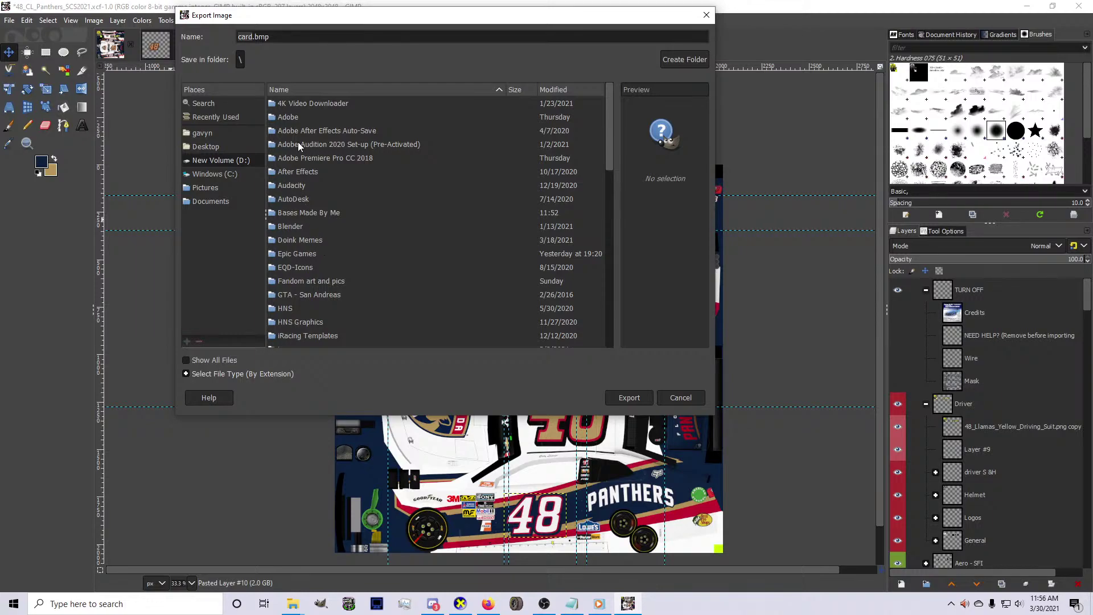
left_click(571, 90)
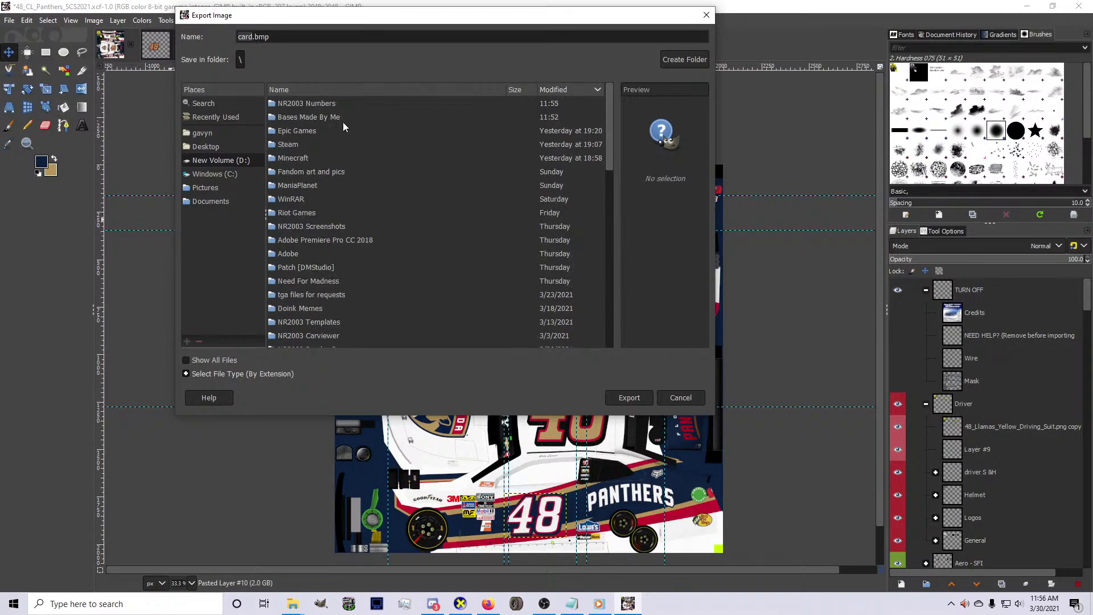
left_click(310, 90)
scroll(385, 214, "down", 10)
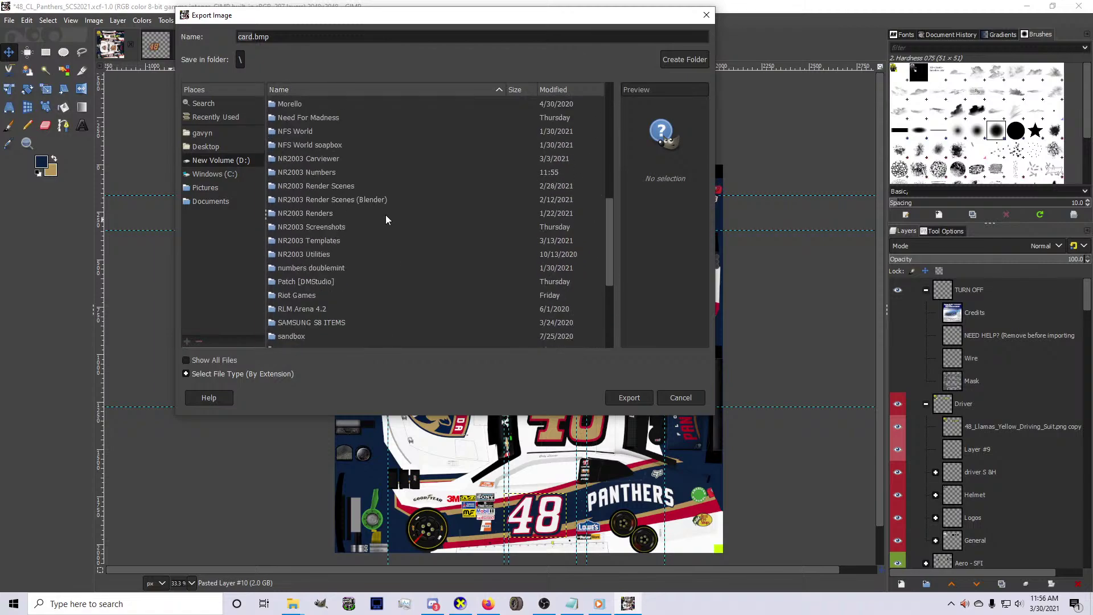
double_click(300, 303)
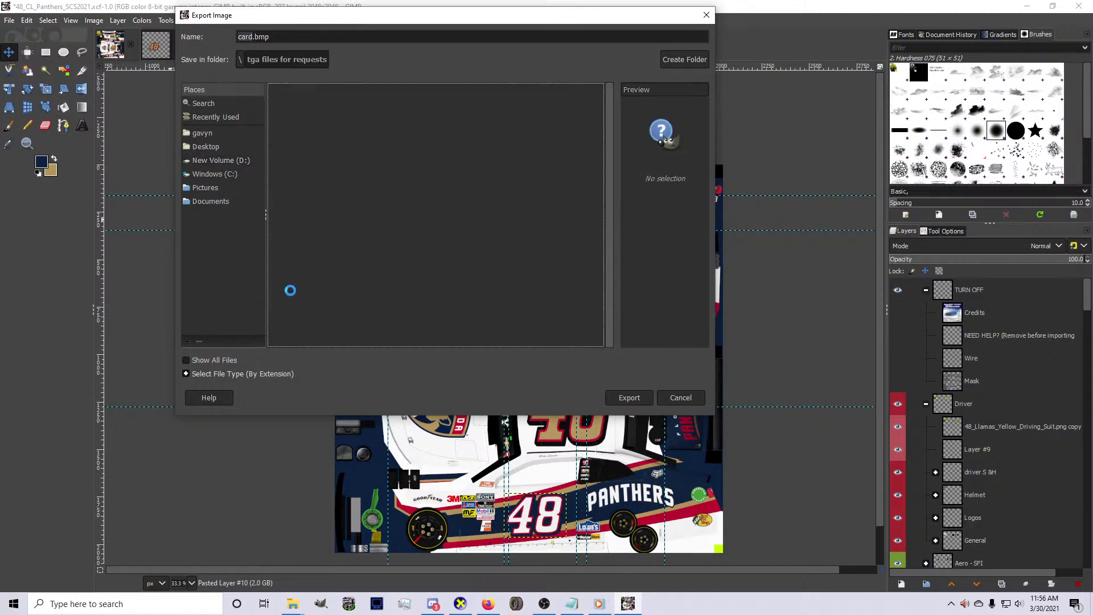
Try 21SONY_ as the start of the export name and compare it with the SONY files in the folder
triple_click(277, 37)
key("BackSpace")
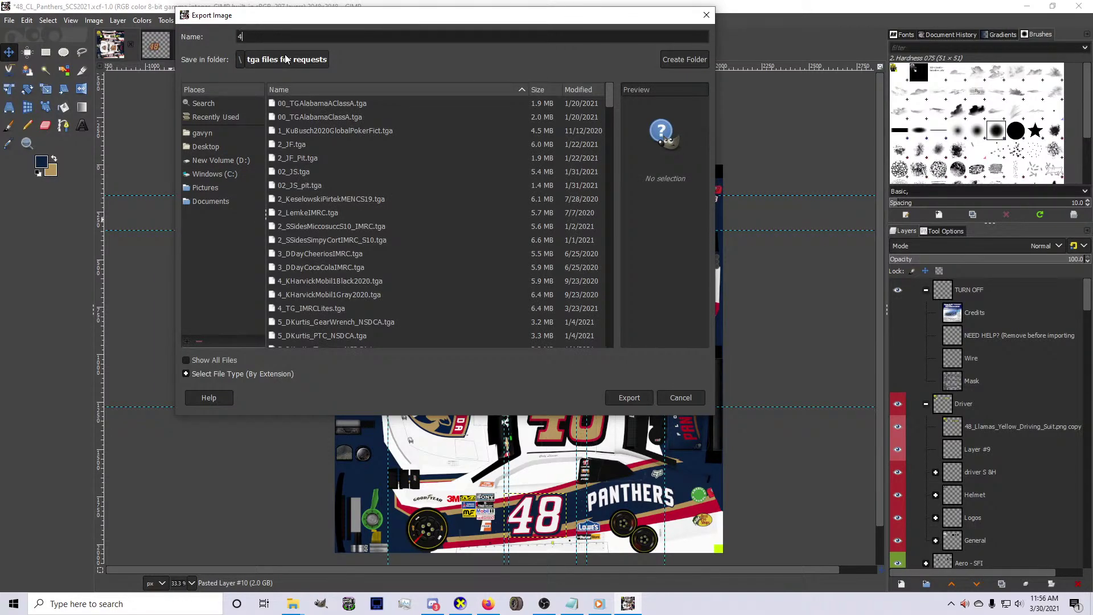
type("21")
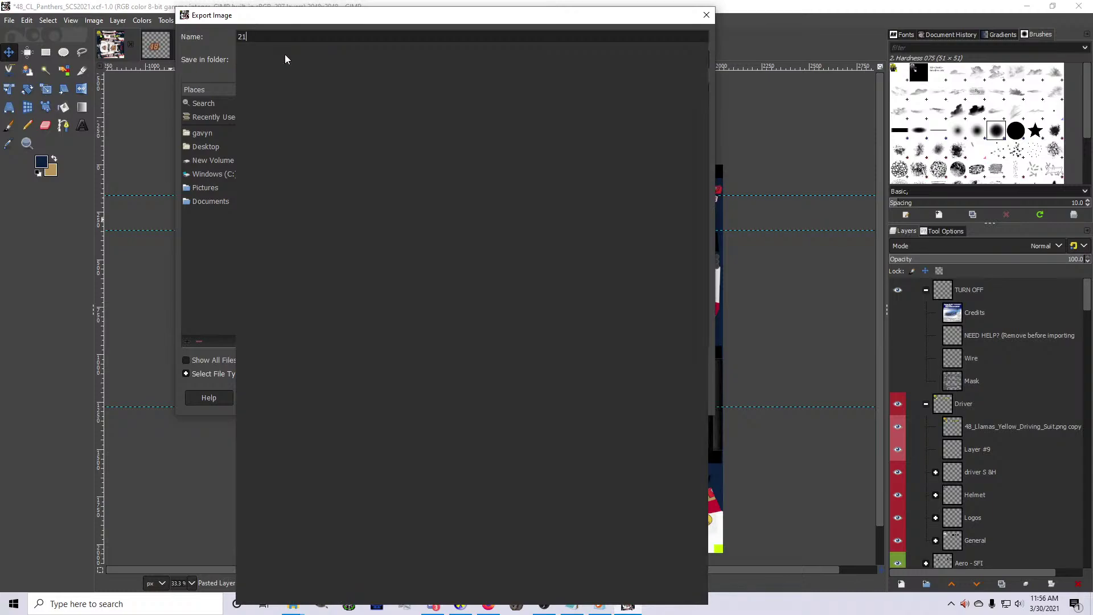
scroll(336, 148, "up", 5)
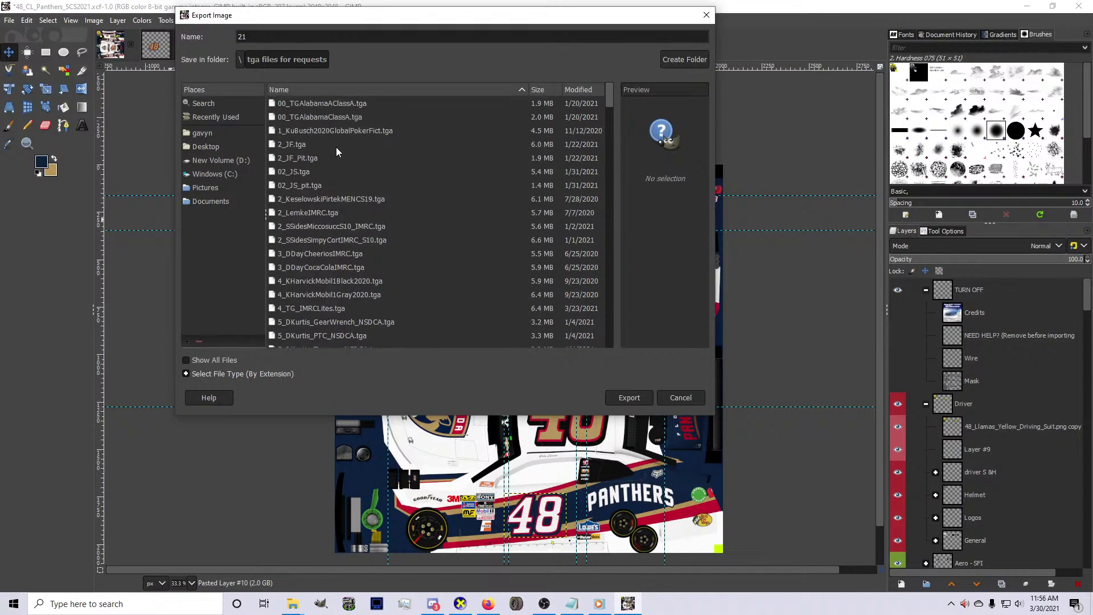
type("SONY_")
scroll(336, 147, "down", 10)
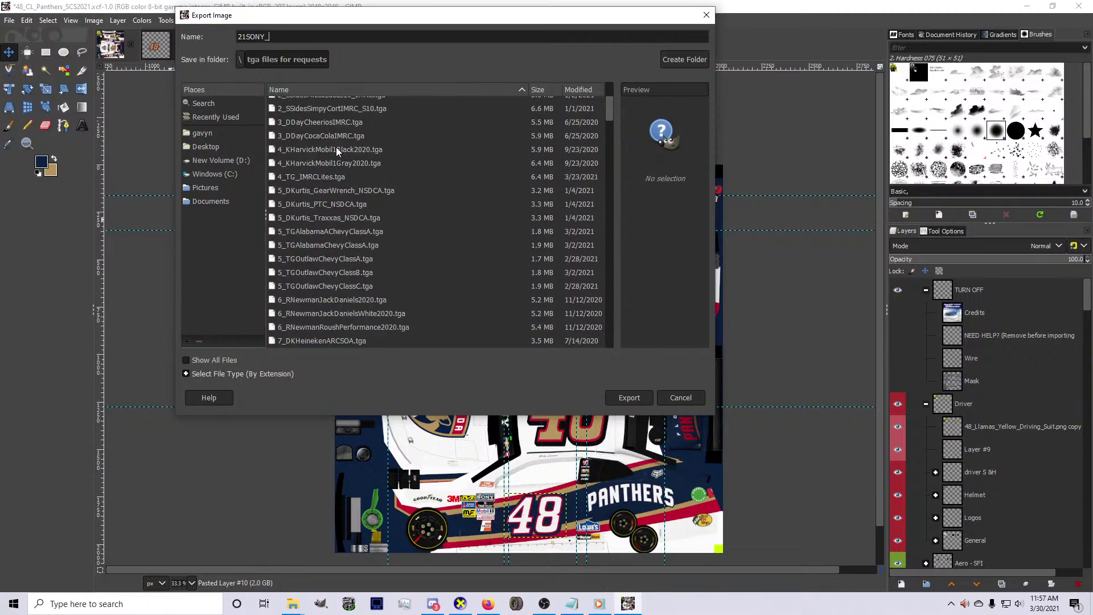
scroll(466, 188, "down", 15)
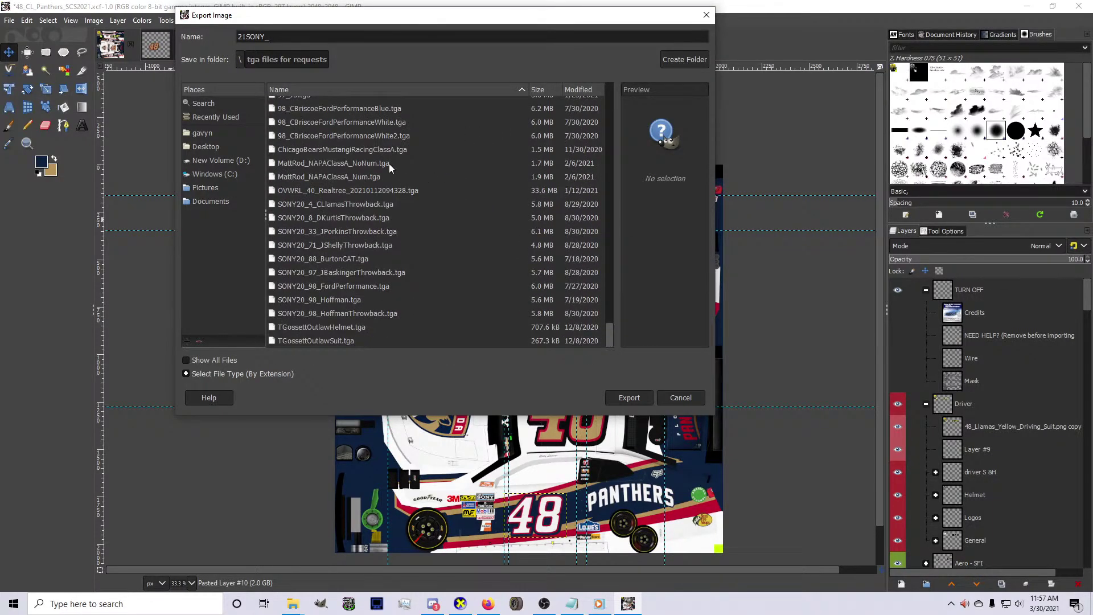
Name the export file SONY20_48_CL_Panthers.tga and proceed to the TGA export options
triple_click(295, 38)
type("SONY20_")
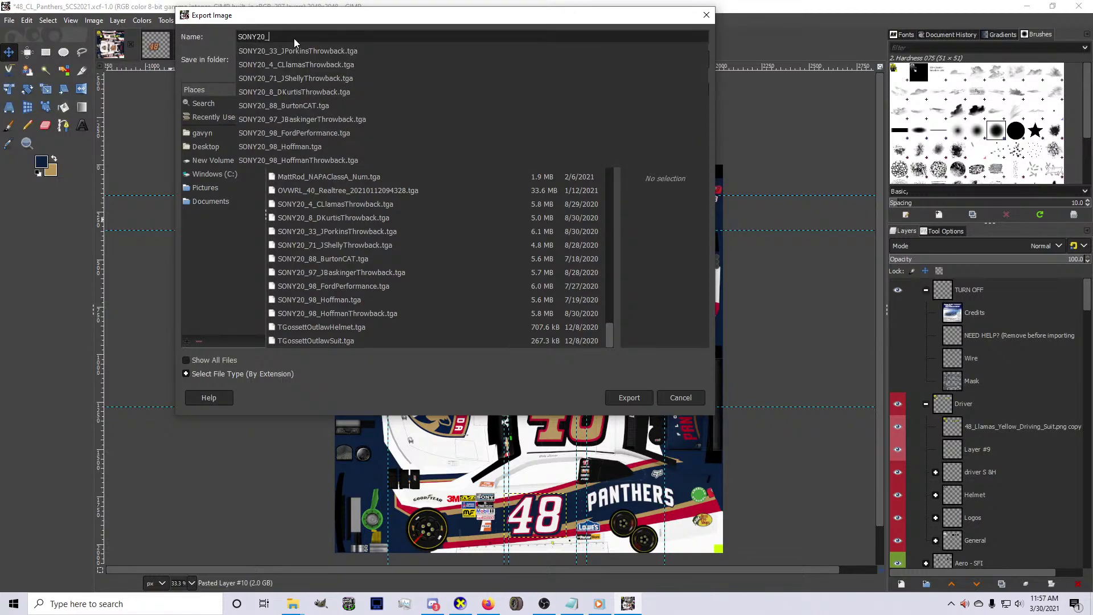
type("48_CL_Panthers.tga")
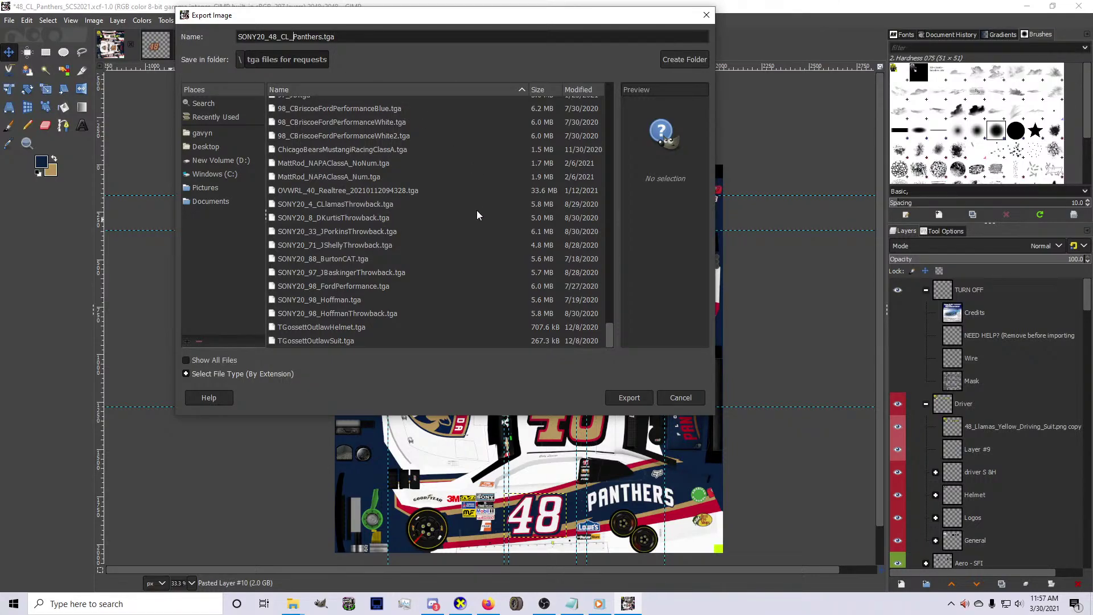
key("Return")
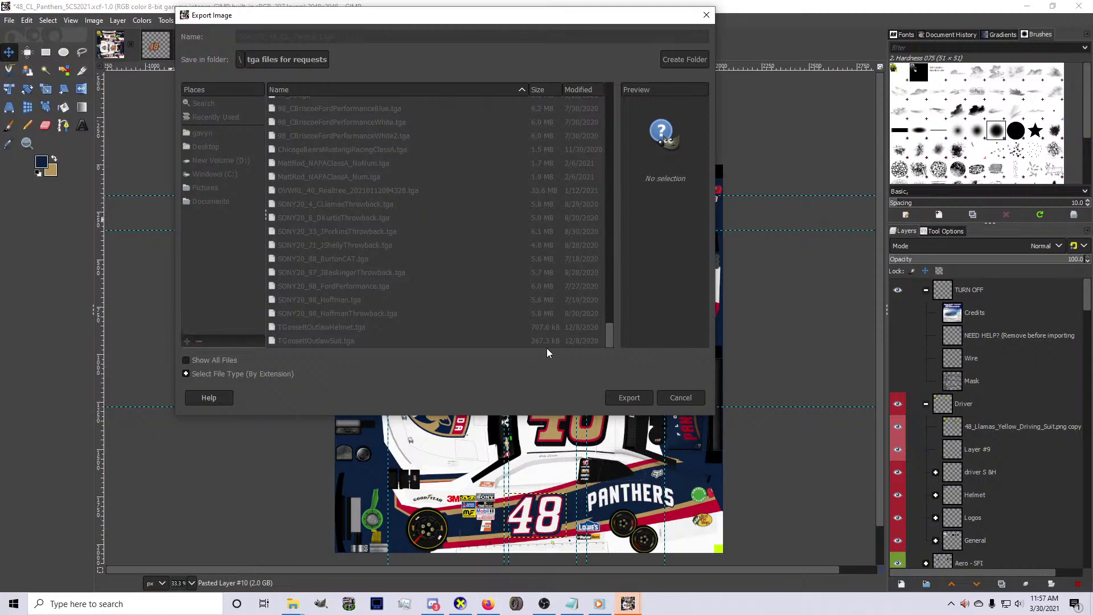
Back out of the TGA options, correct the file name to SONY21_48_CL_Panthers.tga and export it with RLE compression
mouse_move(627, 603)
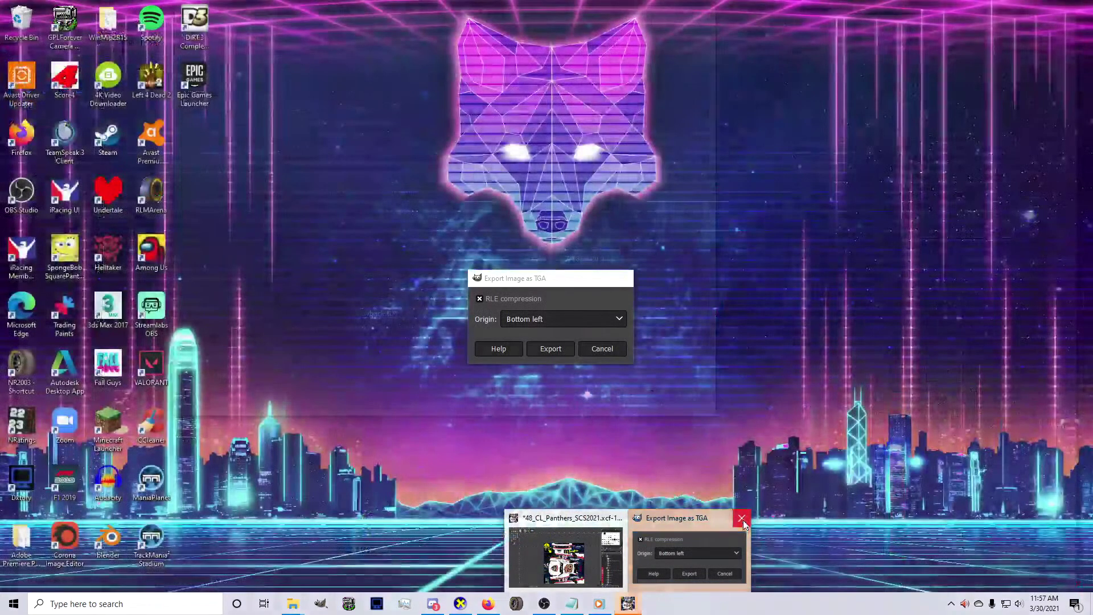
left_click(689, 555)
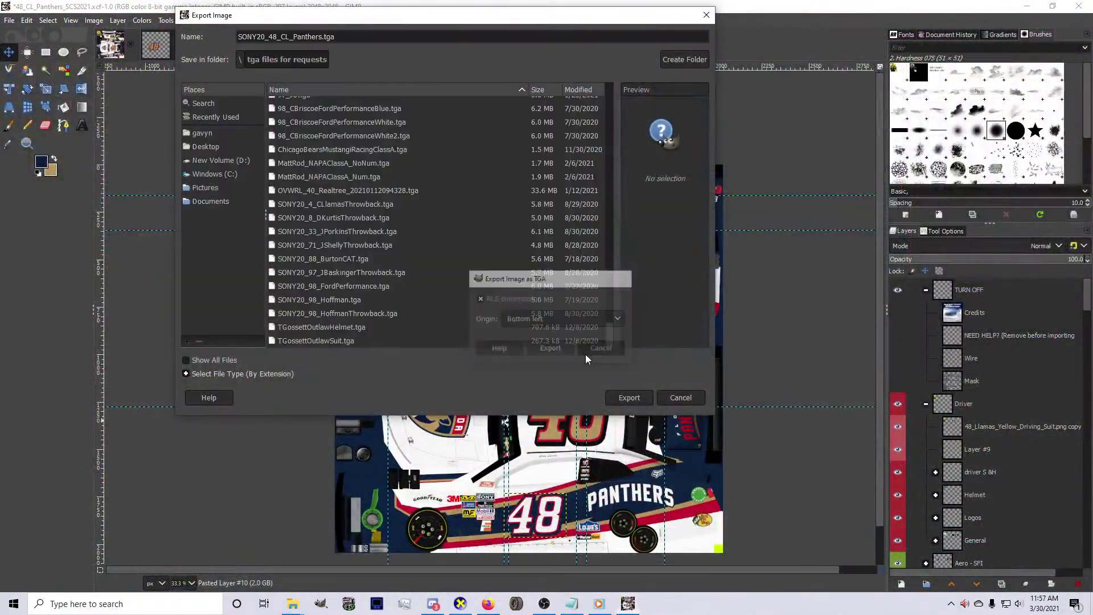
left_click(586, 350)
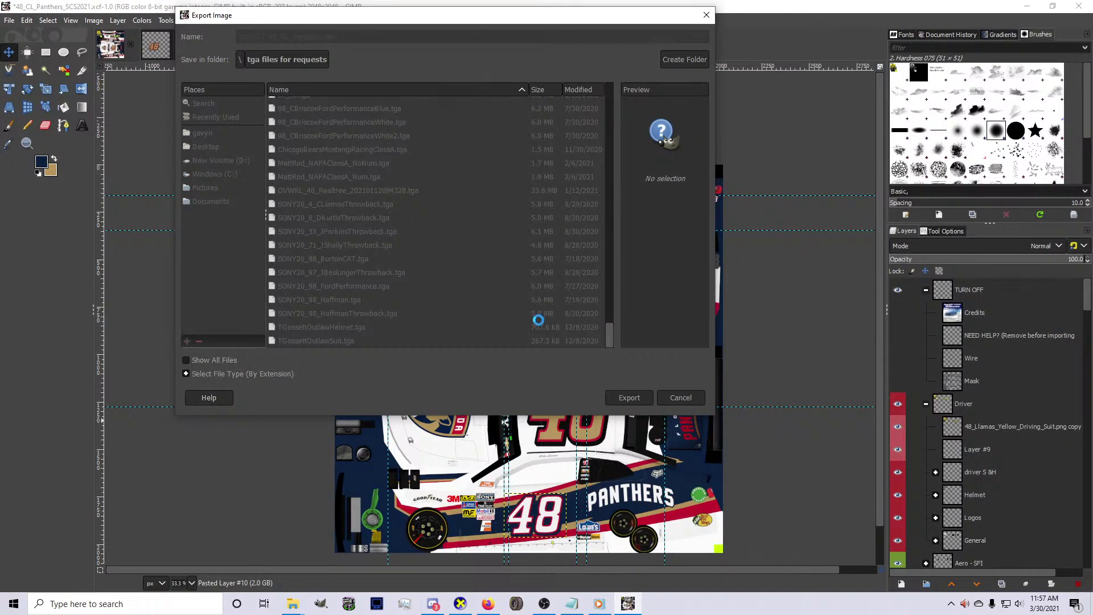
left_click(556, 347)
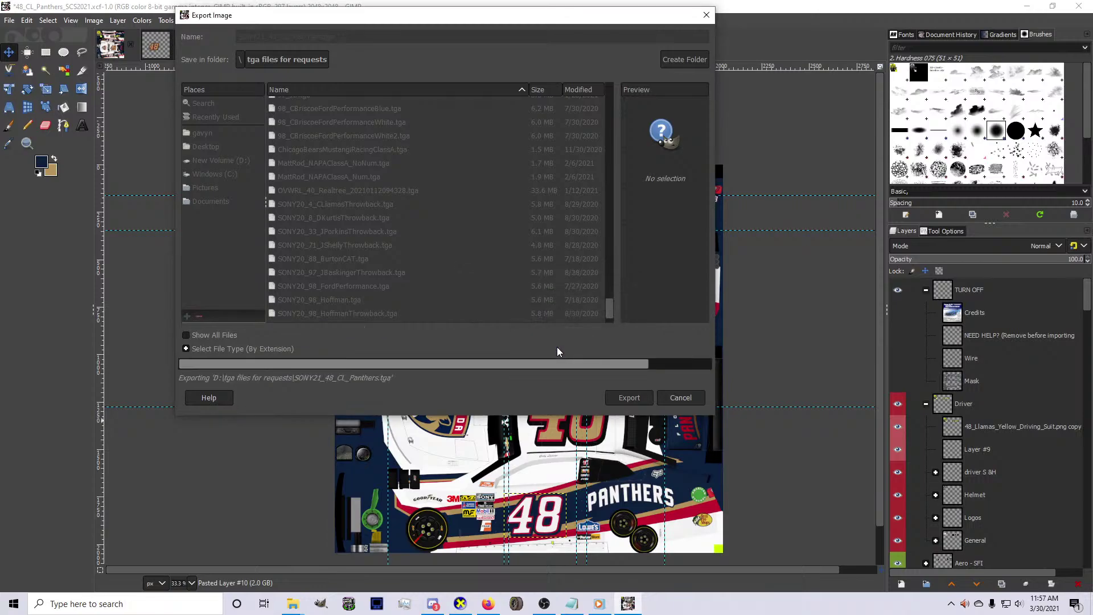
Turn the Mask layer back on over the livery template
left_click(897, 380)
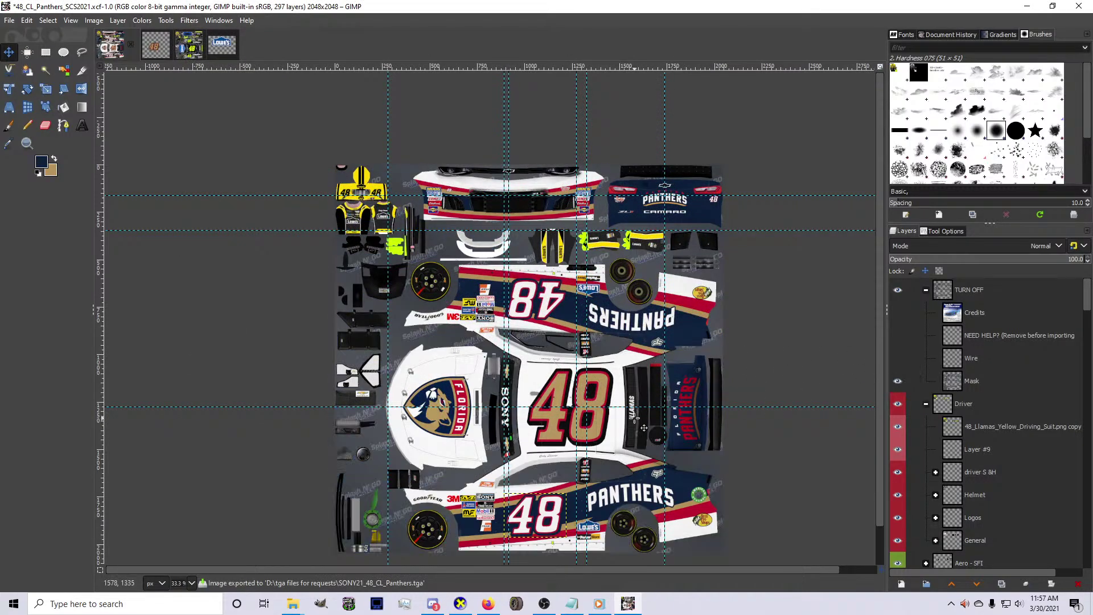
scroll(644, 428, "up", 2)
scroll(643, 428, "up", 5)
Delete the layer holding the red Florida Panthers lettering on the rear deck lid
scroll(1054, 446, "down", 5)
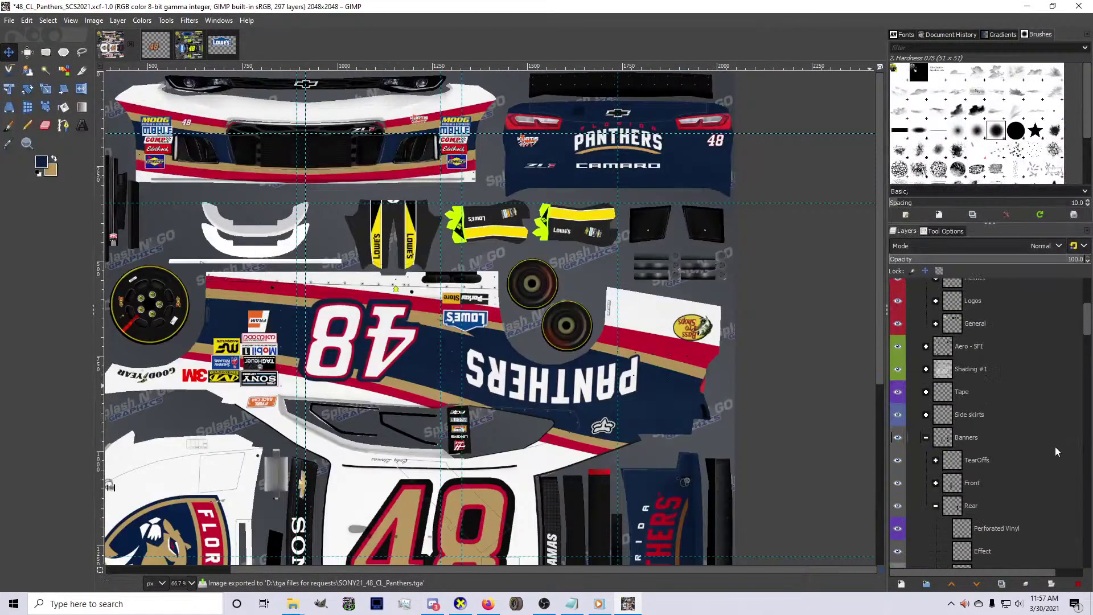
scroll(1055, 446, "down", 10)
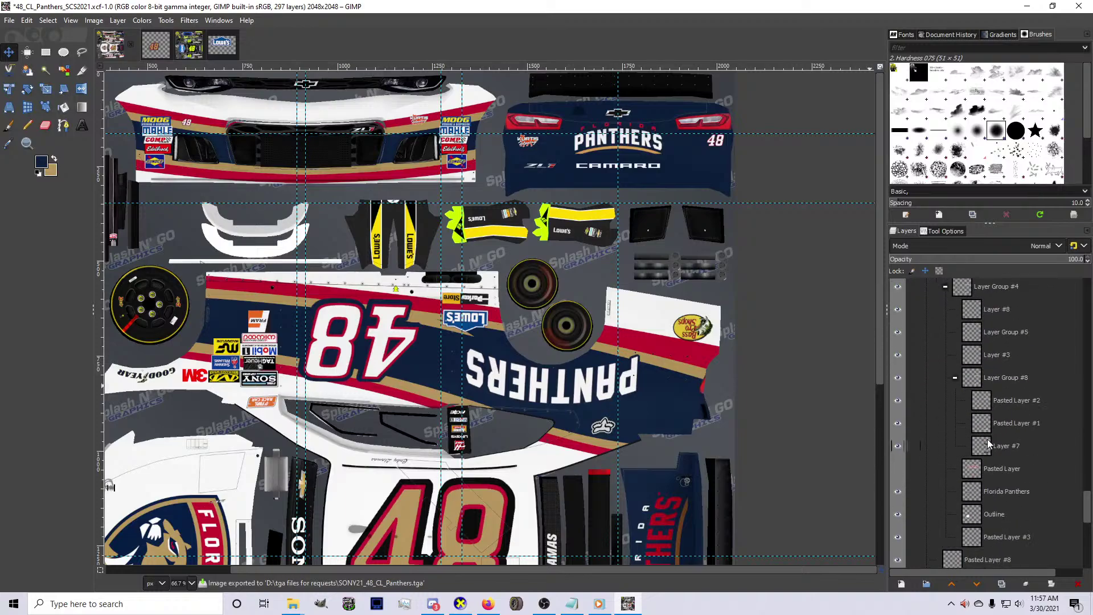
left_click(988, 445)
scroll(977, 364, "down", 5)
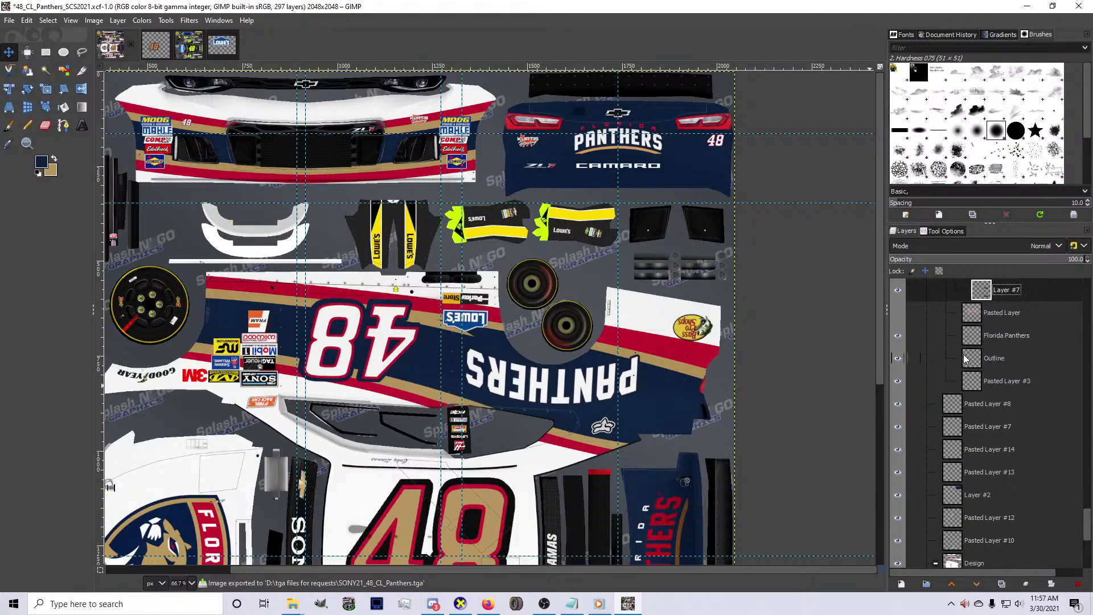
key("Page_Up")
key("Page_Up")
key("Page_Up")
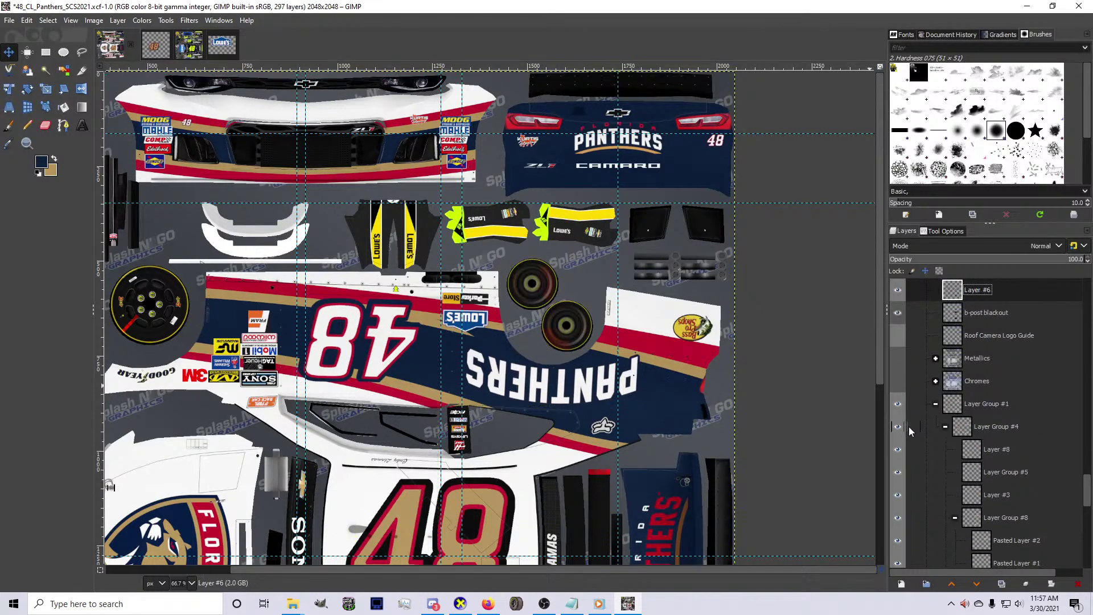
key("Page_Up")
key("Page_Up")
key("Page_Up")
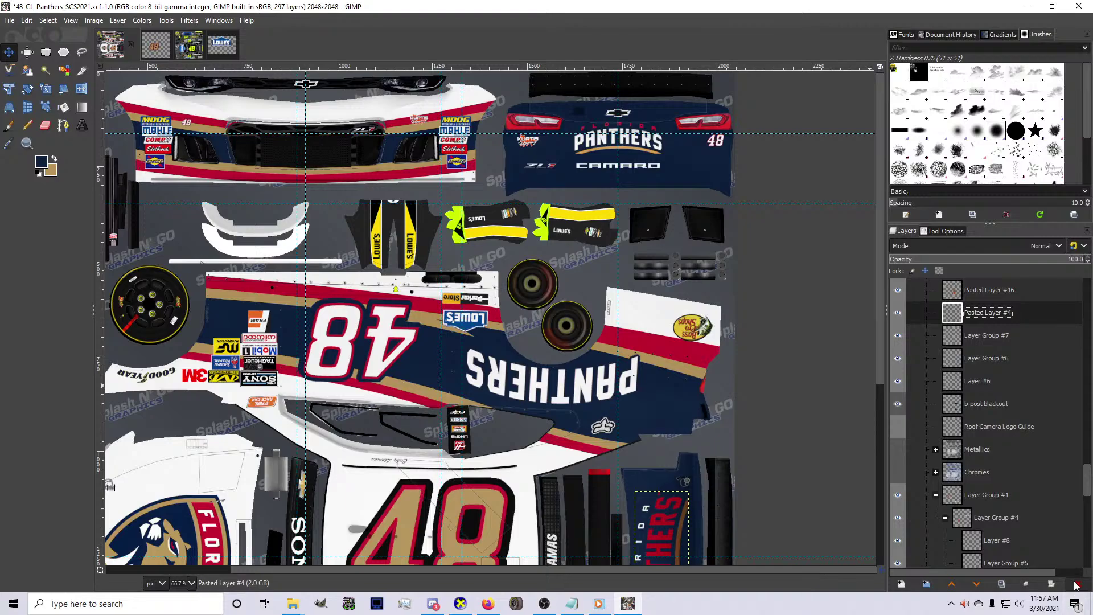
left_click(1076, 585)
Copy the Florida Panthers logo from the rear bumper and paste it as a new layer
key("Page_Down")
key("Page_Down")
key("Page_Down")
key("Page_Down")
key("Page_Down")
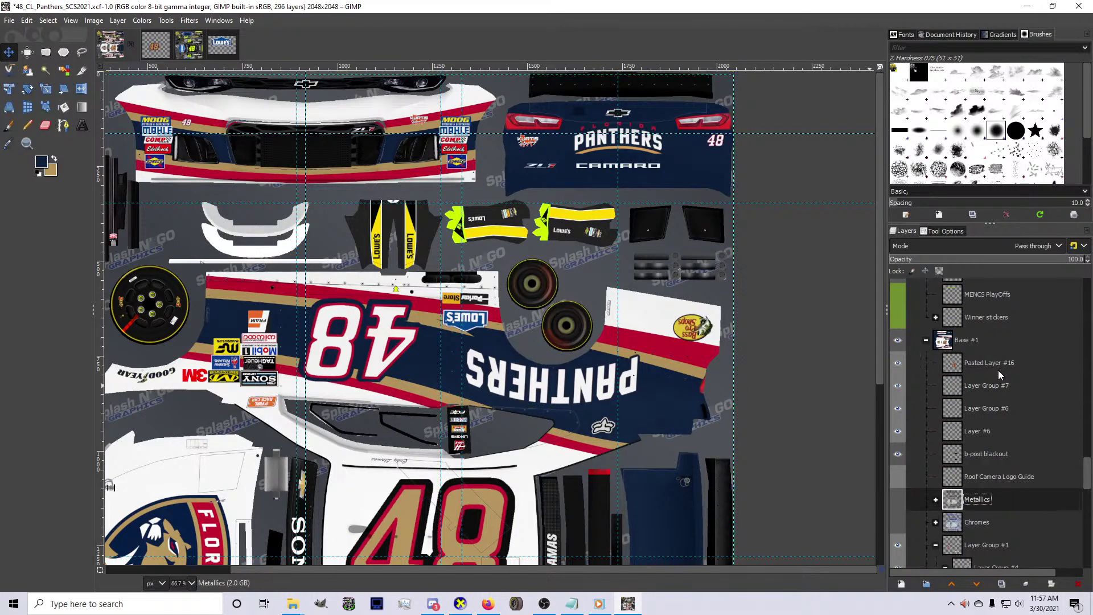
key("Page_Down")
key("Page_Down")
key("Page_Down")
key("Page_Down")
key("Page_Down")
key("Page_Down")
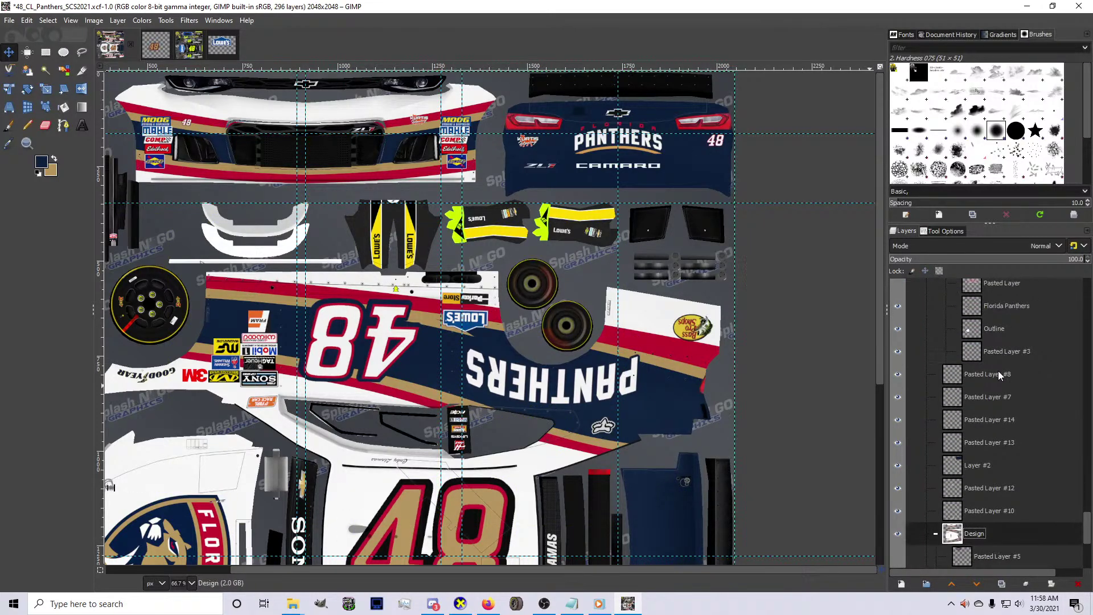
key("Page_Up")
key("Page_Up")
key("Page_Up")
key("Page_Up")
key("Page_Up")
key("Page_Up")
key("Page_Up")
key("Page_Up")
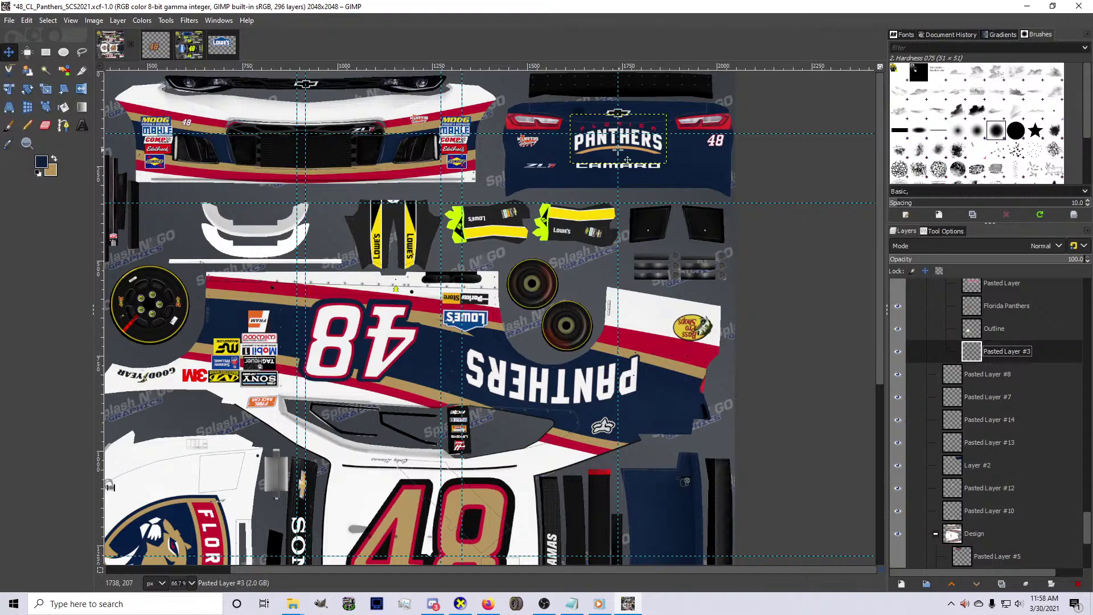
key("ctrl+c")
key("ctrl+v")
key("ctrl+shift+n")
Move the pasted Florida Panthers logo onto the deck lid and rotate it 90° counter-clockwise
left_click_drag(618, 149, 658, 417)
scroll(662, 496, "down", 1)
right_click(657, 415)
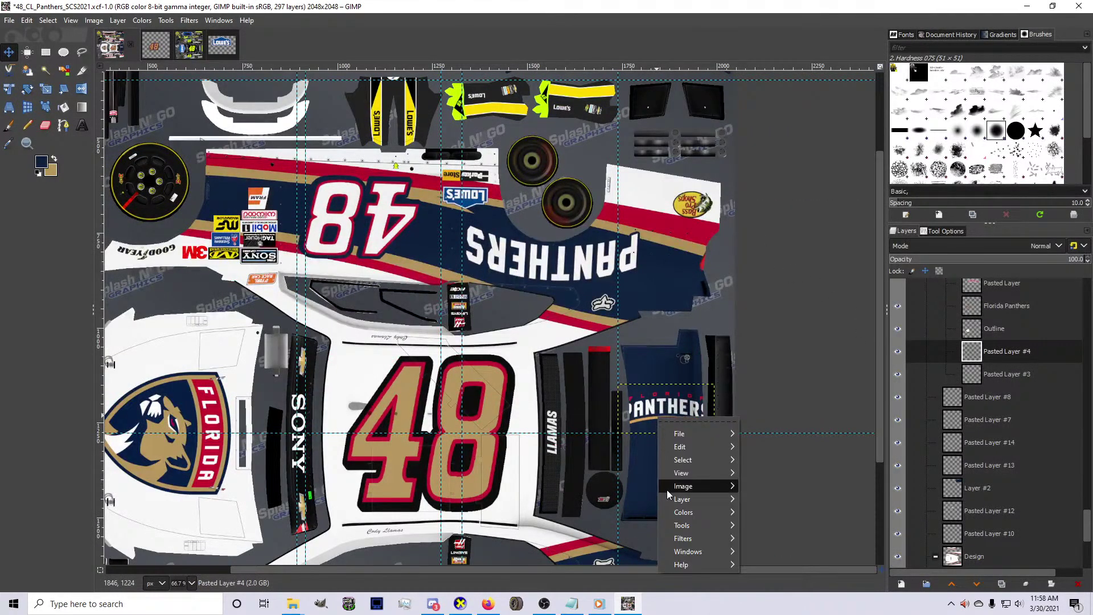
mouse_move(671, 497)
mouse_move(796, 533)
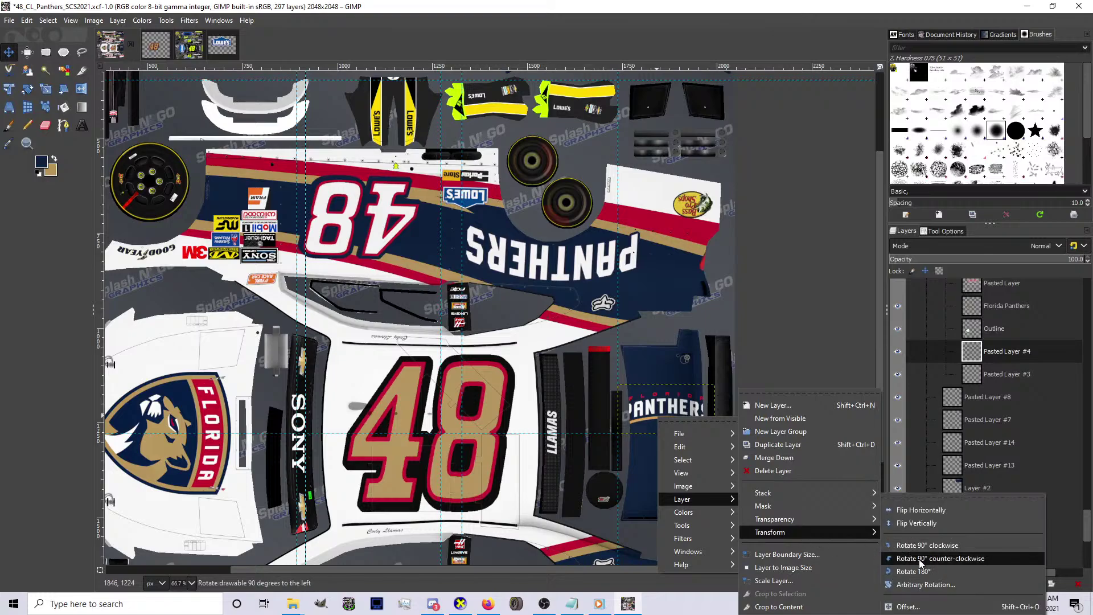
left_click(921, 558)
Scale the rotated deck lid logo up to about 173 × 337 px
key("shift+s")
left_click(706, 494)
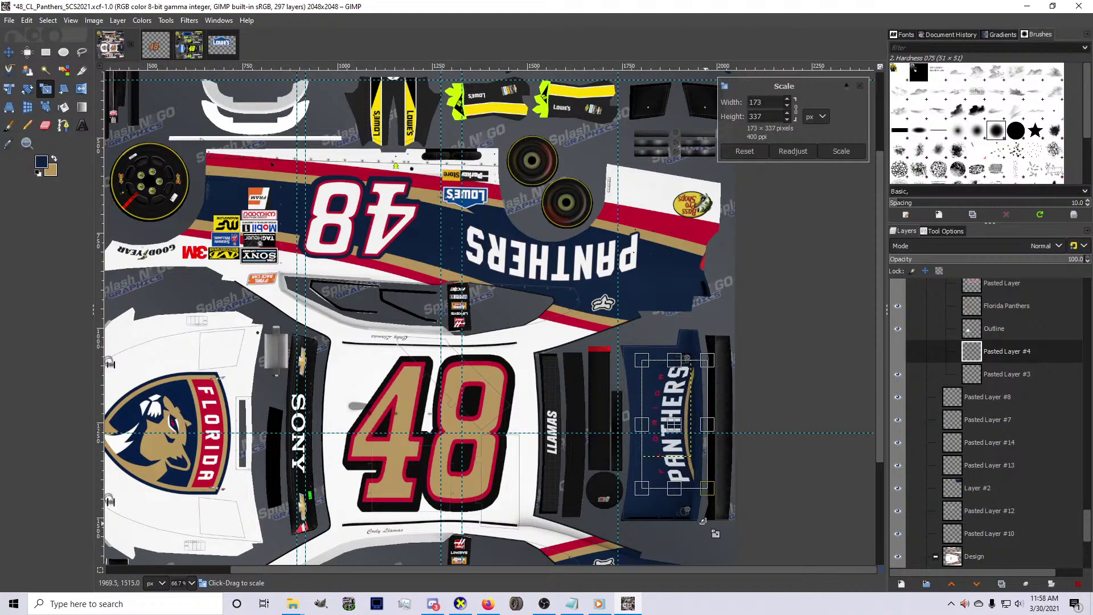
key("Return")
key("m")
key("2")
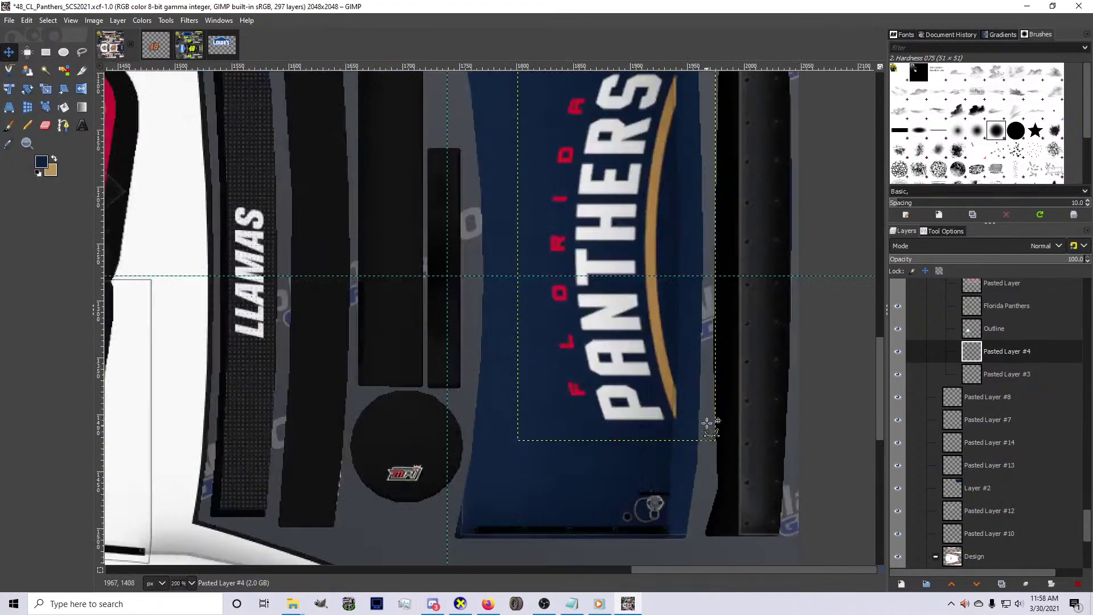
Enlarge the Florida Panthers logo further to span most of the deck lid and center it on the panel
left_click_drag(635, 386, 594, 413)
key("shift+s")
left_click_drag(644, 471, 660, 499)
key("Return")
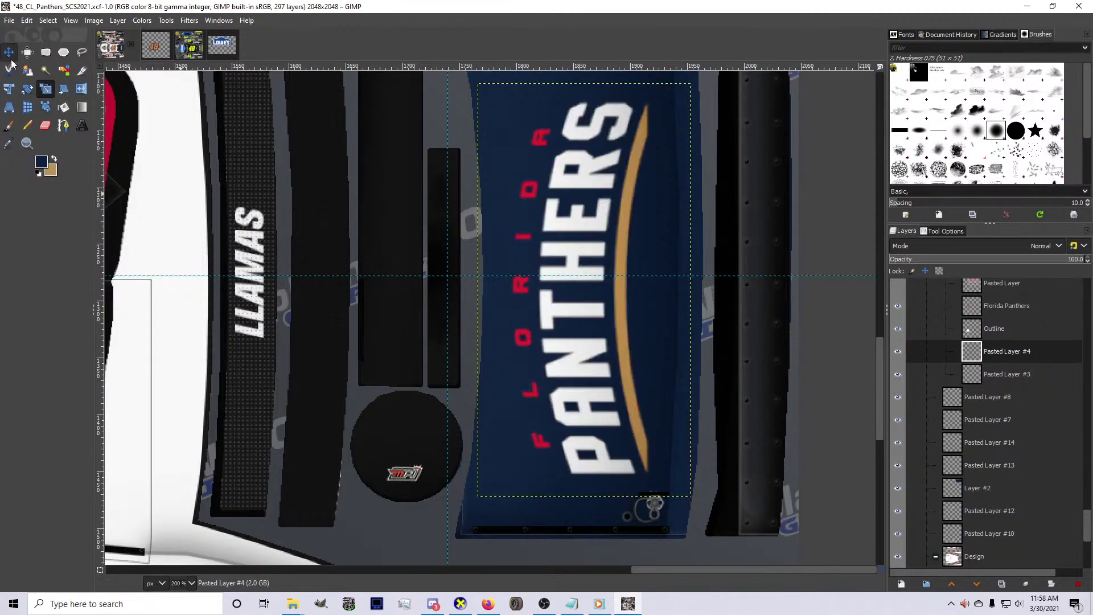
left_click(9, 52)
scroll(593, 454, "up", 5)
left_click_drag(592, 454, 586, 460)
scroll(588, 460, "down", 1)
scroll(589, 460, "down", 1)
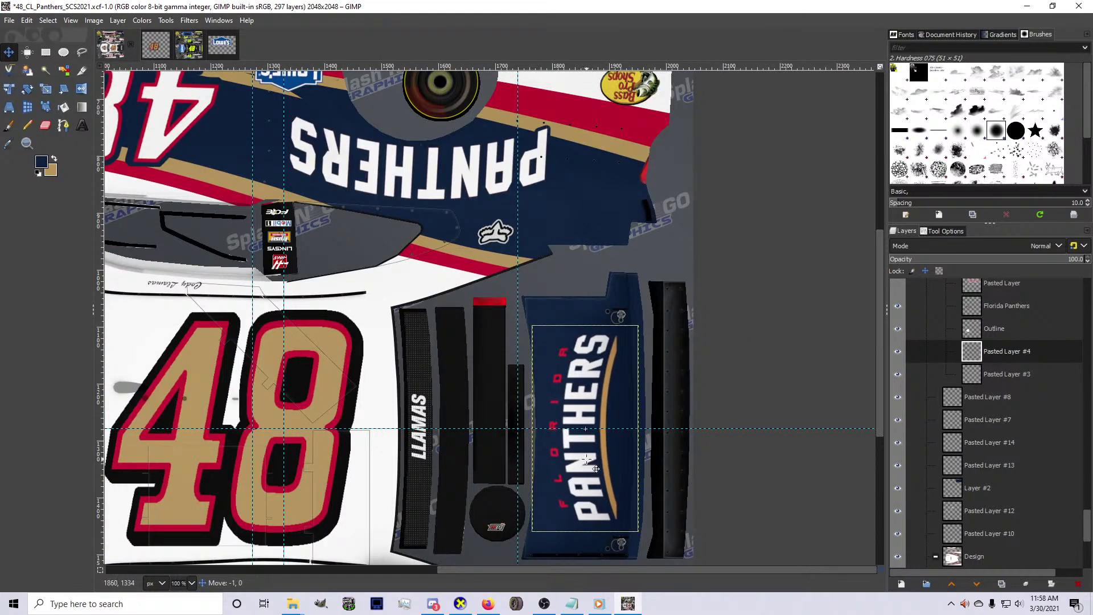
Scale the deck lid logo up slightly more, extending it toward the panel's edges
key("shift+s")
left_click(627, 520)
left_click_drag(627, 519, 631, 524)
key("Return")
Nudge the Florida Panthers logo horizontally in small increments to fine-tune its position on the deck lid
left_click(11, 51)
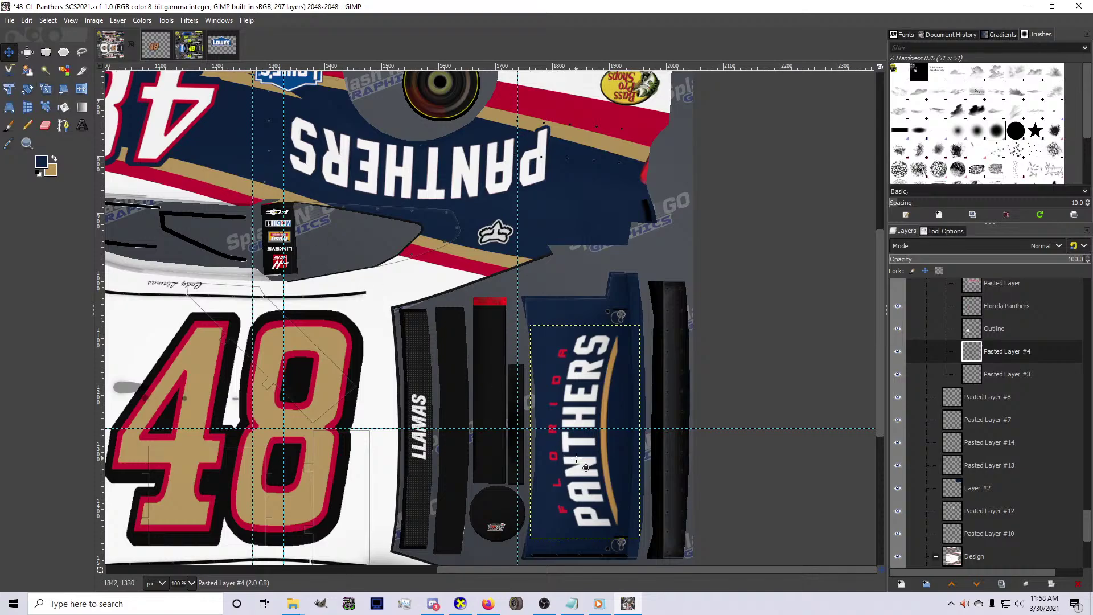
scroll(598, 455, "up", 3)
scroll(596, 453, "down", 2)
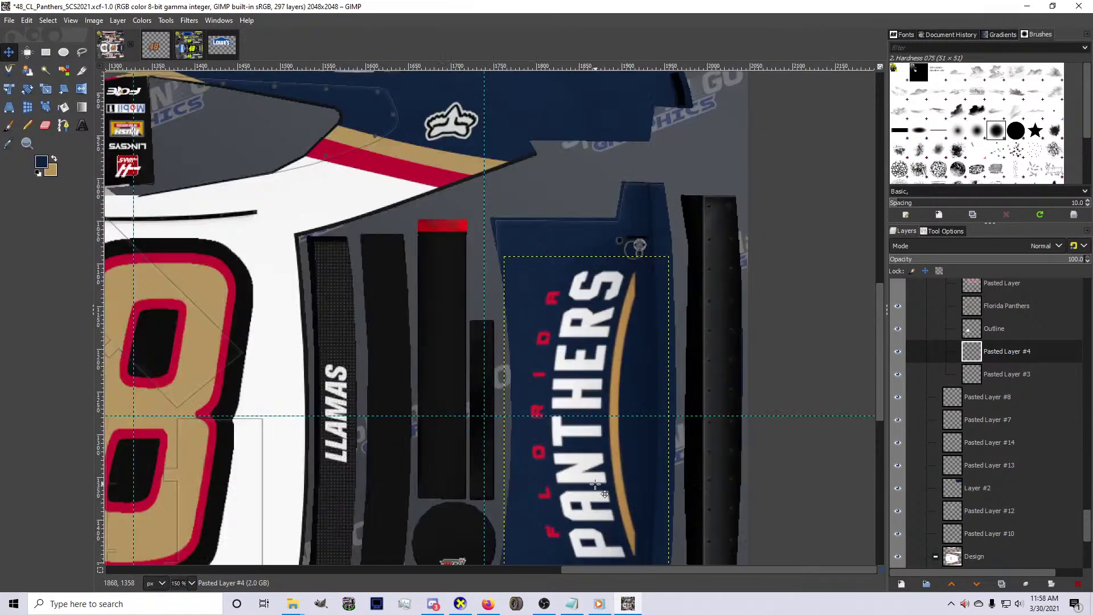
scroll(595, 485, "down", 2)
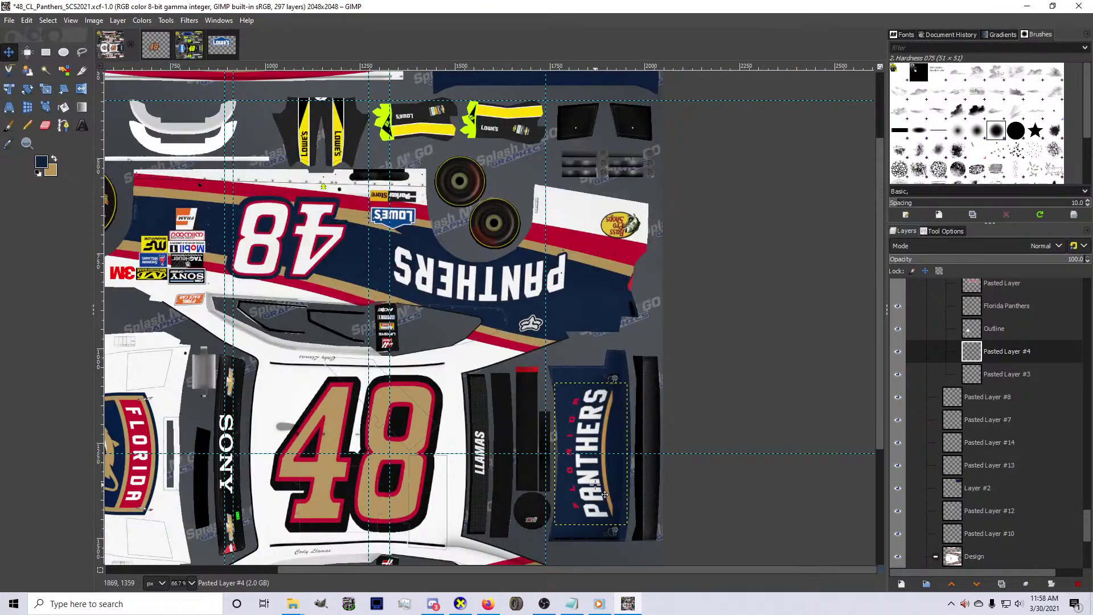
key("Left")
key("Left")
key("Left")
key("Left")
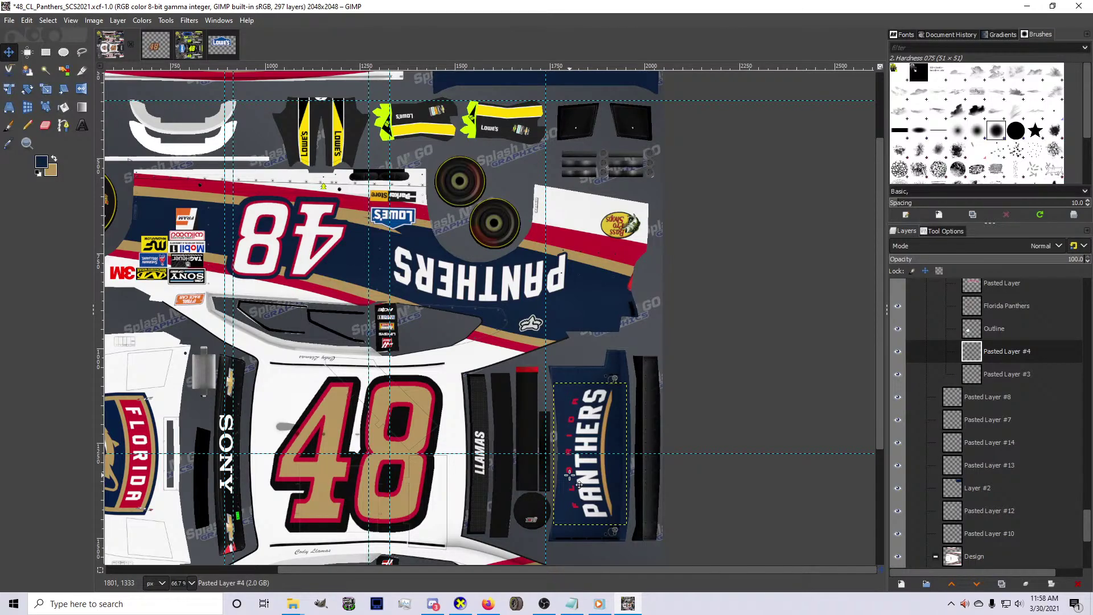
key("Right")
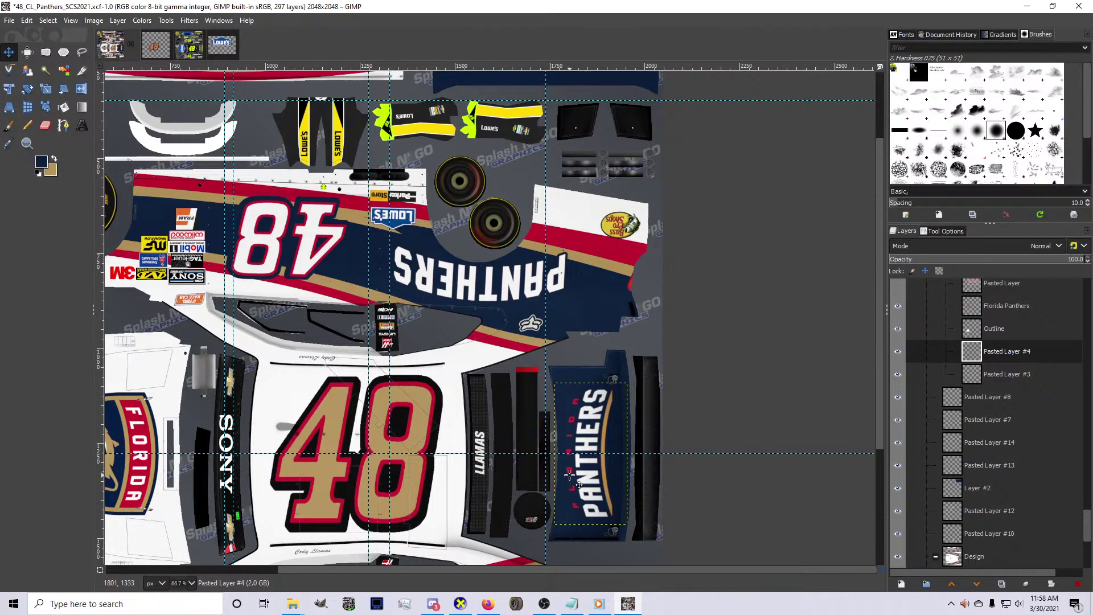
key("Right")
scroll(572, 478, "down", 3)
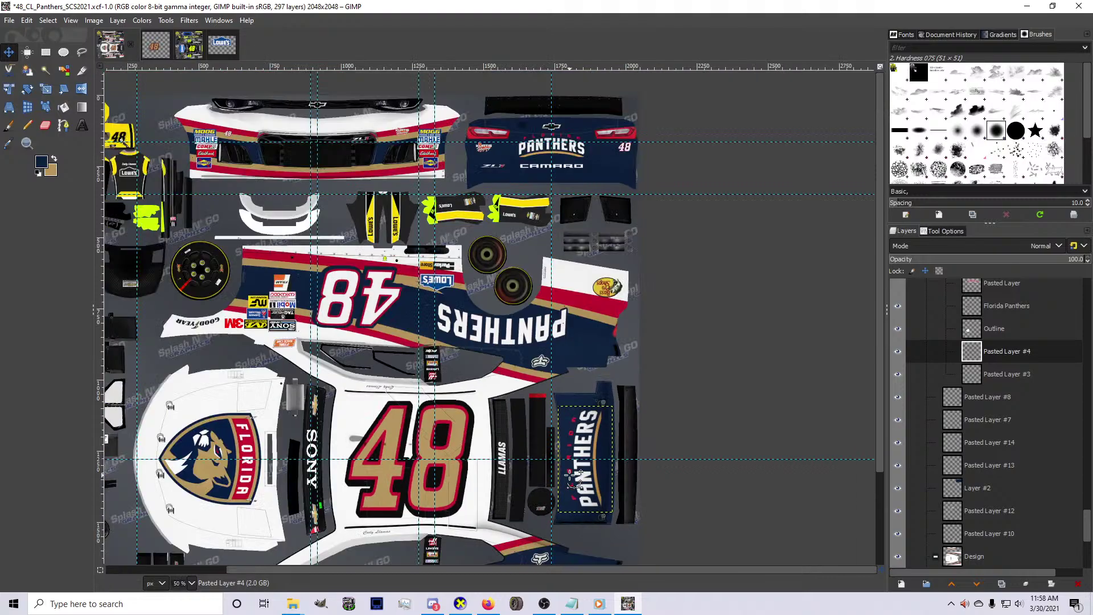
left_click(488, 602)
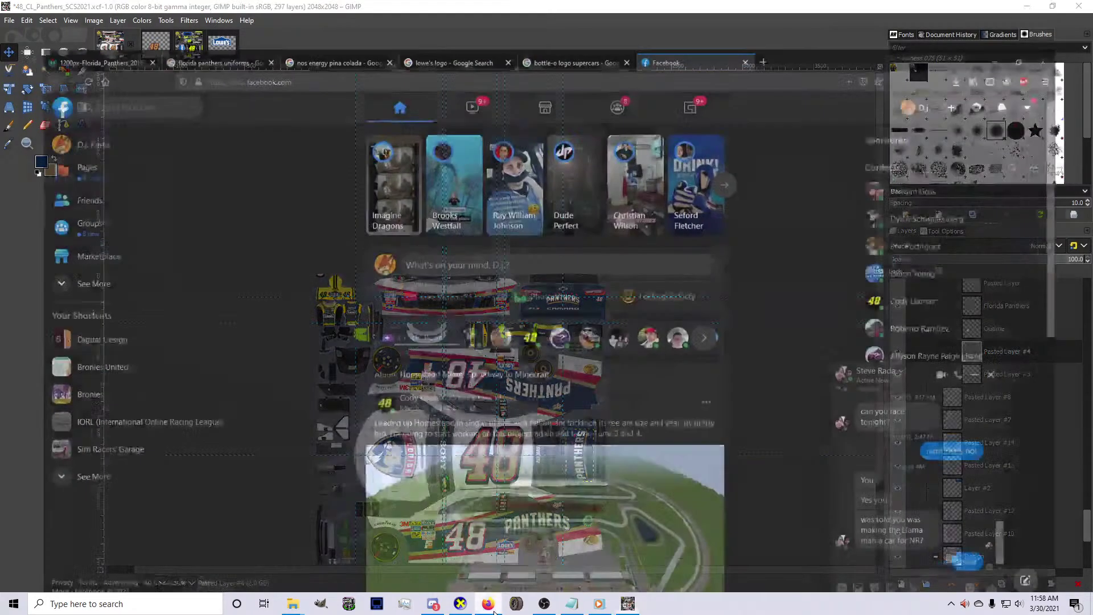
left_click(487, 602)
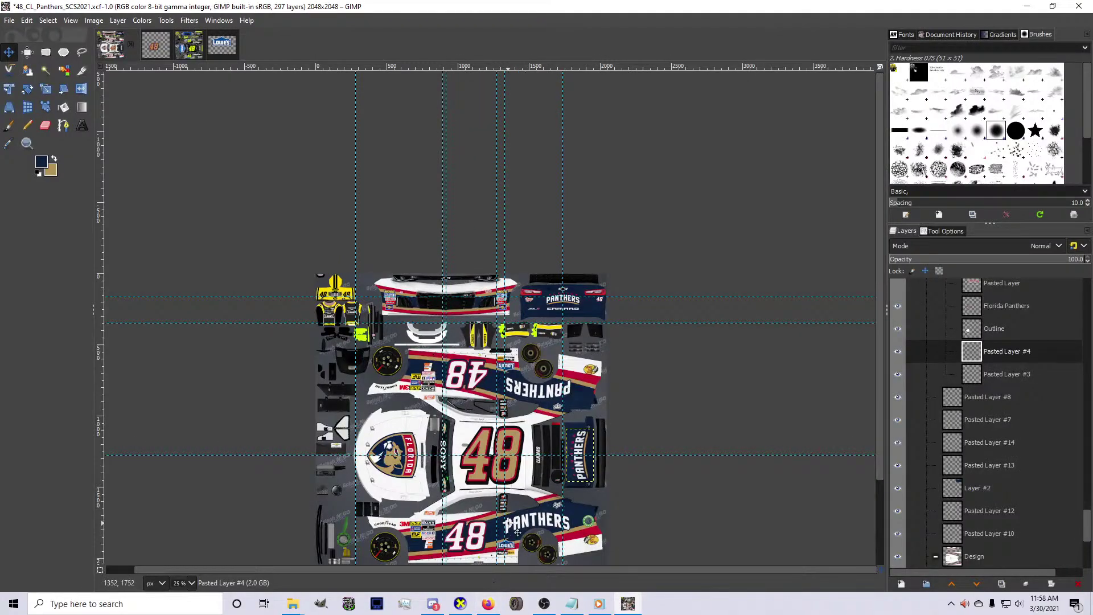
scroll(560, 503, "up", 3)
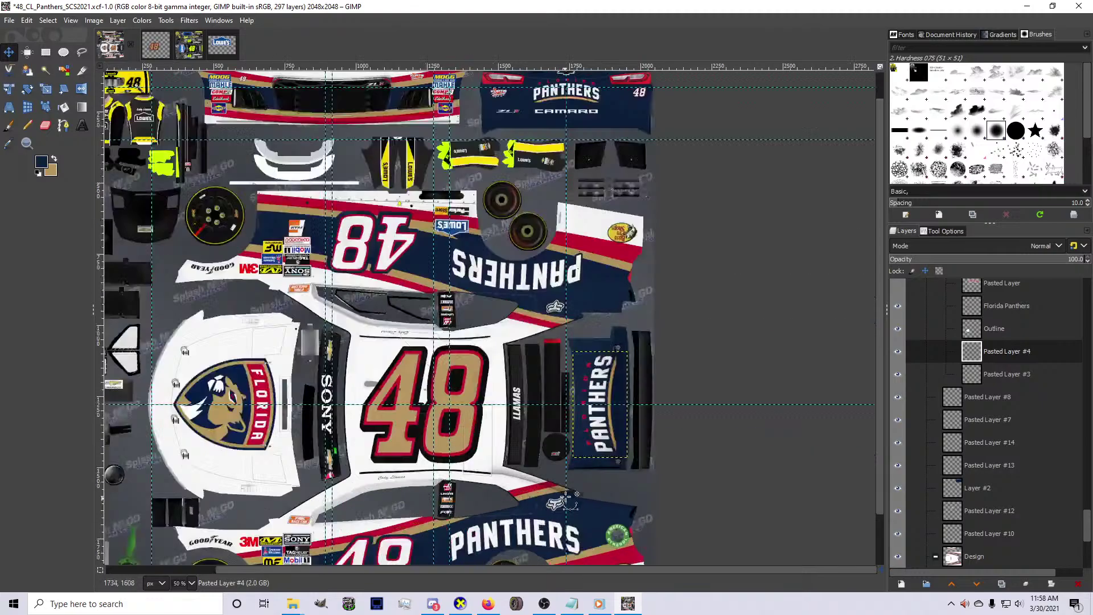
scroll(605, 397, "up", 3)
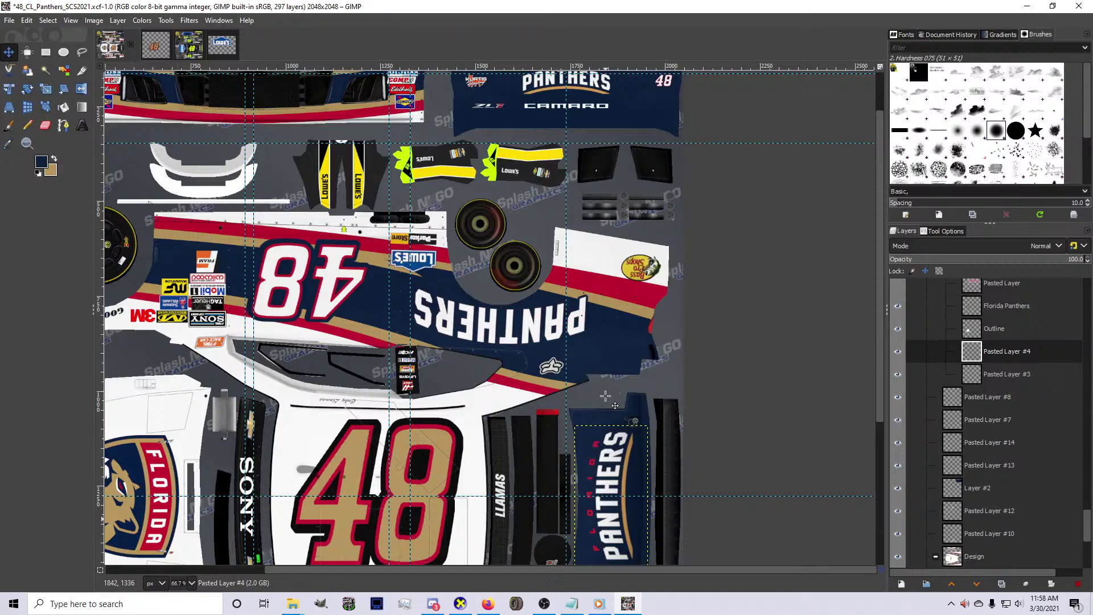
Hide the Mask layer and export the updated paint again as SONY21_48_CL_Panthers.tga
scroll(605, 396, "down", 2)
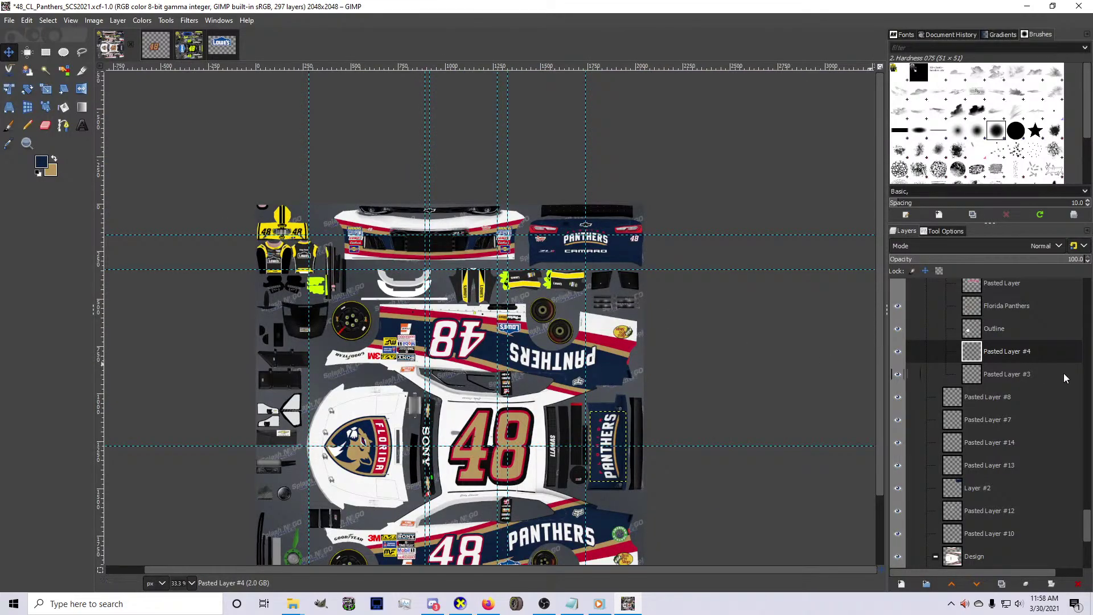
scroll(1064, 378, "up", 5)
scroll(968, 398, "up", 3)
left_click(897, 381)
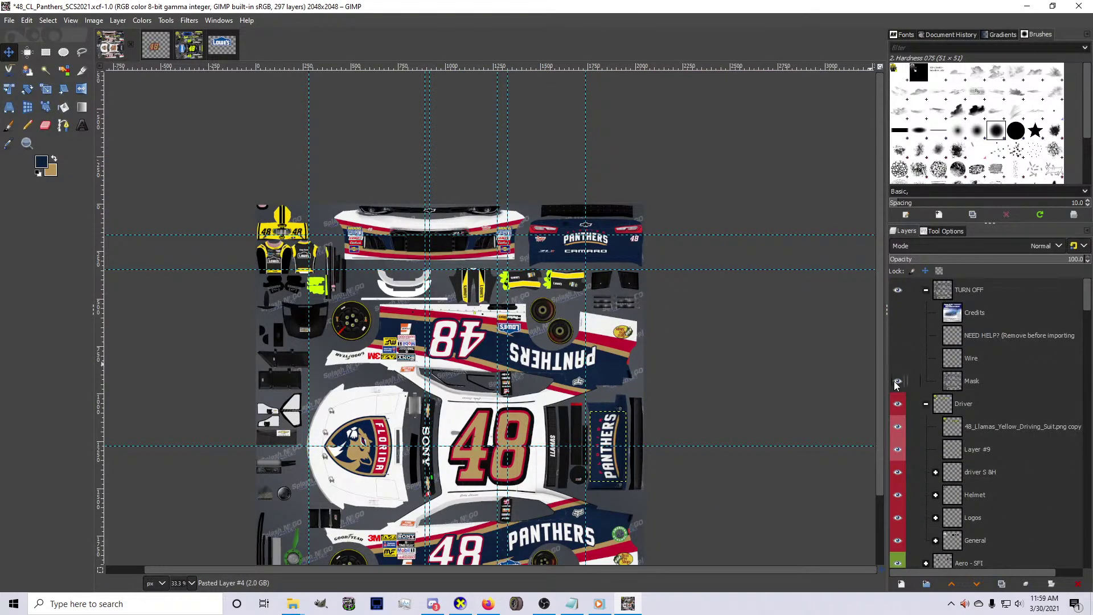
scroll(701, 373, "down", 2)
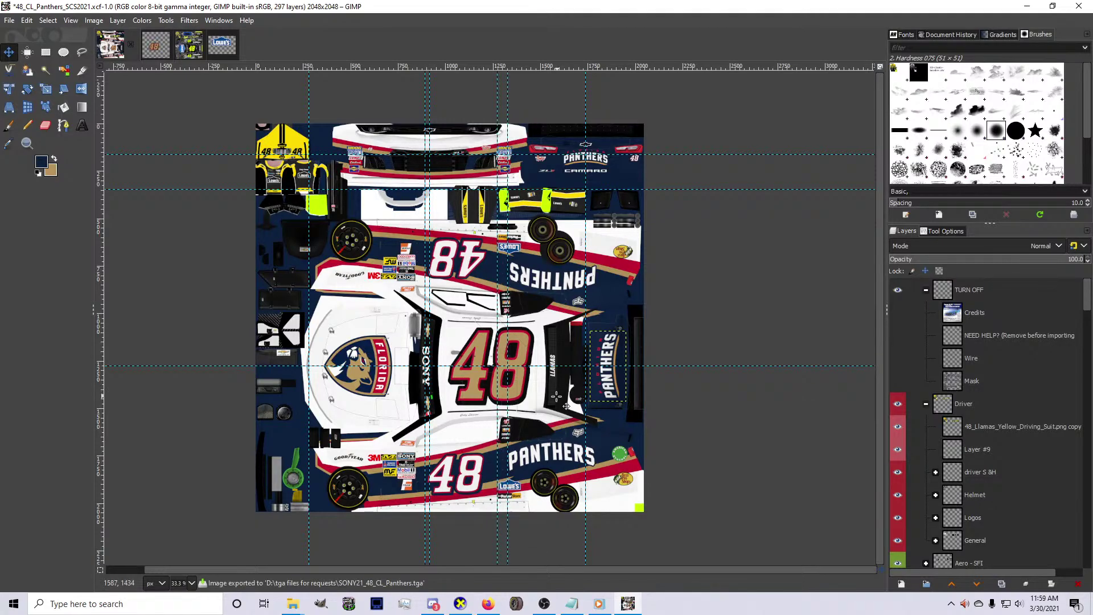
Switch to CarView and inspect the number 48 Panthers car's front, hood and side graphics from several angles
left_click(465, 608)
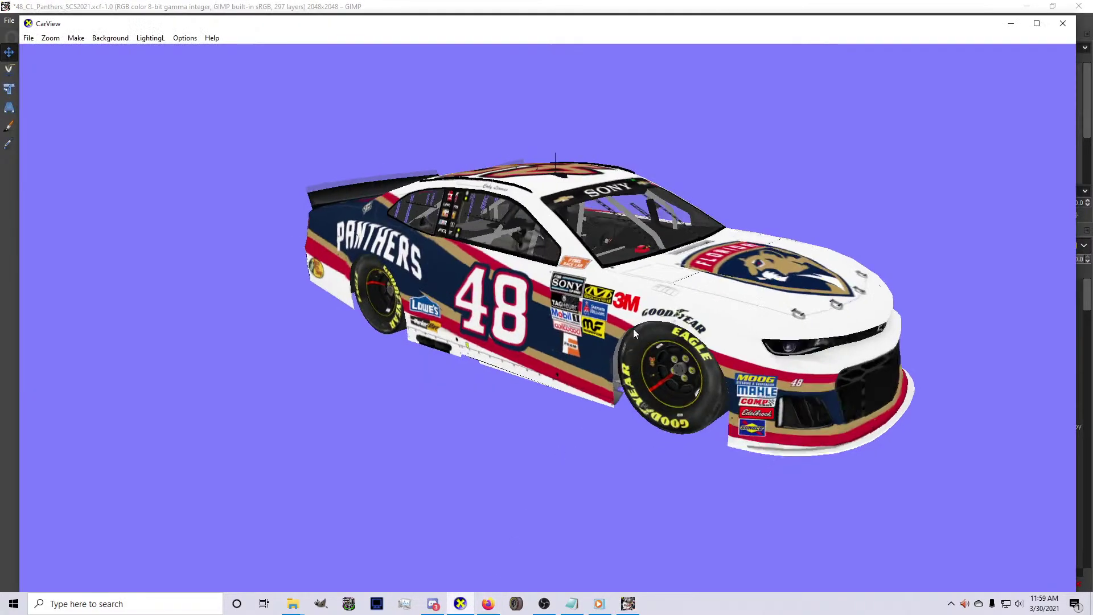
left_click_drag(633, 329, 405, 421)
scroll(689, 384, "down", 5)
scroll(513, 418, "up", 5)
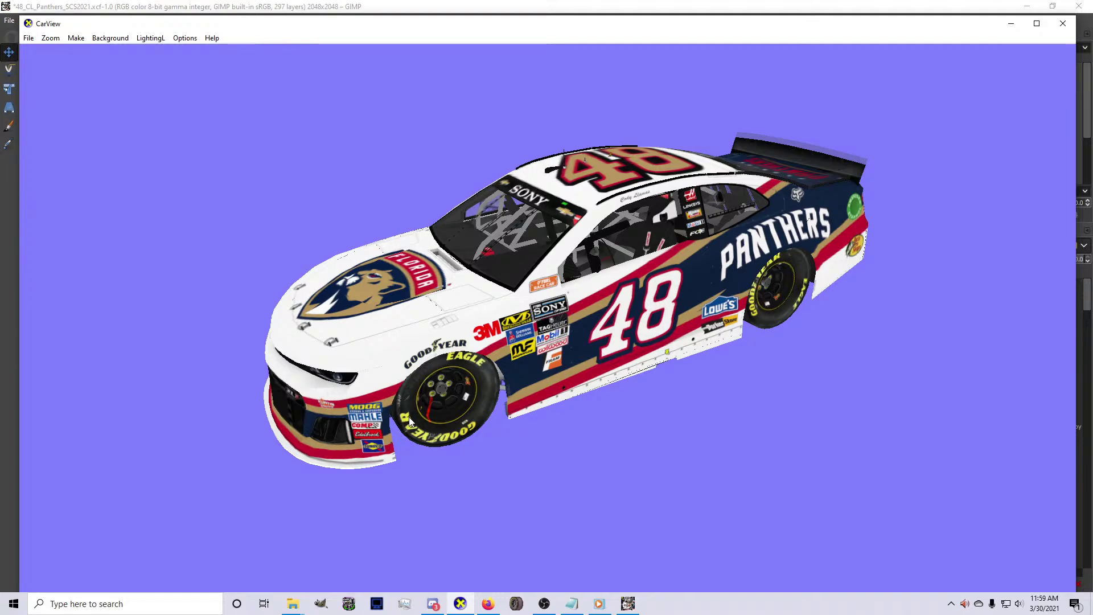
left_click_drag(536, 403, 487, 389)
scroll(487, 389, "up", 3)
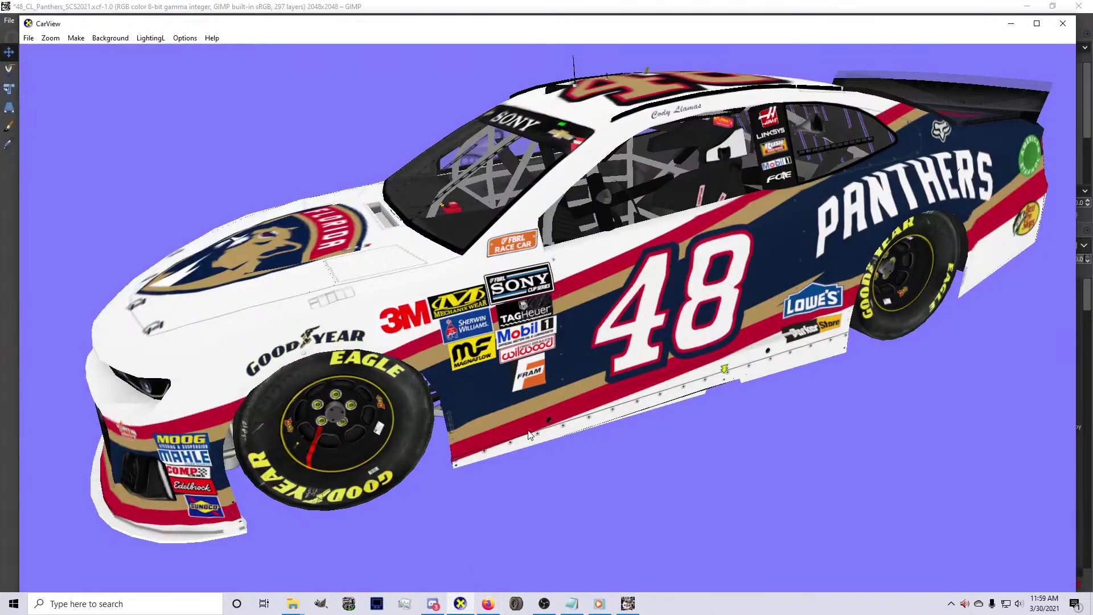
left_click_drag(528, 436, 574, 430)
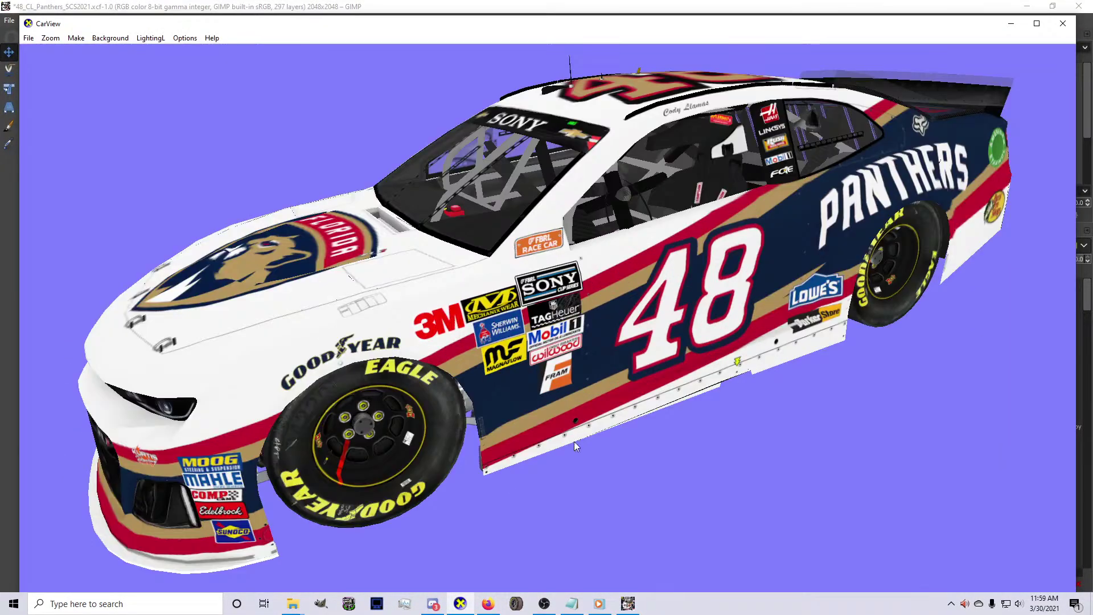
left_click(578, 590)
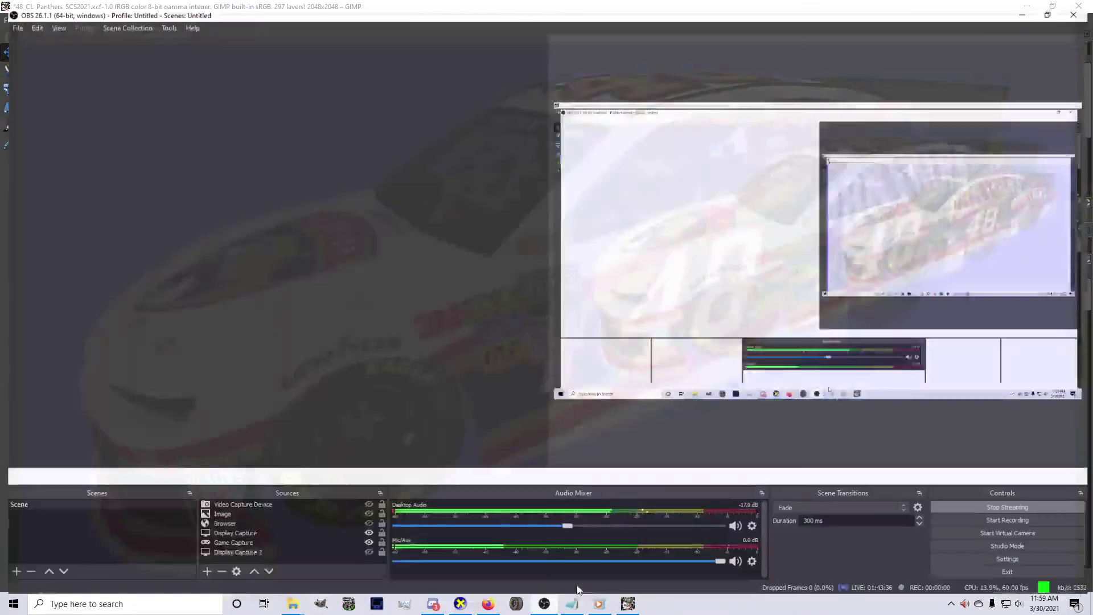
left_click(572, 603)
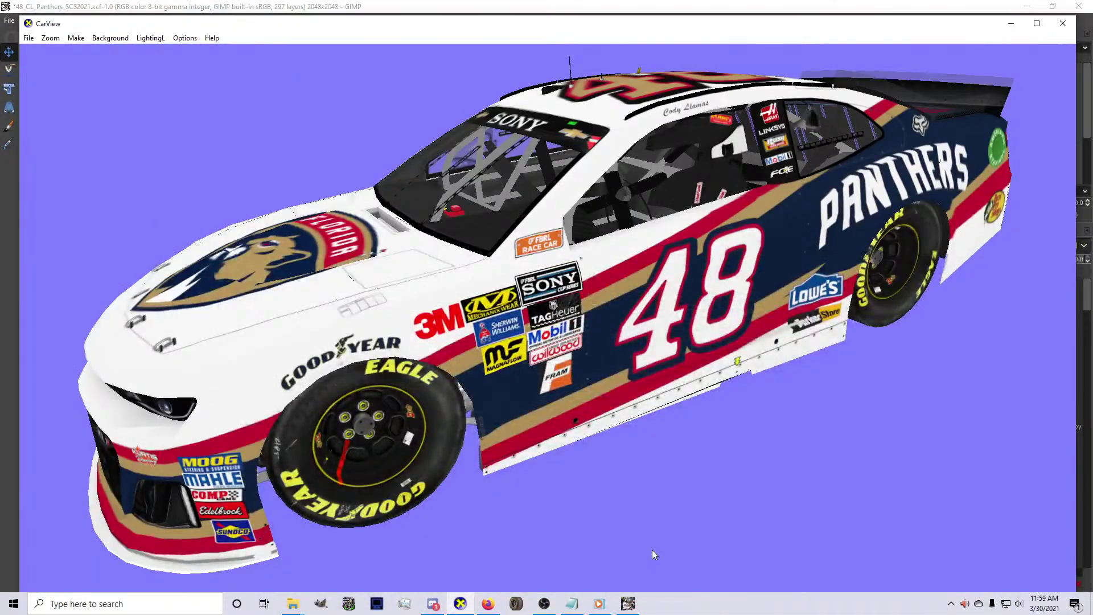